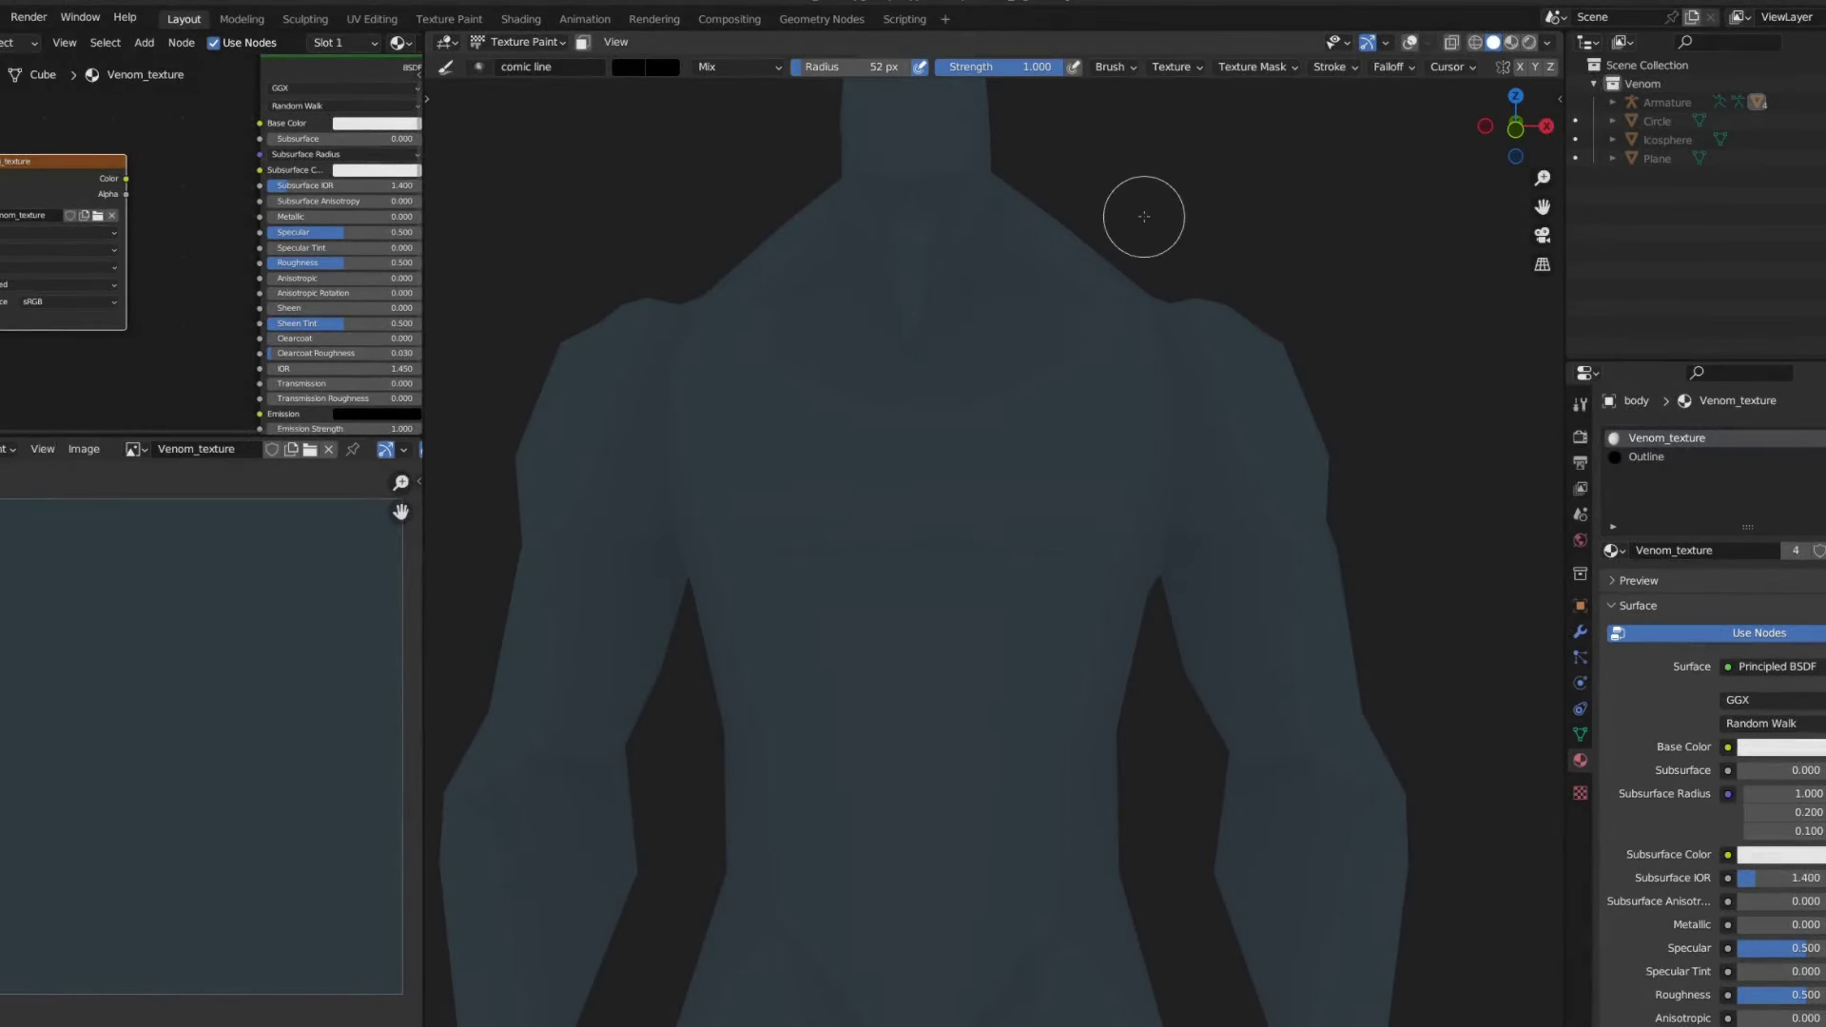
- Show the mesh overlay and set up the comic line brush at 16 px radius
key("z")
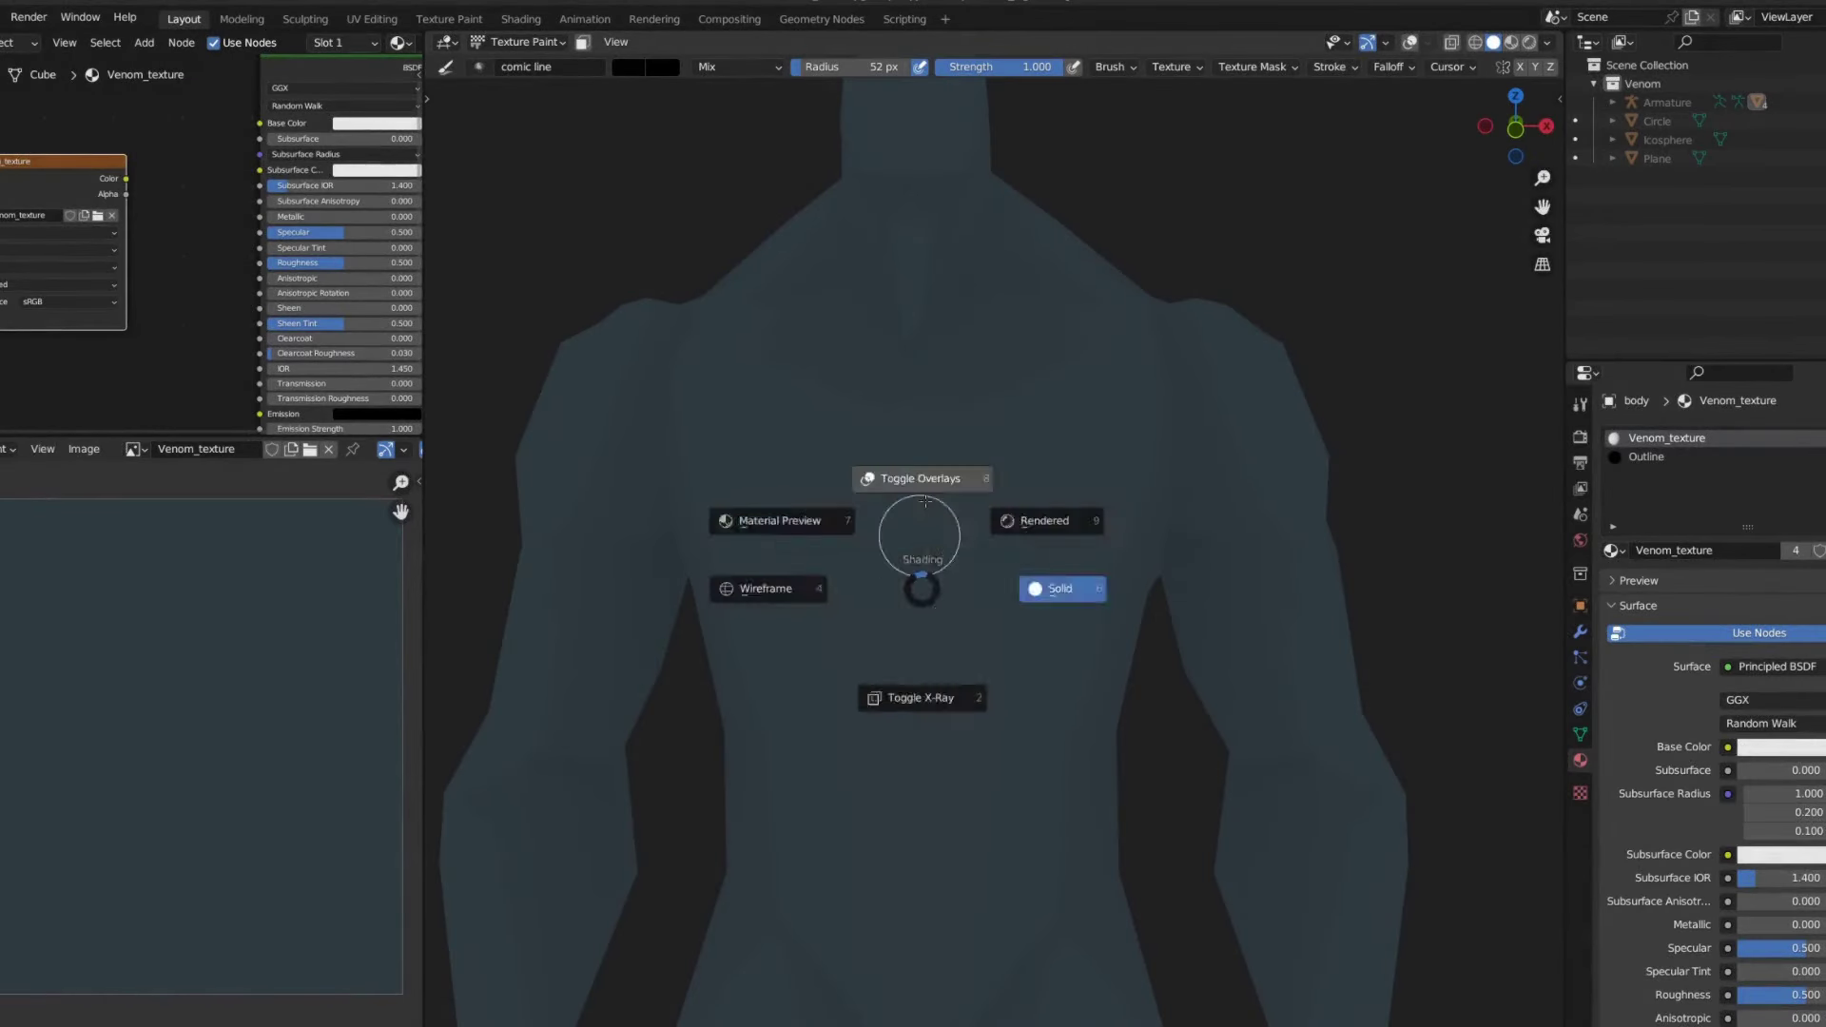
left_click(1040, 587)
left_click(628, 66)
key("shift+f")
left_click(1055, 564)
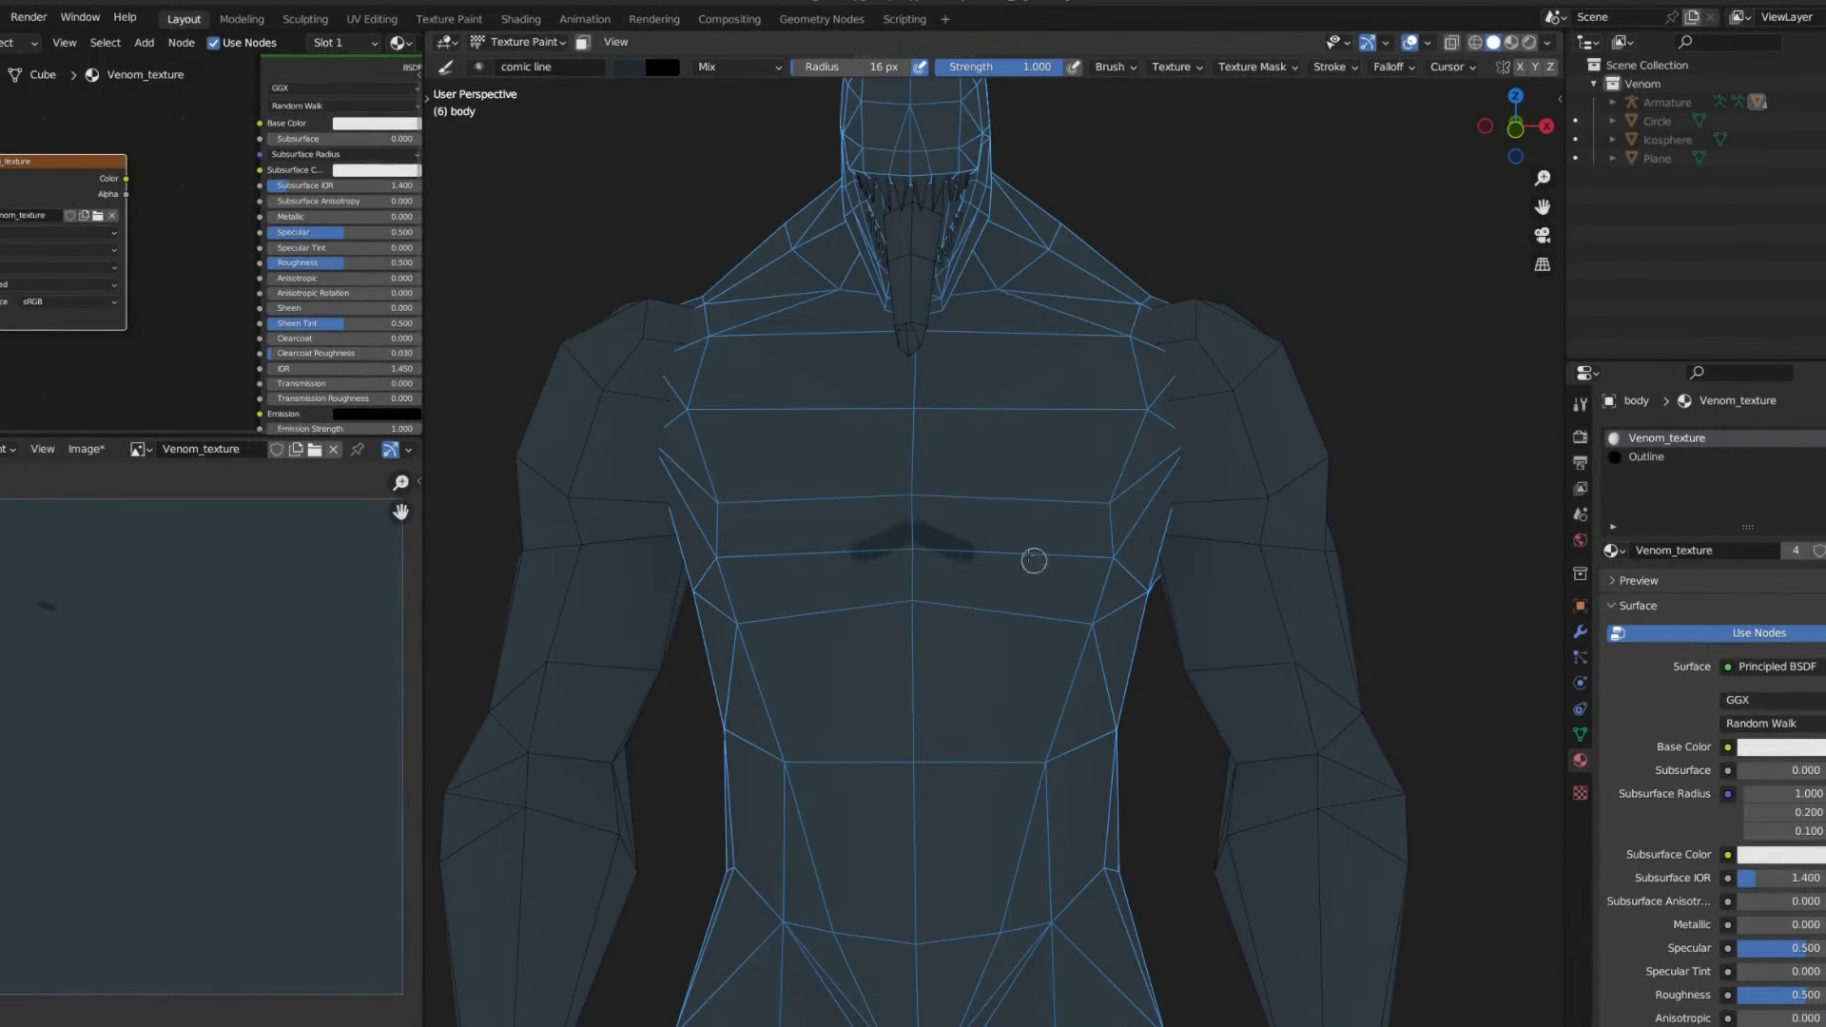
key("ctrl+z")
- Paint a dark line across the chest beneath the pectorals
left_click_drag(956, 538, 1075, 532)
middle_click_drag(1075, 532, 1053, 522)
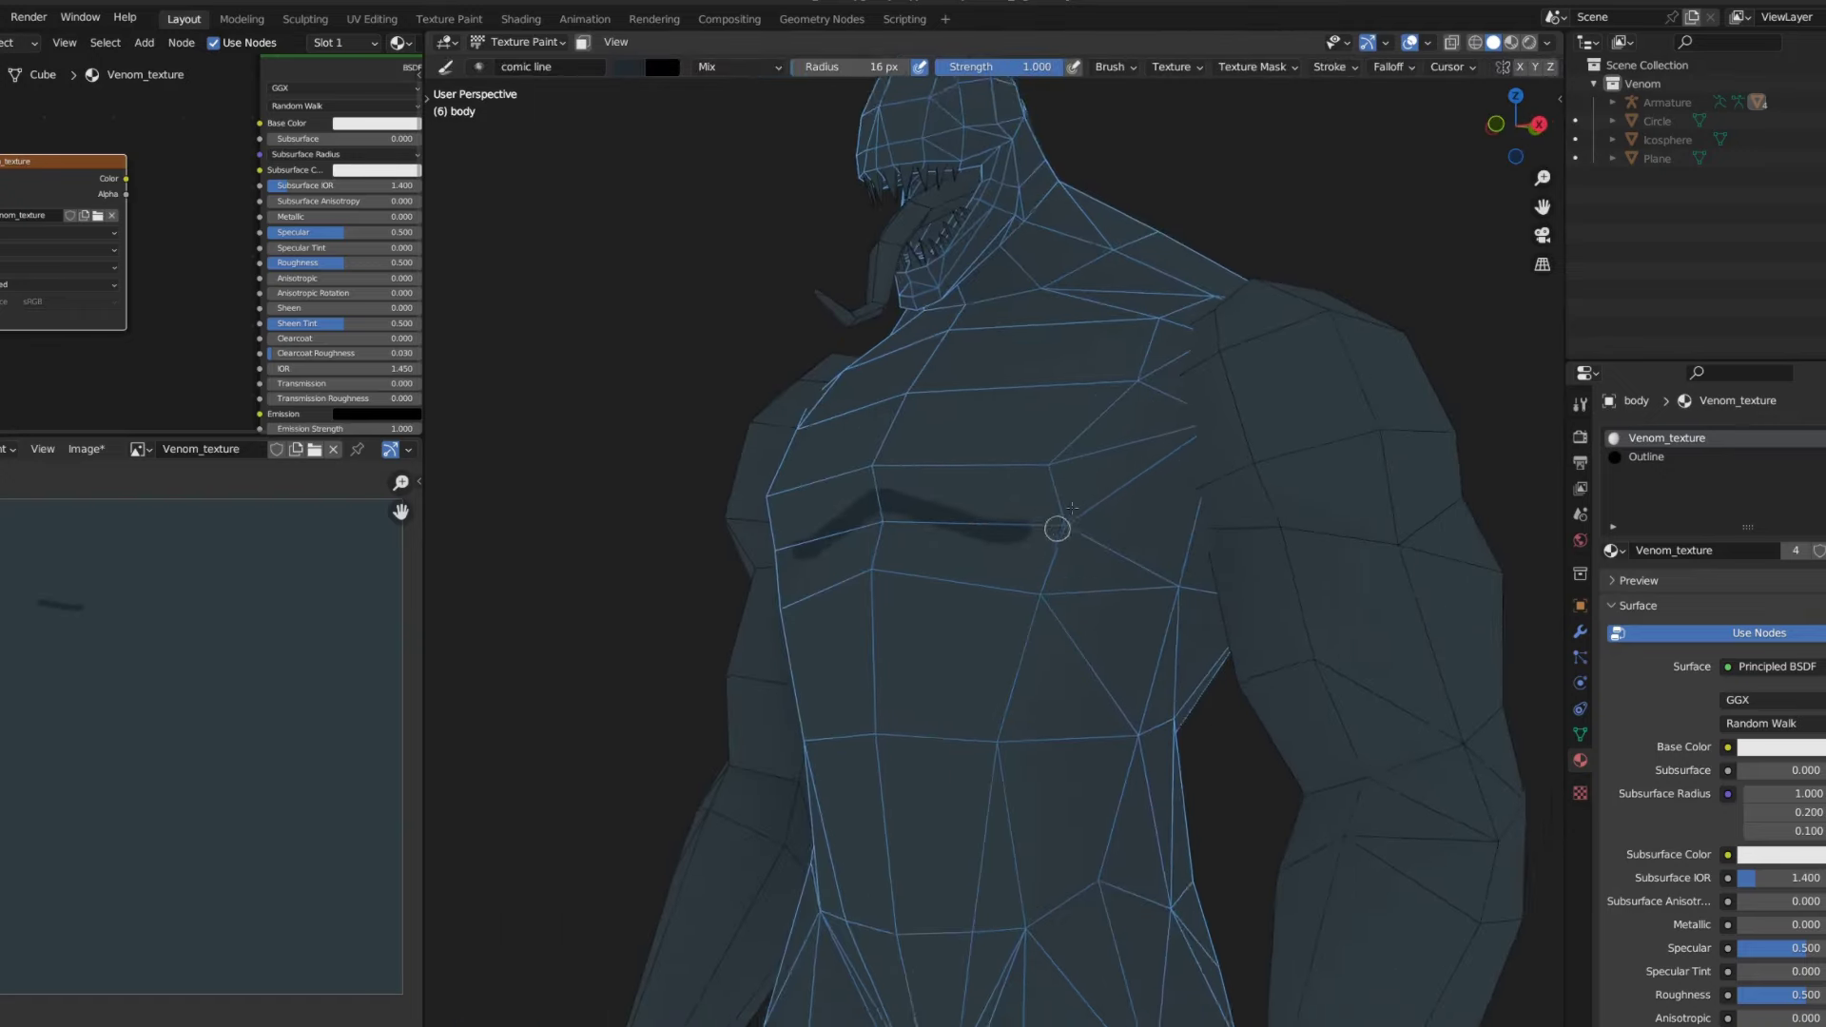
key("ctrl+z")
left_click_drag(751, 554, 1066, 528)
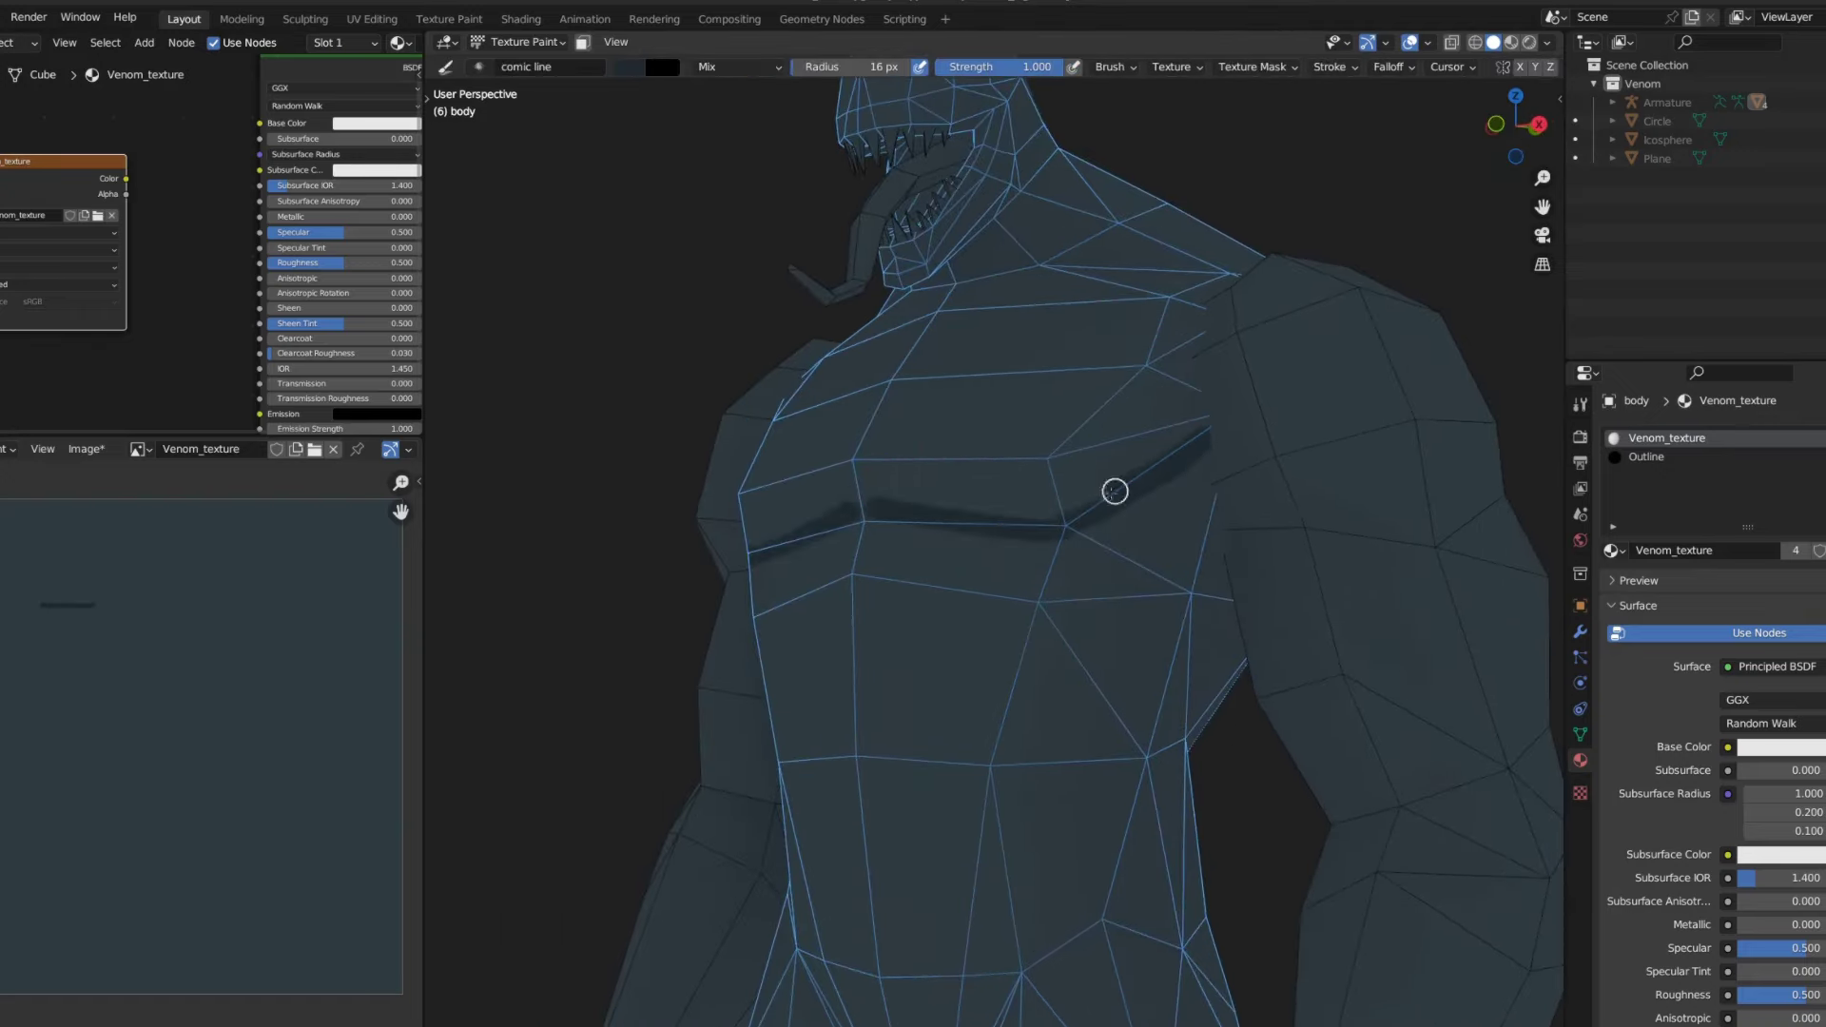
key("KP_1")
scroll(1022, 499, "up", 3)
scroll(1034, 439, "up", 2)
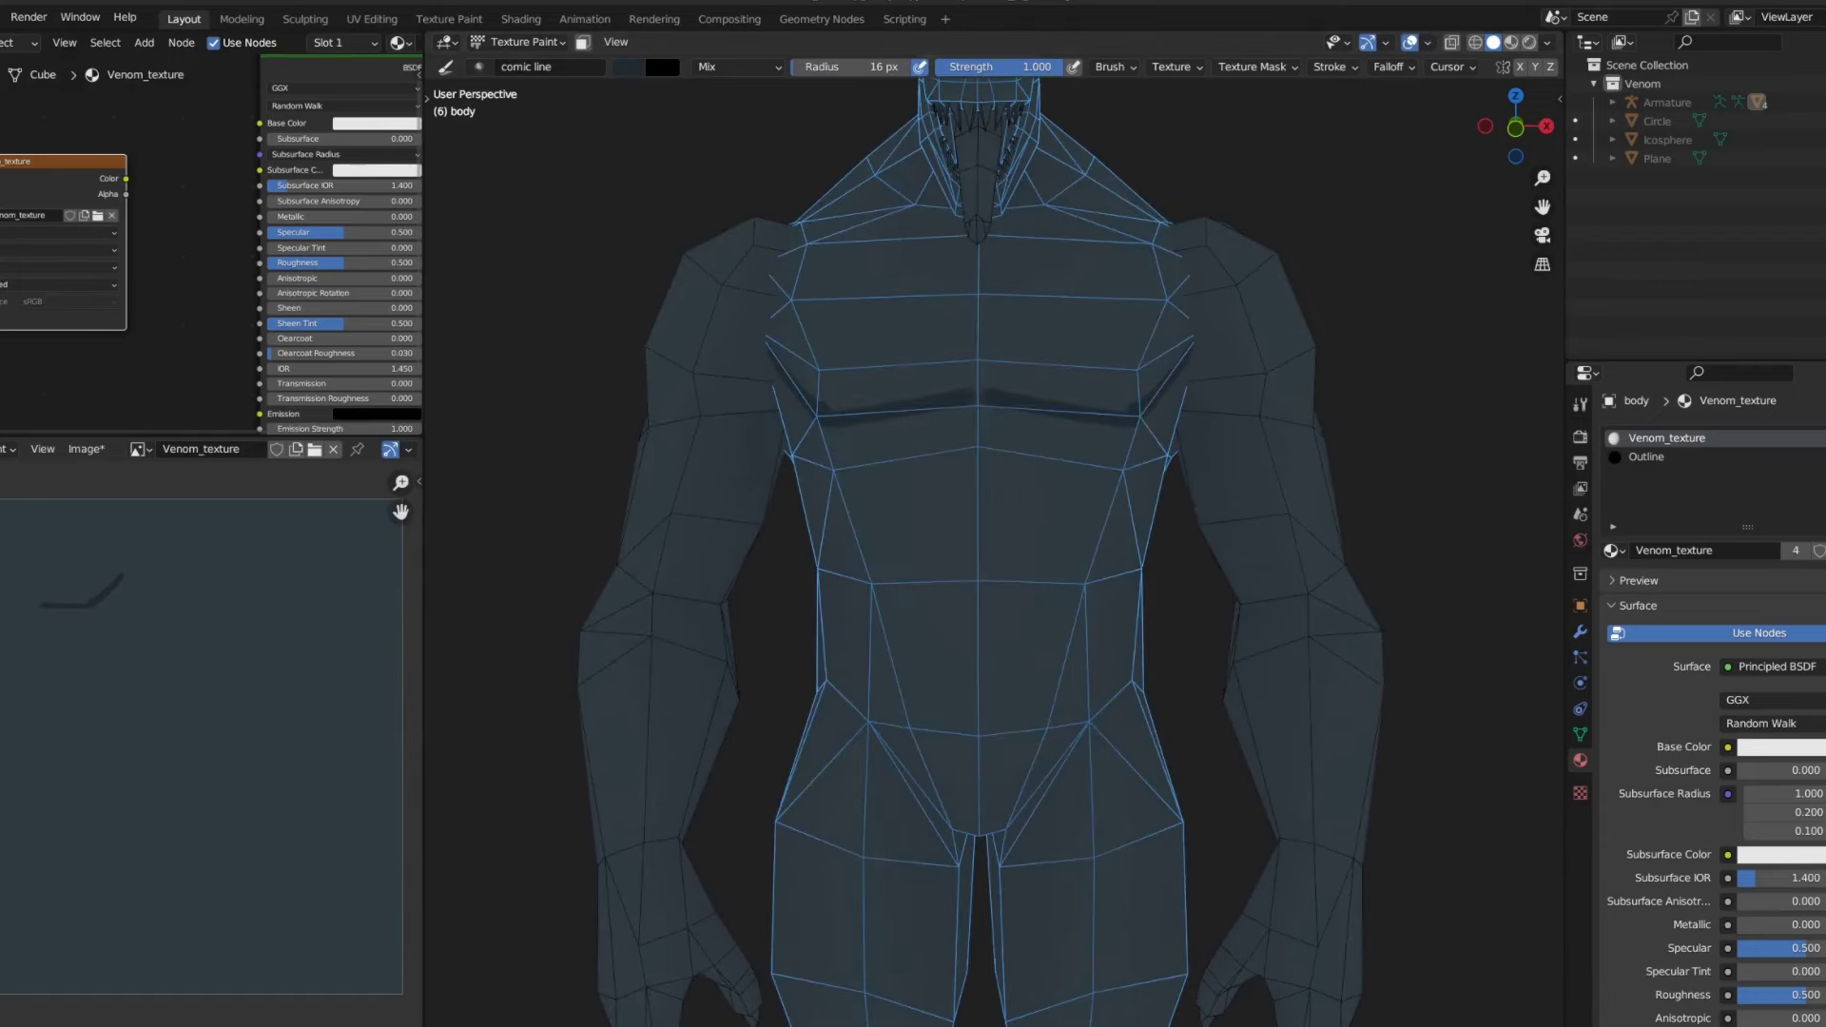
scroll(958, 419, "up", 1)
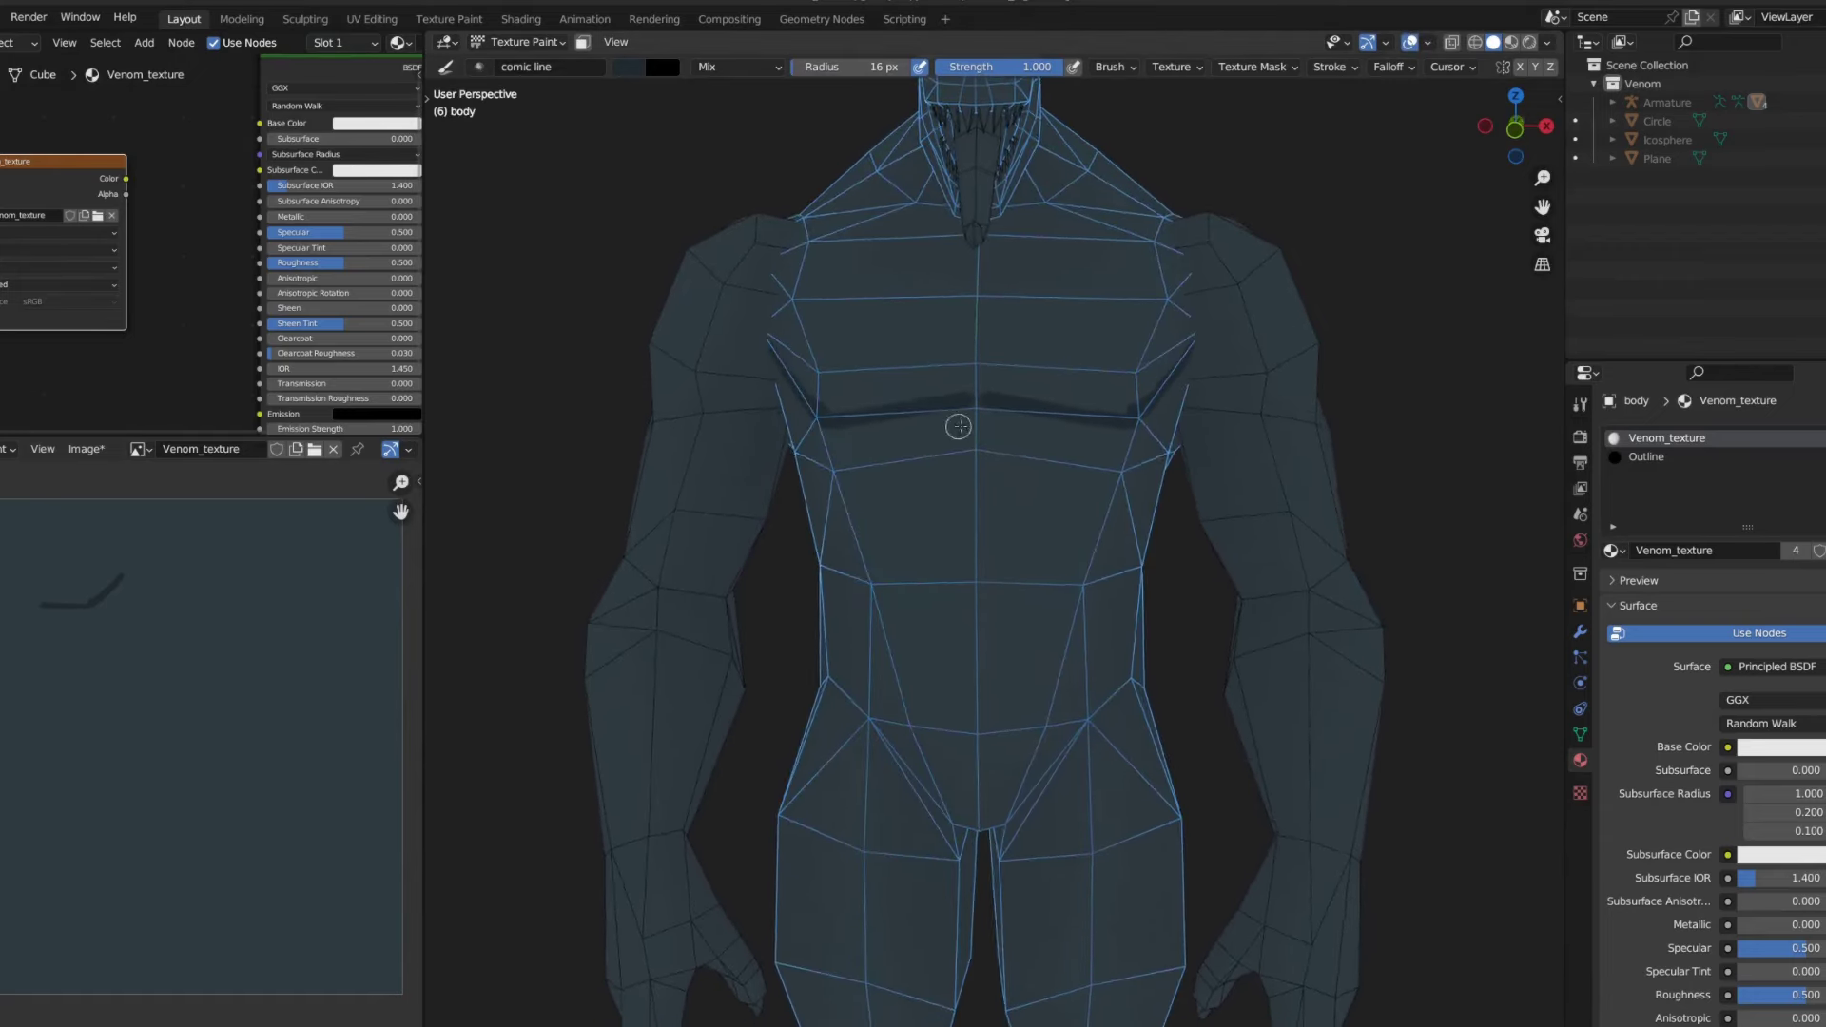
scroll(974, 252, "up", 2)
- Paint mirrored dark lines for the sternum, ribs and abdominal muscles
mouse_move(974, 252)
left_mouse_down()
mouse_move(982, 403)
mouse_move(1100, 476)
mouse_move(995, 389)
left_mouse_up()
scroll(980, 533, "up", 2)
scroll(981, 533, "up", 1)
mouse_move(978, 468)
left_mouse_down()
mouse_move(1122, 571)
mouse_move(986, 534)
left_mouse_up()
scroll(1018, 683, "down", 3, "shift")
left_click_drag(1094, 751, 1113, 514)
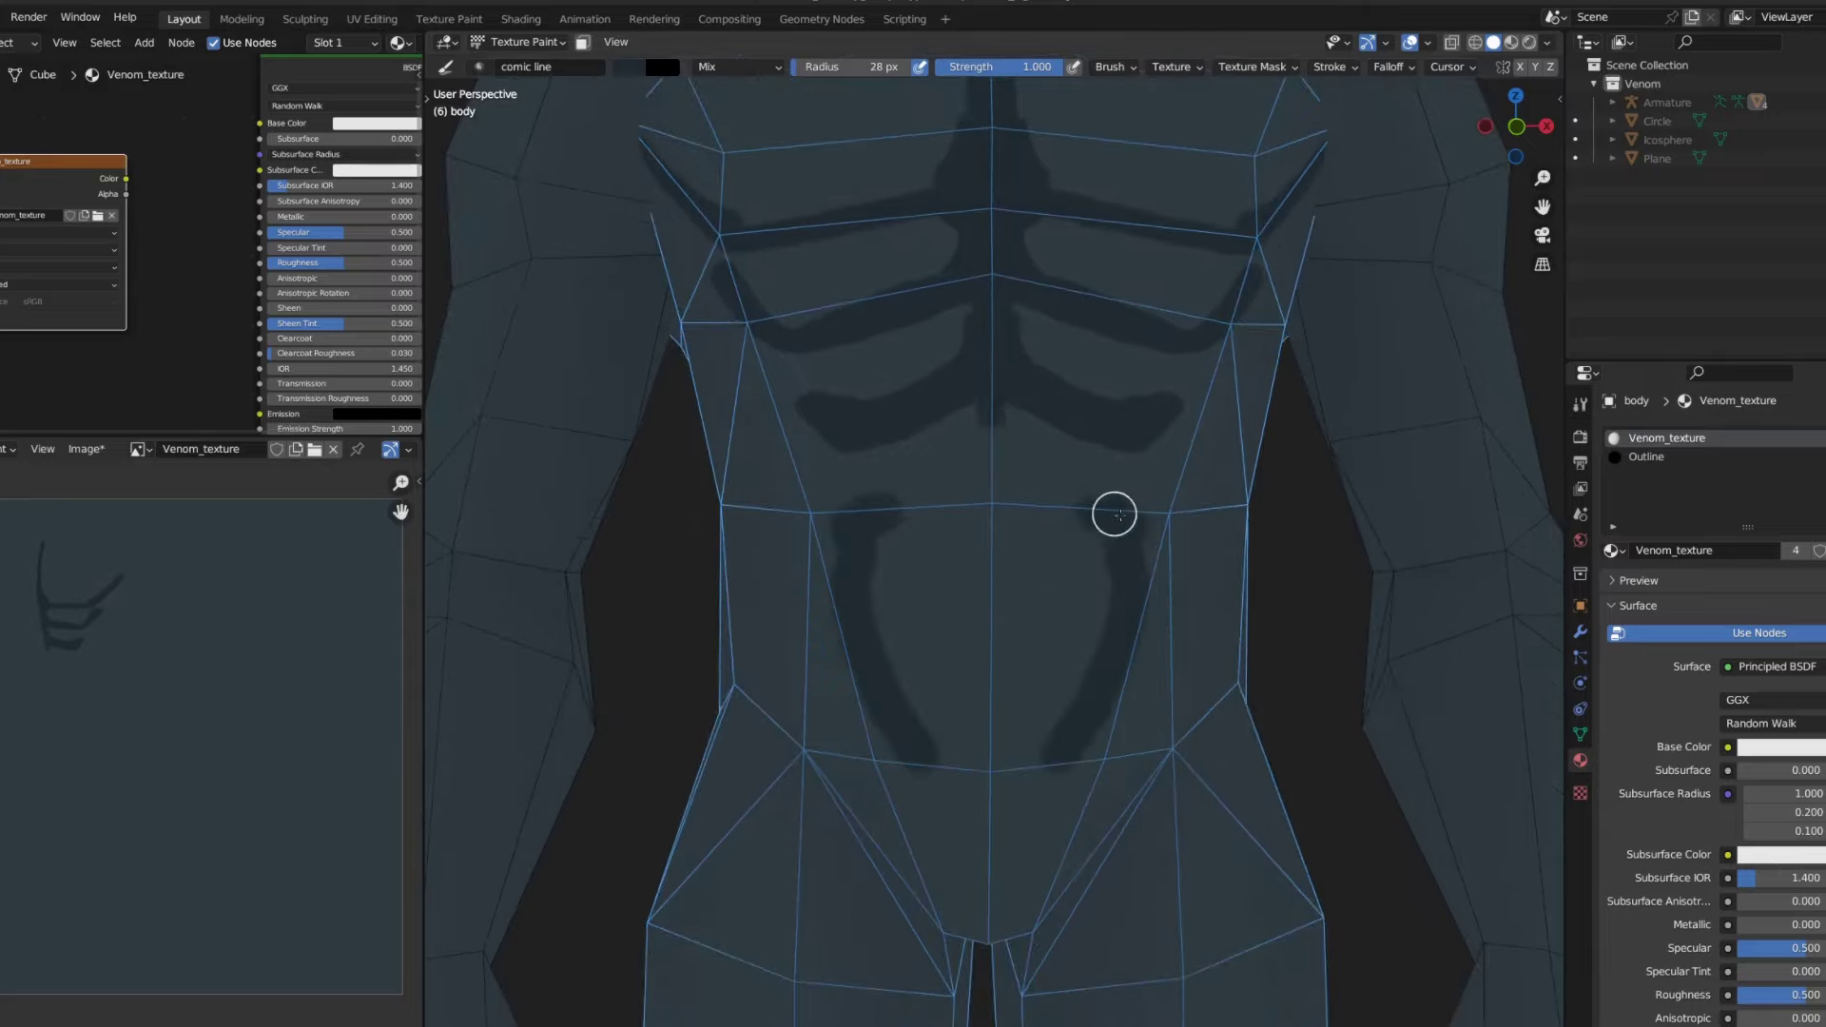
scroll(1113, 505, "down", 5)
scroll(1060, 475, "up", 5)
mouse_move(1122, 469)
middle_mouse_down()
mouse_move(1061, 476)
mouse_move(1024, 738)
middle_mouse_up()
- Resize the brush and reselect the comic line brush
key("s")
key("f")
left_click(1012, 765)
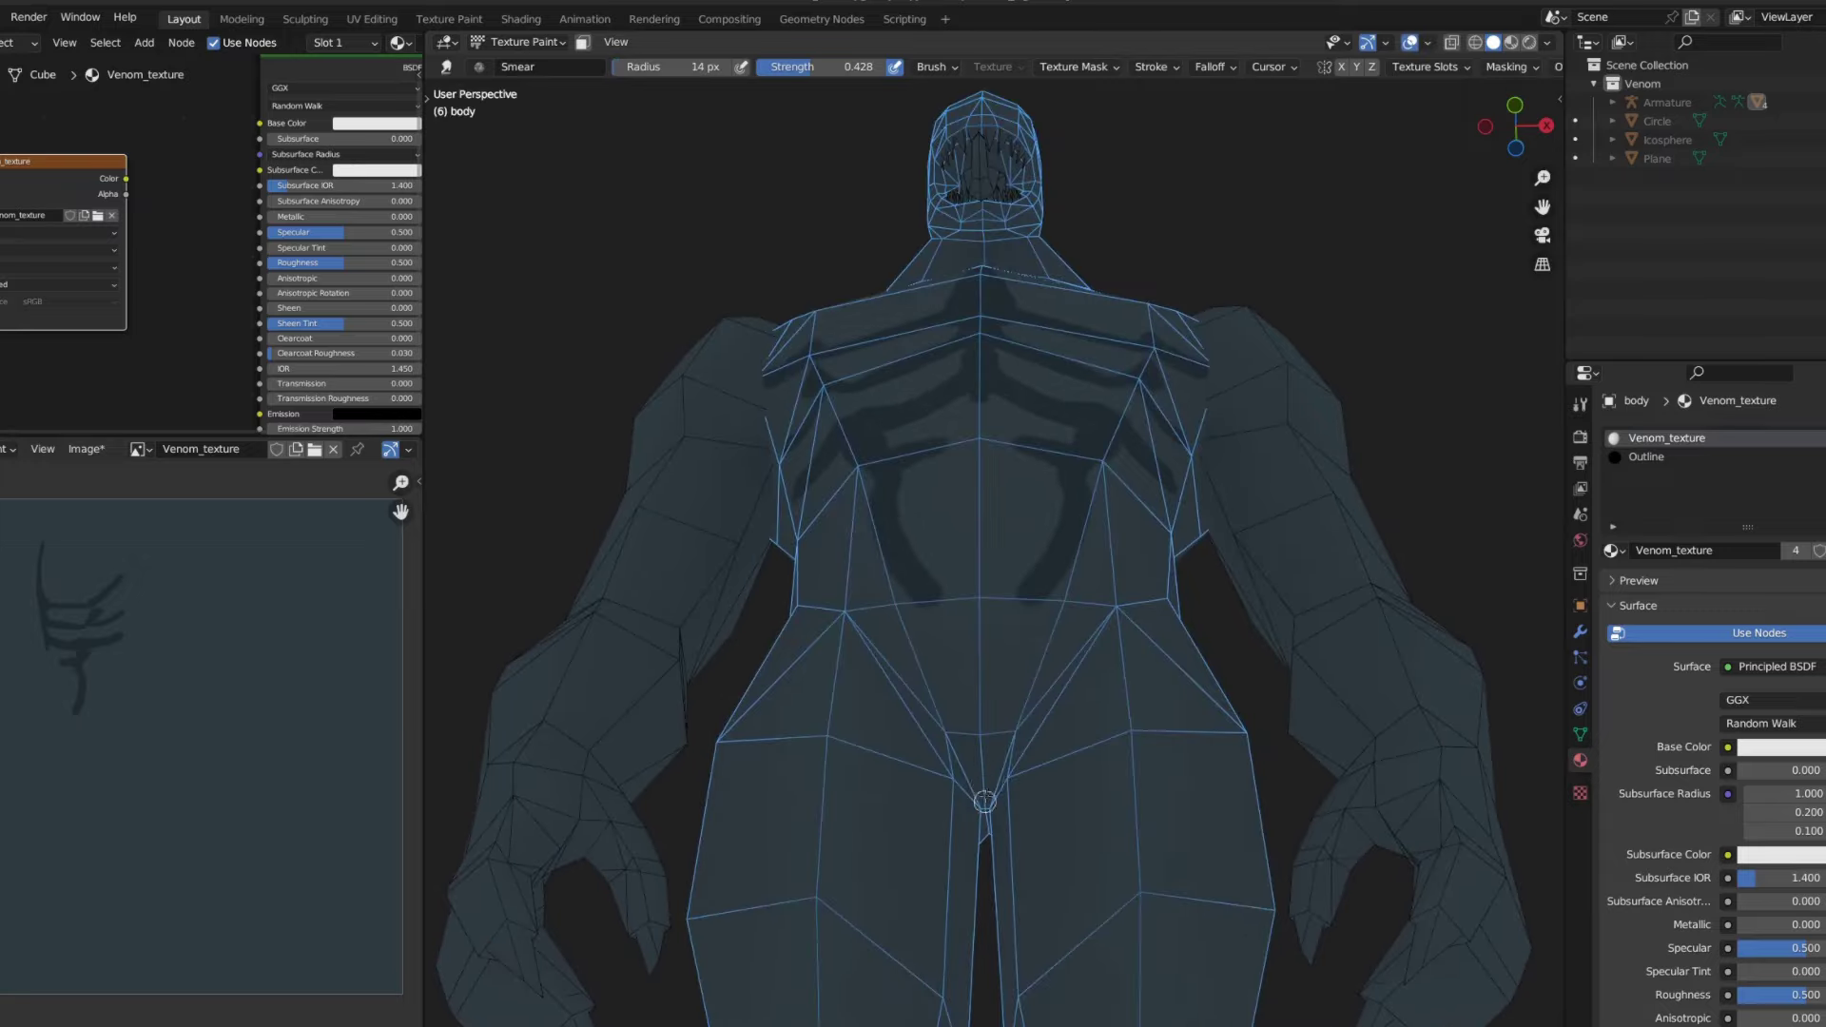
key("shift+space")
left_click(989, 712)
- Paint dark shading from a V at the groin up over the lower abdomen
scroll(1041, 687, "up", 2)
left_click_drag(990, 725, 1077, 624)
left_click_drag(966, 656, 1047, 505)
middle_click_drag(1047, 505, 965, 462)
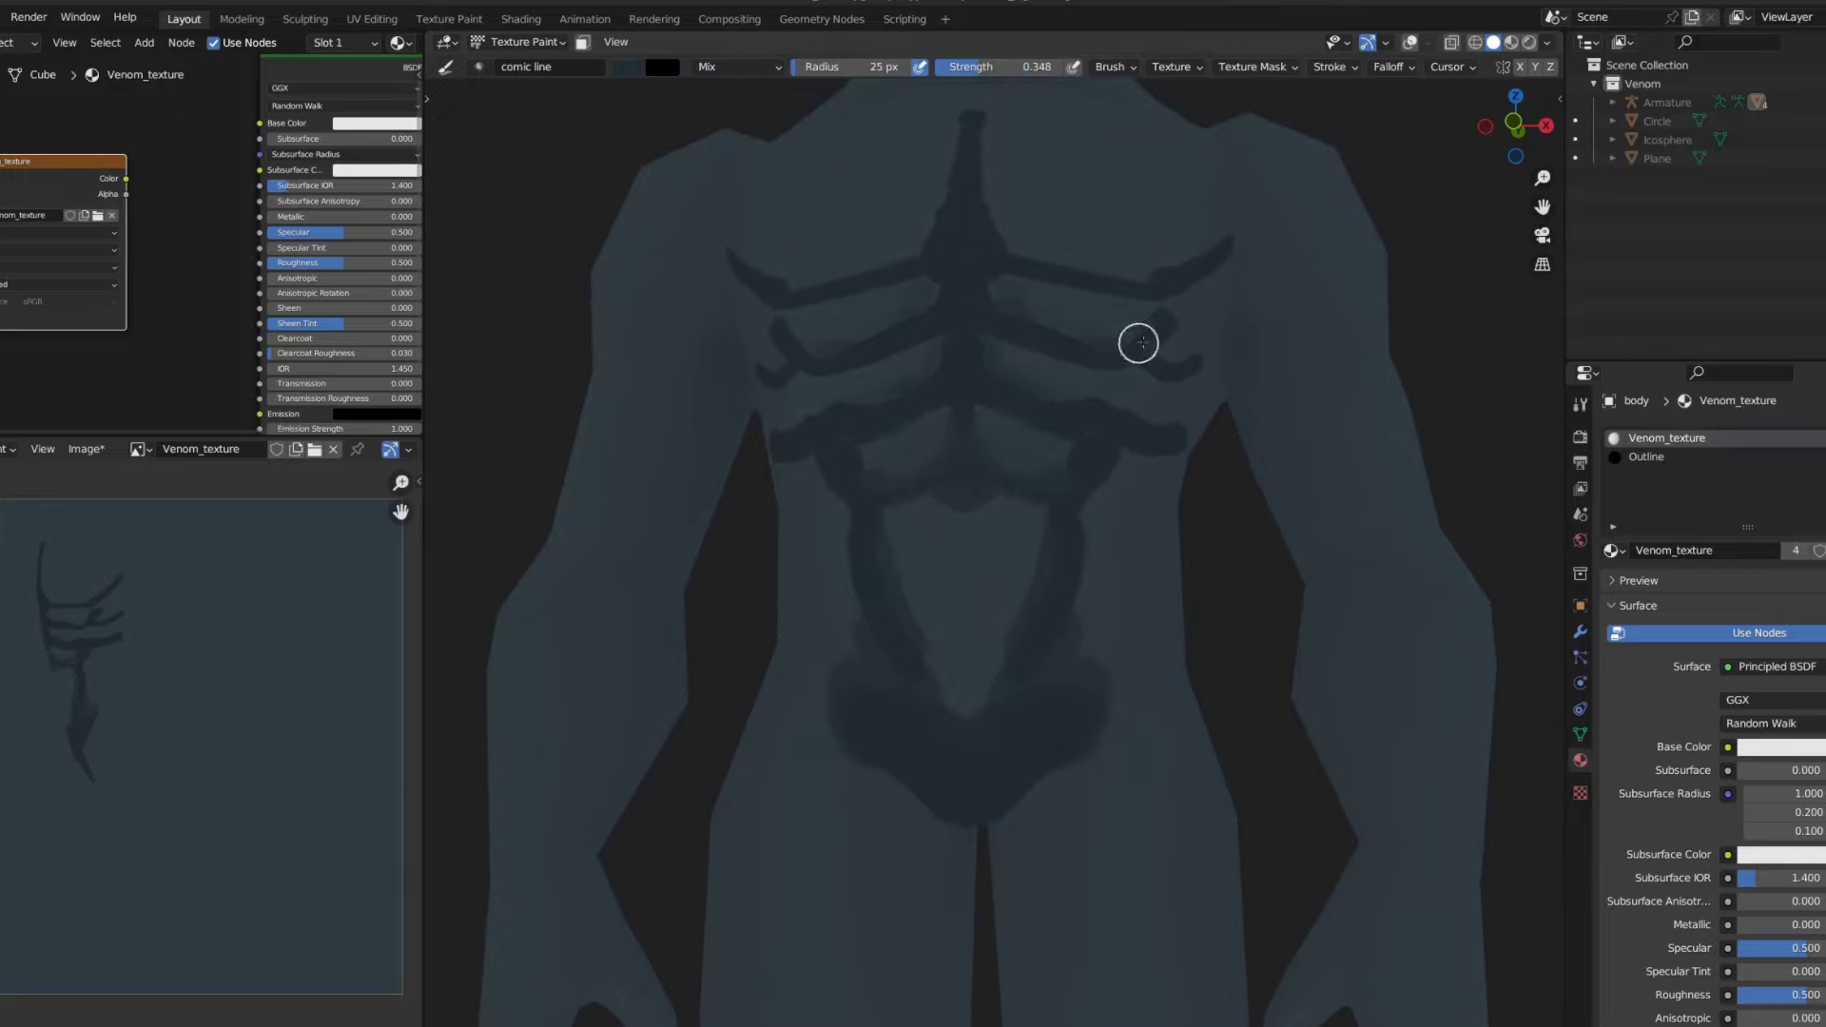
mouse_move(1141, 342)
middle_mouse_down()
mouse_move(1039, 416)
mouse_move(1133, 570)
mouse_move(1274, 478)
middle_mouse_up()
middle_click_drag(1311, 574, 1179, 683)
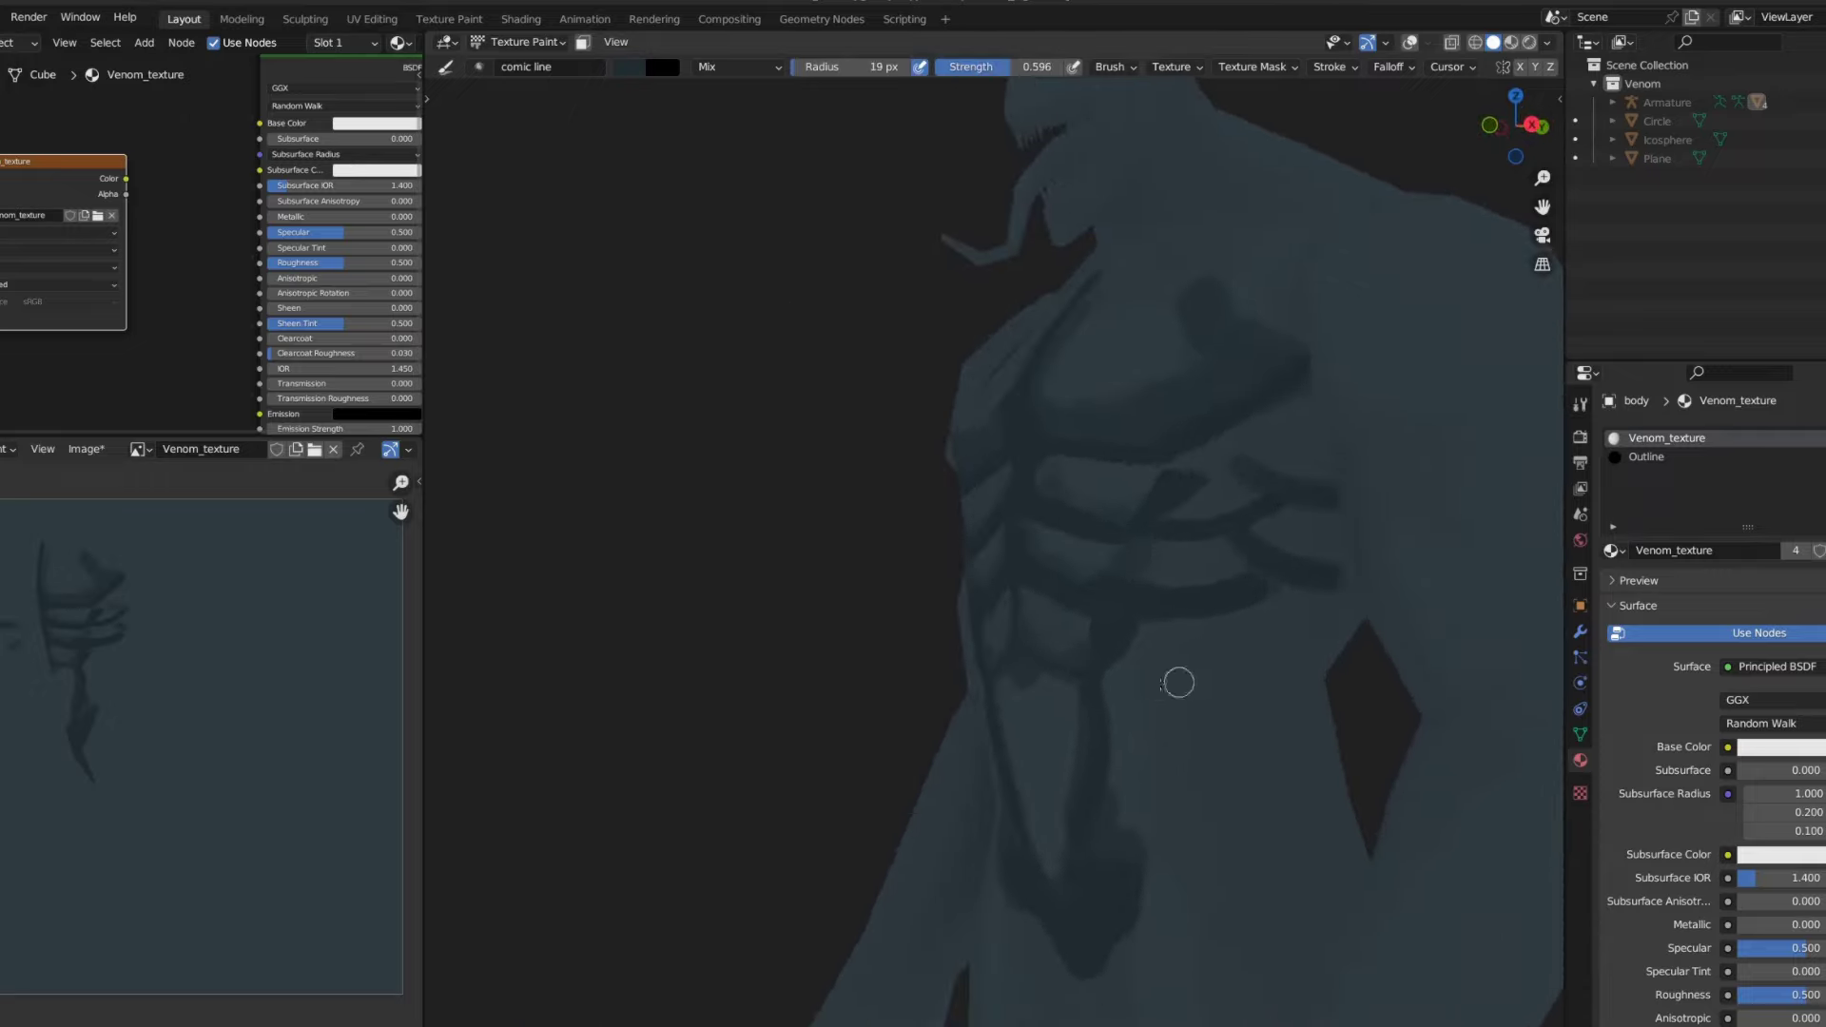
- Paint dark muscle shading across the thighs
key("shift+space")
scroll(1236, 641, "down", 1)
scroll(1293, 622, "down", 7)
scroll(1293, 622, "up", 6)
middle_click_drag(1293, 622, 959, 527)
scroll(1050, 686, "up", 2)
scroll(1050, 686, "down", 3, "shift")
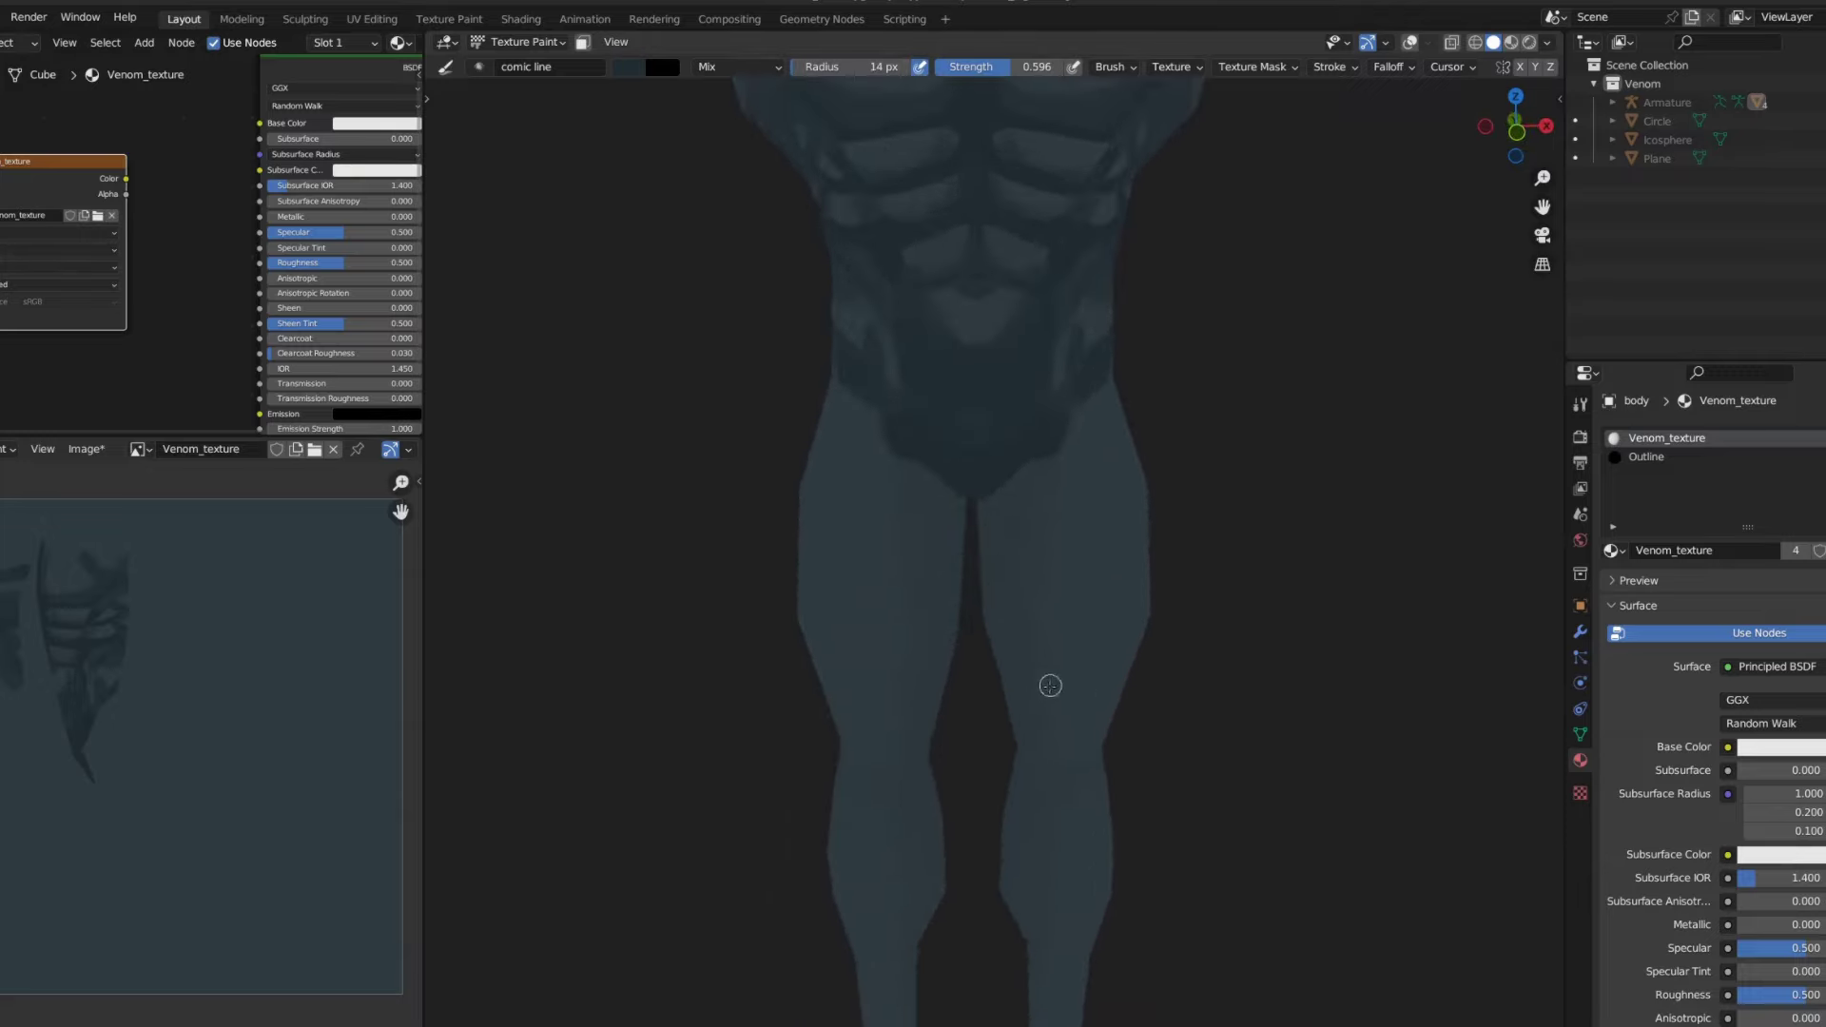
mouse_move(1043, 718)
middle_mouse_down()
mouse_move(1015, 554)
mouse_move(1015, 611)
mouse_move(1145, 695)
middle_mouse_up()
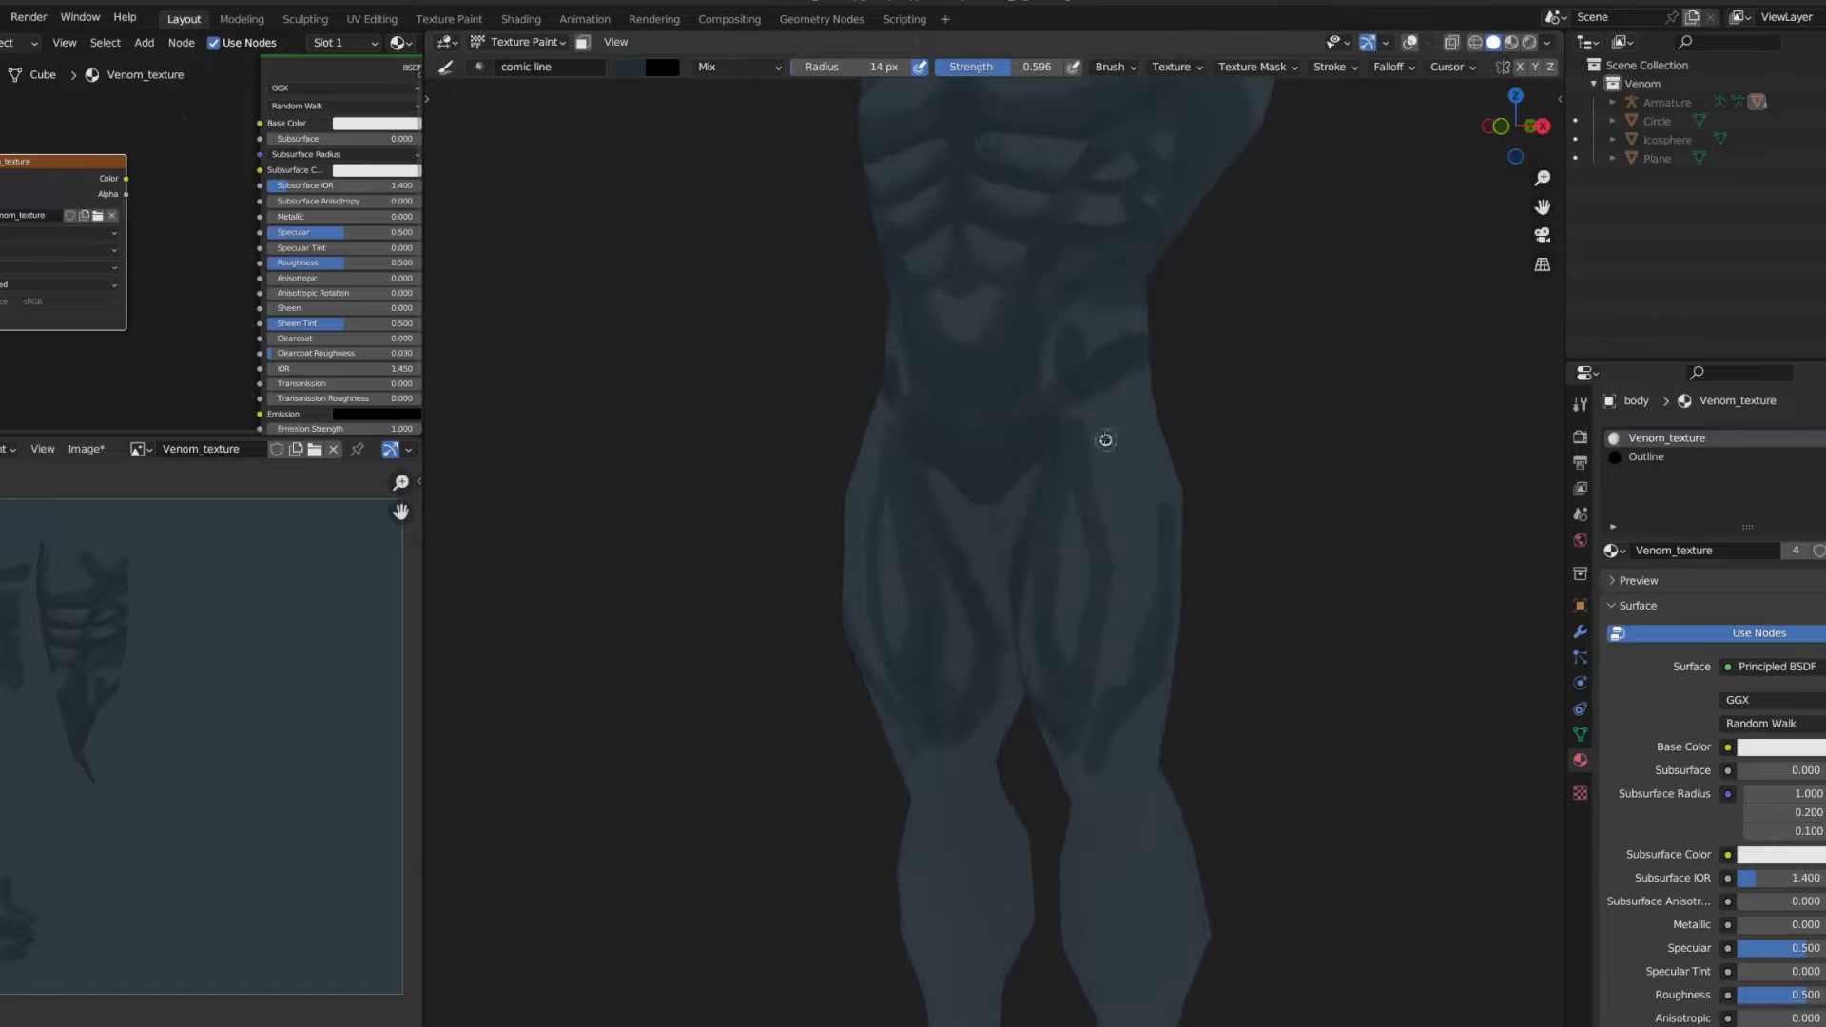
mouse_move(1088, 482)
middle_mouse_down()
mouse_move(1064, 644)
mouse_move(1056, 595)
middle_mouse_up()
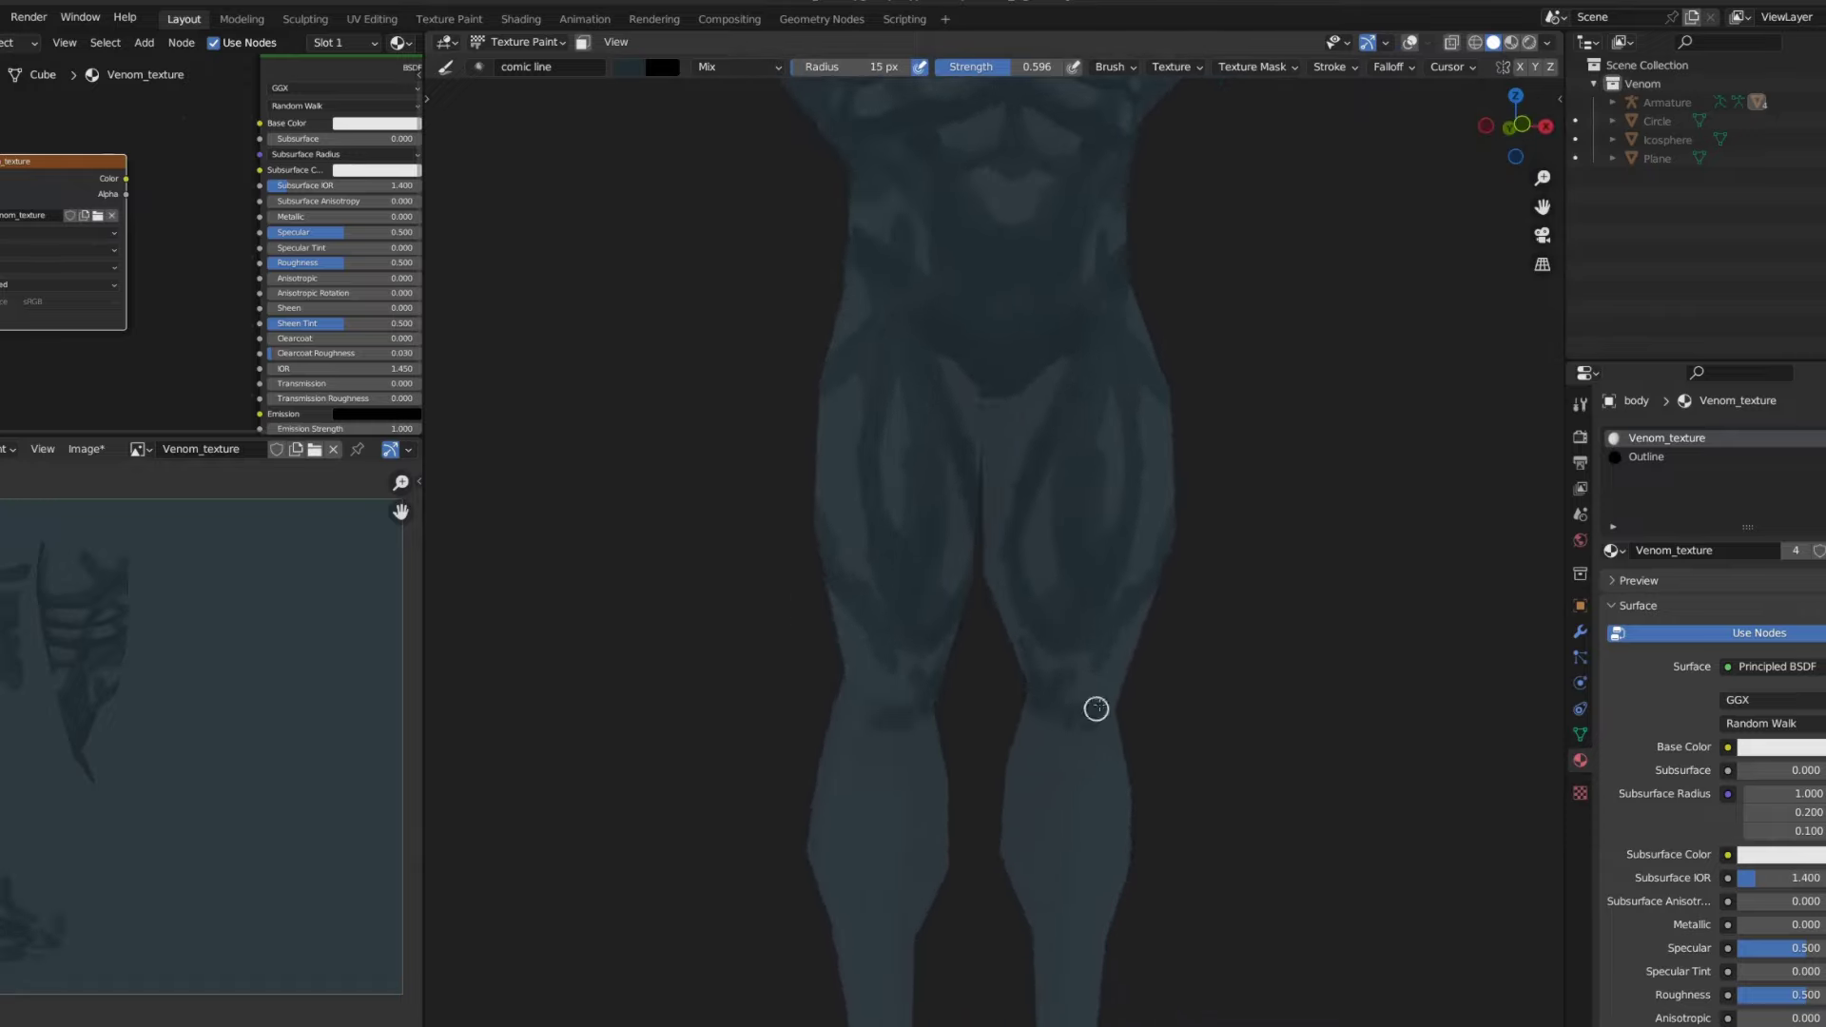
- Toggle the mesh overlay and orbit around the knees, torso and neck to check the shading
key("shift+alt+z")
middle_click_drag(1118, 701, 1084, 660)
key("shift+alt+z")
key("Home")
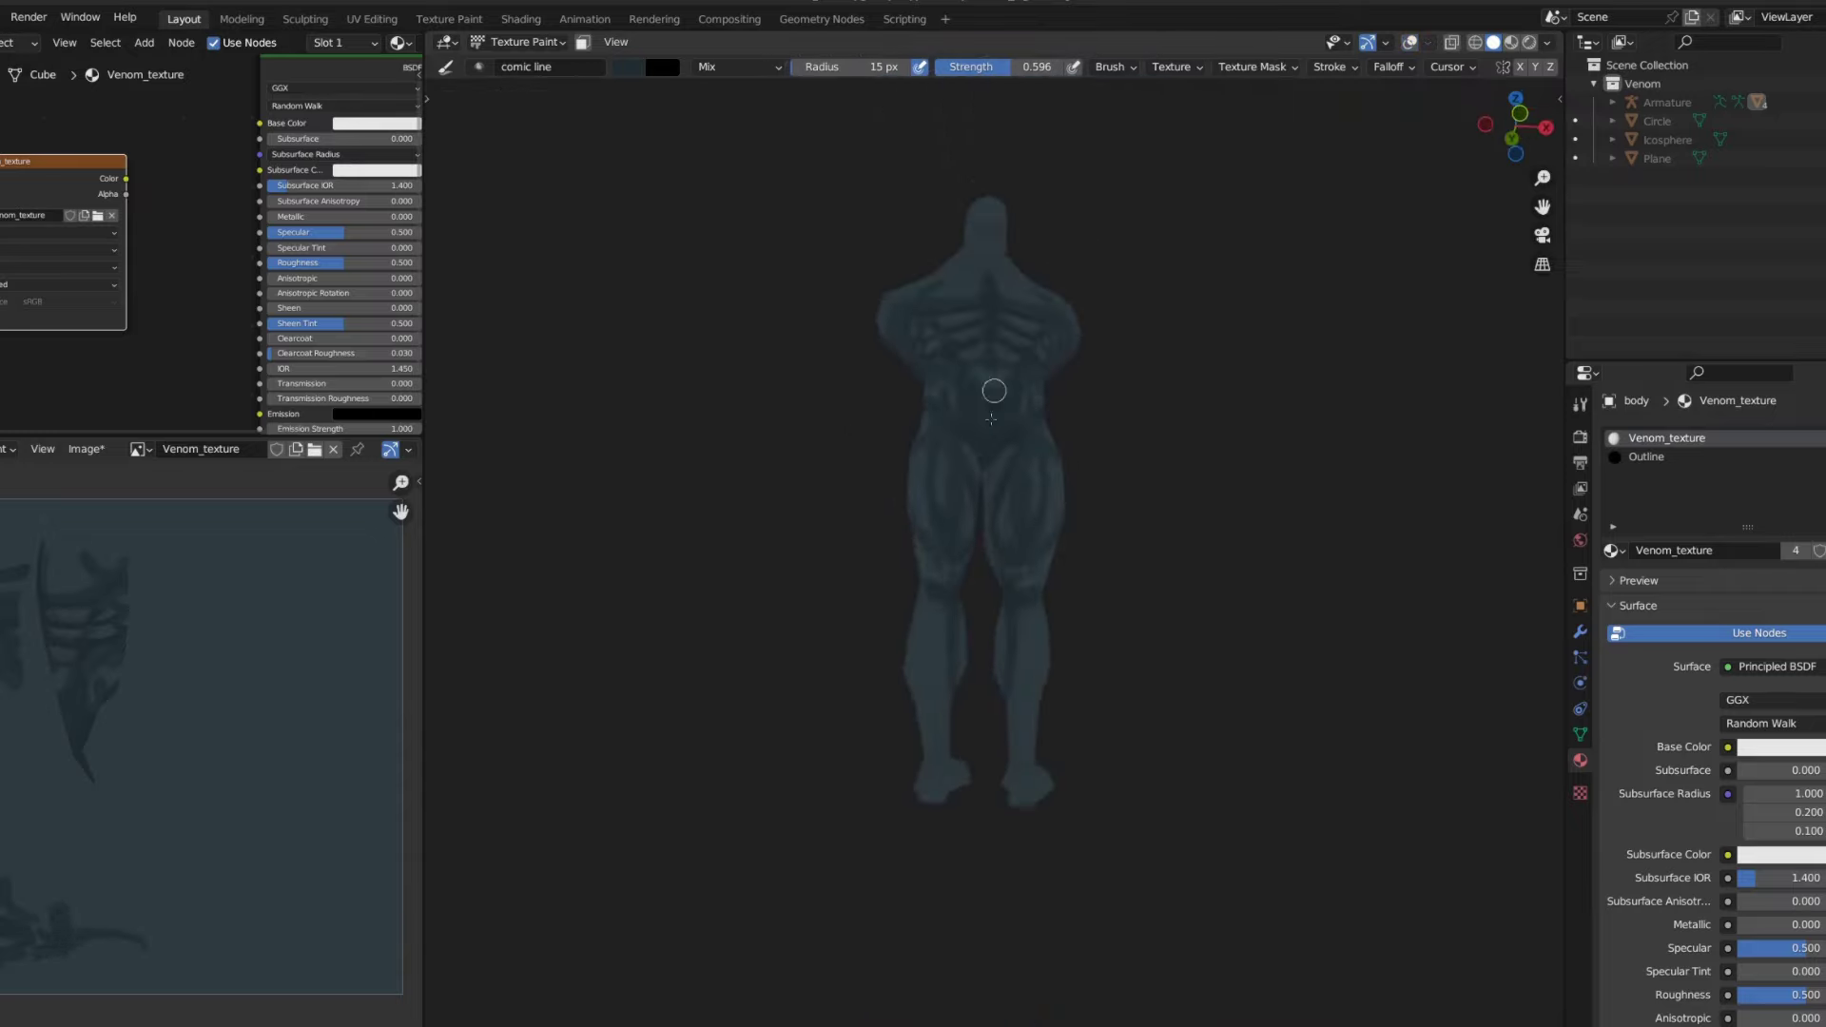
scroll(1015, 452, "up", 5)
scroll(1009, 425, "down", 5)
scroll(1009, 426, "down", 3)
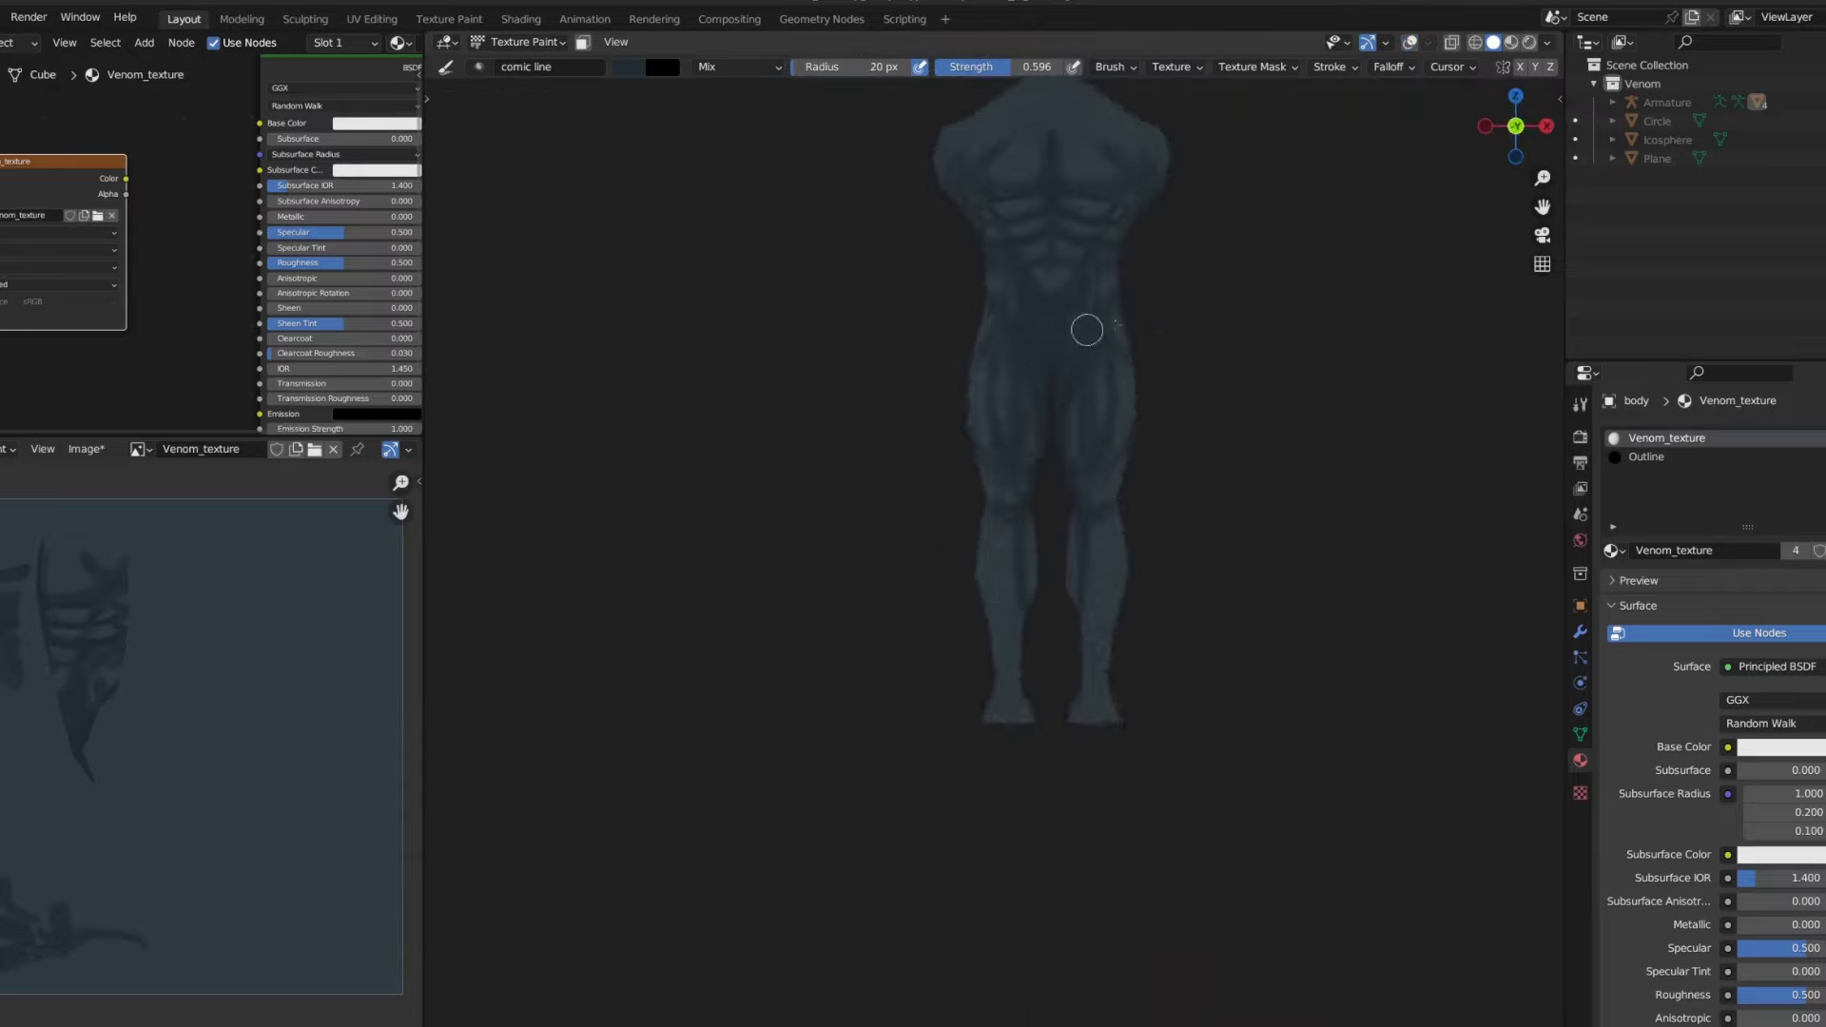
scroll(1088, 327, "up", 4)
scroll(1073, 299, "up", 1)
key("shift+alt+z")
mouse_move(1074, 299)
middle_mouse_down()
mouse_move(981, 453)
mouse_move(1101, 435)
mouse_move(1024, 495)
middle_mouse_up()
mouse_move(1018, 564)
middle_mouse_down()
mouse_move(1061, 420)
mouse_move(971, 560)
middle_mouse_up()
- Hide the mesh overlay and select an enlarged Smear brush
key("shift+alt+z")
scroll(971, 559, "up", 2)
key("shift+space")
left_click(856, 552)
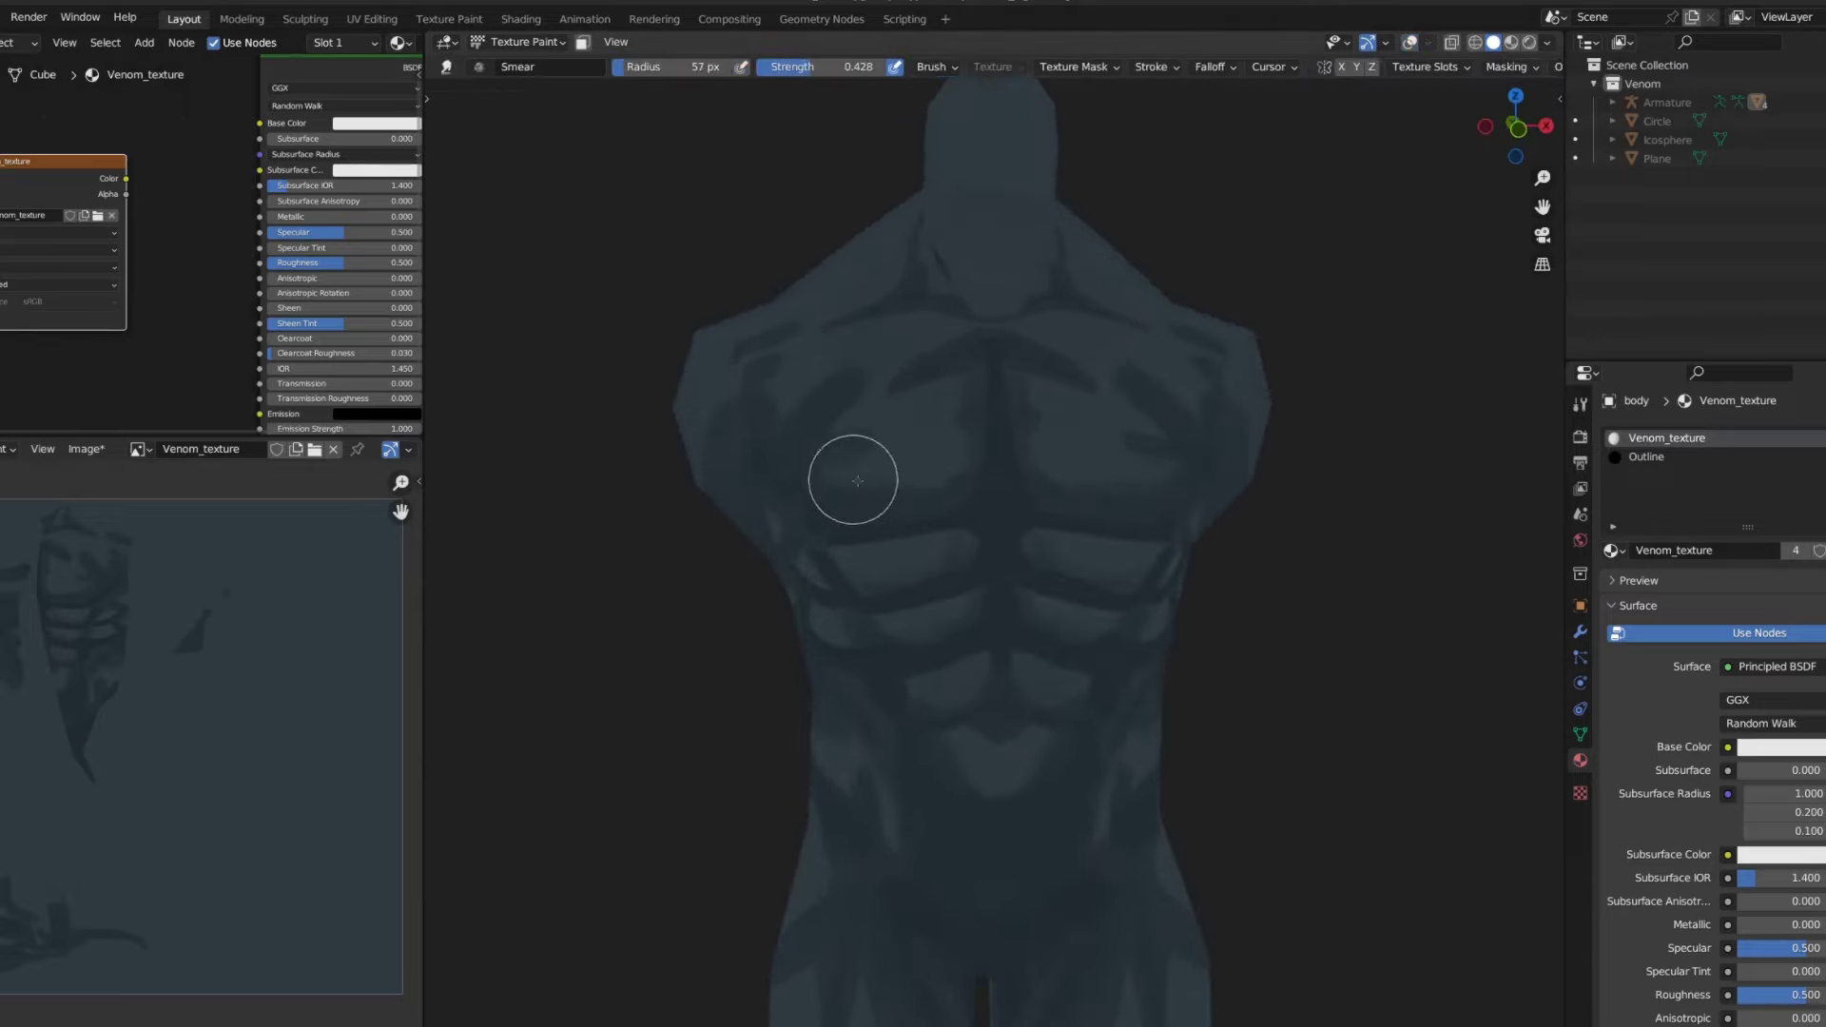
middle_click_drag(1018, 505, 1050, 559)
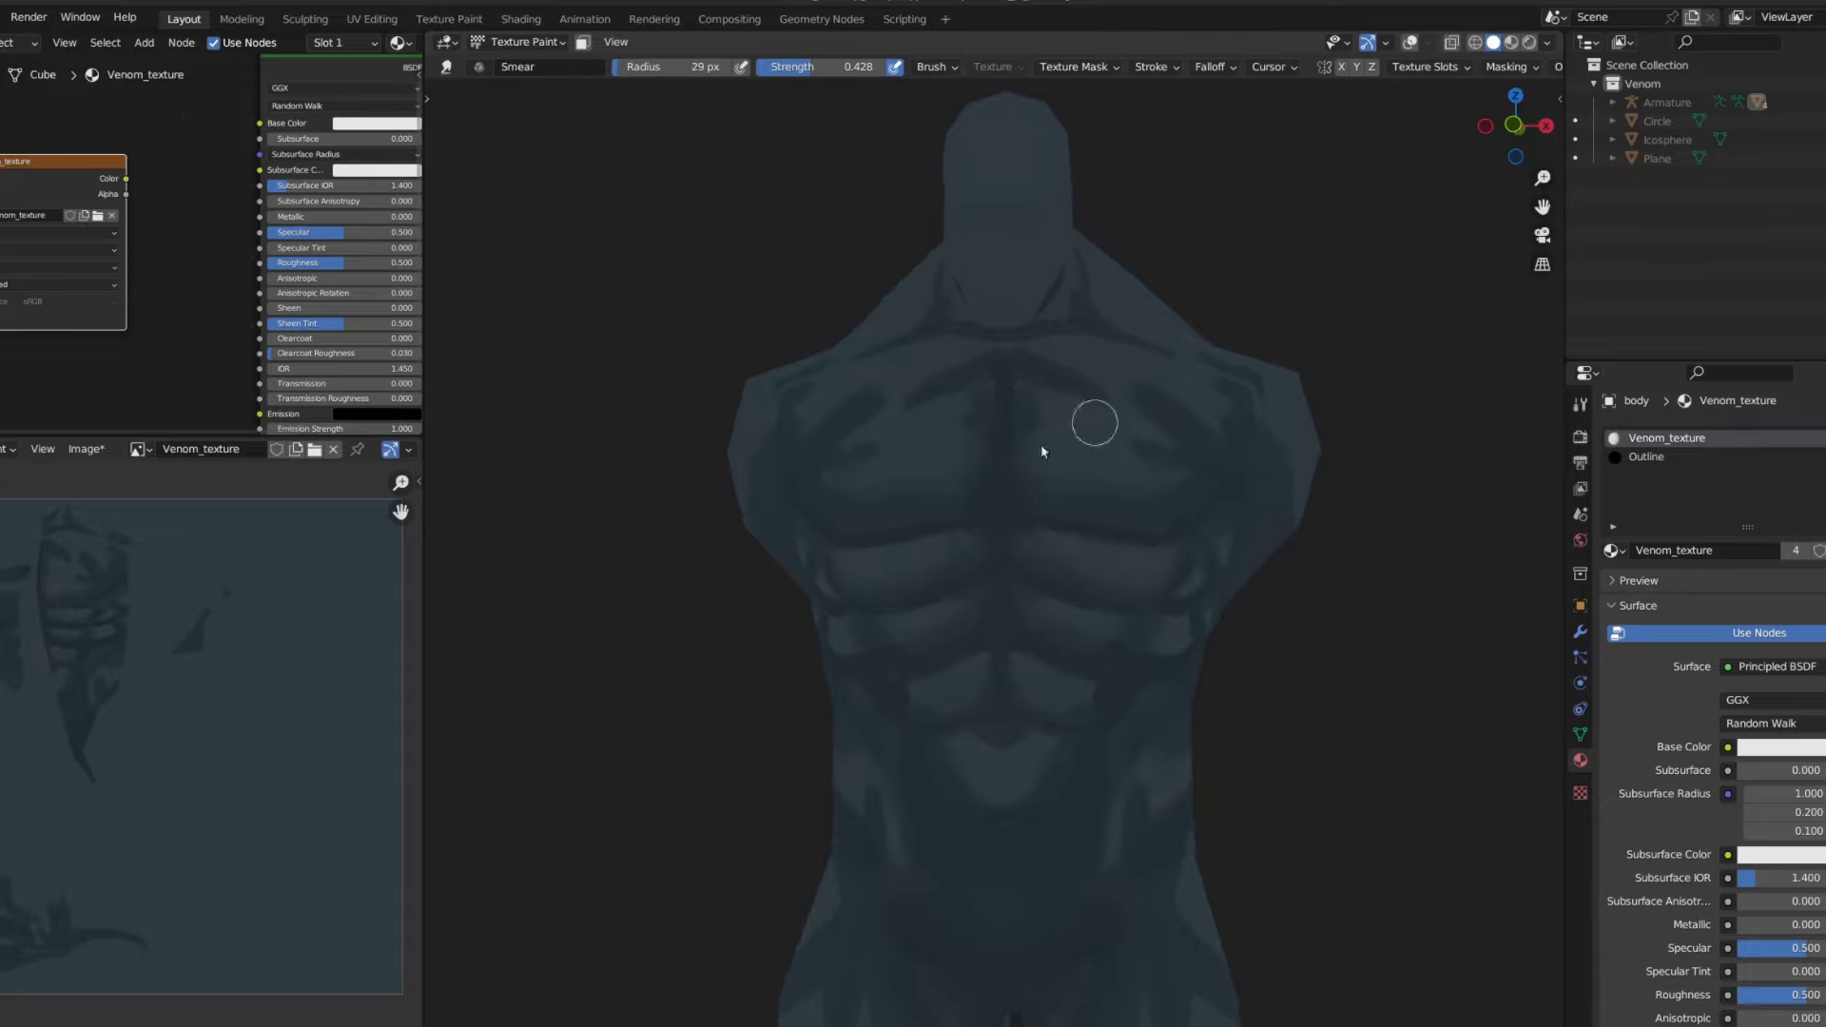
key("bracketright")
key("bracketright")
key("bracketright")
scroll(1051, 530, "down", 4)
scroll(1056, 537, "up", 1)
scroll(1103, 552, "up", 1)
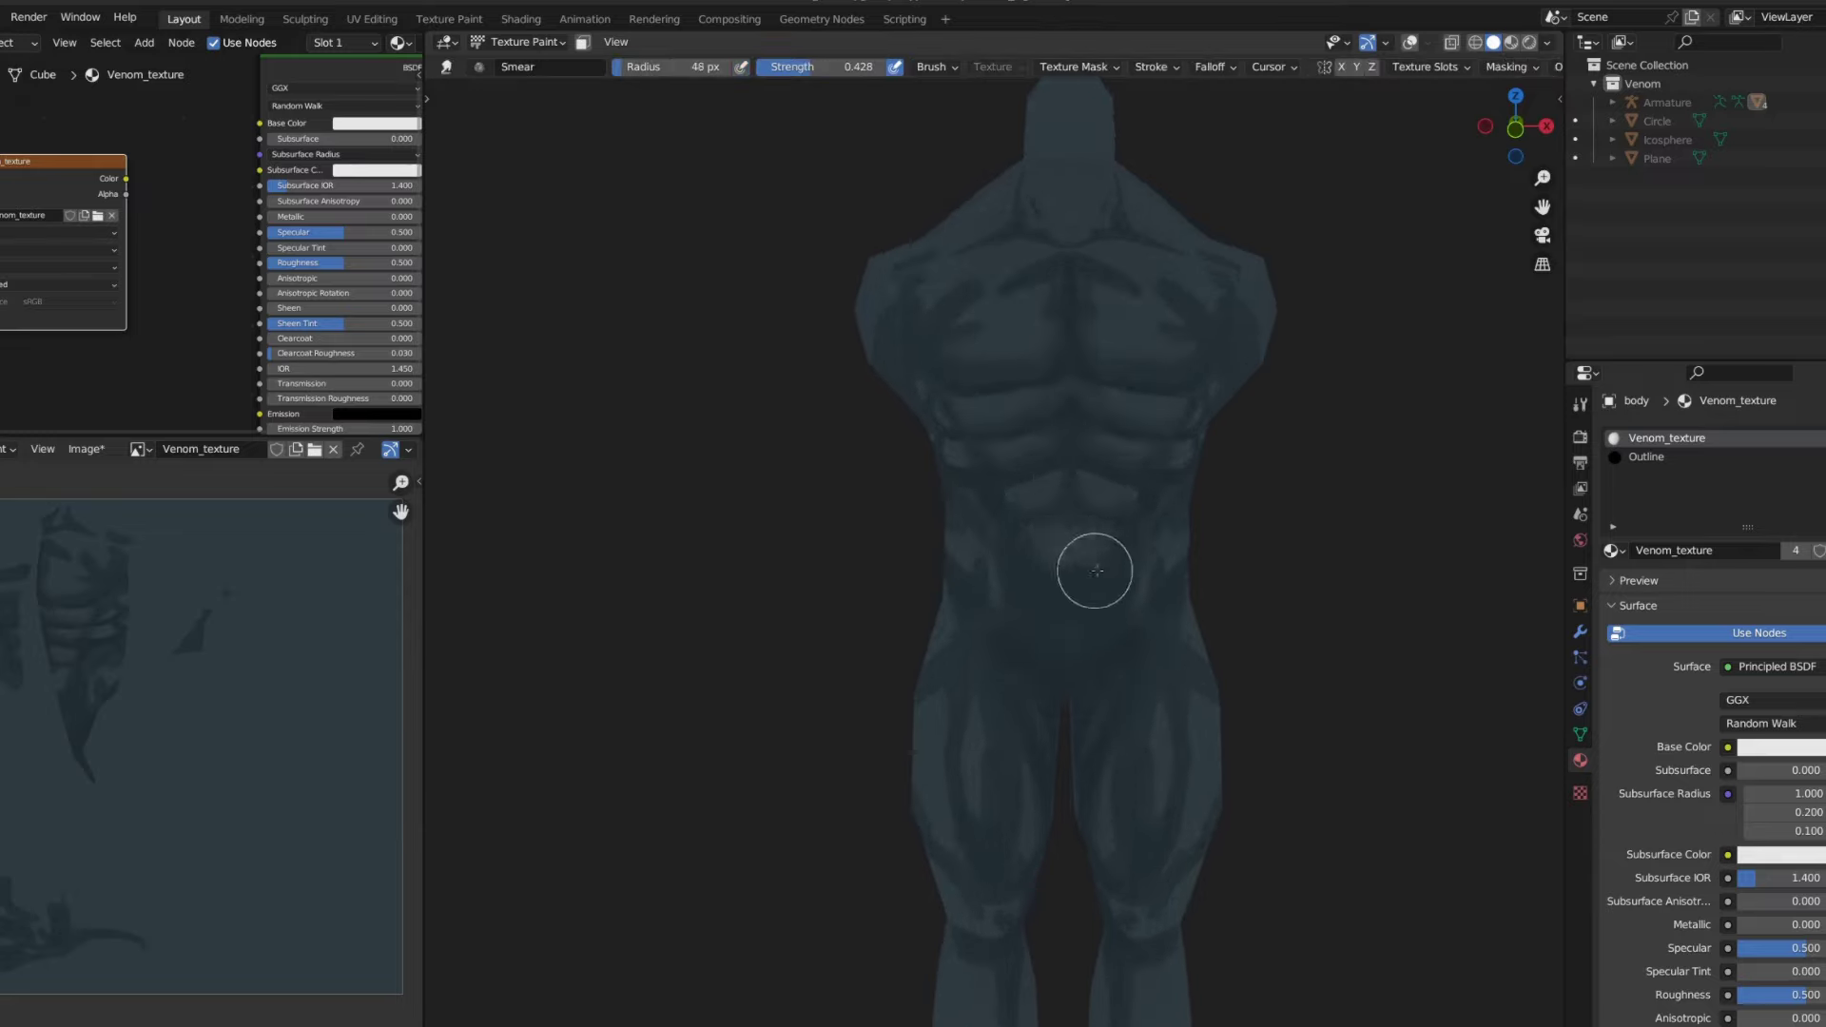
- Smear the chest shading so it softens into the body
mouse_move(1097, 570)
middle_mouse_down()
mouse_move(961, 566)
mouse_move(1106, 551)
mouse_move(1134, 437)
middle_mouse_up()
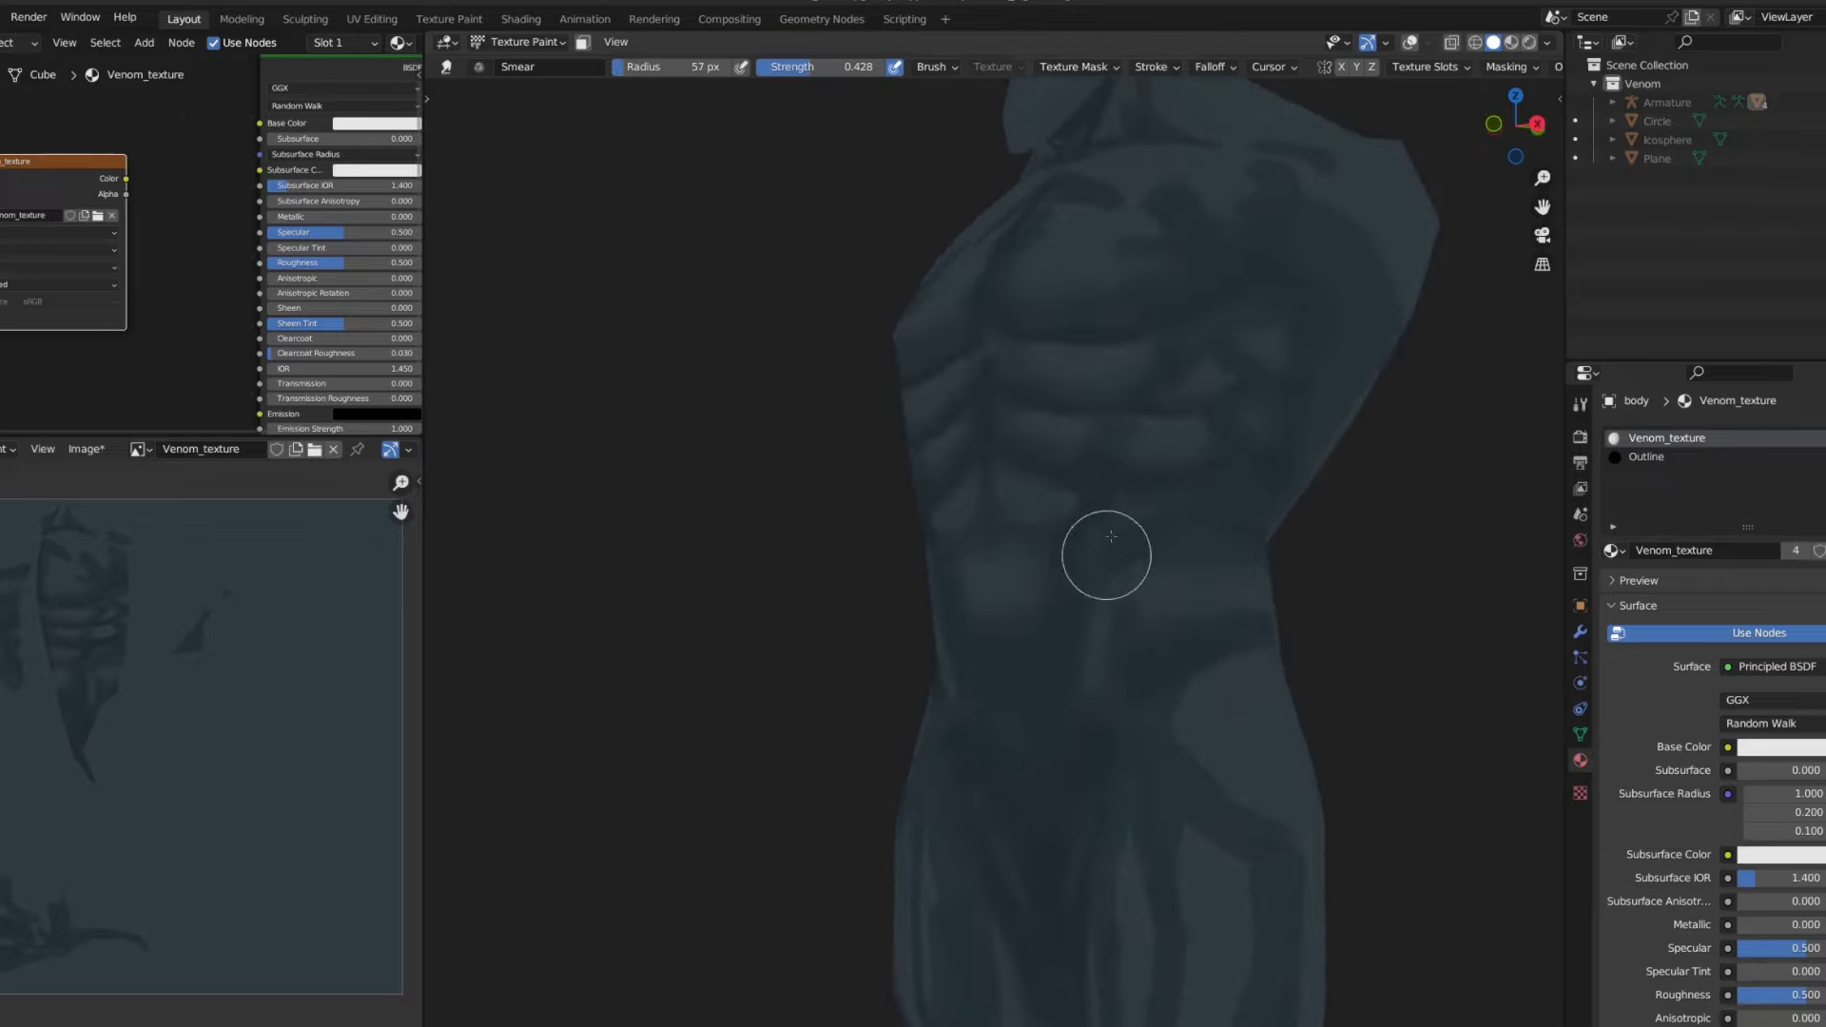
scroll(1187, 605, "down", 4)
mouse_move(1186, 605)
middle_mouse_down()
mouse_move(1255, 498)
mouse_move(1122, 418)
mouse_move(1129, 448)
middle_mouse_up()
scroll(1089, 375, "up", 5)
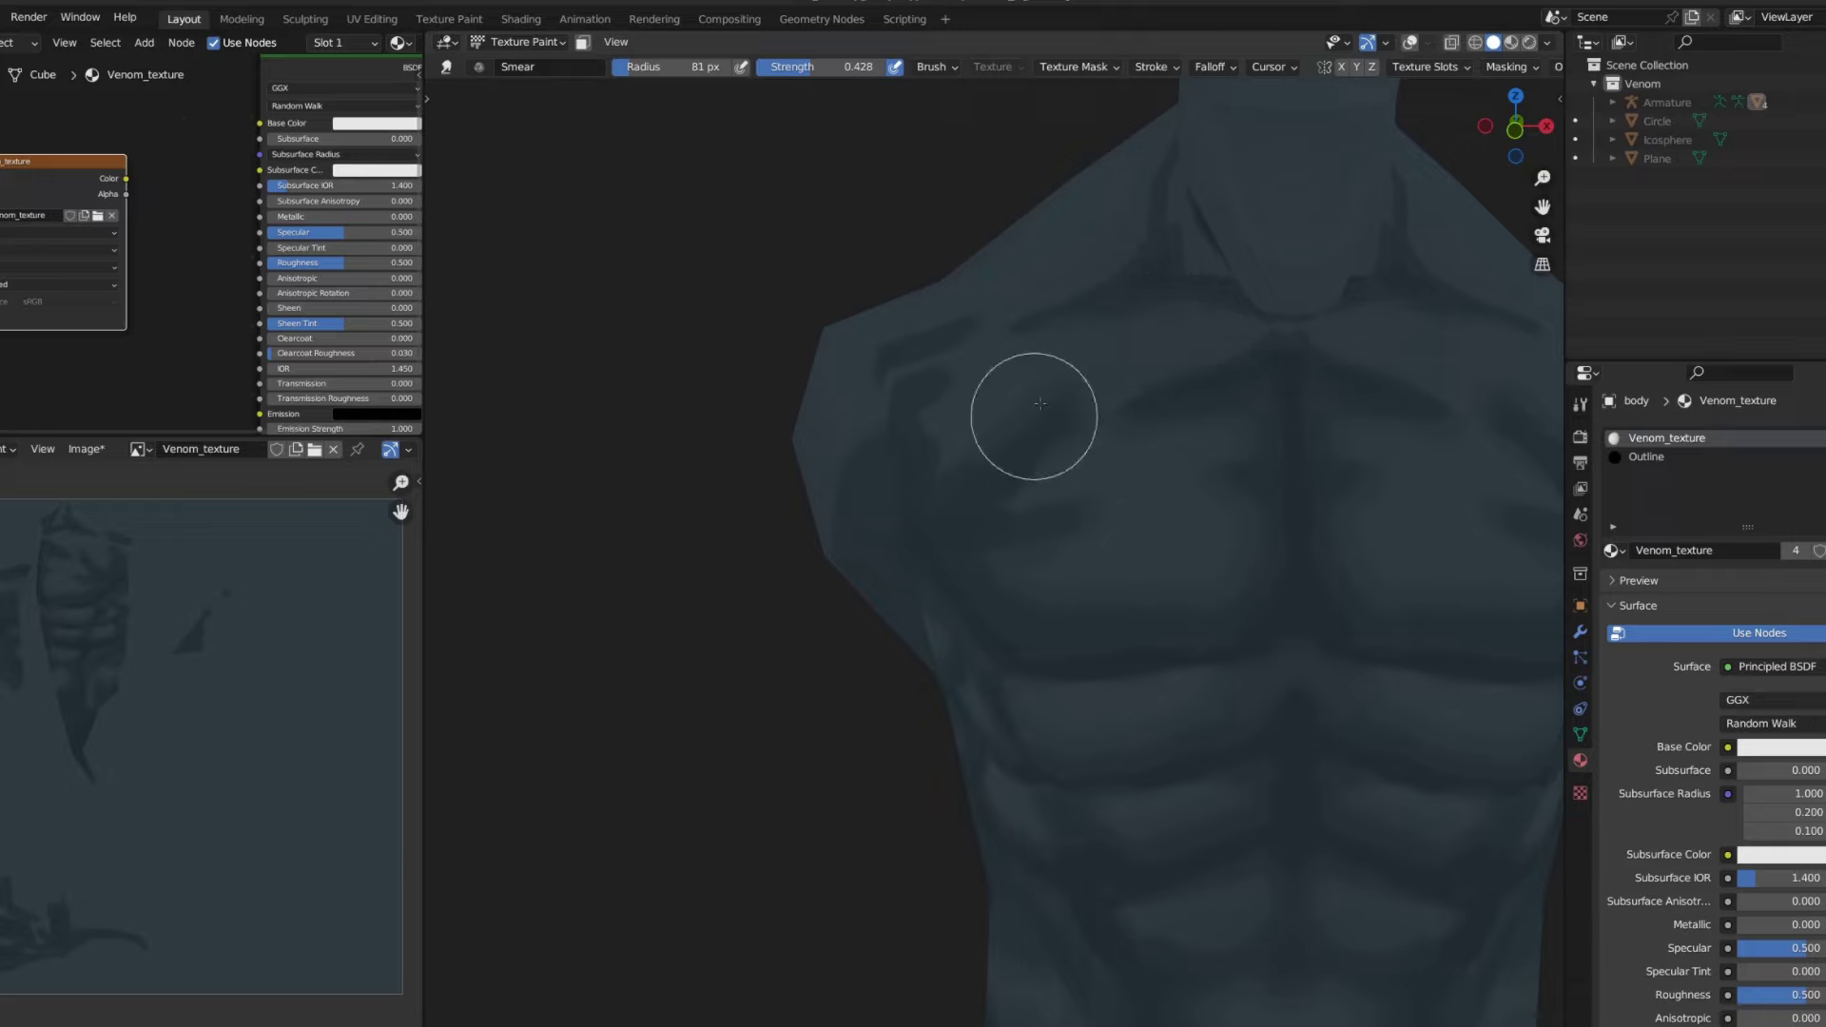
middle_click_drag(1036, 411, 1035, 640)
scroll(1142, 637, "down", 3)
scroll(1309, 461, "down", 2)
scroll(1100, 567, "up", 1)
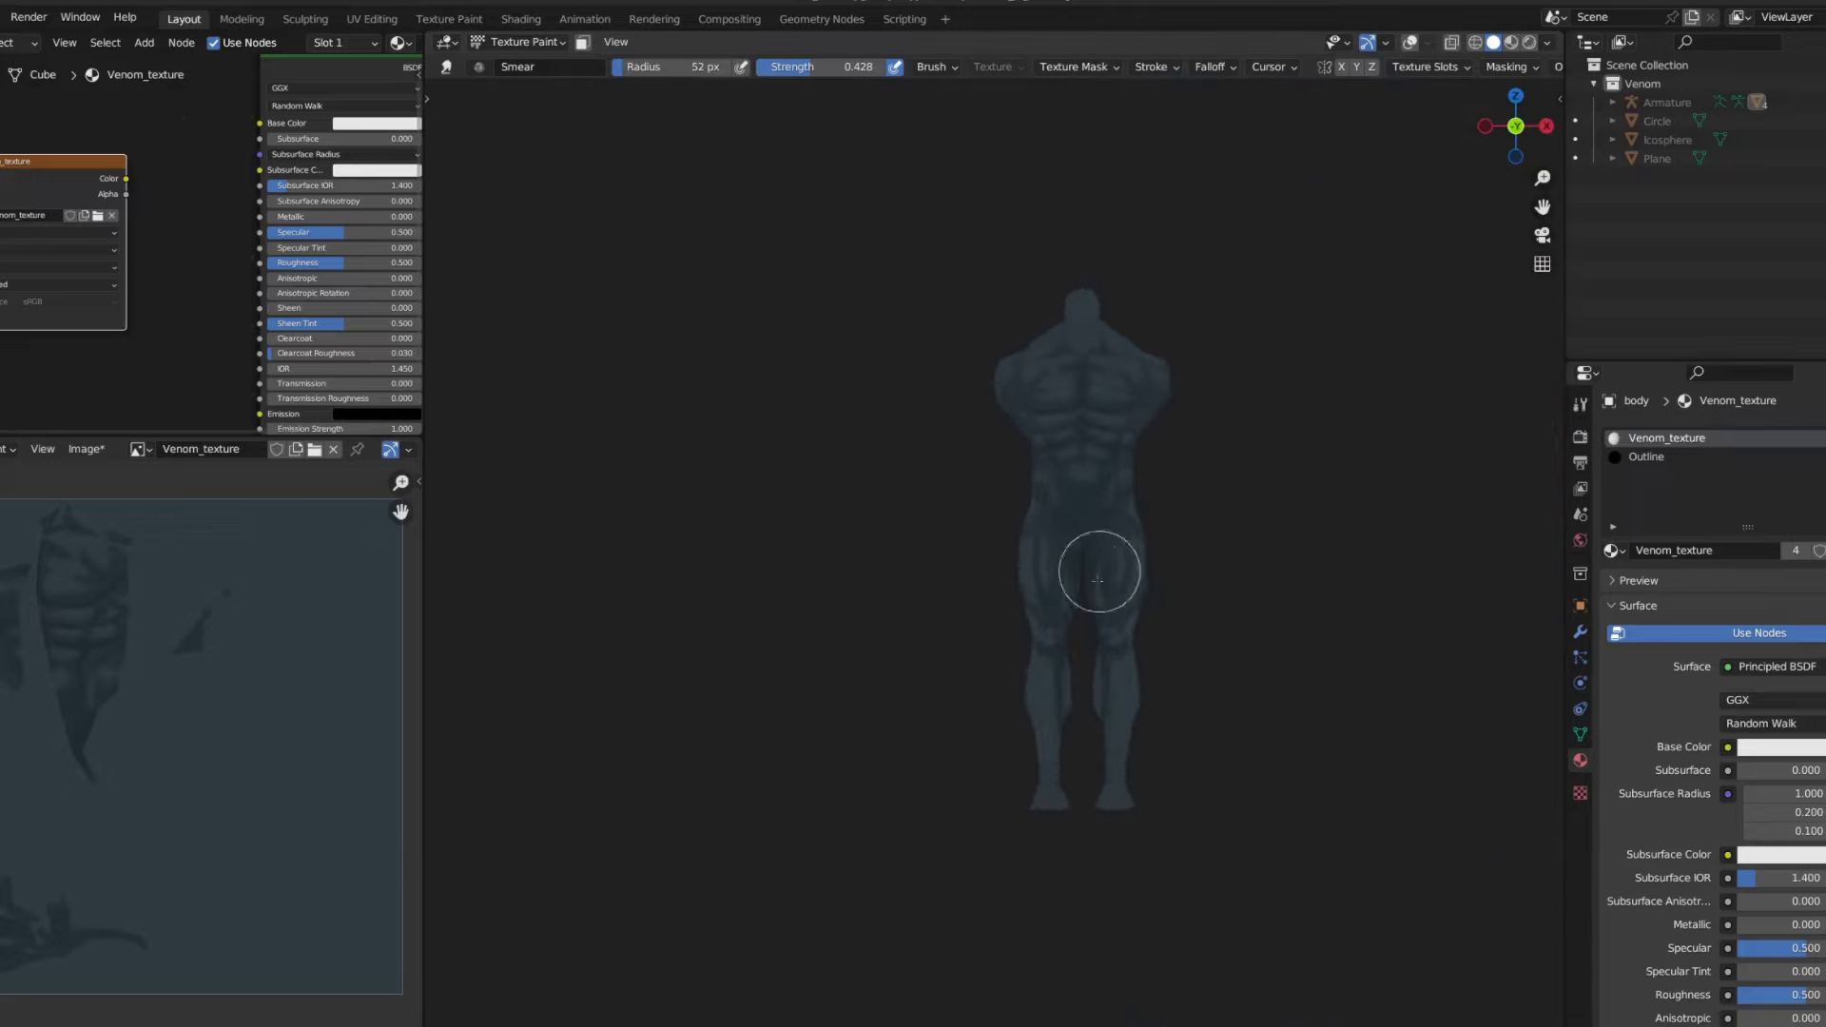
scroll(1134, 577, "up", 4)
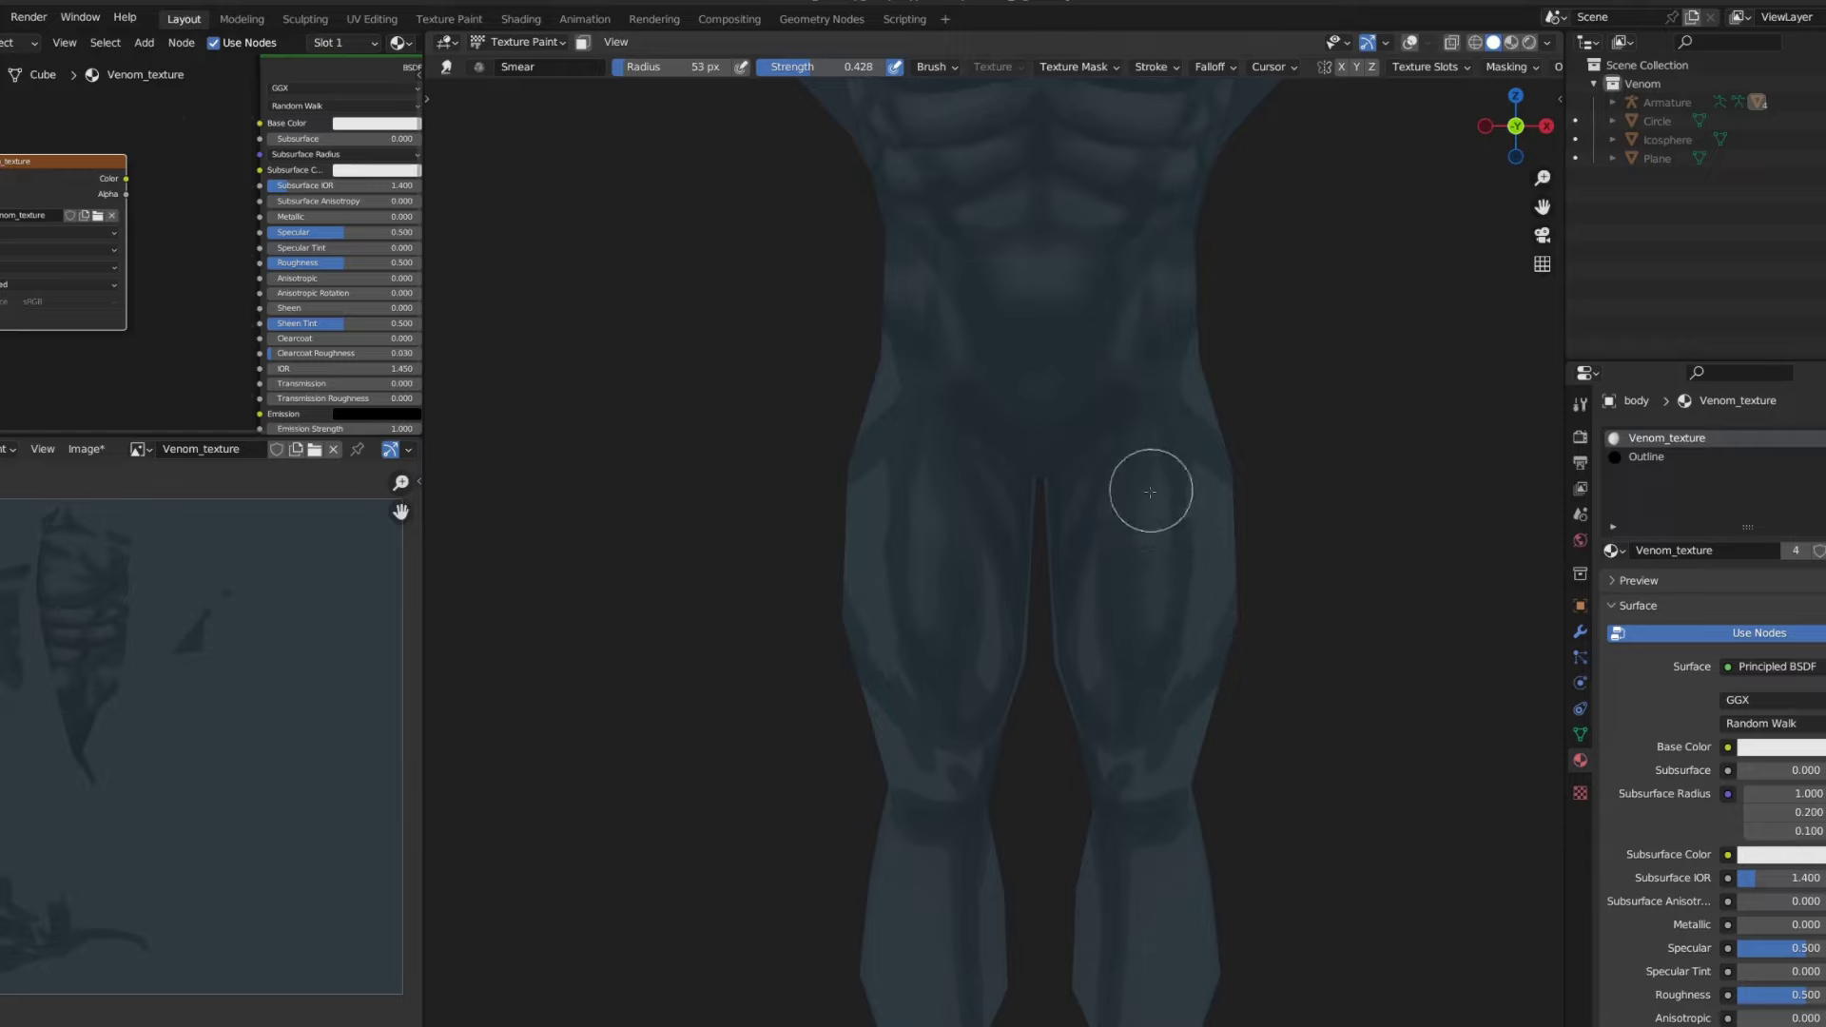
- Blend the thigh shading while orbiting around both legs to a front view
middle_click_drag(1150, 492, 1069, 614)
middle_click_drag(1089, 510, 1109, 660)
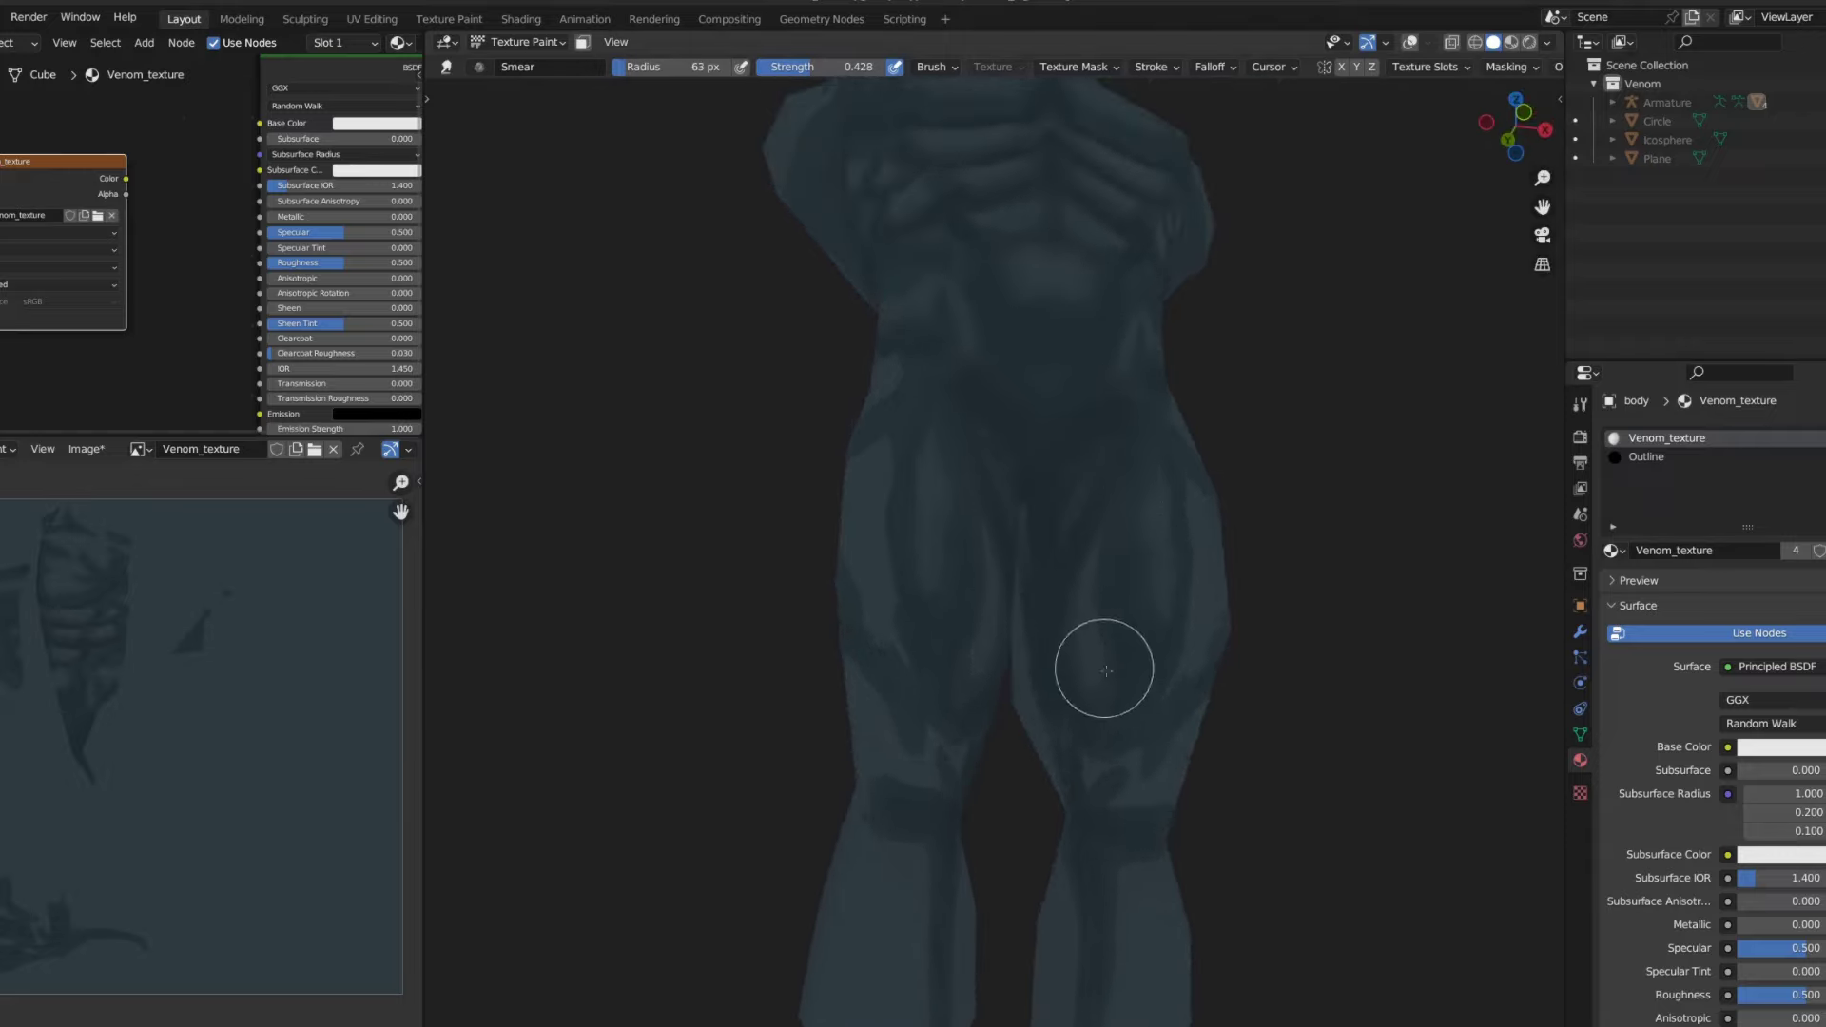
scroll(1134, 575, "down", 2)
middle_click_drag(1134, 574, 1153, 611)
scroll(1154, 611, "up", 3)
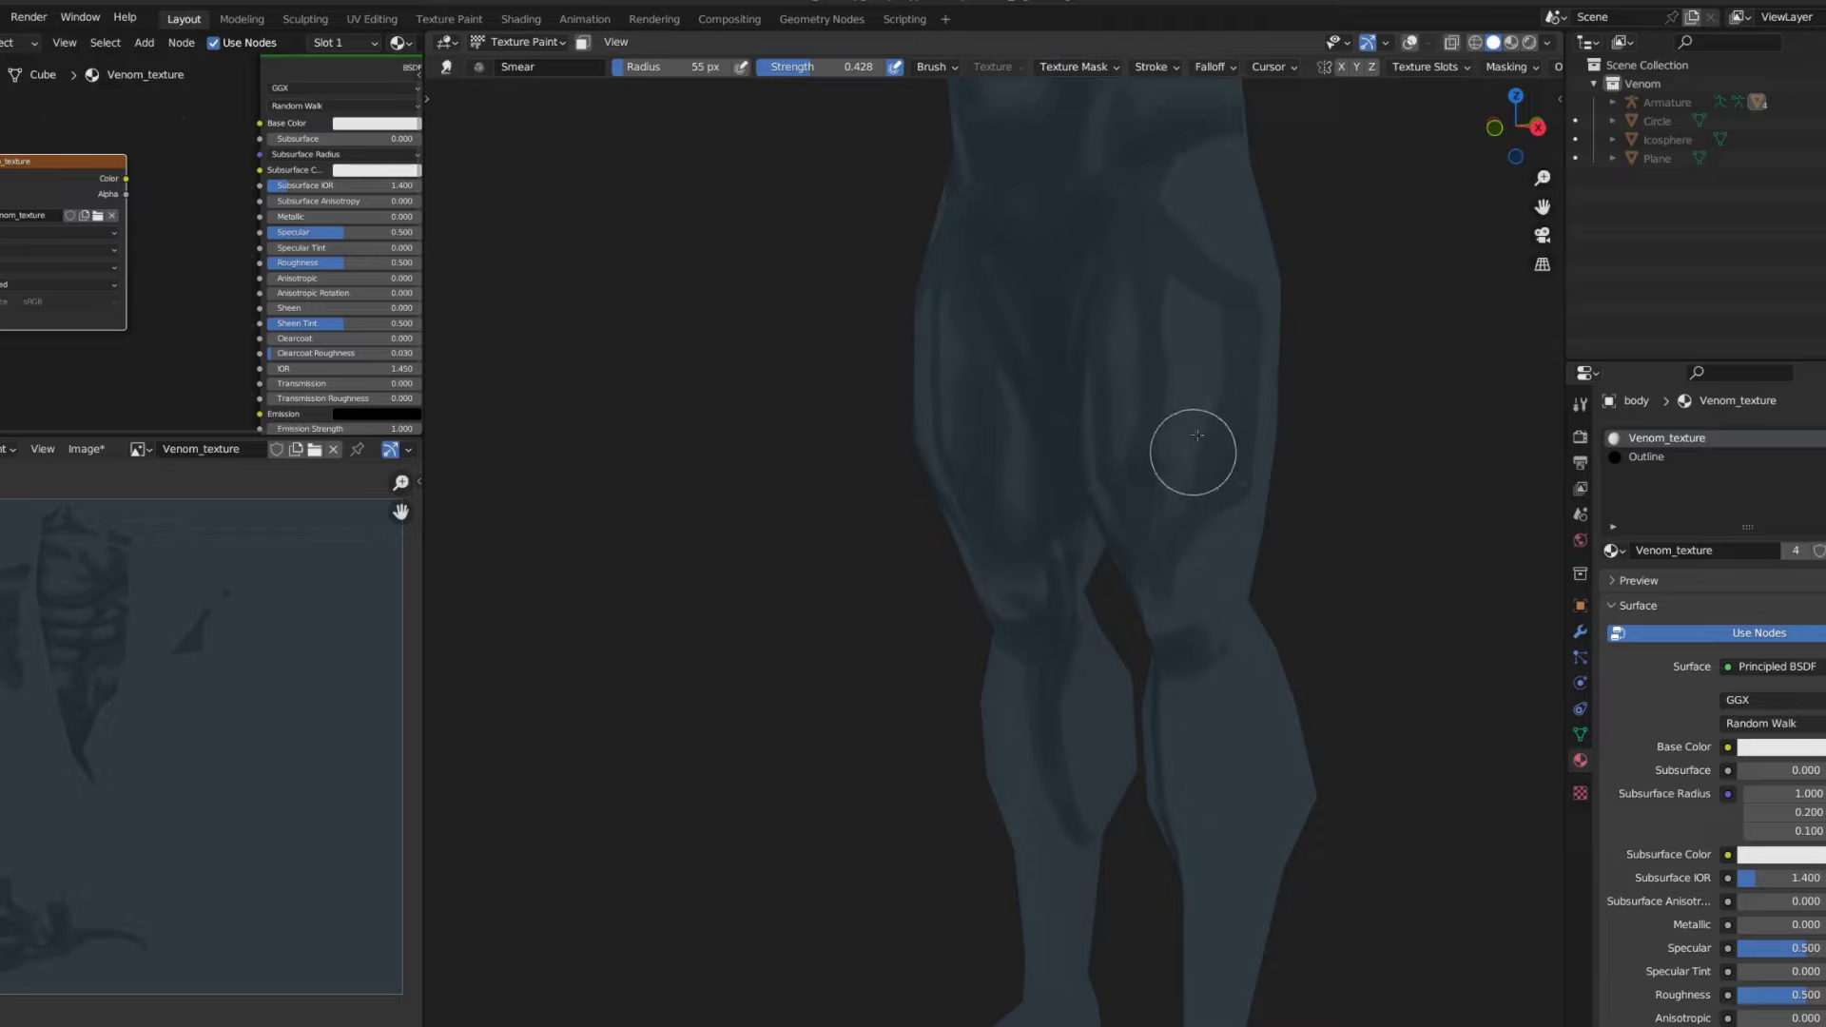
mouse_move(1211, 299)
middle_mouse_down()
mouse_move(1227, 501)
mouse_move(1214, 289)
mouse_move(1296, 403)
mouse_move(1060, 774)
middle_mouse_up()
scroll(1154, 435, "down", 4)
scroll(1190, 276, "down", 2)
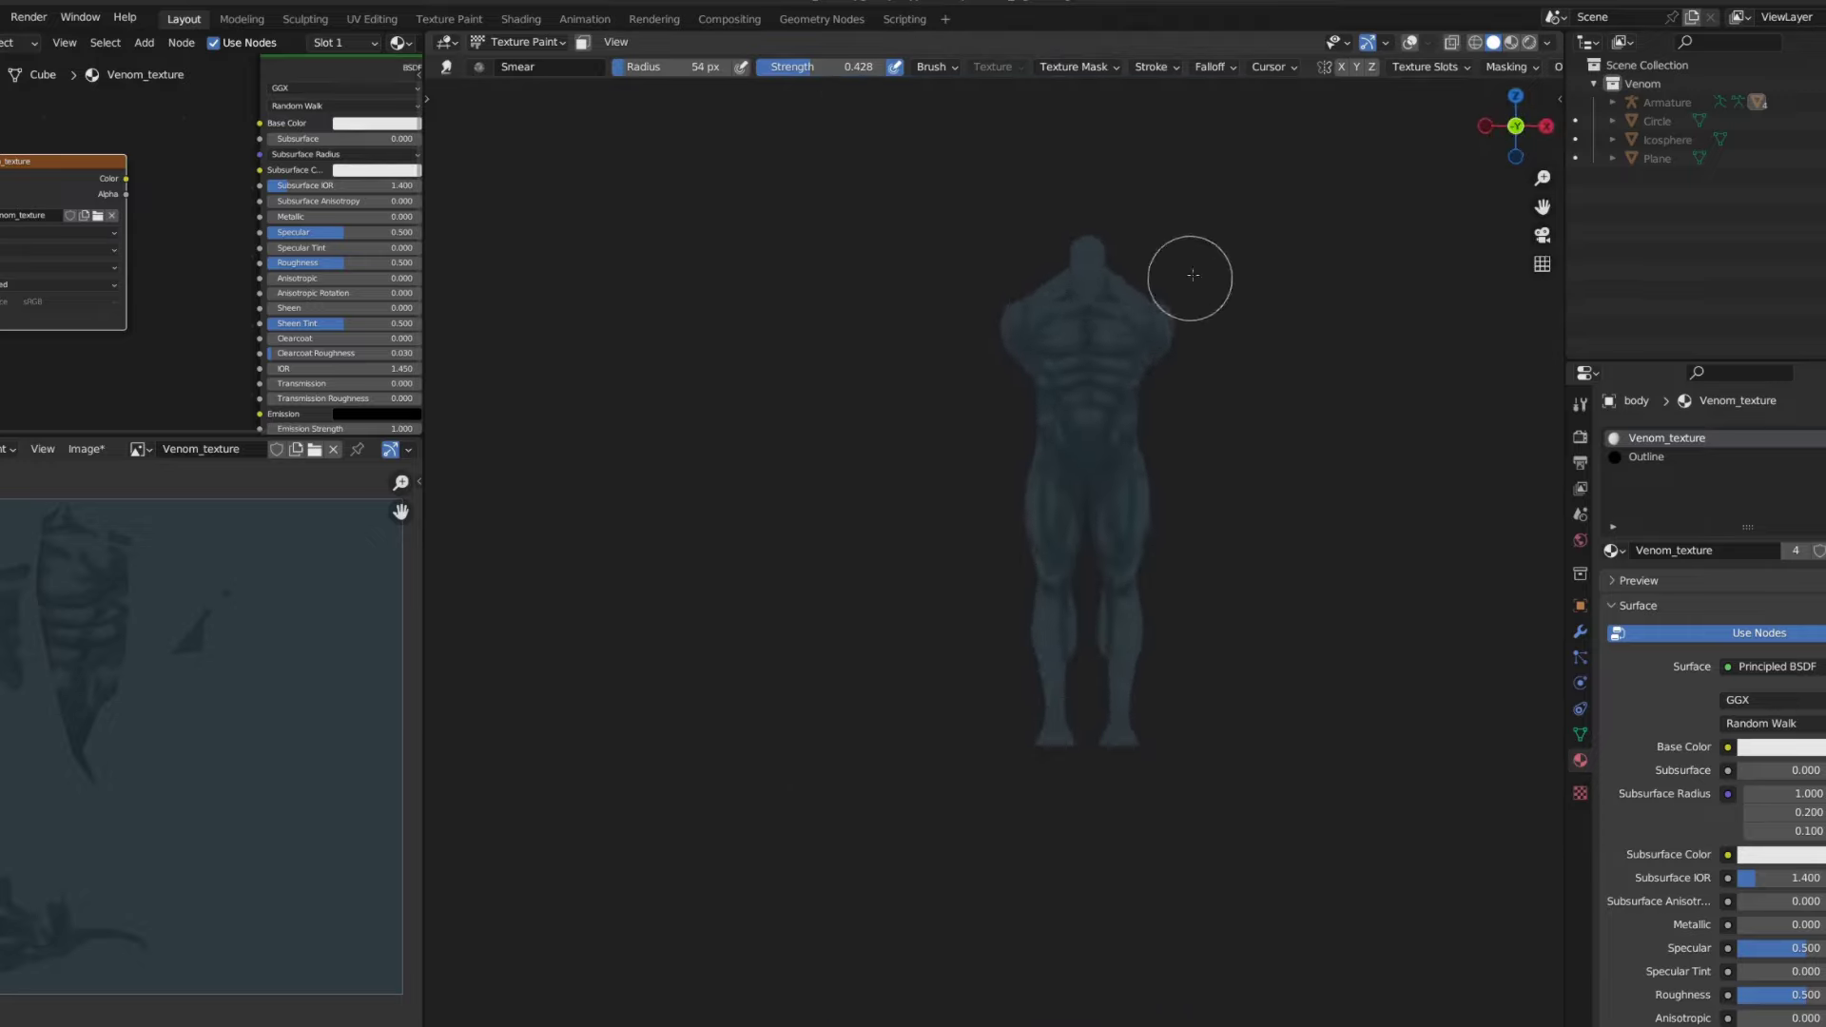
middle_click_drag(1190, 277, 1207, 326)
scroll(1207, 325, "up", 5)
scroll(1102, 497, "down", 1)
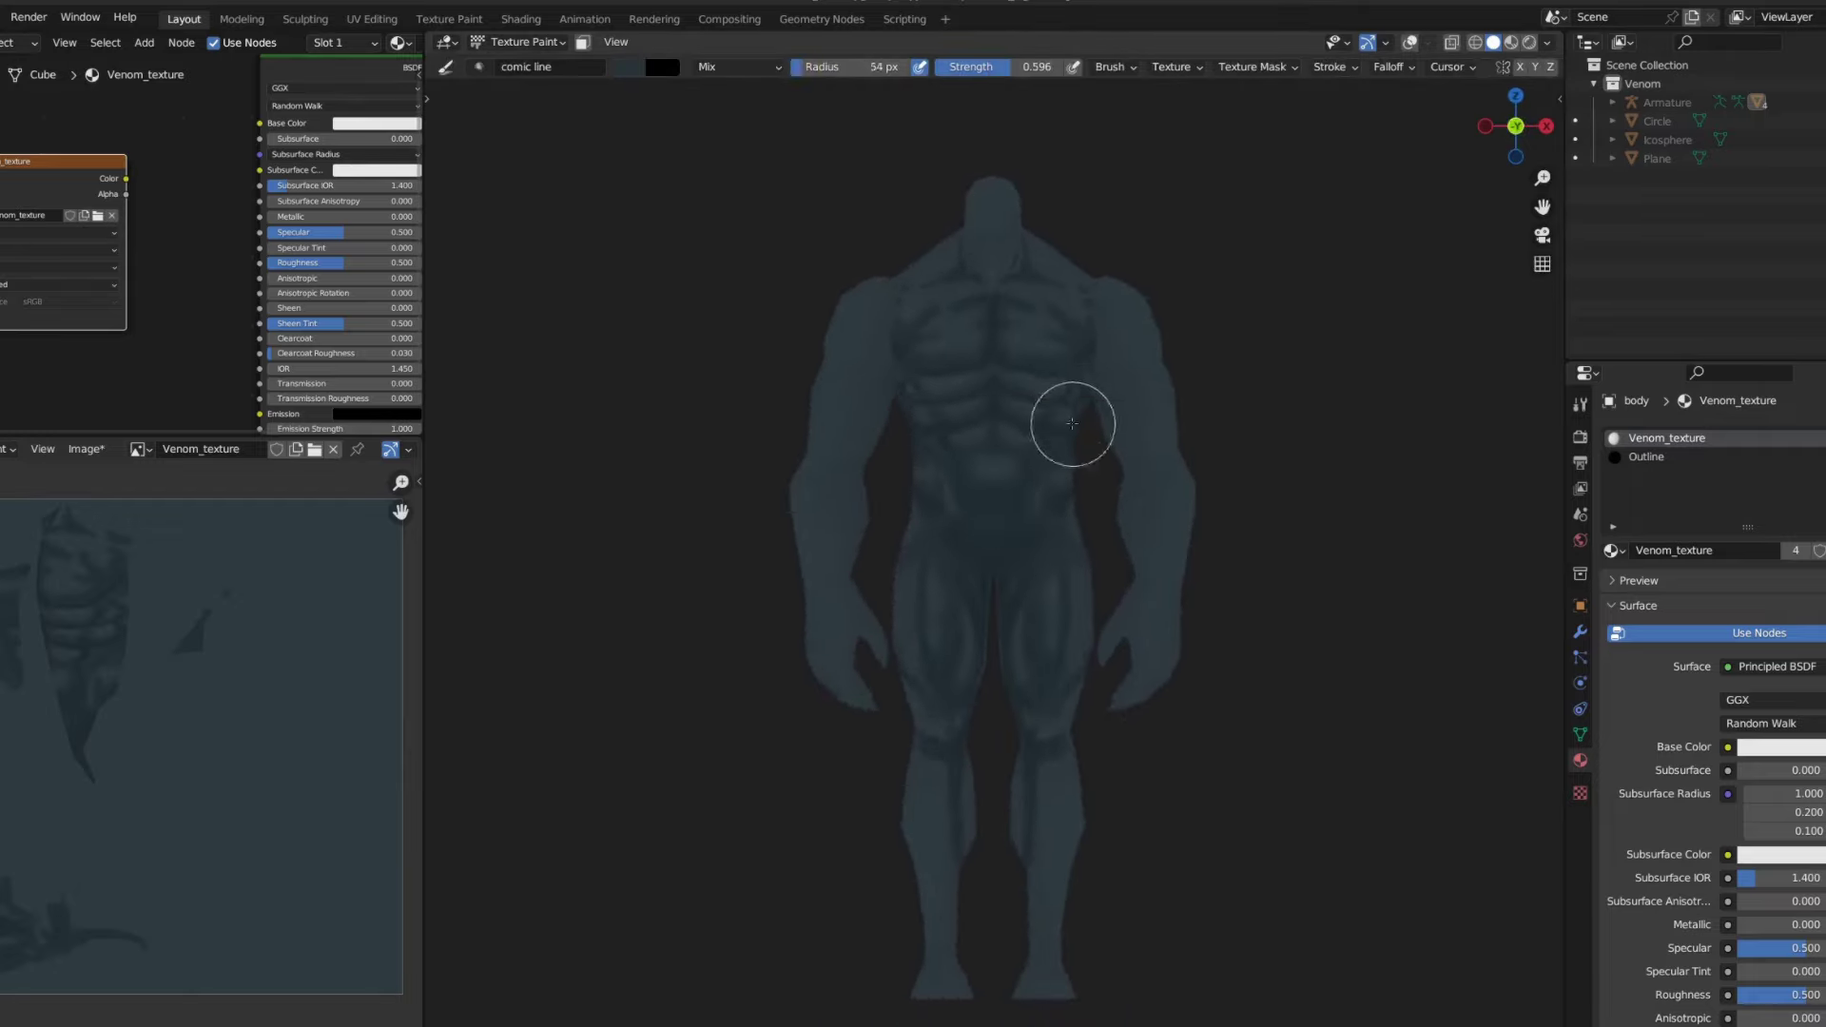
- Reselect the comic line brush and orbit around the arm
key("alt+q")
scroll(1155, 429, "up", 4)
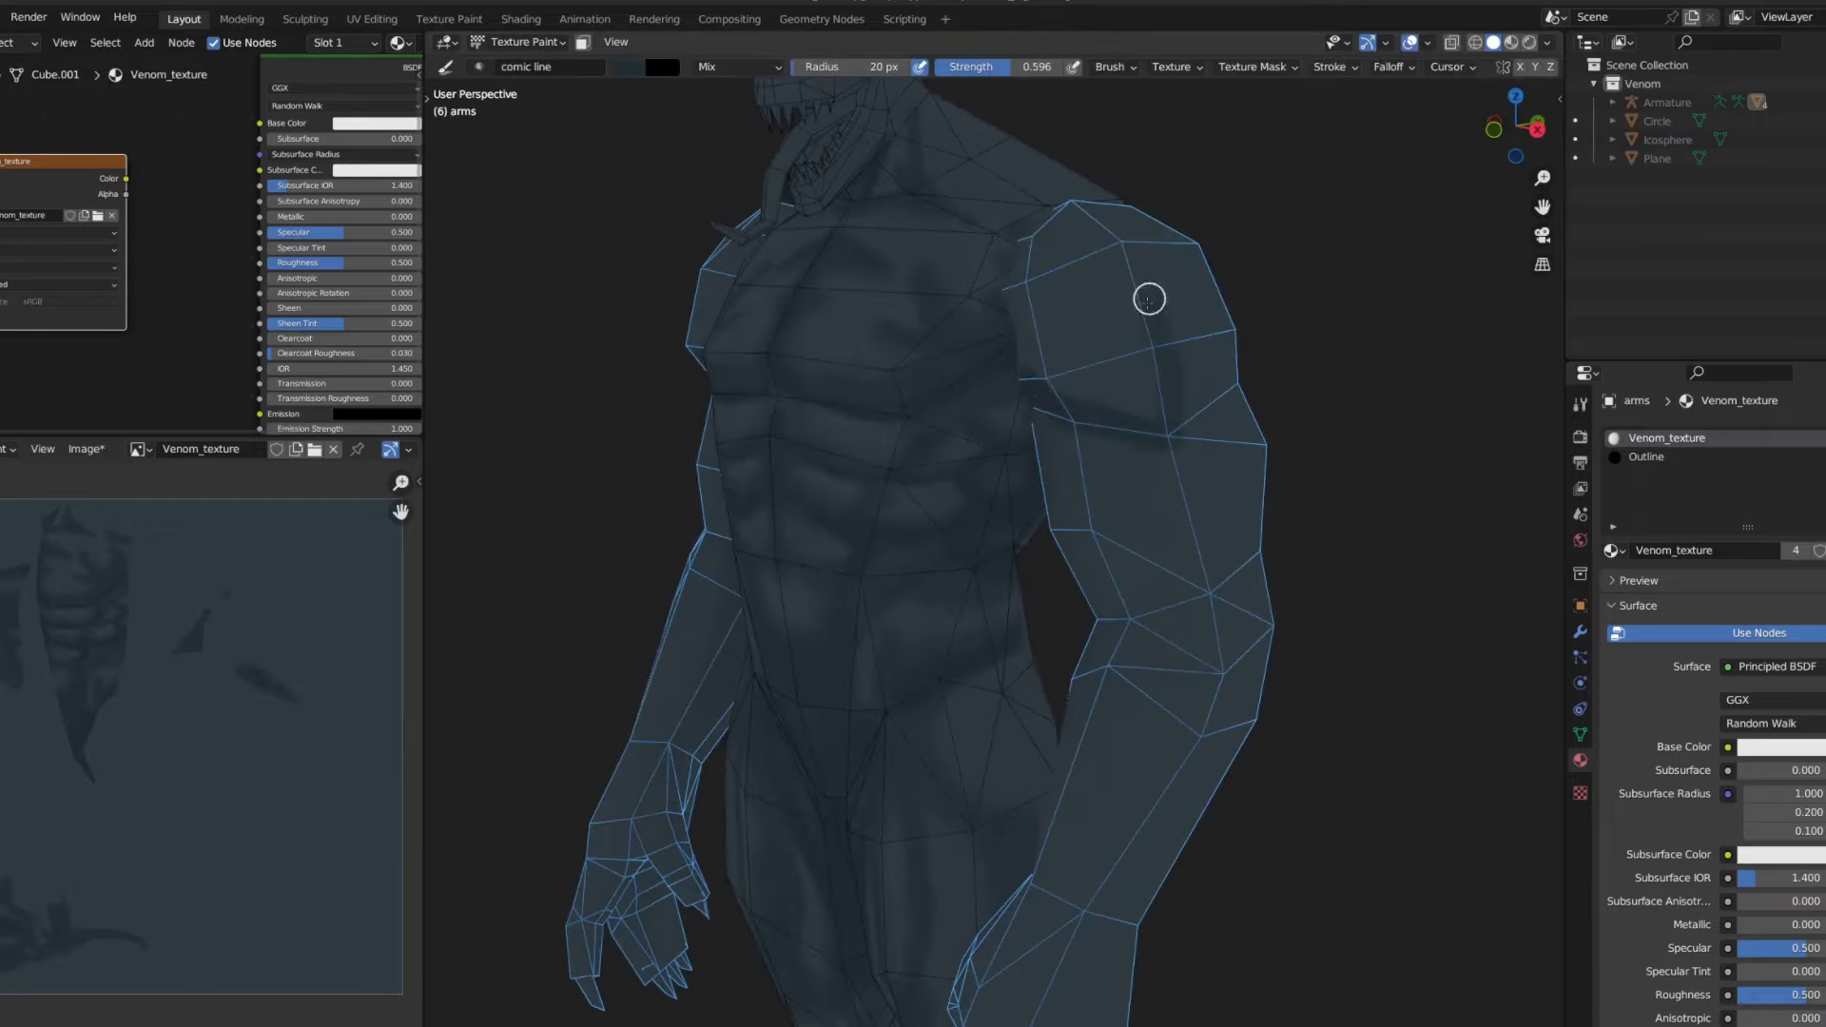
mouse_move(1090, 380)
middle_mouse_down()
mouse_move(1065, 408)
mouse_move(1109, 428)
mouse_move(1060, 448)
mouse_move(1239, 301)
mouse_move(1164, 297)
middle_mouse_up()
mouse_move(1294, 357)
middle_mouse_down()
mouse_move(1182, 269)
mouse_move(1223, 180)
mouse_move(1230, 244)
mouse_move(1047, 424)
middle_mouse_up()
scroll(1056, 595, "up", 2)
scroll(1033, 635, "up", 2)
- Set the brush to 20 px and paint a dark line along the forearm
key("f")
left_click(1031, 634)
left_click_drag(979, 617, 1064, 592)
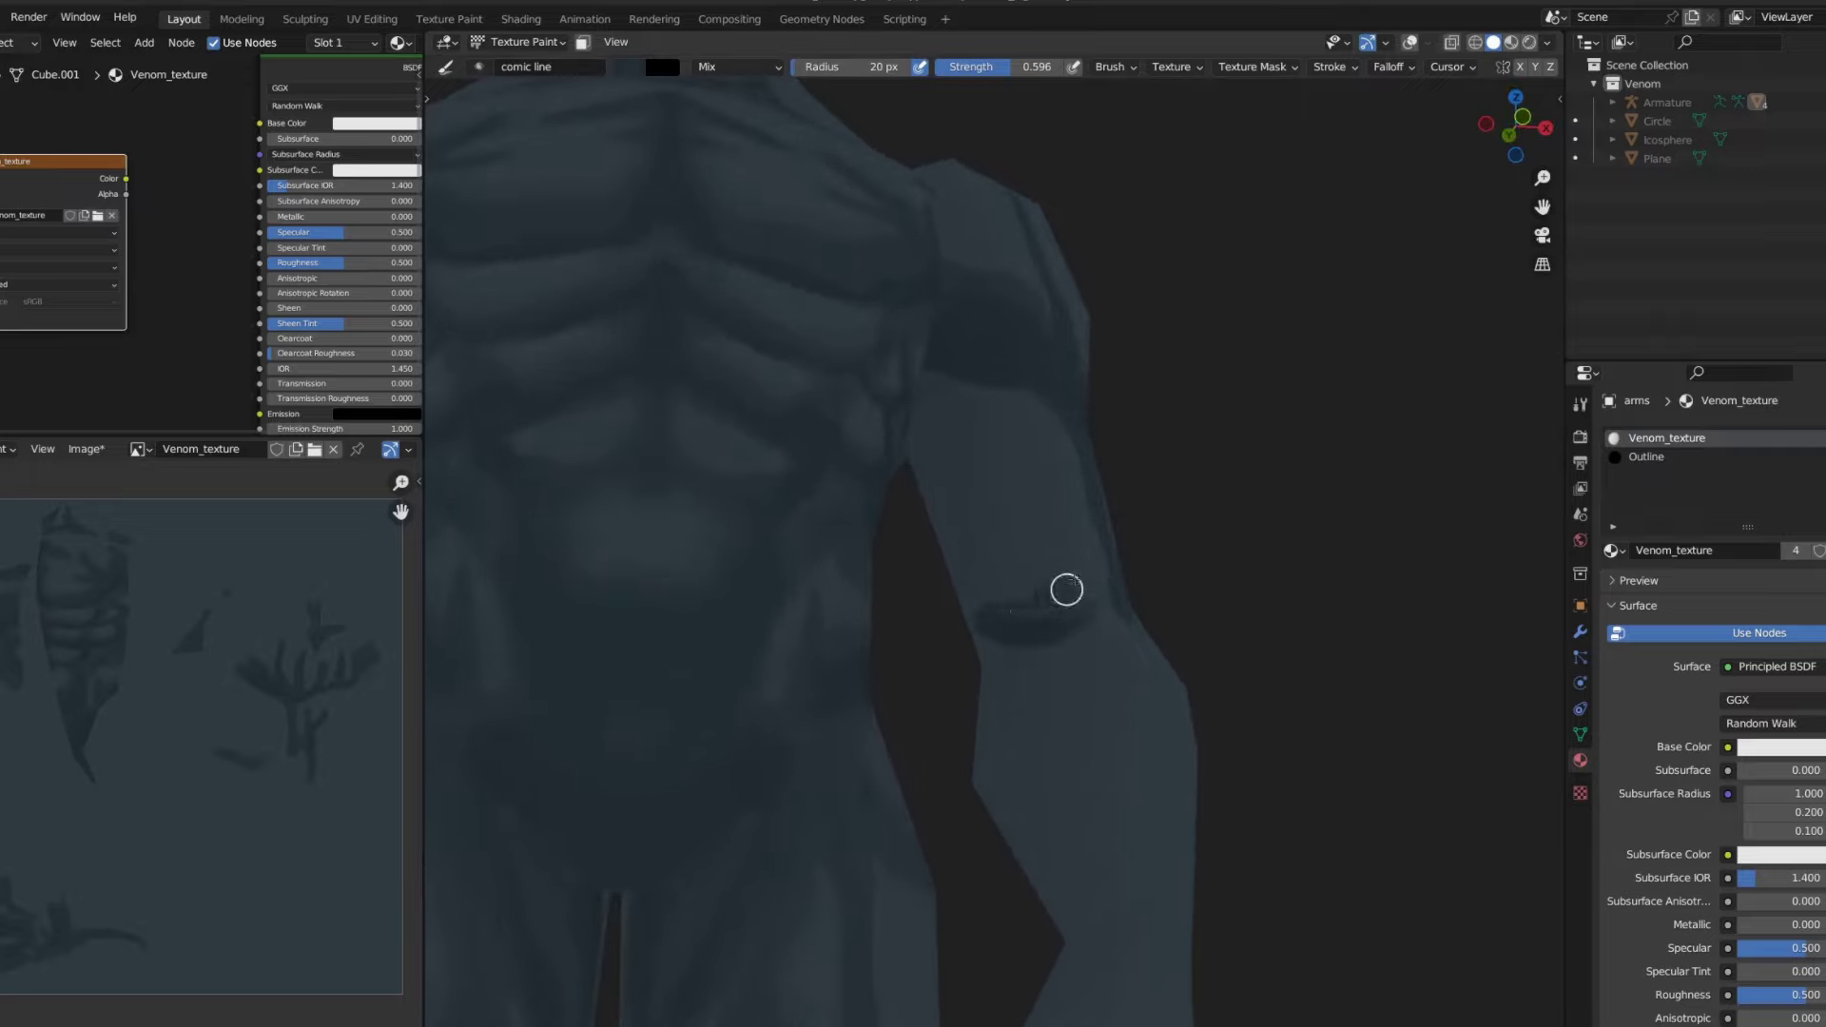
mouse_move(1065, 592)
middle_mouse_down()
mouse_move(1082, 593)
mouse_move(1133, 422)
middle_mouse_up()
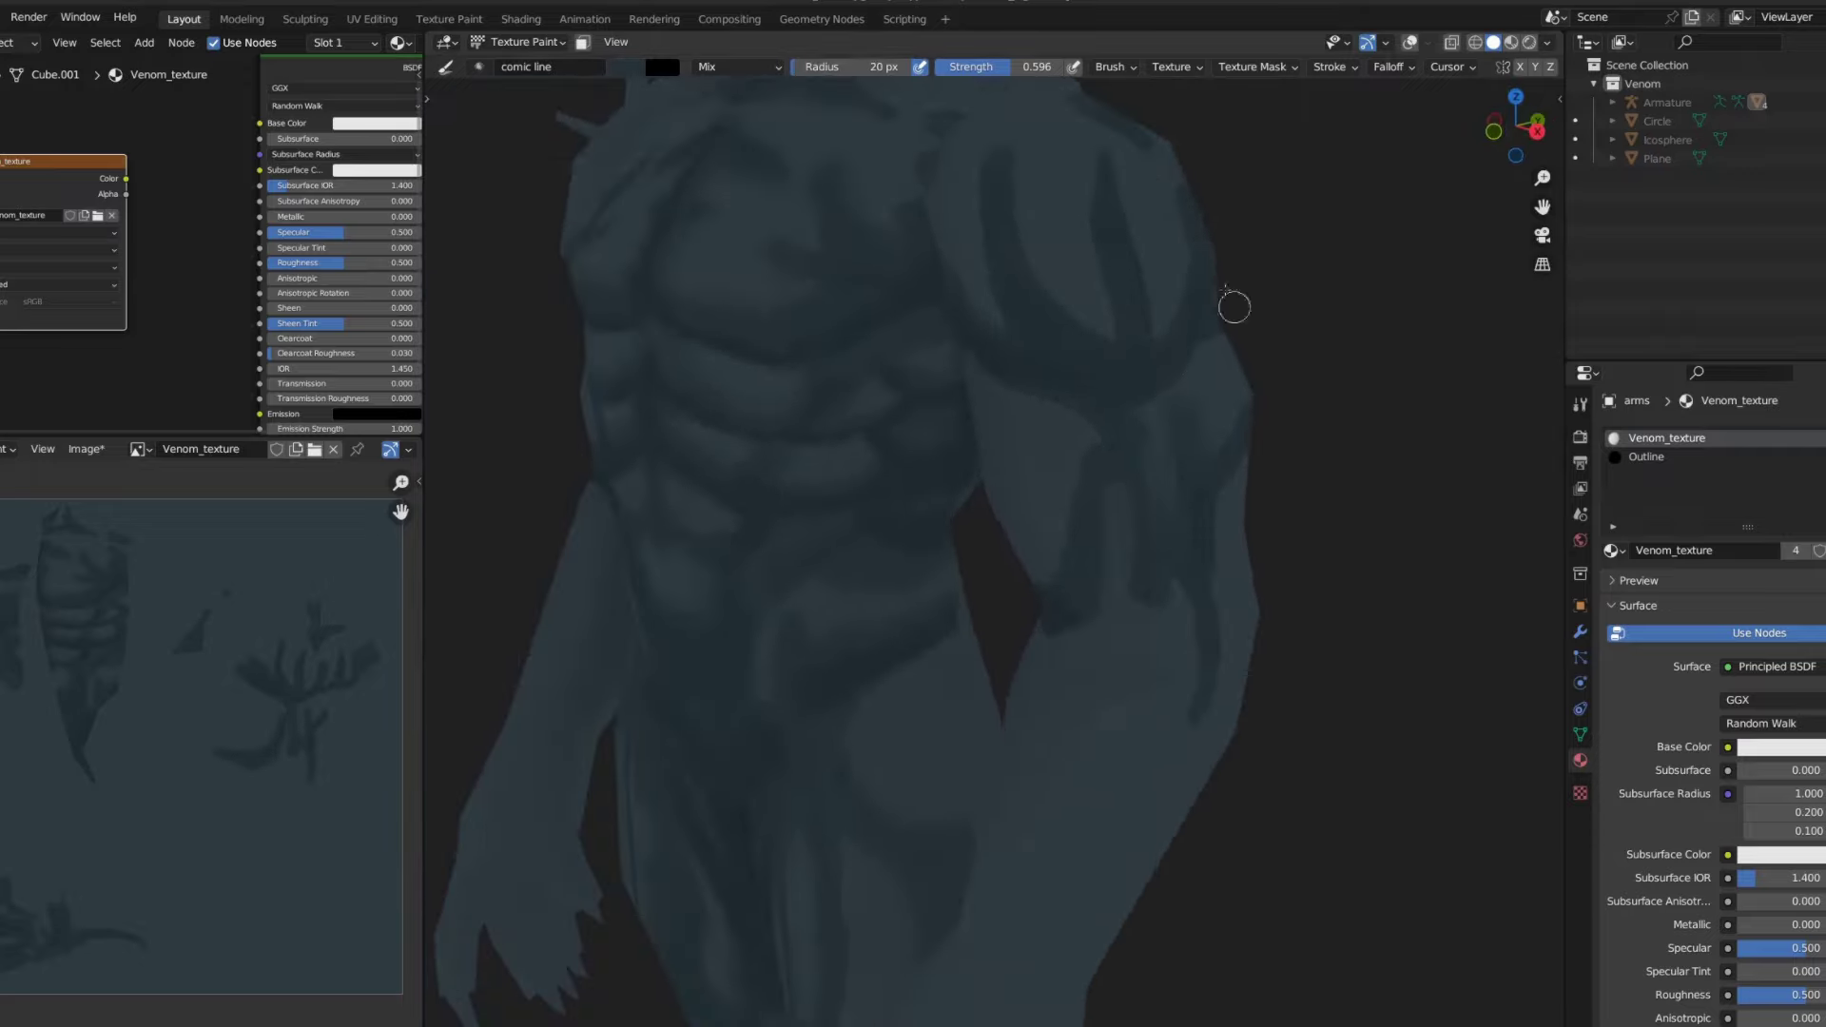
key("KP_1")
scroll(1182, 342, "down", 3)
scroll(1196, 410, "up", 3)
key("bracketleft")
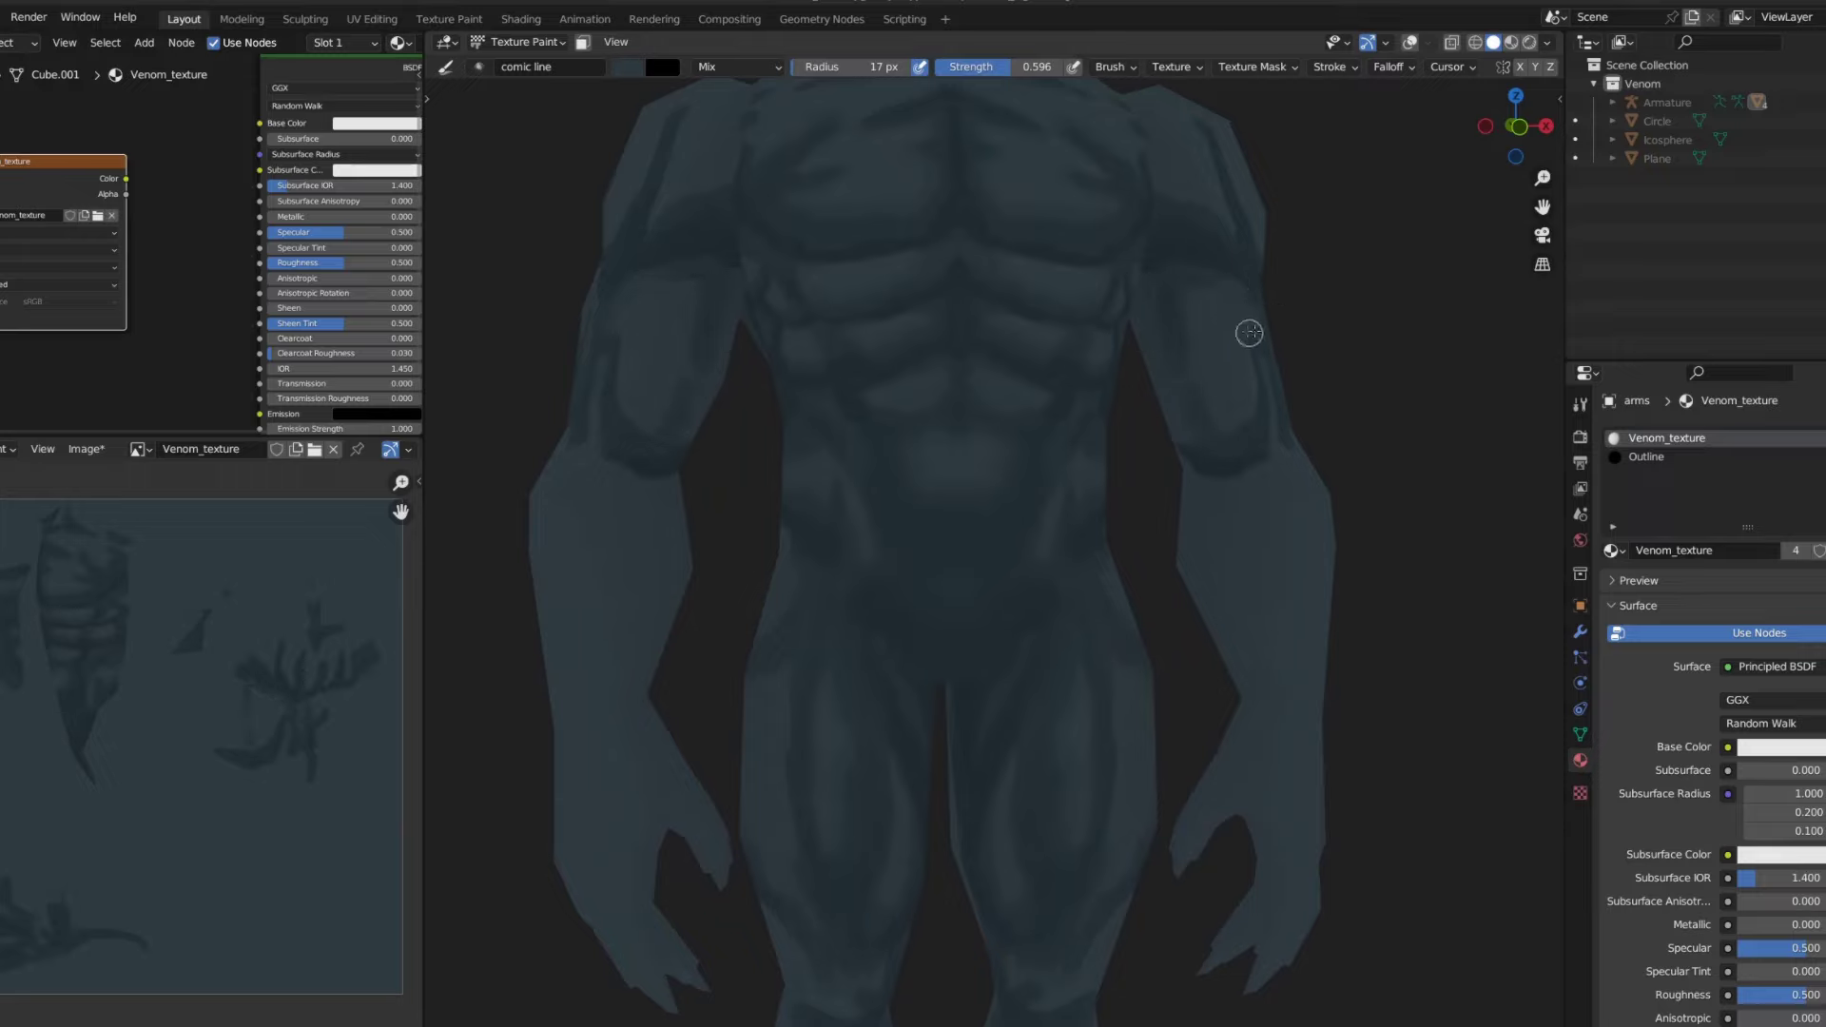
middle_click_drag(1227, 305, 1201, 244)
- Isolate the arms in local view and shade them with an enlarged brush
key("KP_Divide")
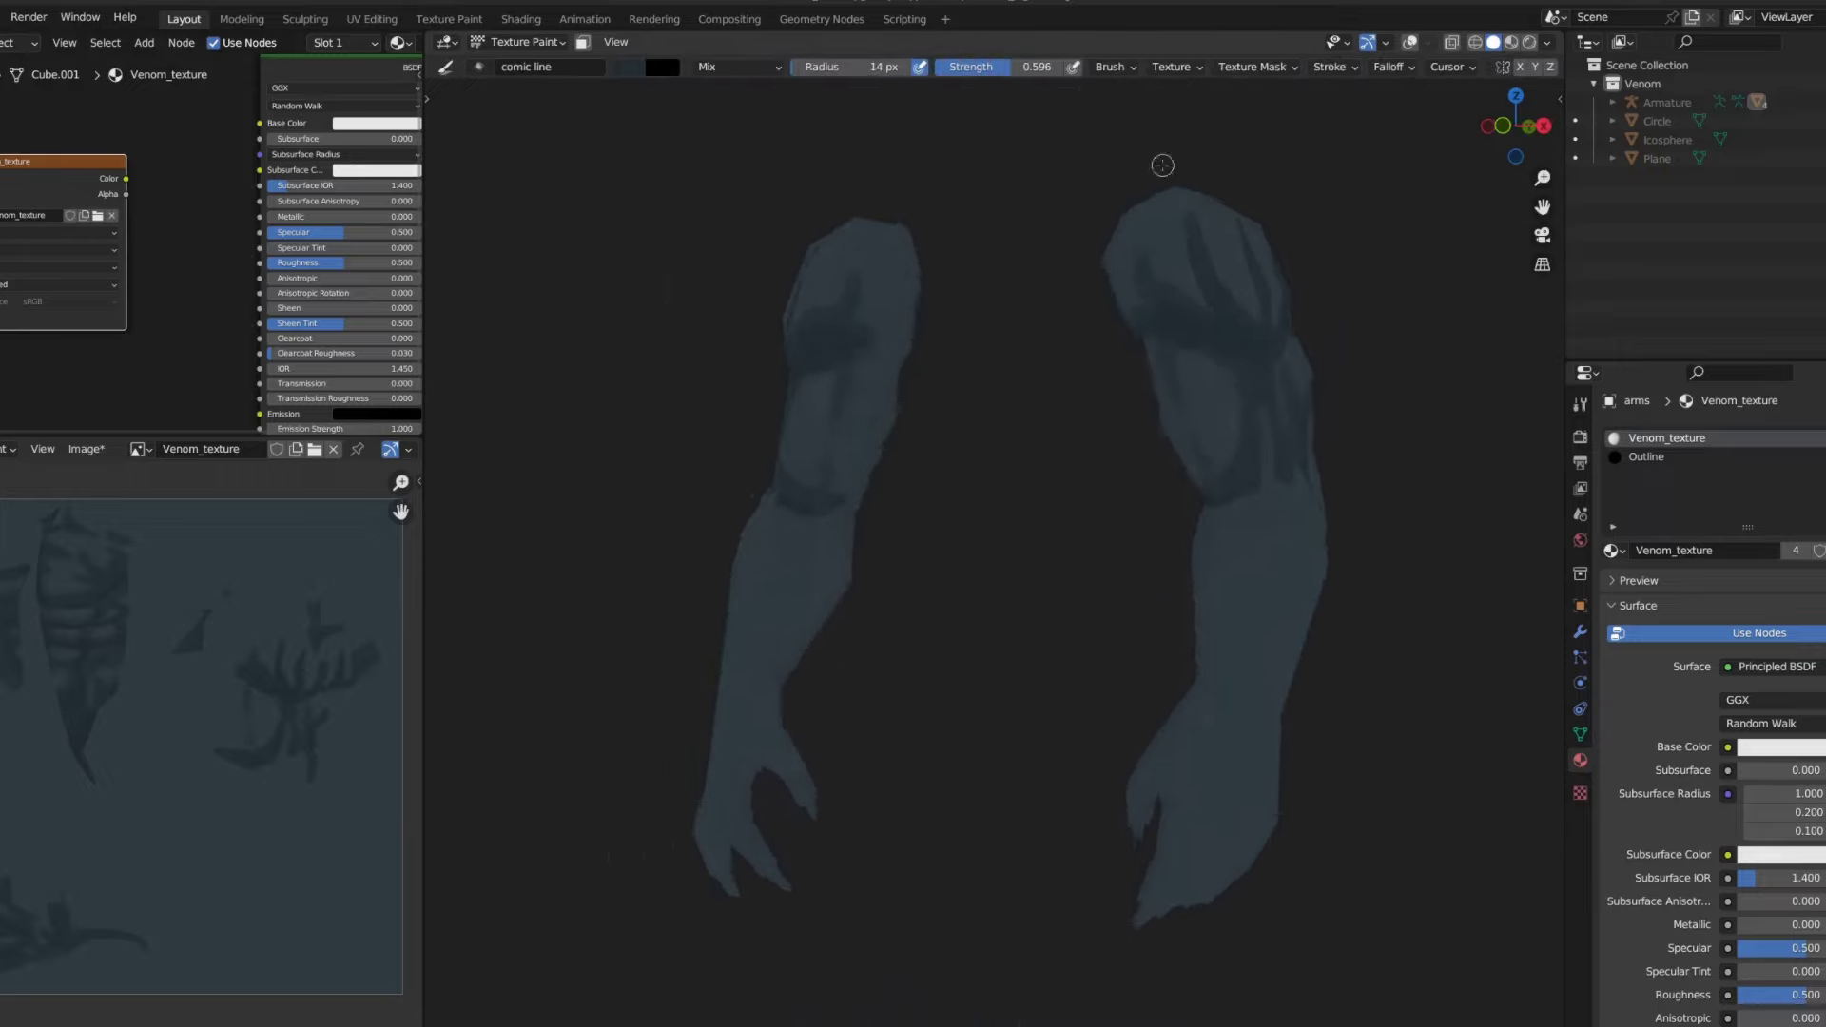
scroll(1080, 285, "up", 3)
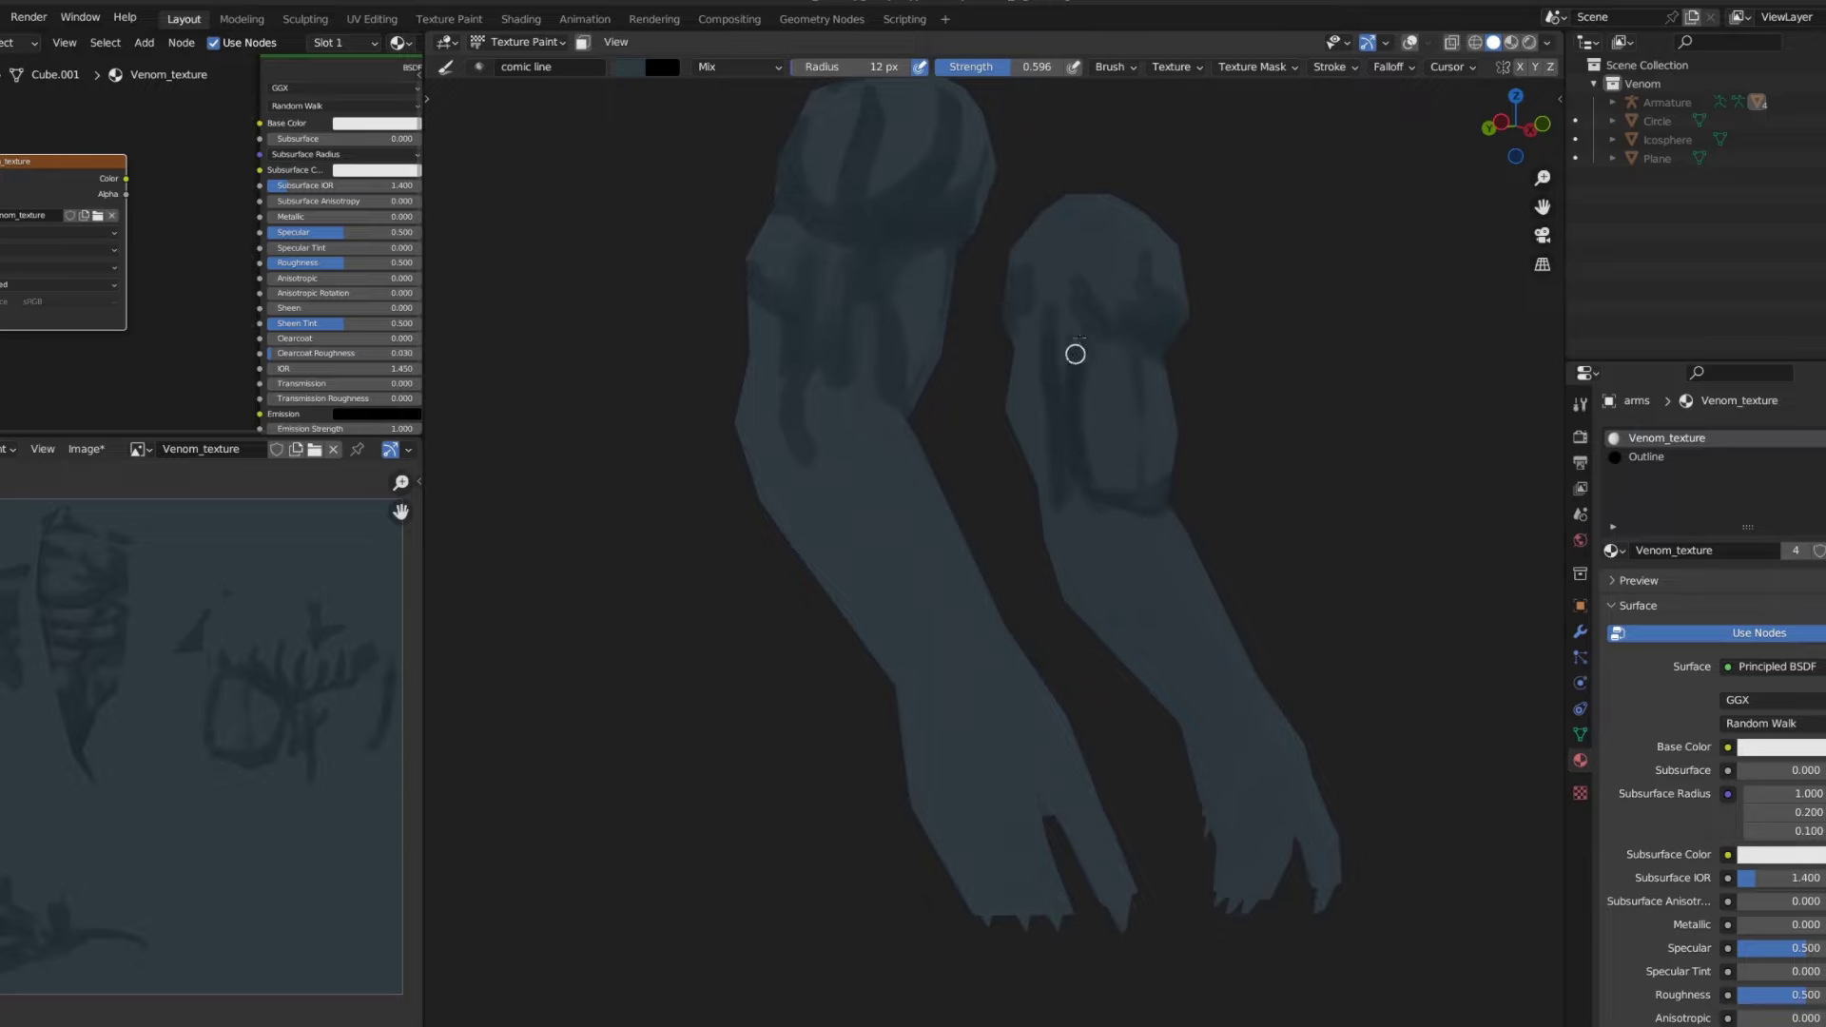
key("bracketright")
key("bracketright")
key("bracketright")
middle_click_drag(1096, 375, 1096, 518)
scroll(1096, 485, "up", 3)
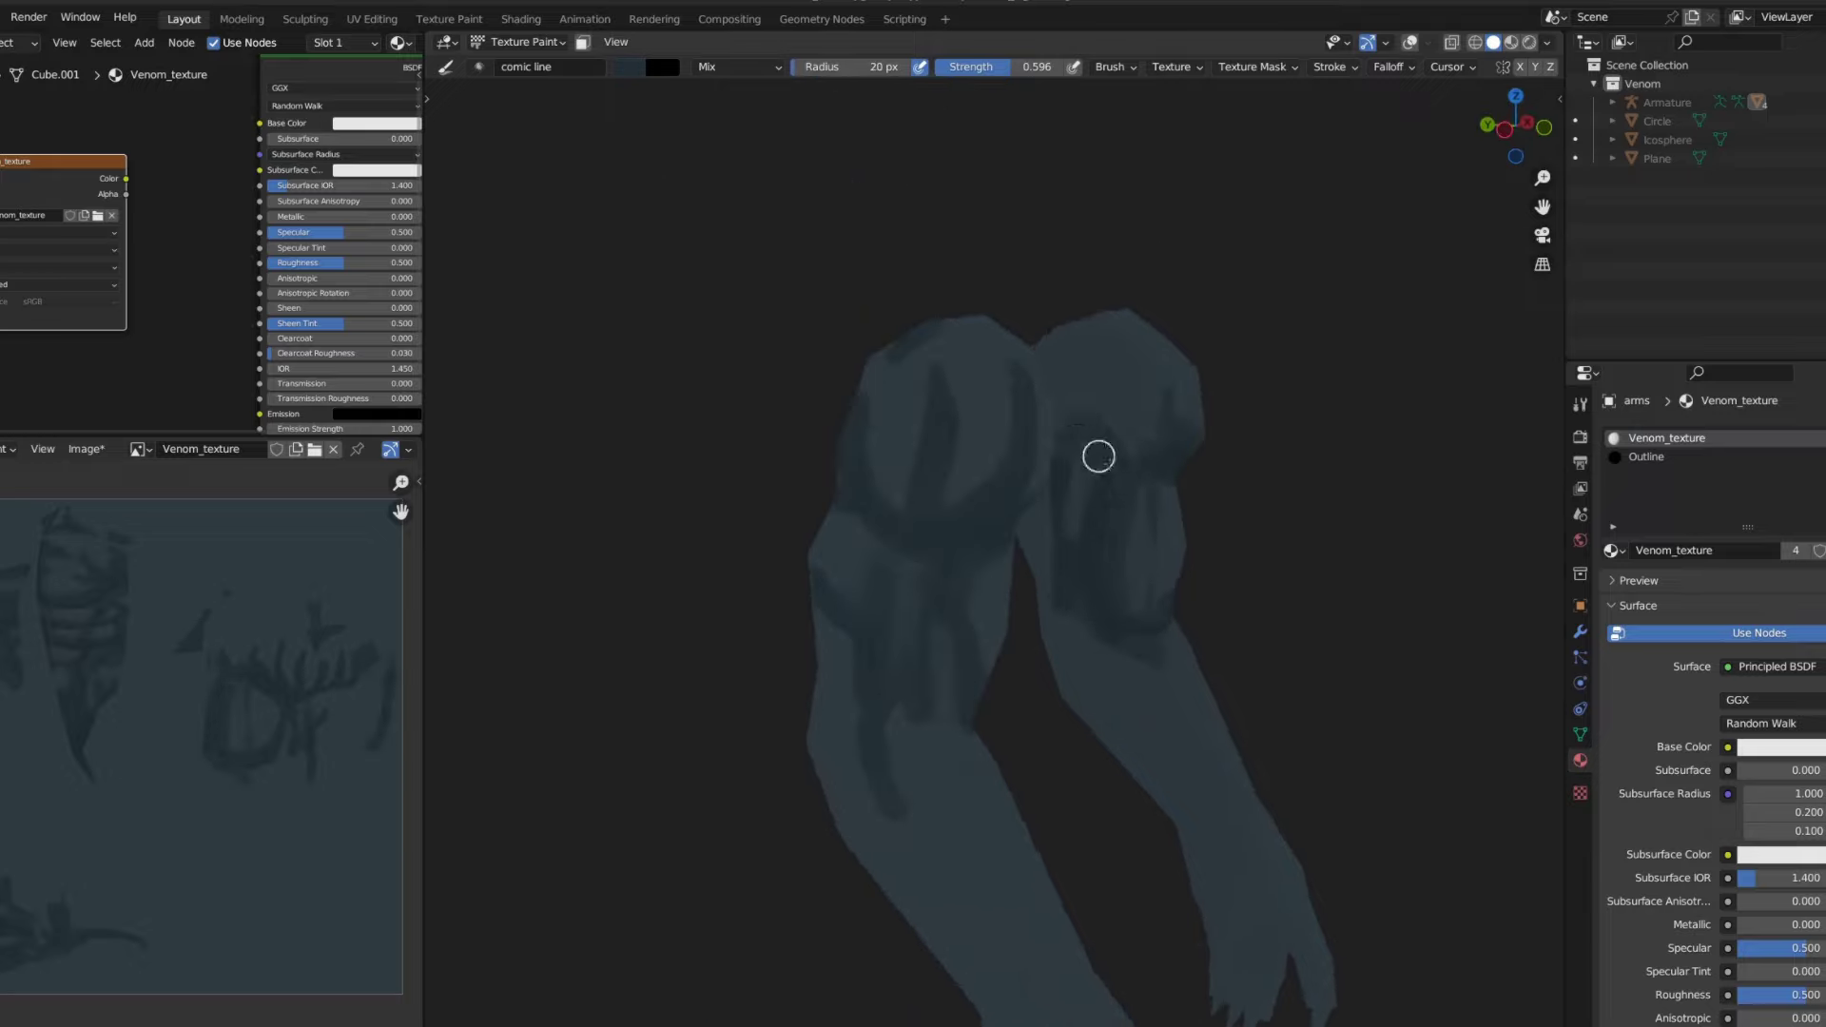
mouse_move(1097, 456)
middle_mouse_down()
mouse_move(1141, 444)
mouse_move(1031, 452)
mouse_move(1113, 367)
mouse_move(964, 496)
middle_mouse_up()
key("bracketright")
key("bracketright")
key("bracketright")
scroll(964, 496, "up", 3)
scroll(964, 496, "down", 4)
- Finish the arm shading from front and side views with a slightly smaller brush
key("KP_1")
scroll(1060, 485, "up", 3)
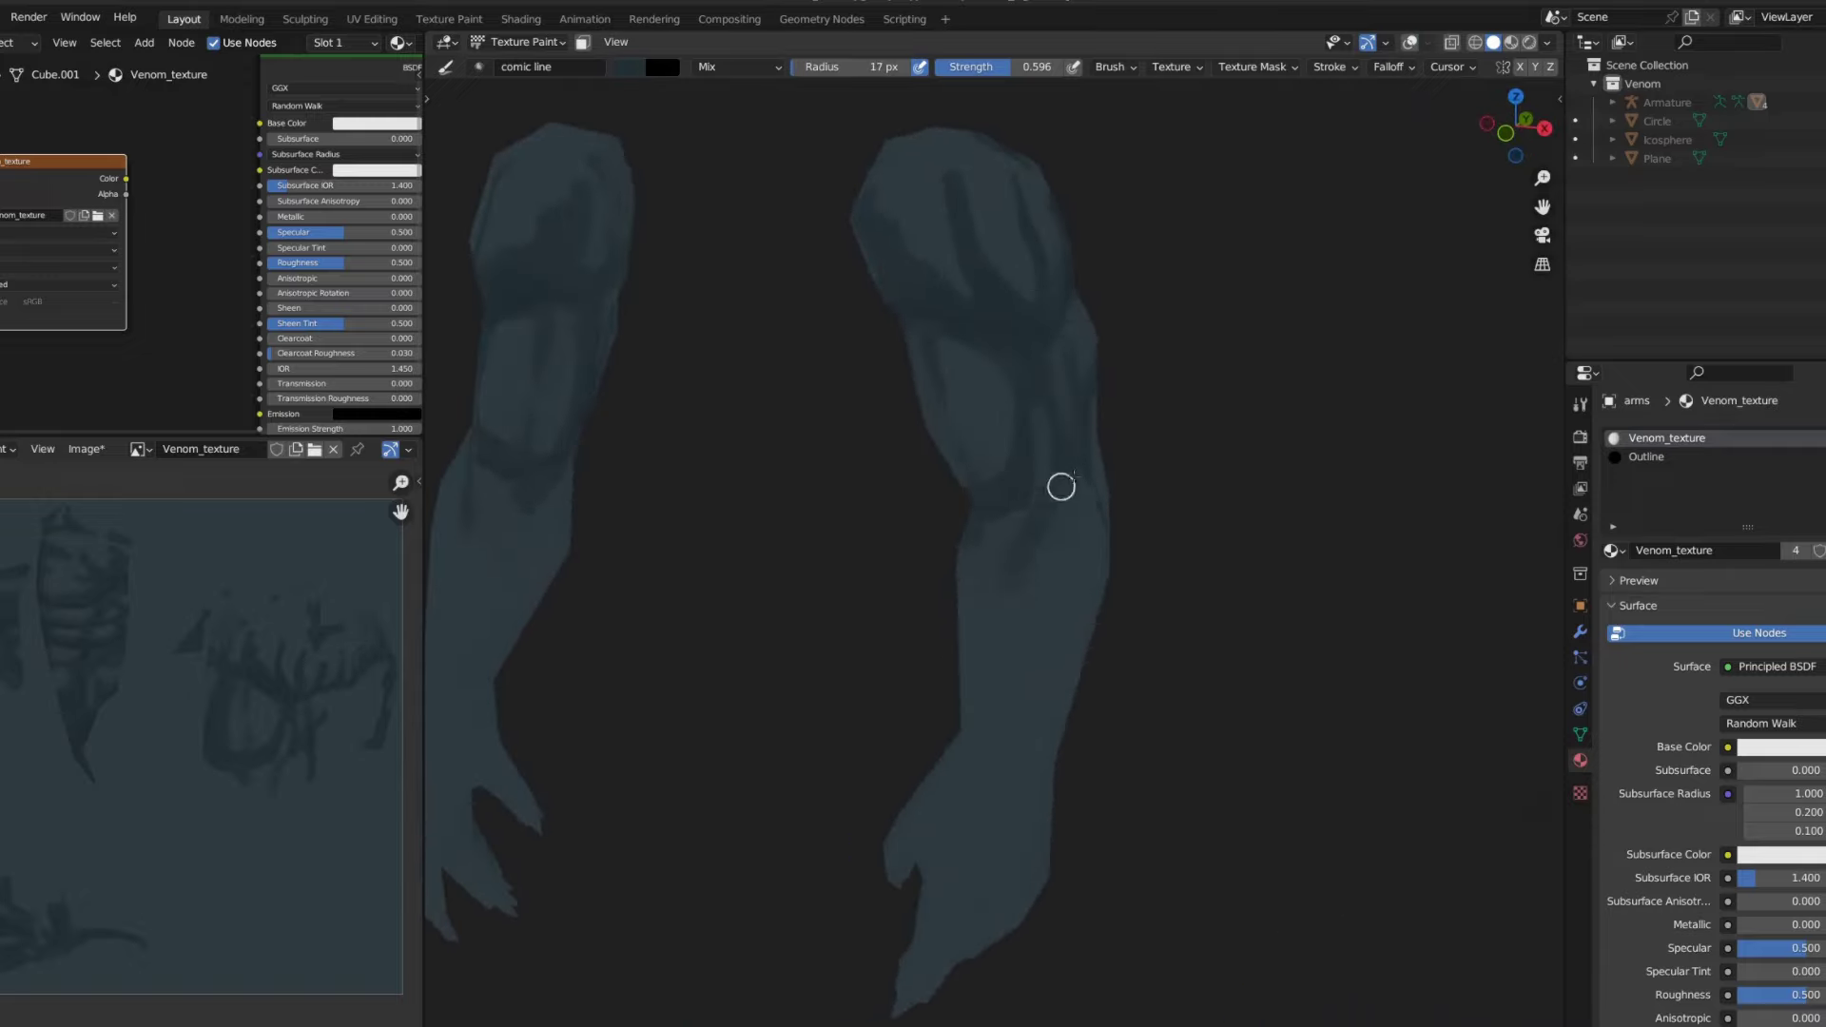
key("bracketleft")
key("bracketleft")
key("bracketleft")
middle_click_drag(989, 658, 1034, 608)
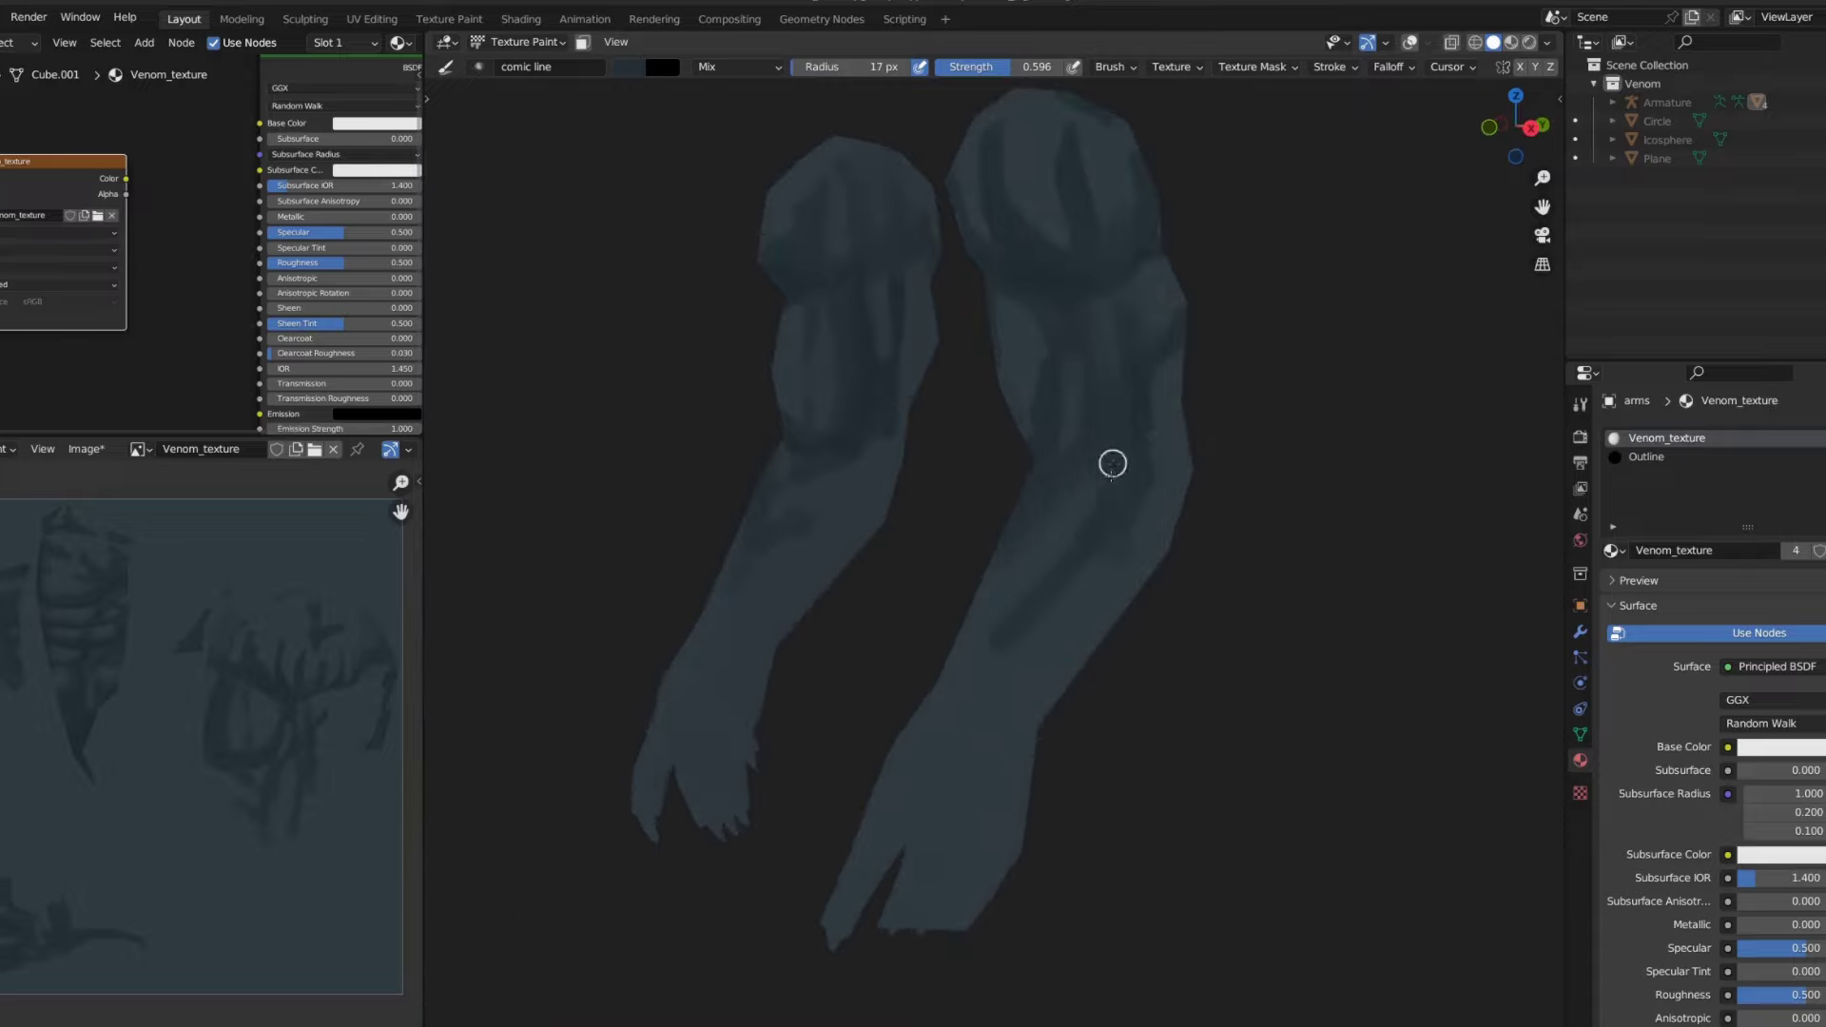
key("bracketleft")
mouse_move(1113, 464)
middle_mouse_down()
mouse_move(1129, 506)
mouse_move(1174, 375)
middle_mouse_up()
scroll(913, 562, "down", 3)
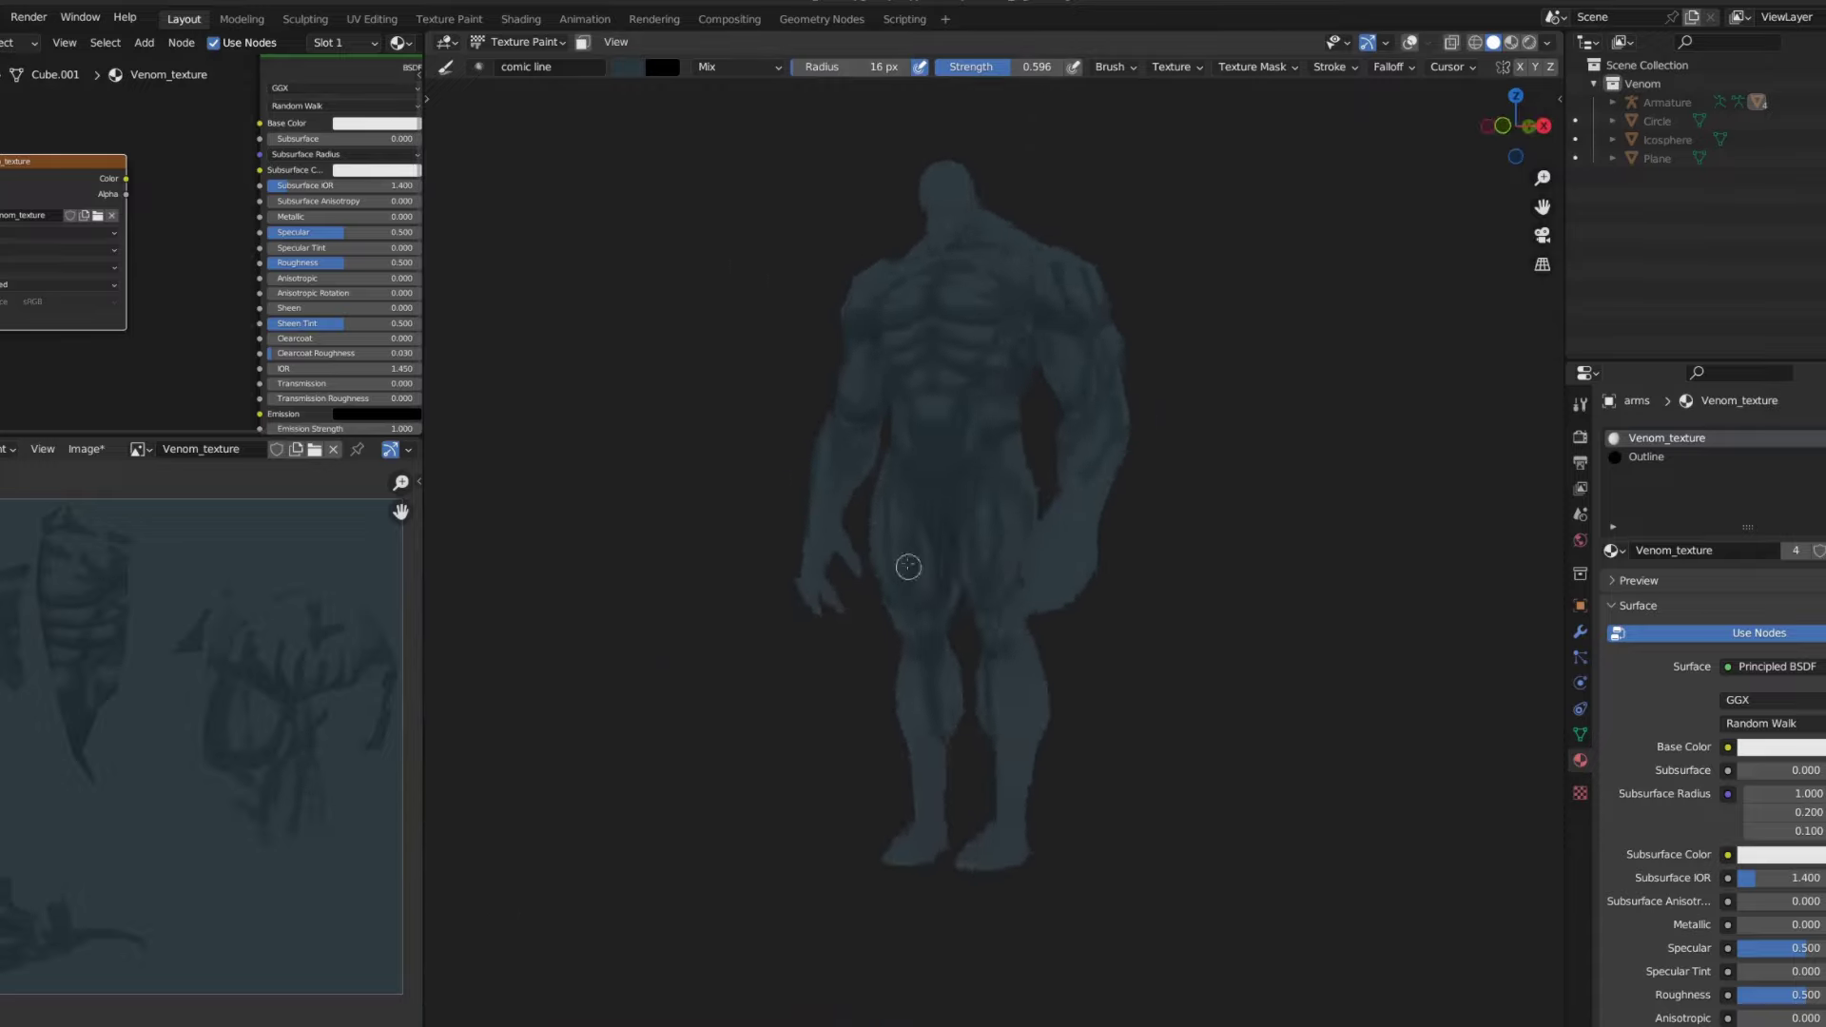
key("ctrl+KP_1")
scroll(1043, 269, "down", 2)
- Save the texture as Venom_texture.png, then set the Draw brush to strength 1.0 with a light colour
key("shift+alt+s")
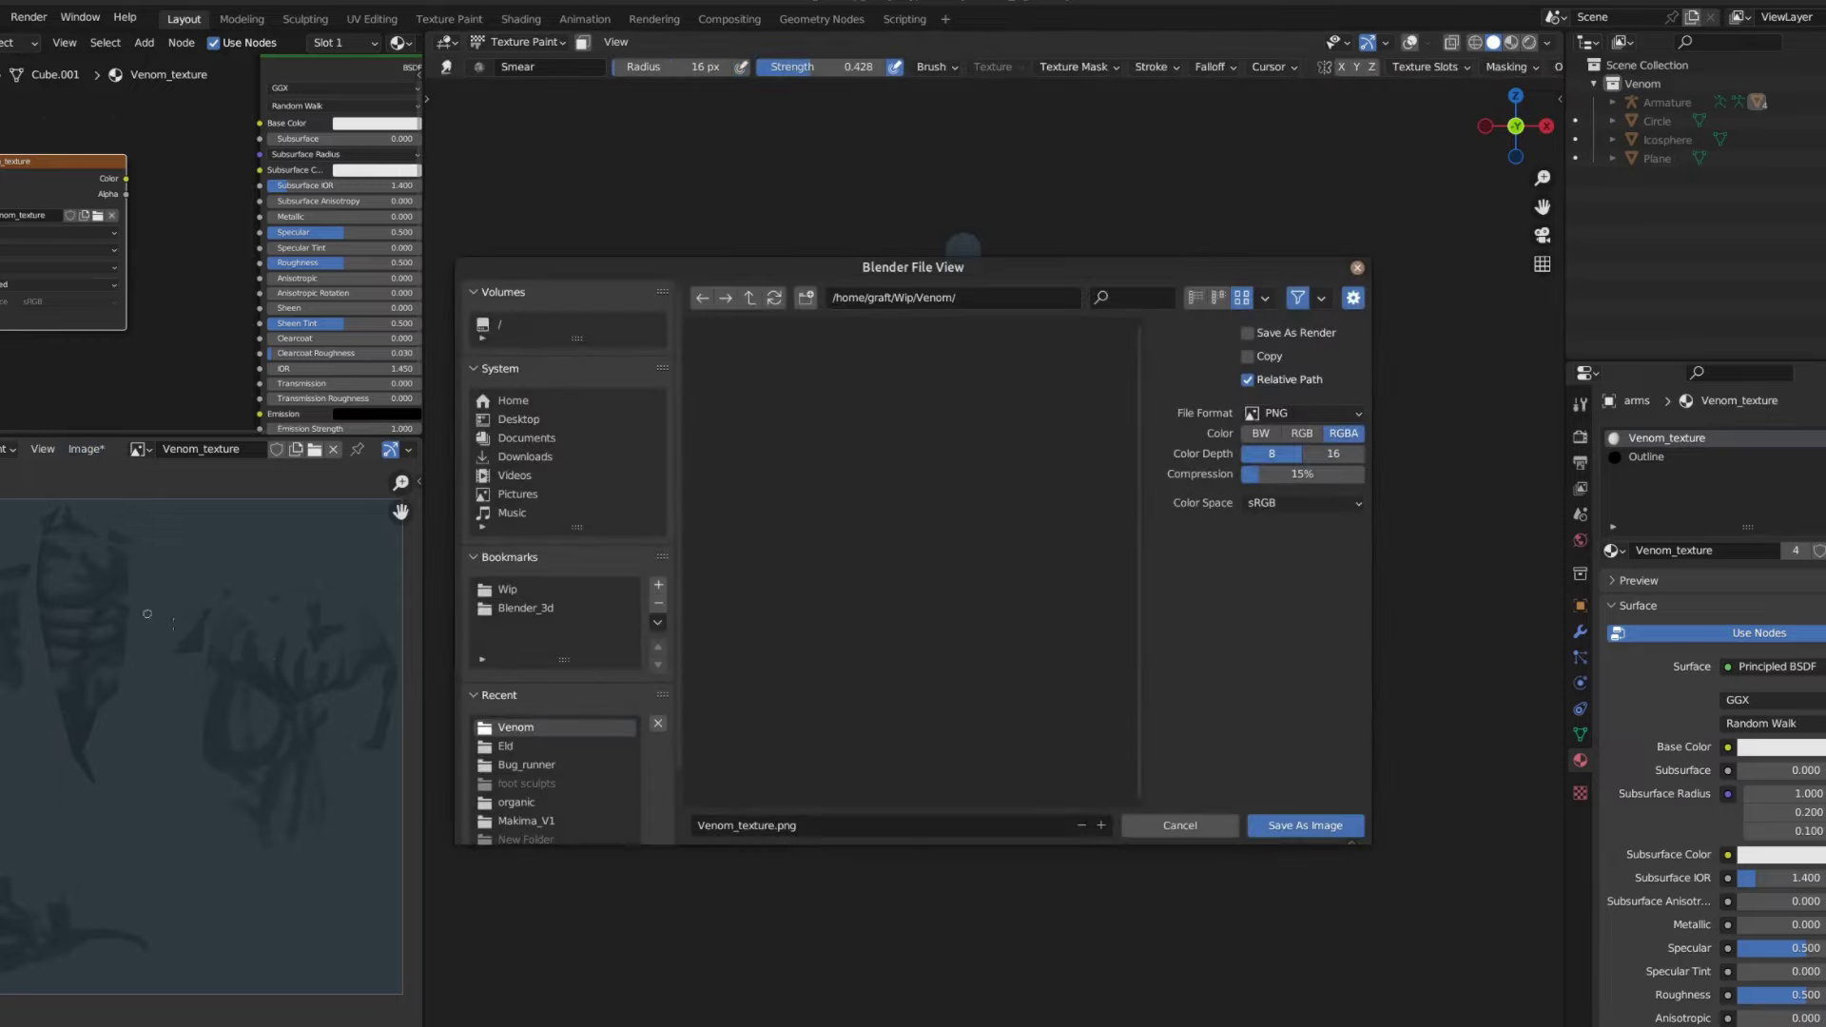
left_click(1285, 824)
key("shift+space")
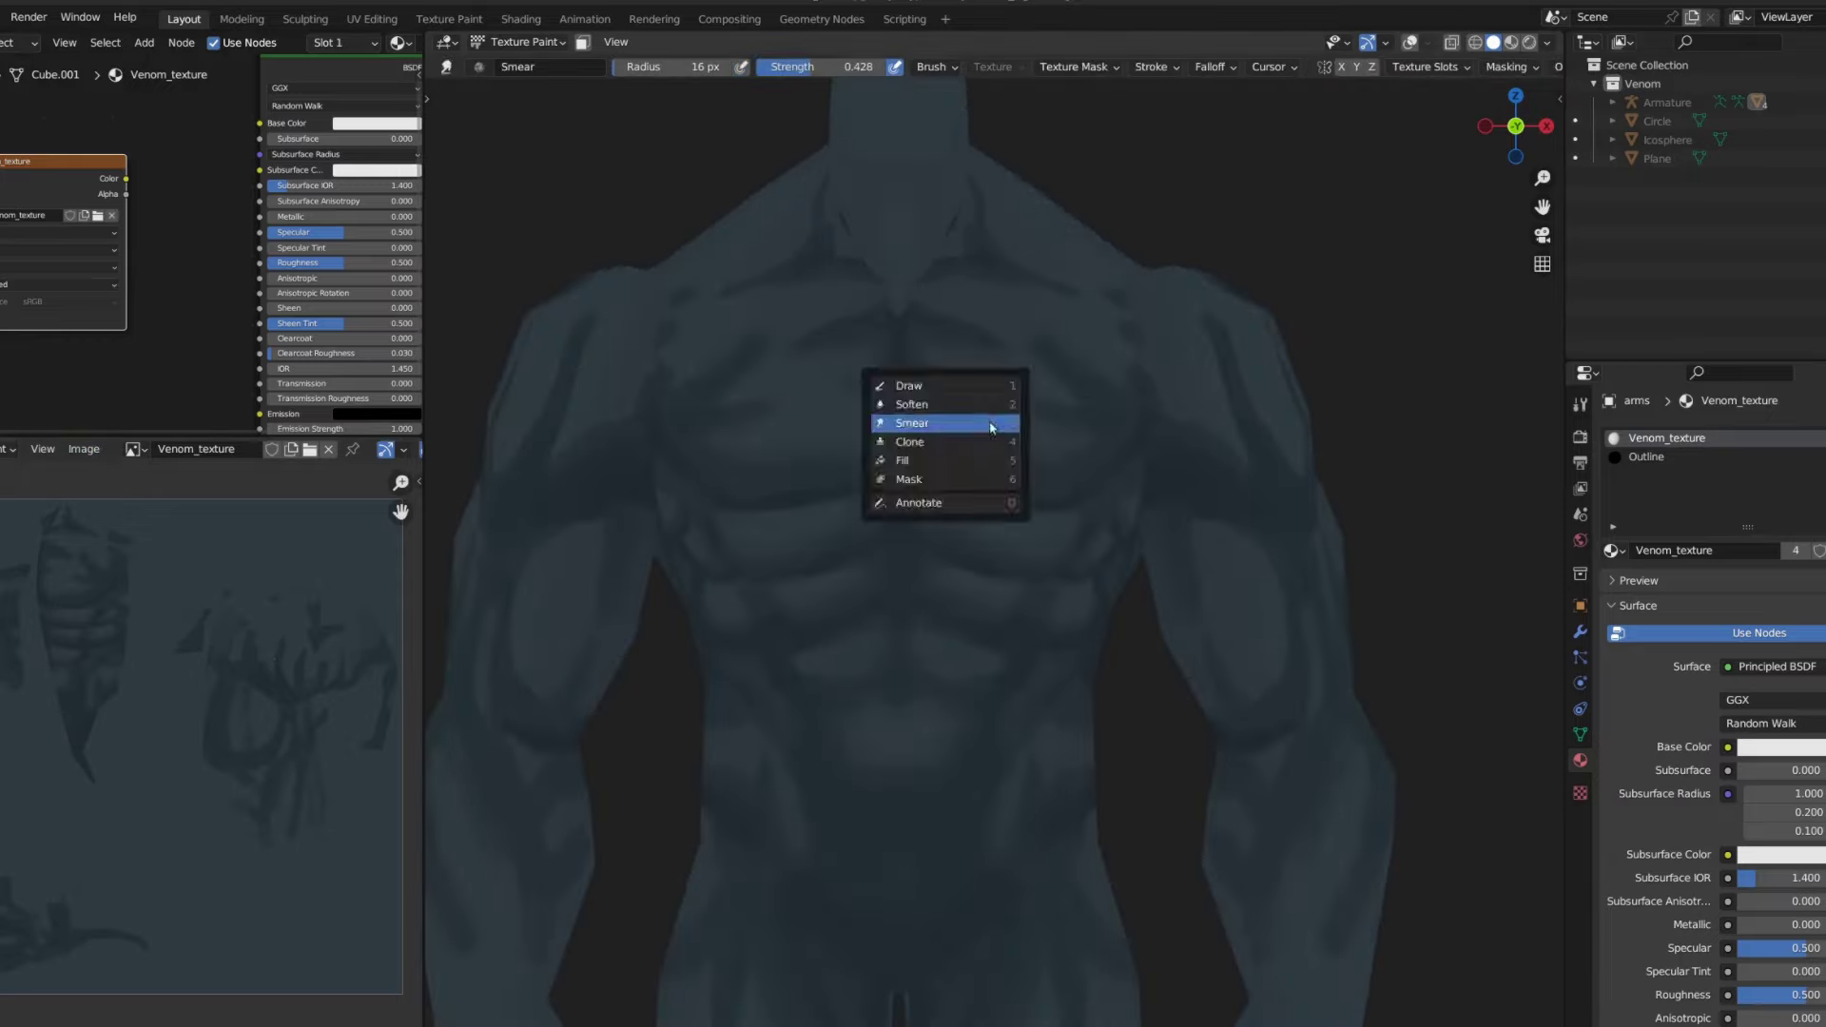
left_click(937, 420)
left_click(627, 67)
key("shift+f")
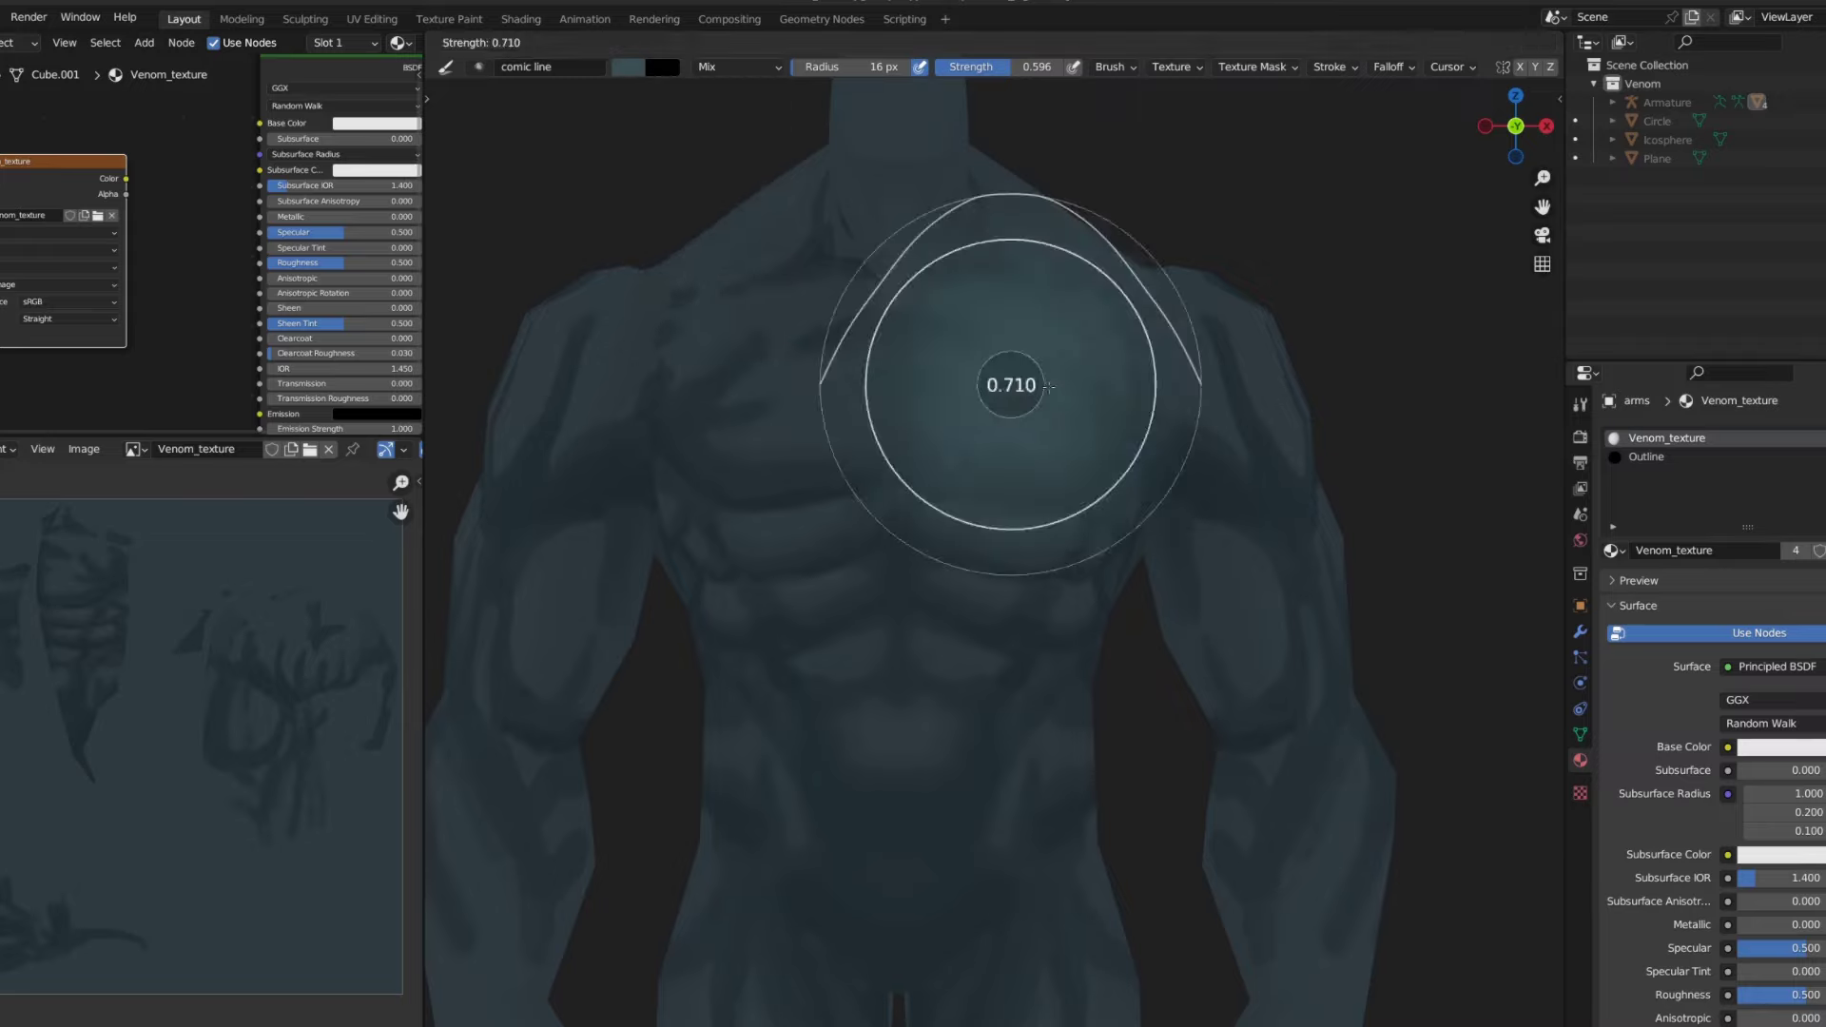
left_click(990, 326)
left_click(628, 67)
- Paint light highlights on the pecs and smear them into thin crescents
left_click_drag(804, 421, 847, 424)
left_click_drag(951, 418, 1013, 419)
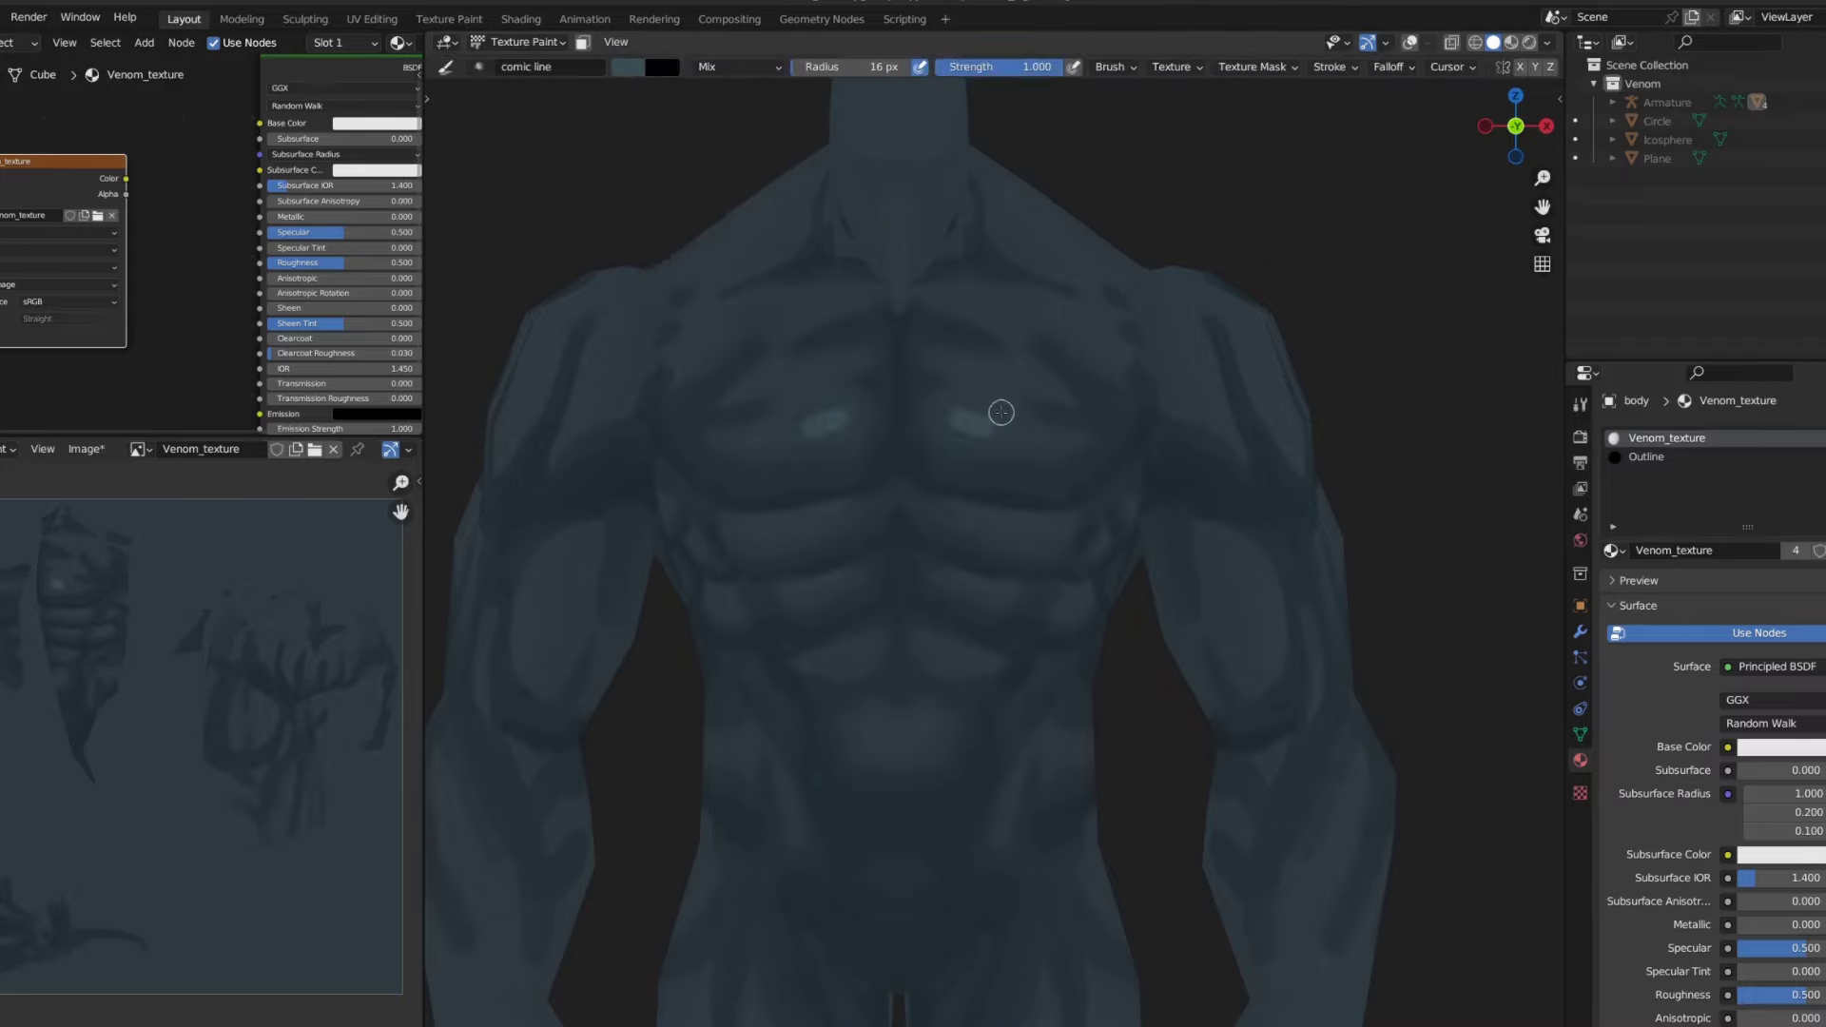
scroll(980, 419, "up", 2)
left_click_drag(685, 447, 785, 442)
left_click_drag(942, 438, 1032, 438)
mouse_move(929, 403)
left_mouse_down()
mouse_move(990, 418)
mouse_move(999, 457)
left_mouse_up()
mouse_move(1004, 378)
middle_mouse_down()
mouse_move(961, 542)
mouse_move(1084, 559)
mouse_move(925, 480)
mouse_move(1093, 494)
middle_mouse_up()
- With the comic line brush, paint mirrored highlights under the pecs, on the torso sides and the upper abs
key("d")
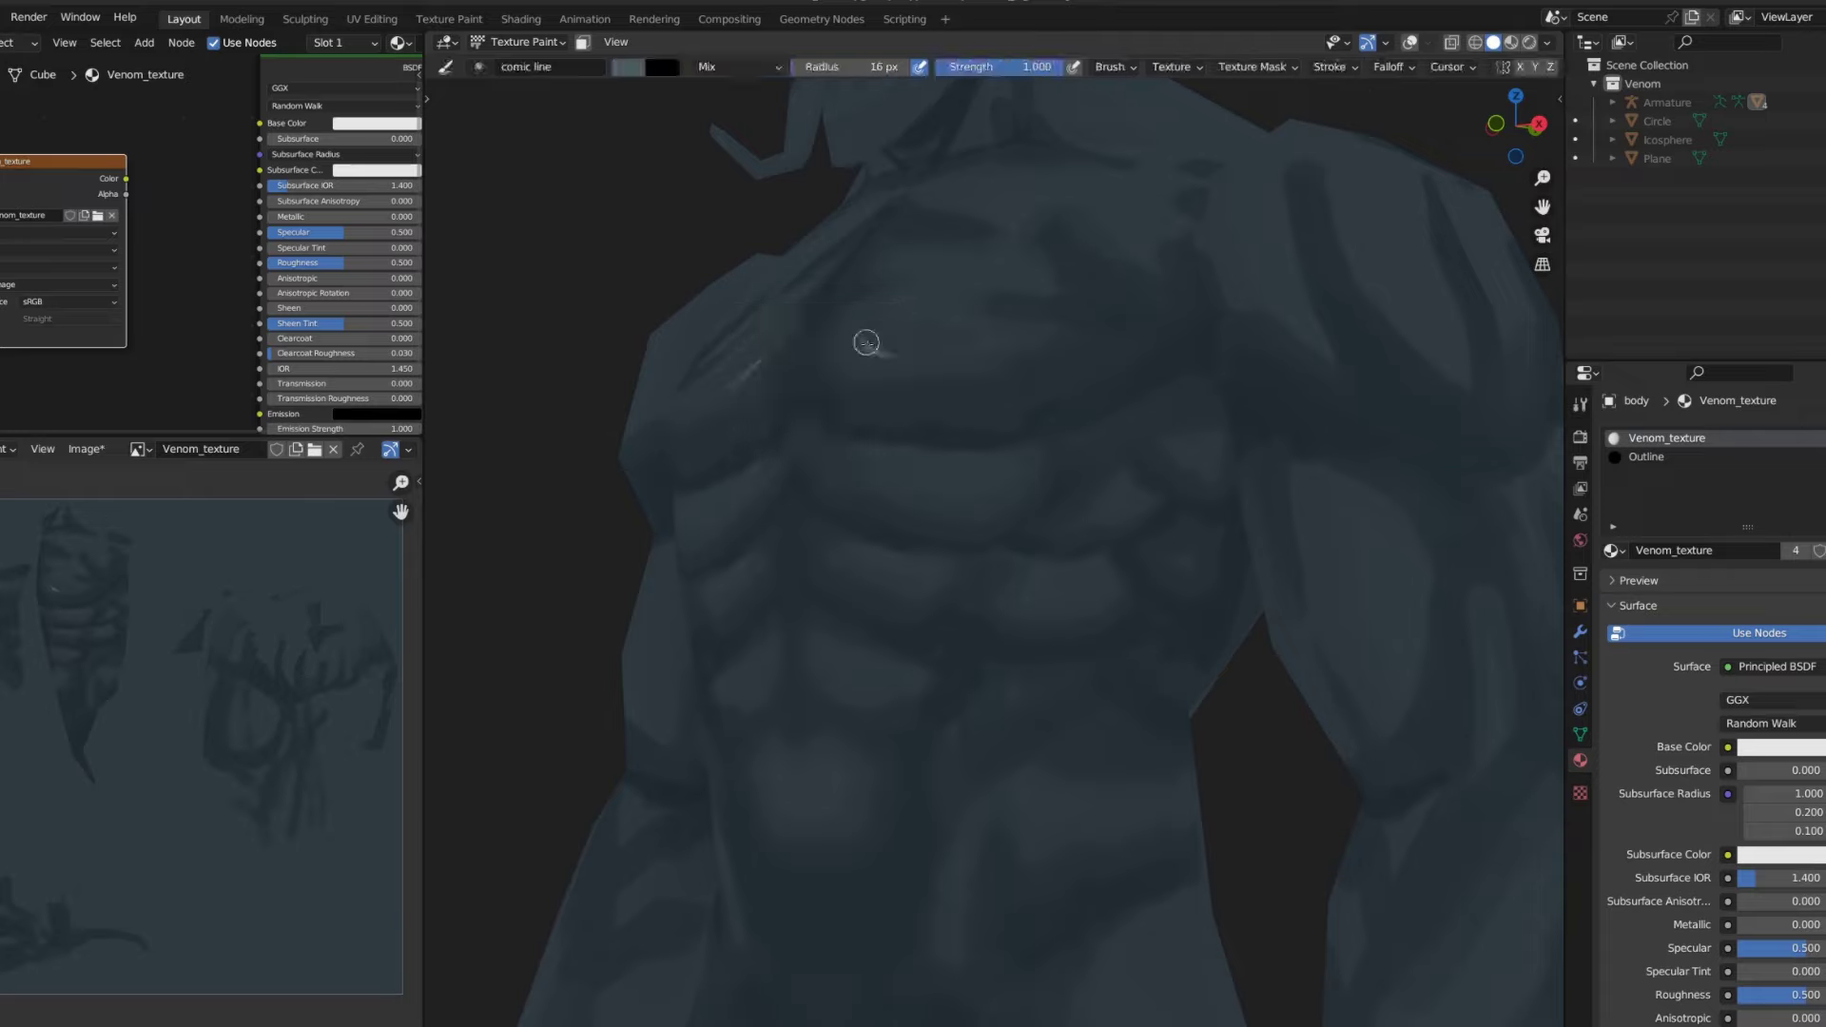
middle_click_drag(1064, 578, 1019, 510)
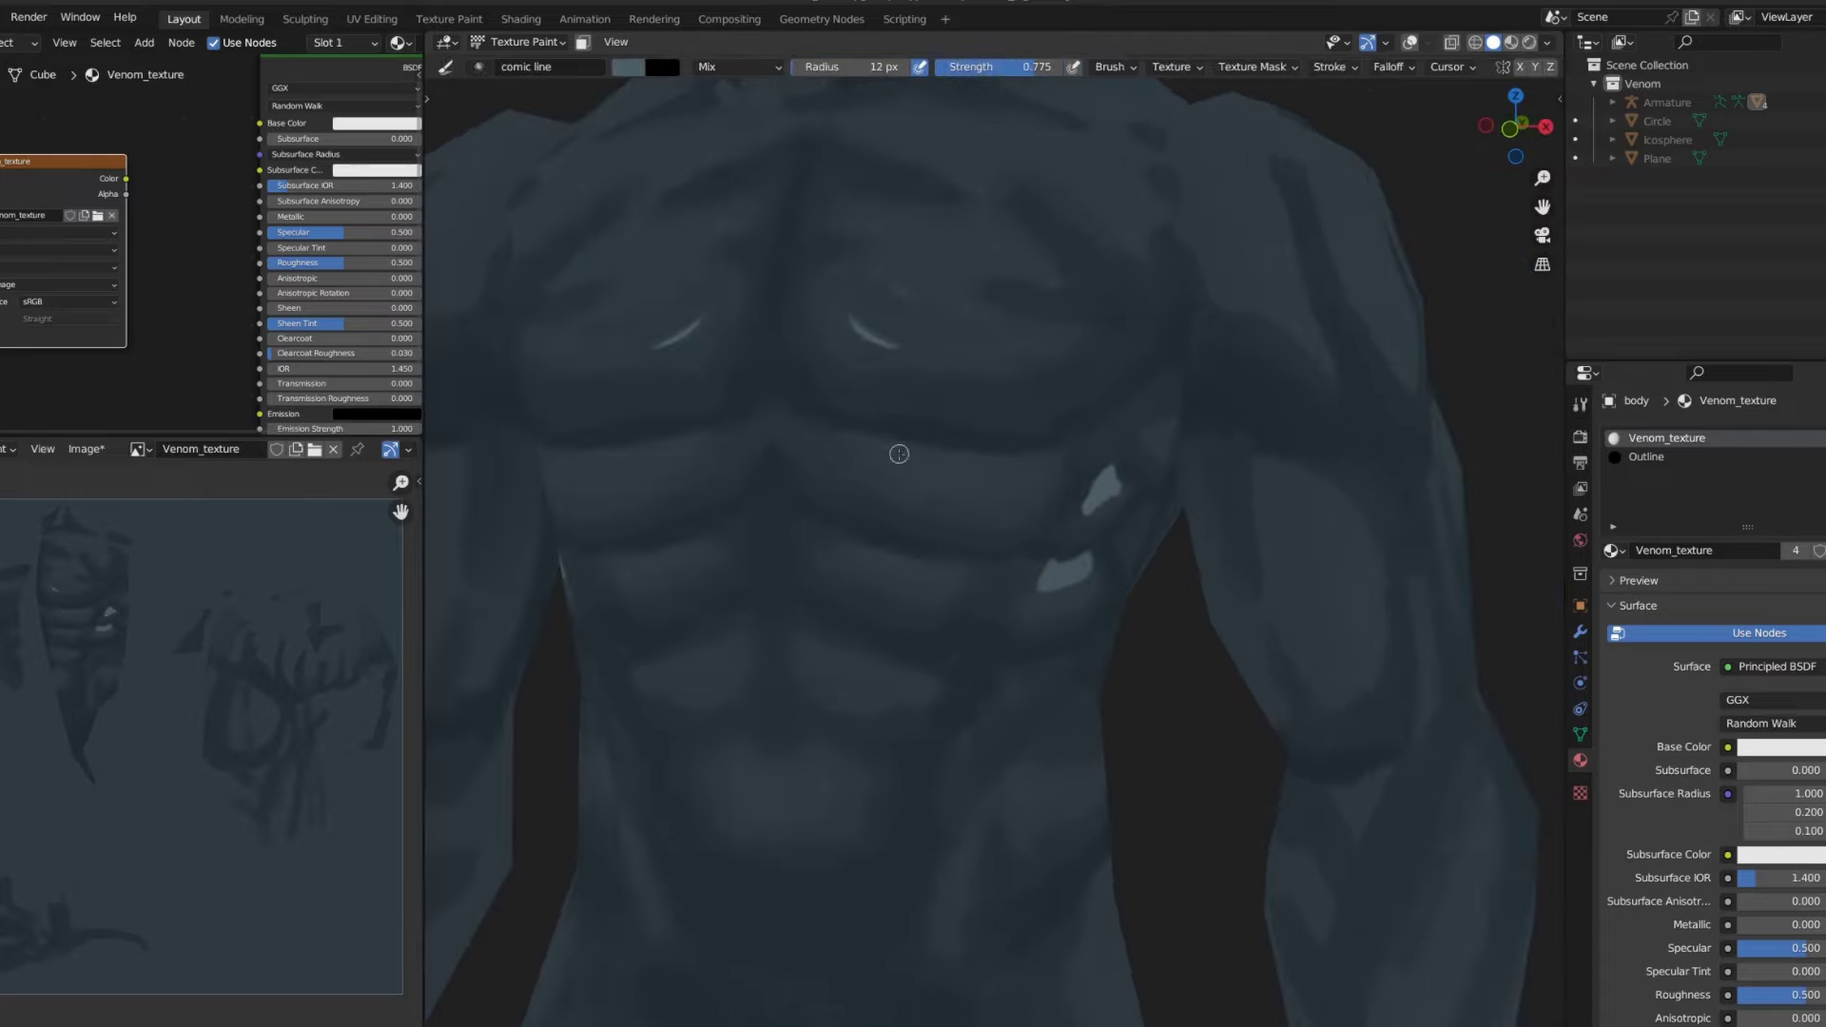
mouse_move(894, 456)
left_mouse_down()
mouse_move(1011, 460)
mouse_move(1027, 480)
left_mouse_up()
middle_click_drag(1028, 481, 943, 567)
mouse_move(944, 567)
left_mouse_down()
mouse_move(958, 586)
mouse_move(929, 550)
left_mouse_up()
left_click_drag(899, 647, 965, 676)
- Add mirrored highlights low on the abs and across the upper chest, then orbit around the body
middle_click_drag(922, 685, 916, 623)
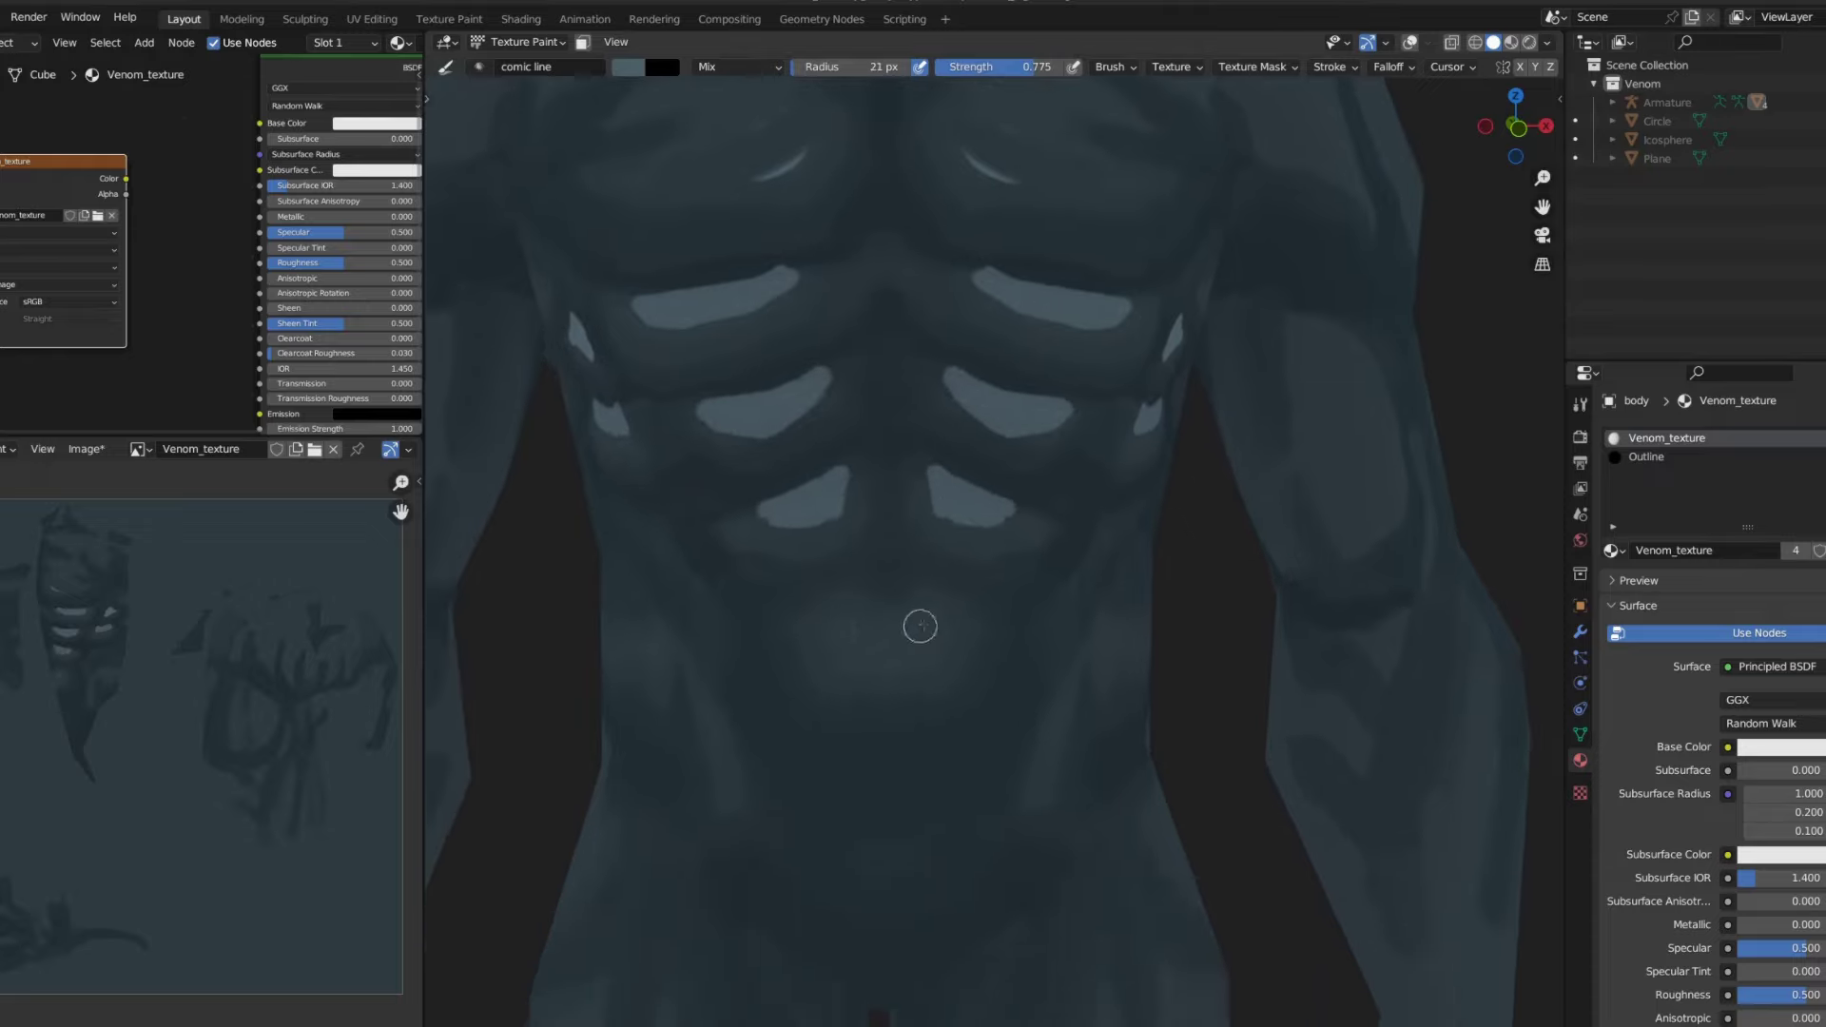
left_click_drag(917, 624, 970, 619)
middle_click_drag(970, 619, 951, 399)
mouse_move(870, 361)
left_mouse_down()
mouse_move(998, 364)
mouse_move(1019, 383)
mouse_move(1138, 351)
left_mouse_up()
scroll(982, 485, "down", 2)
scroll(1059, 528, "down", 5)
scroll(1060, 529, "up", 2)
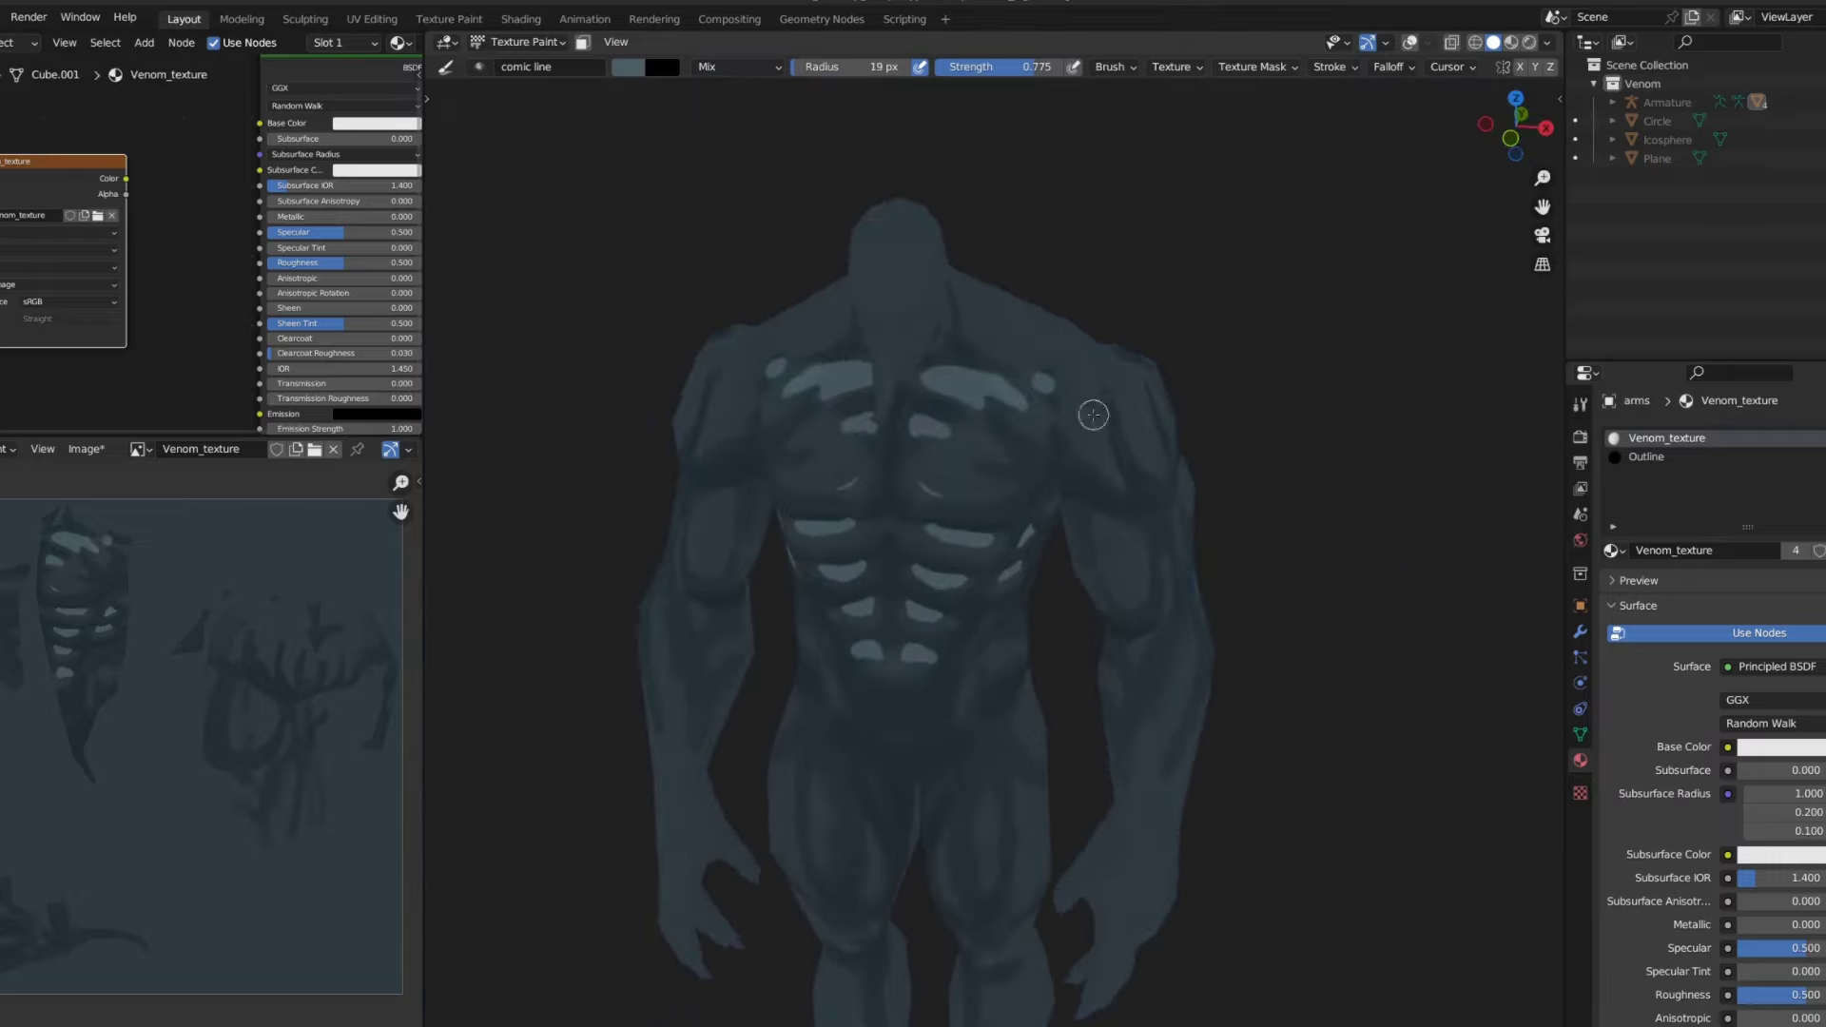
middle_click_drag(1091, 416, 1199, 424)
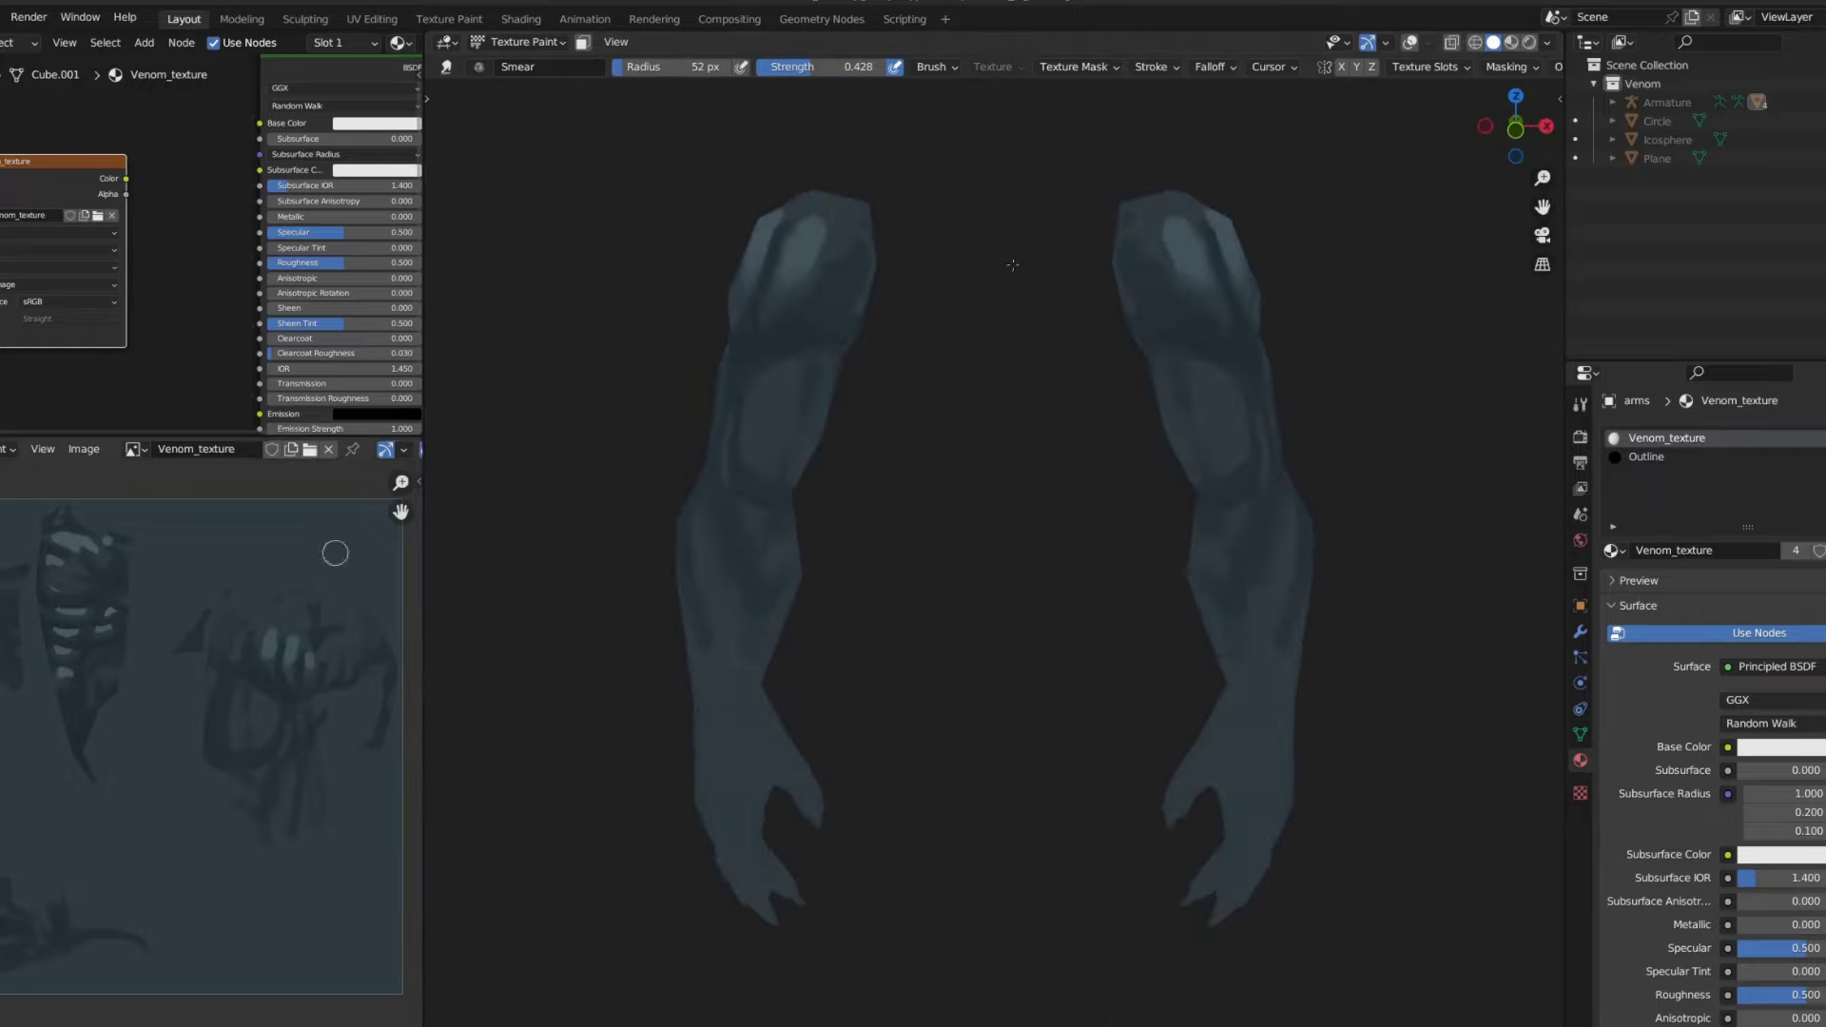
- Smear the shoulder highlight downward into a soft gradient and orbit around both arms to check it
left_click_drag(1109, 244, 1195, 347)
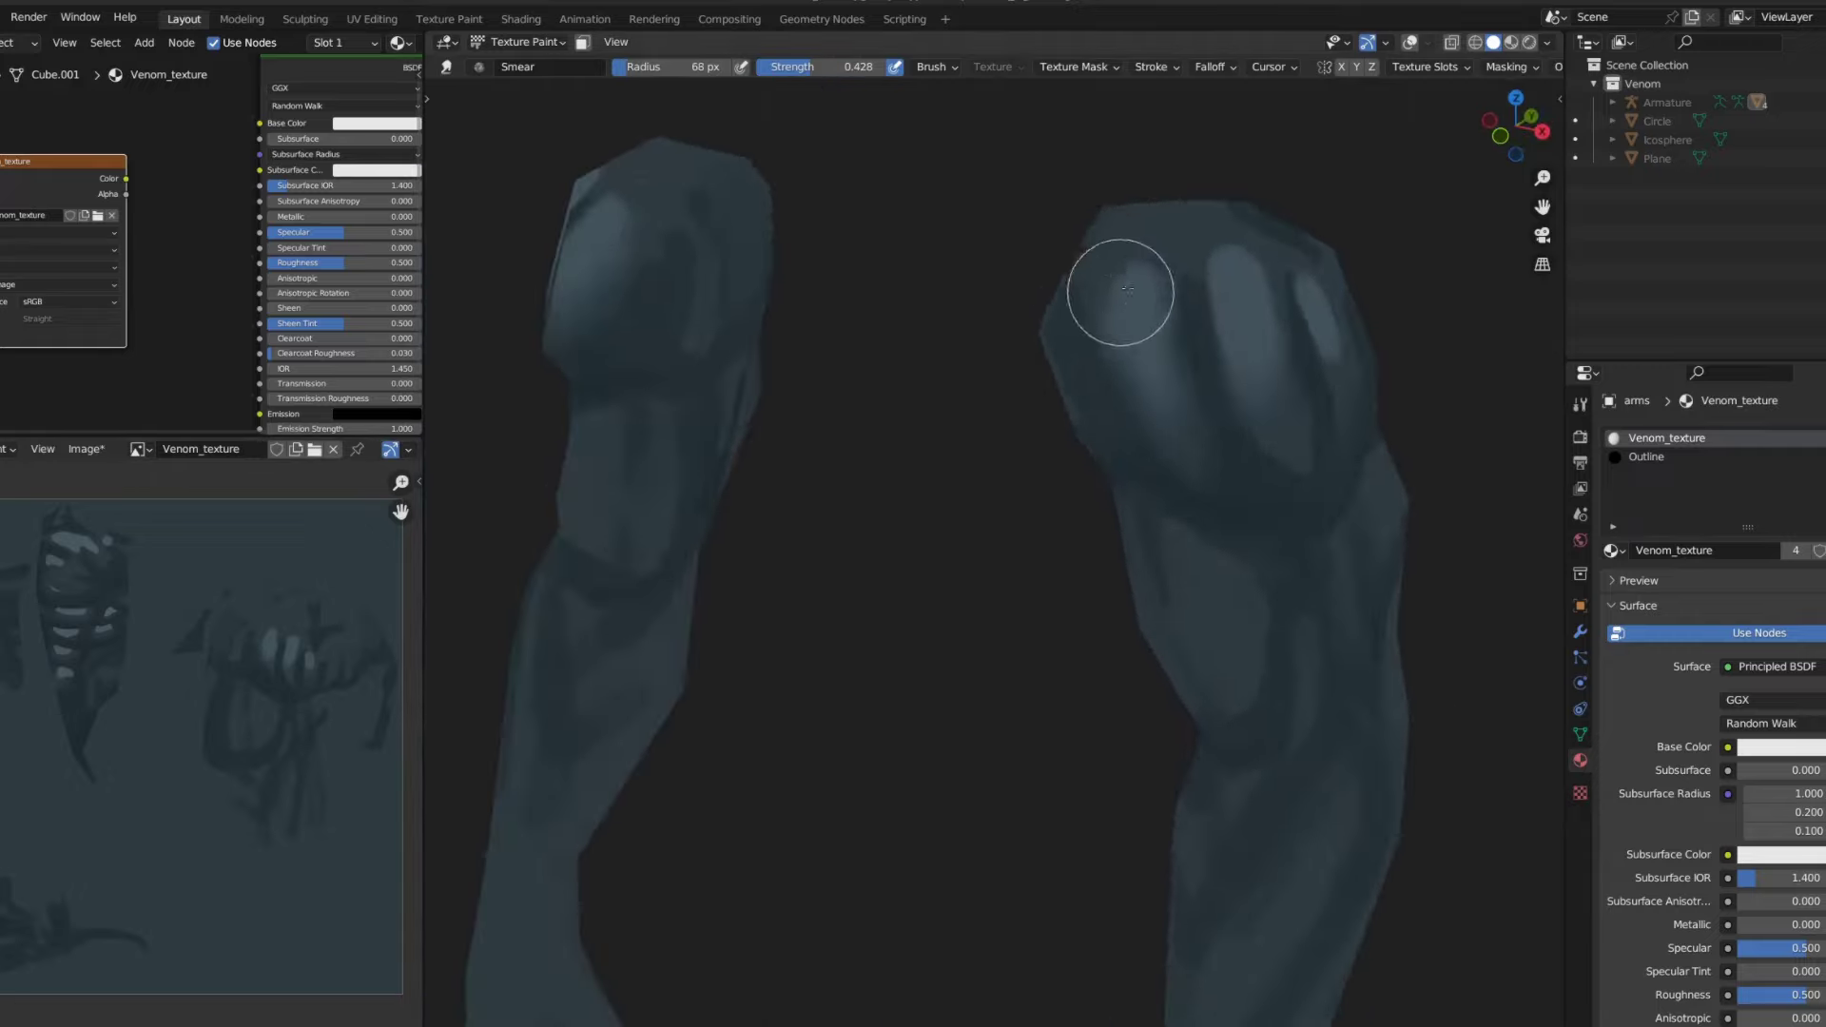
middle_click_drag(1159, 294, 1230, 358)
middle_click_drag(1273, 302, 1386, 326)
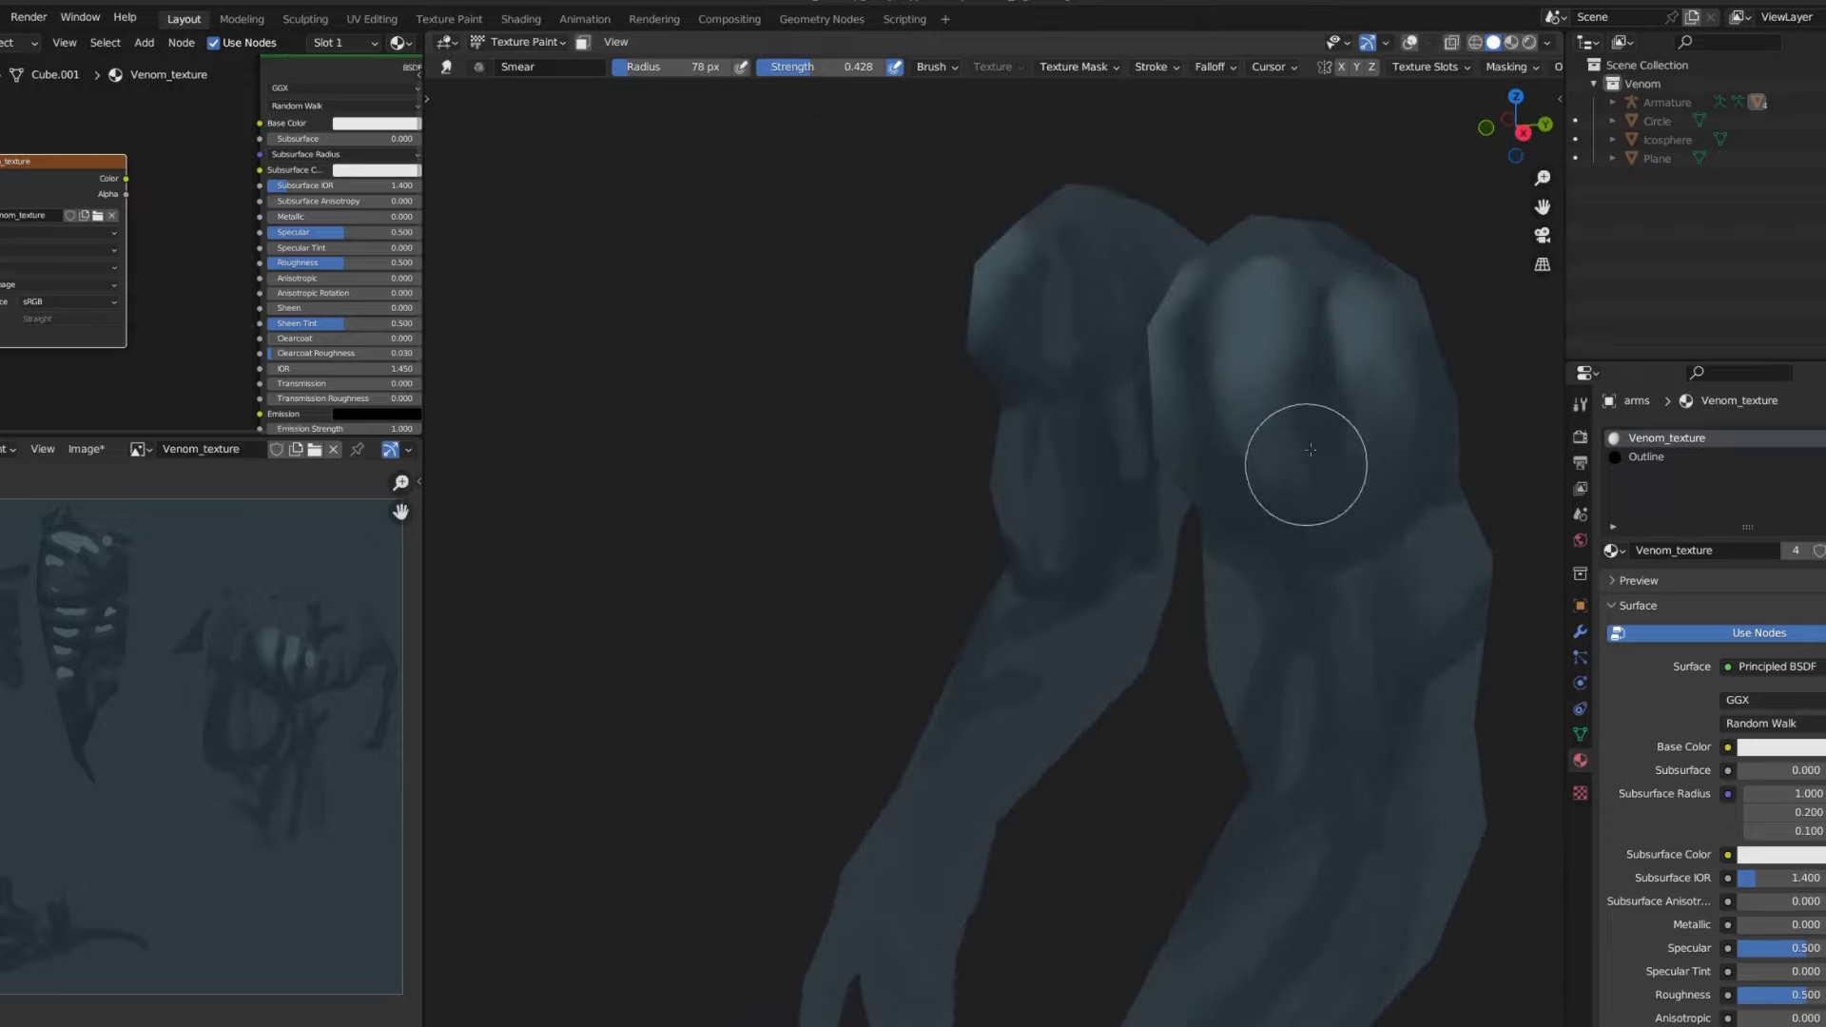
scroll(1165, 379, "up", 2)
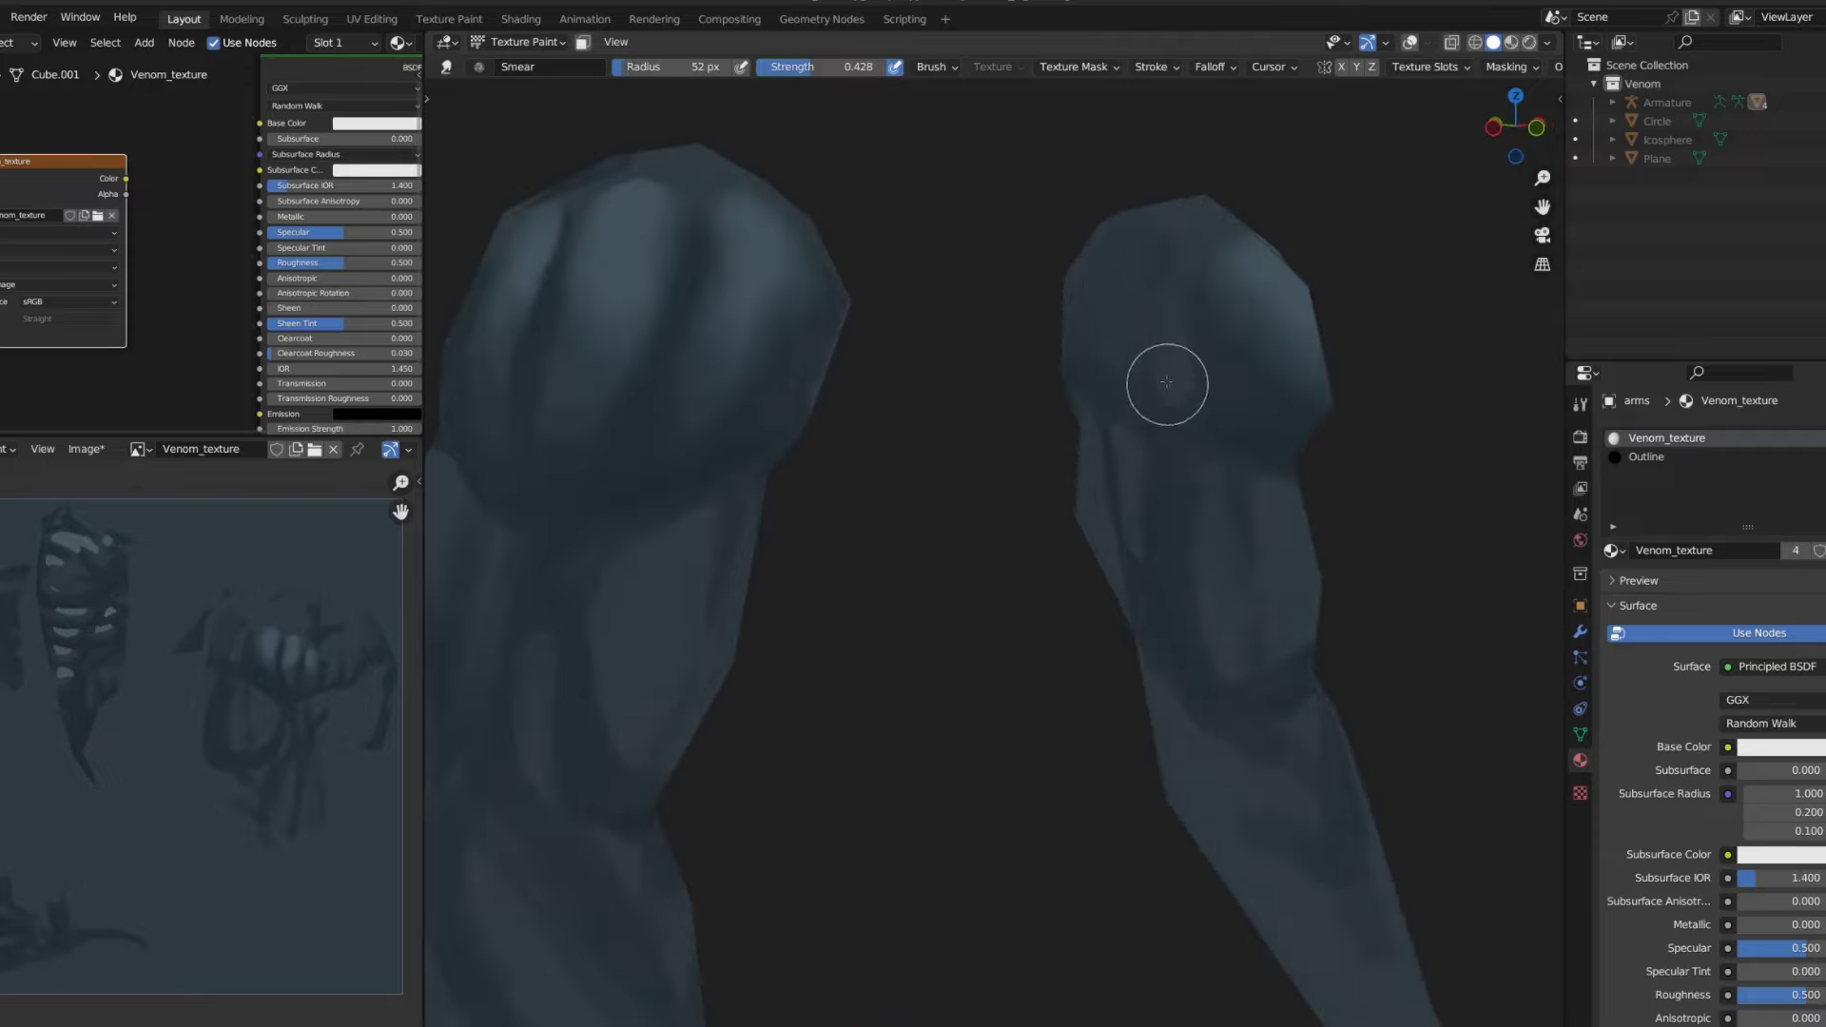
middle_click_drag(1165, 379, 1255, 403)
scroll(1195, 469, "up", 2)
scroll(1259, 469, "up", 2)
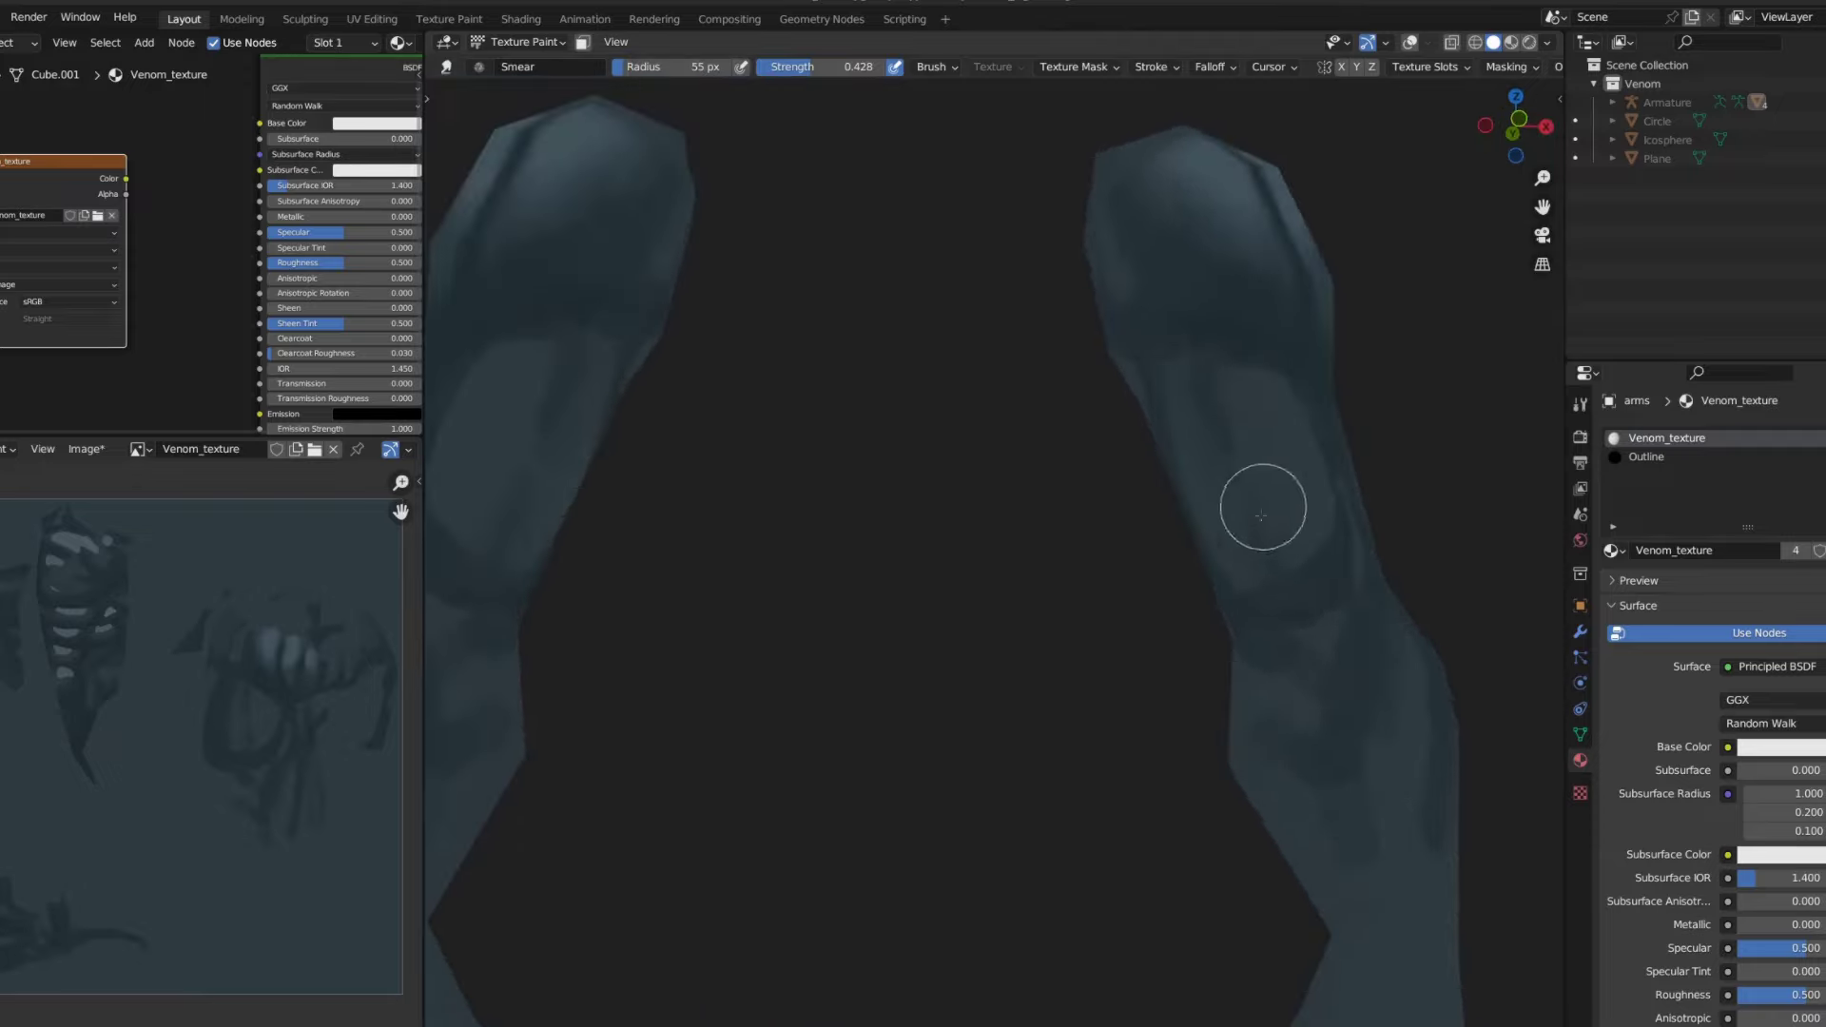
middle_click_drag(1262, 515, 1312, 476)
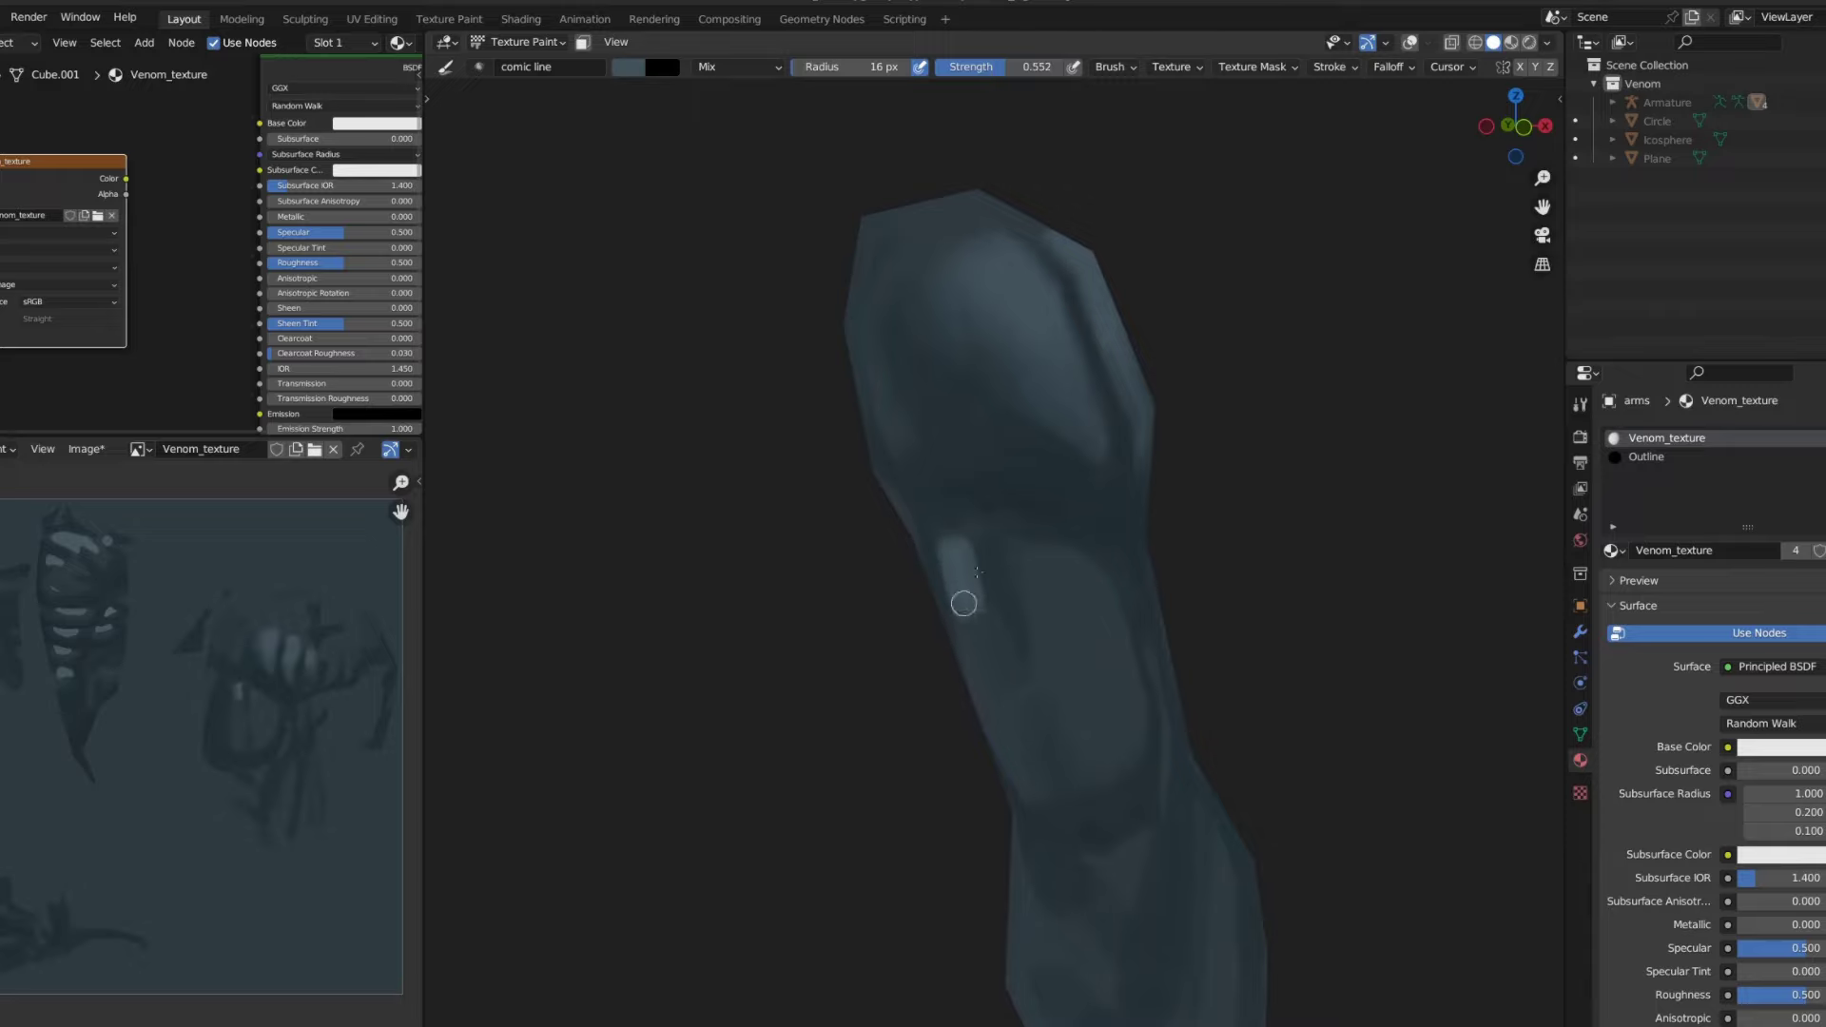
scroll(1047, 553, "down", 5)
scroll(987, 619, "down", 5)
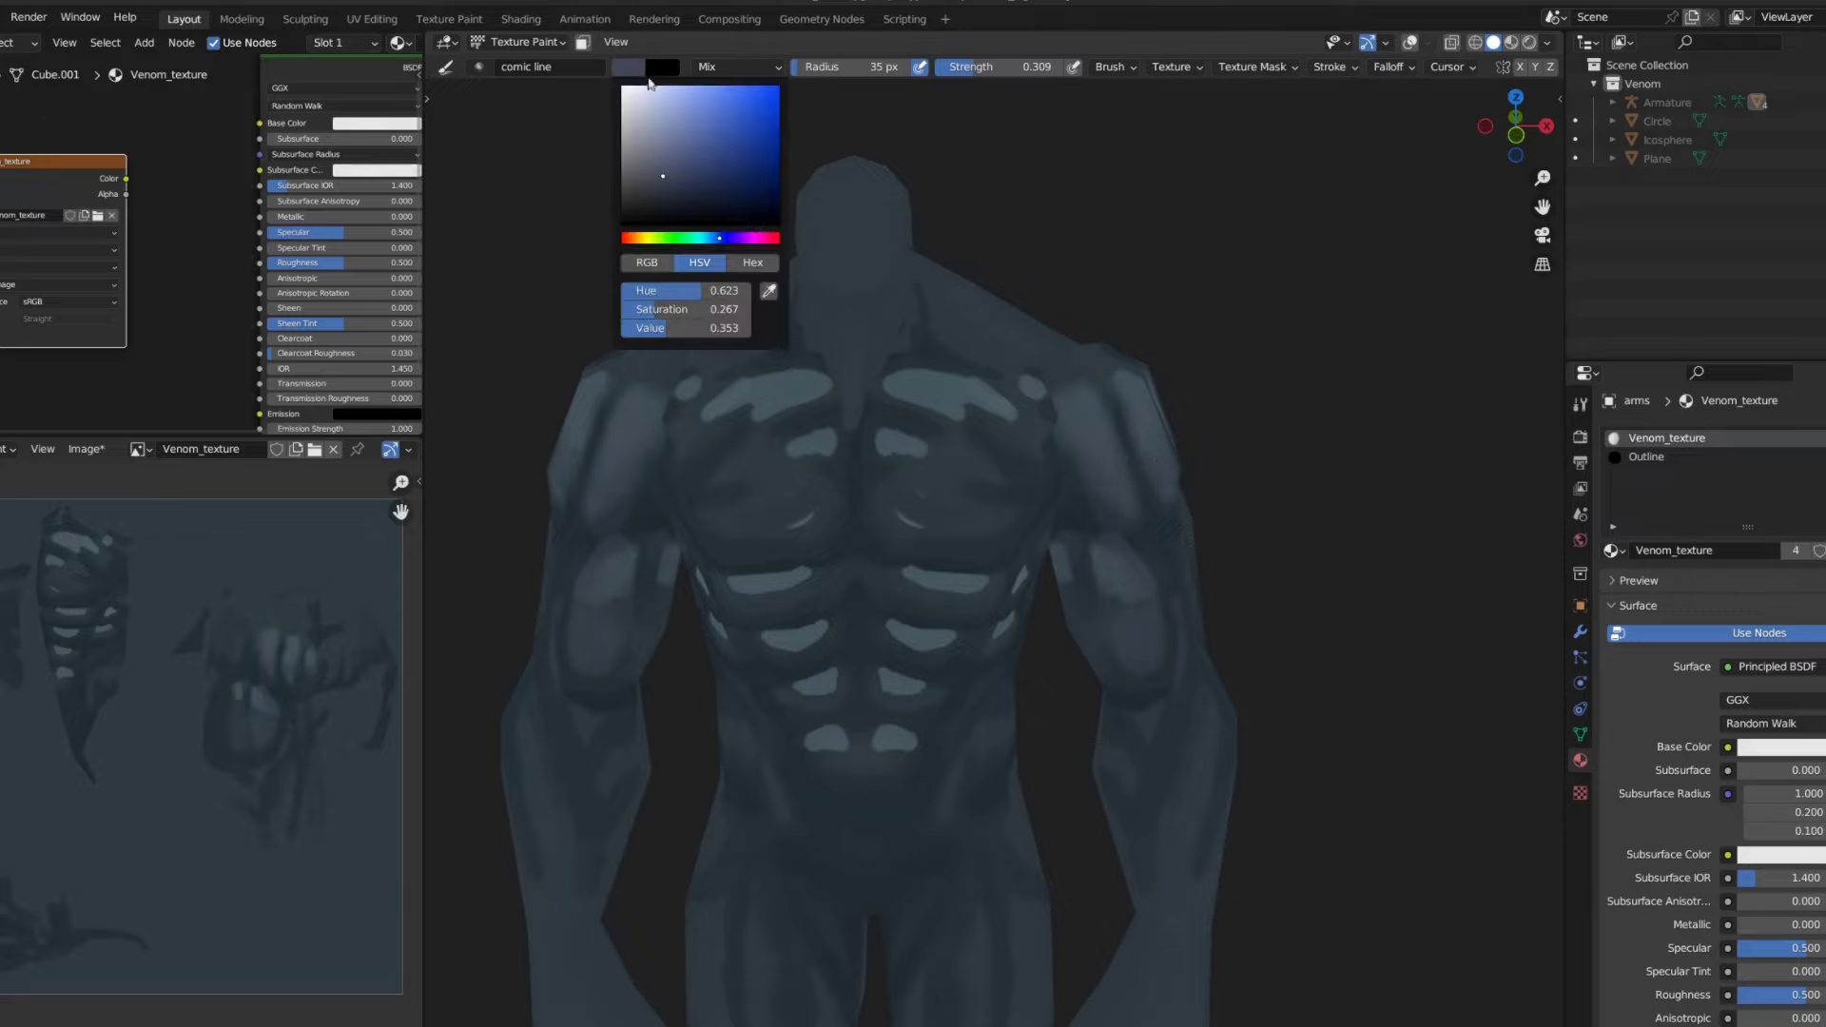
- Pick a darker shade for the highlights and switch to the Smear brush
middle_click_drag(978, 428, 1198, 378)
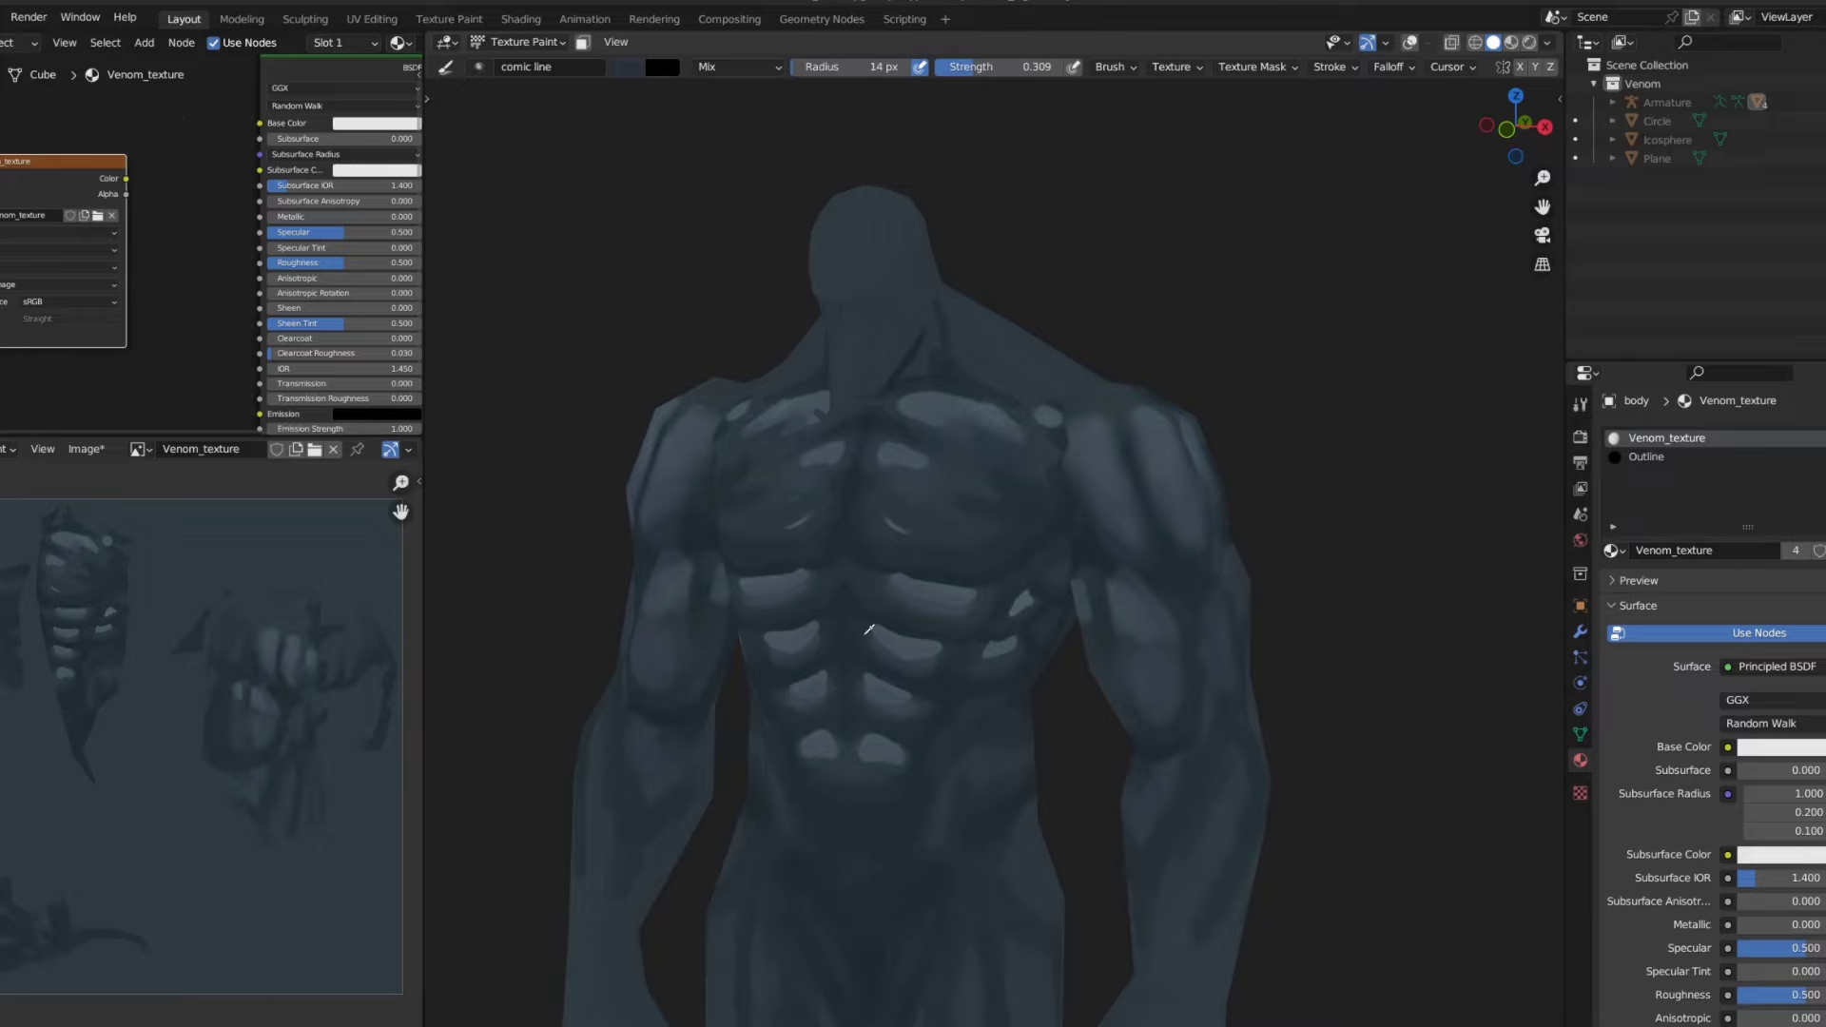
scroll(1021, 445, "up", 2)
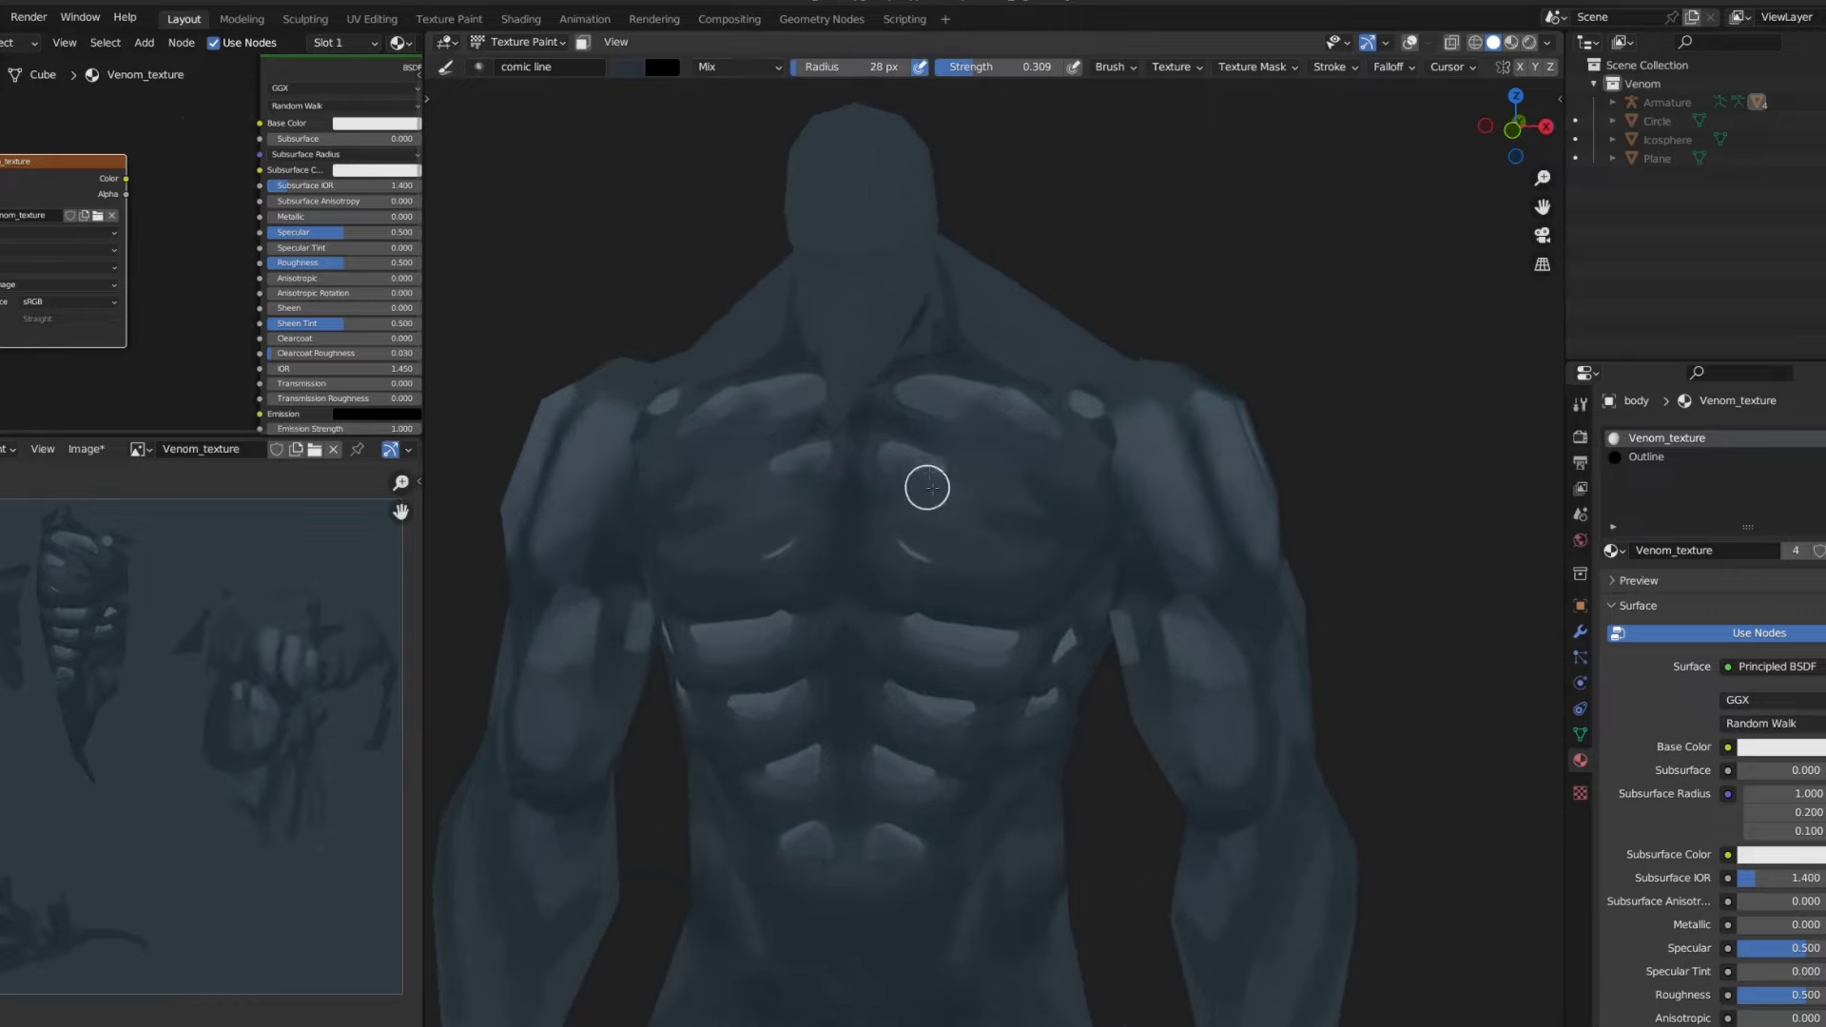
key("shift+space")
left_click(930, 507)
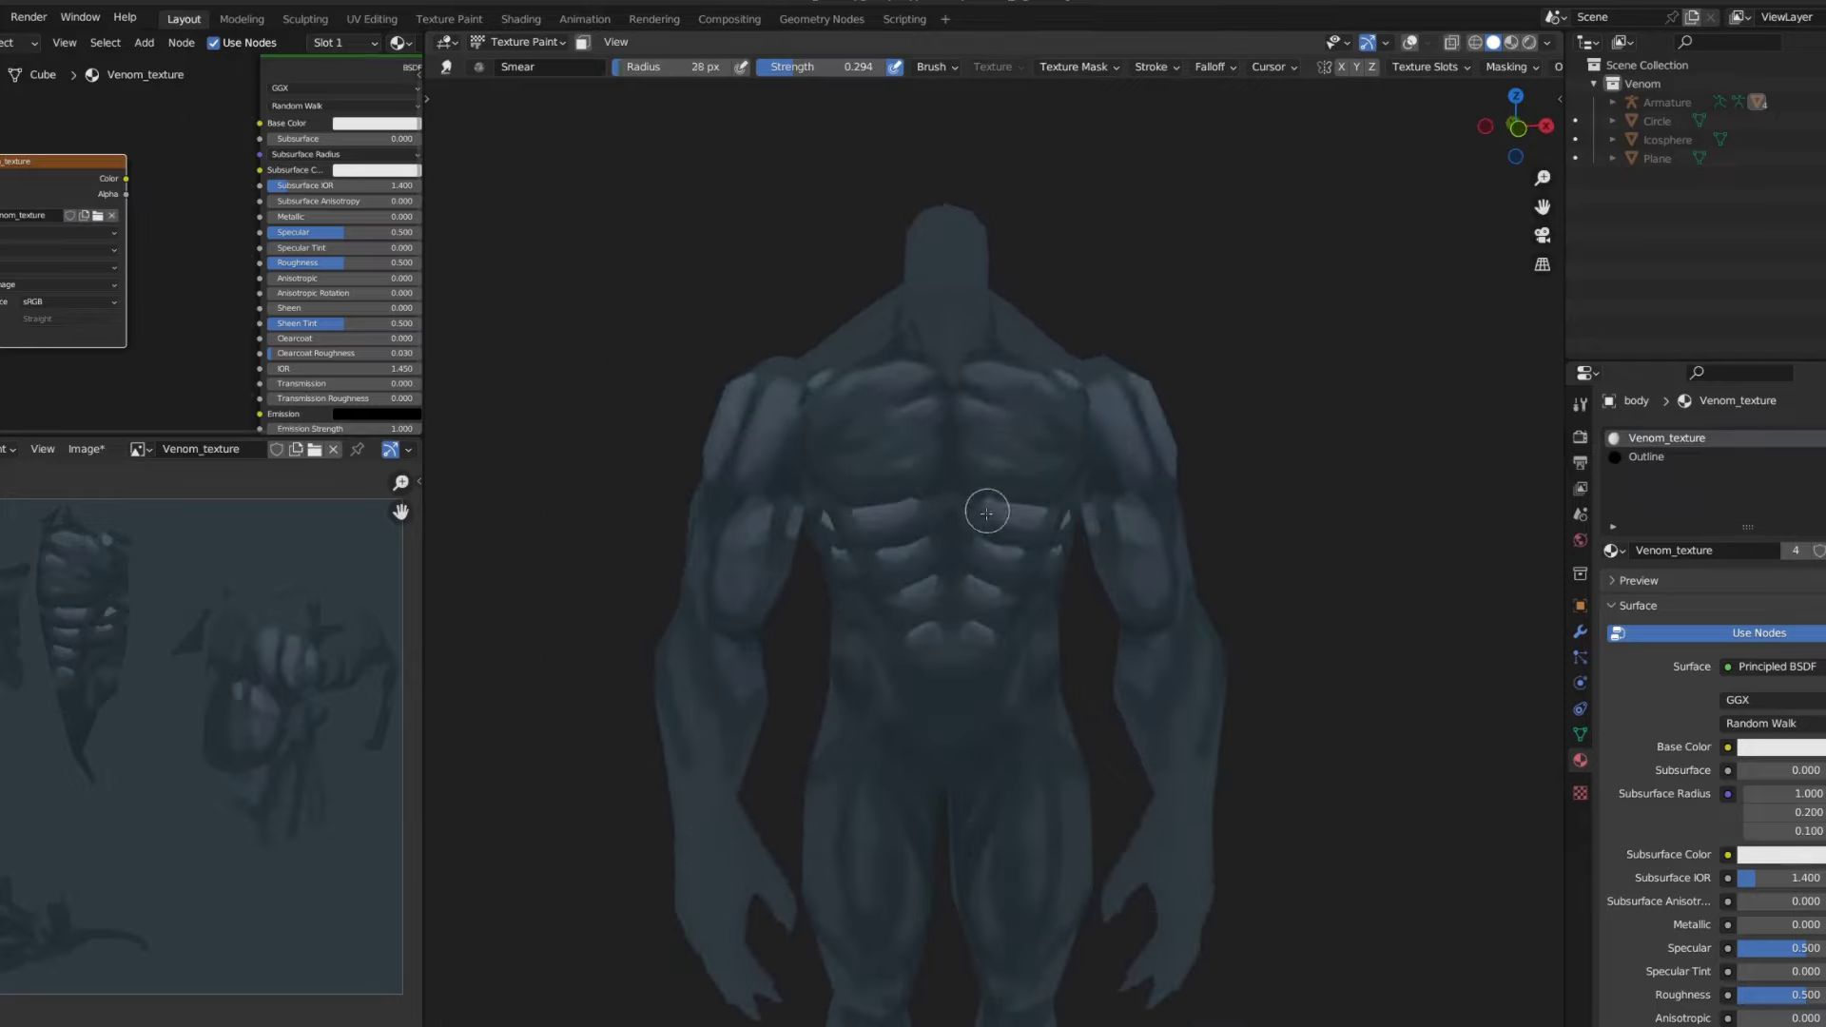
- Smear the chest and ab highlights softly into the body, checking from the front view
scroll(987, 513, "up", 1)
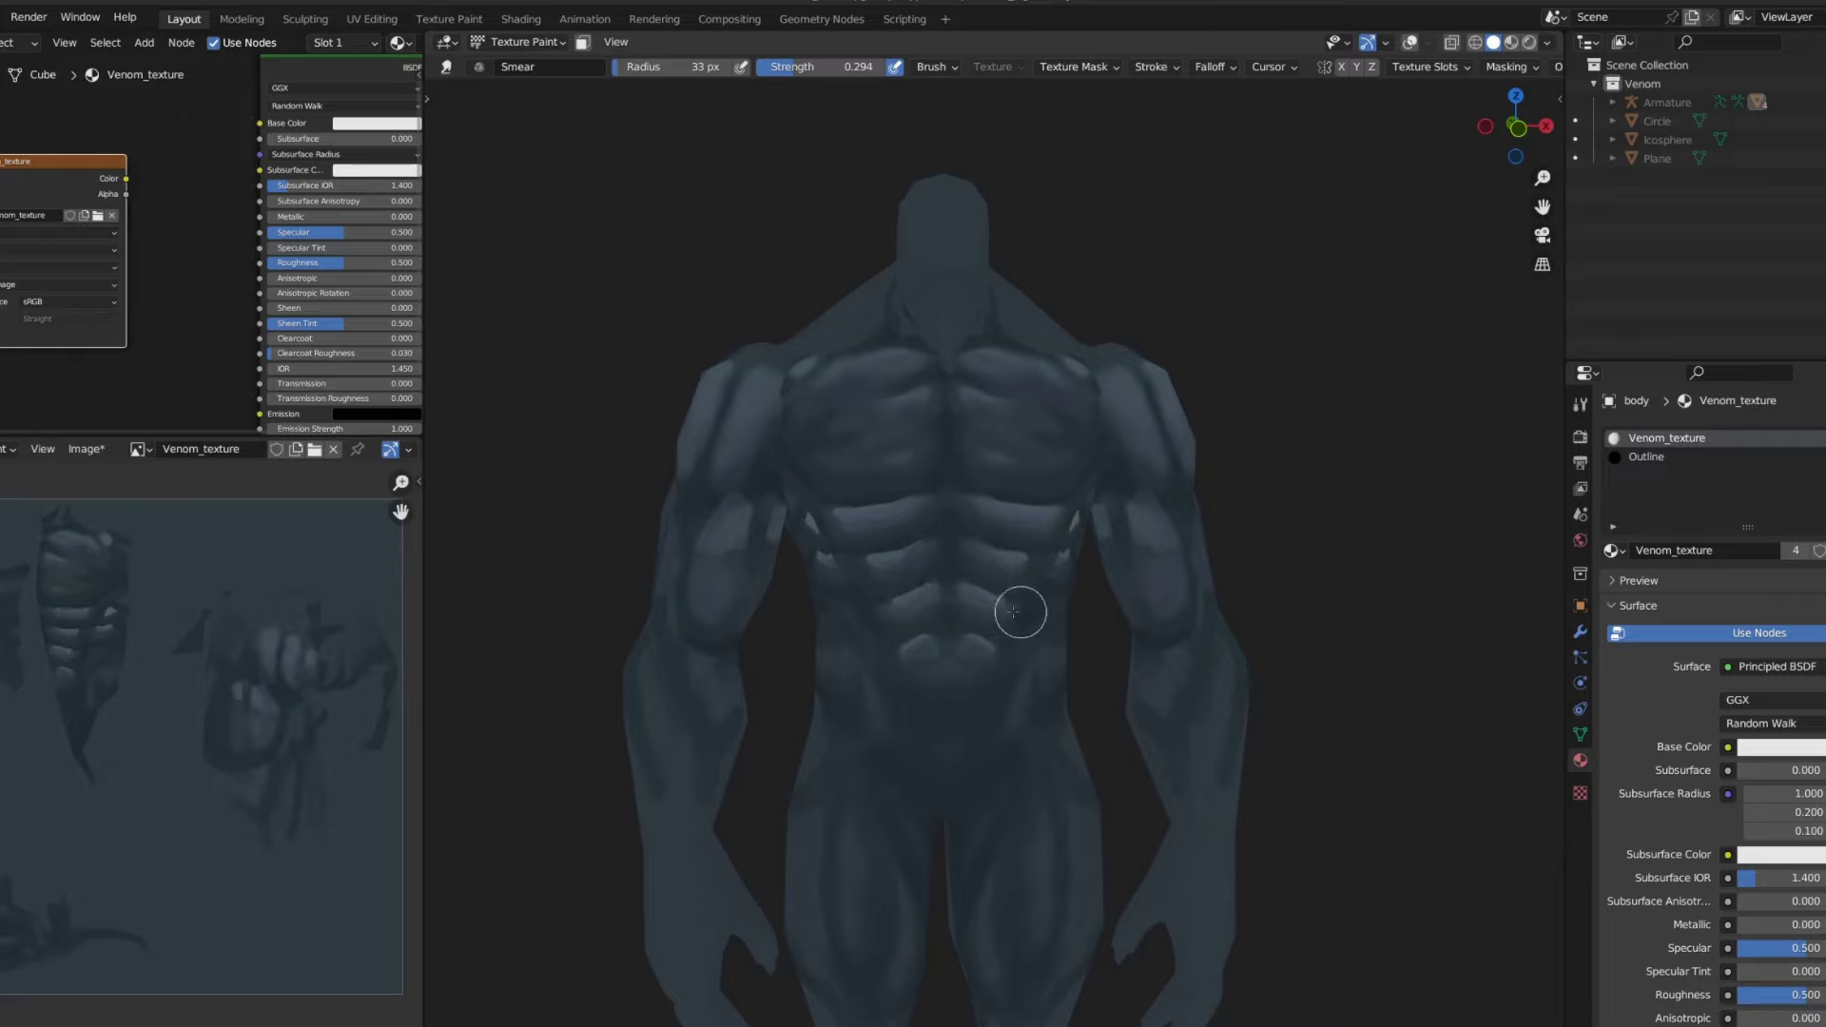
middle_click_drag(967, 640, 1063, 577)
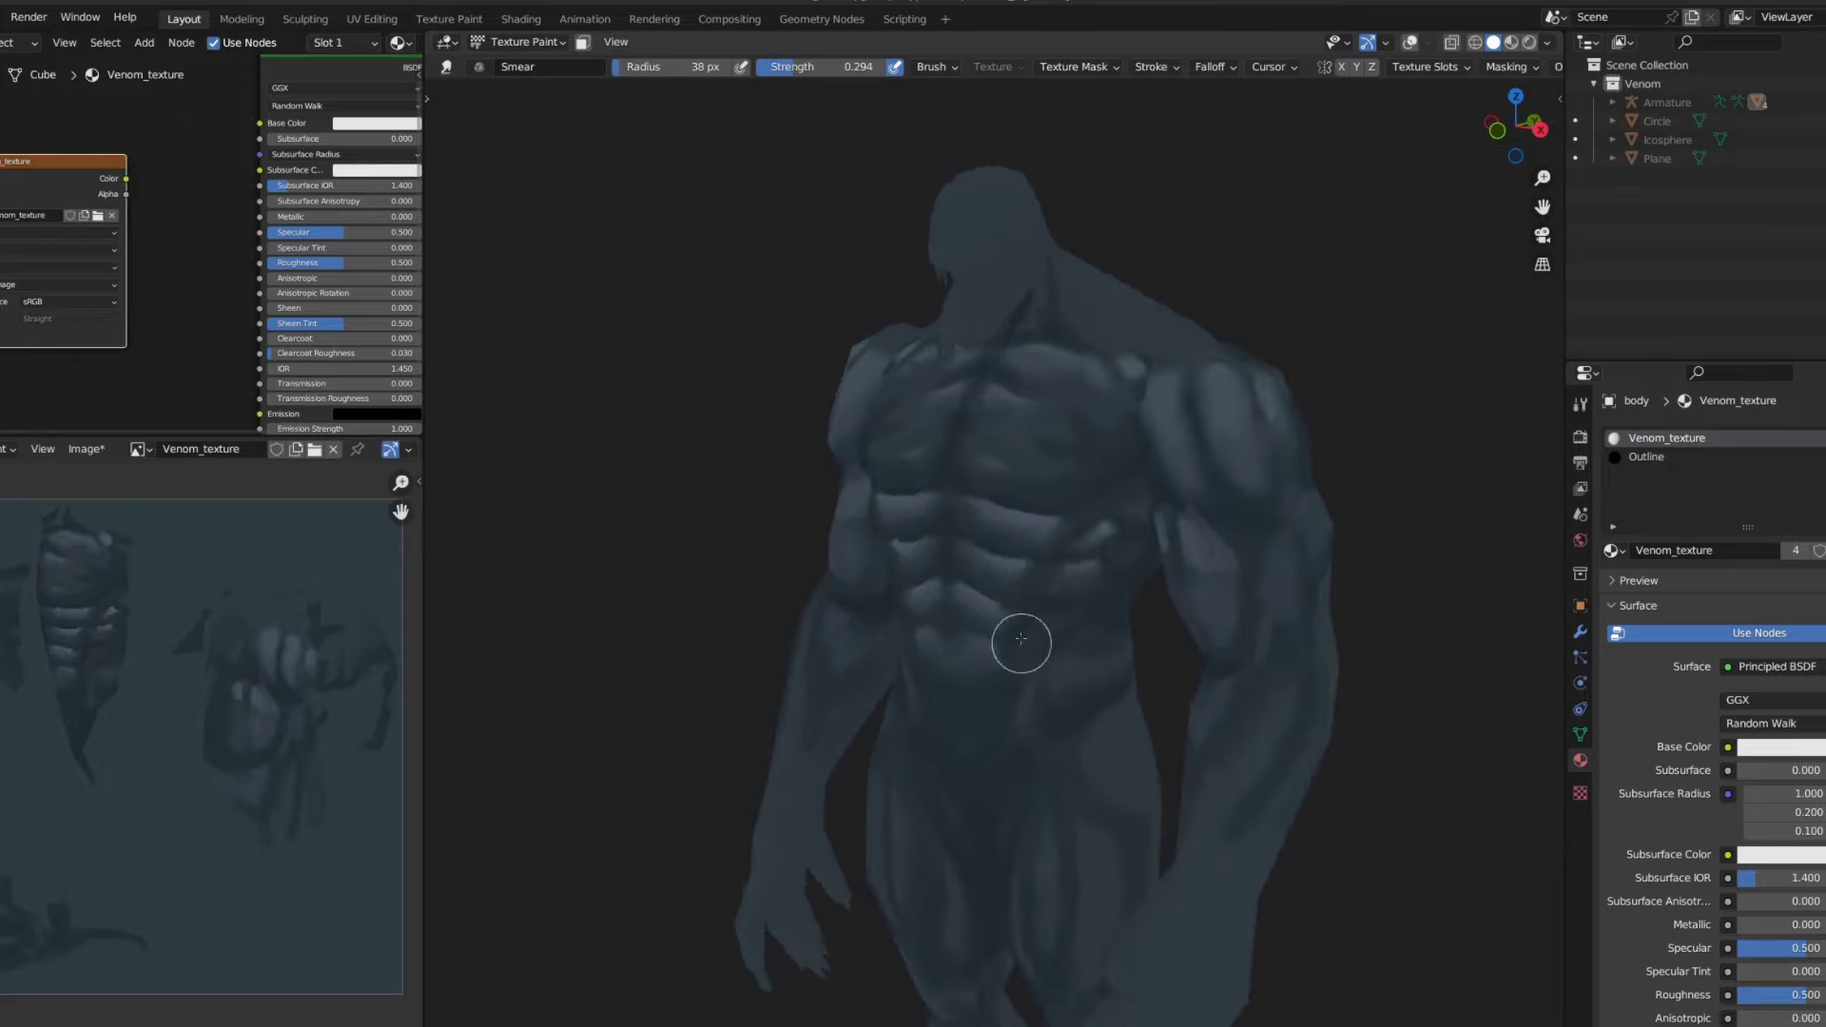
key("KP_1")
scroll(1177, 435, "down", 3)
scroll(1161, 374, "up", 2)
scroll(1092, 509, "up", 3)
scroll(1104, 467, "up", 3)
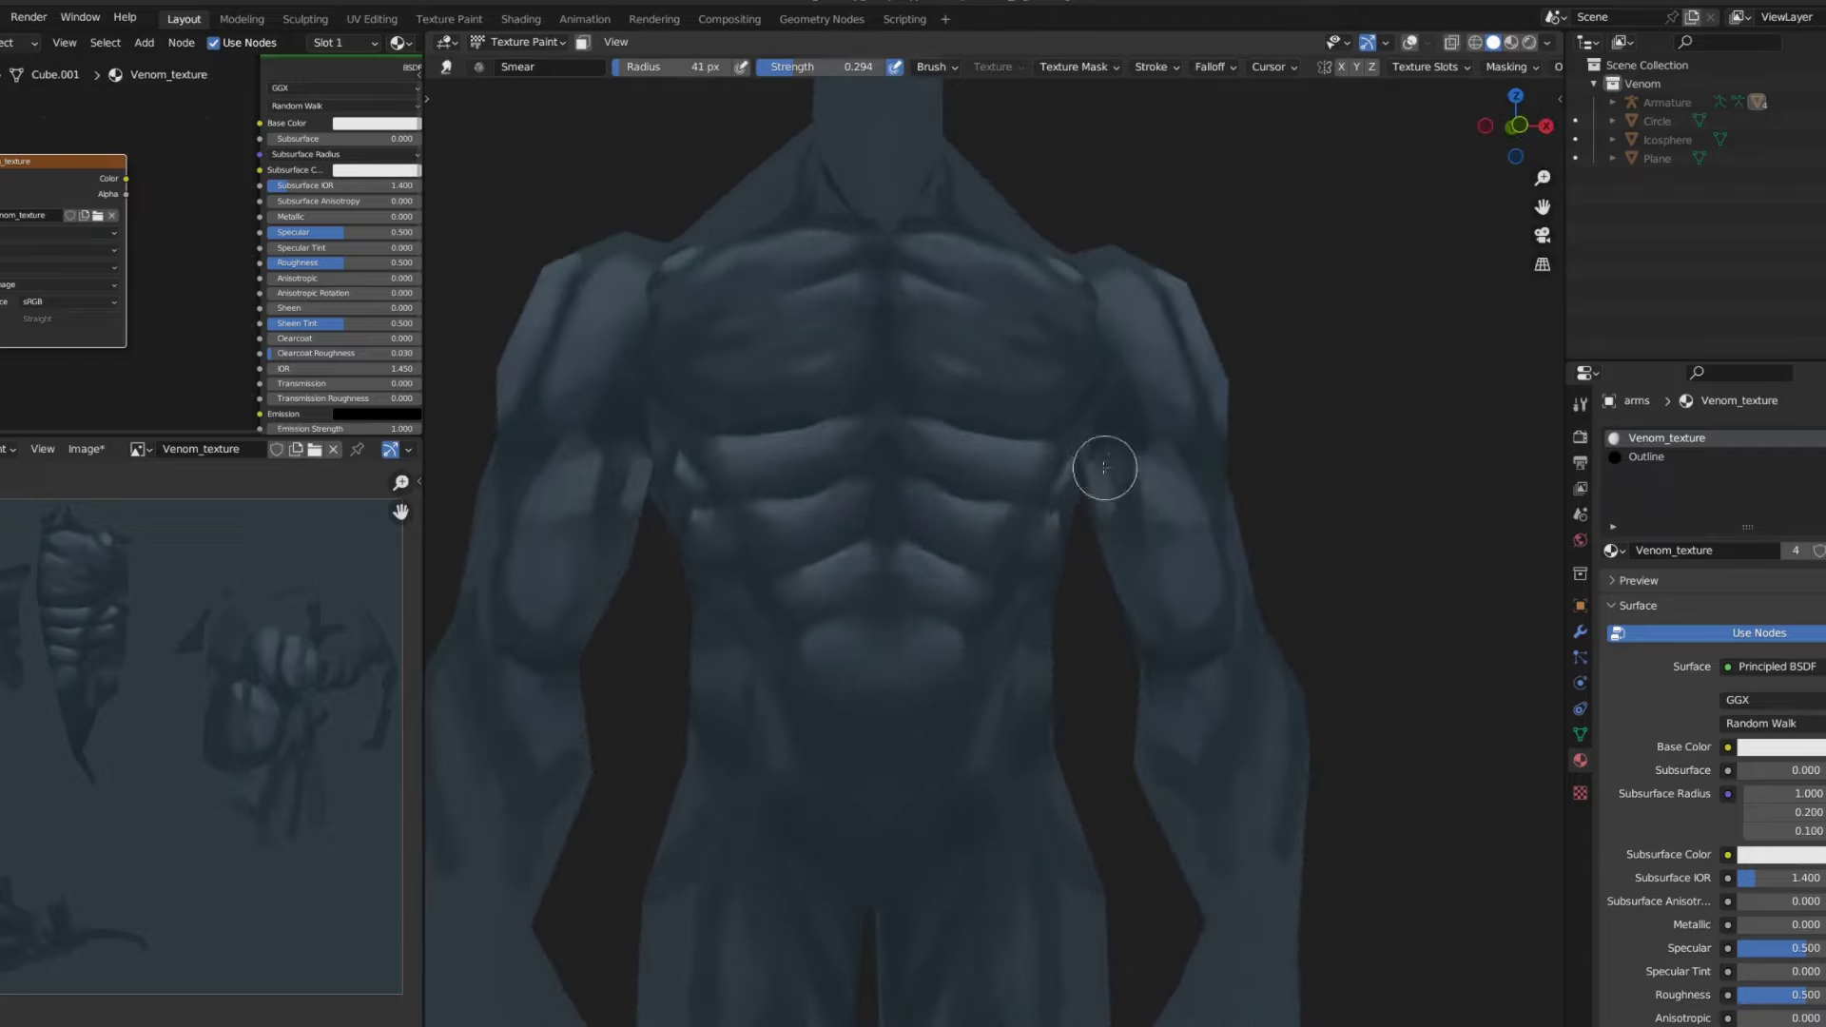
middle_click_drag(1182, 550, 1199, 452)
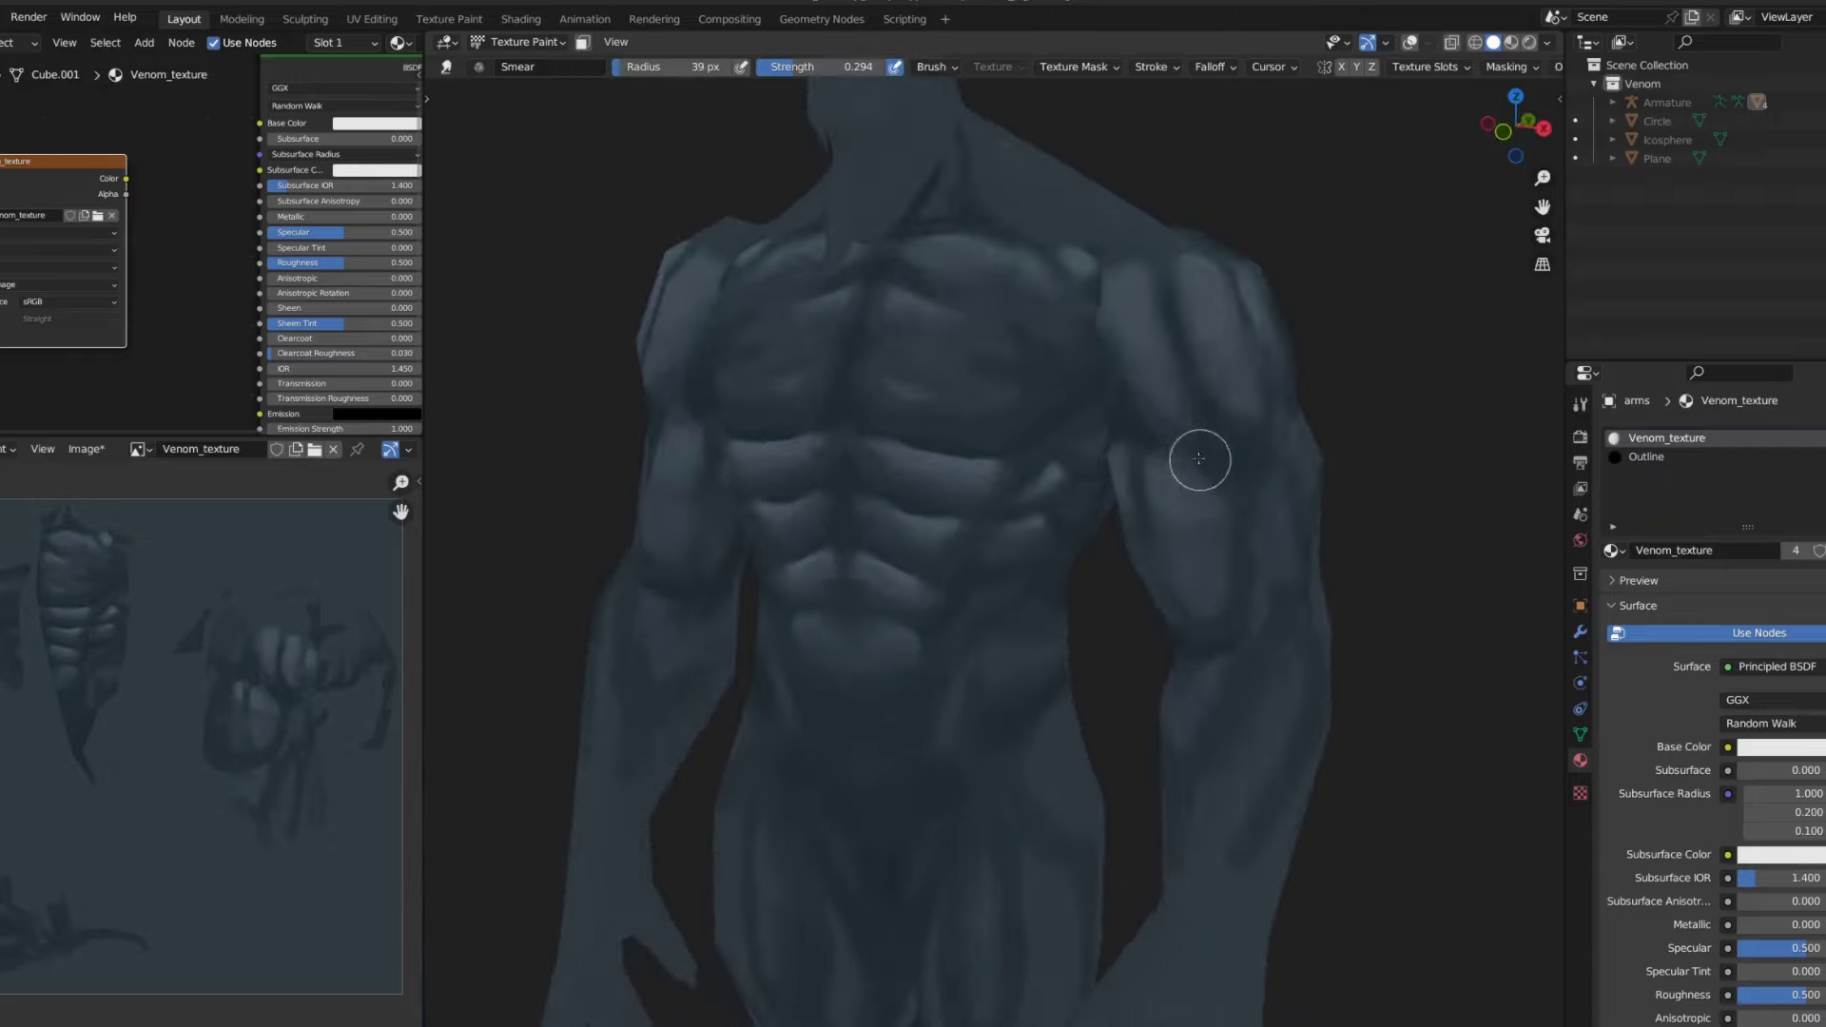
scroll(1226, 476, "down", 3)
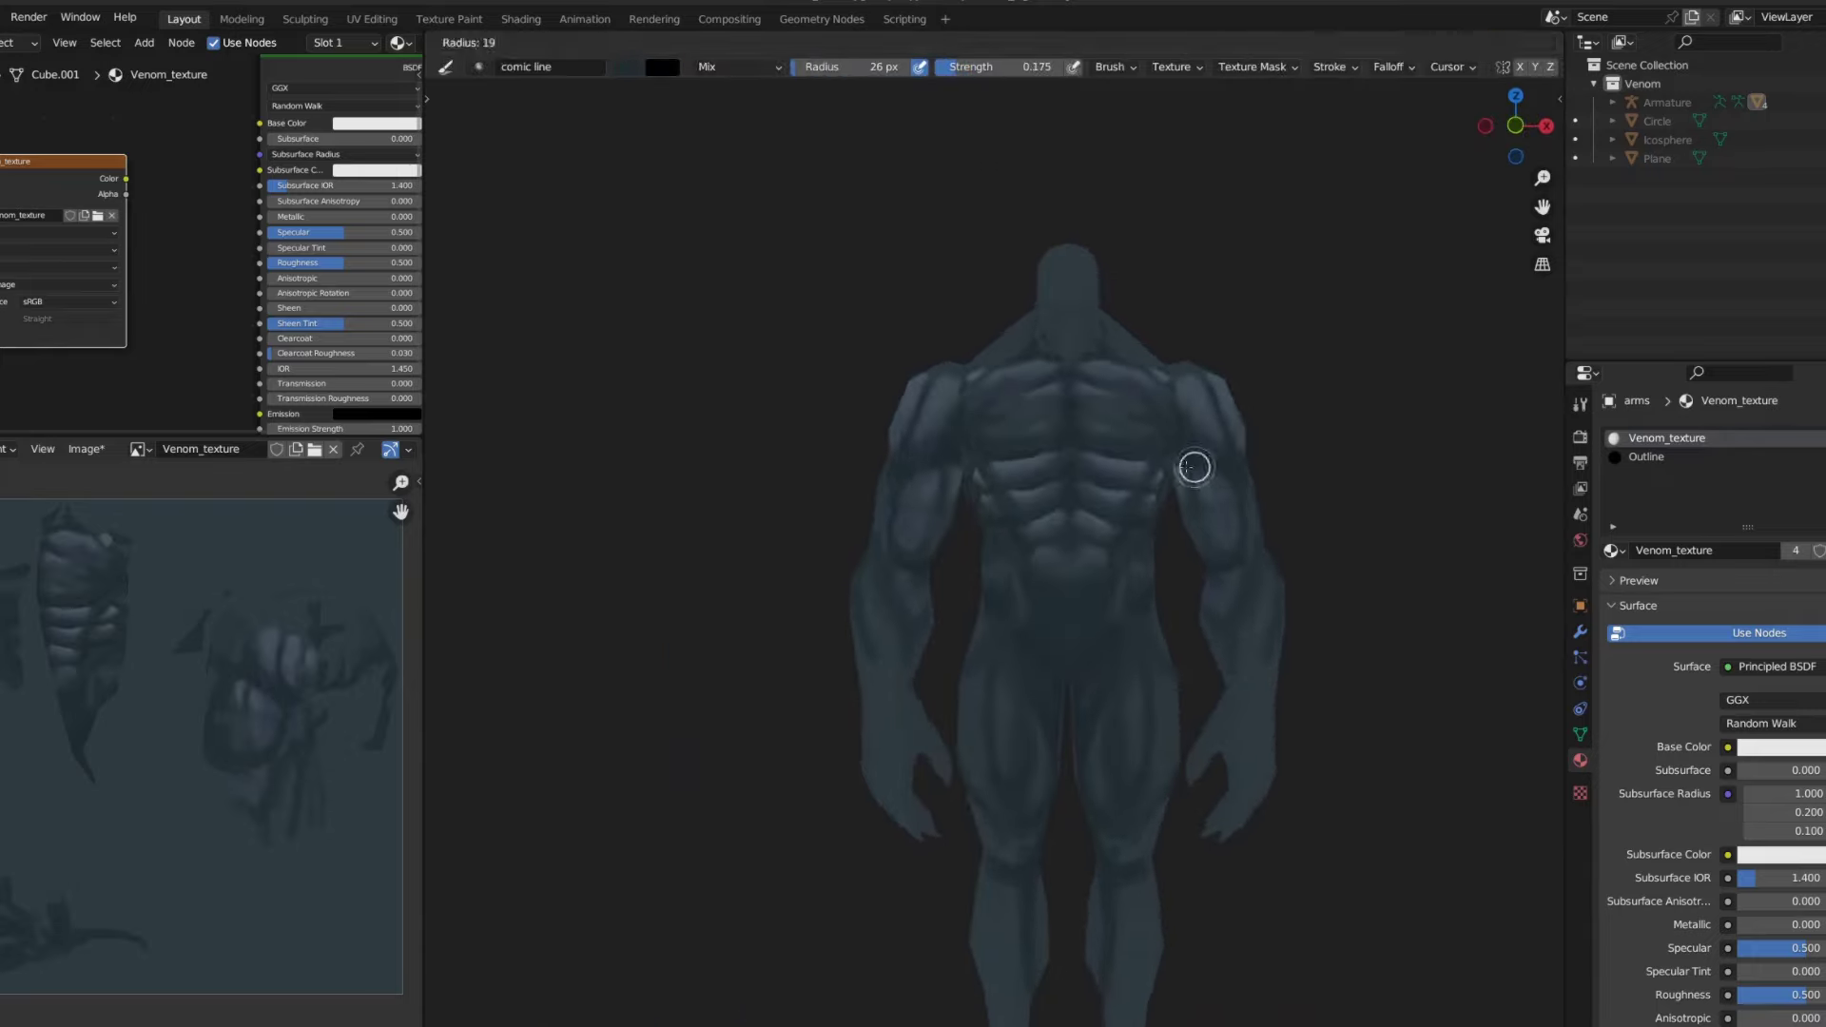
- Frame the torso from the front with the neck in view, checking it from the side
middle_click_drag(1212, 423, 1254, 447)
scroll(1253, 448, "down", 2)
key("KP_1")
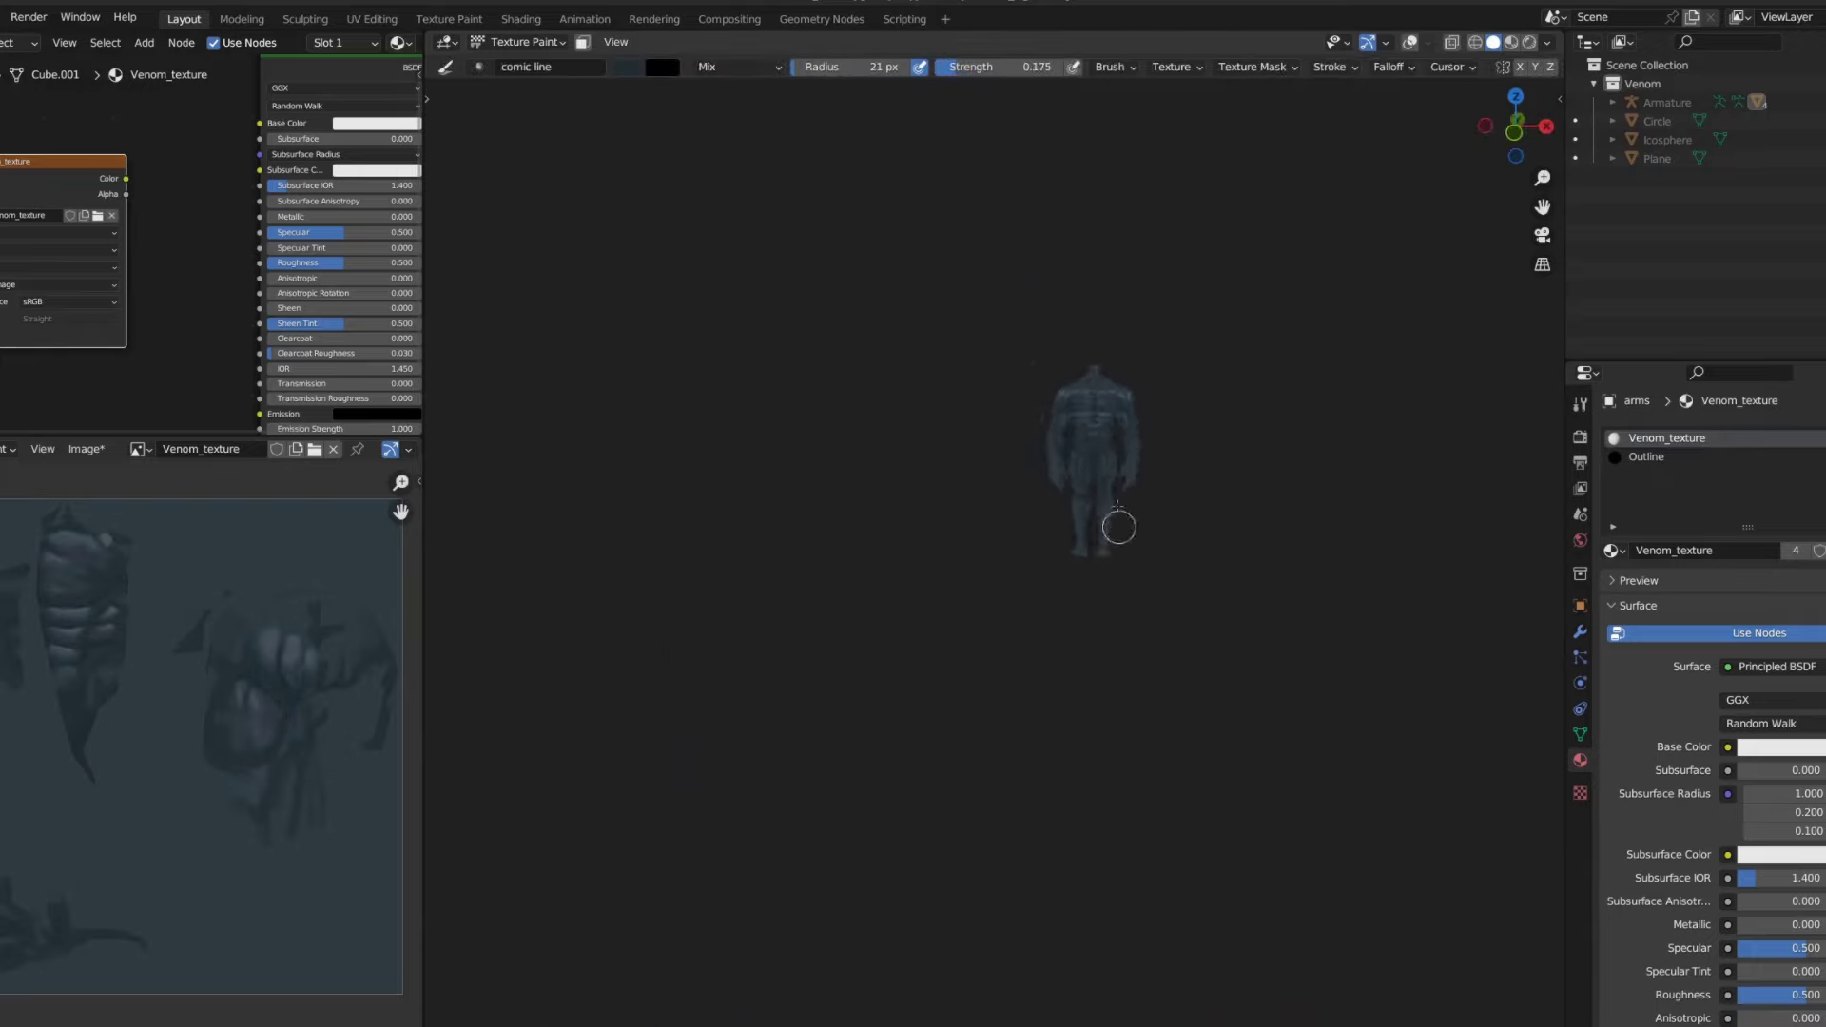
scroll(1121, 522, "up", 5)
scroll(1029, 394, "up", 2)
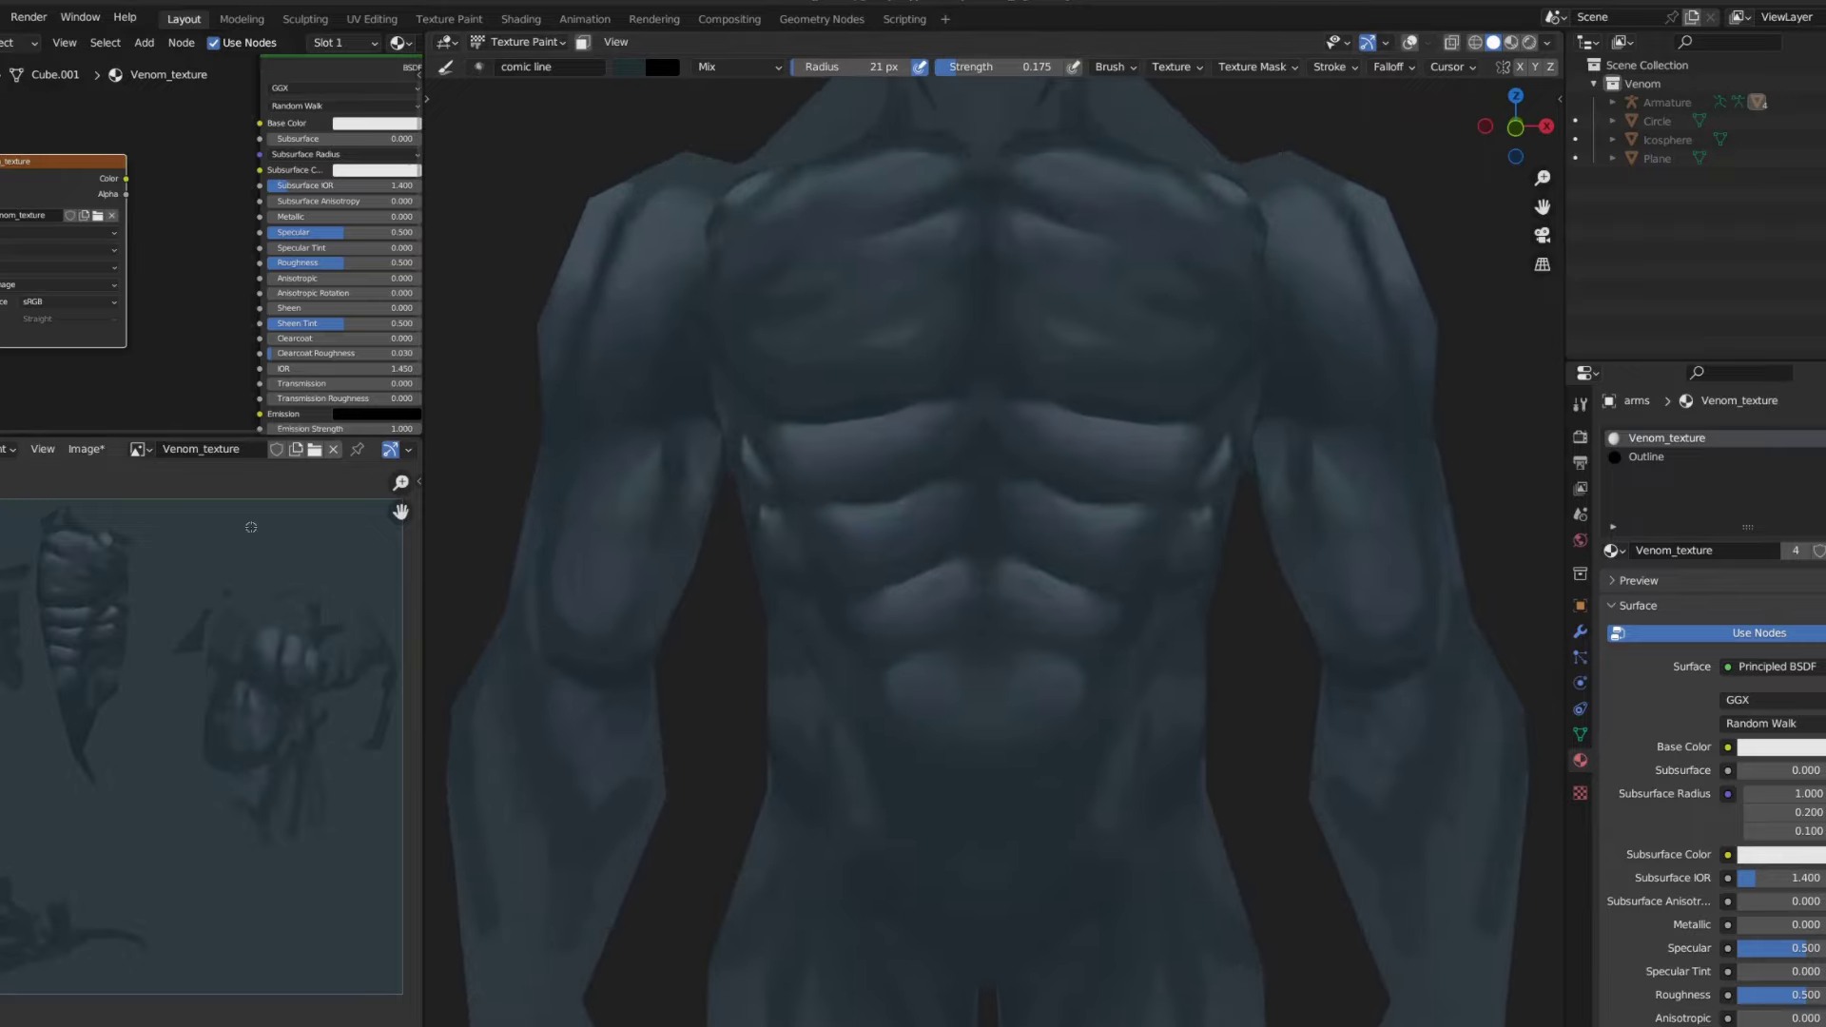
middle_click_drag(1043, 293, 1043, 412, "shift")
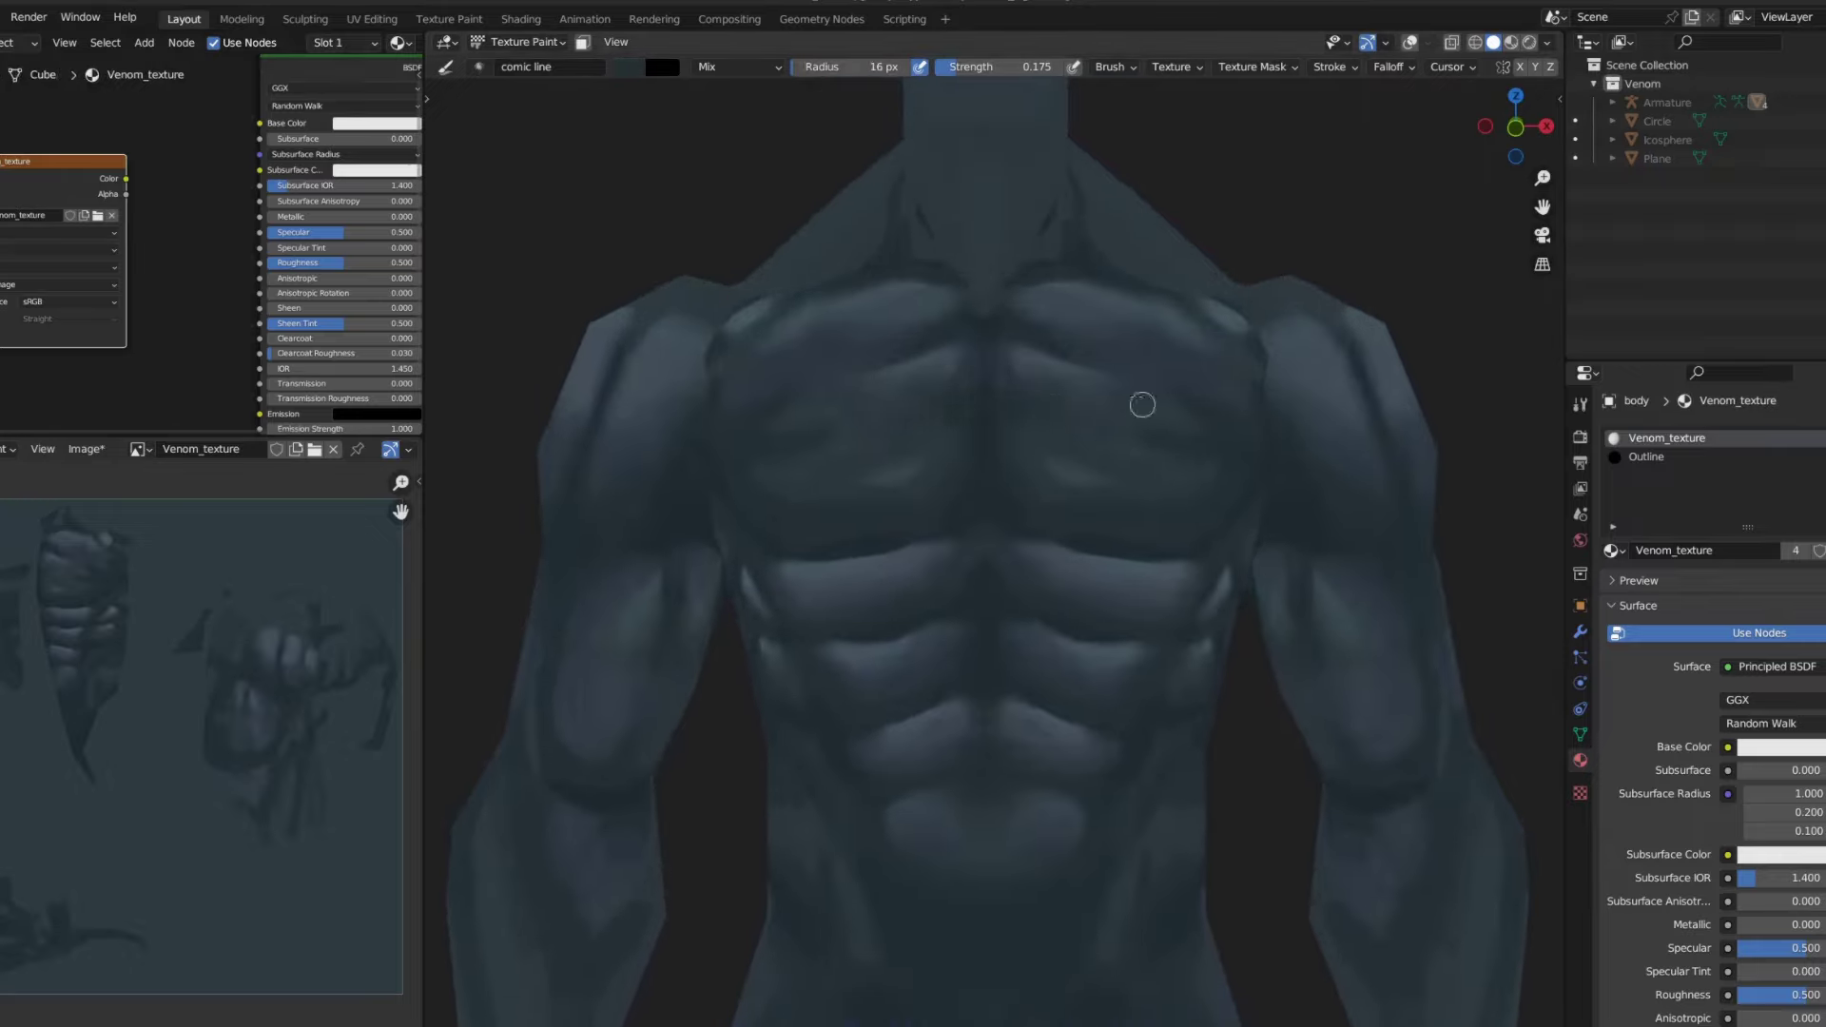
middle_click_drag(1200, 450, 1324, 430)
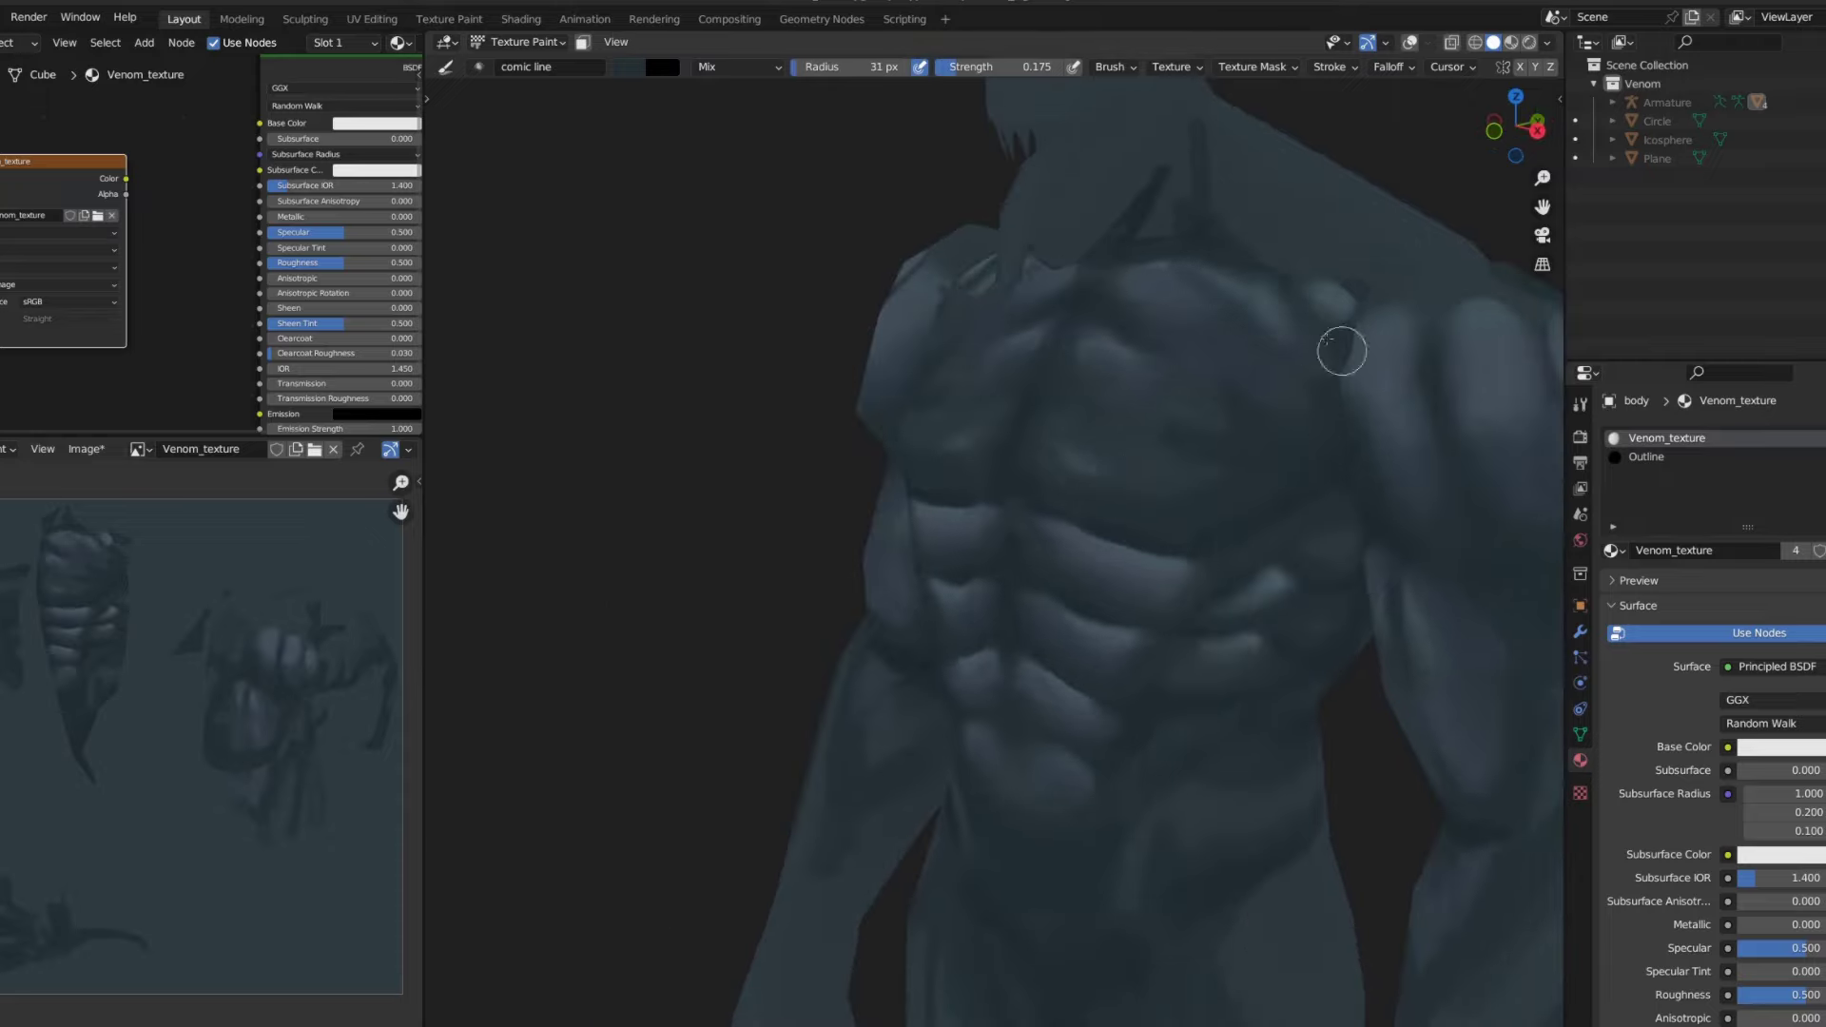
mouse_move(1341, 351)
middle_mouse_down()
mouse_move(1092, 257)
mouse_move(1067, 379)
middle_mouse_up()
scroll(1113, 524, "up", 3)
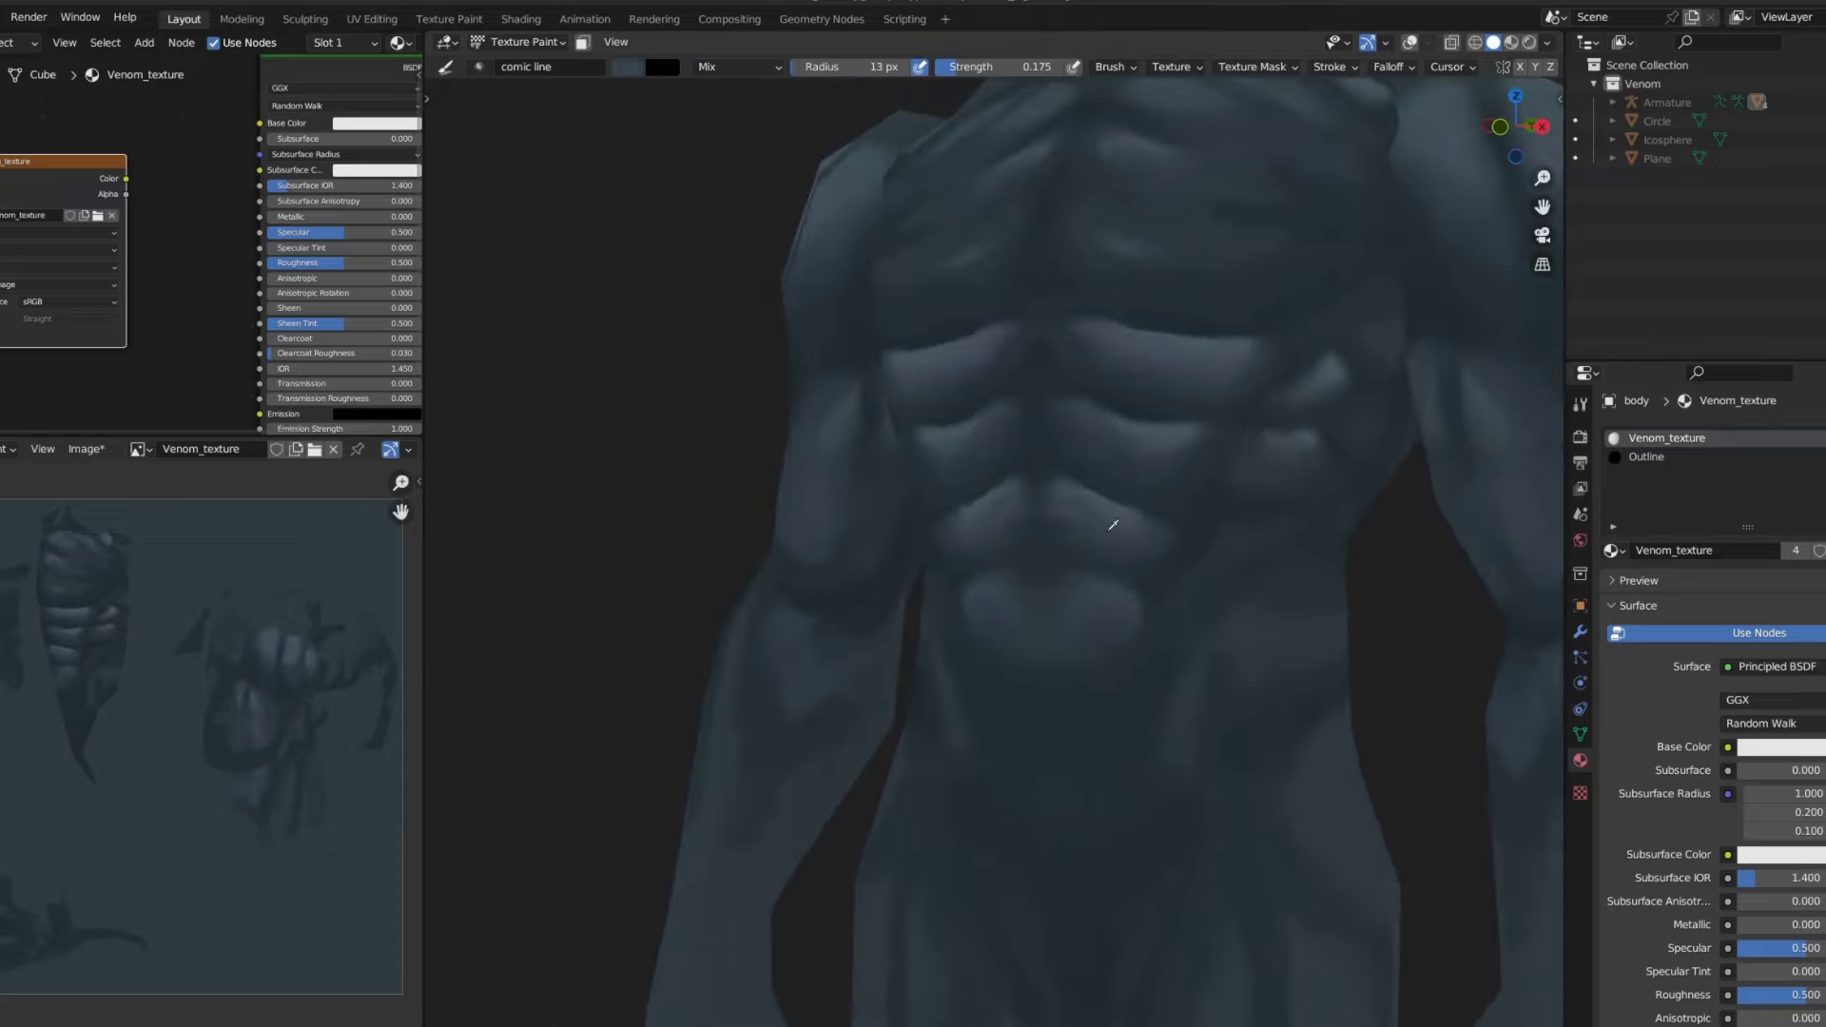
- Select the comic line brush, enlarge its radius, and paint lighter strokes over the chest and abs
key("e")
left_click(1260, 616)
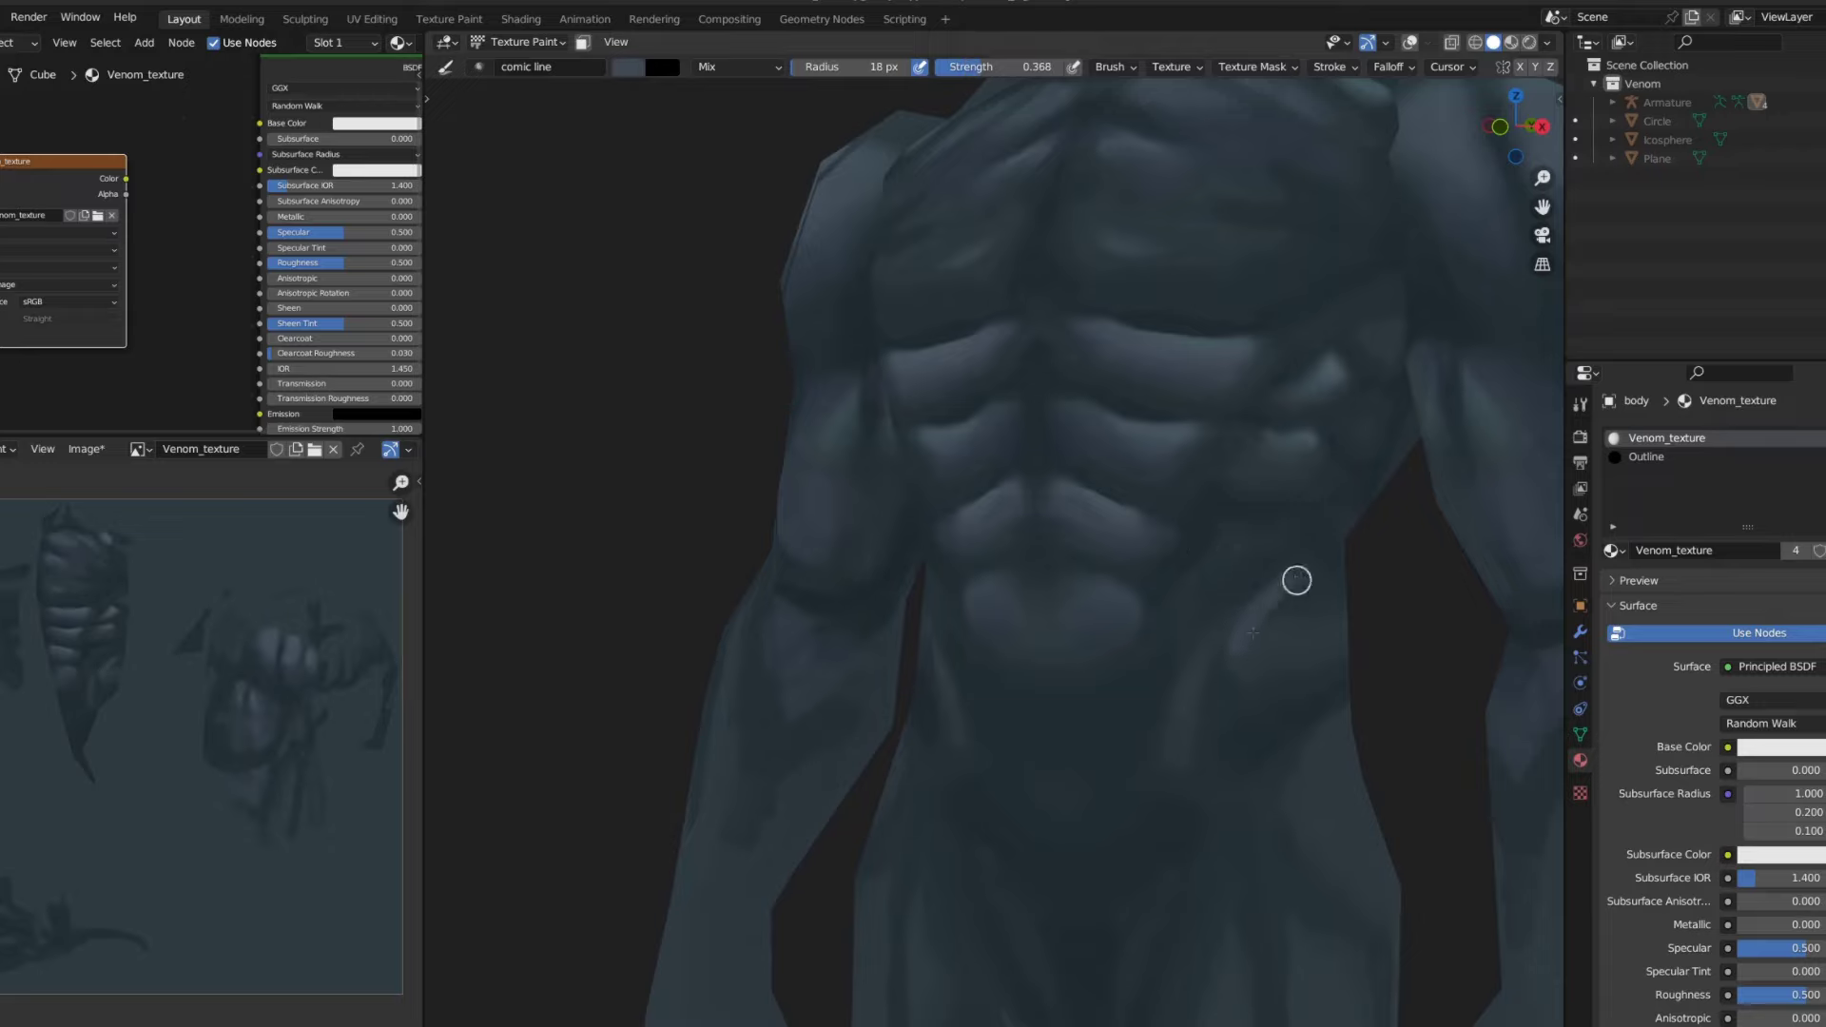
middle_click_drag(1315, 533, 1208, 592)
key("bracketright")
key("bracketright")
key("bracketright")
key("bracketright")
key("bracketright")
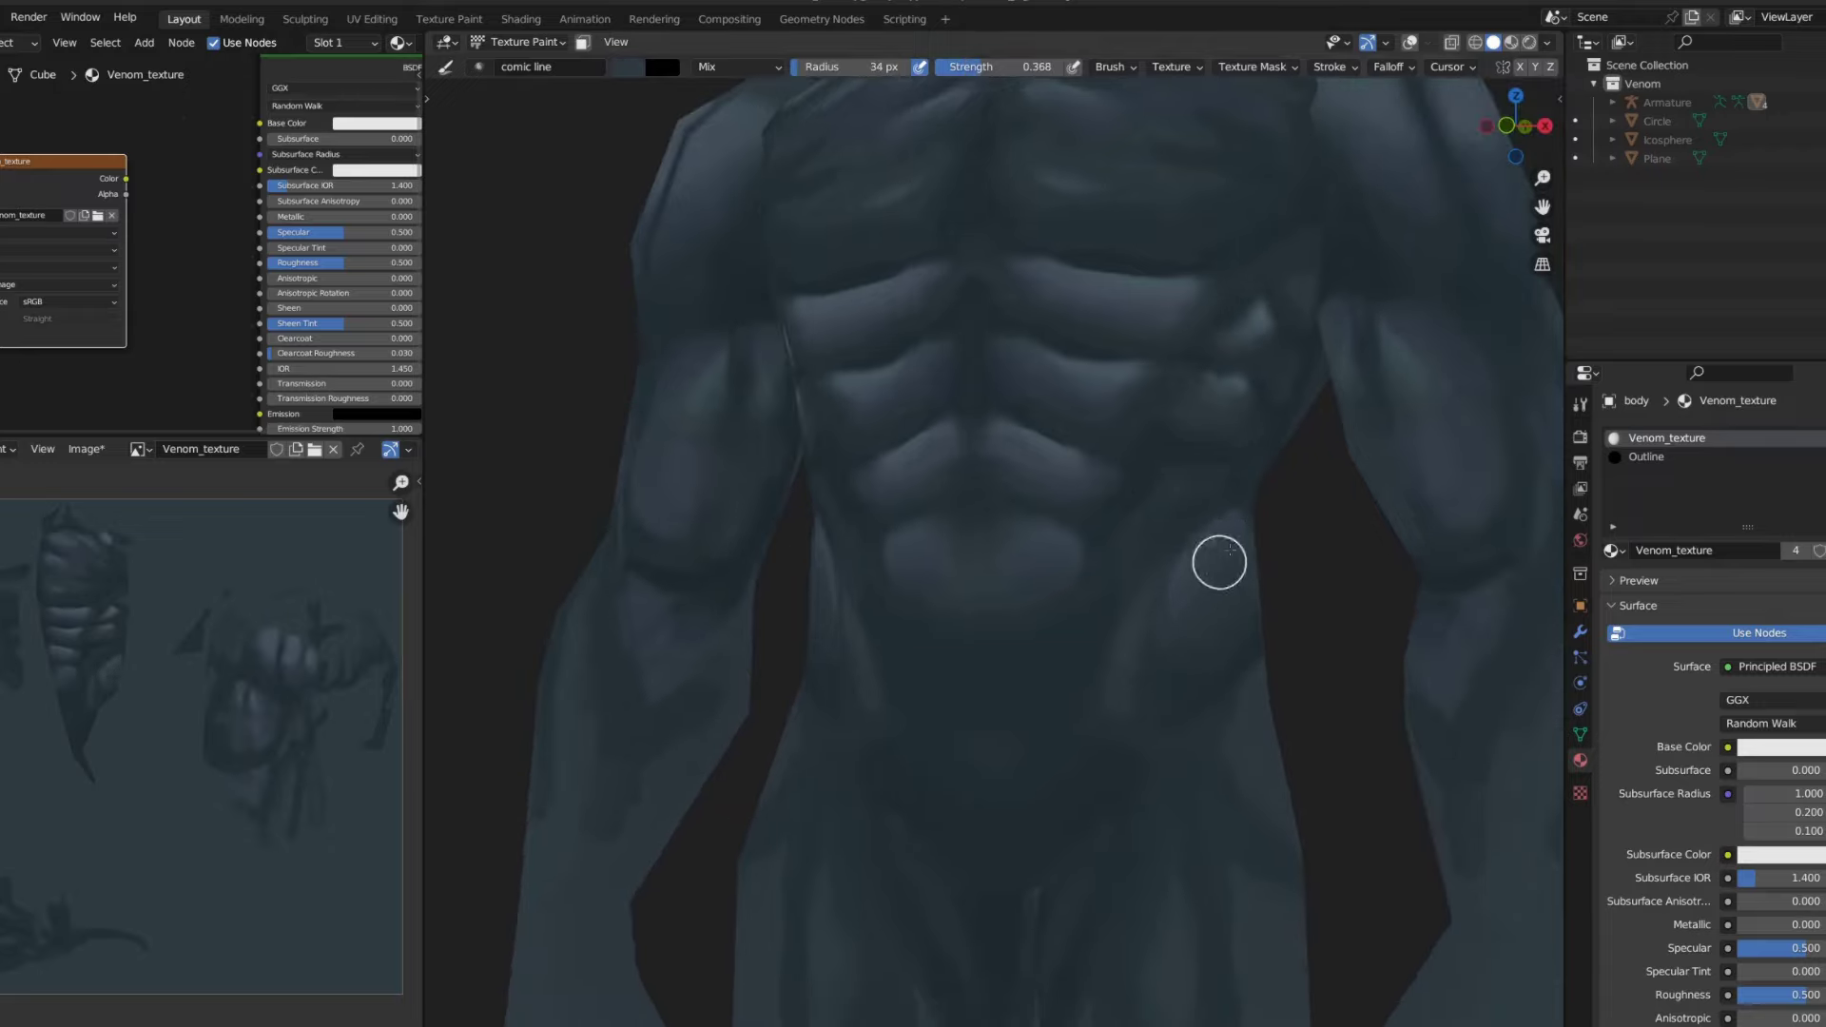
scroll(546, 480, "down", 8)
scroll(1083, 390, "up", 5)
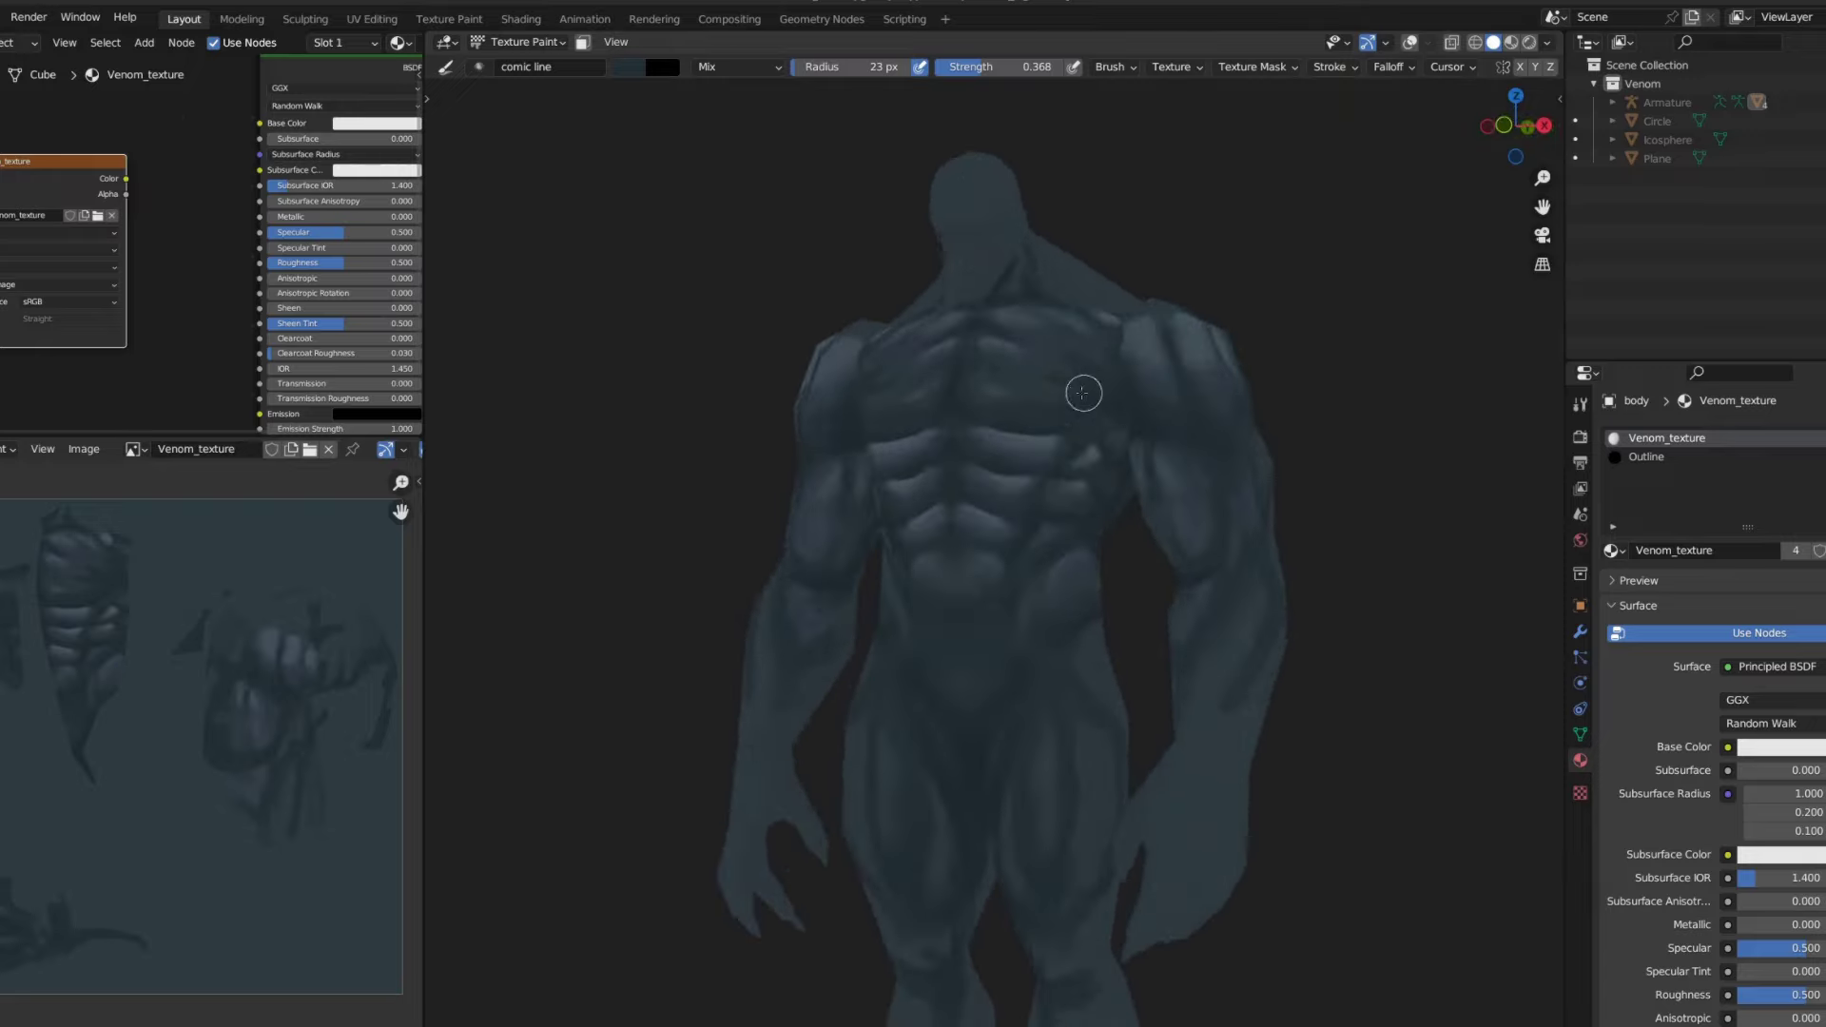
scroll(998, 375, "up", 2)
key("bracketright")
key("bracketright")
key("bracketright")
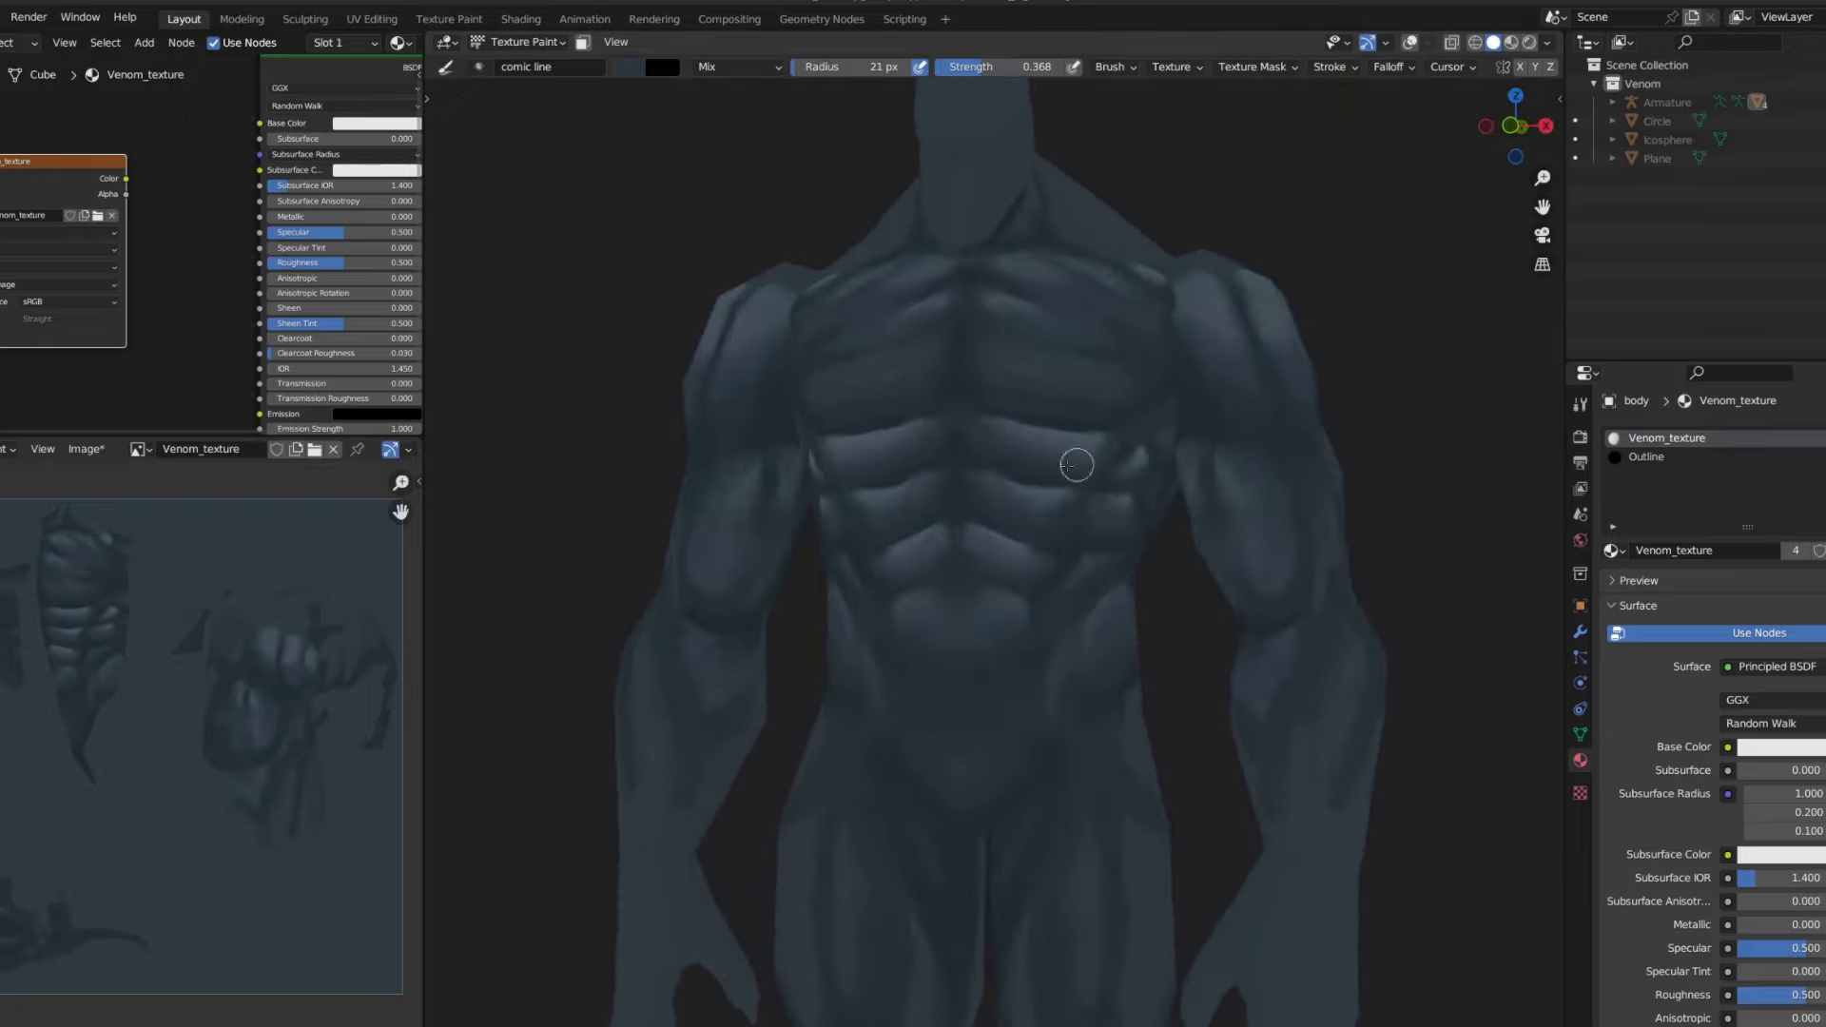
middle_click_drag(1072, 460, 1178, 434)
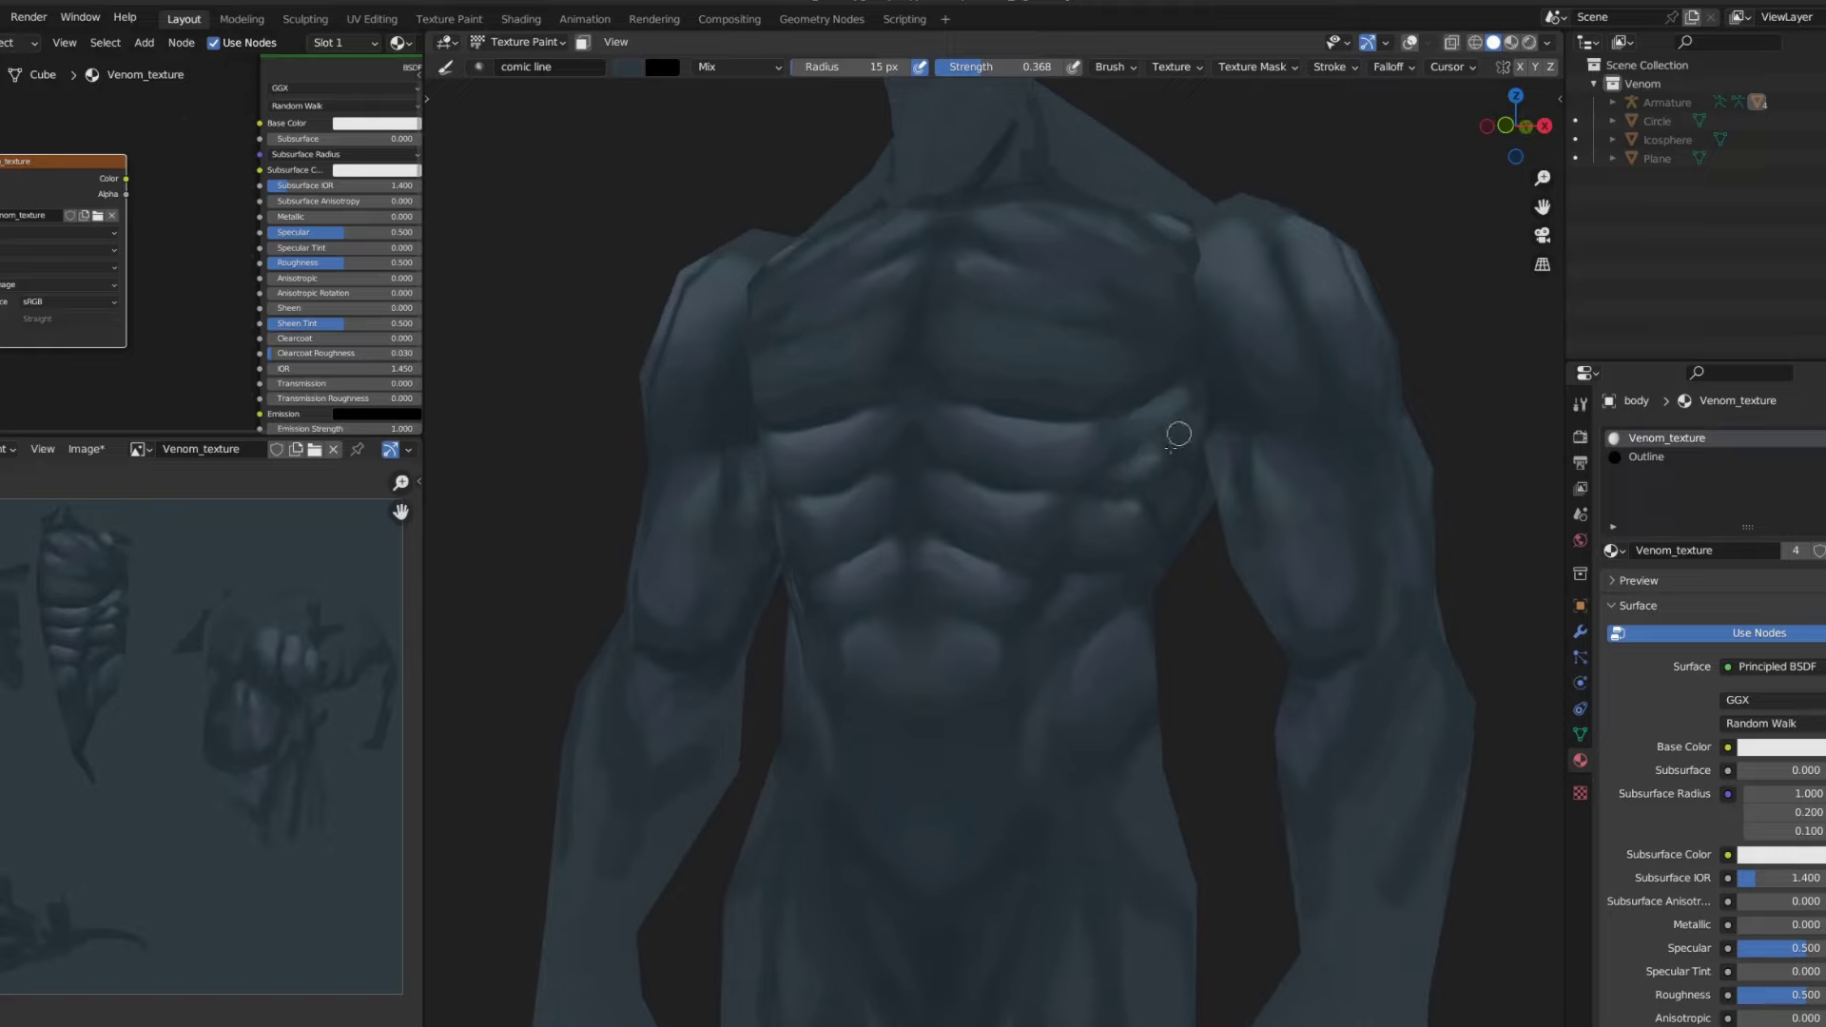
- Alternate between the Smear and comic line brushes to blend the torso shading while zooming
key("s")
scroll(1153, 457, "down", 5)
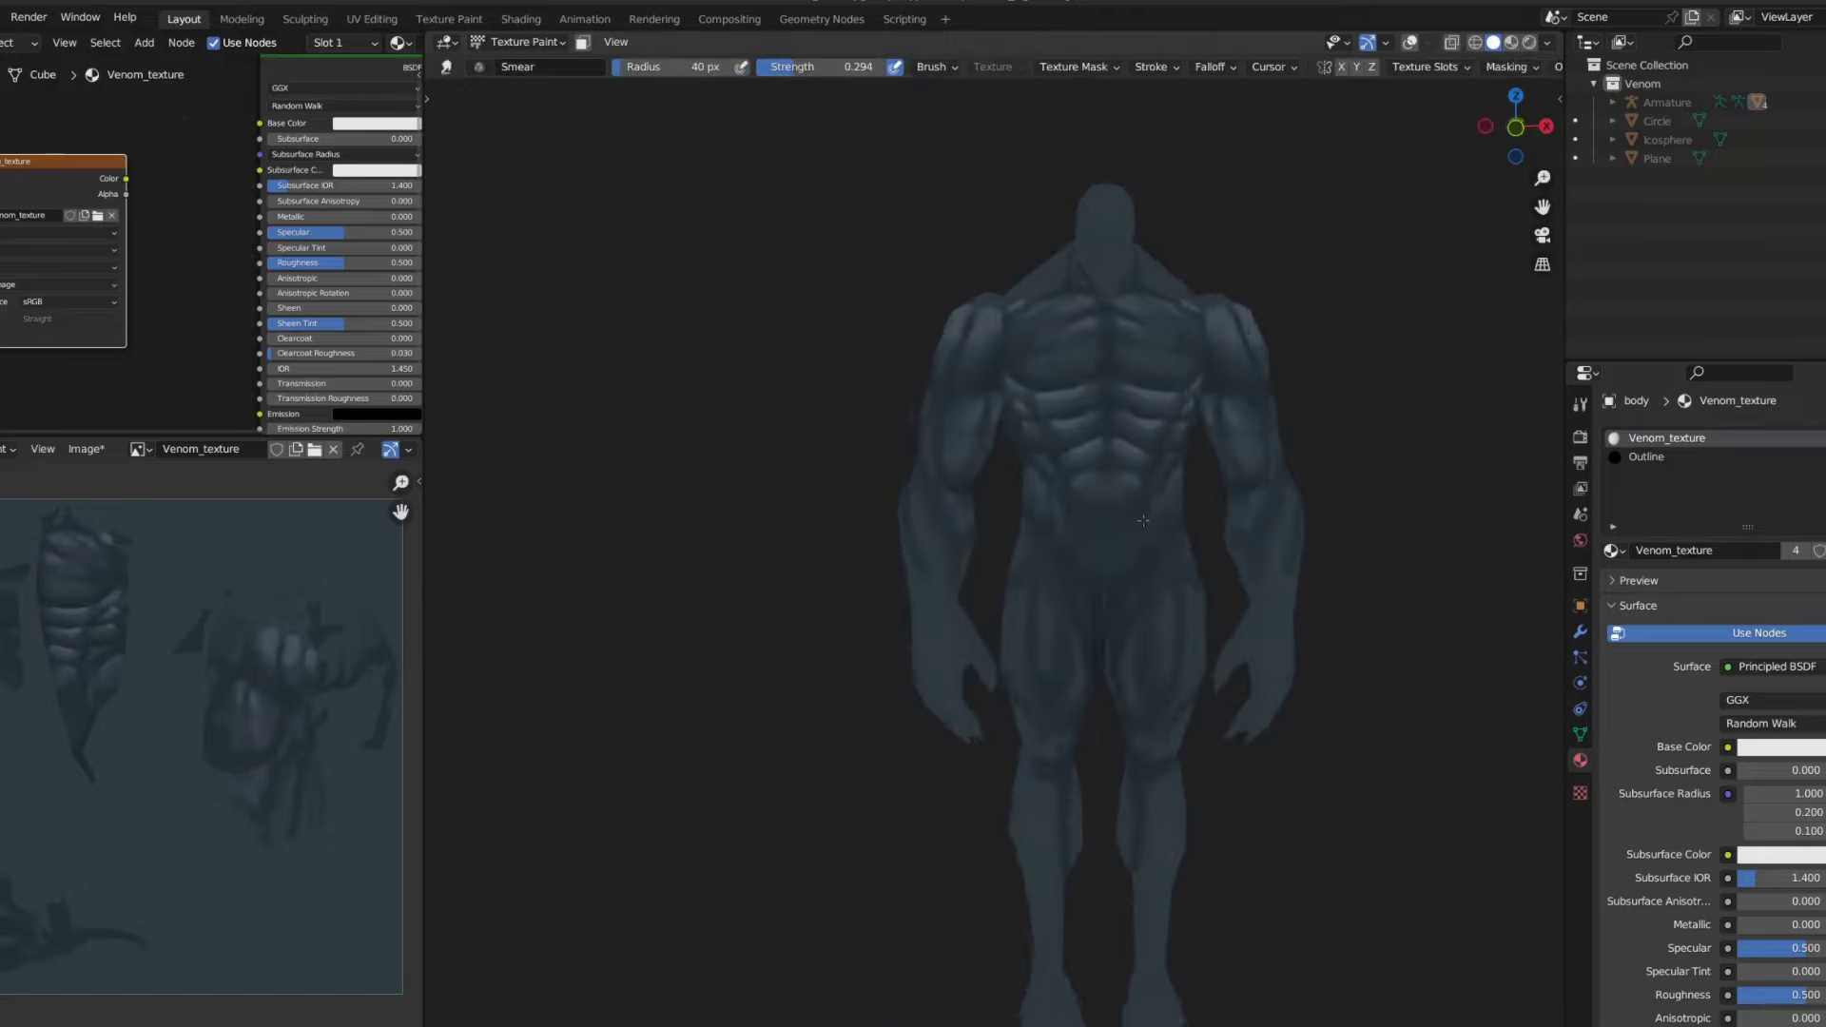
scroll(1222, 501, "down", 3)
scroll(1150, 346, "up", 4)
scroll(1040, 517, "up", 4)
key("d")
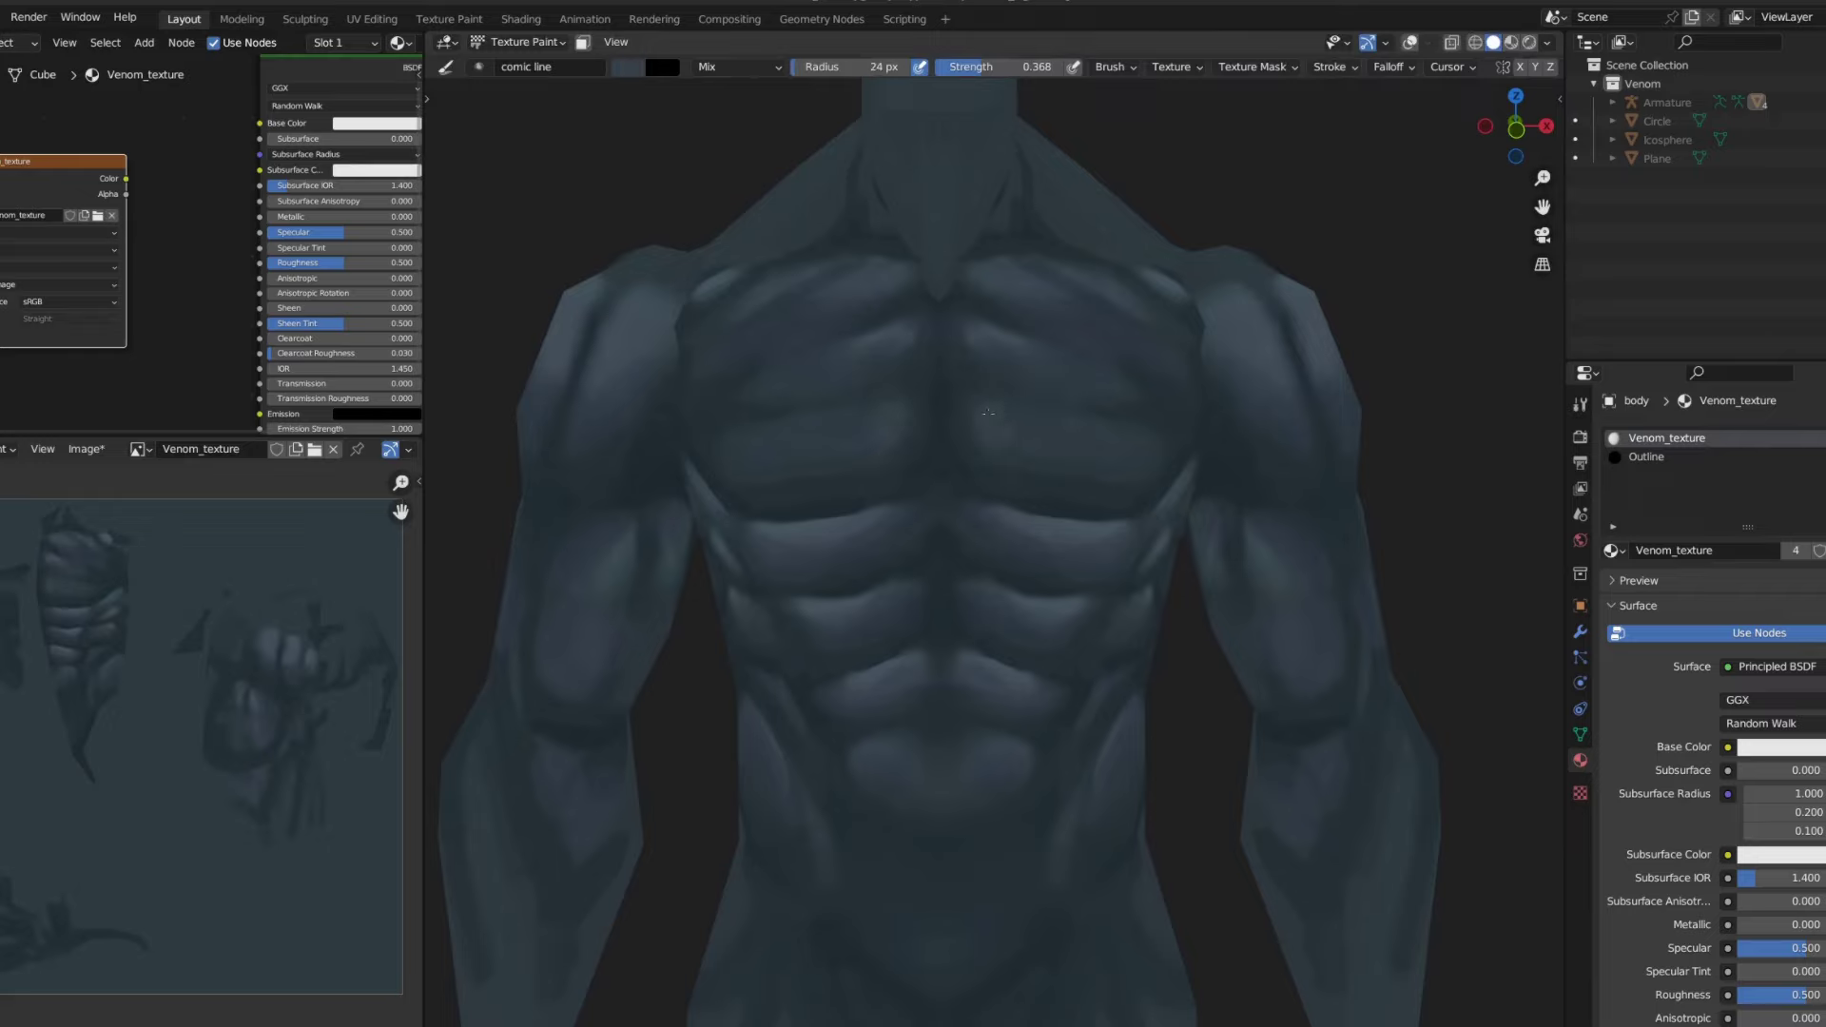
key("s")
key("d")
scroll(1104, 381, "down", 4)
- Smear the chest and ab strokes together, then return to the comic line brush
key("shift+space")
key("3")
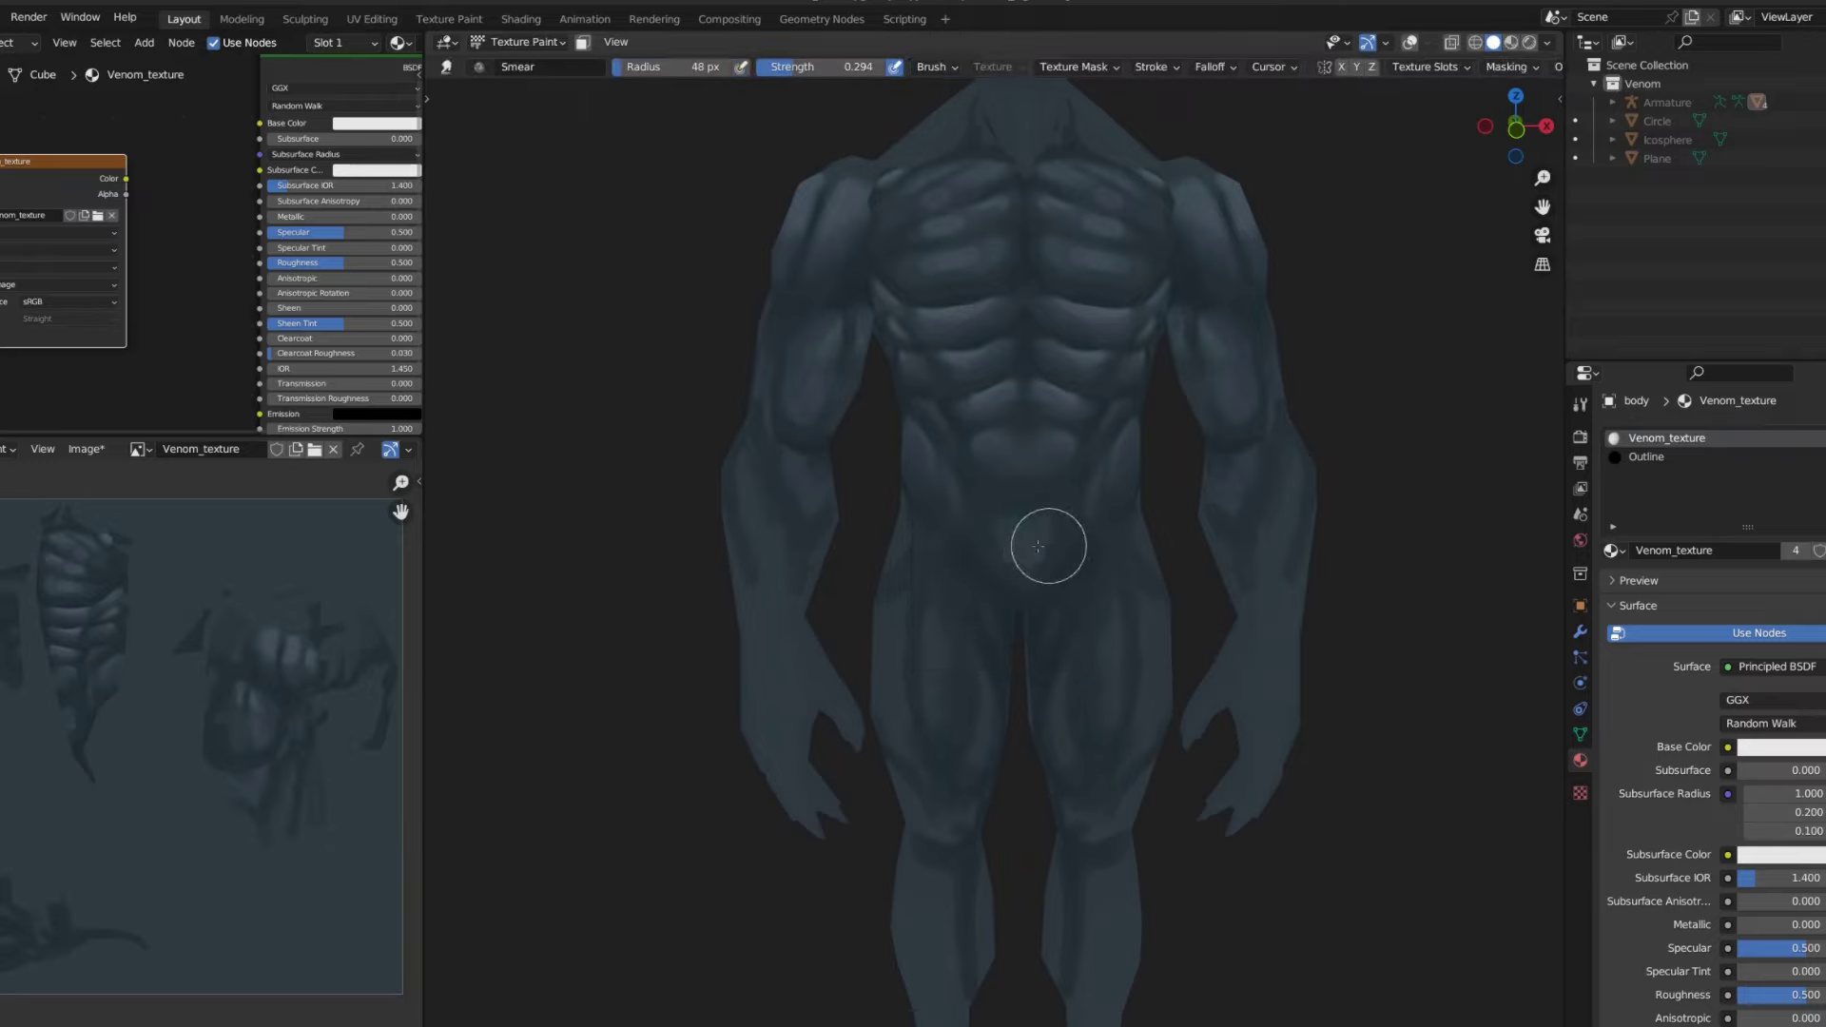
scroll(1041, 520, "up", 2)
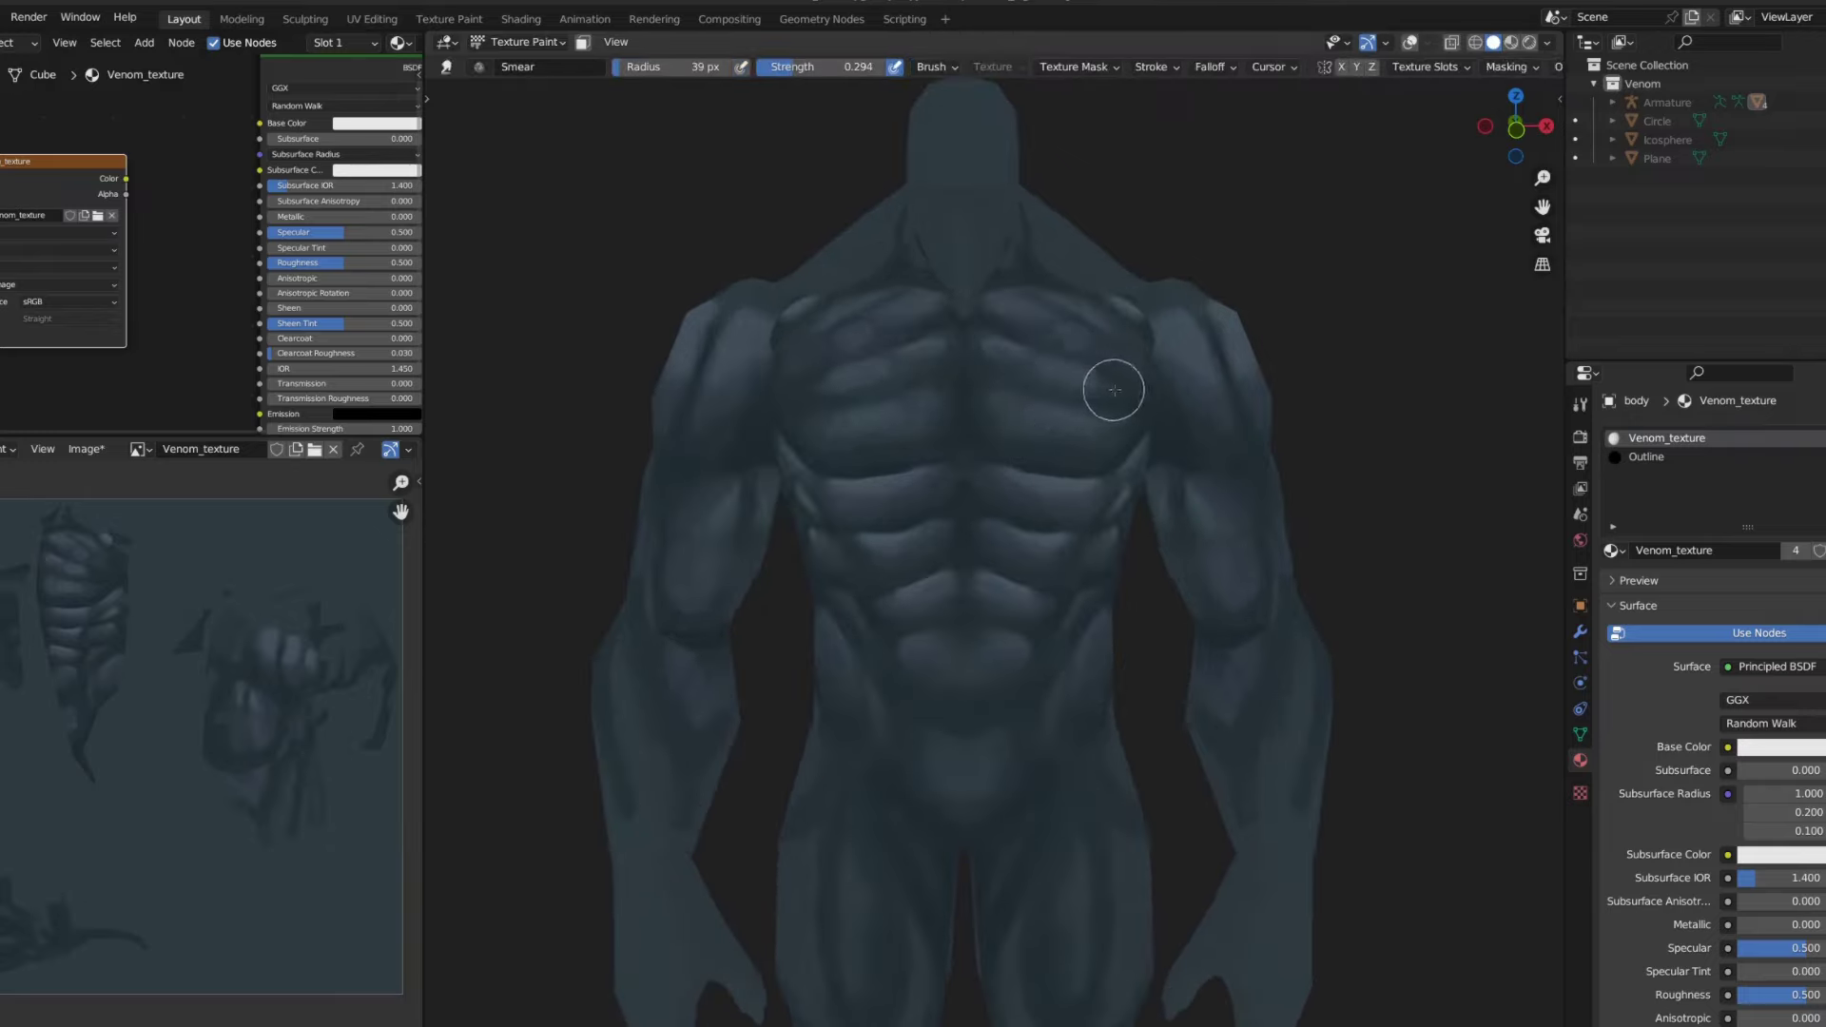
scroll(1083, 396, "down", 5)
scroll(1083, 396, "down", 2)
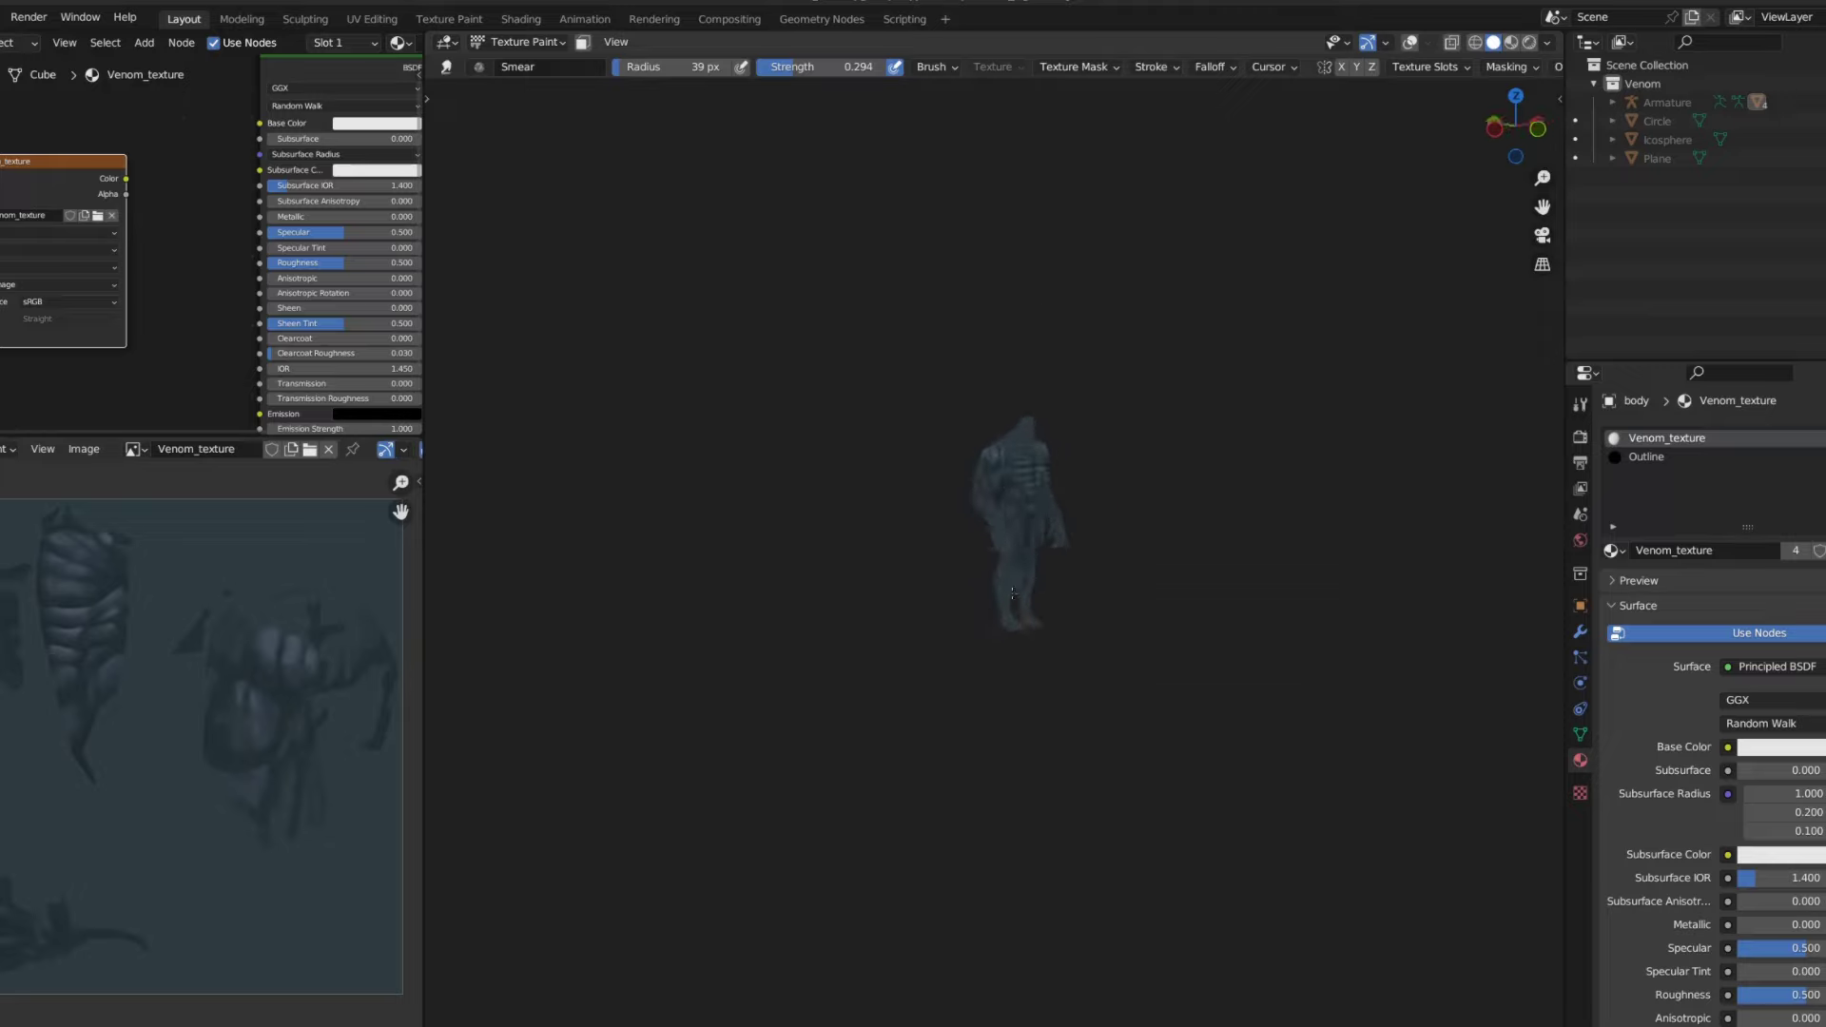
scroll(1093, 390, "up", 8)
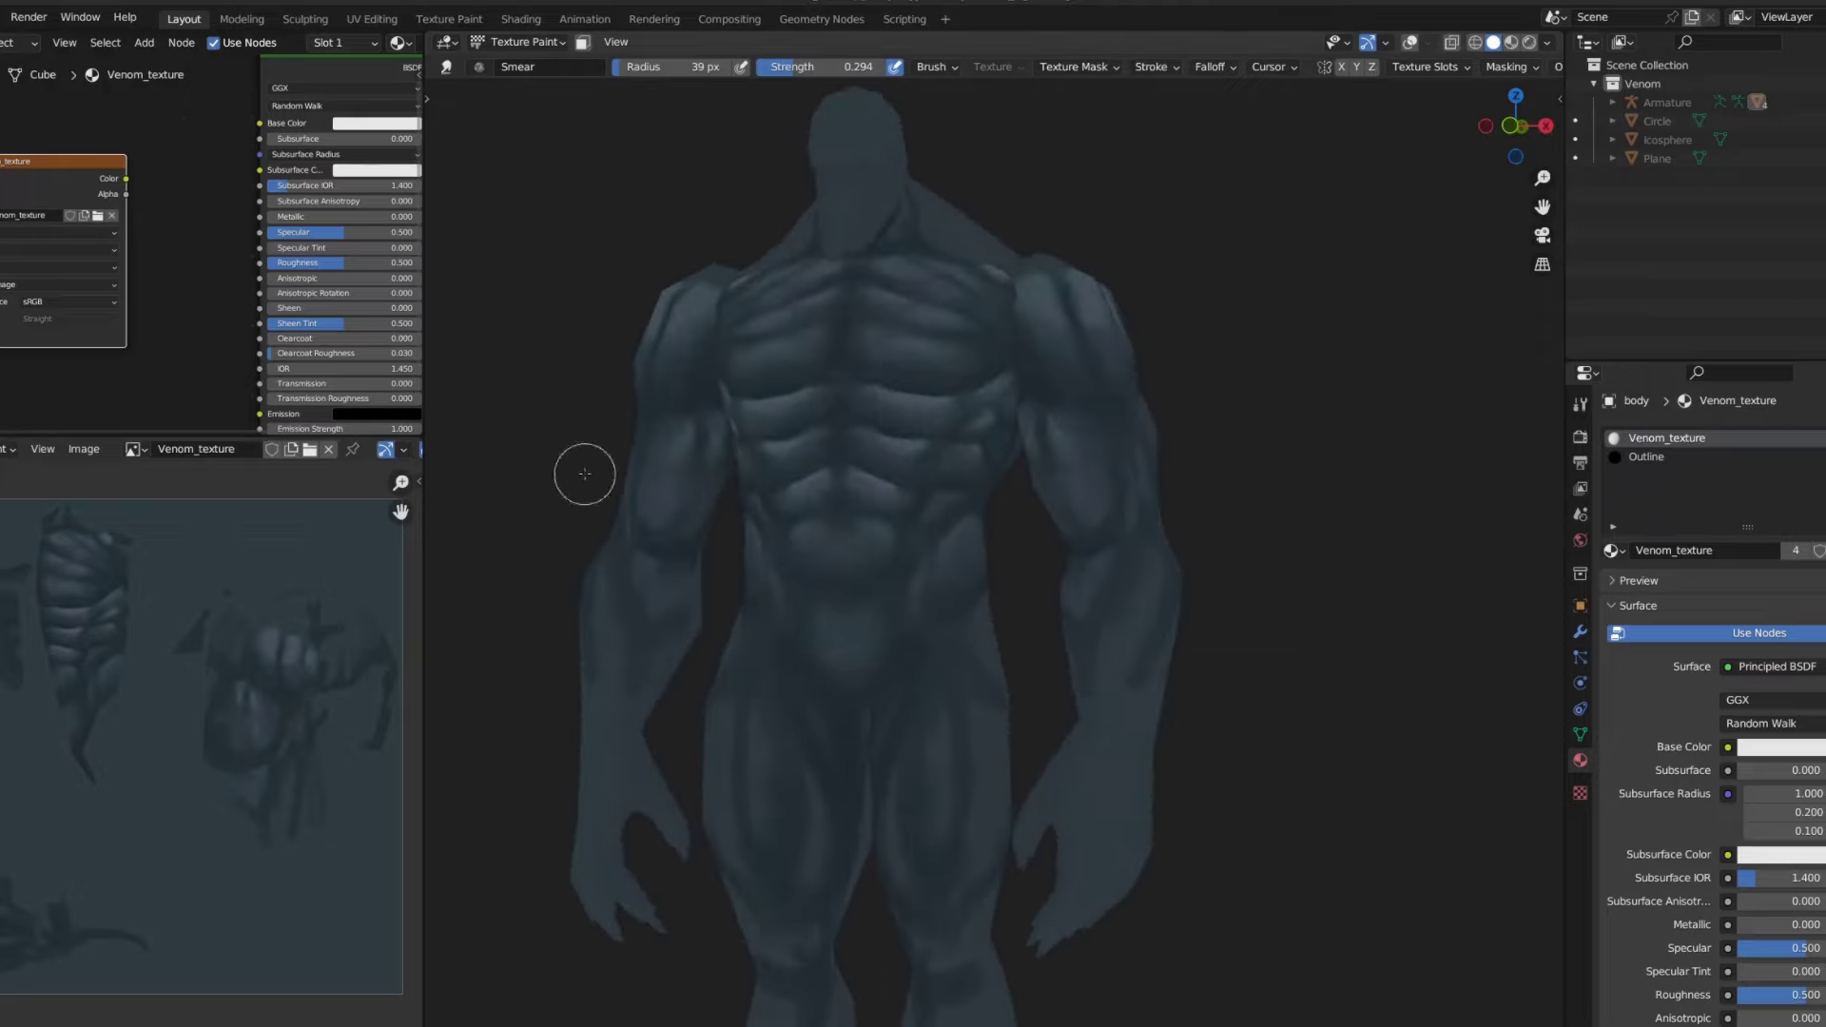
scroll(1015, 406, "up", 3)
key("shift+space")
key("1")
scroll(846, 463, "up", 3)
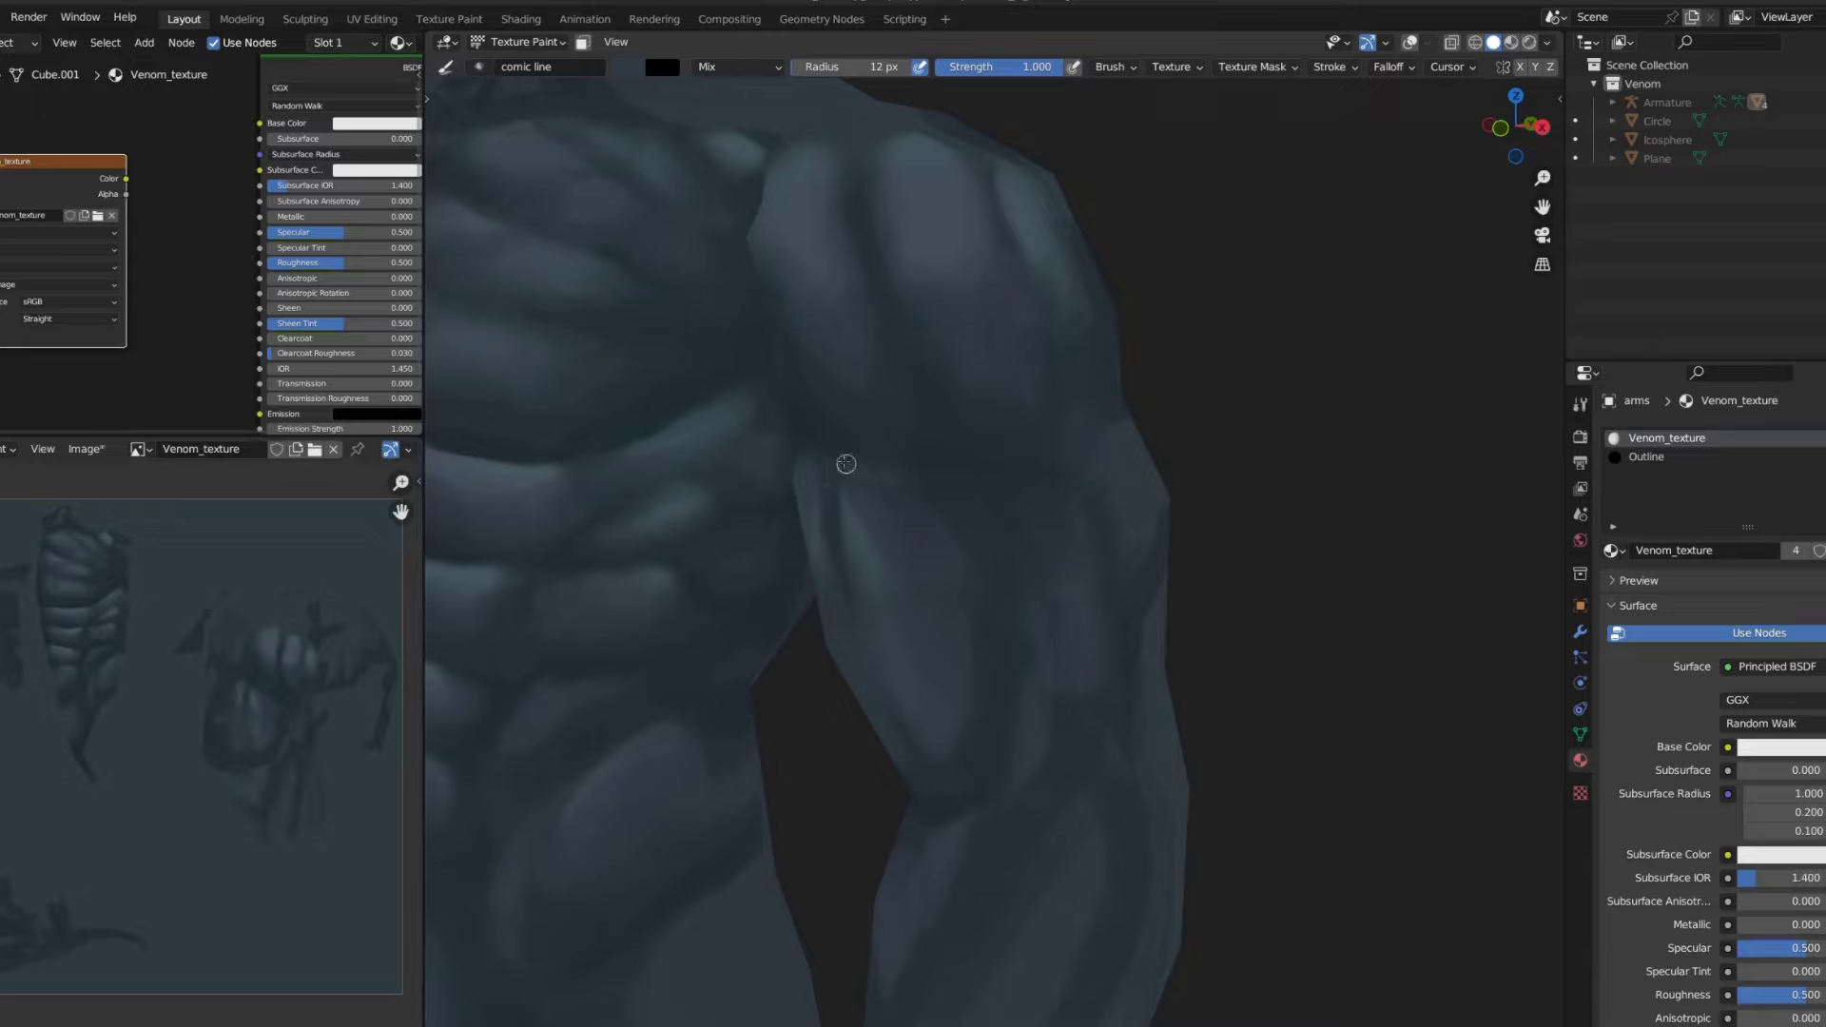
- Smear the upper arm shading while orbiting around the shoulder, then return to the comic line brush
mouse_move(936, 489)
middle_mouse_down()
mouse_move(860, 468)
mouse_move(799, 541)
middle_mouse_up()
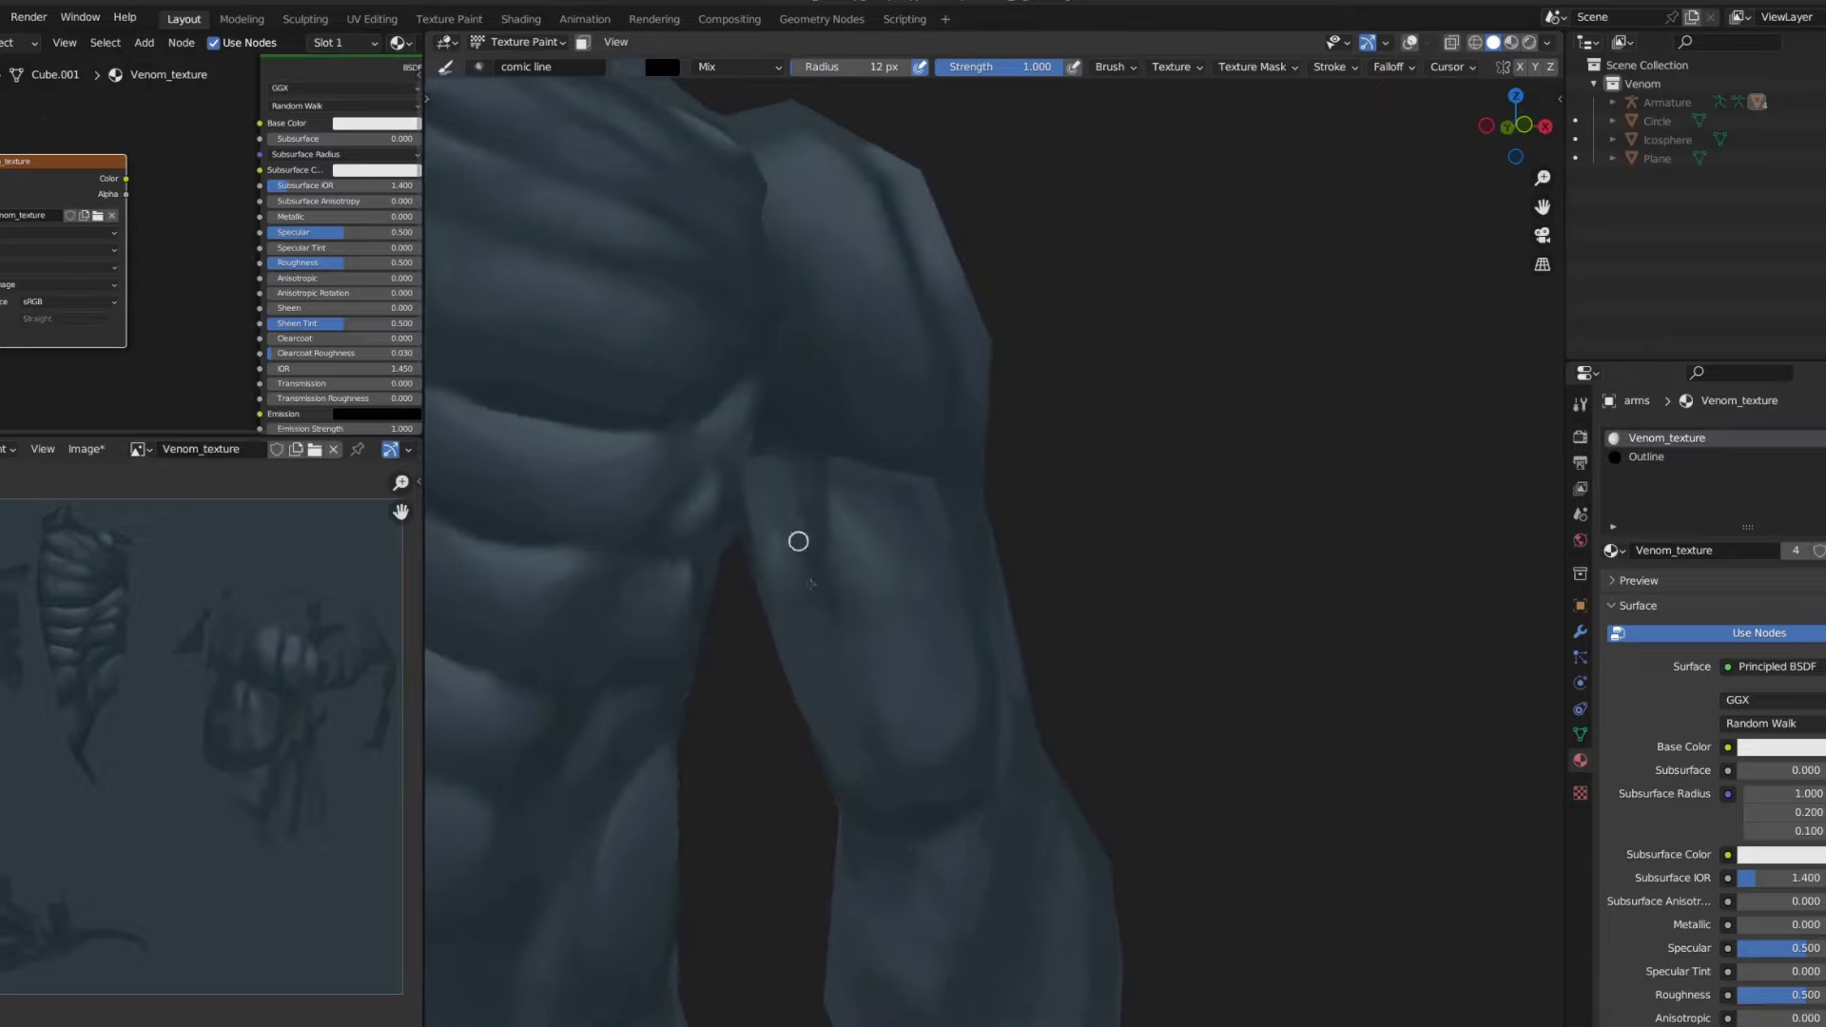
key("shift+space")
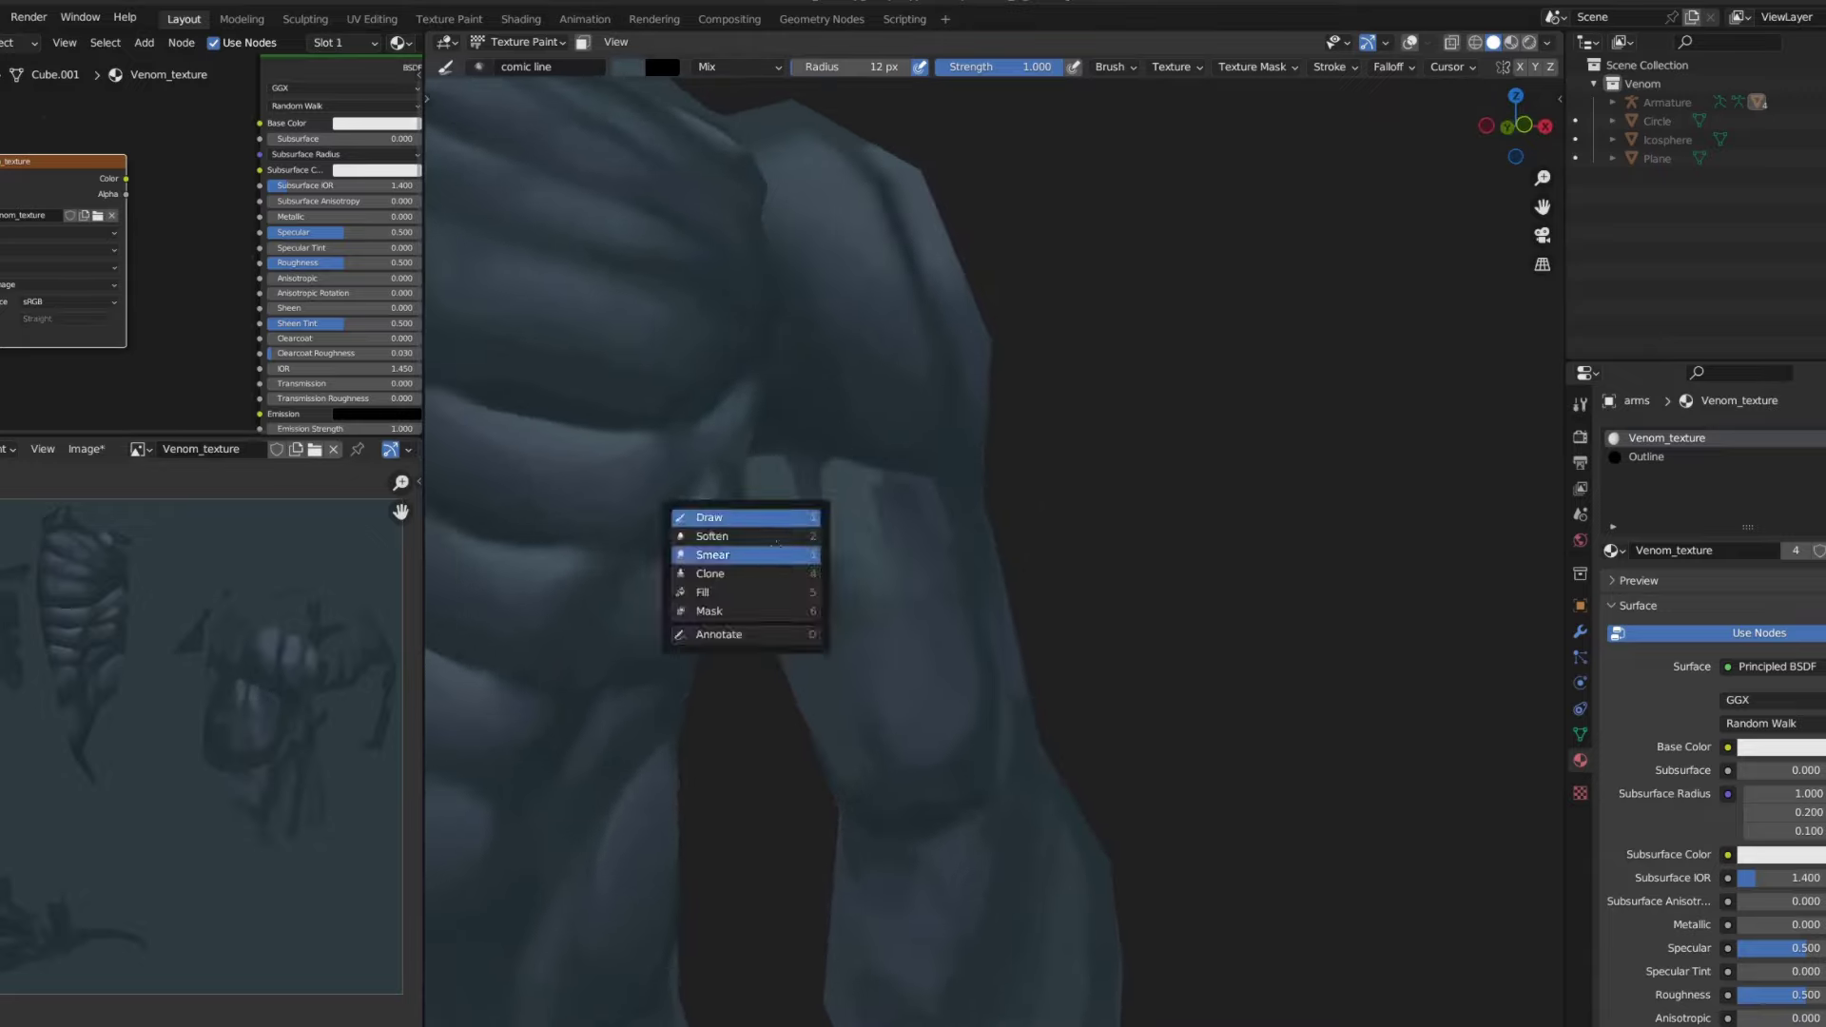
key("3")
scroll(949, 647, "down", 5)
scroll(935, 583, "down", 2)
scroll(935, 583, "up", 5)
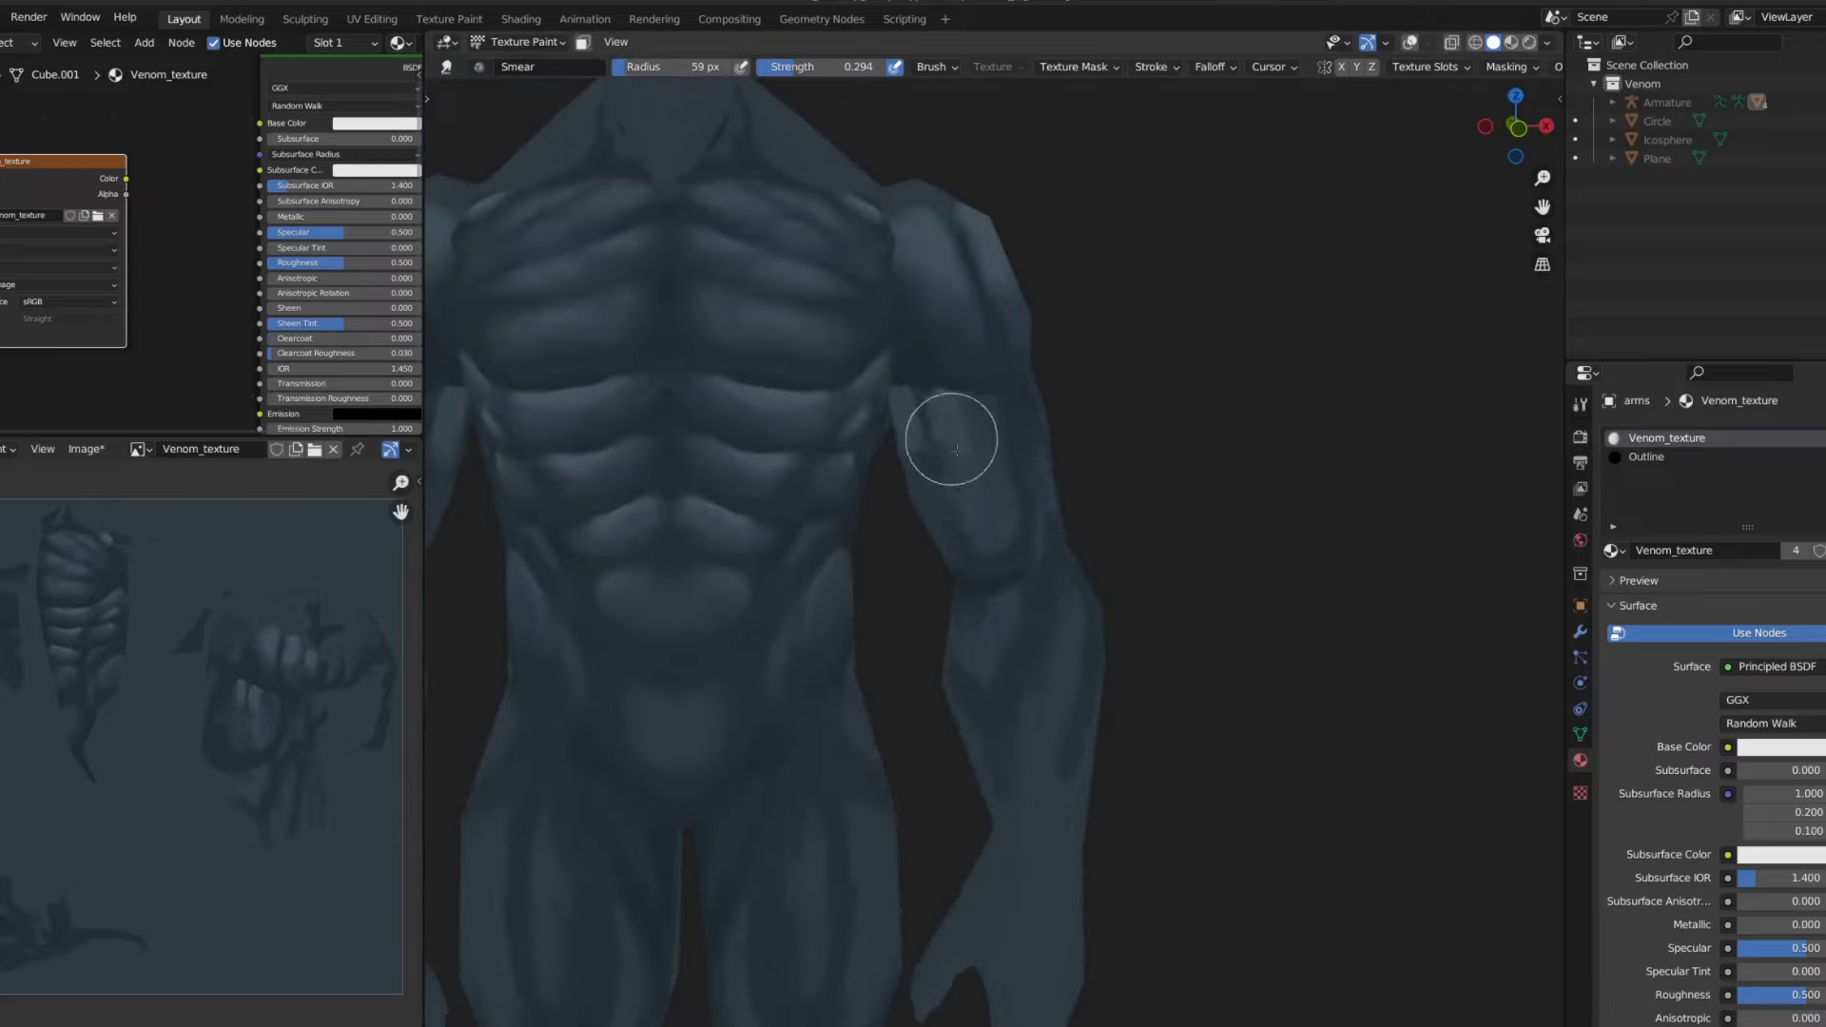
key("shift+space")
mouse_move(966, 407)
middle_mouse_down()
mouse_move(1013, 399)
mouse_move(1108, 523)
middle_mouse_up()
key("1")
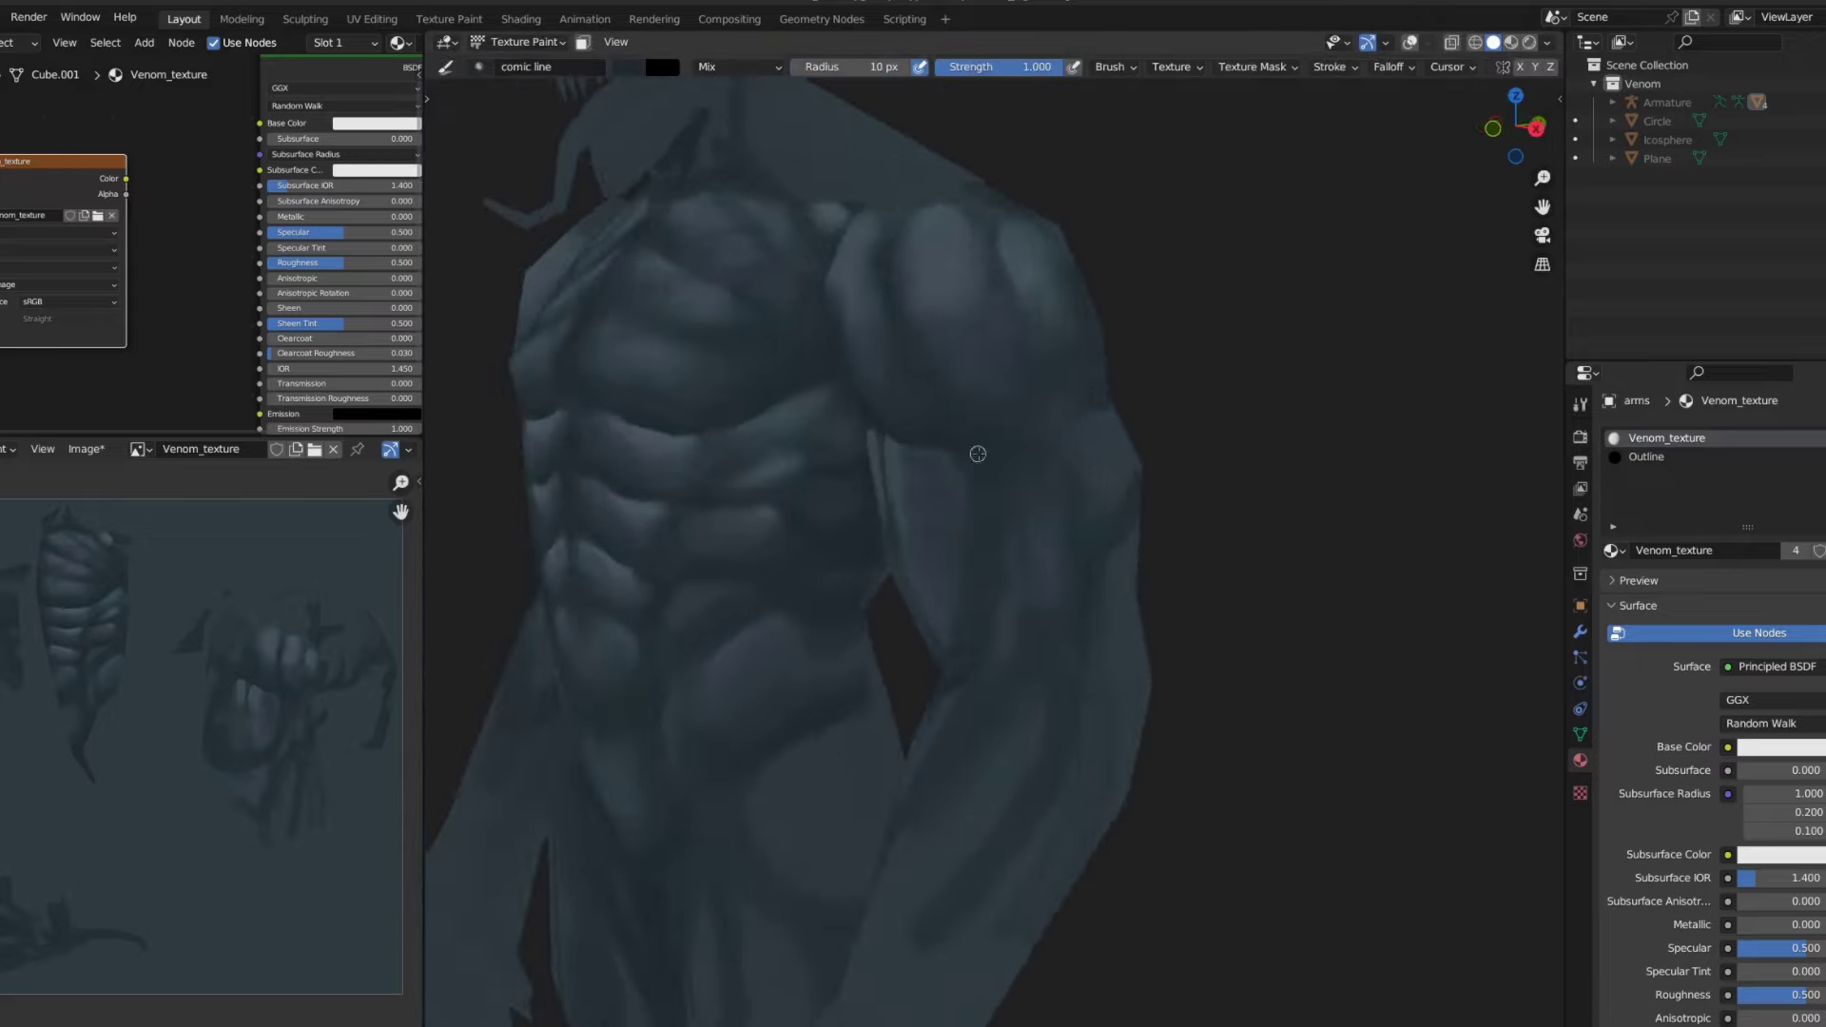
- Resize the comic line brush and alternate shading and smearing on the upper arm
key("f")
left_click(1093, 485)
key("shift+space")
key("3")
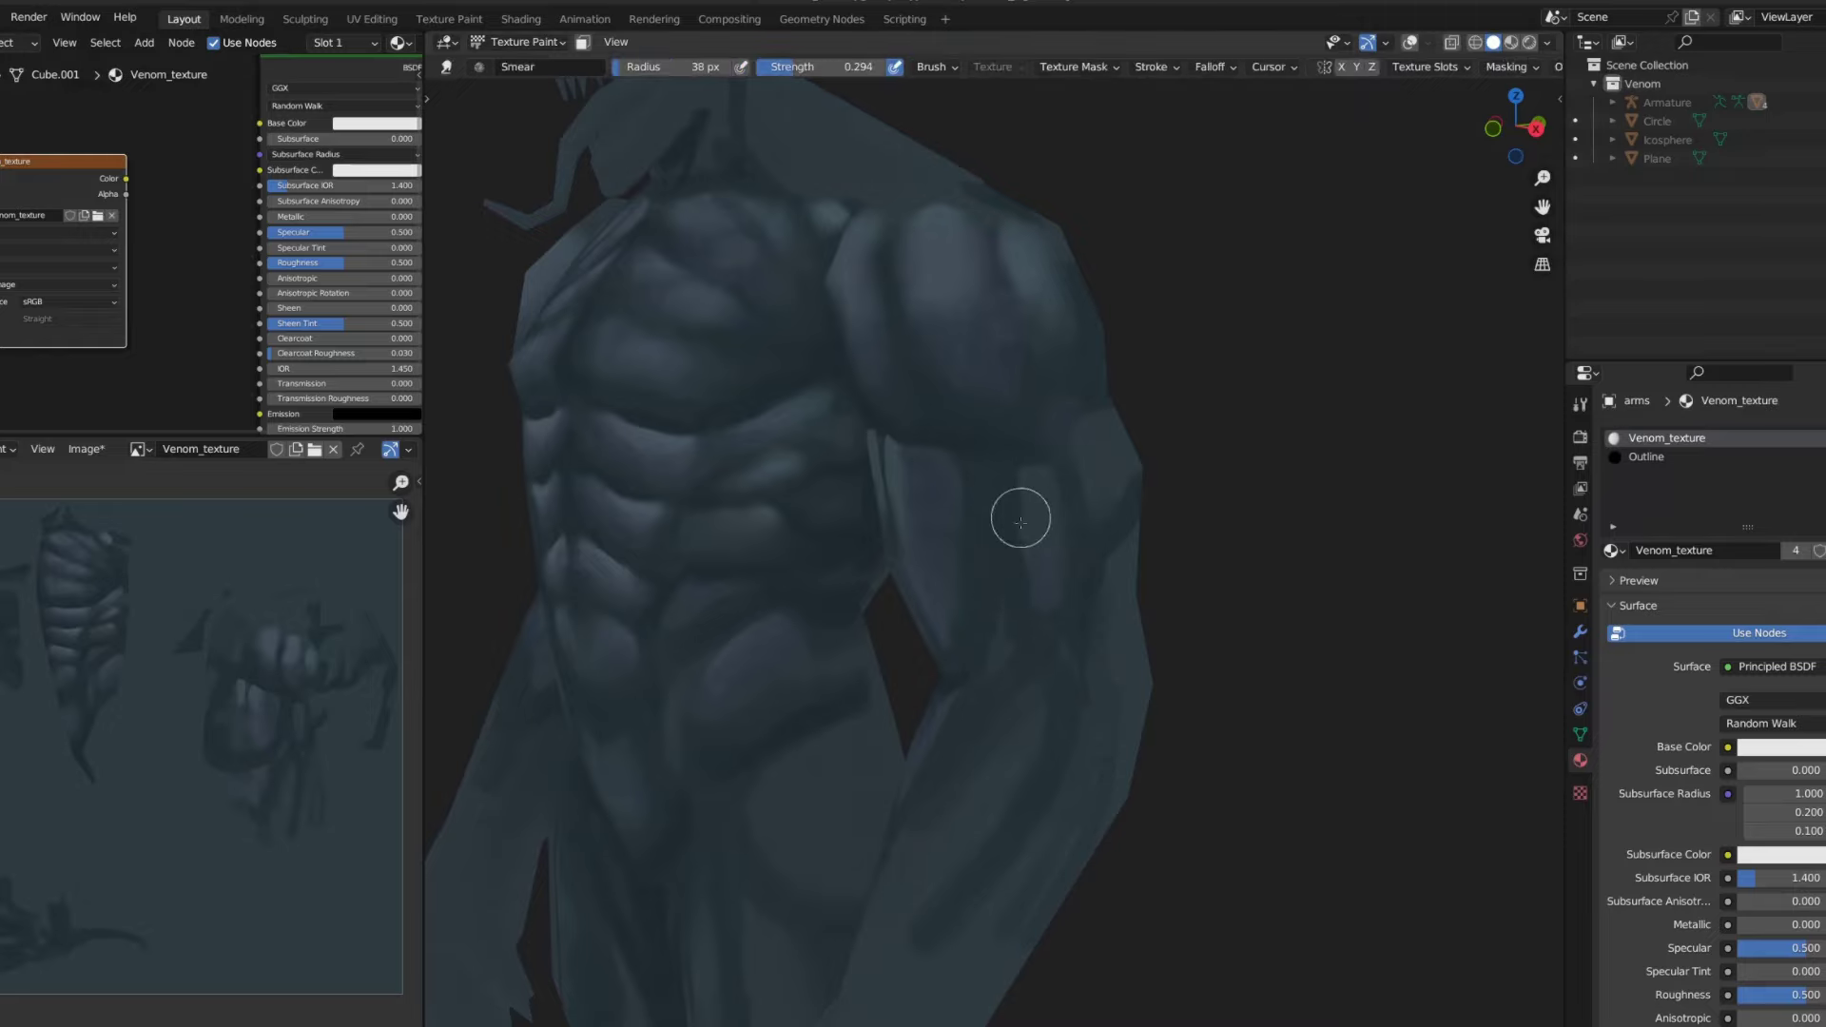
mouse_move(1121, 487)
middle_mouse_down()
mouse_move(984, 481)
mouse_move(914, 453)
mouse_move(1041, 469)
mouse_move(1073, 570)
mouse_move(1019, 408)
mouse_move(938, 317)
middle_mouse_up()
key("shift+space")
key("1")
- Blend the upper arm with the Smear brush at a 53 px radius
key("shift+space")
key("3")
key("f")
left_click(1055, 380)
scroll(971, 570, "up", 2)
scroll(970, 570, "down", 8)
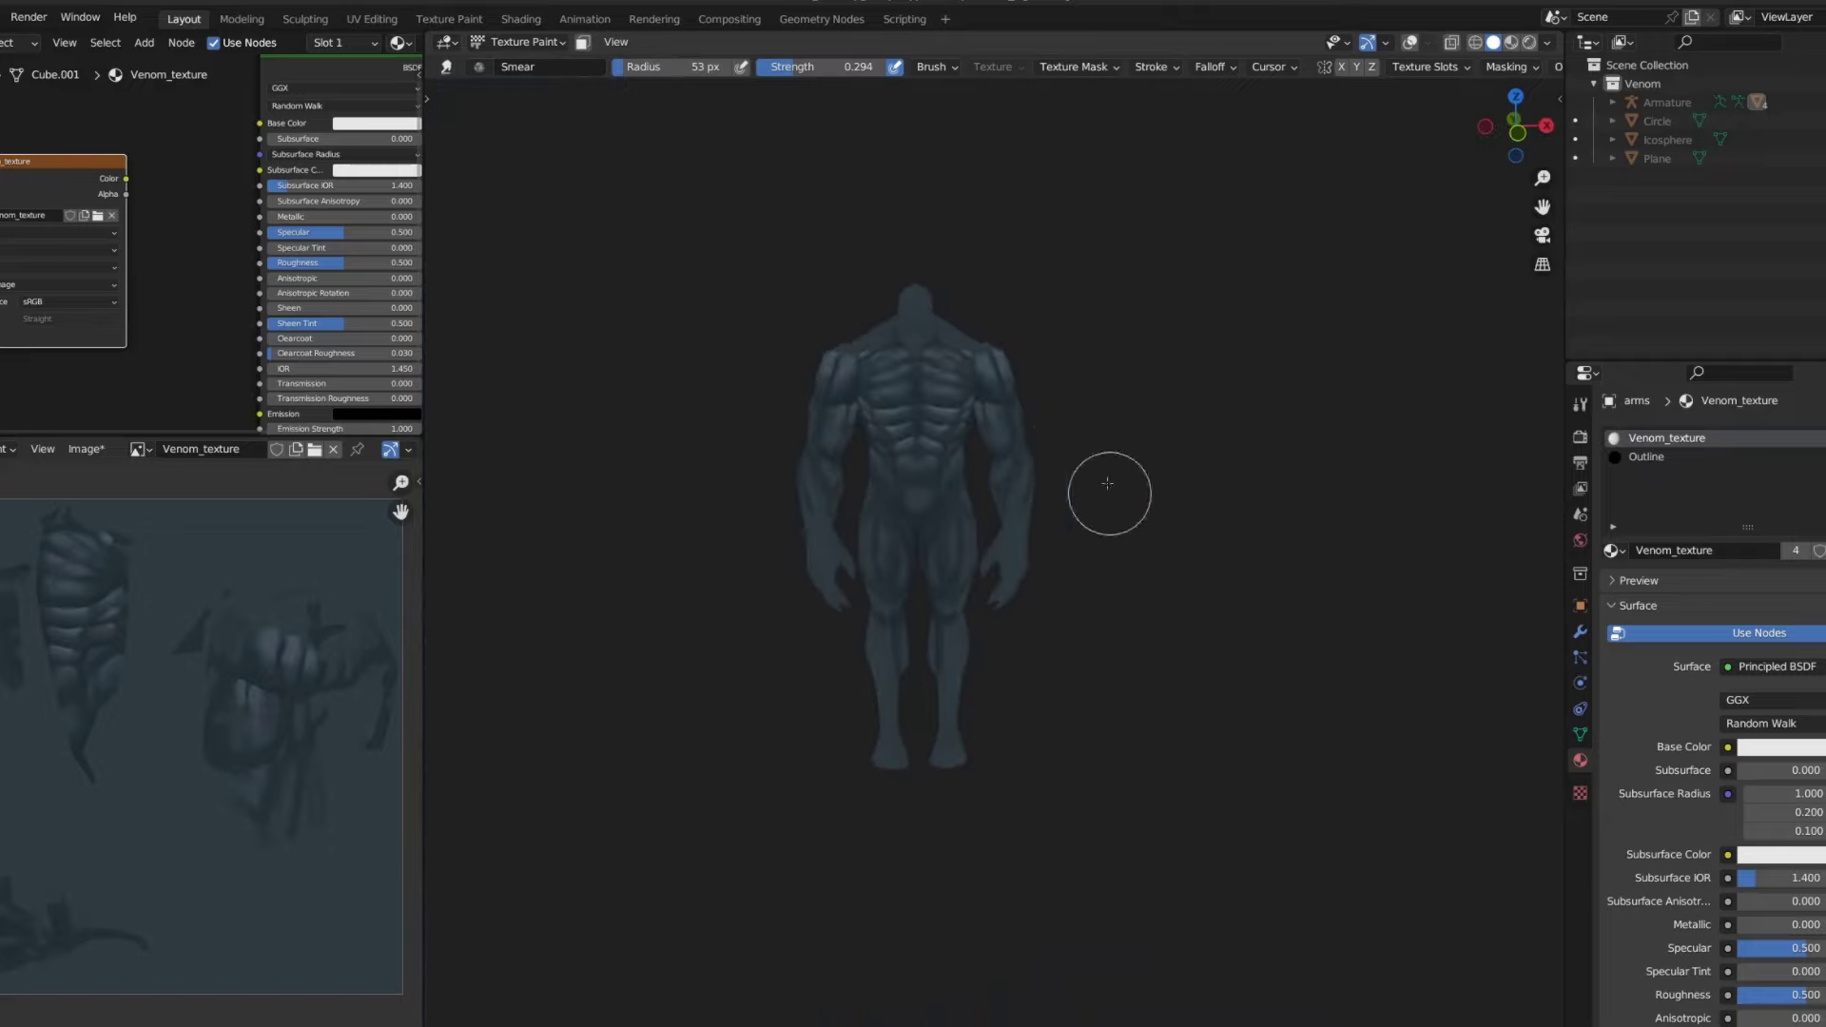
- Save the Venom_texture image and adjust a paint projection option
key("ctrl+s")
scroll(1031, 424, "up", 4)
left_click(1547, 42)
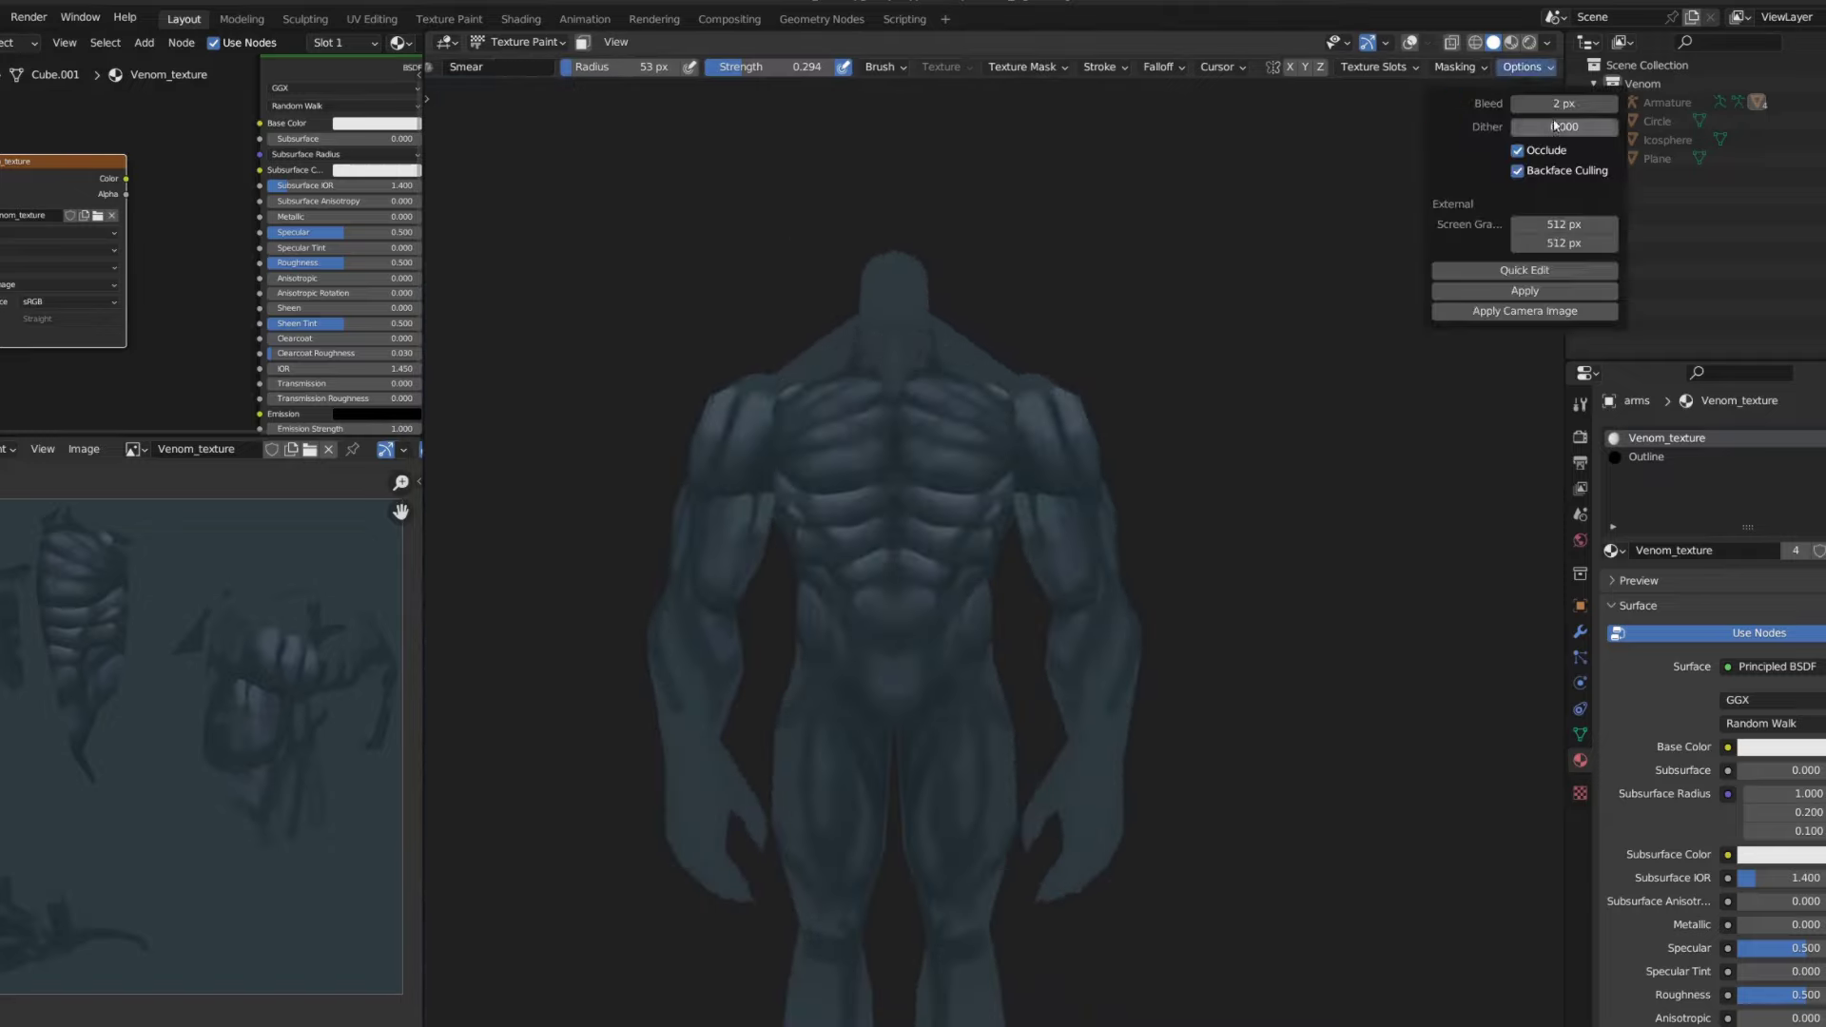
left_click(1546, 258)
middle_click_drag(969, 460, 1040, 379)
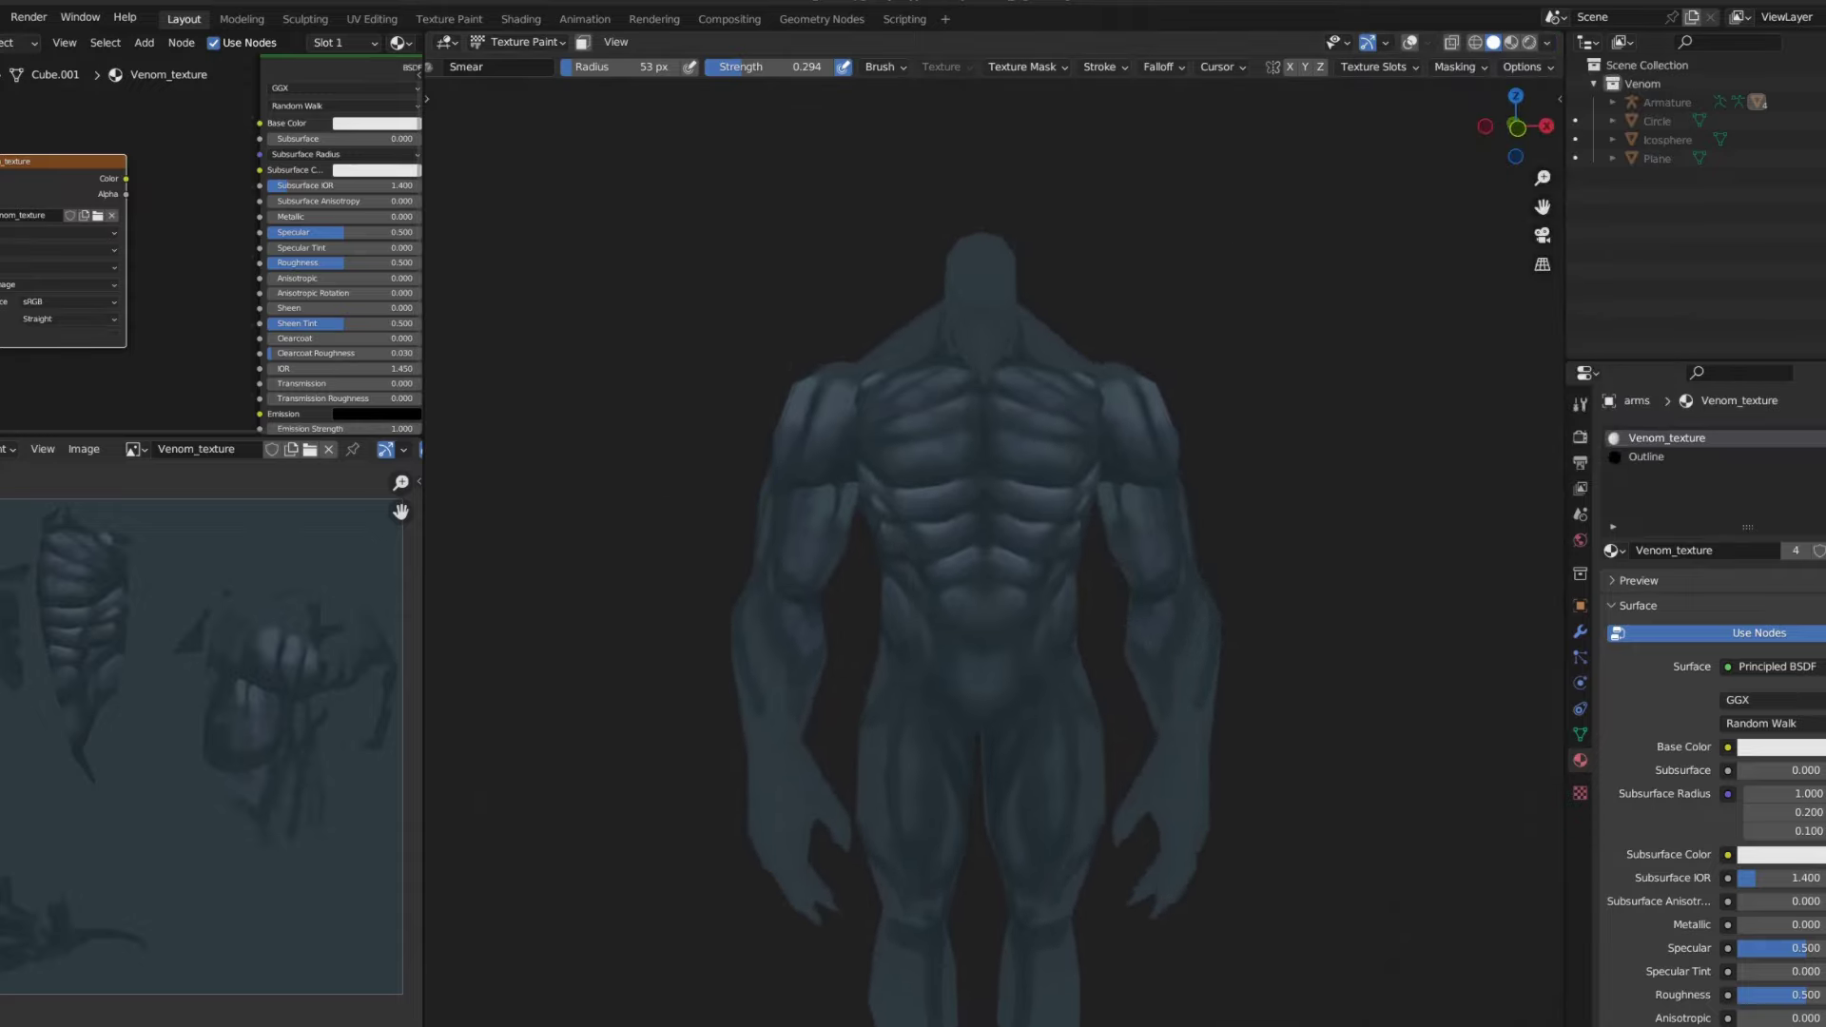
scroll(1059, 419, "up", 2)
- Switch painting to the body and paint a soft upper-chest stroke at 43 px, 0.180 strength
left_click(980, 447, "alt")
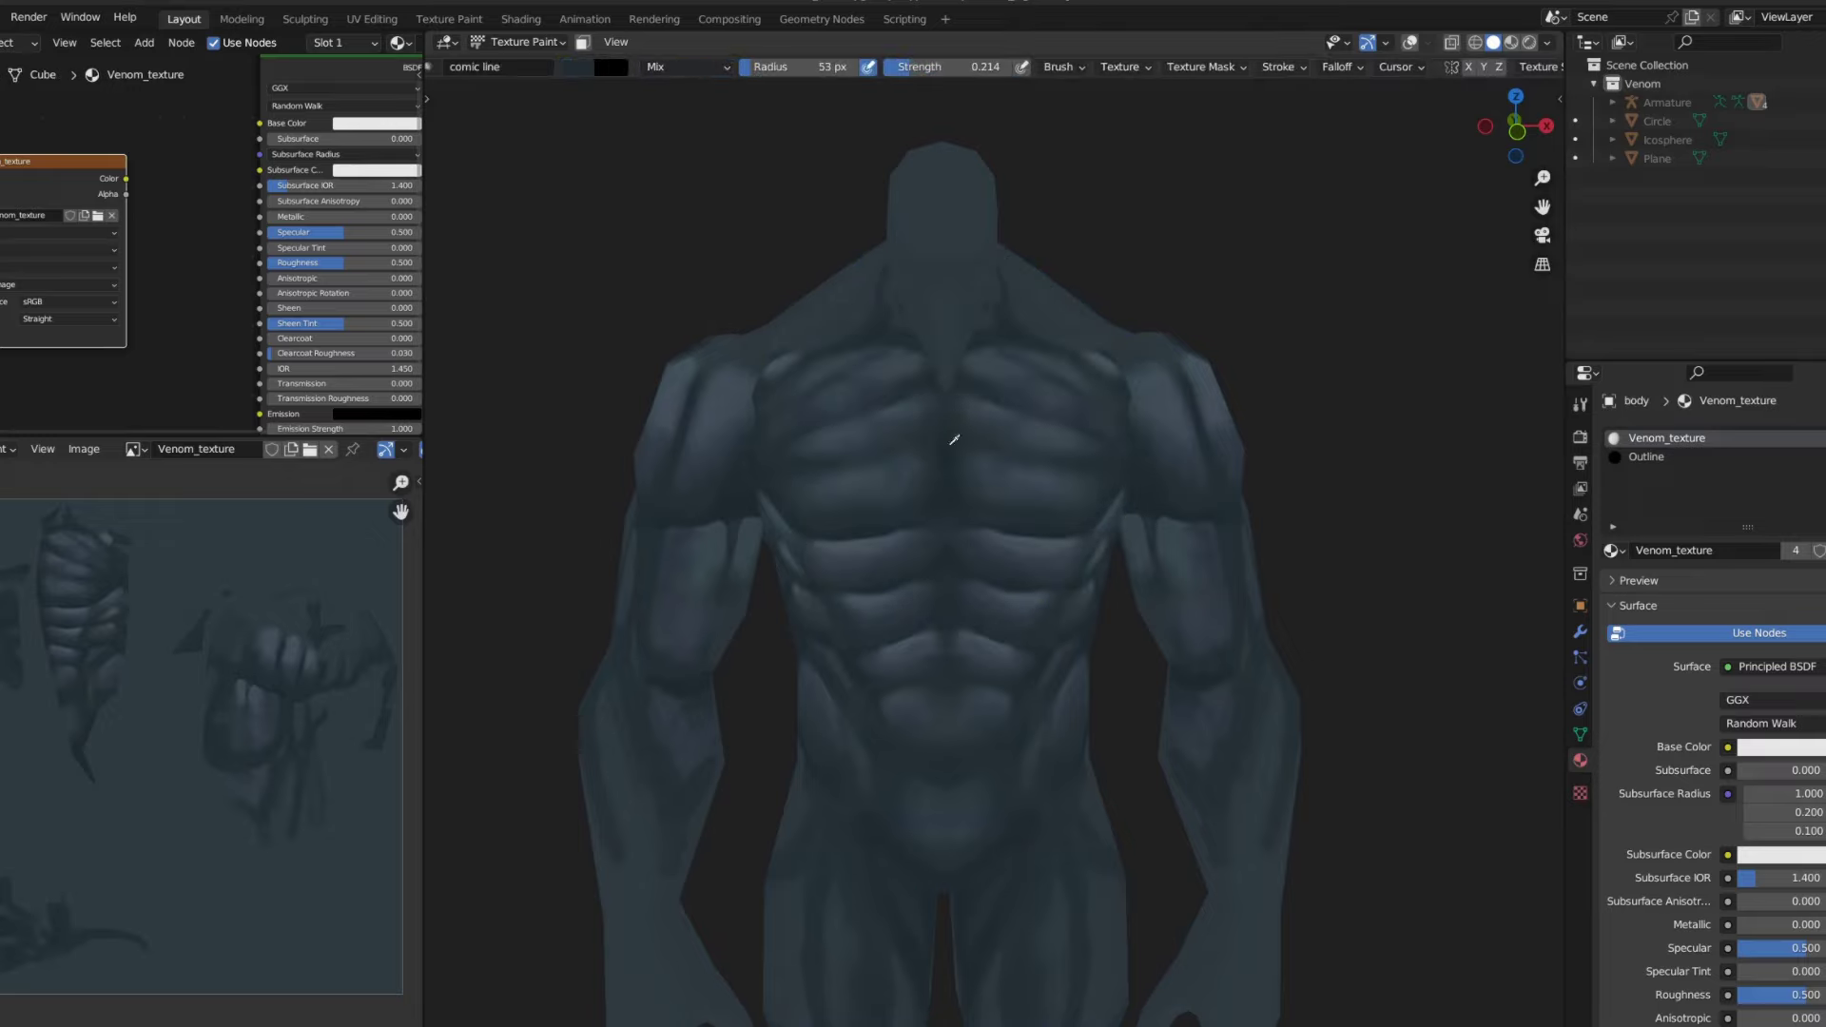
key("shift+f")
key("f")
middle_click_drag(1122, 469, 1138, 432)
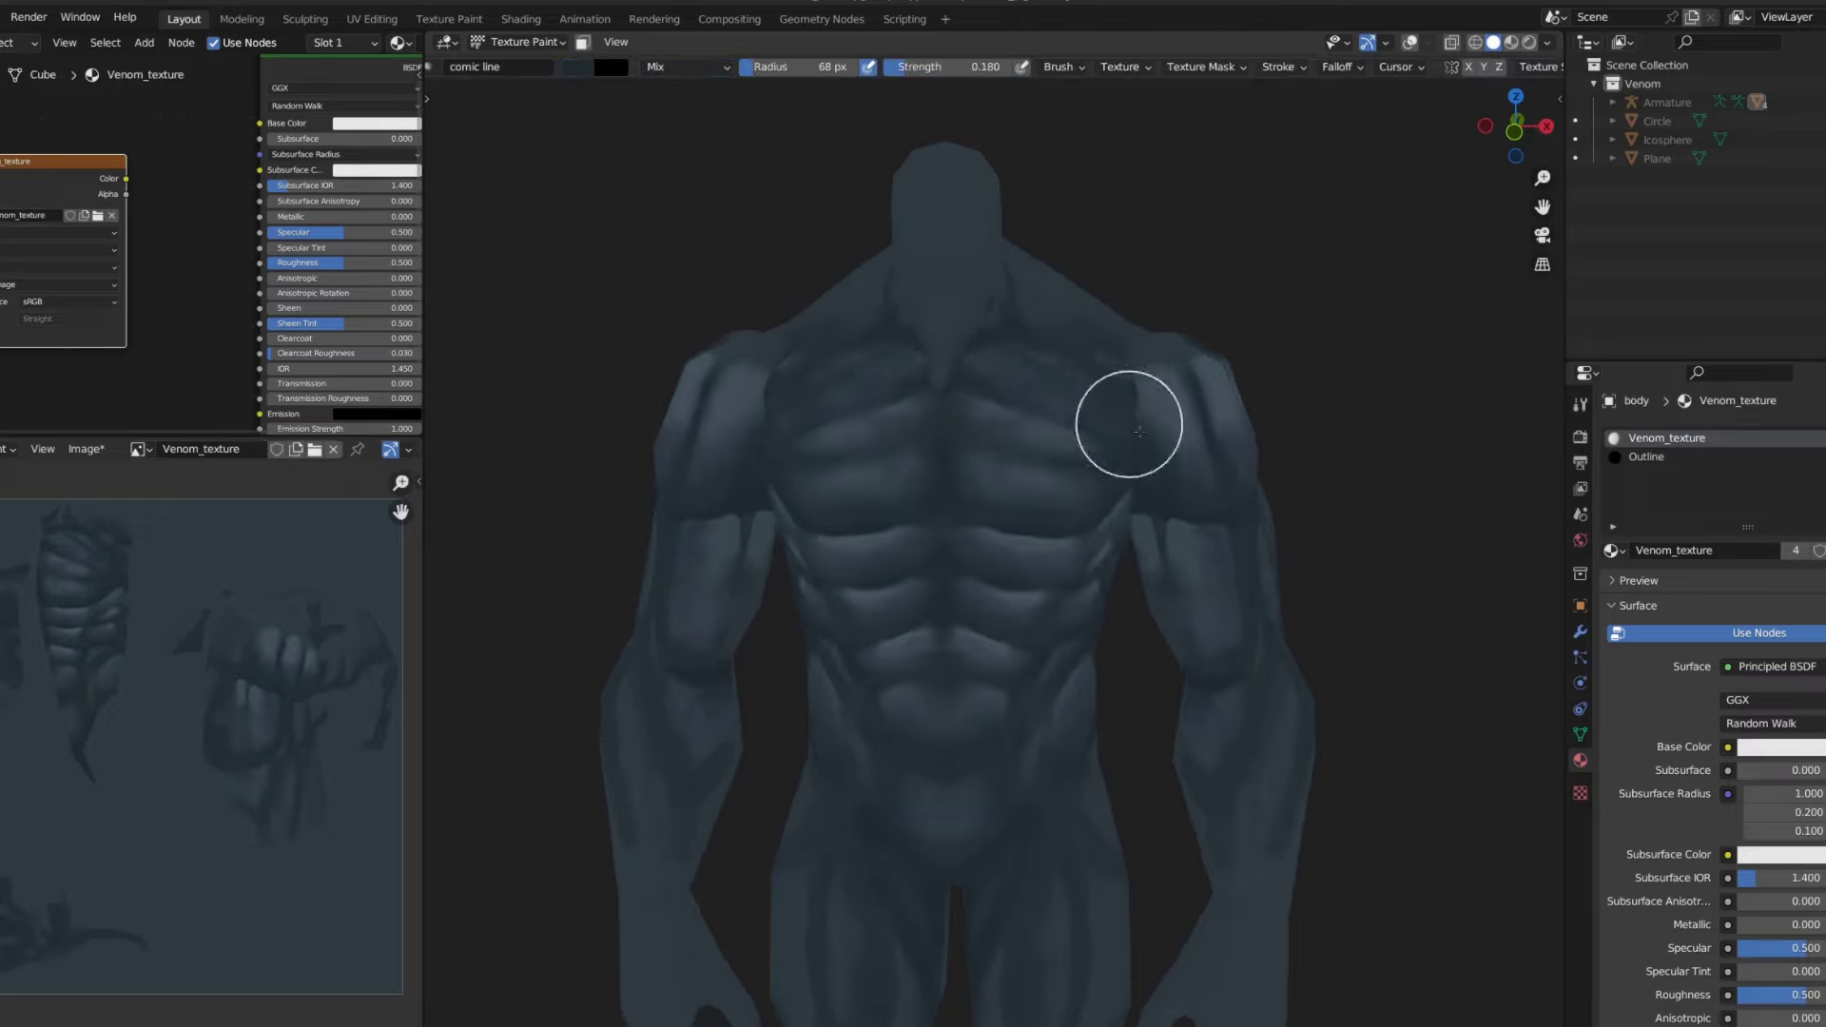
- Zoom in on the mouth area and show the mesh wireframe over the model
scroll(1094, 495, "down", 3)
scroll(1113, 501, "down", 2)
scroll(1119, 381, "down", 2)
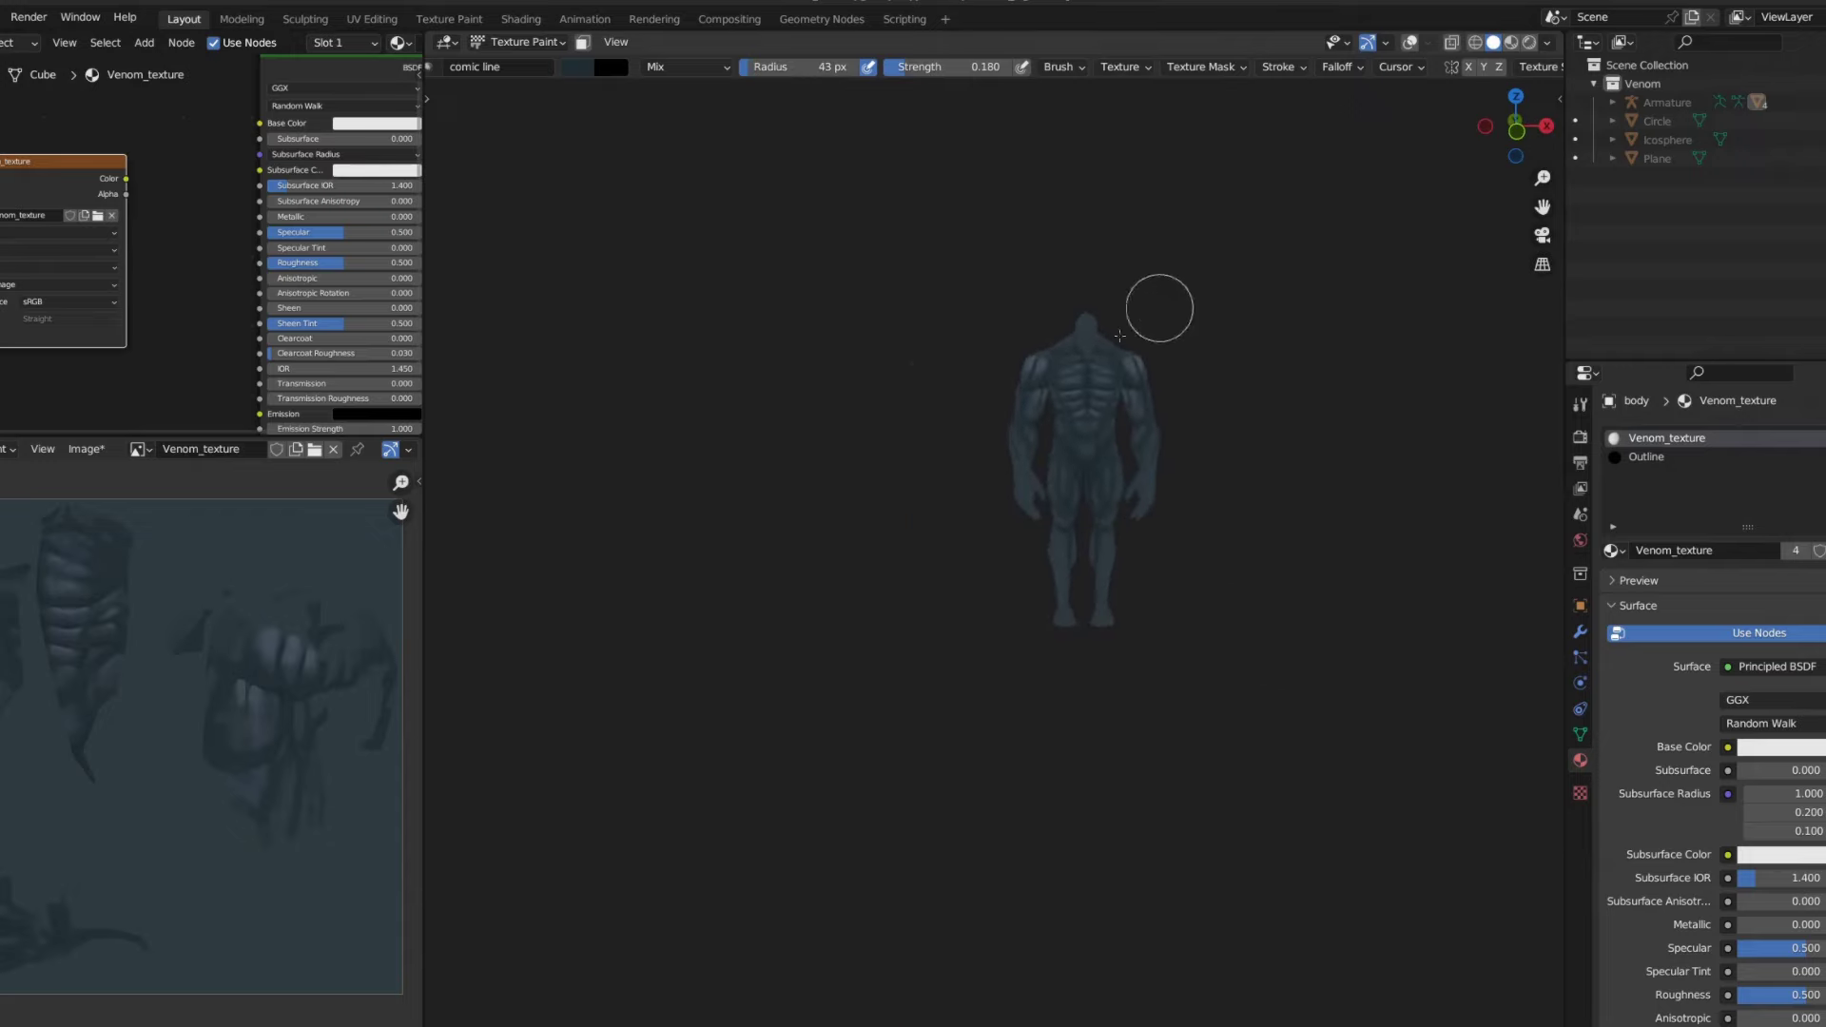
scroll(1119, 336, "up", 5)
key("z")
left_click(1067, 434)
scroll(1067, 433, "up", 4)
- Fill the selected mouth faces with a dark red colour using the fill brush
left_click(582, 42)
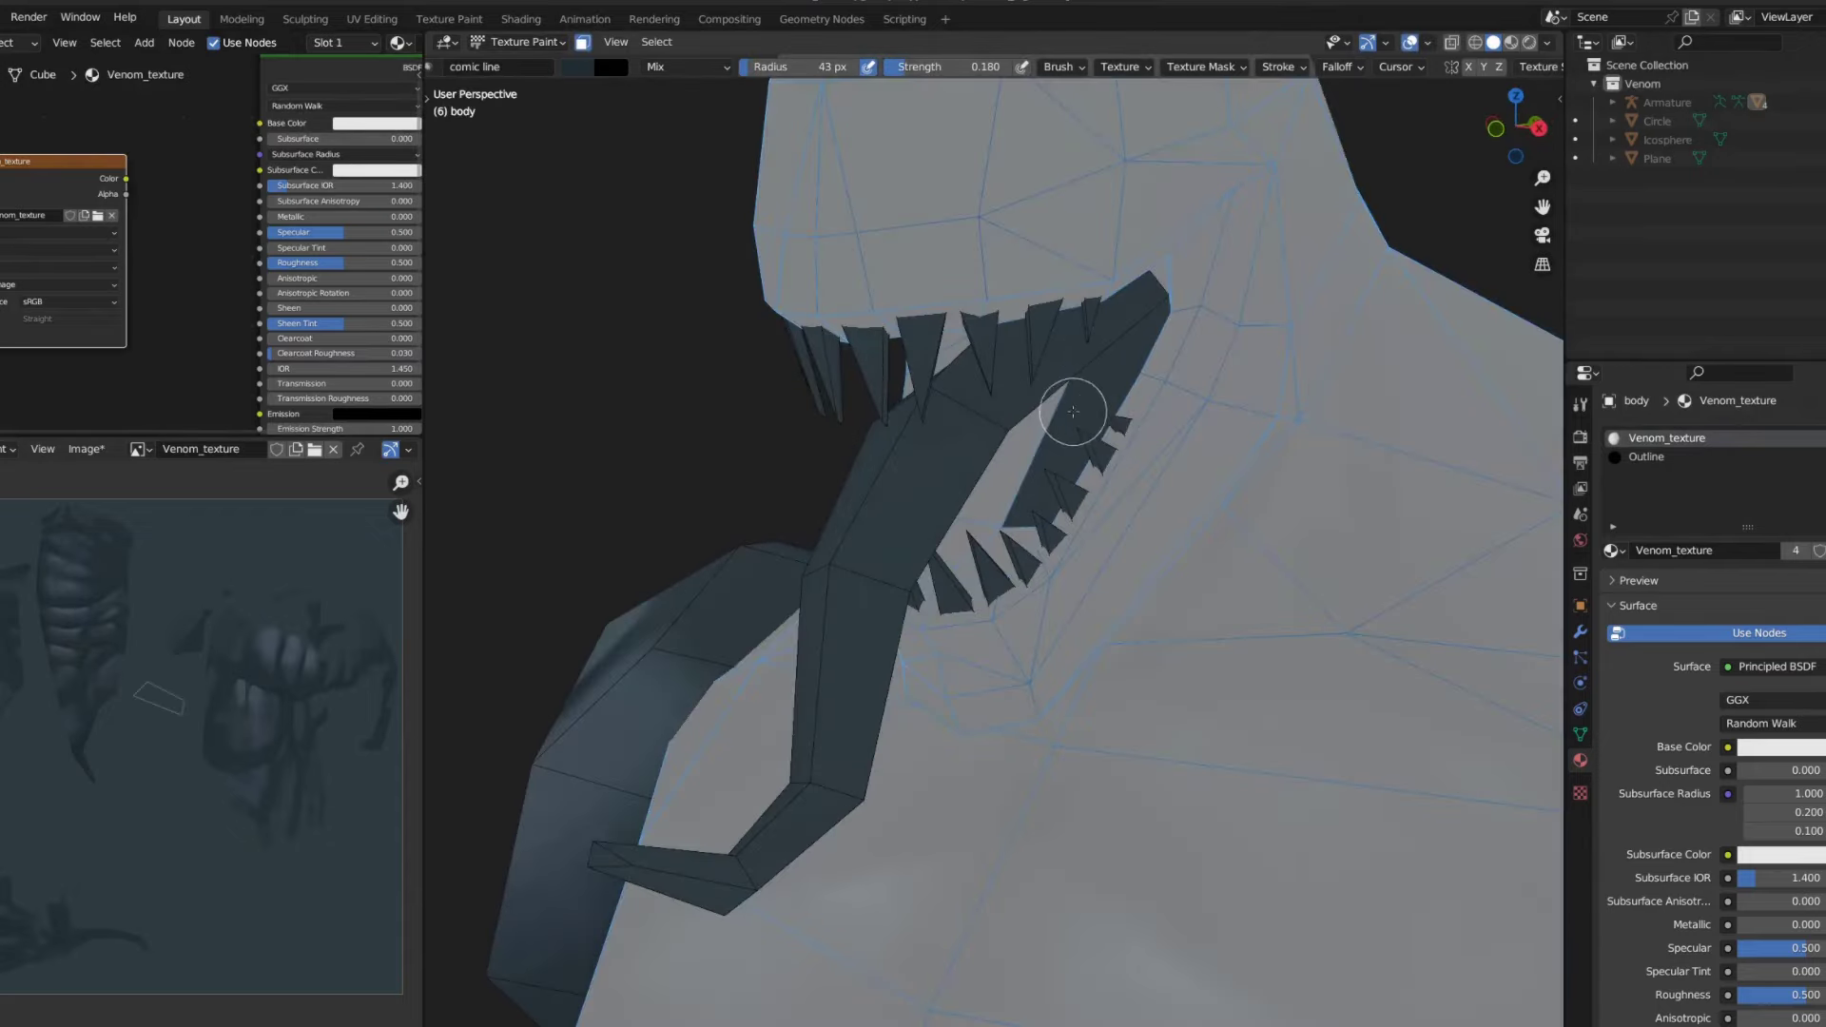
key("shift+space")
left_click(979, 509)
left_click(610, 66)
left_click(582, 238)
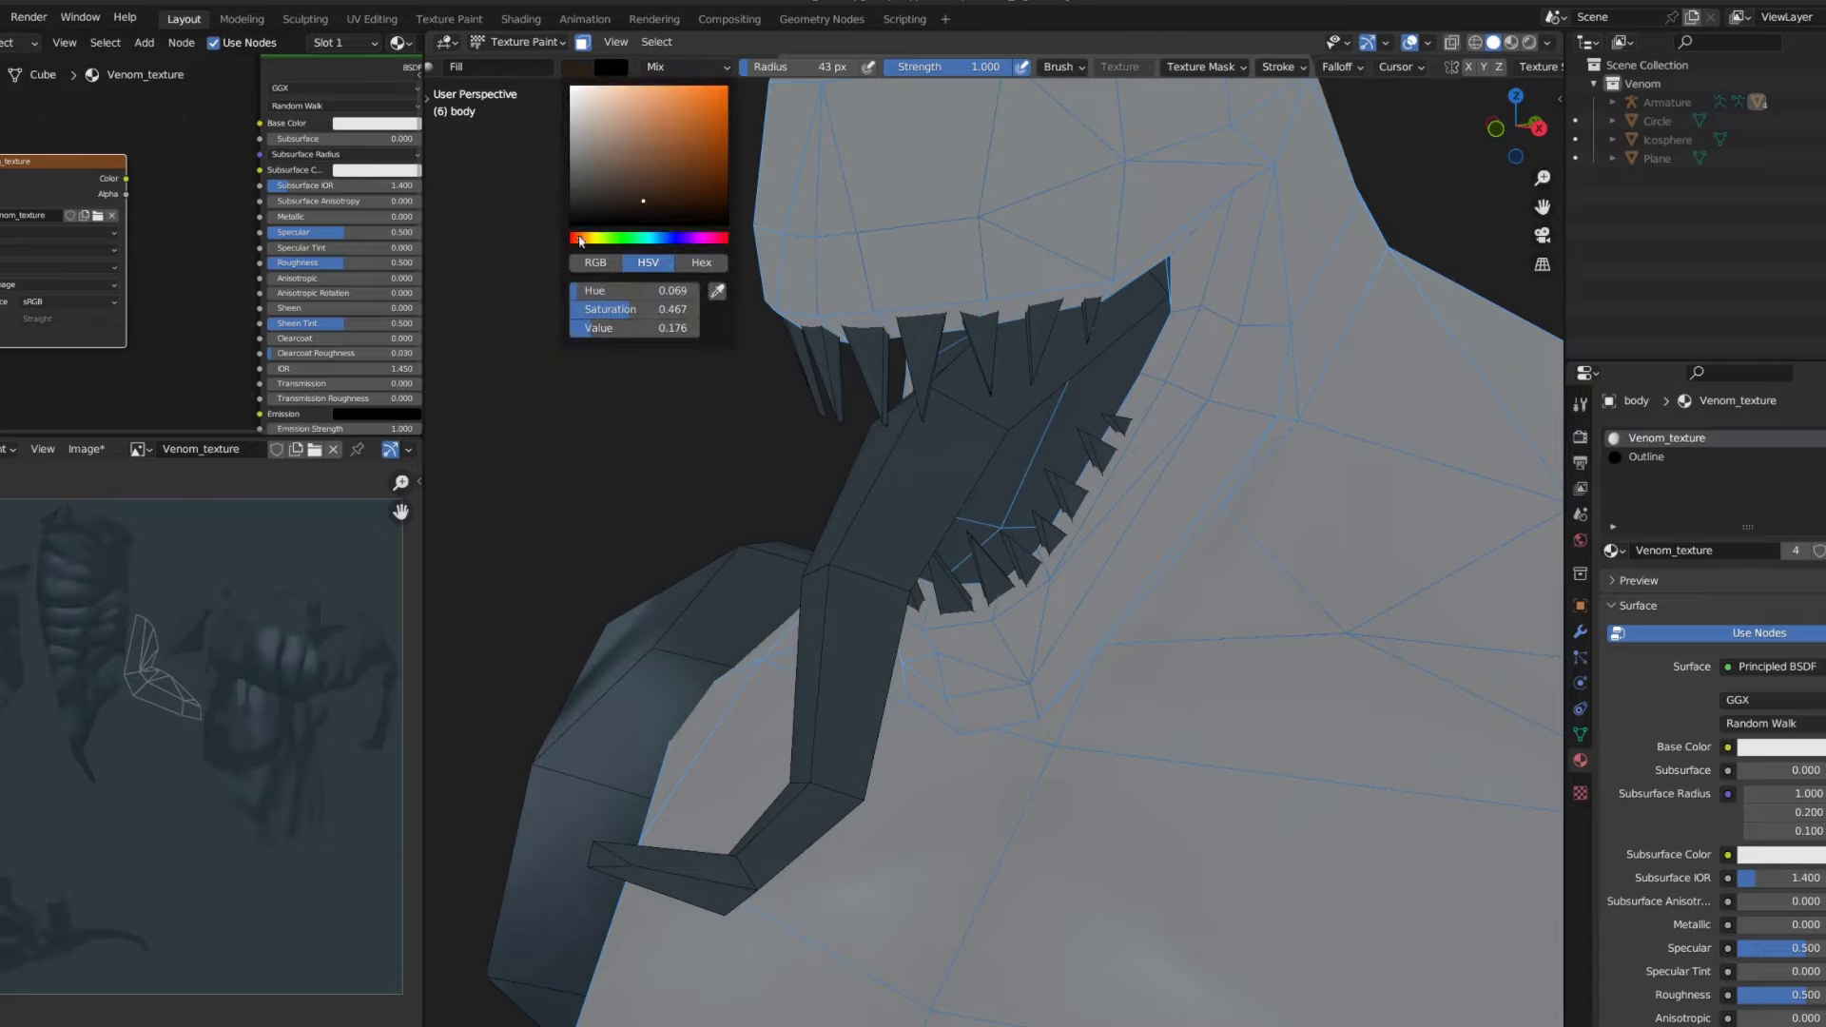
left_click(573, 238)
left_click(1049, 447)
- Paint additional red over the tongue and surrounding mouth area
scroll(1049, 447, "down", 2)
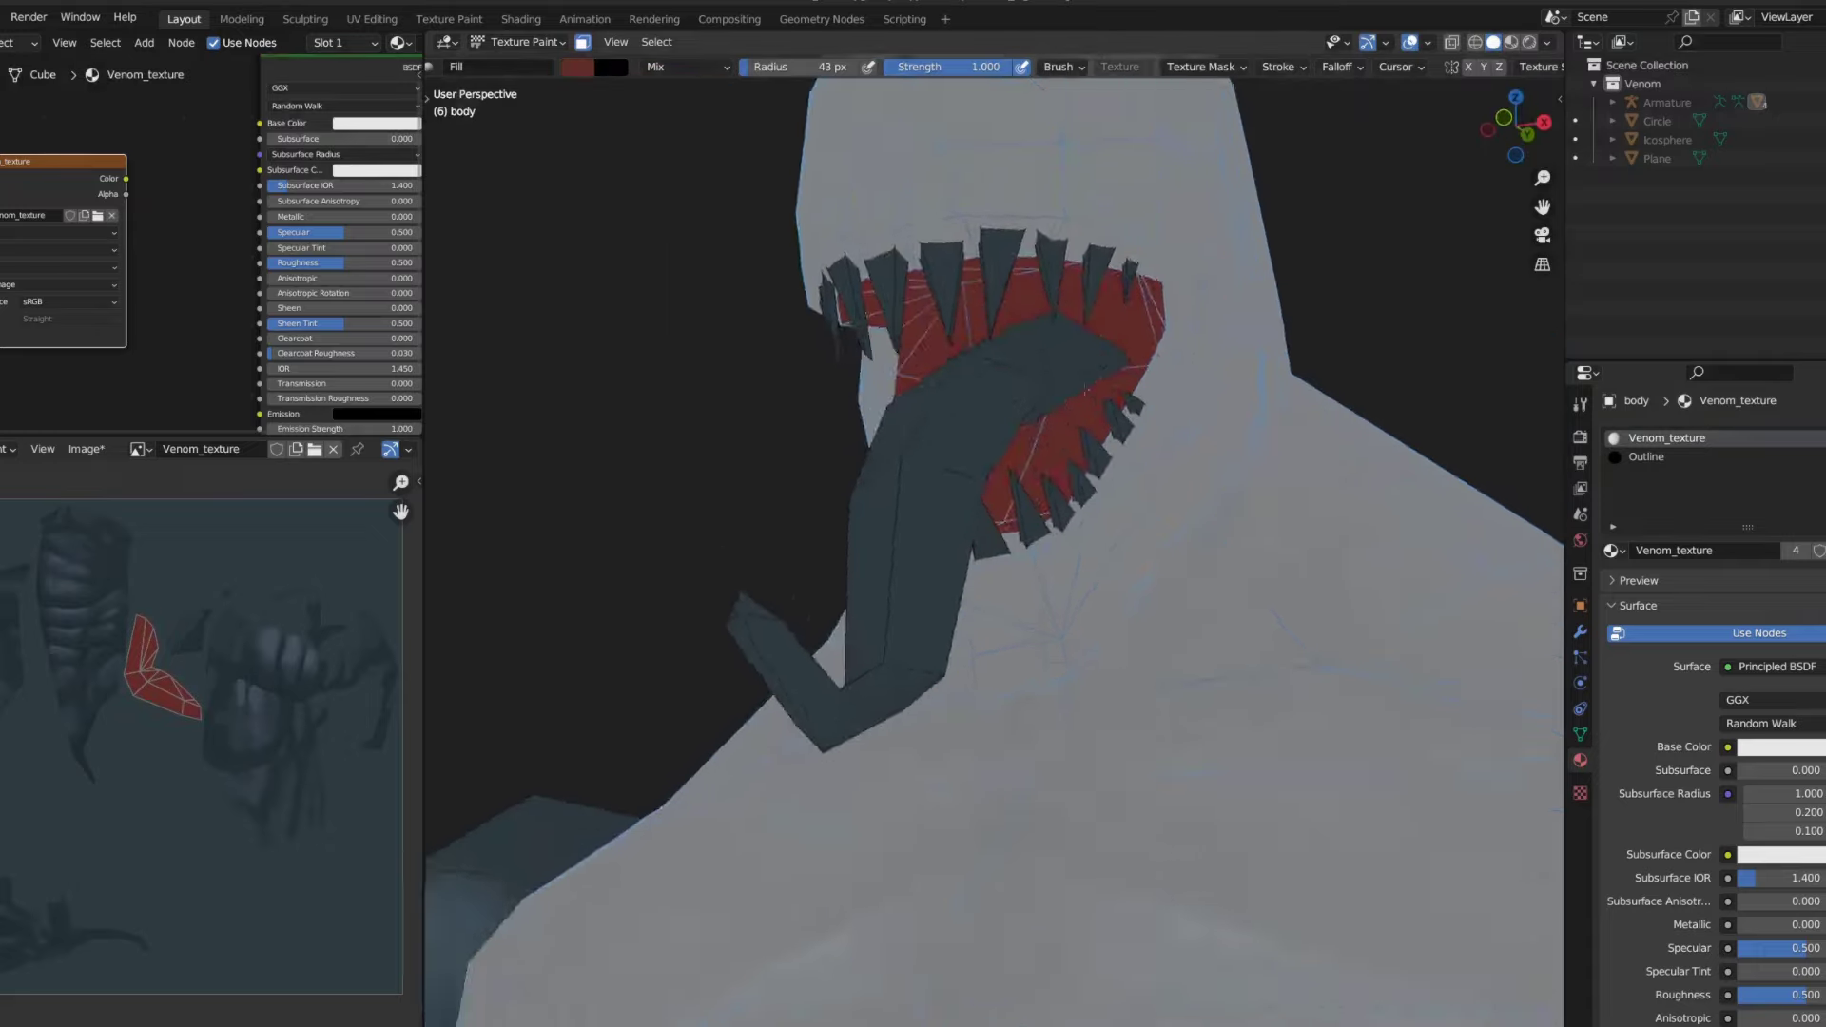
scroll(1049, 447, "down", 5)
scroll(199, 723, "down", 1)
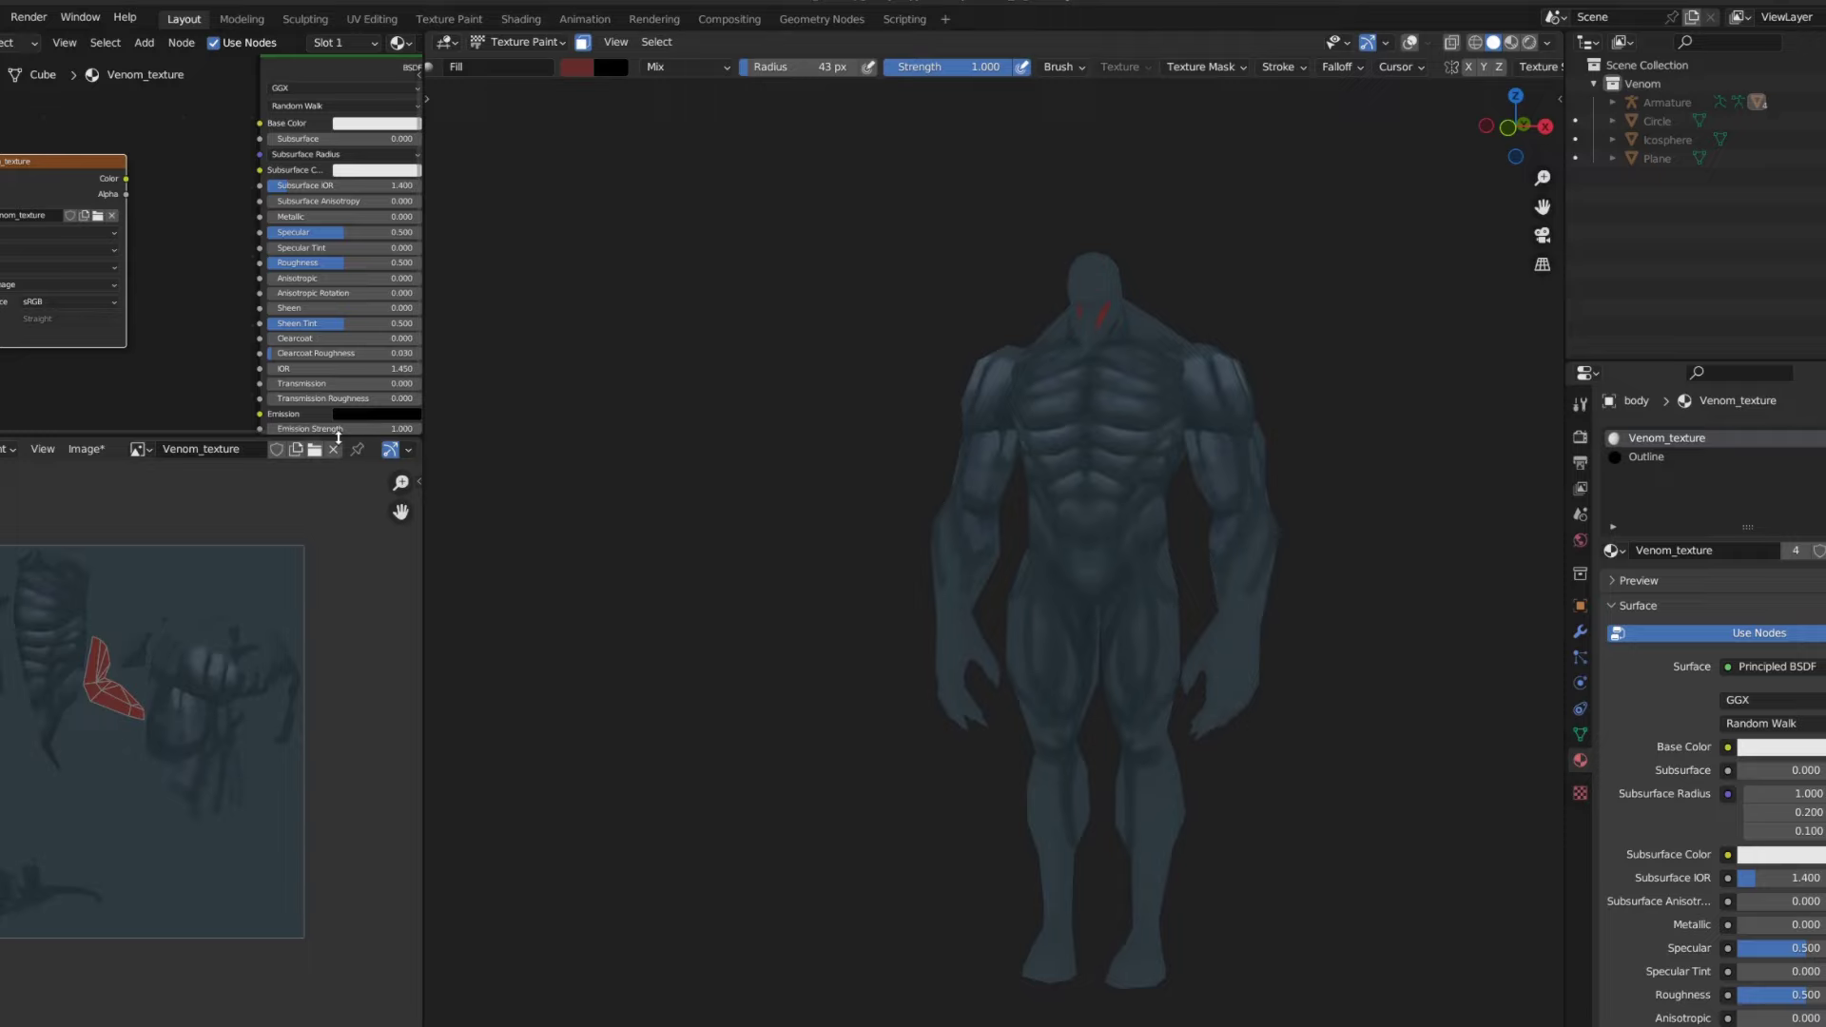
scroll(1046, 476, "up", 5)
left_click(576, 67)
left_click(1059, 249)
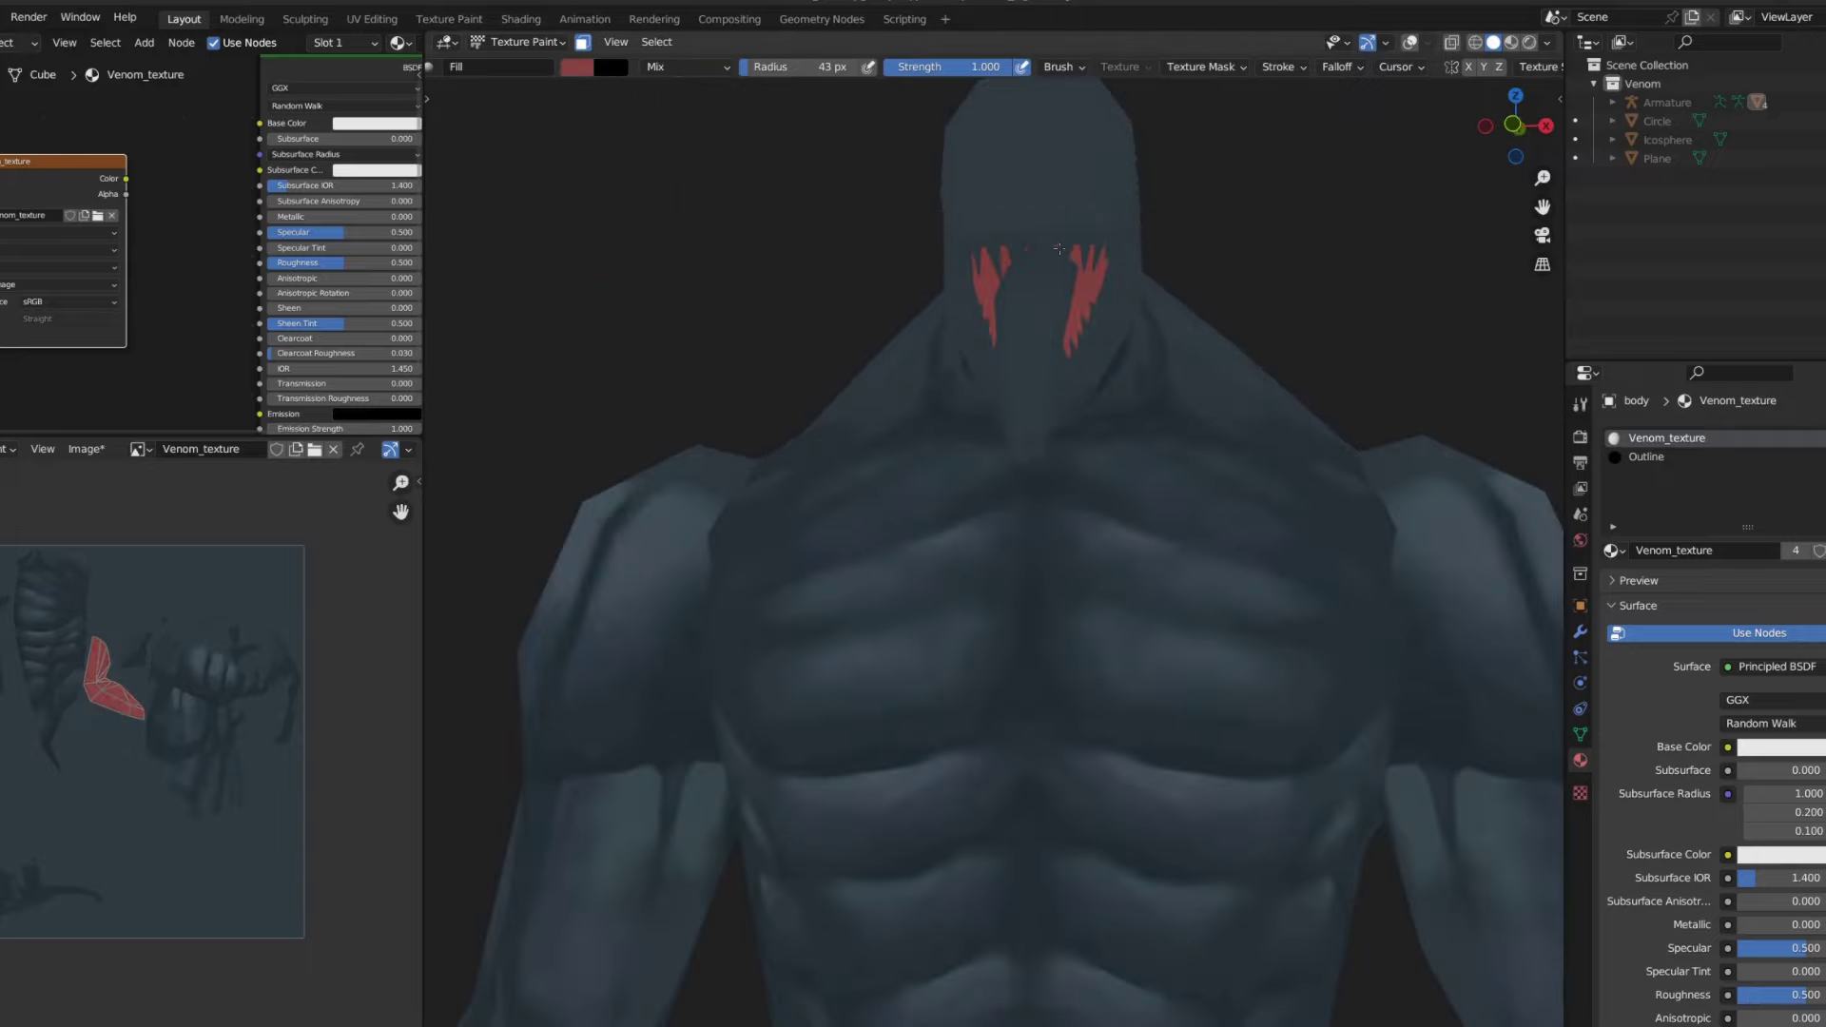
left_click(577, 67)
left_click(576, 67)
- Keep the model in Texture Paint mode through the Ctrl+Tab mode menu
scroll(1087, 315, "down", 5)
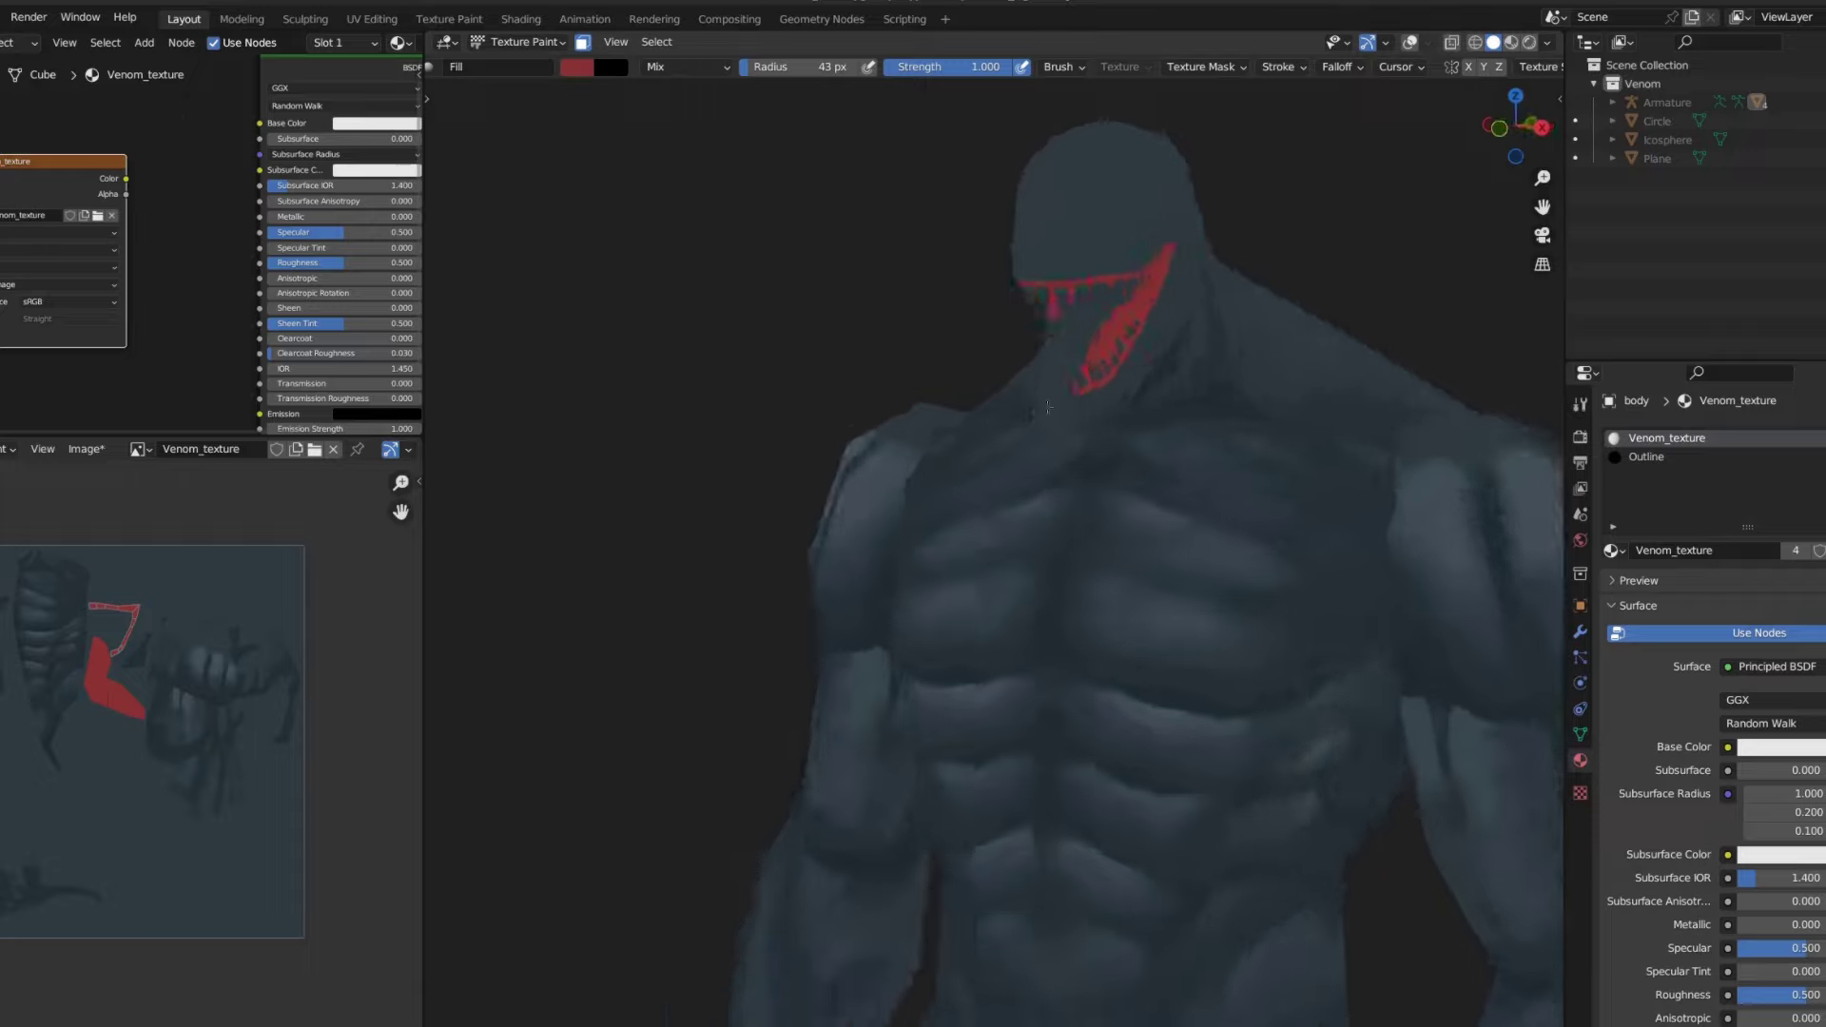
scroll(1047, 408, "down", 3)
scroll(1047, 407, "down", 2)
key("ctrl+Tab")
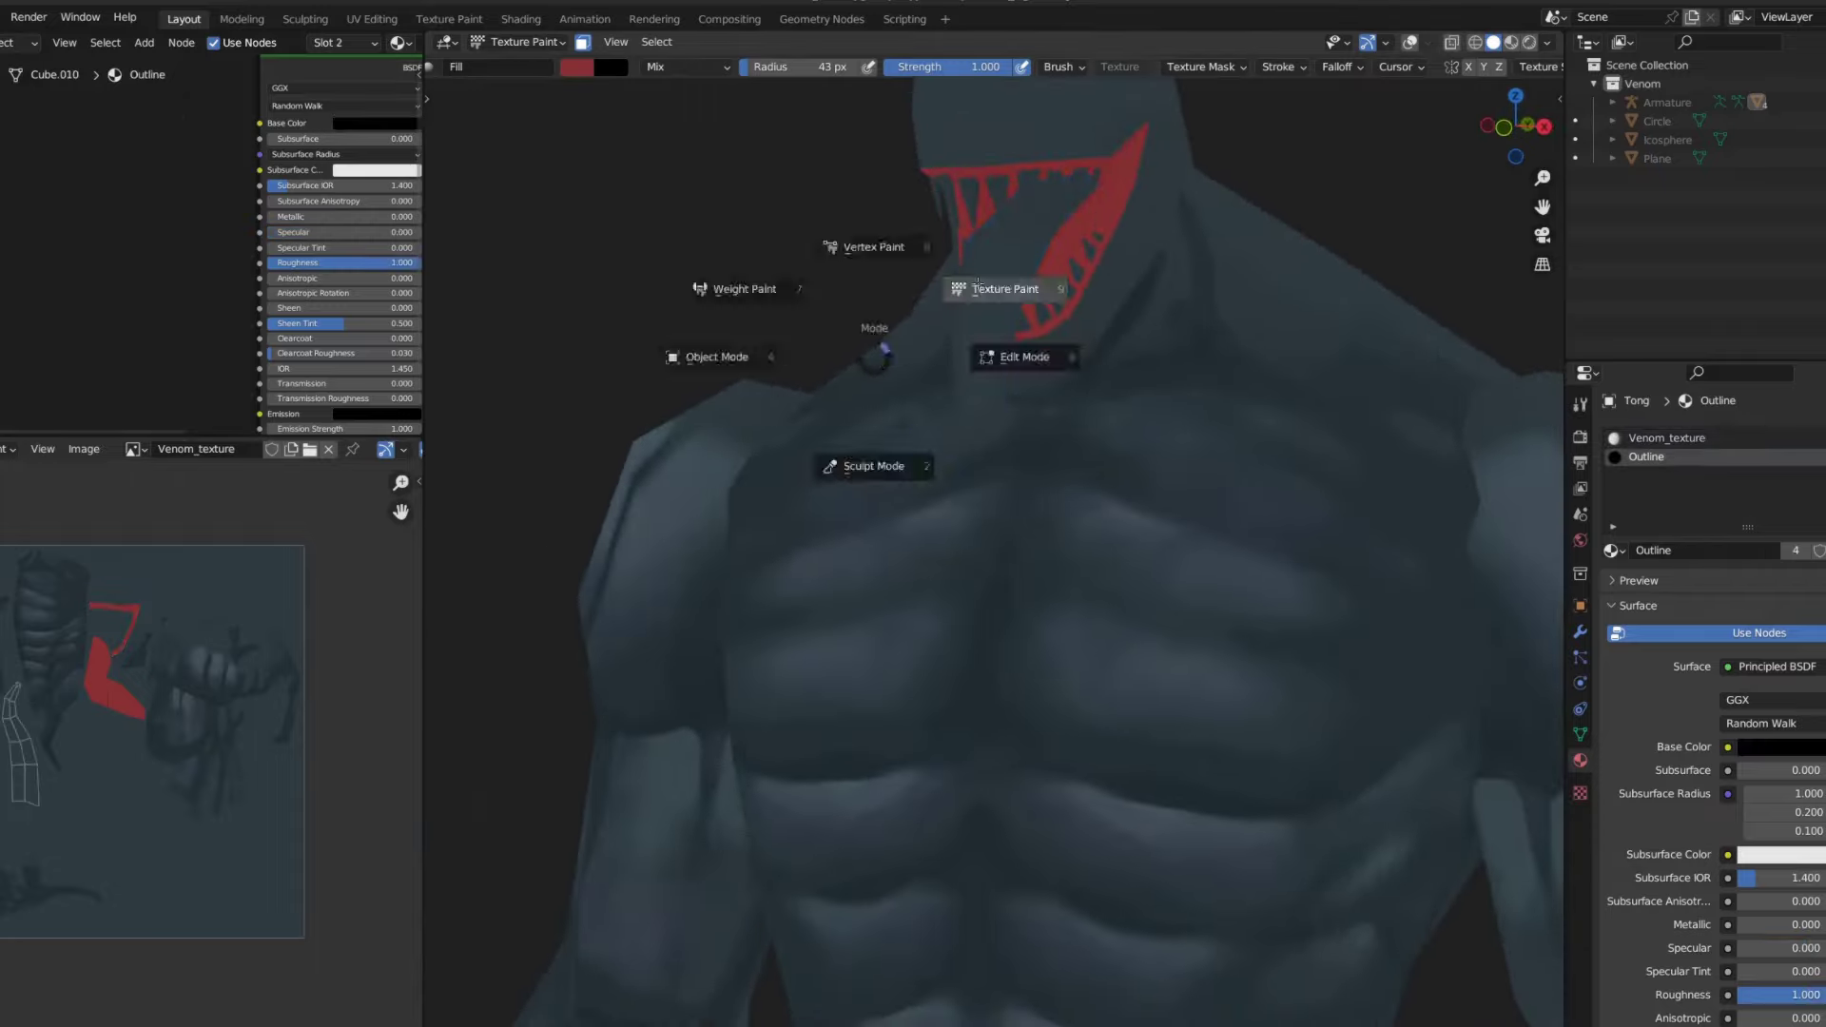
left_click(977, 284)
scroll(979, 280, "down", 5)
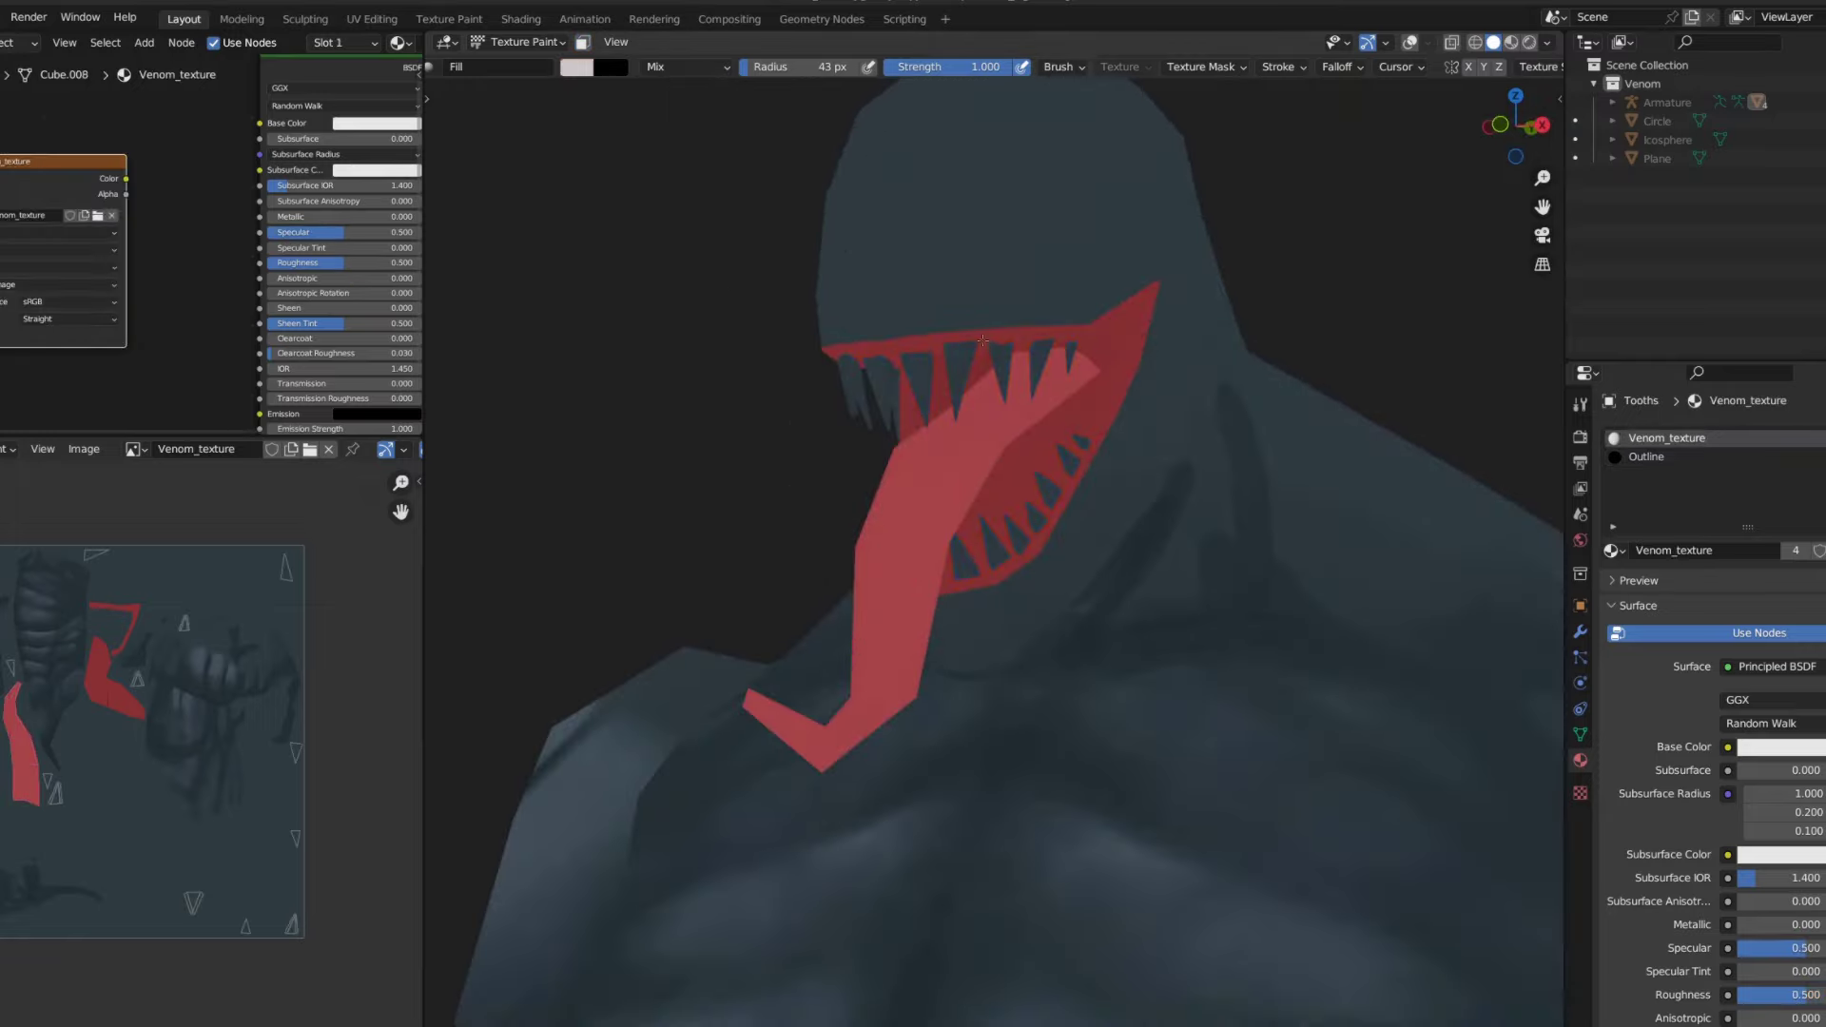
- Pick a pale paint colour and switch the active paint object to the body
left_click(576, 67)
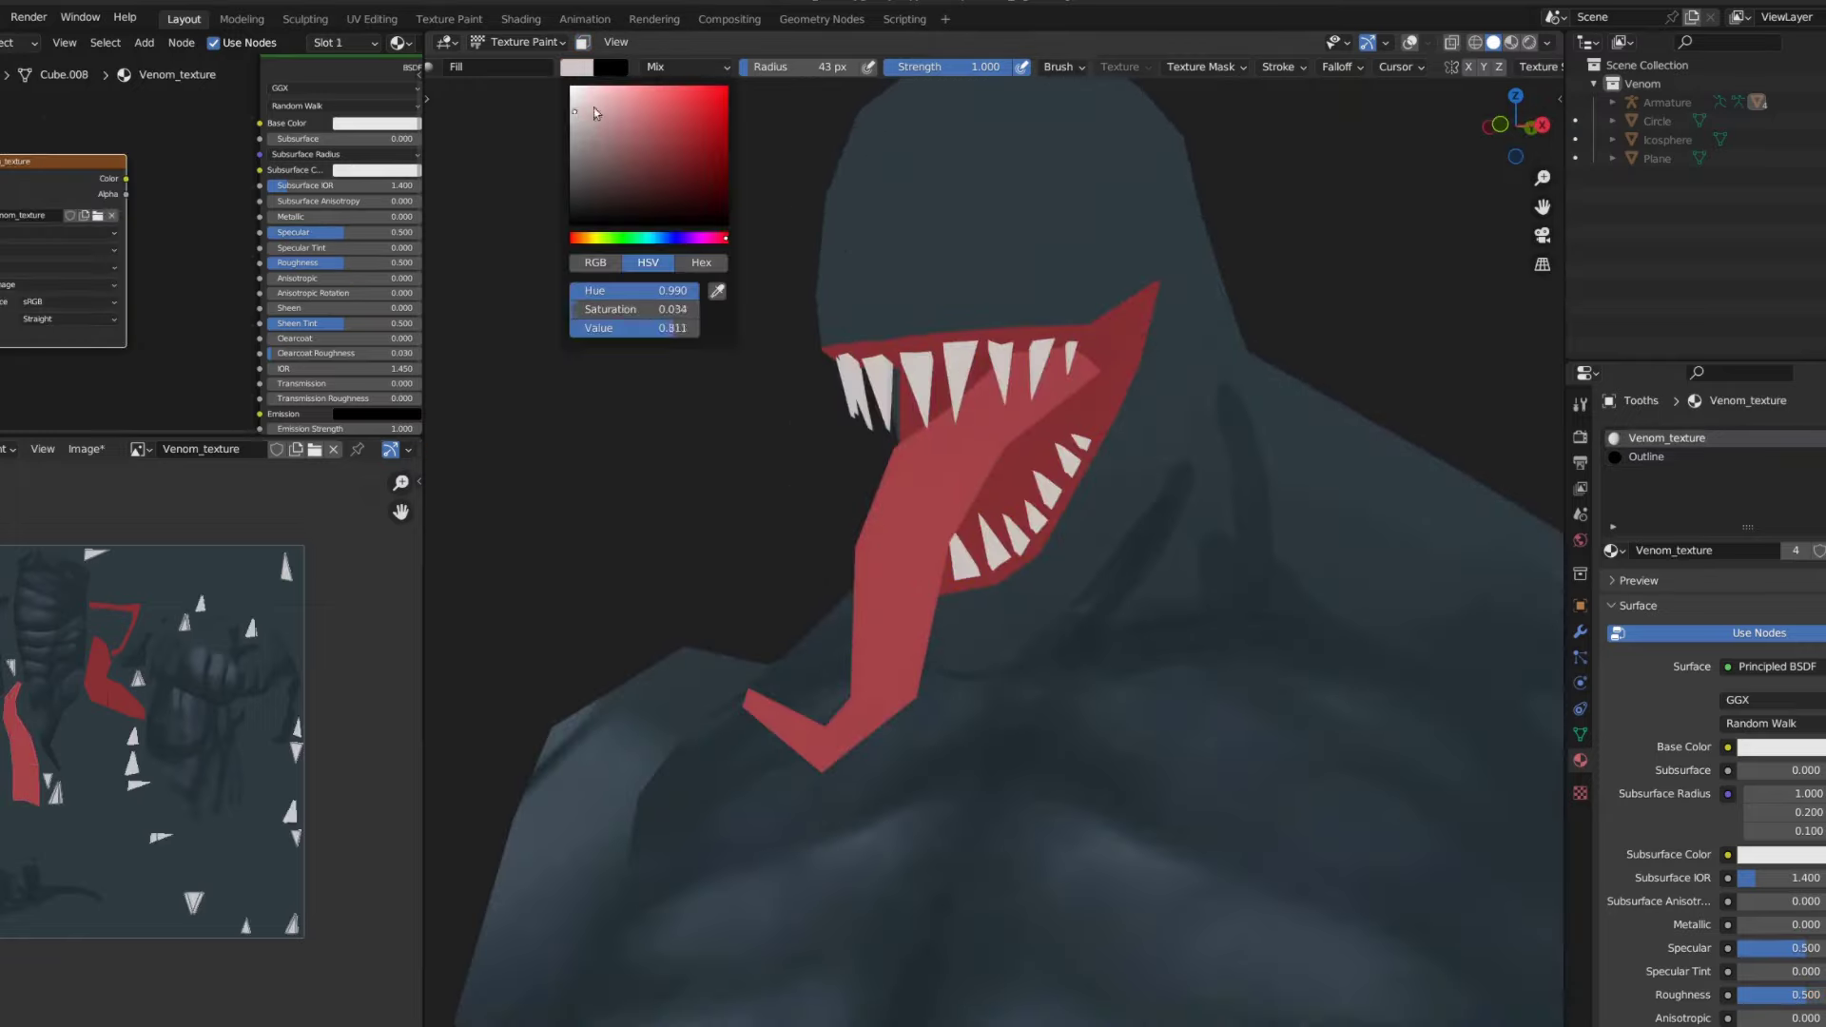
scroll(1047, 428, "down", 6)
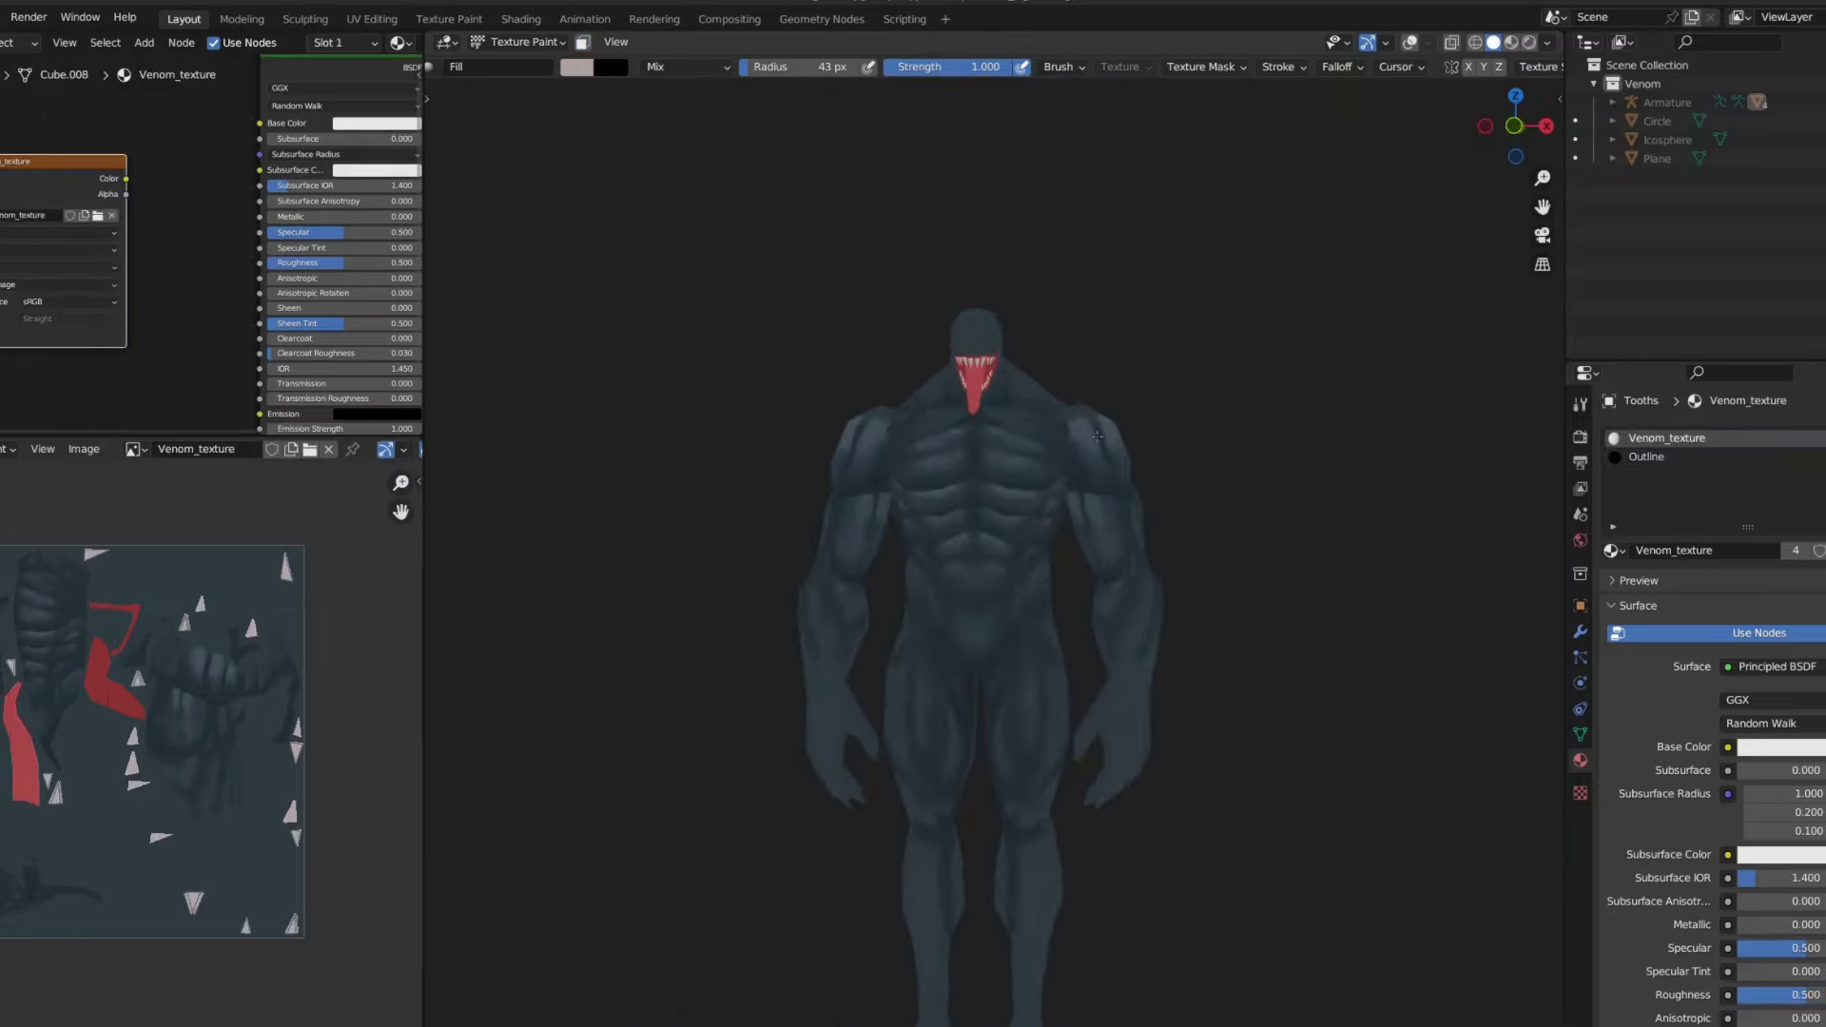
scroll(1098, 435, "up", 4)
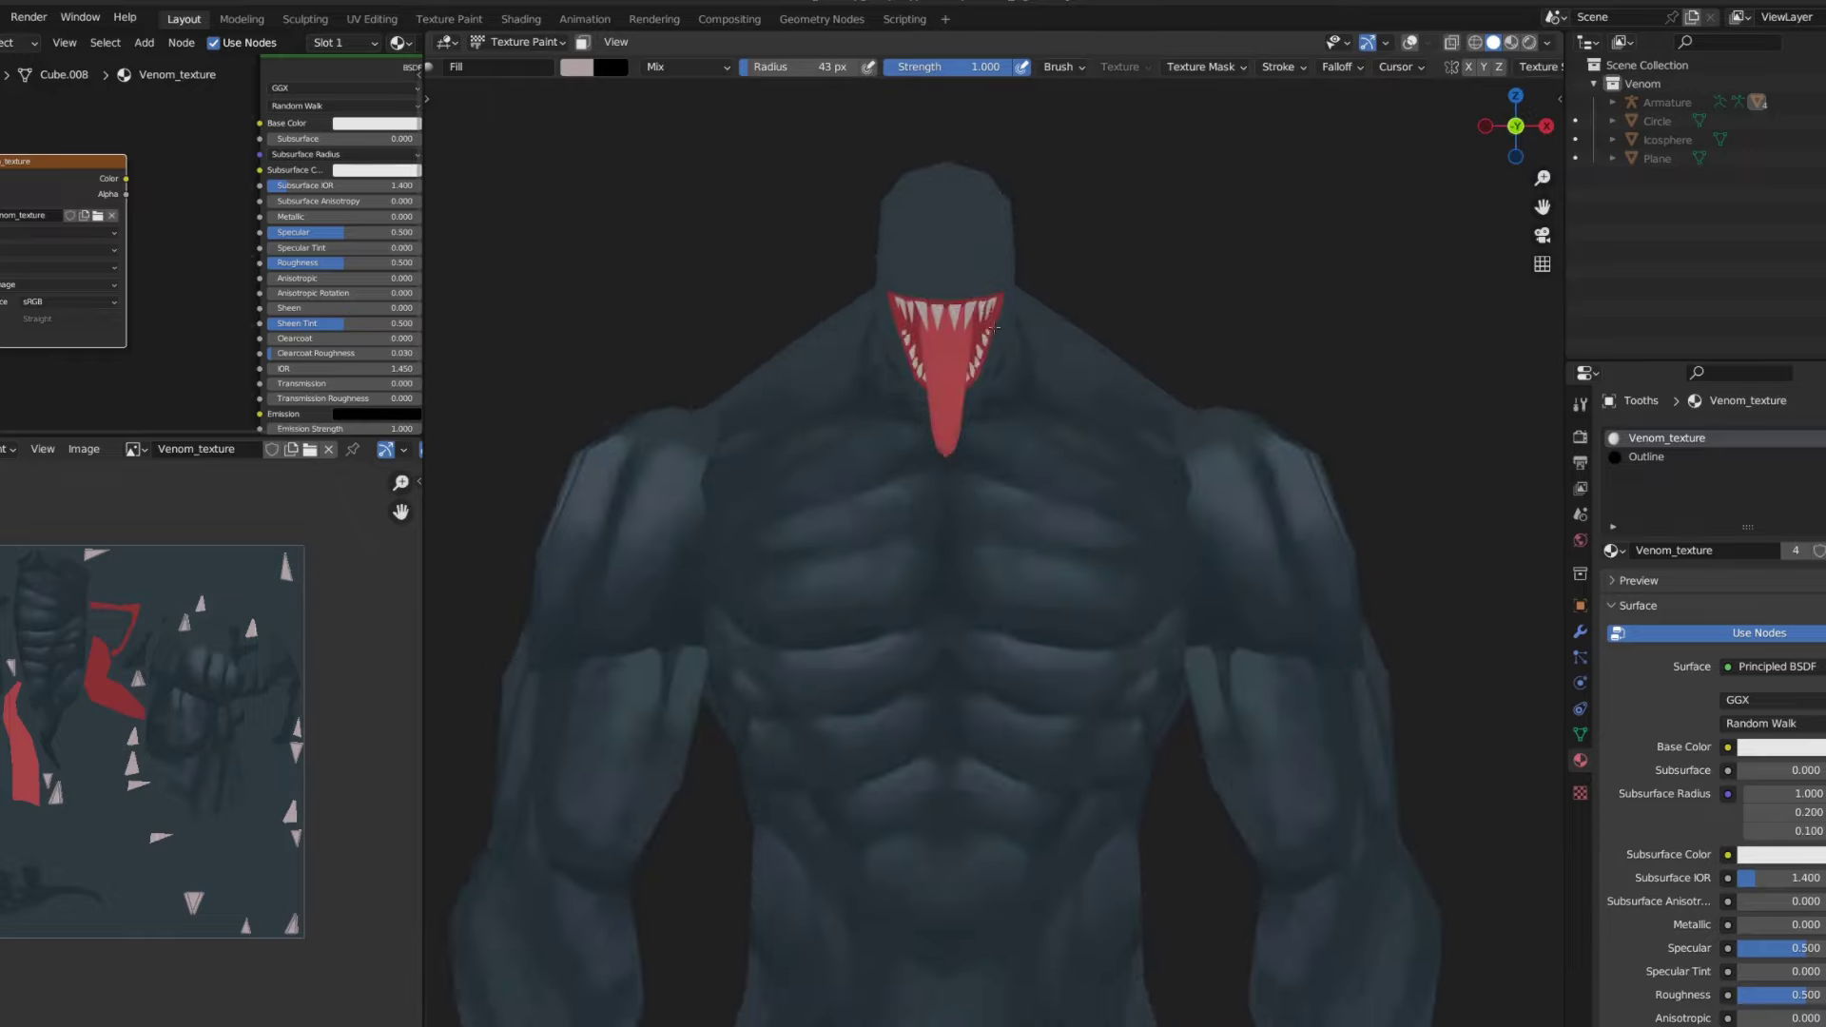
middle_click_drag(1098, 436, 979, 280)
key("alt+q")
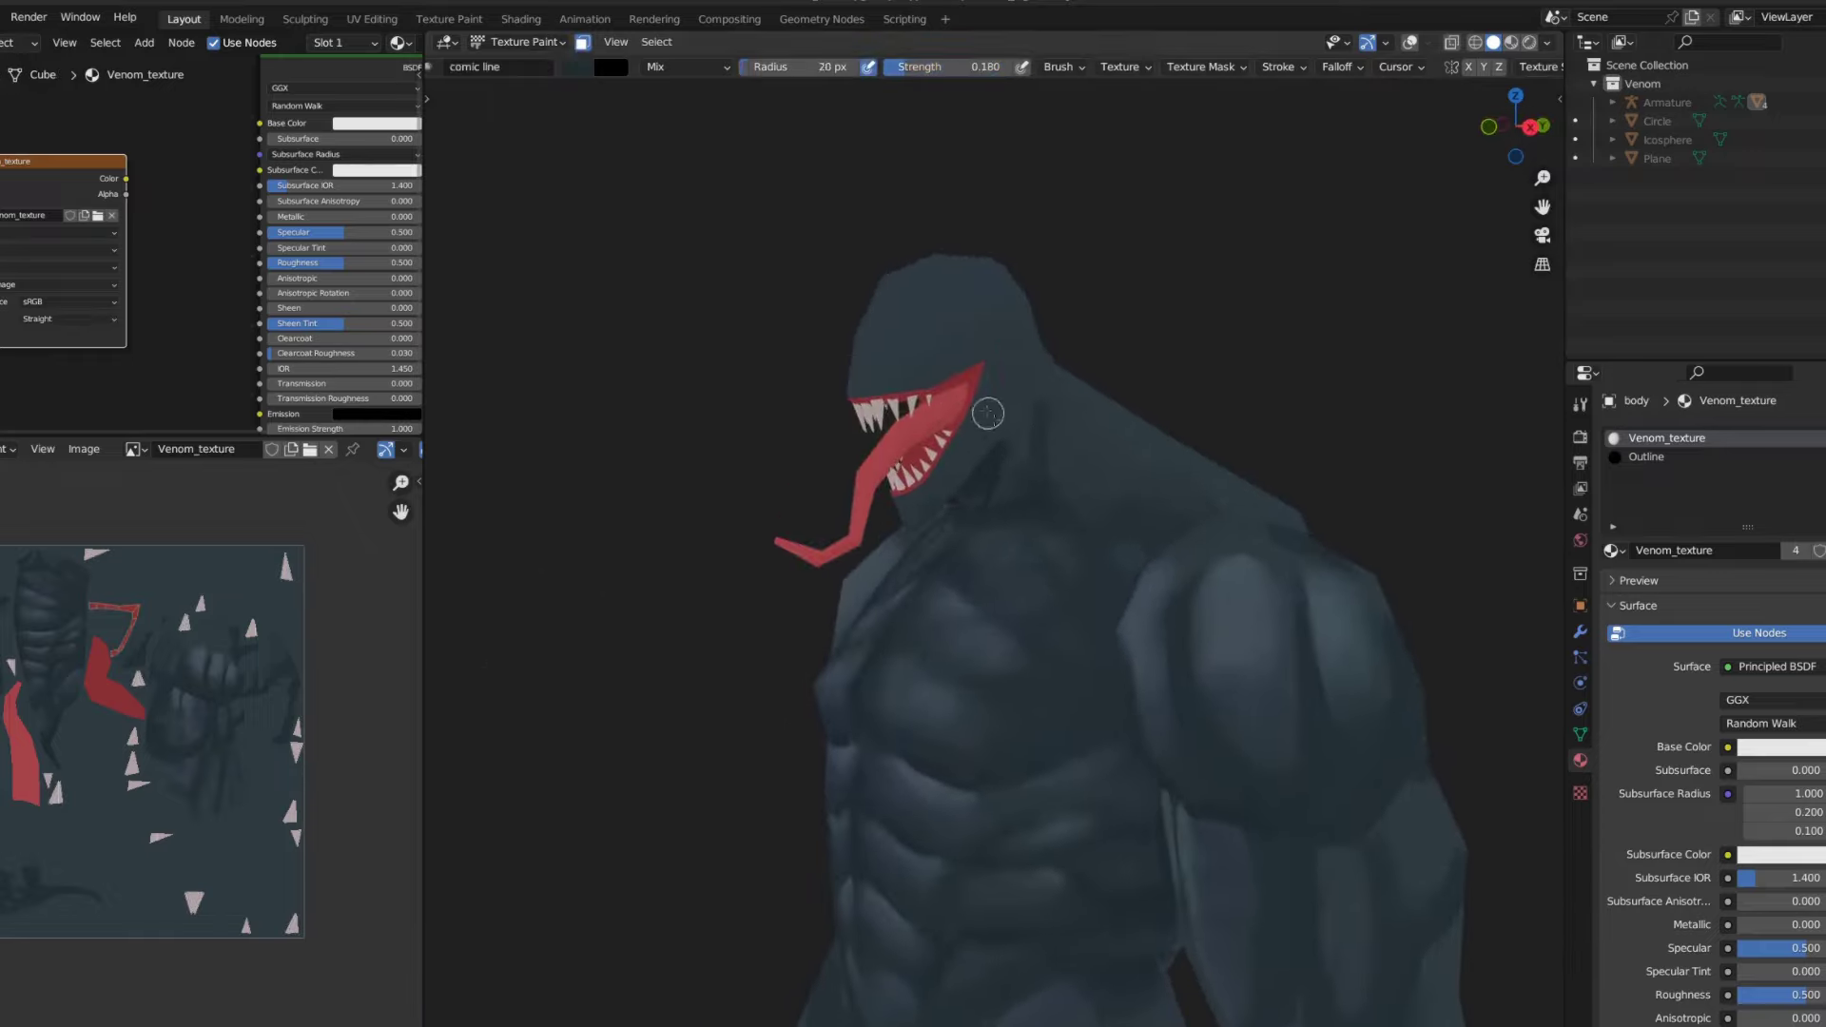
- Orbit around the head and shoulder, then snap to front view
scroll(1003, 455, "up", 3)
middle_click_drag(1069, 404, 887, 502)
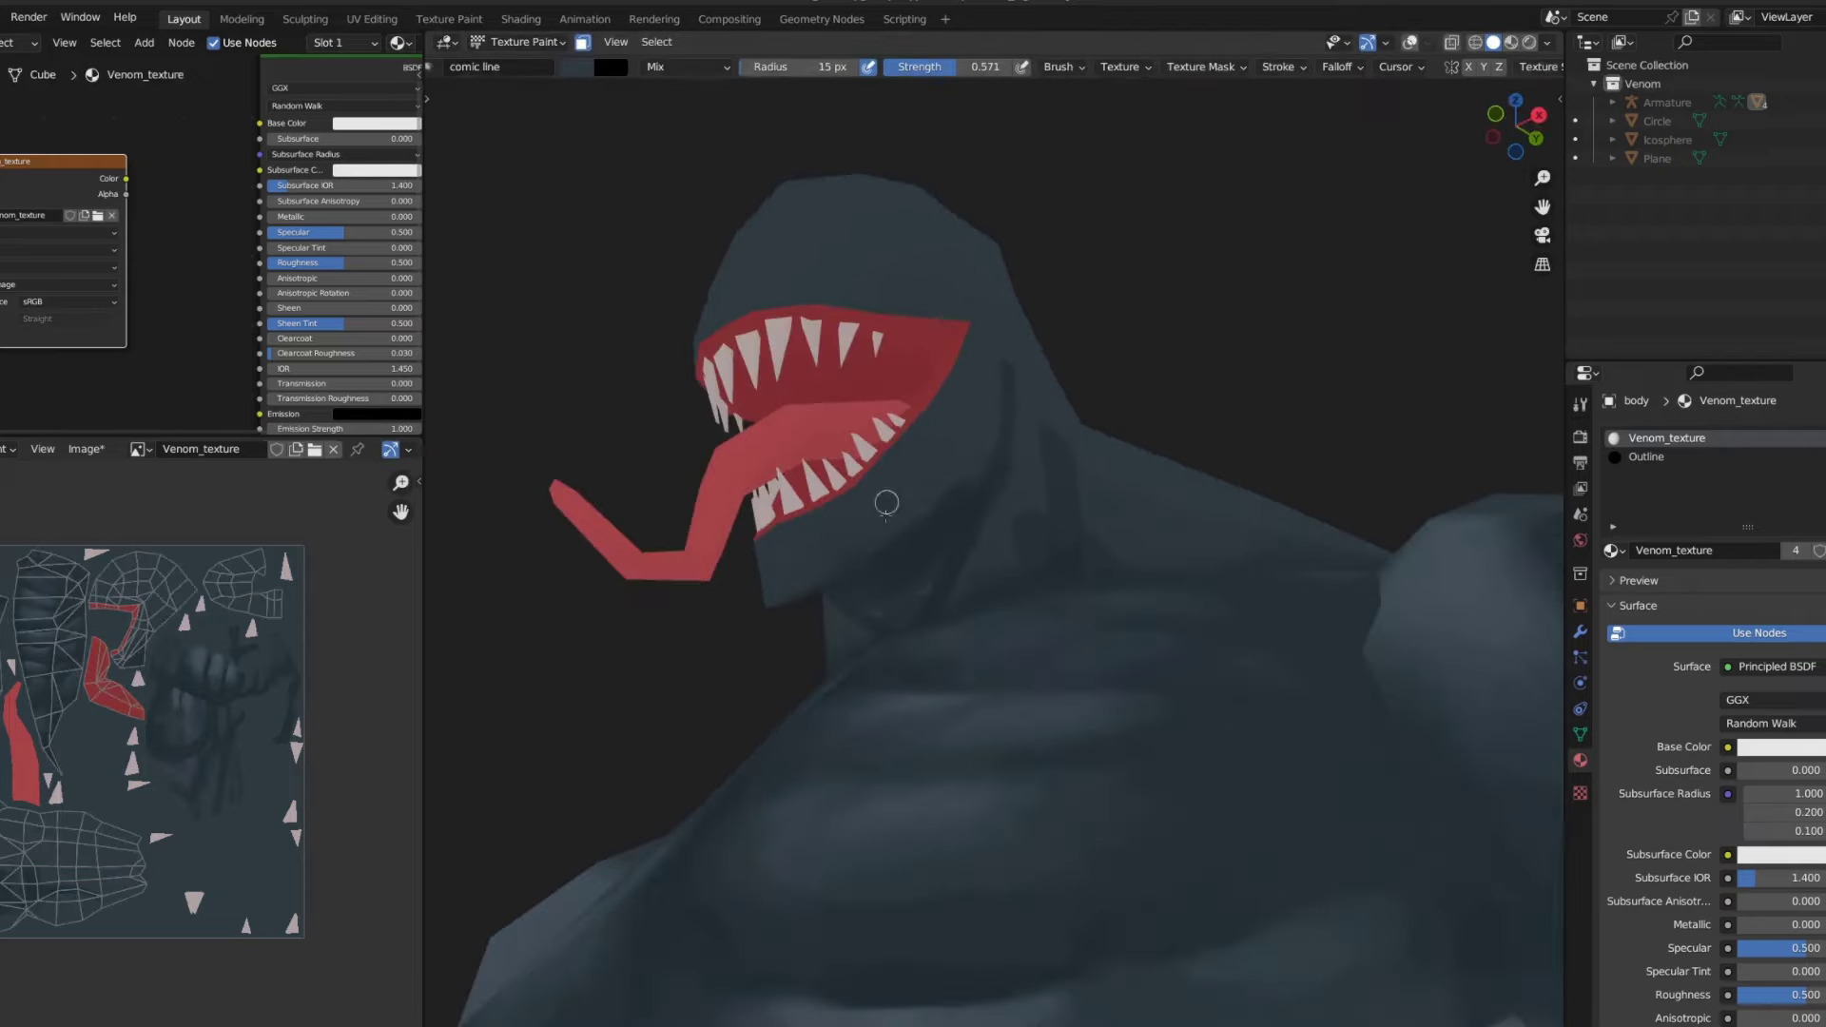
mouse_move(1012, 380)
middle_mouse_down()
mouse_move(1035, 375)
mouse_move(973, 513)
middle_mouse_up()
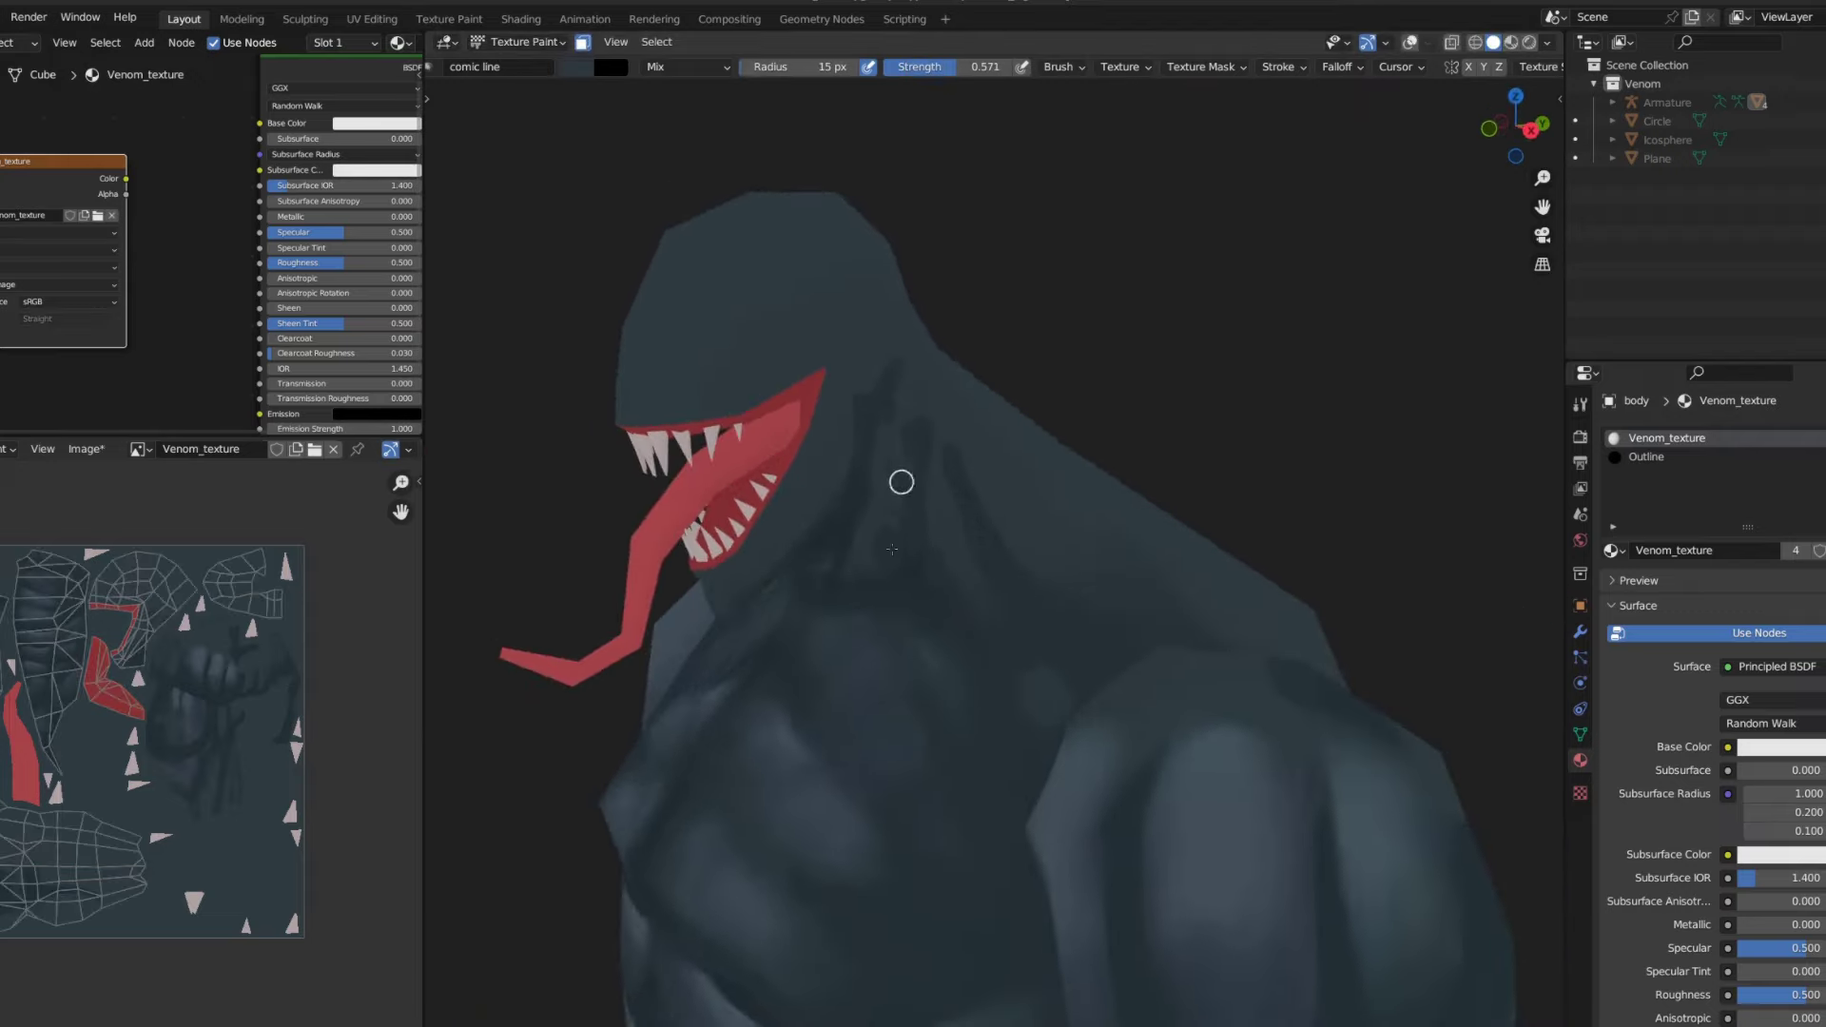
scroll(957, 571, "down", 3)
key("KP_1")
- Make the arms the paint object with brush strength 0.309 and radius 25 px
scroll(1129, 351, "up", 3)
key("alt+q")
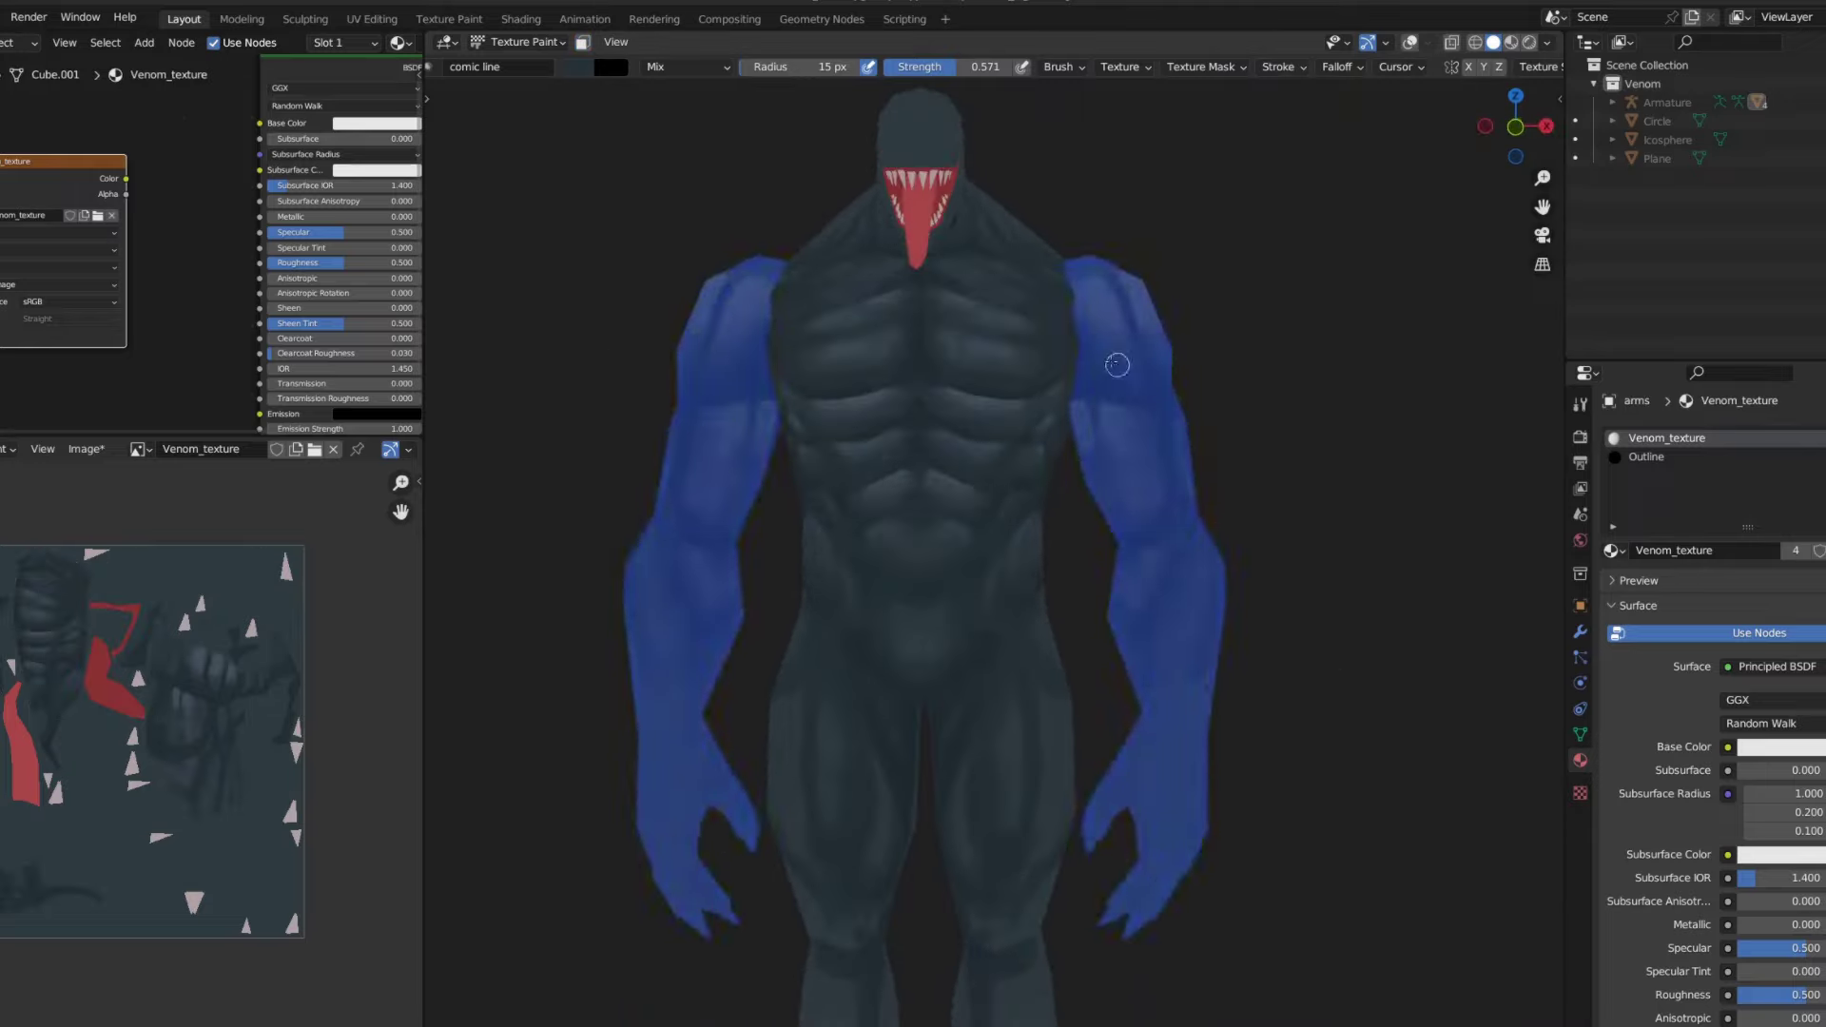
mouse_move(1129, 351)
middle_mouse_down()
mouse_move(1096, 294)
mouse_move(1223, 248)
middle_mouse_up()
key("shift+f")
left_click(1129, 285)
scroll(1193, 423, "down", 1)
scroll(1180, 428, "down", 4)
key("bracketleft")
key("bracketleft")
key("bracketleft")
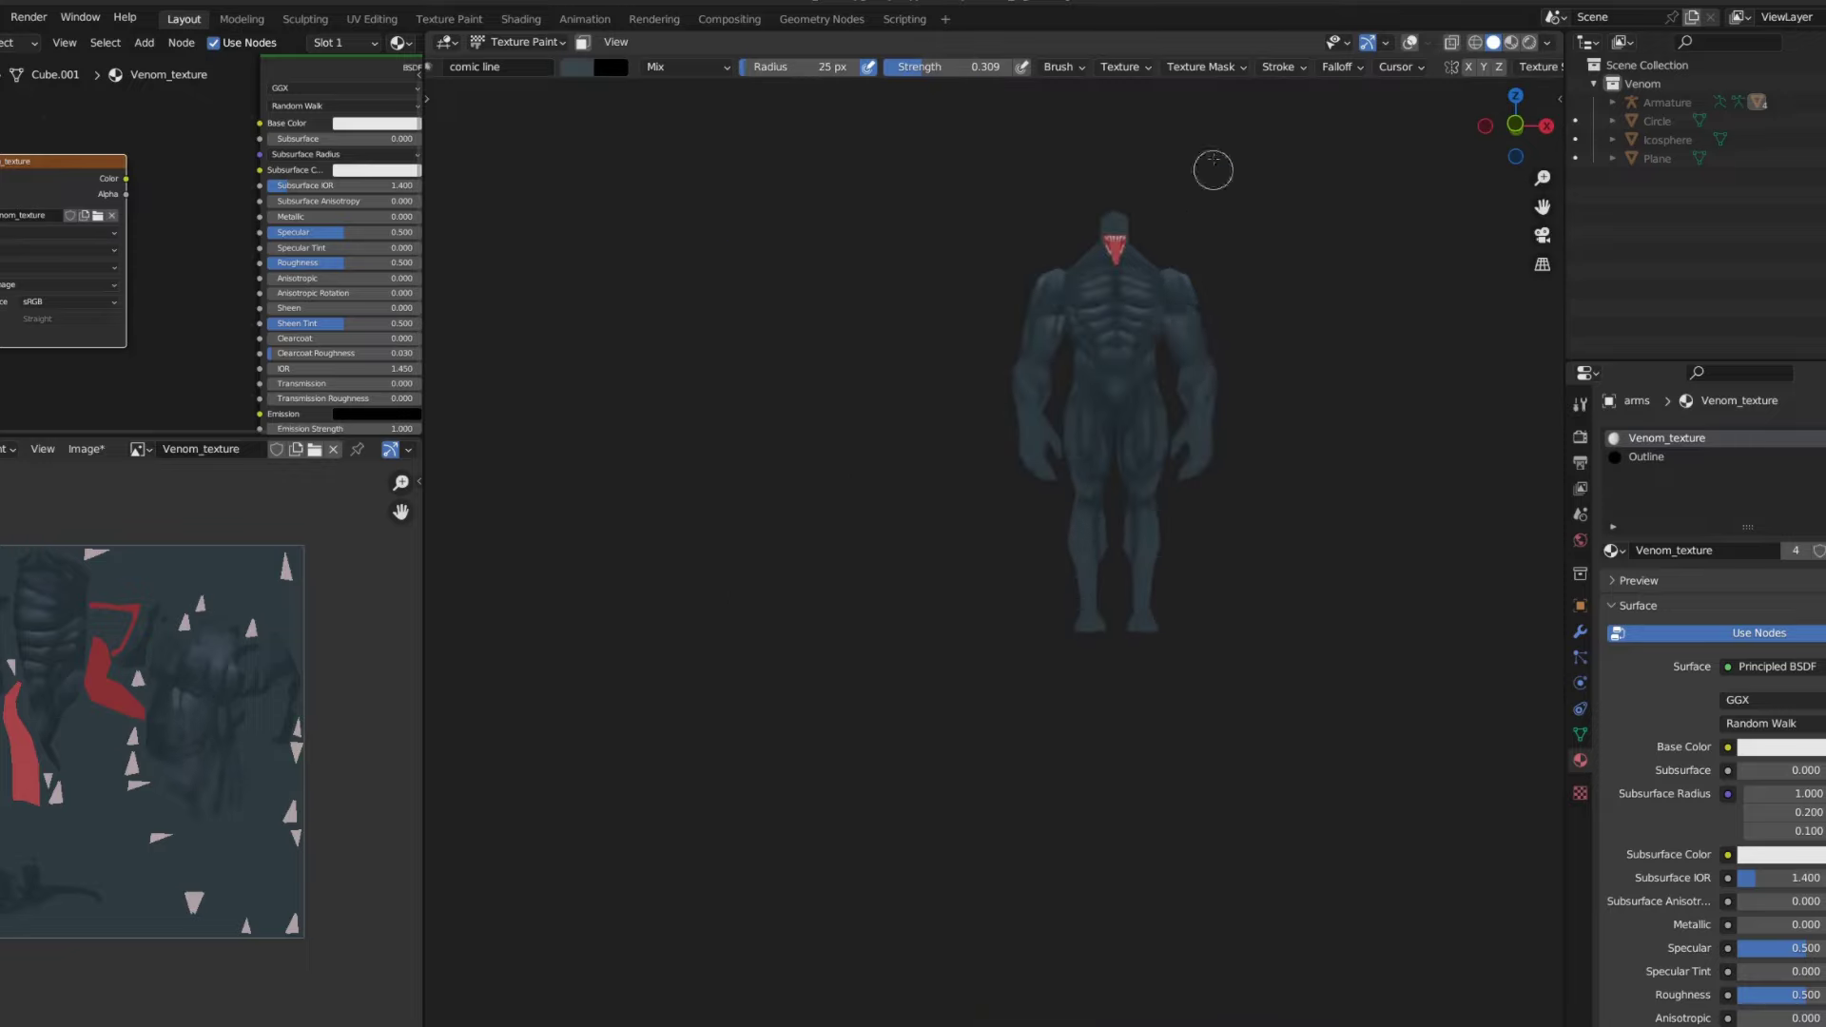
middle_click_drag(1209, 166, 1064, 275)
- Switch painting to the body and set the brush radius to 27 px
scroll(1063, 275, "up", 3)
scroll(1047, 175, "up", 4)
key("alt+q")
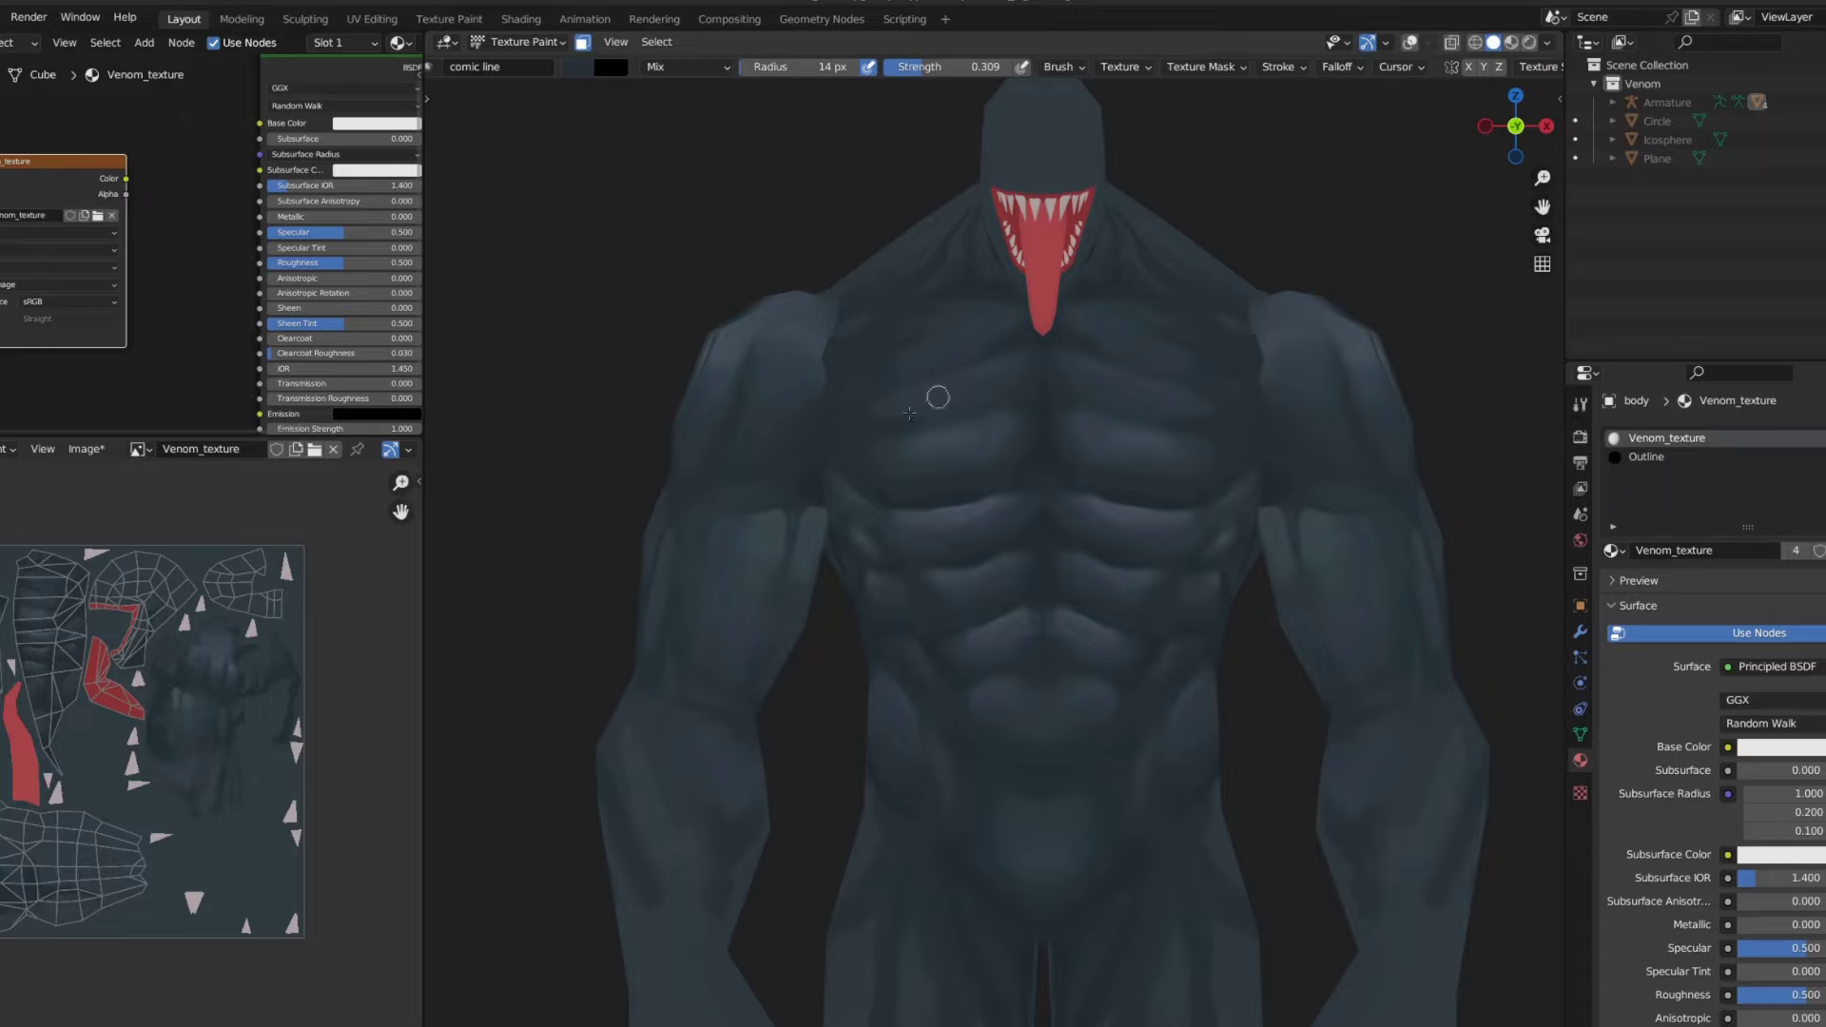
scroll(1111, 602, "down", 1)
scroll(1112, 599, "down", 3)
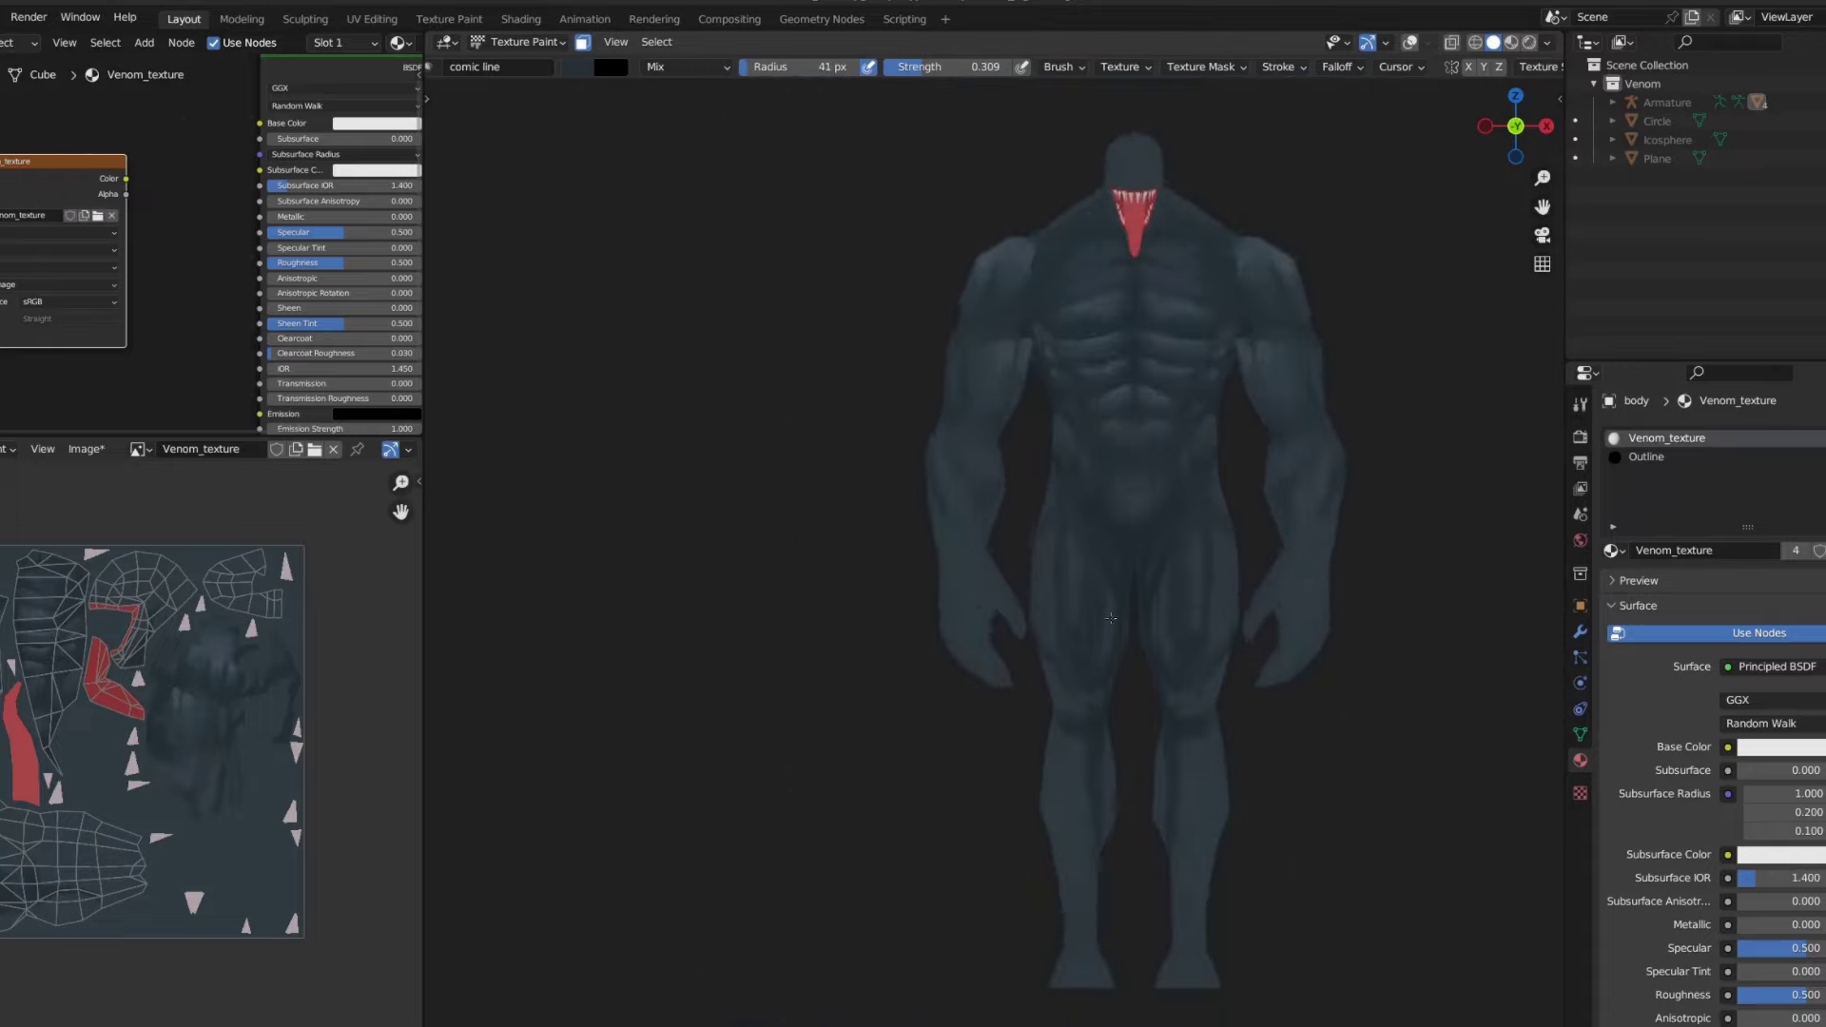
middle_click_drag(606, 457, 1116, 337)
scroll(1117, 336, "up", 5)
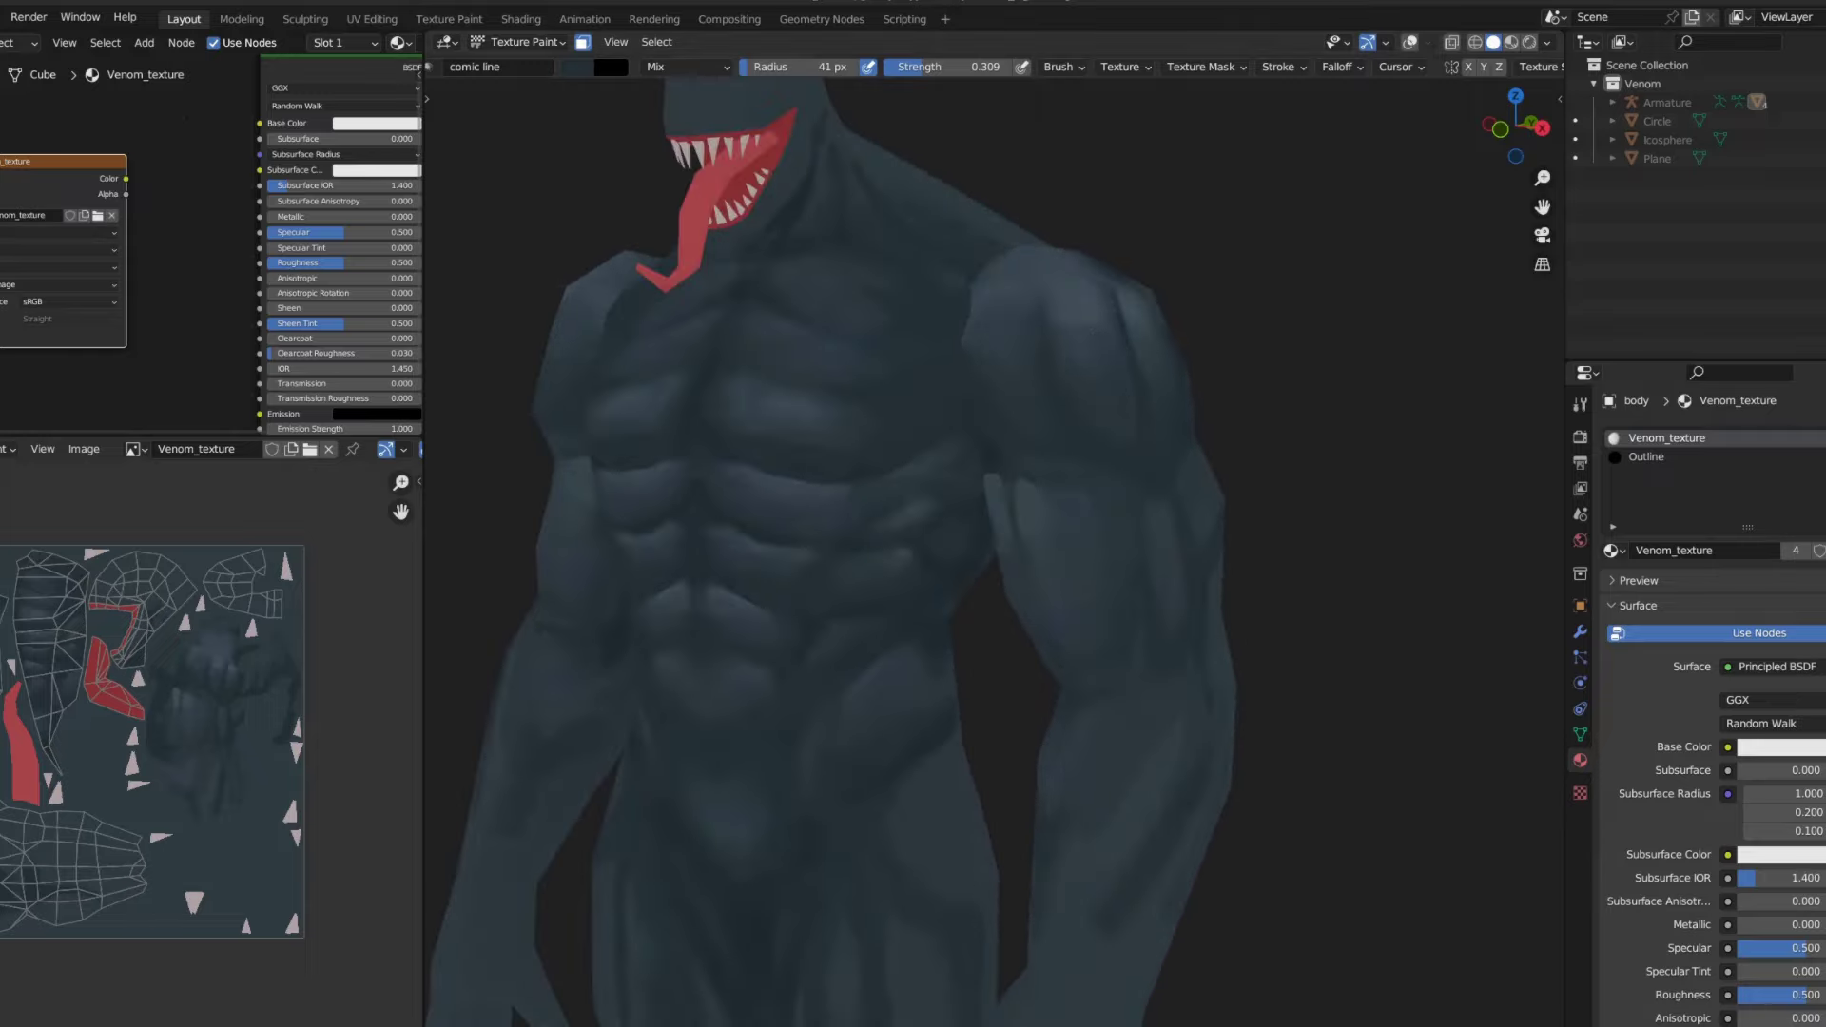
key("bracketleft")
key("bracketleft")
key("bracketleft")
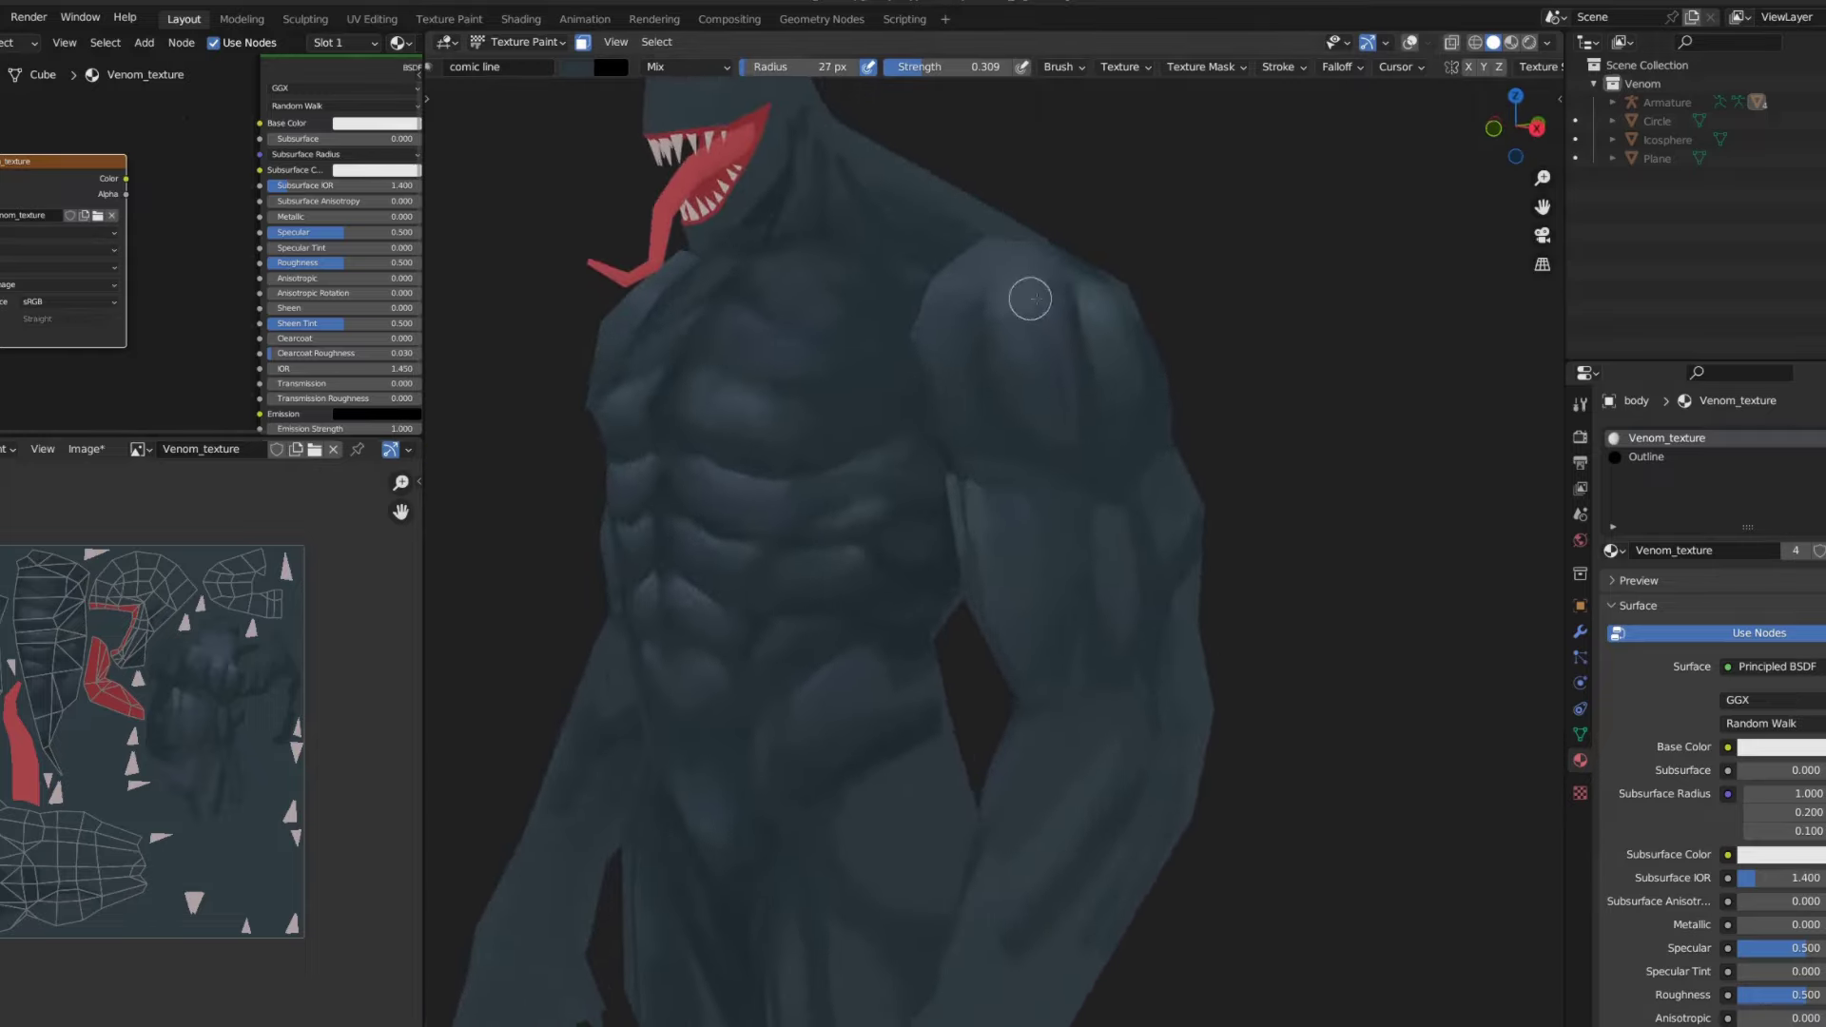
- Smear the arm shading at strength 0.760, then return to the comic line brush
key("alt+q")
scroll(1059, 305, "up", 2)
scroll(1121, 314, "up", 1)
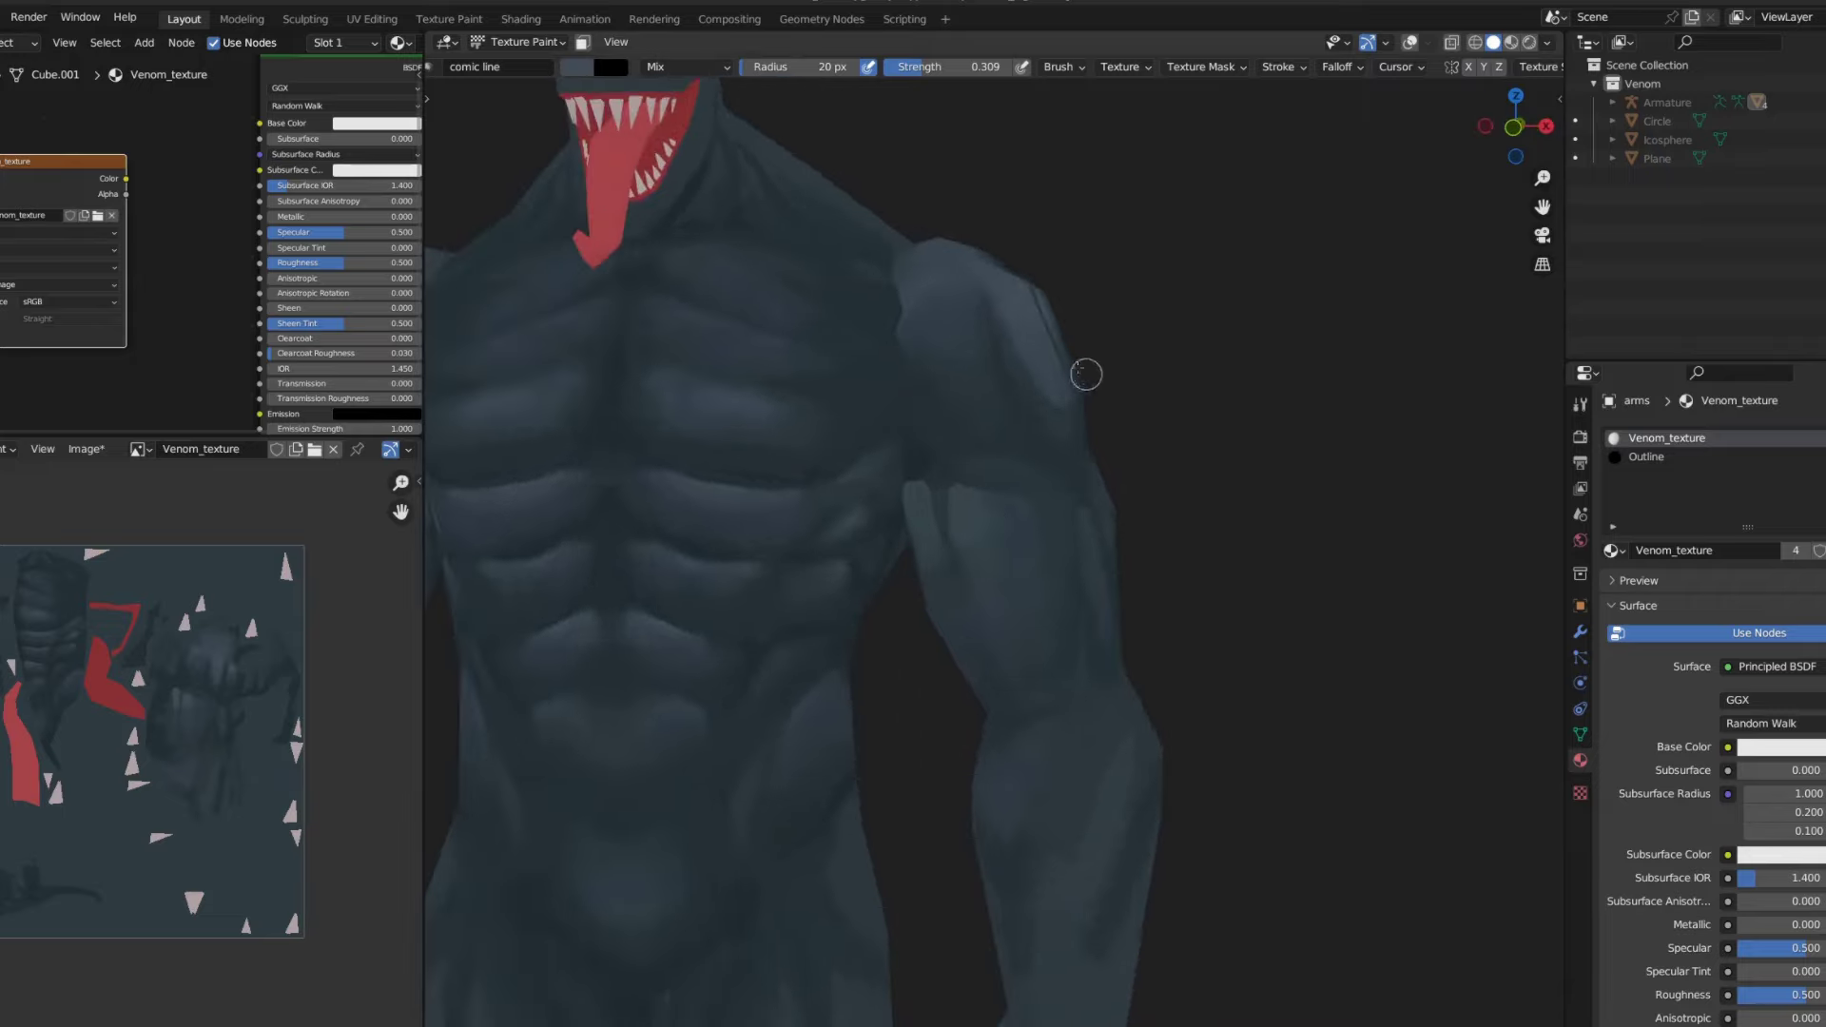
key("shift+space")
middle_click_drag(985, 331, 966, 428, "shift")
key("shift+f")
left_click(971, 427)
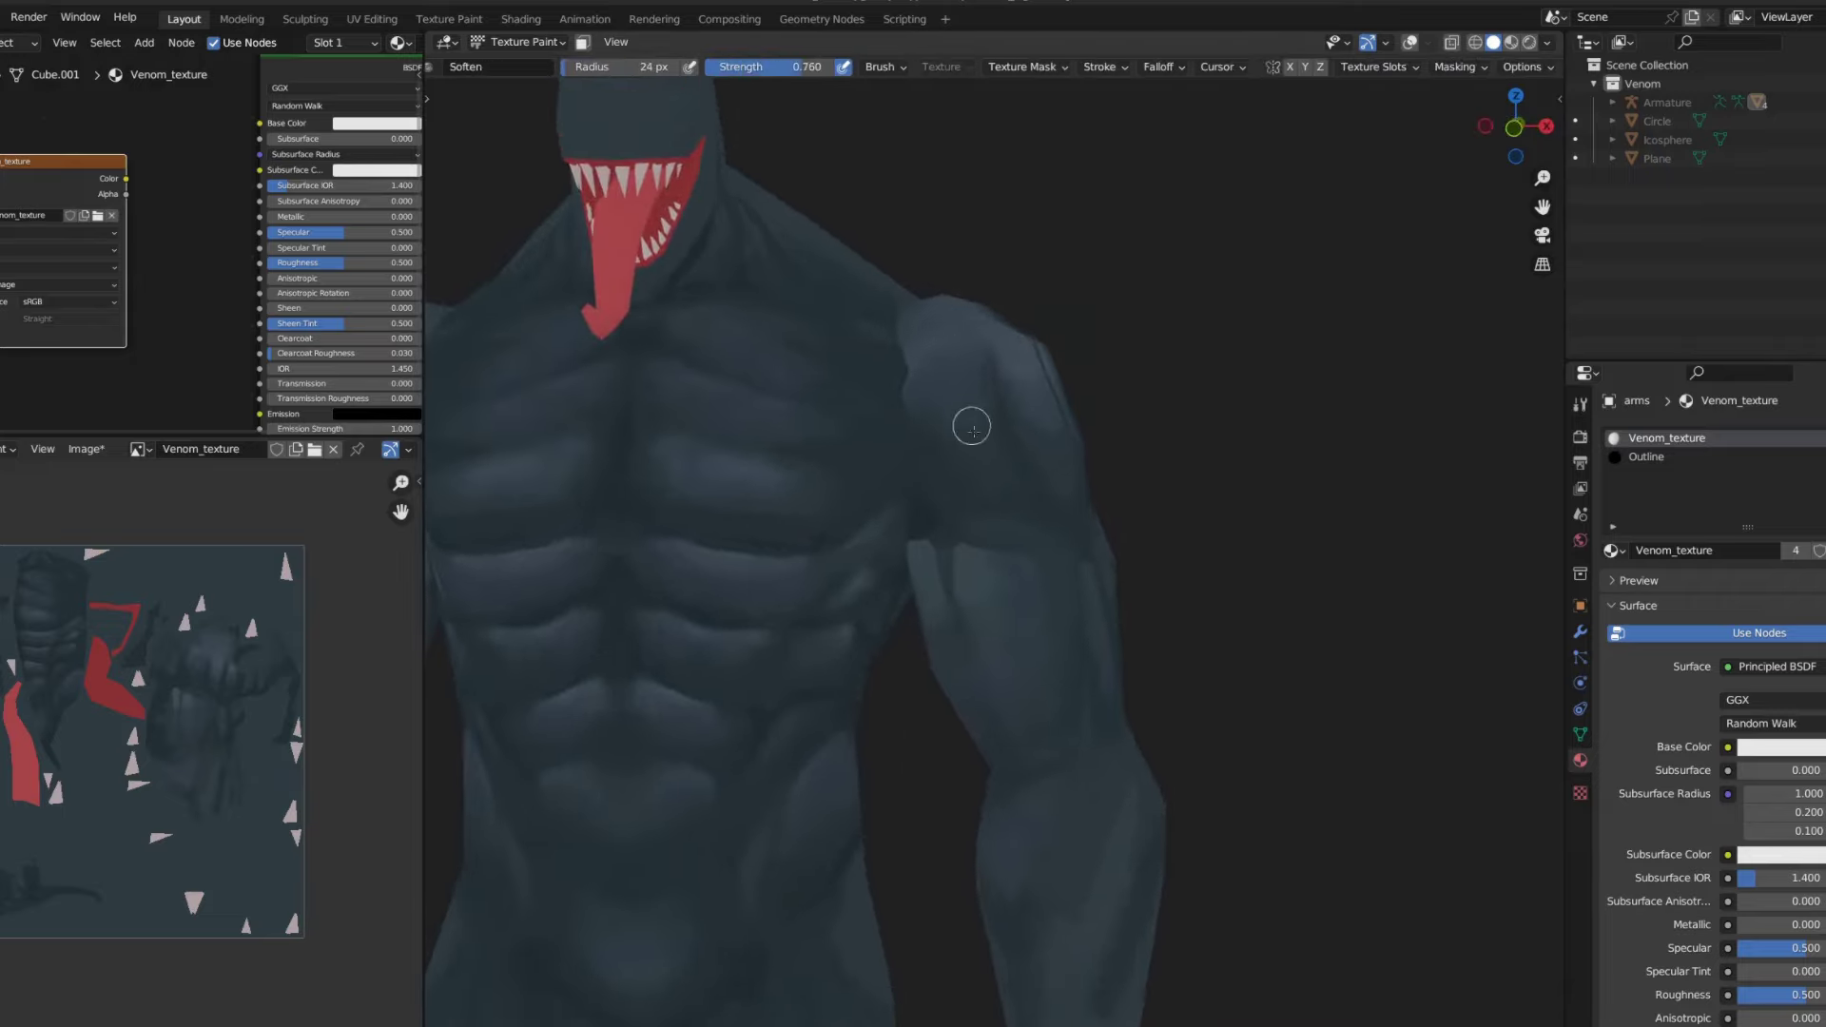
key("shift+space")
left_click(965, 398)
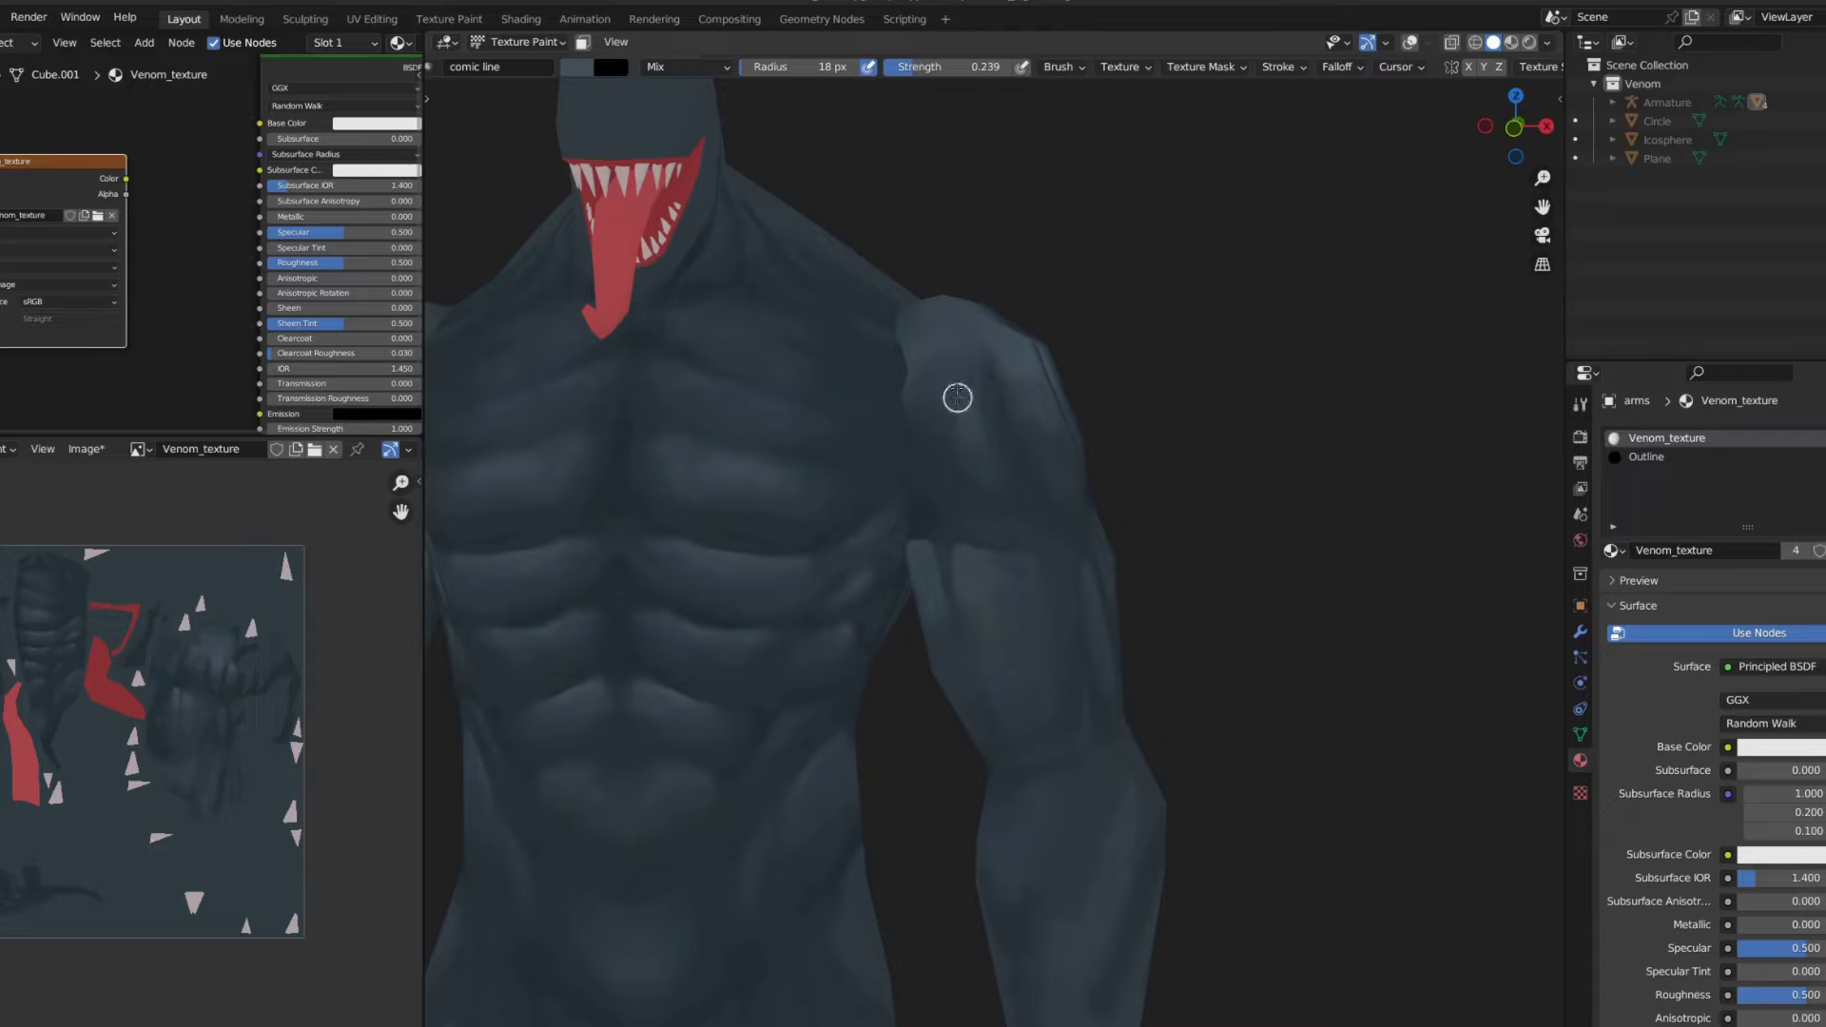
- Inspect the arms alone in local view, then restore the full body view
scroll(989, 366, "down", 3)
scroll(1037, 533, "up", 3)
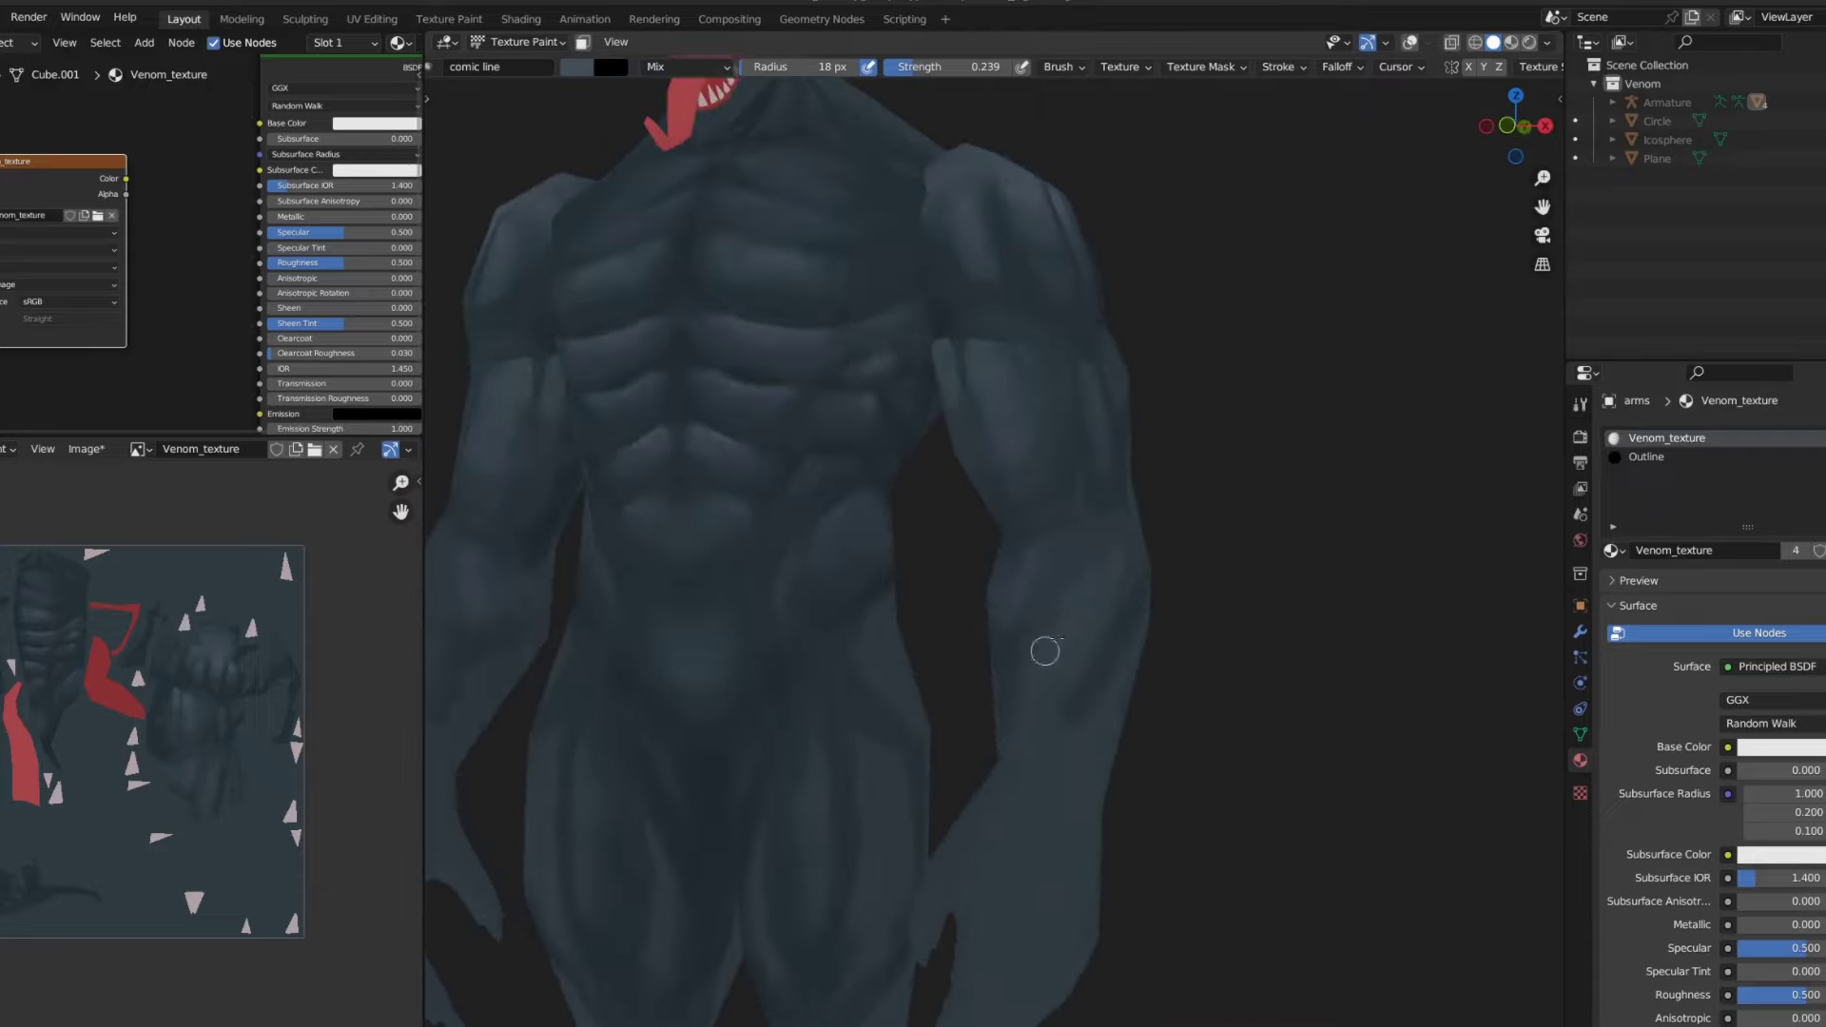
mouse_move(1113, 546)
middle_mouse_down()
mouse_move(1027, 498)
mouse_move(1127, 367)
middle_mouse_up()
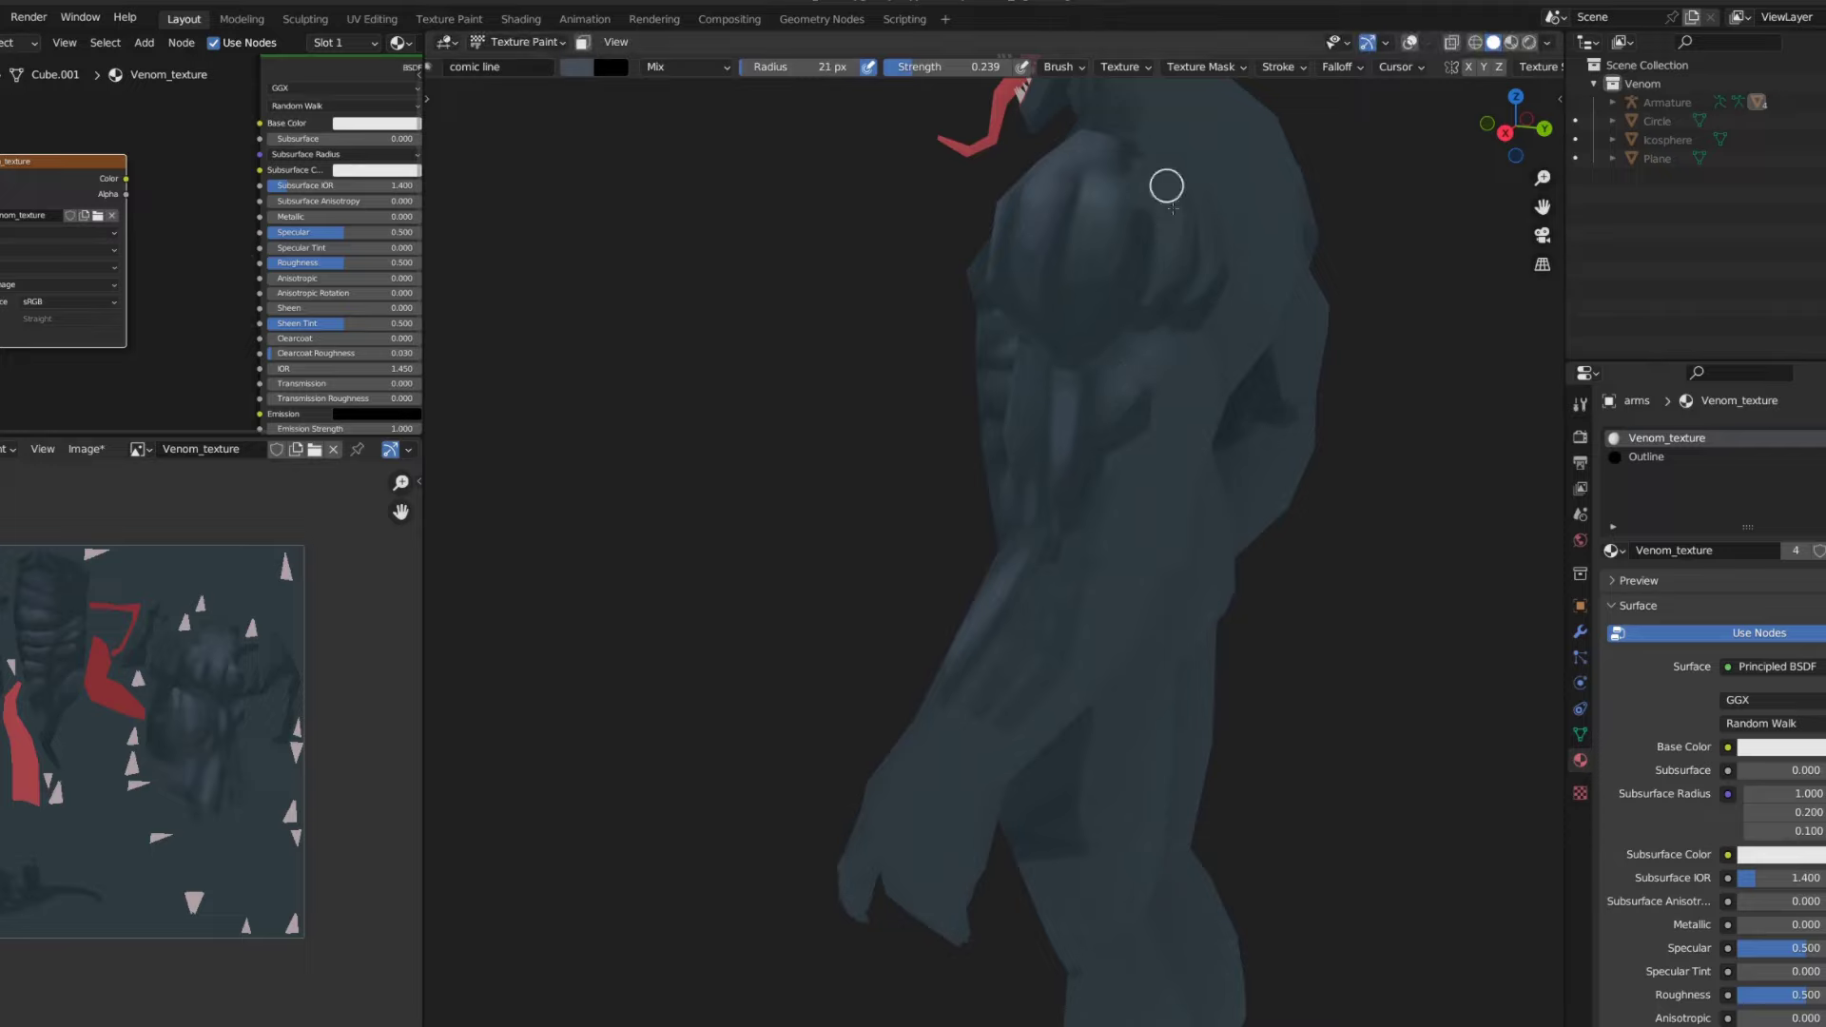
mouse_move(1167, 185)
middle_mouse_down()
mouse_move(1039, 277)
mouse_move(970, 283)
middle_mouse_up()
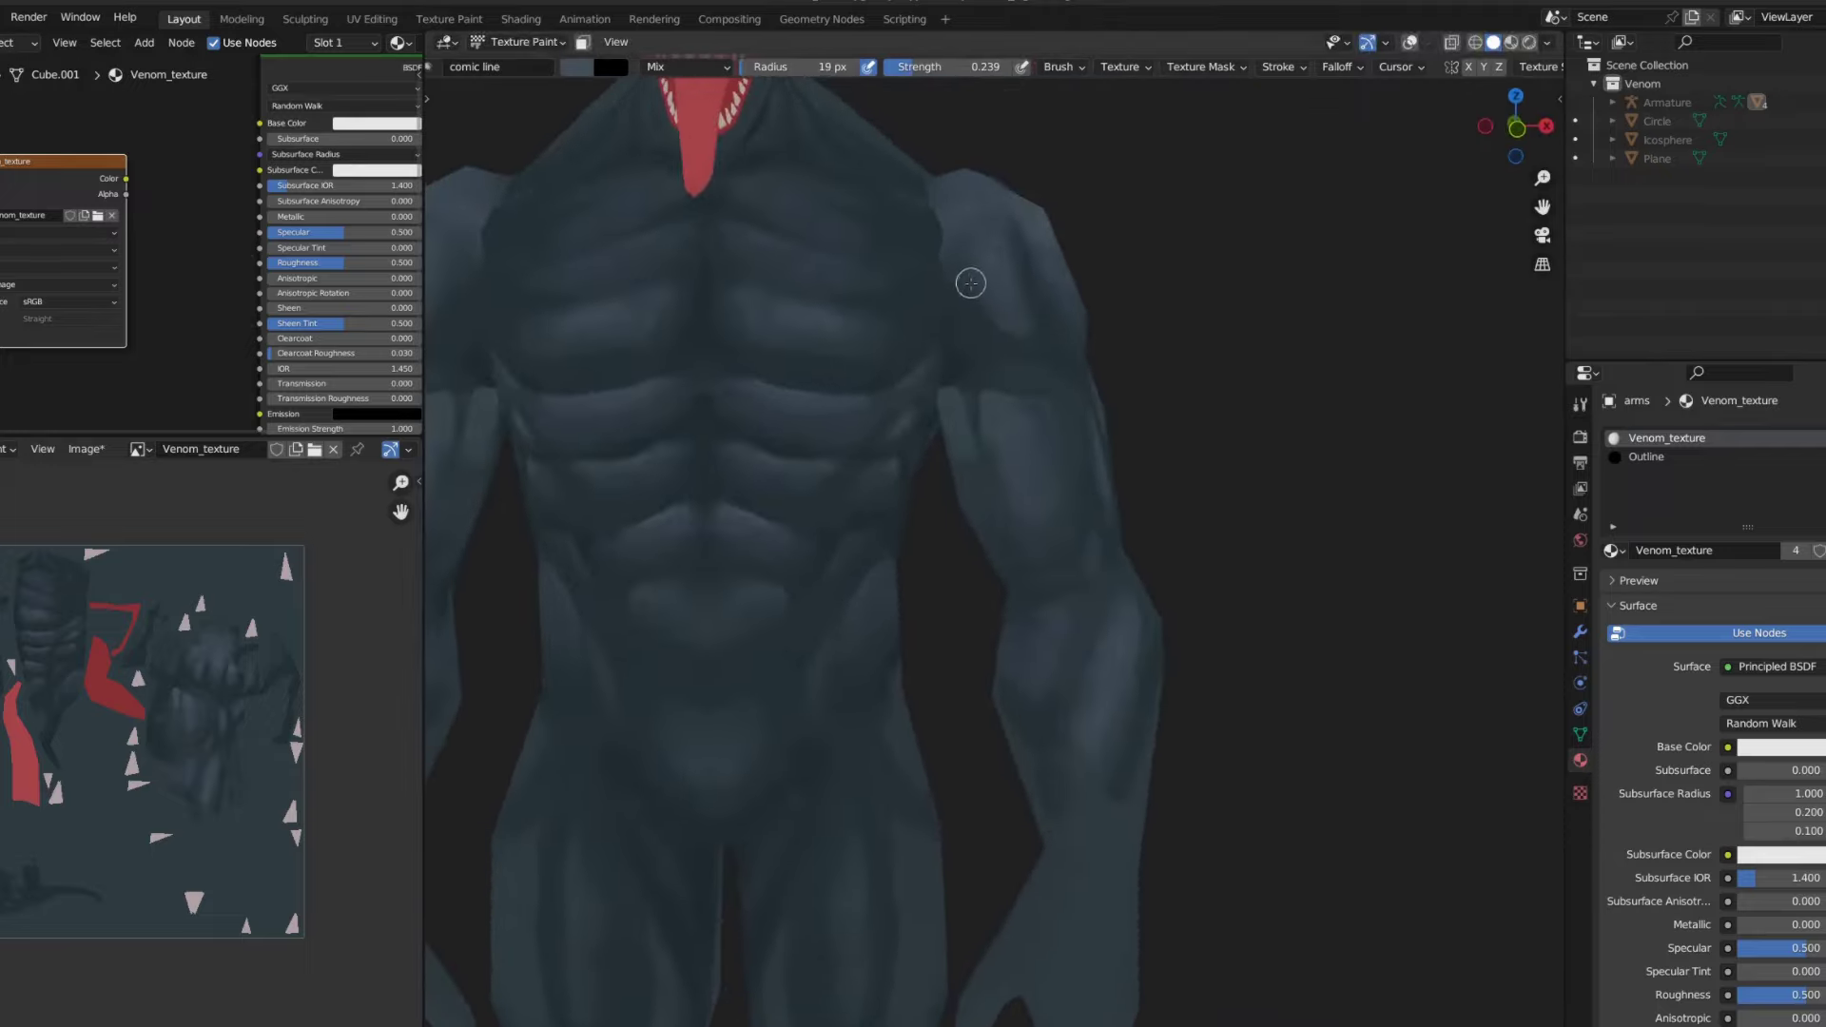
key("KP_Divide")
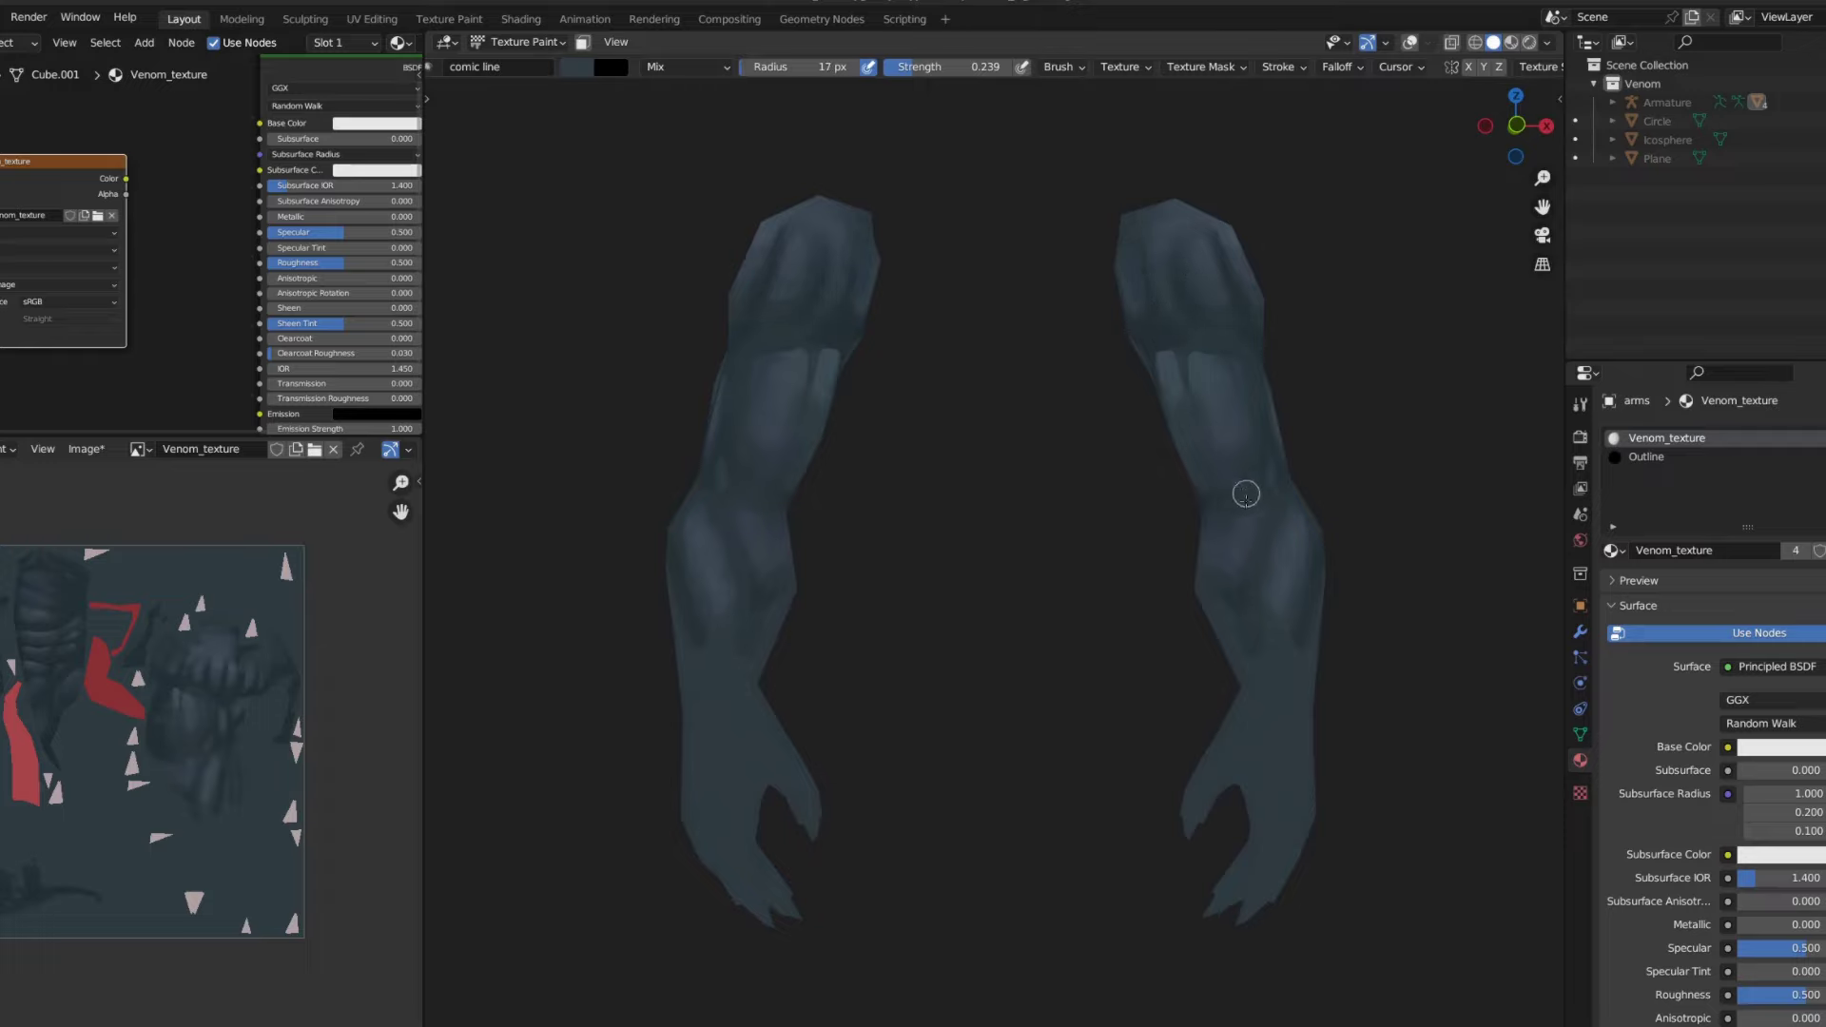
key("KP_Divide")
scroll(1010, 383, "up", 6)
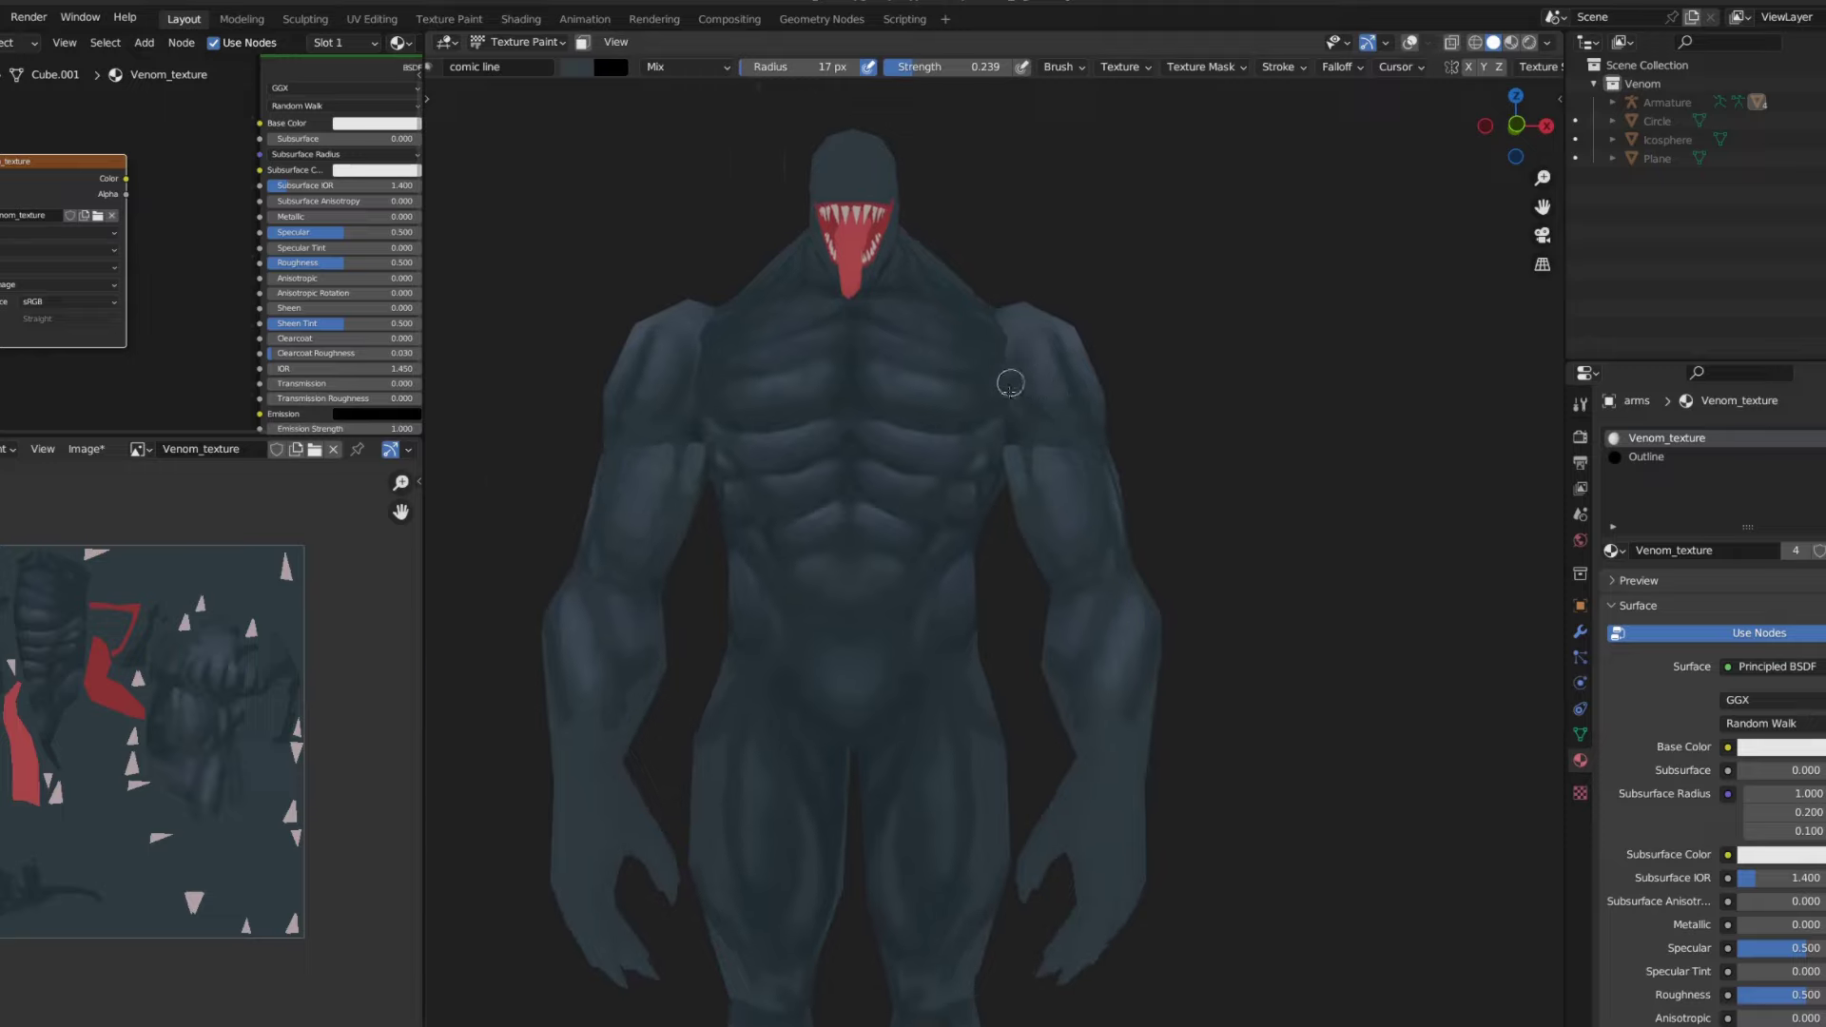
scroll(1011, 383, "up", 2)
- Set an 8 px brush and paint a dark crease line across the forearm
left_click(611, 67)
scroll(1011, 437, "up", 3)
key("f")
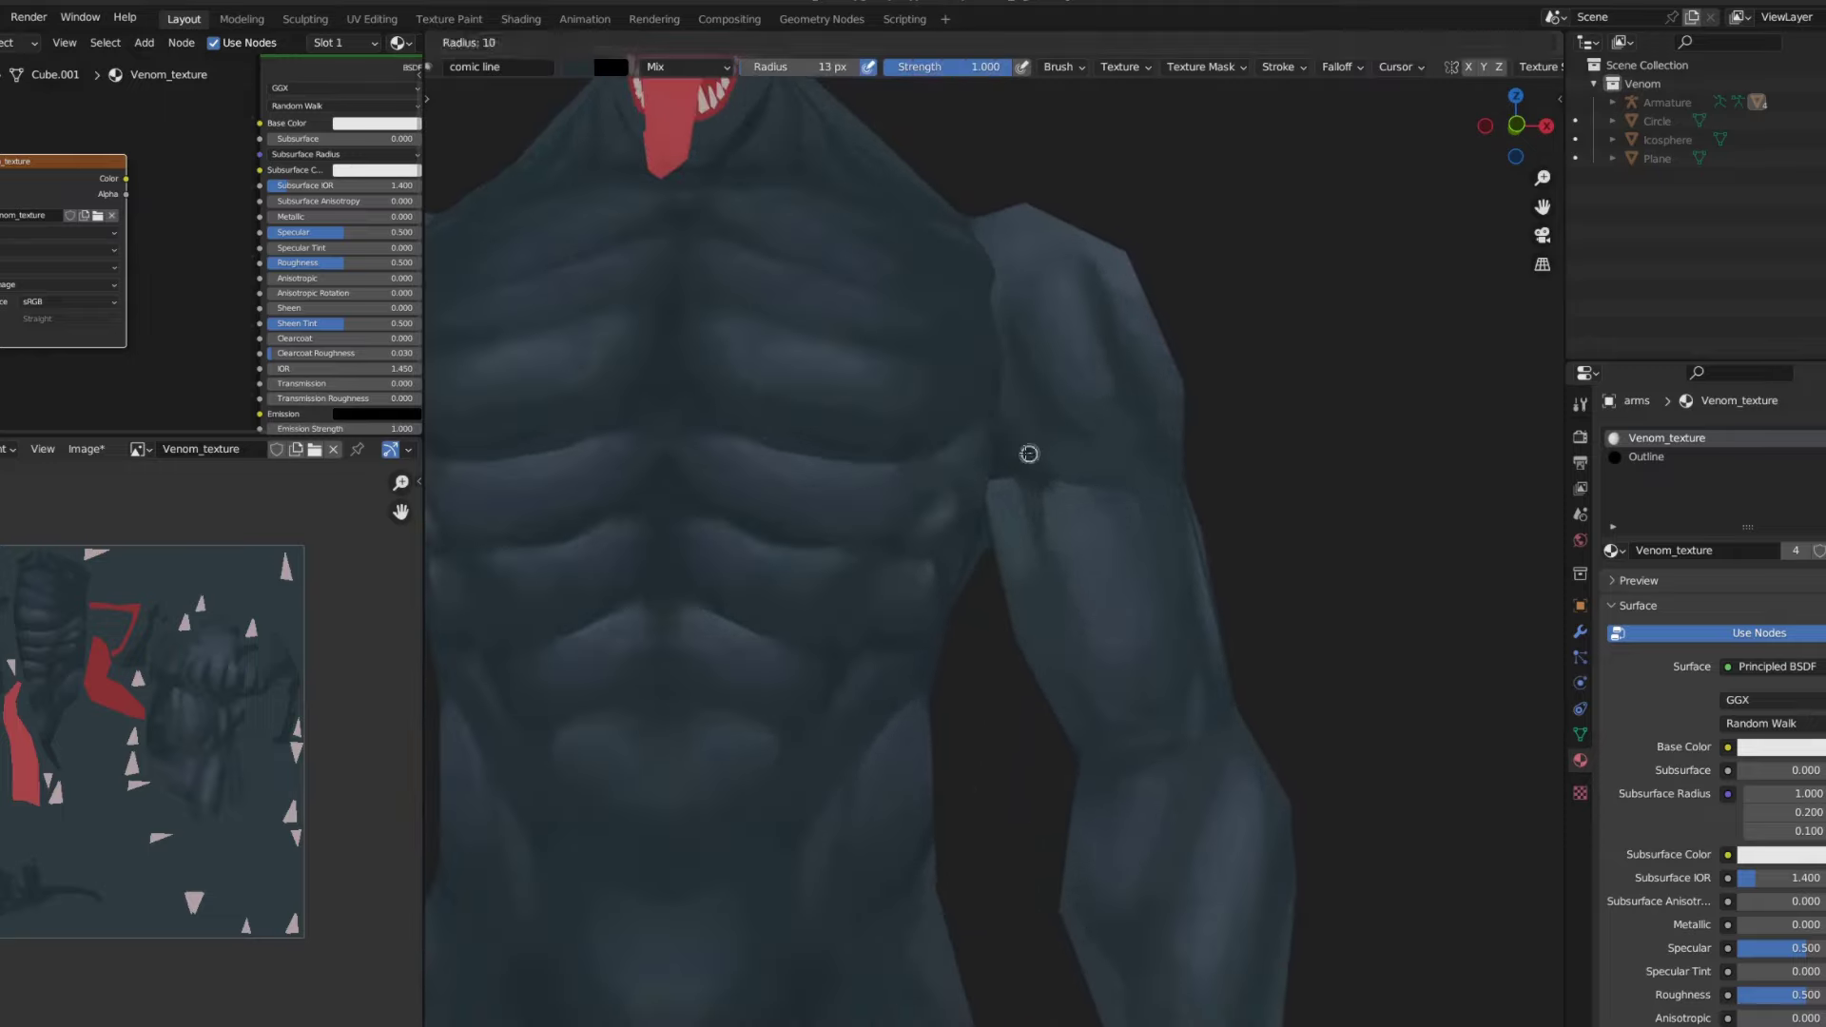
left_click(1060, 481)
middle_click_drag(1060, 481, 1047, 400)
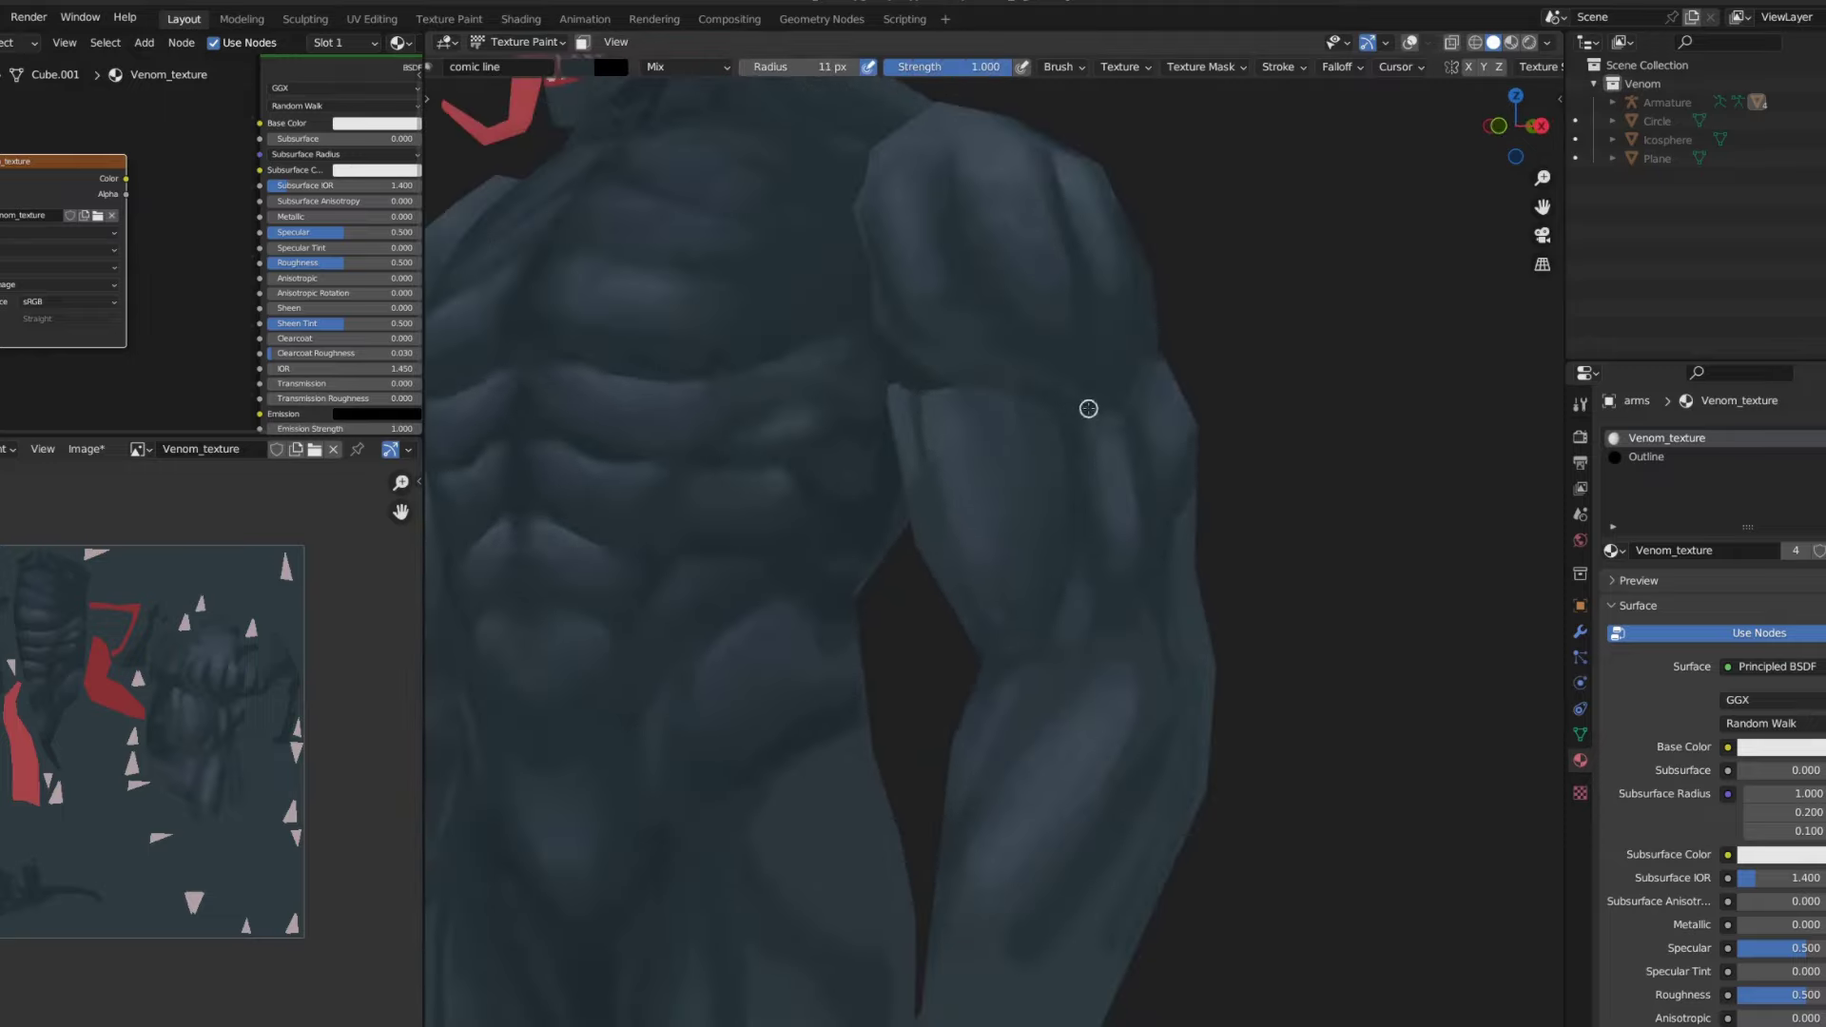
middle_click_drag(1069, 466, 1129, 359)
left_click(611, 66)
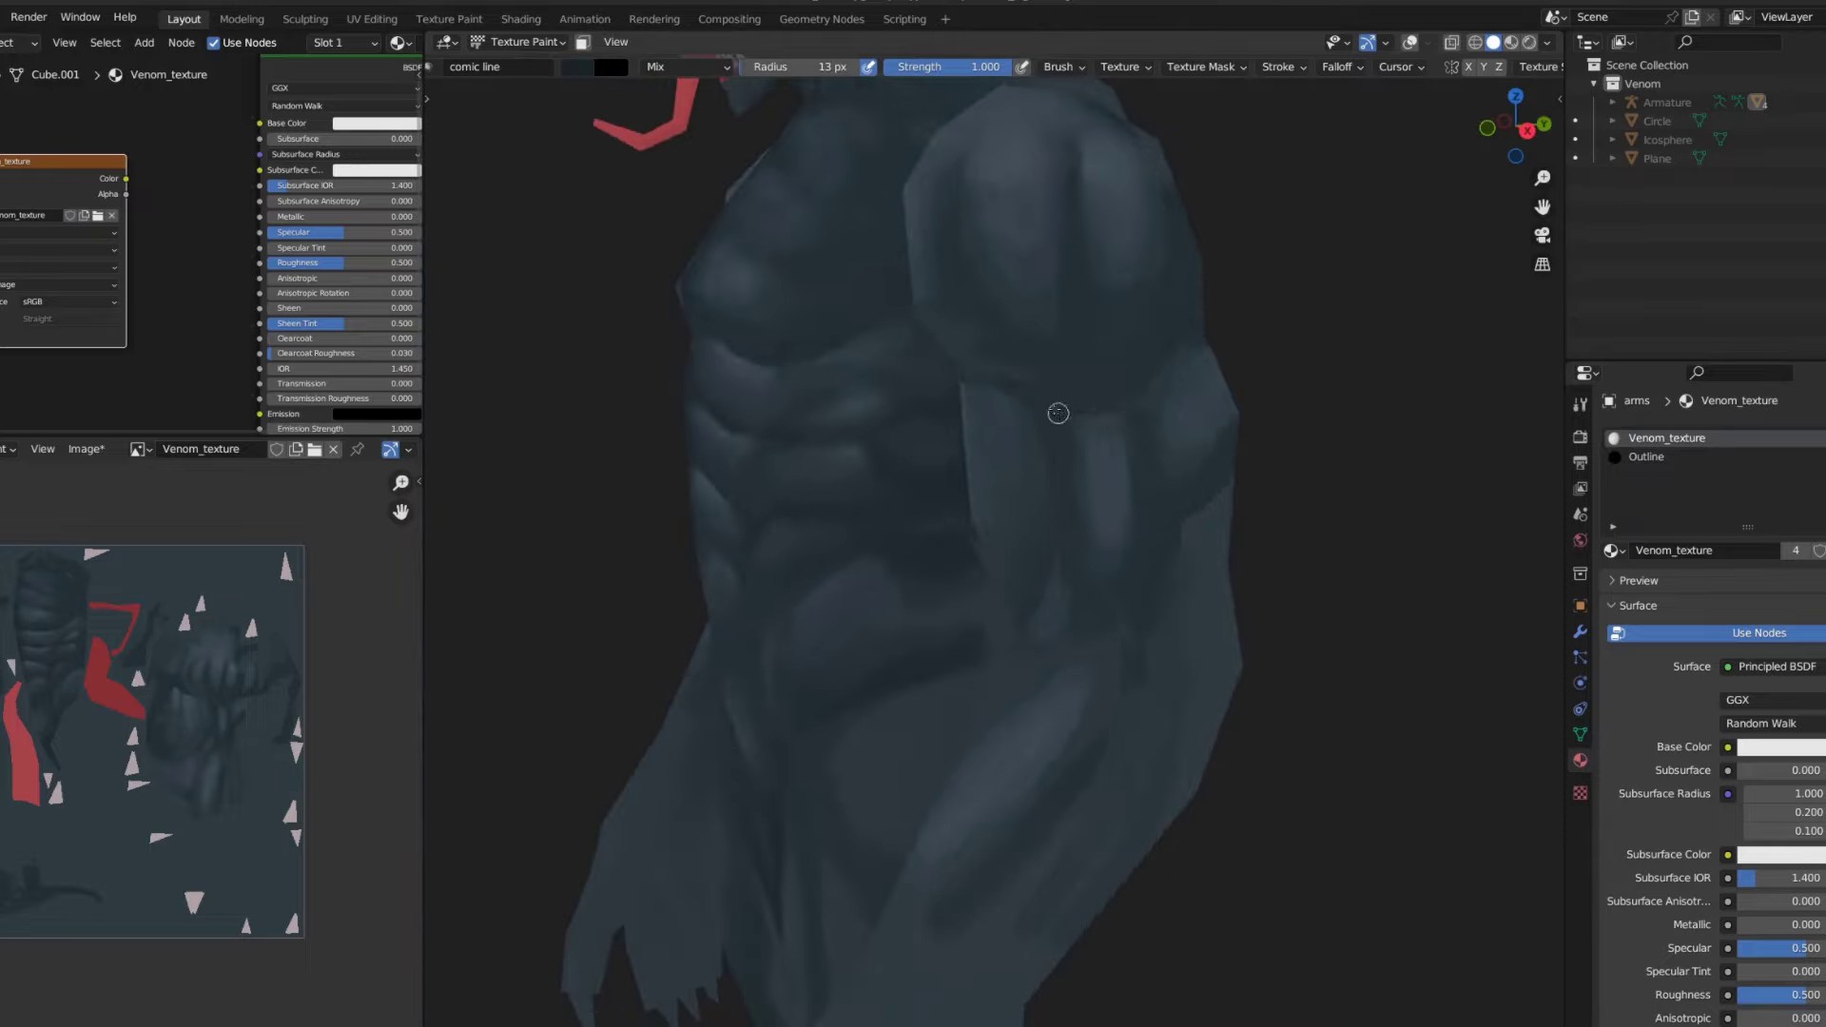
scroll(1115, 399, "down", 3)
left_click_drag(990, 591, 1084, 517)
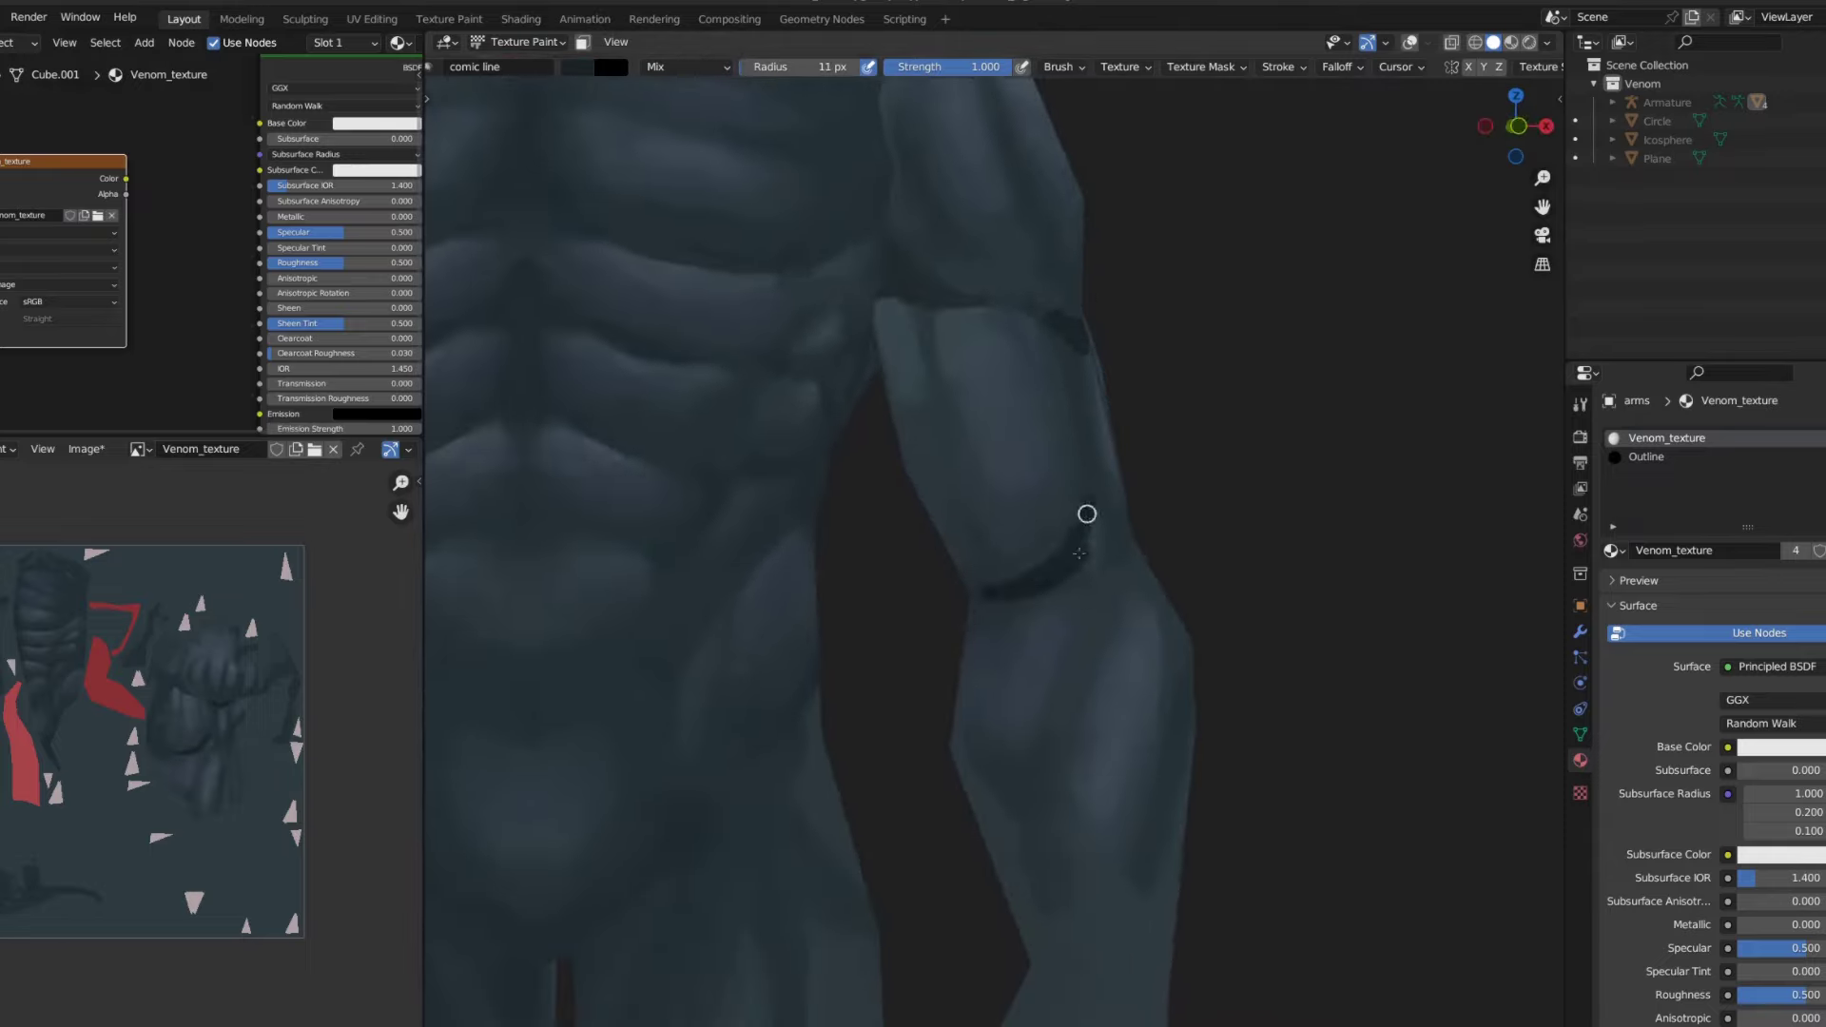
scroll(1028, 469, "down", 5)
- Switch painting back to the body and enlarge the brush for the neck and shoulder
key("alt+q")
scroll(962, 391, "up", 4)
scroll(924, 378, "up", 2)
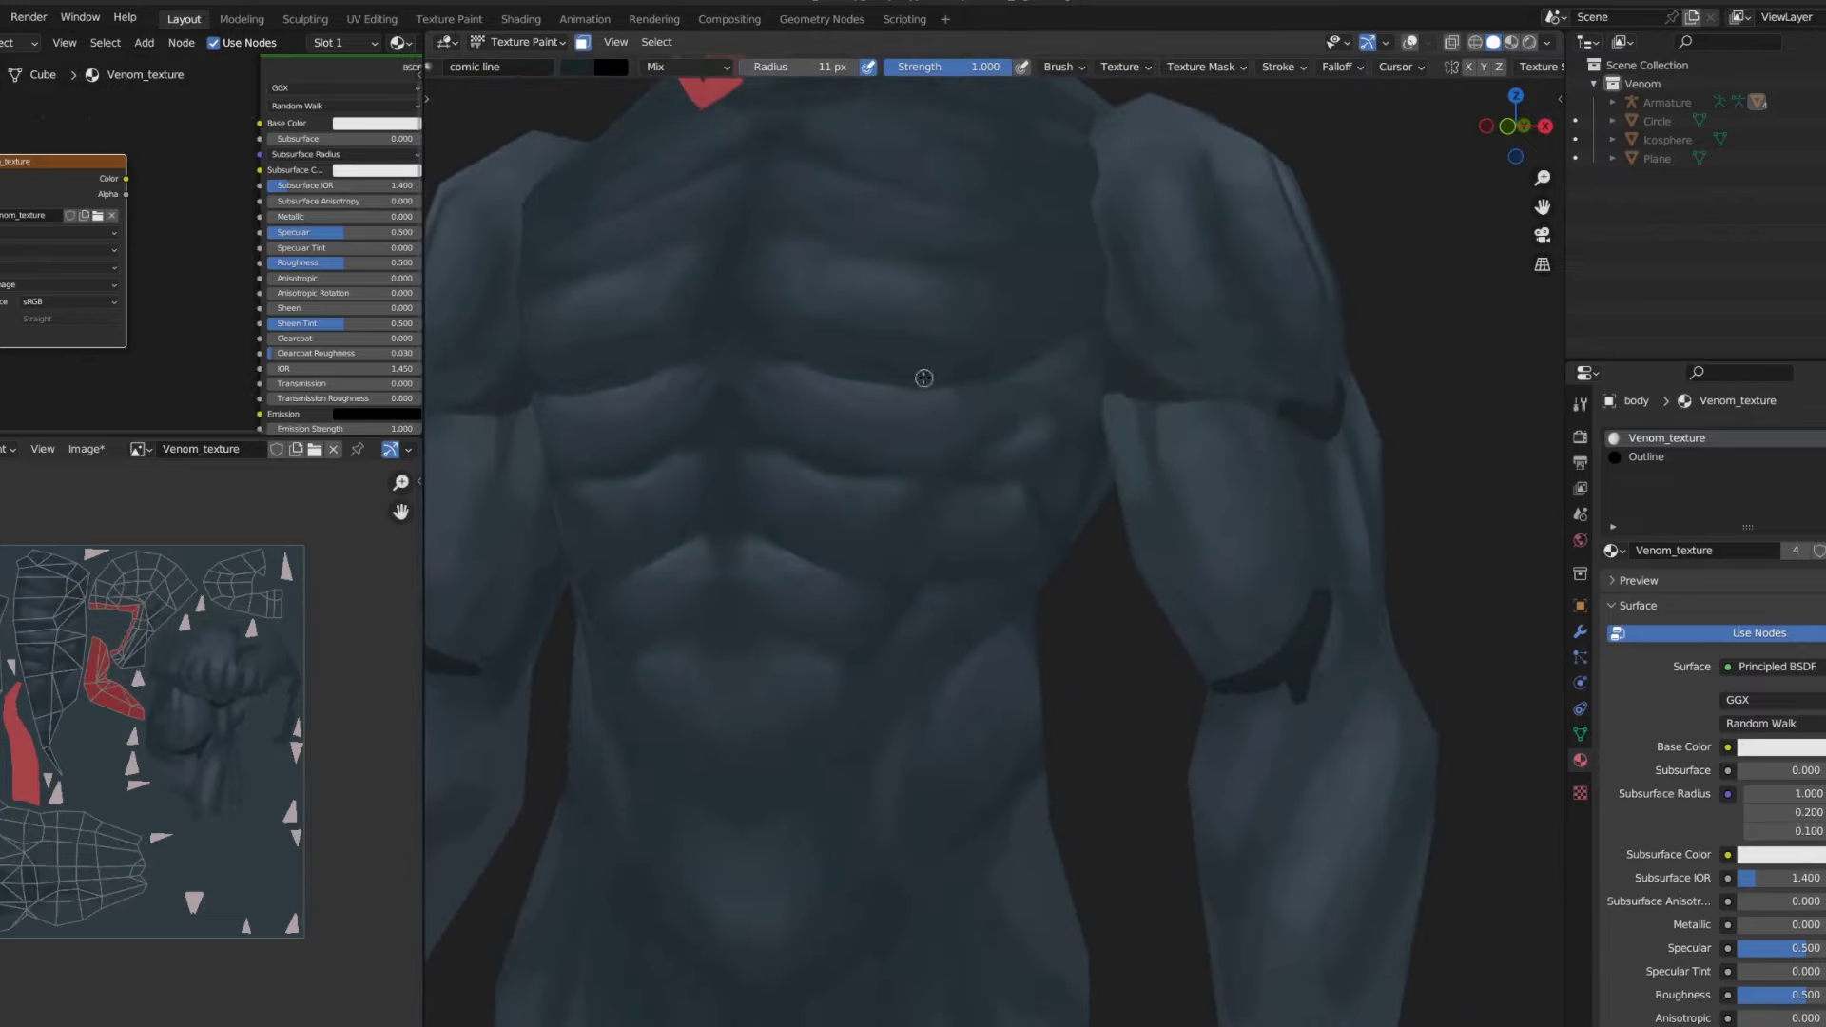
scroll(1019, 407, "down", 3)
scroll(1085, 350, "up", 1)
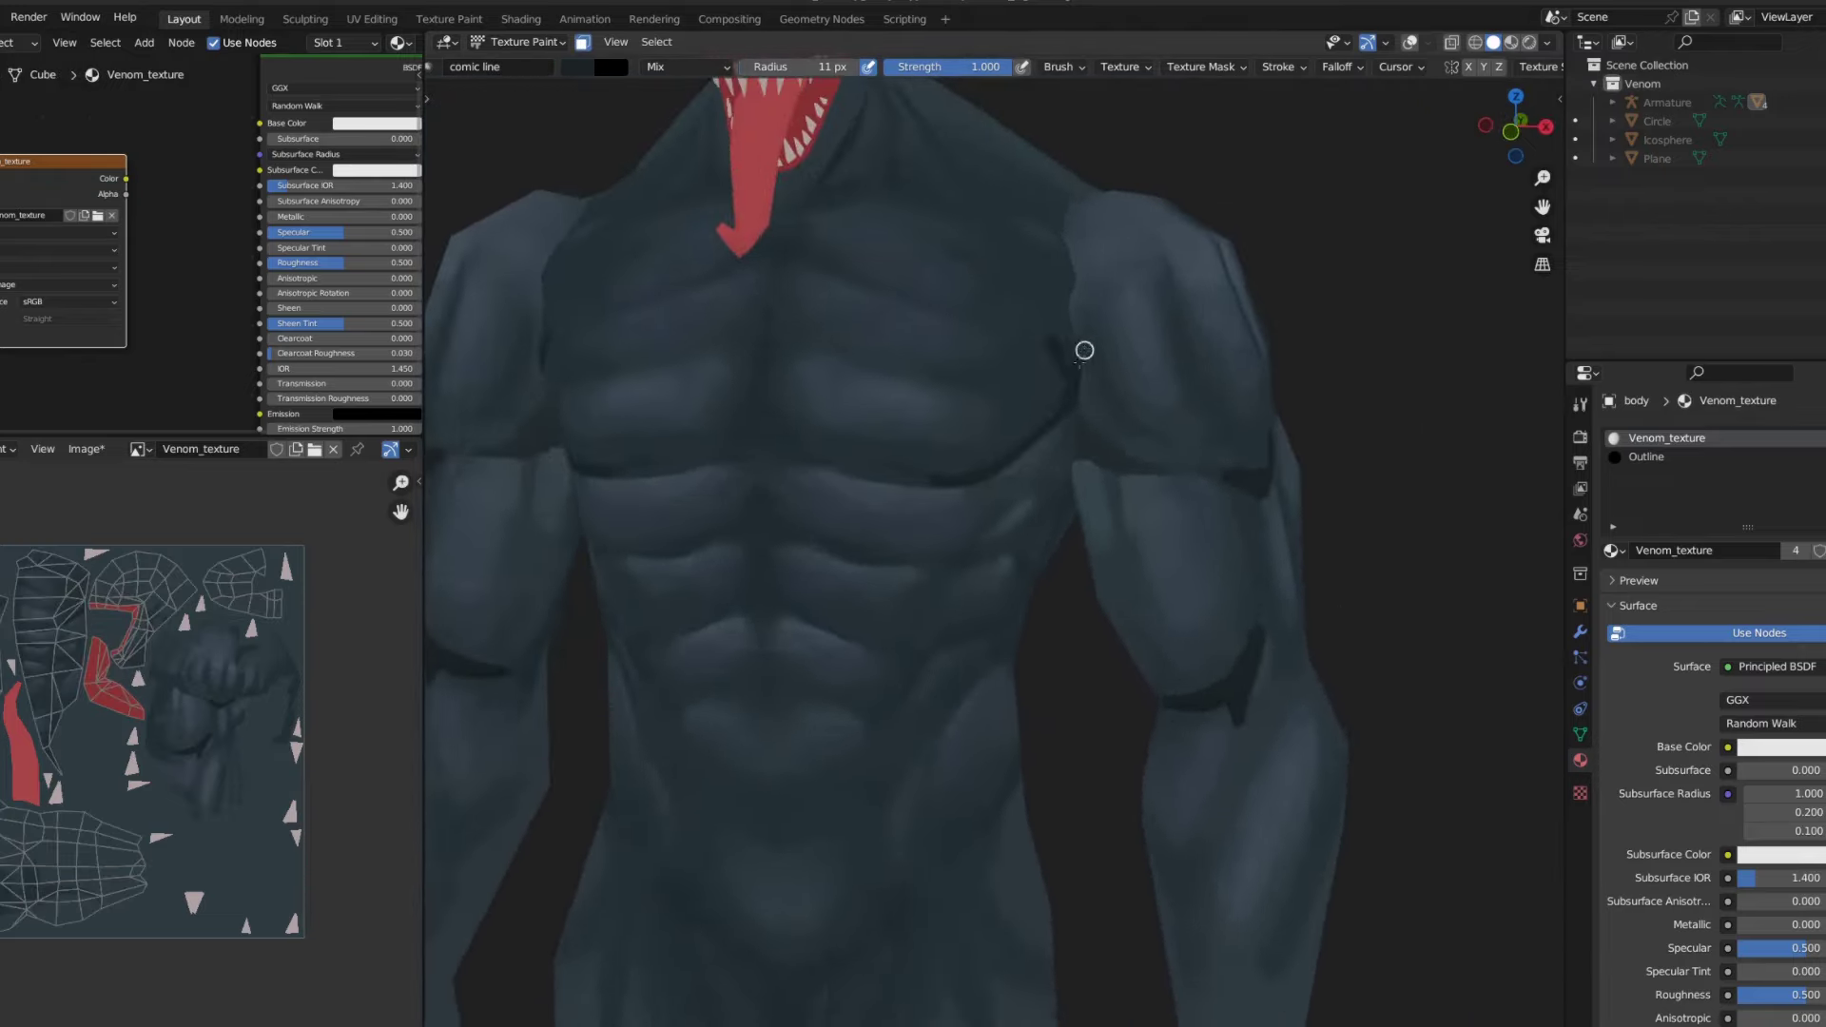
scroll(1032, 494, "down", 1)
scroll(920, 549, "up", 4)
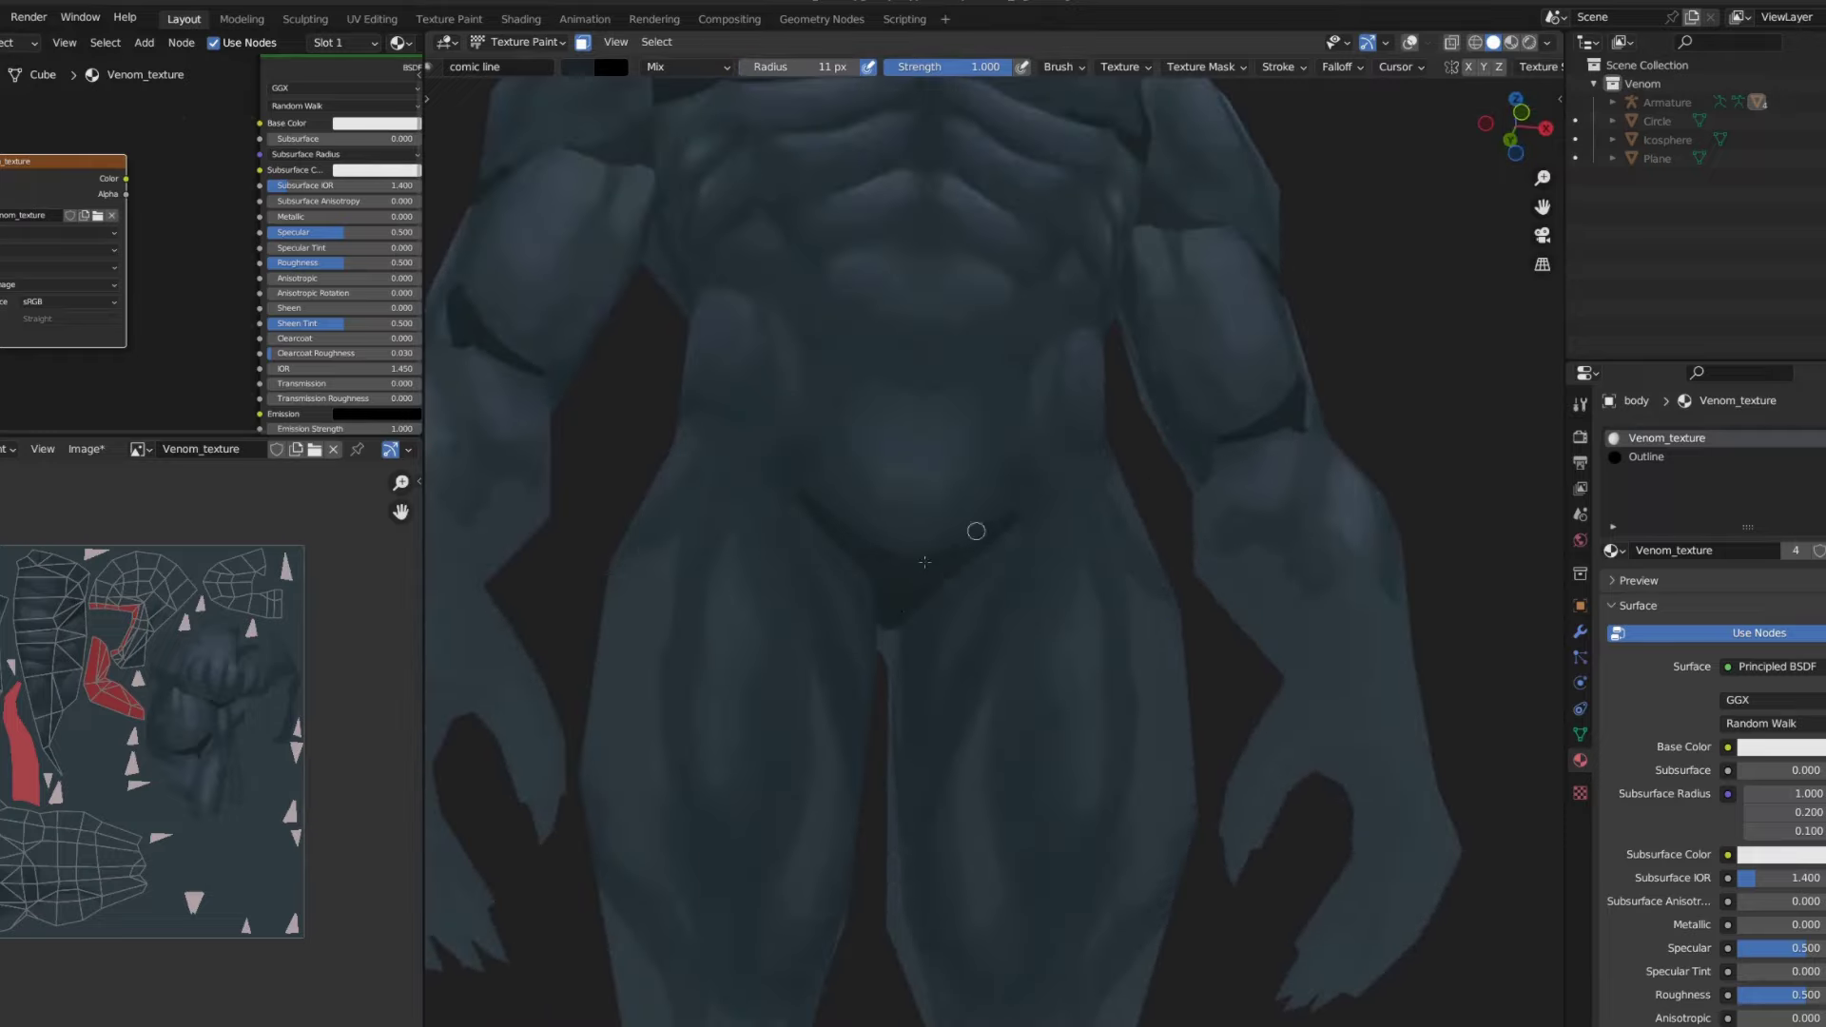
scroll(976, 531, "down", 2)
scroll(1019, 485, "down", 1)
scroll(1052, 420, "down", 2)
scroll(1084, 343, "down", 2)
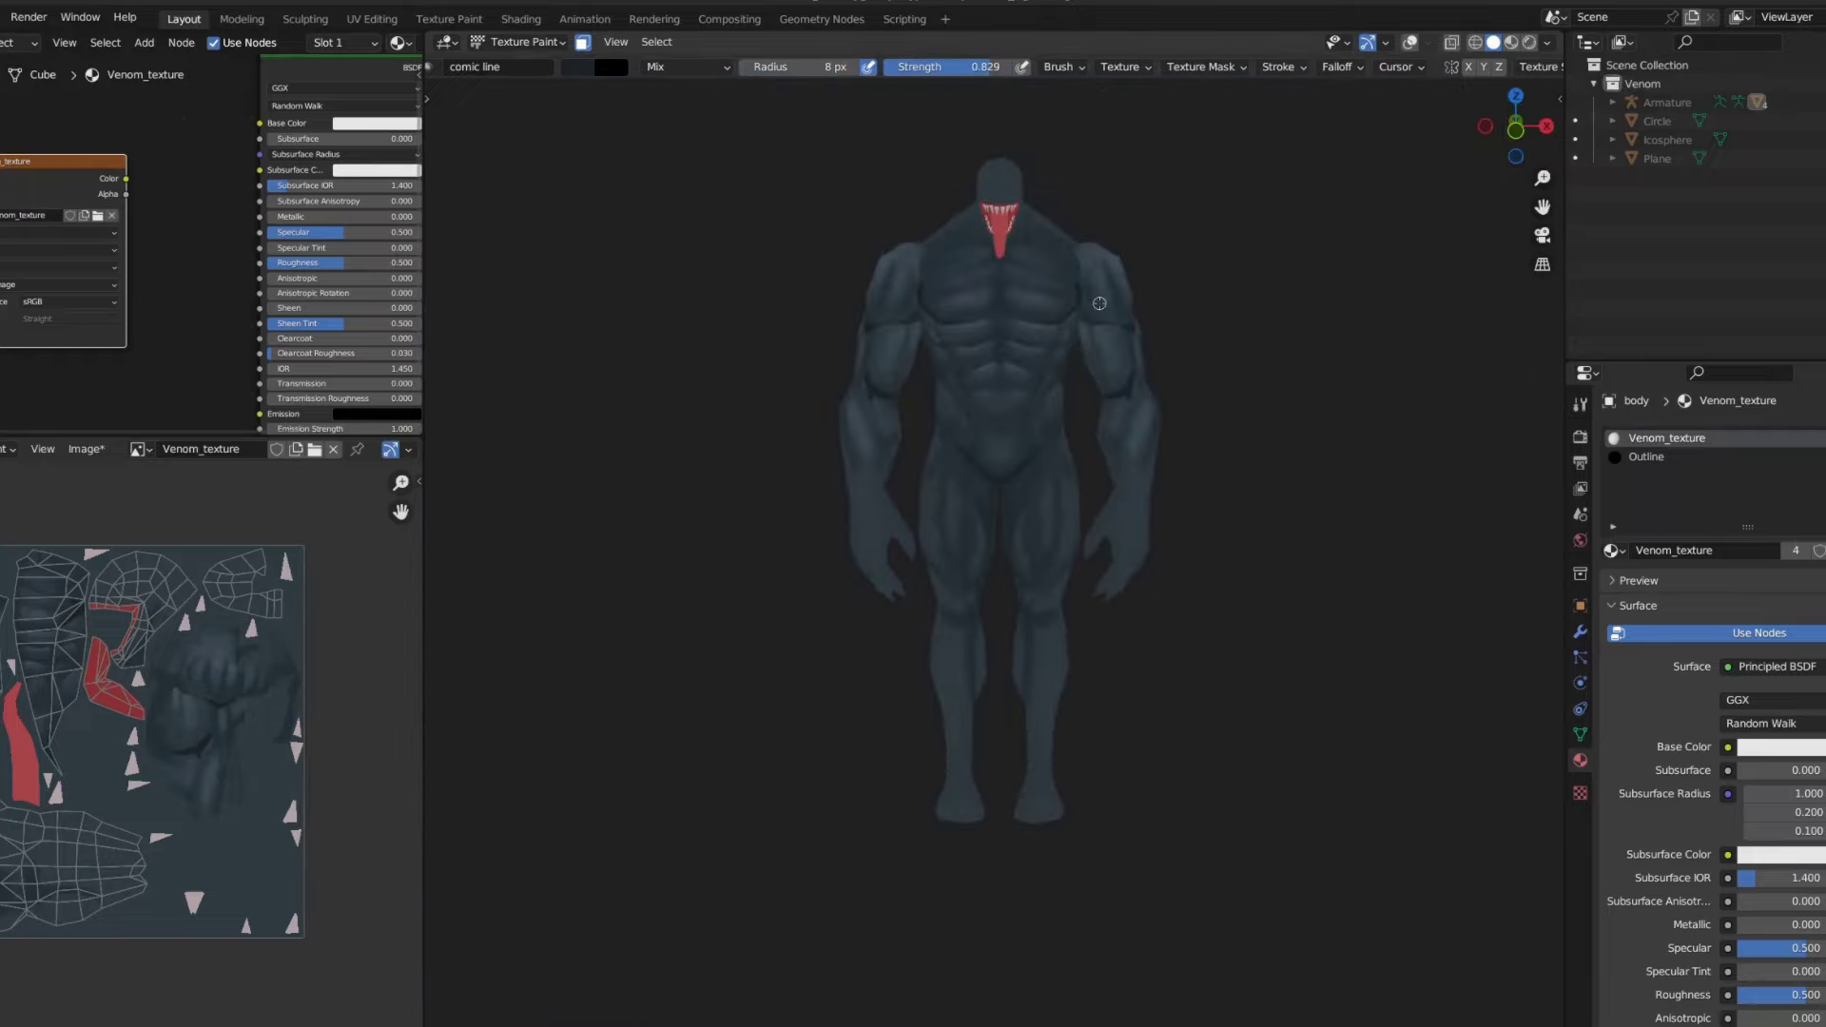
middle_click_drag(1099, 302, 1046, 314)
scroll(1088, 326, "up", 3)
key("f")
scroll(1101, 425, "down", 1)
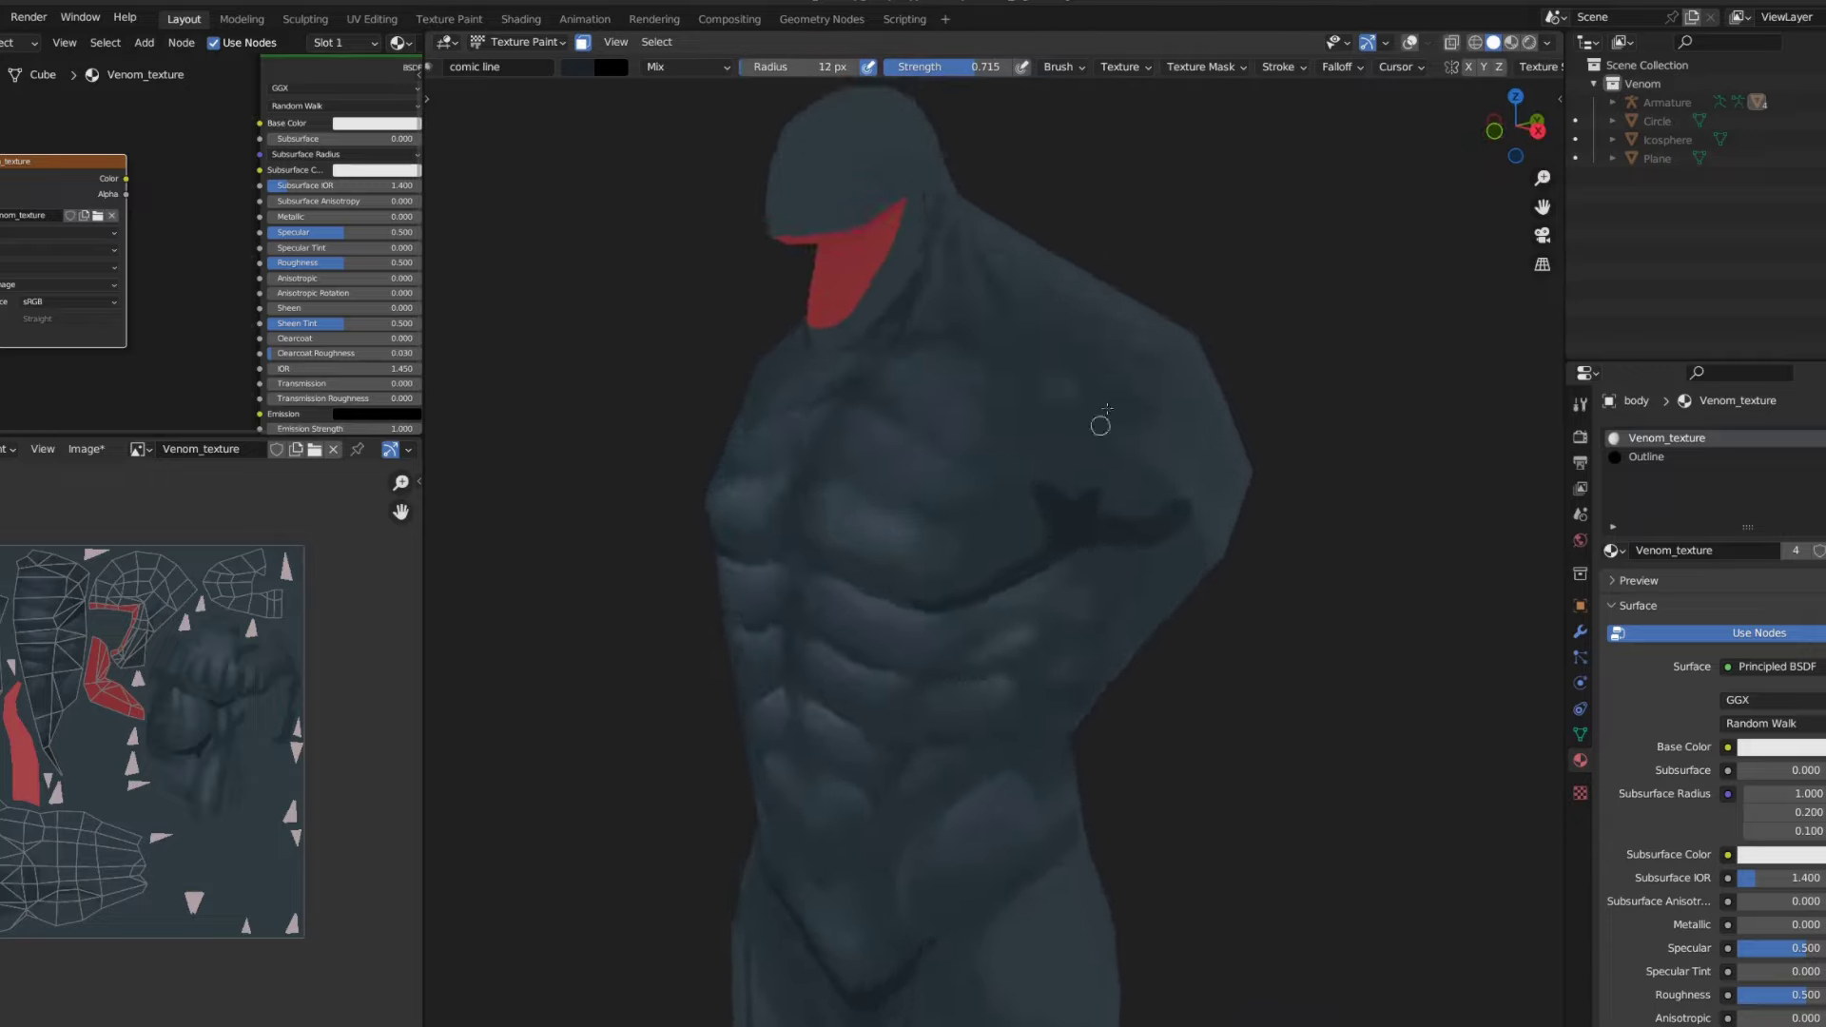
mouse_move(1100, 425)
middle_mouse_down()
mouse_move(863, 321)
mouse_move(999, 322)
middle_mouse_up()
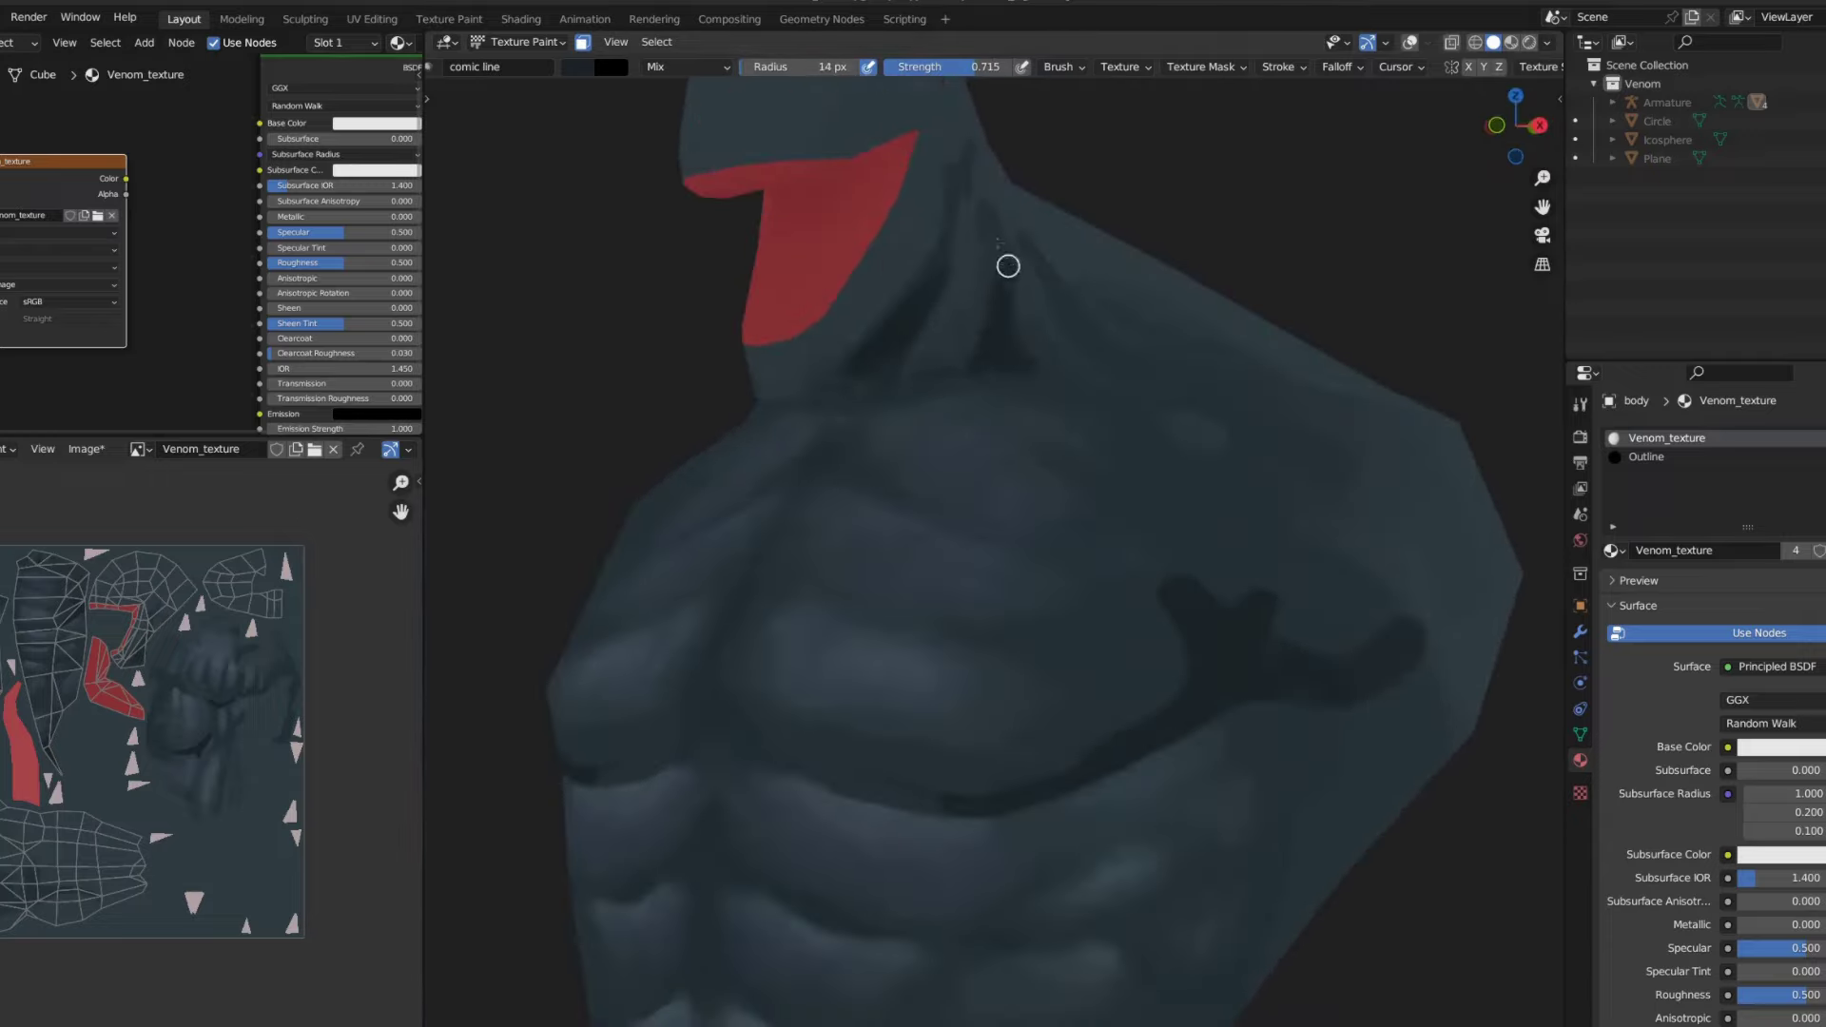
key("KP_1")
- Paint dark shadow strokes on the chest and abs with a larger brush
scroll(929, 432, "up", 3)
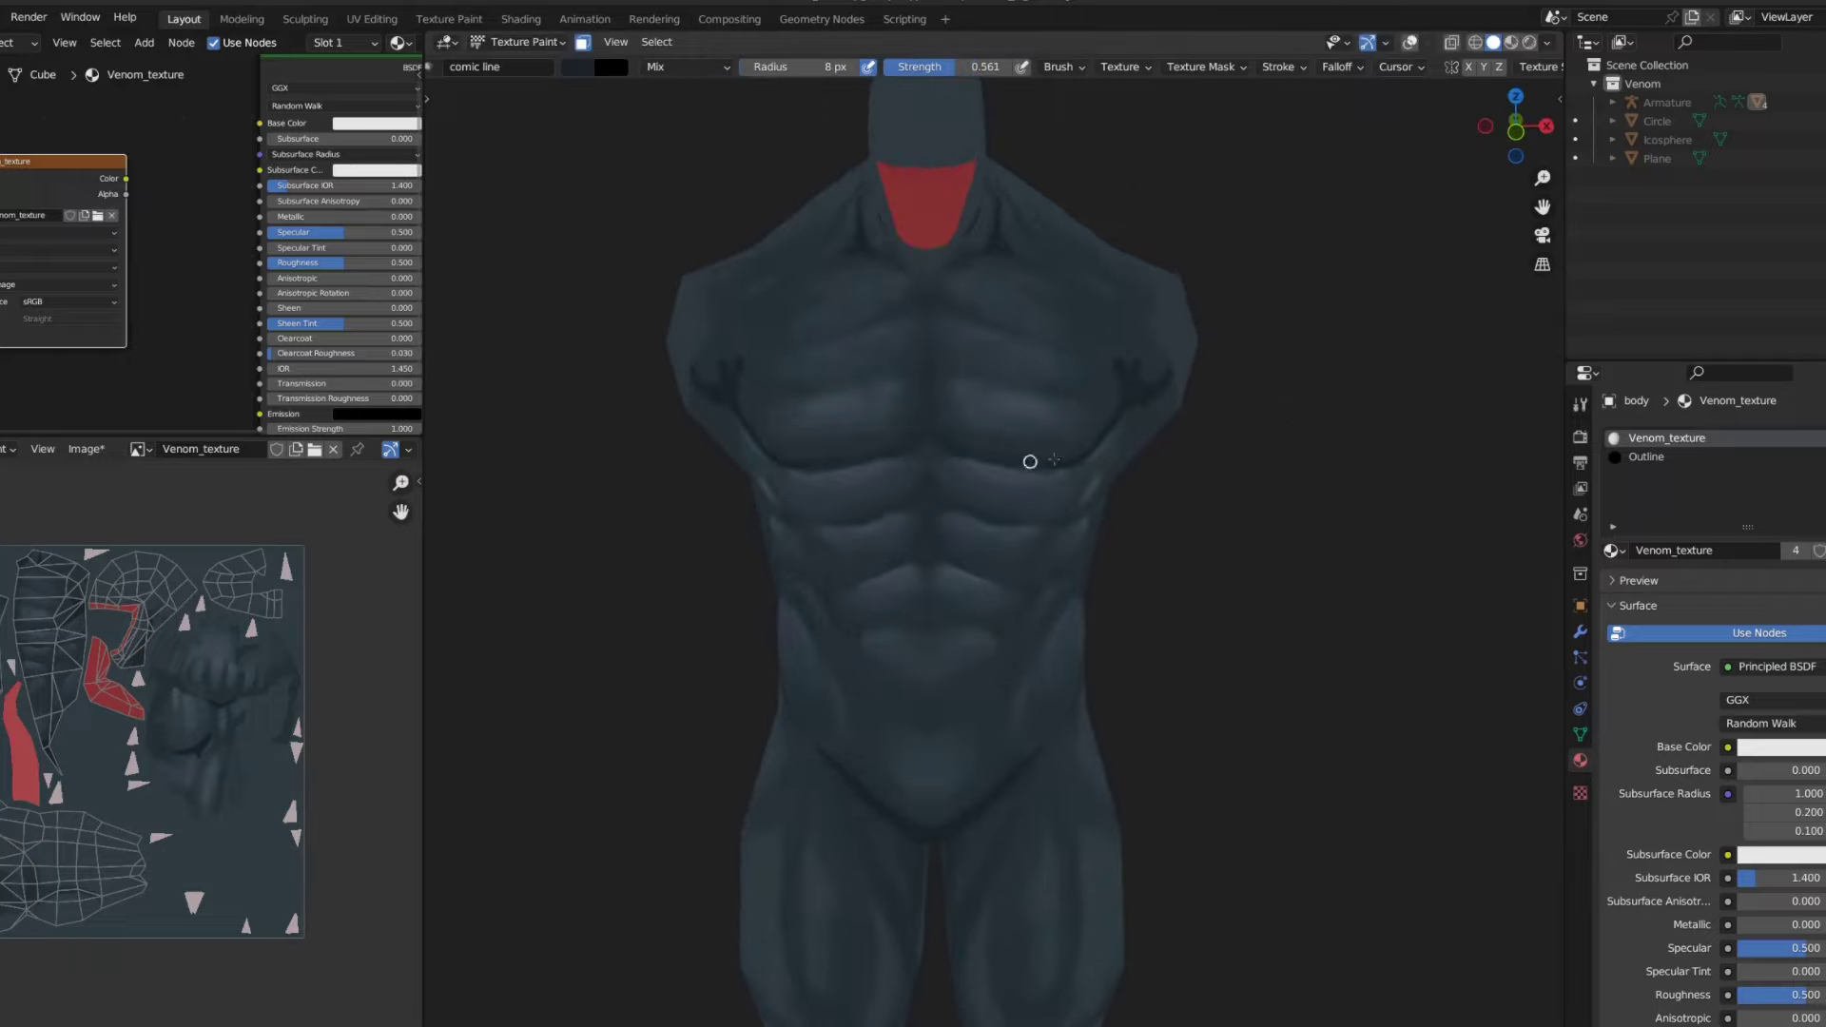
scroll(1030, 461, "down", 3, "shift")
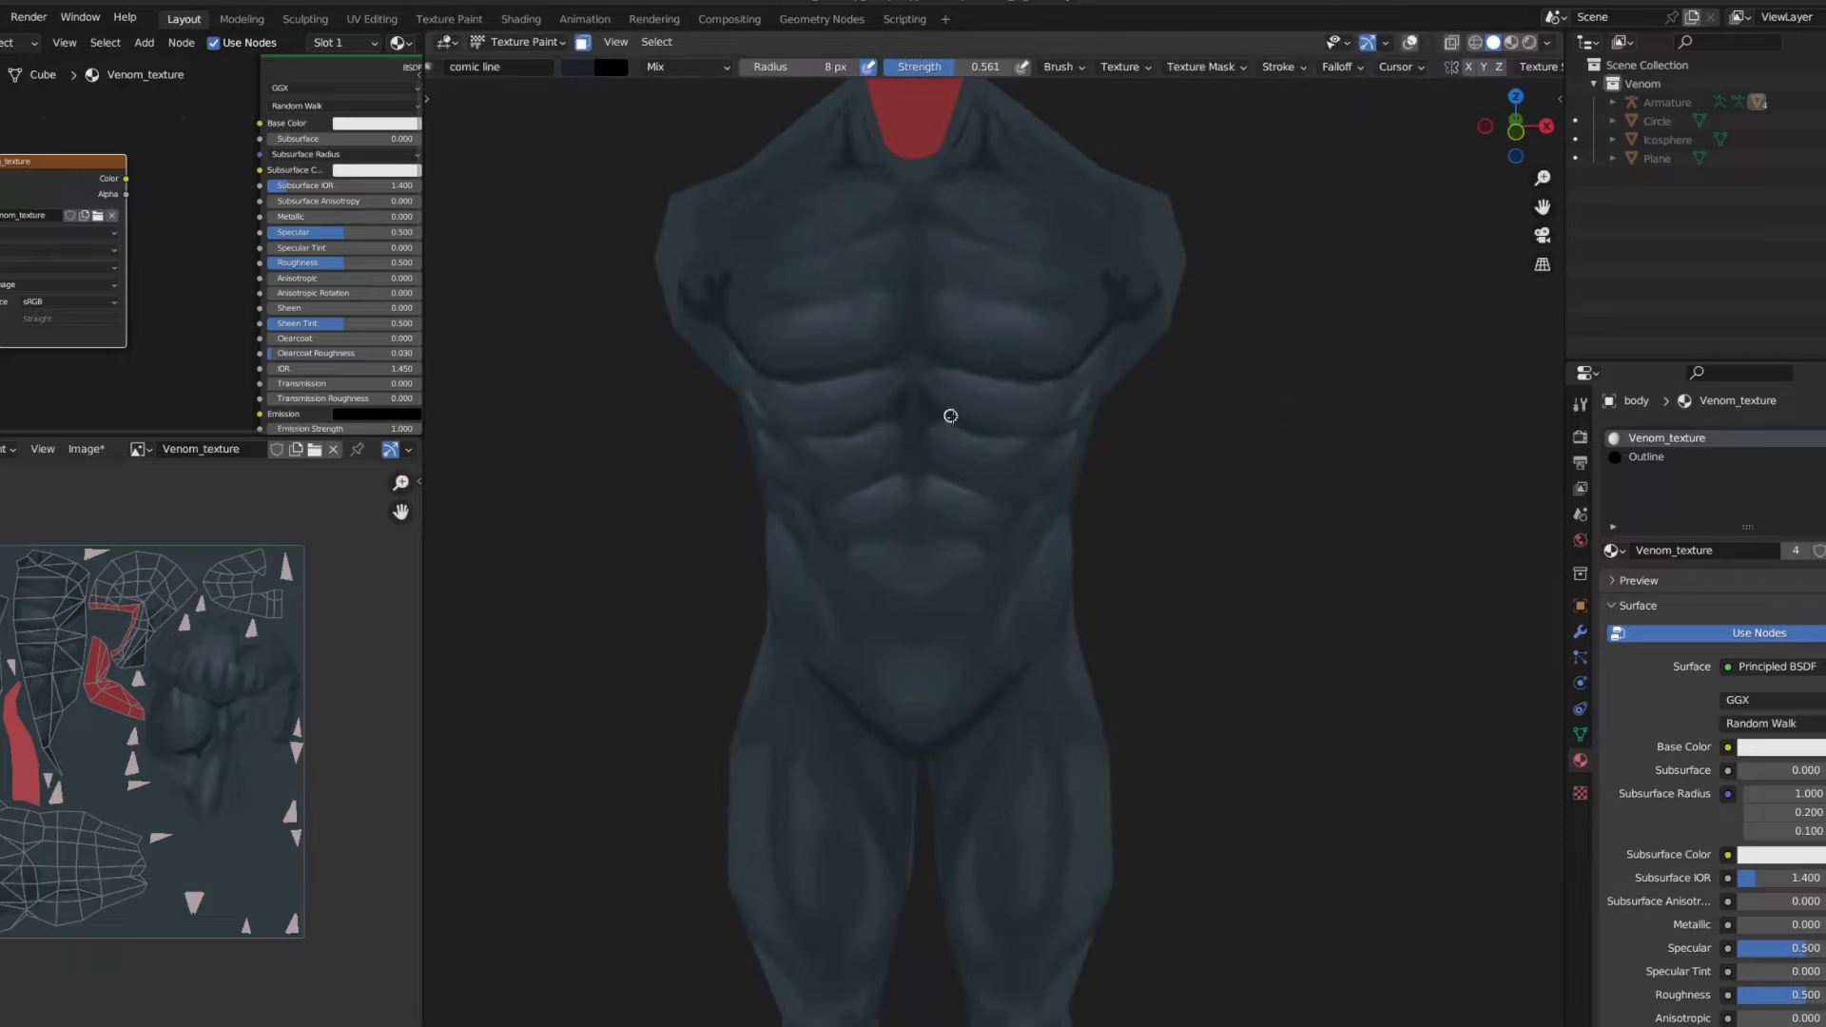
scroll(1020, 438, "down", 4)
scroll(999, 497, "down", 3)
scroll(1003, 485, "up", 5)
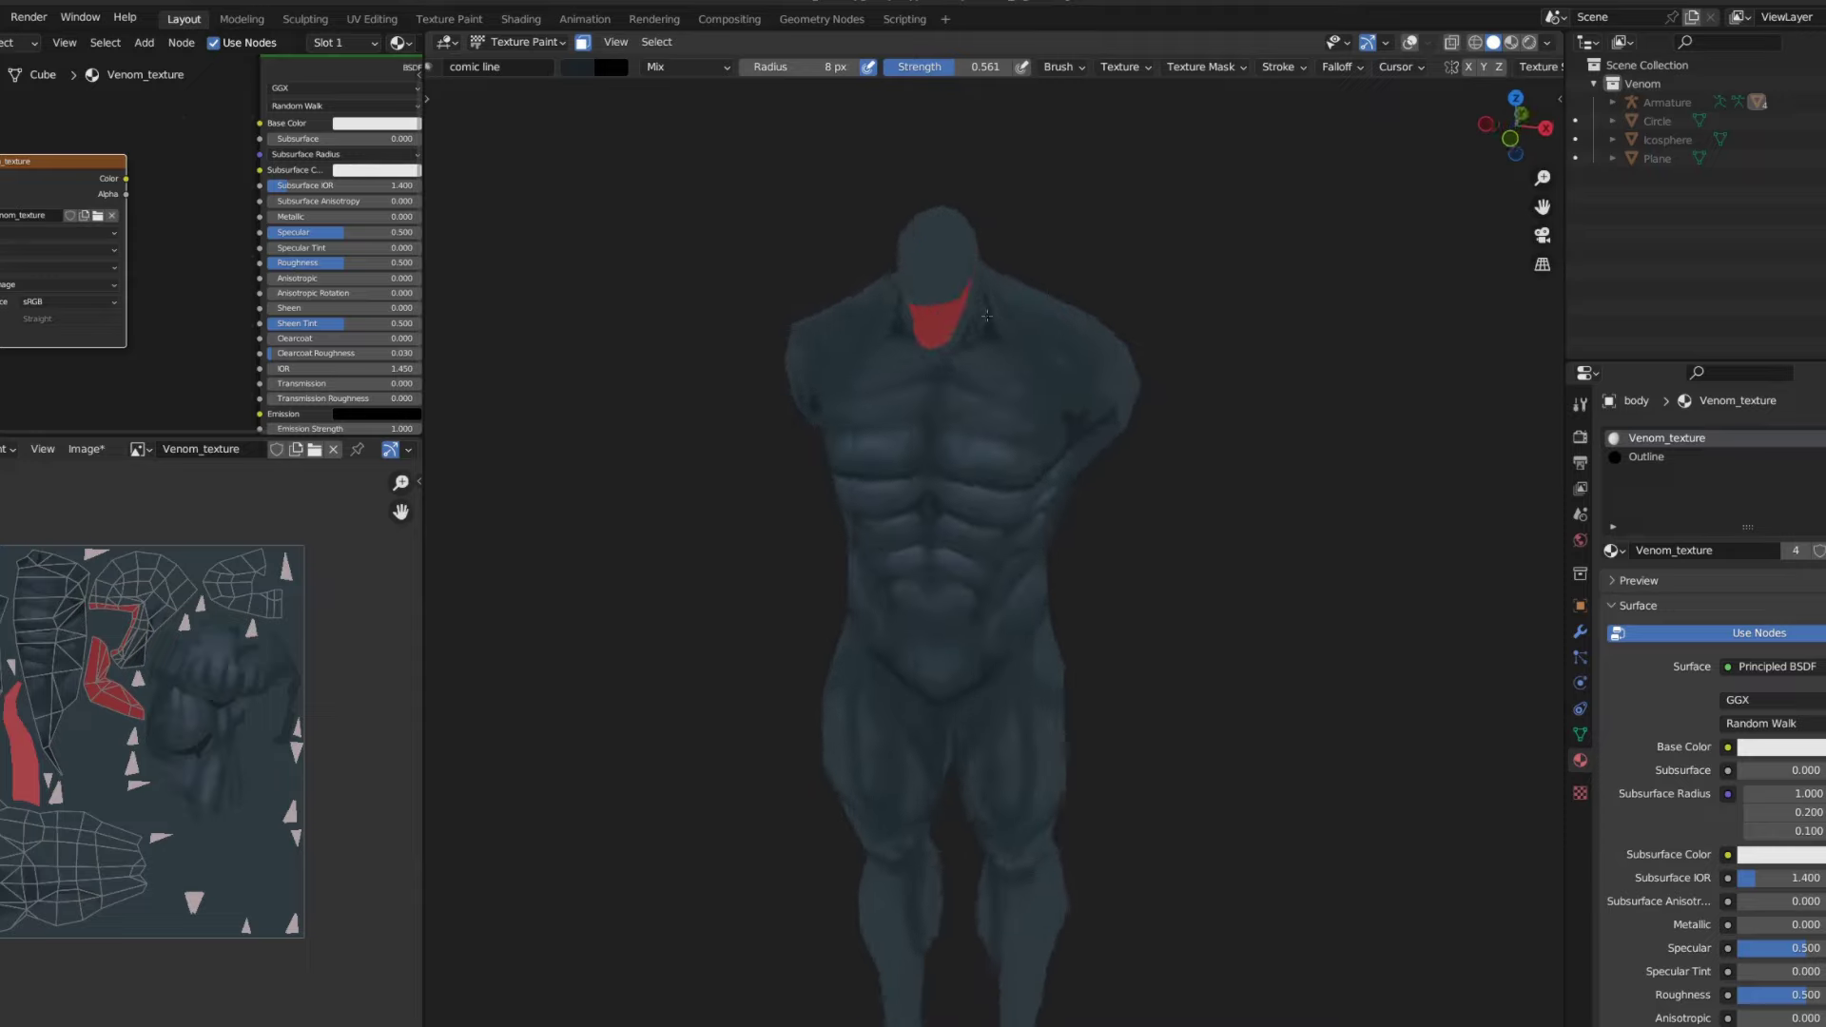
mouse_move(1008, 475)
middle_mouse_down()
mouse_move(1037, 506)
mouse_move(1121, 314)
middle_mouse_up()
key("f")
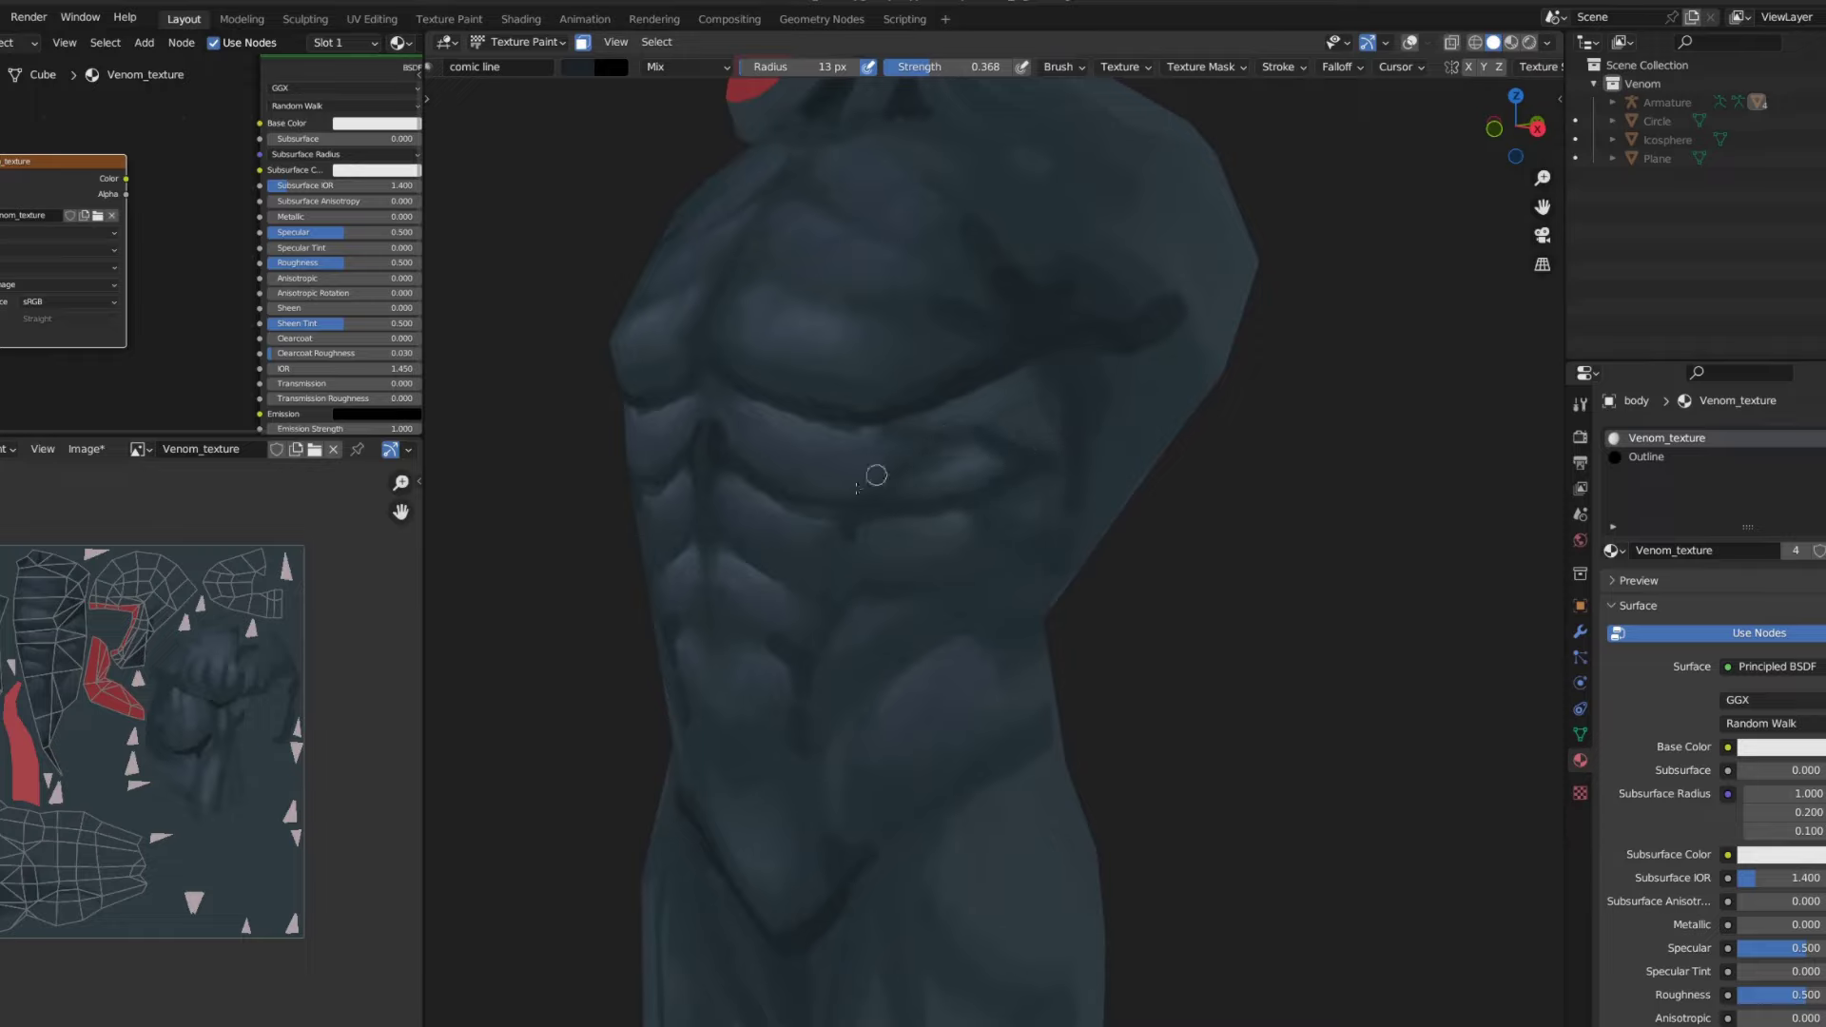
scroll(876, 475, "down", 2, "shift")
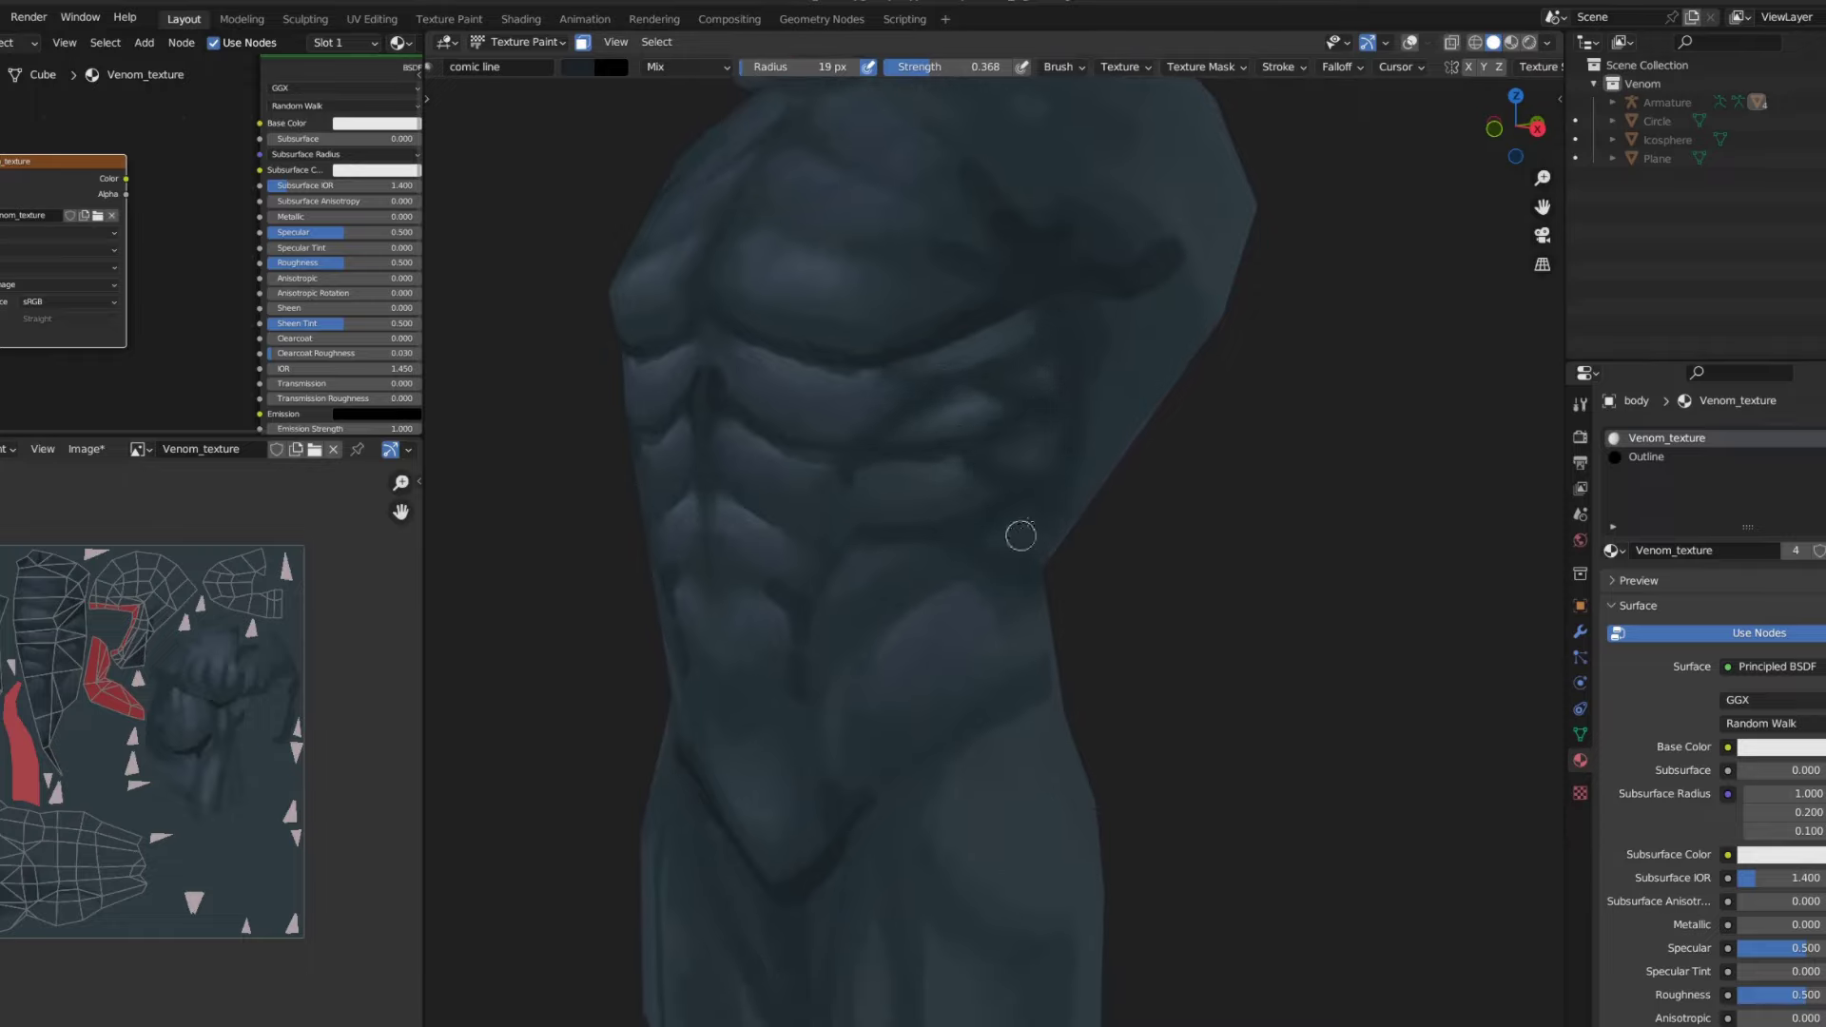
middle_click_drag(1021, 536, 905, 587)
- Shrink the brush and add finer dark shading on the groin and thighs
scroll(959, 449, "down", 4)
scroll(934, 477, "up", 2)
scroll(984, 486, "up", 2)
key("f")
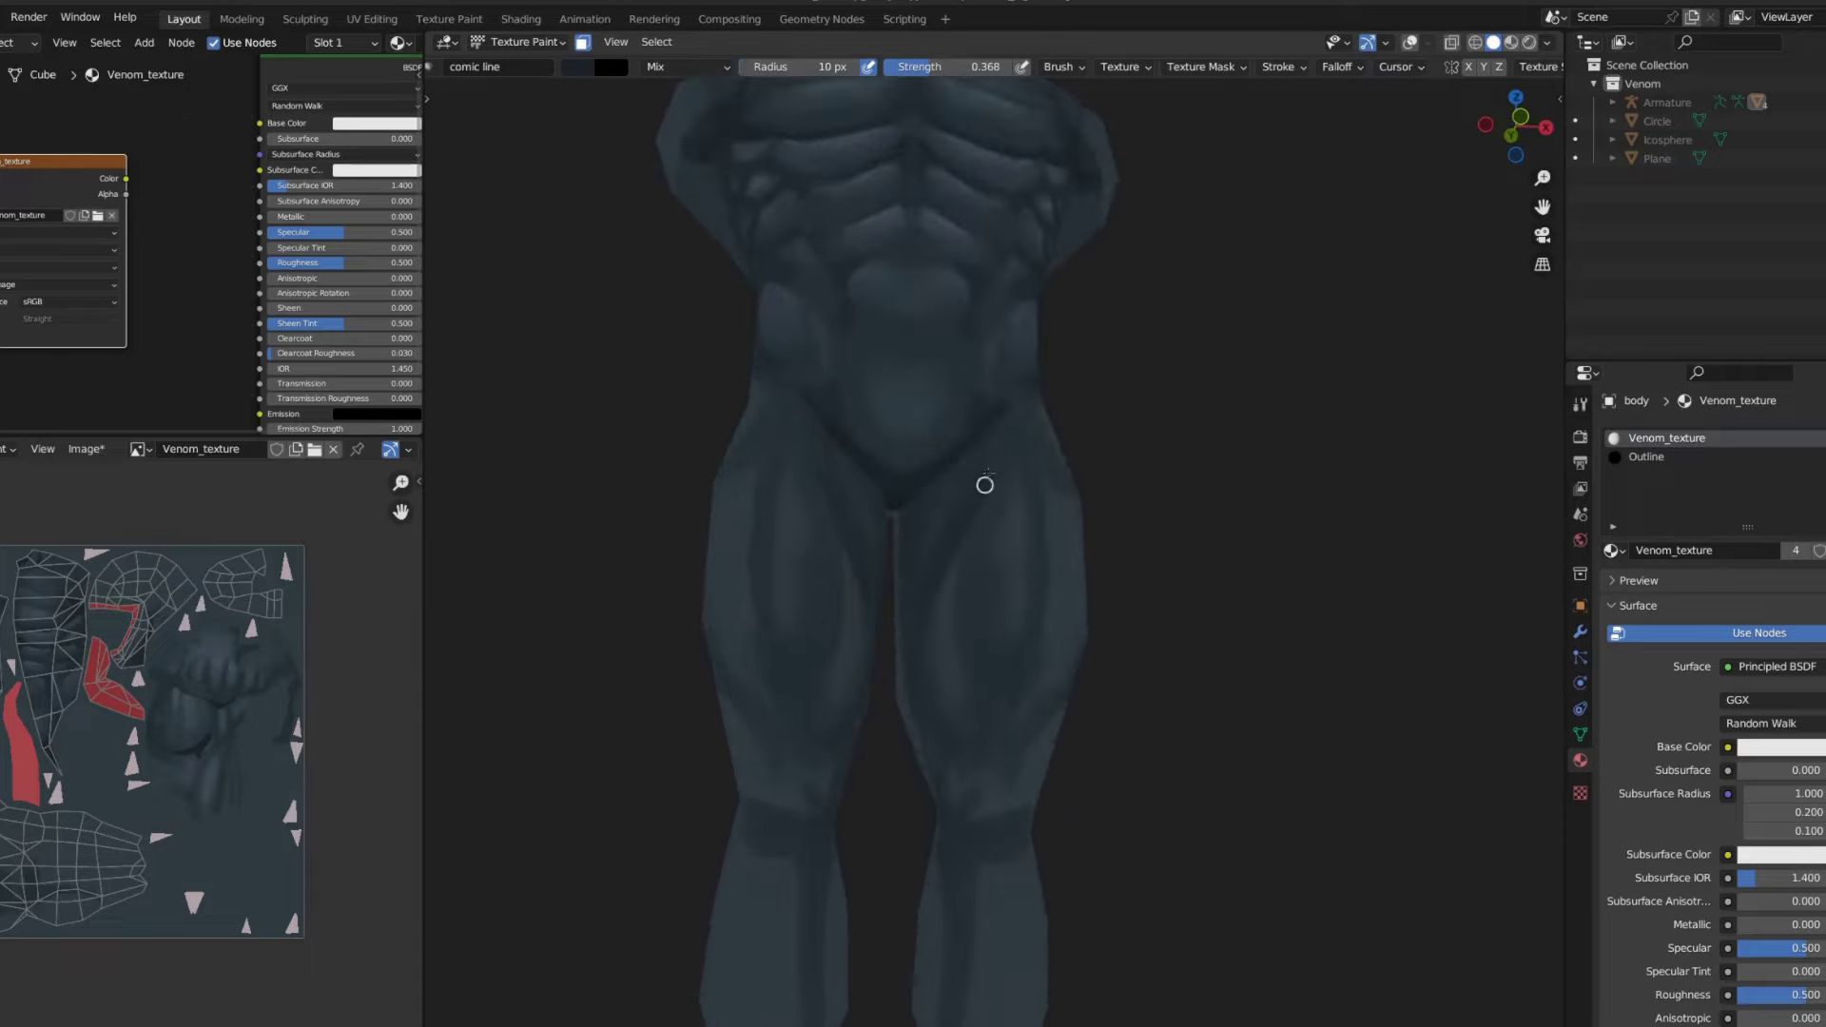
middle_click_drag(1017, 392, 1023, 426)
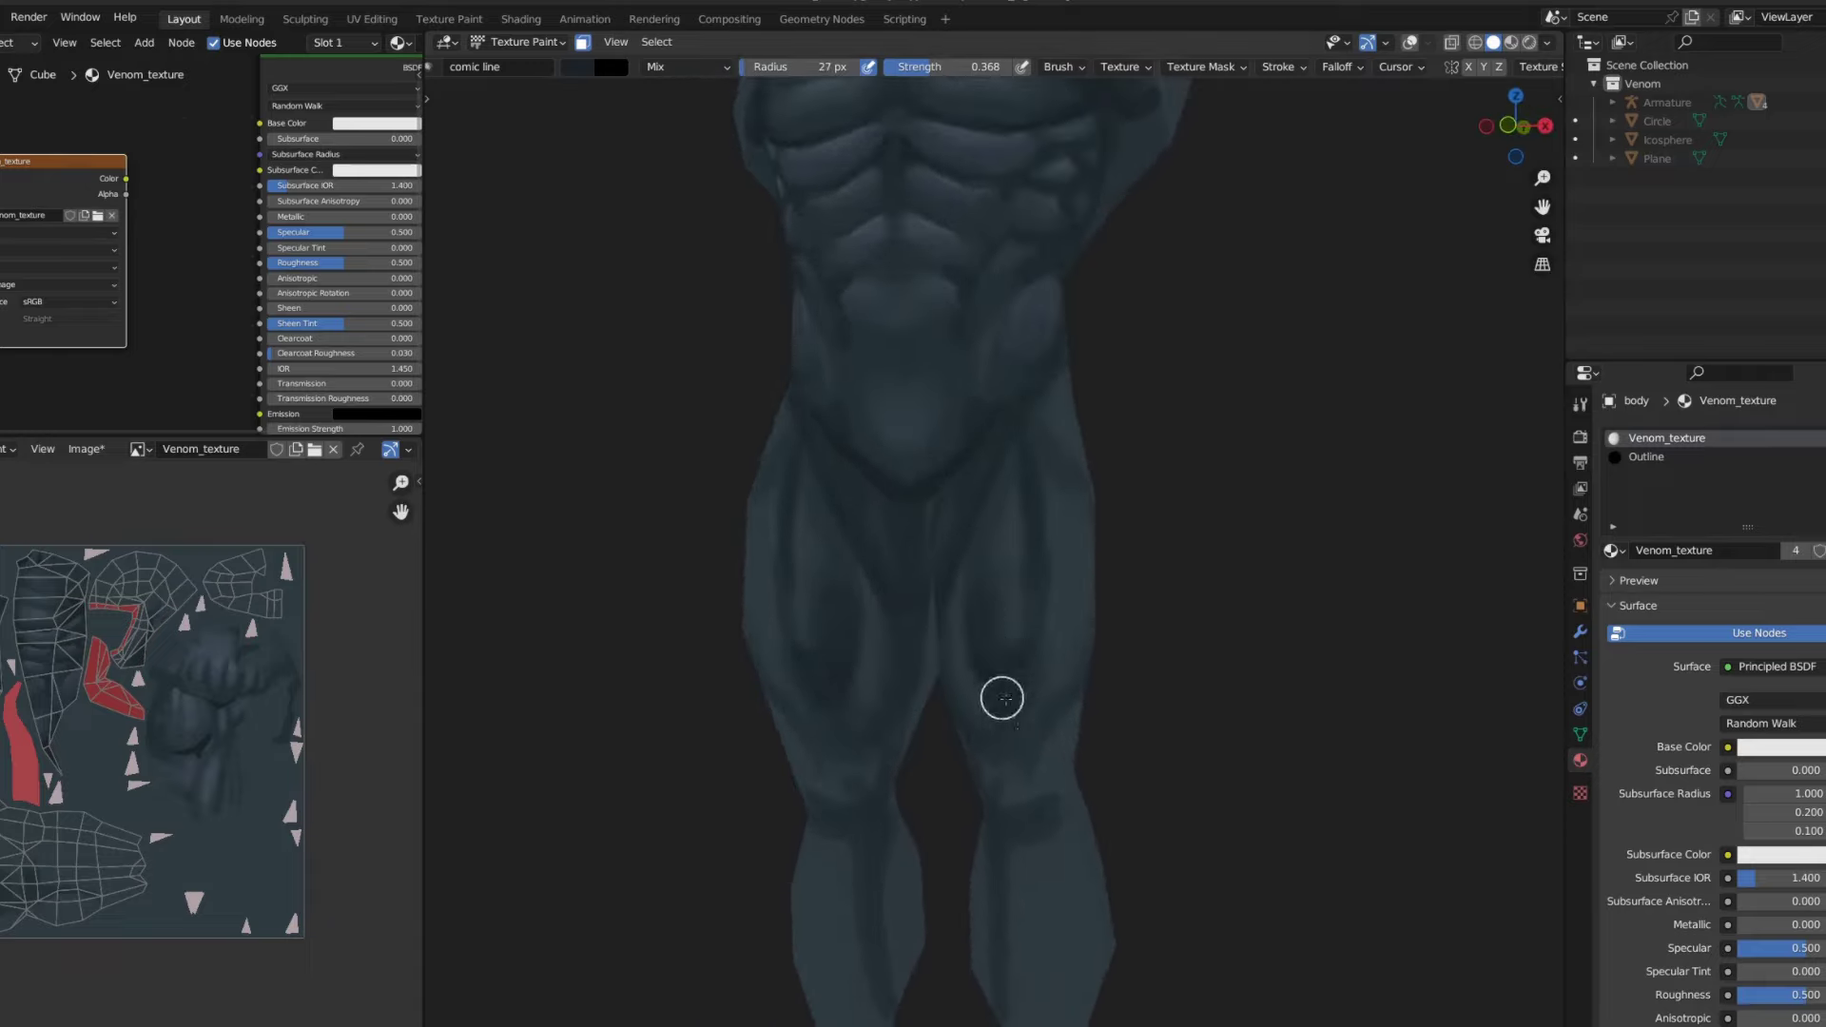
scroll(991, 741, "down", 4)
scroll(1009, 553, "up", 3)
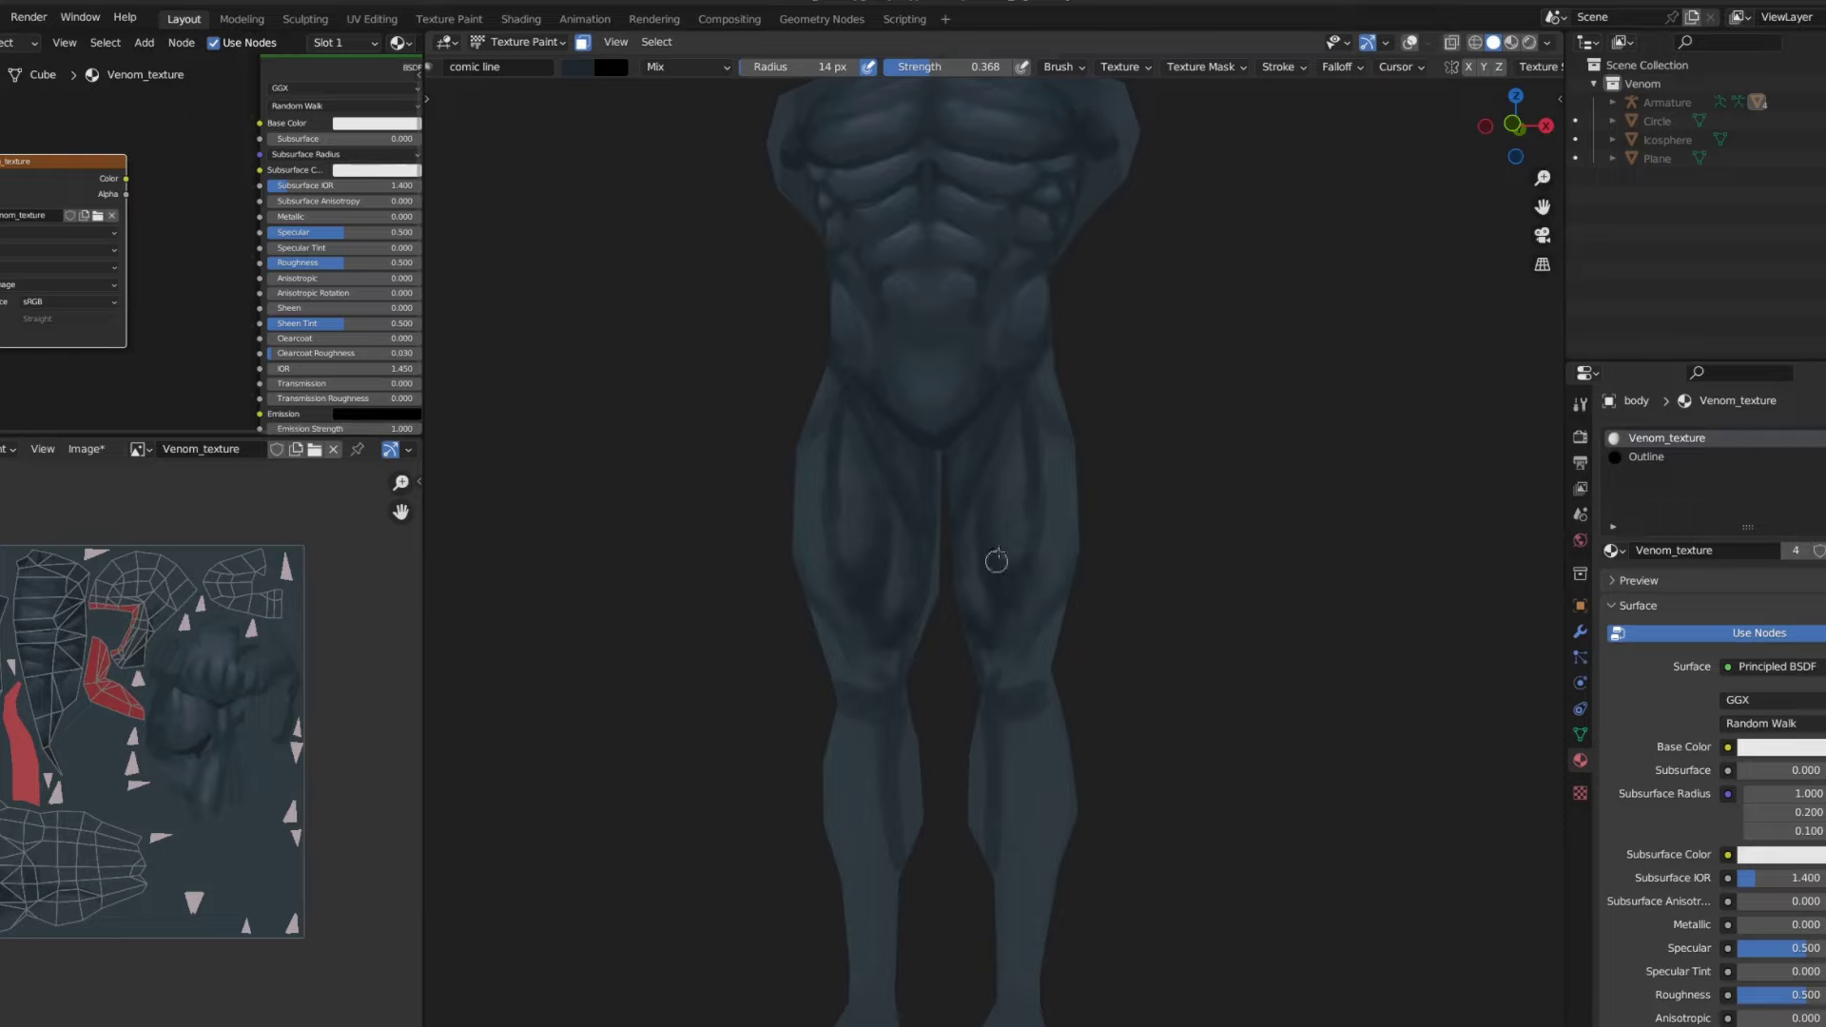
scroll(1035, 636, "down", 4)
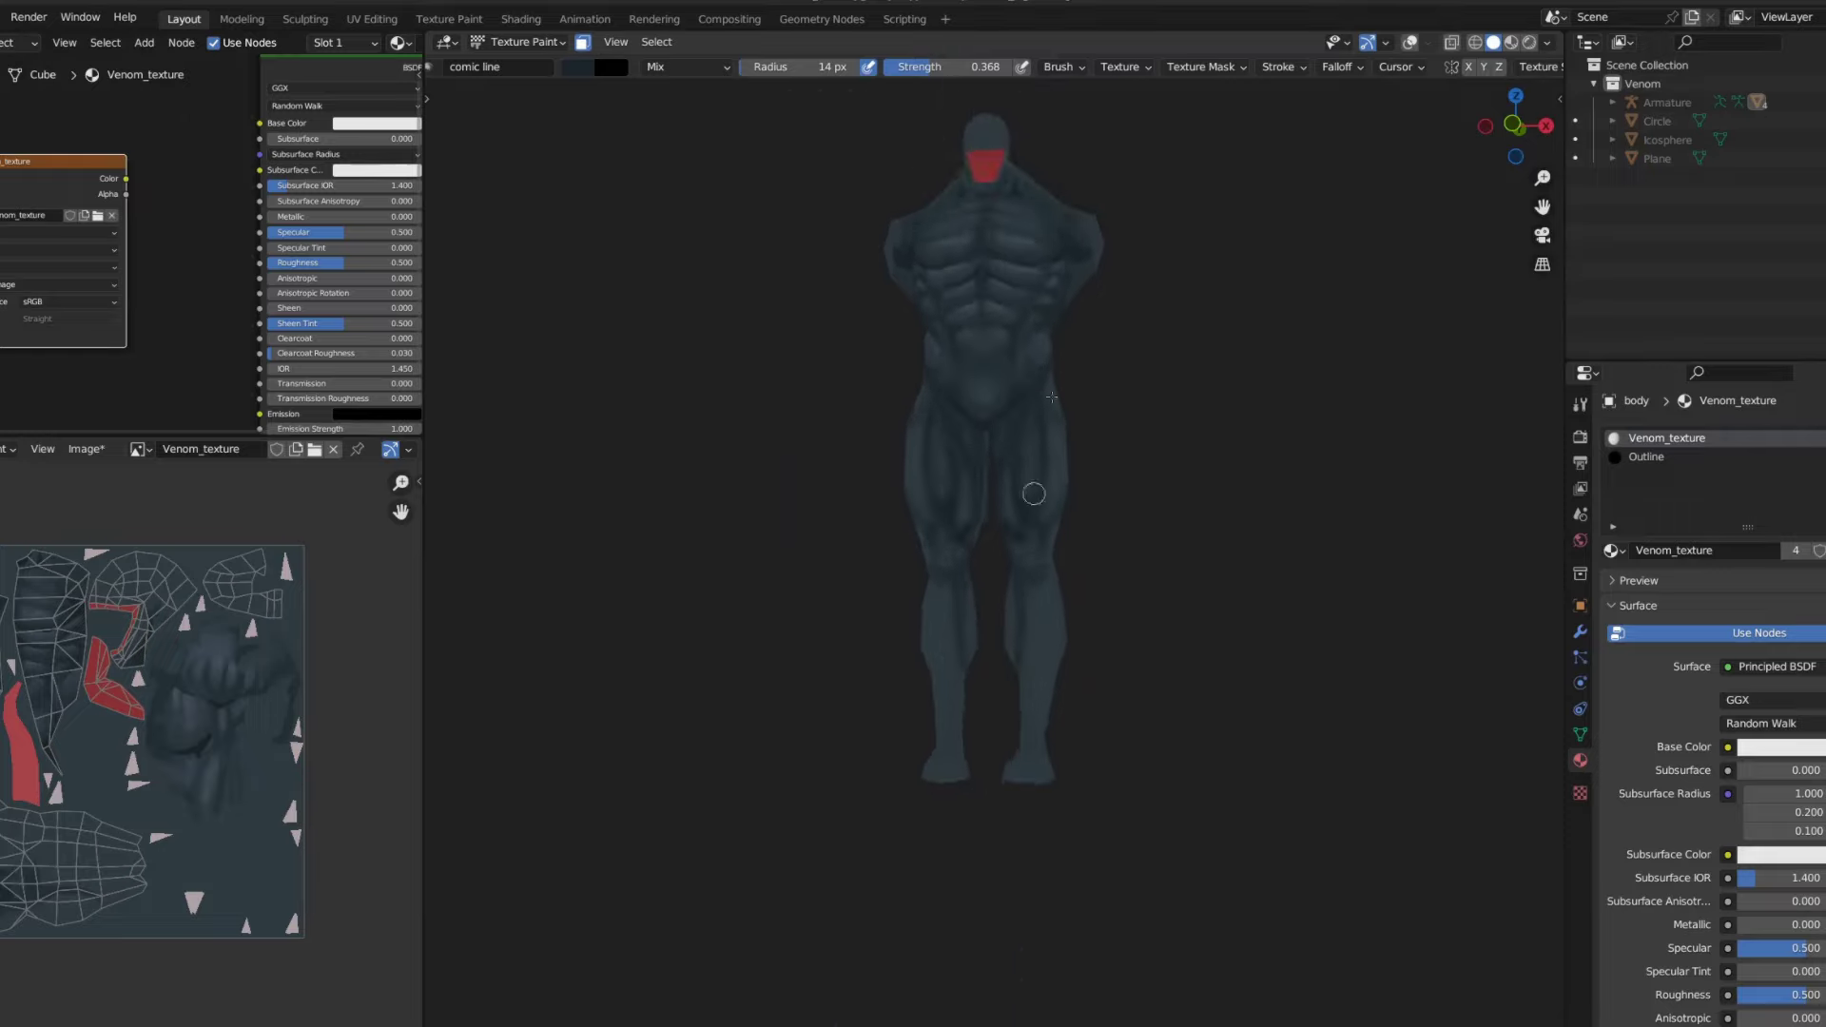
scroll(1008, 571, "up", 2)
- Smear the dark abdominal and groin shading so it blends softer
scroll(999, 456, "up", 4)
key("shift+space")
left_click(989, 453)
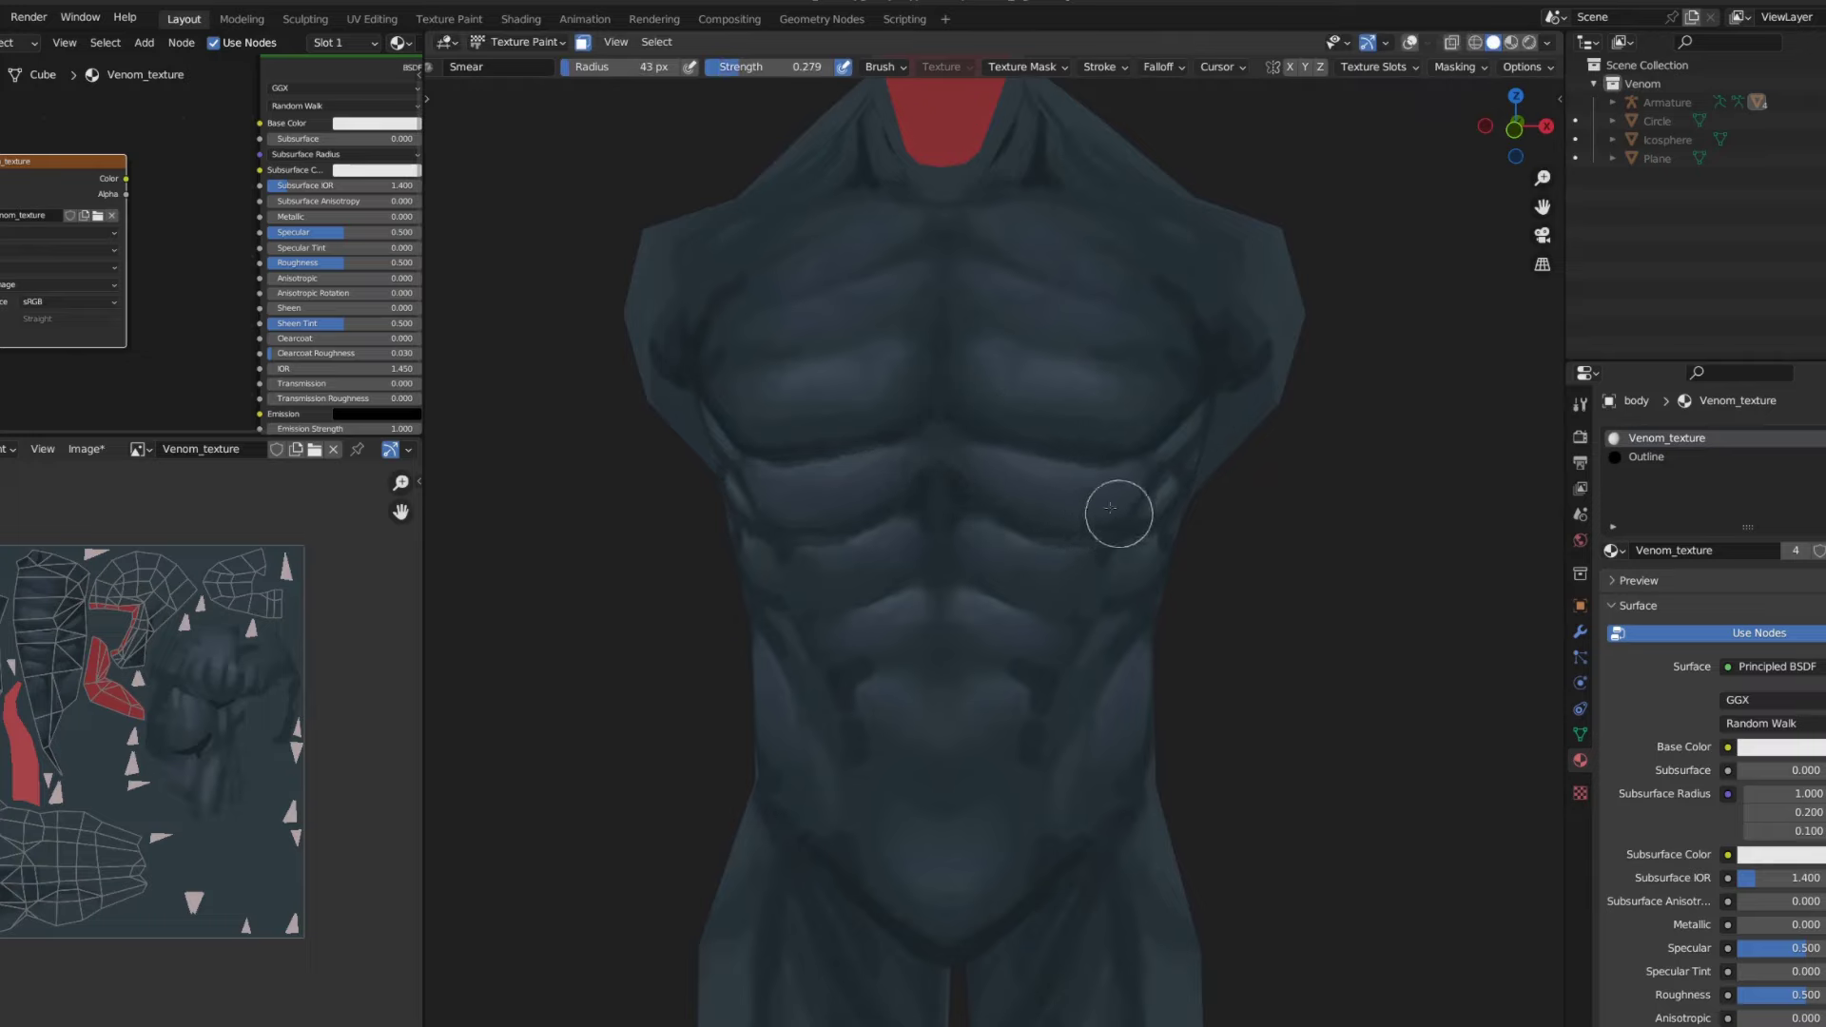
mouse_move(1110, 508)
middle_mouse_down()
mouse_move(1080, 428)
mouse_move(1085, 484)
middle_mouse_up()
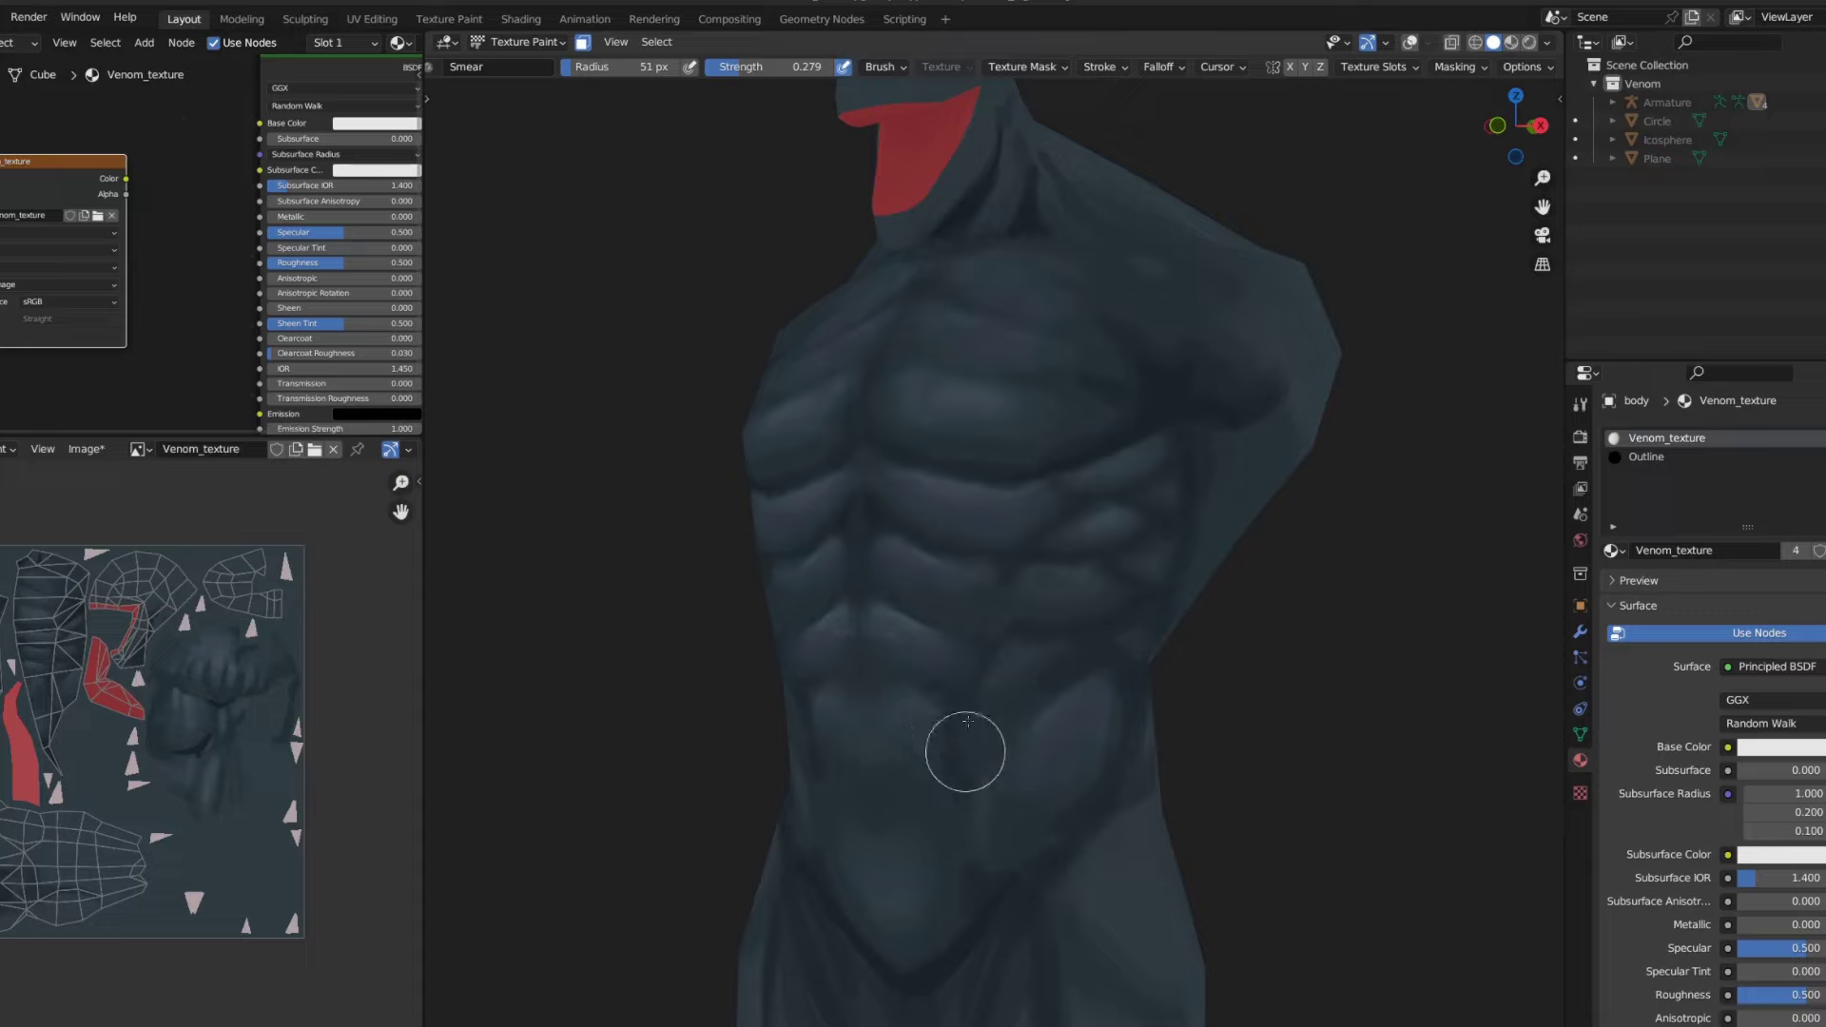
mouse_move(966, 752)
middle_mouse_down()
mouse_move(1117, 371)
mouse_move(994, 443)
middle_mouse_up()
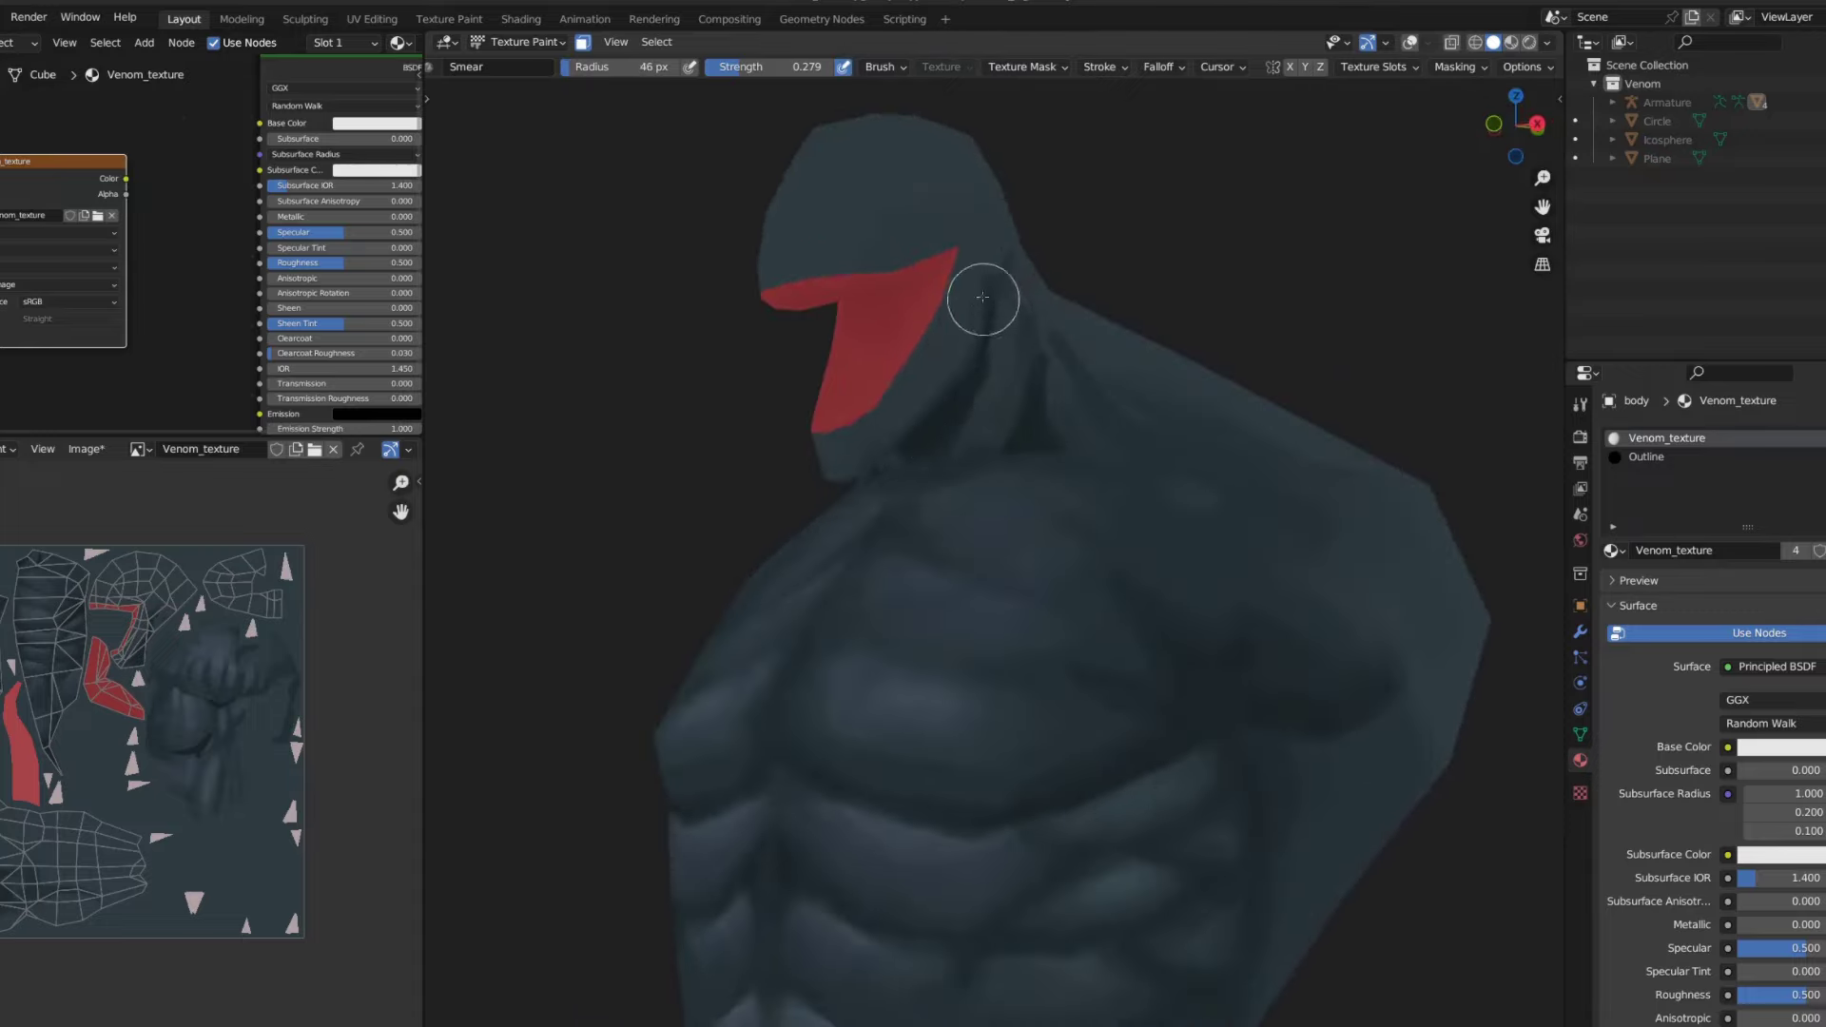
middle_click_drag(1058, 327, 1029, 521)
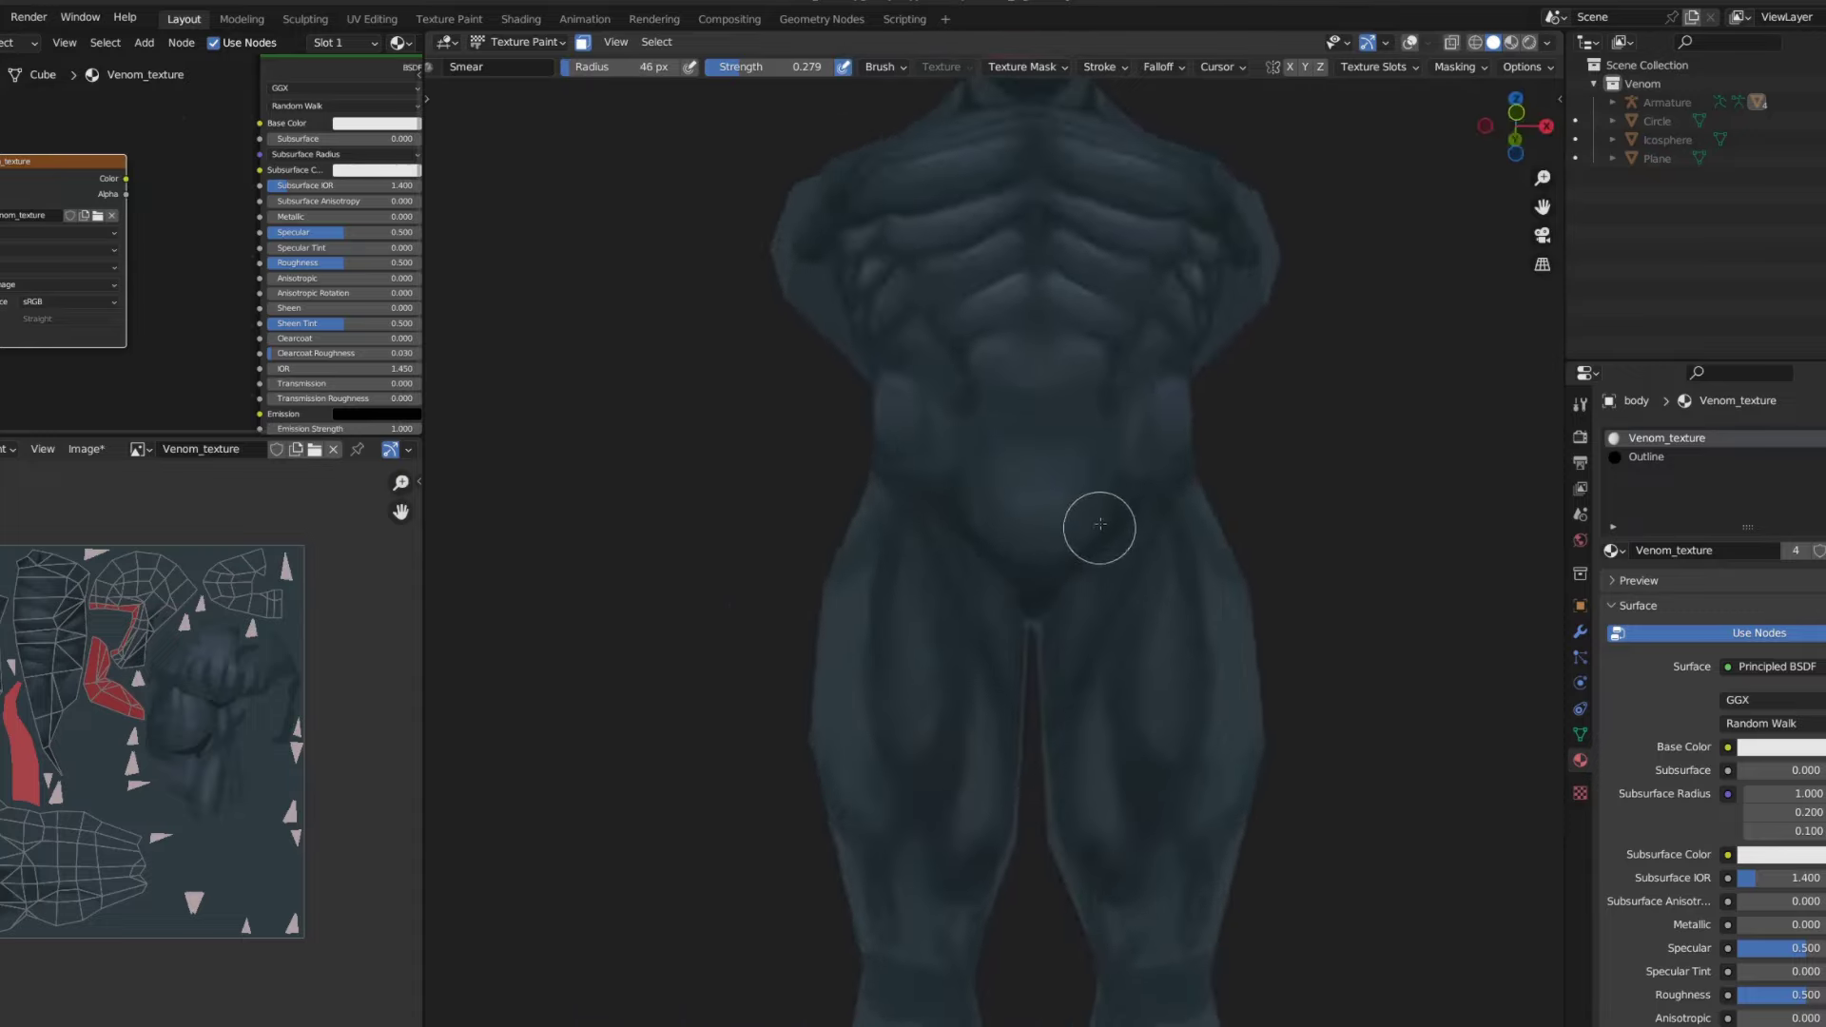
scroll(1180, 428, "down", 5)
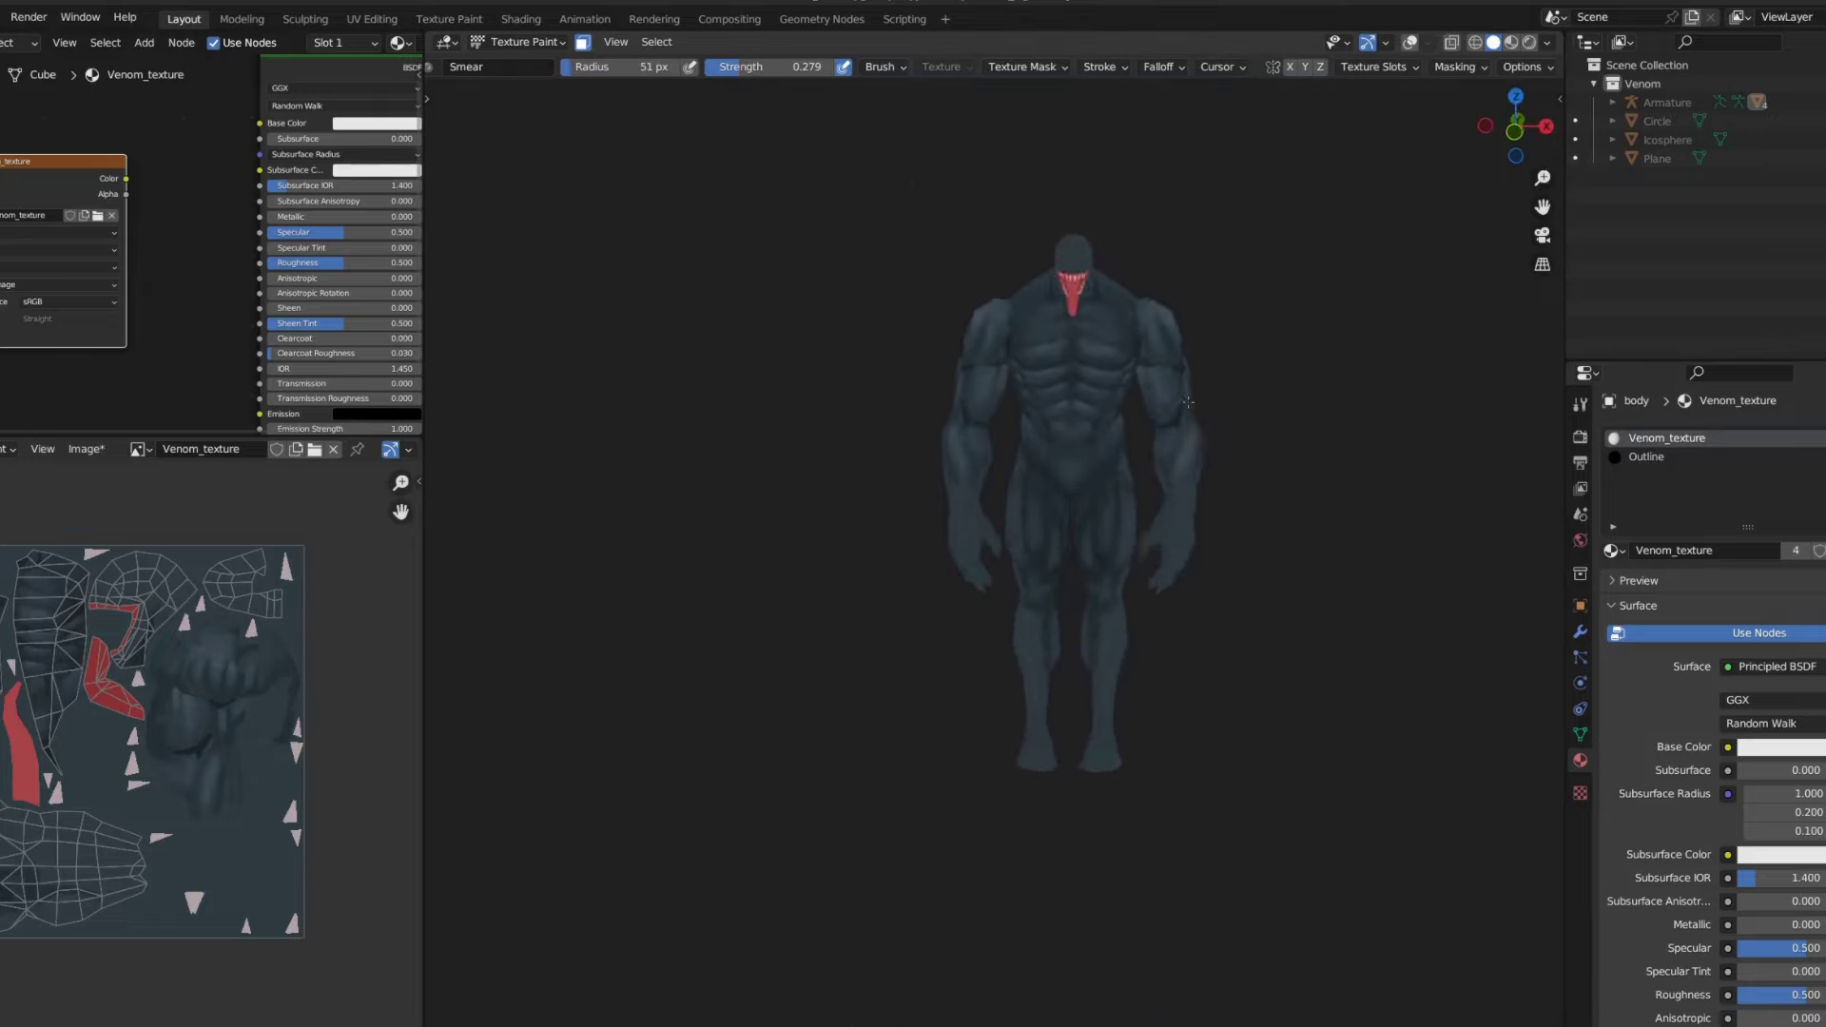
scroll(1081, 286, "up", 5)
- Briefly switch to the comic line brush, then go back to the brush choices
key("shift+space")
left_click(937, 407)
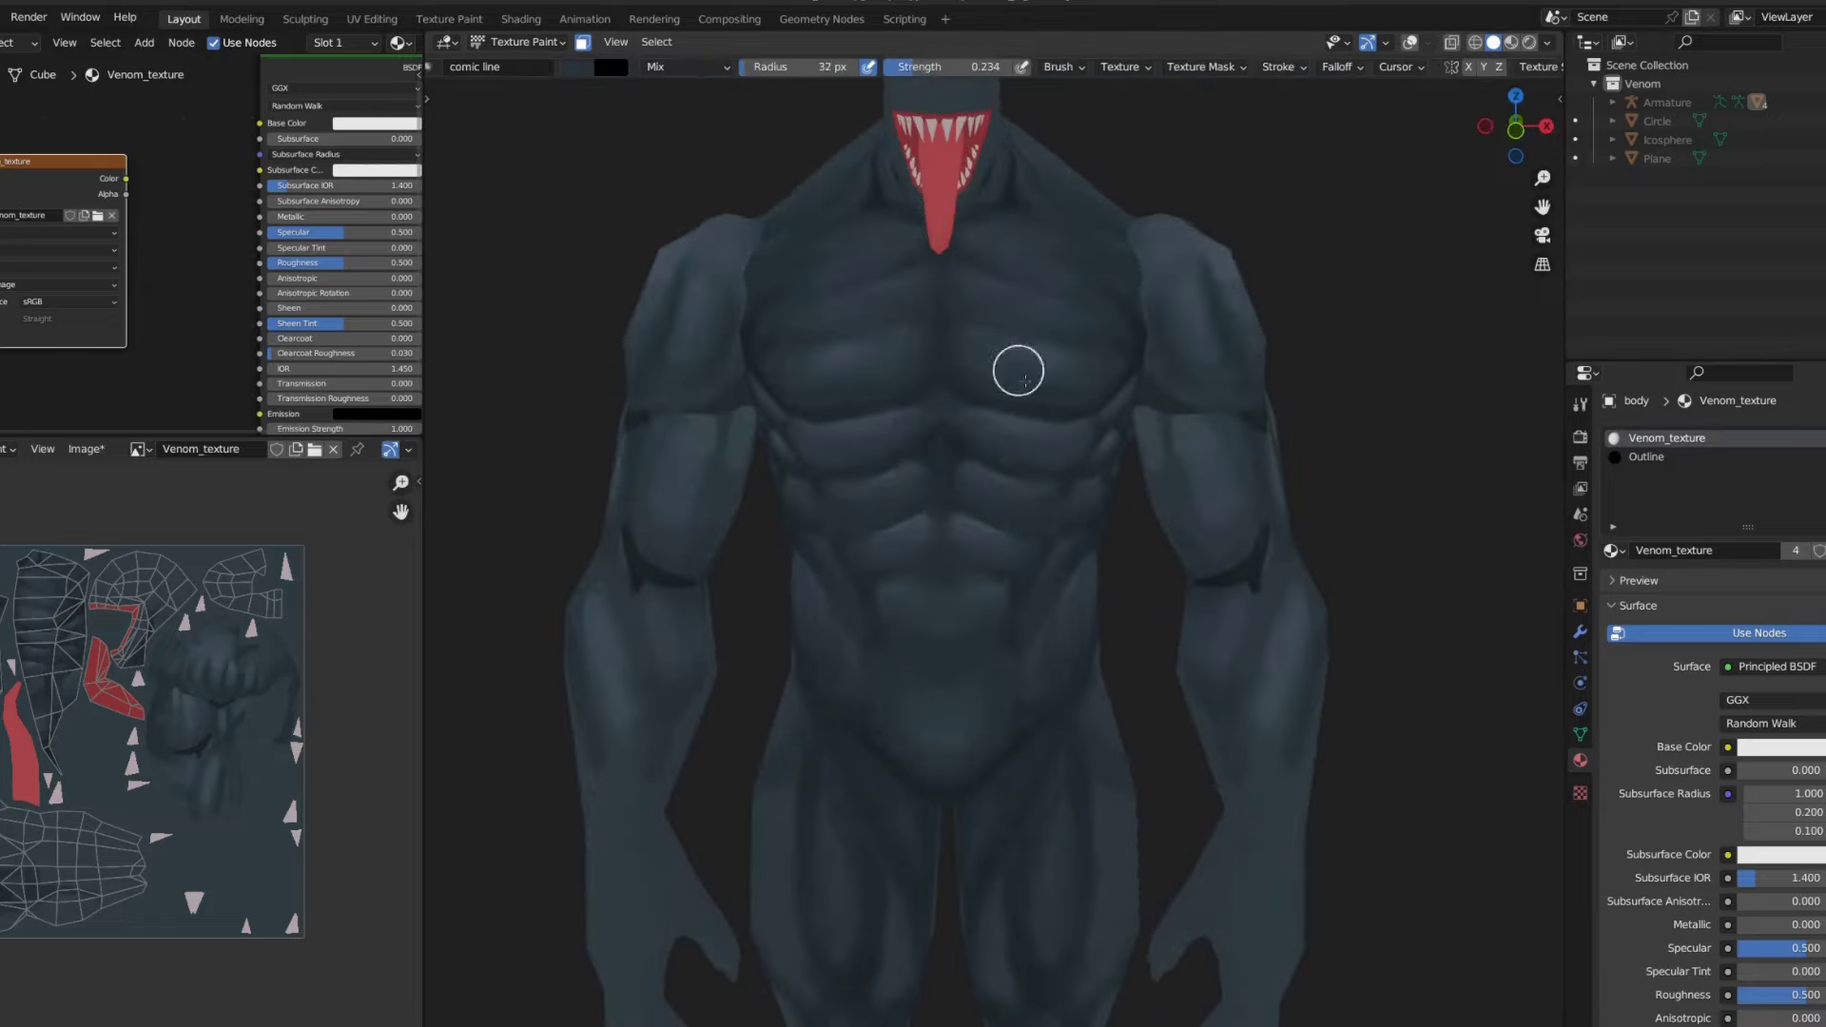
scroll(1025, 279, "down", 5)
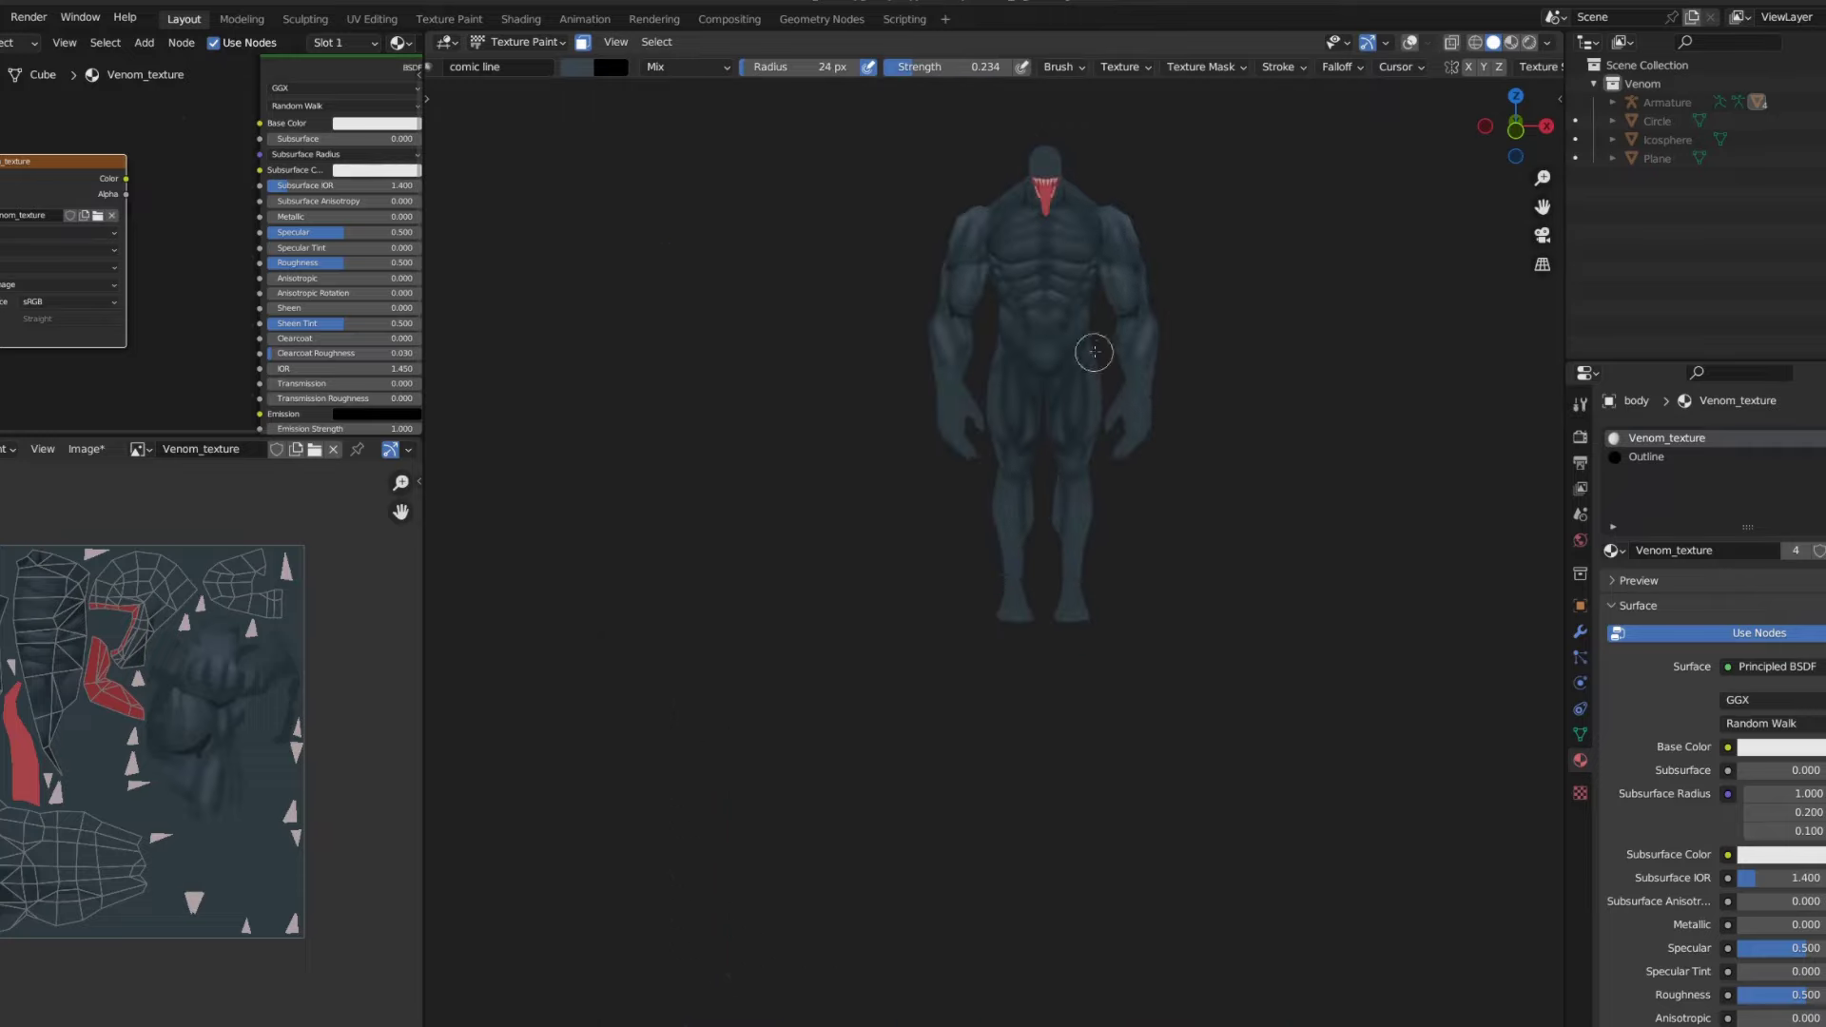
key("shift+space")
- With an enlarged Smear brush, blend the dark mark near the elbow into the arm
key("3")
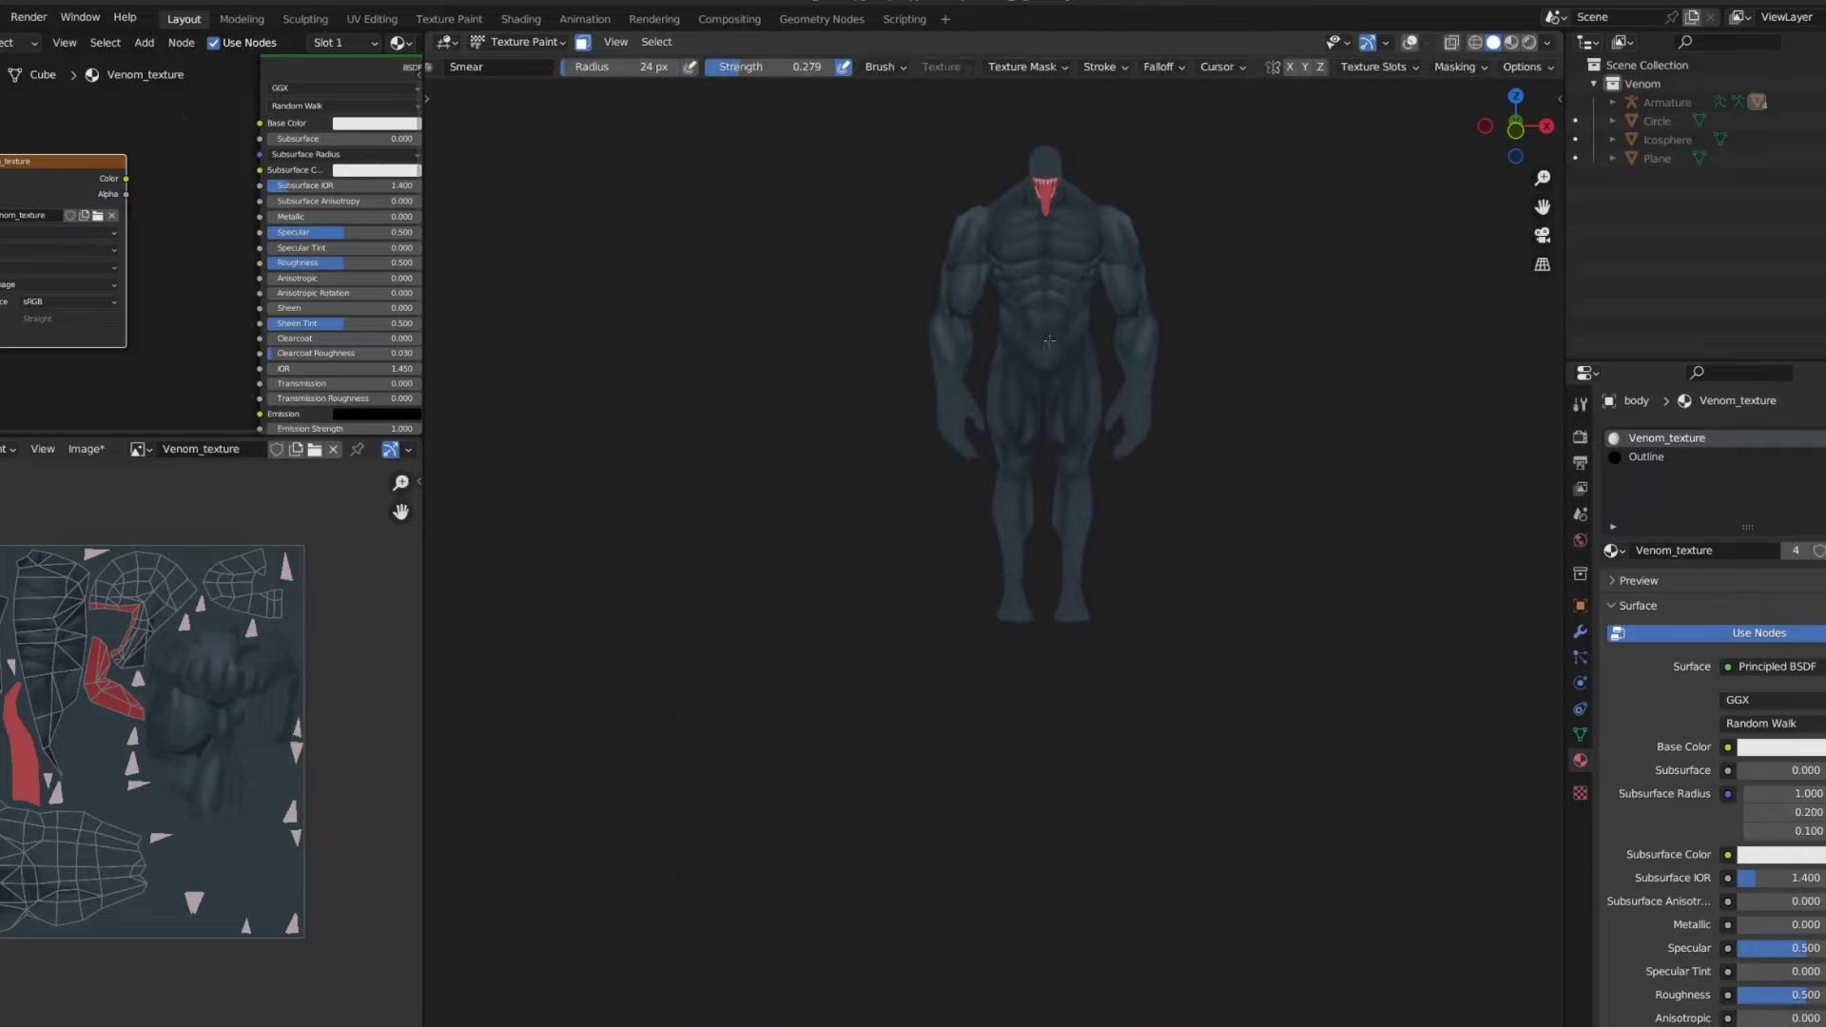
scroll(1074, 399, "up", 5)
key("shift+space")
key("f")
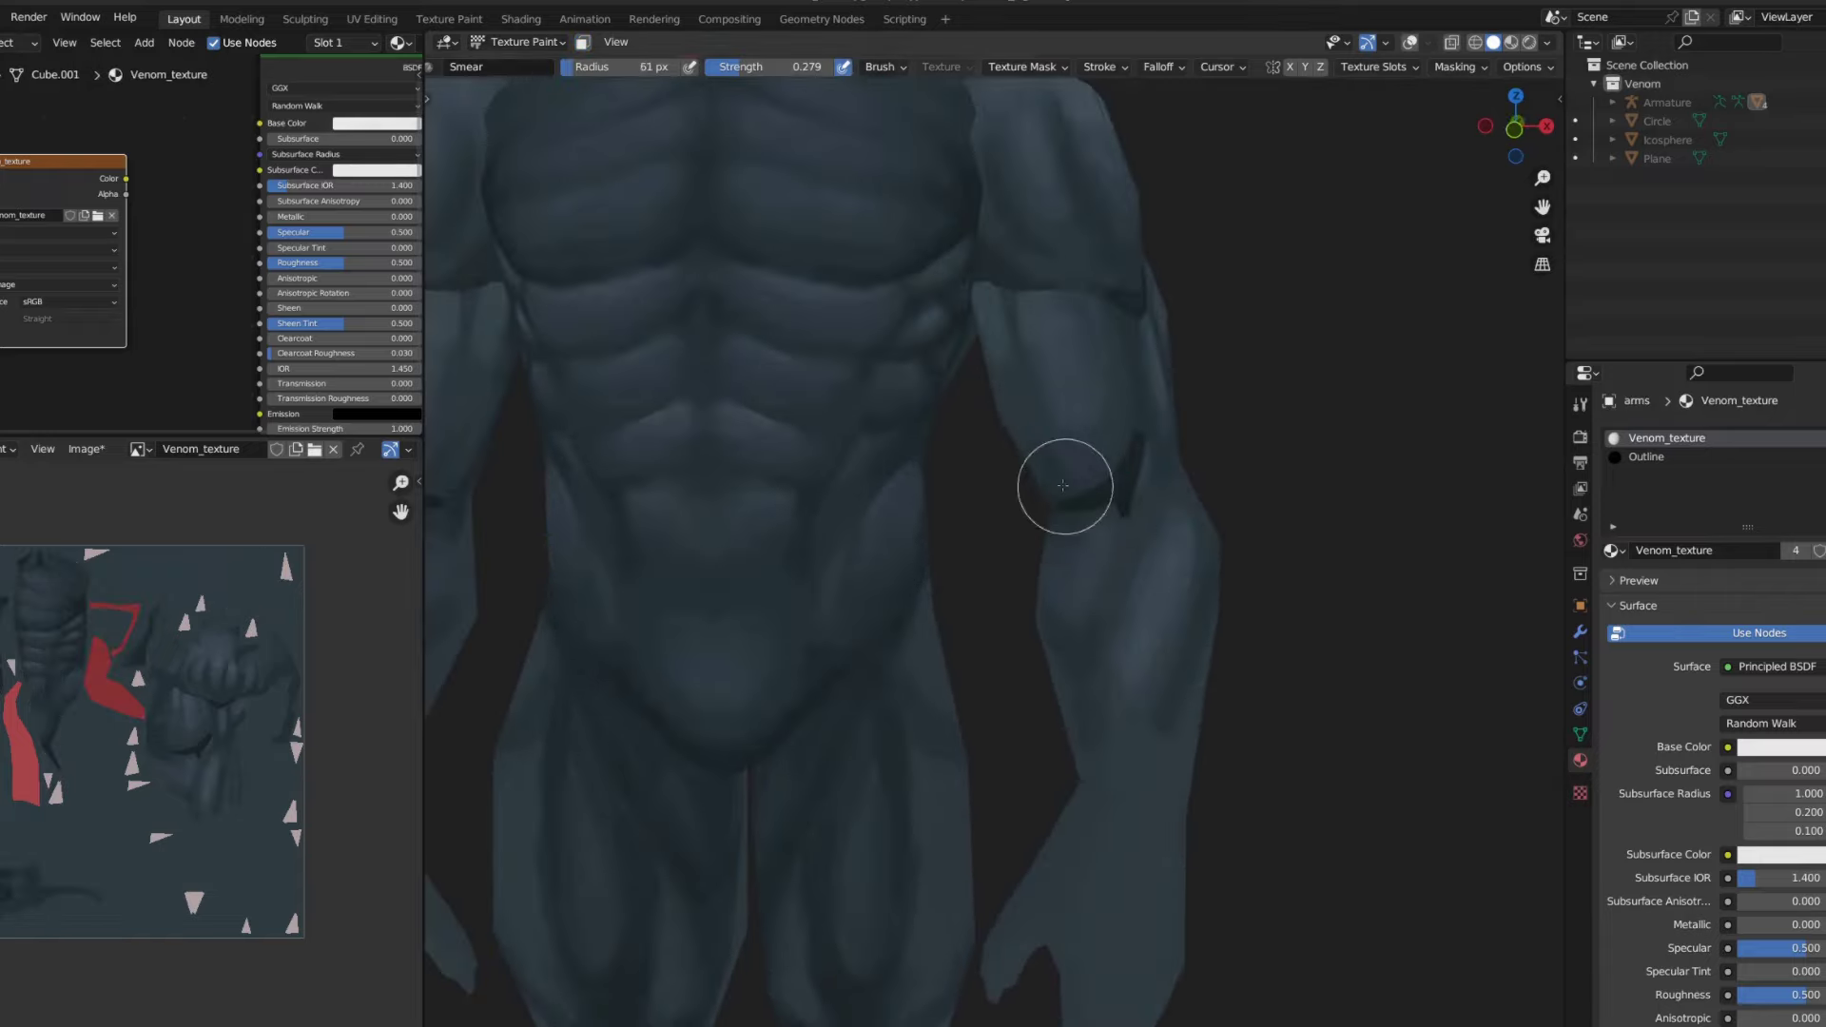
left_click_drag(1126, 509, 1106, 344)
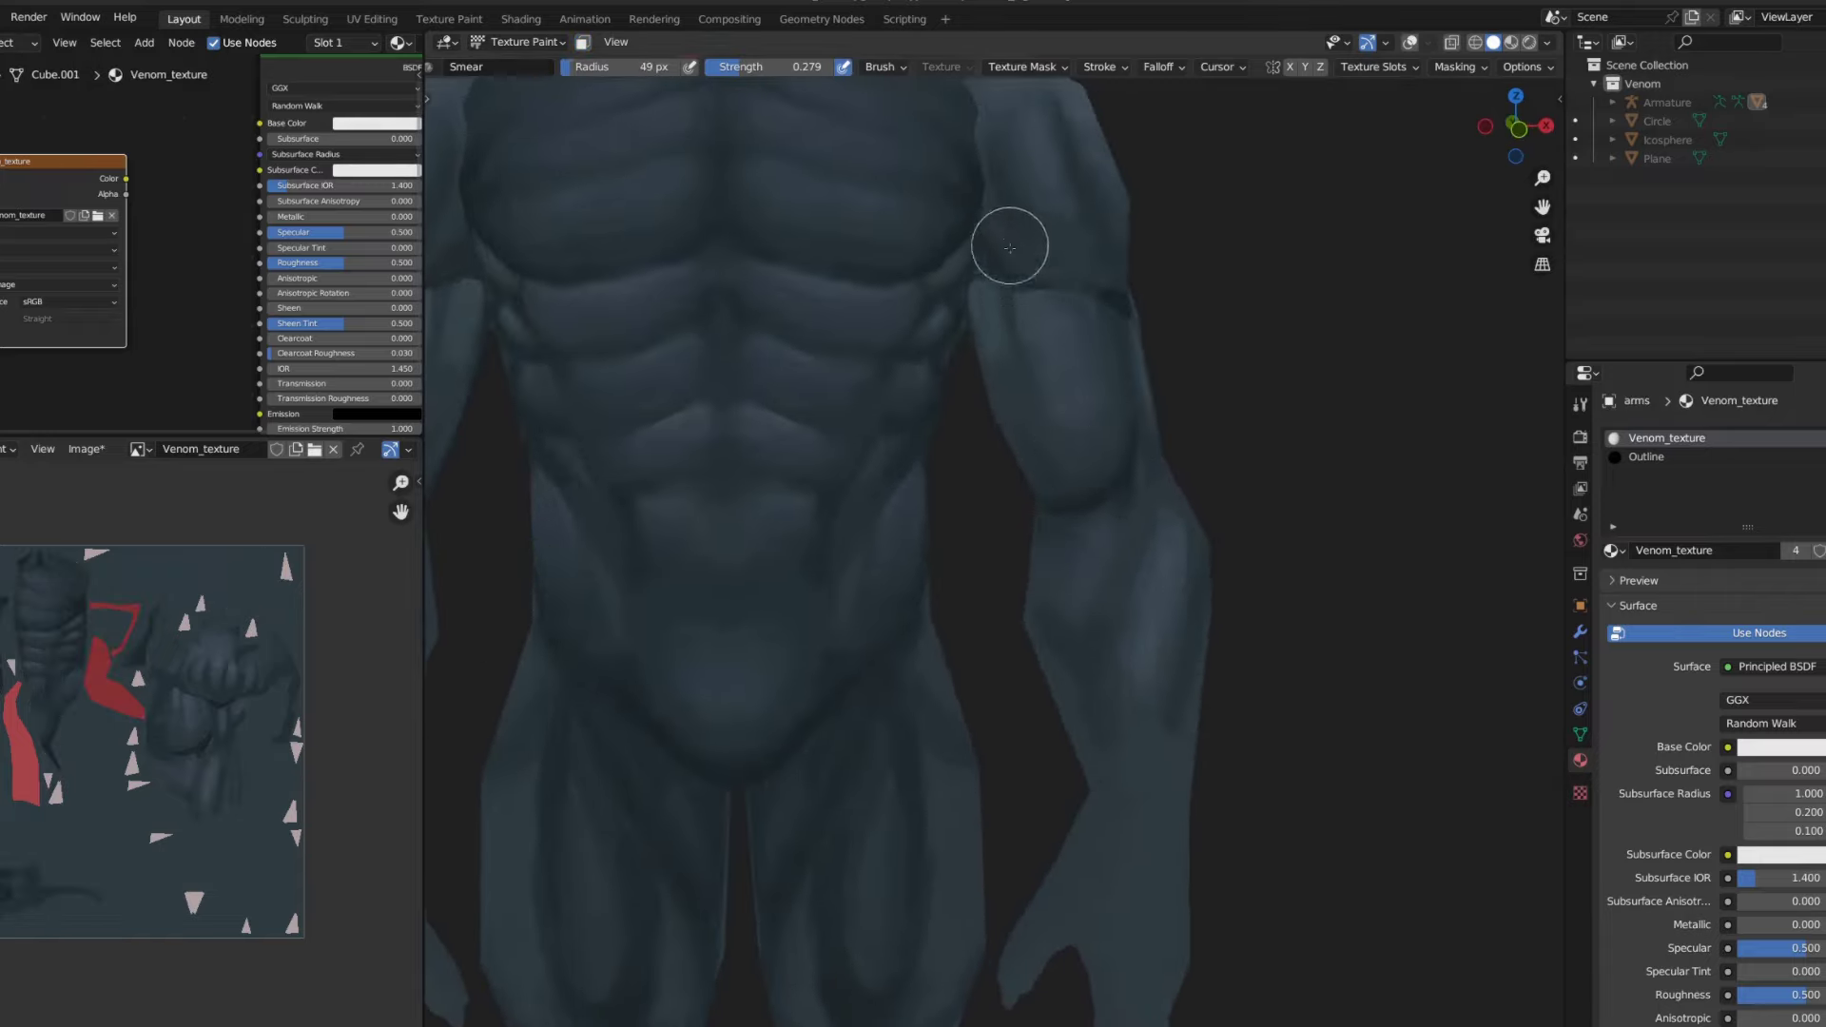
middle_click_drag(1011, 244, 978, 279)
key("f")
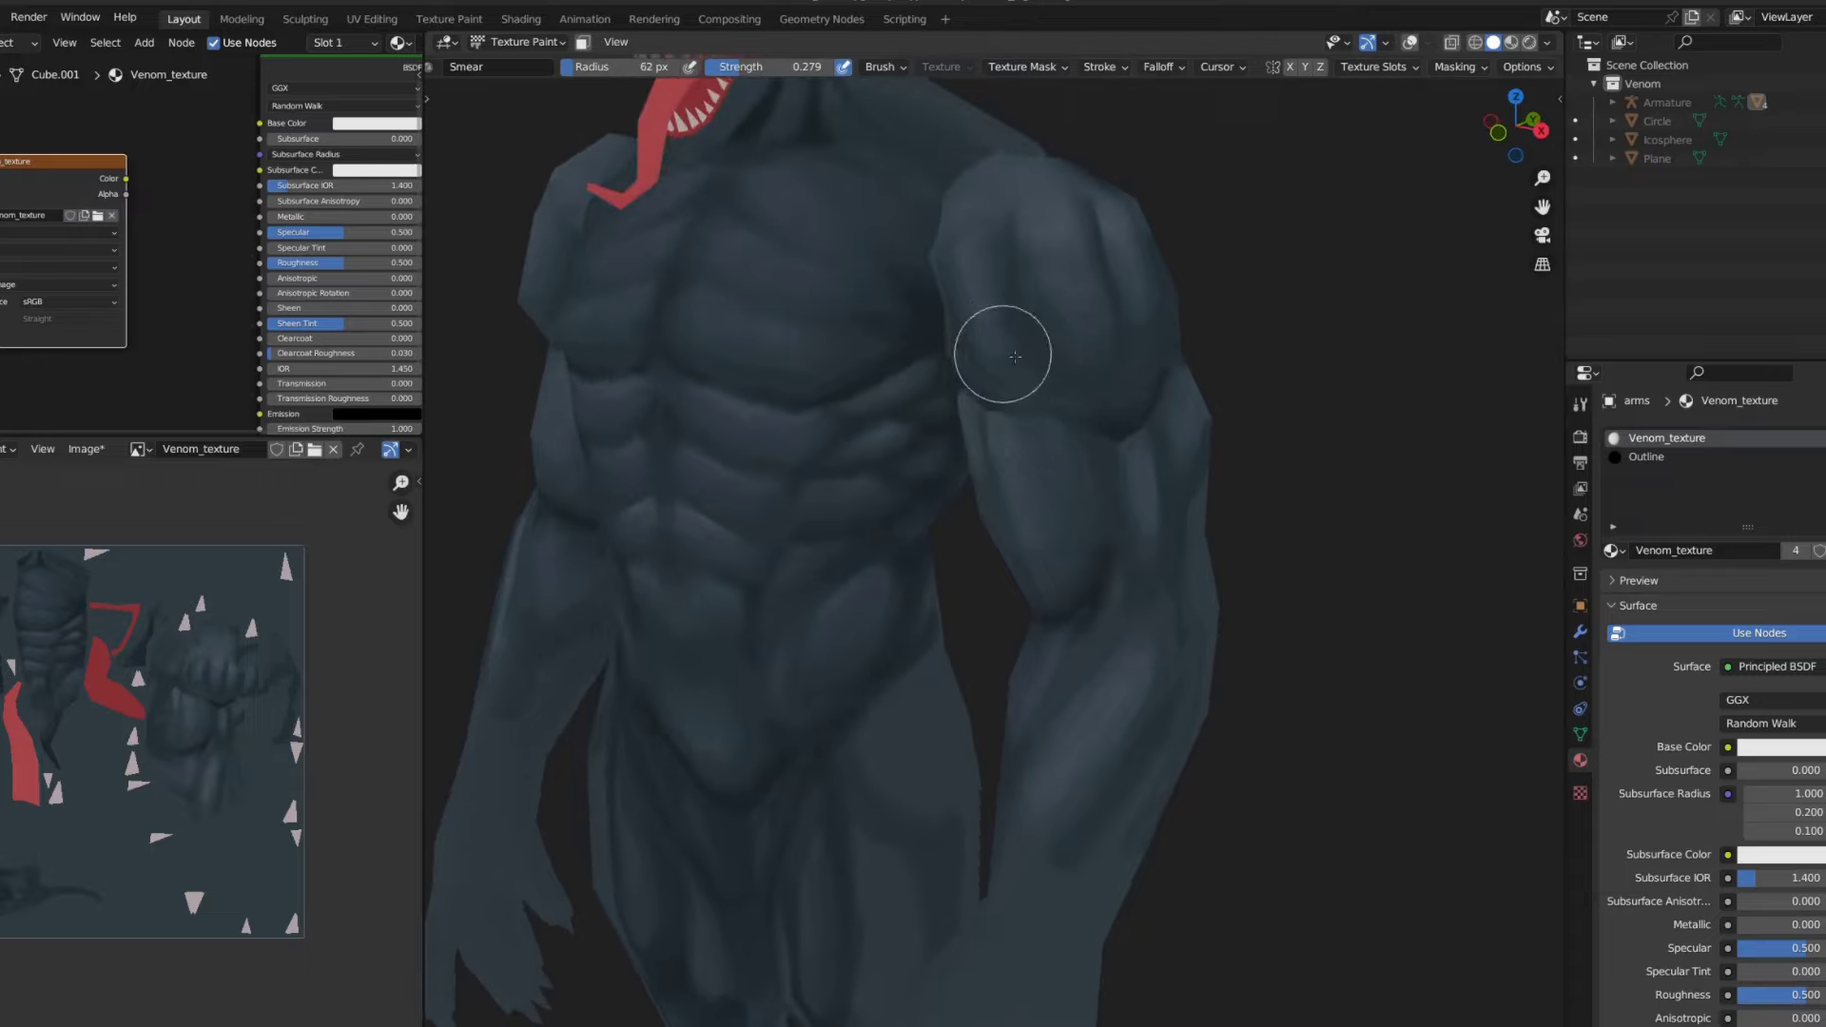
left_click(1008, 359)
middle_click_drag(1007, 359, 1118, 490)
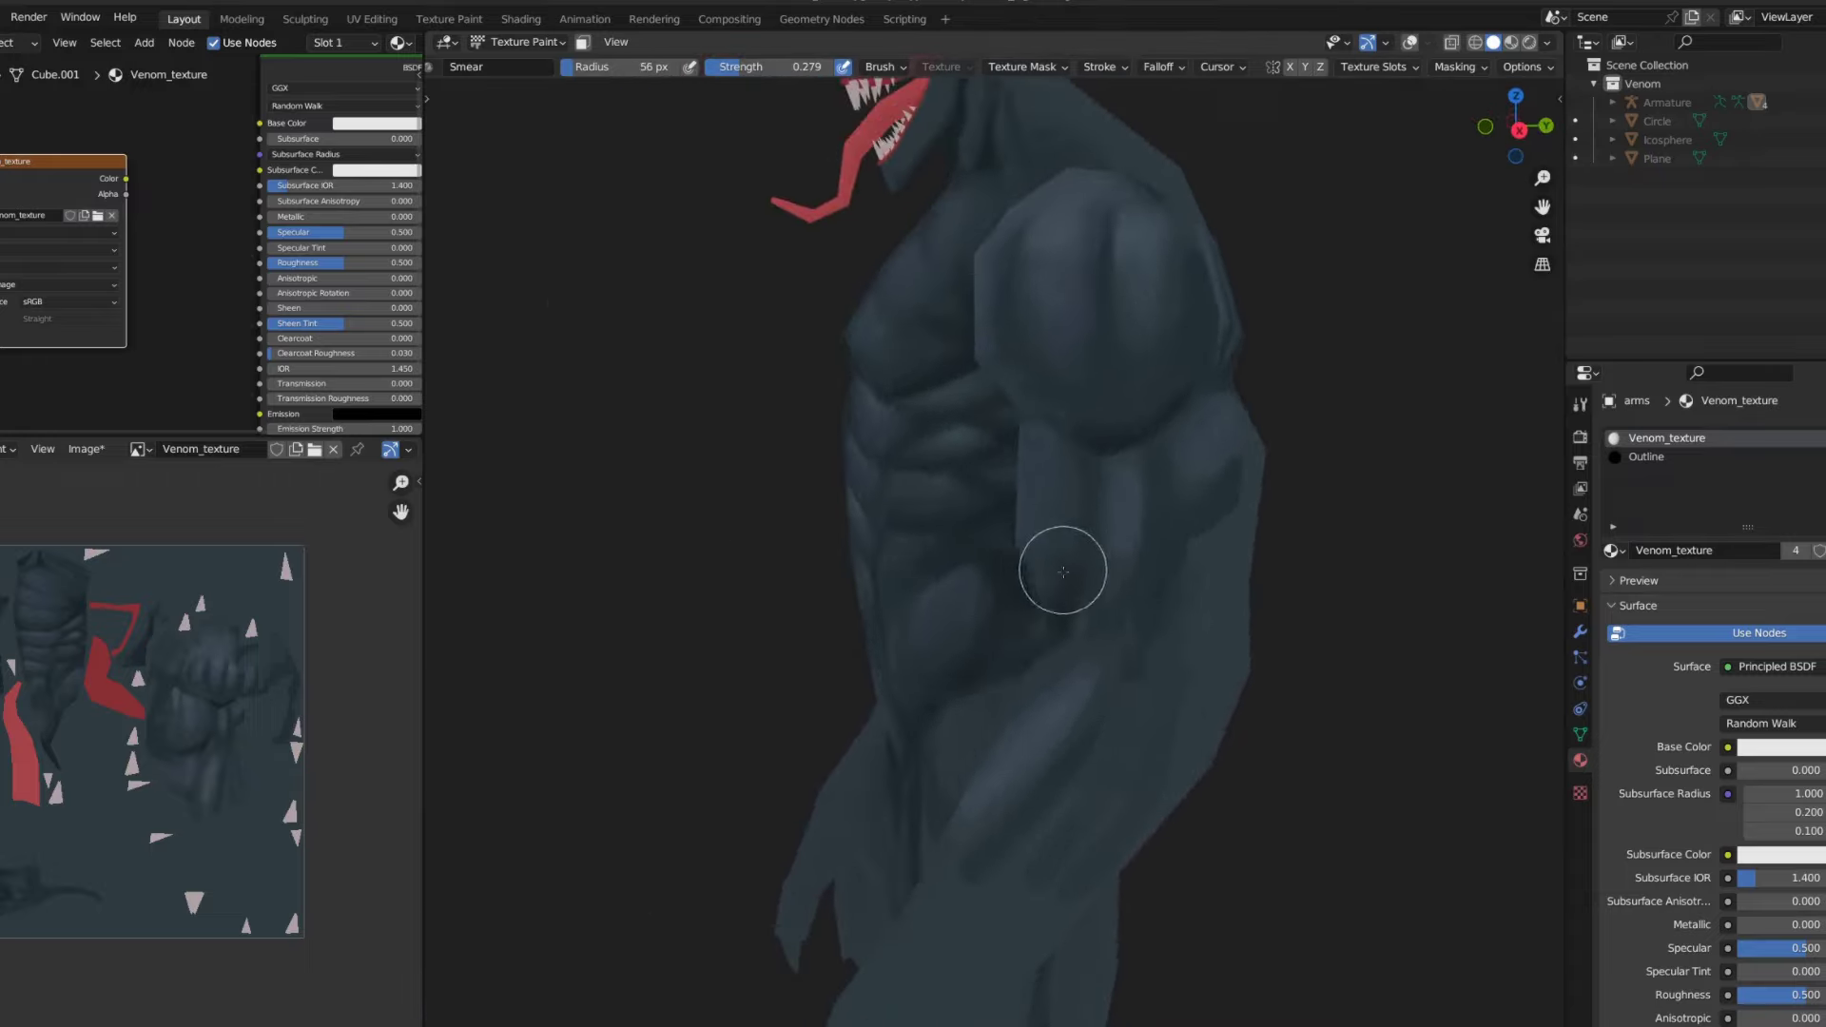
middle_click_drag(1052, 562, 1293, 421)
- Keep resizing the Smear brush and soften the remaining arm shading from several angles
scroll(1040, 640, "up", 3)
key("f")
left_click(1126, 552)
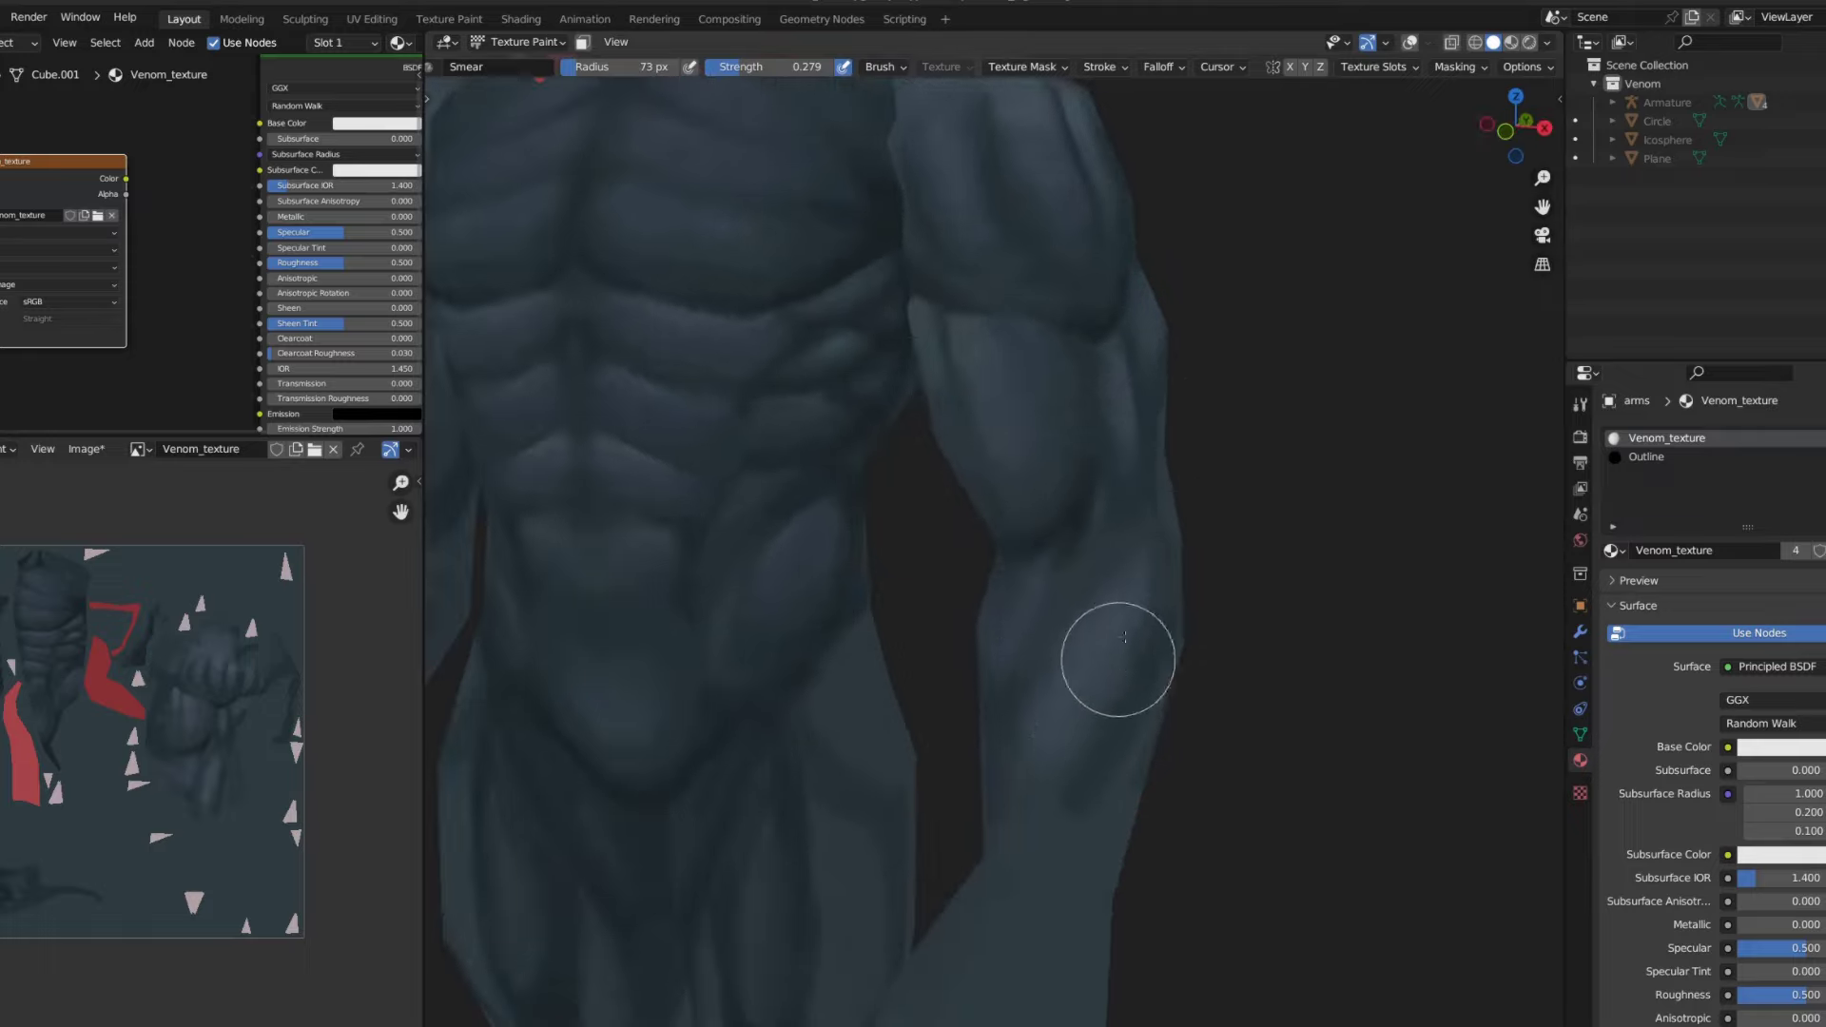
middle_click_drag(1117, 652, 1002, 591)
scroll(1064, 574, "down", 4)
key("f")
left_click(1011, 419)
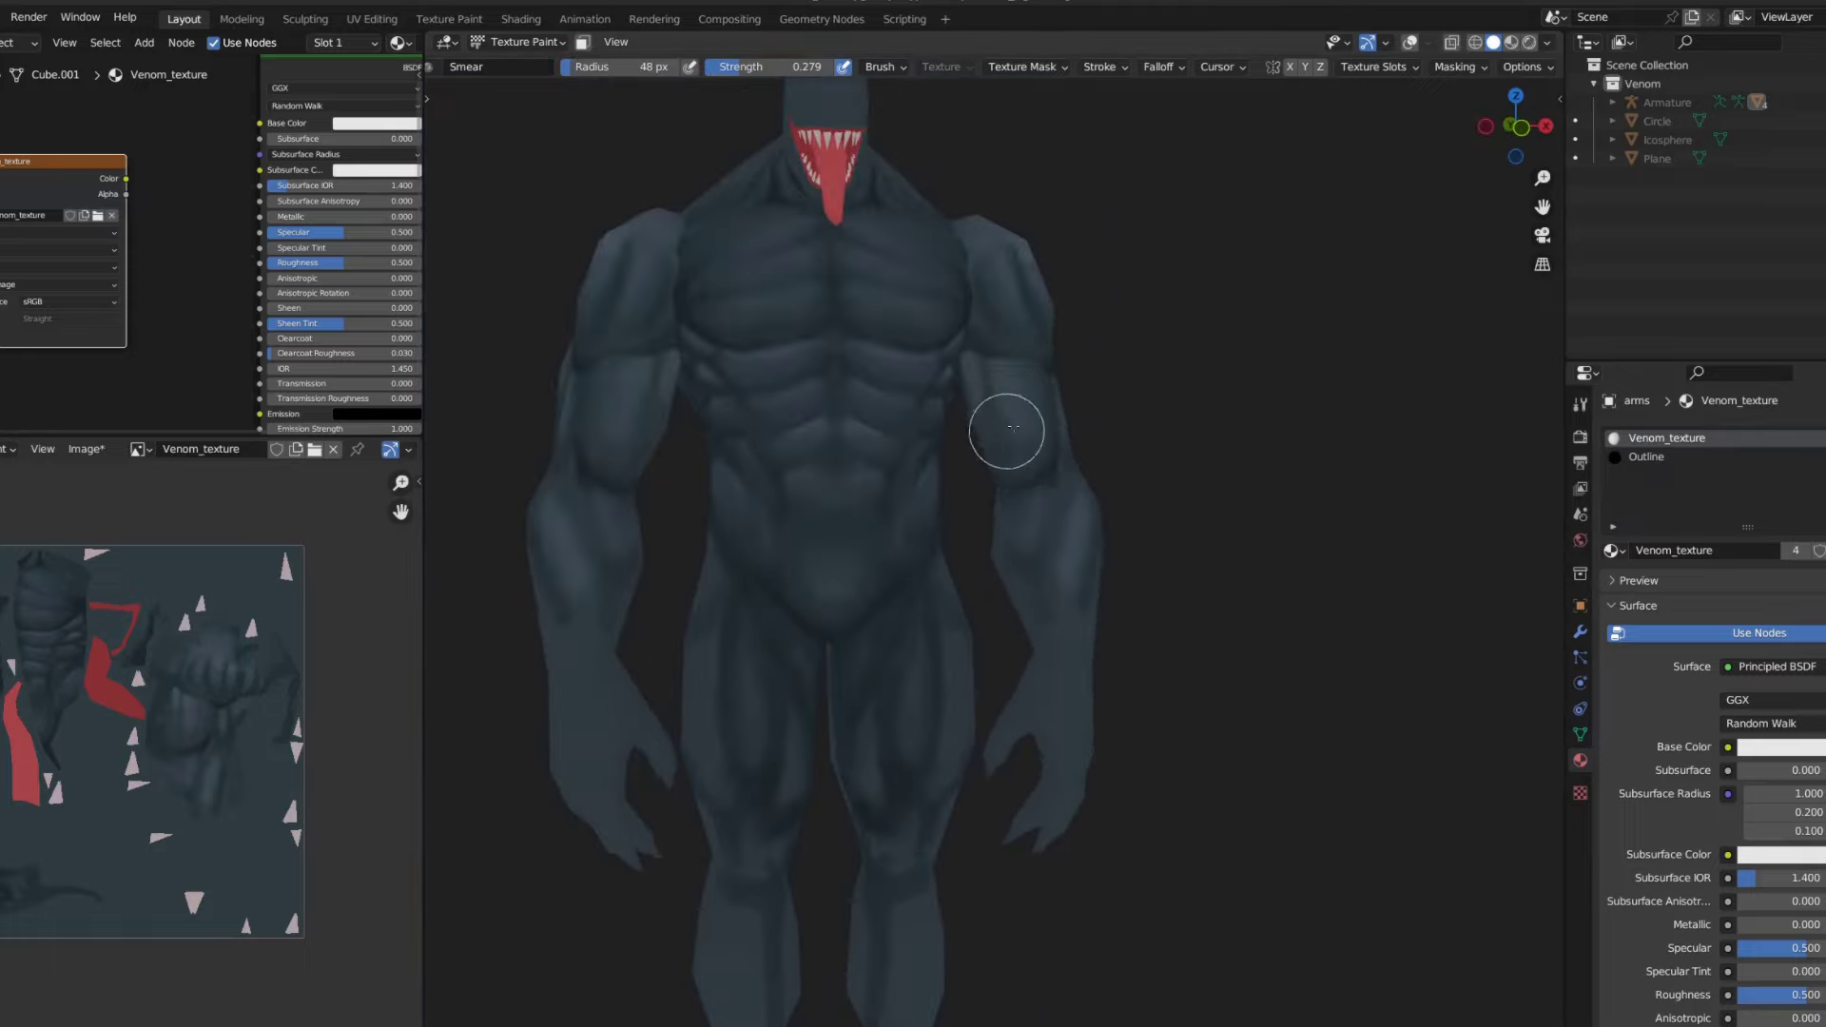
scroll(1022, 313, "up", 2)
scroll(995, 234, "down", 5)
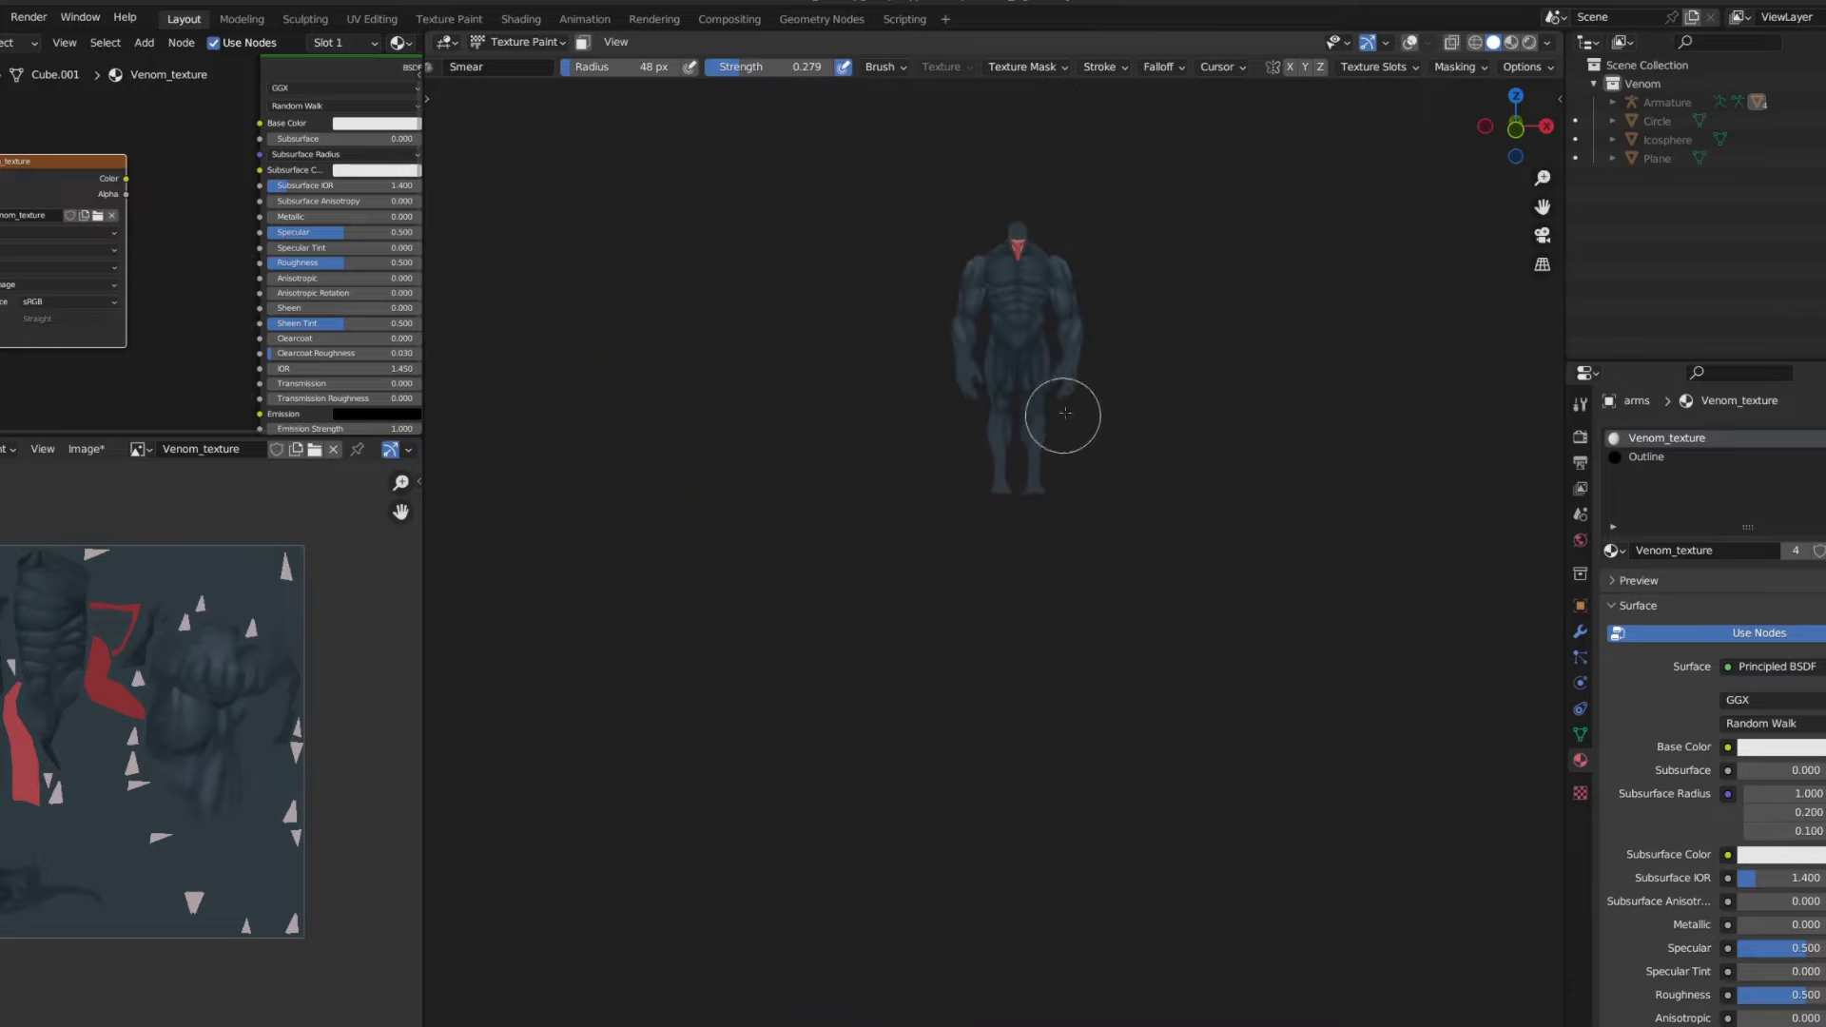
scroll(1060, 408, "up", 6)
- Orbit slightly around the torso and pick the Smear brush
scroll(1235, 296, "down", 2)
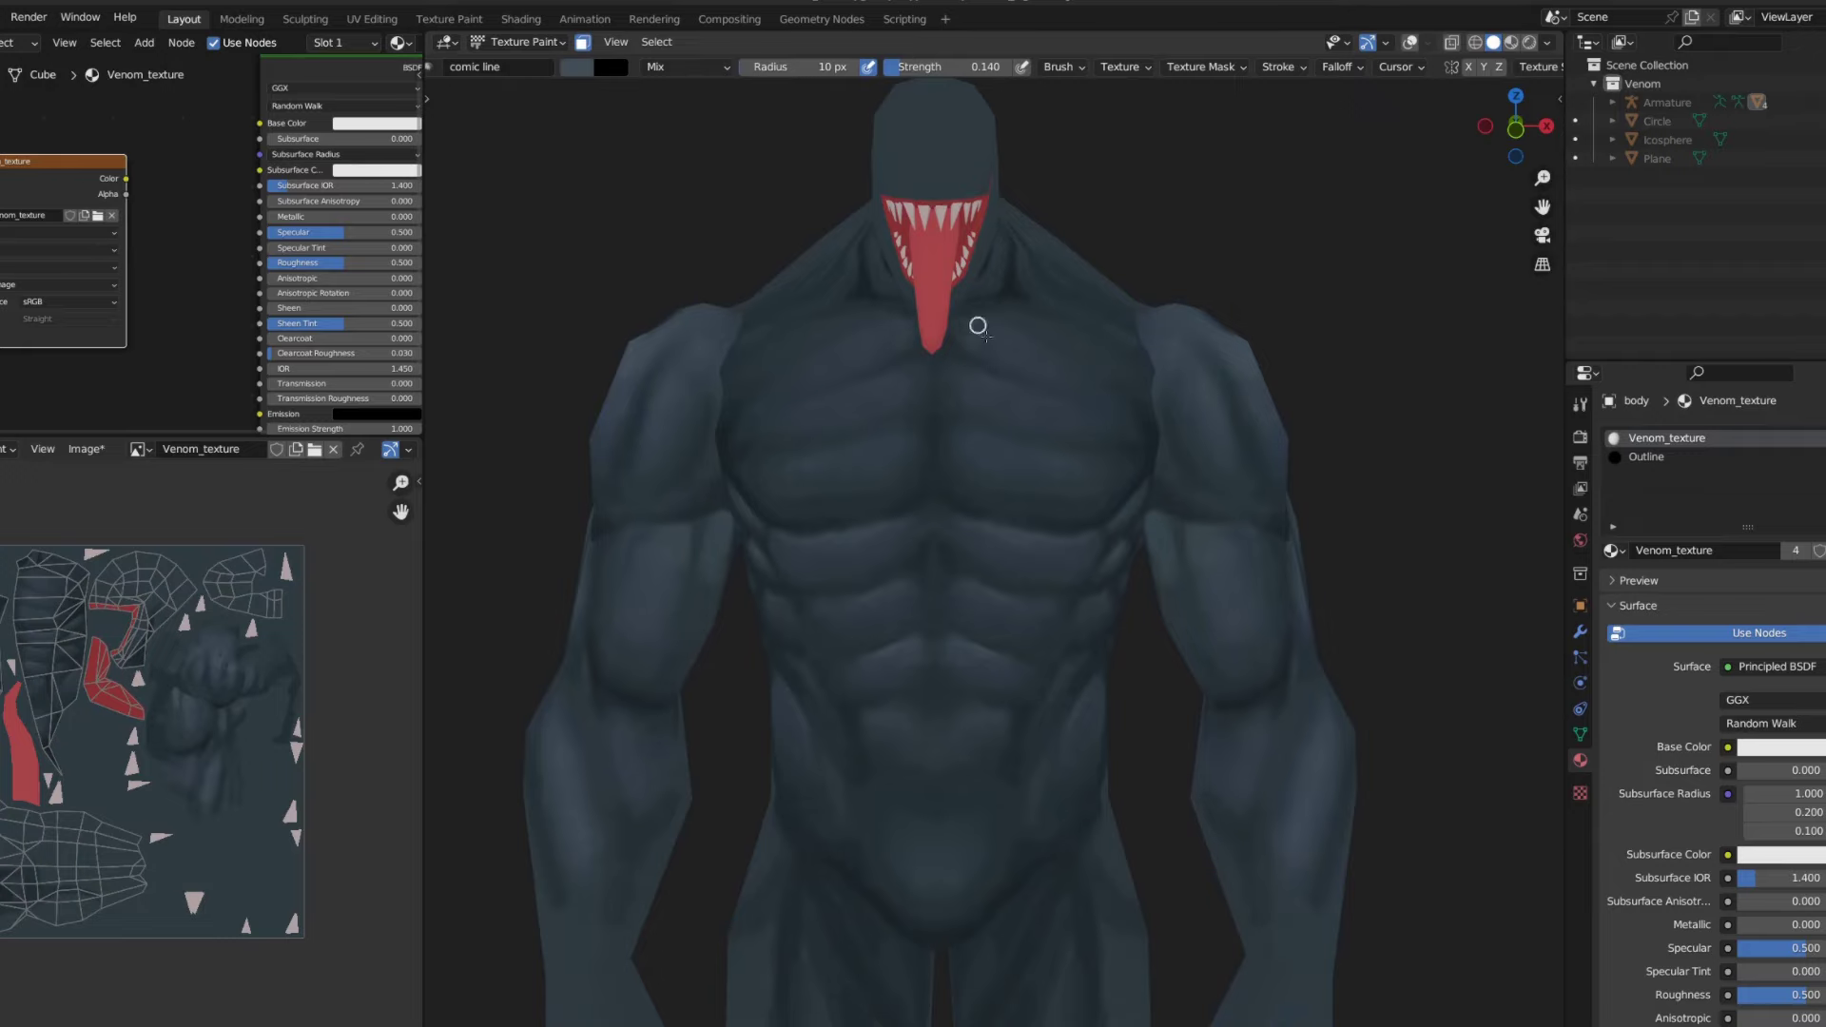
middle_click_drag(1122, 340, 1138, 310)
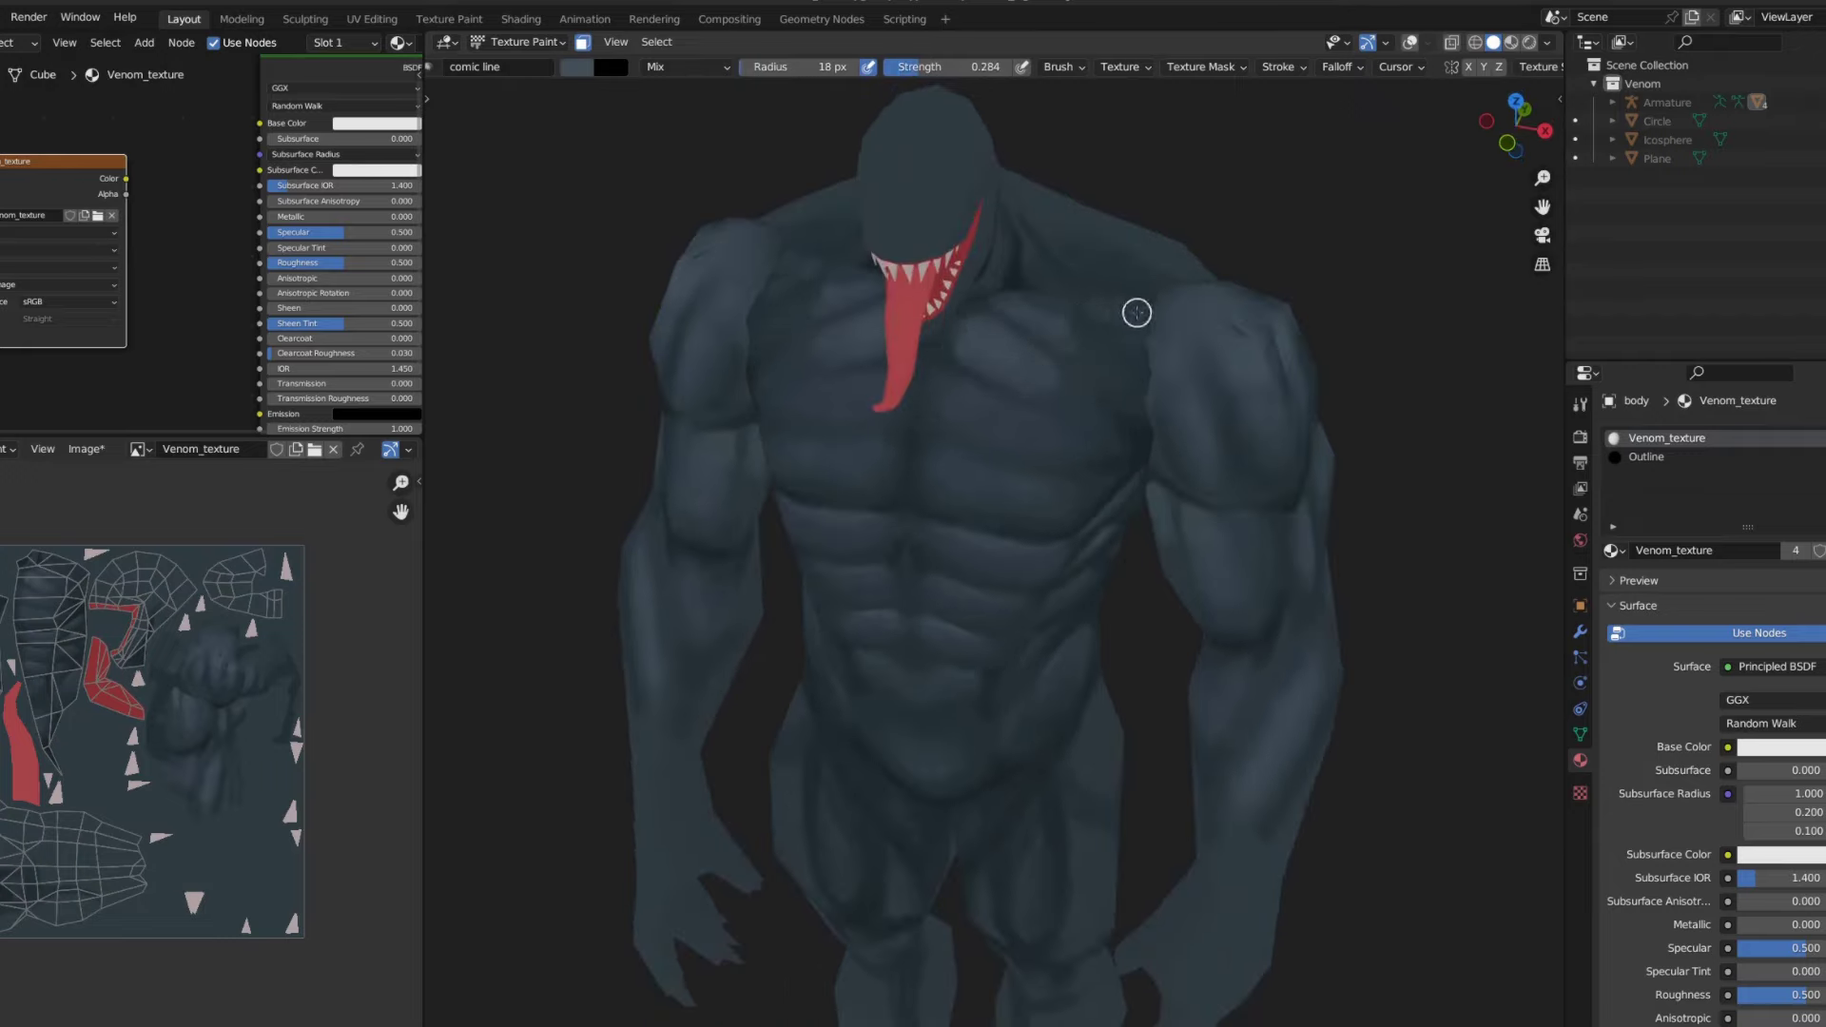
key("shift+space")
left_click(999, 364)
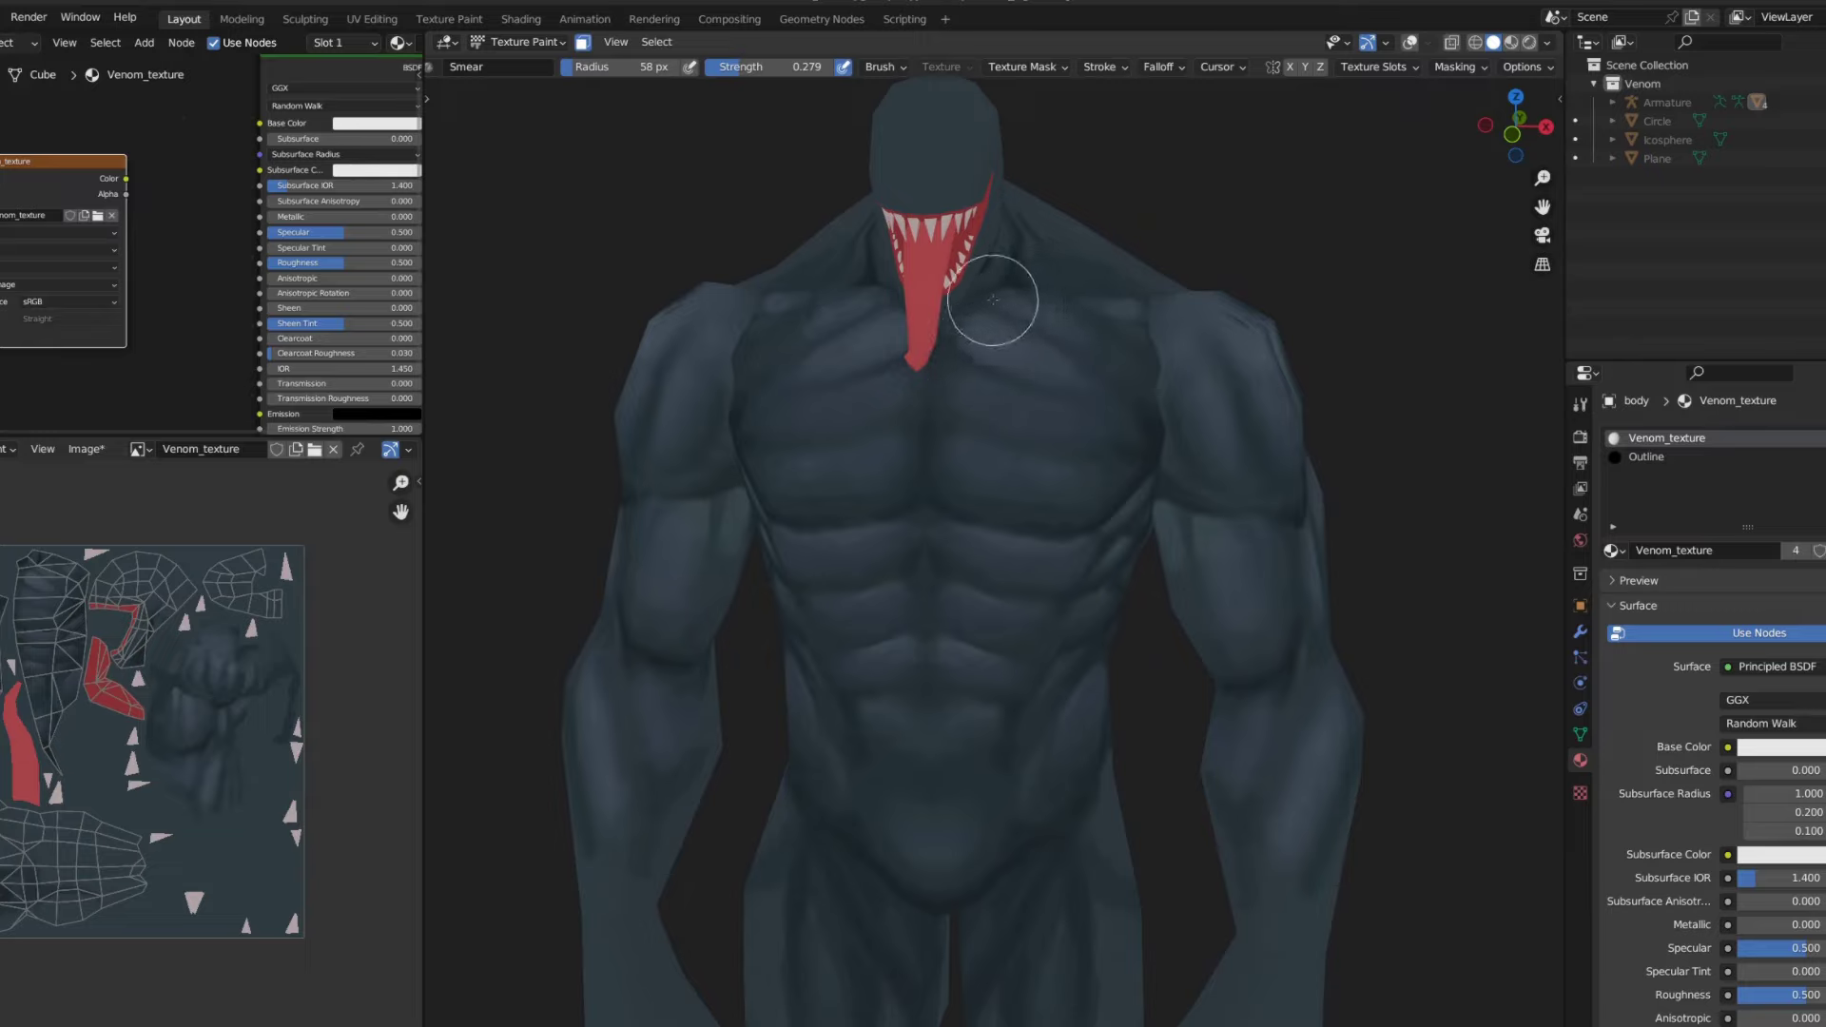
- Return to the comic line brush and zoom until the red mouth and pale teeth fill the view
key("shift+space")
key("1")
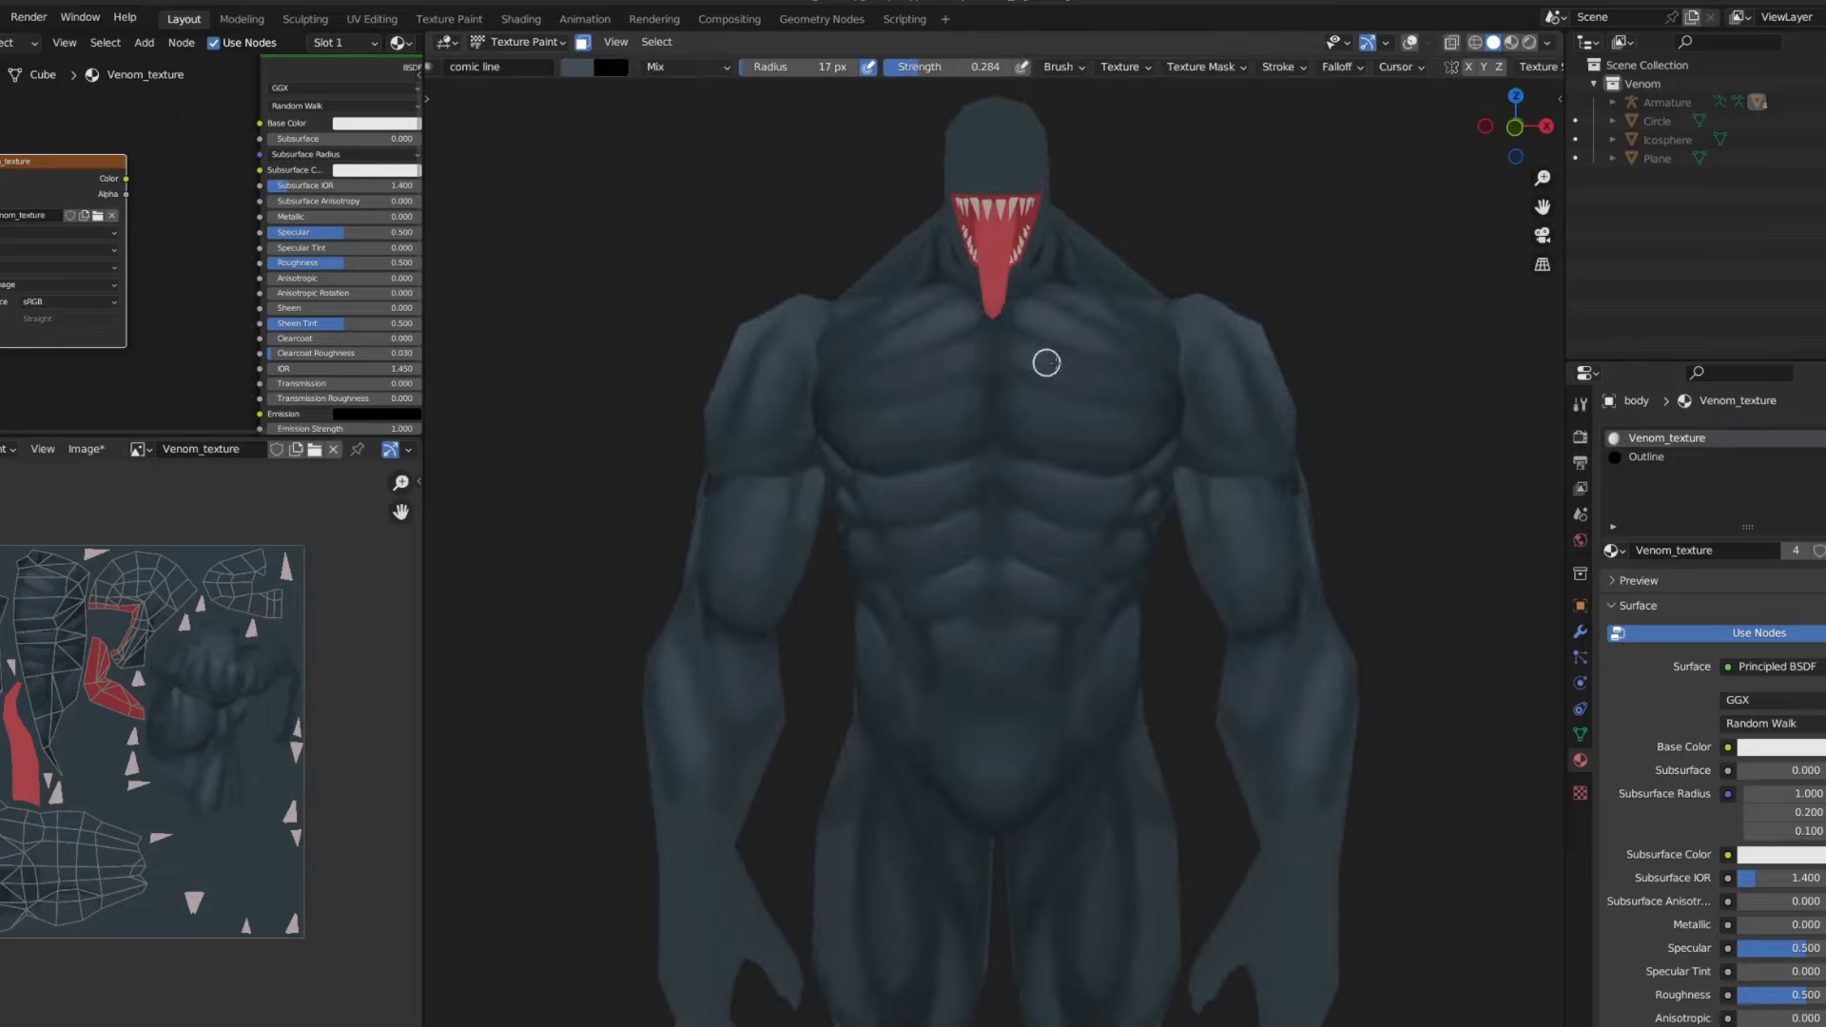
scroll(1143, 281, "down", 6)
scroll(1161, 255, "down", 2)
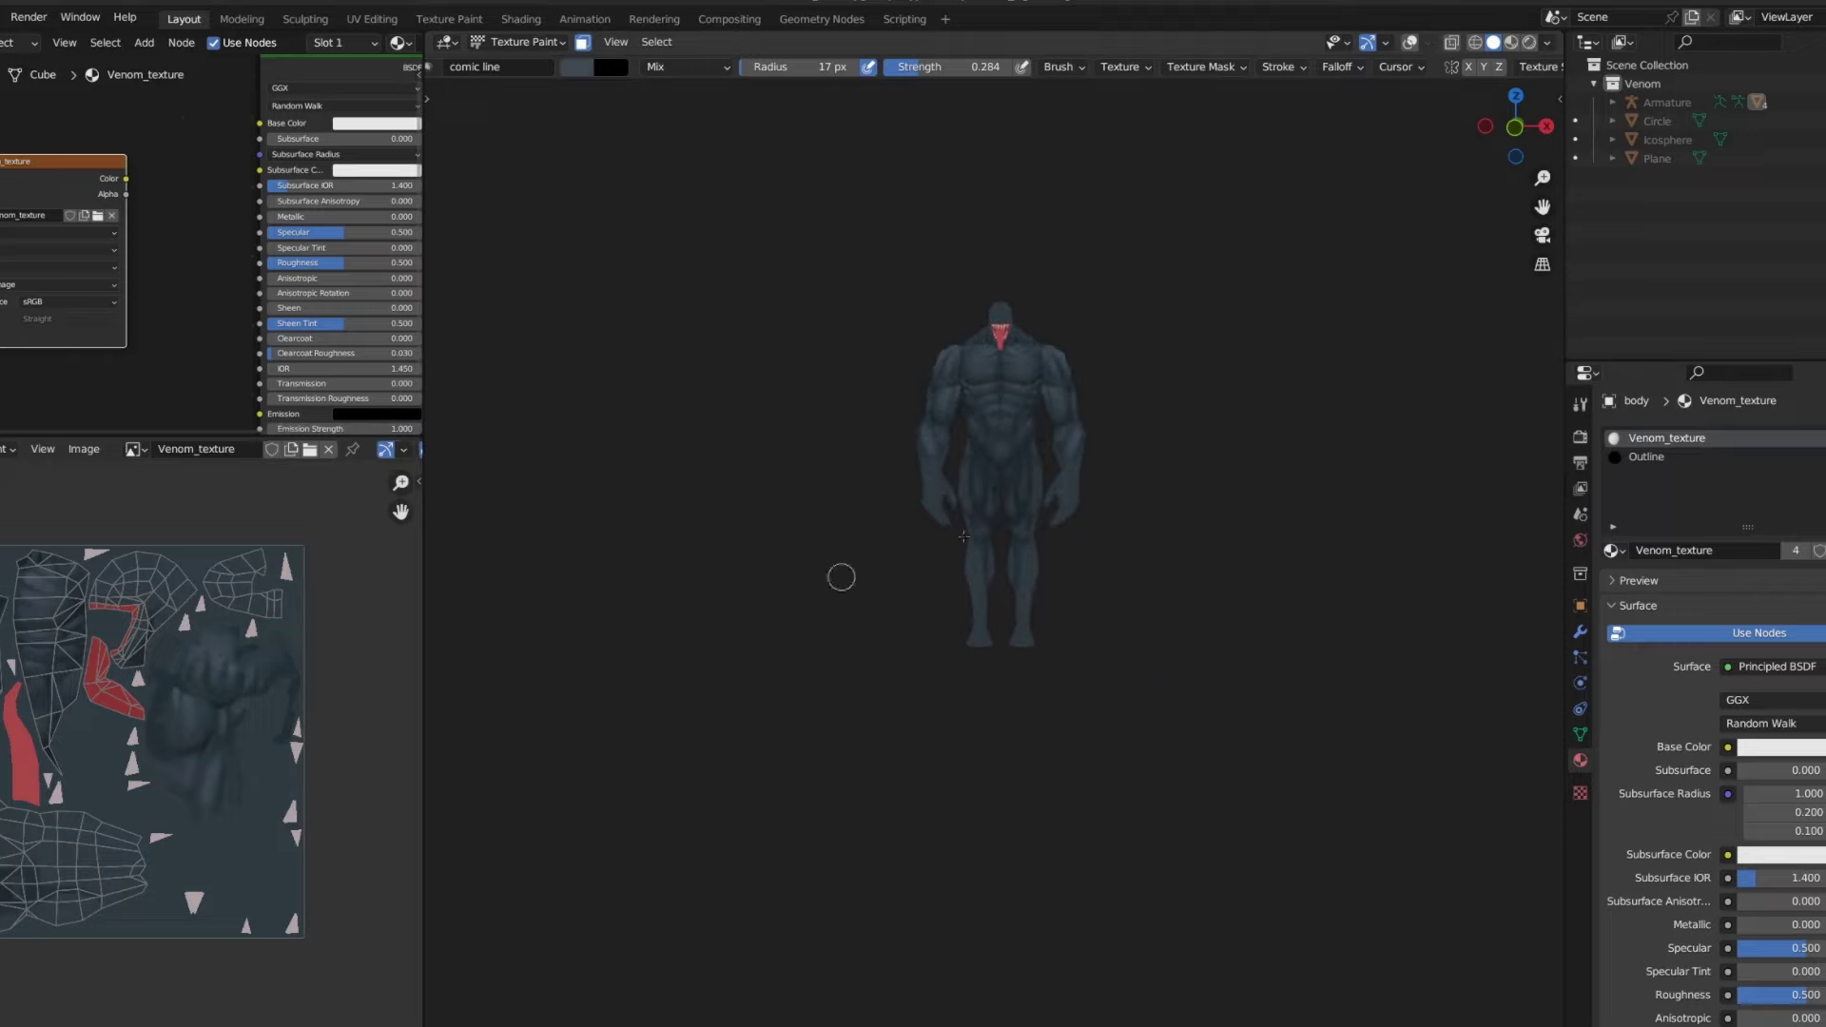
scroll(1109, 343, "up", 6)
scroll(1093, 363, "up", 2)
scroll(1093, 363, "up", 2)
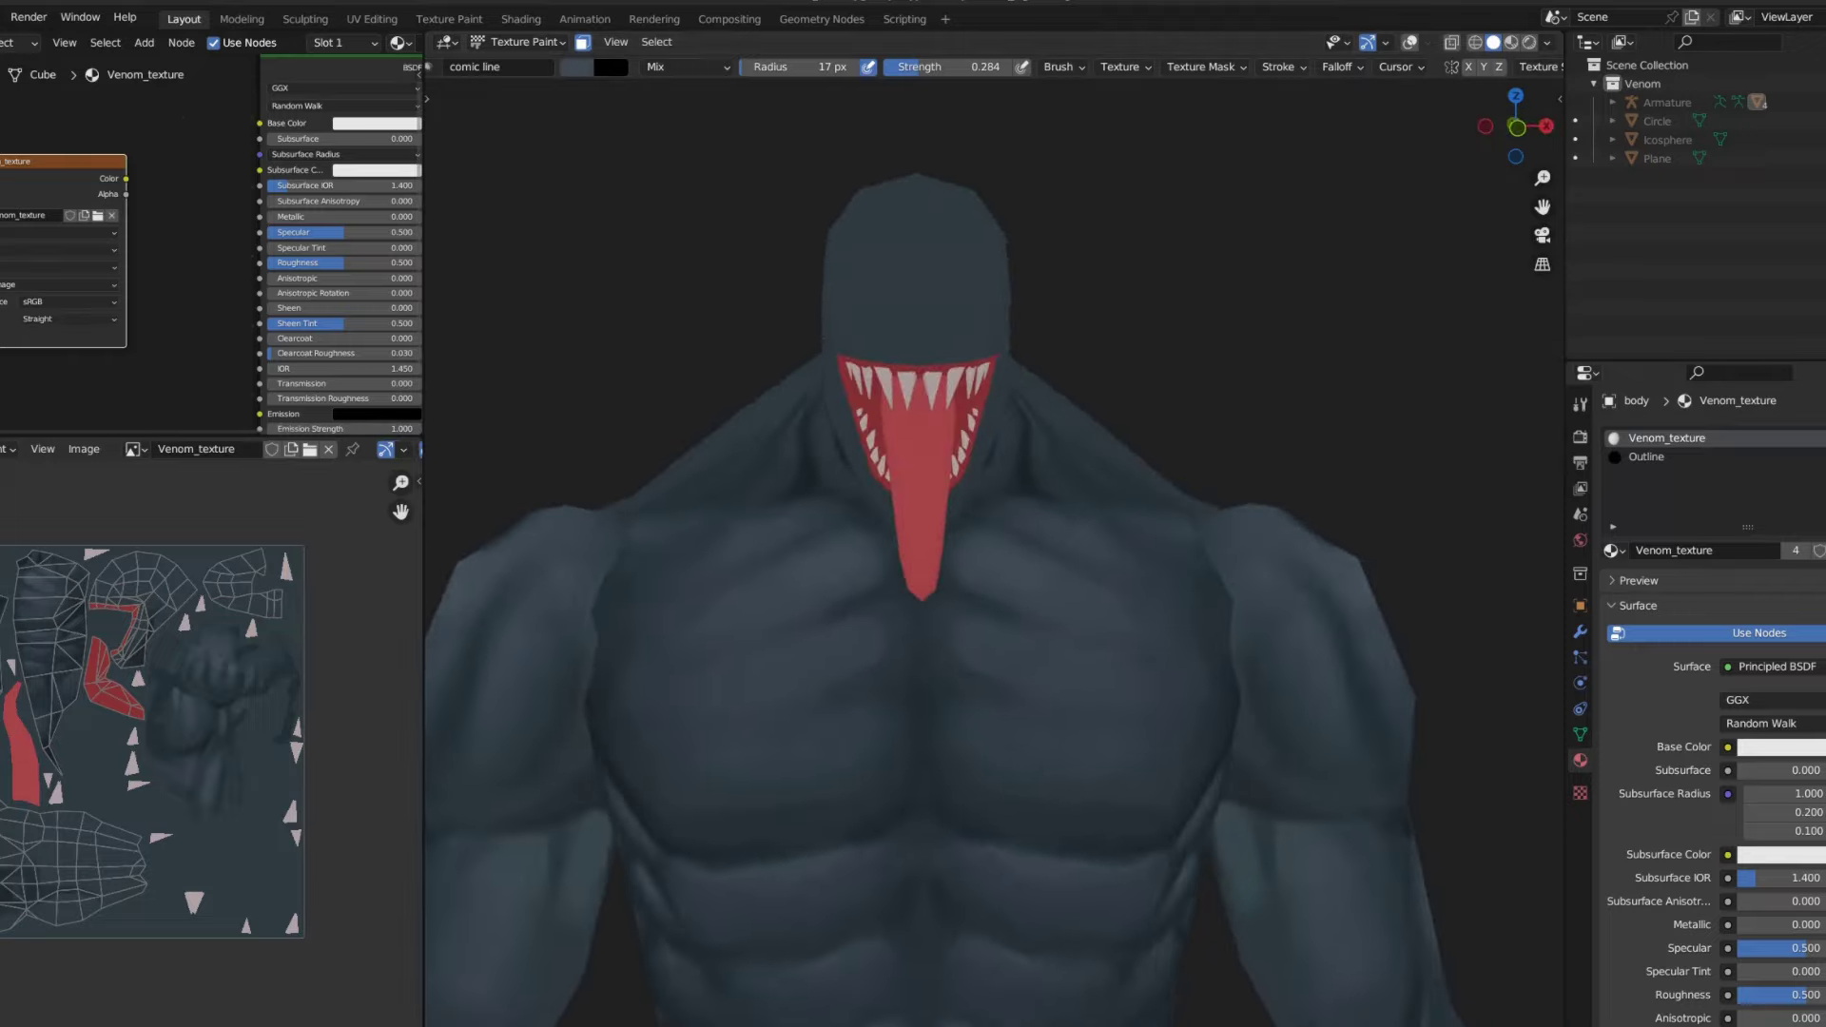
- Paint Venom's white eye shape with a smaller, full-strength white brush
key("s")
key("f")
left_click(961, 366)
middle_click_drag(960, 366, 948, 369)
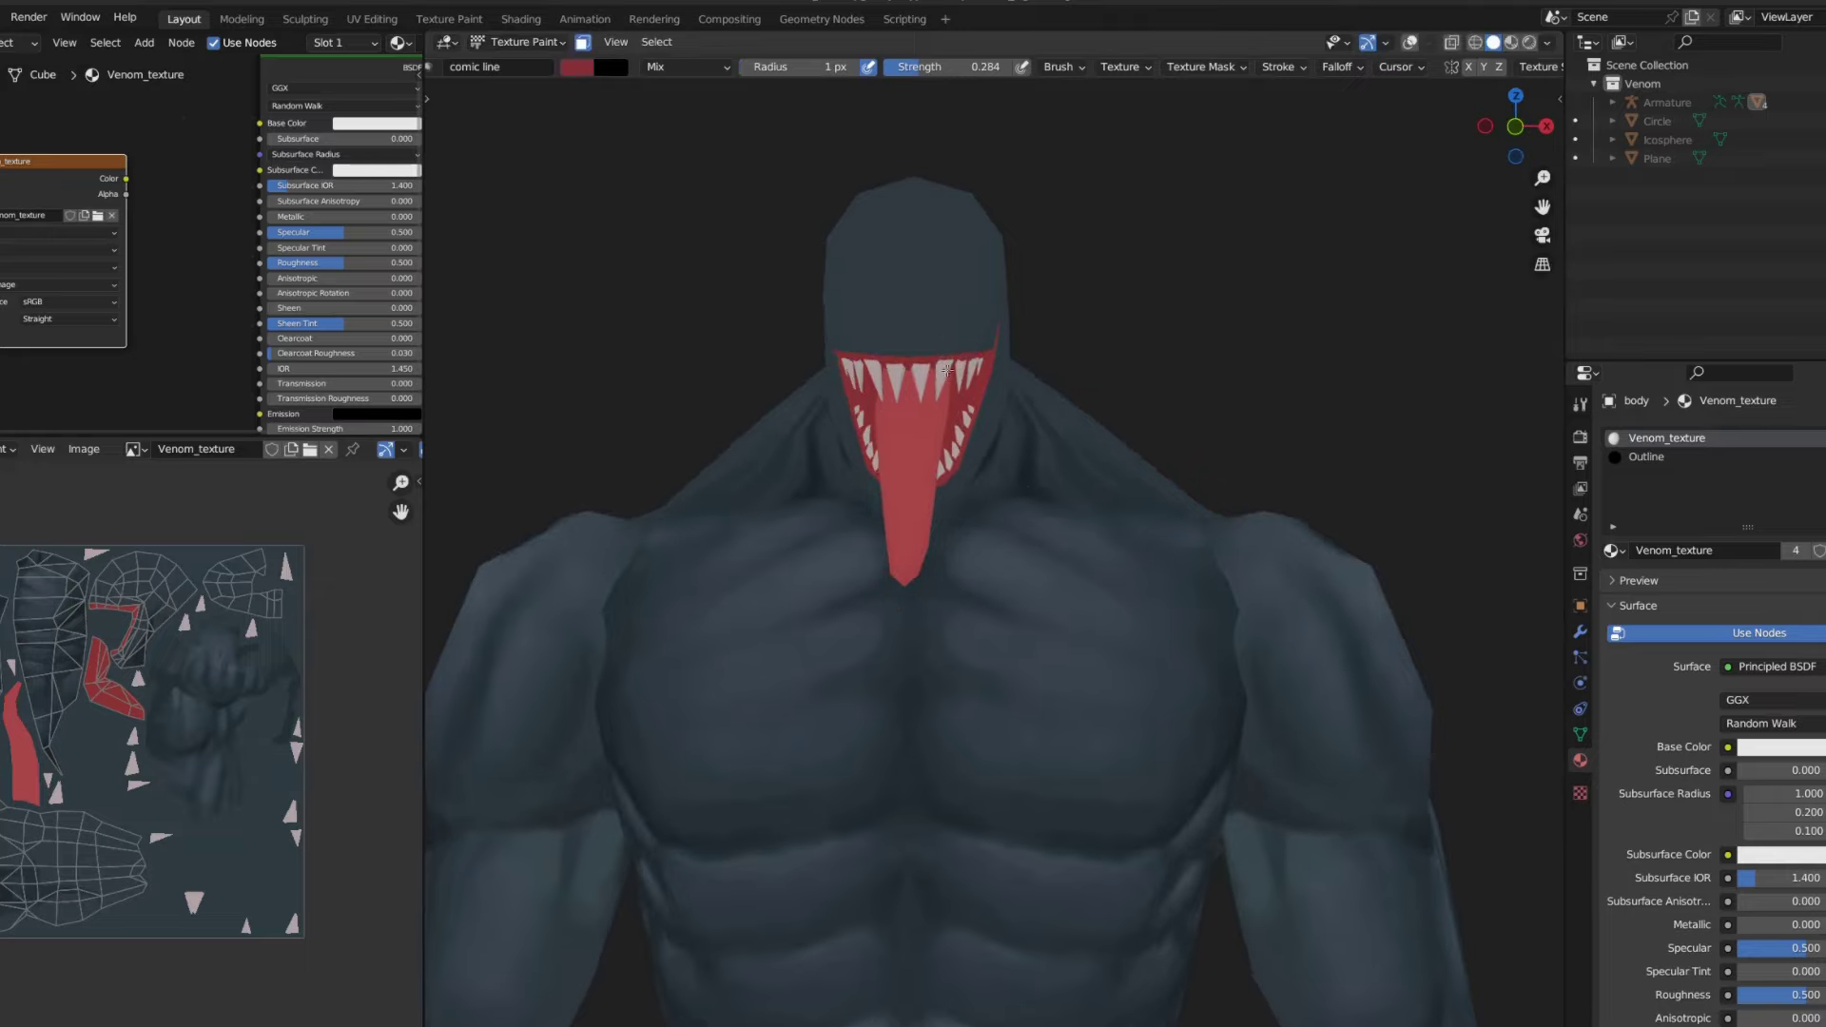
left_click(577, 66)
scroll(951, 381, "up", 1)
left_click_drag(856, 286, 871, 276)
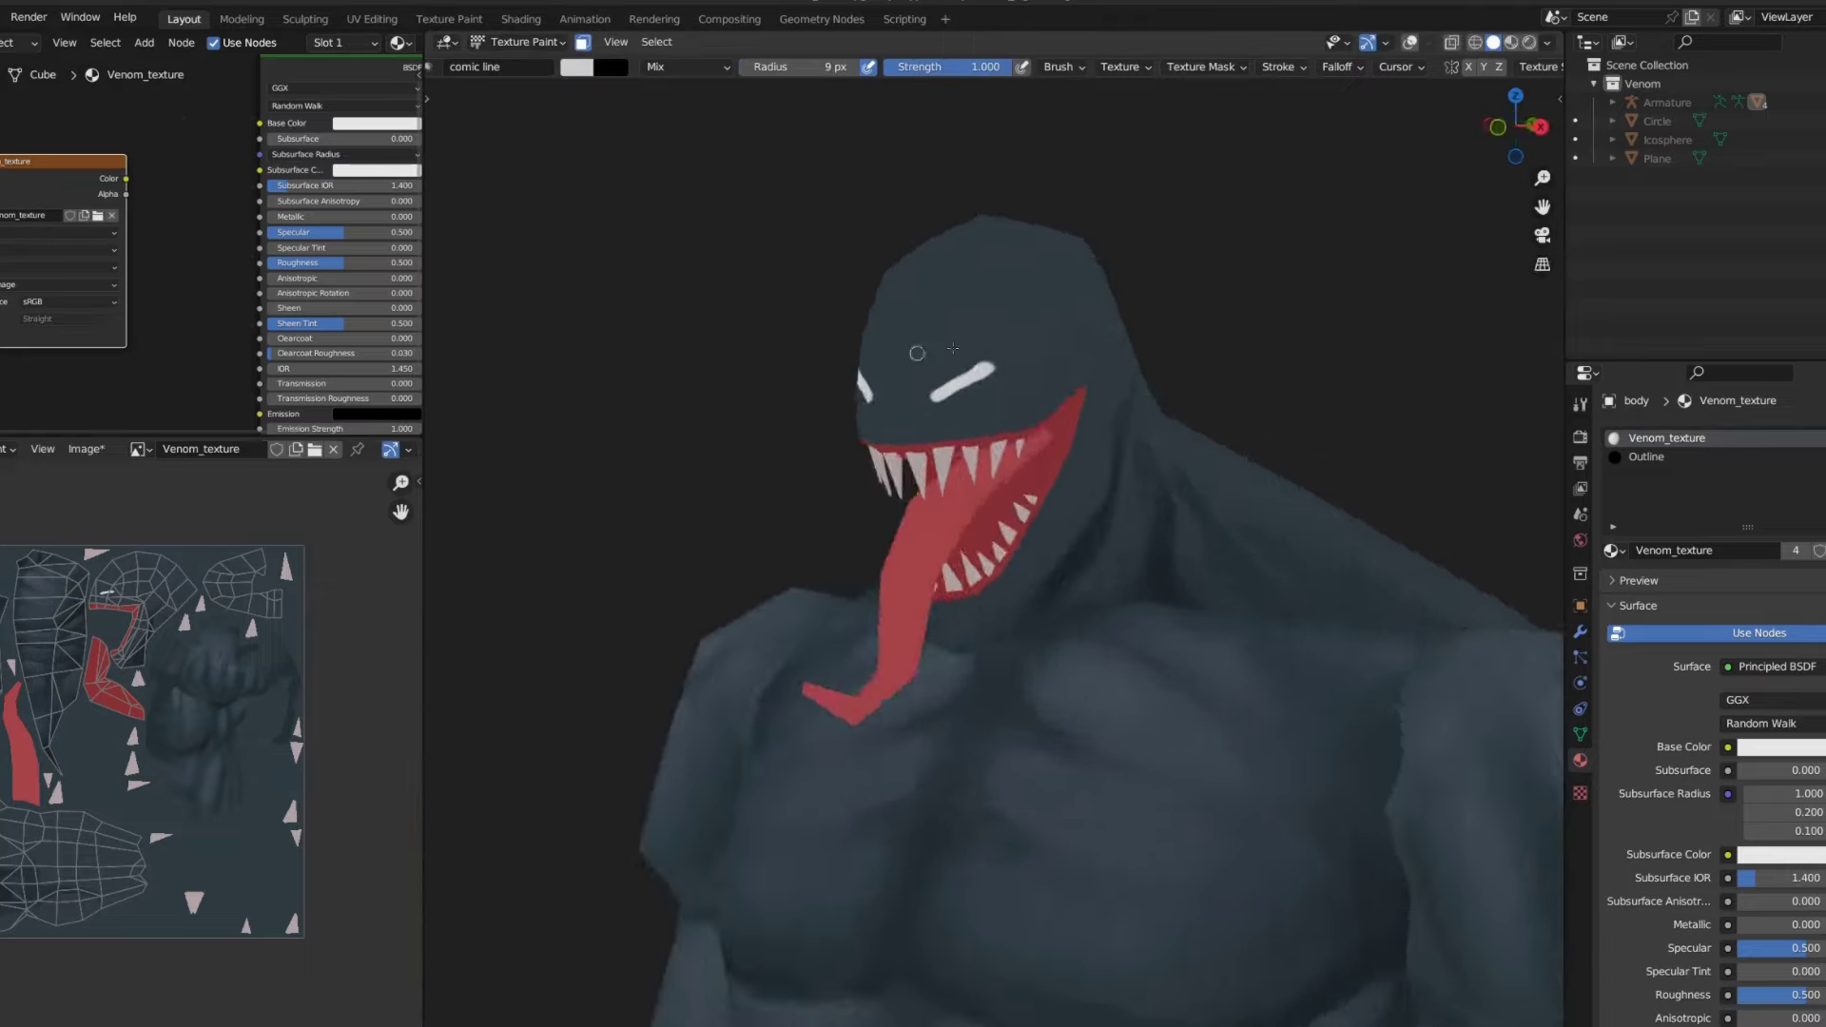
middle_click_drag(870, 276, 959, 381)
mouse_move(954, 392)
left_mouse_down()
mouse_move(1060, 281)
mouse_move(946, 409)
left_mouse_up()
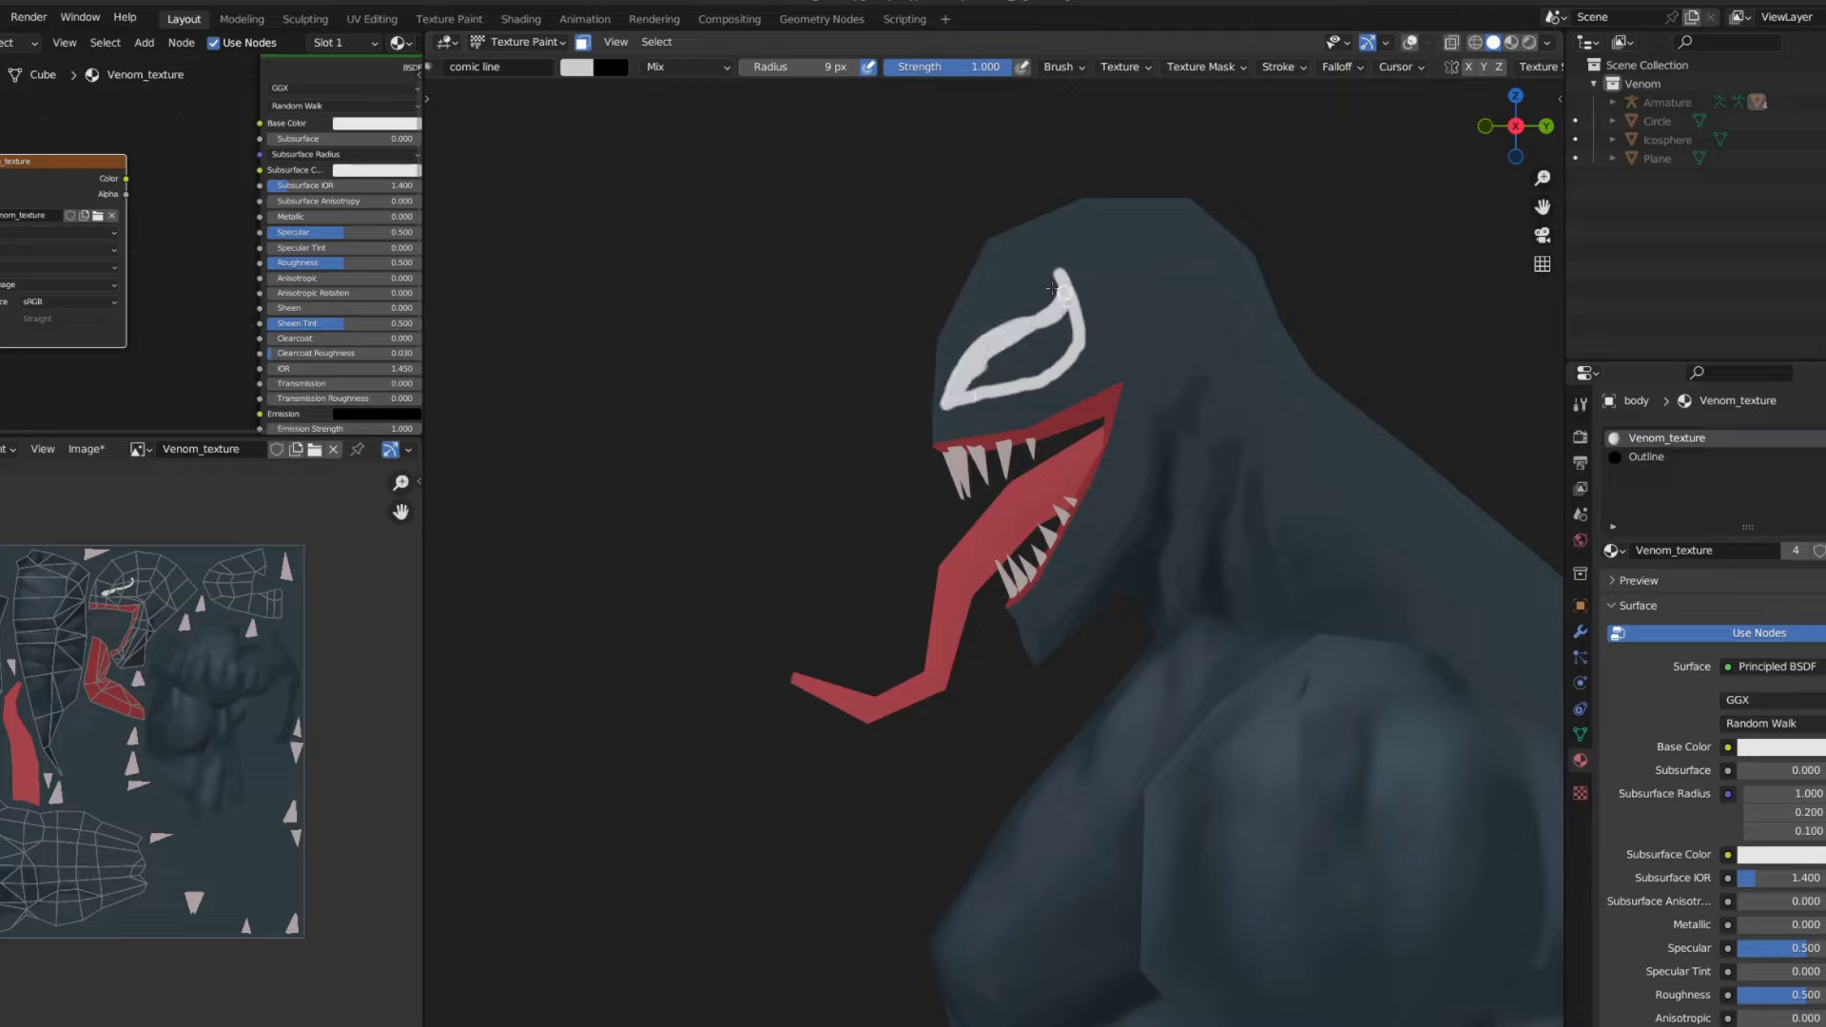
- Check the eye from front, back and side views and swap to the dark paint colour
key("KP_1")
key("ctrl+KP_1")
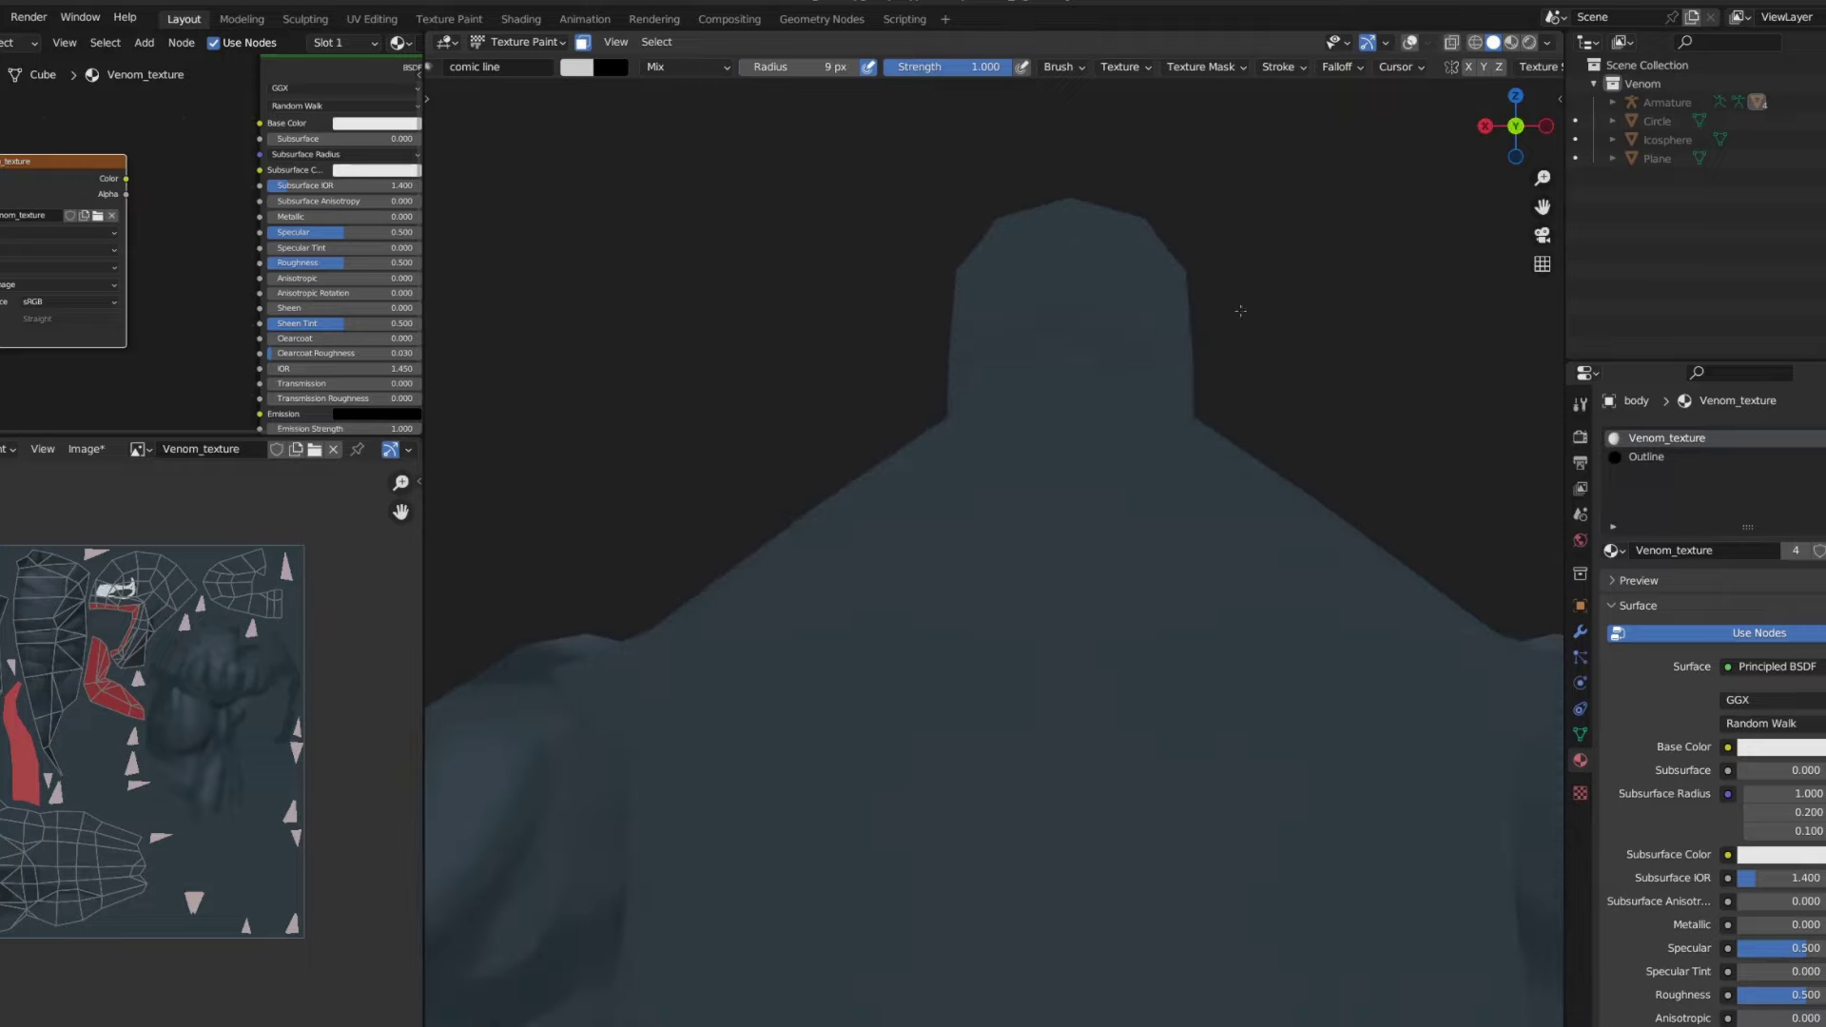
key("KP_3")
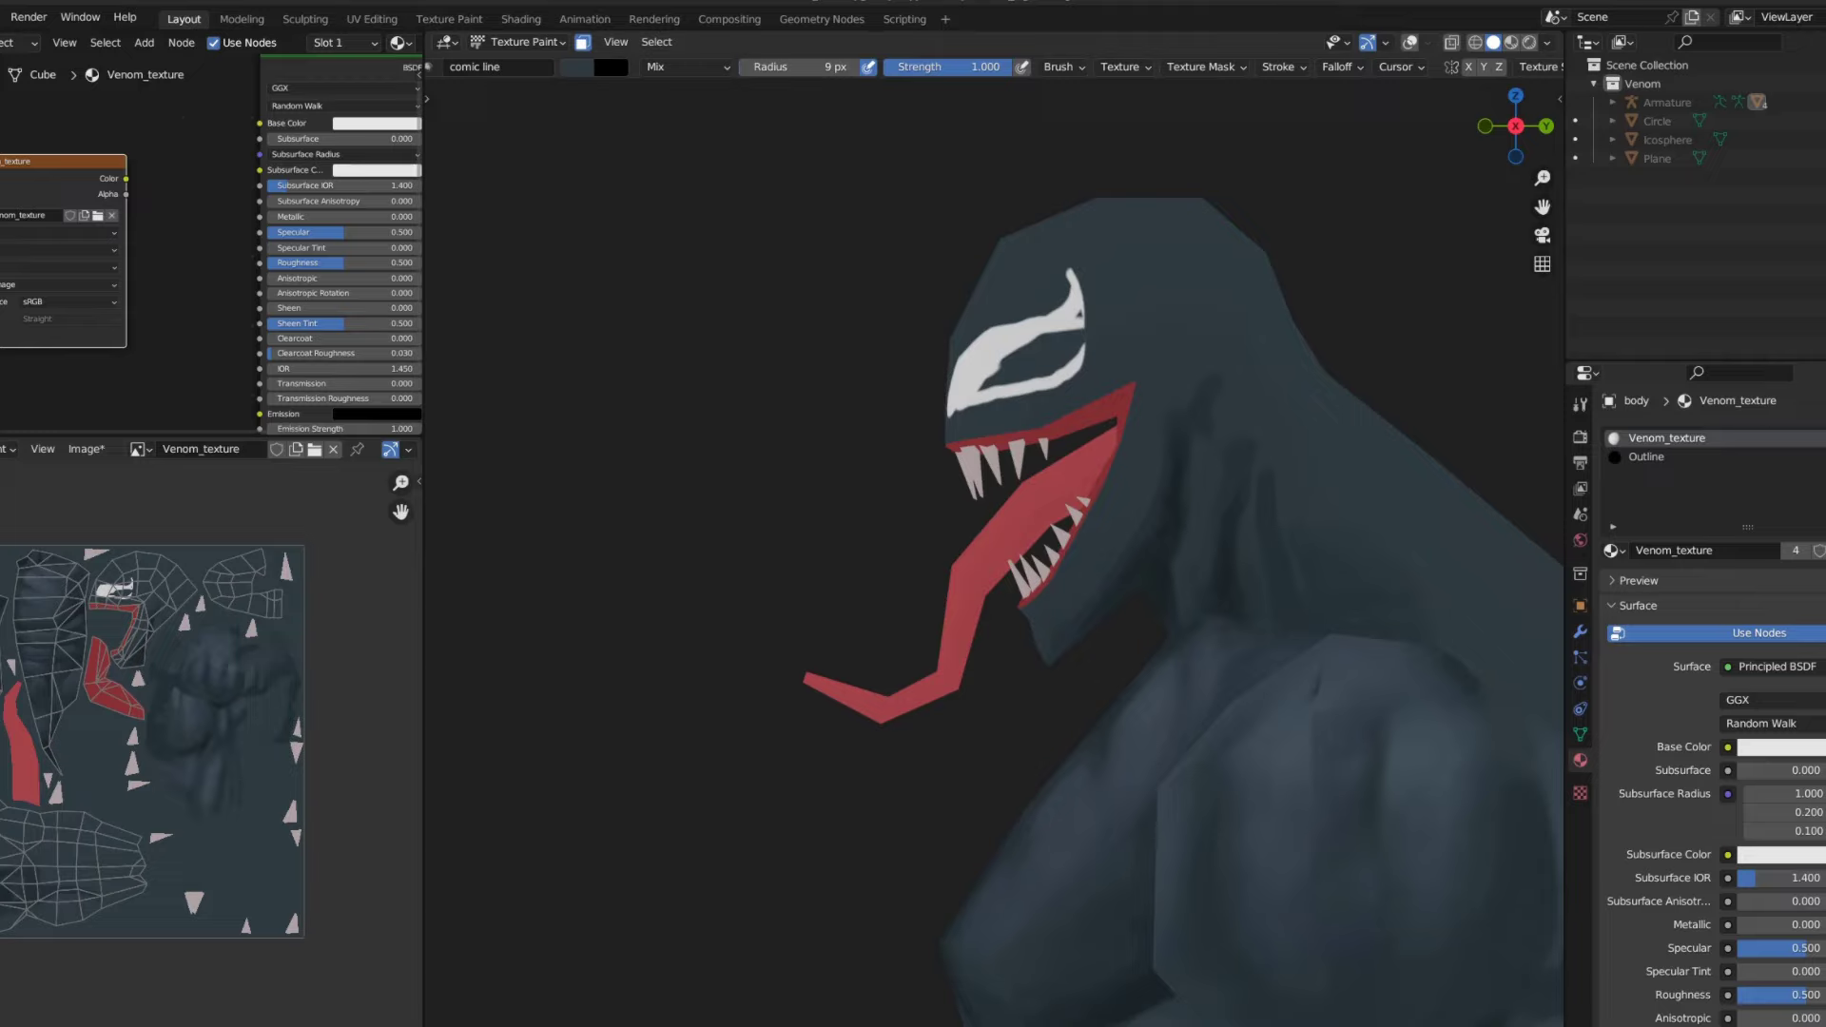
key("KP_1")
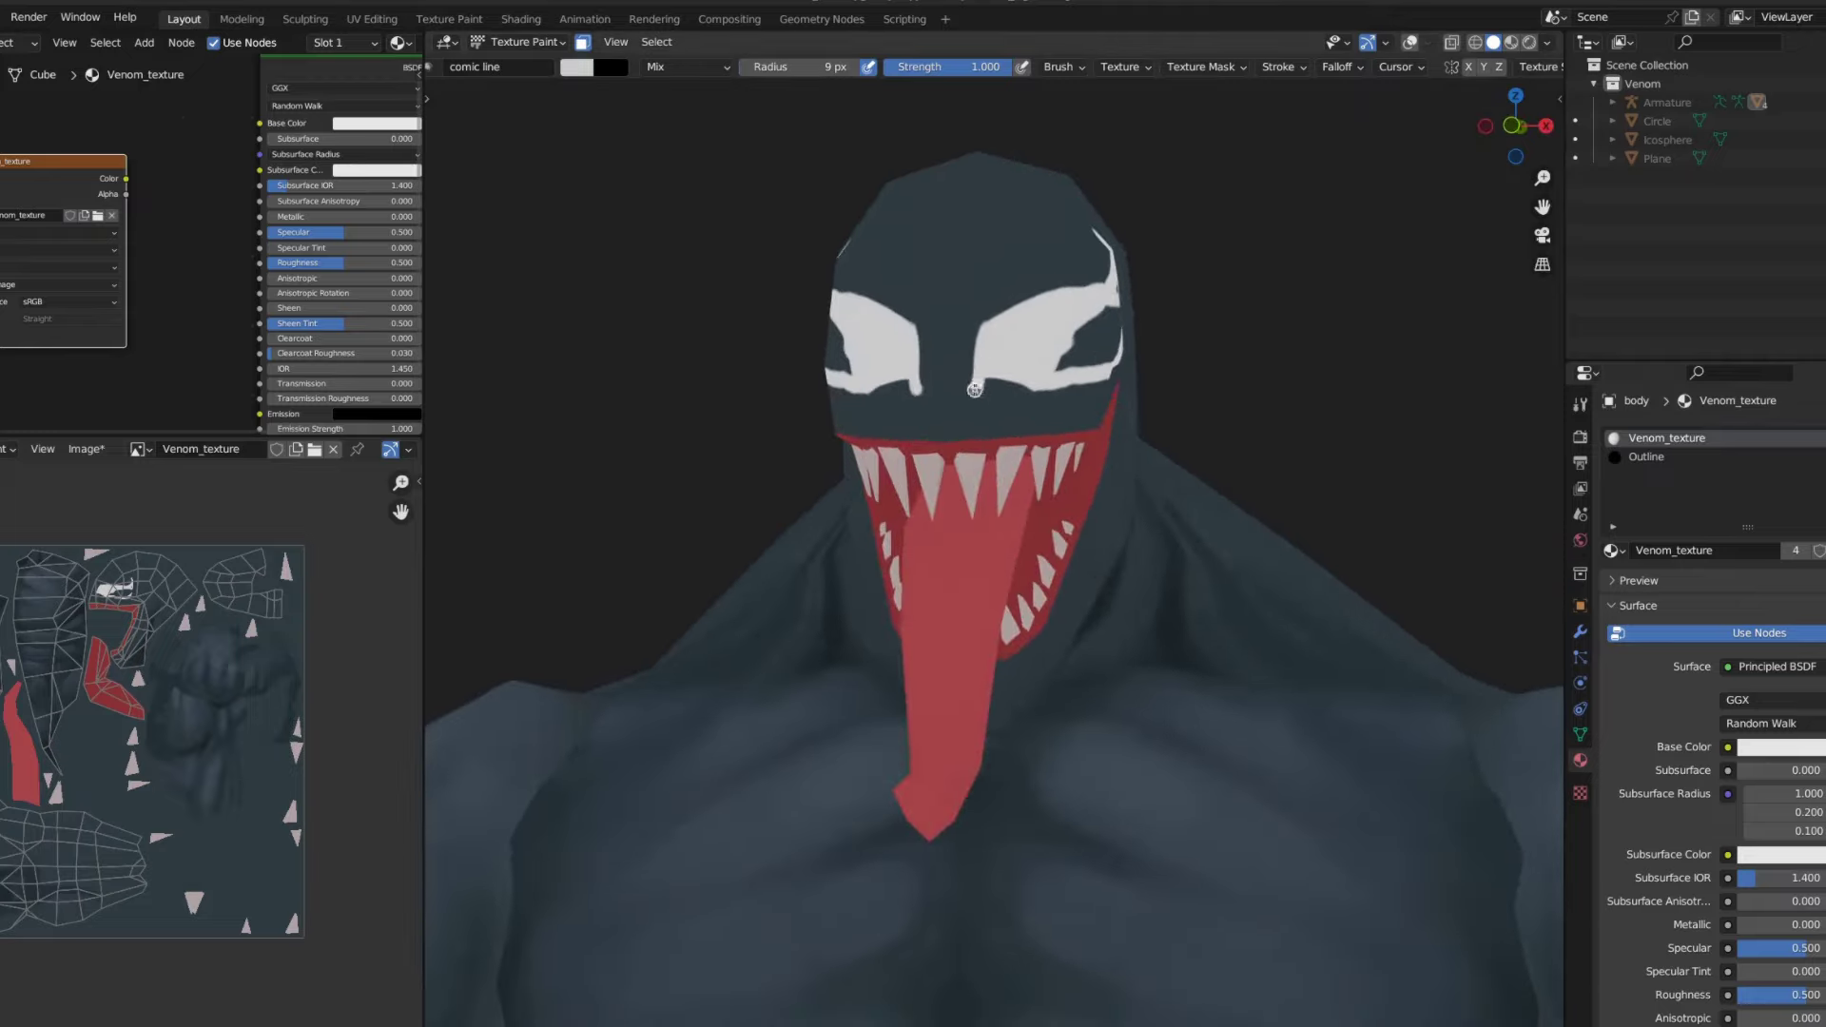
key("e")
left_click(937, 407)
key("KP_8")
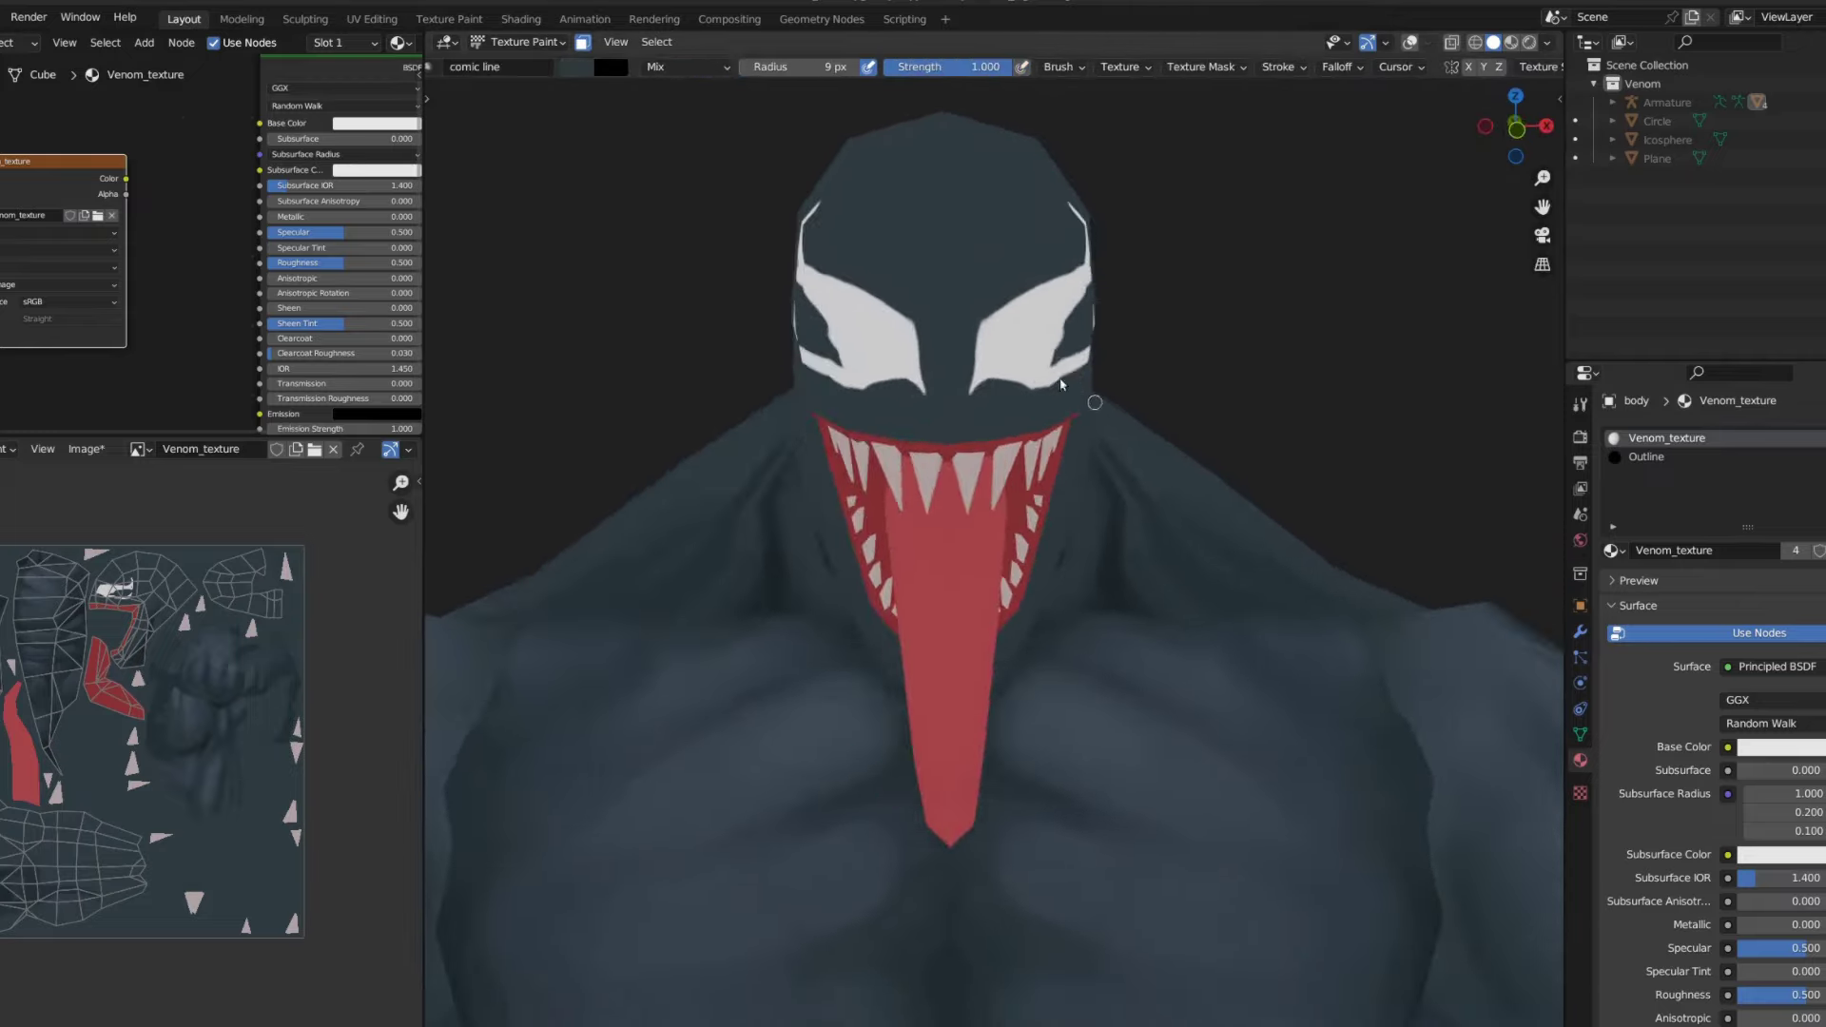
middle_click_drag(1062, 383, 994, 337)
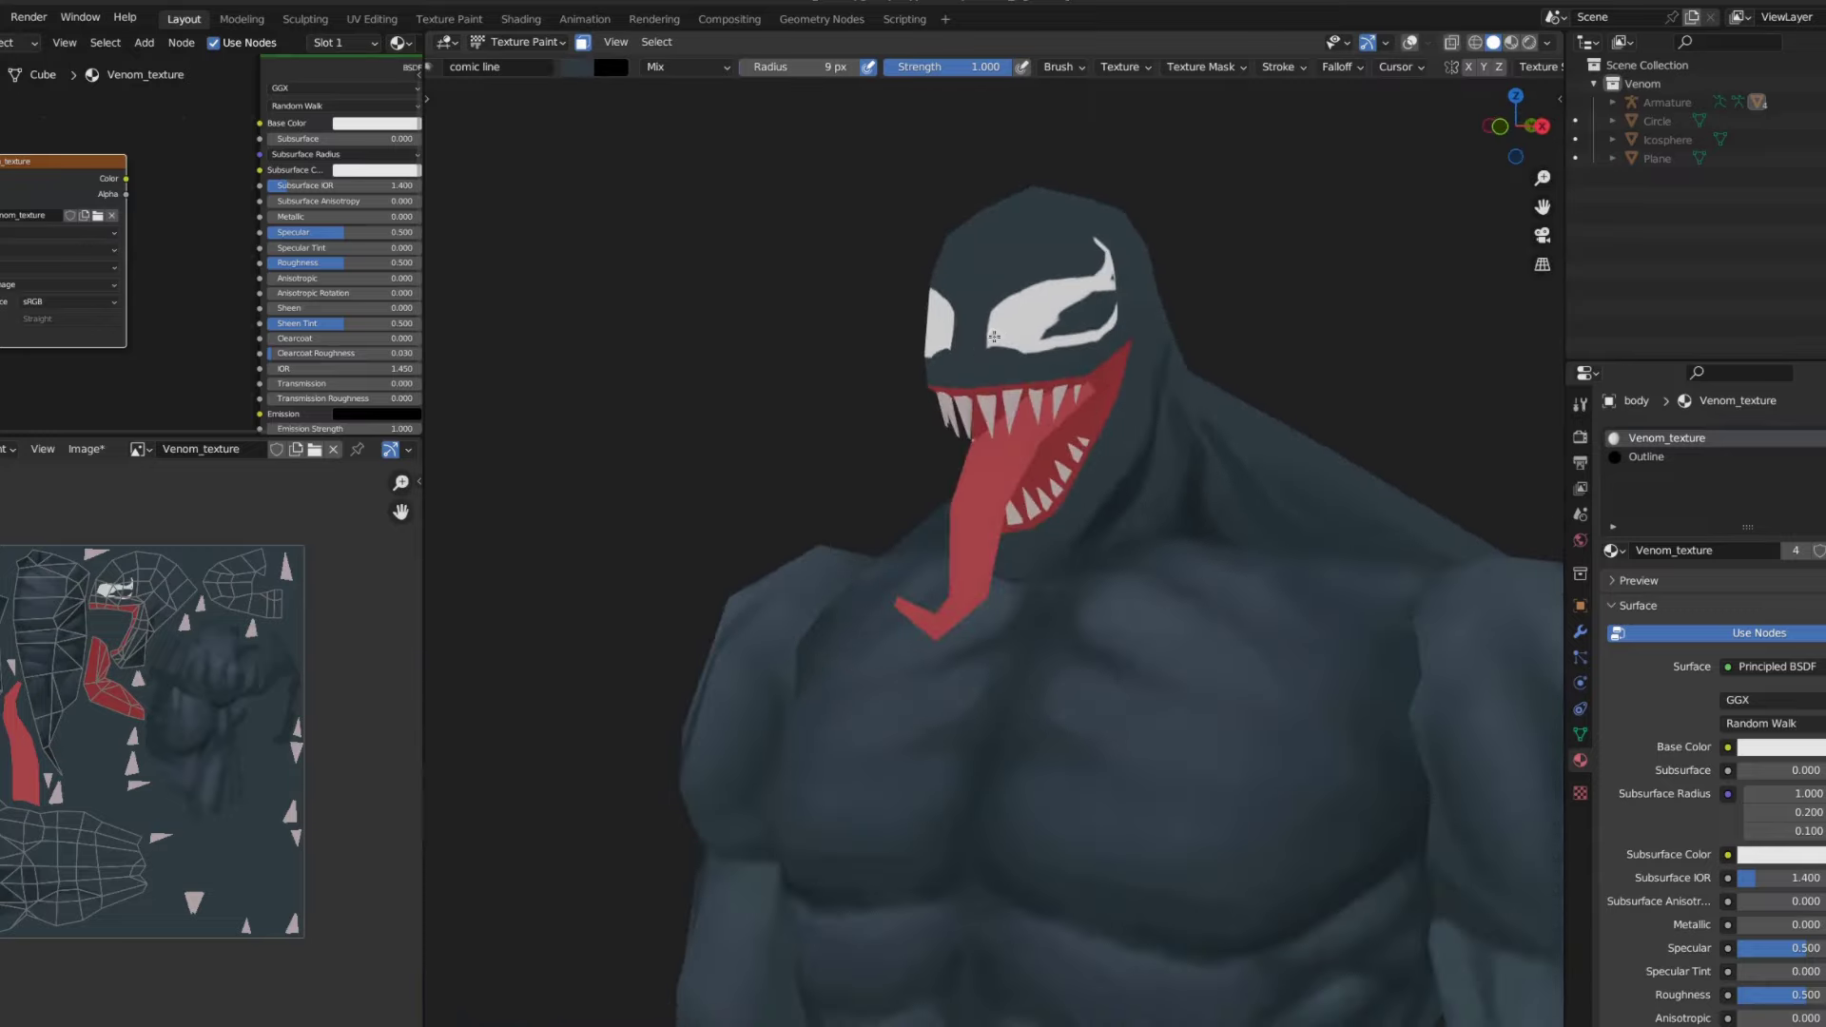
- Try smearing around the eye, undo the smear marks, and return to the comic line brush
key("r")
key("d")
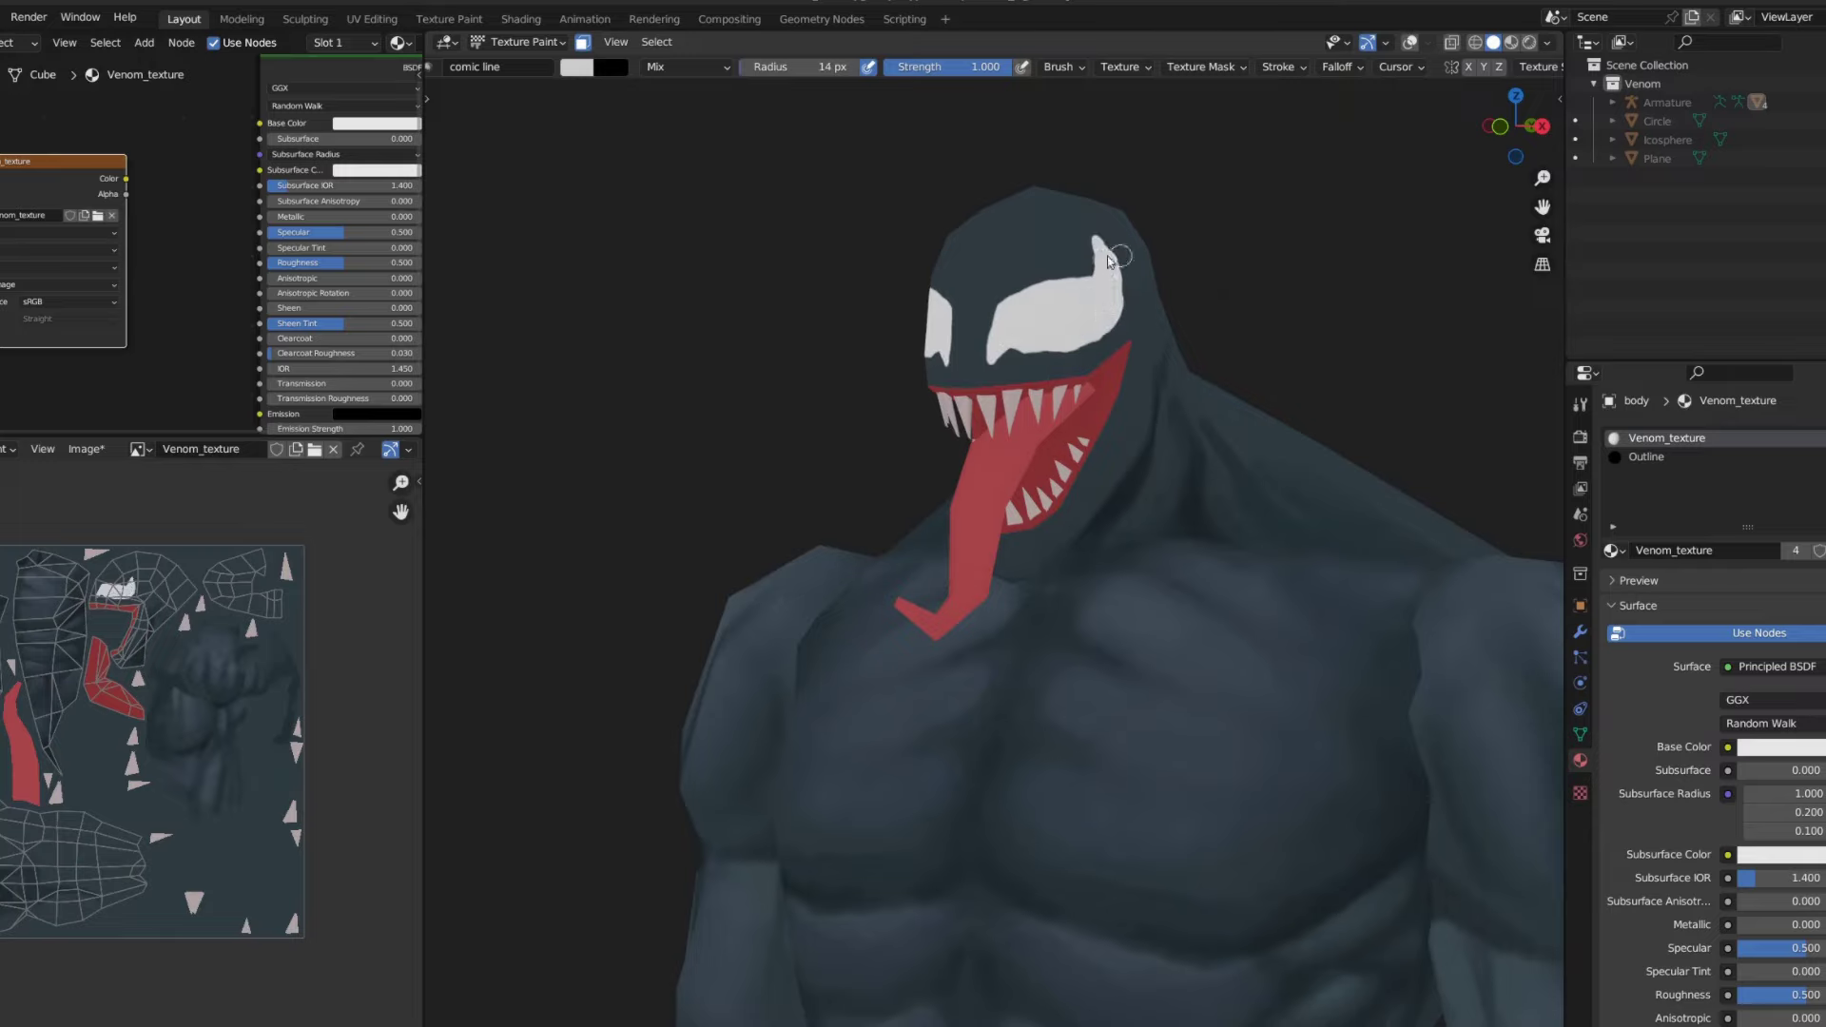
middle_click_drag(1060, 323, 977, 379)
key("r")
key("ctrl+z")
key("d")
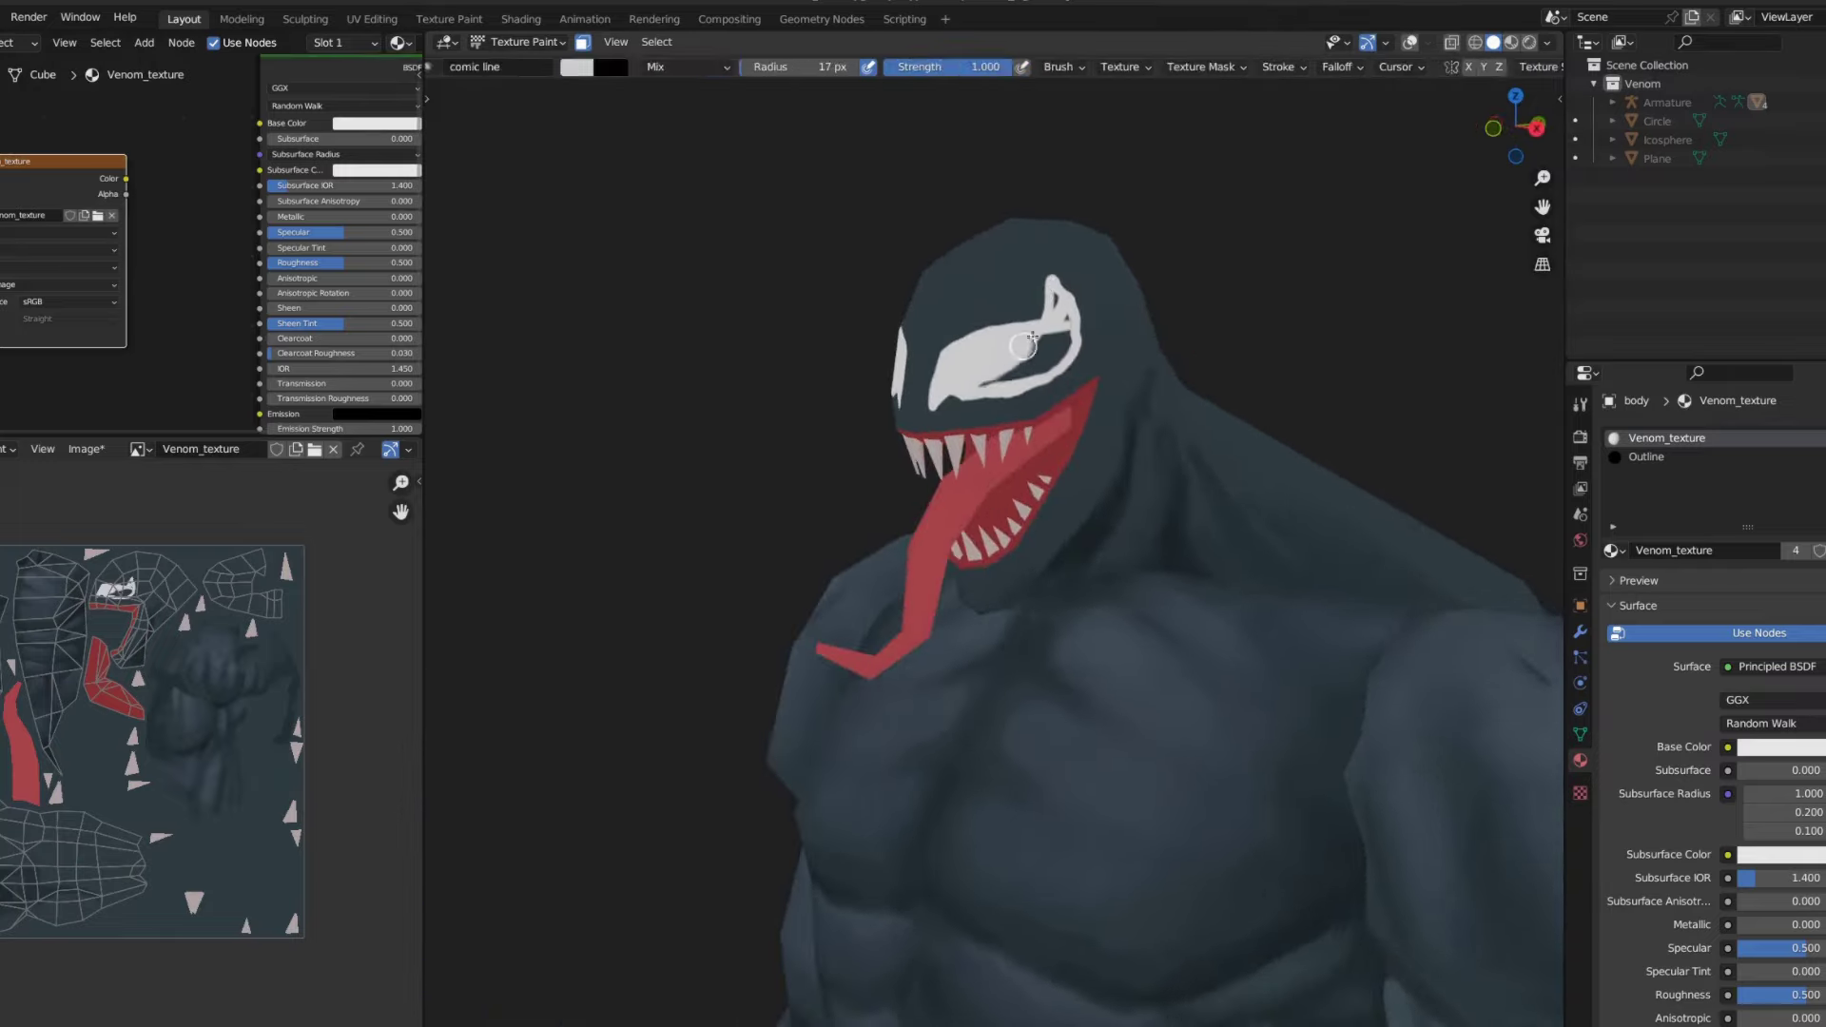
- Save the painted texture image with Alt+S from a near-front view
scroll(1069, 289, "down", 5)
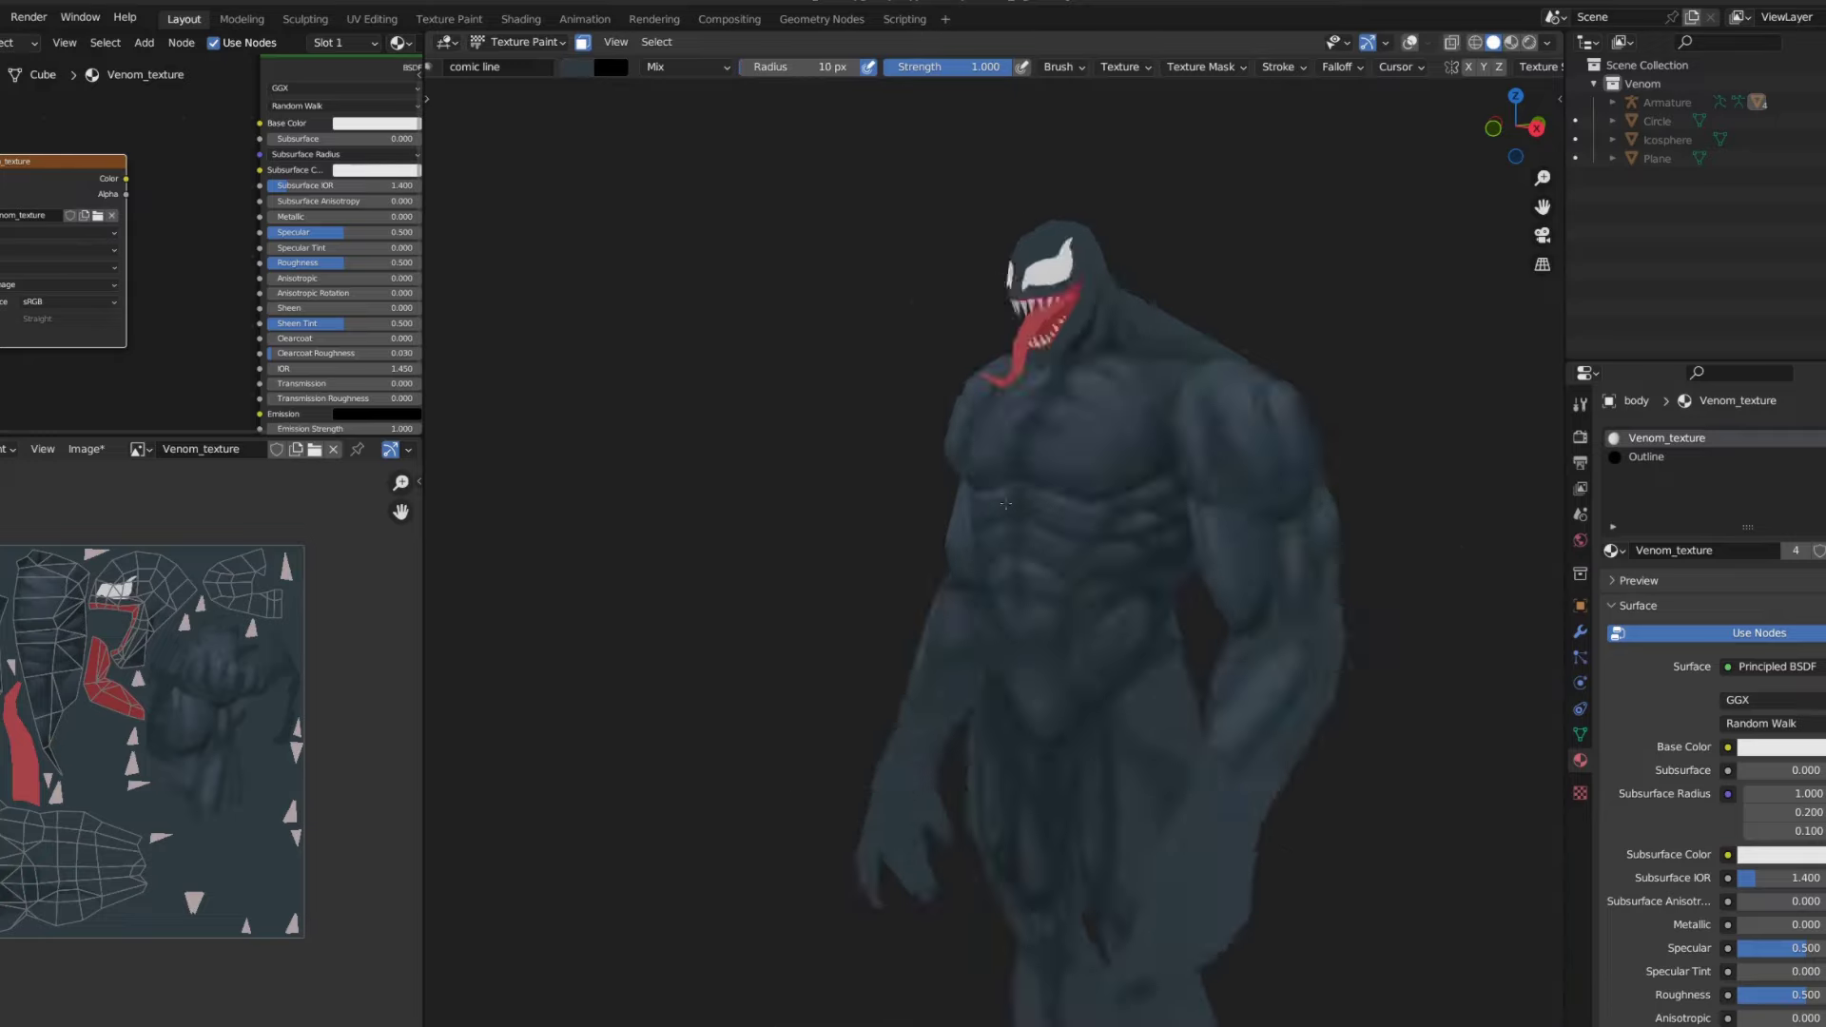
middle_click_drag(1069, 289, 1085, 412)
scroll(1085, 412, "up", 4)
scroll(1085, 412, "up", 3)
key("alt+s")
key("KP_1")
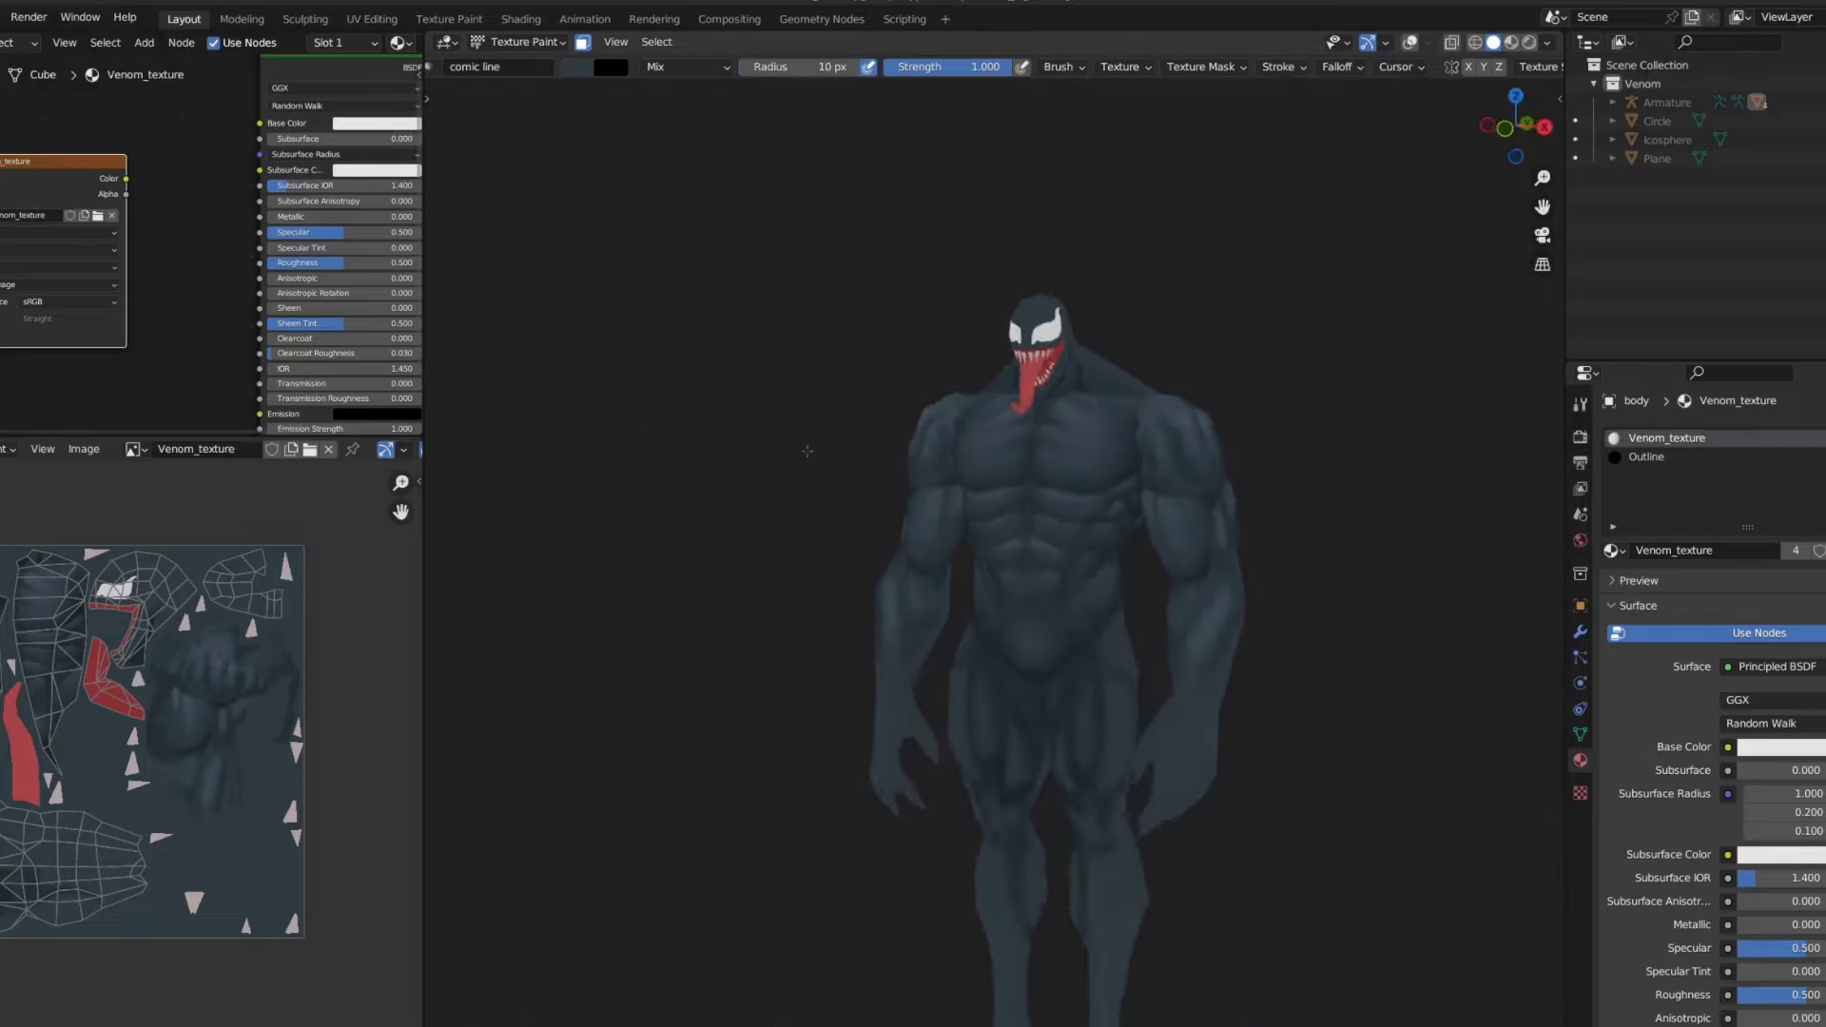
- Paint a dark stroke along the edge of the white eye
scroll(977, 350, "up", 2)
scroll(977, 350, "up", 3)
scroll(977, 350, "down", 1)
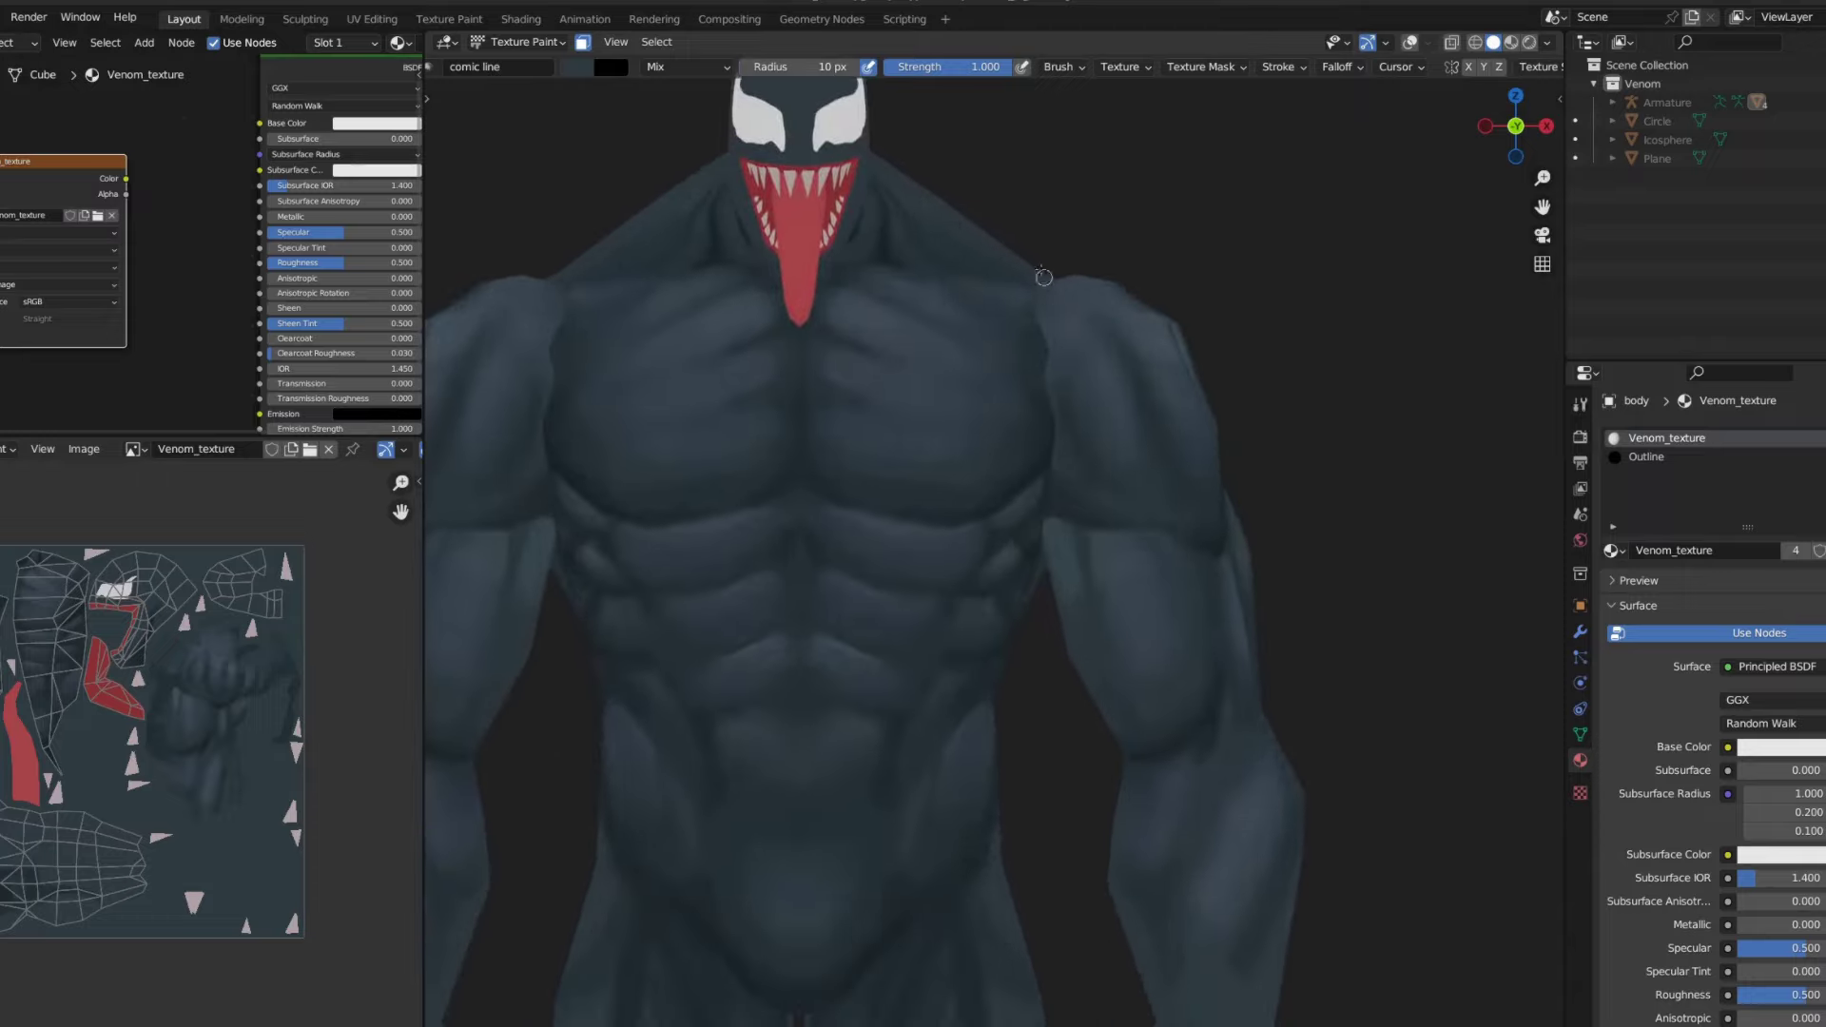
scroll(1044, 276, "down", 4)
middle_click_drag(1030, 371, 1050, 372)
scroll(1050, 372, "up", 4)
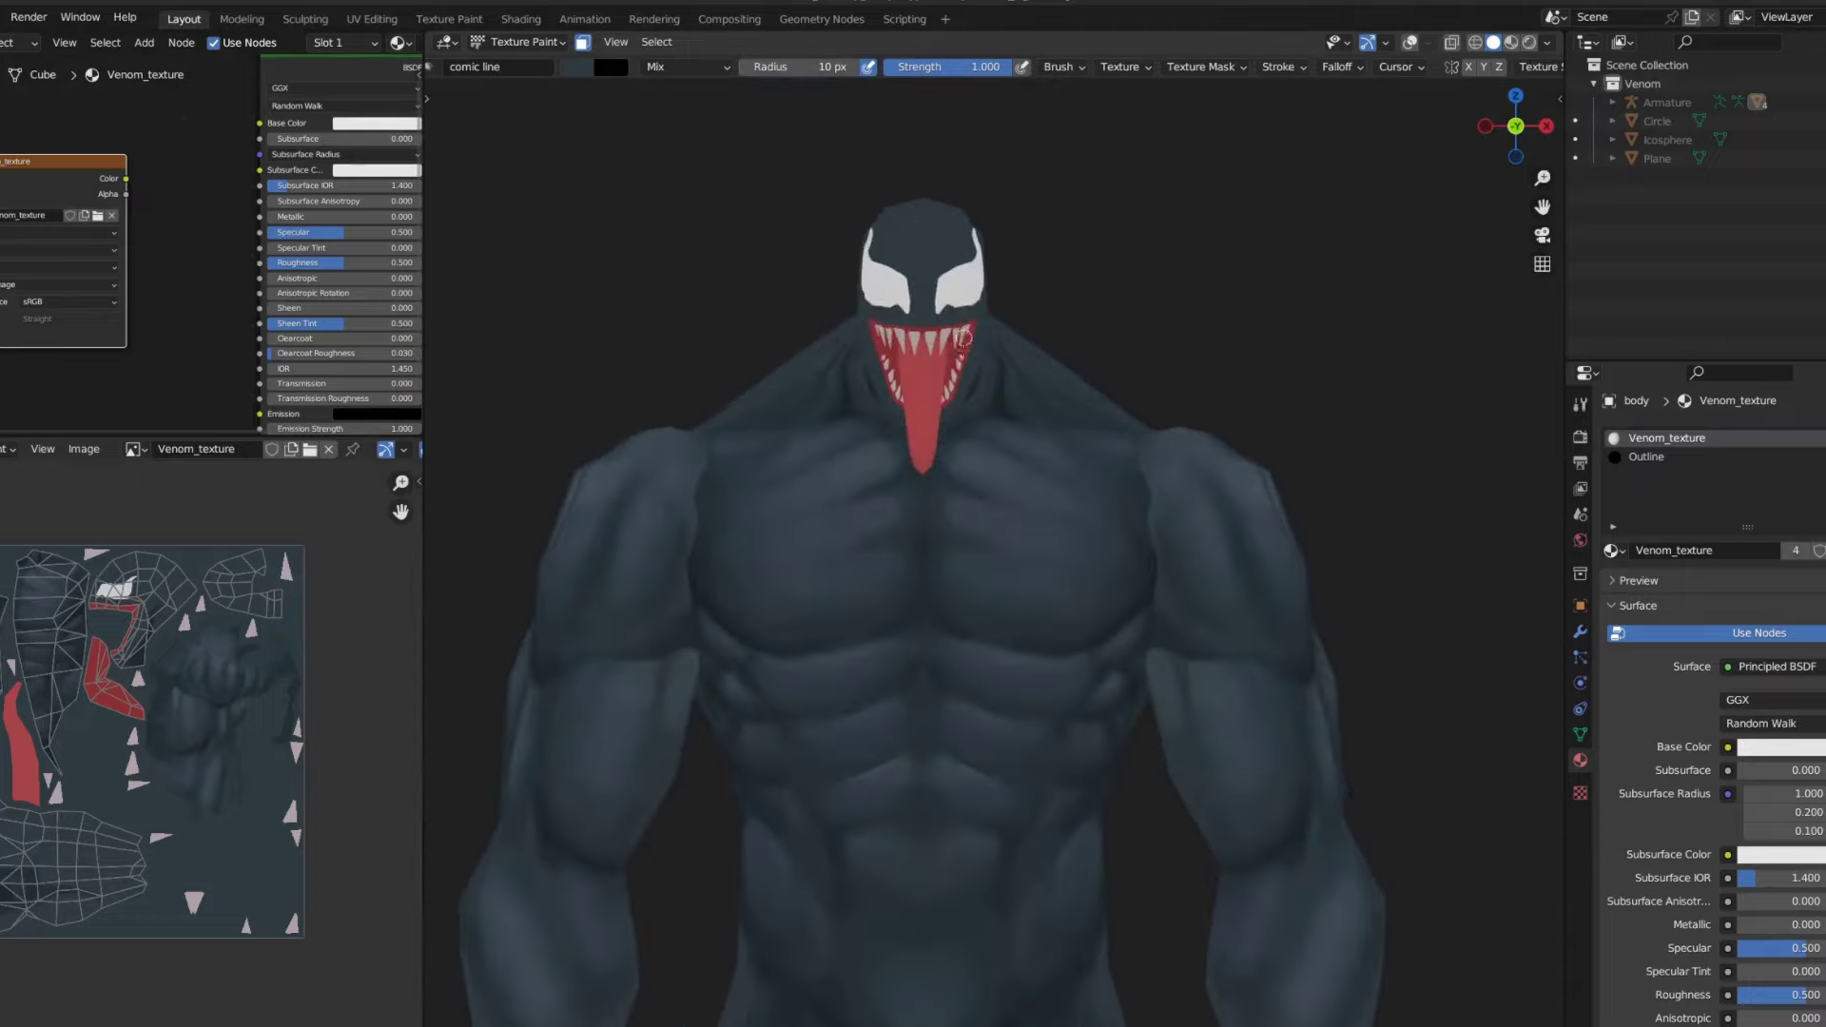
scroll(1050, 372, "up", 4)
left_click_drag(847, 348, 803, 379)
key("KP_1")
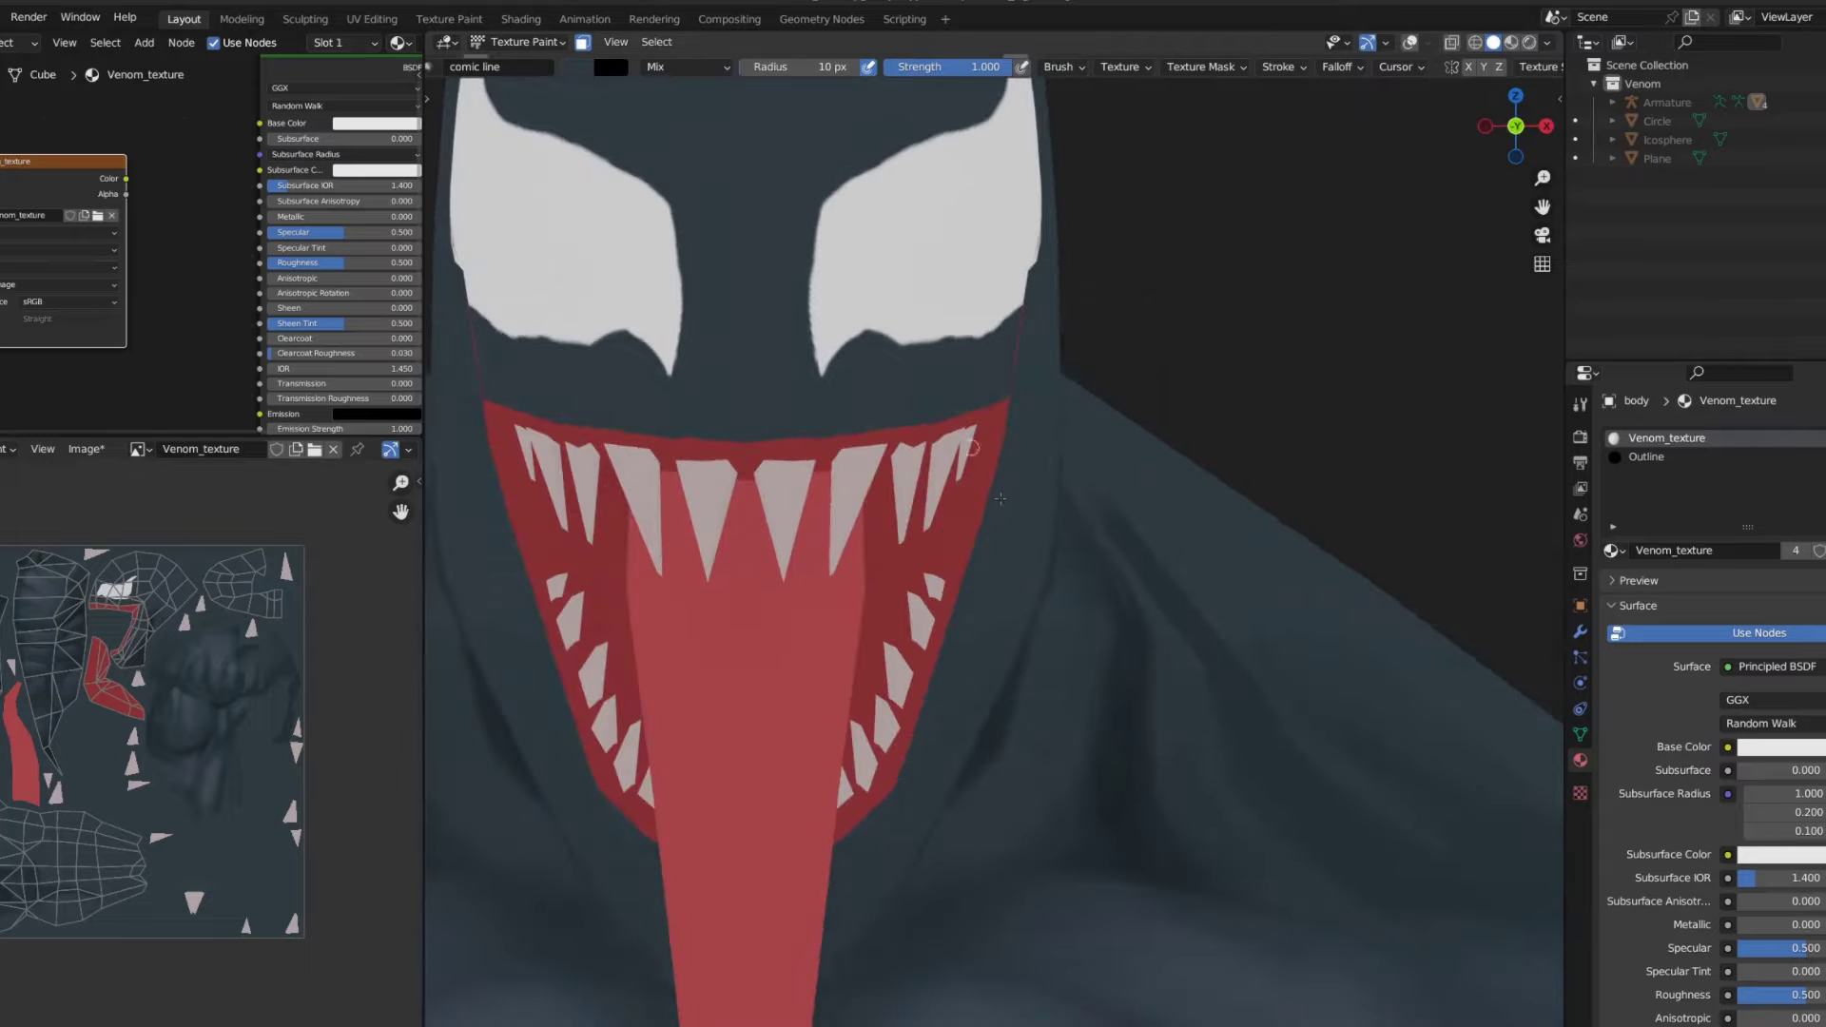
- Enlarge the comic line brush and zoom out to prepare for painting the arms
key("f")
left_click(780, 392)
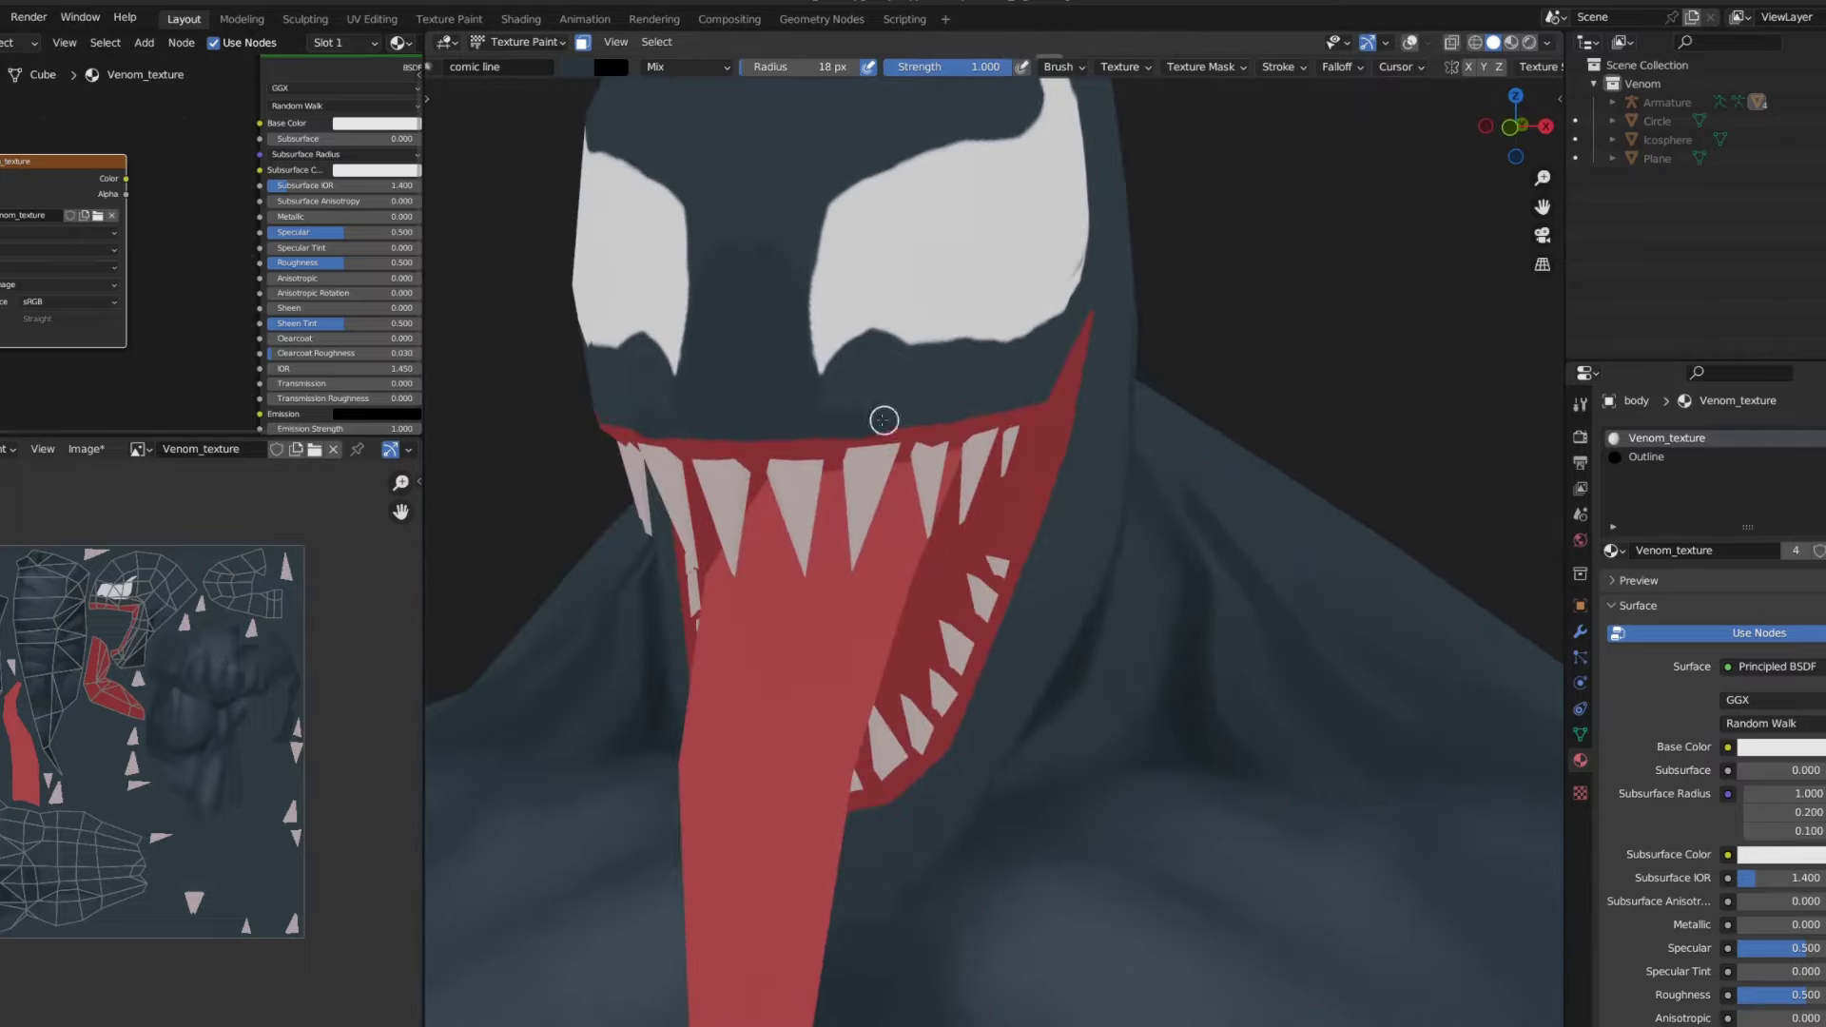
scroll(883, 420, "down", 8)
scroll(947, 442, "down", 3)
scroll(1010, 463, "down", 2)
scroll(1137, 506, "up", 3)
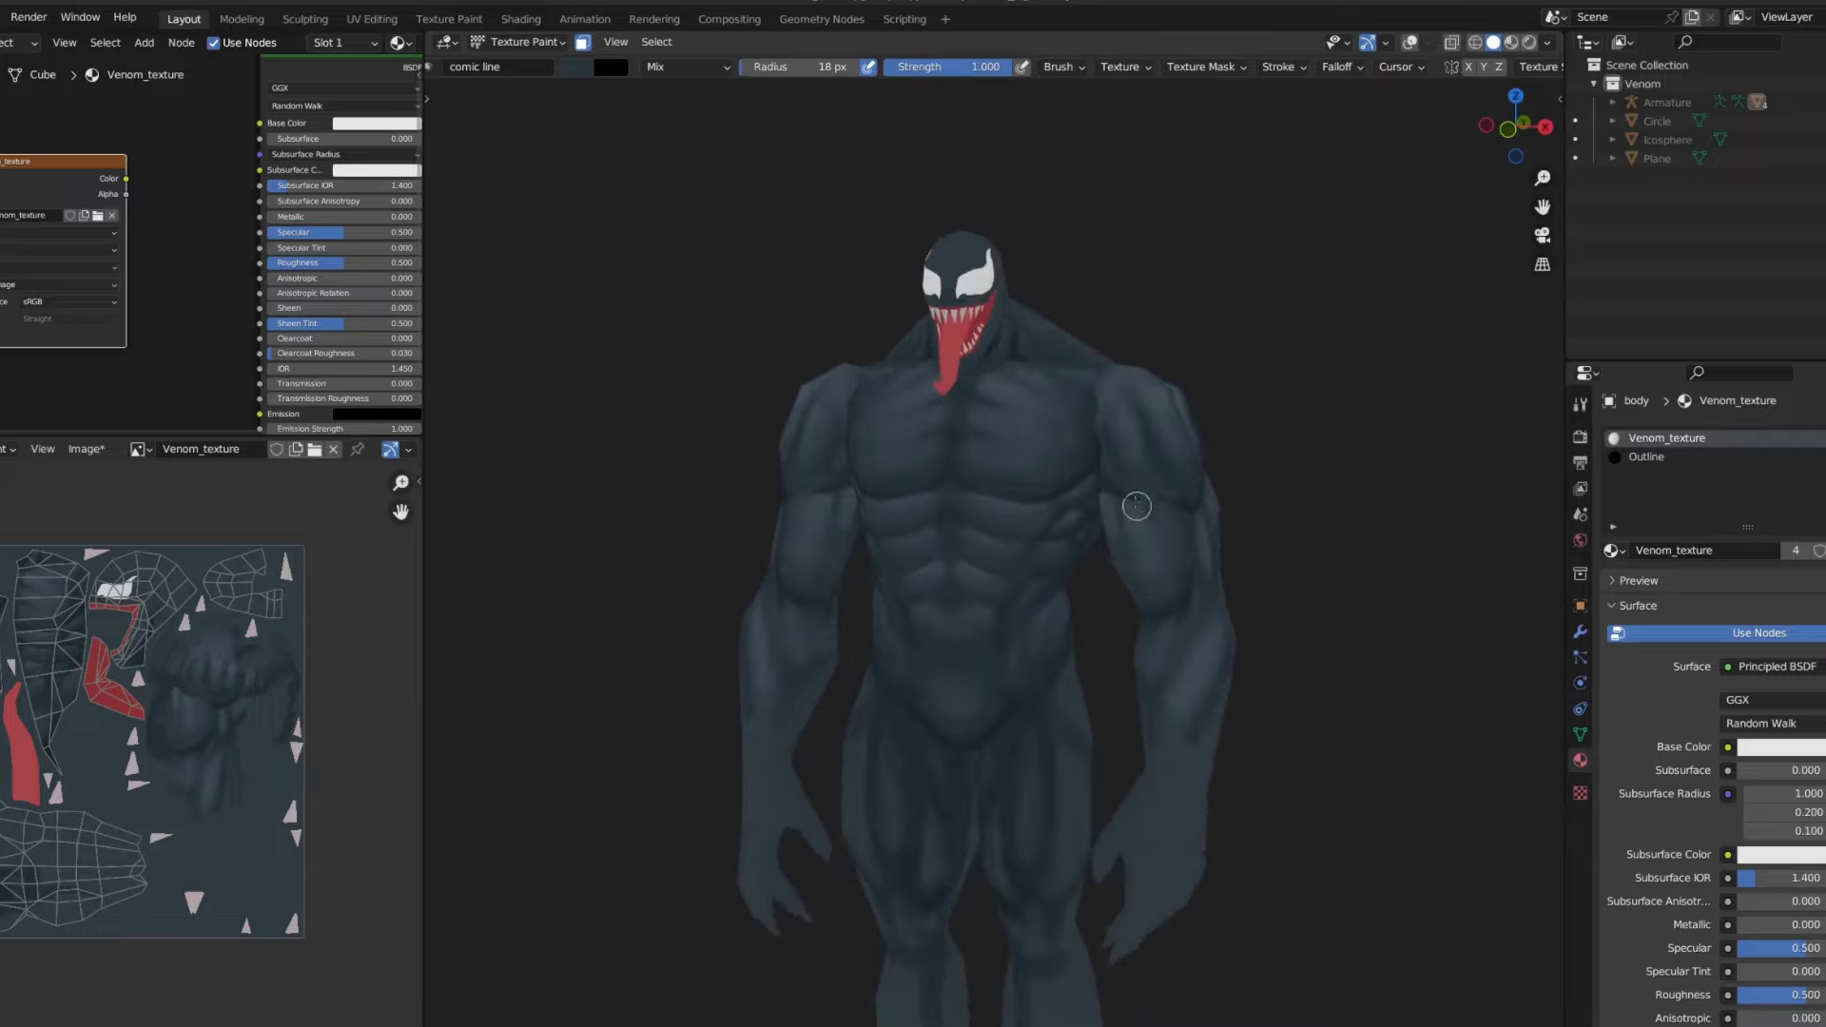
scroll(1136, 506, "up", 5)
scroll(964, 470, "down", 1)
key("f")
left_click(1053, 440)
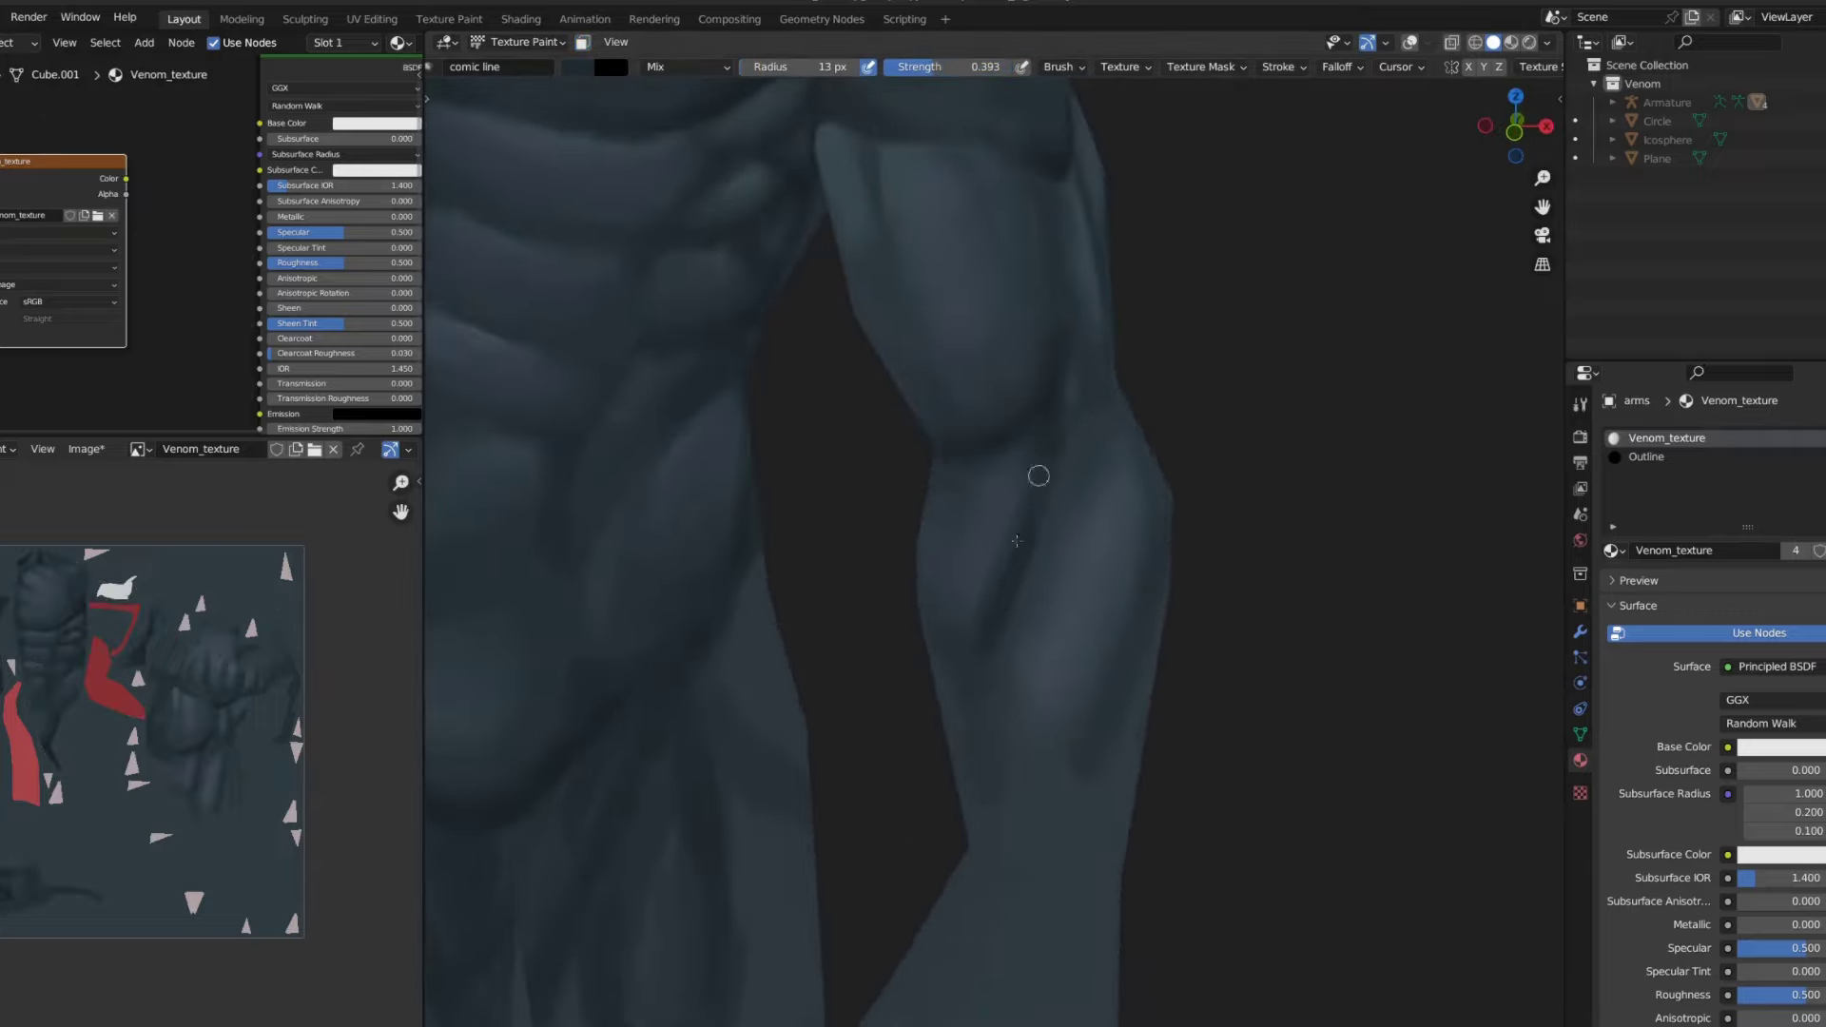
- Orbit and pan around the torso and arm while adjusting the brush radius with the bracket keys
scroll(1038, 475, "down", 2)
middle_click_drag(1158, 367, 1109, 402)
middle_click_drag(1092, 519, 1142, 358)
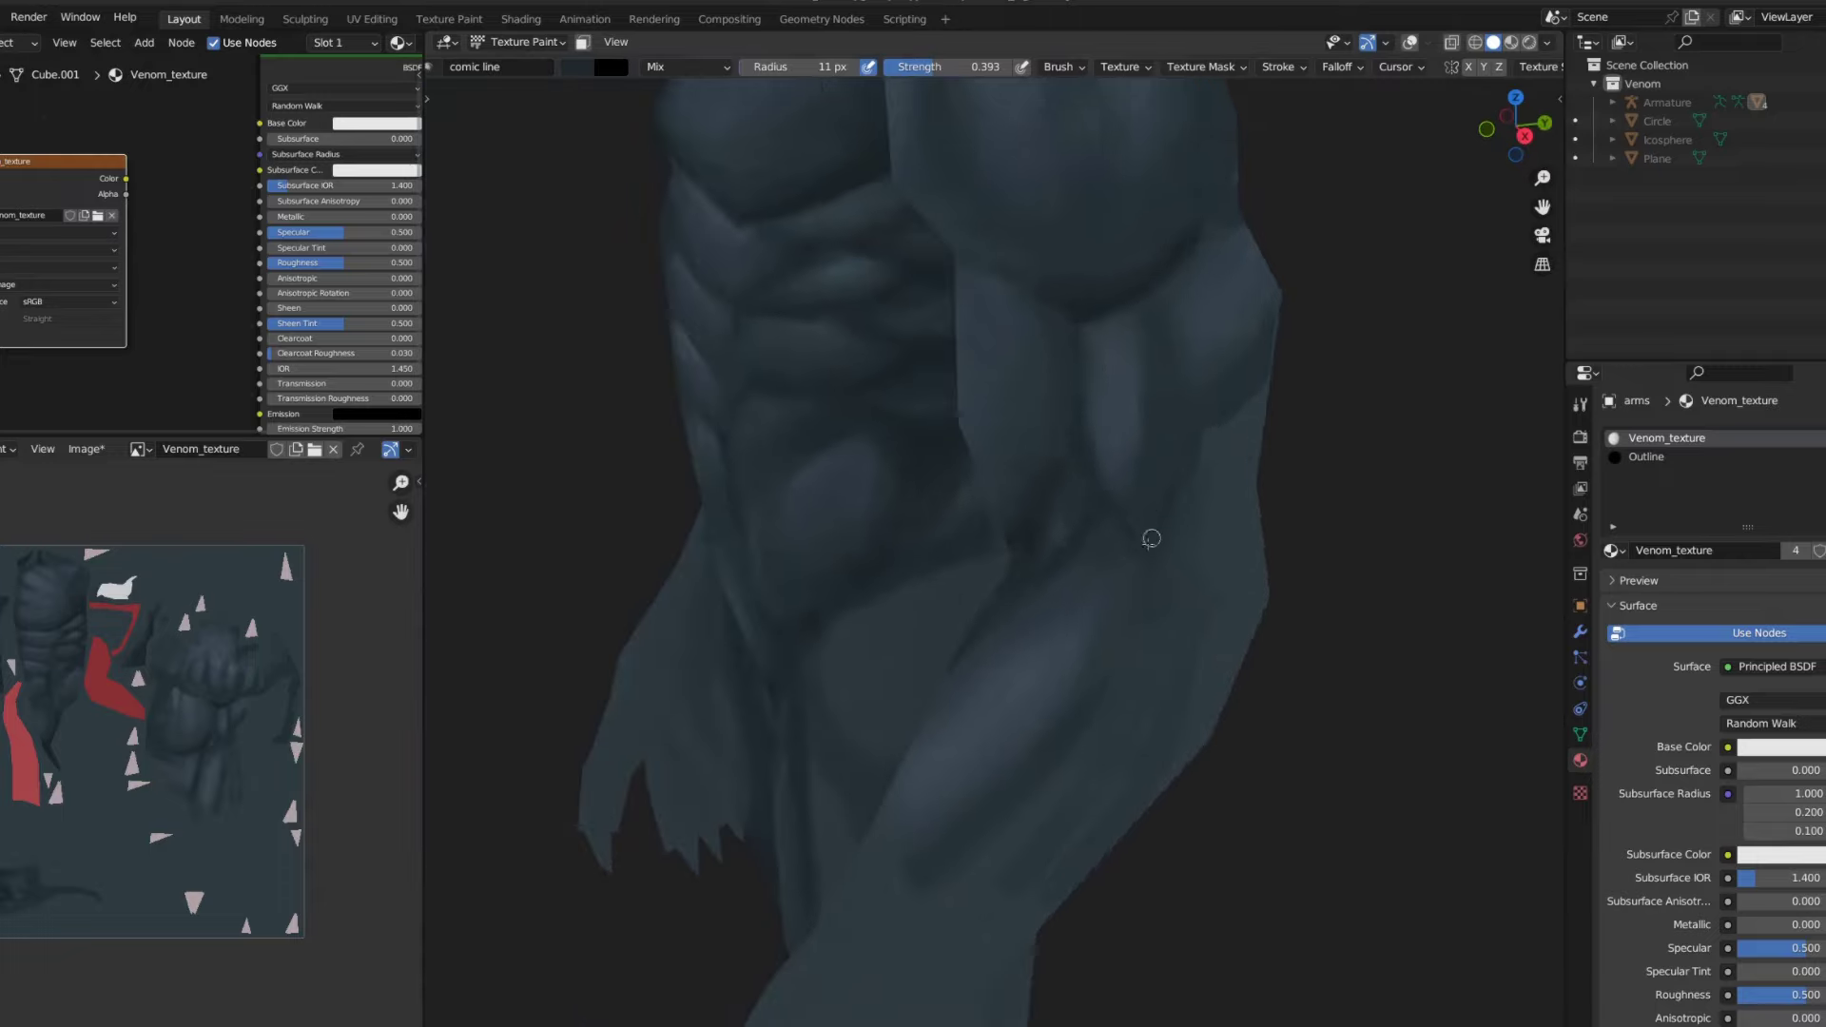
key("bracketleft")
key("bracketleft")
scroll(1132, 494, "down", 2, "shift")
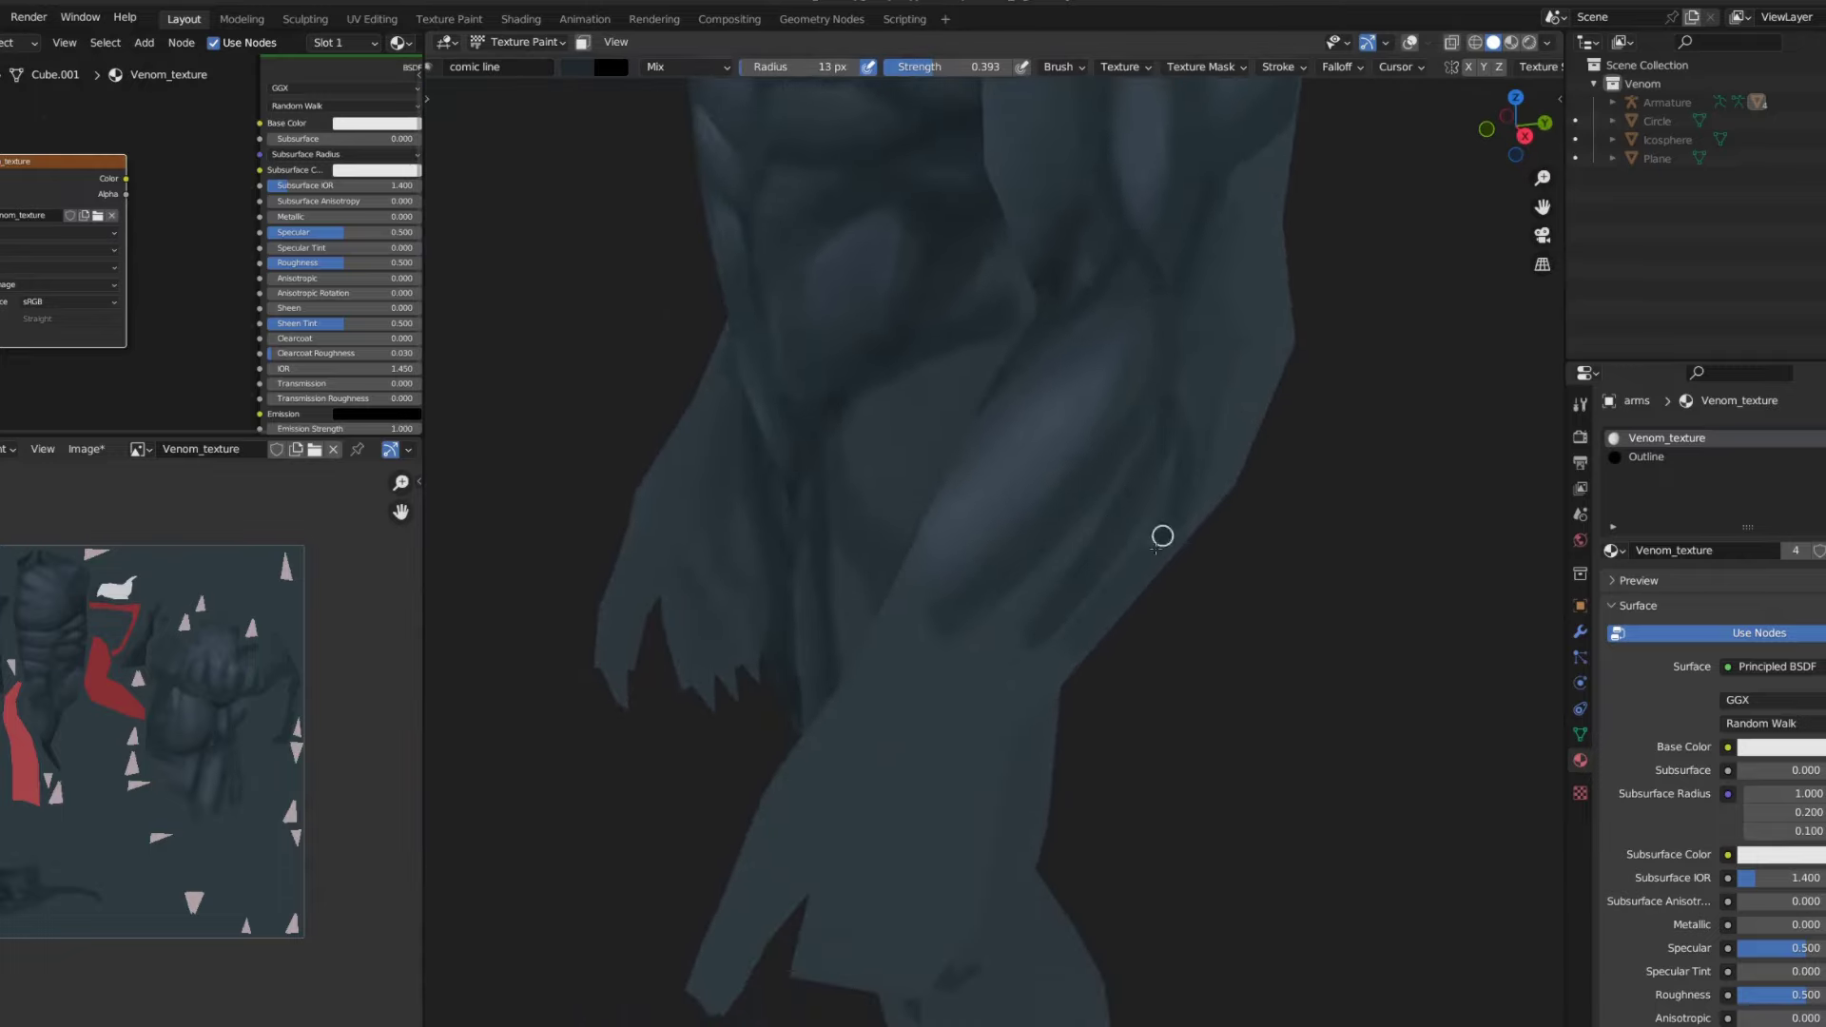
middle_click_drag(1162, 536, 1103, 538, "shift")
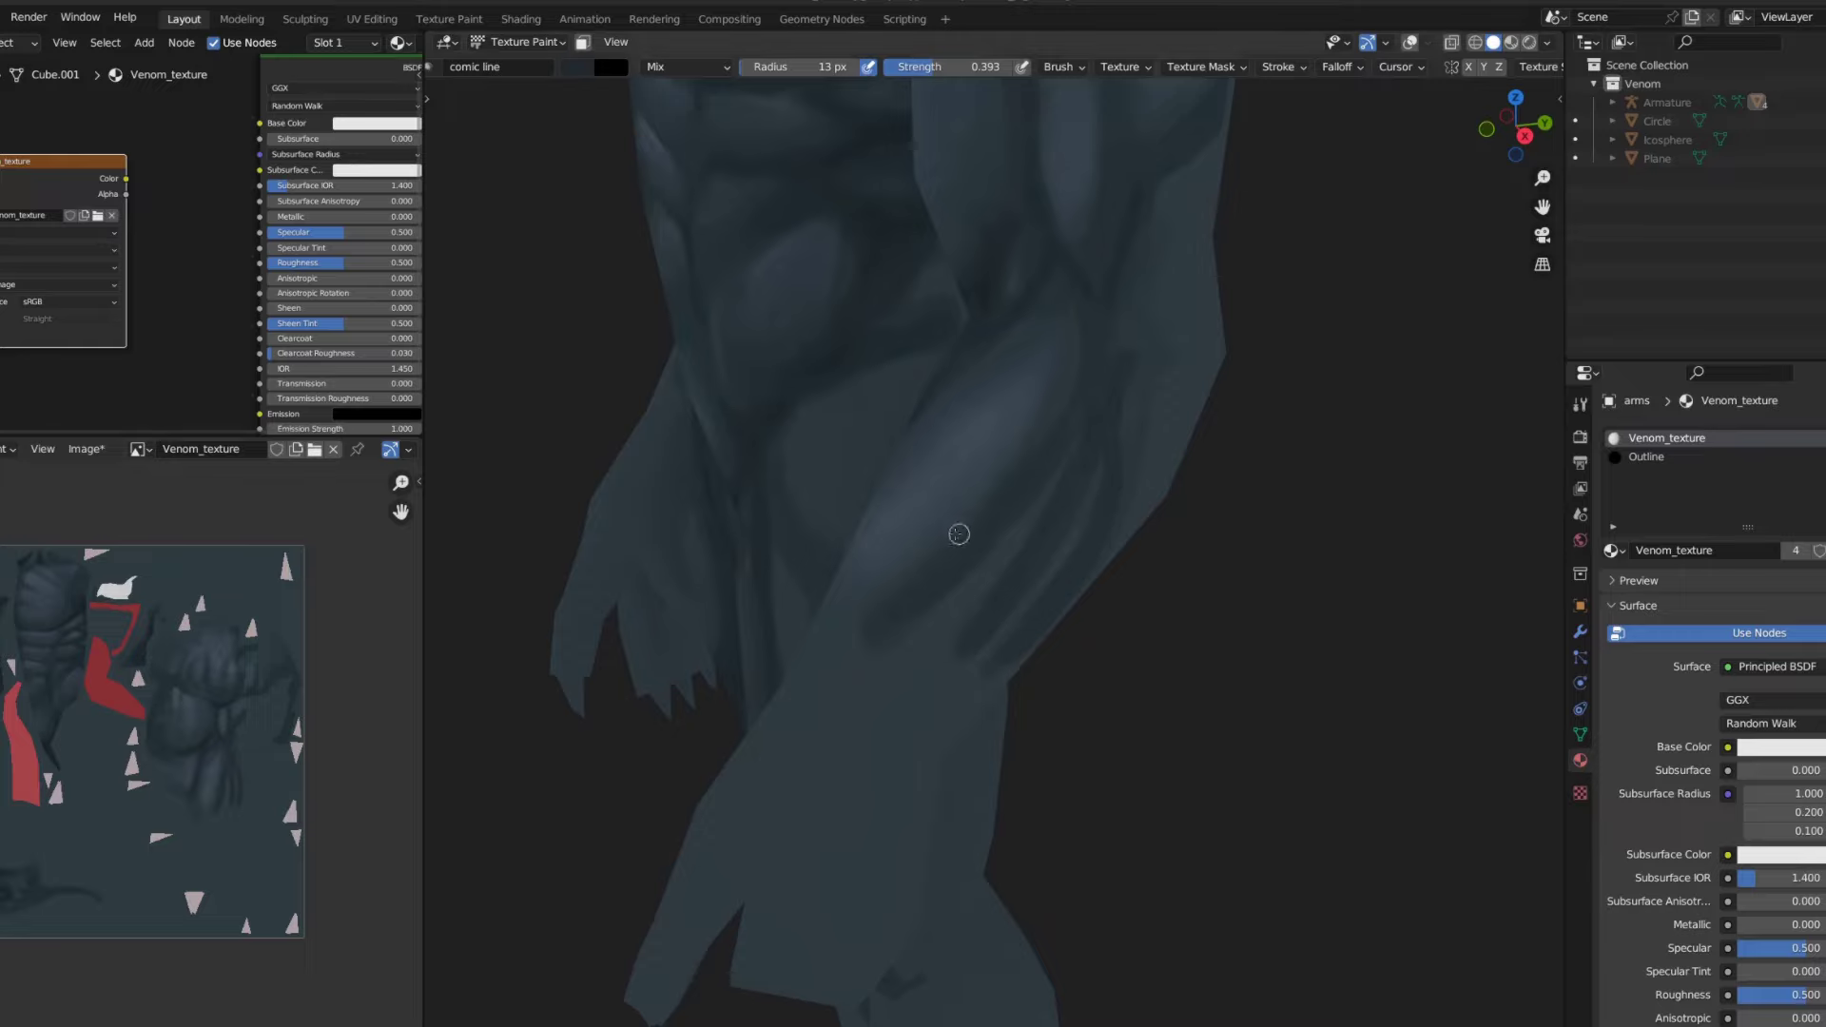
mouse_move(1087, 549)
middle_mouse_down()
mouse_move(1060, 387)
mouse_move(1039, 396)
mouse_move(1037, 258)
mouse_move(1004, 356)
mouse_move(913, 375)
middle_mouse_up()
key("bracketright")
scroll(1014, 336, "down", 3)
key("bracketleft")
key("bracketleft")
key("bracketleft")
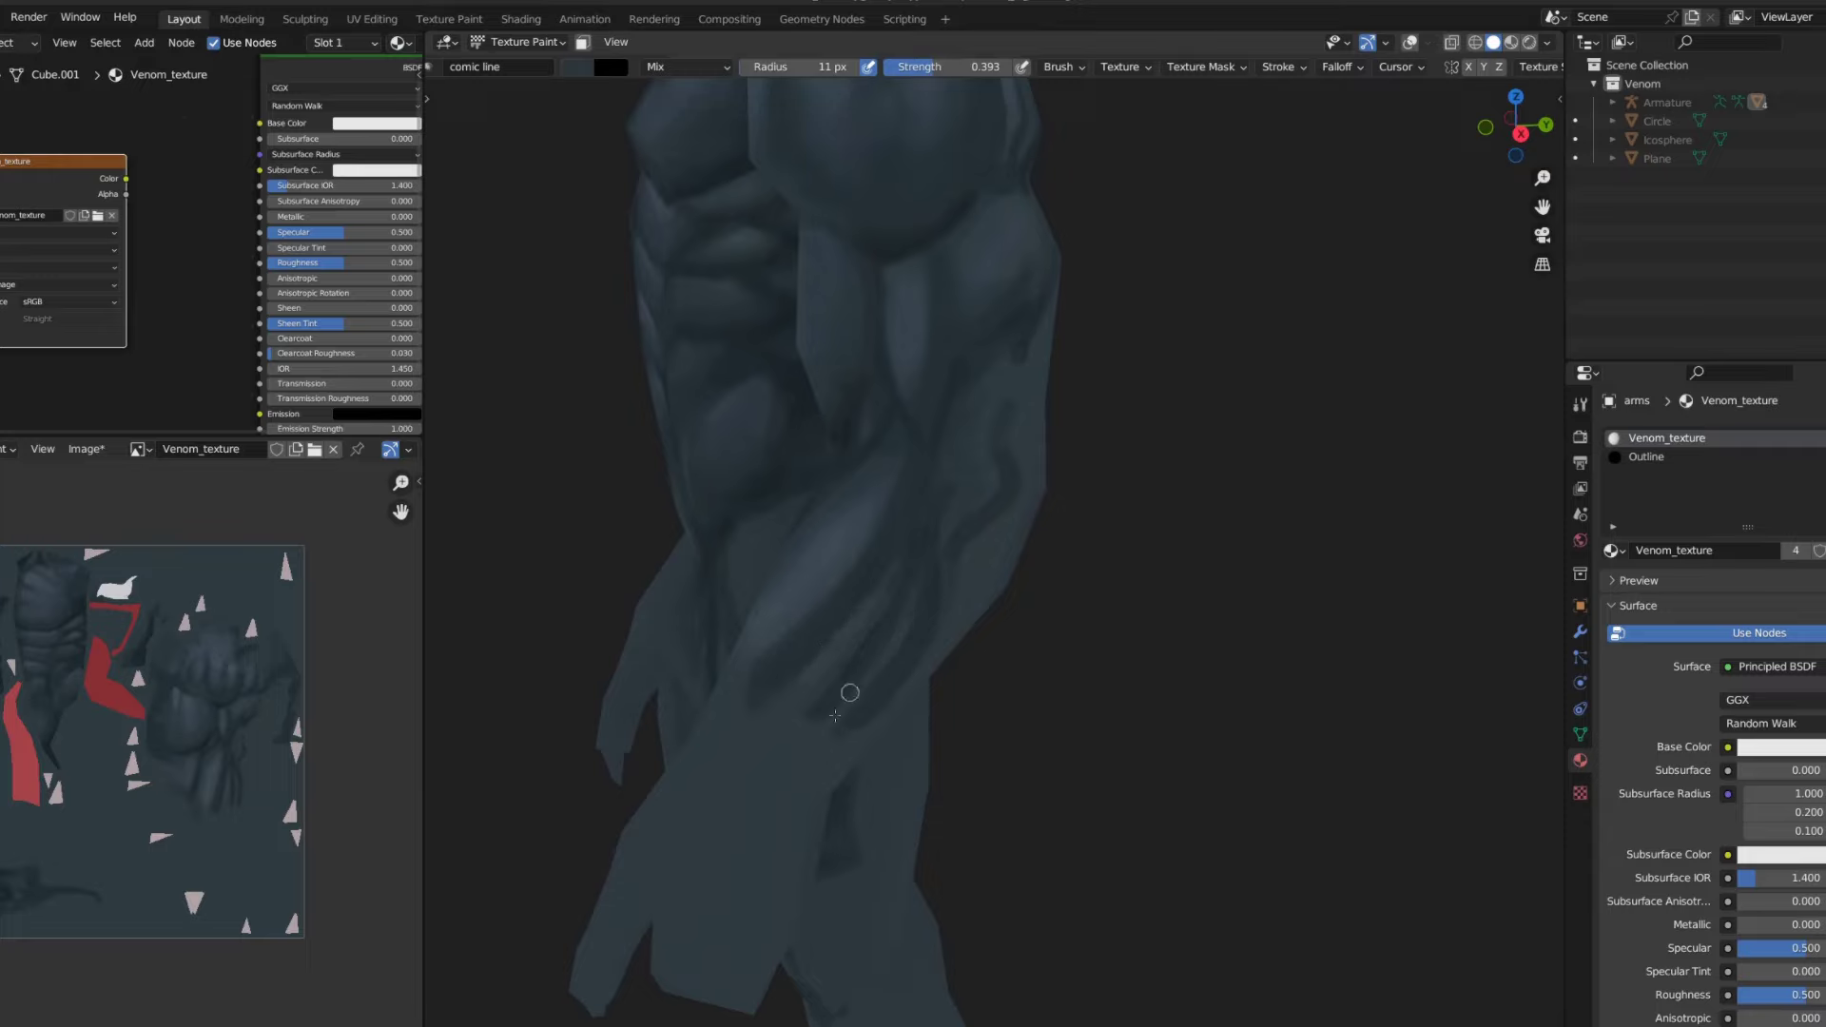
- Turn Venom from the head and torso to a three-quarter view, fine-tuning a smaller brush
middle_click_drag(961, 518, 921, 587)
scroll(979, 496, "down", 3)
middle_click_drag(1008, 428, 1027, 396)
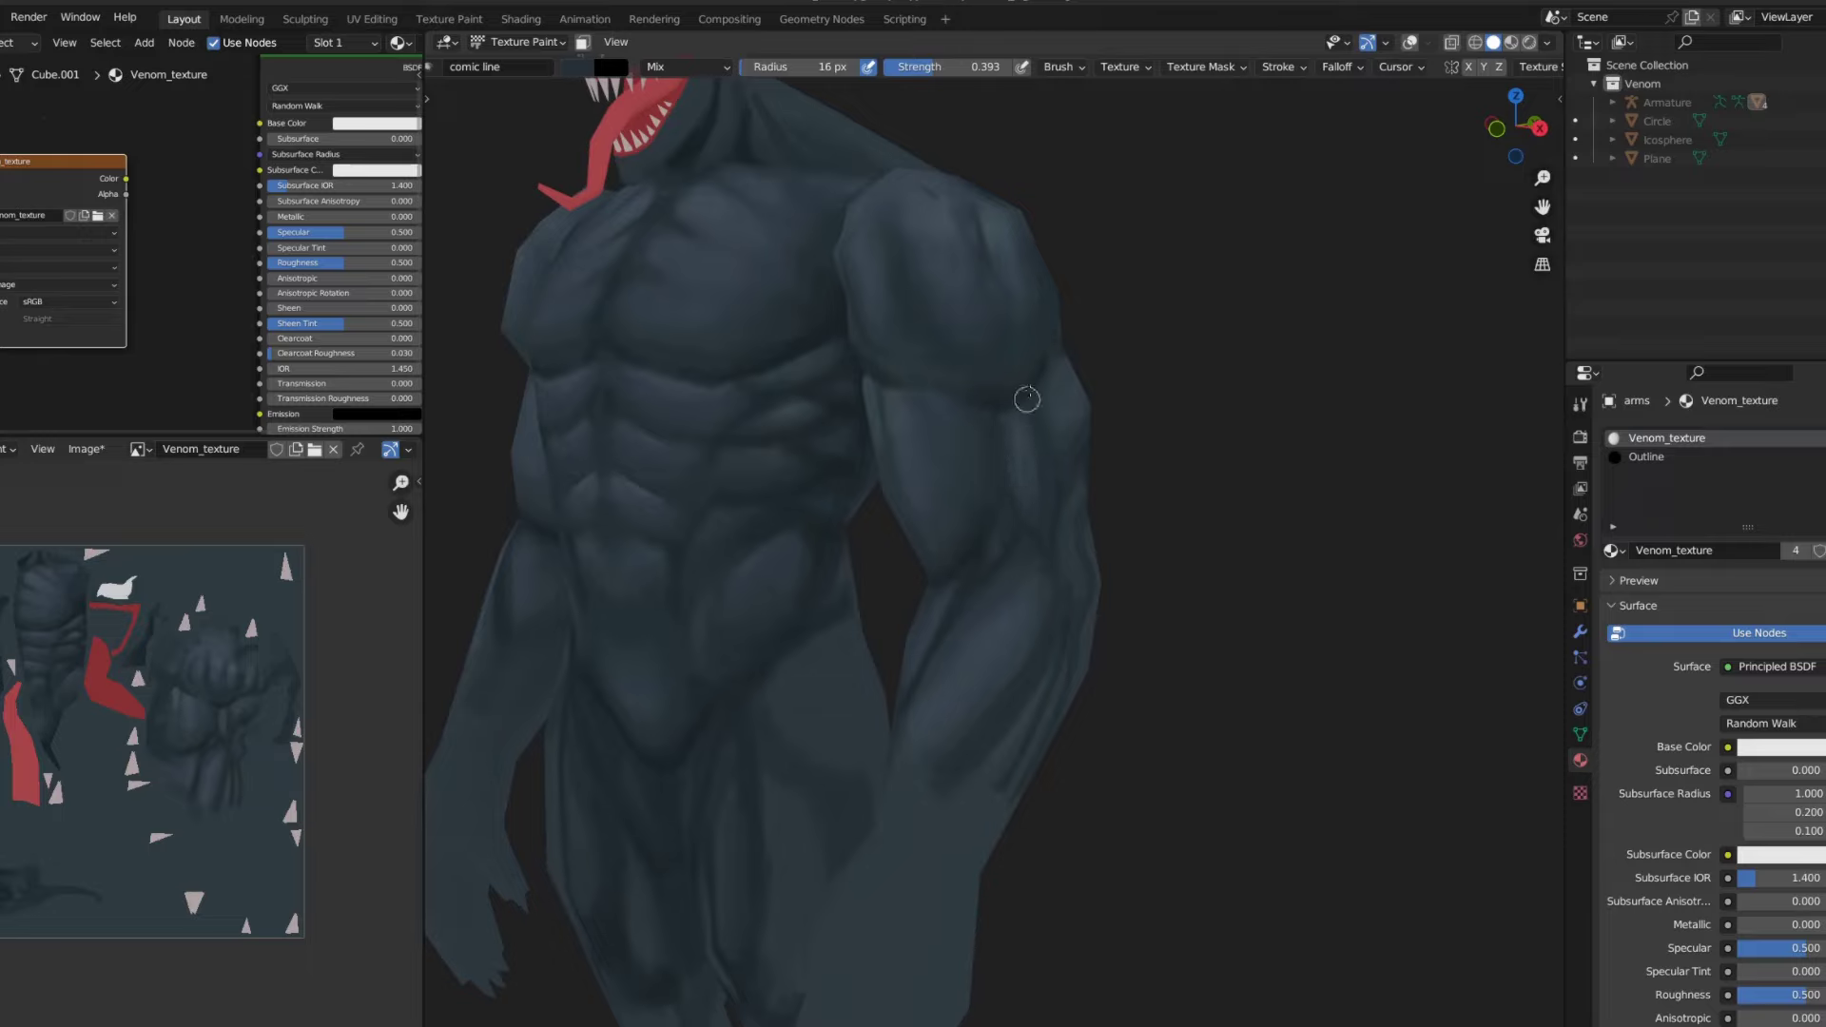
scroll(949, 276, "up", 2)
key("bracketleft")
key("bracketleft")
middle_click_drag(983, 467, 981, 510, "shift")
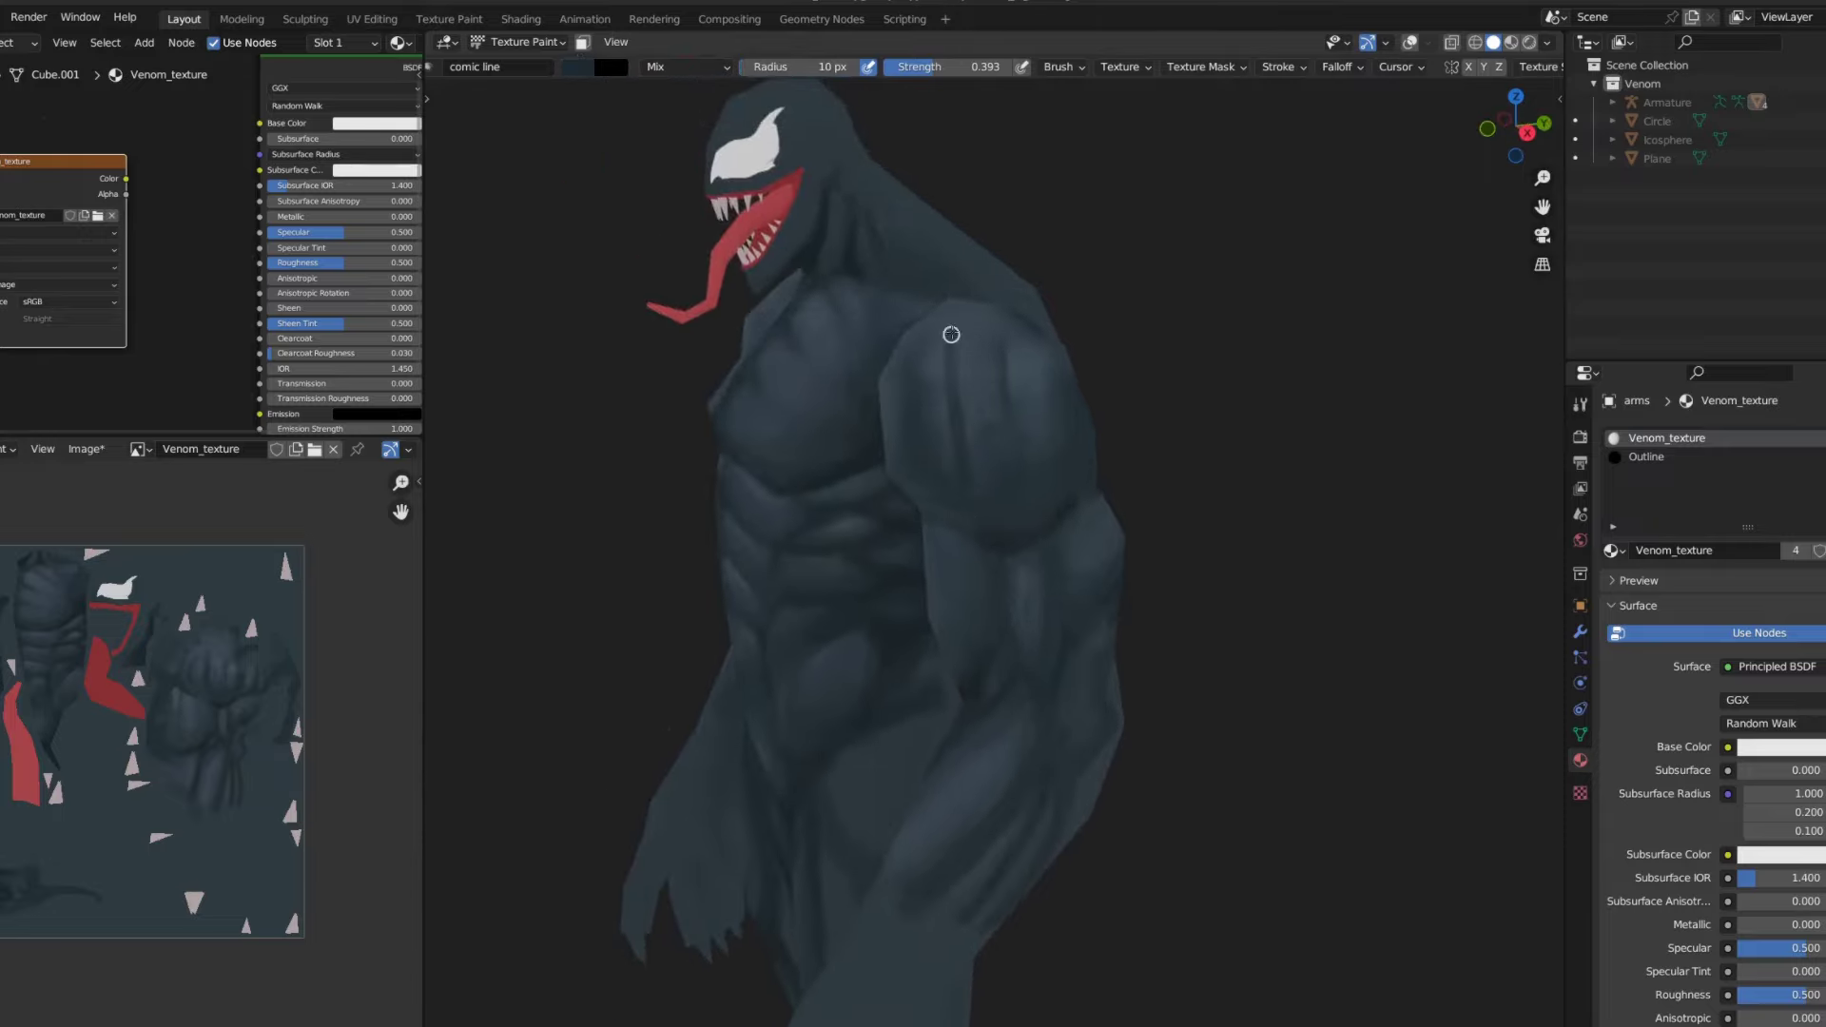
mouse_move(951, 335)
middle_mouse_down()
mouse_move(914, 329)
mouse_move(855, 390)
middle_mouse_up()
key("bracketright")
key("bracketright")
key("bracketright")
key("bracketleft")
key("bracketleft")
key("bracketleft")
mouse_move(937, 566)
middle_mouse_down()
mouse_move(899, 343)
mouse_move(913, 551)
mouse_move(938, 424)
mouse_move(1022, 413)
middle_mouse_up()
key("bracketleft")
key("bracketleft")
key("bracketleft")
- Paint dark shading strokes along the arm muscles and move up toward the hand
scroll(1023, 413, "down", 2)
scroll(1022, 413, "down", 2)
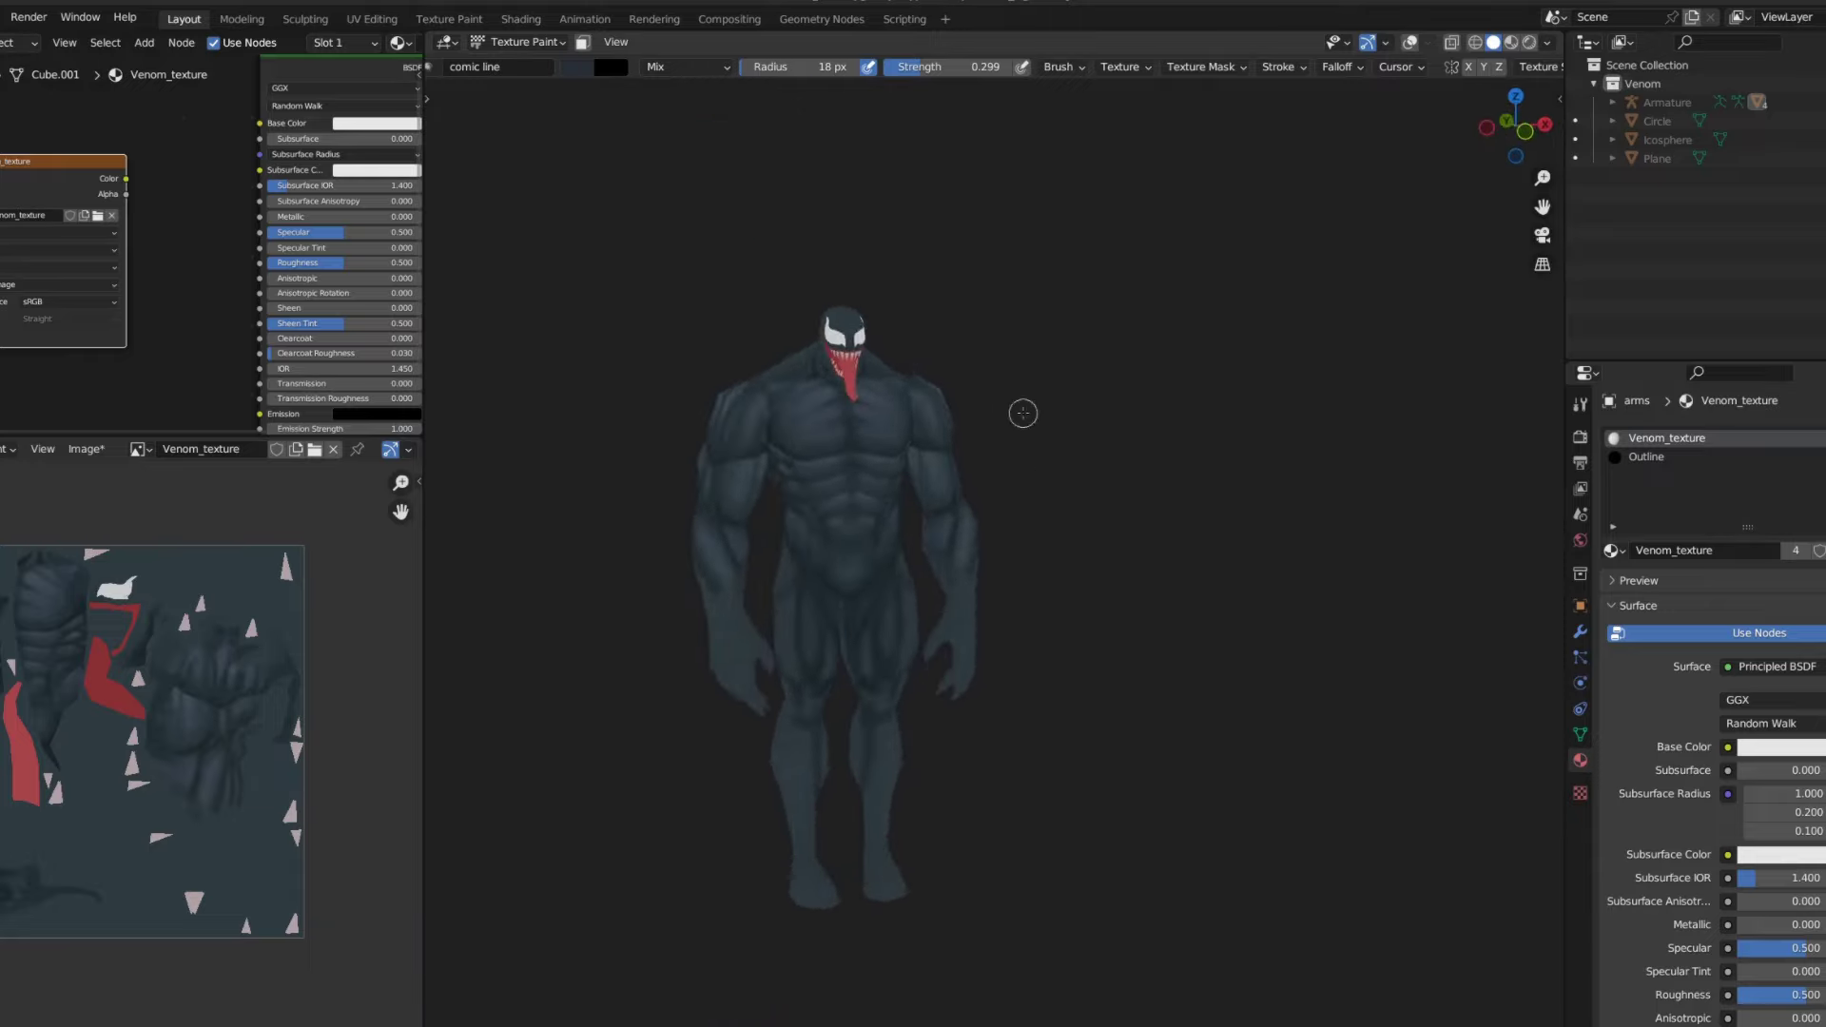
scroll(1022, 413, "down", 2)
scroll(937, 419, "up", 3)
scroll(917, 428, "up", 4)
key("bracketleft")
key("bracketleft")
key("bracketleft")
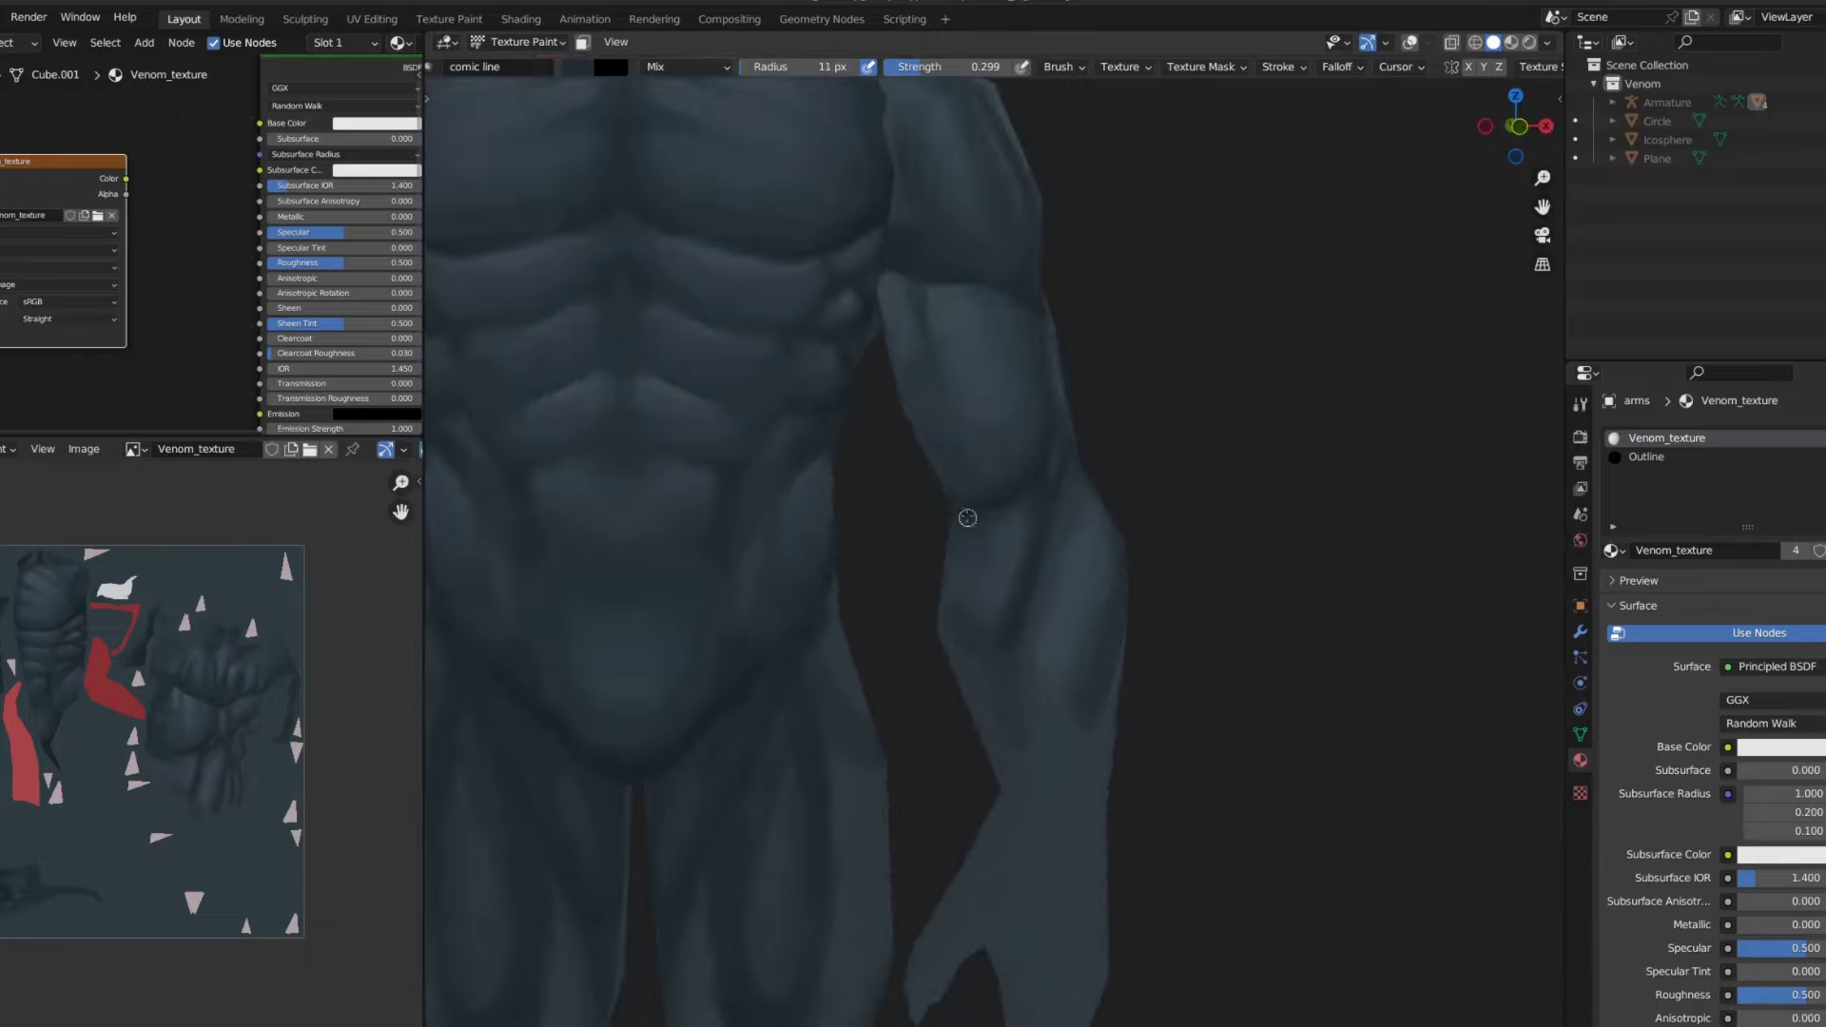
left_click_drag(967, 519, 948, 569)
key("bracketright")
key("bracketright")
key("bracketright")
mouse_move(1014, 623)
middle_mouse_down()
mouse_move(1044, 562)
mouse_move(1059, 334)
middle_mouse_up()
key("bracketleft")
key("bracketleft")
key("bracketleft")
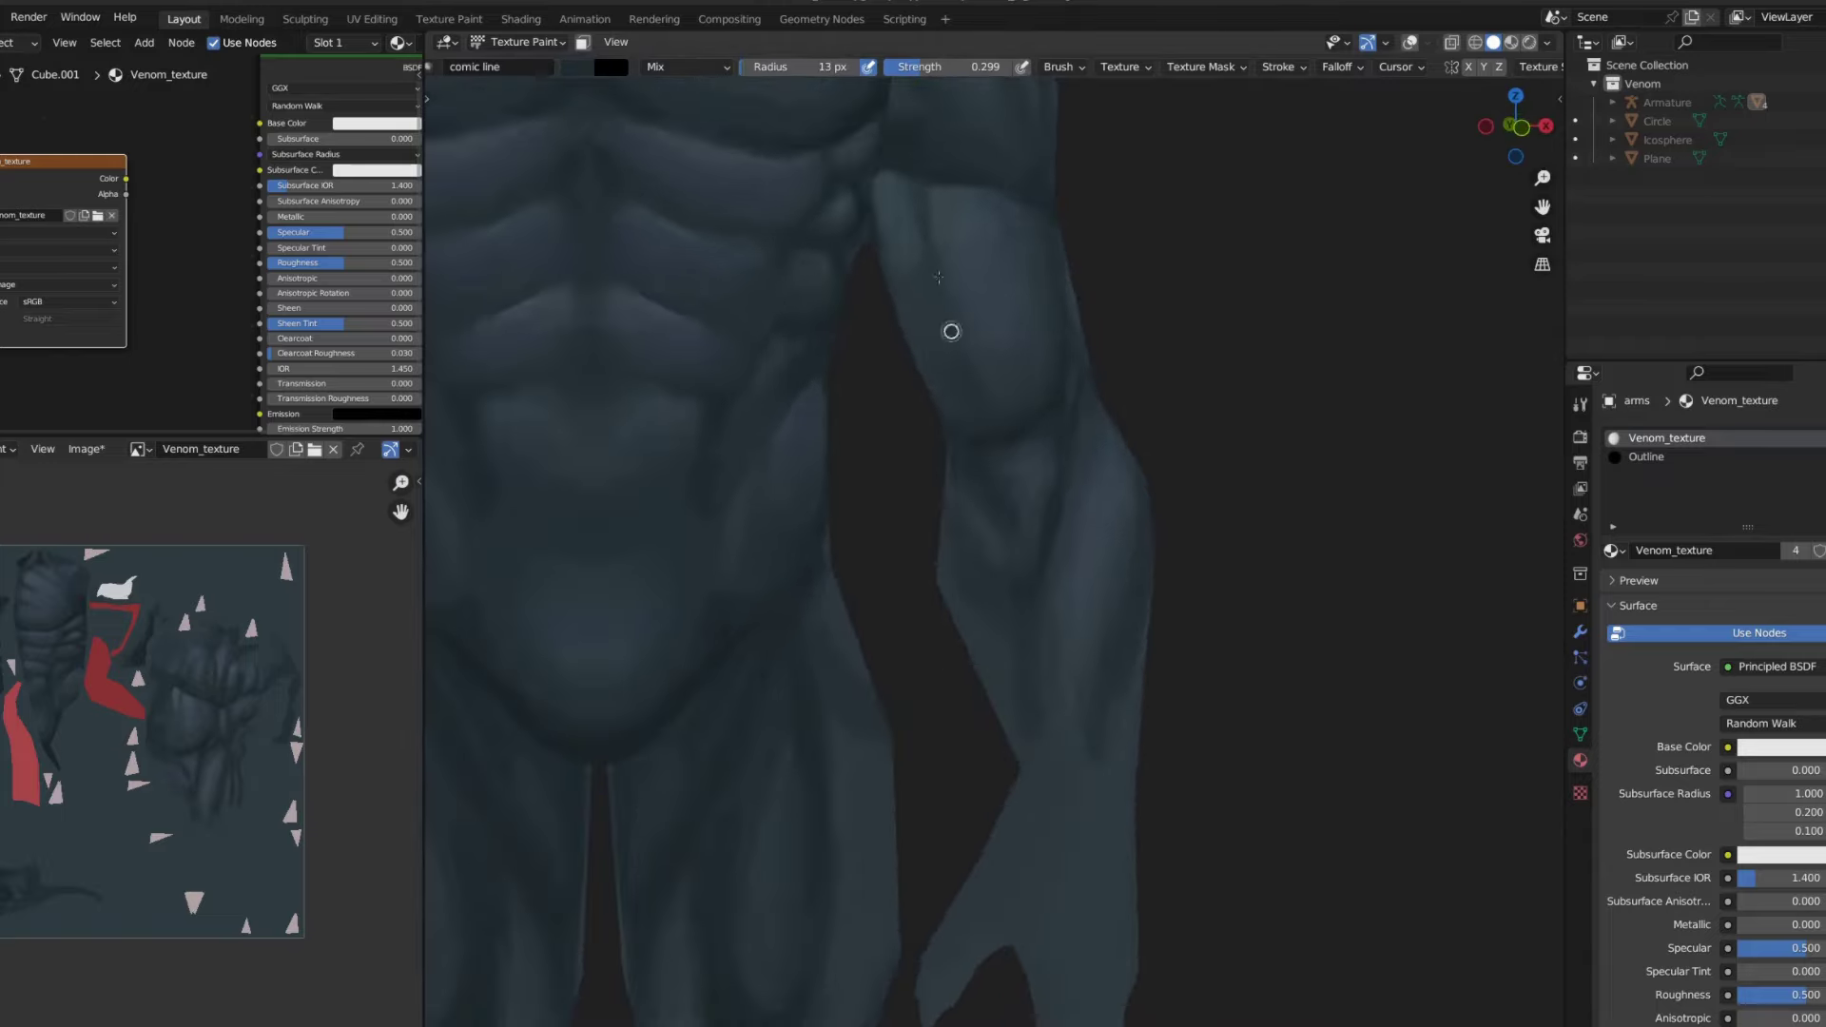
- Zoom in on the arm and bring up the brush list to switch to the Smear brush
scroll(961, 352, "down", 2)
scroll(979, 352, "down", 5)
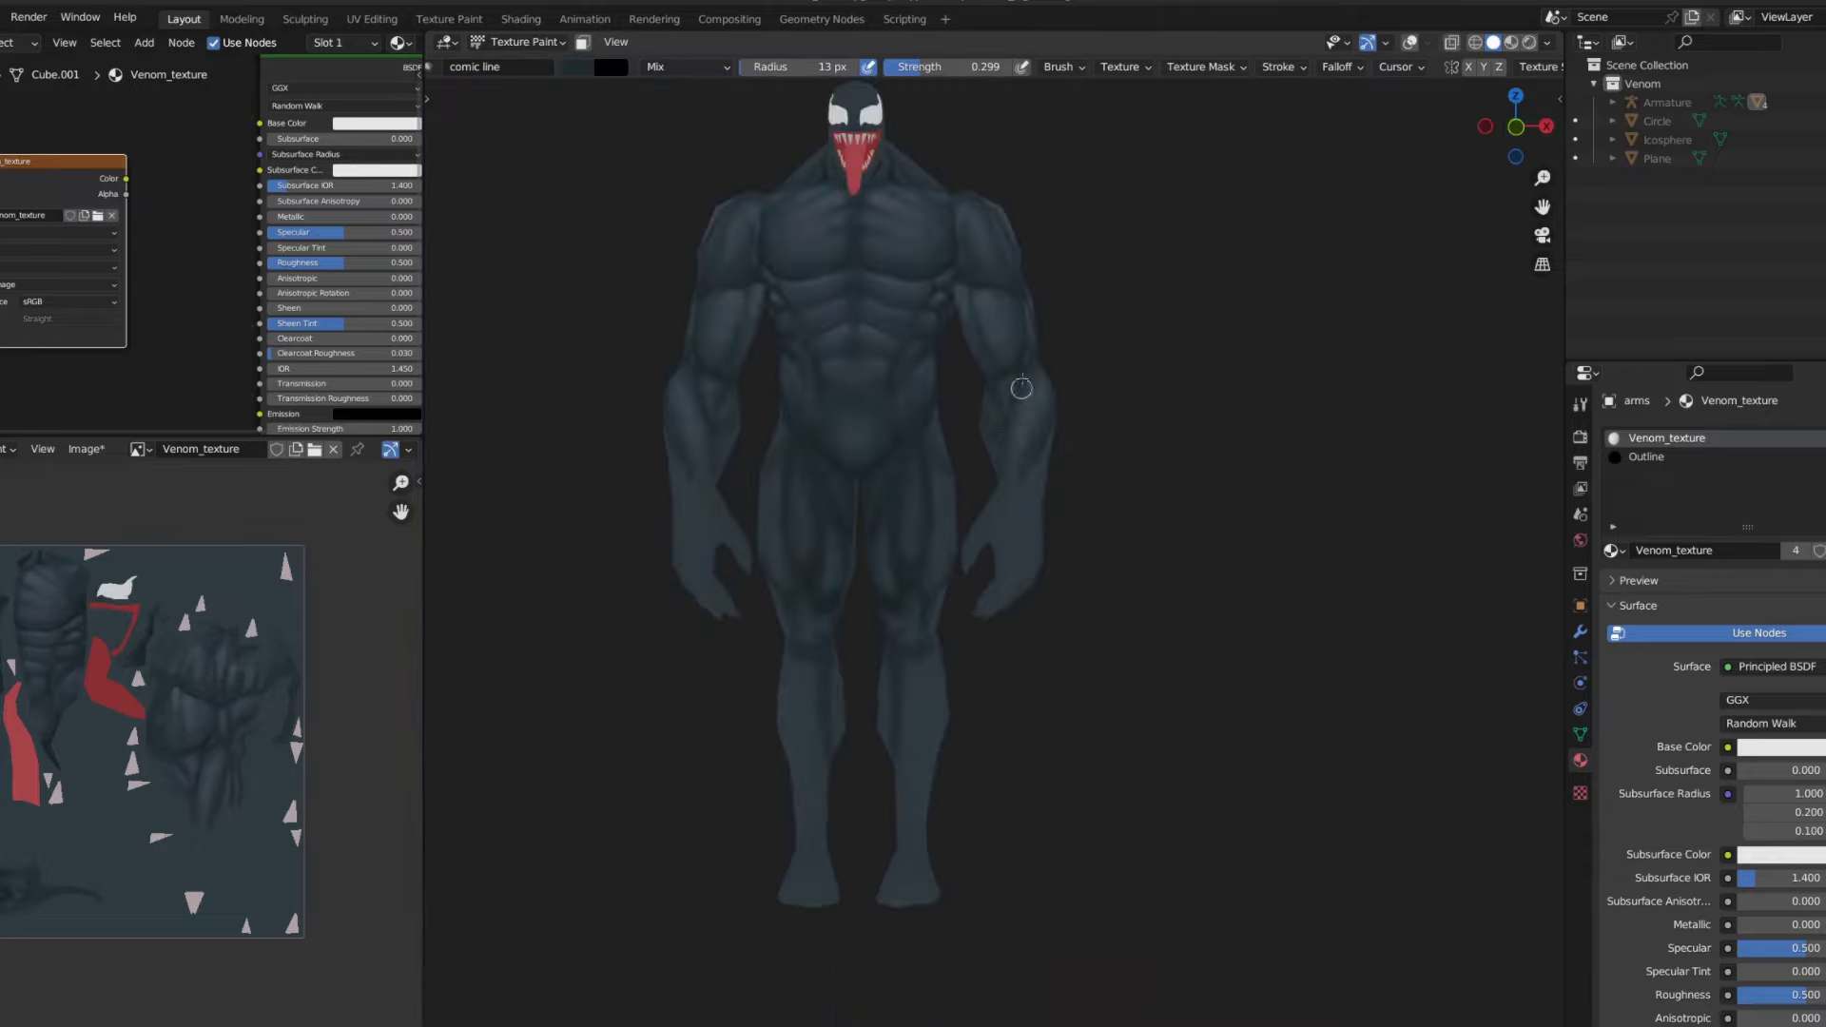
scroll(1075, 370, "down", 3)
scroll(1133, 359, "up", 4)
scroll(1064, 421, "up", 3)
scroll(1064, 420, "up", 2)
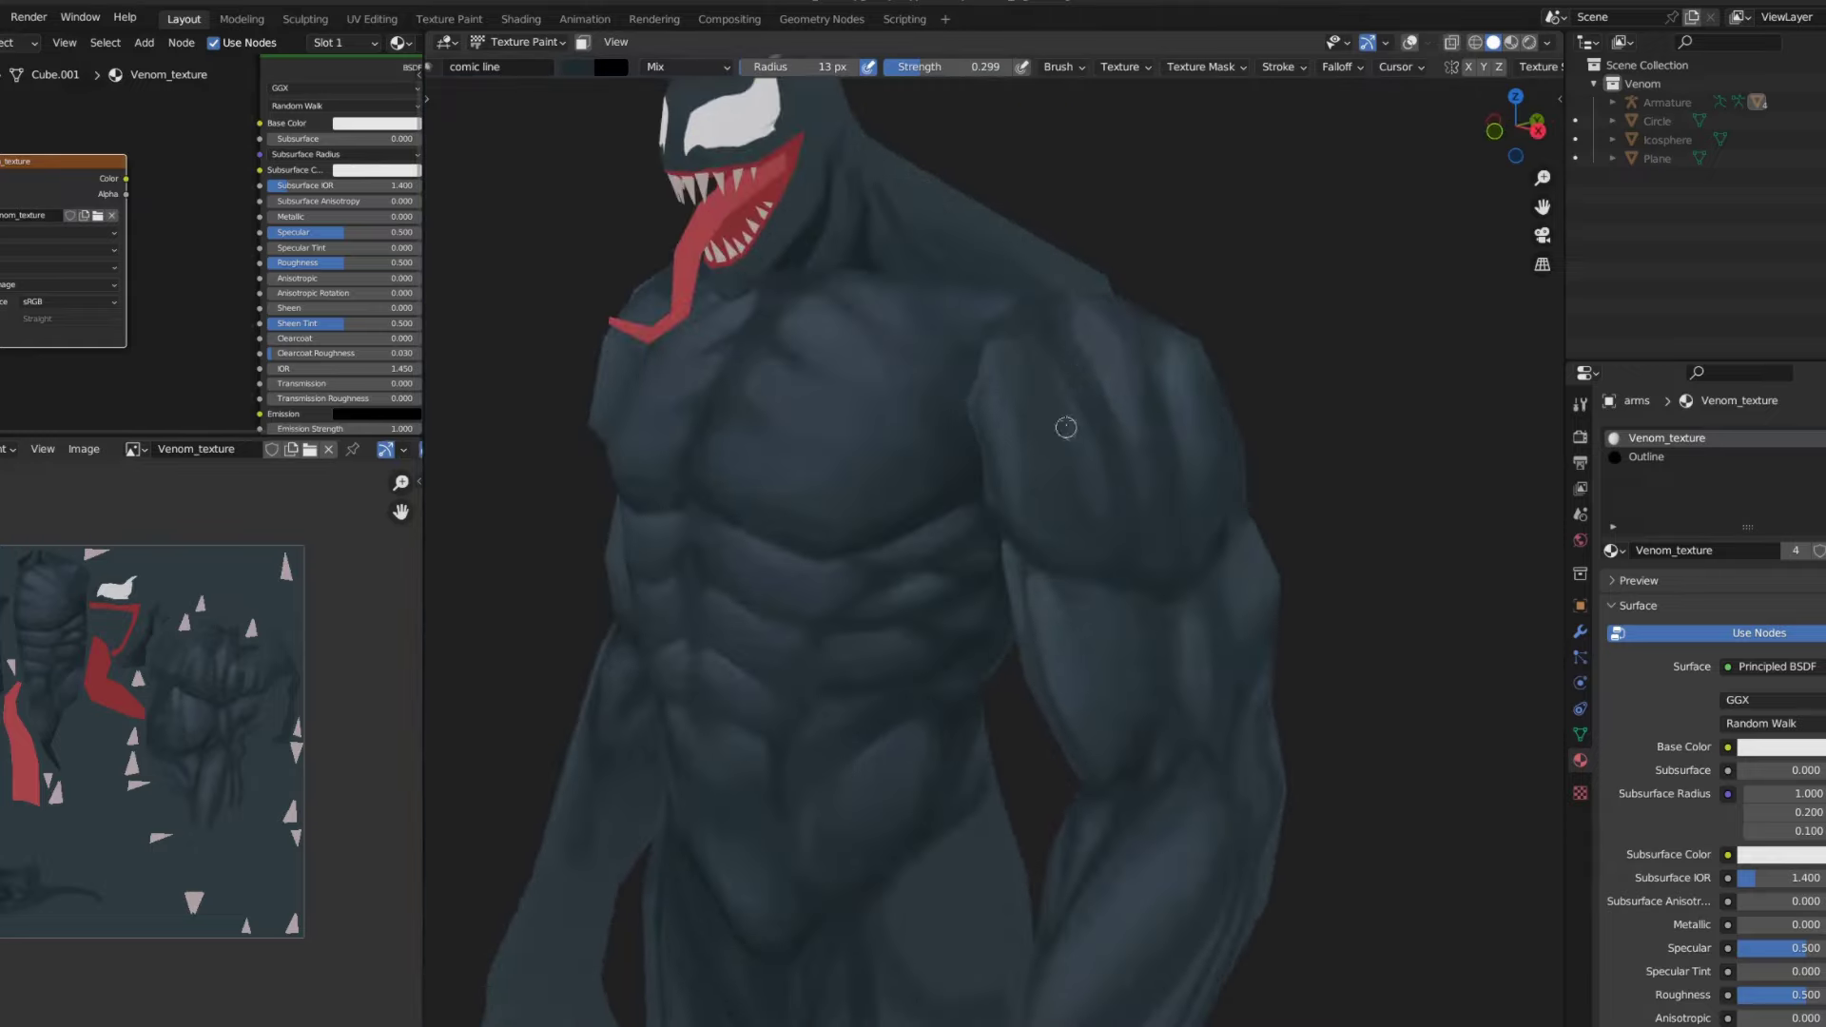
key("shift+space")
- Select an enlarged Smear brush and frame the chest, shoulder and forearm for blending
left_click(1008, 457)
key("bracketright")
mouse_move(1057, 358)
middle_mouse_down()
mouse_move(1035, 387)
mouse_move(1087, 277)
middle_mouse_up()
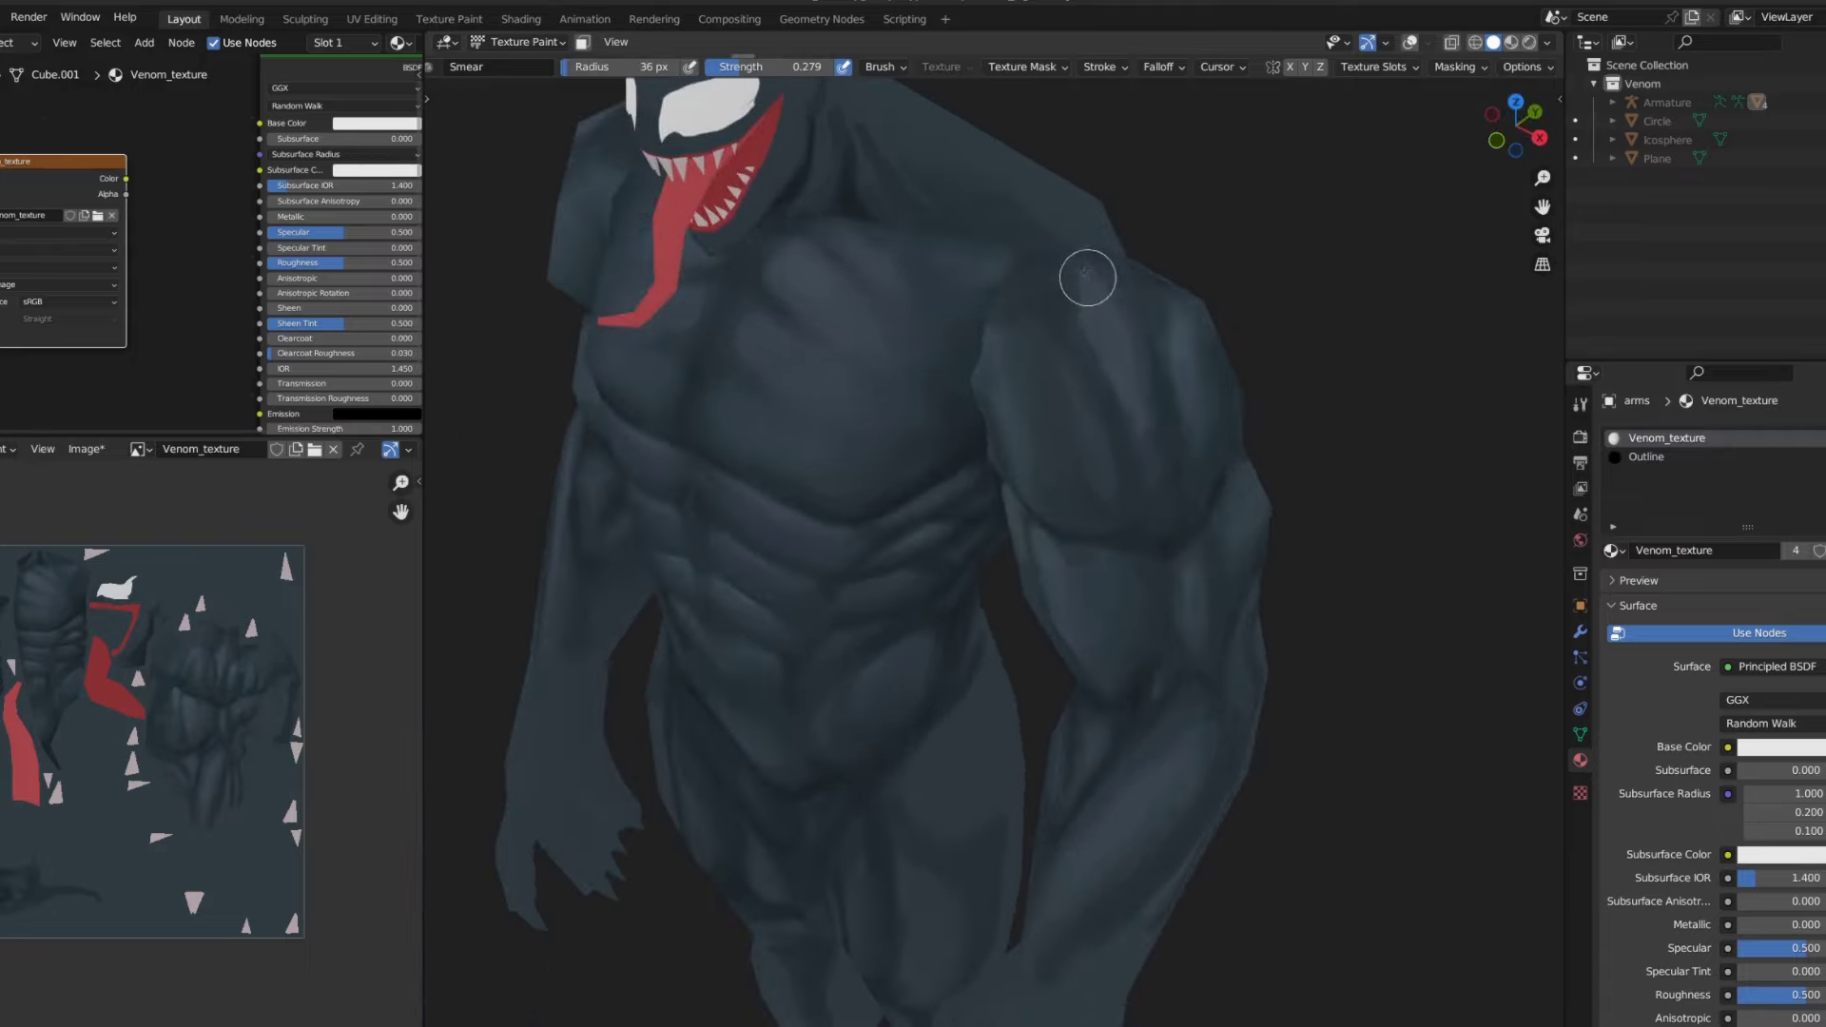
mouse_move(1152, 432)
middle_mouse_down()
mouse_move(1122, 318)
mouse_move(1031, 387)
middle_mouse_up()
scroll(1002, 526, "up", 2)
scroll(1025, 509, "up", 3)
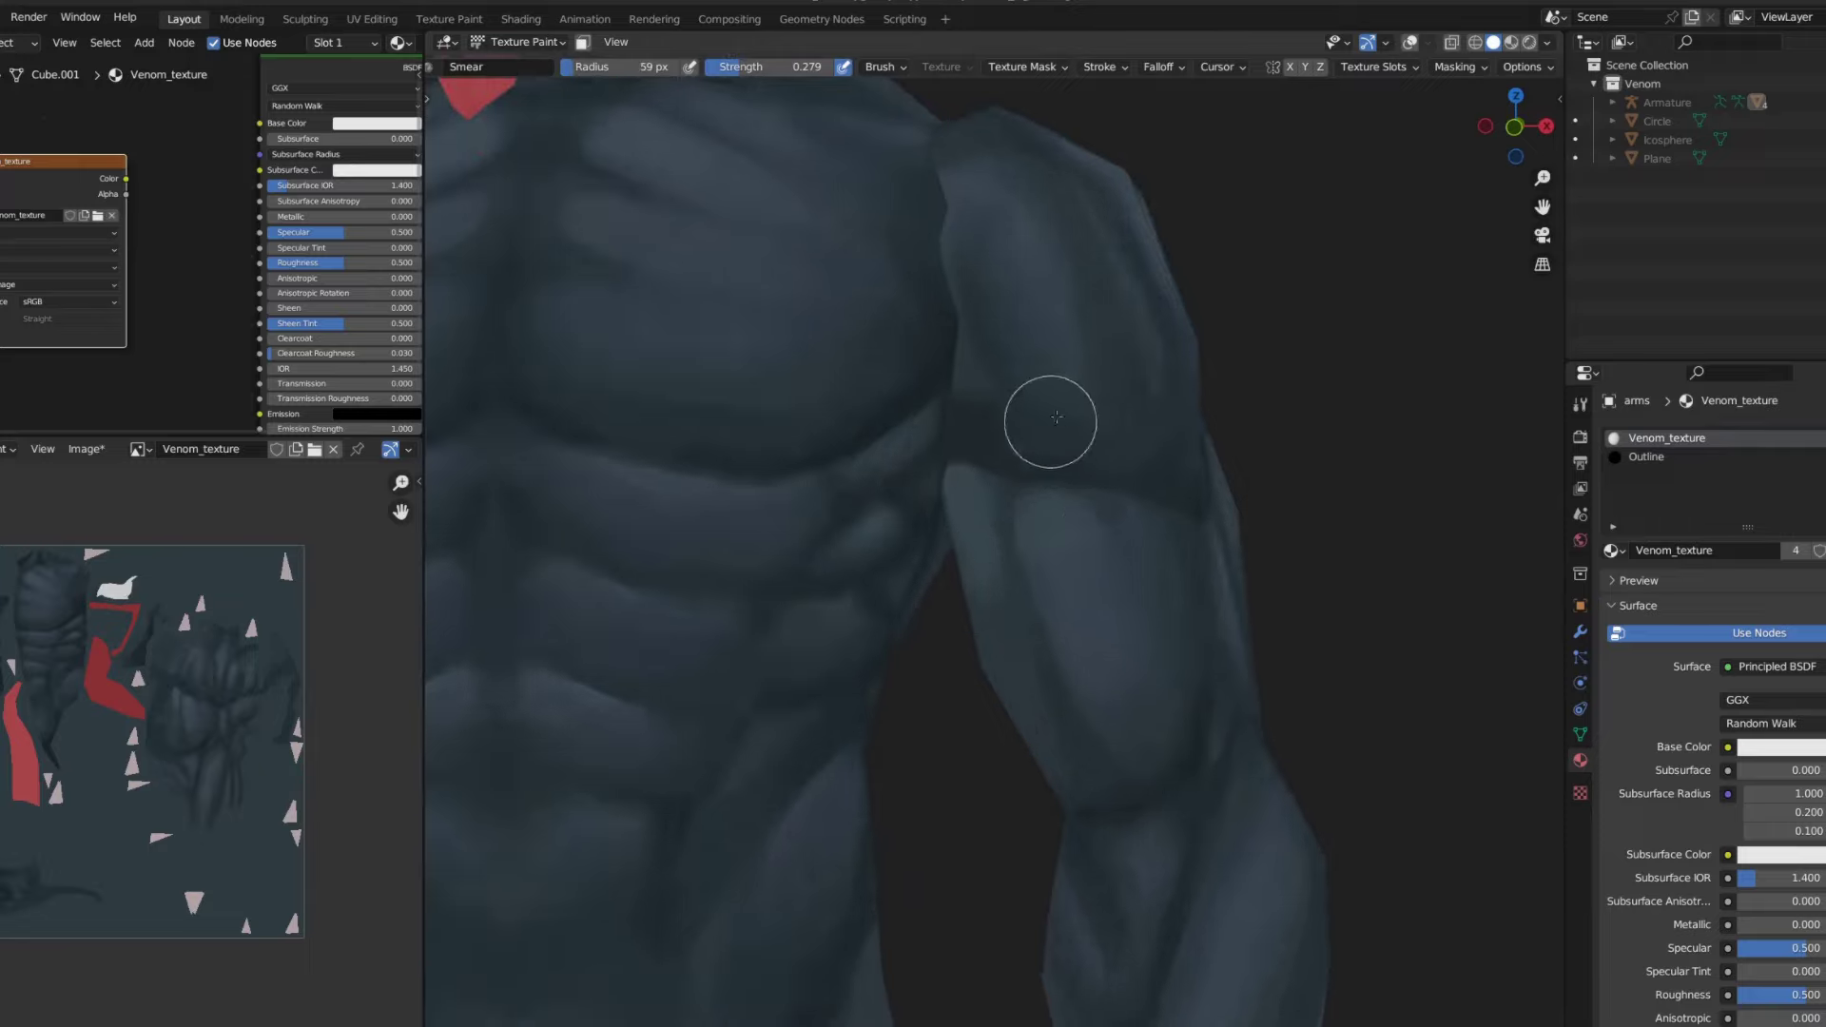
middle_click_drag(1150, 476, 1109, 432)
key("bracketright")
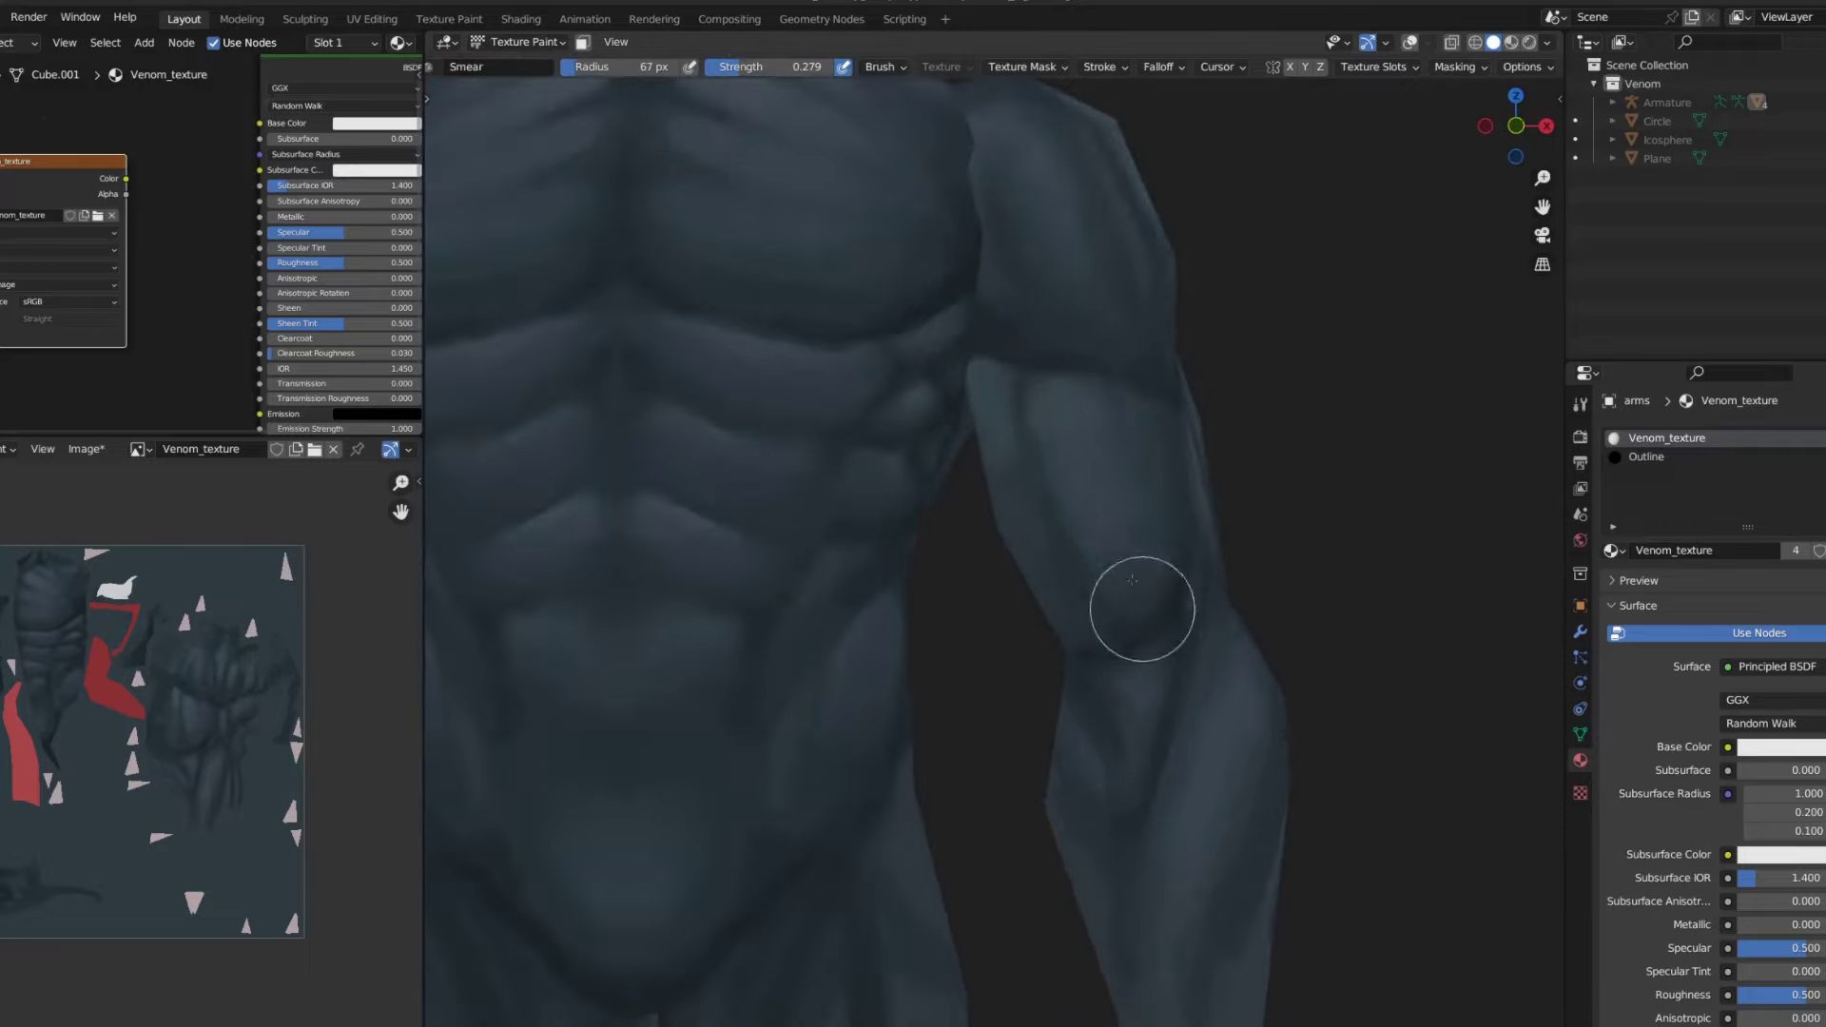
middle_click_drag(1143, 608, 1006, 530)
- Fine-tune the Smear brush size while smearing the arm shading from several angles
key("bracketleft")
key("bracketleft")
scroll(1064, 579, "up", 2)
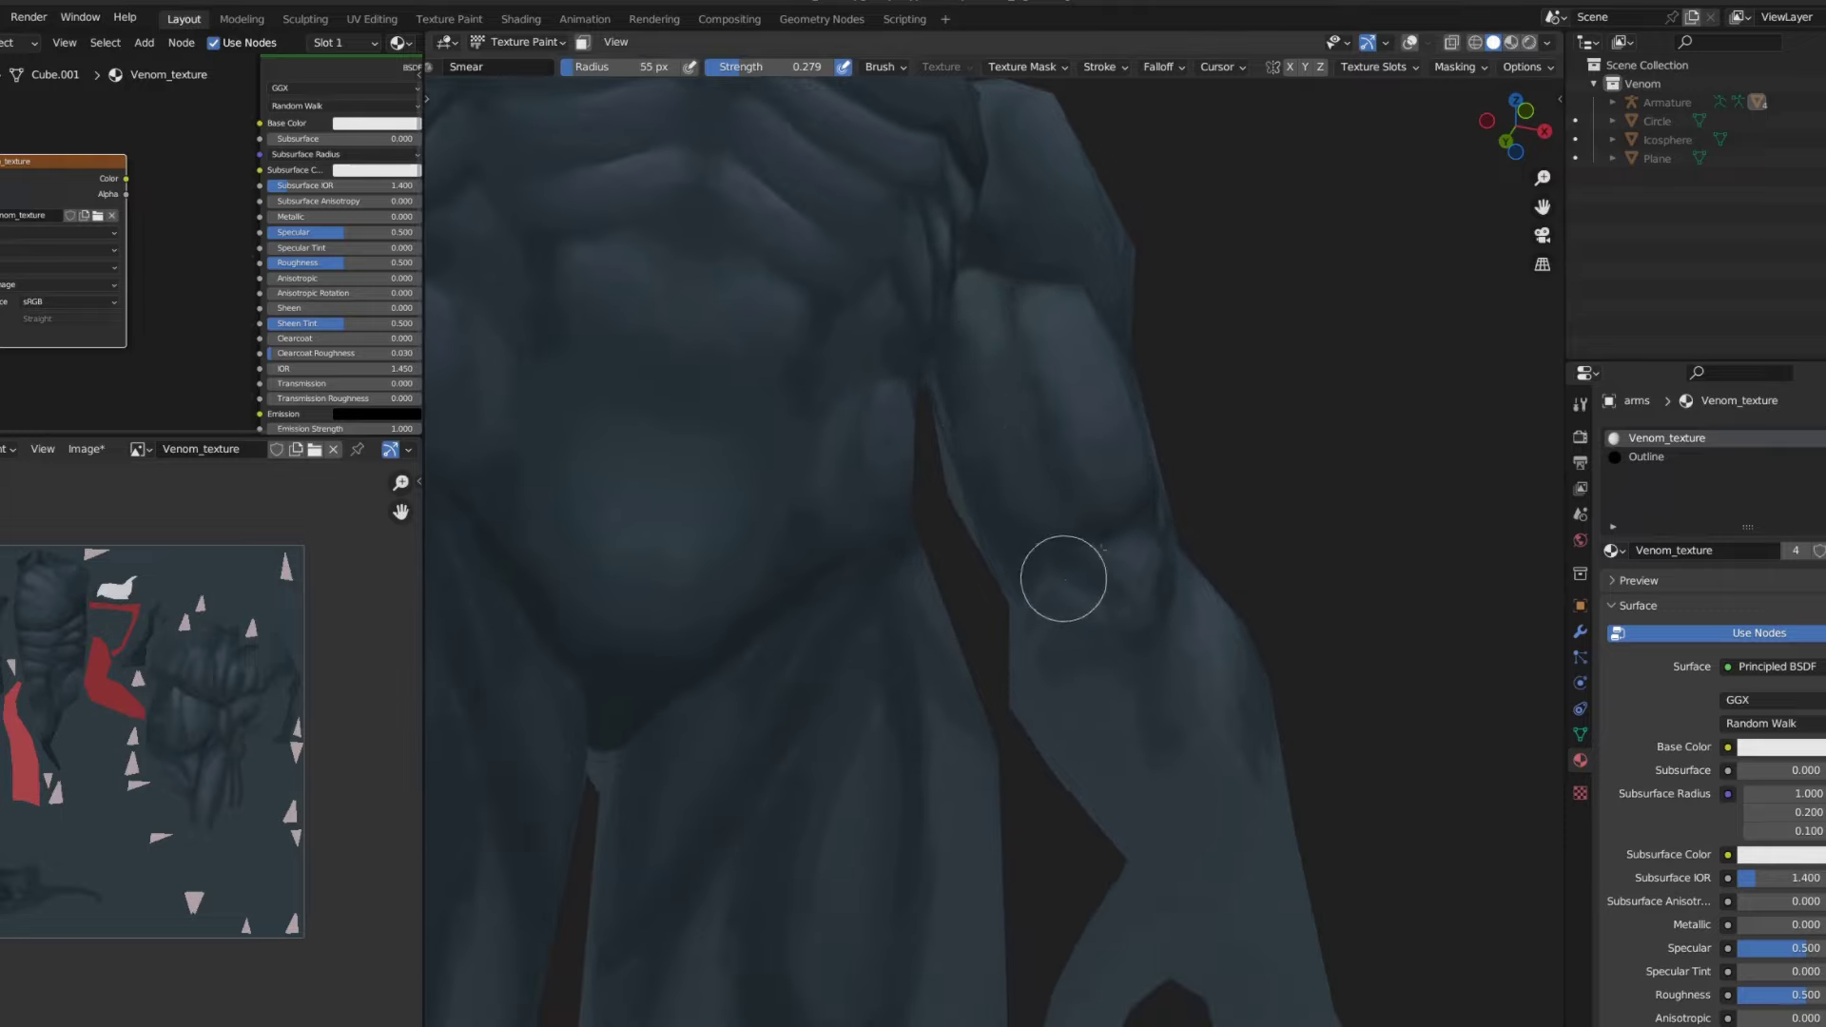
middle_click_drag(1068, 603, 1255, 431)
key("bracketleft")
key("bracketleft")
scroll(1054, 429, "up", 2)
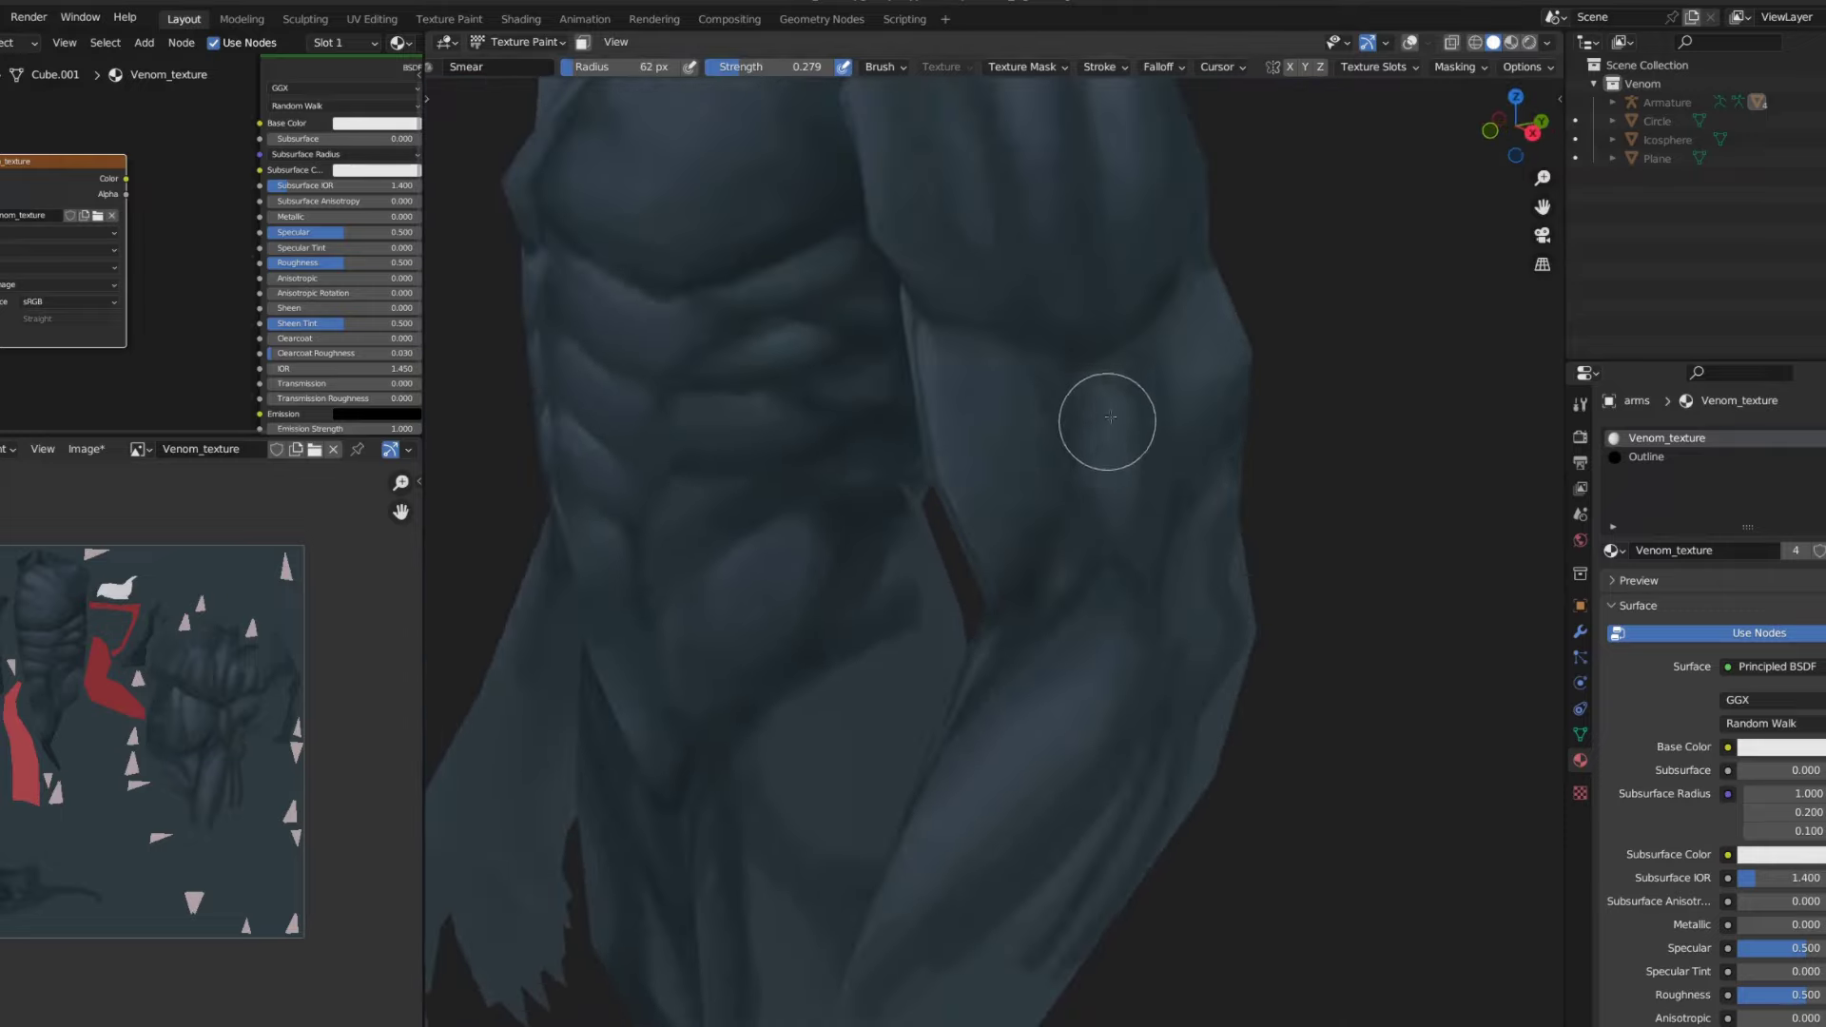
middle_click_drag(1150, 285, 1104, 522)
key("bracketright")
scroll(990, 273, "up", 2)
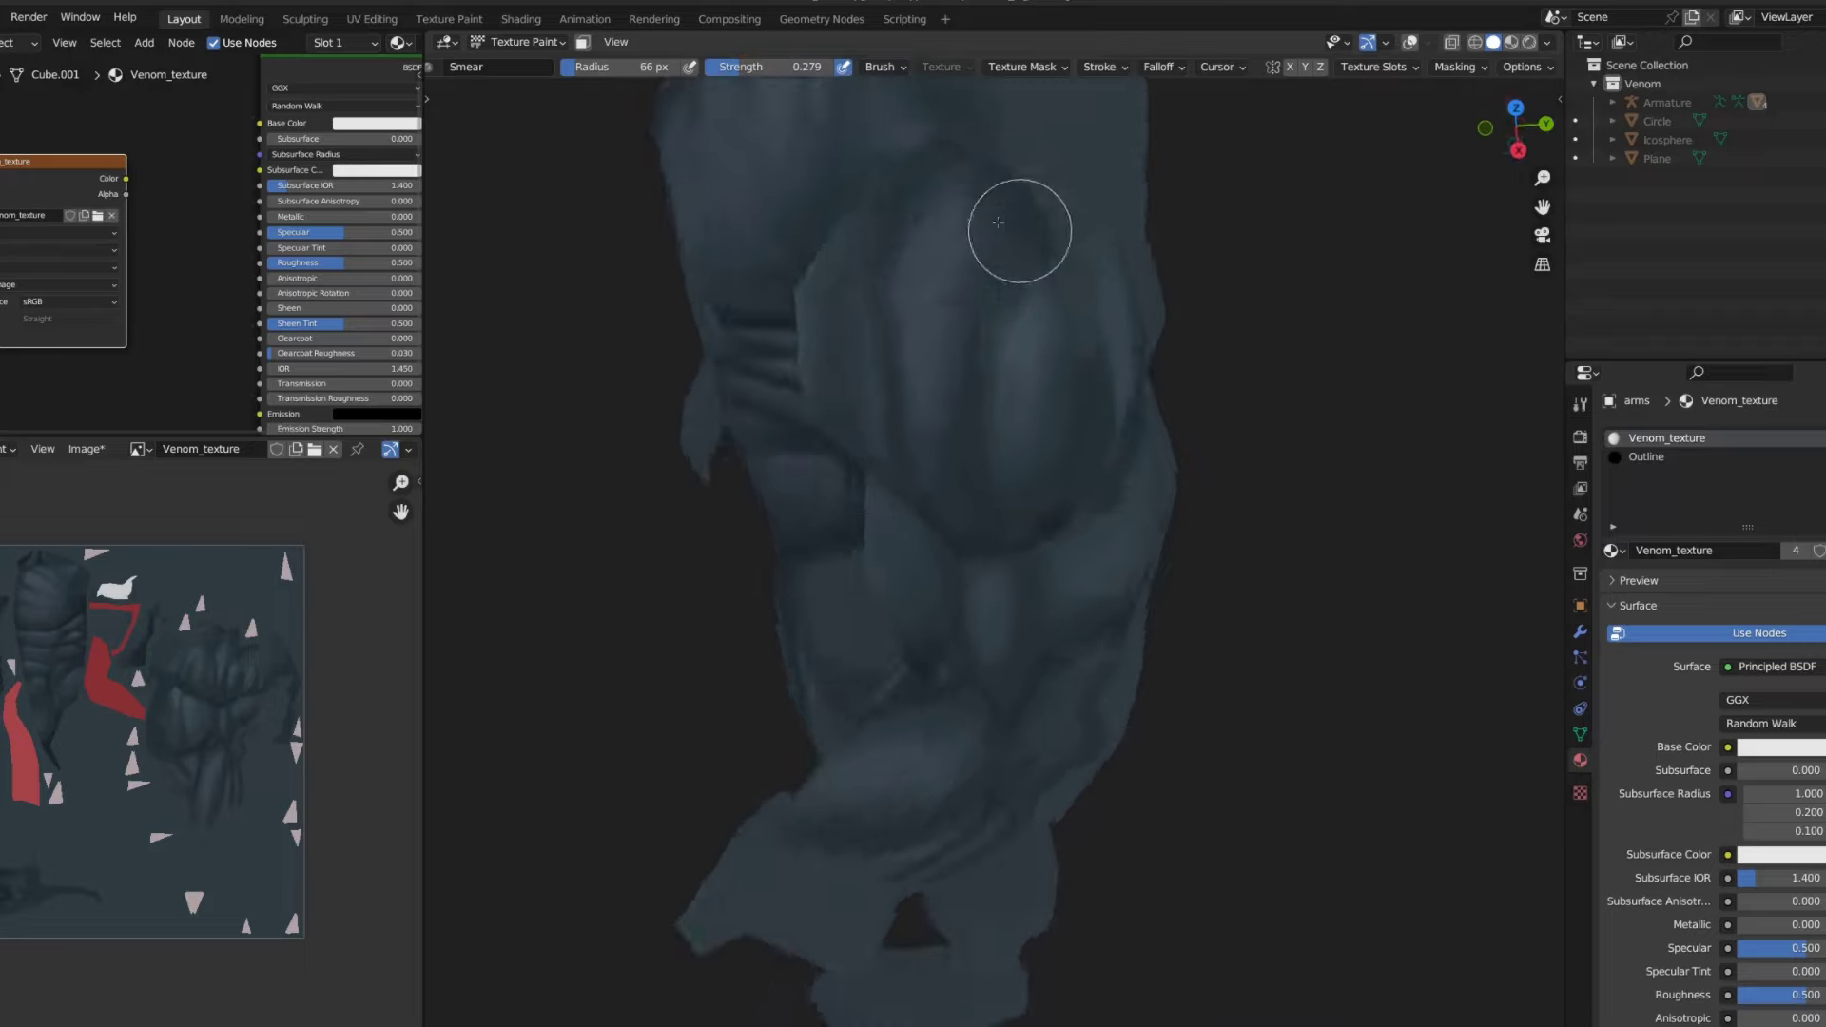
- Return to a straight front view and reposition Venom lower and to the right
key("KP_1")
scroll(967, 400, "down", 3)
scroll(1161, 286, "down", 3)
scroll(1121, 336, "up", 8)
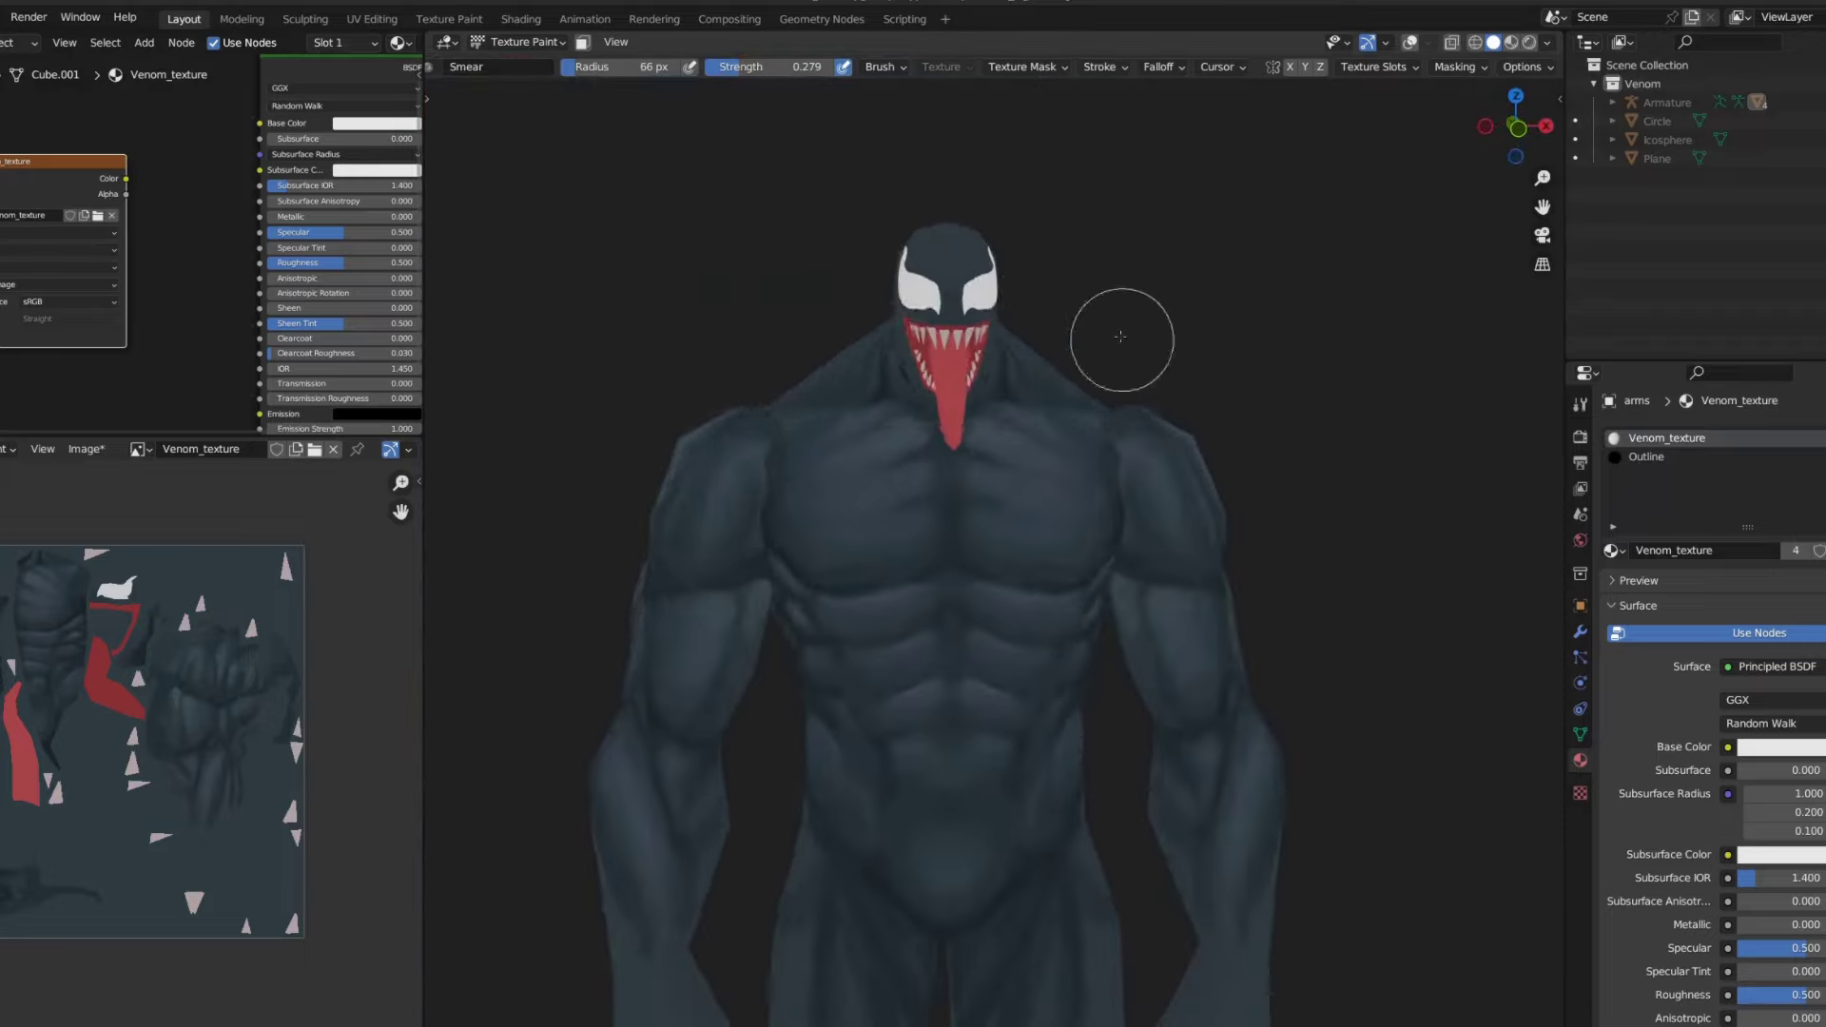
scroll(1120, 336, "down", 1)
middle_click_drag(1121, 336, 1237, 410, "shift")
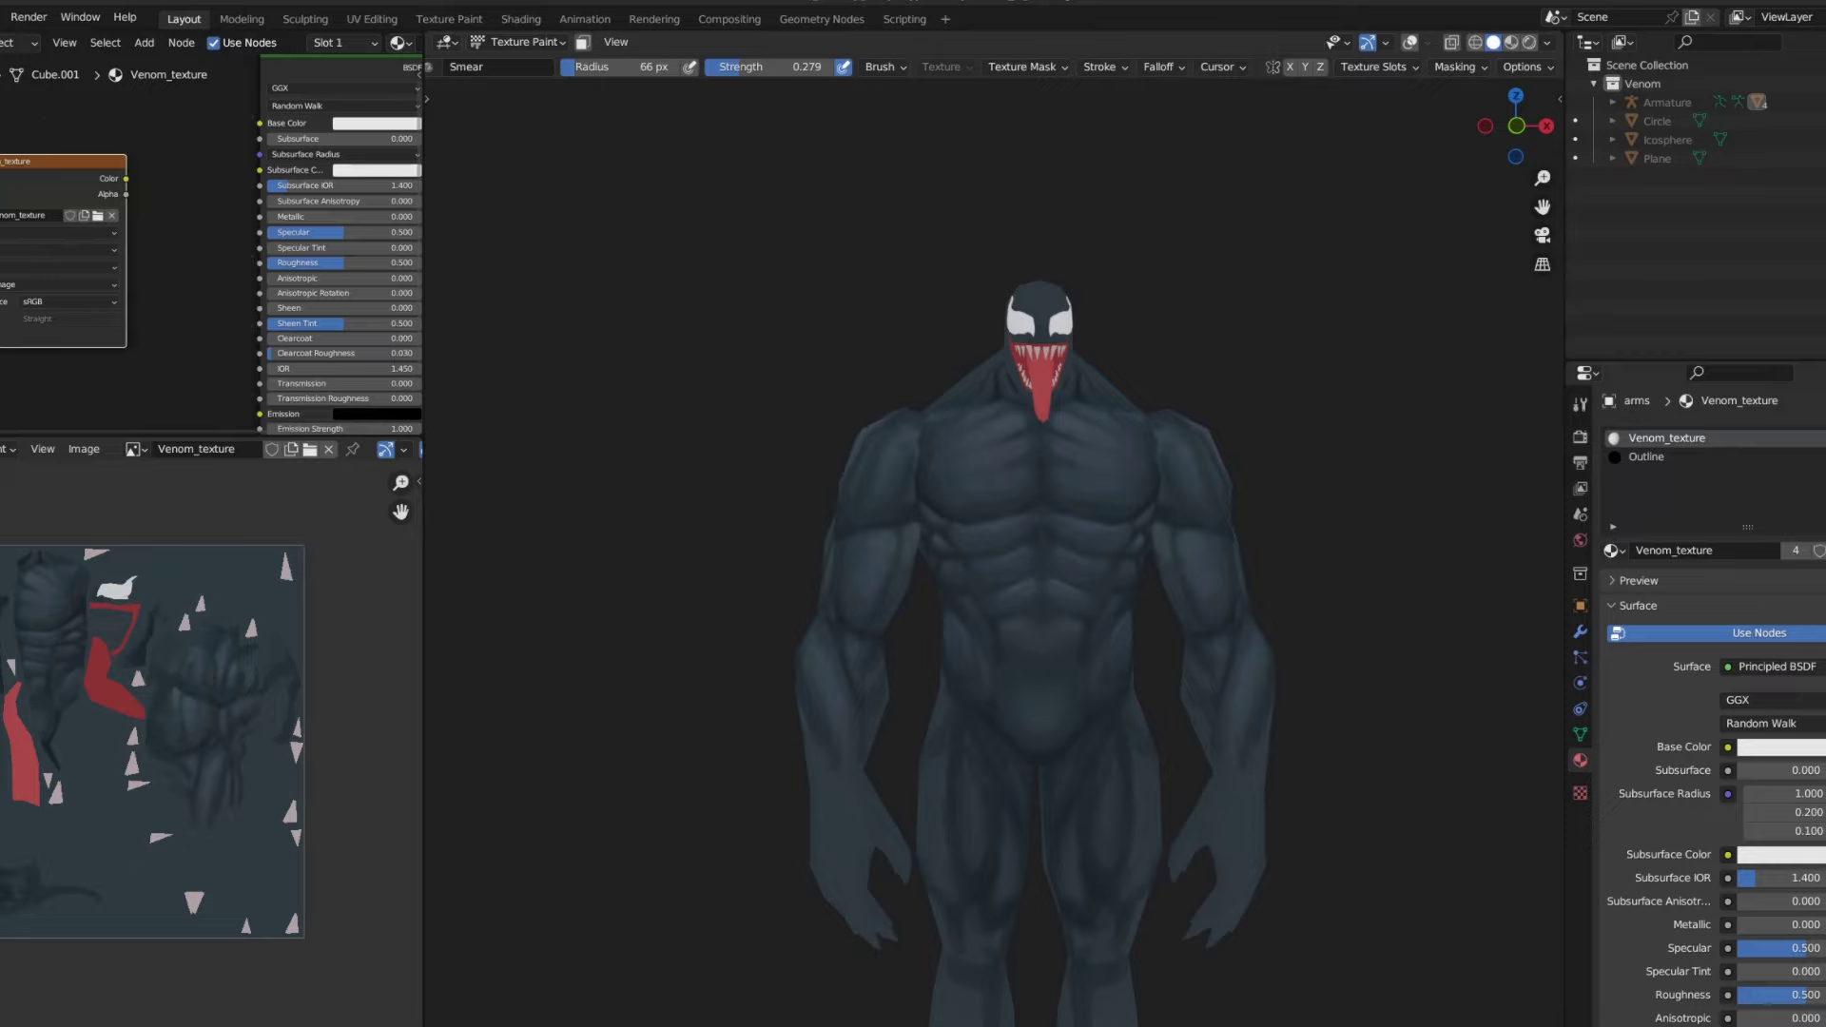
scroll(1050, 464, "up", 4)
scroll(1052, 522, "up", 4)
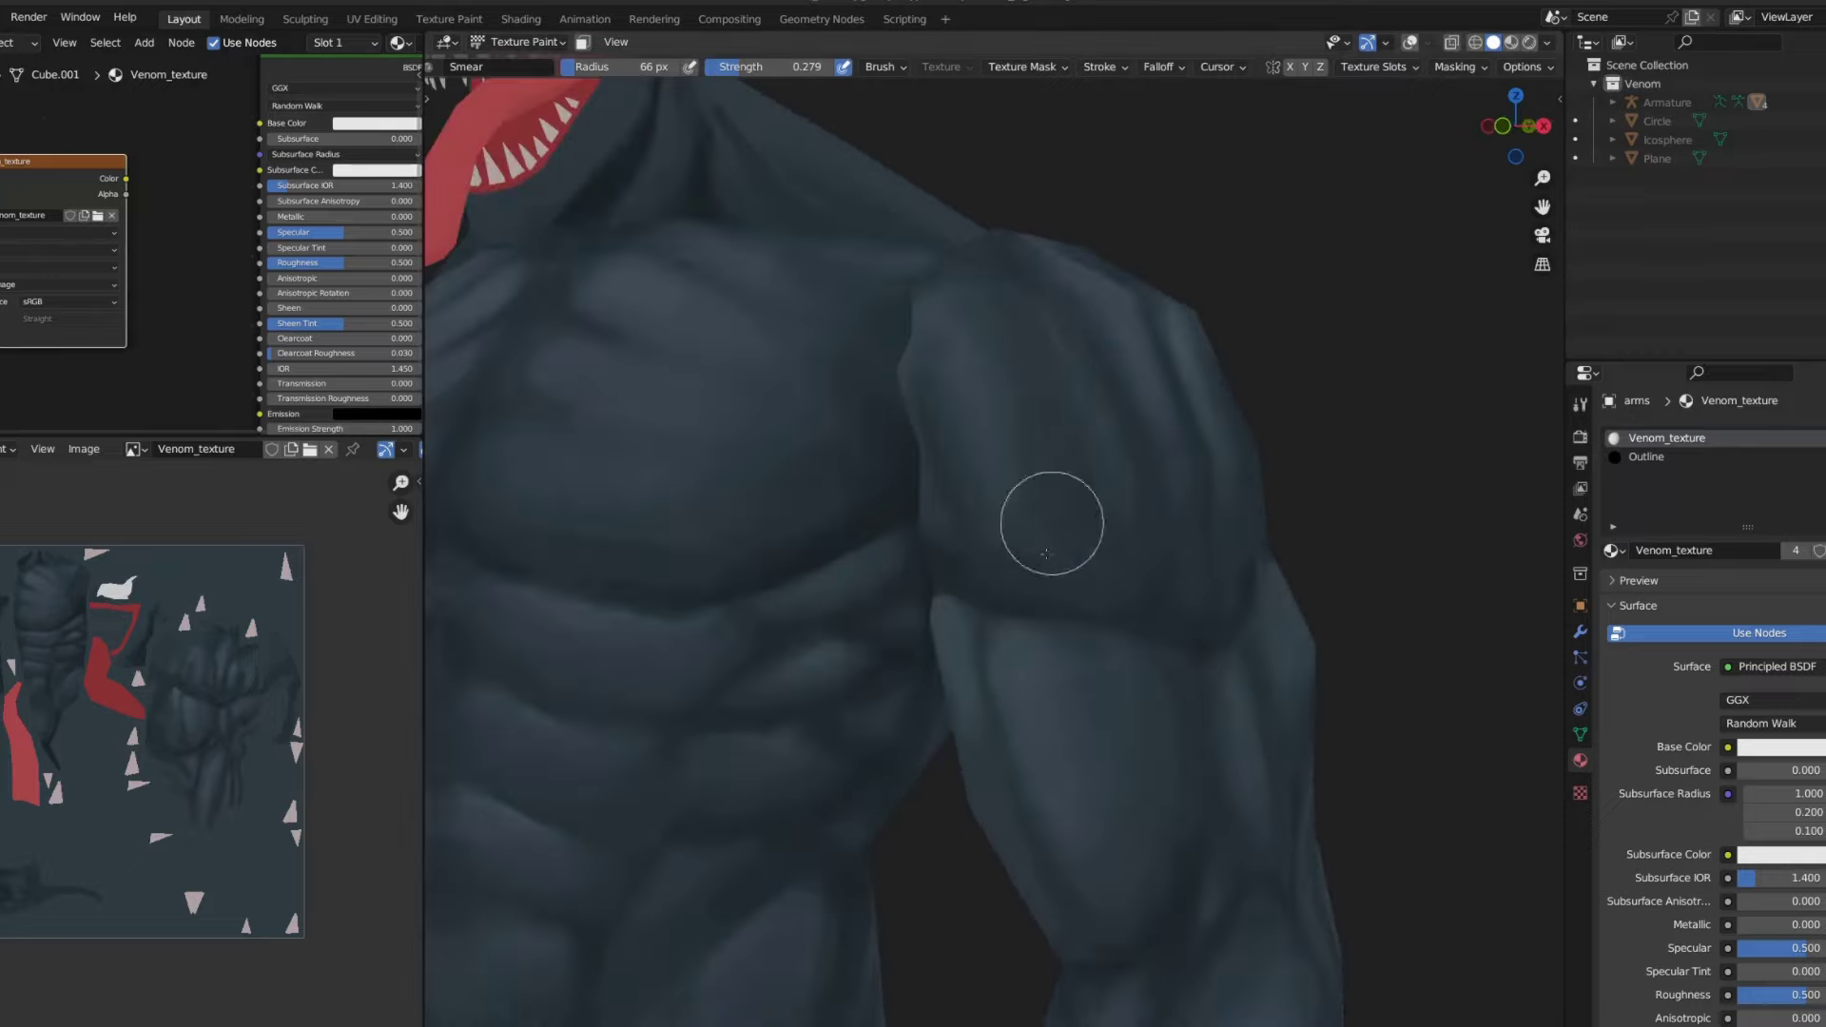
- Reselect the comic line brush and lower it to a faint 0.080 strength
left_click(928, 532)
scroll(907, 352, "down", 5)
scroll(1056, 448, "up", 2)
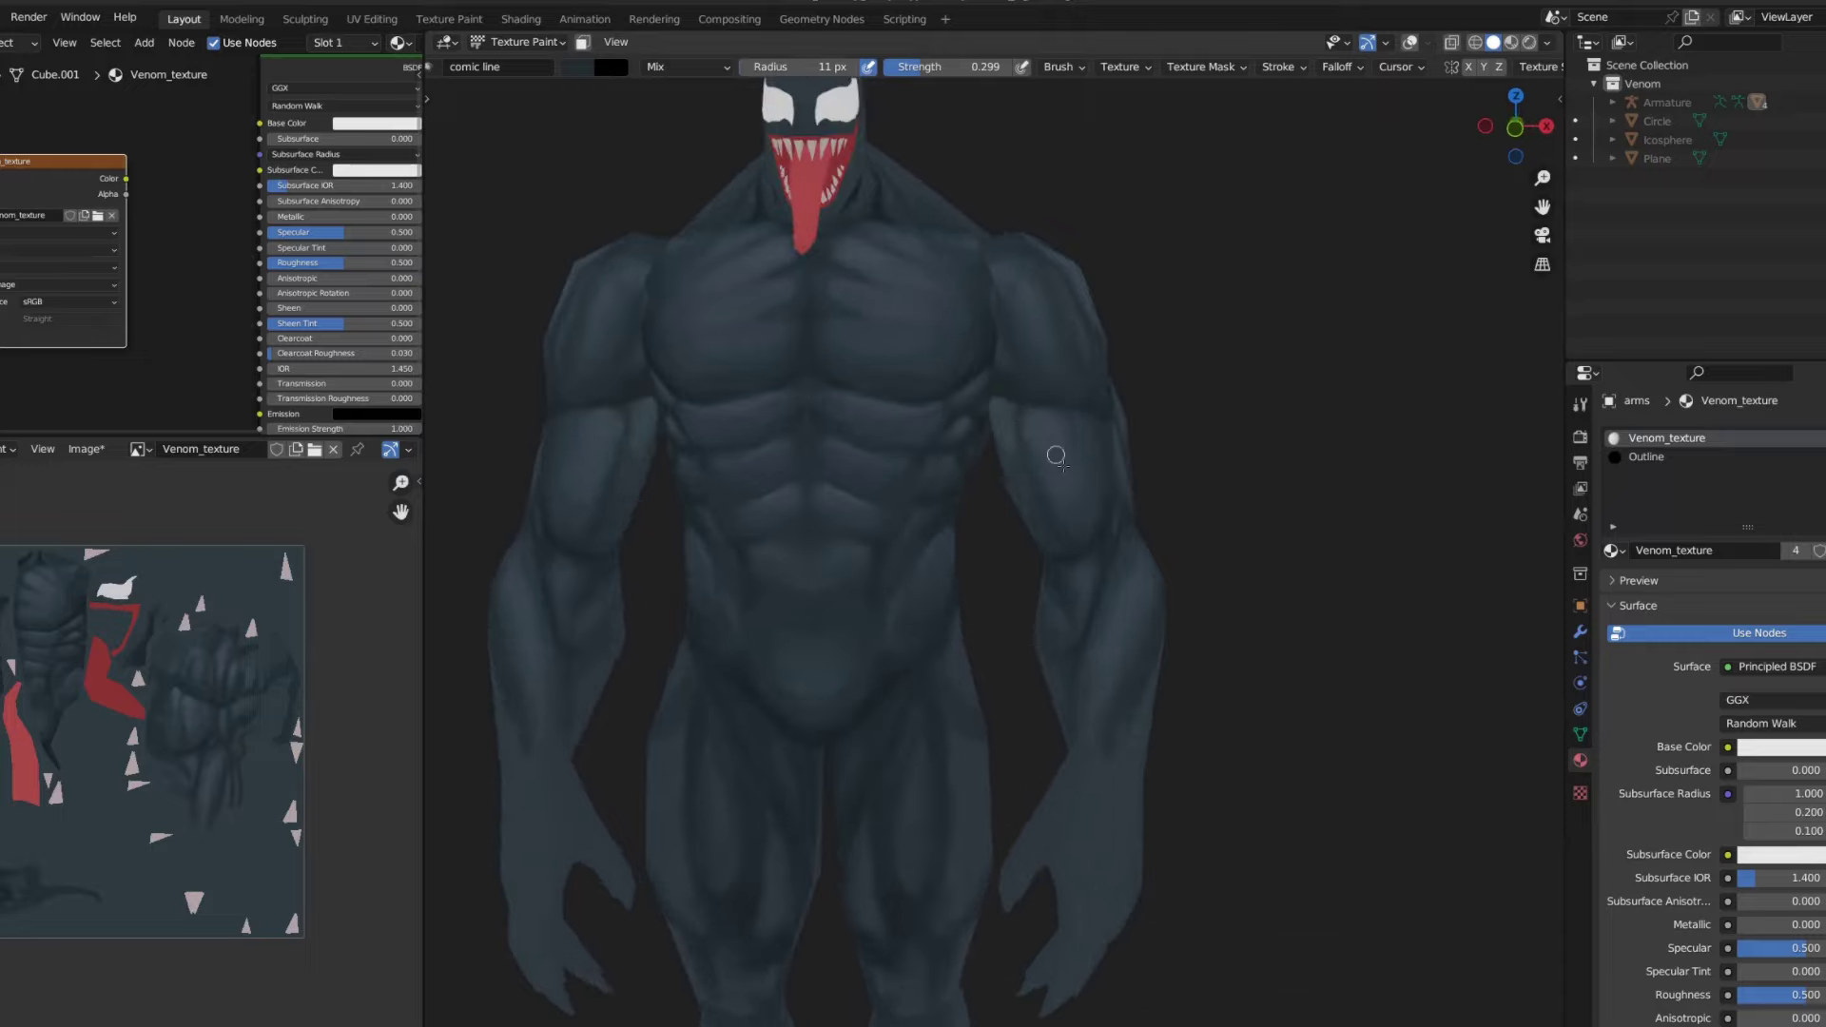
scroll(1056, 448, "up", 2)
scroll(1019, 567, "up", 2)
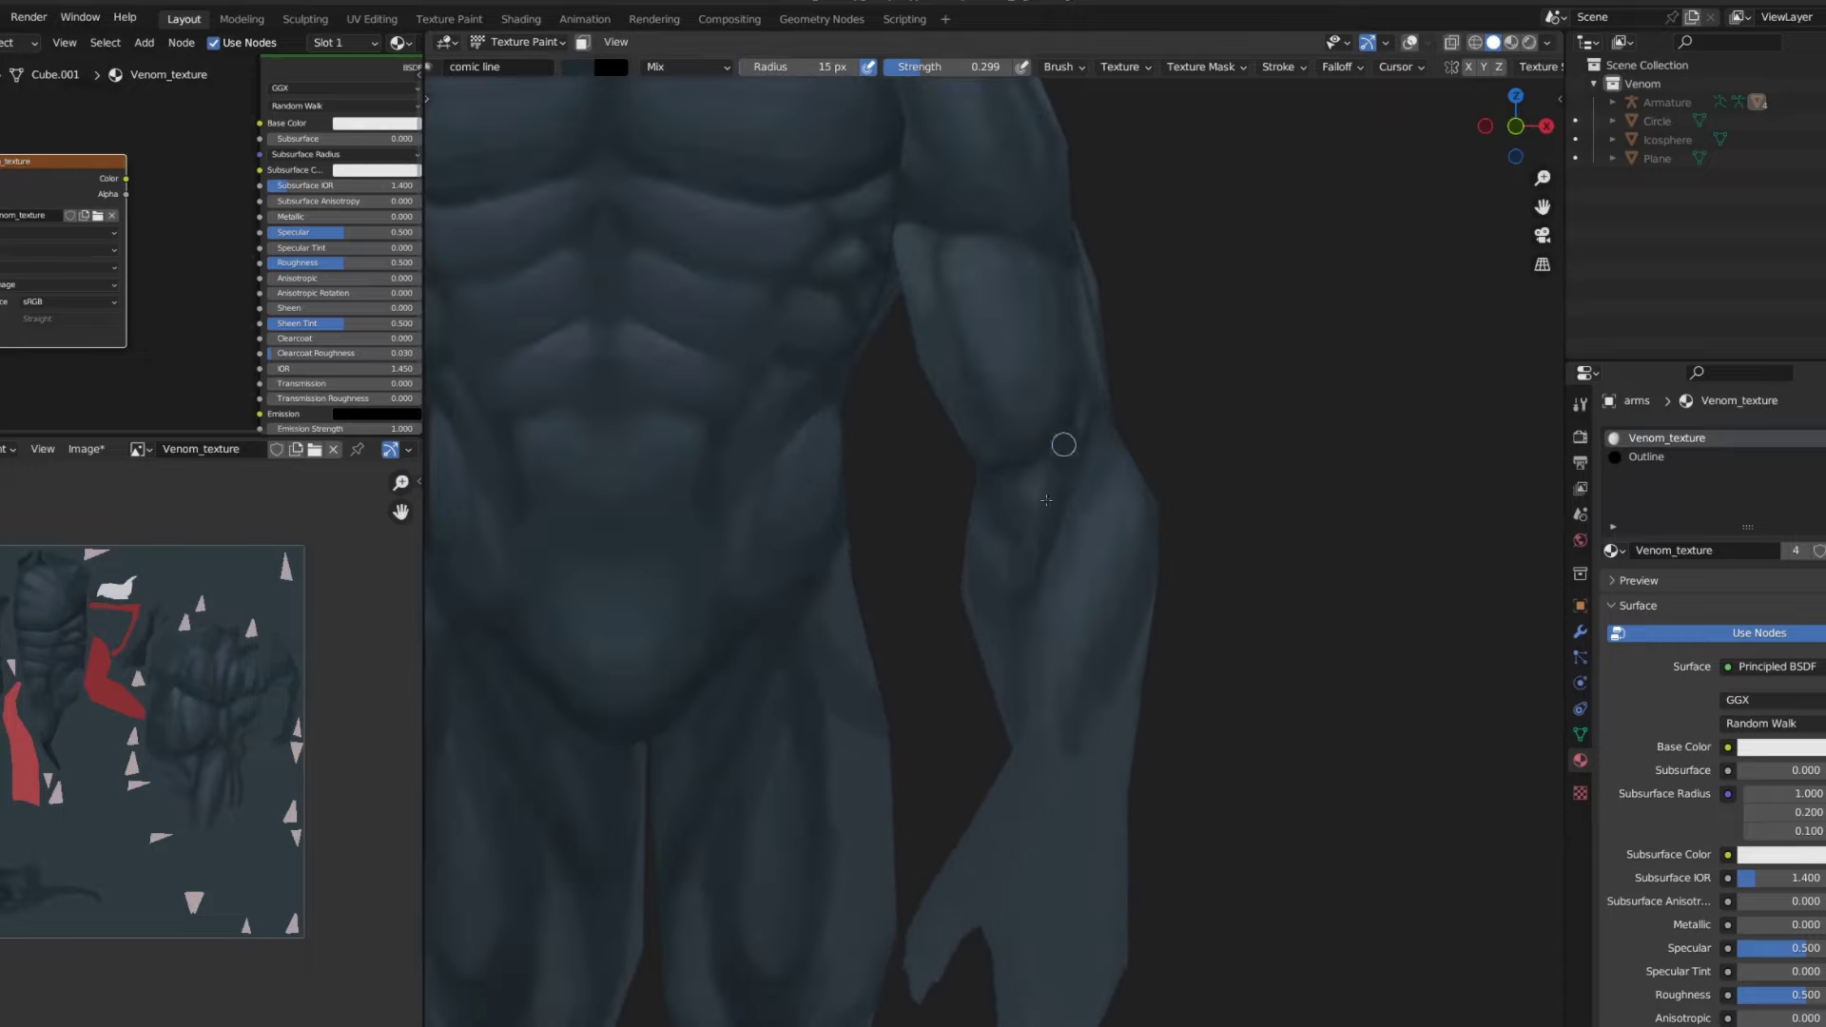
scroll(1096, 353, "down", 3)
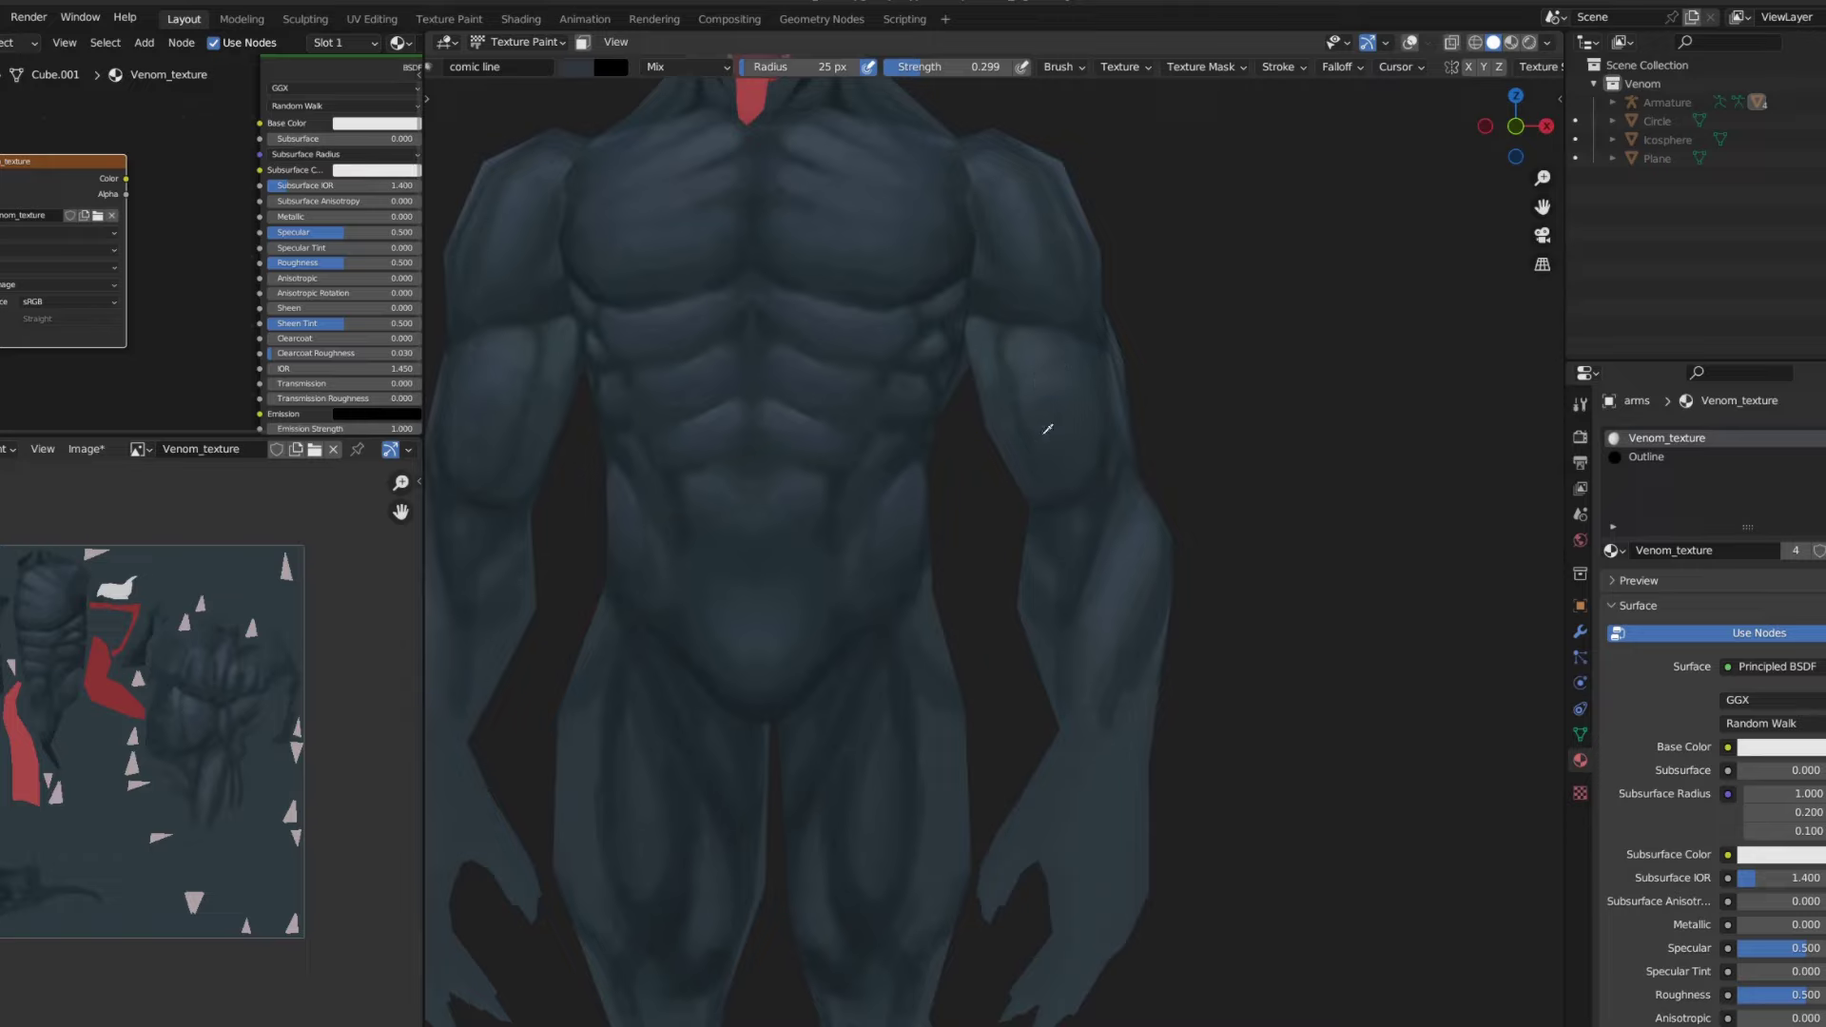
- Make Venom's body mesh the active paint object instead of the arms
mouse_move(1047, 429)
middle_mouse_down()
mouse_move(993, 415)
mouse_move(1096, 455)
middle_mouse_up()
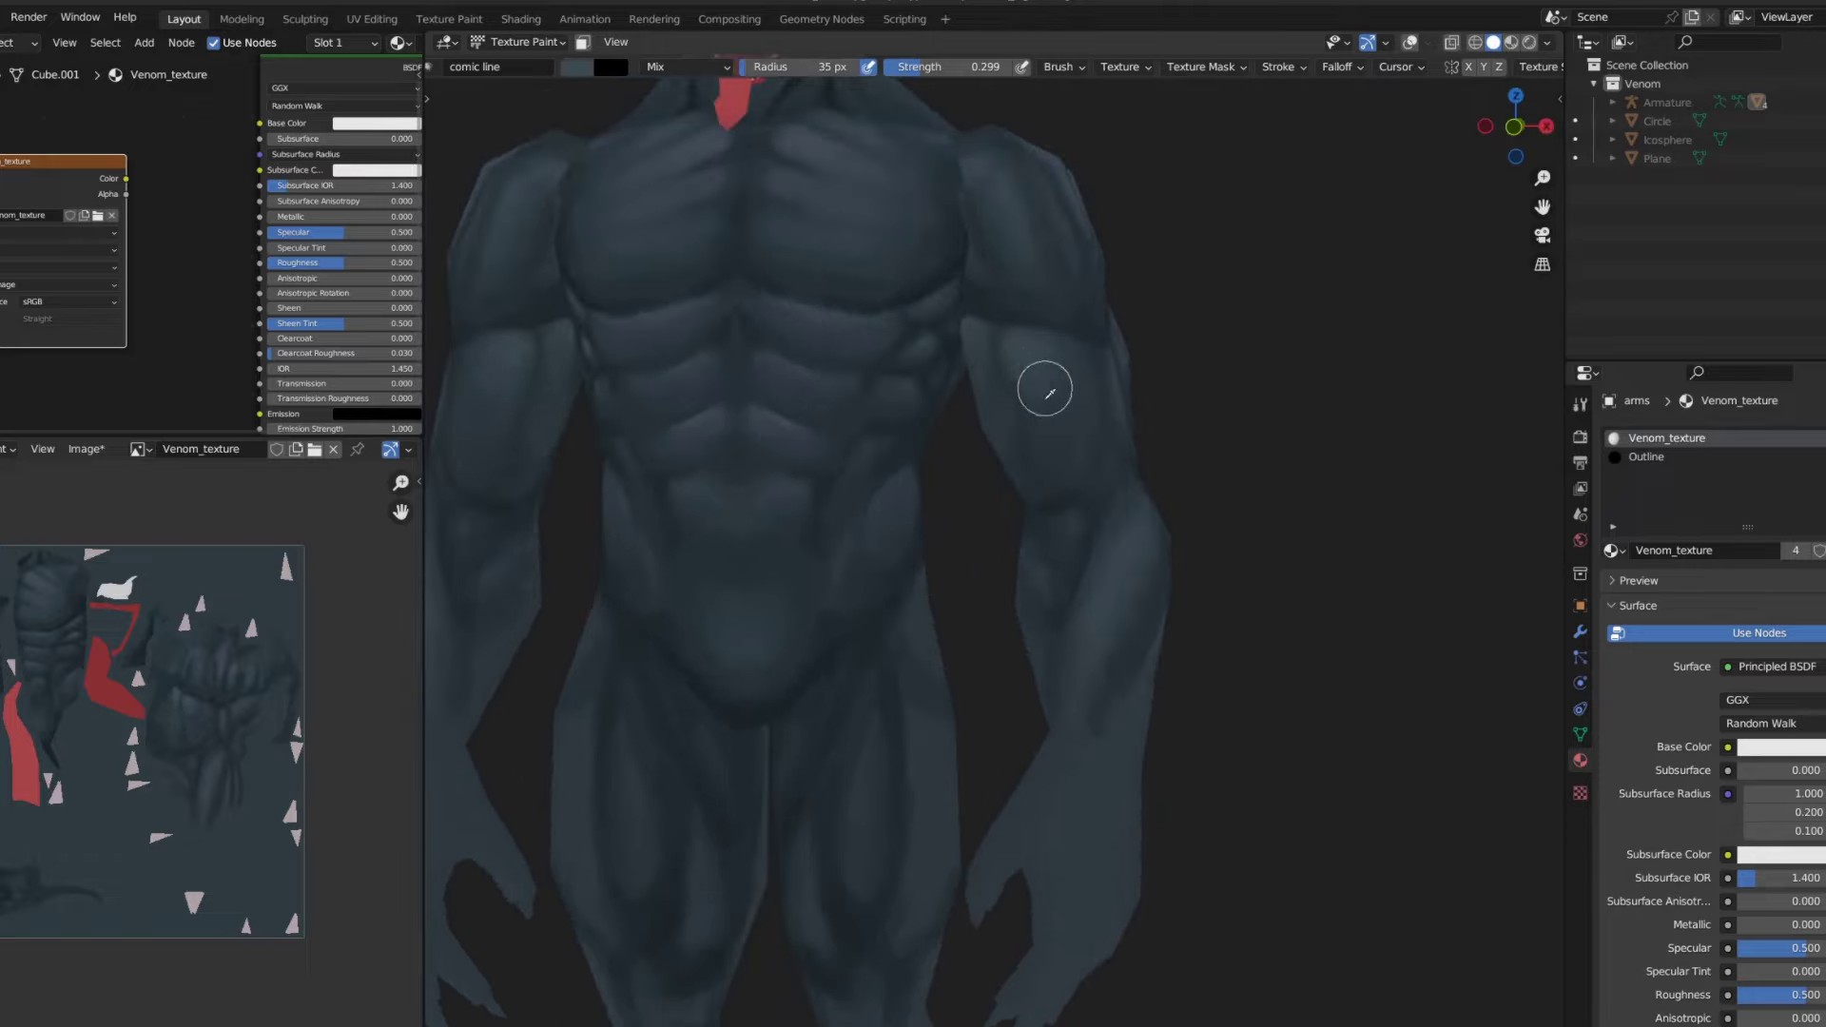
scroll(1045, 389, "down", 5)
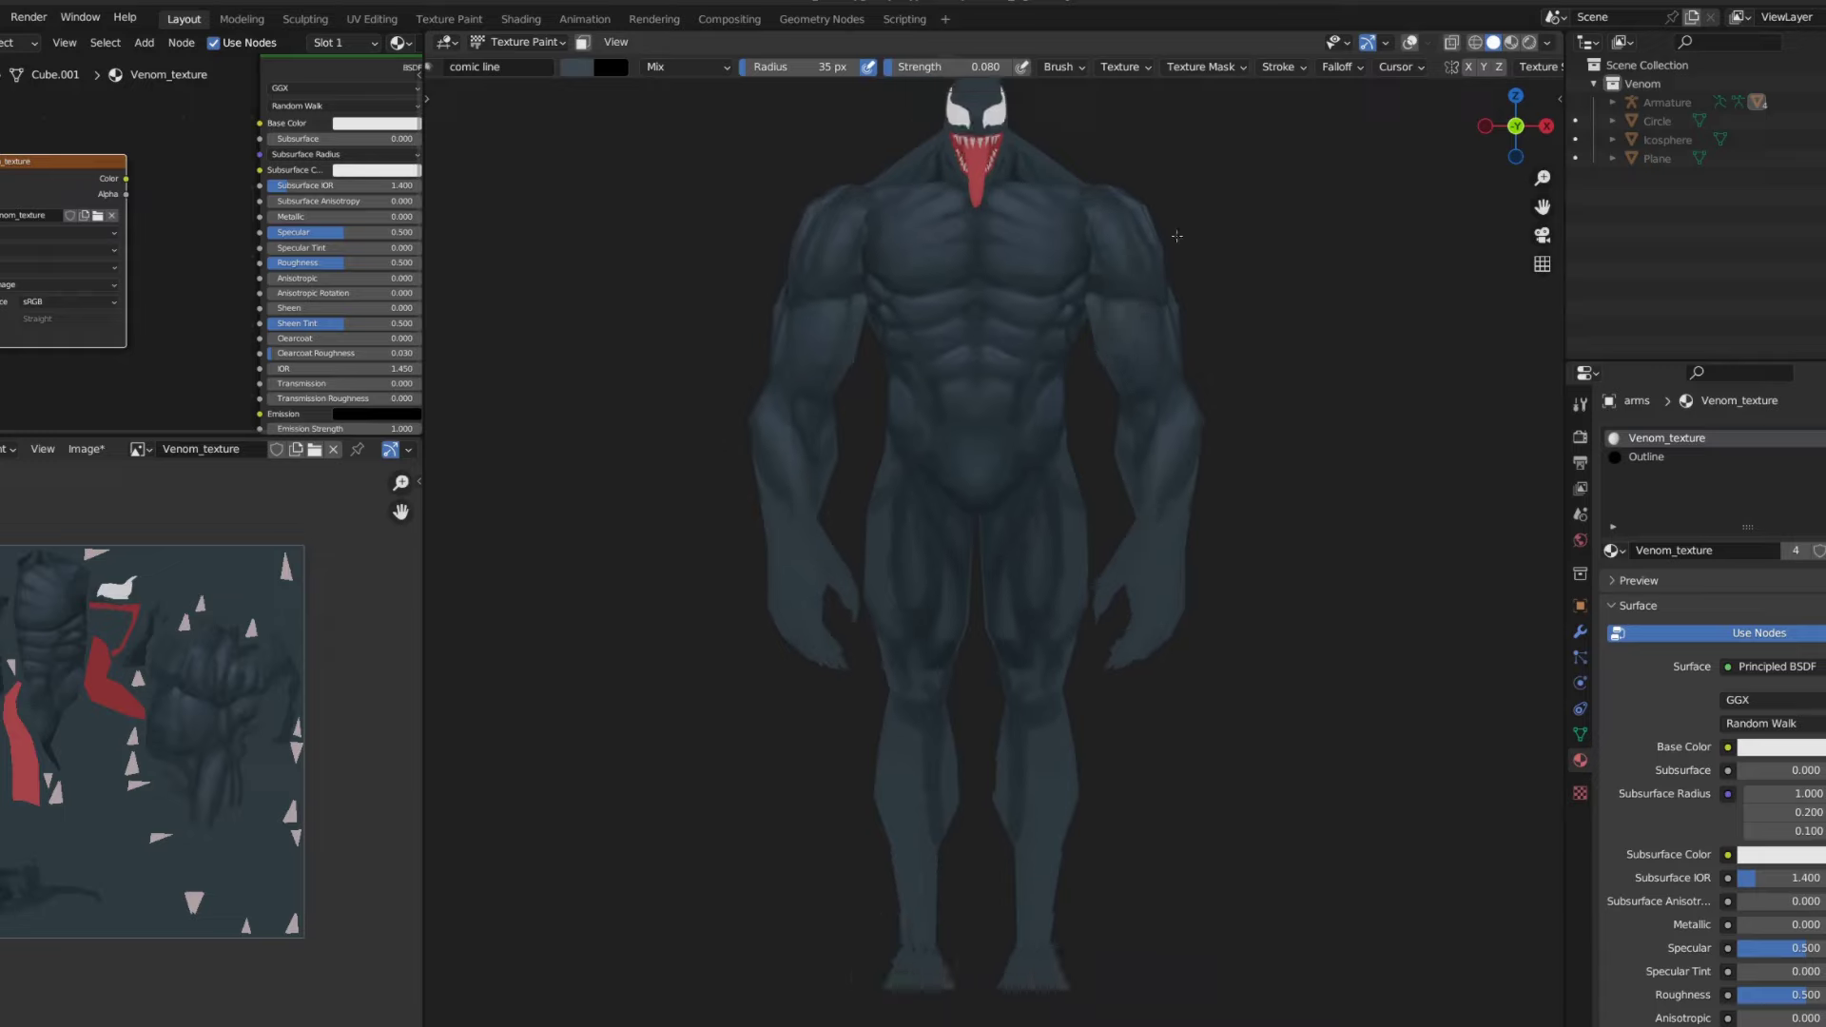
scroll(1131, 297, "down", 2)
key("alt+q")
scroll(1052, 338, "up", 3)
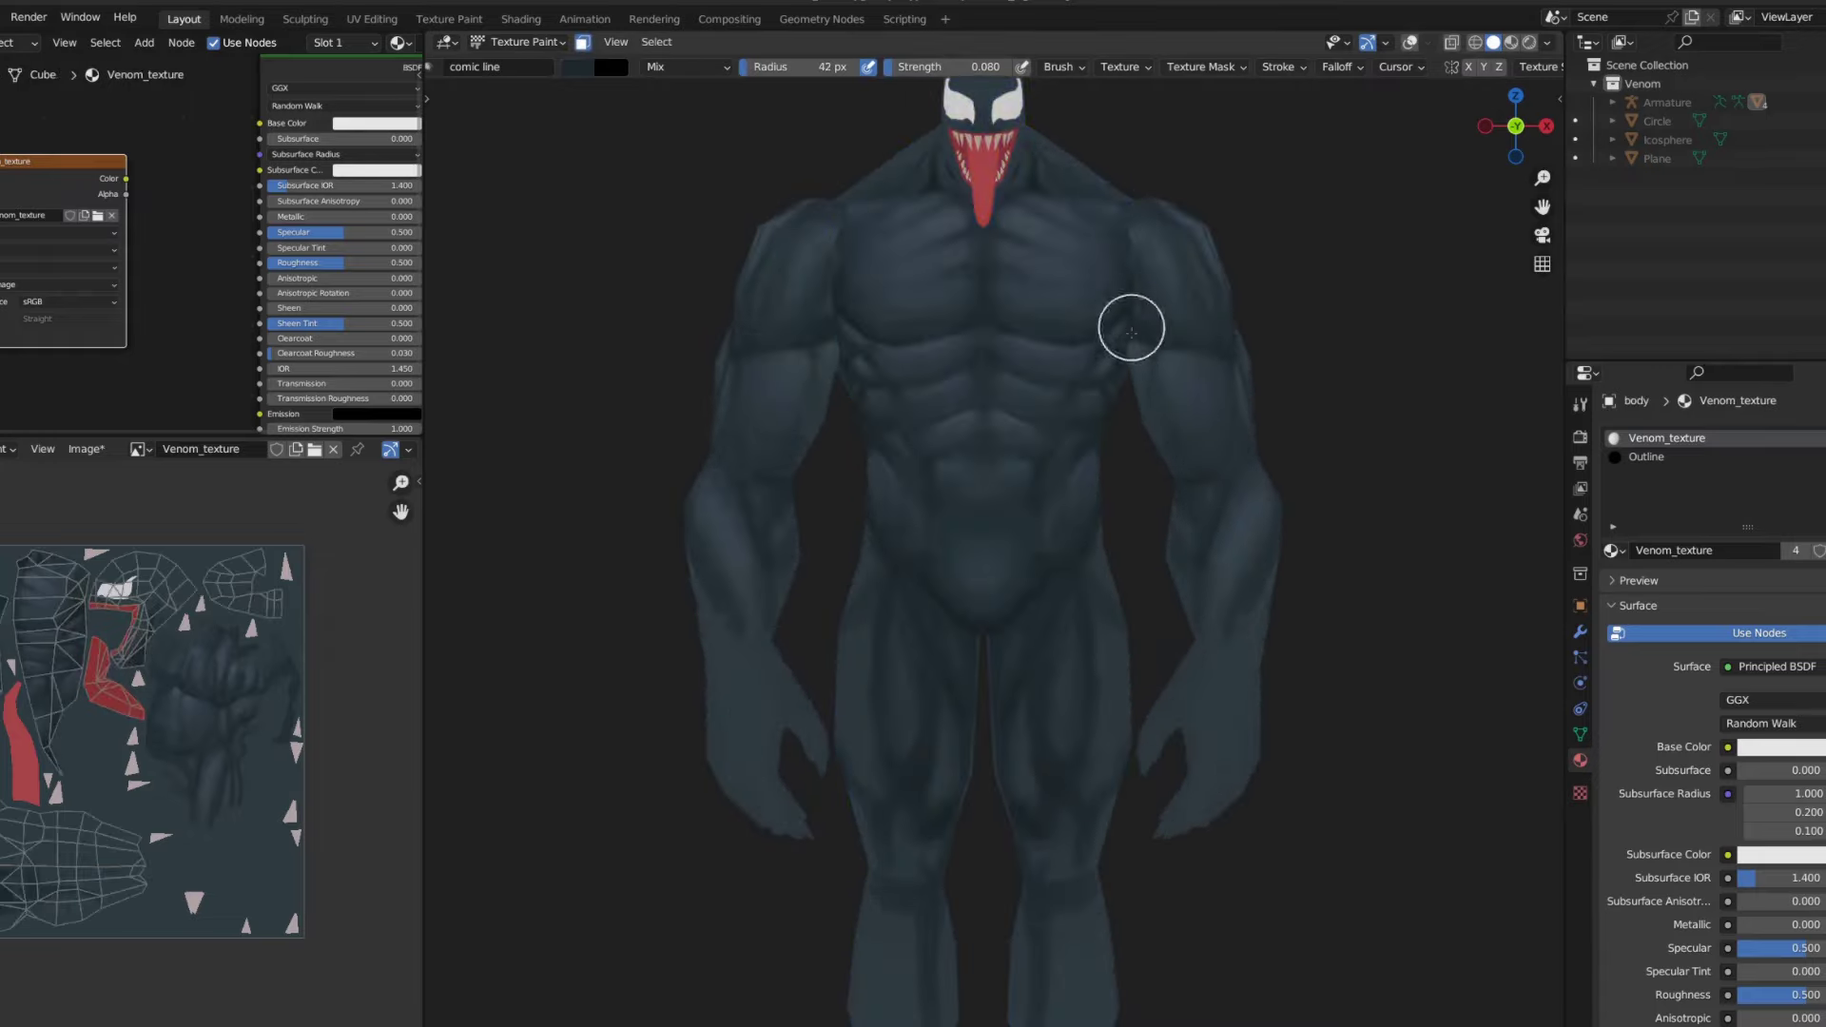
- Frame Venom in a straight front orthographic view
key("KP_1")
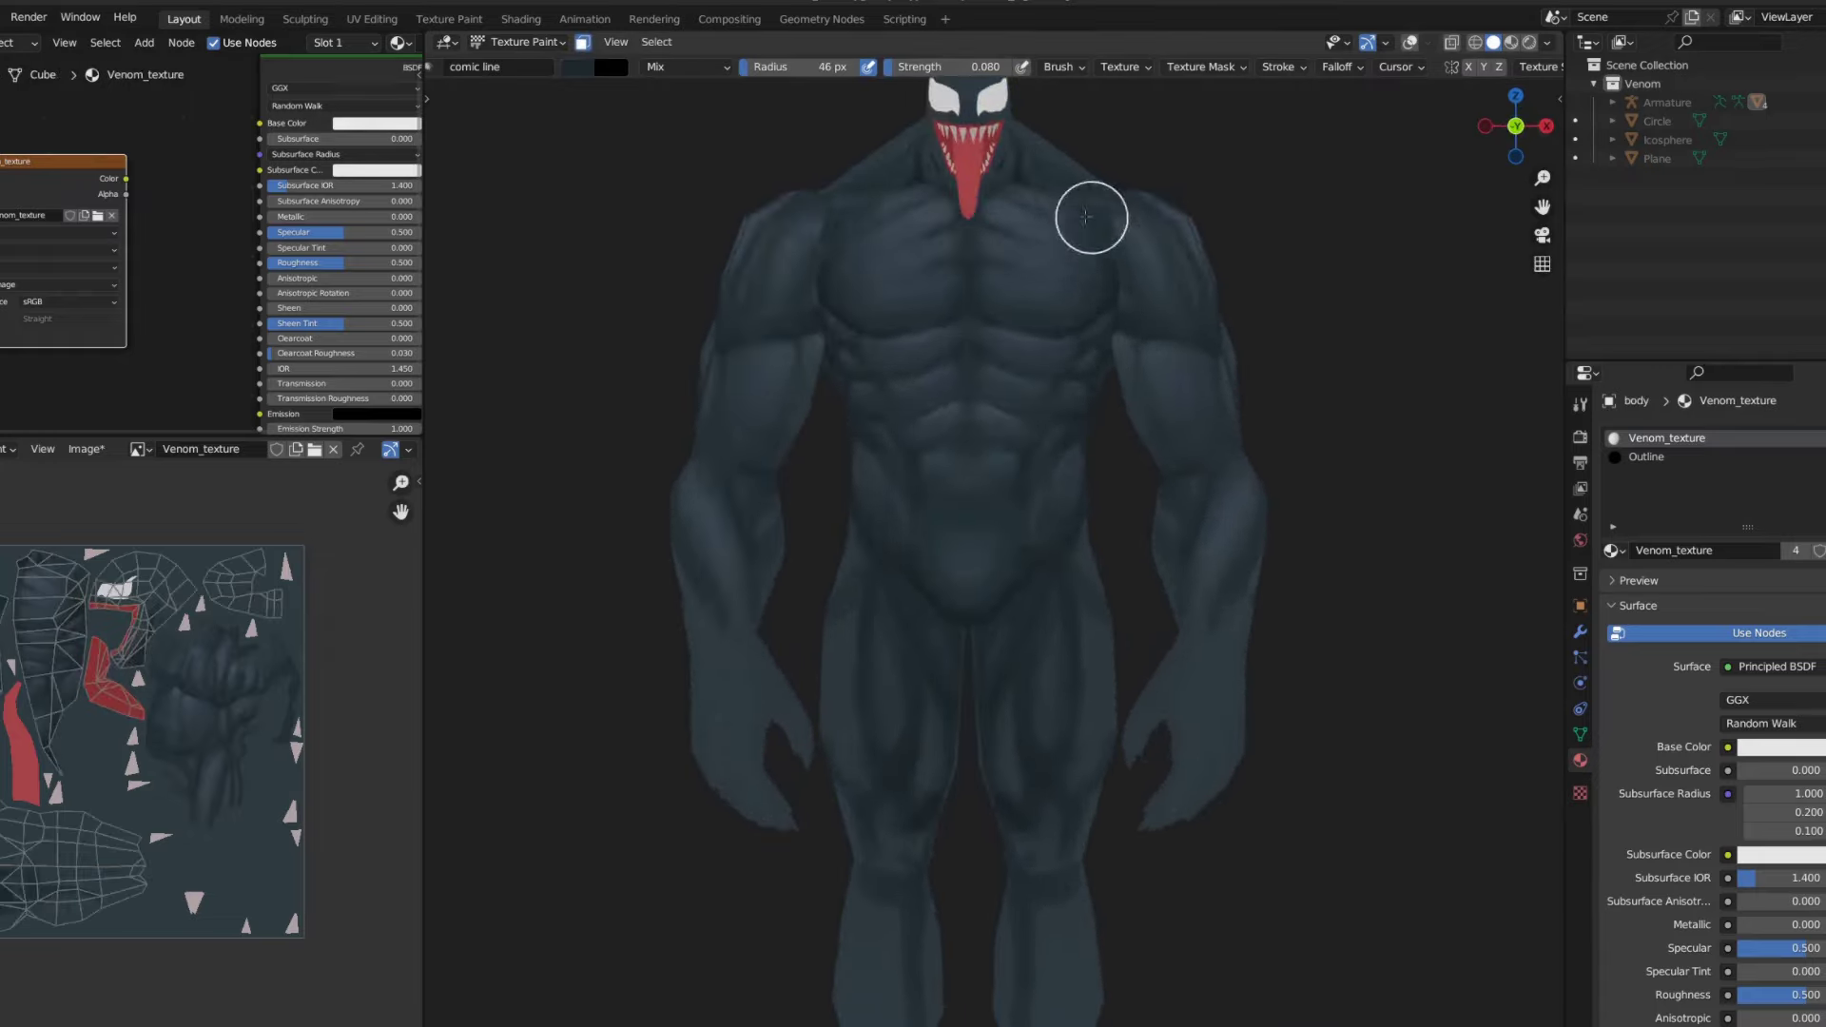
scroll(972, 580, "down", 2)
scroll(1104, 440, "down", 3)
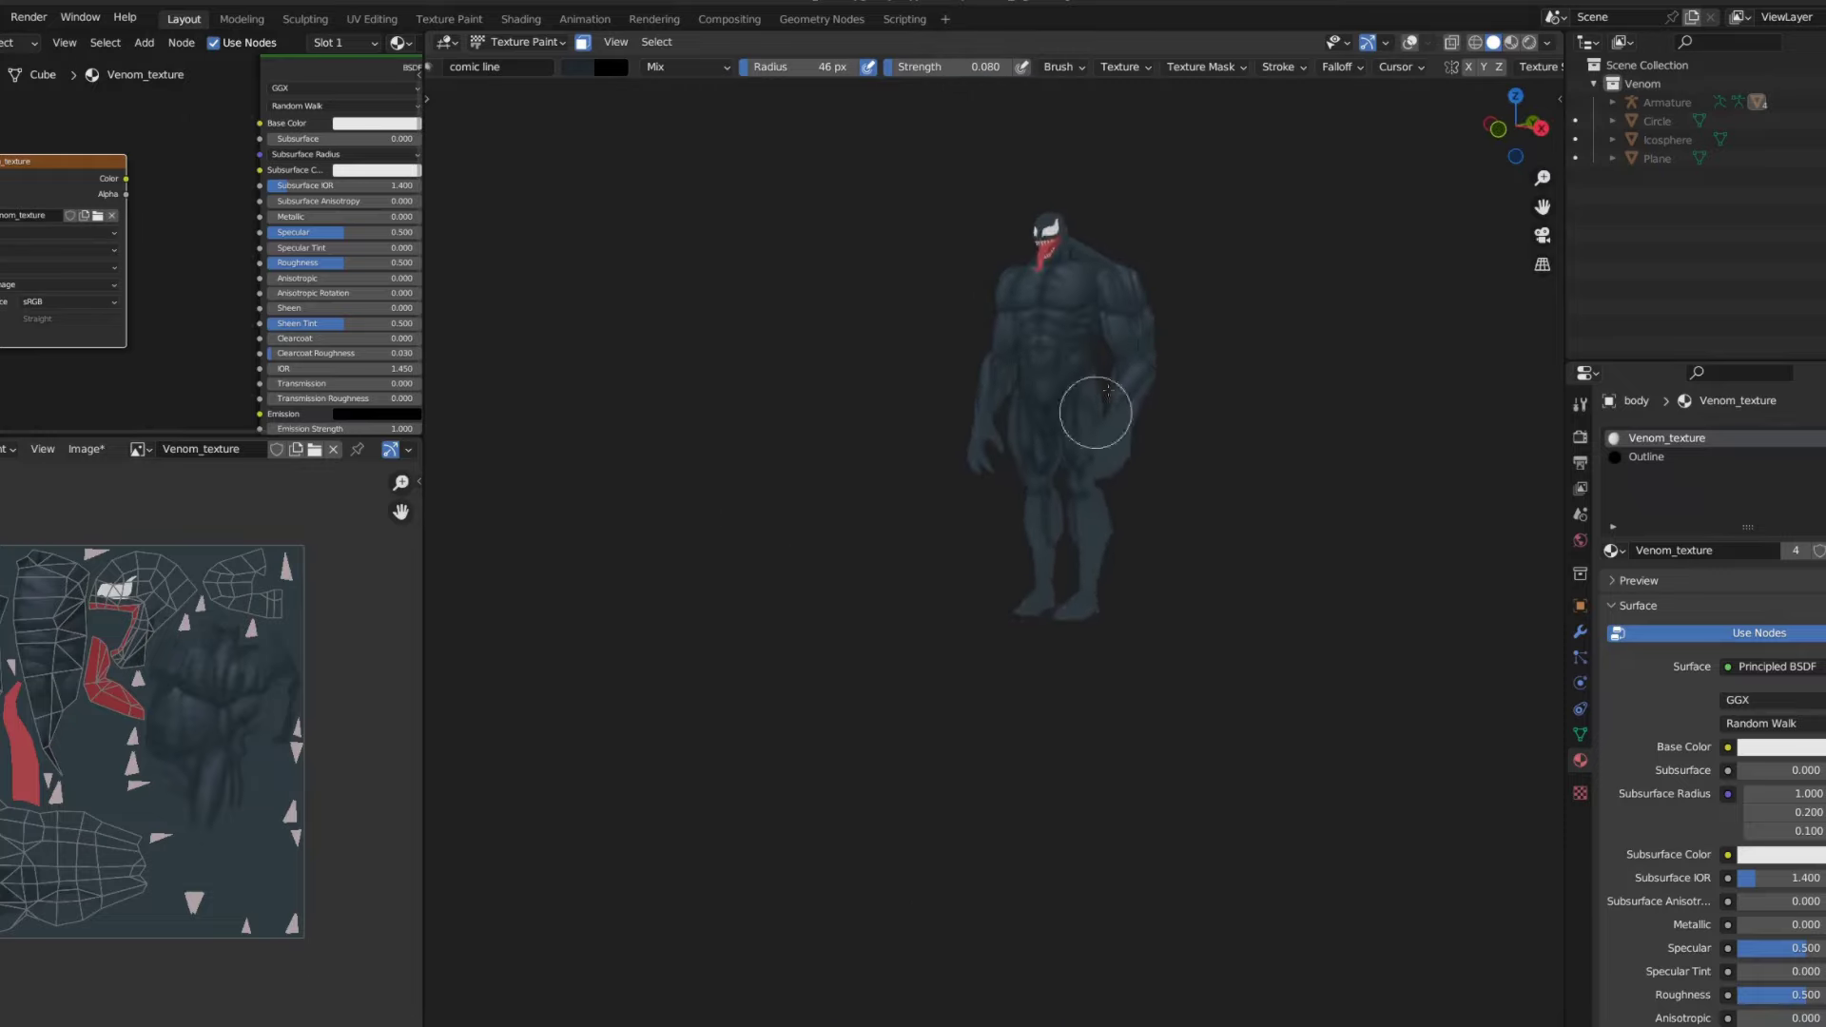
scroll(1092, 407, "up", 3)
middle_click_drag(1170, 326, 614, 472)
scroll(613, 471, "down", 3)
key("KP_1")
- Paint faint dark shading on the body, briefly trying the Smear brush before returning to comic lines
scroll(1113, 224, "up", 2)
scroll(1113, 266, "up", 3)
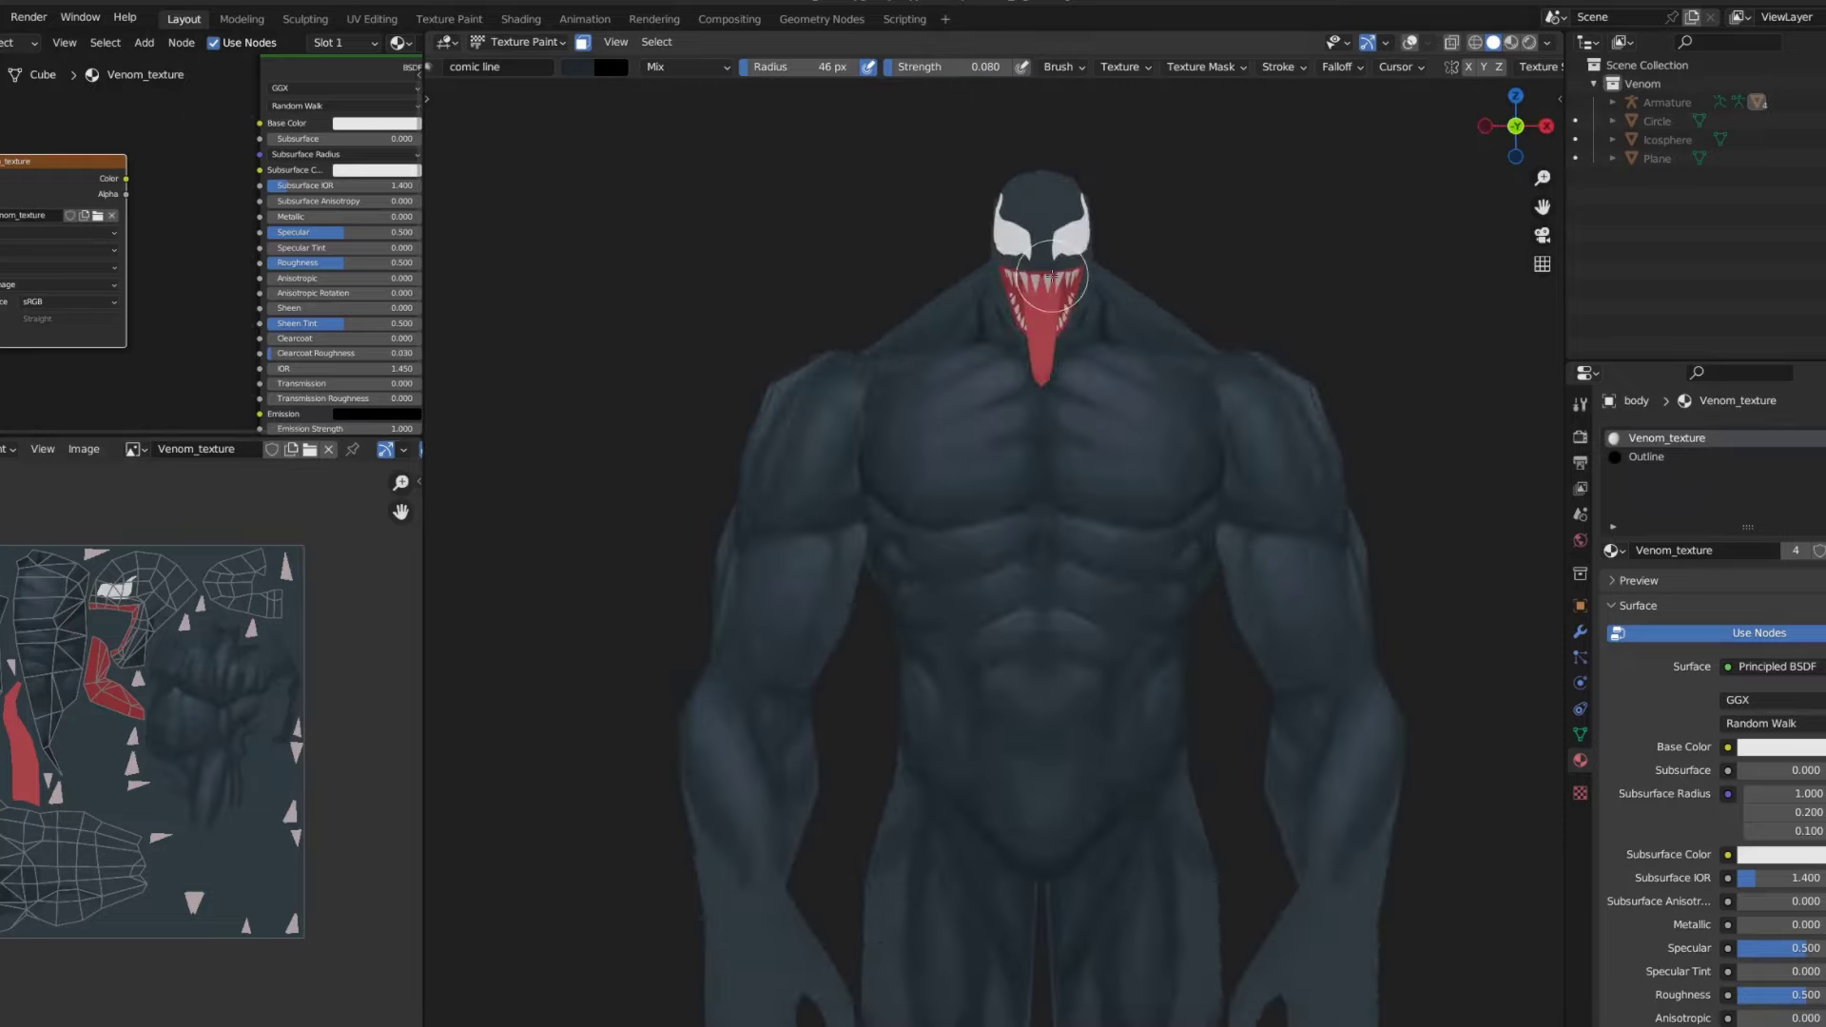
scroll(1113, 314, "up", 3)
scroll(1046, 553, "down", 3)
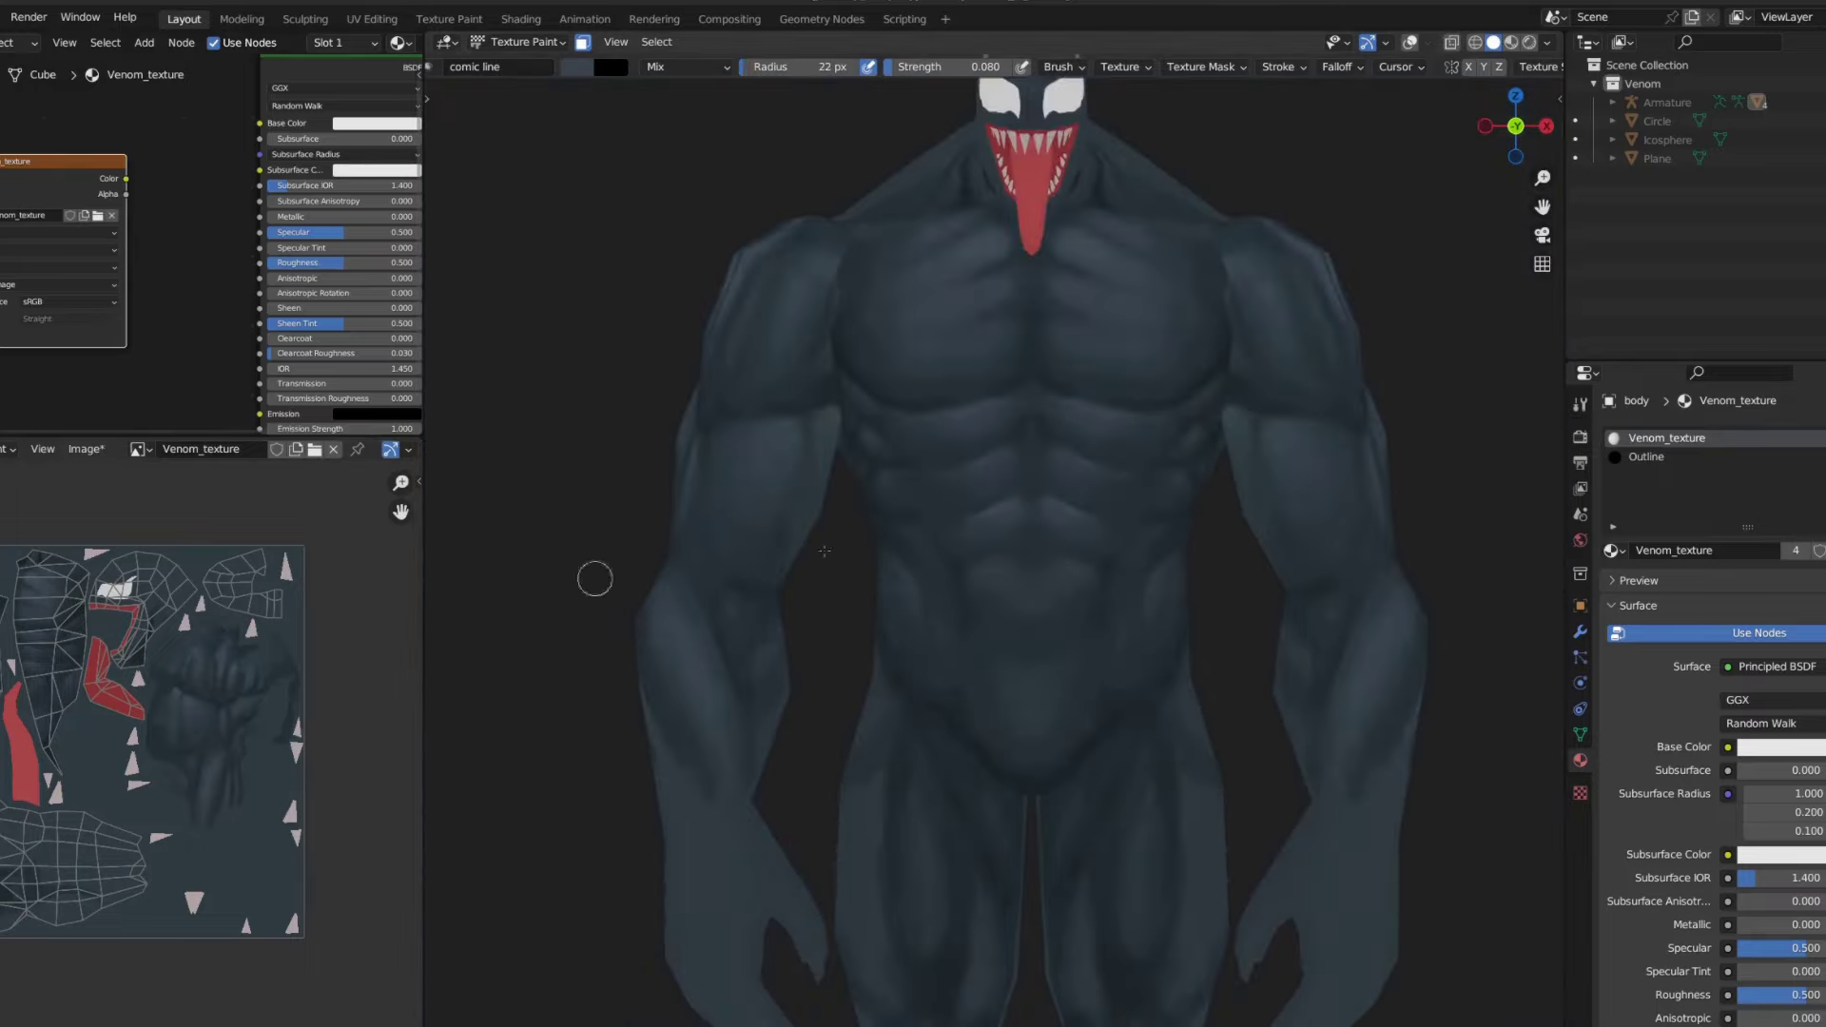
scroll(1072, 469, "down", 1)
scroll(1072, 469, "down", 2)
scroll(1100, 428, "up", 4)
scroll(1101, 615, "up", 1)
key("3")
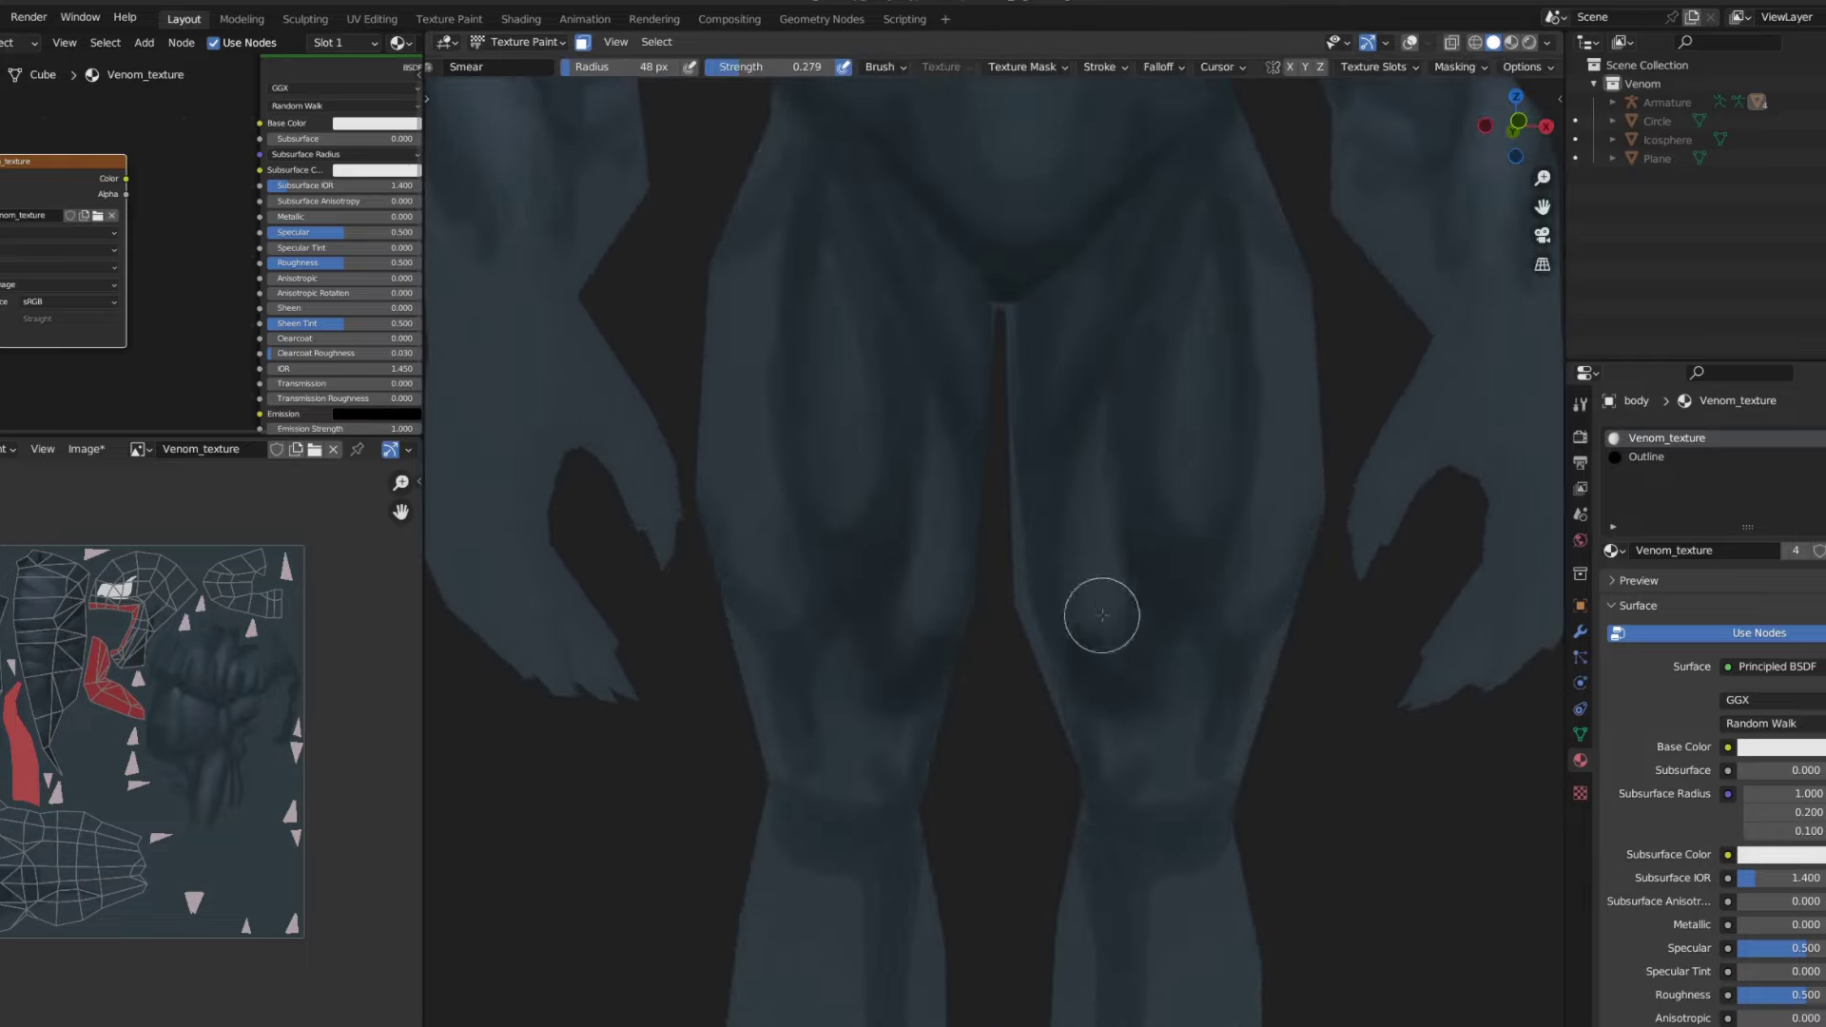
scroll(1142, 475, "up", 1)
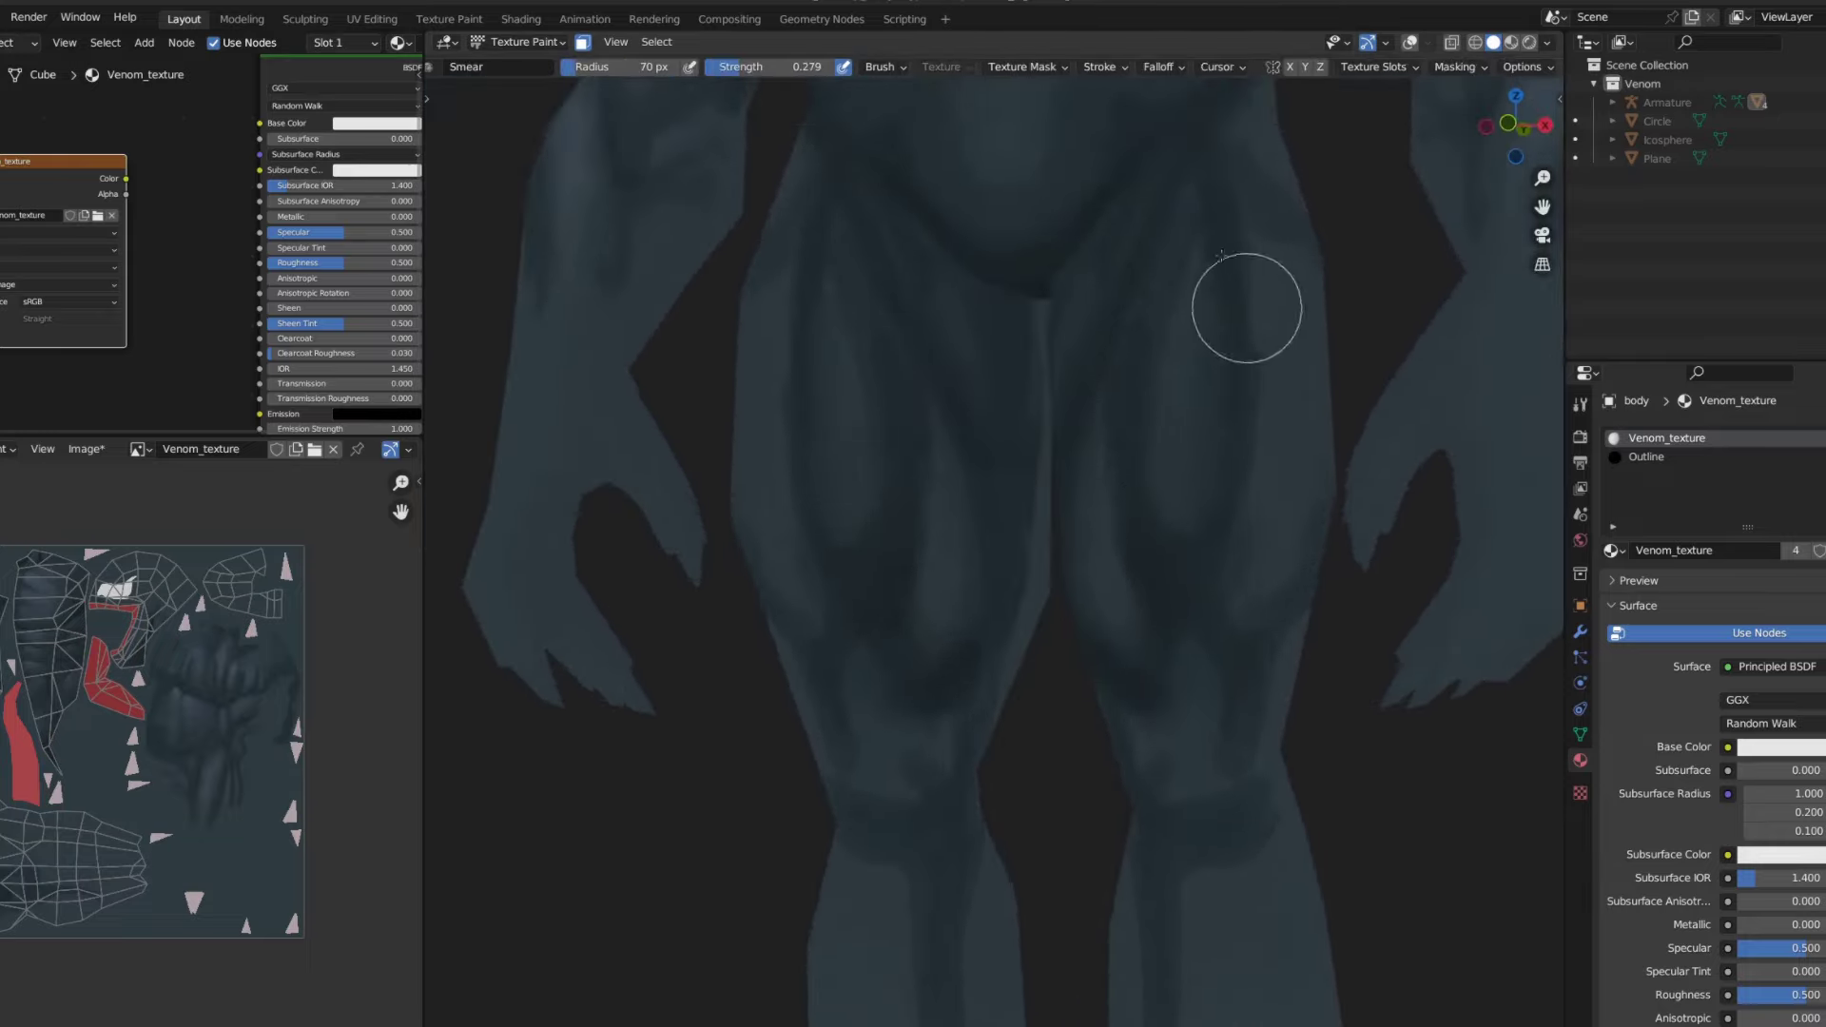
scroll(1237, 314, "up", 1)
key("1")
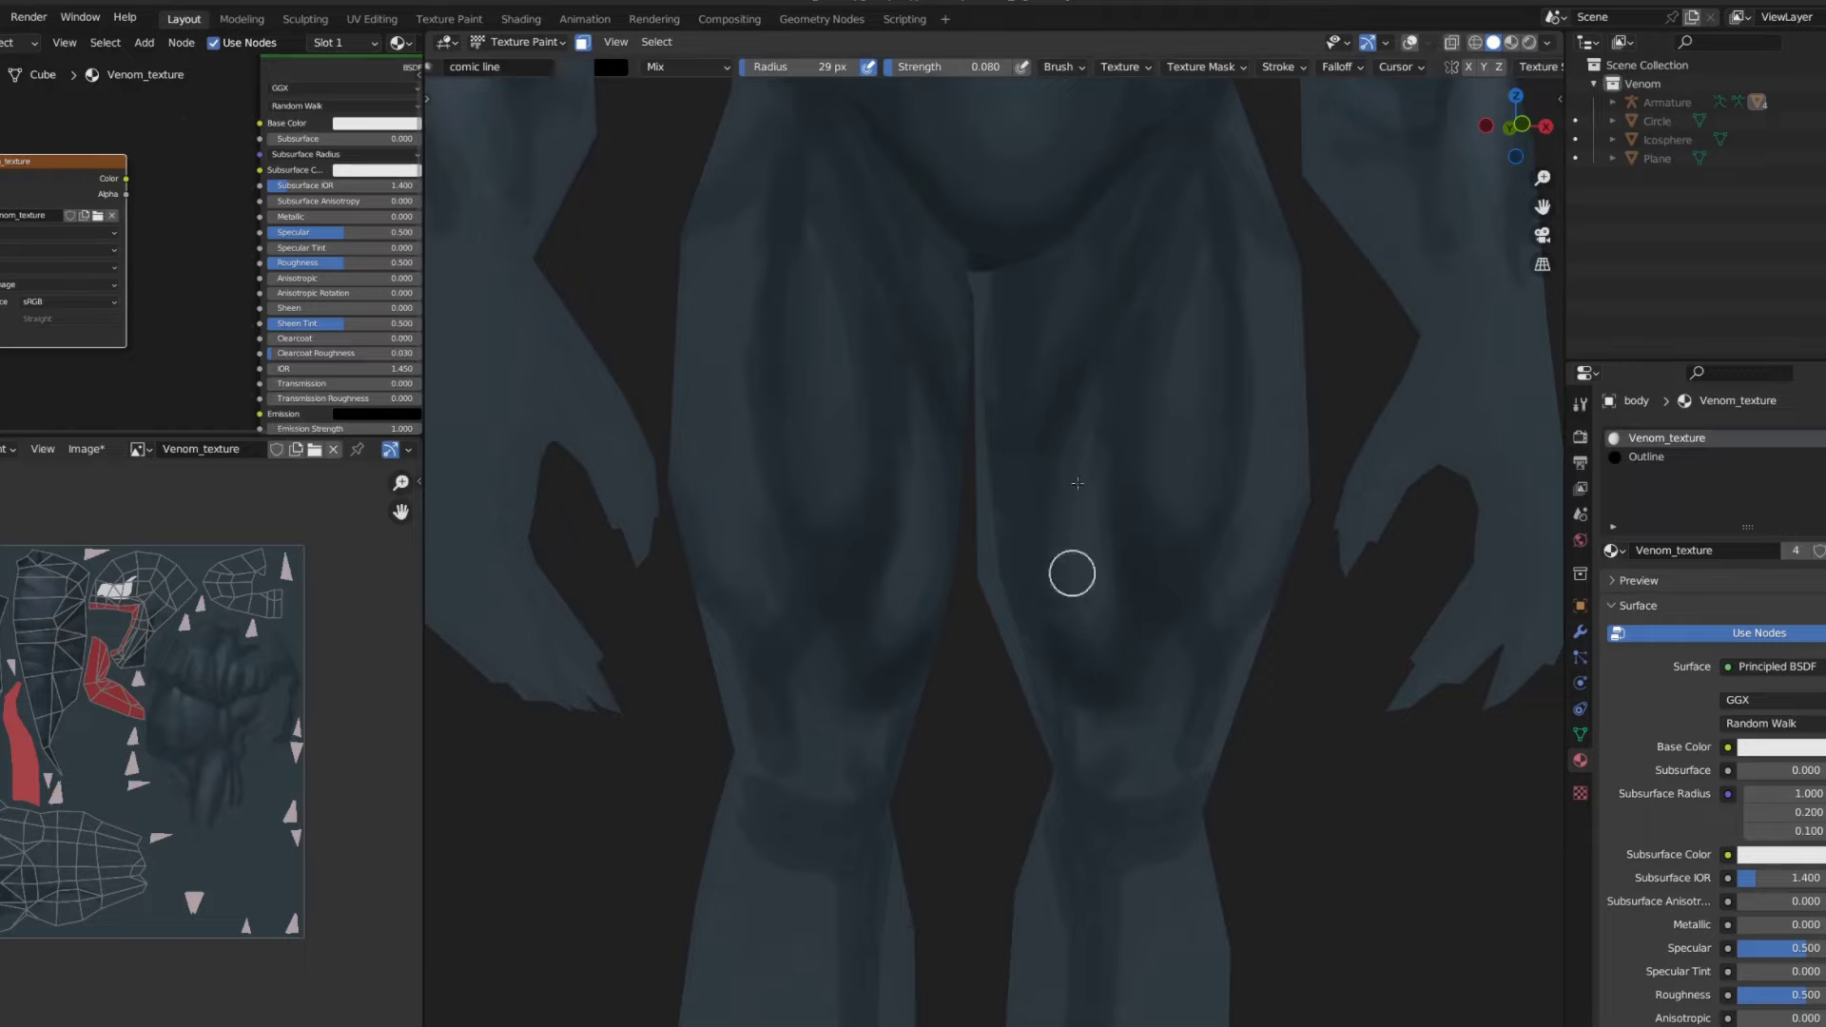
- Add faint dark lines on the legs and chest from several orbit angles
scroll(1132, 339, "down", 3)
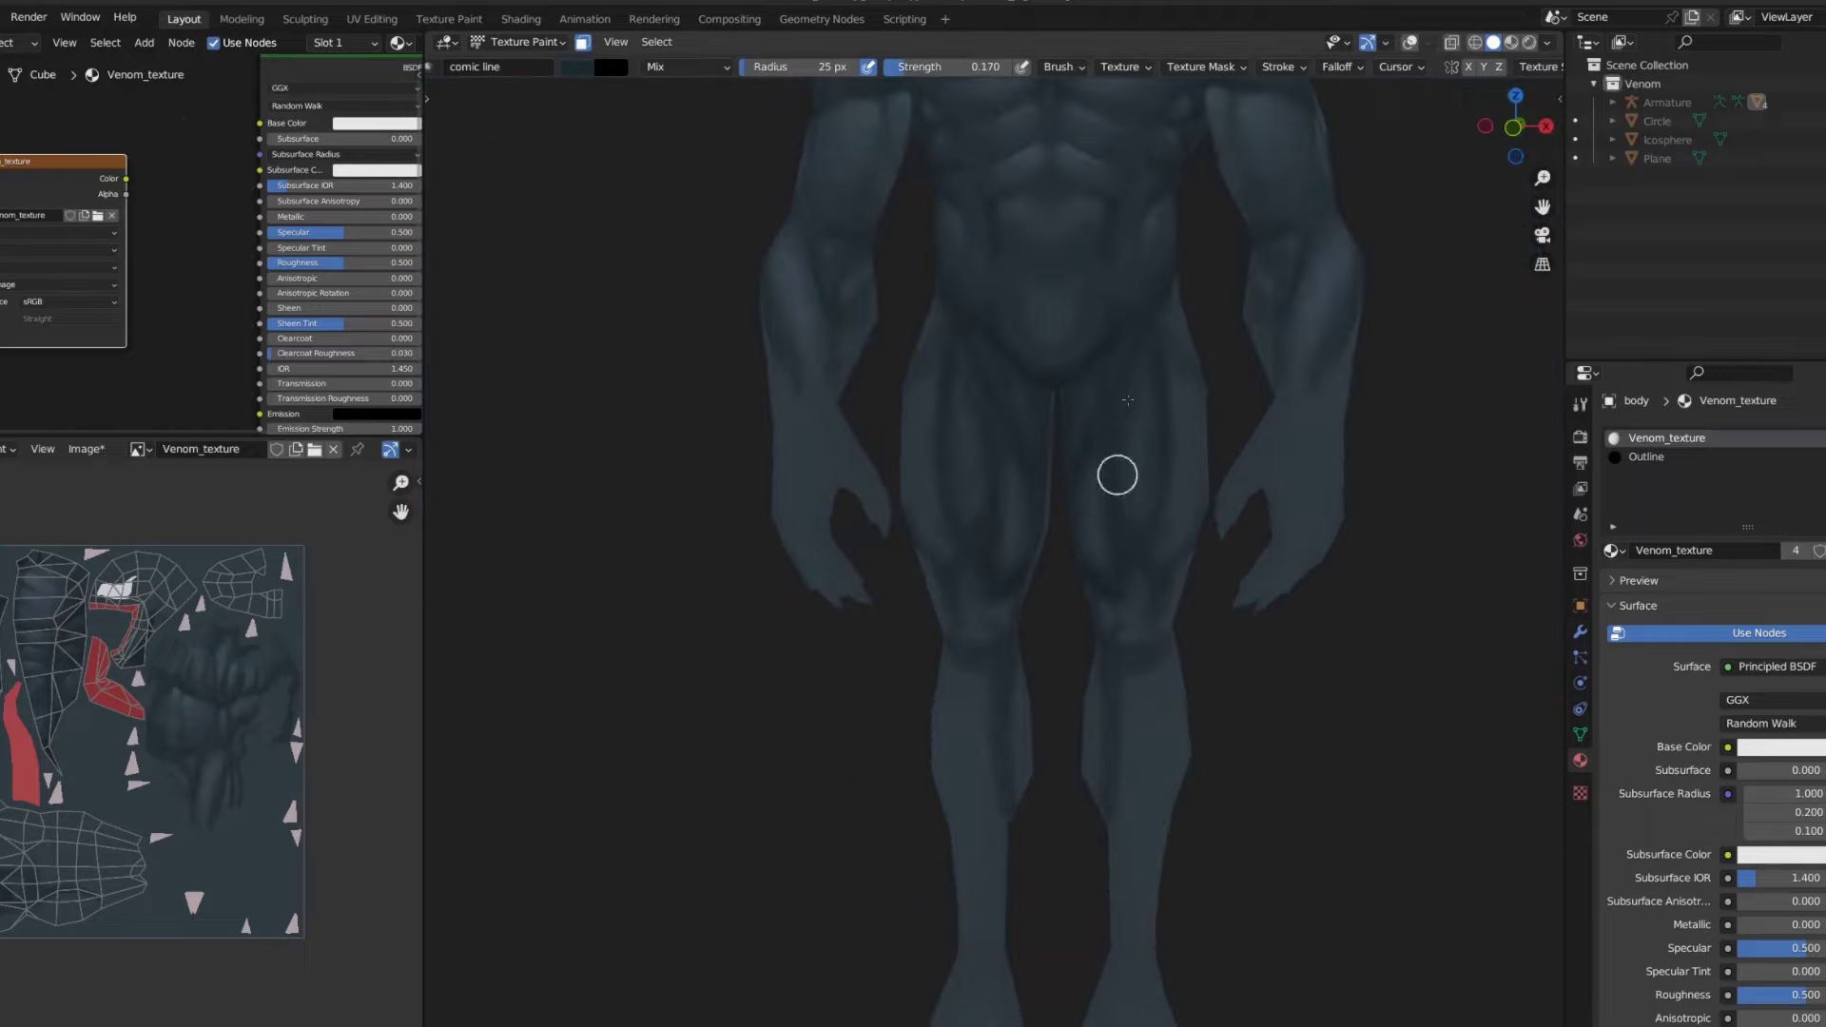
middle_click_drag(1114, 621, 1125, 388)
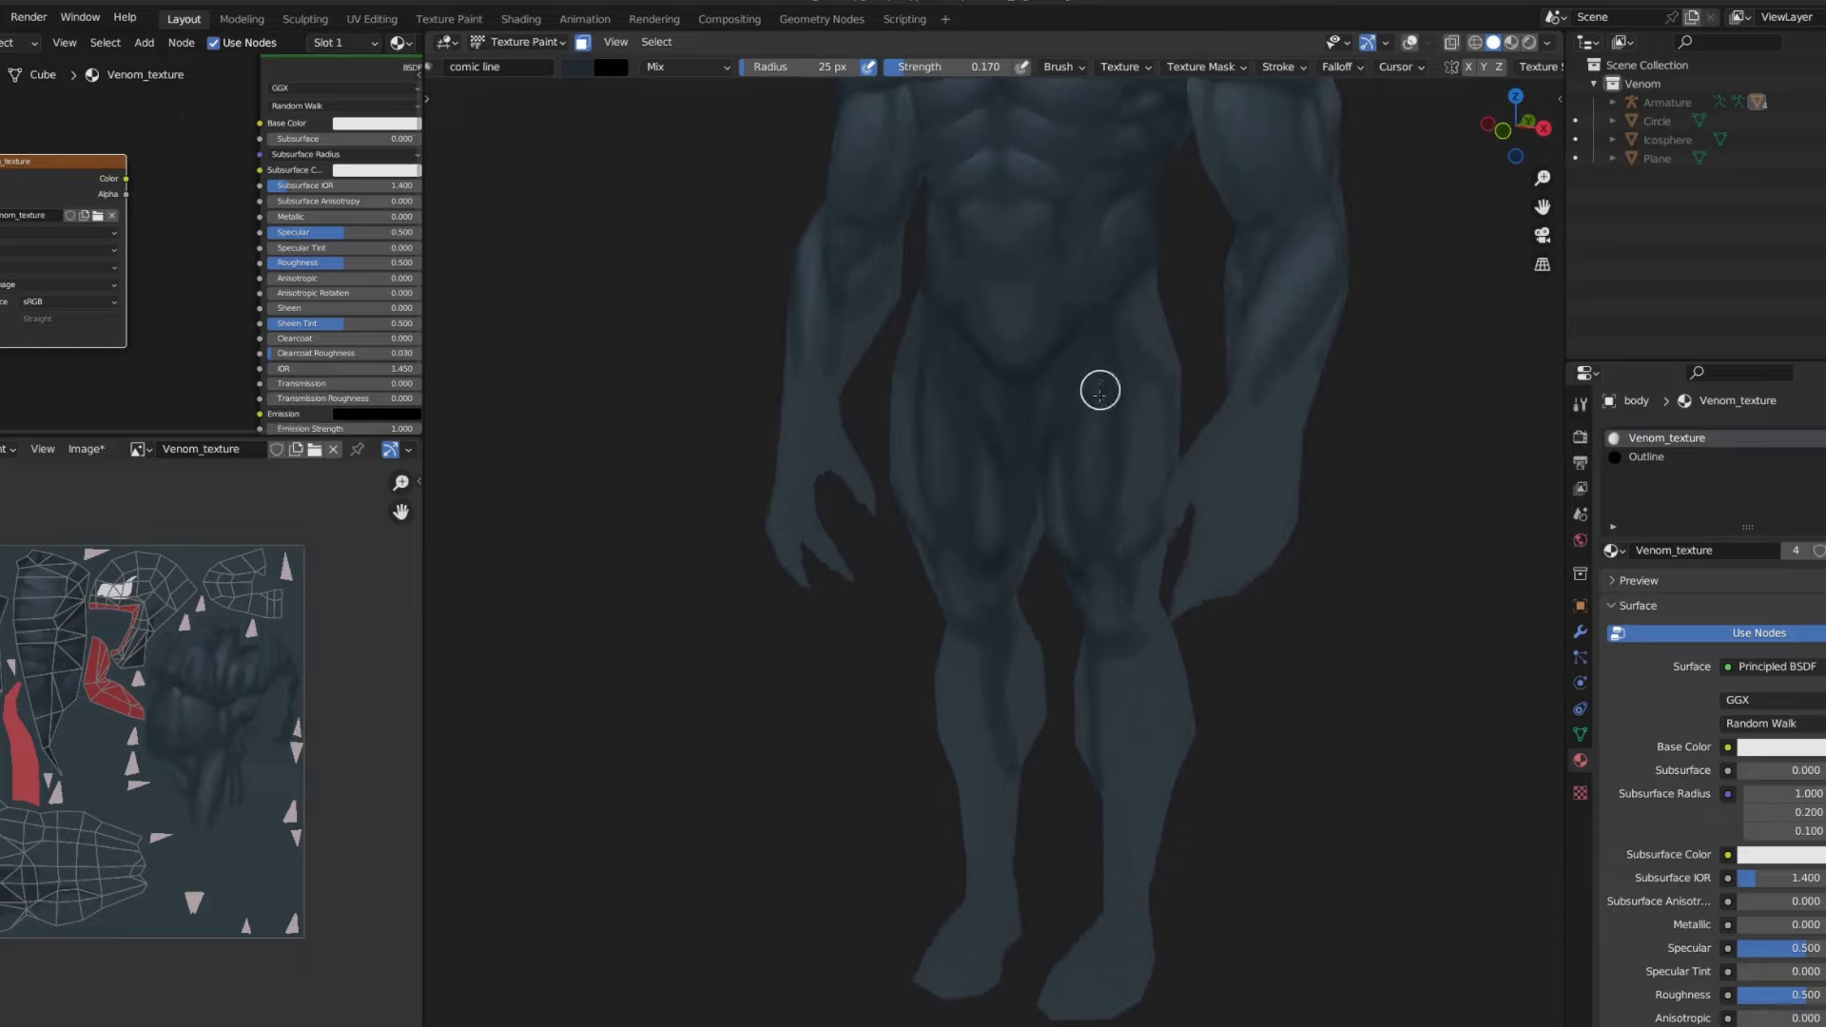
scroll(1042, 280, "down", 2)
scroll(1084, 252, "down", 4)
scroll(1084, 252, "up", 5)
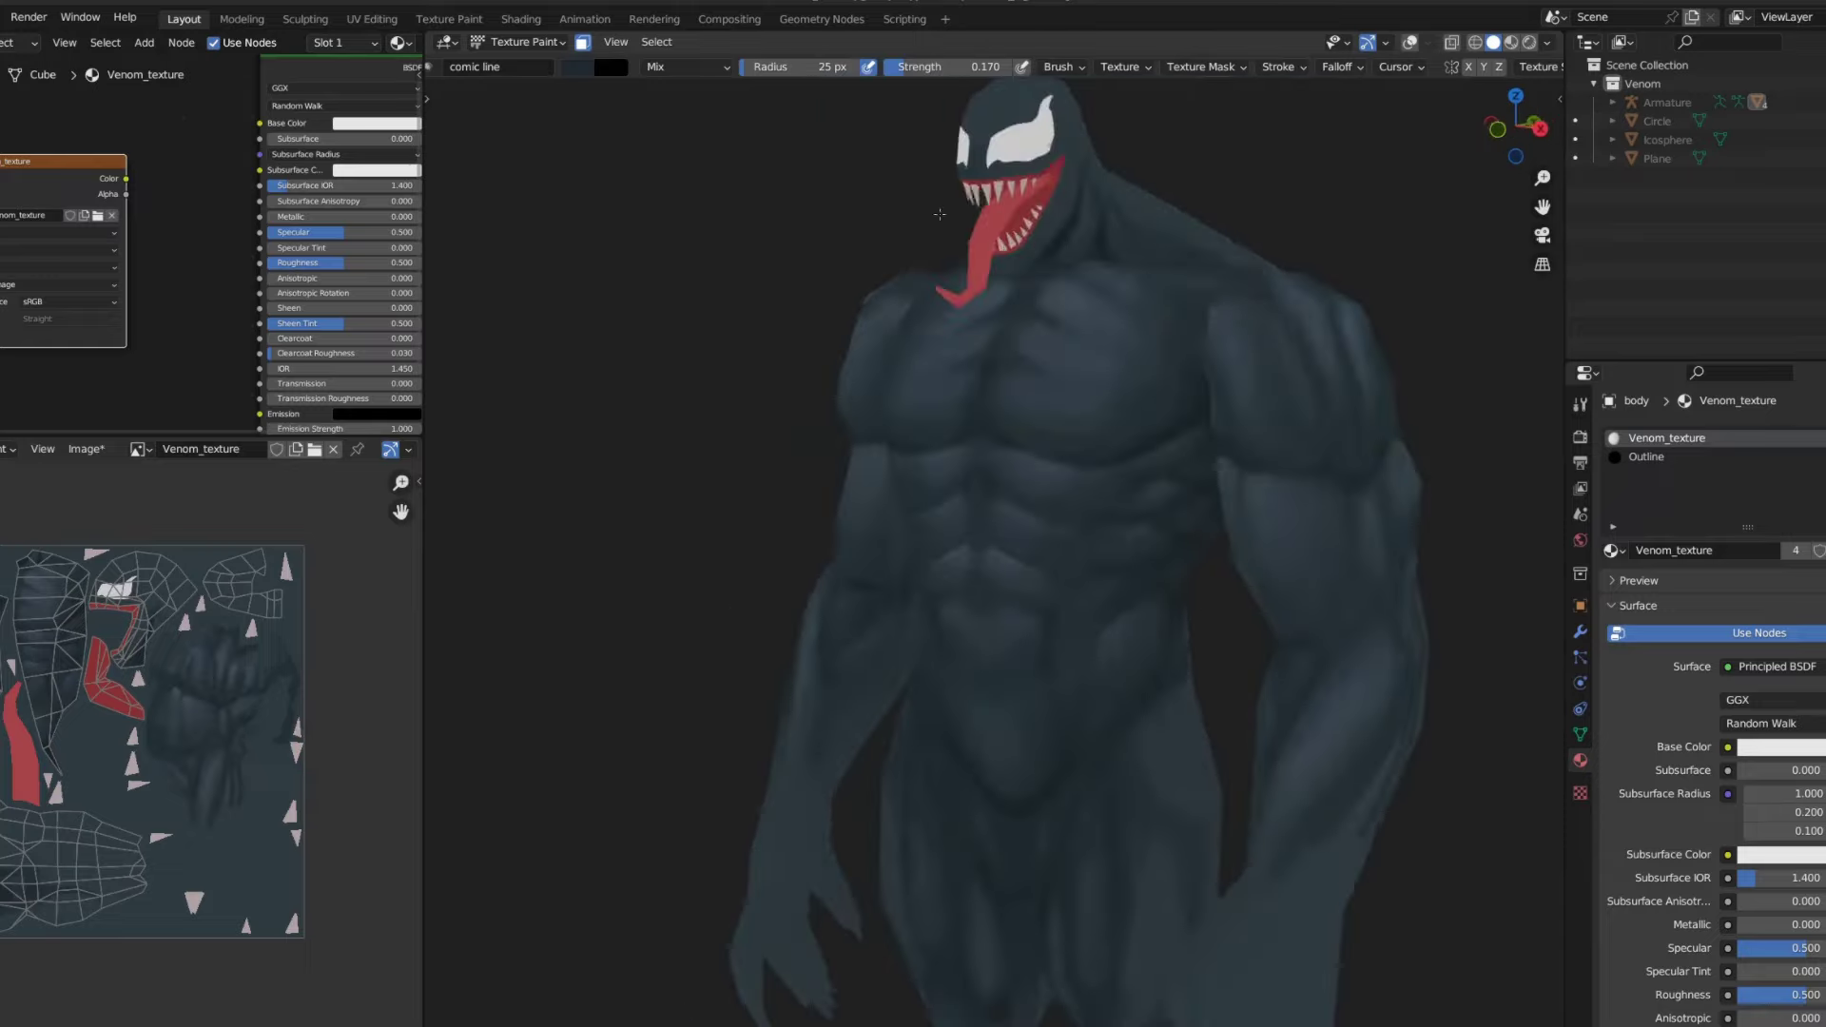
scroll(1092, 319, "up", 3)
middle_click_drag(989, 471, 938, 494)
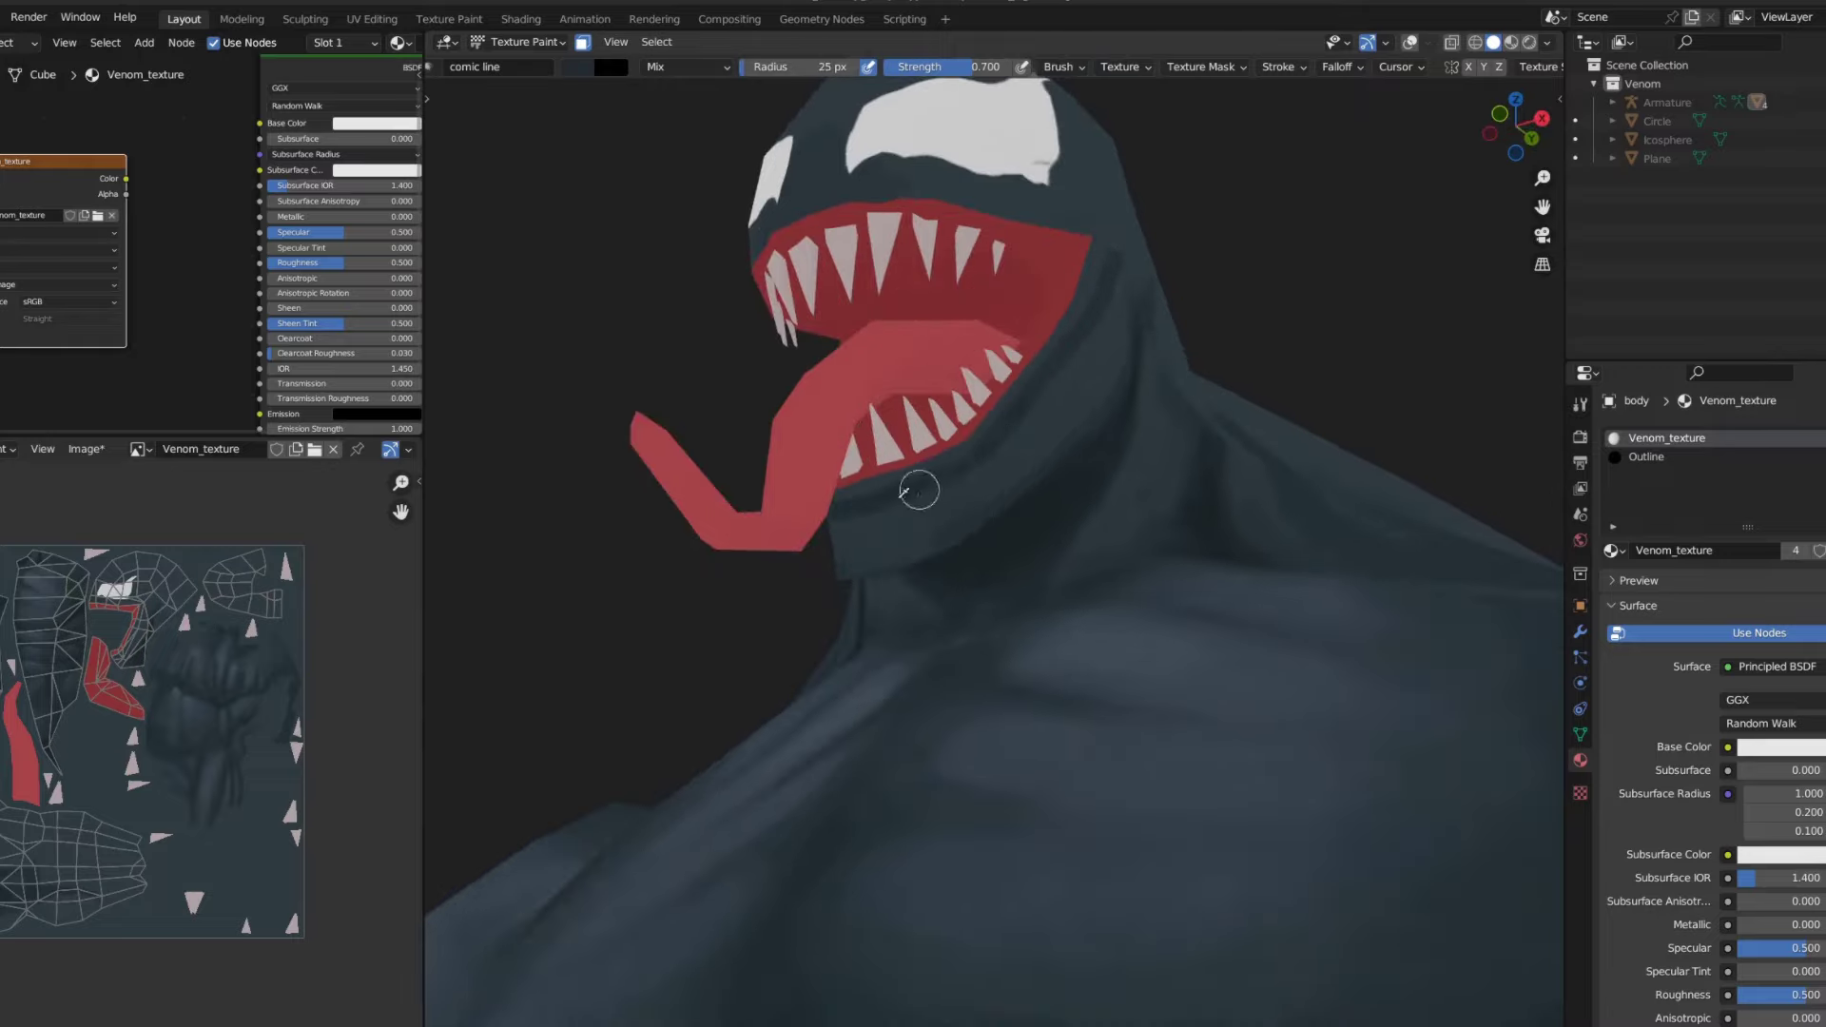
scroll(1114, 302, "down", 4)
middle_click_drag(1061, 428, 1153, 305)
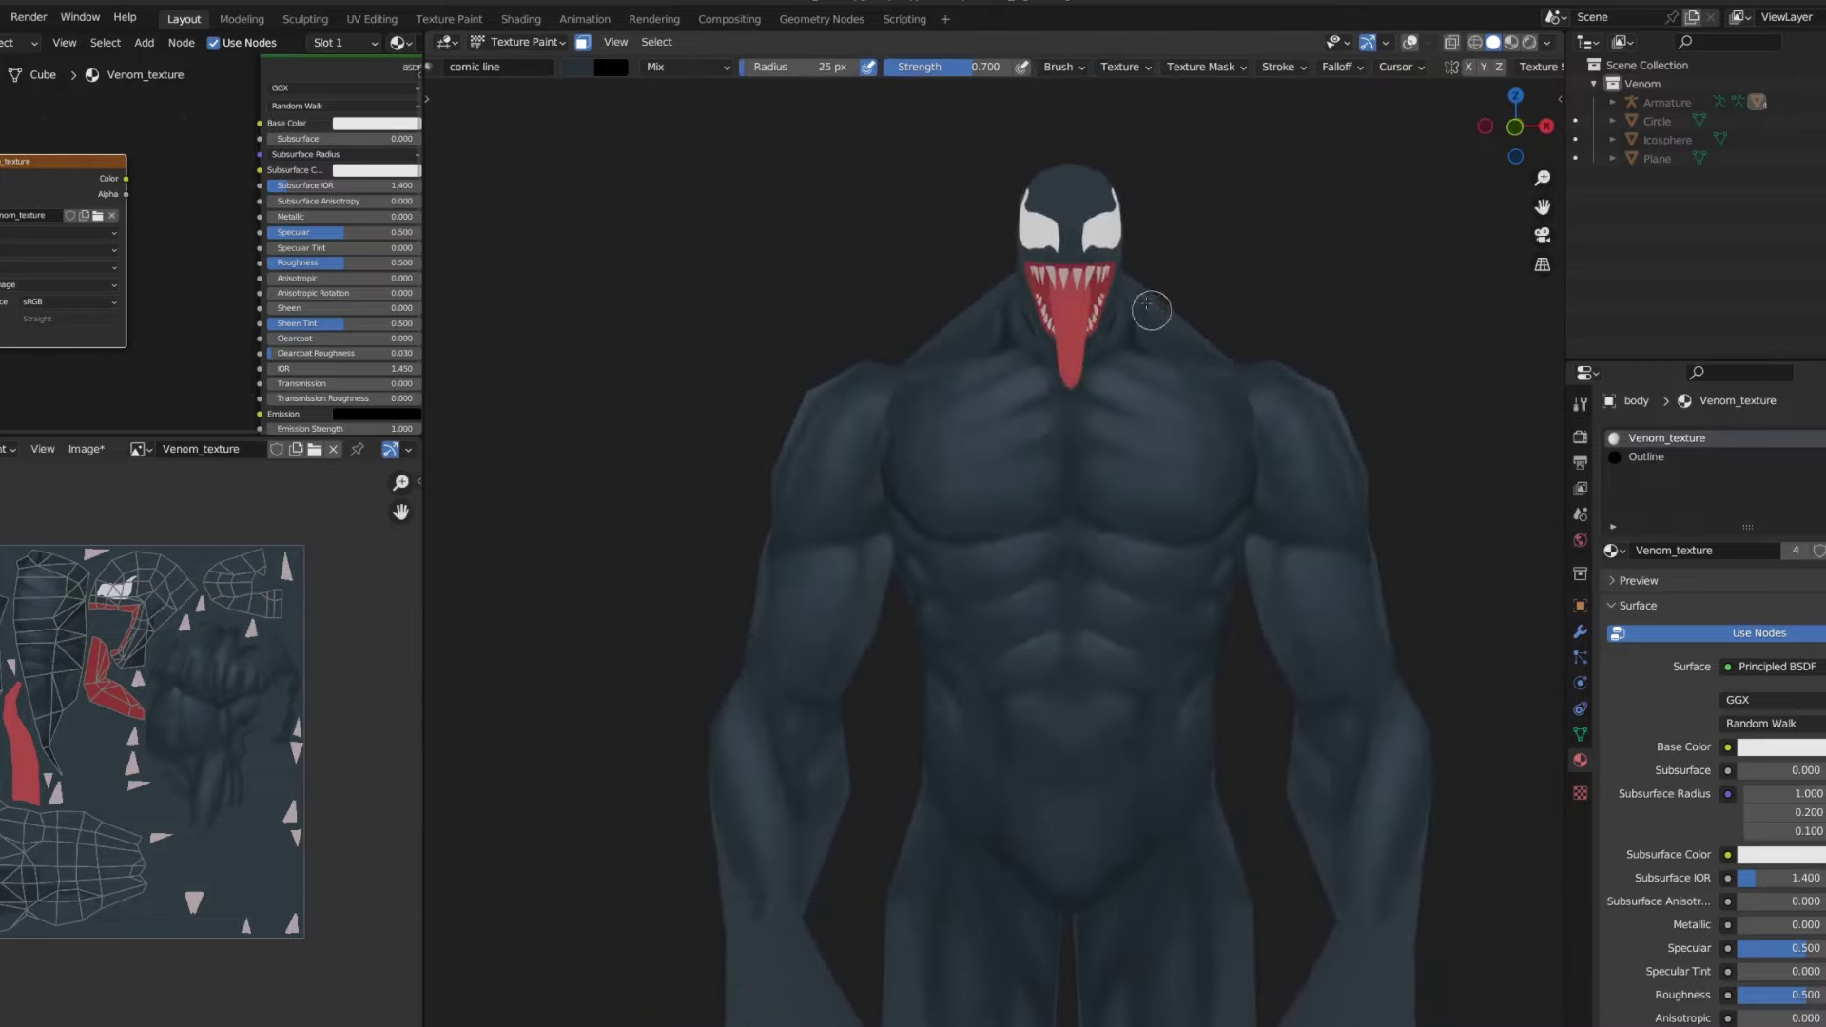
scroll(1153, 305, "up", 3)
- Soften the dark neck crease with a smaller Smear brush
key("s")
key("bracketleft")
key("bracketleft")
key("bracketleft")
middle_click_drag(1159, 416, 1114, 255)
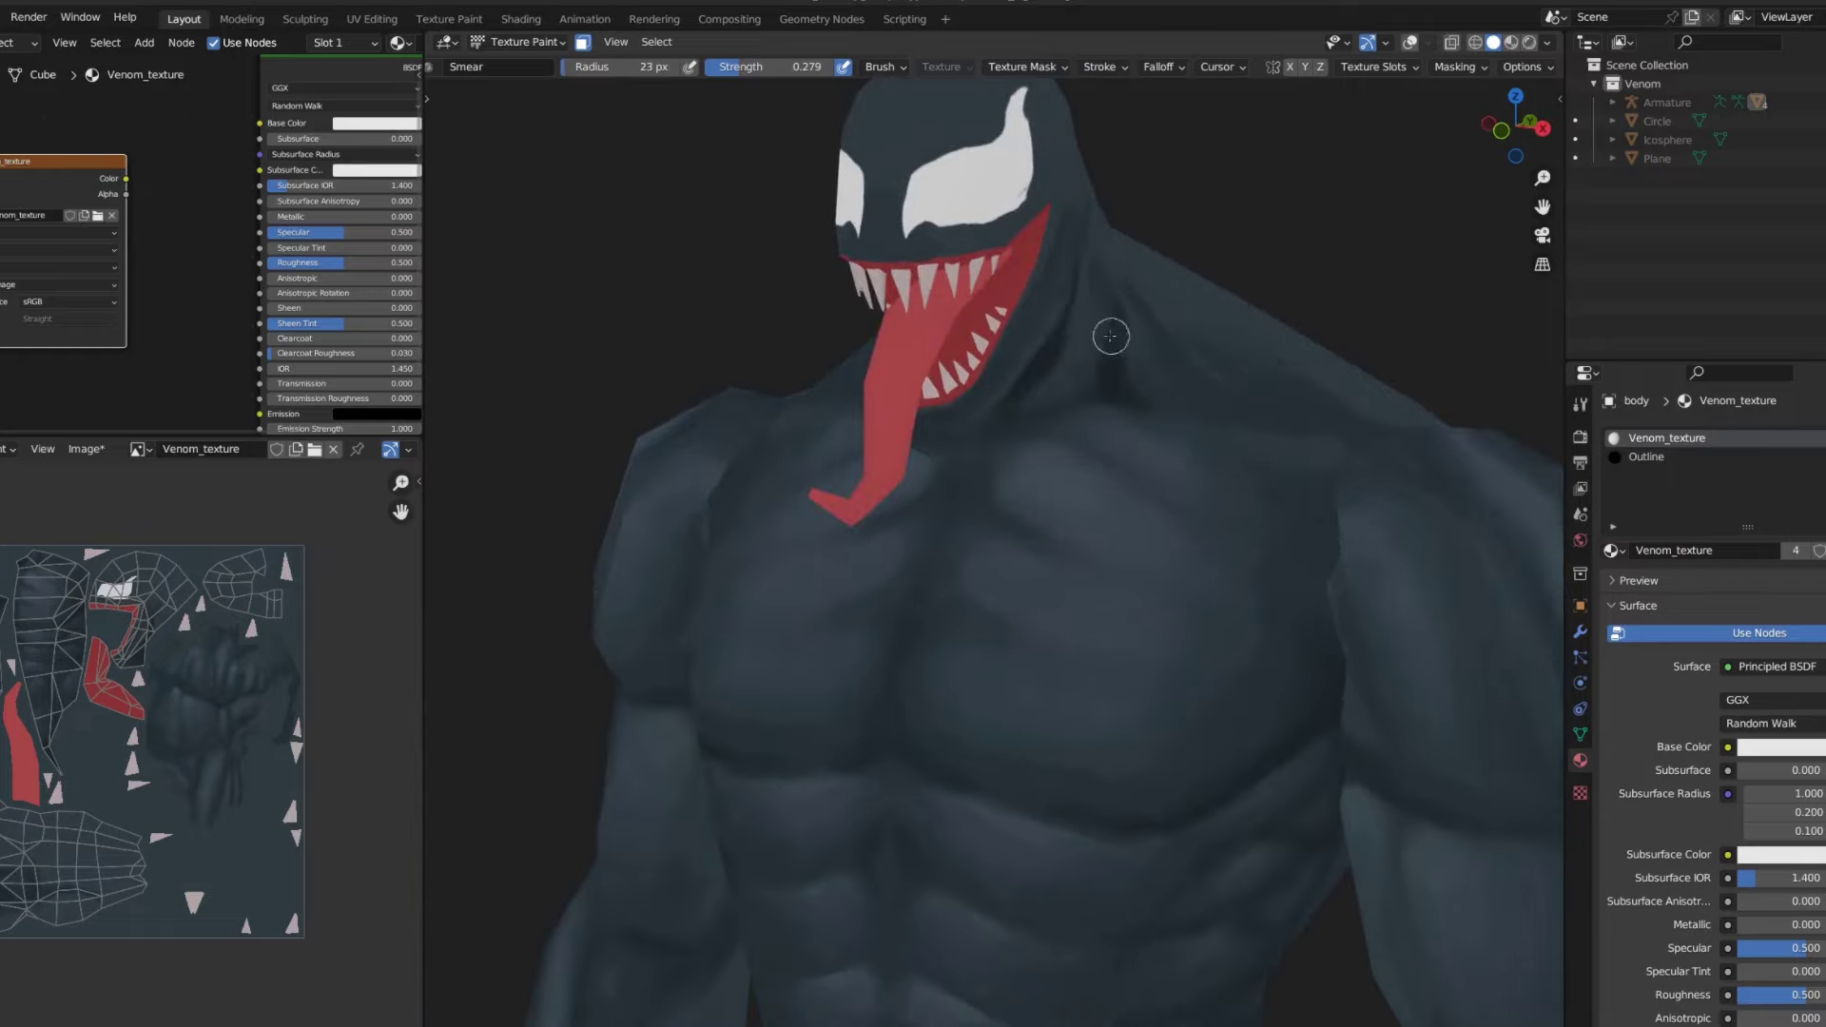
left_click_drag(1109, 336, 1095, 257)
key("s")
- Set the comic line brush to 0.061 strength and a smaller size for chest shading
key("KP_1")
scroll(1244, 387, "down", 3)
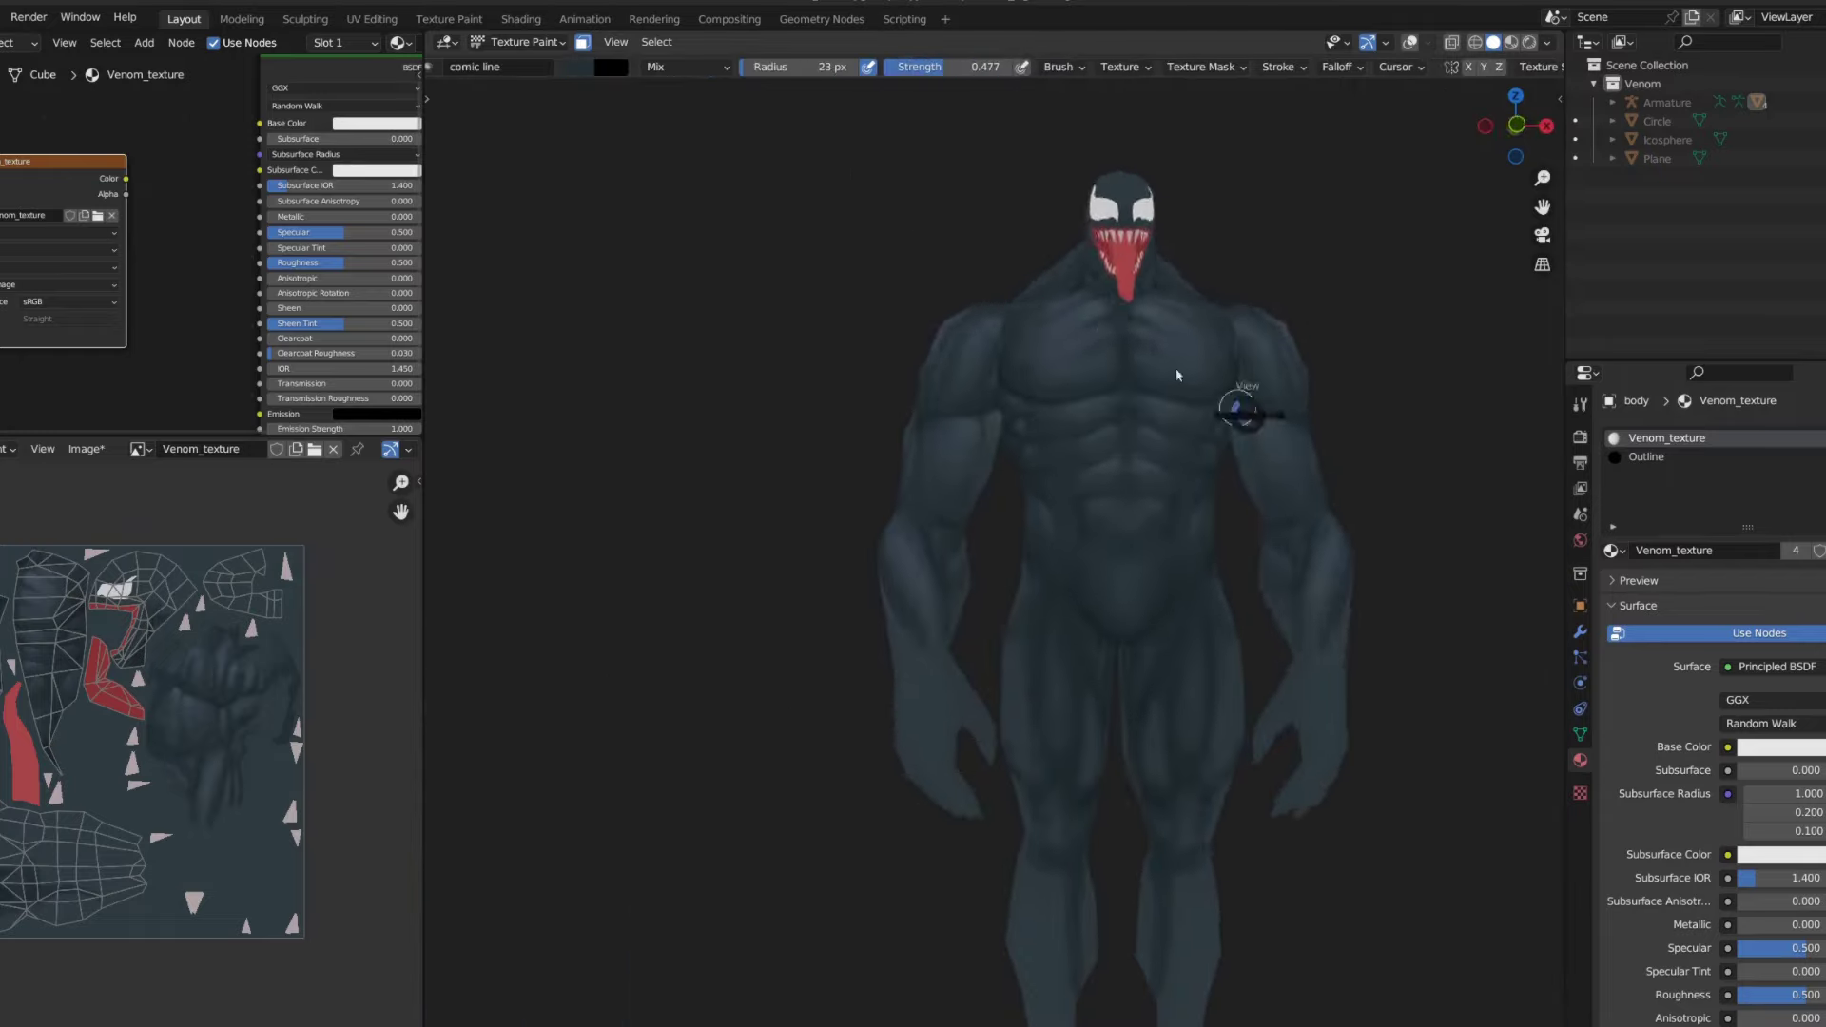
scroll(1142, 359, "down", 2)
scroll(1179, 409, "up", 3)
scroll(1000, 386, "up", 3)
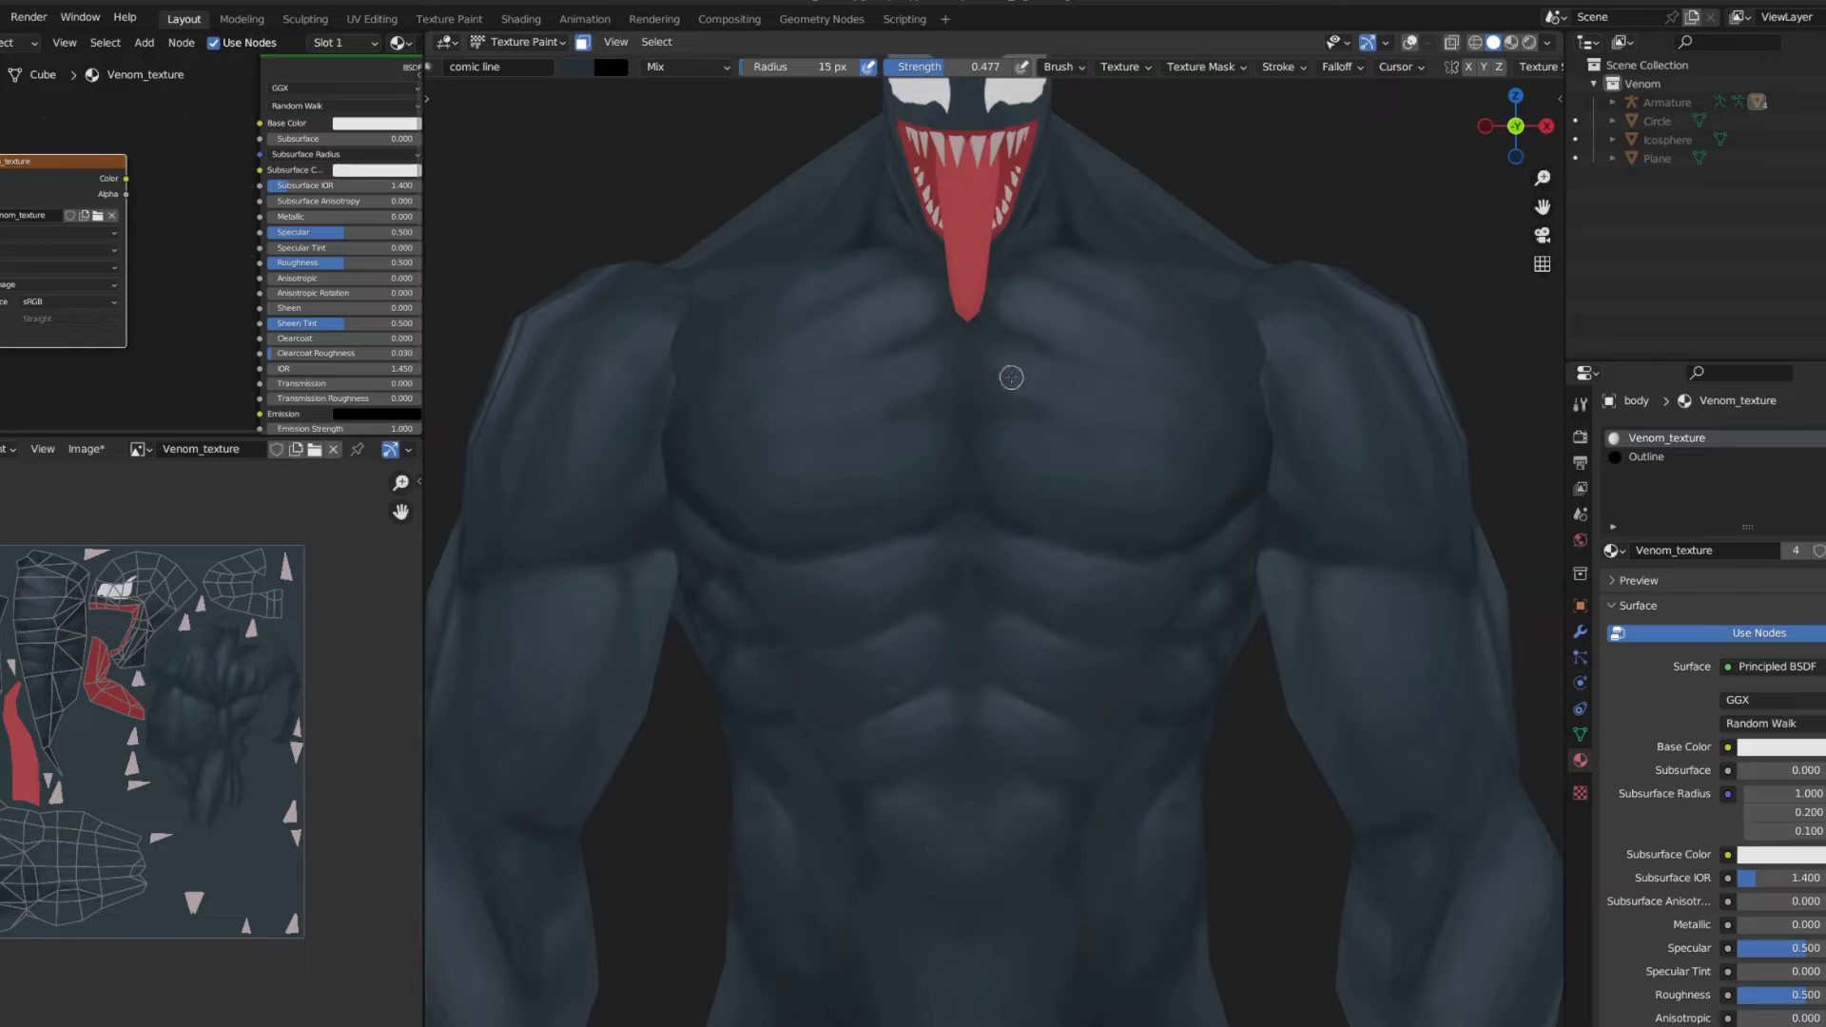
key("shift+f")
left_click(991, 395)
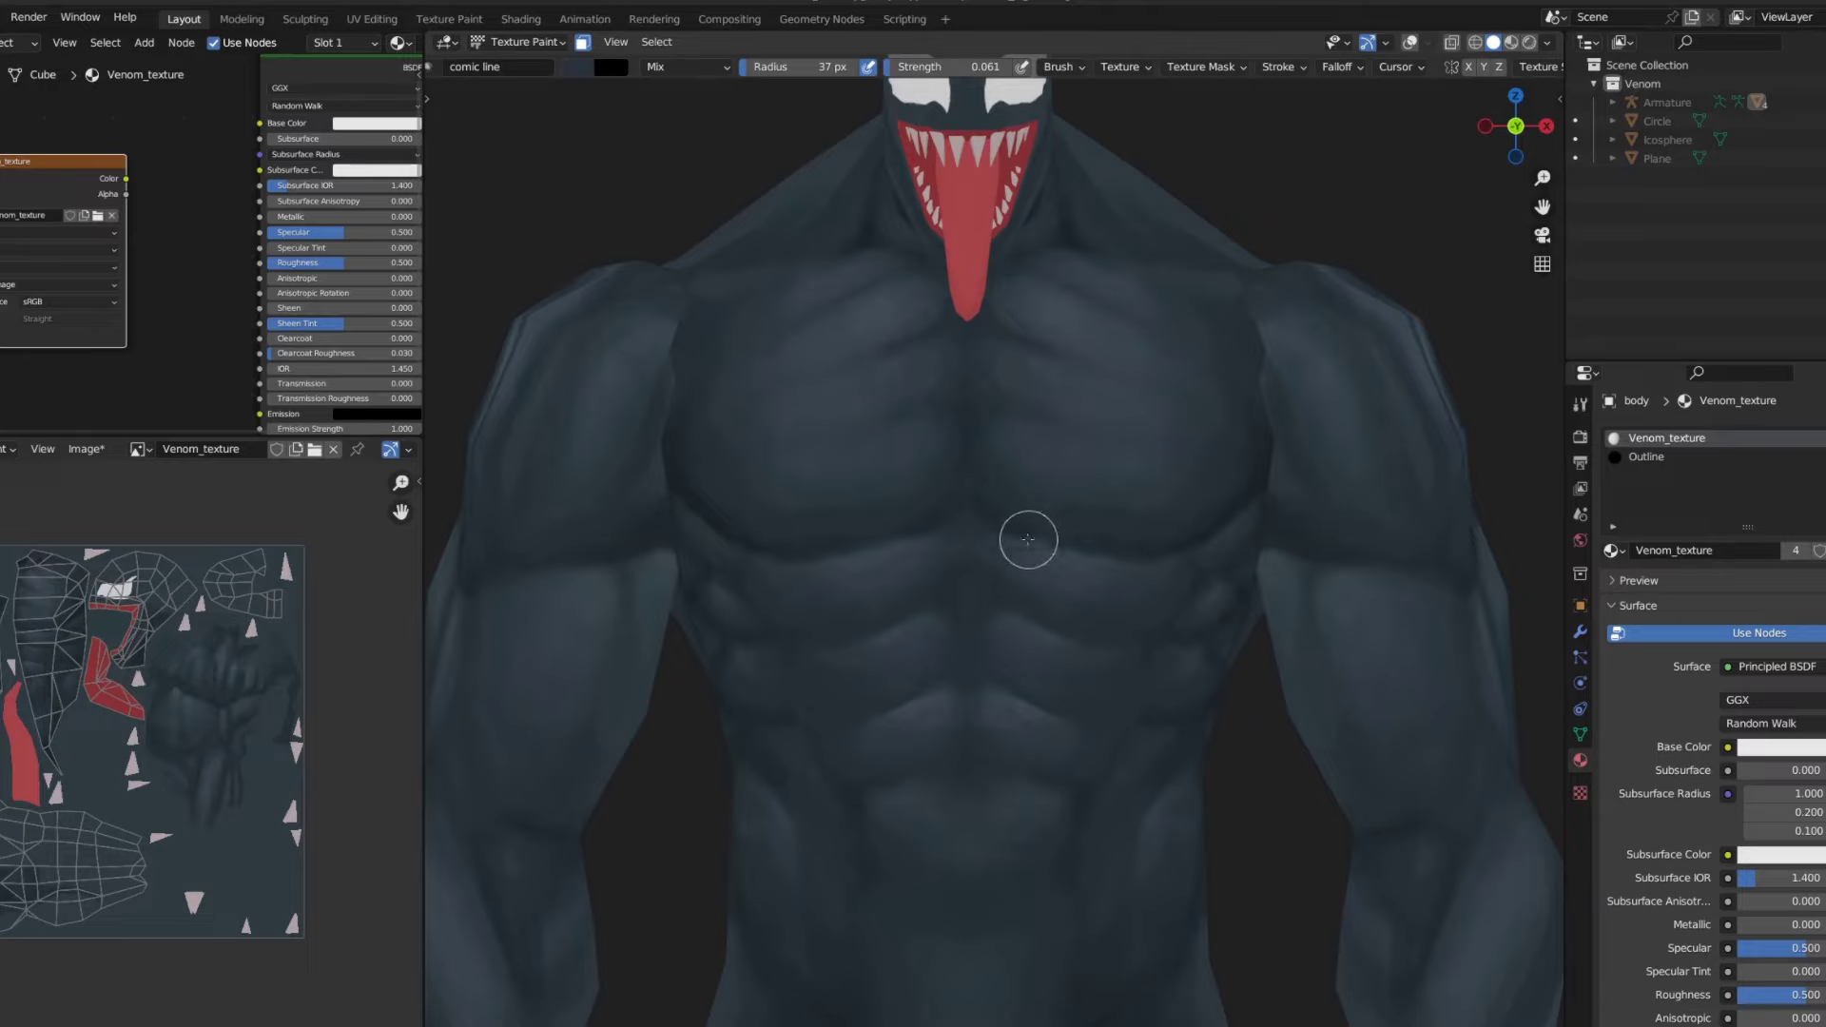
scroll(1029, 539, "up", 3)
key("f")
left_click(971, 527)
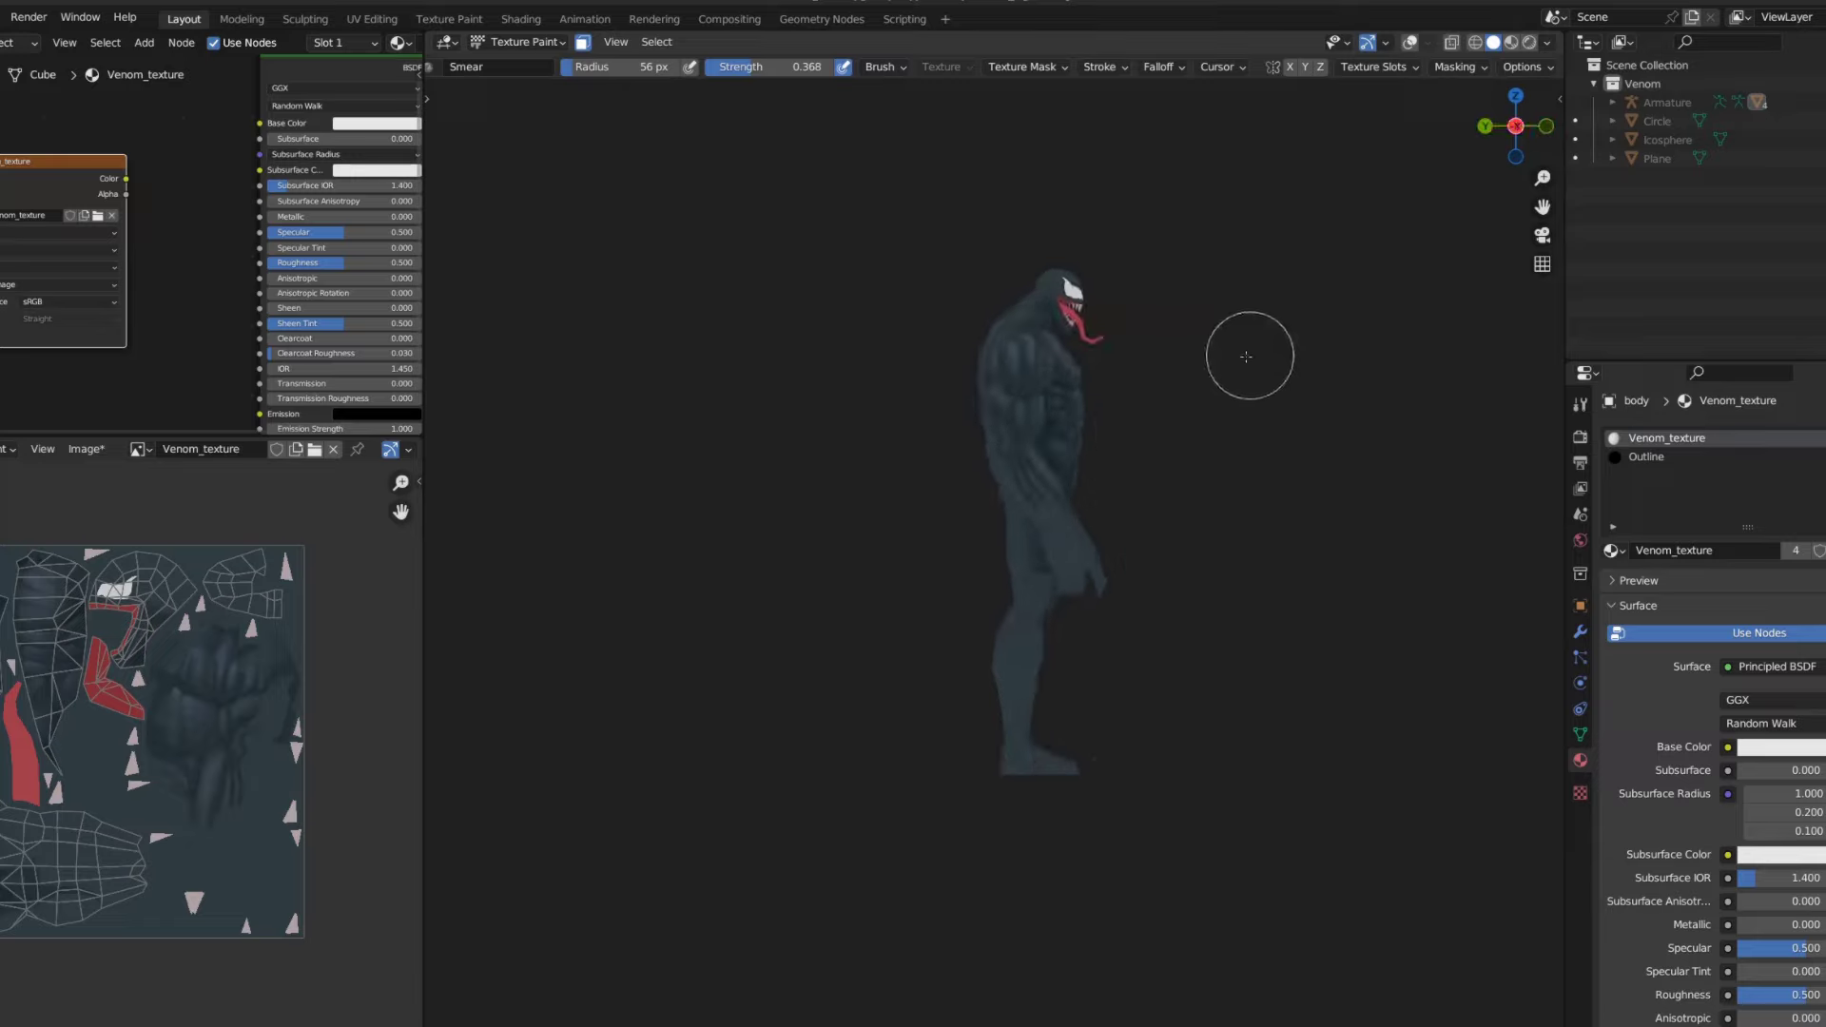
middle_click_drag(1246, 356, 1152, 296)
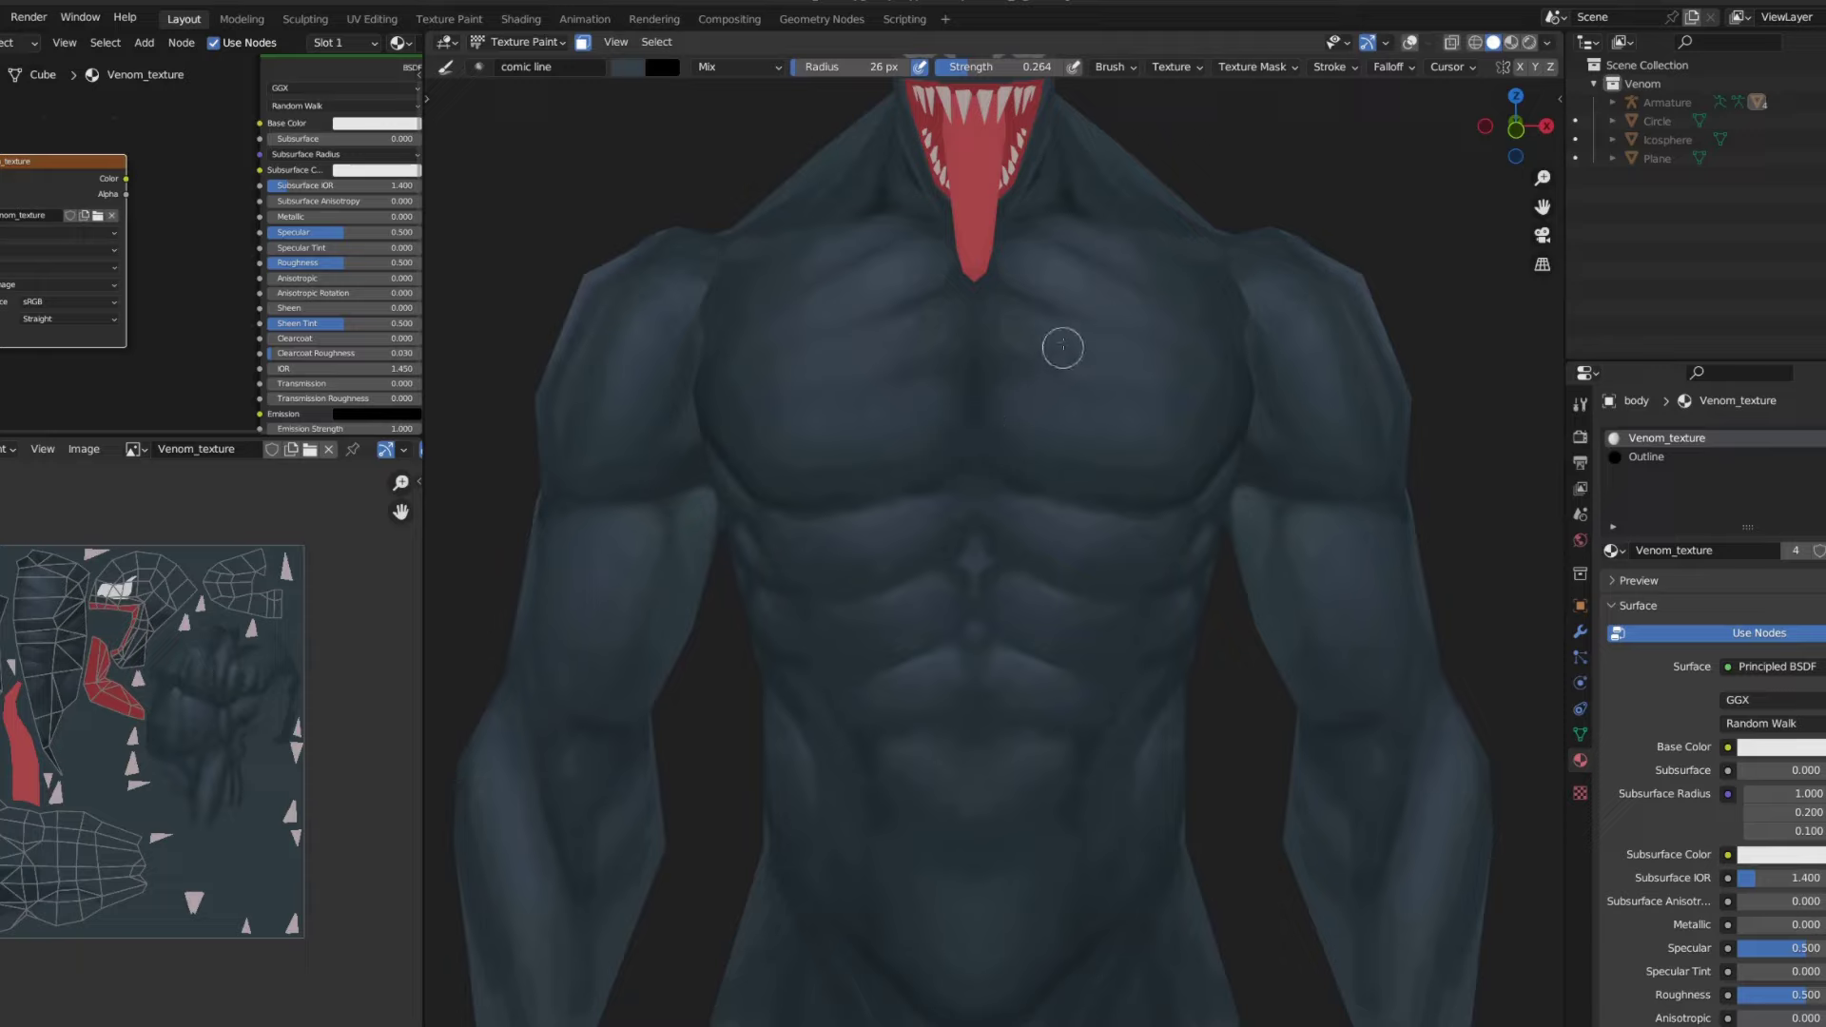
- Pick a lighter blue-grey colour and paint pec highlights at about 0.829 strength
left_click(628, 66)
left_click(668, 329)
left_click_drag(1031, 447, 1018, 397)
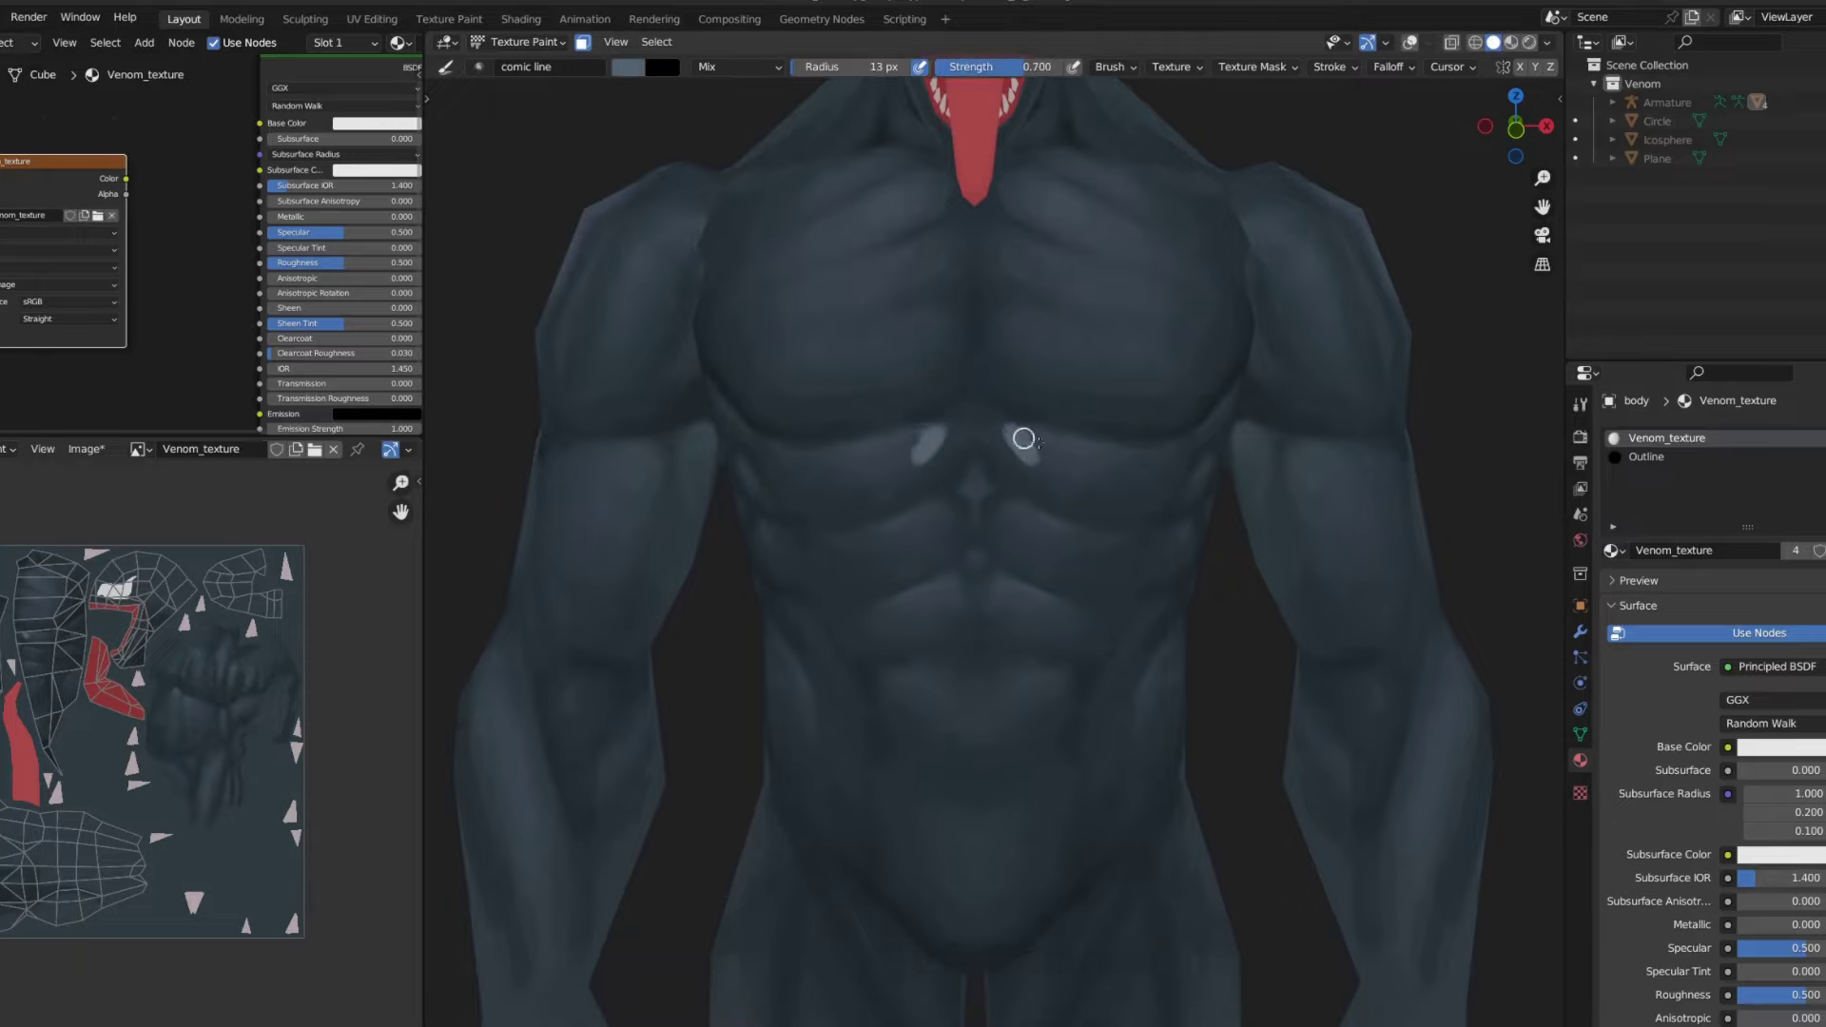
left_click_drag(1121, 513, 1056, 448)
middle_click_drag(1056, 448, 1094, 452)
key("shift+f")
left_click(1094, 452)
- Paint mirrored light patches on the lower pecs and successive rows of abs
mouse_move(1094, 455)
left_mouse_down()
mouse_move(1141, 461)
mouse_move(1031, 517)
mouse_move(1094, 544)
left_mouse_up()
scroll(1027, 407, "up", 2)
middle_click_drag(1094, 544, 974, 487)
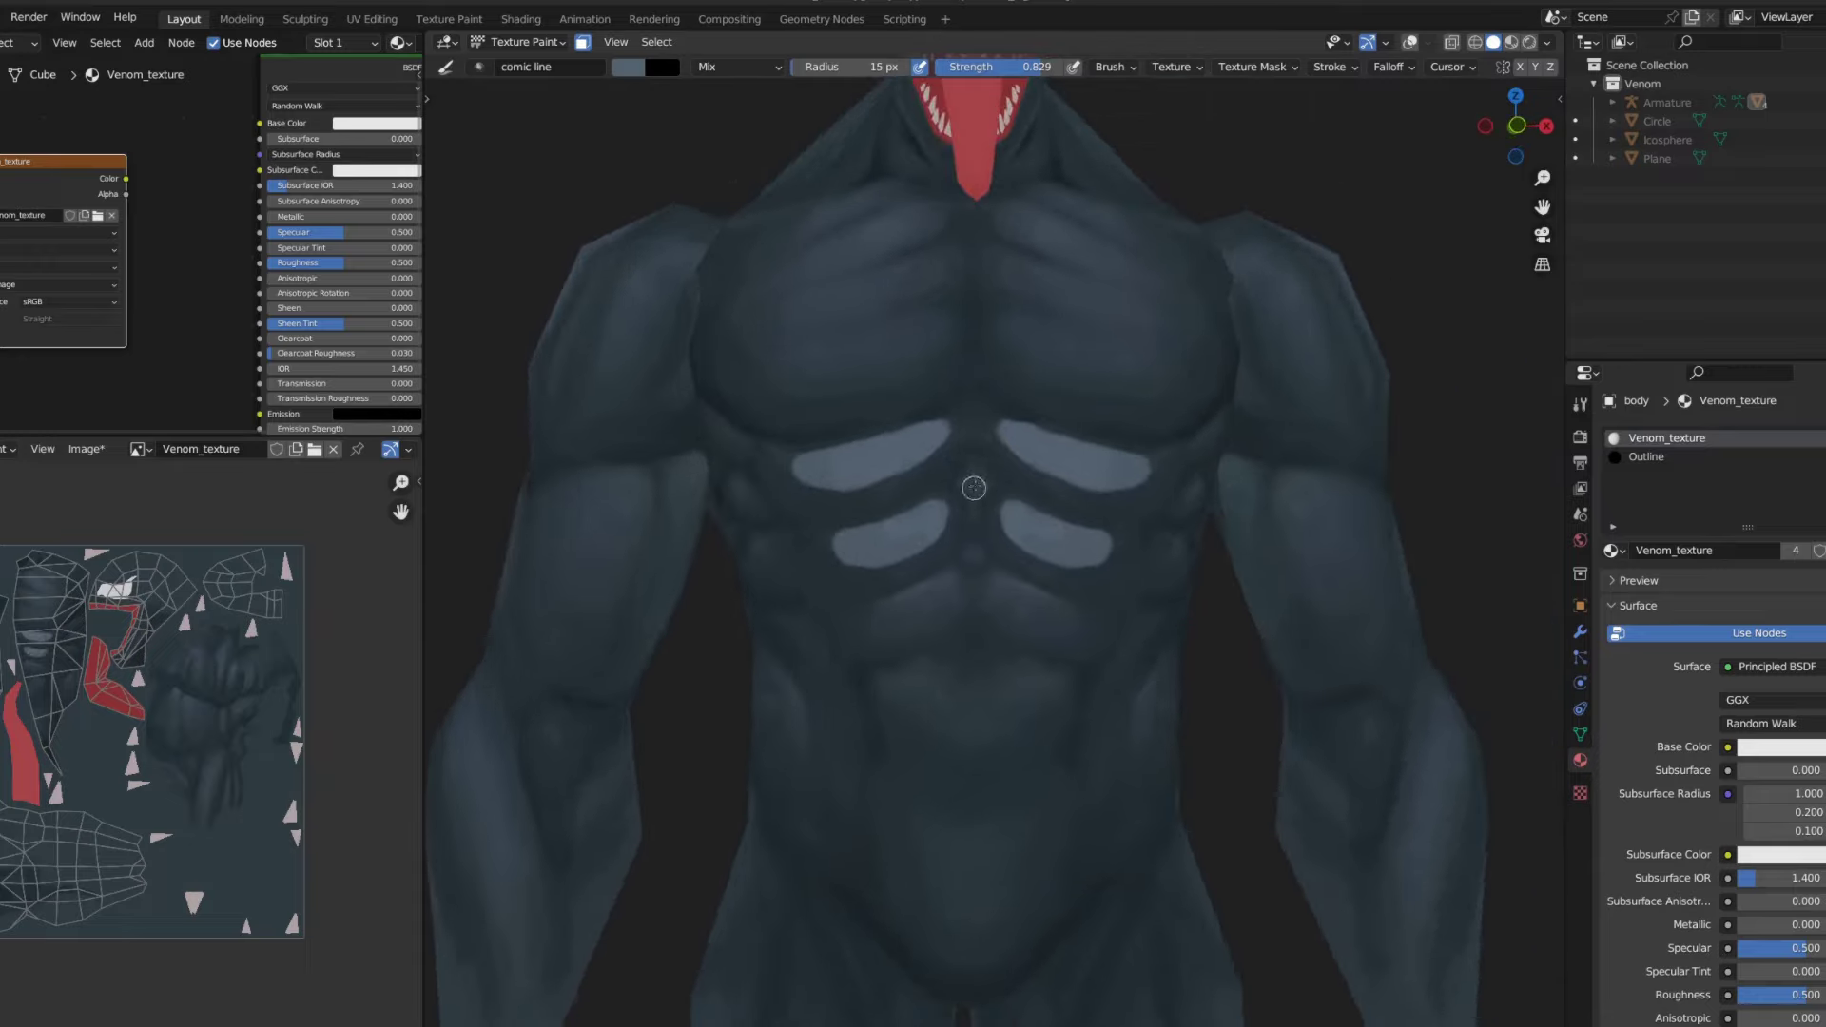
scroll(1035, 313, "down", 2)
left_click_drag(1011, 404, 1066, 426)
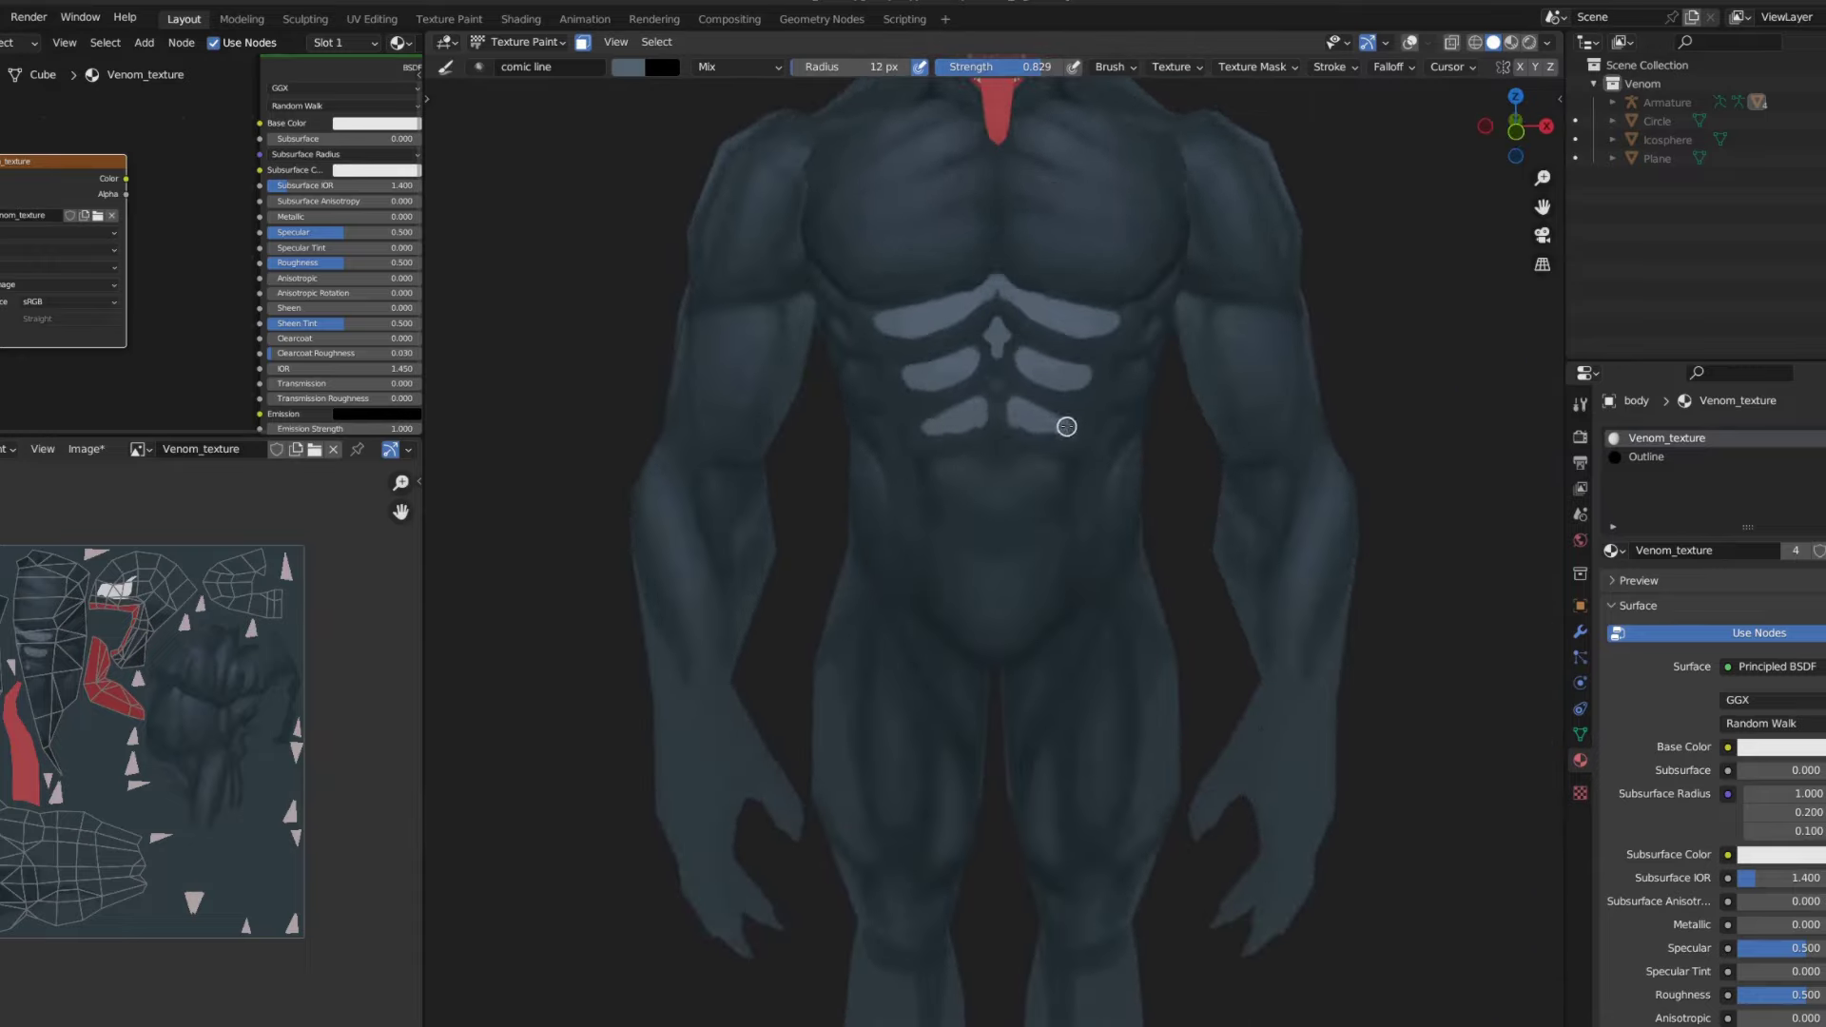
middle_click_drag(1013, 540, 1001, 517)
left_click_drag(1001, 516, 1038, 473)
middle_click_drag(1035, 445, 999, 400)
left_click_drag(998, 400, 1036, 395)
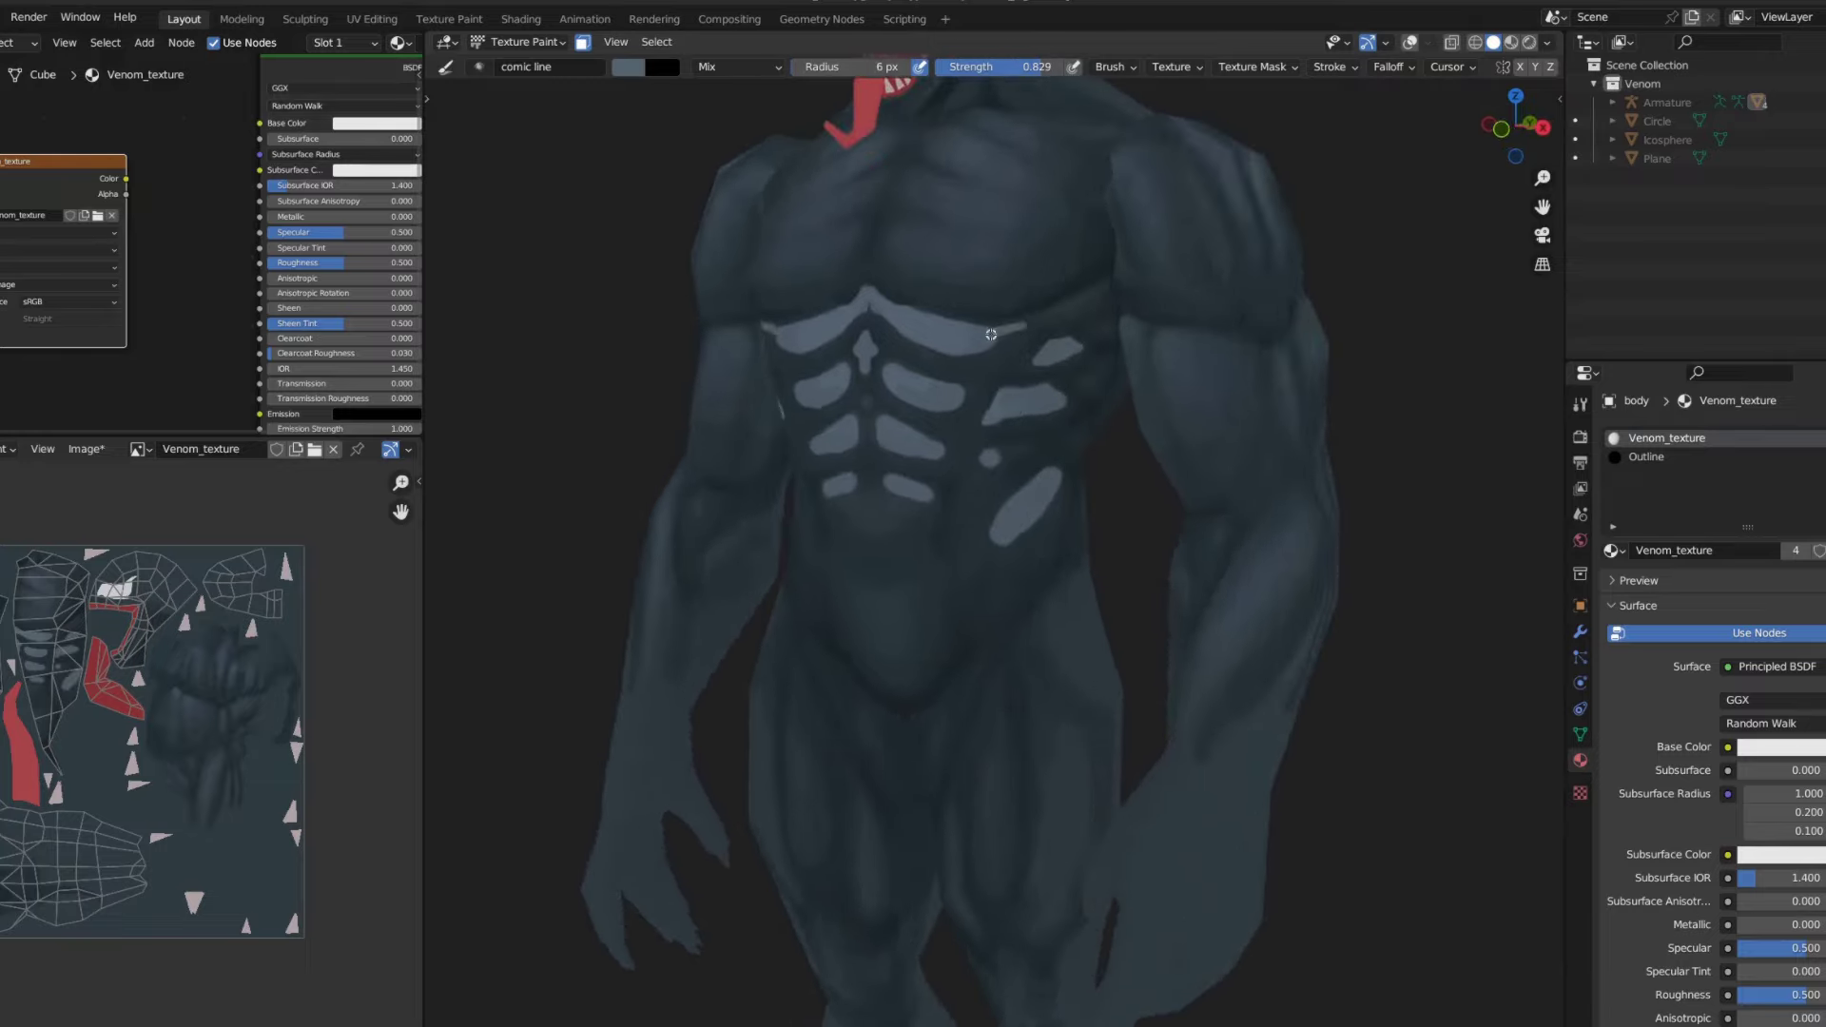
- Add further mirrored highlights on the lower abs
middle_click_drag(991, 335, 951, 400)
scroll(951, 400, "down", 1)
left_click_drag(942, 559, 984, 550)
left_click_drag(944, 489, 966, 476)
- Paint light thigh patches at 20 px, then thin 10 px inner-thigh highlights
key("f")
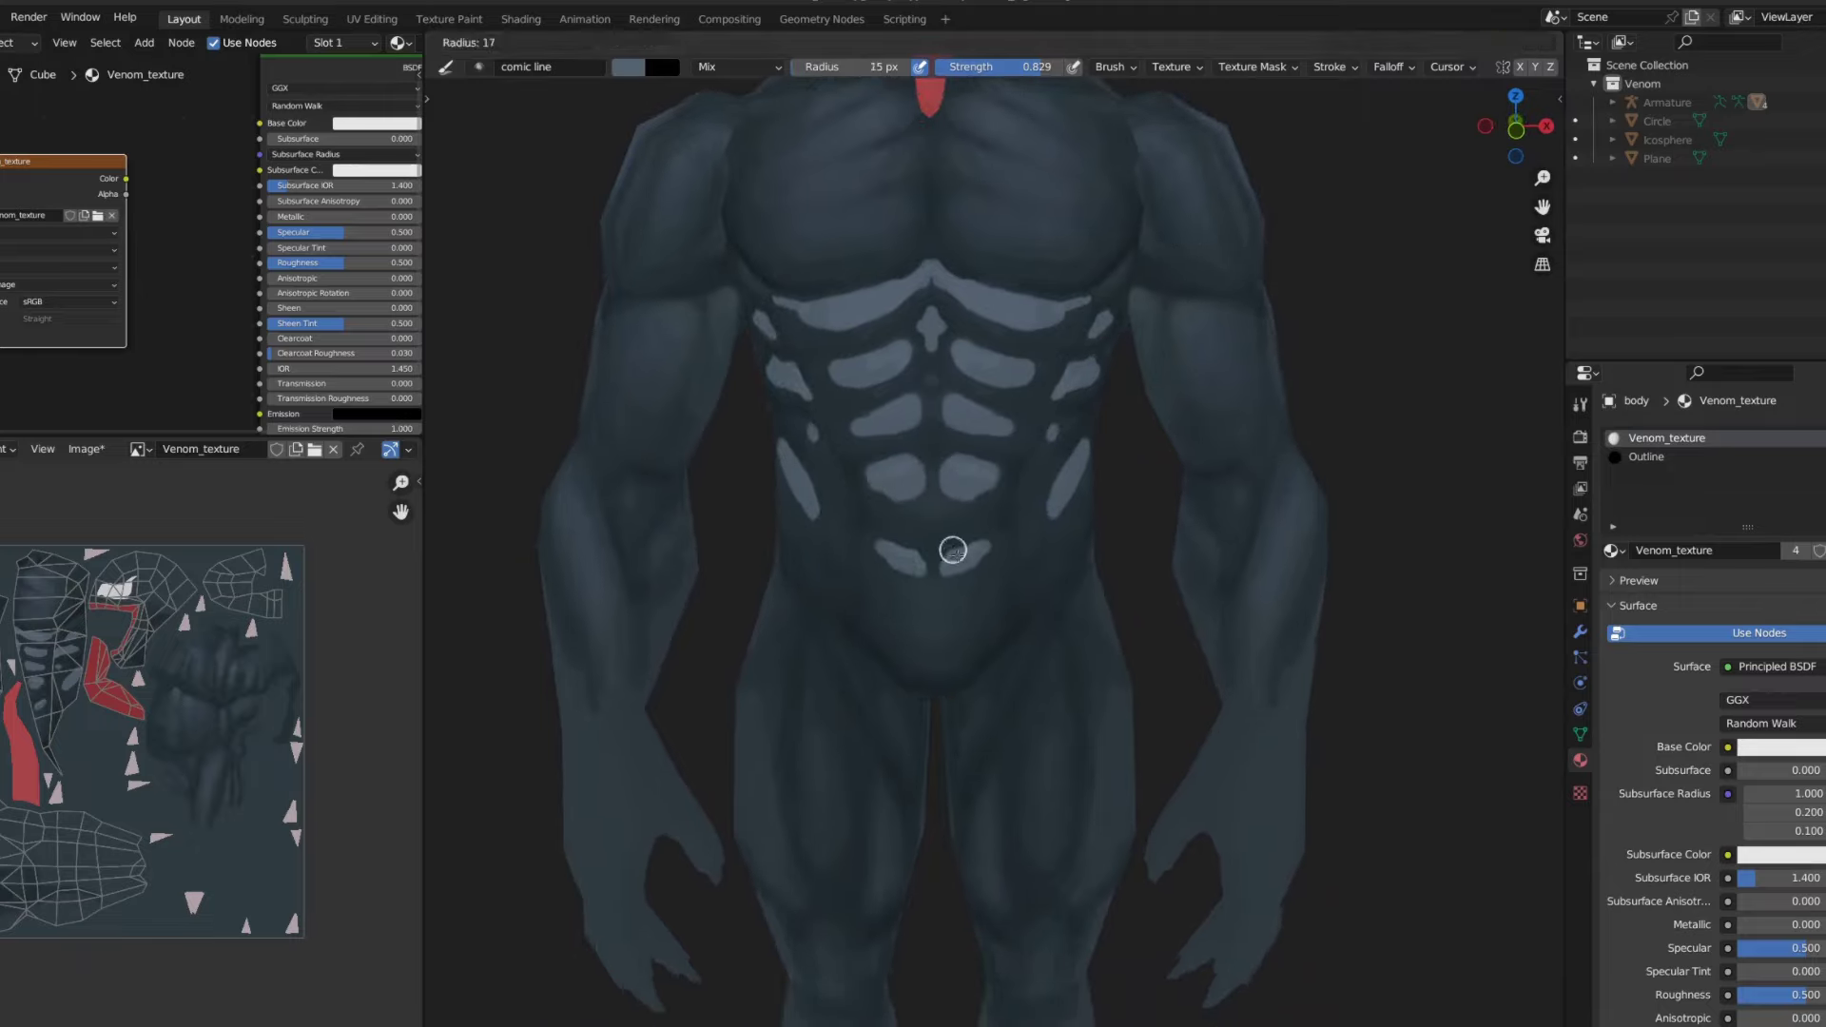
left_click(953, 550)
middle_click_drag(1056, 794, 1055, 661, "shift")
mouse_move(1055, 661)
left_mouse_down()
mouse_move(1076, 547)
mouse_move(1074, 673)
left_mouse_up()
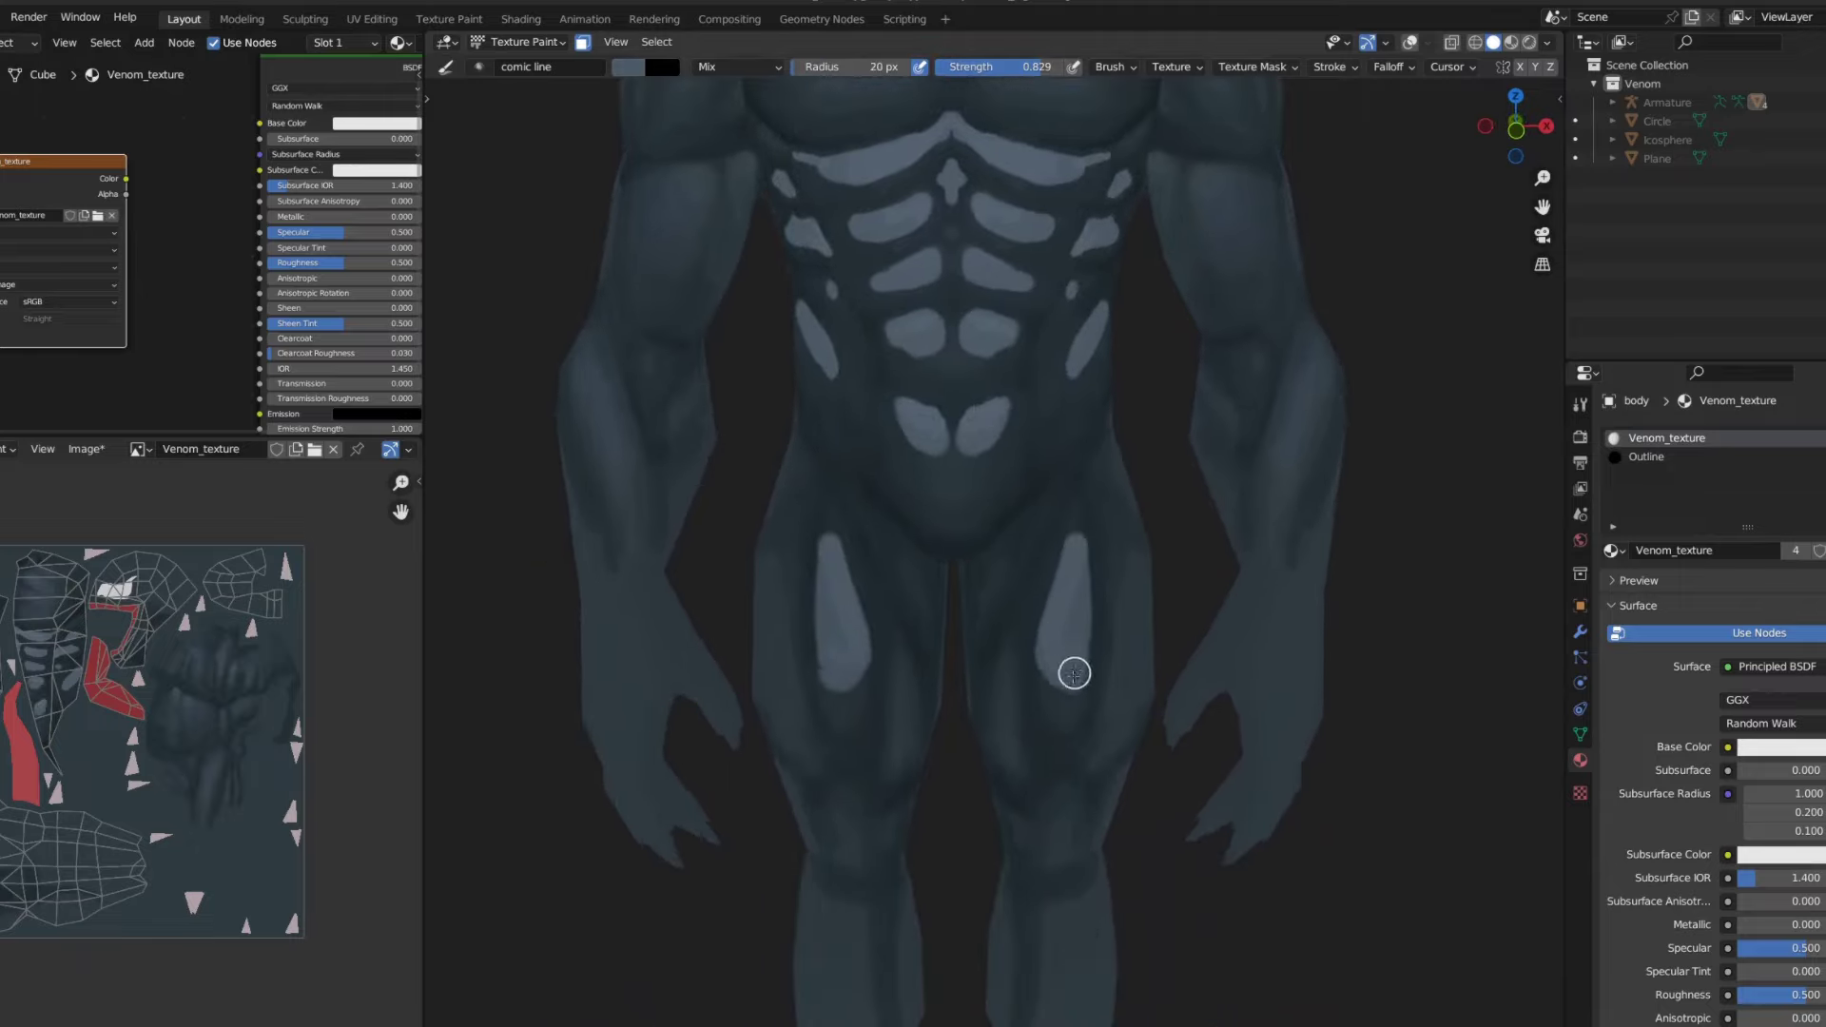
middle_click_drag(1074, 673, 1003, 710)
key("f")
left_click(1004, 653)
mouse_move(1013, 621)
left_mouse_down()
mouse_move(989, 697)
mouse_move(1016, 599)
left_mouse_up()
- Paint mirrored highlights across the upper pecs and grey rib highlights across the chest
scroll(1016, 599, "down", 4)
scroll(1029, 376, "up", 3)
scroll(1029, 375, "up", 2)
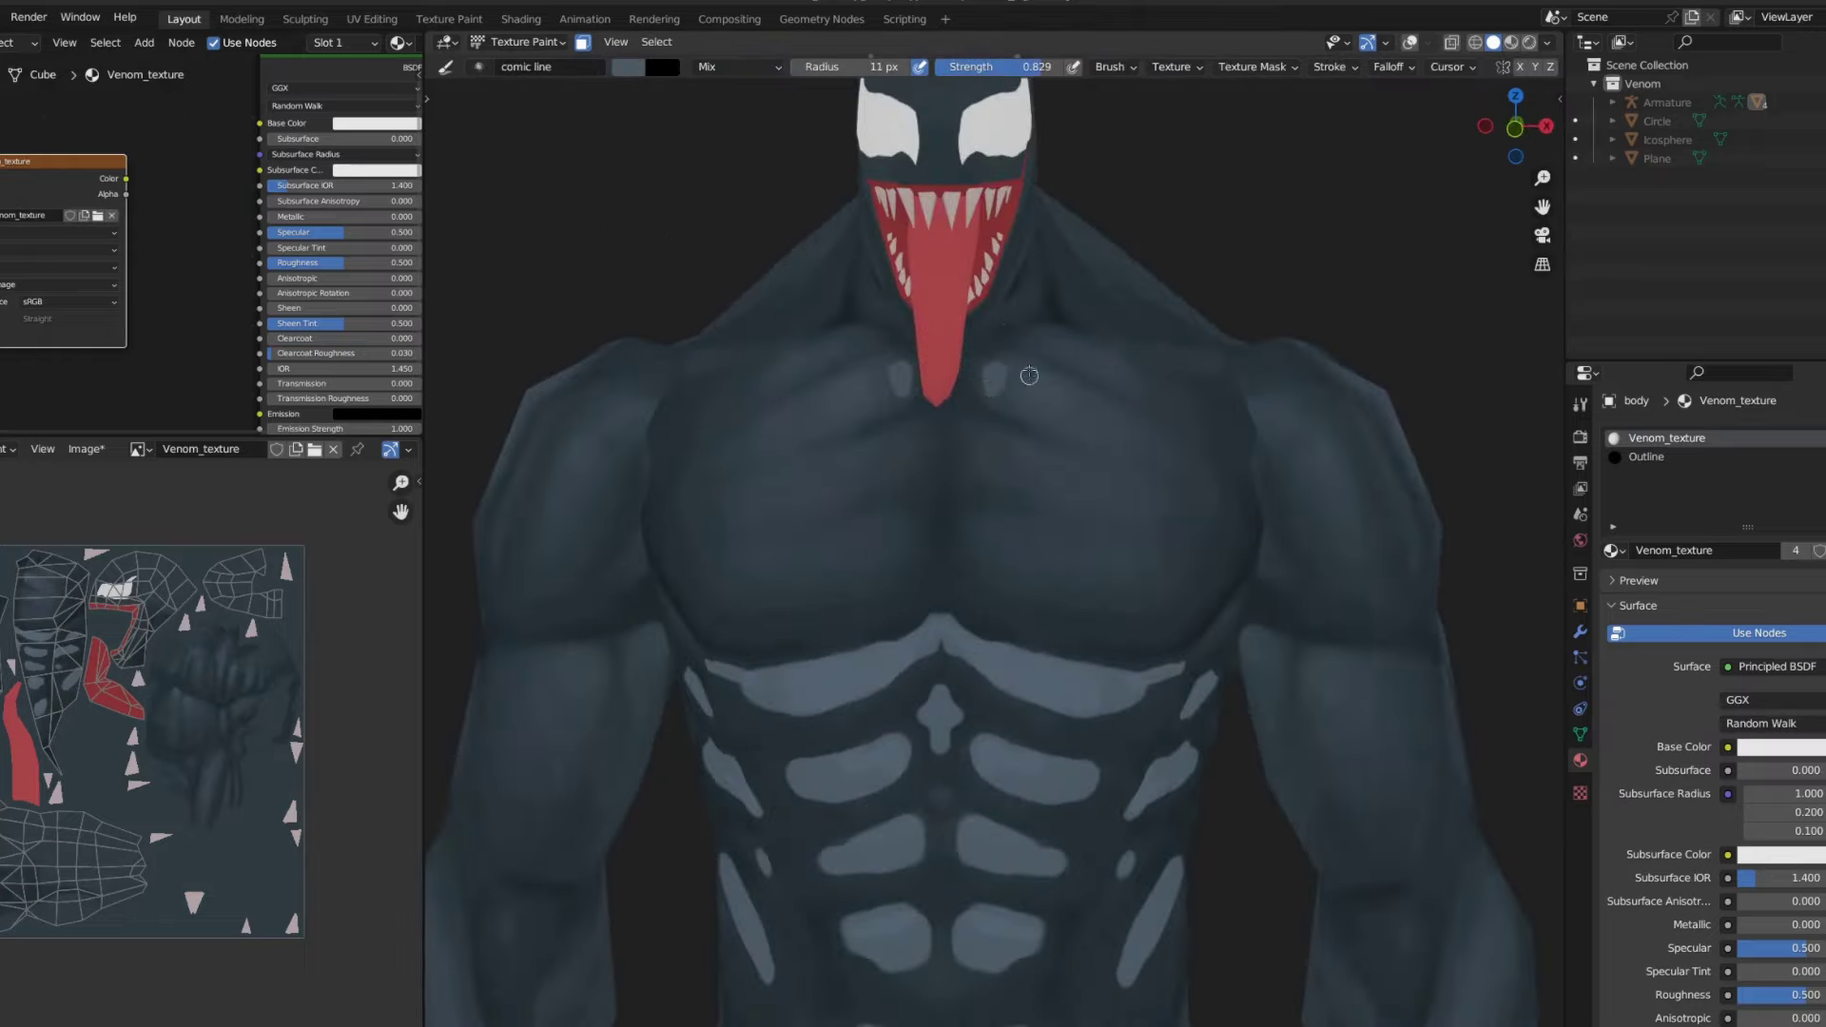
mouse_move(1029, 375)
left_mouse_down()
mouse_move(1008, 369)
mouse_move(1126, 419)
mouse_move(1153, 489)
left_mouse_up()
key("f")
left_click_drag(1004, 543, 1094, 547)
scroll(1095, 547, "down", 3)
scroll(1150, 396, "up", 3)
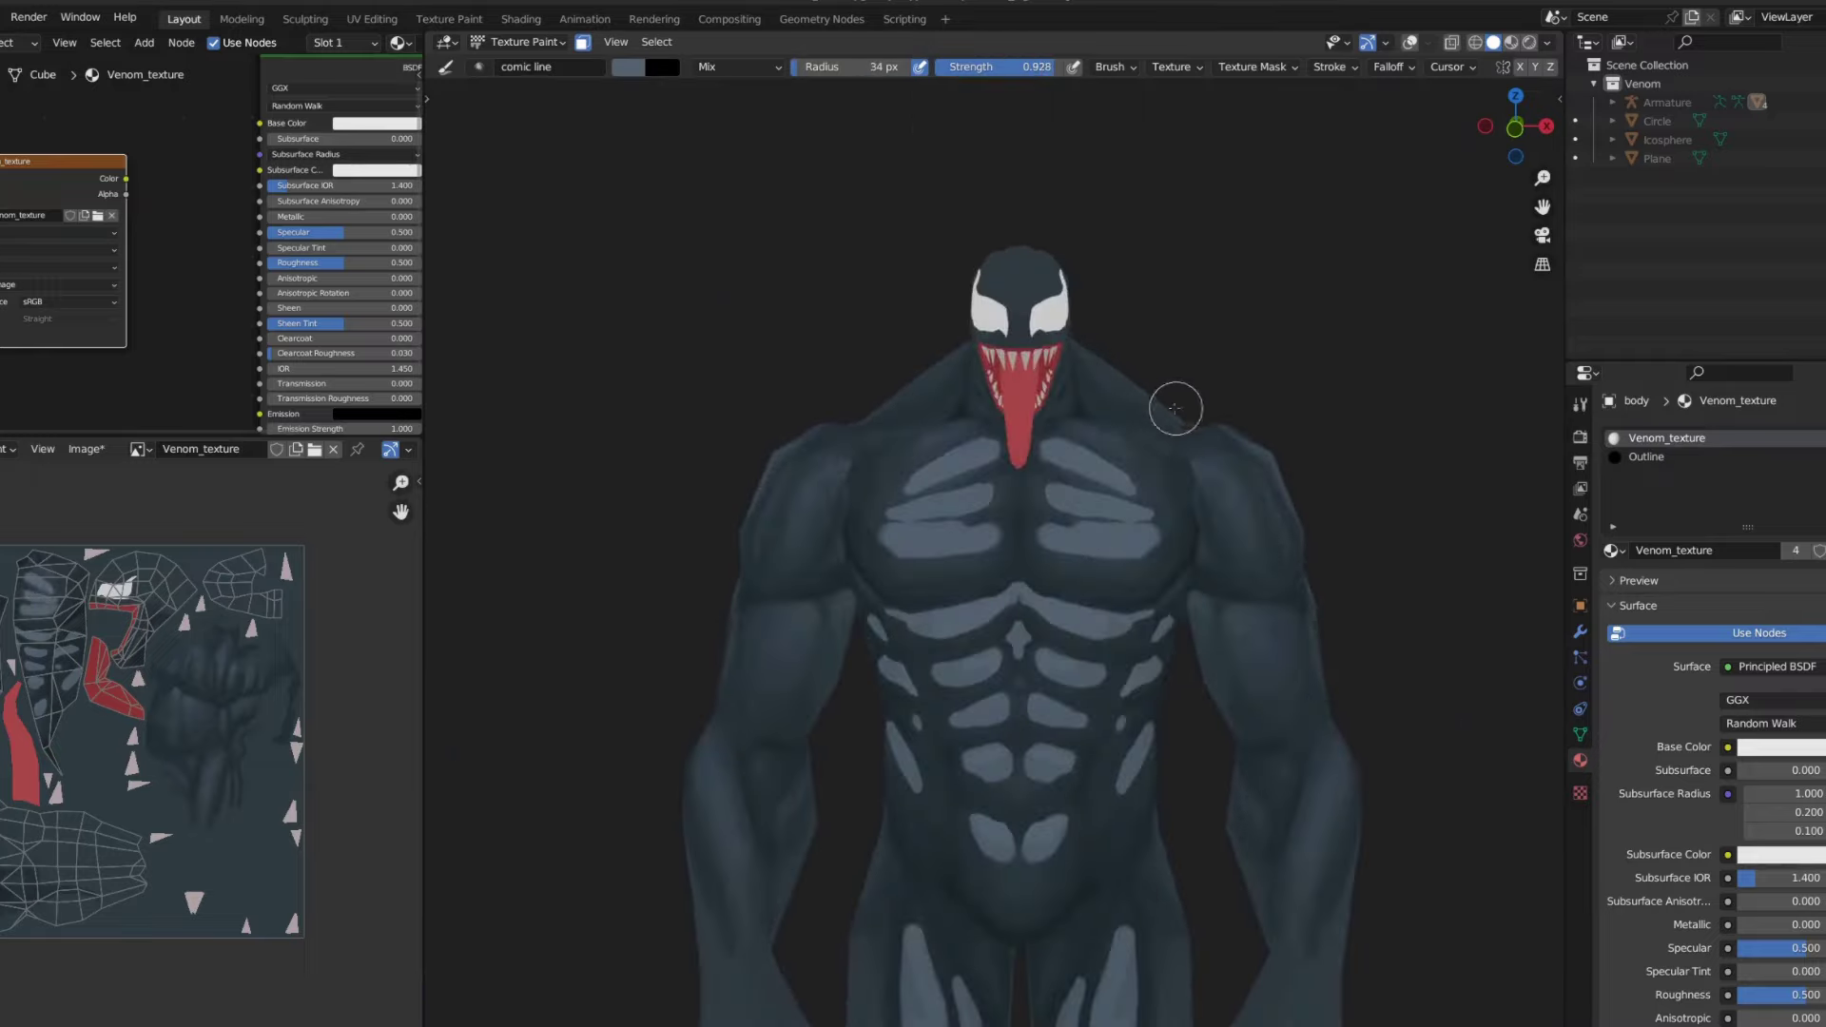
- At about 0.2 strength, tone down the abs highlights with dark blending strokes
middle_click_drag(1179, 408, 1094, 475)
key("shift+f")
left_click(958, 424)
key("shift+f")
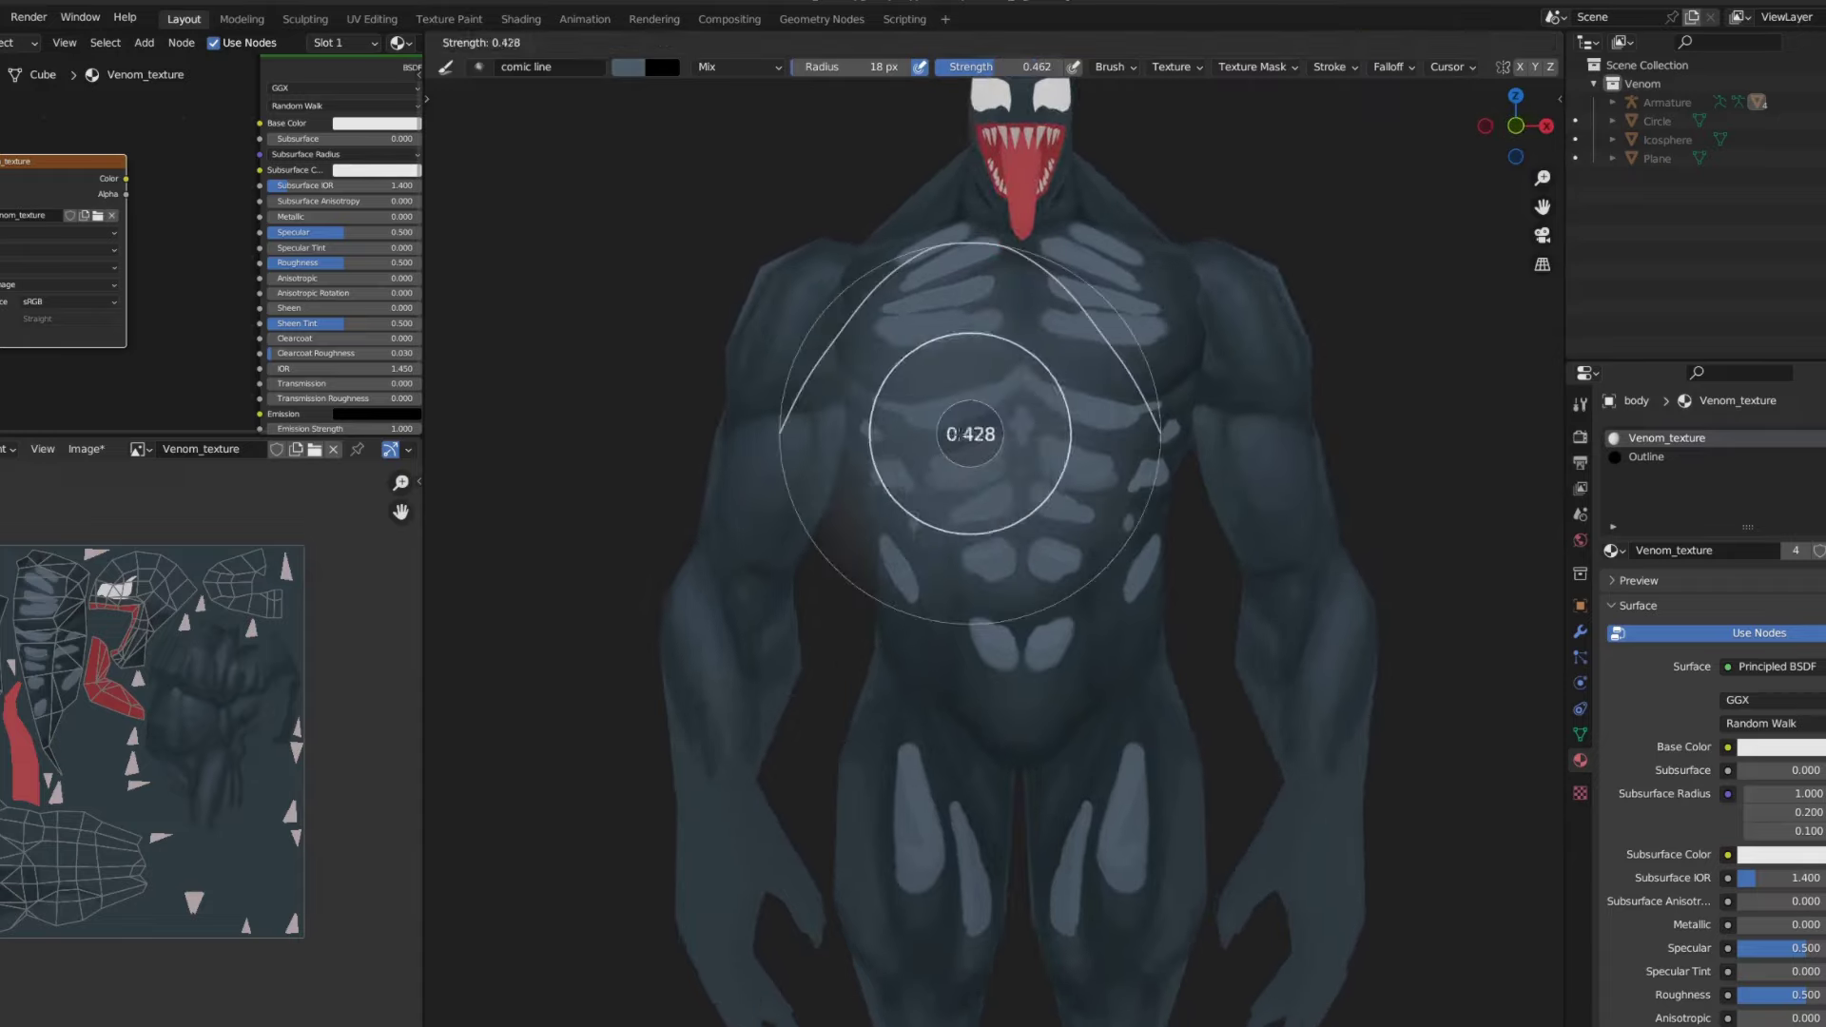
left_click(986, 412)
left_click_drag(989, 572, 994, 582)
left_click_drag(990, 636, 994, 665)
middle_click_drag(1046, 618, 1132, 599)
left_click_drag(1172, 562, 1135, 601)
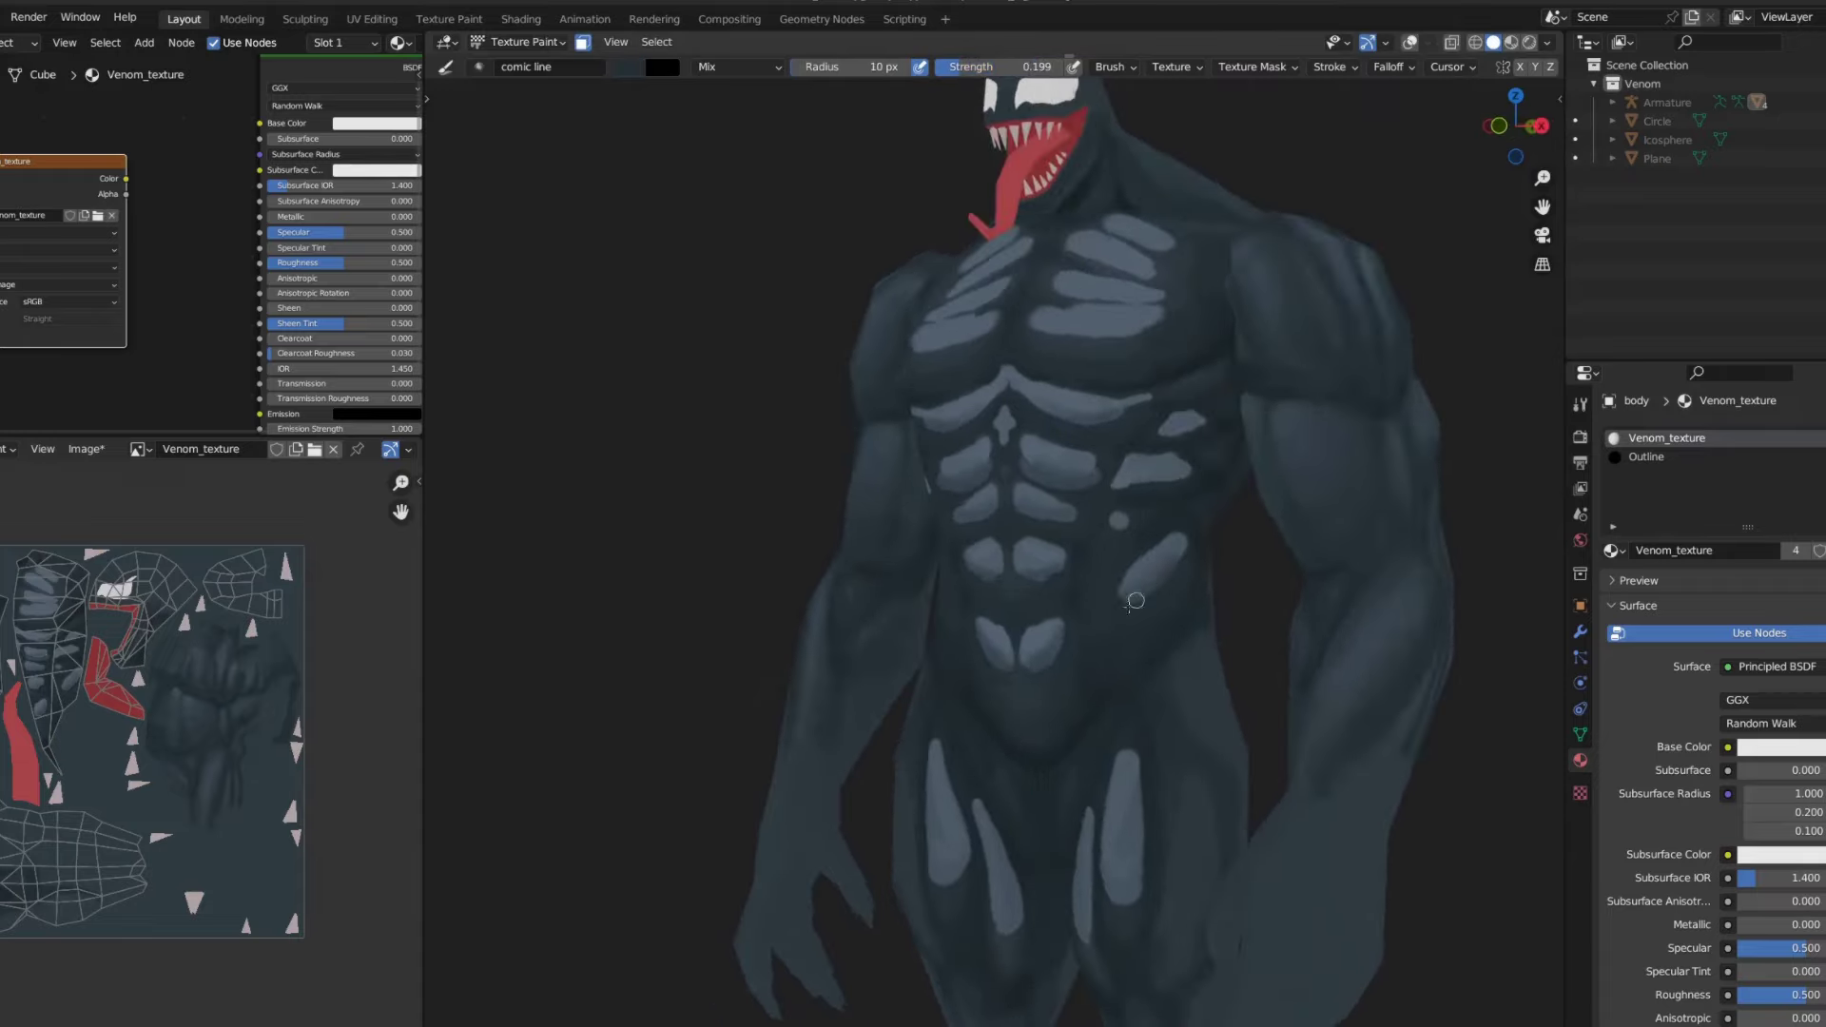
middle_click_drag(1179, 478, 1028, 401)
- Enlarge the brush to 33 px, face Venom frontally and swap back to the light colour
key("f")
left_click(1113, 293)
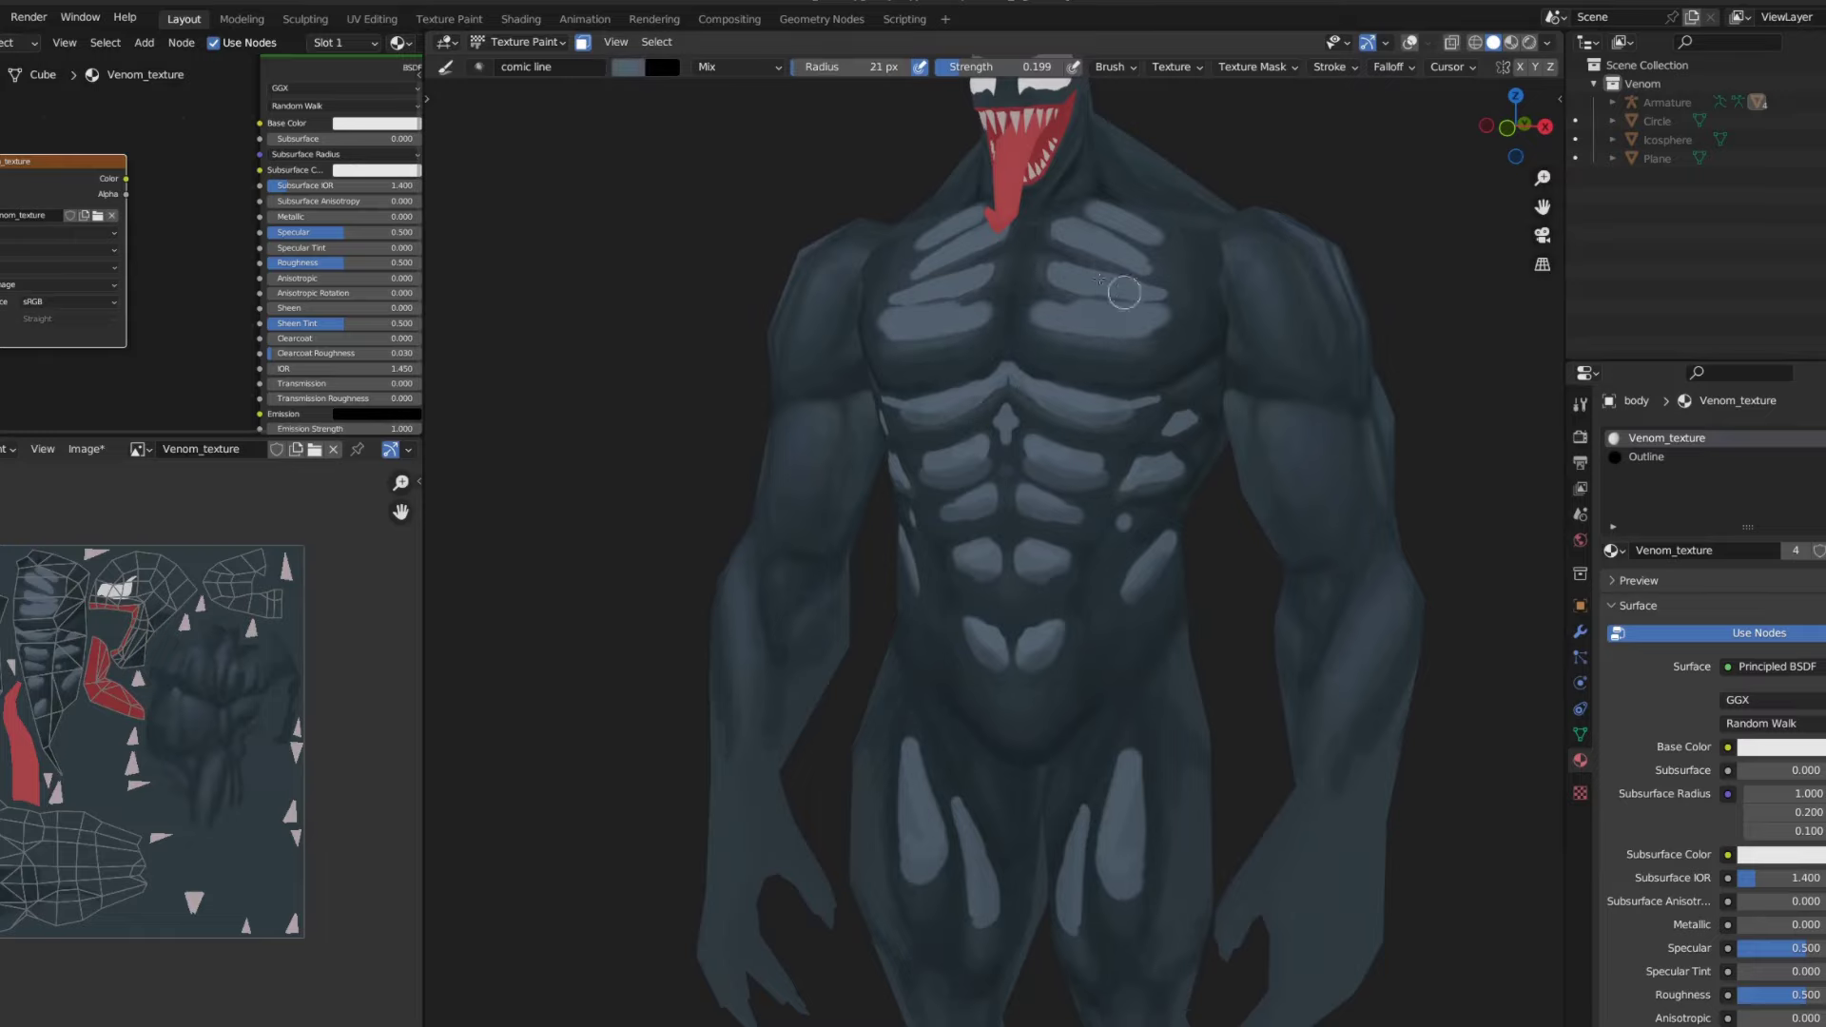
middle_click_drag(1158, 310, 1029, 310)
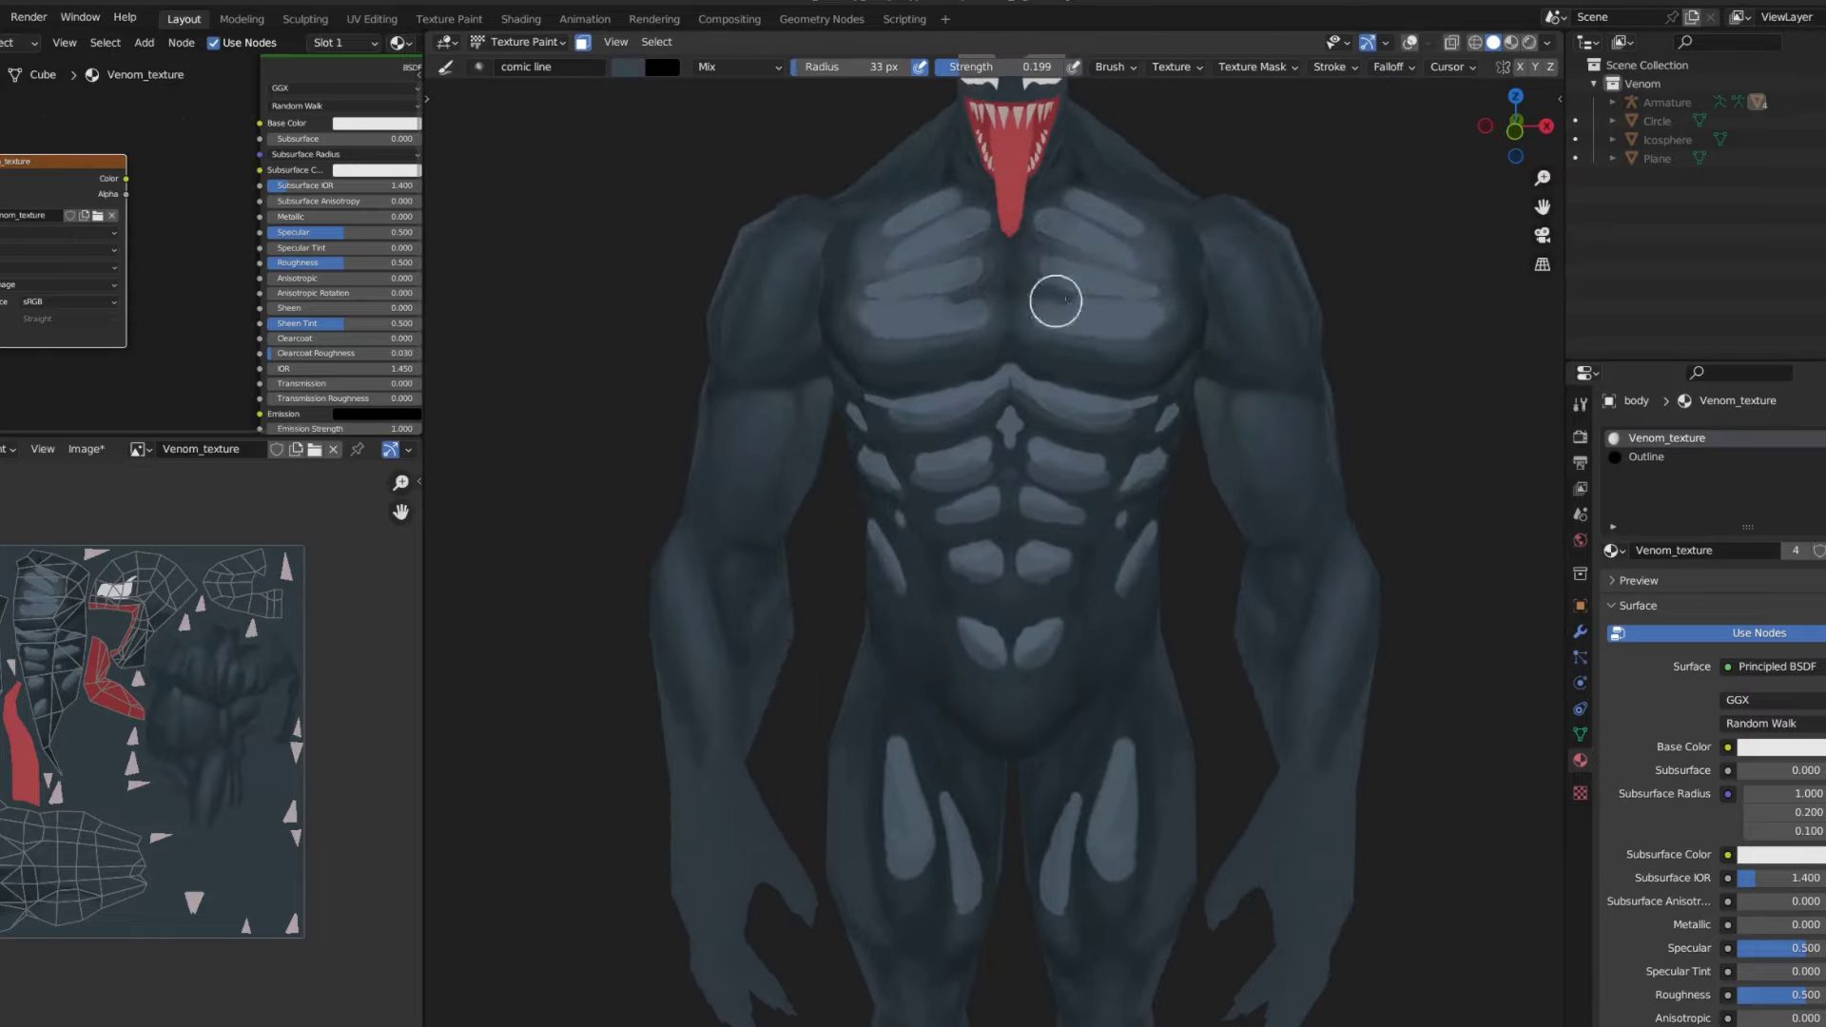
scroll(1056, 301, "down", 5)
key("s")
scroll(1133, 387, "down", 1)
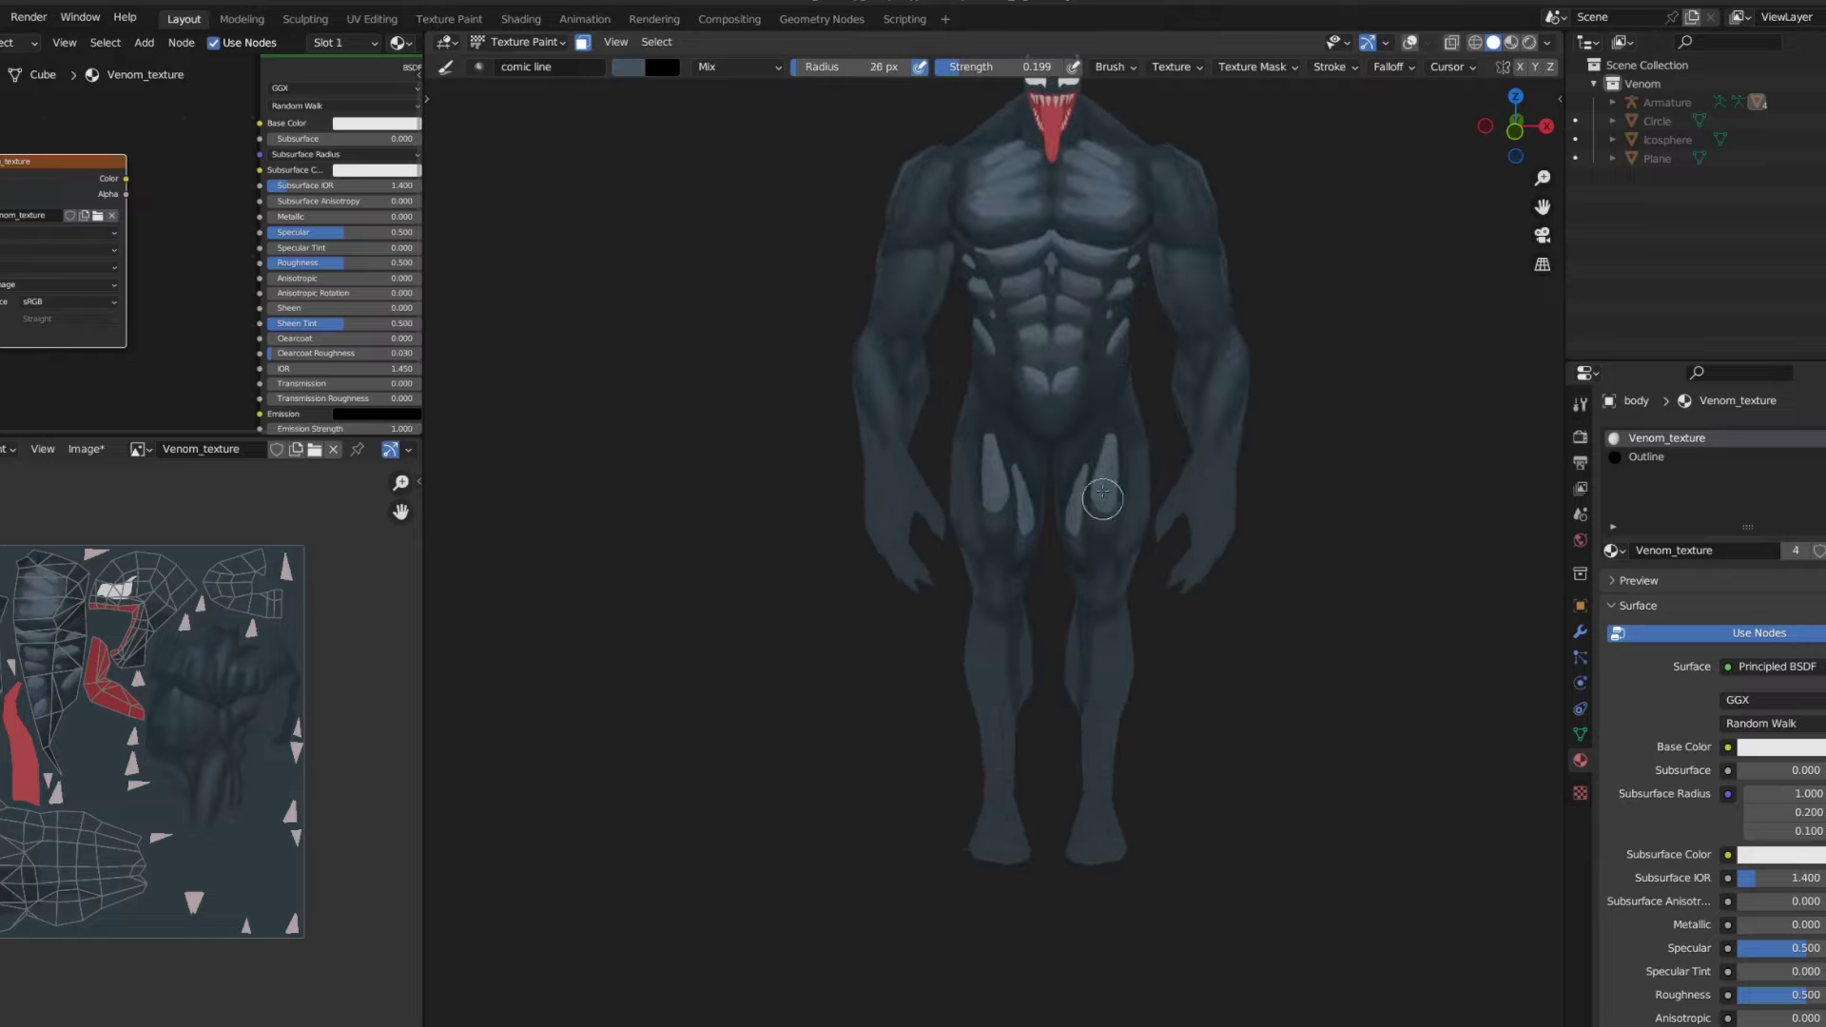
scroll(1074, 473, "down", 4)
scroll(1083, 287, "up", 5)
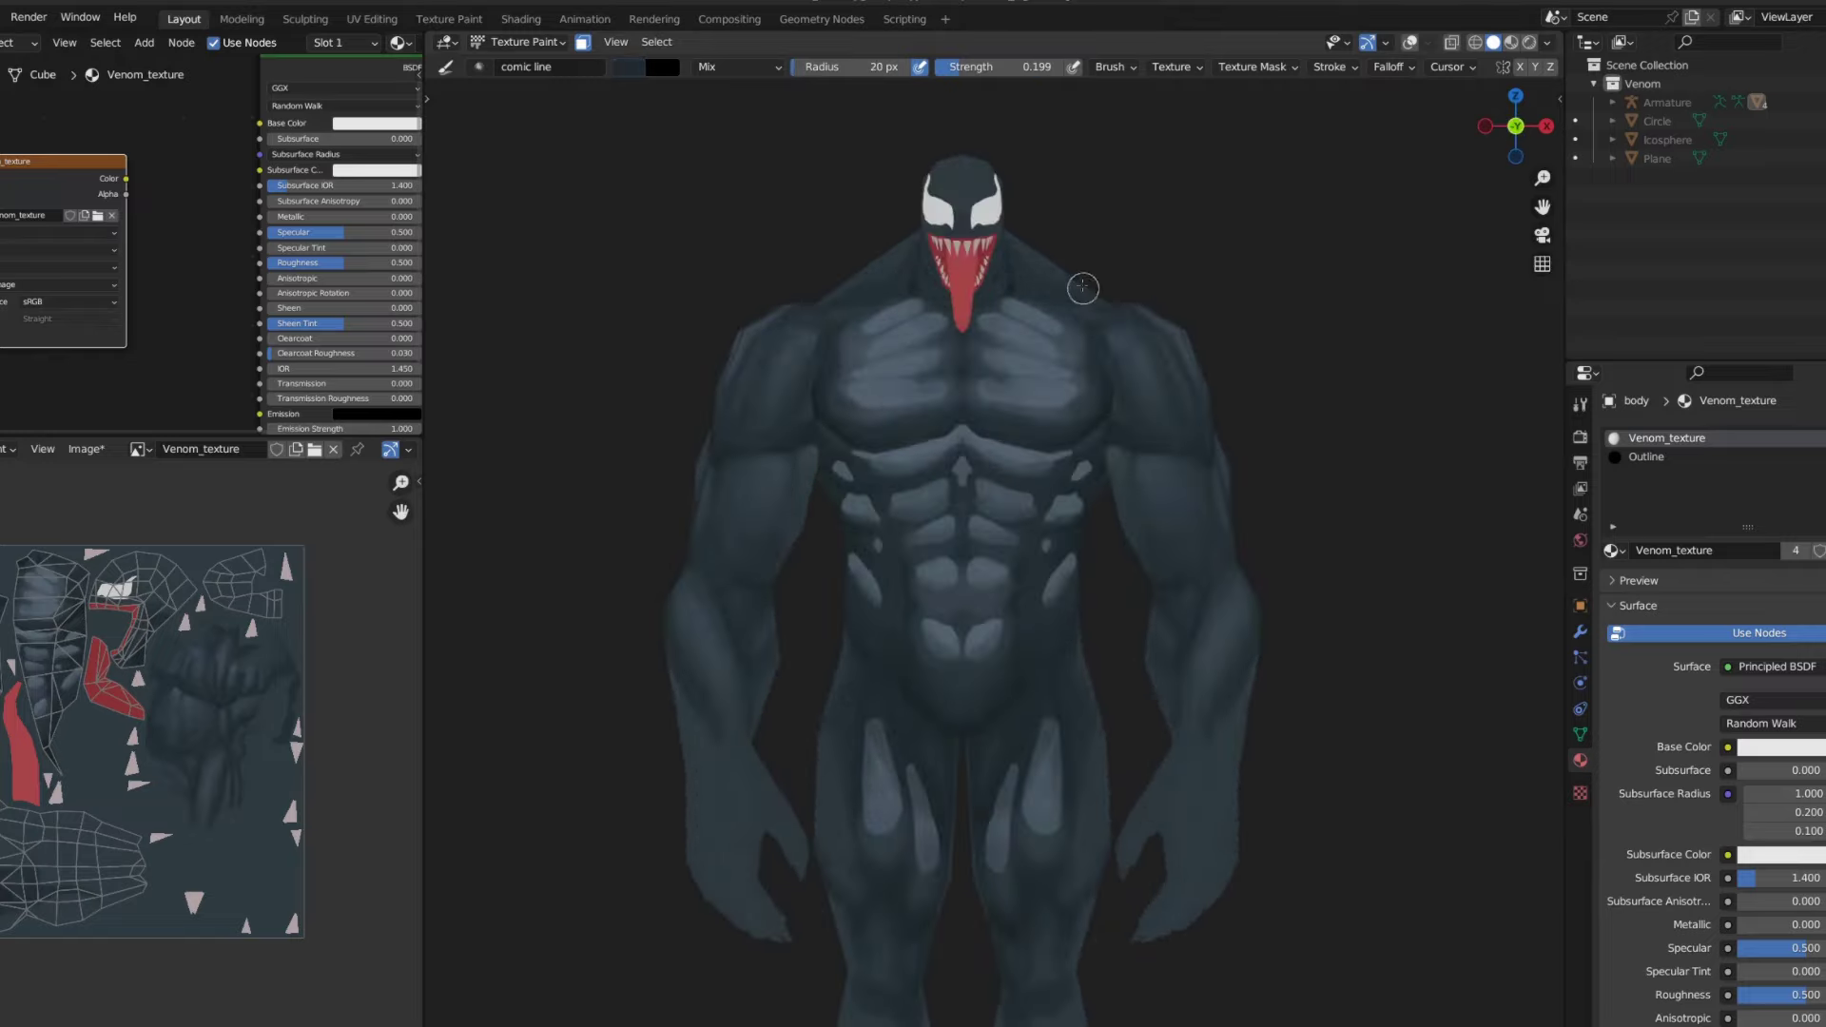
- Switch painting to the arms object and paint light highlights on the shoulder and upper arm at about 0.671 strength
key("alt+q")
left_click_drag(1132, 338, 1155, 371)
key("shift+f")
left_click(1147, 474)
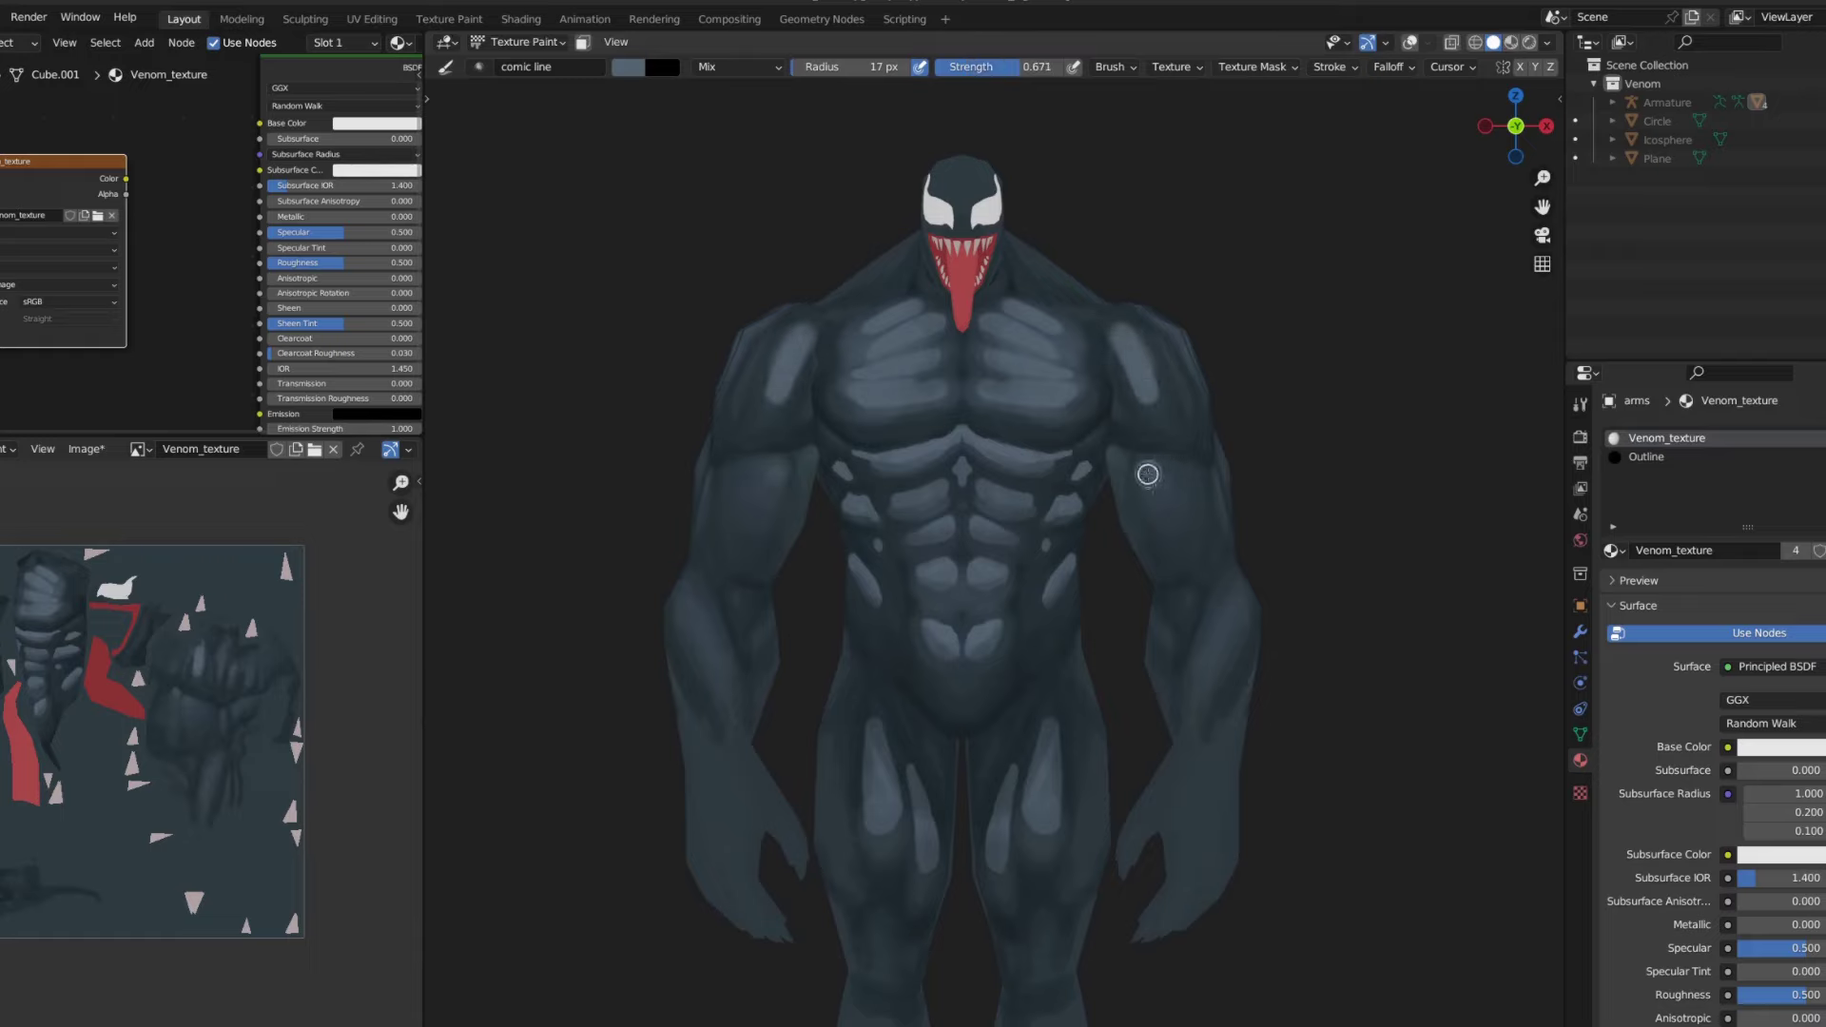
left_click_drag(1147, 473, 1159, 501)
- Isolate the arms in local view and paint light strokes on both upper arms from several angles
key("KP_Divide")
mouse_move(1126, 355)
middle_mouse_down()
mouse_move(1125, 260)
mouse_move(1149, 408)
mouse_move(1188, 262)
middle_mouse_up()
left_click_drag(1188, 261, 1200, 286)
mouse_move(1201, 285)
middle_mouse_down()
mouse_move(1219, 253)
mouse_move(1252, 395)
middle_mouse_up()
left_click_drag(1252, 396, 1255, 423)
mouse_move(1256, 423)
middle_mouse_down()
mouse_move(1312, 361)
mouse_move(1271, 536)
mouse_move(1224, 542)
mouse_move(1110, 408)
mouse_move(1142, 407)
middle_mouse_up()
- Reduce the brush to about 0.294 strength and 33 px, inspect the arms, and return to the full body
key("shift+f")
key("f")
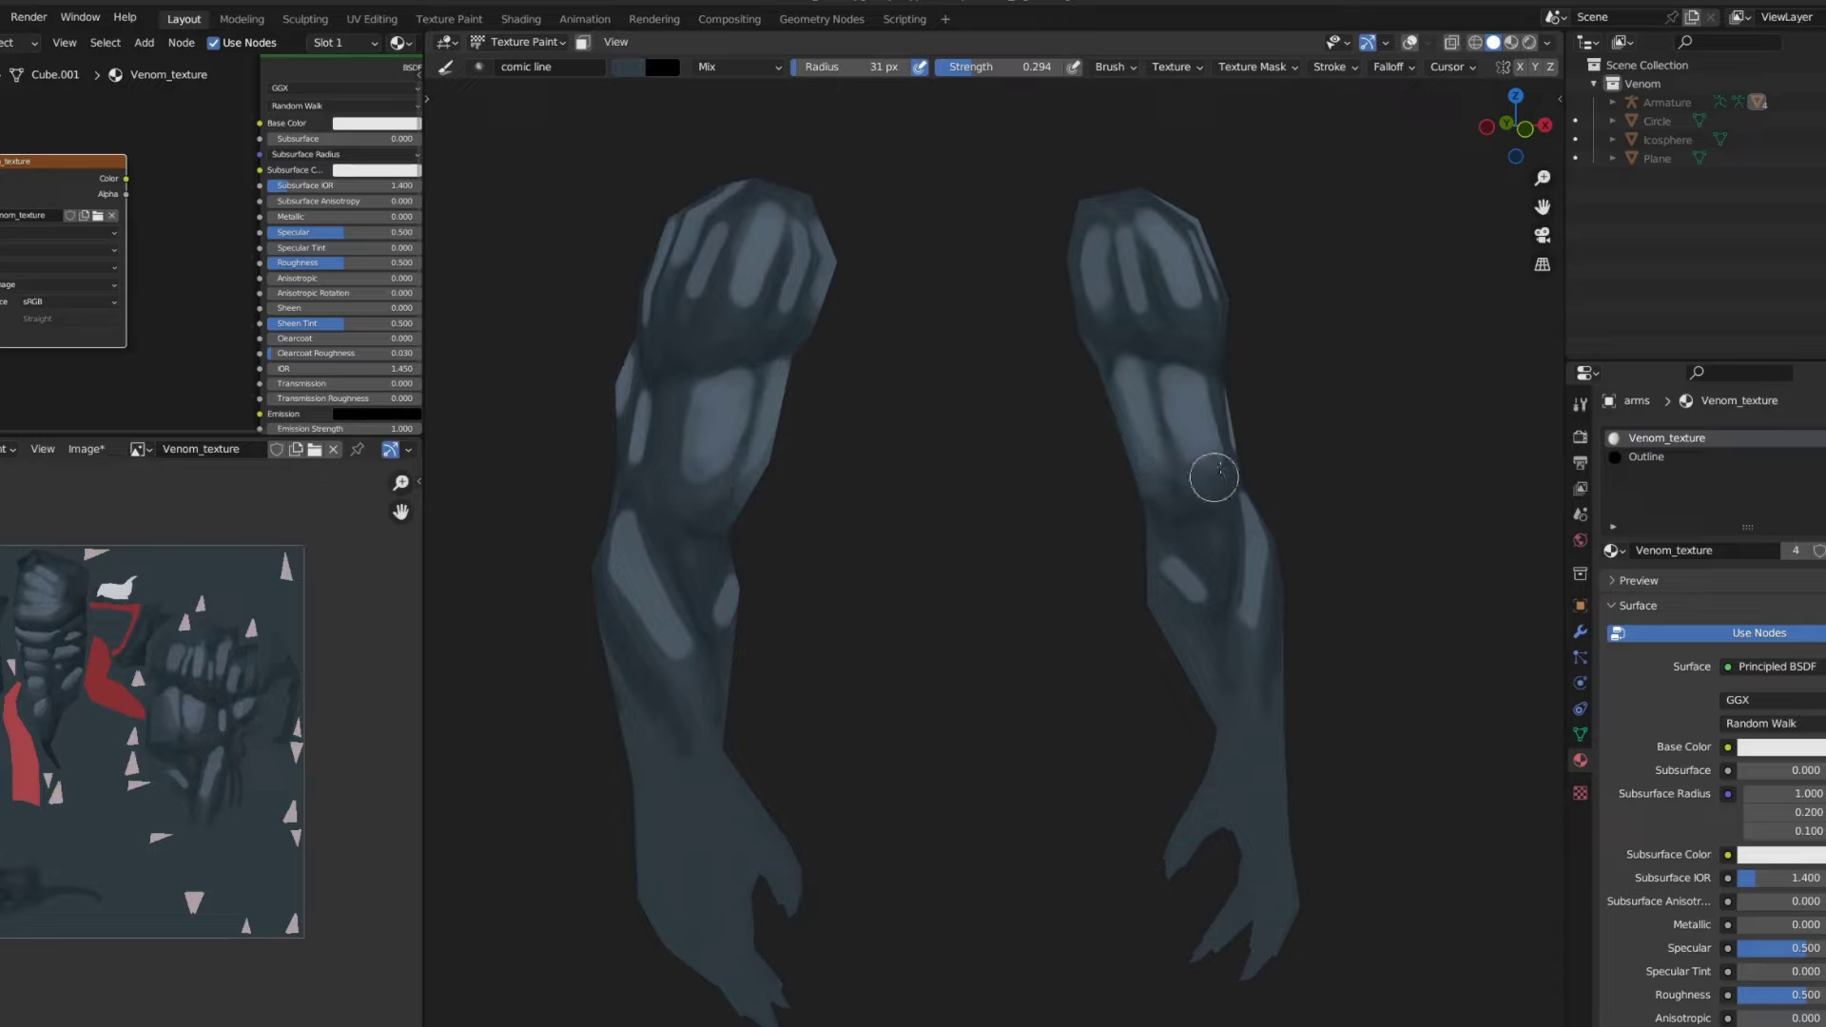
mouse_move(1164, 266)
middle_mouse_down()
mouse_move(1117, 191)
mouse_move(1170, 244)
mouse_move(1154, 318)
mouse_move(1197, 421)
mouse_move(1275, 432)
middle_mouse_up()
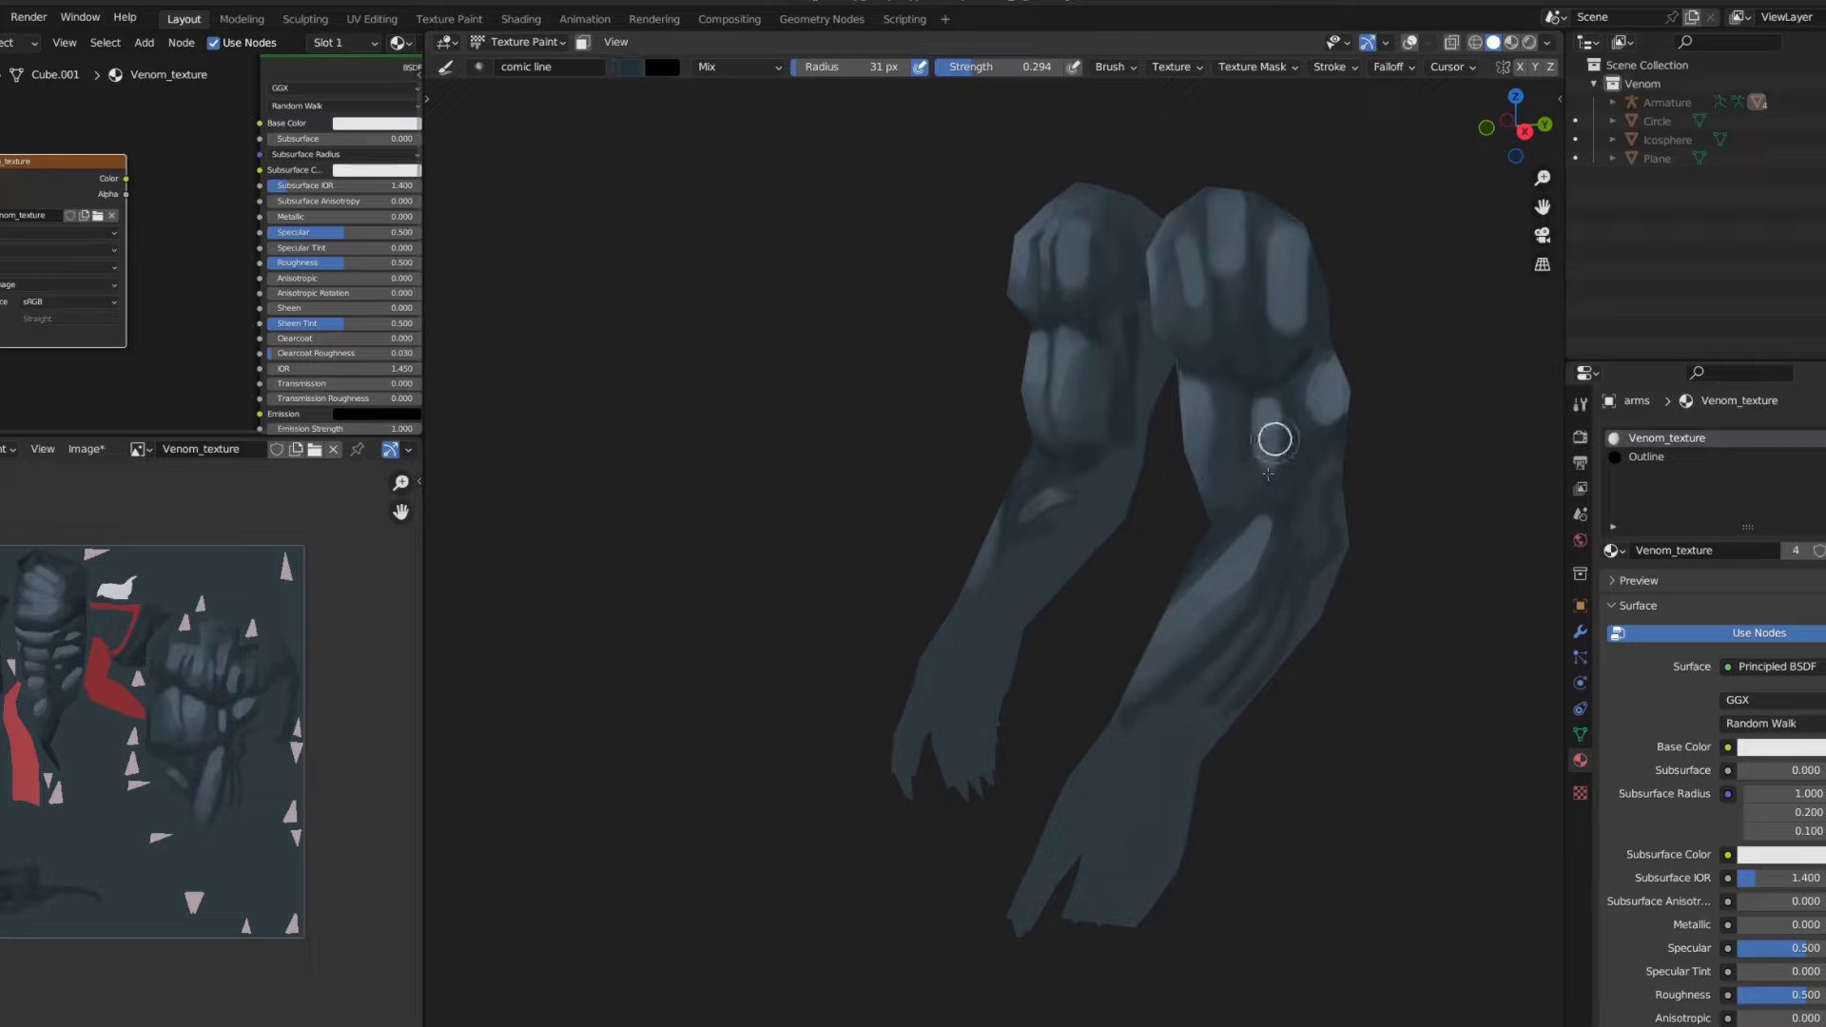
key("KP_Divide")
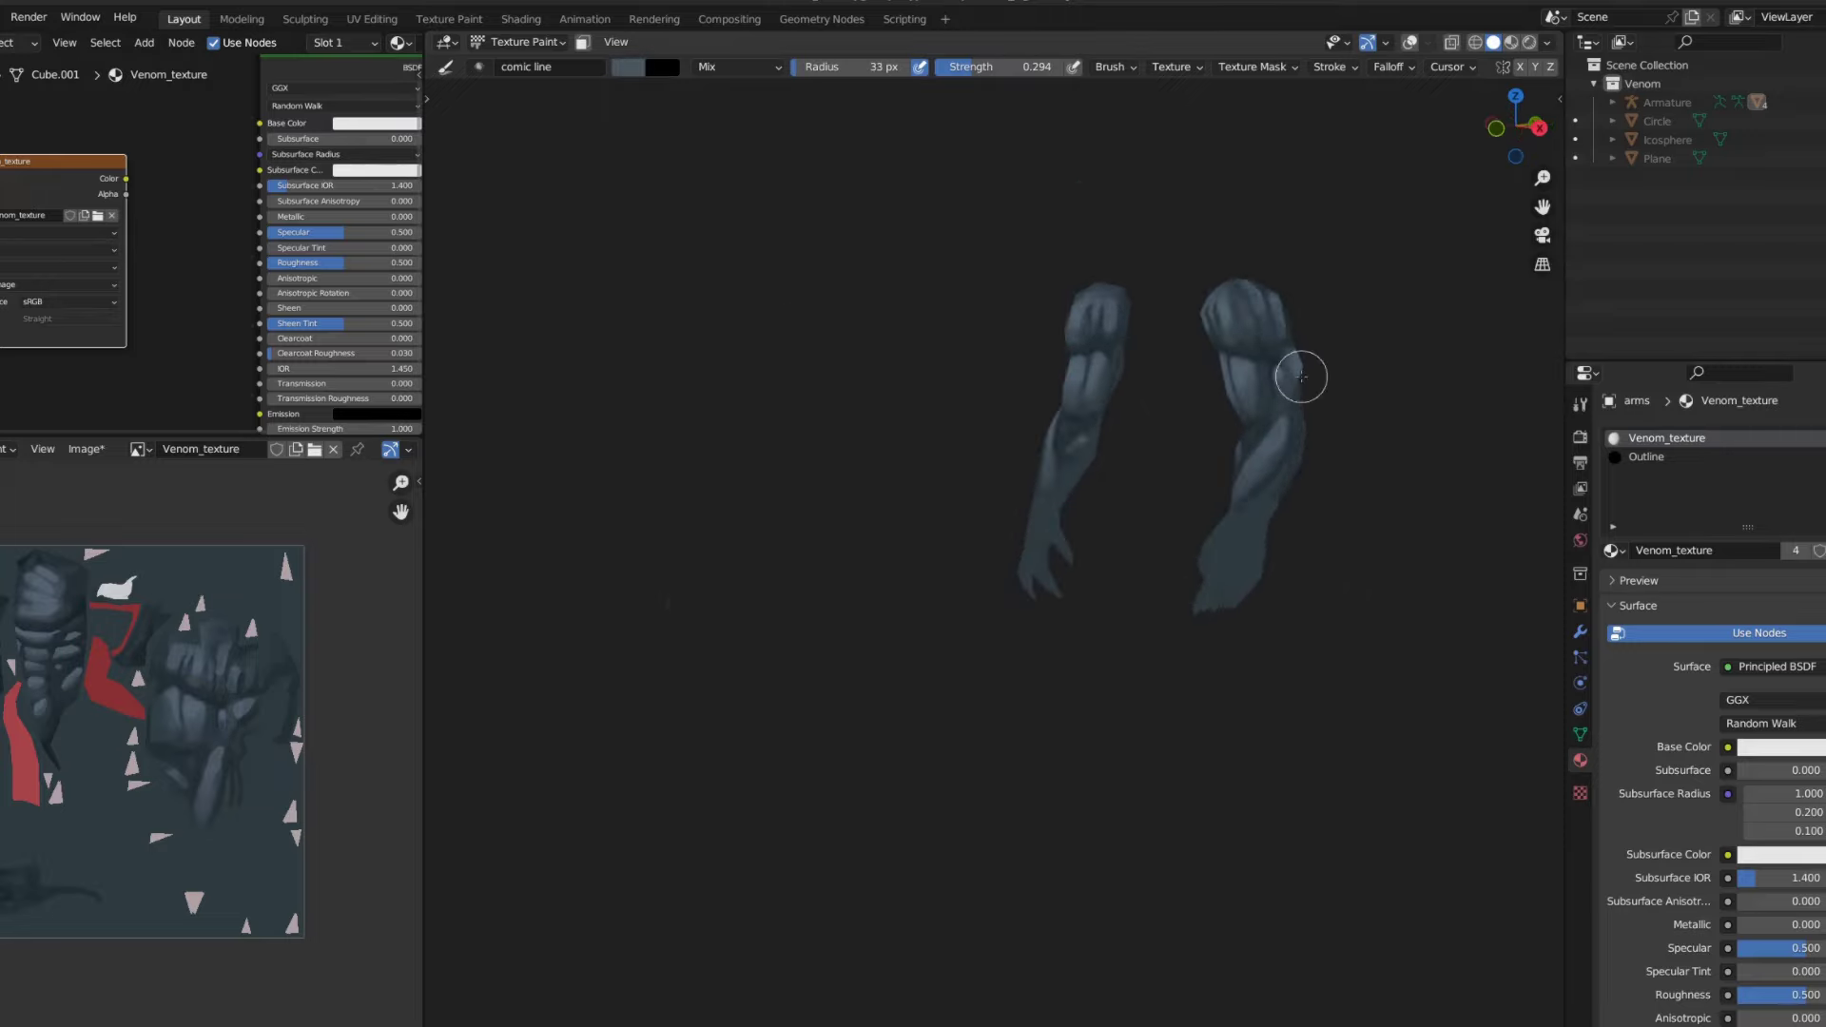
scroll(1081, 502, "up", 8)
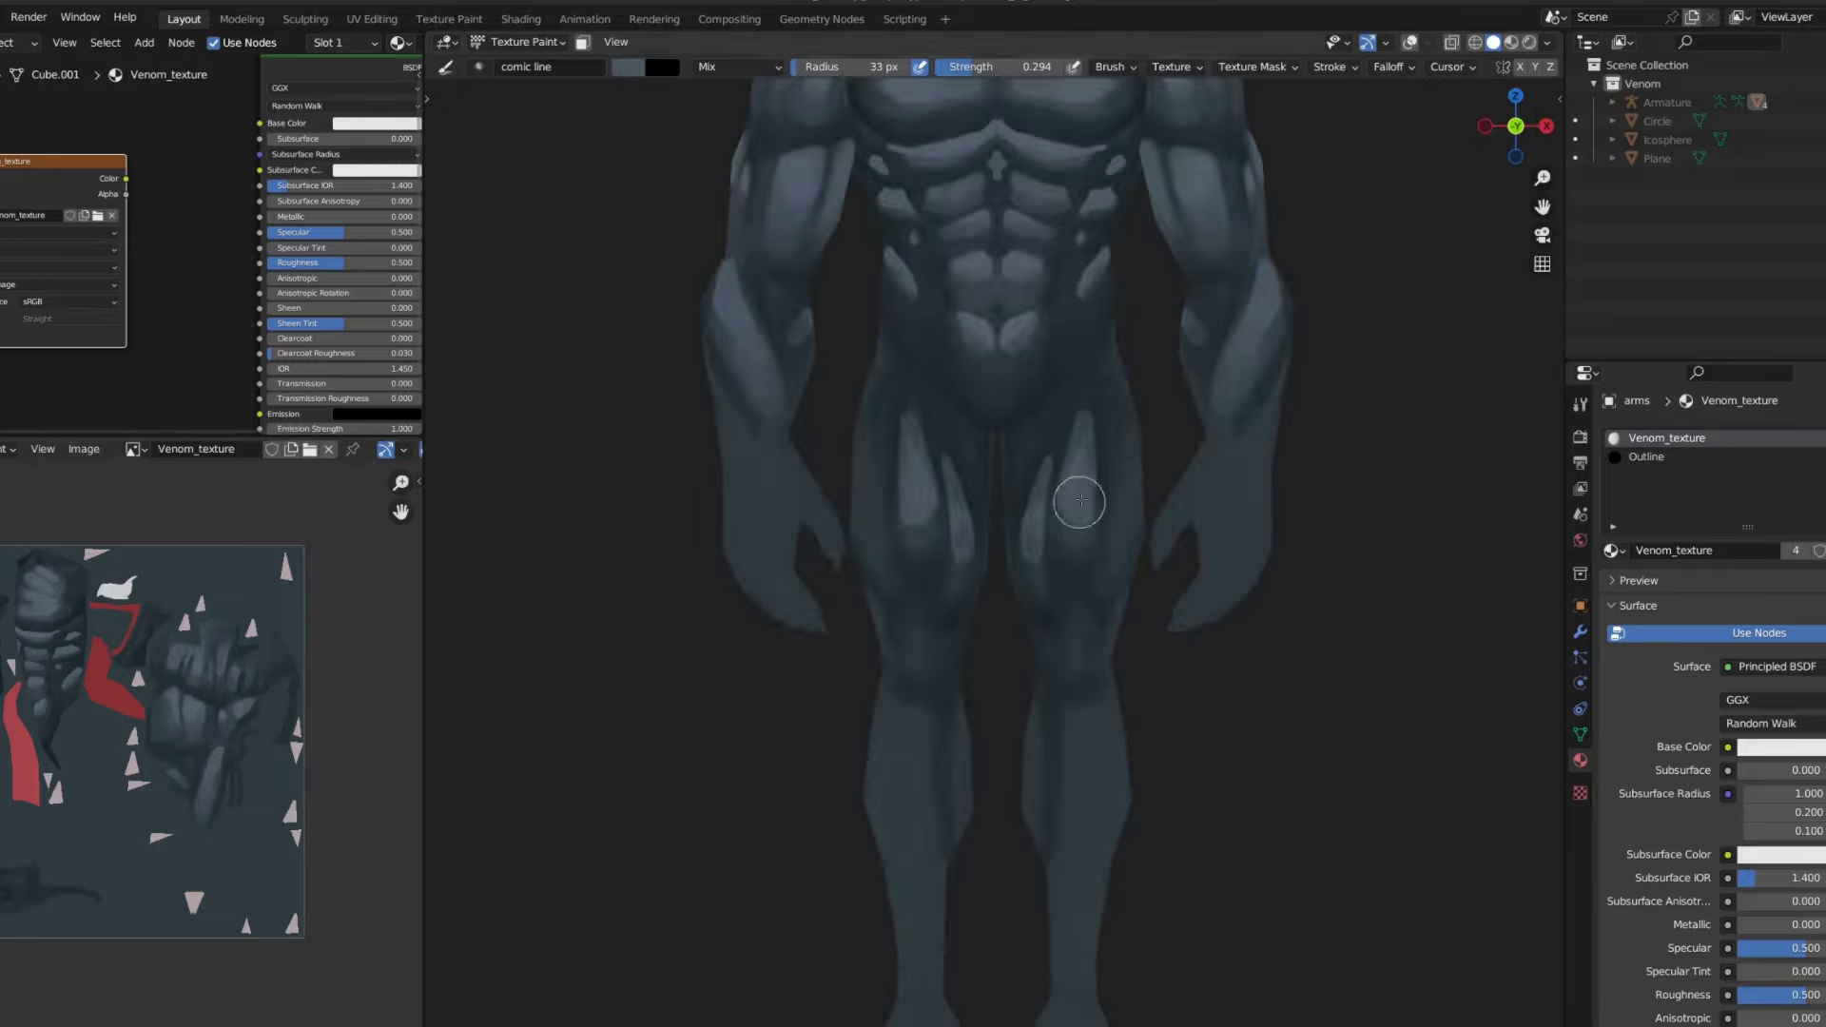
- Make the body the painting object again and smear the thigh and knee highlights into the dark body
key("alt+q")
scroll(1048, 612, "down", 1, "shift")
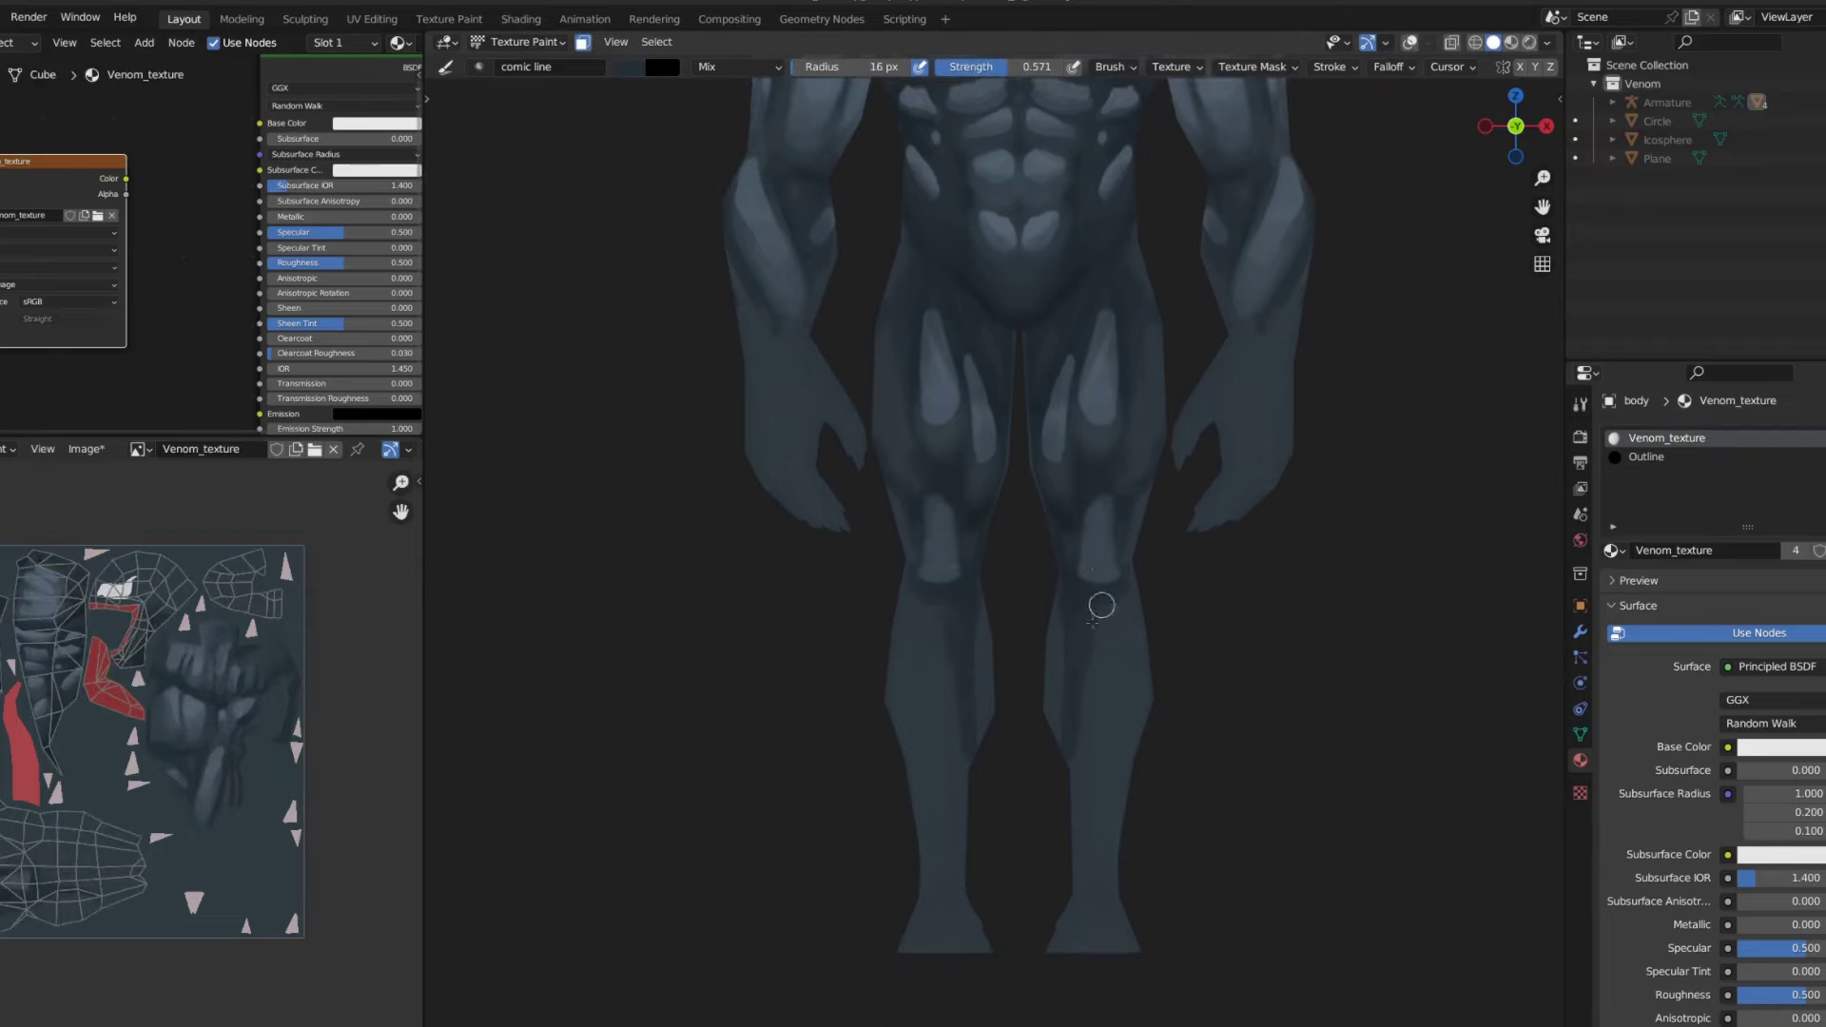
scroll(1082, 509, "up", 2)
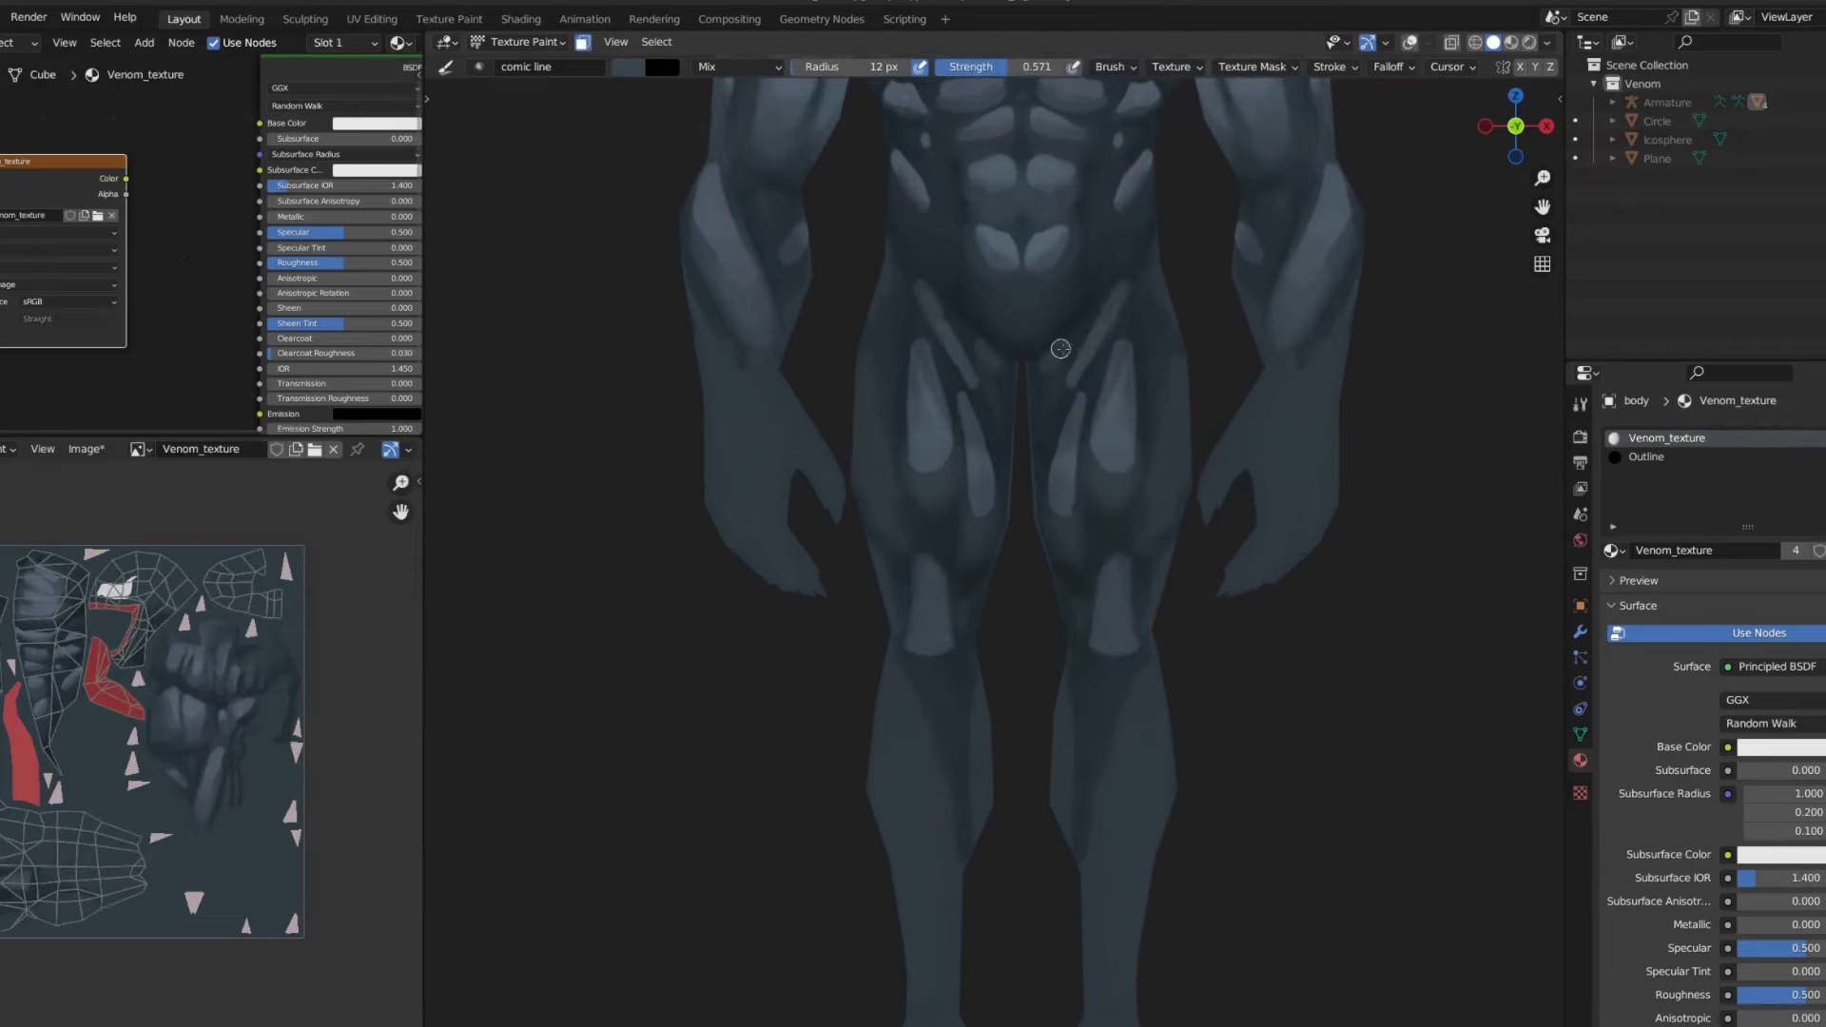
key("s")
middle_click_drag(1073, 374, 1078, 364)
- Return to the dark comic line brush at 16 px and 0.477 strength
key("d")
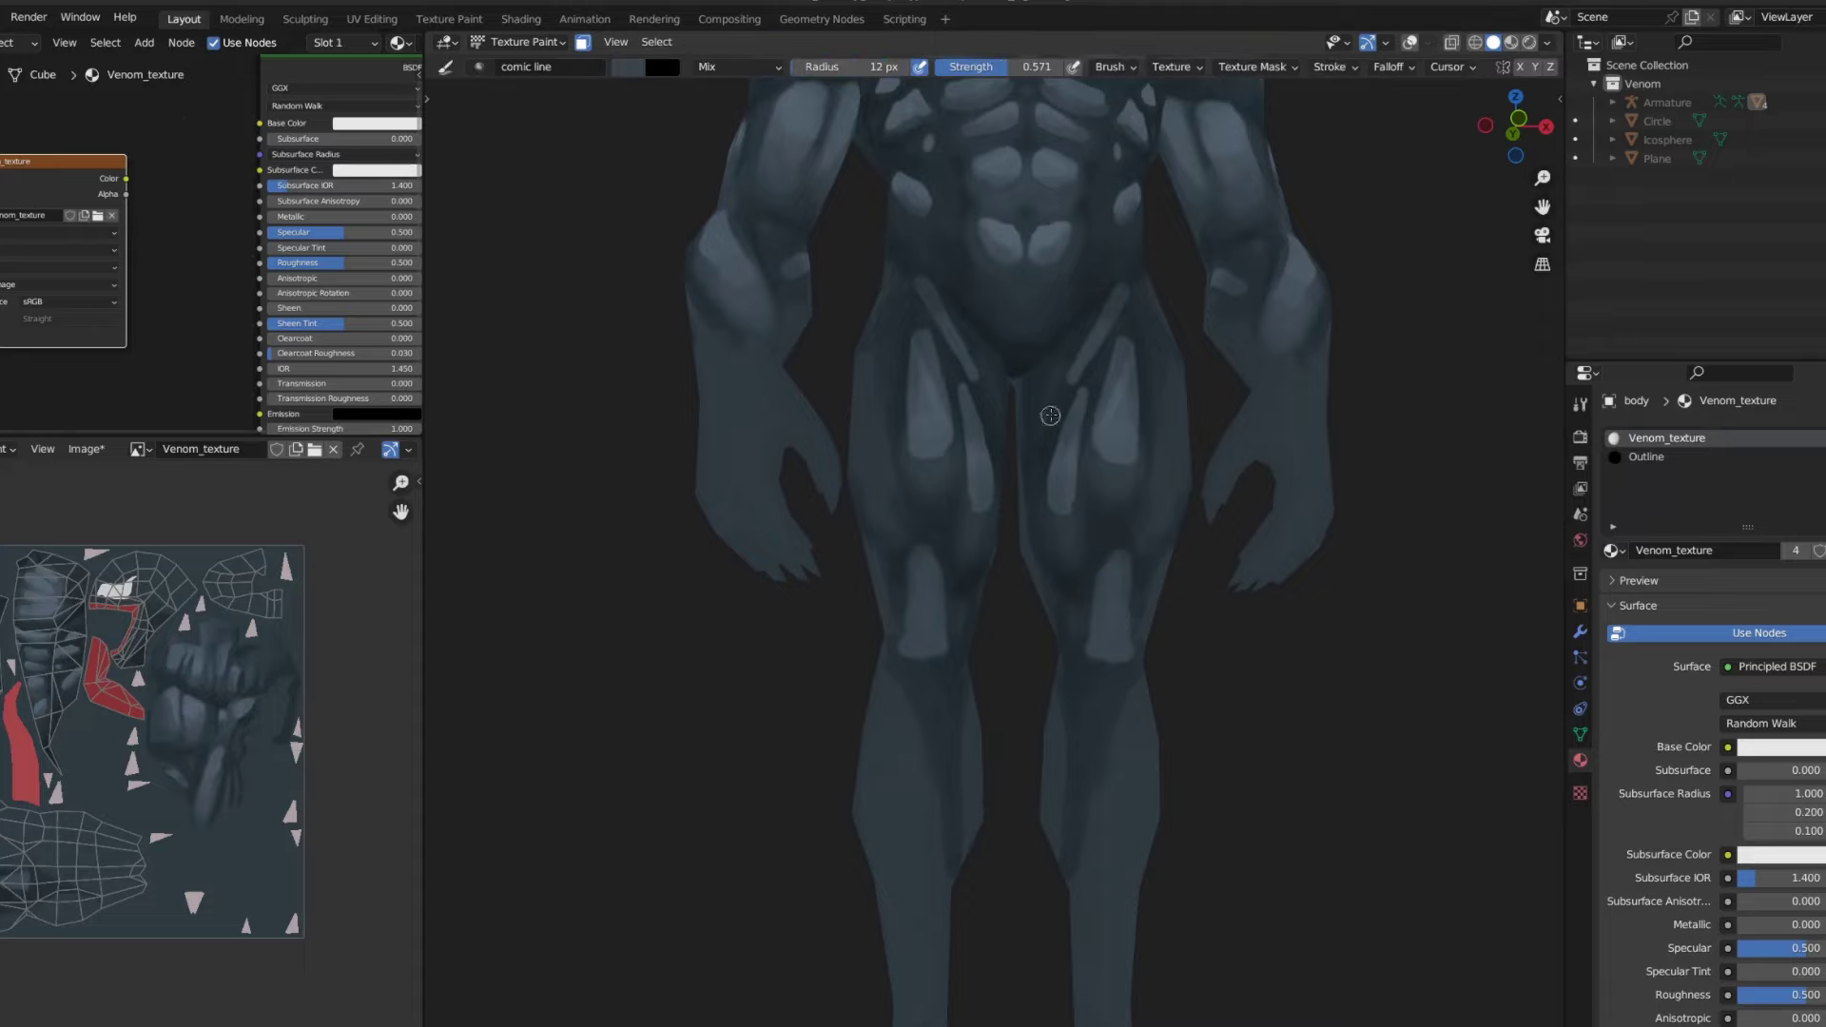
scroll(1060, 381, "up", 2)
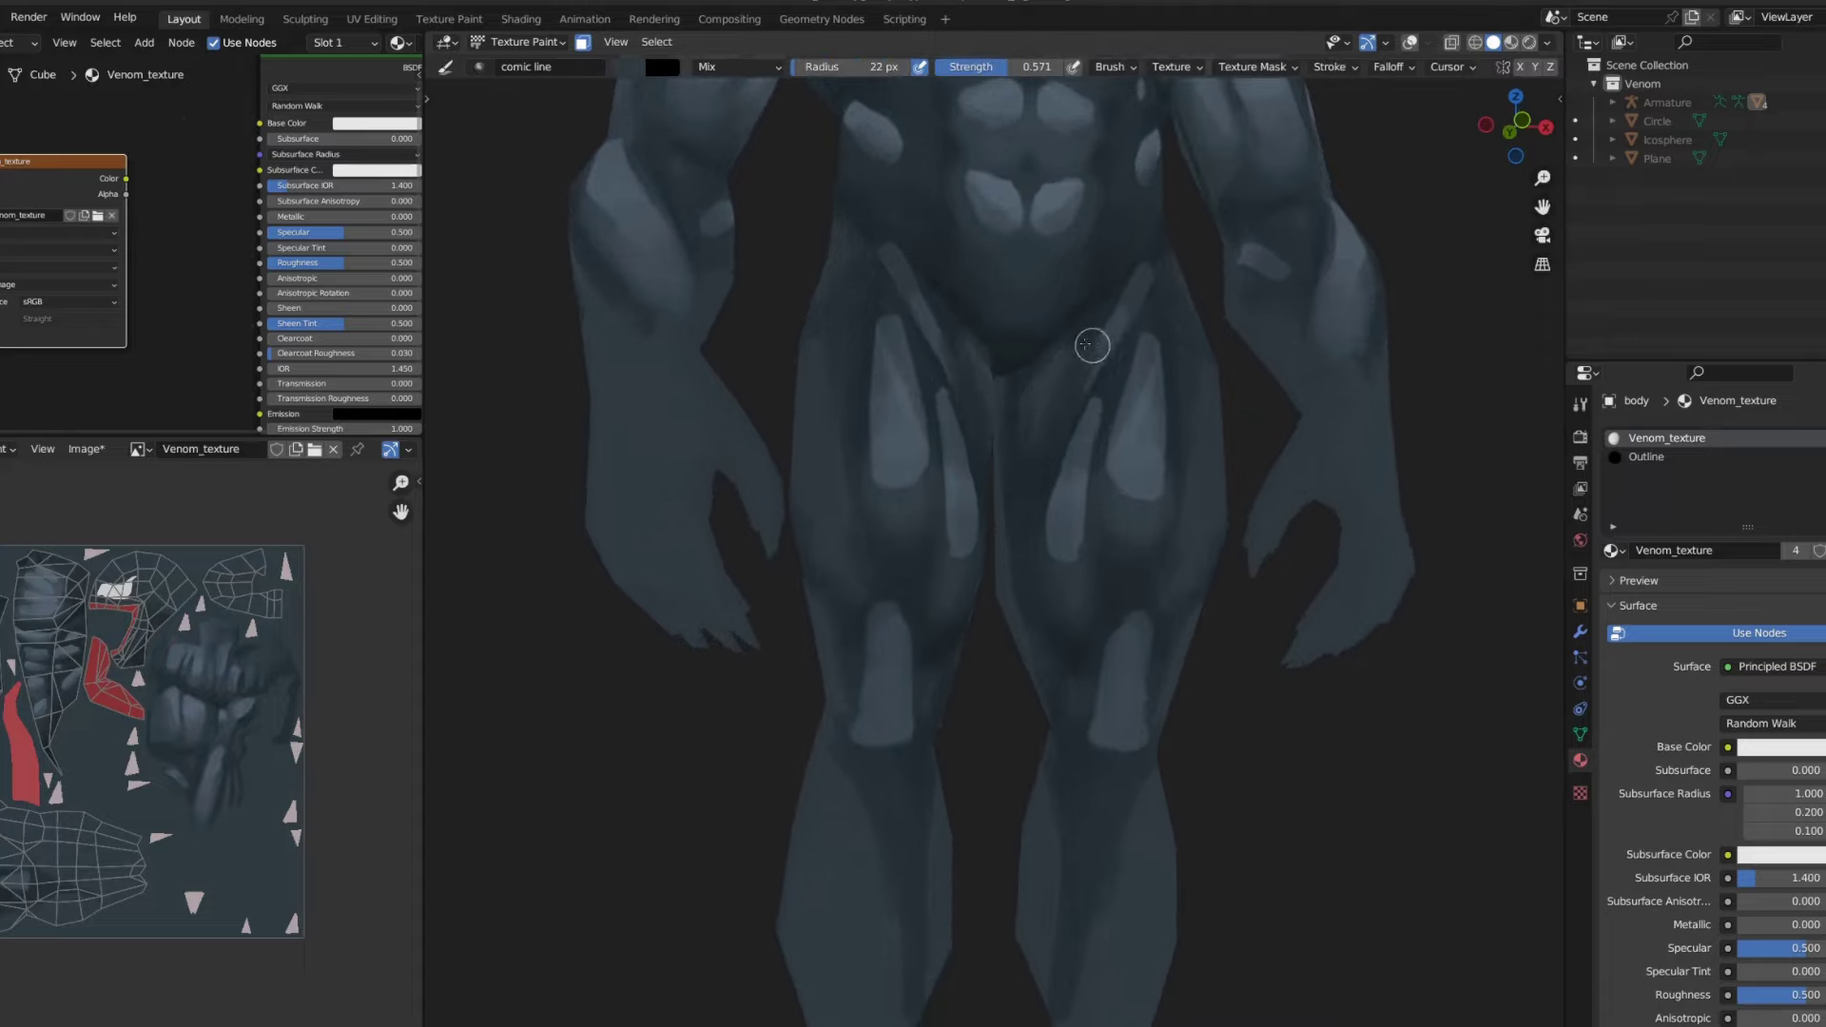
key("f")
left_click(1053, 418)
middle_click_drag(1092, 345, 1122, 332)
key("f")
left_click(1126, 381)
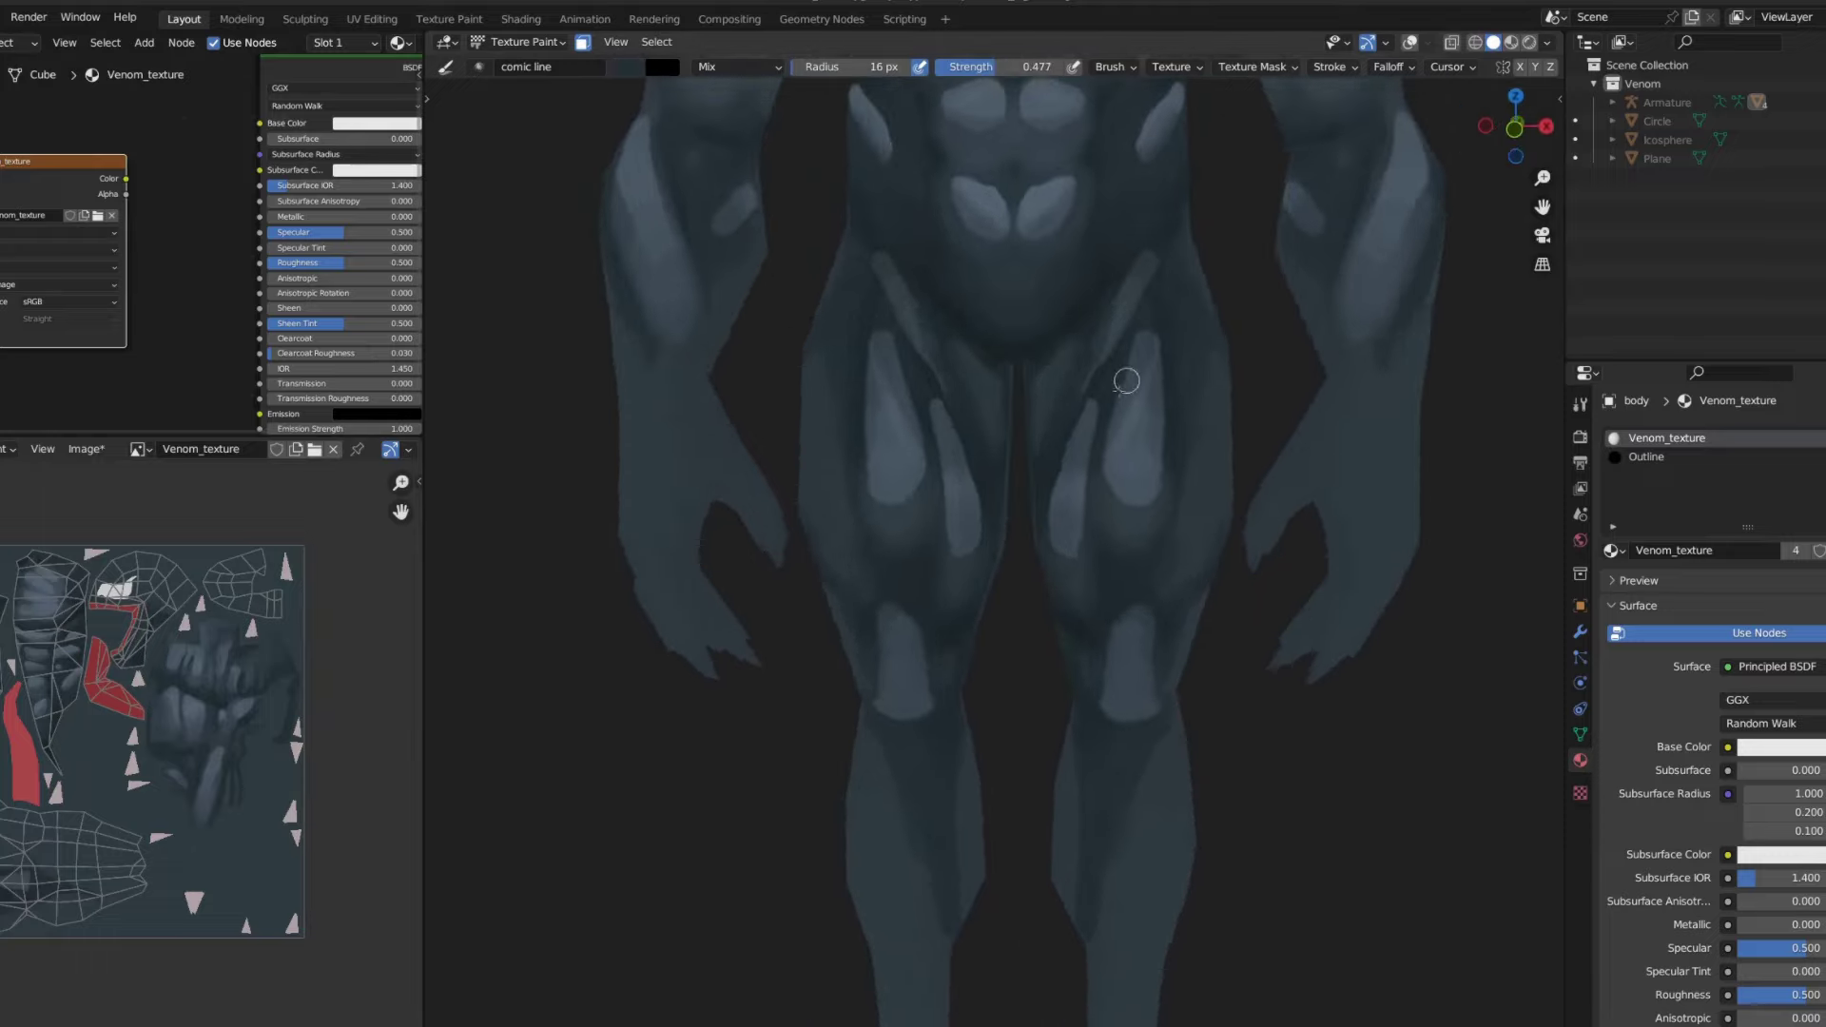
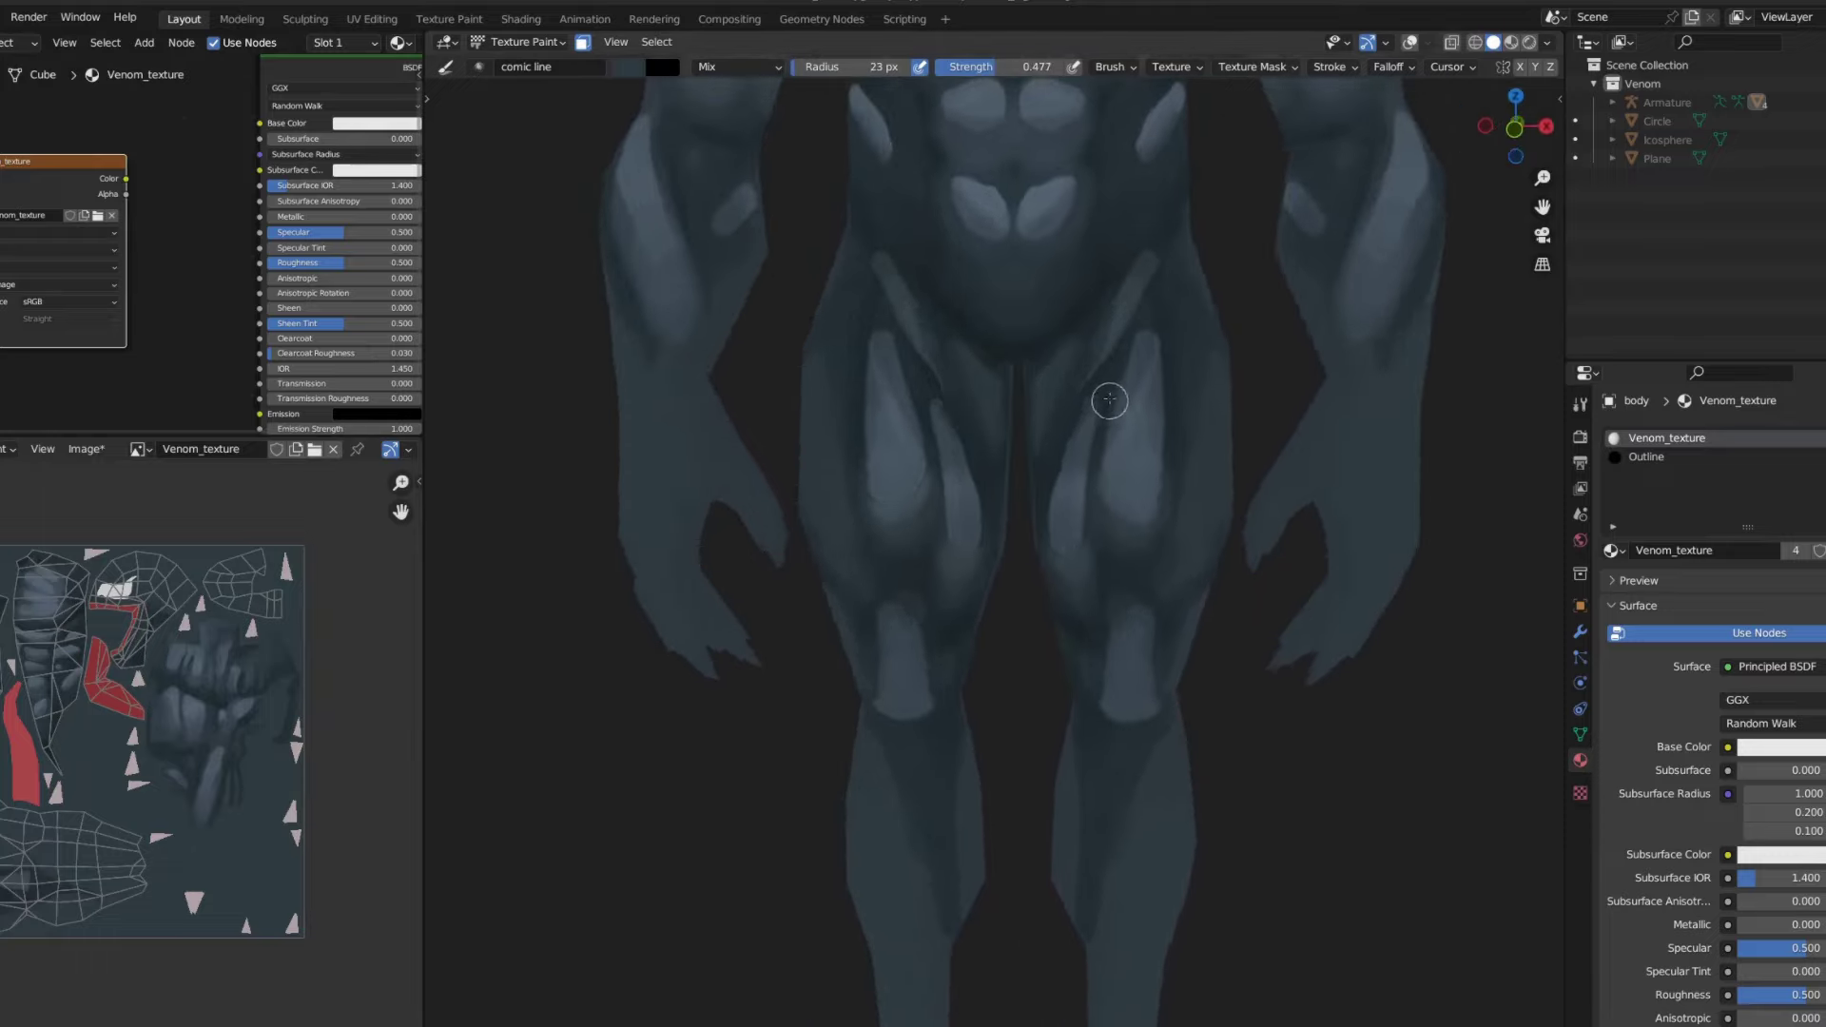
- Paint light muscle highlight strokes on Venom's body with the comic line brush
scroll(1109, 401, "down", 1)
key("n")
key("n")
scroll(1132, 381, "down", 1)
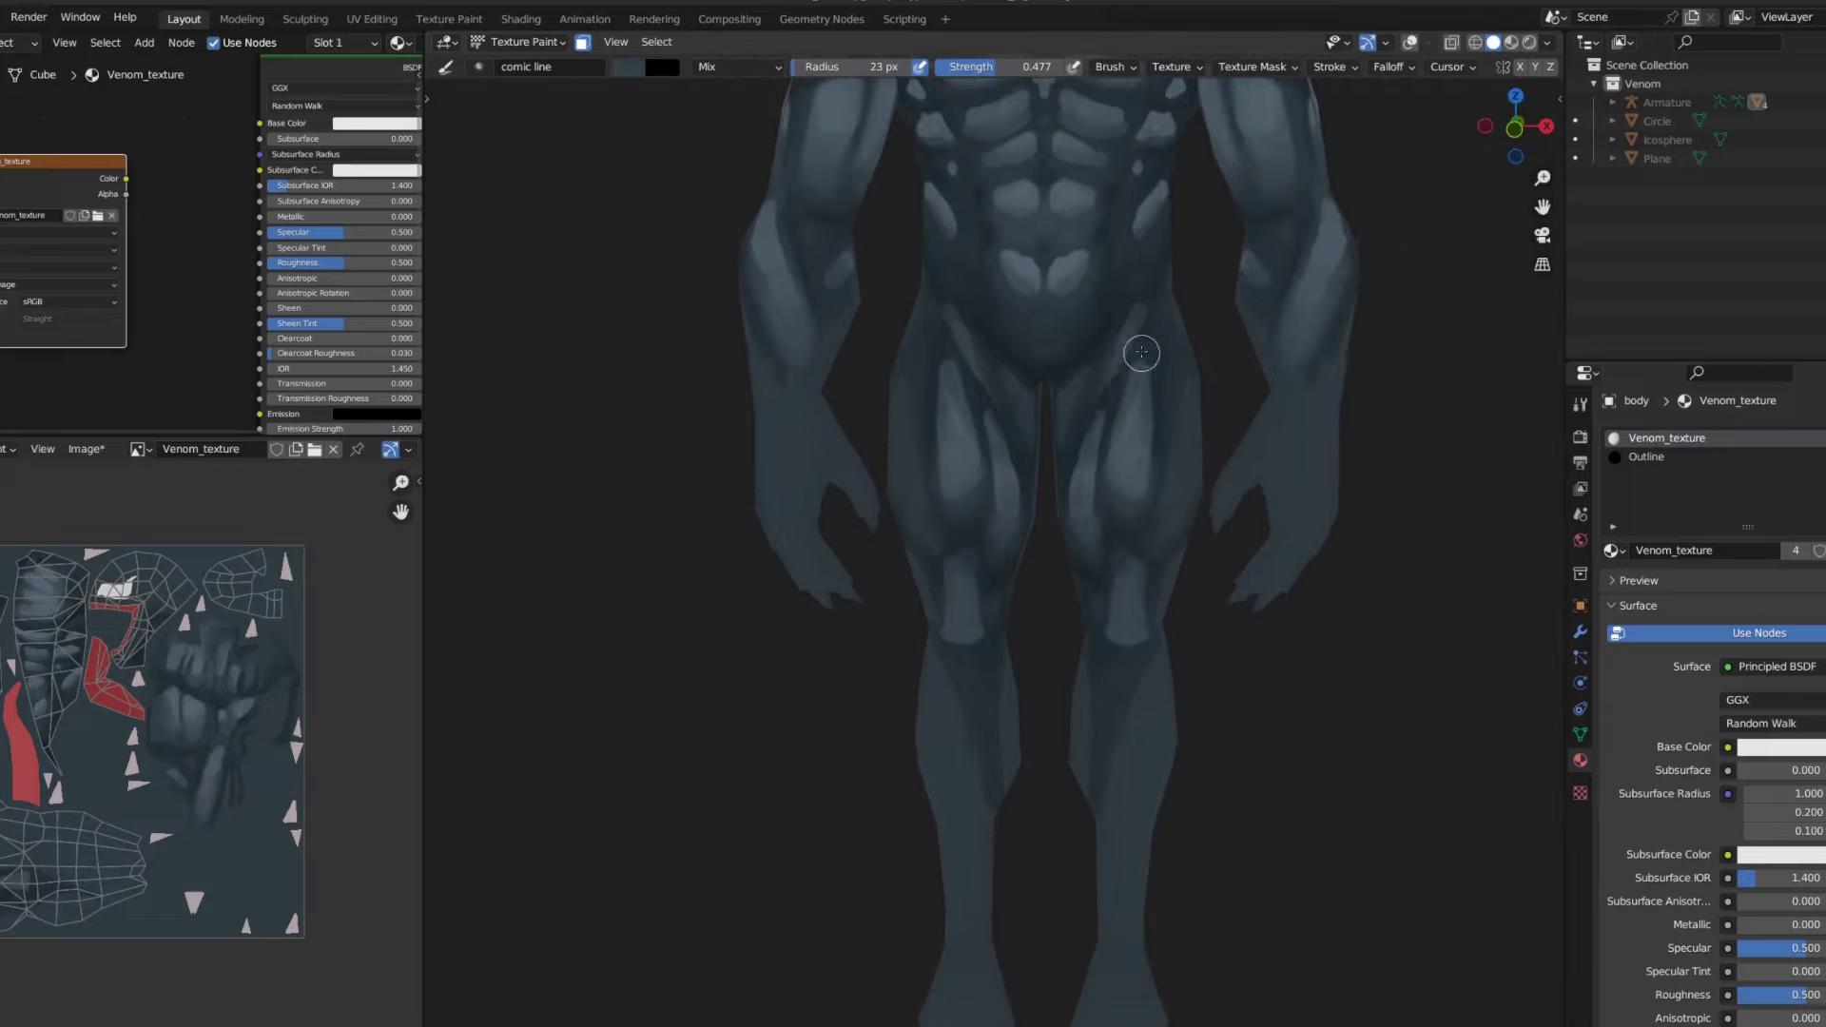
key("e")
left_click(1074, 314)
scroll(1121, 407, "down", 4)
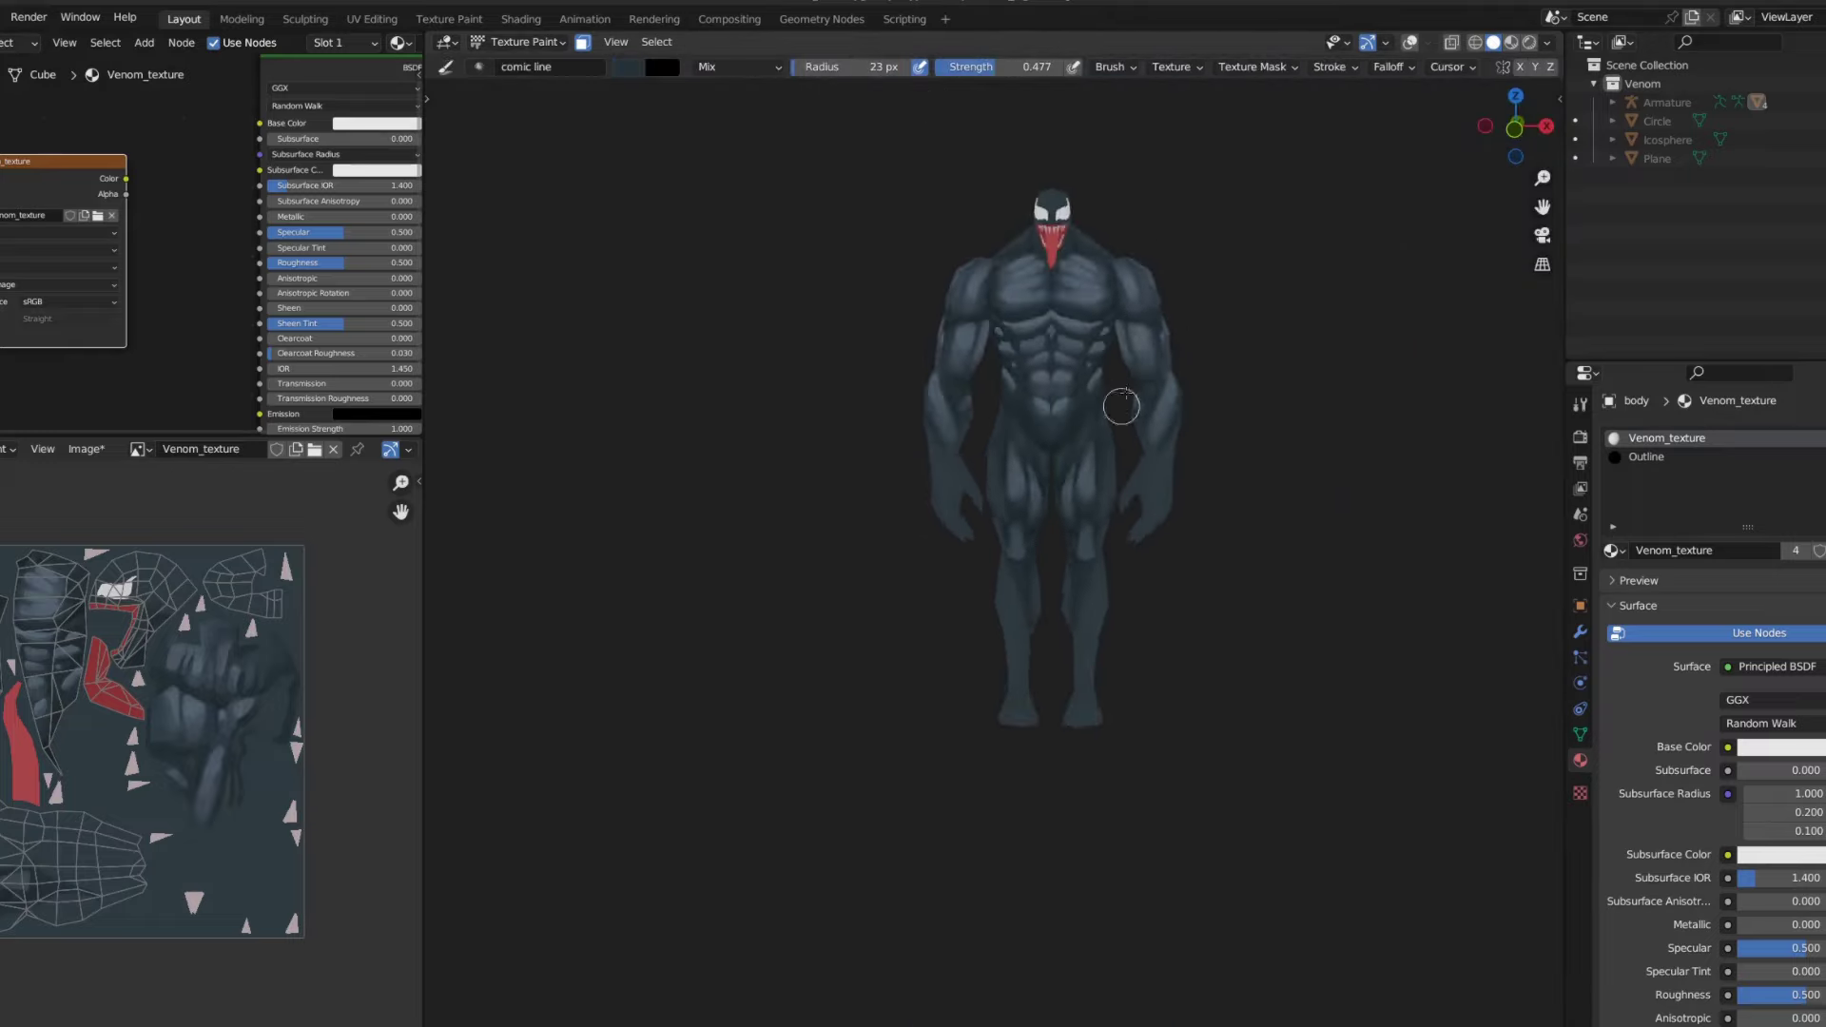
scroll(1121, 406, "up", 3)
scroll(1121, 406, "up", 2)
- Sample a light blue-grey highlight colour and view the figure straight from the front
key("s")
scroll(1127, 360, "up", 1)
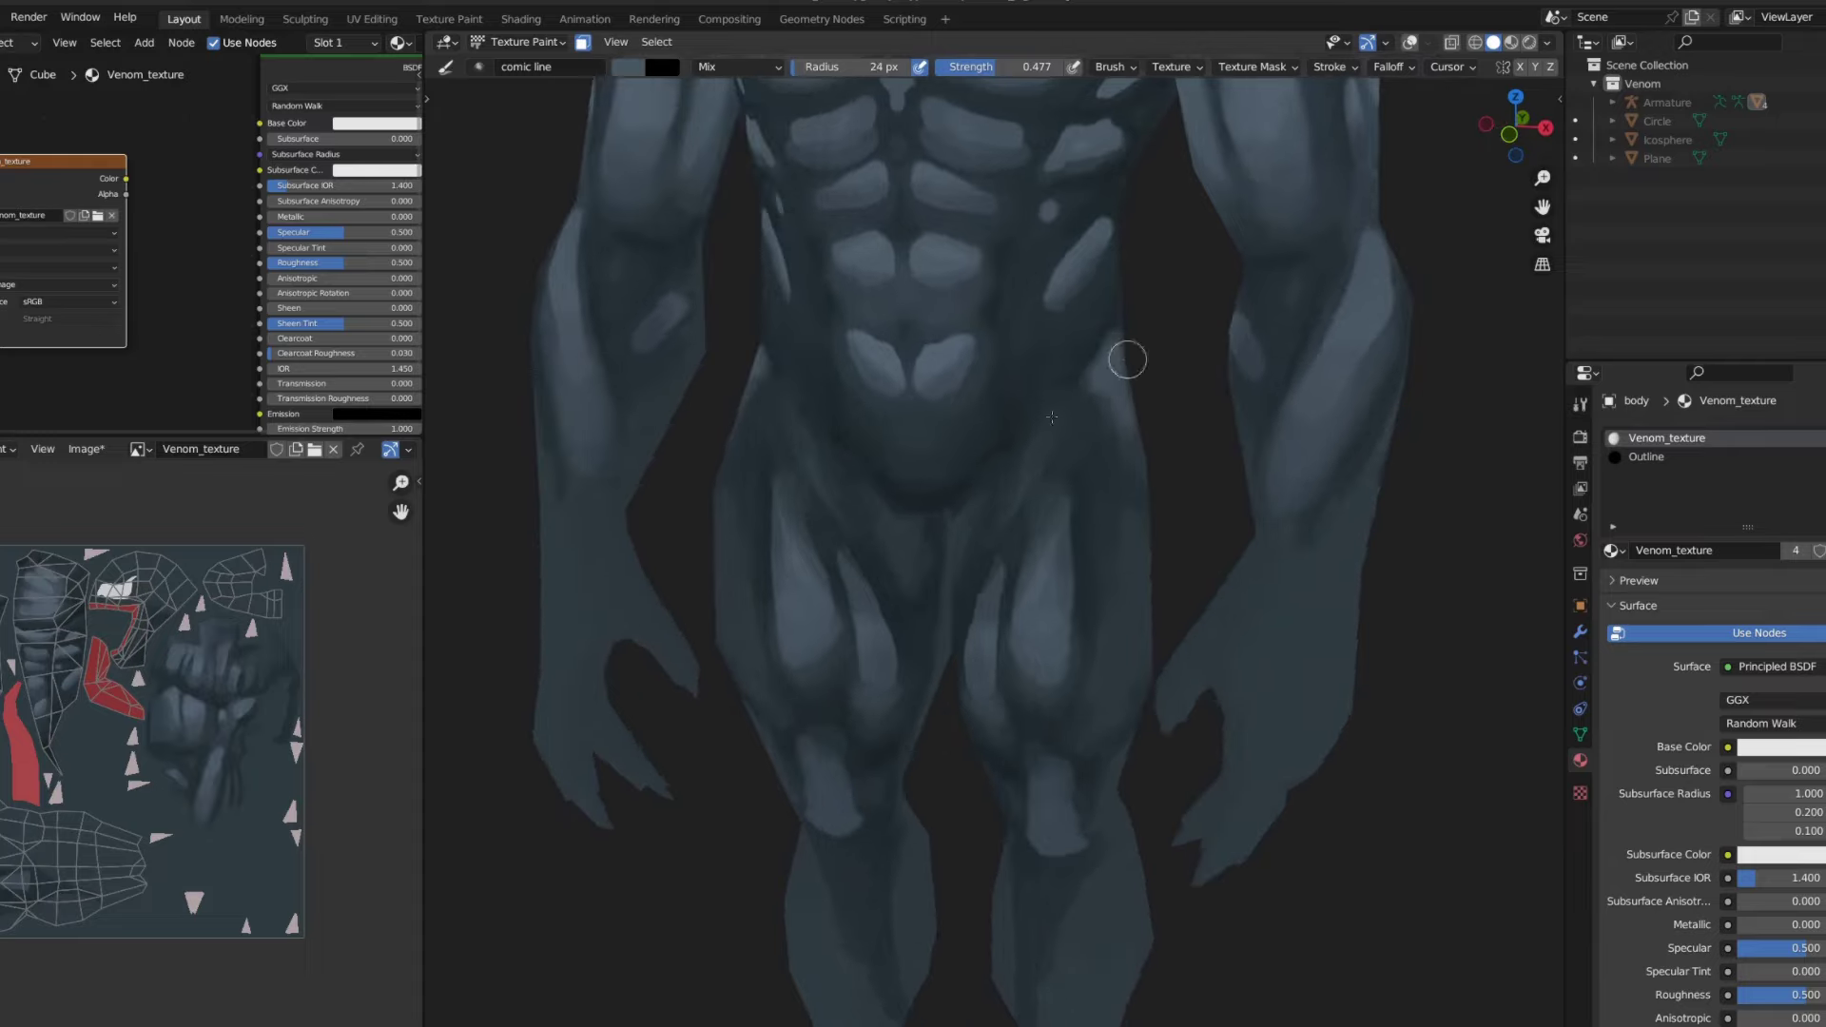
middle_click_drag(1127, 360, 1033, 269)
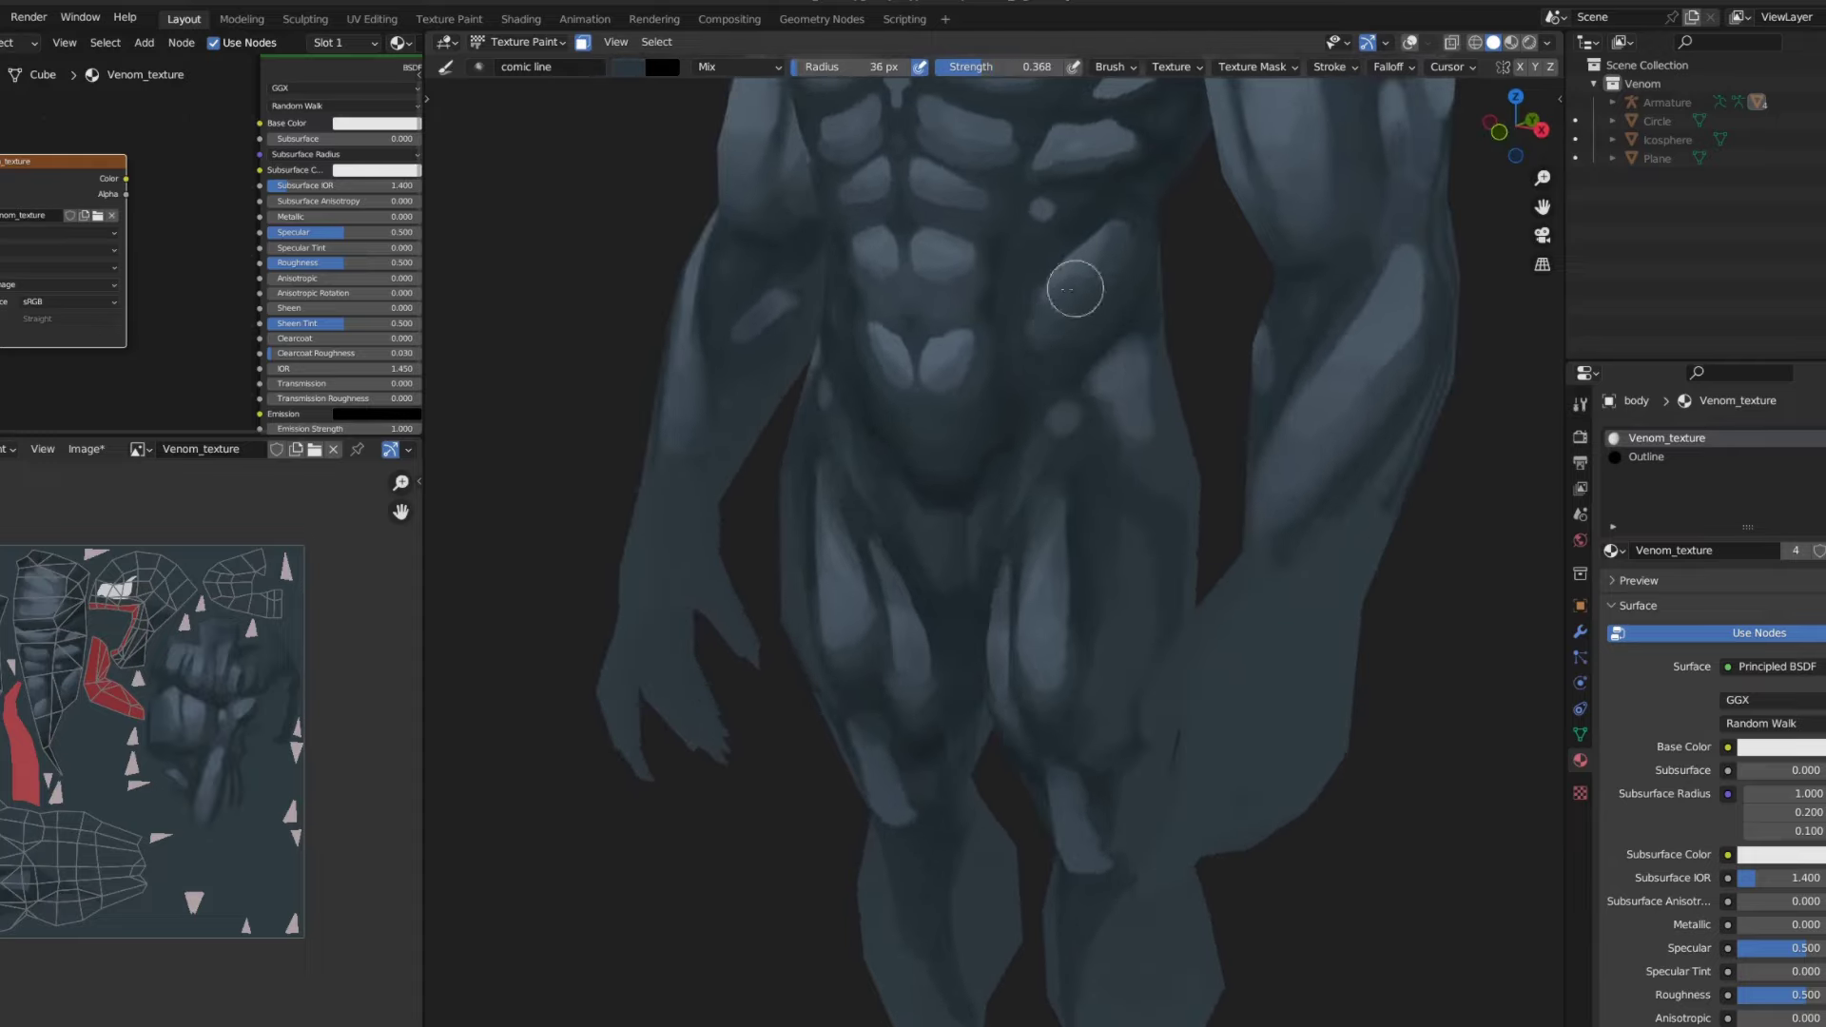
key("KP_1")
scroll(1066, 366, "down", 3)
scroll(1014, 324, "up", 7)
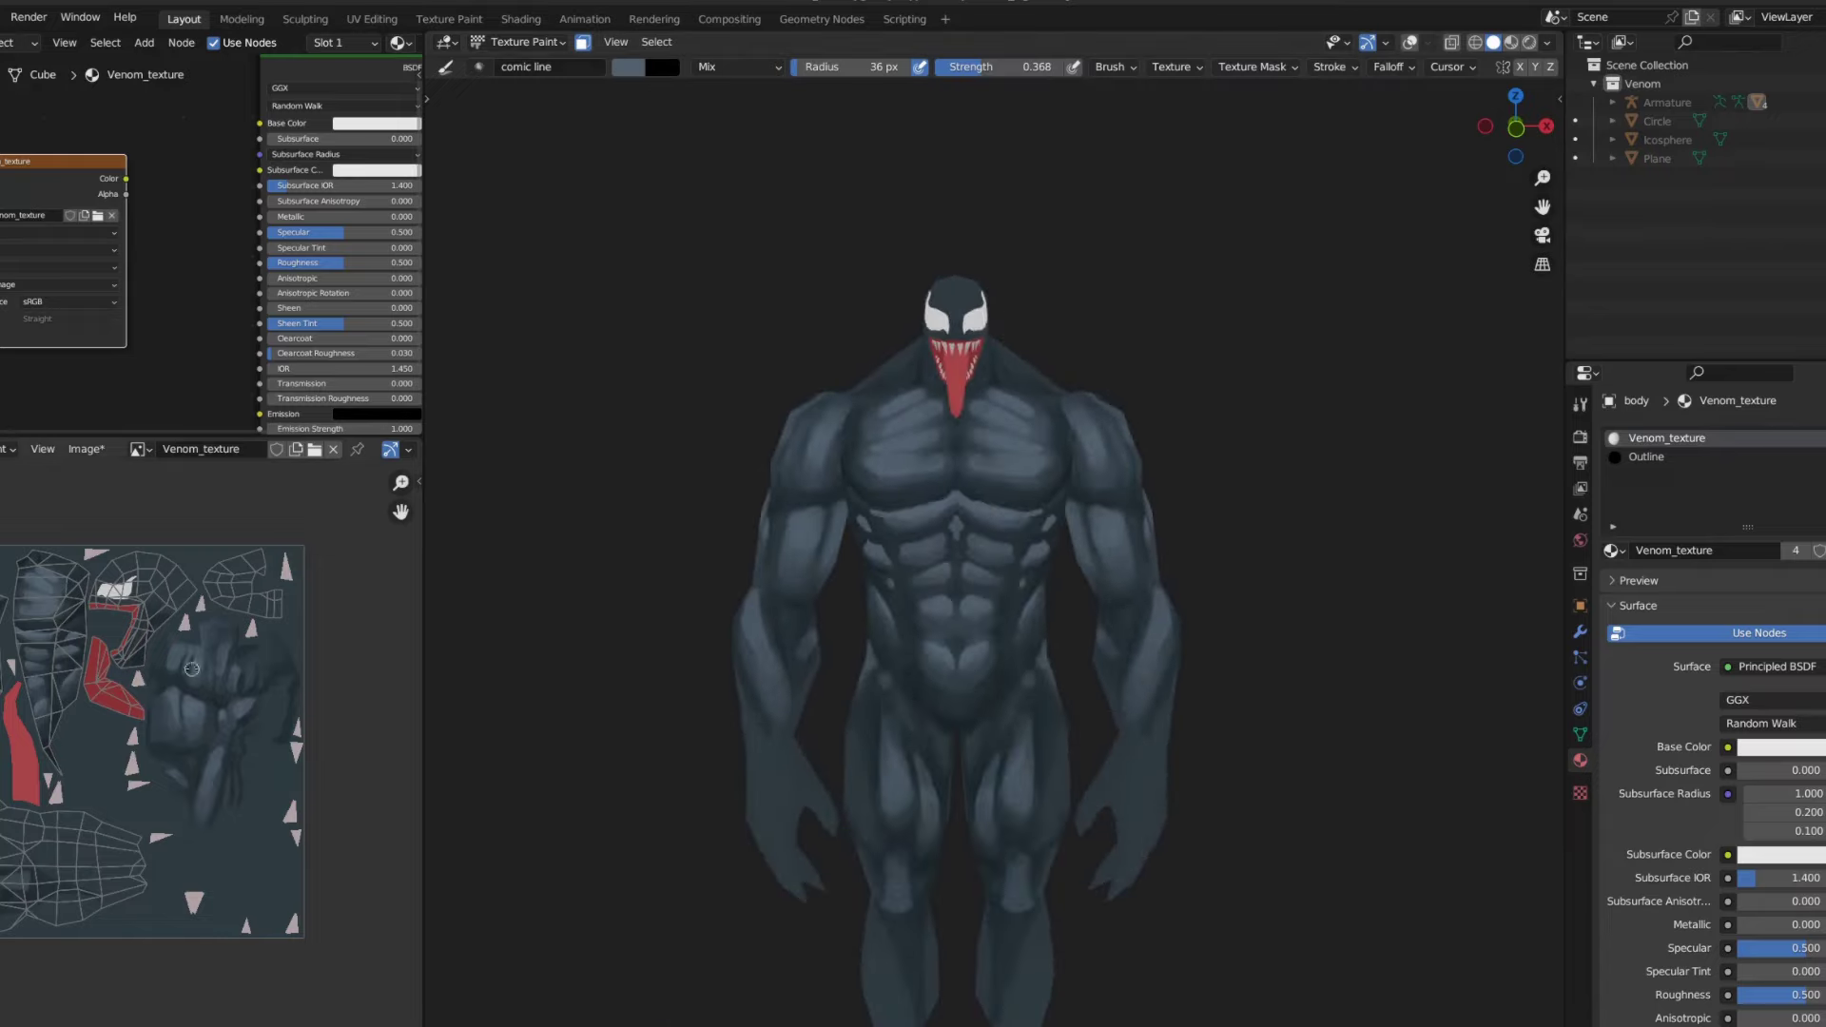
- Paint blue-grey highlights across chest, abs, arms and legs, then make Smear the active brush
scroll(869, 603, "up", 4)
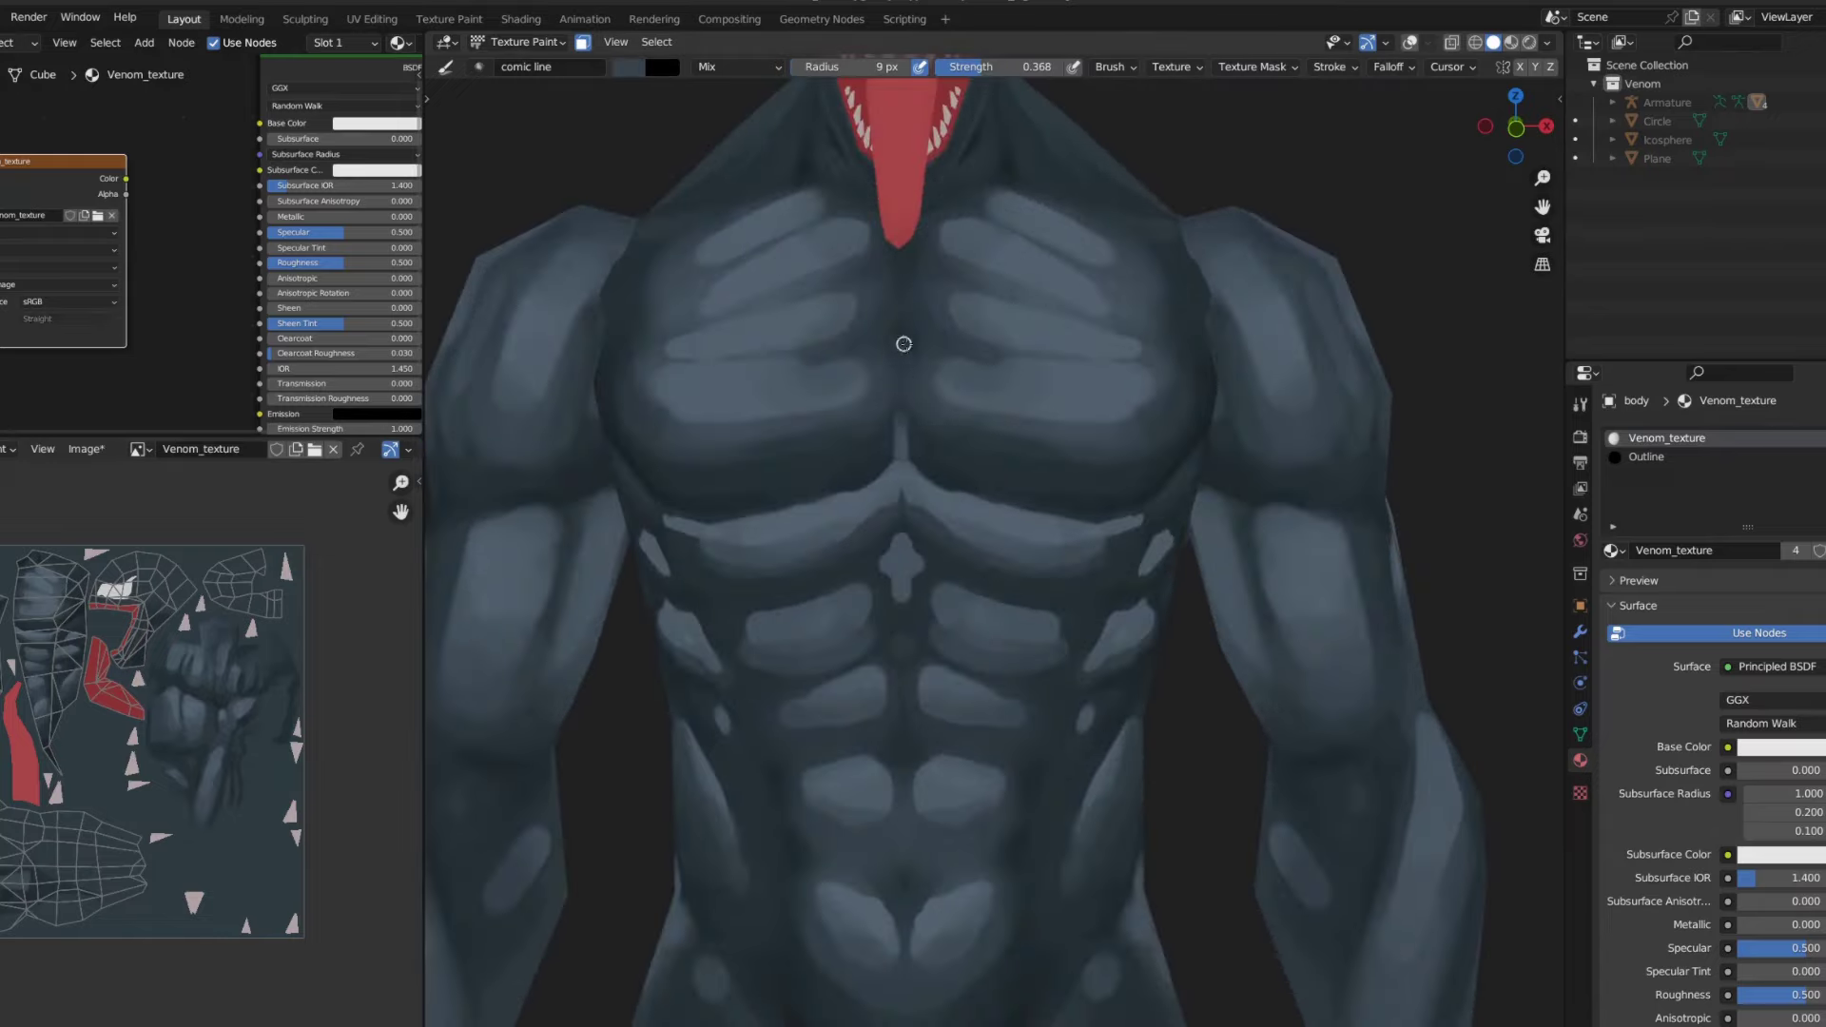
scroll(940, 282, "down", 3)
scroll(941, 384, "down", 2)
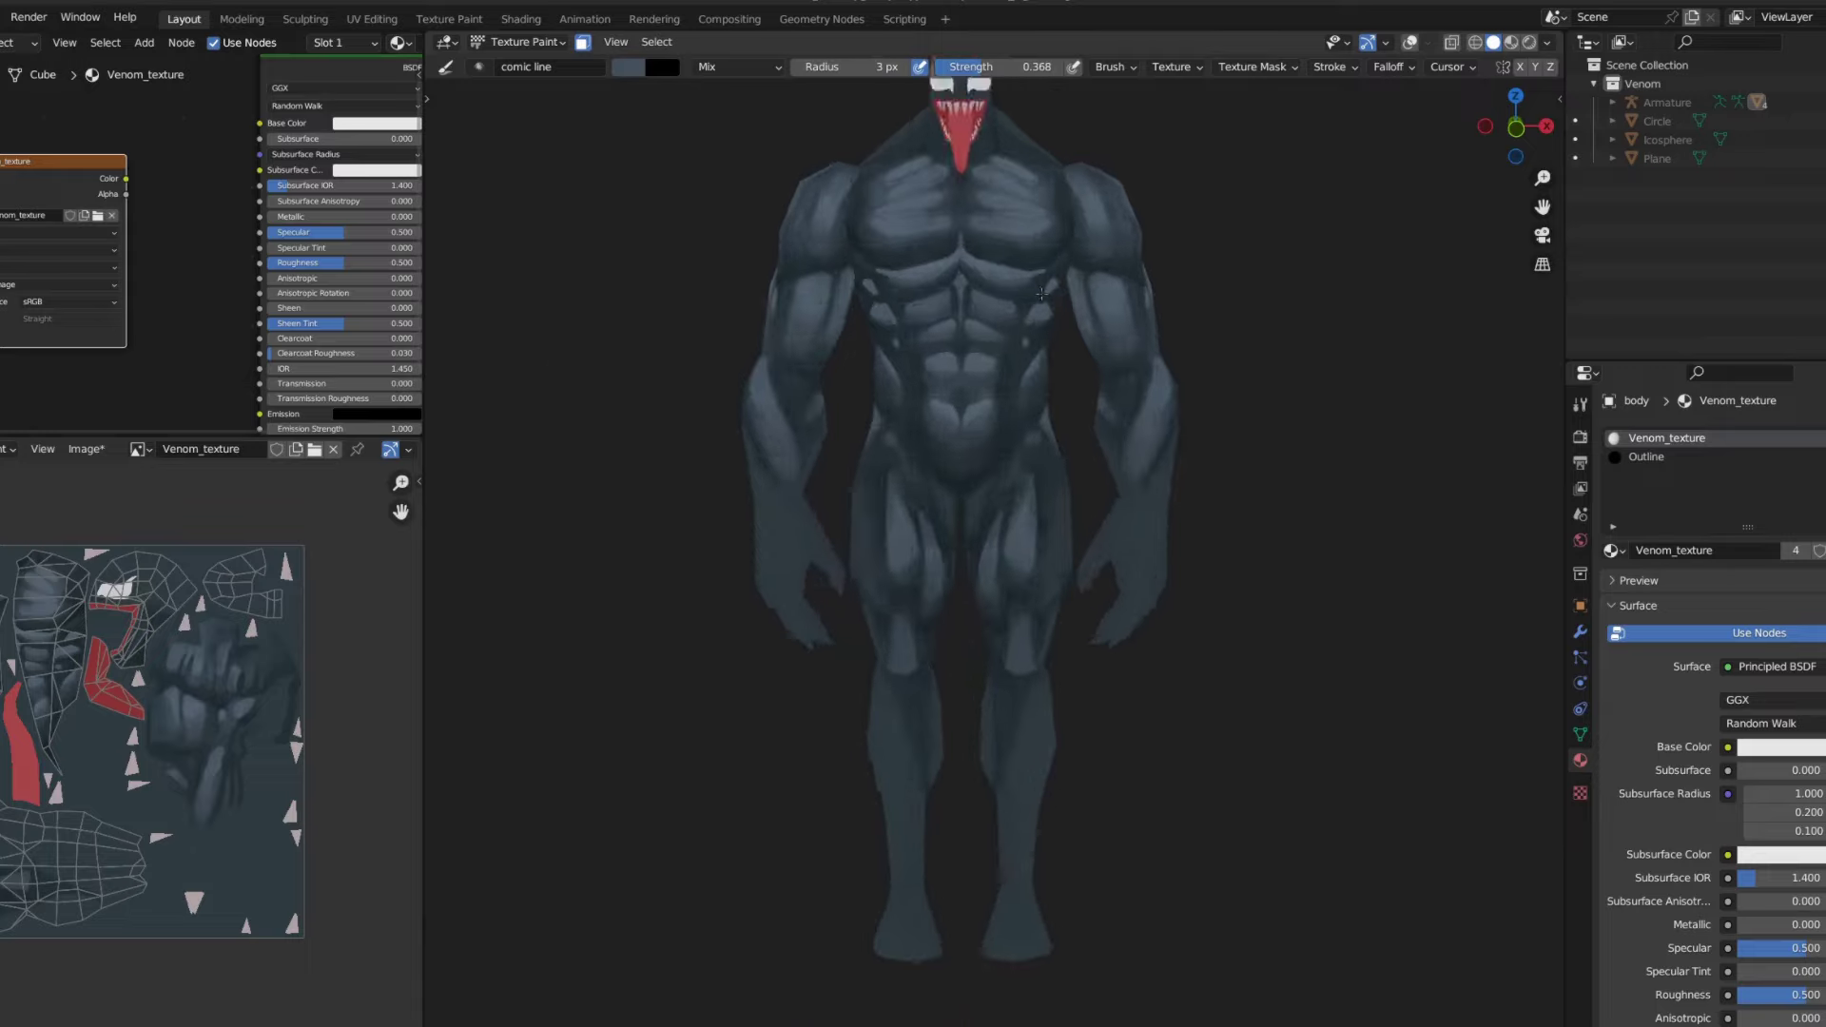
scroll(1025, 364, "up", 4)
scroll(1004, 395, "down", 3)
scroll(1036, 311, "up", 4)
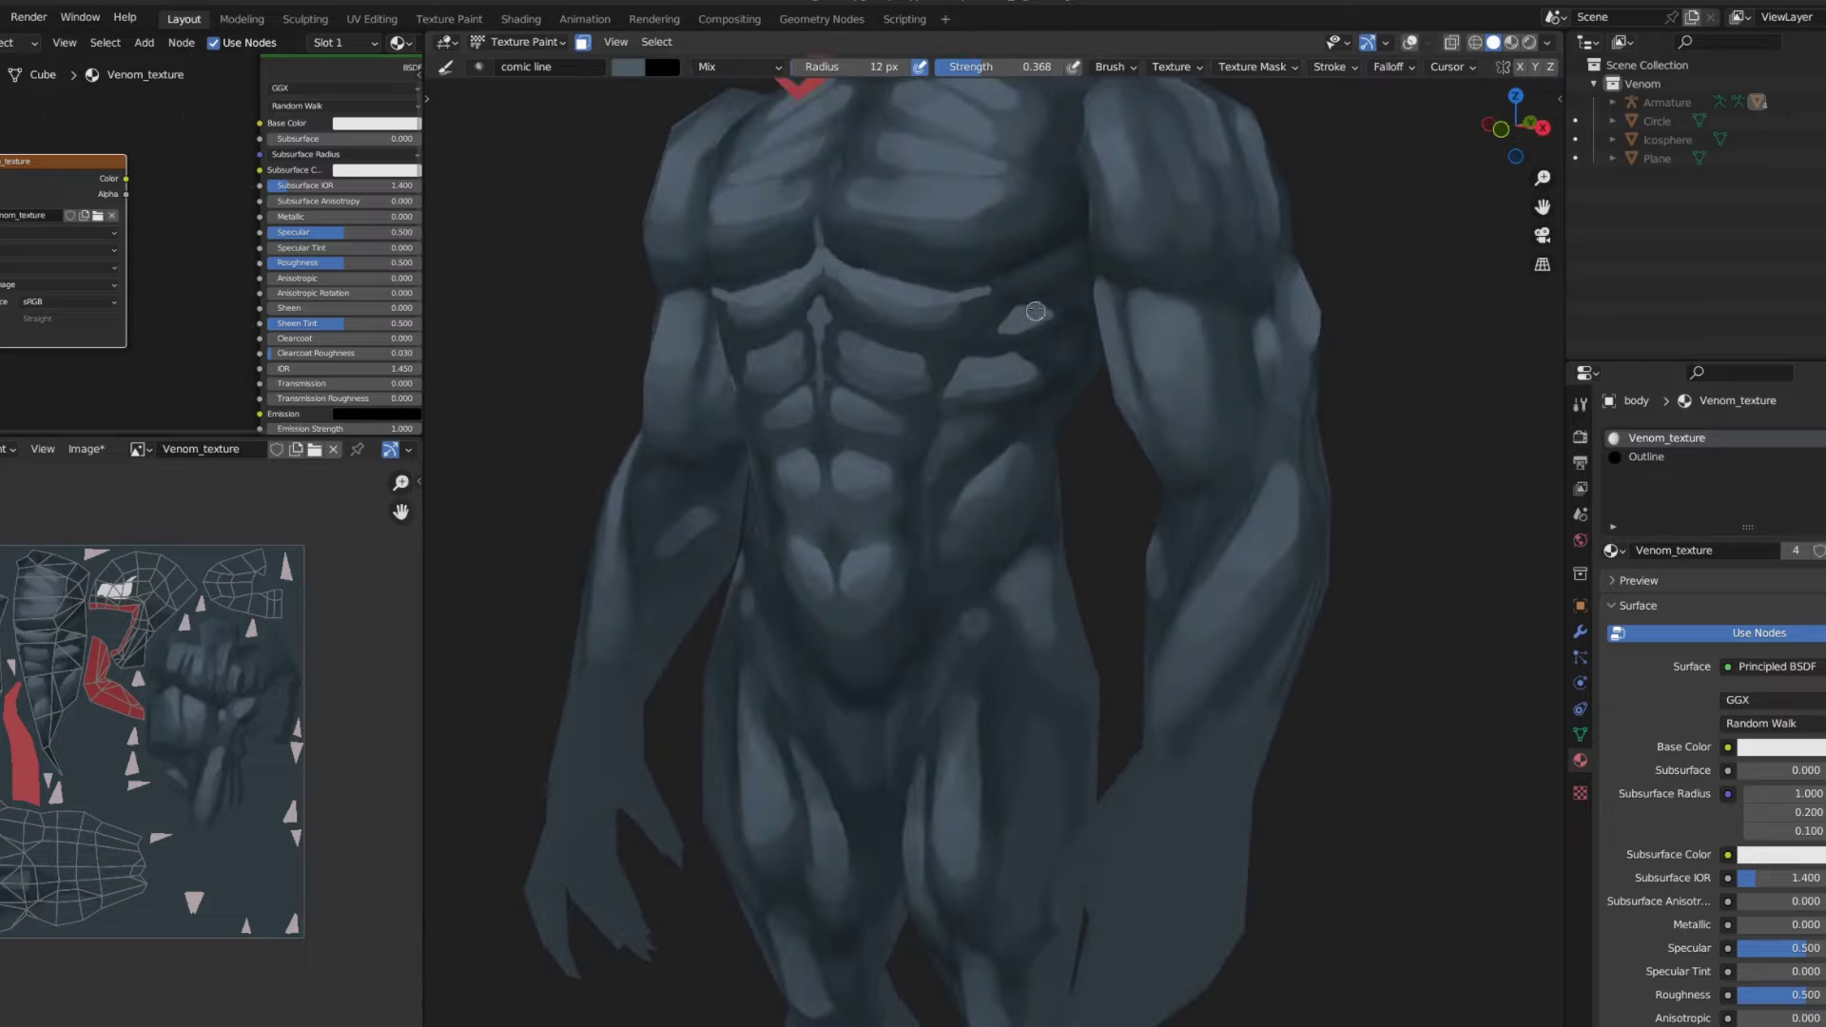
scroll(976, 333, "down", 2)
scroll(979, 342, "down", 2)
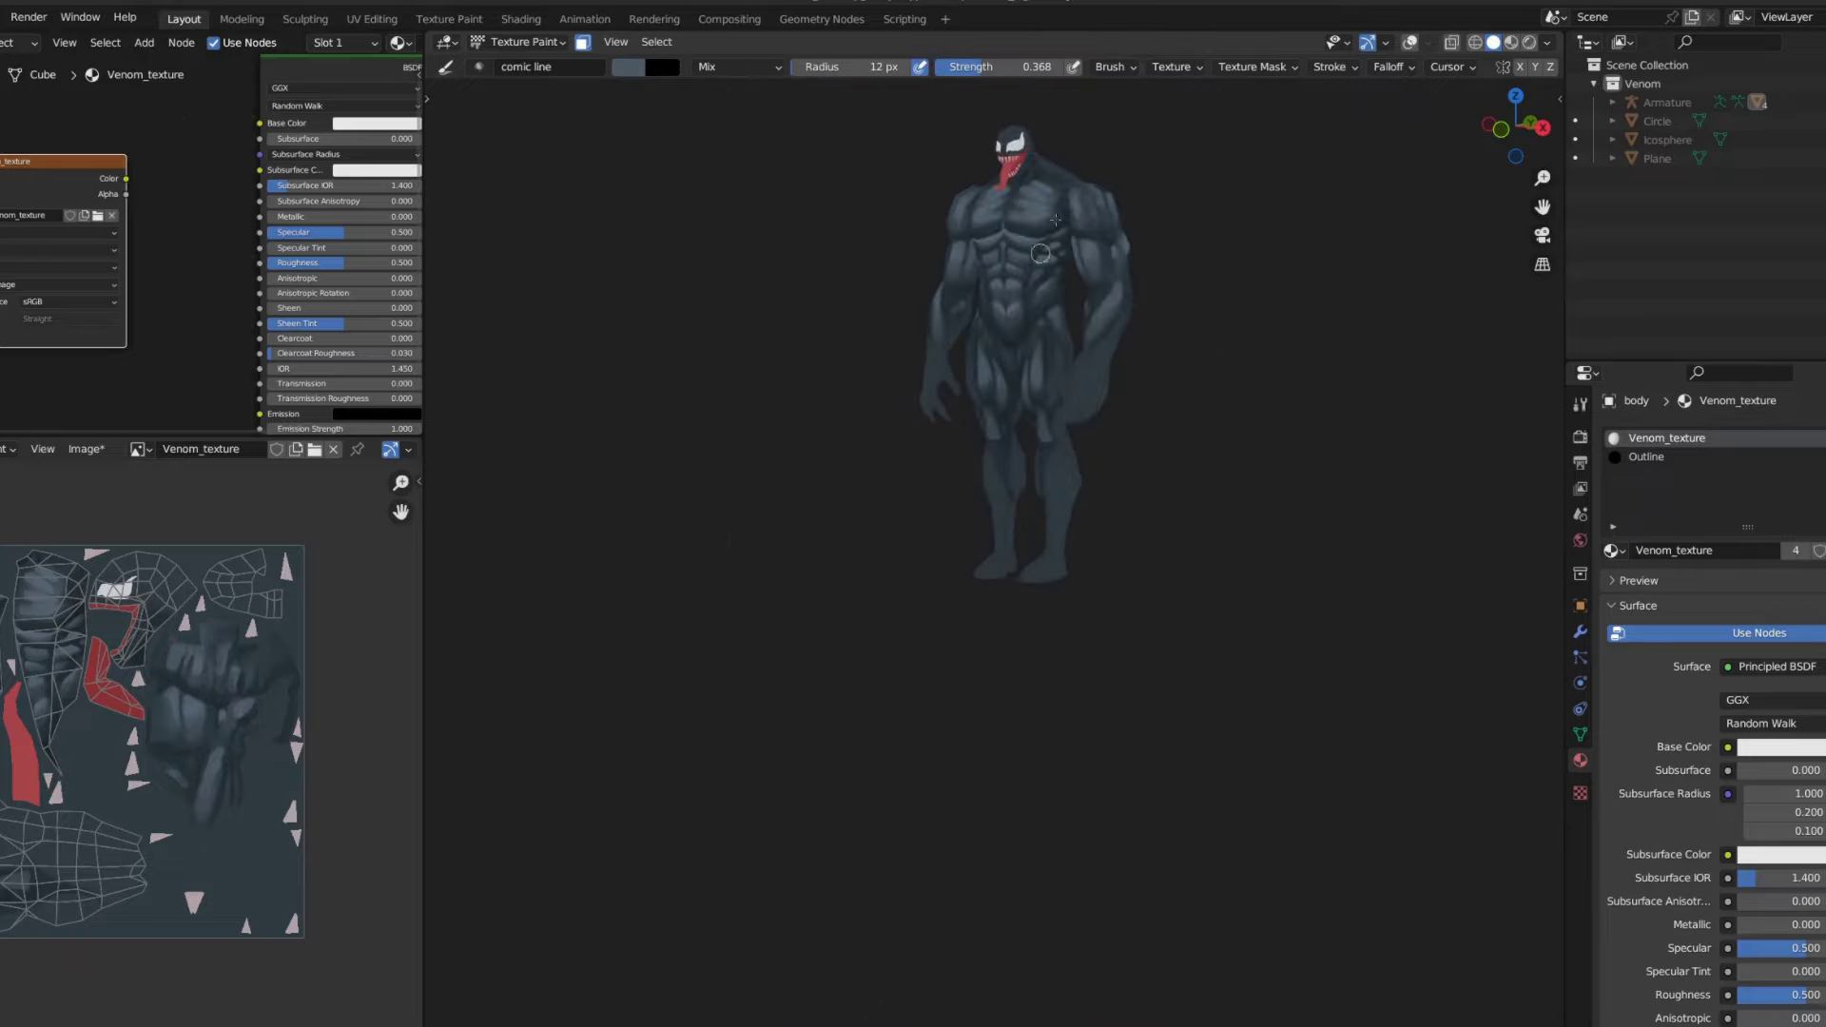
scroll(1036, 361, "down", 2)
scroll(1074, 332, "up", 2)
scroll(1075, 332, "up", 5)
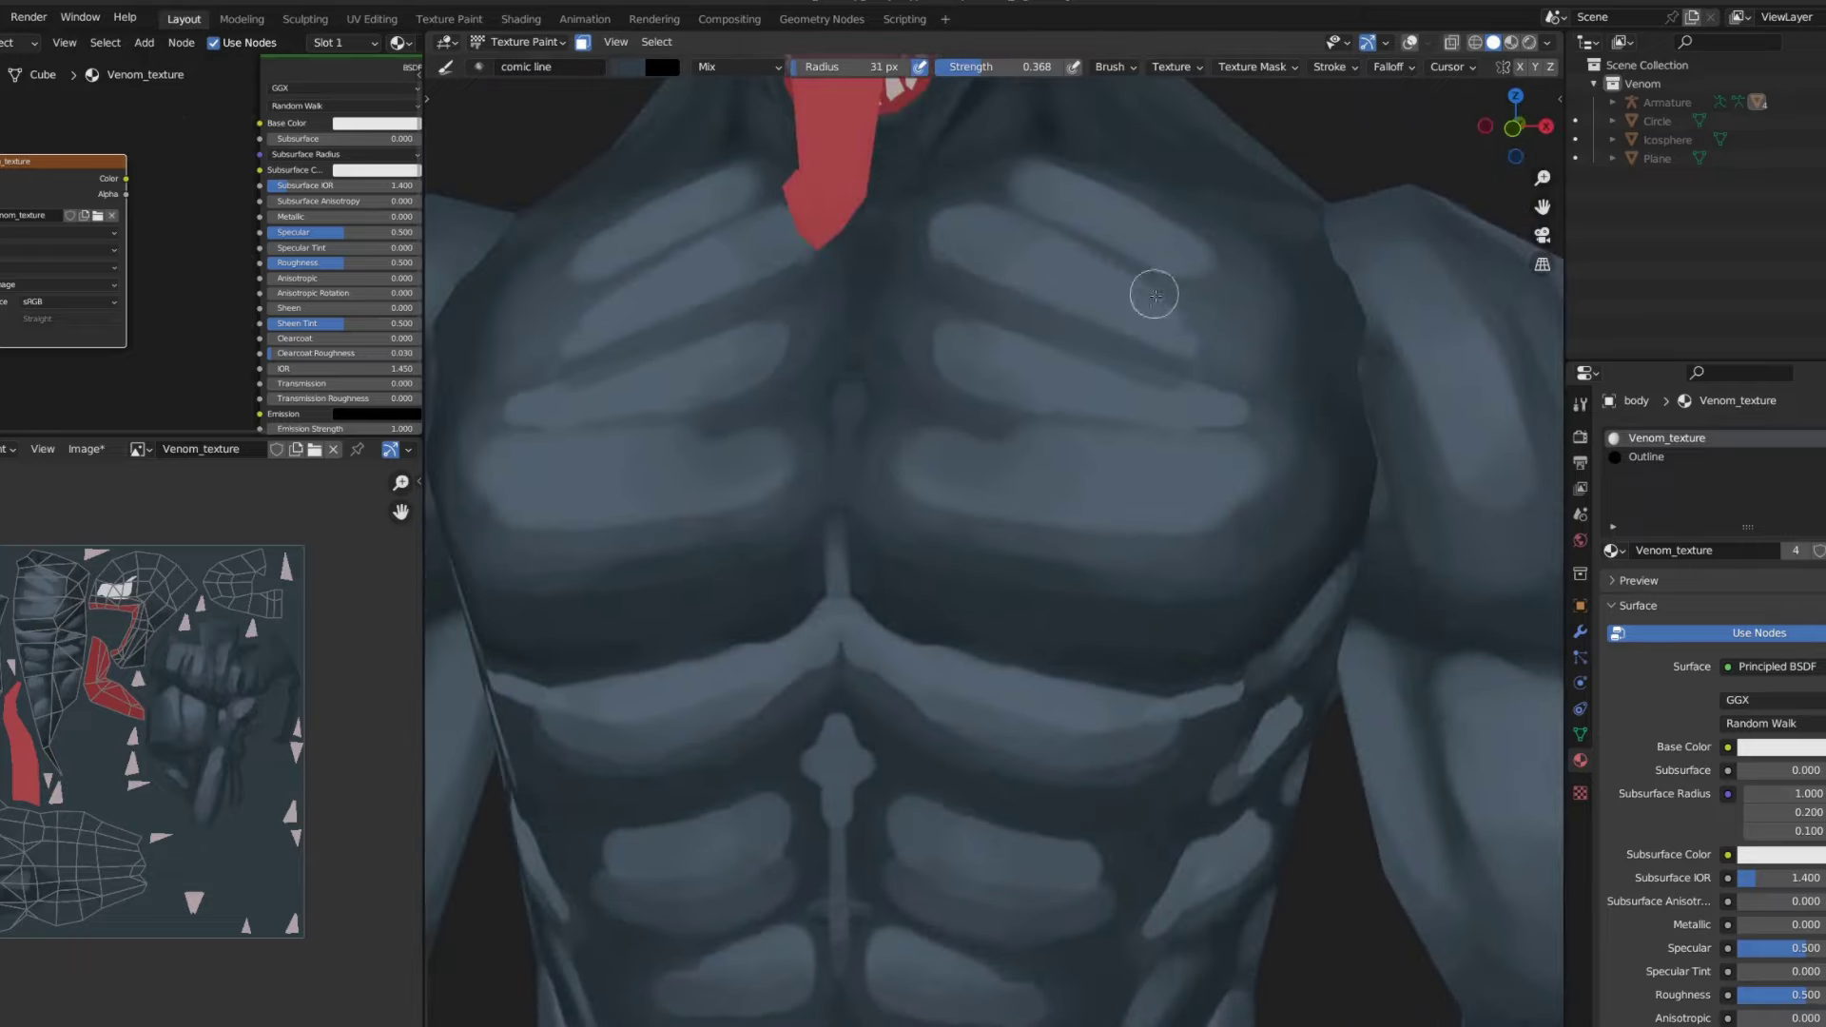
scroll(1316, 460, "down", 2)
key("shift+space")
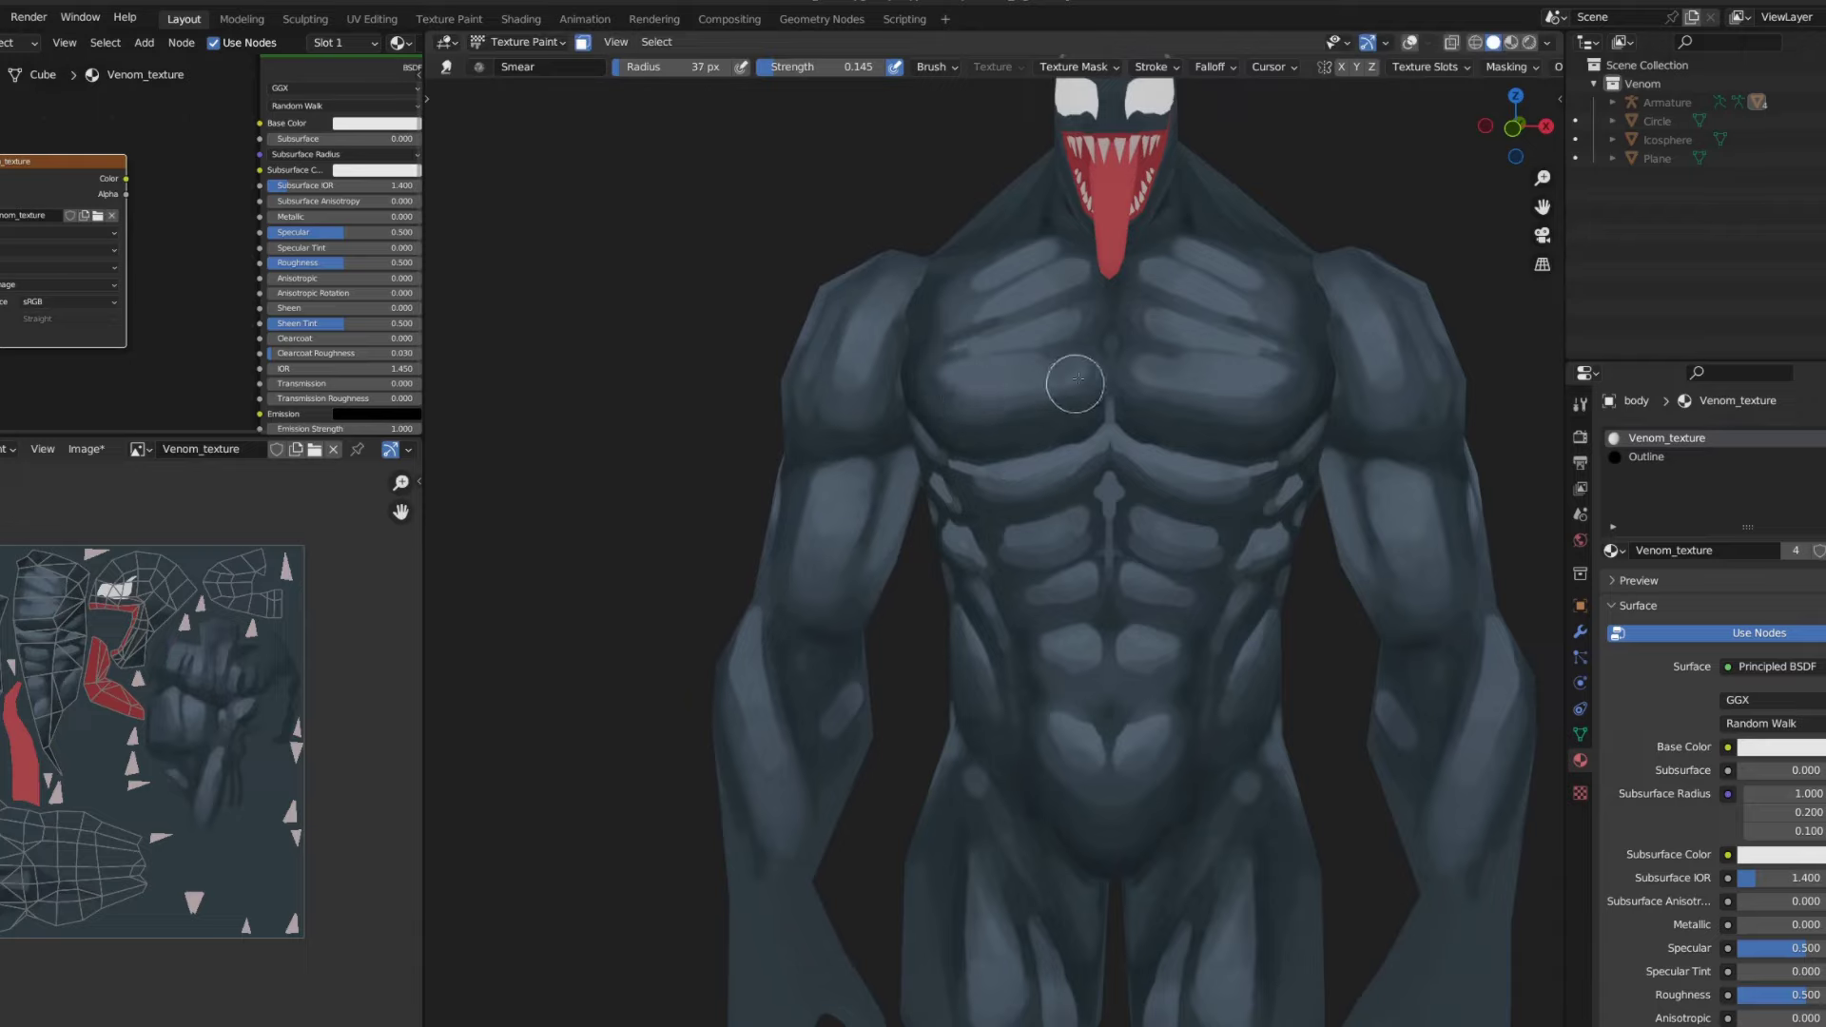
- Smear the highlight strokes on the left pectoral and chest into the dark body
scroll(1075, 383, "down", 1)
middle_click_drag(1084, 336, 915, 375)
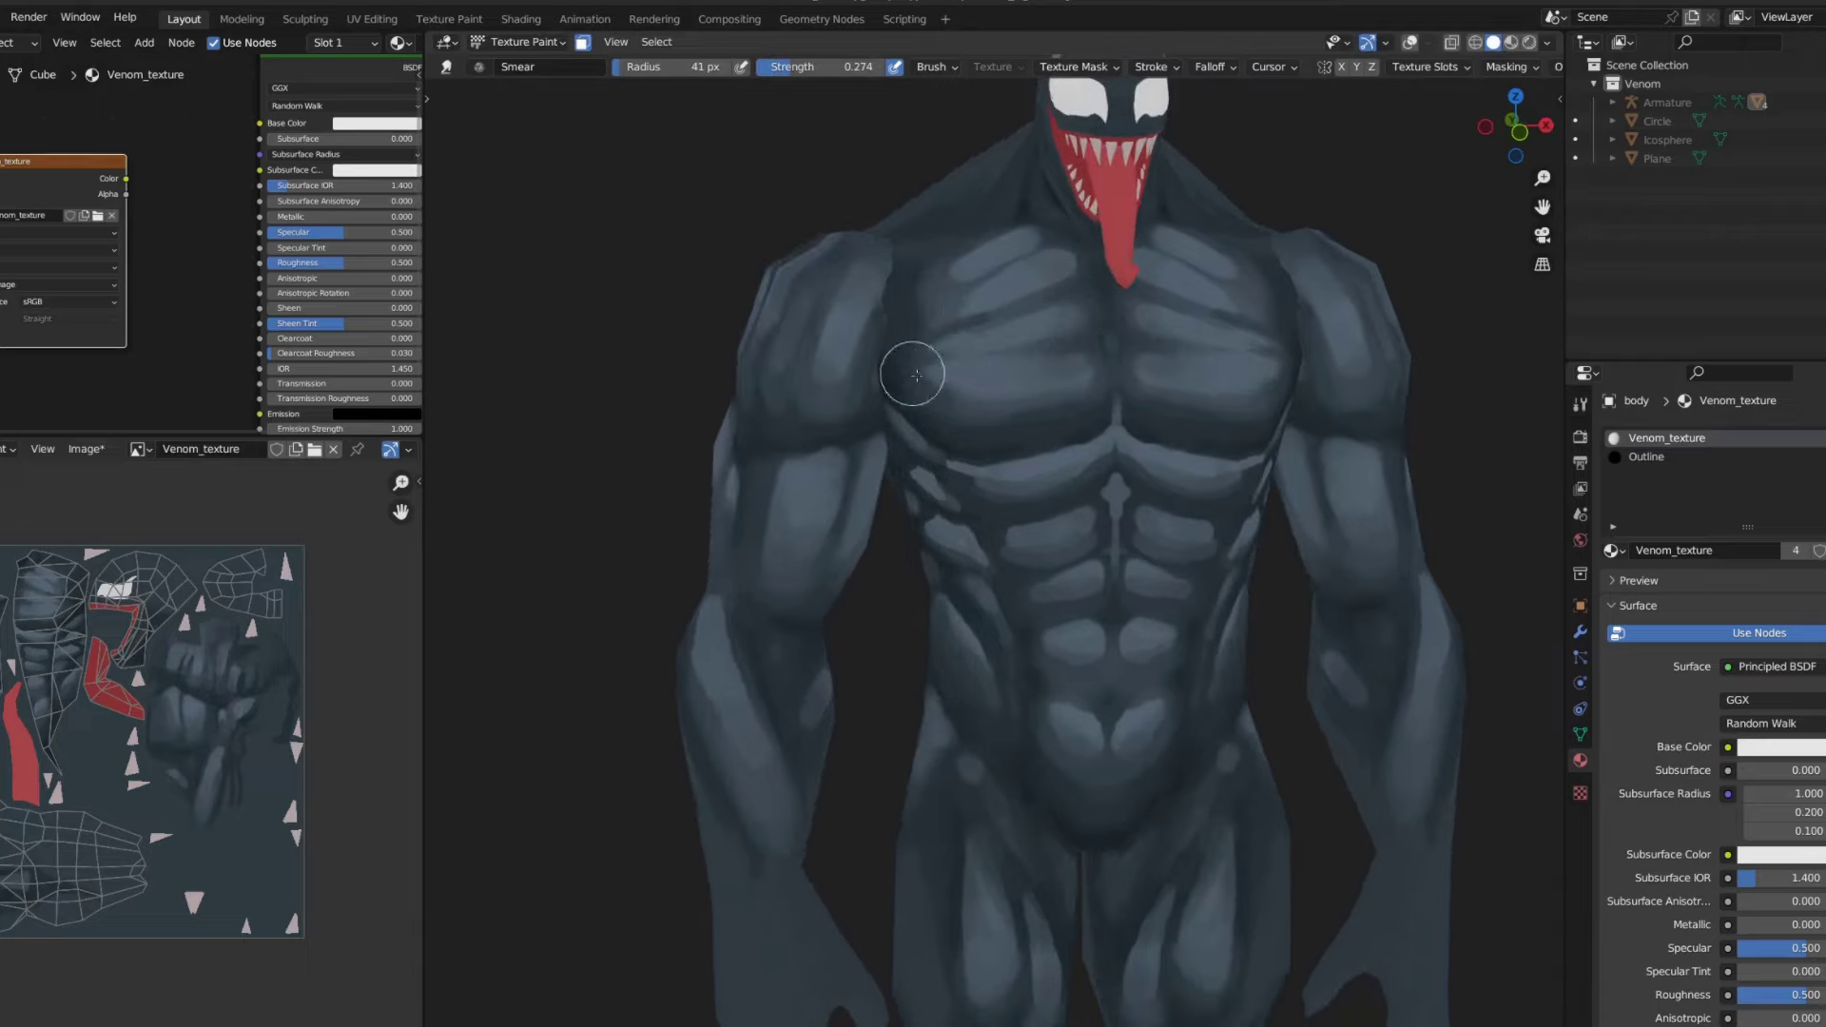
left_click_drag(933, 284, 1031, 243)
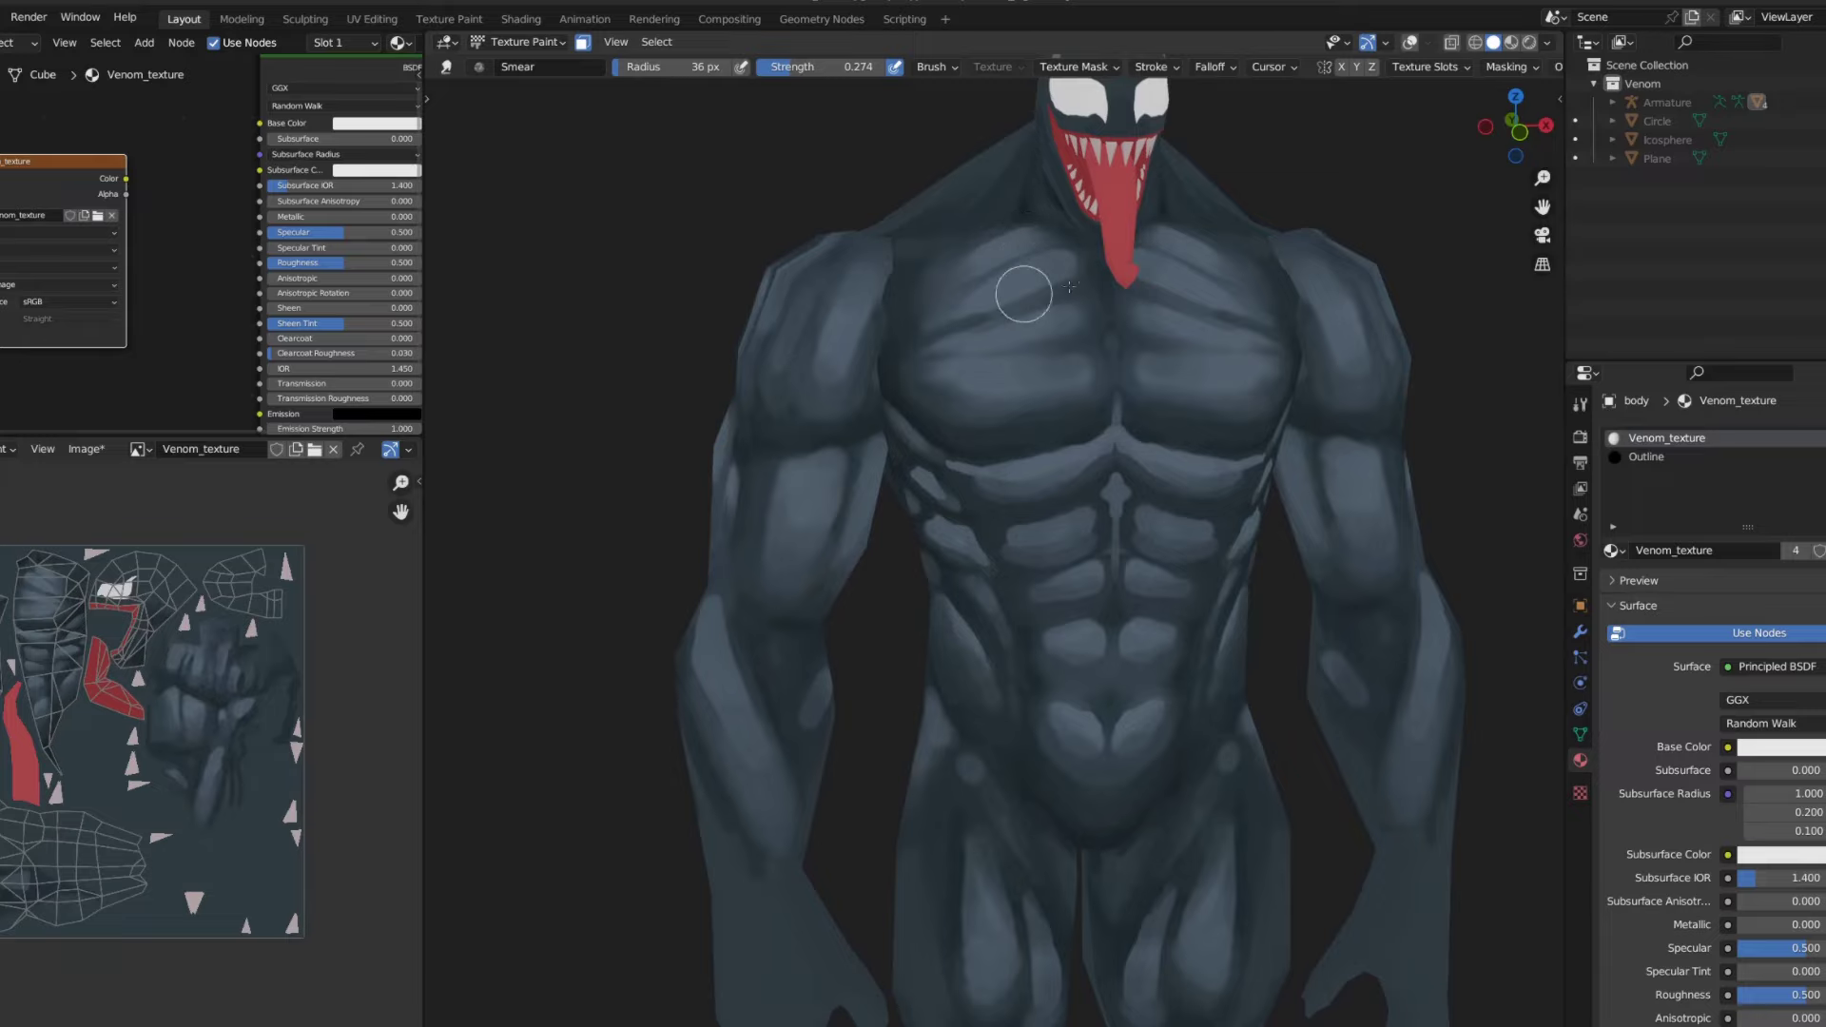
scroll(1023, 293, "down", 5)
scroll(1109, 269, "up", 3)
scroll(1070, 267, "up", 1)
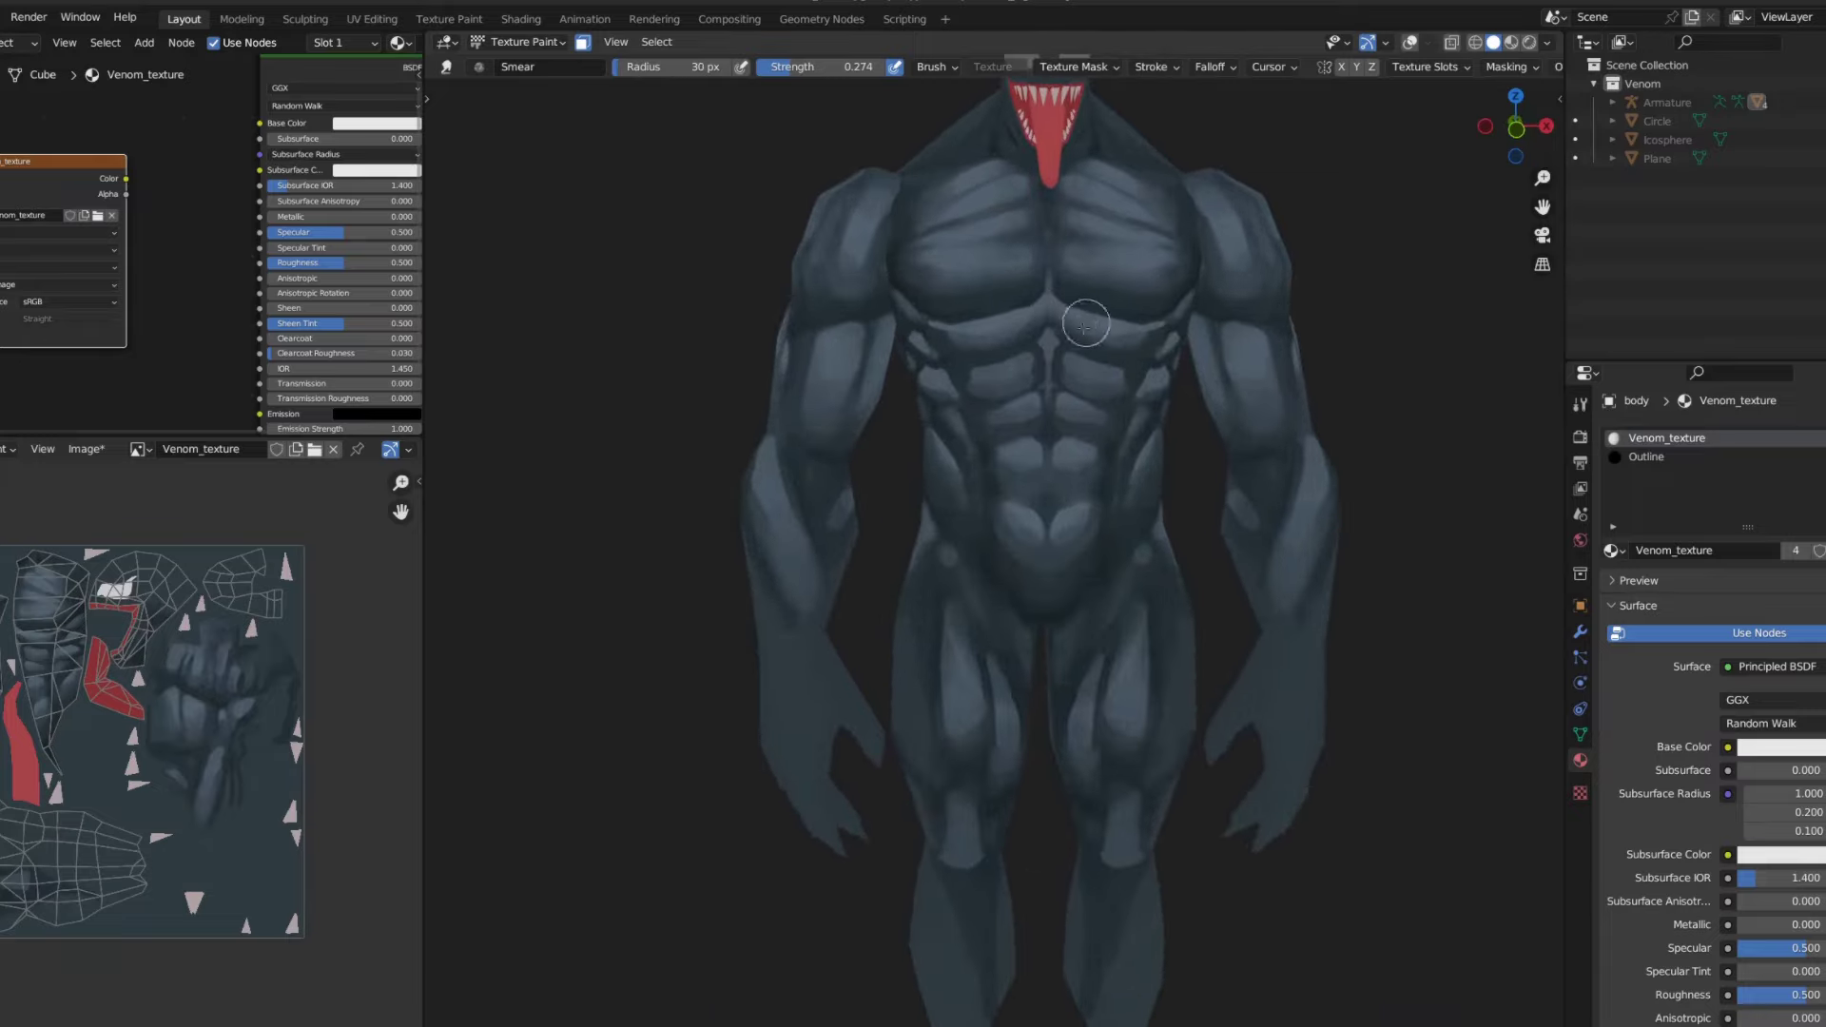
scroll(1164, 330, "up", 2)
mouse_move(1104, 277)
middle_mouse_down()
mouse_move(1125, 294)
mouse_move(1009, 354)
mouse_move(1015, 410)
mouse_move(995, 330)
middle_mouse_up()
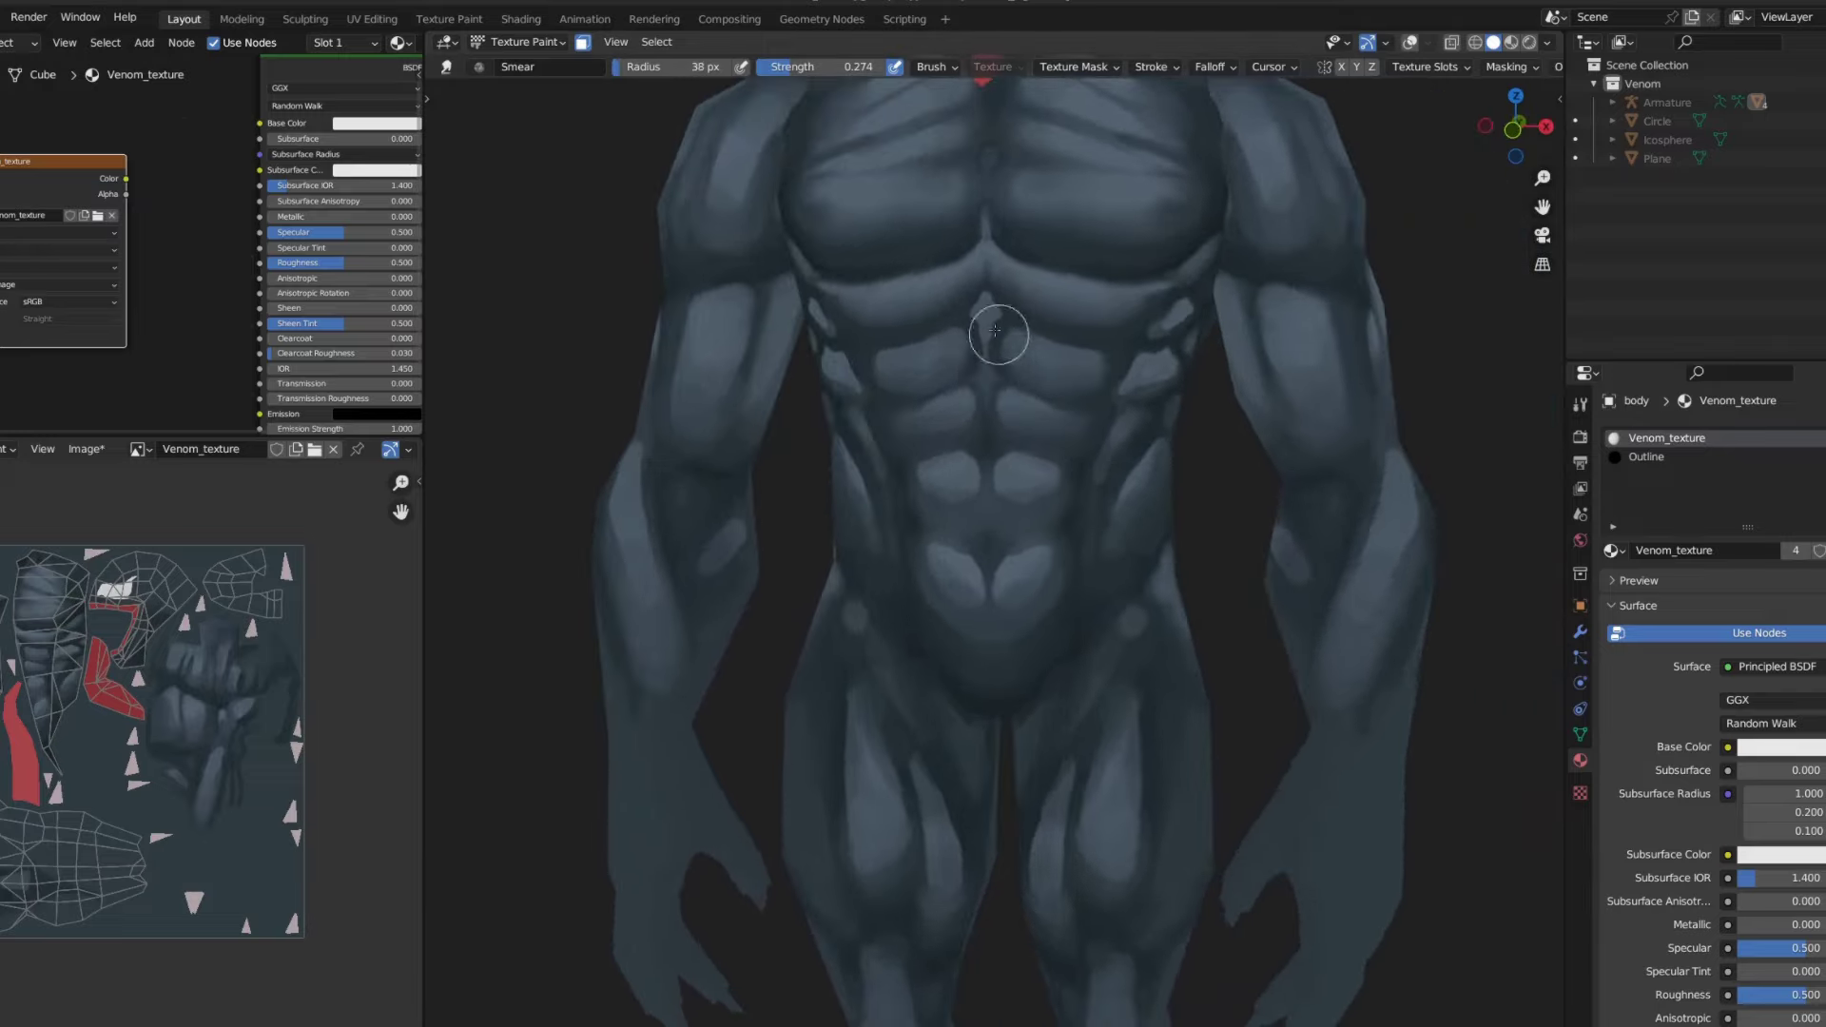
mouse_move(994, 409)
middle_mouse_down()
mouse_move(966, 481)
mouse_move(1012, 530)
middle_mouse_up()
- Blend the highlights across the abs with Smear strokes
scroll(1125, 428, "down", 2)
scroll(1163, 184, "down", 4)
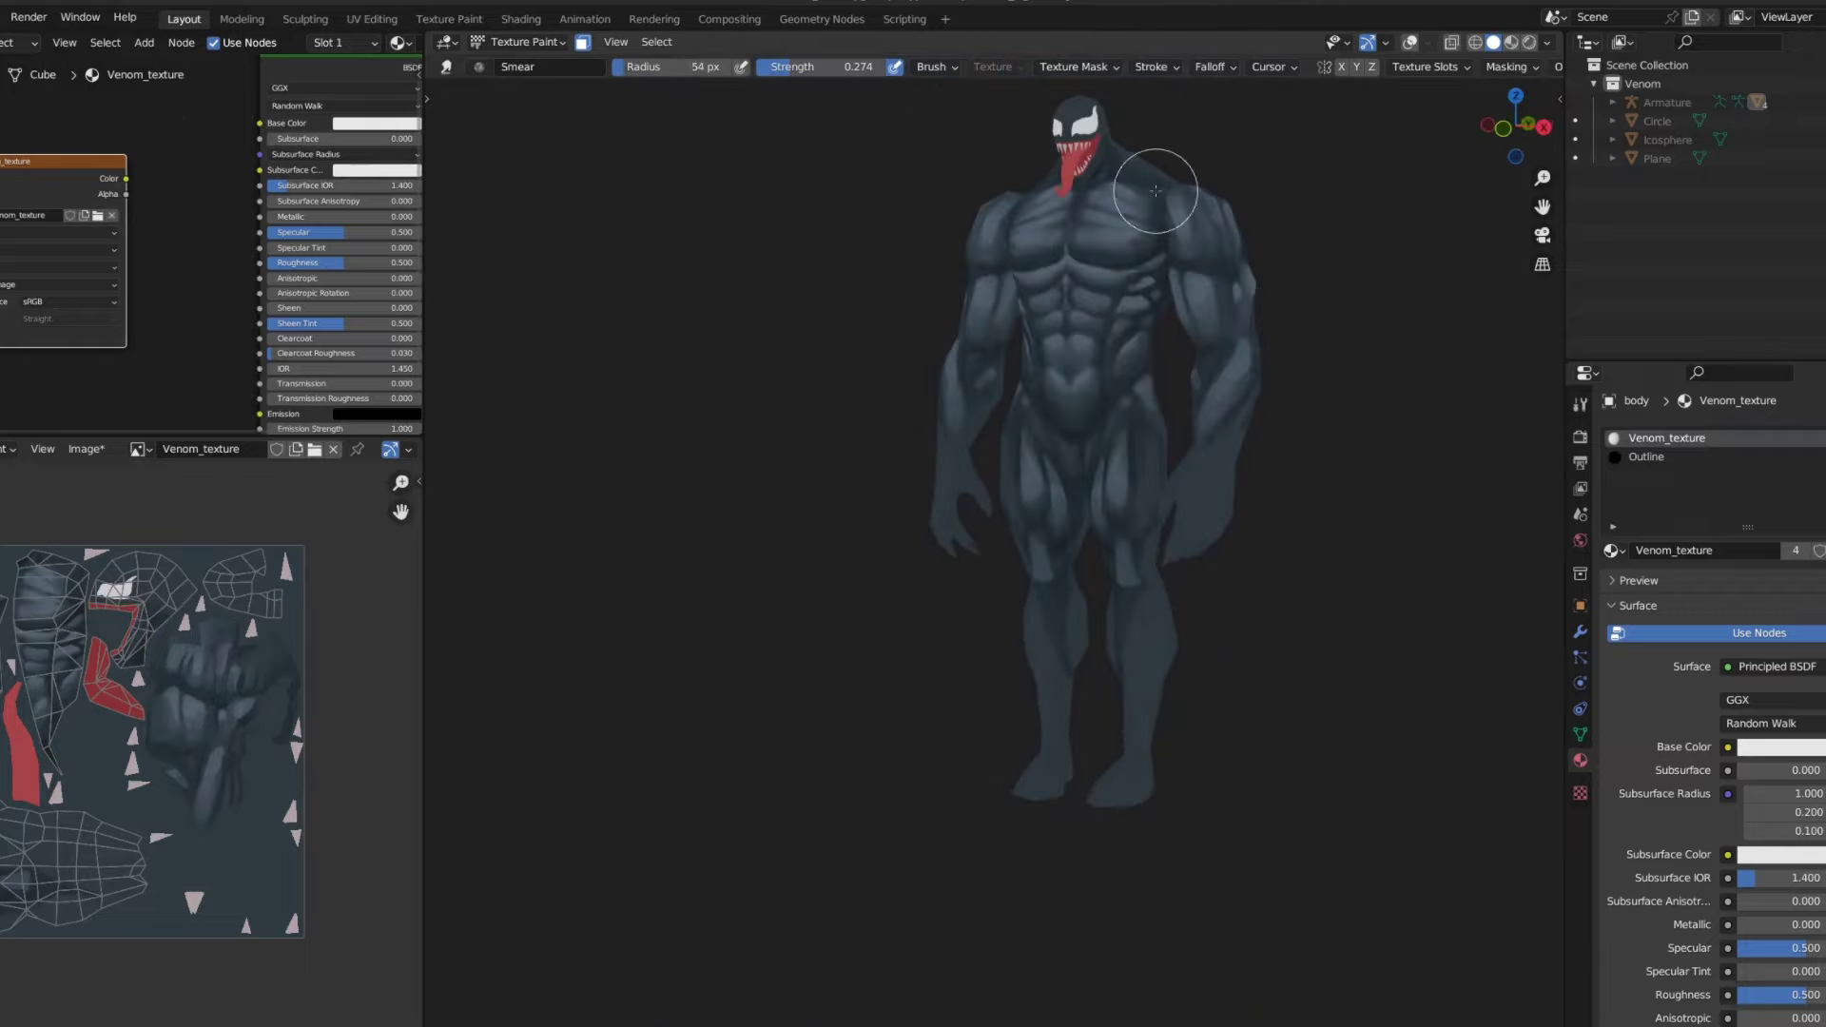
scroll(938, 273, "down", 2)
middle_click_drag(937, 273, 894, 286)
scroll(1121, 276, "up", 5)
scroll(1052, 310, "up", 2)
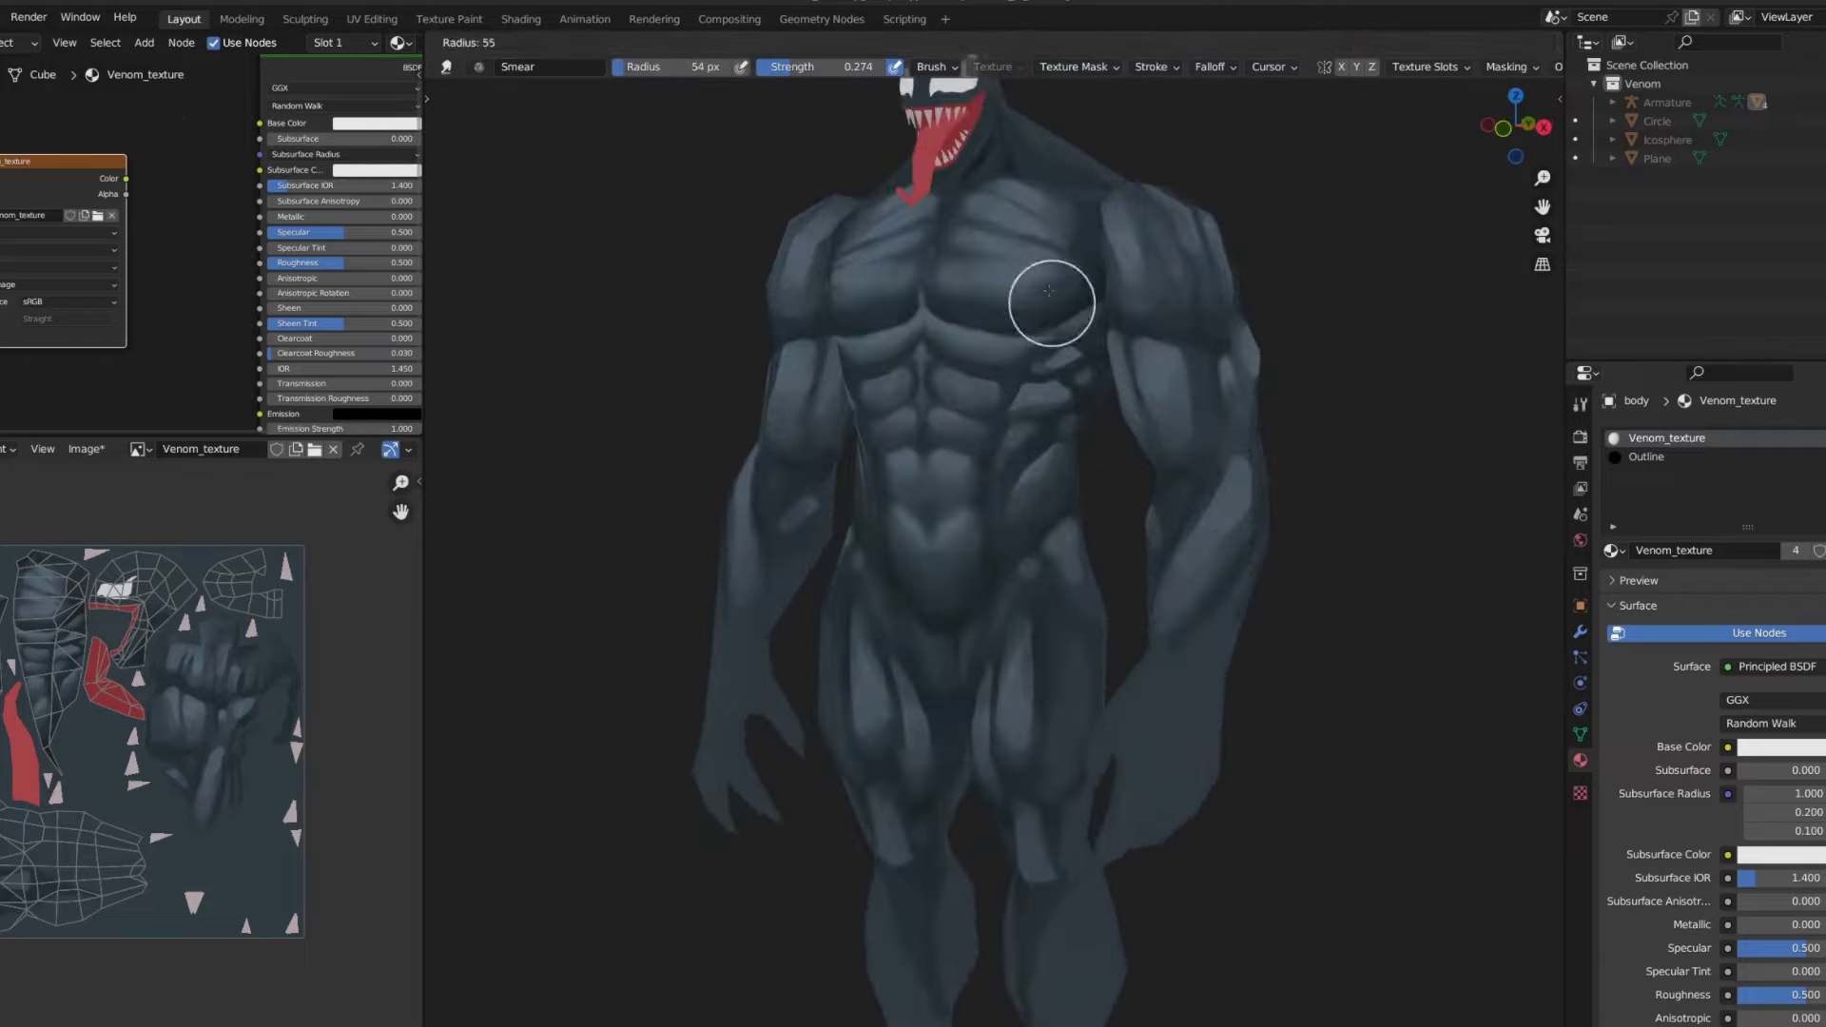
scroll(1008, 424, "up", 2)
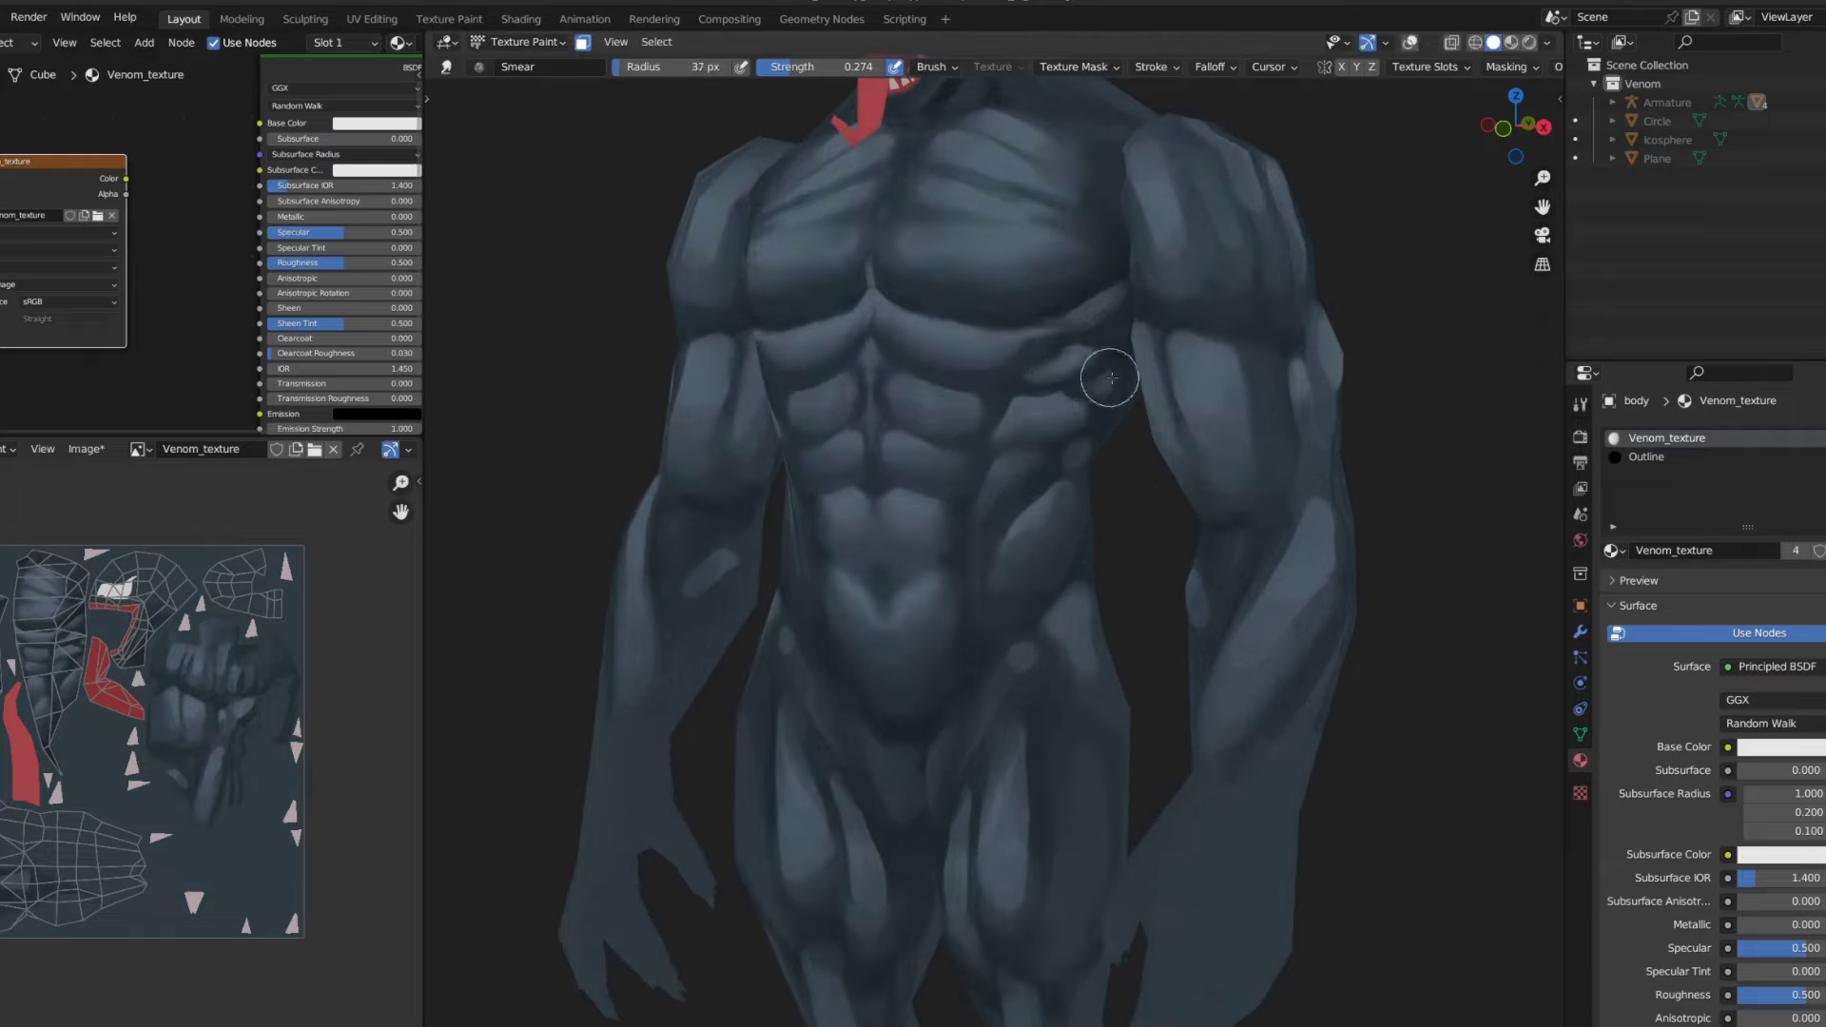
scroll(992, 563, "down", 5)
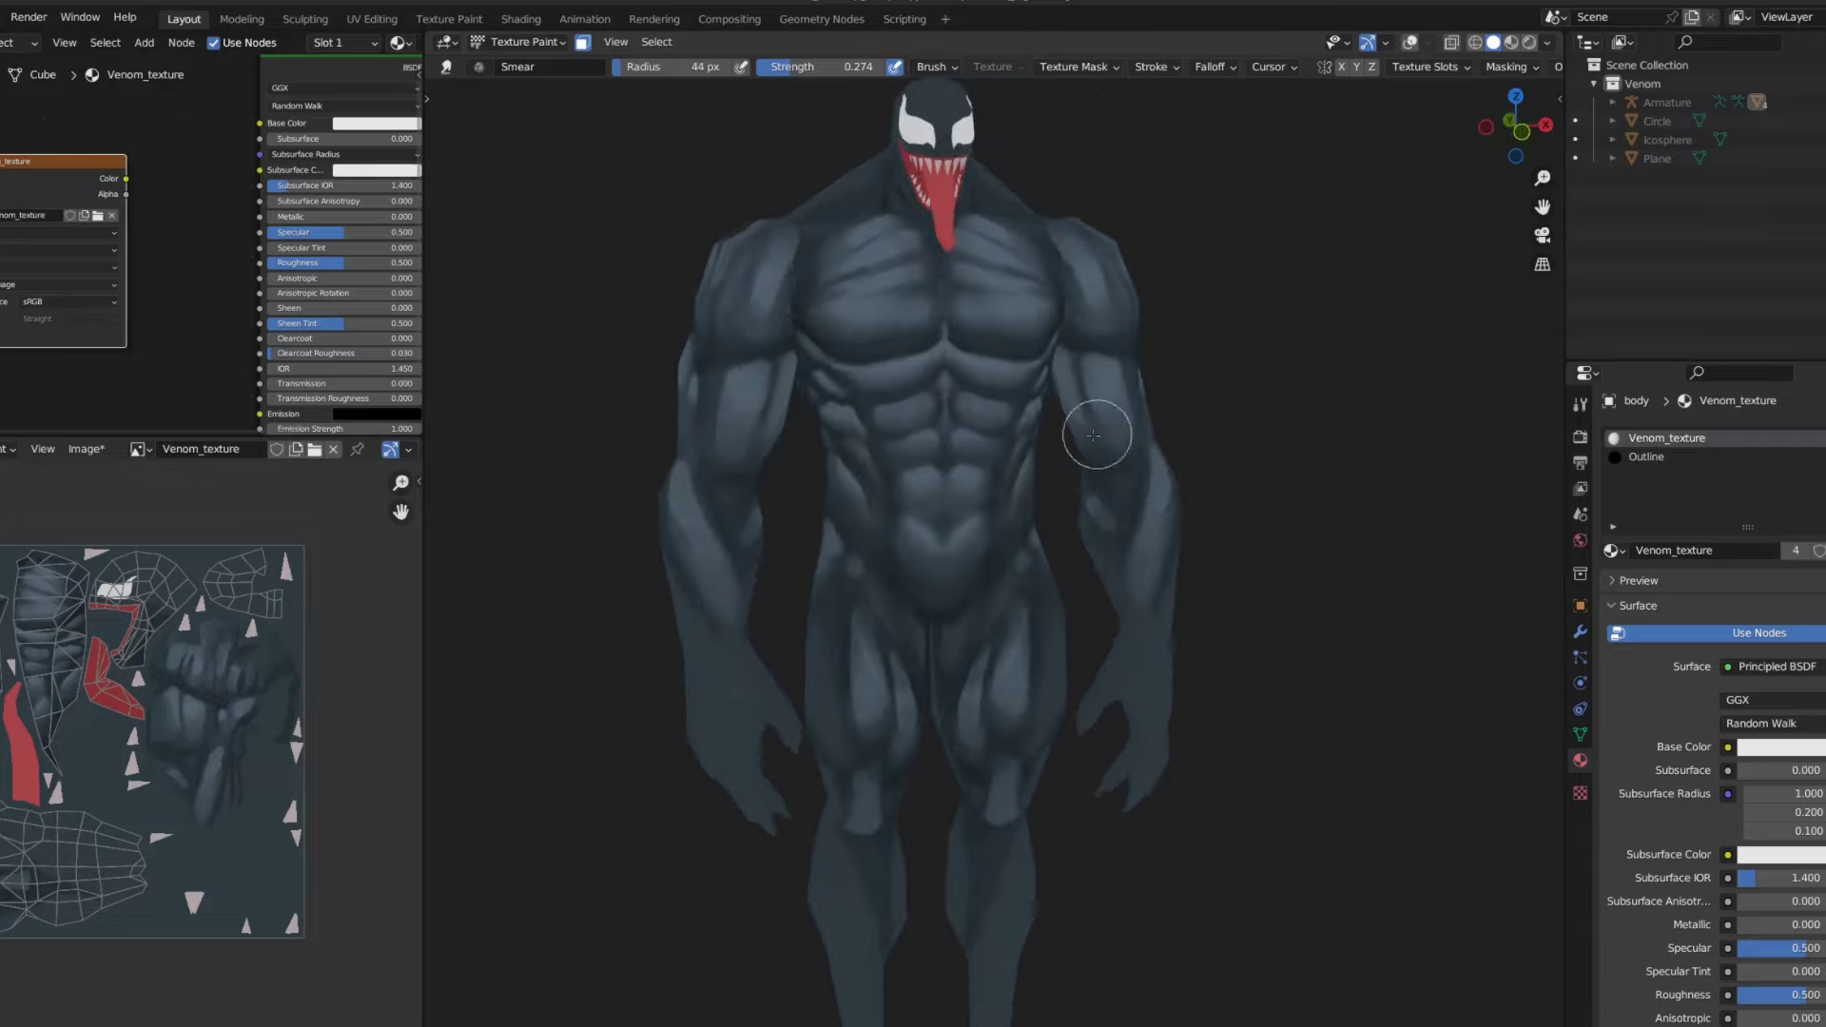
scroll(1092, 419, "up", 5)
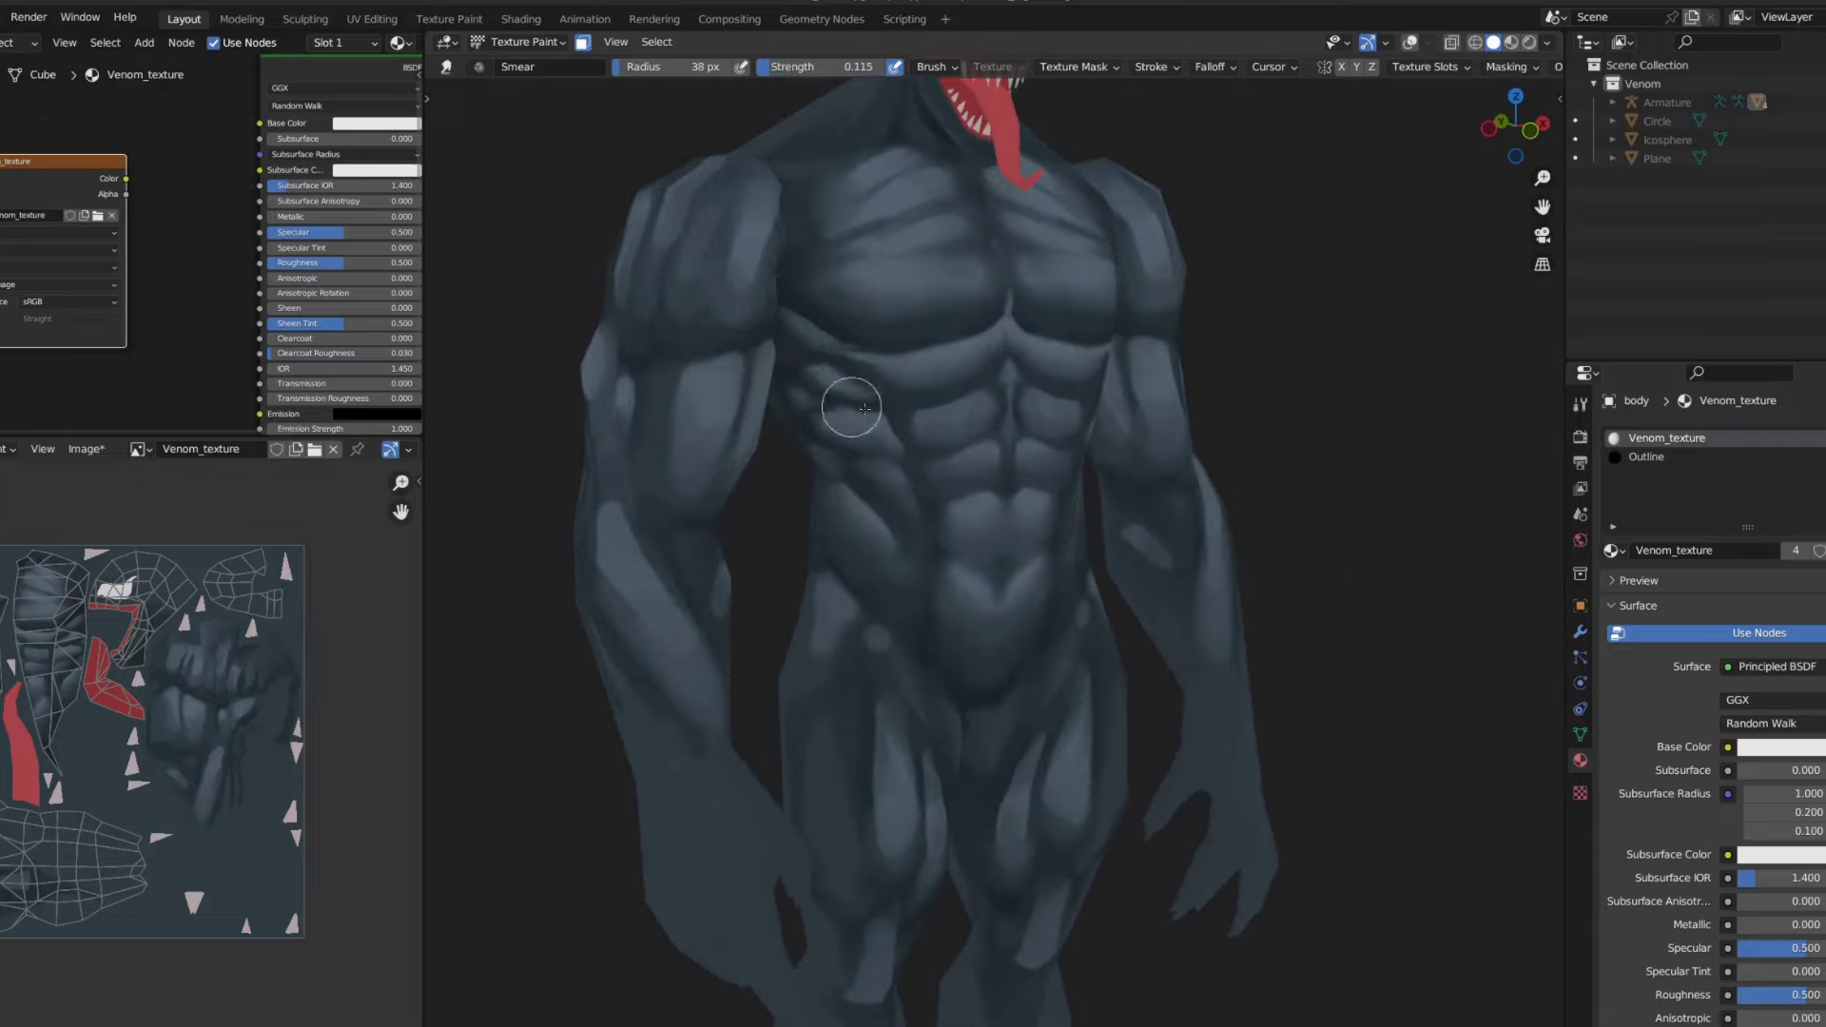
- Smear the hip highlights into the surrounding dark body
scroll(852, 611, "down", 4)
scroll(1007, 326, "down", 2)
scroll(1007, 327, "up", 3)
scroll(929, 387, "up", 2)
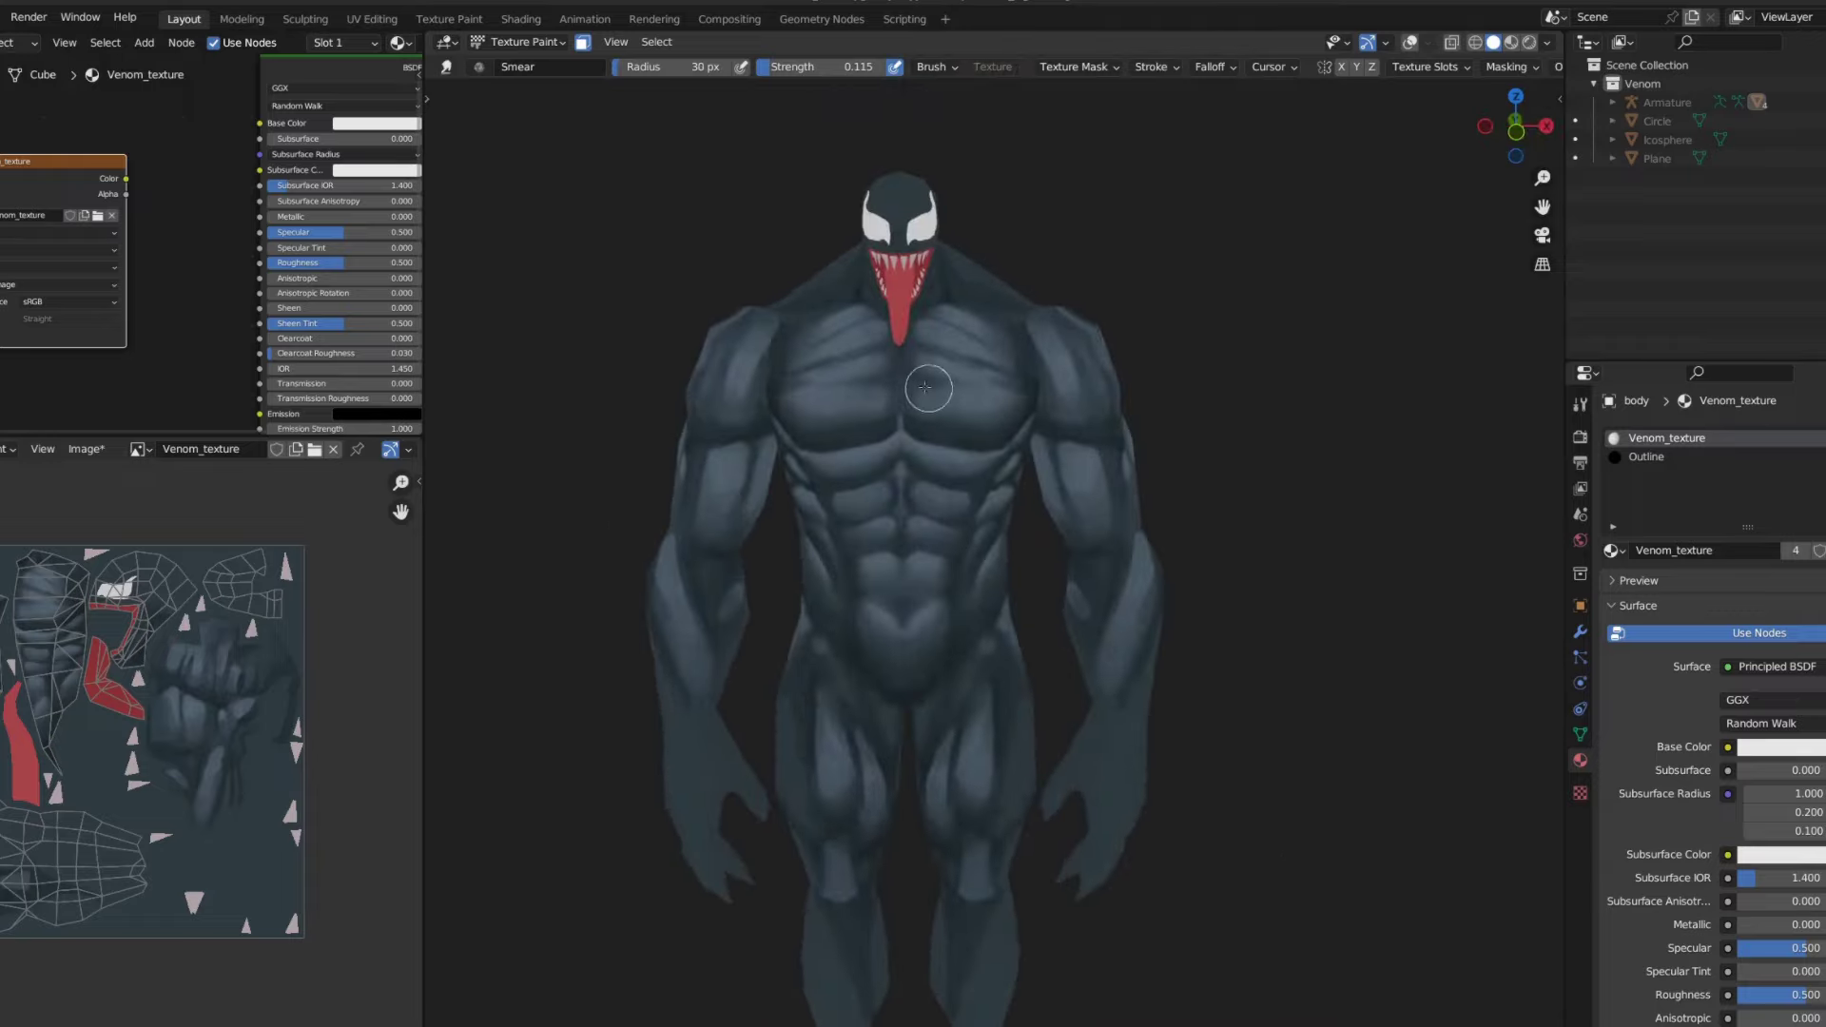
scroll(966, 334, "down", 4)
scroll(932, 420, "up", 4)
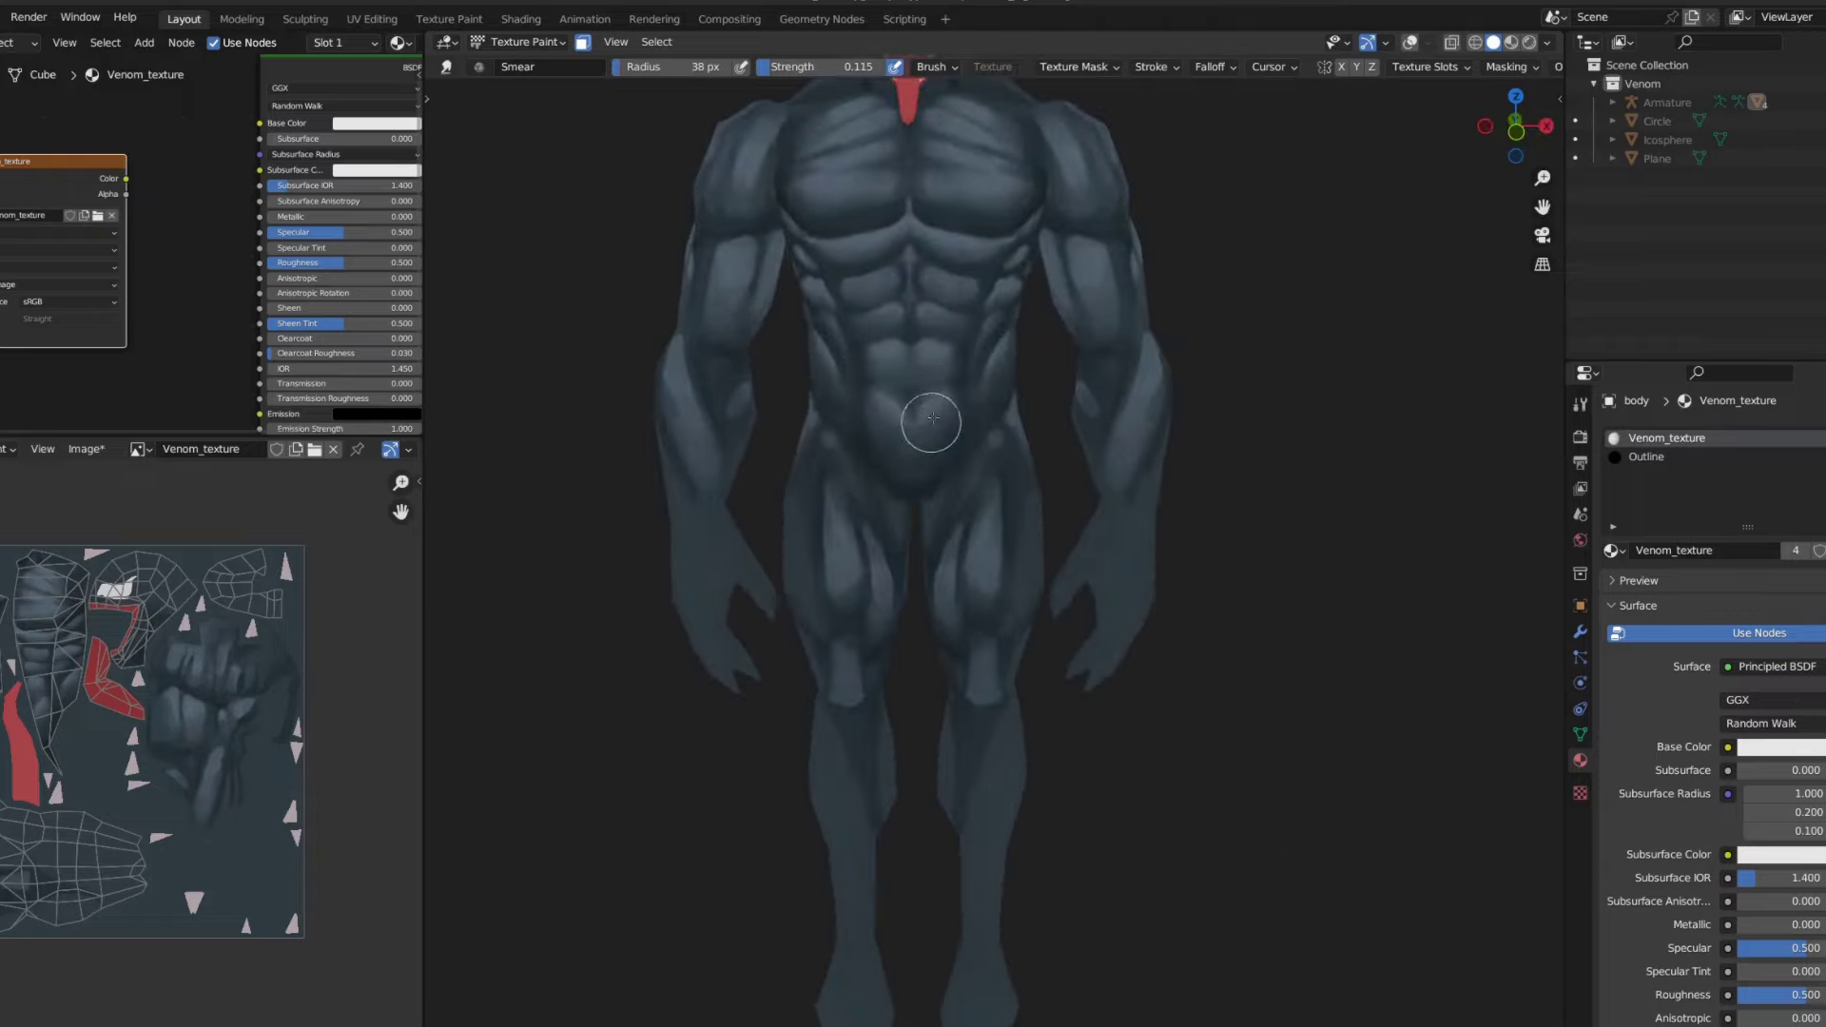
mouse_move(982, 337)
middle_mouse_down()
mouse_move(1011, 419)
mouse_move(1034, 407)
middle_mouse_up()
scroll(1011, 420, "down", 3)
scroll(1035, 407, "up", 4)
- Set Smear strength to 0.229, finish blending, and make the arms the active paint object
key("shift+f")
left_click(1085, 511)
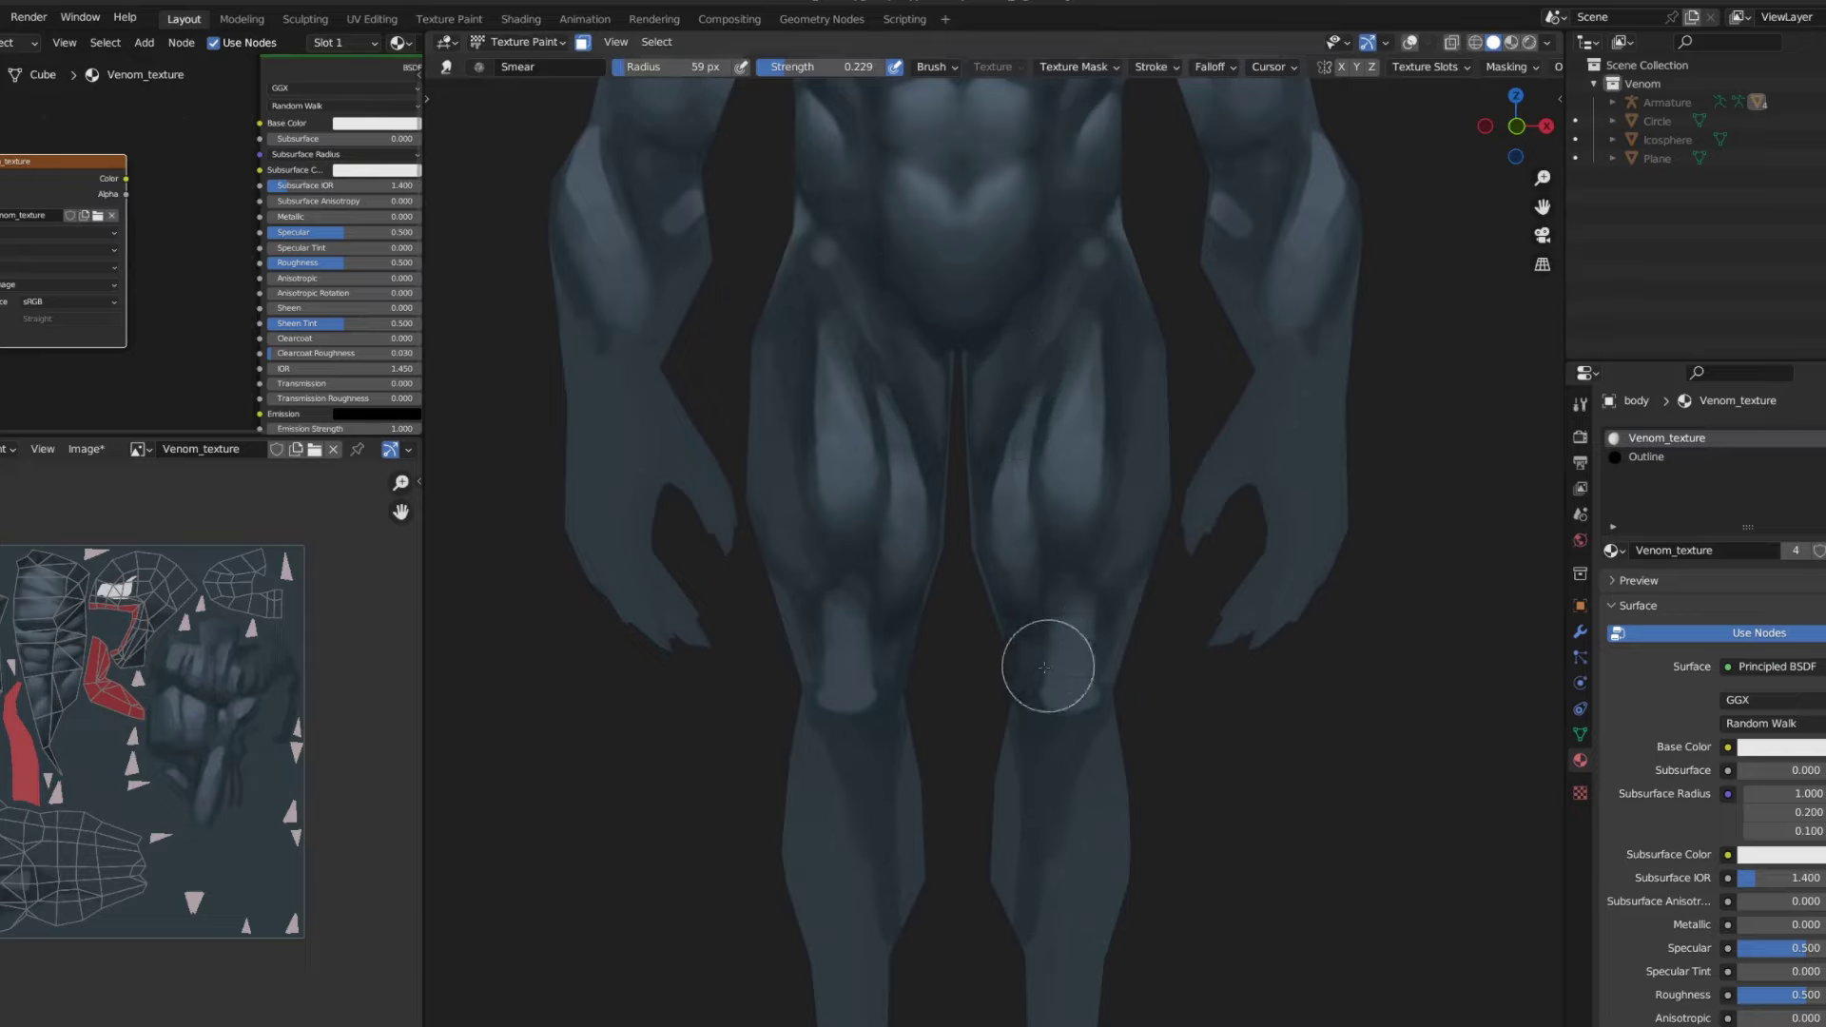
scroll(1047, 525, "up", 2, "shift")
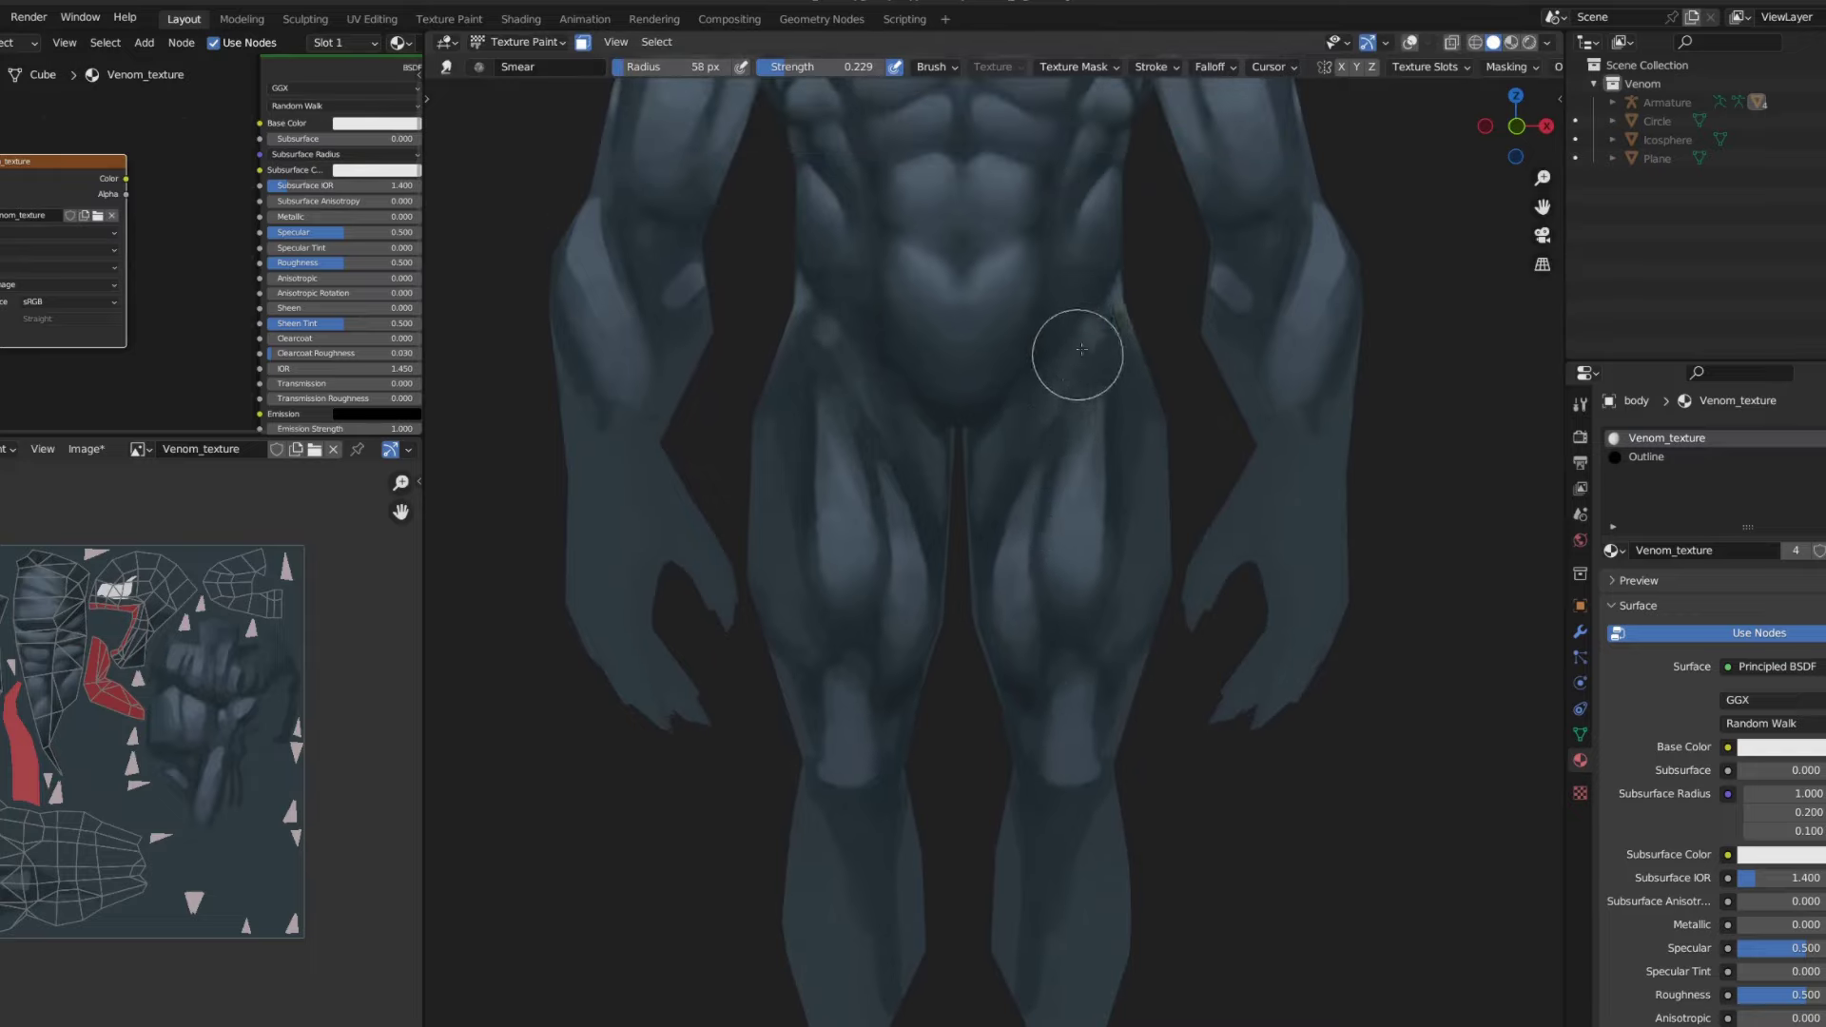
scroll(982, 497, "down", 2)
scroll(1052, 399, "down", 1)
scroll(1088, 427, "down", 1)
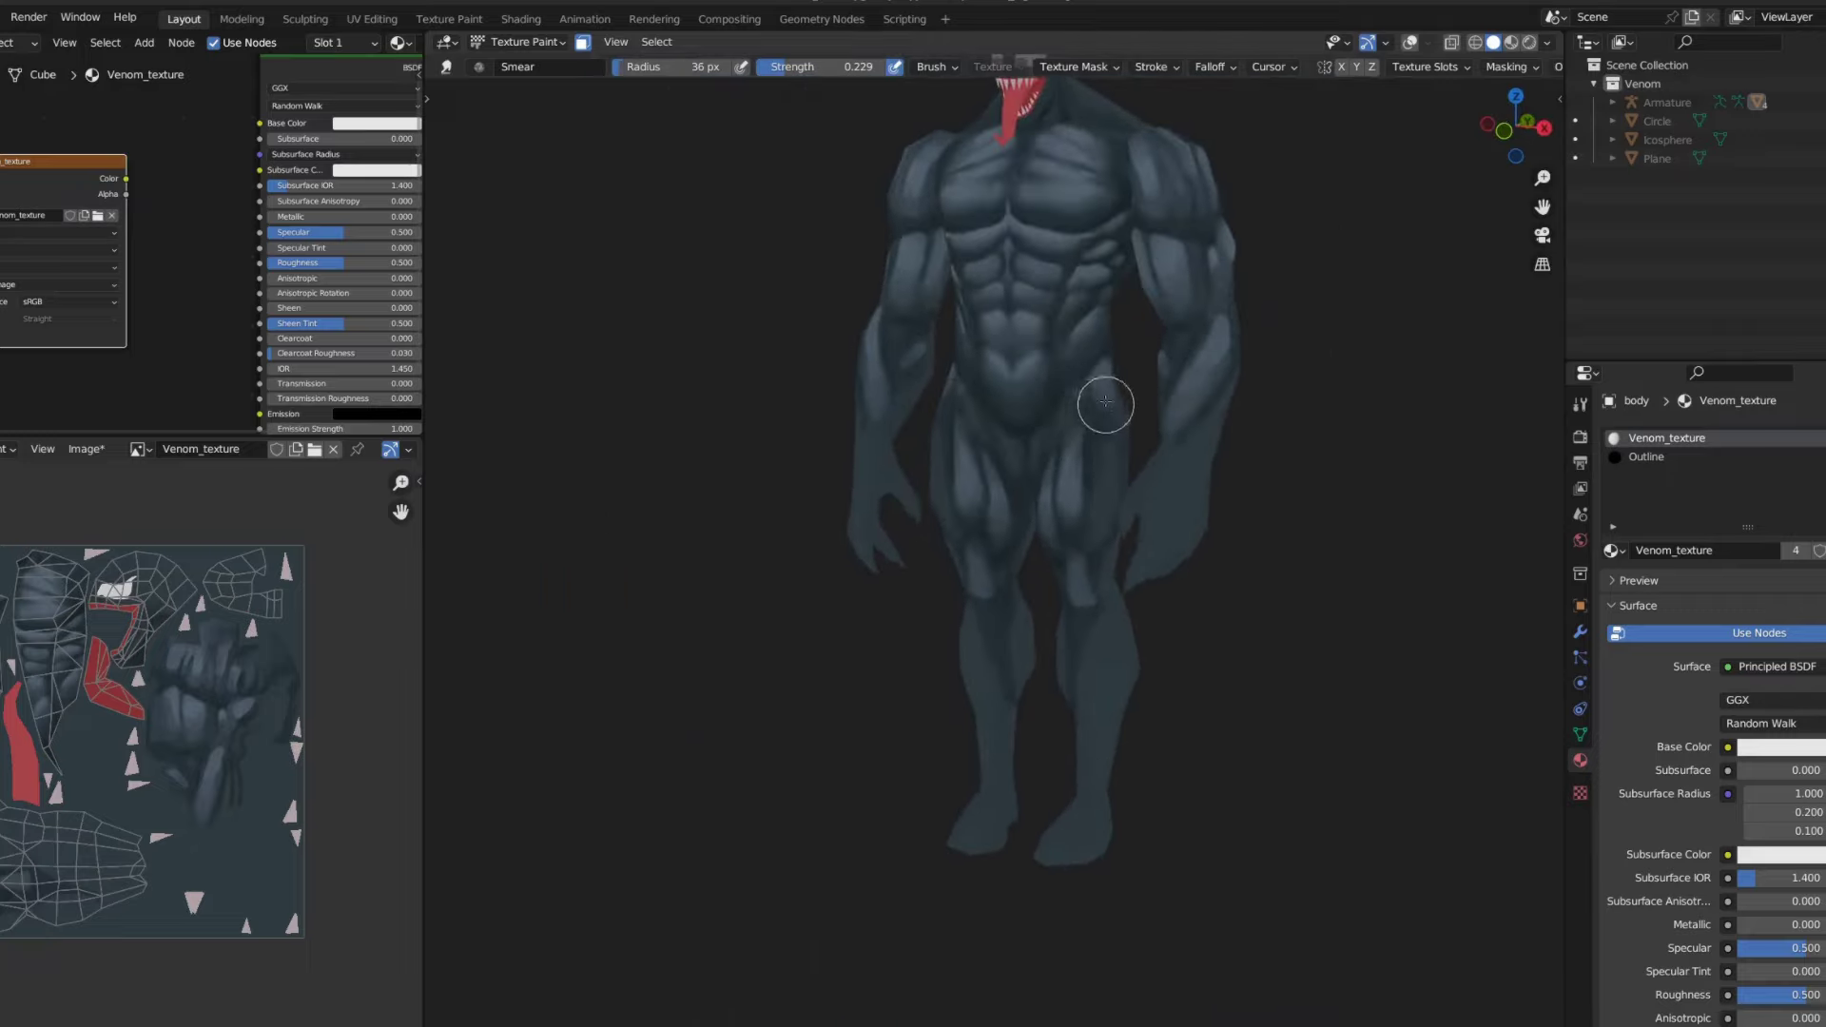
scroll(1080, 562, "down", 1)
scroll(1154, 612, "down", 2)
scroll(1068, 631, "down", 3)
scroll(973, 658, "up", 8)
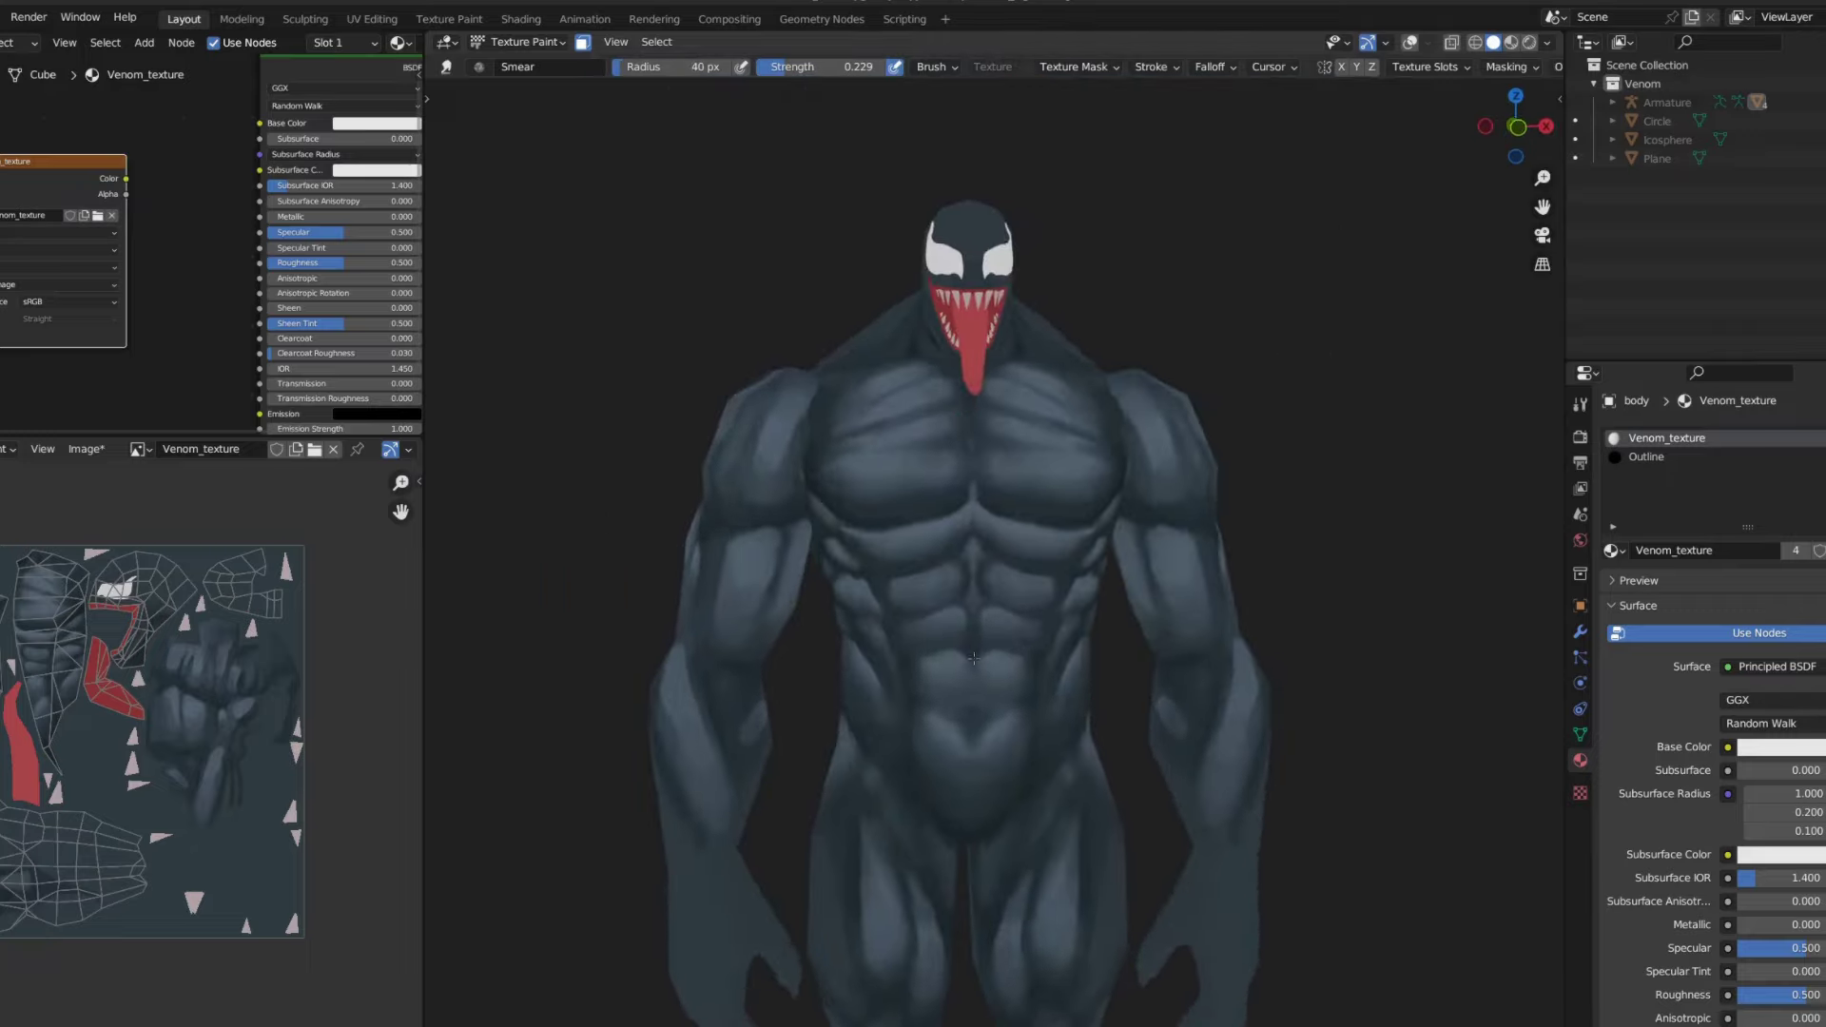
key("alt+q")
scroll(1174, 583, "up", 3)
scroll(1132, 611, "up", 2)
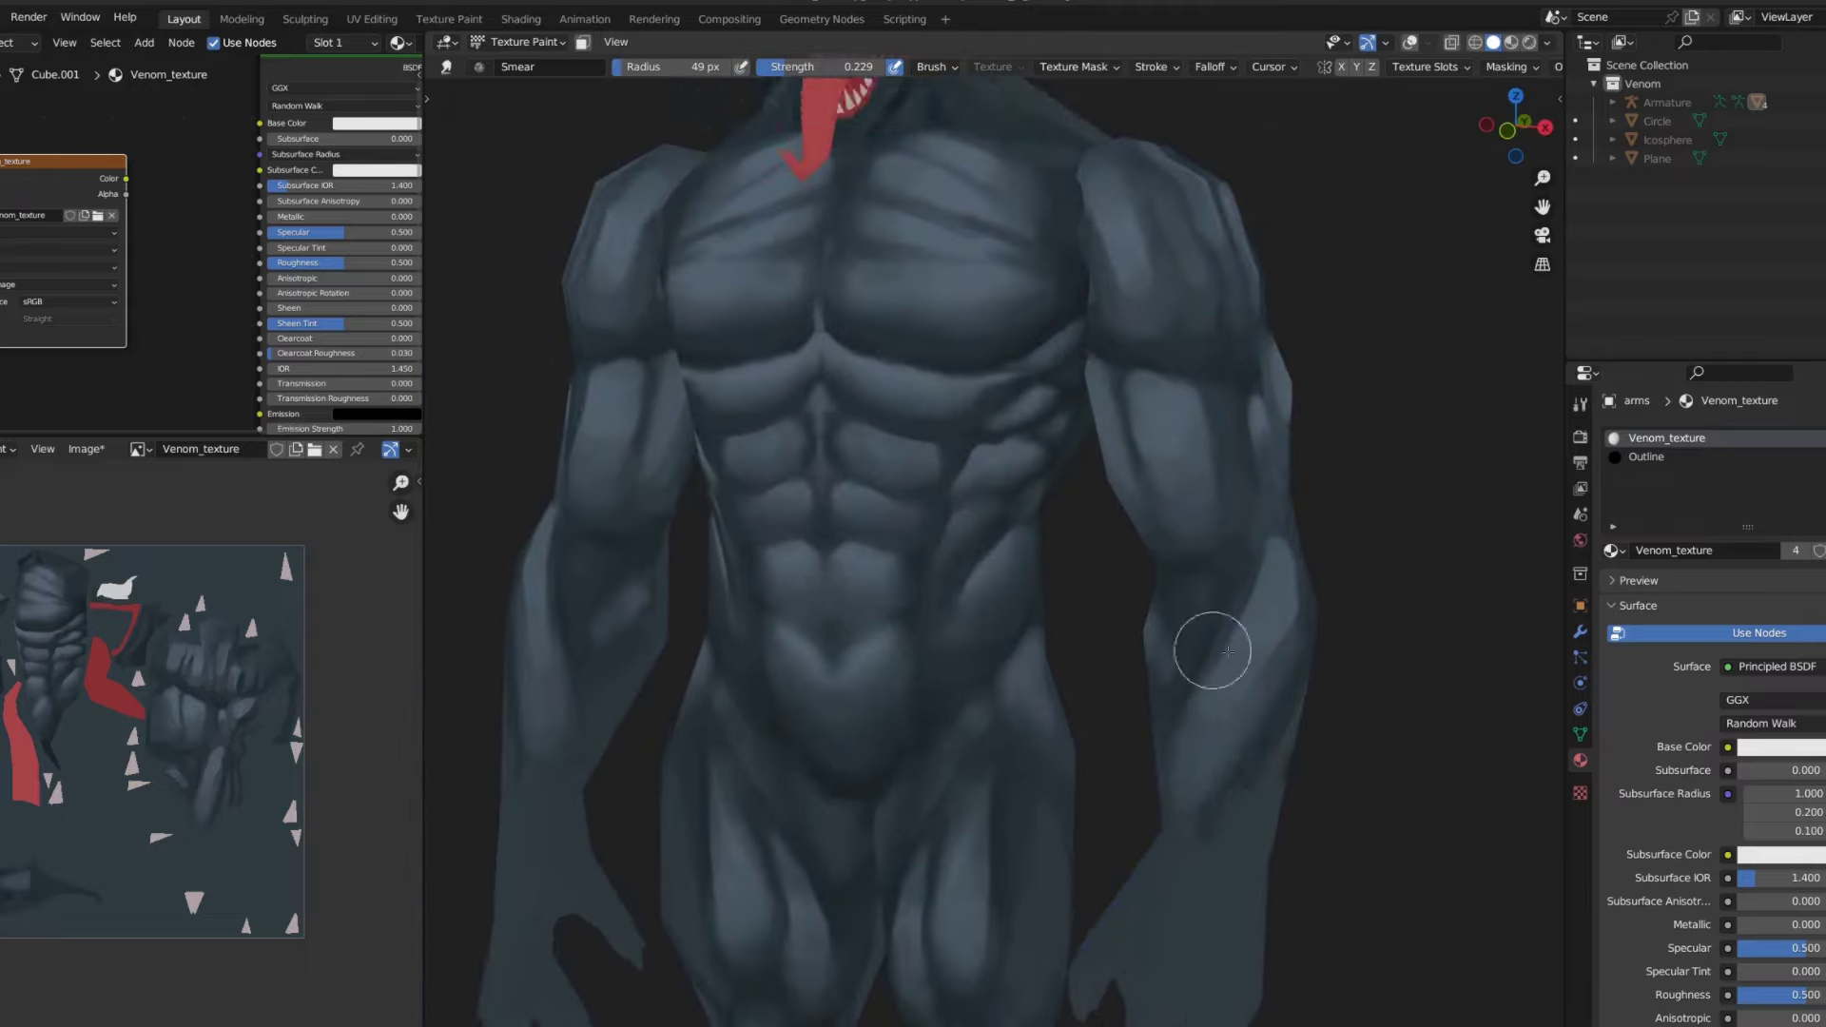
mouse_move(1229, 650)
middle_mouse_down()
mouse_move(1289, 563)
mouse_move(1301, 469)
mouse_move(1225, 613)
mouse_move(1214, 457)
middle_mouse_up()
scroll(1141, 362, "up", 1)
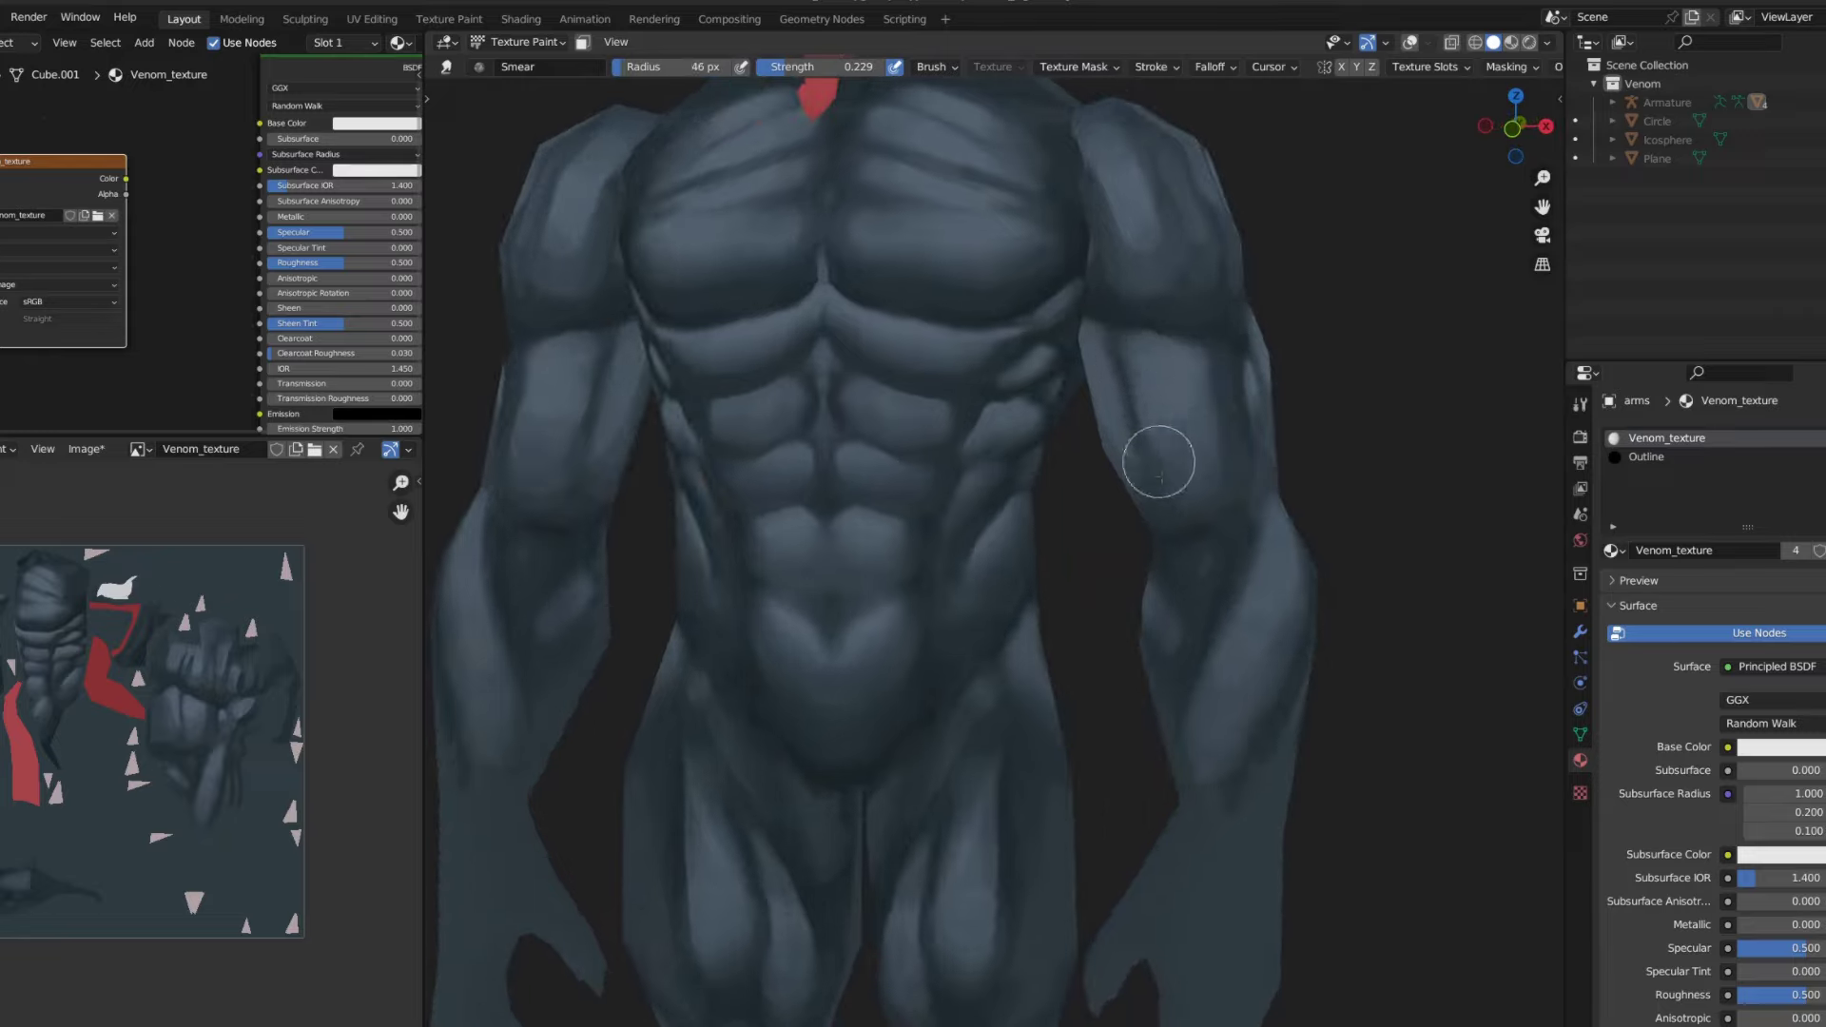
scroll(1151, 437, "down", 1)
scroll(1166, 514, "down", 1)
scroll(1151, 609, "down", 1)
scroll(1103, 595, "down", 2)
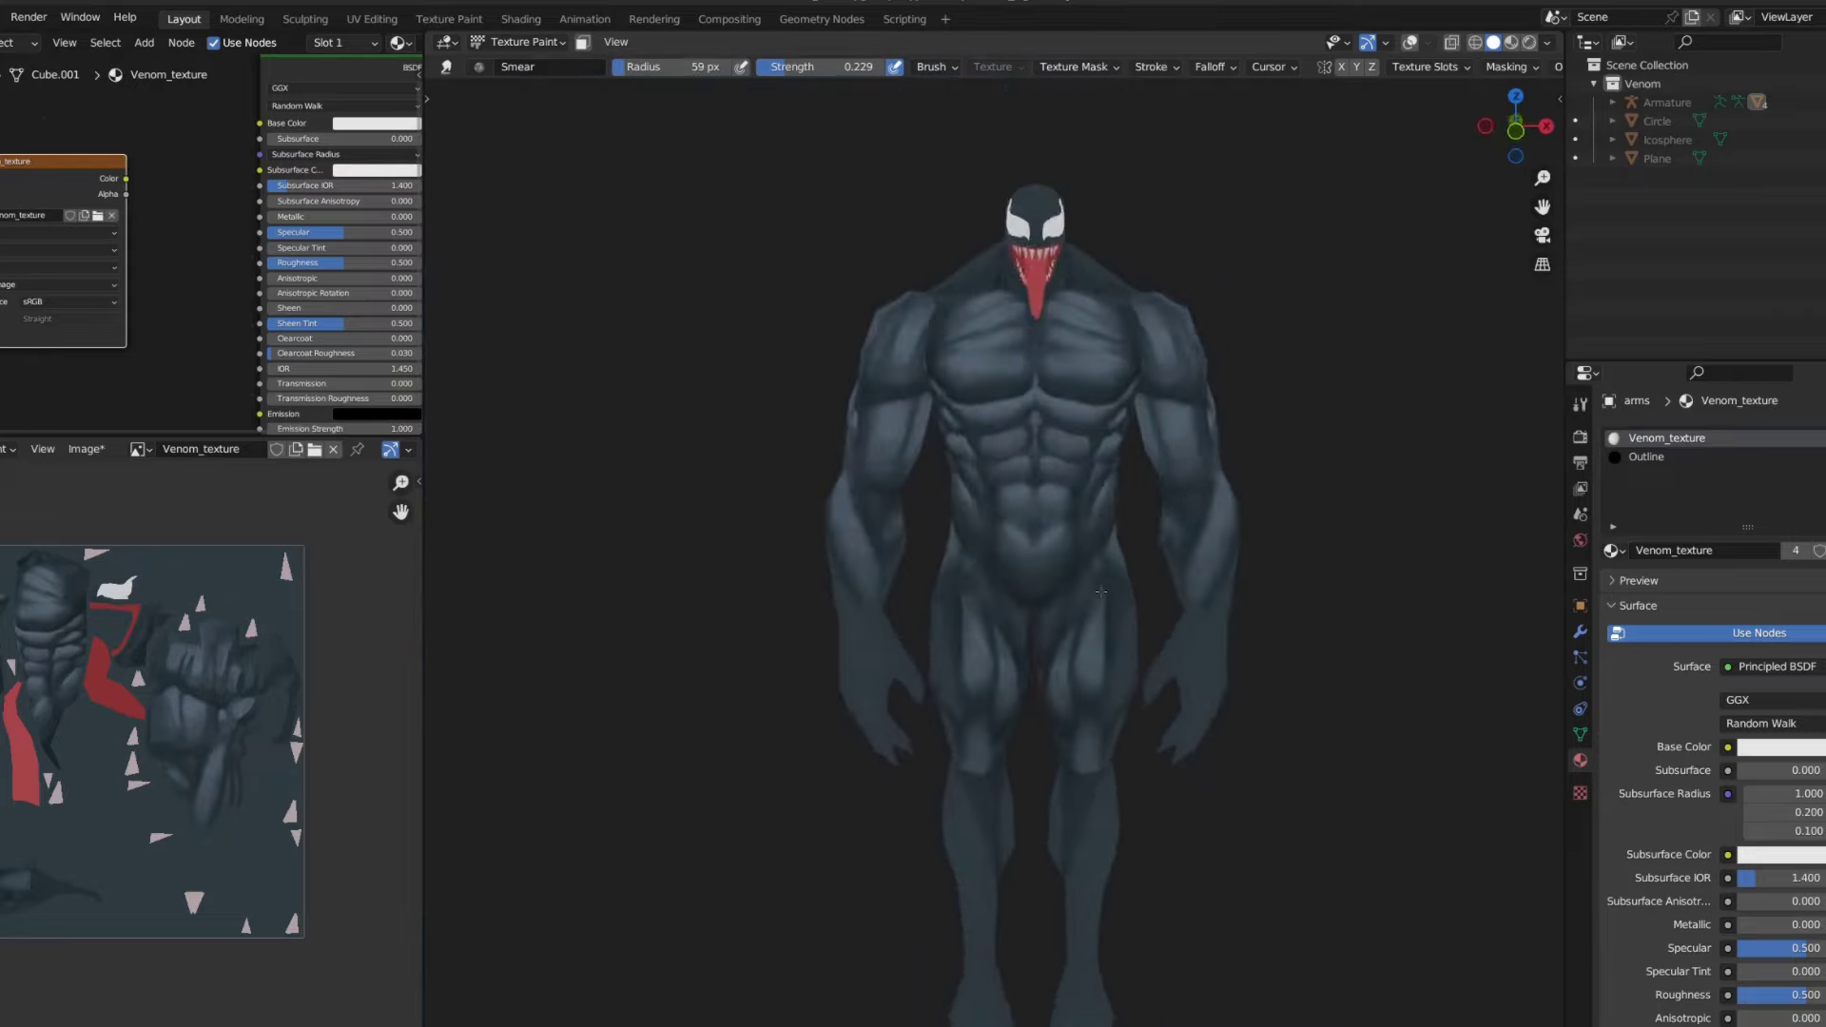
scroll(1162, 306, "up", 2)
mouse_move(1100, 592)
middle_mouse_down()
mouse_move(1162, 273)
mouse_move(1313, 180)
middle_mouse_up()
scroll(1241, 247, "down", 1)
scroll(1174, 277, "up", 1)
scroll(1260, 435, "up", 1)
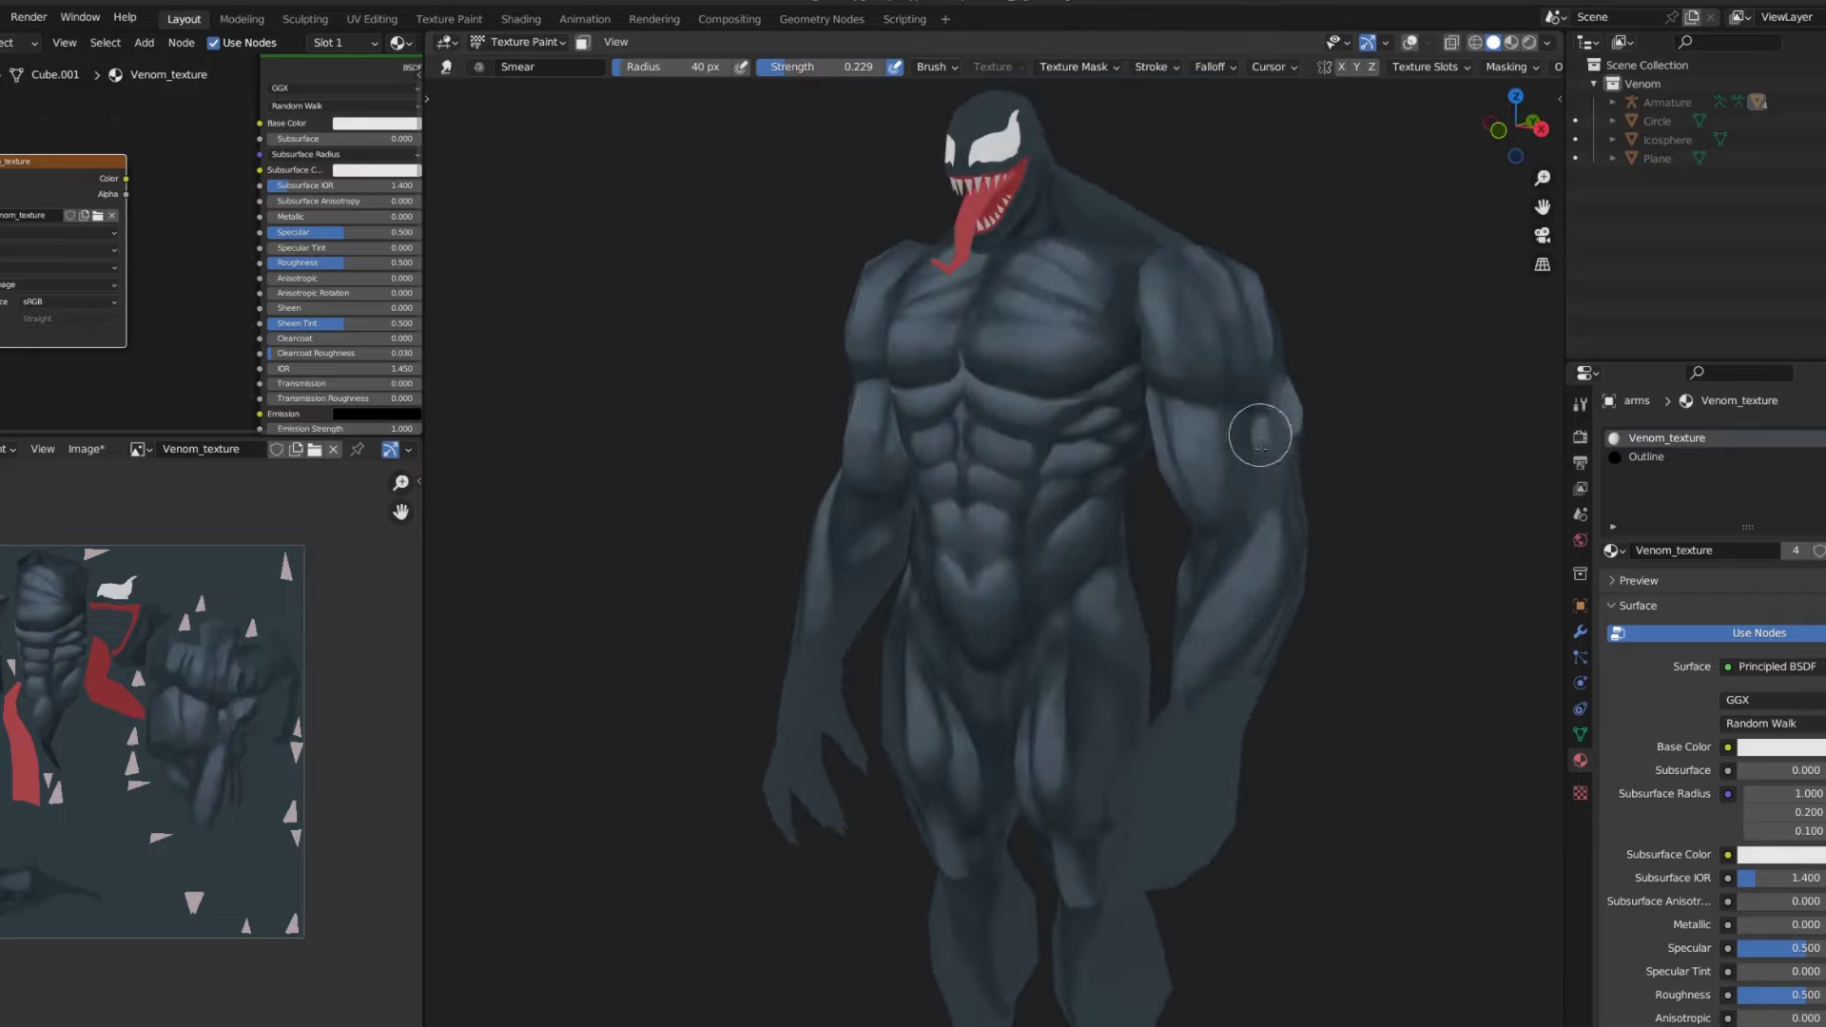
scroll(1228, 462, "down", 1)
middle_click_drag(1222, 438, 1182, 346)
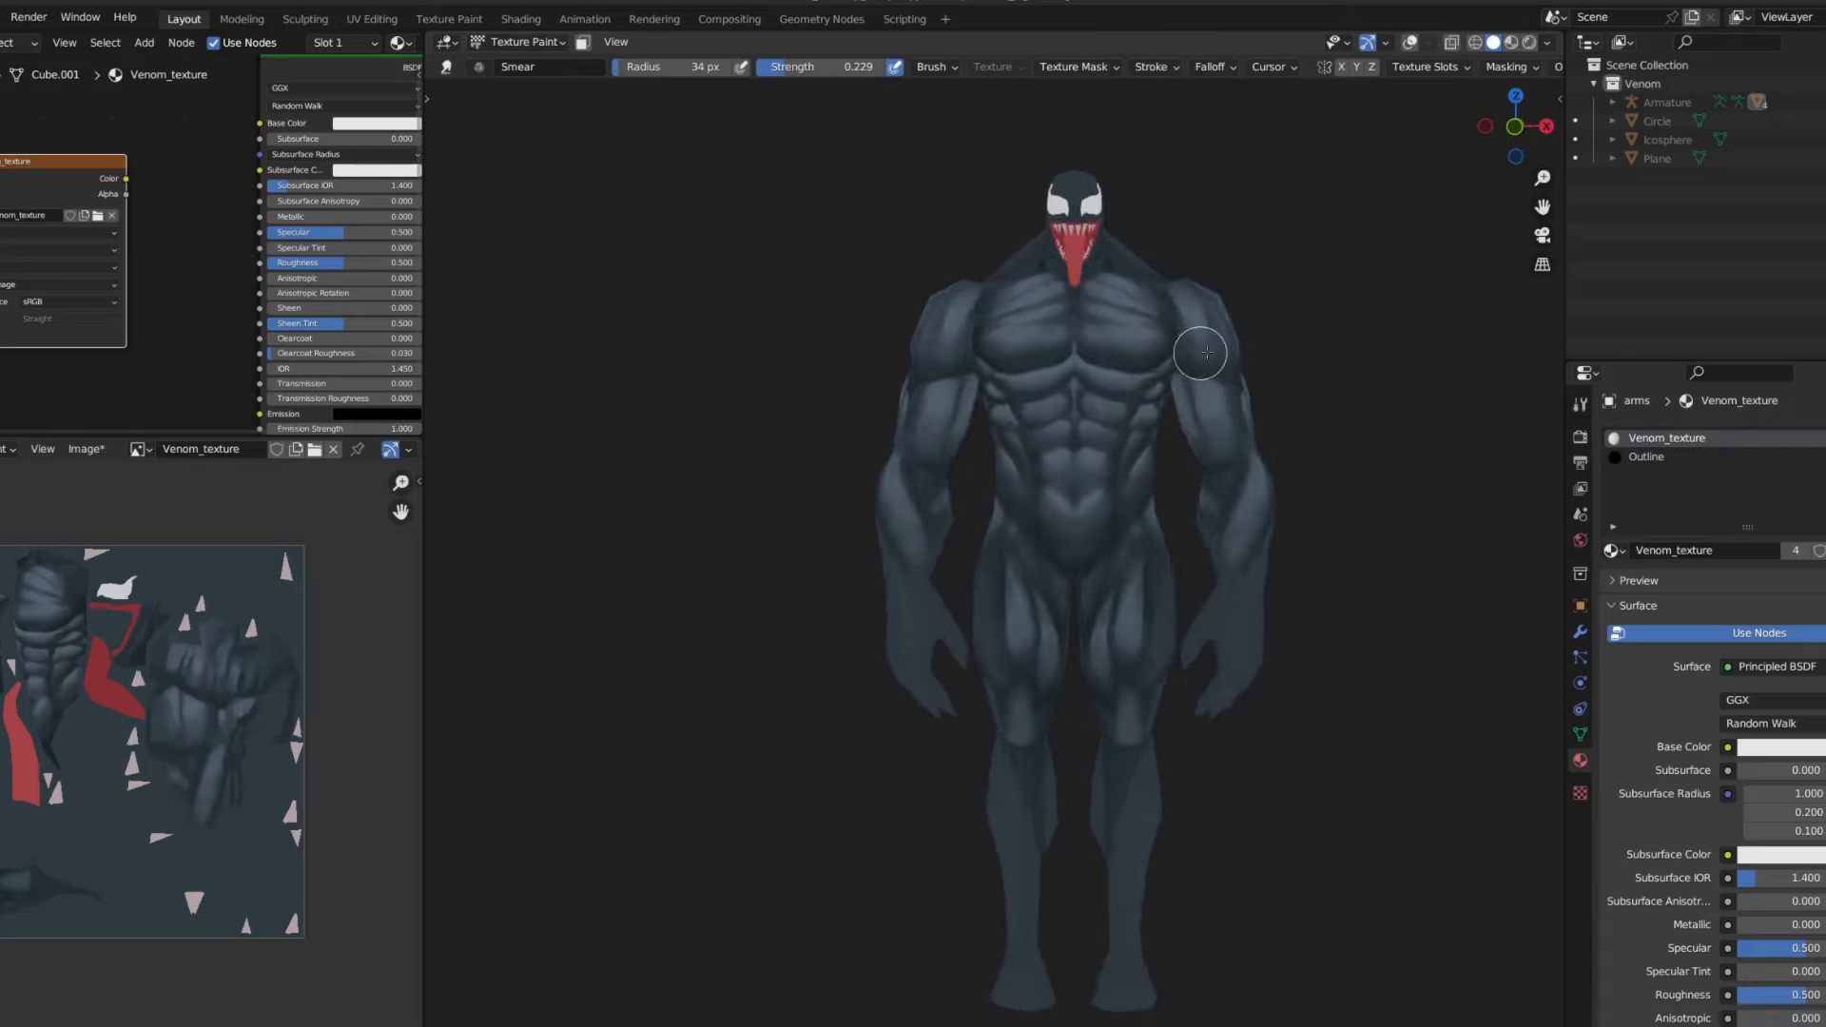
scroll(1154, 346, "down", 1)
scroll(1136, 407, "up", 2)
middle_click_drag(1136, 407, 1135, 369)
scroll(1136, 369, "up", 2)
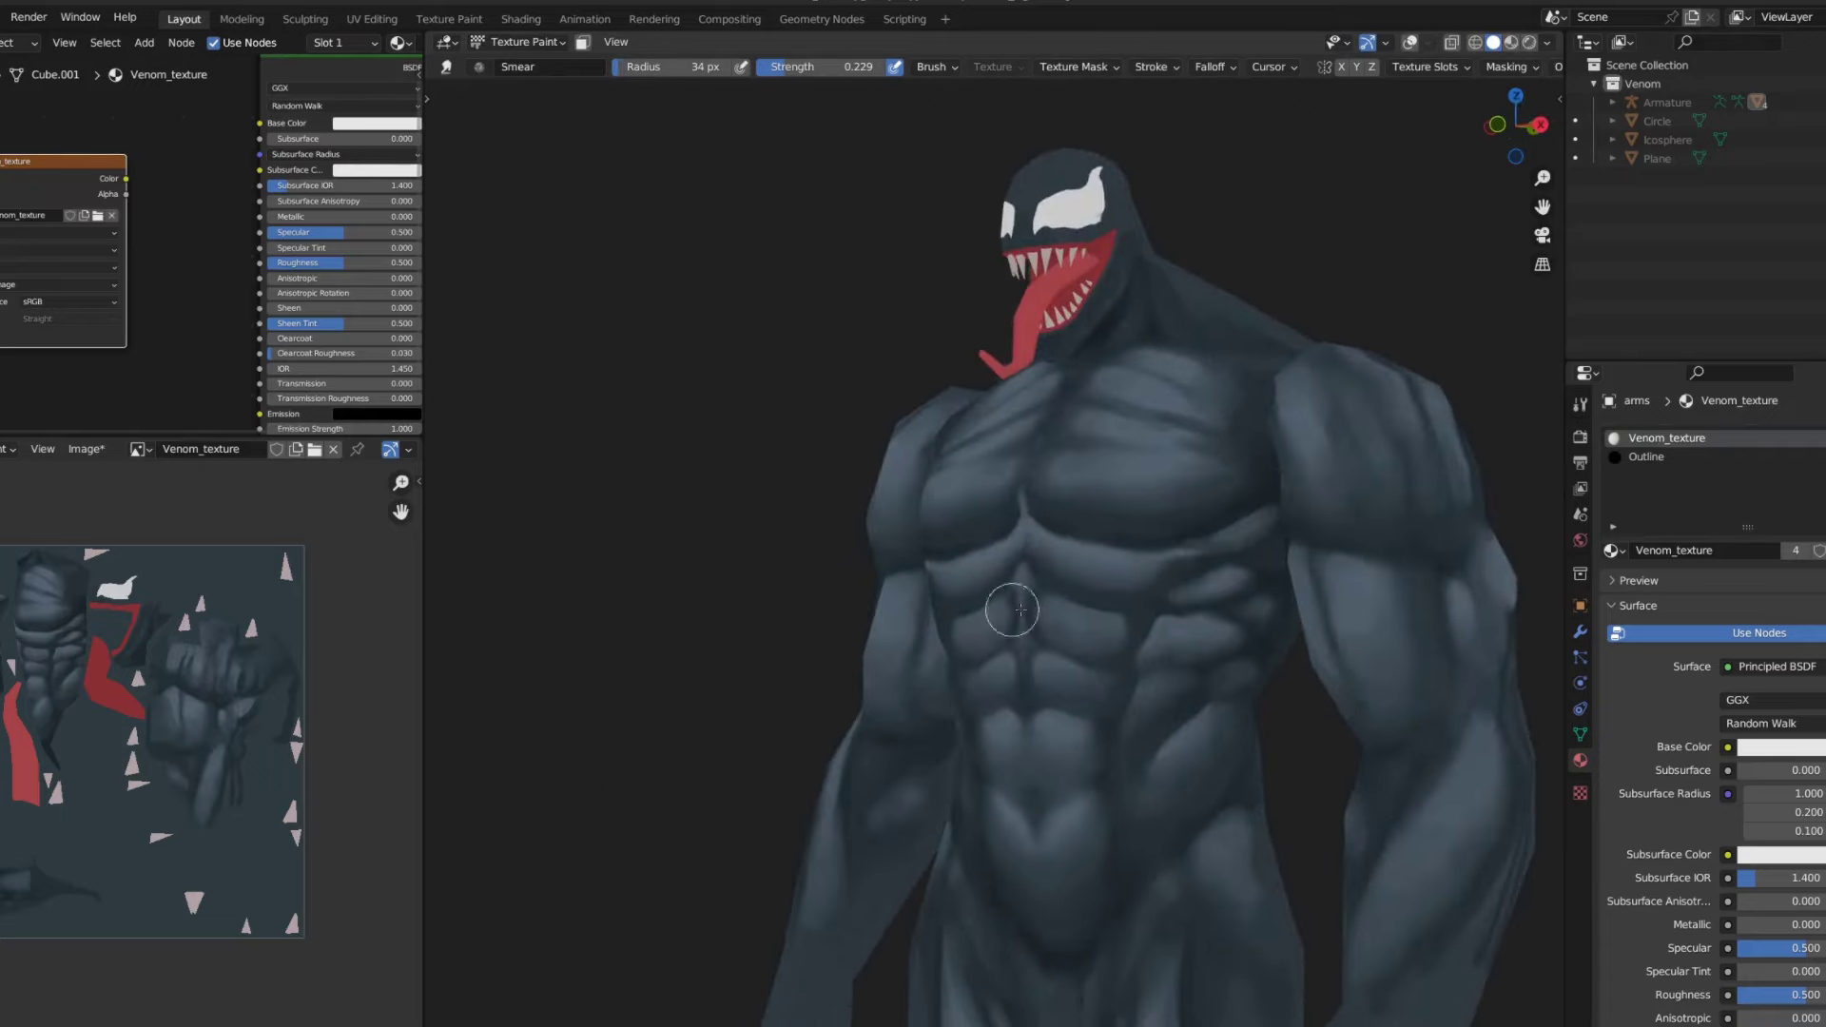
- Make the body the active paint target and face Venom from the front
key("alt+q")
scroll(1132, 399, "up", 1)
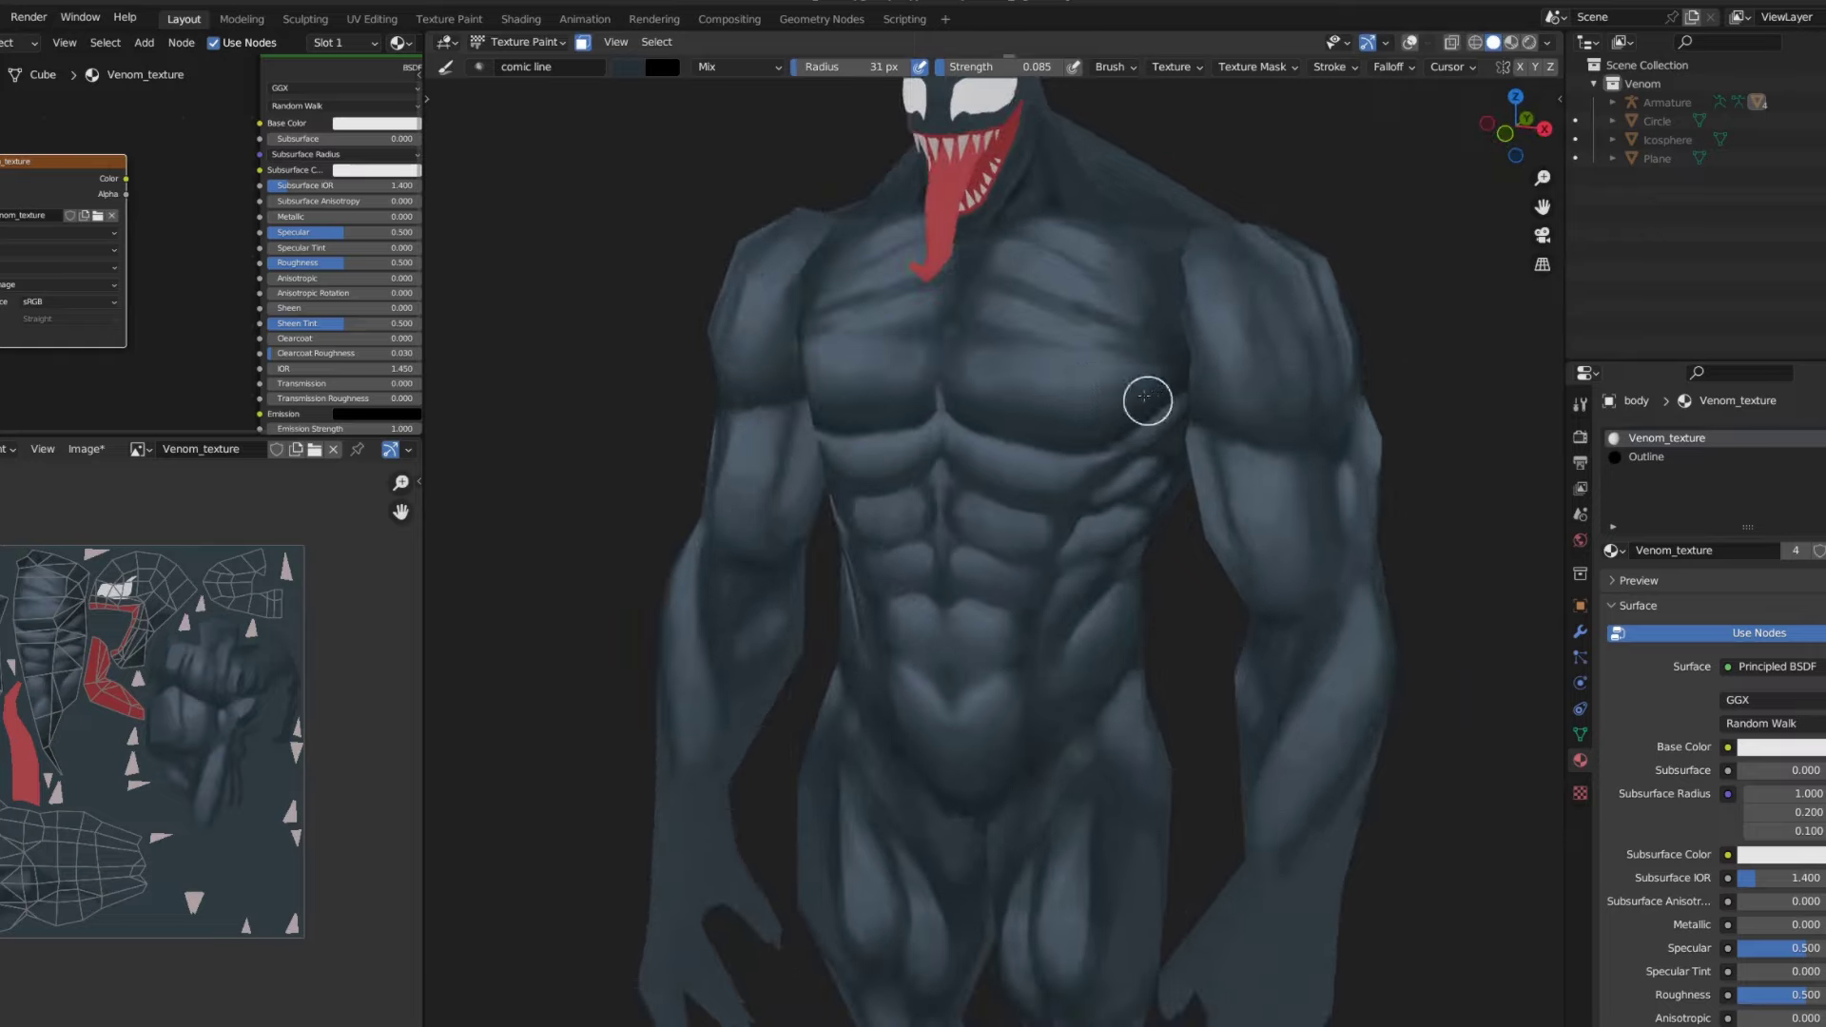
scroll(1127, 347, "down", 1)
middle_click_drag(1090, 267, 991, 454)
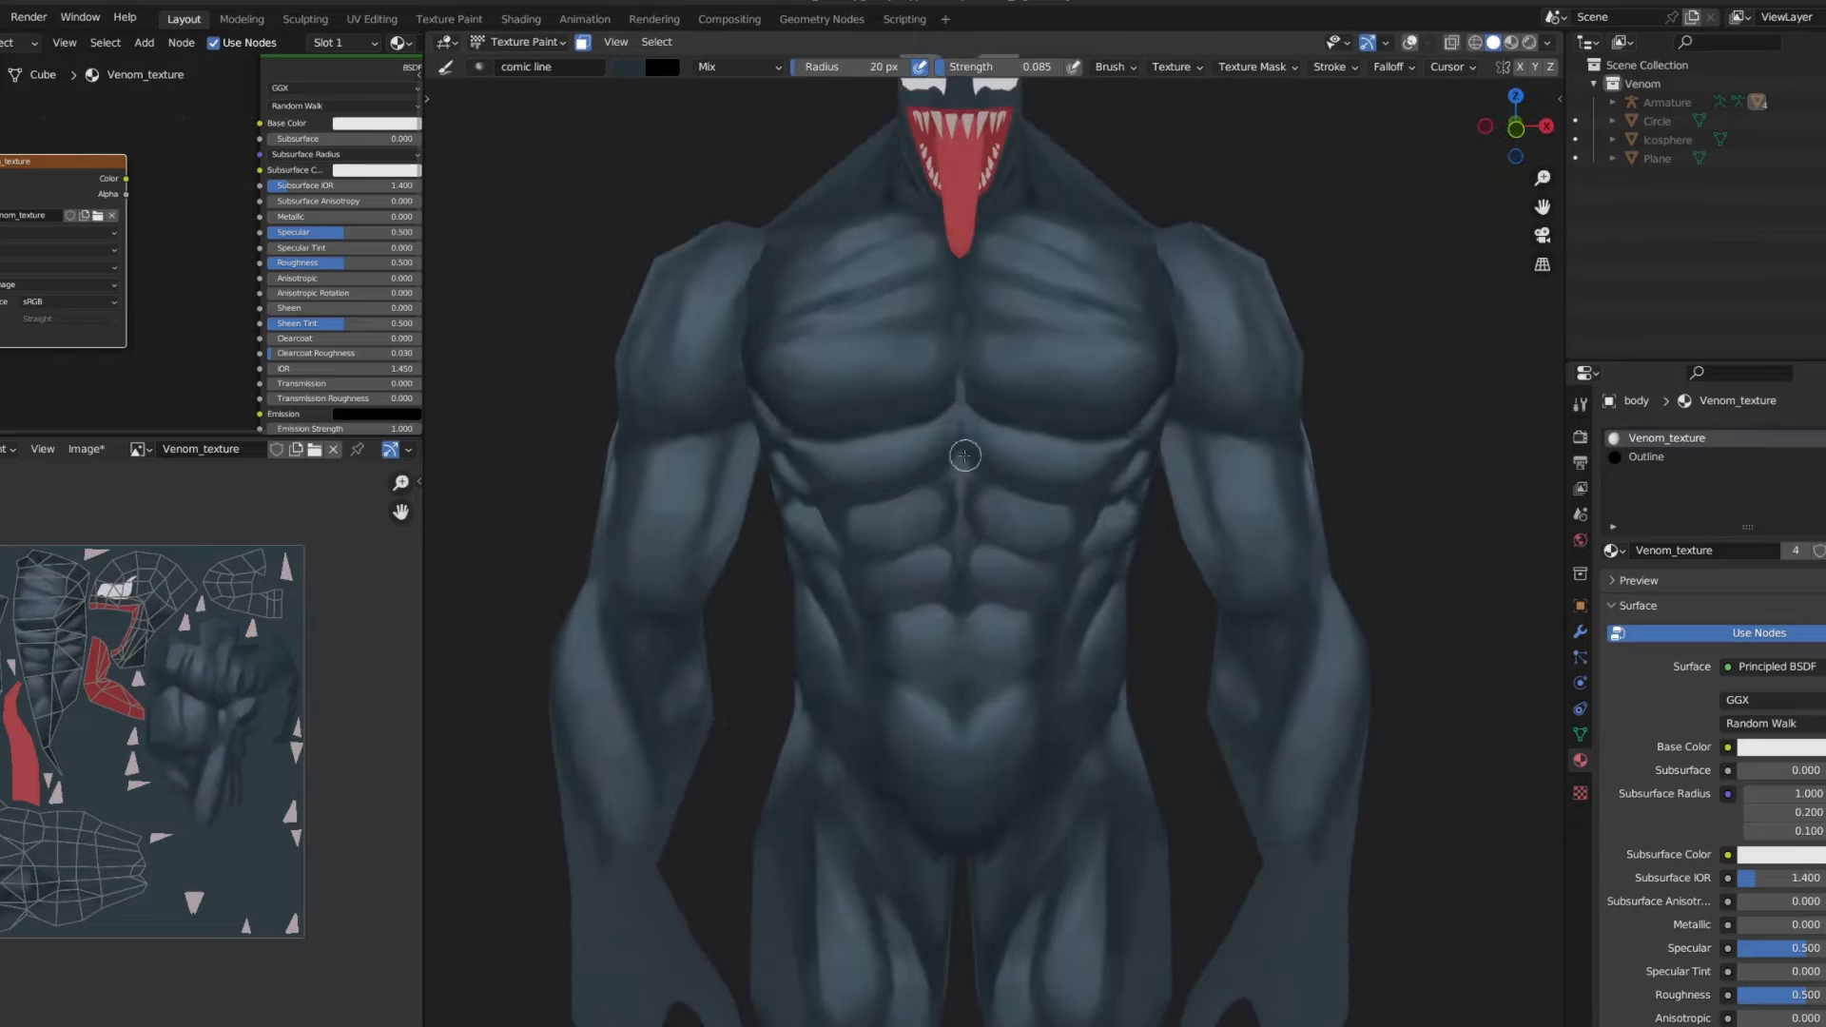
middle_click_drag(1149, 420, 1190, 465)
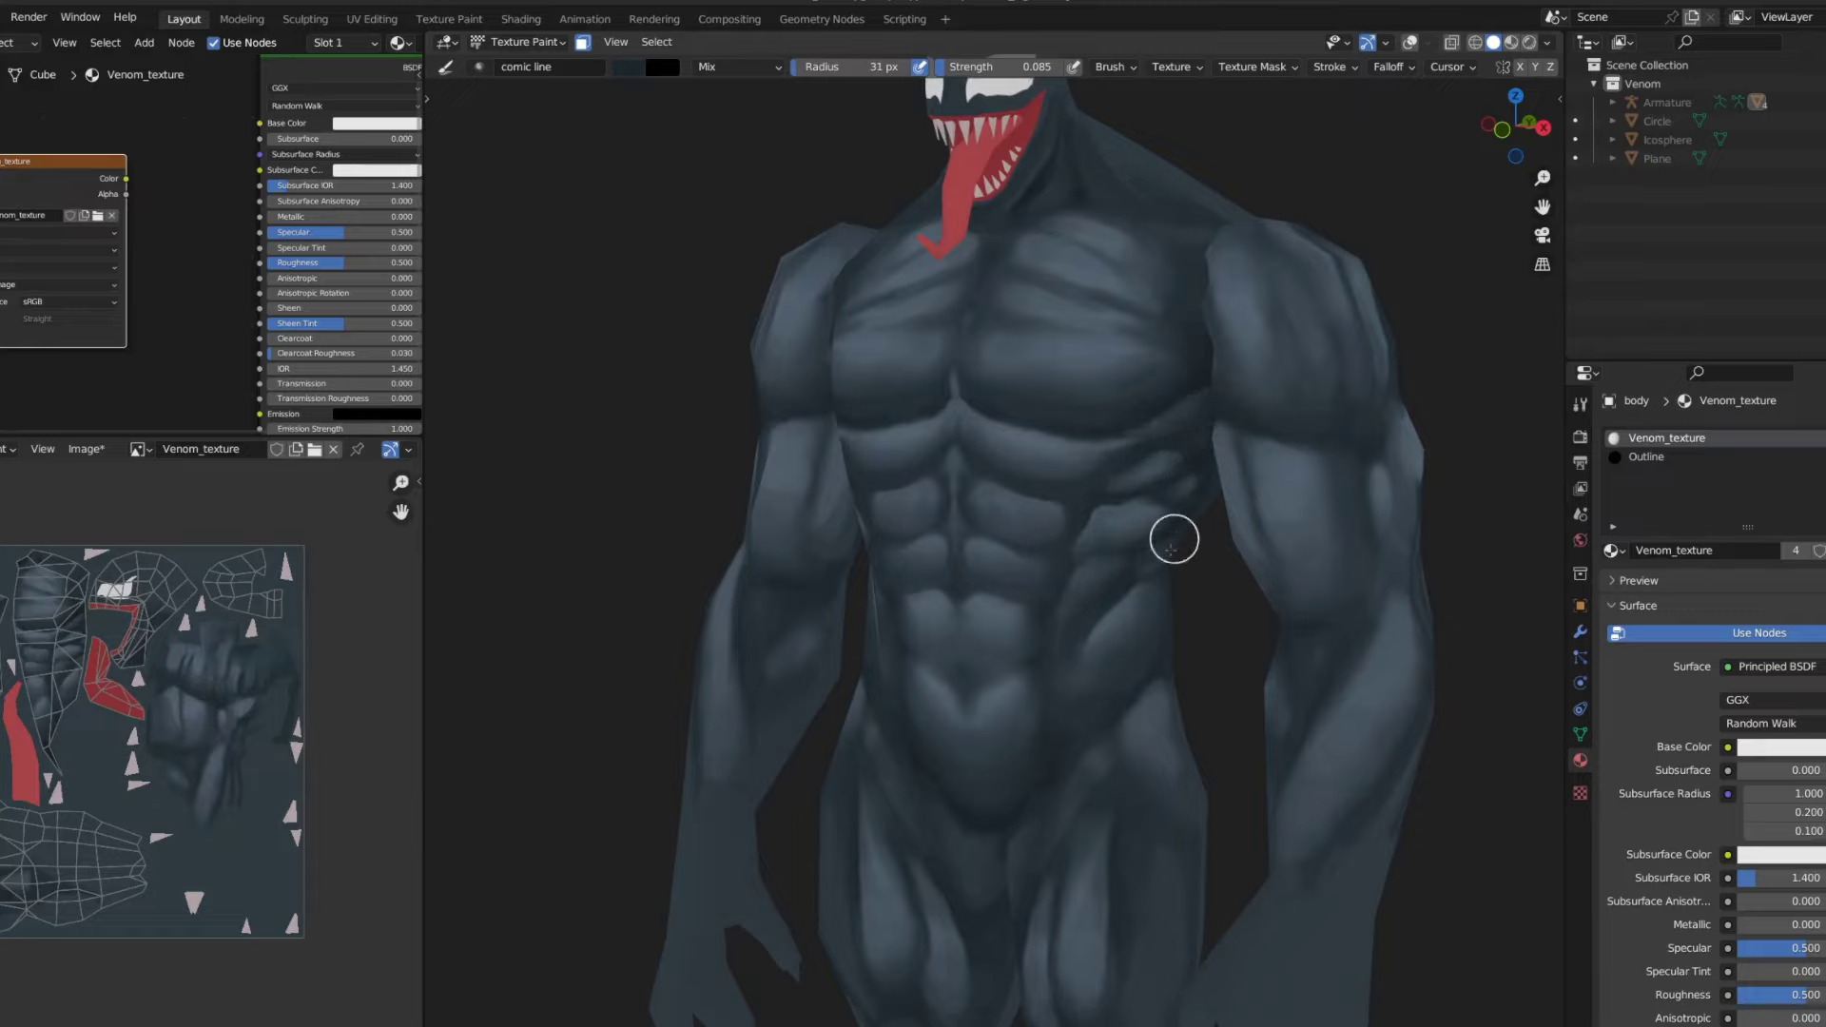
scroll(1174, 539, "down", 4)
middle_click_drag(1173, 540, 985, 425)
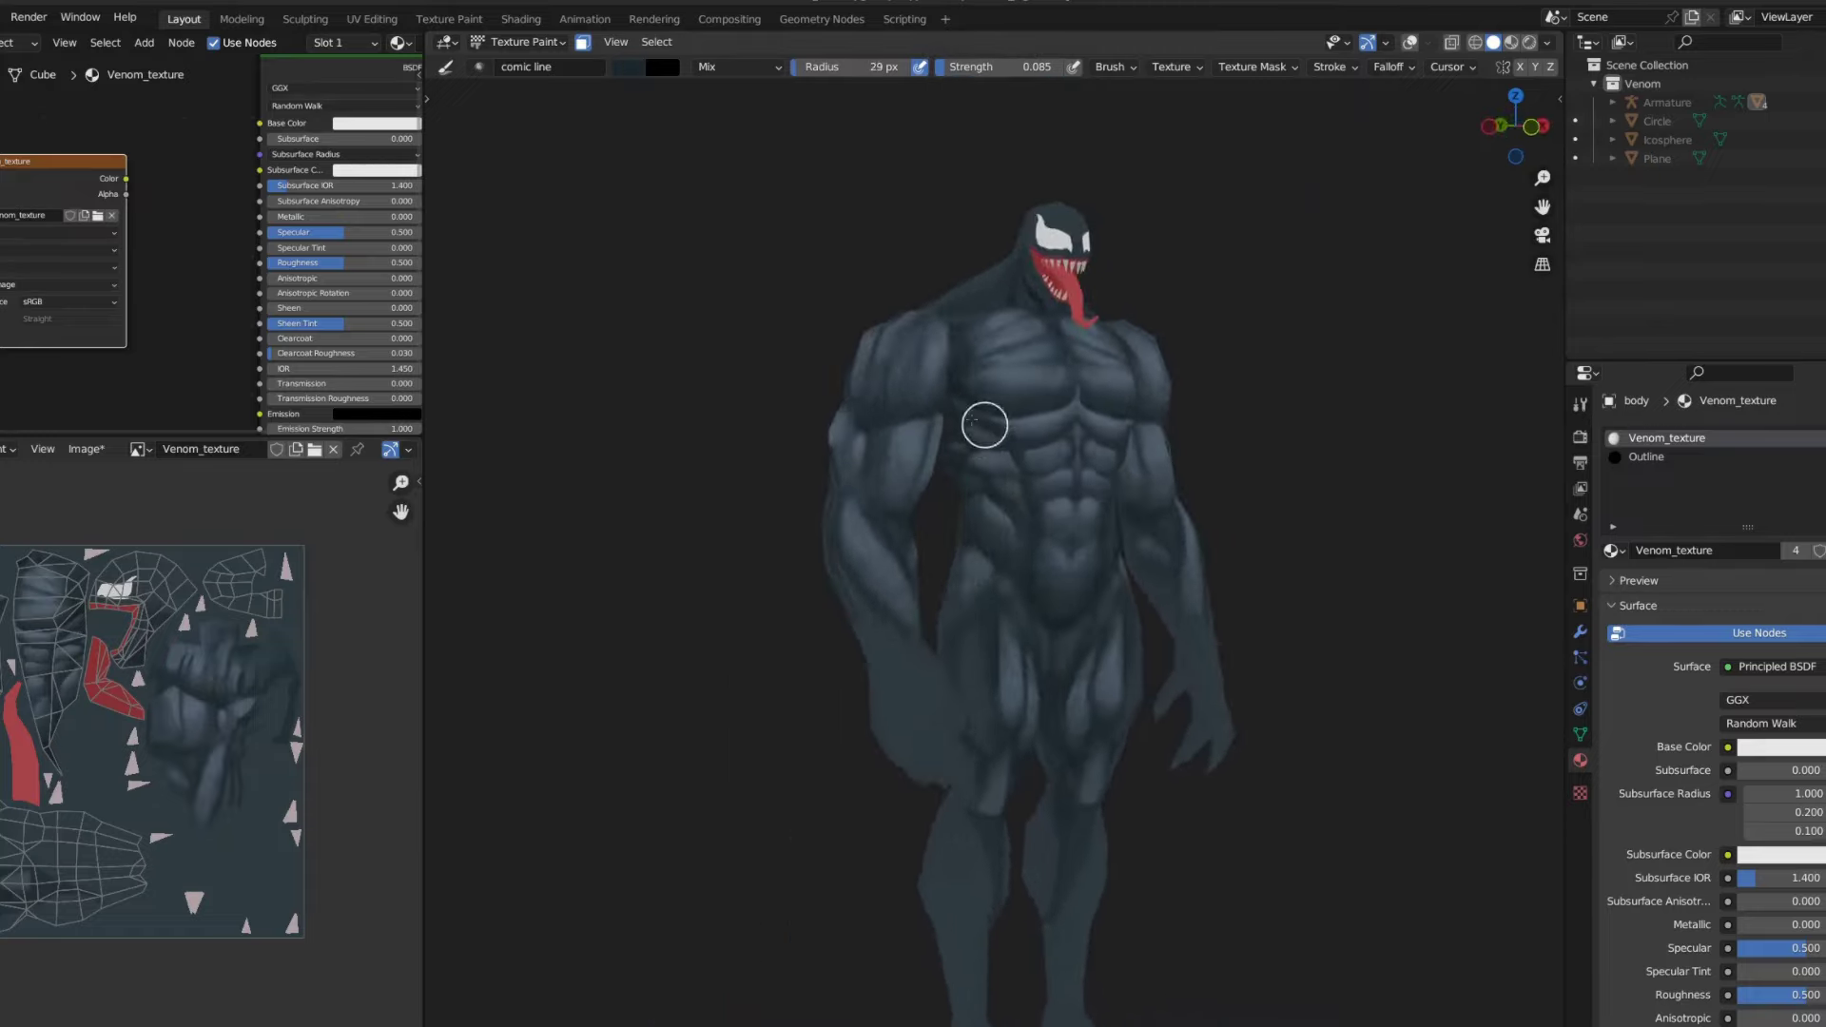
middle_click_drag(990, 570, 1093, 653)
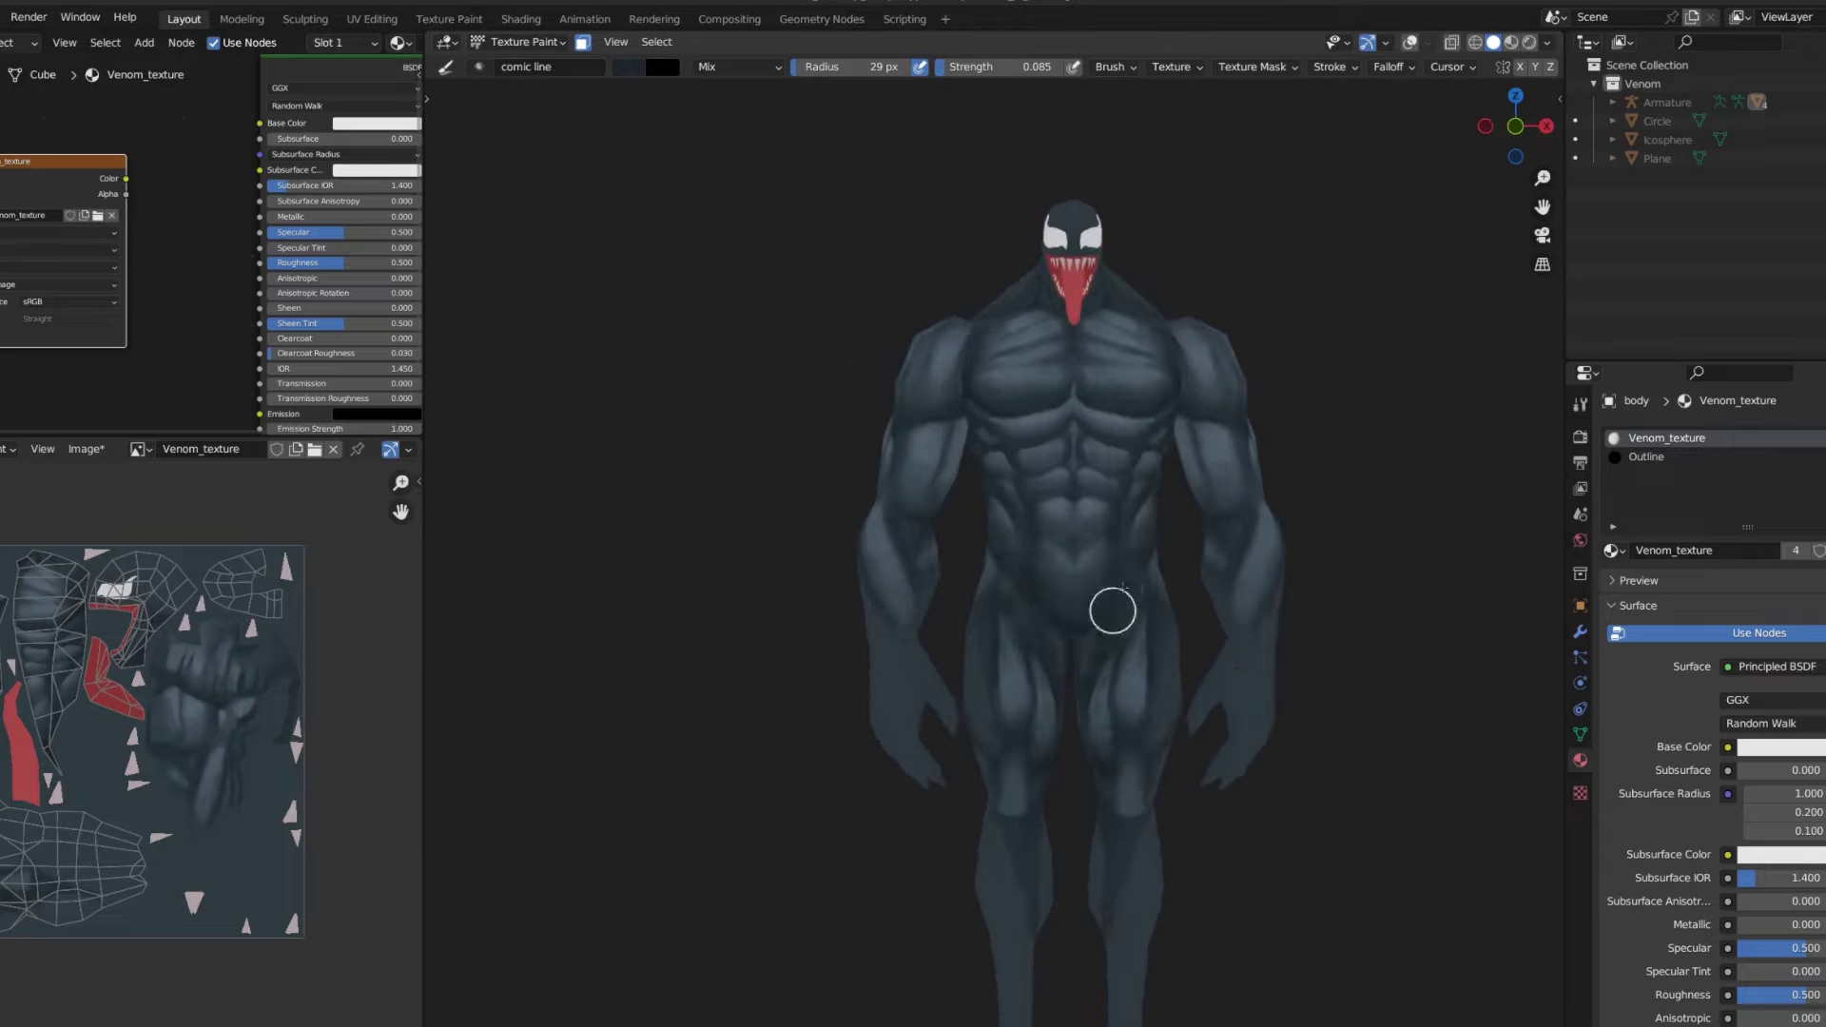
- Paint lighter highlight strokes across the chest
scroll(1164, 411, "down", 2)
scroll(1161, 118, "down", 3)
scroll(1186, 412, "up", 7)
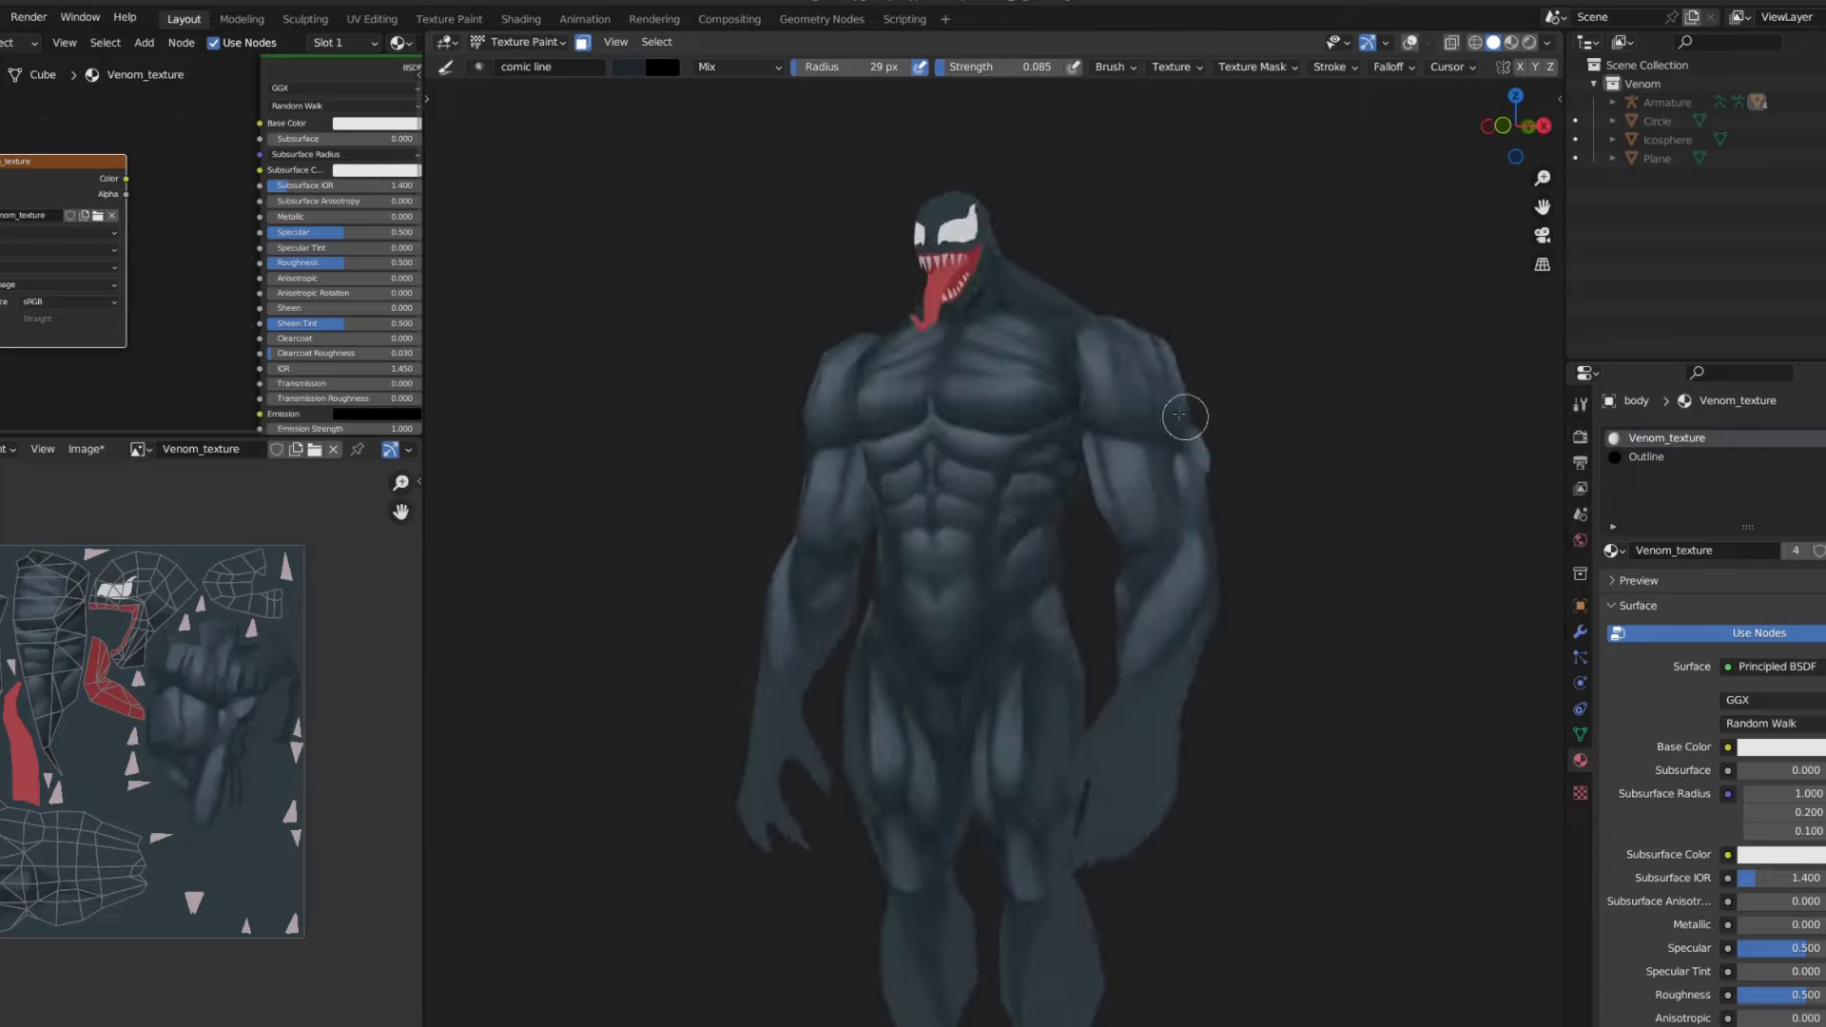
scroll(1186, 412, "down", 8)
scroll(1067, 481, "up", 8)
scroll(1164, 457, "down", 8)
scroll(1165, 457, "up", 2)
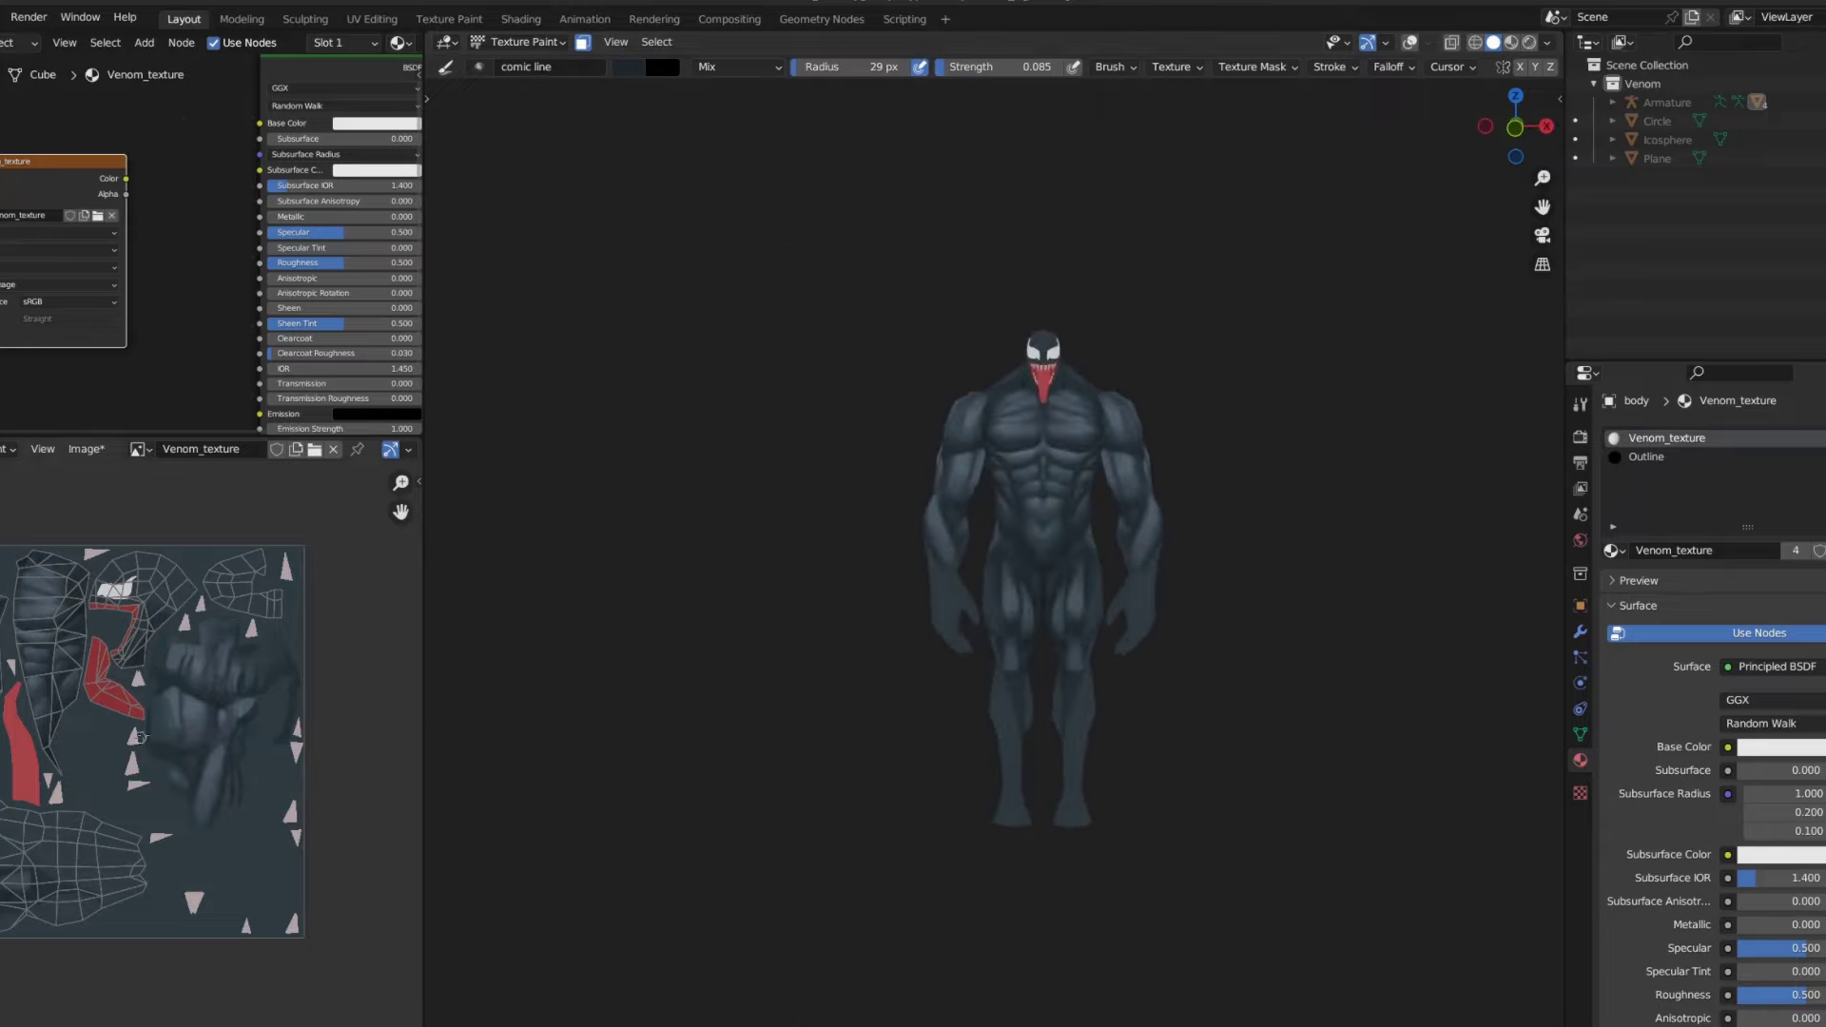
scroll(1160, 380, "up", 6)
- Shrink the brush and sample a lighter highlight colour from the body
key("bracketleft")
key("bracketleft")
key("bracketleft")
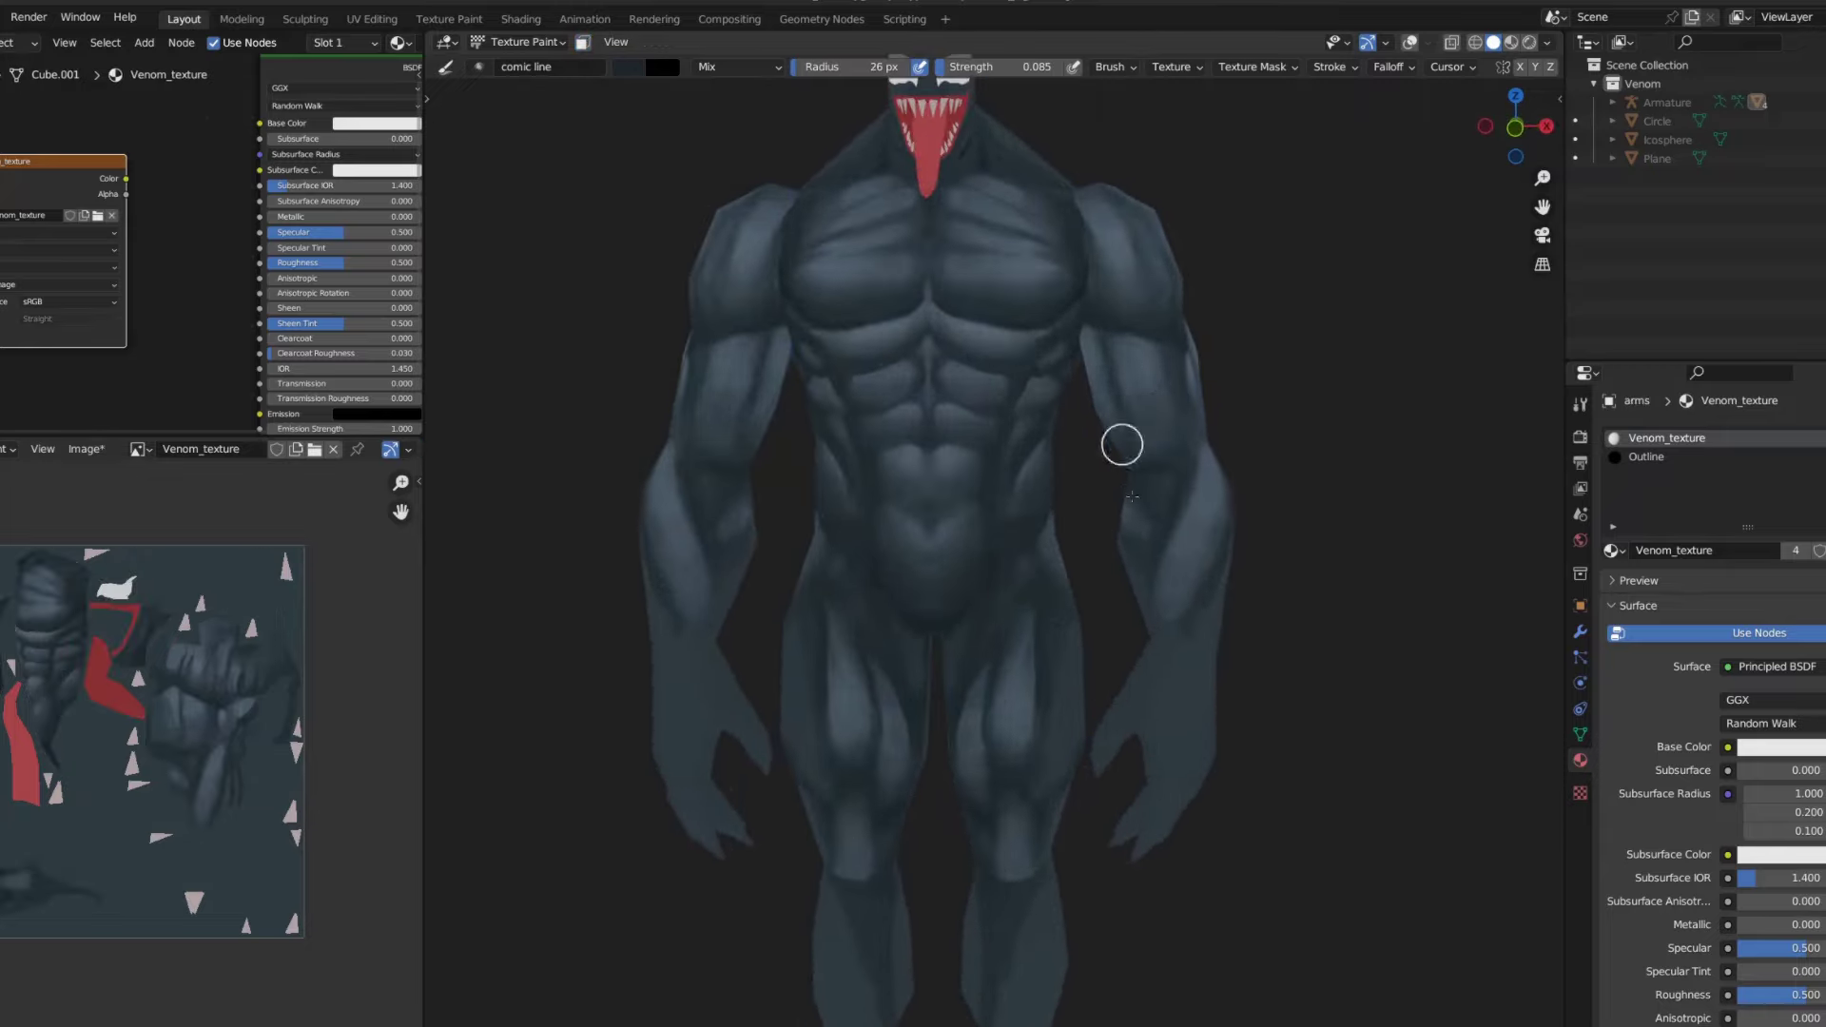
middle_click_drag(1196, 436, 1237, 427)
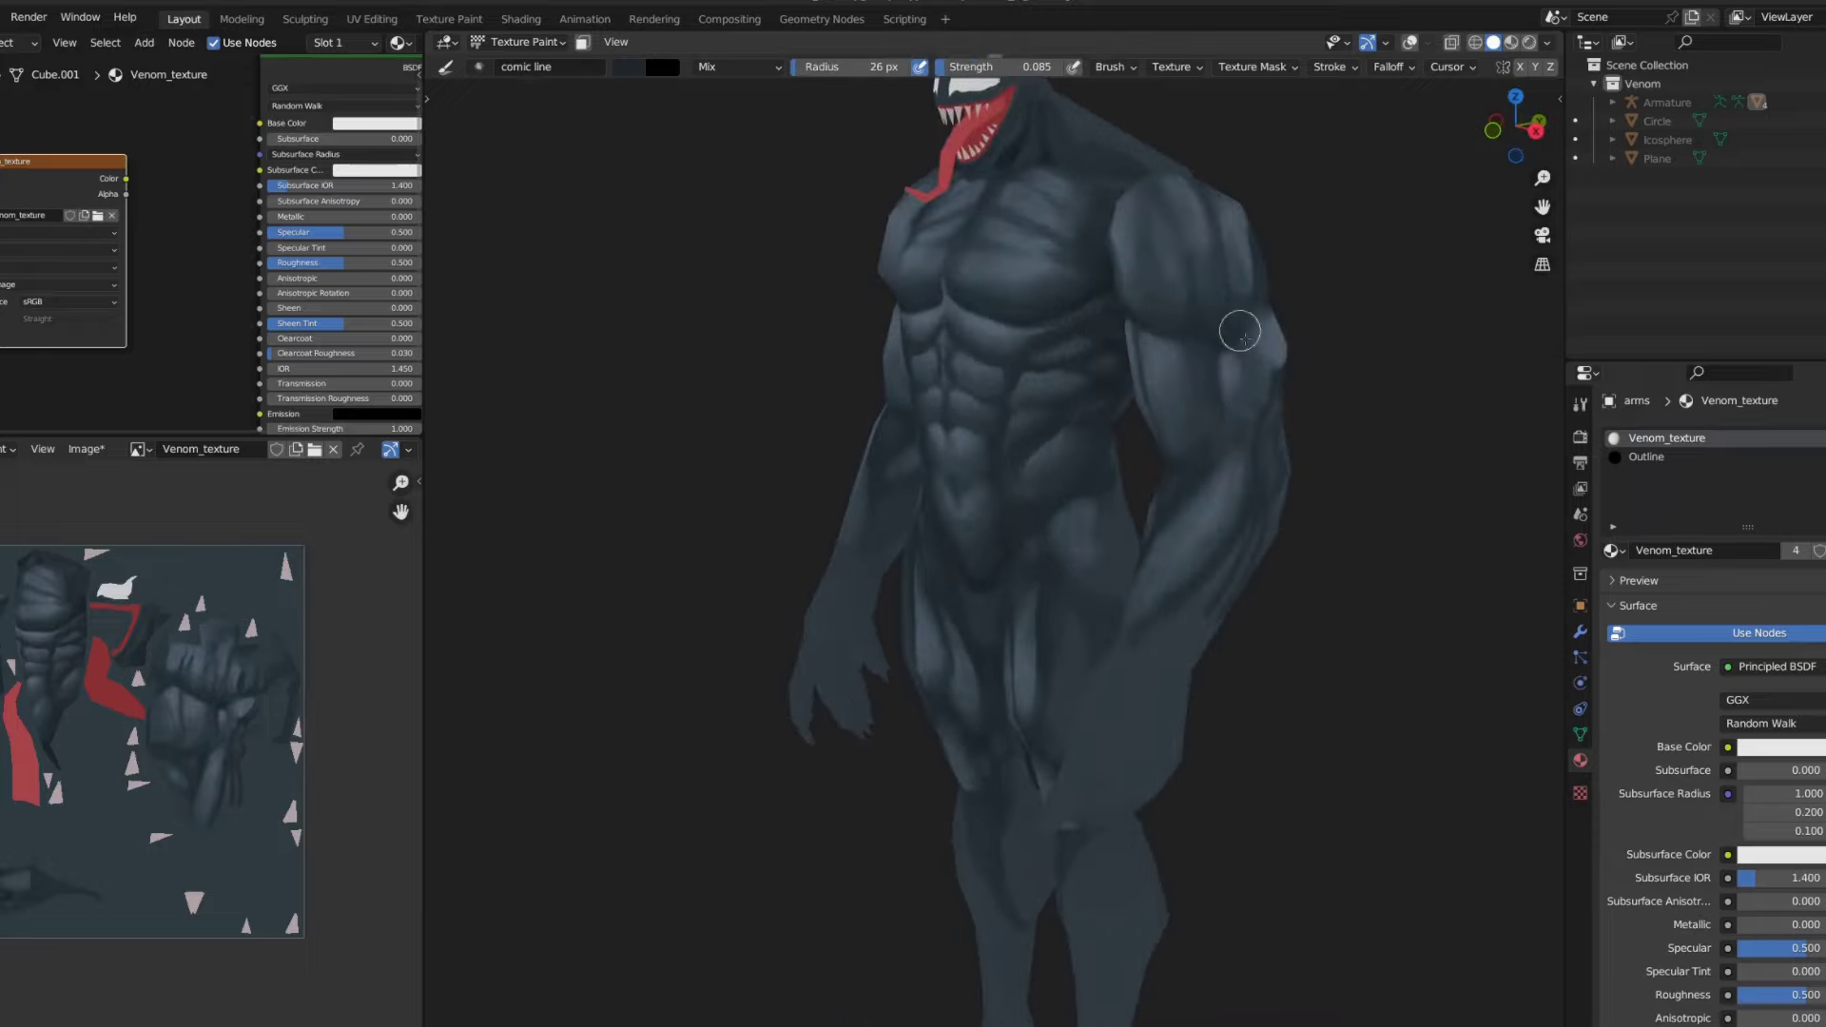
scroll(1214, 348, "down", 5)
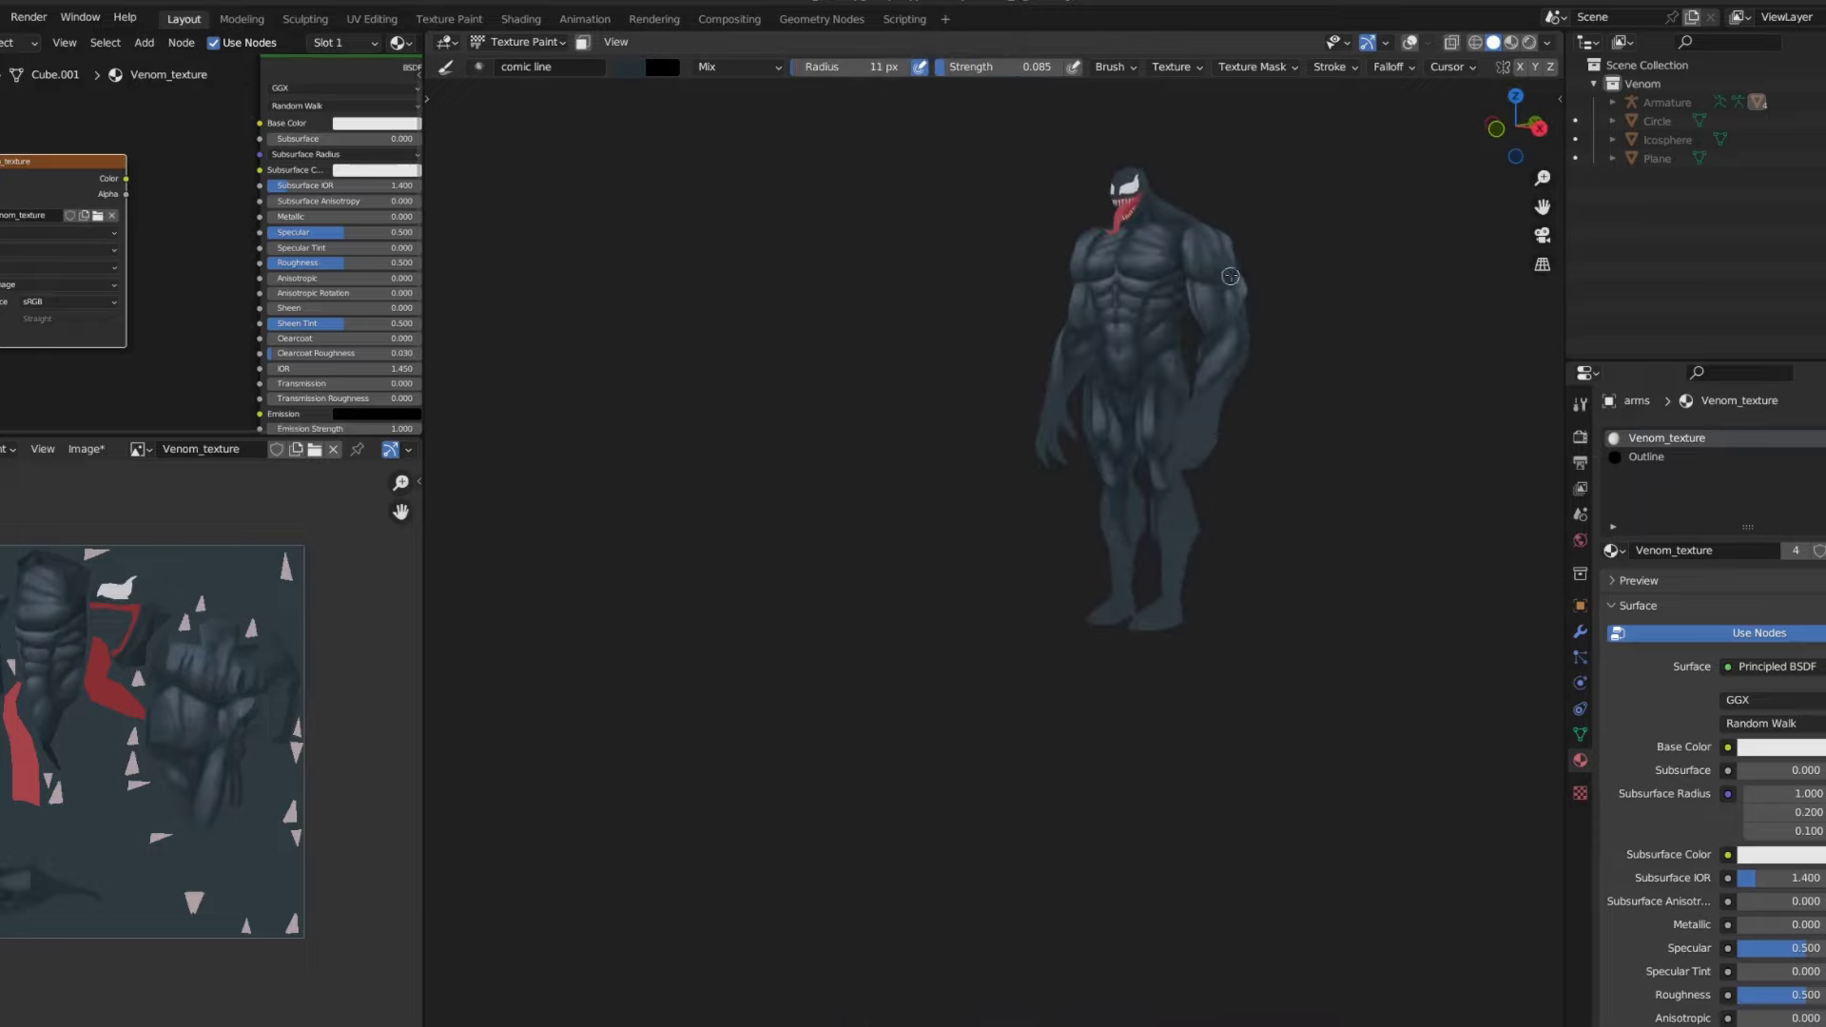
scroll(1256, 151, "down", 2)
middle_click_drag(1255, 150, 1313, 184)
scroll(1109, 248, "up", 8)
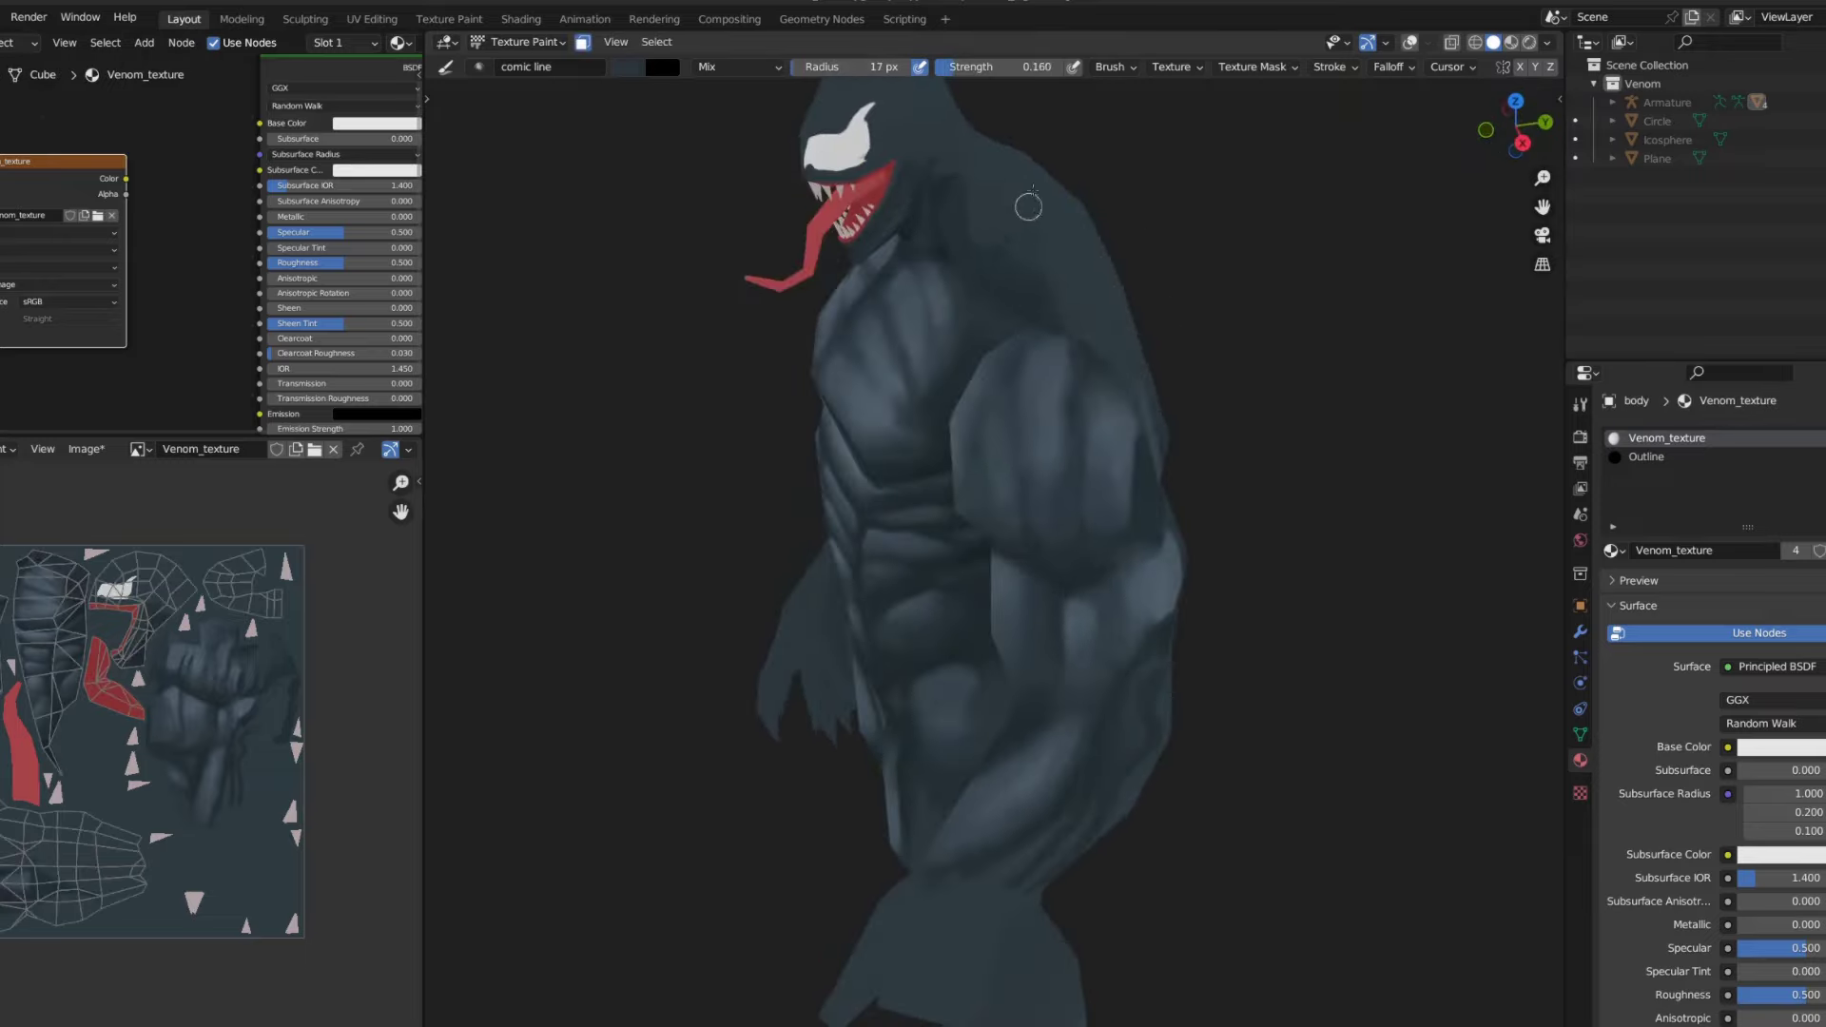
middle_click_drag(1027, 196, 932, 464)
mouse_move(1062, 413)
middle_mouse_down()
mouse_move(1114, 408)
mouse_move(1235, 318)
mouse_move(1135, 436)
middle_mouse_up()
key("s")
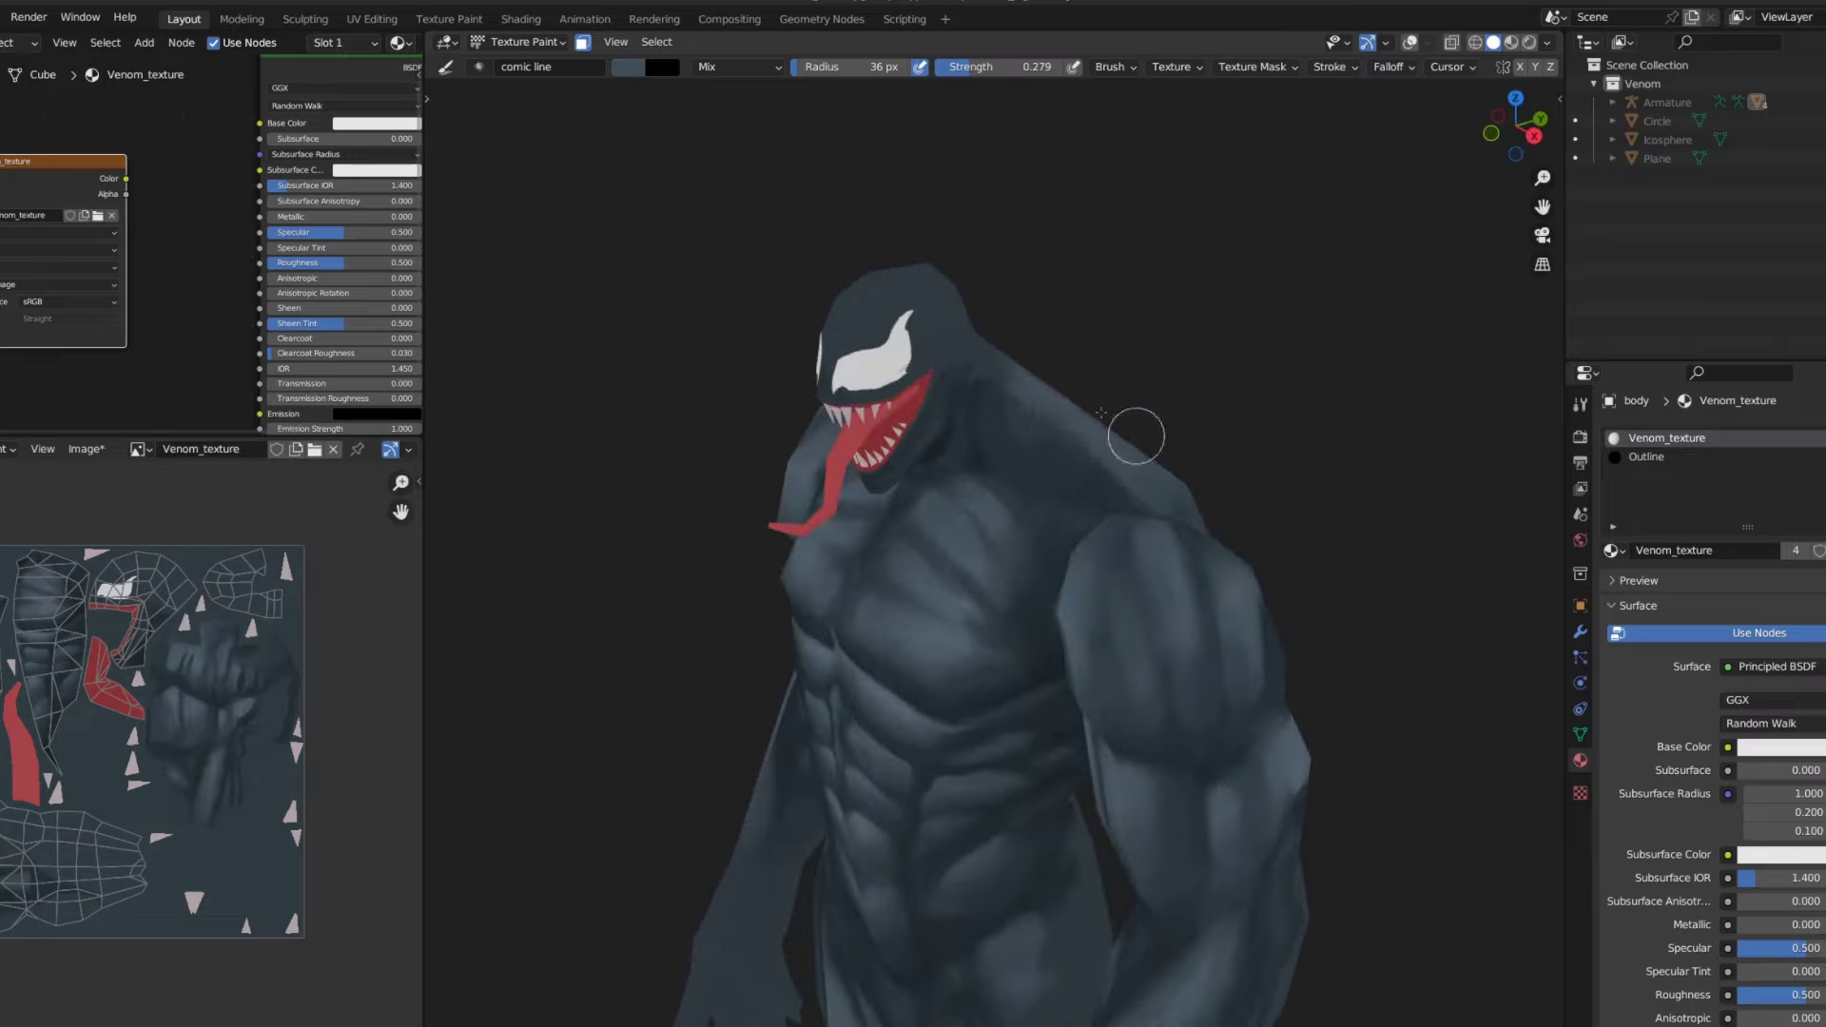
key("KP_1")
- Paint soft highlights across the chest, abs and thighs
scroll(1153, 363, "up", 2)
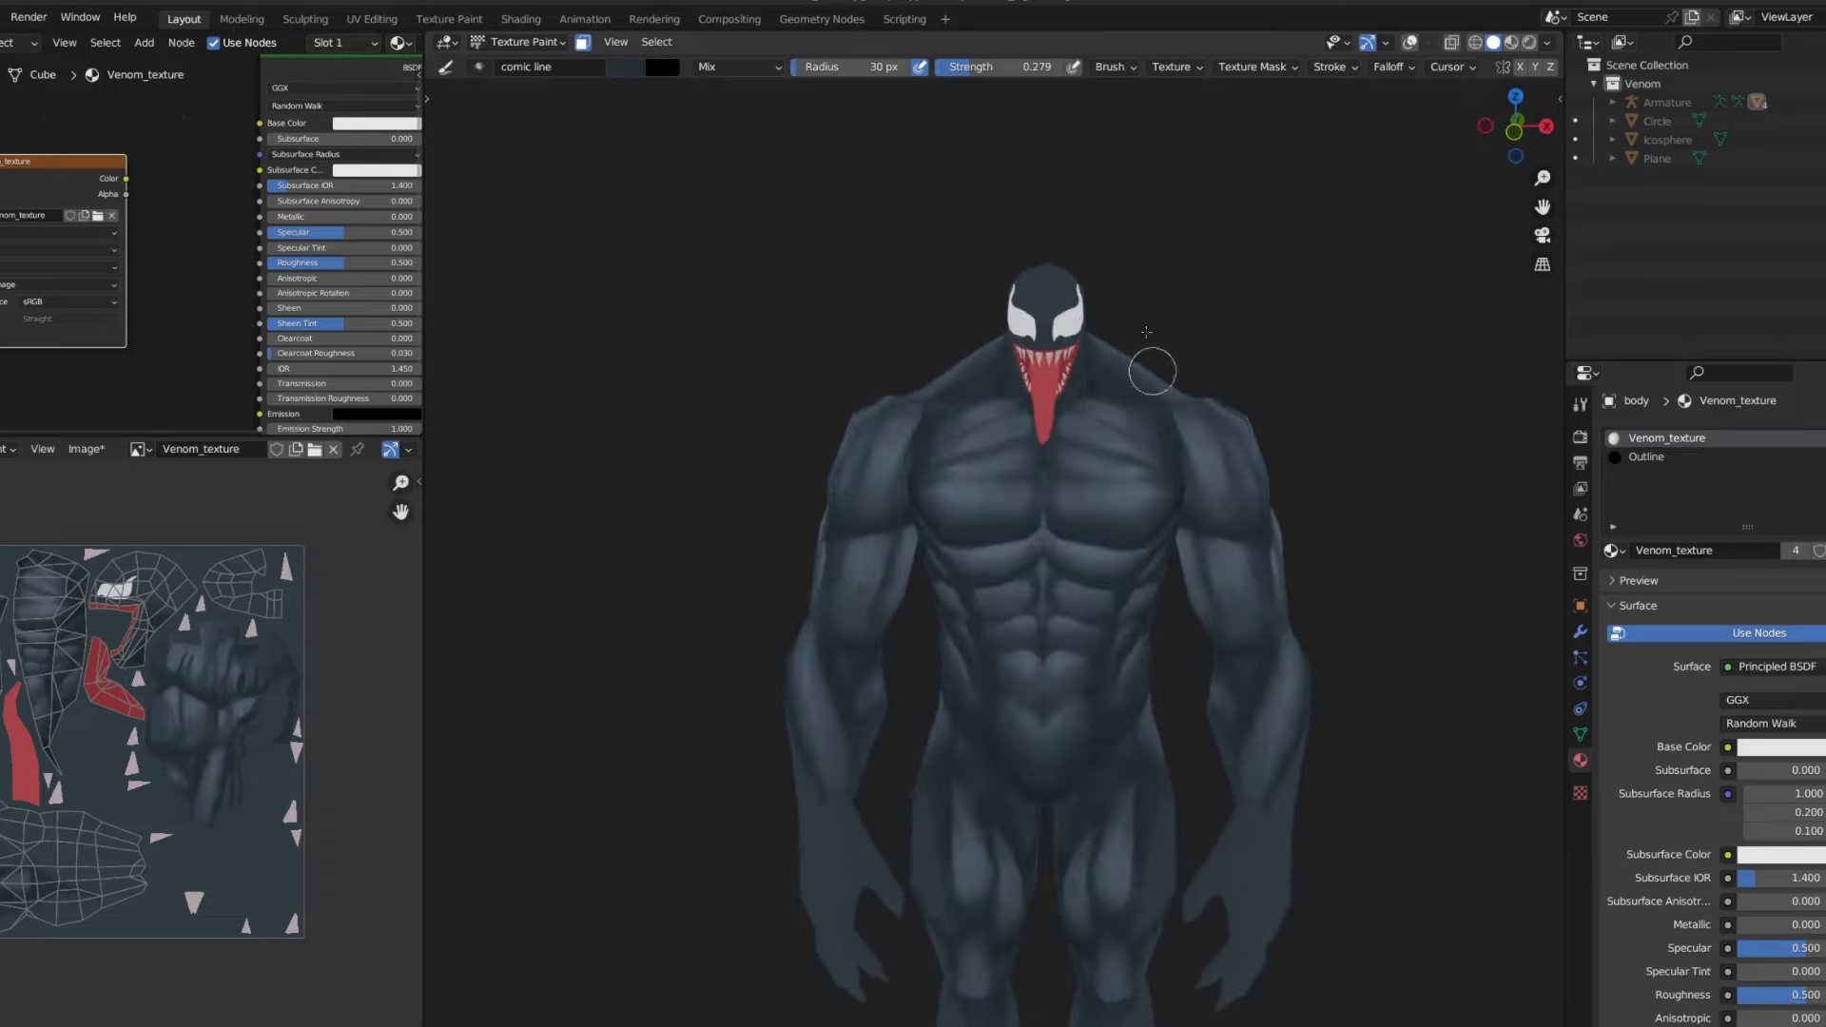
scroll(1154, 362, "down", 1)
scroll(1113, 477, "up", 3)
scroll(954, 489, "up", 1)
scroll(950, 472, "up", 2)
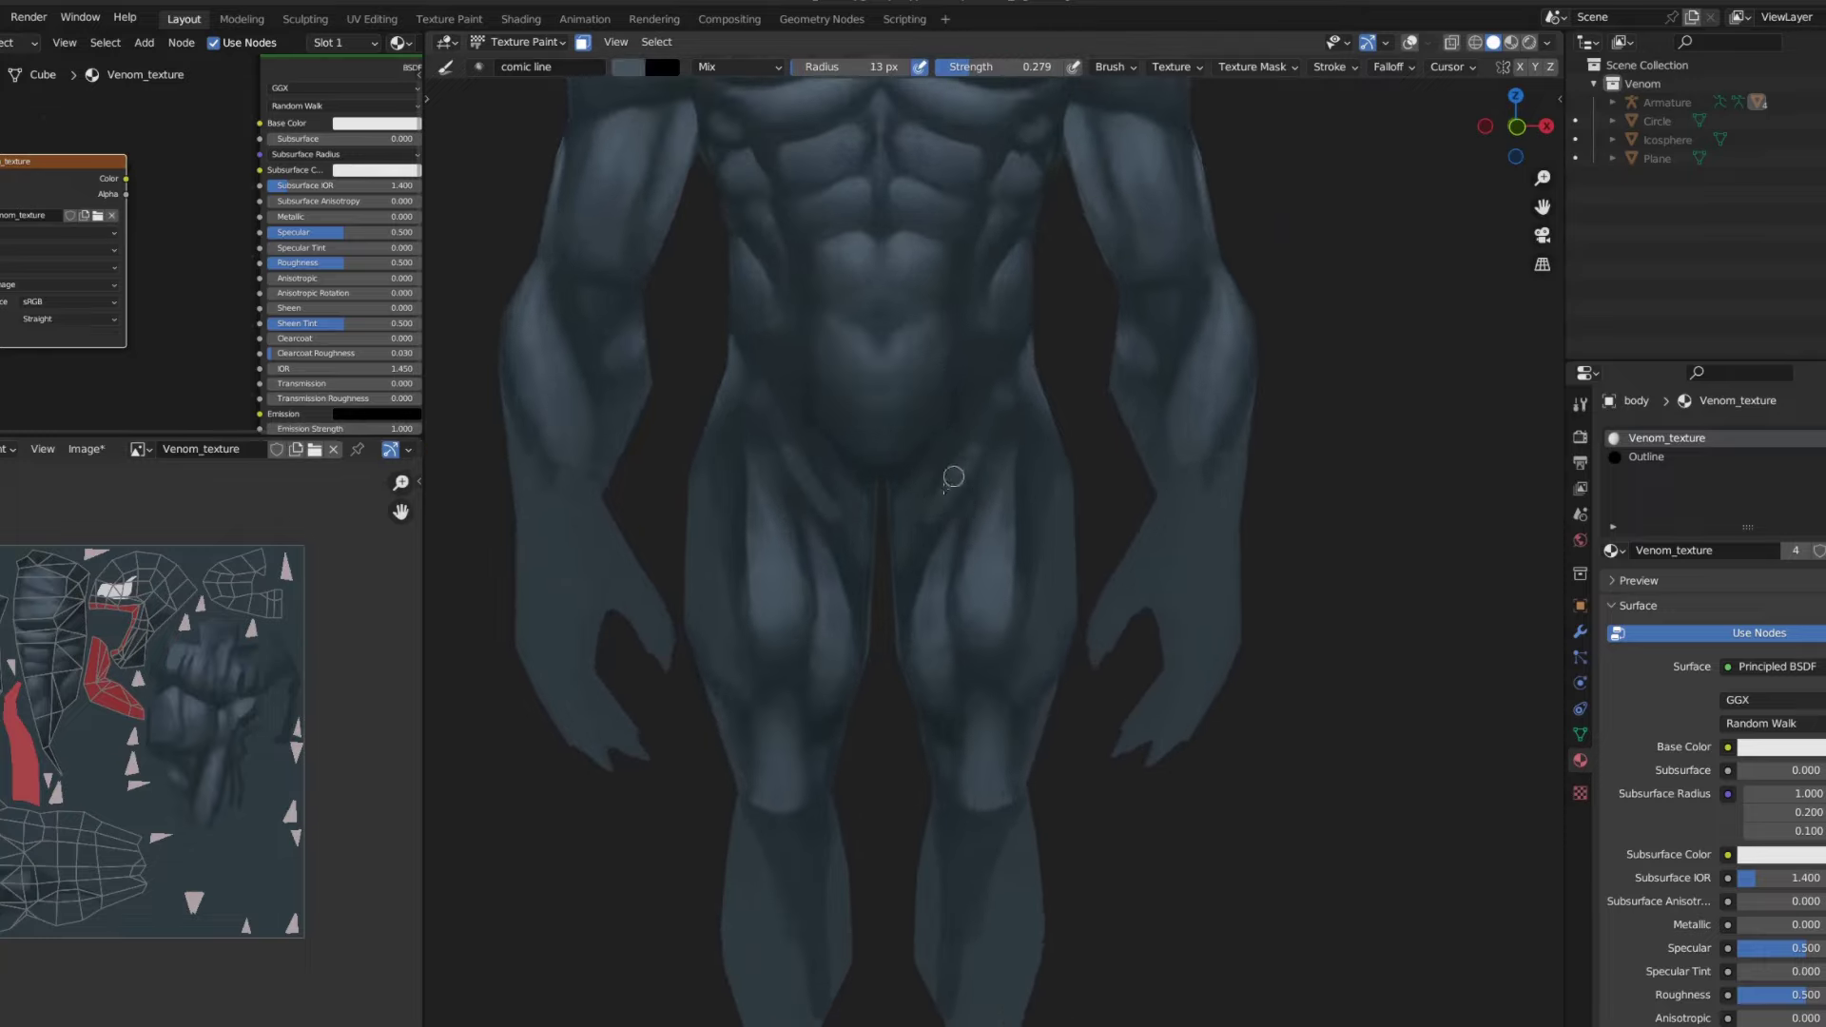
middle_click_drag(976, 473, 1031, 542)
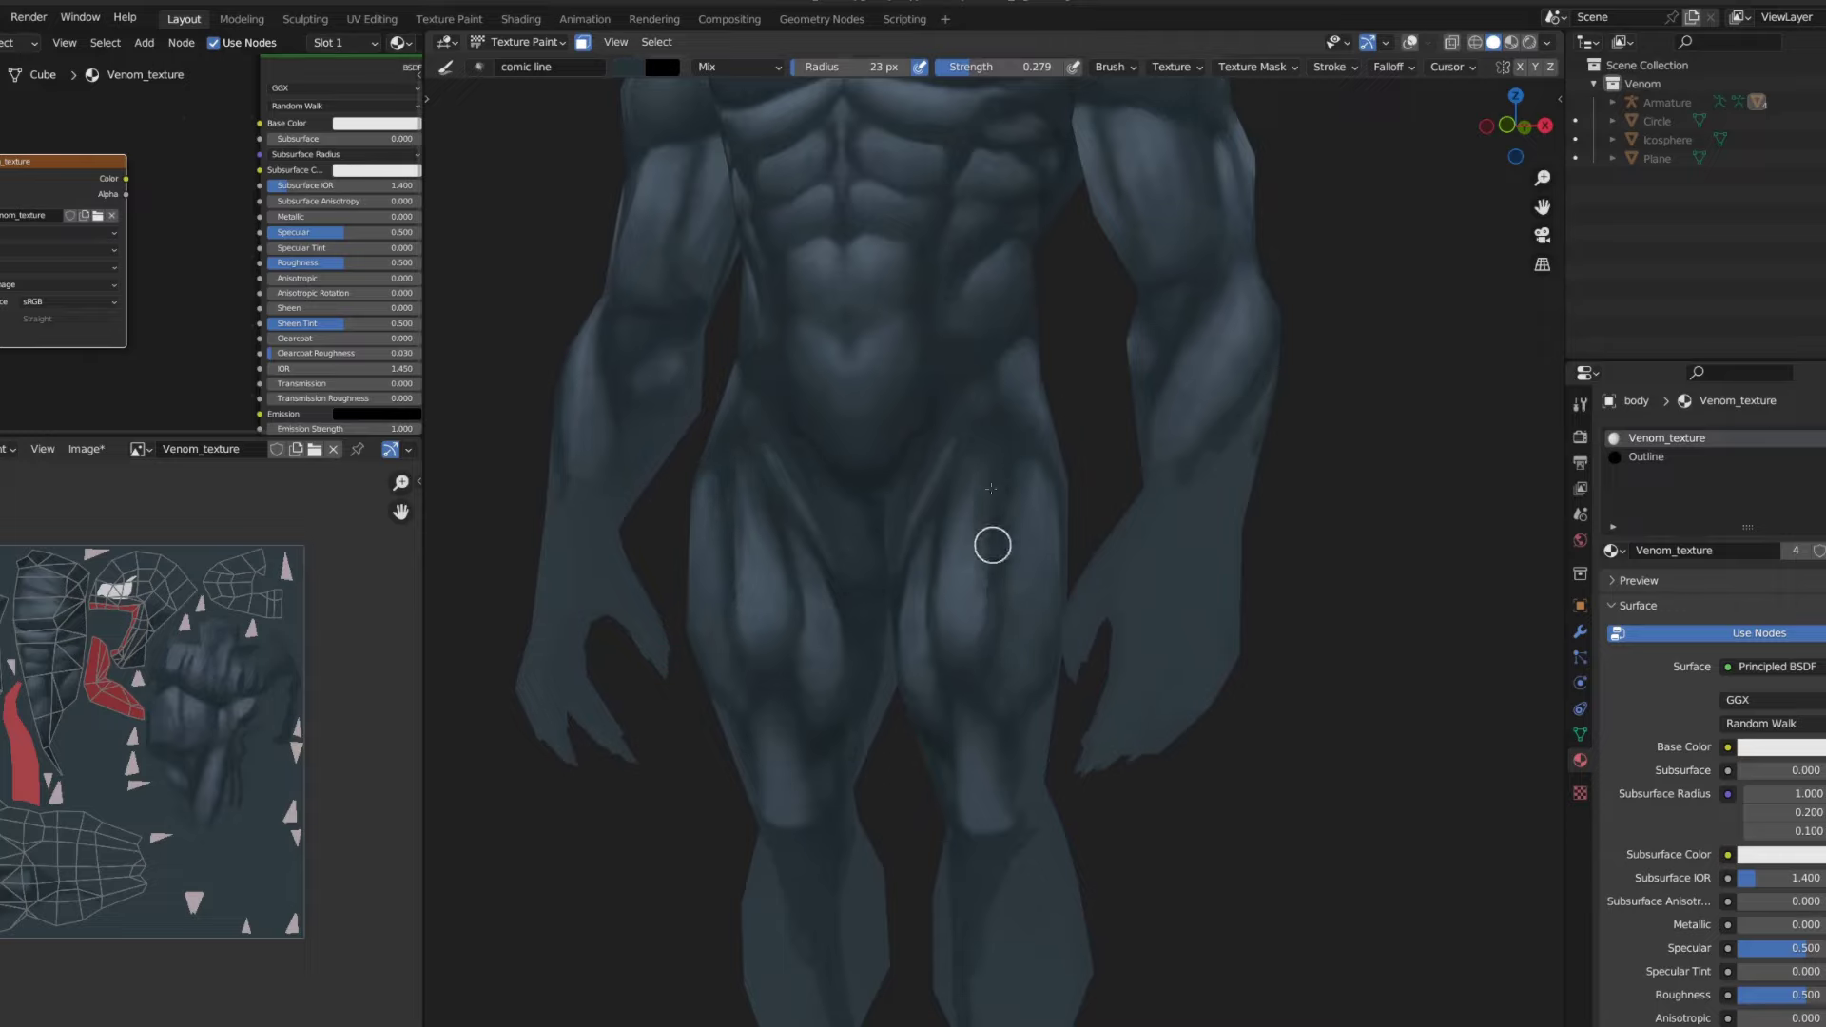
scroll(998, 433, "down", 5)
scroll(1019, 510, "down", 1)
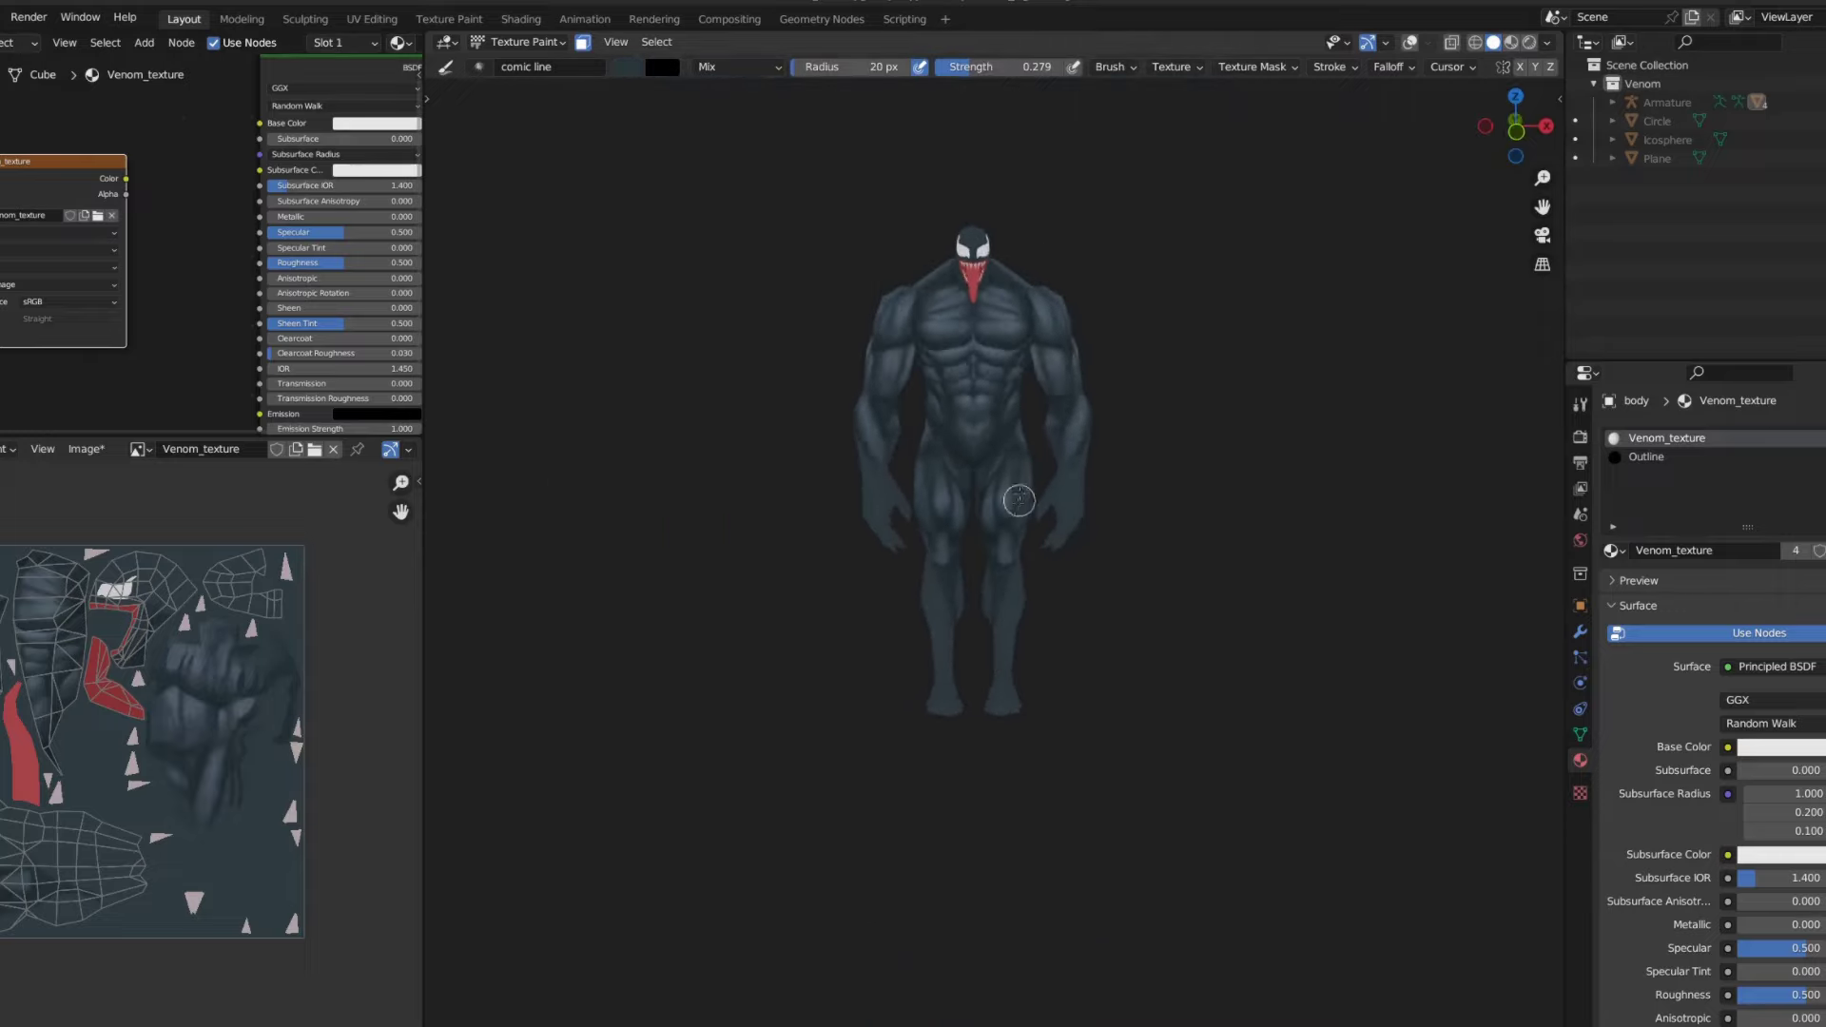
scroll(1019, 502, "up", 2)
scroll(1024, 520, "down", 4)
scroll(1097, 346, "down", 2)
scroll(1053, 272, "up", 8)
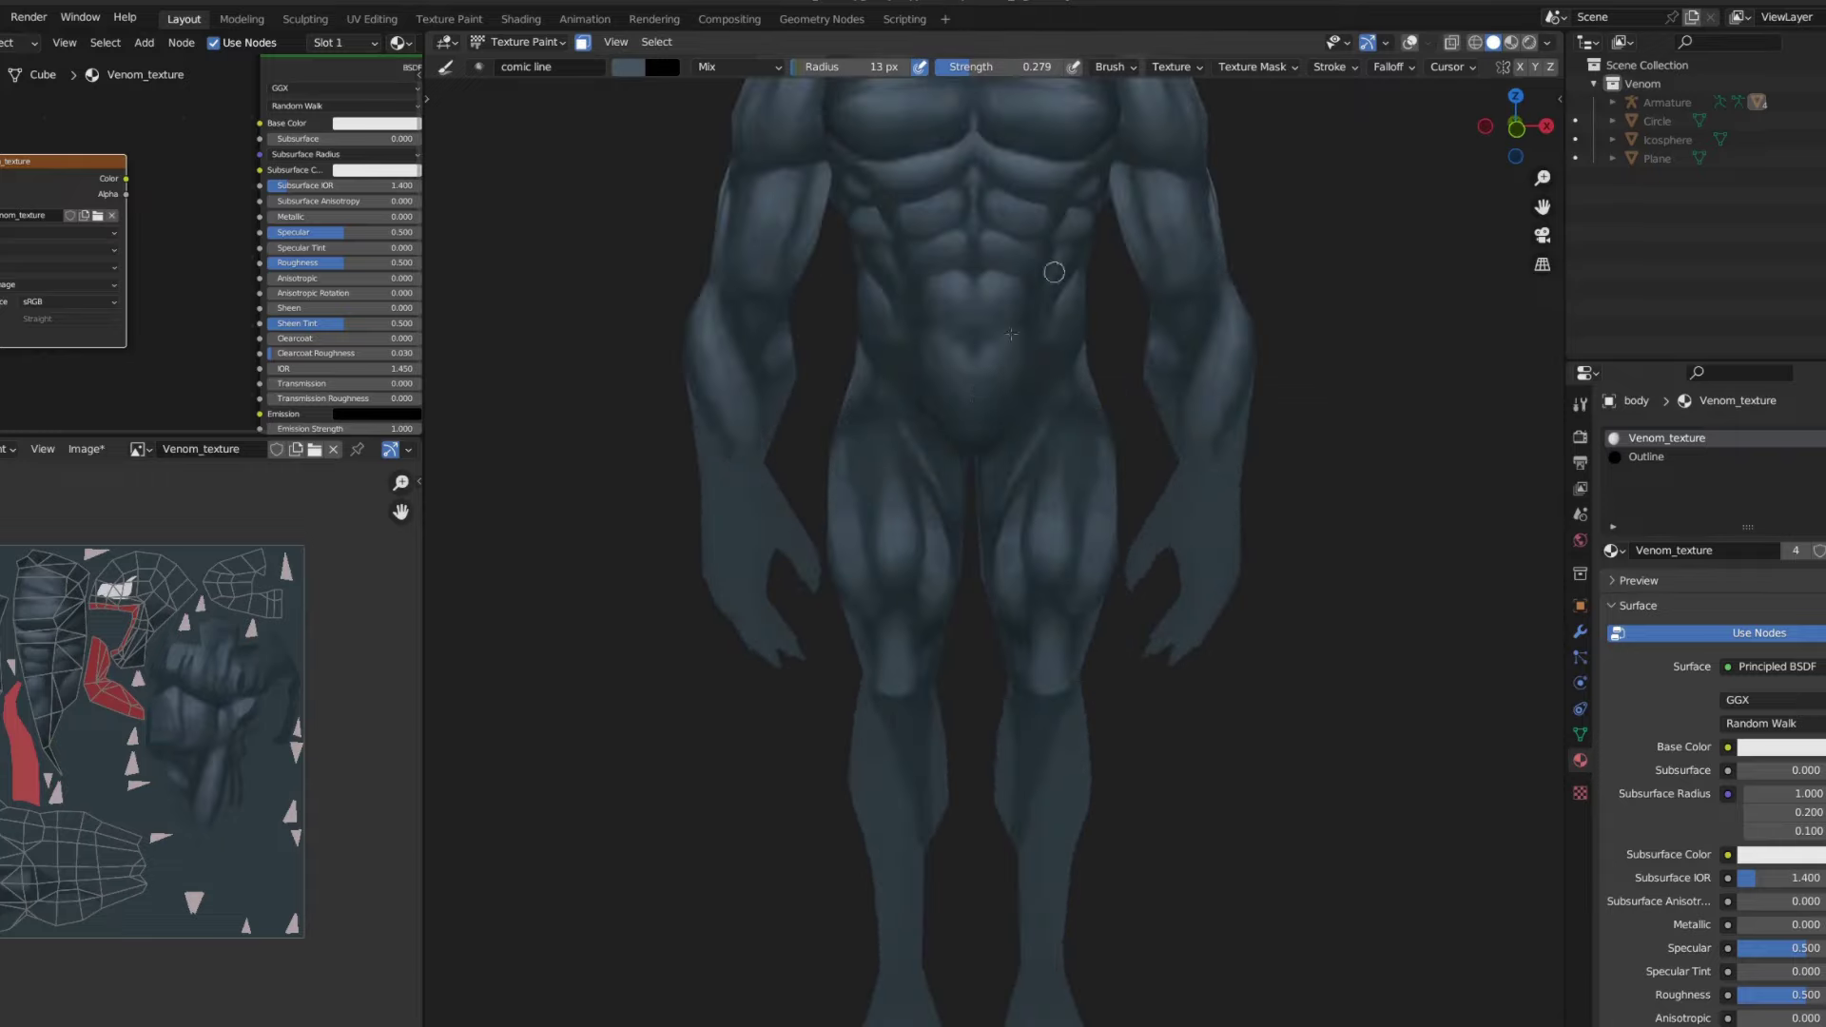
scroll(1093, 242, "down", 3)
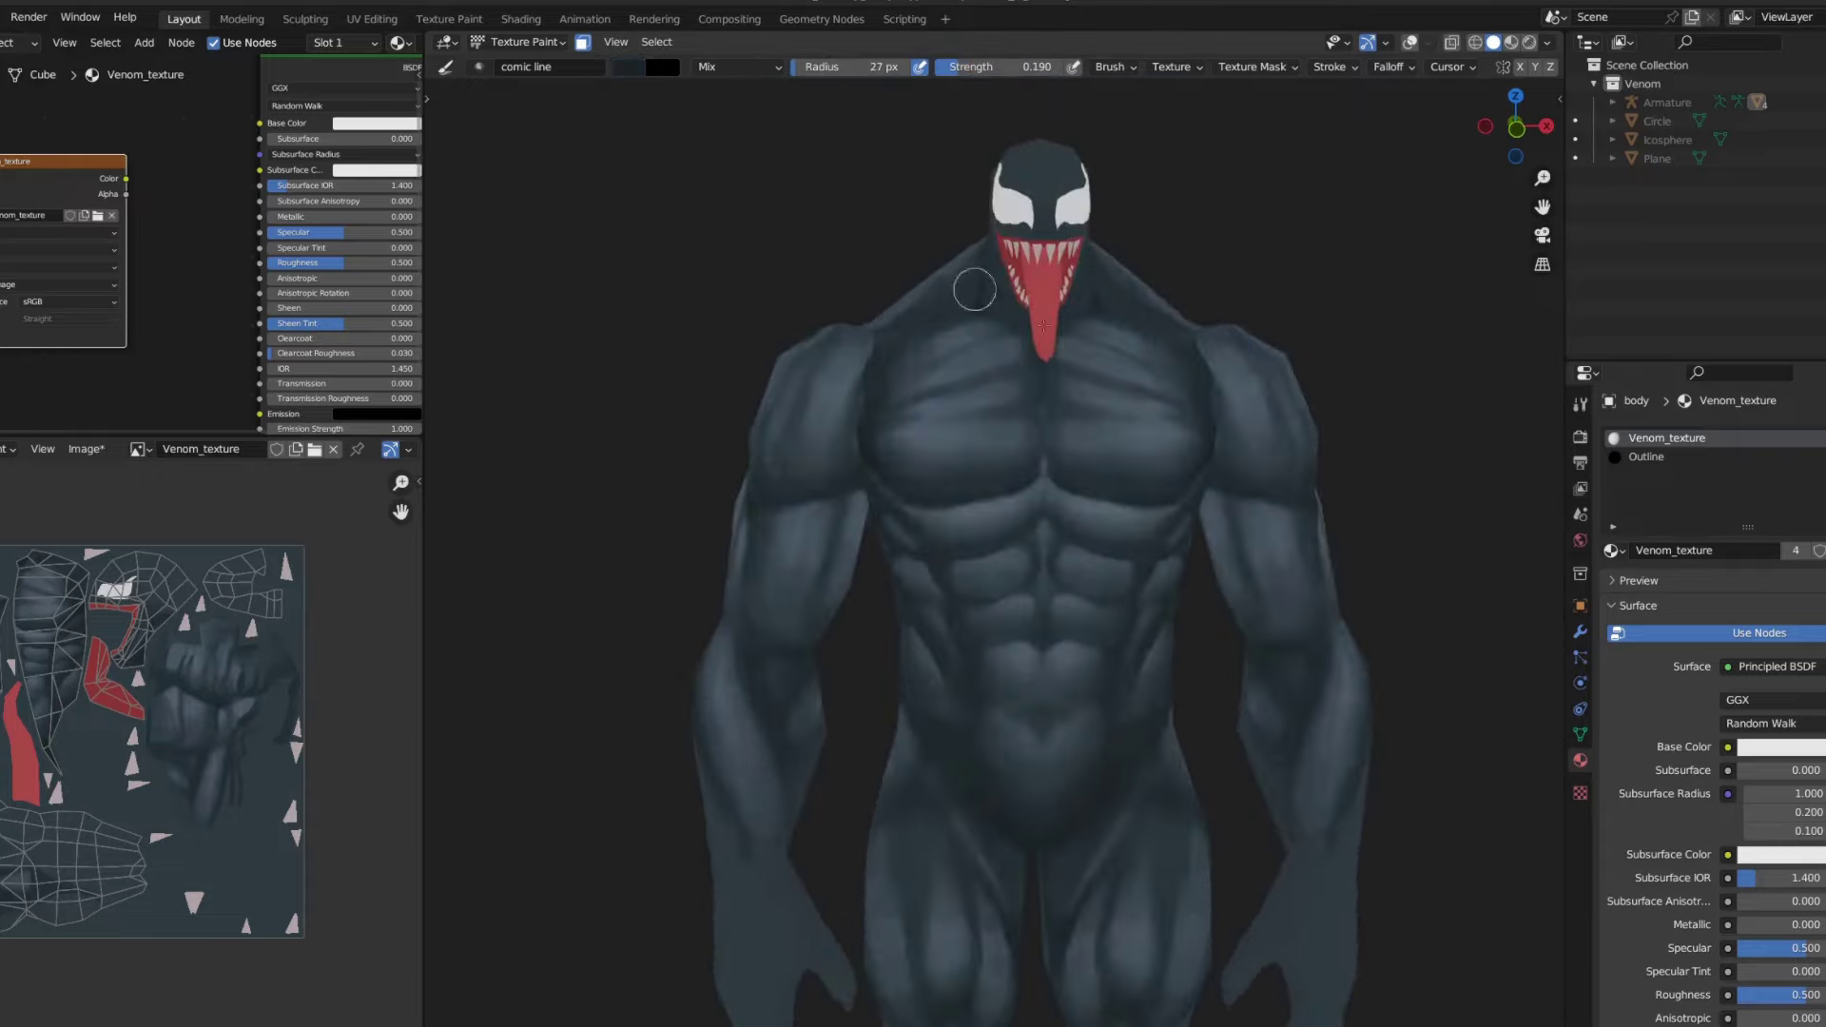
- Add highlights around the head, chest and shoulders
middle_click_drag(979, 277, 1094, 570)
scroll(1104, 595, "up", 2)
middle_click_drag(1099, 488, 1289, 531)
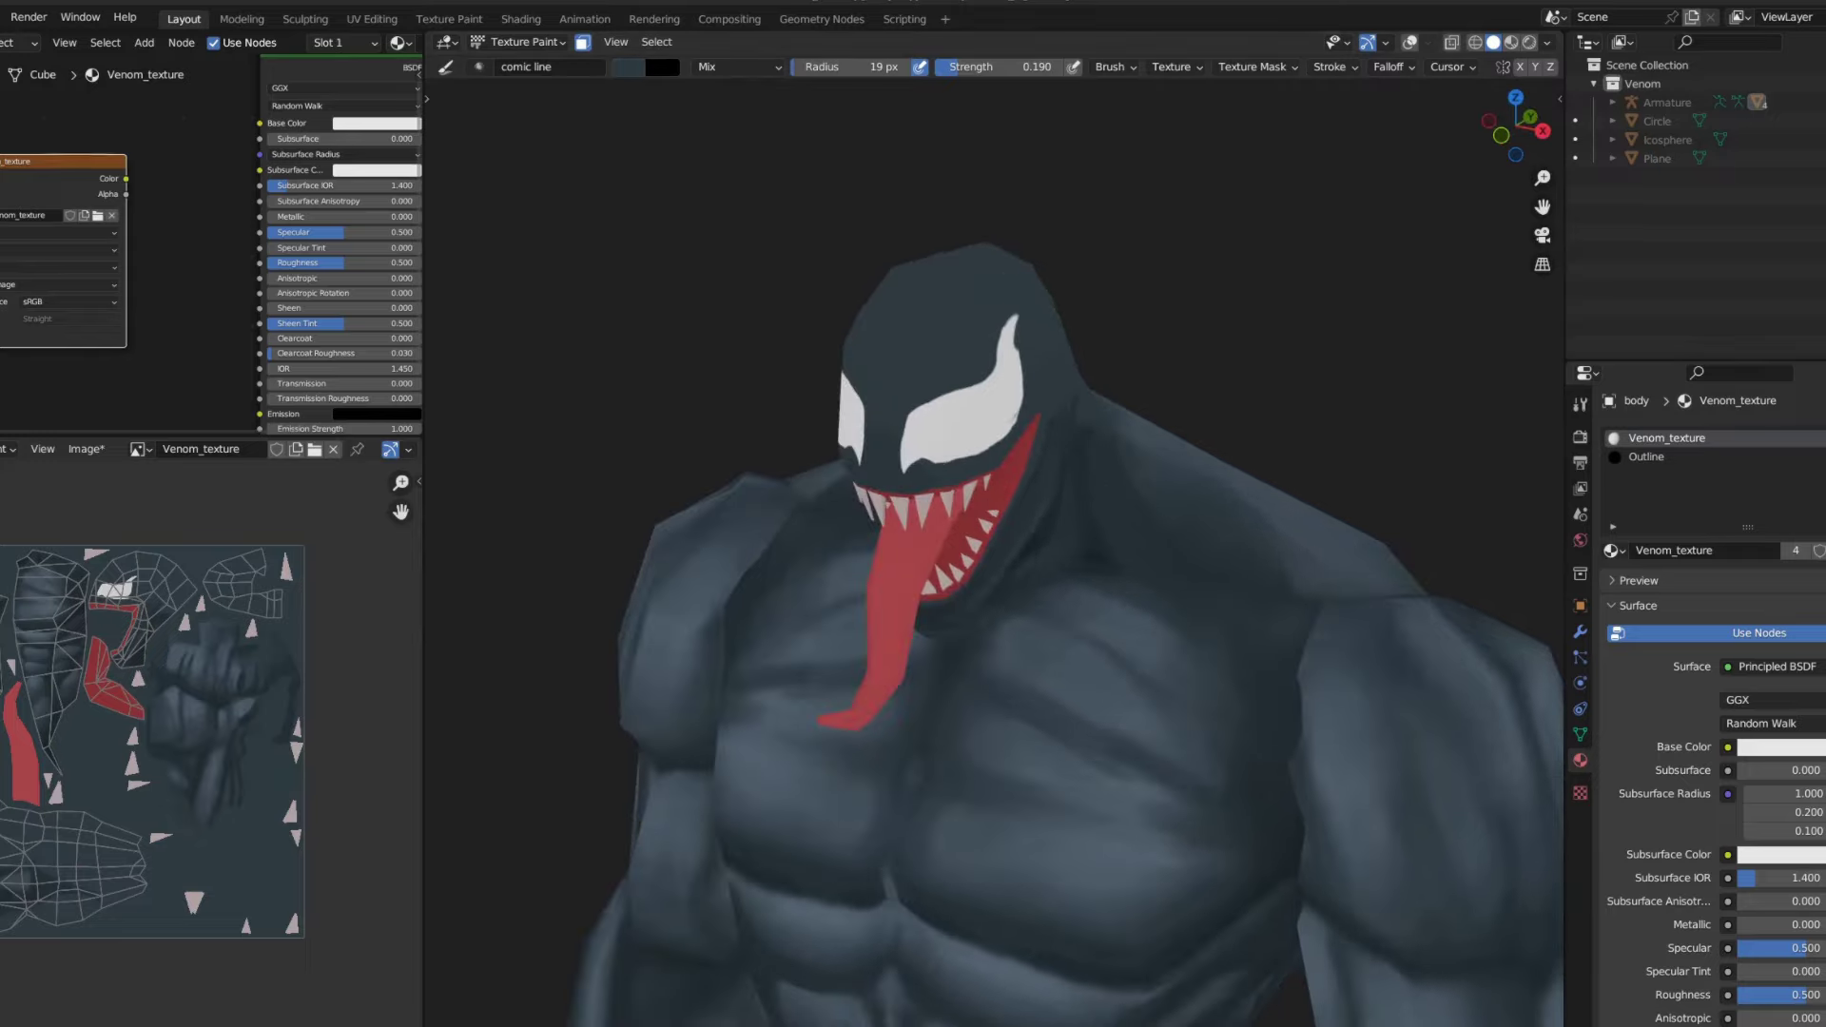
mouse_move(1027, 525)
middle_mouse_down()
mouse_move(1166, 581)
mouse_move(986, 477)
middle_mouse_up()
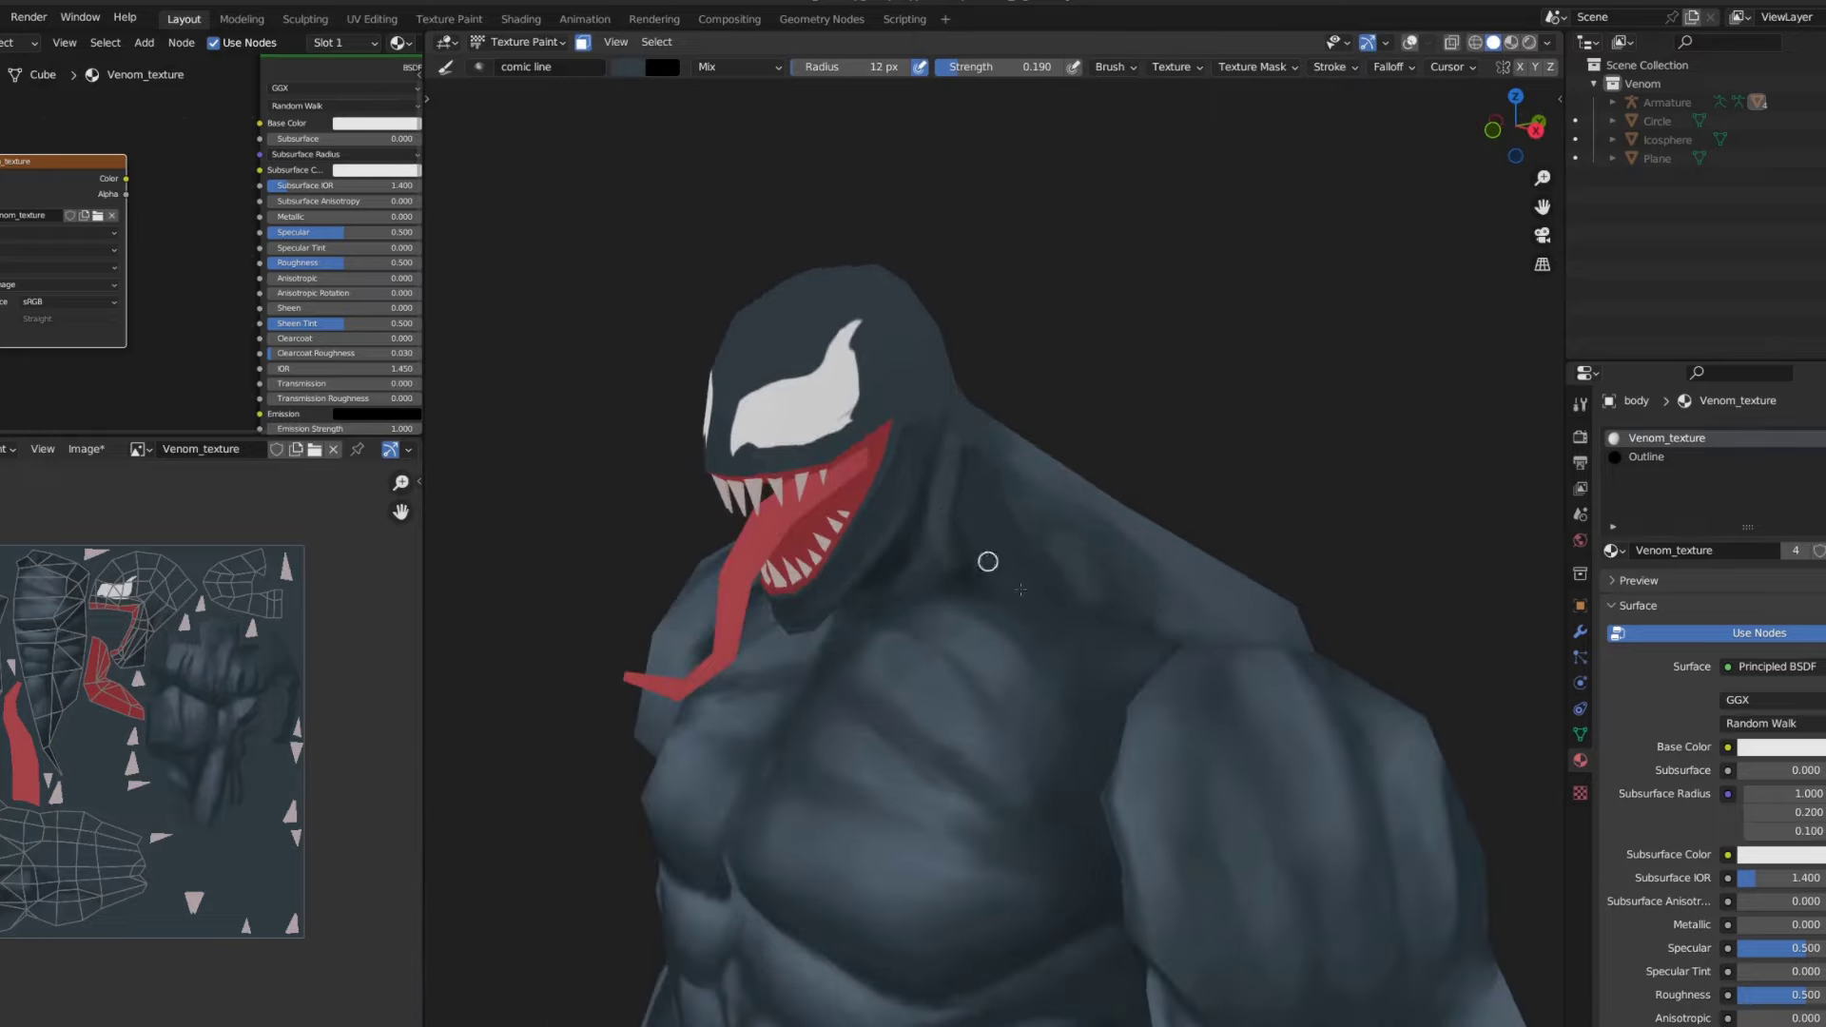
middle_click_drag(987, 561, 976, 541)
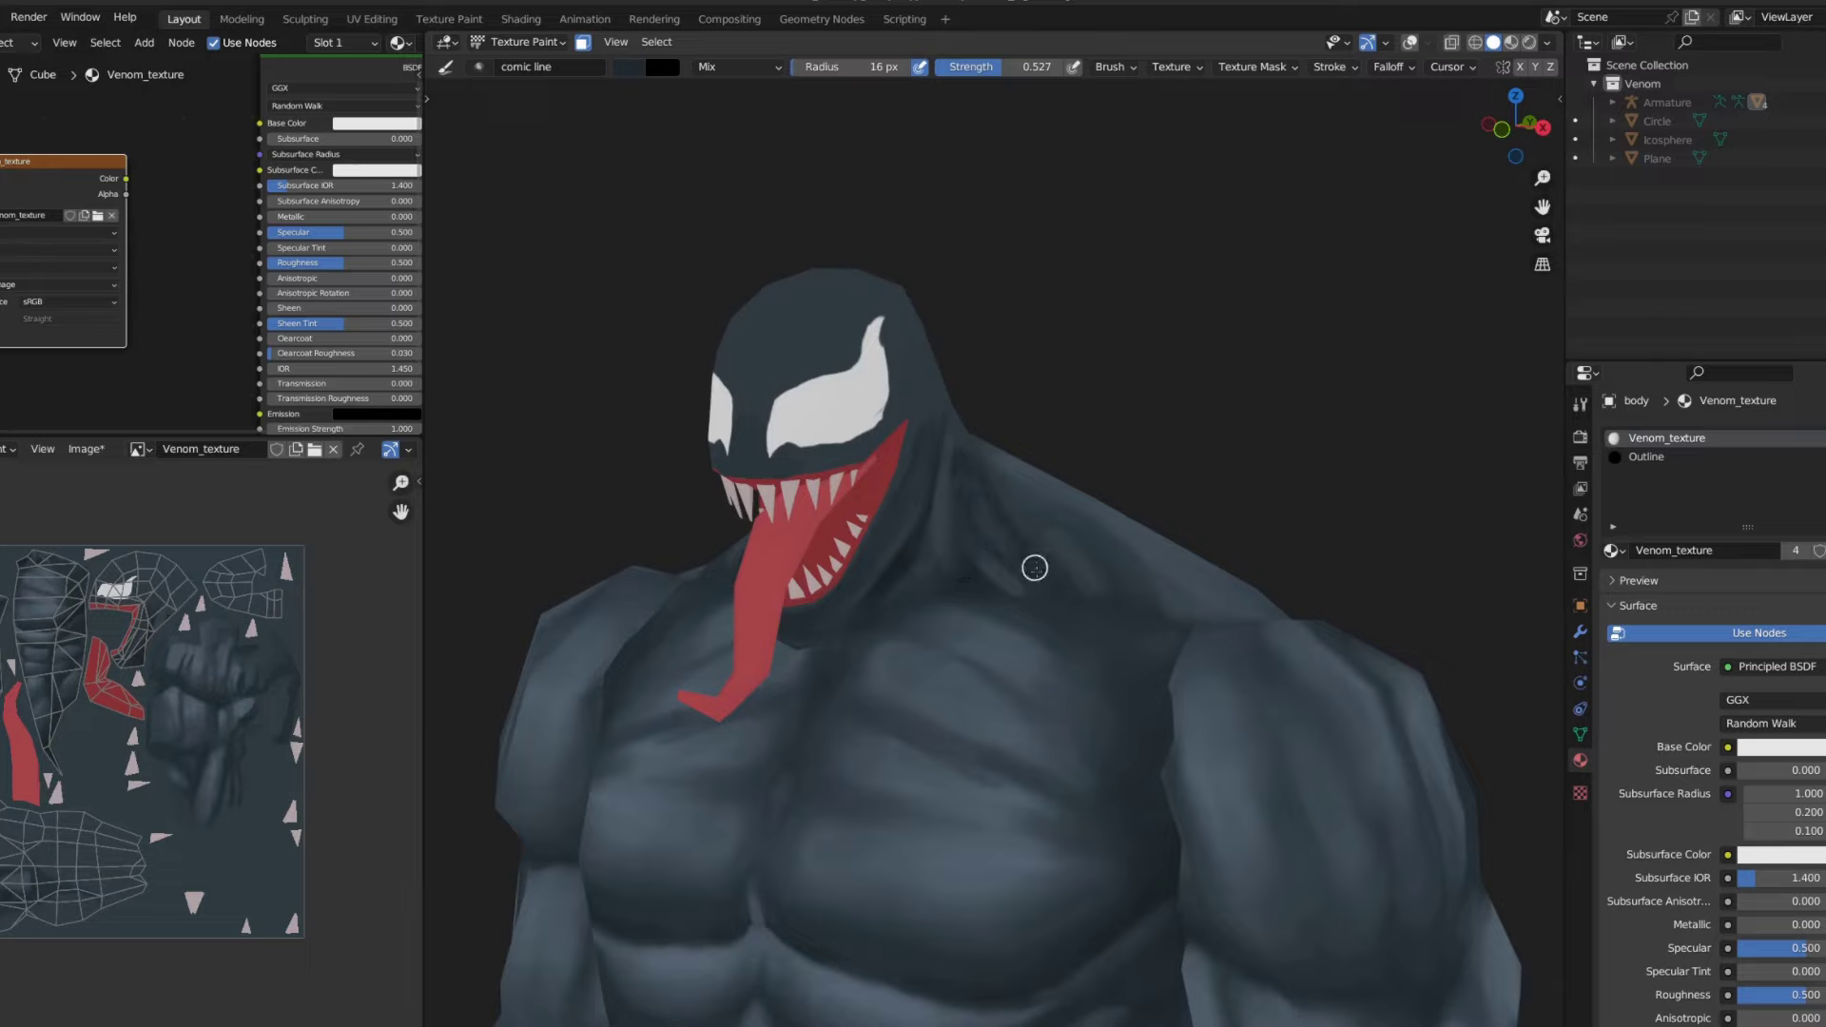
key("KP_1")
scroll(1046, 473, "down", 1)
scroll(1017, 487, "up", 4)
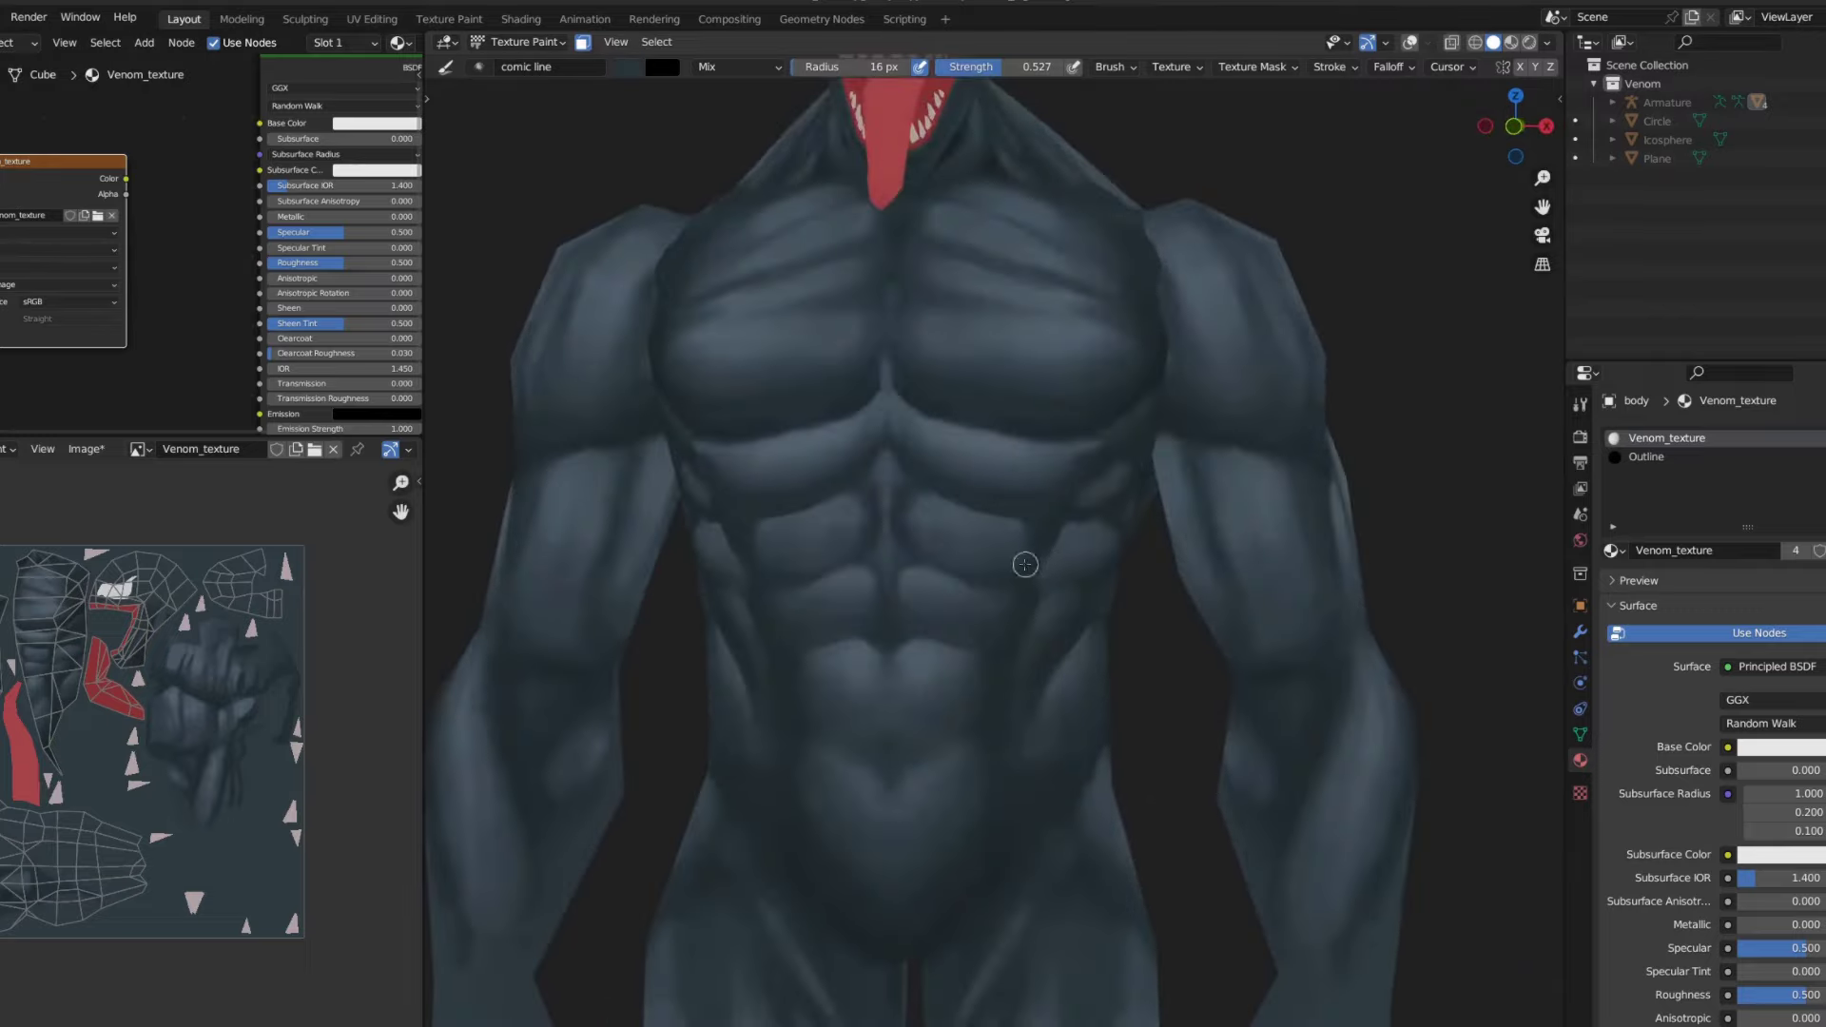
- Lower the brush strength to 0.150 and enlarge the brush for broad soft strokes
key("shift+f")
key("Escape")
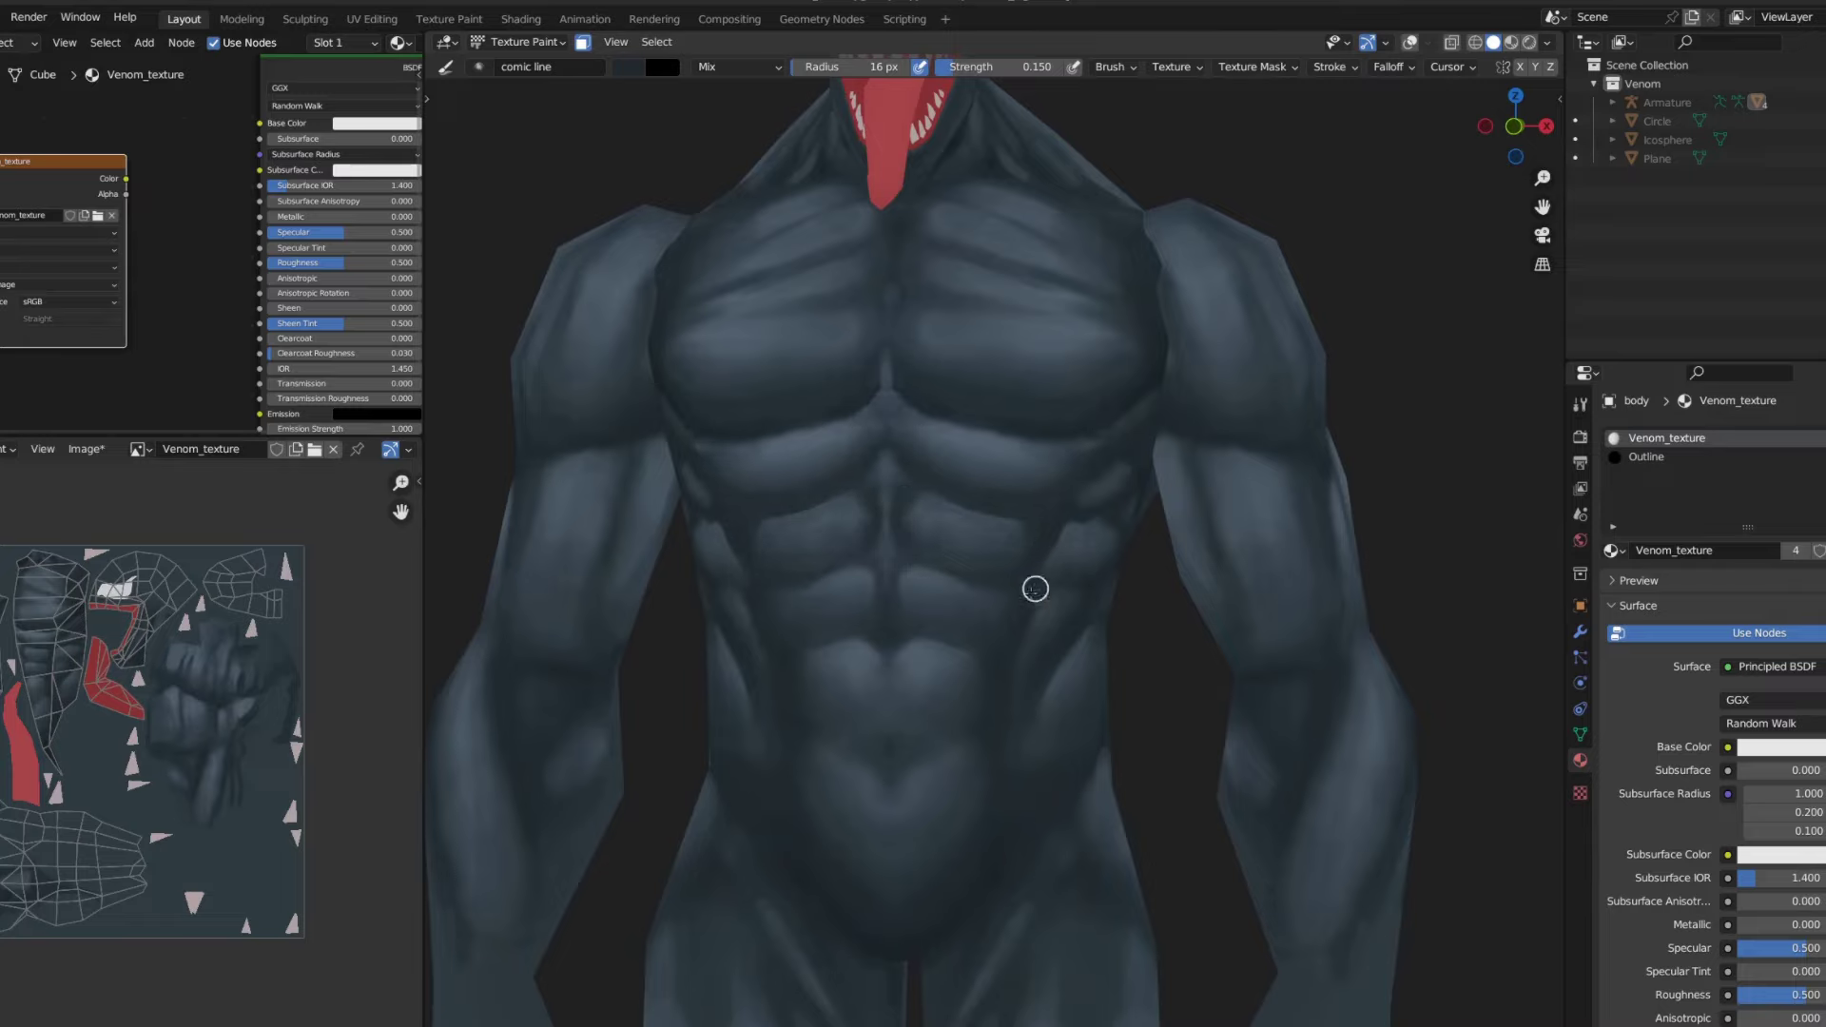
scroll(1002, 738, "down", 2)
key("f")
scroll(1027, 567, "down", 4)
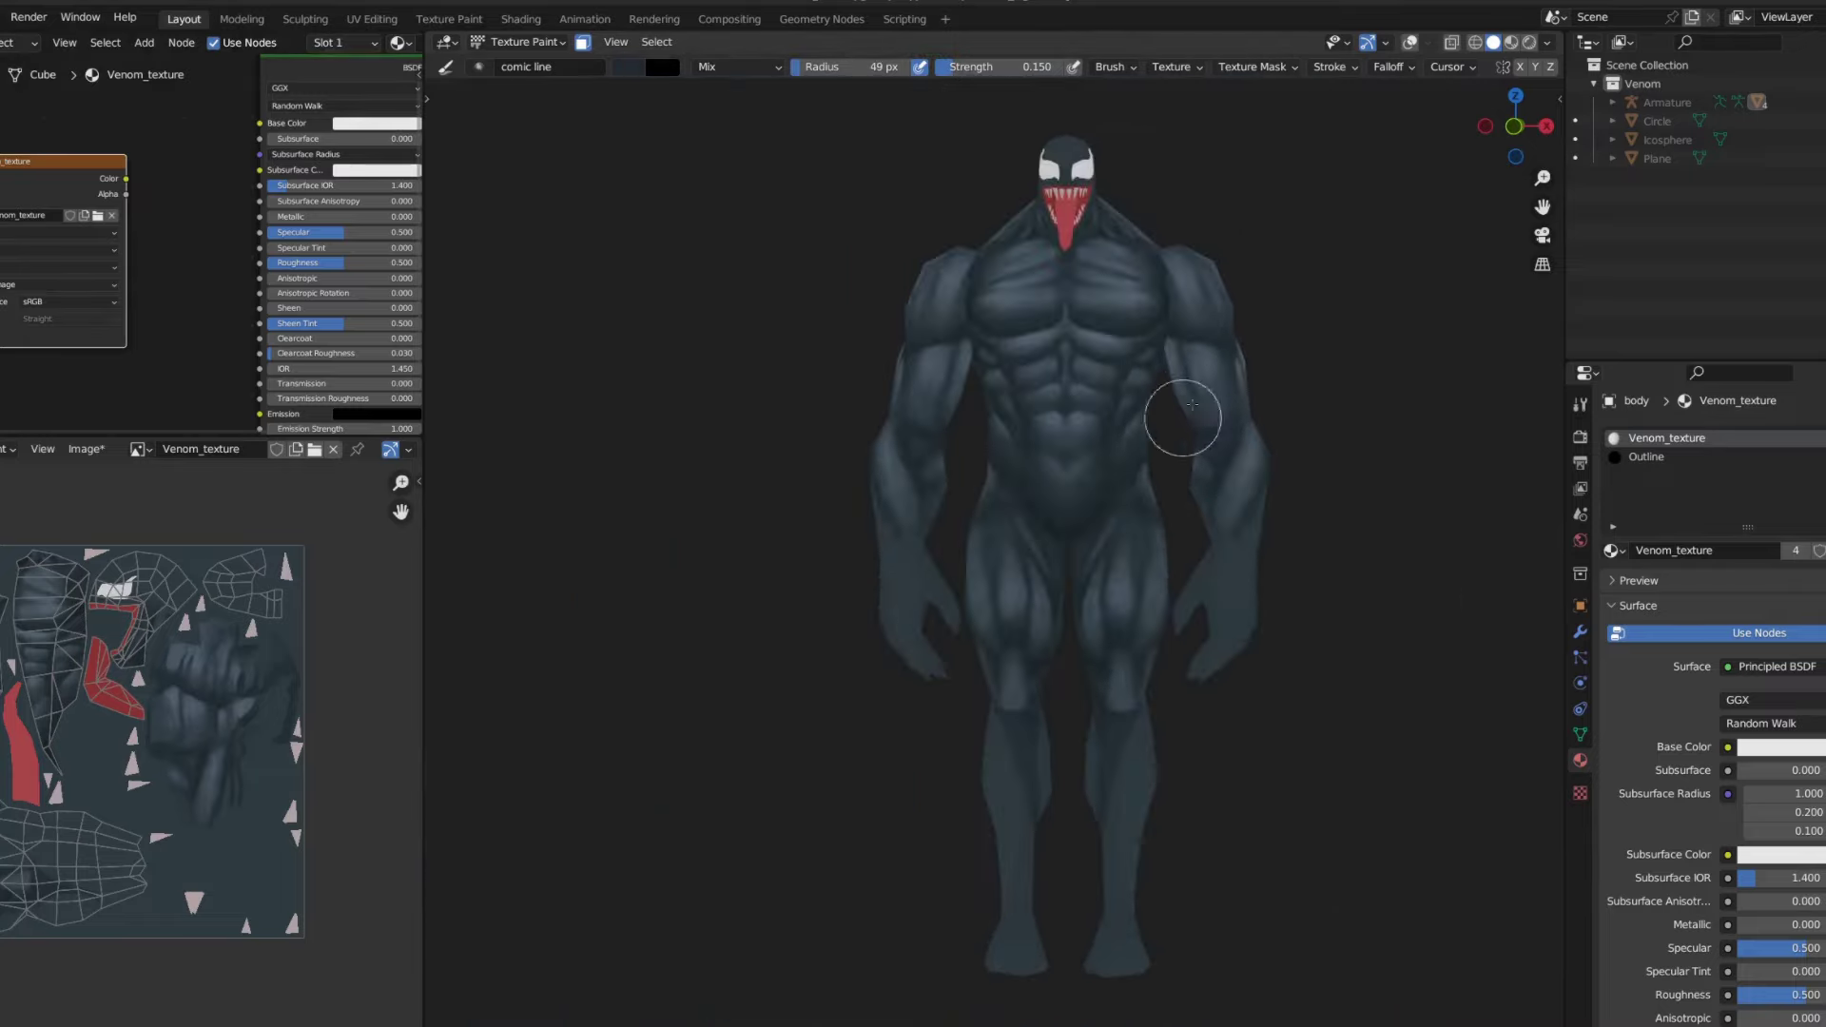
scroll(1182, 408, "up", 4)
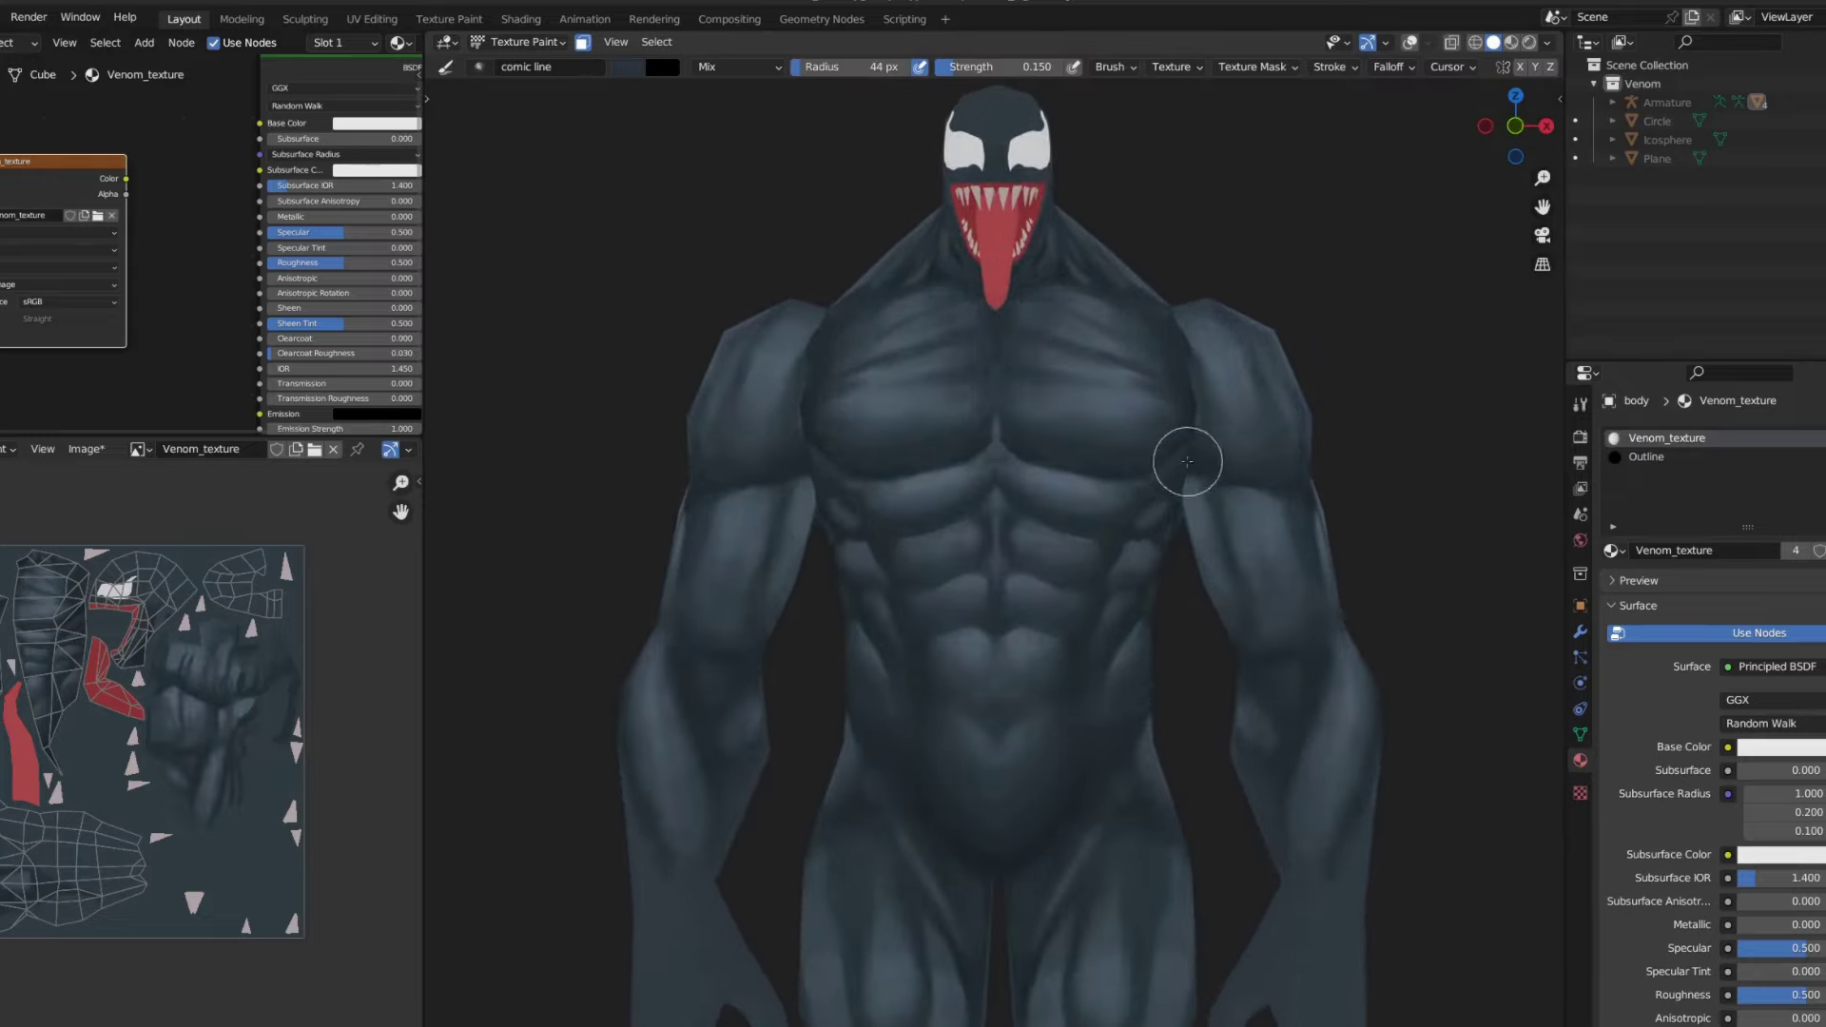
scroll(1185, 455, "down", 4)
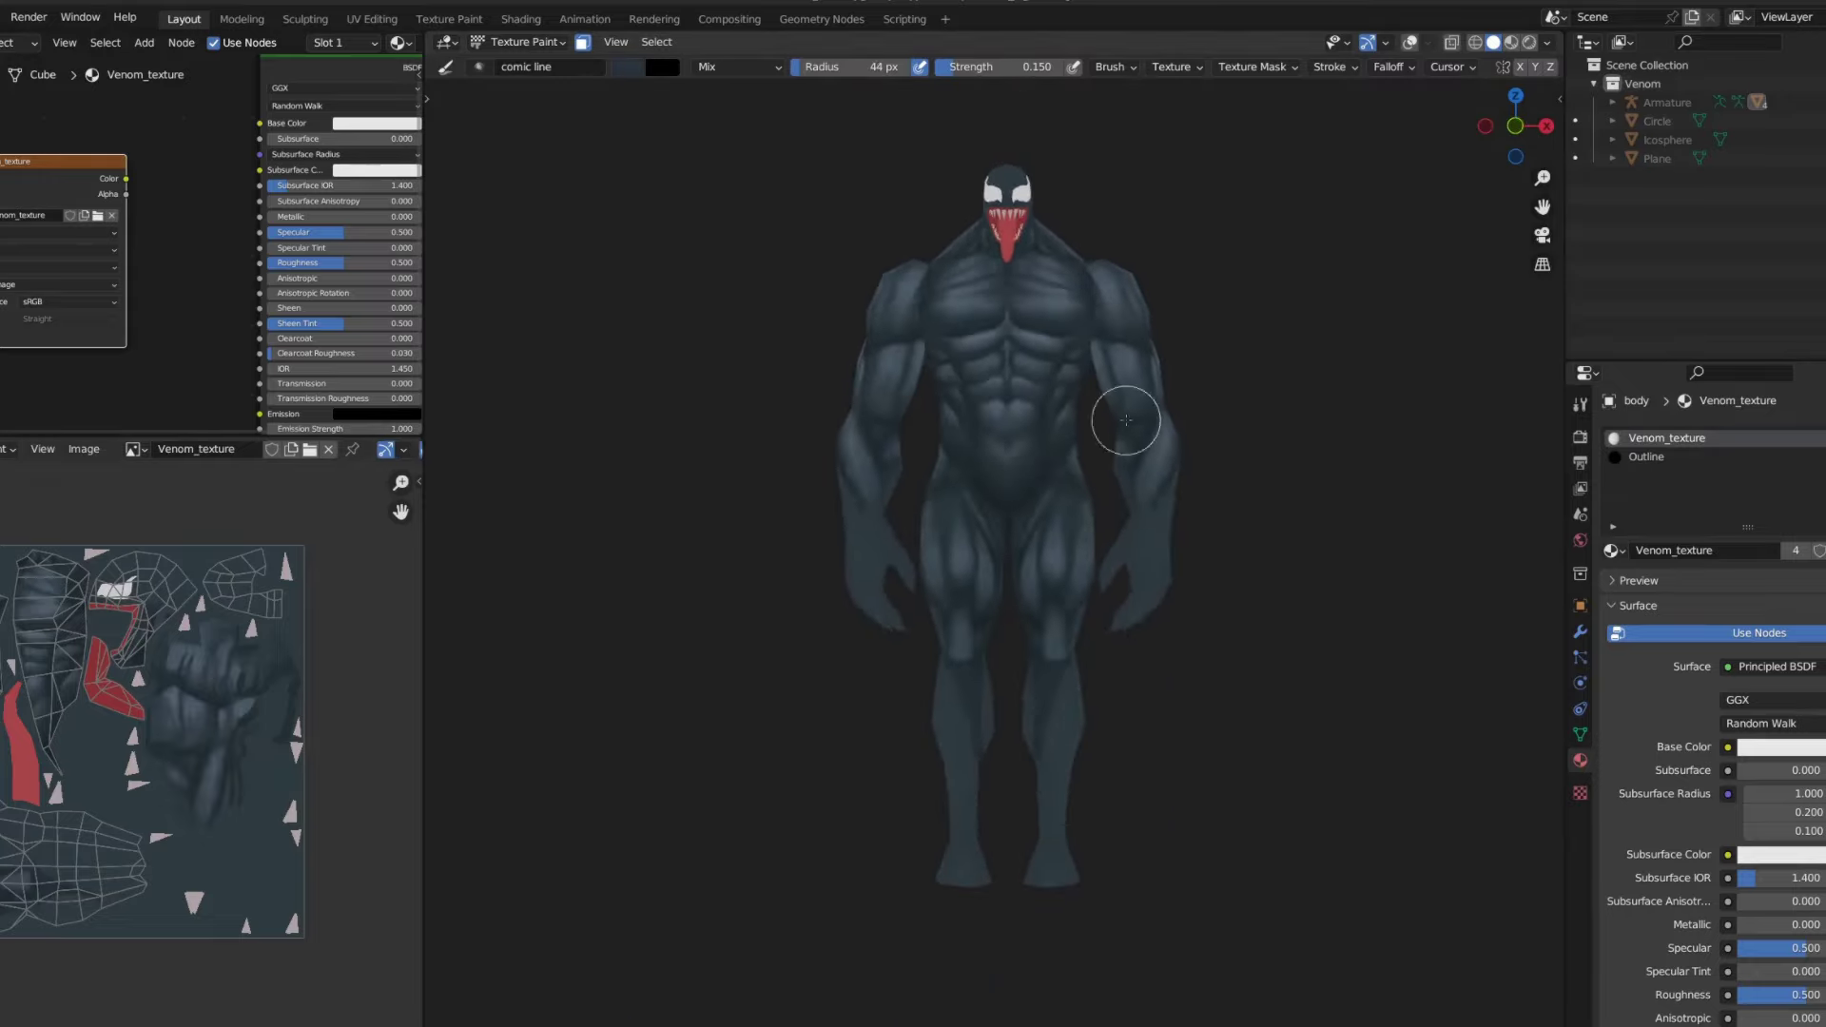
scroll(1125, 415, "up", 4)
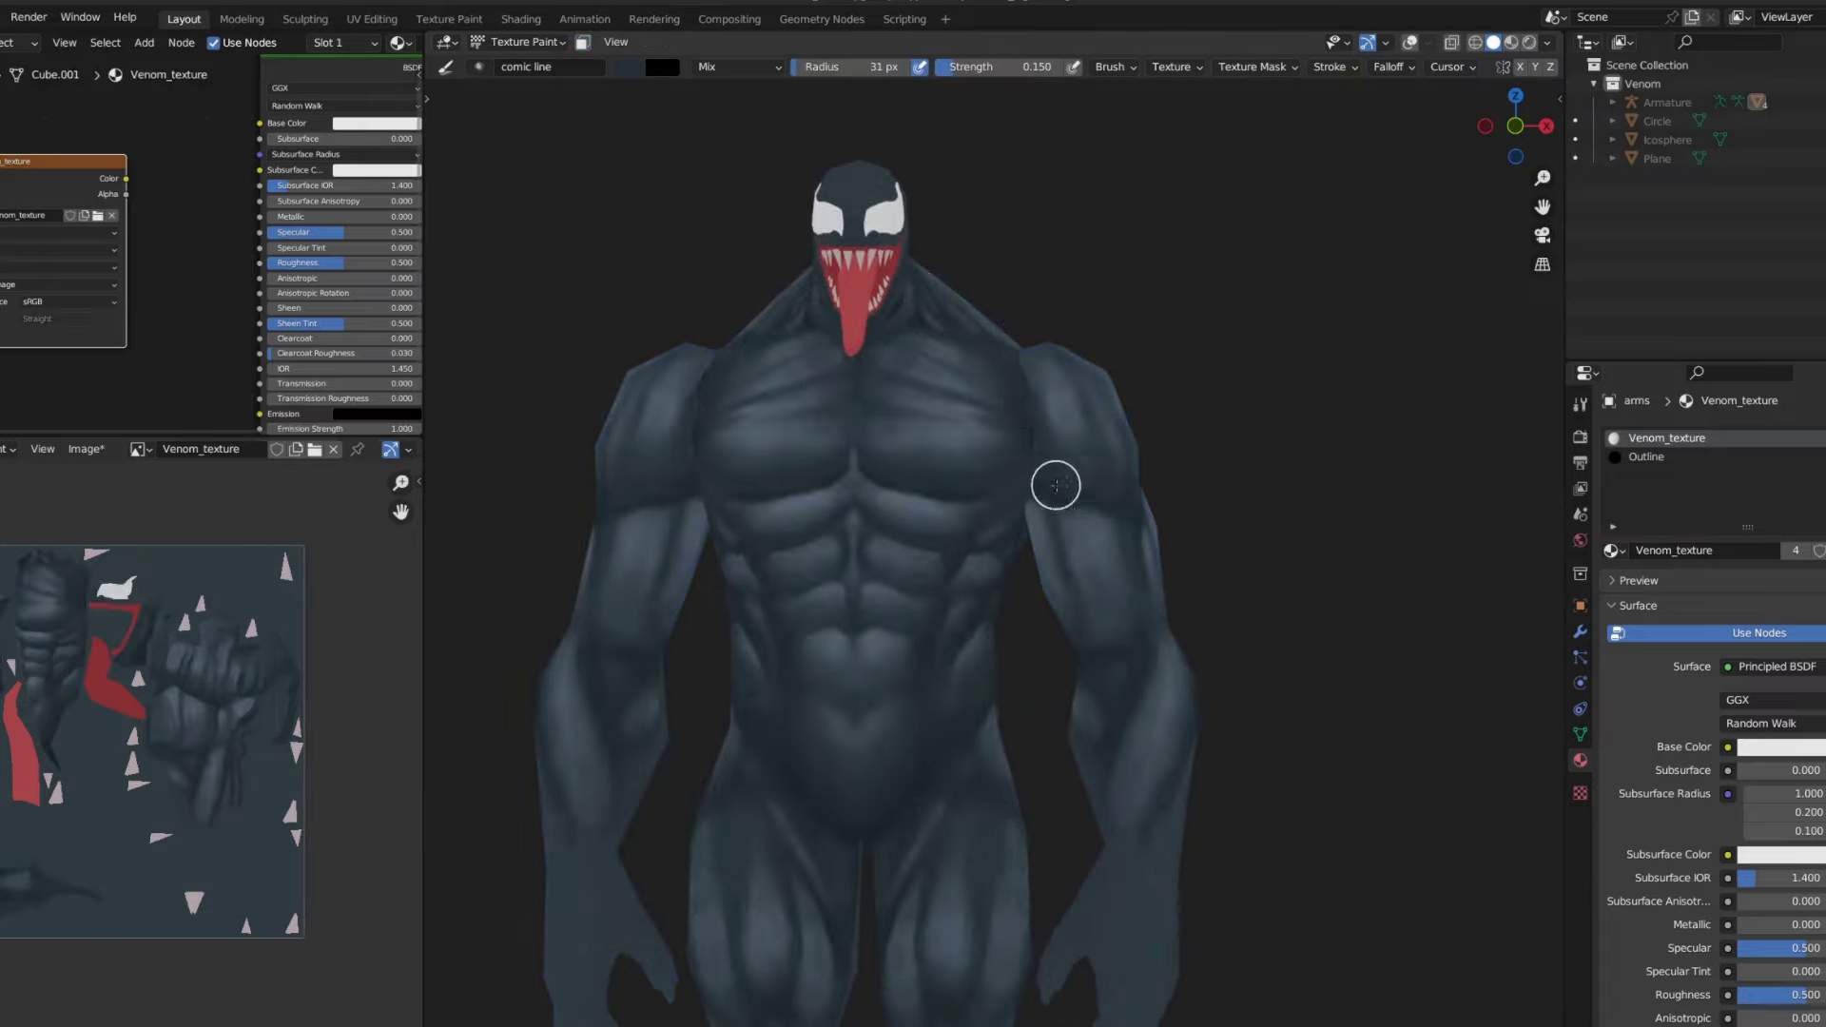
- Toggle local view on the arms, then orbit around to the figure's back
scroll(1086, 603, "up", 1)
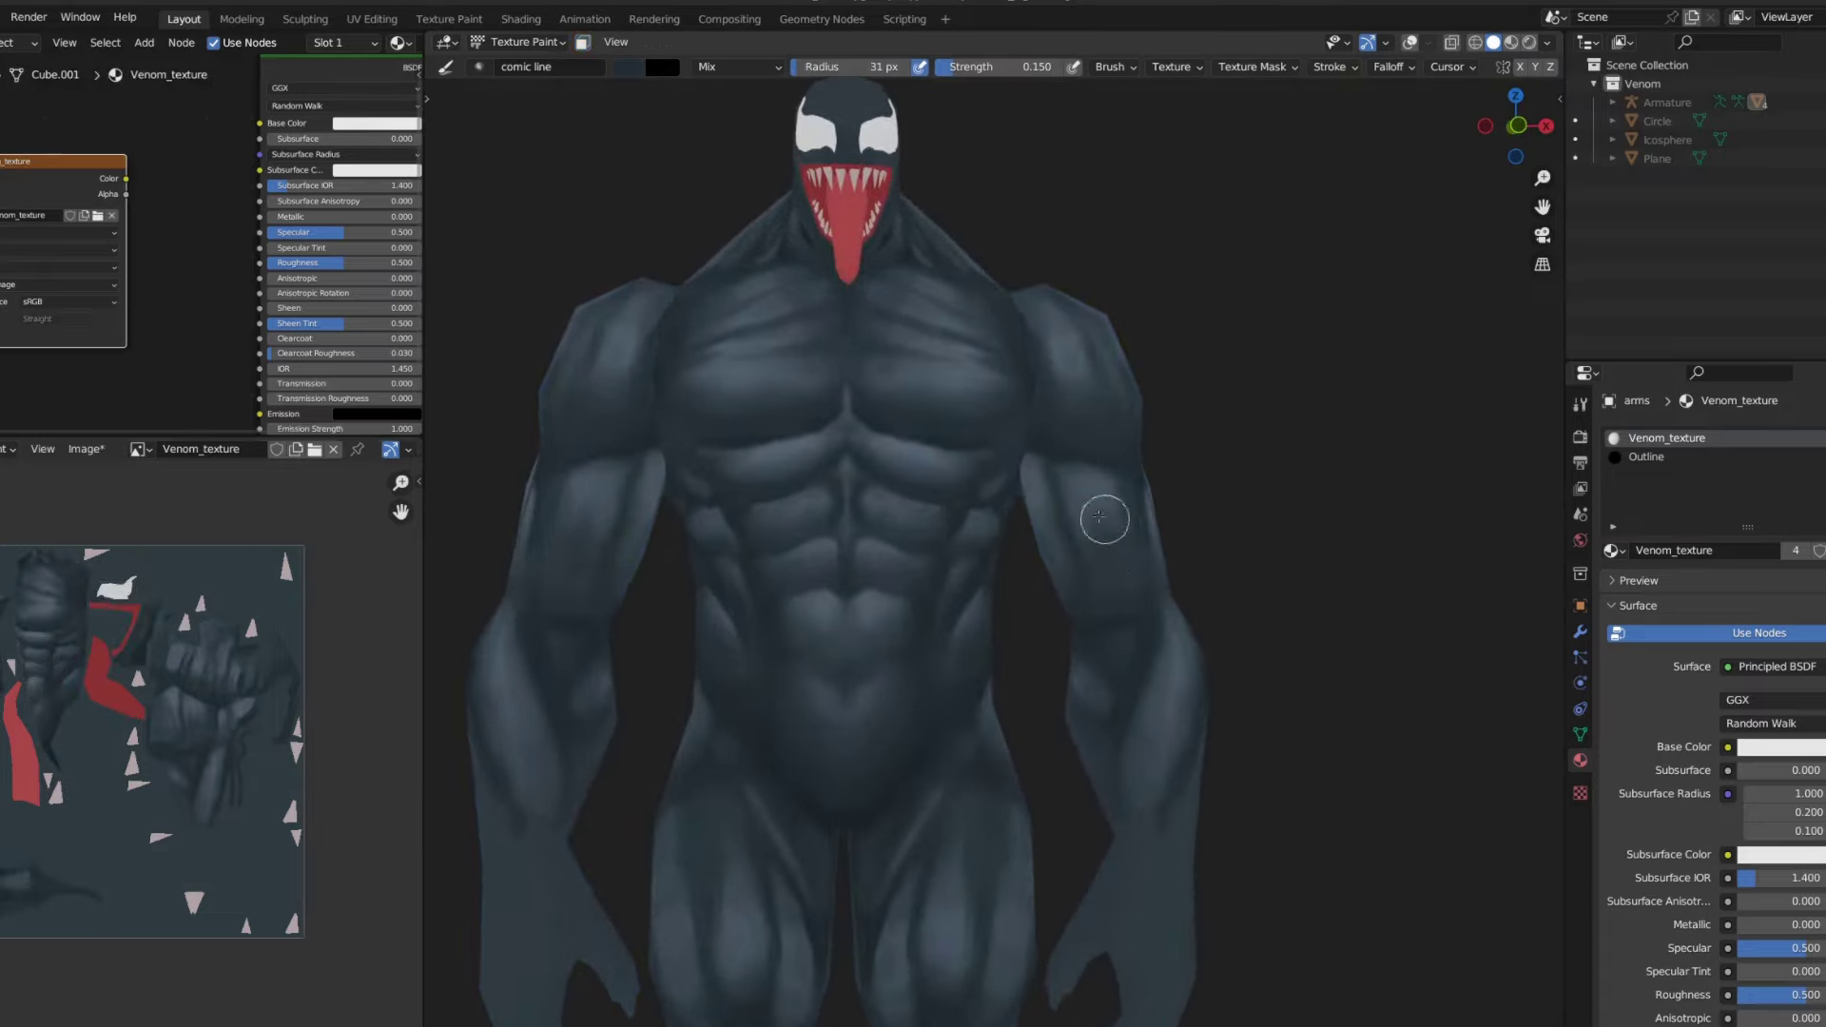
key("KP_Divide")
scroll(1120, 385, "up", 1)
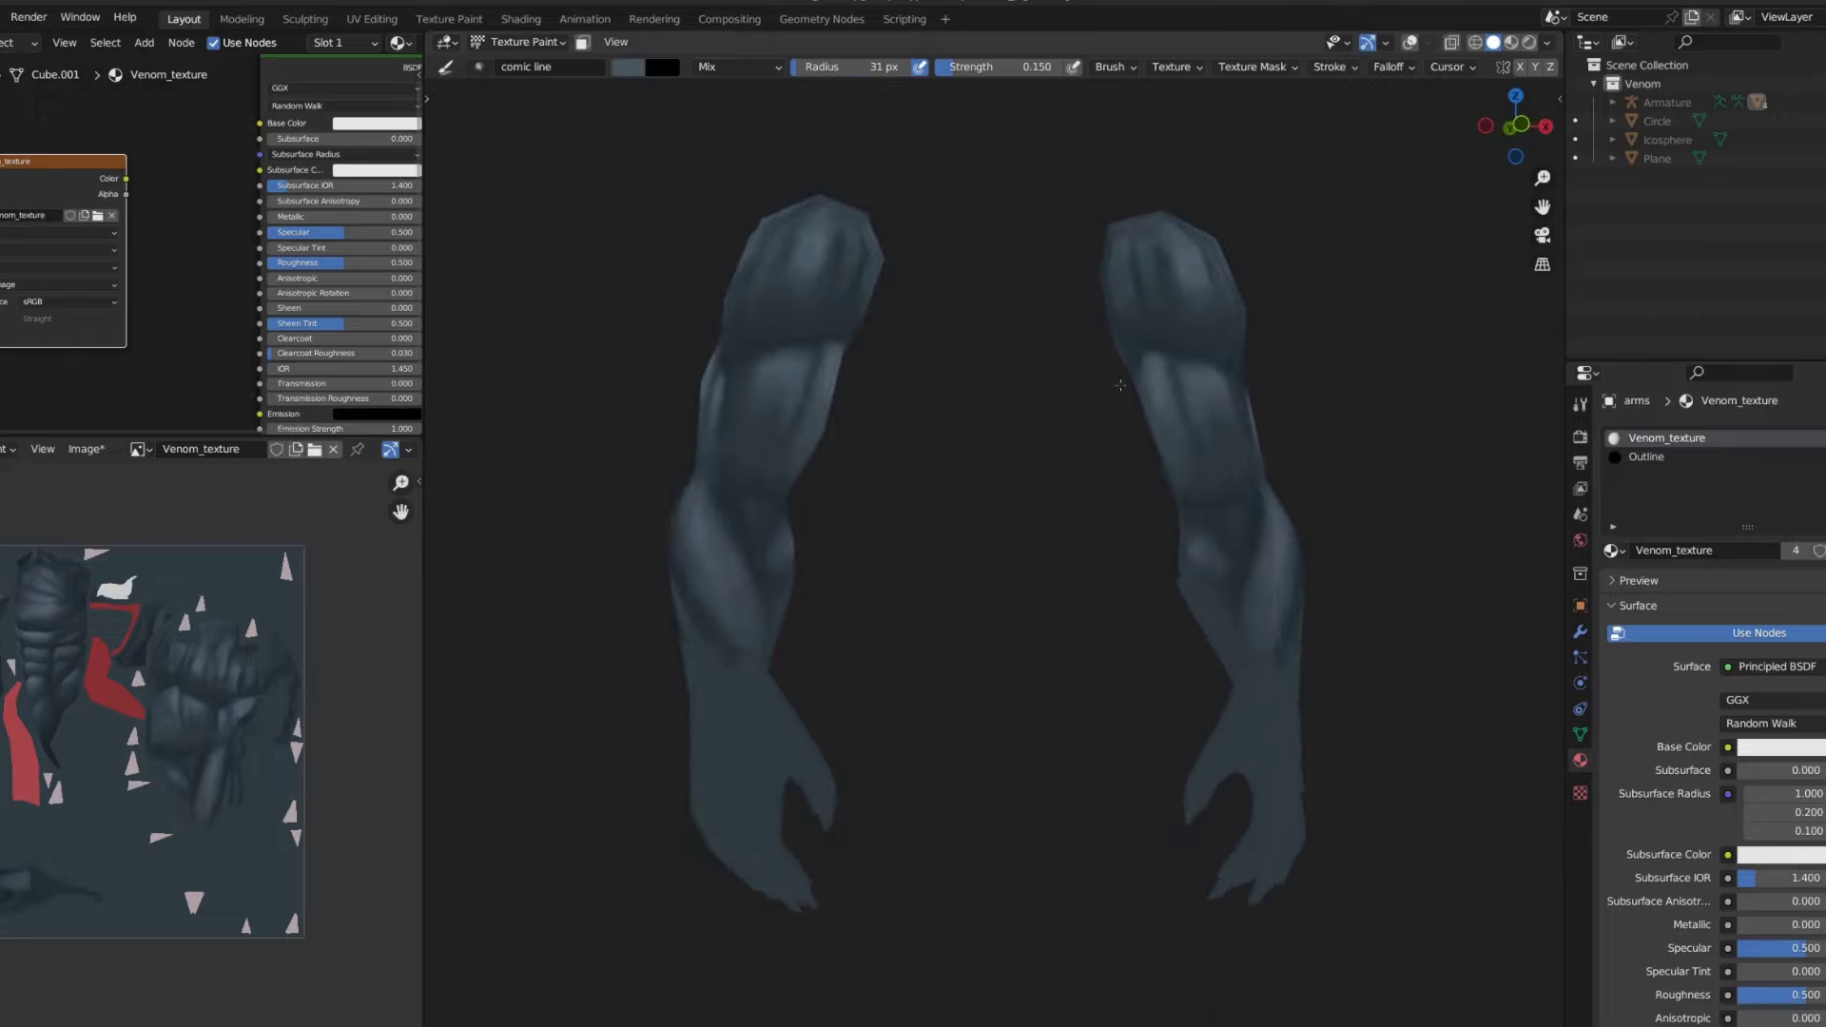
key("KP_Divide")
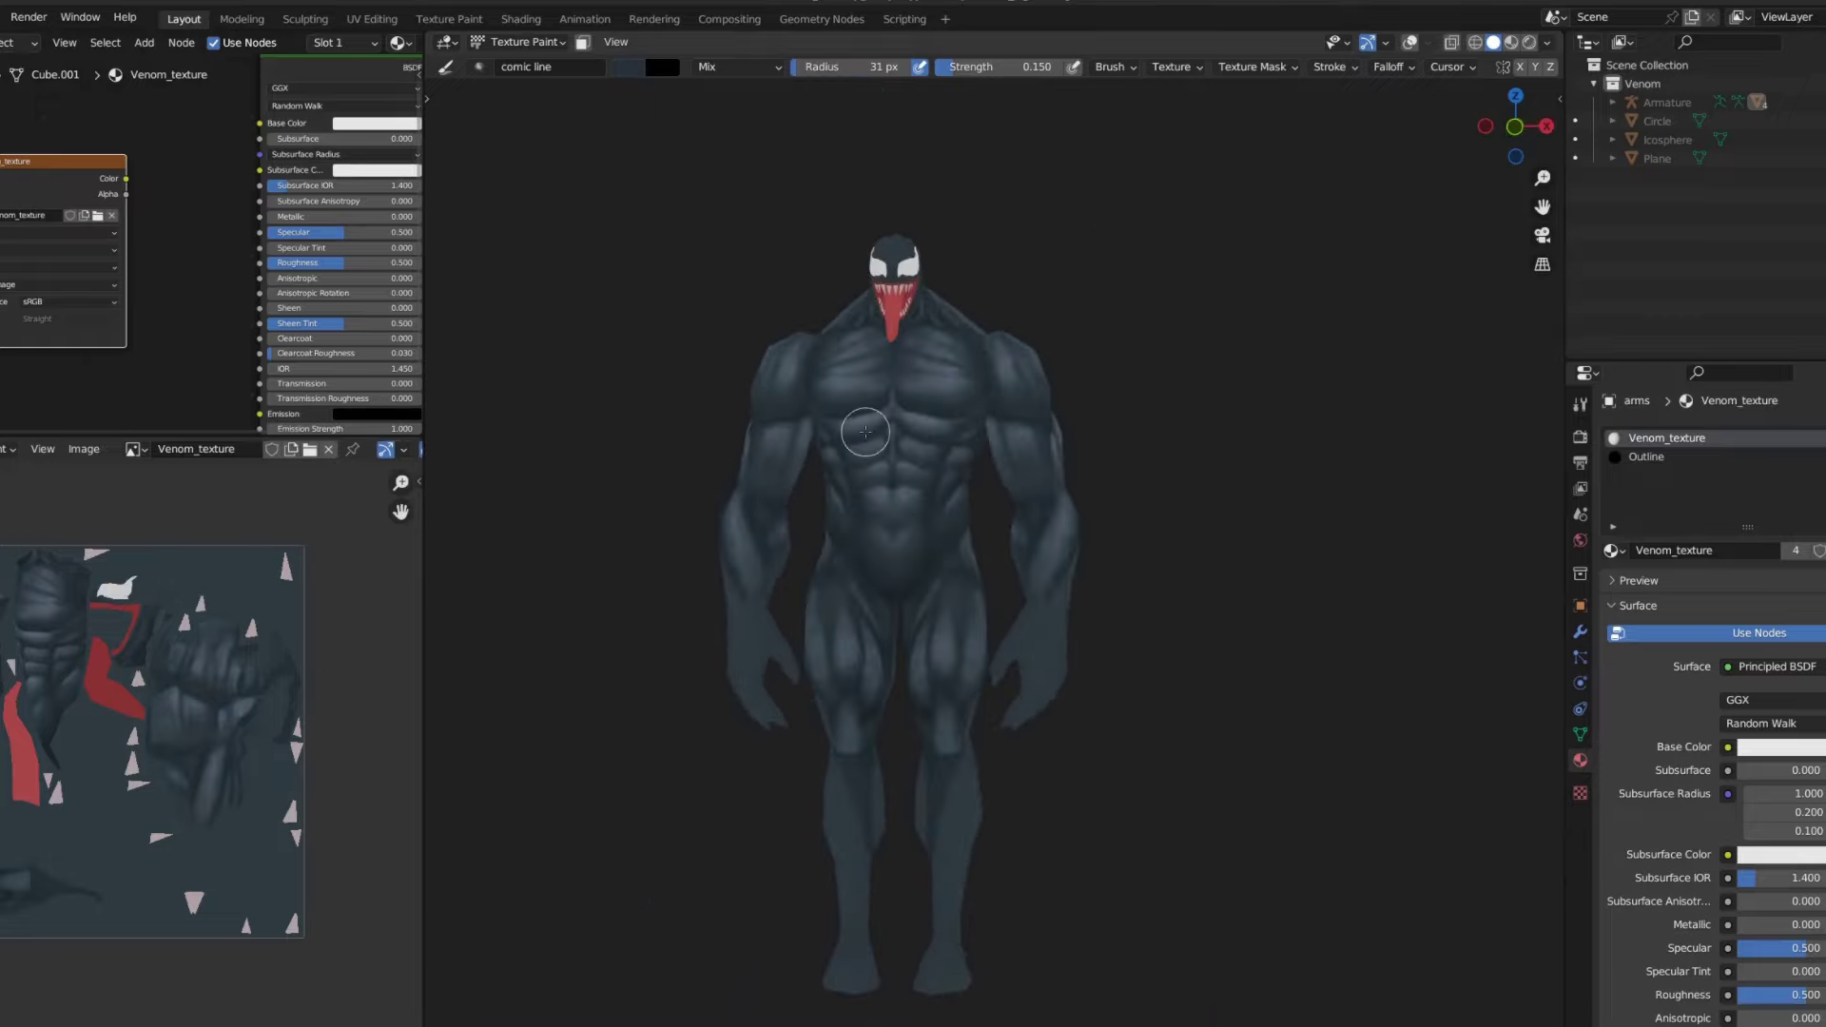
scroll(969, 564, "up", 2)
scroll(974, 647, "up", 2)
mouse_move(1325, 522)
middle_mouse_down()
mouse_move(1151, 526)
mouse_move(1008, 493)
mouse_move(786, 344)
middle_mouse_up()
scroll(856, 457, "up", 3)
- Sample a light colour with S and paint a highlight stroke on the shoulder
key("s")
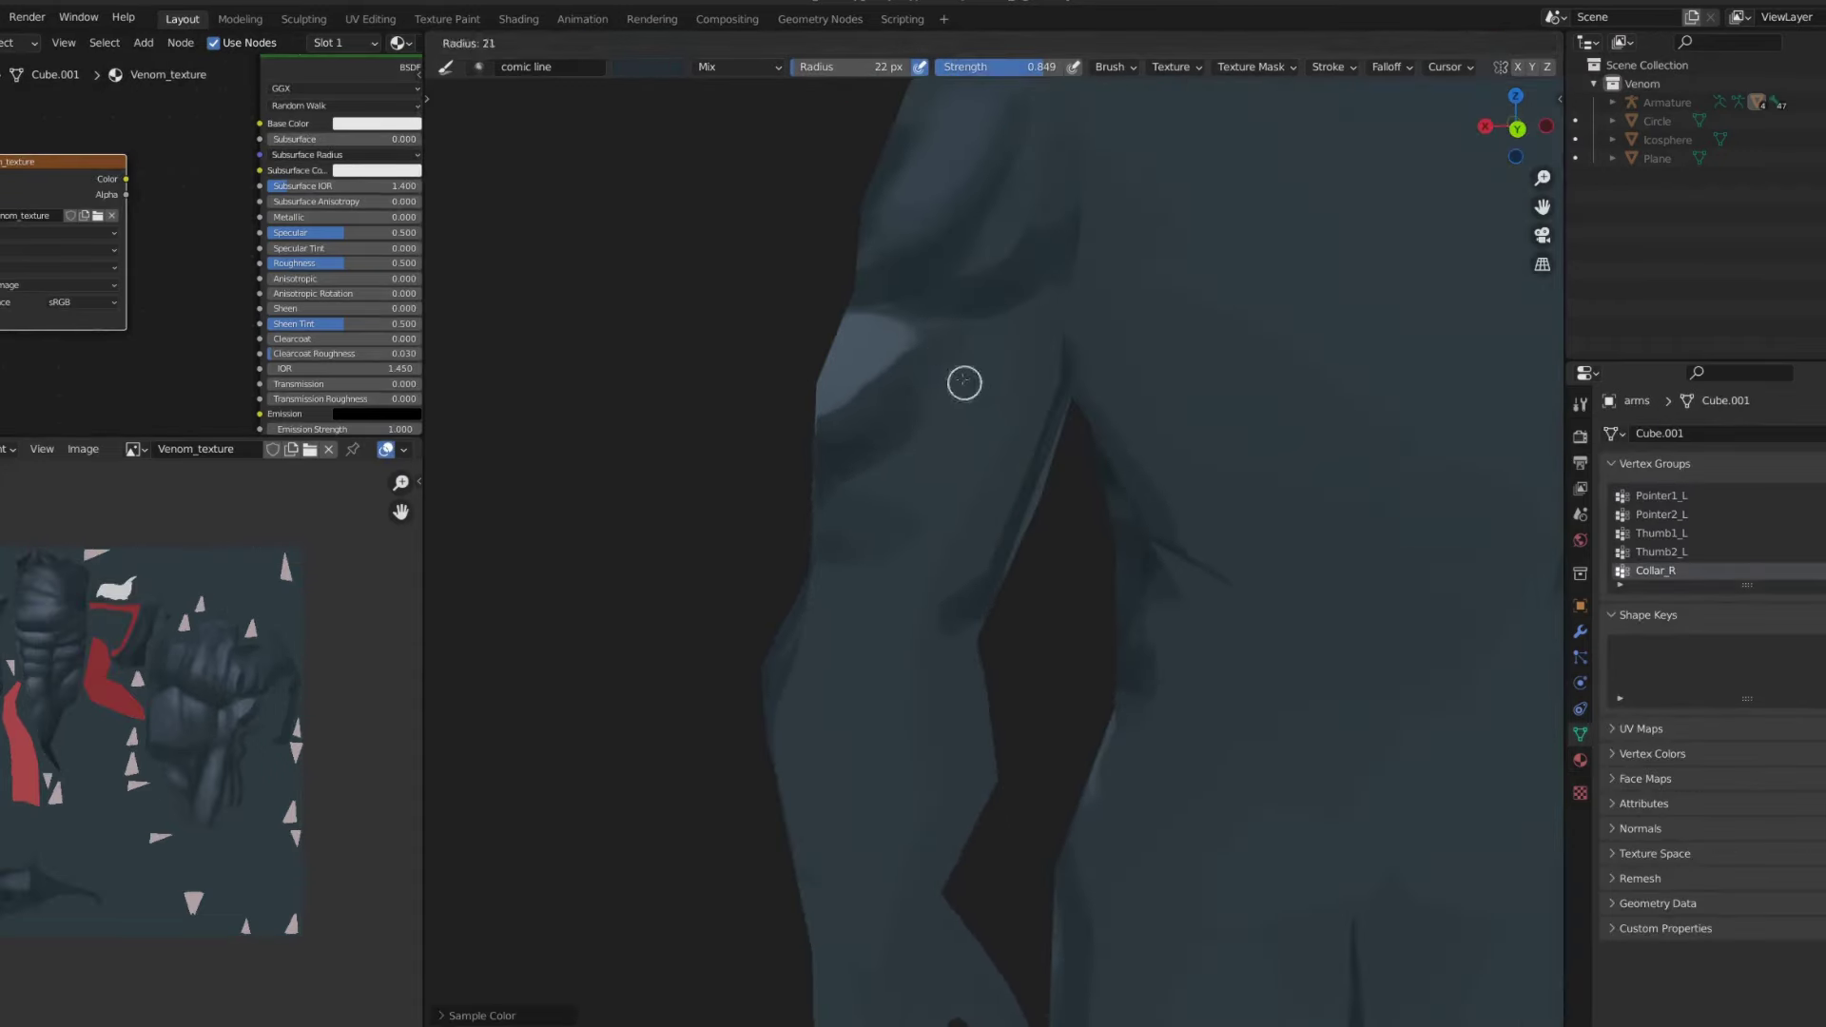
scroll(938, 351, "down", 3)
middle_click_drag(827, 453, 919, 361)
scroll(920, 361, "up", 3)
left_click_drag(920, 418, 919, 354)
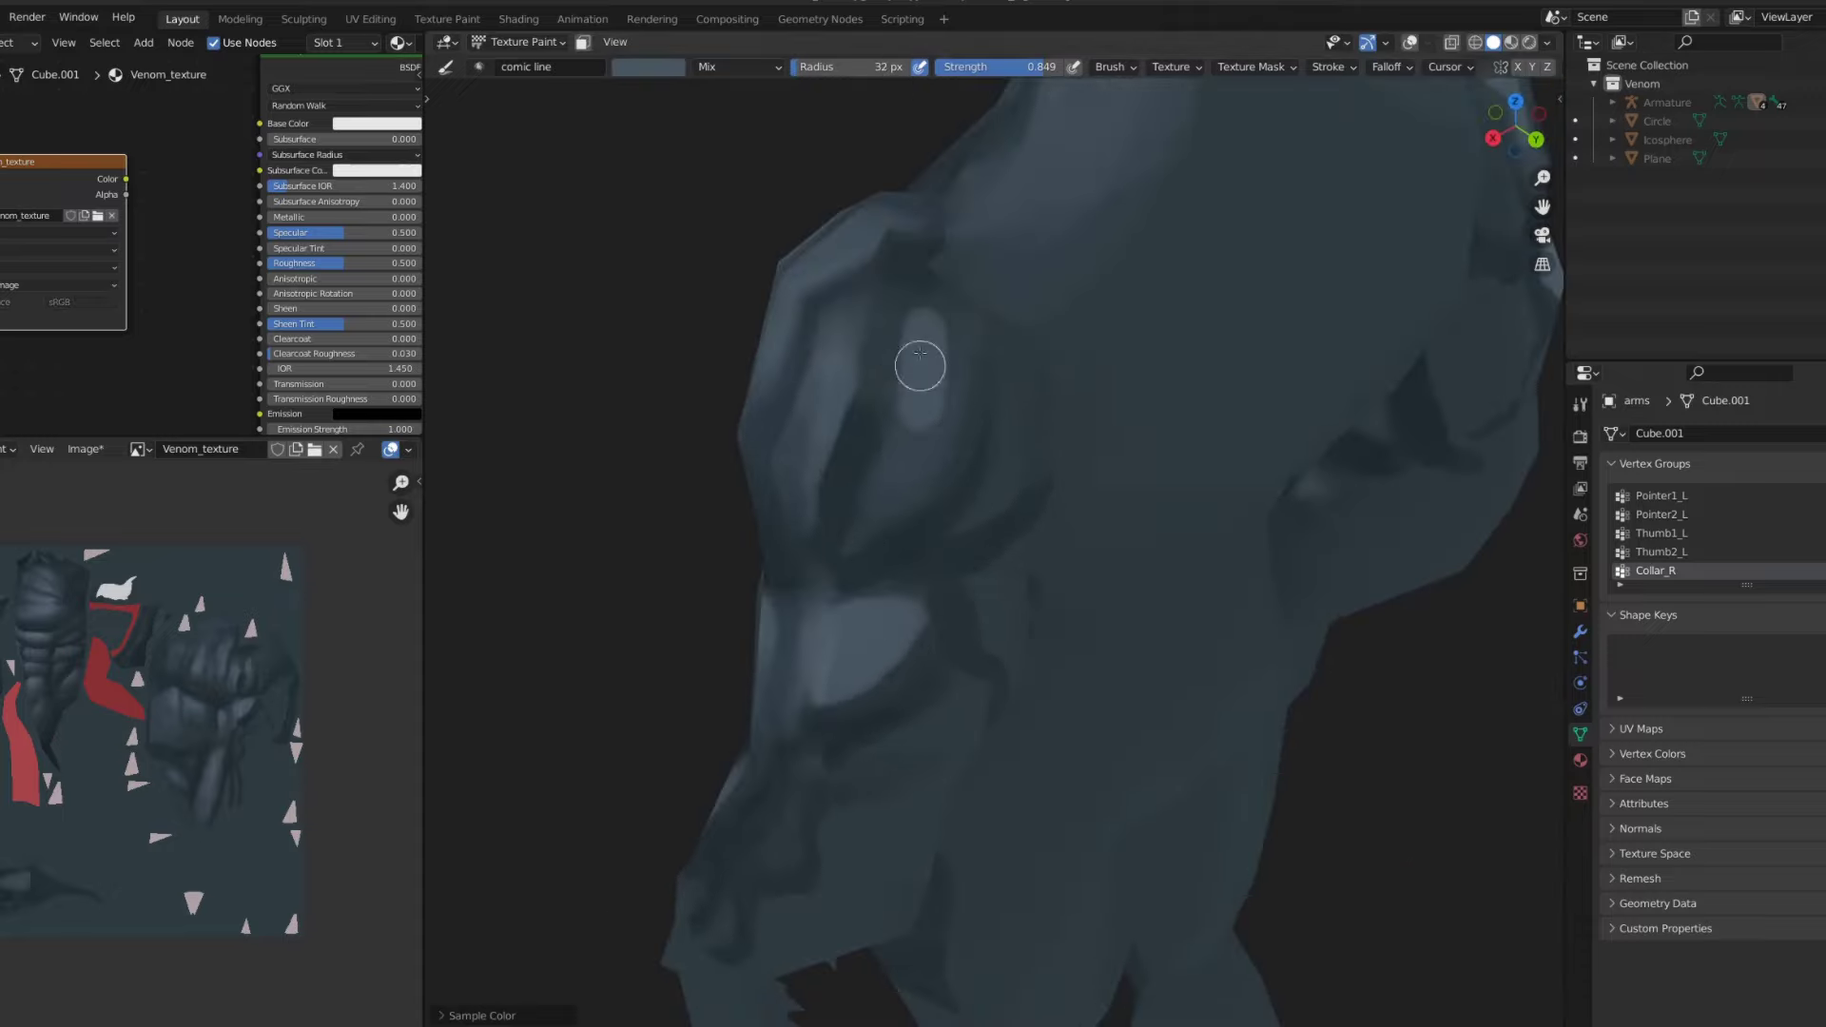
- Smear the shoulder highlight to soften it, using a smaller brush
key("shift+space")
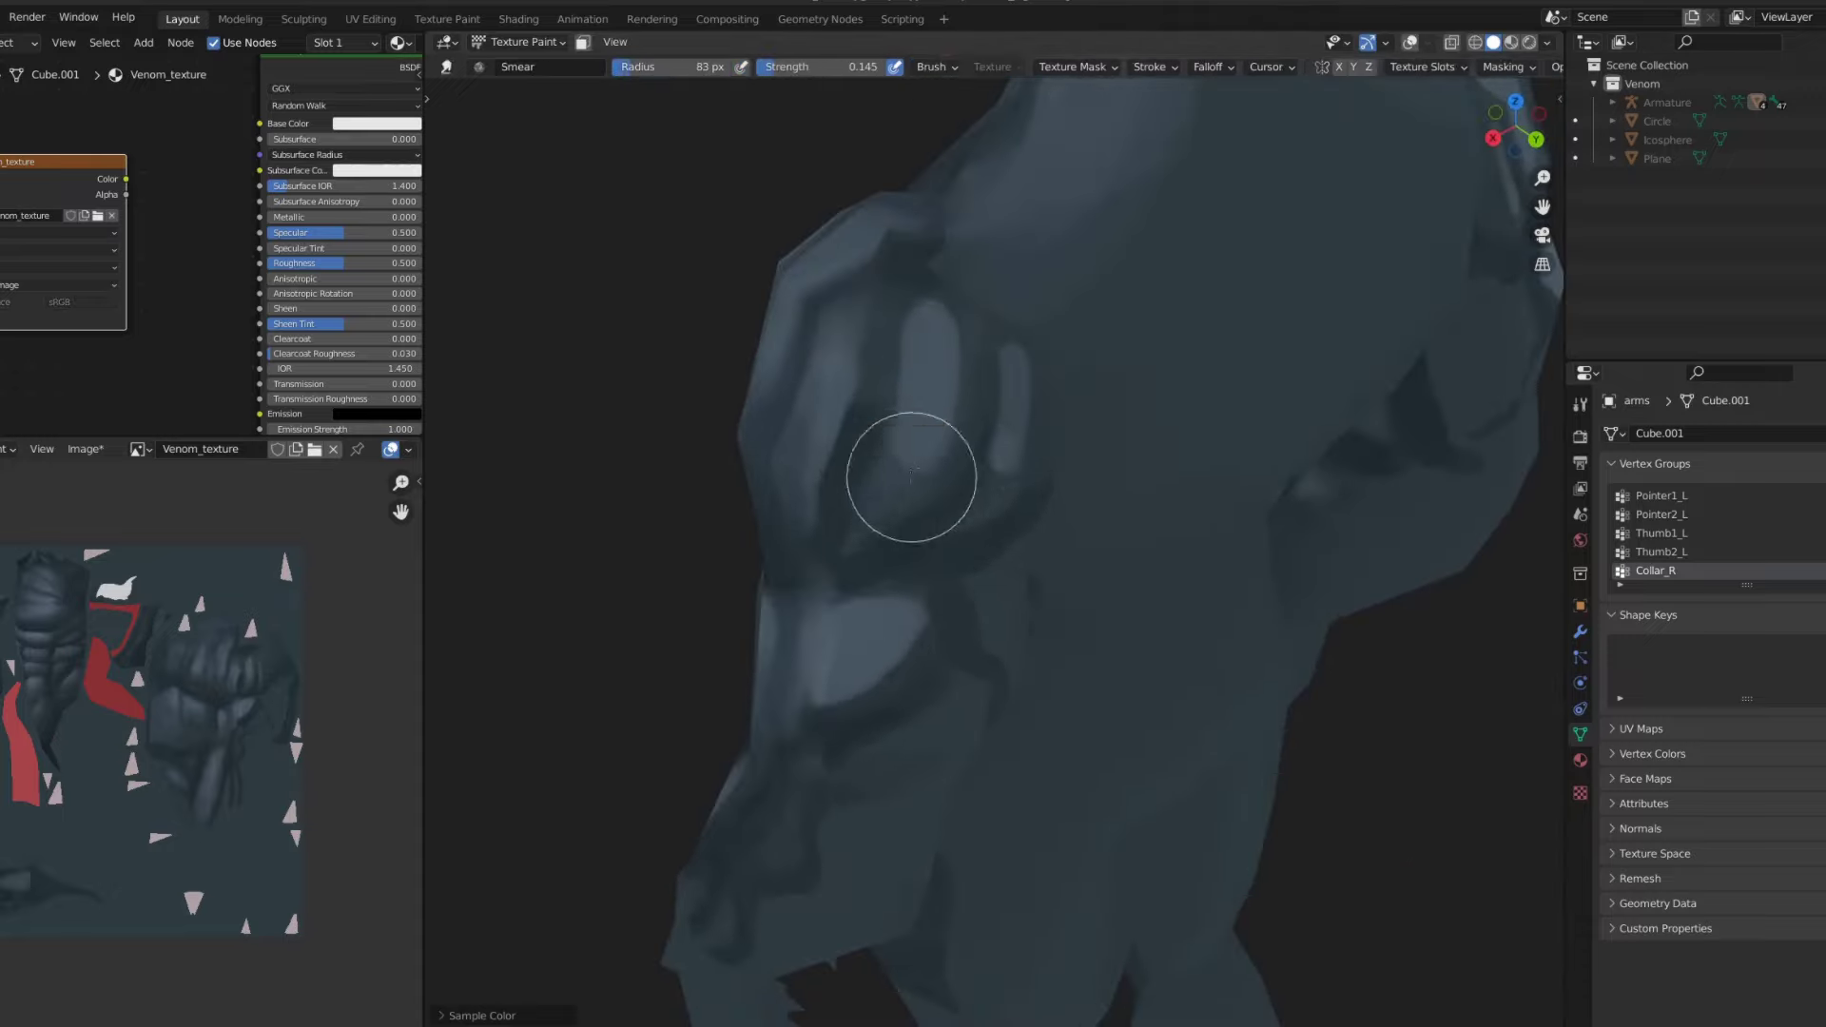
middle_click_drag(921, 318, 916, 517)
key("f")
left_click(917, 517)
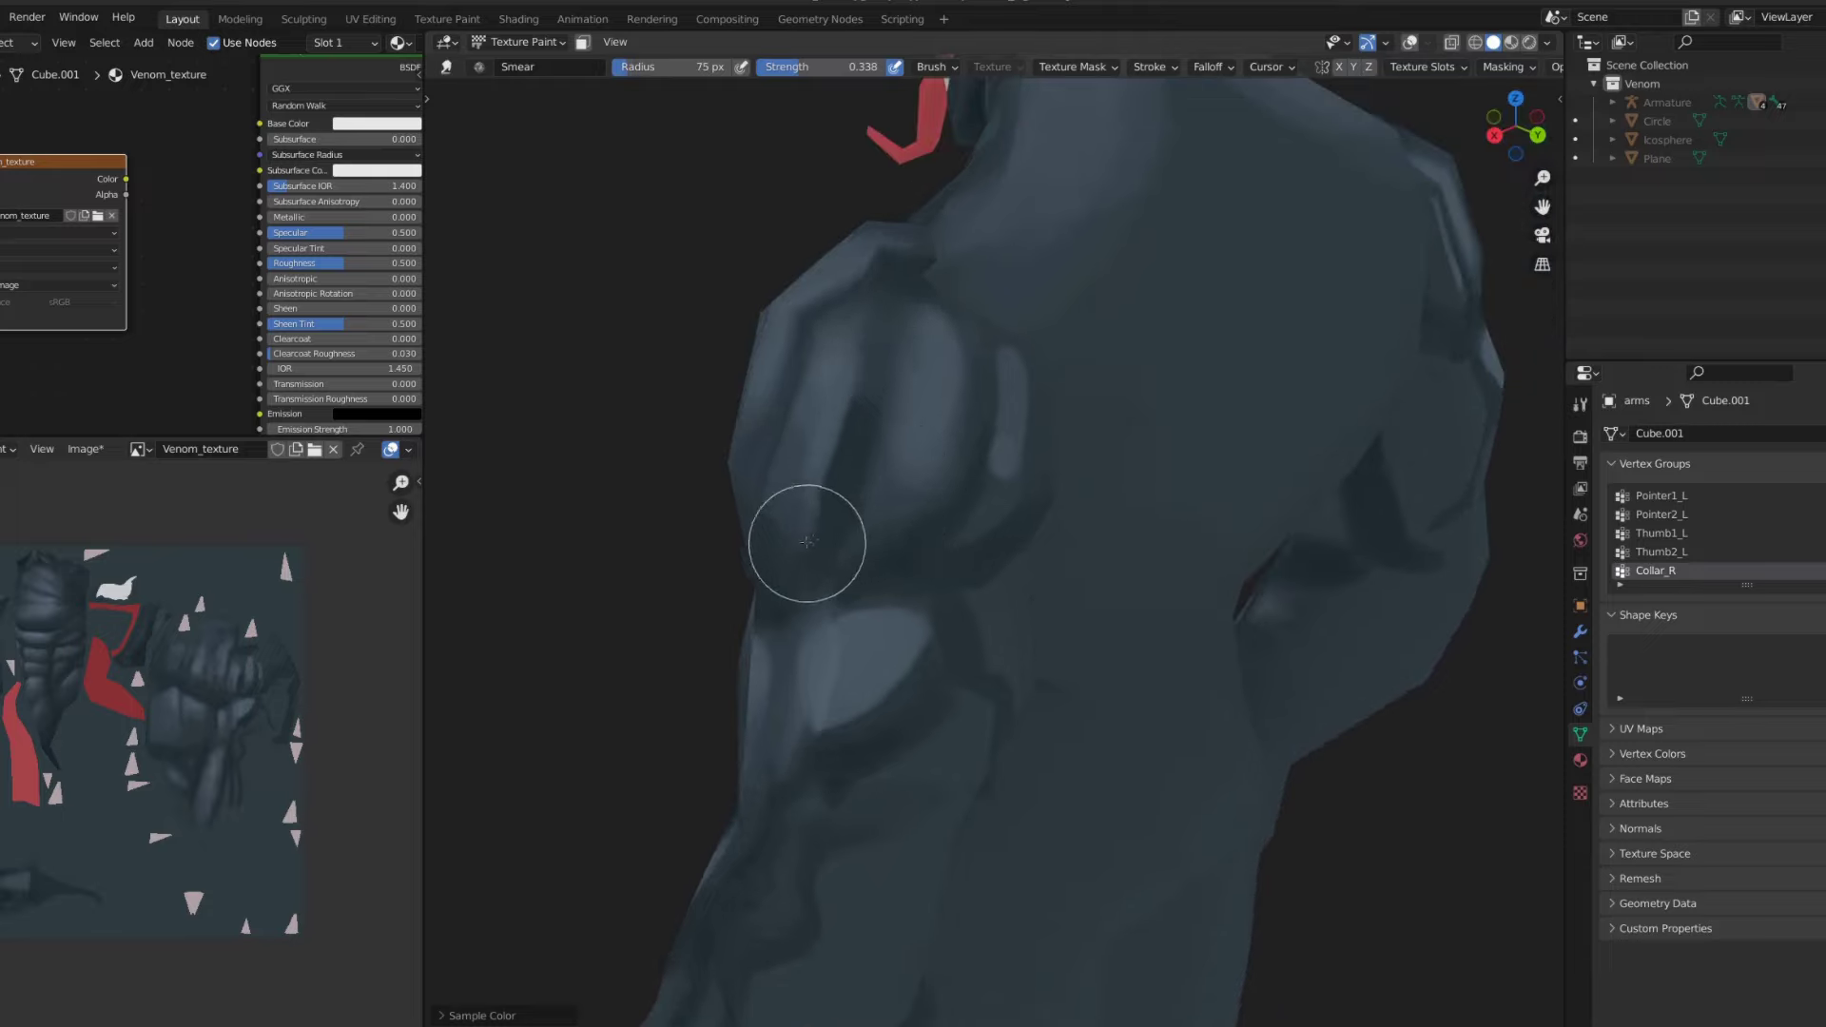
mouse_move(808, 534)
middle_mouse_down()
mouse_move(1006, 492)
mouse_move(929, 420)
mouse_move(935, 526)
middle_mouse_up()
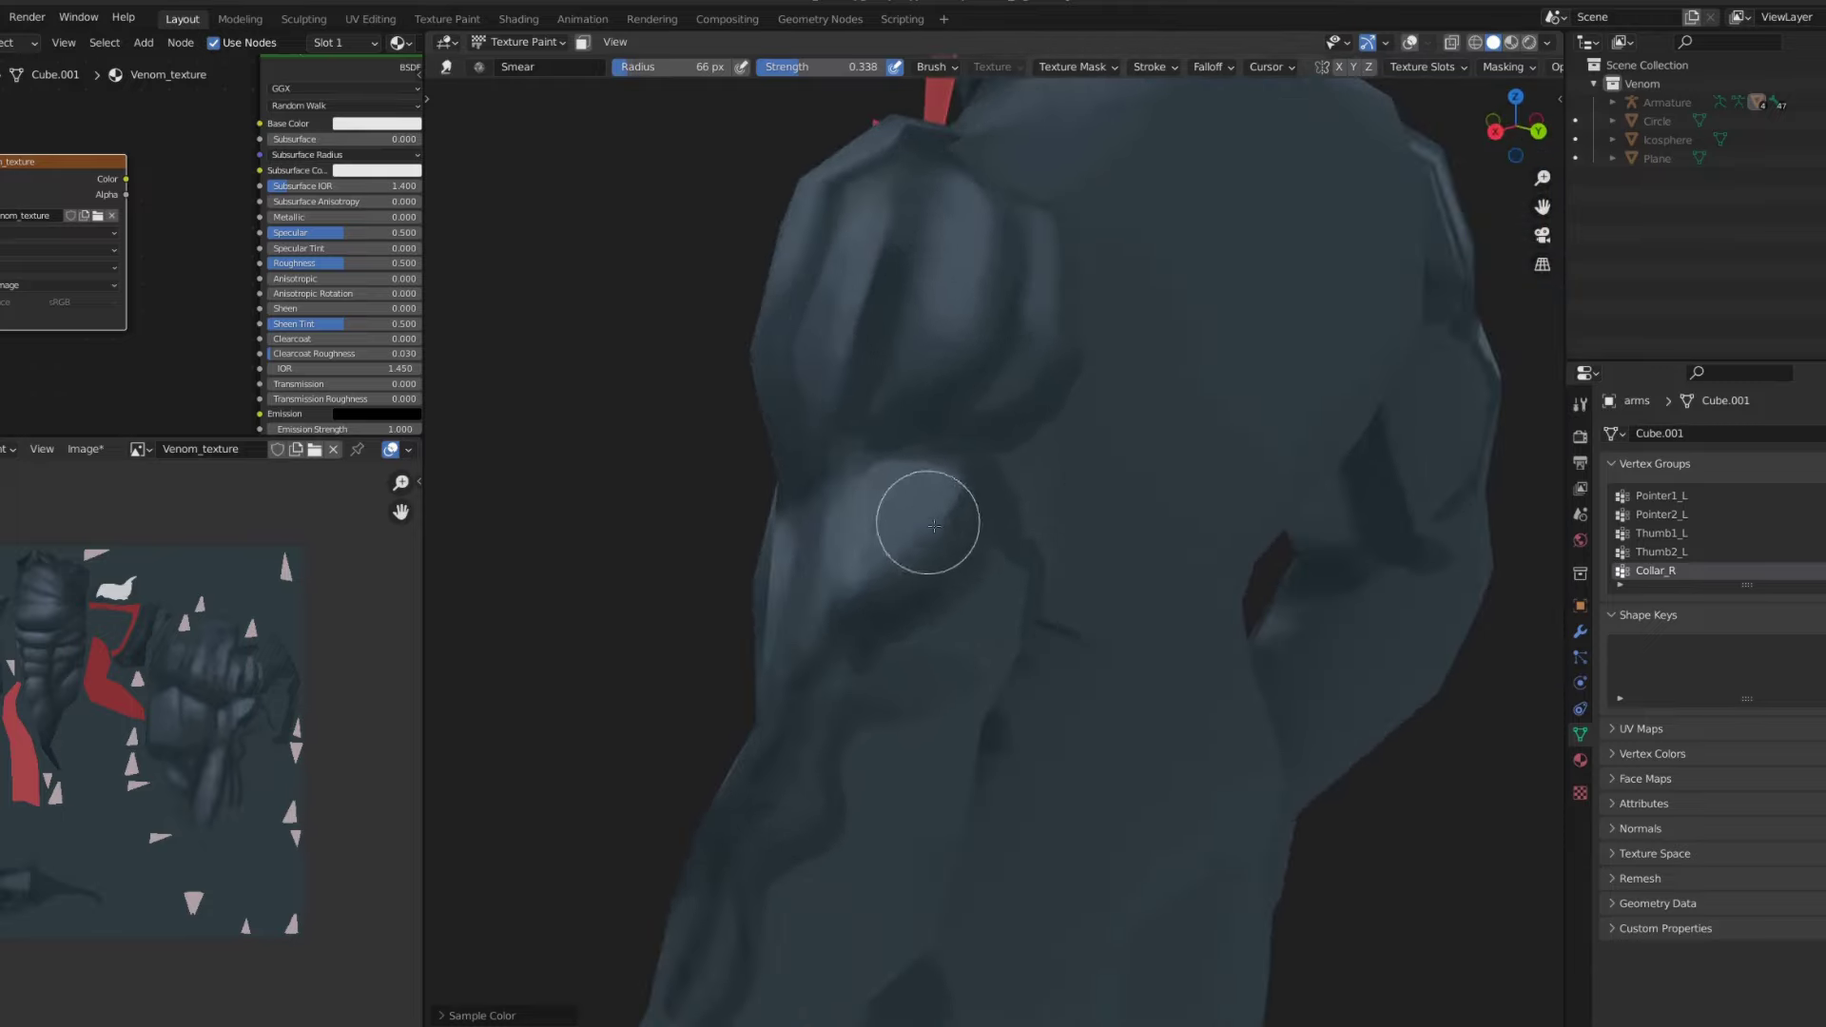
scroll(911, 399, "down", 5)
middle_click_drag(918, 347, 1036, 326)
scroll(951, 361, "up", 4)
- Toggle between the draw and smear brushes and shrink the brush
key("shift+space")
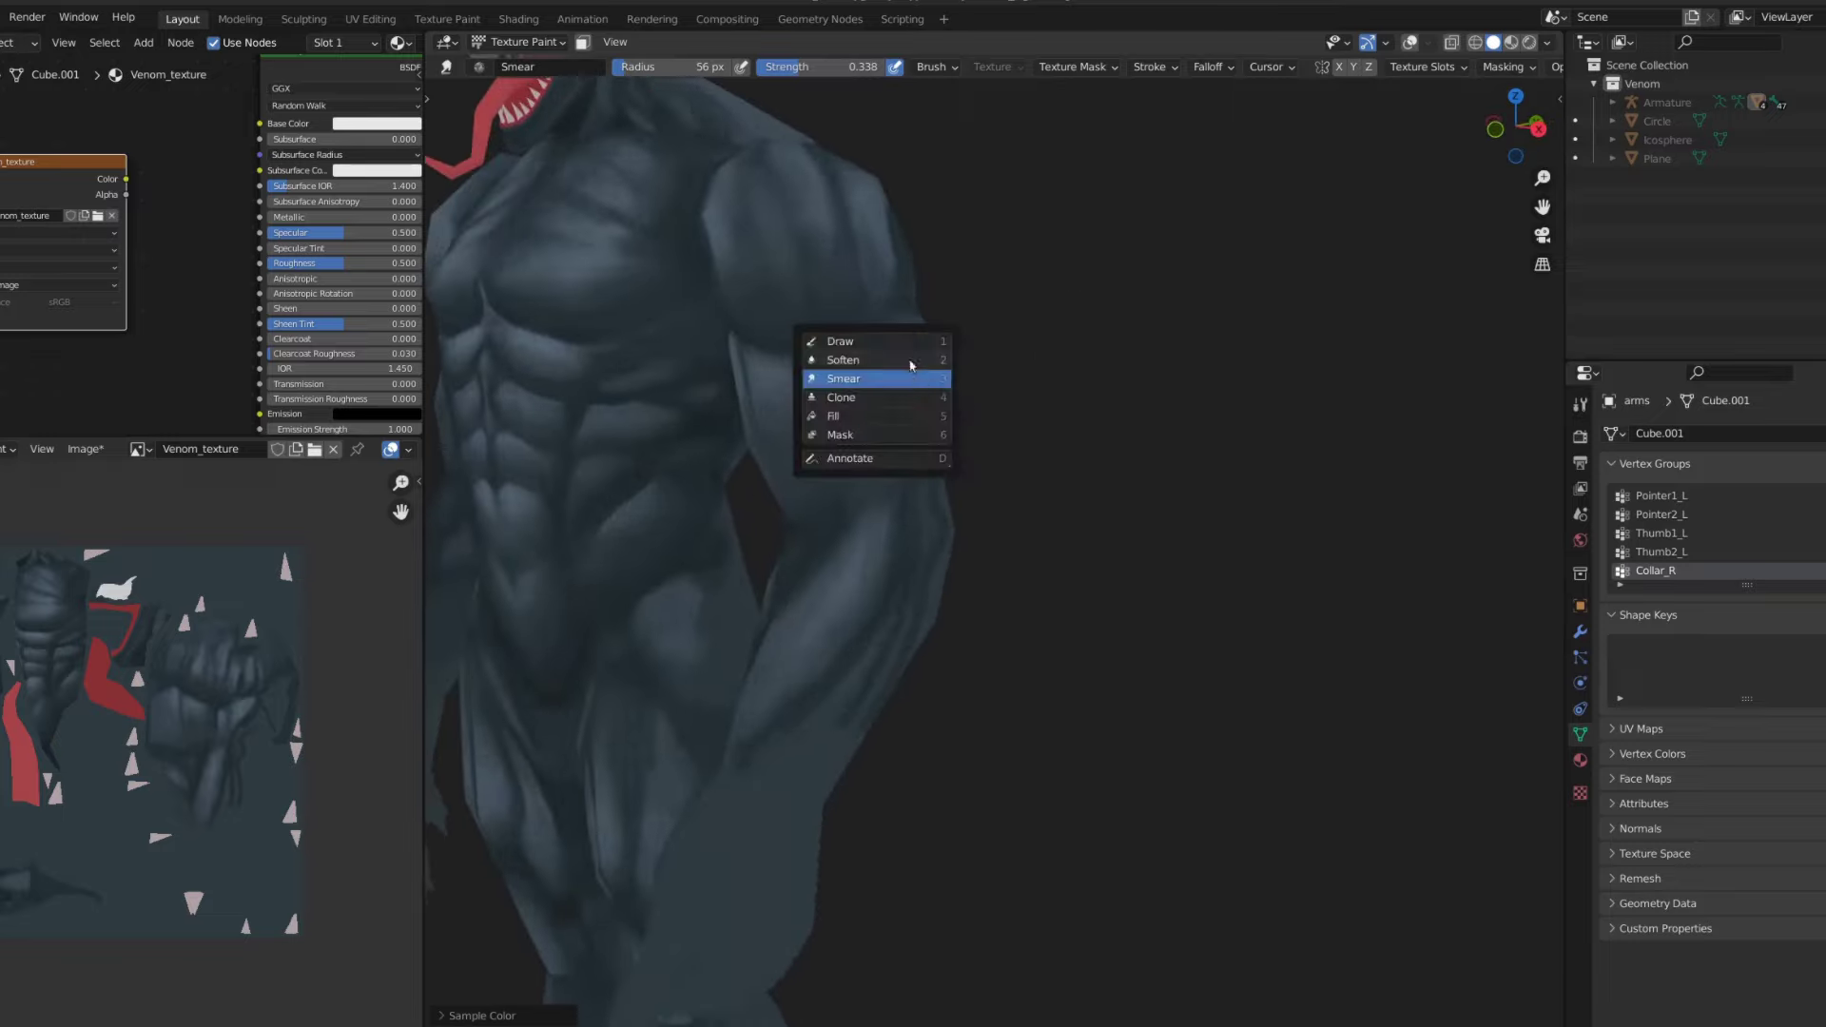
left_click(938, 379)
scroll(939, 385, "up", 2)
key("bracketleft")
key("bracketleft")
key("bracketleft")
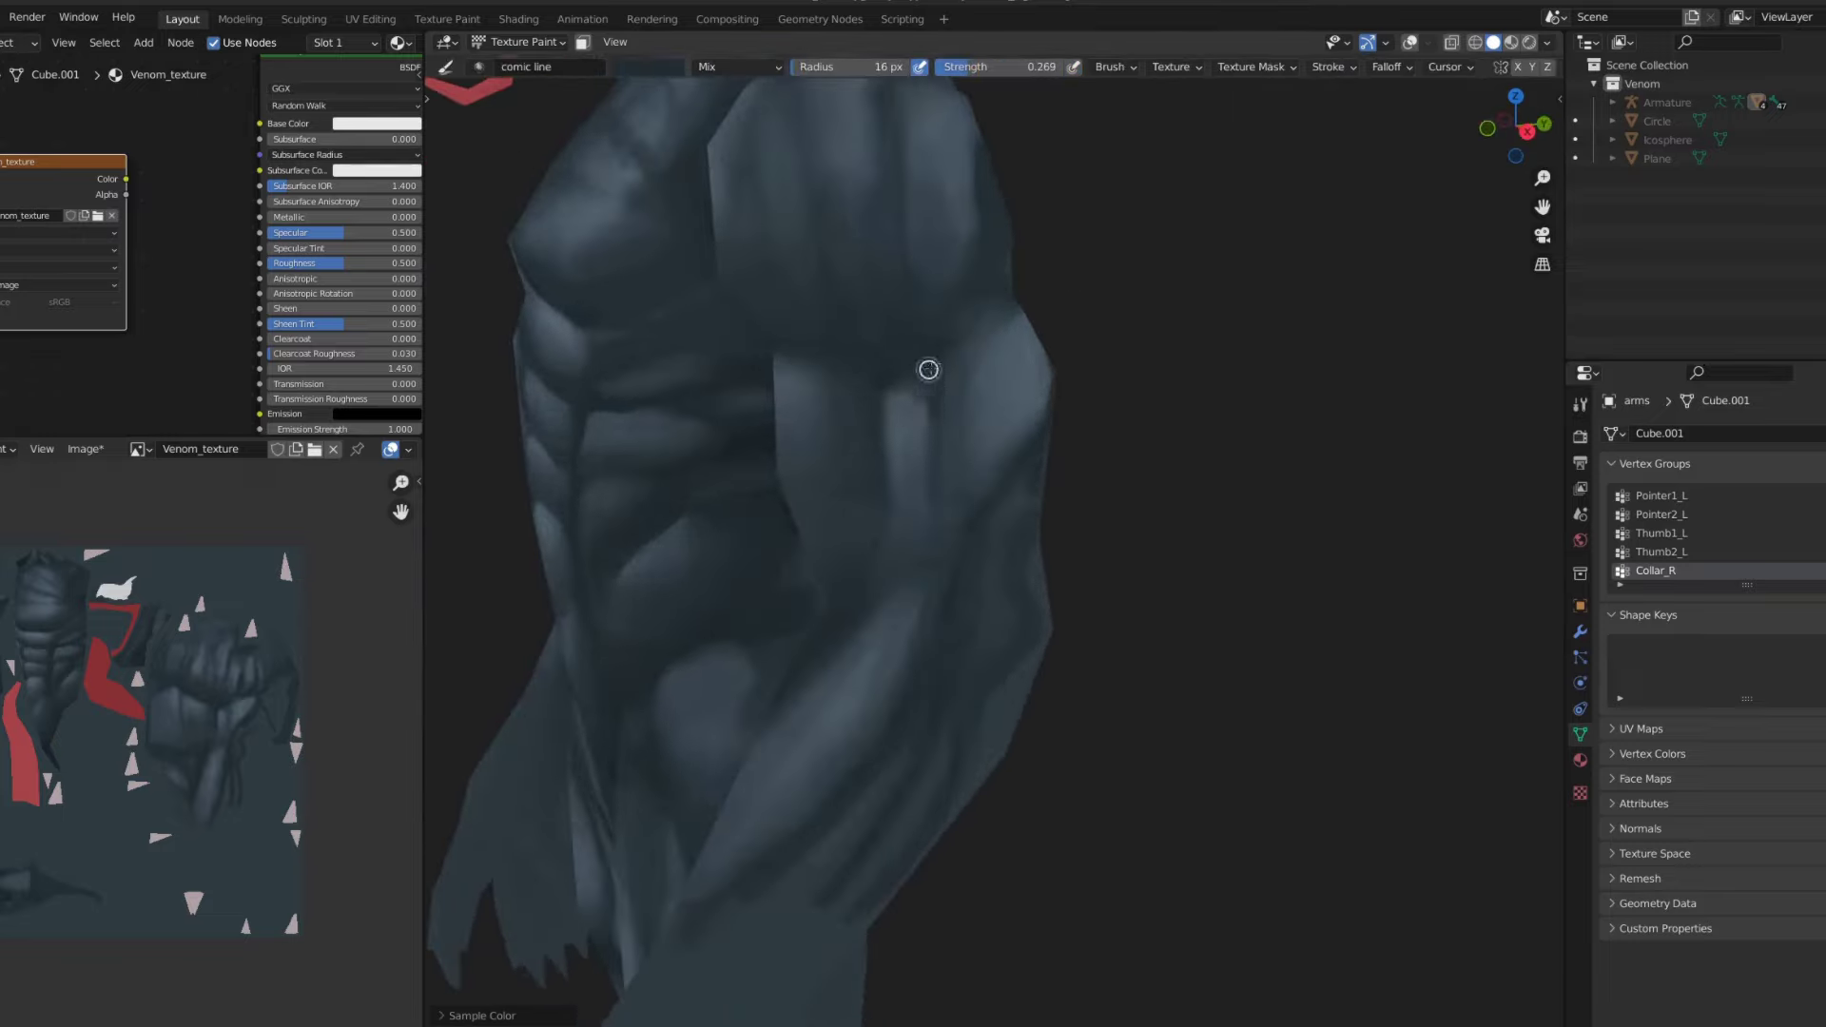
key("shift+space")
left_click(911, 408)
scroll(939, 487, "down", 5)
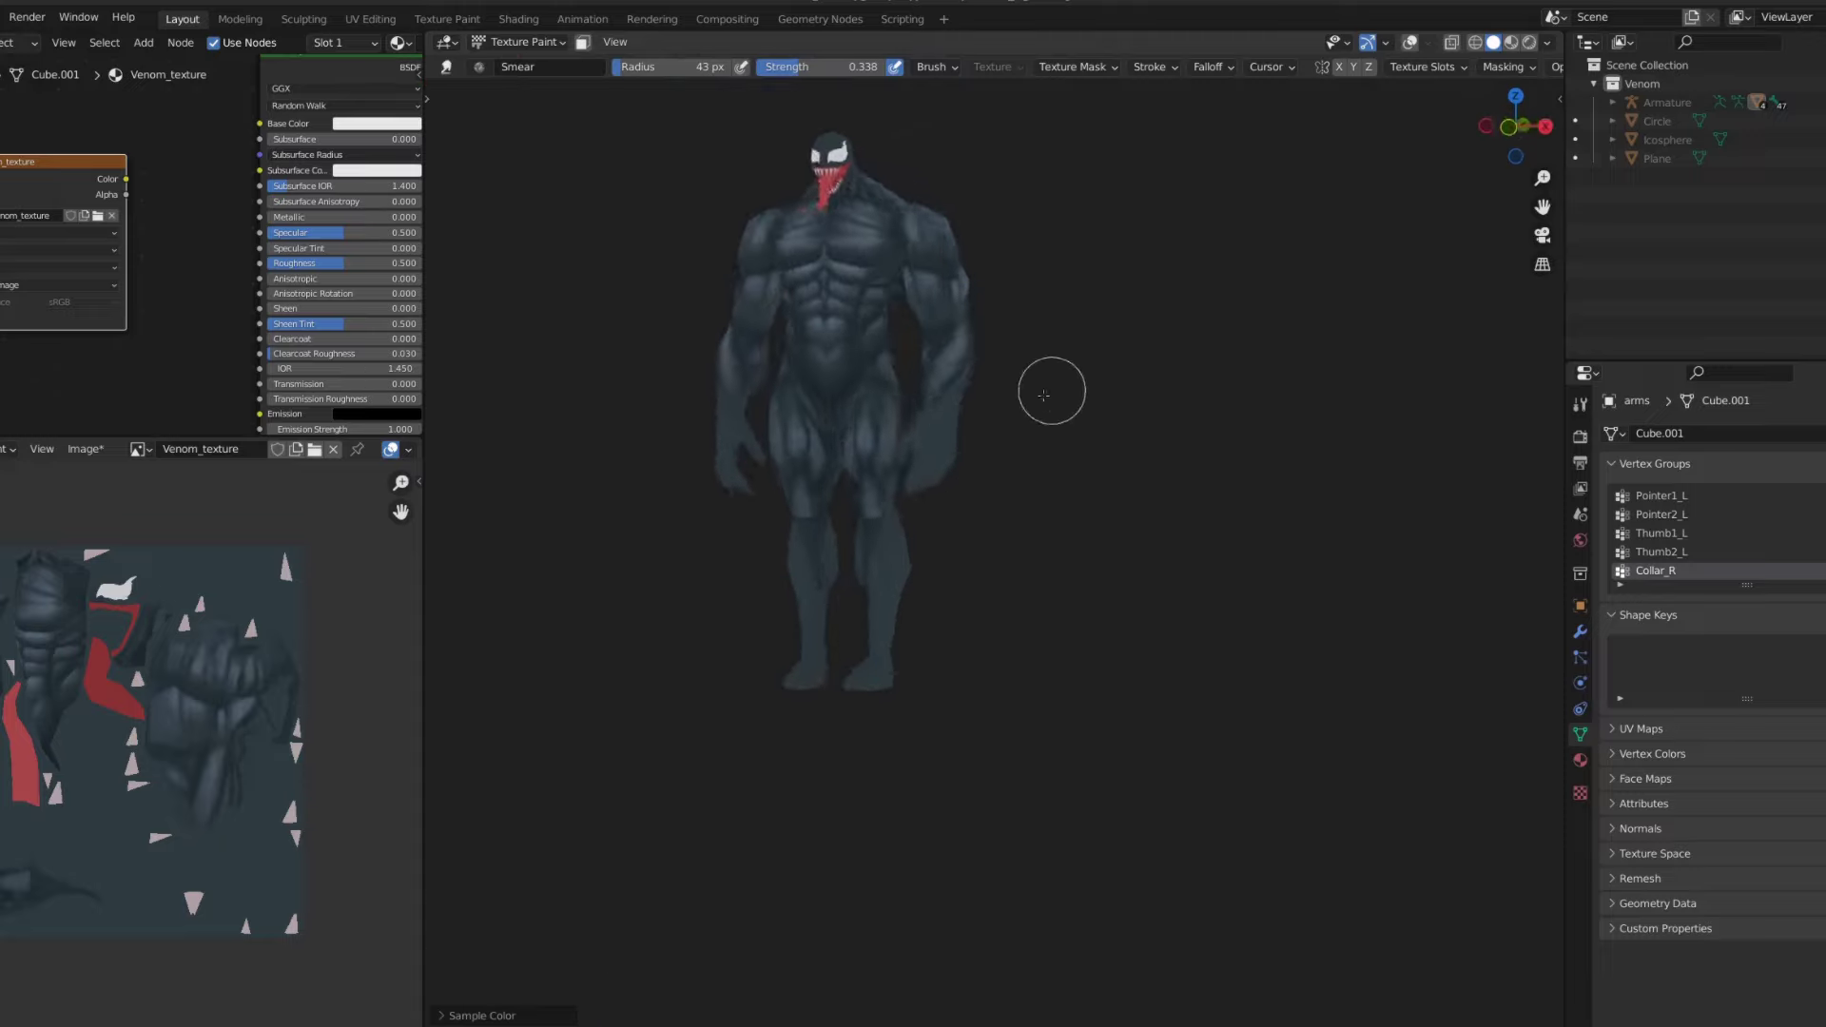
- With the arms isolated, sample a highlight colour and paint the upper arm
key("KP_Divide")
scroll(1036, 355, "up", 5)
key("shift+space")
left_click(1039, 299)
key("s")
middle_click_drag(1038, 300, 1056, 520)
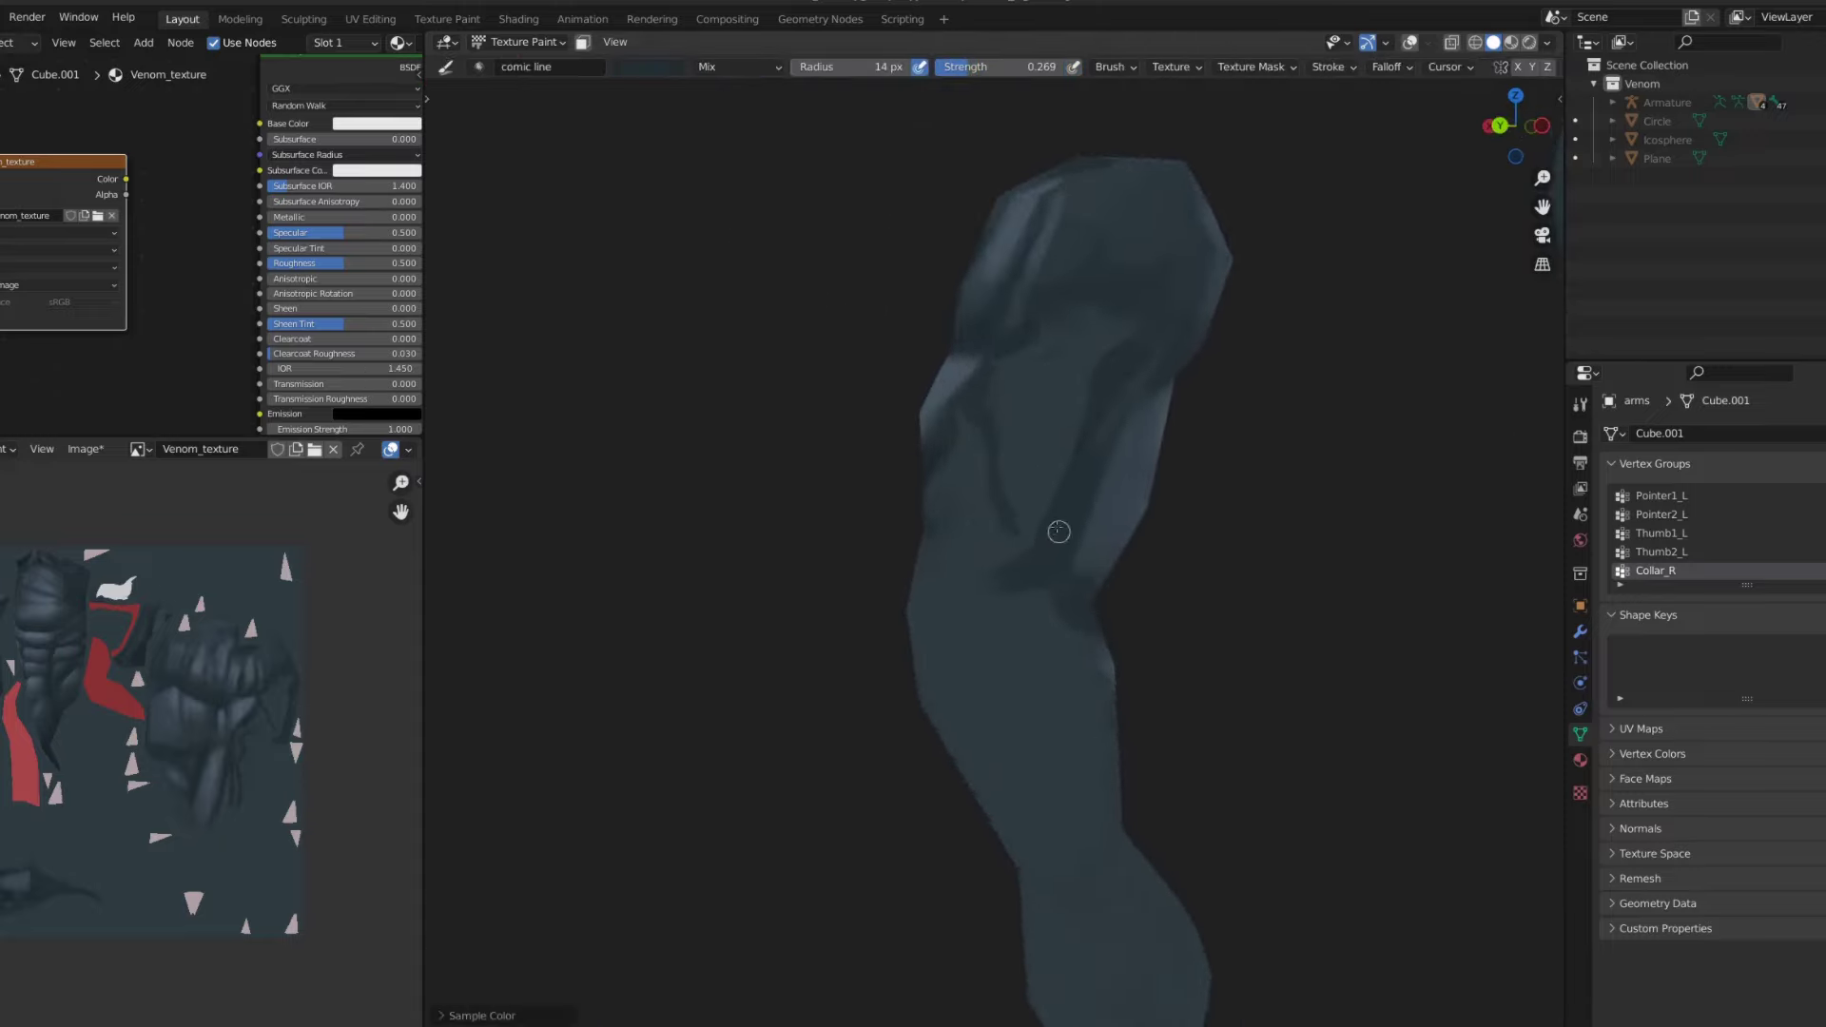
- Check the second arm with wireframe overlay briefly on, then switch to smear
middle_click_drag(992, 421, 988, 560)
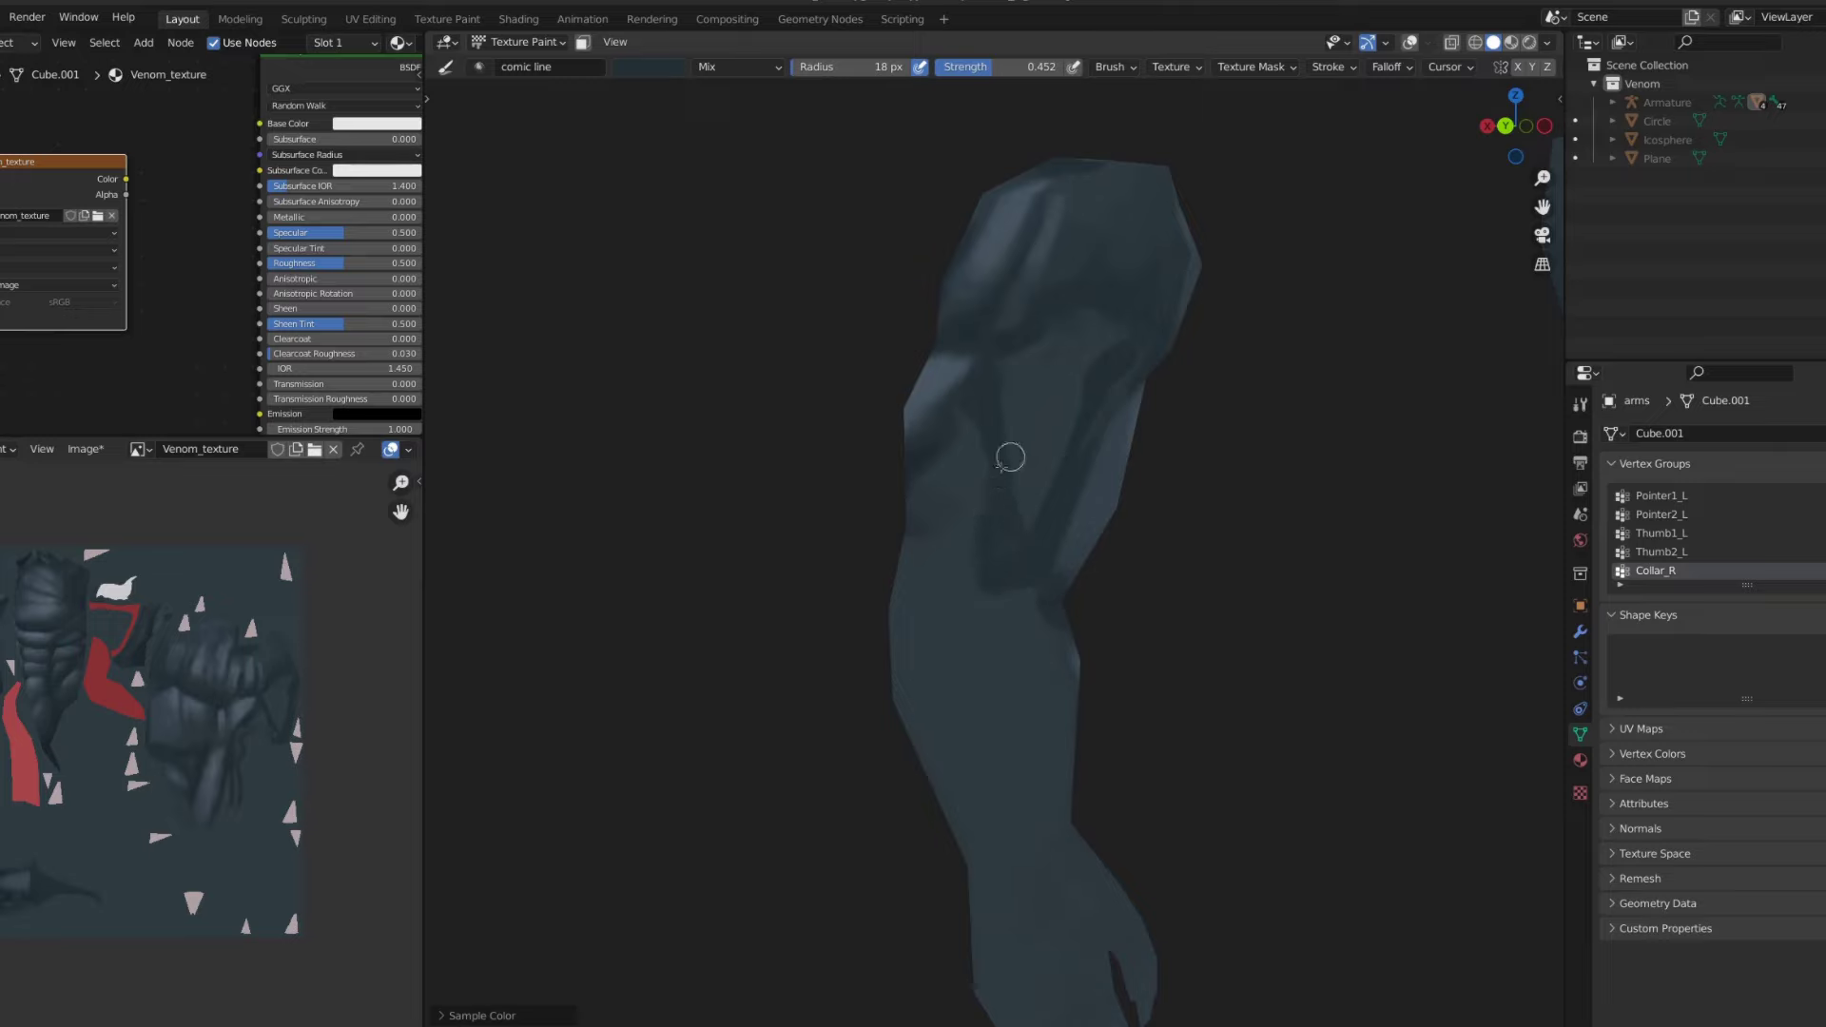
key("shift+alt+z")
middle_click_drag(985, 422, 923, 495)
key("shift+alt+z")
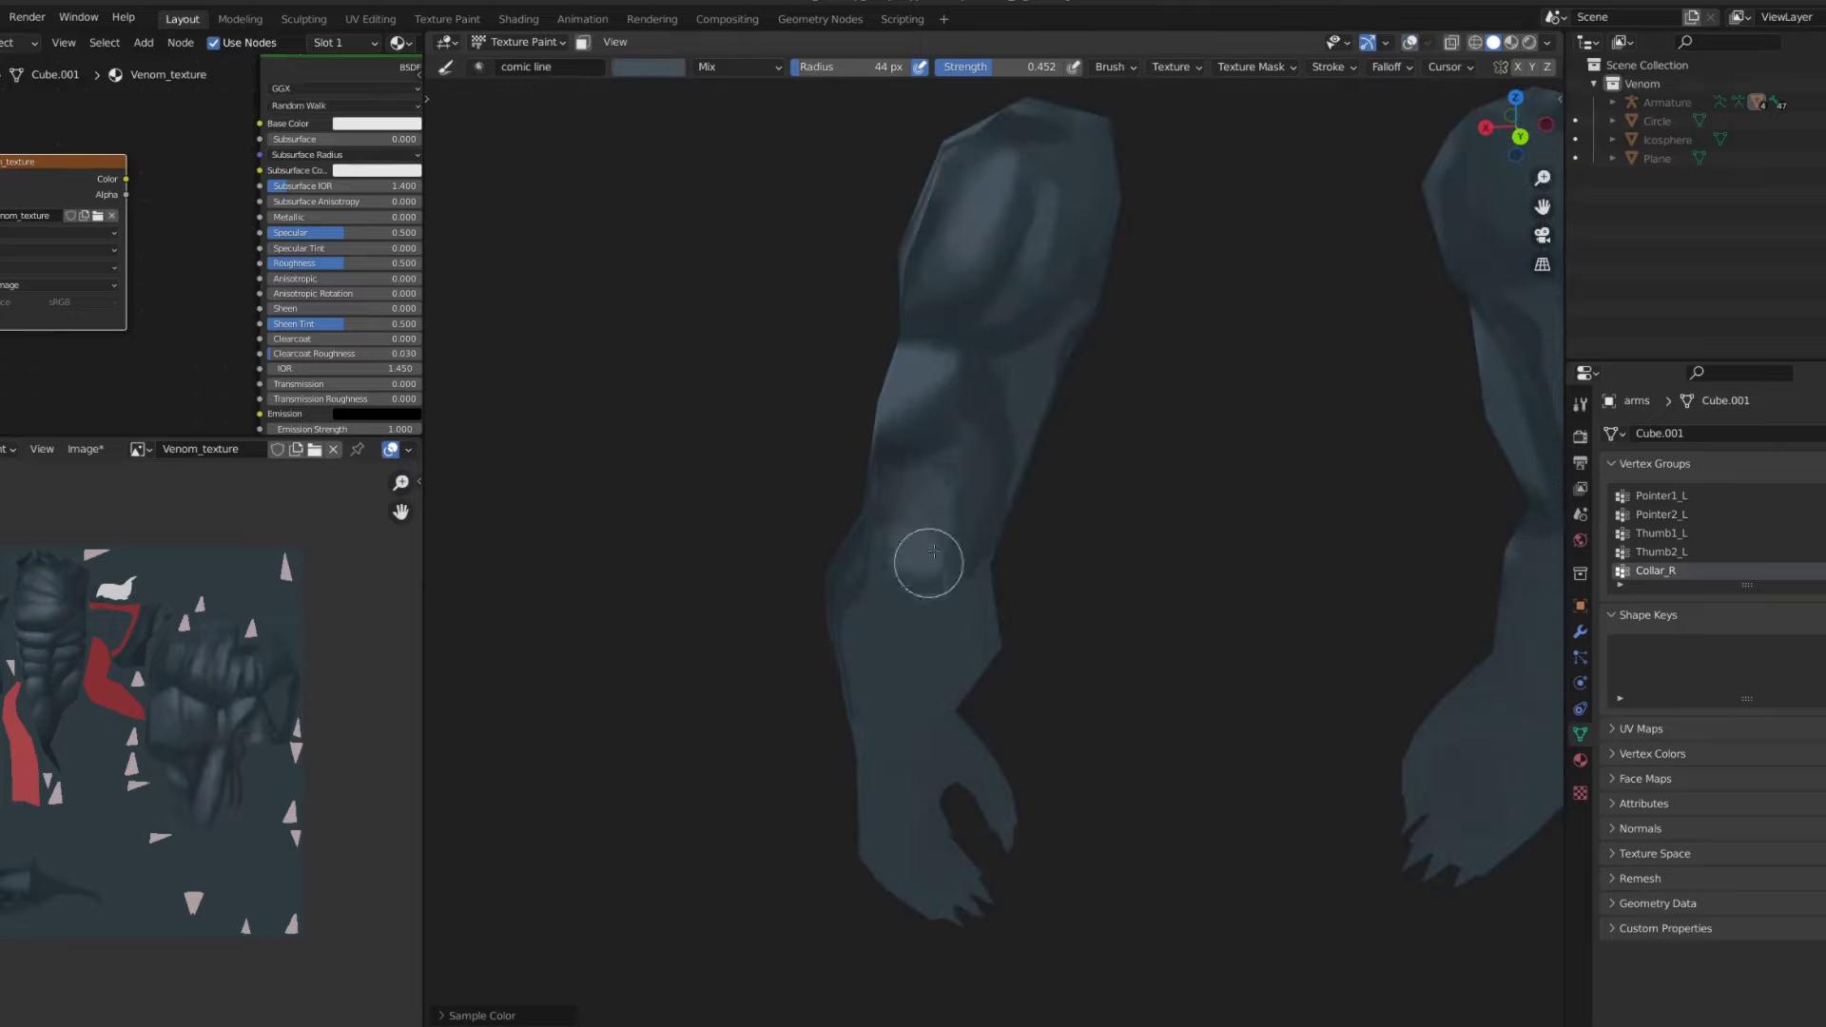
key("shift+space")
left_click(913, 530)
- Swap between draw and smear brushes around the arm and resize the brush
key("shift+space")
mouse_move(908, 522)
middle_mouse_down()
mouse_move(982, 354)
mouse_move(1019, 461)
middle_mouse_up()
left_click(1016, 374)
scroll(1028, 416, "down", 4)
scroll(1031, 256, "up", 5)
key("shift+space")
left_click(1018, 480)
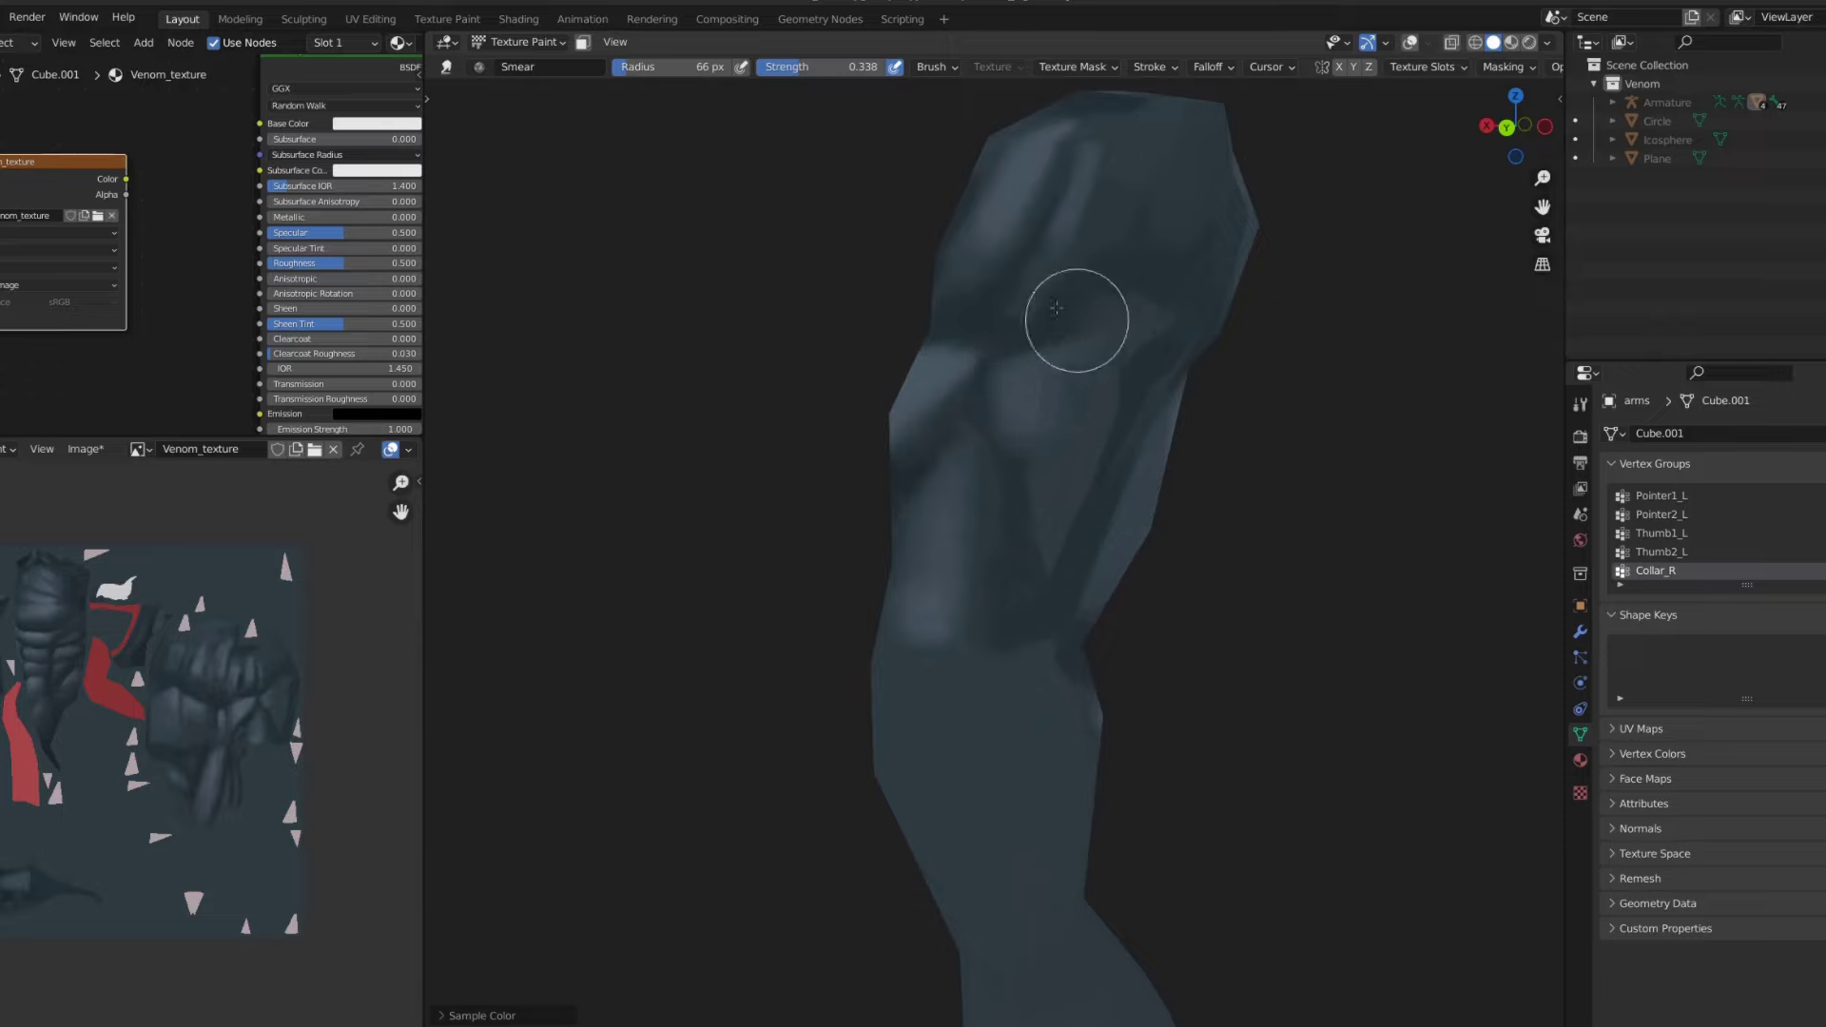
scroll(1062, 442, "up", 3)
key("f")
left_click(1075, 439)
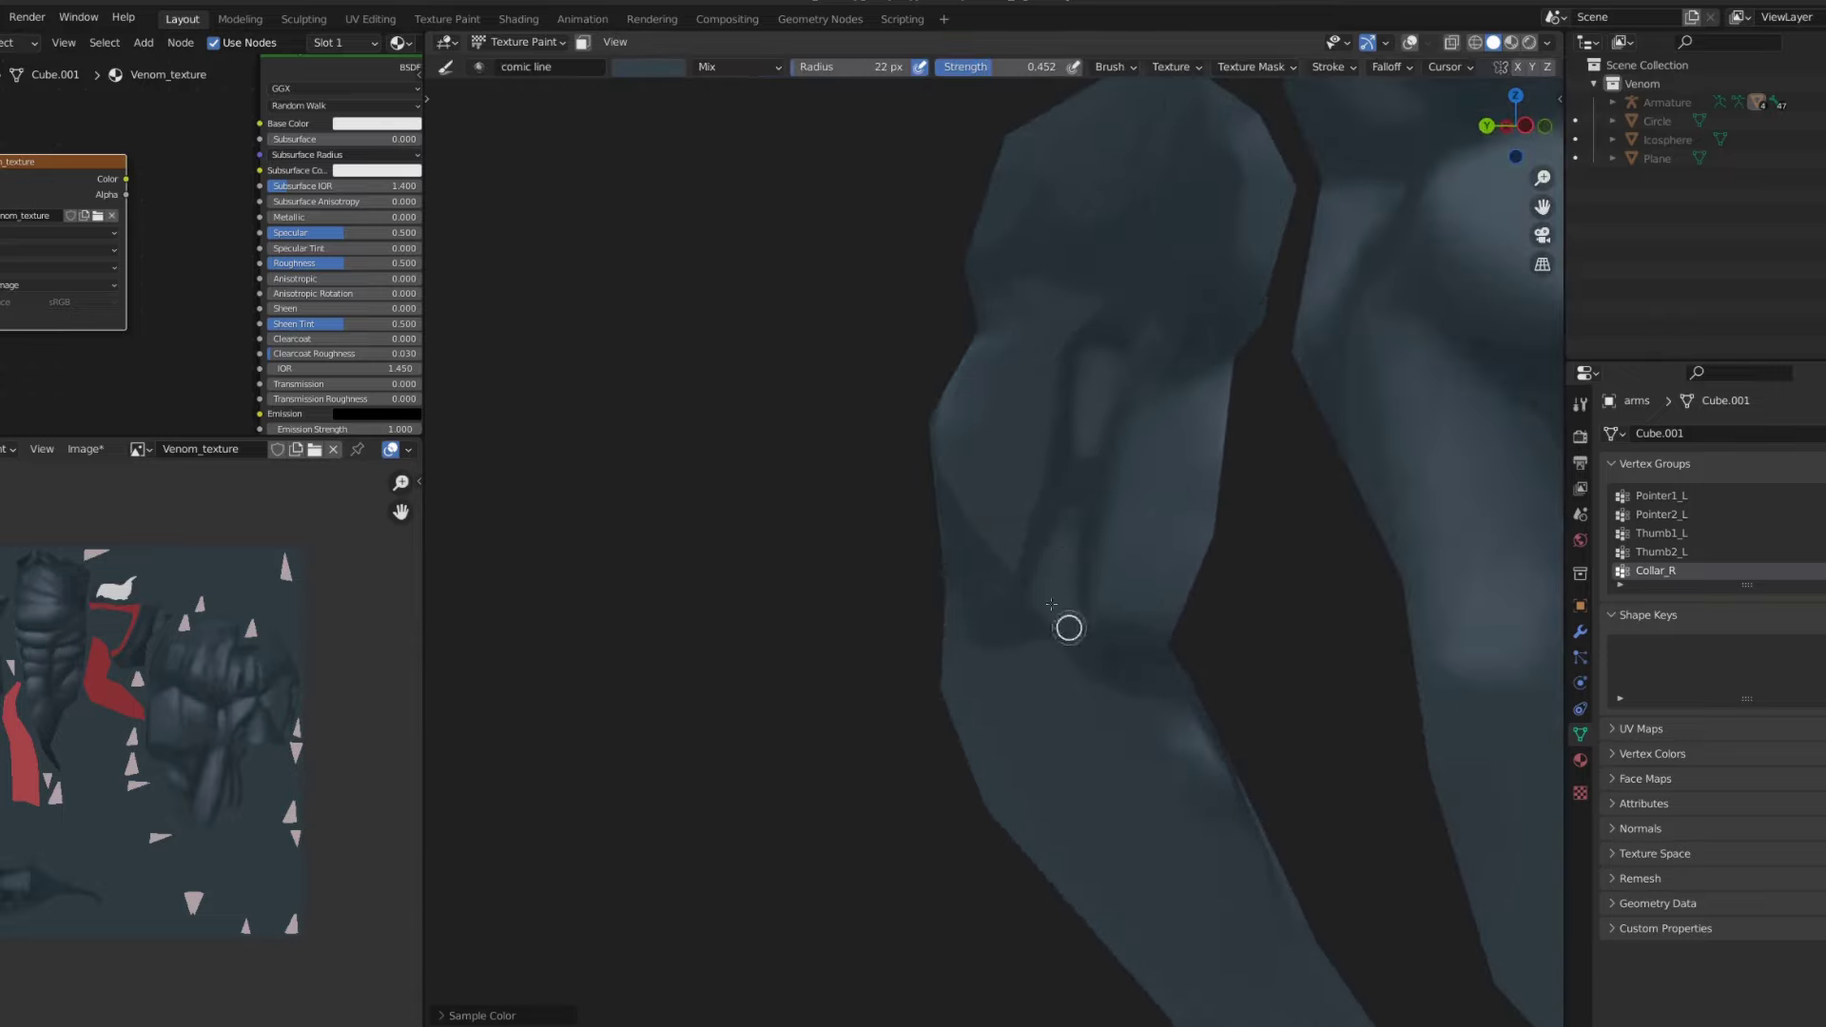
- Smear the forearm highlights and the right arm's end together with a smaller brush
key("s")
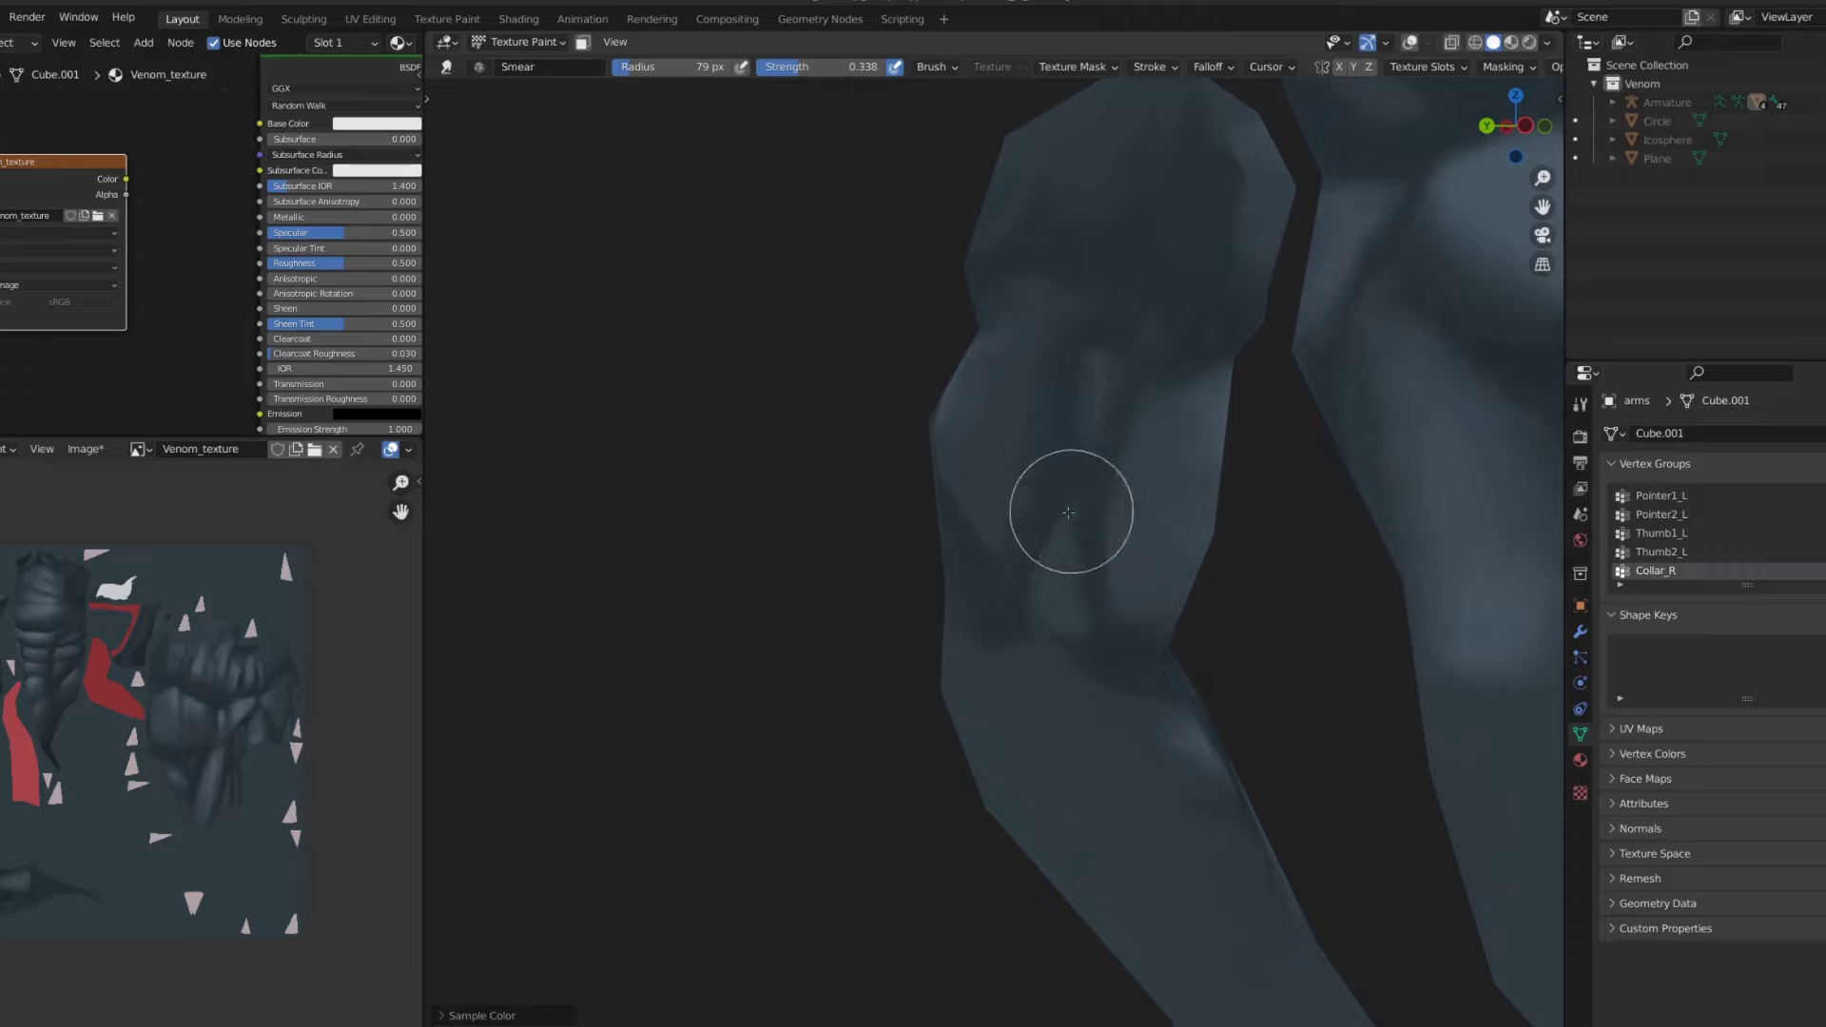
middle_click_drag(1076, 462, 1130, 318)
key("f")
left_click(1184, 276)
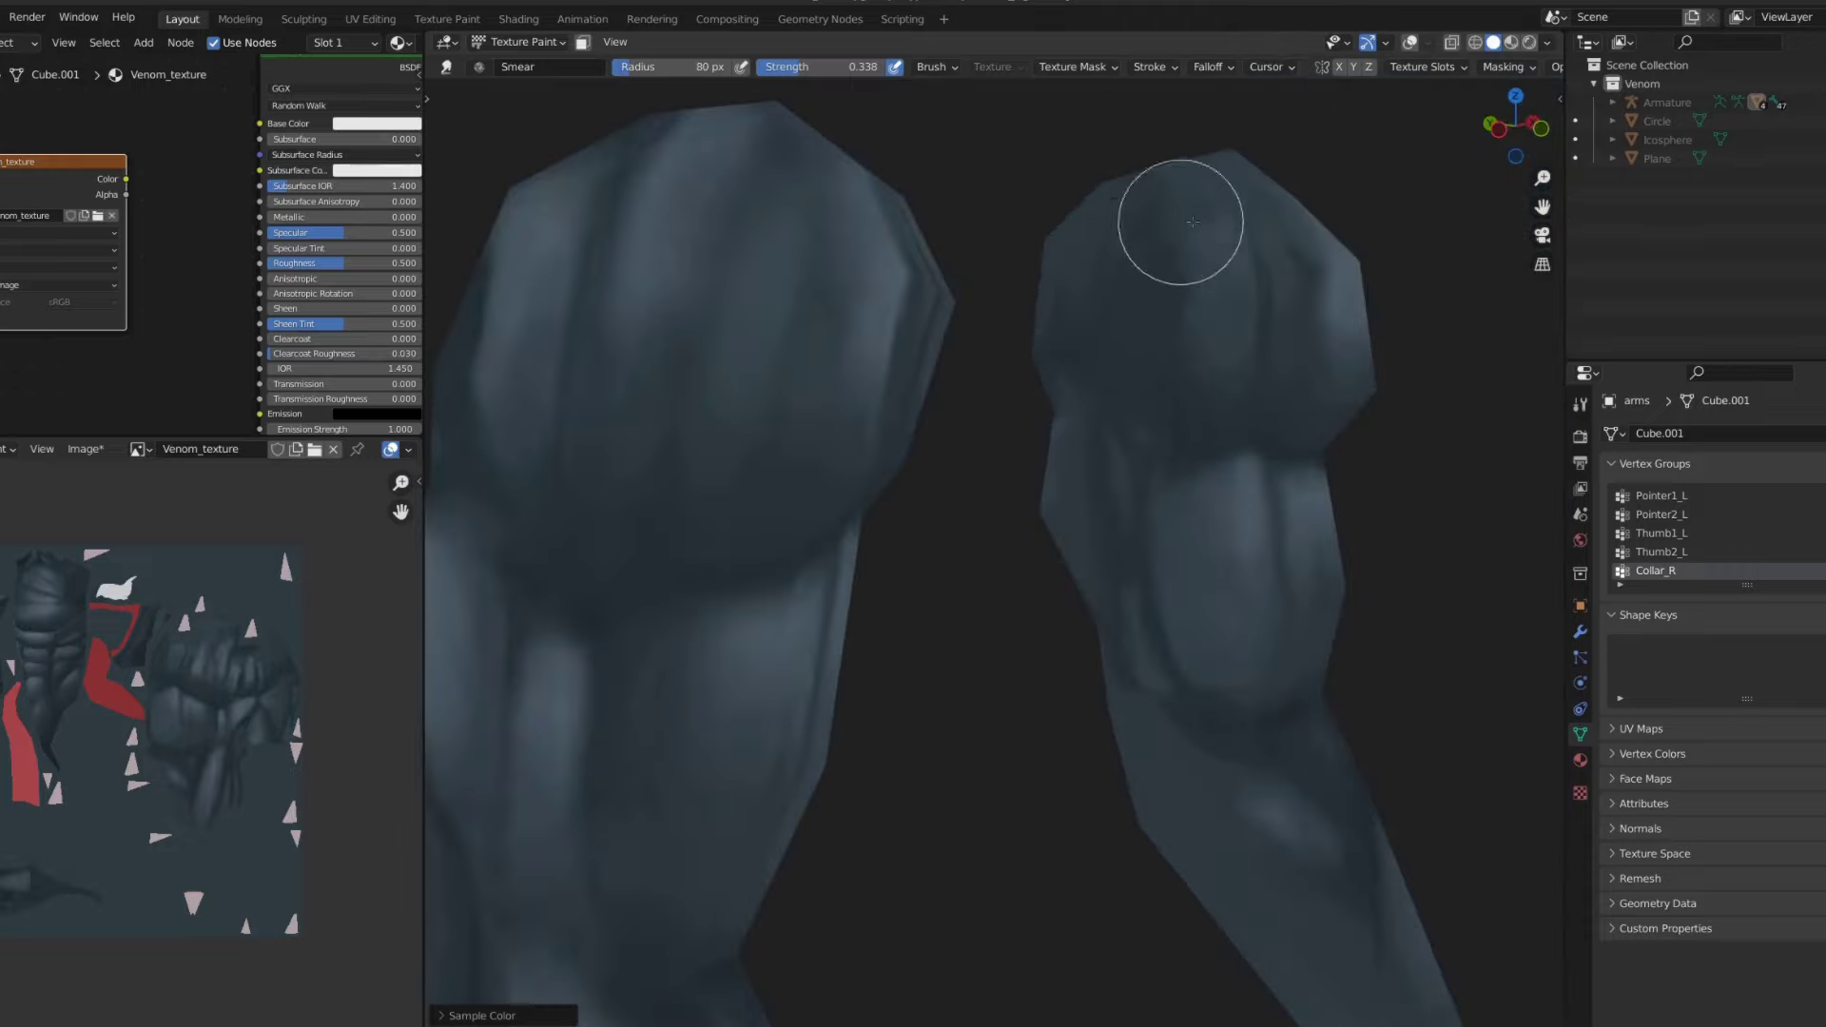
middle_click_drag(1211, 387, 1131, 558)
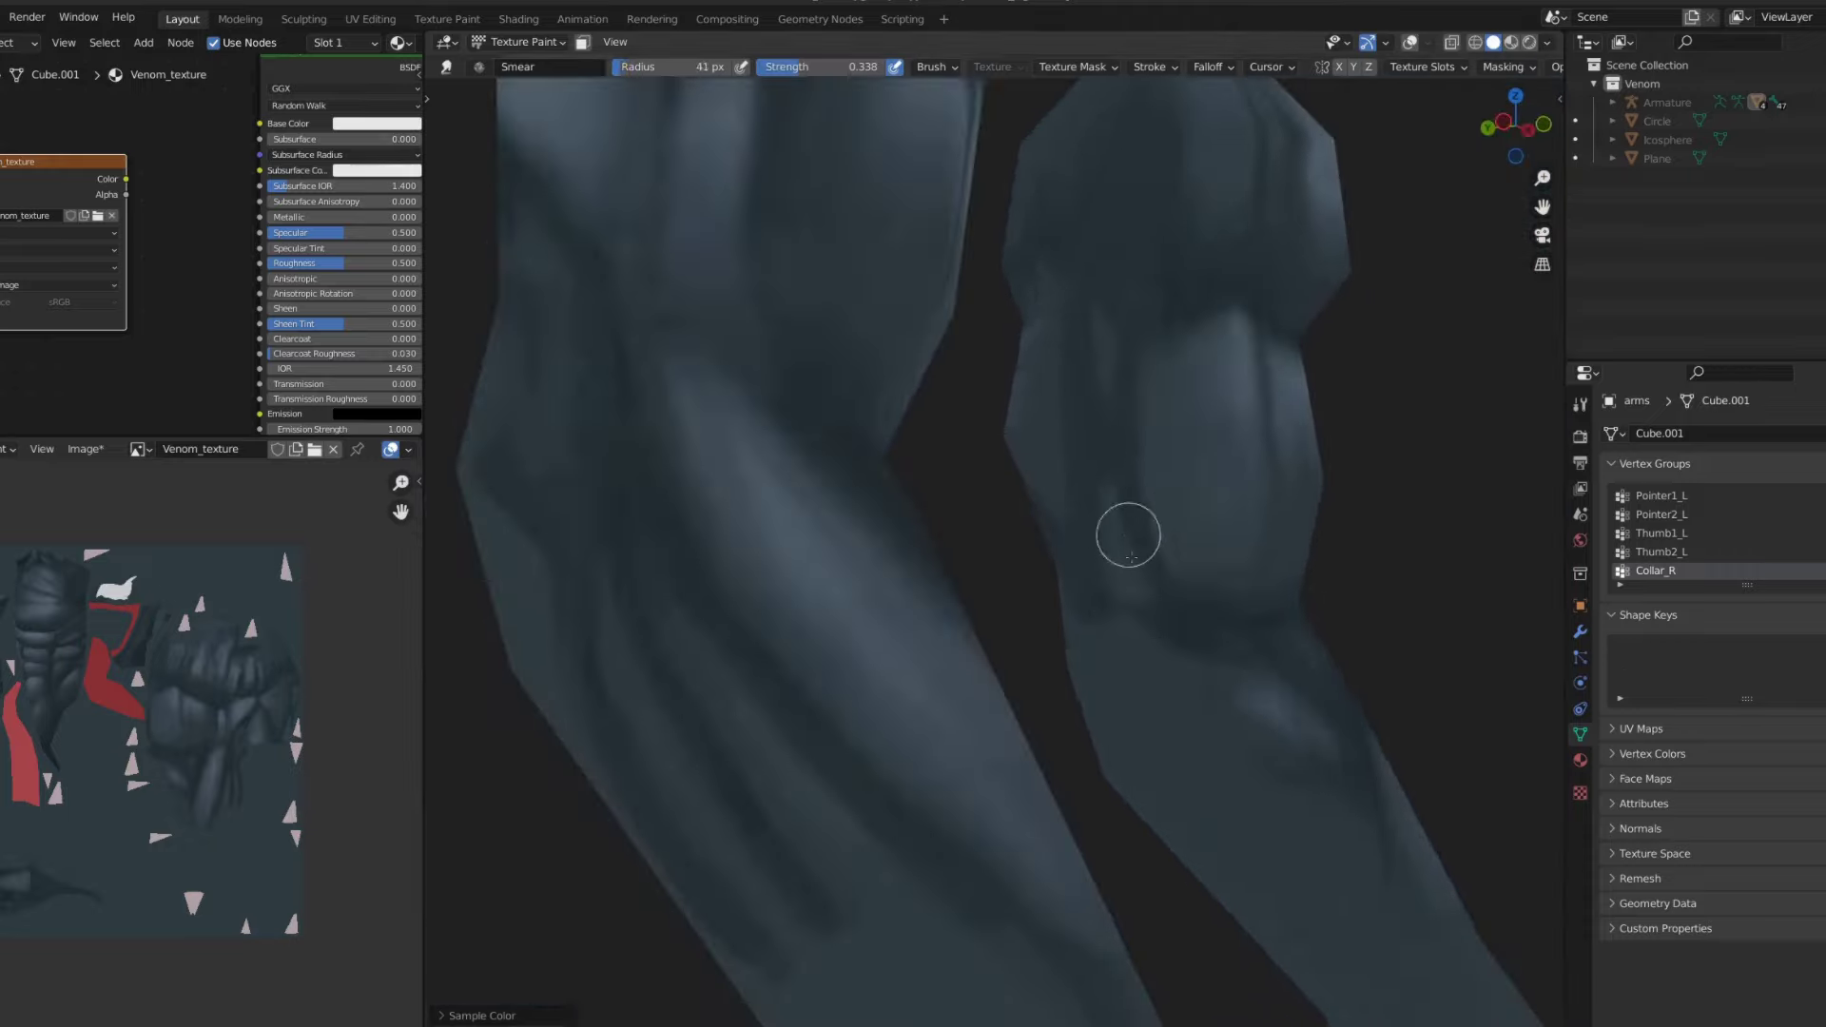
scroll(1252, 510, "down", 3)
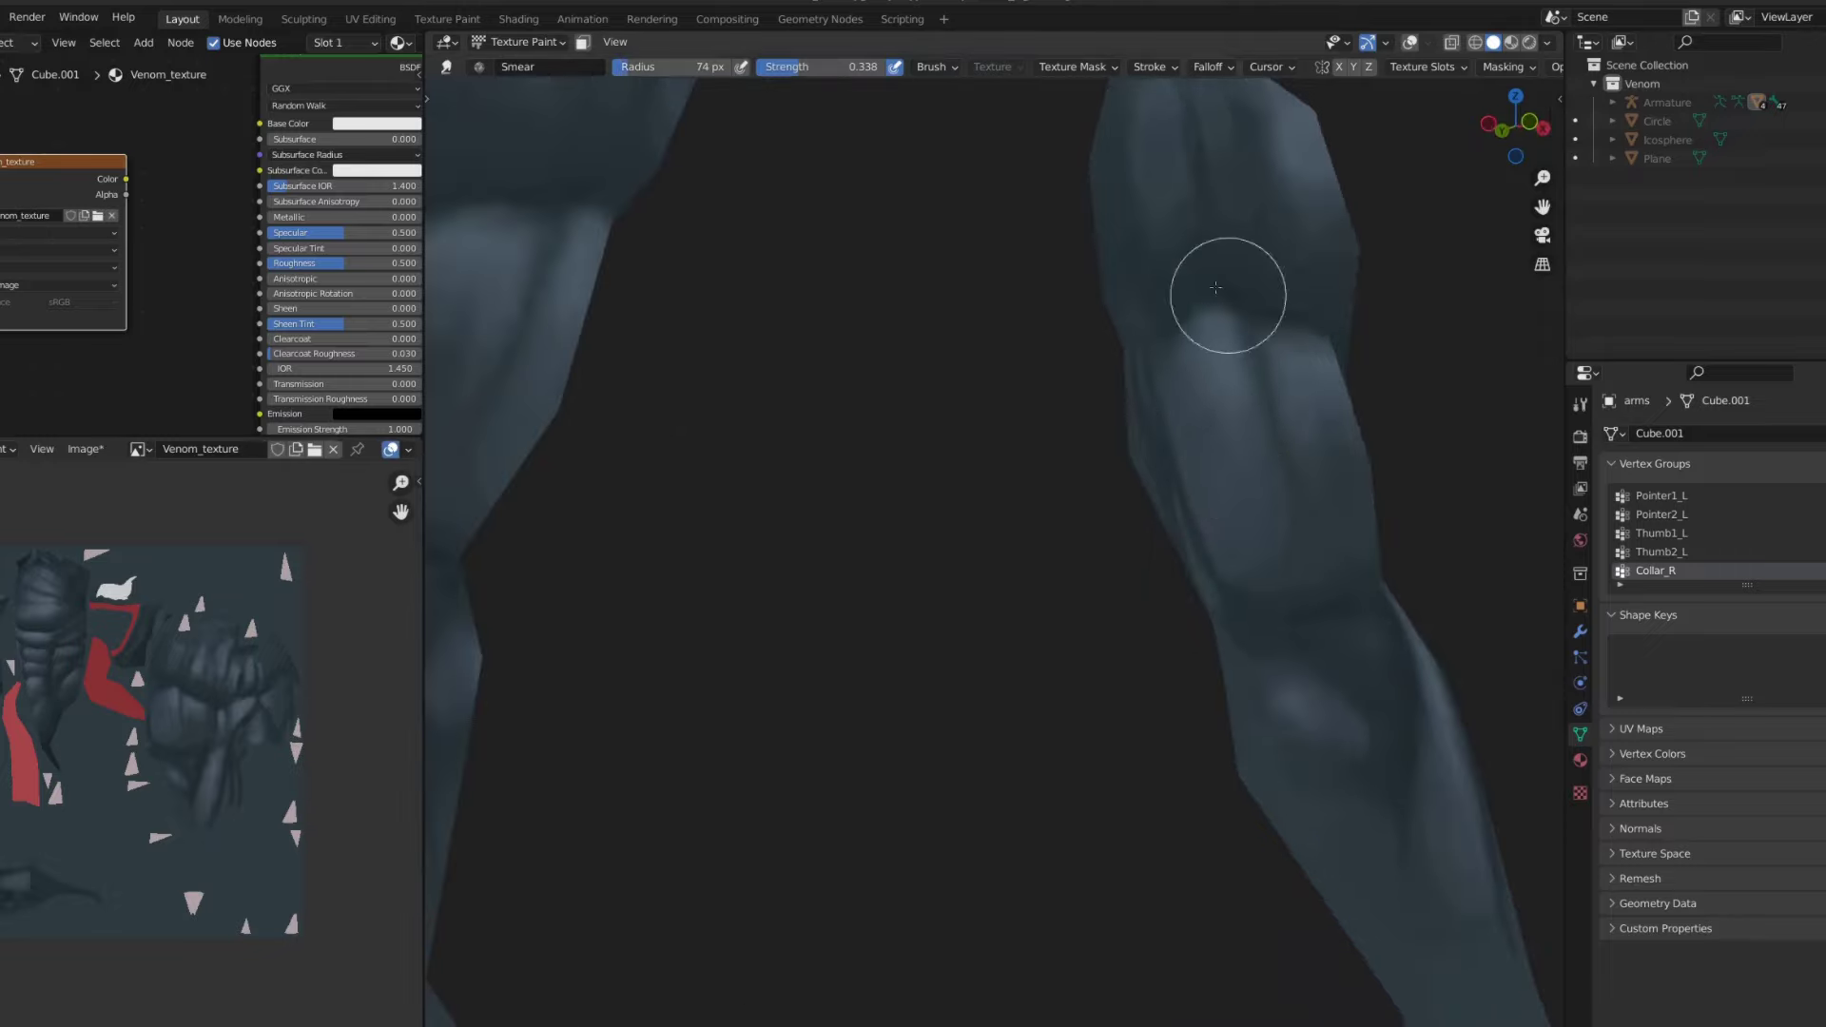
middle_click_drag(1227, 367, 1227, 245)
left_click_drag(1087, 377, 1133, 435)
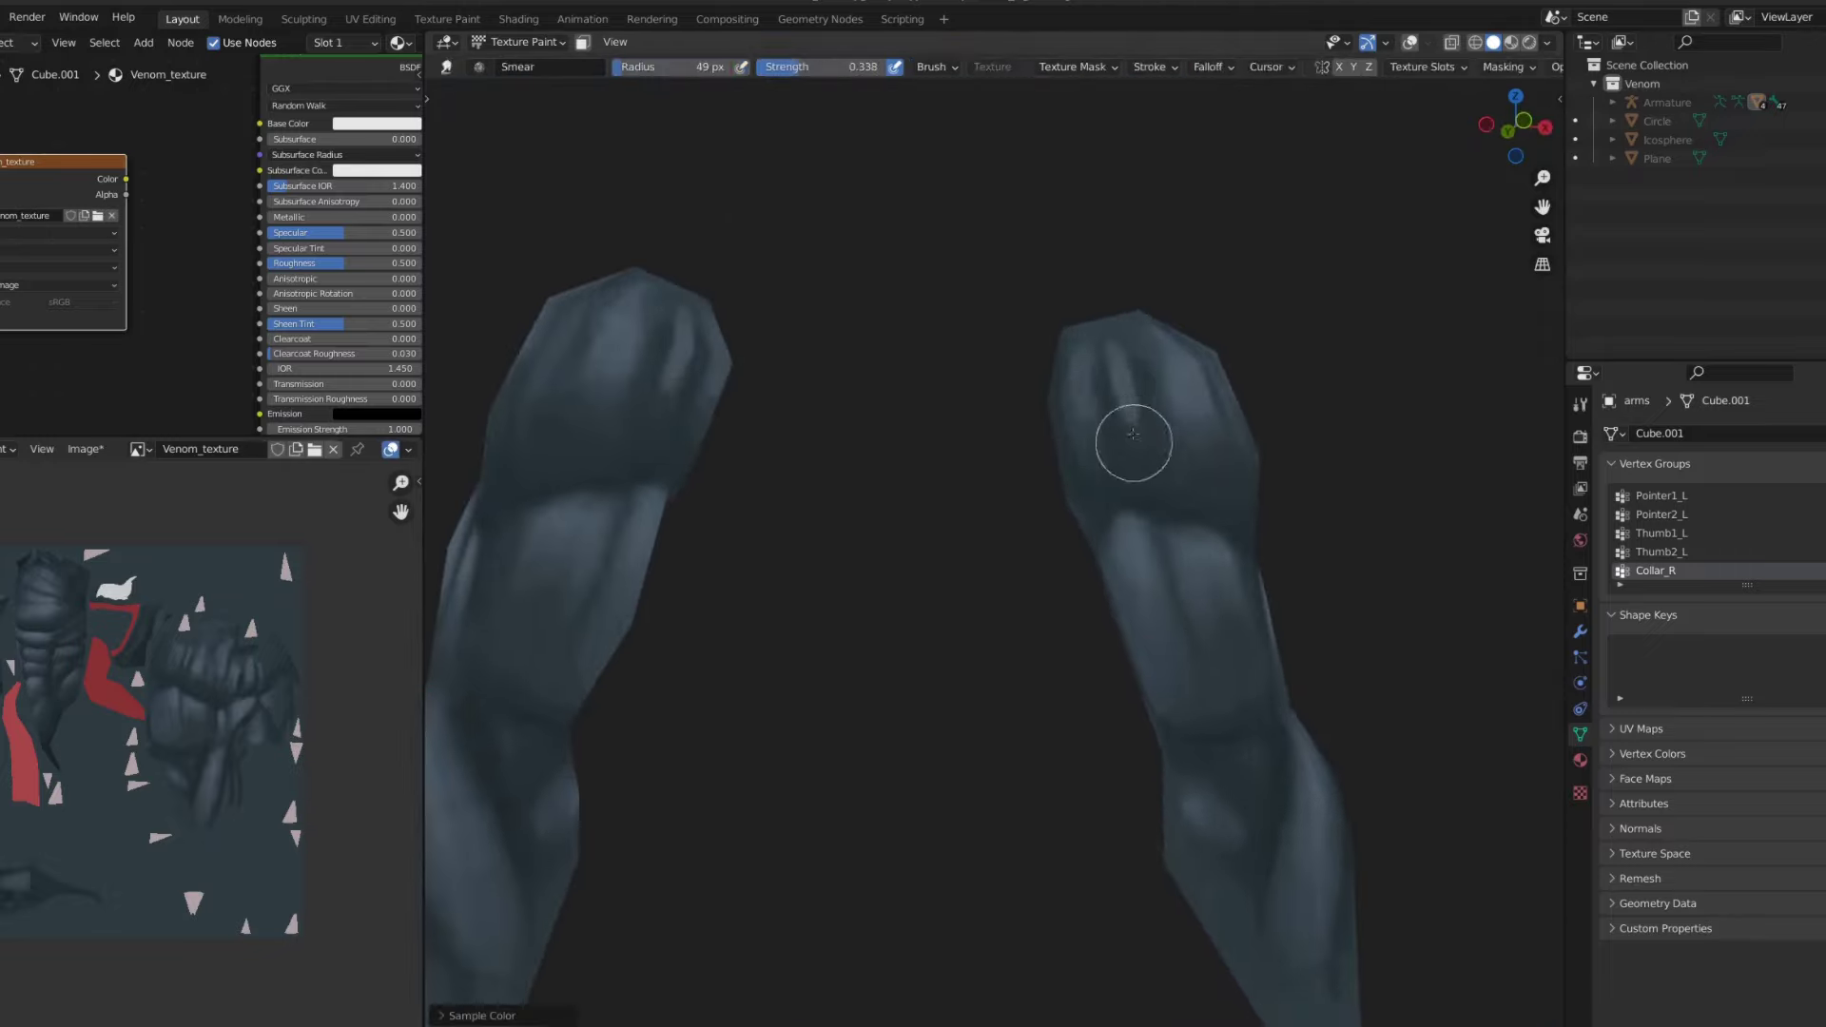
- Frame the whole body, then orbit to the back and a side view of the upper arm
mouse_move(1135, 369)
middle_mouse_down()
mouse_move(1134, 408)
mouse_move(1093, 436)
mouse_move(1153, 359)
mouse_move(1152, 381)
middle_mouse_up()
key("Home")
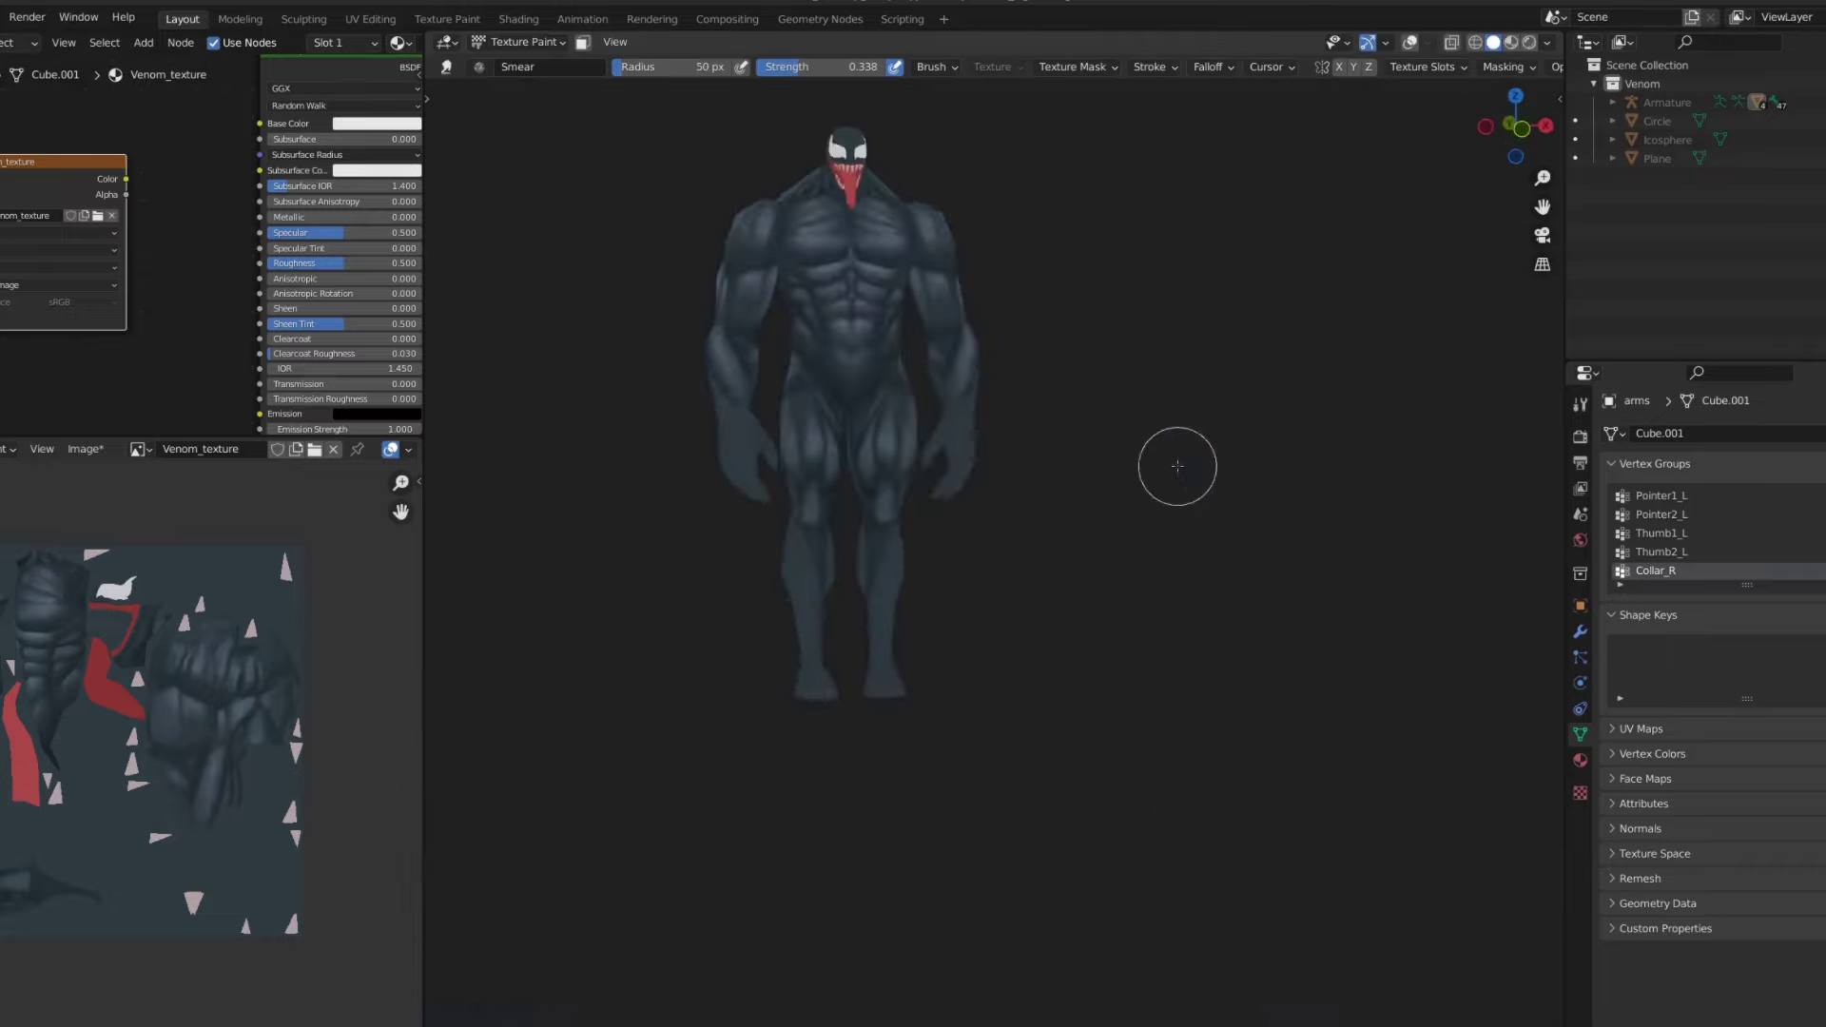
scroll(942, 351, "up", 8)
key("Home")
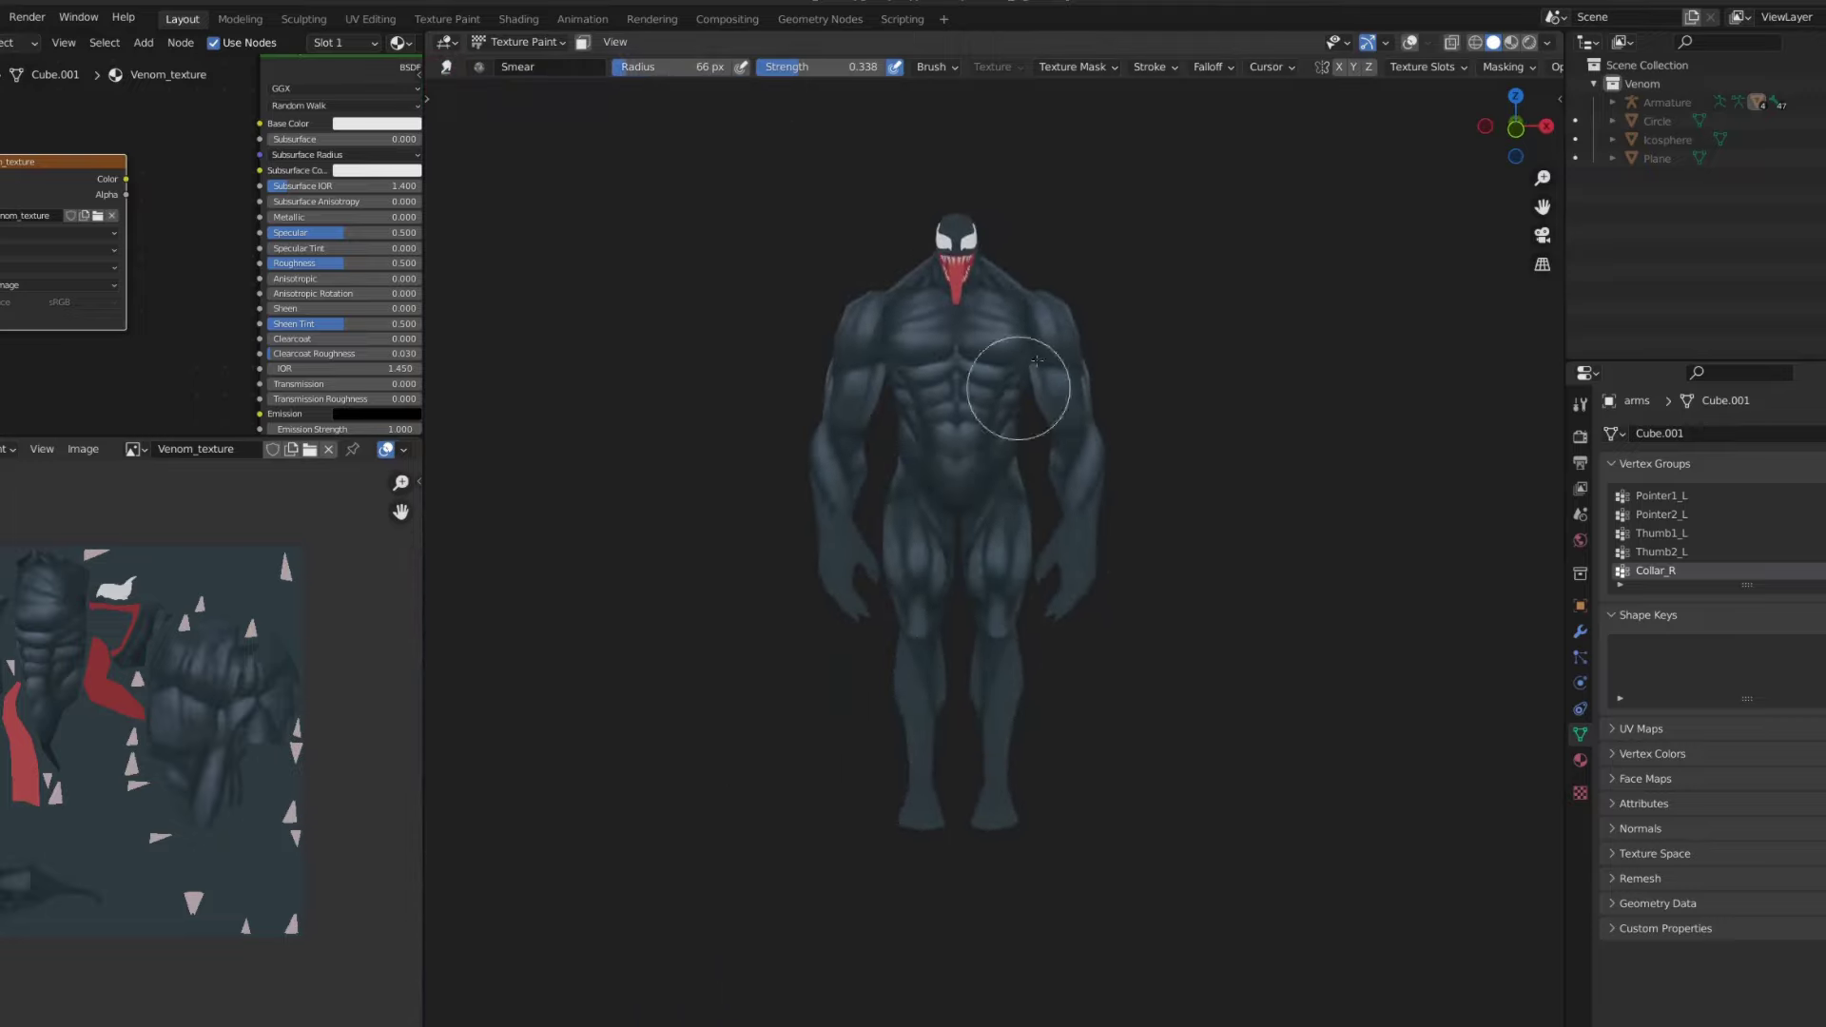
middle_click_drag(1039, 387, 1133, 294)
scroll(1004, 404, "up", 8)
mouse_move(1004, 405)
middle_mouse_down()
mouse_move(954, 408)
mouse_move(921, 339)
mouse_move(841, 306)
mouse_move(780, 311)
mouse_move(837, 196)
middle_mouse_up()
- Sample a surface colour and shrink the brush near the torso and arm
key("s")
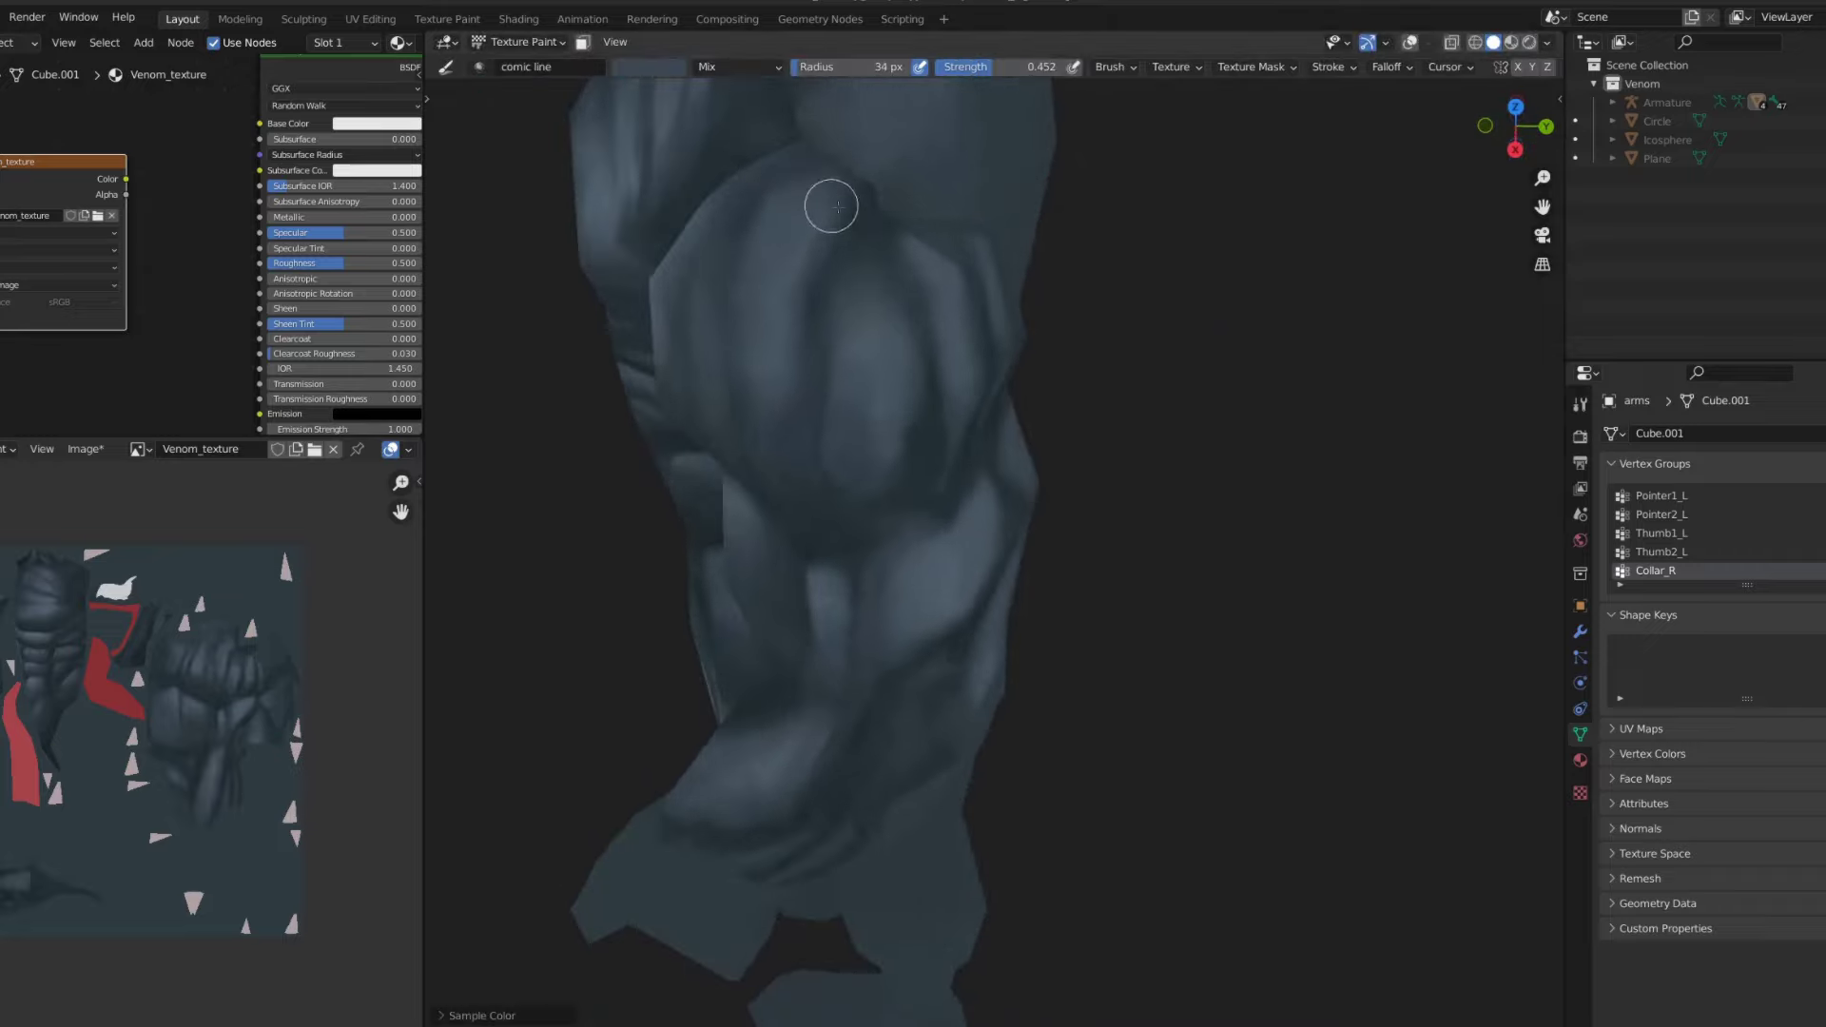
key("Home")
scroll(1056, 291, "up", 8)
middle_click_drag(979, 335, 946, 392)
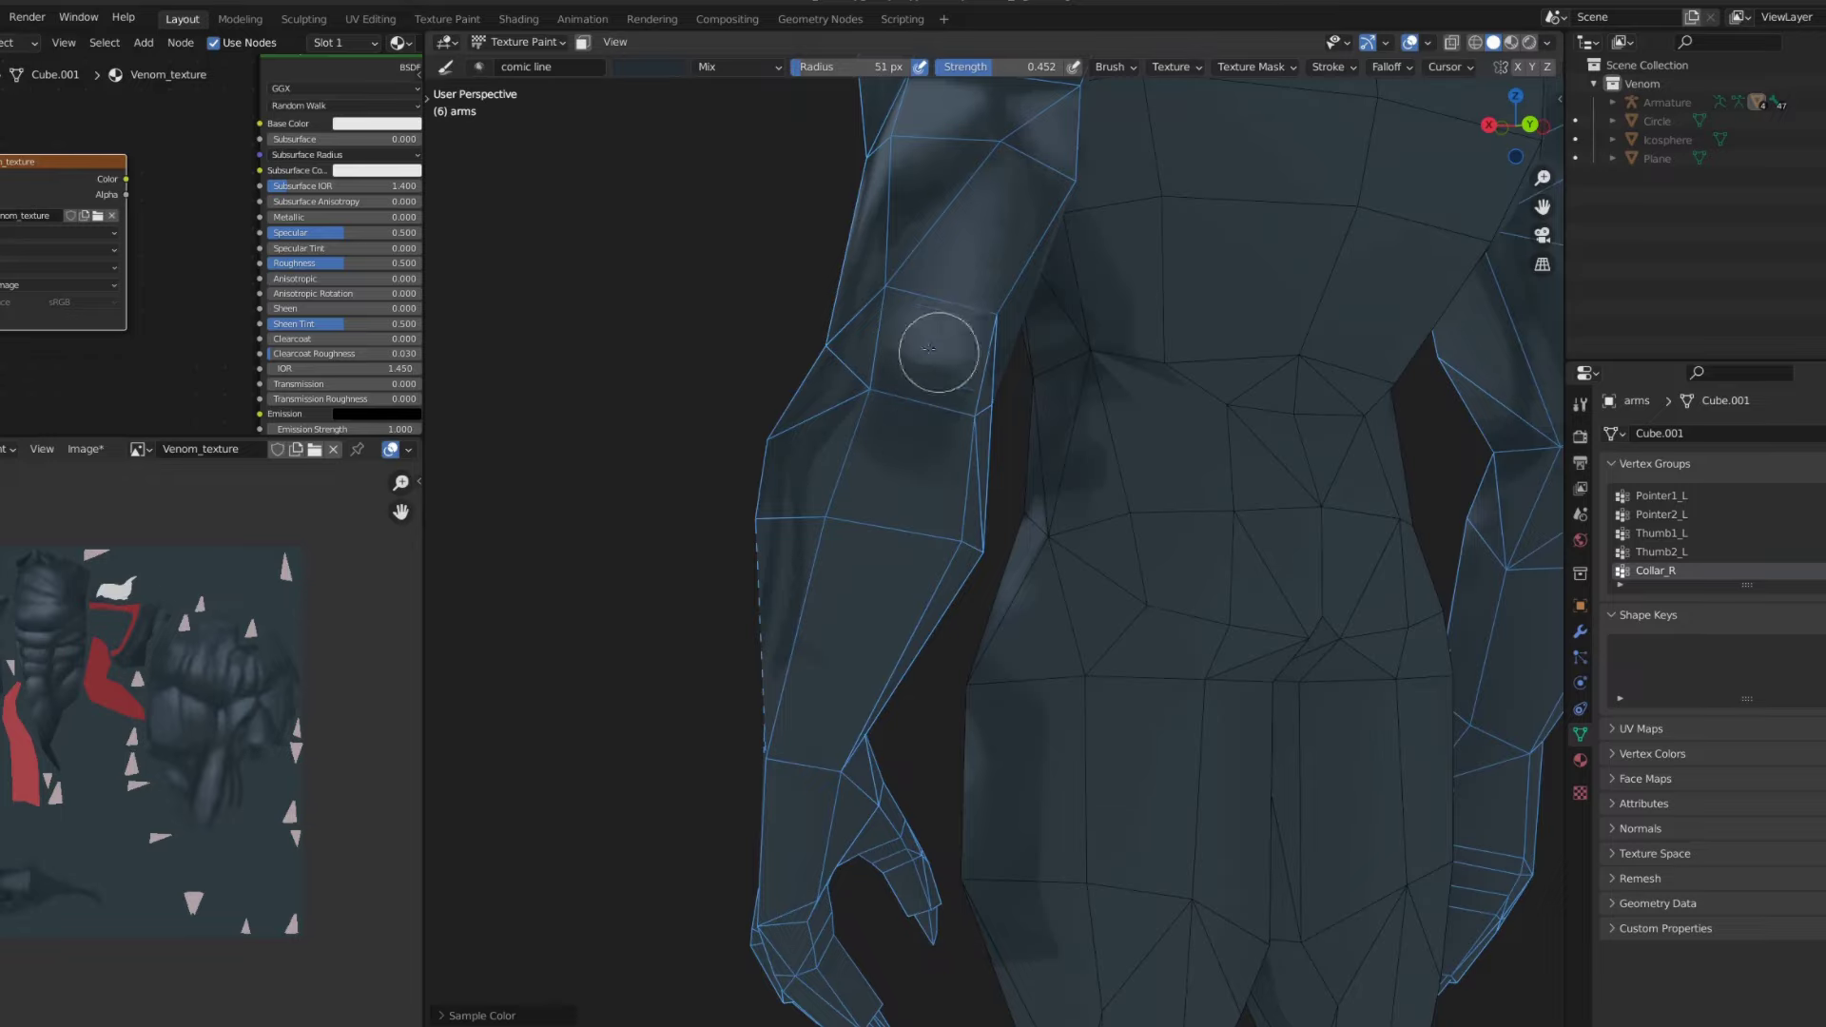
key("bracketleft")
key("bracketleft")
key("bracketleft")
mouse_move(928, 423)
middle_mouse_down()
mouse_move(1021, 489)
mouse_move(835, 541)
middle_mouse_up()
key("bracketleft")
key("bracketleft")
key("bracketleft")
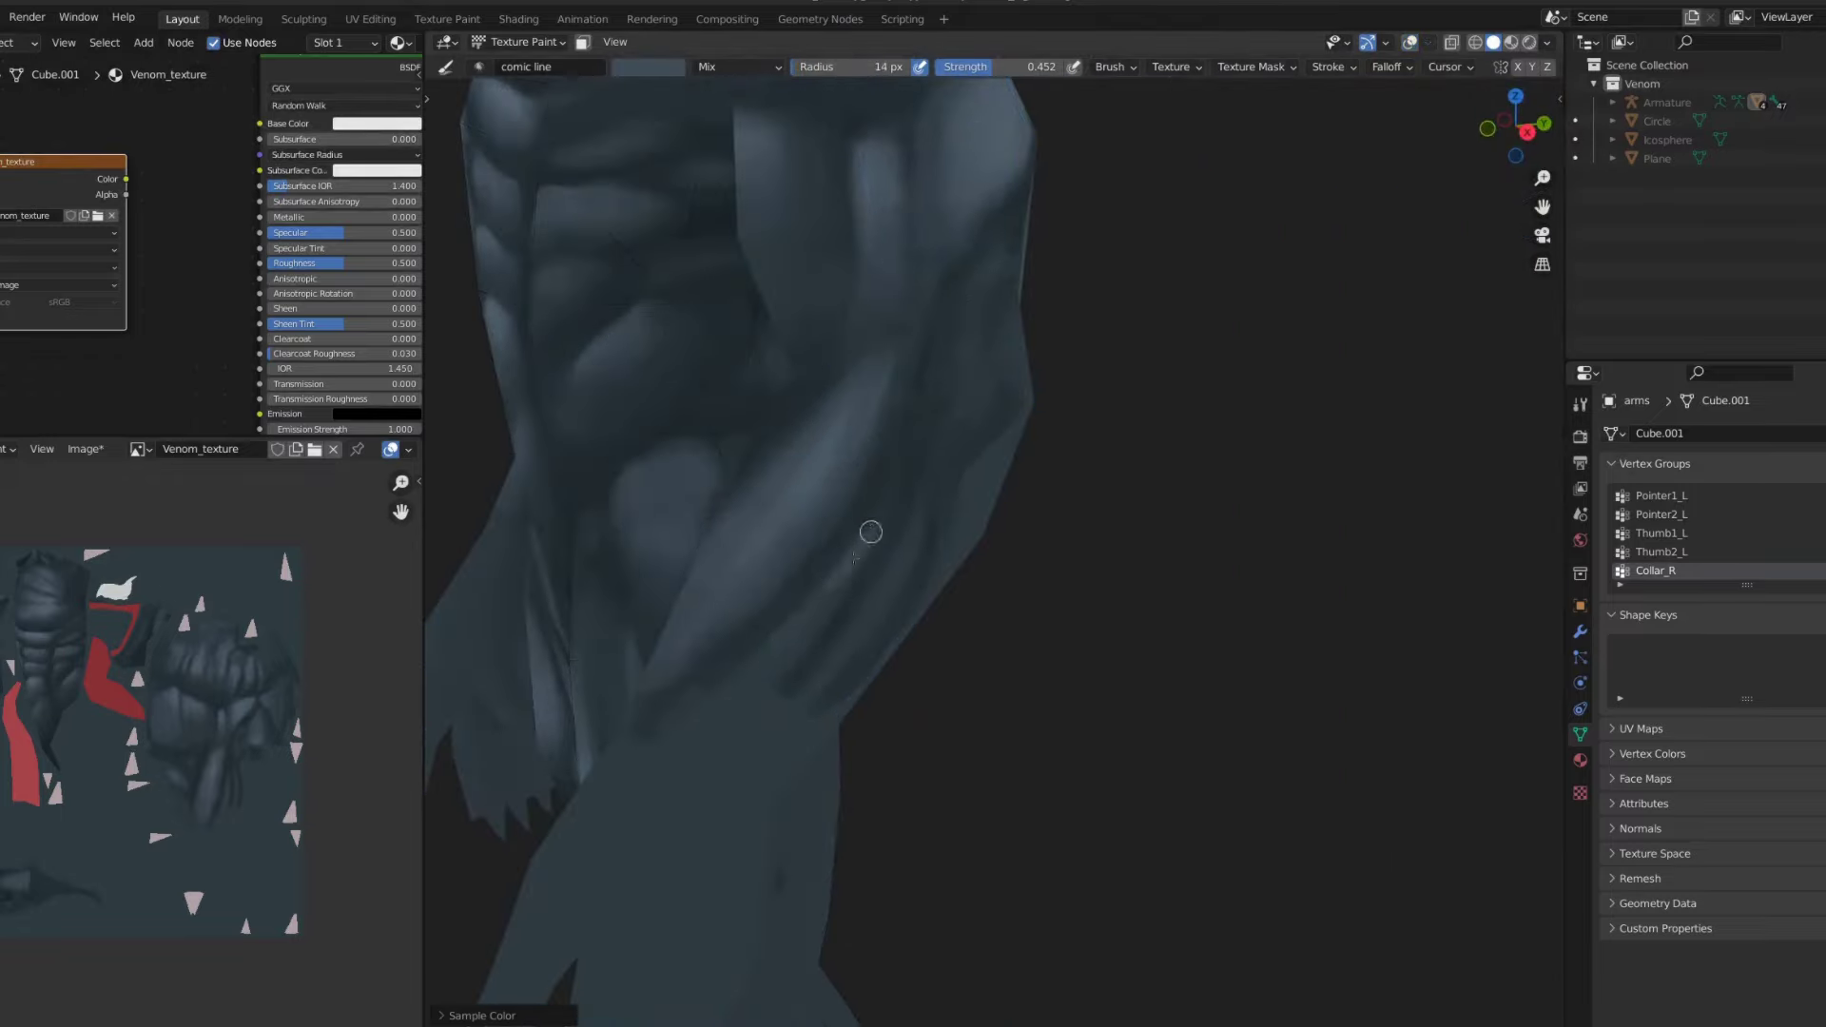
- Switch to smear, shrink the brush further, then return to the draw brush
key("shift+space")
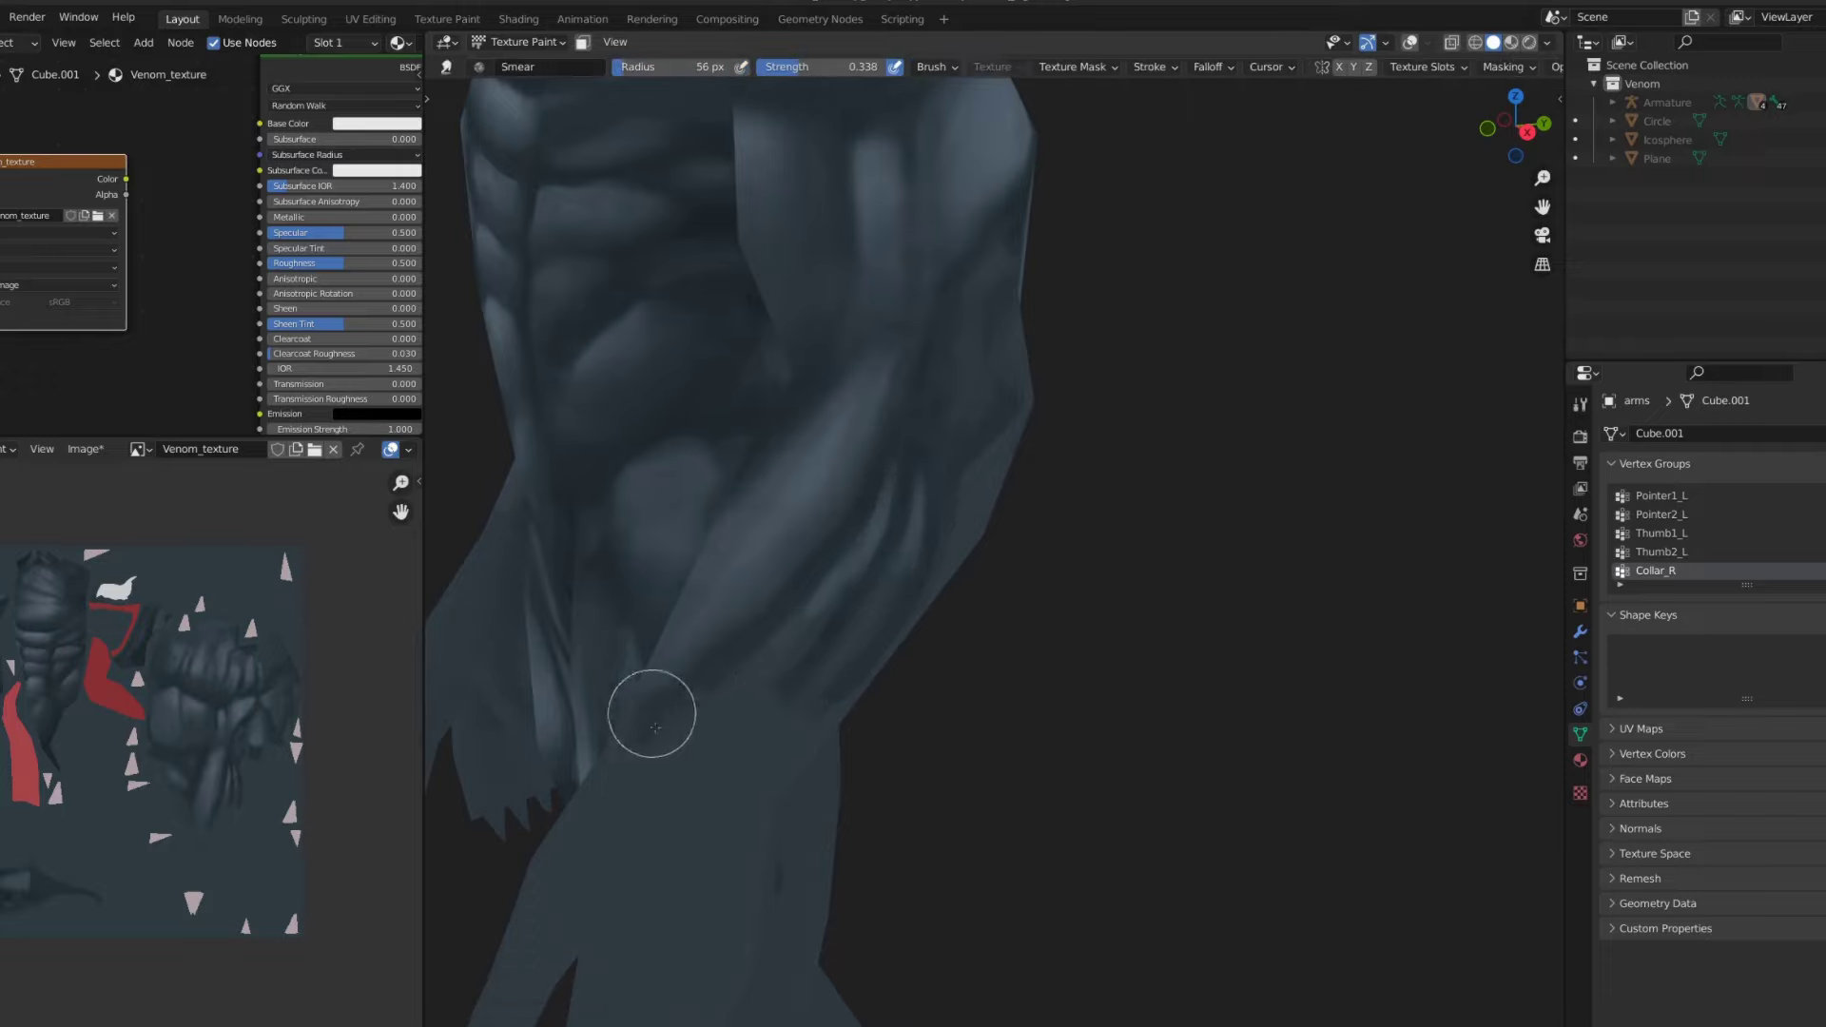
scroll(852, 461, "down", 6)
mouse_move(852, 461)
middle_mouse_down()
mouse_move(1069, 359)
mouse_move(1118, 375)
middle_mouse_up()
key("bracketleft")
key("bracketleft")
key("bracketleft")
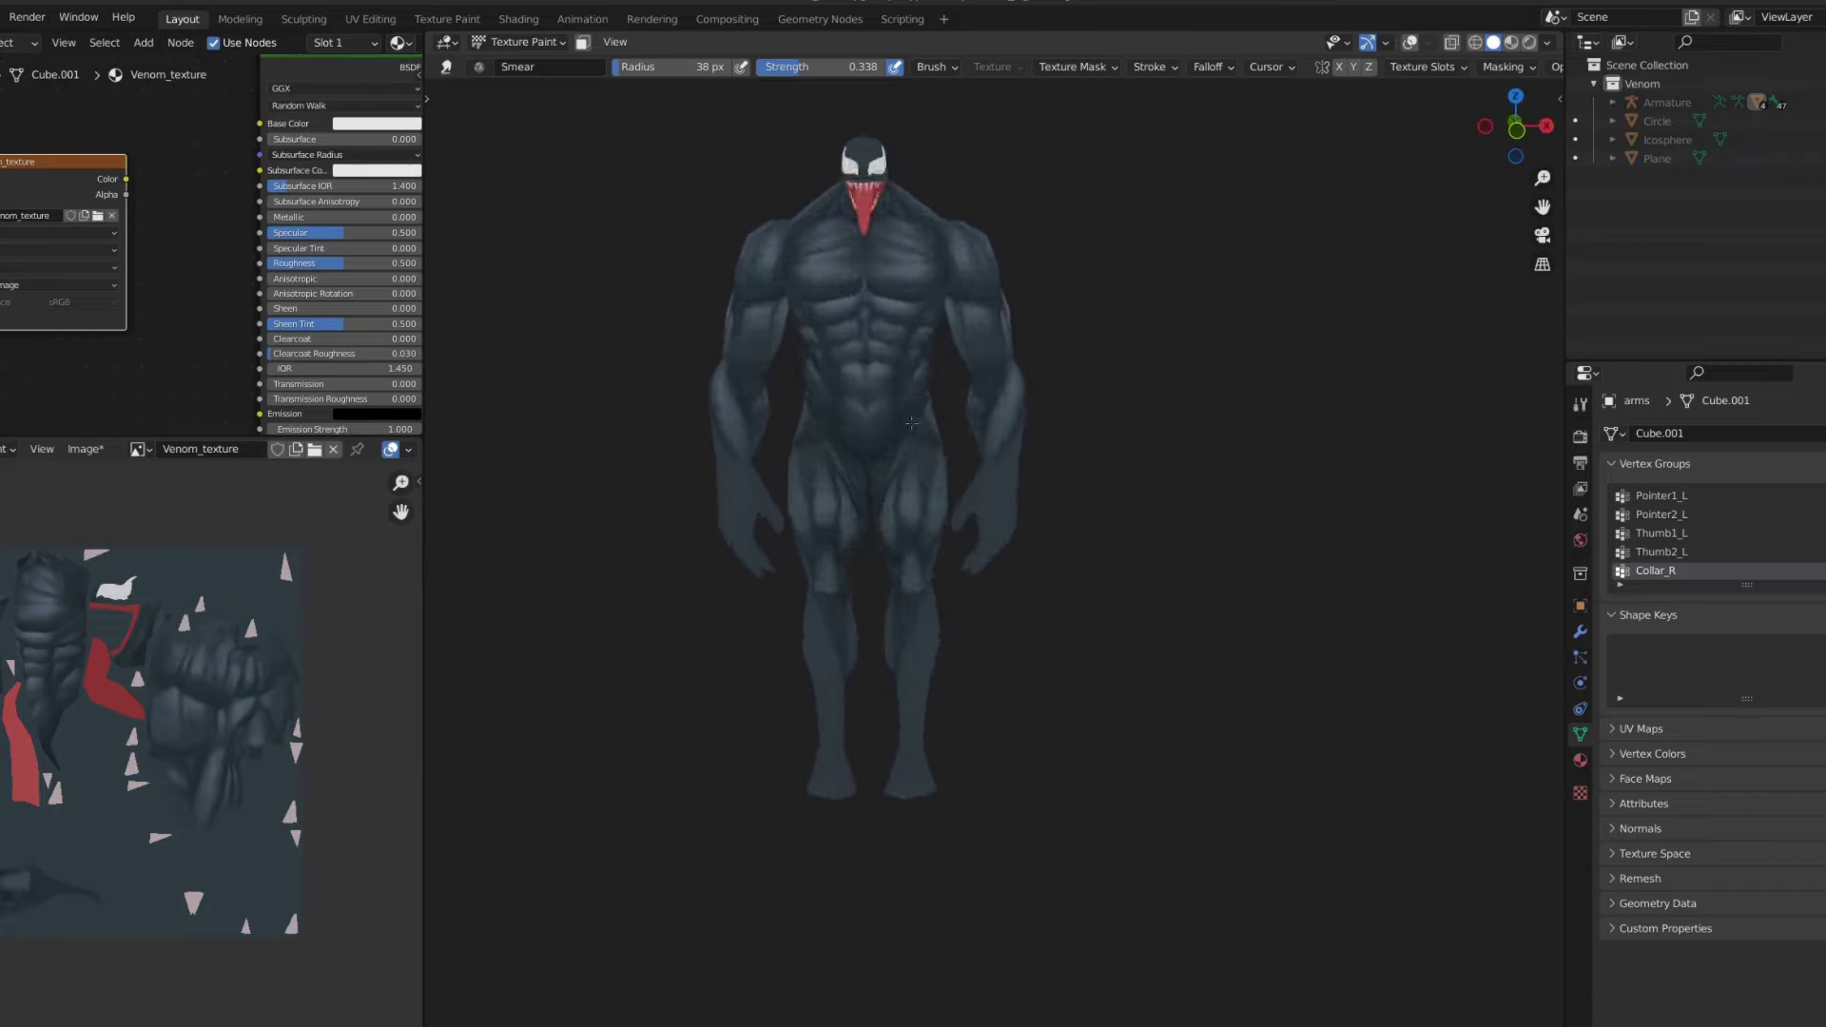
scroll(911, 422, "up", 5)
key("shift+space")
left_click(898, 458)
- Sample a darker thigh colour and toggle smear before returning to the draw brush
key("s")
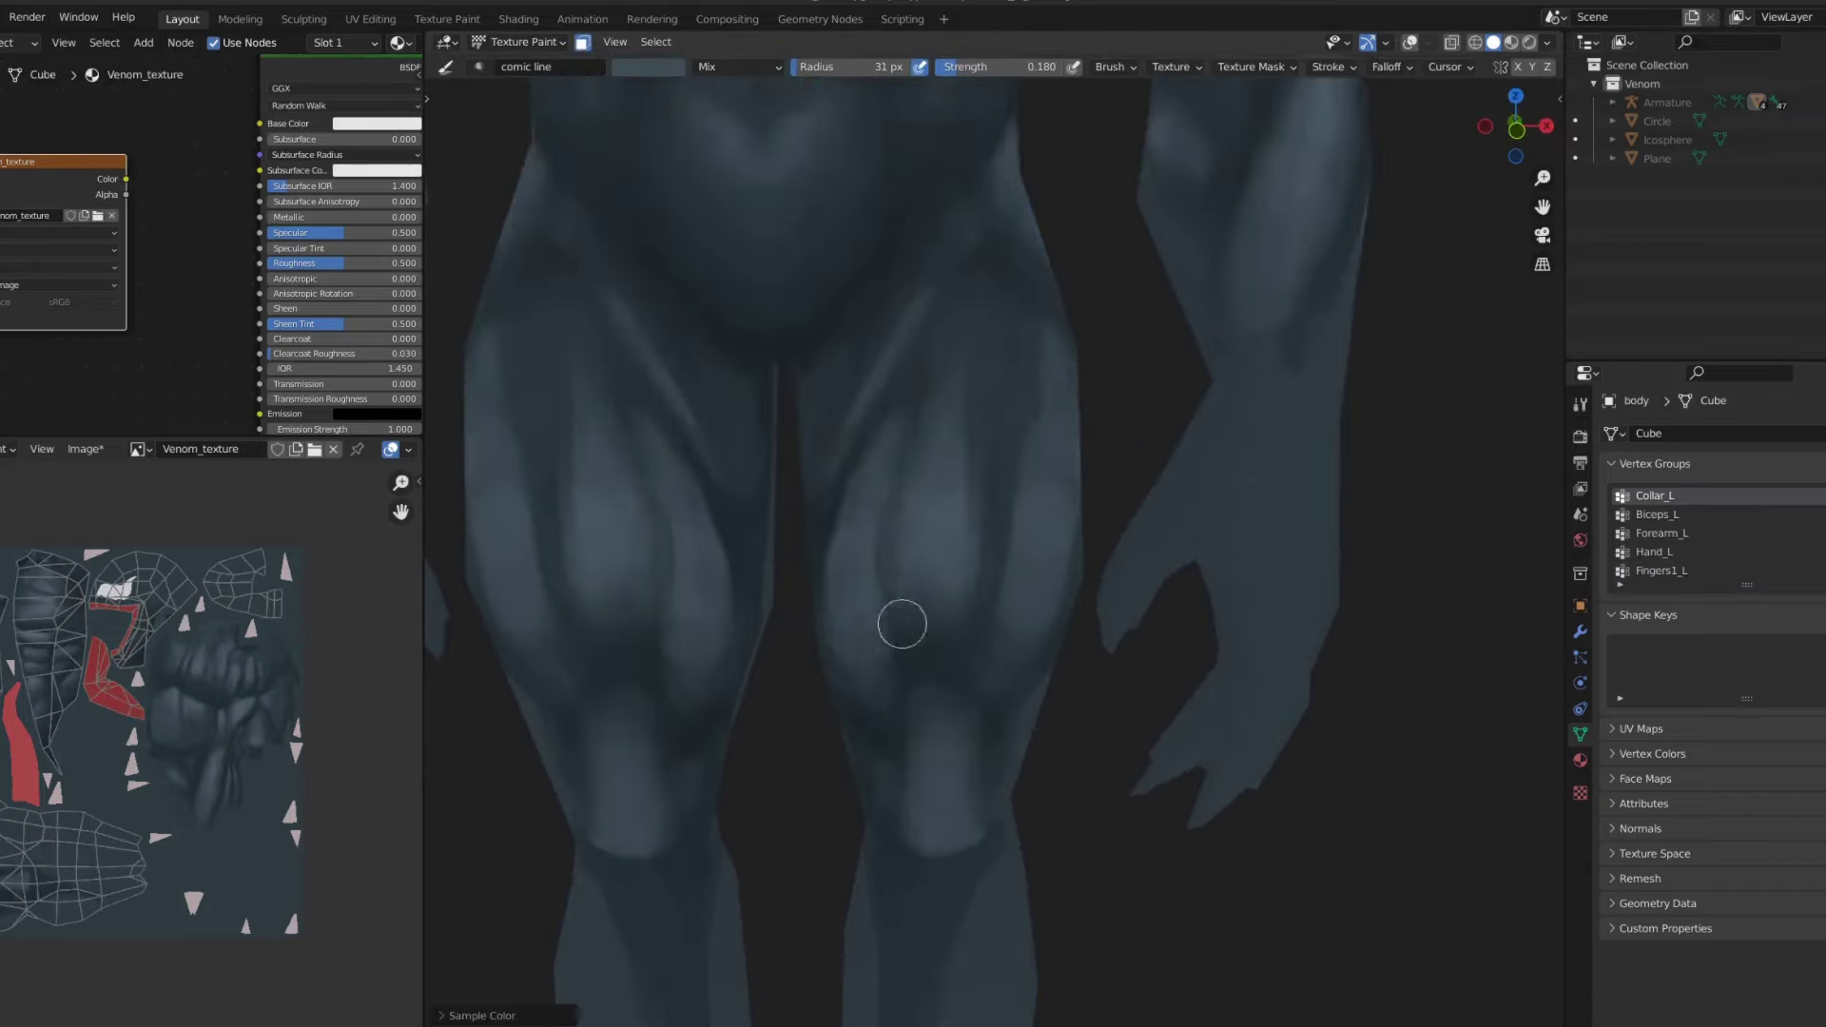
key("s")
key("shift+space")
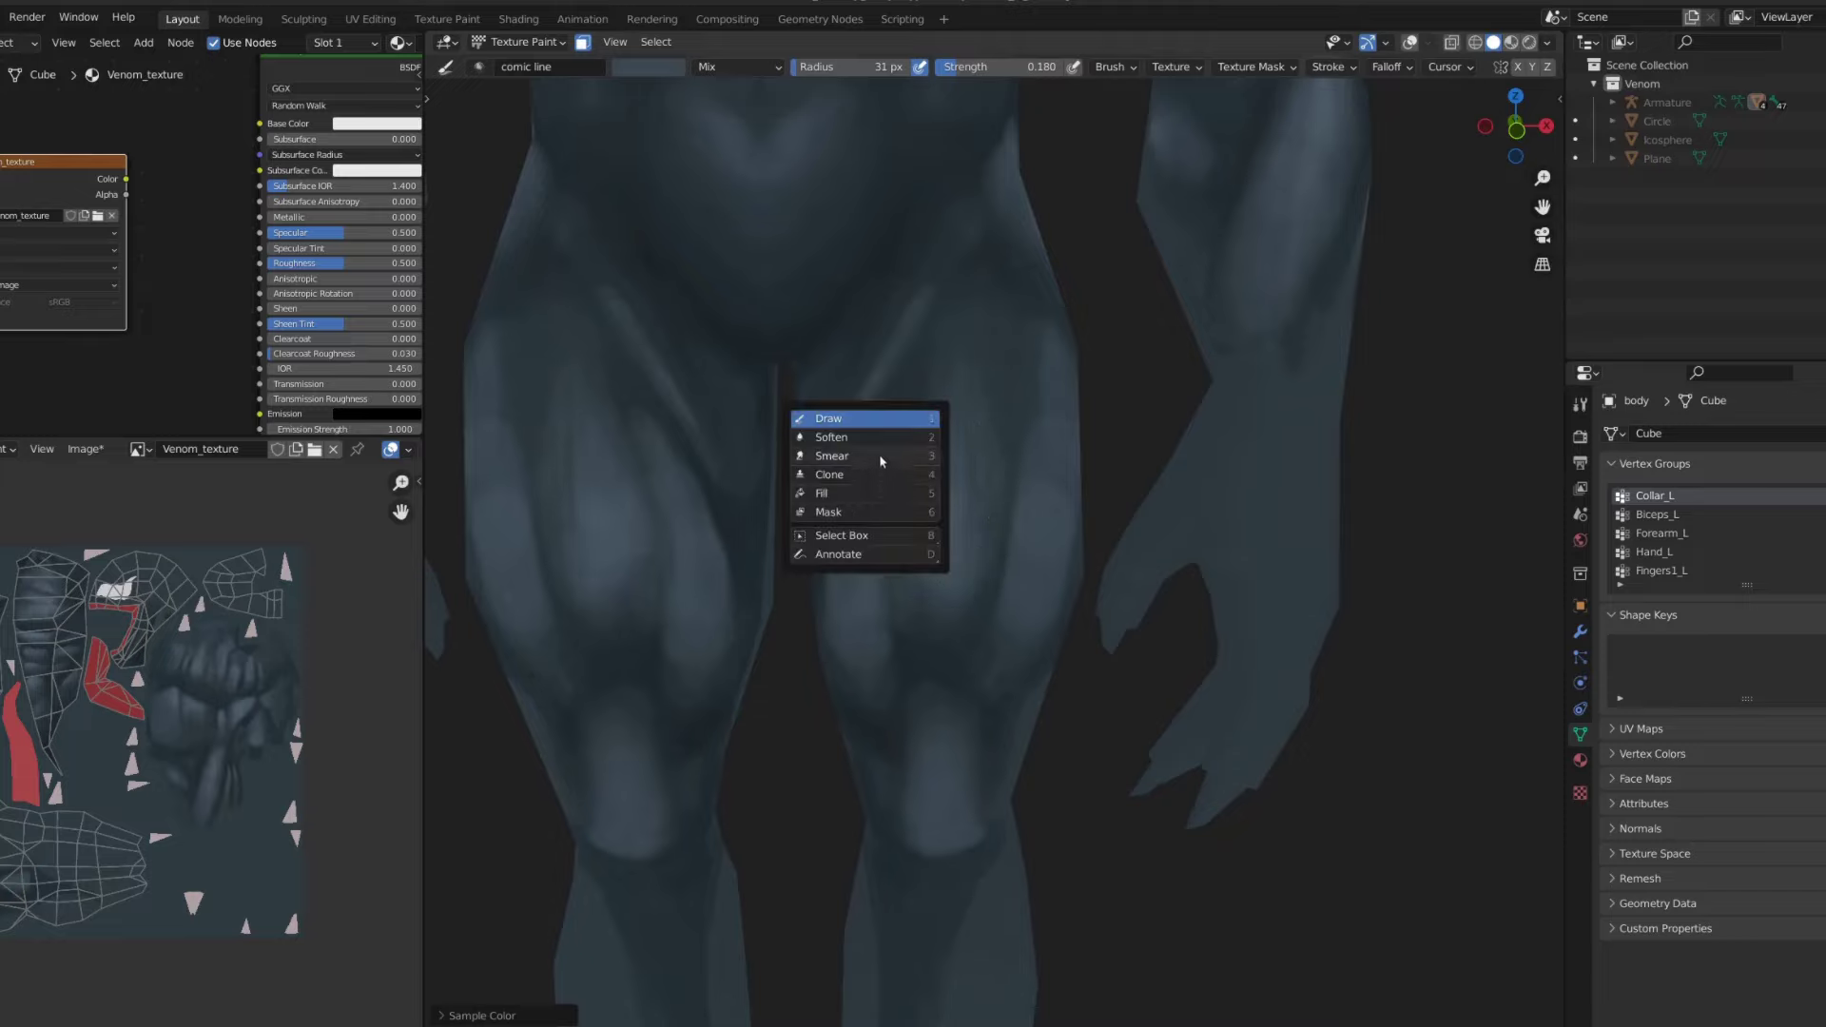
left_click(879, 461)
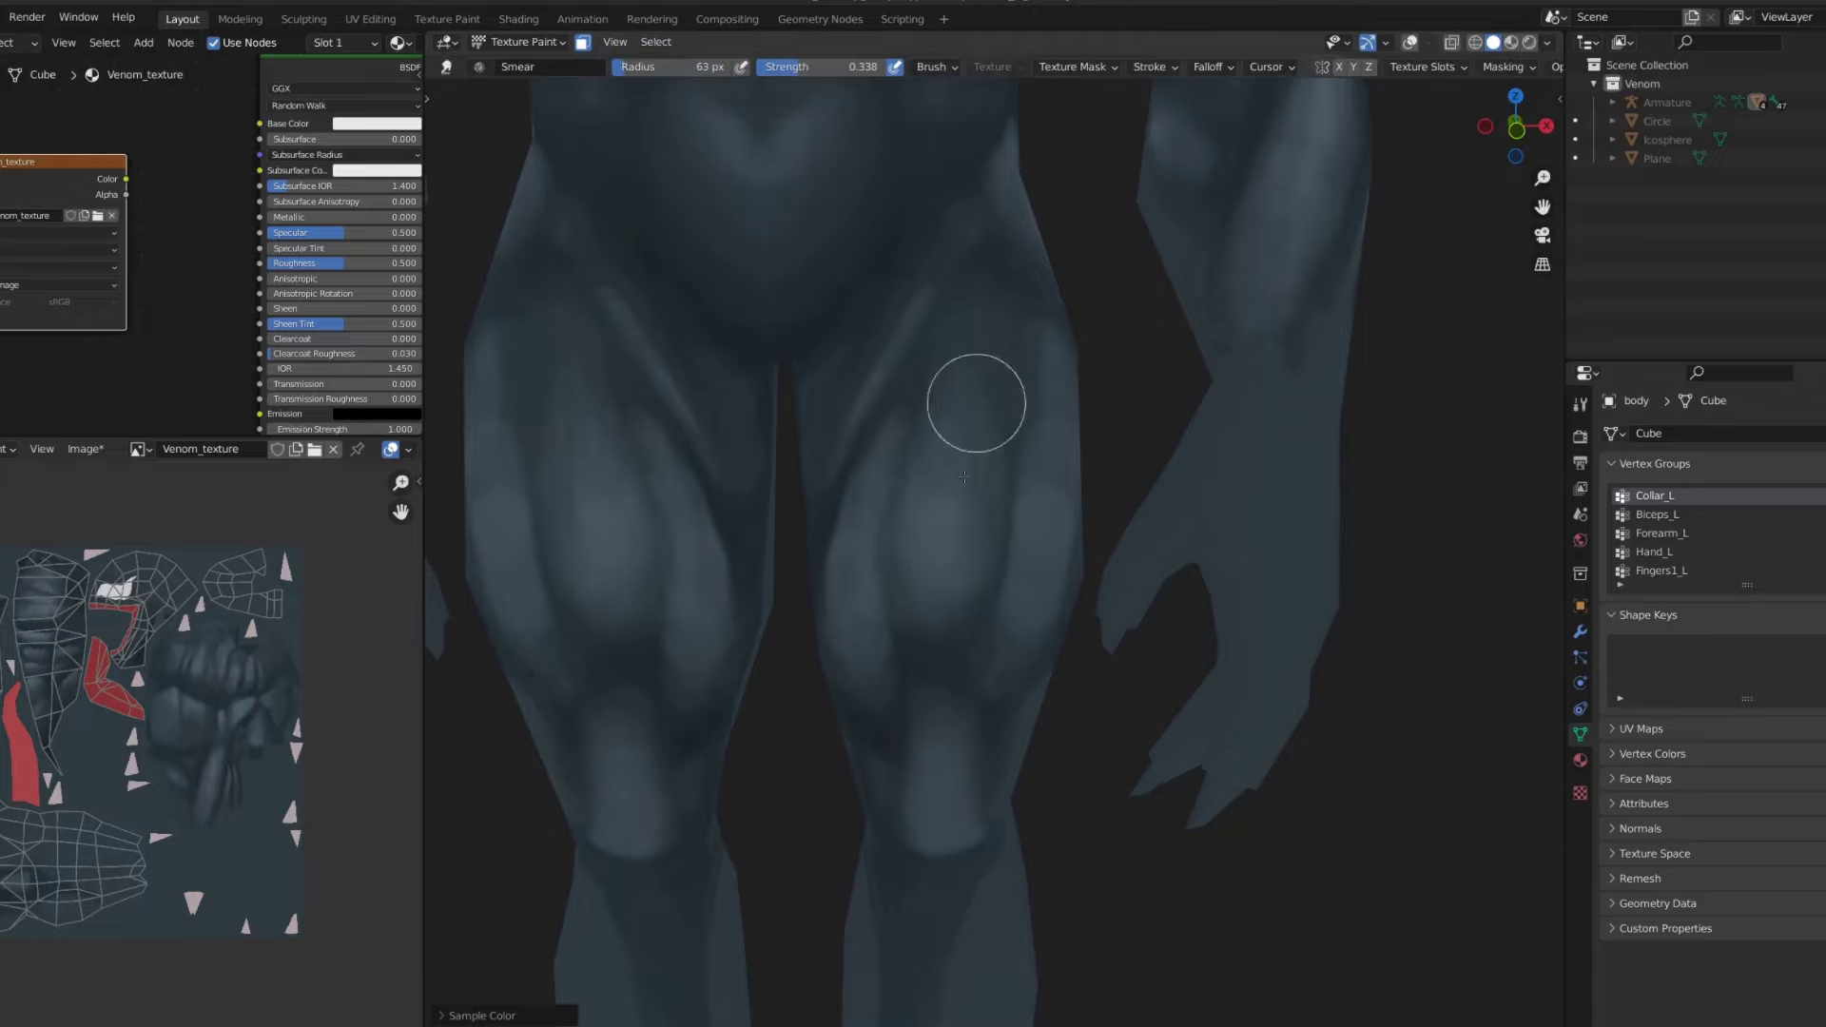
scroll(963, 475, "down", 5)
scroll(937, 375, "up", 3)
key("shift+space")
left_click(885, 494)
- Inspect the leg mesh with wireframe and set brush to 0.269 strength, 47 px radius
scroll(972, 402, "up", 3)
key("shift+alt+z")
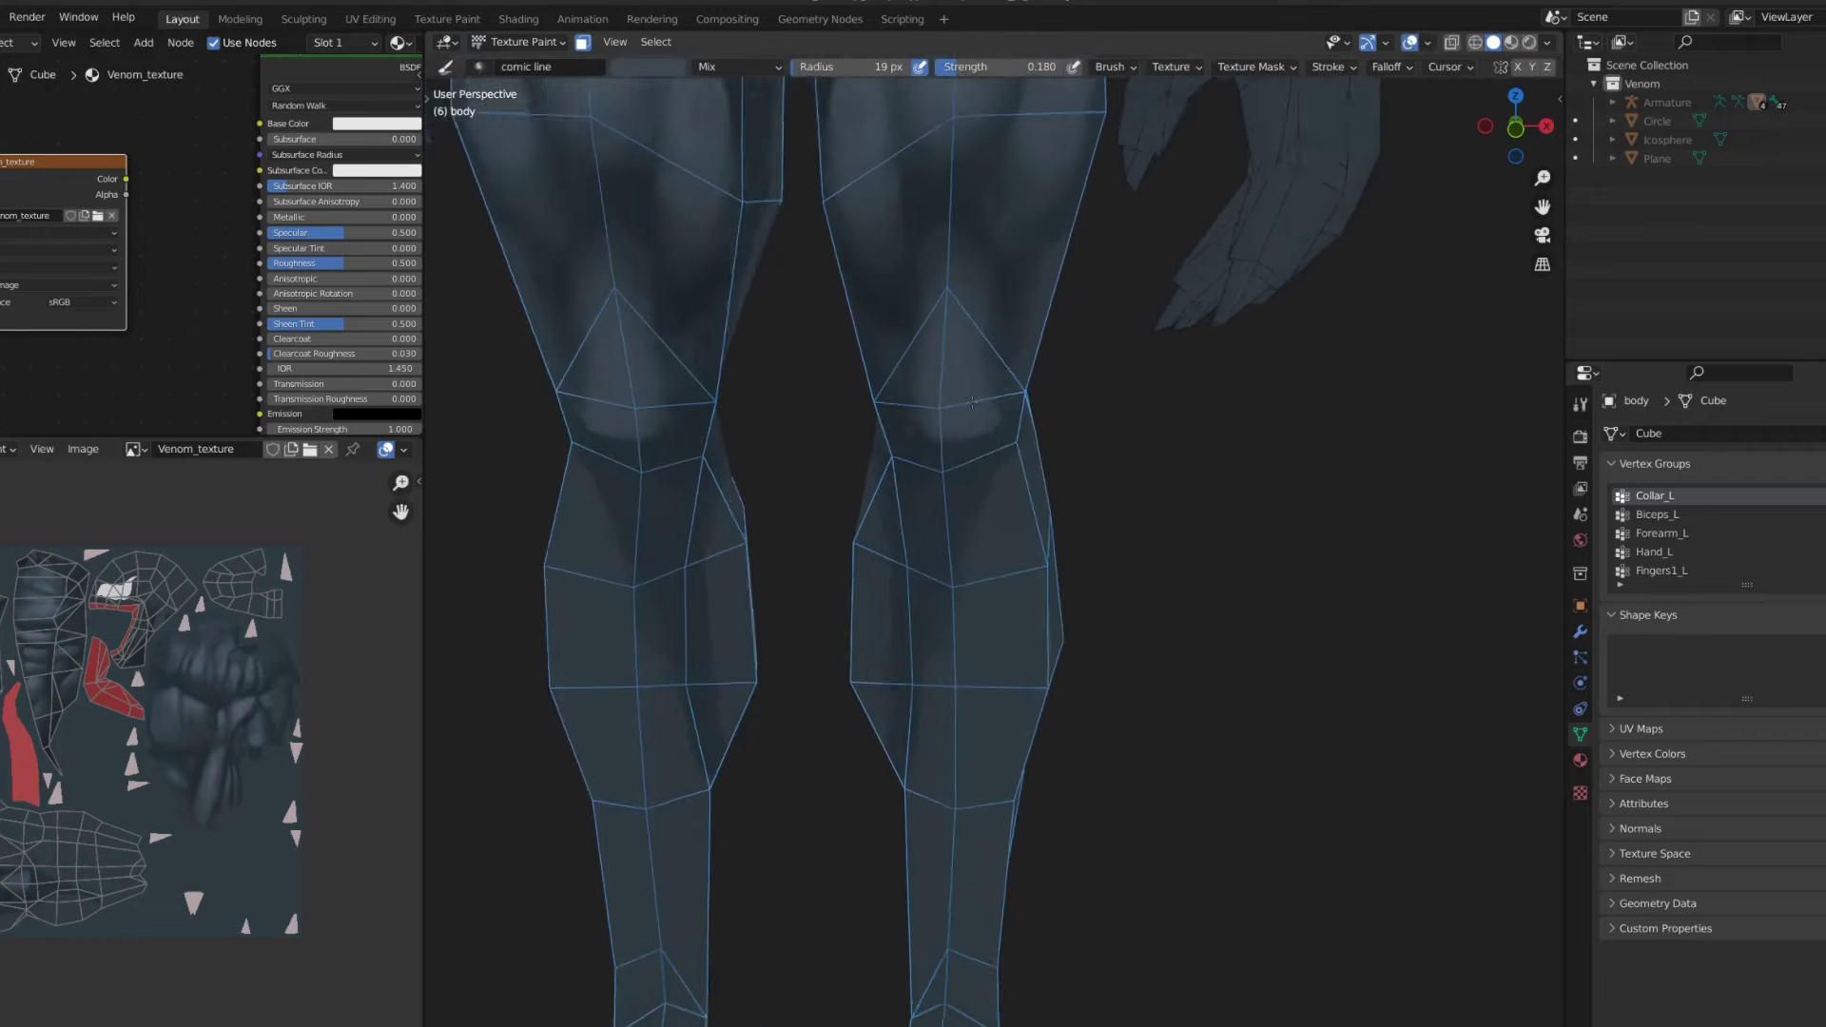
scroll(973, 402, "up", 1)
key("shift+space")
key("Escape")
key("s")
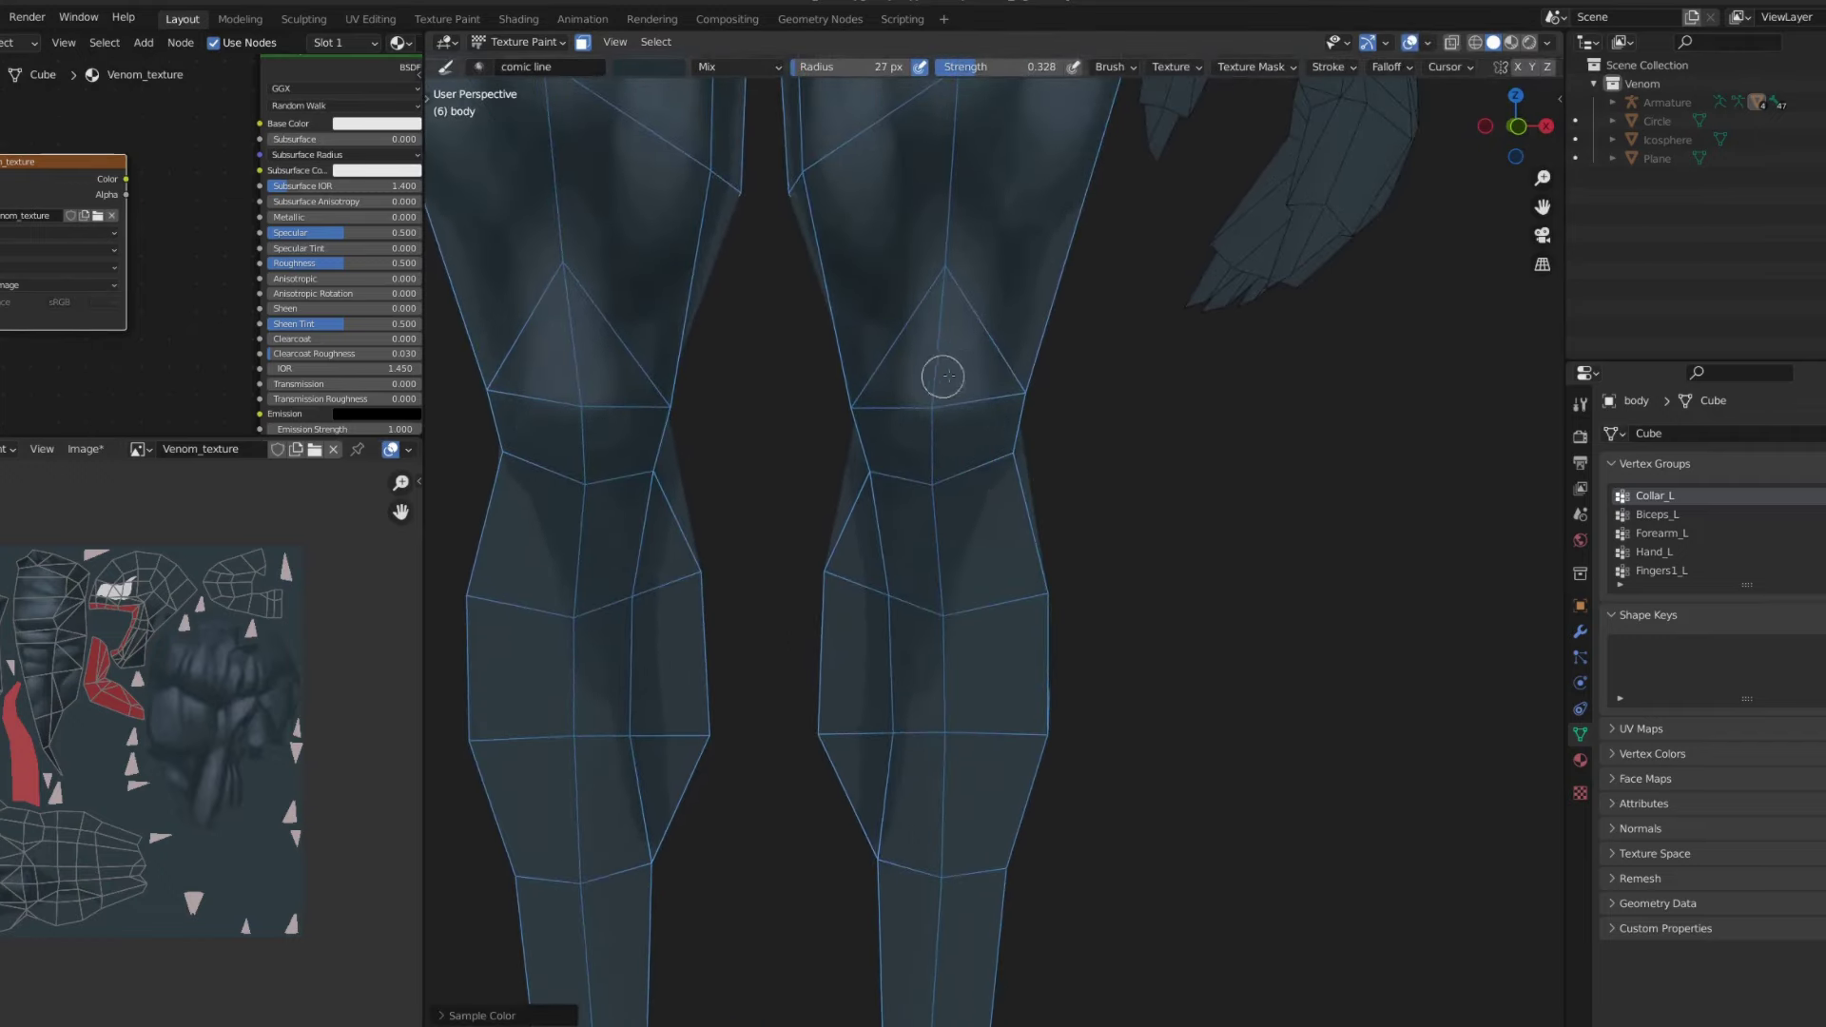
key("shift+alt+z")
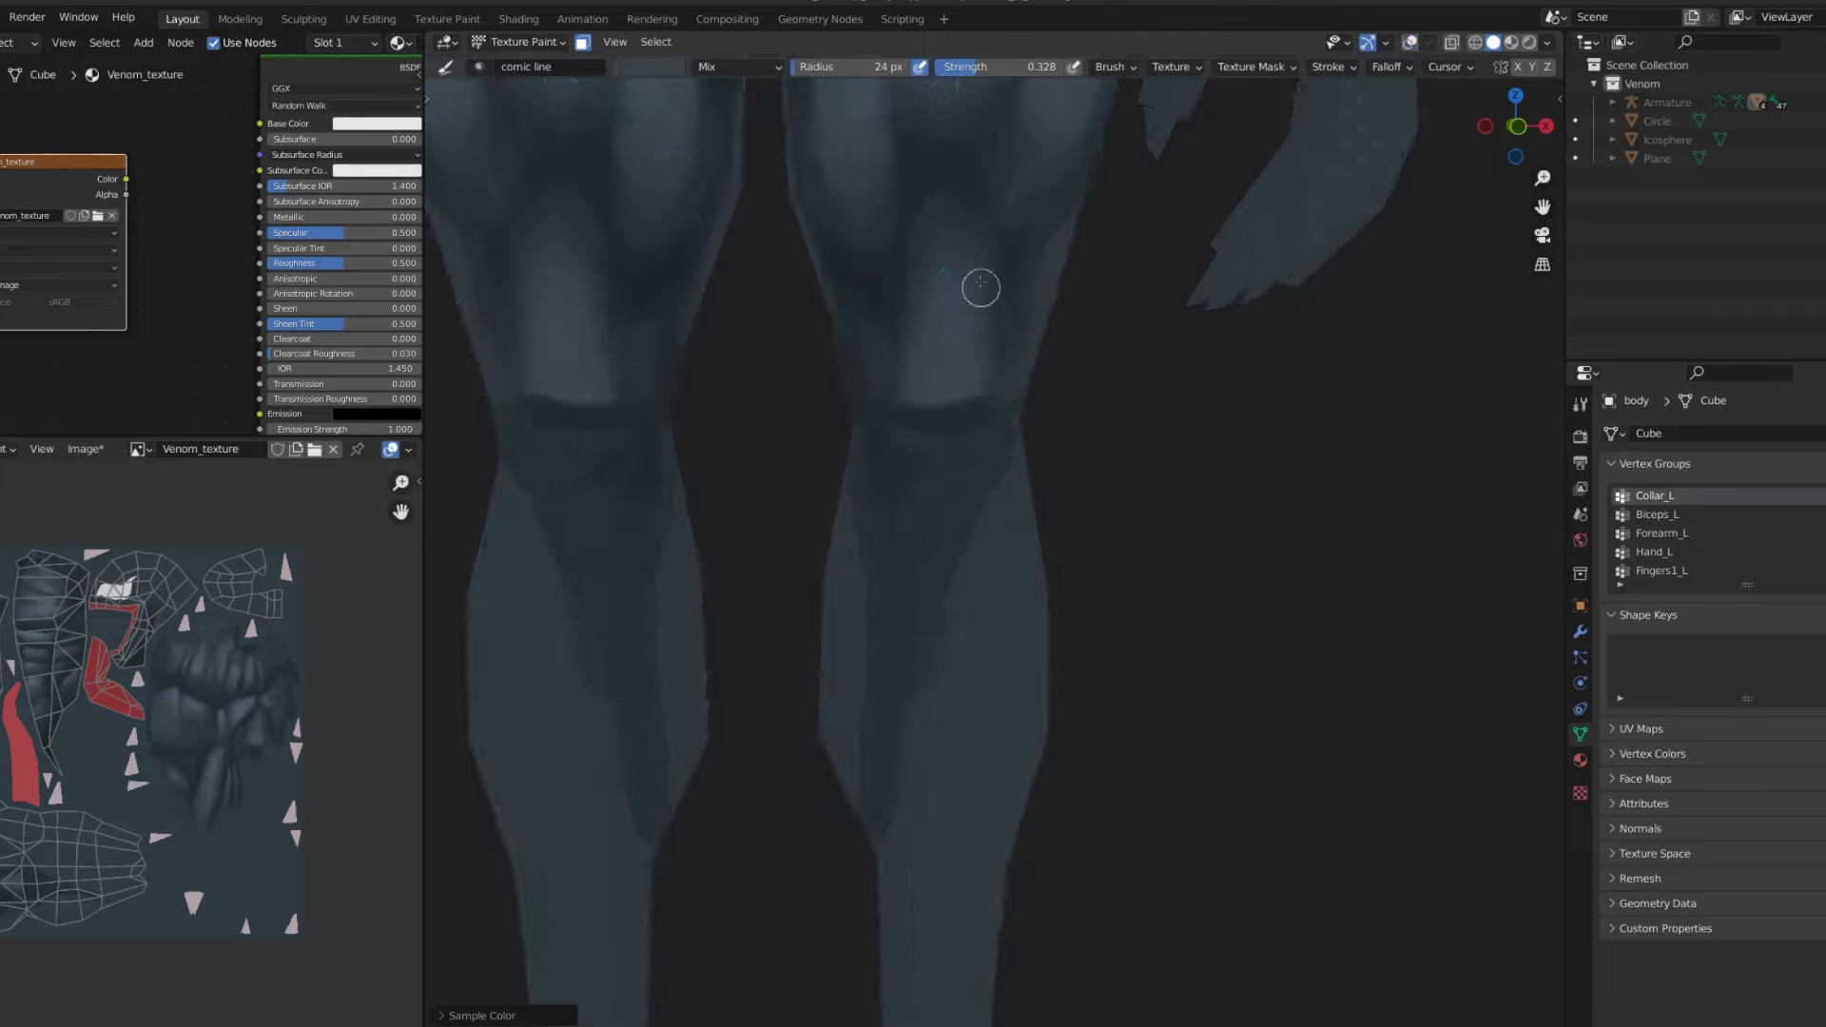
scroll(980, 286, "down", 5)
scroll(1059, 318, "down", 2)
scroll(1036, 433, "up", 5)
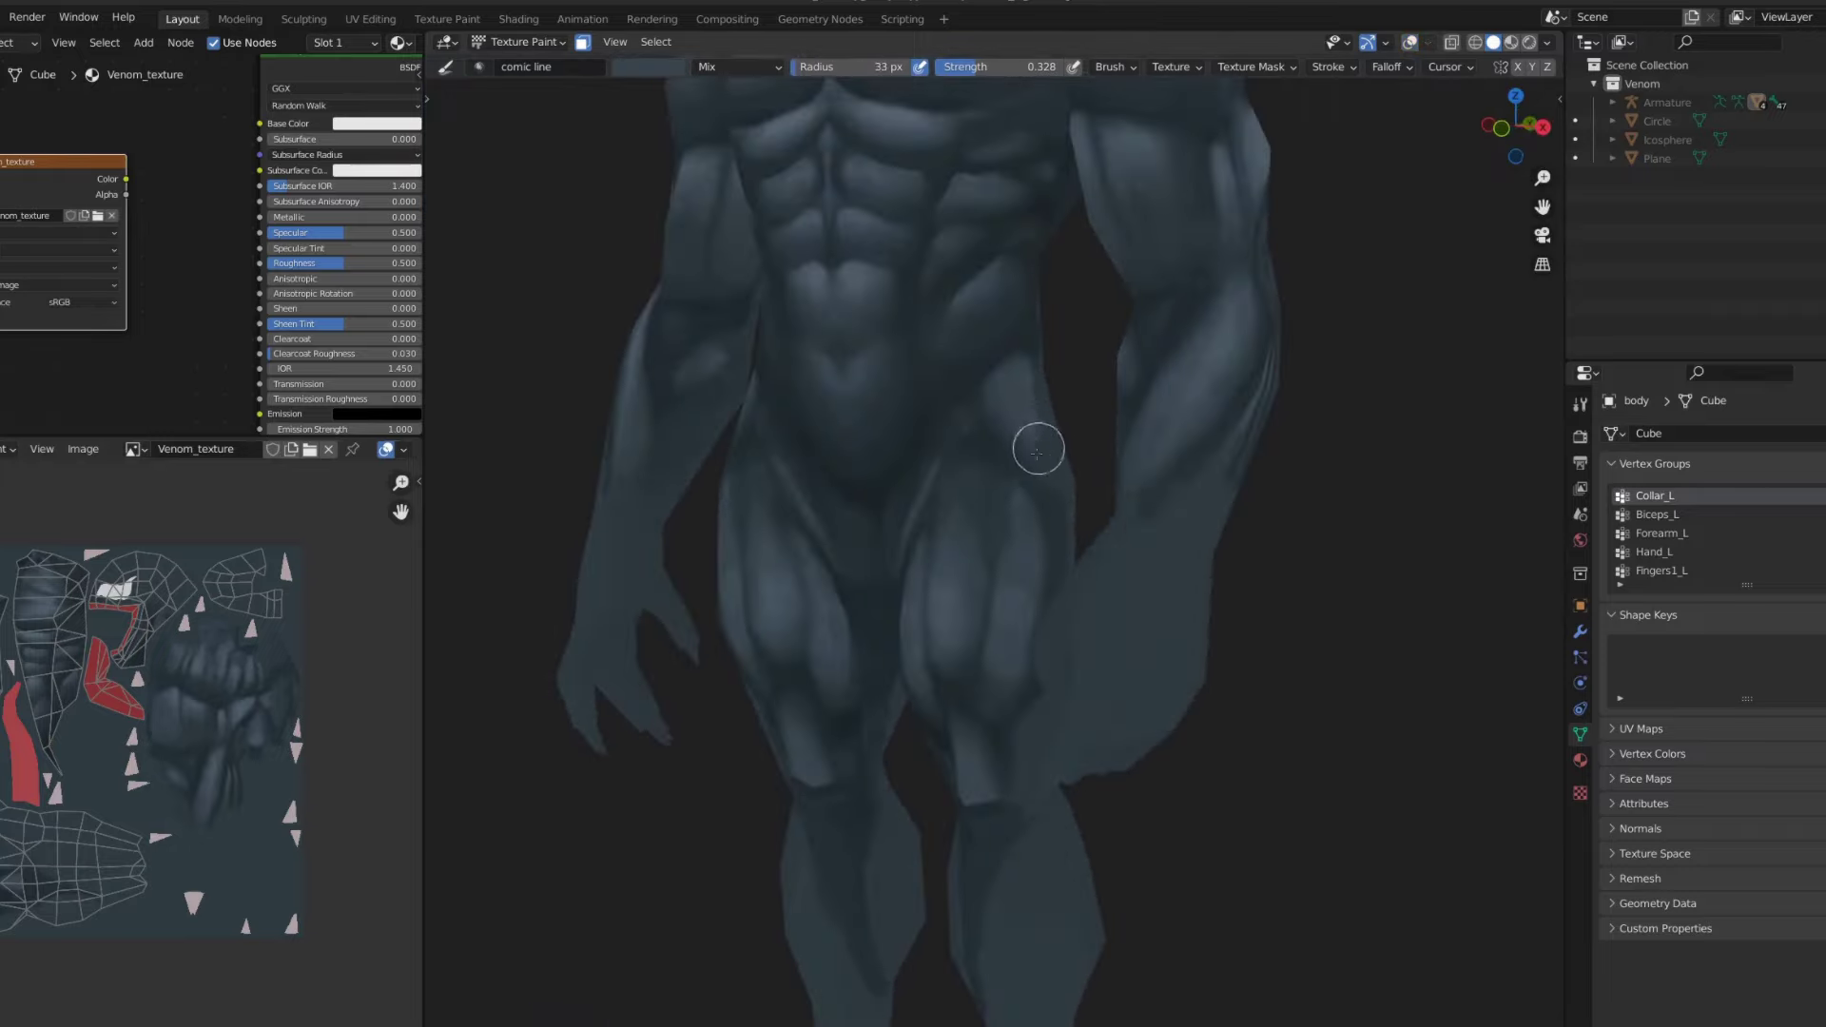
- Sample torso and thigh tones while orbiting the legs, then snap to front view
key("s")
middle_click_drag(1040, 489, 1077, 580)
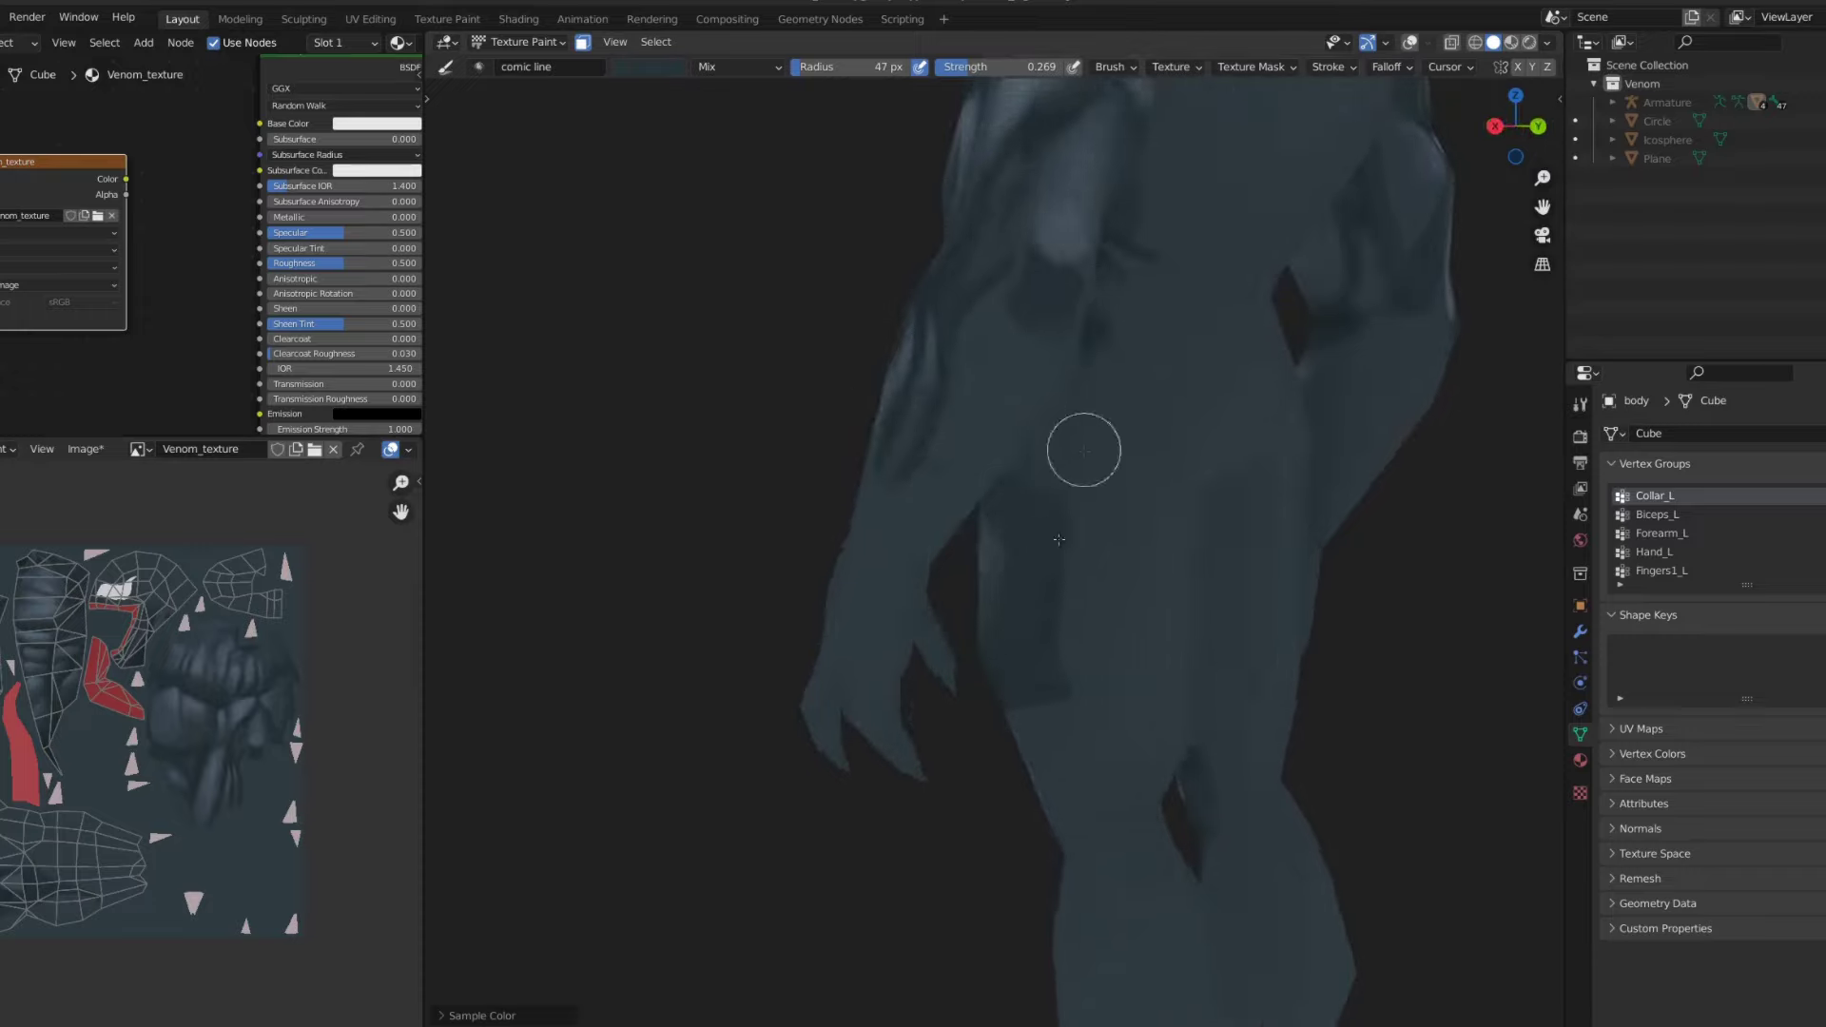
scroll(1076, 579, "up", 3)
middle_click_drag(1071, 467, 962, 636)
key("s")
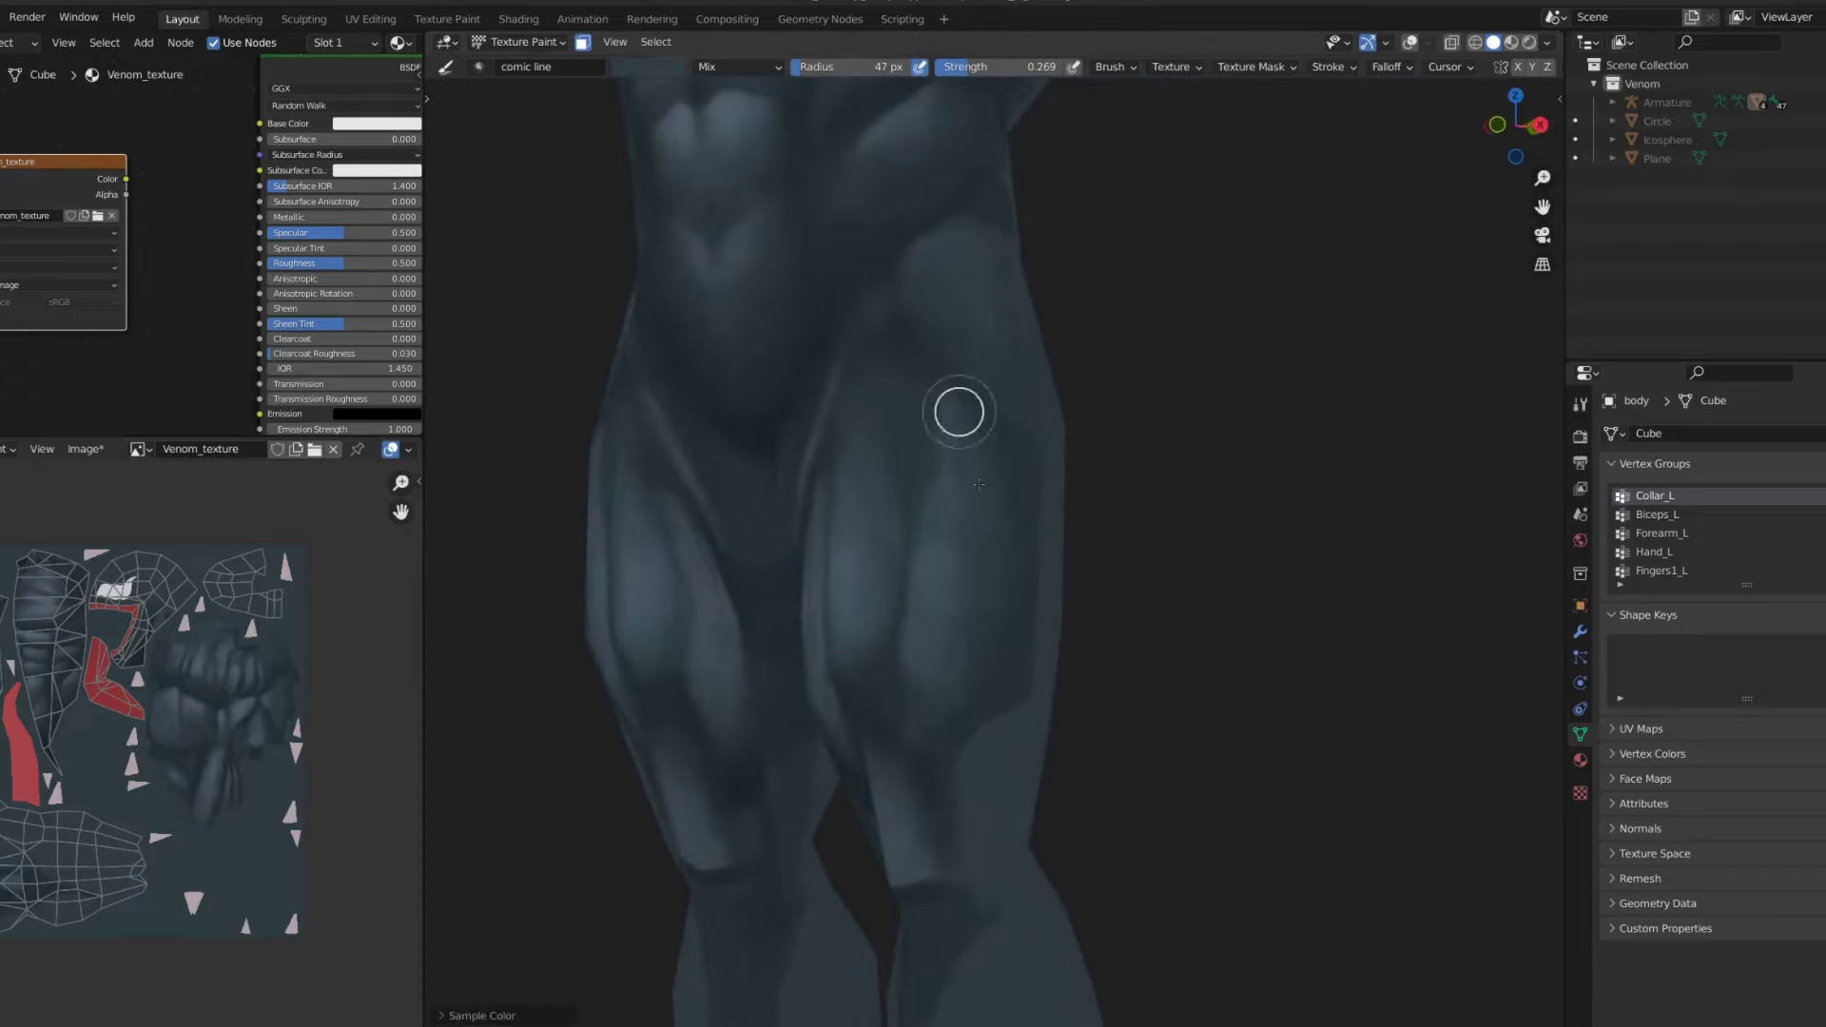
key("KP_1")
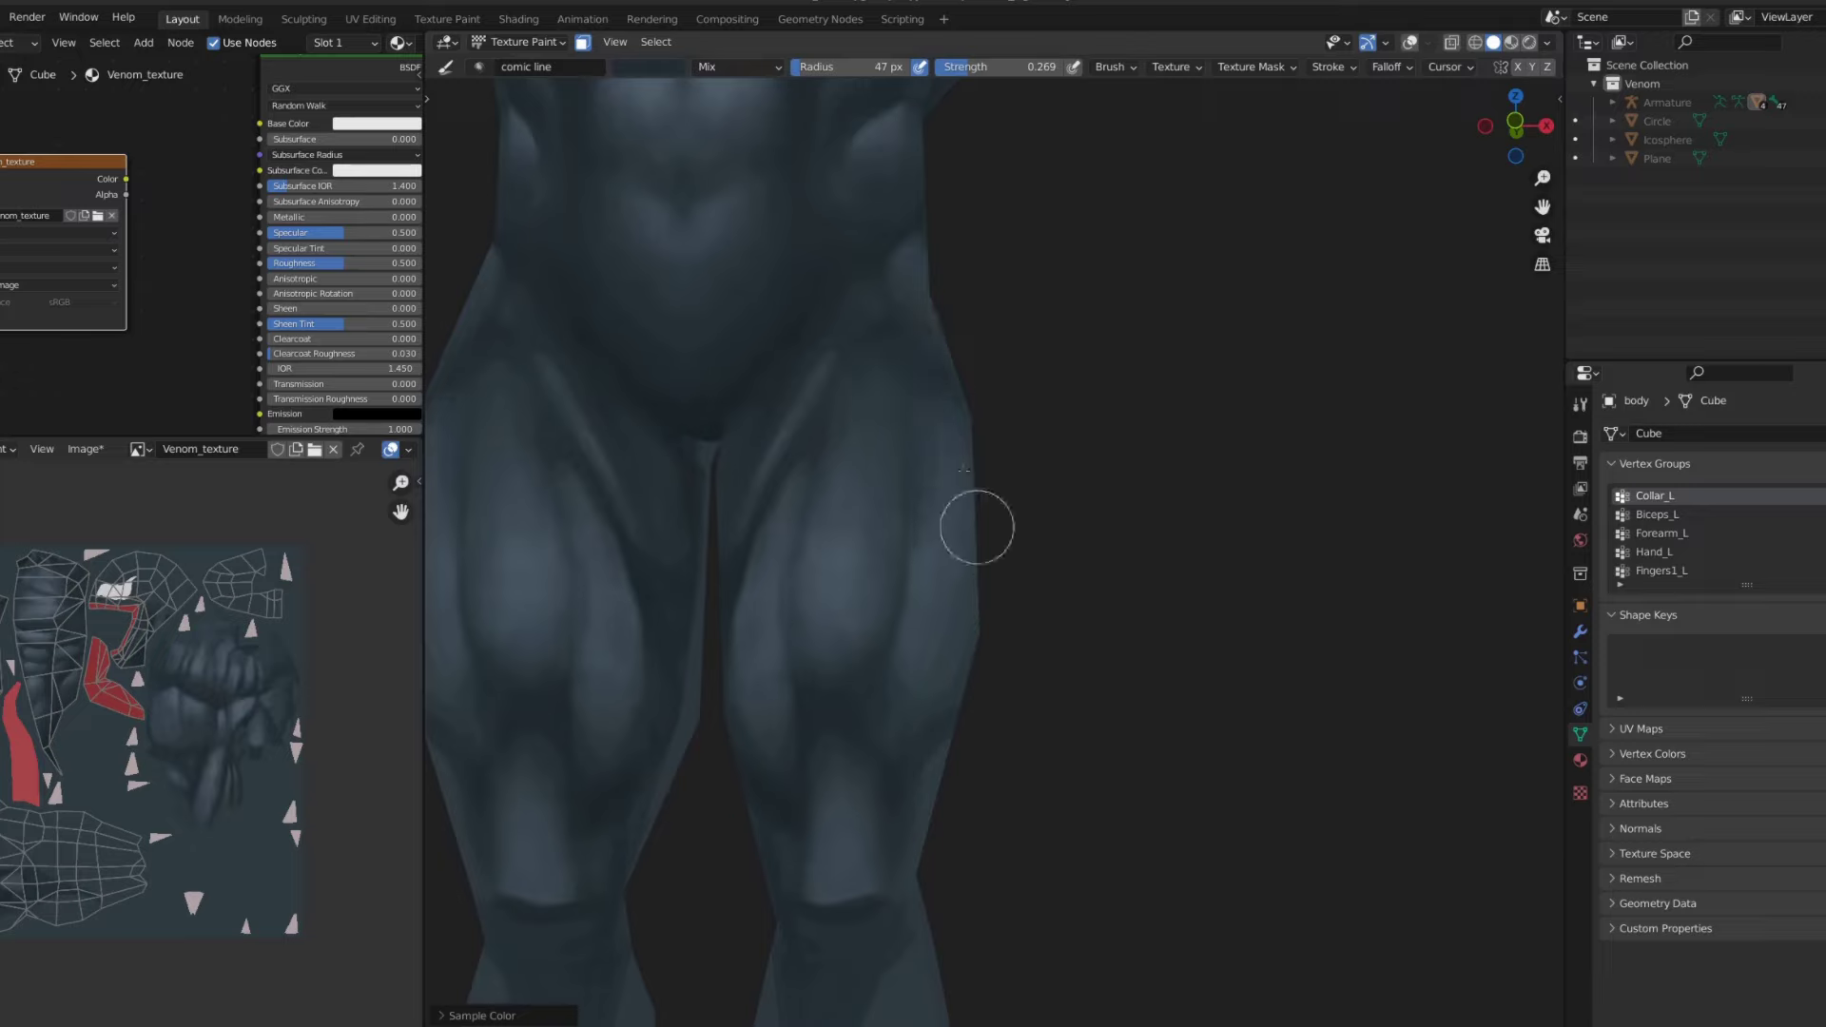
scroll(965, 471, "down", 5)
scroll(1060, 358, "down", 4)
scroll(1050, 181, "up", 7)
- Invert the face-select mask so the mouth is paintable and view it from the side
scroll(965, 328, "up", 4)
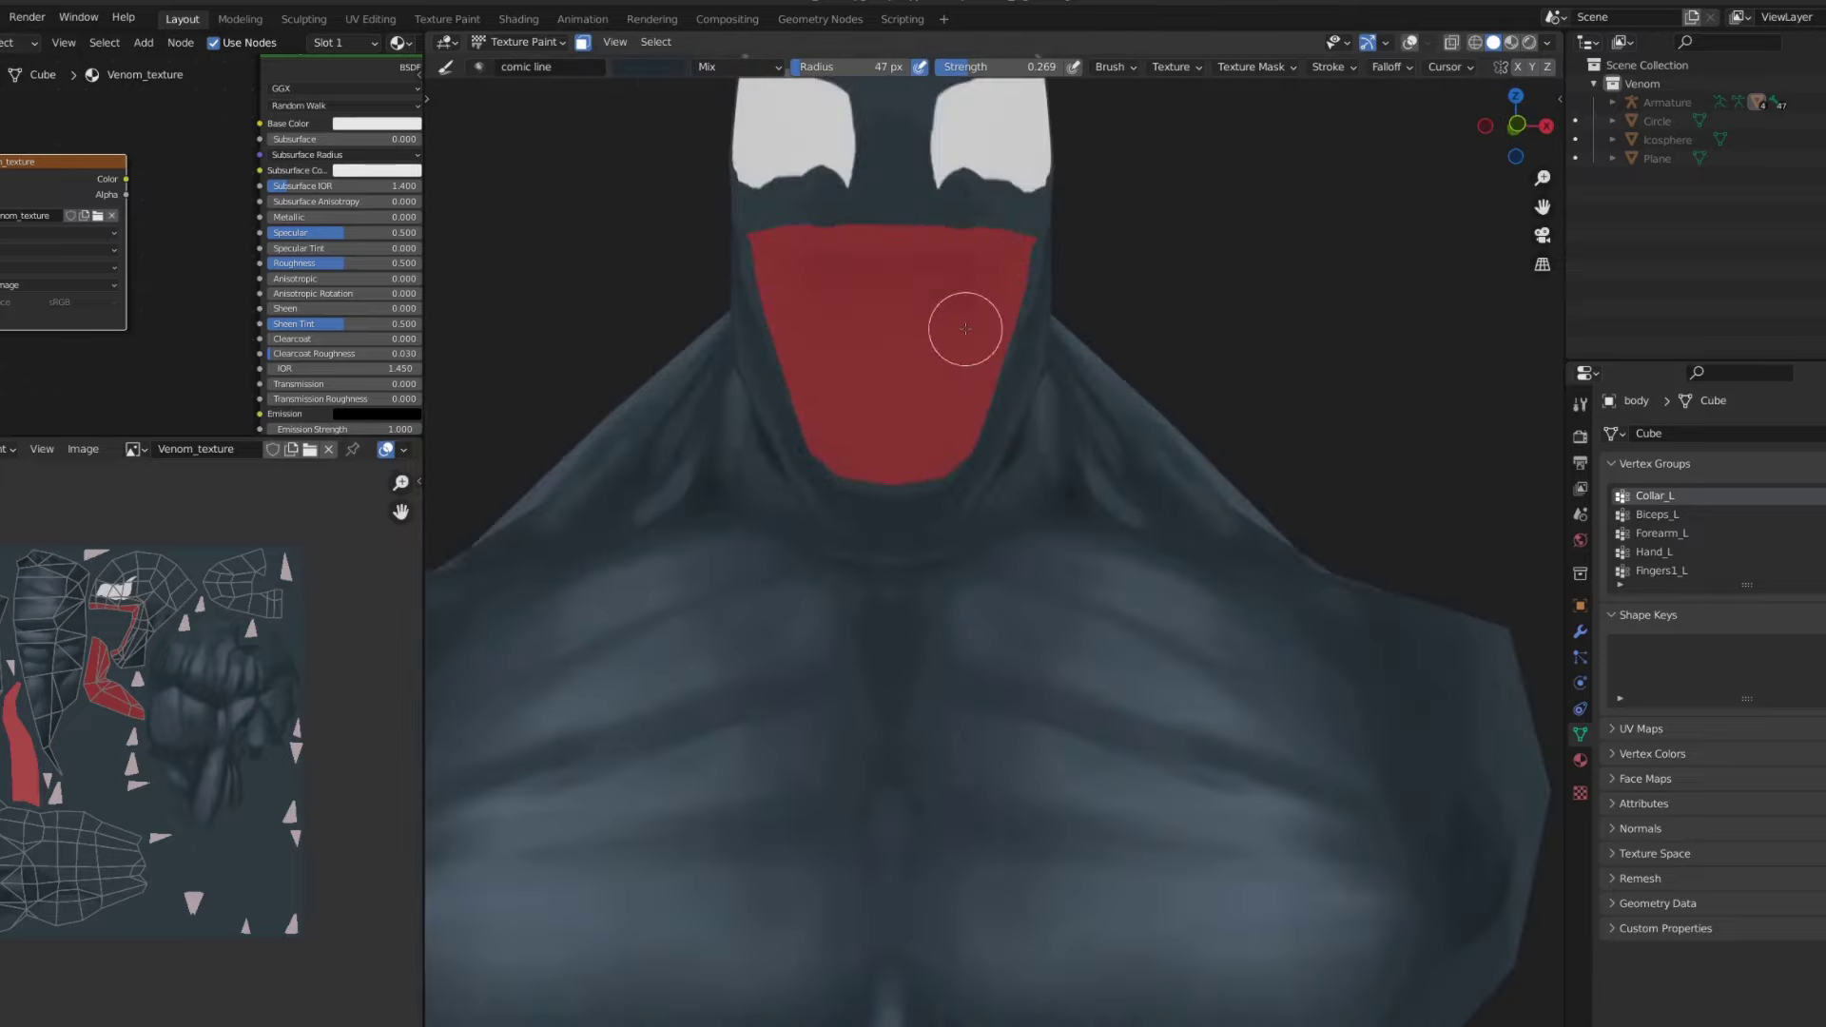
key("shift+alt+z")
key("ctrl+i")
scroll(951, 381, "up", 3)
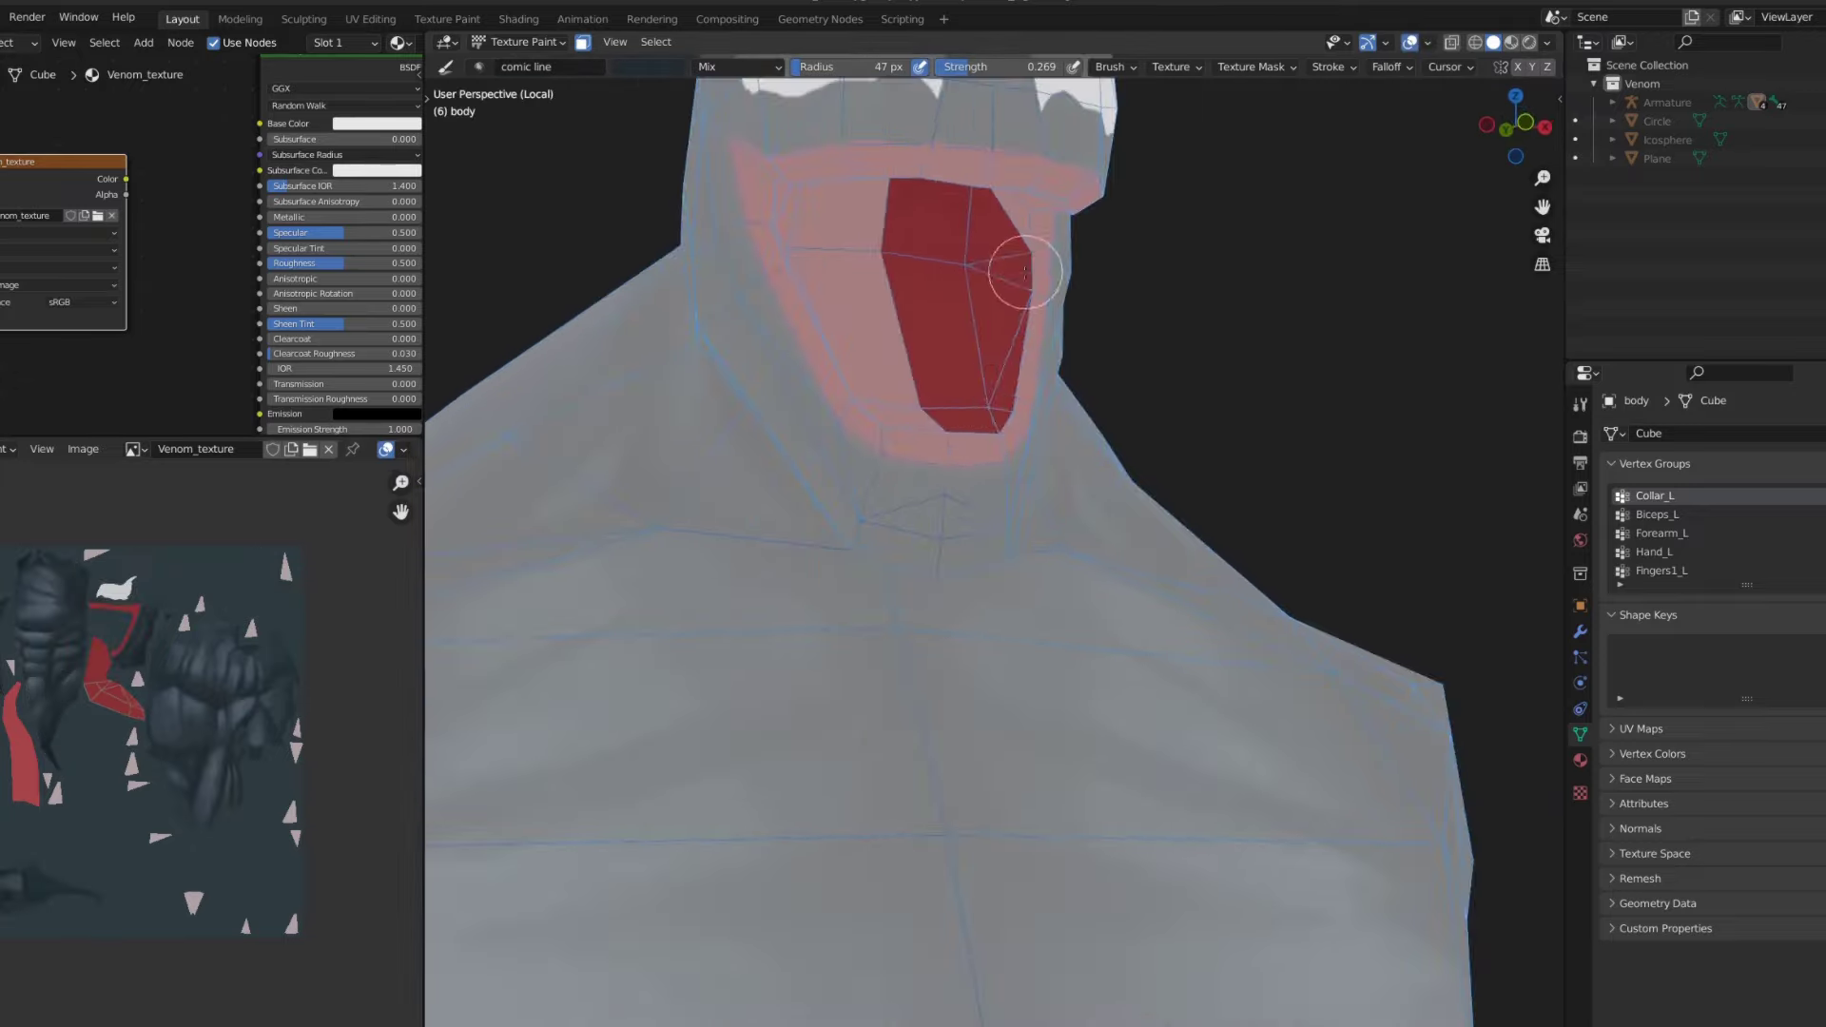
scroll(941, 361, "down", 4)
mouse_move(933, 457)
middle_mouse_down()
mouse_move(1085, 518)
mouse_move(1020, 501)
mouse_move(965, 578)
middle_mouse_up()
scroll(1019, 502, "down", 3)
- Set the brush colour to a darker red than the mouth and enlarge the brush
key("shift+alt+z")
key("s")
left_click(647, 66)
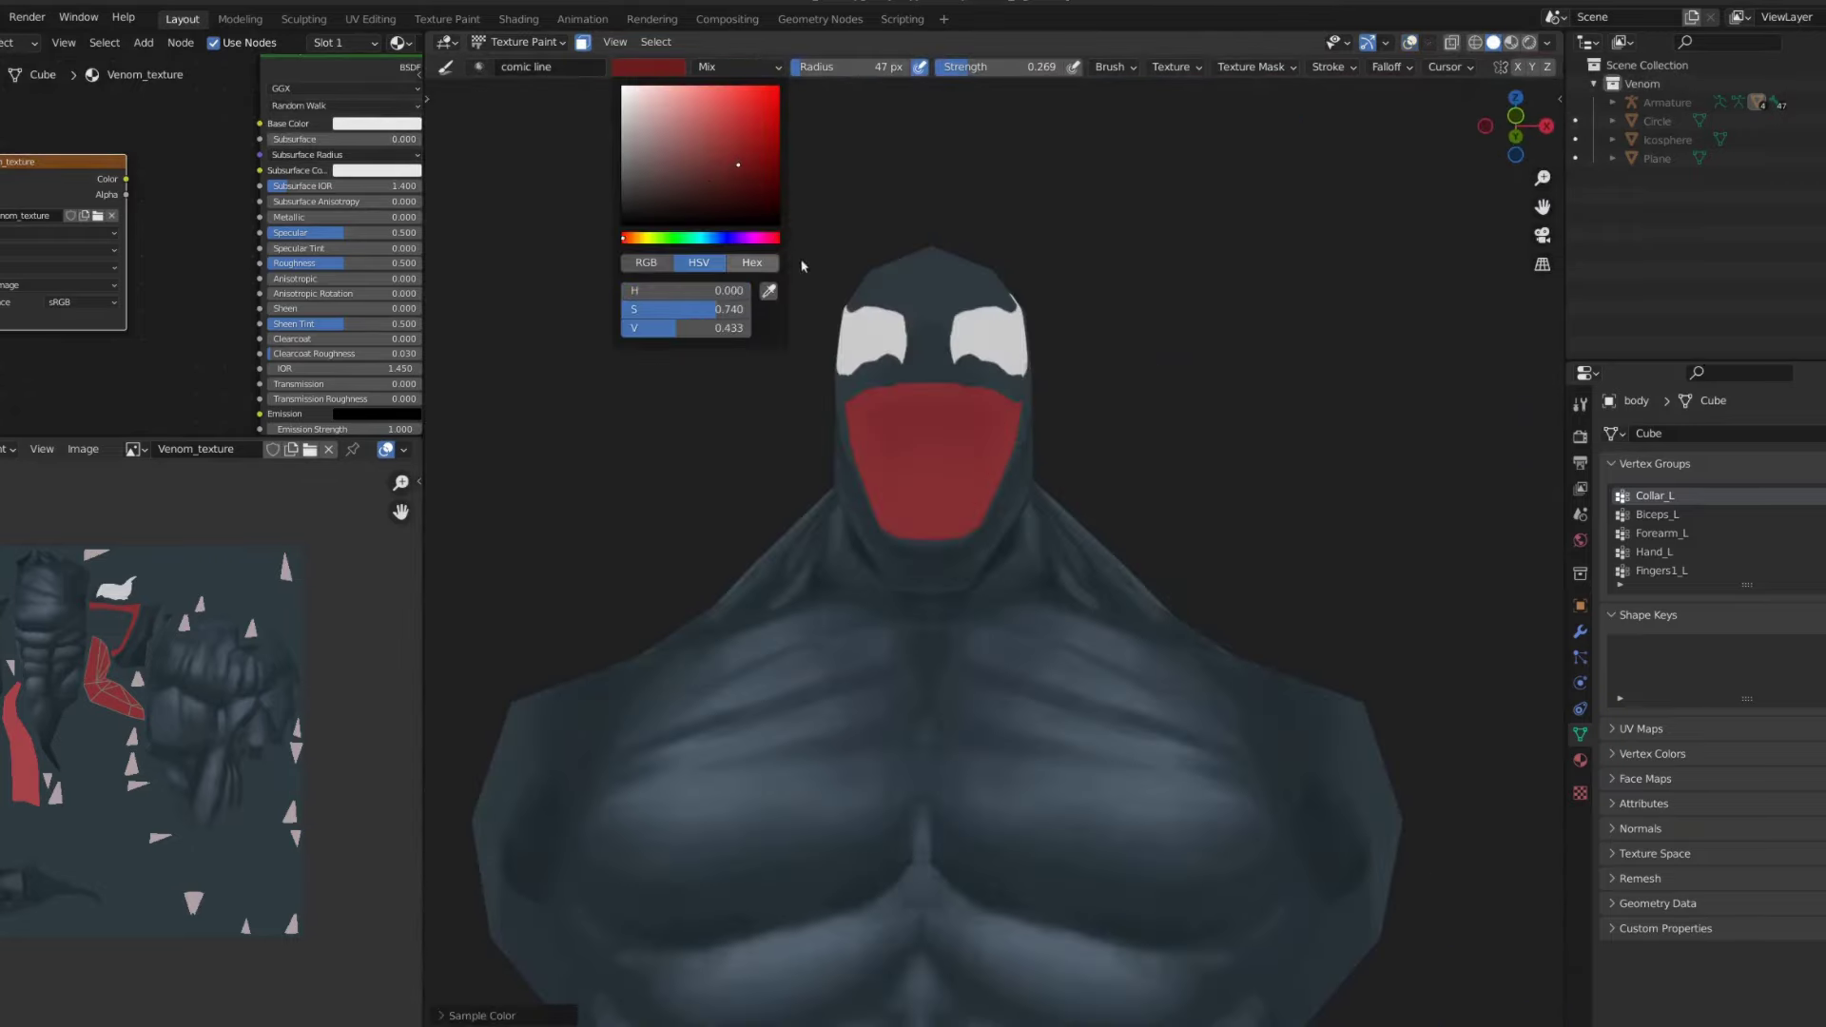
left_click(911, 407)
key("f")
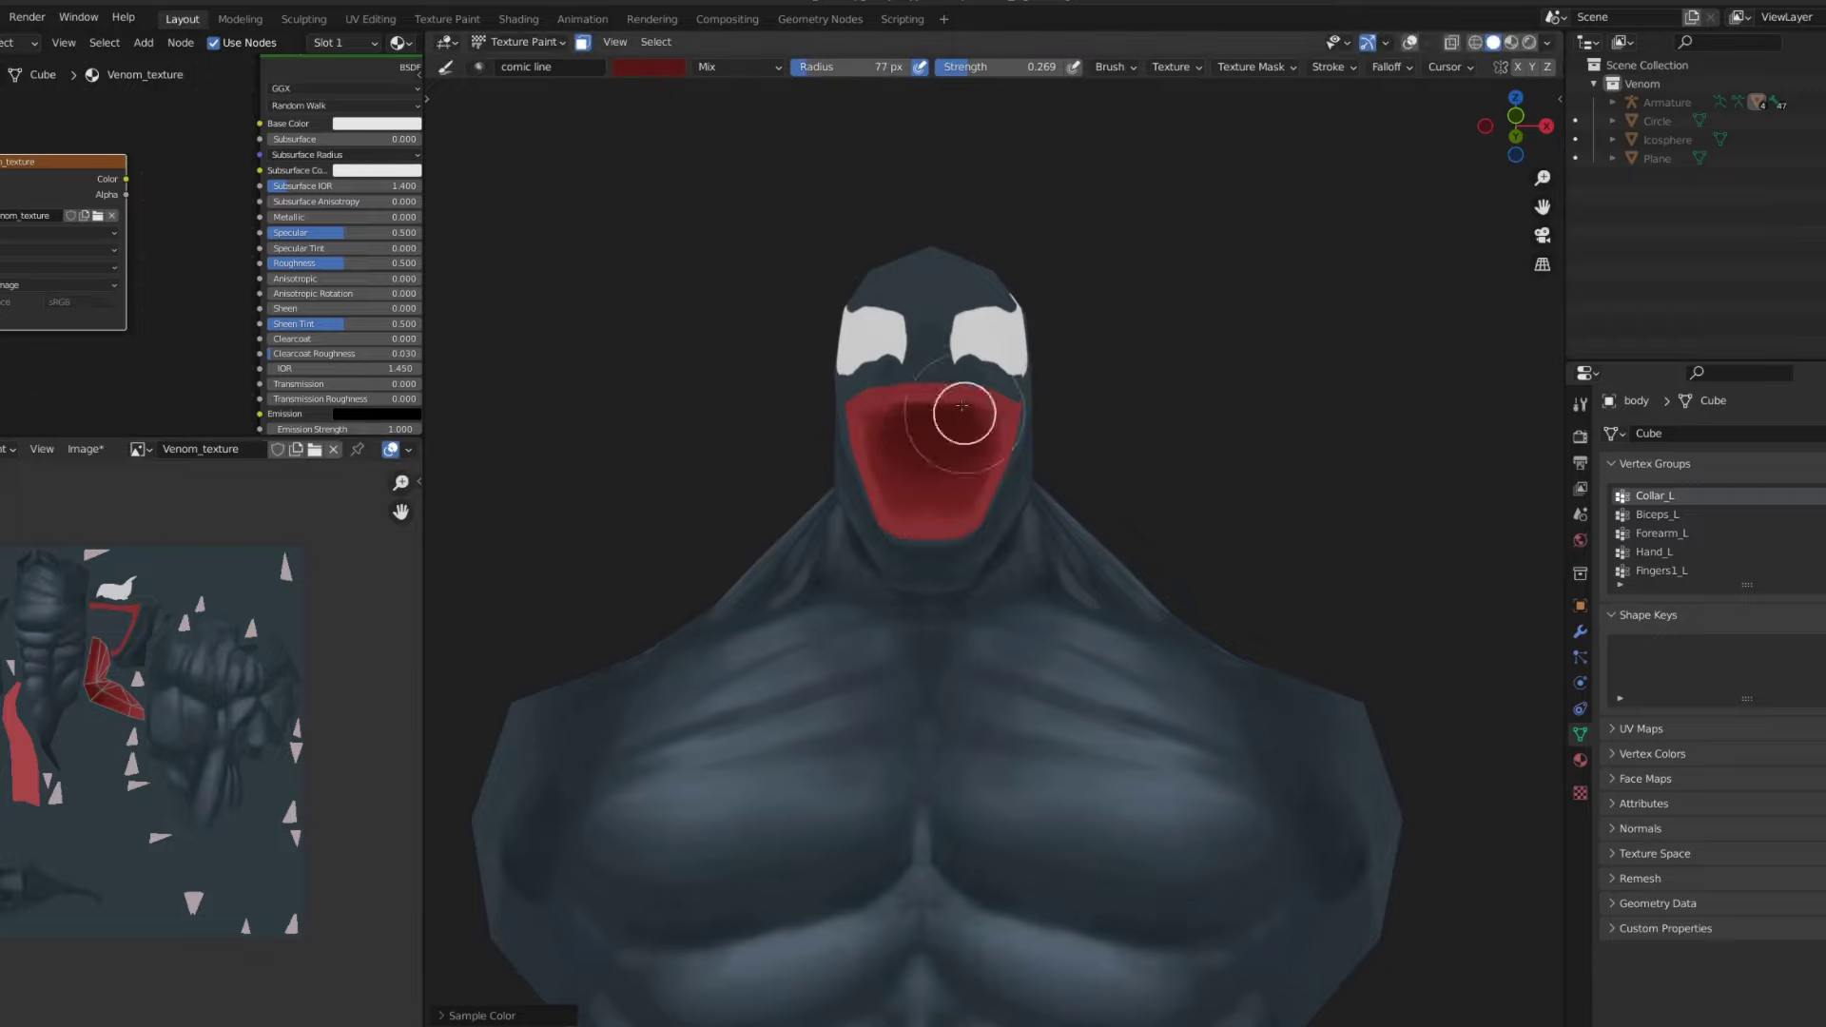
scroll(951, 418, "down", 2)
scroll(951, 437, "down", 1)
scroll(999, 420, "down", 2)
- Refine the dark red colour, shrink the brush for detail and review the mouth shading
left_click(646, 67)
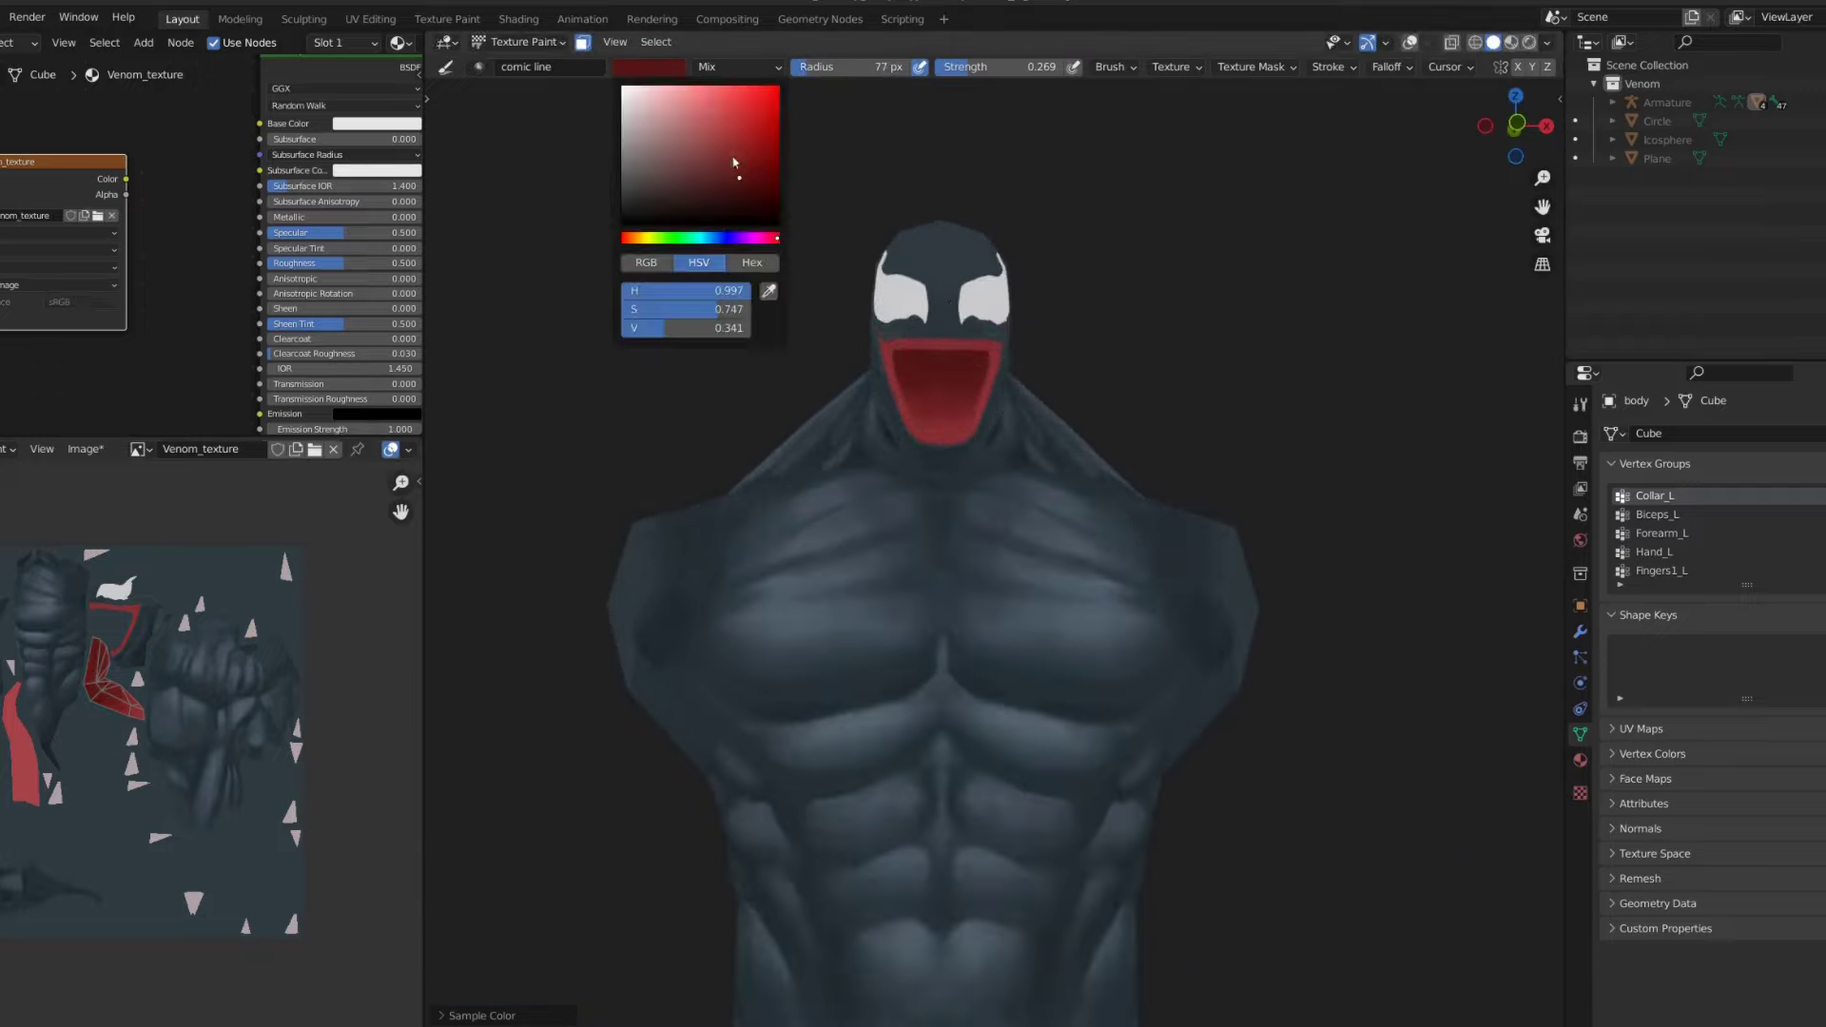
scroll(938, 352, "up", 2)
key("f")
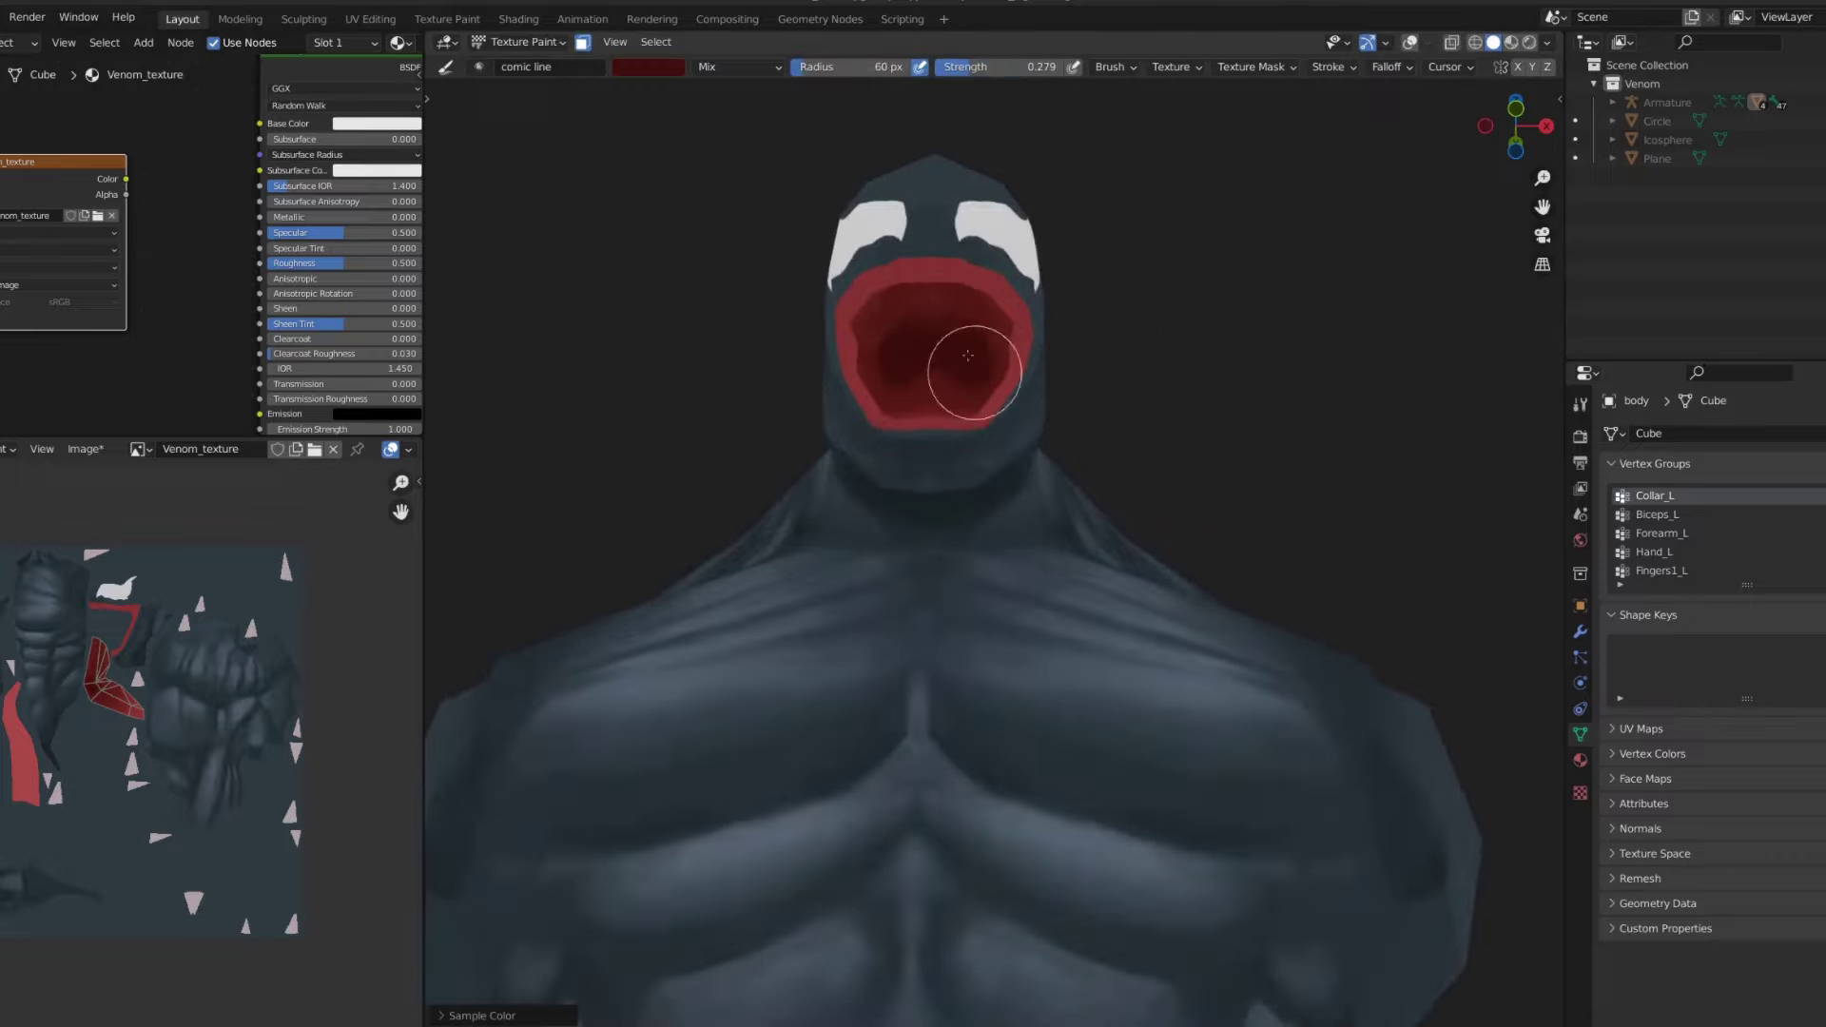
scroll(968, 355, "down", 2)
mouse_move(968, 356)
middle_mouse_down()
mouse_move(1118, 417)
mouse_move(1011, 334)
middle_mouse_up()
scroll(1118, 417, "up", 3)
scroll(1011, 333, "up", 2)
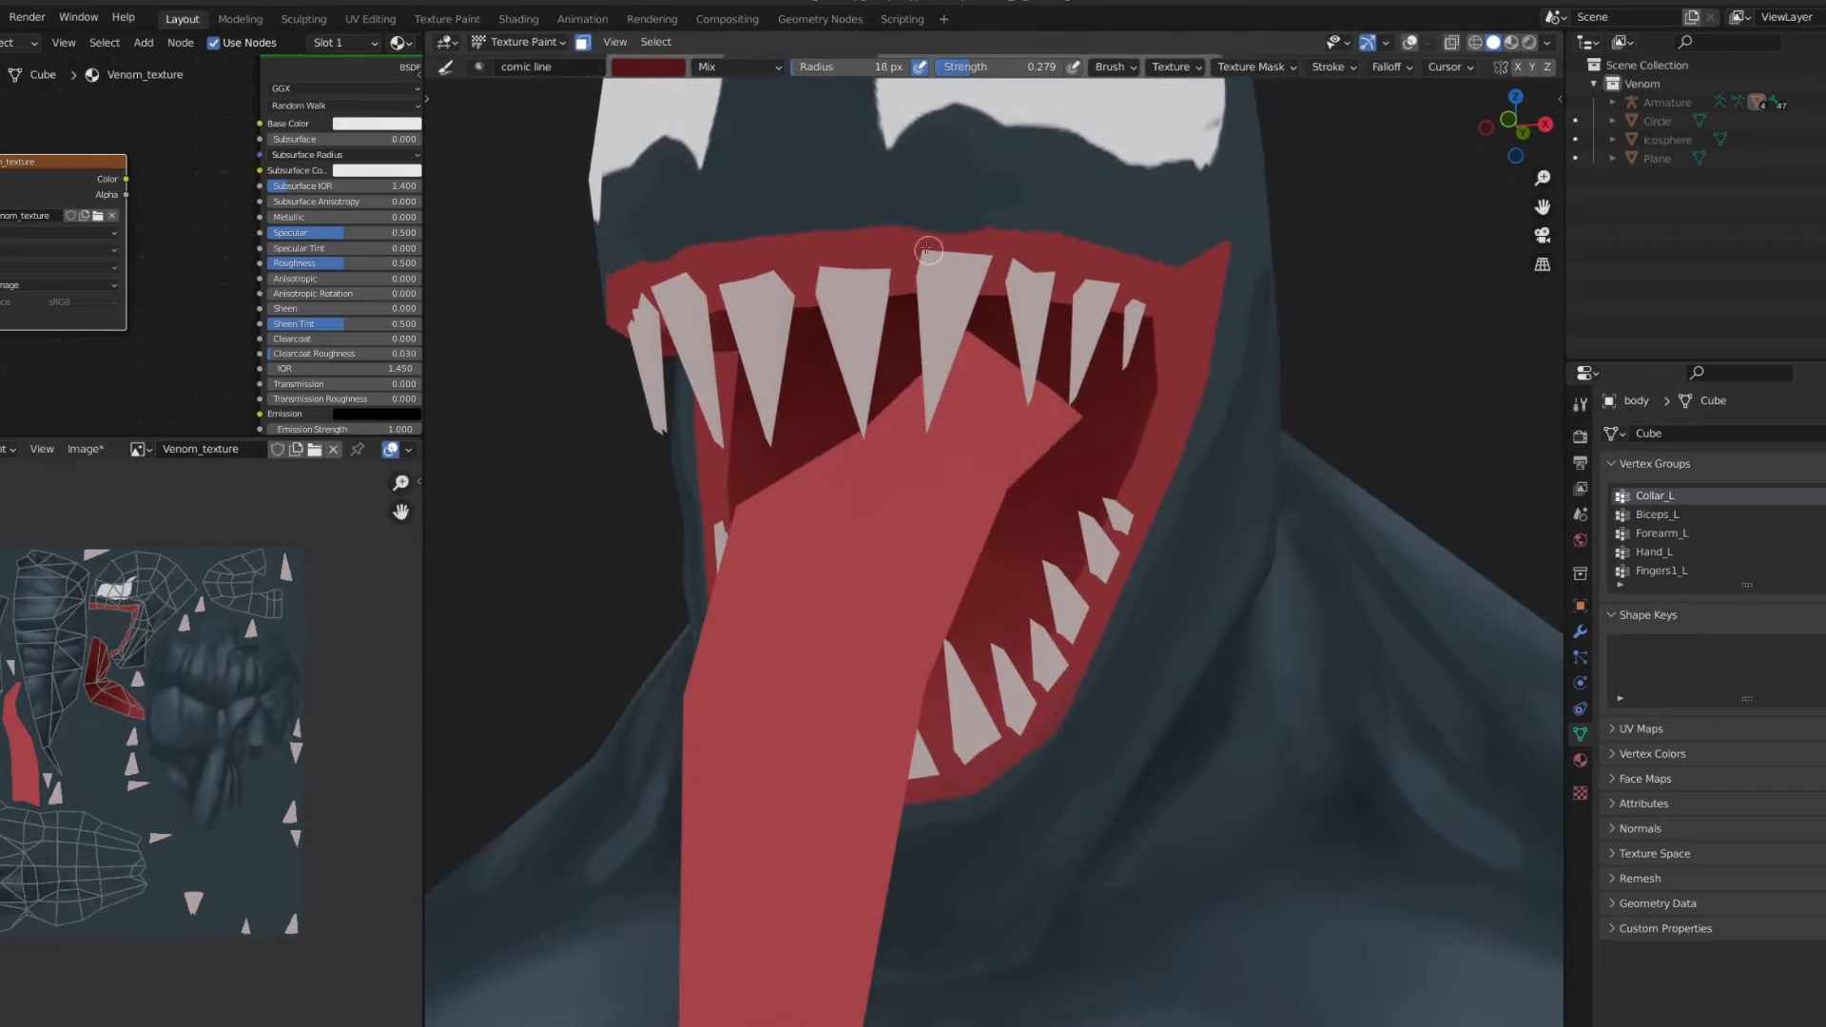
scroll(927, 250, "down", 4)
scroll(1060, 432, "up", 2)
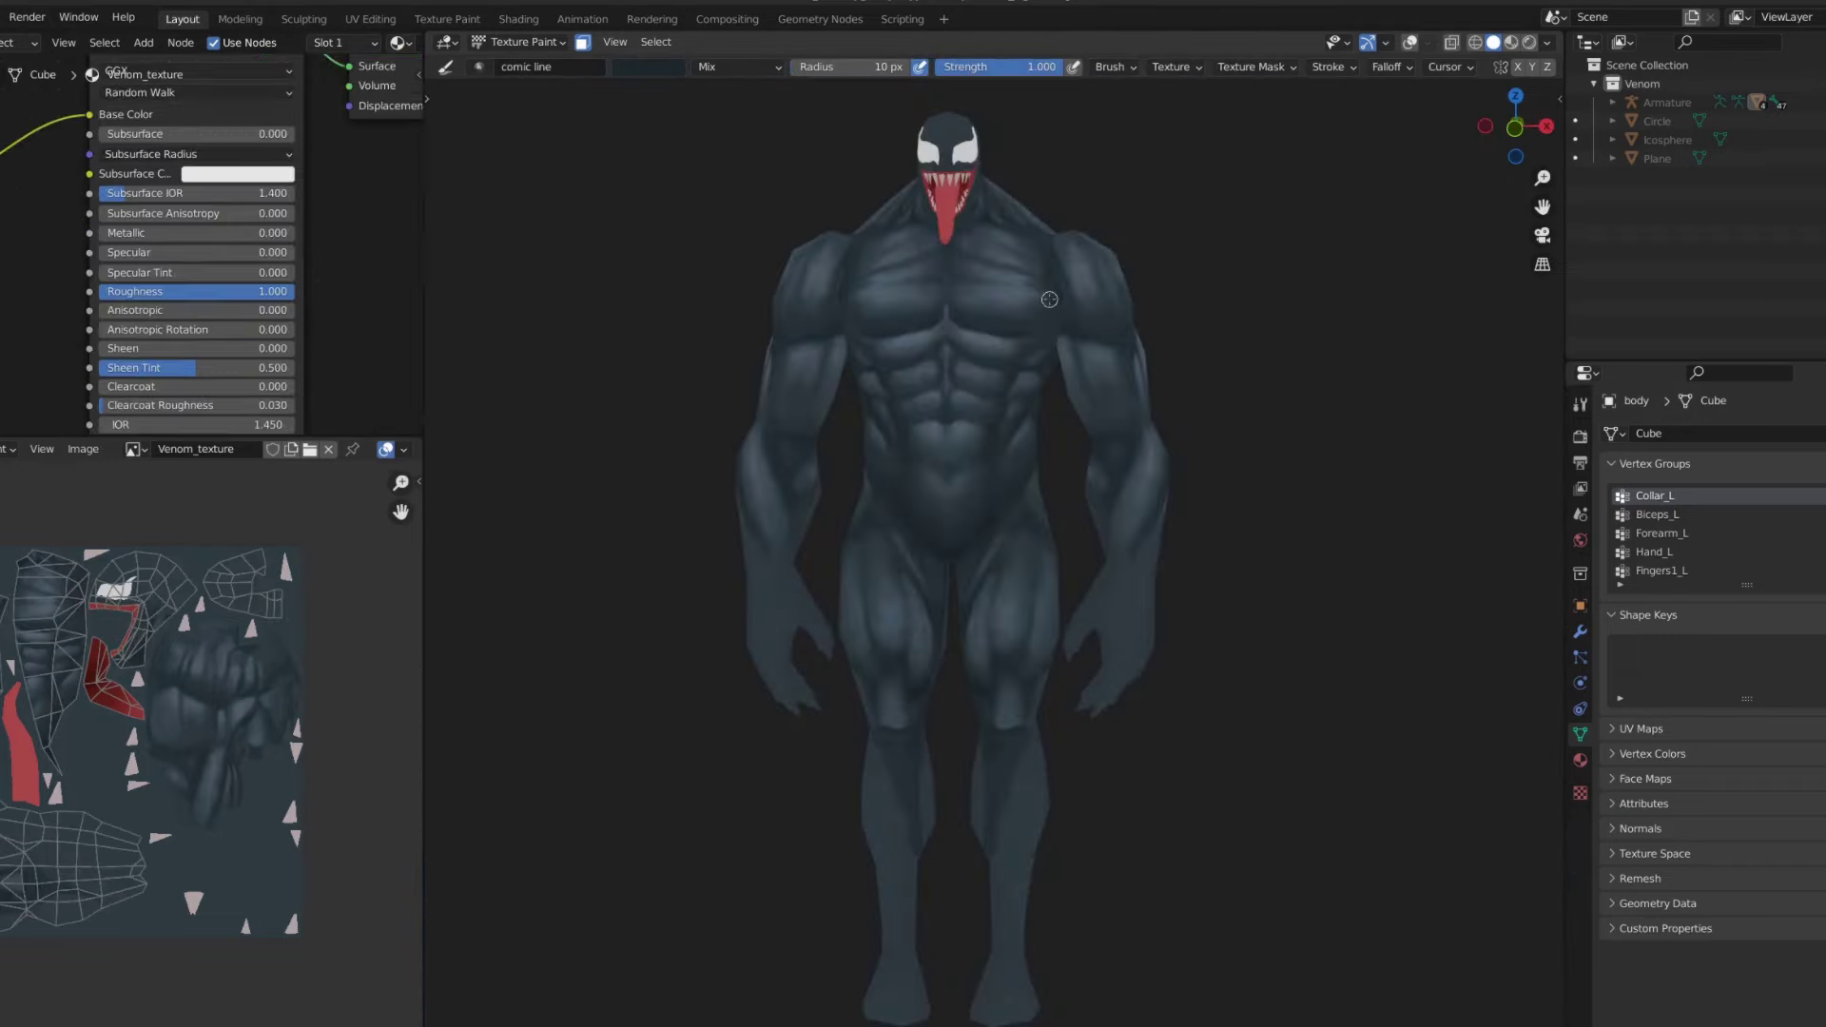
- From the back view, sample the dark body colour and paint a line down the spine
key("ctrl+KP_1")
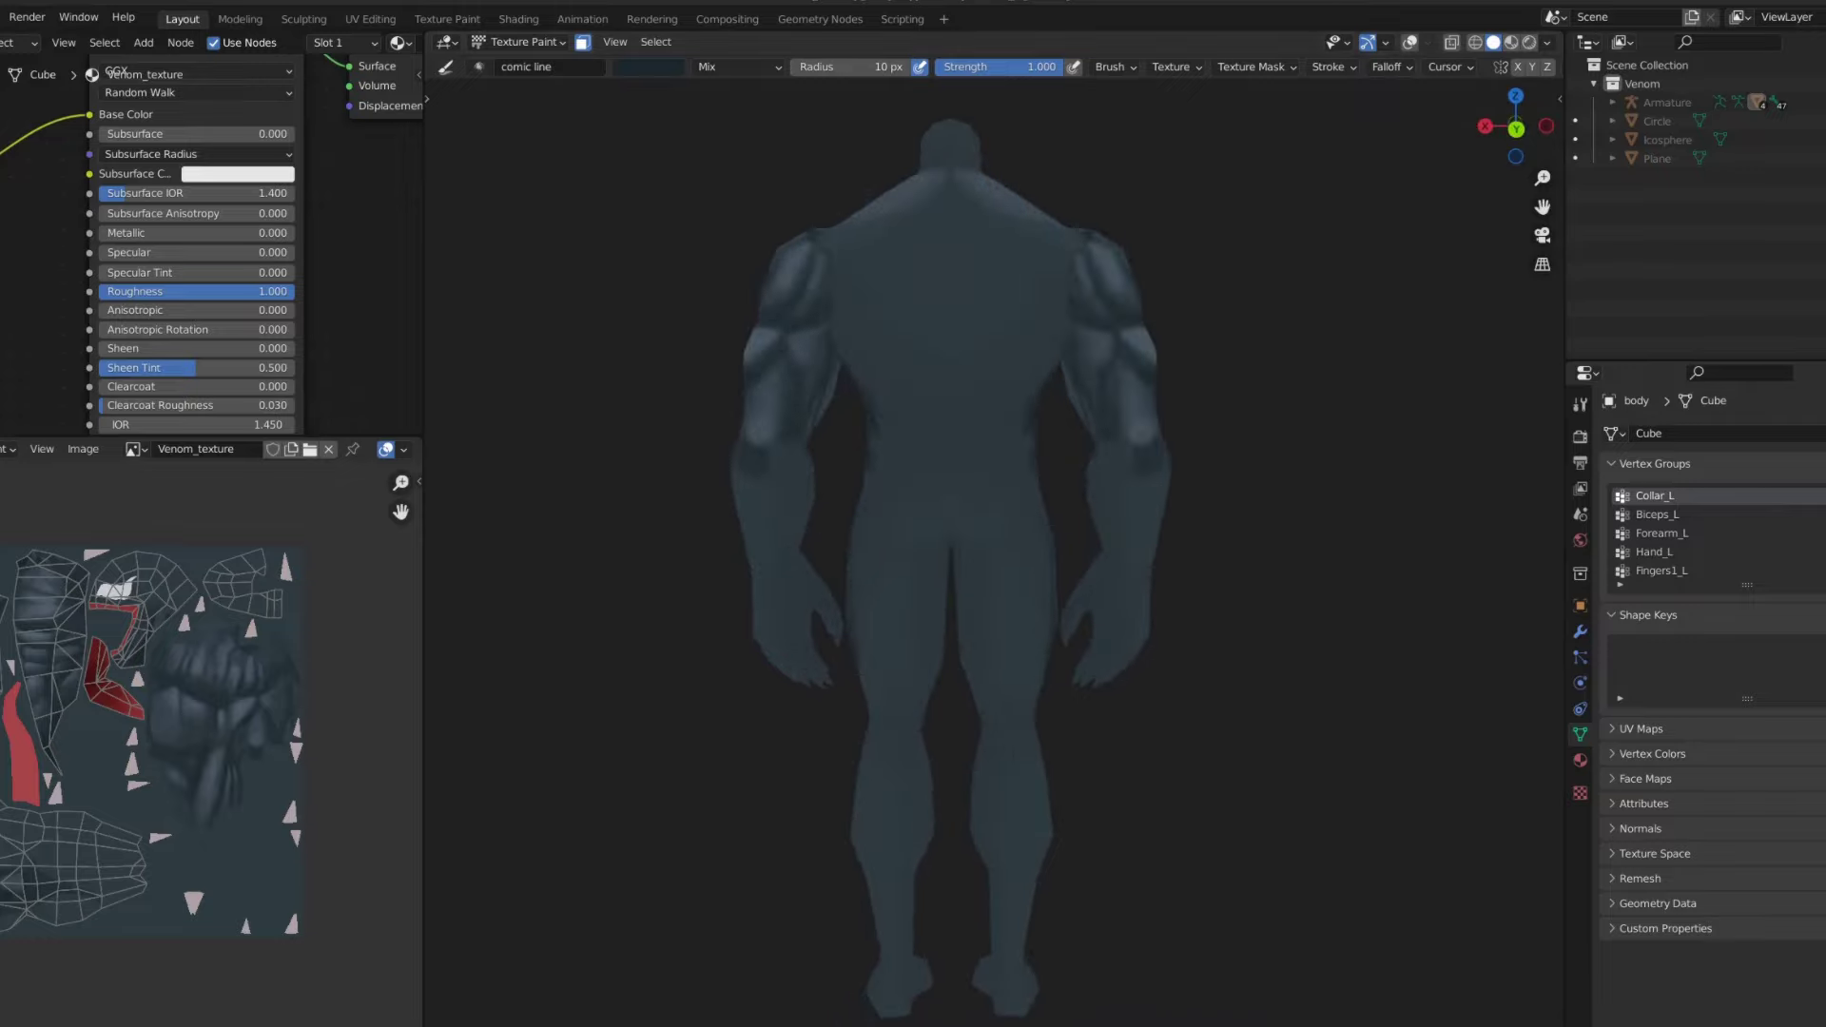
scroll(848, 467, "up", 5)
key("s")
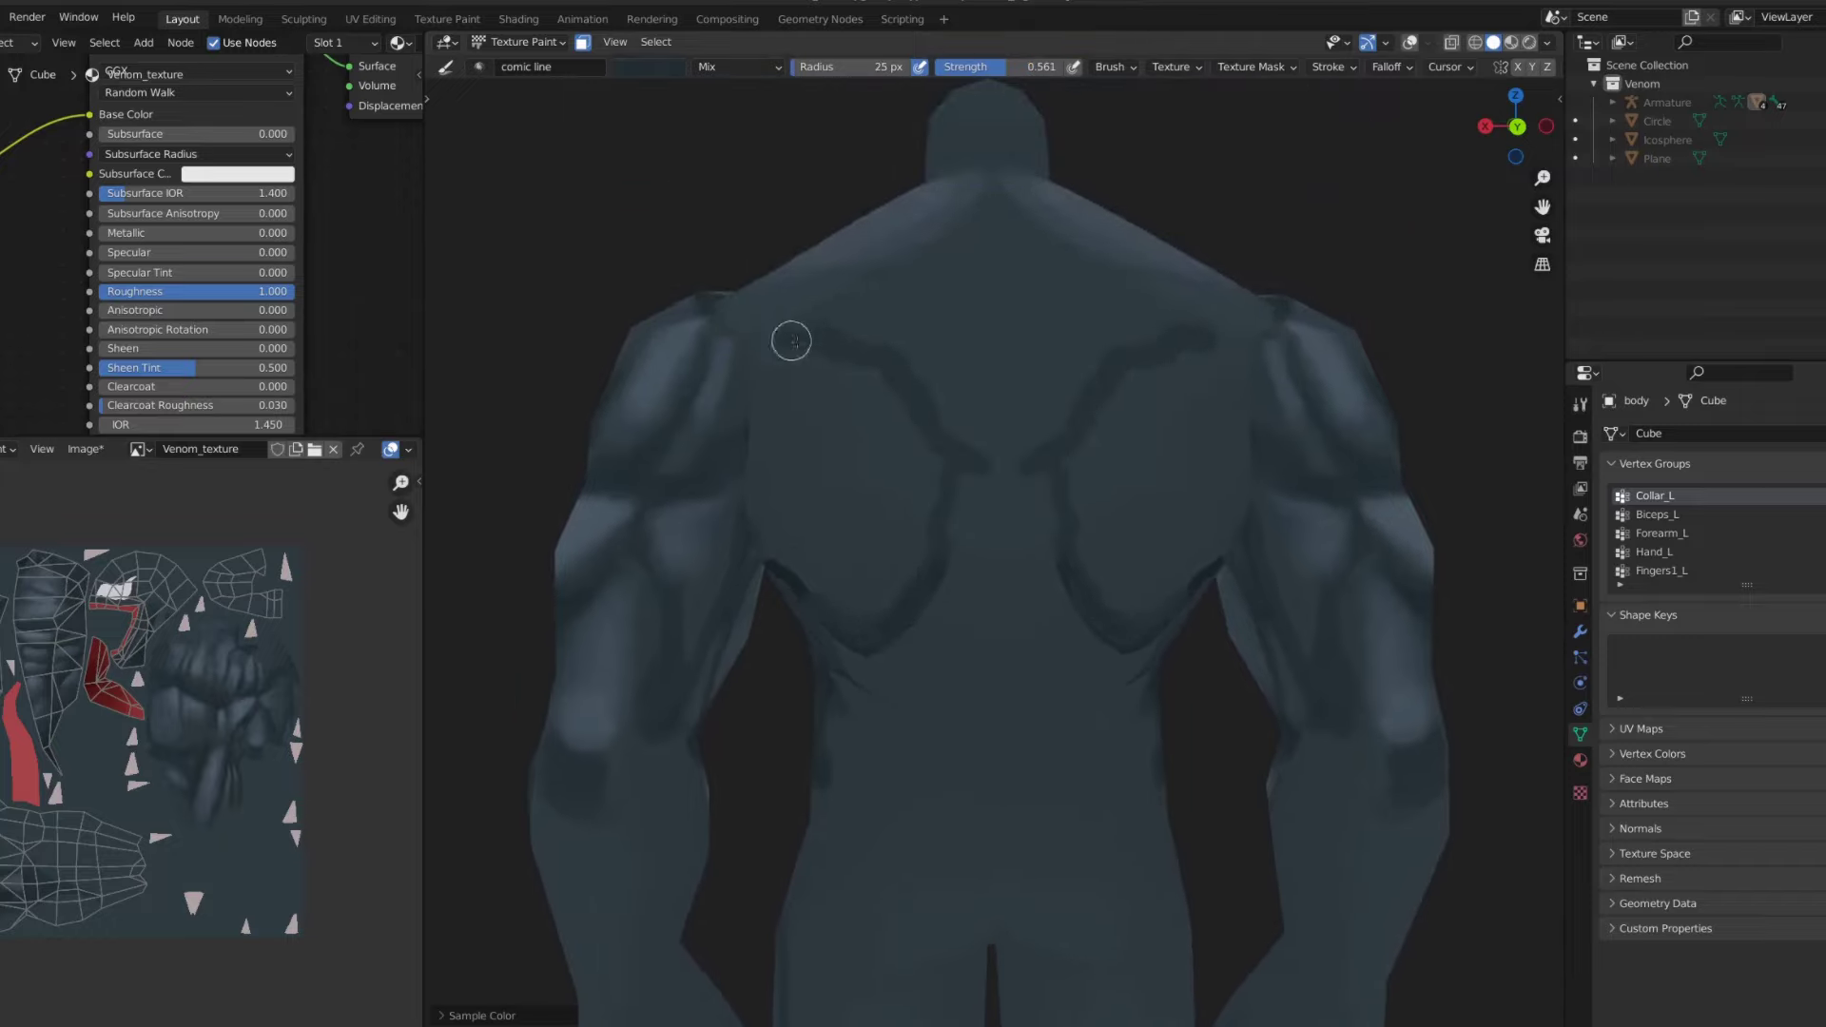
middle_click_drag(926, 444, 1027, 314)
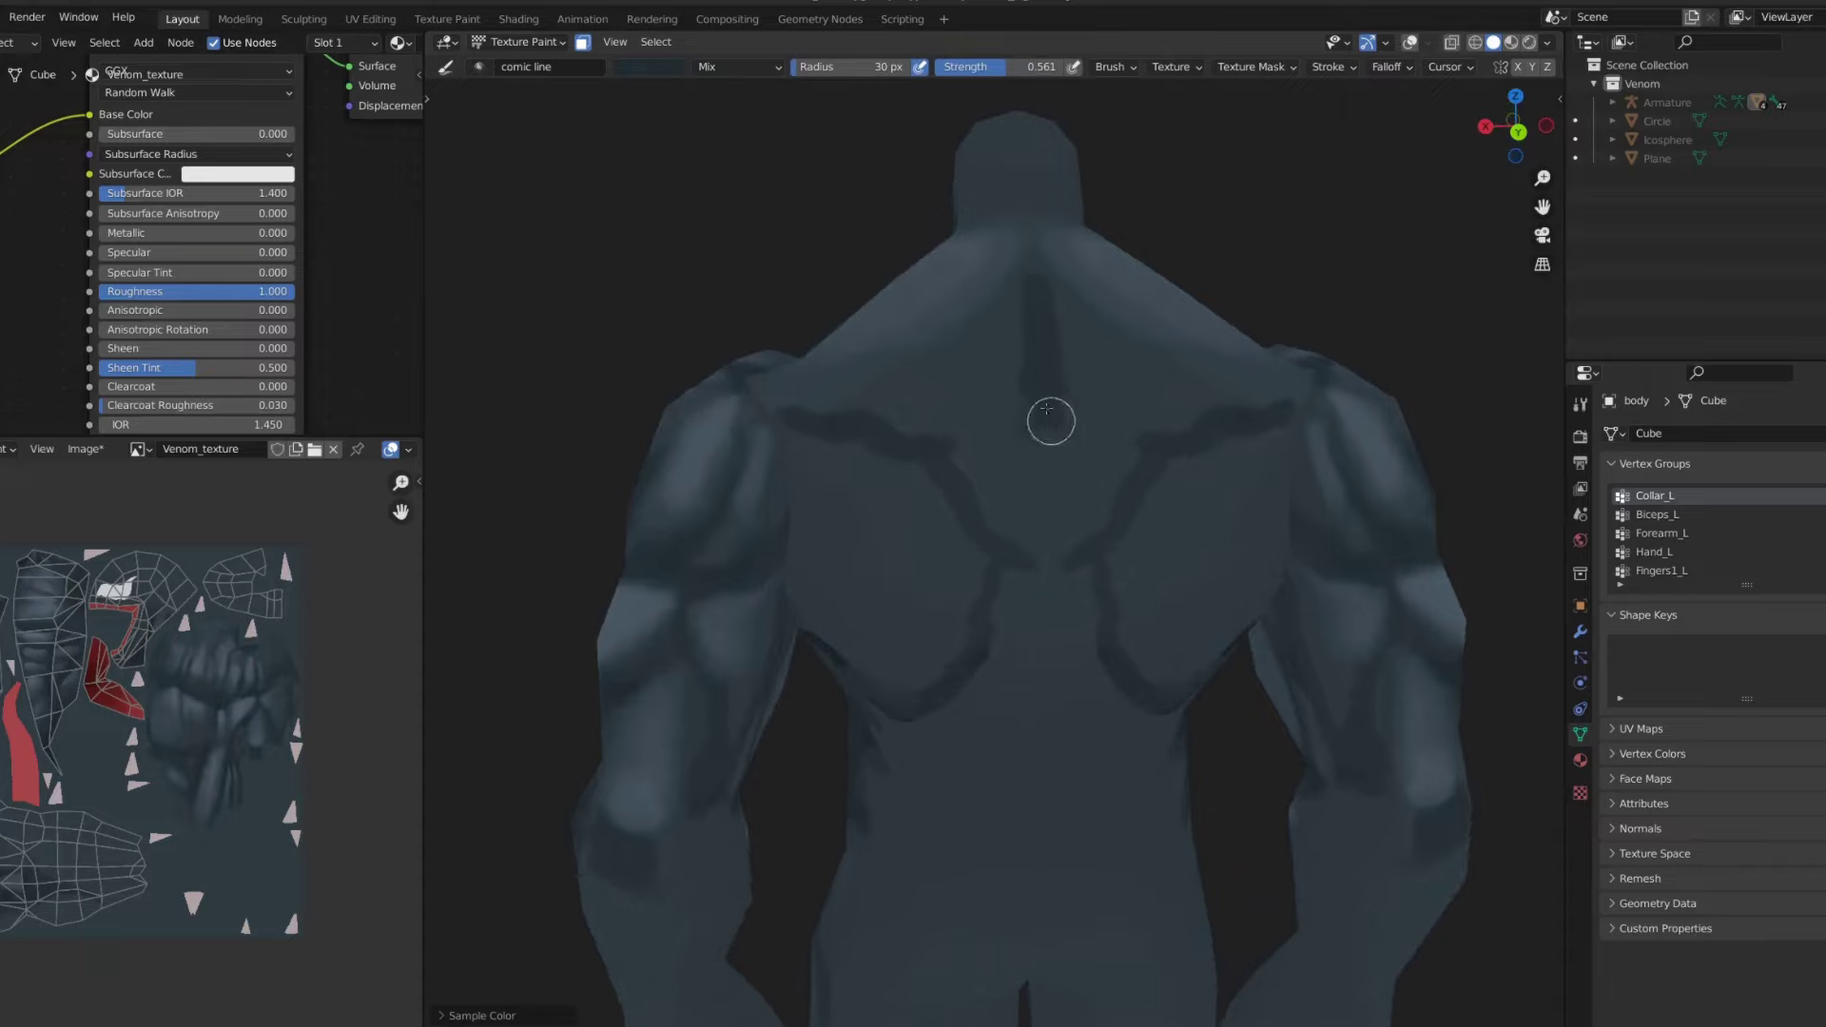
left_click_drag(1044, 386, 1046, 547)
key("s")
- Stroke dark muscle outlines over the lower and upper back, adjusting brush size
middle_click_drag(988, 519, 934, 469, "shift")
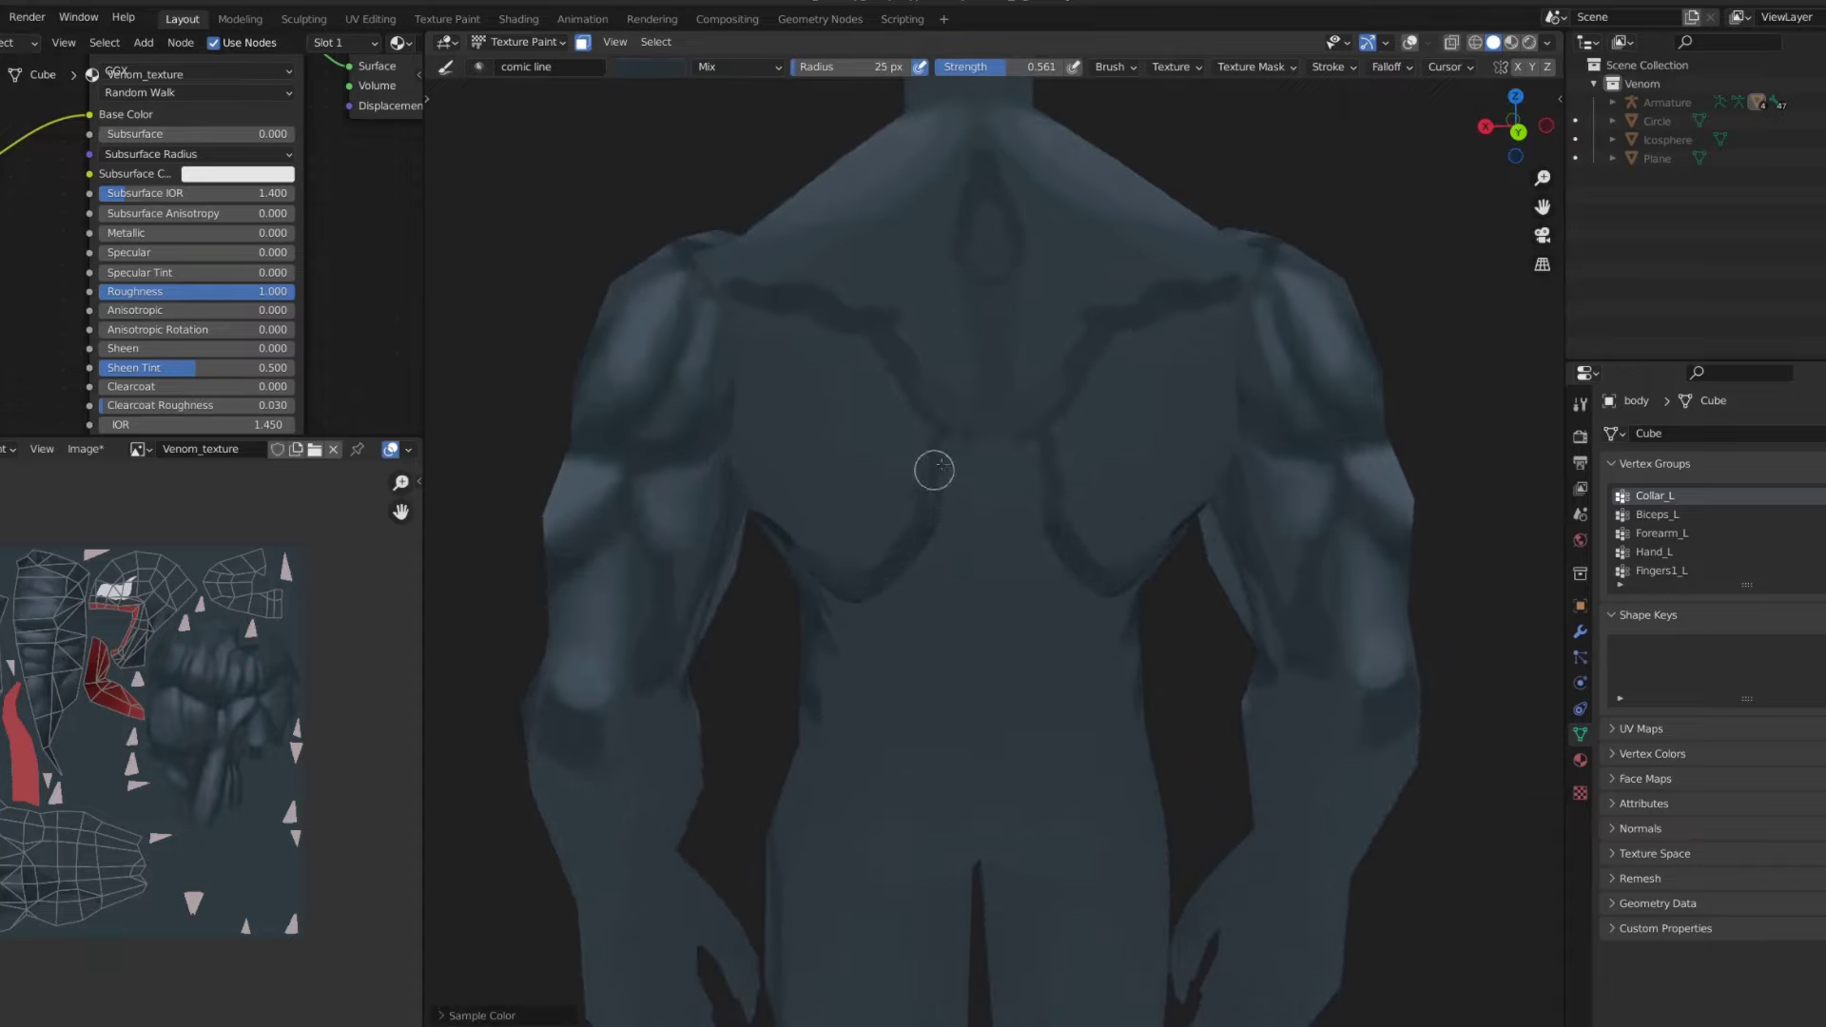
mouse_move(878, 614)
middle_mouse_down()
mouse_move(897, 595)
mouse_move(787, 505)
middle_mouse_up()
key("f")
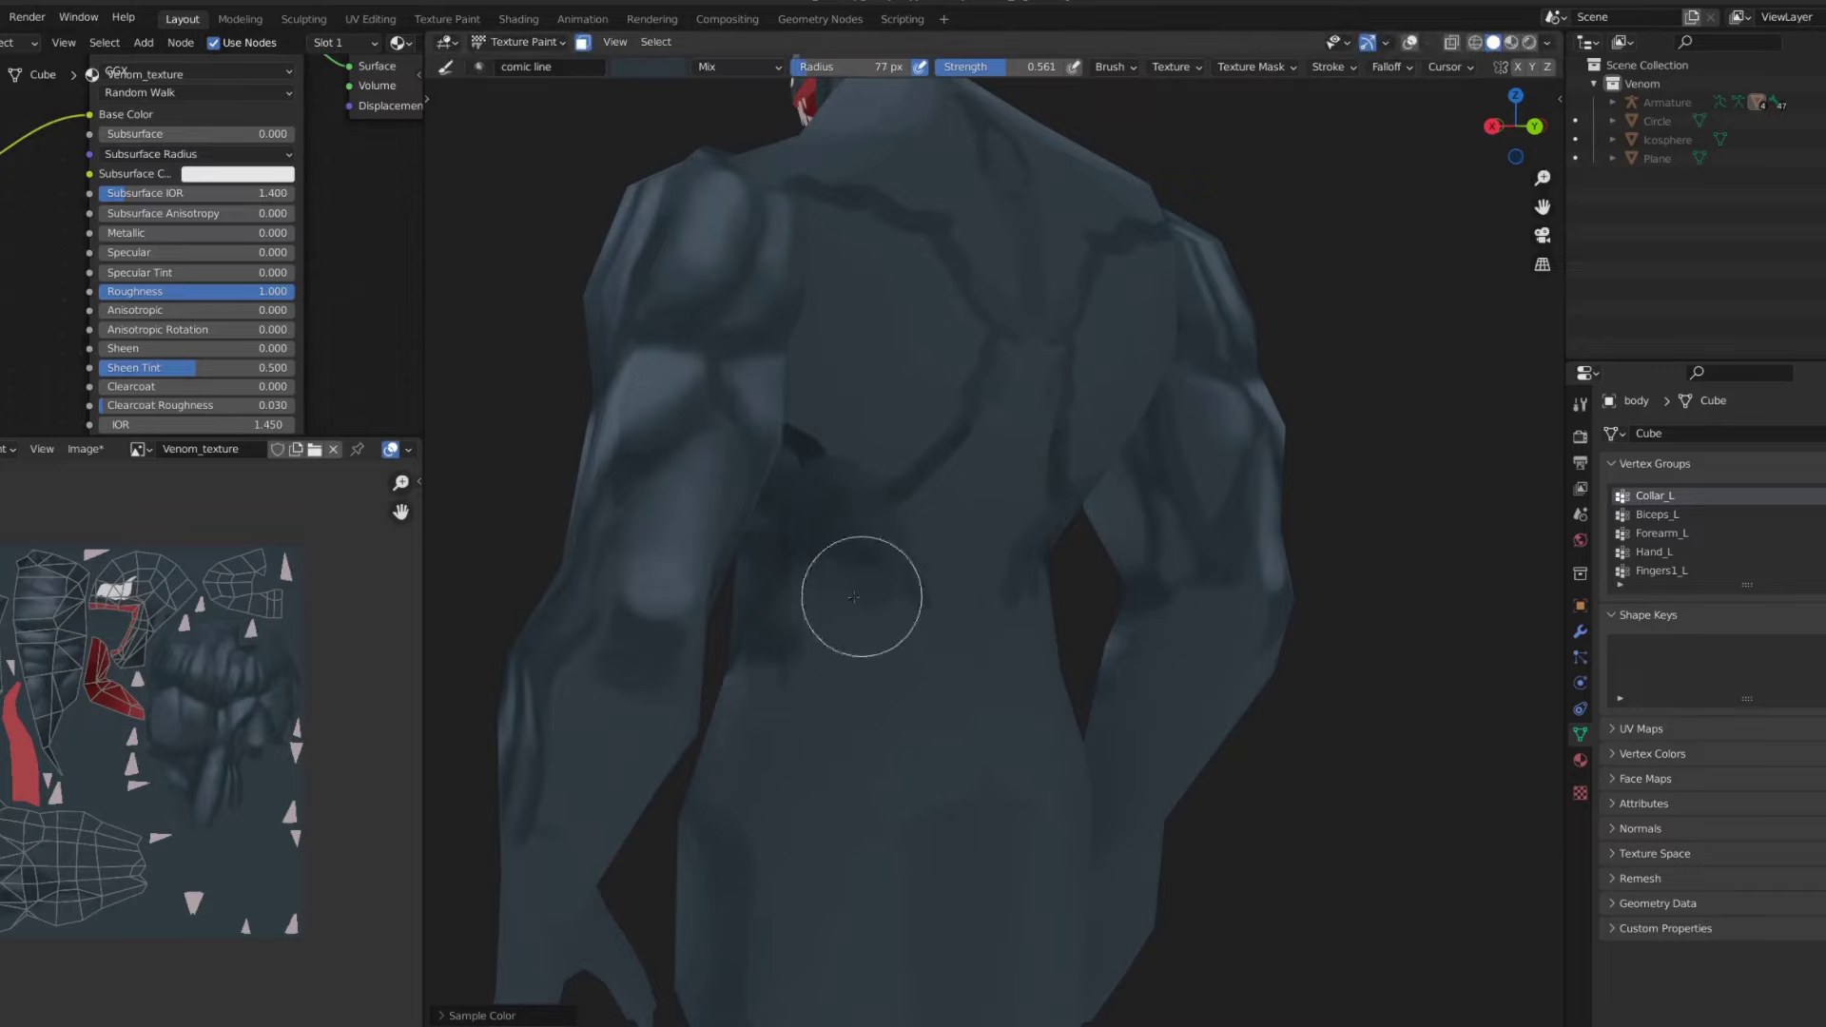
left_click(859, 595)
mouse_move(860, 595)
middle_mouse_down()
mouse_move(828, 614)
mouse_move(844, 513)
middle_mouse_up()
key("f")
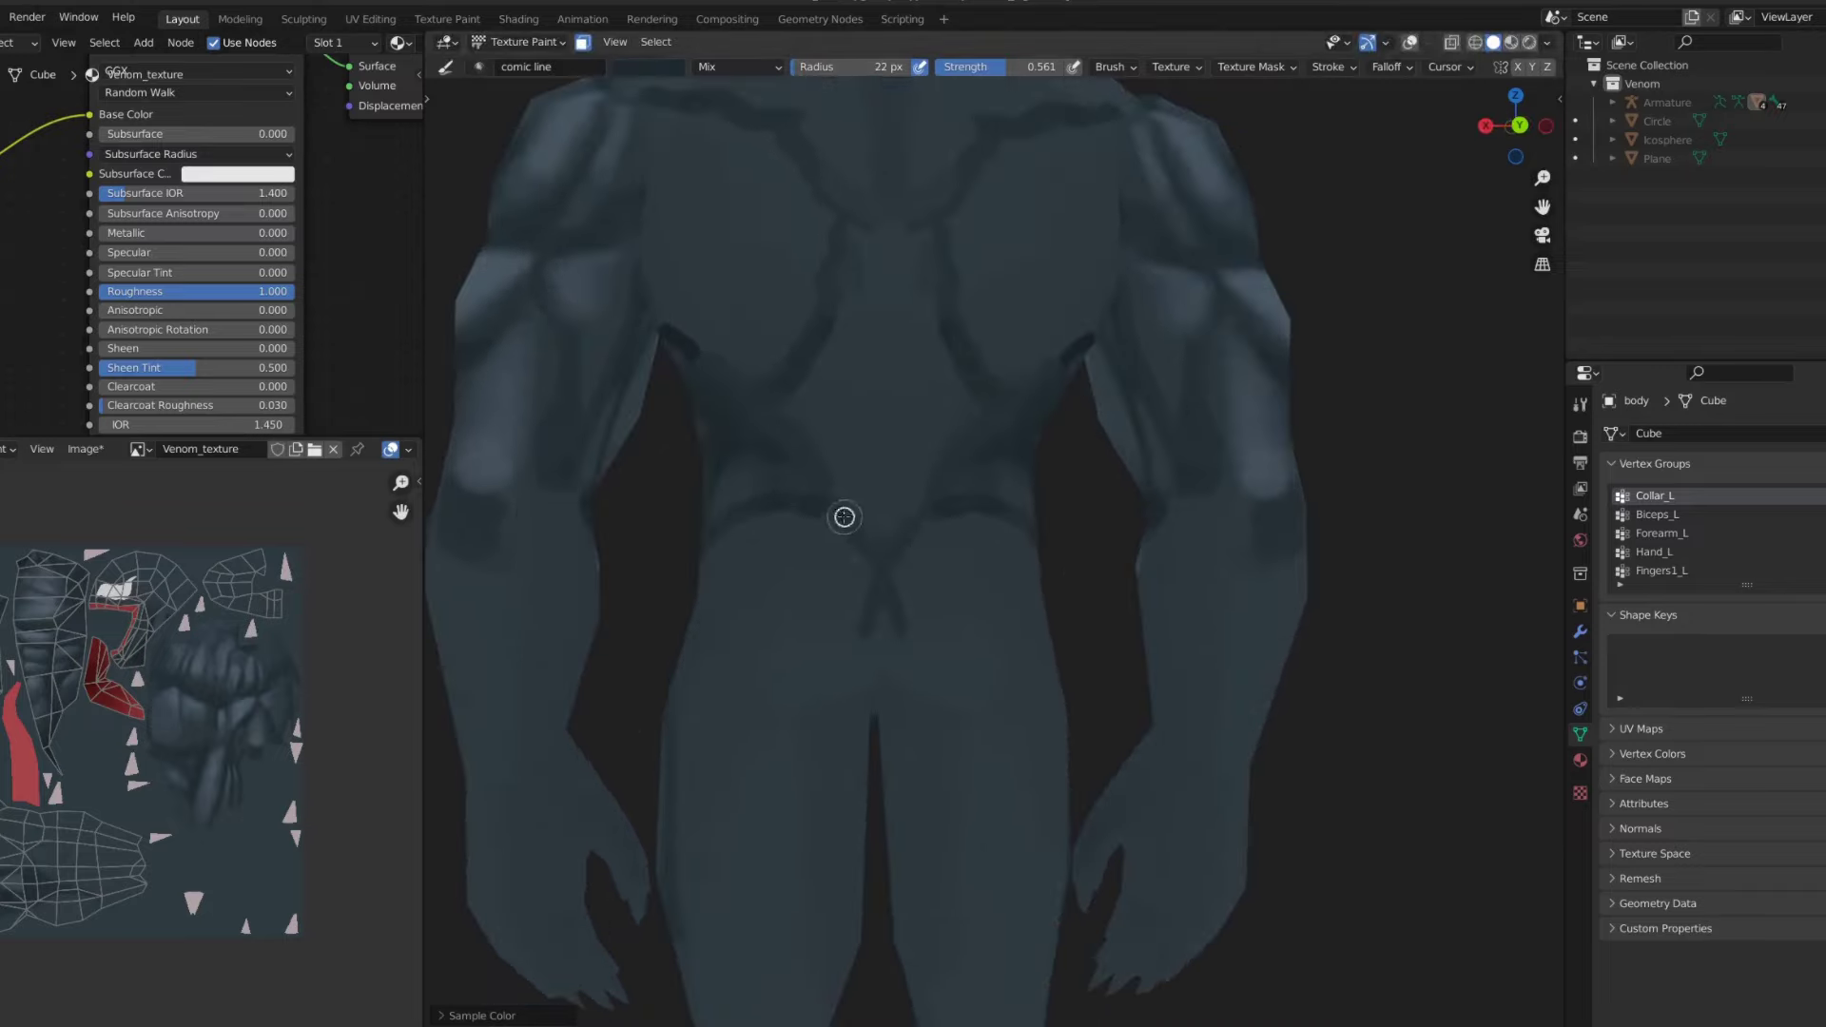
mouse_move(741, 646)
middle_mouse_down()
mouse_move(710, 701)
mouse_move(763, 668)
mouse_move(831, 729)
middle_mouse_up()
middle_click_drag(803, 656, 811, 635)
- Resample the dark colour and enlarge the brush for the shoulder-blade strokes
key("s")
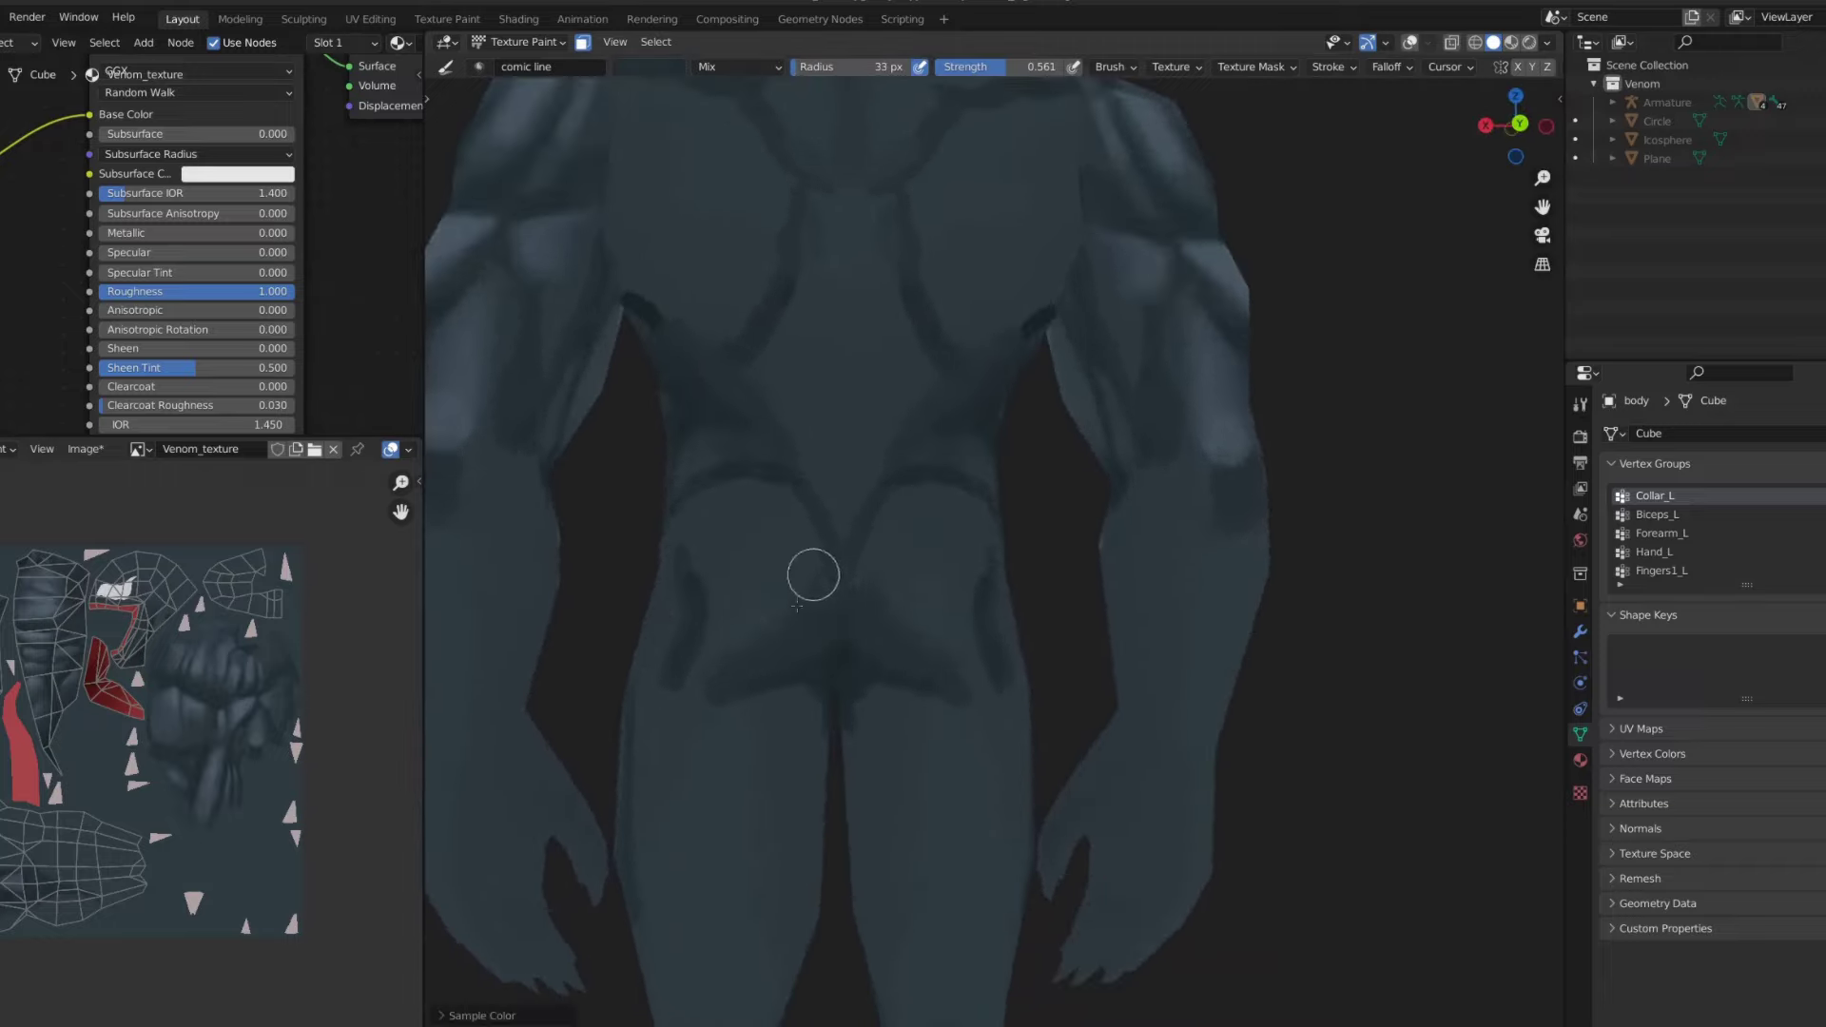
key("f")
left_click(761, 599)
mouse_move(701, 584)
middle_mouse_down()
mouse_move(690, 469)
mouse_move(816, 359)
mouse_move(740, 599)
middle_mouse_up()
key("f")
left_click(779, 440)
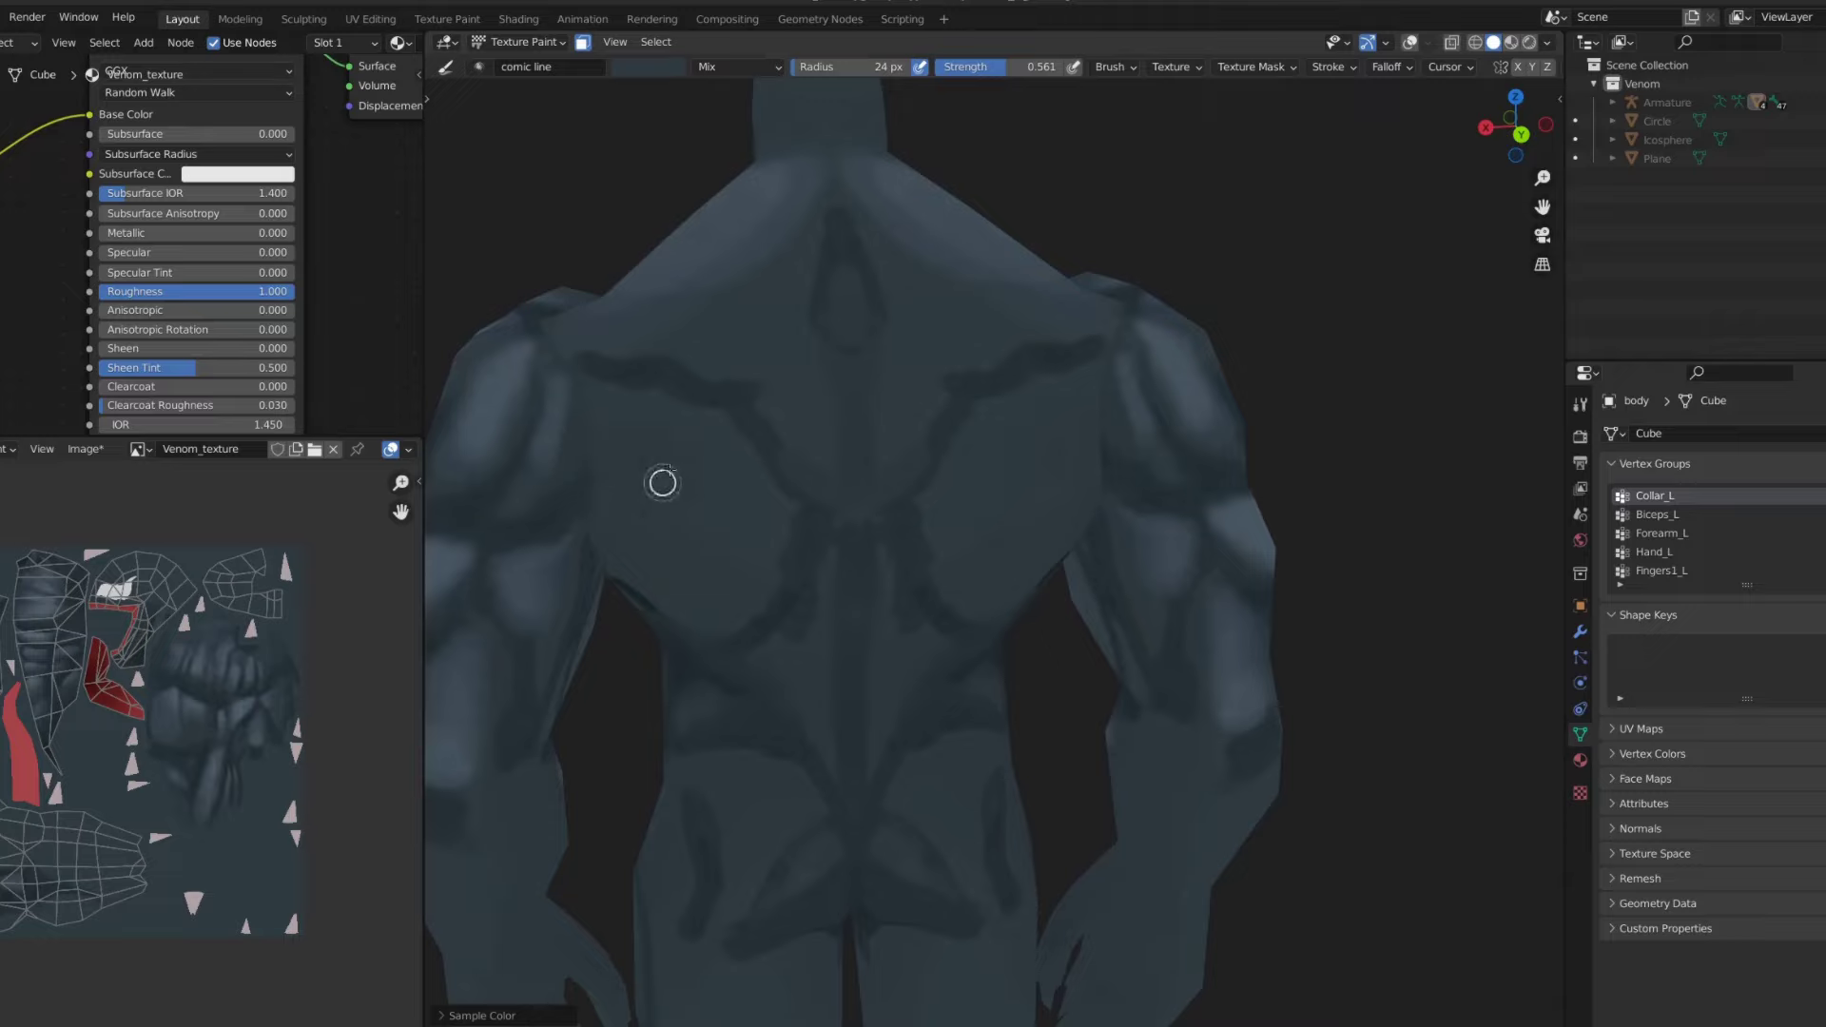
- Outline the shoulder blades from several angles, resizing the brush between strokes
mouse_move(652, 480)
middle_mouse_down()
mouse_move(790, 468)
mouse_move(601, 511)
middle_mouse_up()
key("f")
left_click(601, 511)
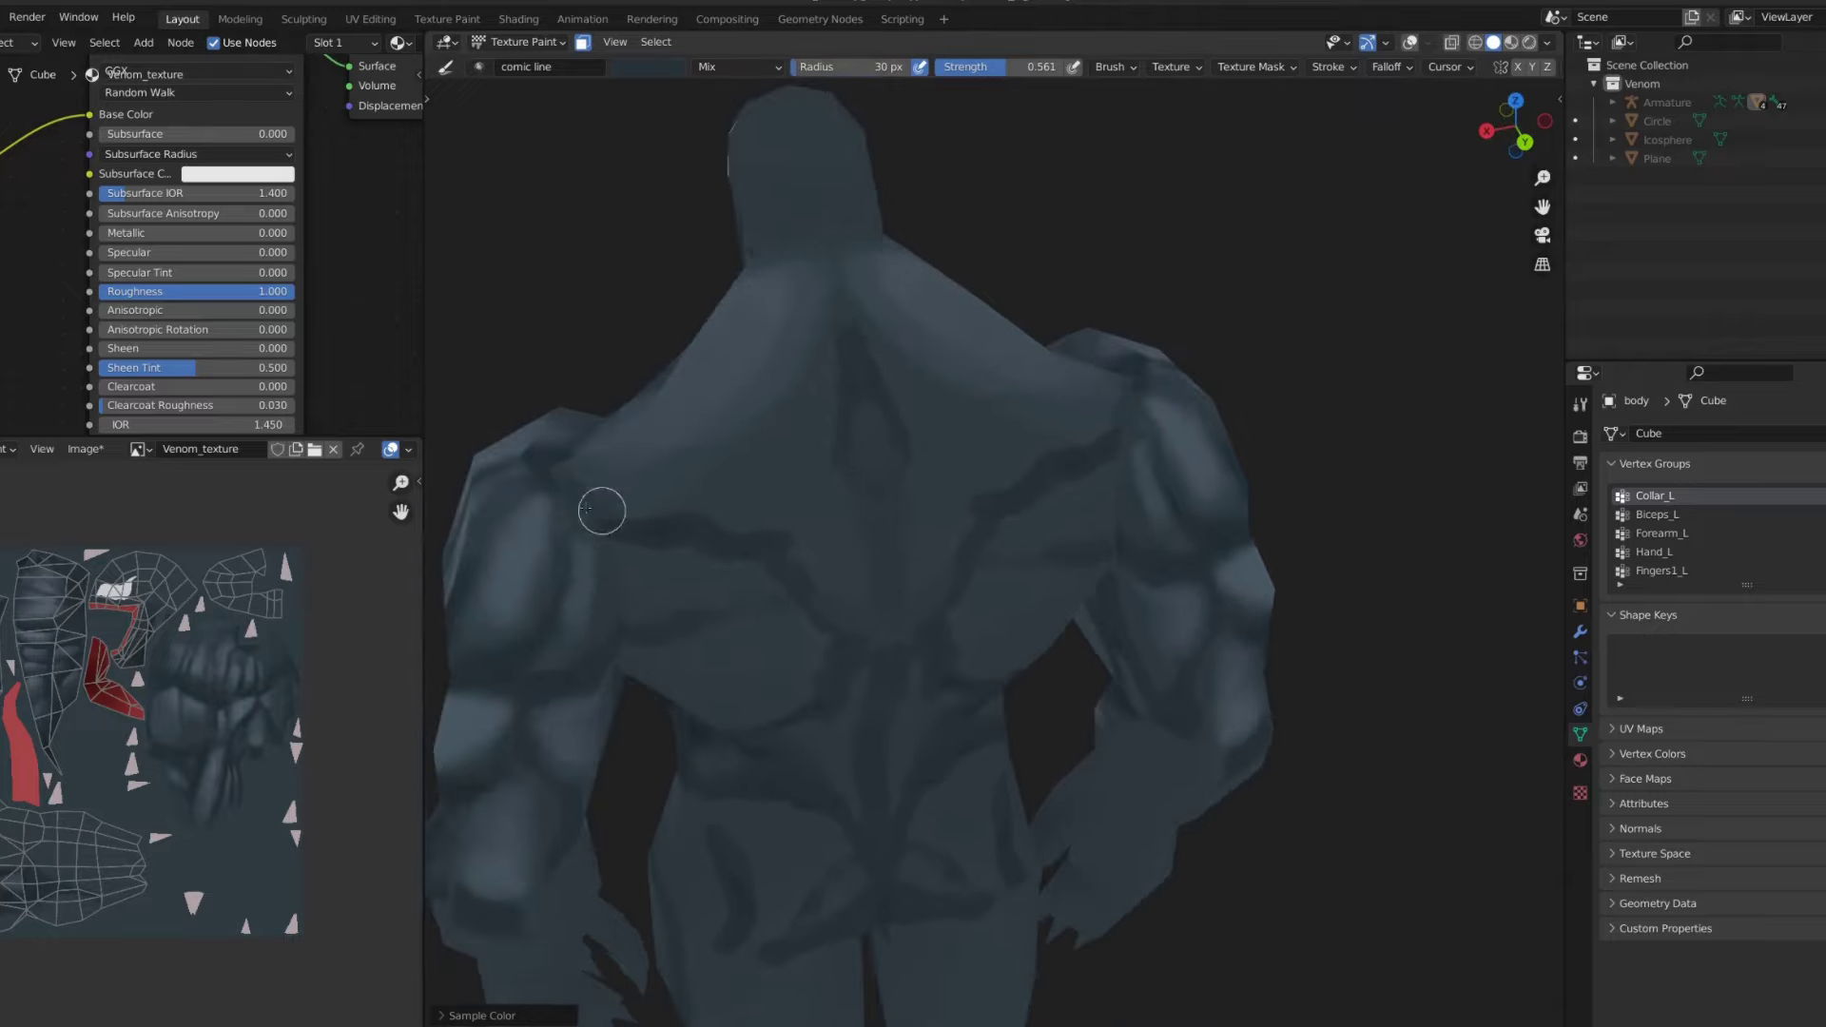
scroll(962, 424, "down", 5)
mouse_move(962, 424)
middle_mouse_down()
mouse_move(810, 448)
mouse_move(938, 489)
mouse_move(929, 547)
middle_mouse_up()
scroll(811, 449, "up", 5)
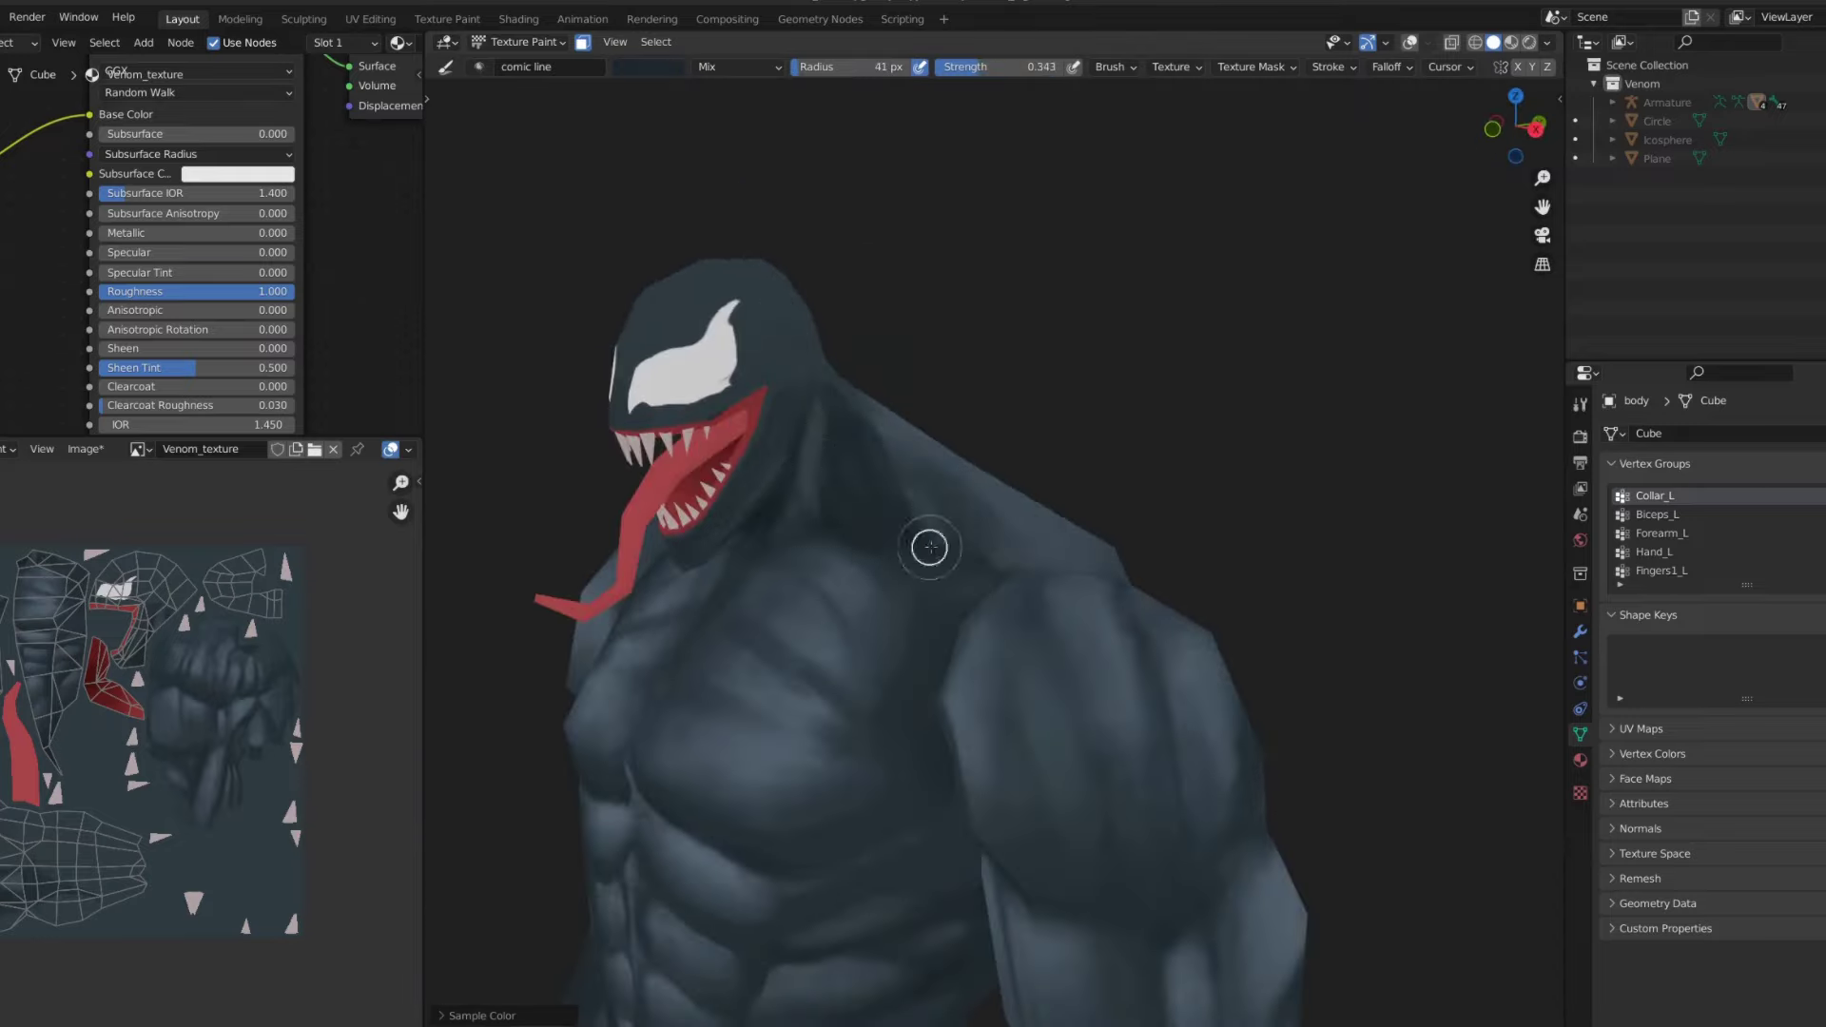
key("f")
left_click(853, 419)
mouse_move(853, 420)
middle_mouse_down()
mouse_move(904, 444)
mouse_move(842, 502)
mouse_move(815, 480)
mouse_move(786, 505)
mouse_move(990, 551)
middle_mouse_up()
- Briefly try smudge, return to the draw brush, then resample the dark colour with a larger brush
key("shift+space")
key("shift+space")
key("shift+f")
left_click(778, 540)
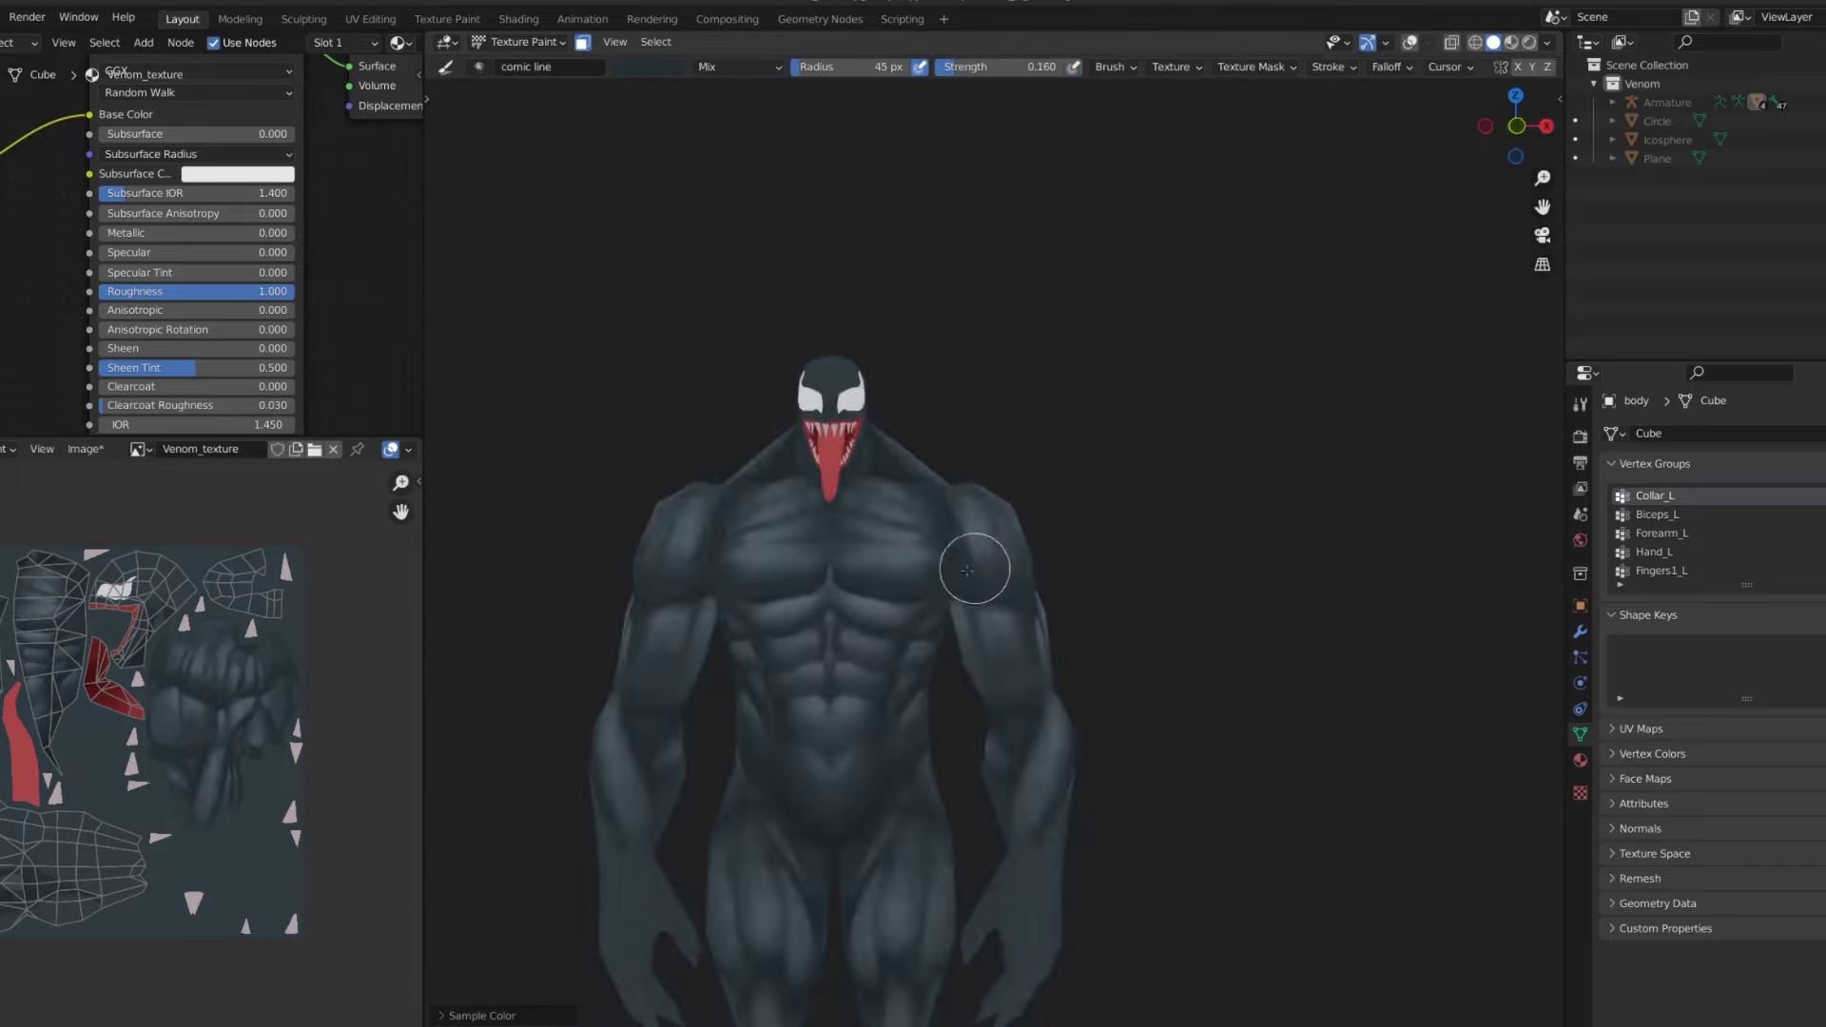
scroll(656, 705, "down", 3)
mouse_move(656, 704)
middle_mouse_down()
mouse_move(942, 518)
mouse_move(762, 575)
mouse_move(831, 578)
mouse_move(836, 798)
mouse_move(836, 599)
middle_mouse_up()
scroll(942, 518, "up", 4)
scroll(942, 517, "up", 3)
key("s")
key("bracketright")
key("bracketright")
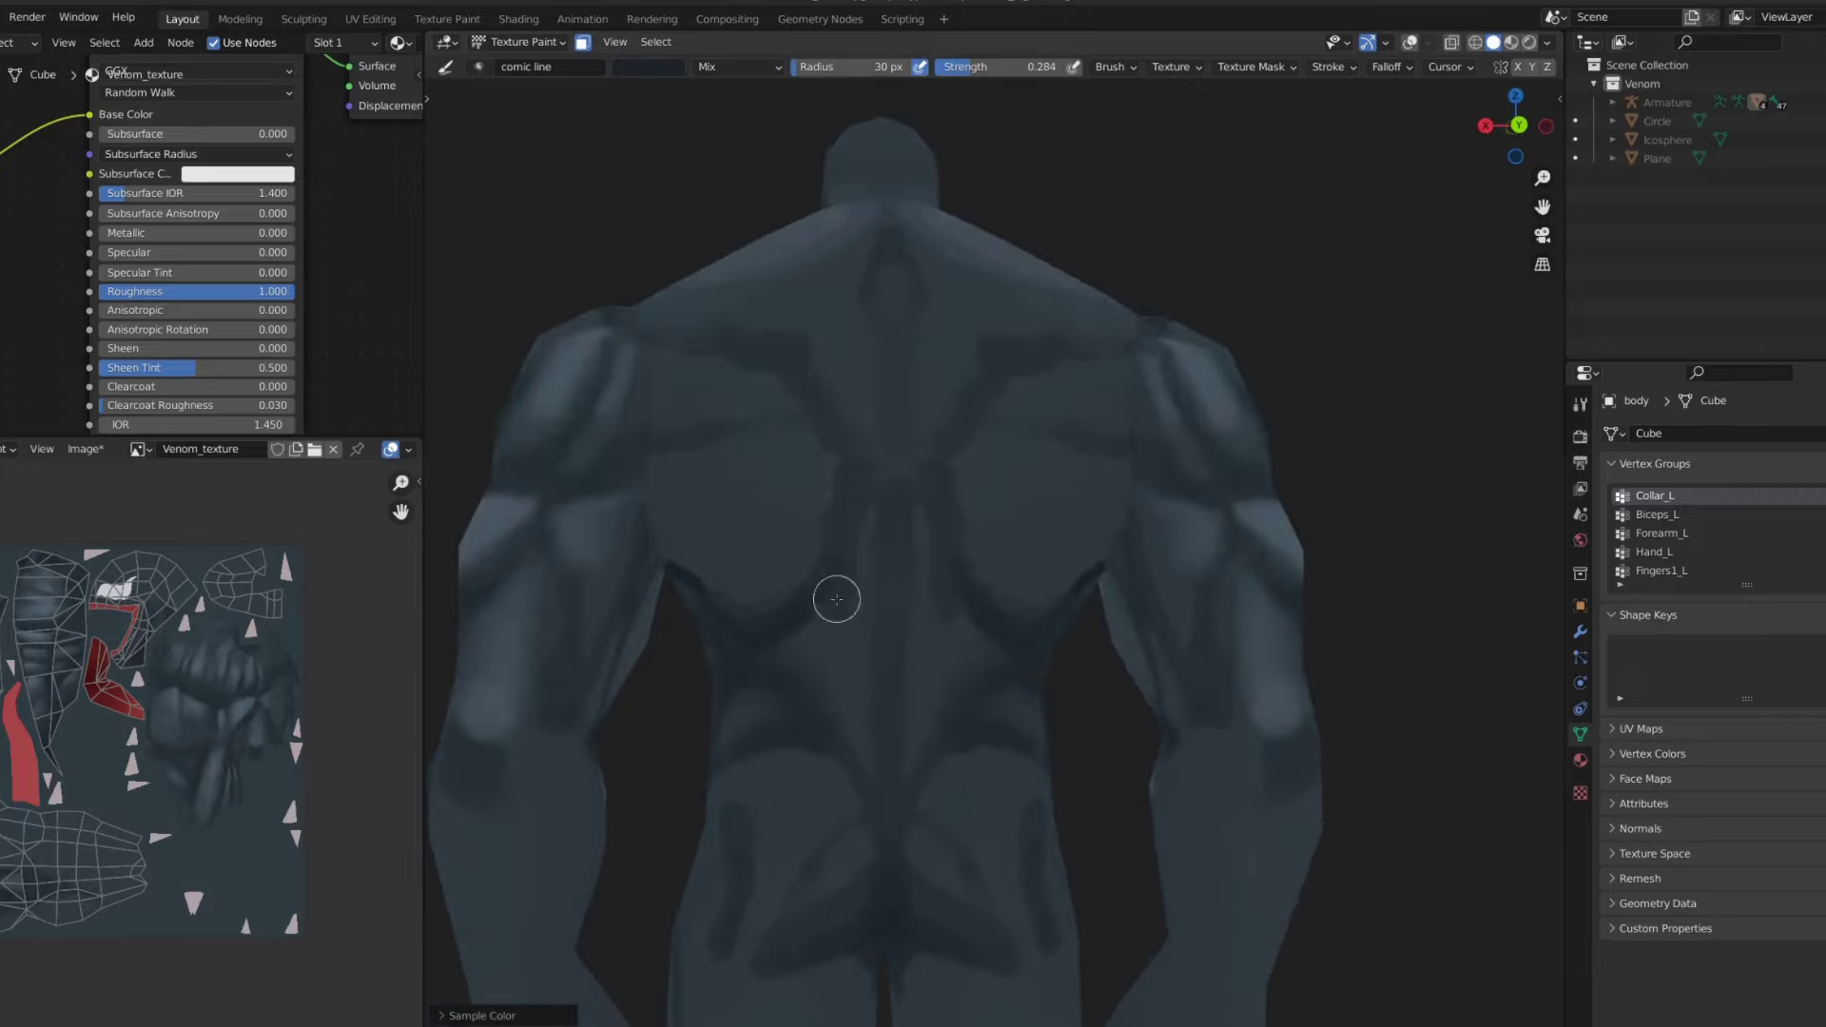
mouse_move(875, 771)
middle_mouse_down()
mouse_move(815, 550)
mouse_move(799, 578)
middle_mouse_up()
- Try the Smear tool, then return to the comic line draw brush
key("shift+space")
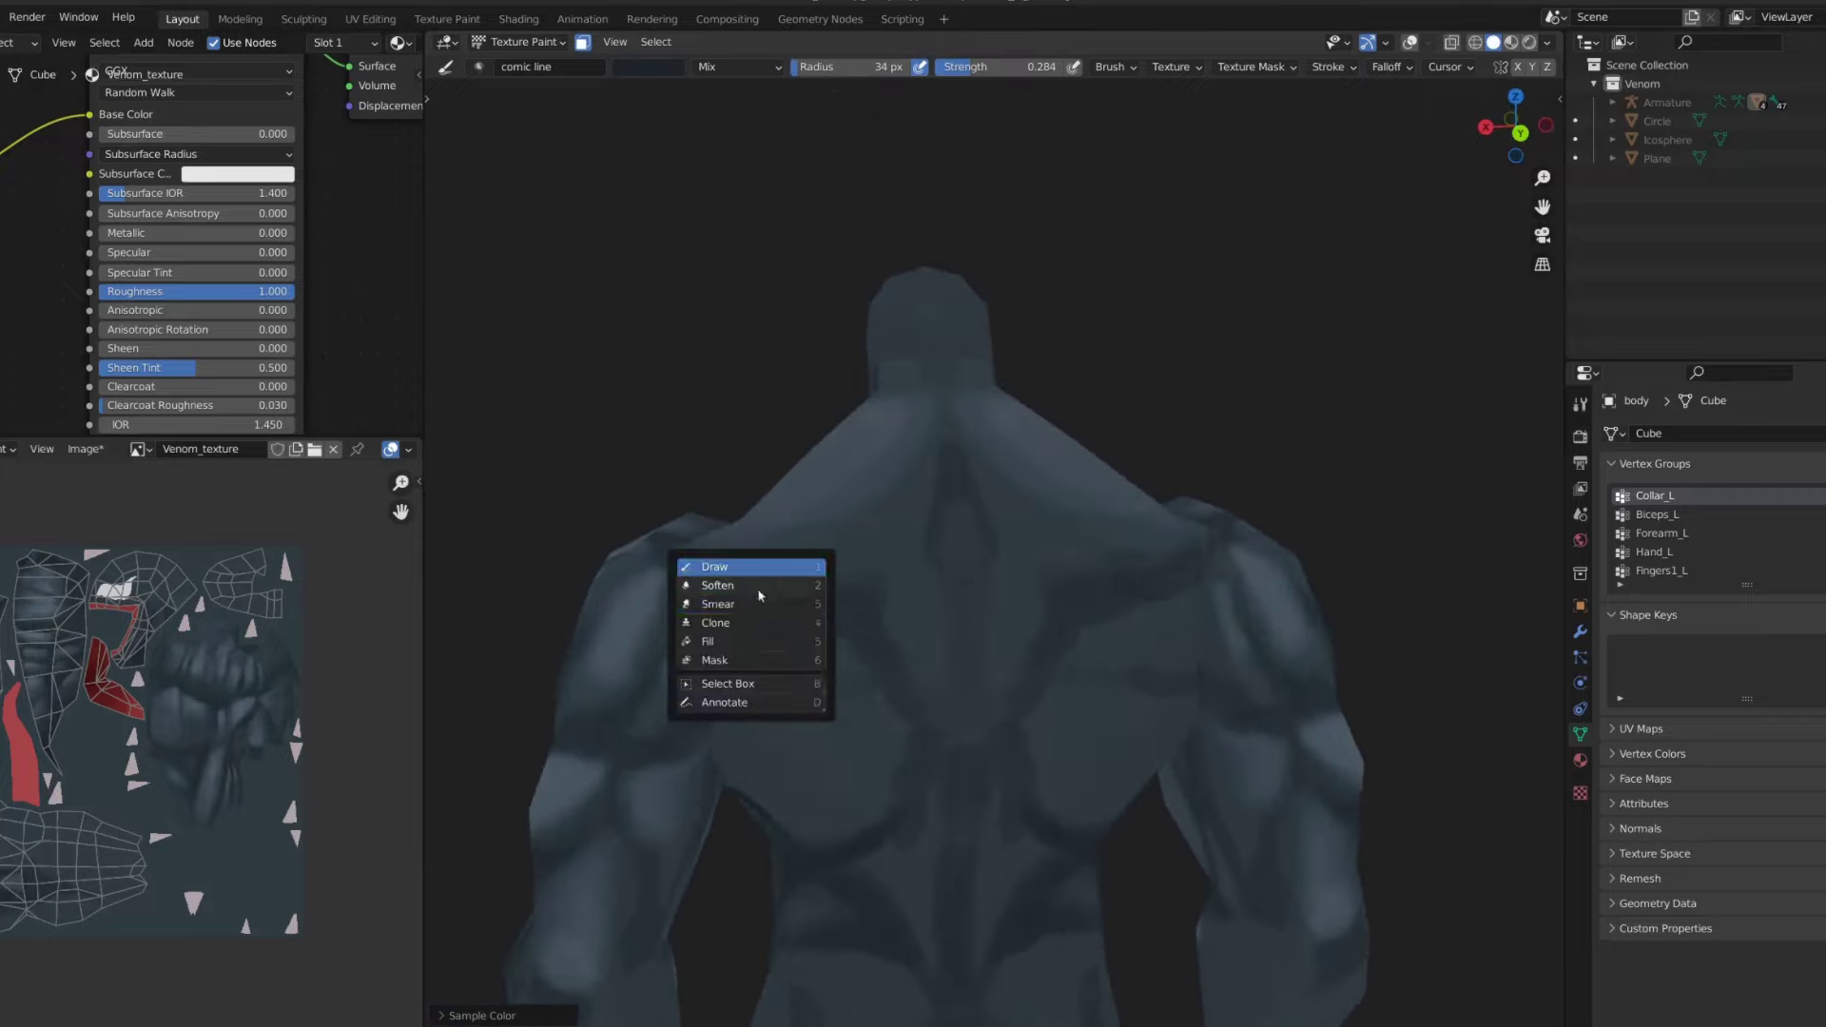
left_click(756, 611)
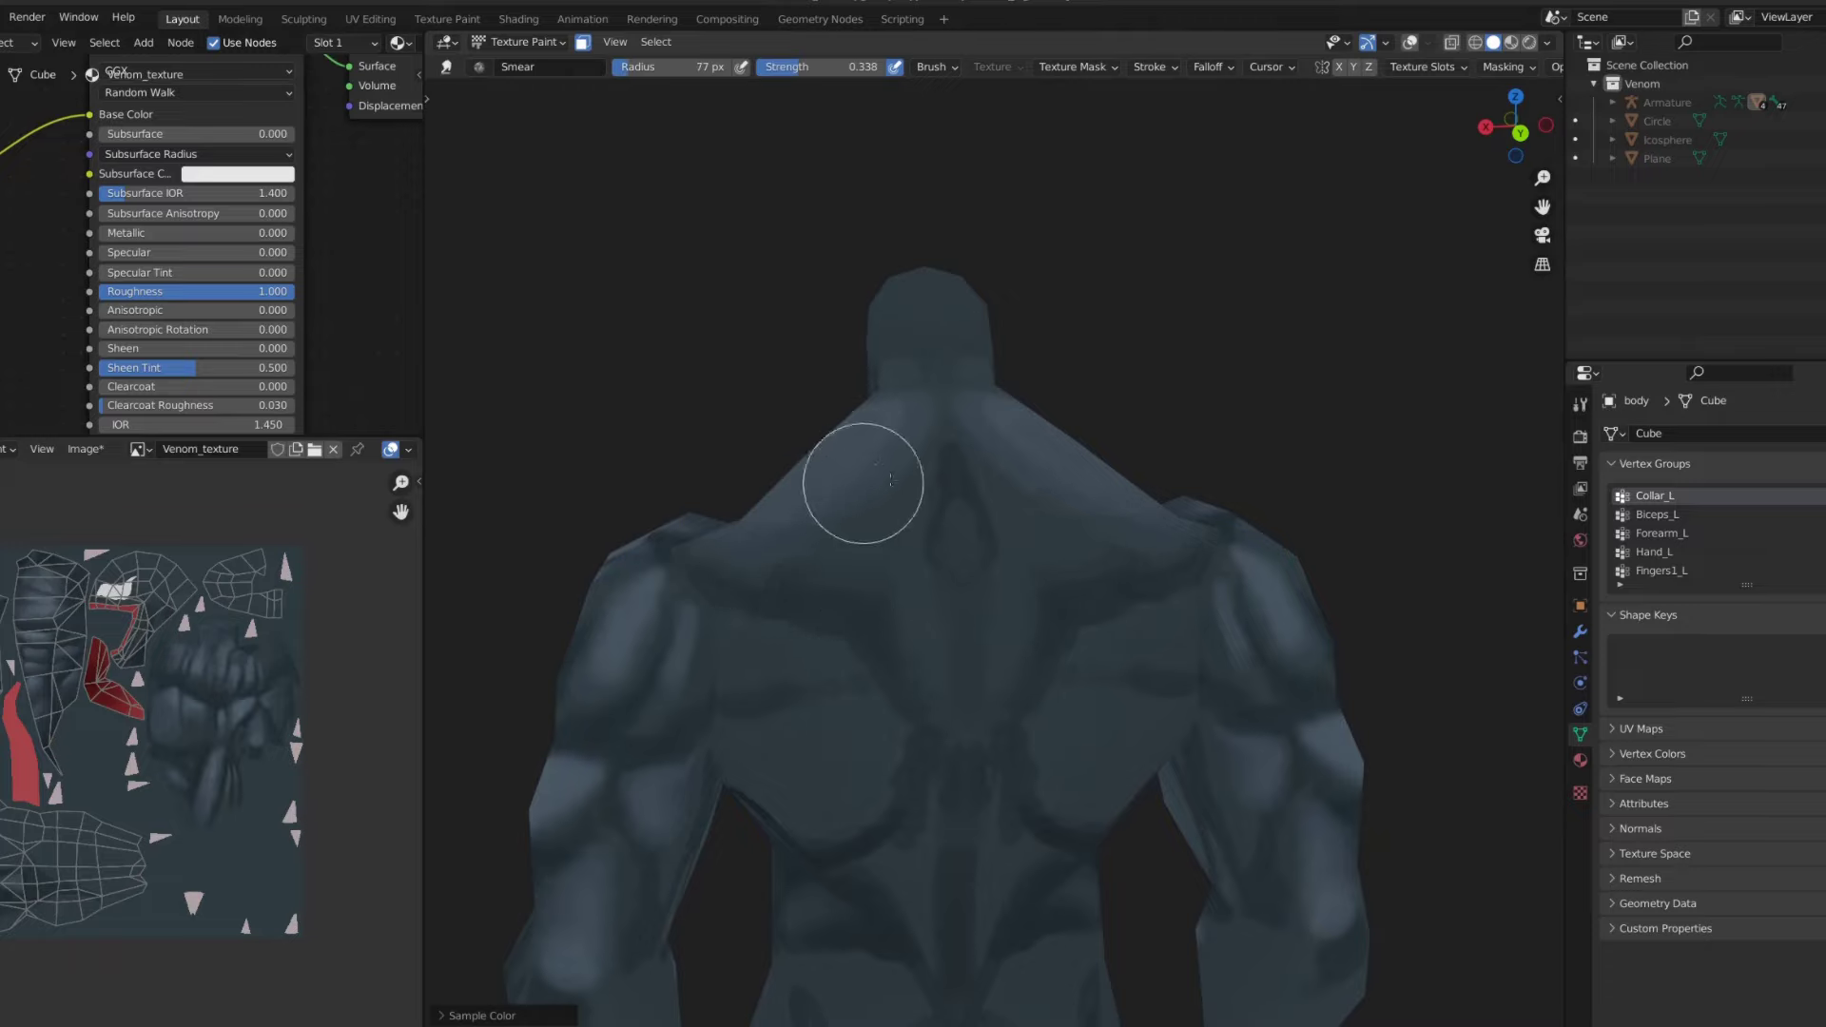
key("shift+space")
left_click(763, 547)
- Paint light muscle highlight dabs and a mirrored stroke across the upper back
left_click(745, 651)
scroll(750, 653, "down", 2, "shift")
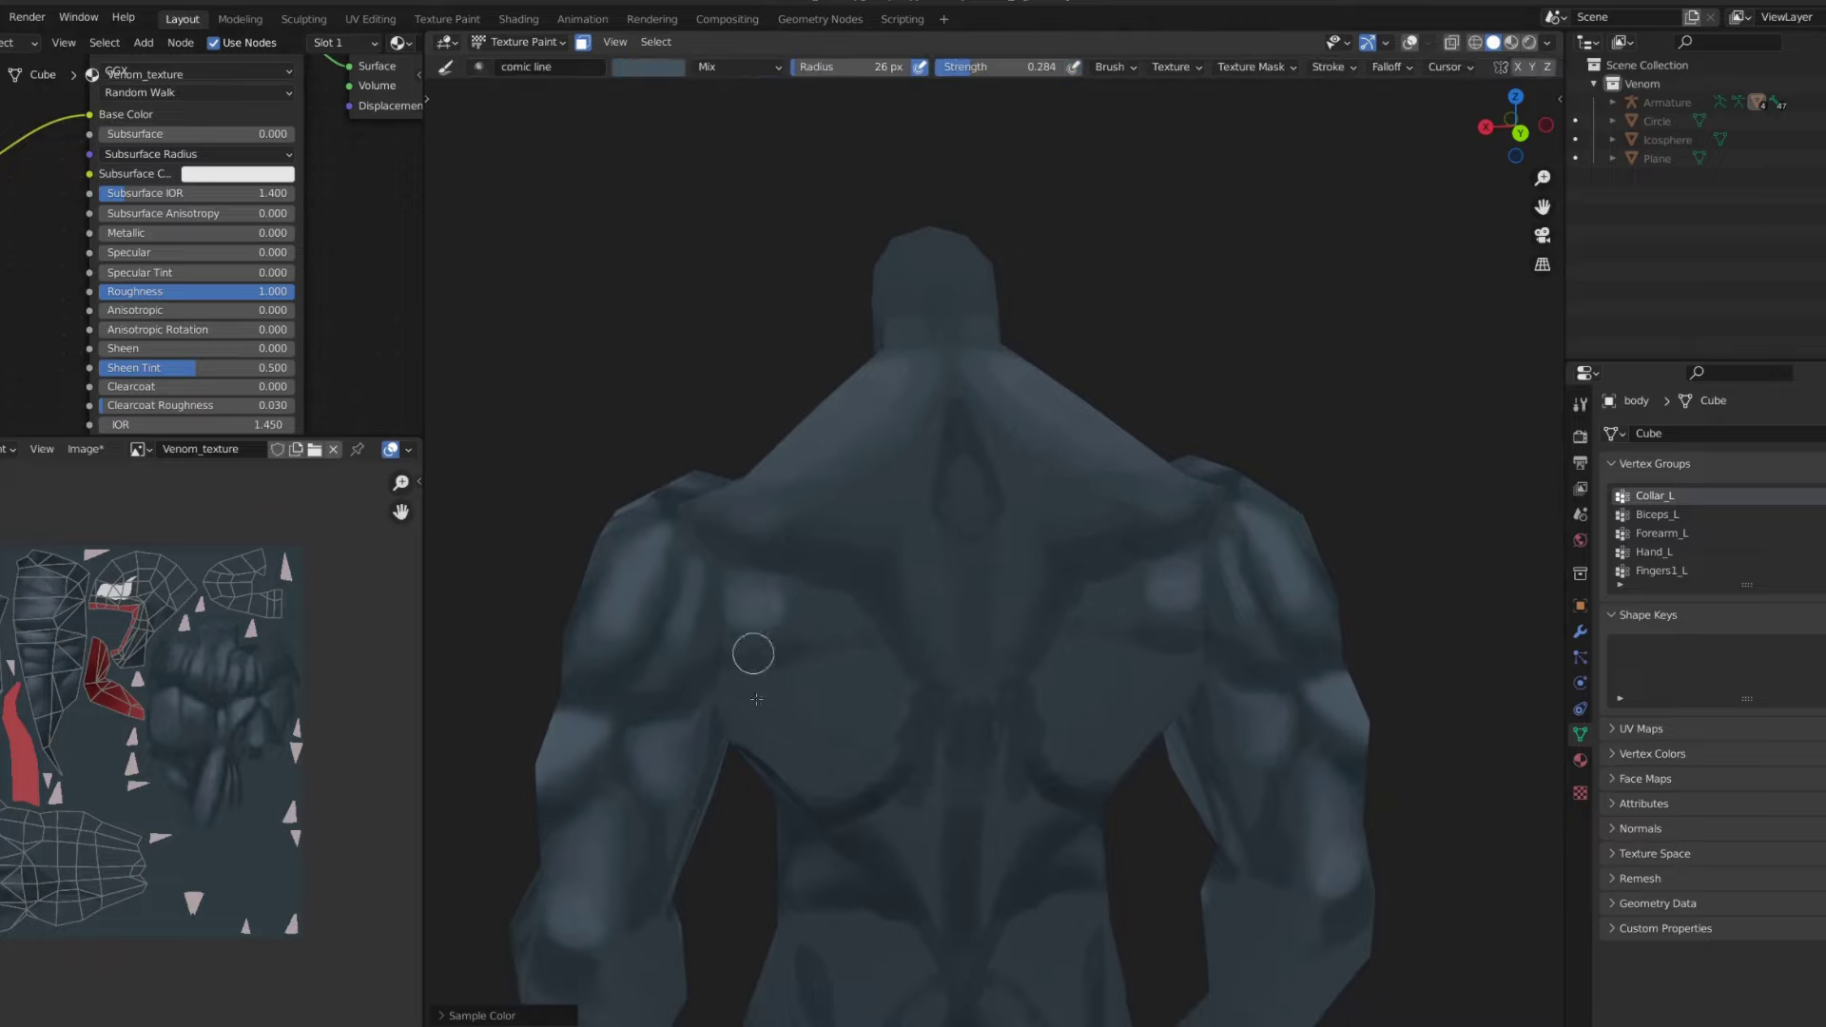
left_click(837, 699)
left_click(926, 582)
left_click(871, 525)
middle_click_drag(901, 461, 878, 439, "shift")
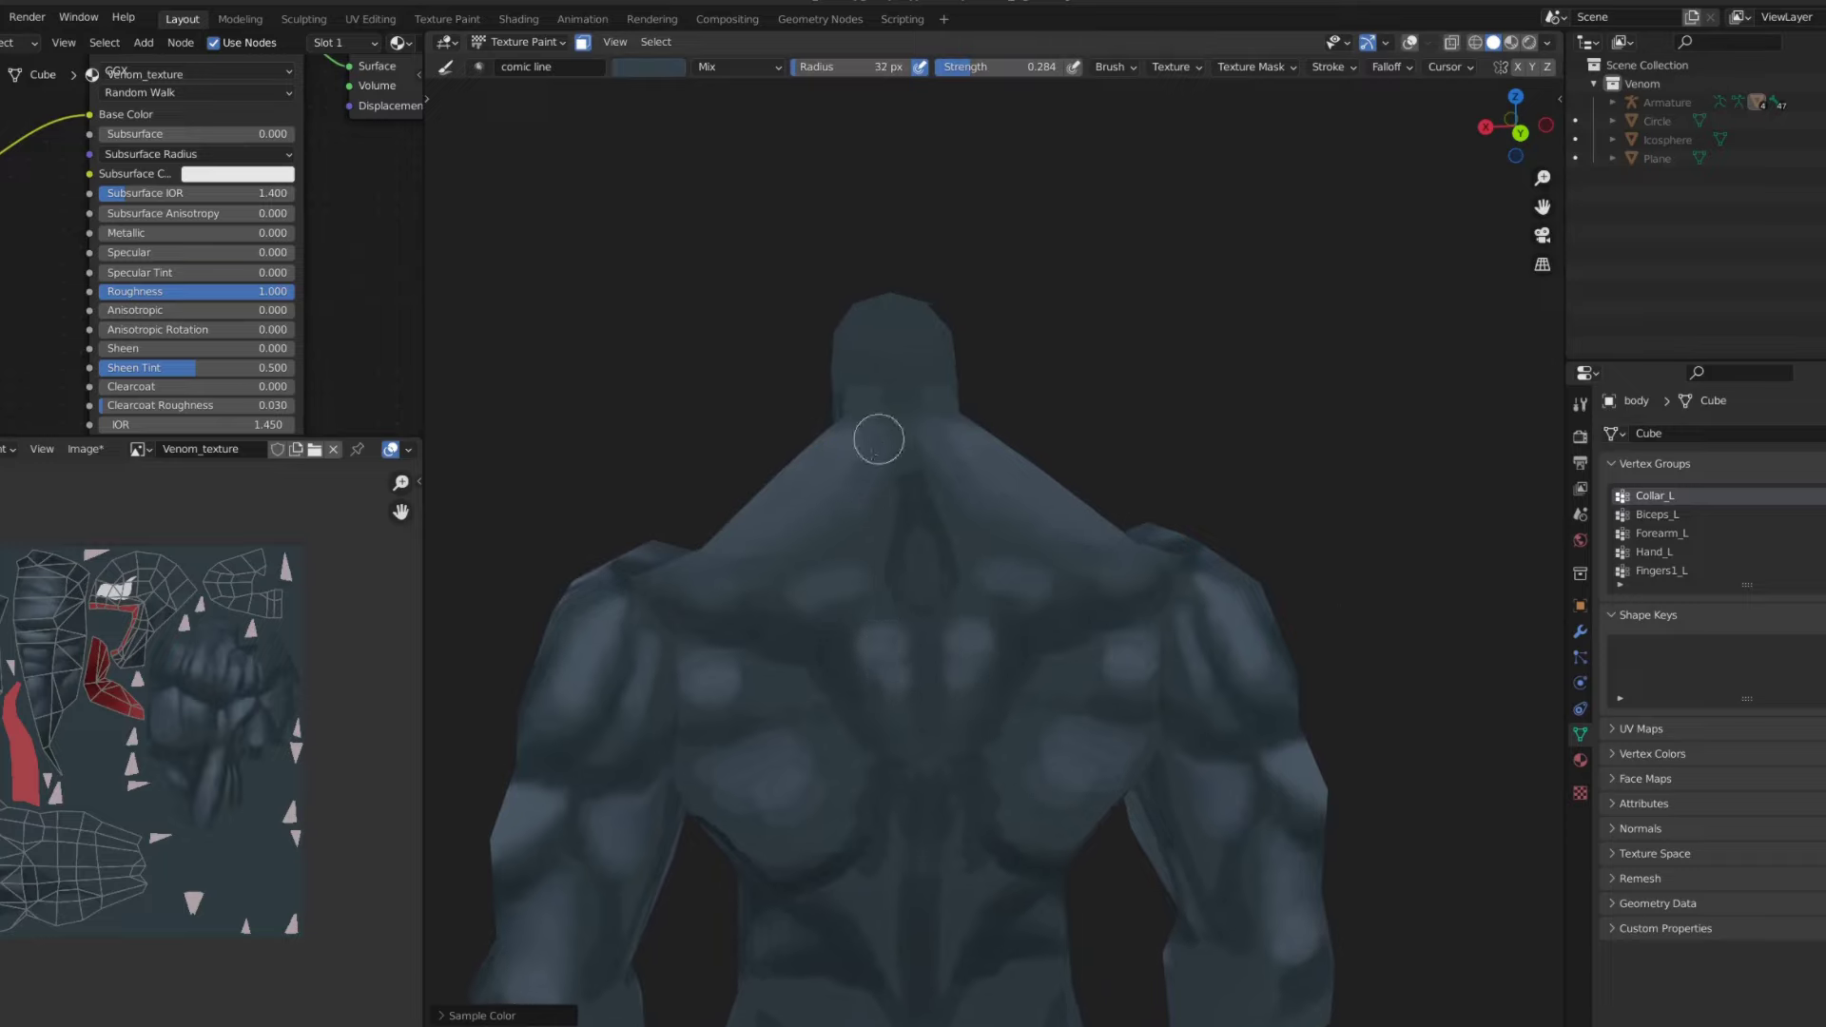
- From the figure's right side, set the comic line brush to 0.373 strength and 74 px
scroll(928, 562, "down", 3)
scroll(831, 599, "up", 3)
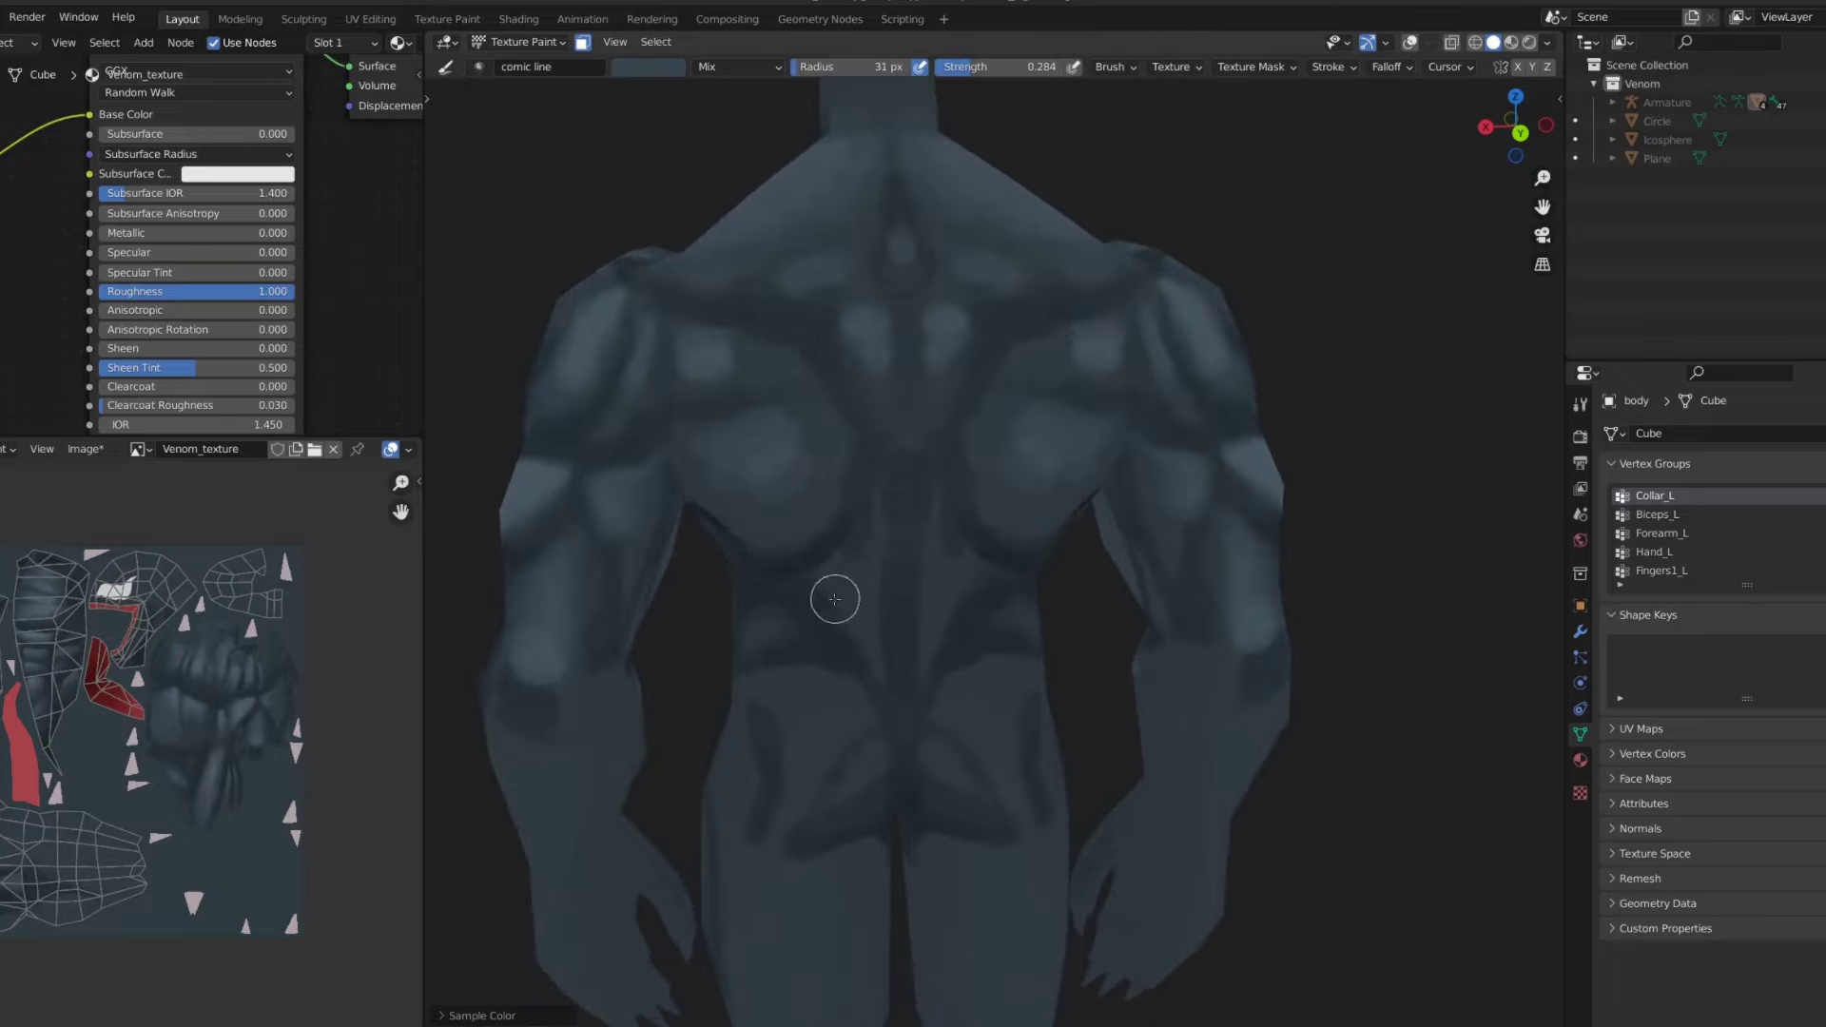
middle_click_drag(880, 491, 750, 538)
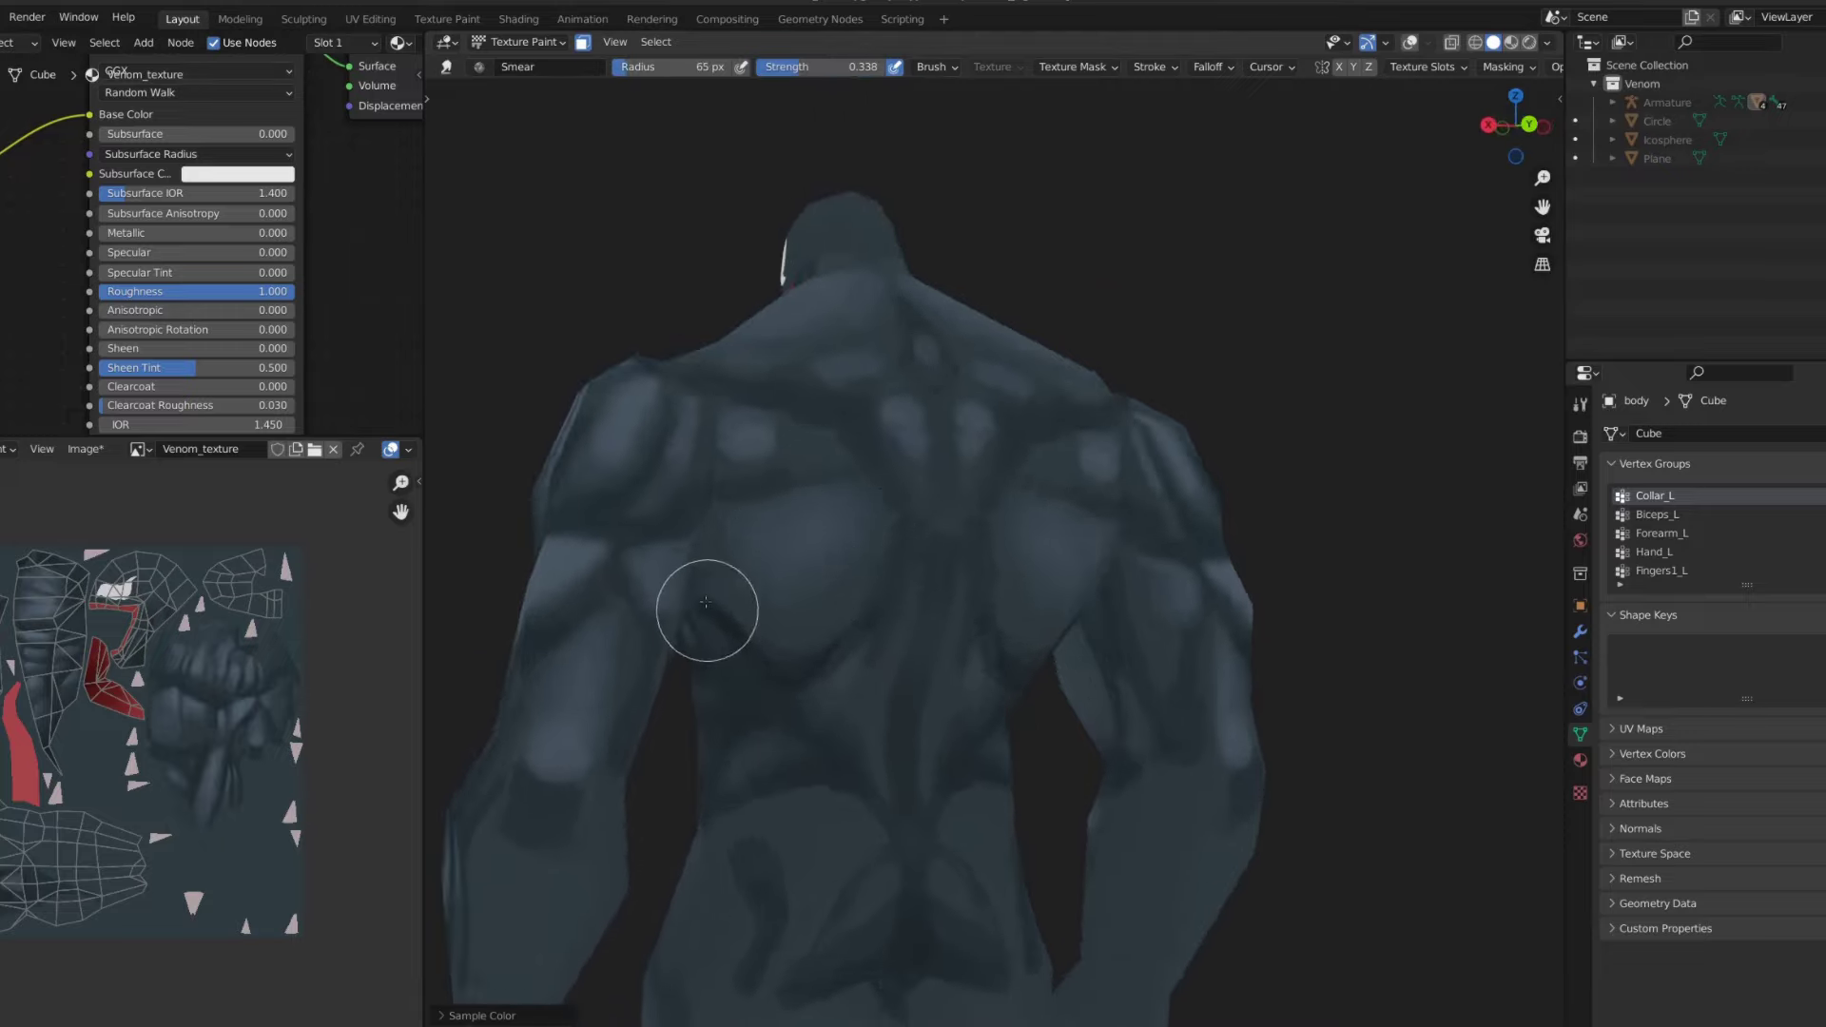
middle_click_drag(700, 603, 937, 304)
scroll(937, 304, "up", 3)
key("shift+space")
left_click(913, 262)
key("shift+space")
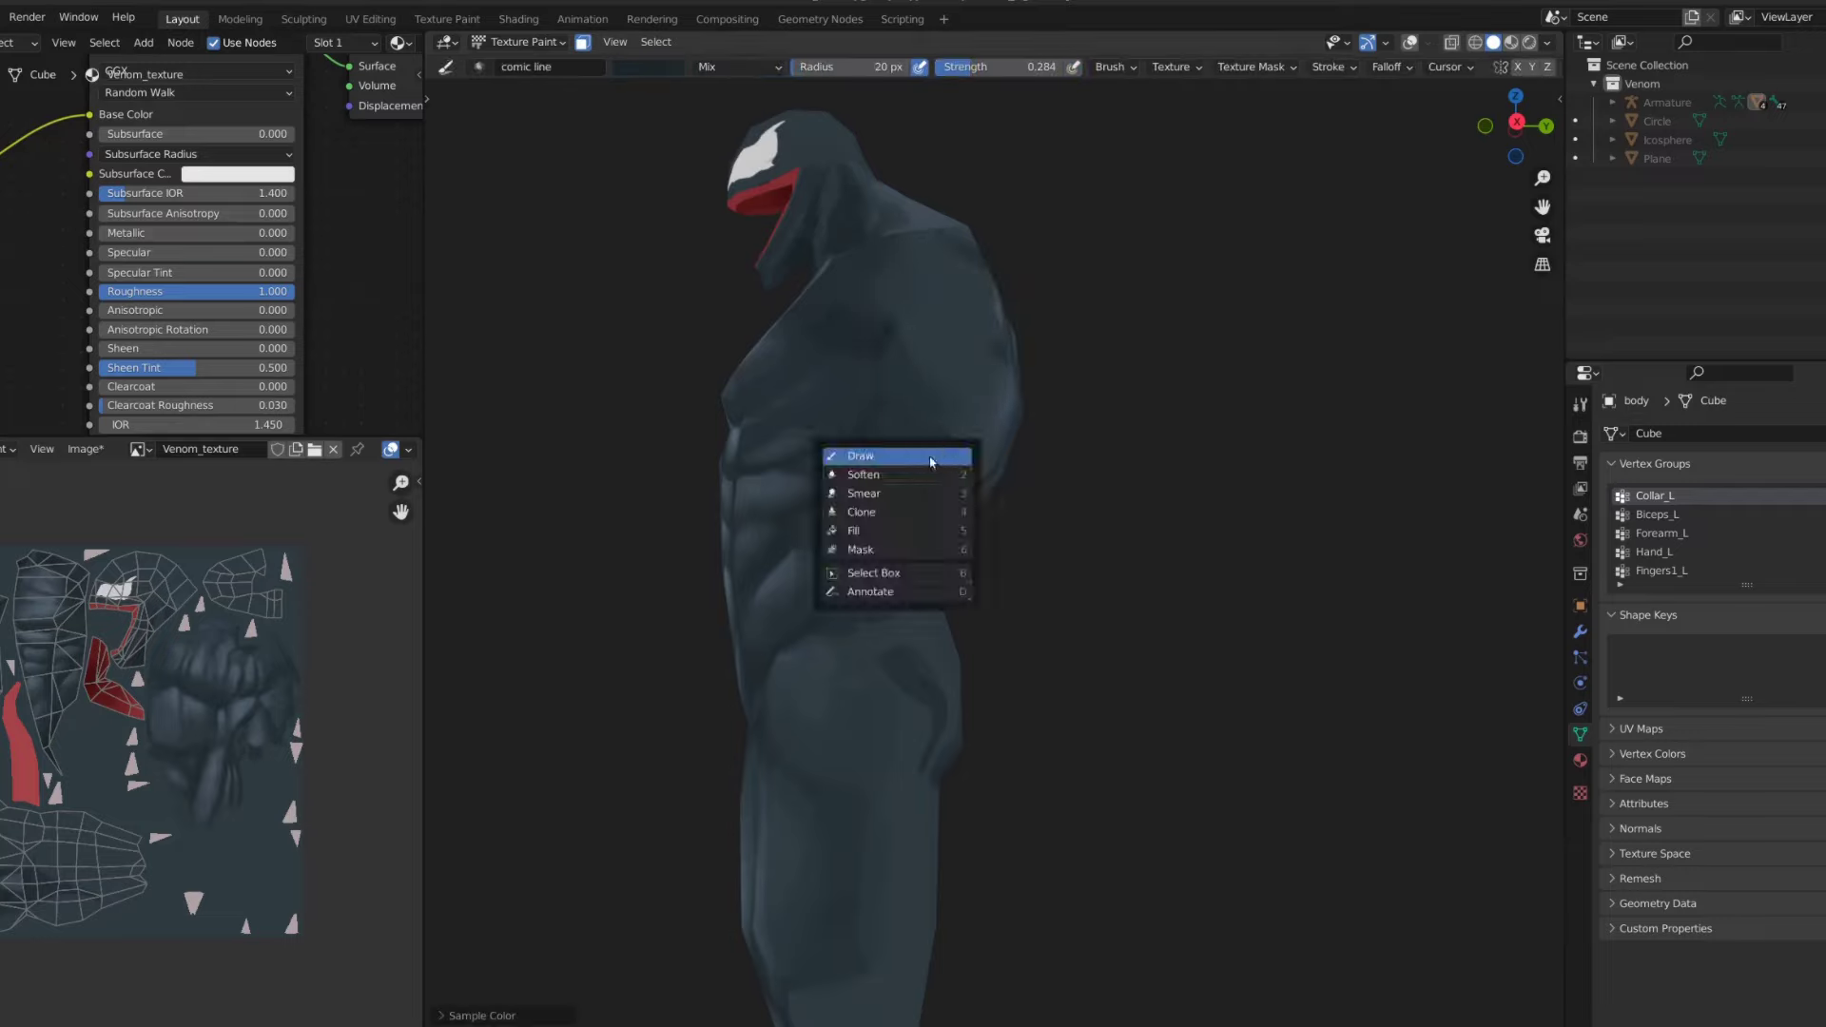
key("Escape")
key("shift+f")
left_click(895, 421)
left_click(928, 460)
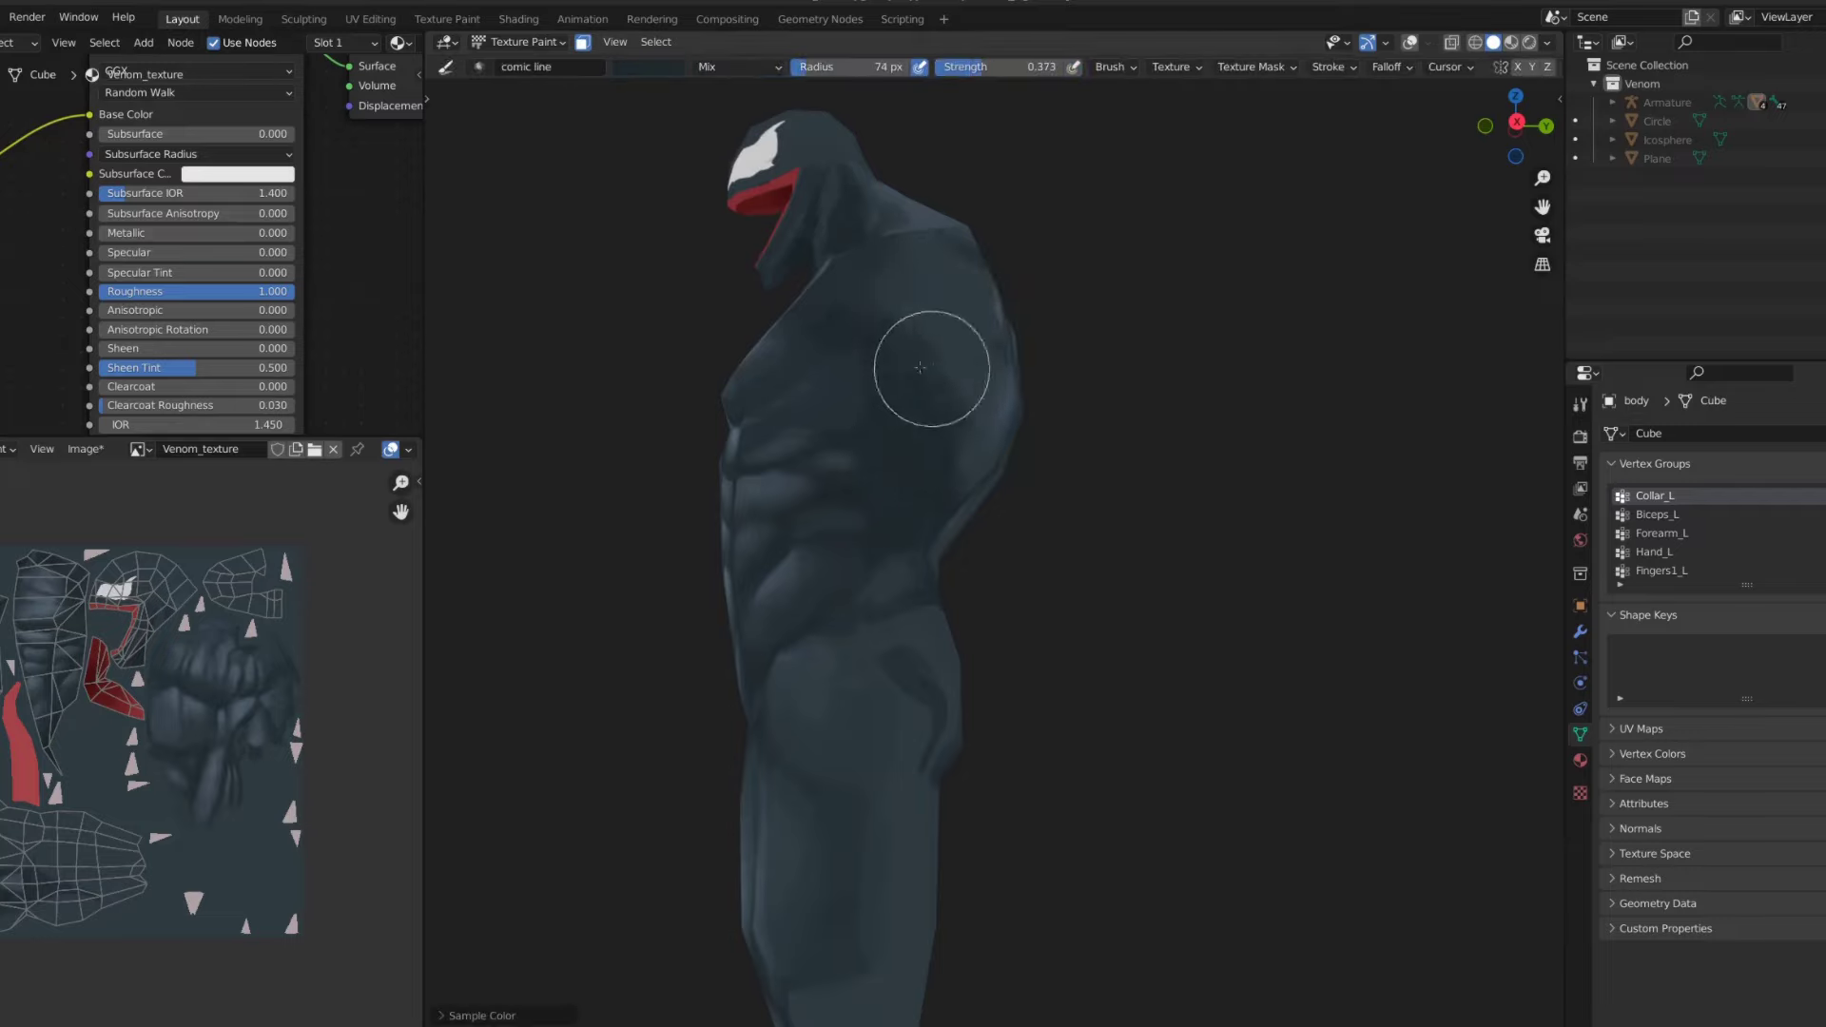
- Set the brush radius to 34 px, facing the torso front, then a three-quarter view
mouse_move(930, 367)
middle_mouse_down()
mouse_move(869, 394)
mouse_move(820, 351)
middle_mouse_up()
key("f")
left_click(845, 394)
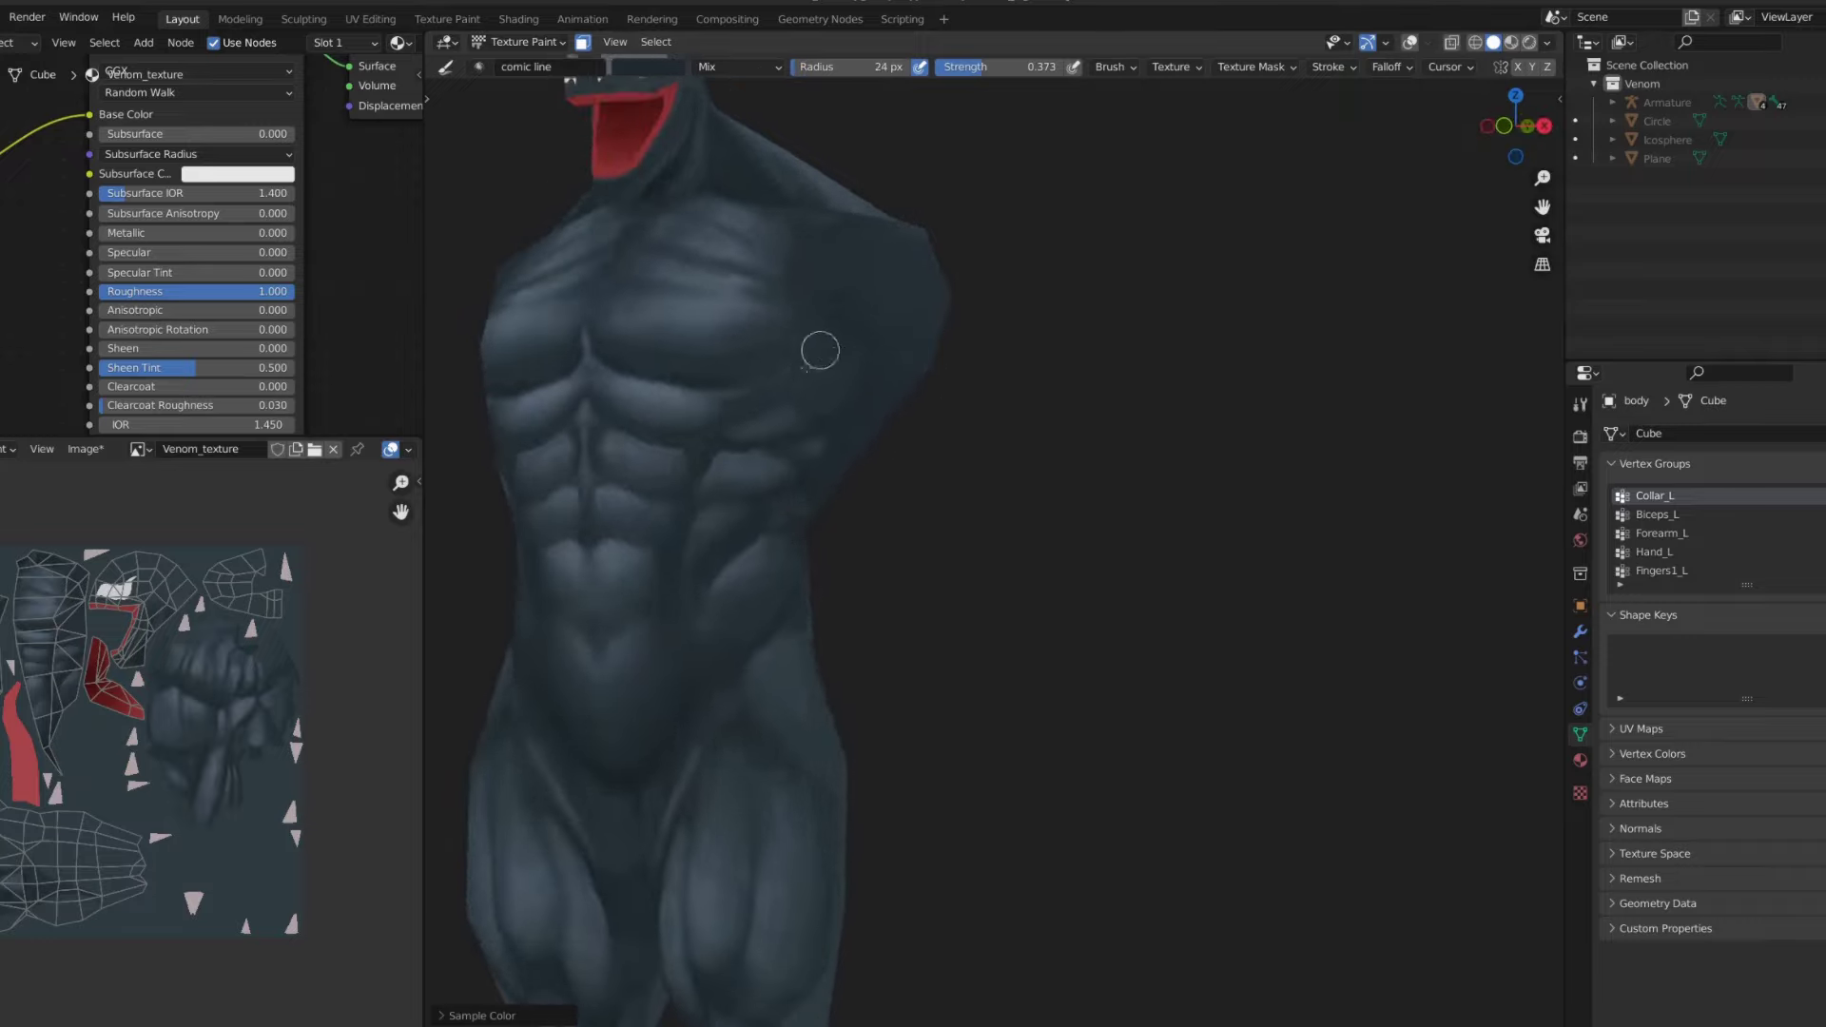
key("f")
left_click(836, 452)
scroll(1093, 395, "down", 5)
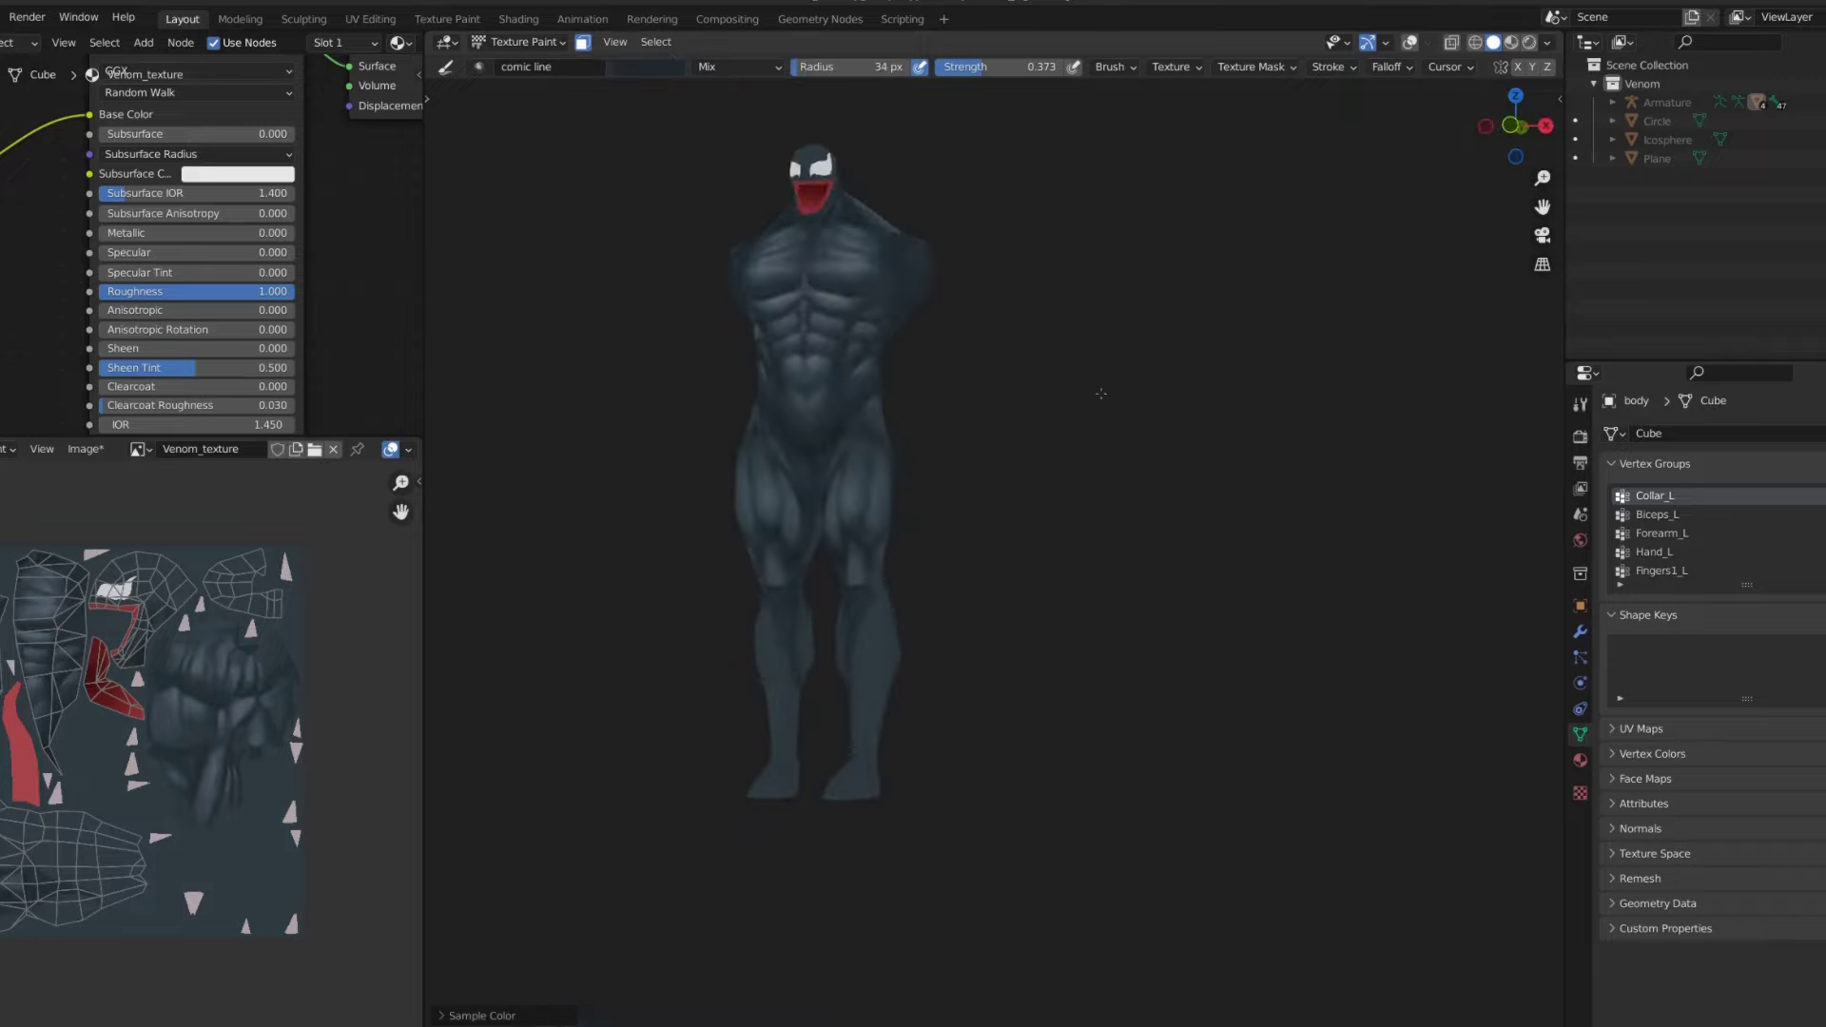
mouse_move(1092, 396)
middle_mouse_down()
mouse_move(1035, 311)
mouse_move(952, 314)
mouse_move(1090, 258)
mouse_move(1051, 333)
middle_mouse_up()
scroll(903, 428, "up", 3)
- Switch to Smear at 0.358 strength and blend the upper-back highlights
key("shift+space")
left_click(856, 435)
scroll(955, 269, "up", 2)
key("shift+f")
left_click(1024, 275)
key("f")
left_click(1055, 378)
key("shift+f")
left_click(1055, 377)
middle_click_drag(1048, 240, 1051, 276)
- Resize the smear brush through 58, 44 and 71 px, settling on 64 px
key("f")
left_click(1051, 285)
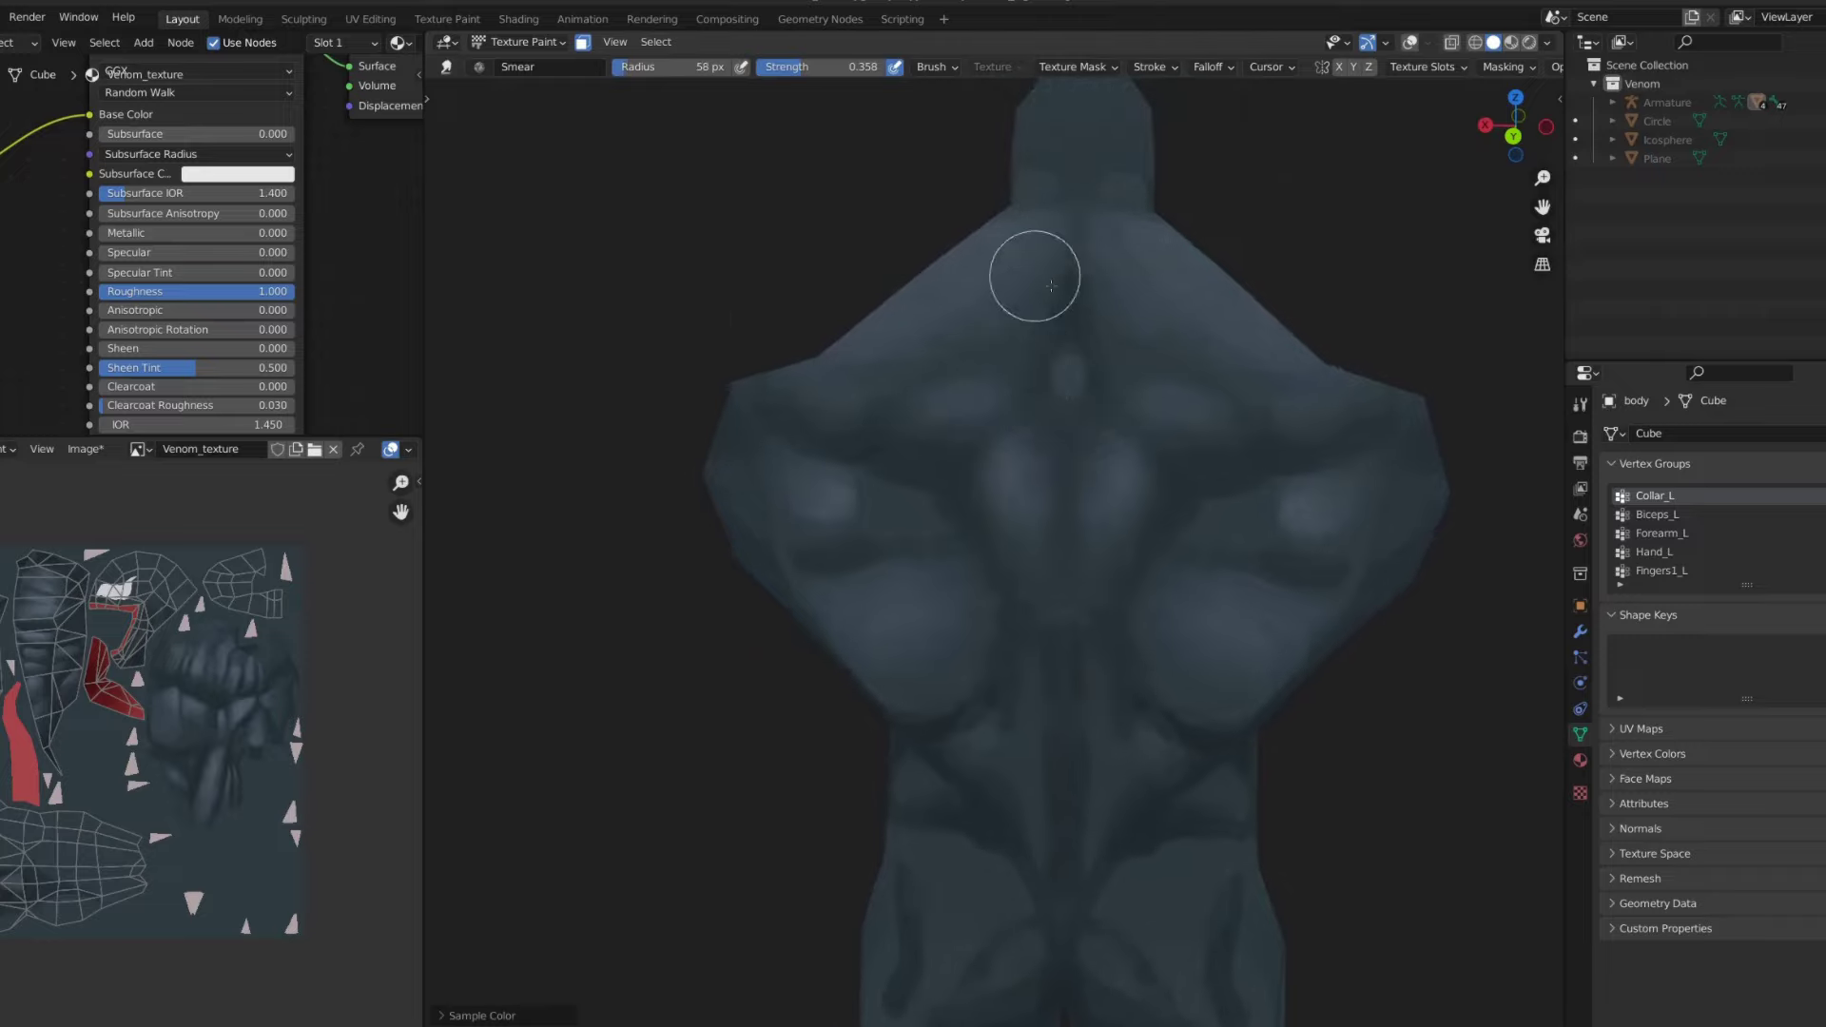
scroll(1051, 235, "down", 5)
scroll(990, 285, "up", 3)
key("f")
left_click(968, 368)
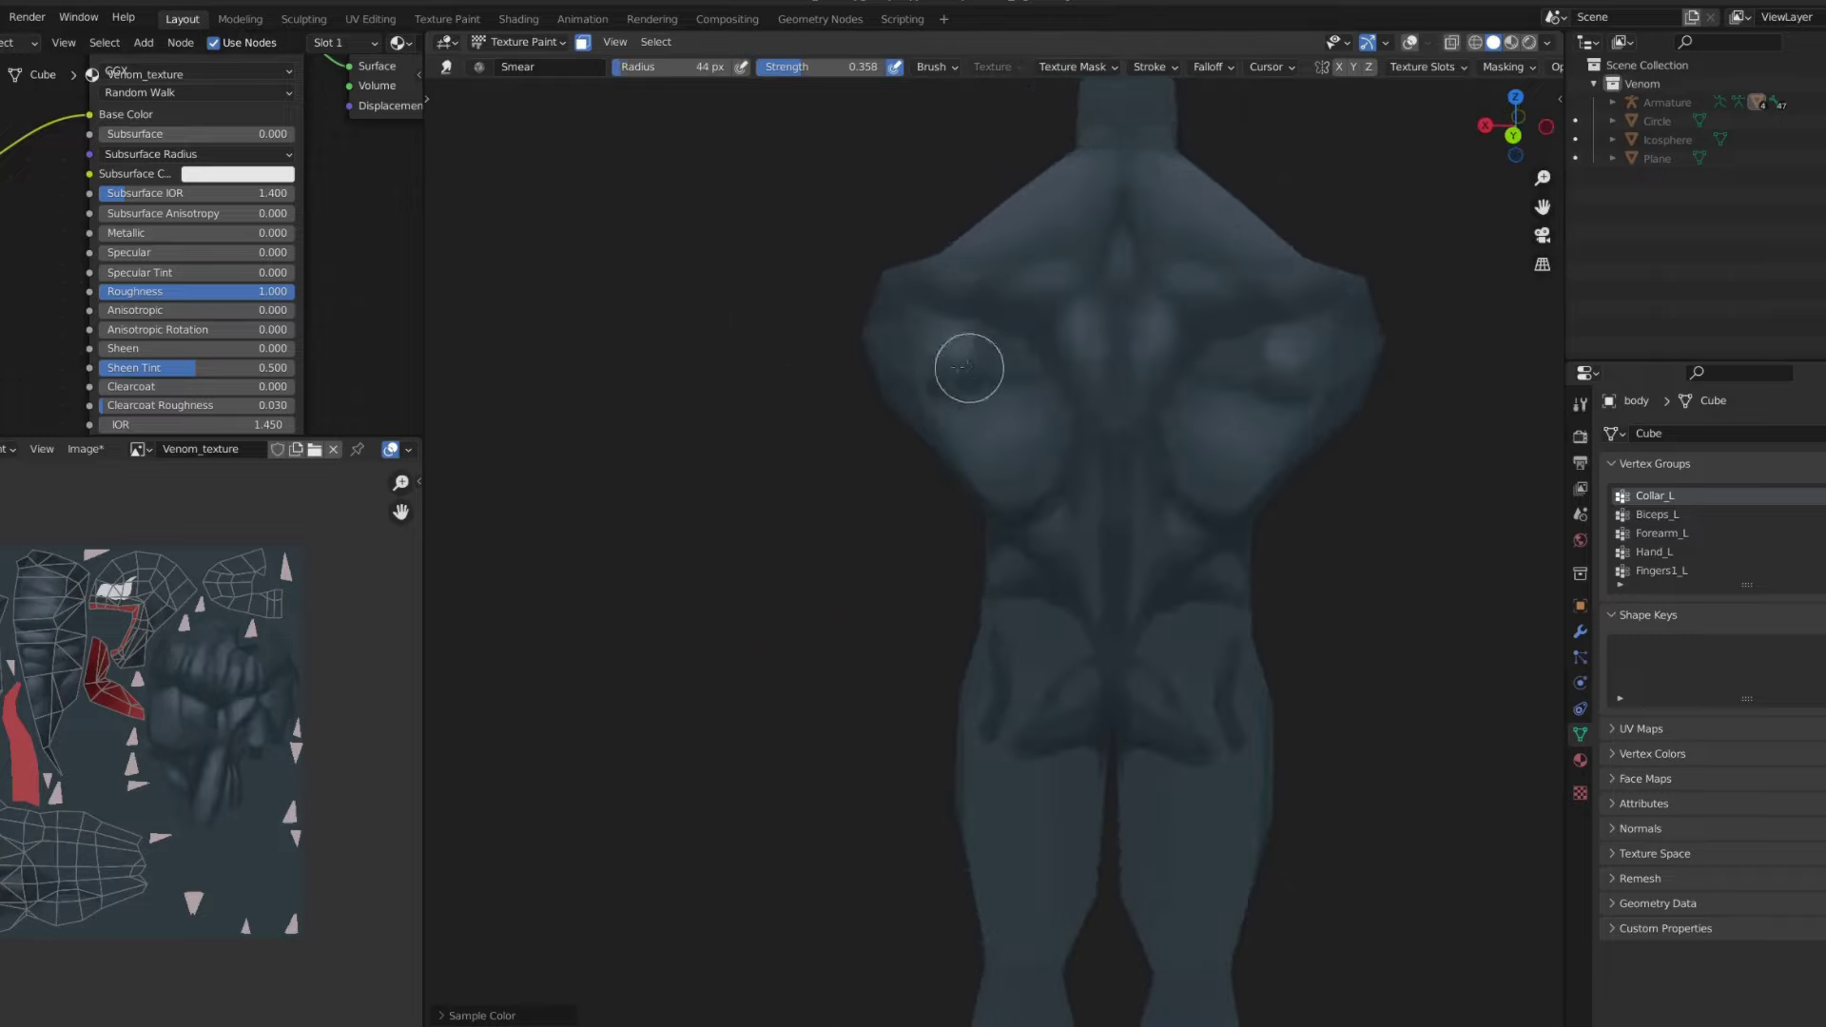
key("f")
left_click(957, 428)
mouse_move(994, 453)
middle_mouse_down()
mouse_move(929, 428)
mouse_move(1027, 447)
middle_mouse_up()
key("f")
left_click(1036, 457)
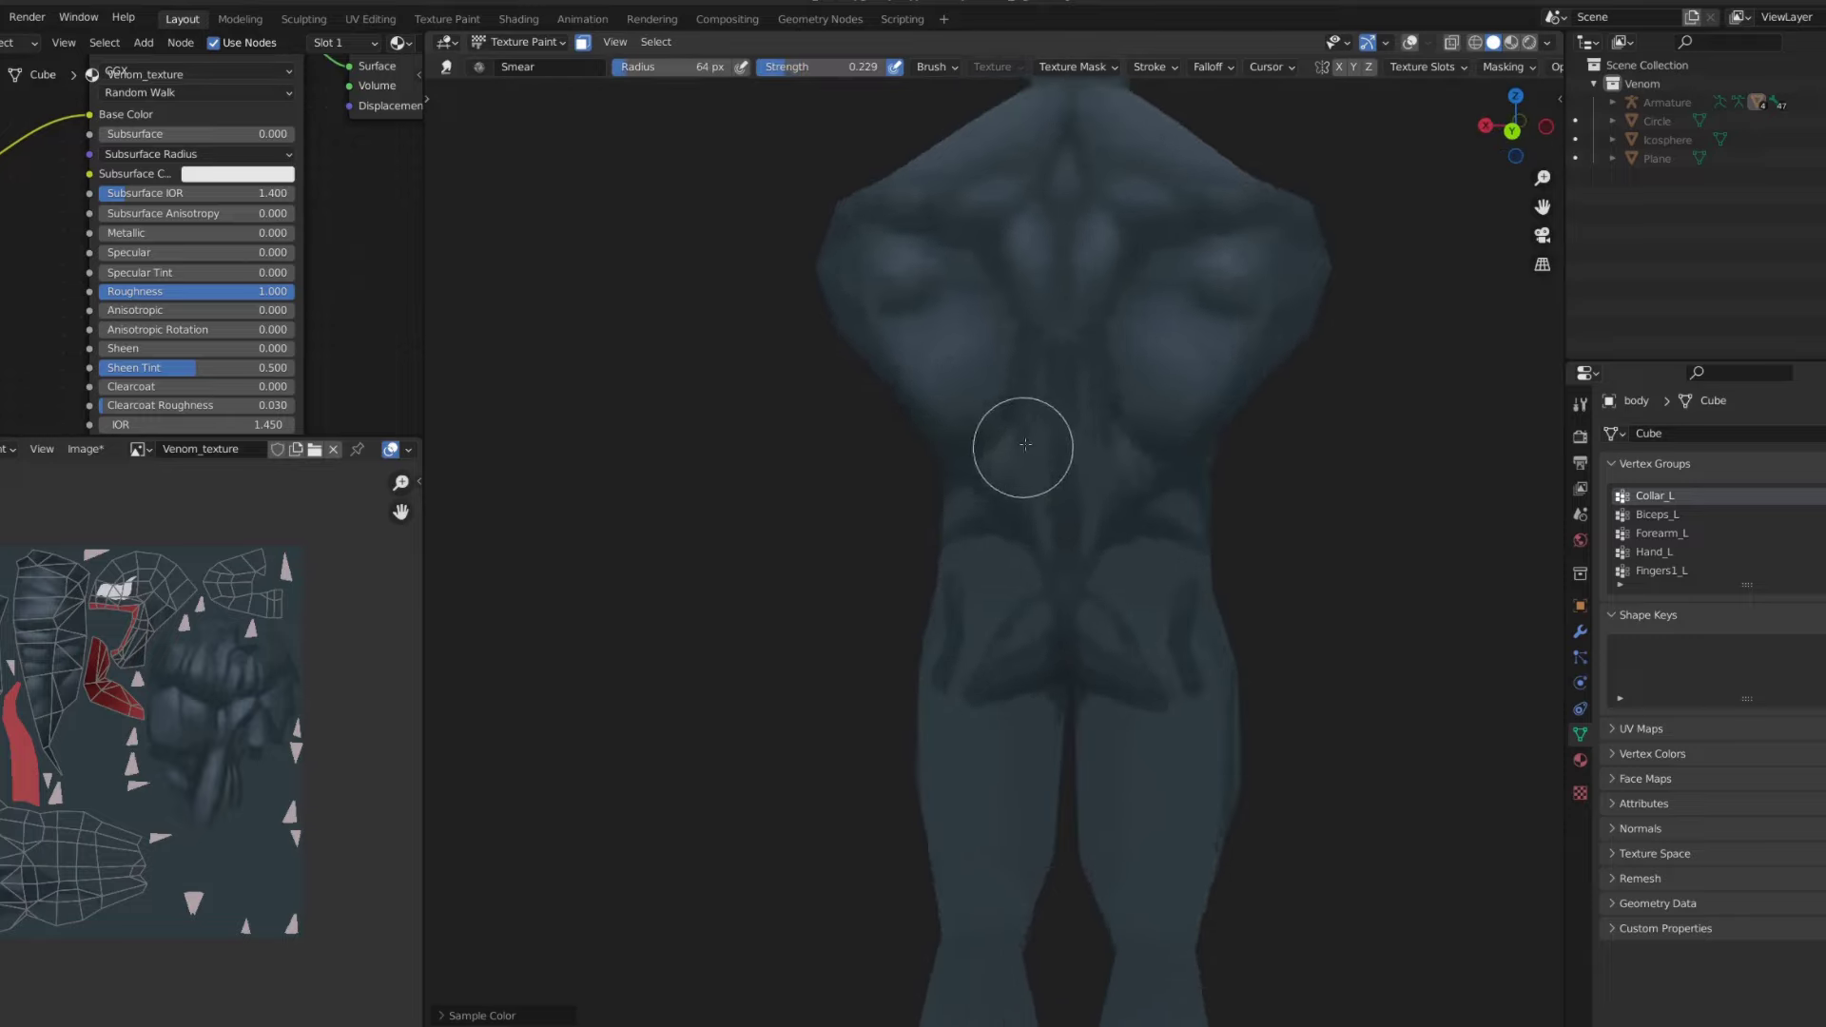
- Orbit to a front three-quarter view and set the brush strength to 0.675
scroll(1034, 328, "up", 2)
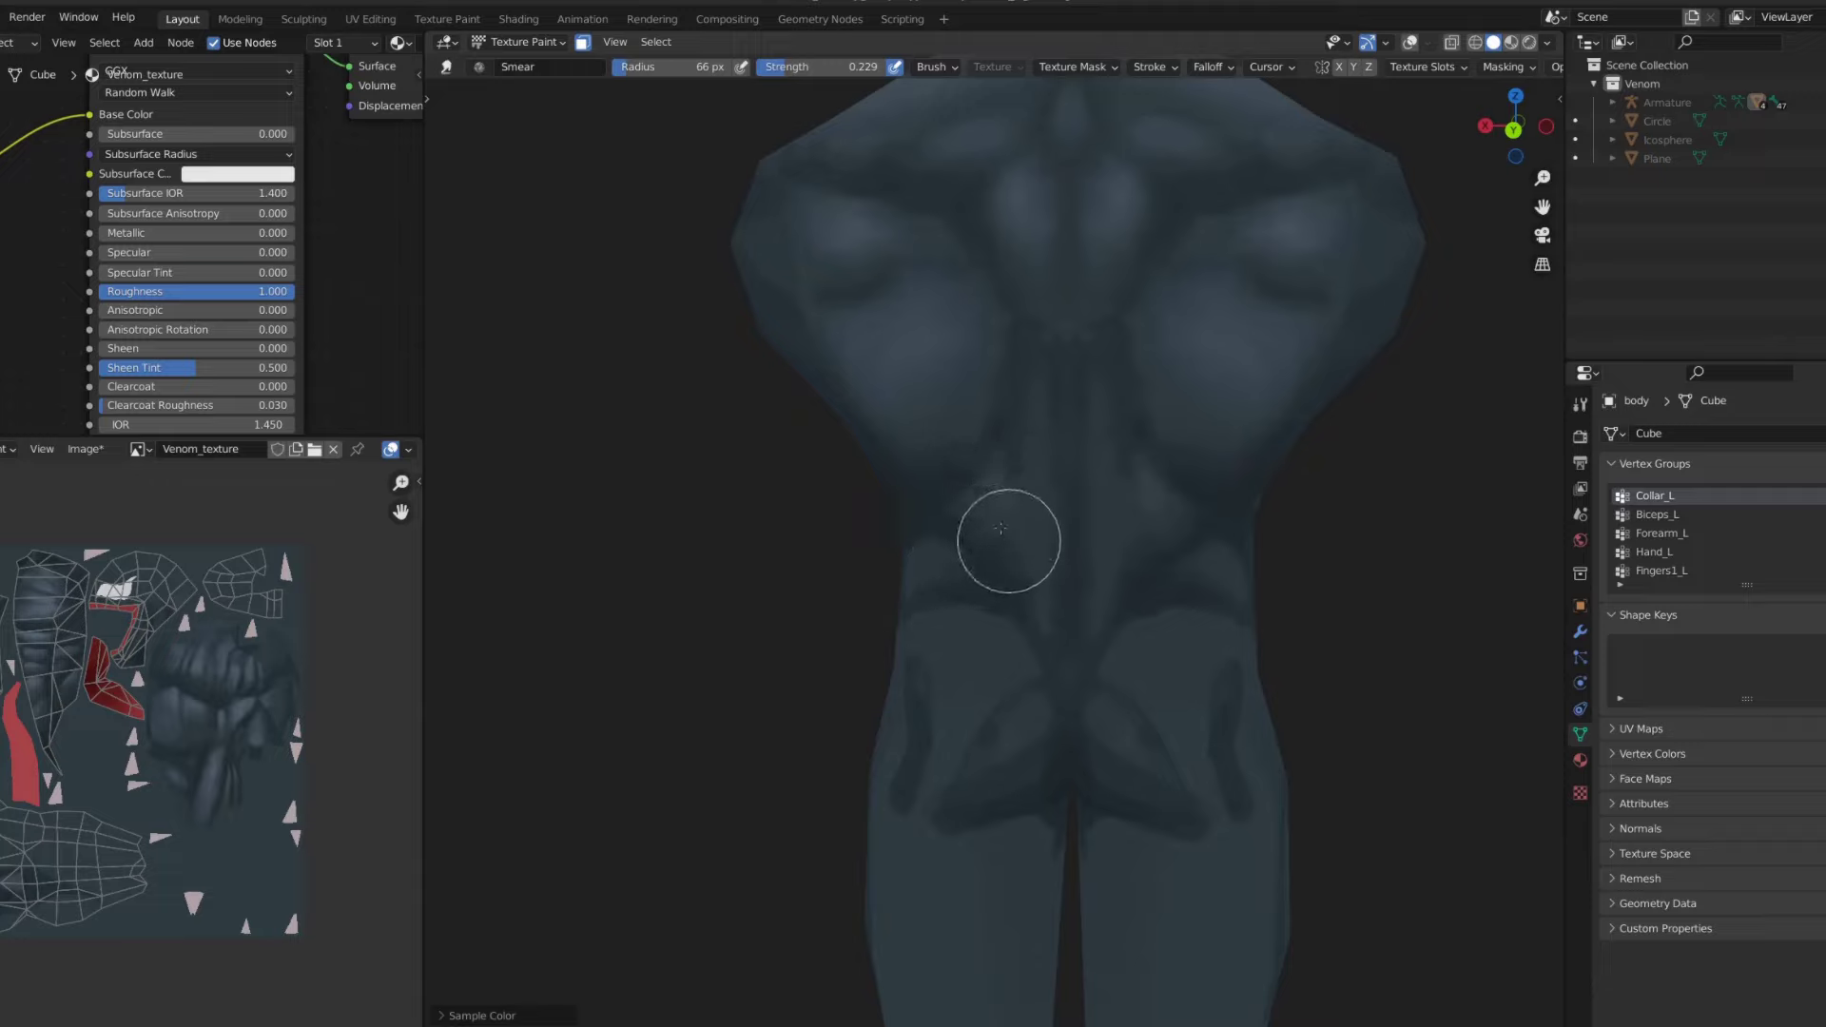
scroll(1001, 529, "down", 5)
middle_click_drag(1001, 529, 1106, 472)
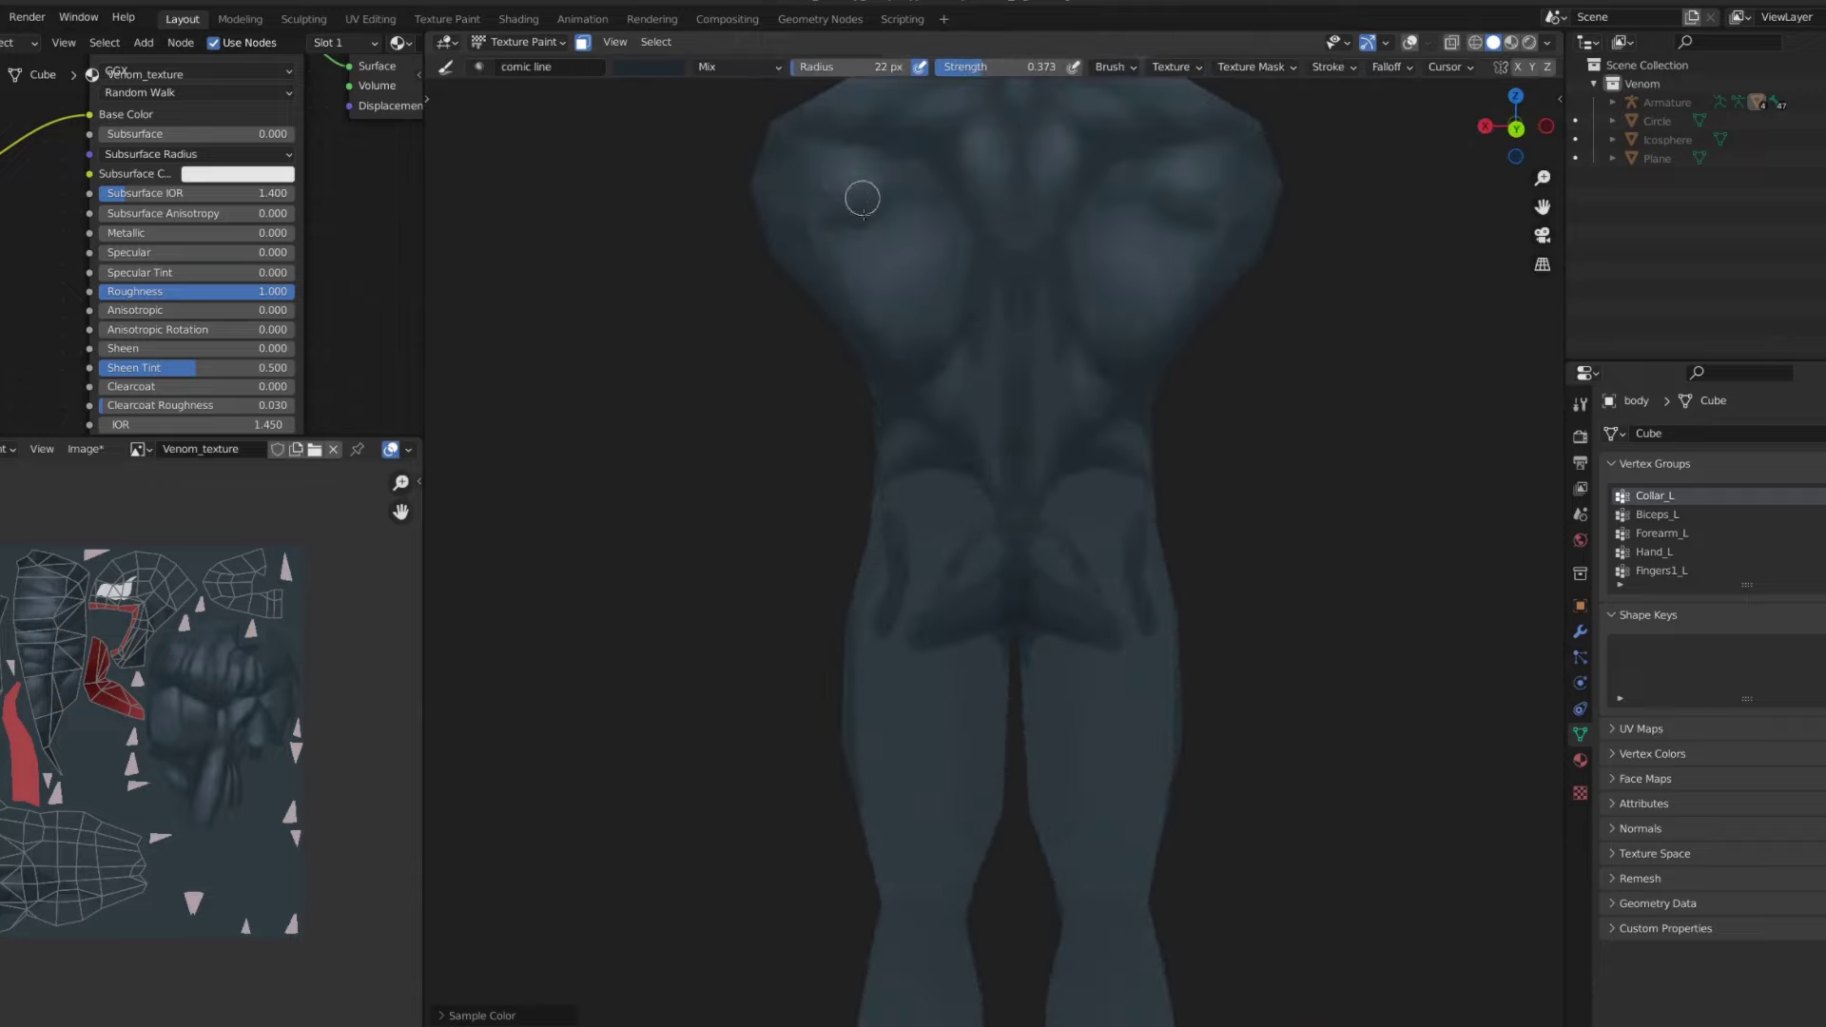
scroll(860, 190, "up", 3)
scroll(775, 469, "up", 2)
scroll(799, 439, "down", 3)
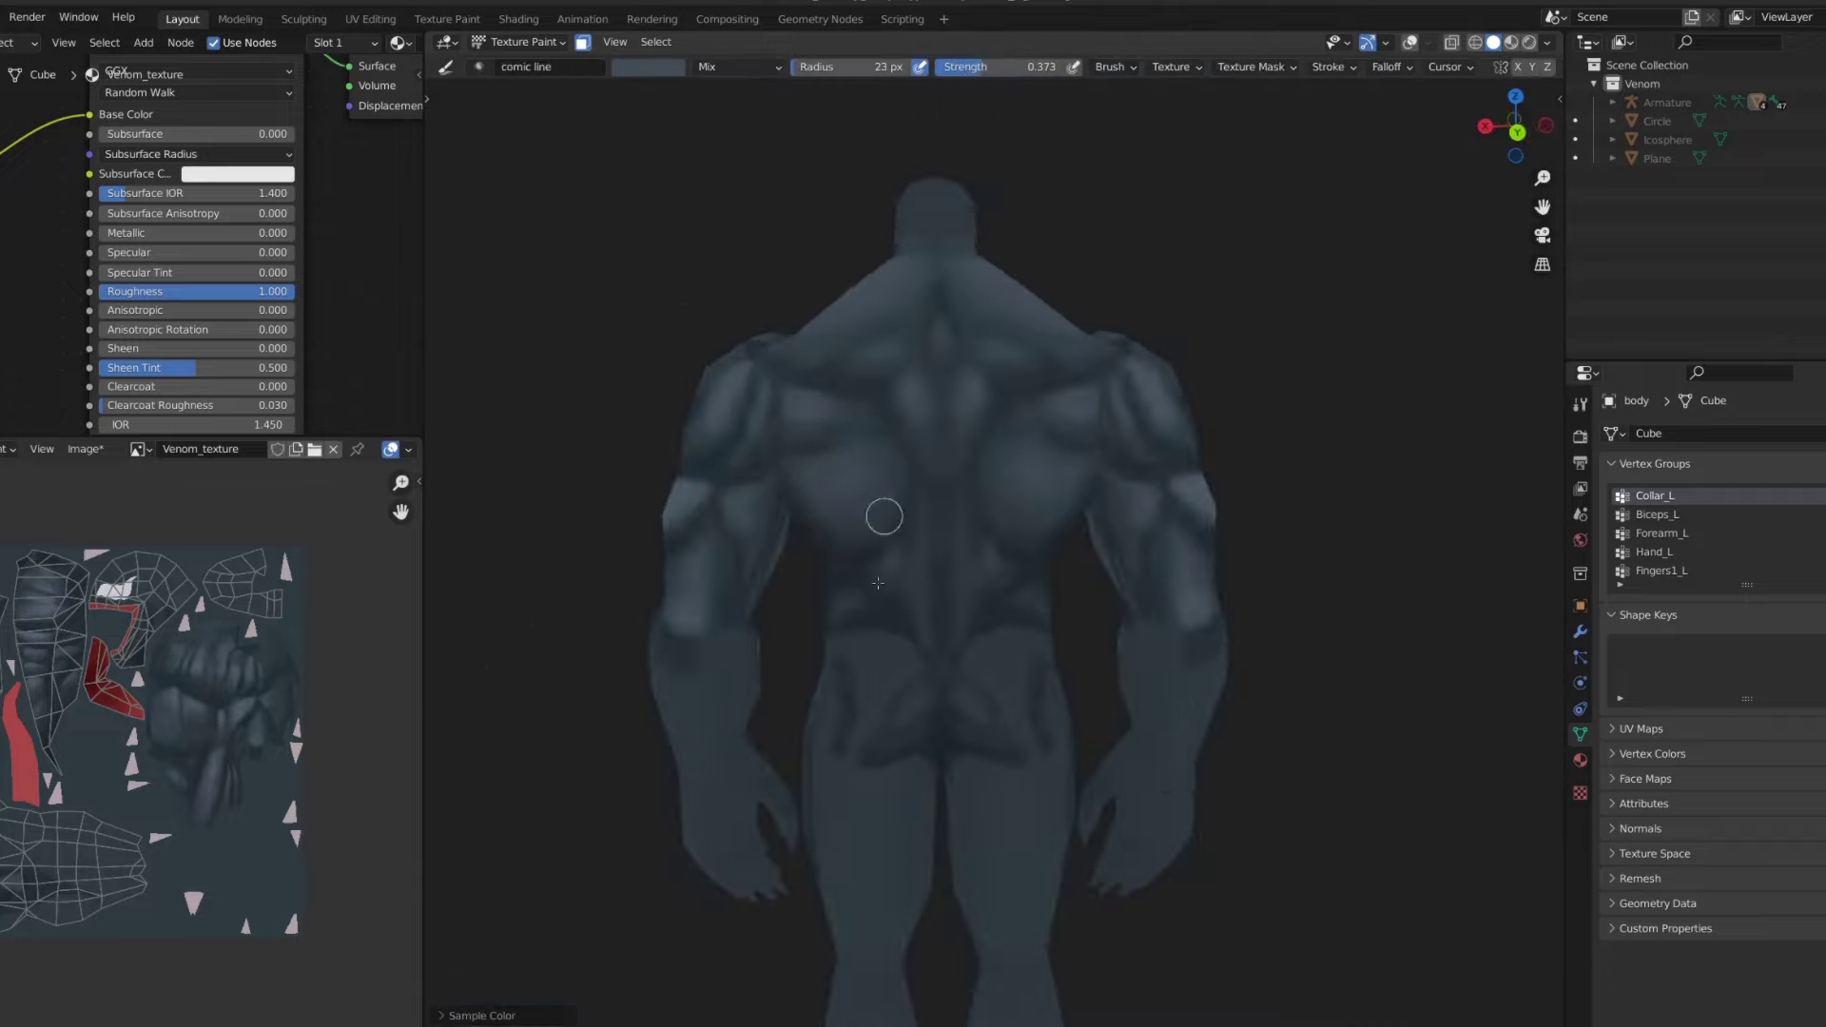
scroll(802, 497, "up", 4)
scroll(844, 612, "down", 1)
key("shift+f")
left_click(919, 614)
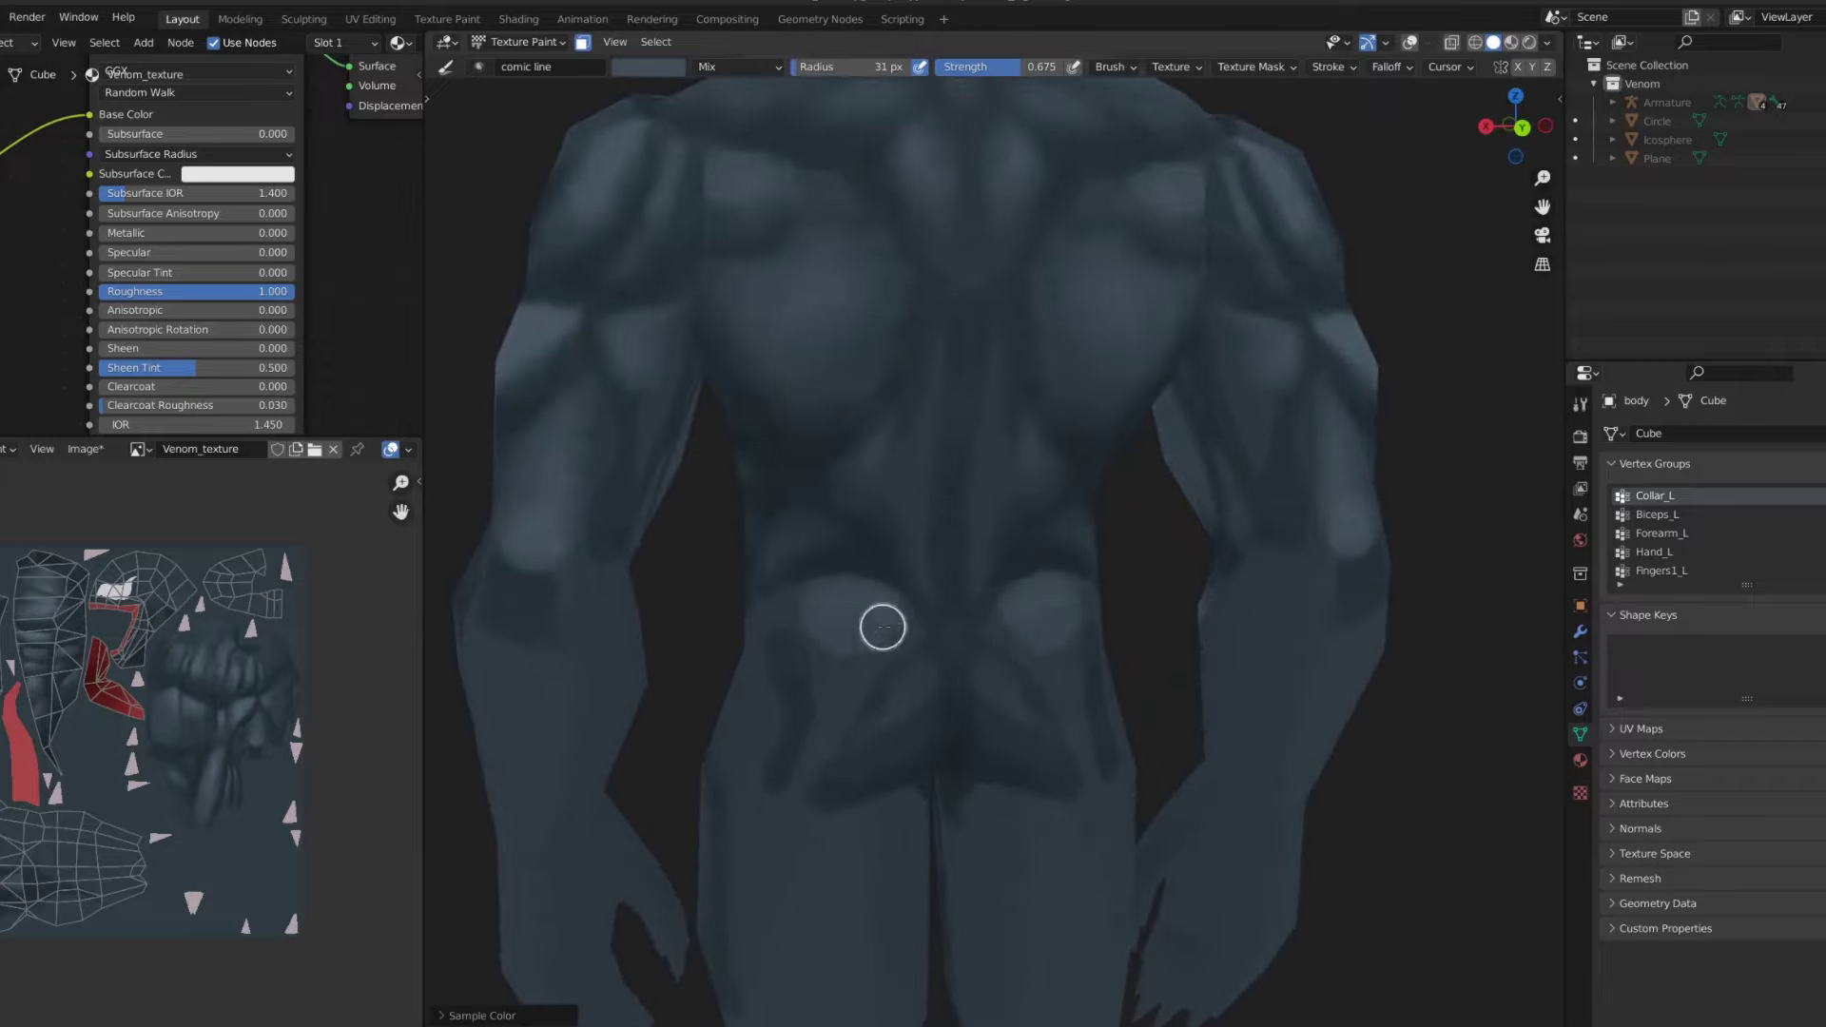
- Orbit up to the upper back and neck and switch to the Smear tool
scroll(796, 524, "down", 2)
middle_click_drag(795, 408, 831, 361)
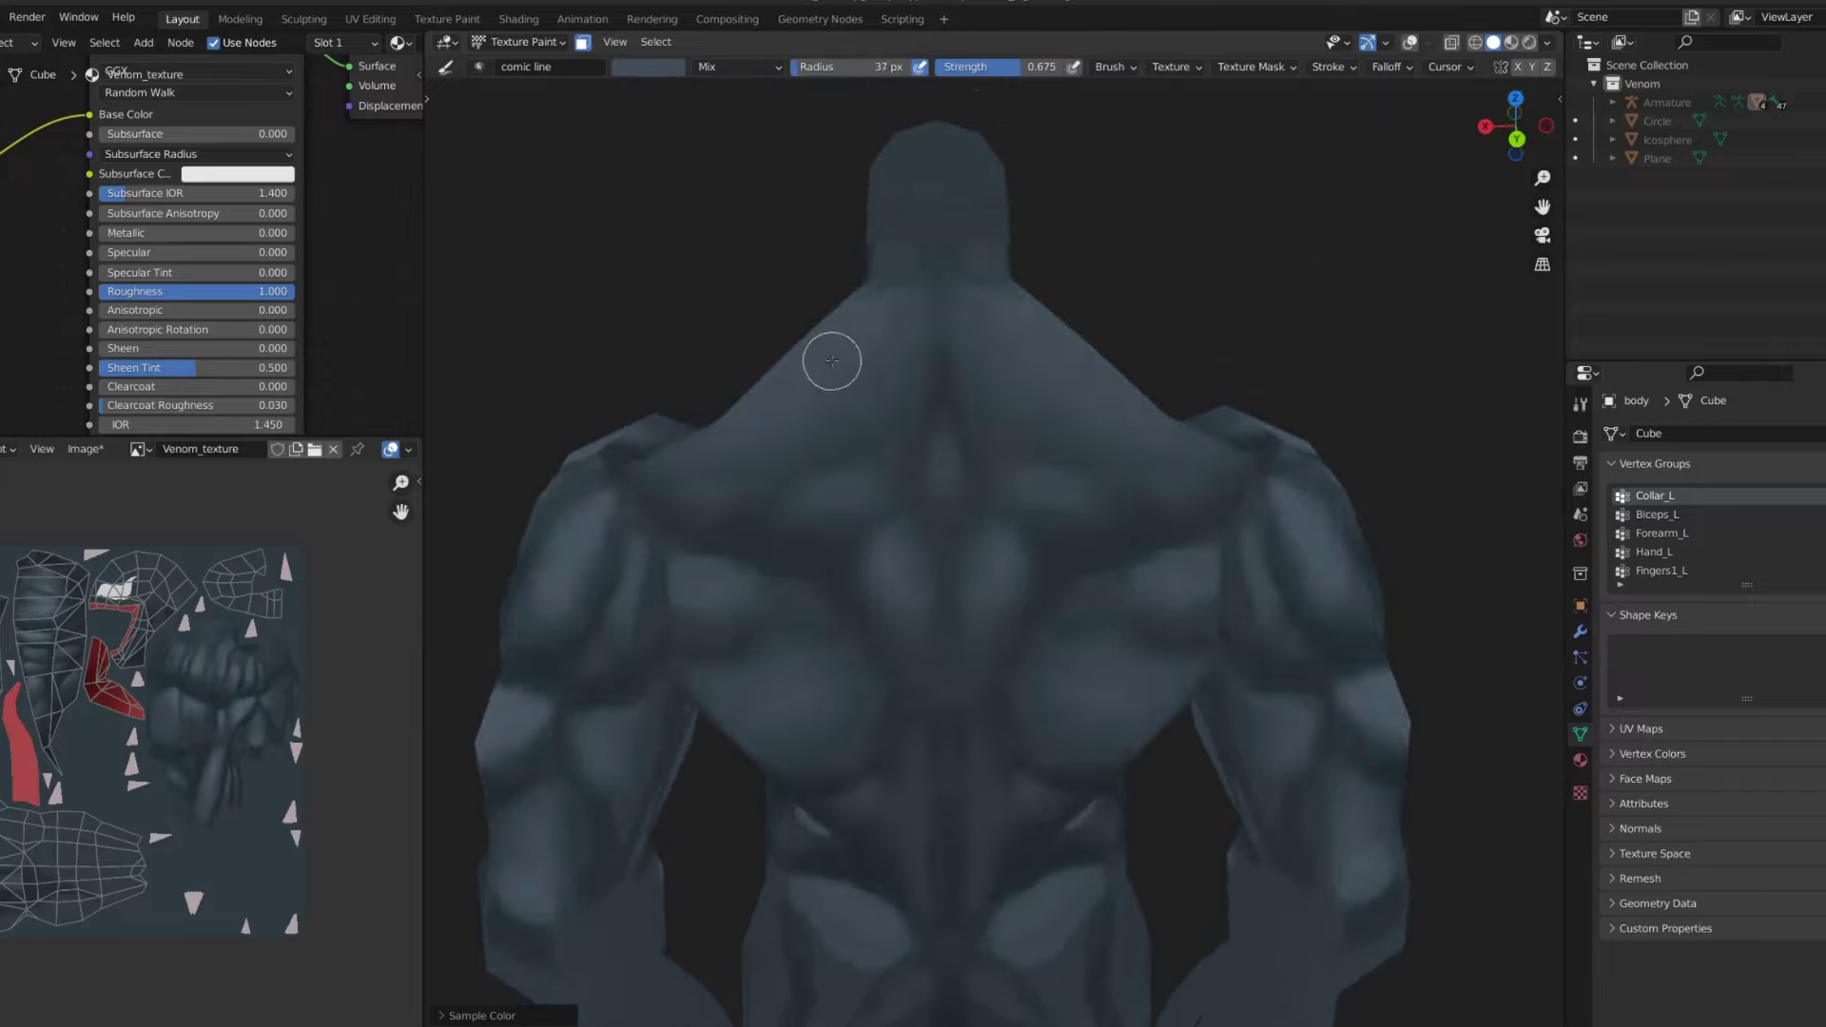
scroll(941, 318, "down", 3)
scroll(977, 326, "up", 2)
scroll(897, 367, "up", 1)
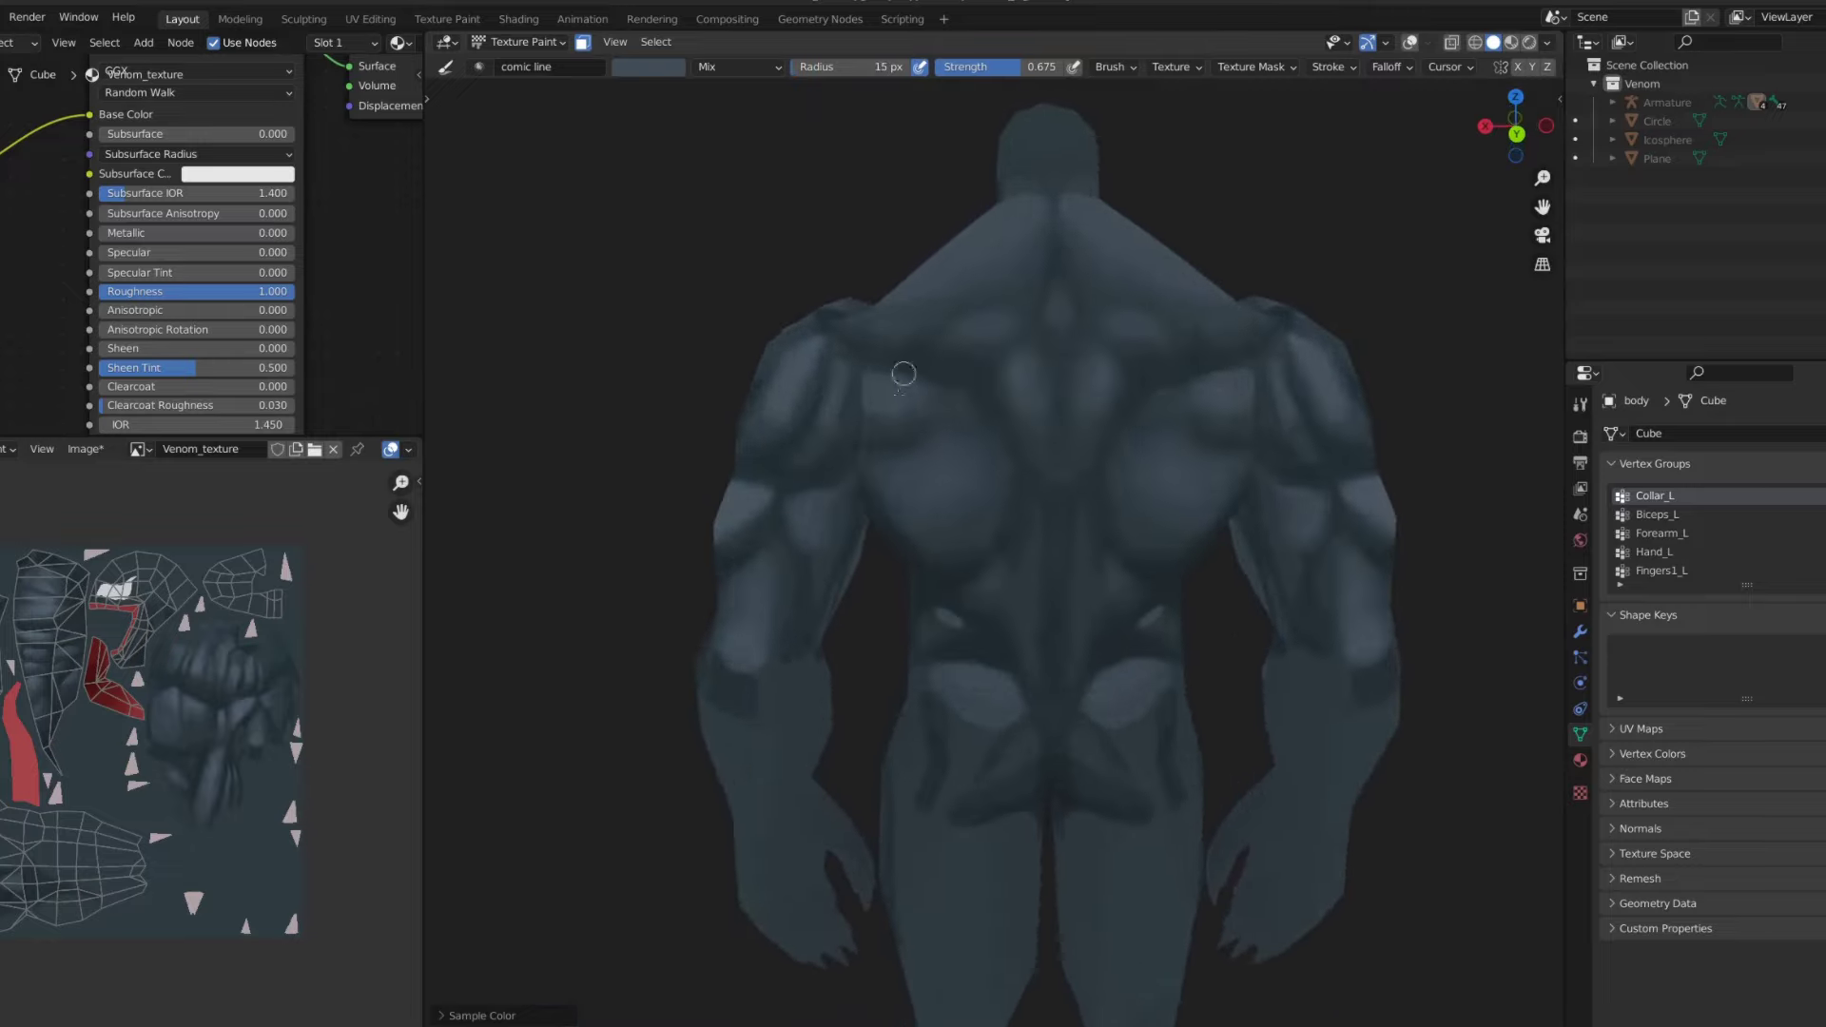
scroll(864, 411, "up", 1)
key("shift+space")
left_click(866, 444)
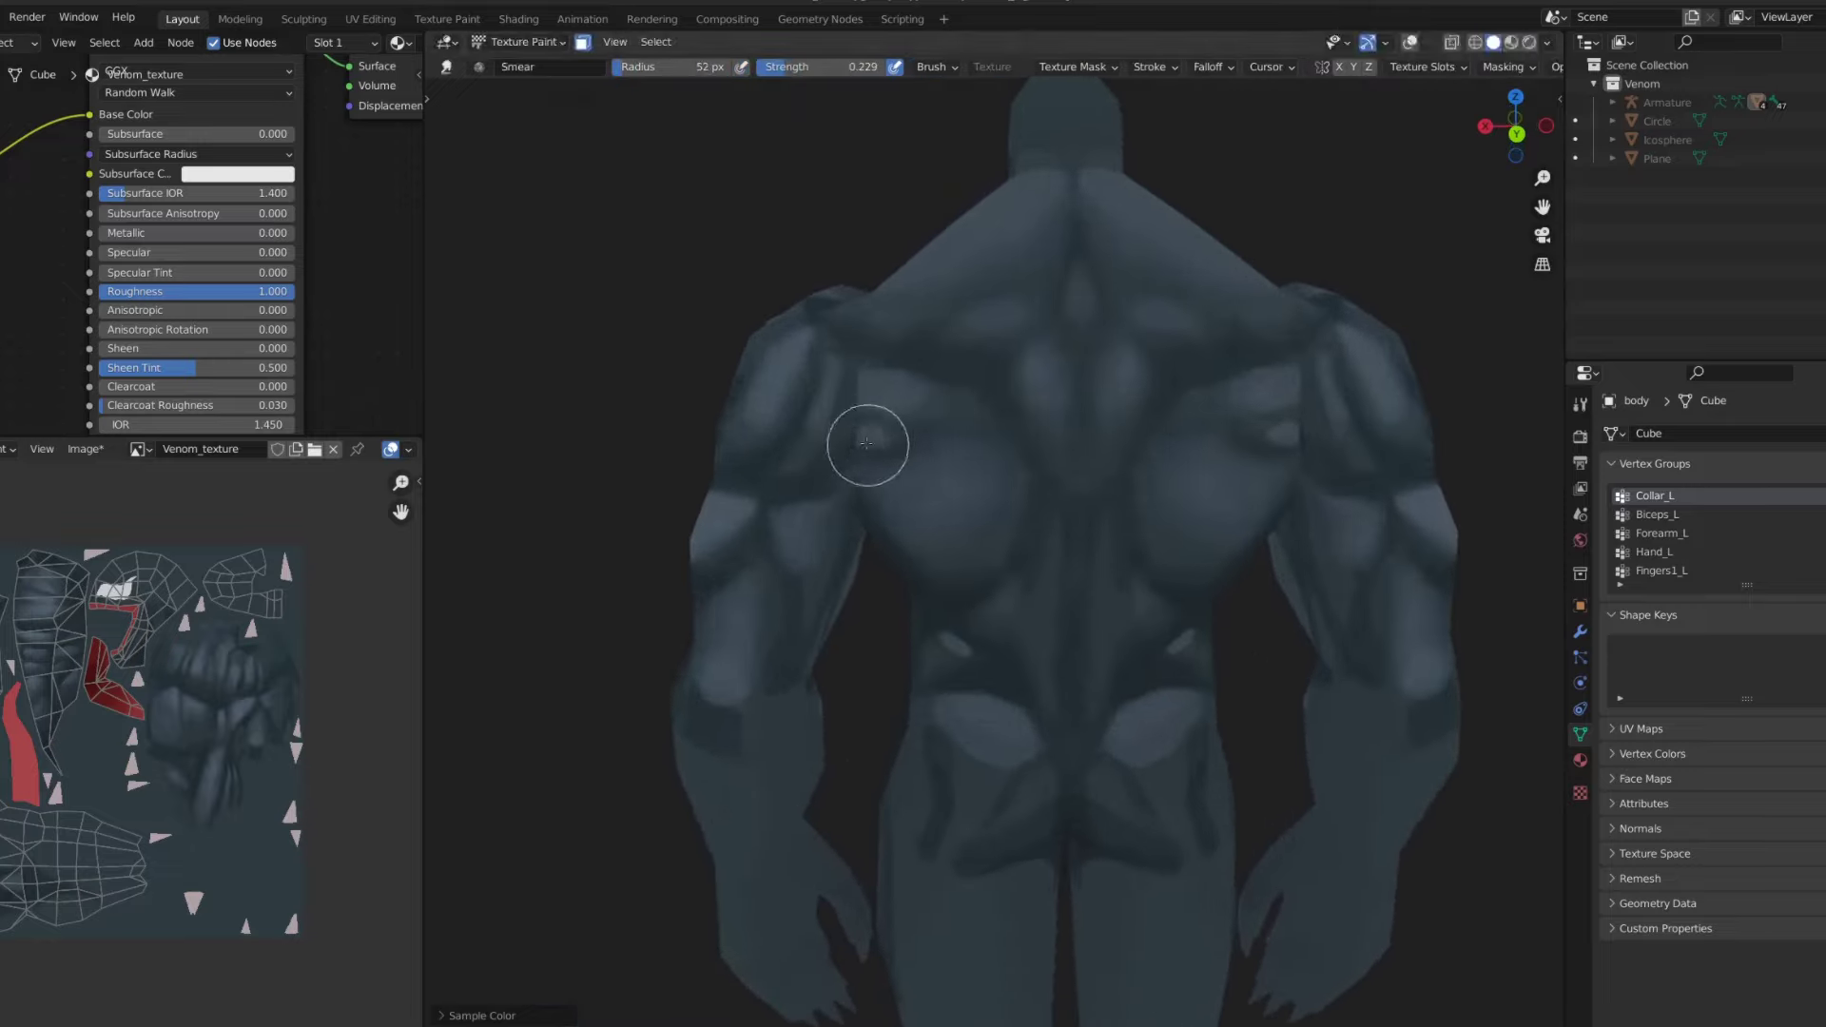
- Lower the brush strength to 0.090
mouse_move(955, 425)
middle_mouse_down()
mouse_move(954, 526)
mouse_move(865, 659)
mouse_move(847, 542)
middle_mouse_up()
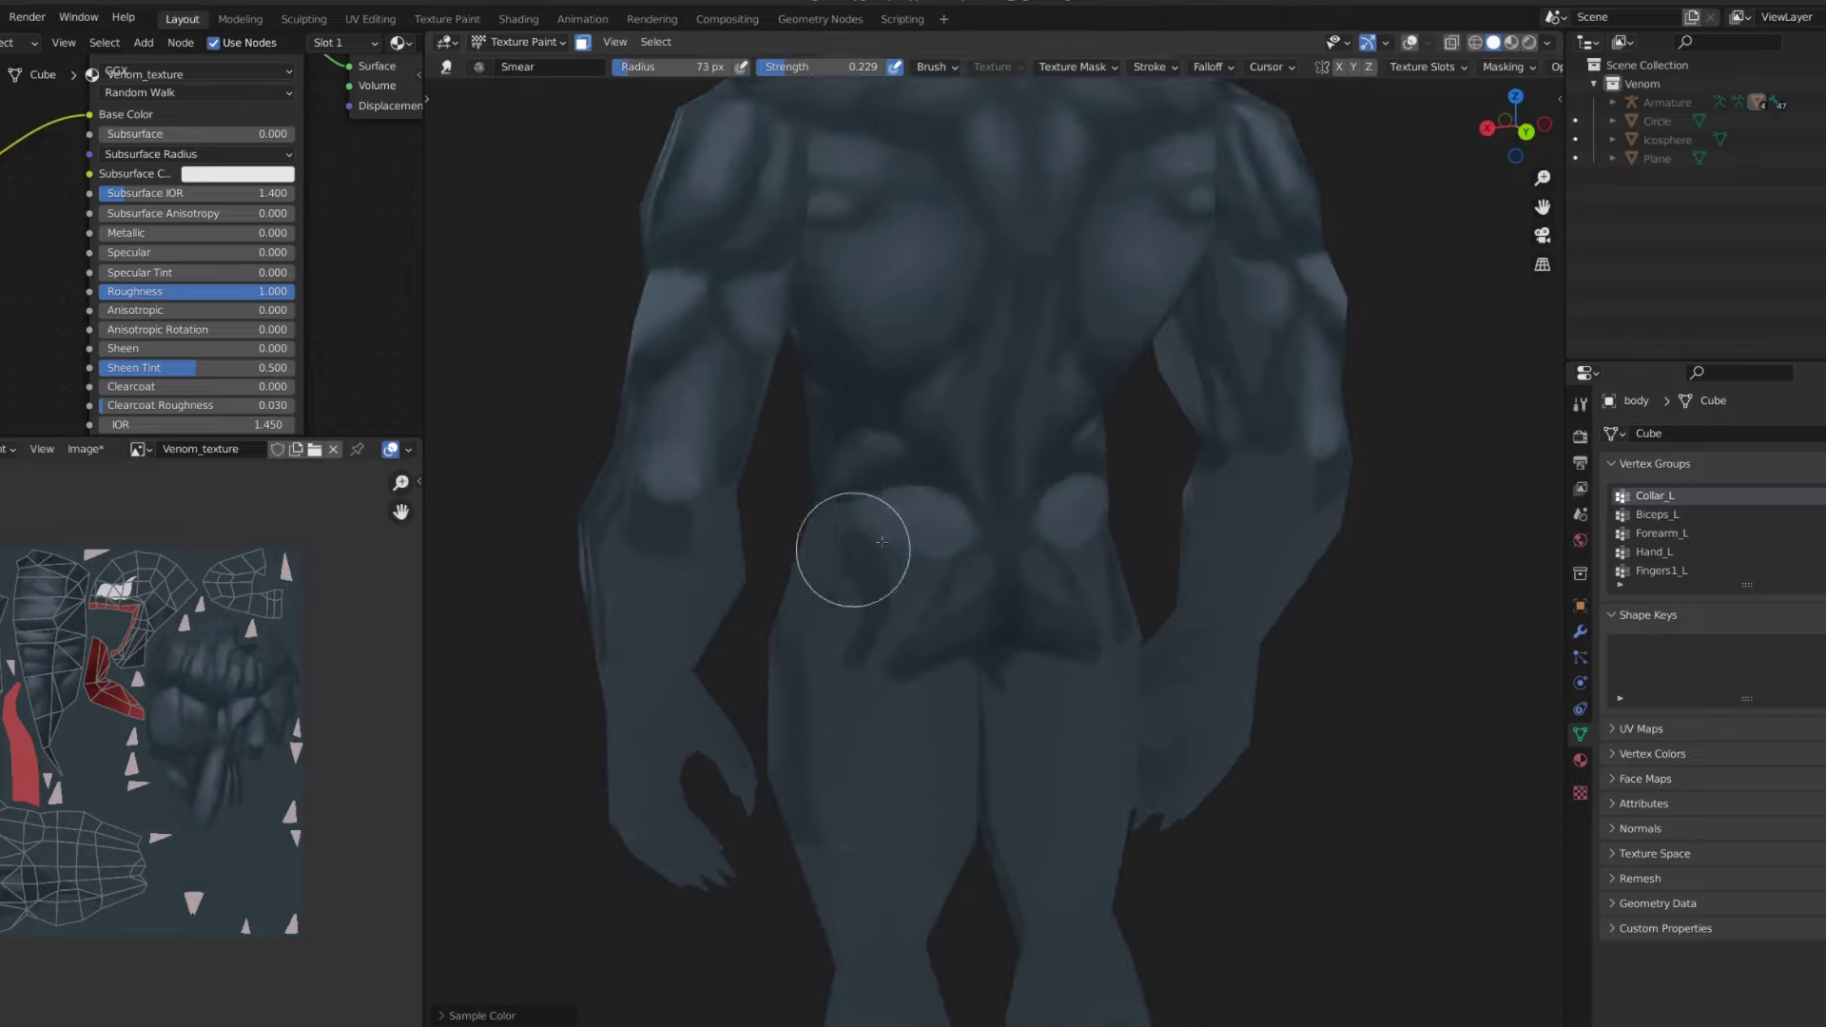
scroll(897, 542, "down", 1)
scroll(950, 534, "down", 1)
scroll(927, 576, "down", 3)
key("shift+f")
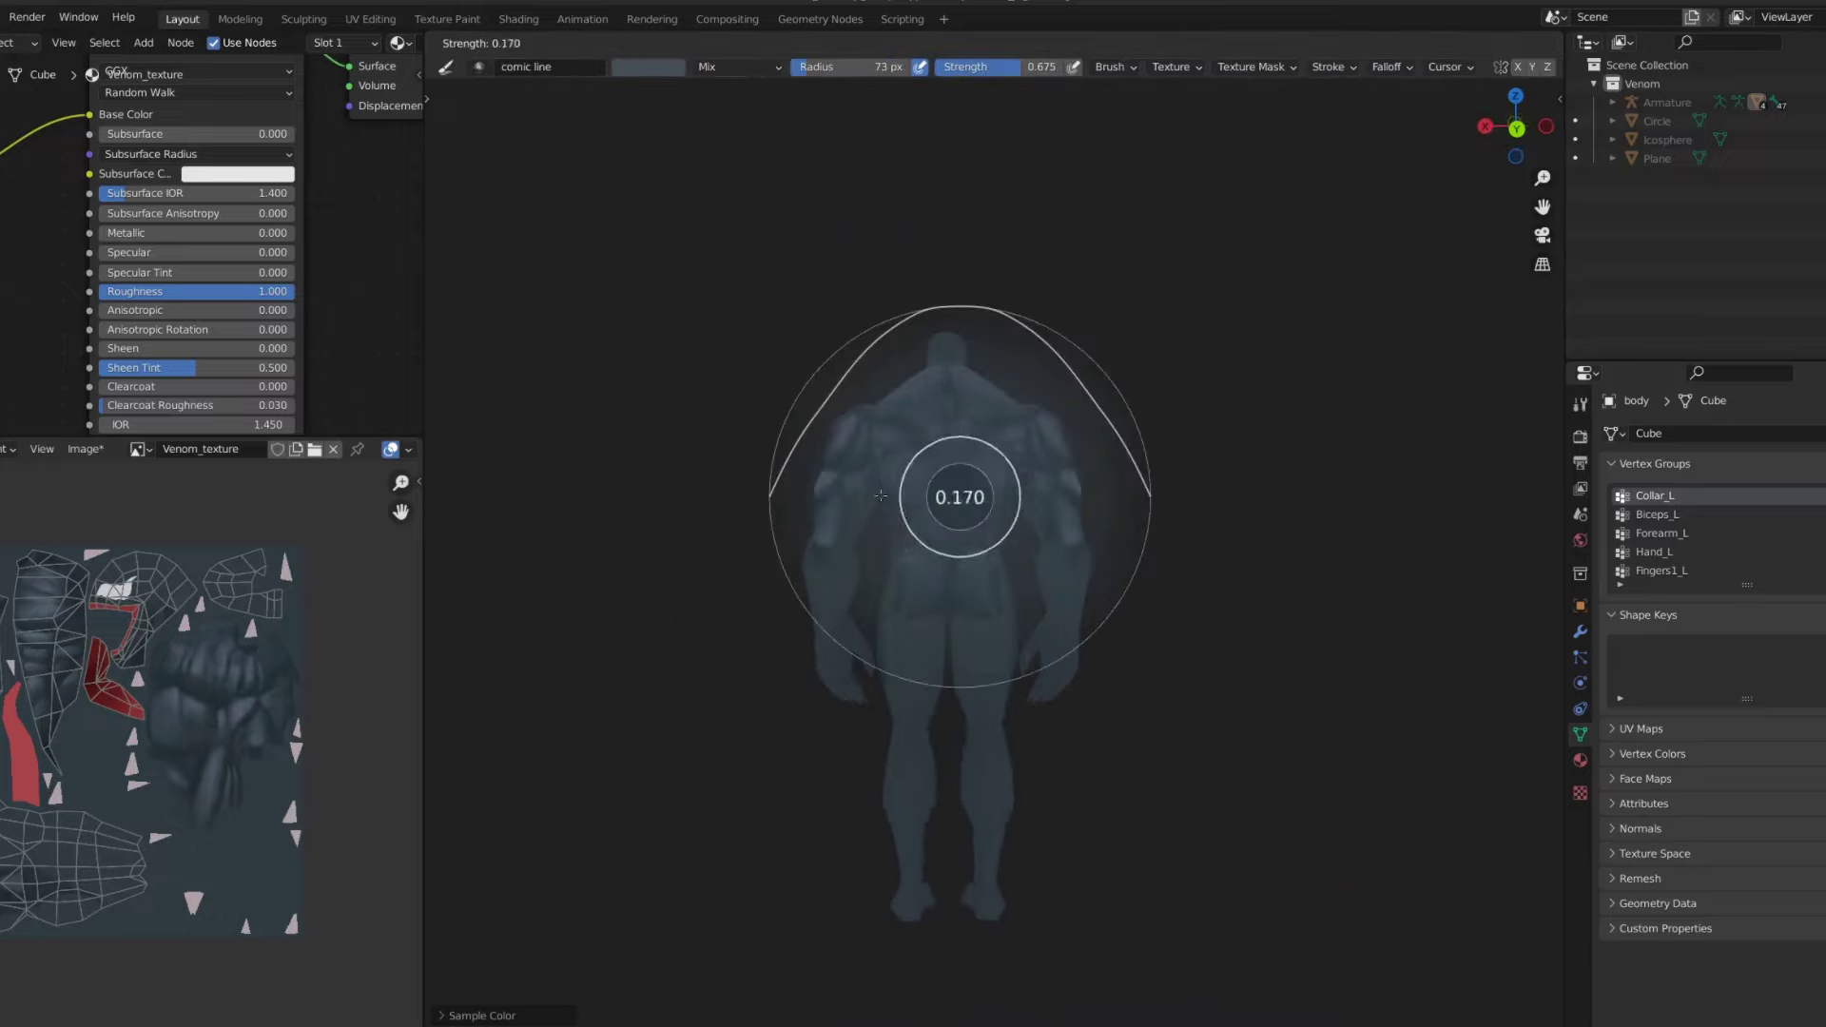
left_click(905, 490)
scroll(906, 490, "up", 4)
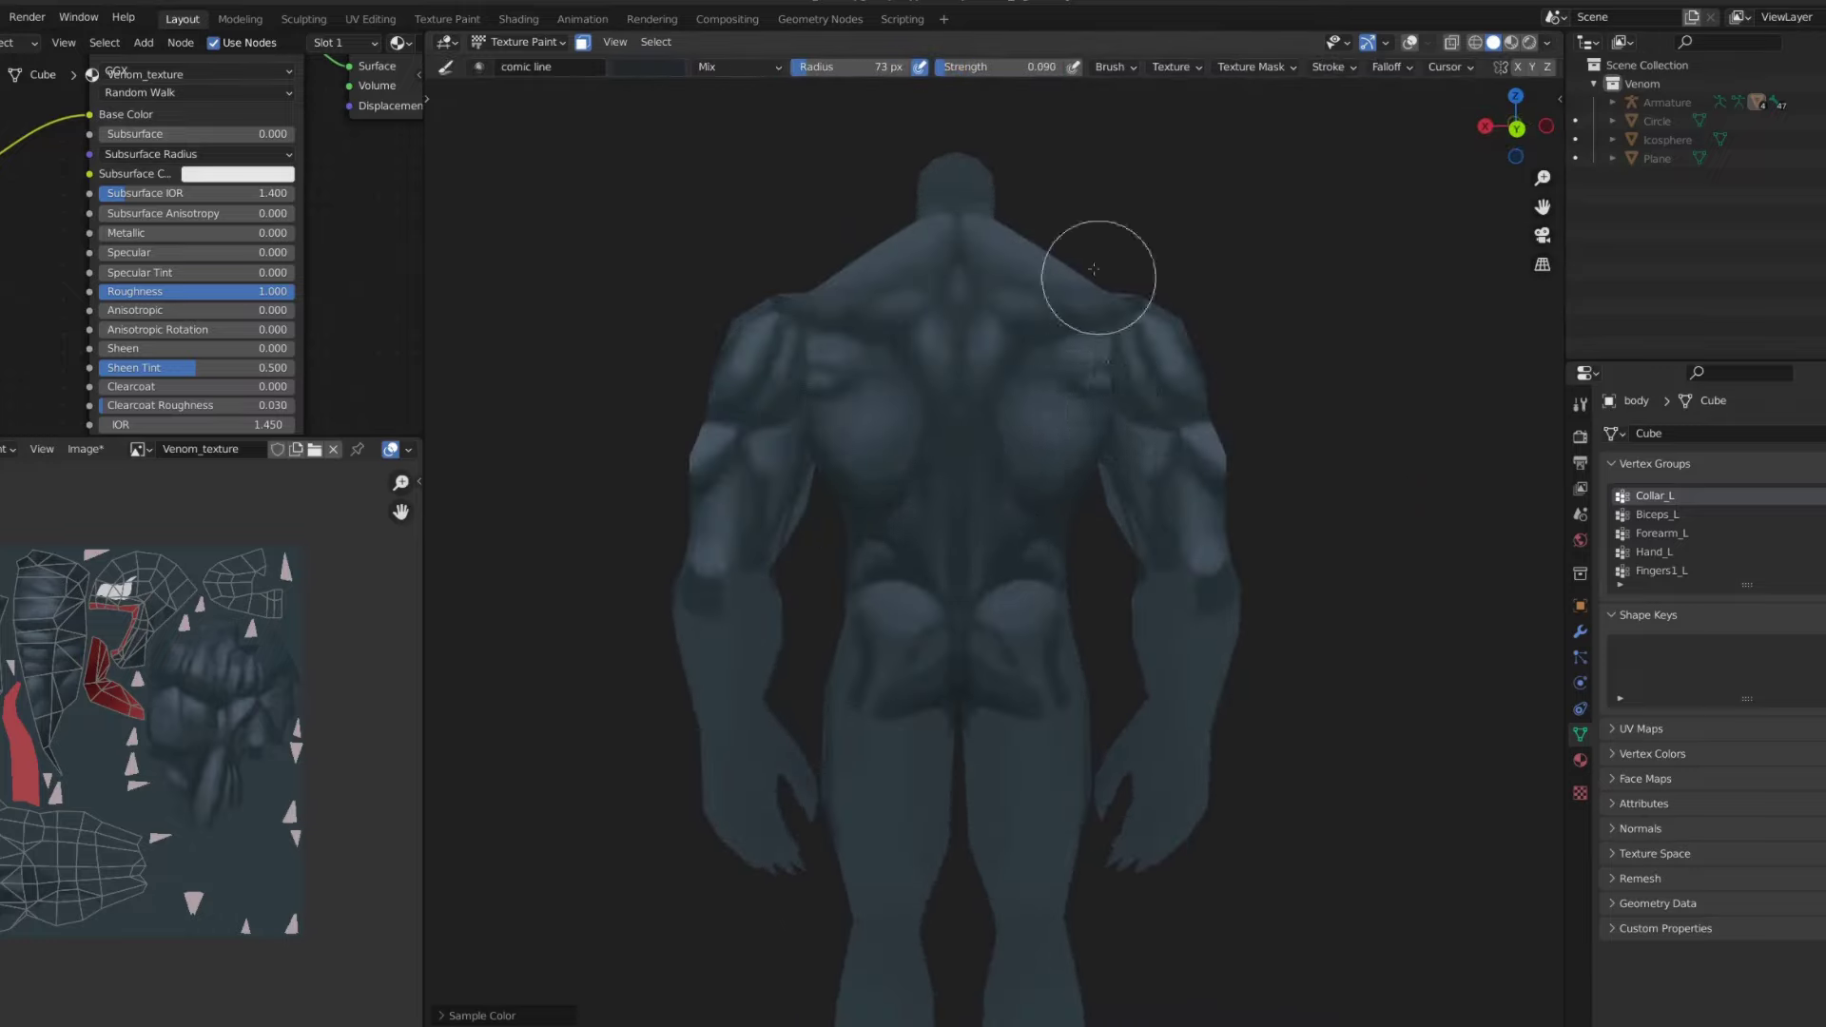
scroll(979, 367, "down", 3)
scroll(1018, 419, "down", 3)
- Snap to a side axis view, then sample a lighter blue-grey from the shoulder
middle_click_drag(1019, 420, 1110, 444)
key("ctrl+KP_1")
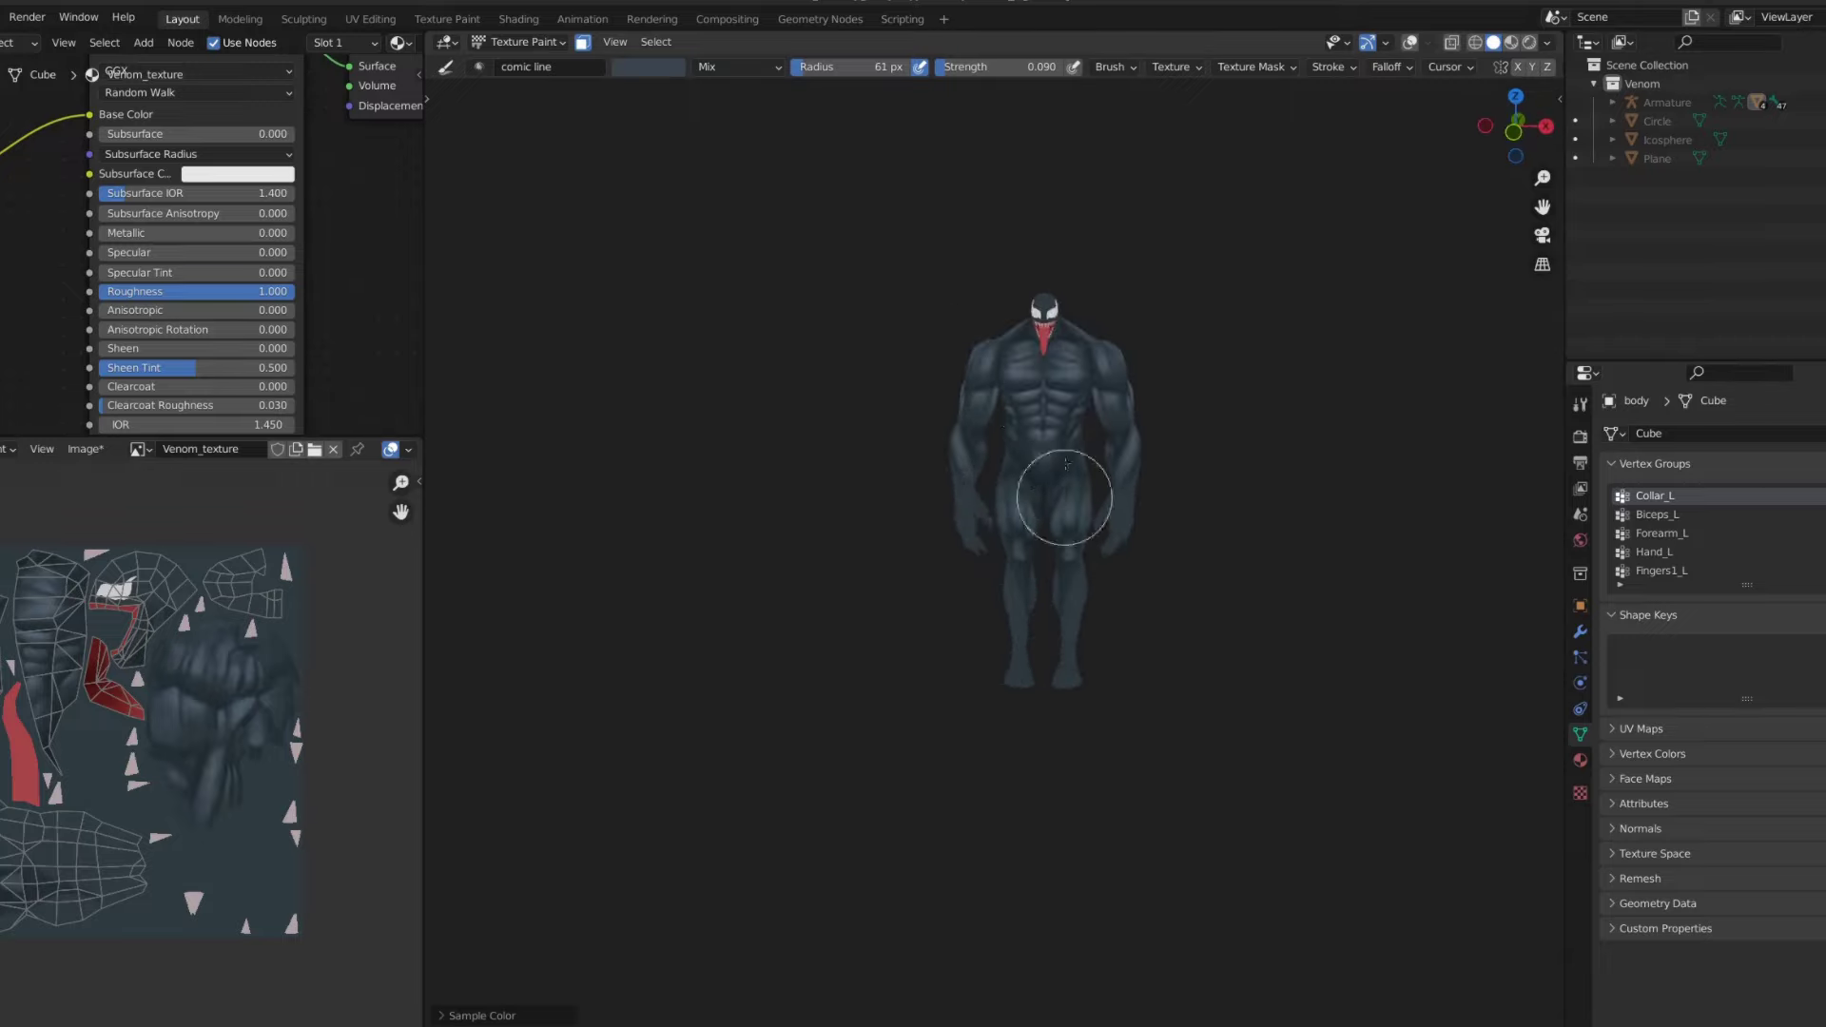
scroll(1063, 489, "up", 5)
scroll(938, 549, "up", 3)
scroll(856, 552, "up", 3, "shift")
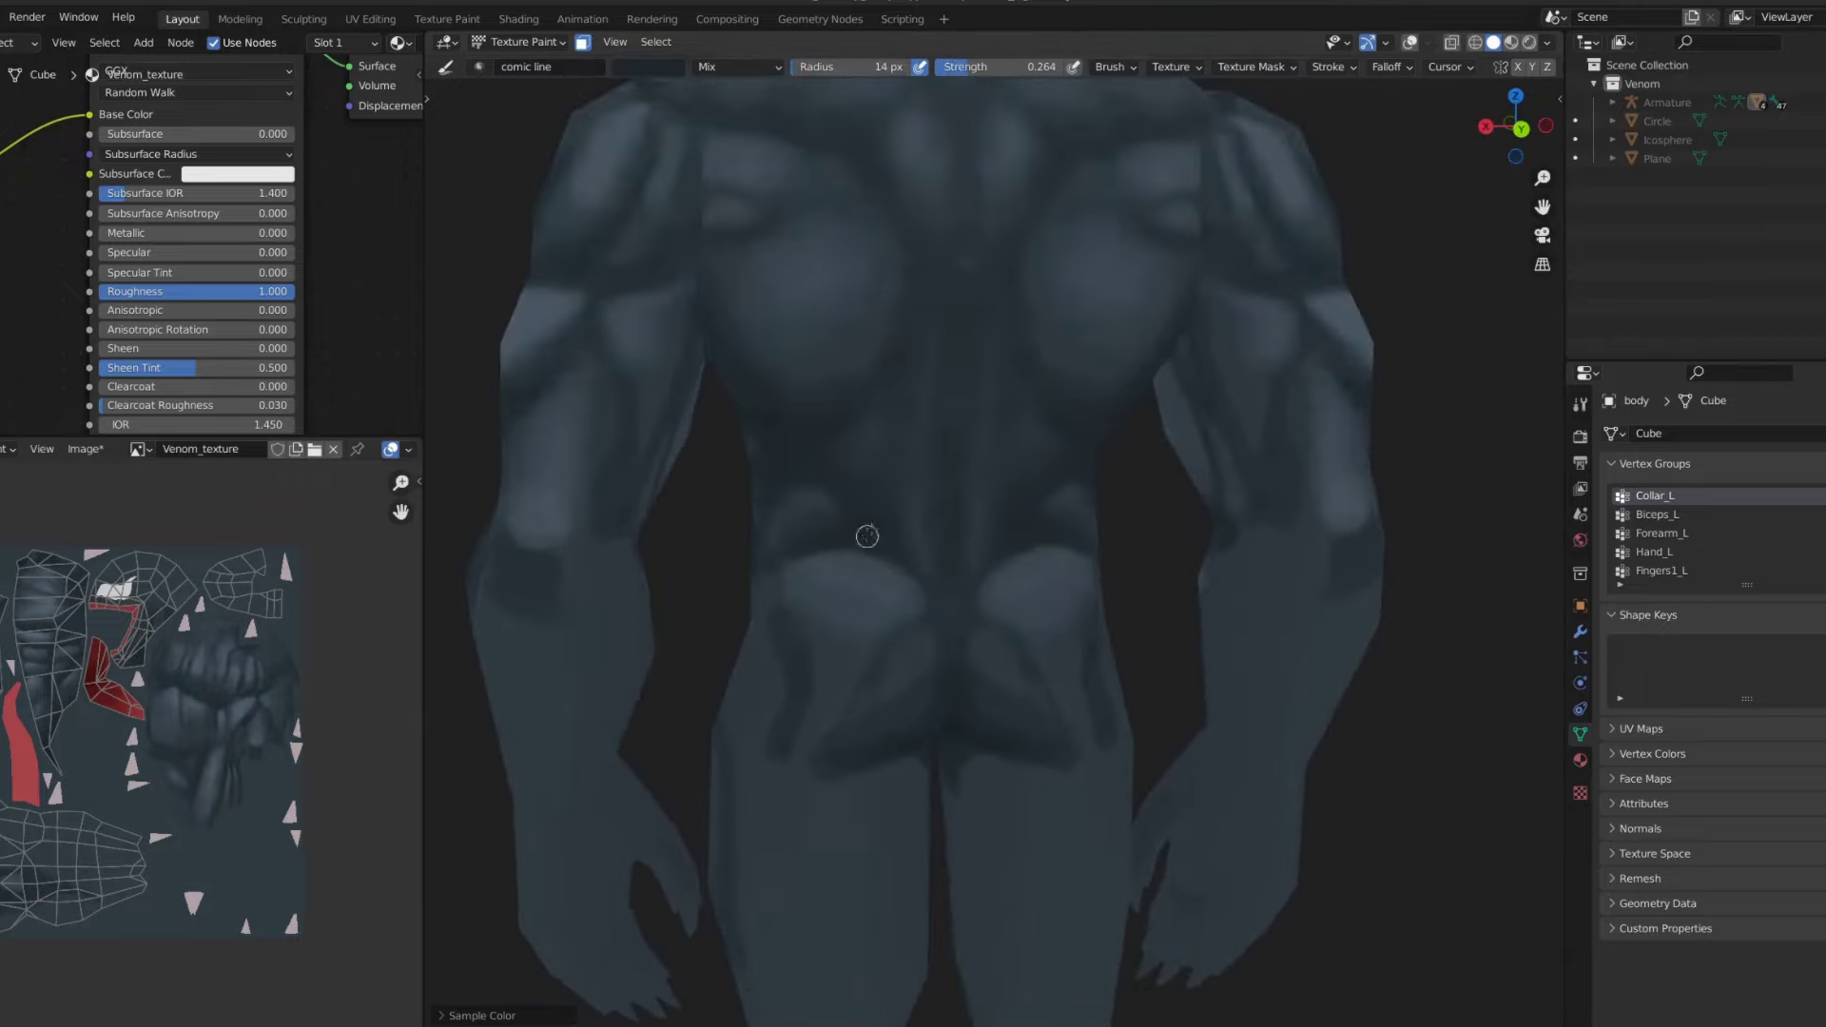
scroll(805, 458, "down", 4)
scroll(870, 506, "up", 2)
scroll(1018, 528, "up", 2)
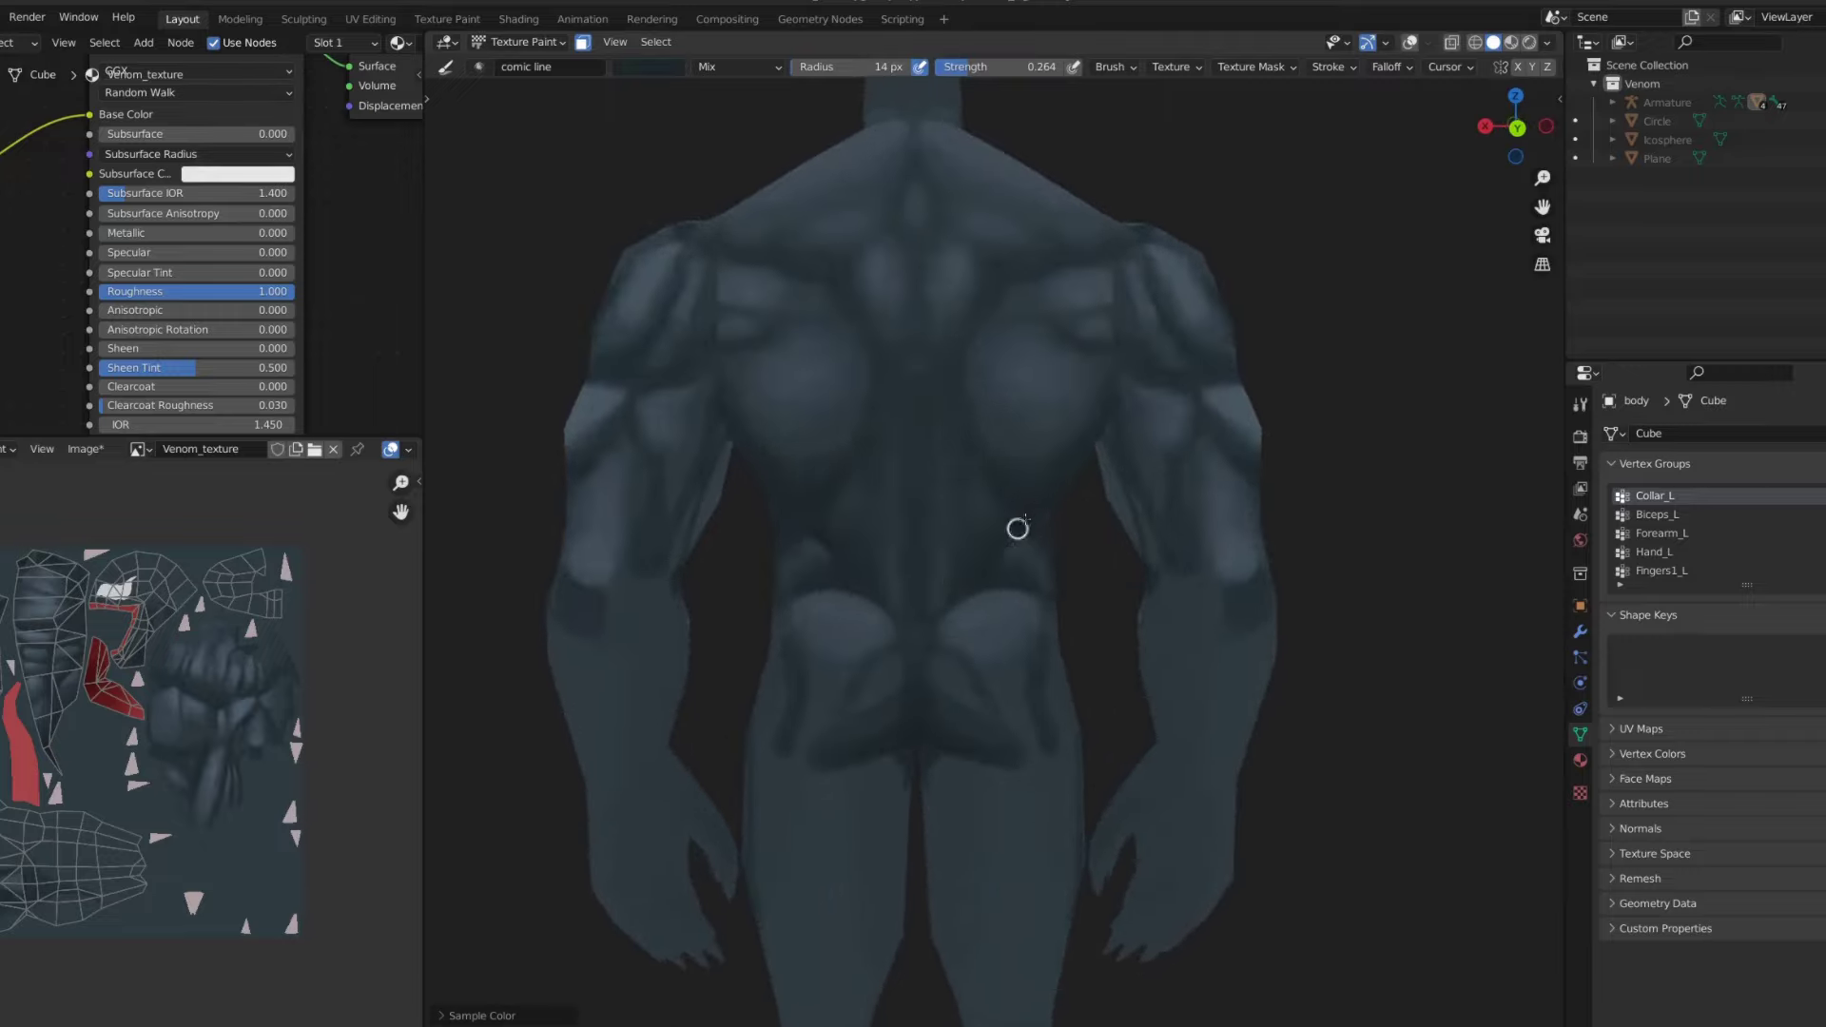
mouse_move(1072, 383)
middle_mouse_down()
mouse_move(1081, 357)
mouse_move(827, 437)
middle_mouse_up()
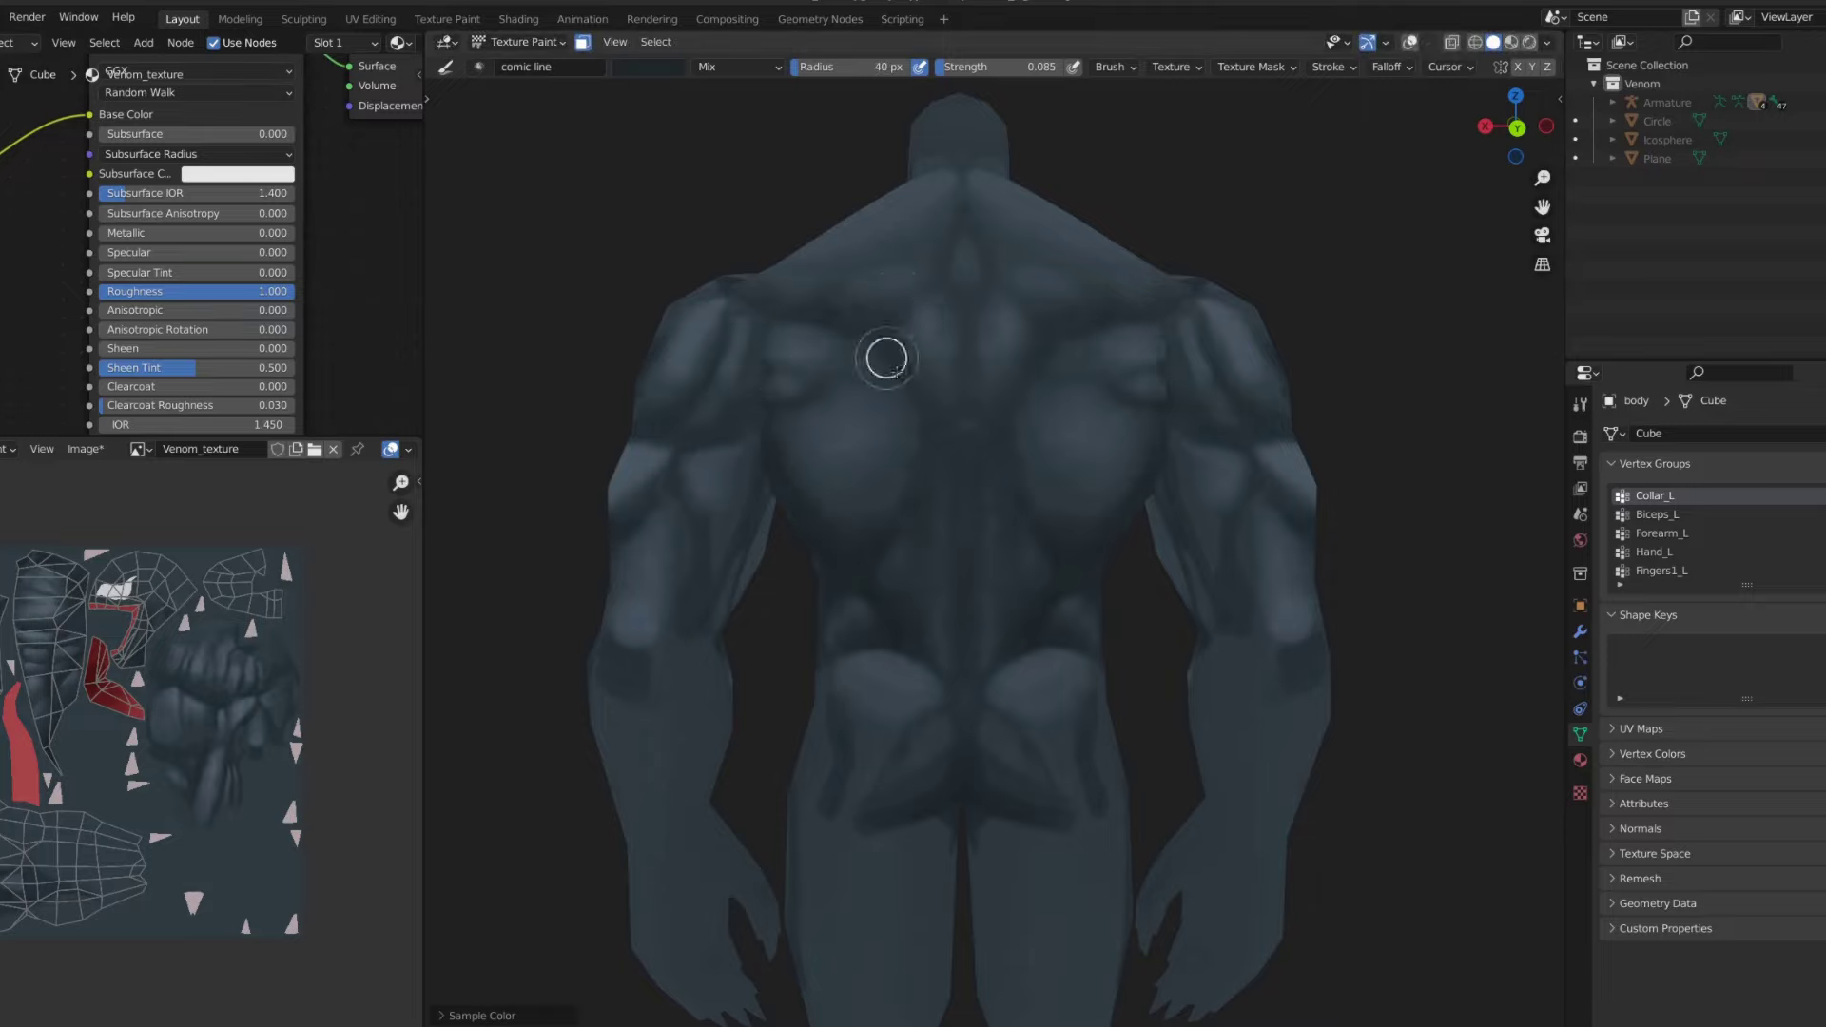
key("s")
- Orbit around the head, shoulders and back to face Venom from the front
scroll(961, 497, "down", 8)
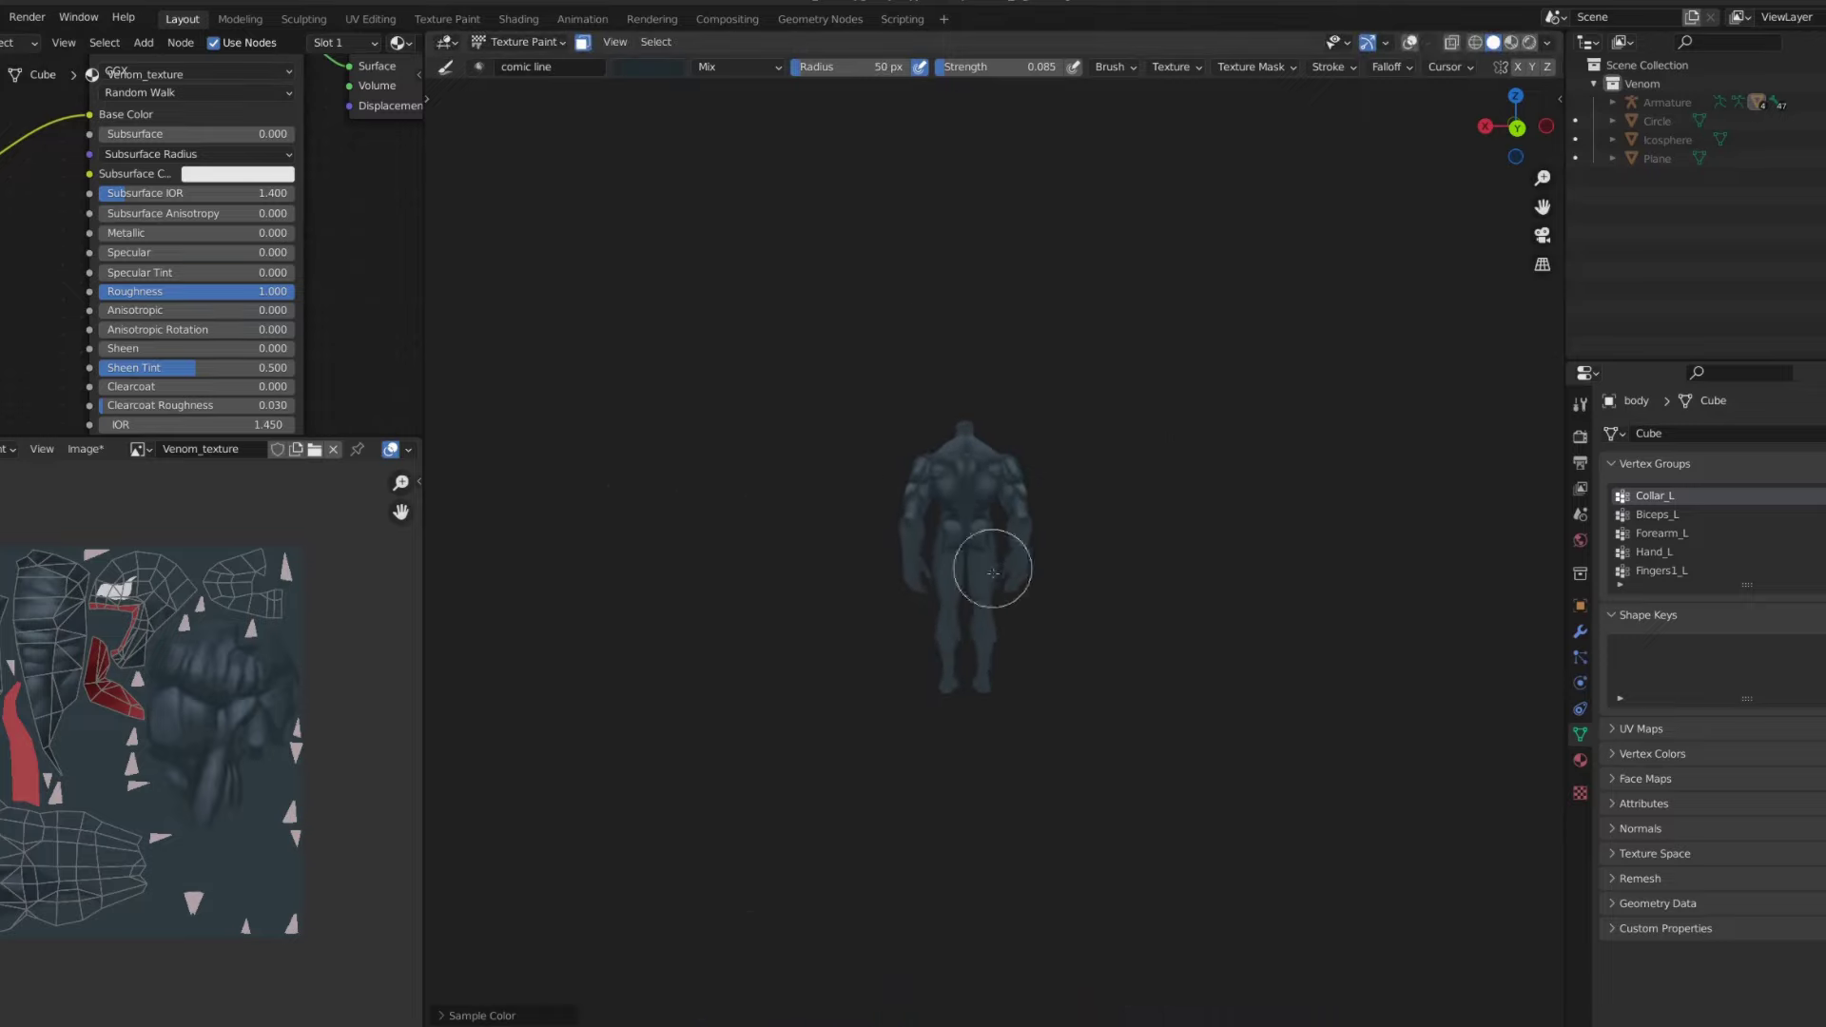
scroll(982, 554, "up", 4)
middle_click_drag(958, 412, 803, 418)
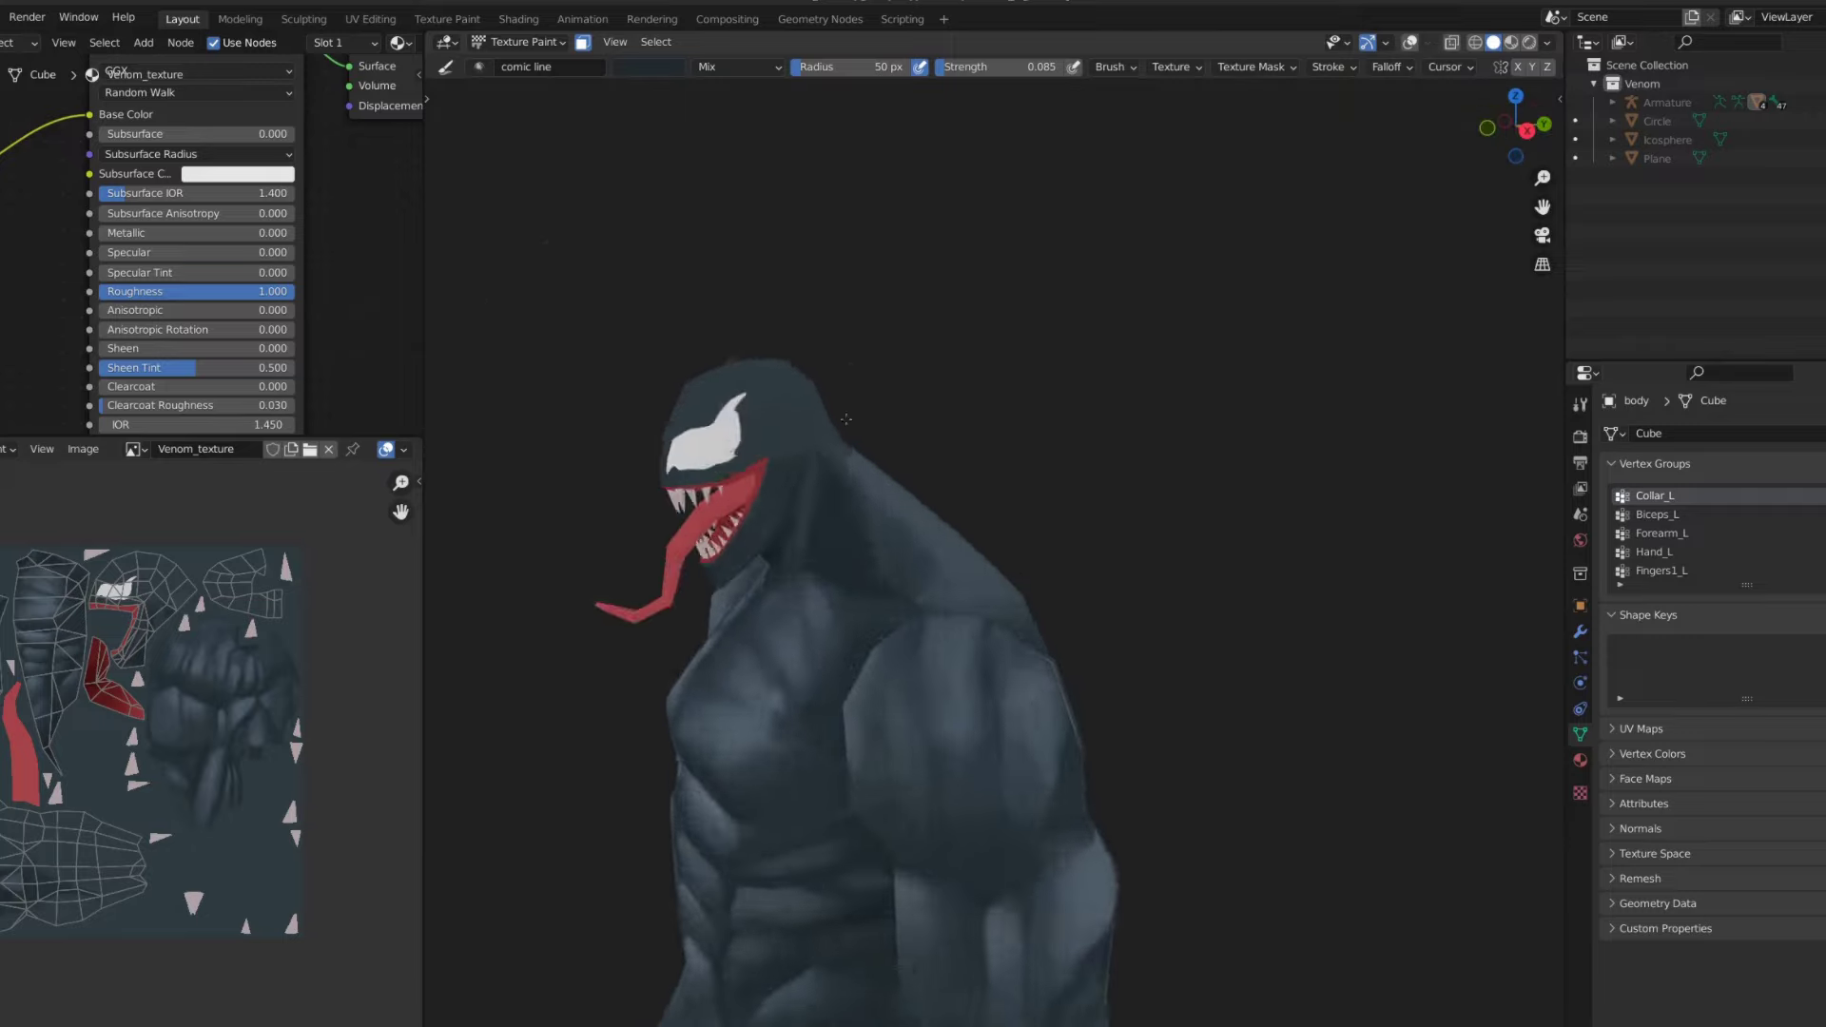
scroll(799, 420, "up", 4)
middle_click_drag(870, 498, 947, 565)
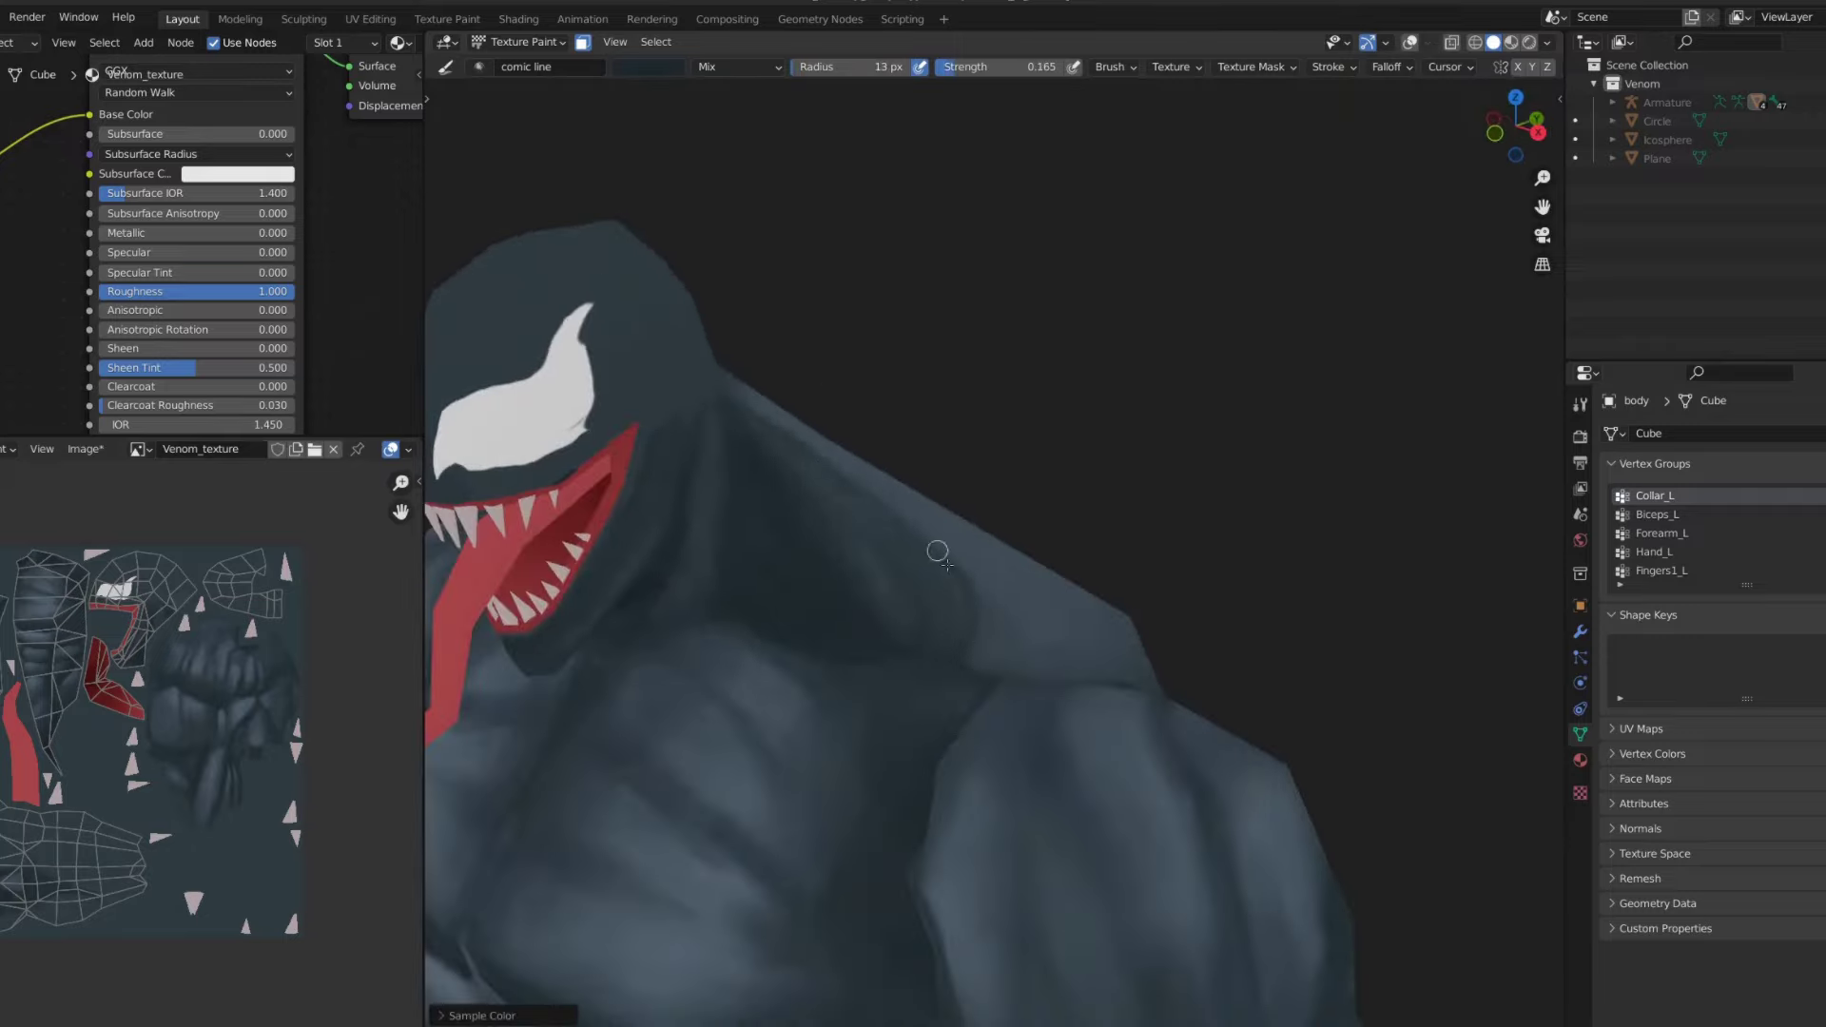
scroll(970, 598, "down", 5)
mouse_move(995, 473)
middle_mouse_down()
mouse_move(1022, 356)
mouse_move(1061, 328)
middle_mouse_up()
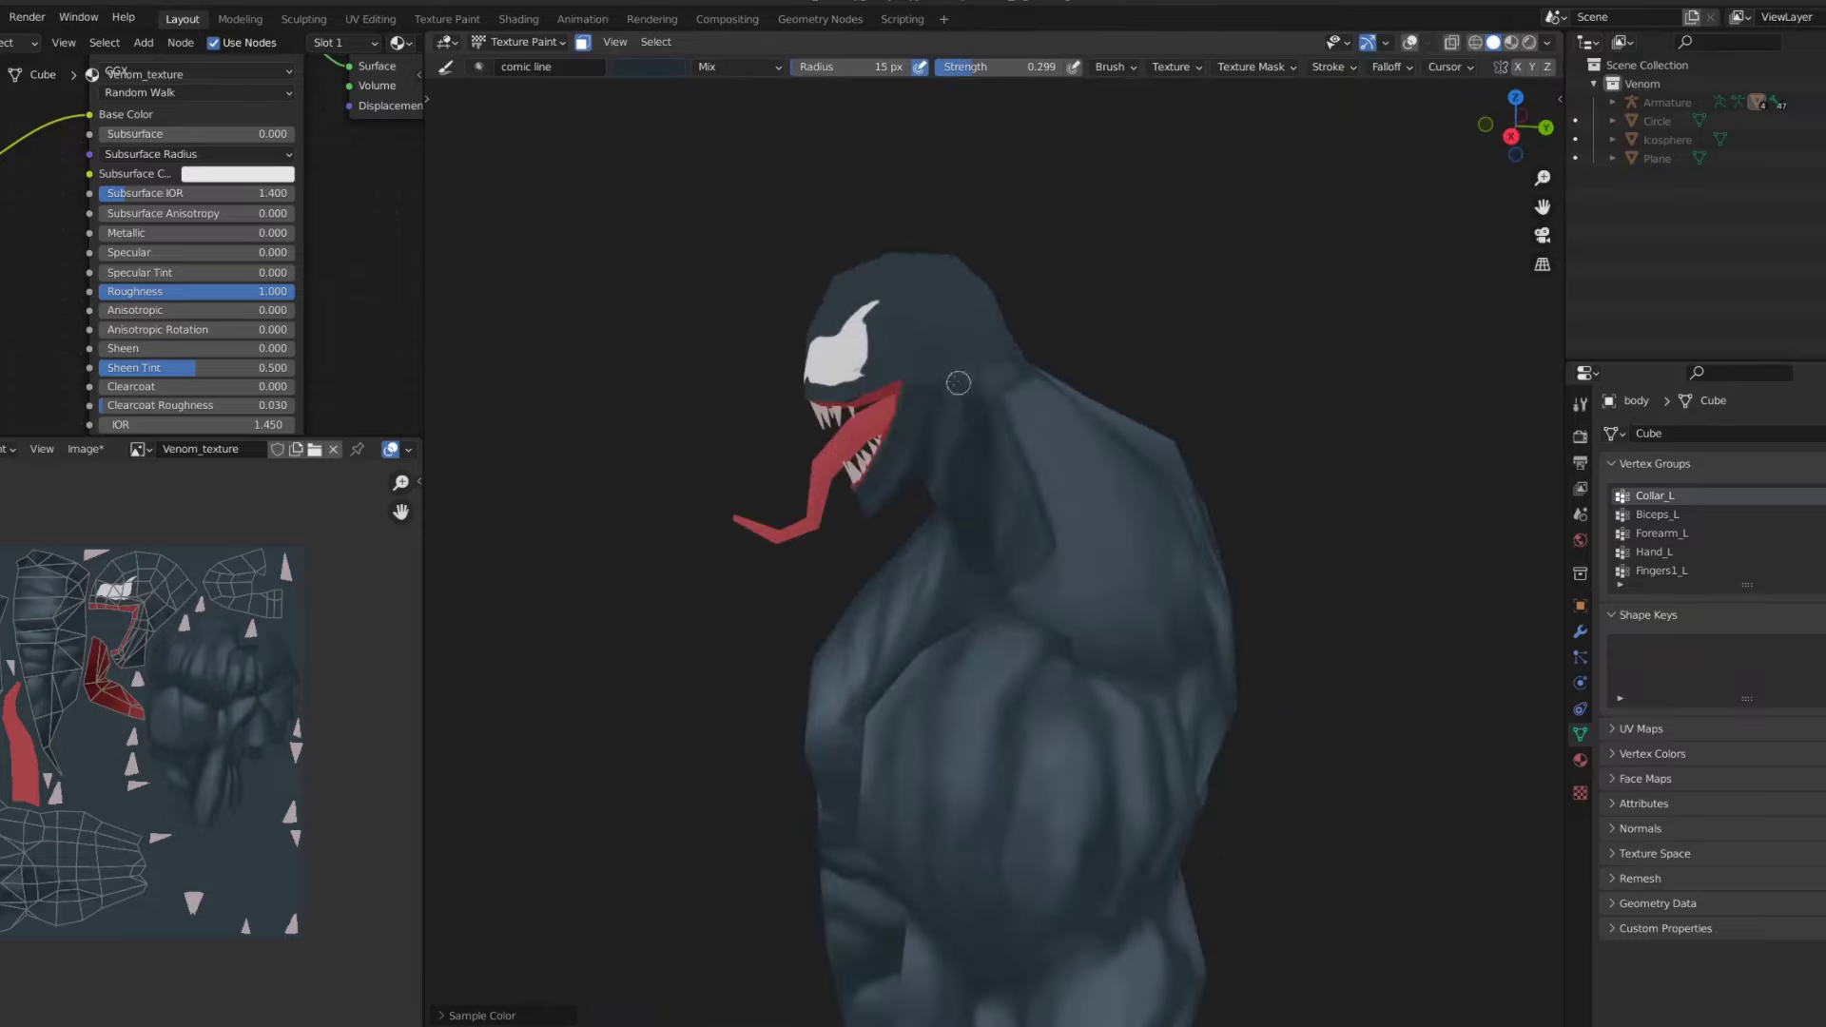
middle_click_drag(959, 383, 837, 400)
- Enlarge the brush to 37 px and adjust size and strength via the right-click menu
key("f")
scroll(860, 442, "up", 3)
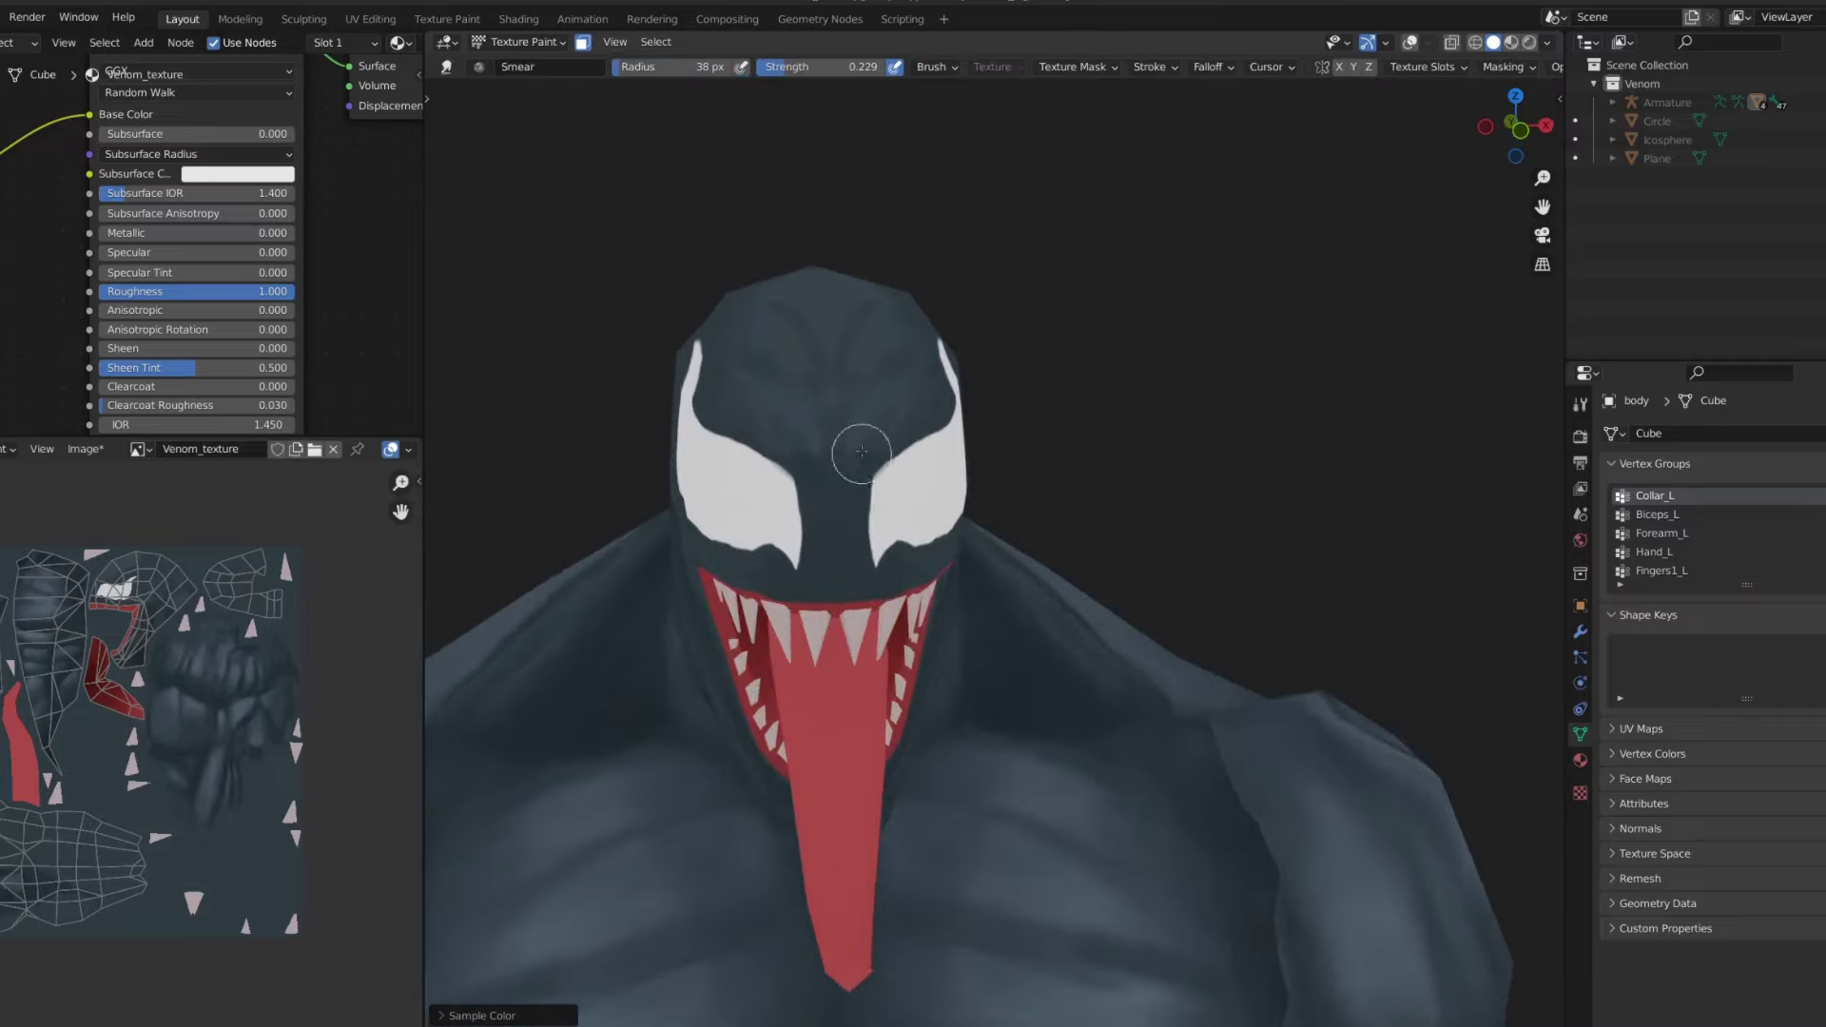
right_click(873, 409)
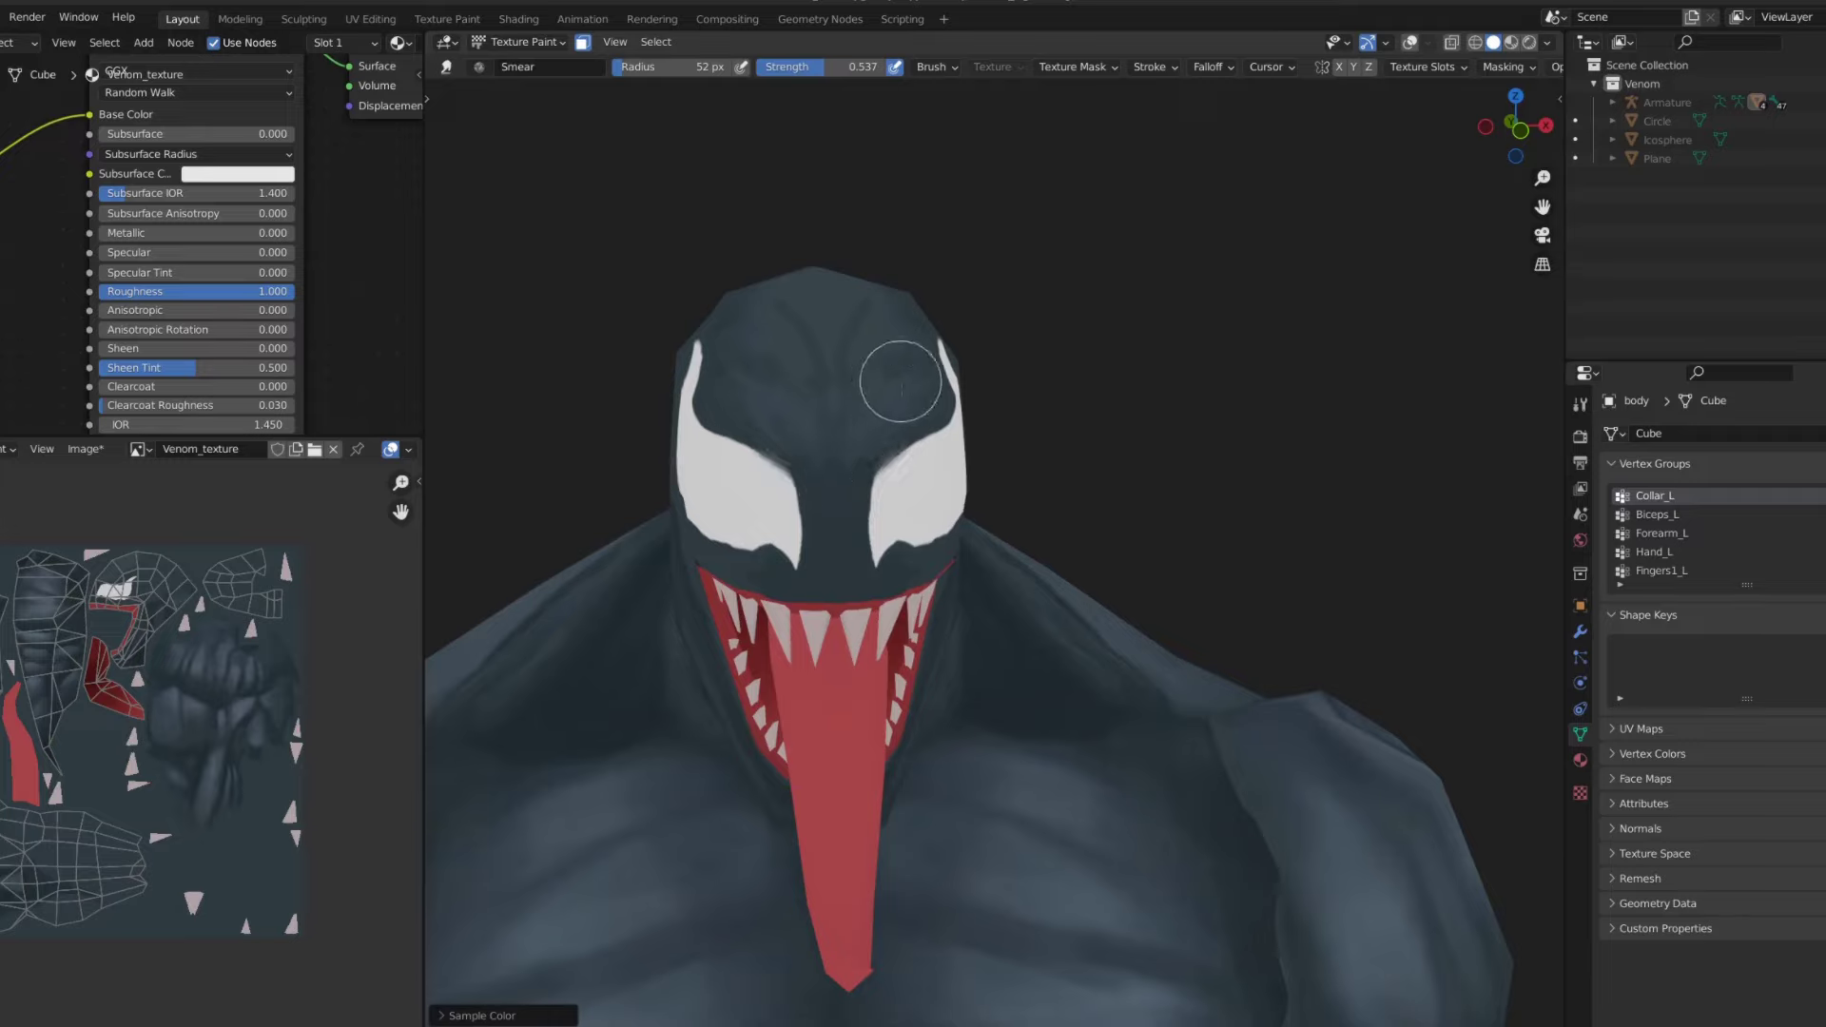
scroll(845, 354, "down", 2)
scroll(951, 285, "down", 2)
scroll(1011, 314, "down", 2)
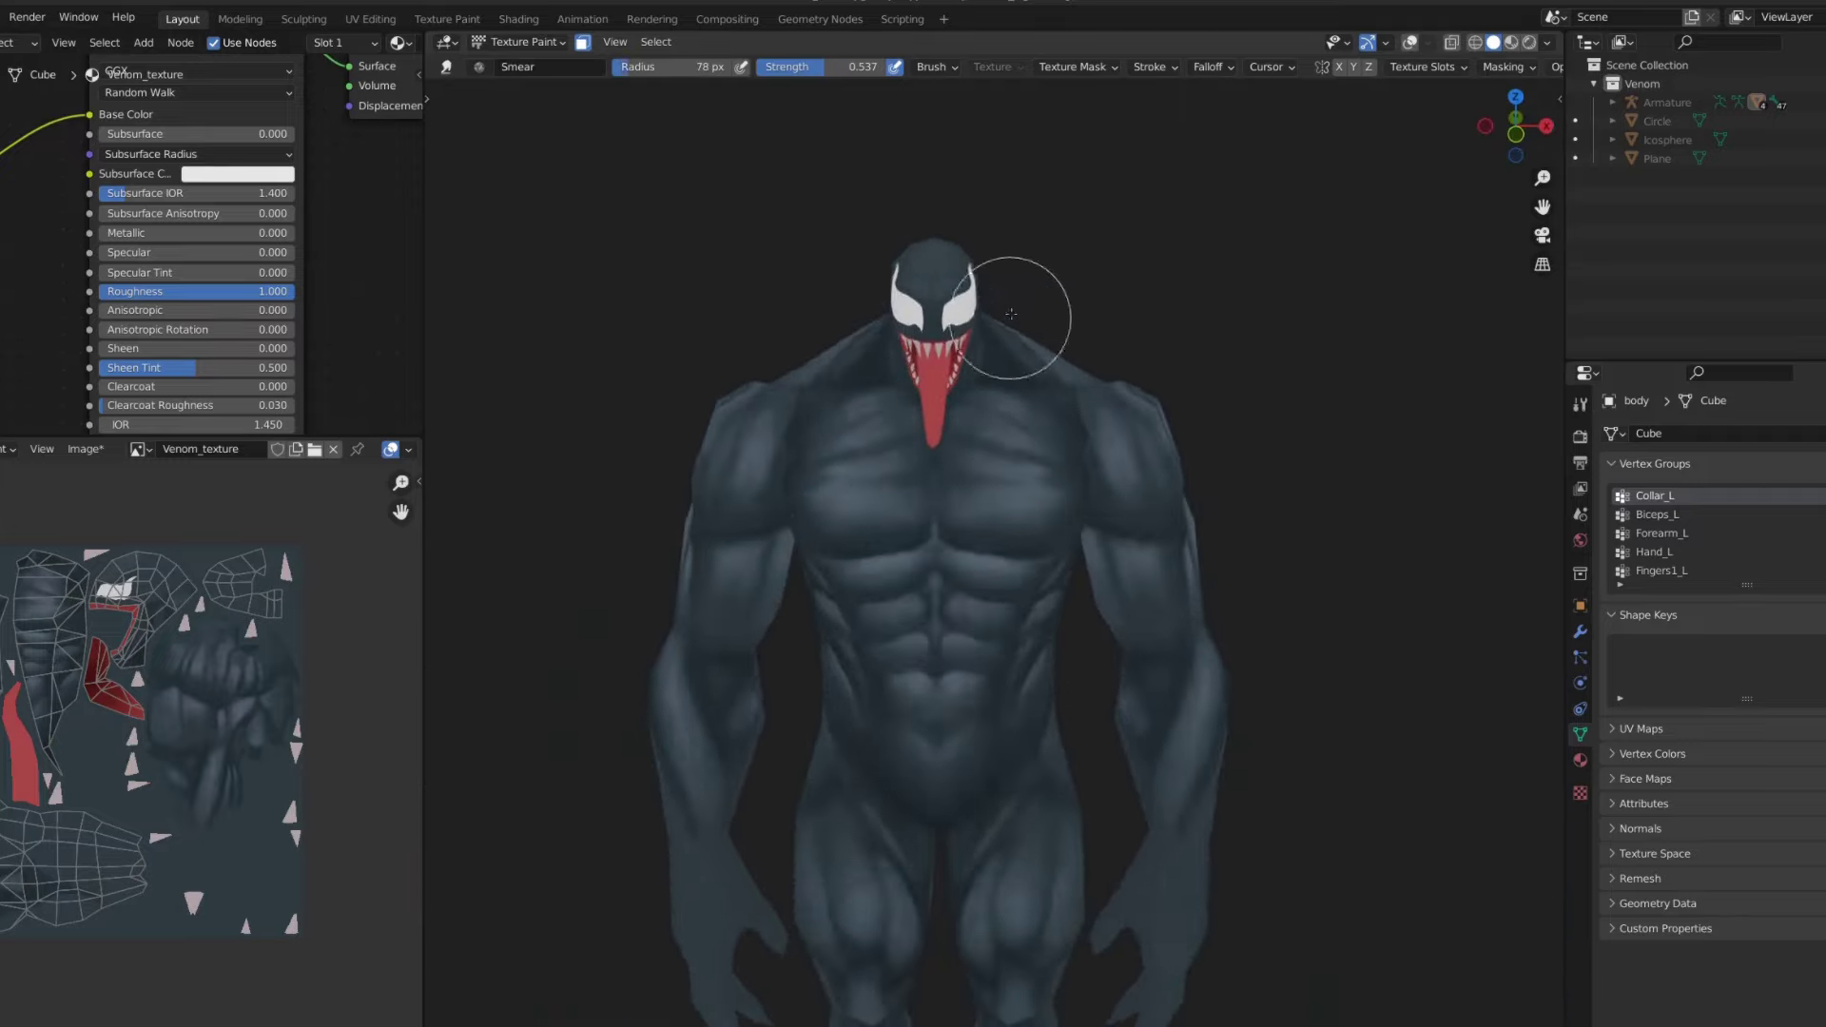
scroll(600, 679, "down", 3)
- From Venom's back, sample a body colour and raise the brush strength
mouse_move(599, 679)
middle_mouse_down()
mouse_move(915, 571)
mouse_move(957, 489)
mouse_move(1093, 571)
mouse_move(987, 424)
middle_mouse_up()
scroll(915, 572, "up", 3)
scroll(886, 526, "up", 3)
scroll(1093, 571, "down", 2)
key("s")
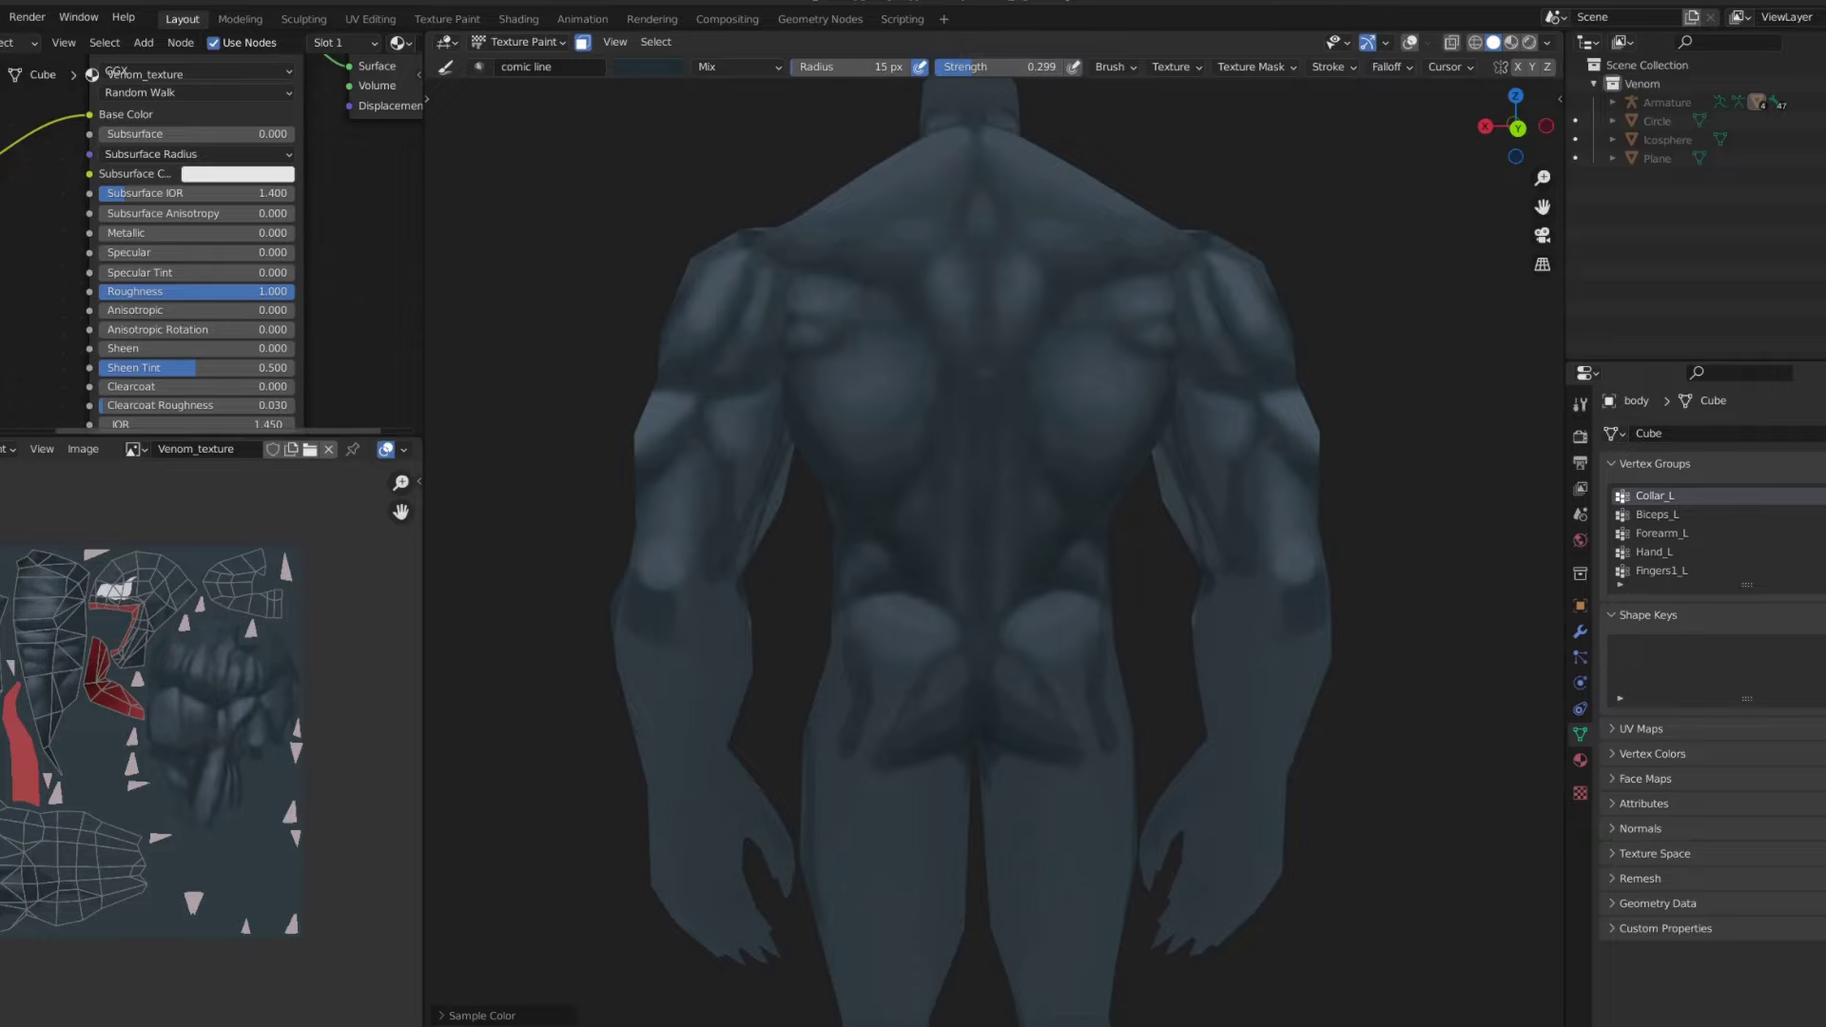
key("shift+f")
left_click(863, 507)
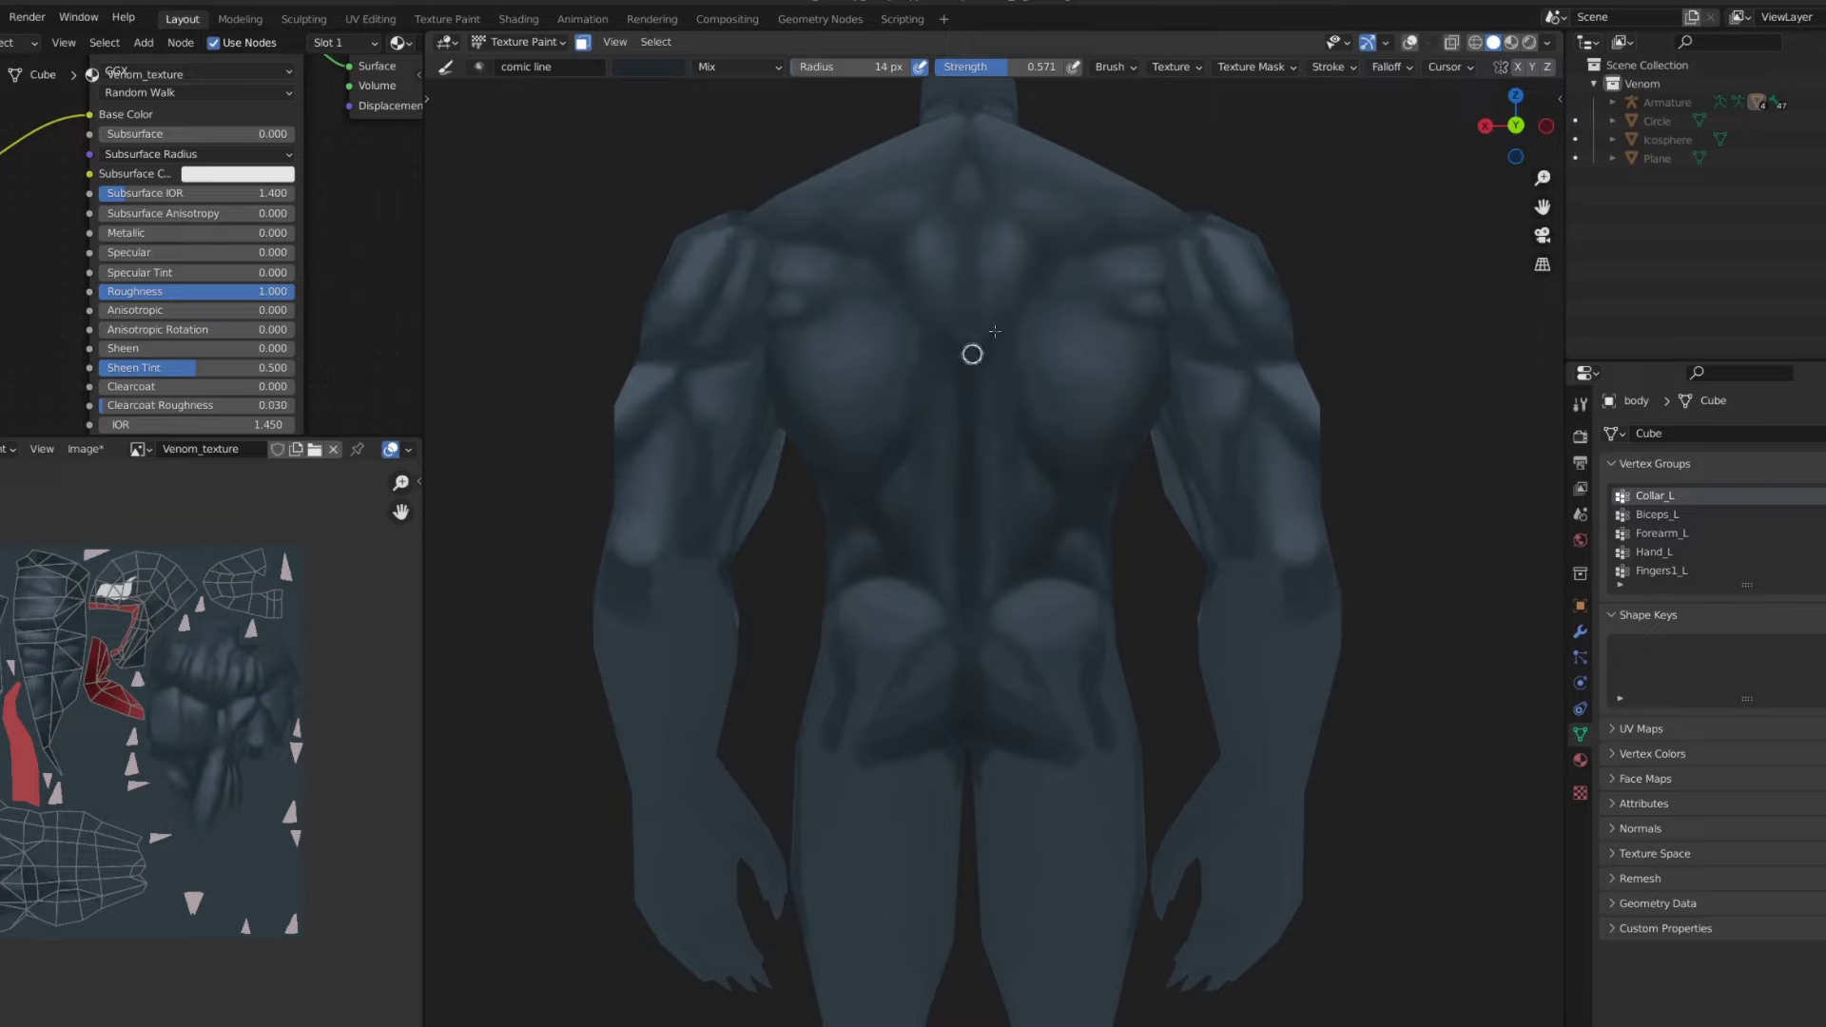
- Switch to Smear with the upper back and shoulders in view
scroll(995, 602, "up", 2)
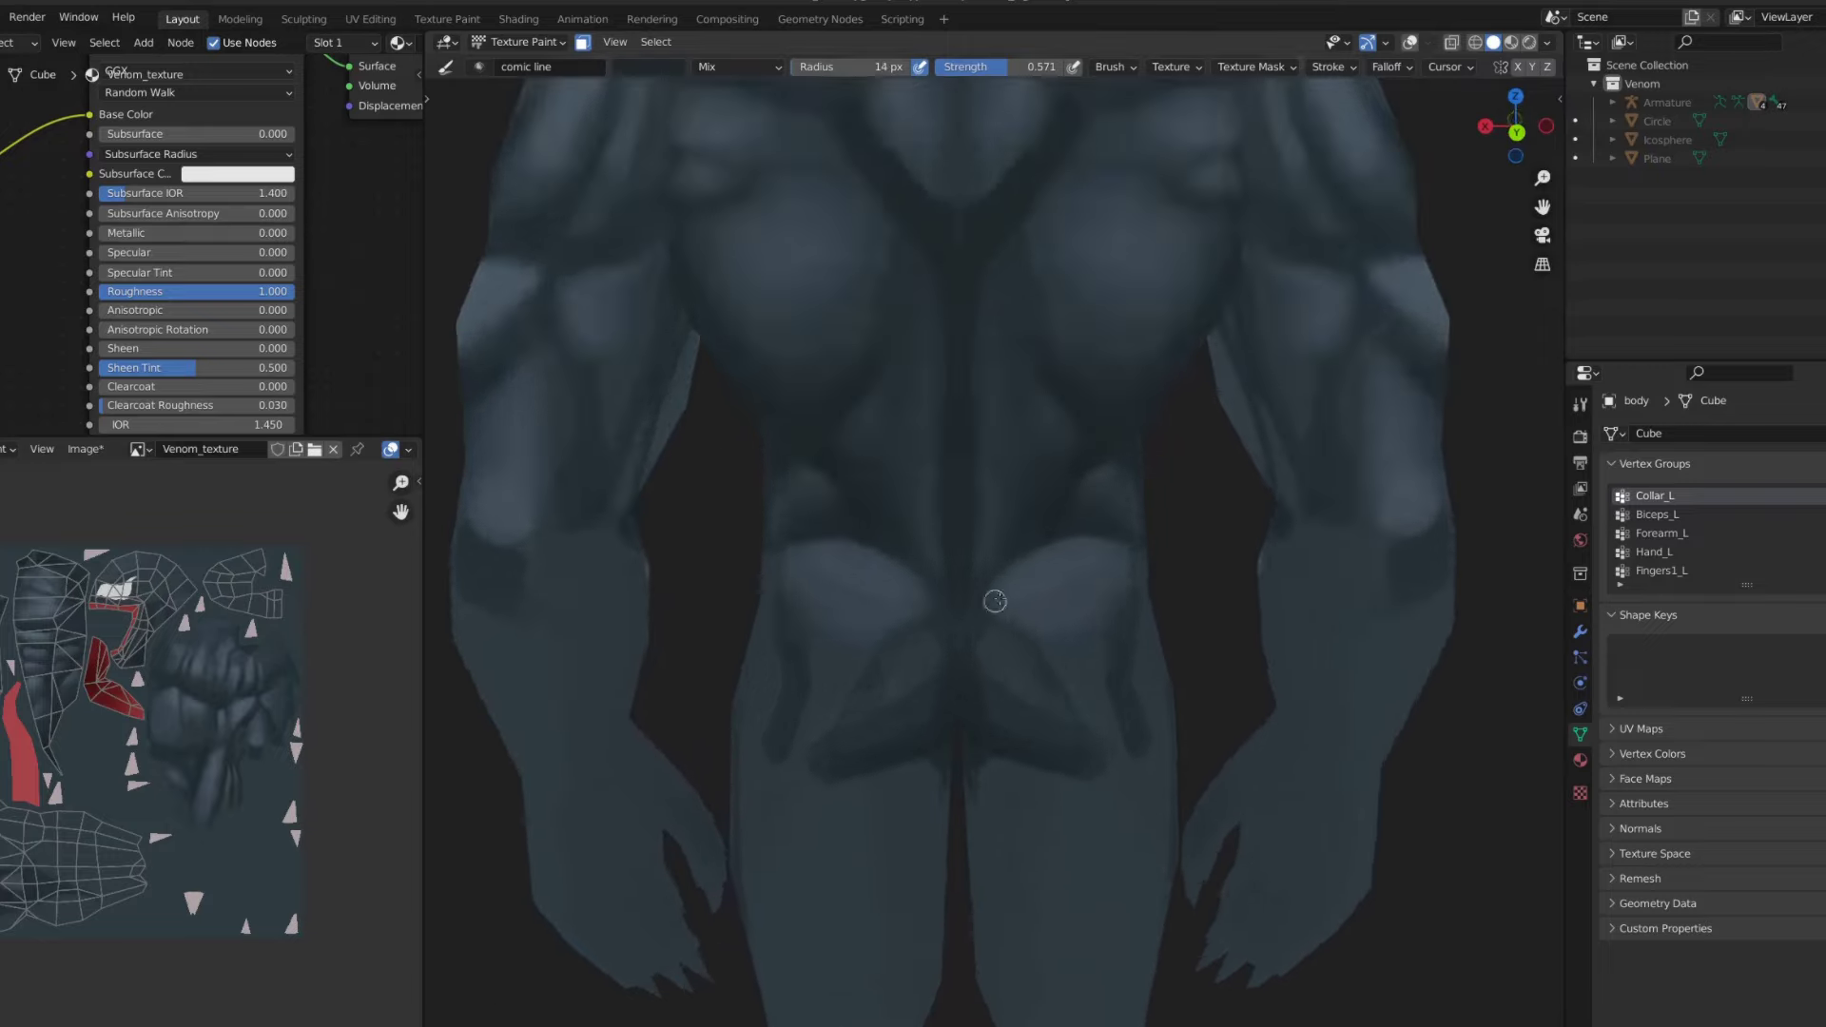
key("shift+space")
left_click(904, 569)
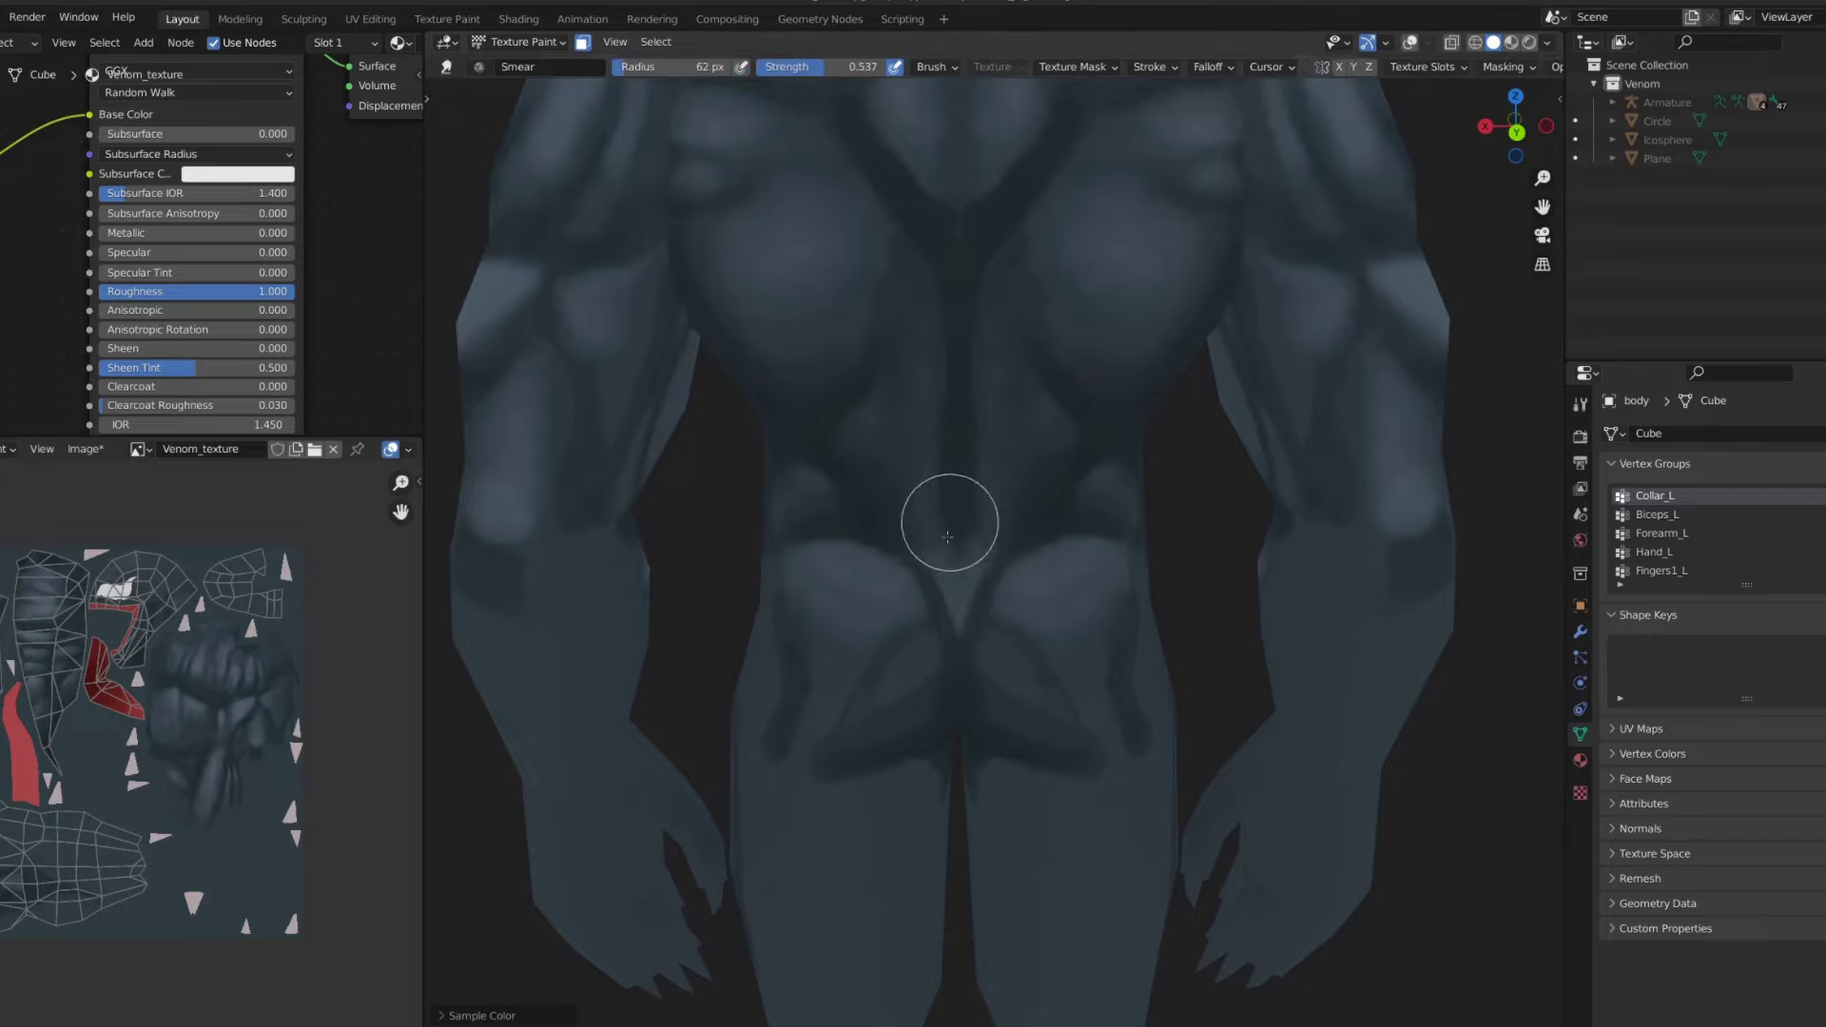
mouse_move(951, 375)
middle_mouse_down()
mouse_move(920, 428)
mouse_move(920, 253)
middle_mouse_up()
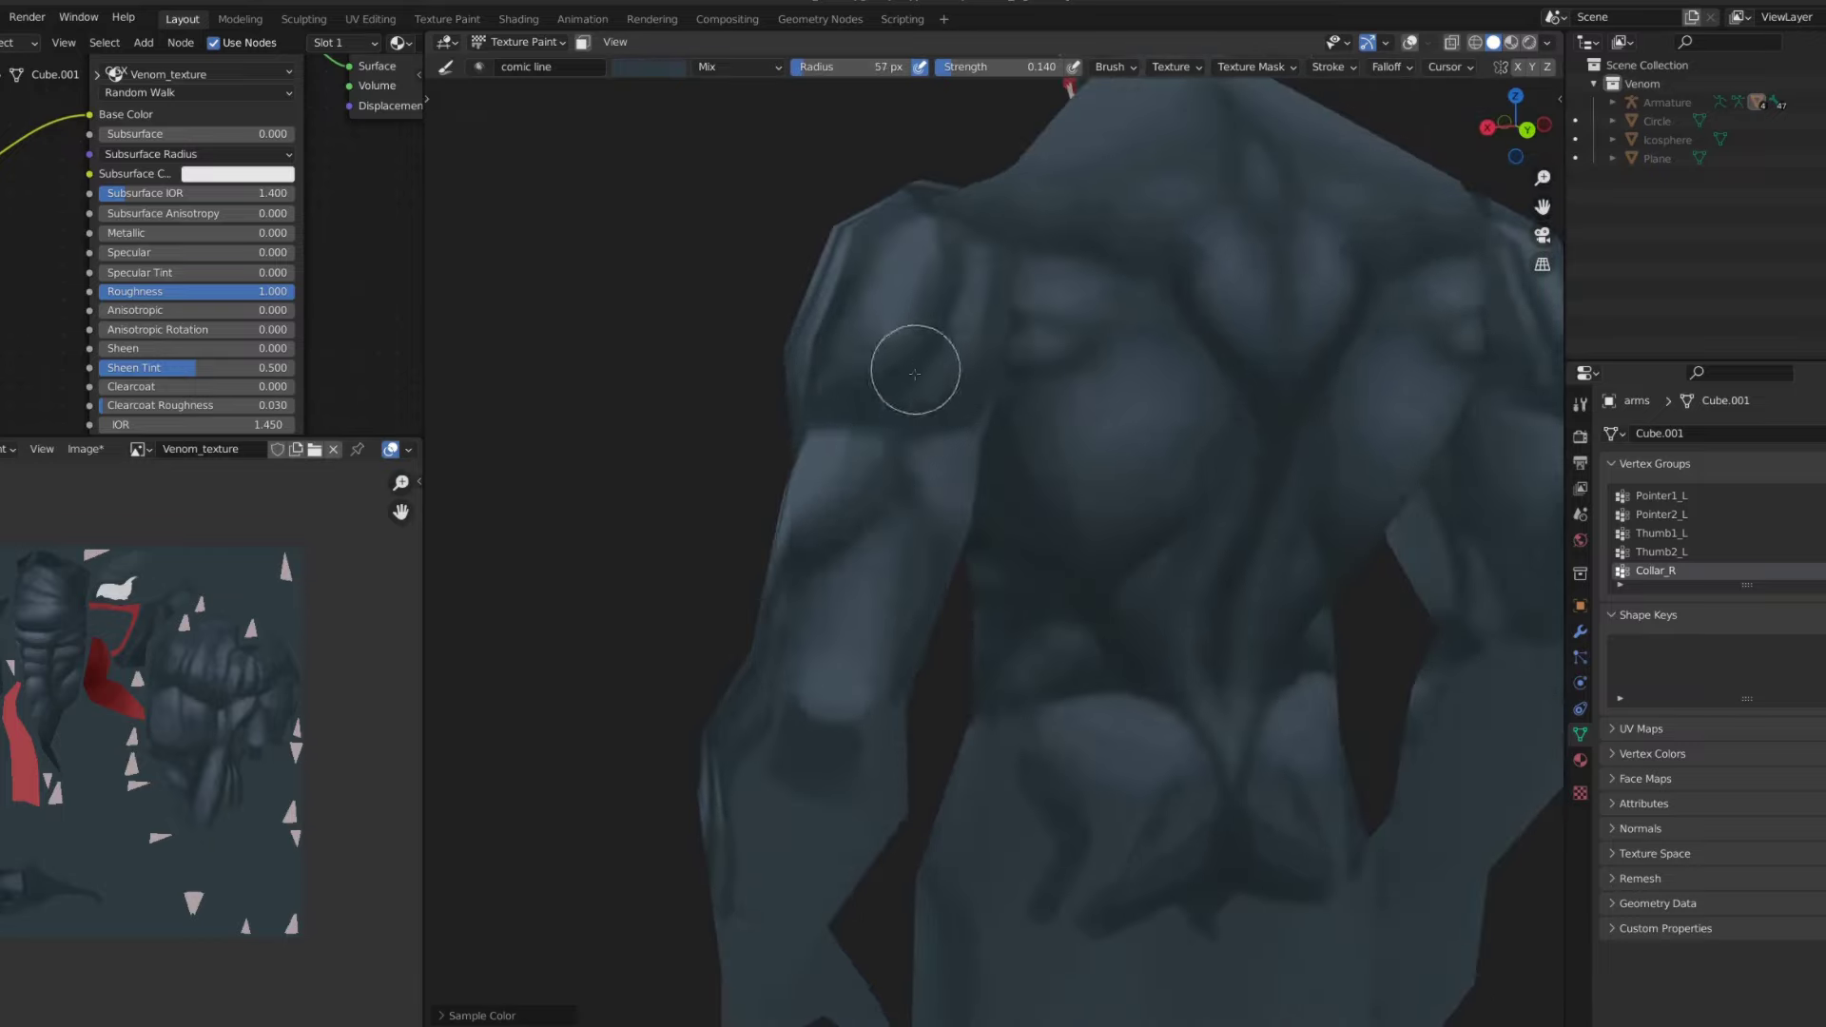
- Sample darker colours from Venom's body surface
key("s")
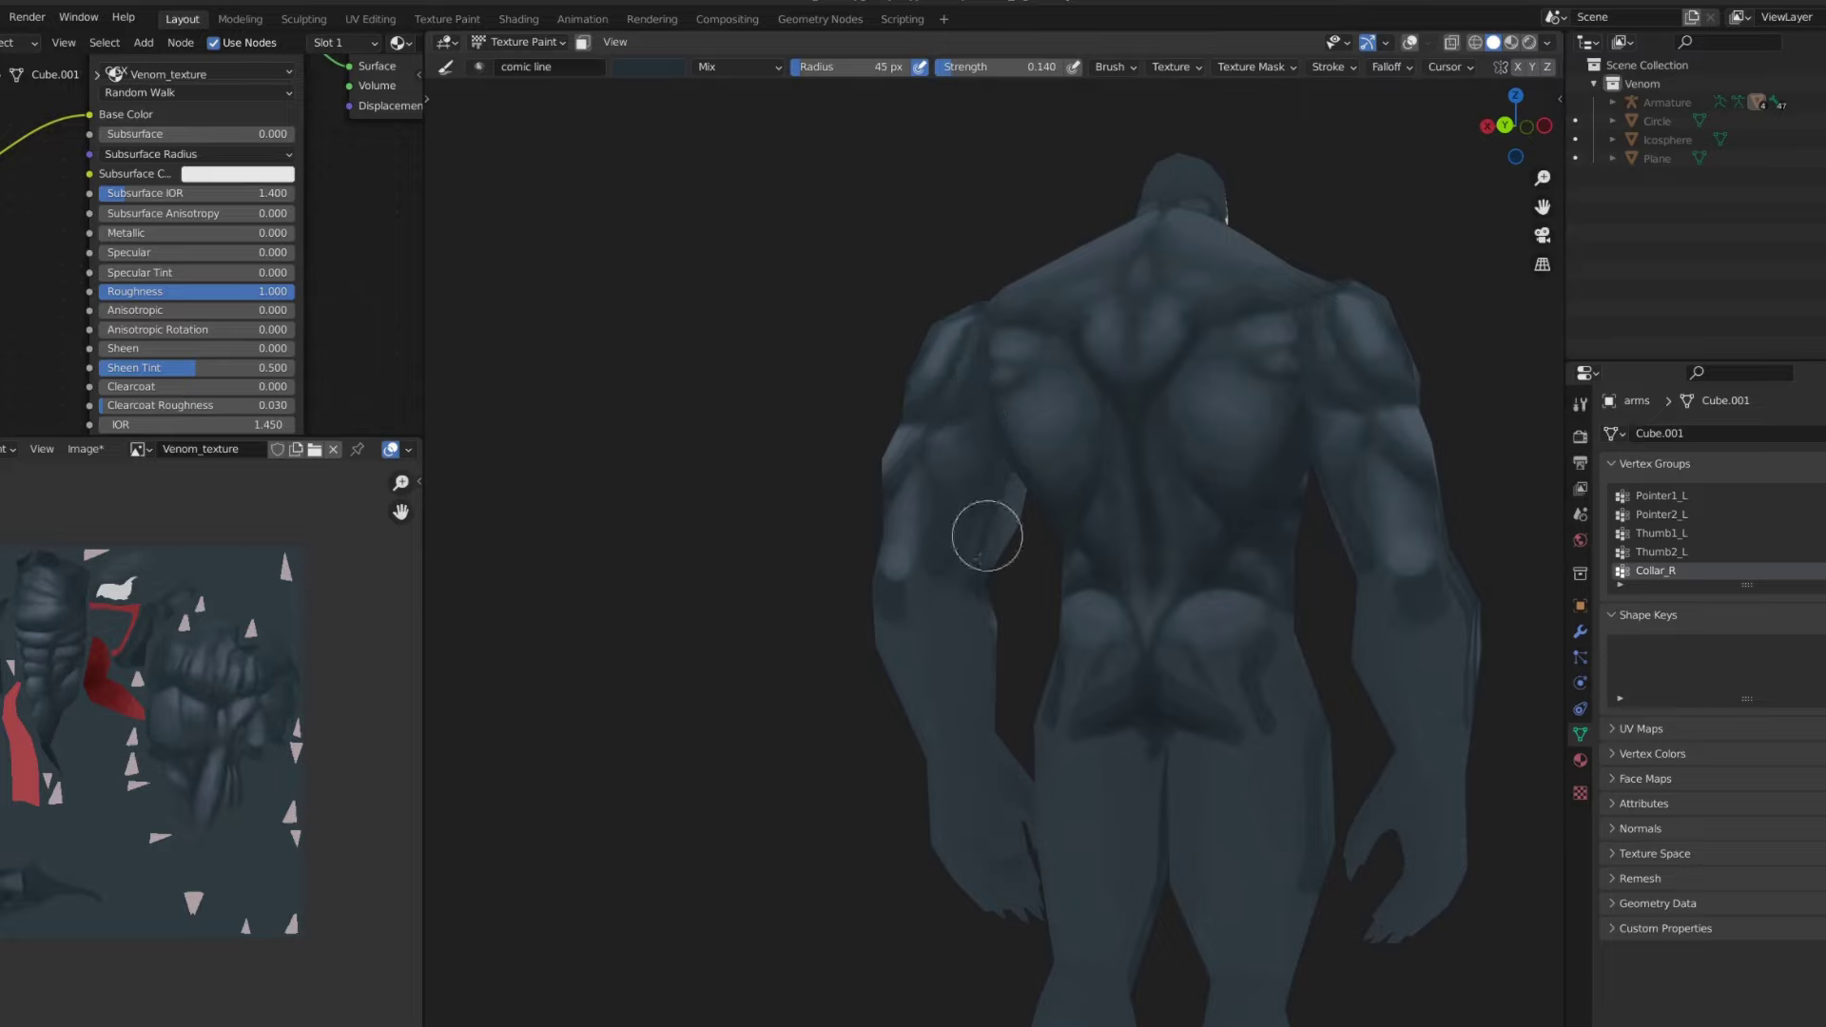
key("s")
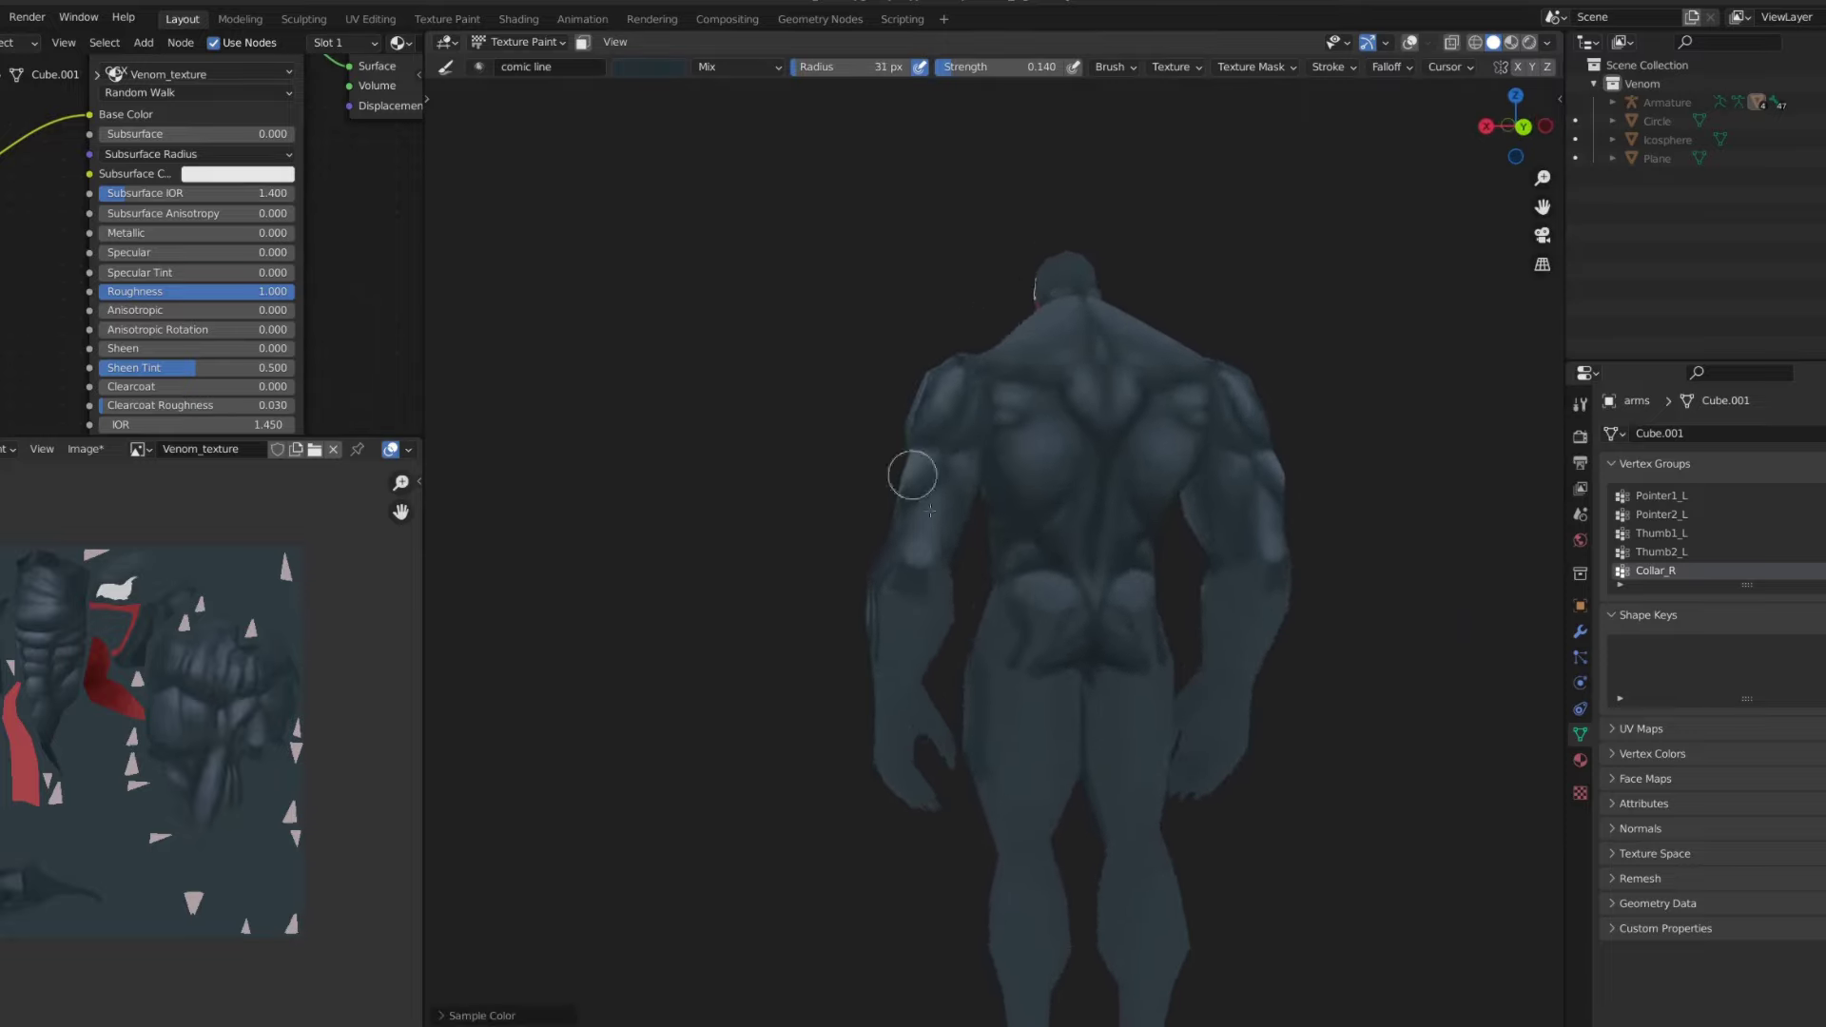
scroll(929, 509, "down", 5)
scroll(1068, 513, "down", 2)
scroll(970, 546, "up", 5)
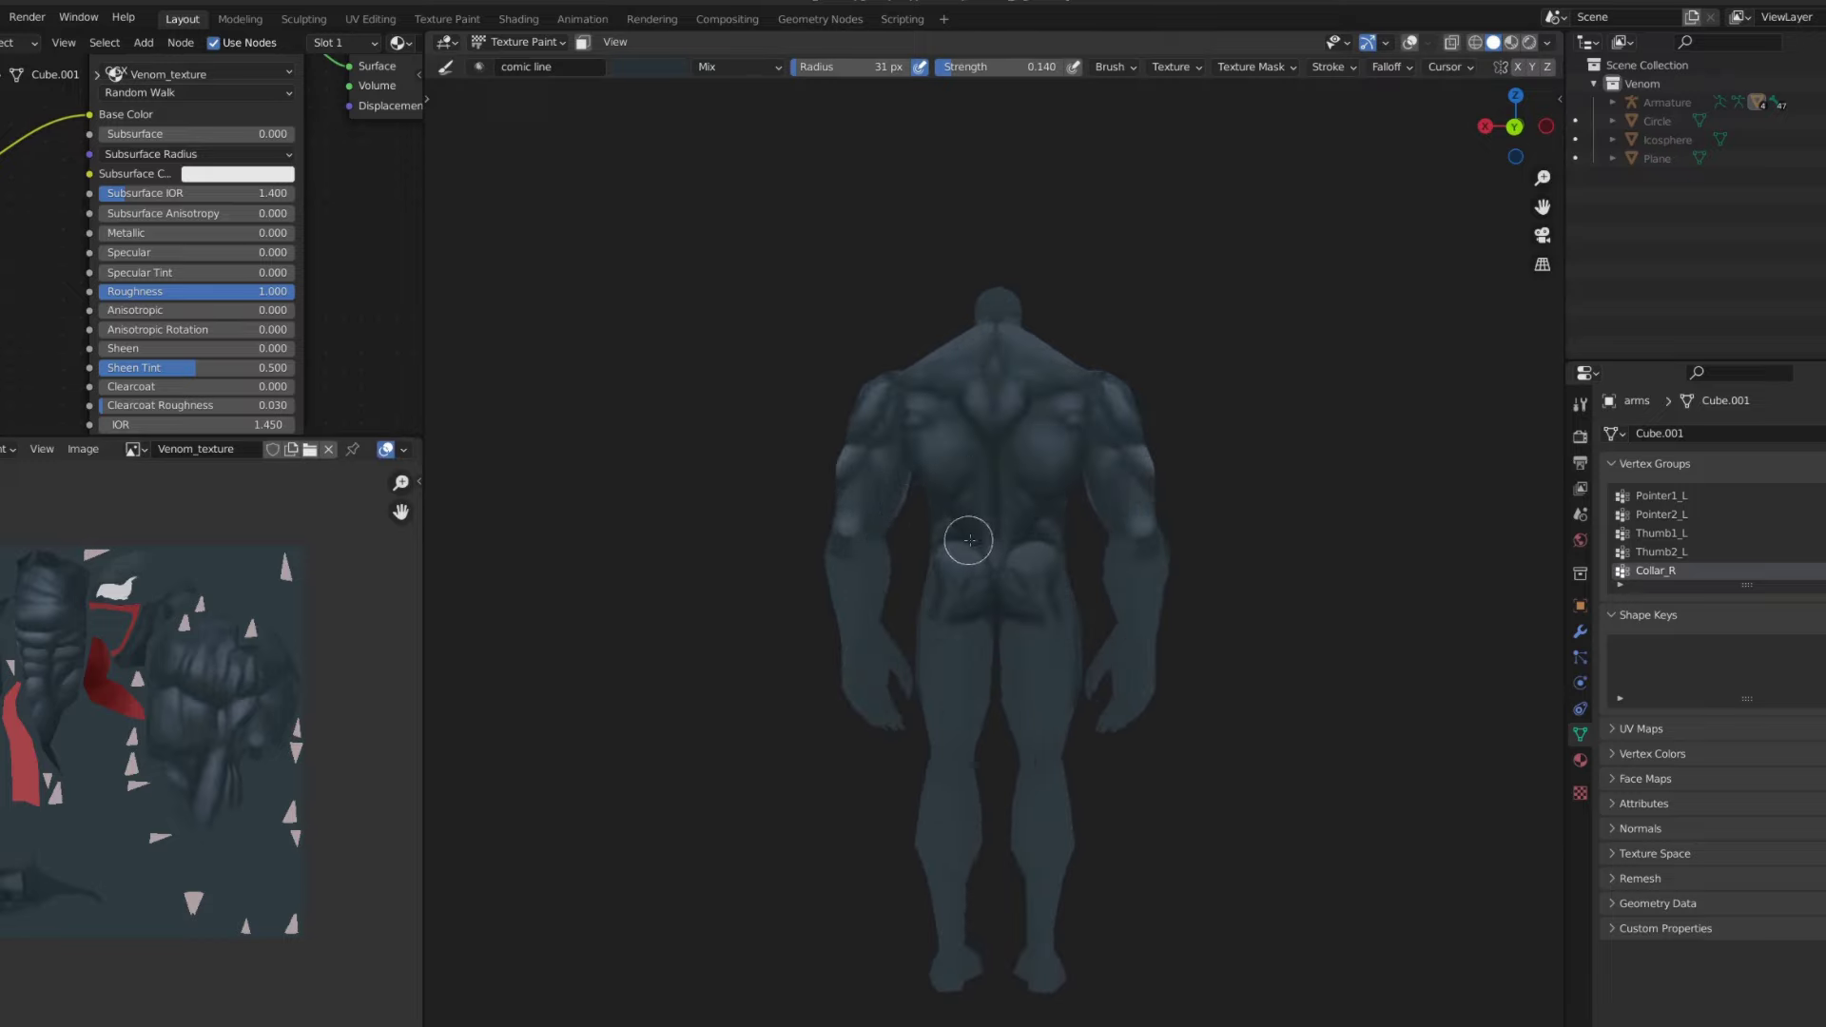
scroll(958, 605, "up", 3)
- Make the body mesh the paint target and rotate the view around the figure
key("alt+q")
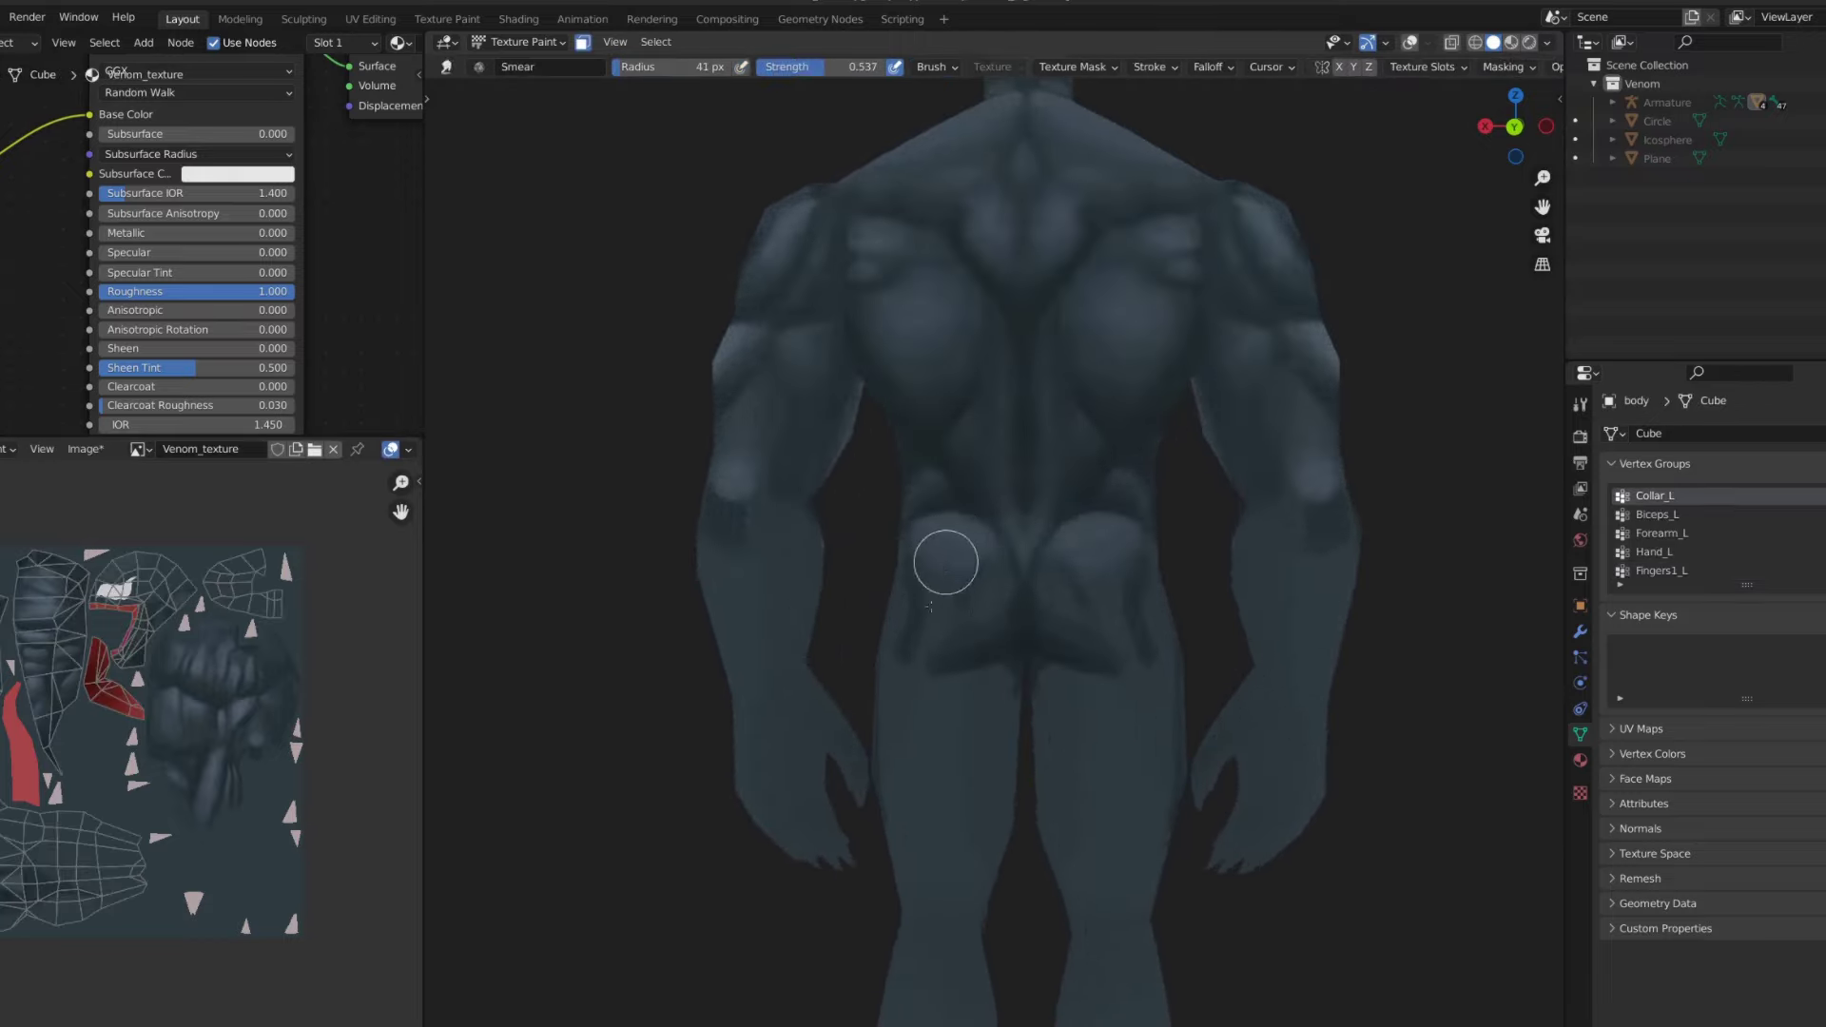
mouse_move(946, 562)
middle_mouse_down()
mouse_move(886, 630)
mouse_move(918, 681)
middle_mouse_up()
scroll(1004, 693, "down", 1)
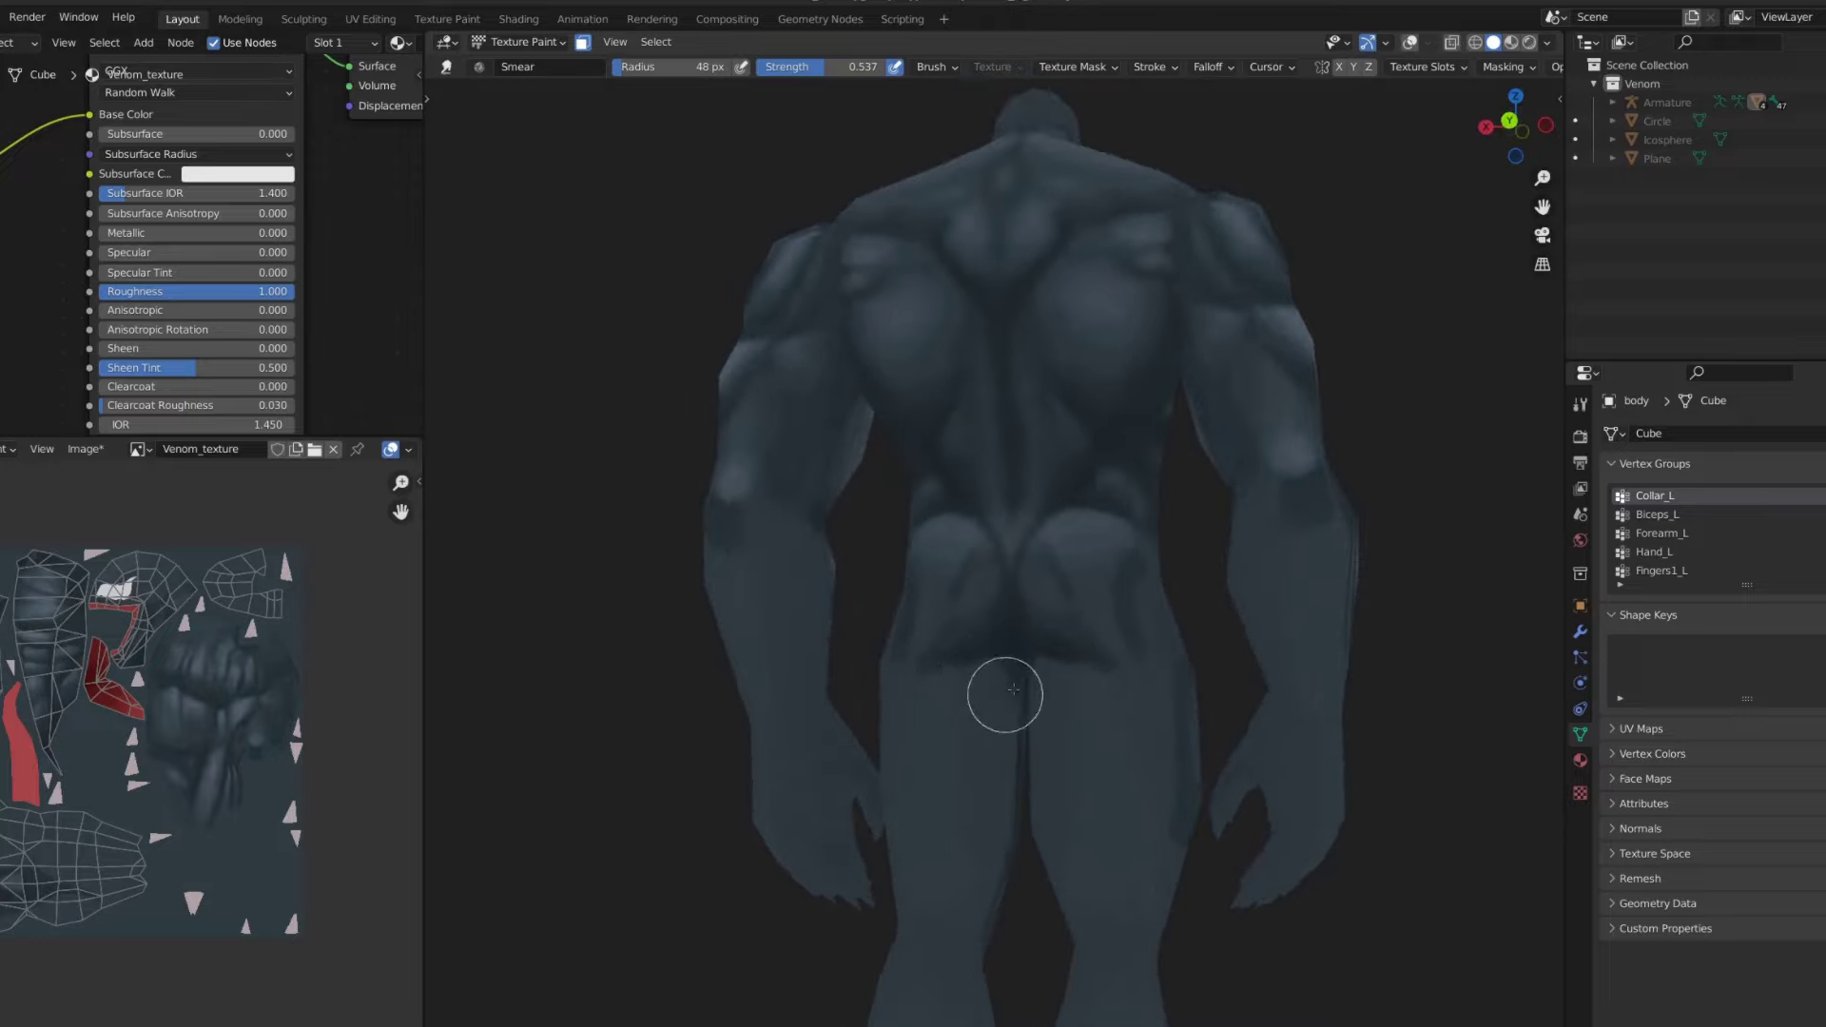
scroll(1032, 747, "down", 4)
scroll(1014, 701, "down", 2)
scroll(1018, 709, "up", 5)
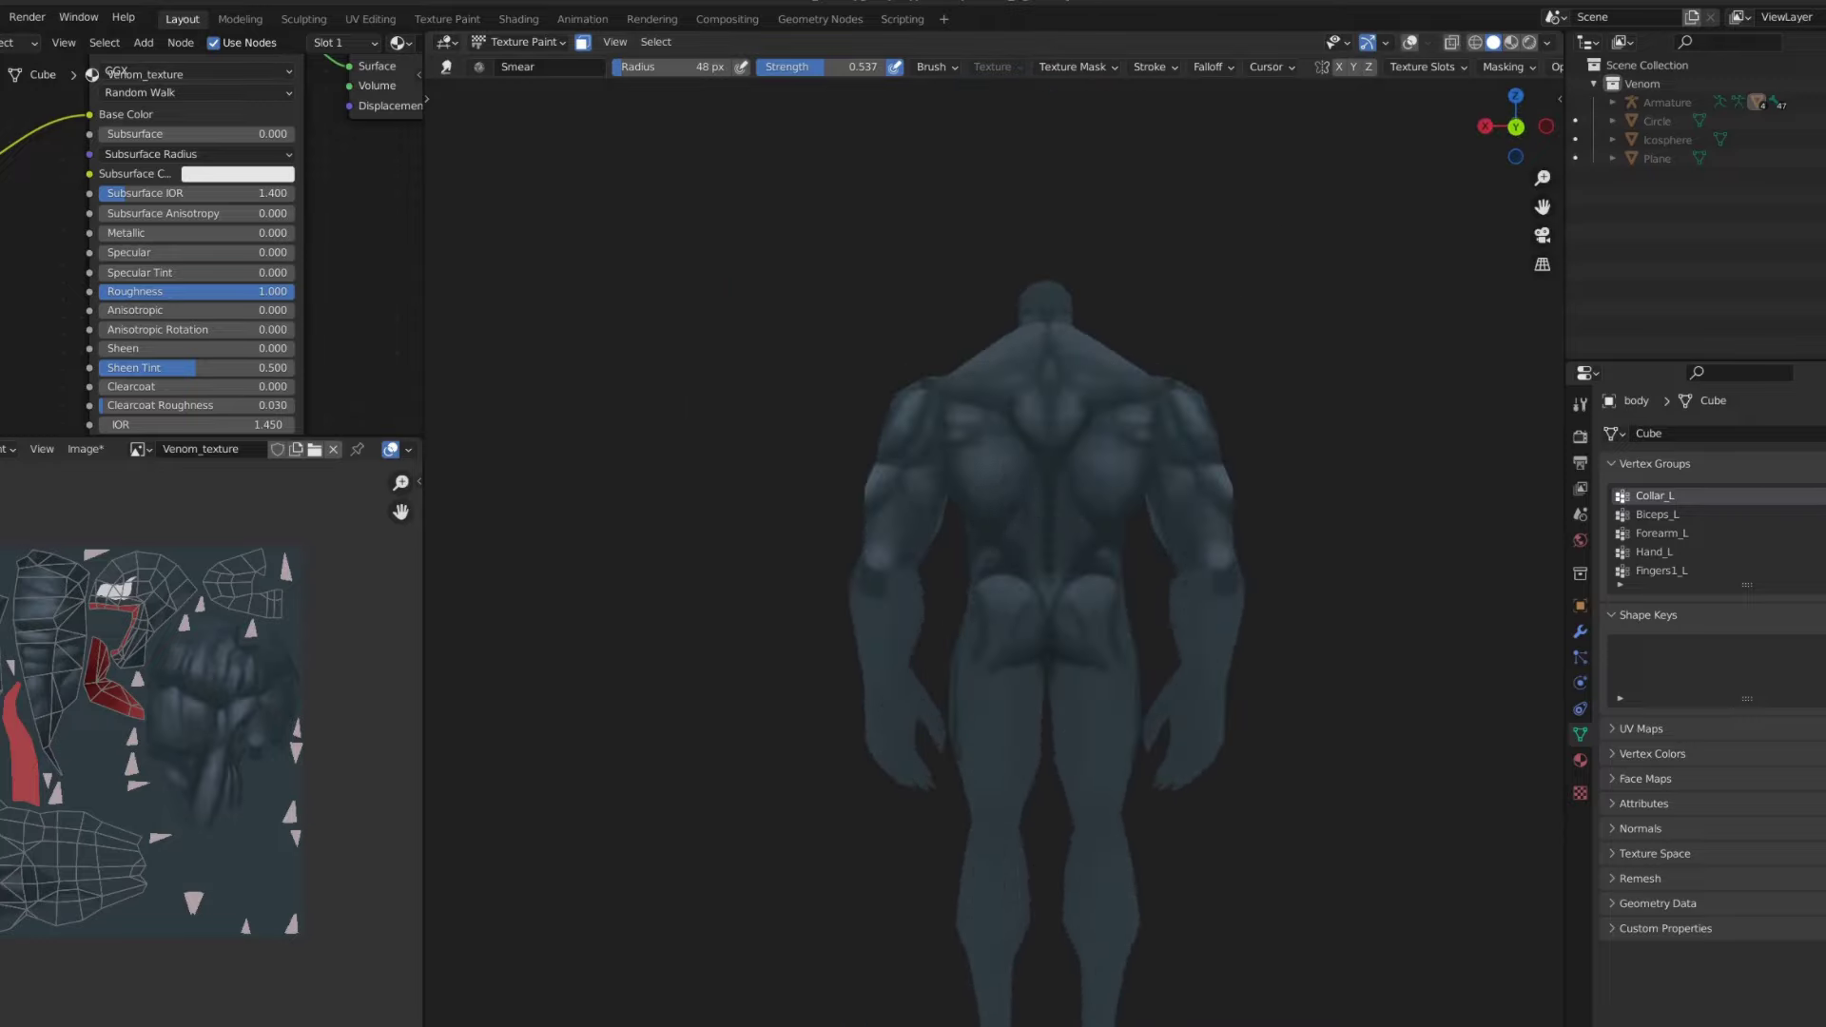
scroll(989, 571, "up", 2)
scroll(989, 571, "up", 3)
- Resample the colour and enlarge the brush twice with ] for a close back view
key("s")
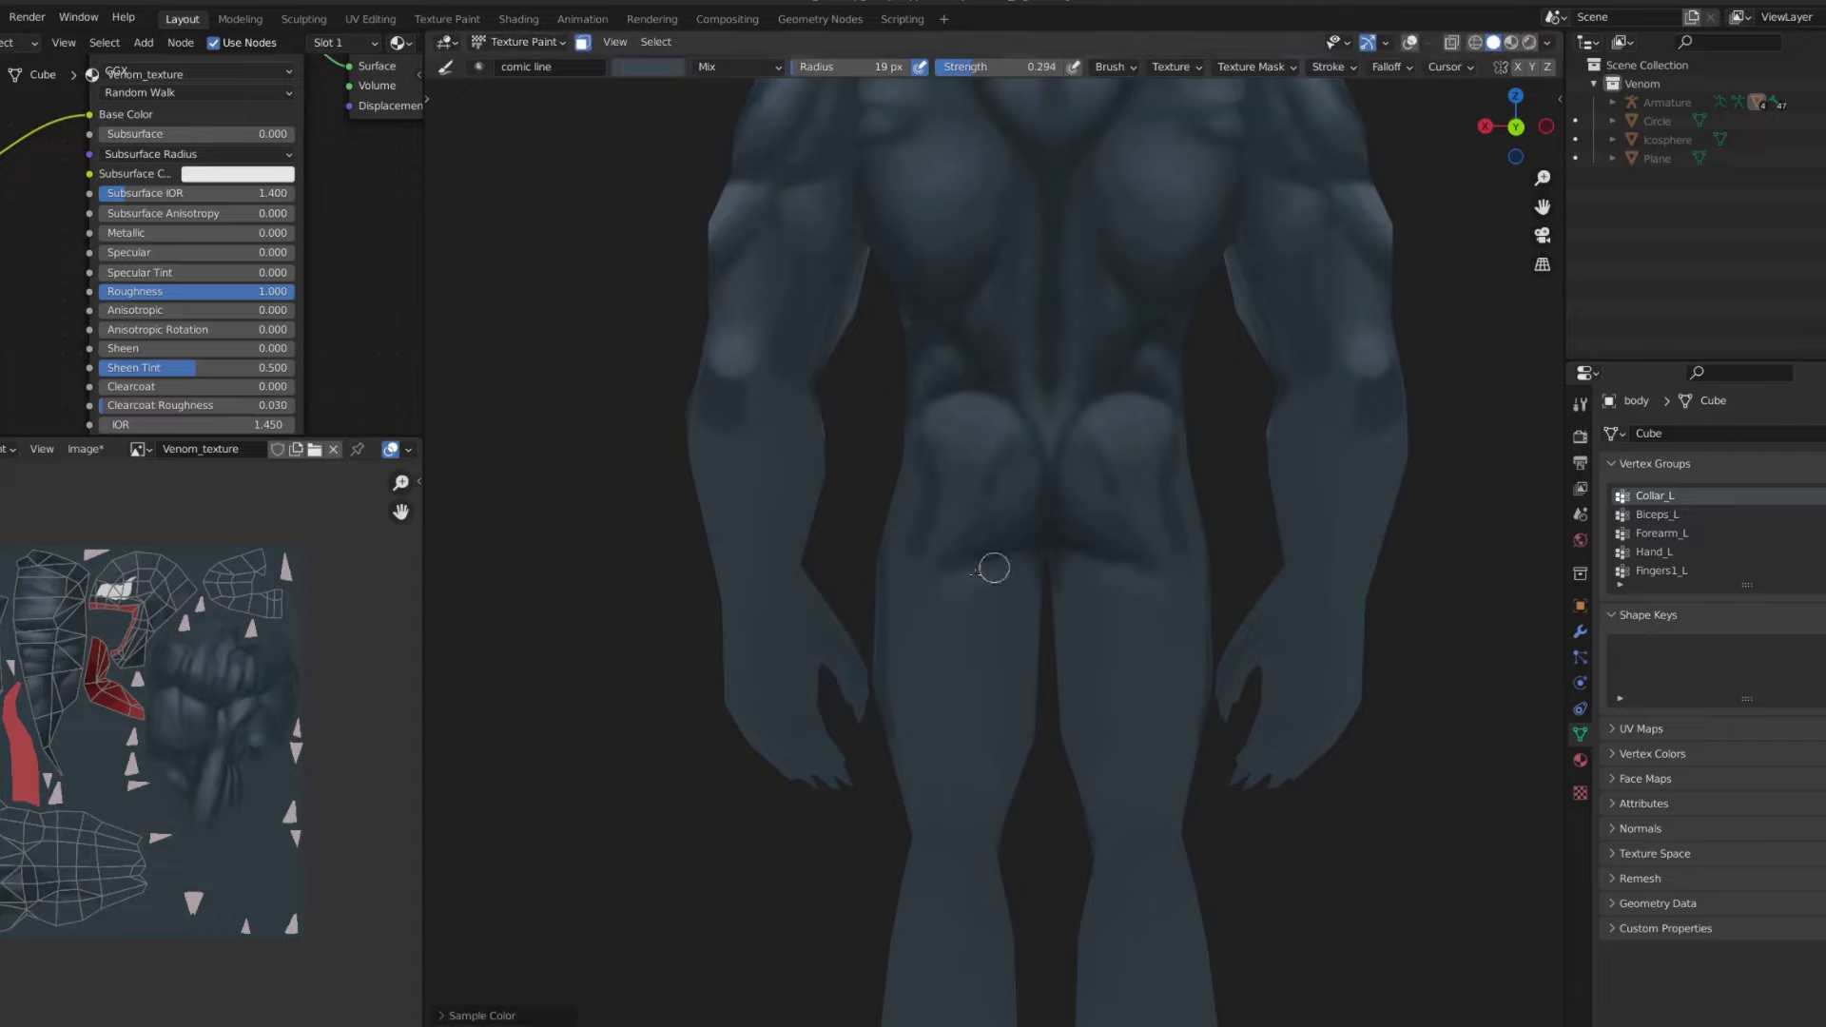
key("bracketright")
key("bracketright")
key("bracketright")
scroll(975, 717, "up", 1)
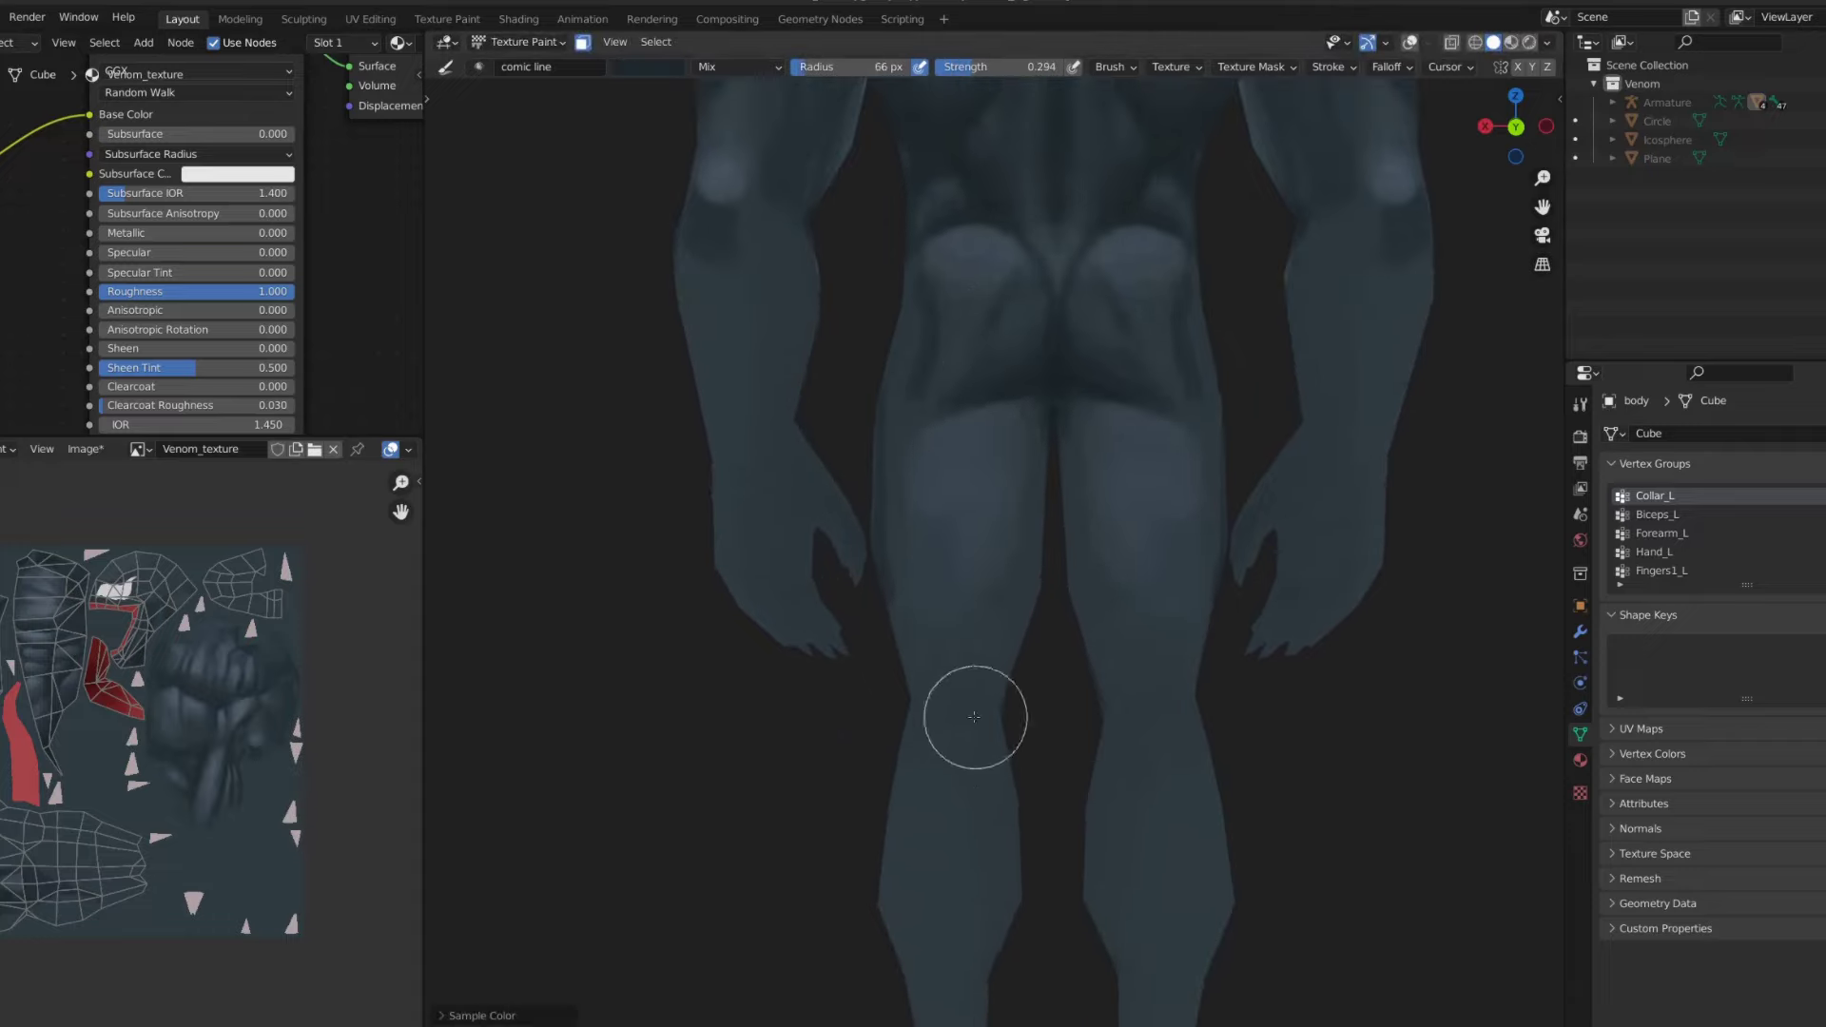
key("bracketright")
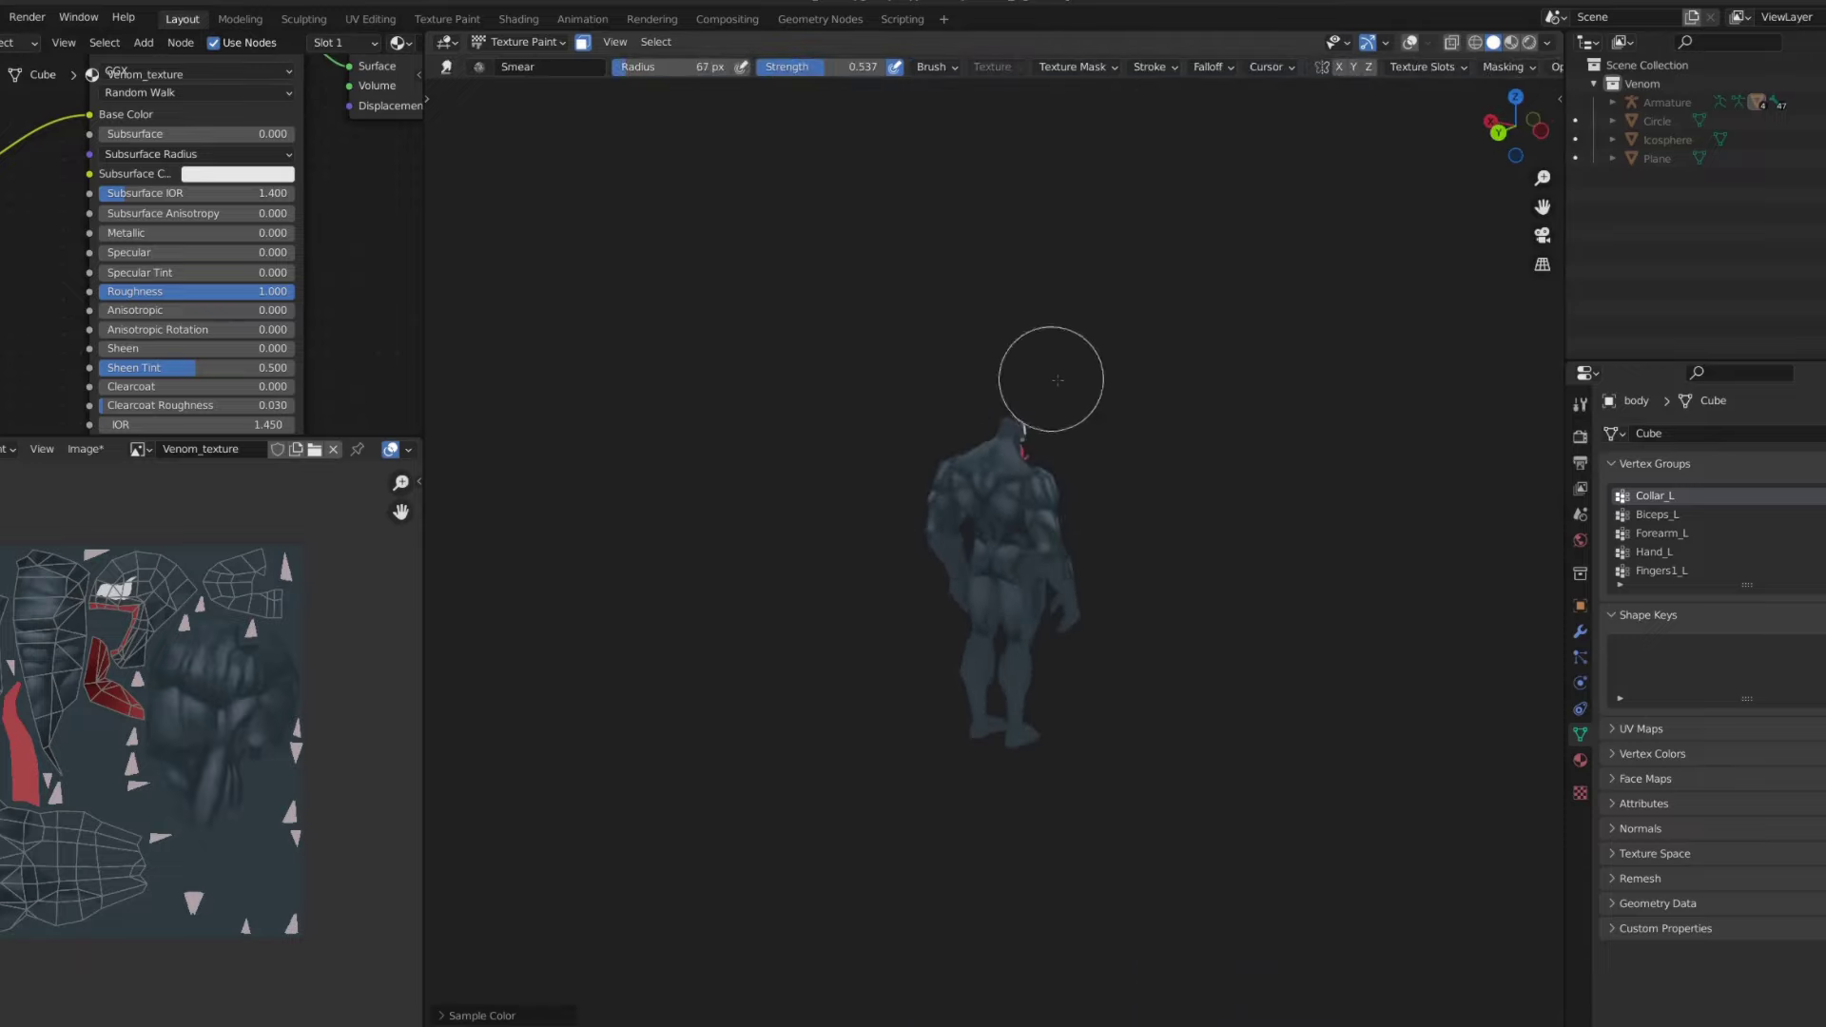
mouse_move(1058, 380)
middle_mouse_down()
mouse_move(1040, 355)
mouse_move(1013, 492)
middle_mouse_up()
scroll(1013, 492, "up", 5)
key("shift+space")
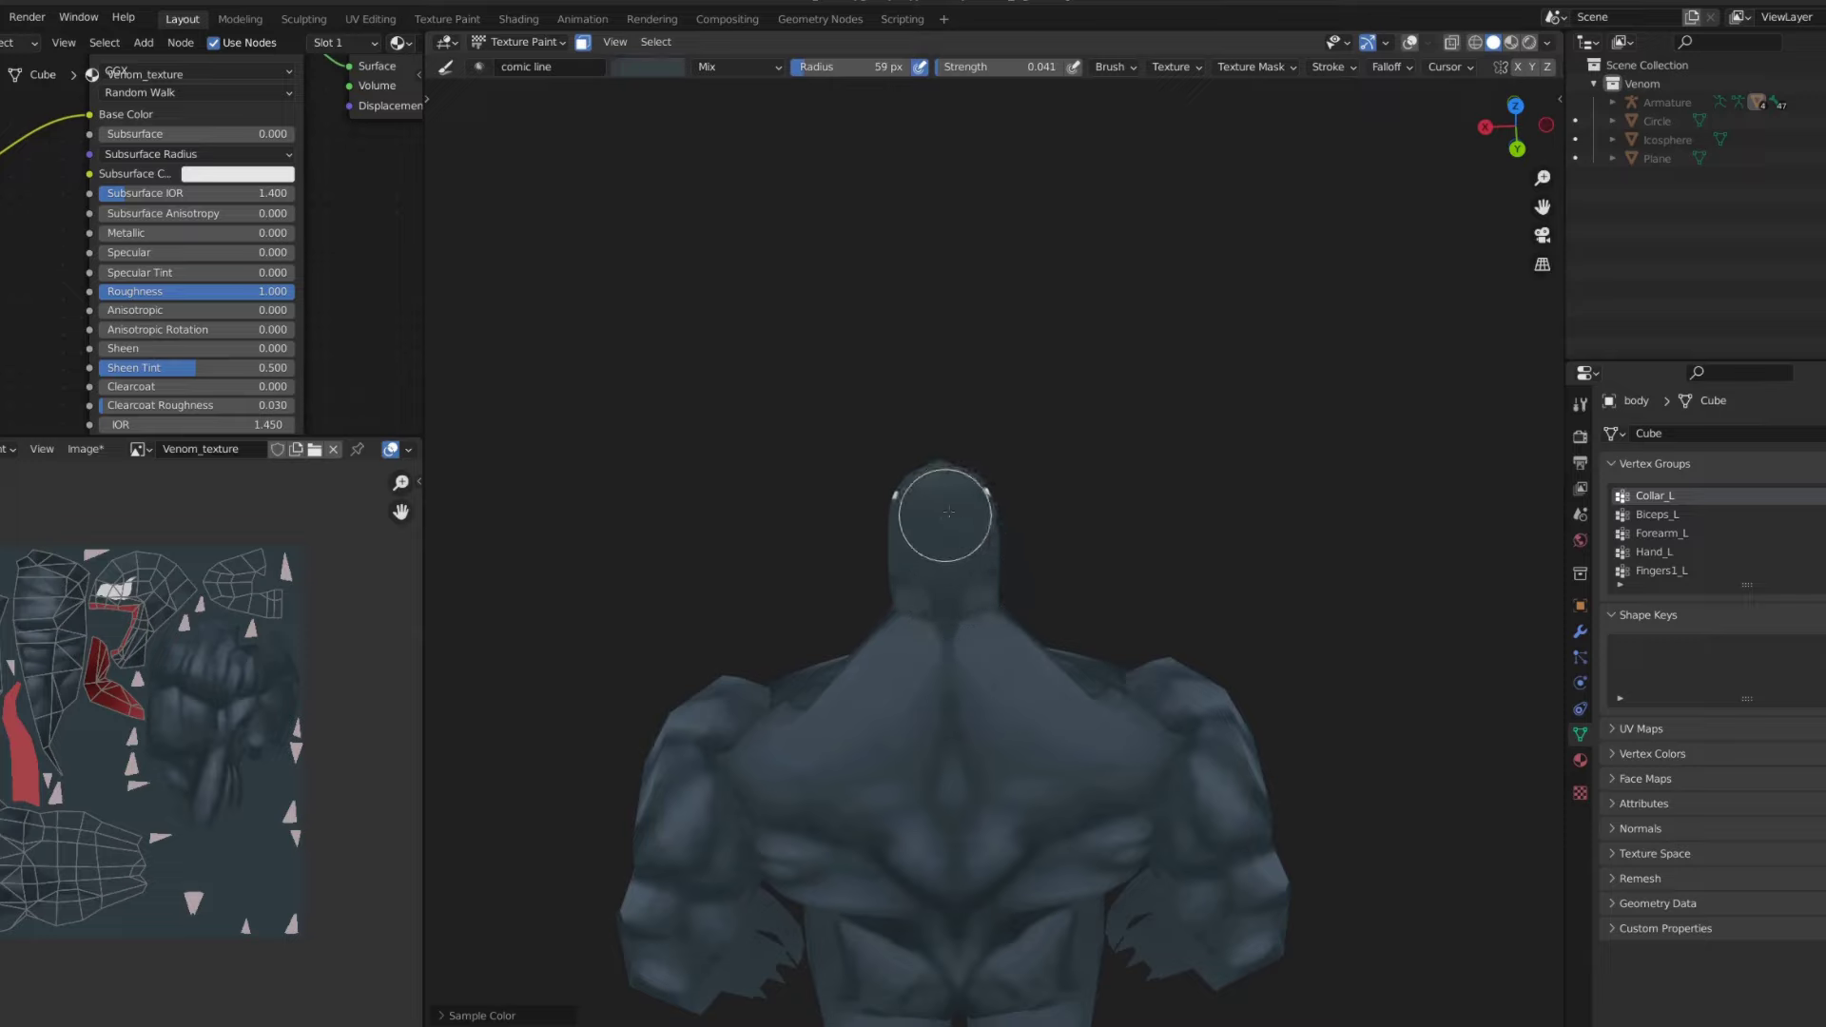
- Sample white and sharpen Venom's eye edges with a small full-strength brush
mouse_move(958, 563)
middle_mouse_down()
mouse_move(1032, 510)
mouse_move(961, 510)
mouse_move(886, 550)
middle_mouse_up()
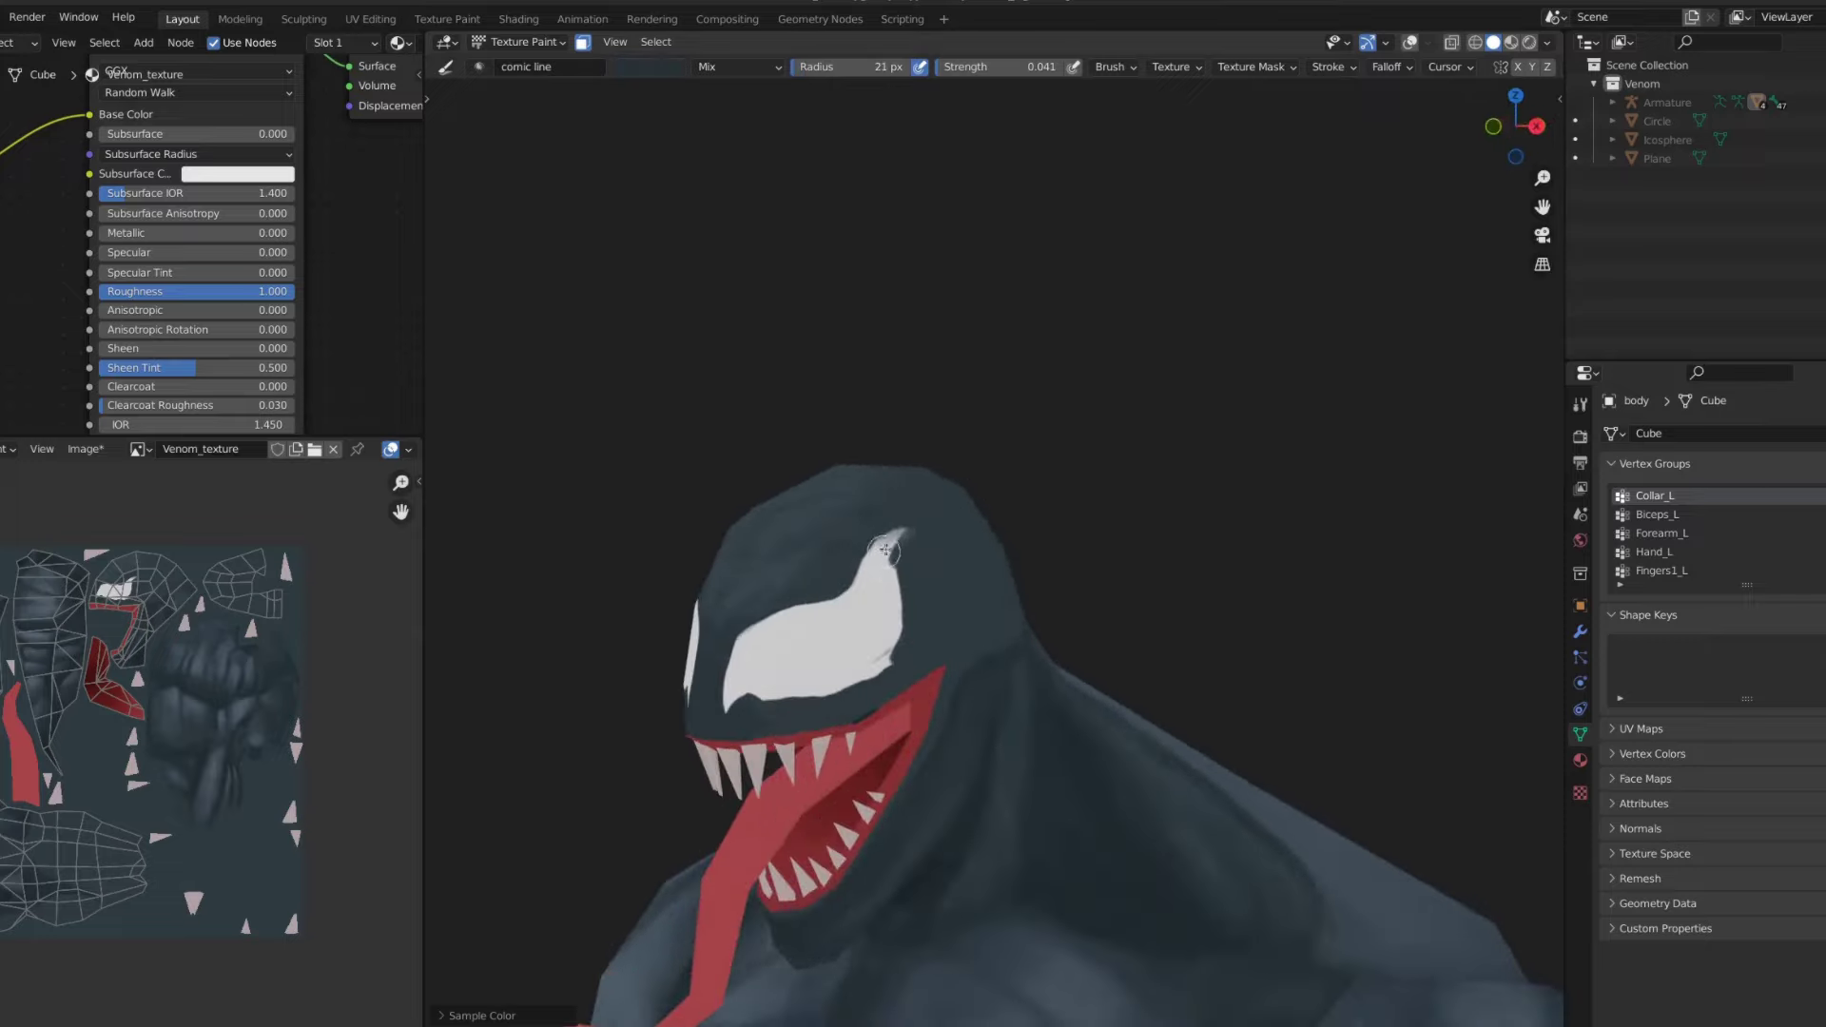
key("shift+f")
key("f")
scroll(828, 580, "up", 2)
scroll(773, 617, "up", 2)
key("s")
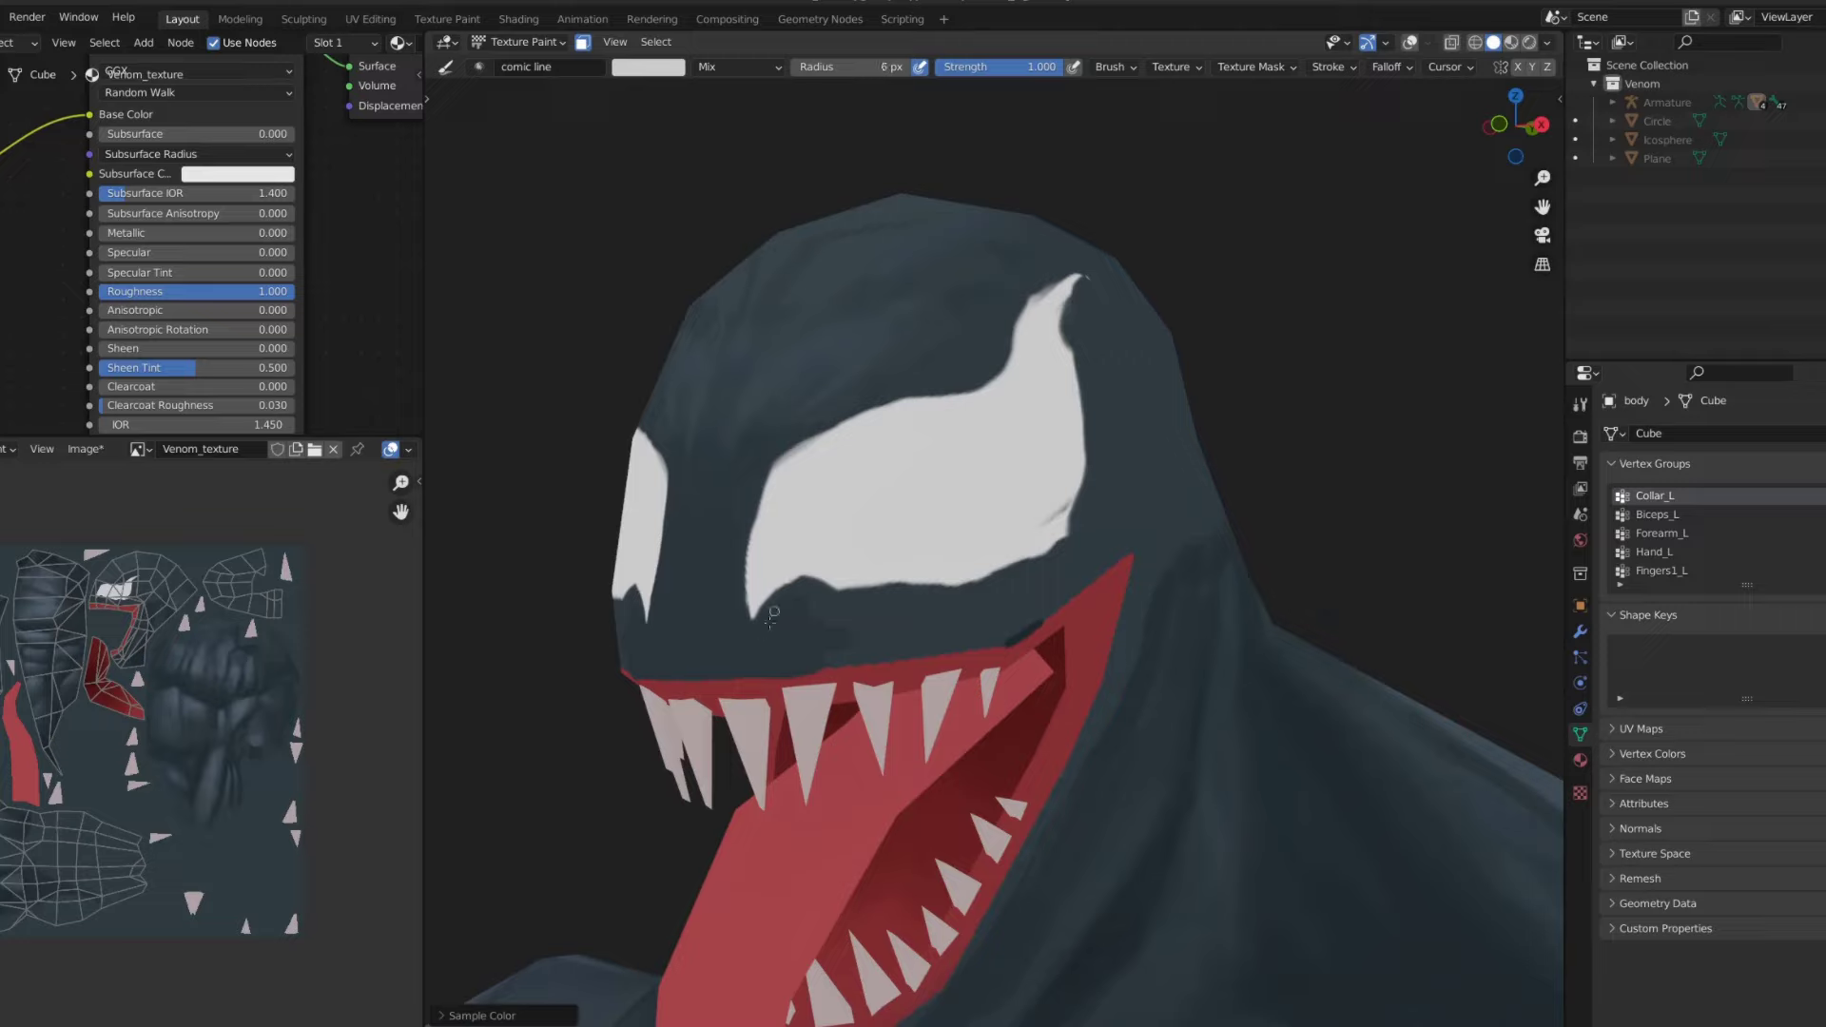
scroll(821, 606, "down", 3)
scroll(821, 606, "down", 3)
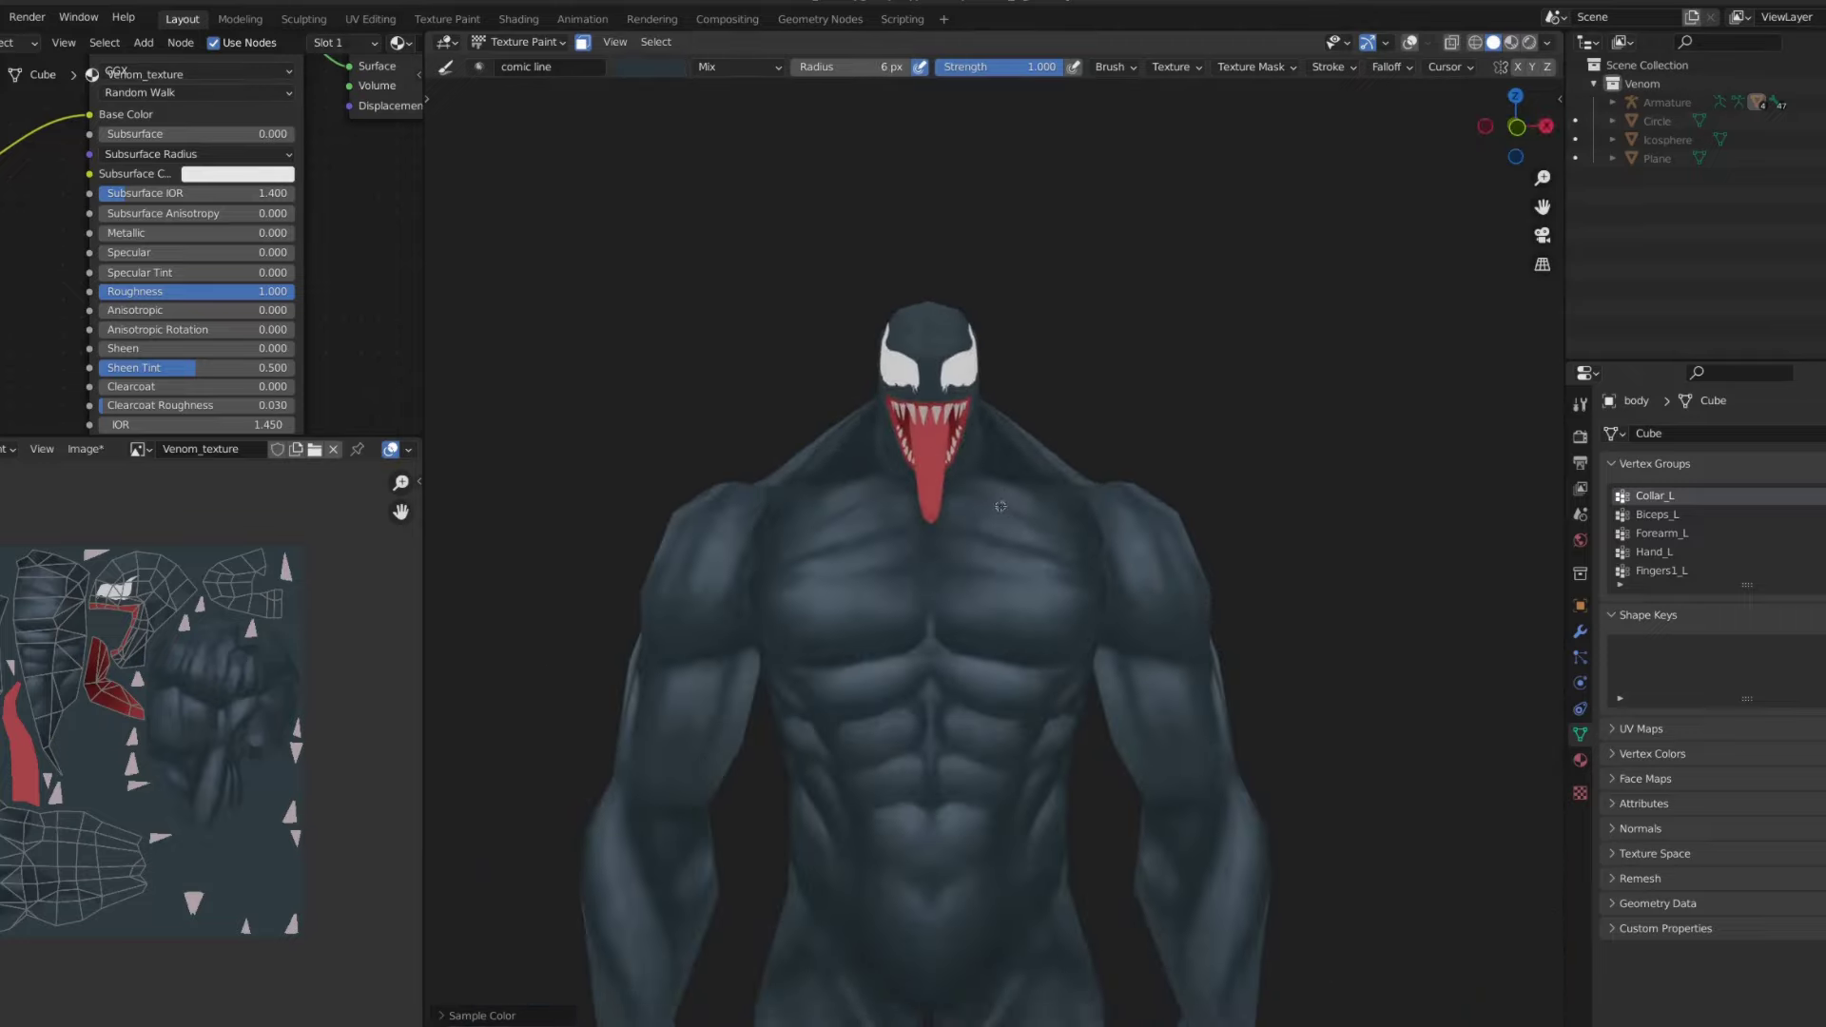
scroll(1003, 687, "down", 2)
scroll(1002, 686, "down", 1)
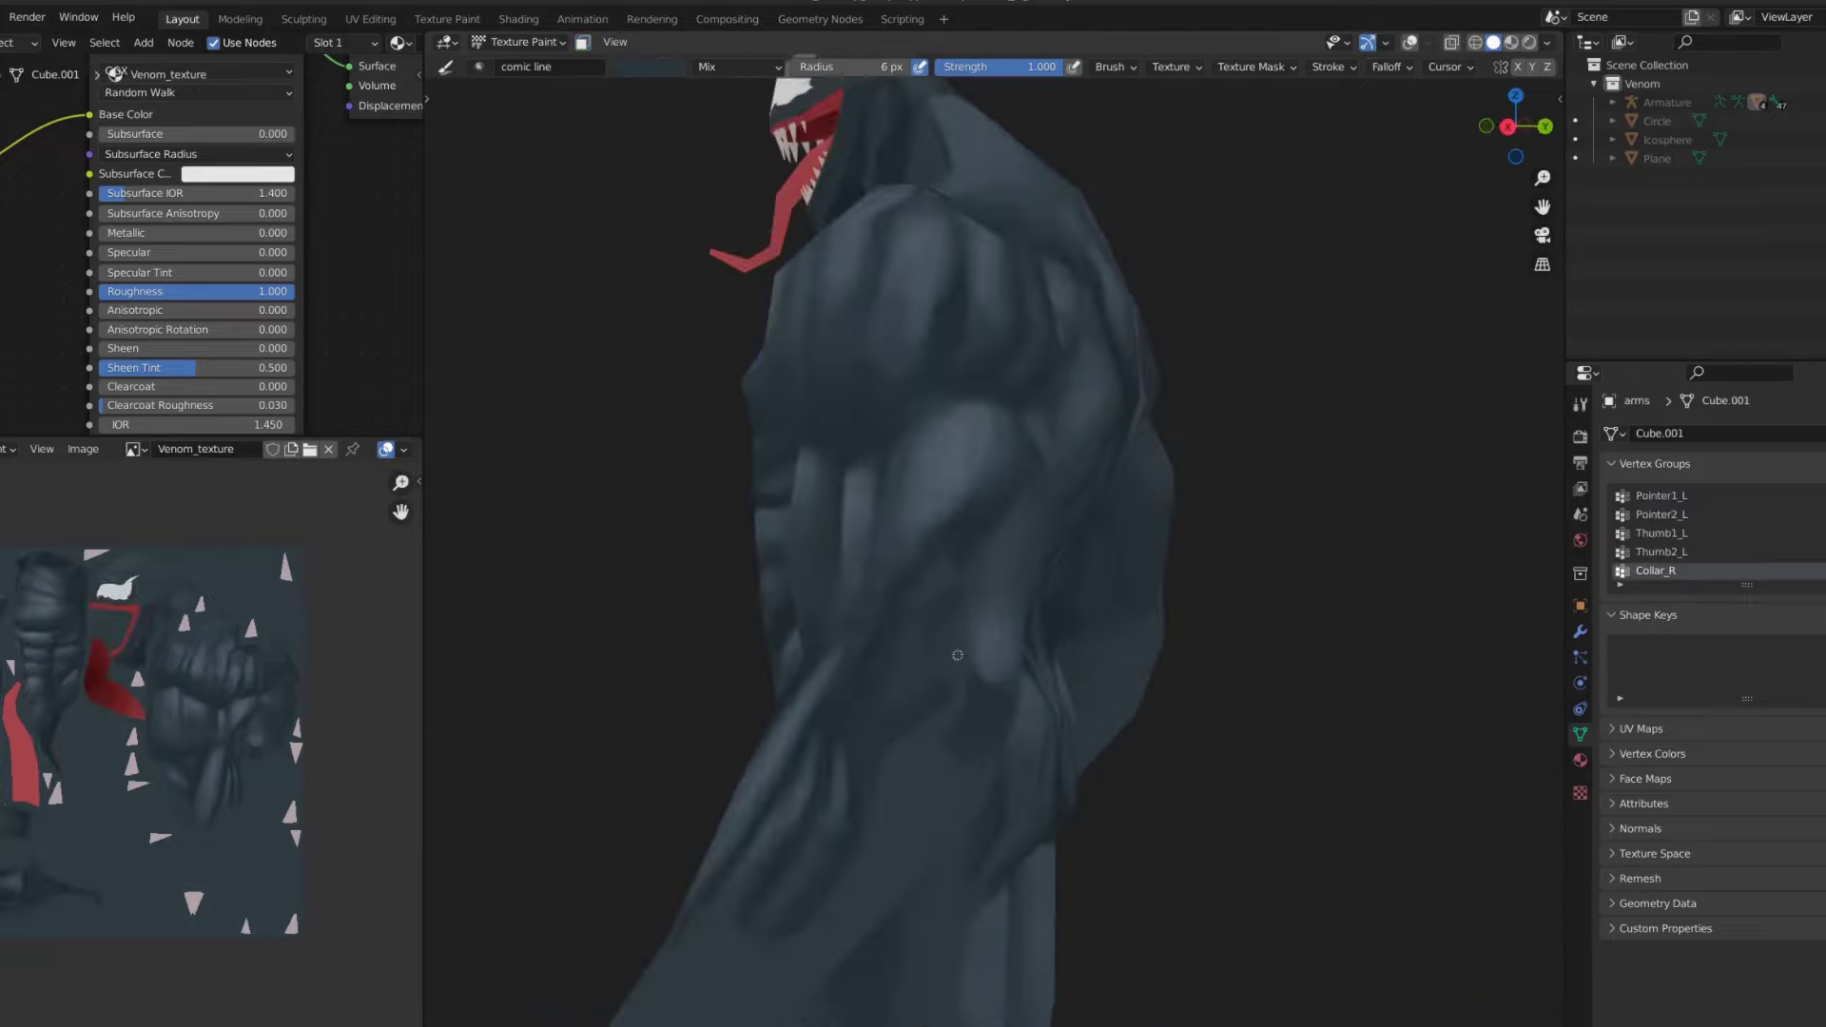
- Smear the arm and upper-back highlights smoother, then return to painting the body mesh
key("shift+space")
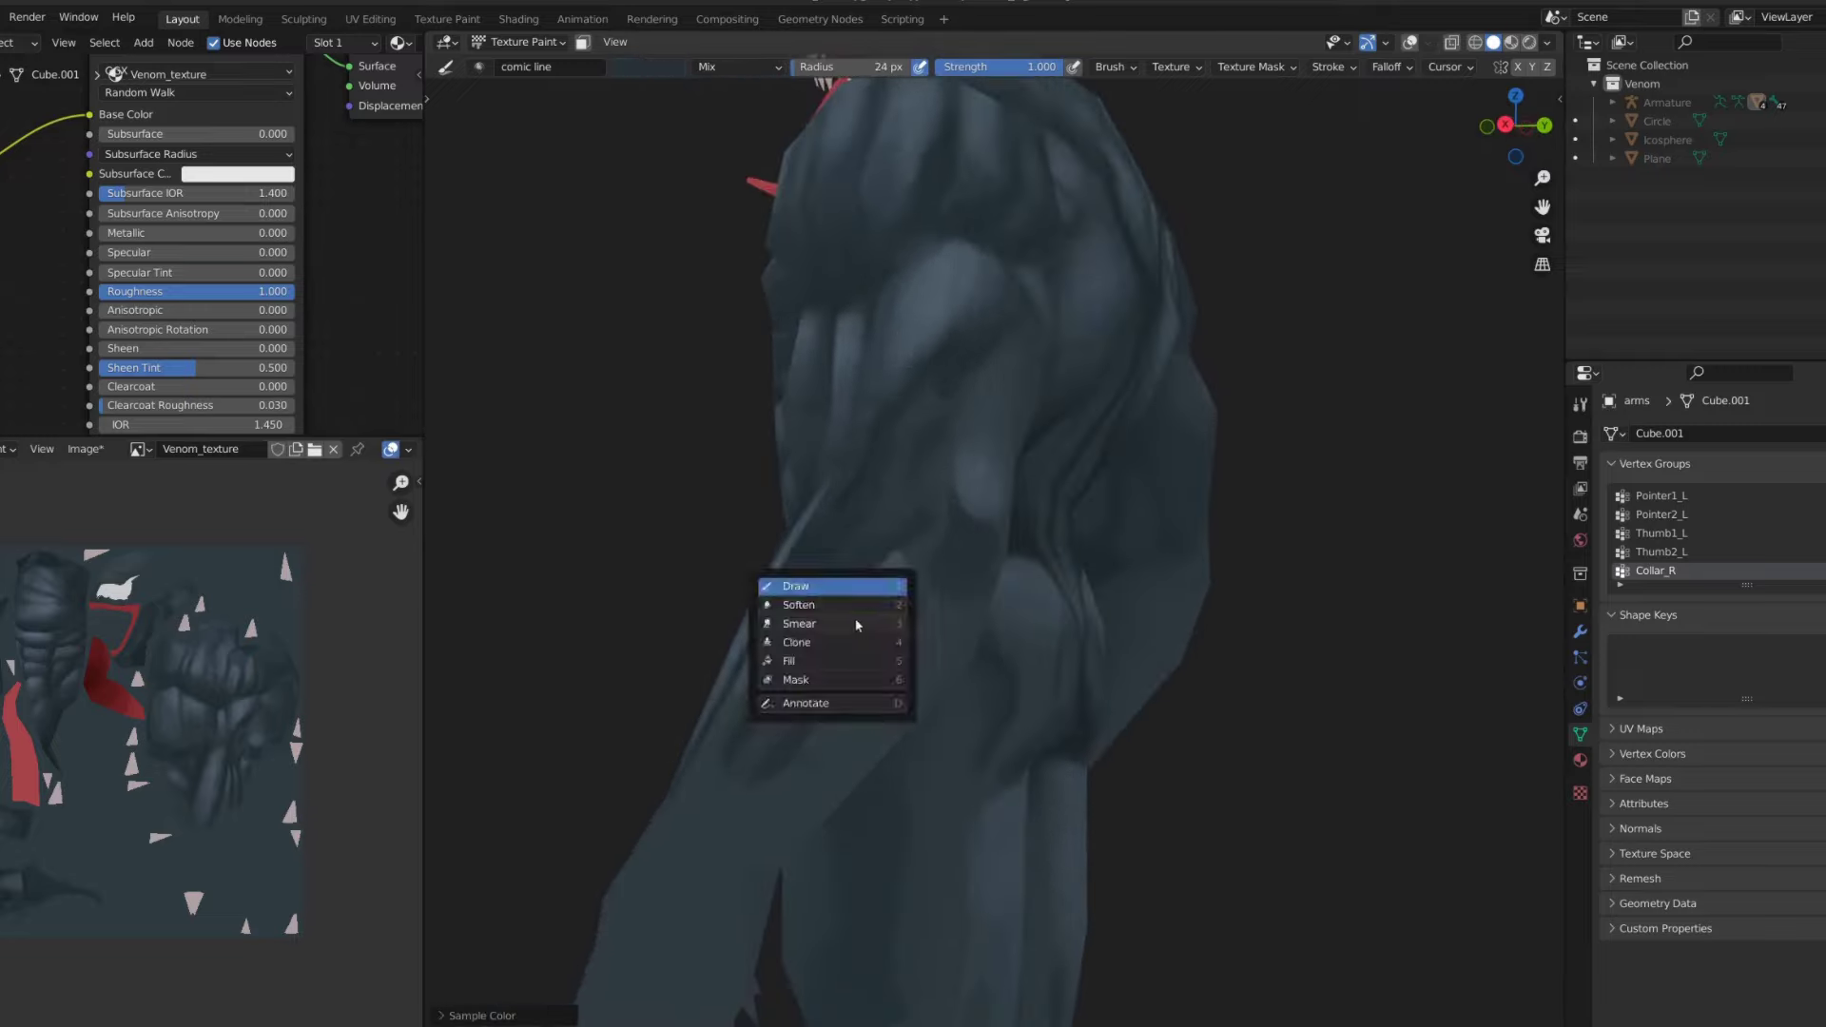
left_click(894, 645)
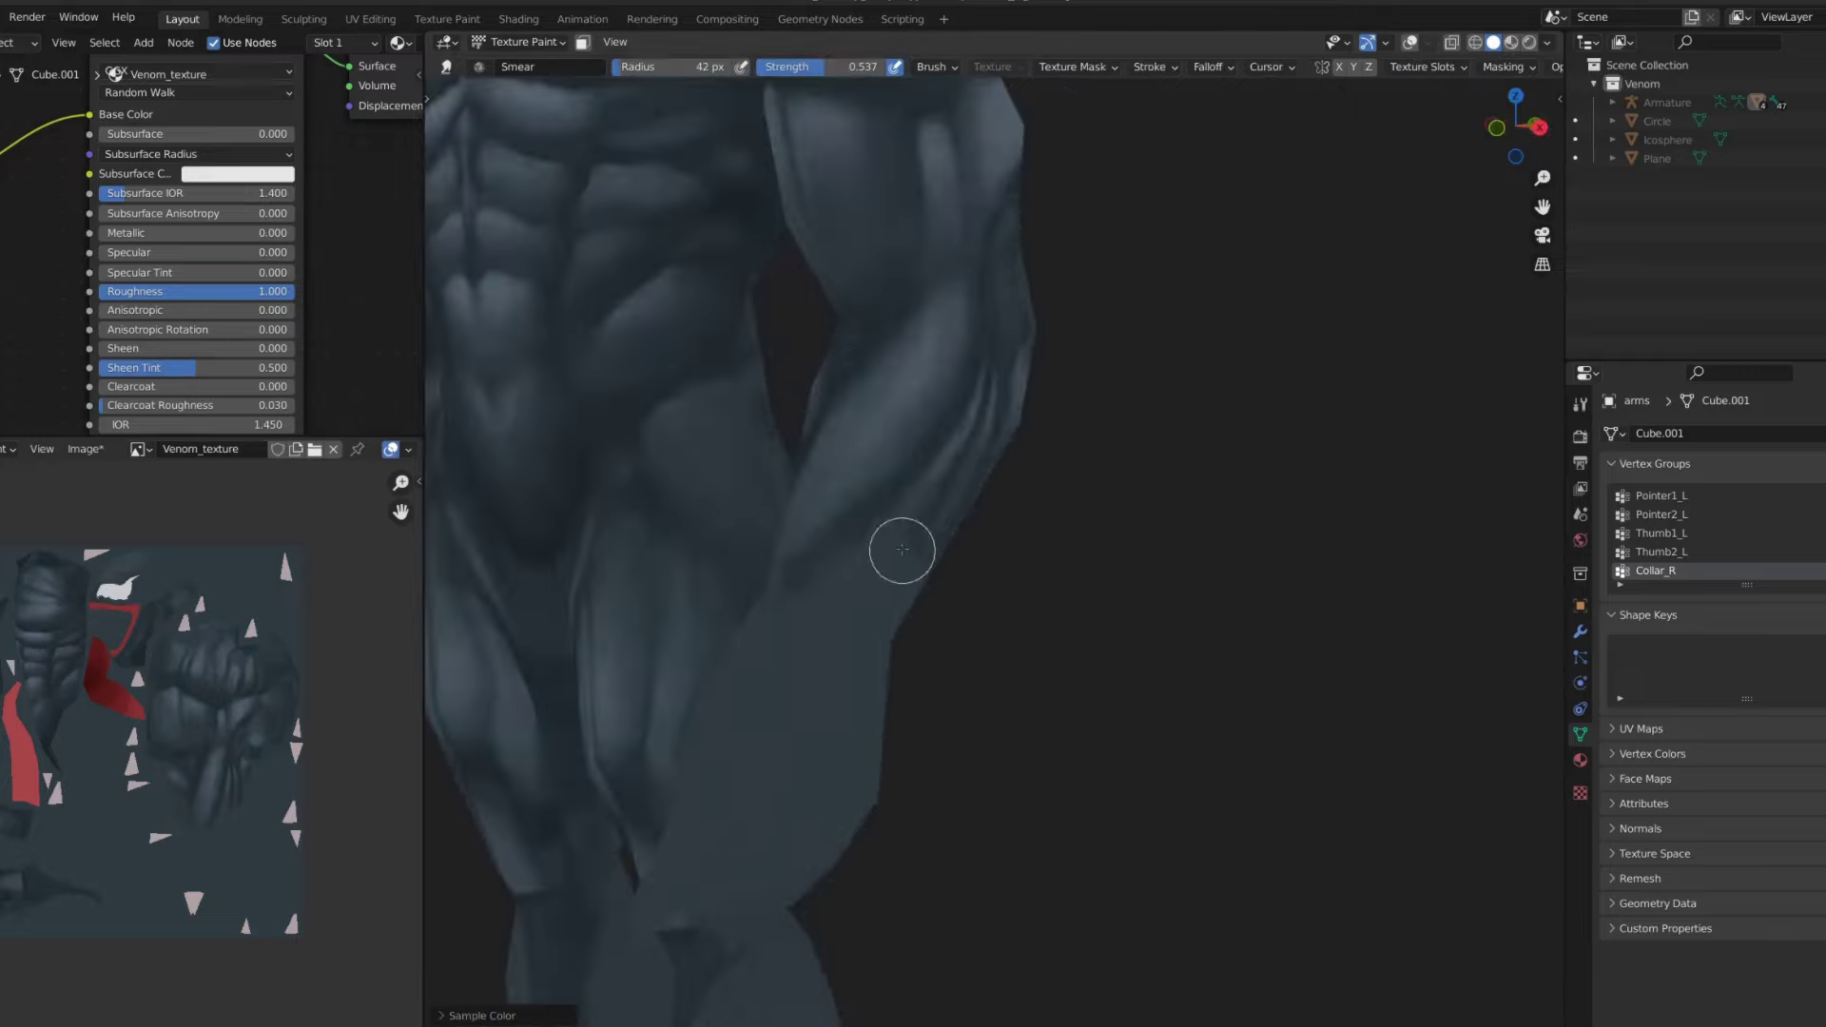
middle_click_drag(935, 568, 998, 526)
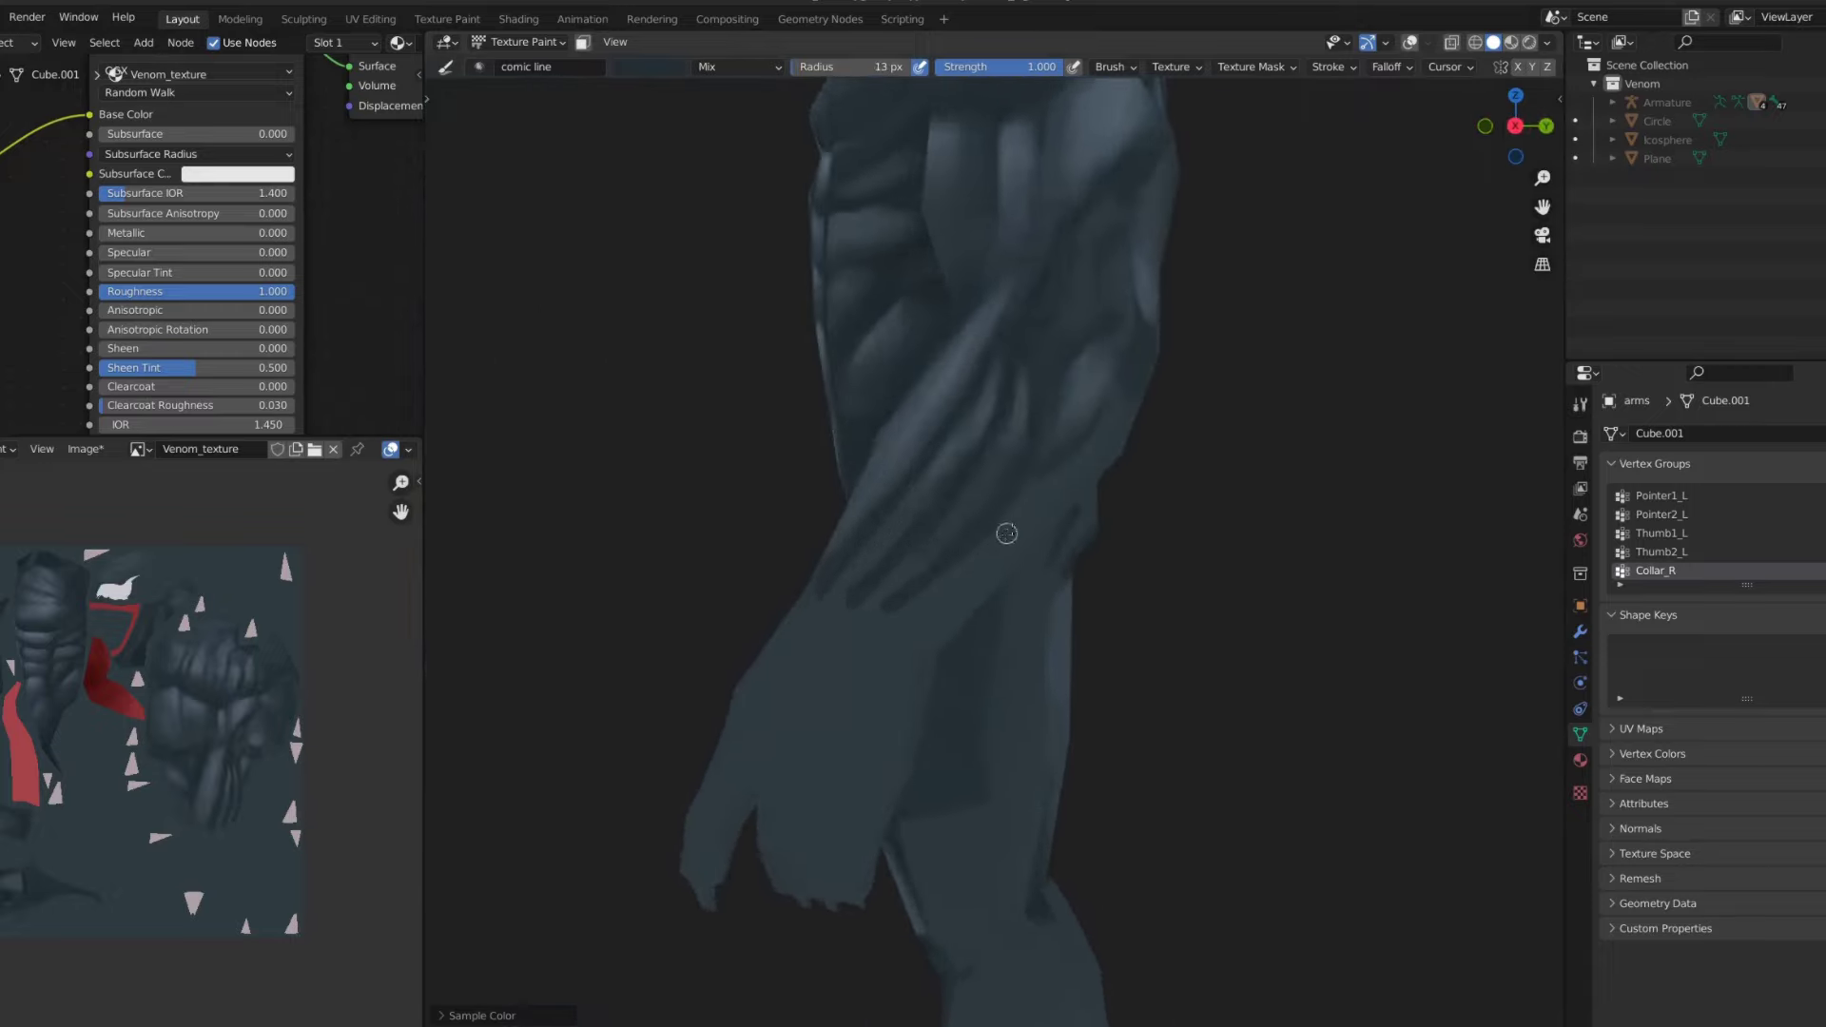
key("shift+space")
left_click(915, 574)
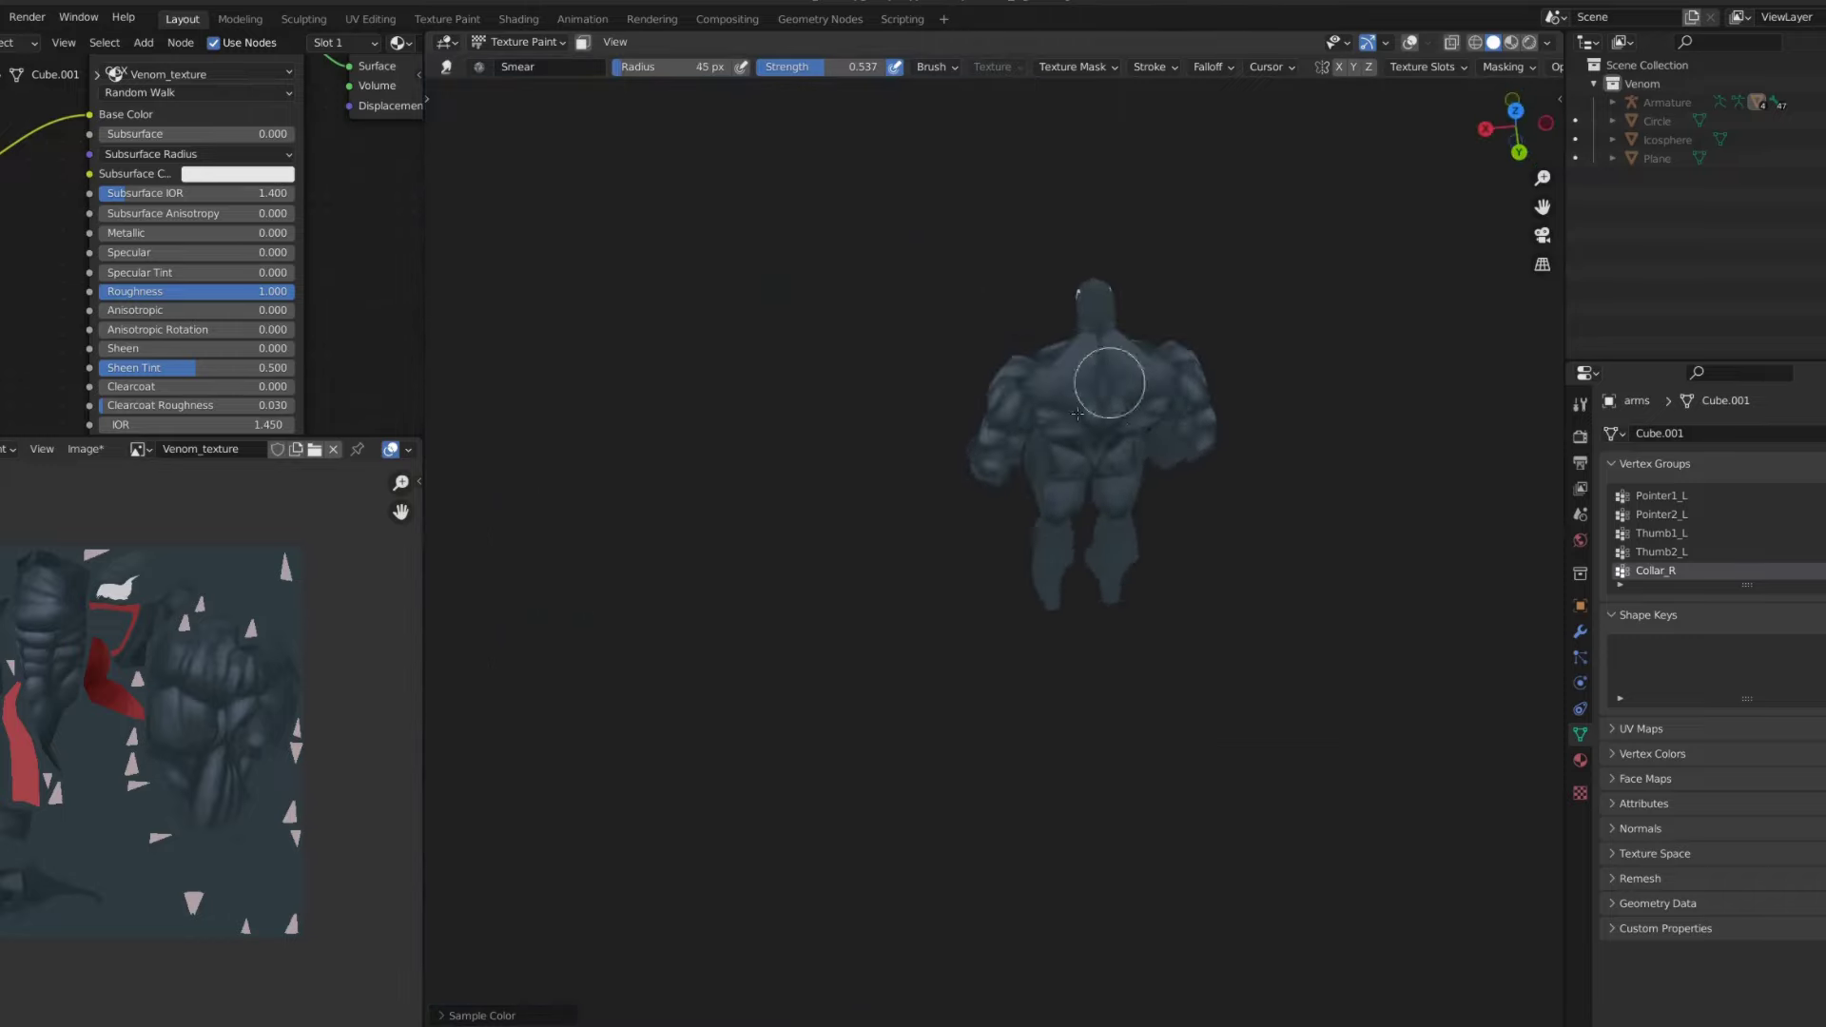
key("alt+q")
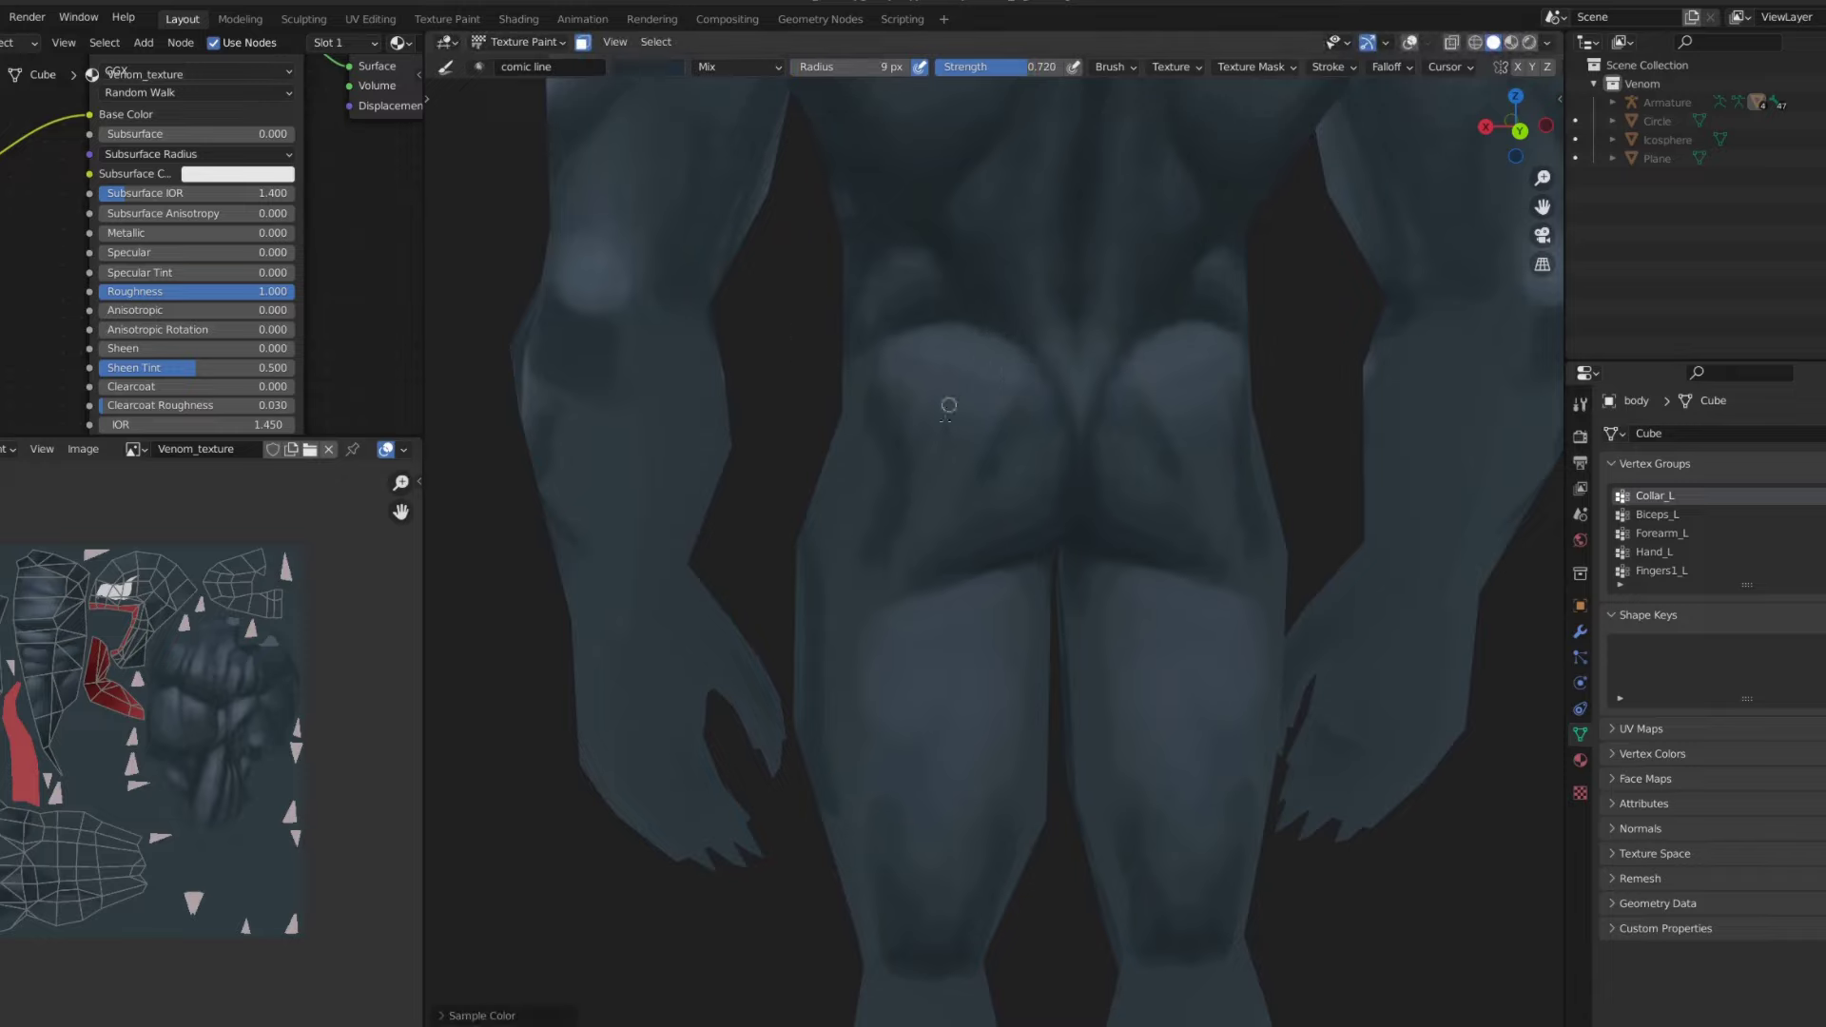
- Lower the brush strength to 0.586 and frame Venom's upper back
key("shift+f")
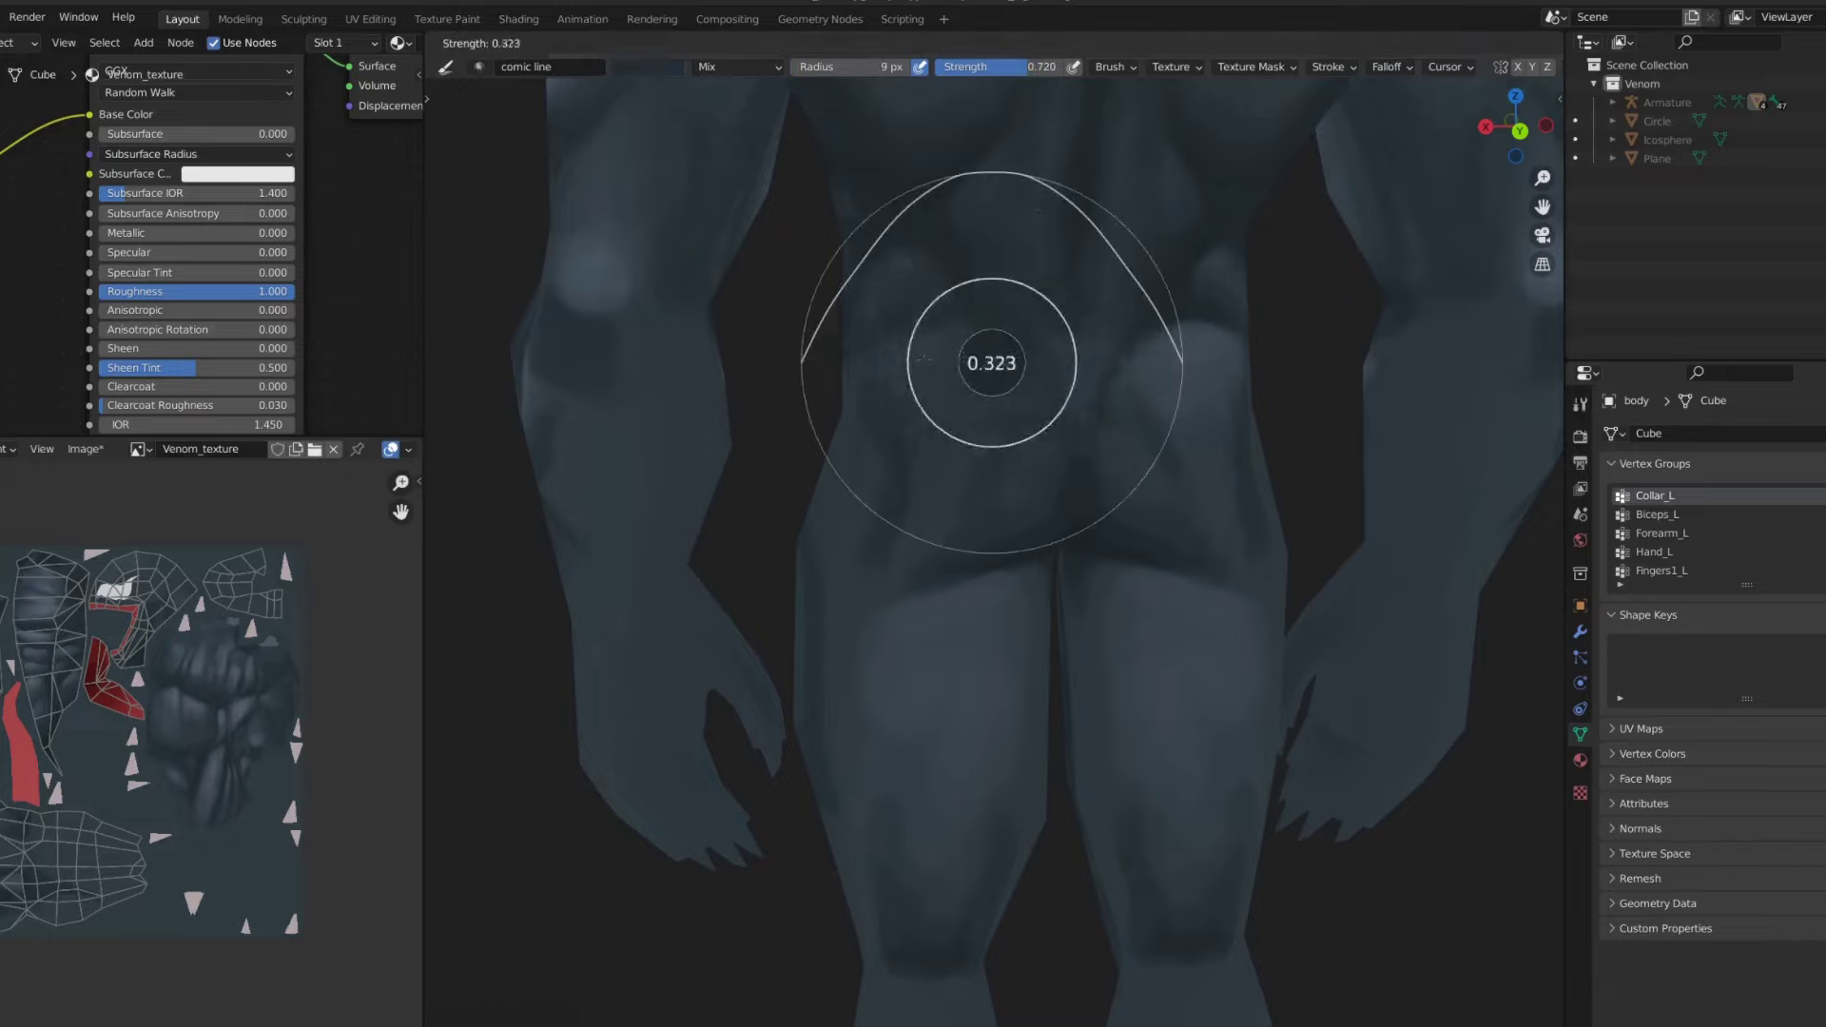
left_click(928, 359)
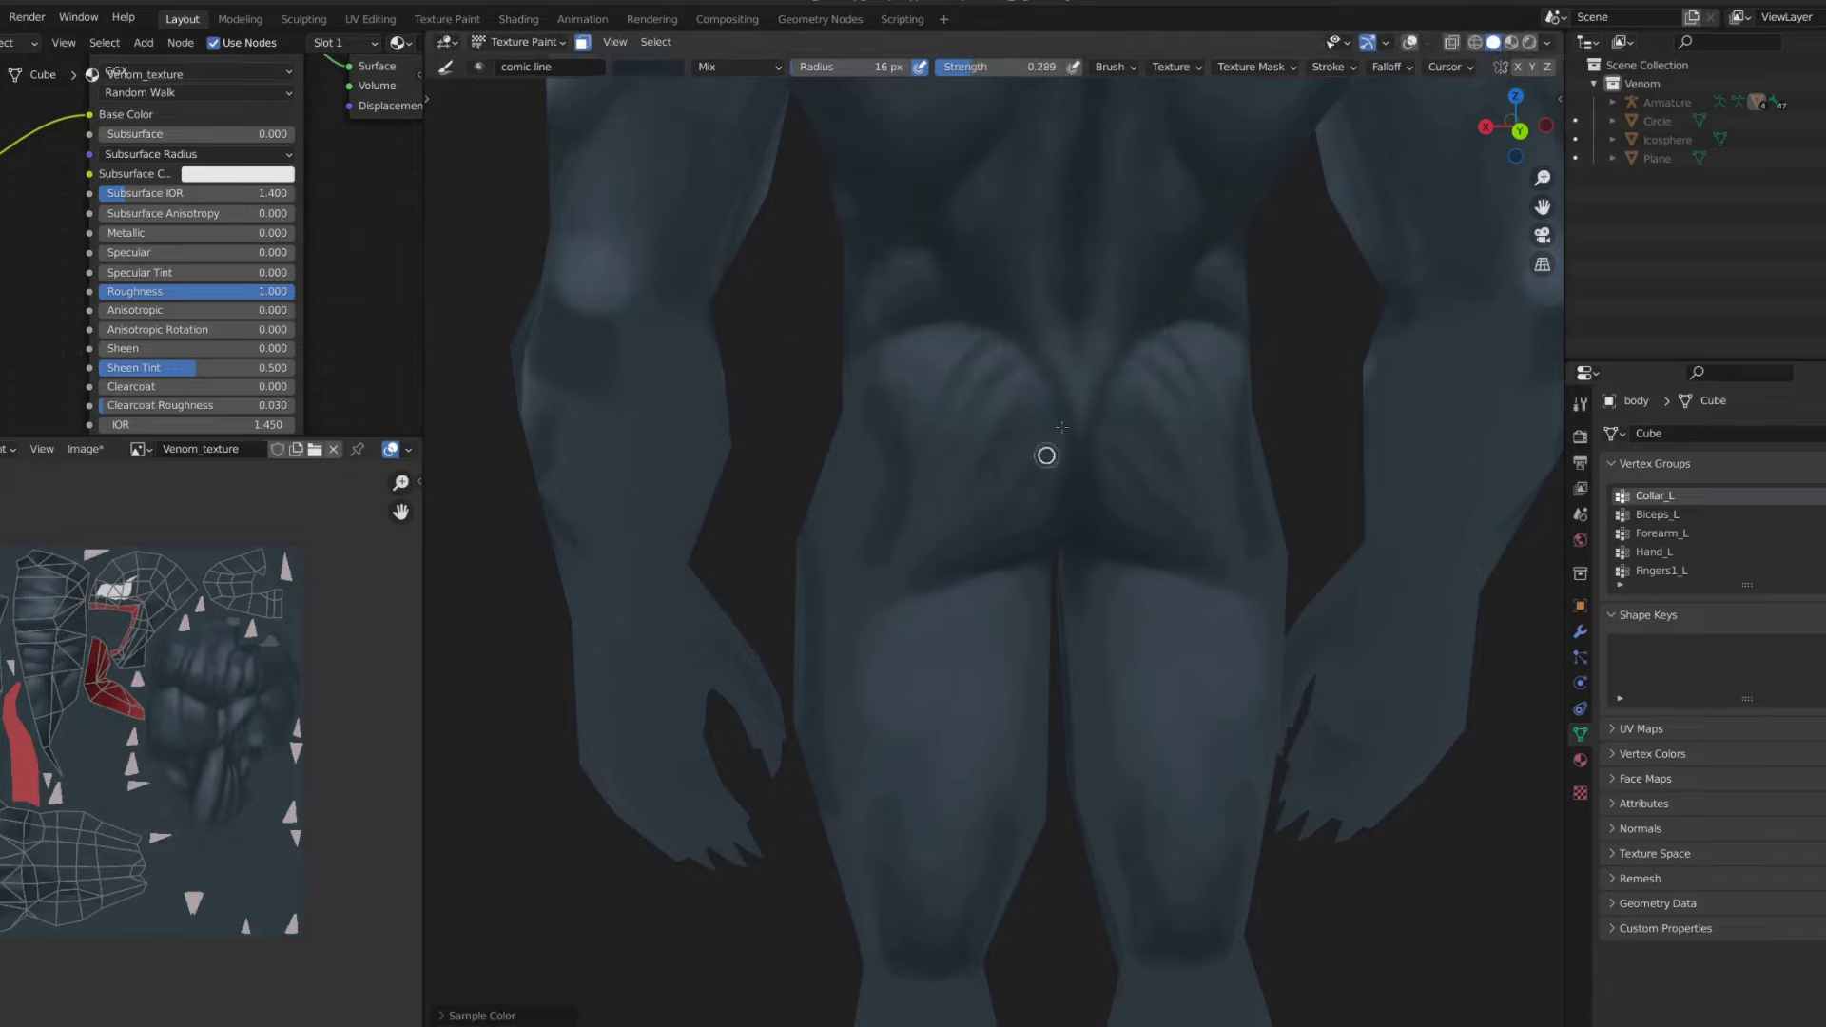
middle_click_drag(1012, 486, 988, 407)
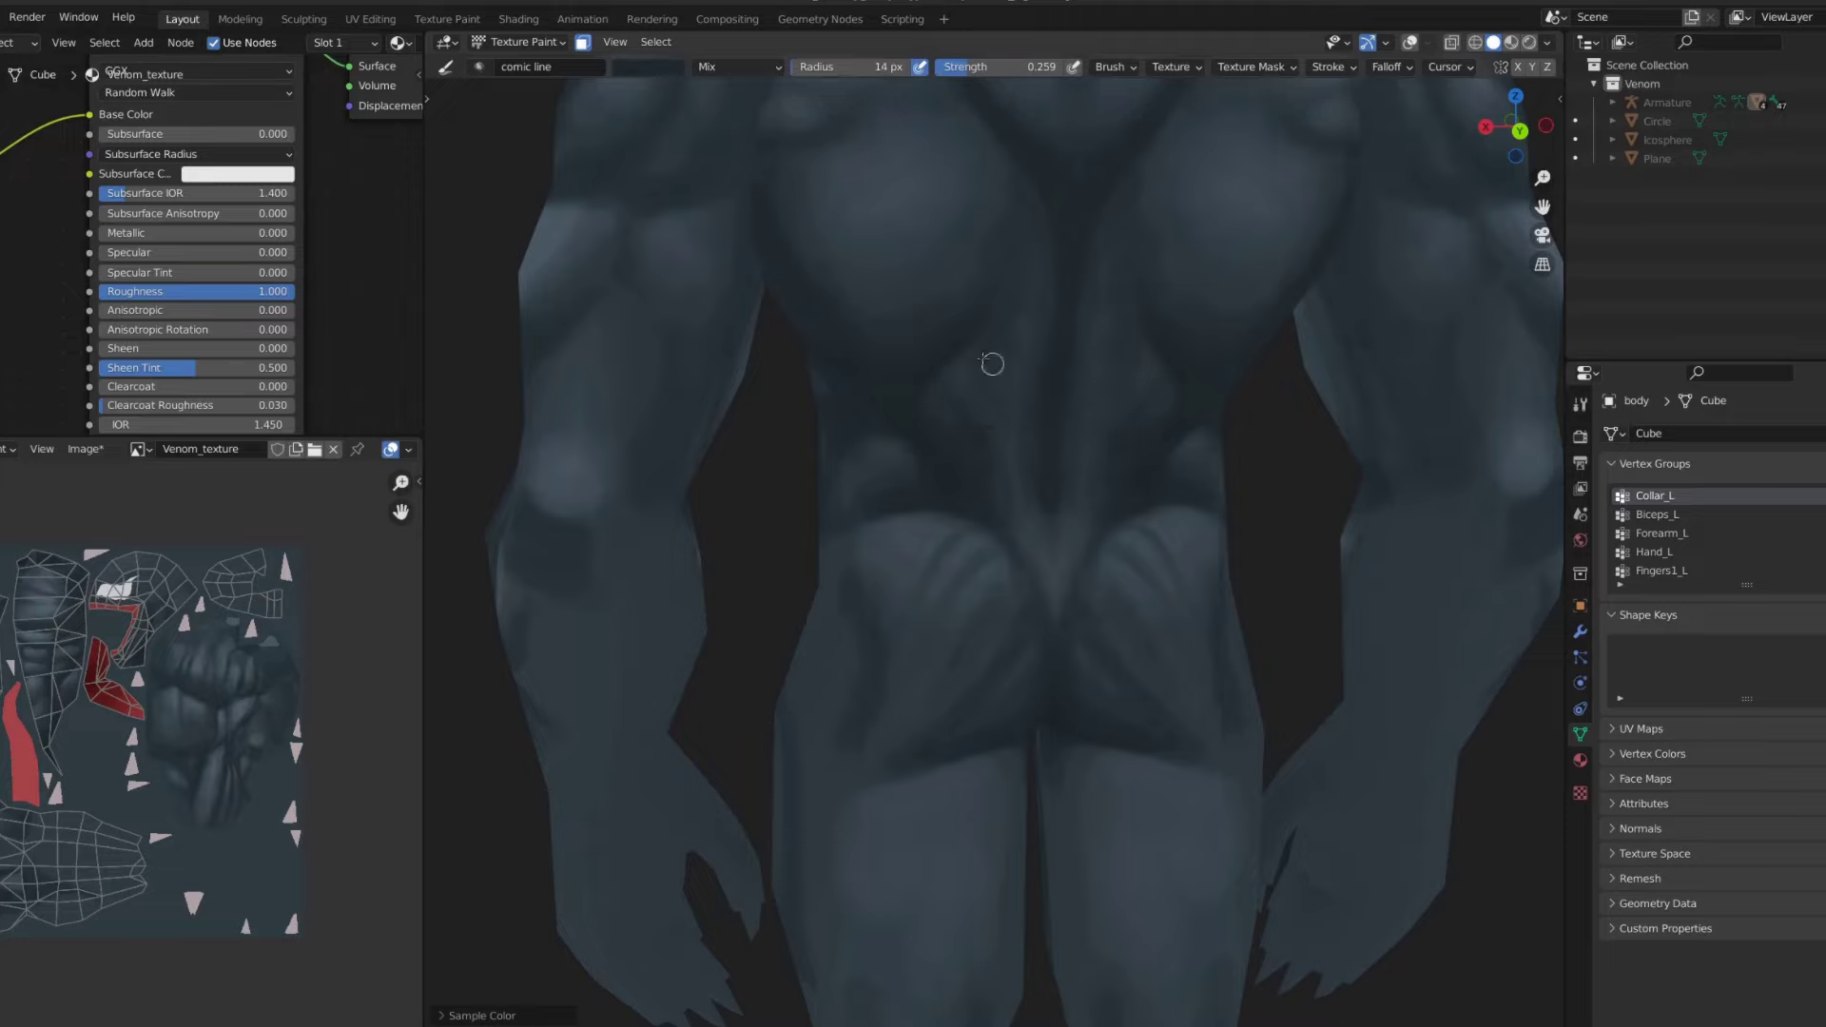
scroll(969, 365, "down", 5)
scroll(1030, 330, "up", 5)
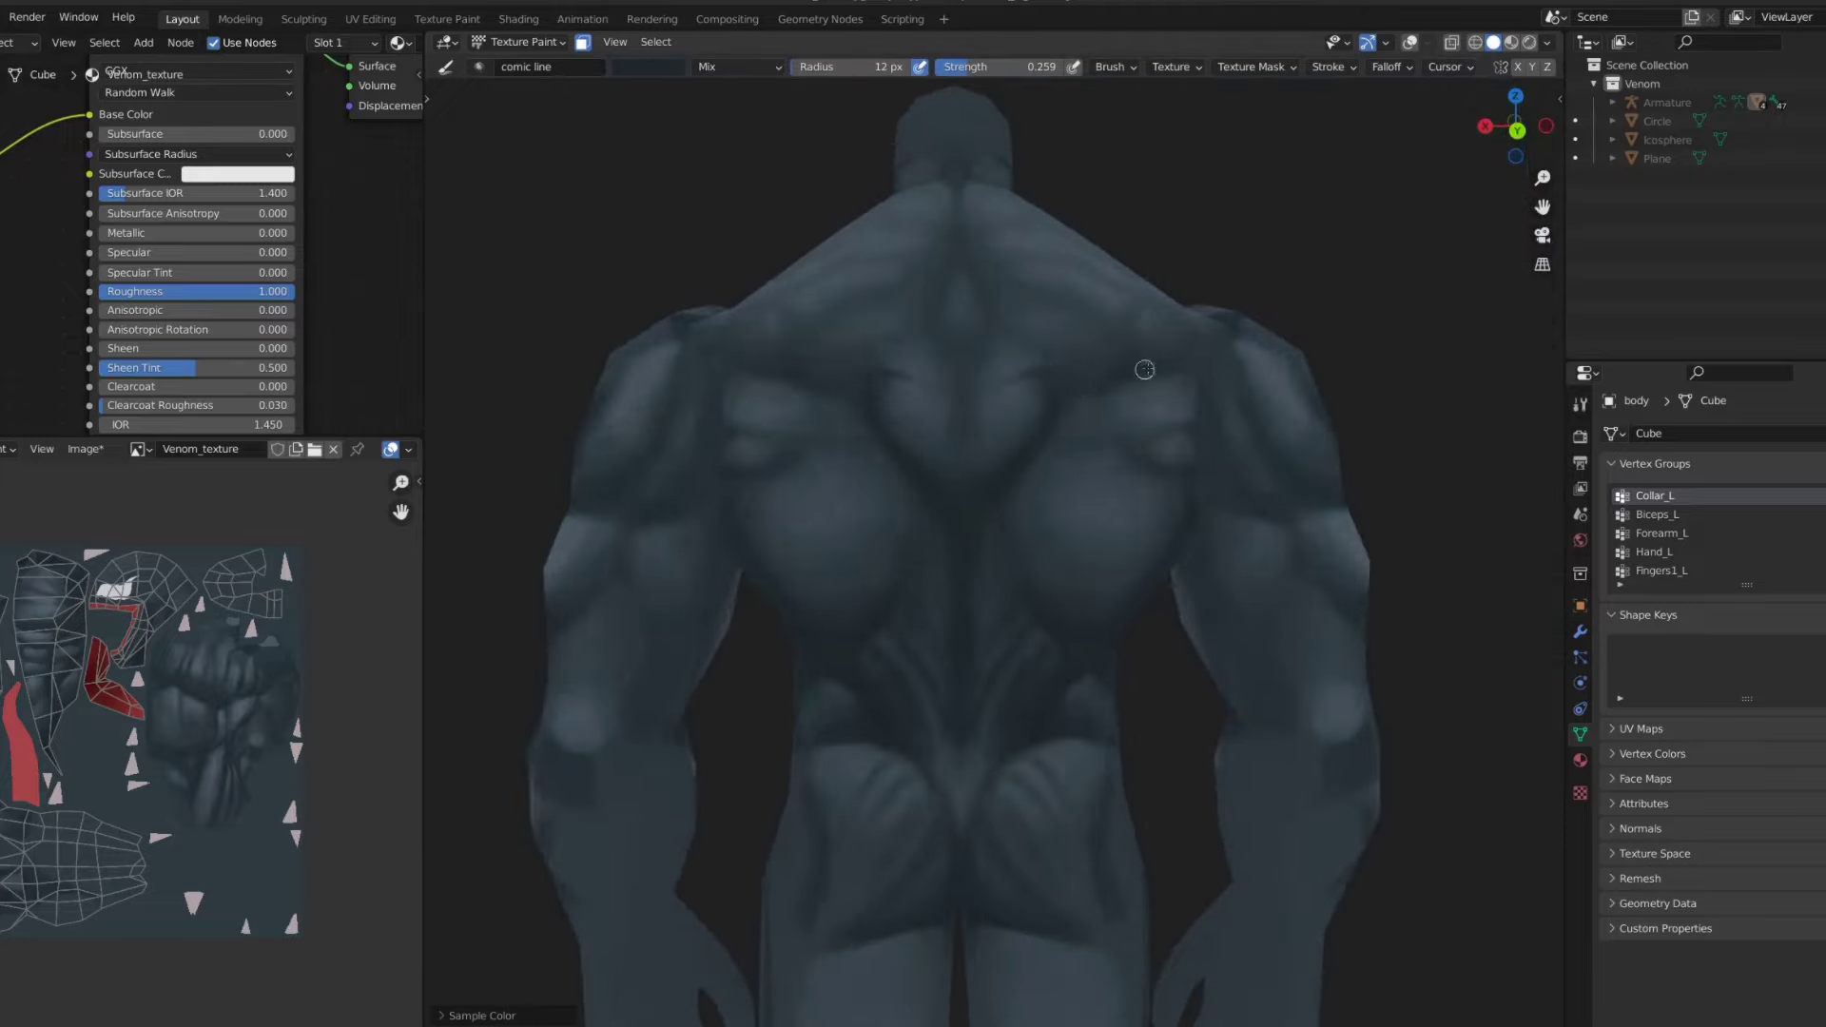
key("shift+f")
left_click(1075, 413)
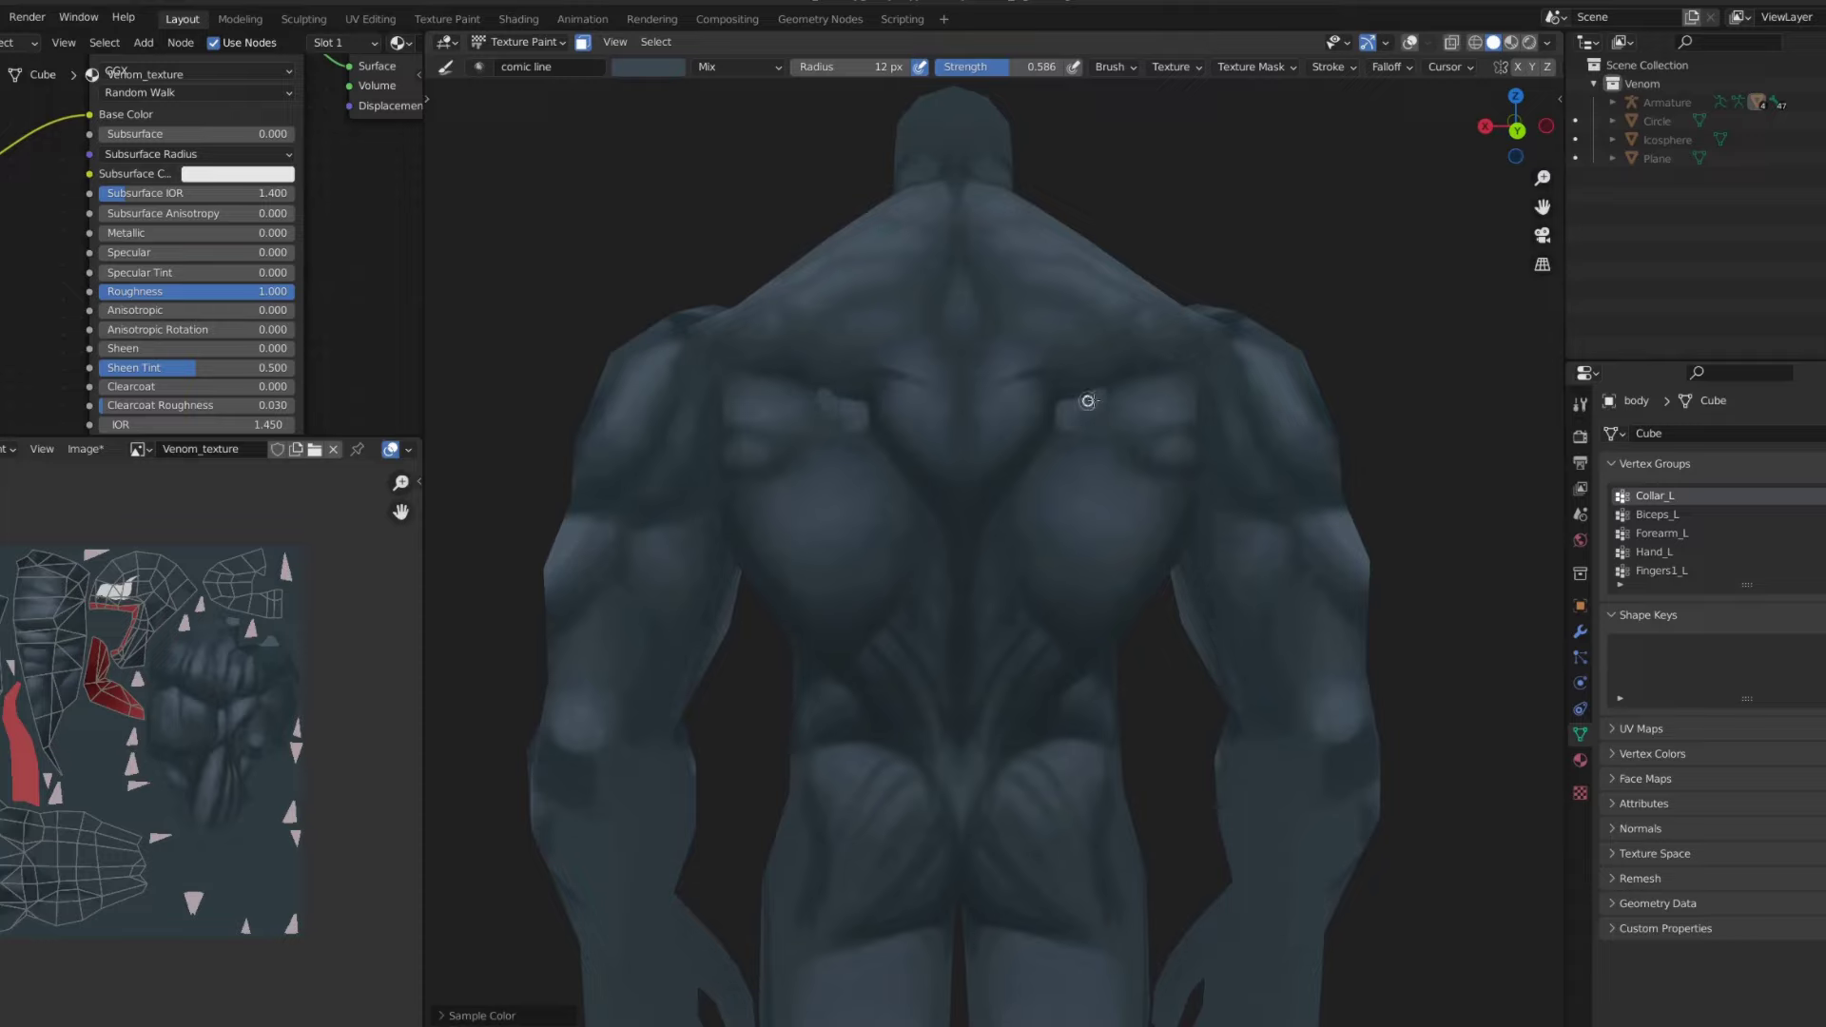
scroll(1088, 400, "up", 2)
- Smear the back muscle highlights smoothly with a Smear brush enlarged to about 51 px
key("shift+space")
left_click(960, 441)
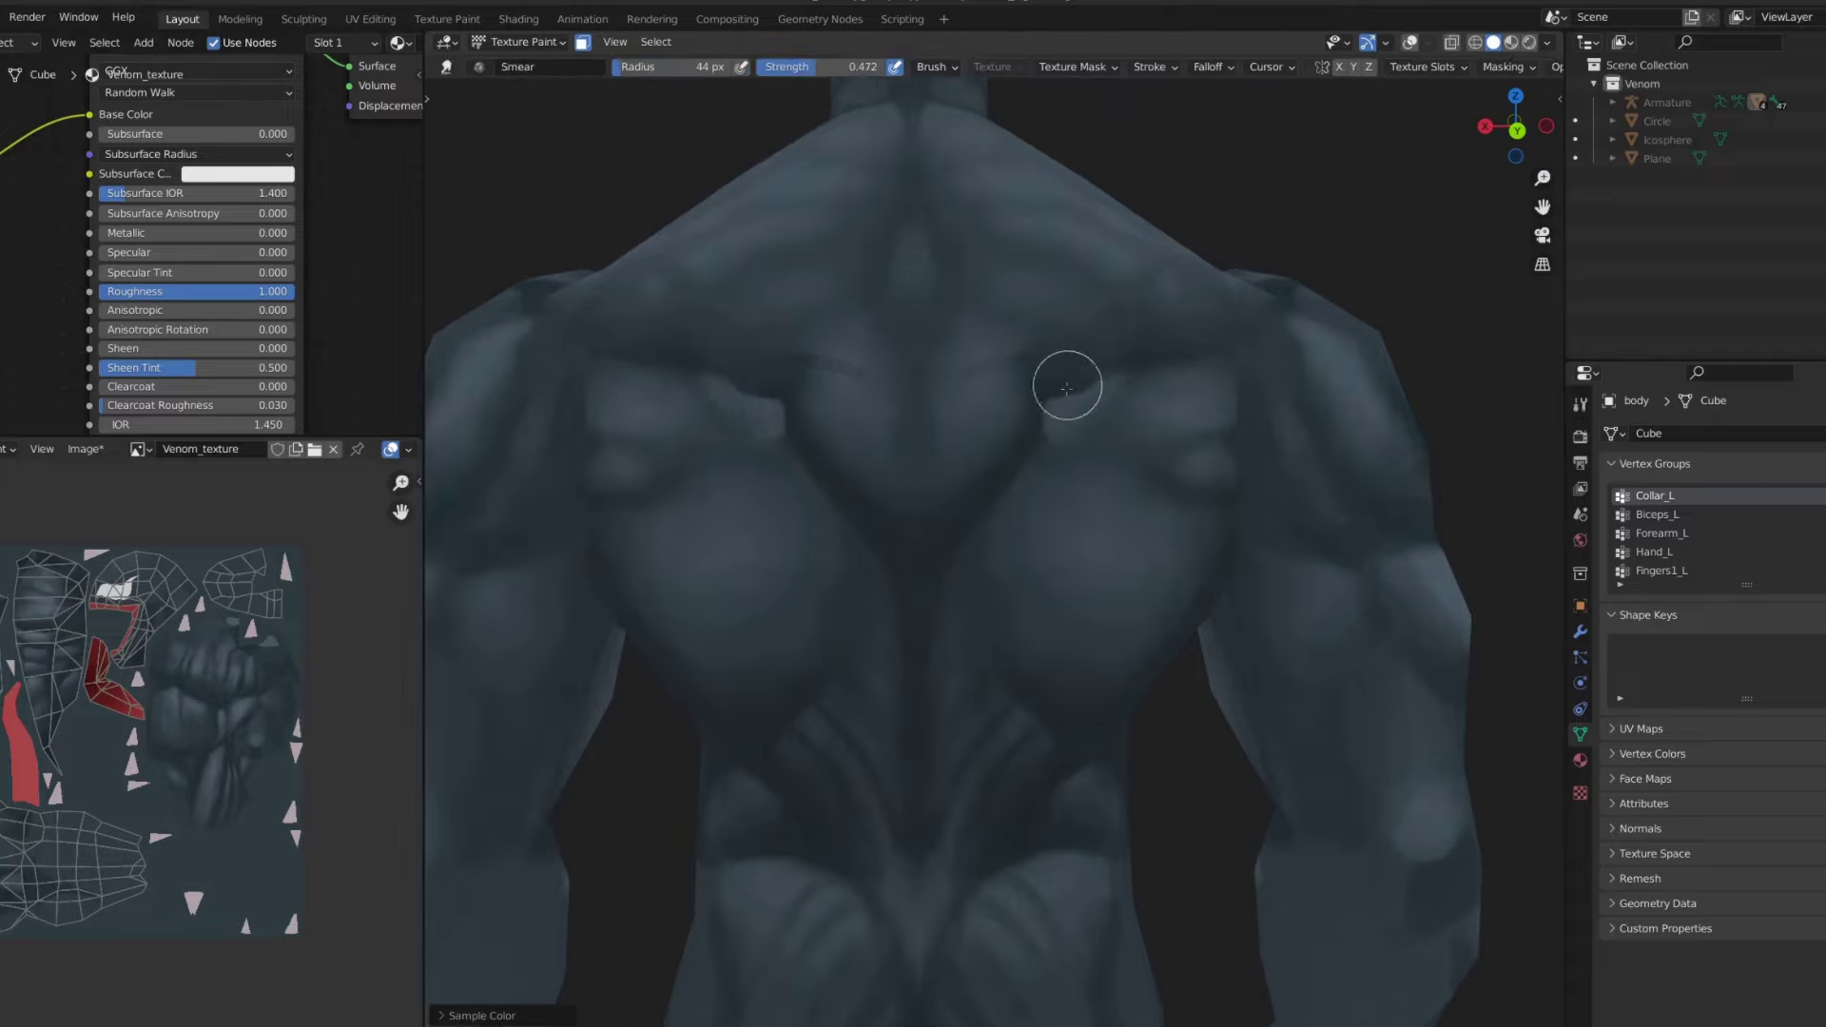
scroll(1092, 334, "down", 4)
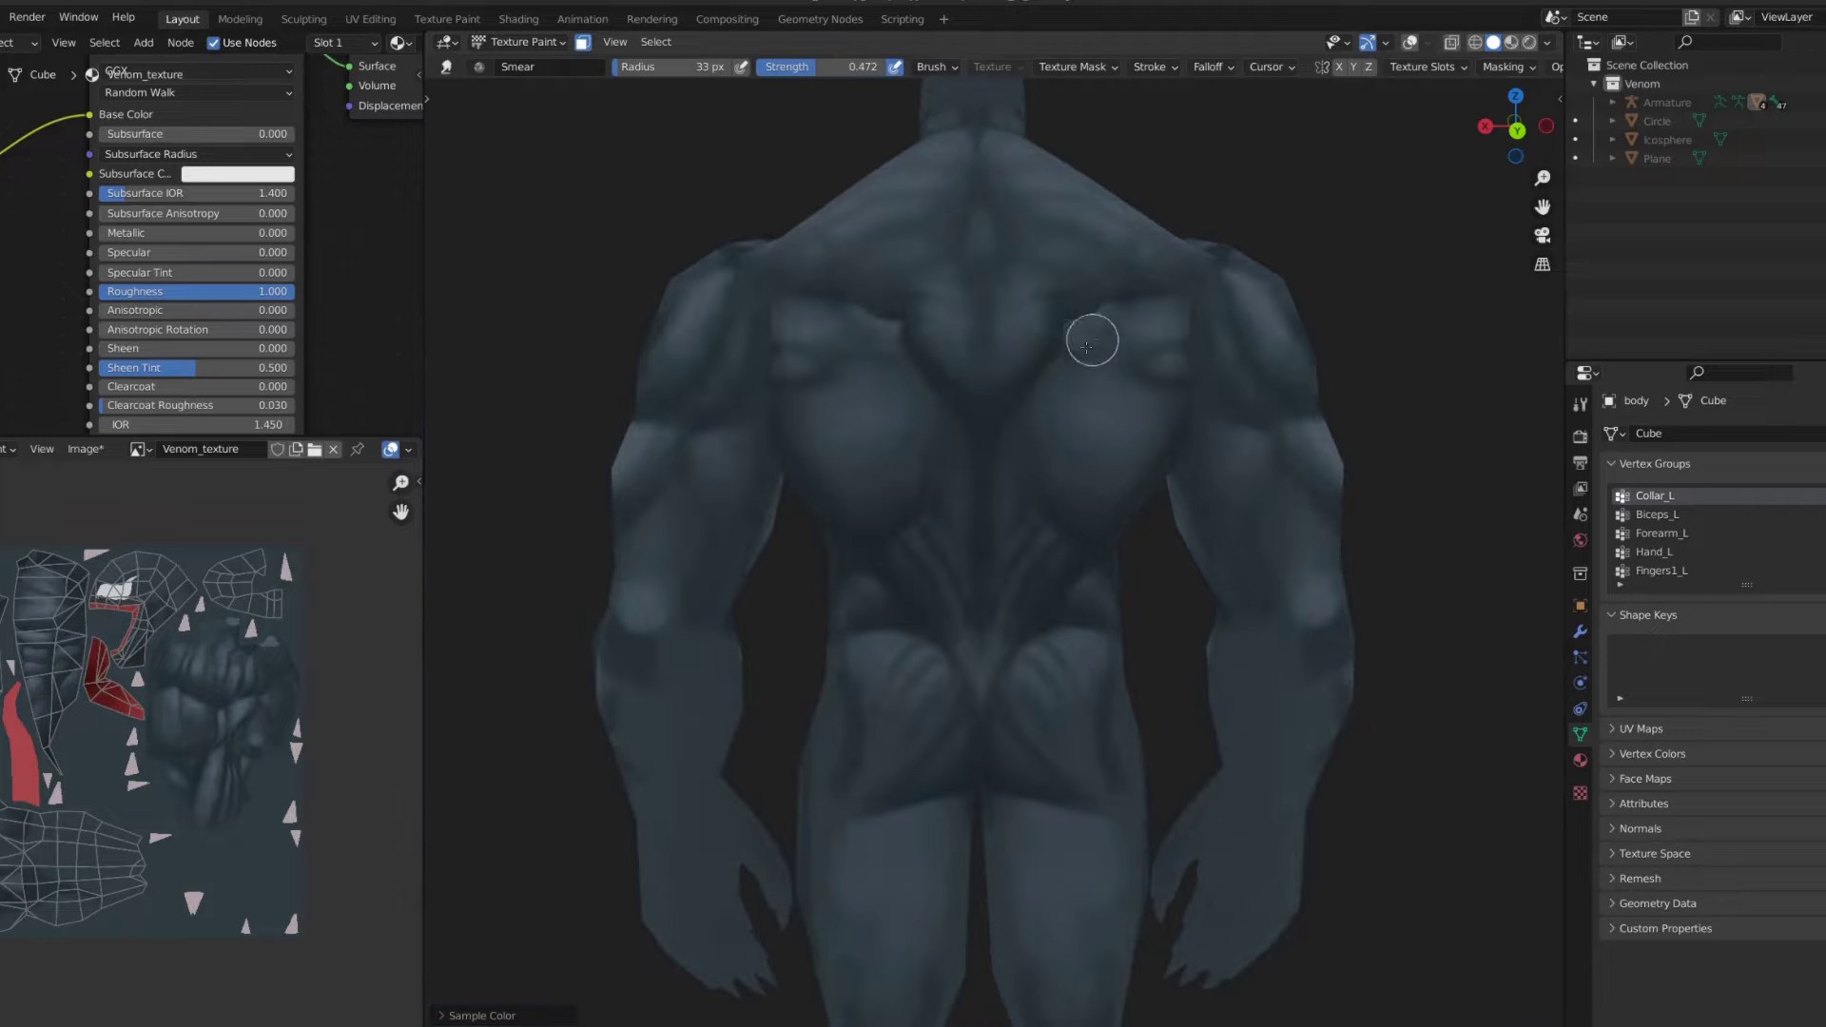
scroll(985, 455, "up", 4)
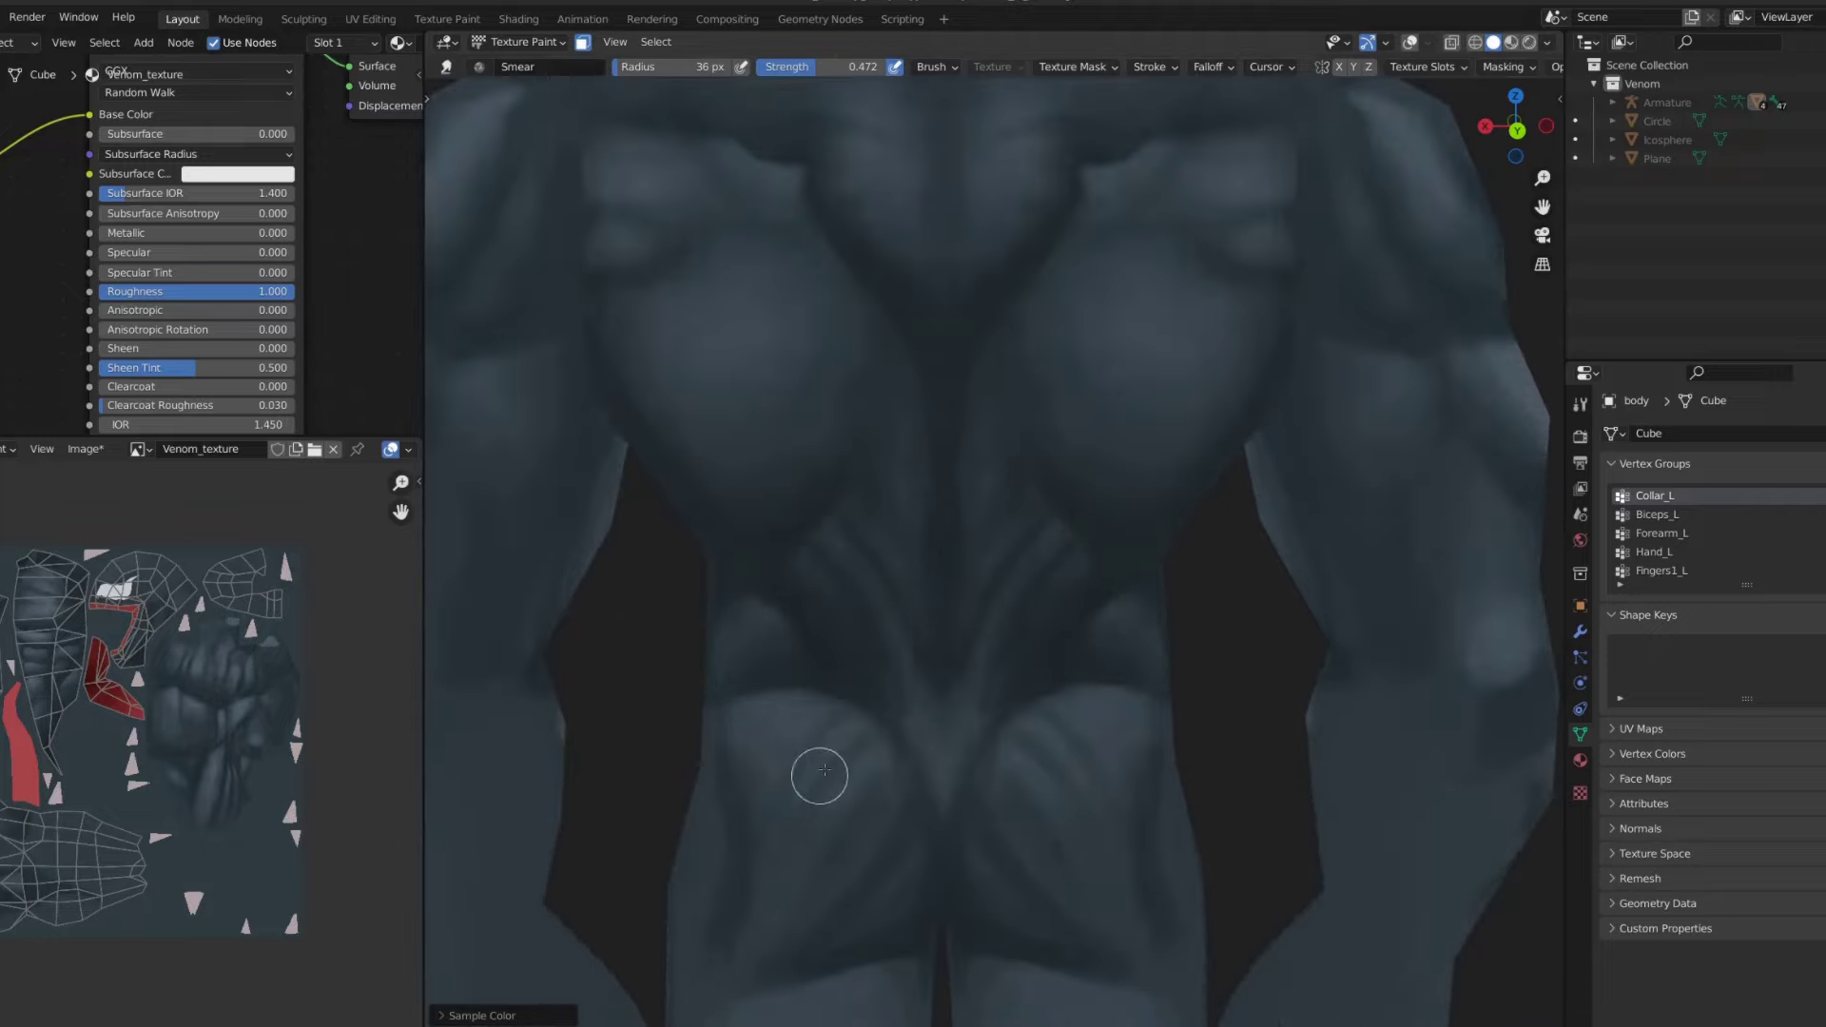
middle_click_drag(824, 770, 851, 696, "shift")
key("f")
left_click(851, 696)
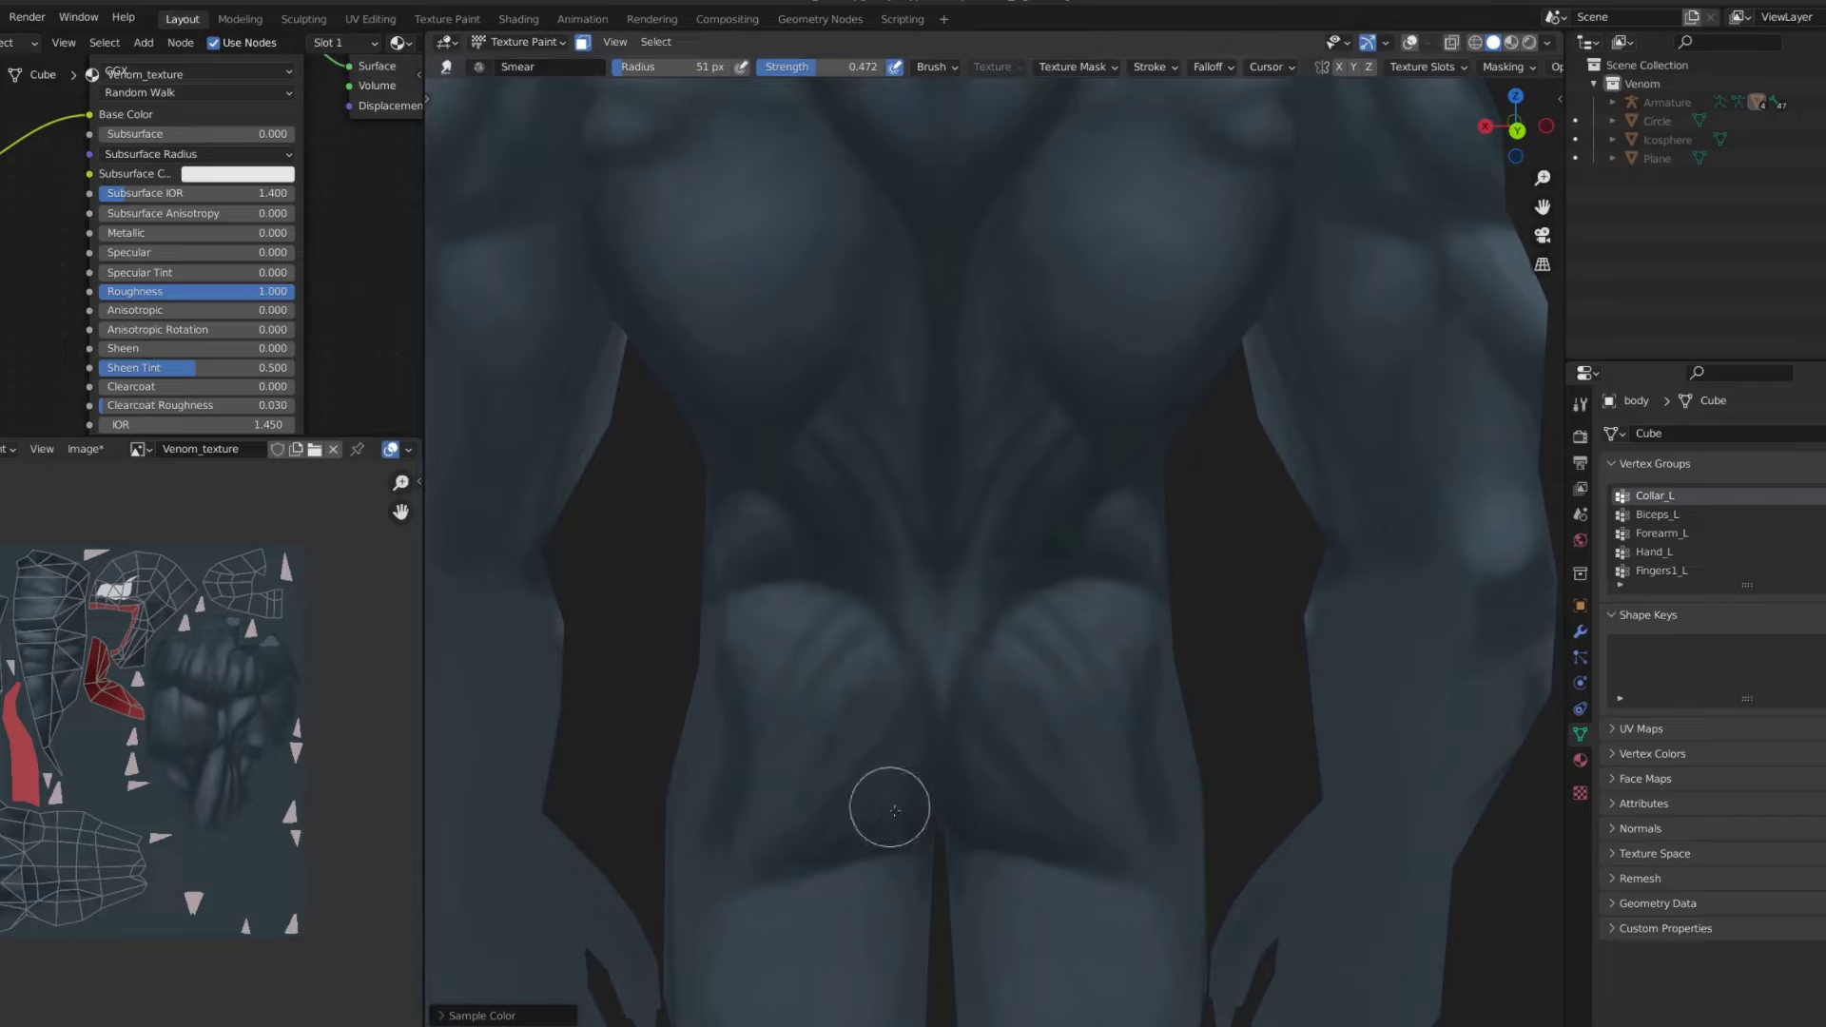
scroll(895, 810, "down", 4)
middle_click_drag(913, 562, 1104, 387)
scroll(880, 489, "up", 3)
scroll(914, 479, "up", 2)
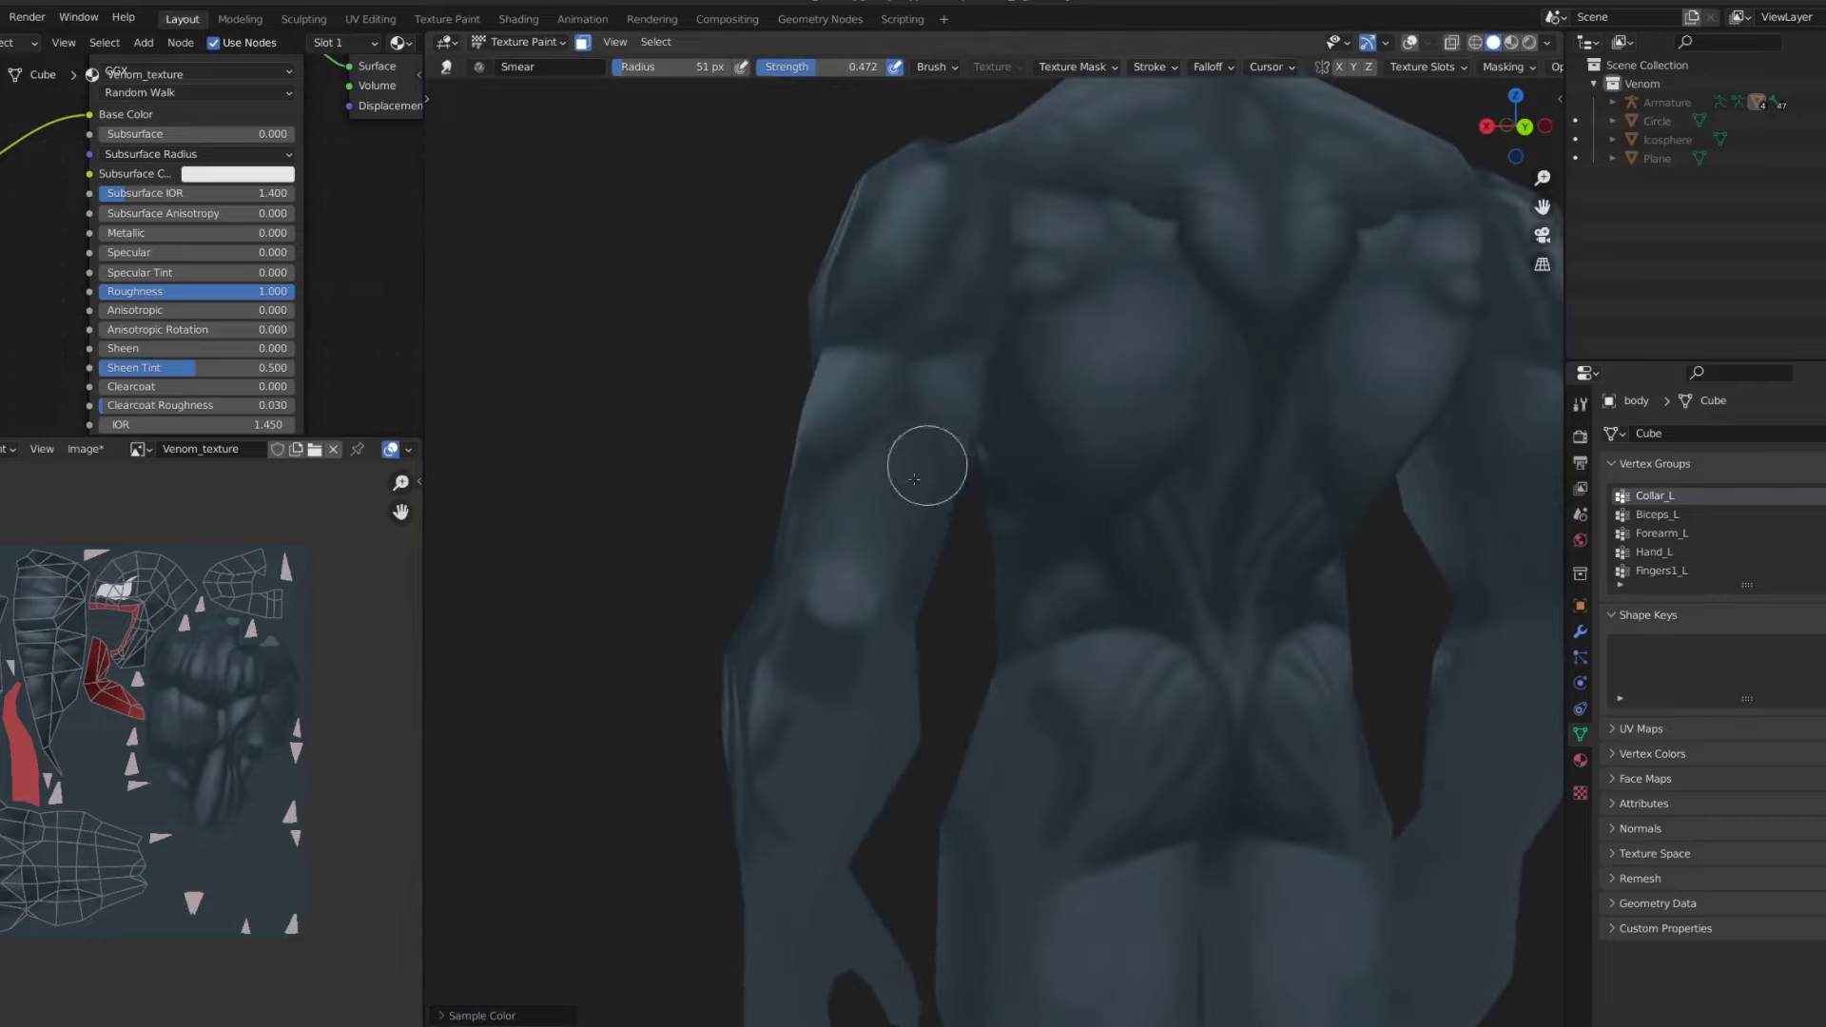
- On the arms object, paint a light upper-arm stroke with comic line, then smear it
key("alt+q")
key("1")
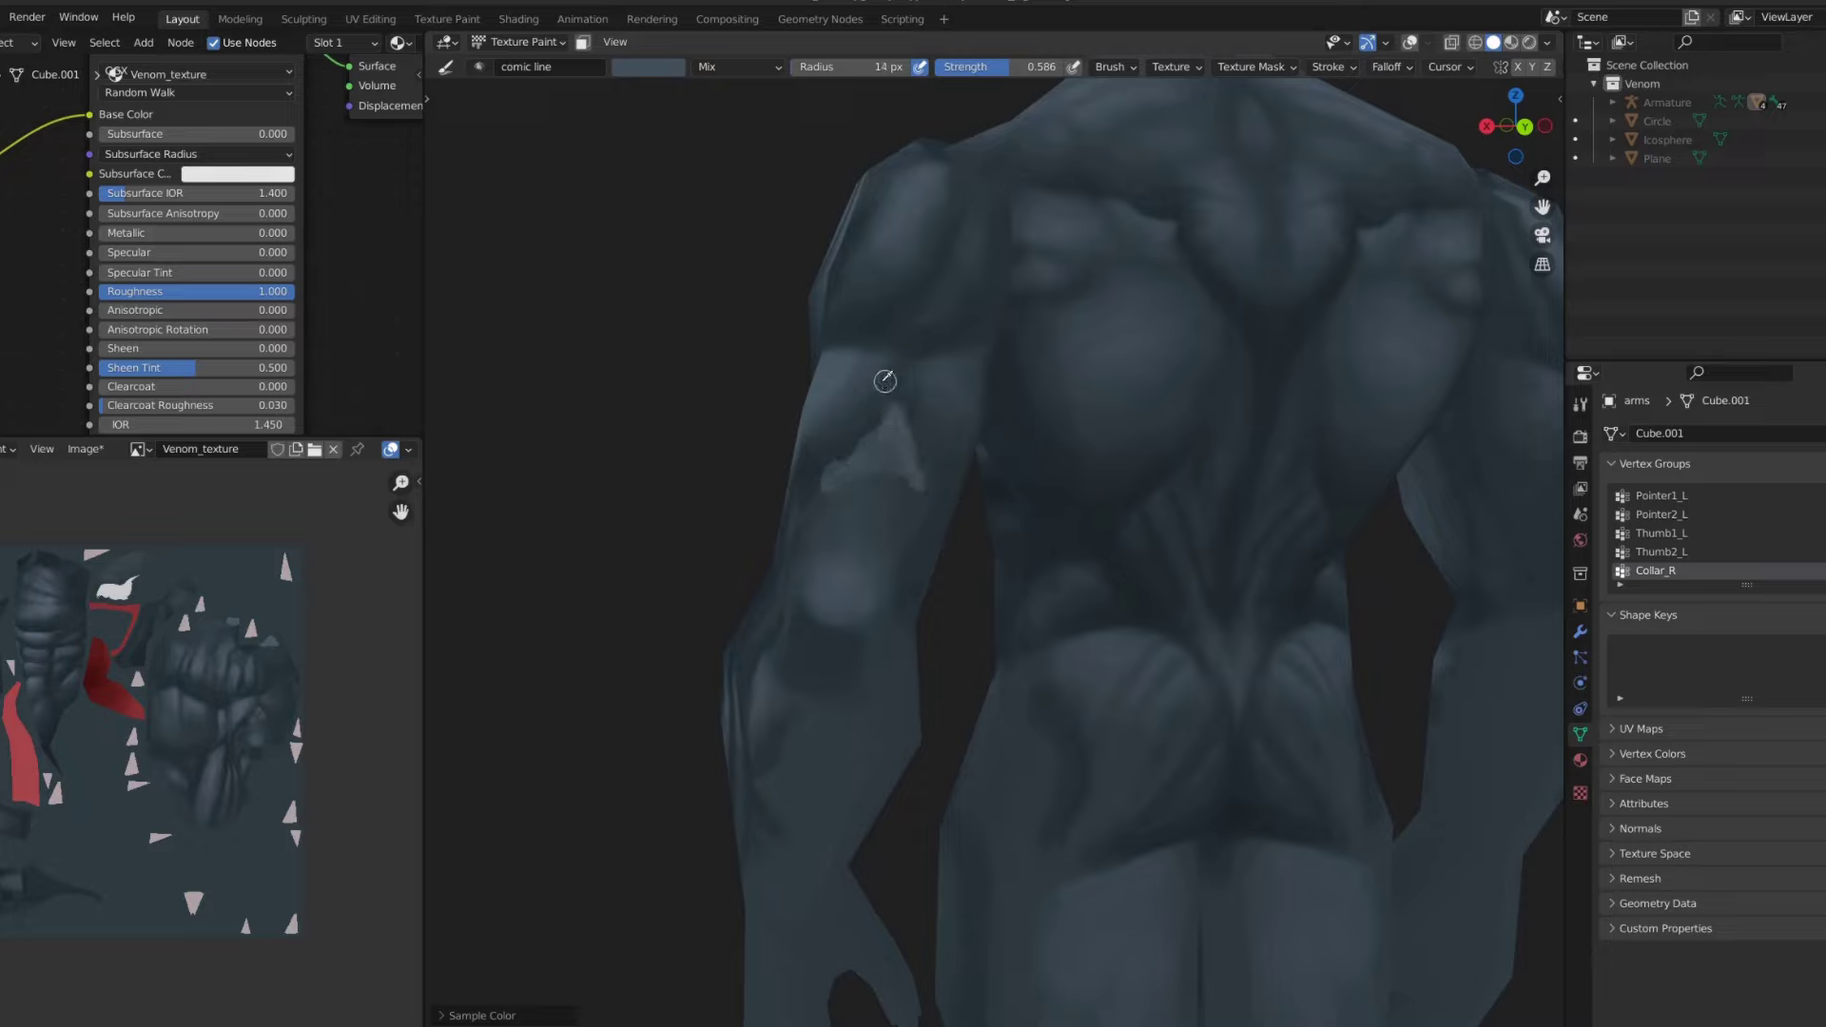
key("2")
left_click_drag(856, 379, 868, 347)
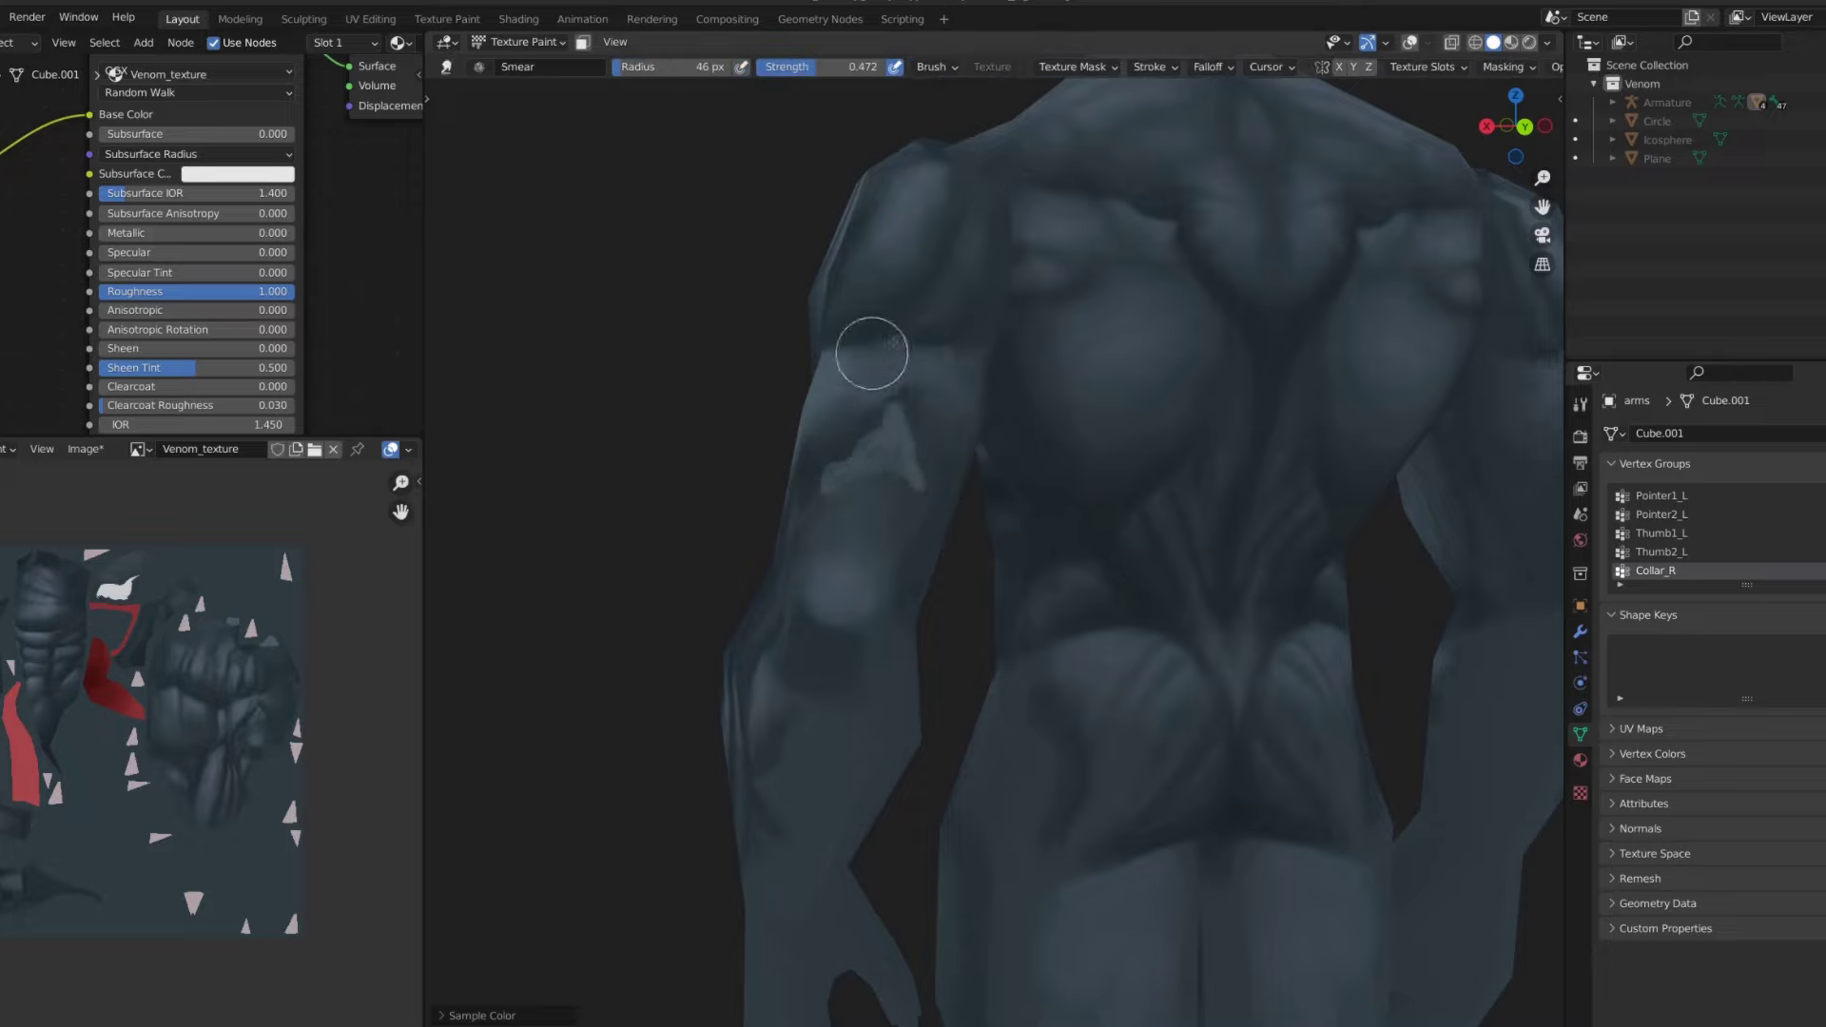
- Brighten and lengthen the shoulder highlight with a comic line stroke
key("f")
key("Home")
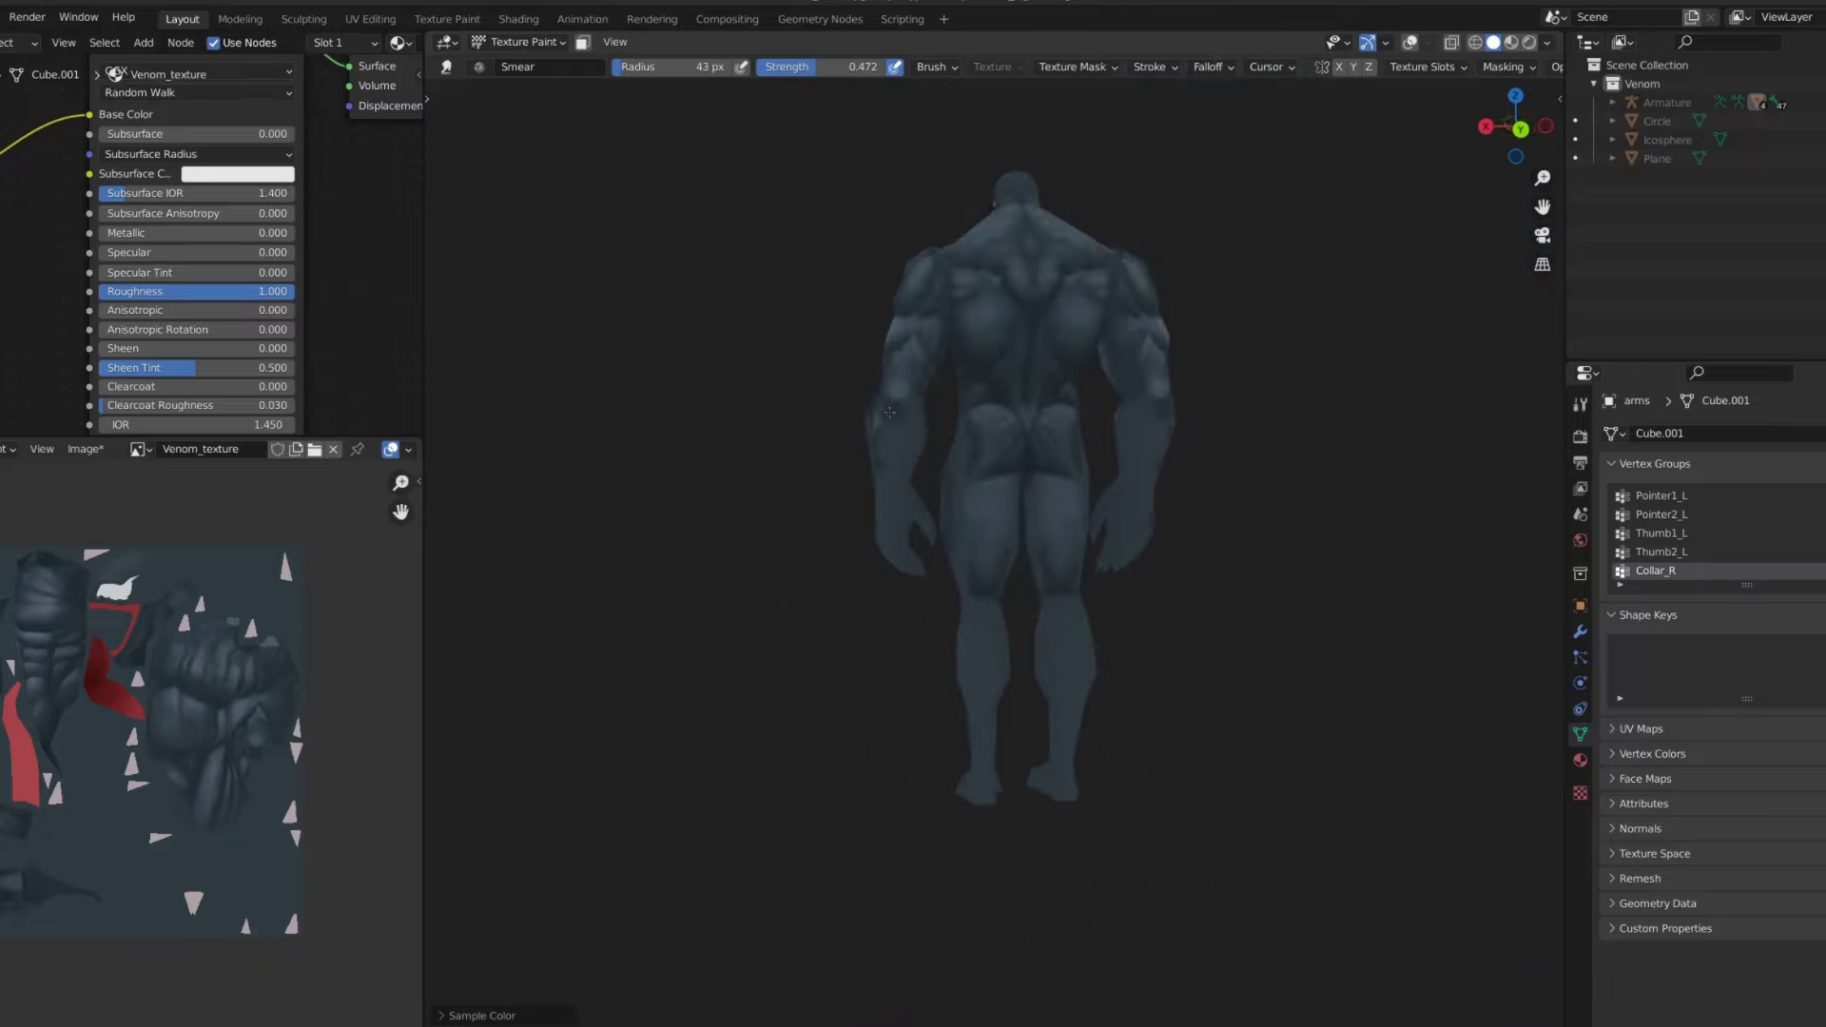
scroll(910, 302, "up", 3)
key("1")
scroll(910, 303, "up", 2)
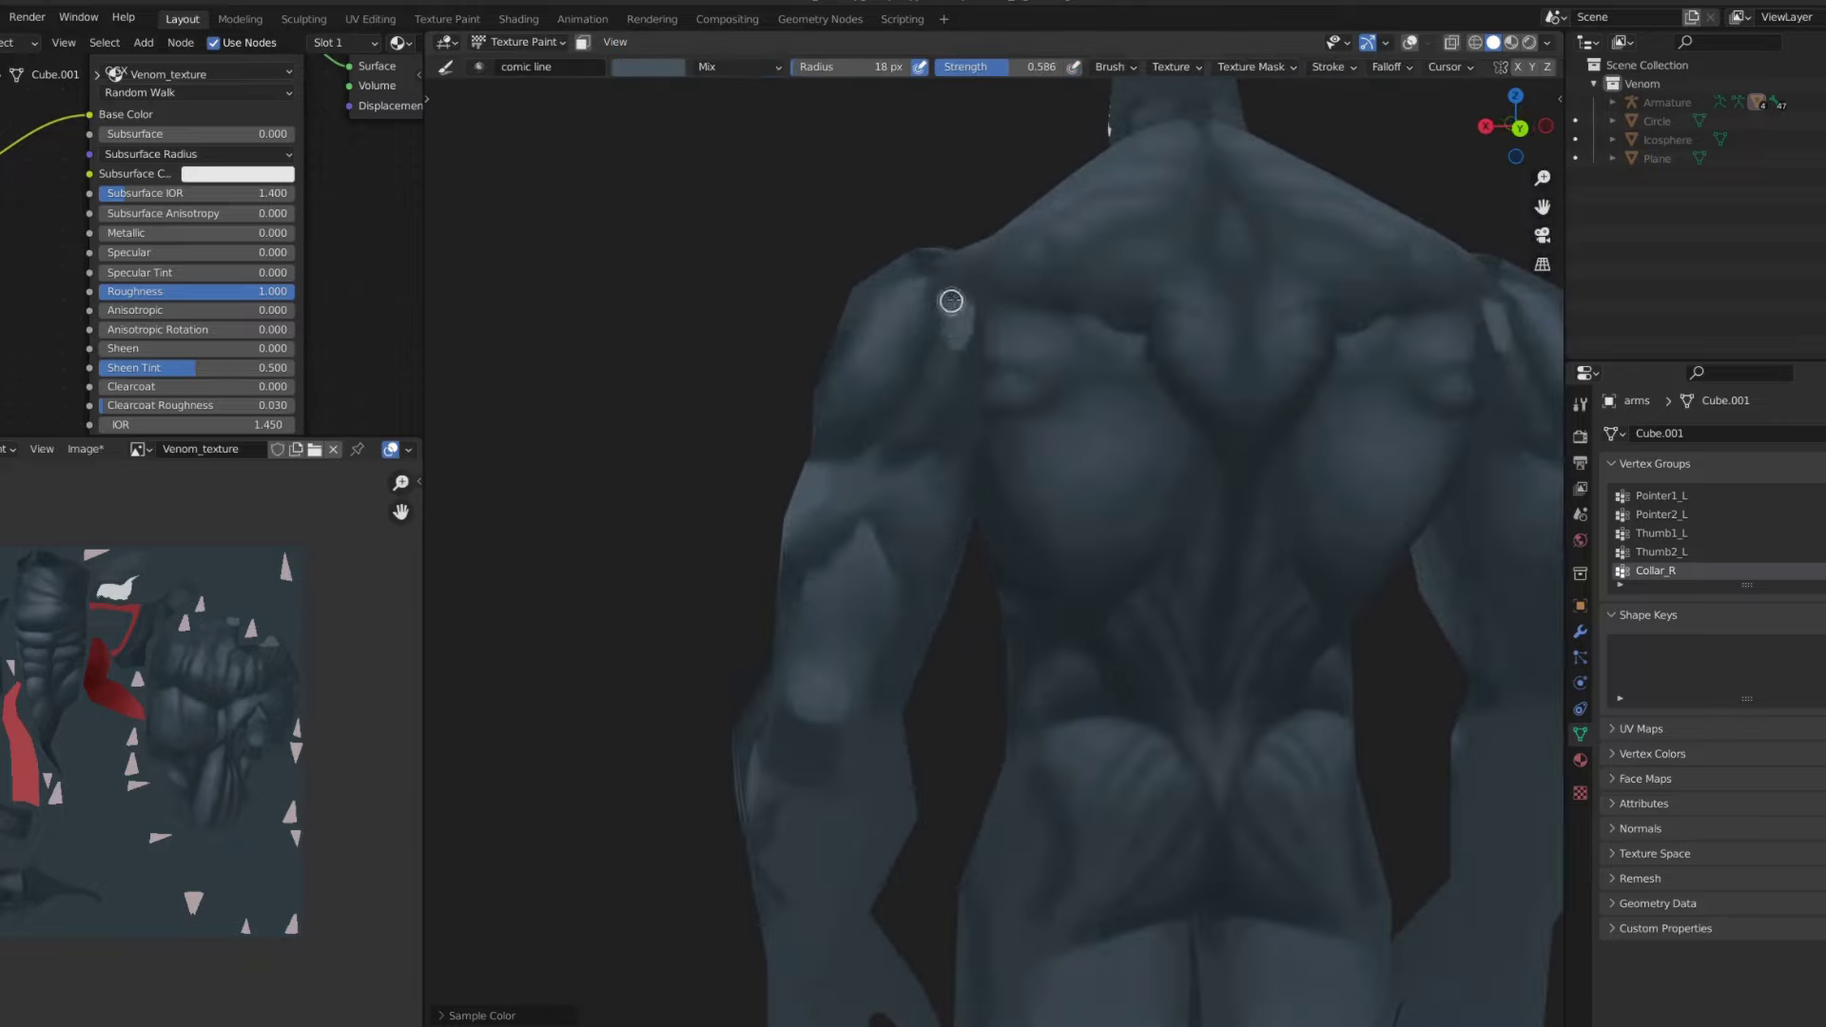
left_click_drag(951, 301, 959, 337)
key("2")
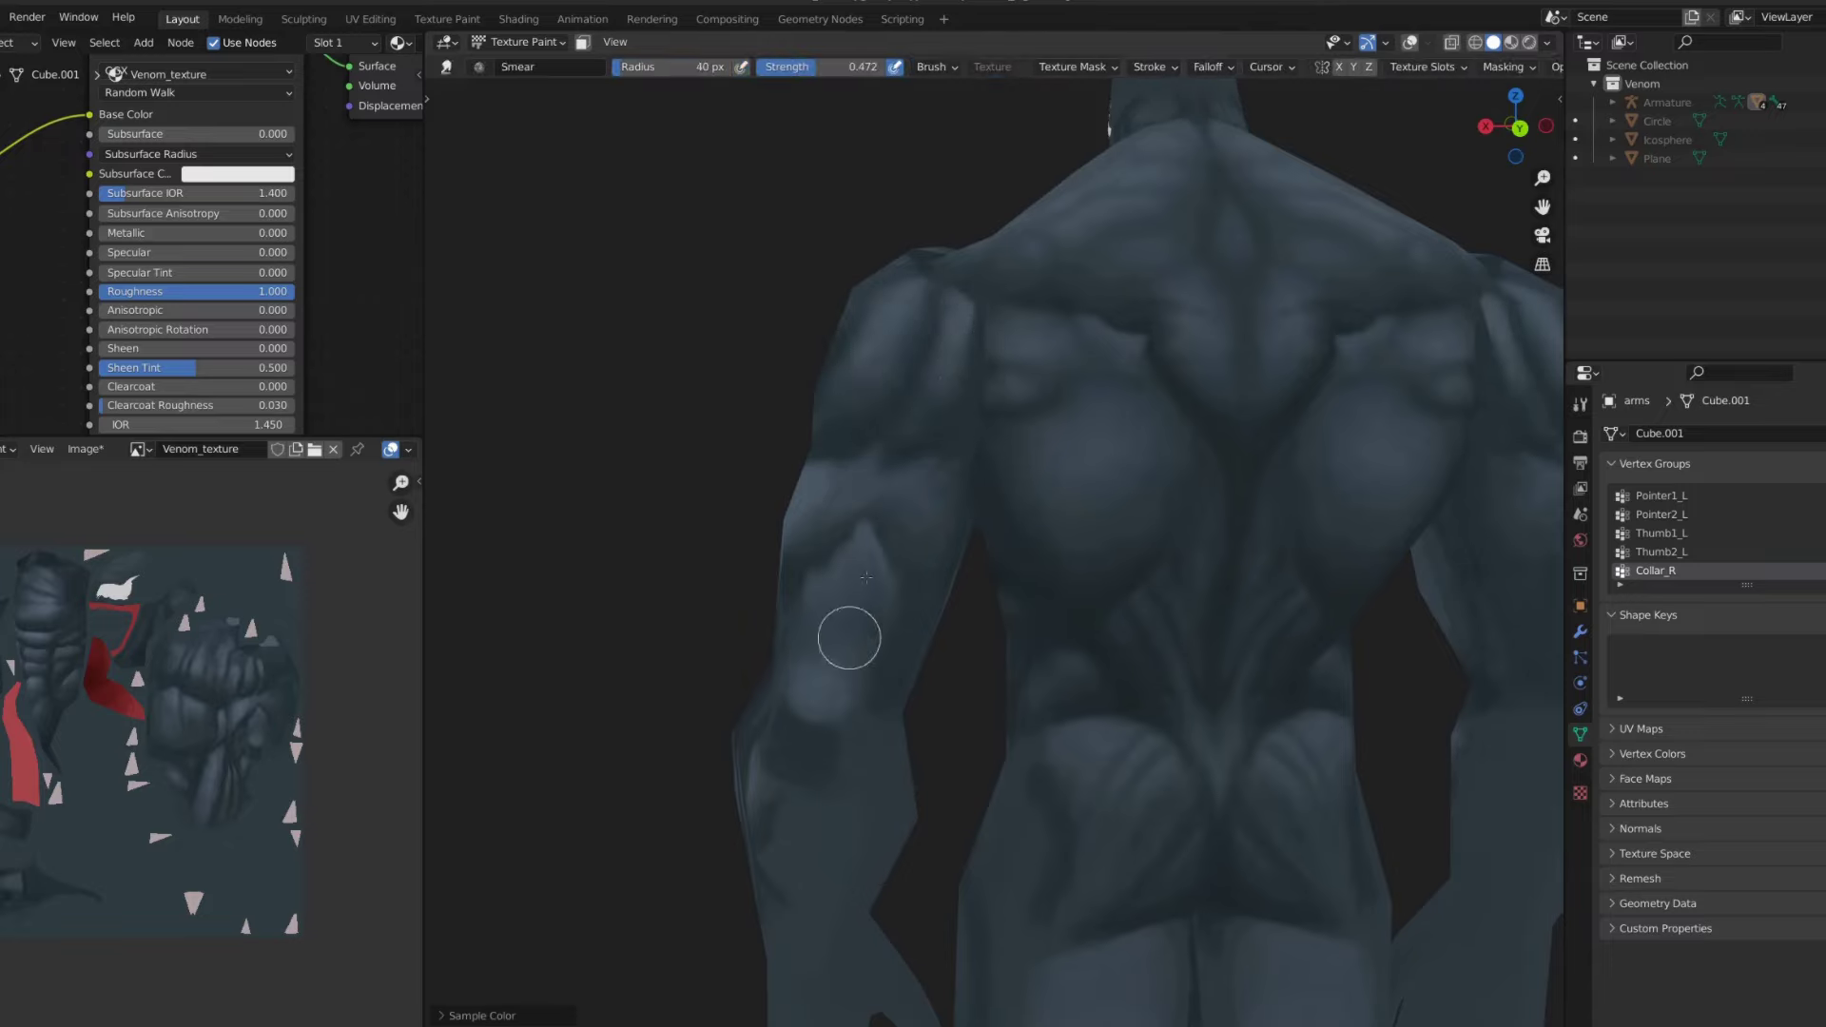
- Set the comic line brush to 0.120 strength and orbit Venom to inspect it from above, front and back
key("Home")
middle_click_drag(1114, 343, 901, 494)
scroll(946, 461, "up", 3)
key("shift+f")
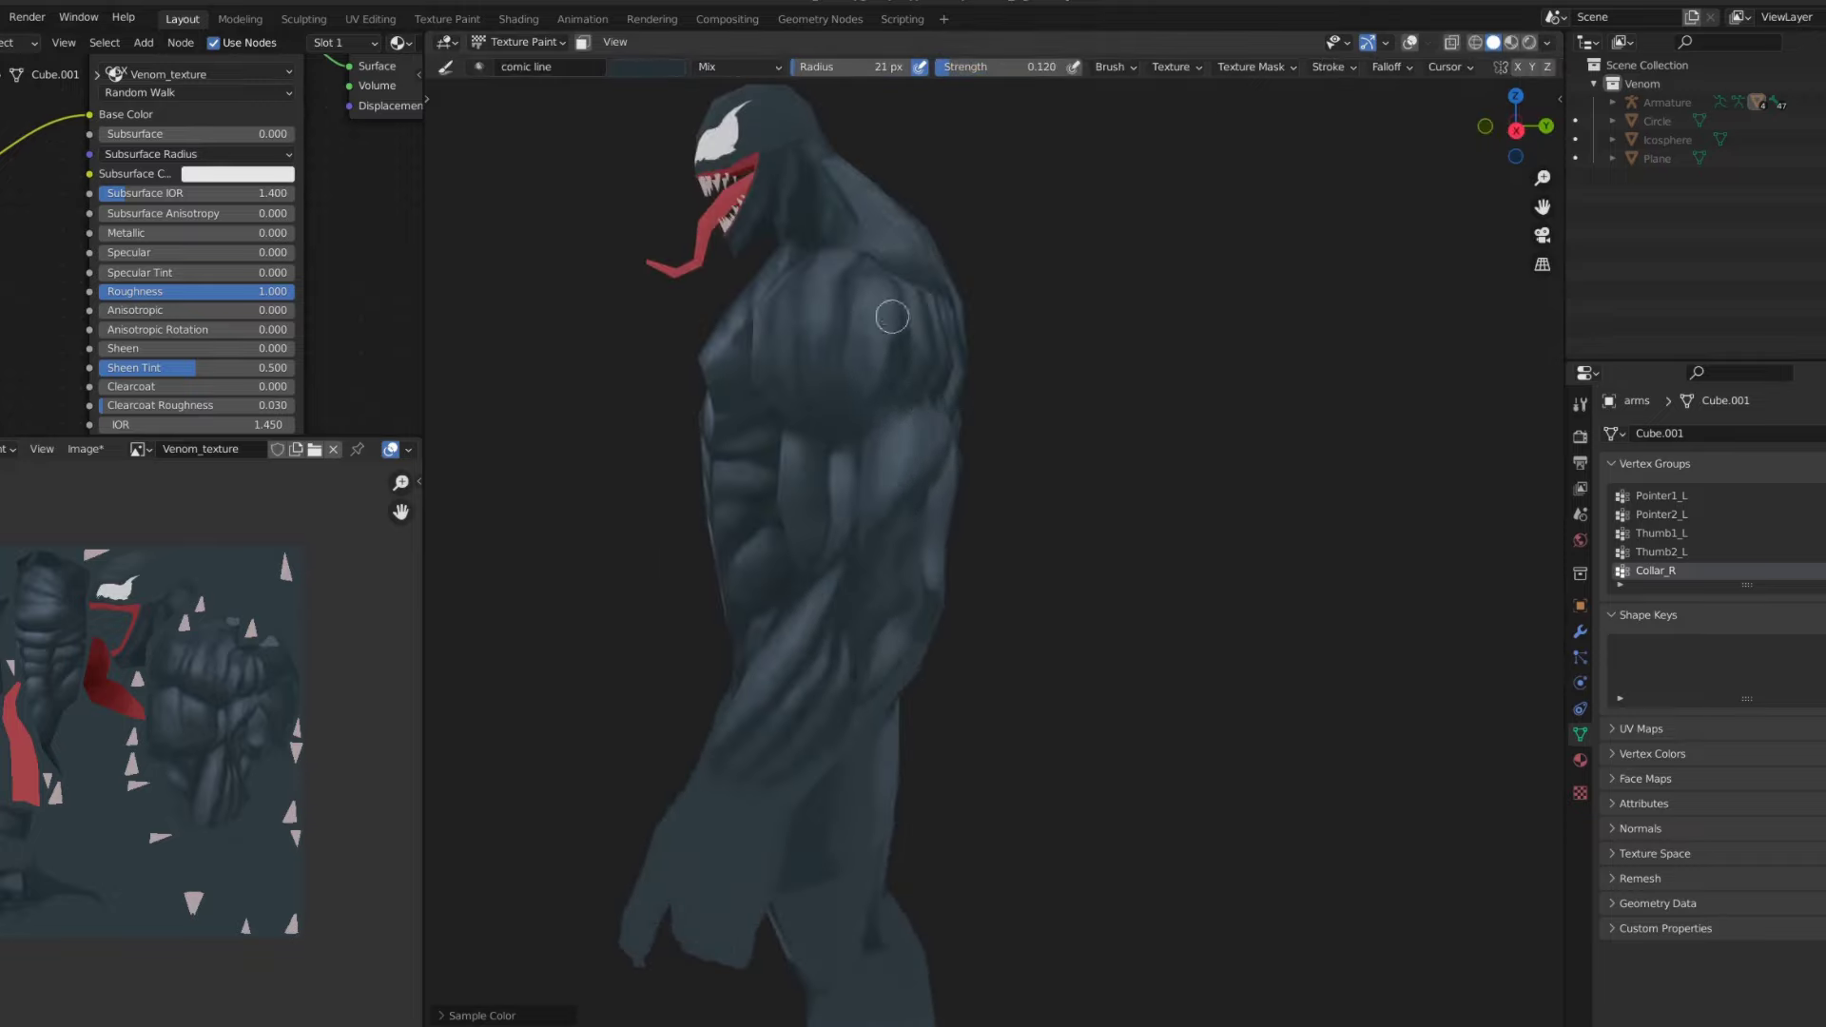
middle_click_drag(876, 372, 830, 355)
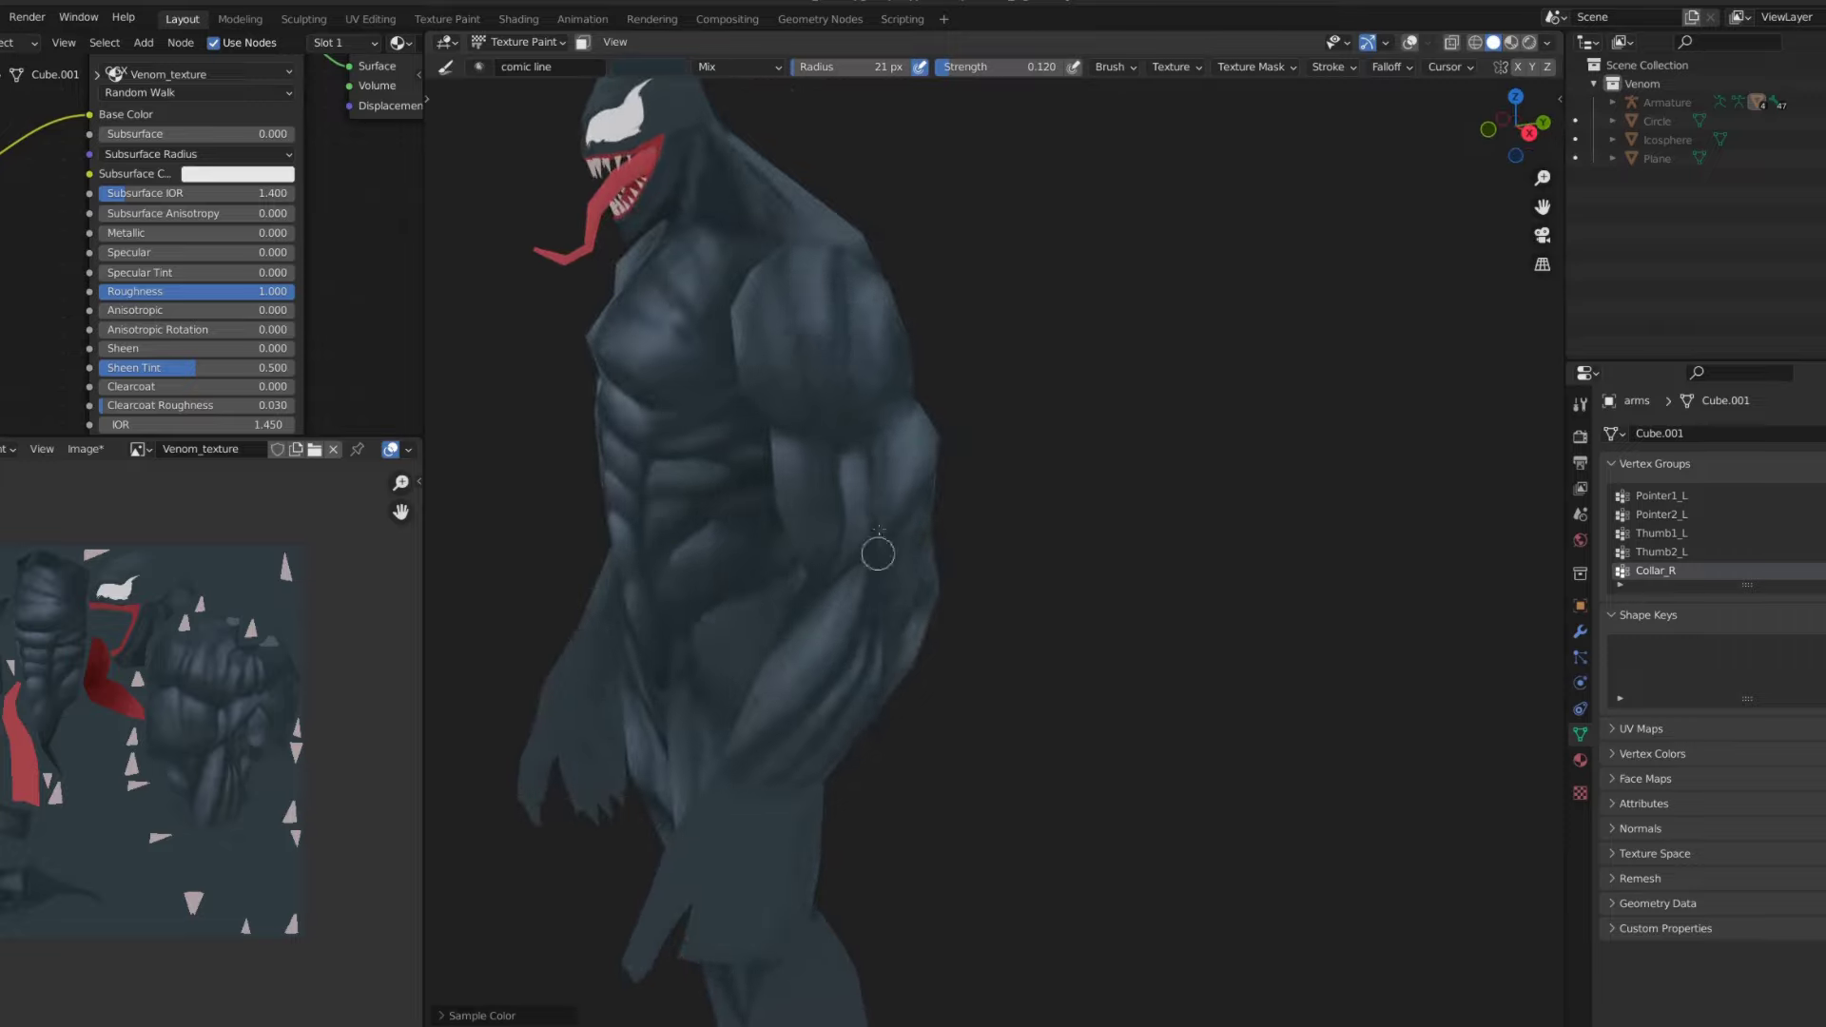
scroll(871, 607, "down", 4)
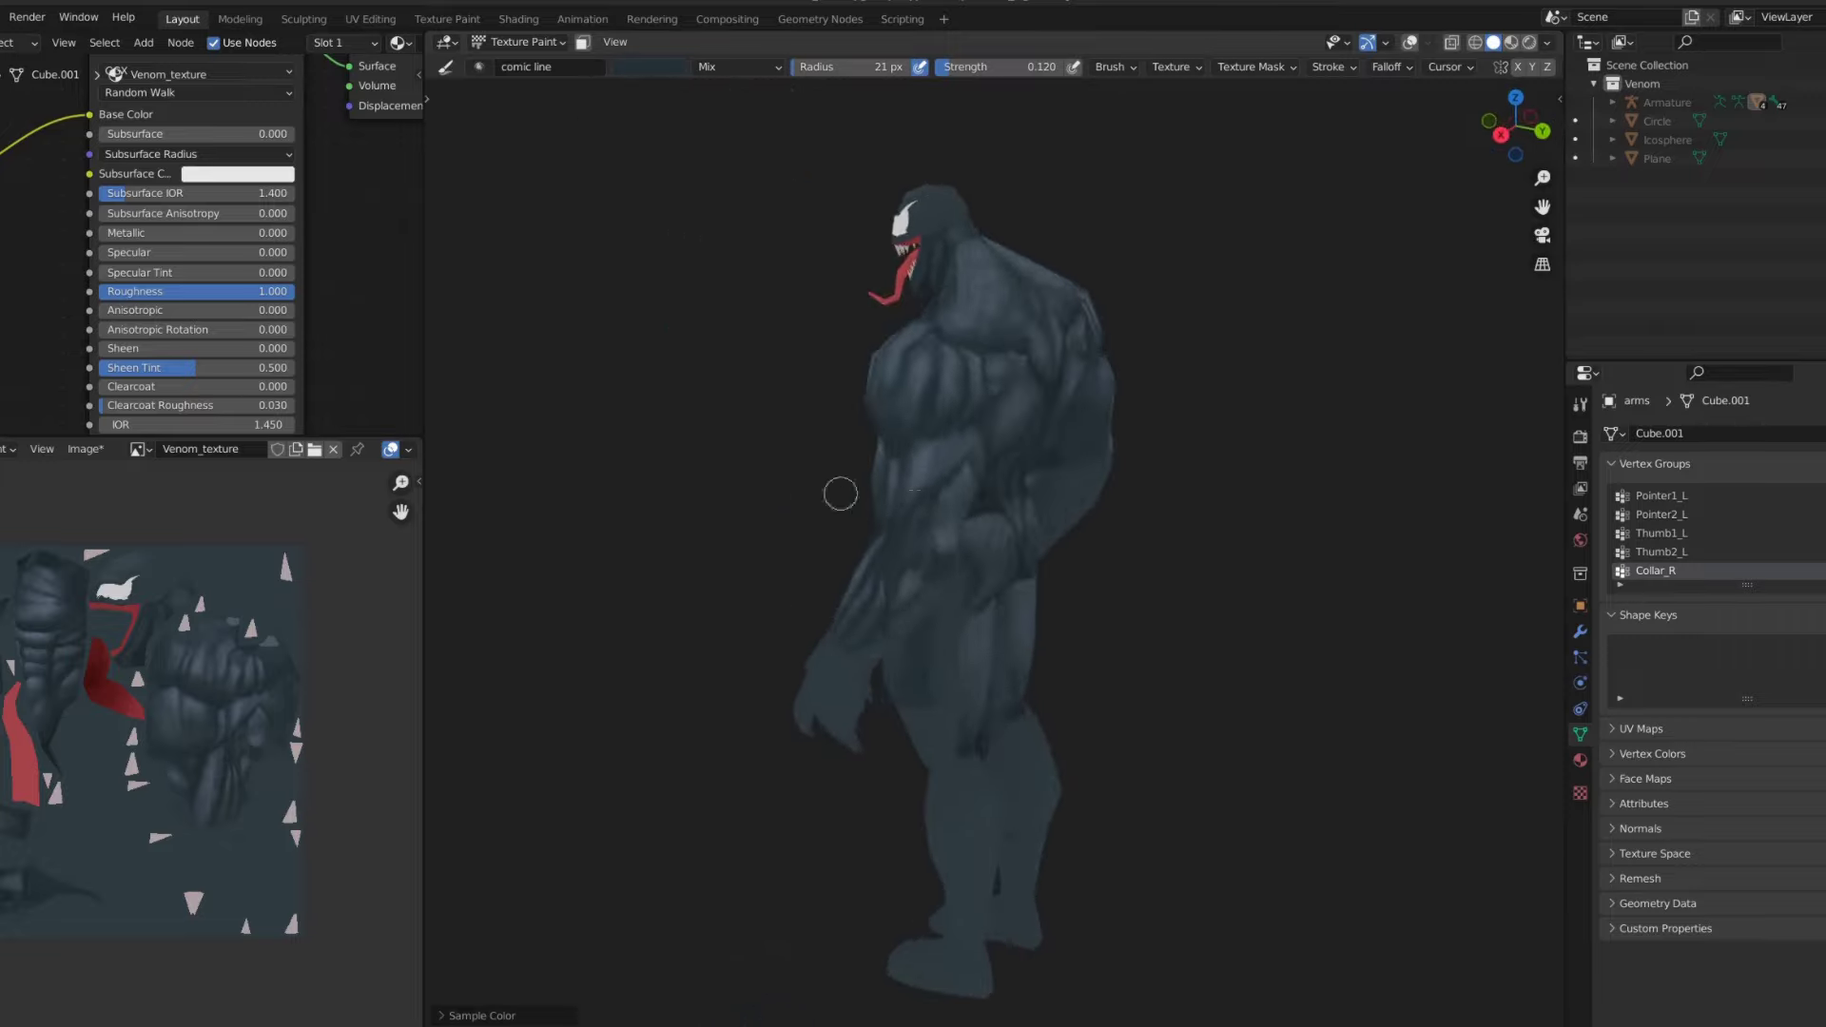
mouse_move(836, 494)
middle_mouse_down()
mouse_move(978, 456)
mouse_move(934, 506)
mouse_move(986, 499)
mouse_move(1062, 538)
middle_mouse_up()
scroll(1020, 385, "down", 5)
scroll(1167, 396, "up", 5)
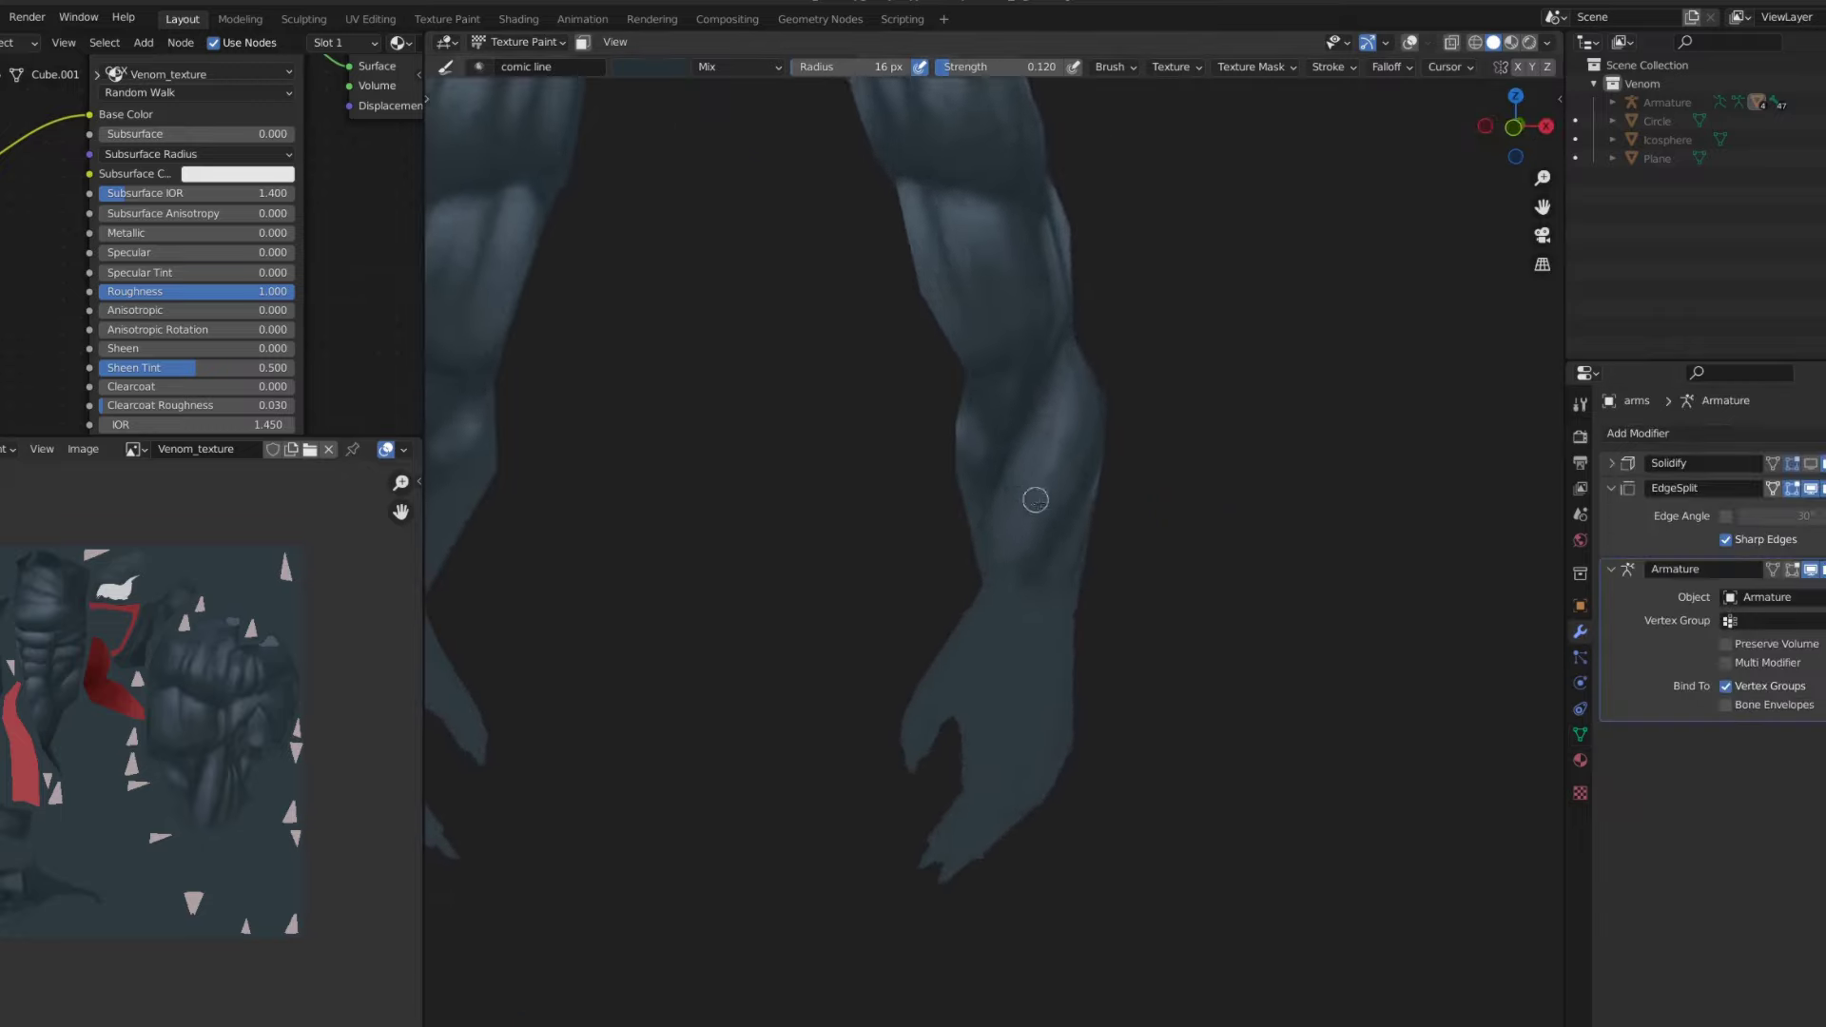
- Isolate the arms in local view and orbit to a side view of the forearm
key("s")
middle_click_drag(1036, 538, 1113, 298)
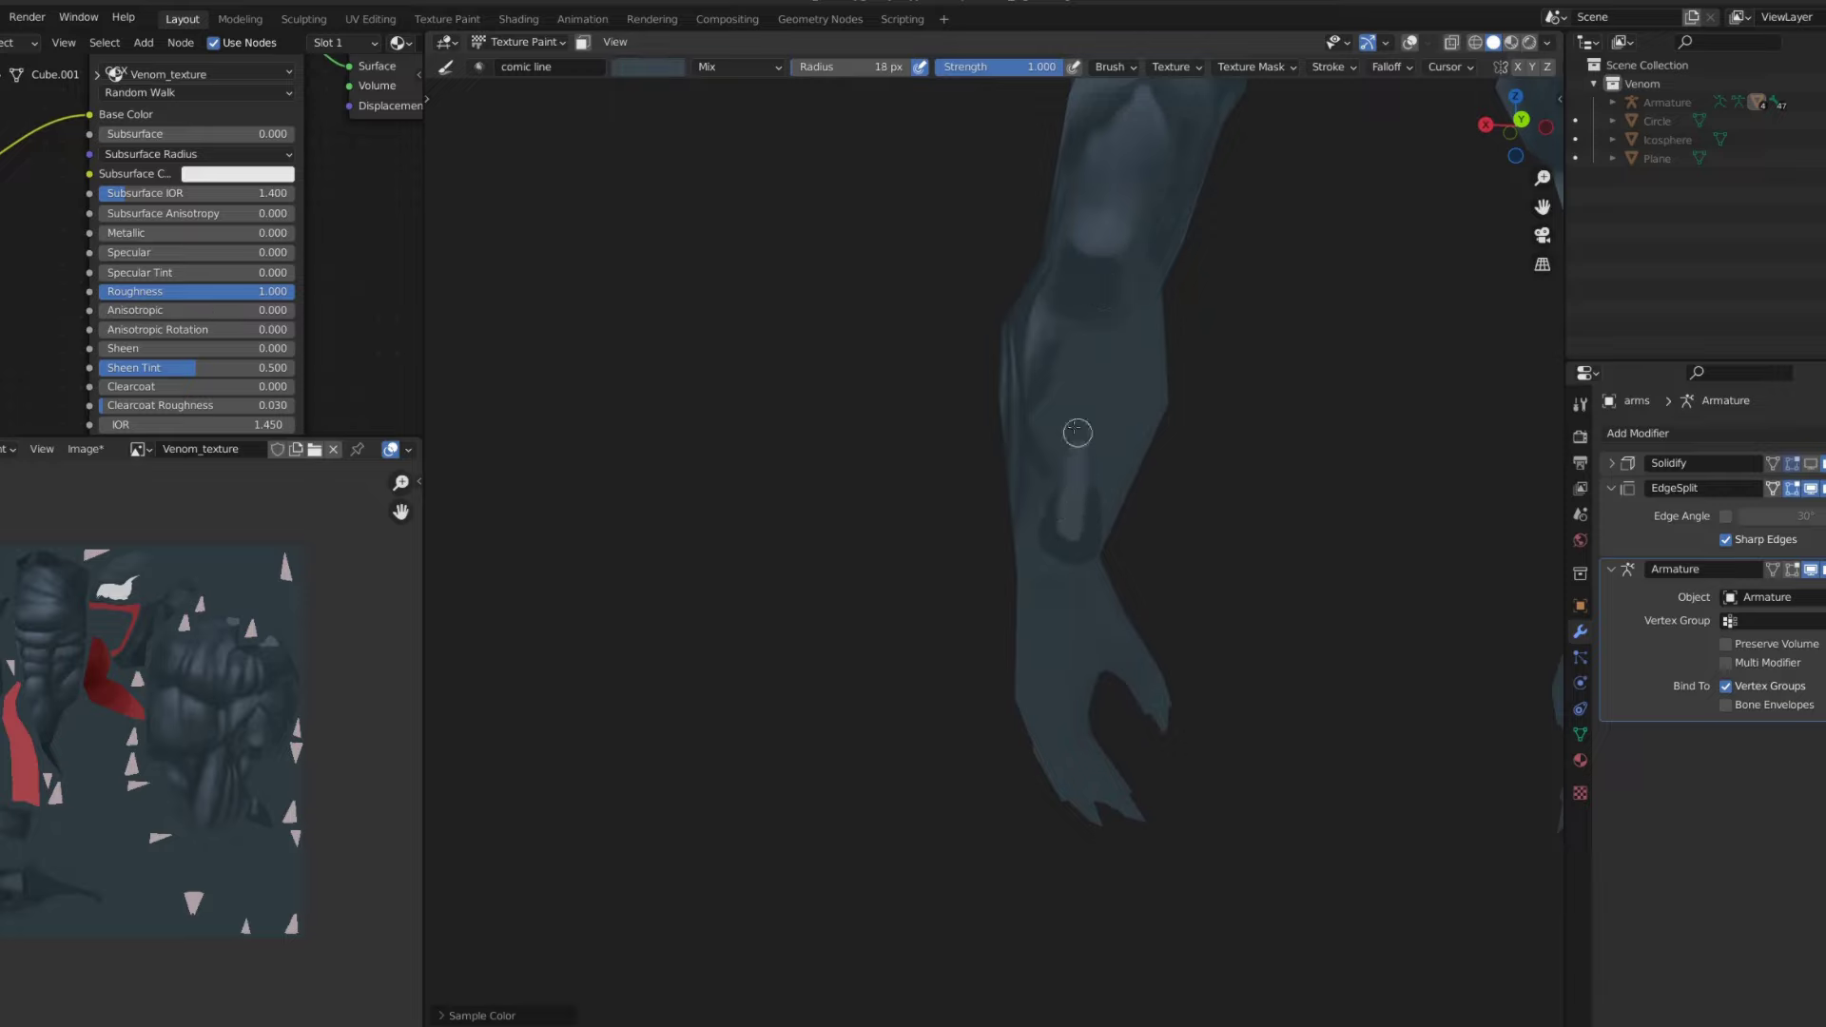
middle_click_drag(1077, 433, 1107, 419)
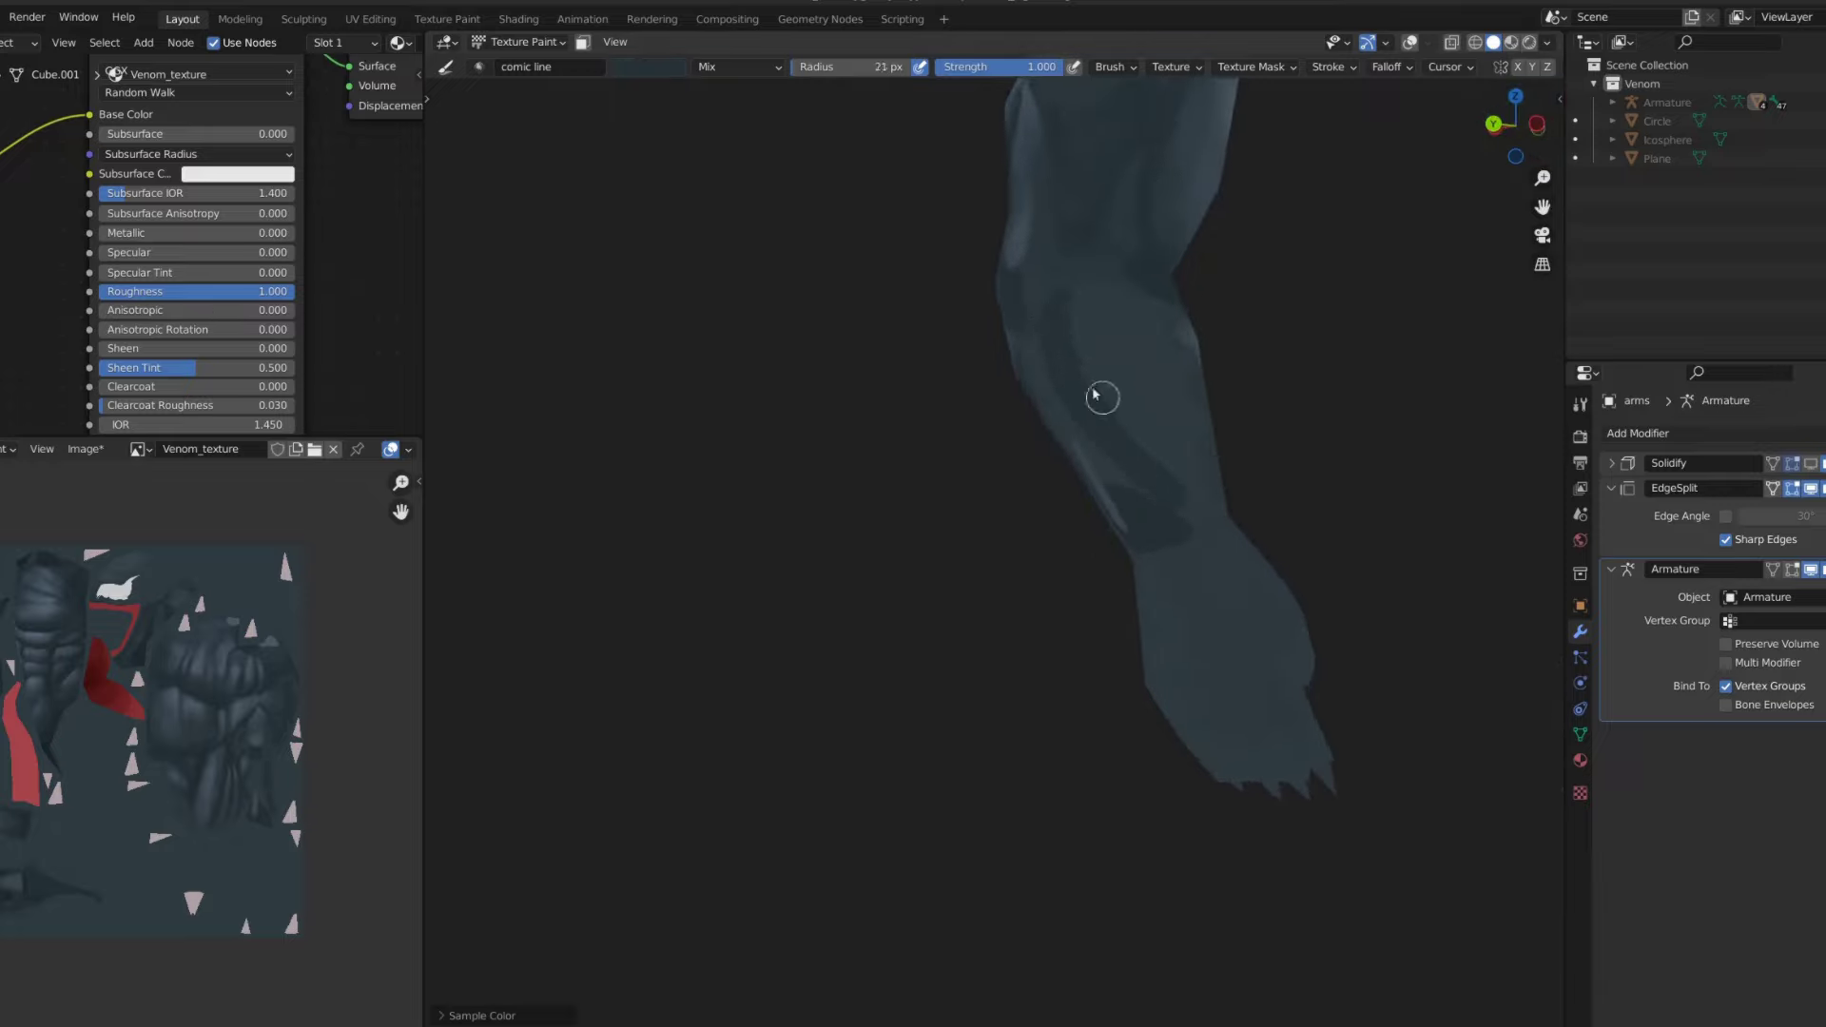
key("shift+space")
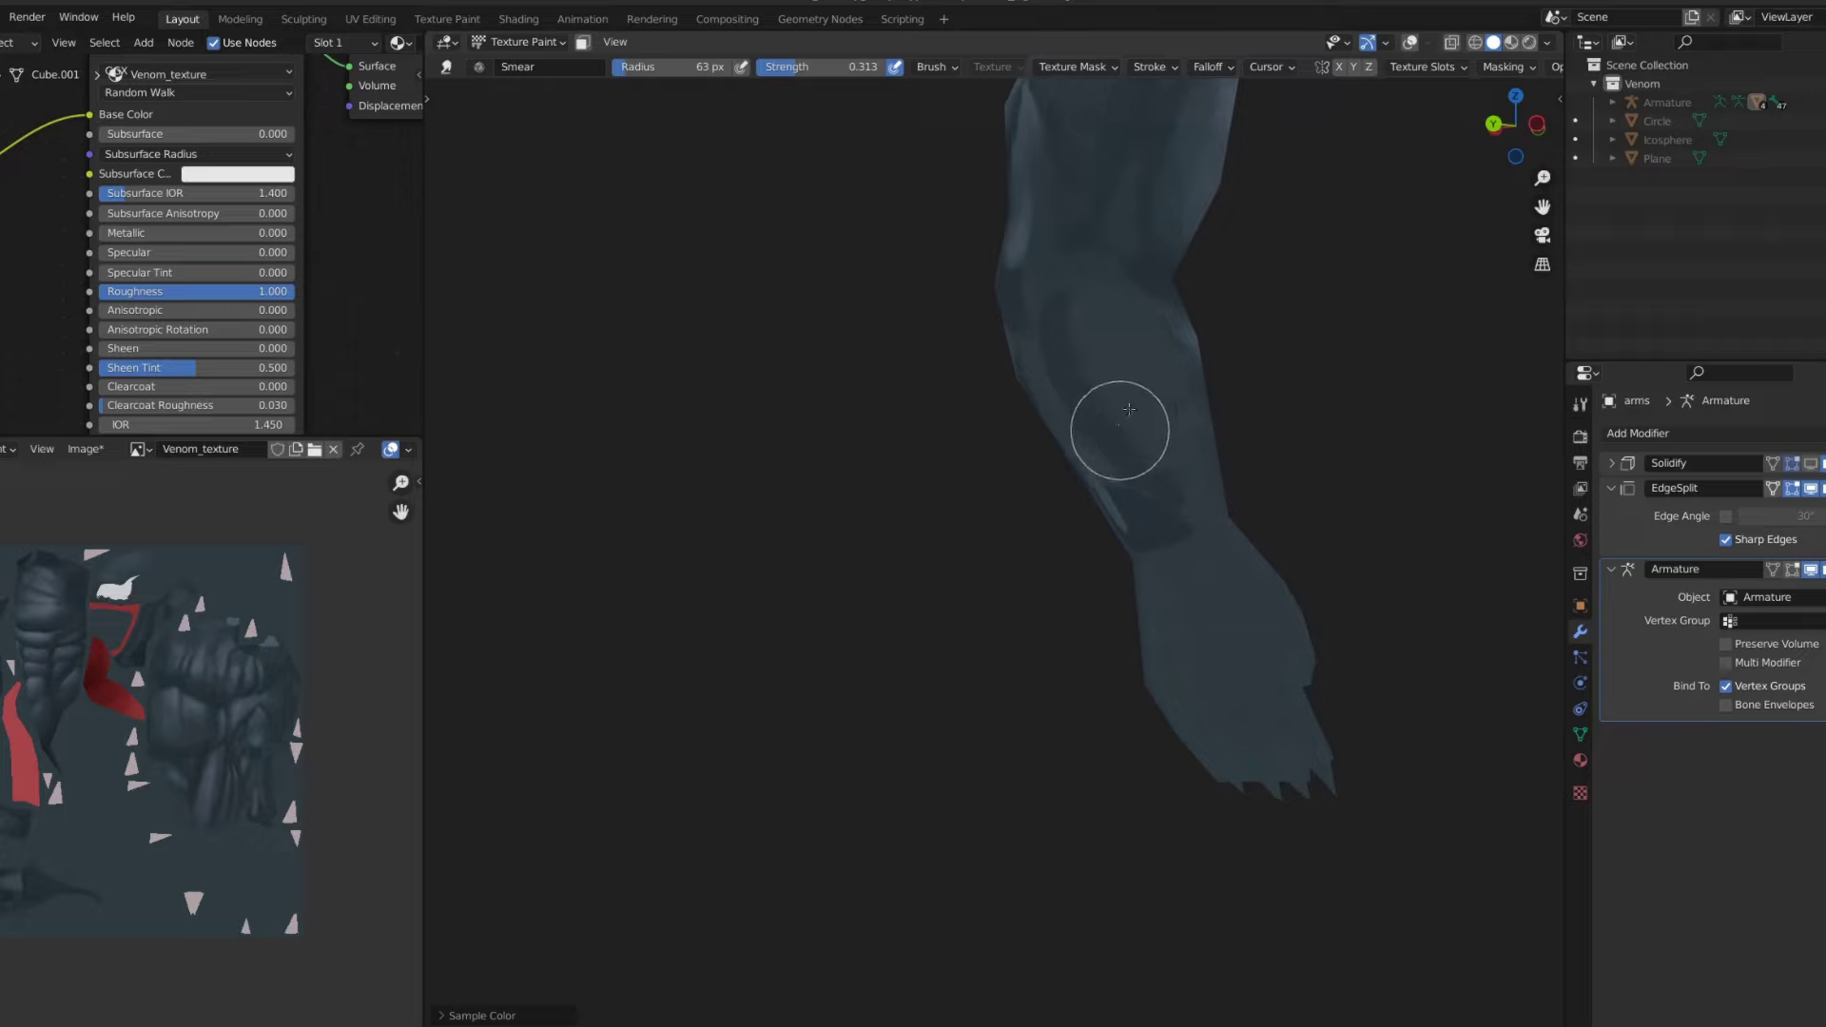
middle_click_drag(1089, 317, 1039, 469)
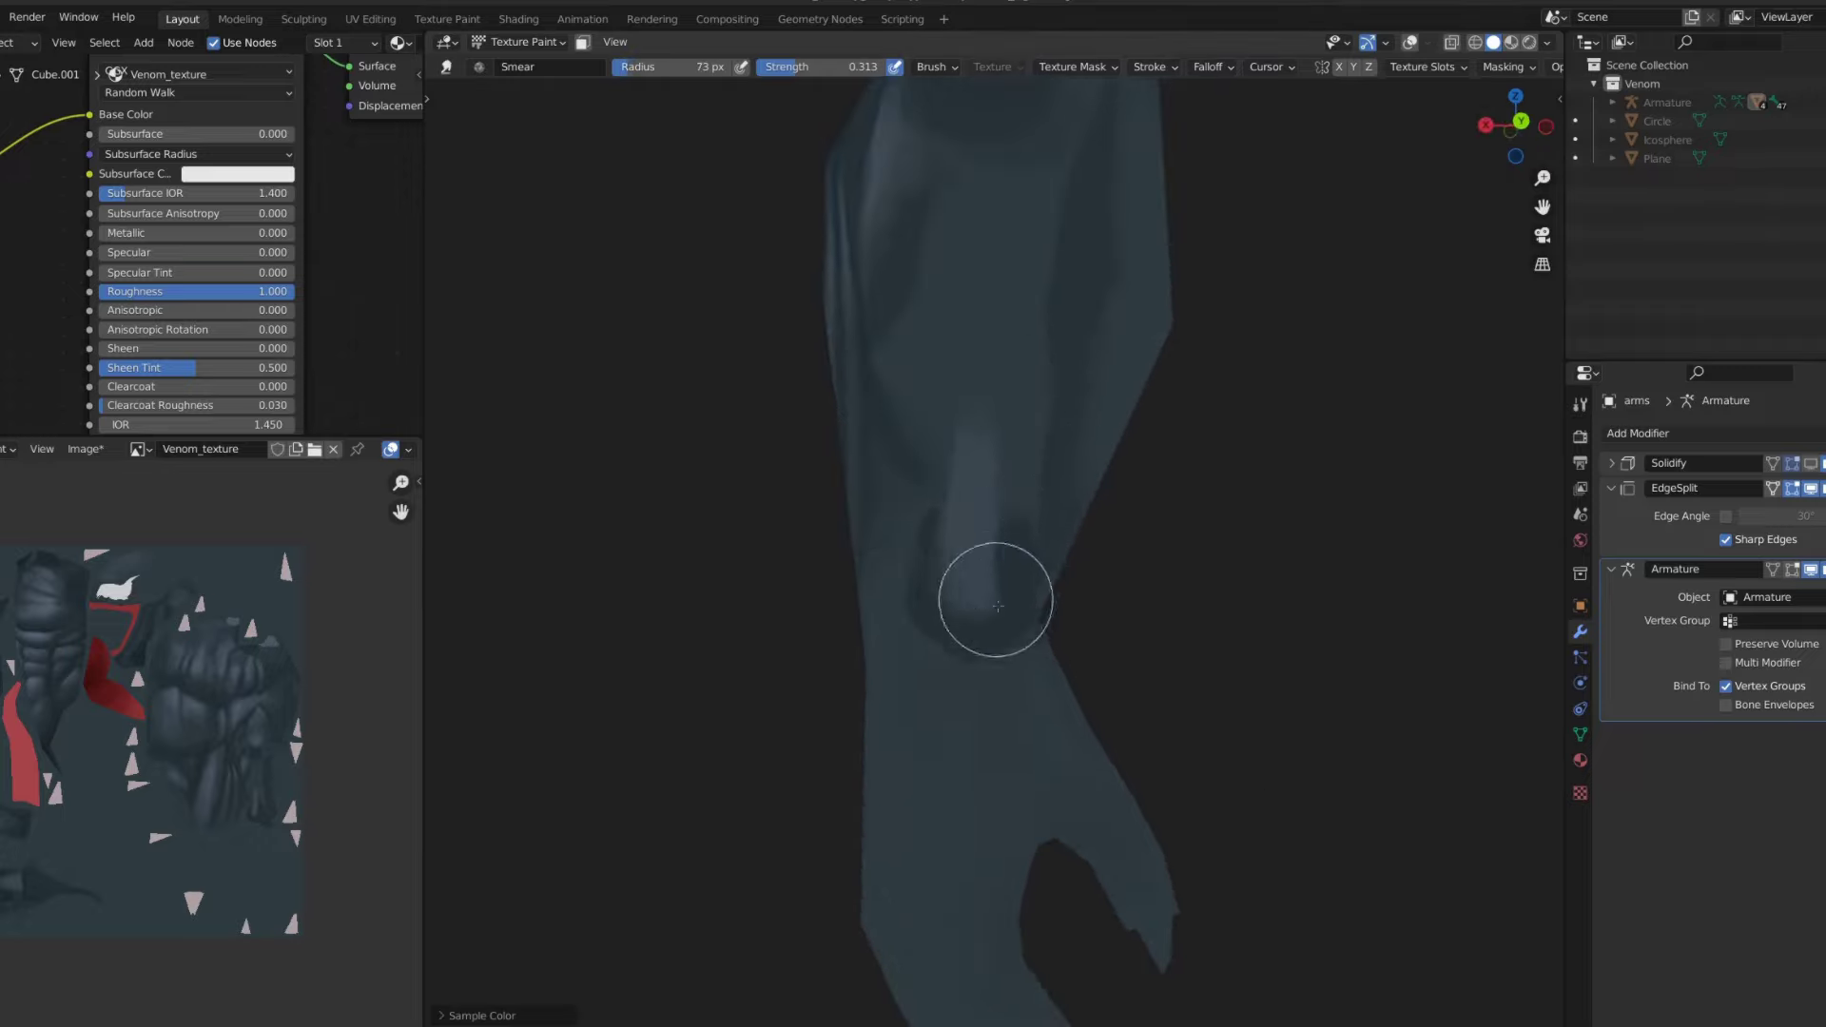
scroll(954, 481, "down", 4)
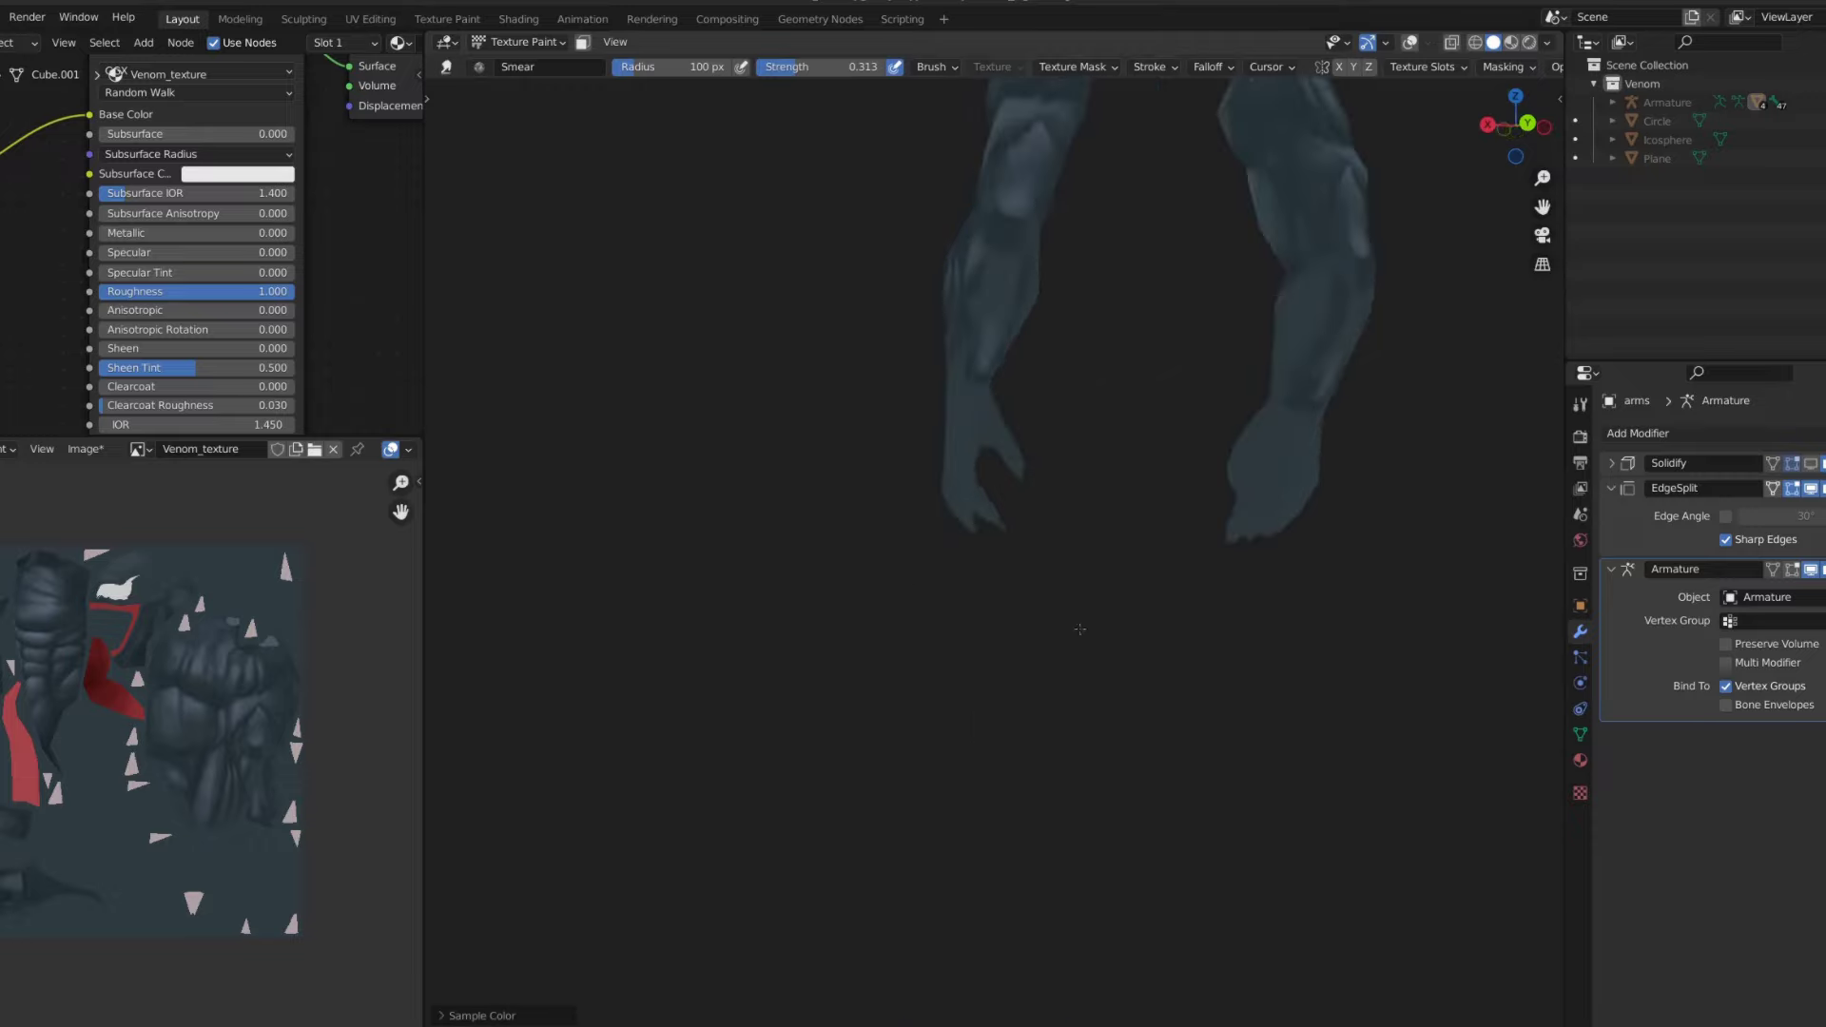
- Set the comic line brush to 0.155 strength and 25 px, sampling colour from the arm
key("f")
left_click(1019, 326)
key("shift+f")
left_click(999, 351)
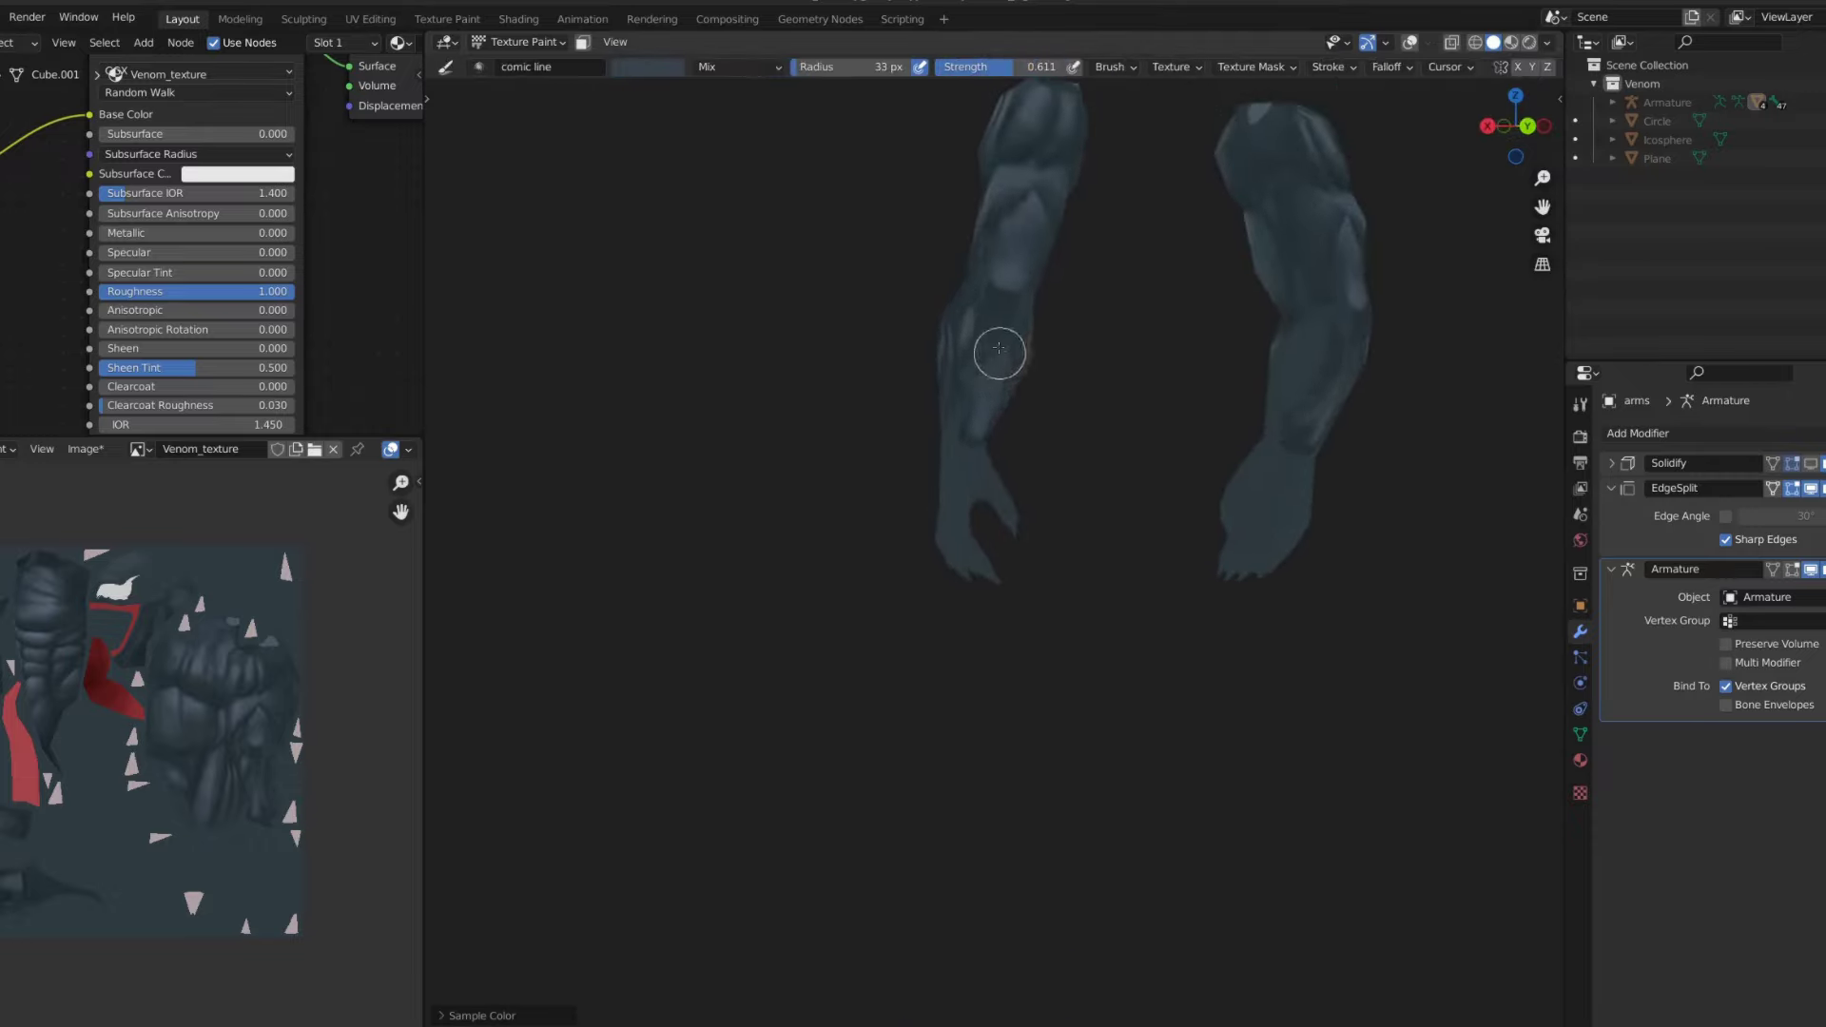
middle_click_drag(999, 351, 975, 328)
key("f")
left_click(995, 428)
key("s")
middle_click_drag(994, 428, 980, 343)
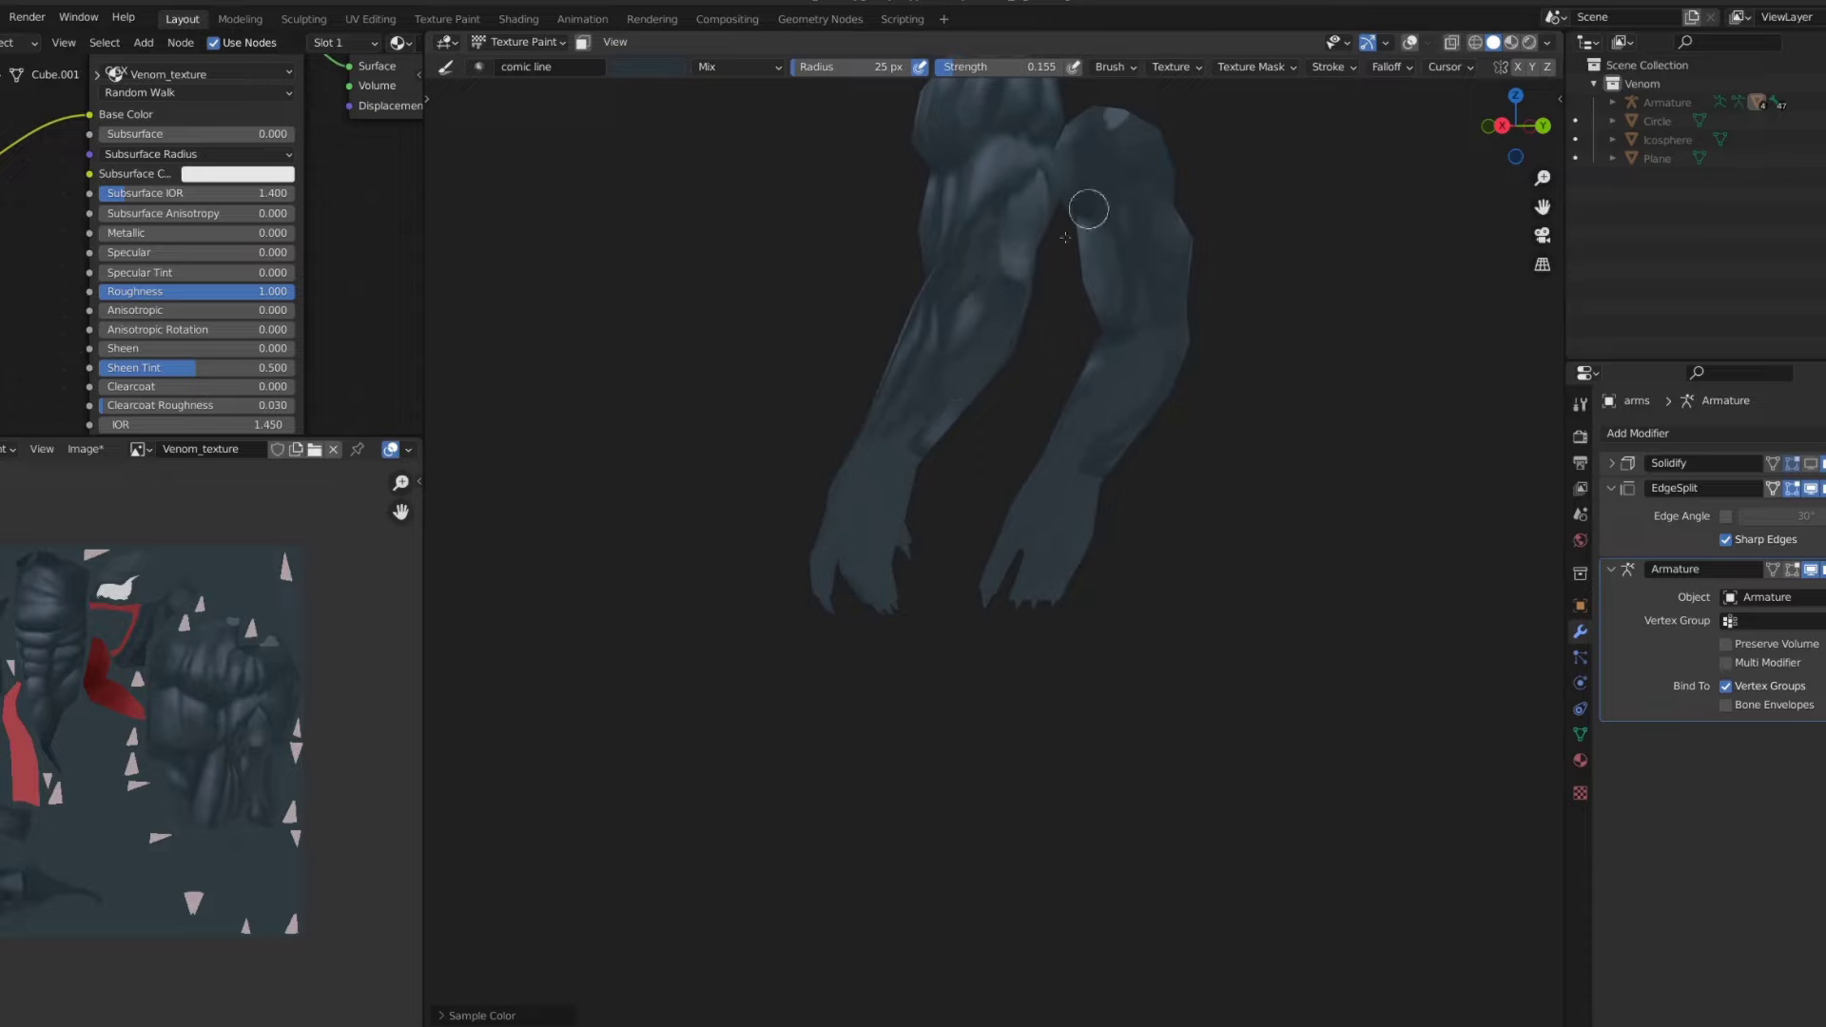
middle_click_drag(1089, 209, 1112, 254)
middle_click_drag(1041, 341, 1114, 266)
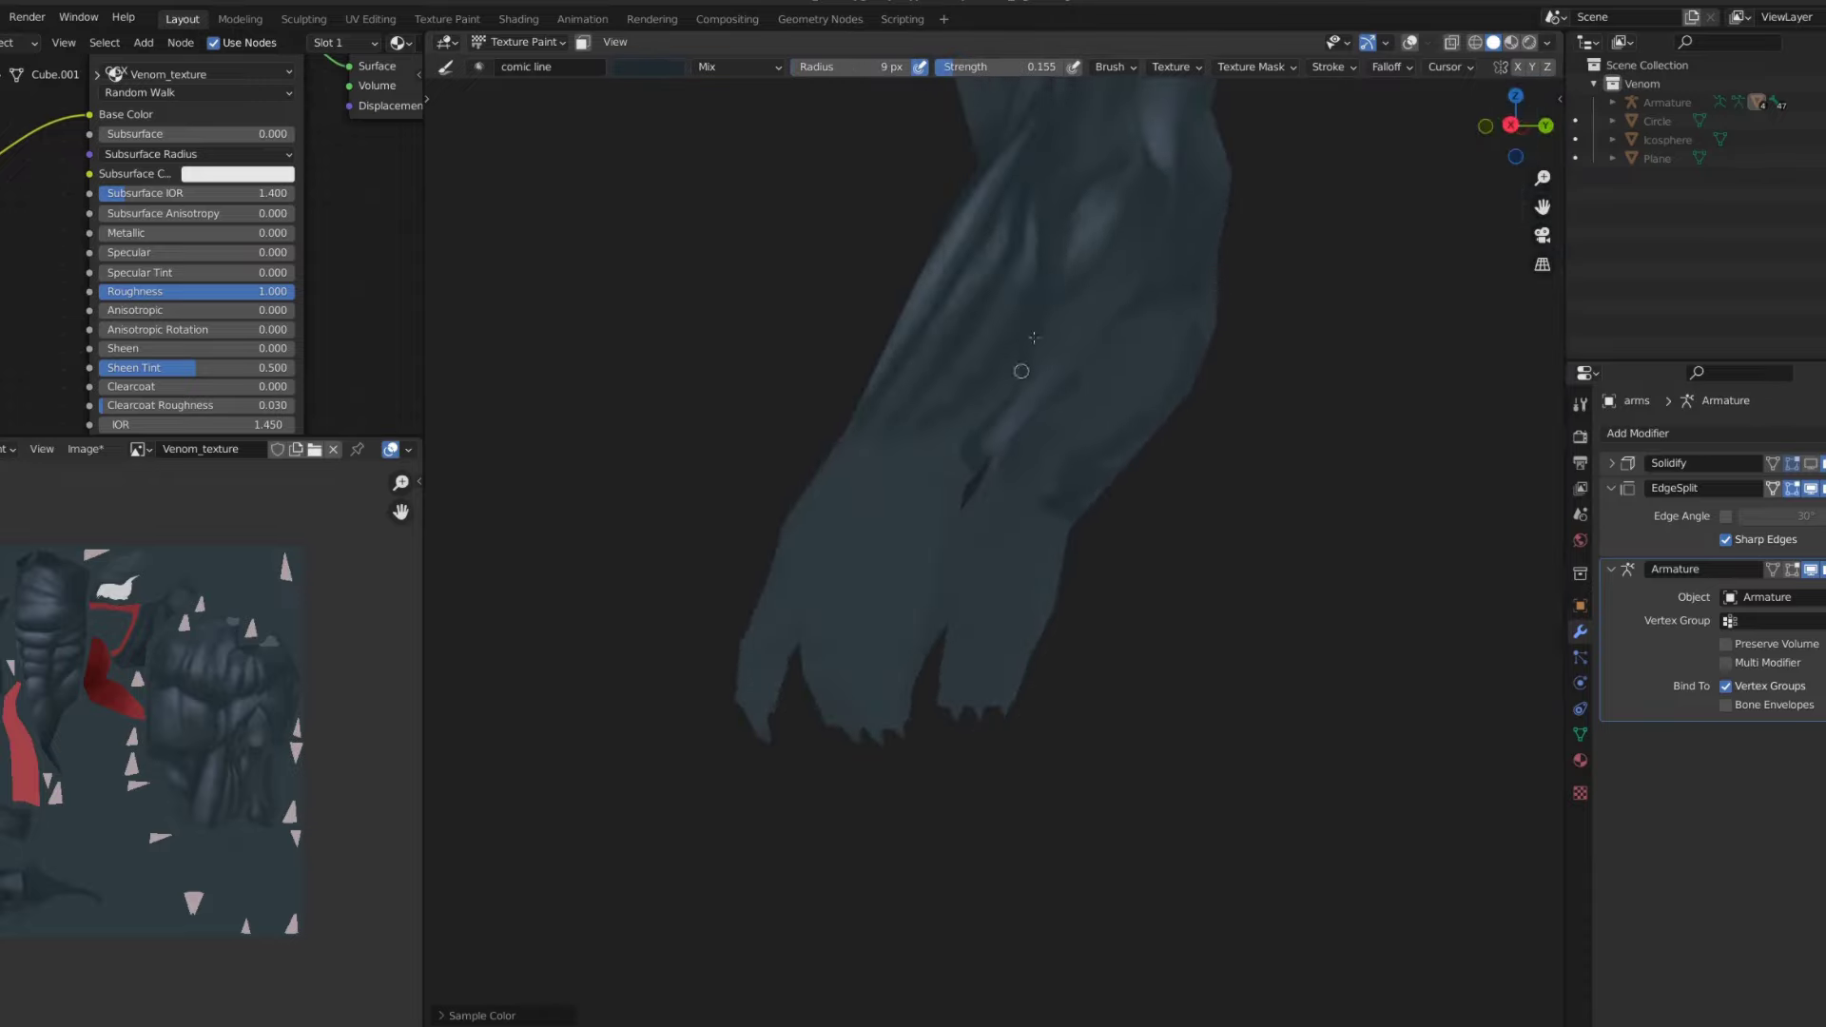
middle_click_drag(961, 346, 1002, 509)
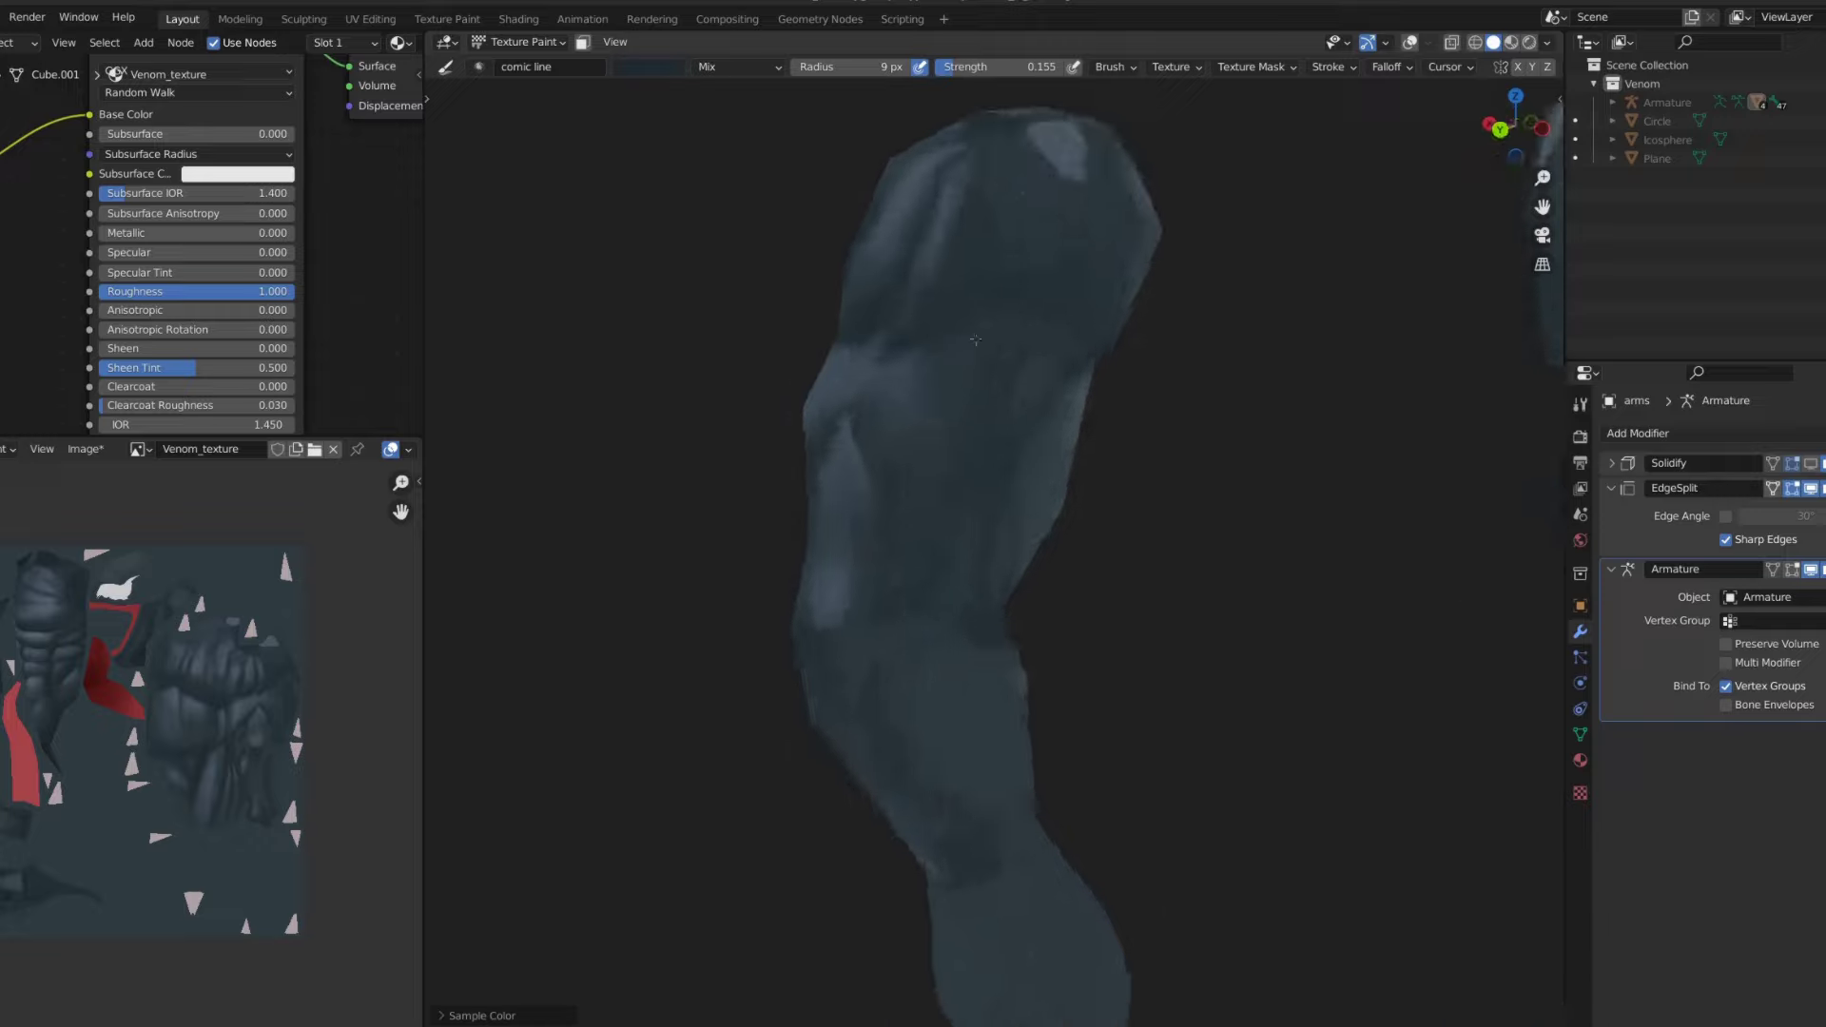
- Blend the arm and forearm highlights with a 61 px Smear brush
key("f")
left_click(973, 426)
key("shift+space")
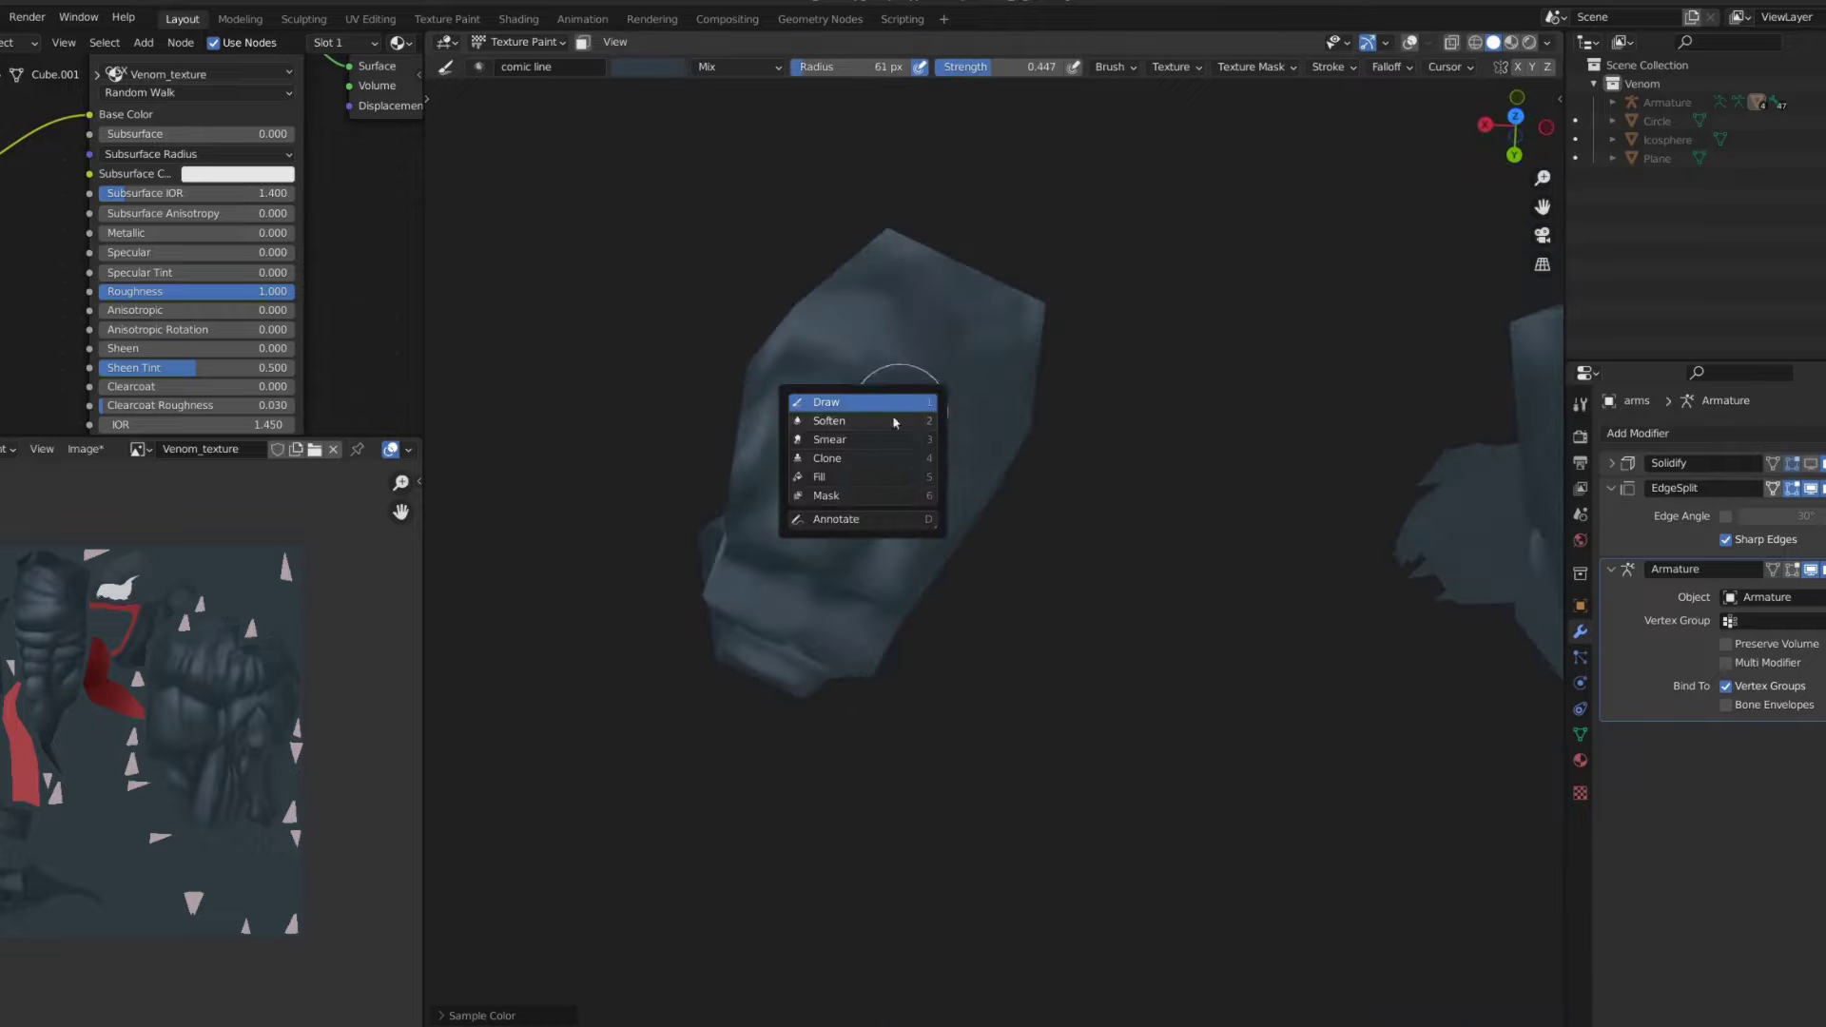
left_click(856, 426)
mouse_move(918, 409)
middle_mouse_down()
mouse_move(889, 490)
mouse_move(862, 368)
mouse_move(1036, 564)
mouse_move(969, 496)
middle_mouse_up()
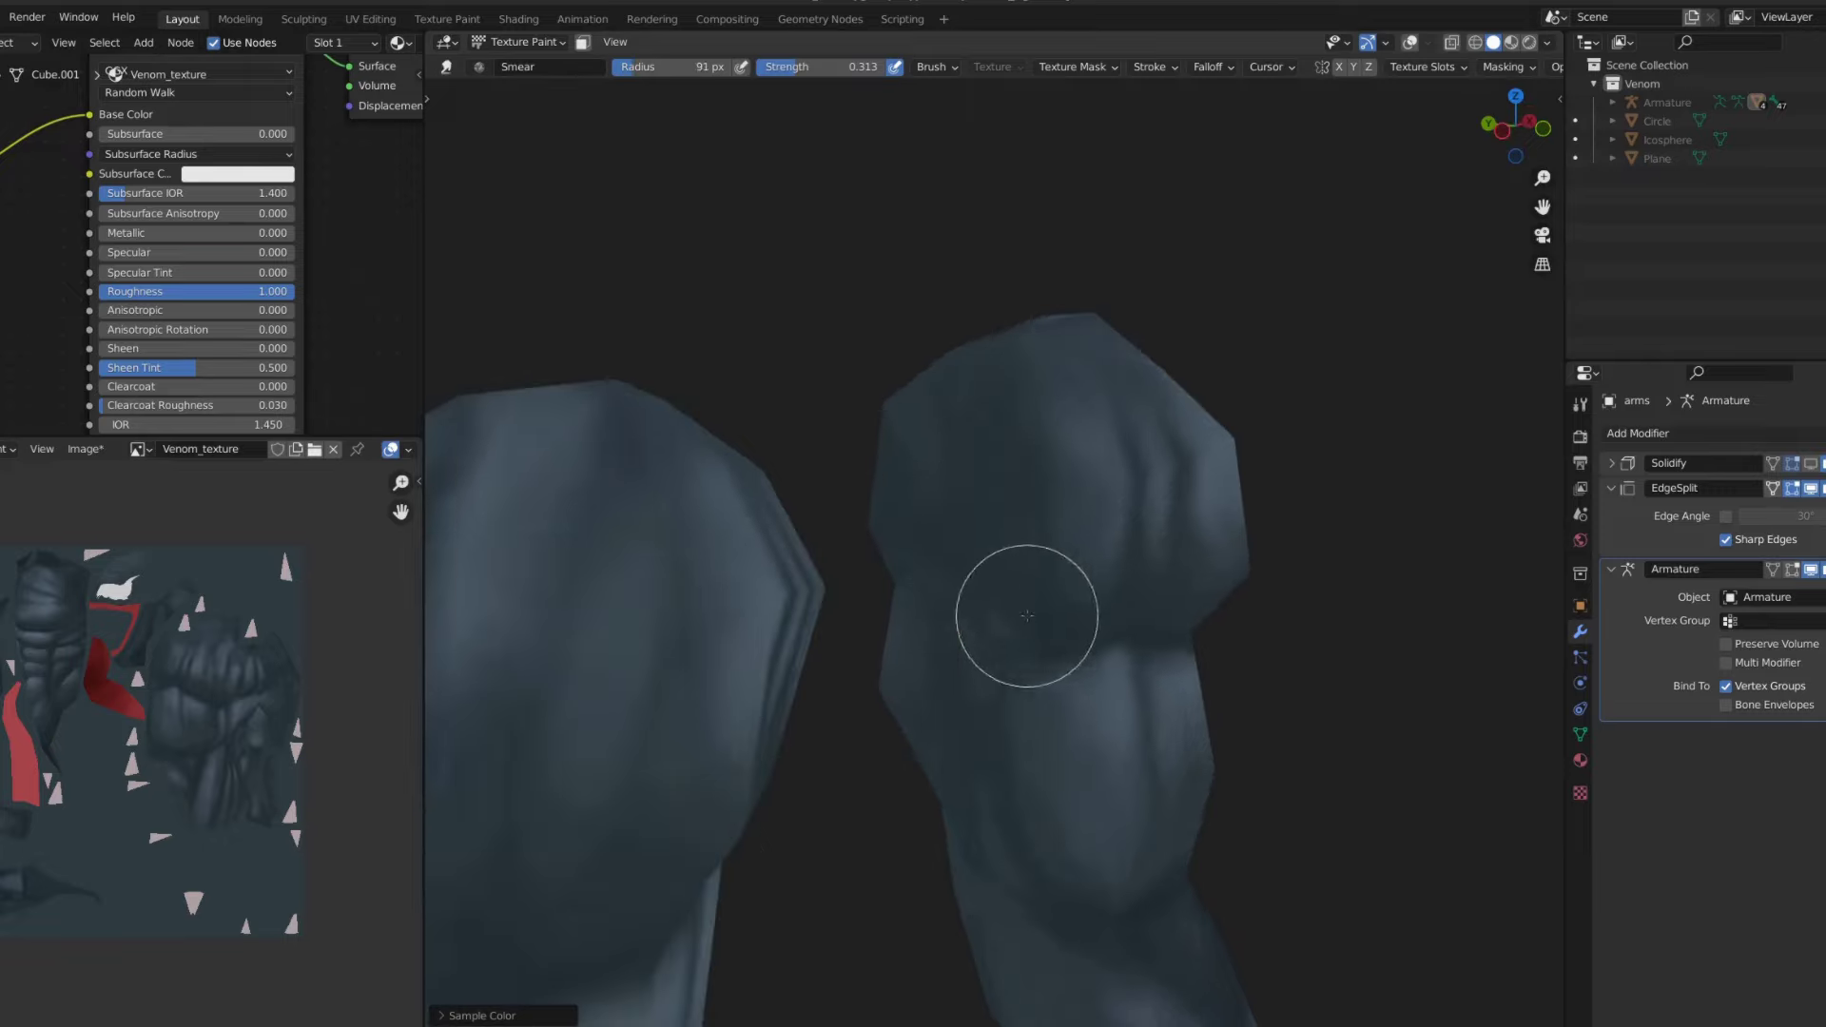
scroll(956, 521, "down", 4)
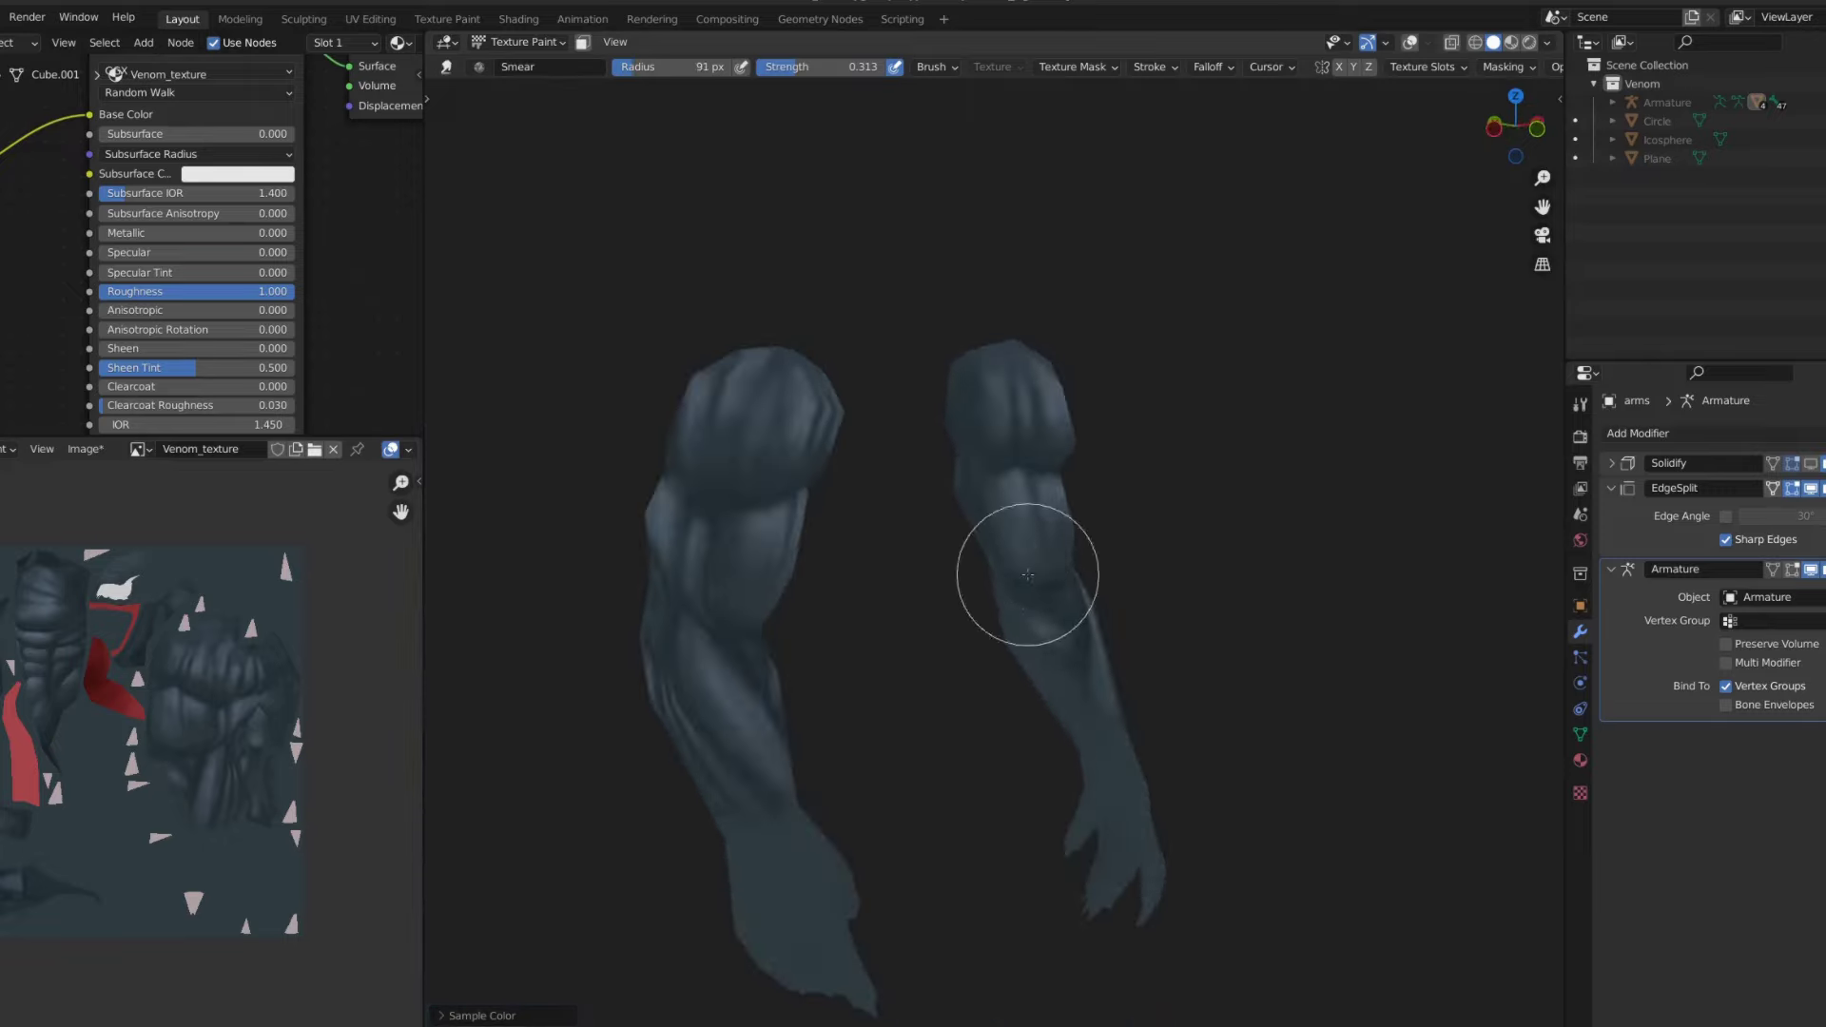
mouse_move(1031, 571)
middle_mouse_down()
mouse_move(886, 587)
mouse_move(761, 532)
mouse_move(1027, 603)
middle_mouse_up()
scroll(886, 587, "up", 2)
- Return to the full body in front view, back on the comic line brush, and sample a paint colour
key("ctrl+KP_1")
scroll(993, 475, "up", 2)
key("KP_1")
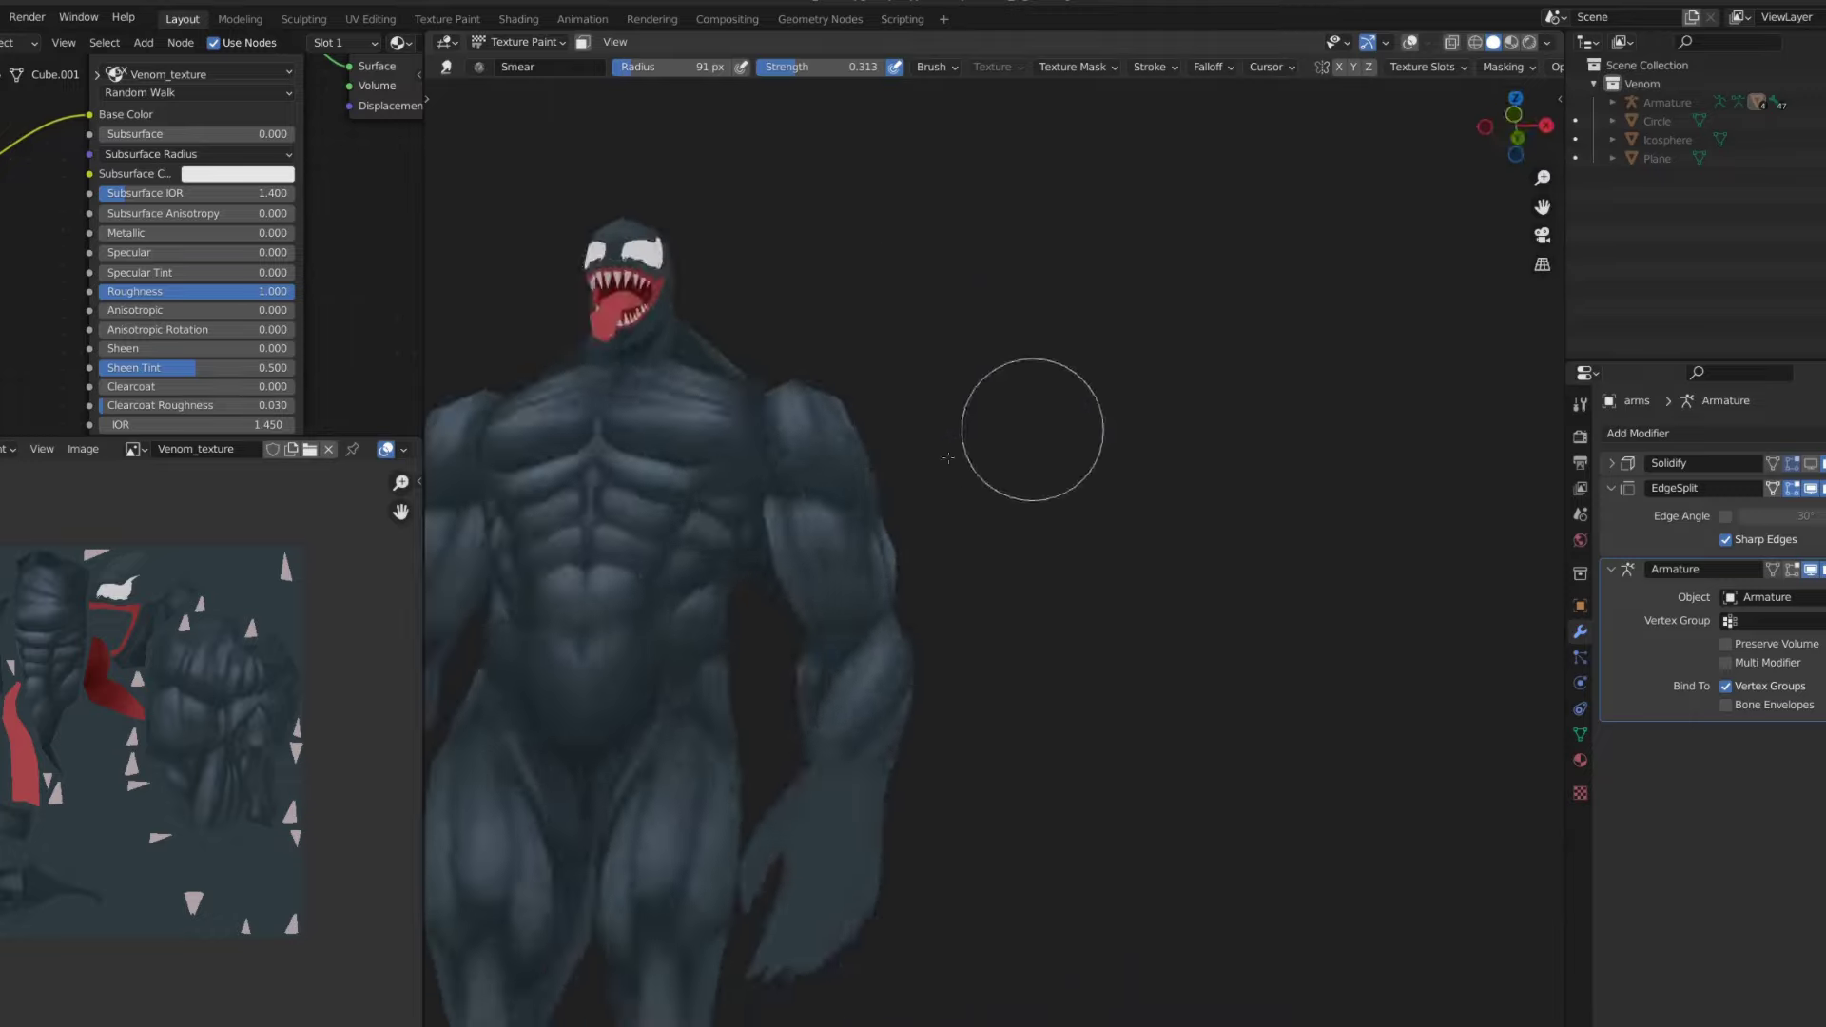
scroll(929, 522, "up", 3)
key("ctrl+KP_1")
scroll(1125, 367, "up", 3)
key("s")
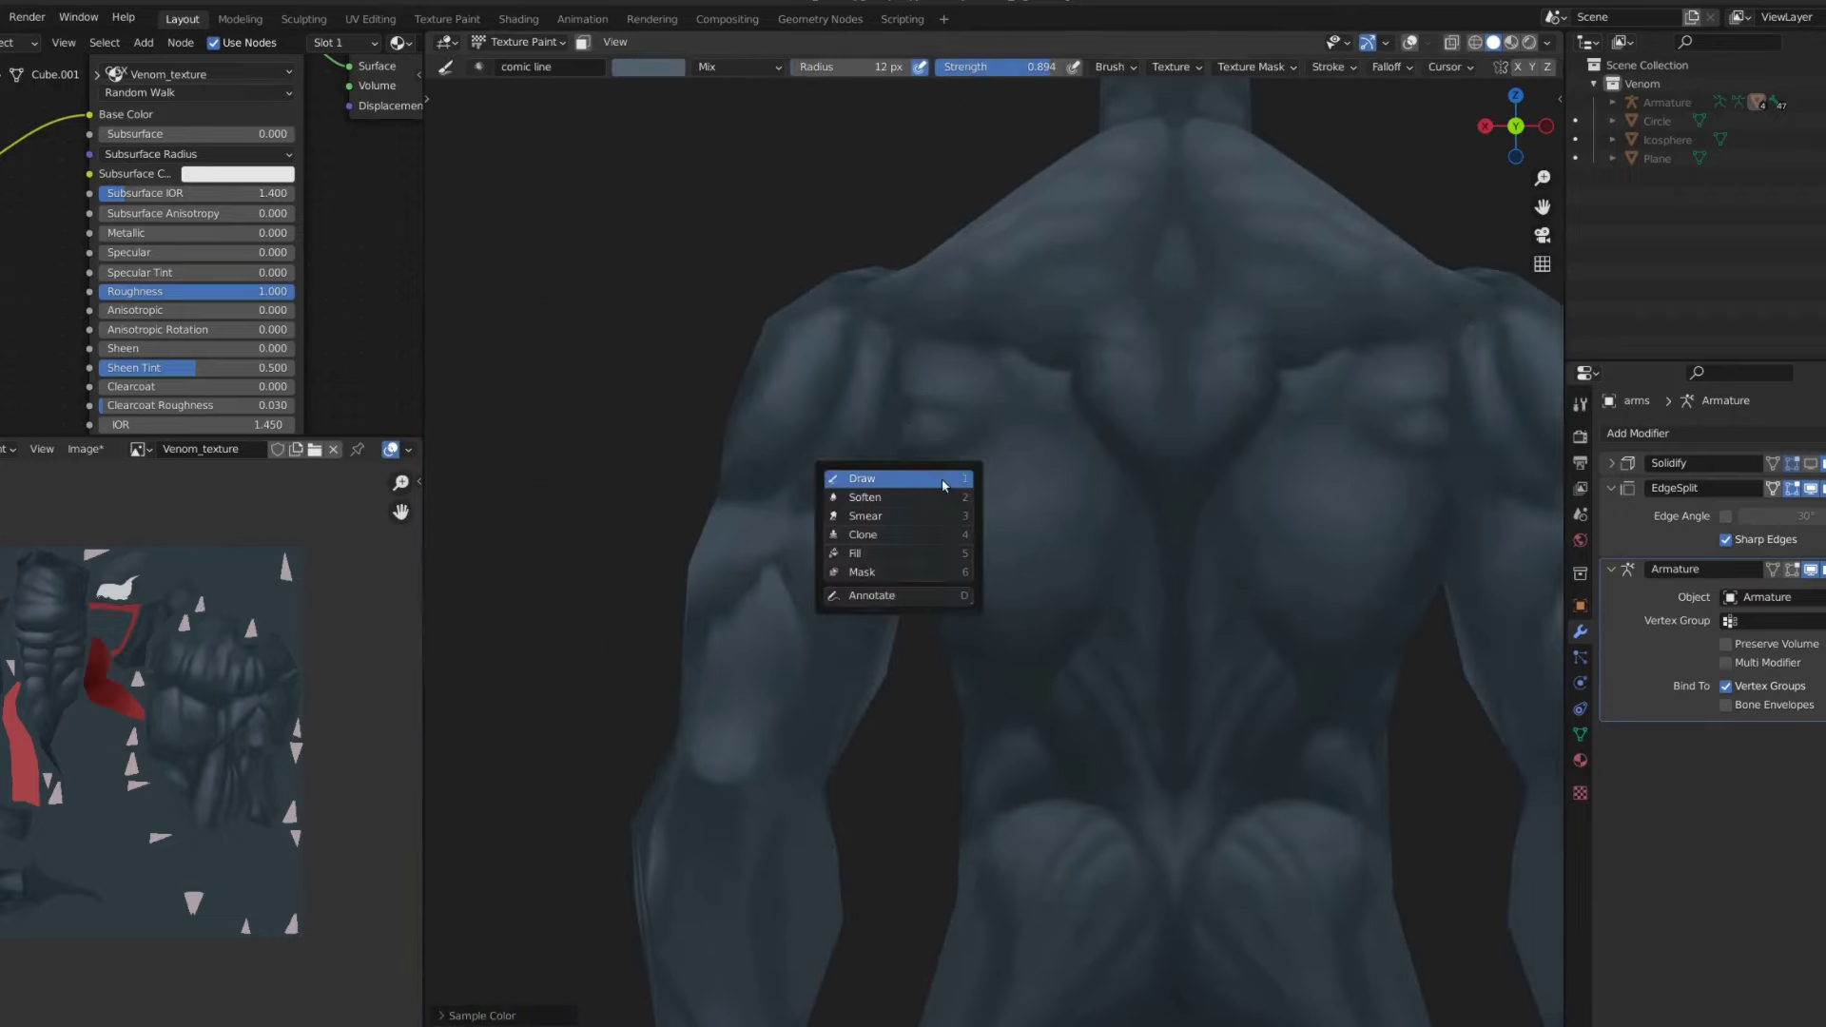
key("shift+f")
- Paint mirrored light strokes across the shoulder blades with the comic line brush at 1.000 strength
left_click(993, 478)
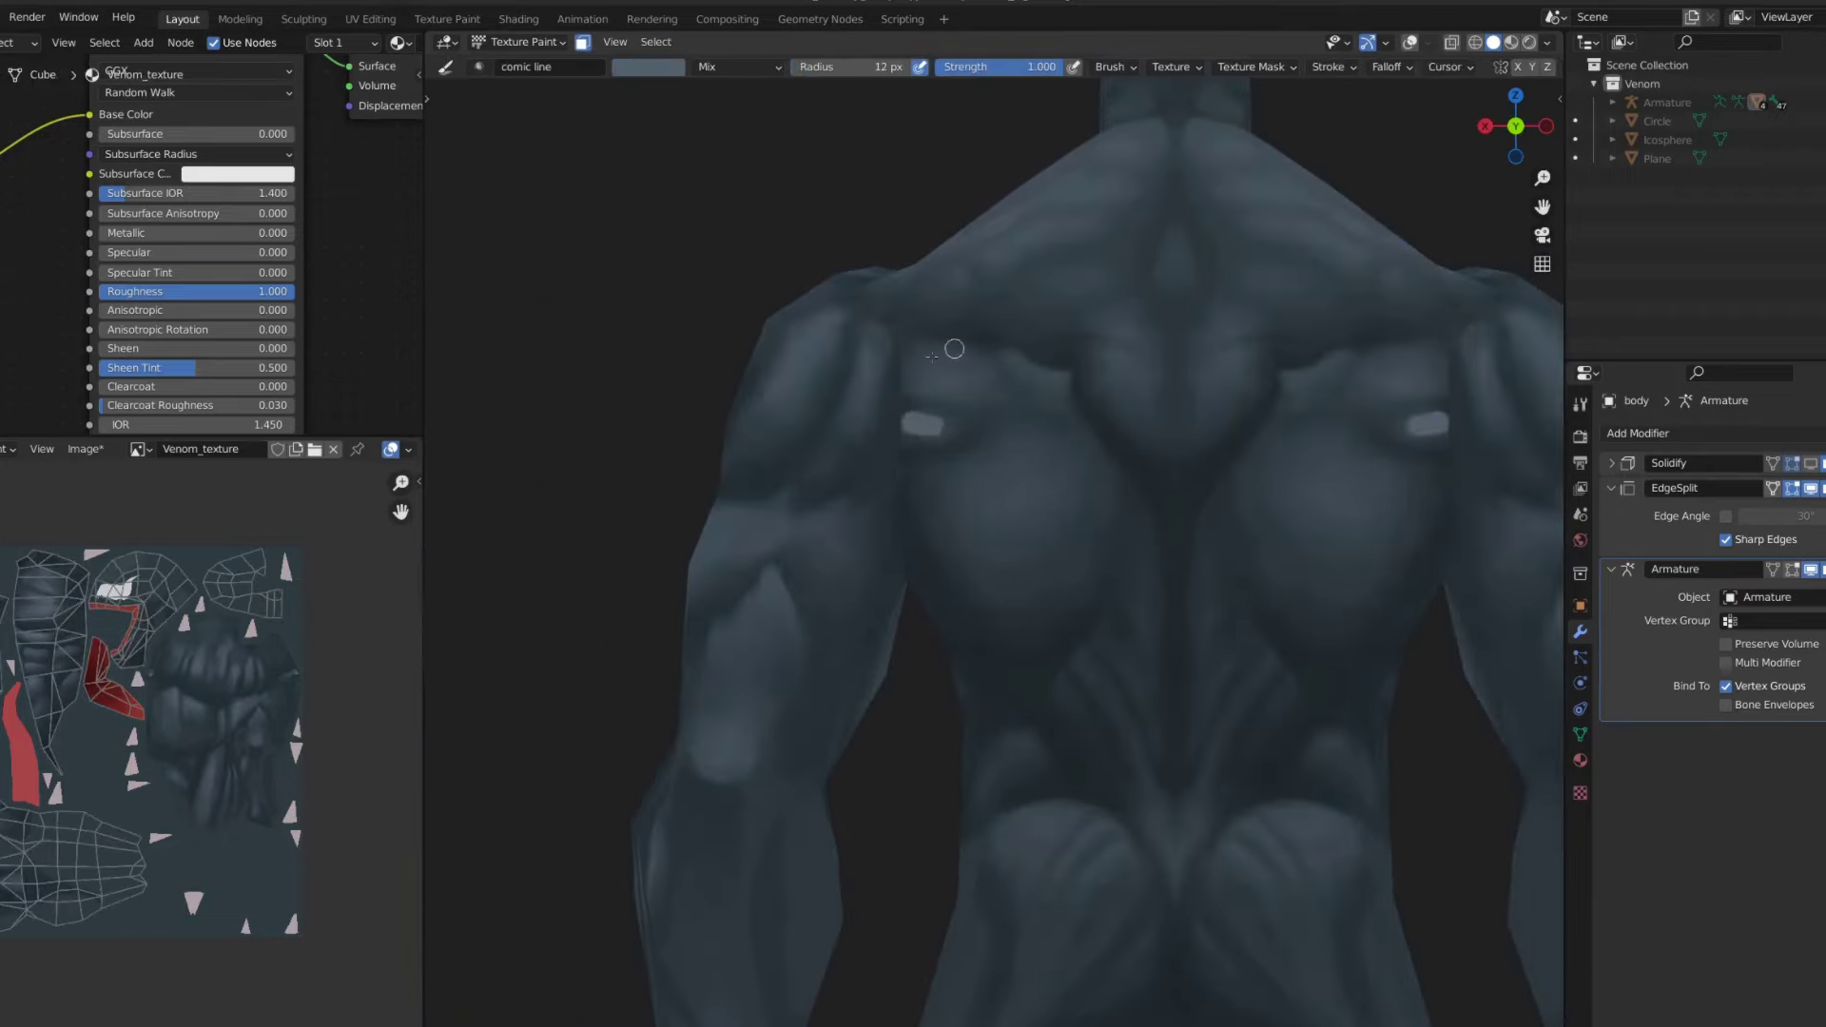
middle_click_drag(954, 349, 879, 419, "shift")
left_click_drag(941, 417, 1032, 443)
mouse_move(1047, 387)
middle_mouse_down("shift")
mouse_move(944, 489)
mouse_move(949, 522)
middle_mouse_up("shift")
mouse_move(949, 522)
left_mouse_down()
mouse_move(802, 521)
mouse_move(909, 465)
left_mouse_up()
scroll(894, 473, "down", 2)
scroll(902, 490, "up", 2)
key("s")
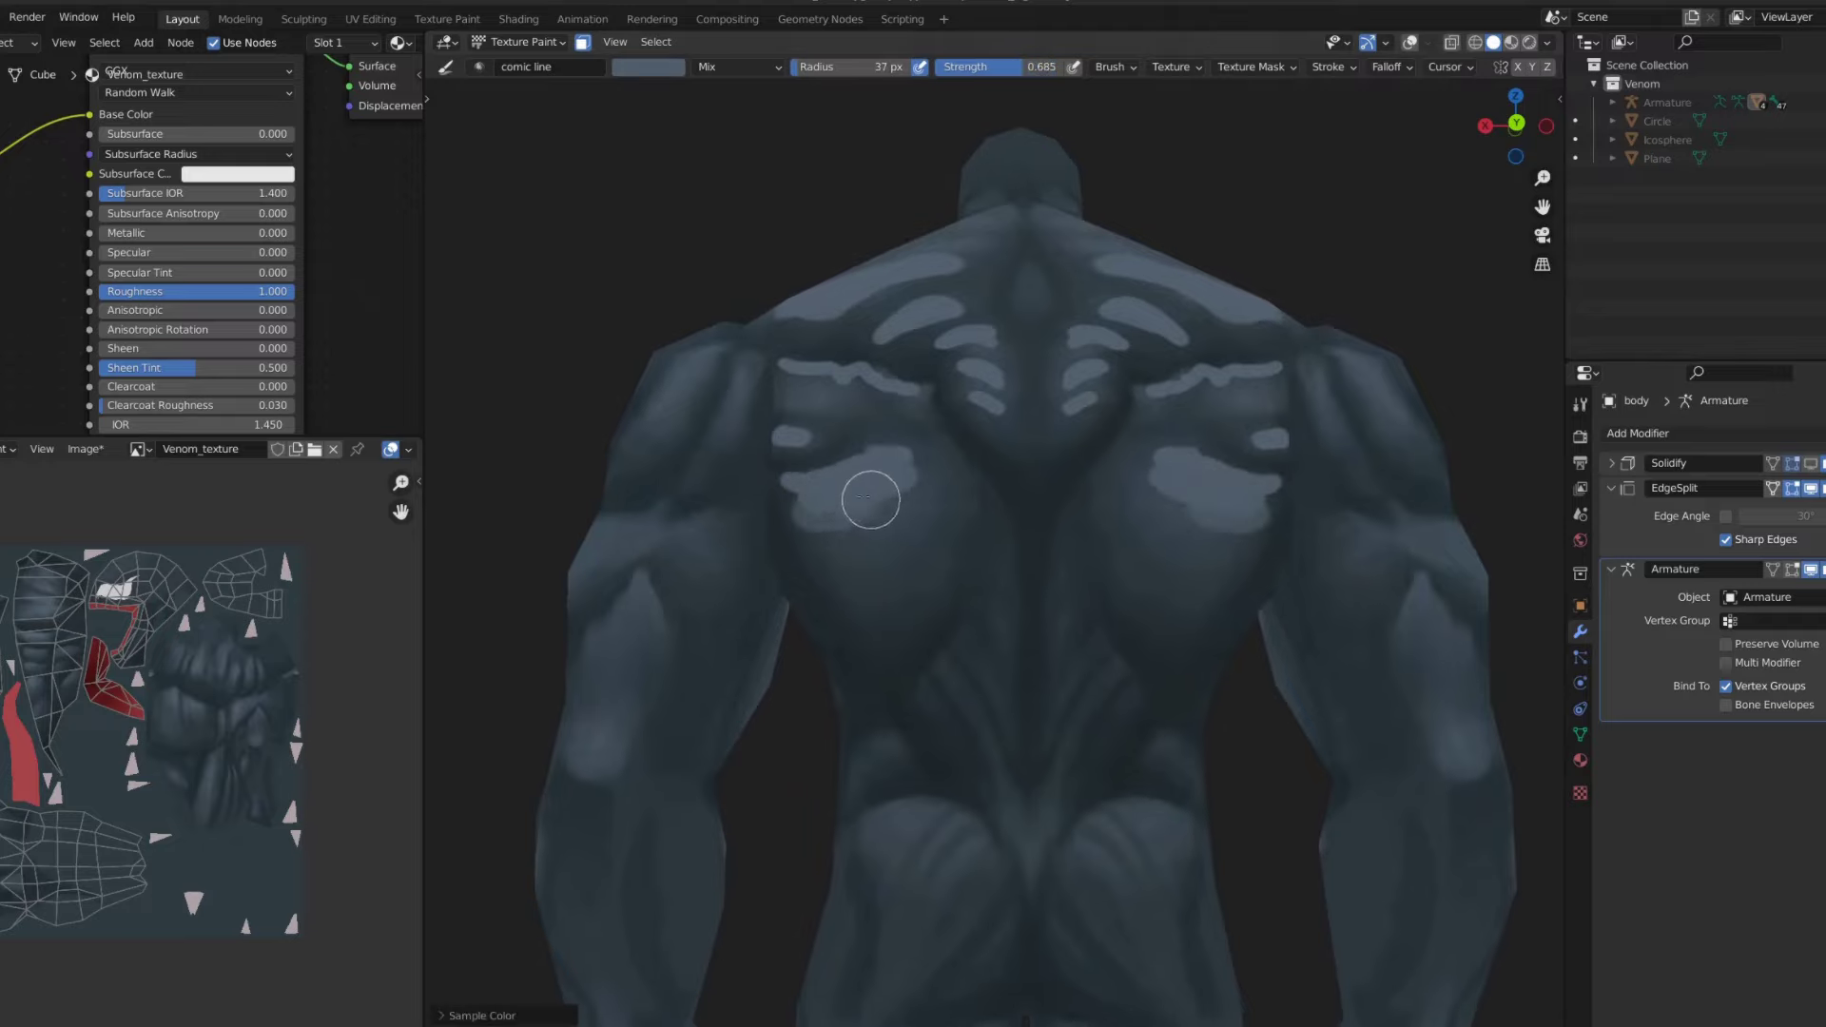
left_click_drag(813, 382, 905, 397)
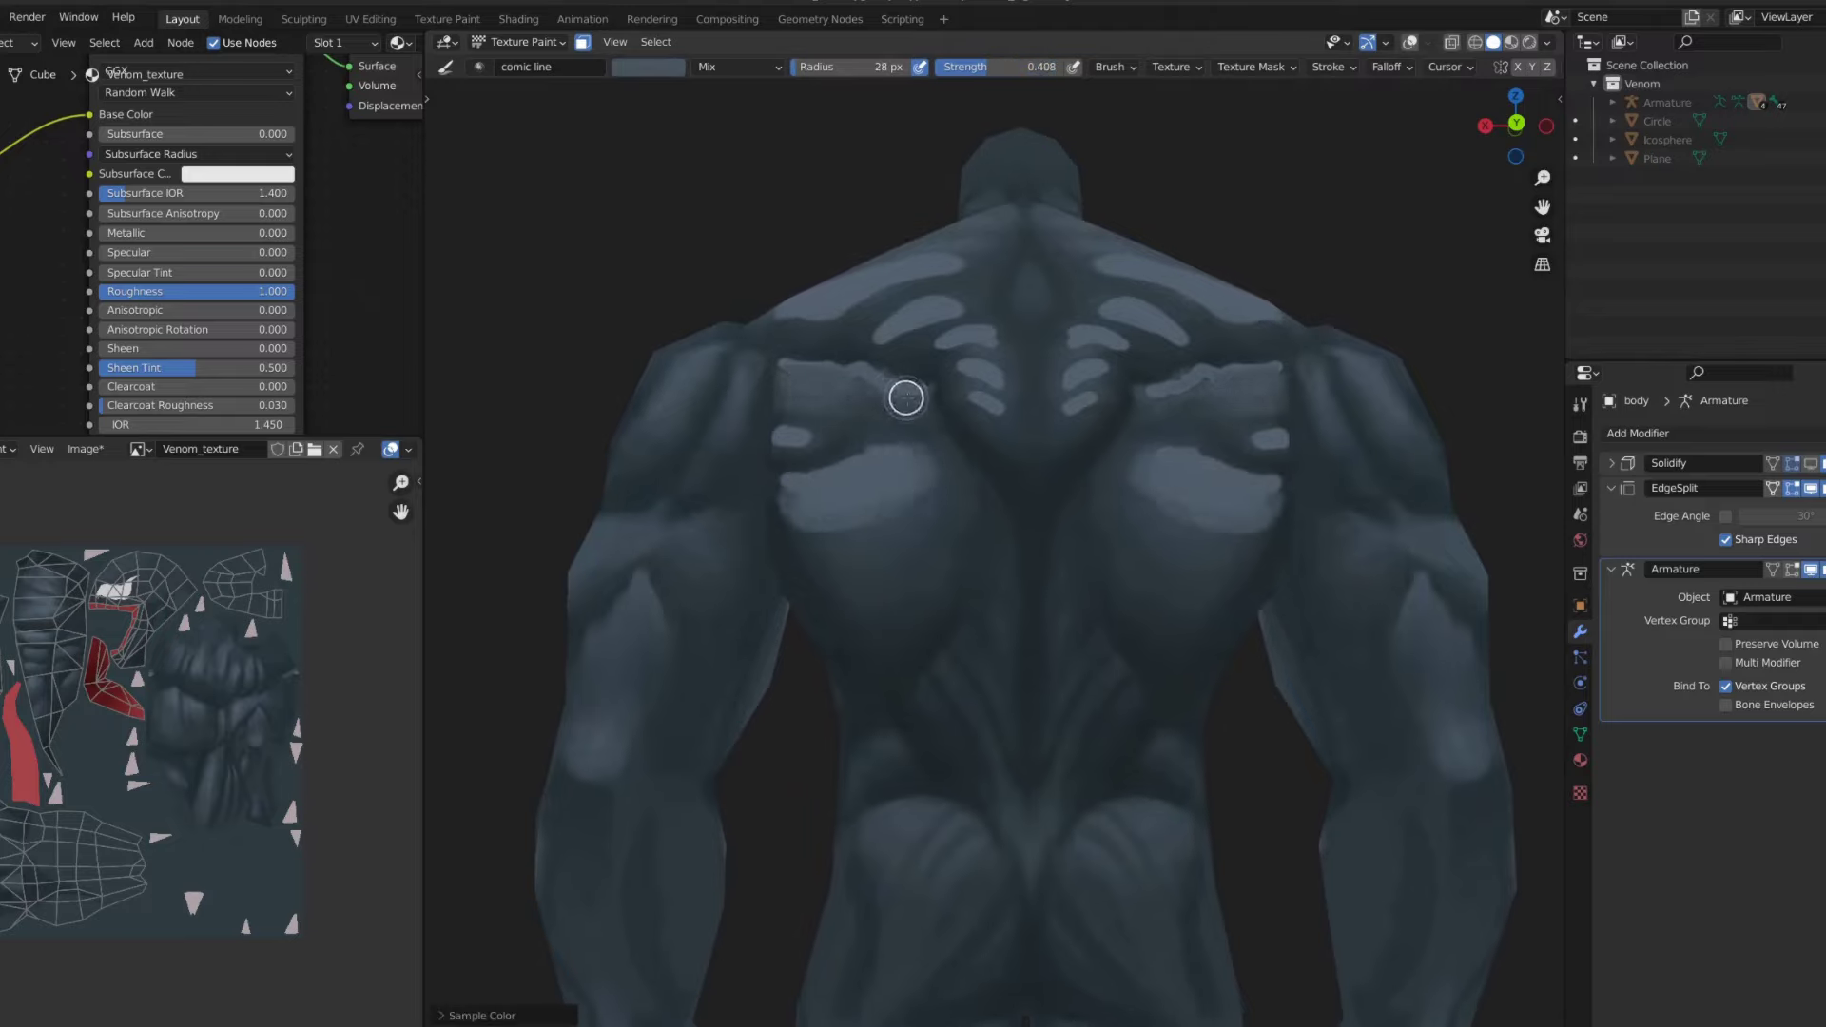
- Smear the shoulder-blade highlights softly into the dark back with a resized Smear brush
scroll(939, 396, "down", 2)
middle_click_drag(847, 360, 881, 355)
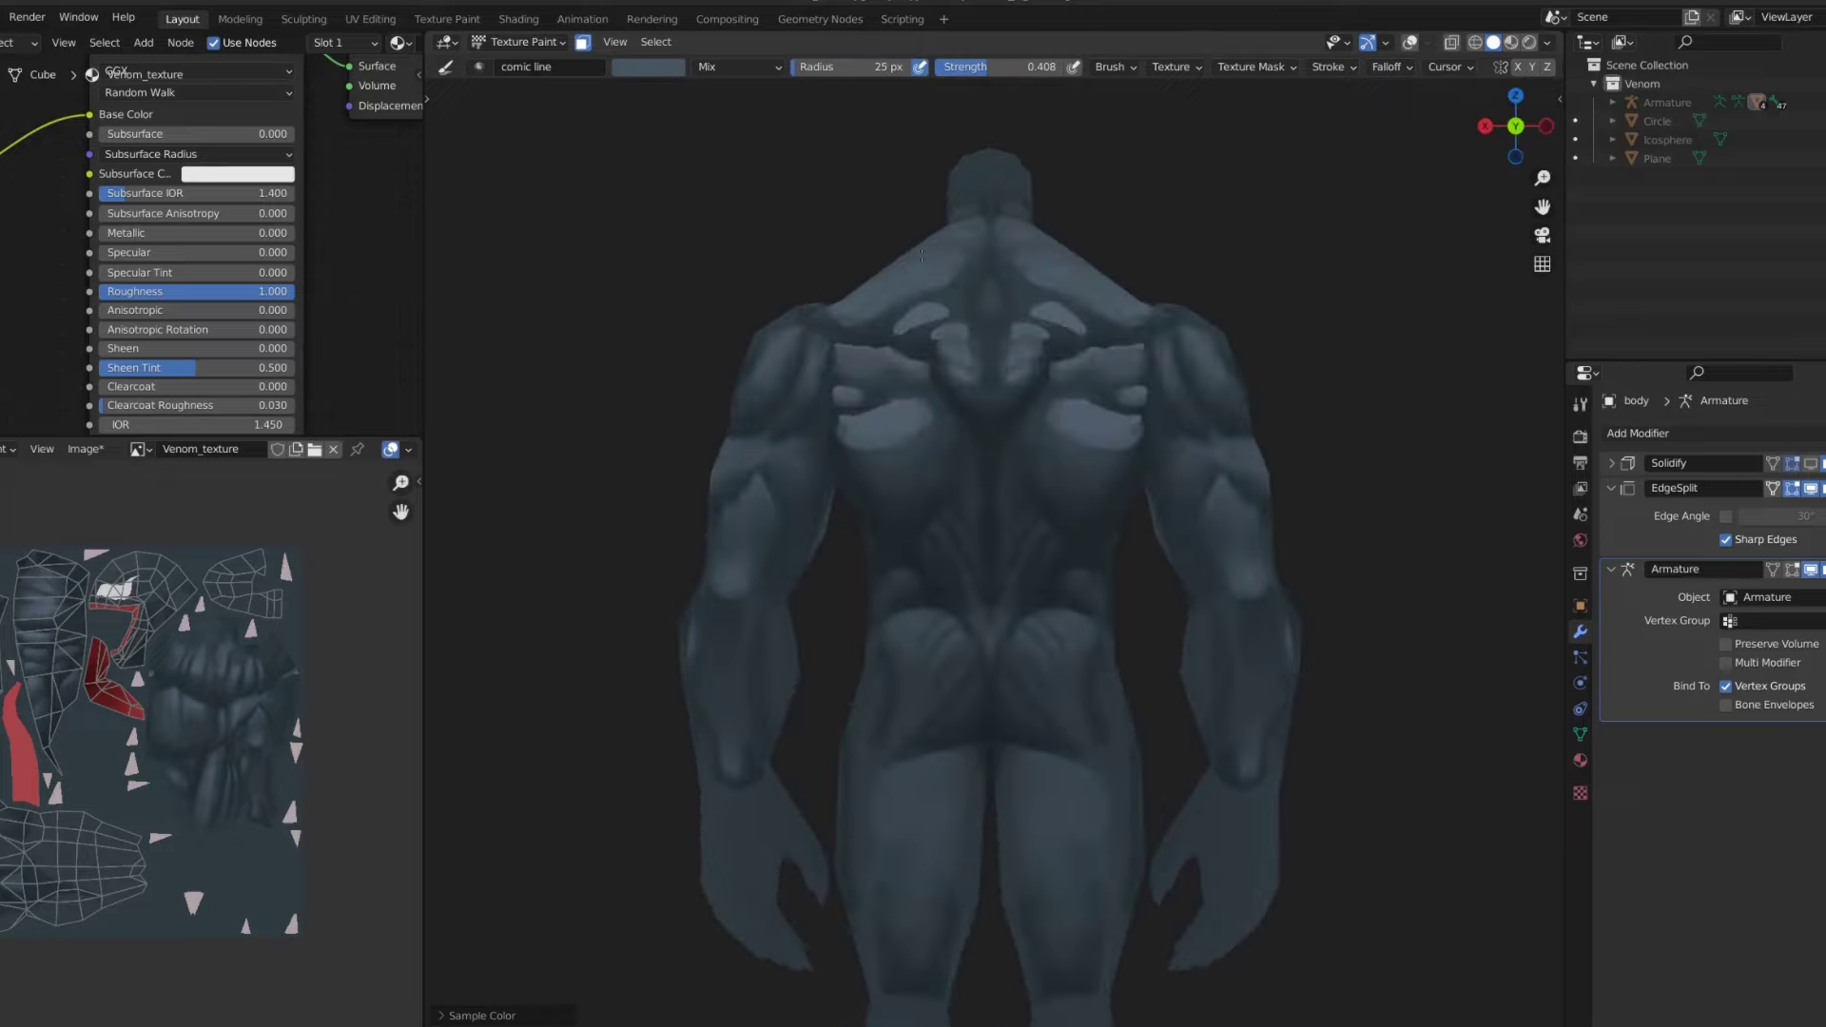
mouse_move(678, 529)
middle_mouse_down()
mouse_move(799, 354)
mouse_move(848, 490)
middle_mouse_up()
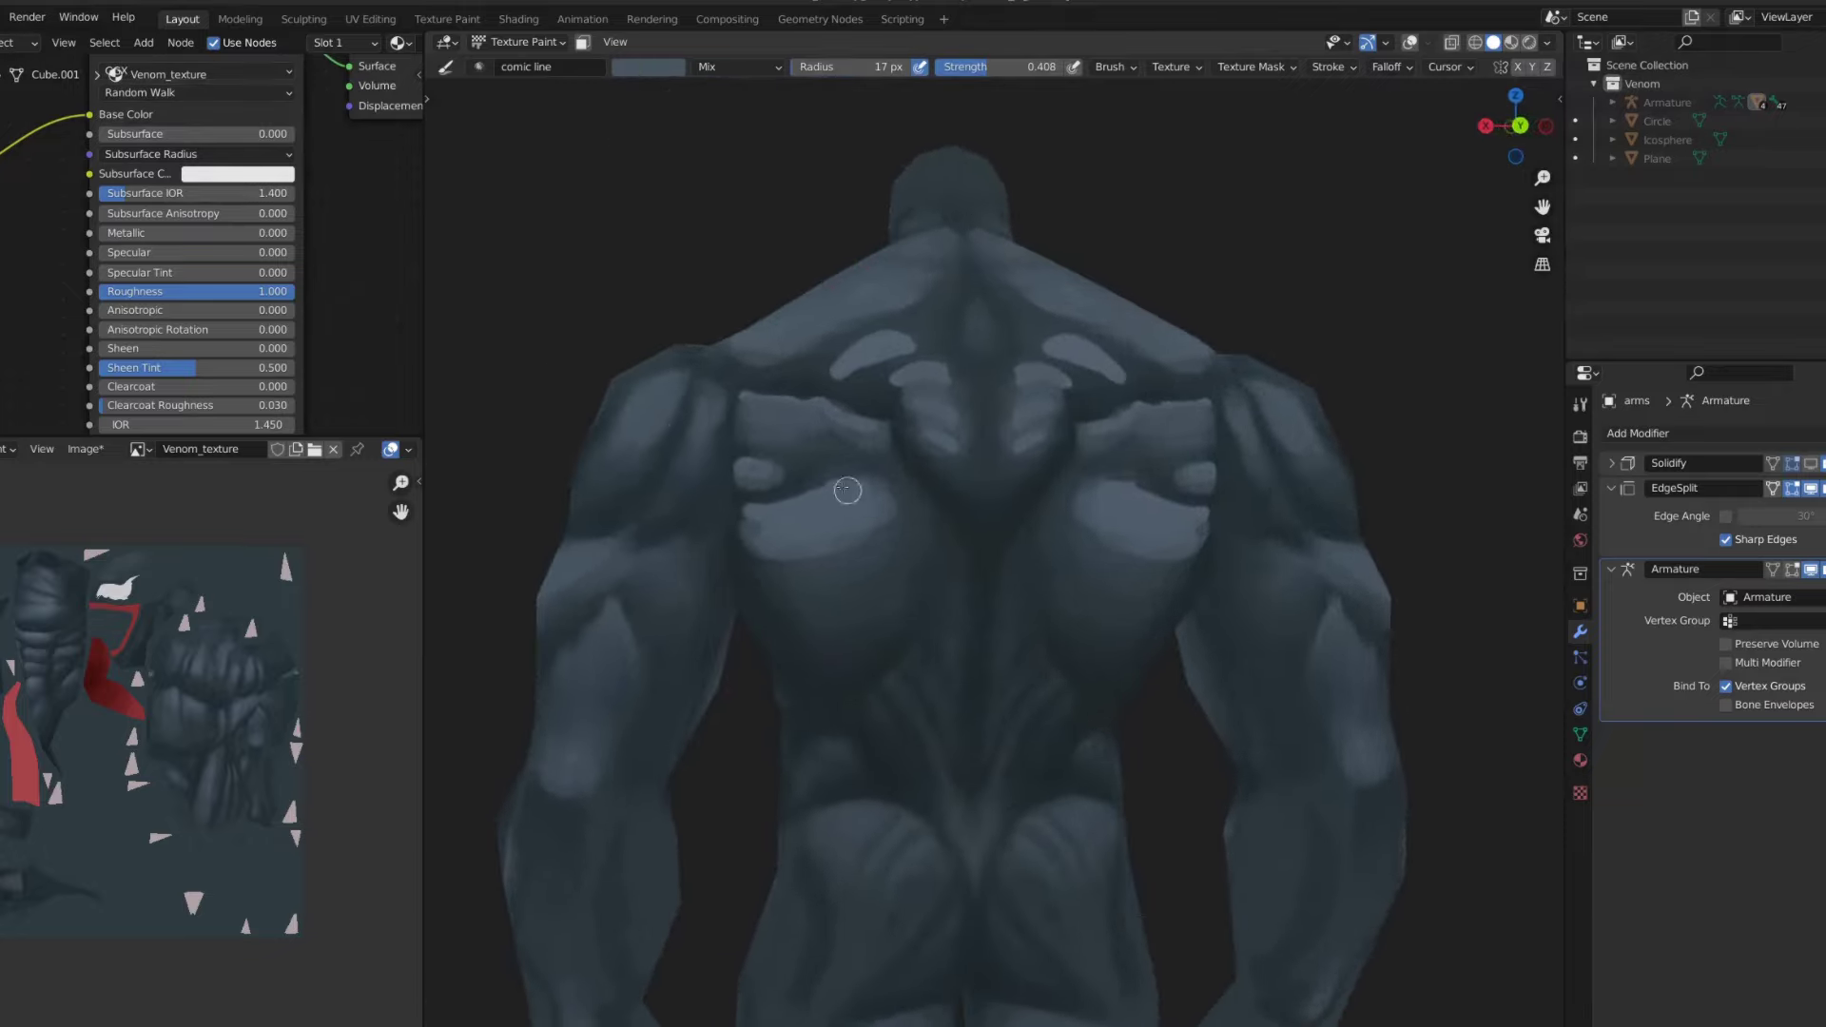
key("f")
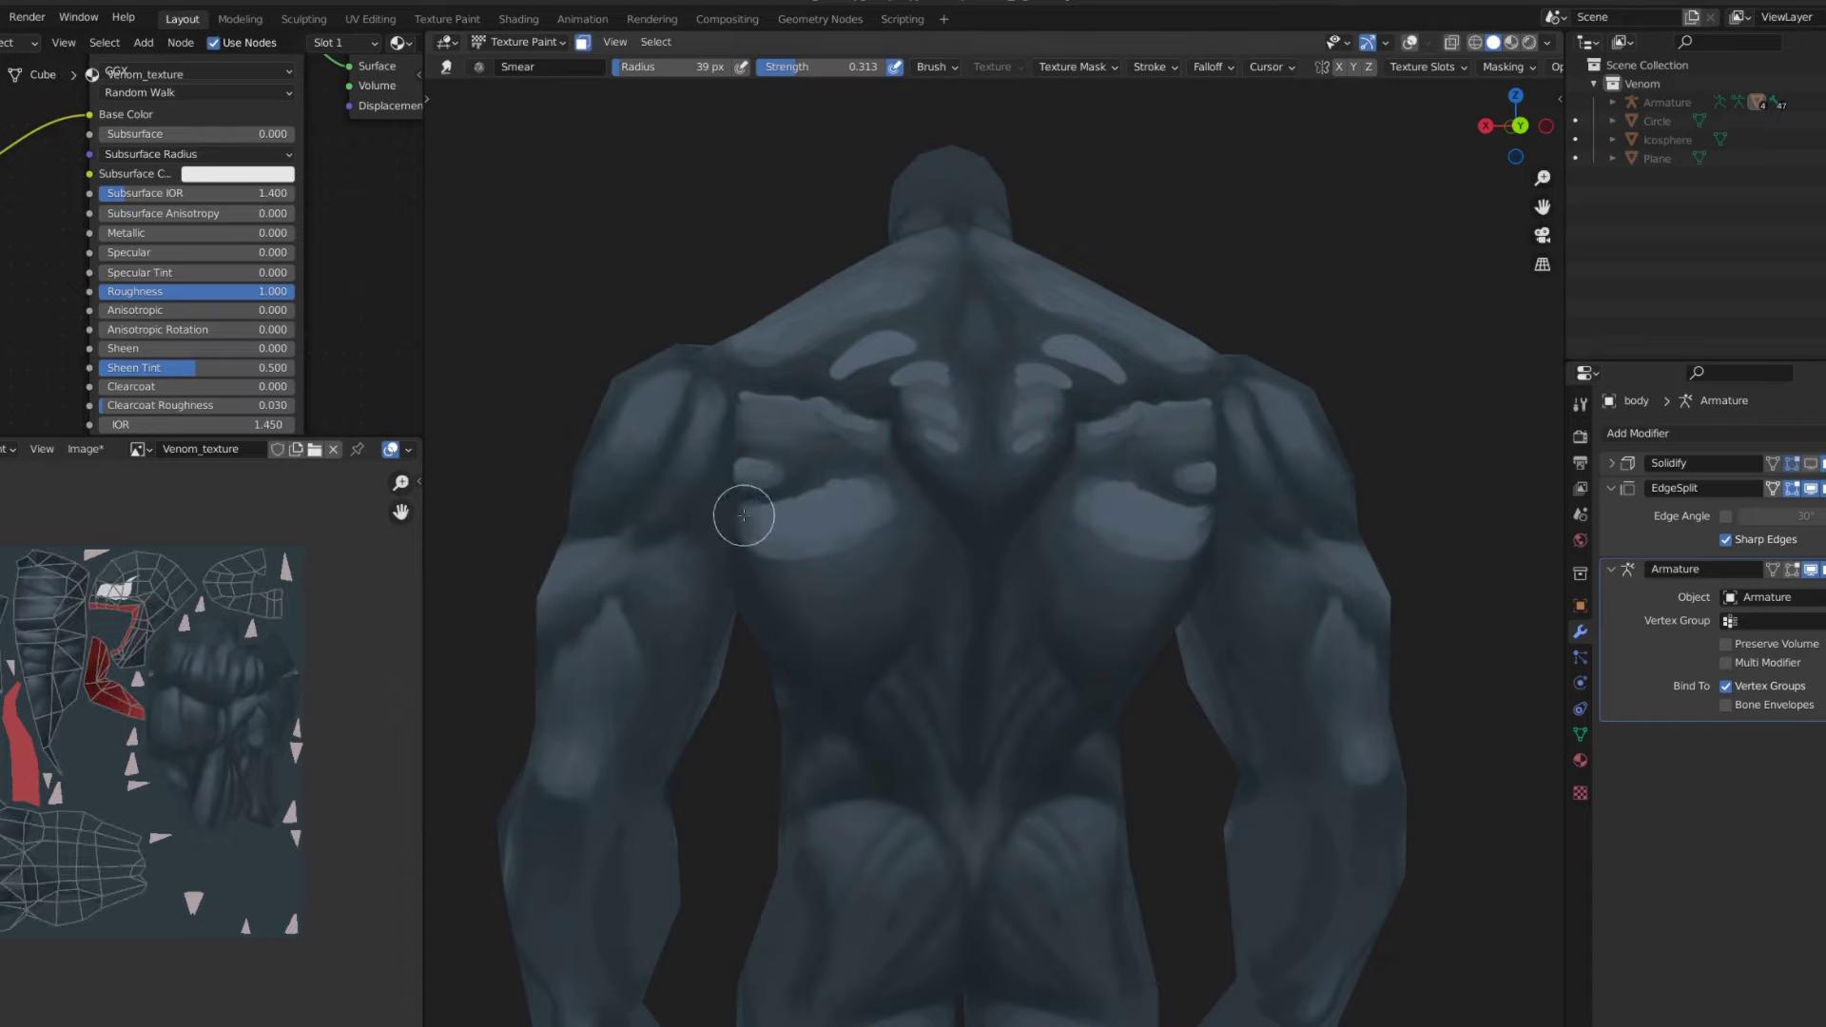
left_click(851, 571)
middle_click_drag(834, 485, 852, 621)
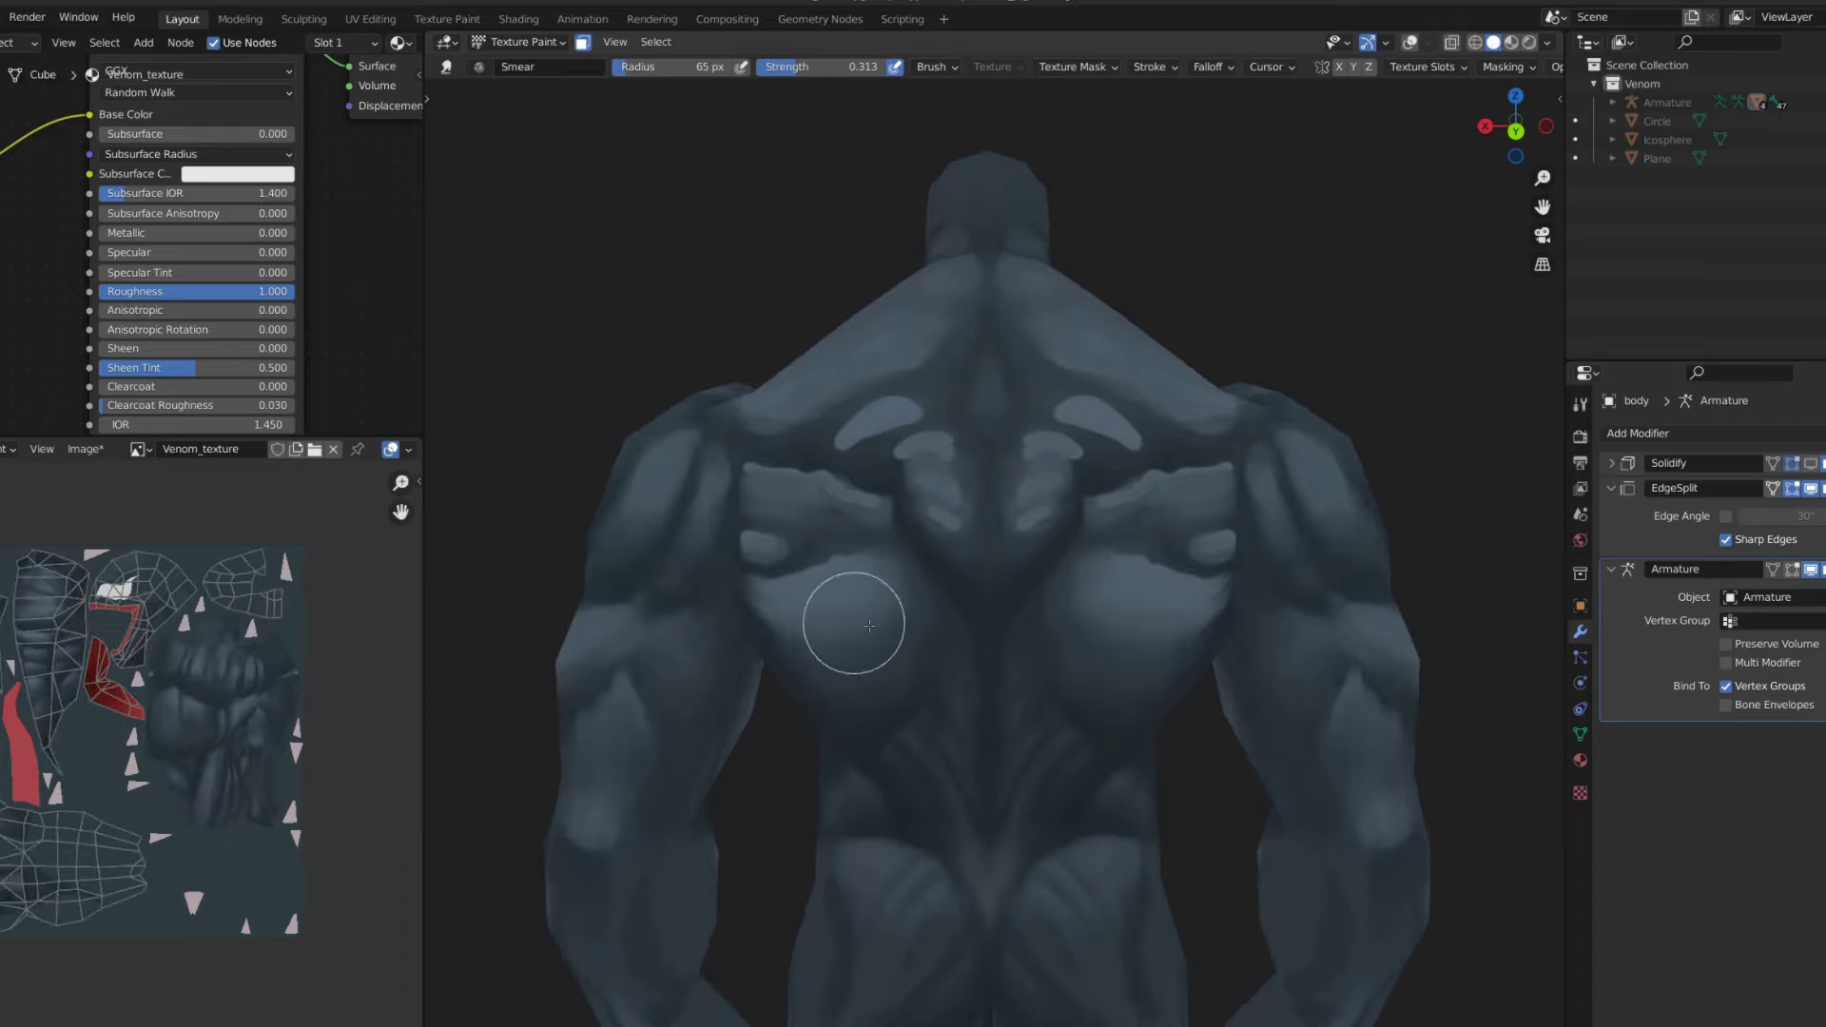
key("f")
left_click(769, 557)
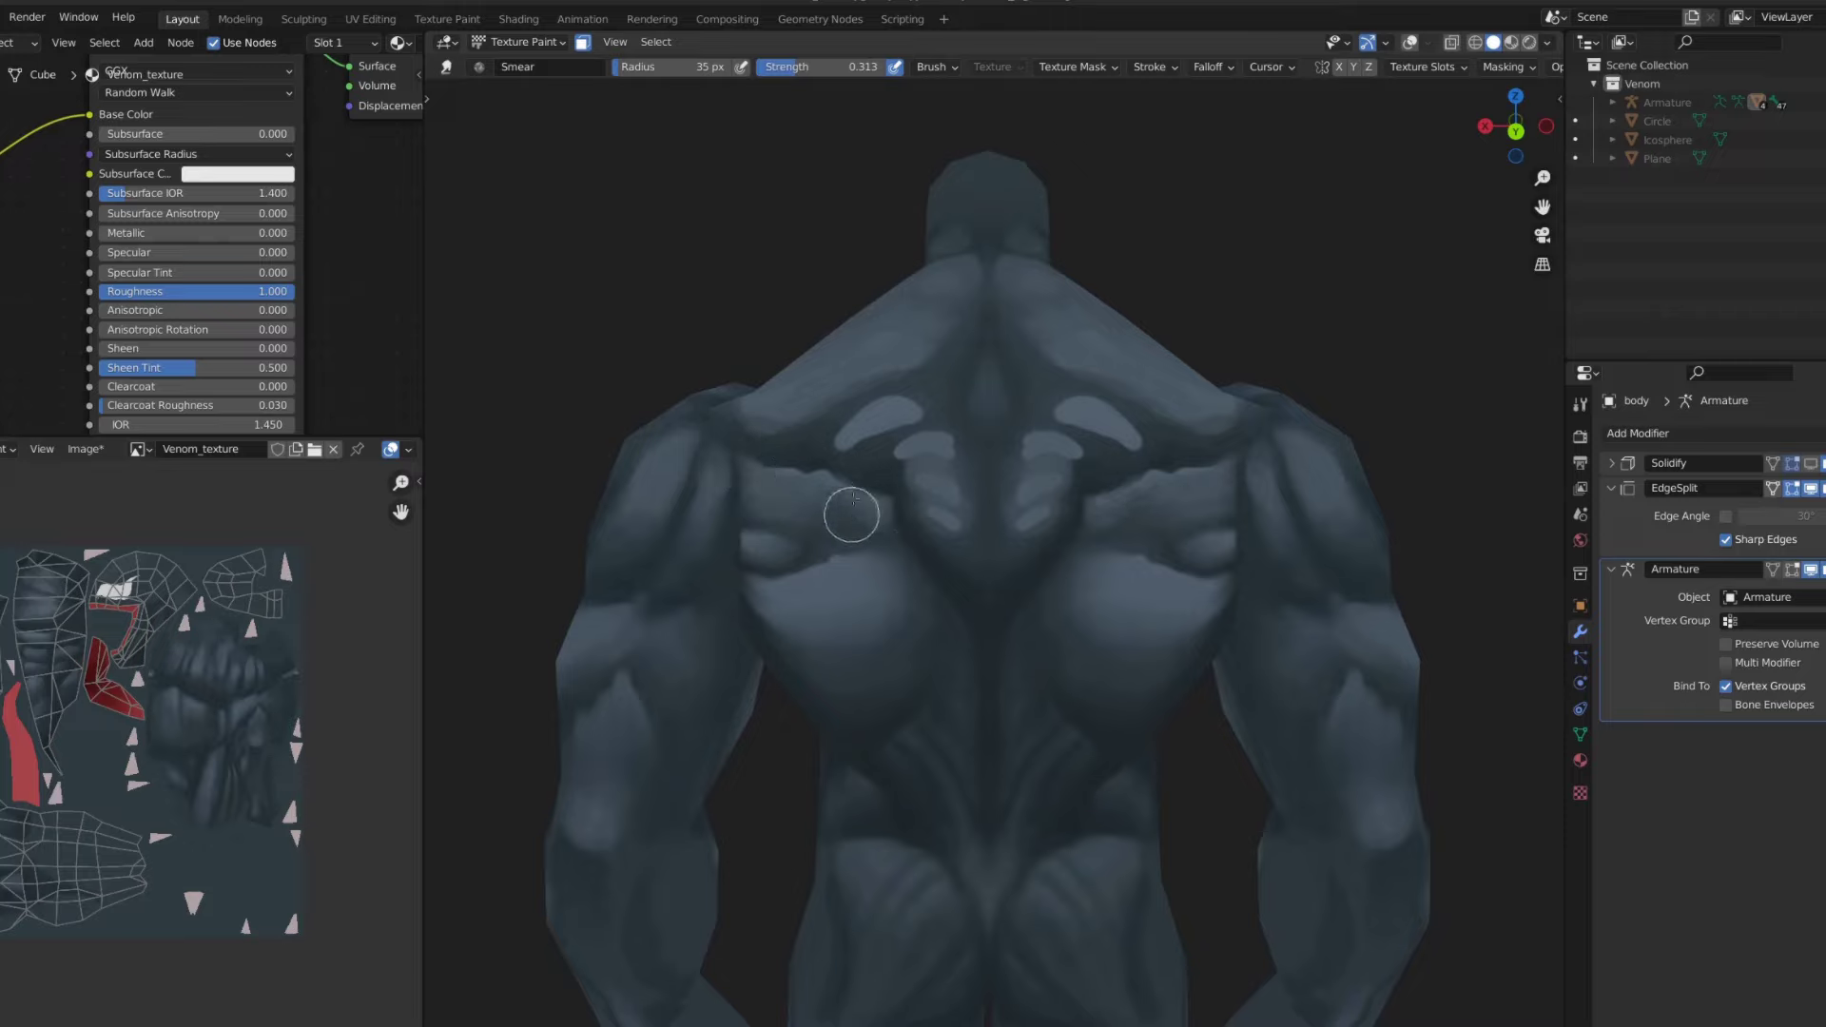
left_click_drag(856, 389, 839, 429)
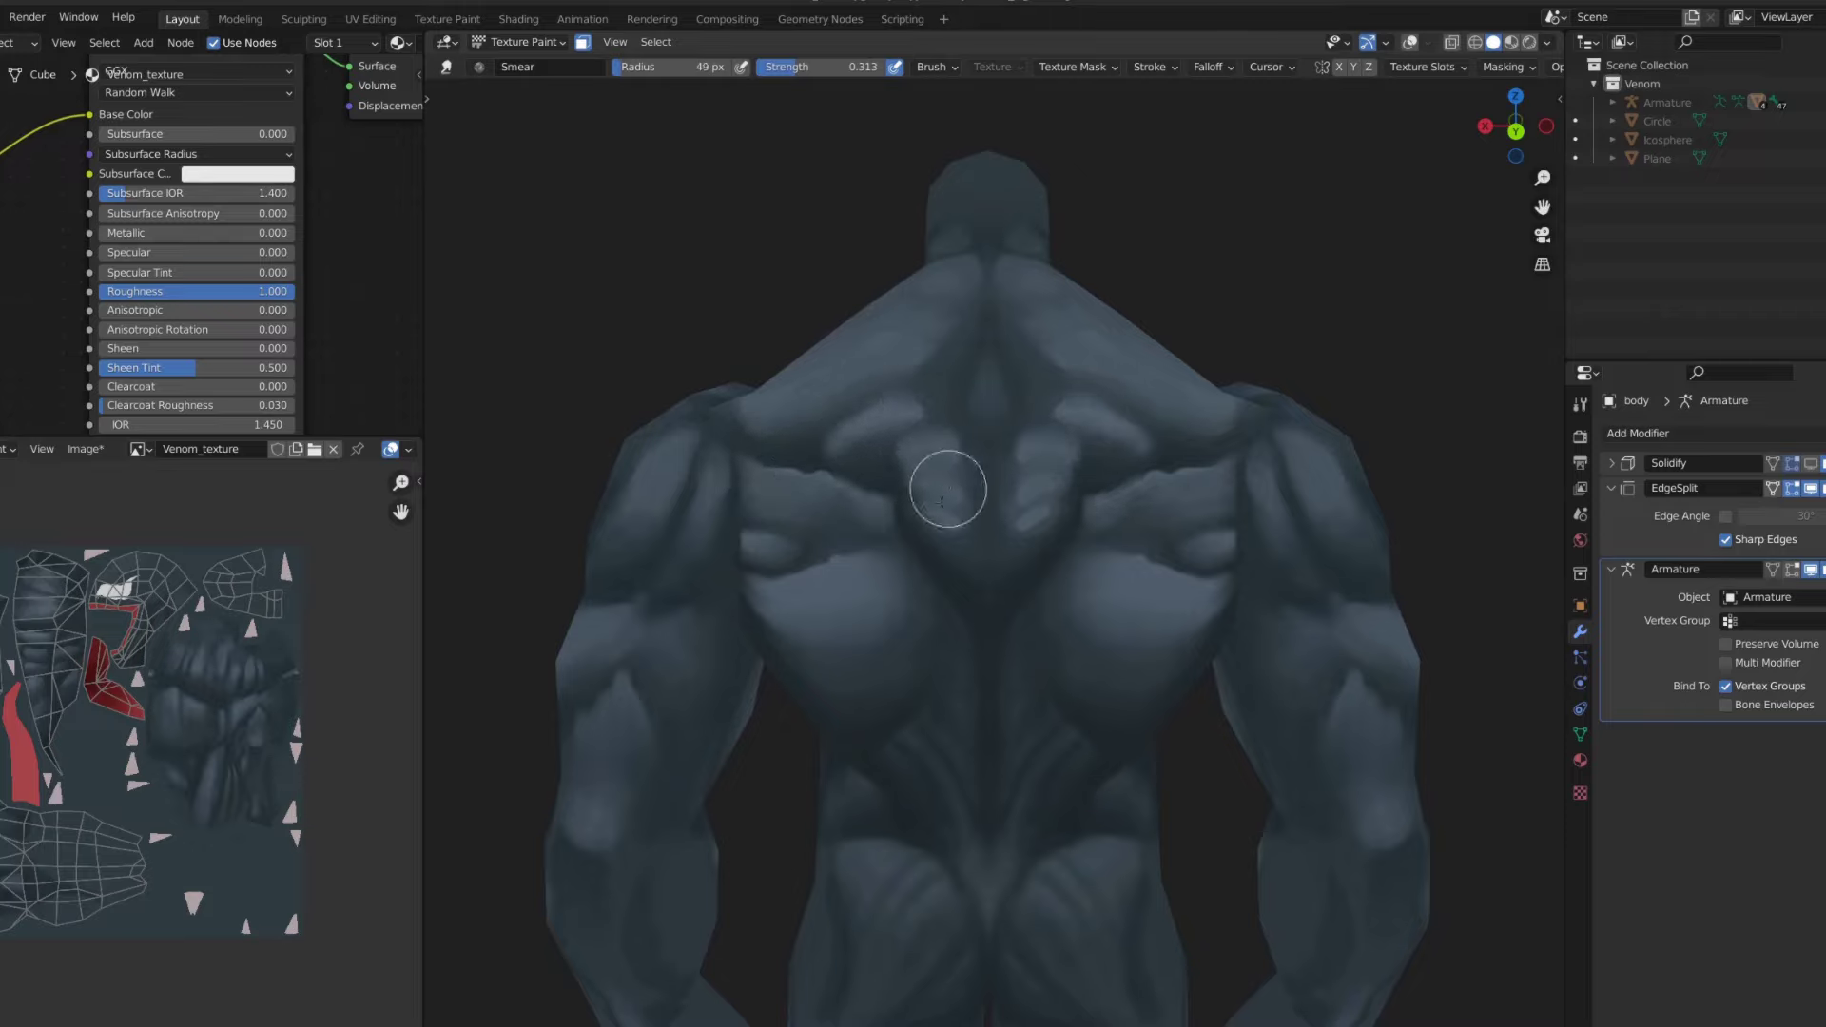
left_click_drag(942, 501, 903, 453)
scroll(983, 458, "down", 4)
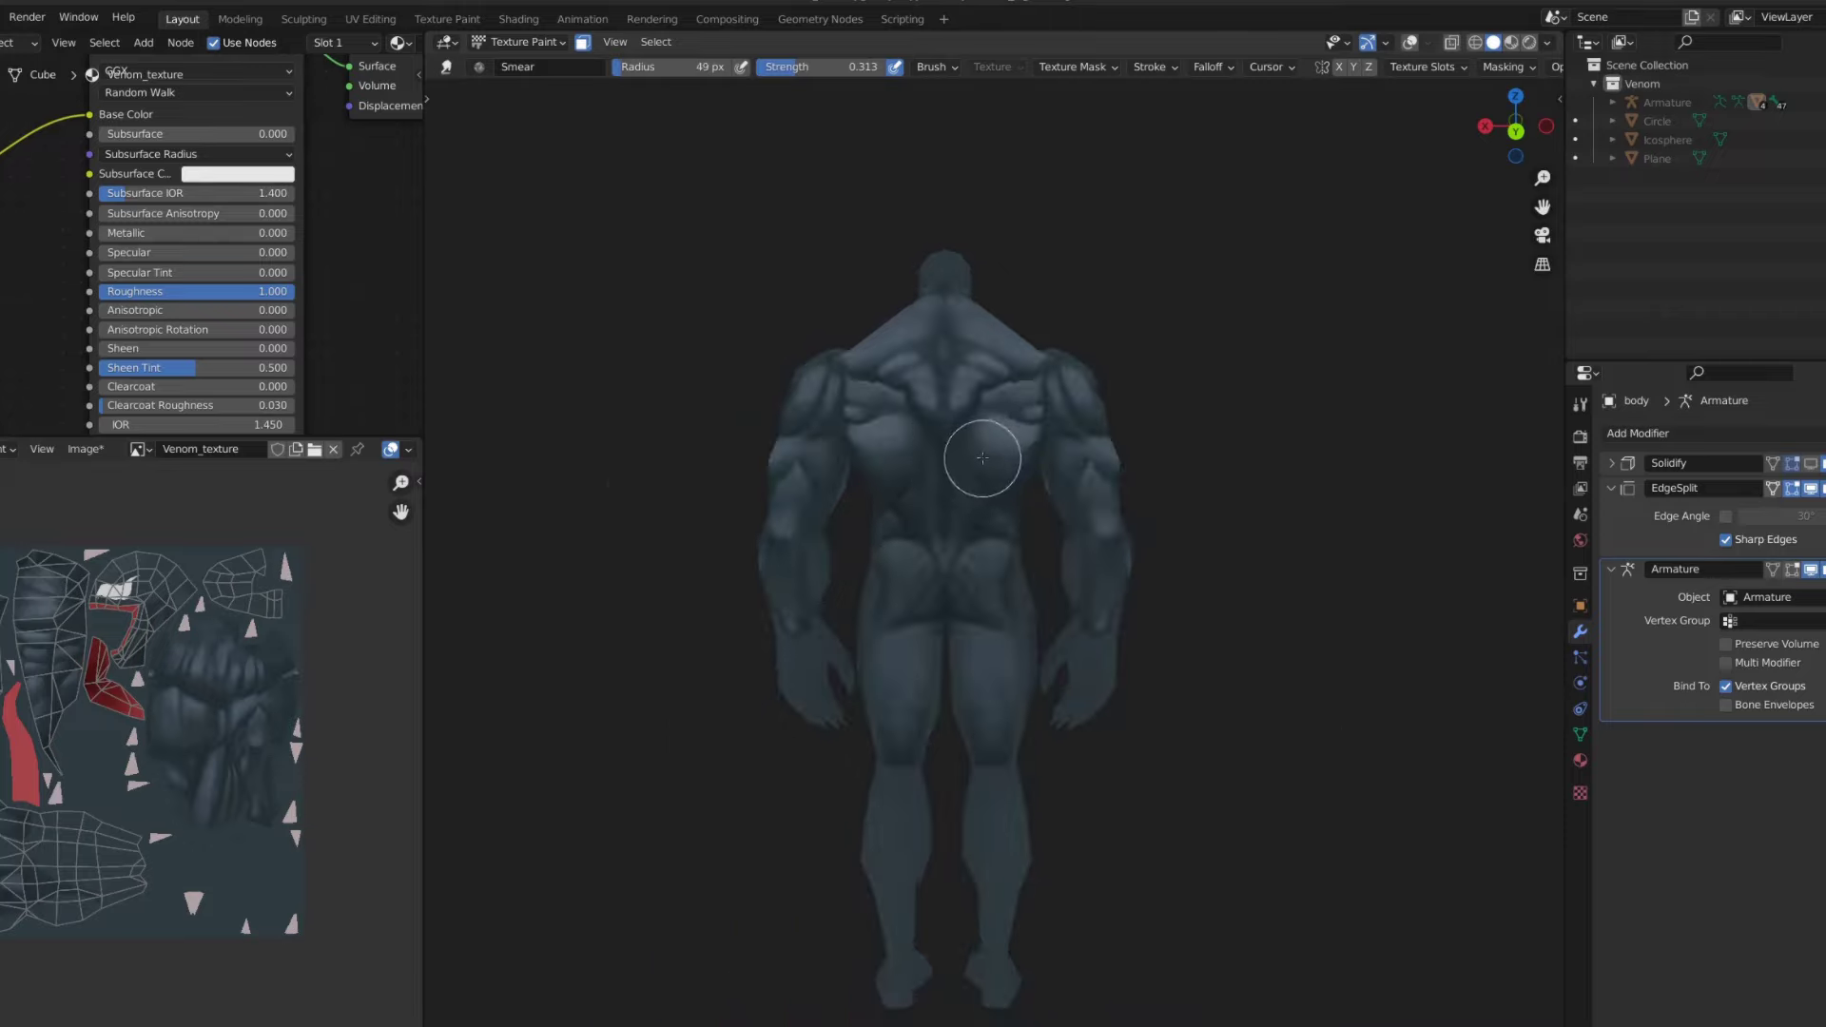
- Return to the comic line brush and sample dark tones from Venom's upper back
left_click(925, 410)
key("s")
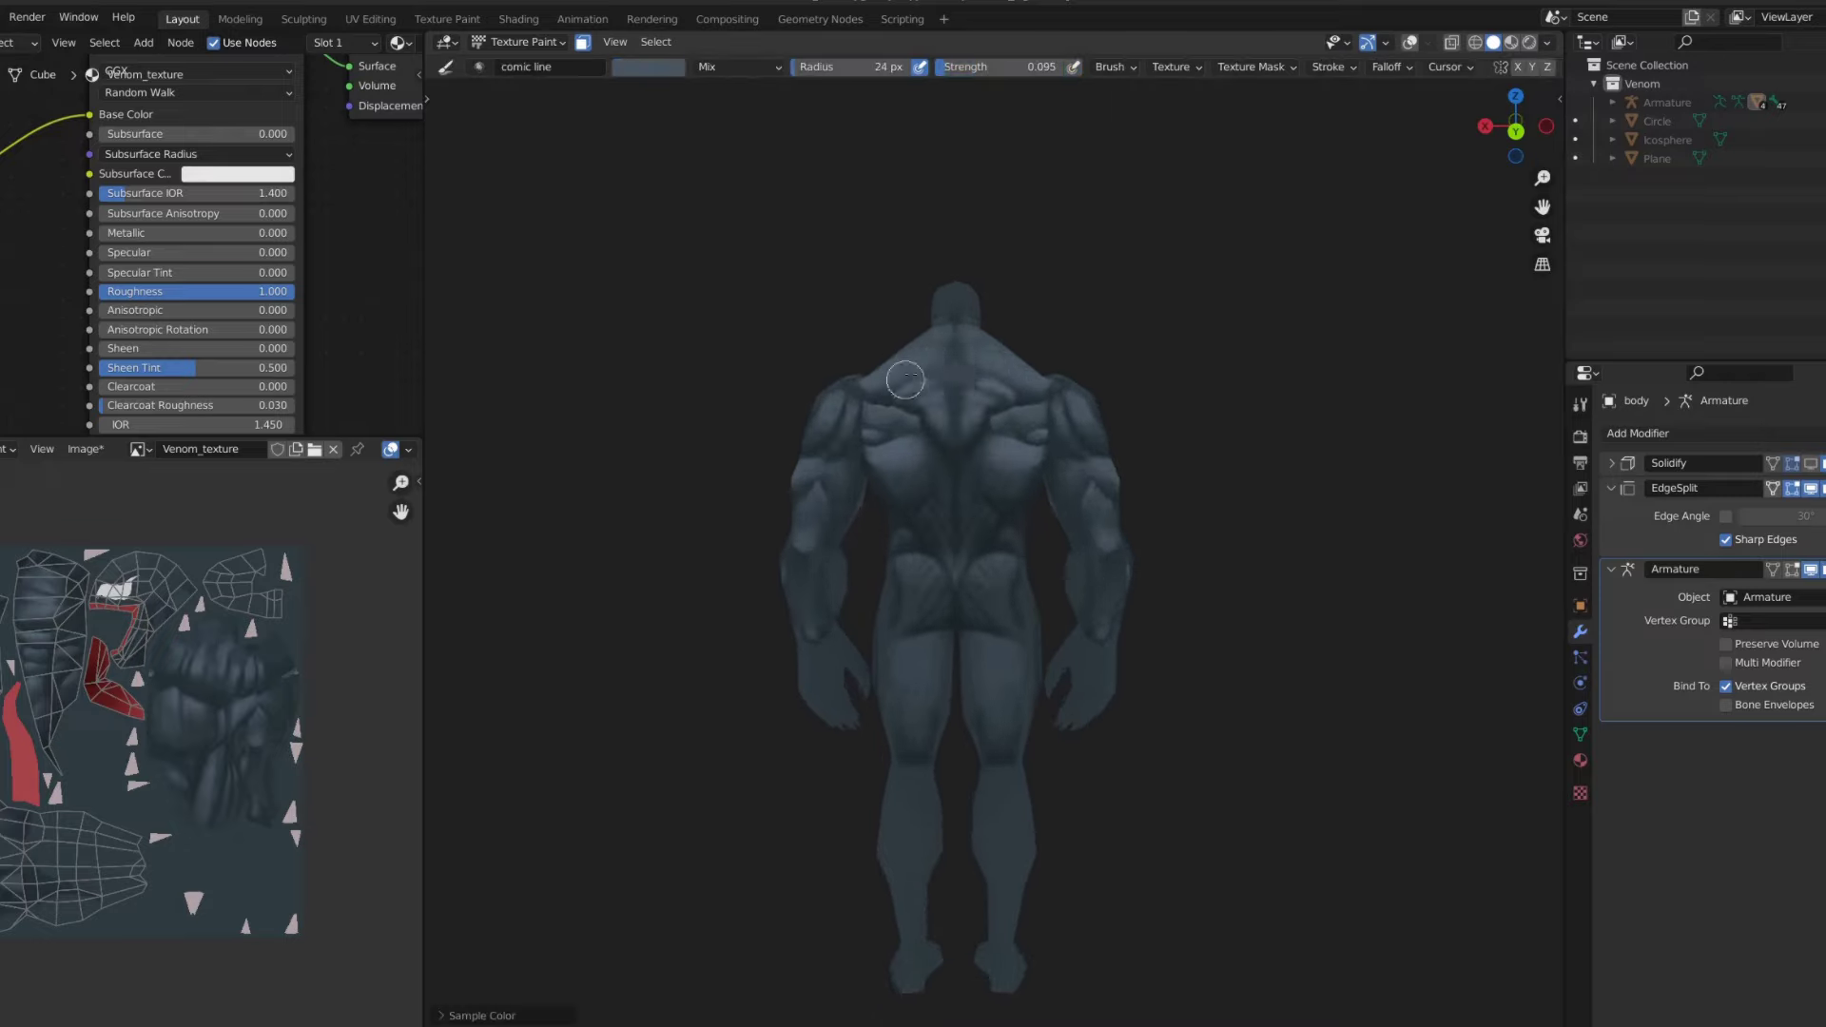
scroll(957, 453, "up", 3)
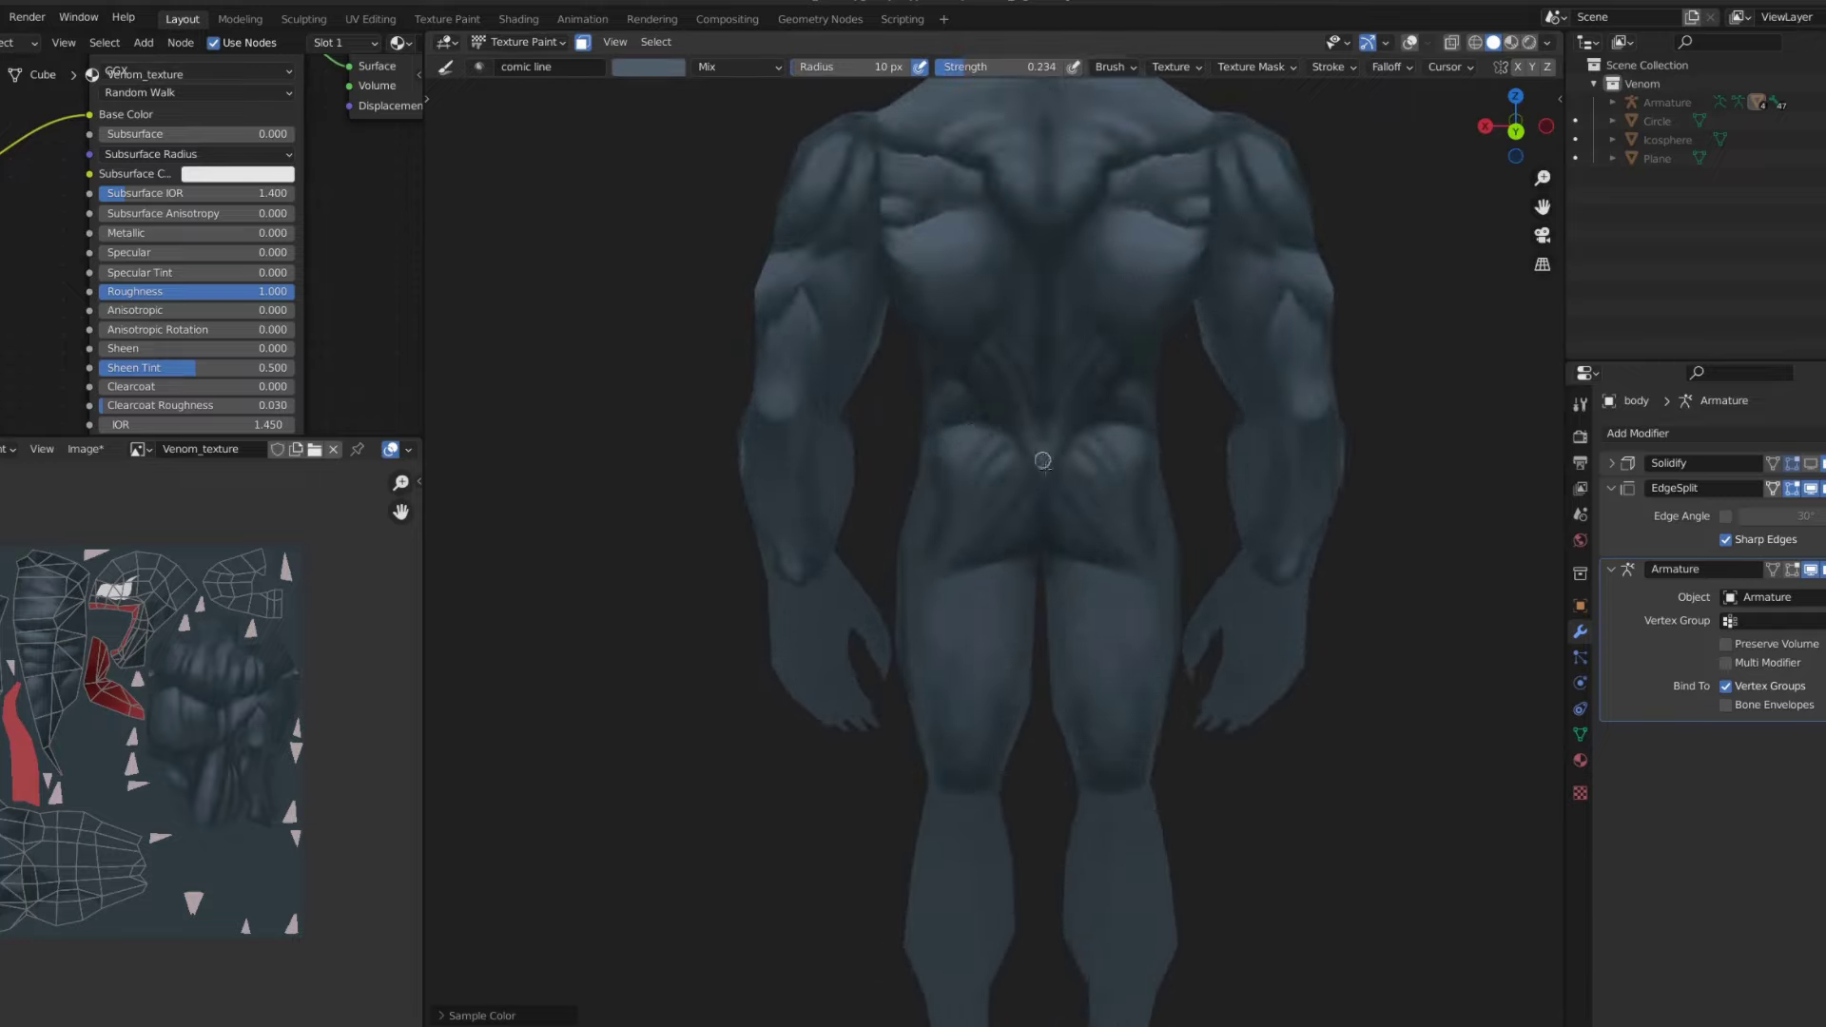
scroll(952, 402, "down", 5)
scroll(979, 461, "up", 3)
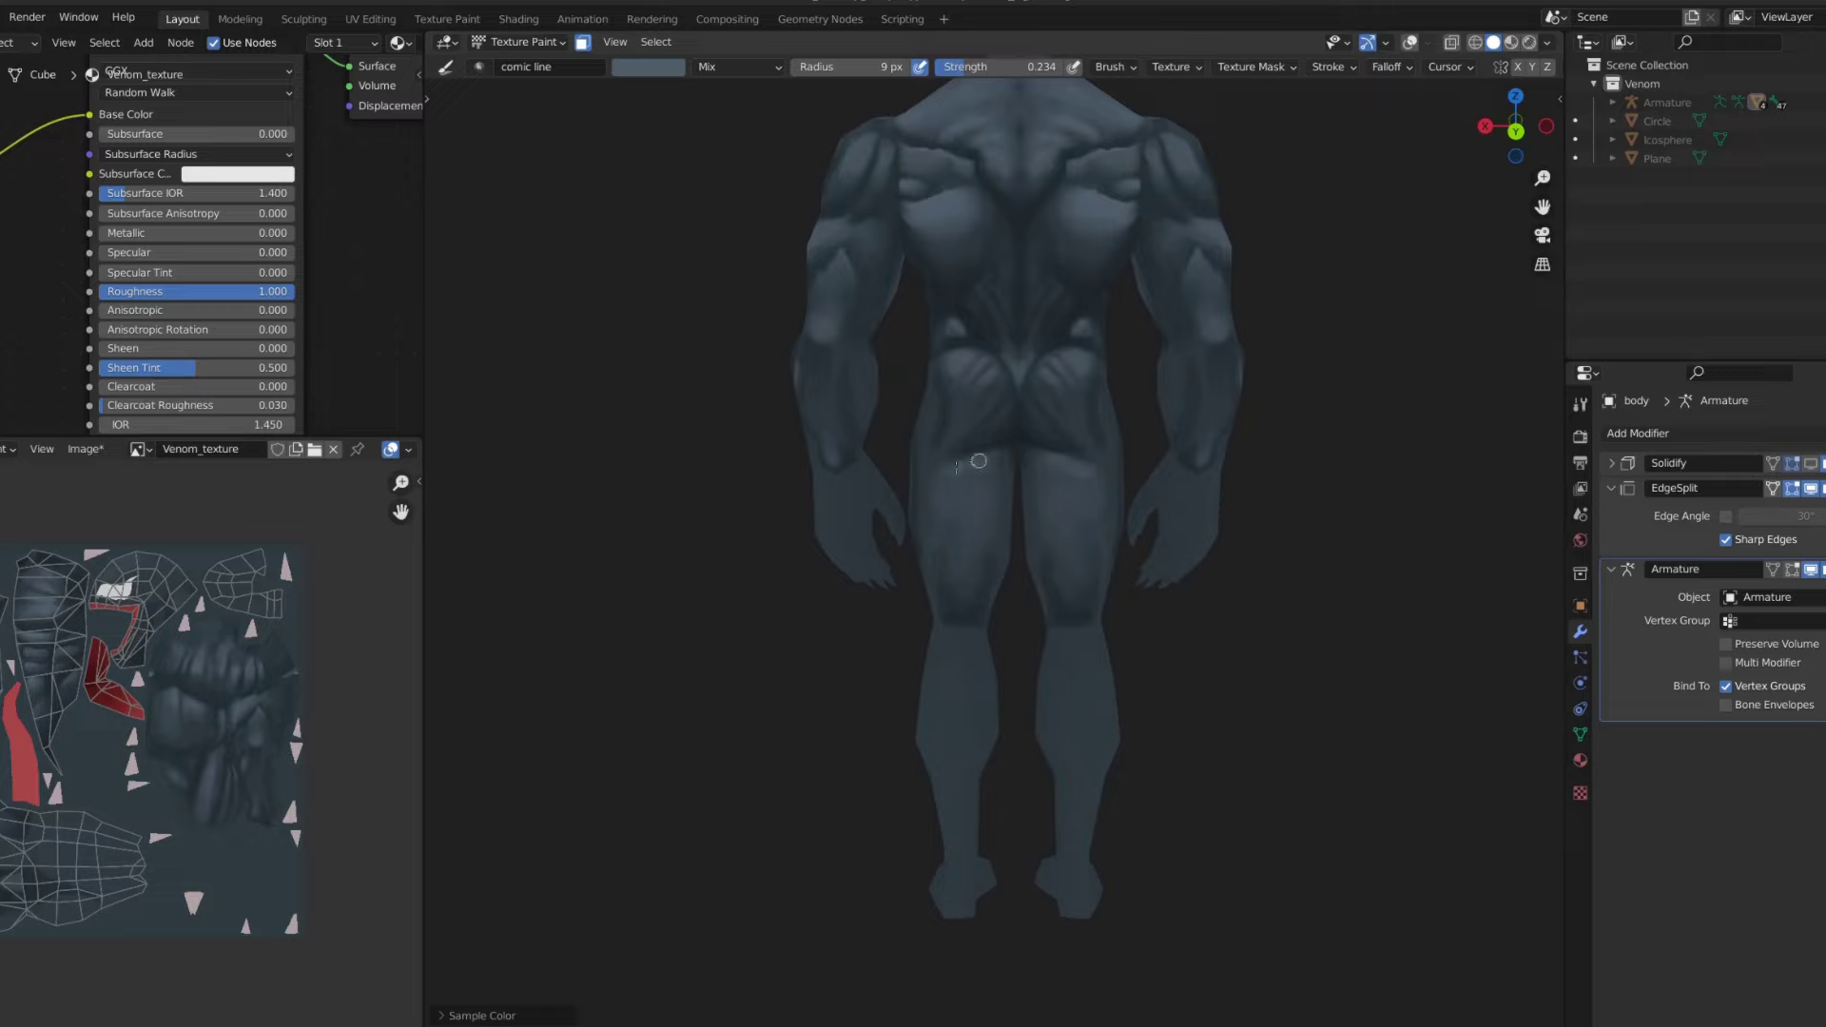
middle_click_drag(968, 495, 920, 362)
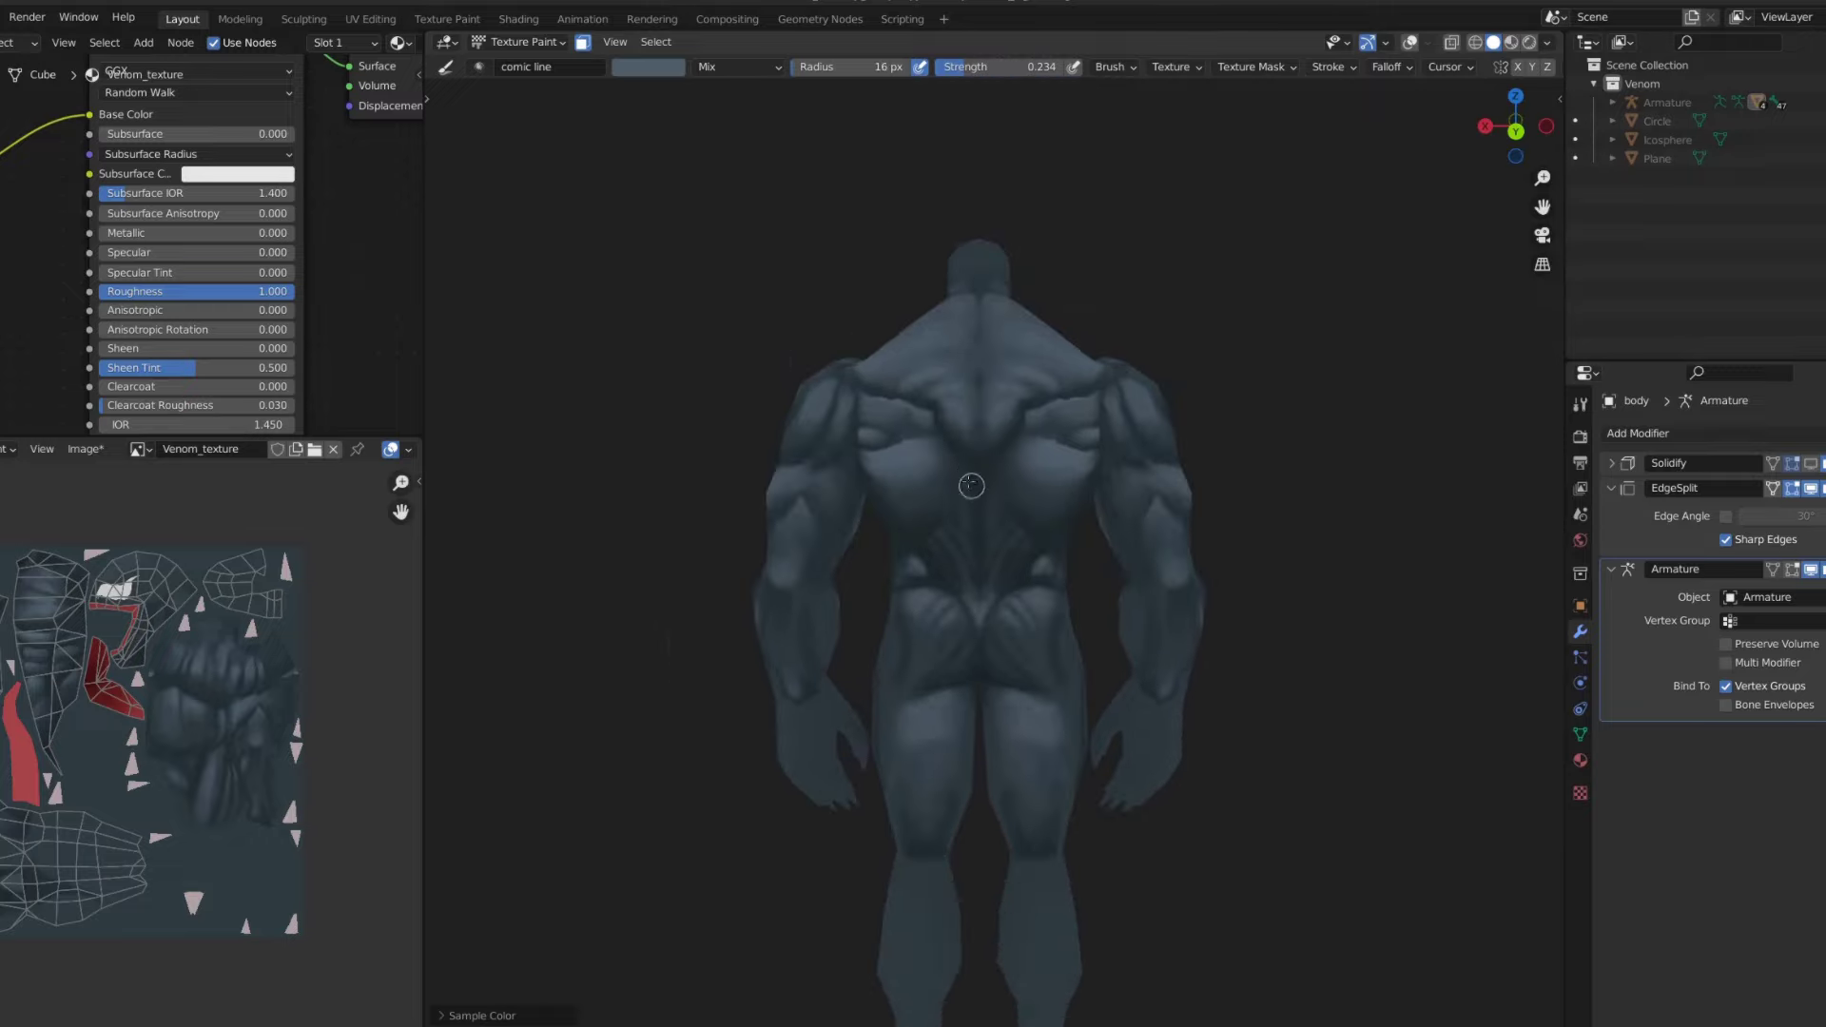
scroll(951, 506, "up", 2)
key("s")
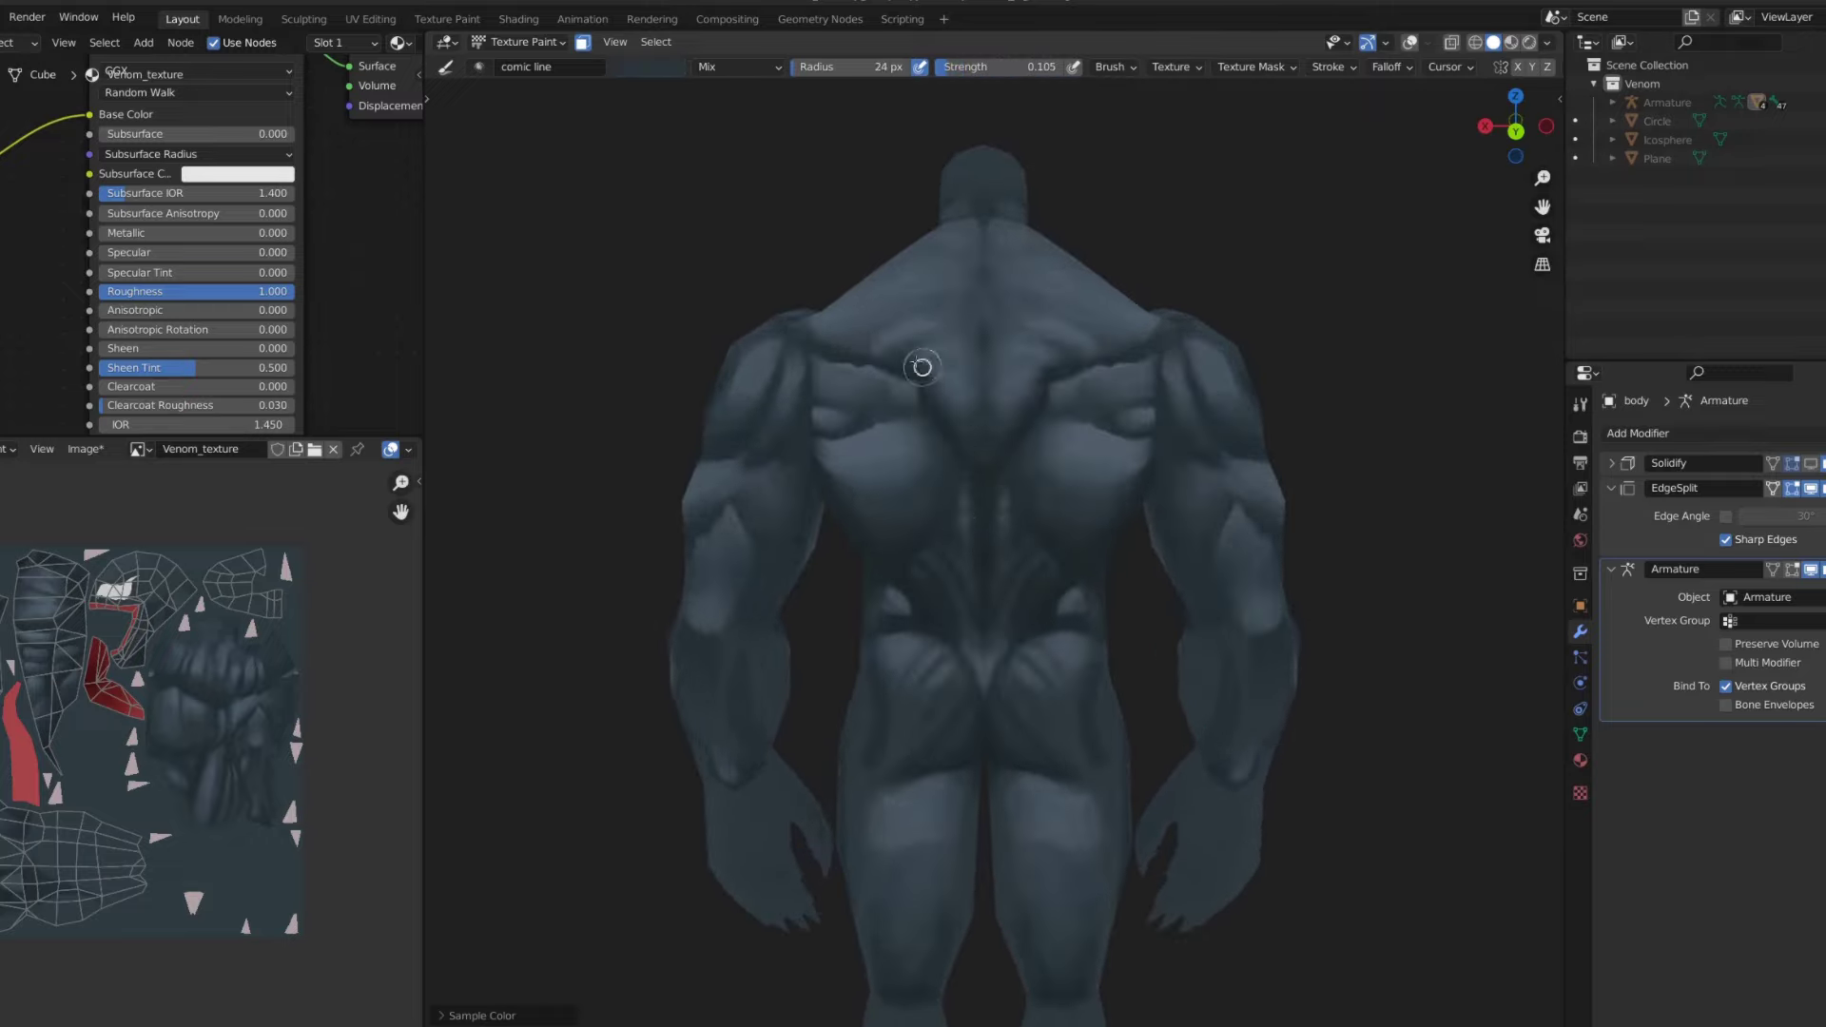
scroll(820, 336, "down", 3)
scroll(989, 336, "up", 3)
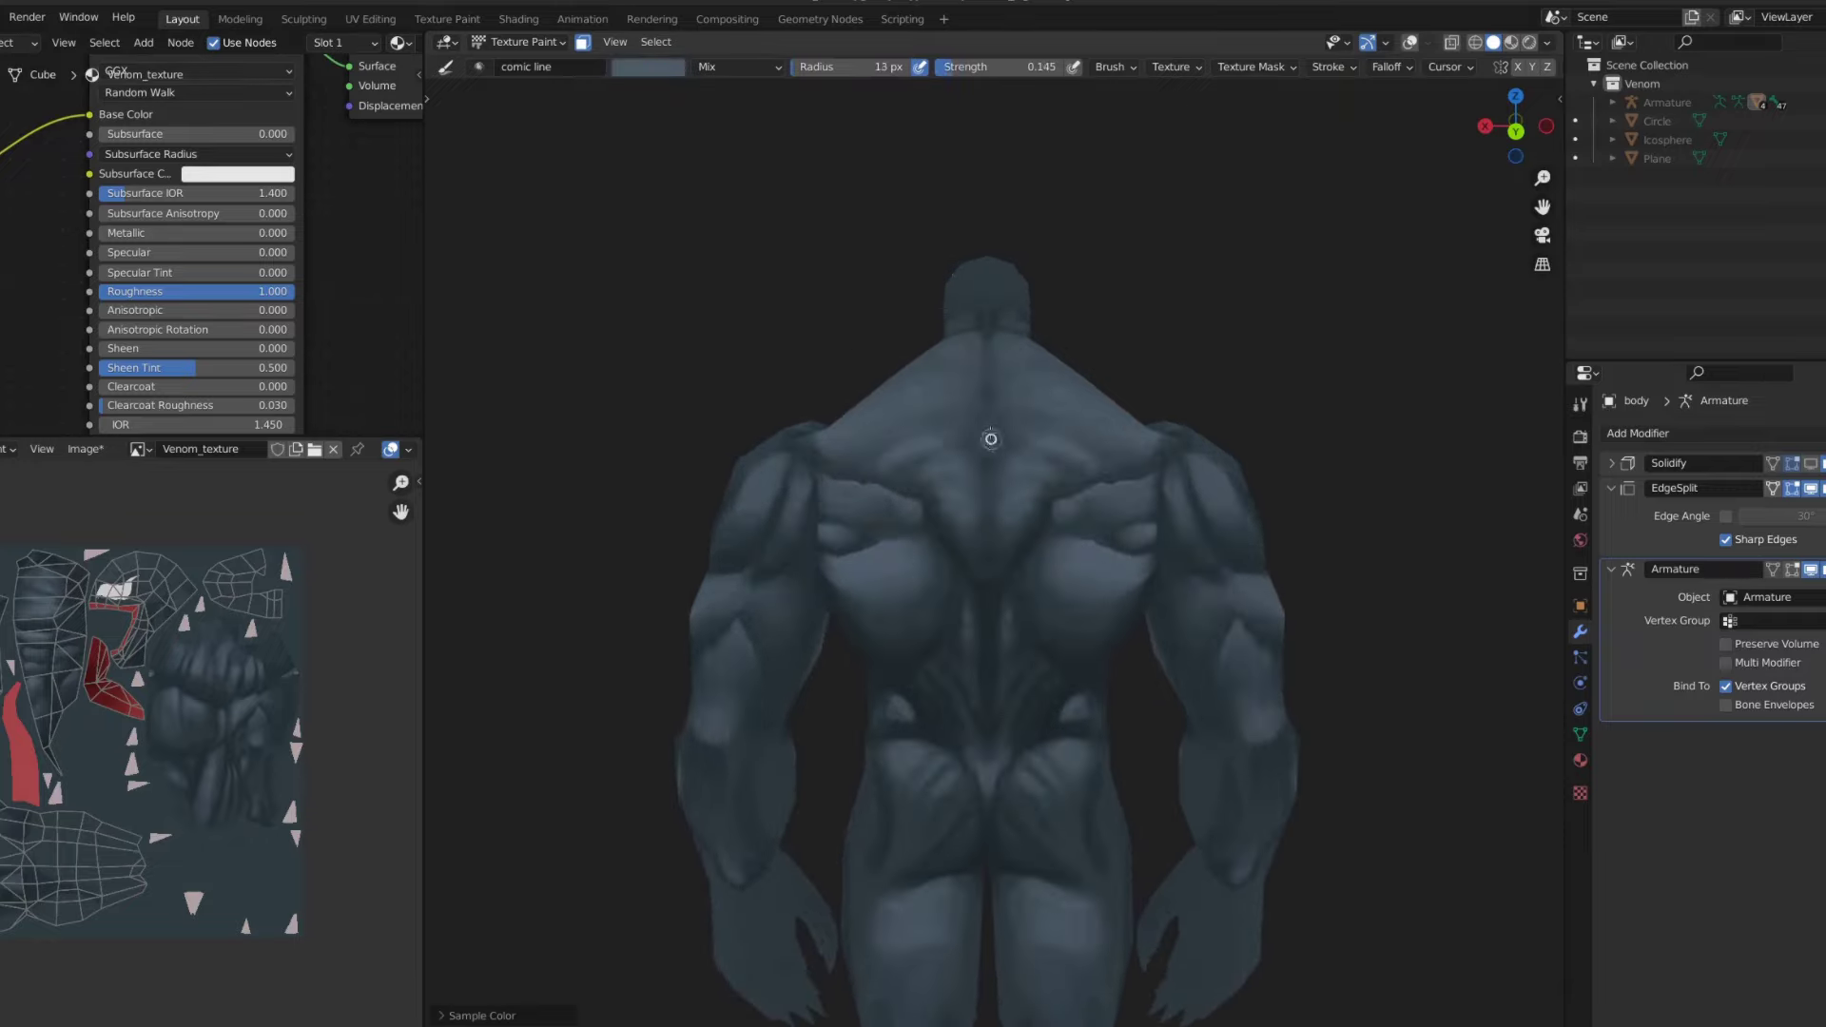
- Smear the back muscle highlights into the body from a three-quarter view
key("shift+space")
left_click(869, 489)
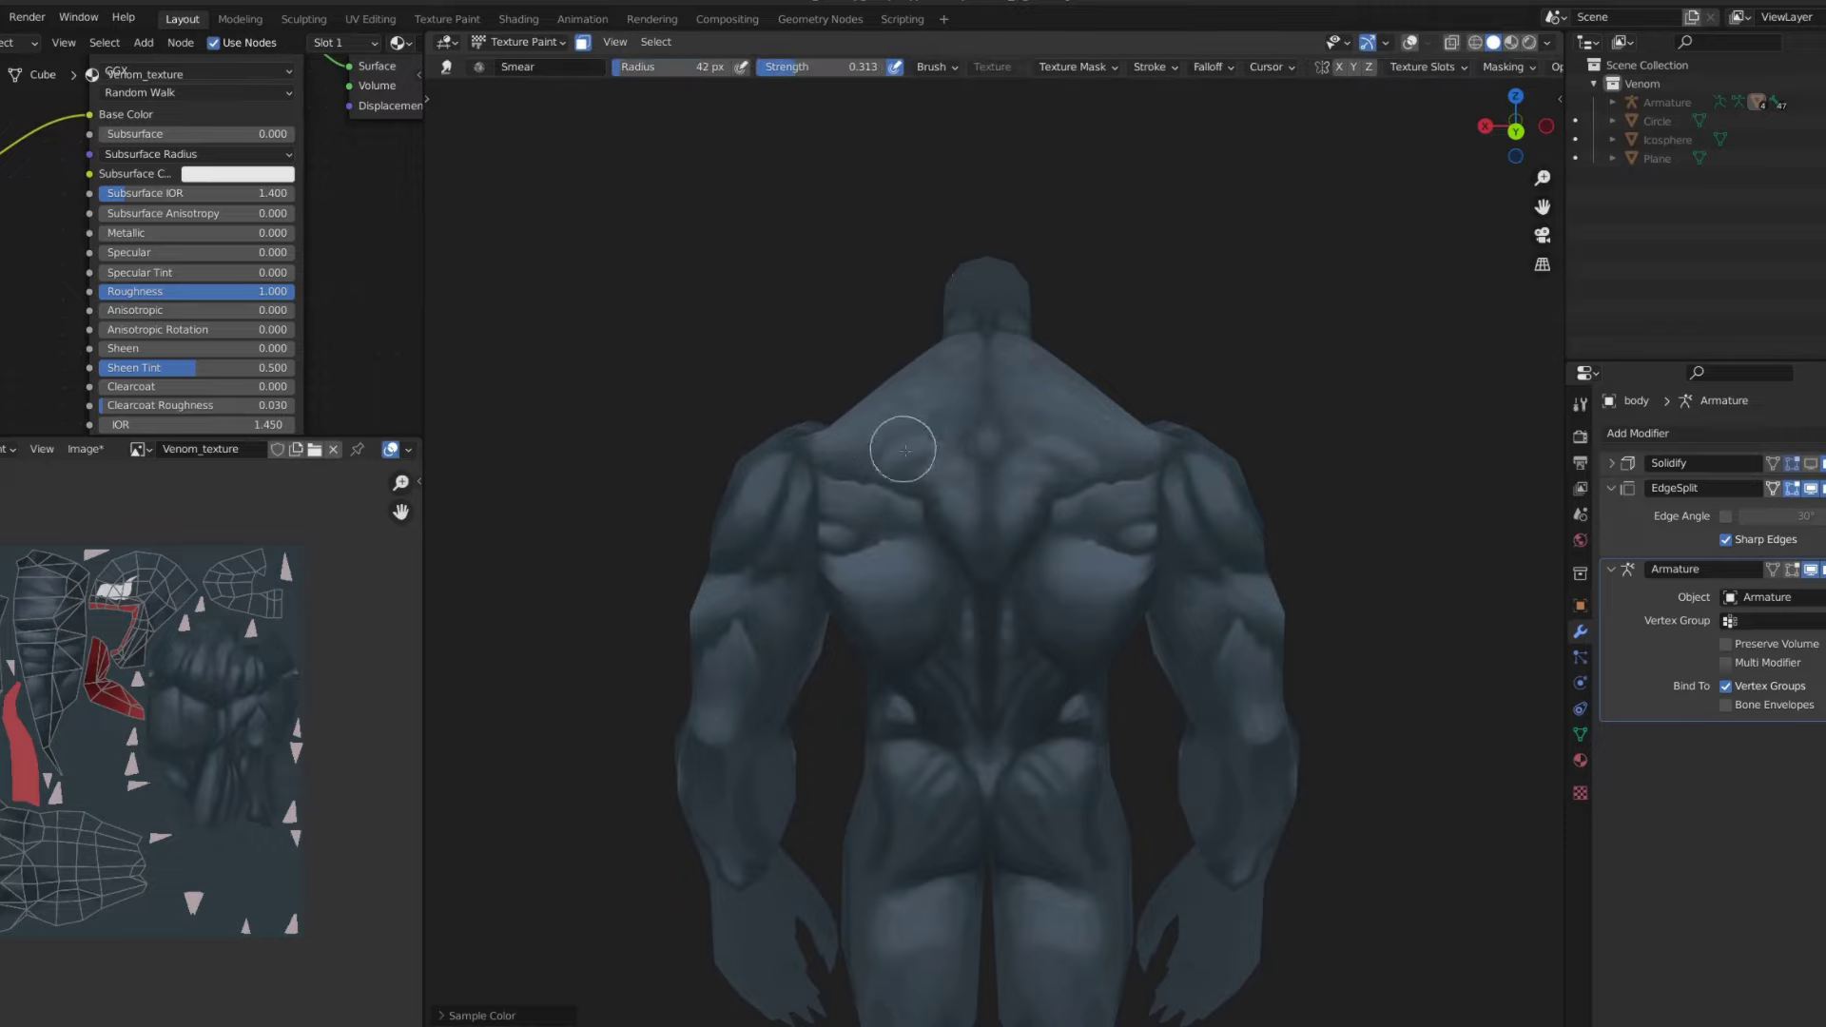
scroll(980, 566, "up", 2)
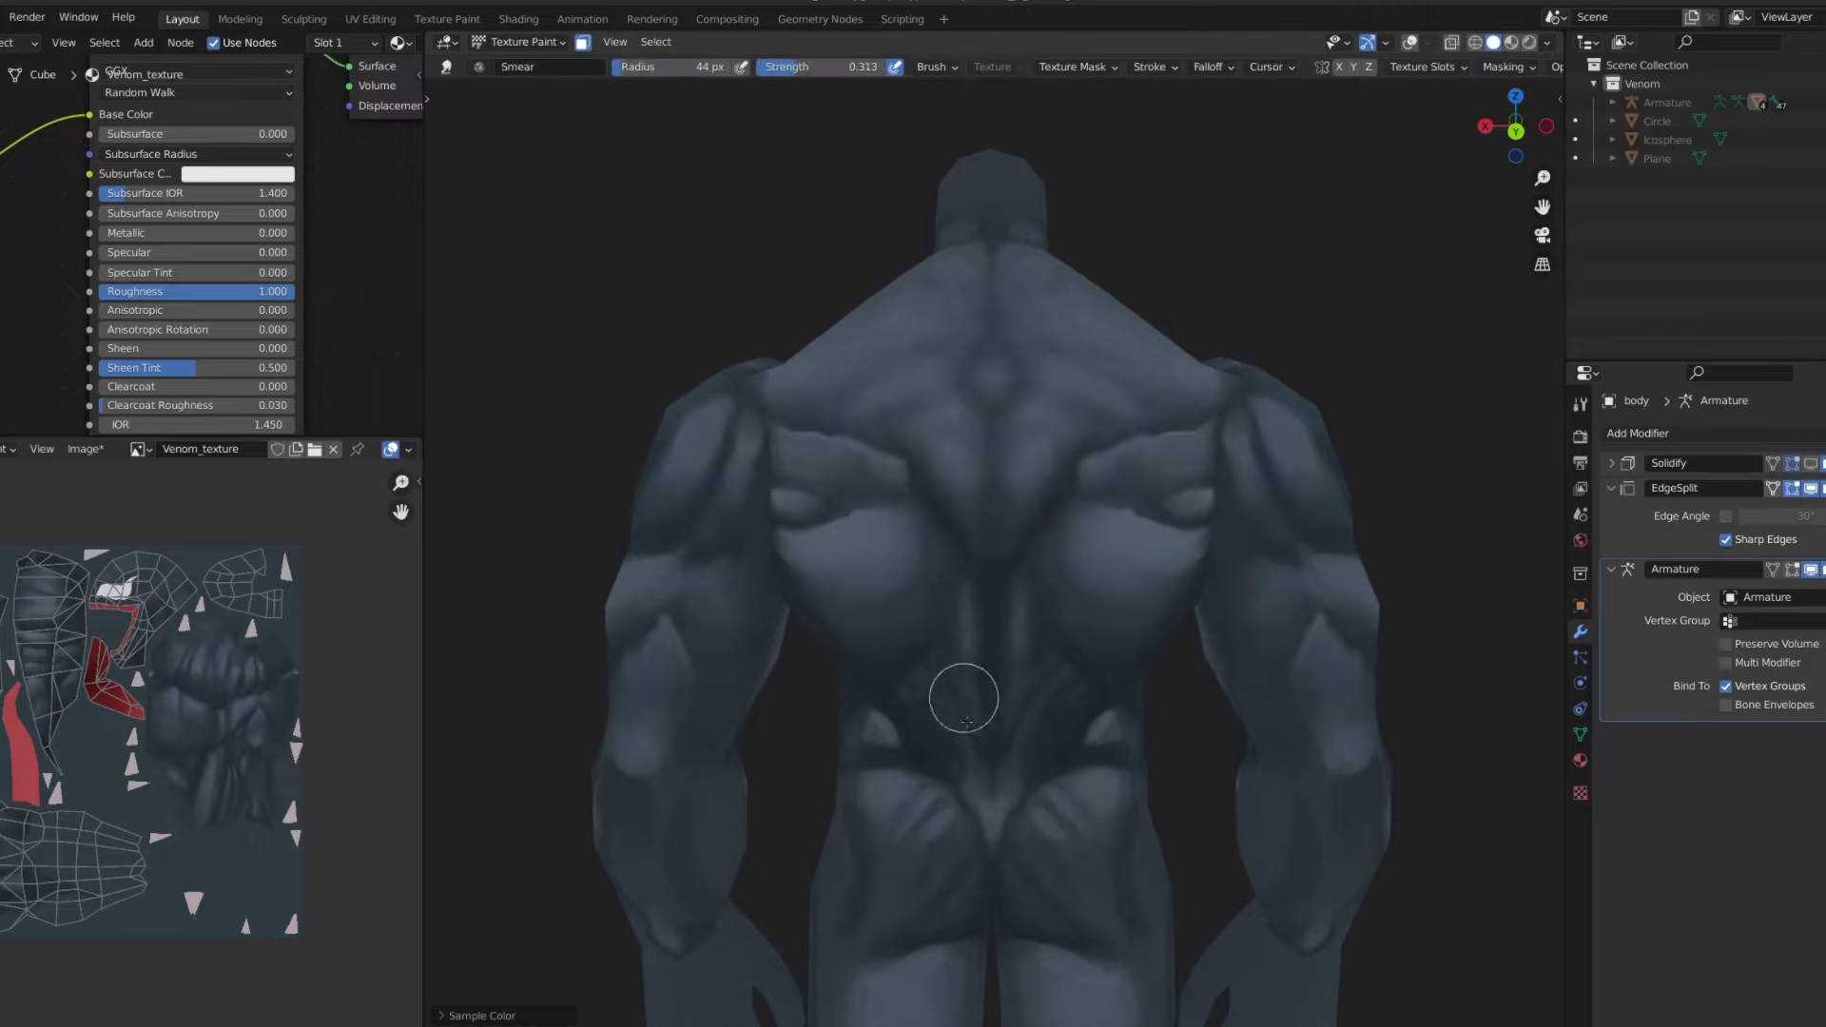
middle_click_drag(965, 721, 844, 746)
scroll(894, 571, "down", 3)
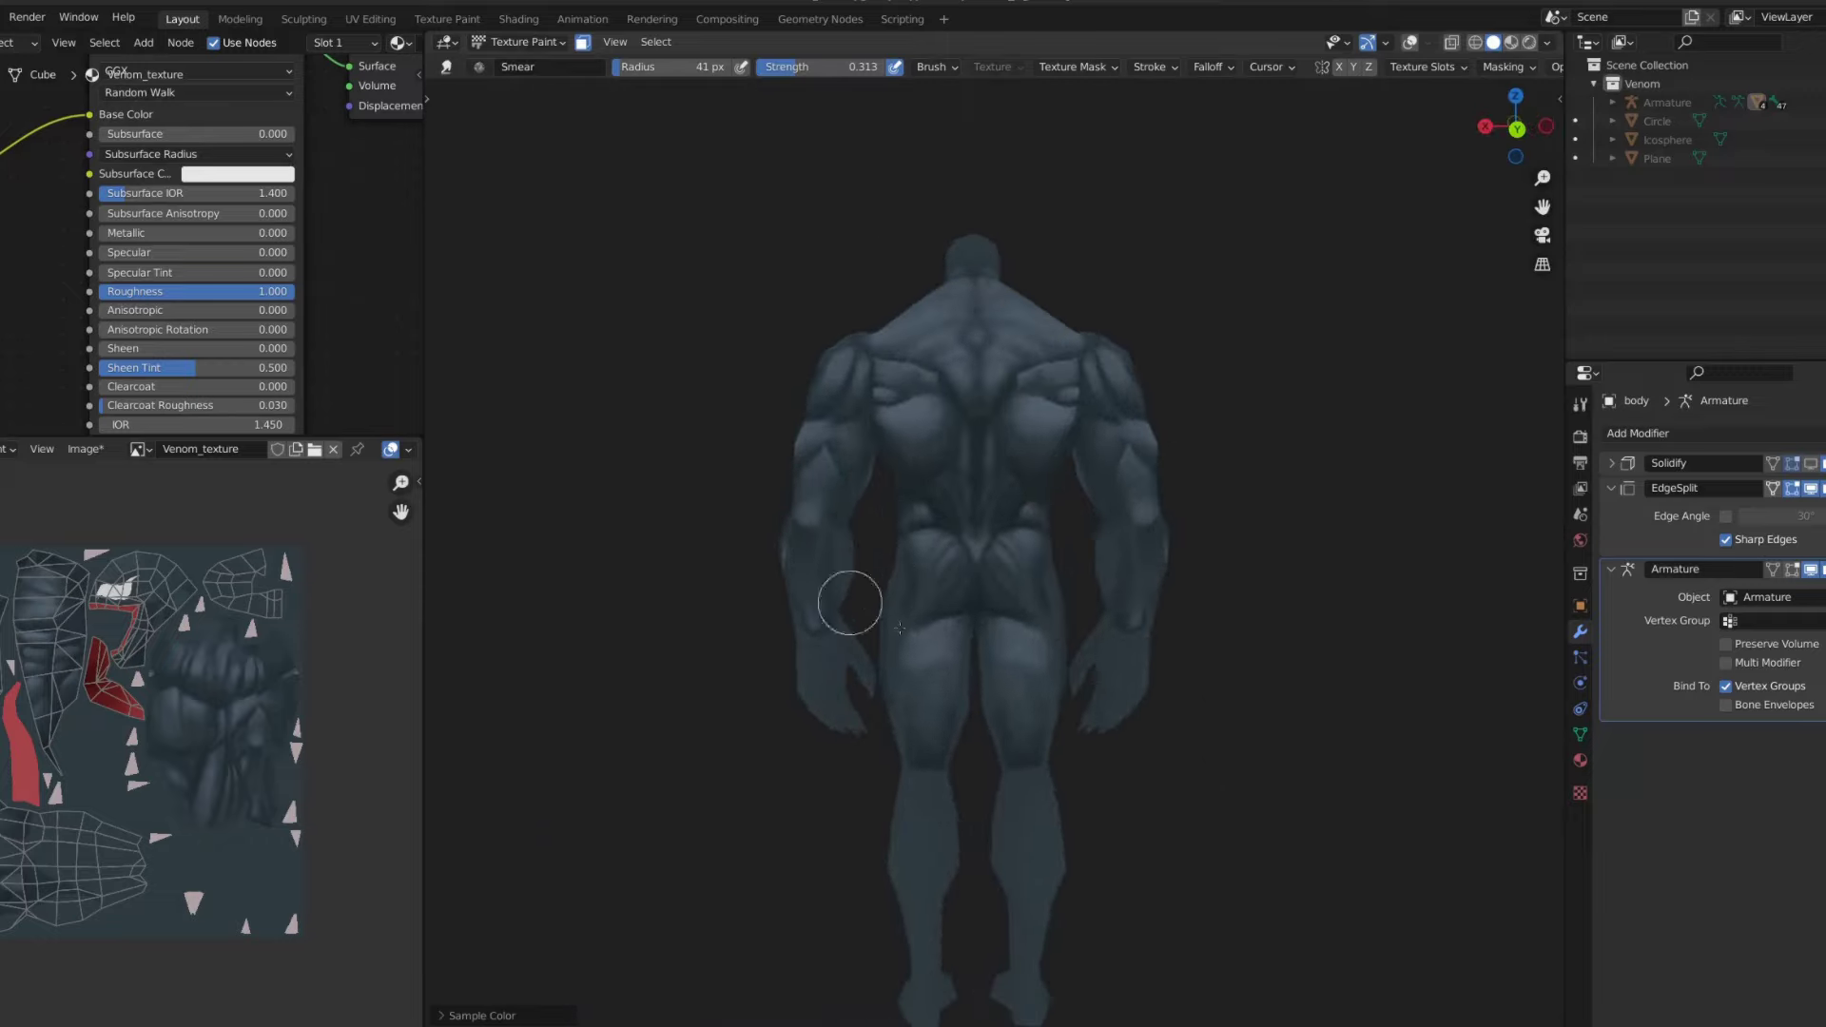
scroll(979, 661, "down", 4)
scroll(1219, 453, "up", 4)
mouse_move(1220, 453)
middle_mouse_down()
mouse_move(1011, 648)
mouse_move(979, 633)
middle_mouse_up()
scroll(979, 633, "up", 4)
scroll(999, 530, "up", 1)
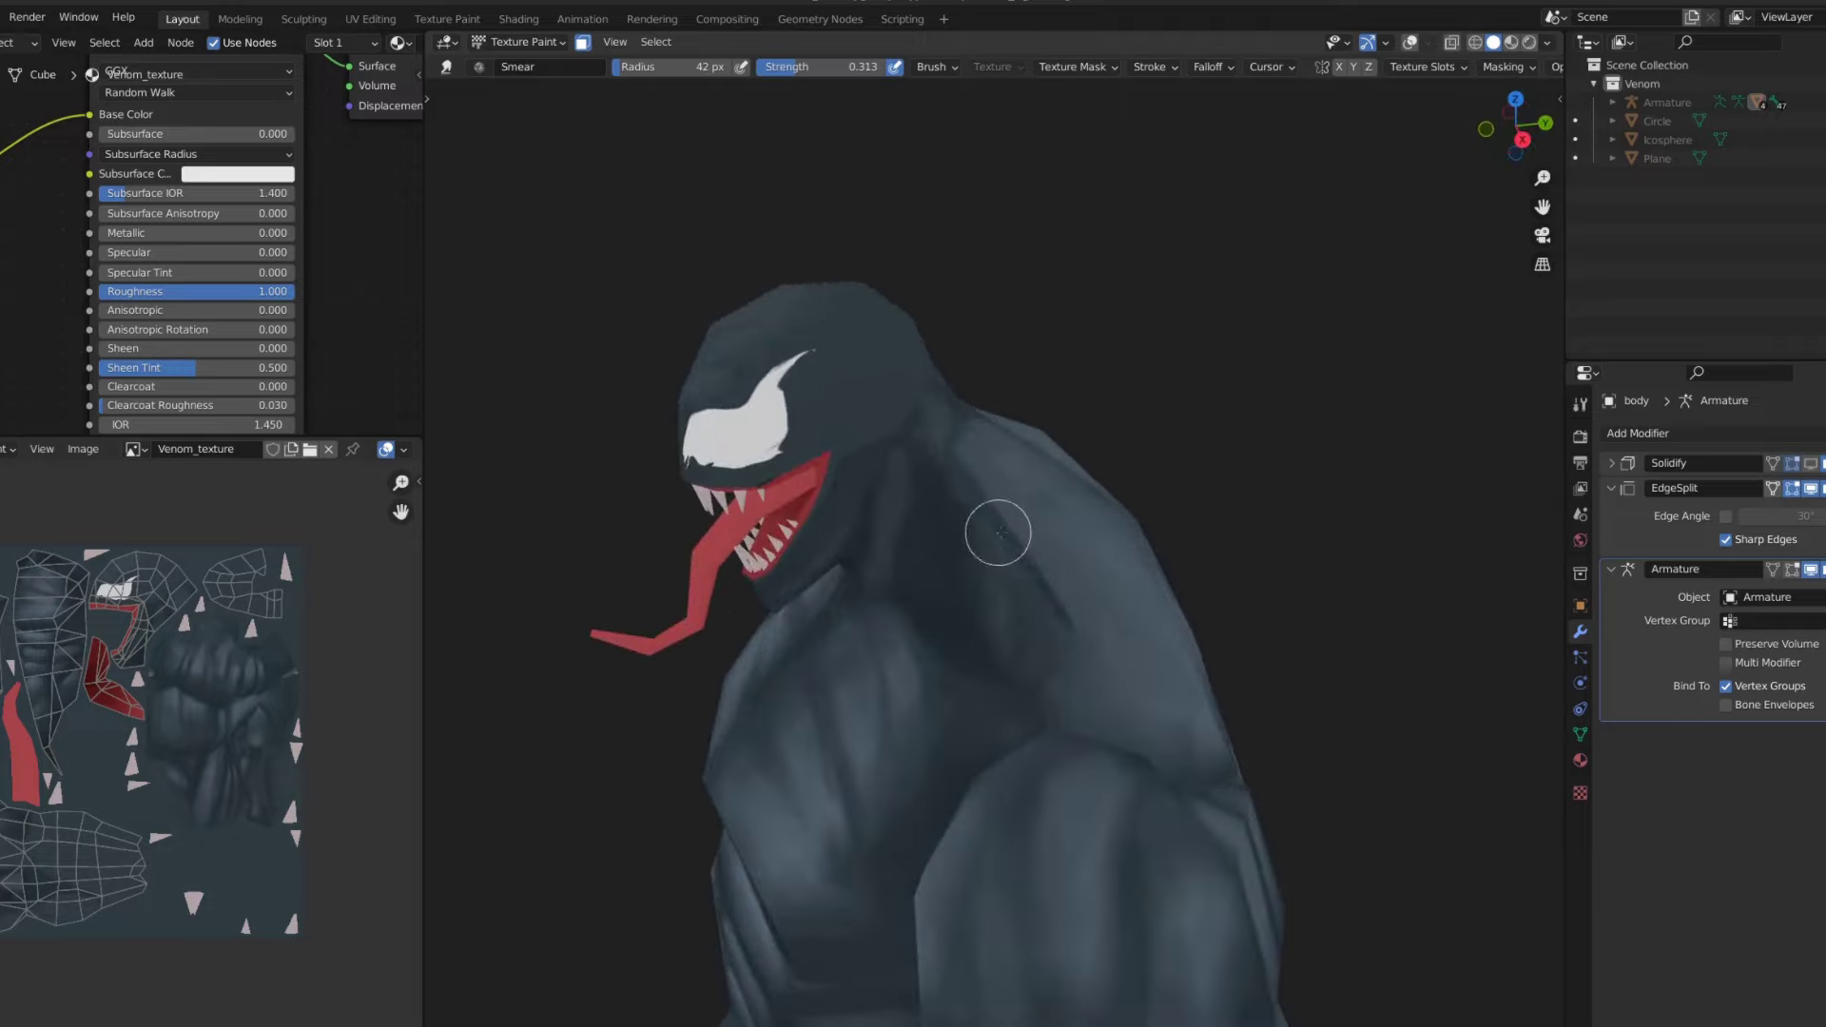
- Pick up darker body colours from the back with the comic line brush
key("shift+space")
left_click(937, 485)
key("s")
middle_click_drag(1039, 640, 1080, 619)
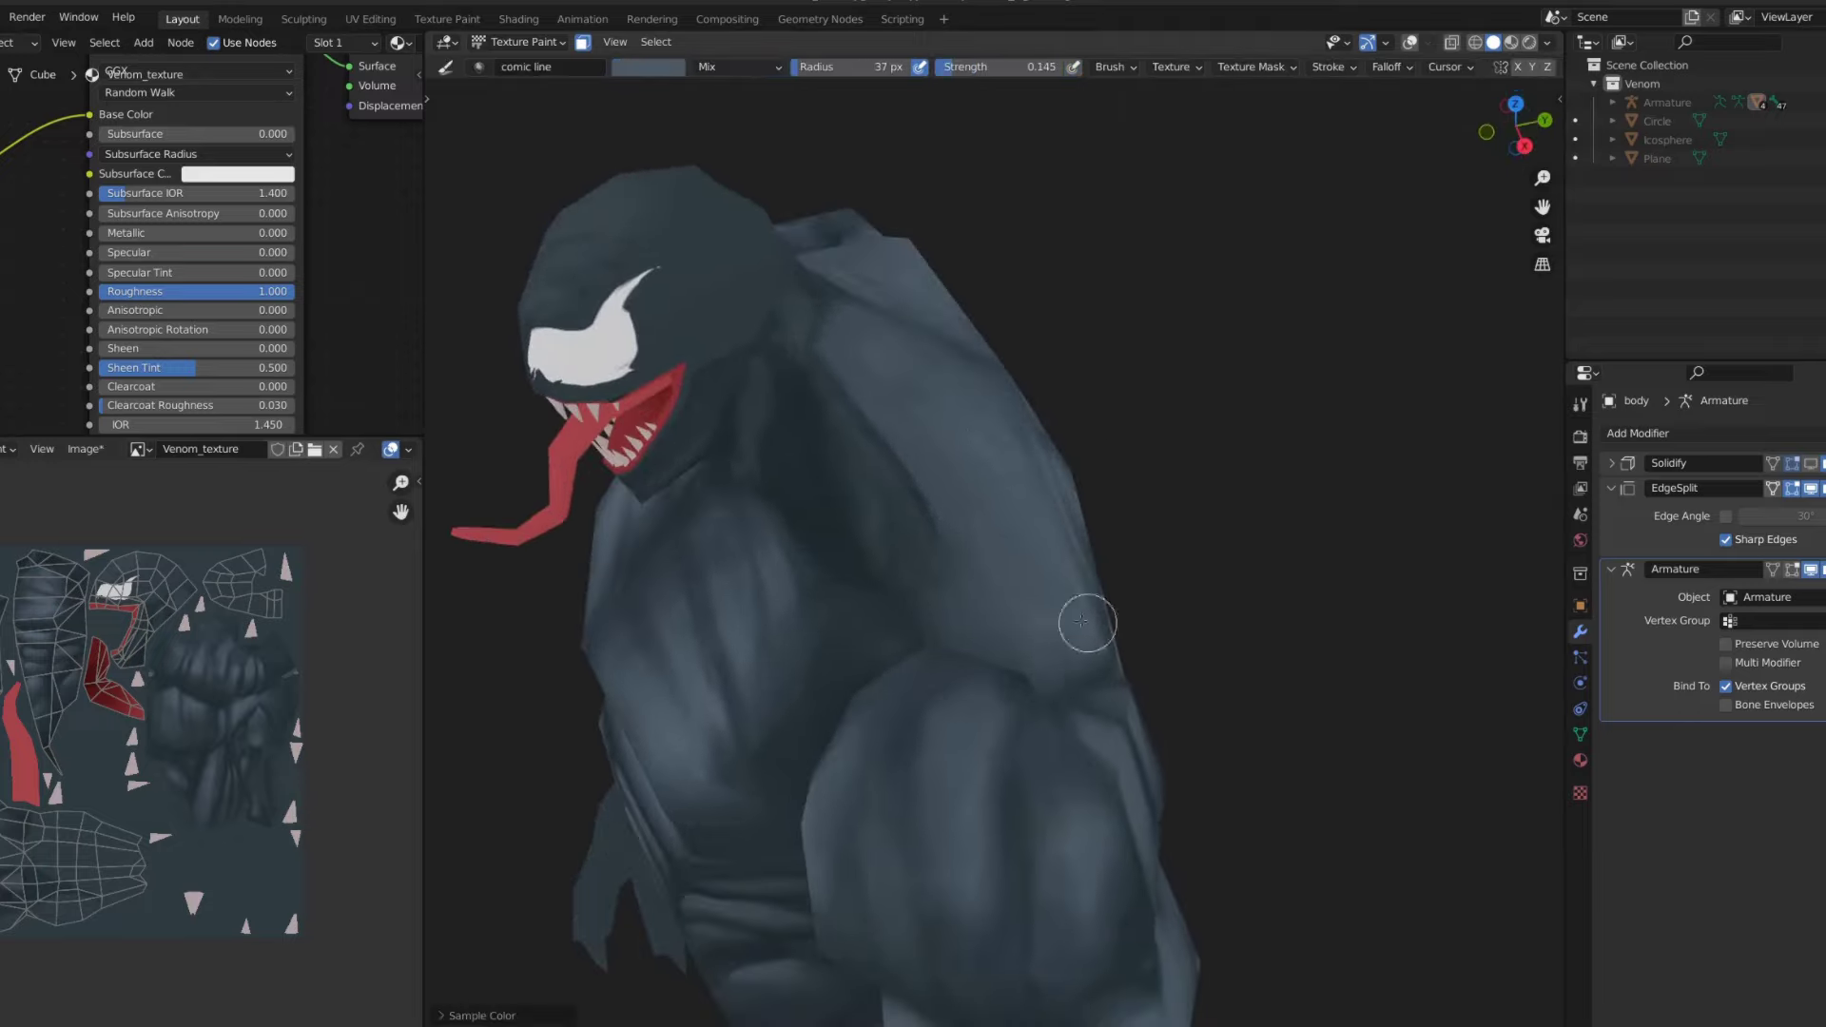
scroll(951, 587, "up", 2)
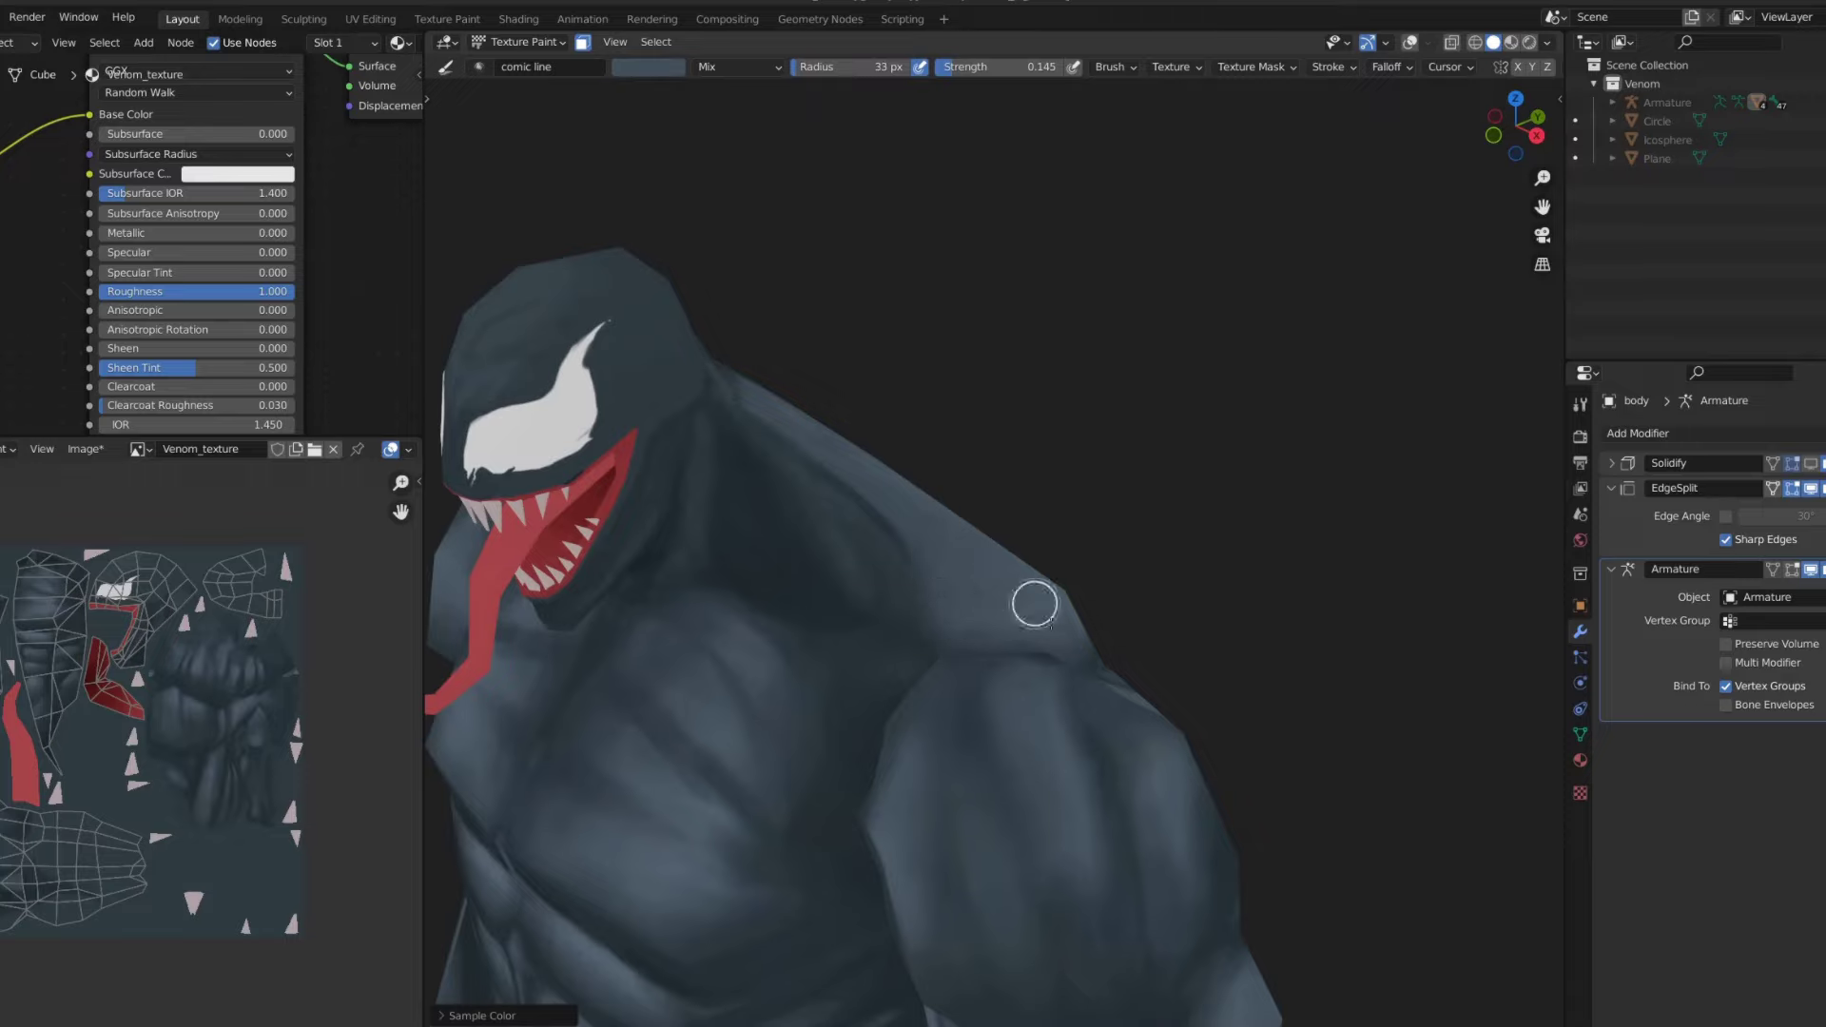
scroll(1035, 604, "down", 4)
mouse_move(1182, 481)
middle_mouse_down()
mouse_move(1211, 529)
mouse_move(1107, 391)
middle_mouse_up()
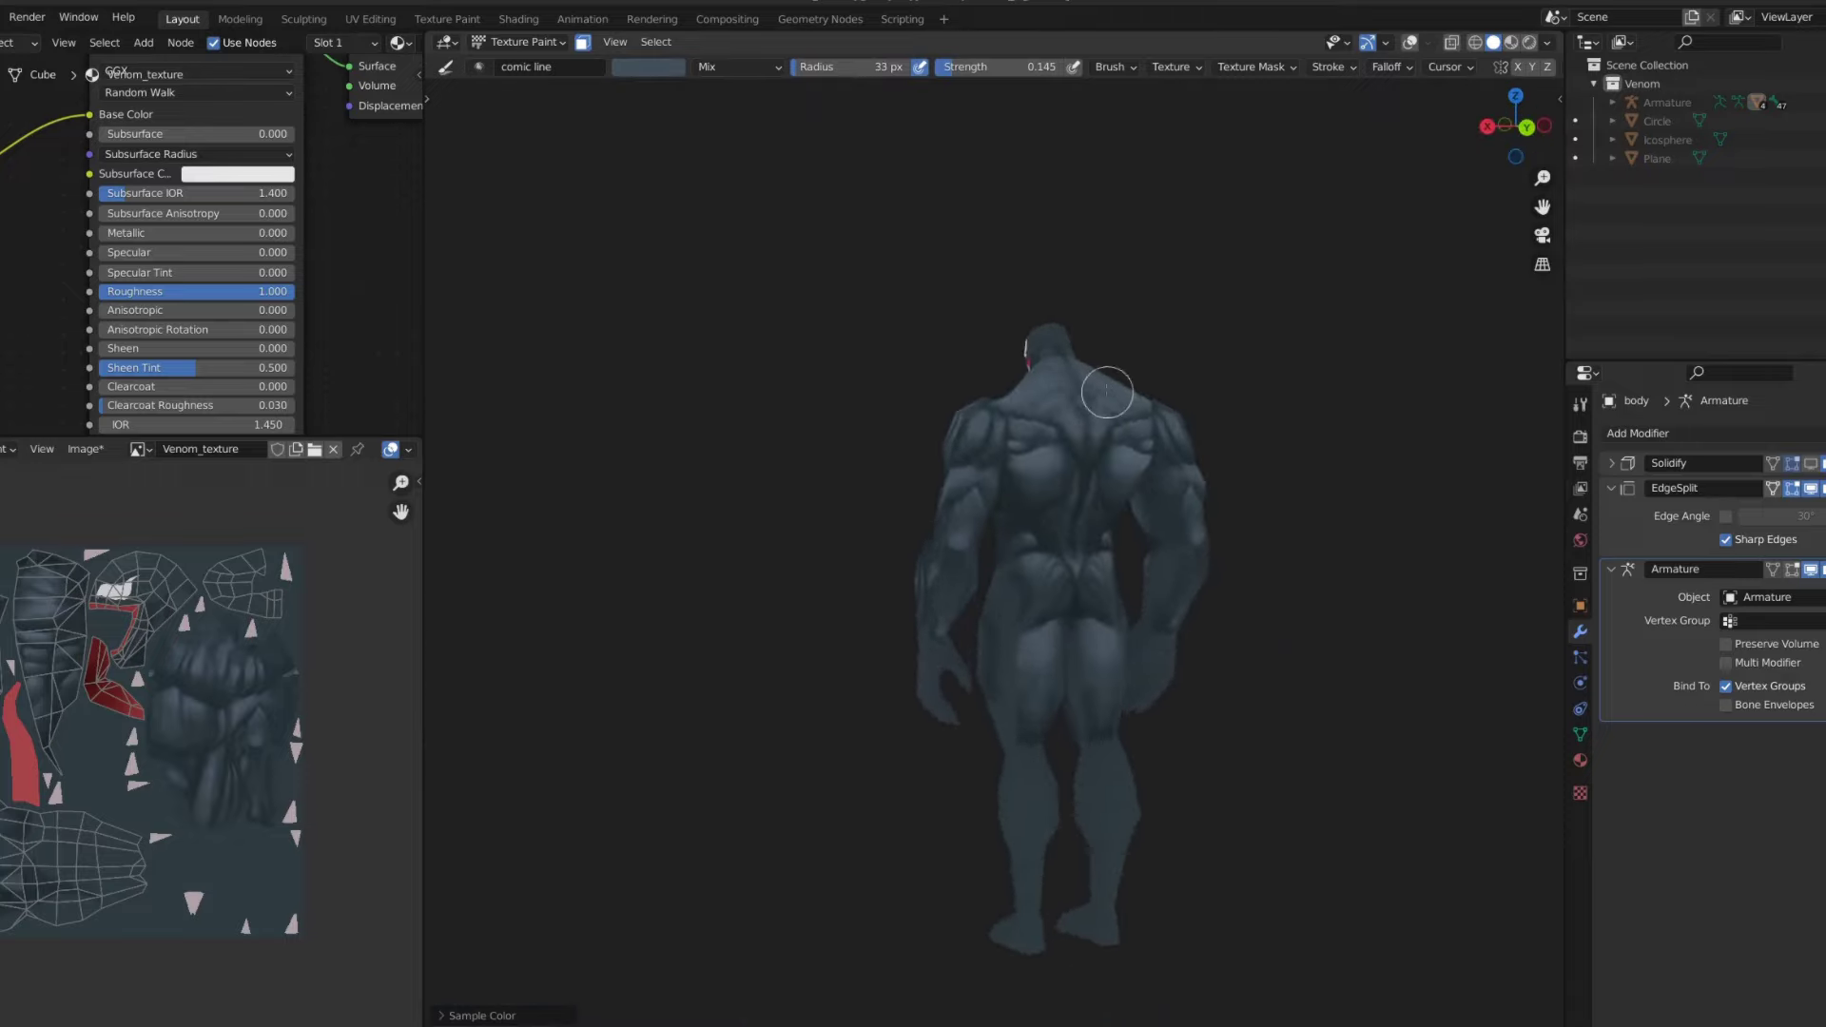
scroll(1107, 391, "up", 3)
key("s")
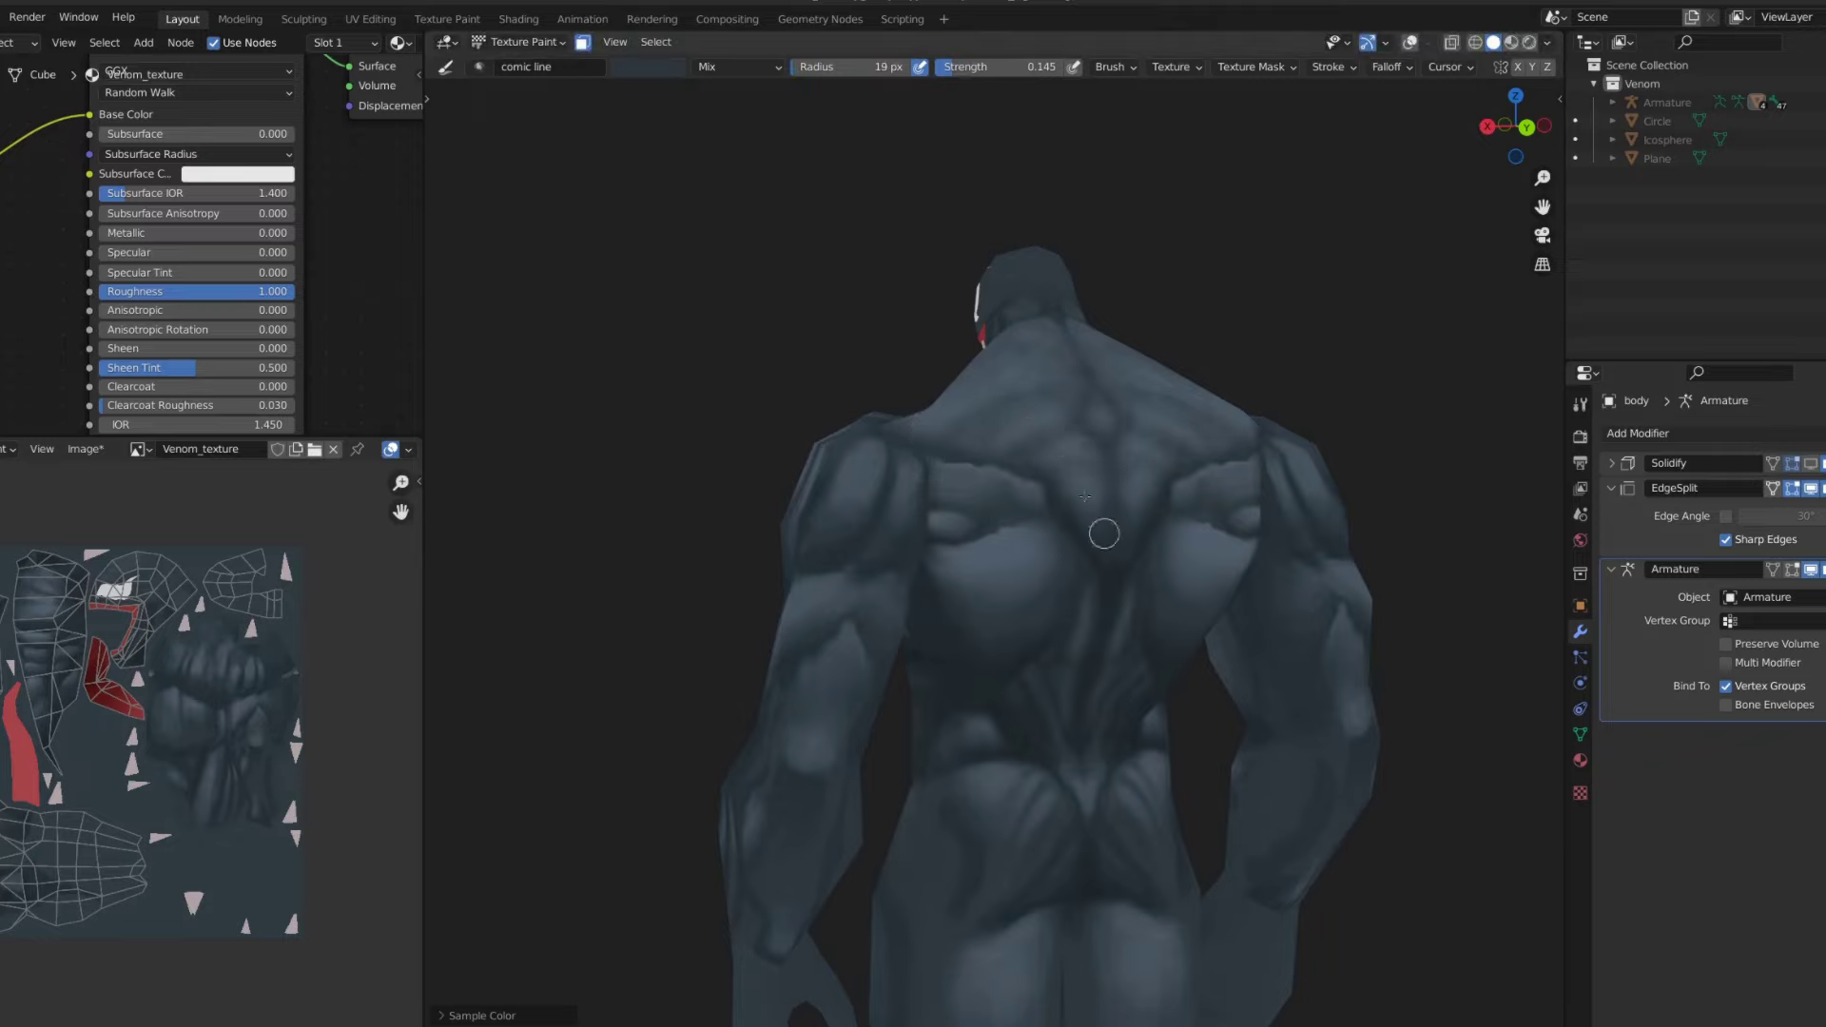
middle_click_drag(1103, 533, 987, 331)
- Briefly smear, then reactivate the comic line brush at 0.145 strength and 4 px radius
key("shift+space")
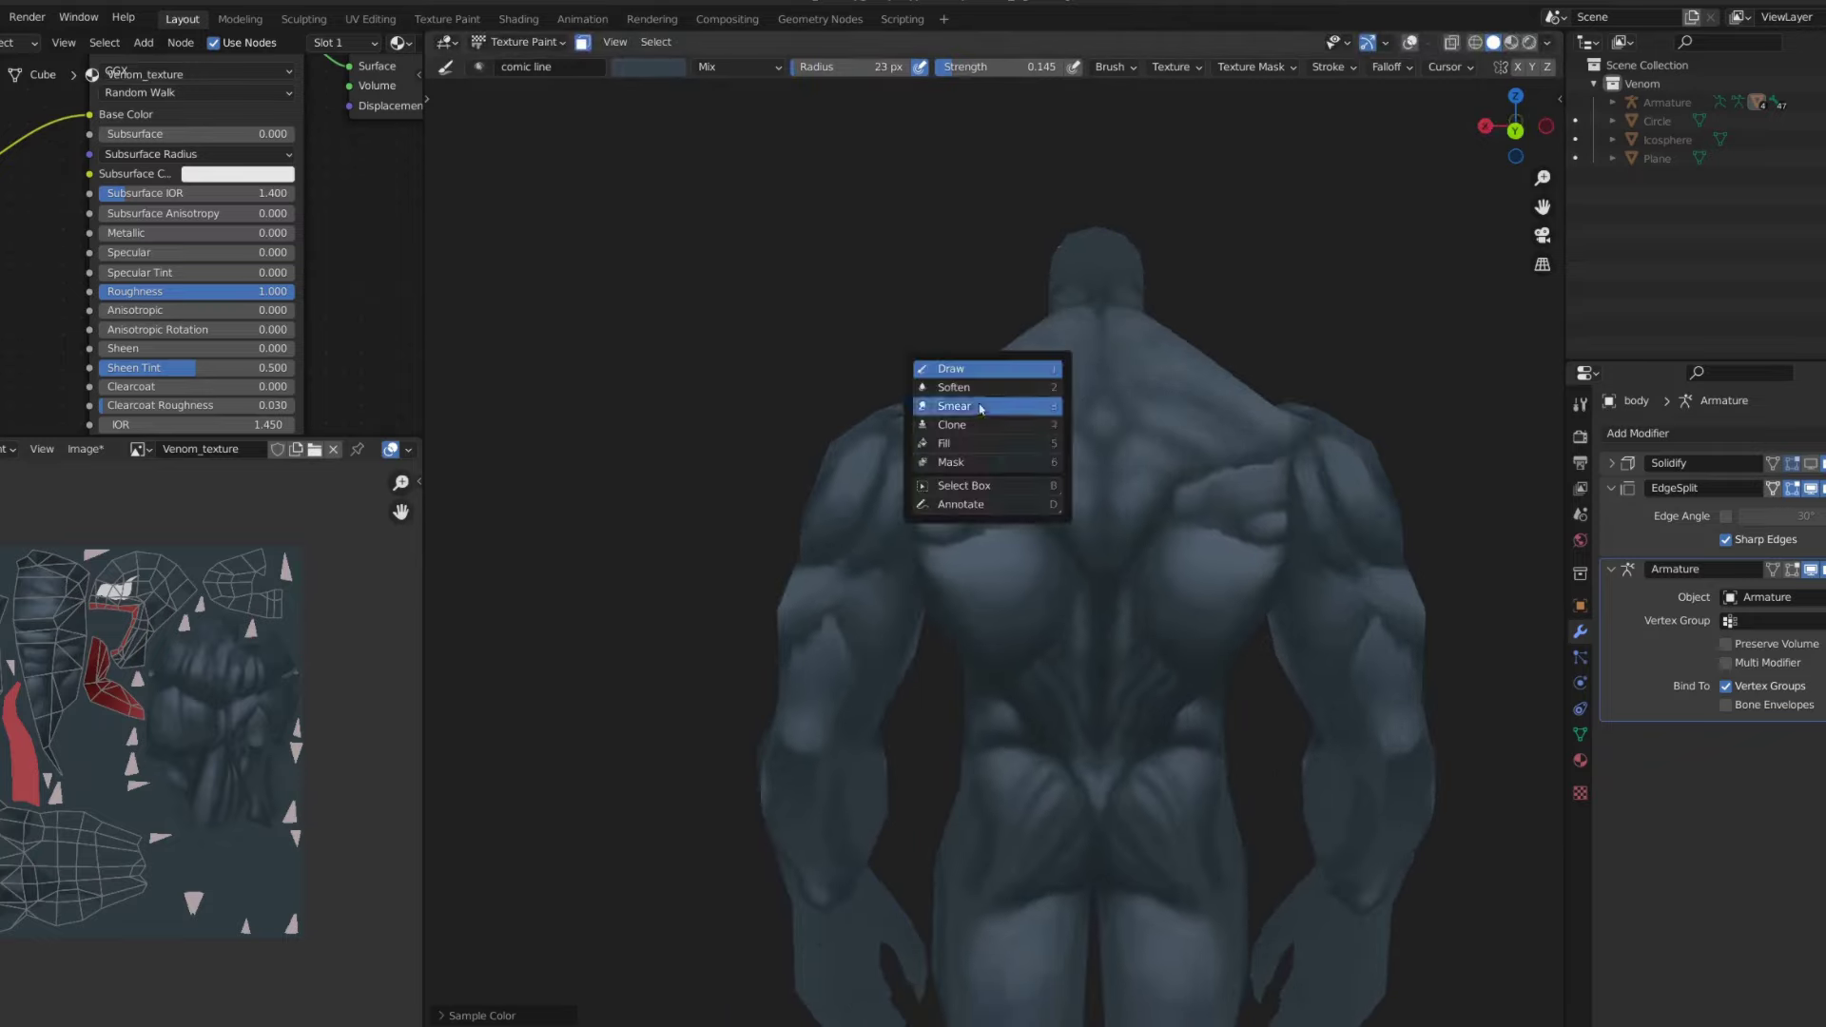
left_click(970, 408)
middle_click_drag(970, 407, 965, 419)
key("shift+space")
middle_click_drag(1081, 499, 981, 596, "shift")
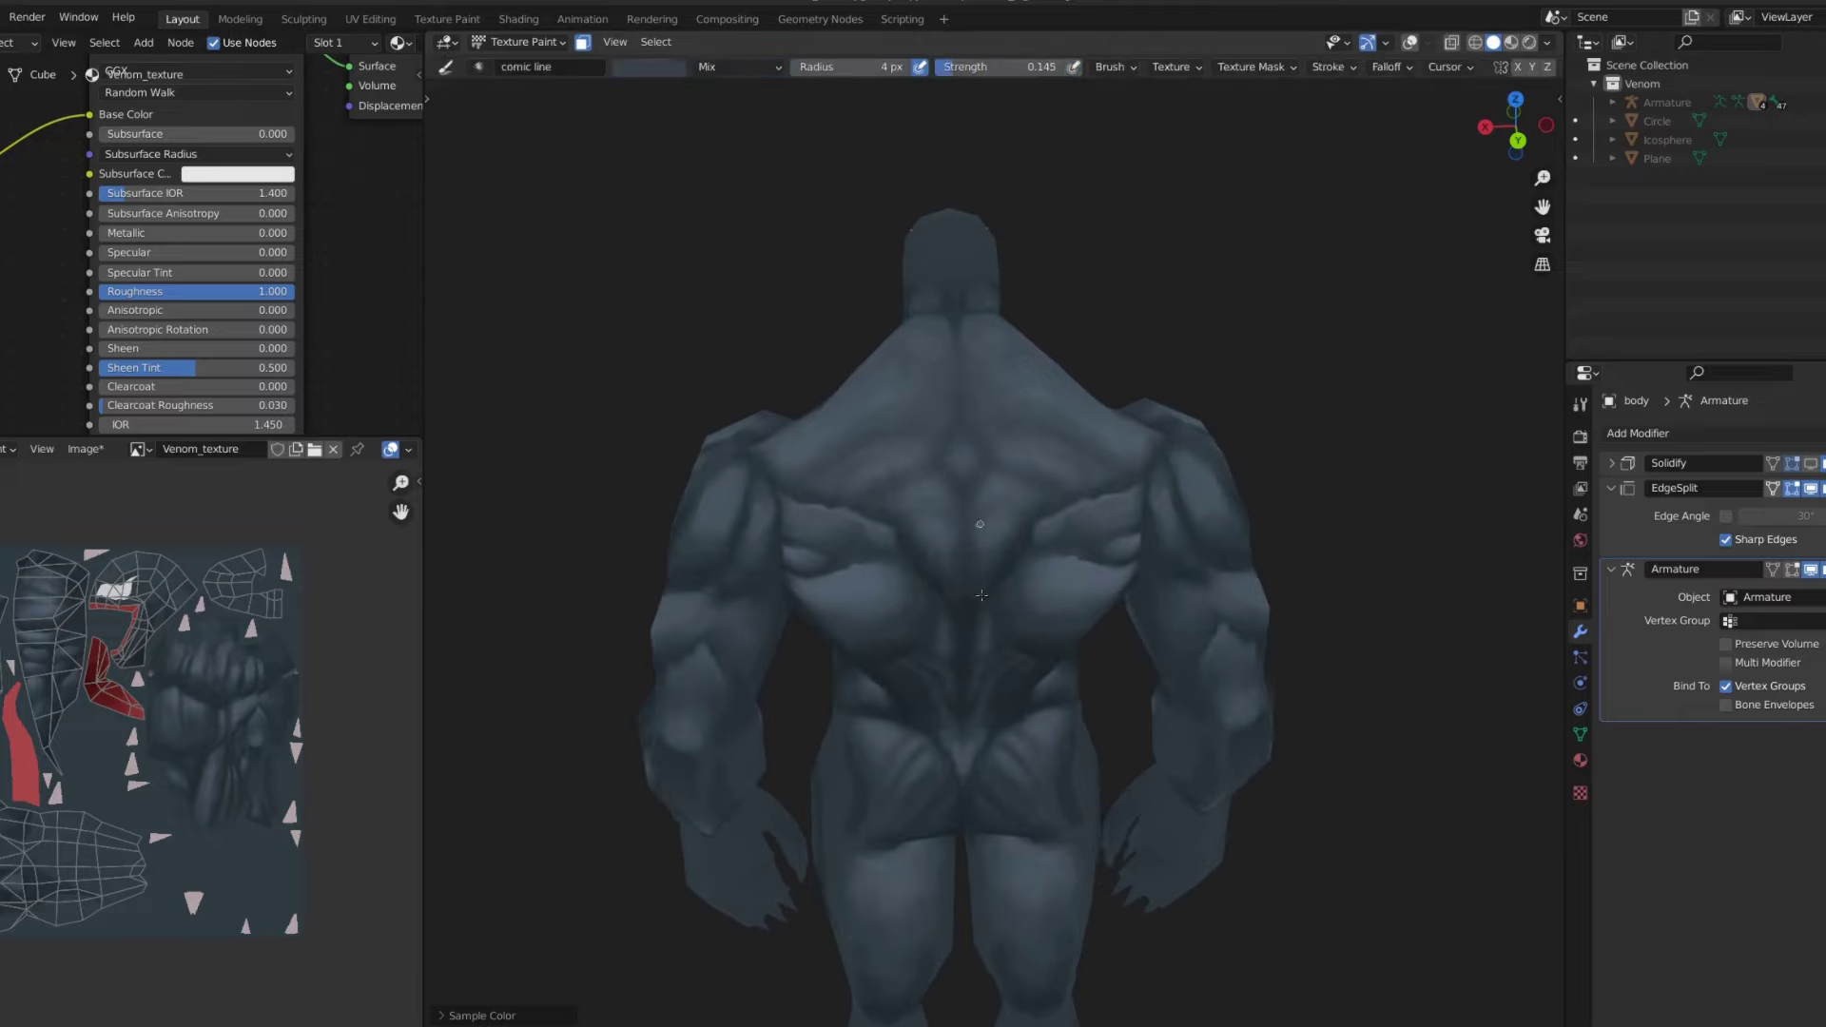
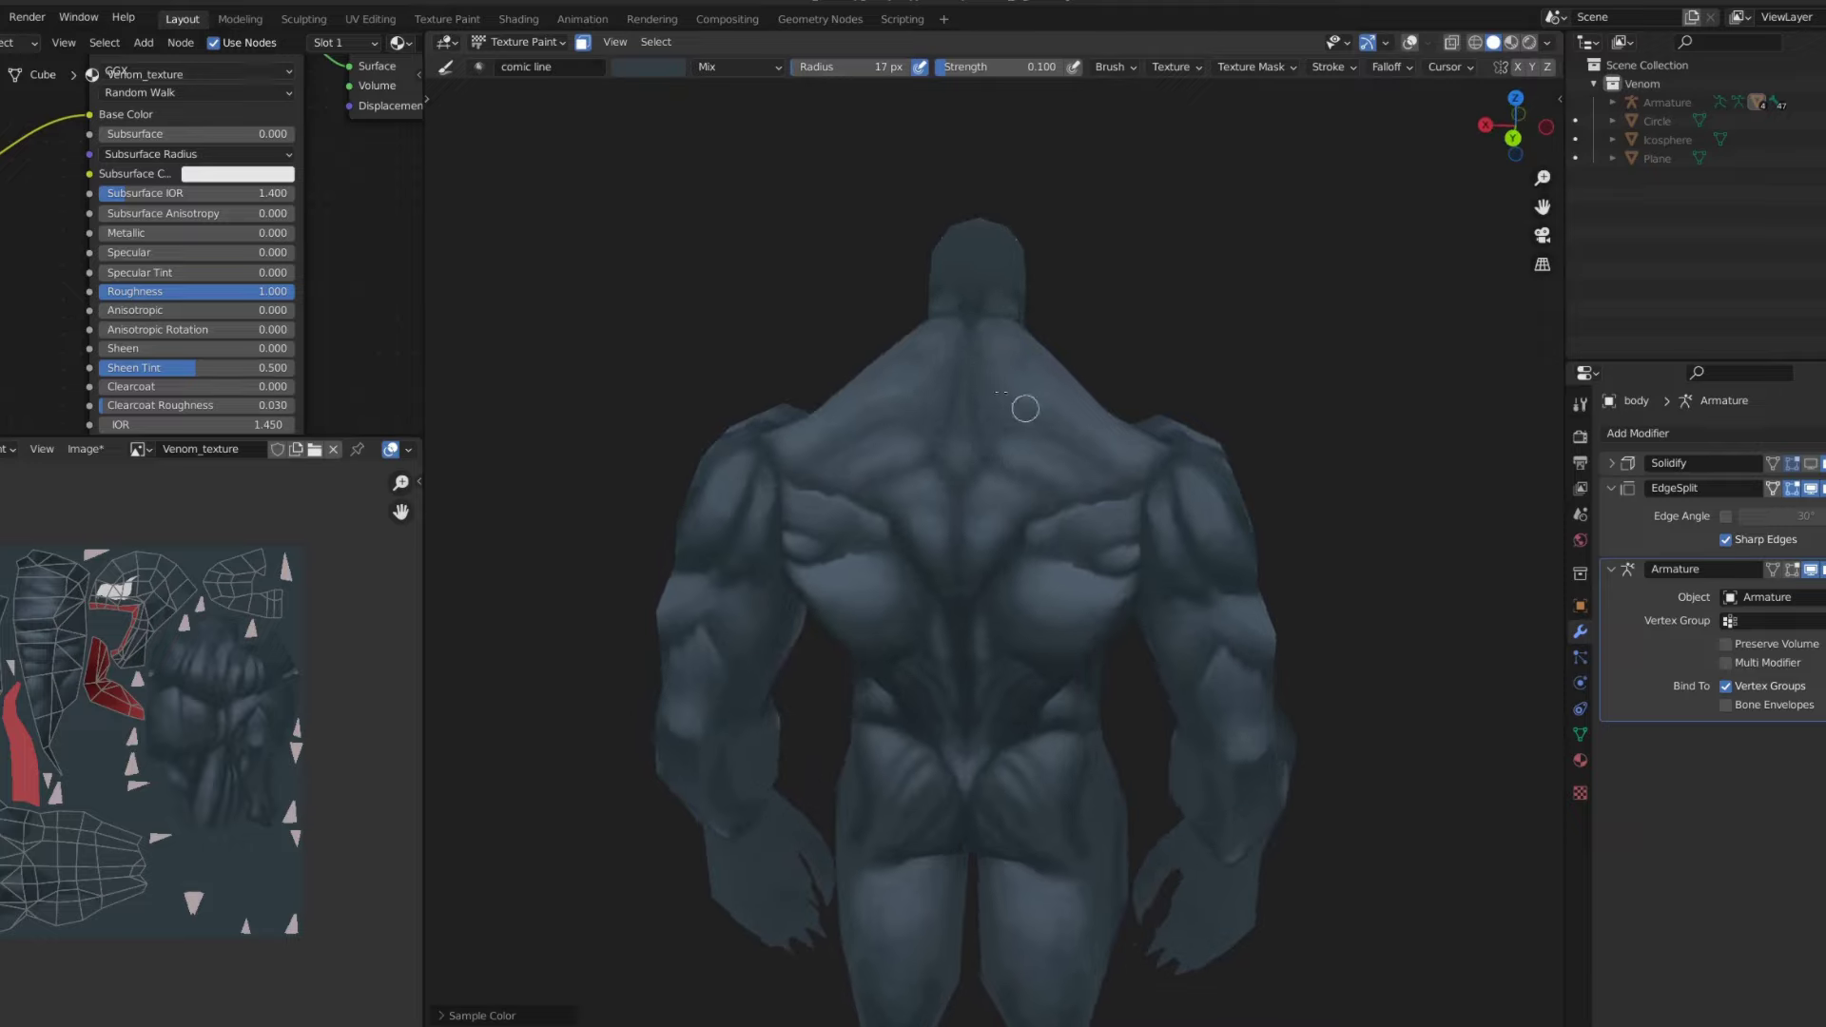
- Switch painting to the arms mesh, isolate it in local view, and show its wireframe
scroll(1093, 473, "down", 4)
scroll(1145, 489, "down", 3)
scroll(1145, 489, "up", 8)
mouse_move(1146, 489)
middle_mouse_down()
mouse_move(1199, 297)
mouse_move(986, 595)
middle_mouse_up()
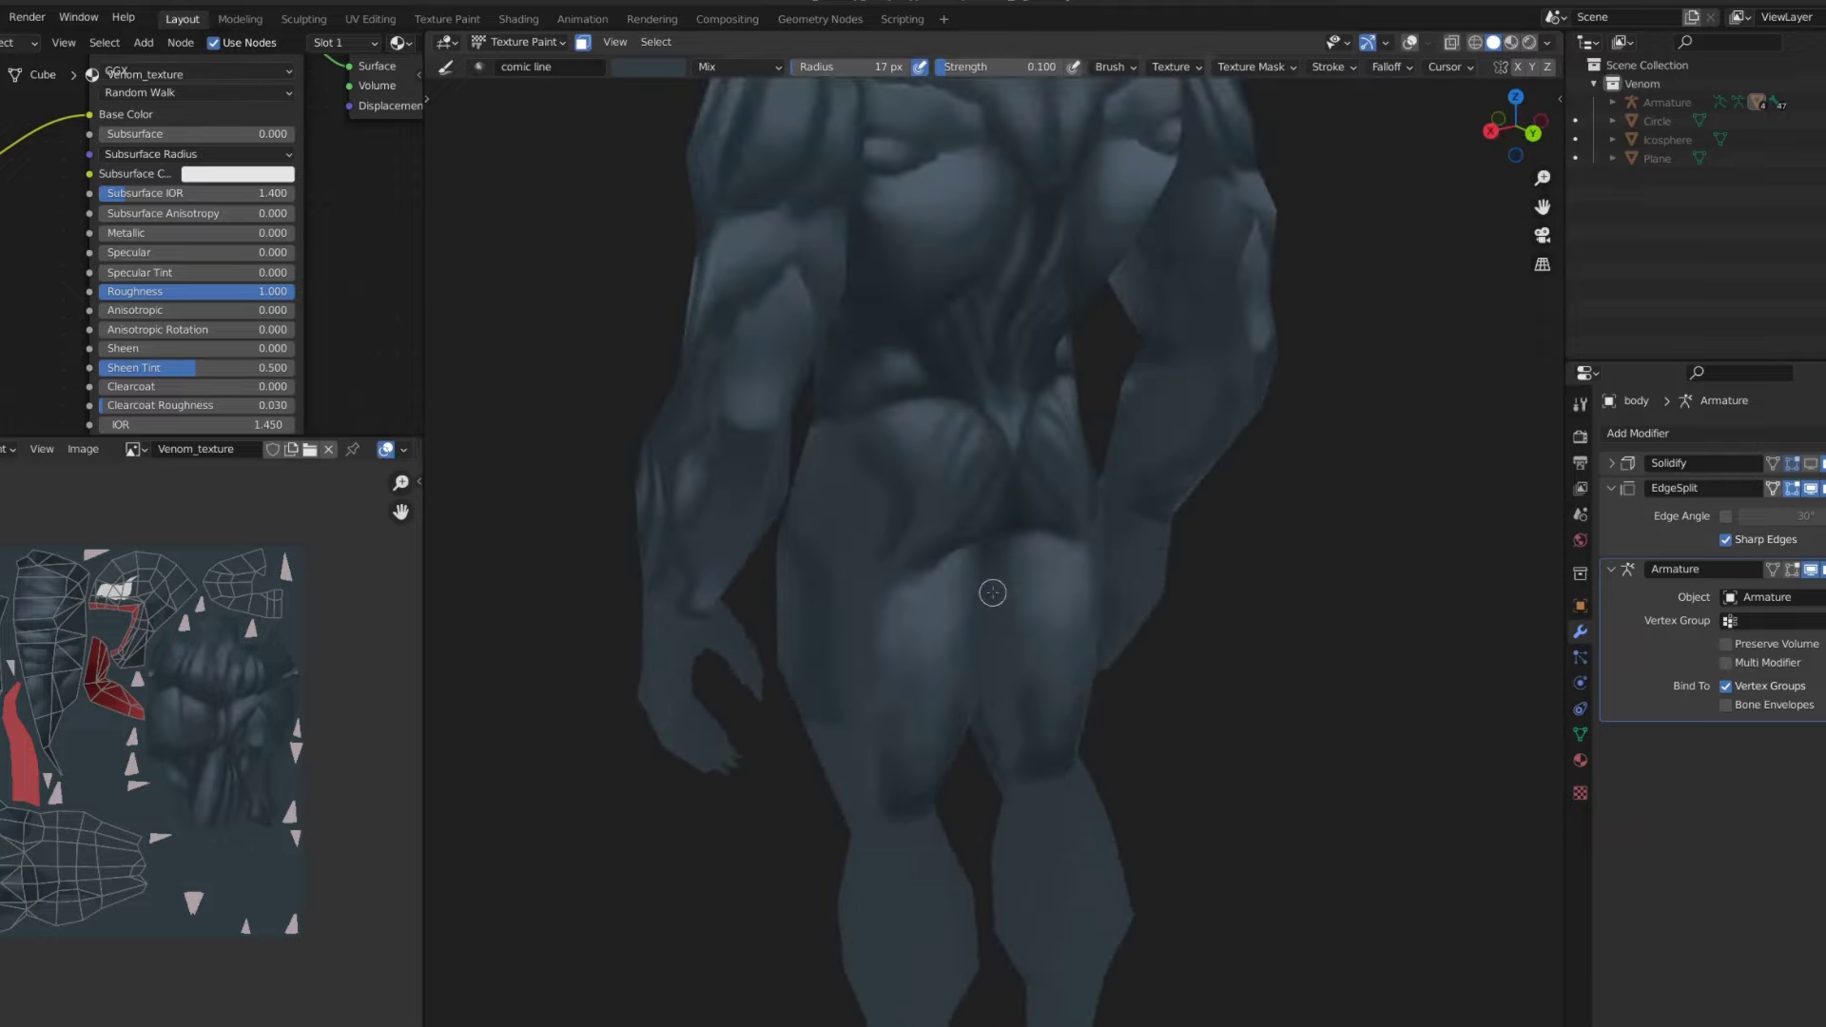
key("alt+q")
key("KP_1")
key("KP_Divide")
key("KP_Divide")
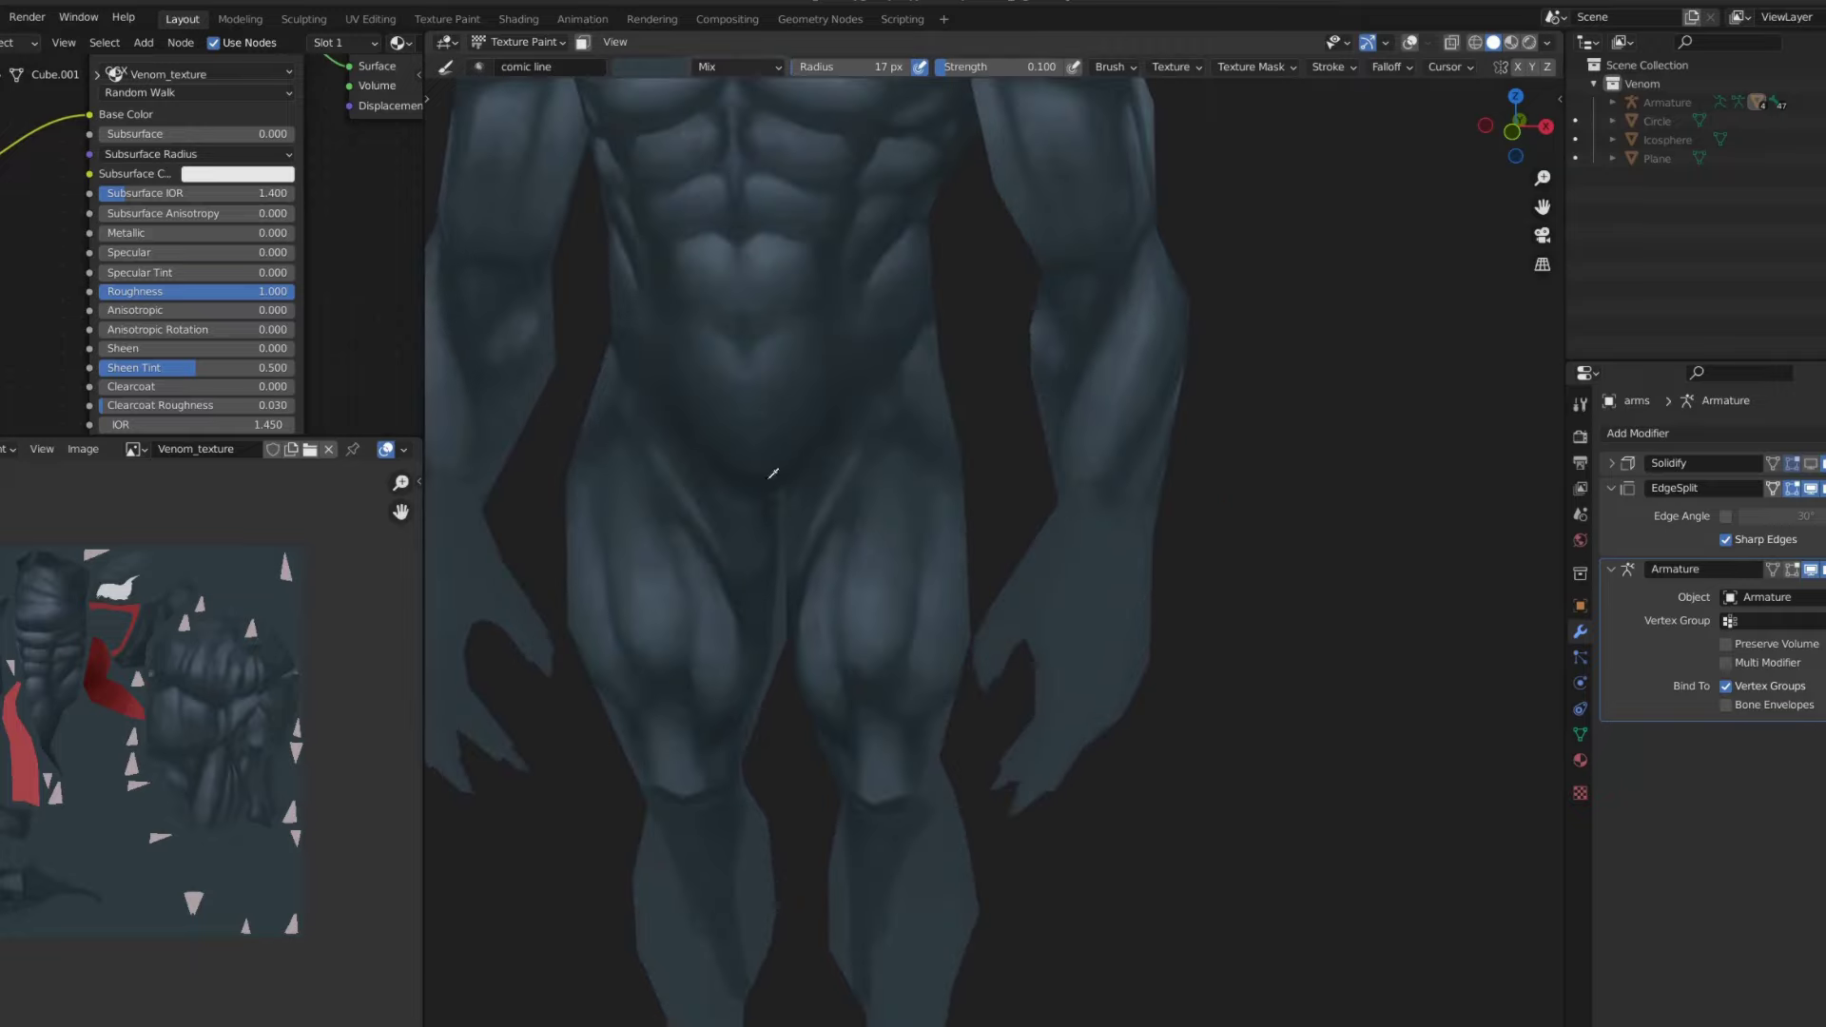
key("KP_Divide")
mouse_move(1072, 401)
middle_mouse_down()
mouse_move(1084, 463)
mouse_move(1031, 481)
middle_mouse_up()
scroll(1084, 463, "up", 5)
key("shift+alt+z")
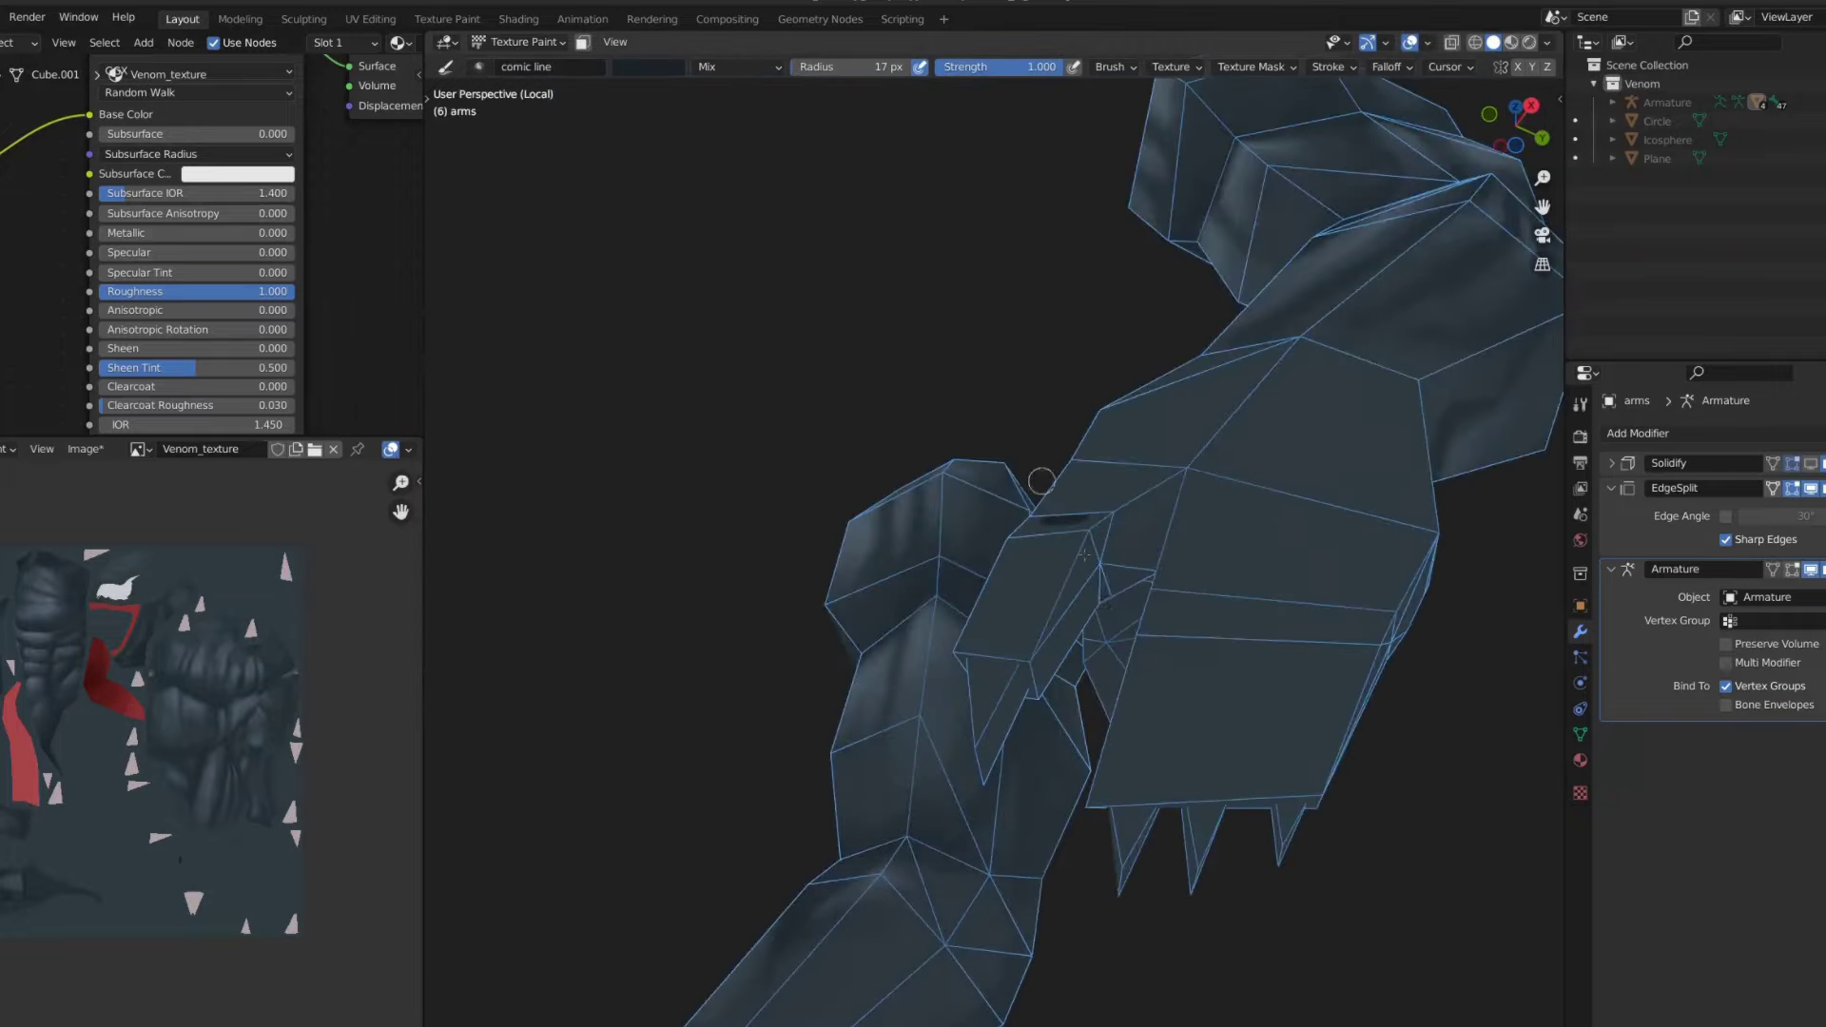
- Enable face-select masking and paint dark strokes over the hand faces with a larger brush
key("m")
mouse_move(1046, 671)
left_mouse_down()
mouse_move(1086, 571)
mouse_move(987, 677)
left_mouse_up()
key("ctrl+z")
key("f")
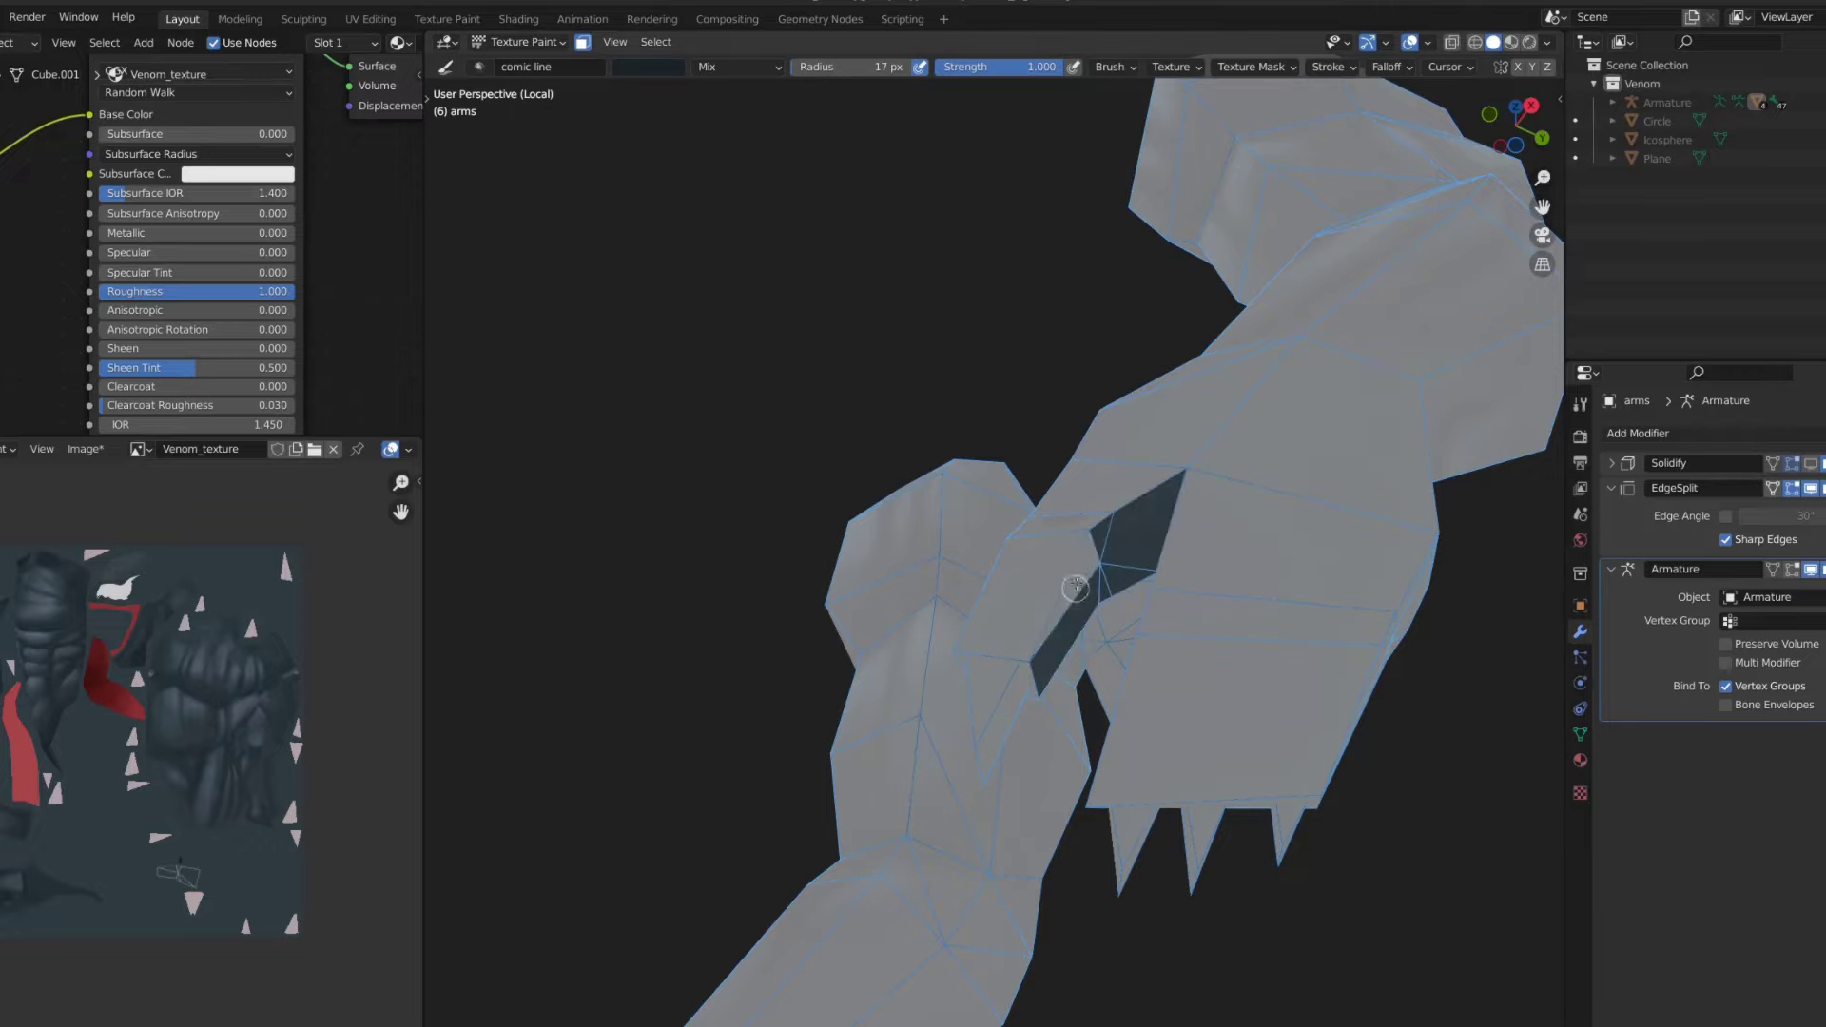
middle_click_drag(988, 678, 1195, 551)
key("f")
left_click(1174, 475)
key("z")
left_click(1174, 387)
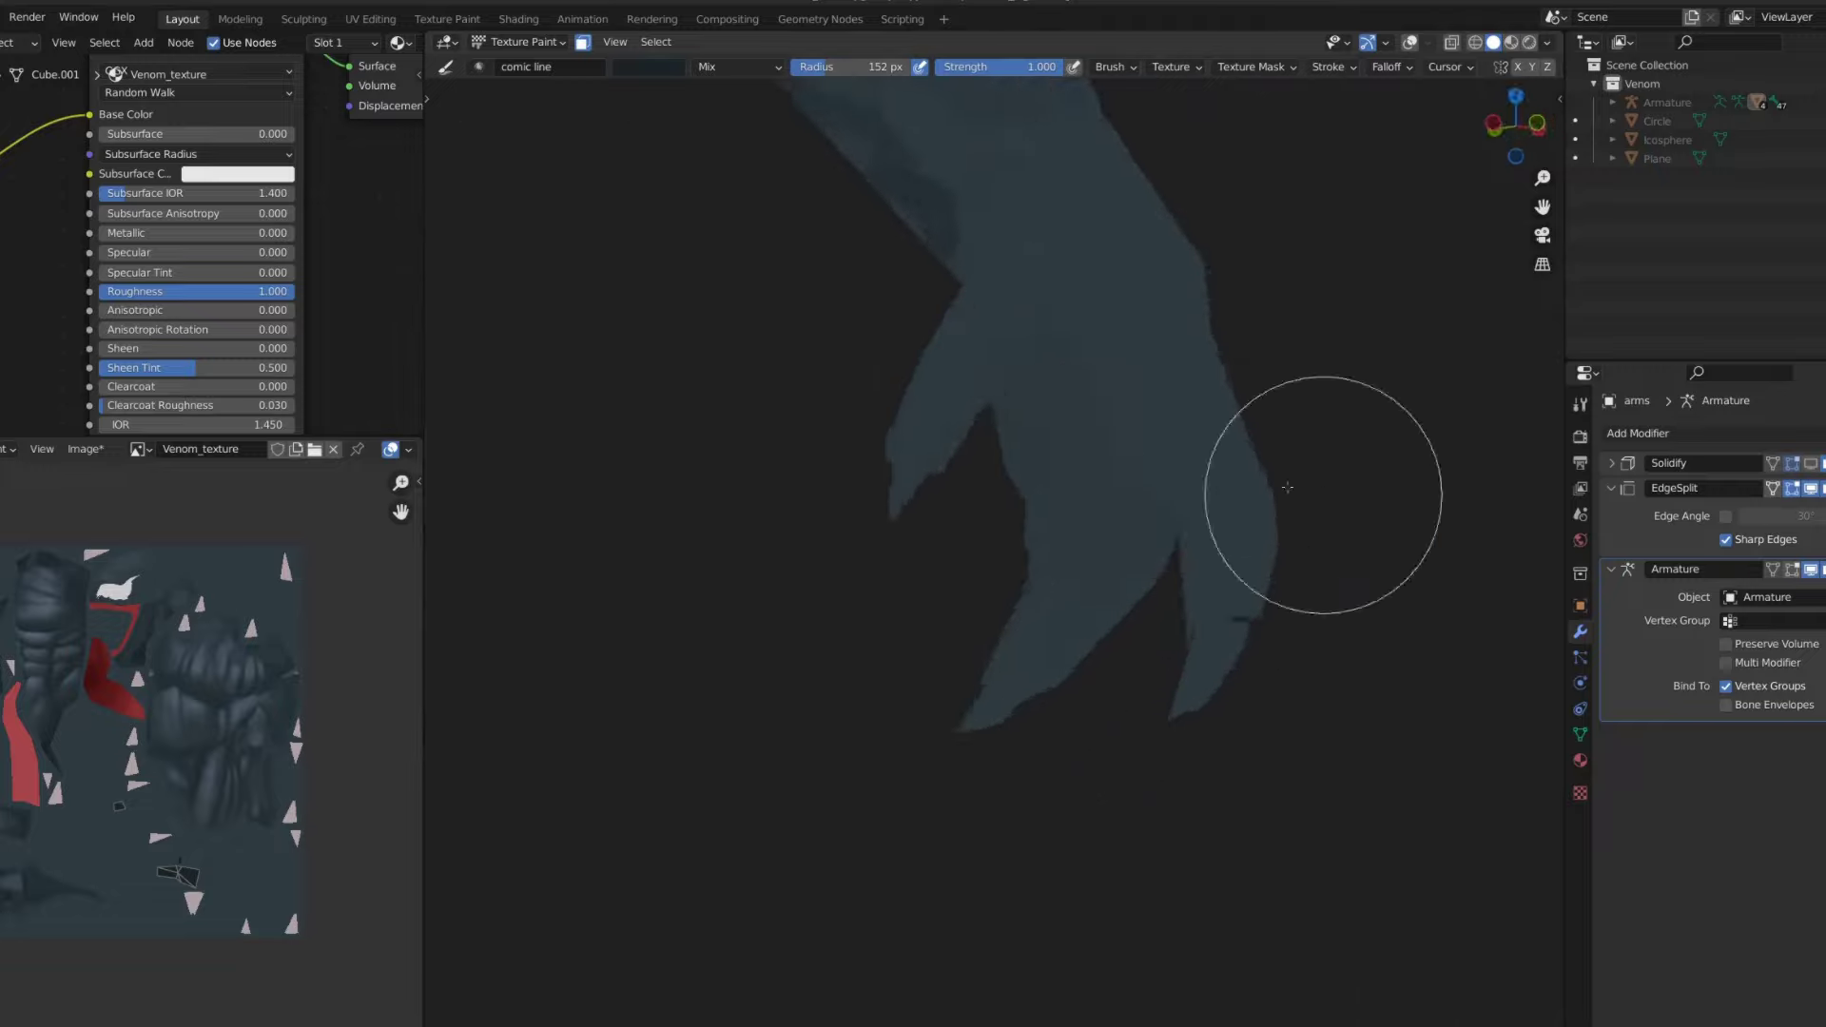
- Review the painted hand from a preset view and sample the arm's skin colour
mouse_move(1321, 489)
middle_mouse_down()
mouse_move(1068, 550)
mouse_move(1072, 530)
mouse_move(1129, 550)
mouse_move(1039, 623)
mouse_move(965, 327)
middle_mouse_up()
key("shift+alt+z")
key("z")
left_click(1039, 571)
key("shift+alt+z")
mouse_move(1047, 489)
middle_mouse_down()
mouse_move(965, 338)
mouse_move(1244, 469)
middle_mouse_up()
key("shift+alt+z")
left_click(991, 409)
- Orbit onto one hand and shrink the brush to 20 px
scroll(1126, 256, "down", 3)
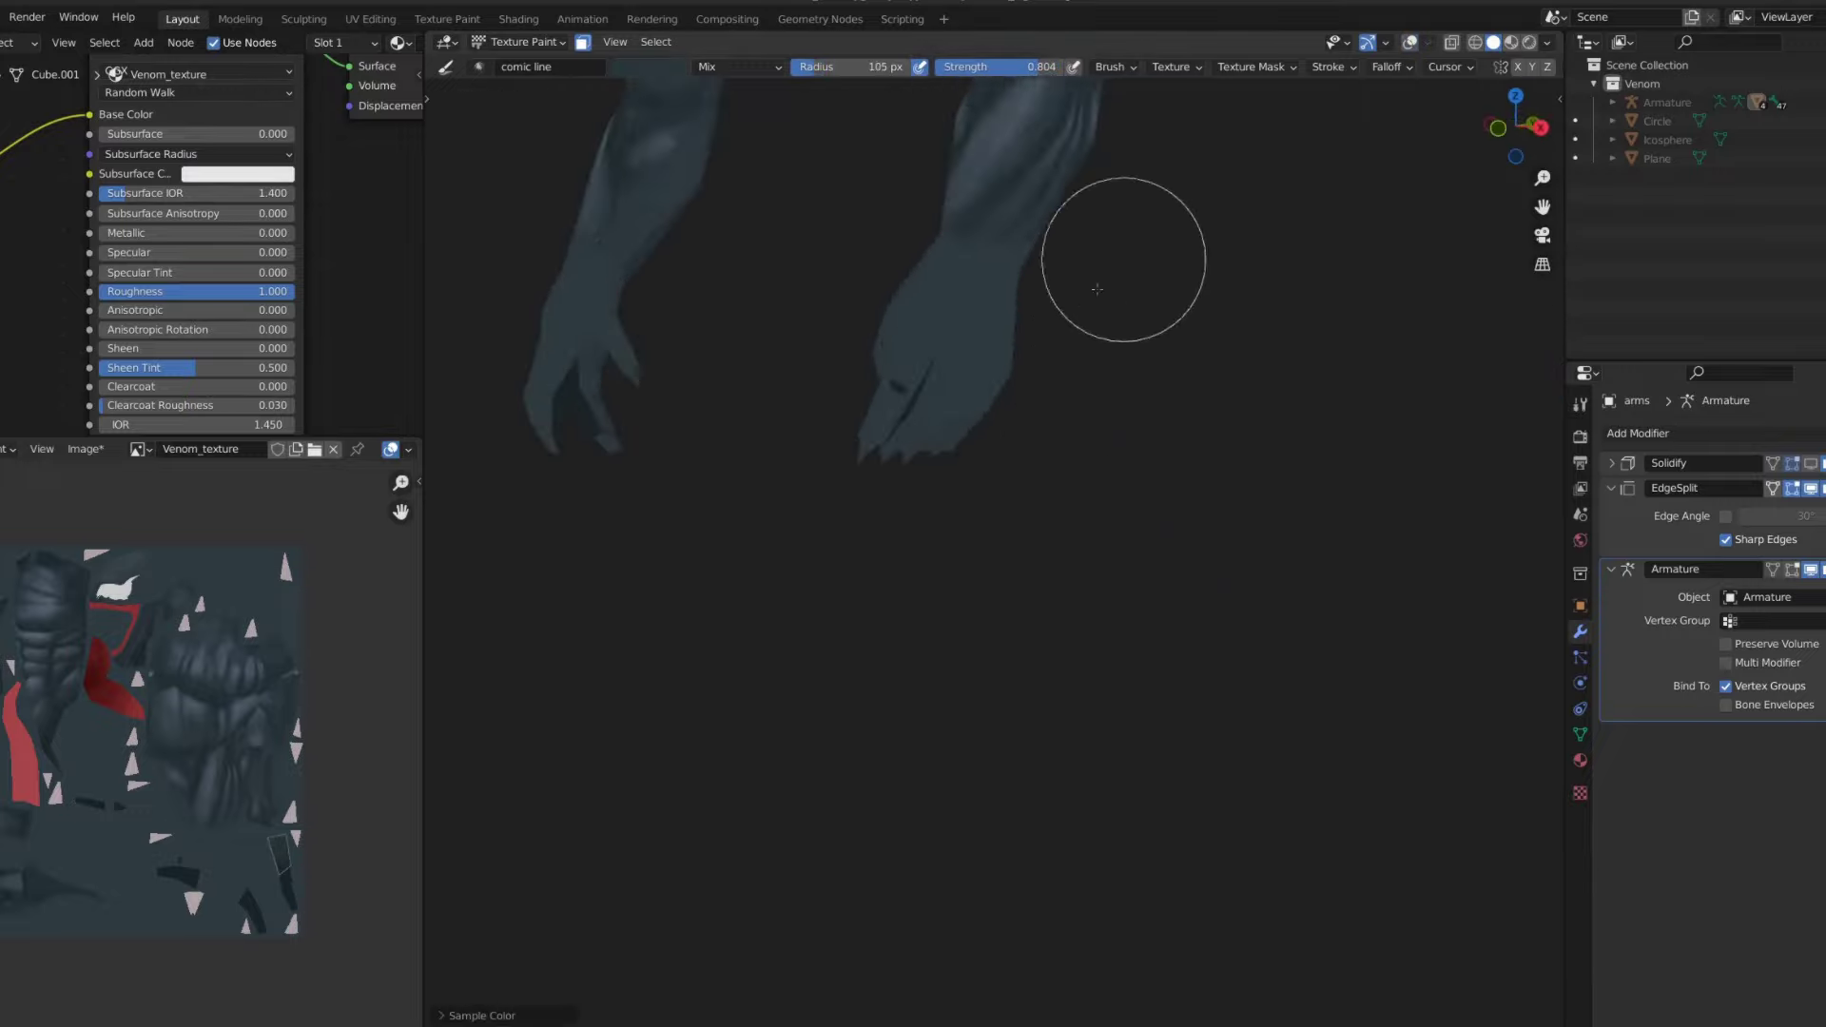
scroll(1054, 396, "up", 3)
key("shift+alt+z")
middle_click_drag(1011, 317, 929, 367)
key("shift+alt+z")
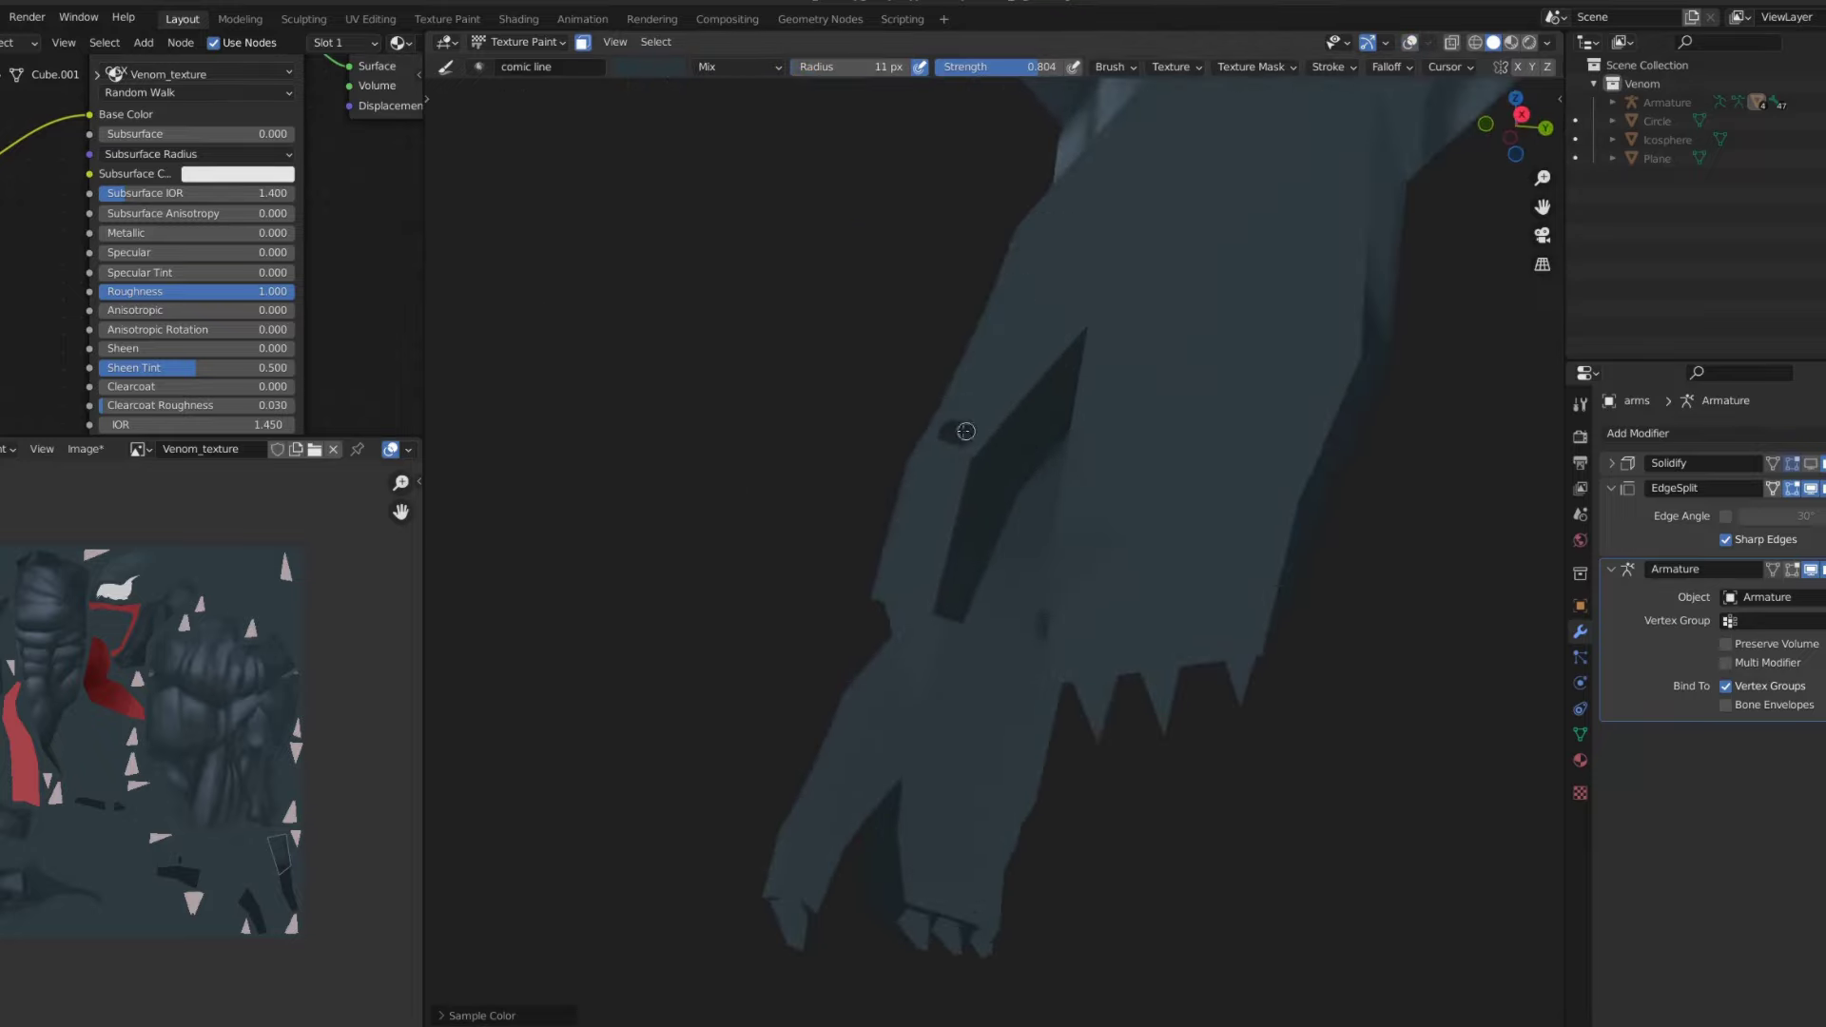
key("shift+alt+z")
middle_click_drag(964, 436, 775, 359)
scroll(1170, 542, "down", 3)
- Leave painting and exit local view to see the whole Venom scene
middle_click_drag(1170, 542, 1236, 533)
scroll(1236, 533, "up", 3)
key("ctrl+Tab")
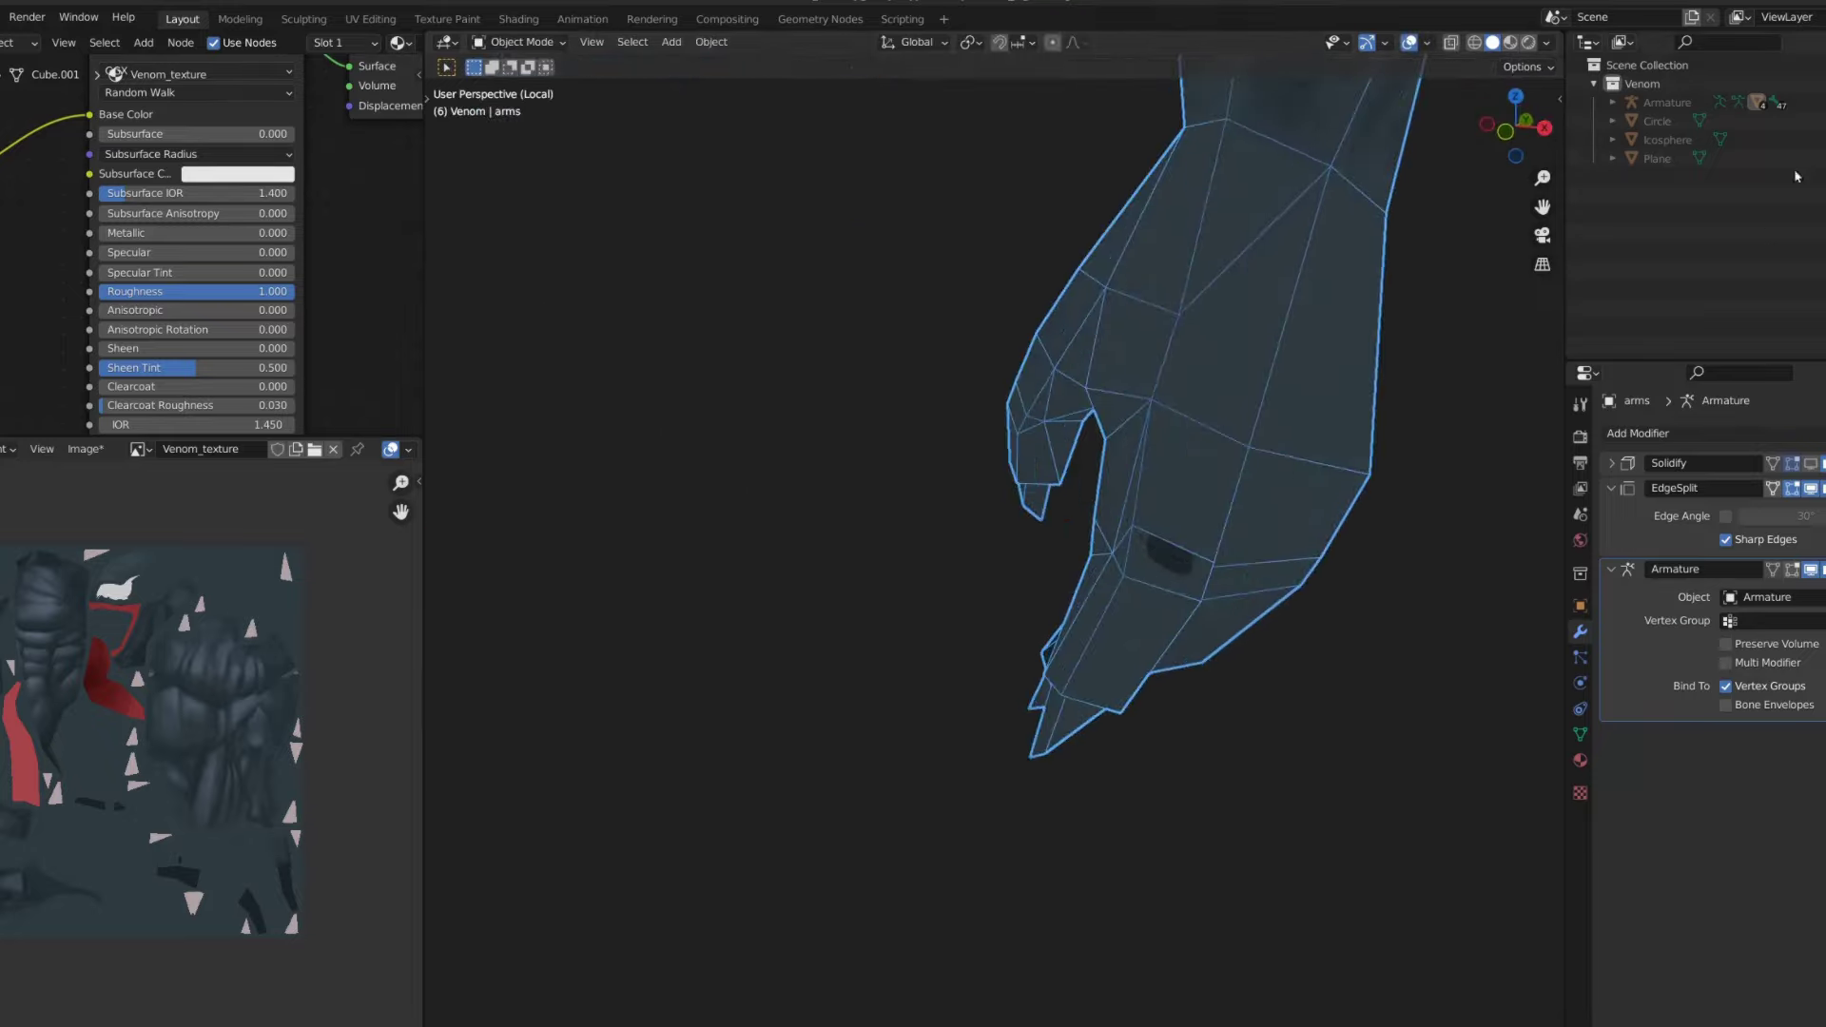
scroll(1161, 495, "down", 3)
key("KP_Divide")
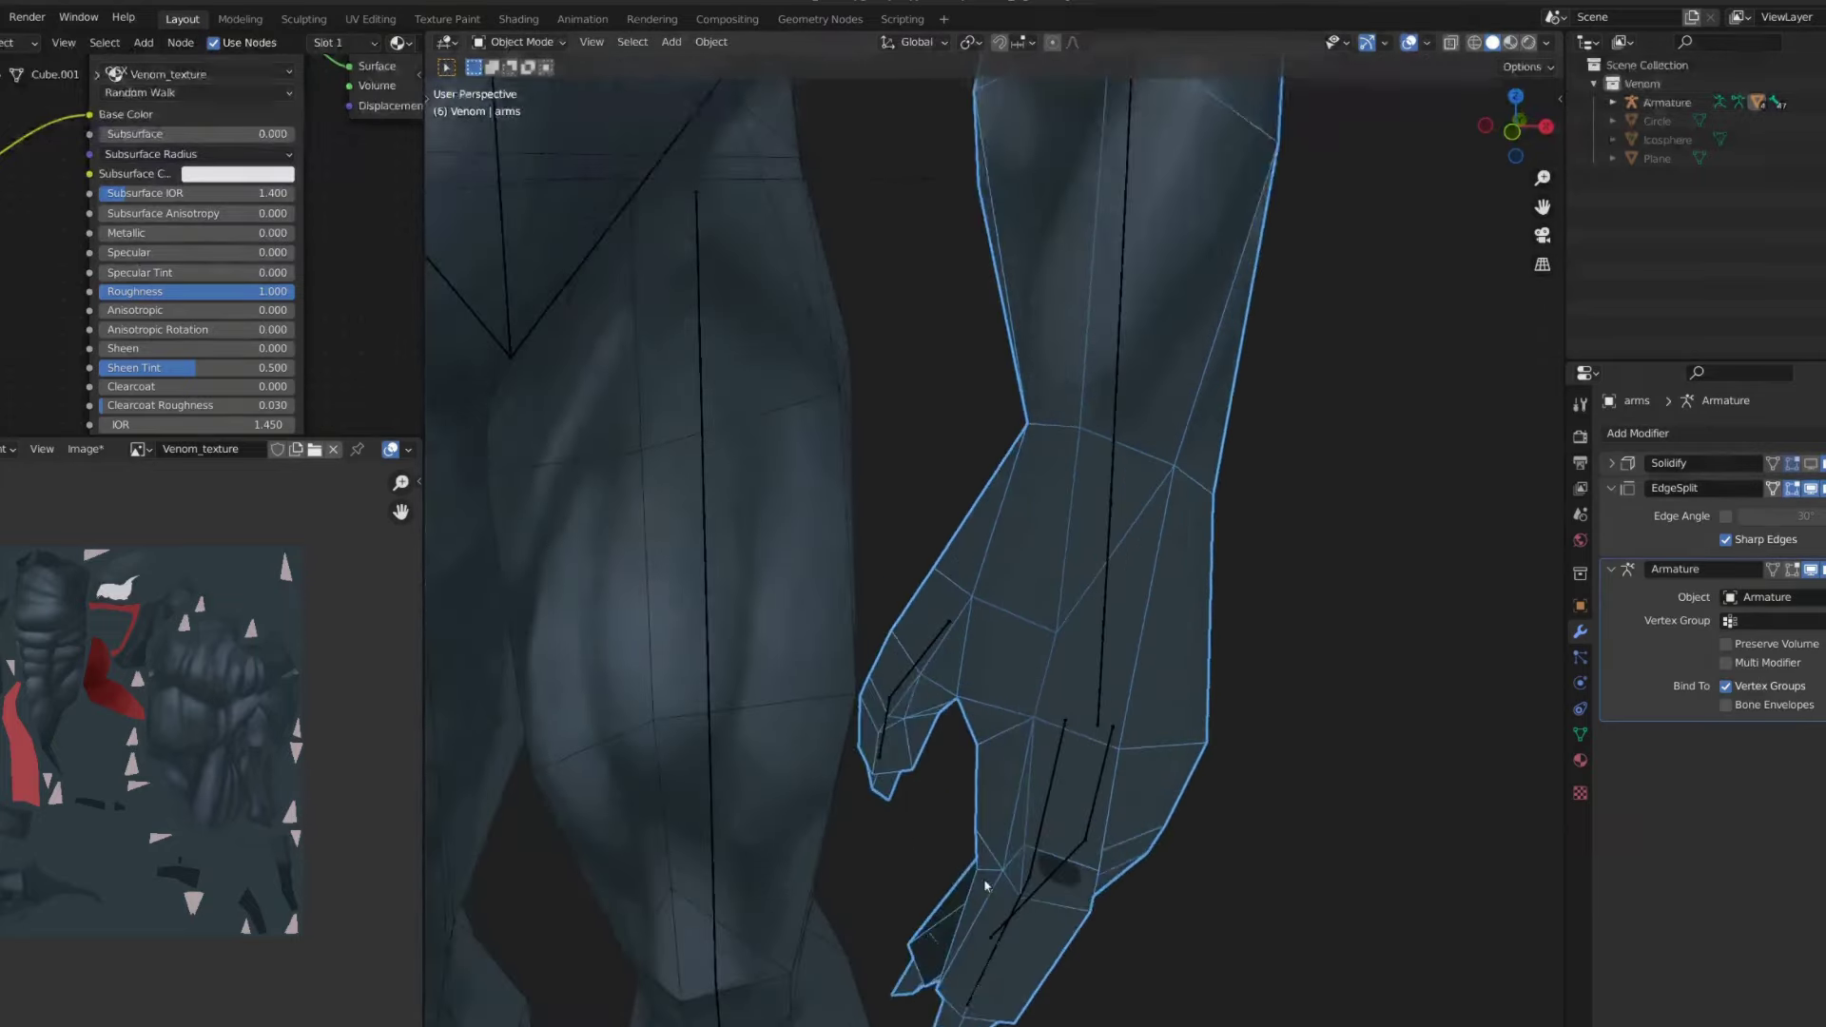
- Rotate the Pointer2_L finger bone around X in Pose Mode, then resume texture painting
key("ctrl+Tab")
key("r")
key("x")
scroll(1154, 737, "down", 2)
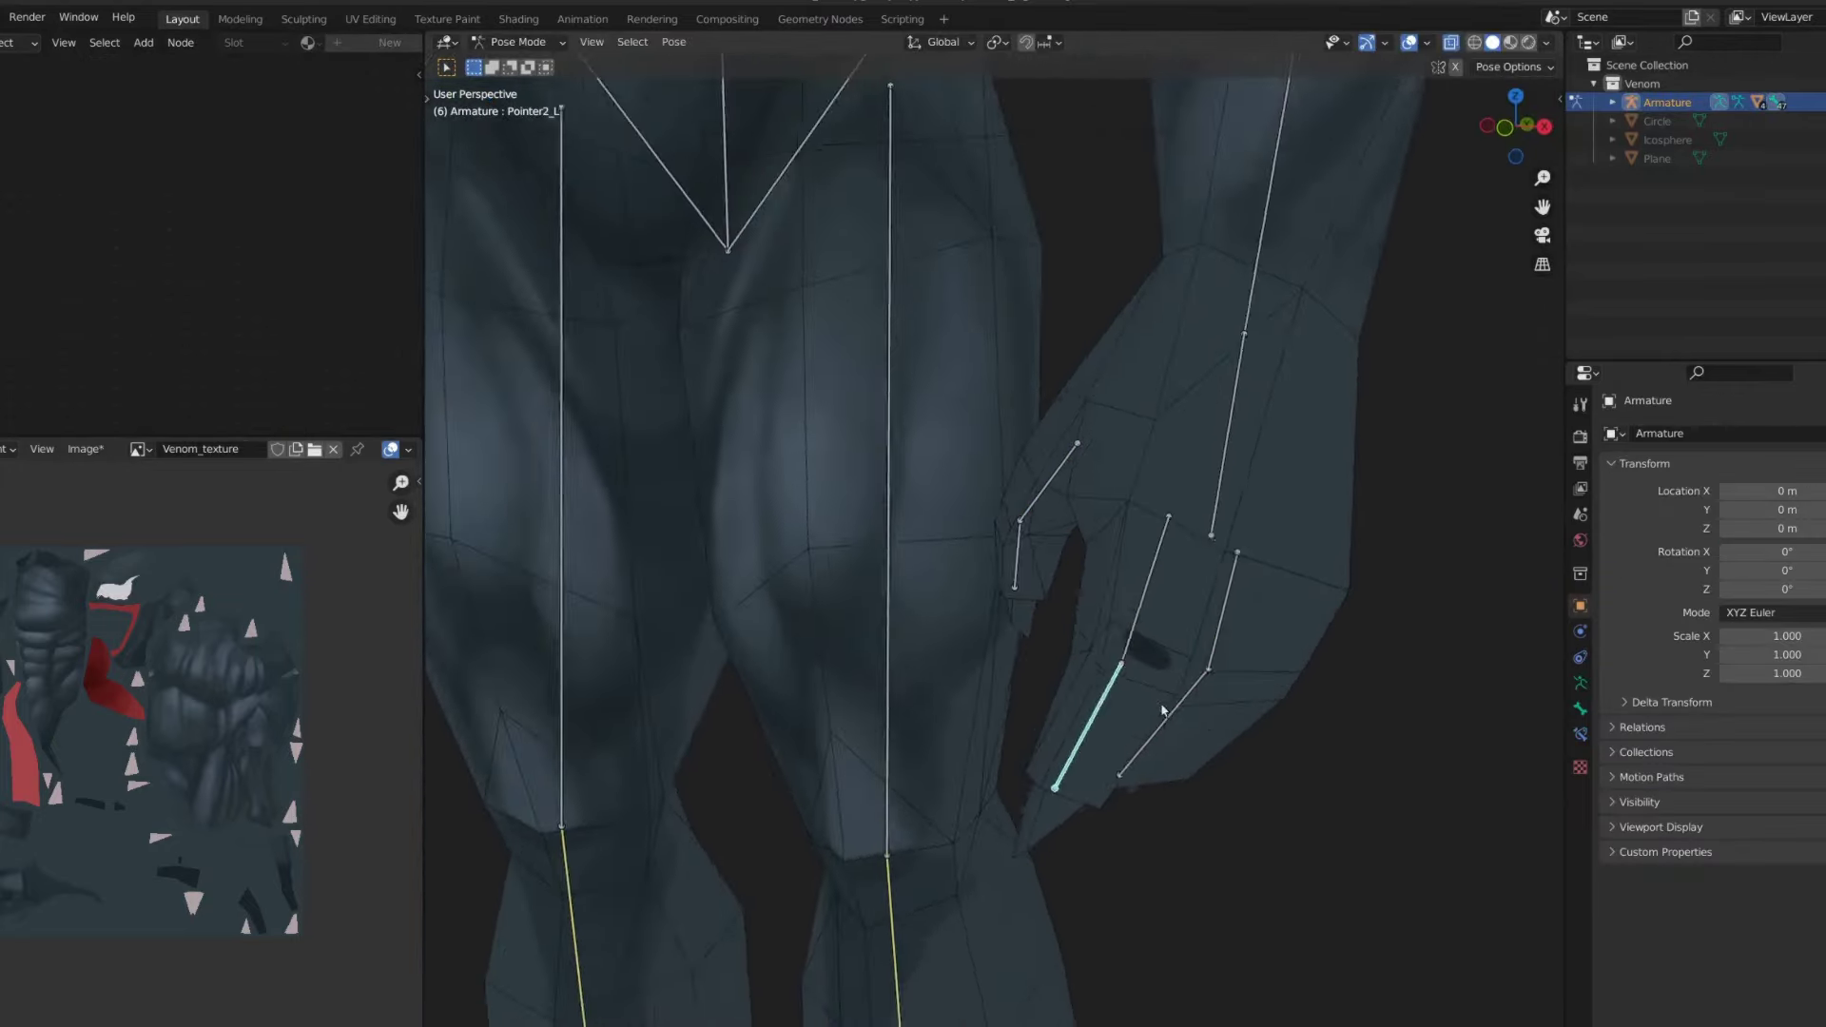
key("x")
key("Return")
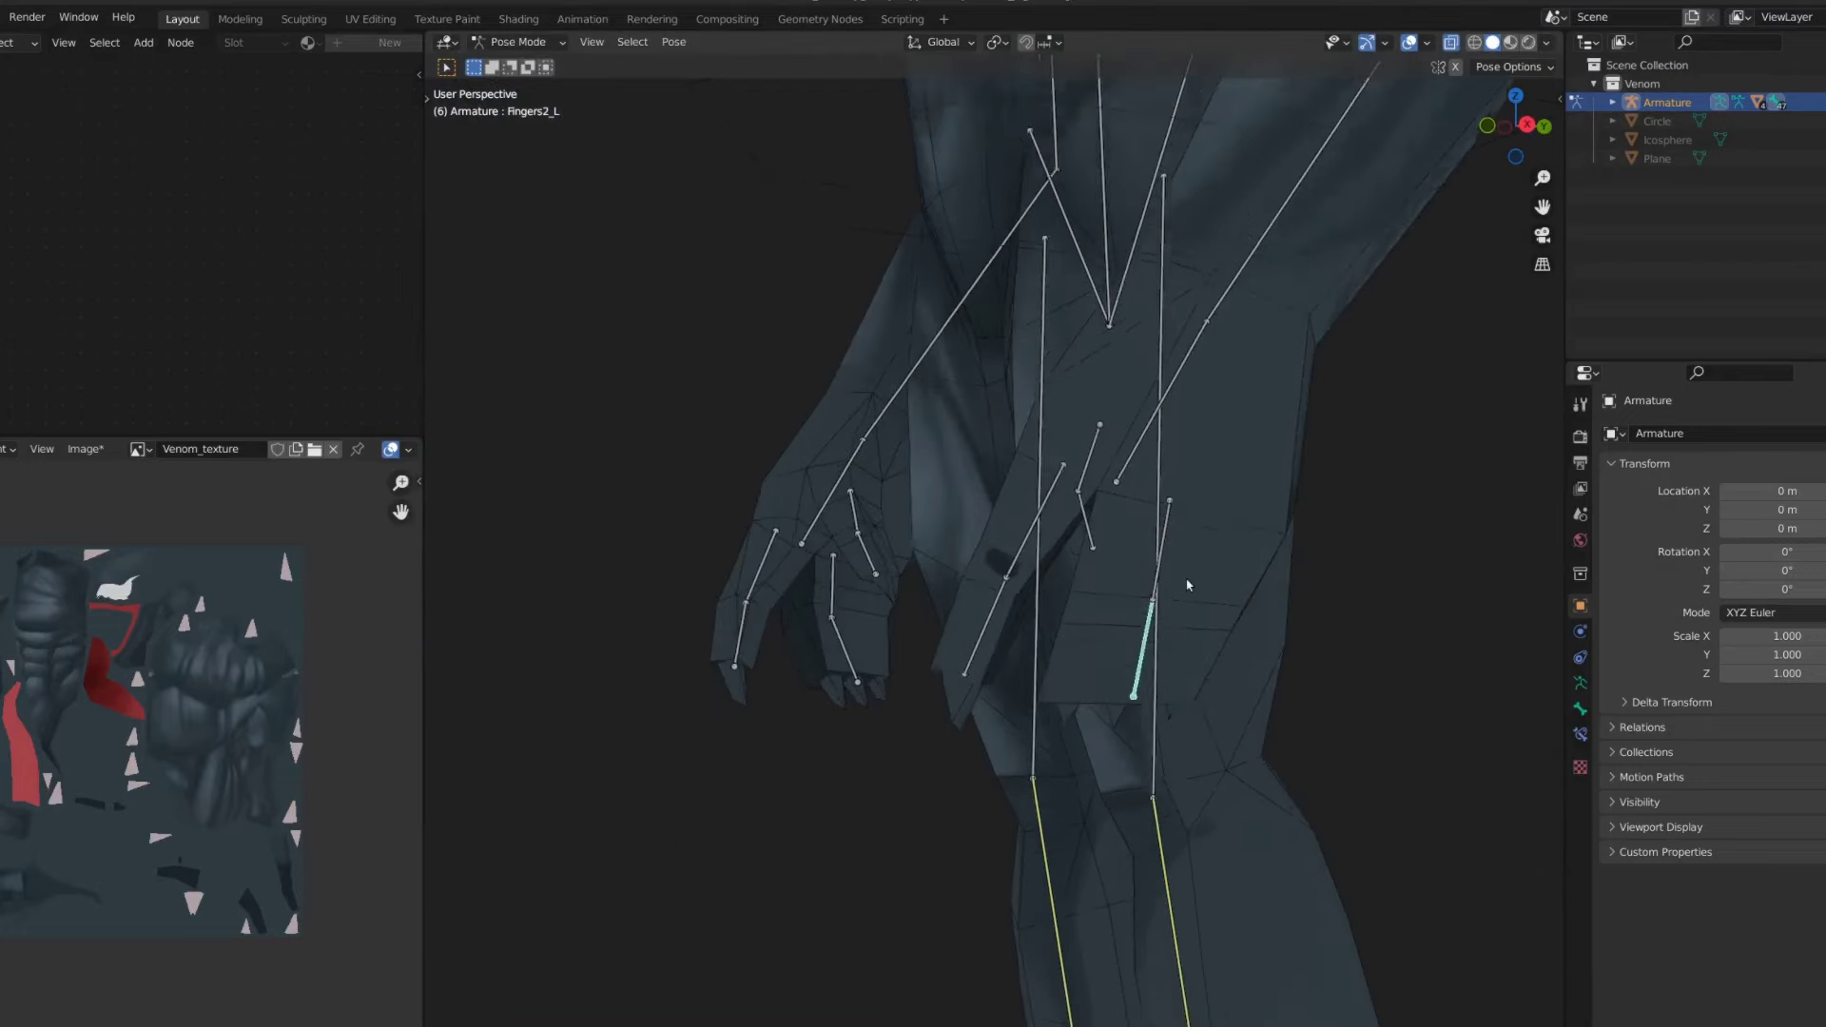
key("ctrl+Tab")
- Hide the armature and keep painting with the regular draw brush
key("h")
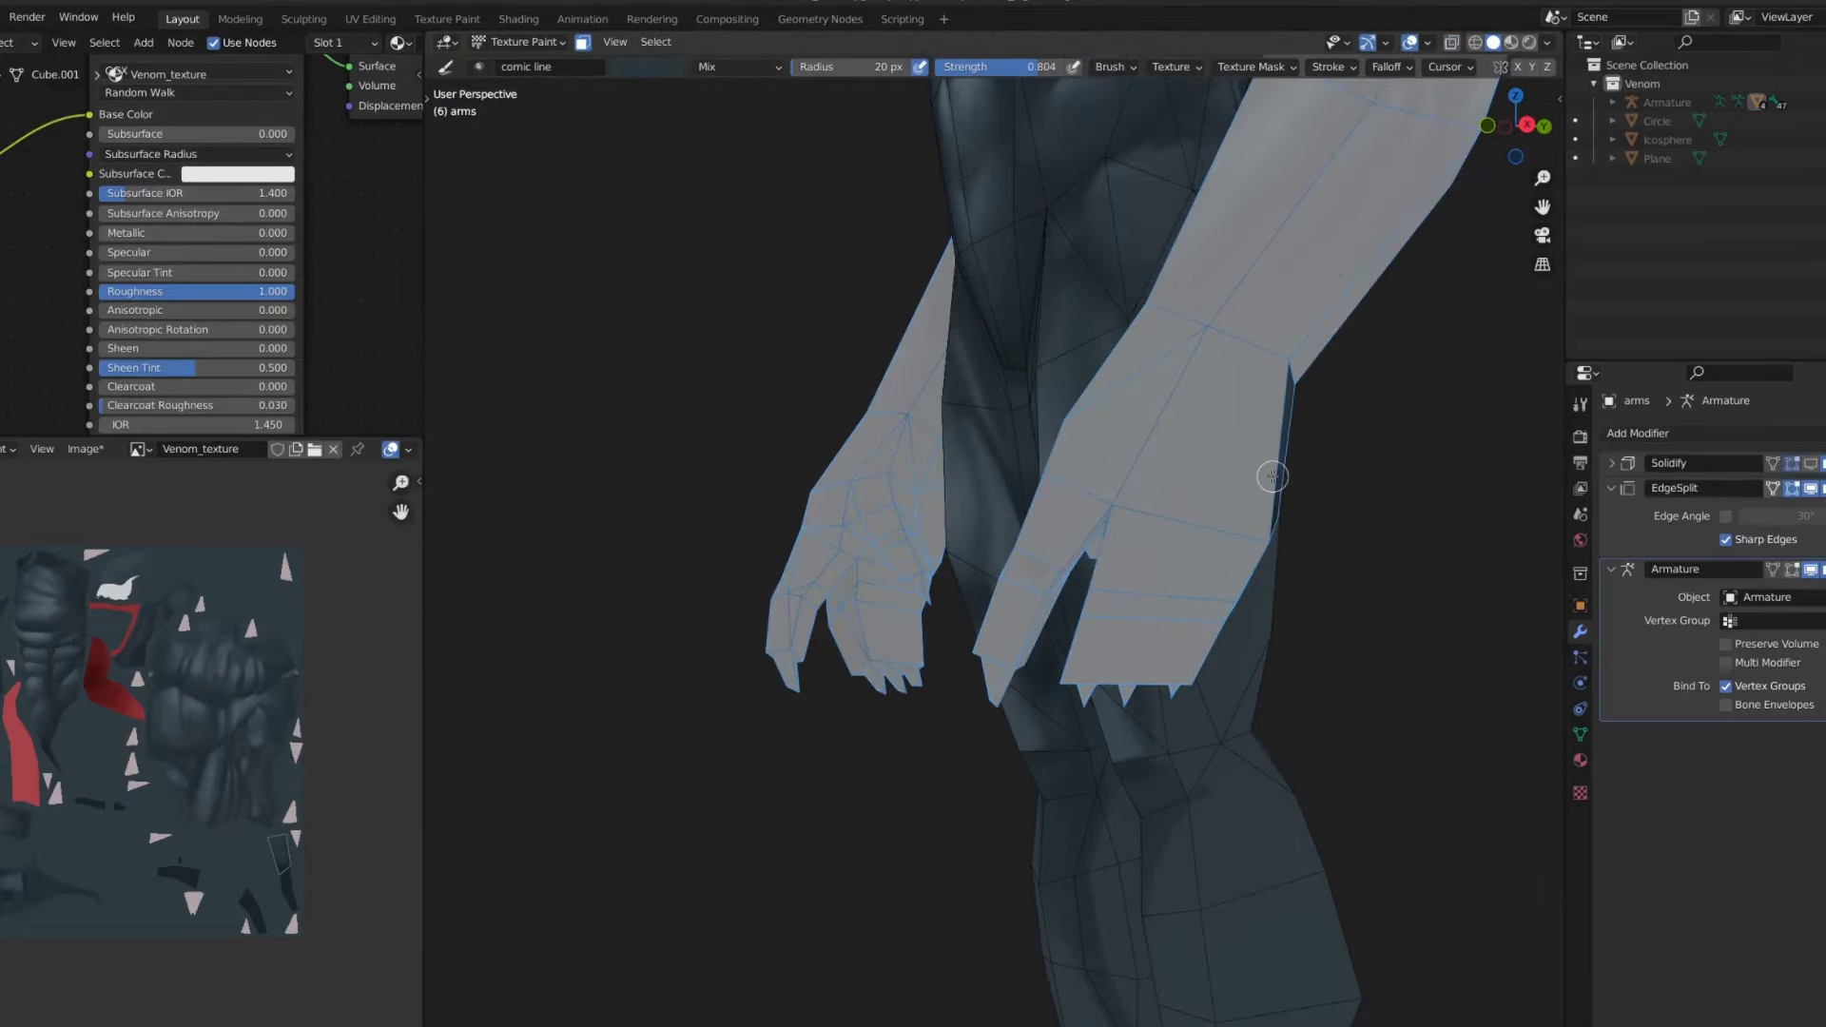
scroll(1084, 554, "up", 2)
scroll(1007, 542, "up", 2)
right_click(1122, 494)
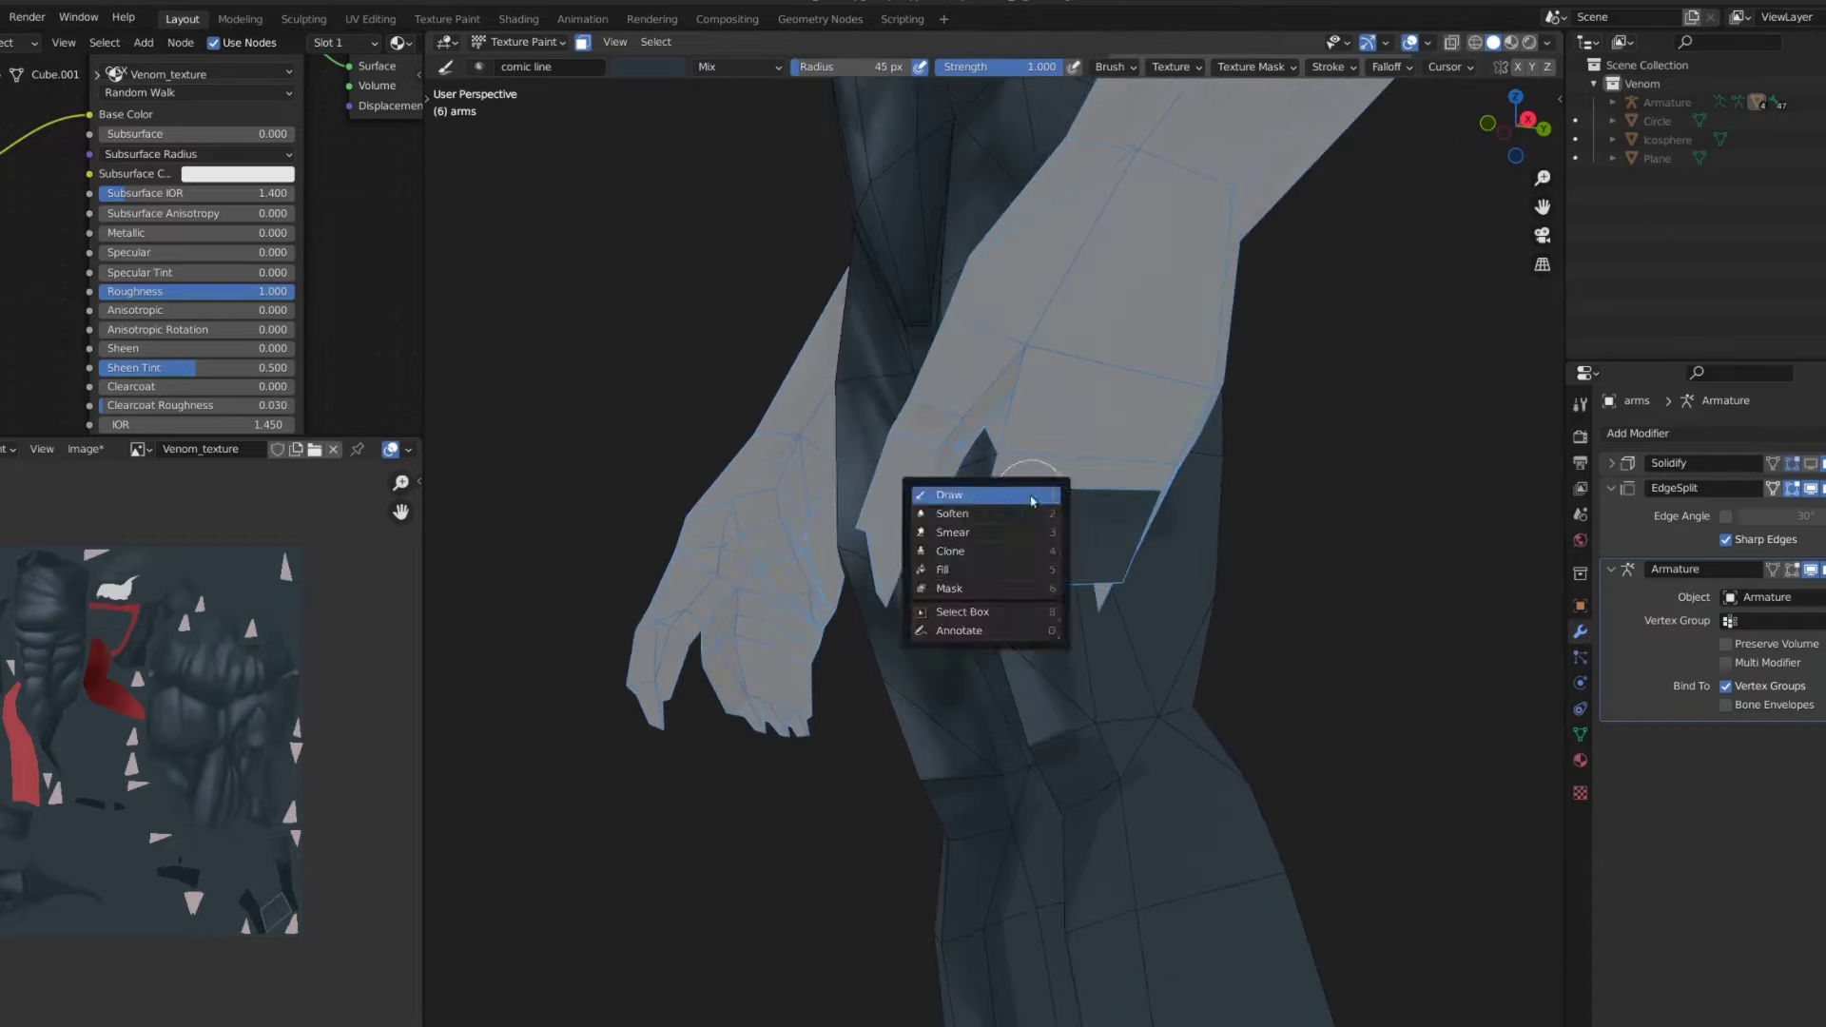
left_click(1027, 497)
mouse_move(1035, 494)
middle_mouse_down()
mouse_move(938, 407)
mouse_move(873, 419)
mouse_move(1044, 469)
middle_mouse_up()
- Sample a lighter arm tone and soften the light band on the hand
key("s")
key("f")
left_click(937, 428)
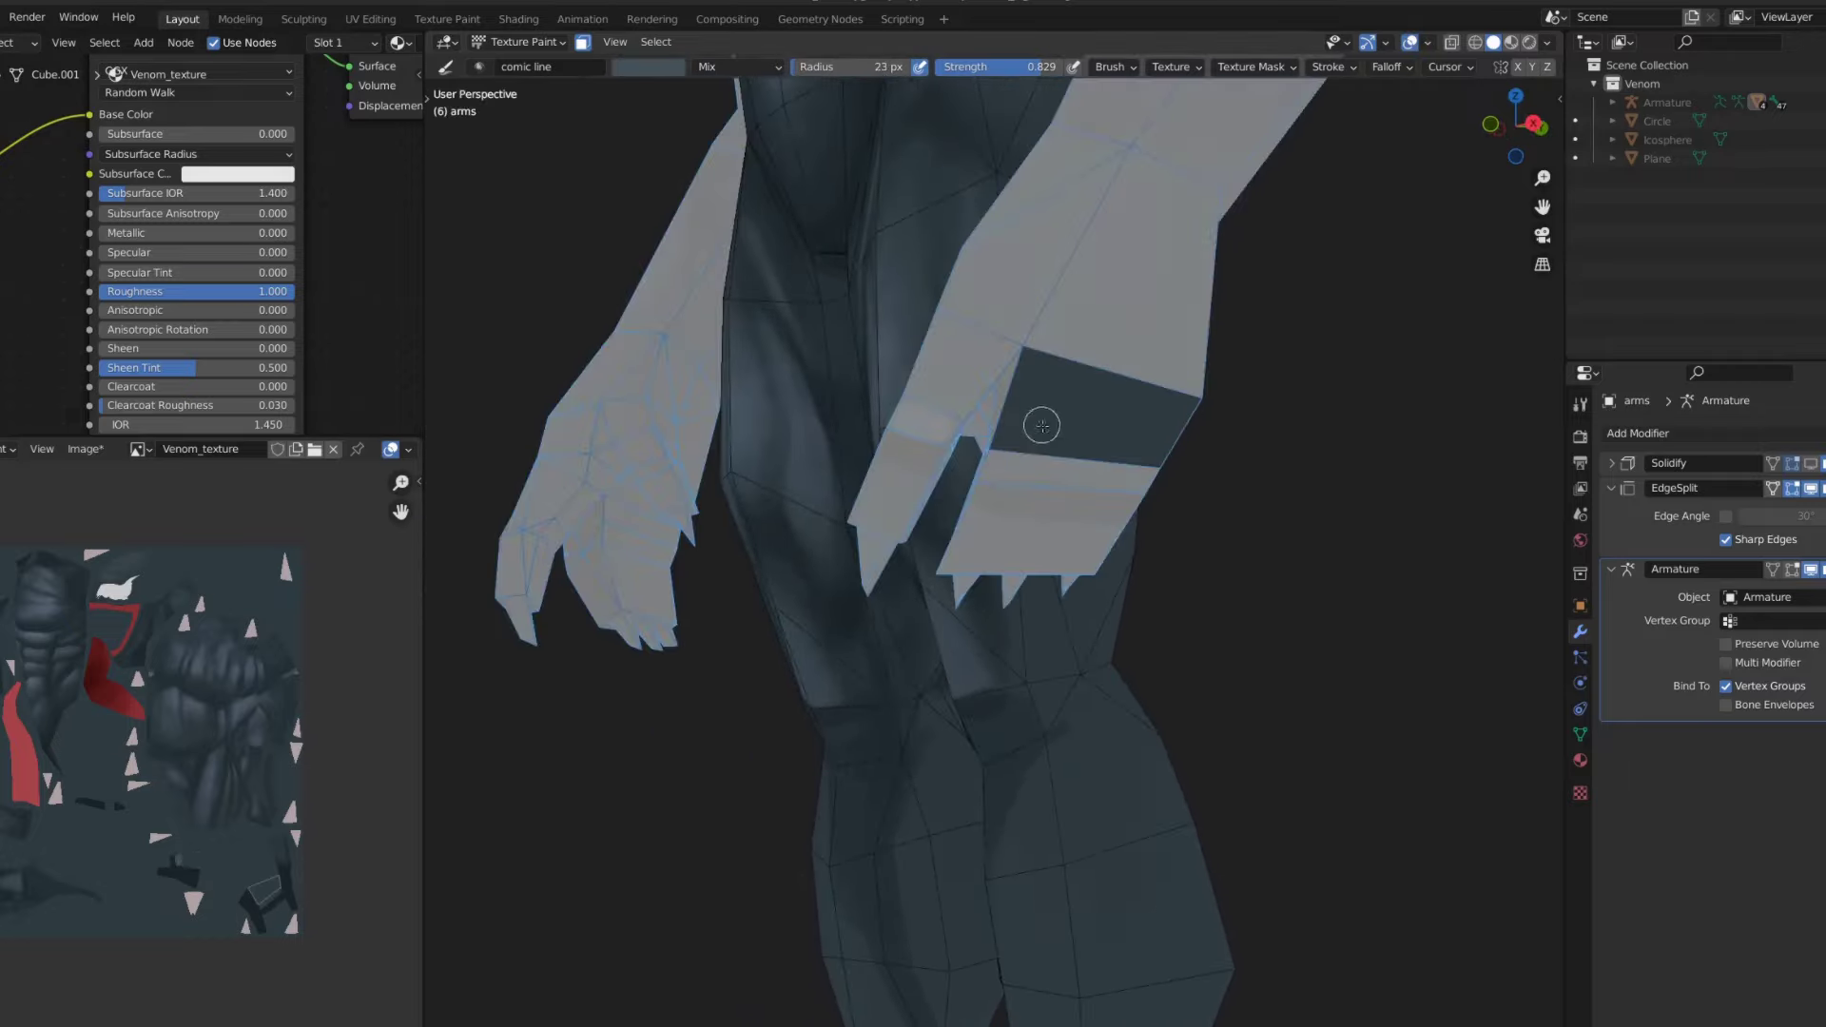
key("shift+space")
left_click(1024, 460)
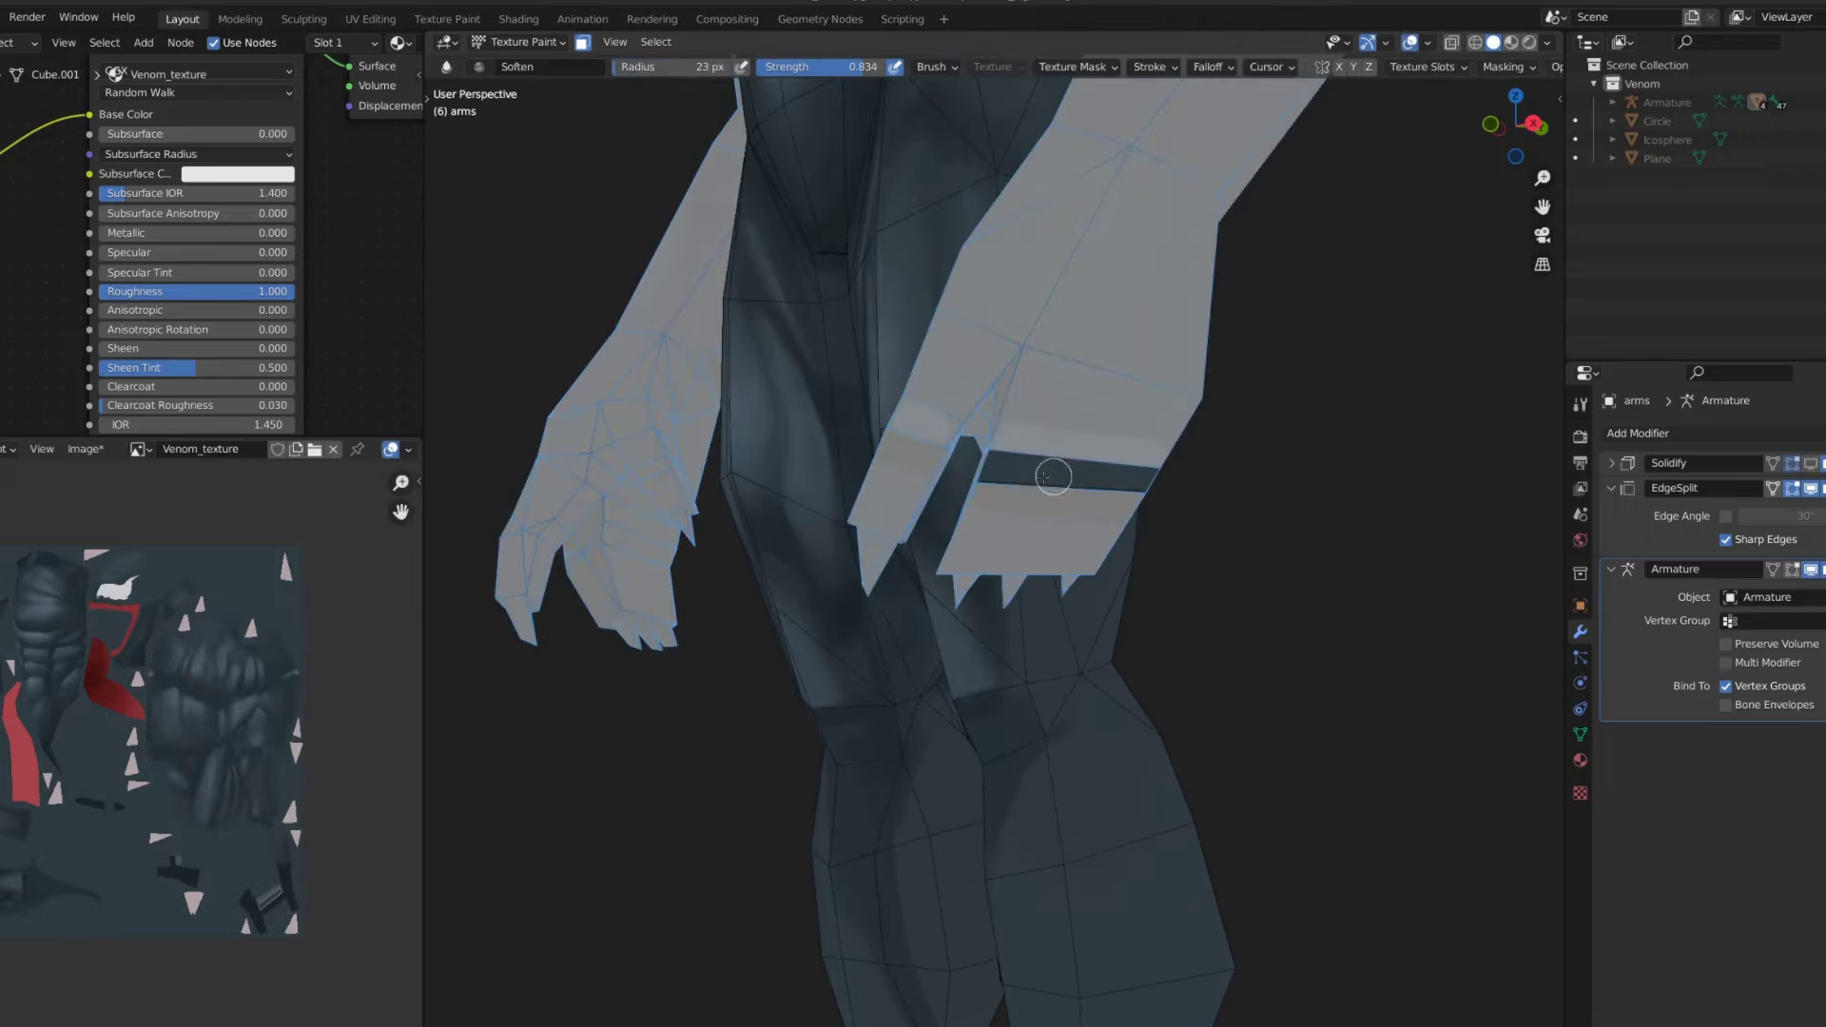
key("s")
left_click_drag(1084, 441, 1101, 409)
- Smear the band into the surrounding blue-grey skin
key("shift+space")
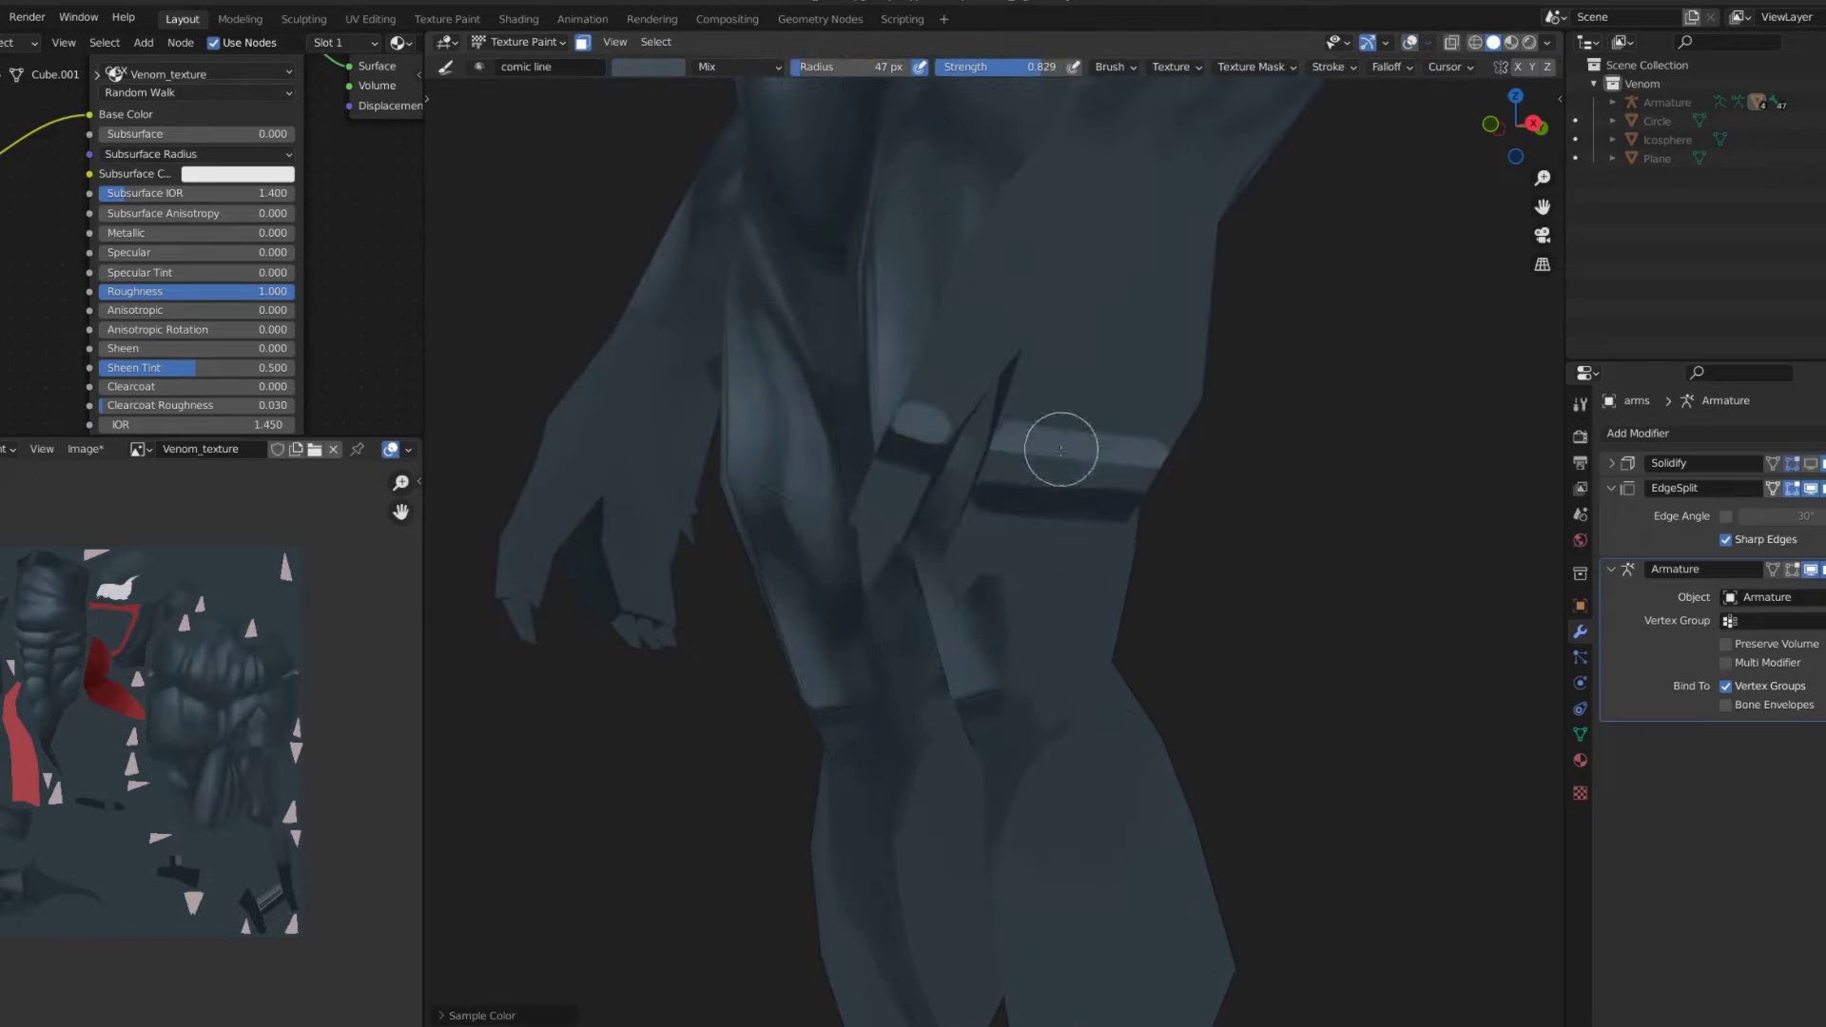
key("shift+space")
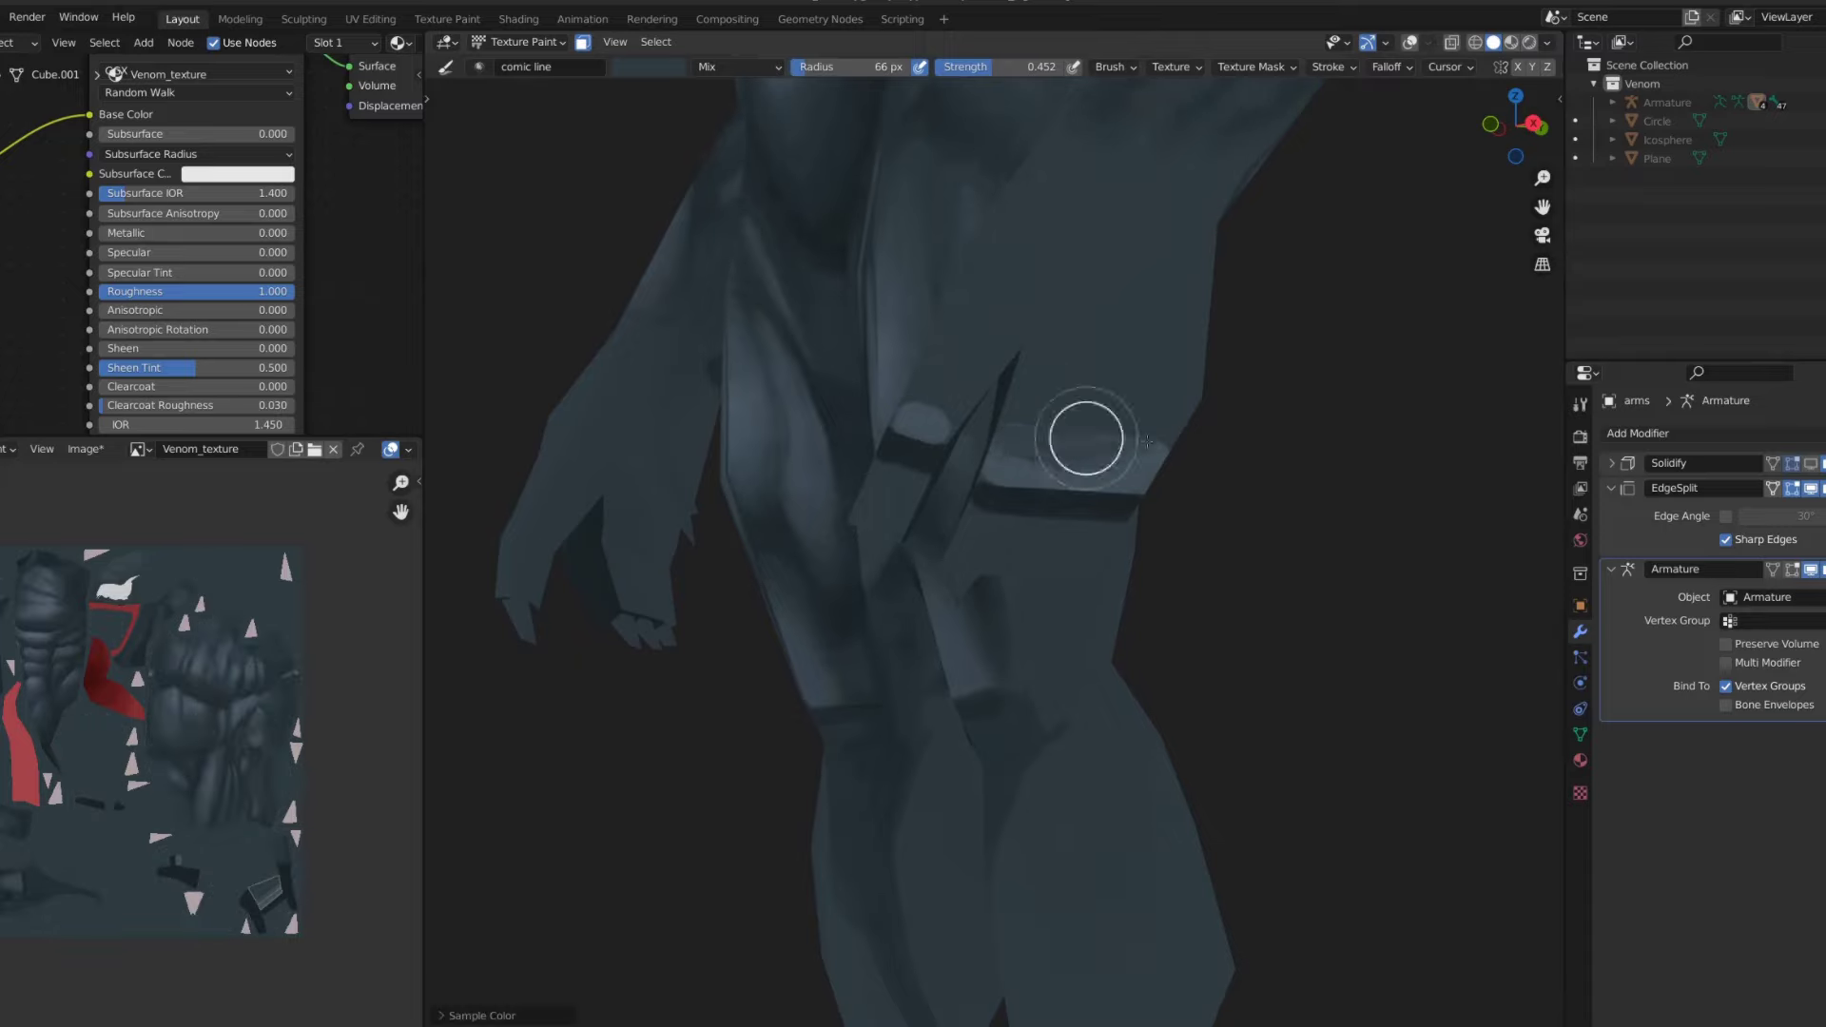
left_click_drag(1085, 433, 958, 451)
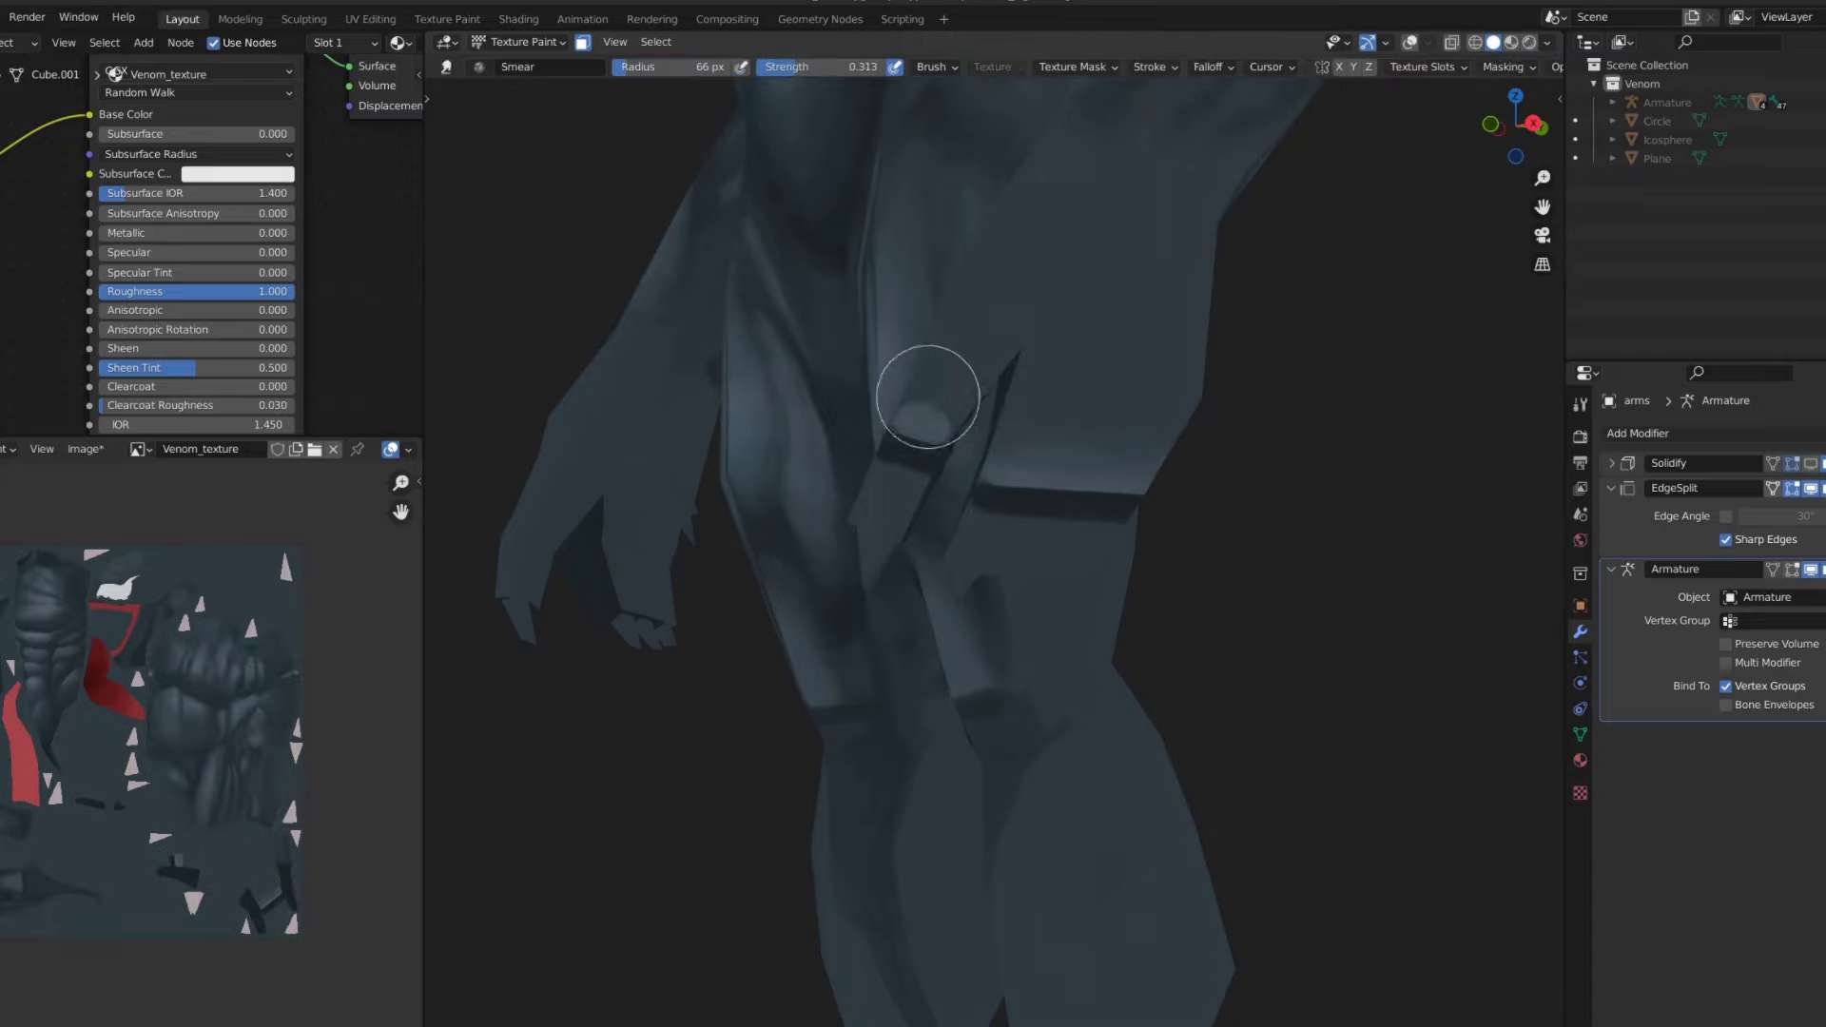
key("ctrl+z")
key("ctrl+z")
key("ctrl+z")
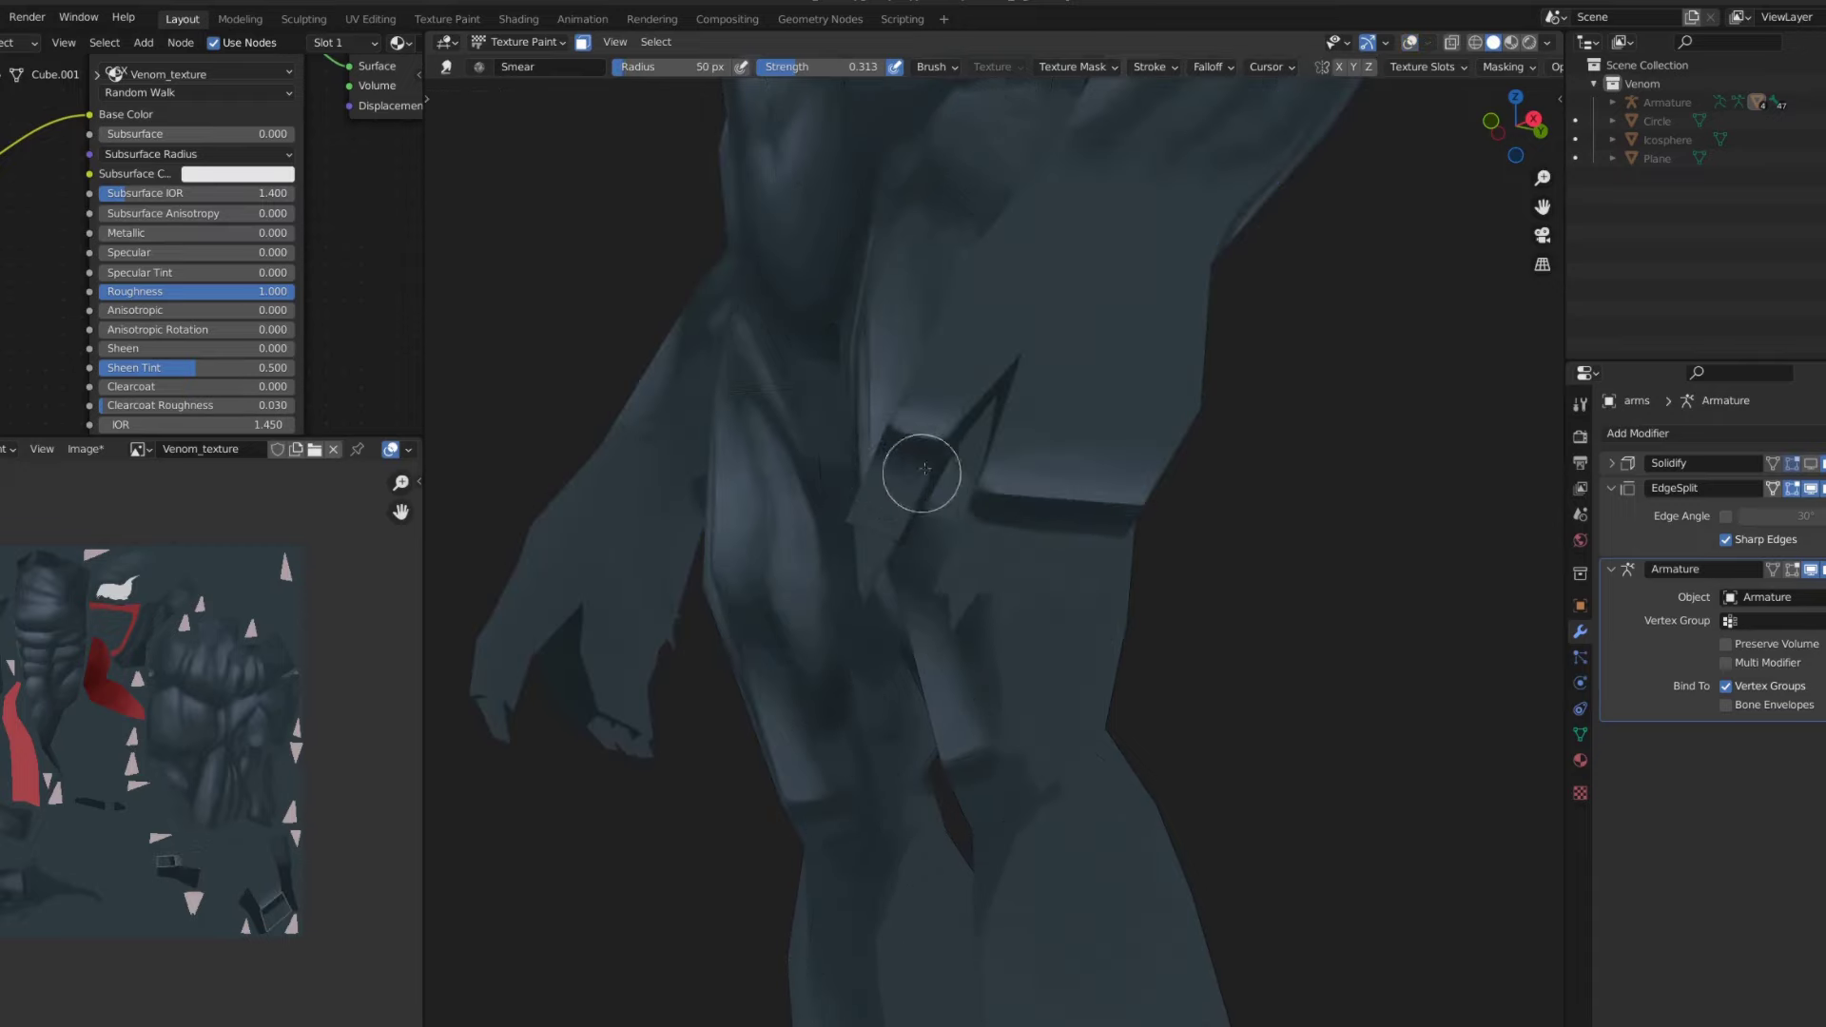
scroll(1096, 543, "down", 5)
scroll(1142, 368, "up", 5)
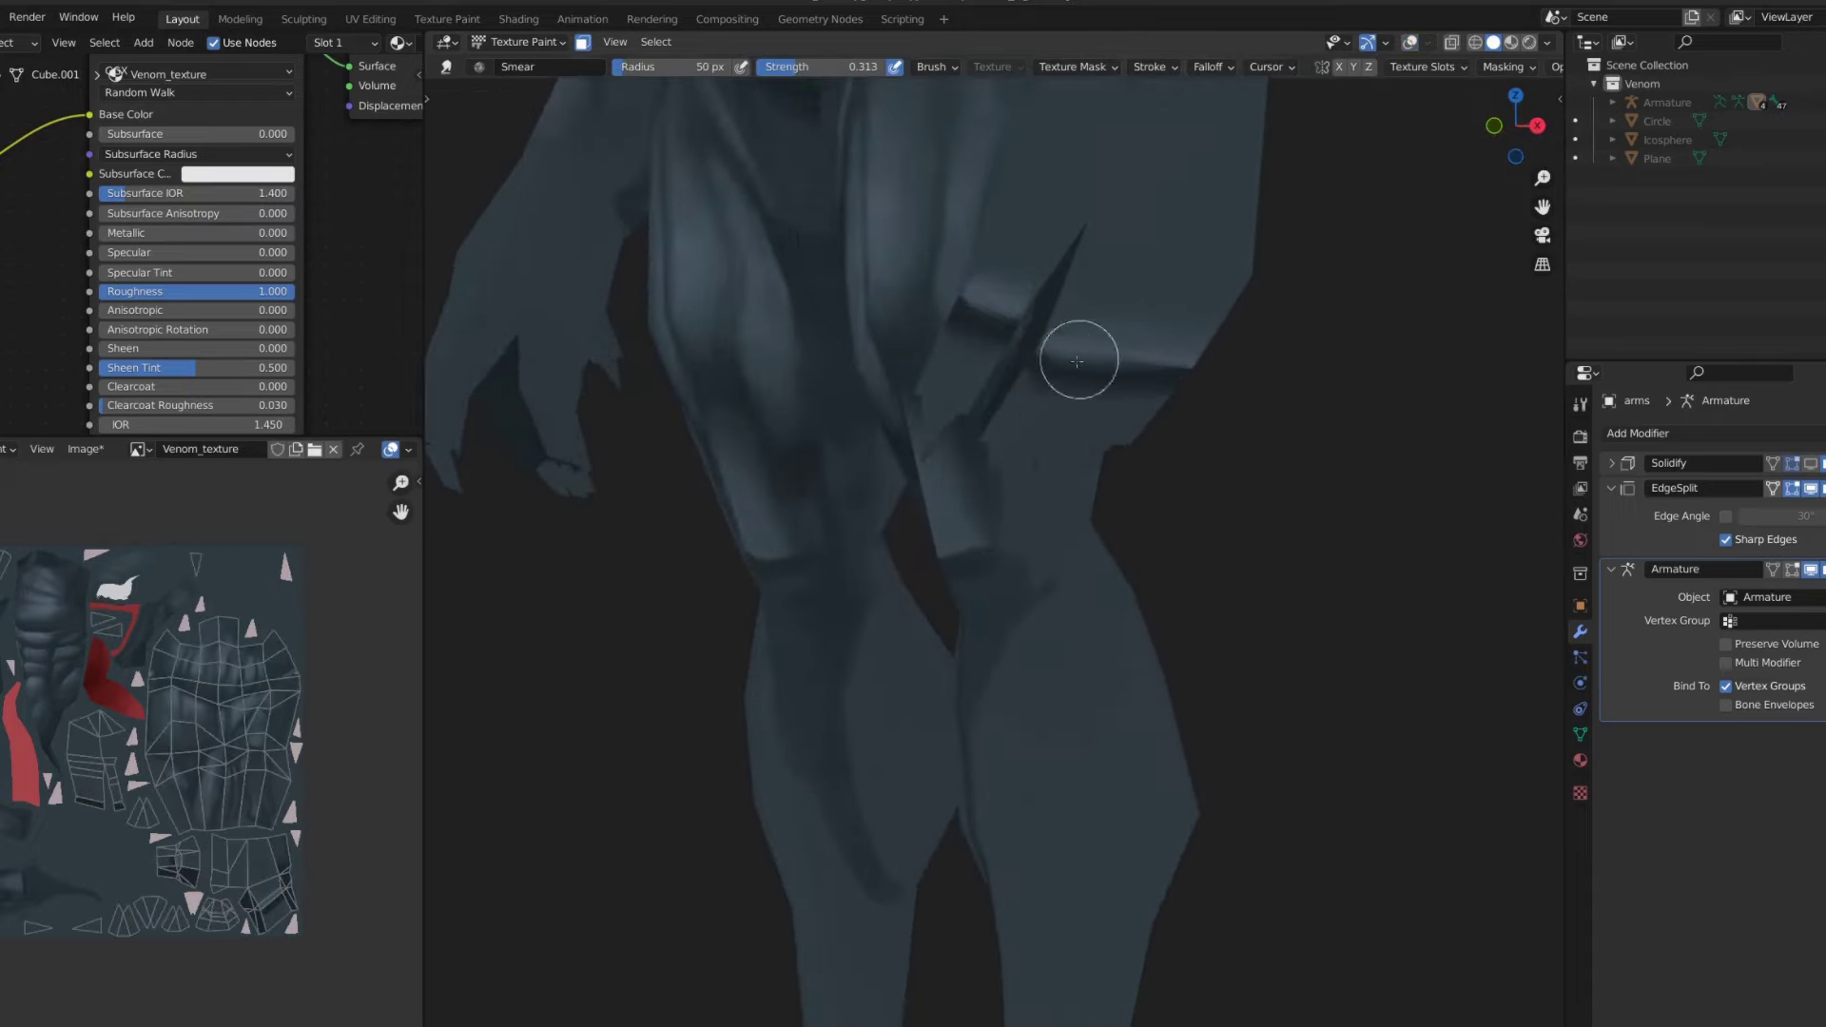
key("ctrl+z")
key("ctrl+z")
key("ctrl+z")
- Lower the brush strength to about 0.22
middle_click_drag(1017, 315, 1066, 512)
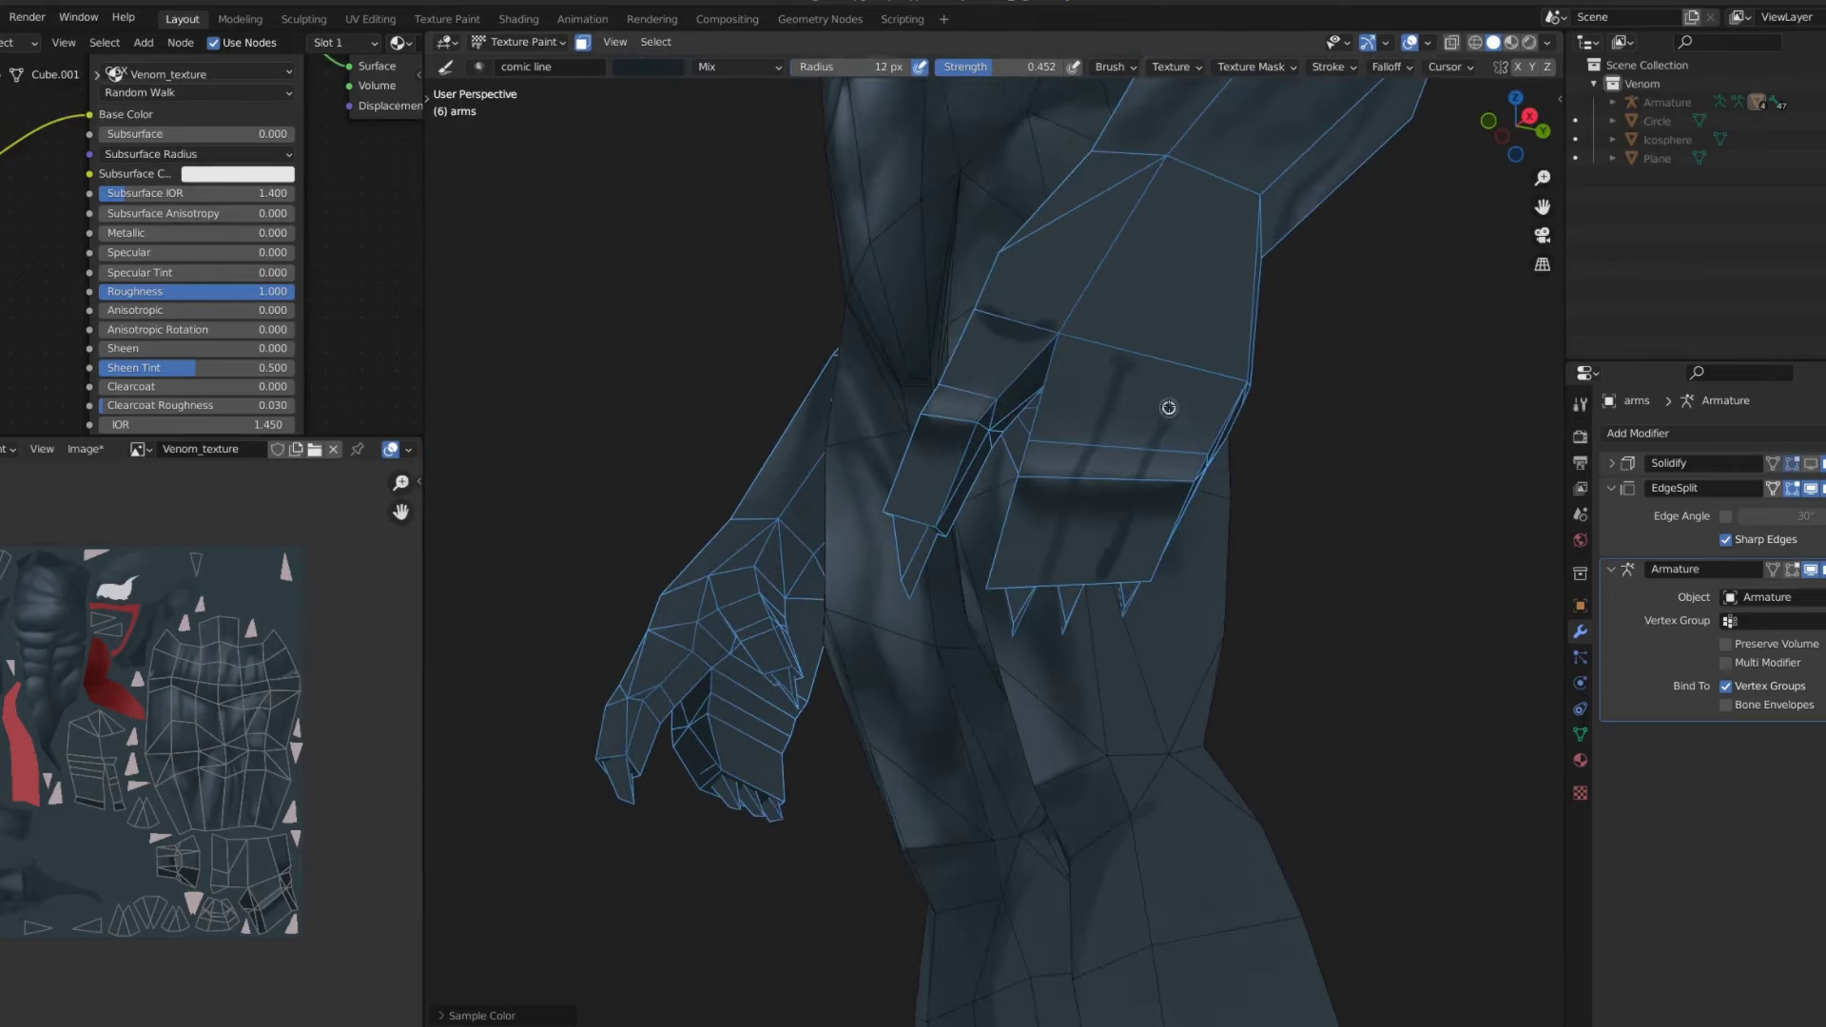
key("f")
key("shift+f")
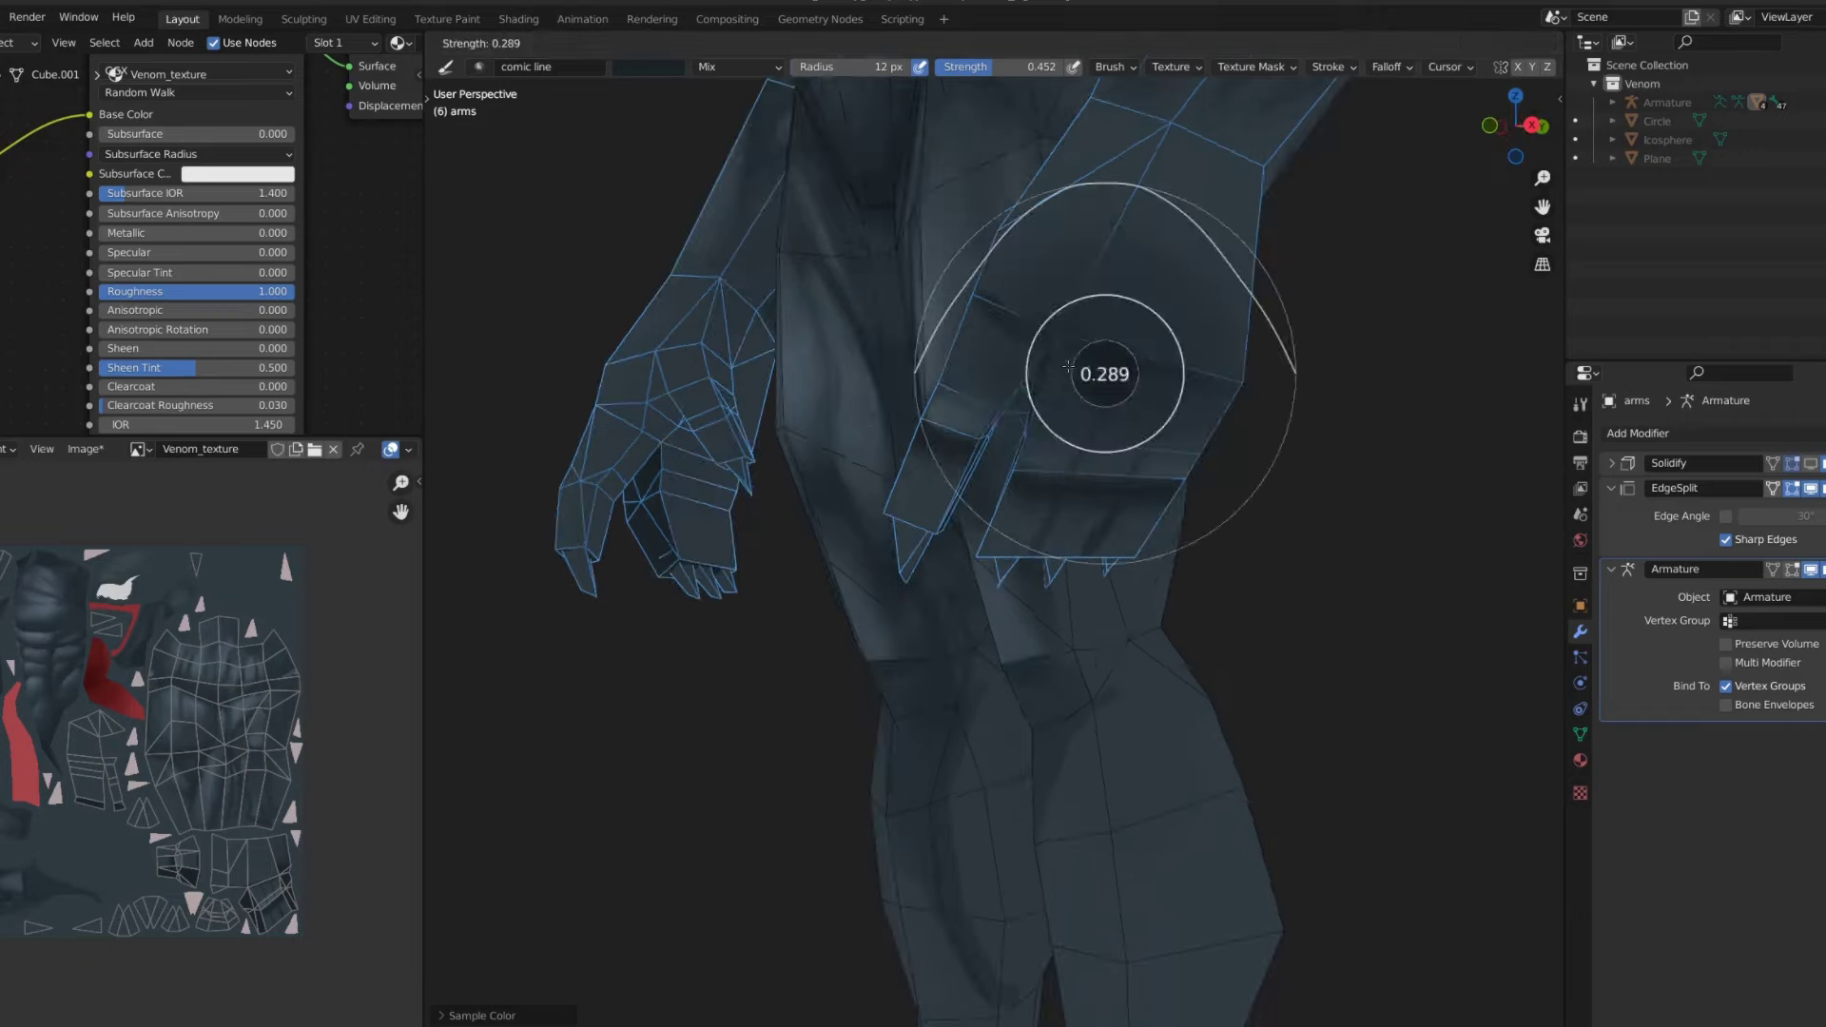
middle_click_drag(1070, 317, 1061, 320)
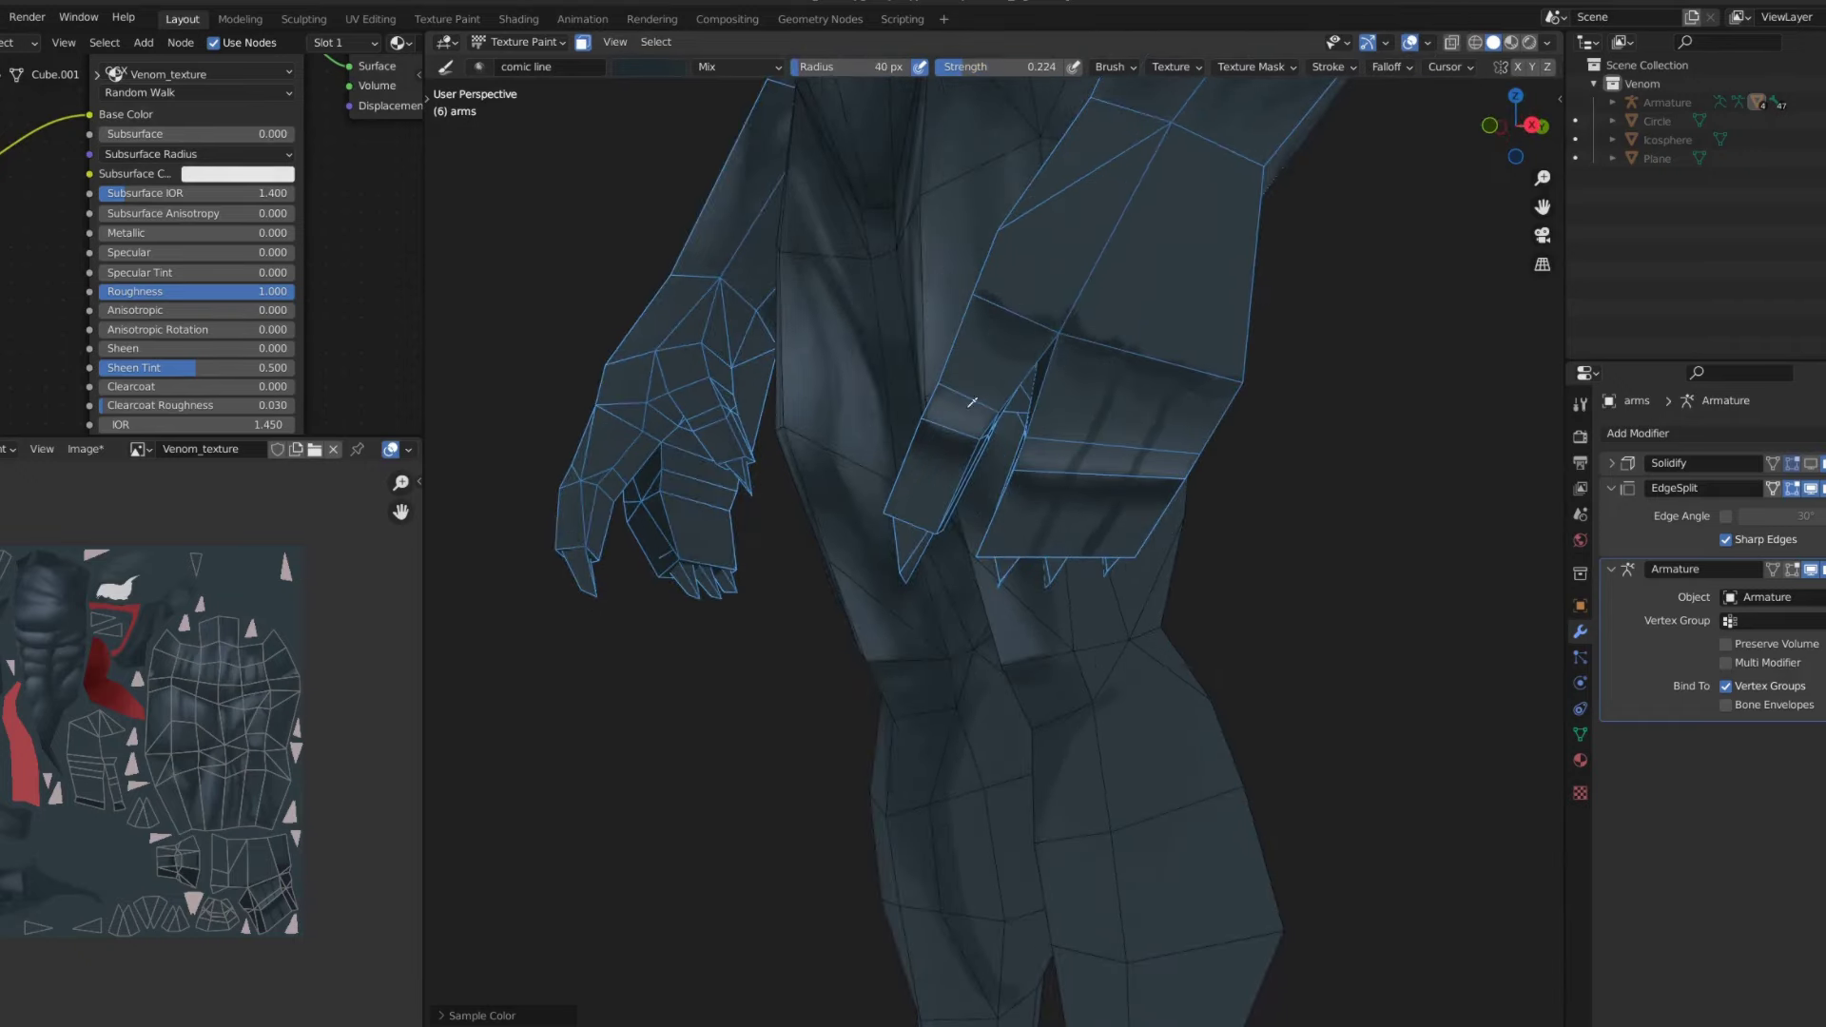
scroll(1027, 288, "down", 2)
scroll(1110, 276, "down", 3)
scroll(1191, 171, "down", 3)
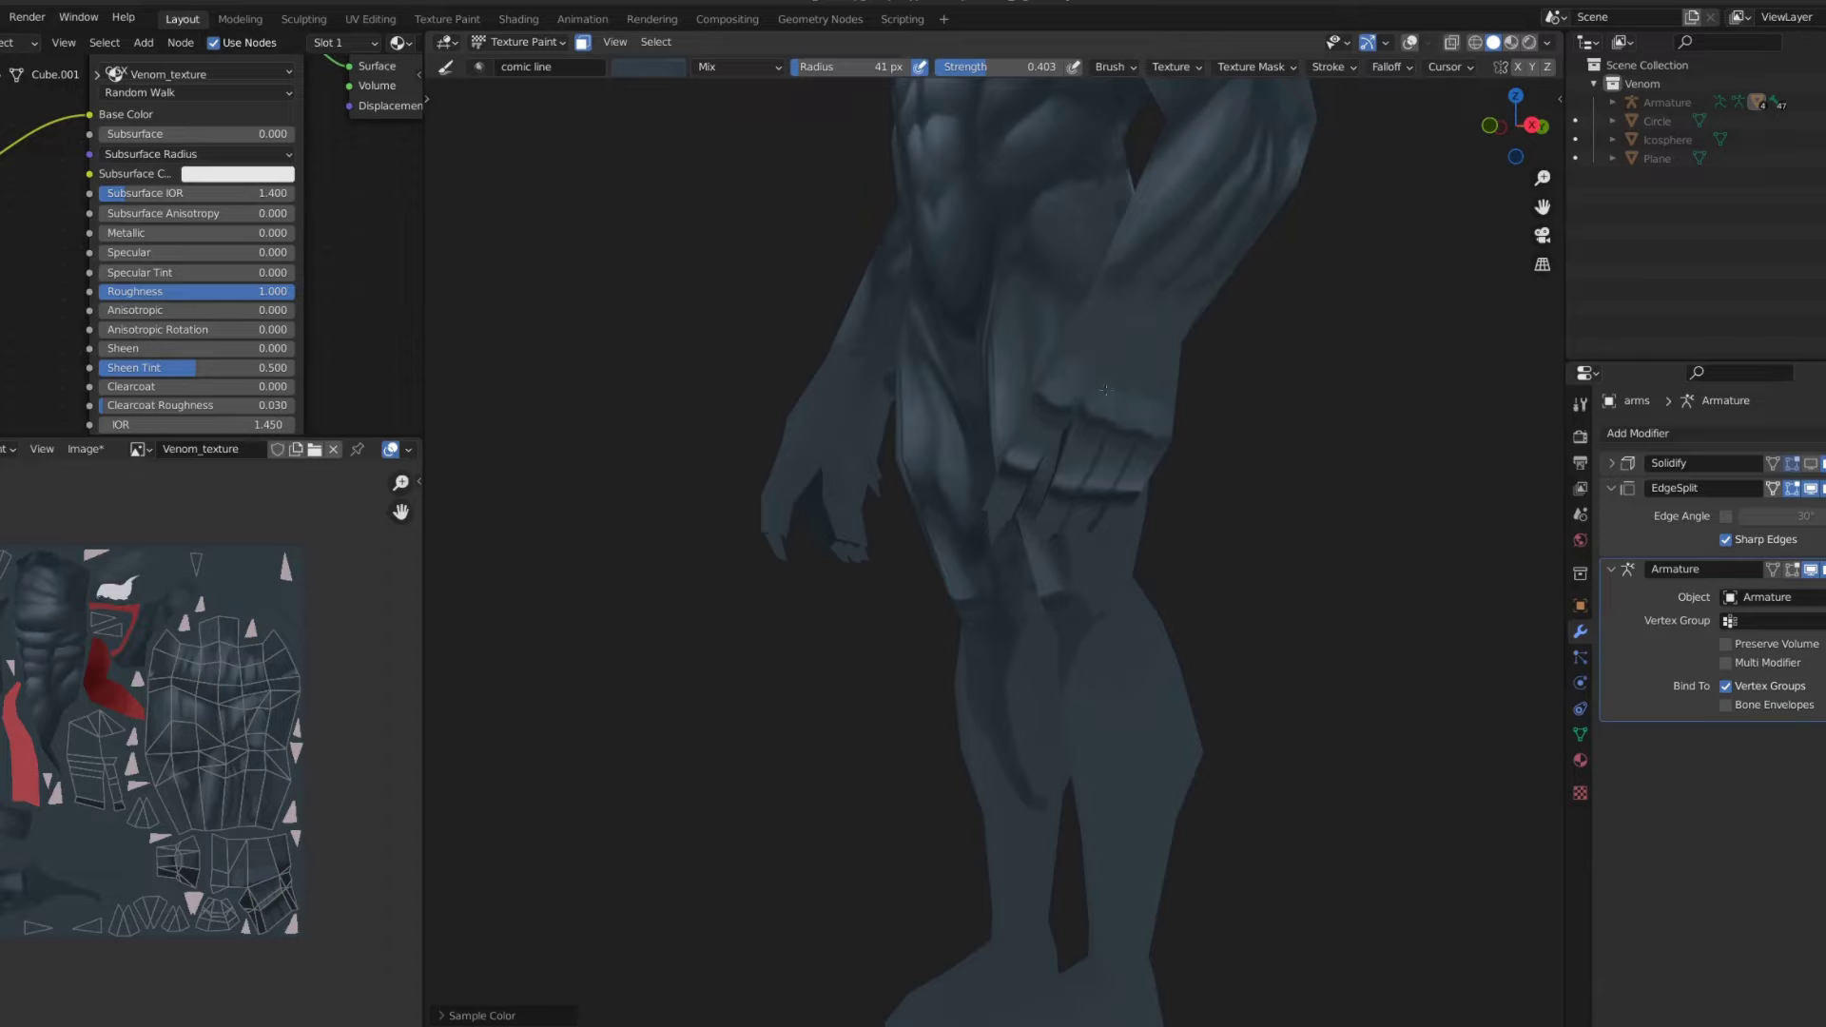
scroll(1191, 310, "down", 4)
scroll(1019, 375, "down", 2)
scroll(1117, 378, "up", 3)
mouse_move(1018, 375)
middle_mouse_down()
mouse_move(1116, 379)
mouse_move(1075, 449)
mouse_move(967, 440)
middle_mouse_up()
scroll(967, 440, "up", 3)
key("s")
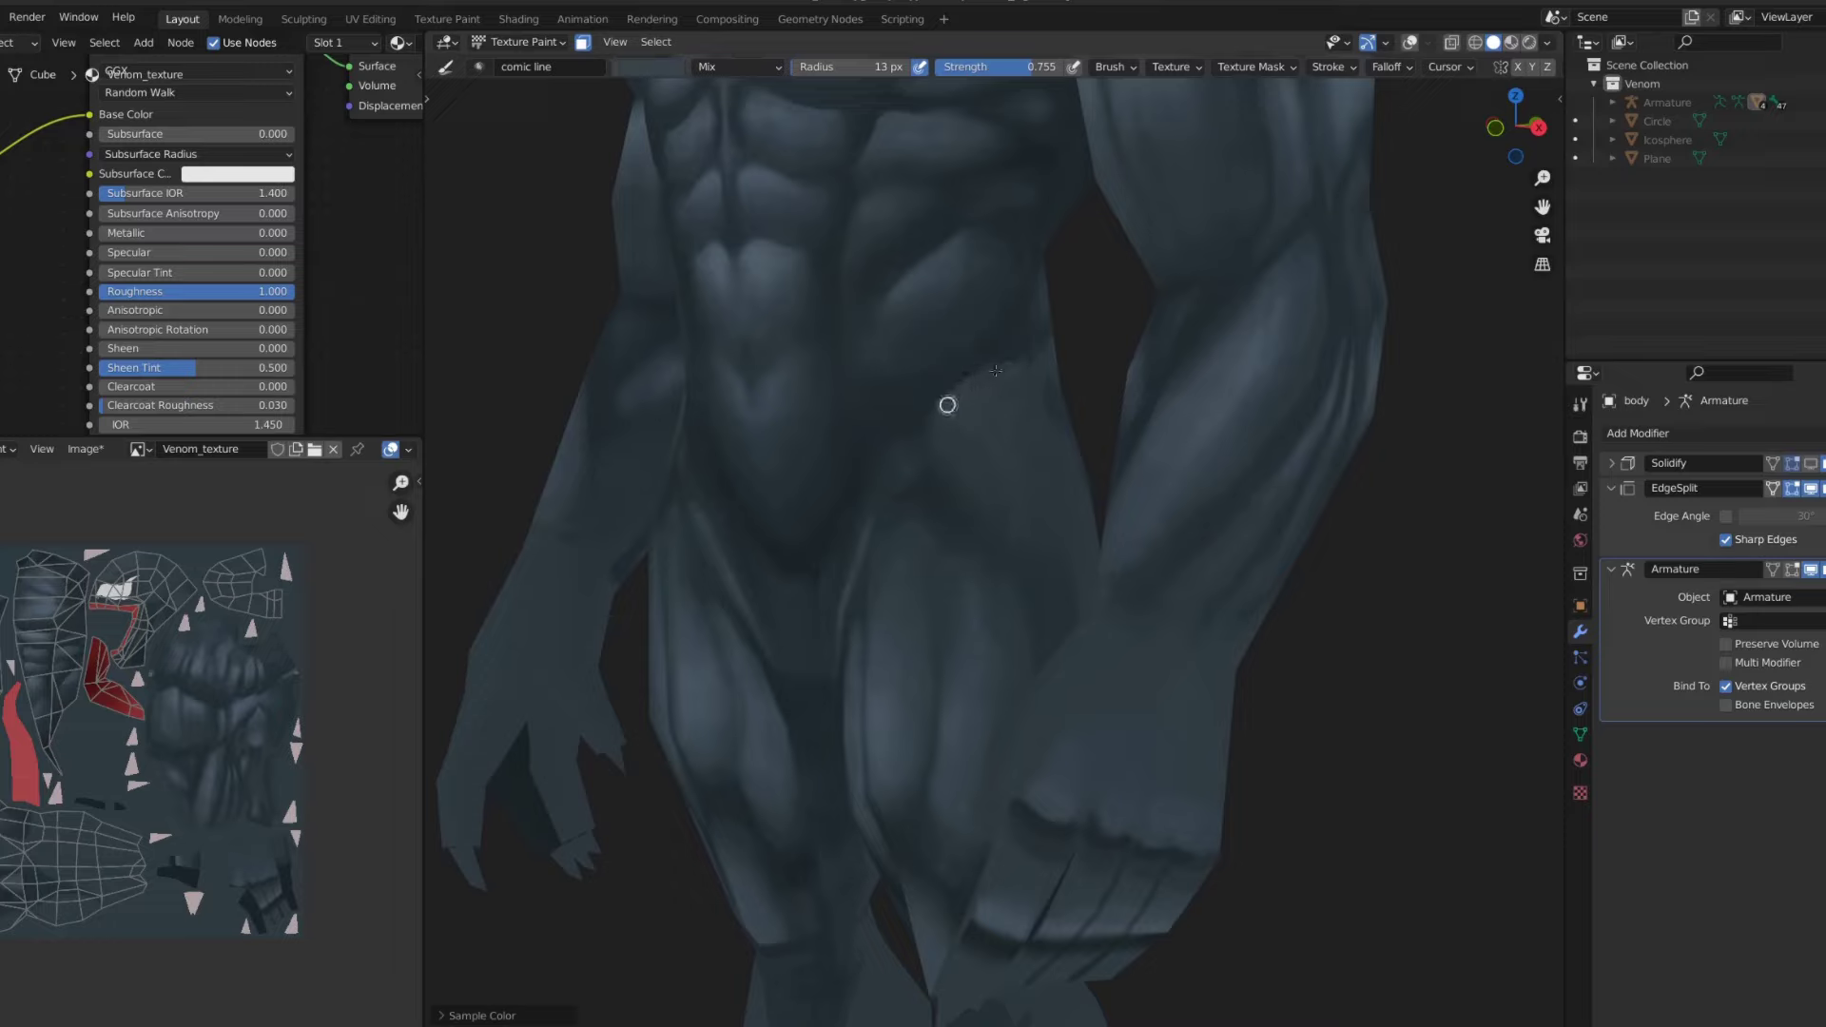
scroll(905, 314, "up", 2)
mouse_move(906, 314)
middle_mouse_down()
mouse_move(969, 440)
mouse_move(875, 544)
middle_mouse_up()
scroll(951, 380, "down", 4)
scroll(969, 441, "up", 4)
scroll(875, 544, "up", 2)
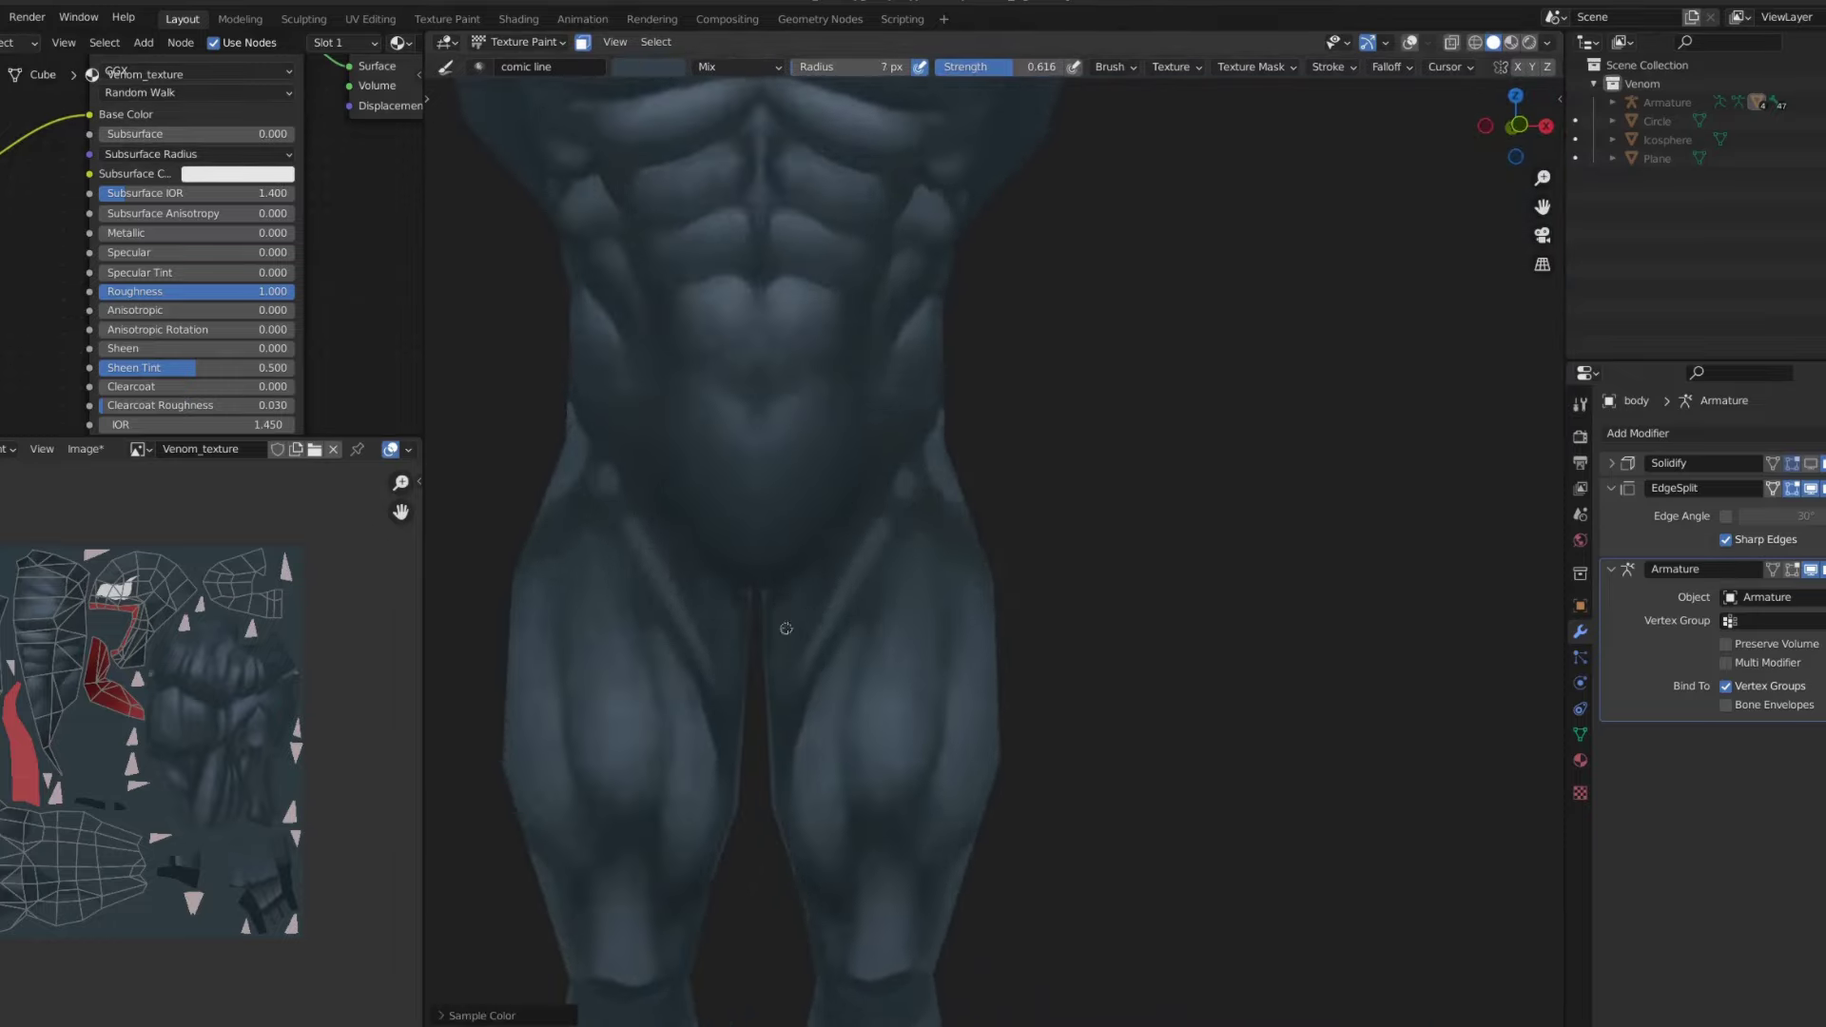
key("shift+space")
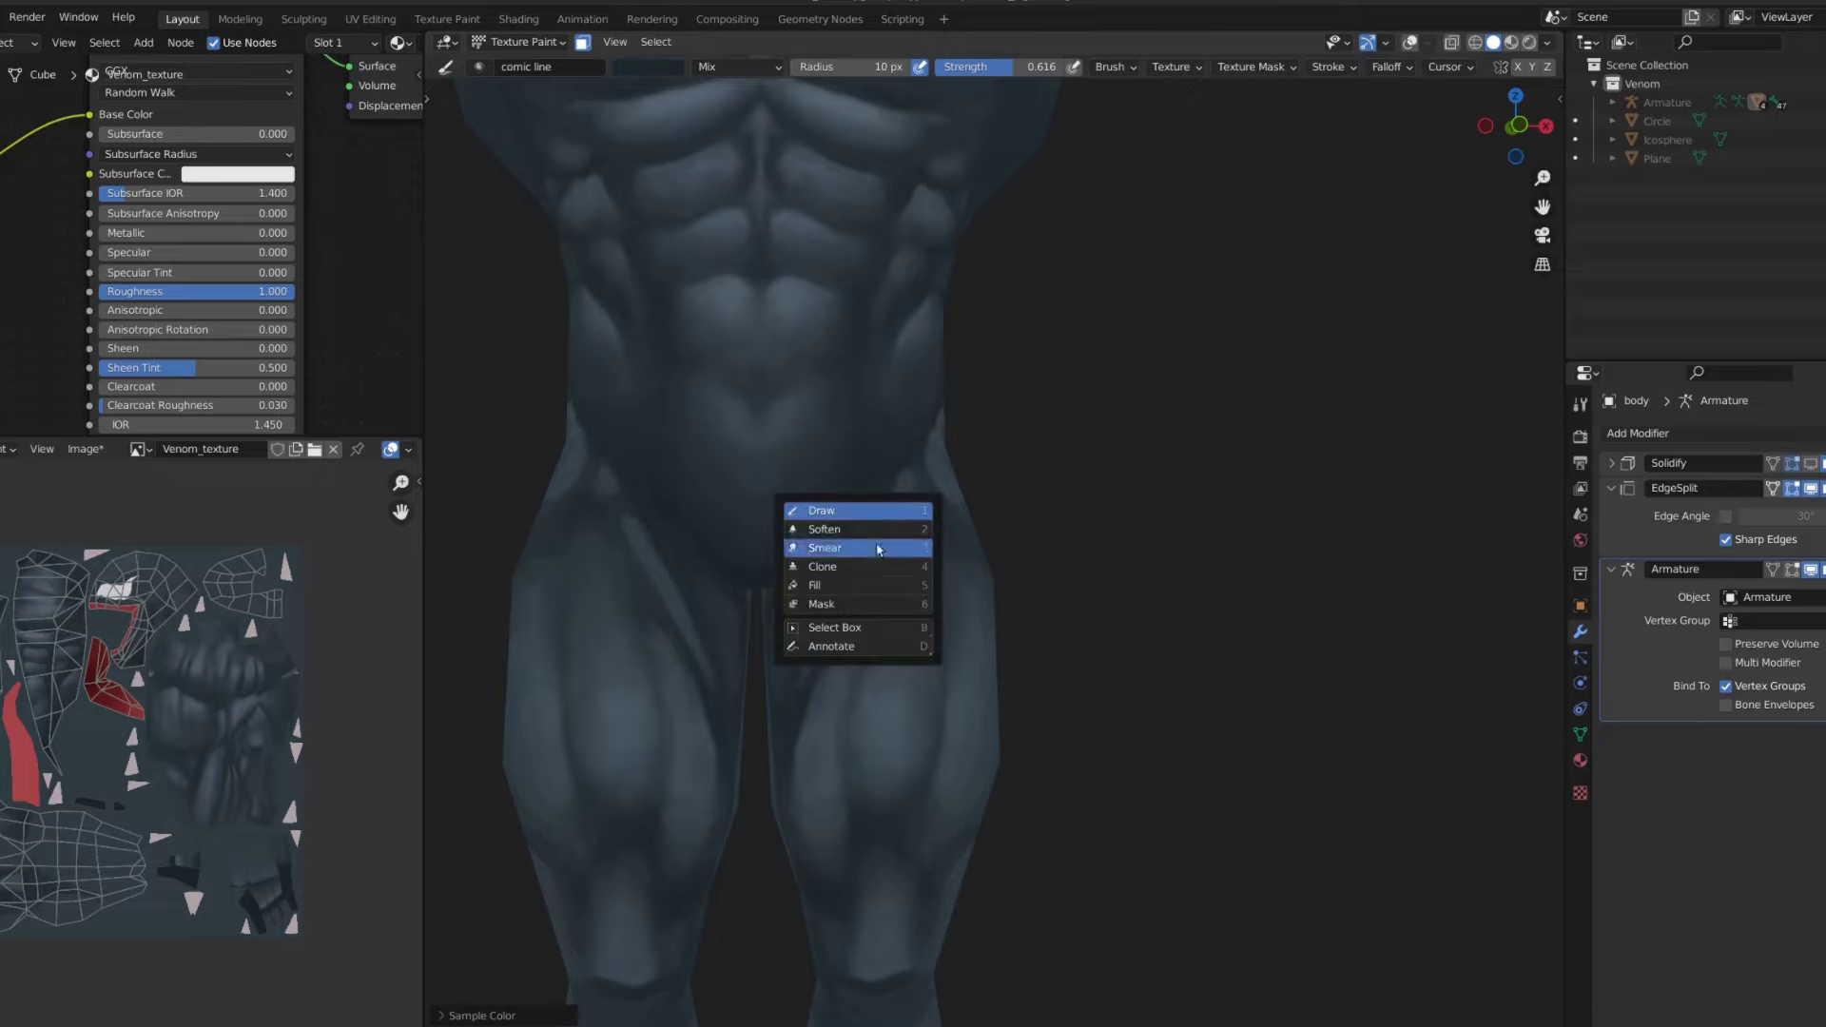
left_click(827, 530)
scroll(827, 628, "down", 4)
scroll(902, 449, "up", 4)
mouse_move(930, 493)
middle_mouse_down()
mouse_move(901, 449)
mouse_move(926, 557)
middle_mouse_up()
scroll(937, 487, "down", 6)
middle_click_drag(937, 487, 1008, 440)
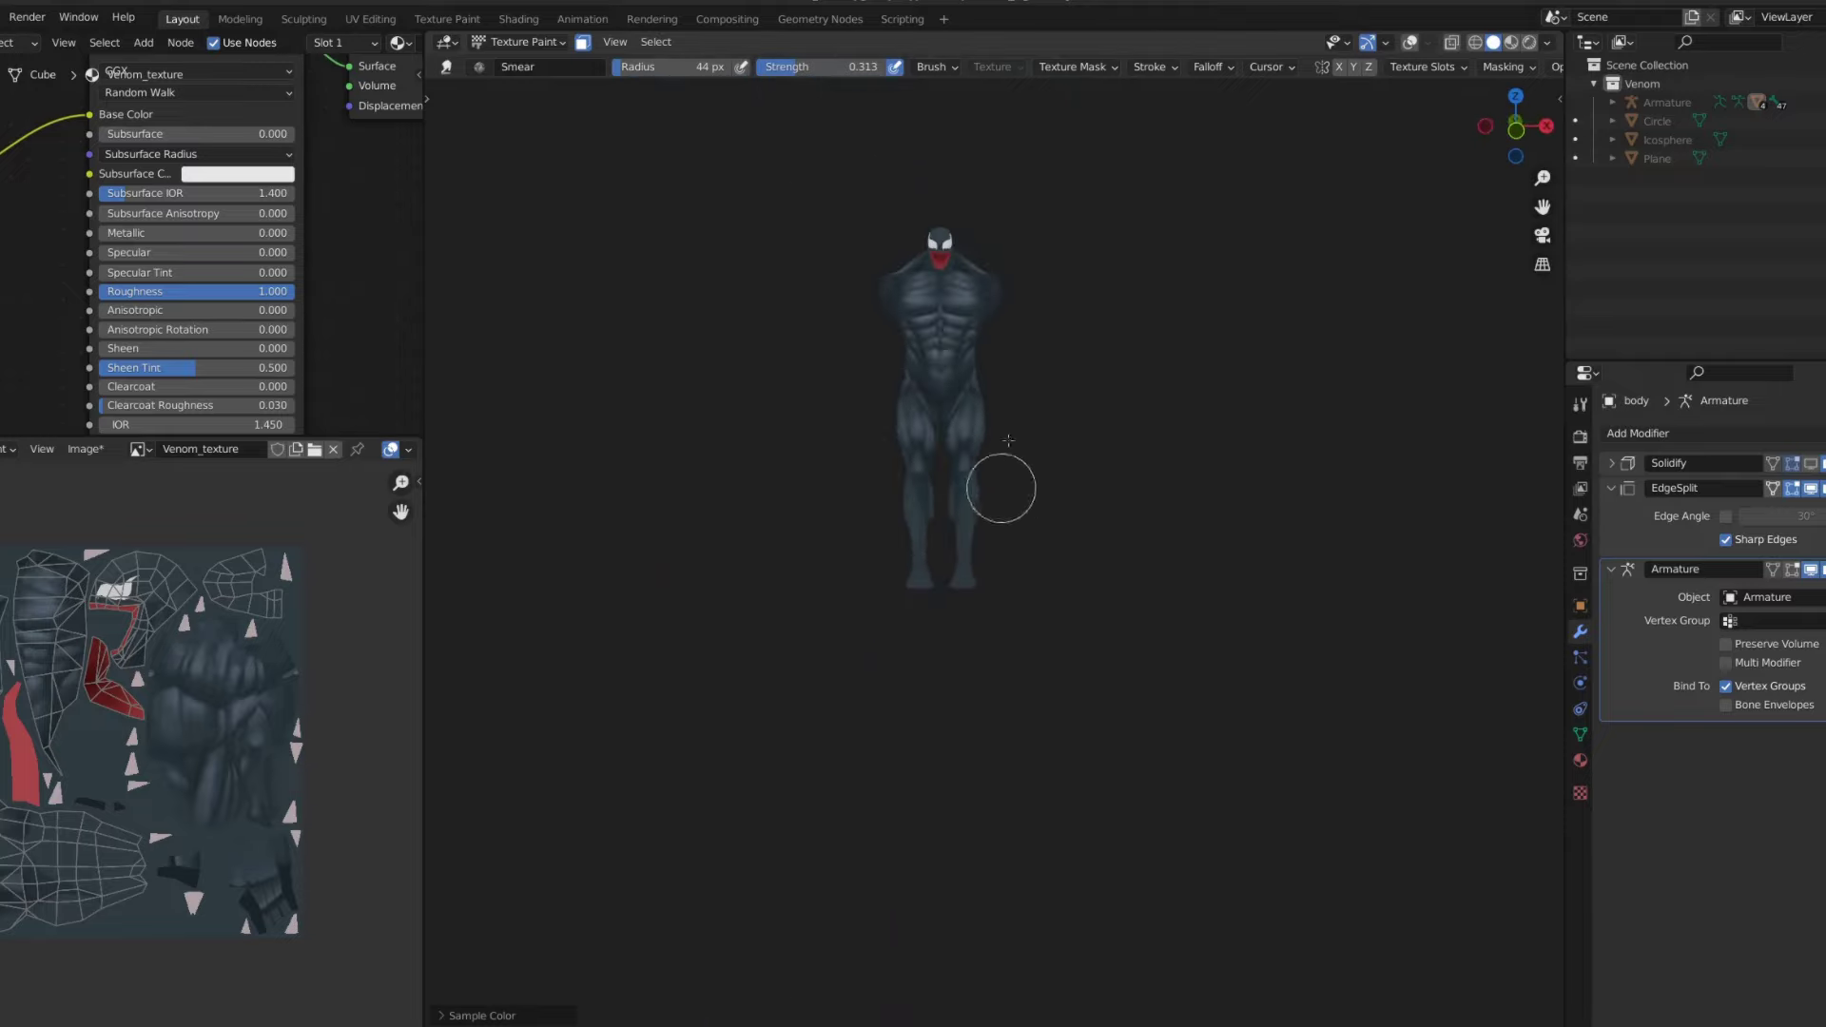
scroll(1129, 226, "up", 5)
scroll(1150, 339, "down", 4)
middle_click_drag(1150, 338, 1093, 497)
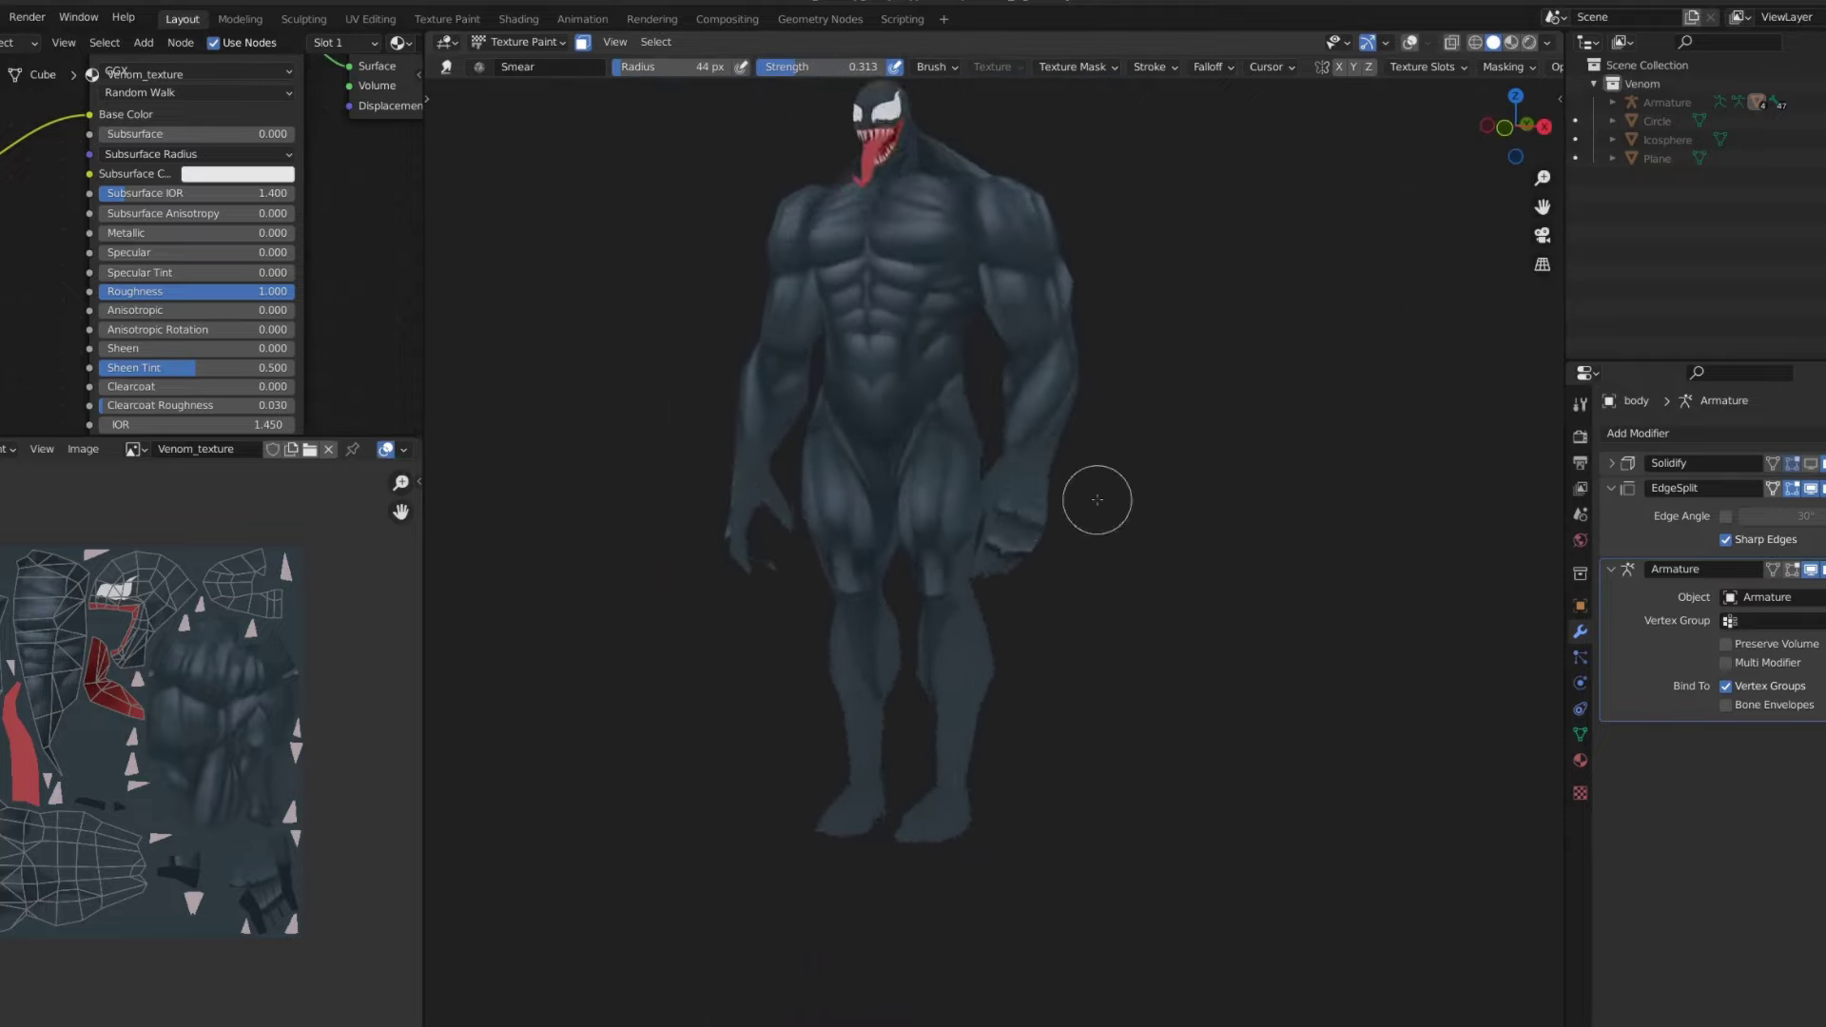
scroll(1031, 477, "up", 3)
key("alt+q")
key("KP_Divide")
scroll(1073, 604, "up", 4)
- Return to the comic line brush with a lower brush strength
key("s")
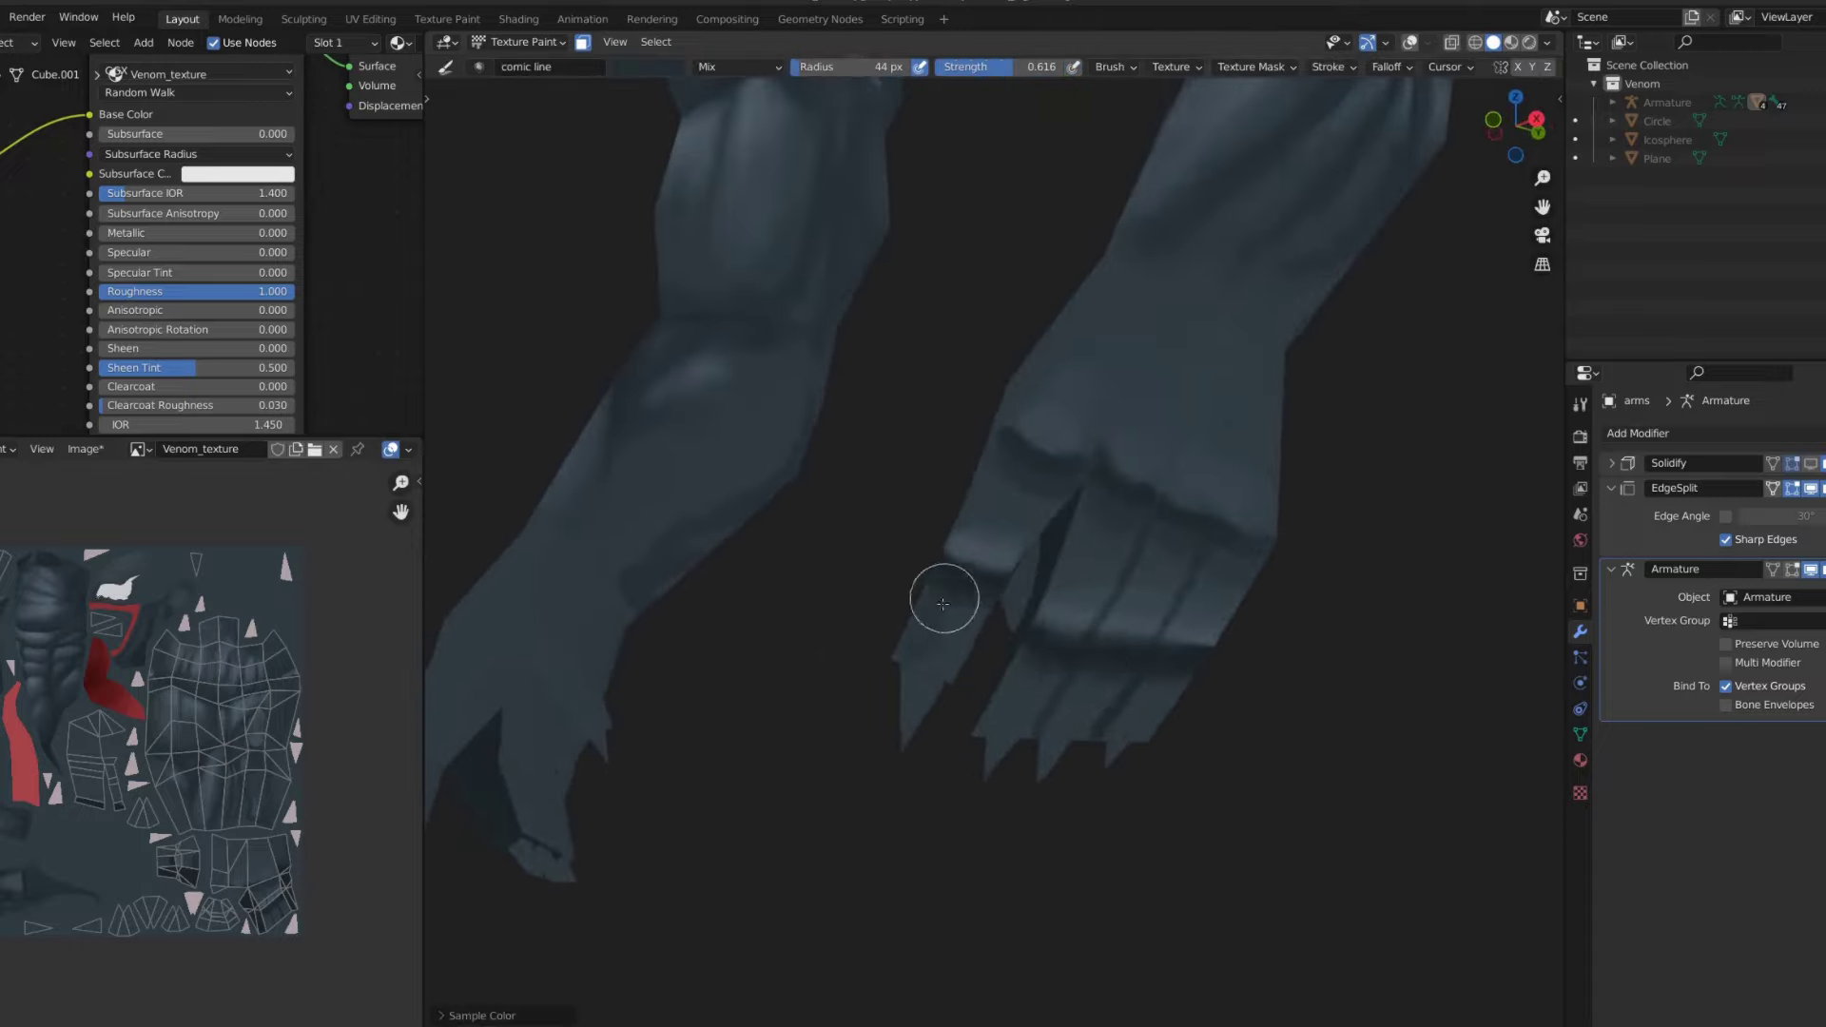
scroll(1051, 657, "down", 4)
scroll(1090, 498, "up", 4)
key("shift+f")
left_click(1124, 466)
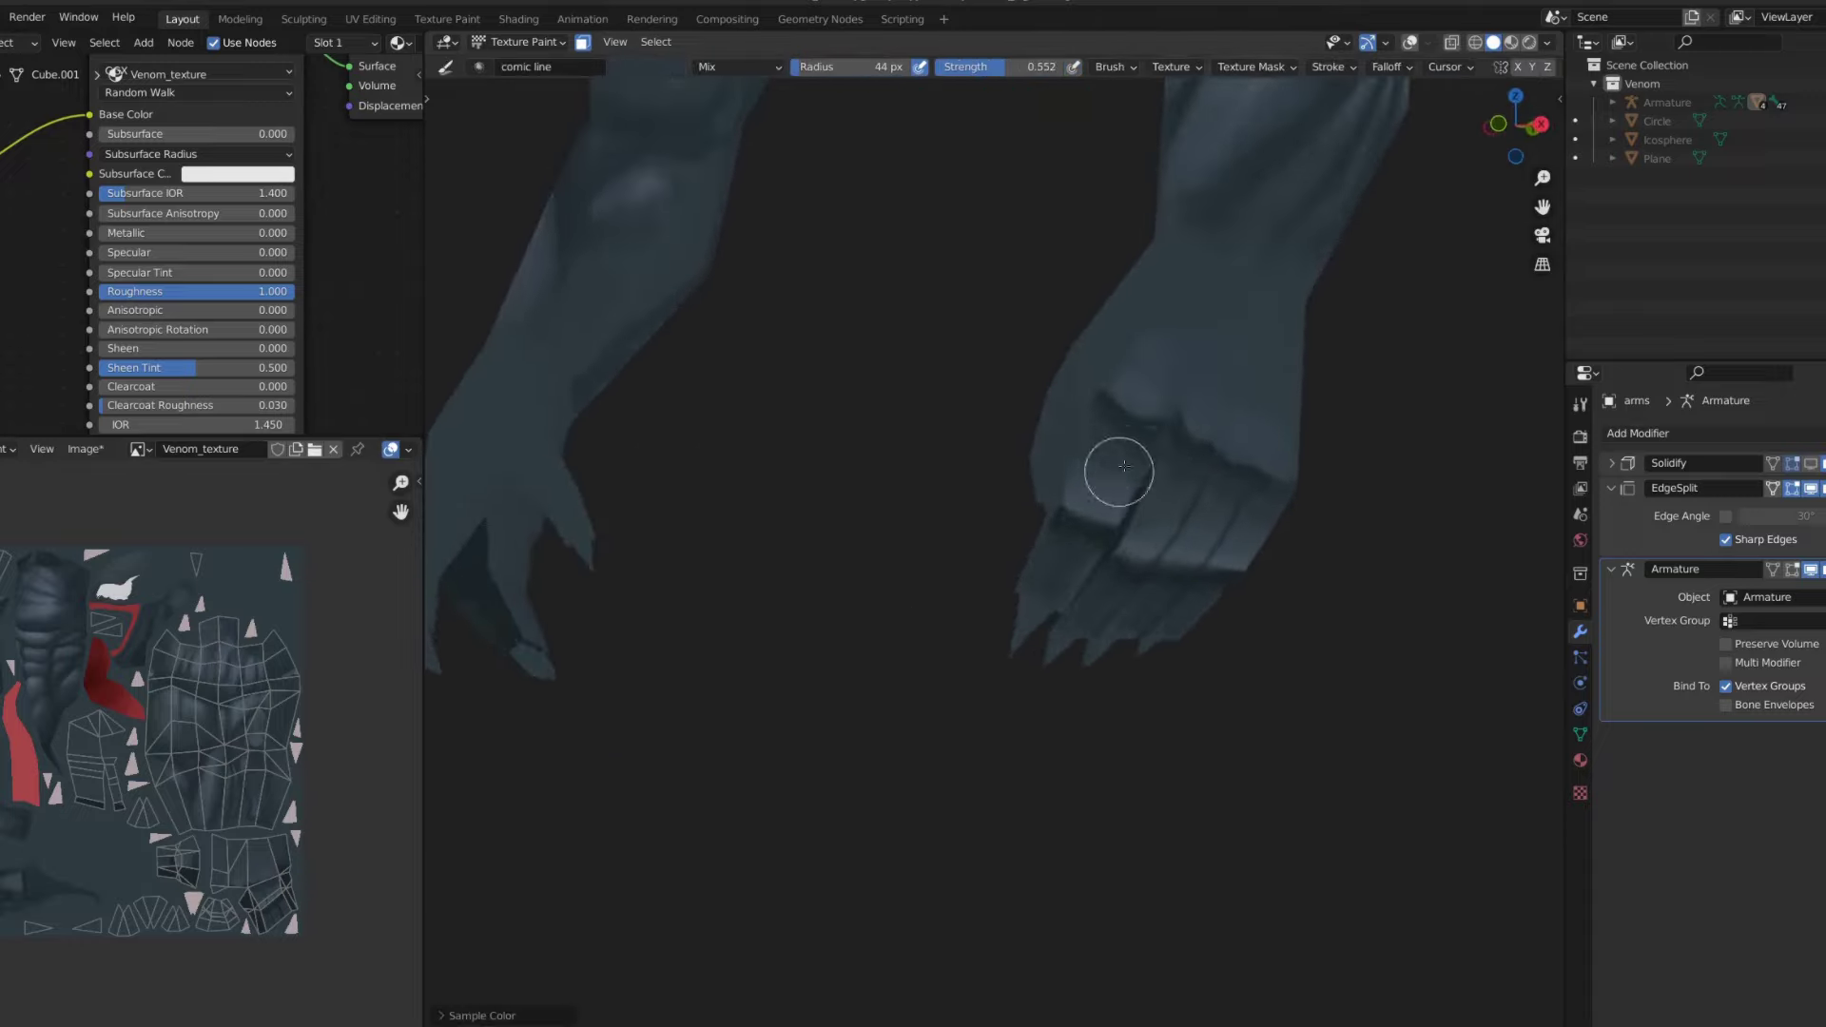
left_click(1231, 546)
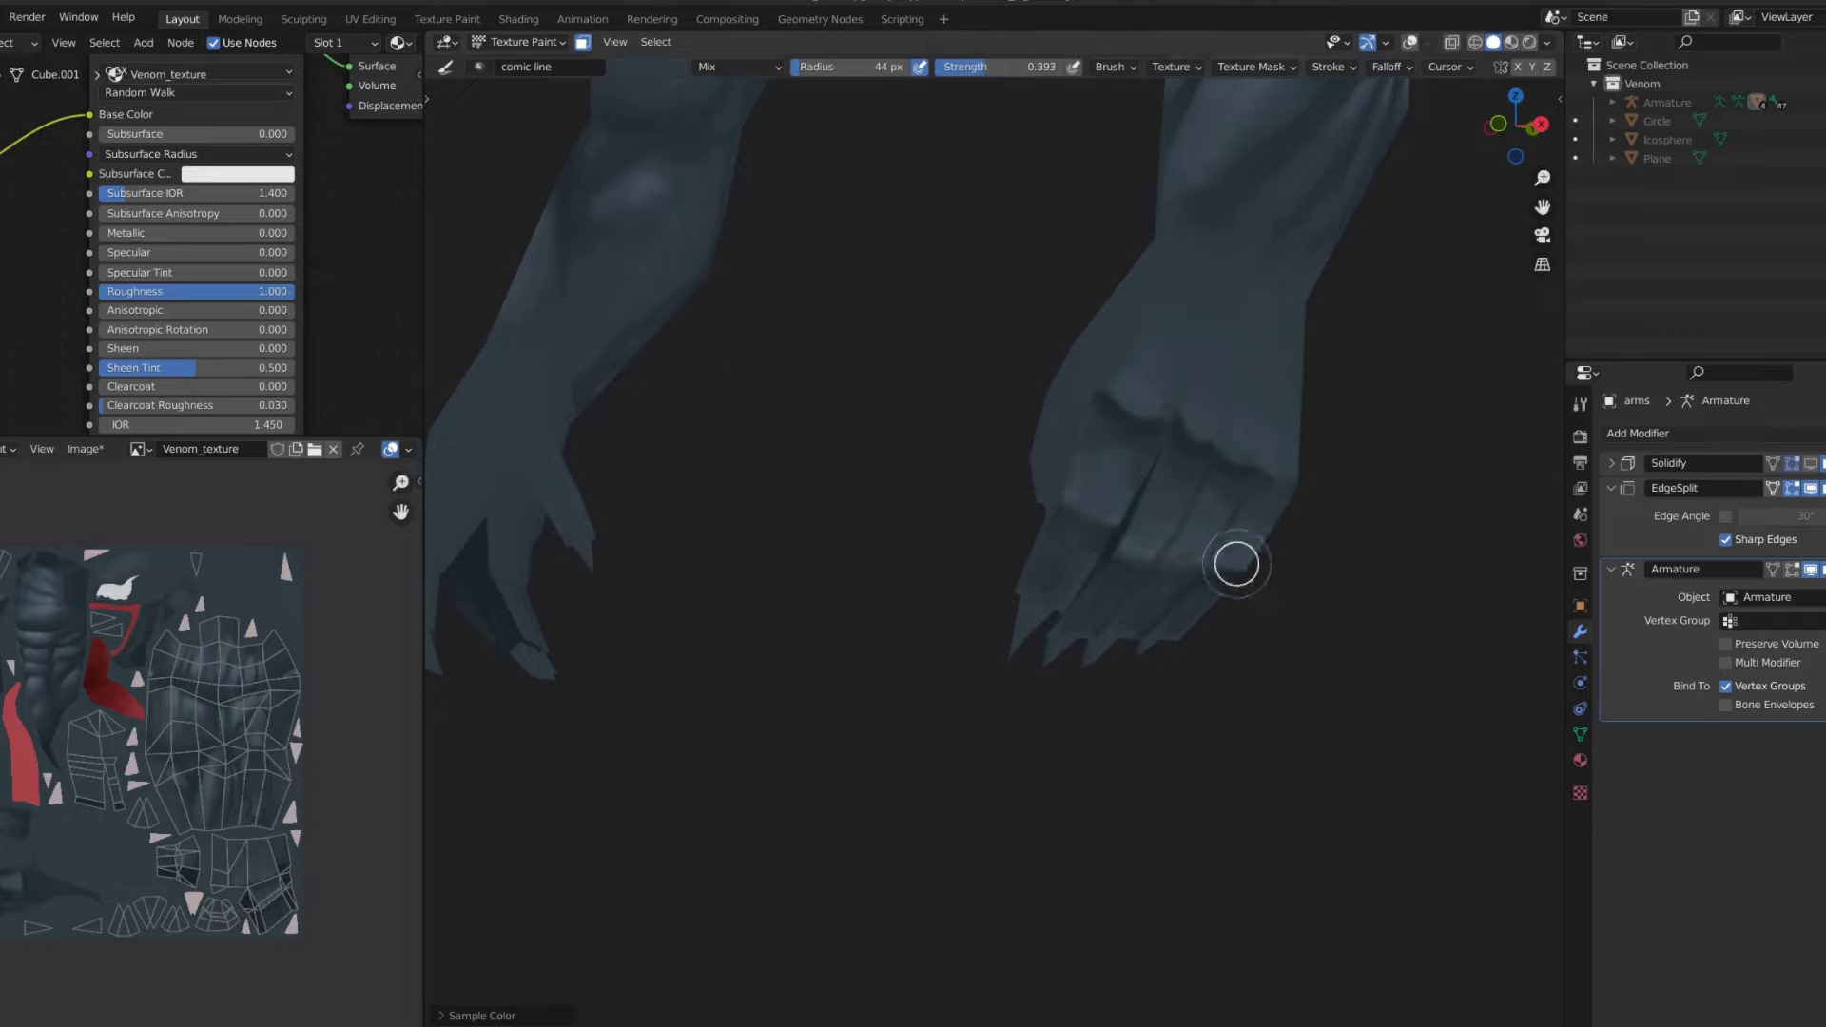
scroll(1237, 565, "down", 2)
scroll(1114, 412, "down", 2)
scroll(1032, 359, "down", 2)
scroll(1208, 392, "down", 1)
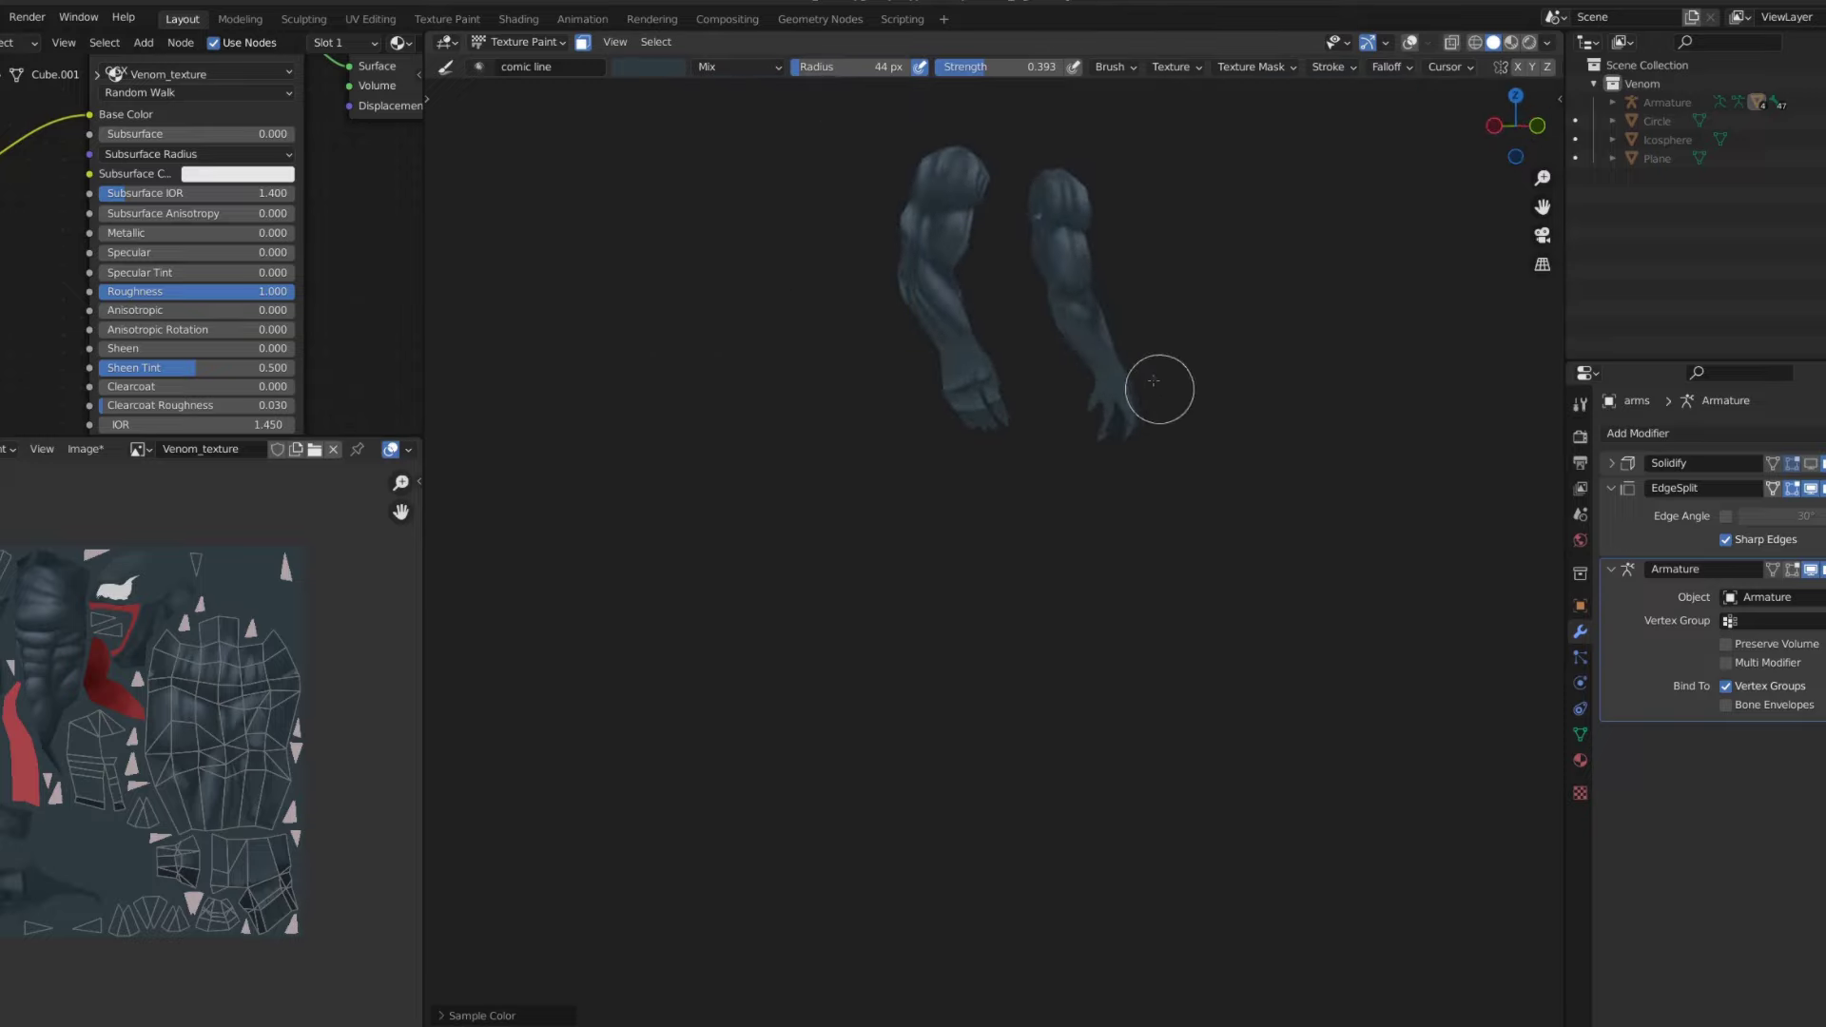
scroll(1154, 381, "up", 3)
scroll(1081, 457, "up", 2)
scroll(1183, 354, "up", 2)
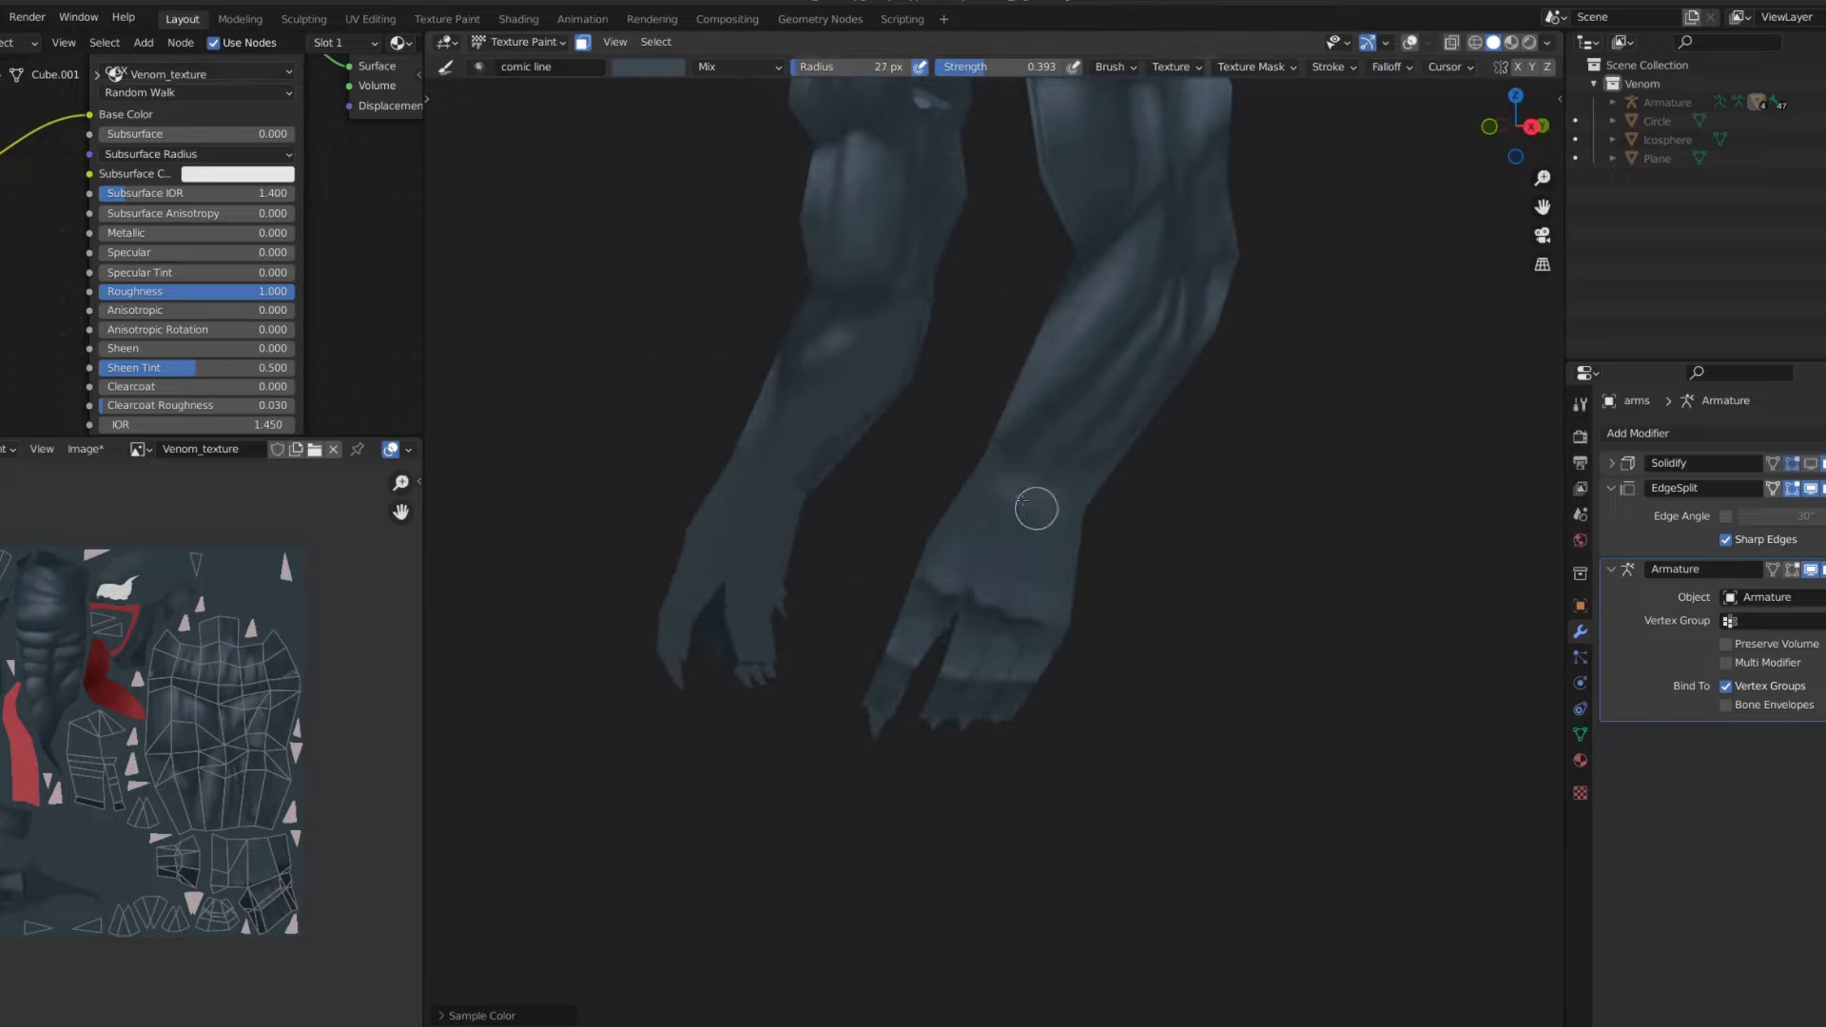
scroll(1051, 526, "up", 2)
- Pick black as the paint colour and set brush strength to 0.194
left_click(646, 66)
left_click(684, 233)
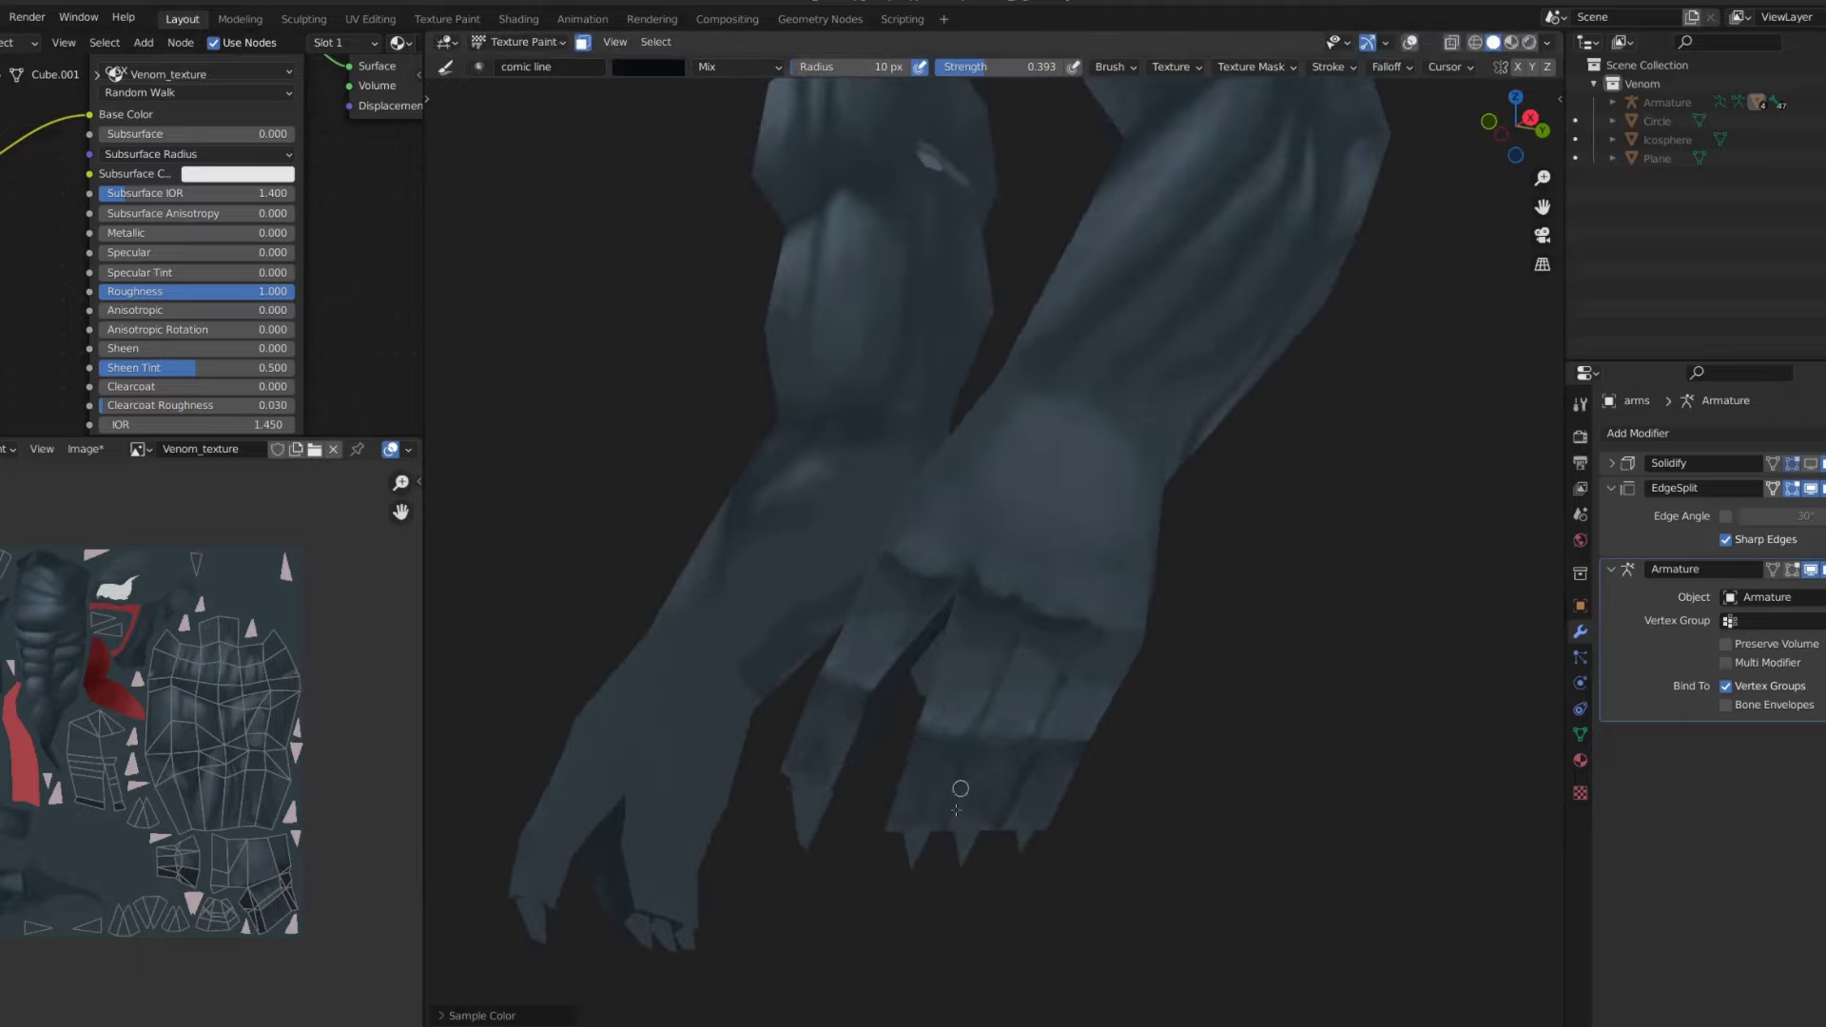
scroll(961, 788, "up", 1)
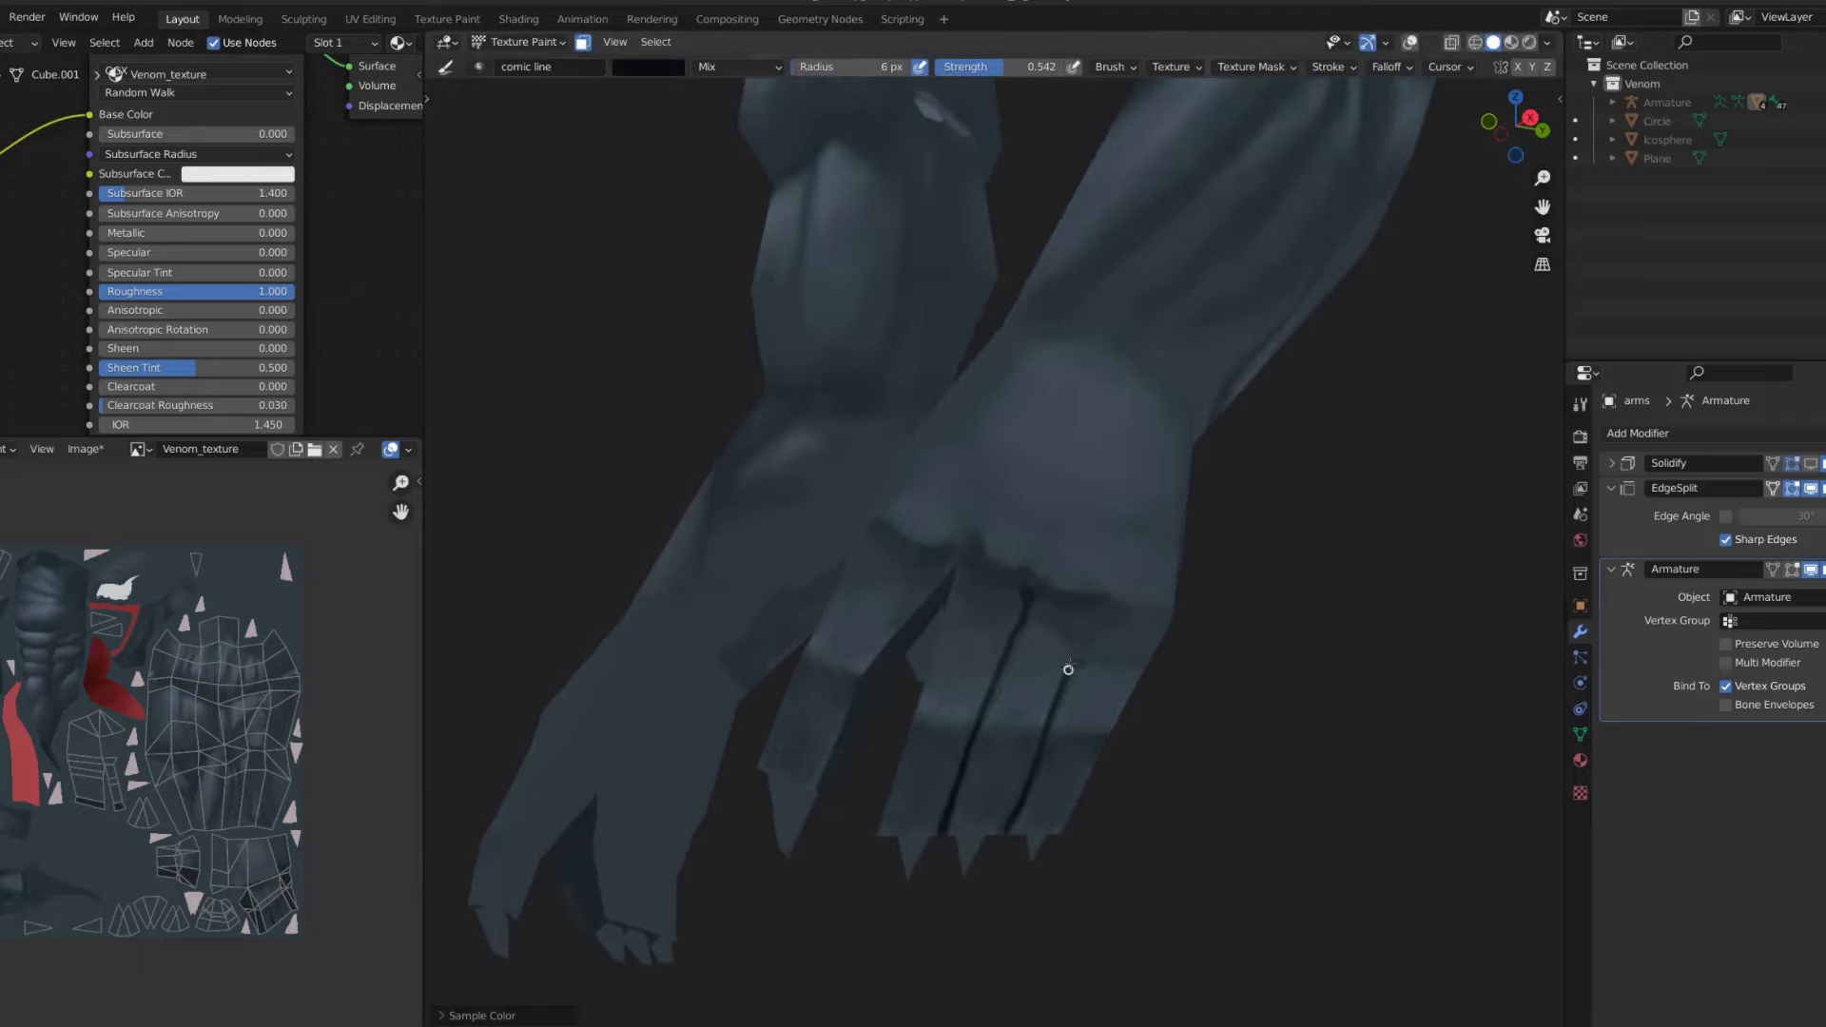
mouse_move(949, 812)
middle_mouse_down()
mouse_move(1013, 657)
mouse_move(951, 666)
middle_mouse_up()
scroll(951, 666, "up", 3)
key("shift+f")
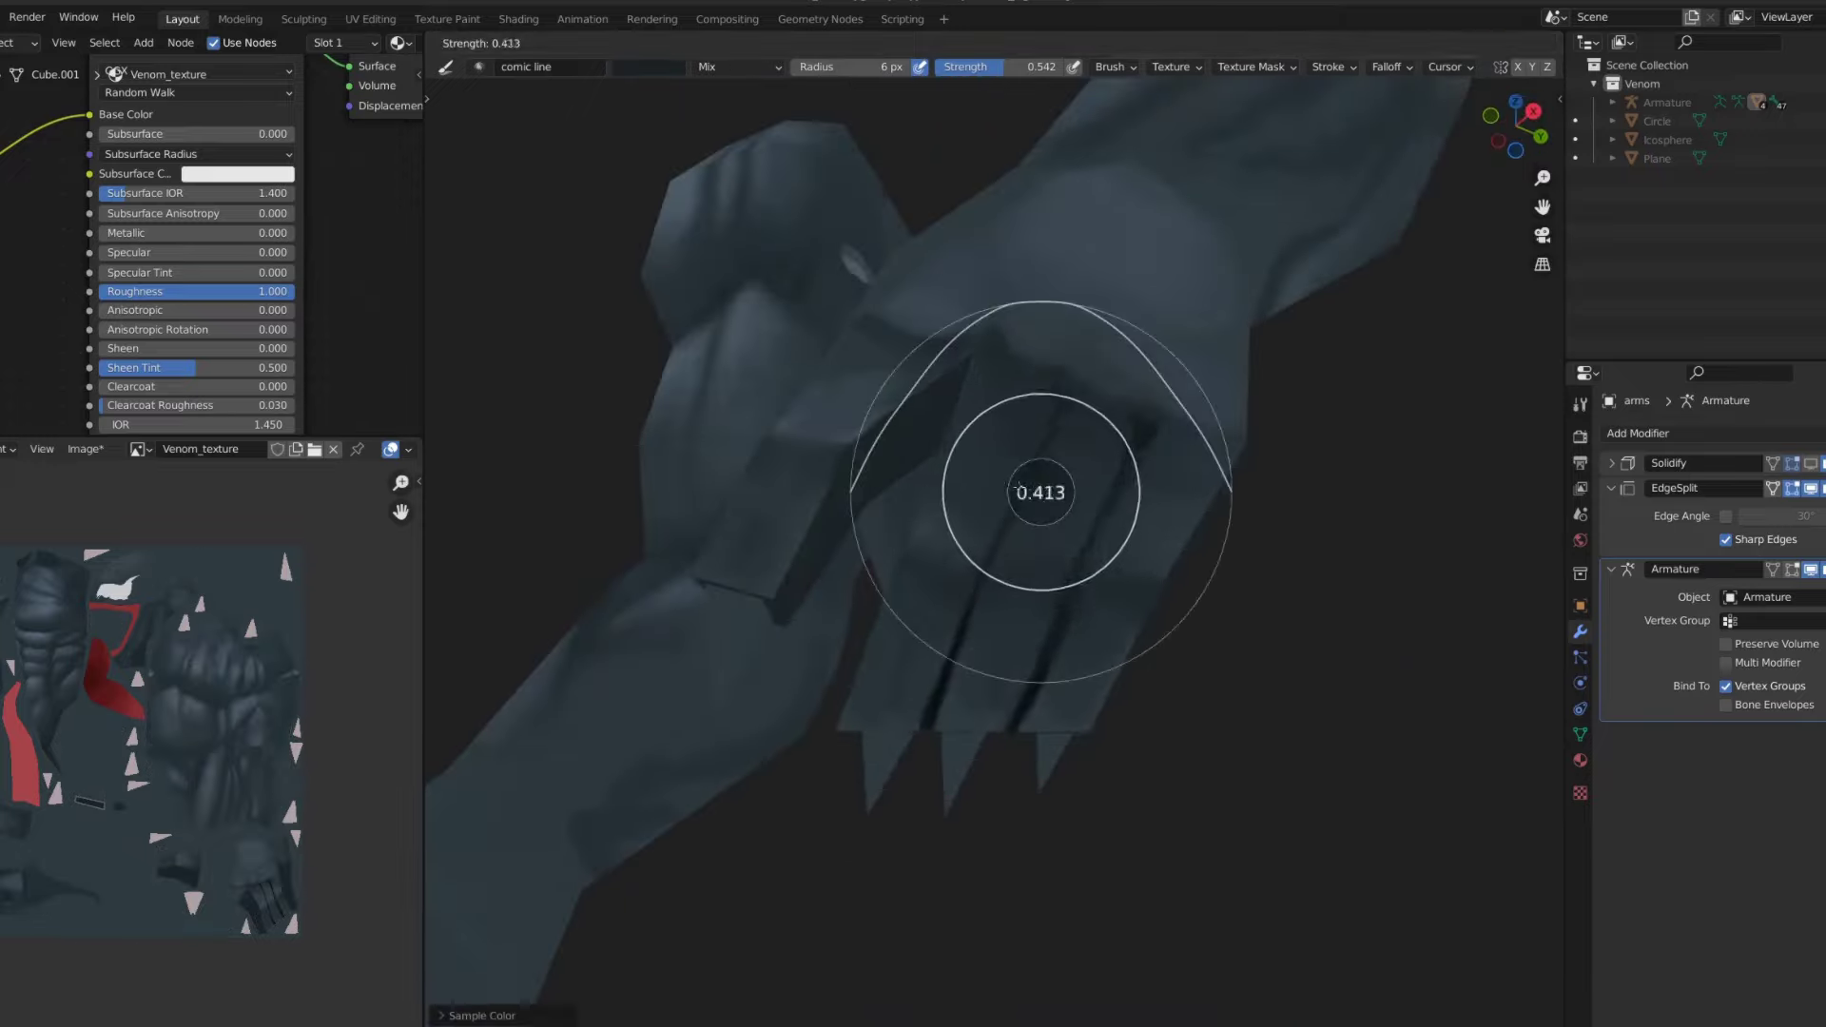
left_click(952, 628)
key("s")
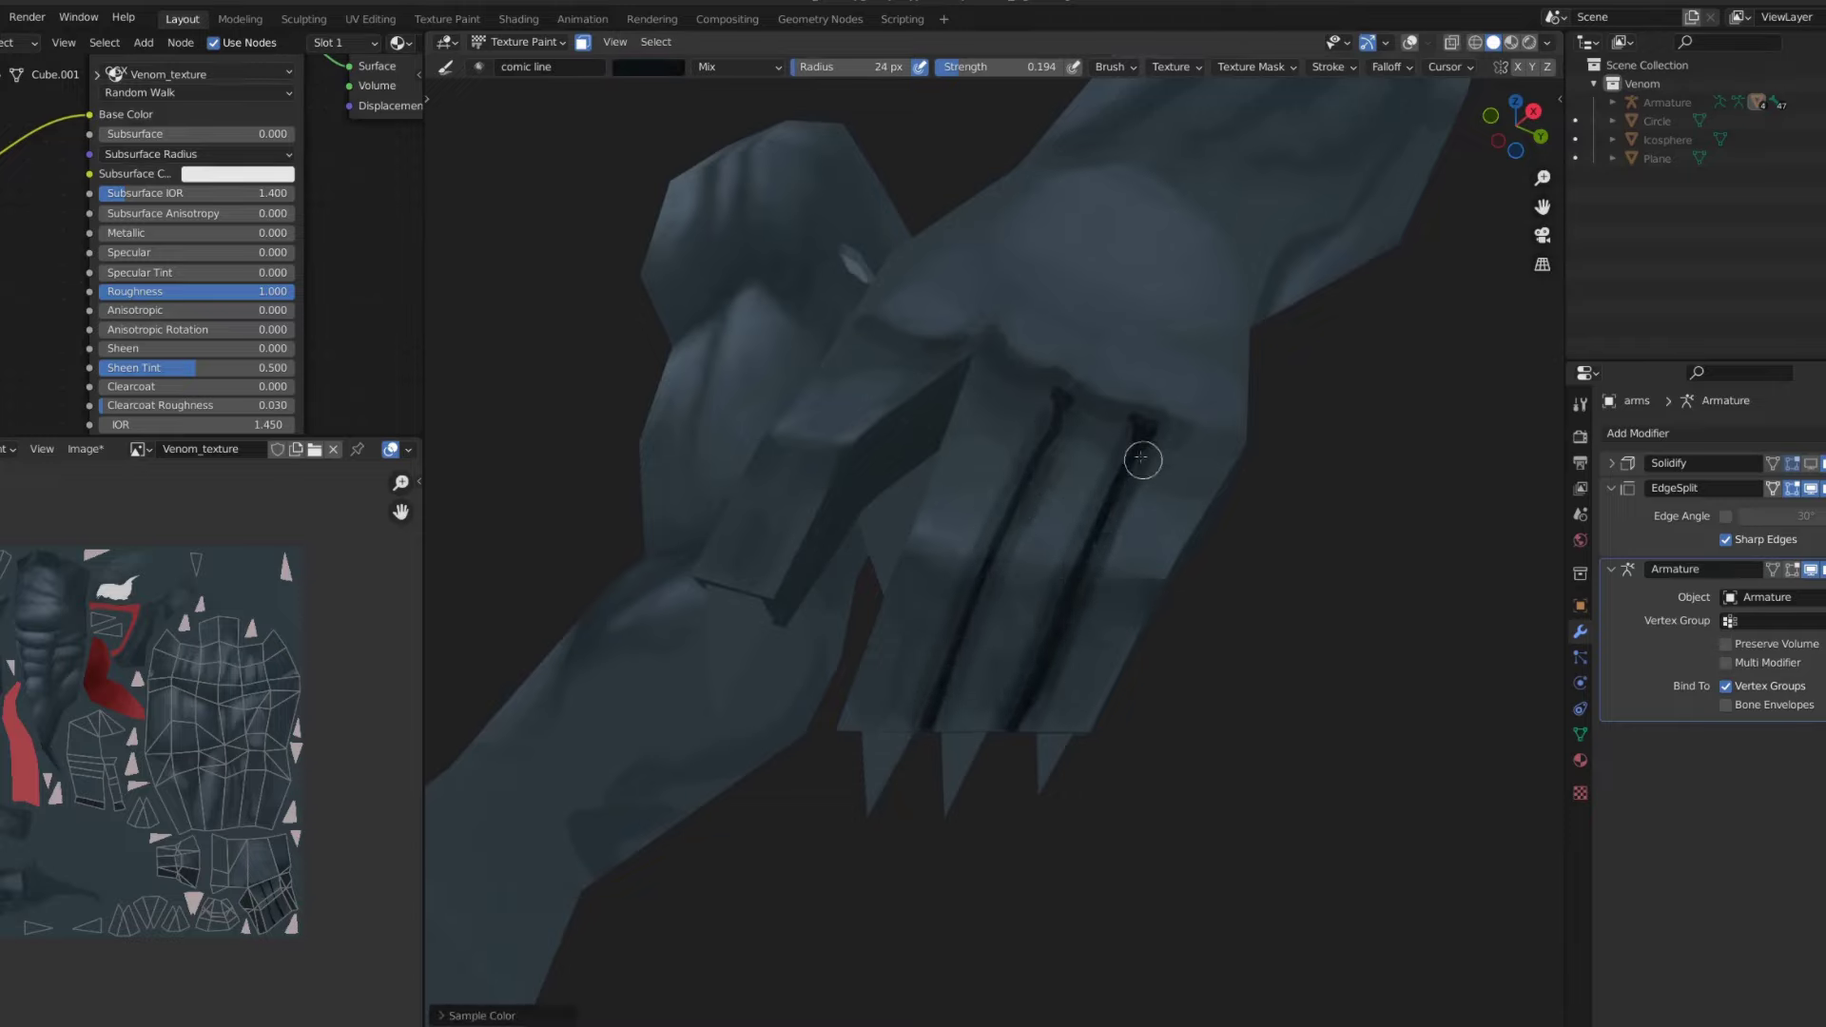
- Bring up the paint colour popup and orbit around both hands and fingers
scroll(1142, 457, "down", 5)
middle_click_drag(1088, 330, 1094, 257)
scroll(1187, 130, "down", 3)
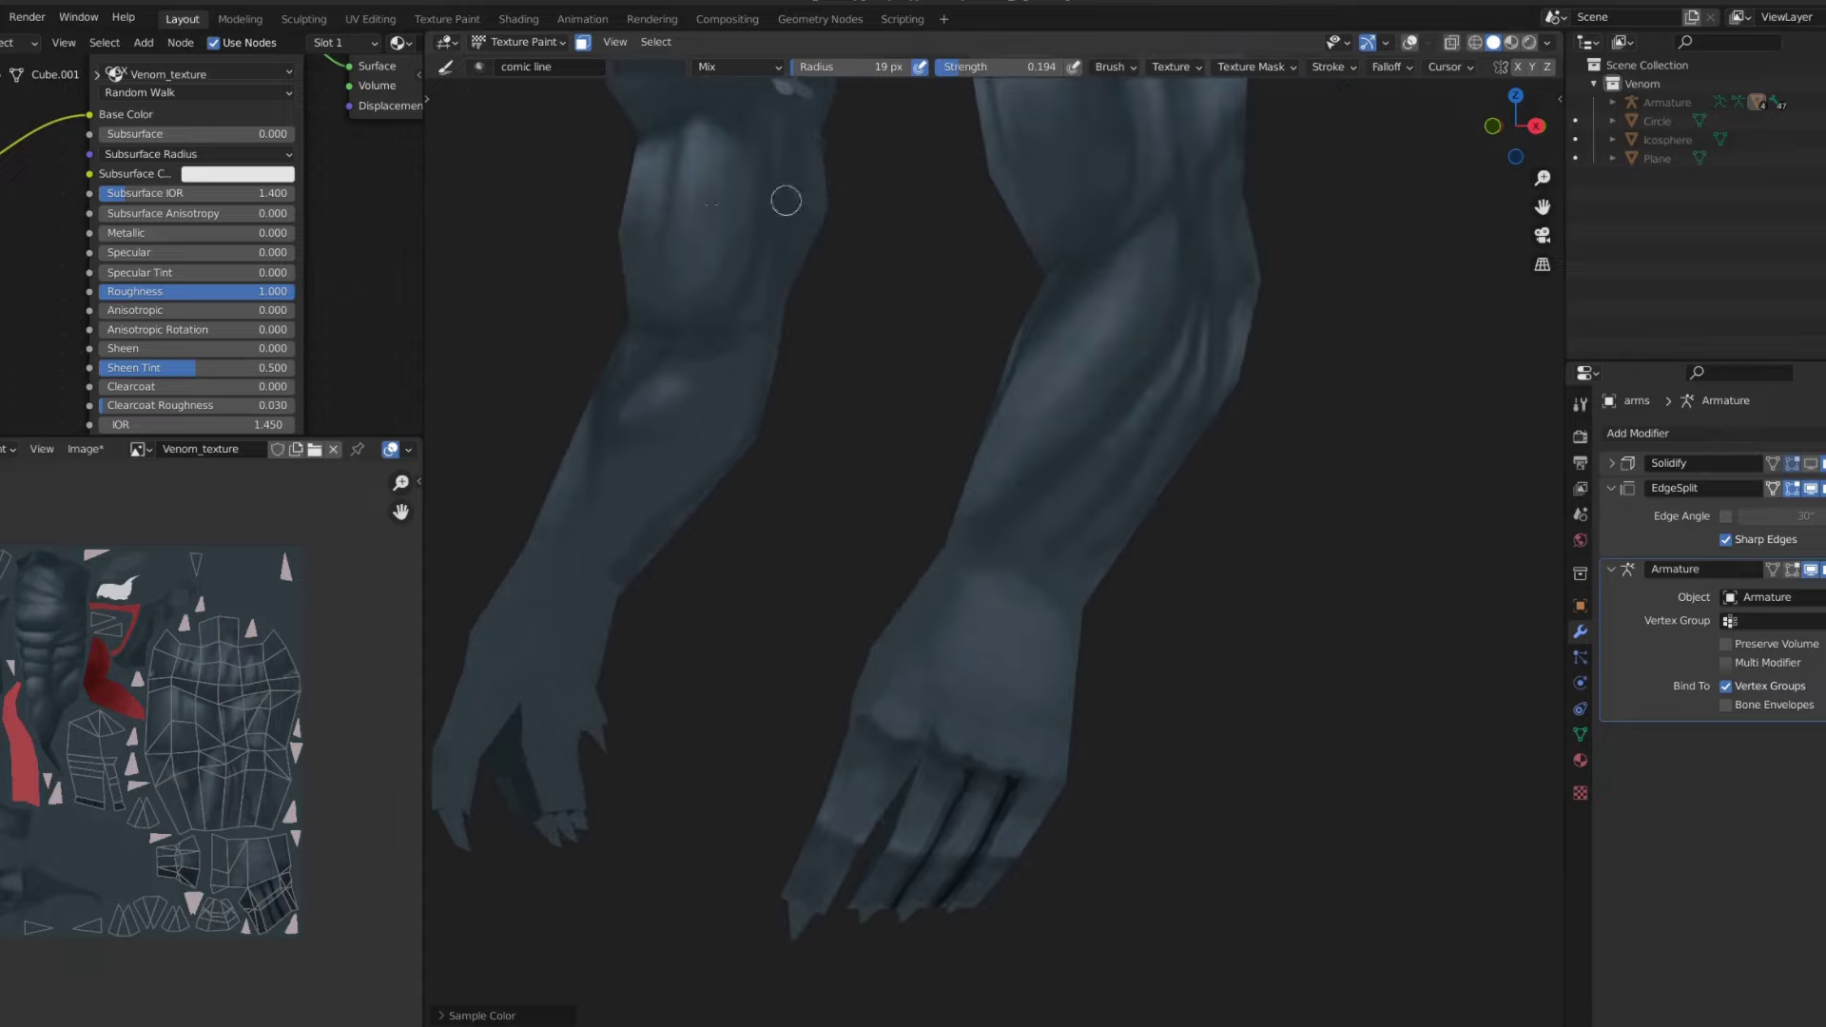
right_click(783, 196)
scroll(891, 602, "up", 3)
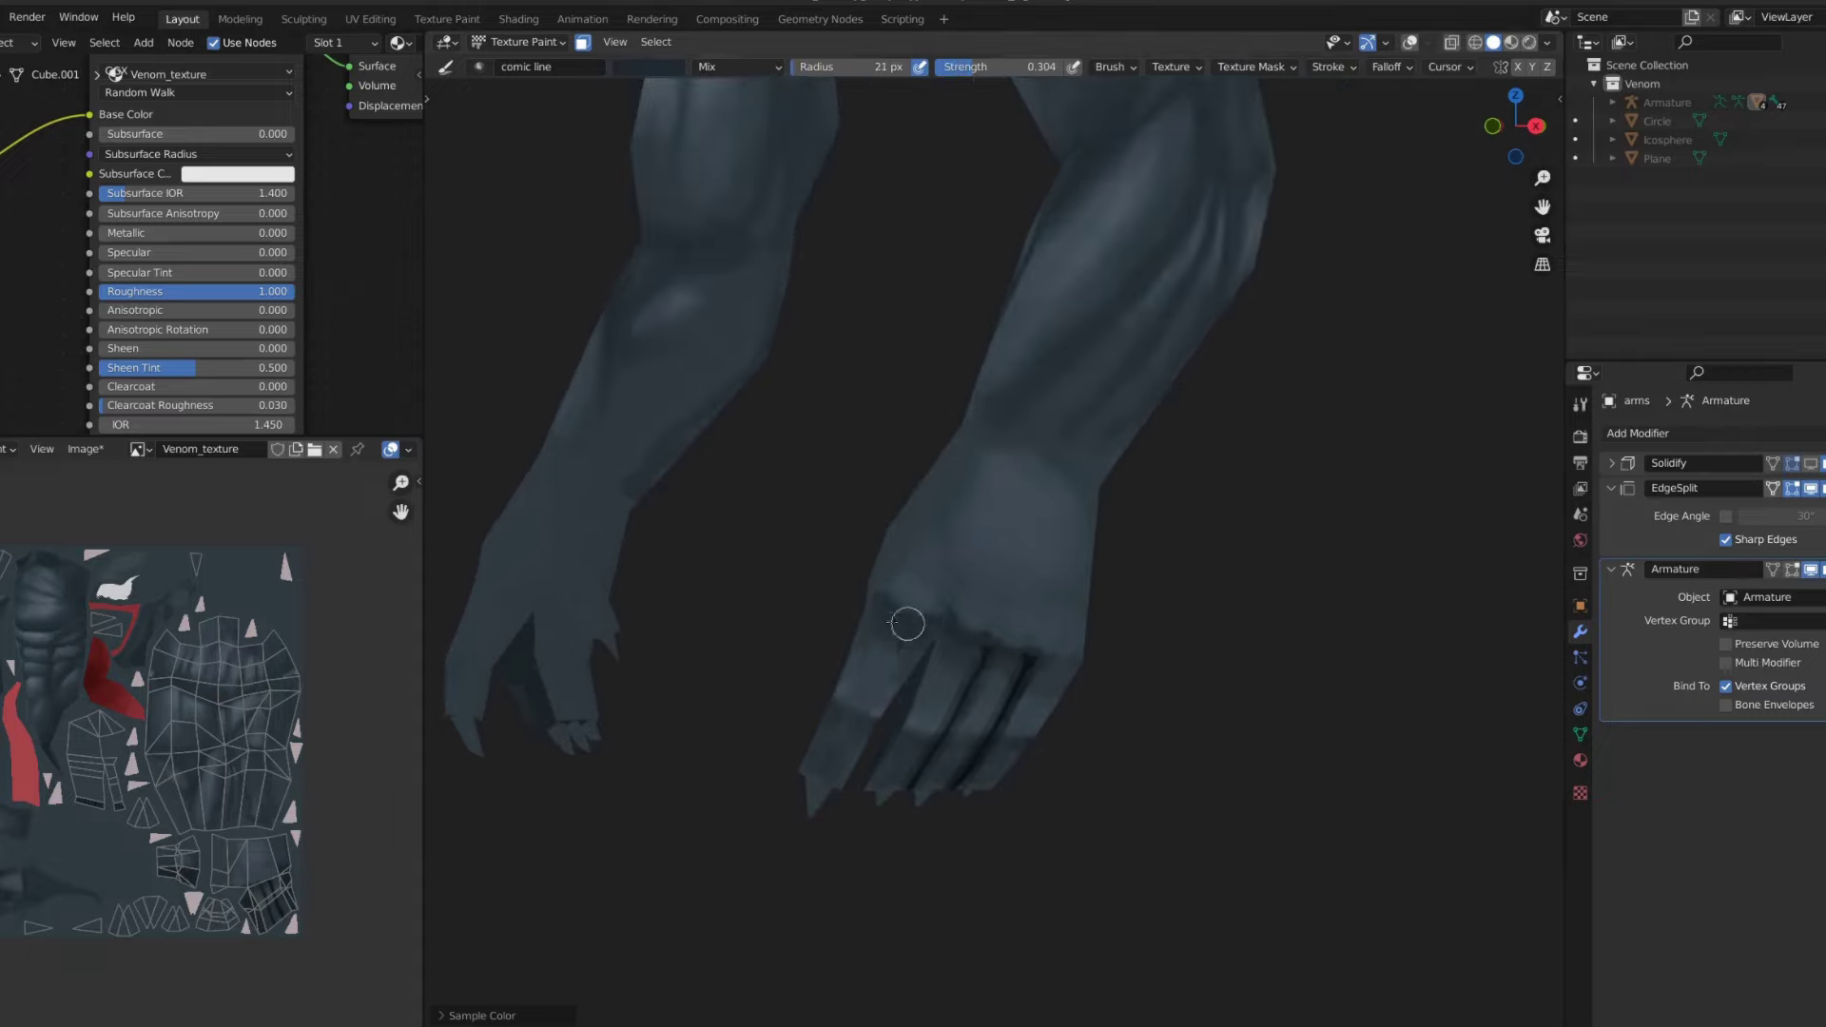
mouse_move(907, 624)
middle_mouse_down()
mouse_move(907, 705)
mouse_move(856, 666)
mouse_move(859, 543)
middle_mouse_up()
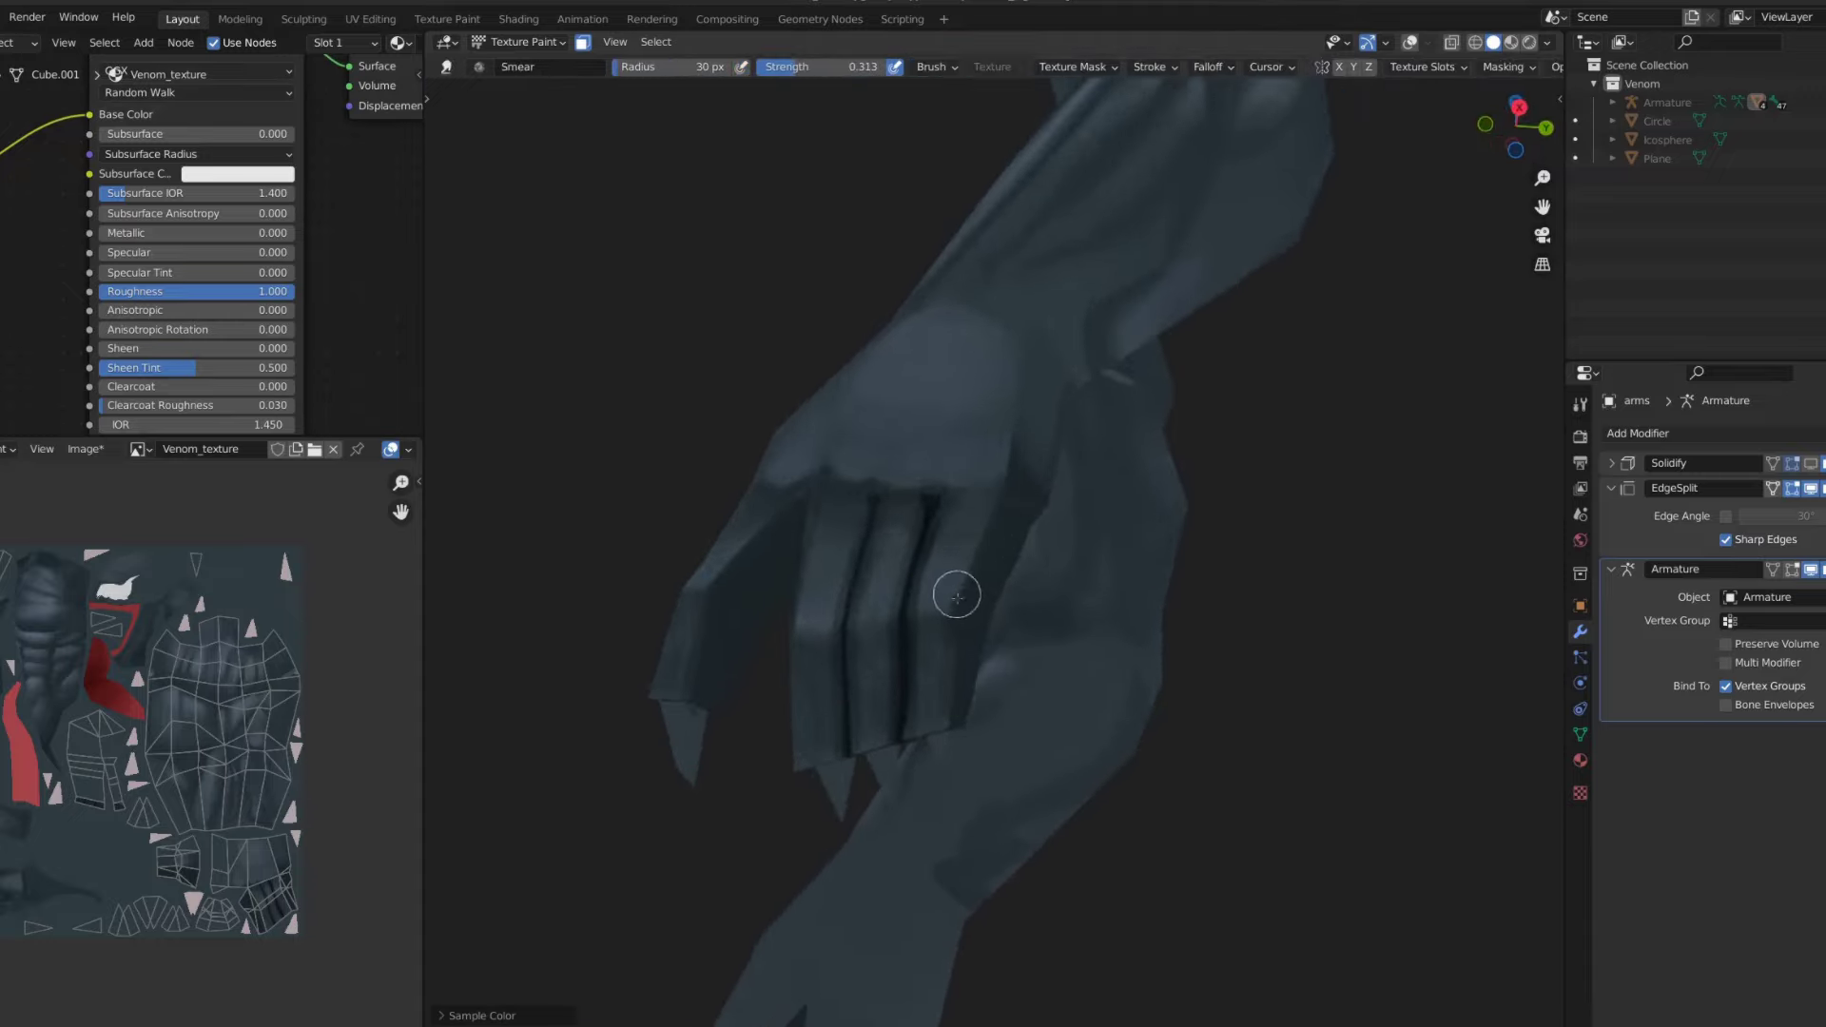
middle_click_drag(981, 522, 895, 532)
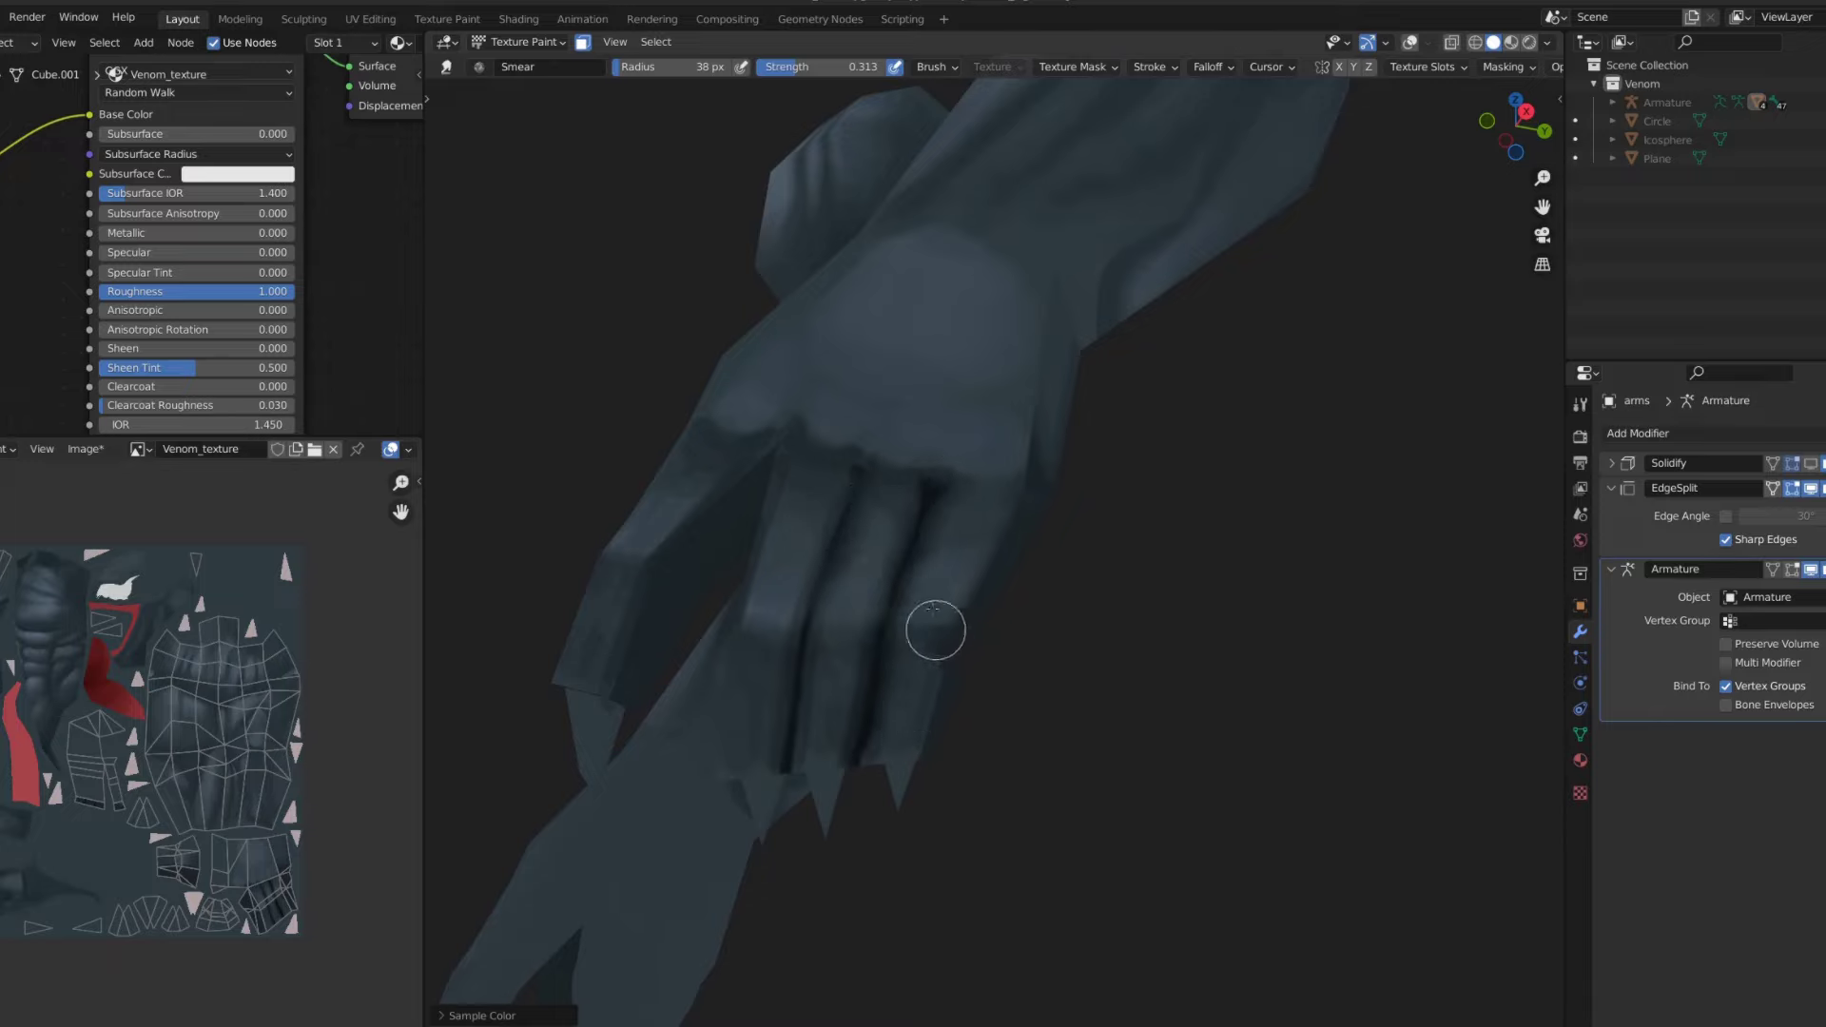
middle_click_drag(968, 533, 824, 702)
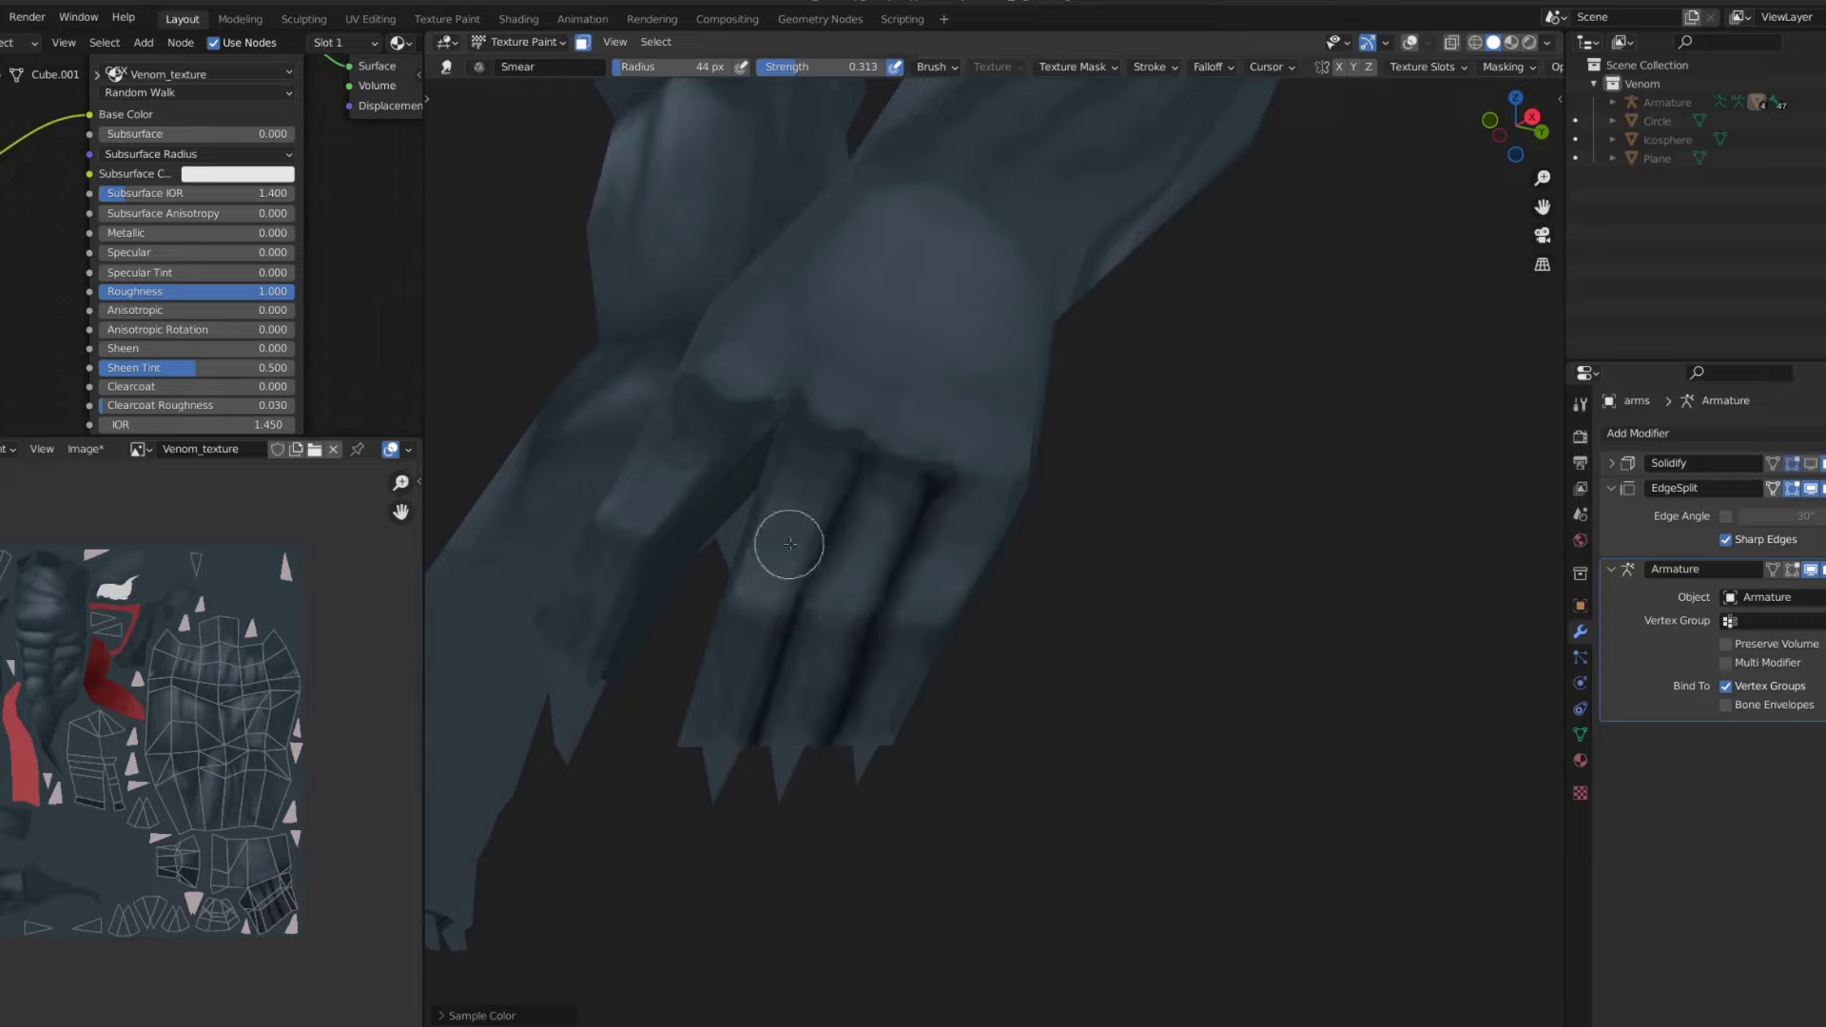
middle_click_drag(791, 544, 762, 504)
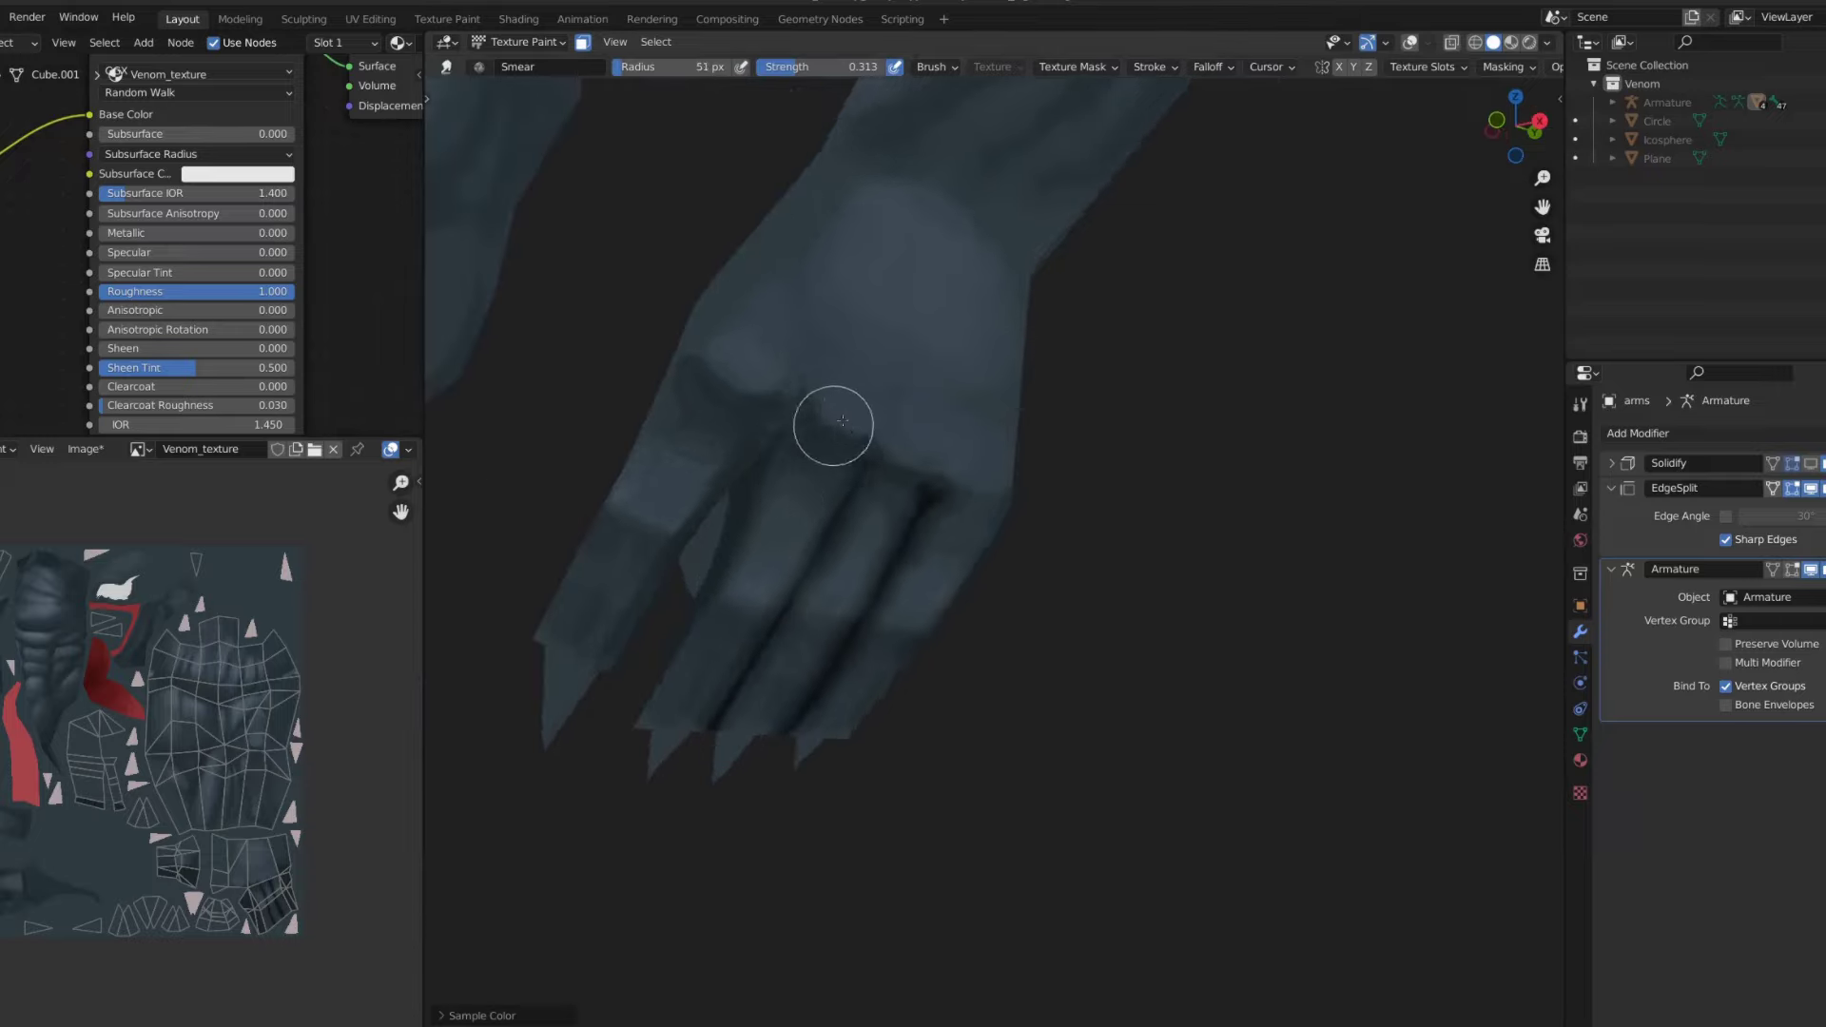
- Orbit the hand from further angles to inspect the blended finger grooves
middle_click_drag(889, 428, 899, 442)
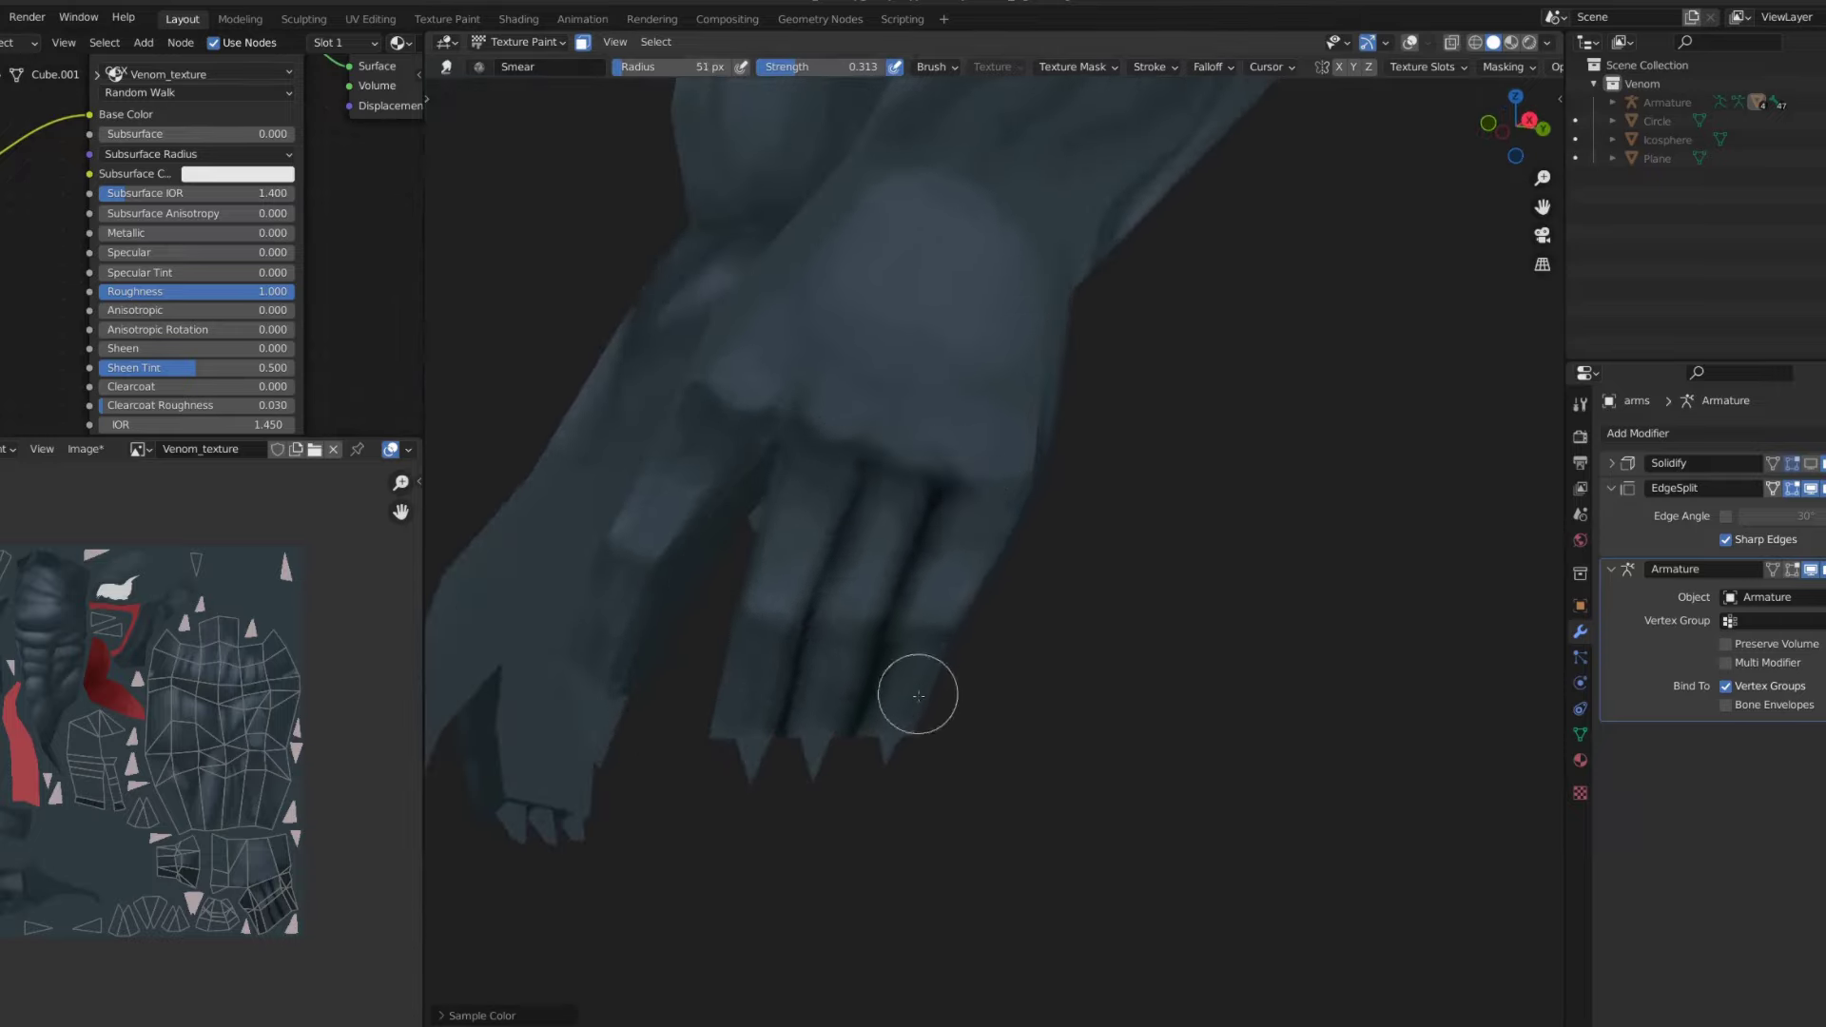
middle_click_drag(658, 549, 750, 468)
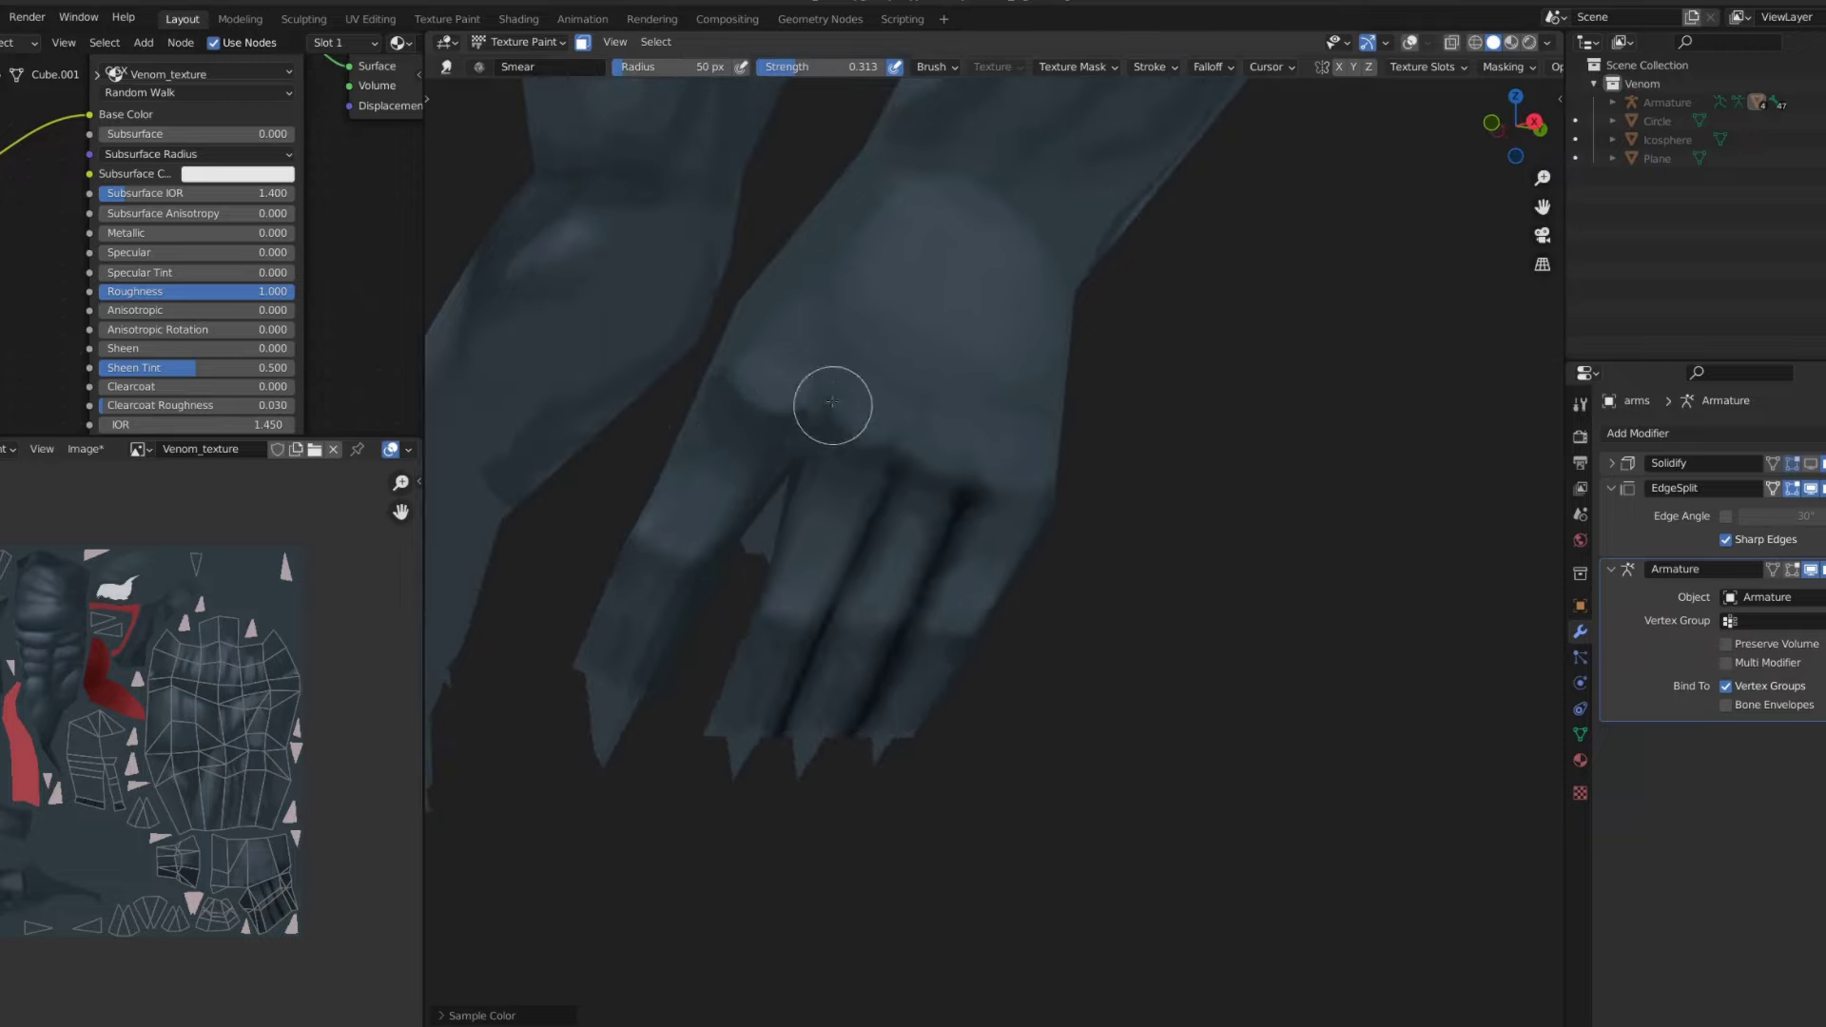
scroll(954, 465, "down", 5)
mouse_move(966, 285)
middle_mouse_down()
mouse_move(933, 322)
mouse_move(1011, 321)
mouse_move(1027, 387)
middle_mouse_up()
scroll(1094, 361, "down", 5)
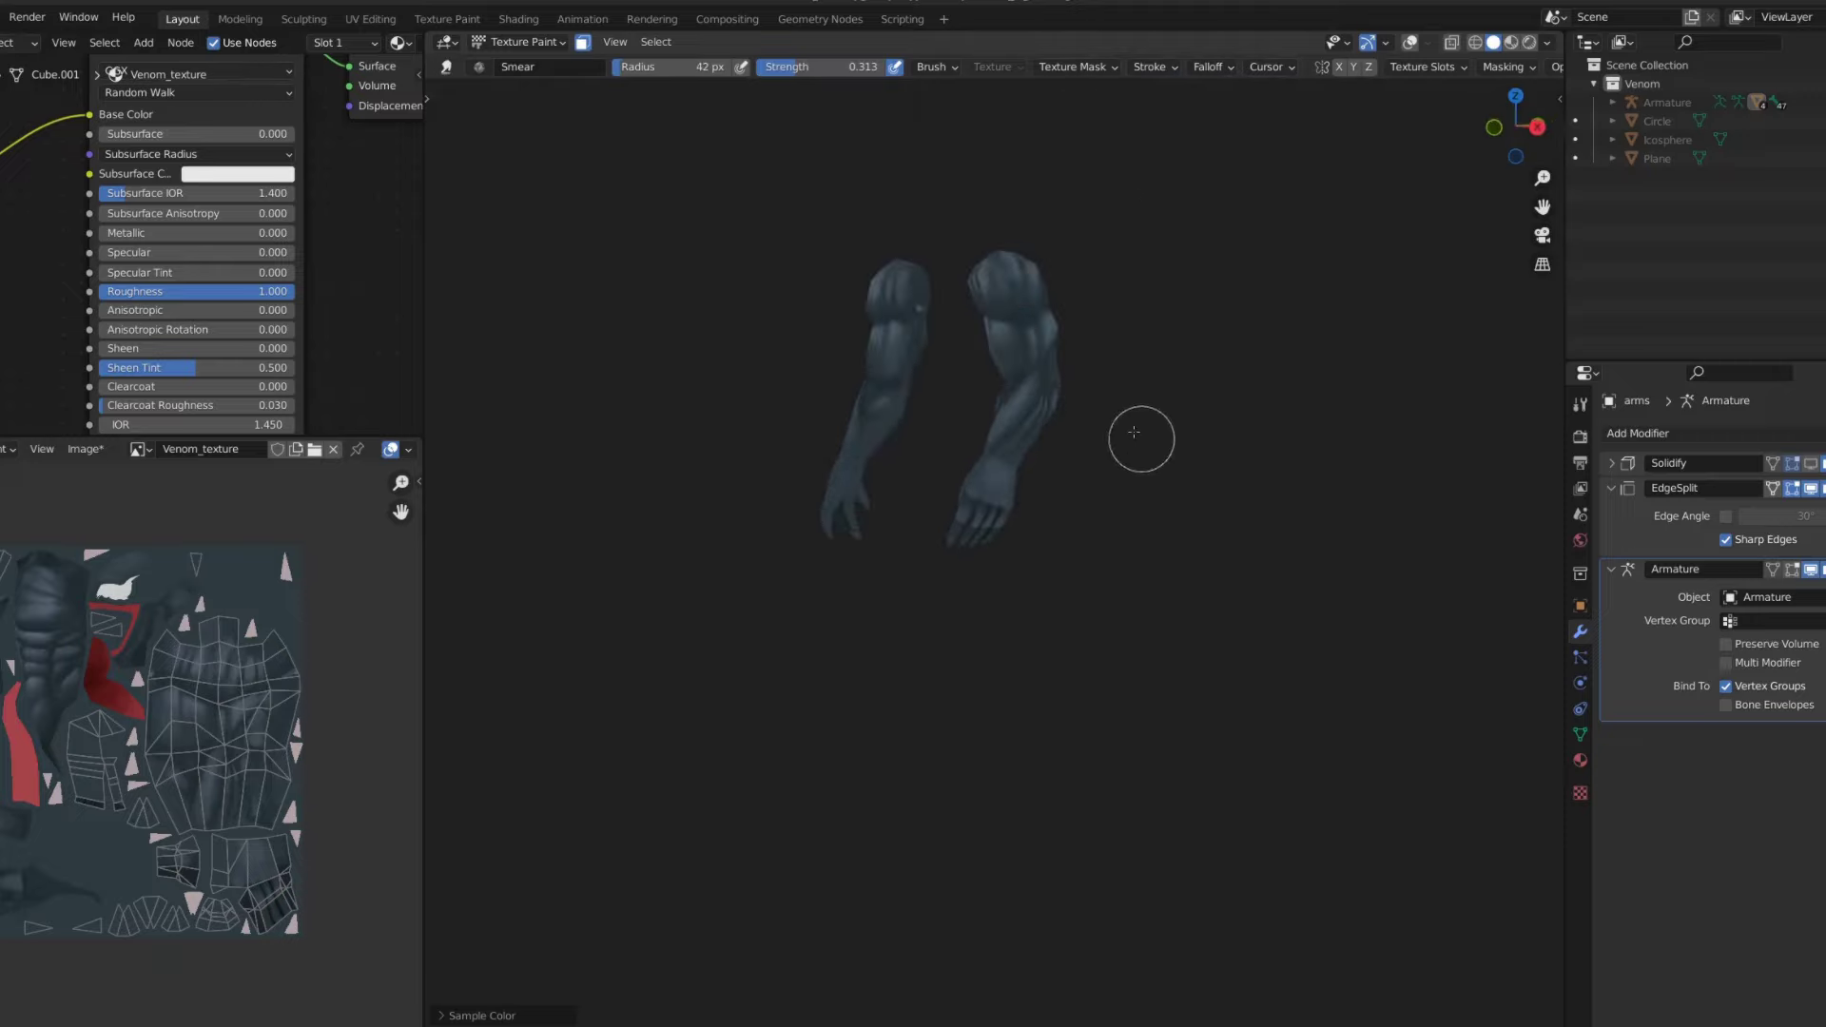
middle_click_drag(1138, 432, 893, 554)
scroll(1100, 510, "up", 4)
scroll(893, 513, "up", 4)
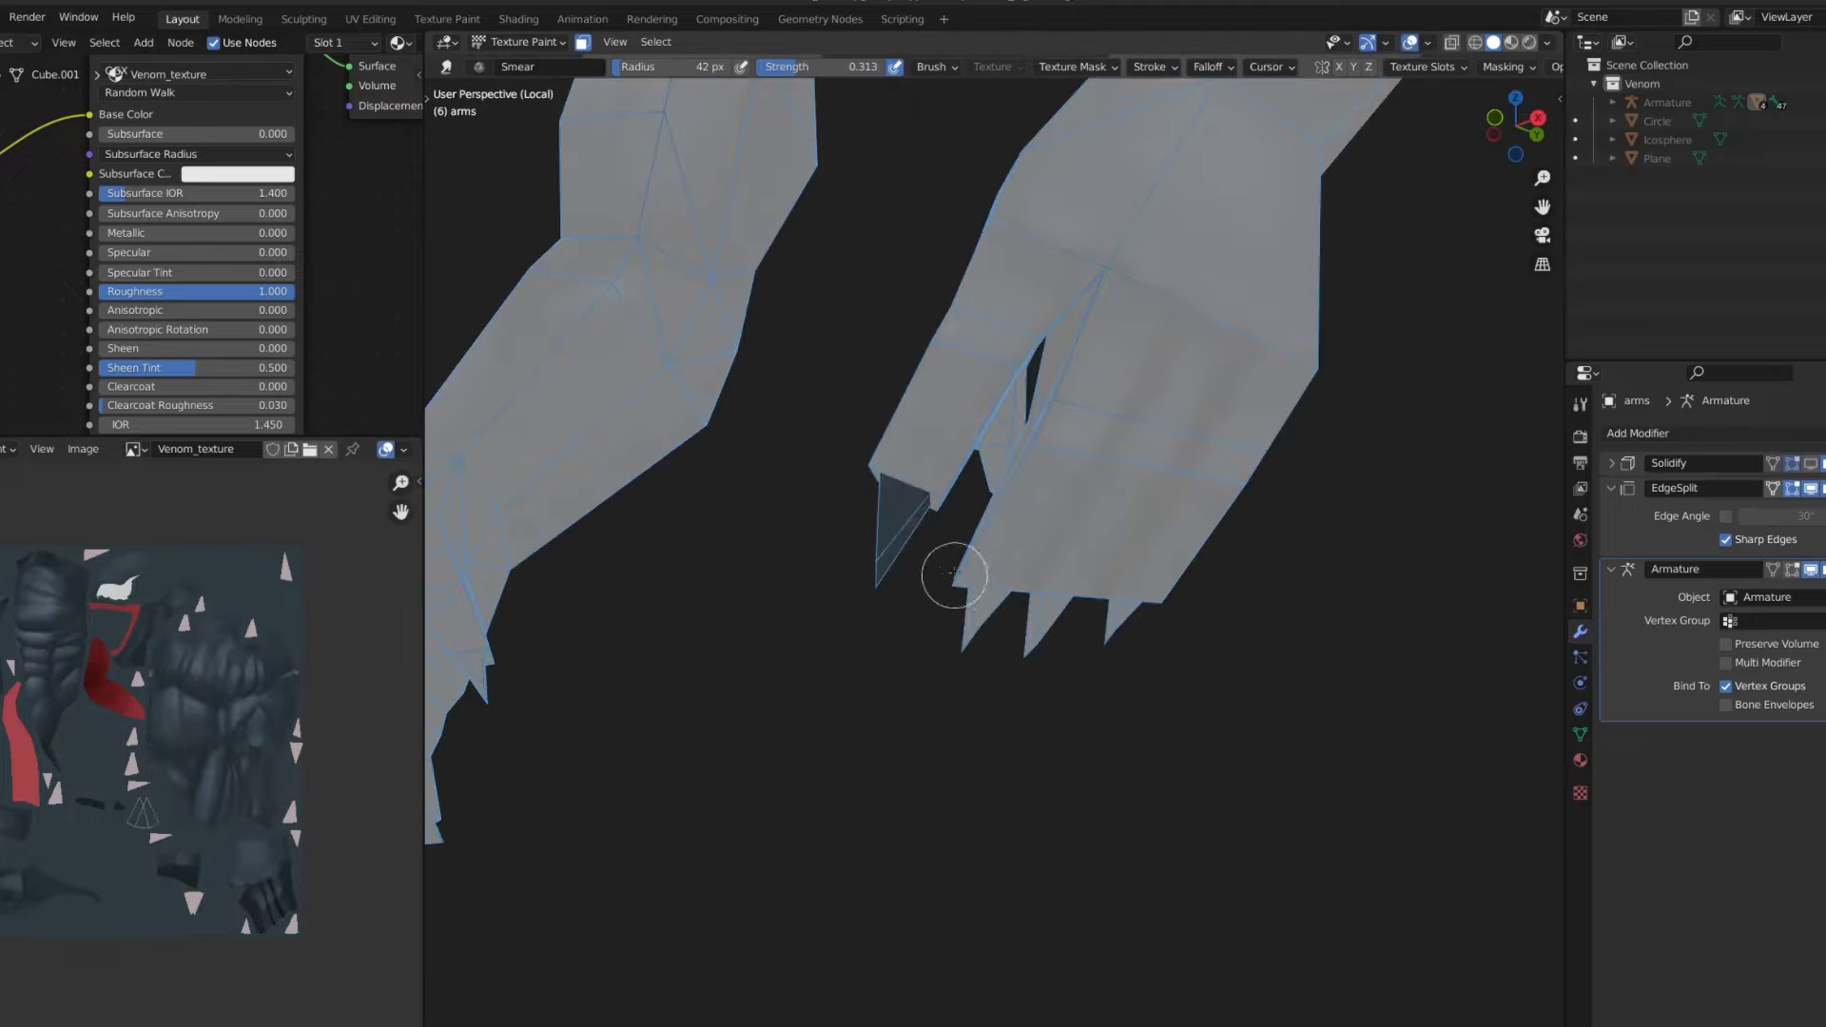
- Fill the finger and claw faces on the hand with the dark colour
left_click(876, 537)
left_click(981, 581)
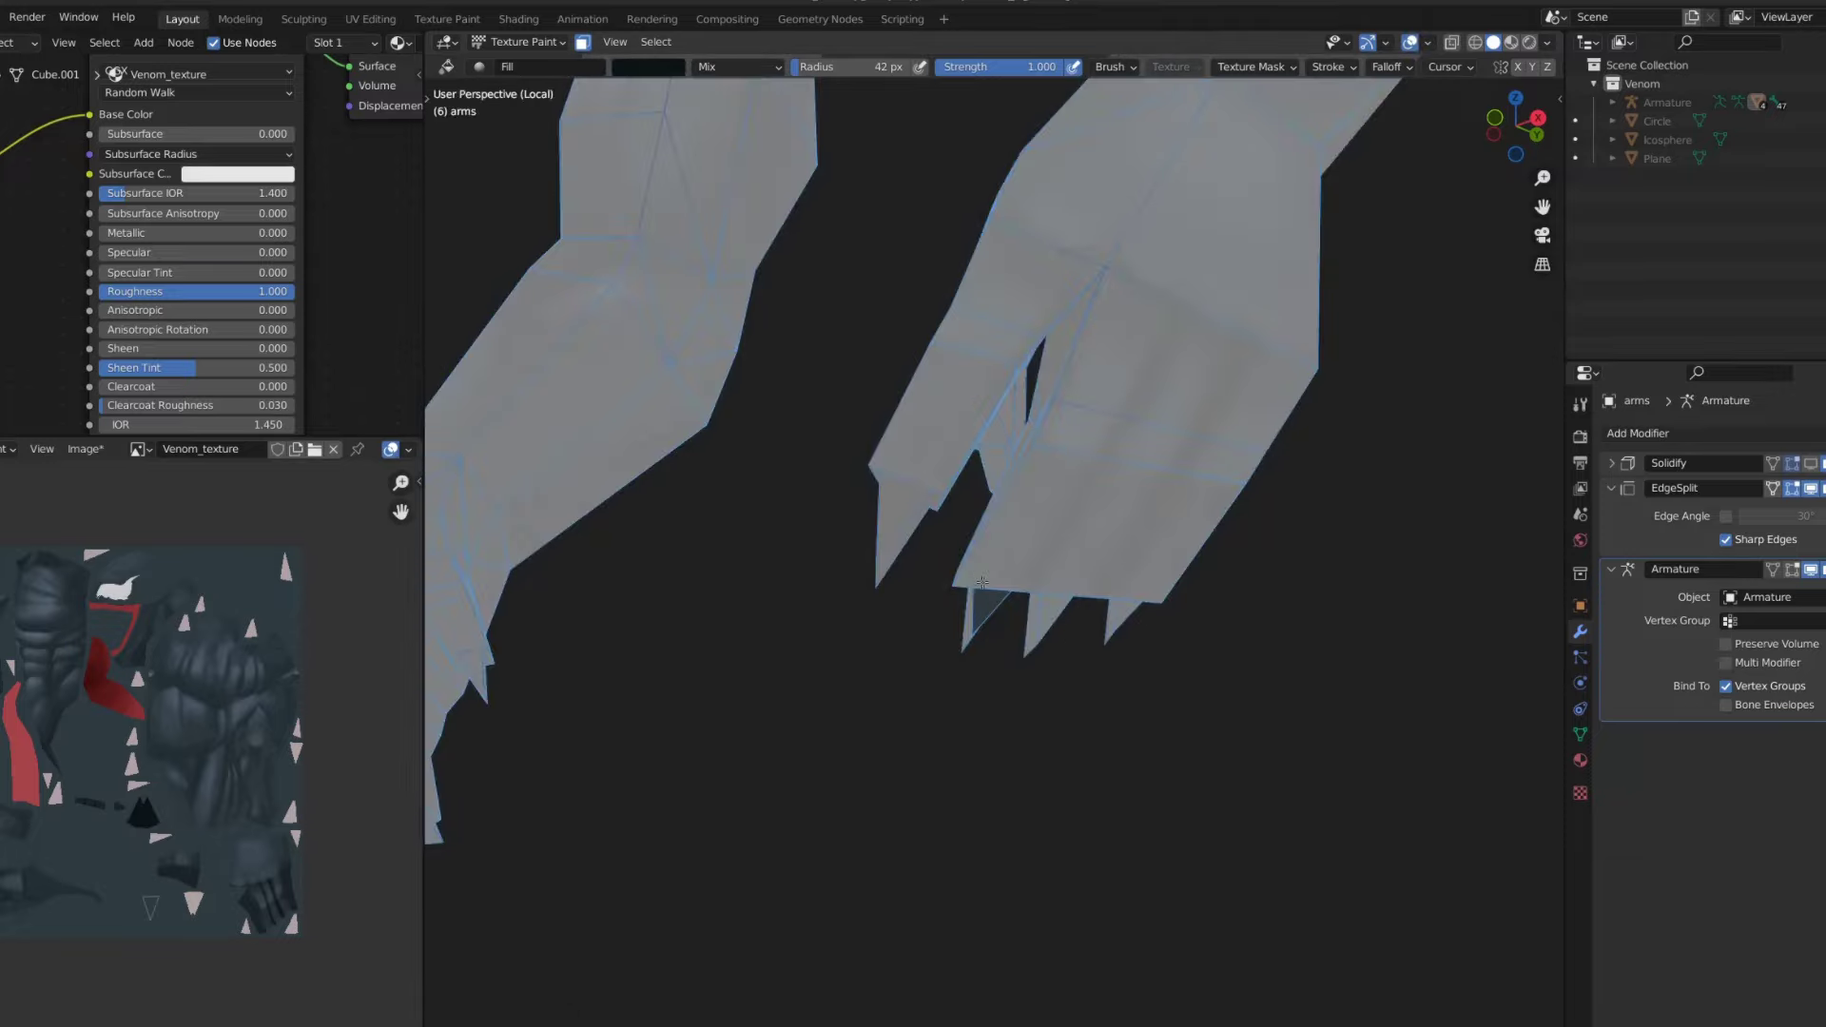
left_click(1109, 619)
scroll(1084, 510, "down", 5)
middle_click_drag(1085, 510, 1046, 532)
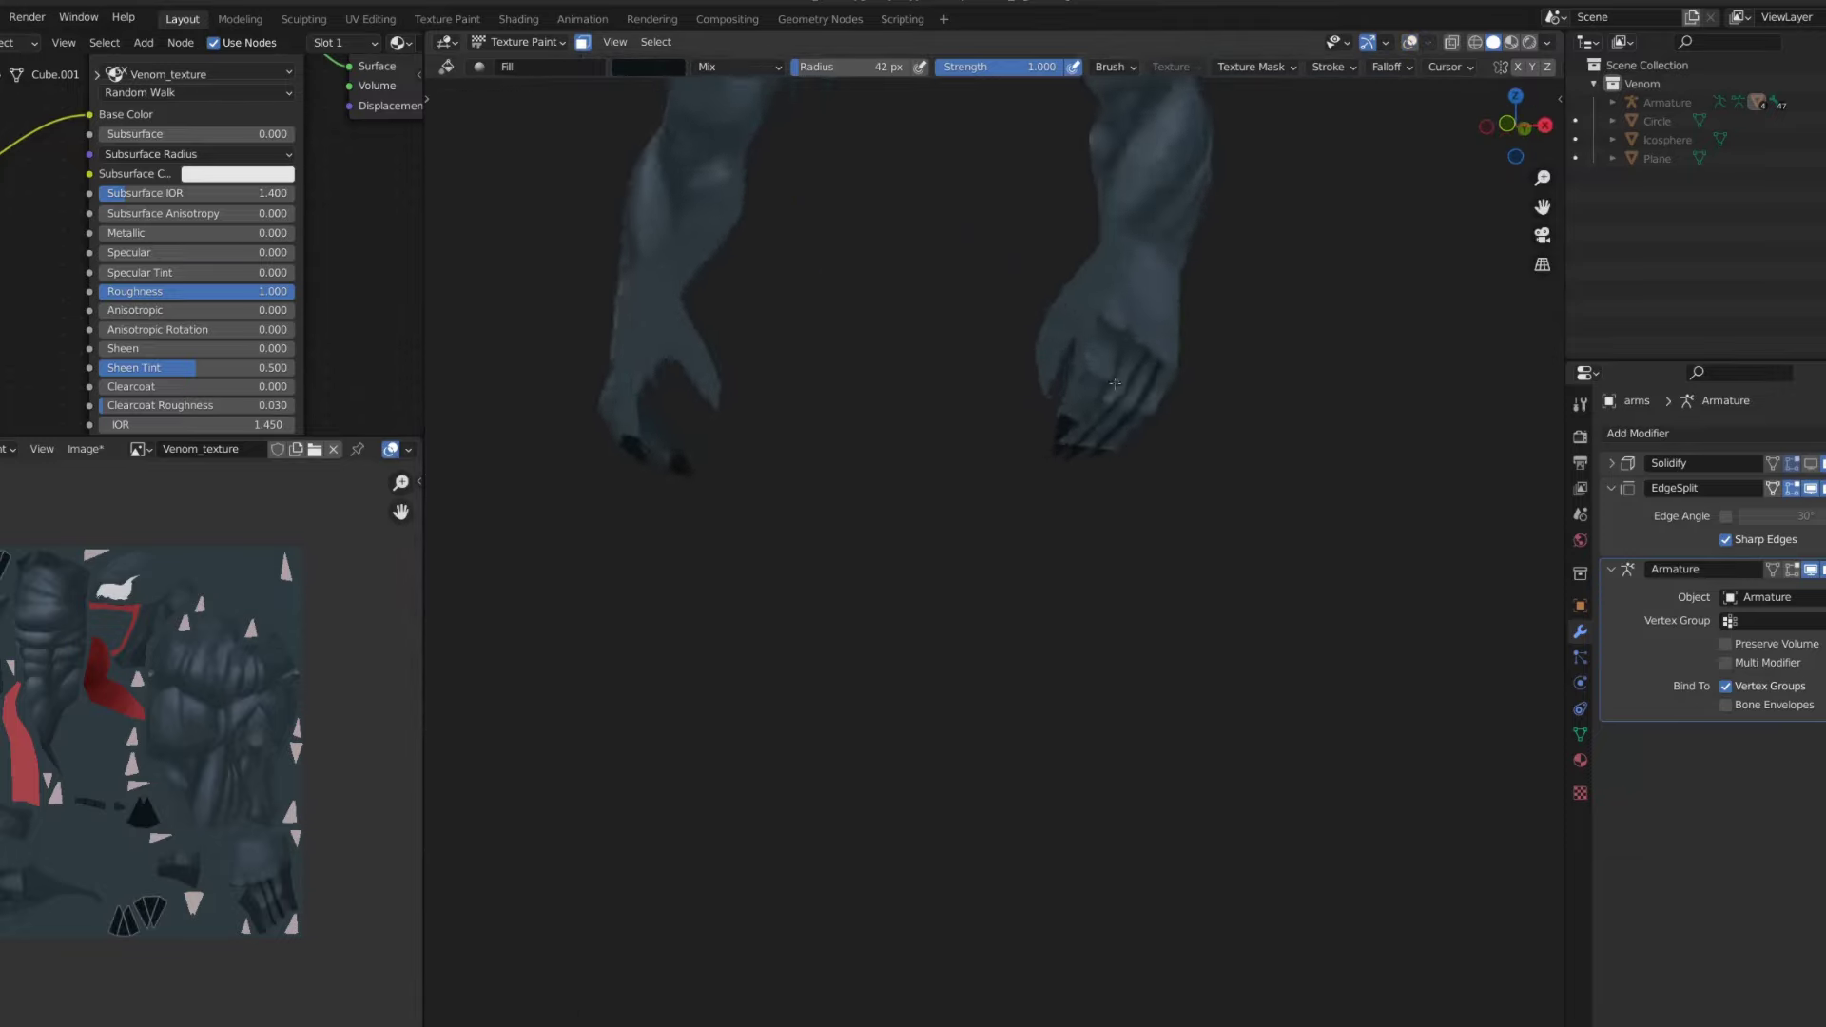
scroll(1046, 532, "up", 5)
left_click(1008, 419)
scroll(1007, 419, "down", 5)
middle_click_drag(1007, 419, 914, 569)
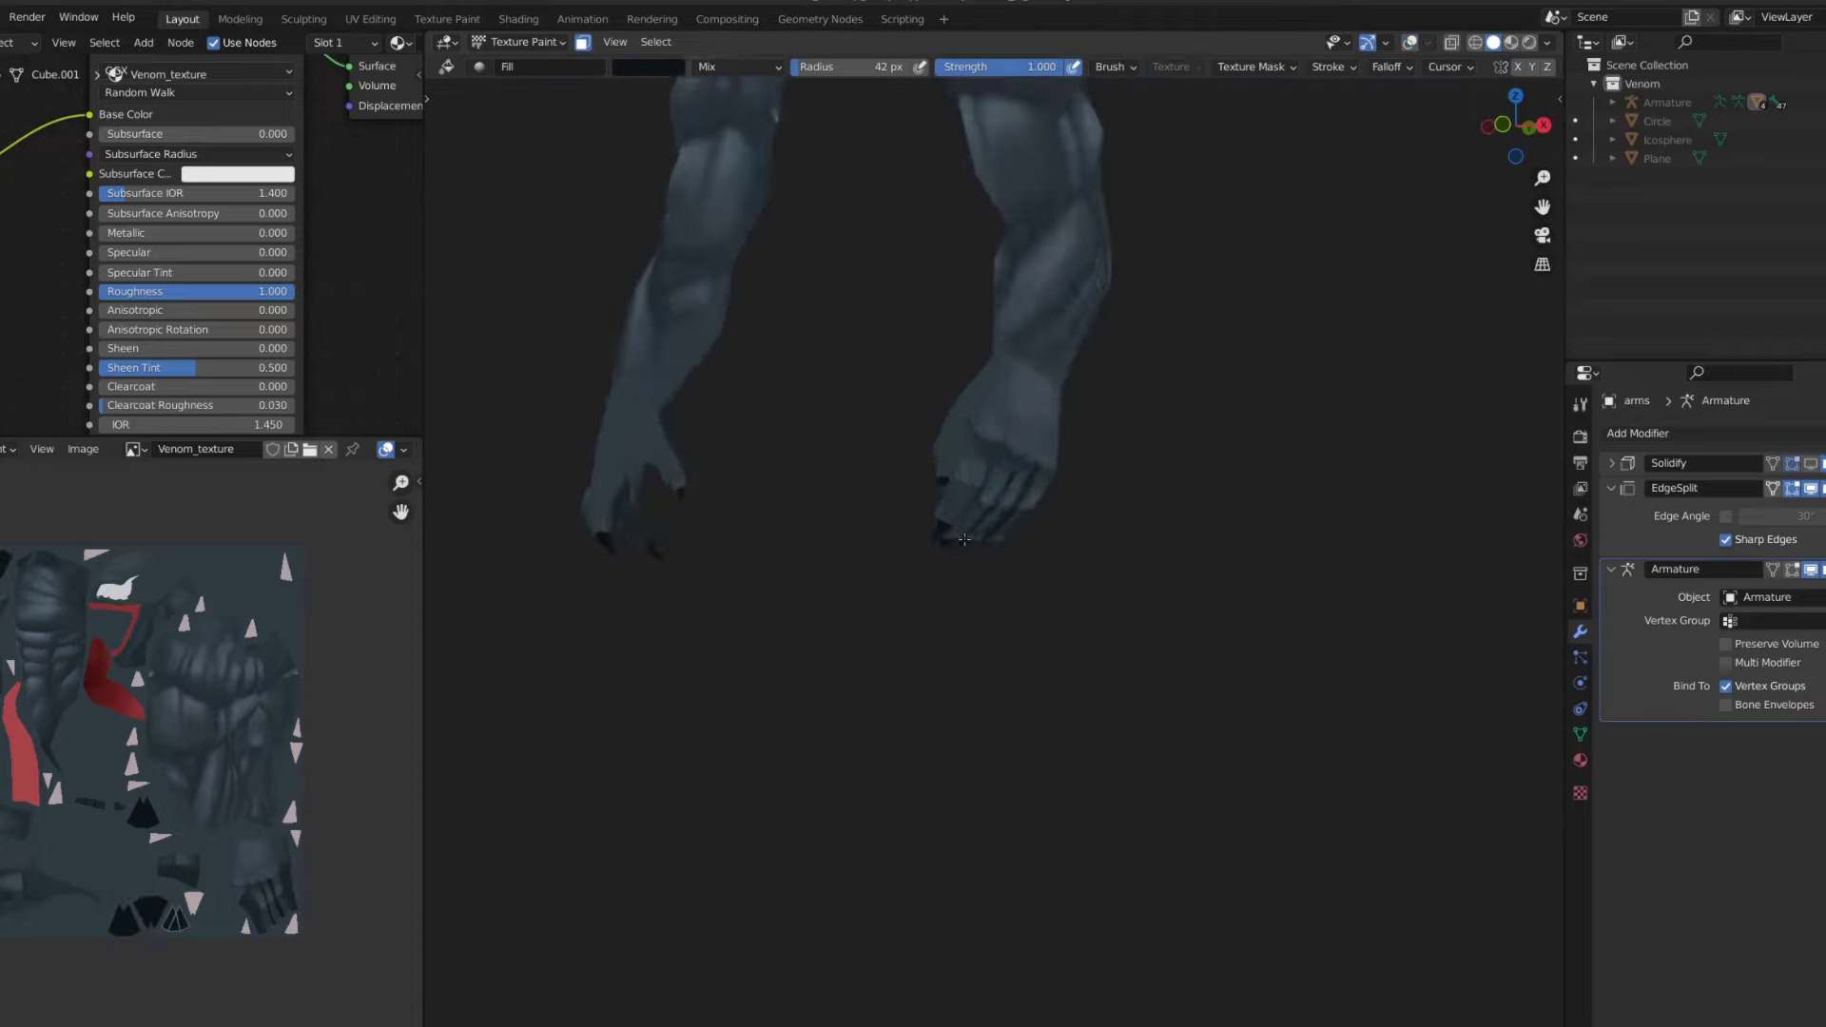
scroll(914, 568, "up", 3)
scroll(914, 569, "up", 3)
- Pick a lighter grey paint colour and adjust the comic line brush strength
key("s")
left_click(648, 66)
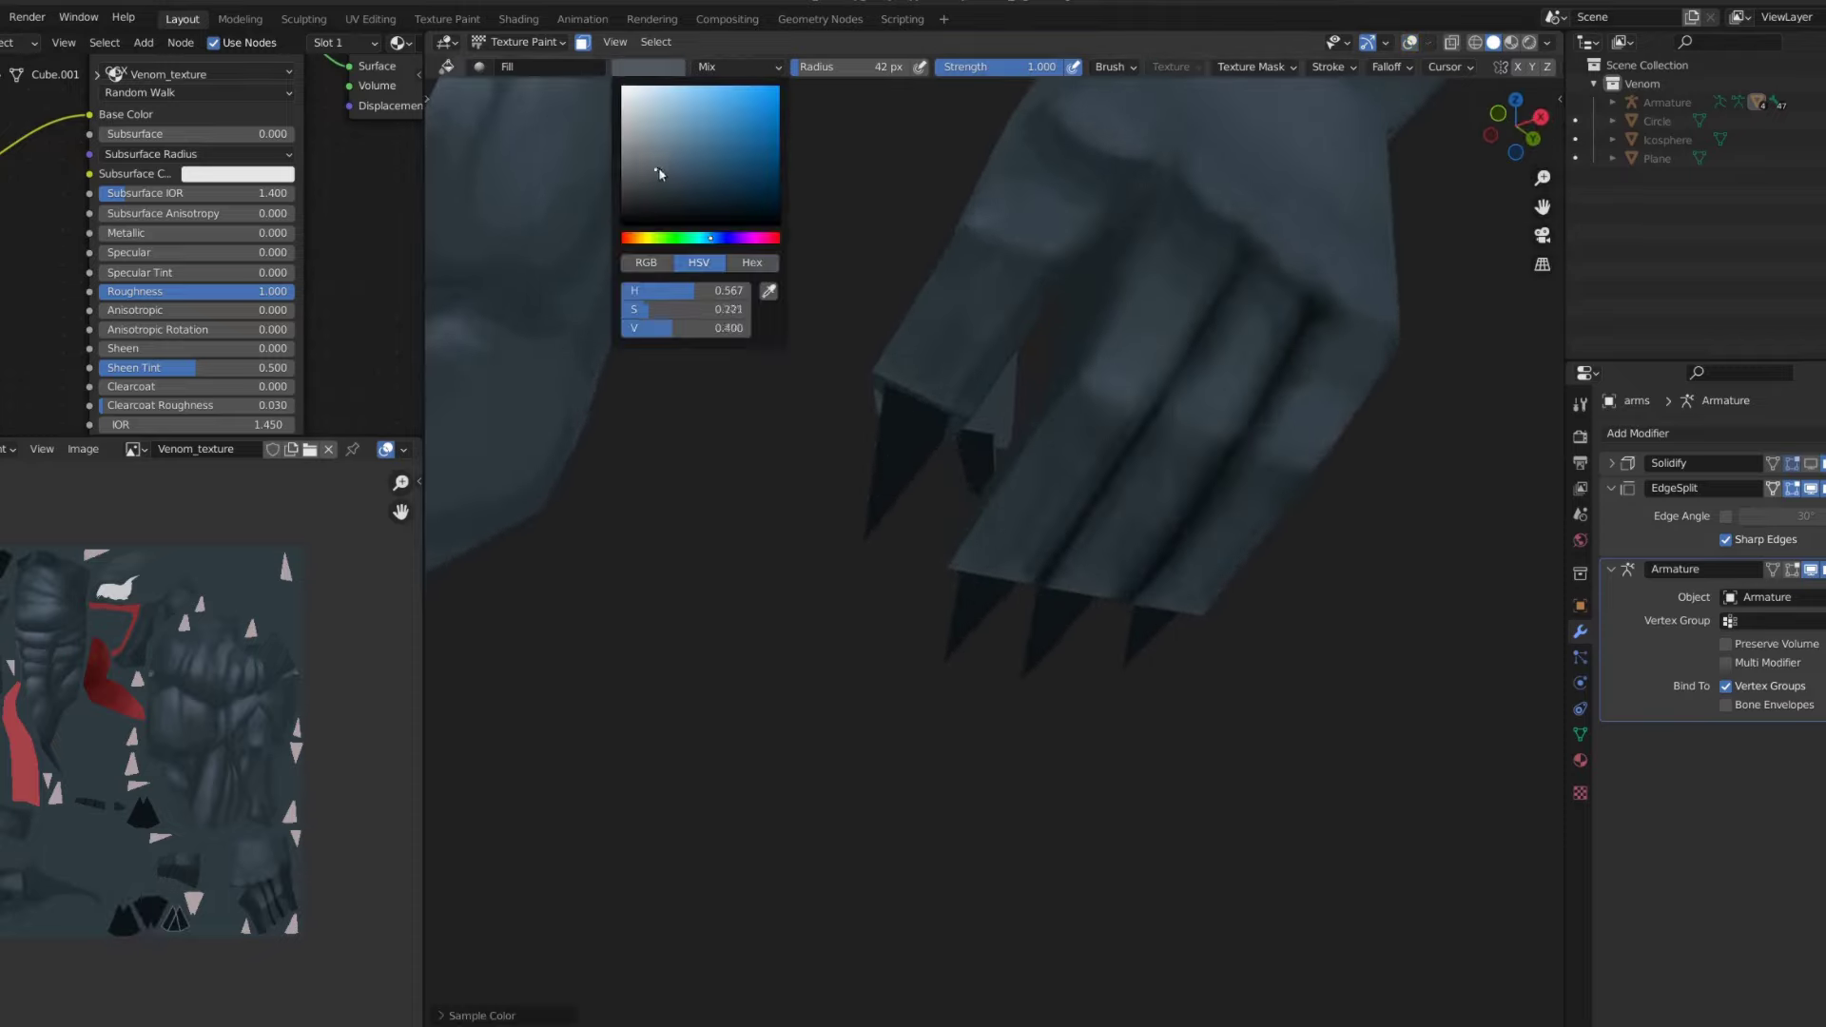
scroll(880, 381, "up", 2)
key("shift+space")
left_click(827, 333)
key("shift+space")
left_click(831, 203)
left_click(648, 67)
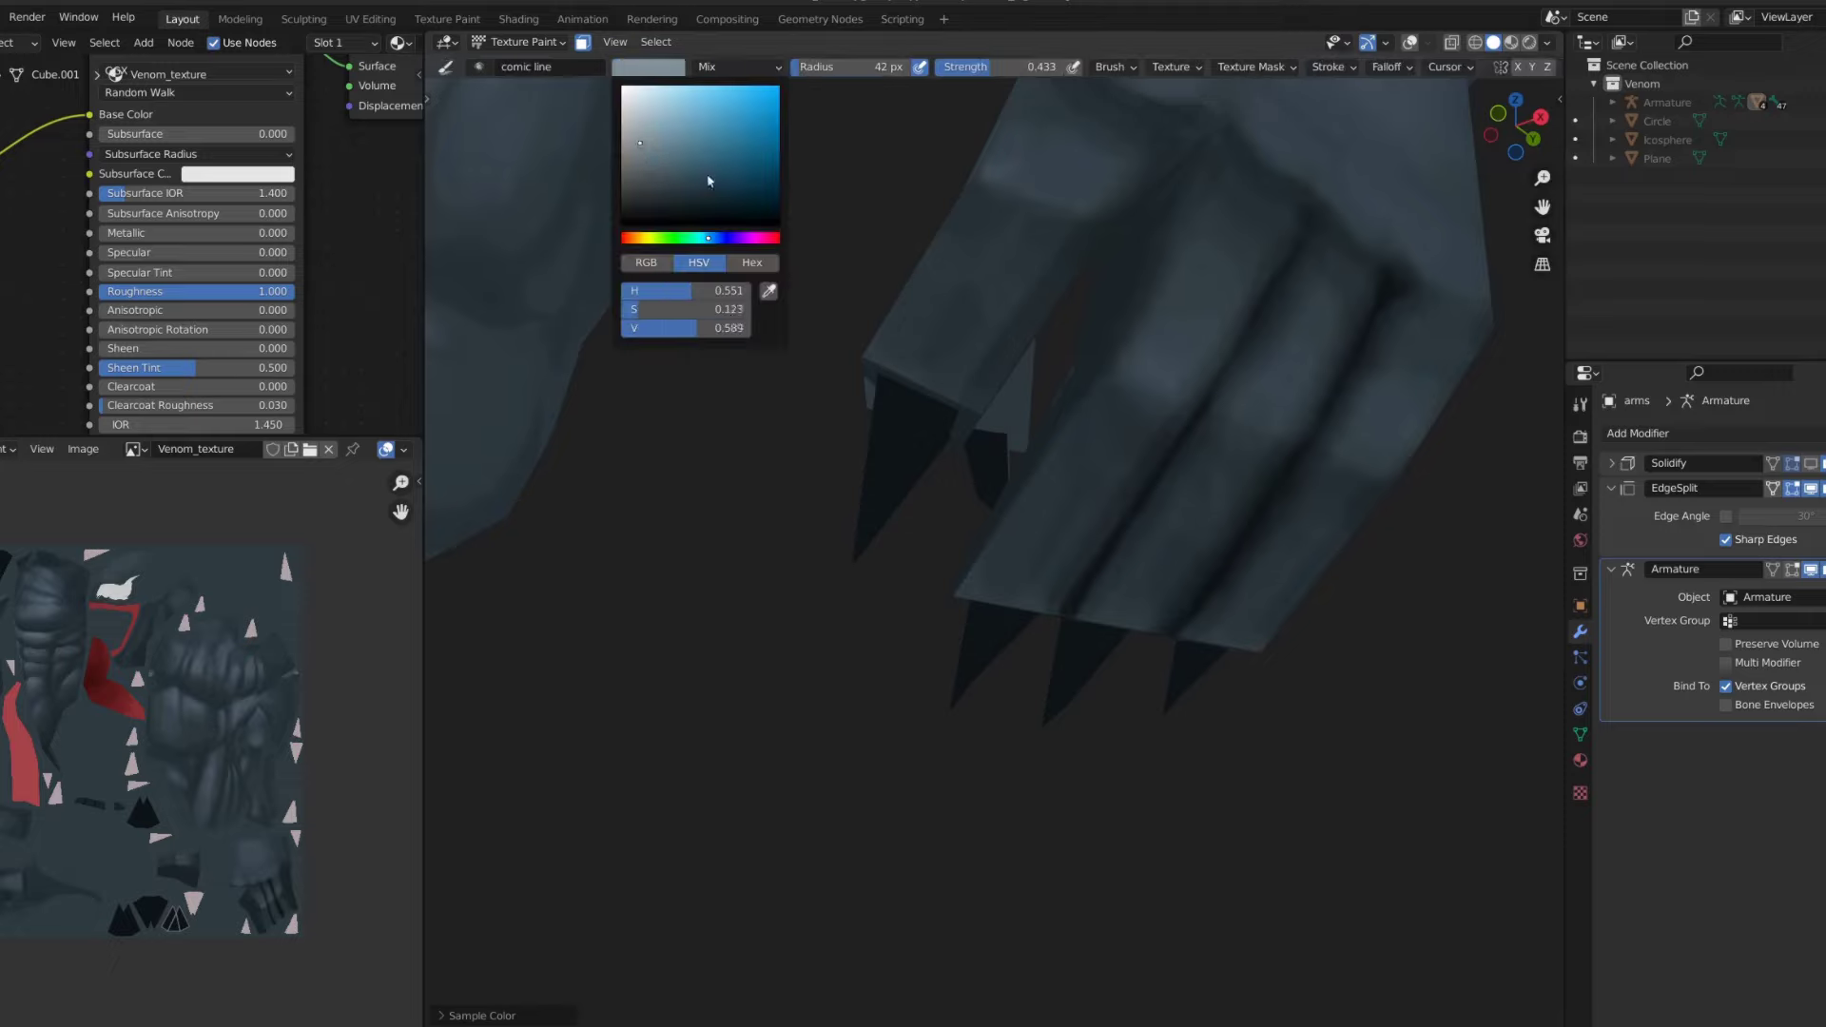
key("shift+f")
left_click(895, 448)
key("Escape")
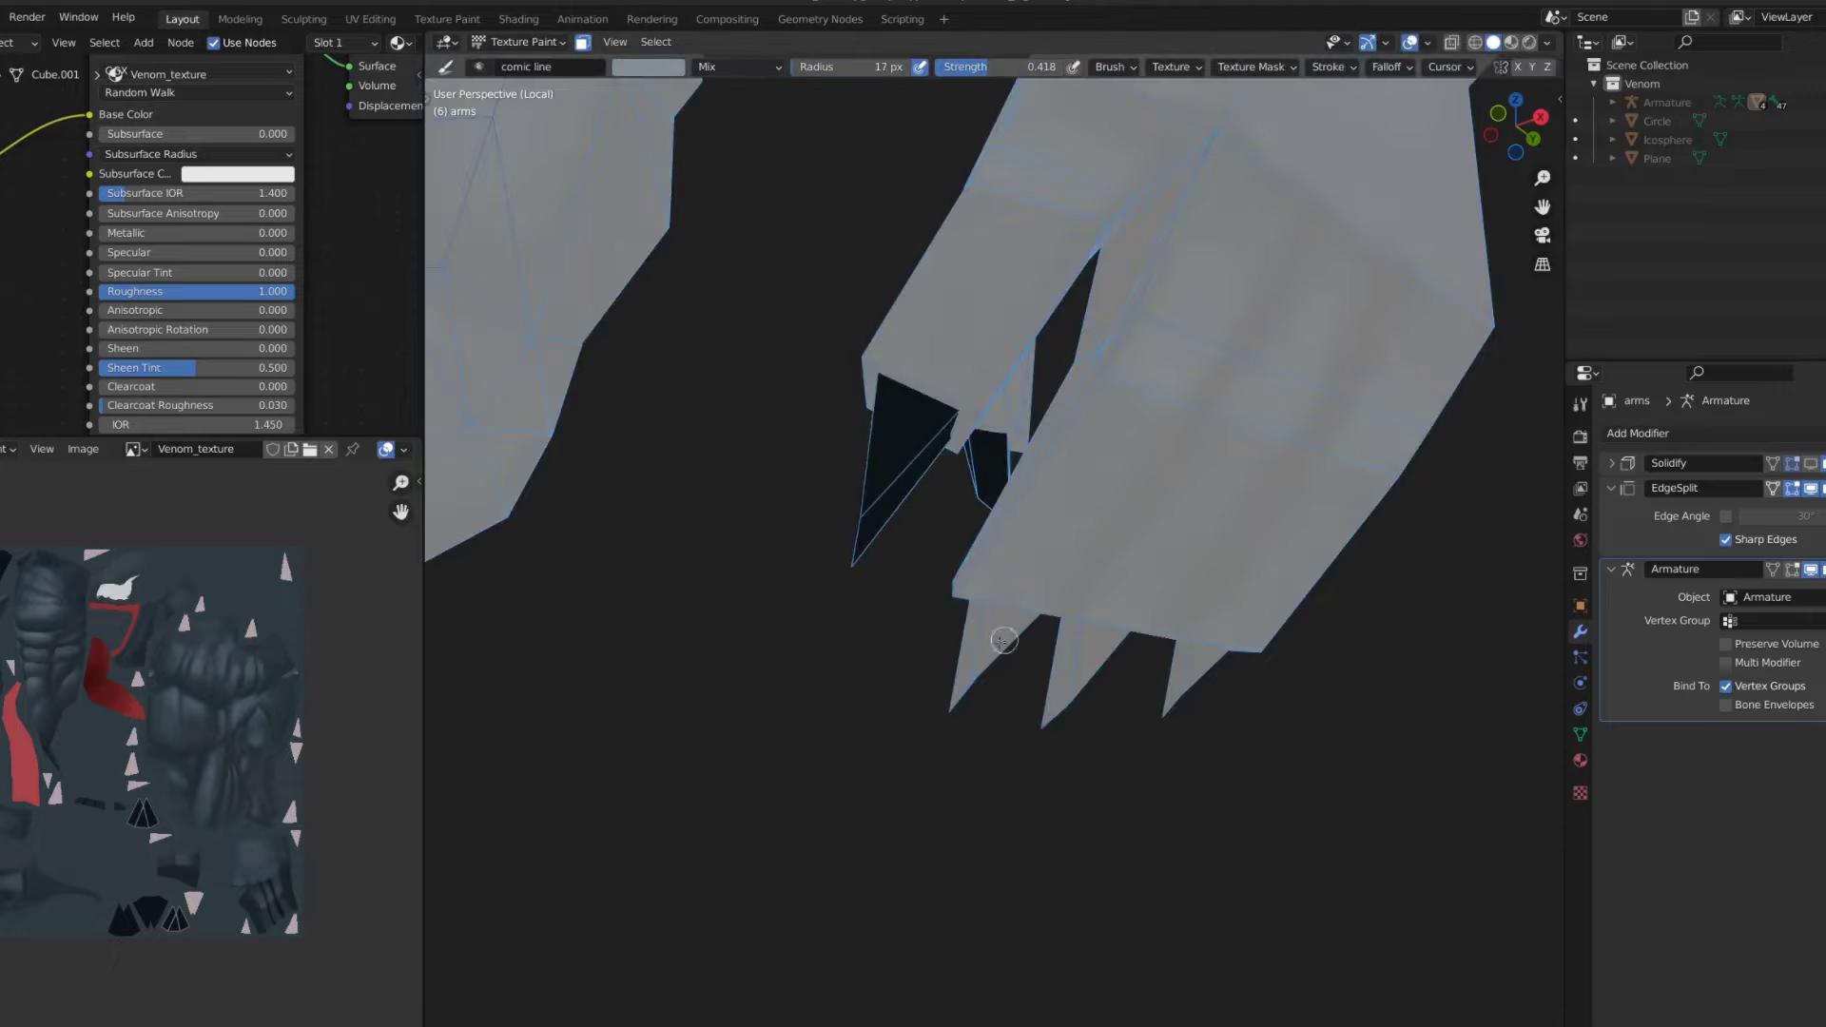
- Paint a light highlight stroke on a claw, undoing the stray stroke
mouse_move(1004, 640)
middle_mouse_down()
mouse_move(1062, 678)
mouse_move(1112, 558)
middle_mouse_up()
scroll(795, 408, "up", 3)
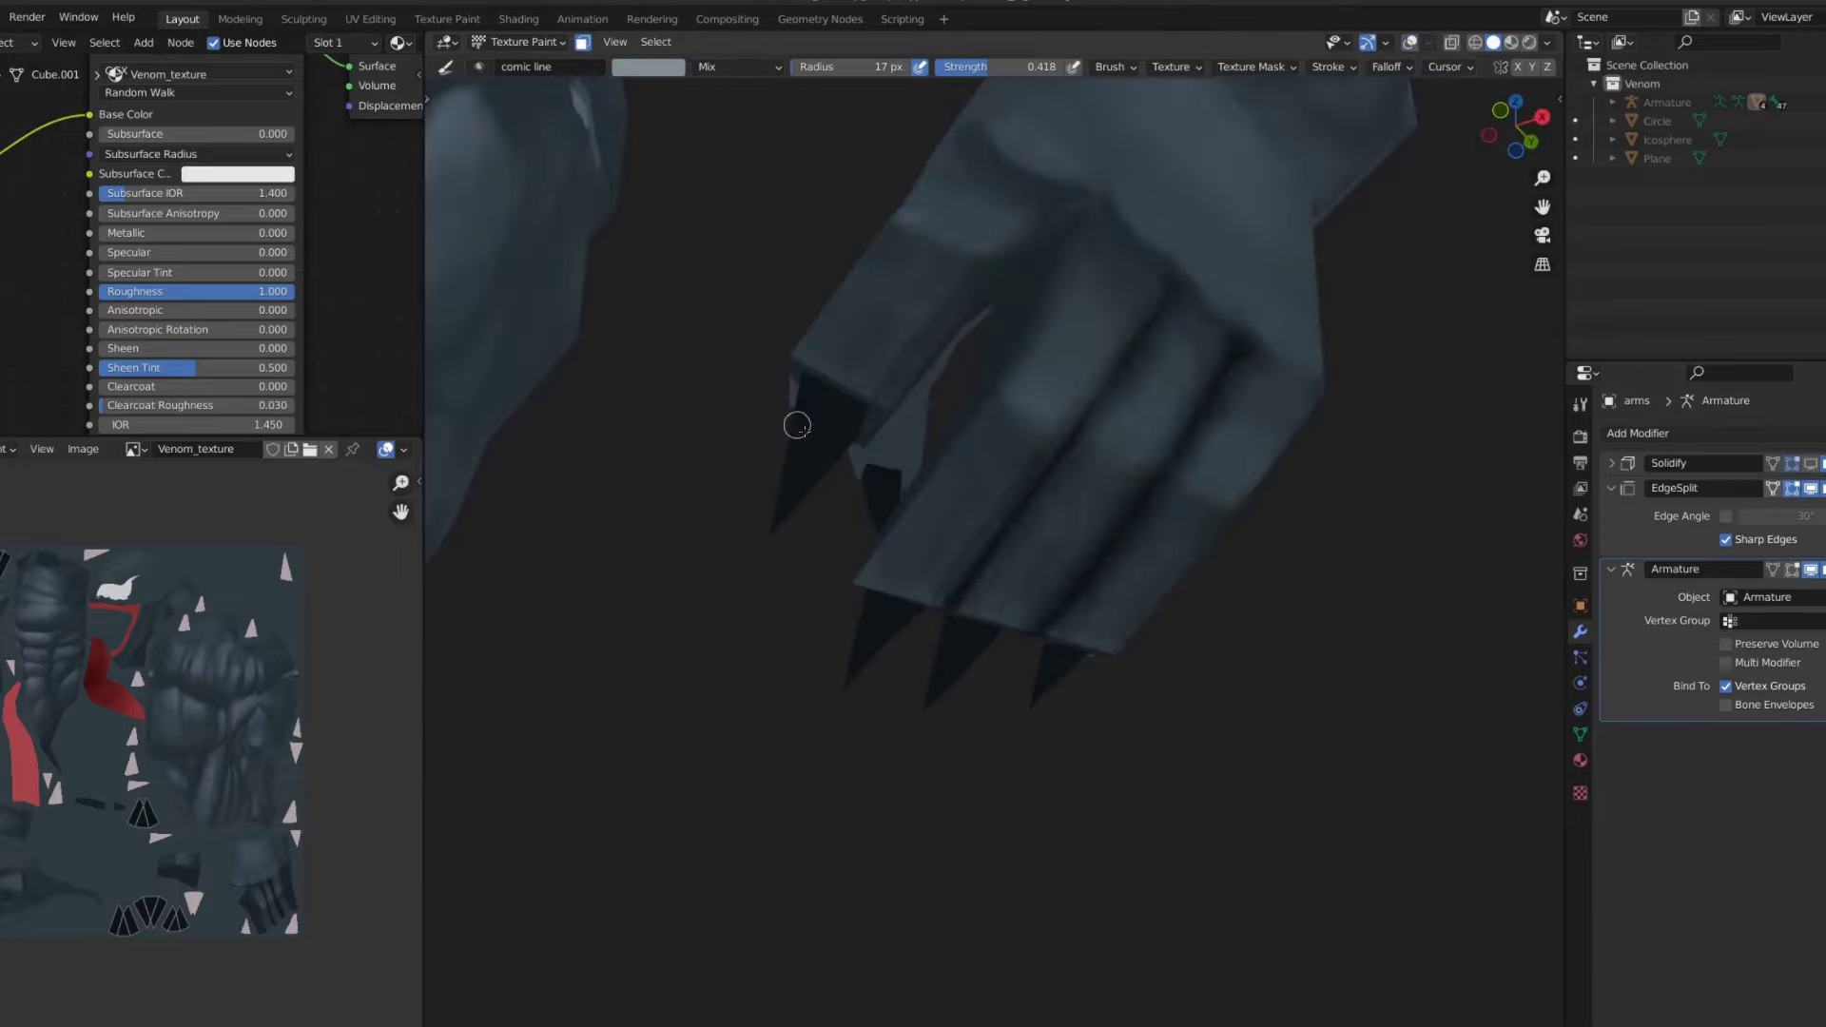
mouse_move(956, 409)
left_mouse_down()
mouse_move(996, 429)
mouse_move(943, 492)
left_mouse_up()
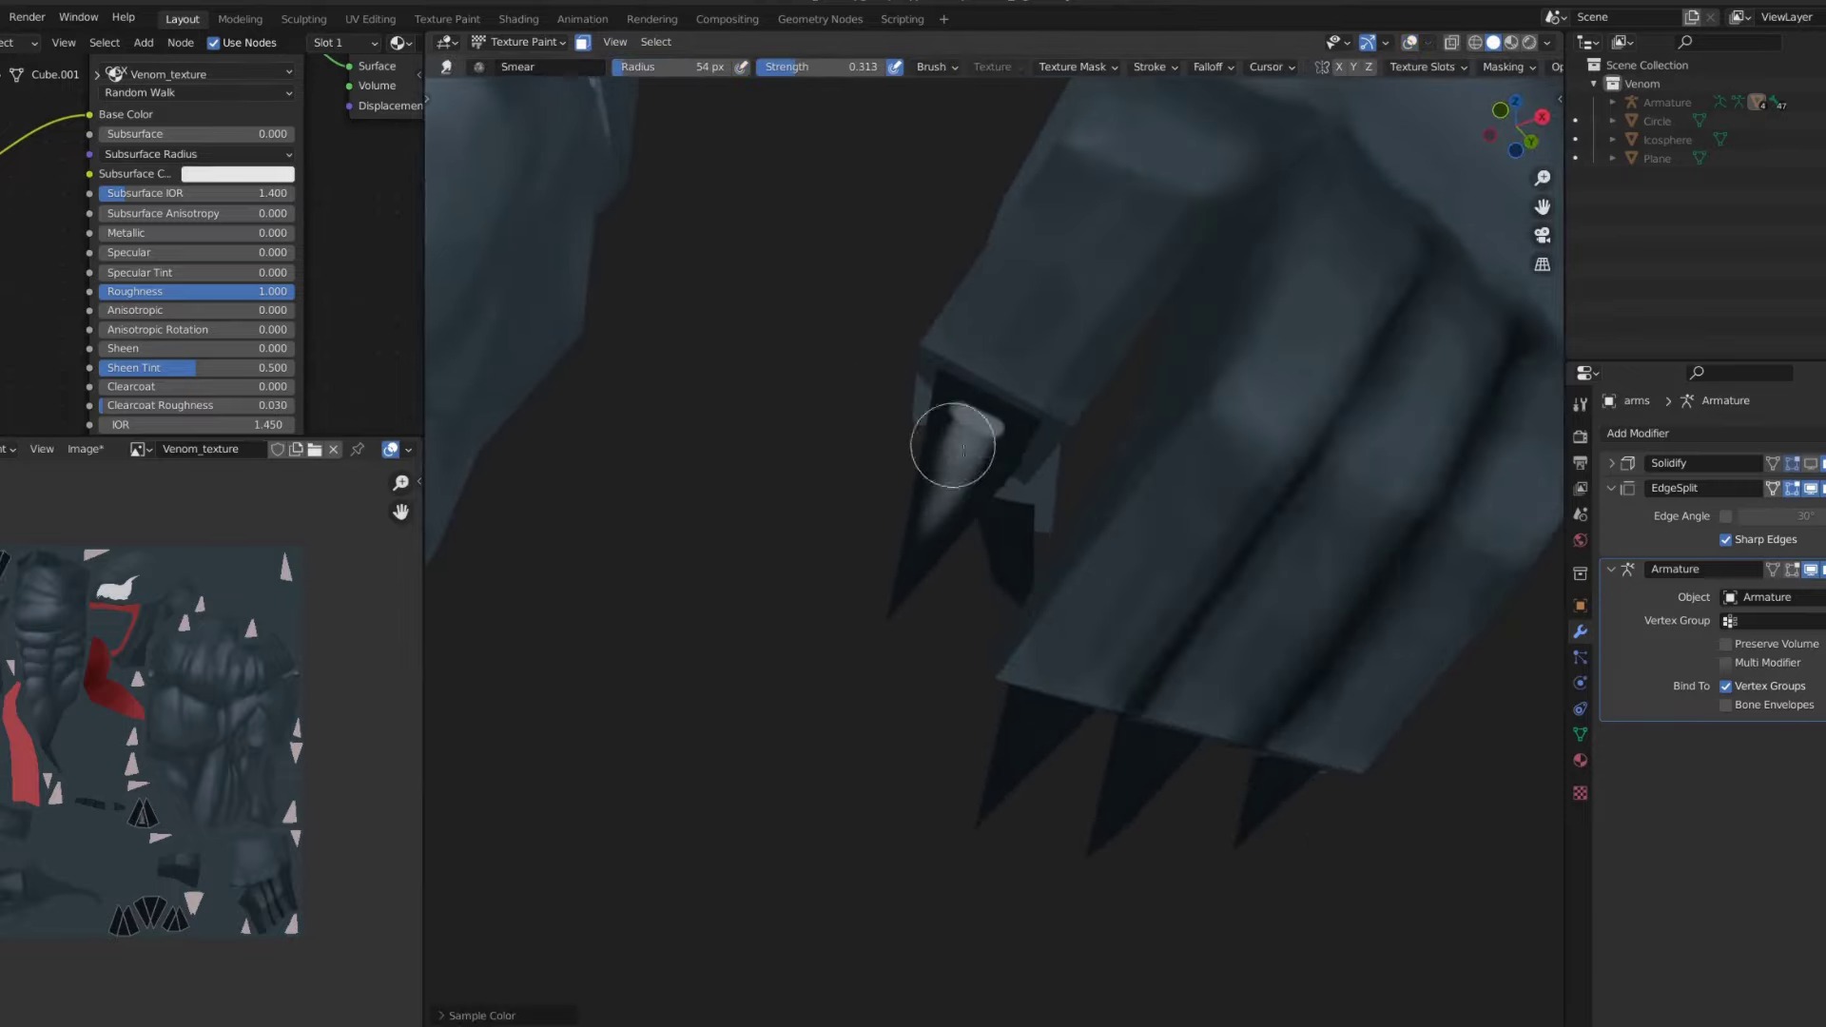
scroll(880, 641, "down", 5)
scroll(906, 319, "up", 5)
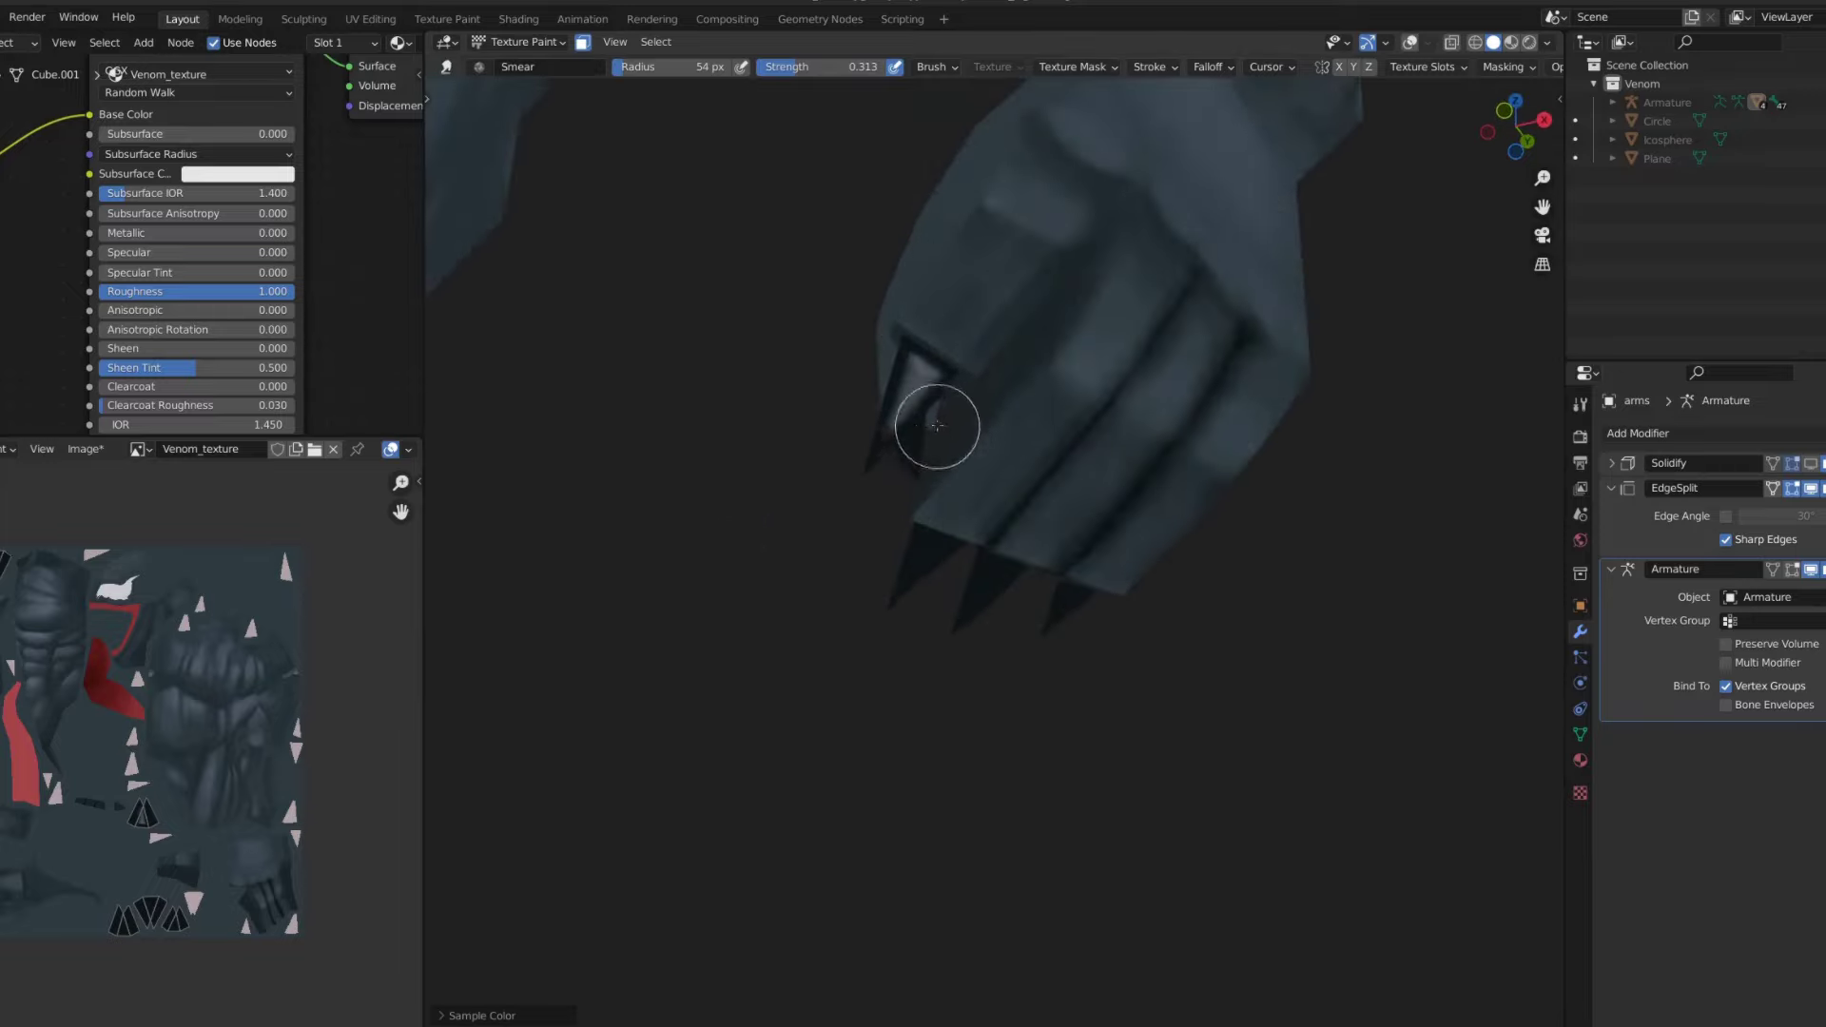
key("ctrl+z")
middle_click_drag(937, 426, 961, 476)
scroll(986, 537, "up", 3)
middle_click_drag(1109, 557, 1047, 418)
- Switch to the Smear tool and pull the highlights across the claws
key("shift+space")
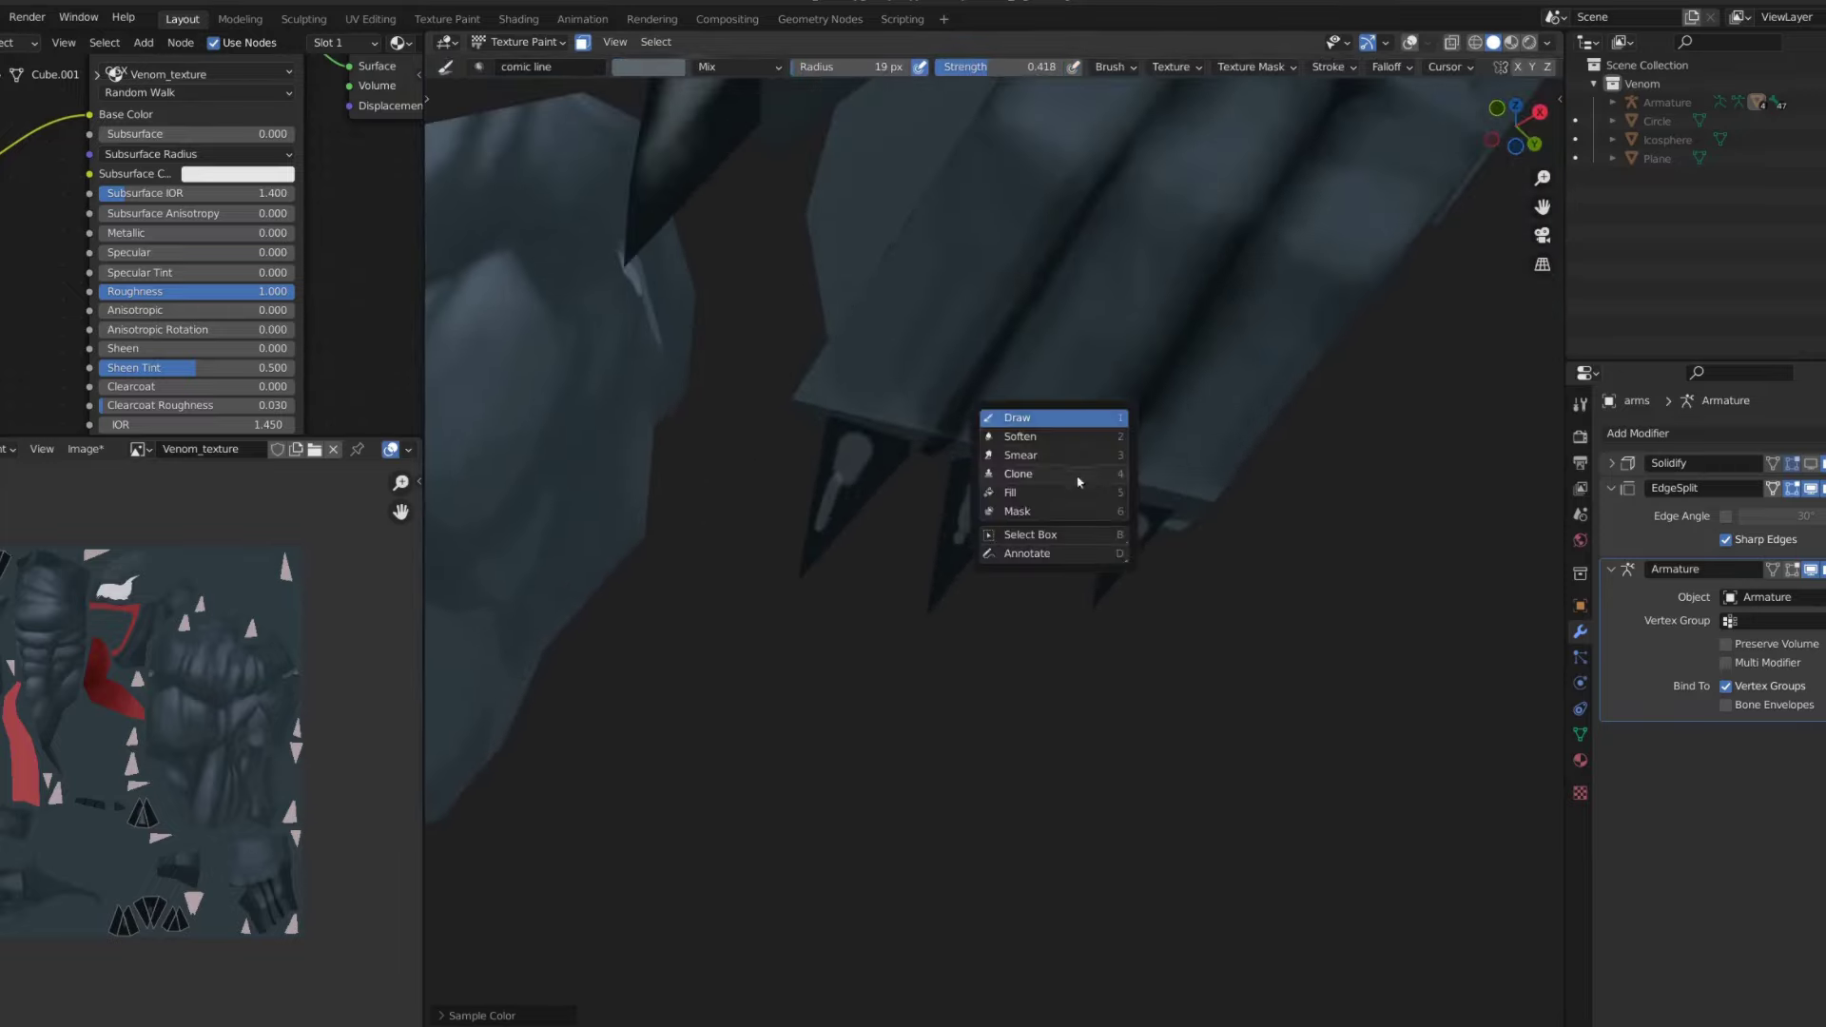
left_click(1046, 457)
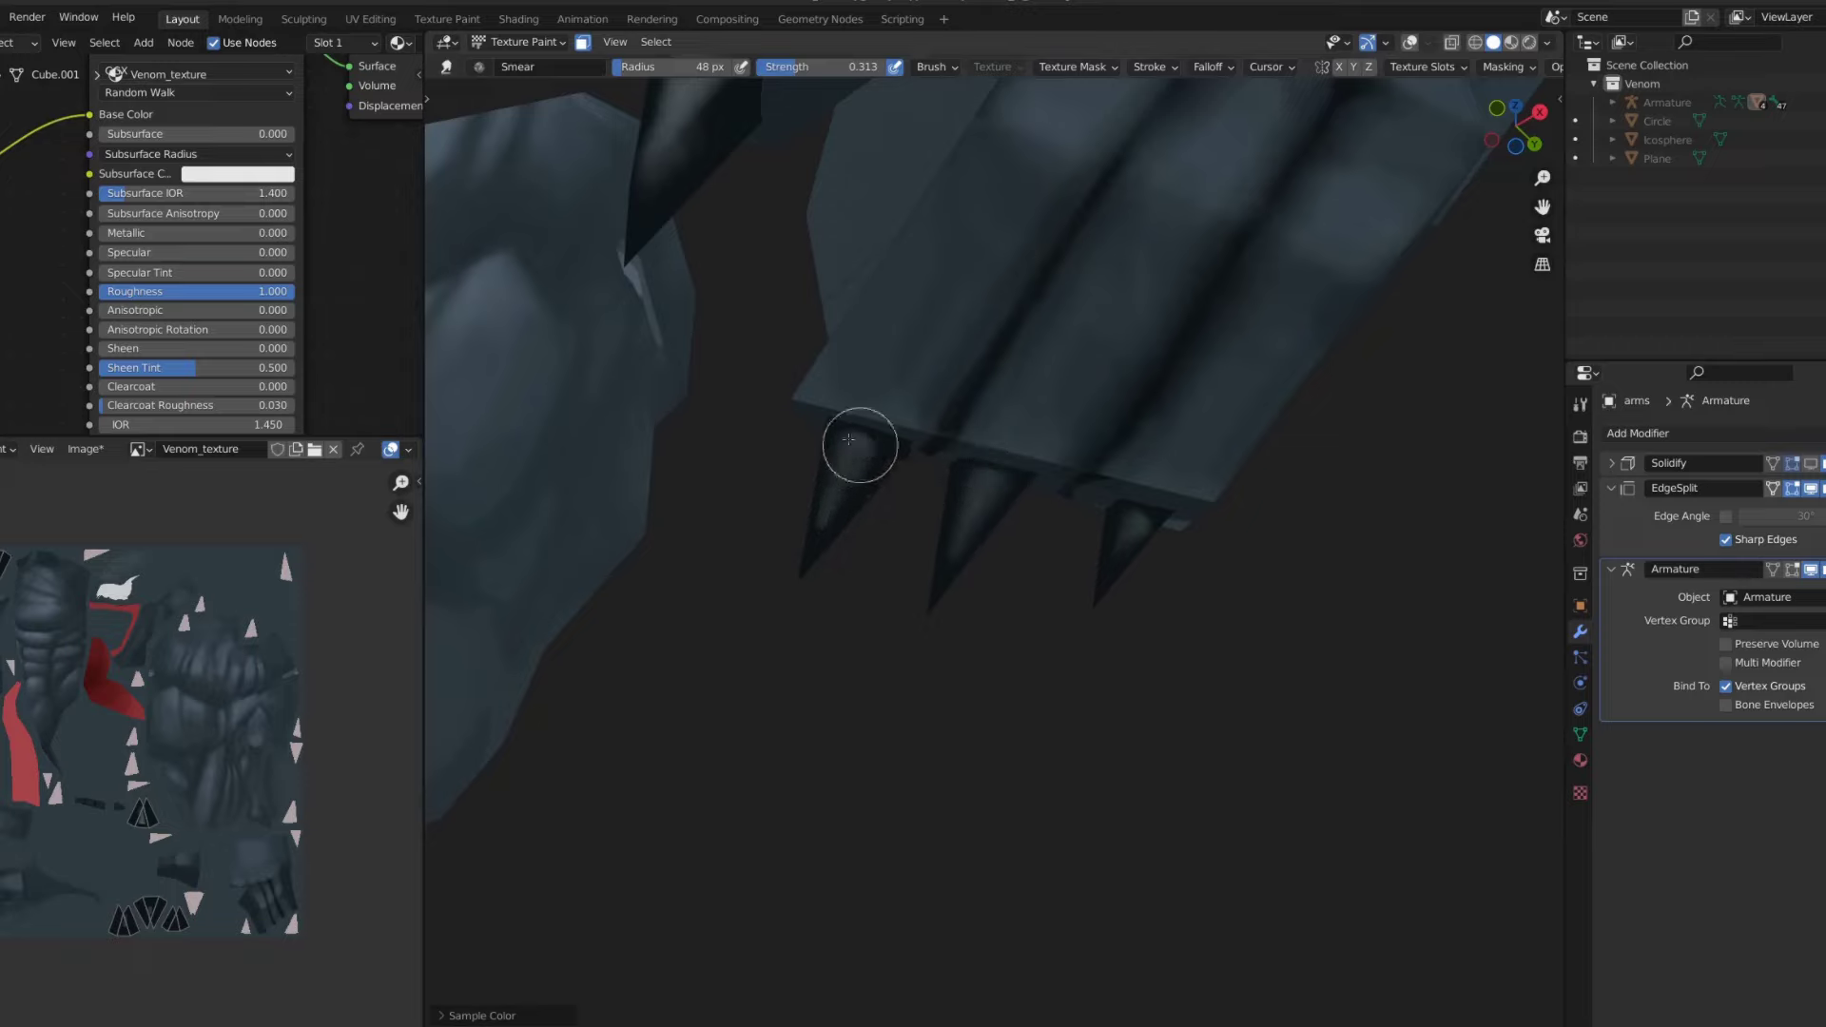
scroll(809, 571, "down", 5)
middle_click_drag(774, 718, 1101, 334)
scroll(930, 412, "up", 4)
scroll(904, 399, "up", 3)
key("ctrl+z")
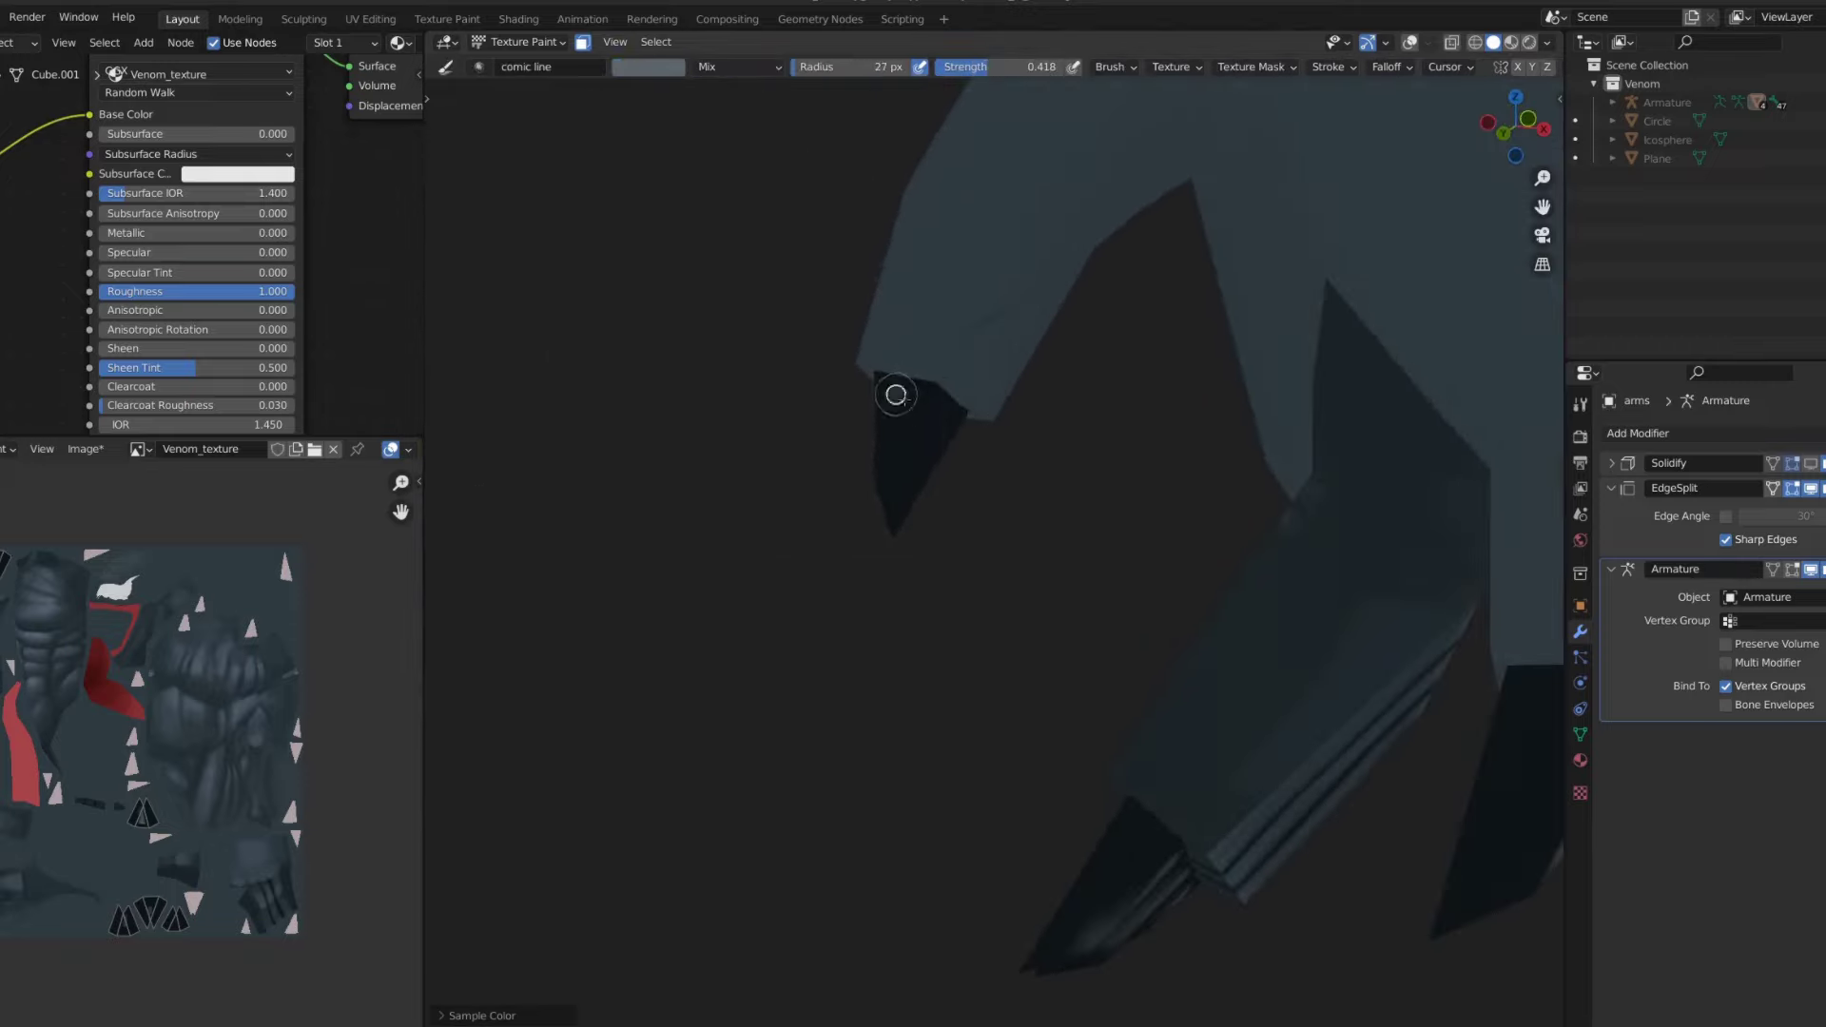
key("ctrl+z")
scroll(896, 395, "down", 5)
scroll(995, 317, "up", 5)
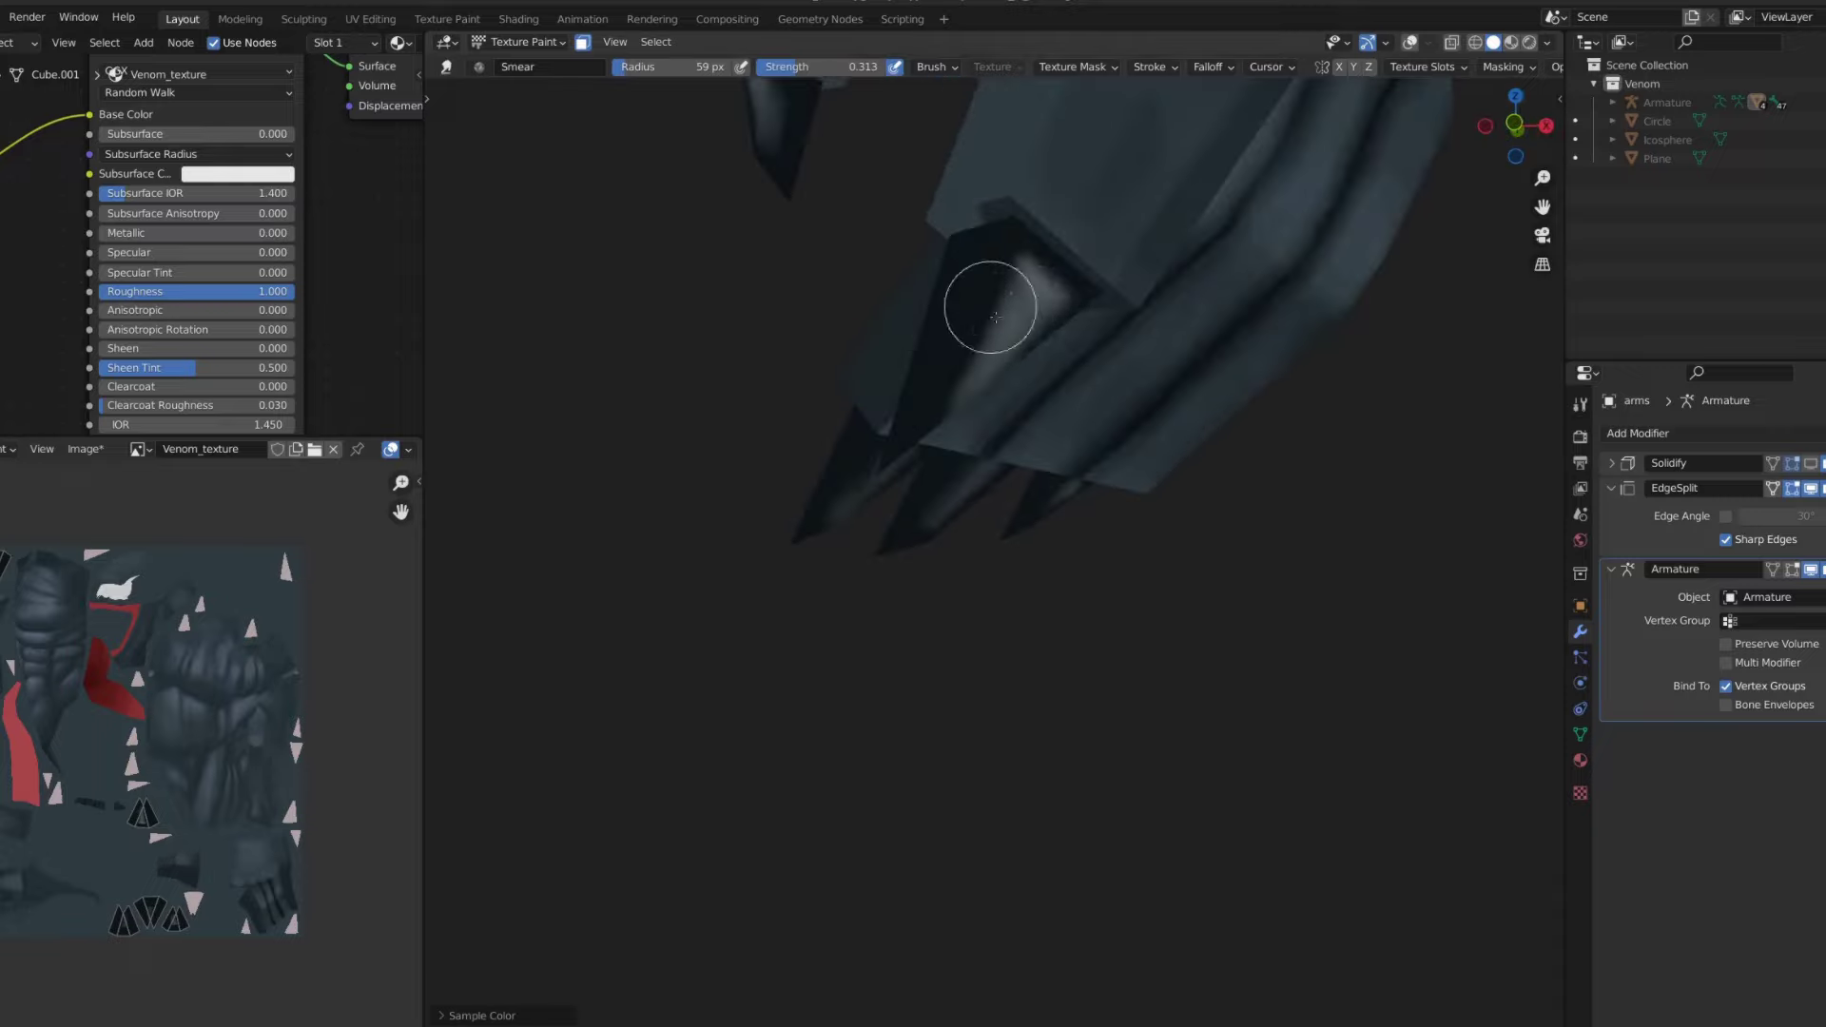
- Adjust the paint colour and check the claw highlights from new angles
middle_click_drag(934, 407, 1052, 298)
scroll(995, 493, "down", 6)
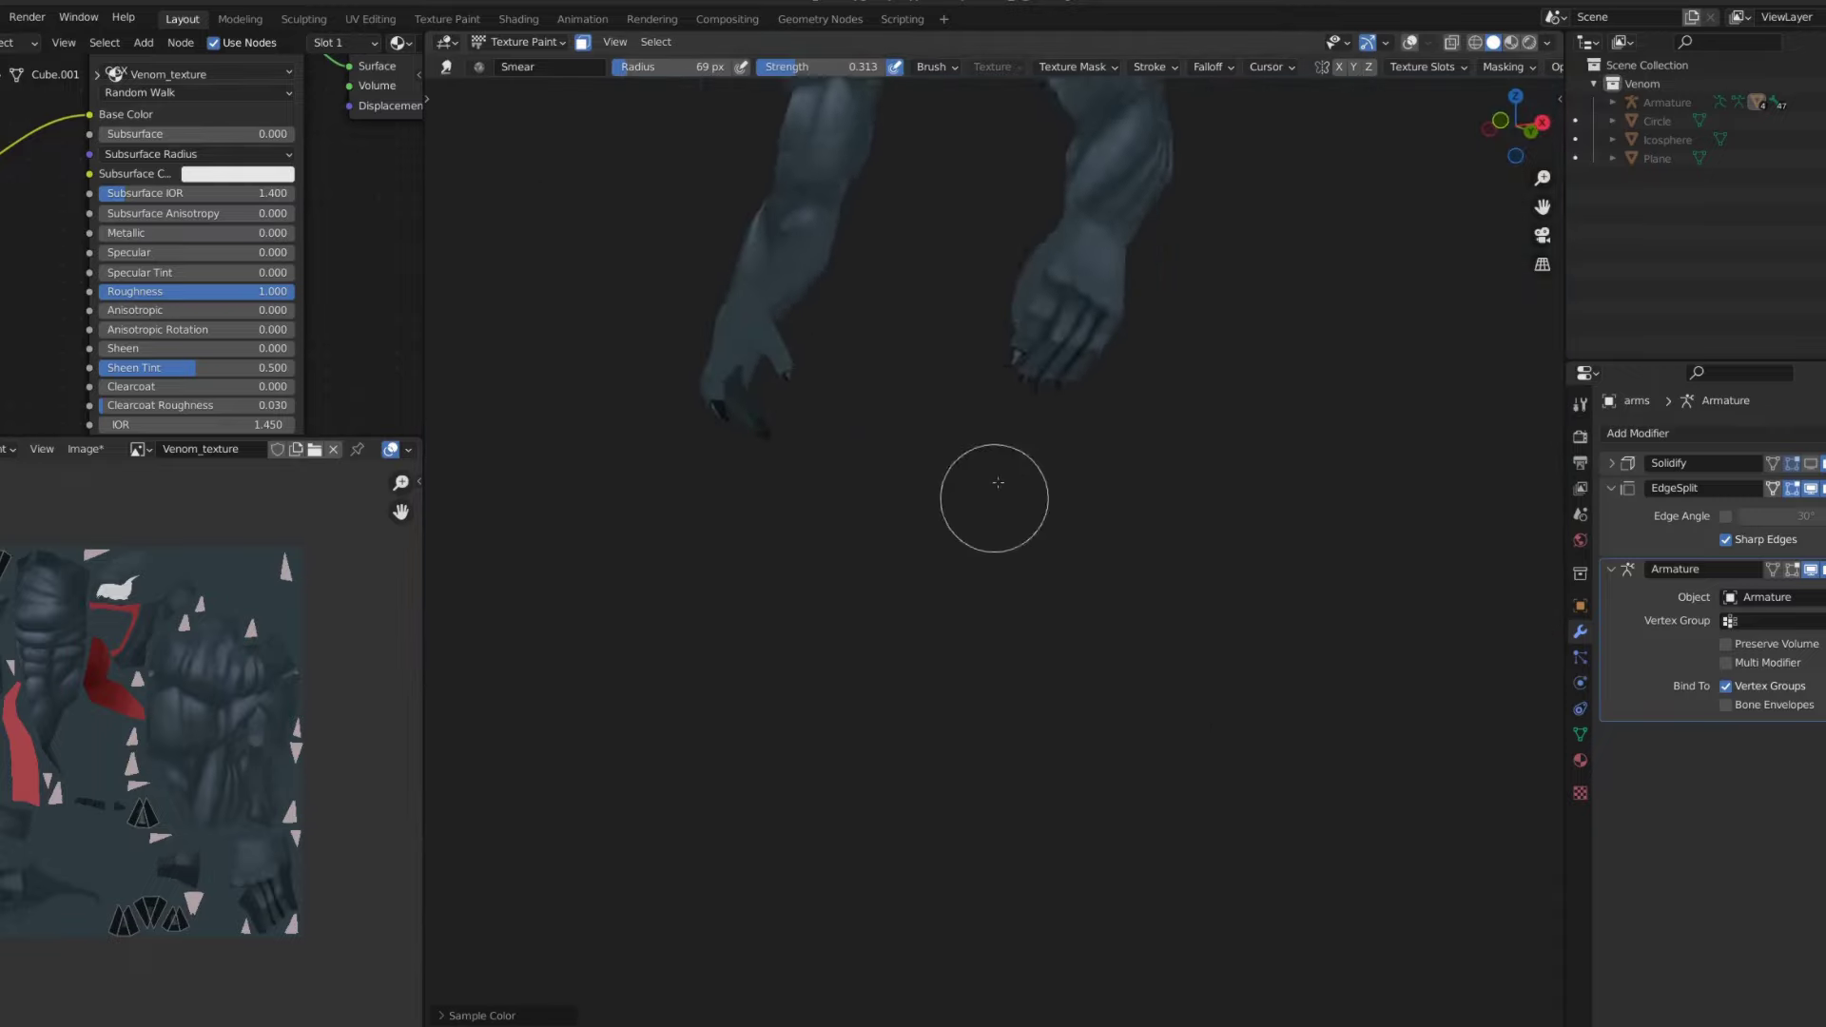
scroll(1038, 572, "up", 6)
left_click(648, 66)
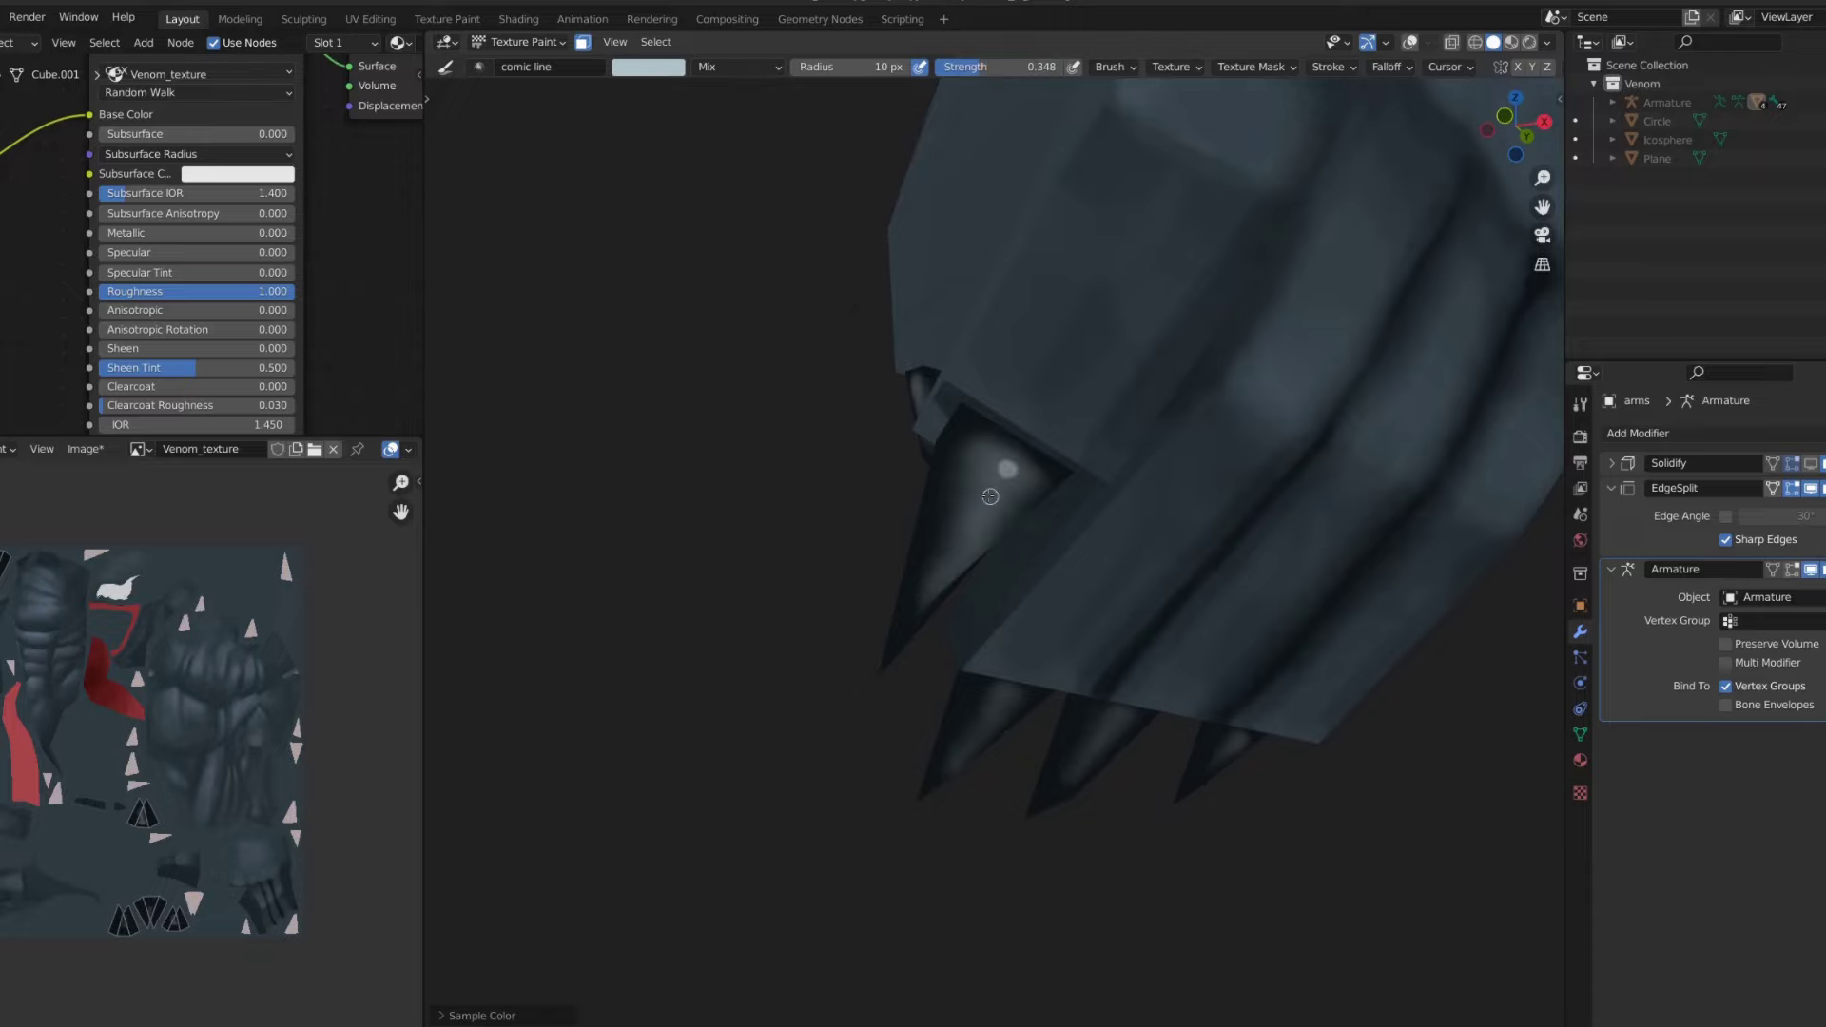
scroll(970, 571, "down", 5)
scroll(949, 664, "up", 5)
mouse_move(1039, 681)
middle_mouse_down()
mouse_move(996, 536)
mouse_move(1002, 334)
middle_mouse_up()
scroll(1125, 564, "down", 5)
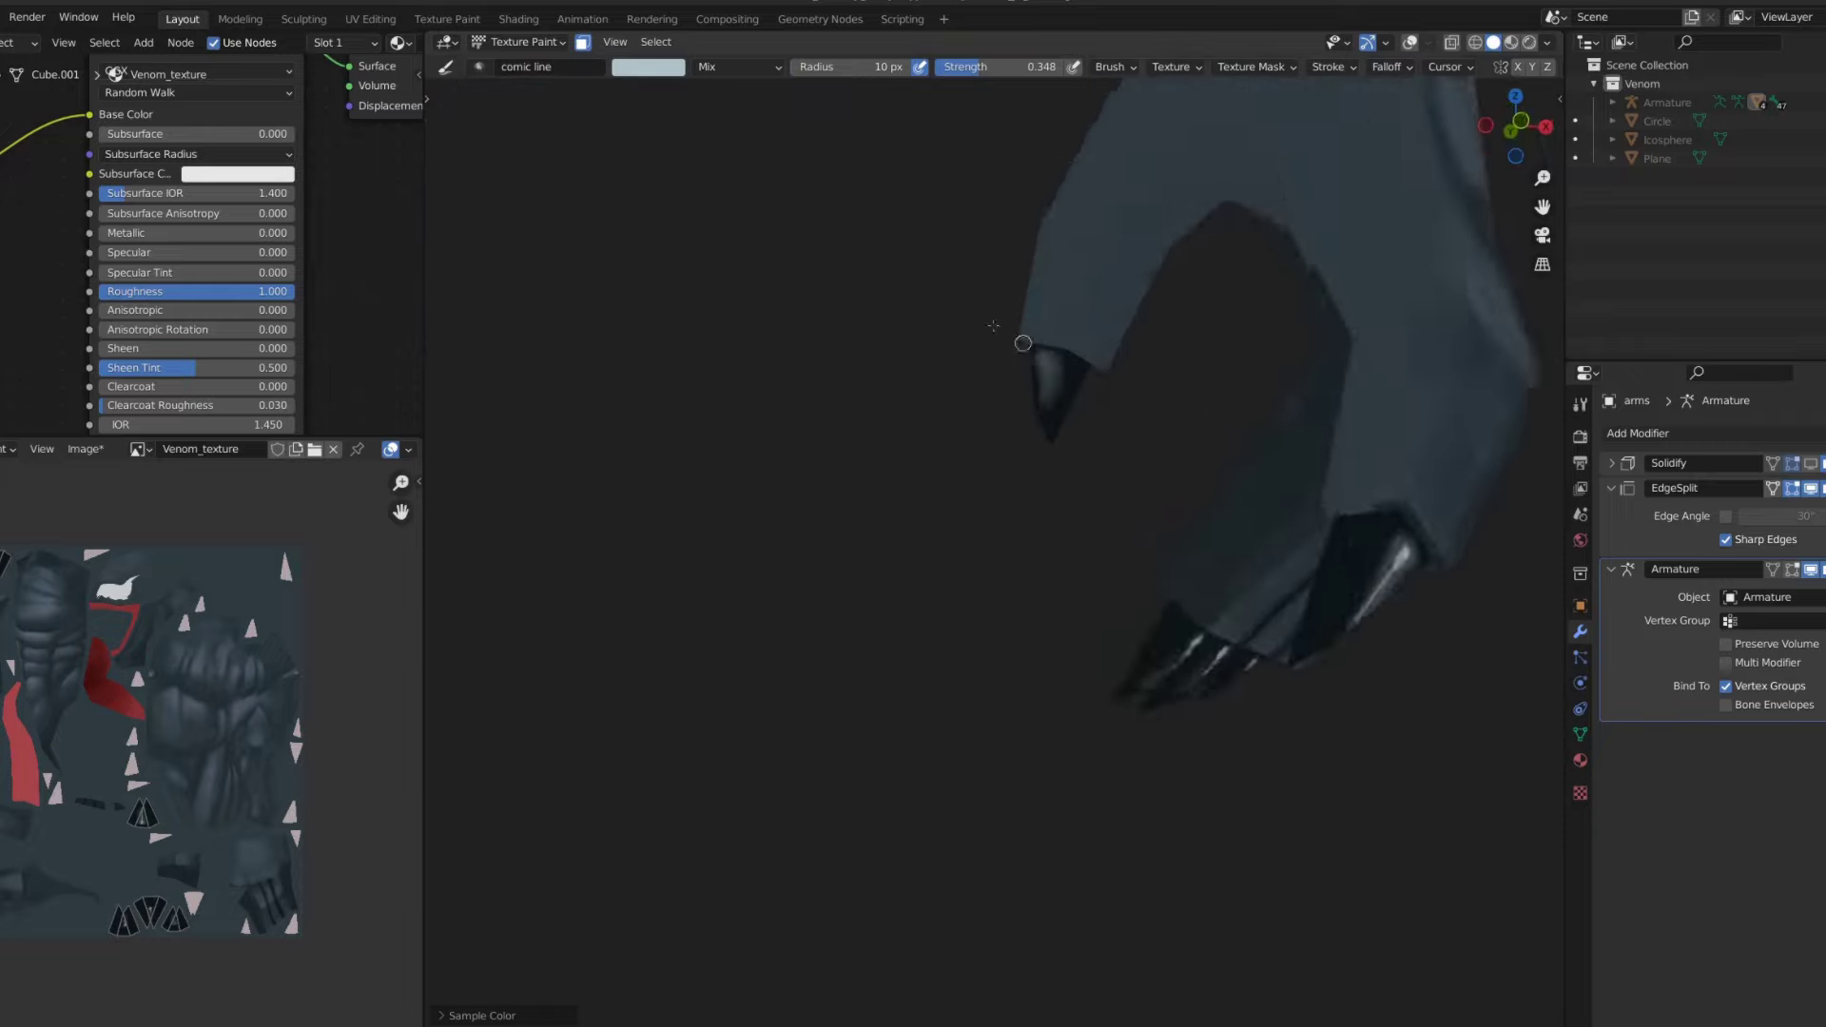
scroll(1097, 364, "up", 7)
scroll(1101, 359, "down", 6)
- Hide the wireframe overlay and sample the claw colour from the model
middle_click_drag(1126, 534, 733, 717)
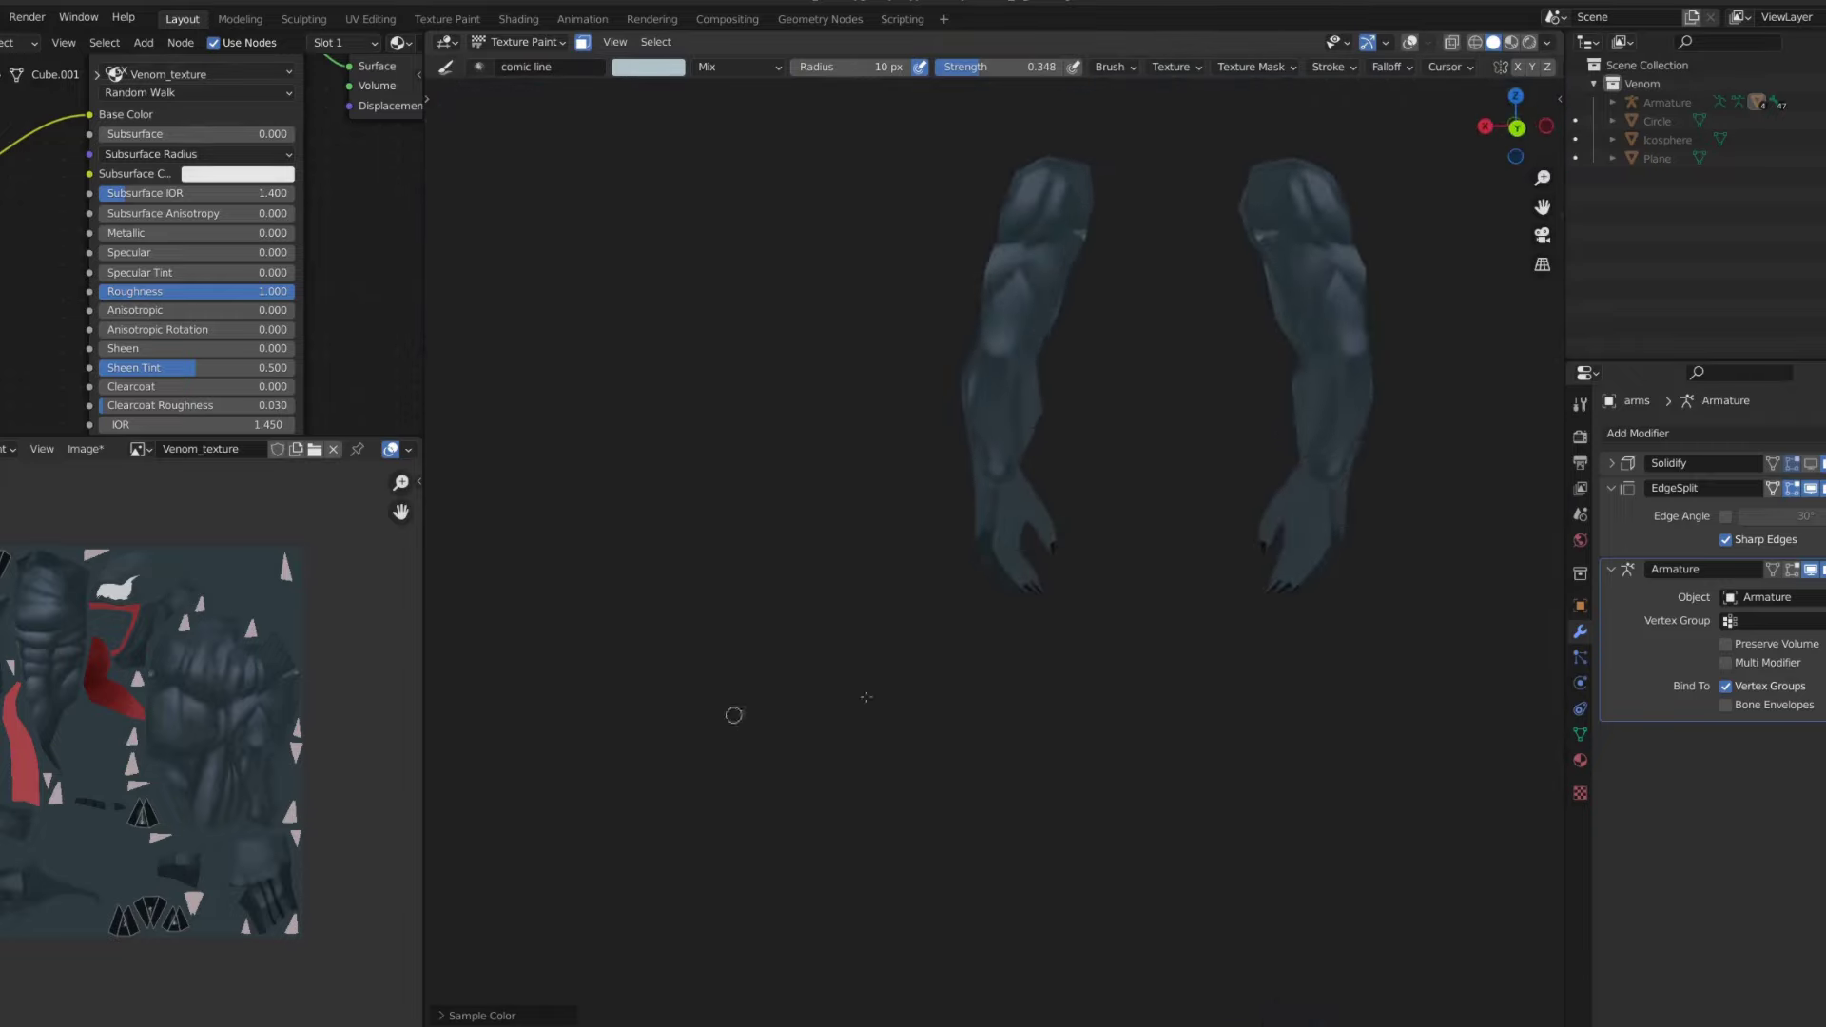
scroll(1167, 540, "up", 6)
key("shift+alt+z")
mouse_move(1170, 342)
middle_mouse_down()
mouse_move(1161, 300)
mouse_move(1008, 510)
middle_mouse_up()
key("s")
scroll(1007, 510, "down", 3)
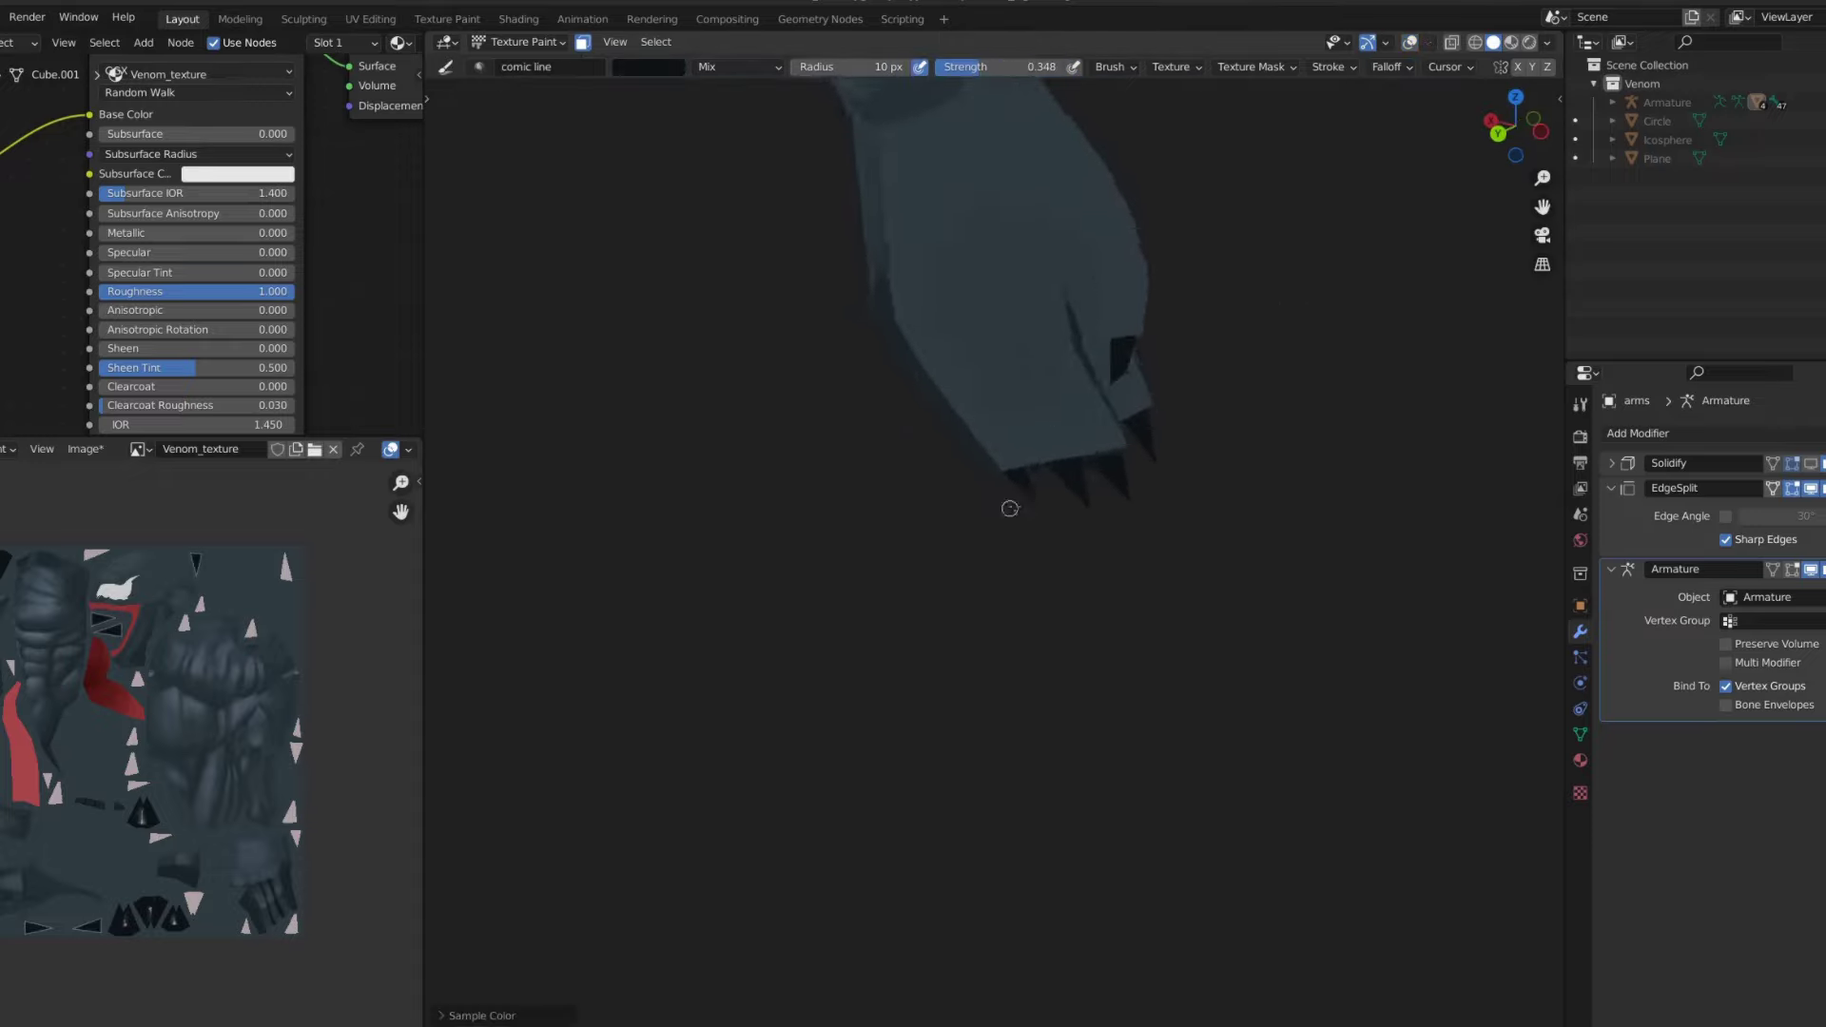
scroll(1044, 477, "up", 5)
scroll(1030, 490, "up", 1)
scroll(1030, 490, "down", 4)
scroll(1036, 401, "up", 4)
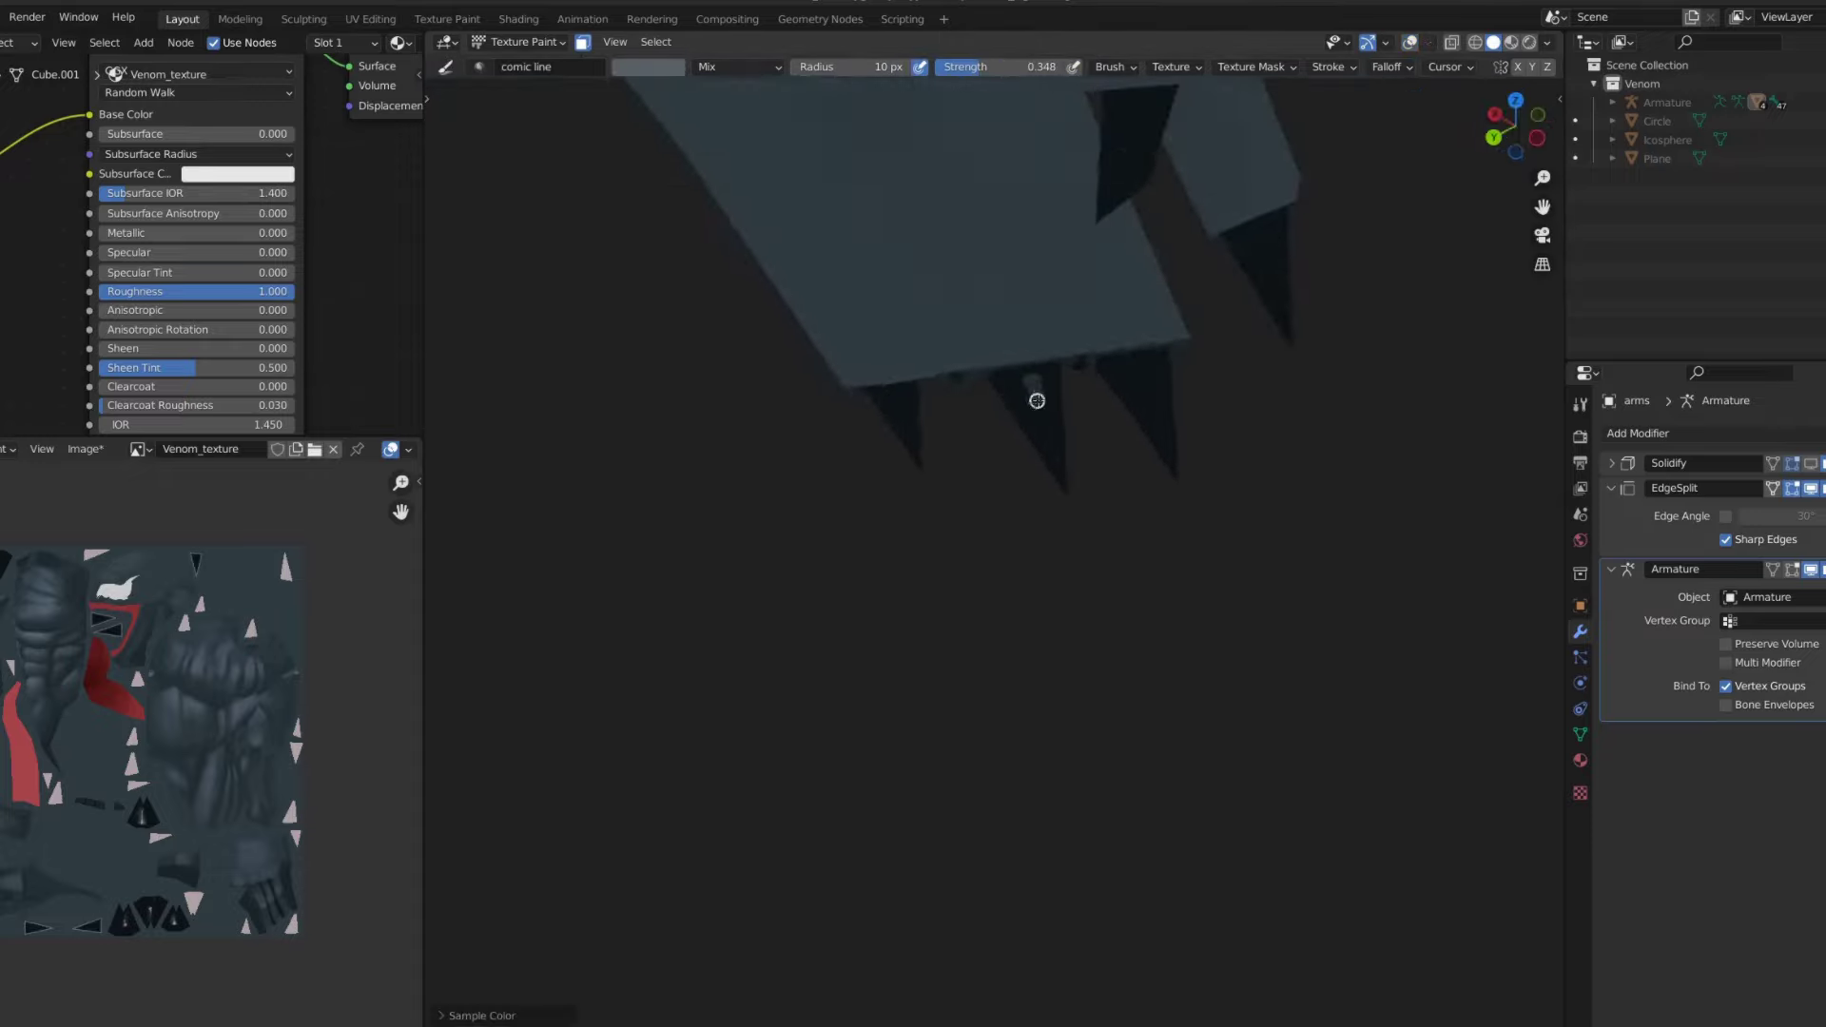
- Select the comic line drawing brush to darken the other hand's claws
key("shift+space")
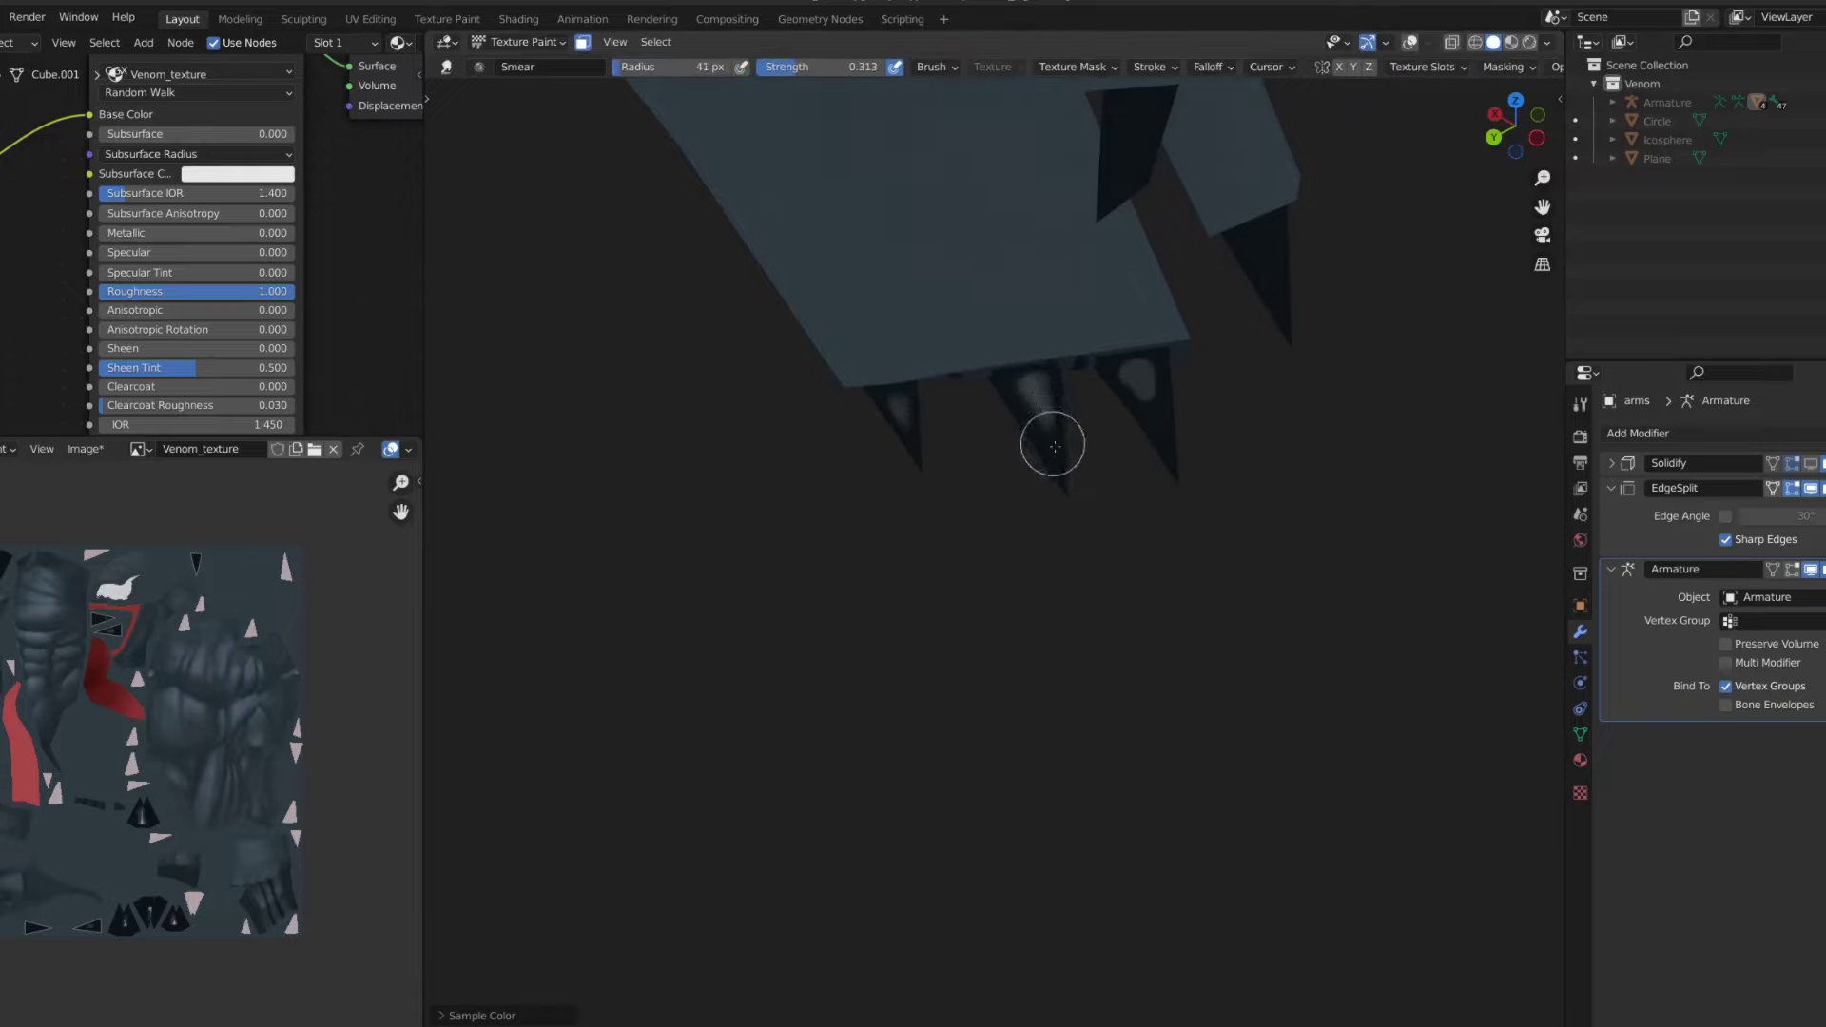
middle_click_drag(1103, 362, 1256, 339)
scroll(1255, 339, "up", 3)
key("shift+space")
left_click(1065, 317)
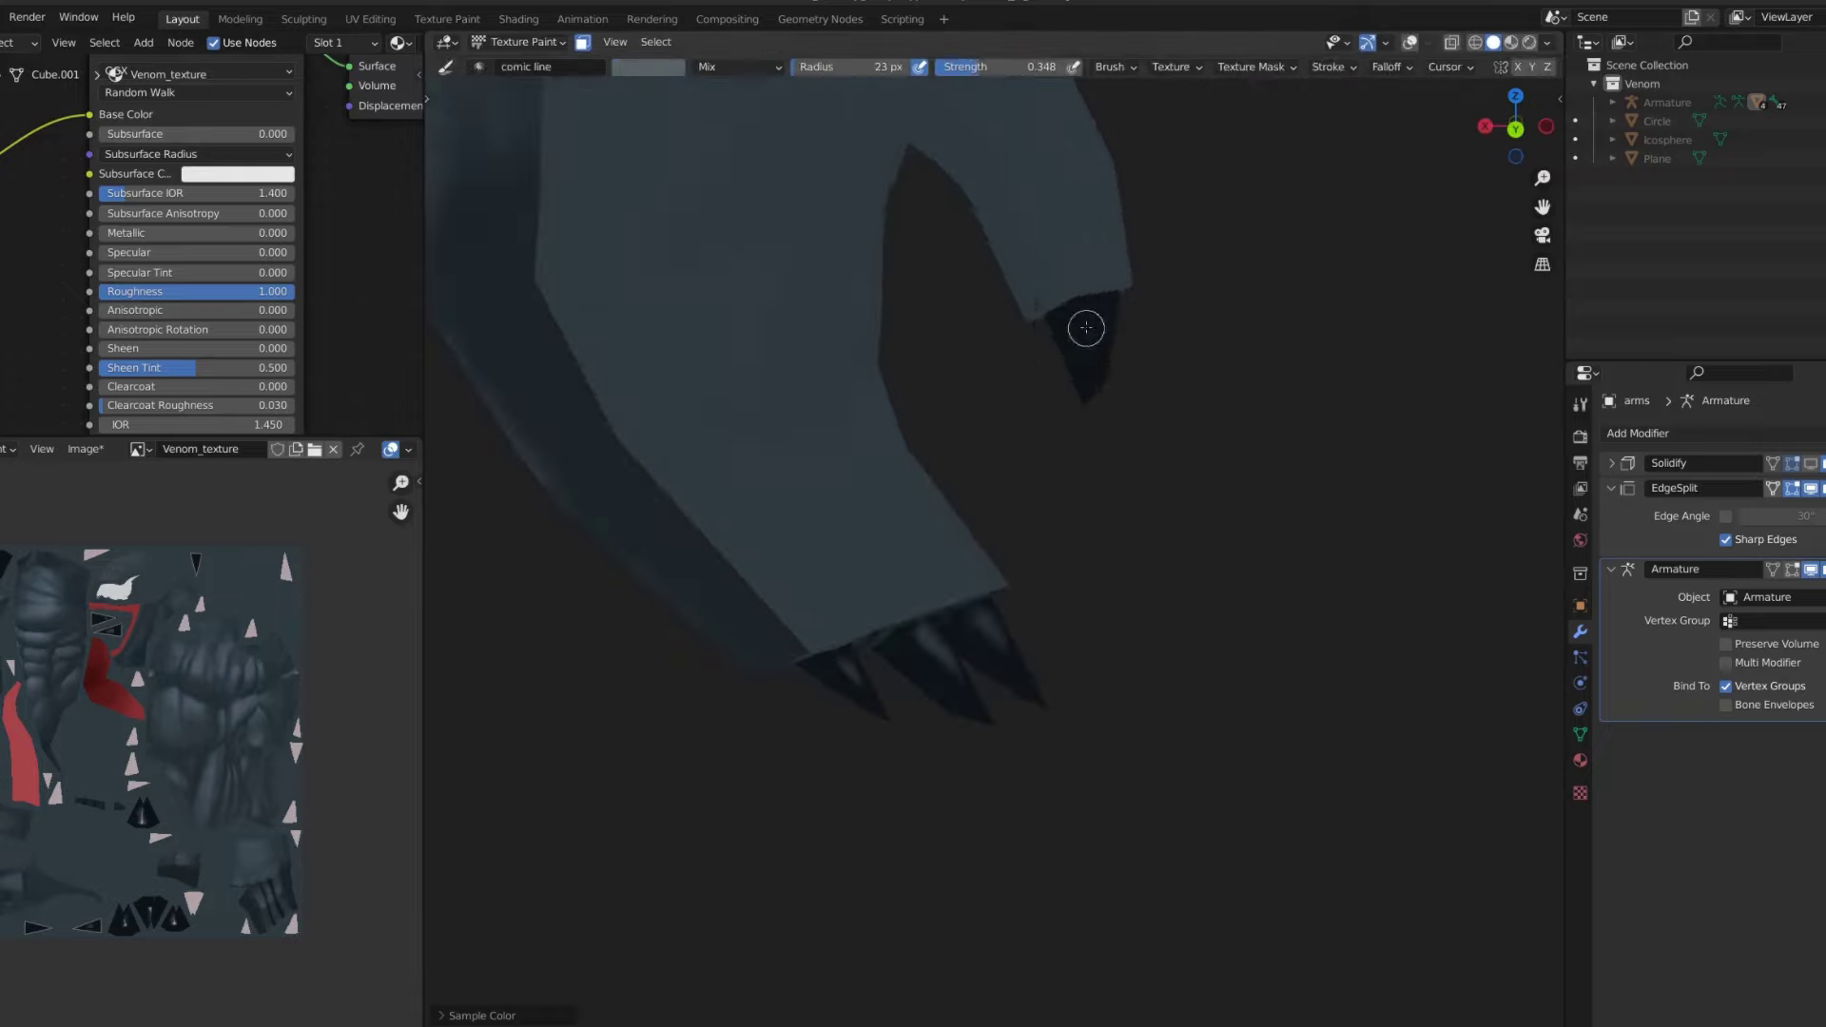
key("shift+space")
left_click(1069, 318)
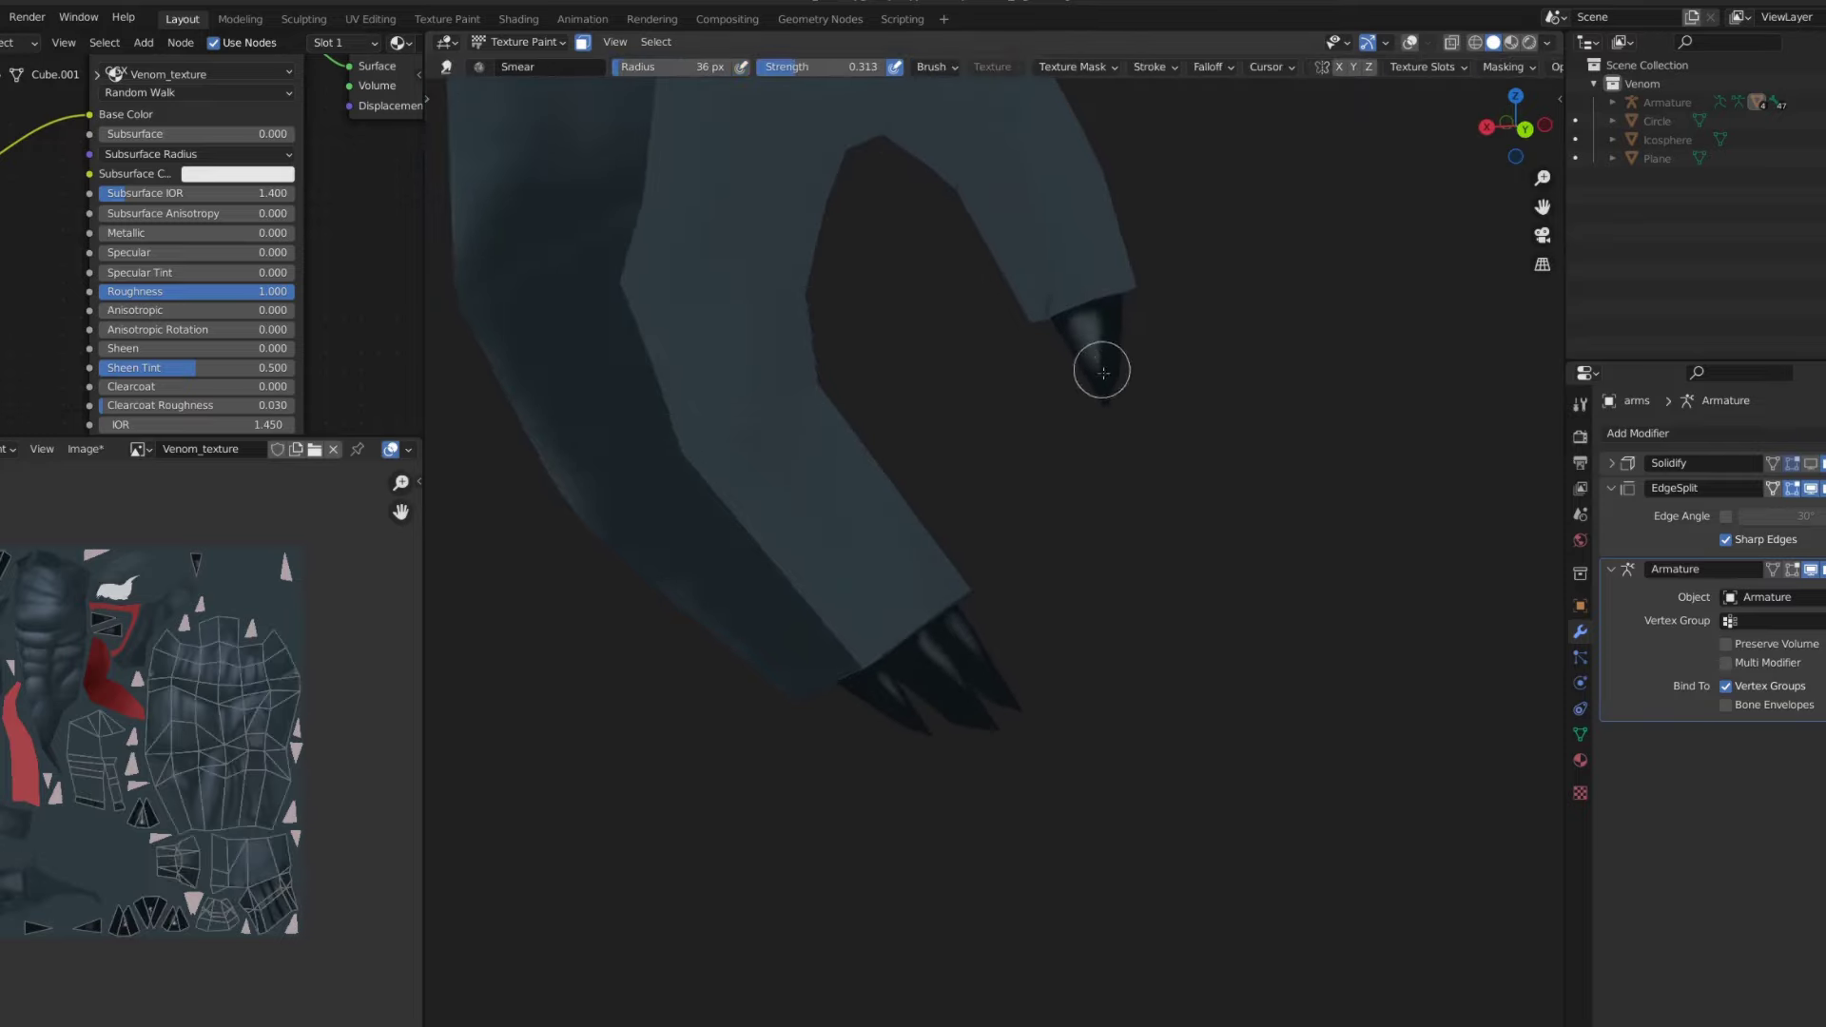
scroll(1099, 362, "up", 3)
scroll(1069, 318, "up", 2)
- Resize the brush to 46 px and blend the claw tips with Smear
key("f")
left_click(917, 516)
key("shift+space")
left_click(894, 561)
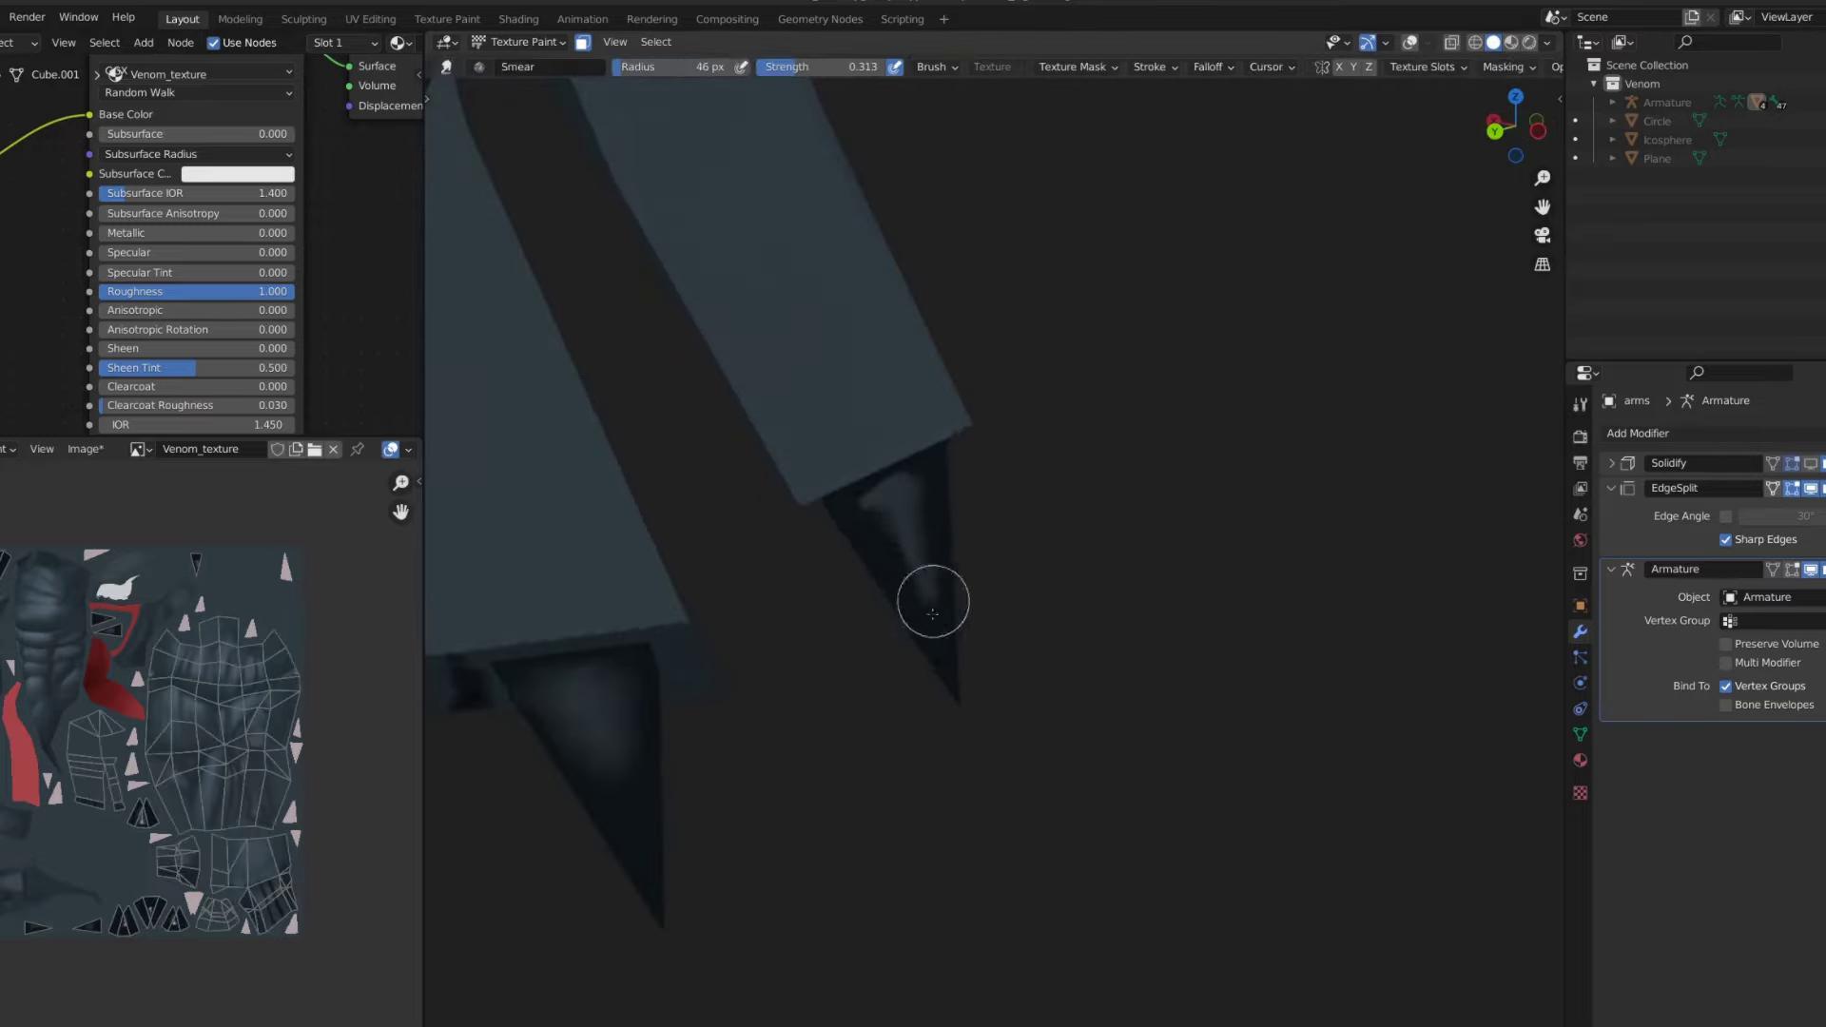
scroll(934, 646, "down", 5)
scroll(864, 387, "down", 3)
- Shrink the brush, sample a dark colour from the model, and return to comic line
middle_click_drag(1027, 367, 1010, 453)
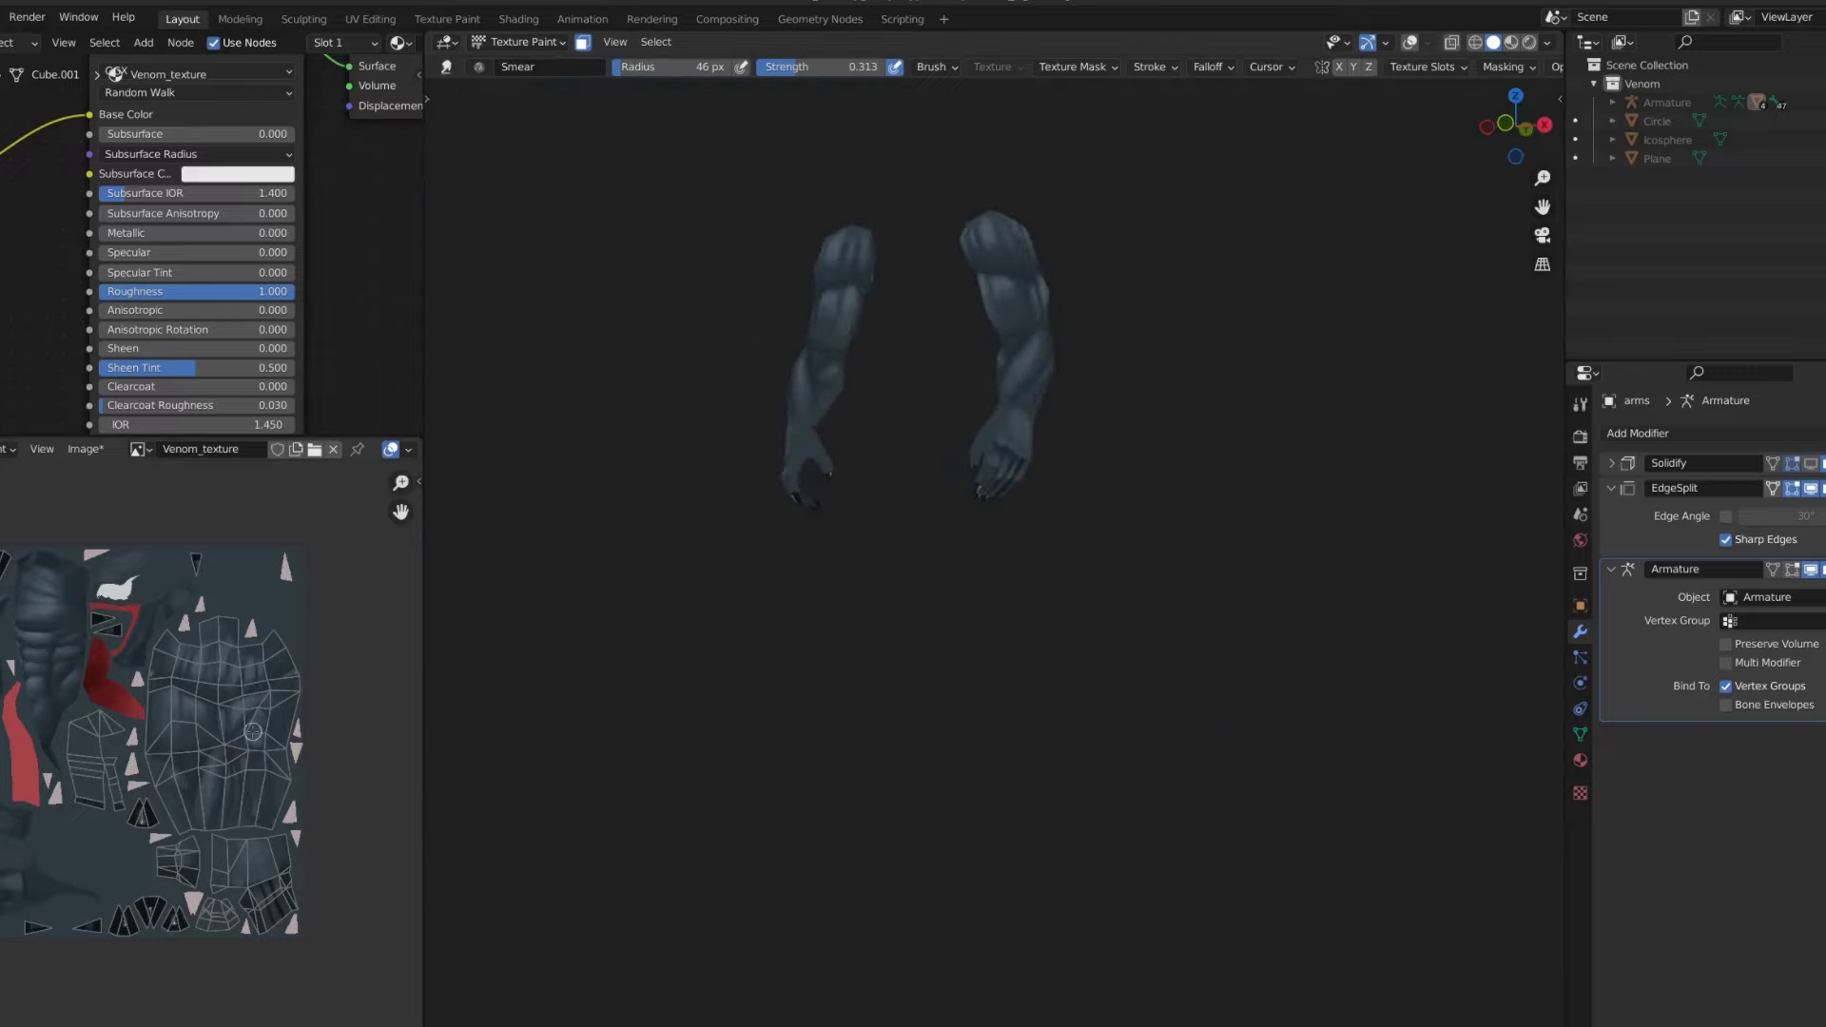
scroll(1010, 452, "up", 2)
scroll(1010, 453, "down", 1)
scroll(1000, 420, "up", 5)
scroll(951, 624, "up", 1)
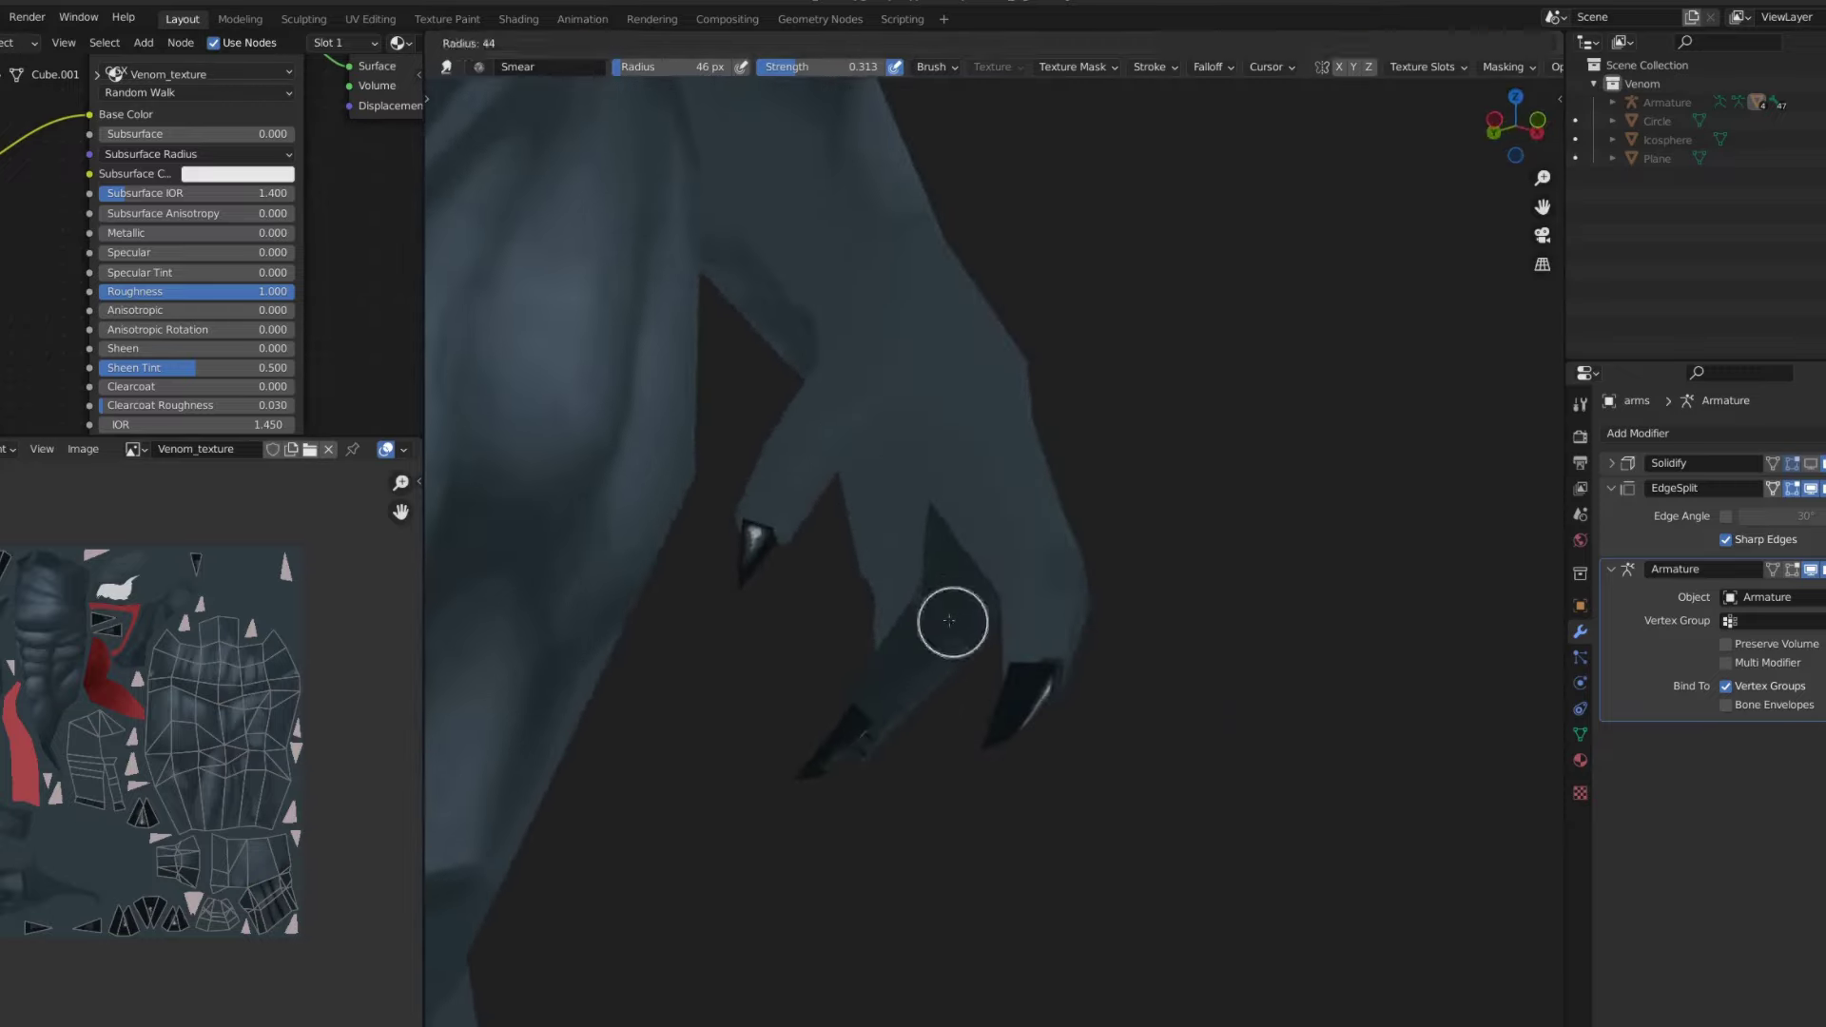
key("f")
key("s")
key("d")
mouse_move(952, 640)
middle_mouse_down()
mouse_move(831, 494)
mouse_move(959, 491)
mouse_move(836, 506)
mouse_move(776, 576)
mouse_move(921, 643)
mouse_move(856, 609)
middle_mouse_up()
- Toggle the wireframe and X-ray shading, and shrink the brush to 22 px
key("shift+alt+z")
key("shift+alt+z")
key("f")
key("z")
key("2")
key("alt+z")
key("f")
middle_click_drag(721, 635, 897, 660)
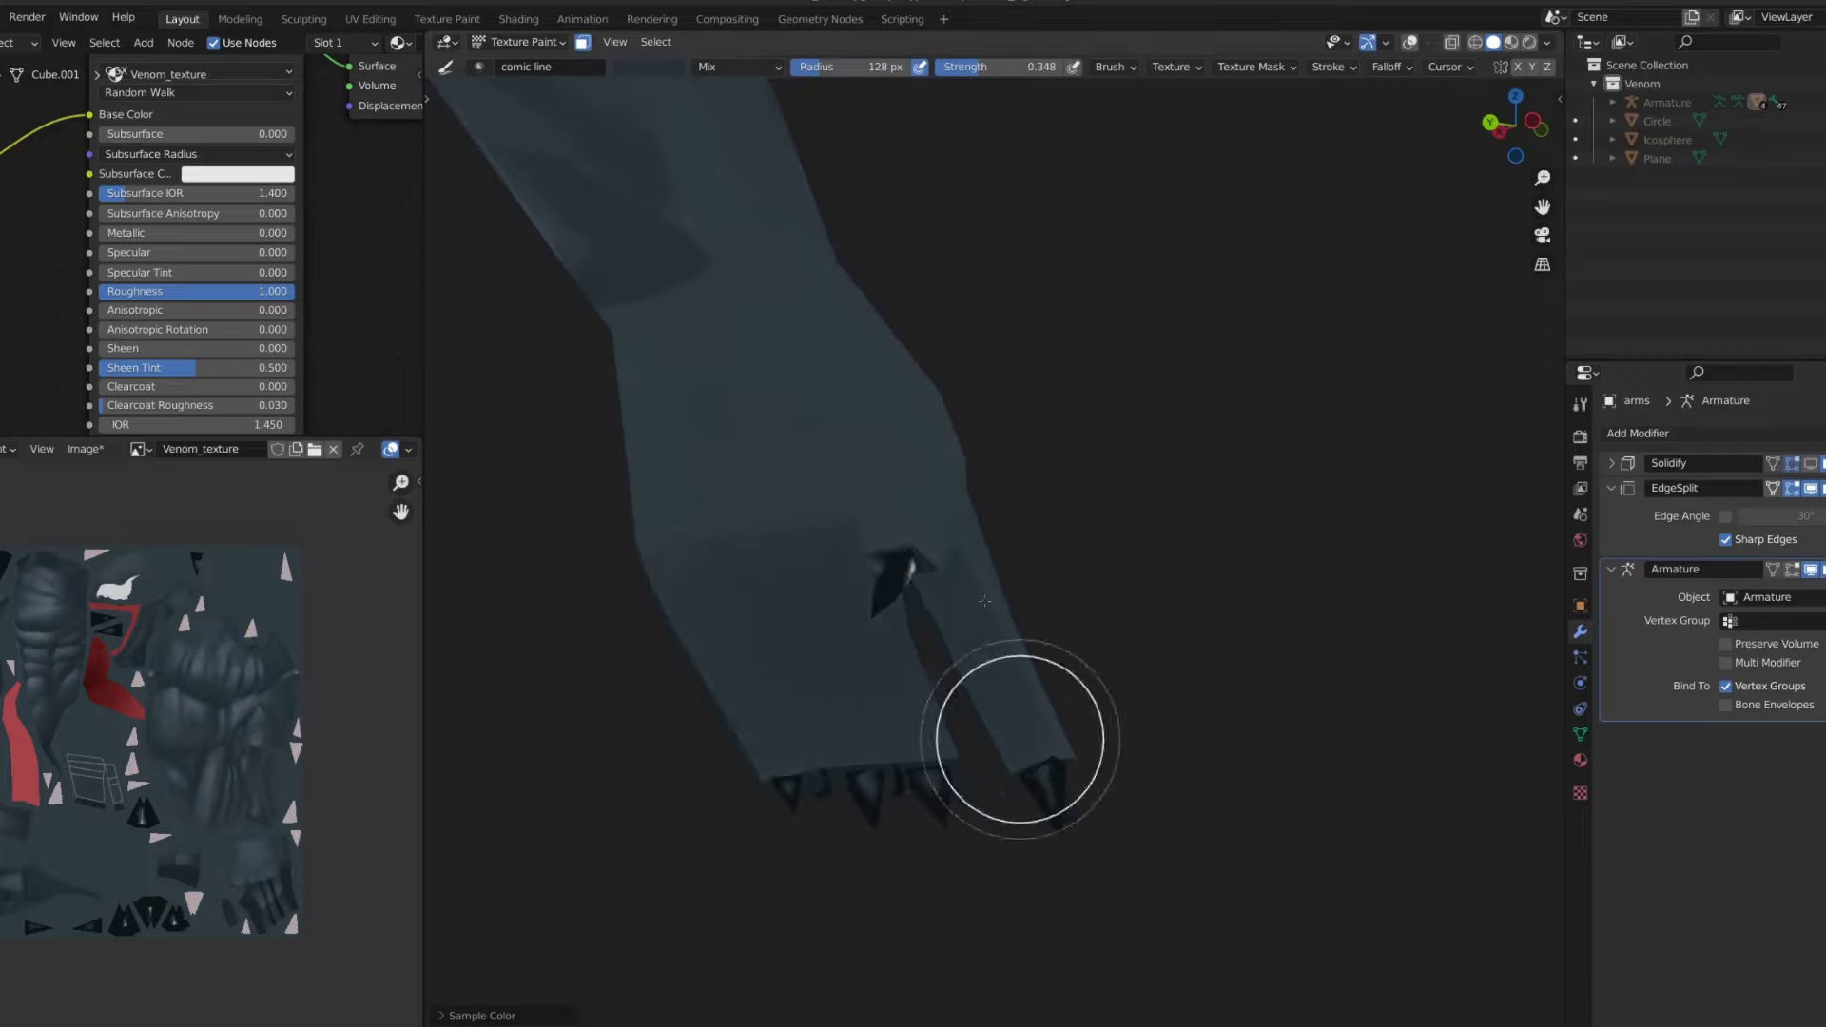
- Work around the hand while switching X-ray see-through shading on and off
middle_click_drag(1018, 733, 916, 583)
key("f")
key("alt+z")
key("alt+z")
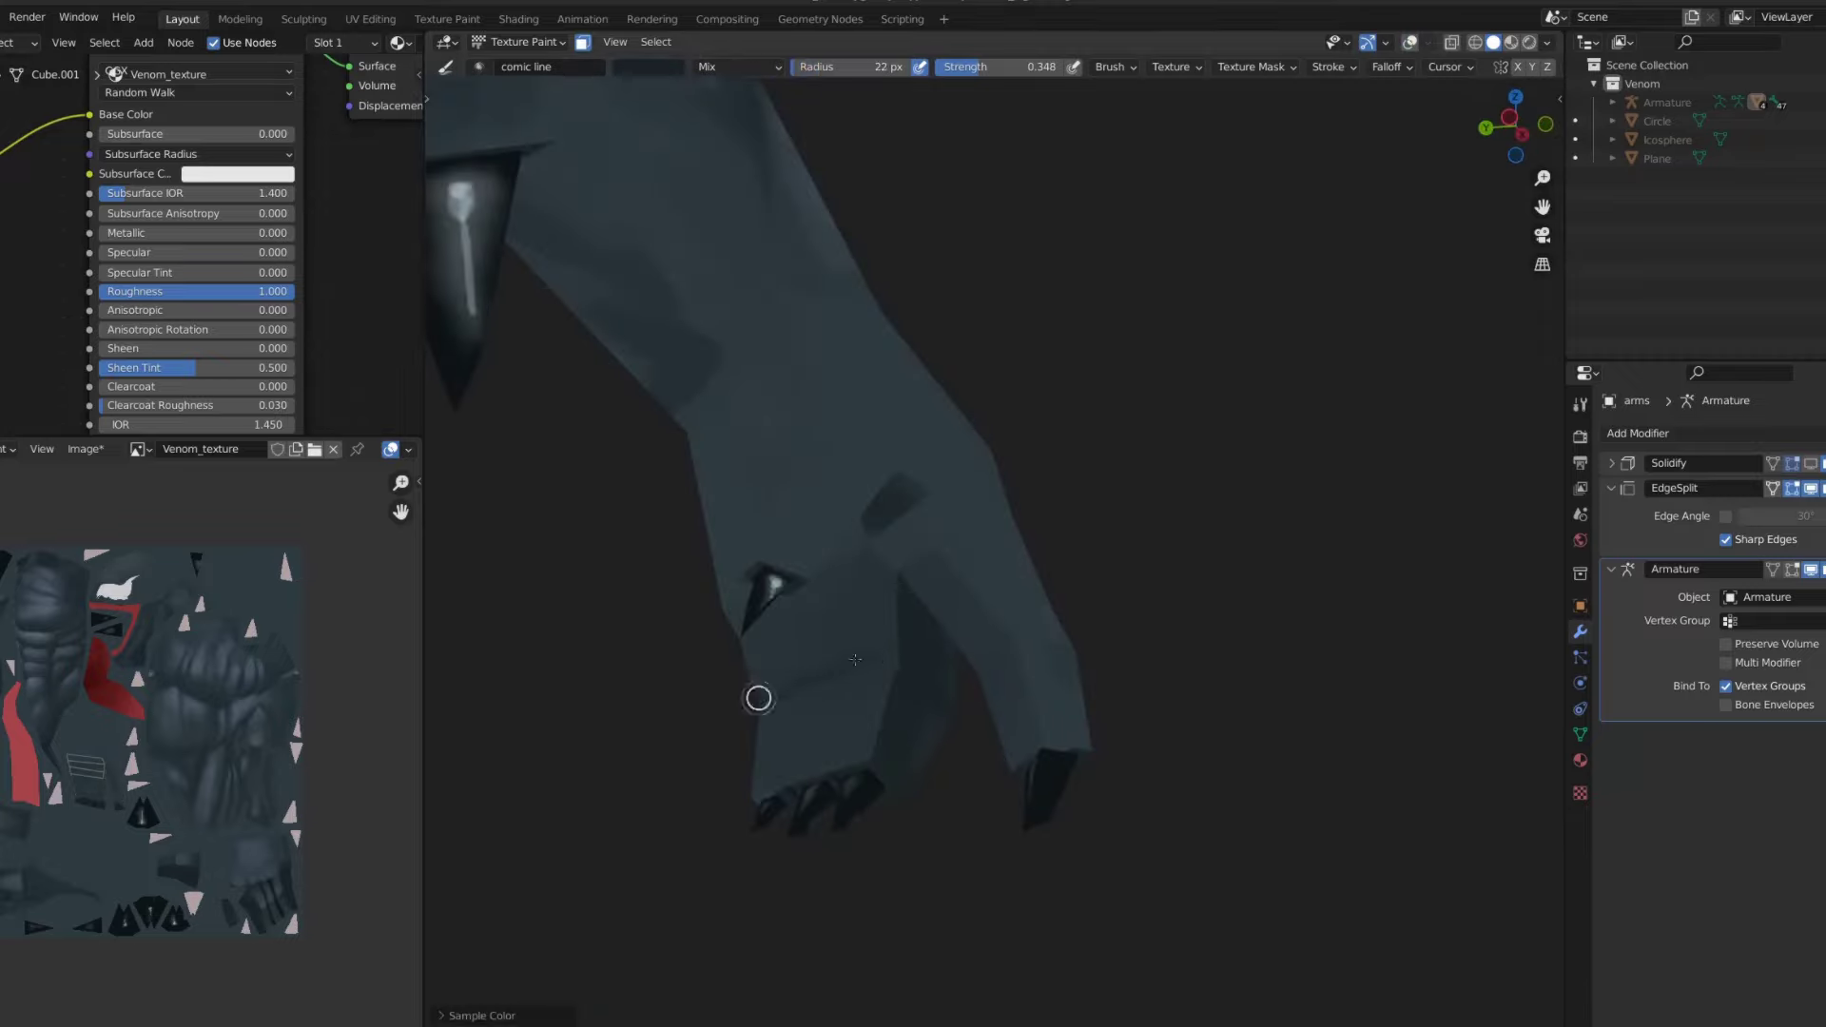
key("f")
mouse_move(754, 693)
middle_mouse_down()
mouse_move(905, 612)
mouse_move(1134, 583)
mouse_move(1028, 644)
middle_mouse_up()
key("alt+z")
key("z")
- Smear the dark hand shading into the forearm, then return to a front view of the whole body
scroll(991, 704, "down", 3)
middle_click_drag(991, 732, 932, 628)
scroll(920, 615, "up", 4)
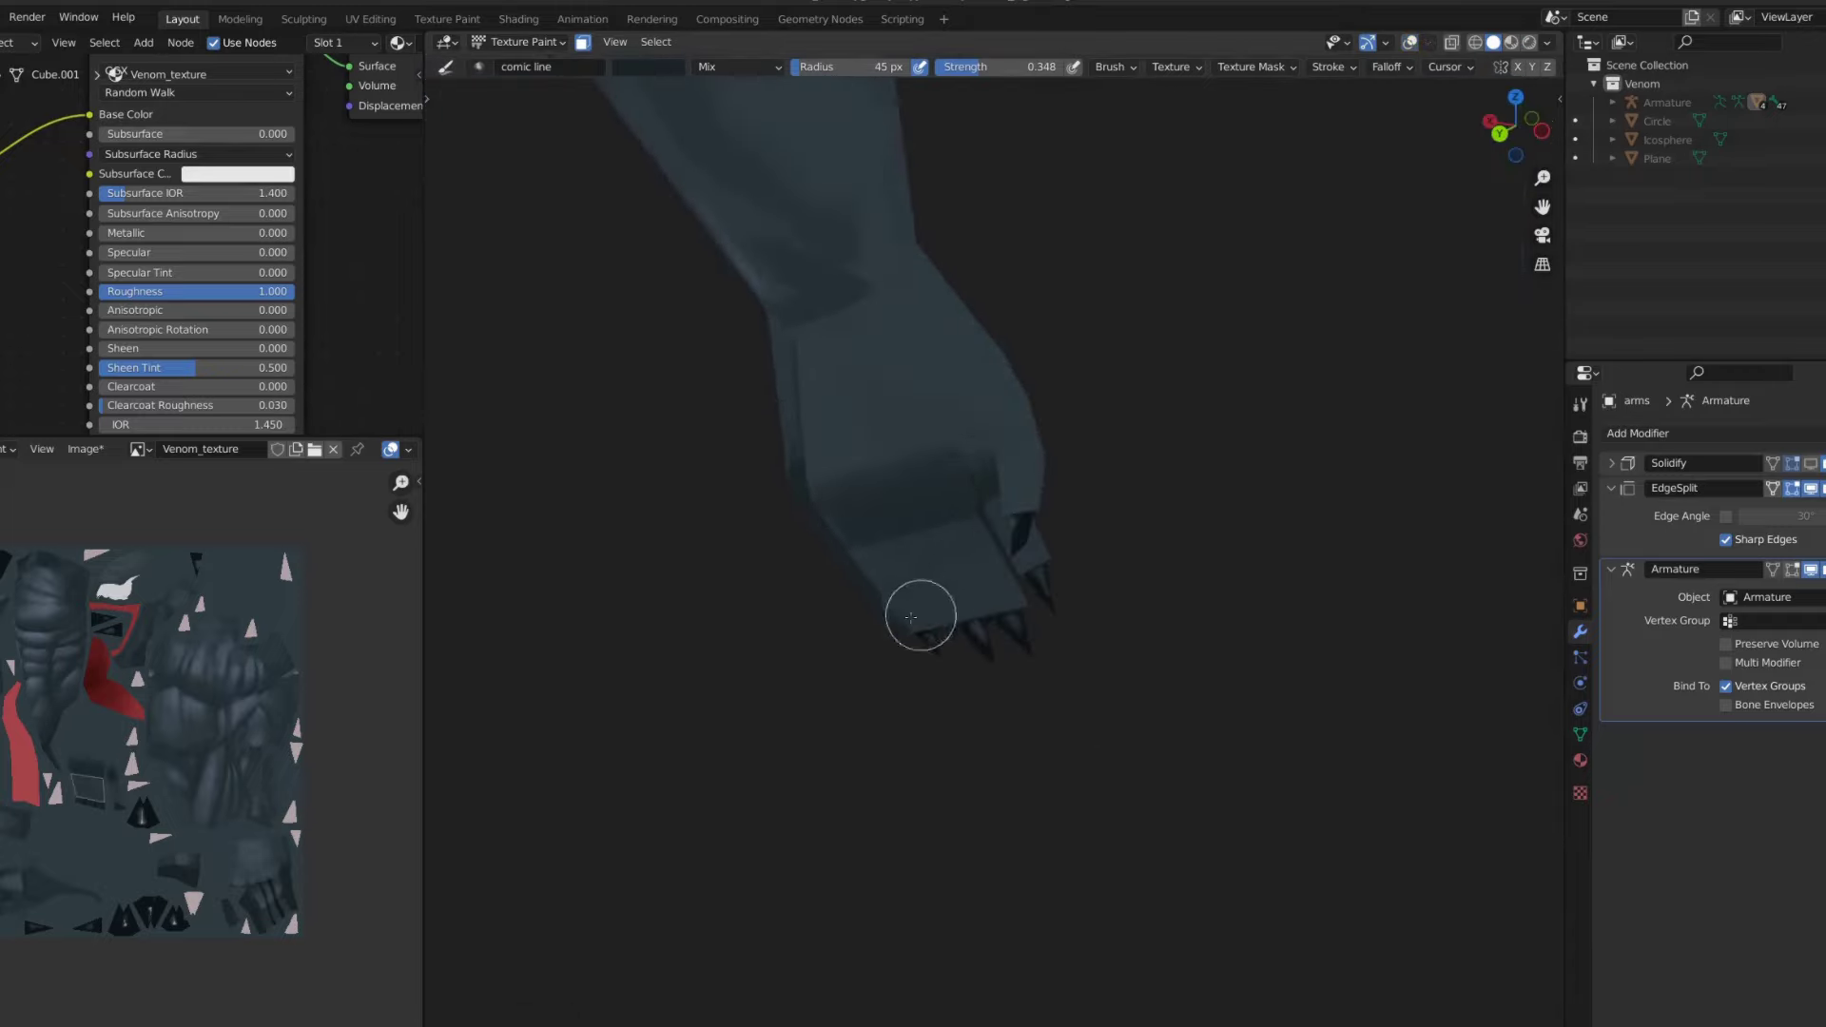
scroll(896, 579, "down", 3)
key("shift+space")
scroll(923, 428, "up", 4)
scroll(933, 391, "up", 1)
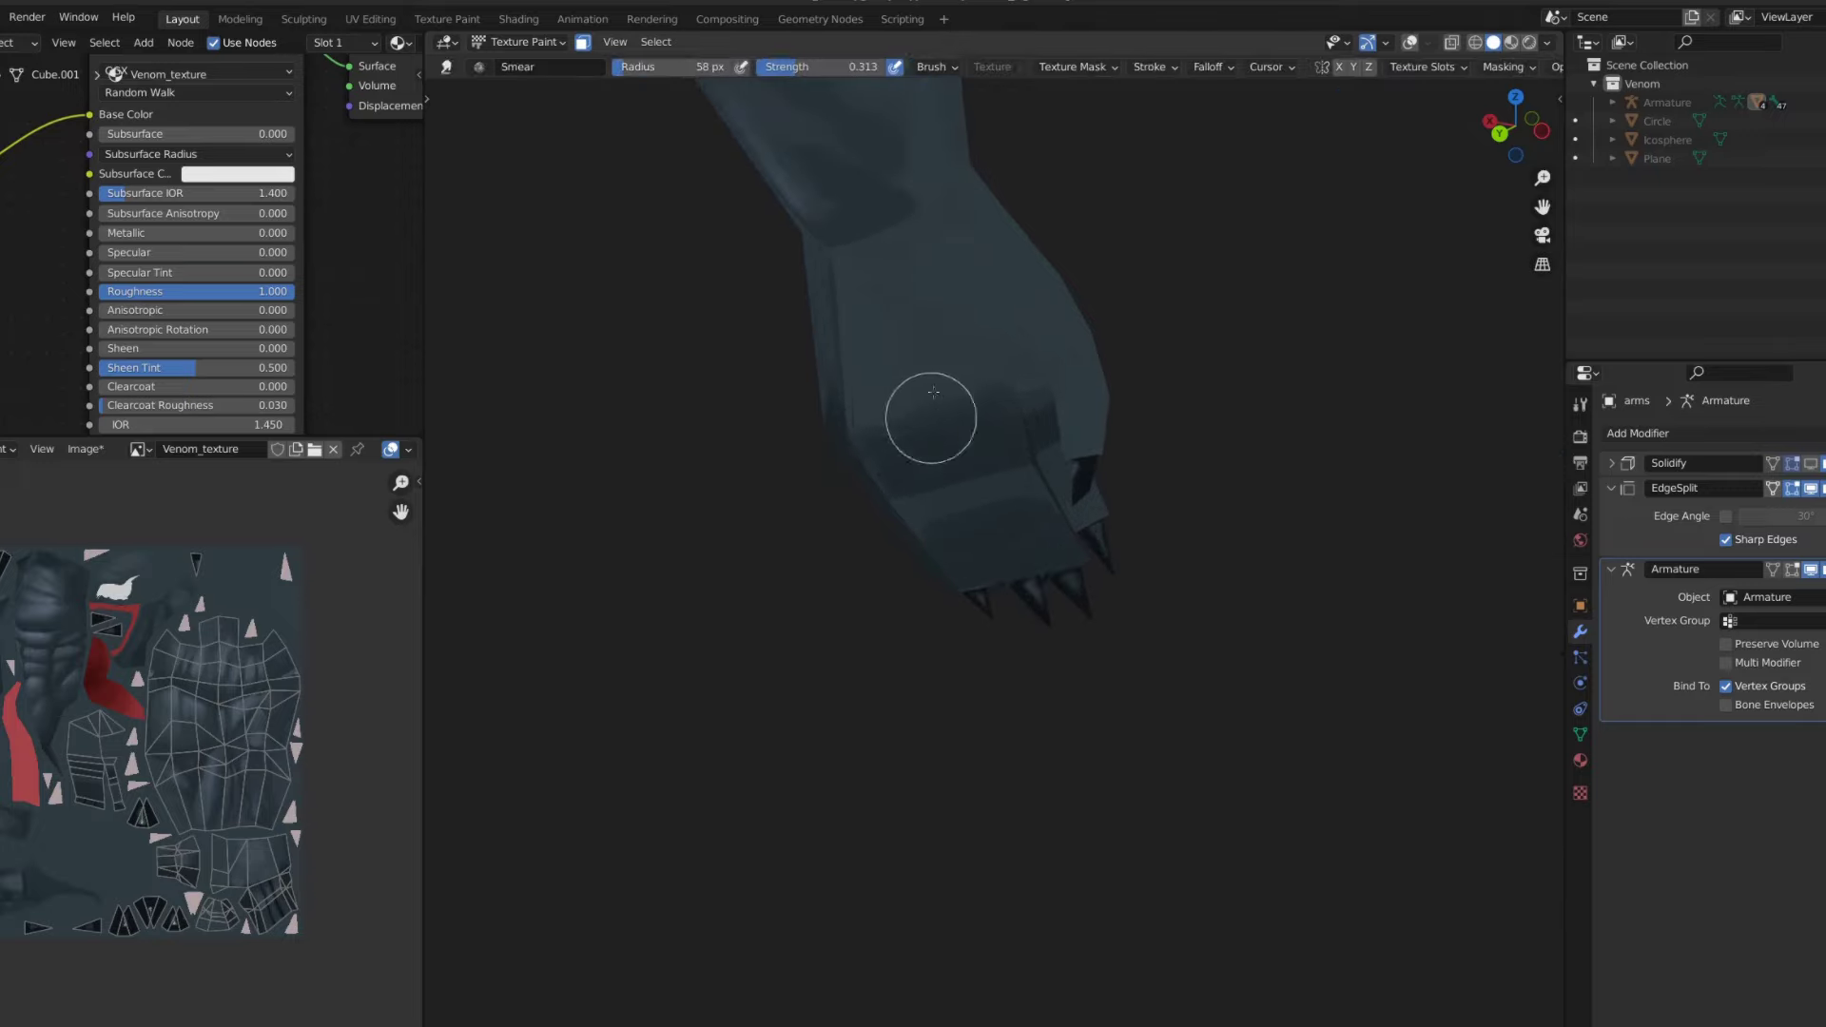
mouse_move(960, 400)
middle_mouse_down()
mouse_move(900, 310)
mouse_move(863, 359)
middle_mouse_up()
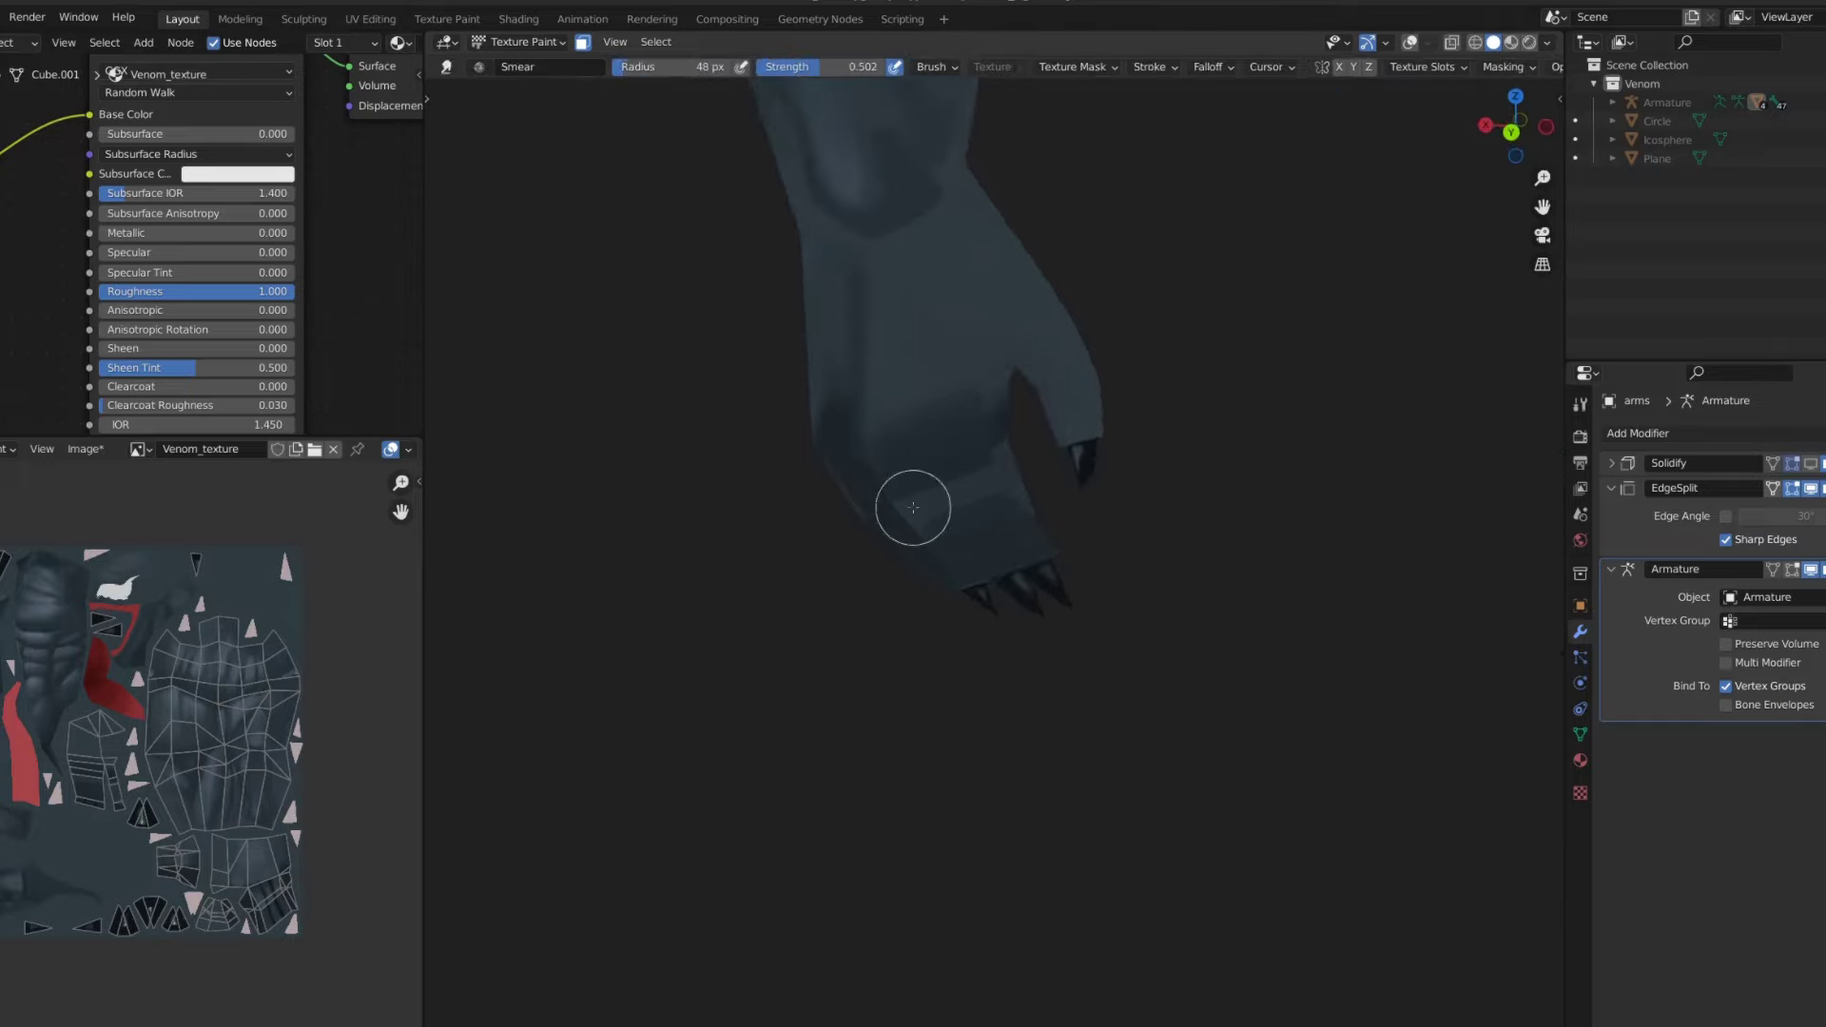
mouse_move(999, 511)
middle_mouse_down()
mouse_move(1079, 362)
mouse_move(1011, 375)
mouse_move(1092, 440)
mouse_move(1128, 561)
mouse_move(1043, 359)
mouse_move(938, 428)
mouse_move(1035, 326)
mouse_move(869, 612)
mouse_move(982, 518)
middle_mouse_up()
key("KP_1")
key("KP_Divide")
scroll(868, 612, "up", 3)
- Choose the comic line brush and sample the paint colour from the hand
scroll(982, 518, "down", 3)
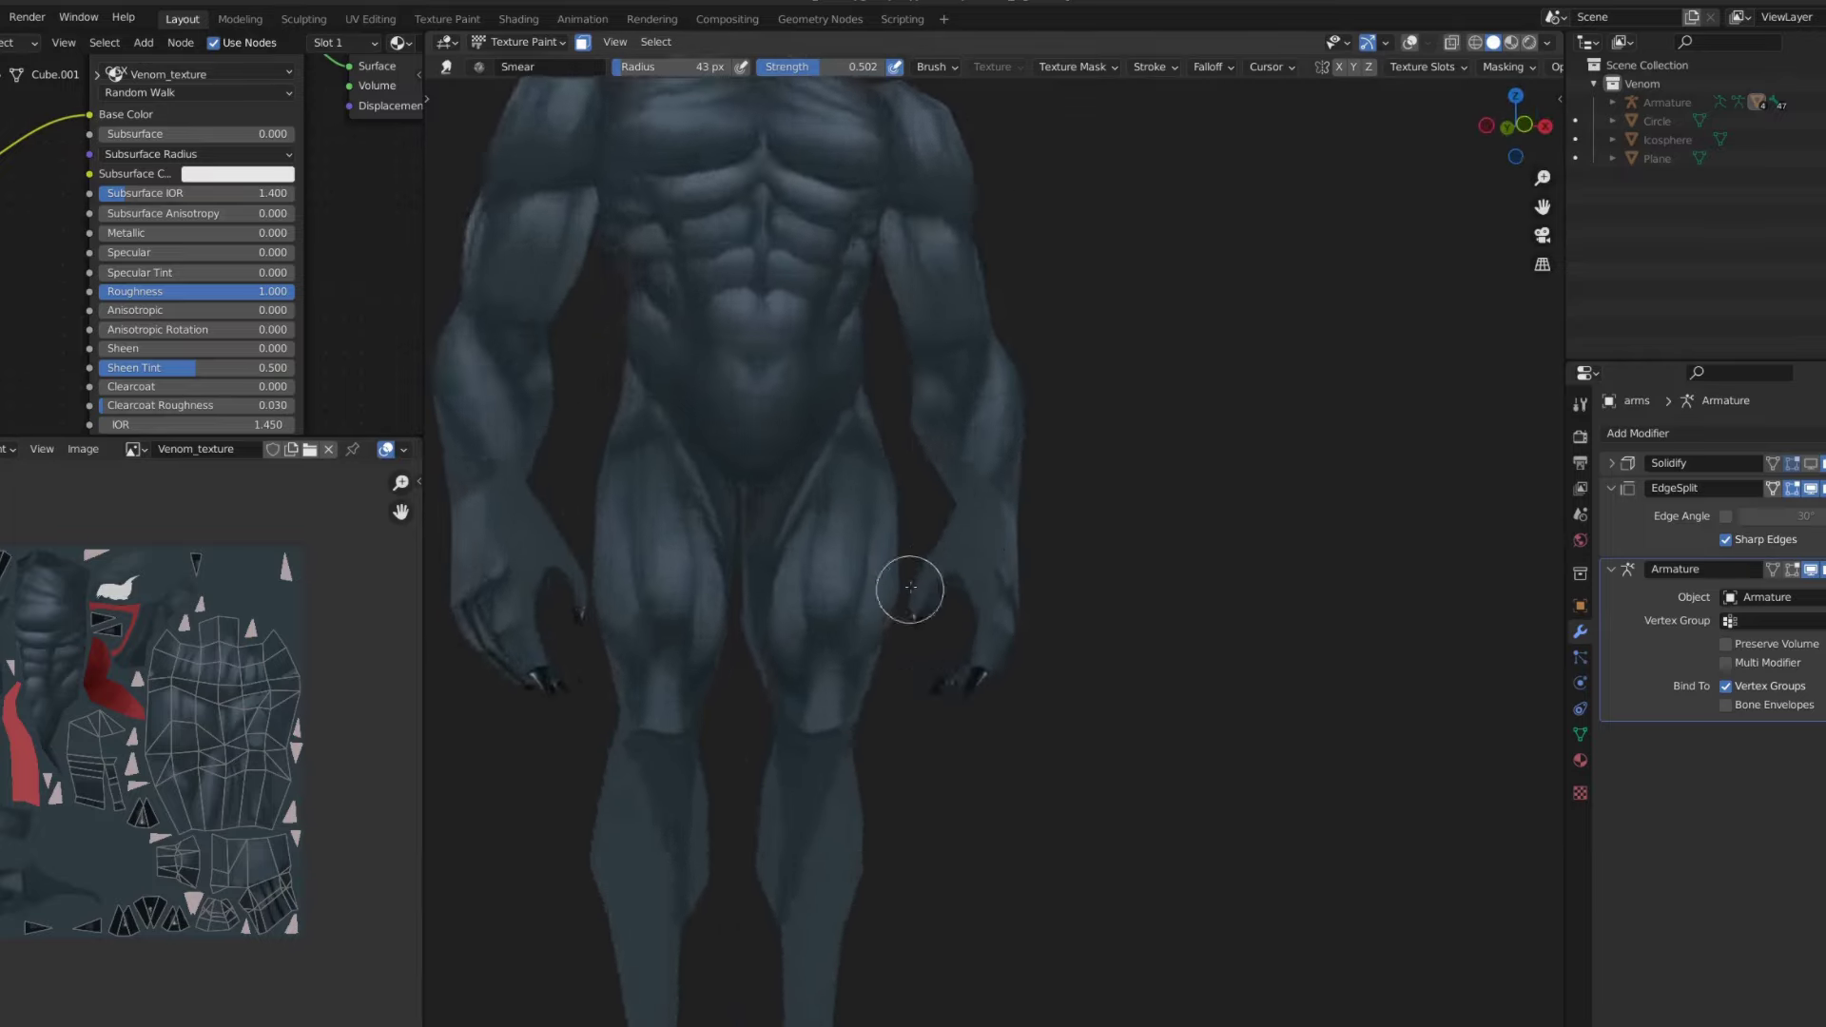
key("shift+space")
left_click(837, 538)
scroll(975, 605, "up", 5)
key("s")
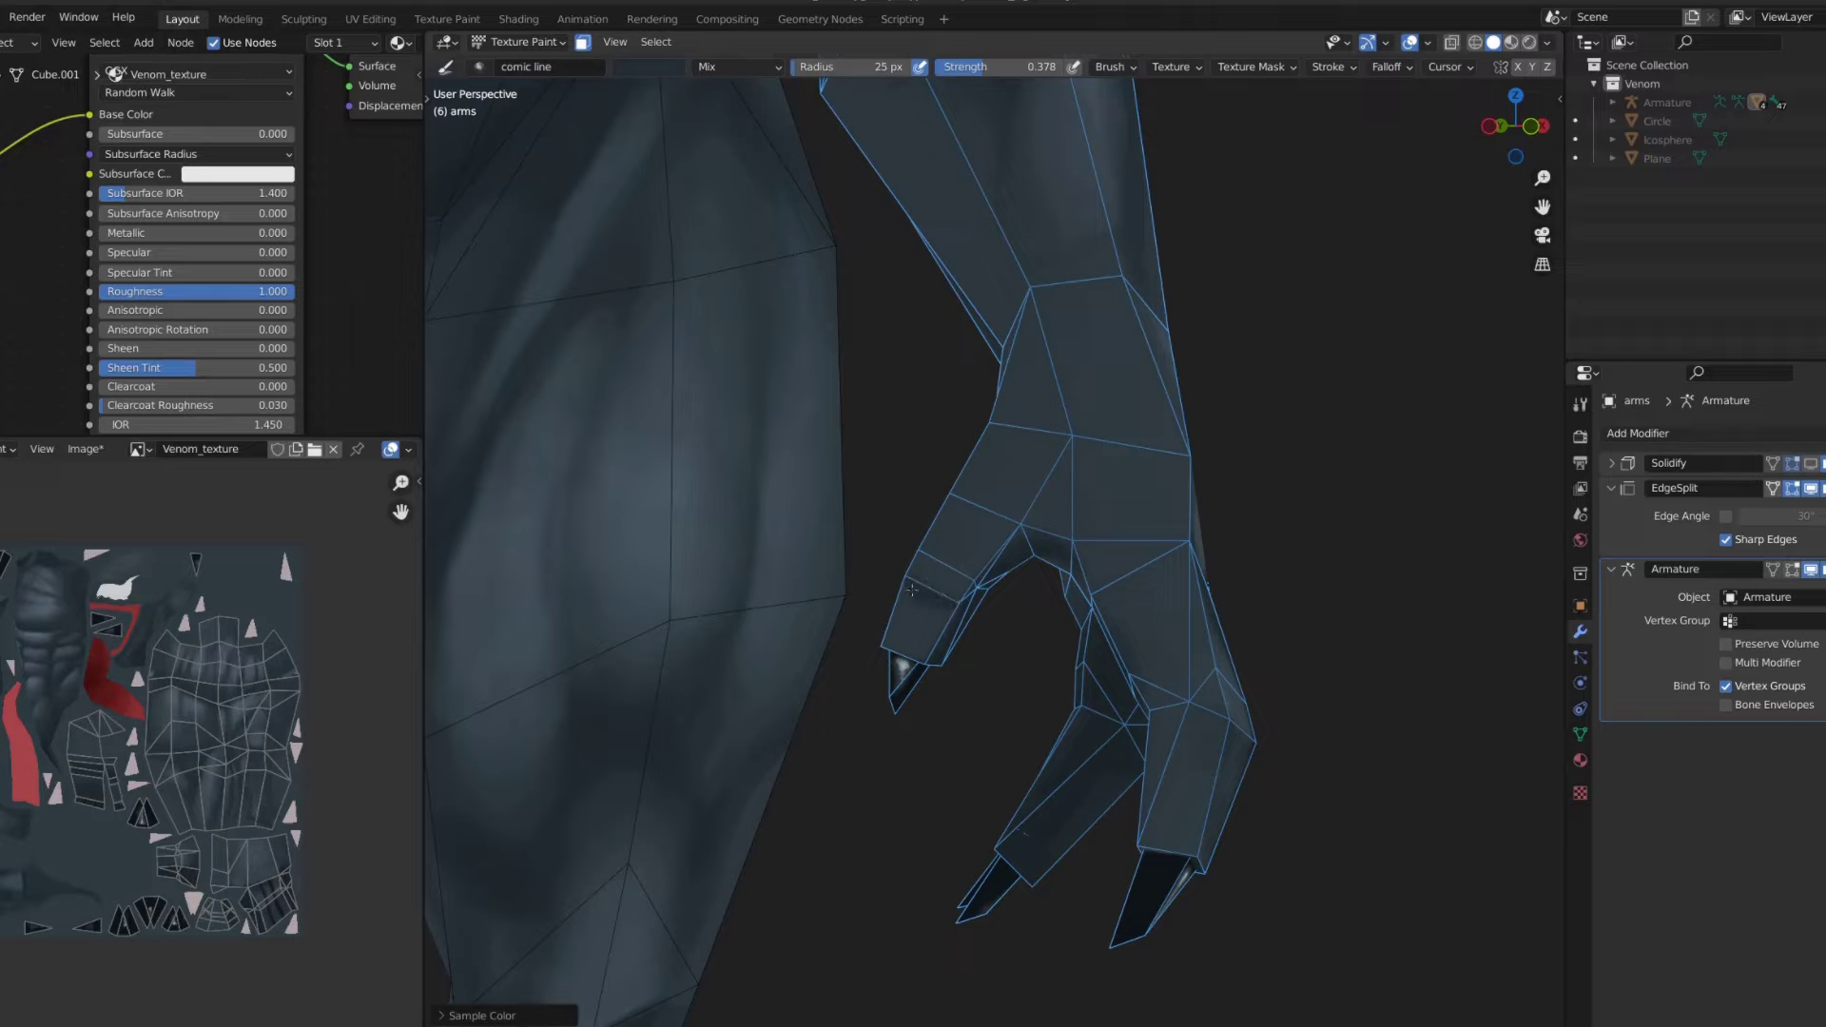
left_click(912, 589)
scroll(943, 538, "down", 3)
scroll(1174, 591, "up", 2)
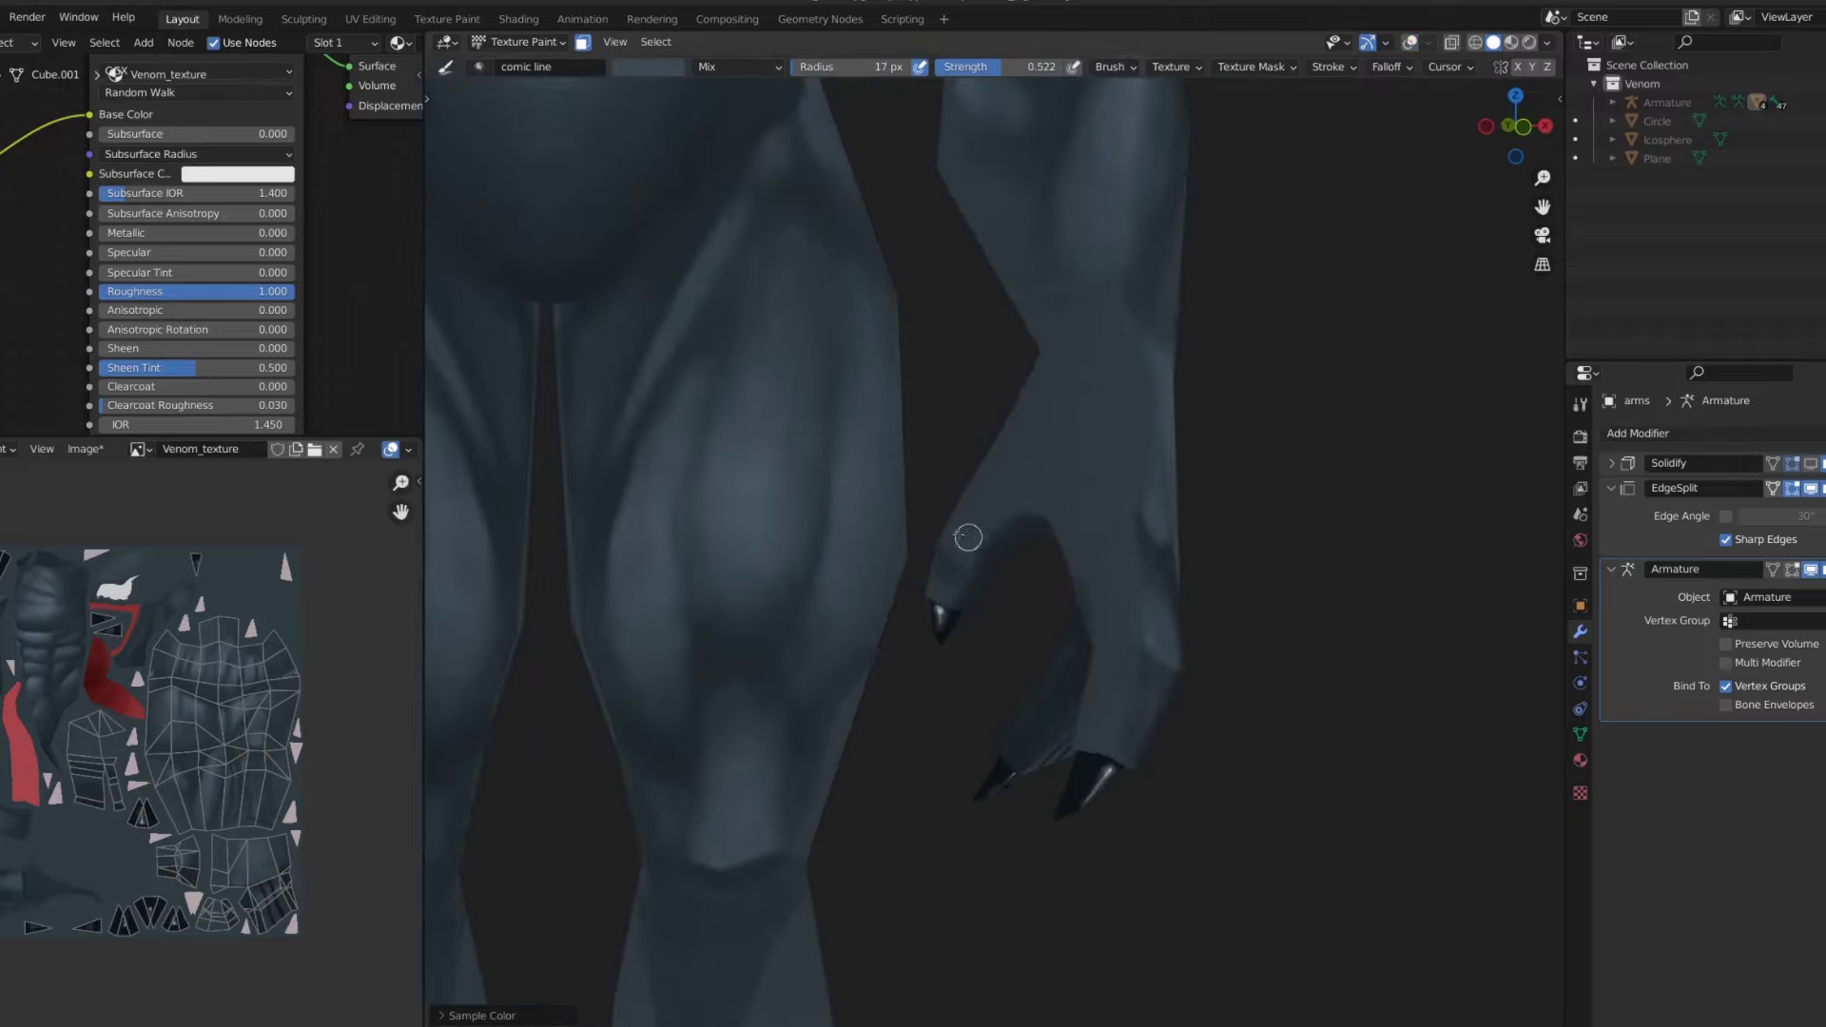
scroll(970, 534, "up", 1)
middle_click_drag(1005, 479, 996, 459)
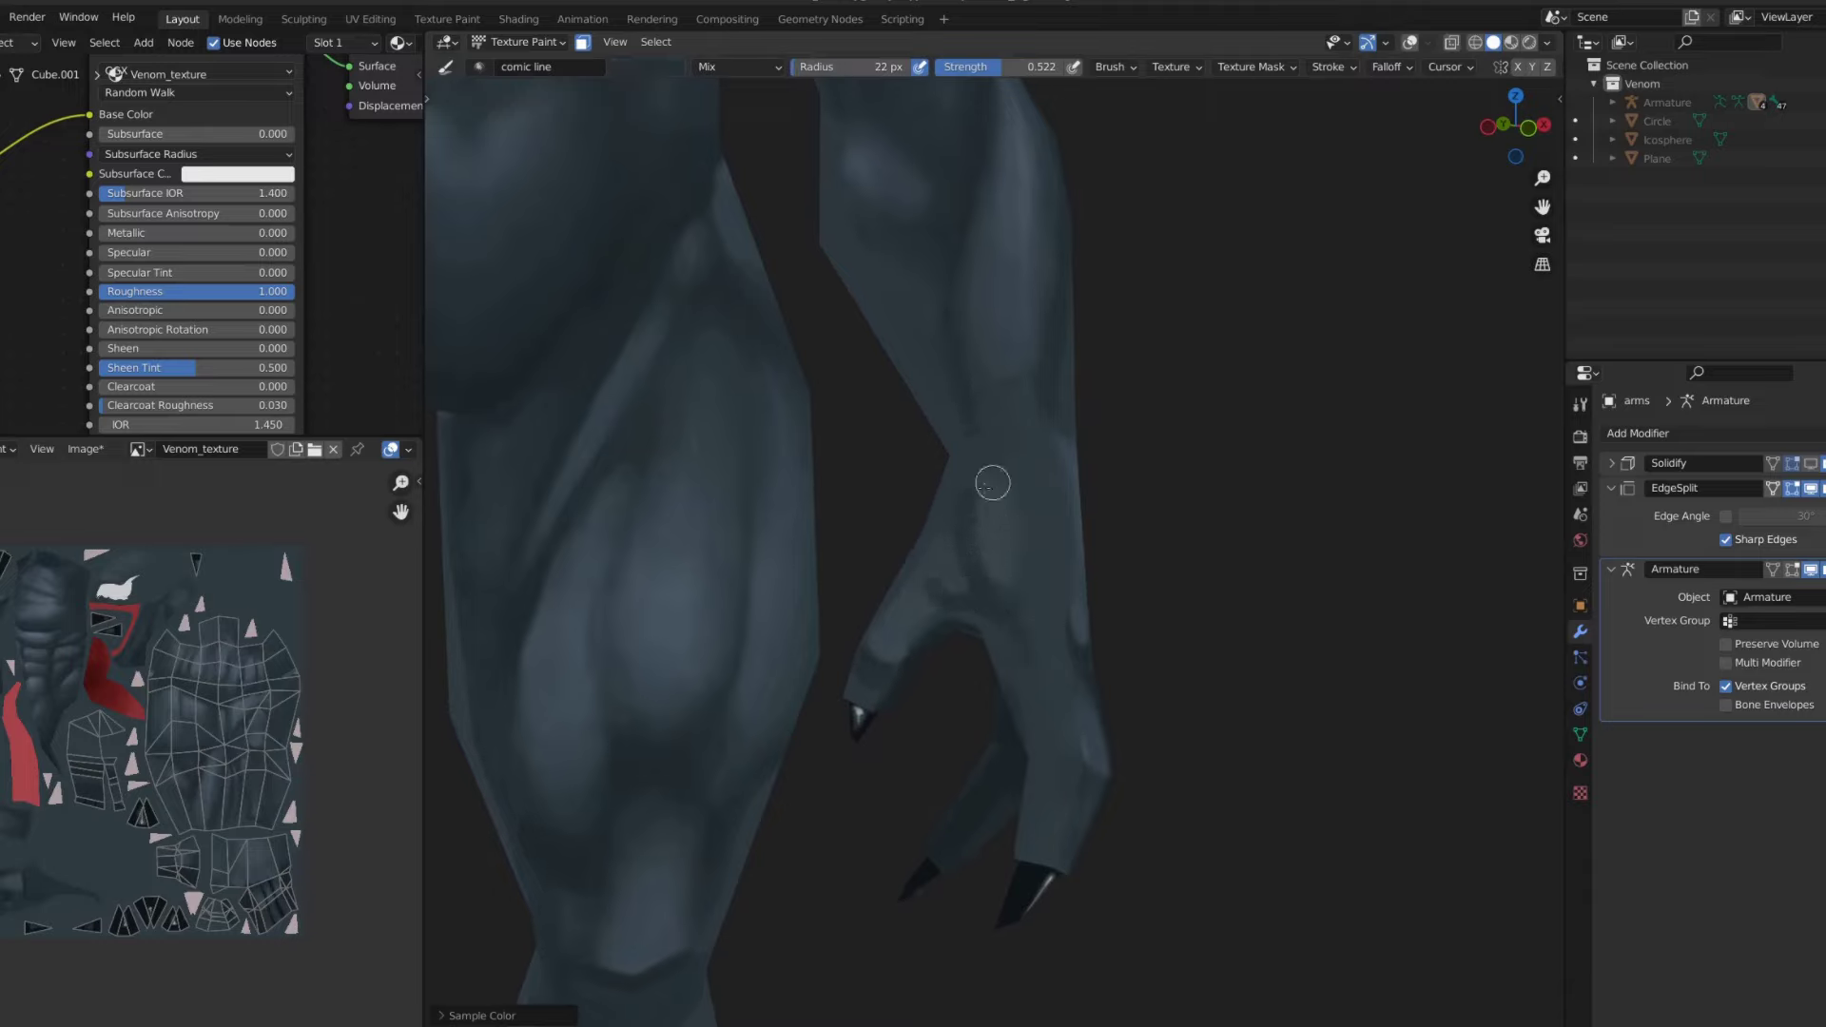
- Soften the wrist and tendon shading into the skin with the Smear brush
key("shift+space")
left_click(996, 489)
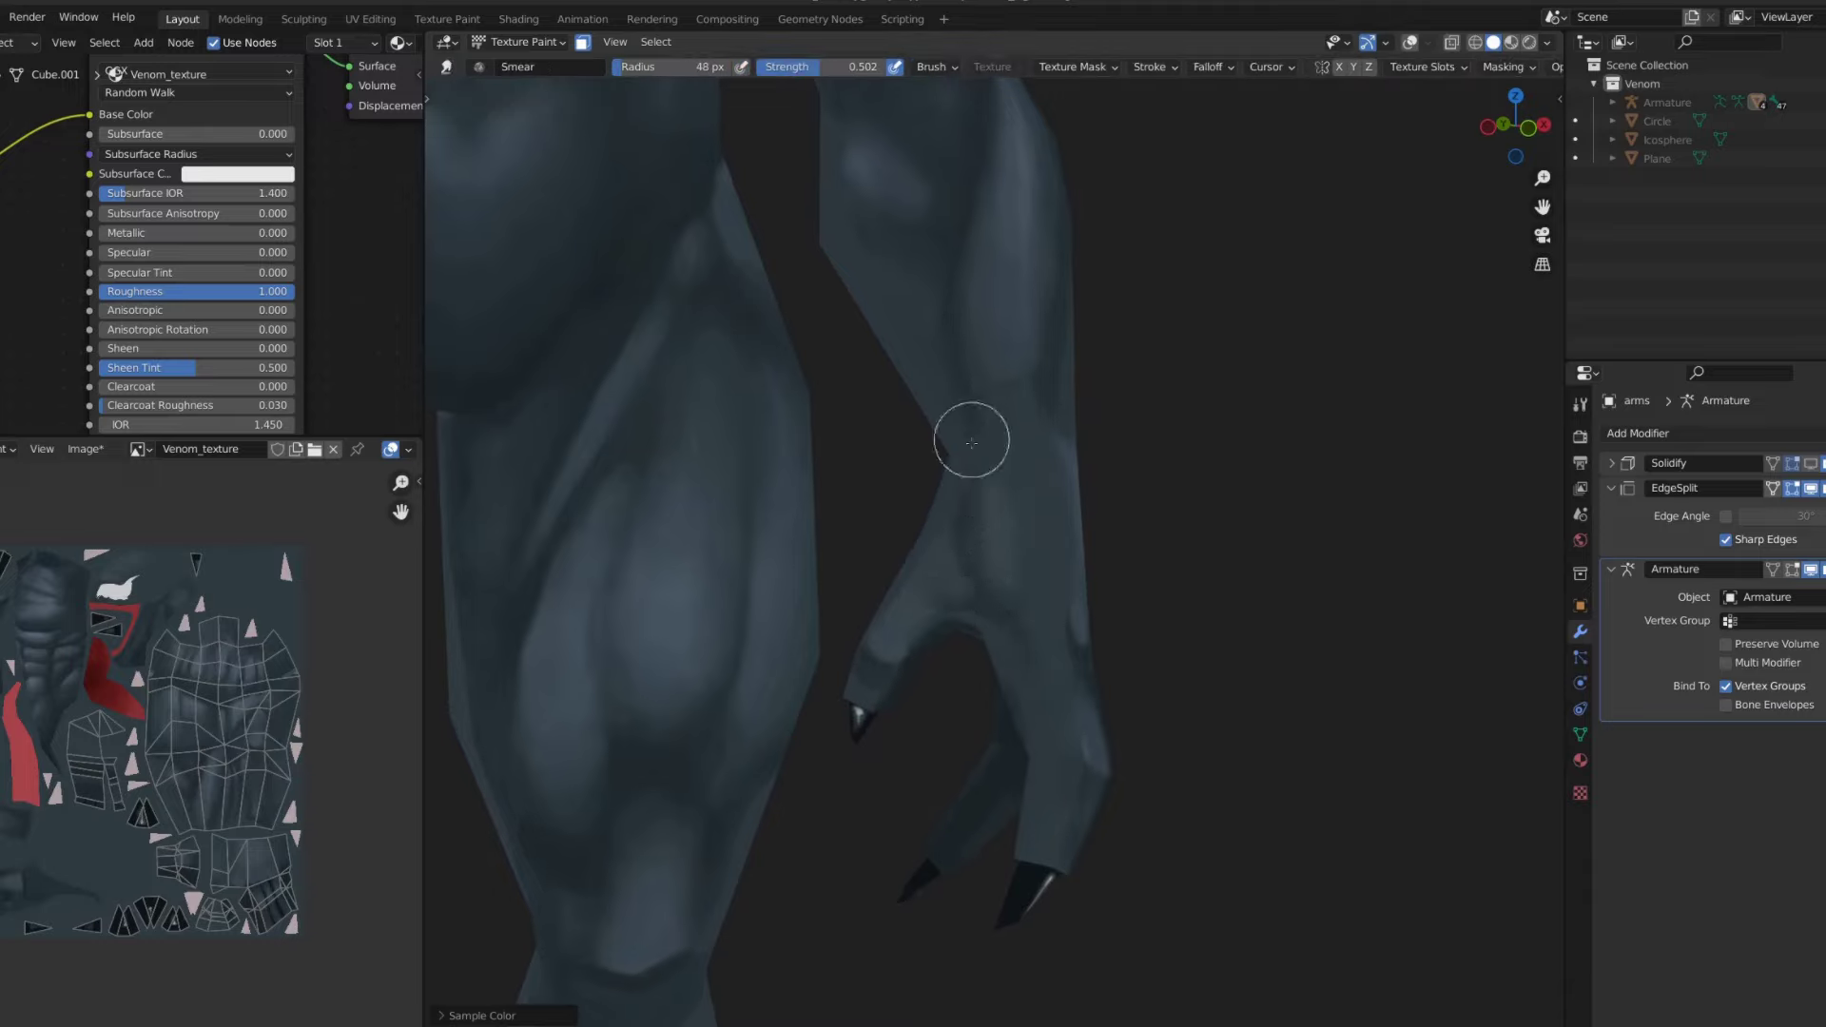
scroll(971, 442, "down", 3)
scroll(999, 424, "up", 1)
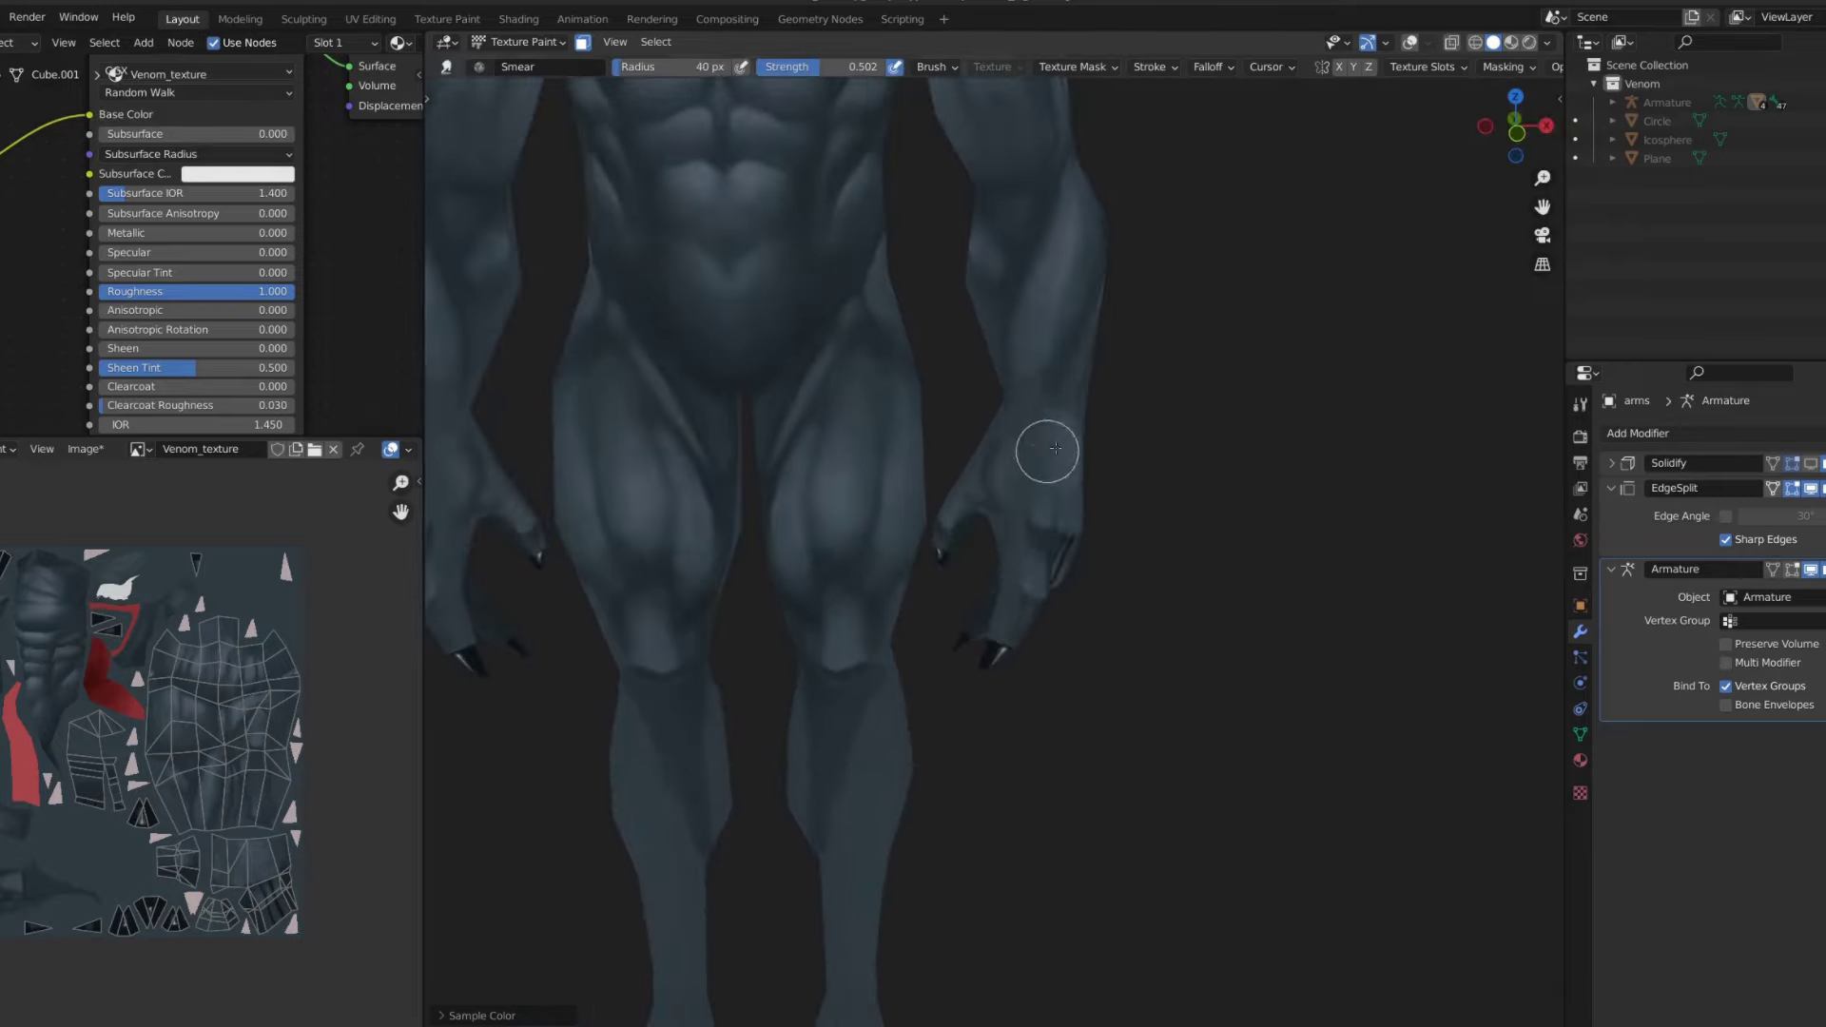
scroll(1023, 419, "down", 4)
mouse_move(591, 562)
middle_mouse_down()
mouse_move(1092, 510)
mouse_move(876, 652)
mouse_move(992, 502)
middle_mouse_up()
- Isolate Venom's arms in local view and switch the paint brush to Smear
scroll(992, 502, "up", 4)
scroll(897, 481, "down", 2)
key("KP_Divide")
key("s")
key("shift+space")
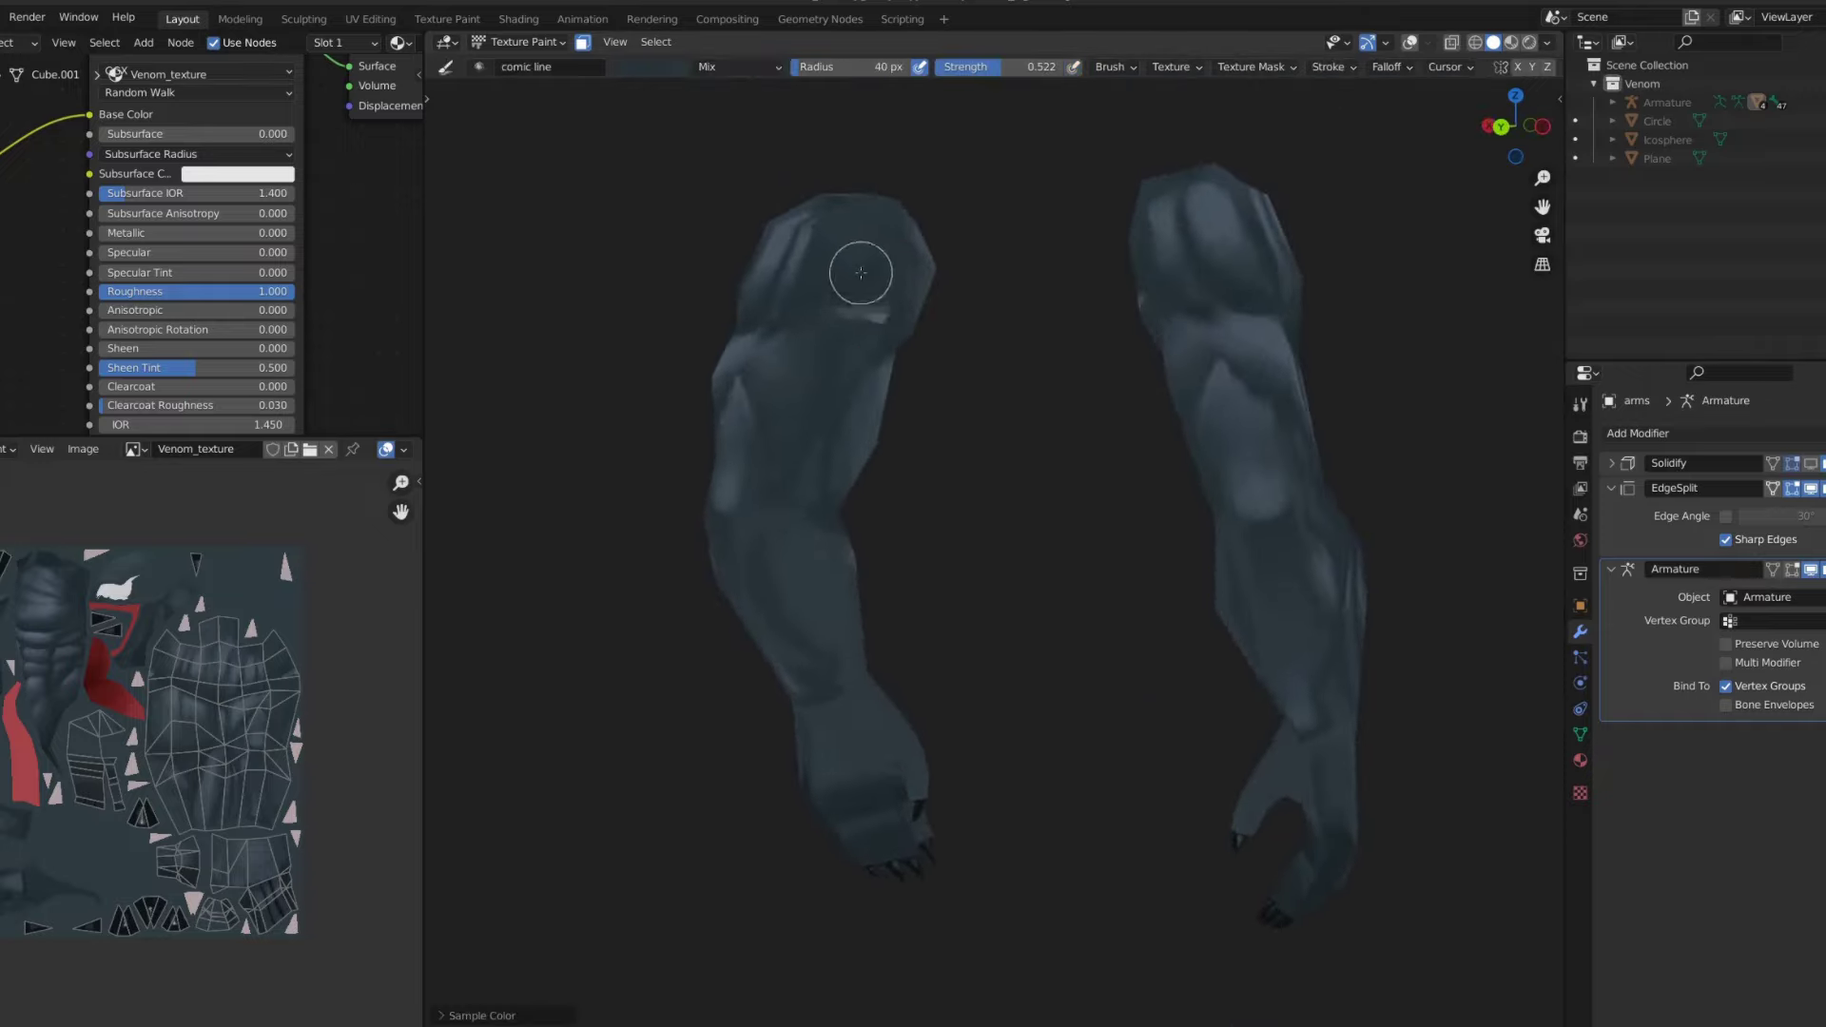
mouse_move(871, 260)
middle_mouse_down()
mouse_move(885, 415)
mouse_move(785, 360)
middle_mouse_up()
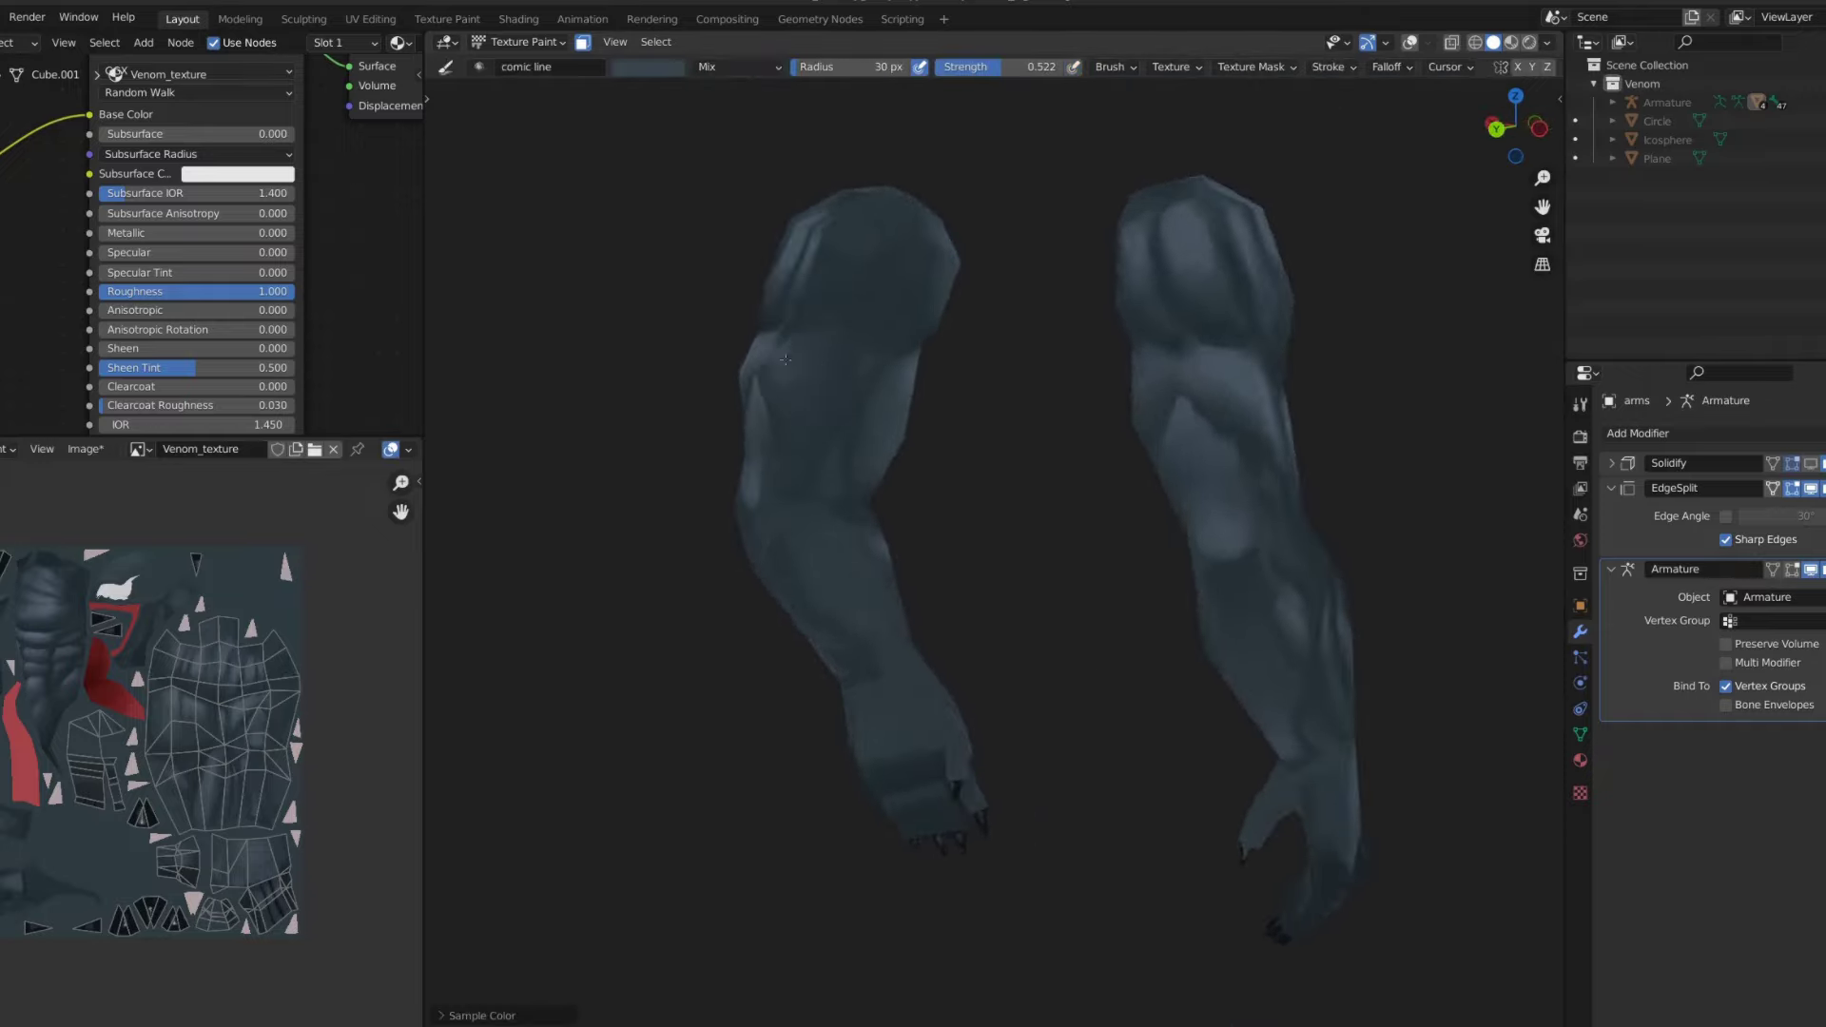
key("shift+space")
left_click(761, 396)
- Re-pick the paint tool from the tool pie while orbiting around the arms
middle_click_drag(799, 428, 837, 319)
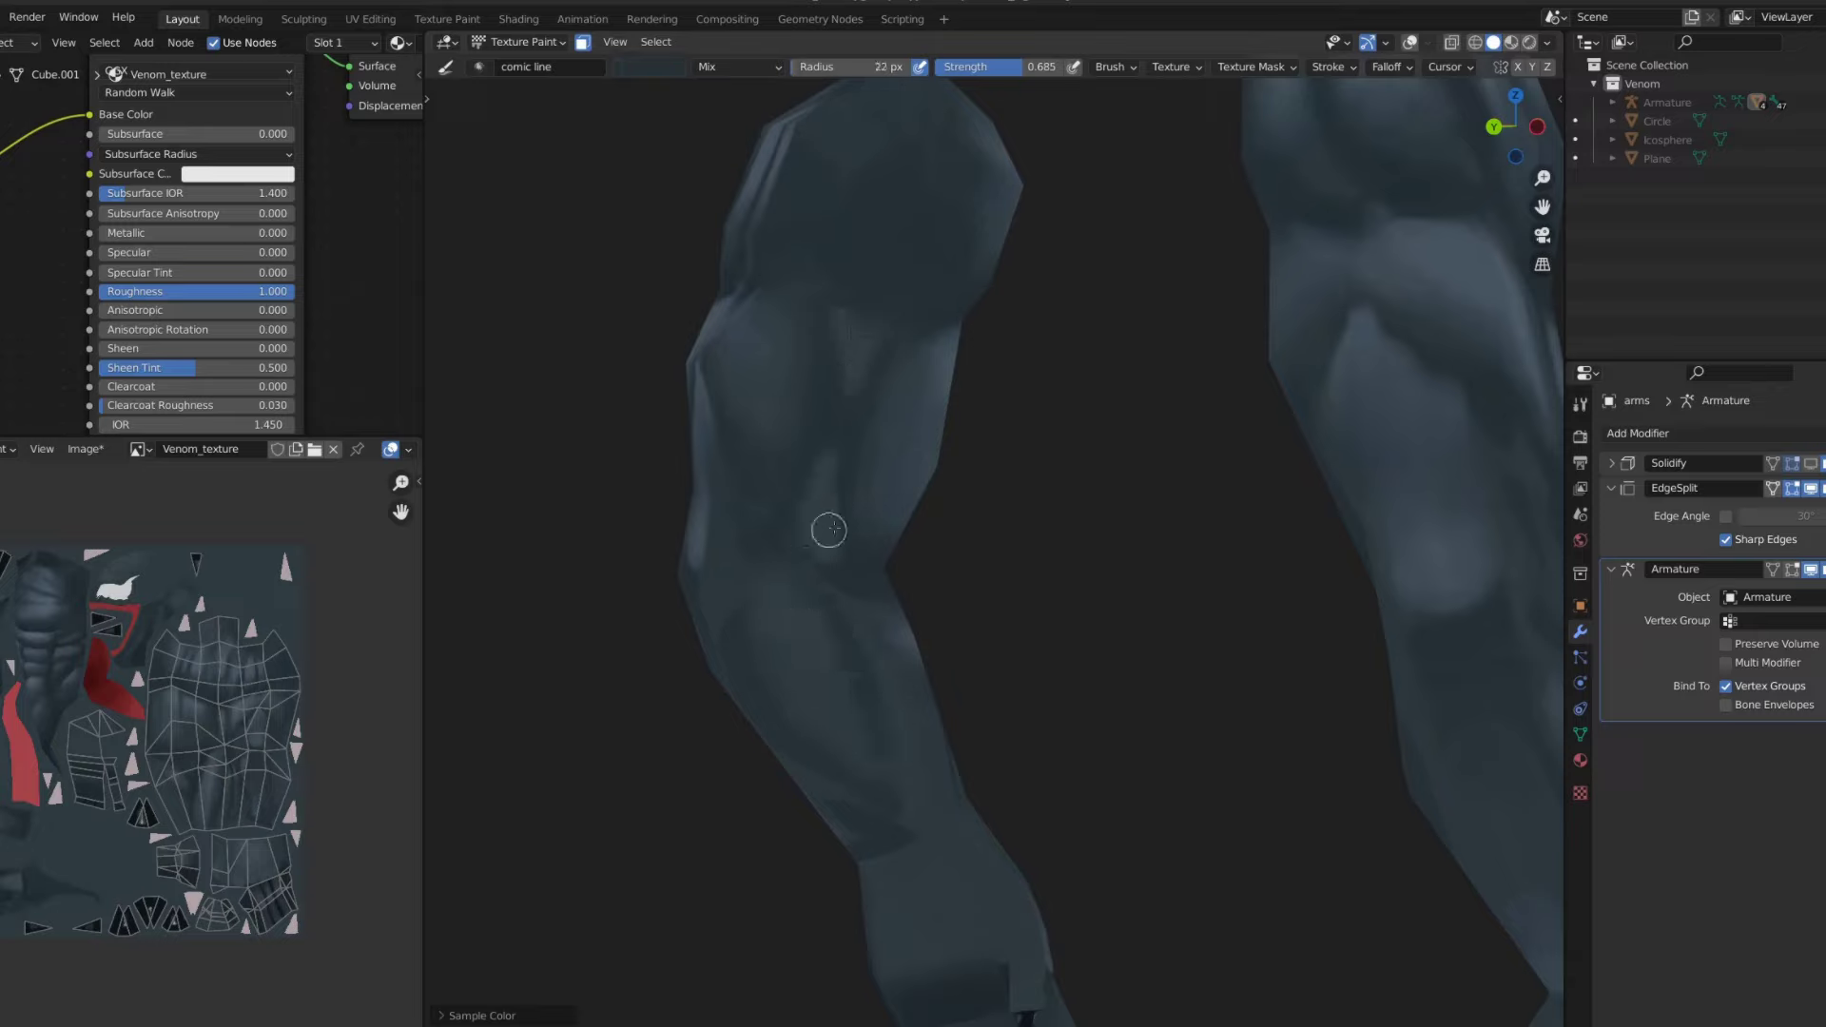
key("shift+space")
left_click(809, 560)
middle_click_drag(838, 660, 787, 596)
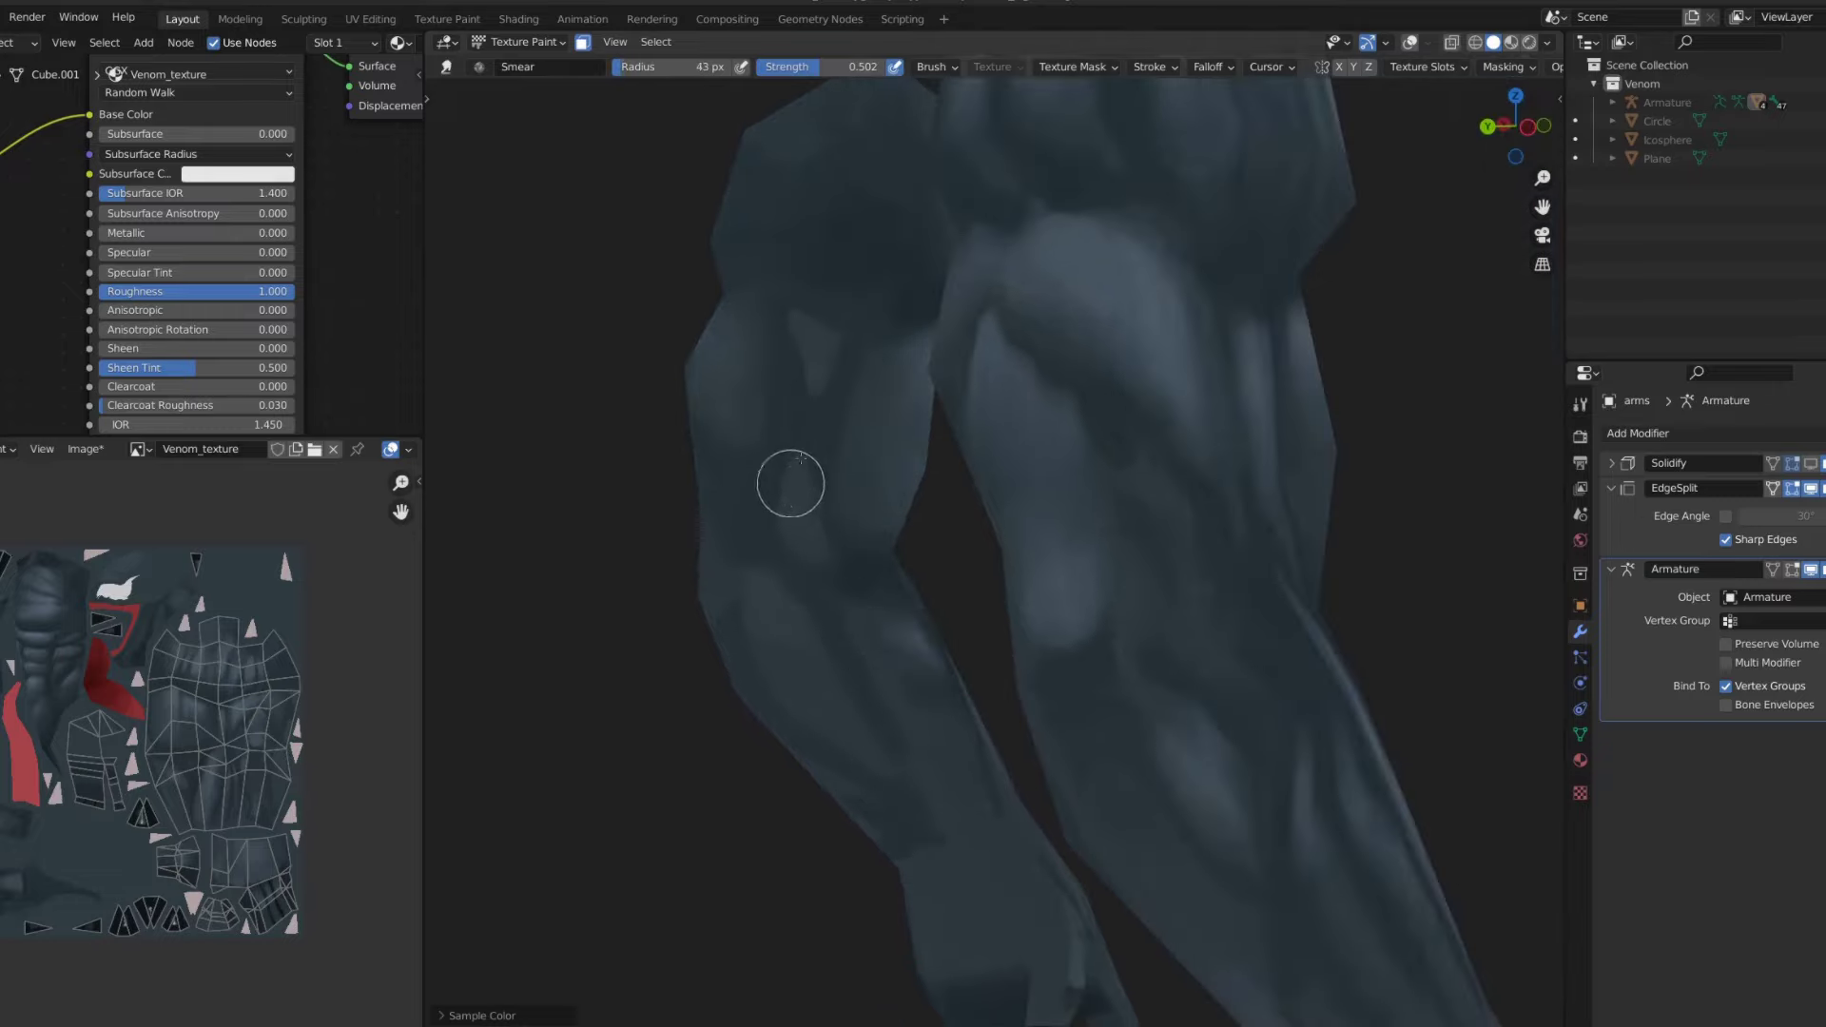
scroll(793, 491, "down", 5)
scroll(1145, 396, "down", 3)
- Turn to Venom's front, zoom onto the hand and paint a light stroke on its back
middle_click_drag(1145, 395, 946, 326)
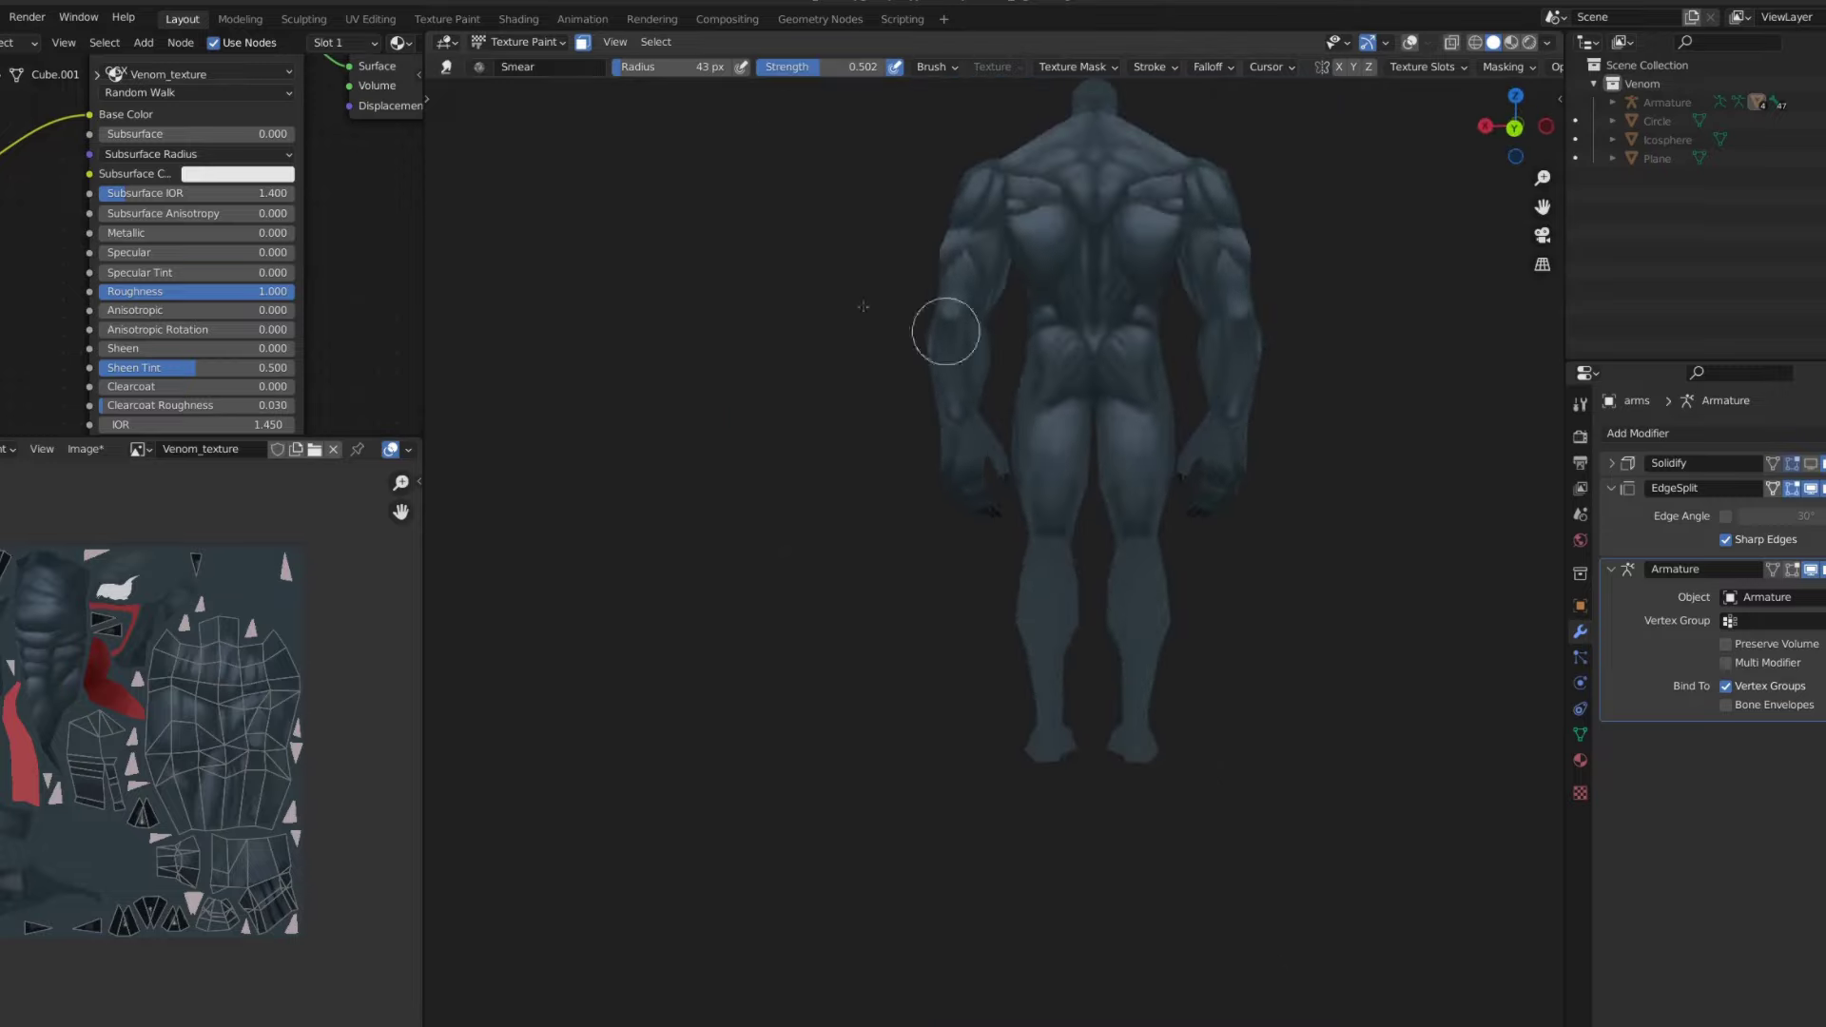
mouse_move(808, 511)
middle_mouse_down()
mouse_move(1100, 387)
mouse_move(1093, 440)
middle_mouse_up()
scroll(1092, 428, "down", 2)
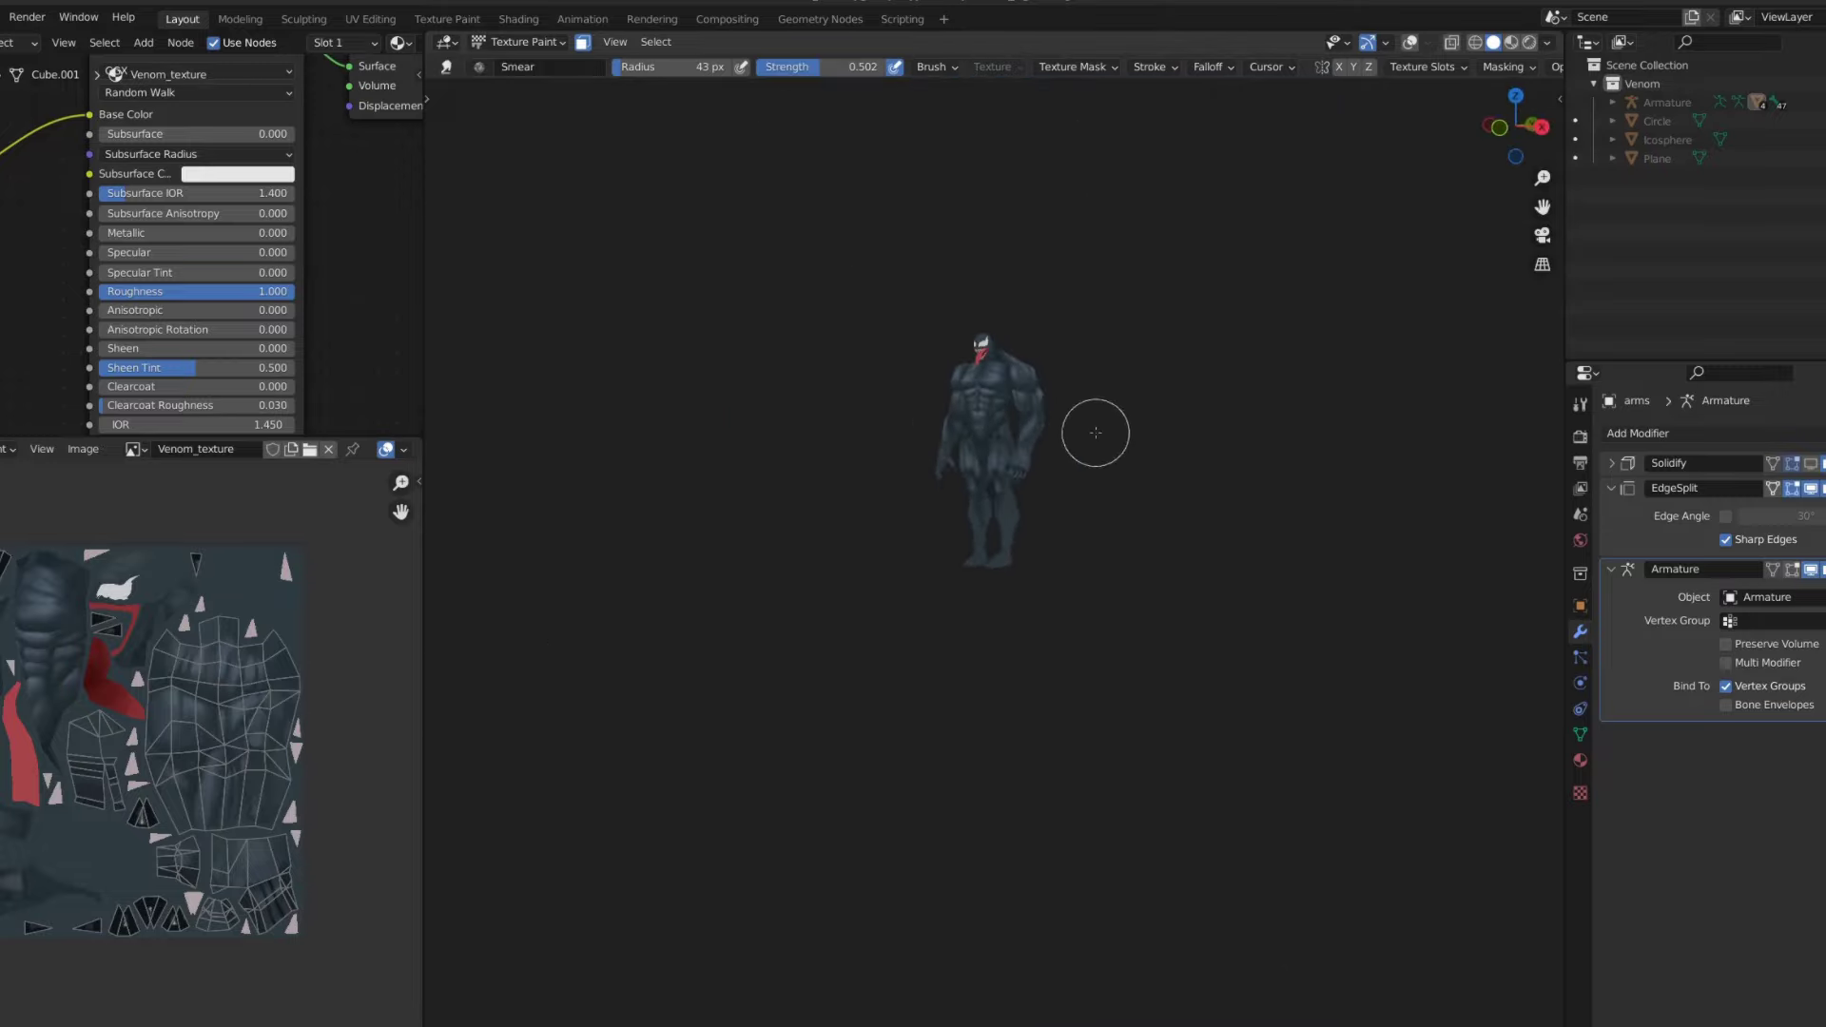
scroll(1035, 368, "up", 5)
scroll(946, 603, "up", 5)
mouse_move(1006, 651)
left_mouse_down()
mouse_move(899, 609)
mouse_move(935, 542)
left_mouse_up()
- Fill in a white square patch on the back of the hand
left_click_drag(962, 632, 918, 614)
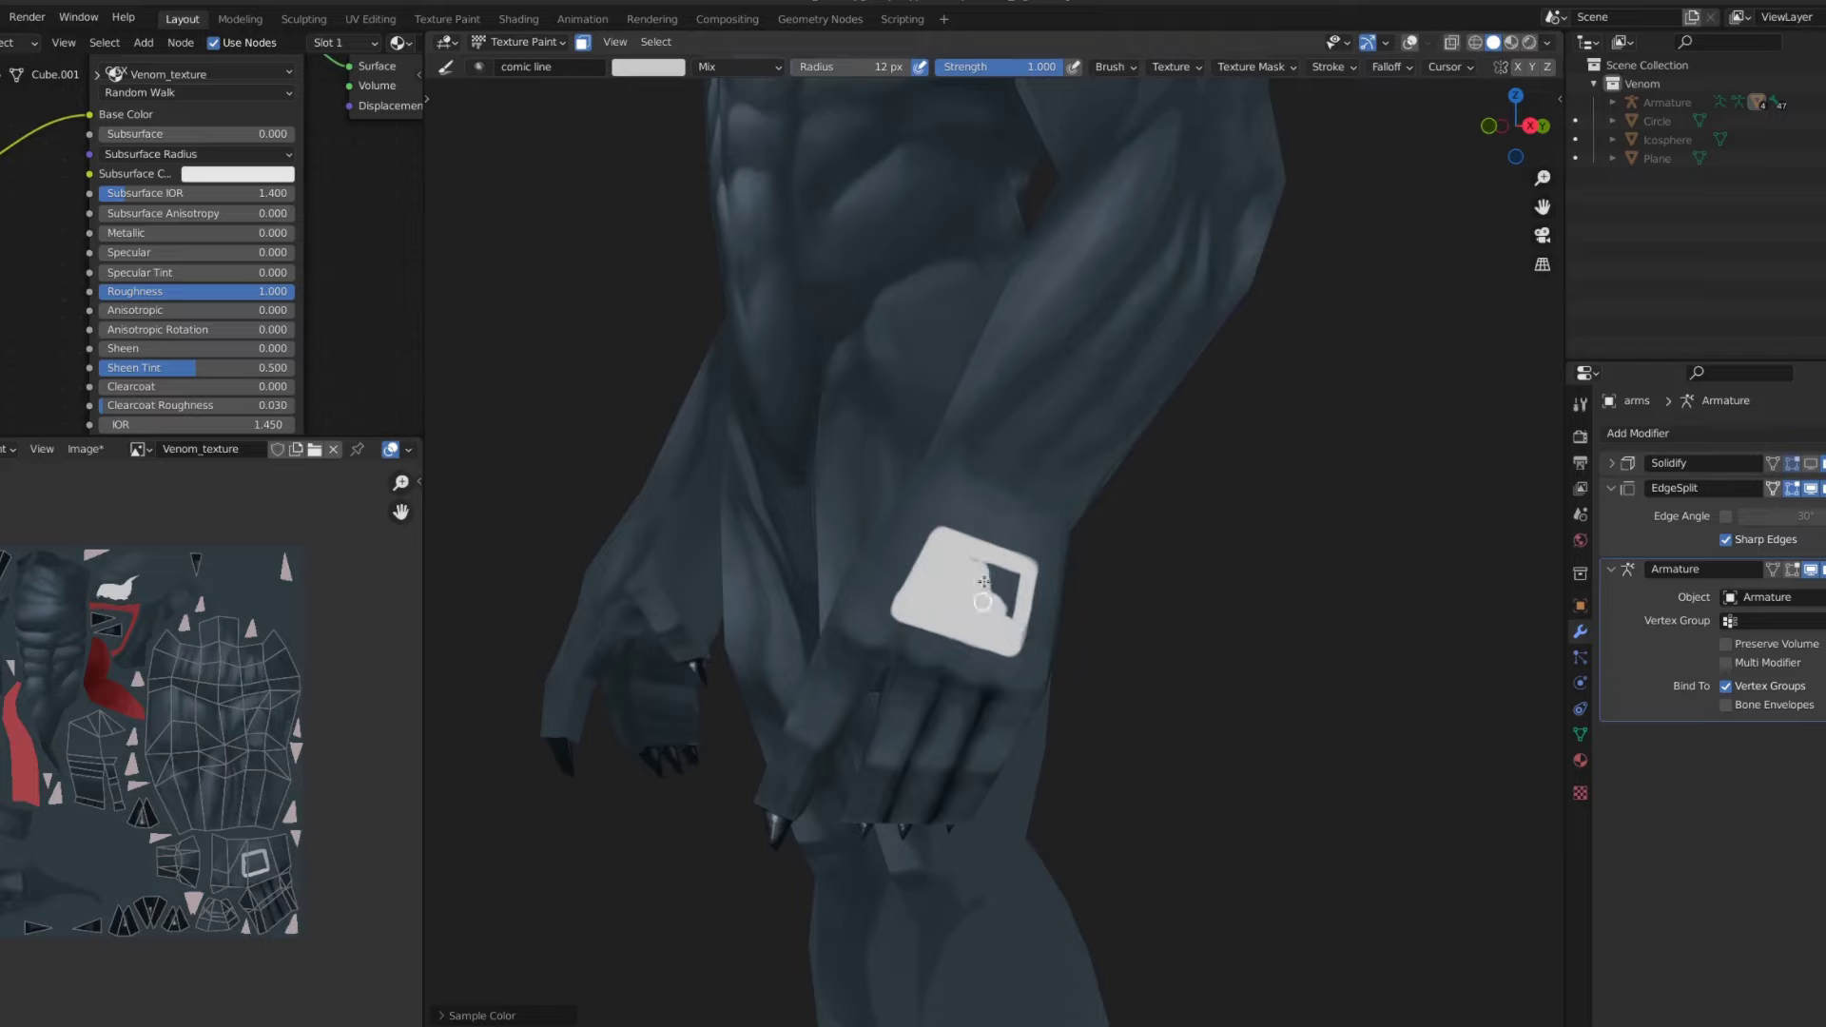
scroll(983, 601, "down", 6)
scroll(1088, 603, "up", 2)
scroll(901, 395, "up", 2)
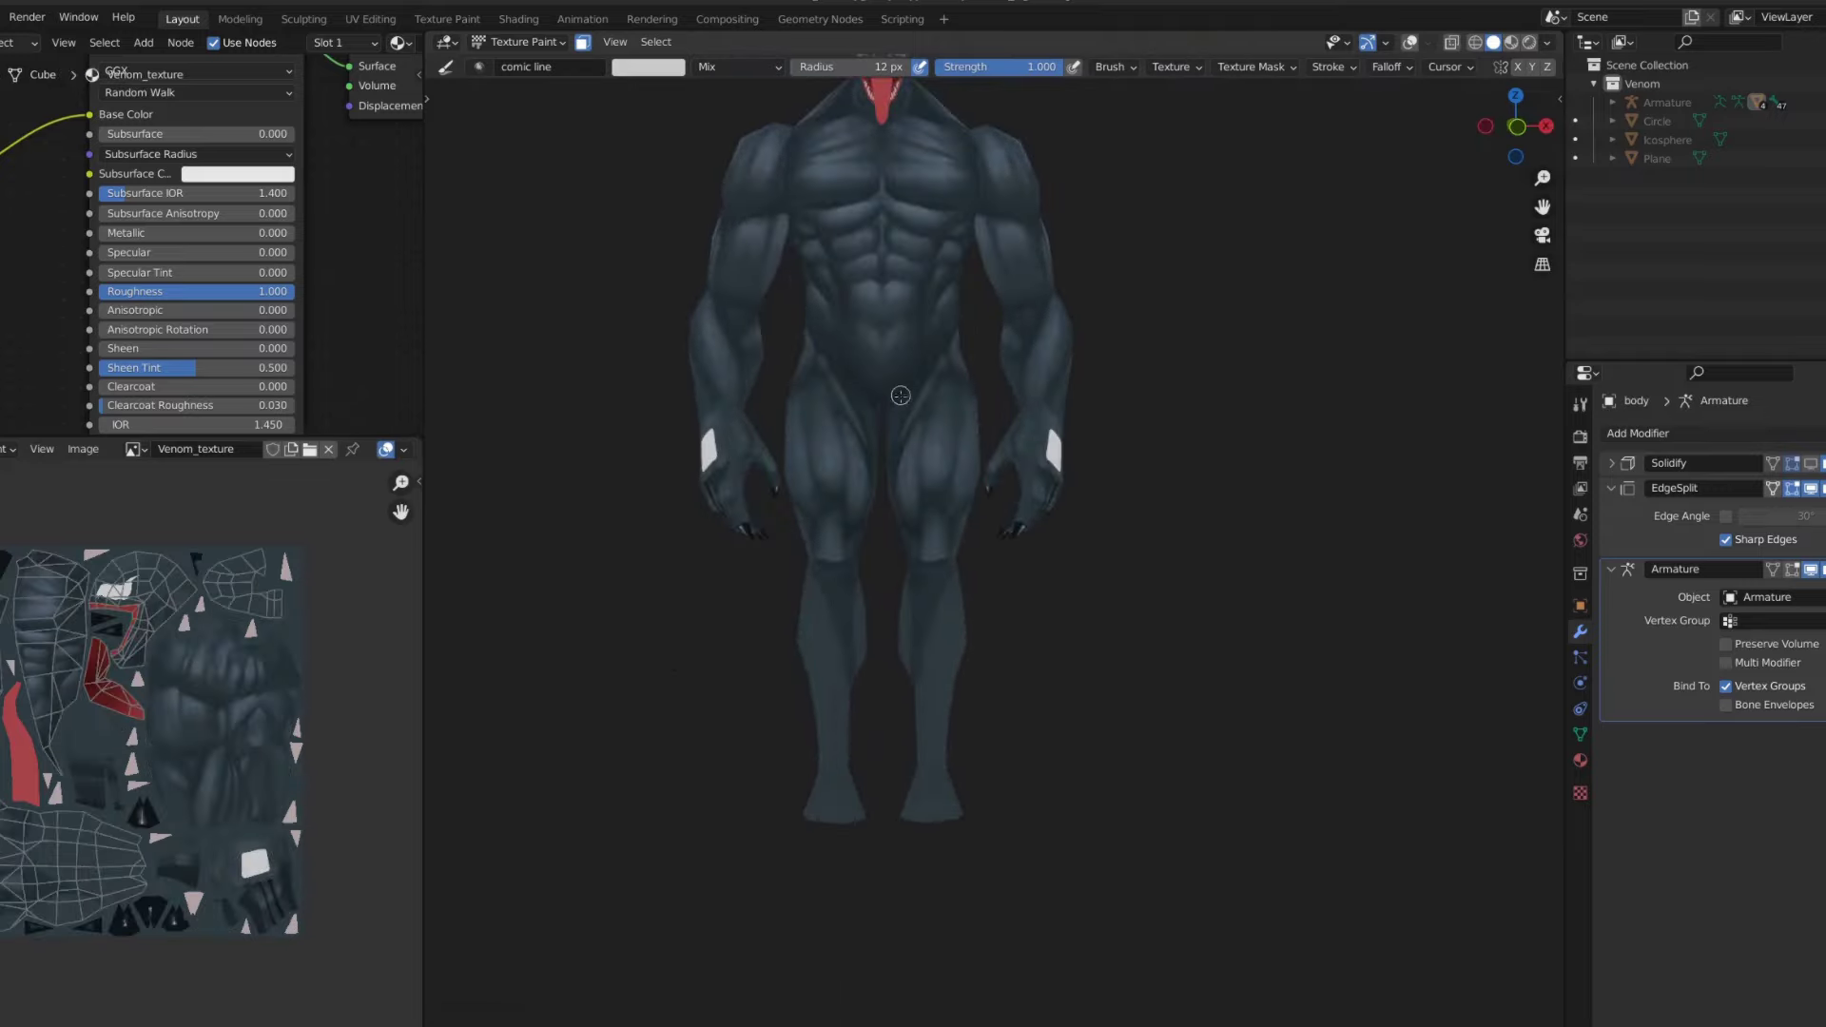
scroll(901, 395, "up", 3)
scroll(889, 551, "up", 2)
- Orbit to the legs, sample the dark body colour and leave Texture Paint mode
mouse_move(888, 551)
middle_mouse_down()
mouse_move(900, 721)
mouse_move(1021, 468)
mouse_move(1270, 489)
middle_mouse_up()
scroll(1021, 468, "down", 3)
key("s")
scroll(1022, 468, "down", 3)
key("ctrl+Tab")
scroll(1018, 571, "up", 2)
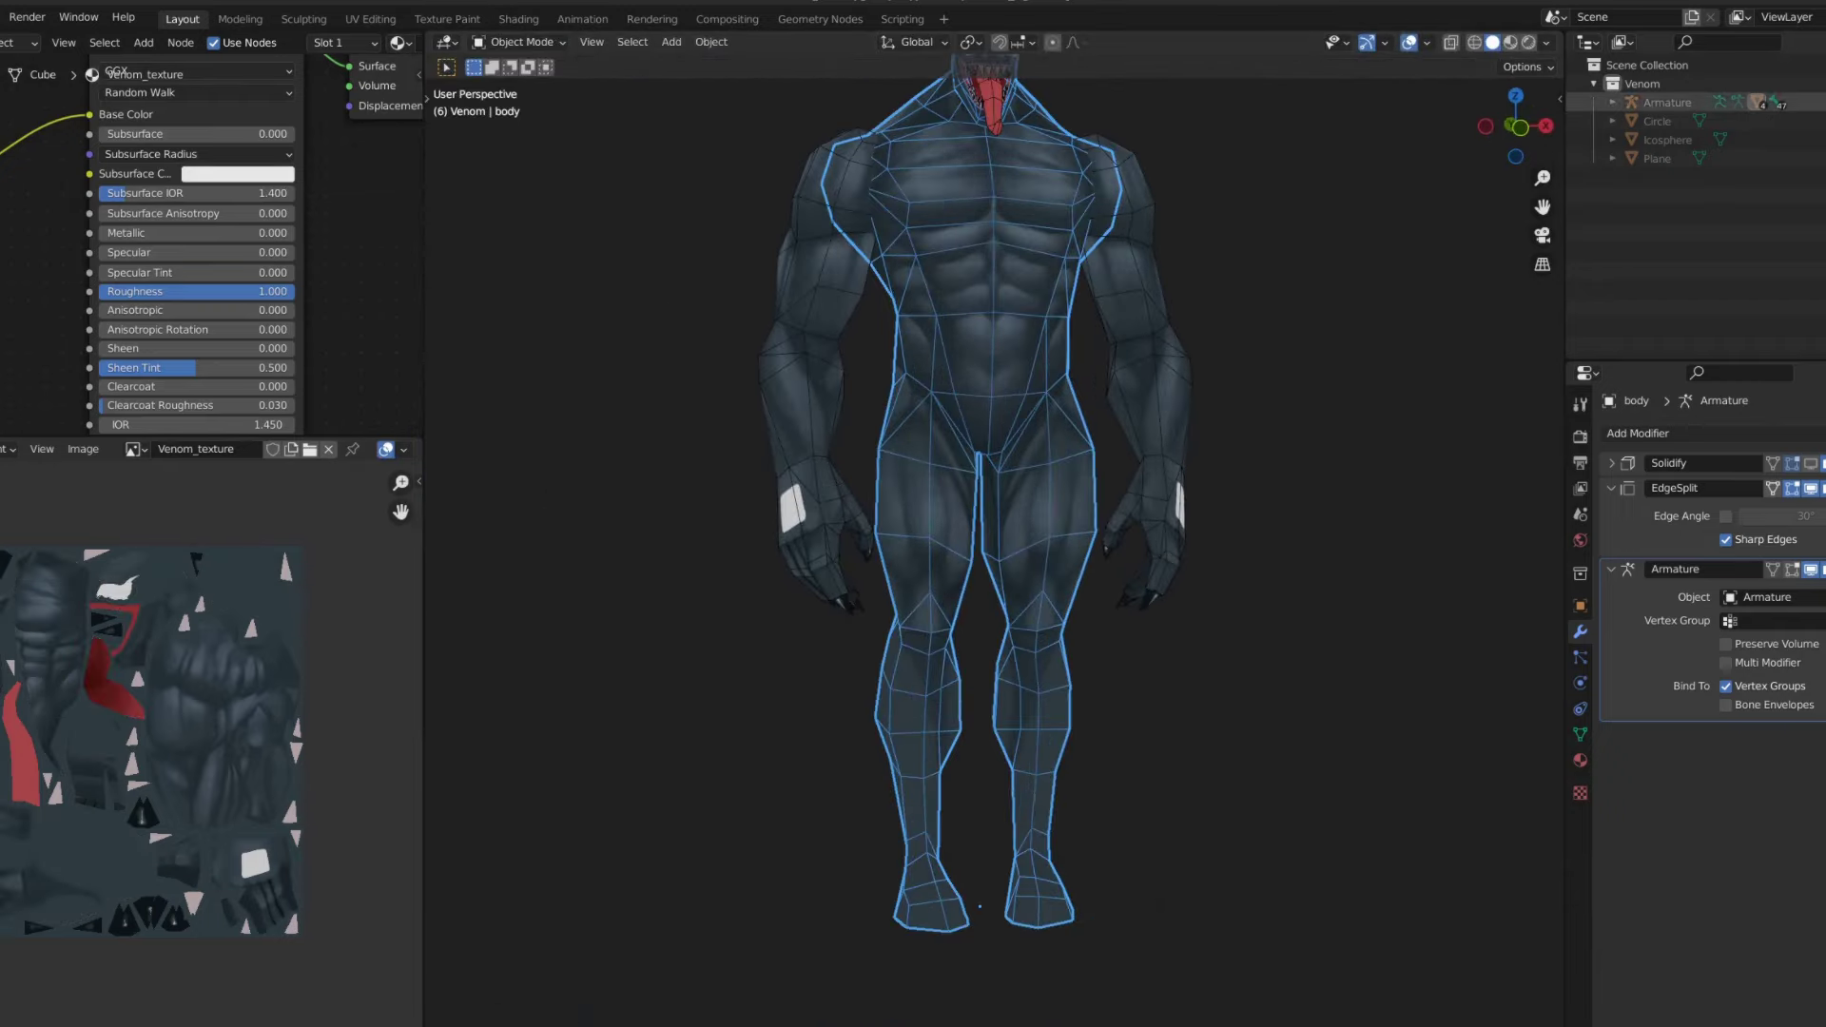
- Put the Armature in Pose Mode and move the IK_L control to bend the leg
left_click(1667, 102)
key("ctrl+Tab")
left_click(1068, 958)
key("KP_3")
left_click_drag(1040, 876, 990, 644)
middle_click_drag(990, 644, 1048, 603)
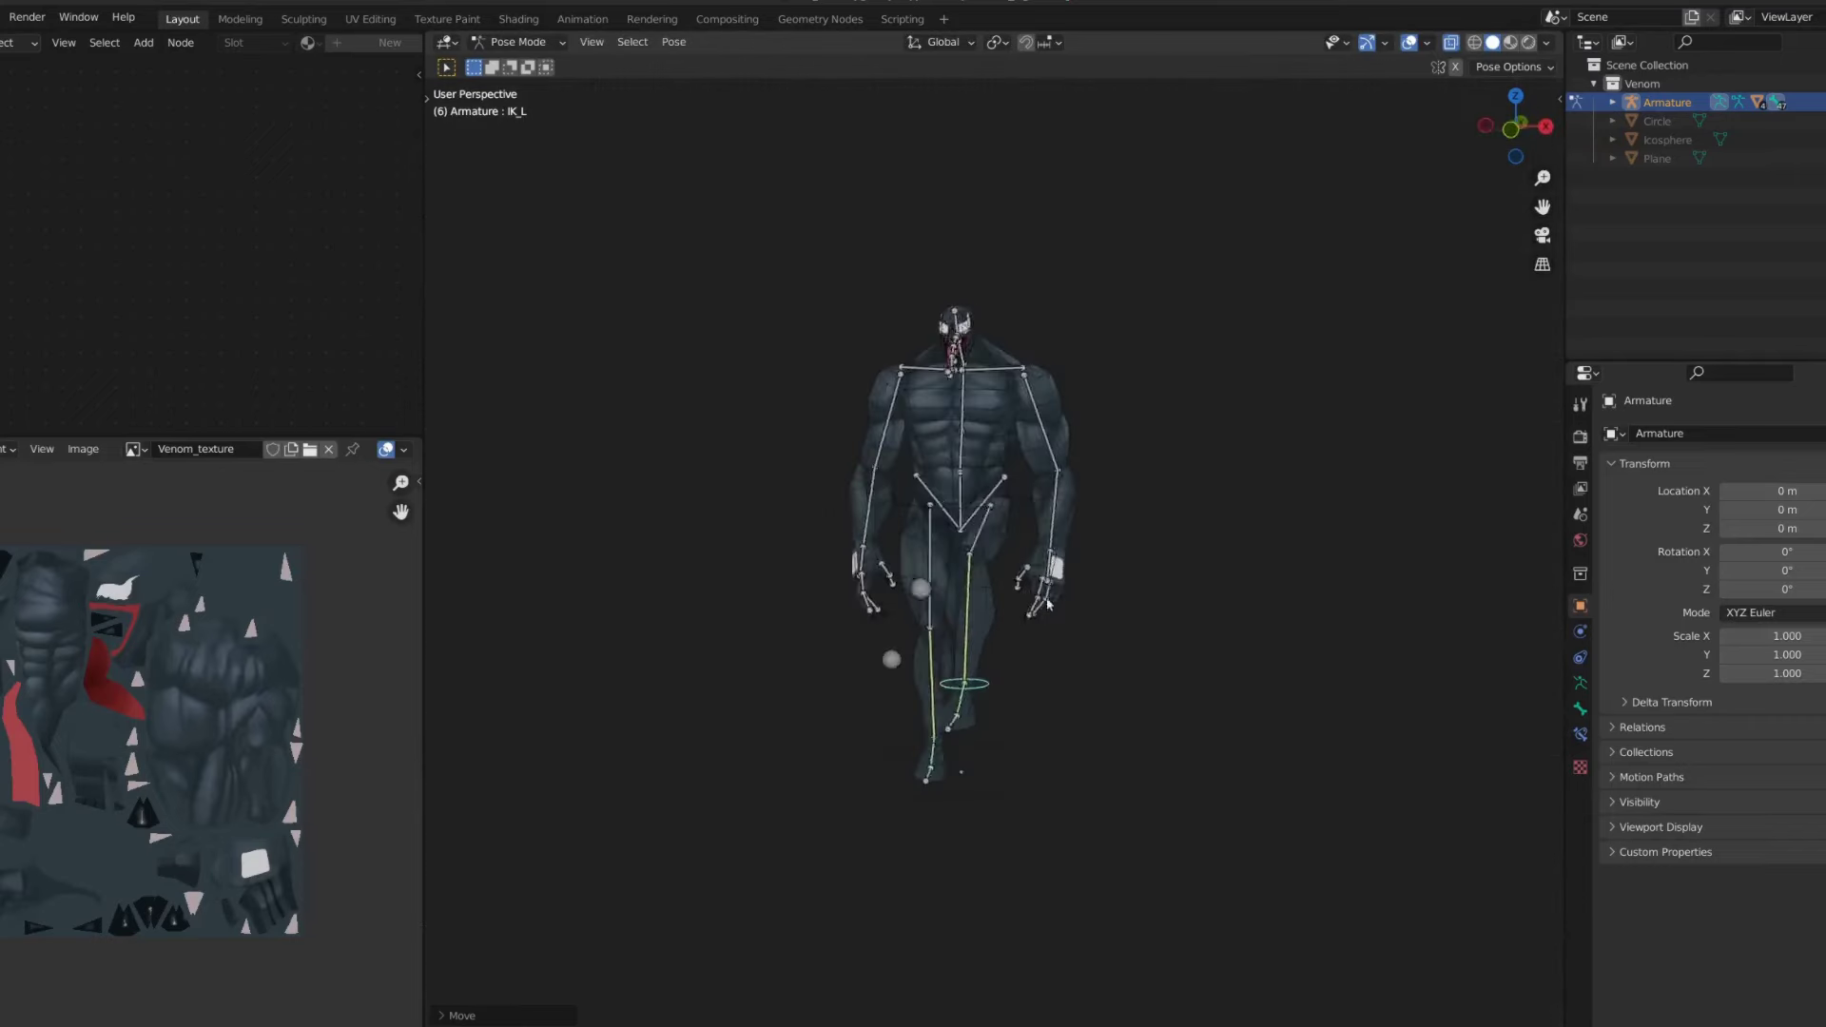
- Leave Pose Mode and reselect Venom's body mesh for painting
key("g")
left_click(1098, 519)
key("ctrl+Tab")
- Return the body to Texture Paint and shade the inner thigh with a 10 px, 0.5-strength brush
left_click(1037, 566)
scroll(1037, 565, "up", 5)
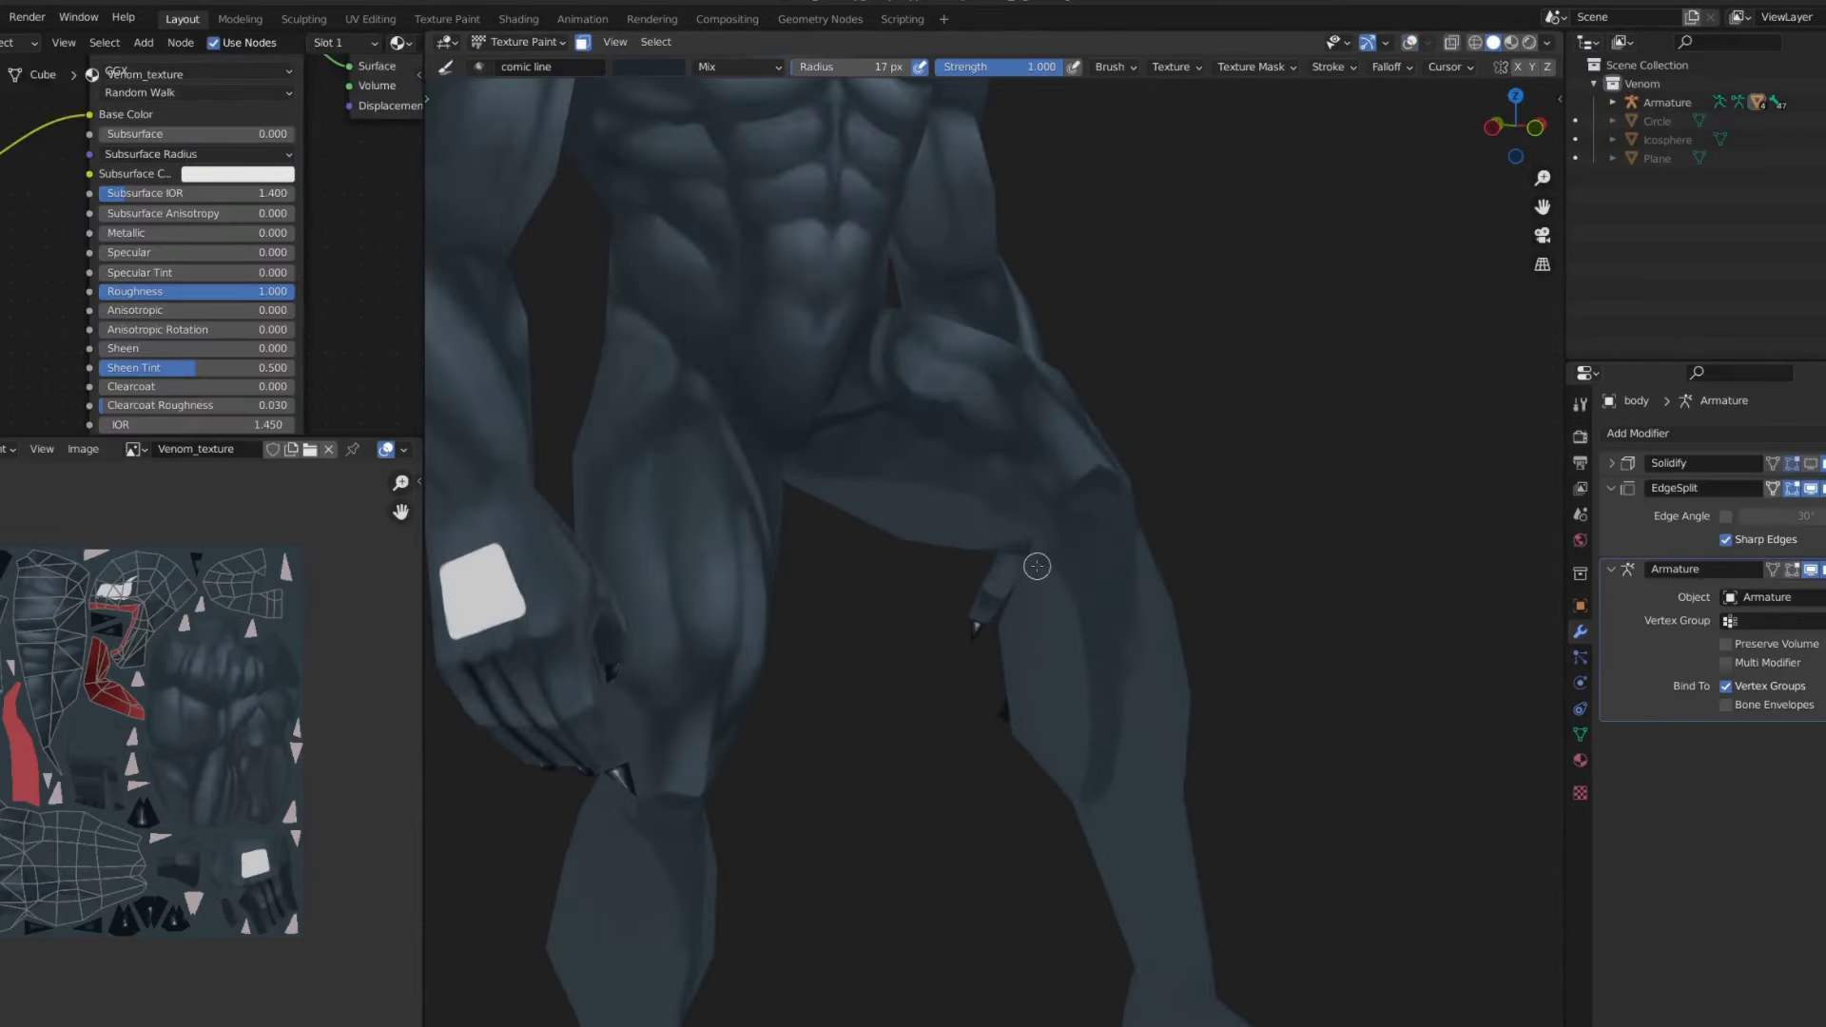
scroll(854, 421, "up", 1)
key("f")
left_click(816, 416)
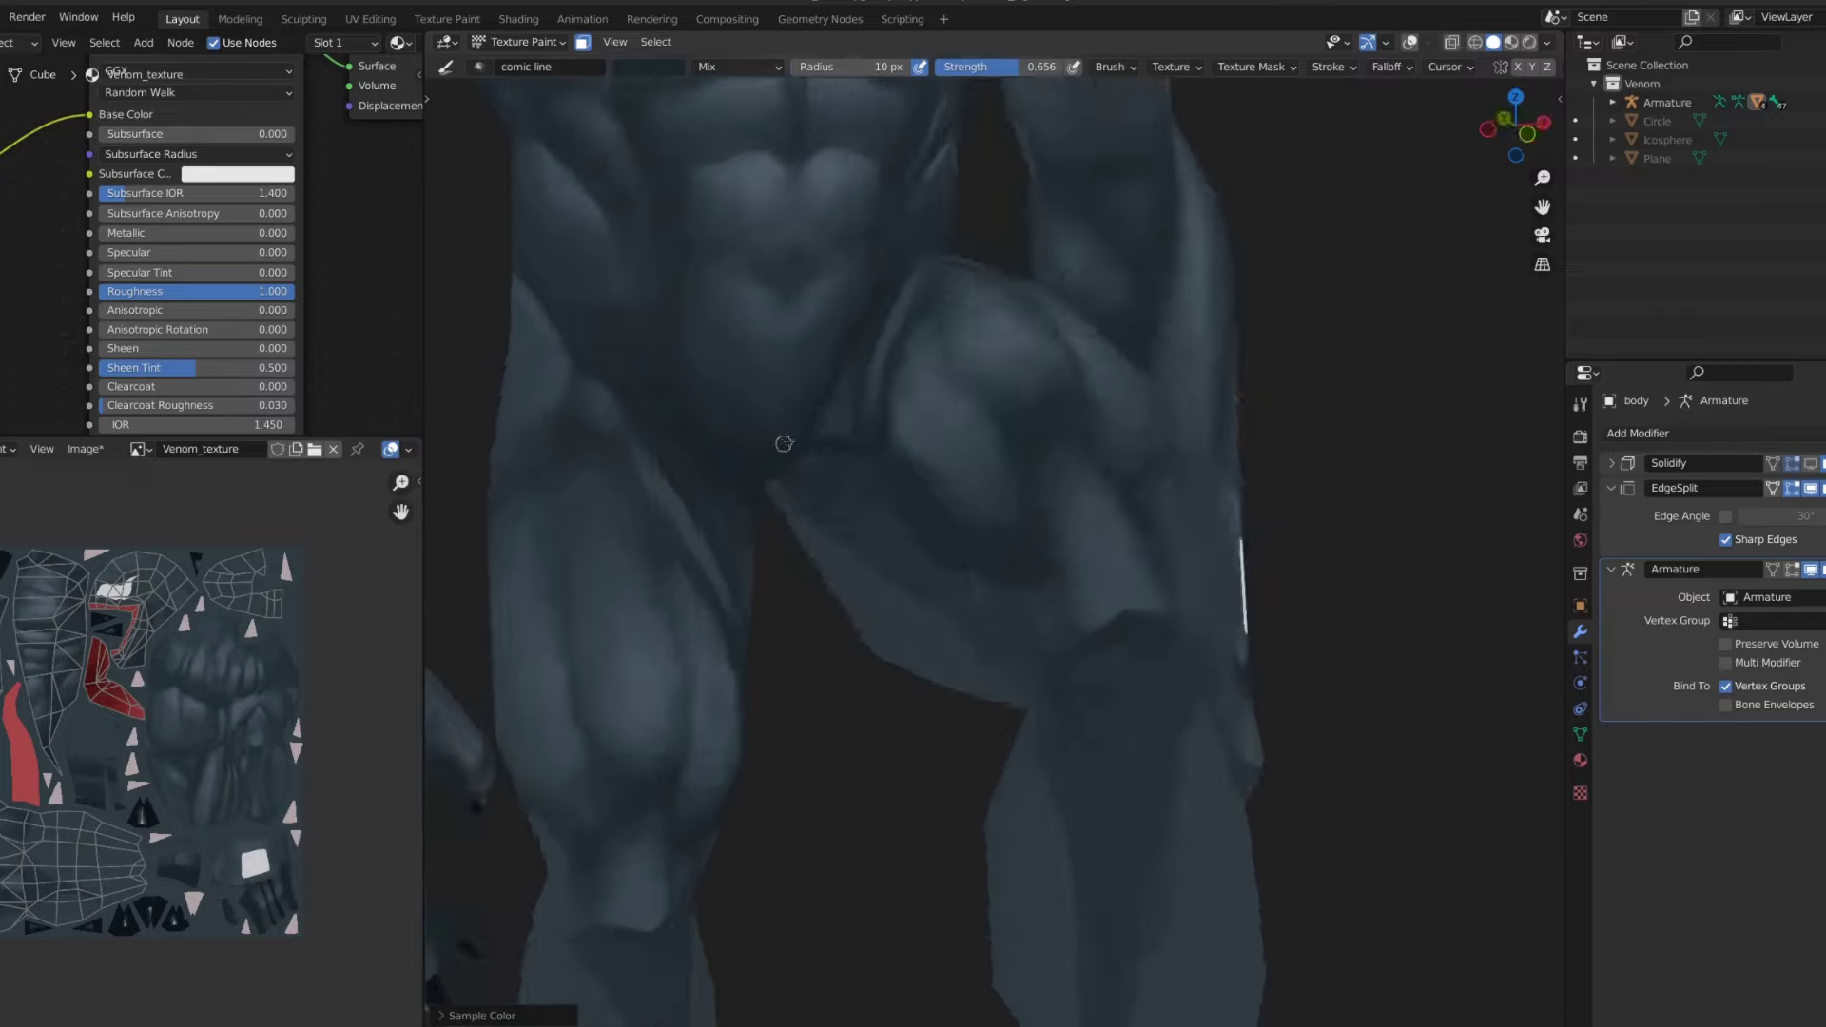
key("shift+f")
left_click(799, 486)
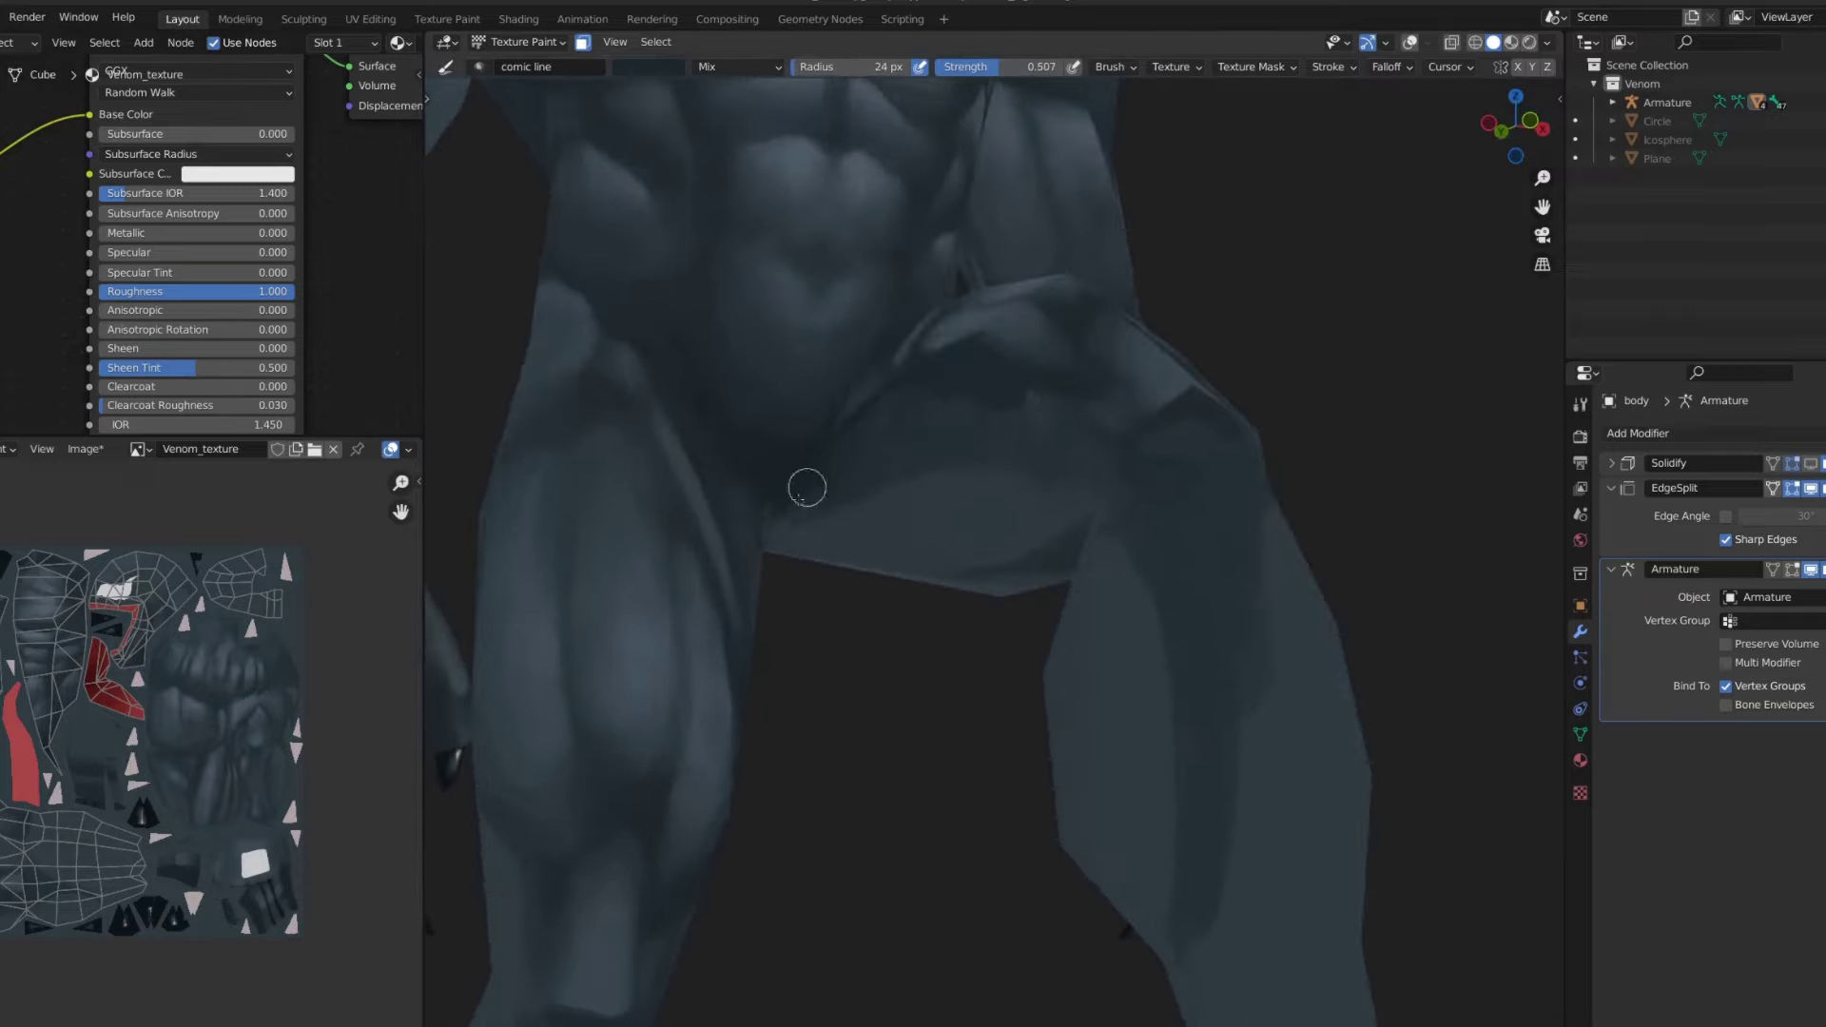
- Add more inner-thigh shading with a 24 px brush and view the torso and legs
key("f")
left_click(910, 456)
key("shift+space")
left_click(880, 494)
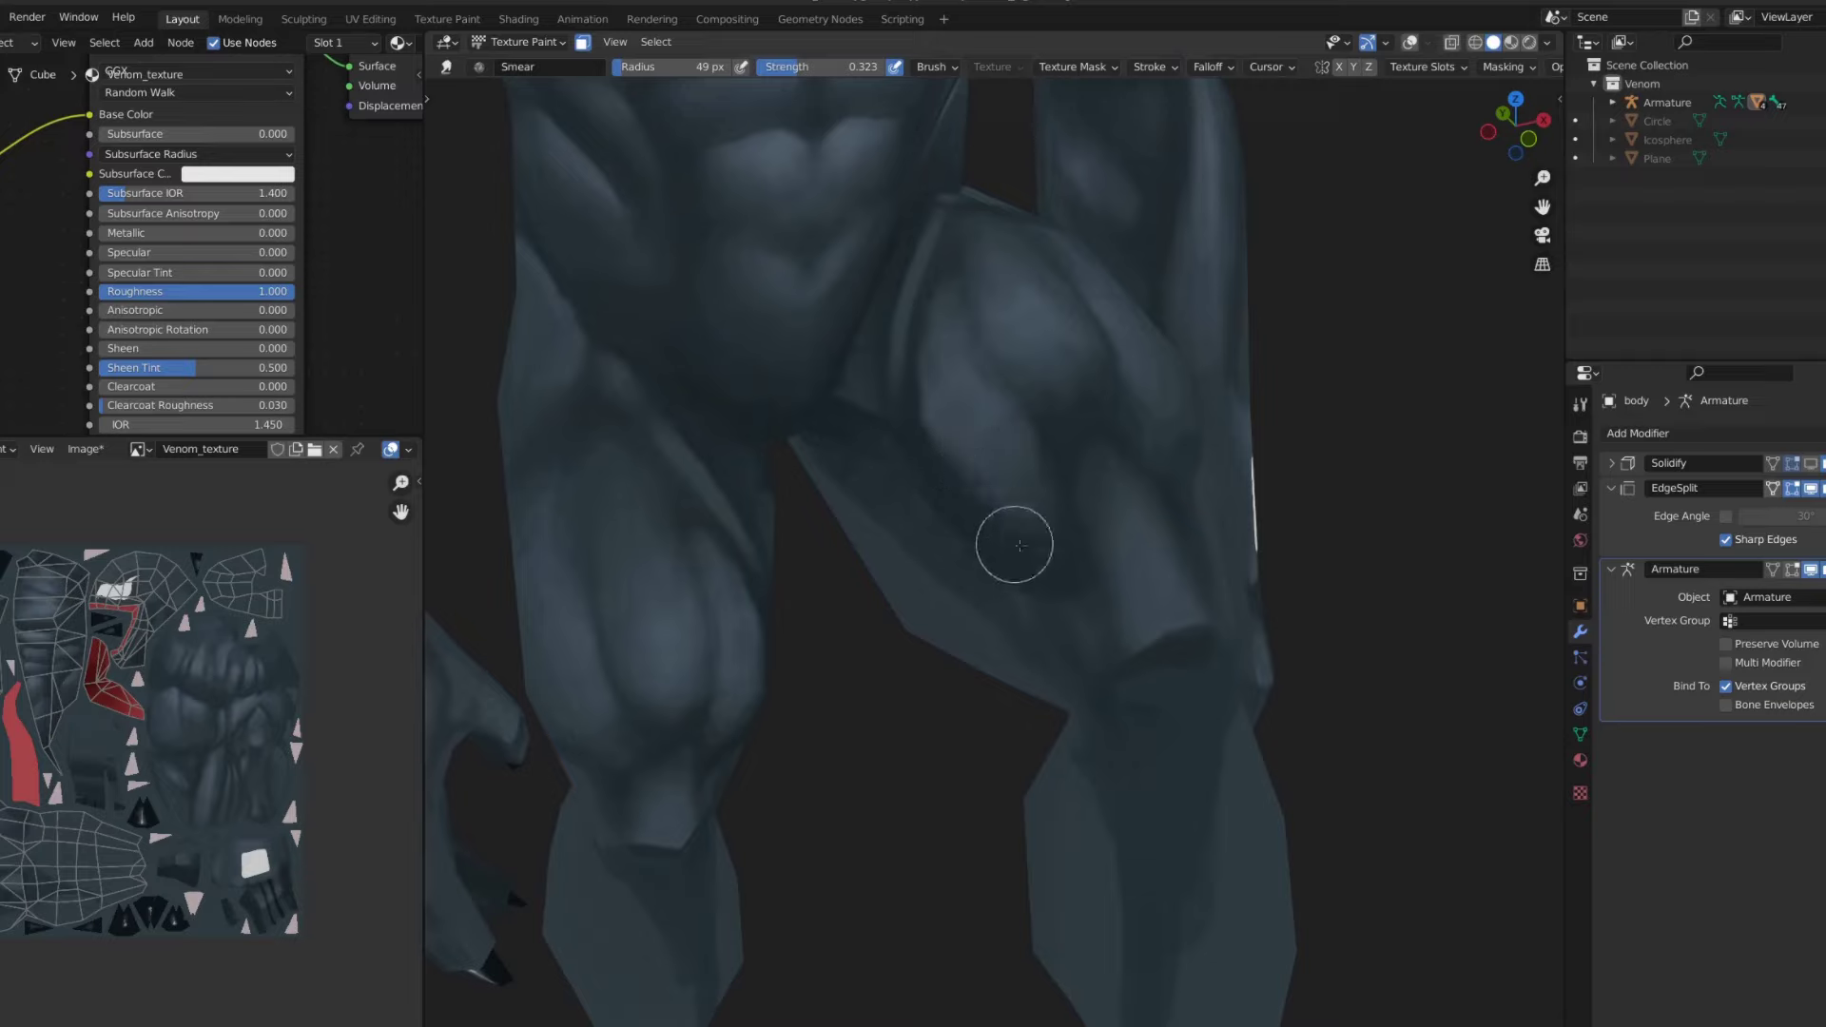
scroll(1015, 545, "down", 2)
middle_click_drag(1015, 545, 873, 455)
scroll(984, 456, "down", 2)
middle_click_drag(984, 456, 930, 427)
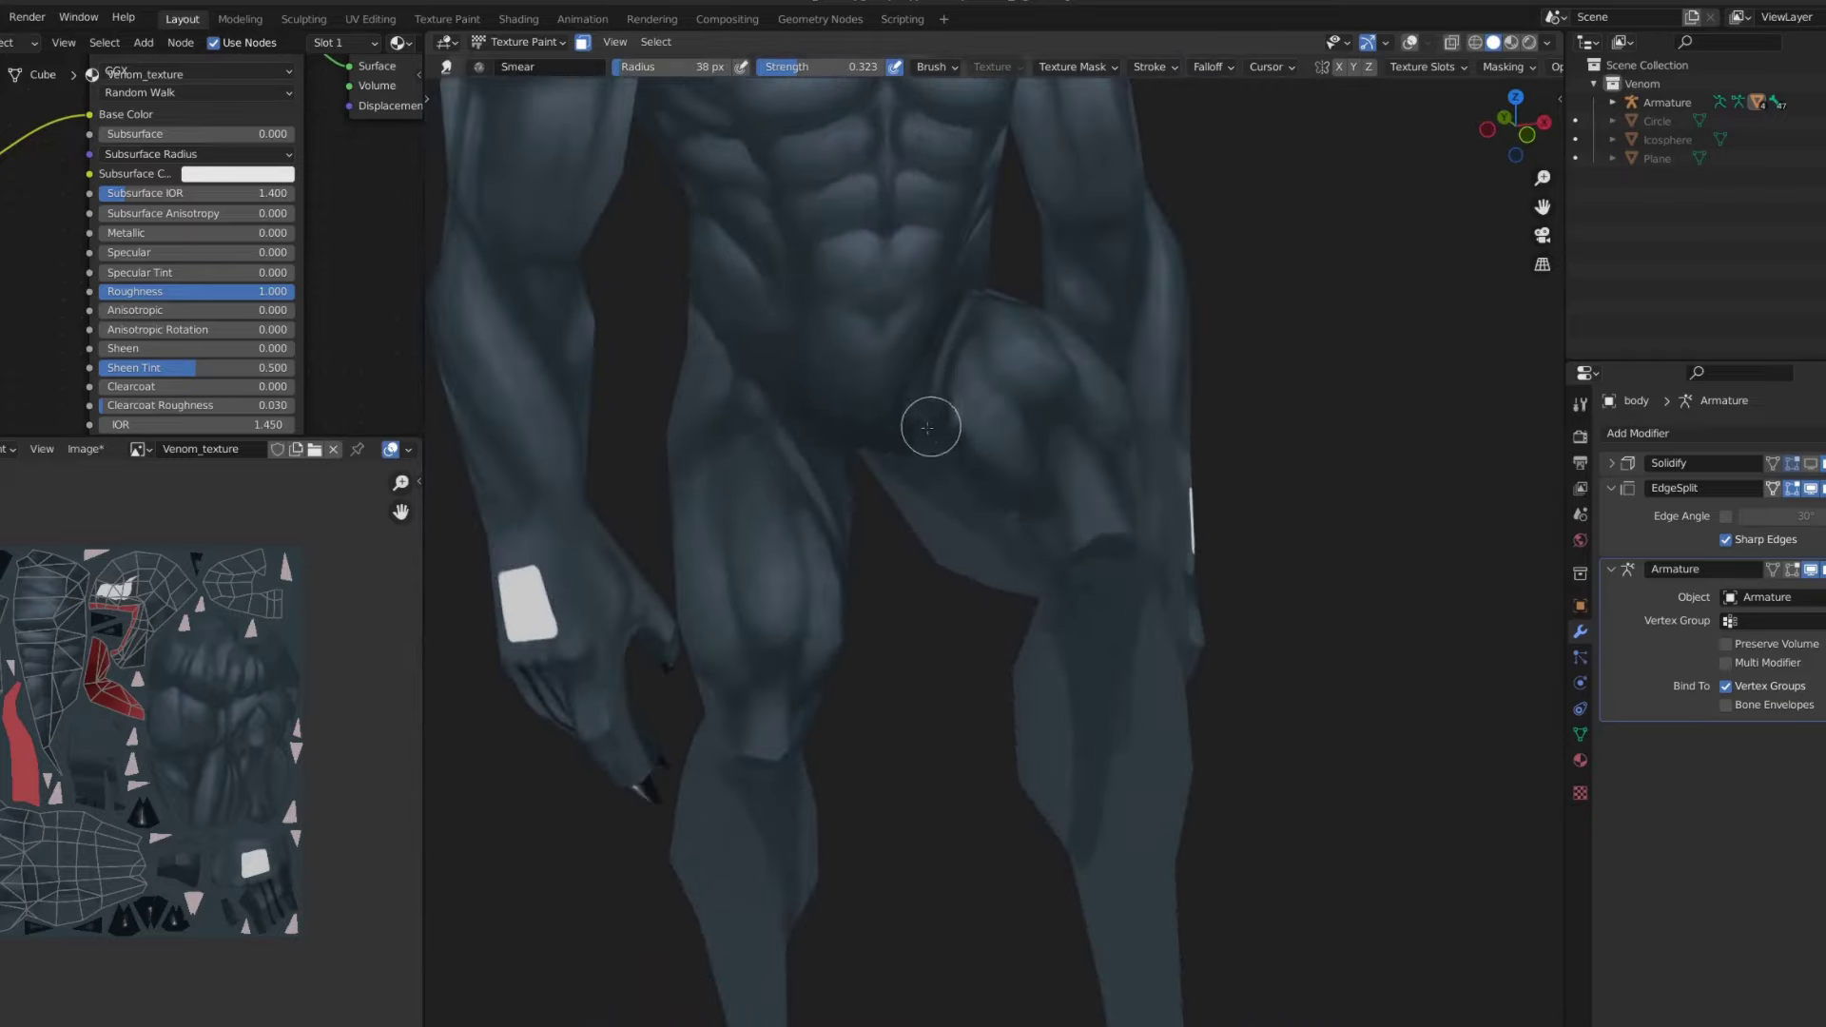
scroll(1012, 513, "down", 3)
mouse_move(1012, 512)
middle_mouse_down()
mouse_move(1059, 489)
mouse_move(989, 487)
middle_mouse_up()
- Sample a colour from the raised leg and paint a dark shading stroke along it with the comic line brush
key("shift+space")
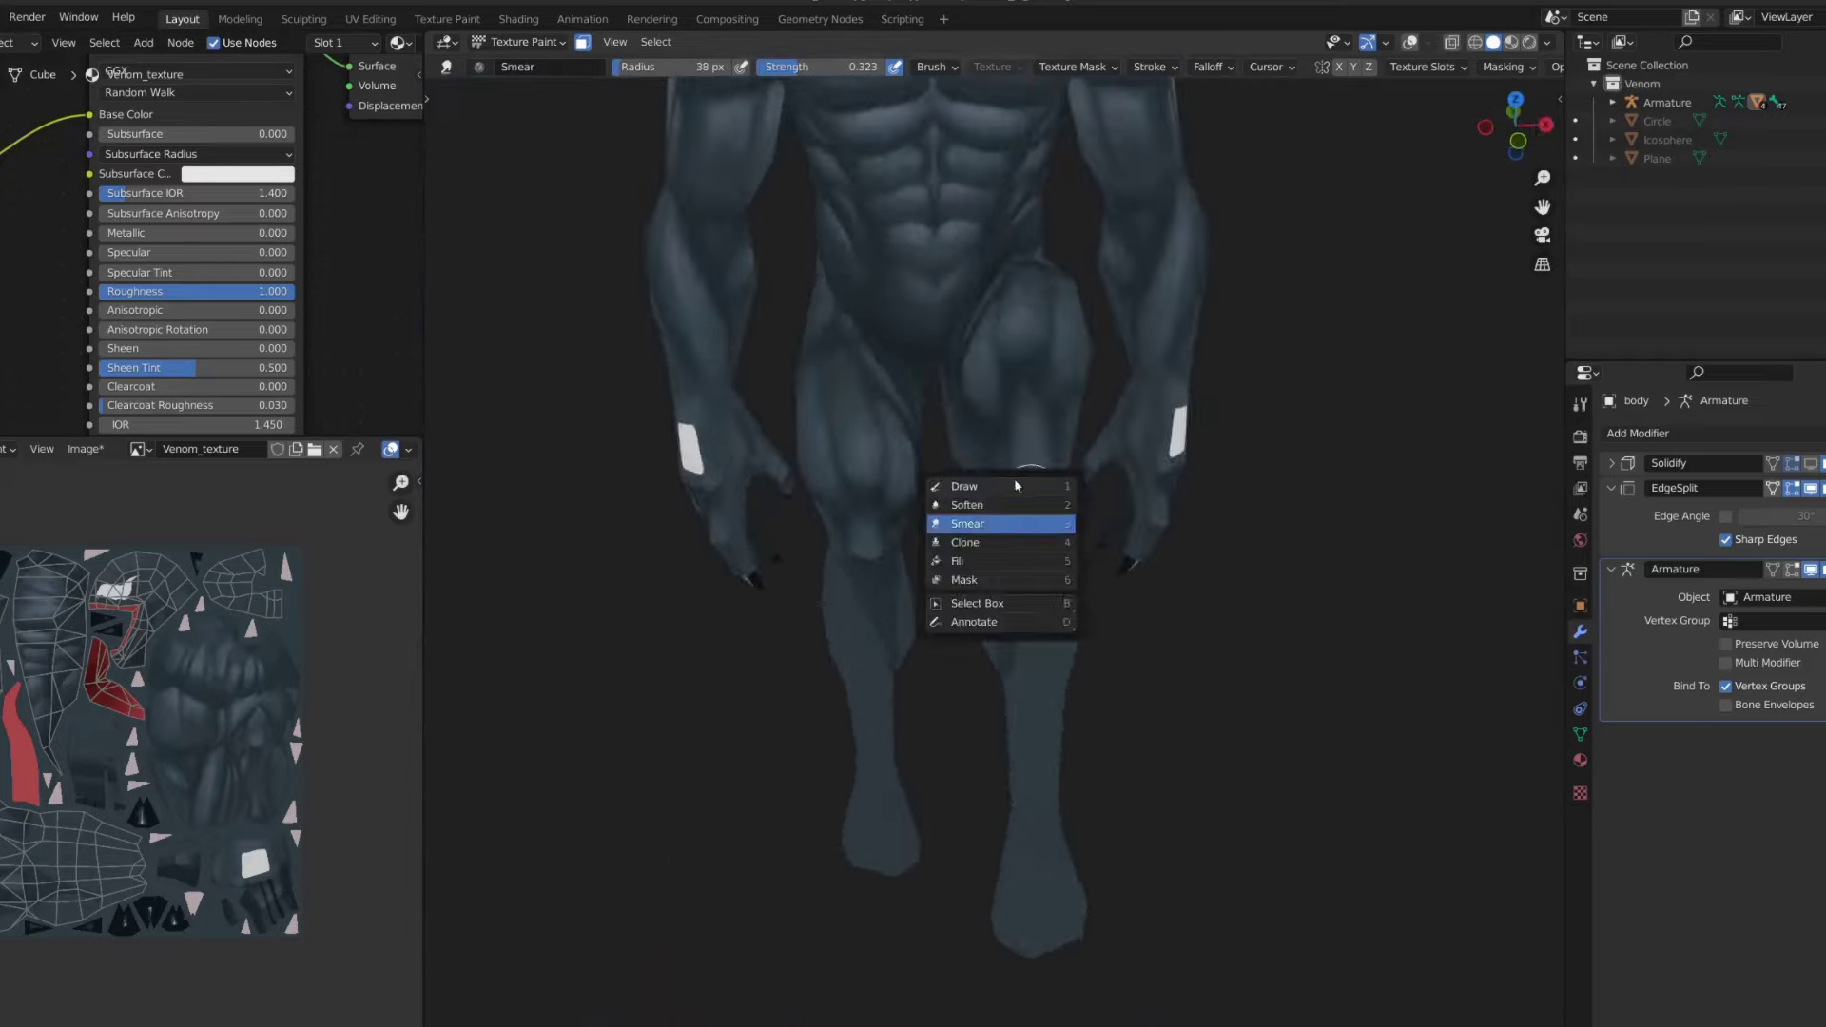
left_click(989, 487)
scroll(1025, 477, "up", 3)
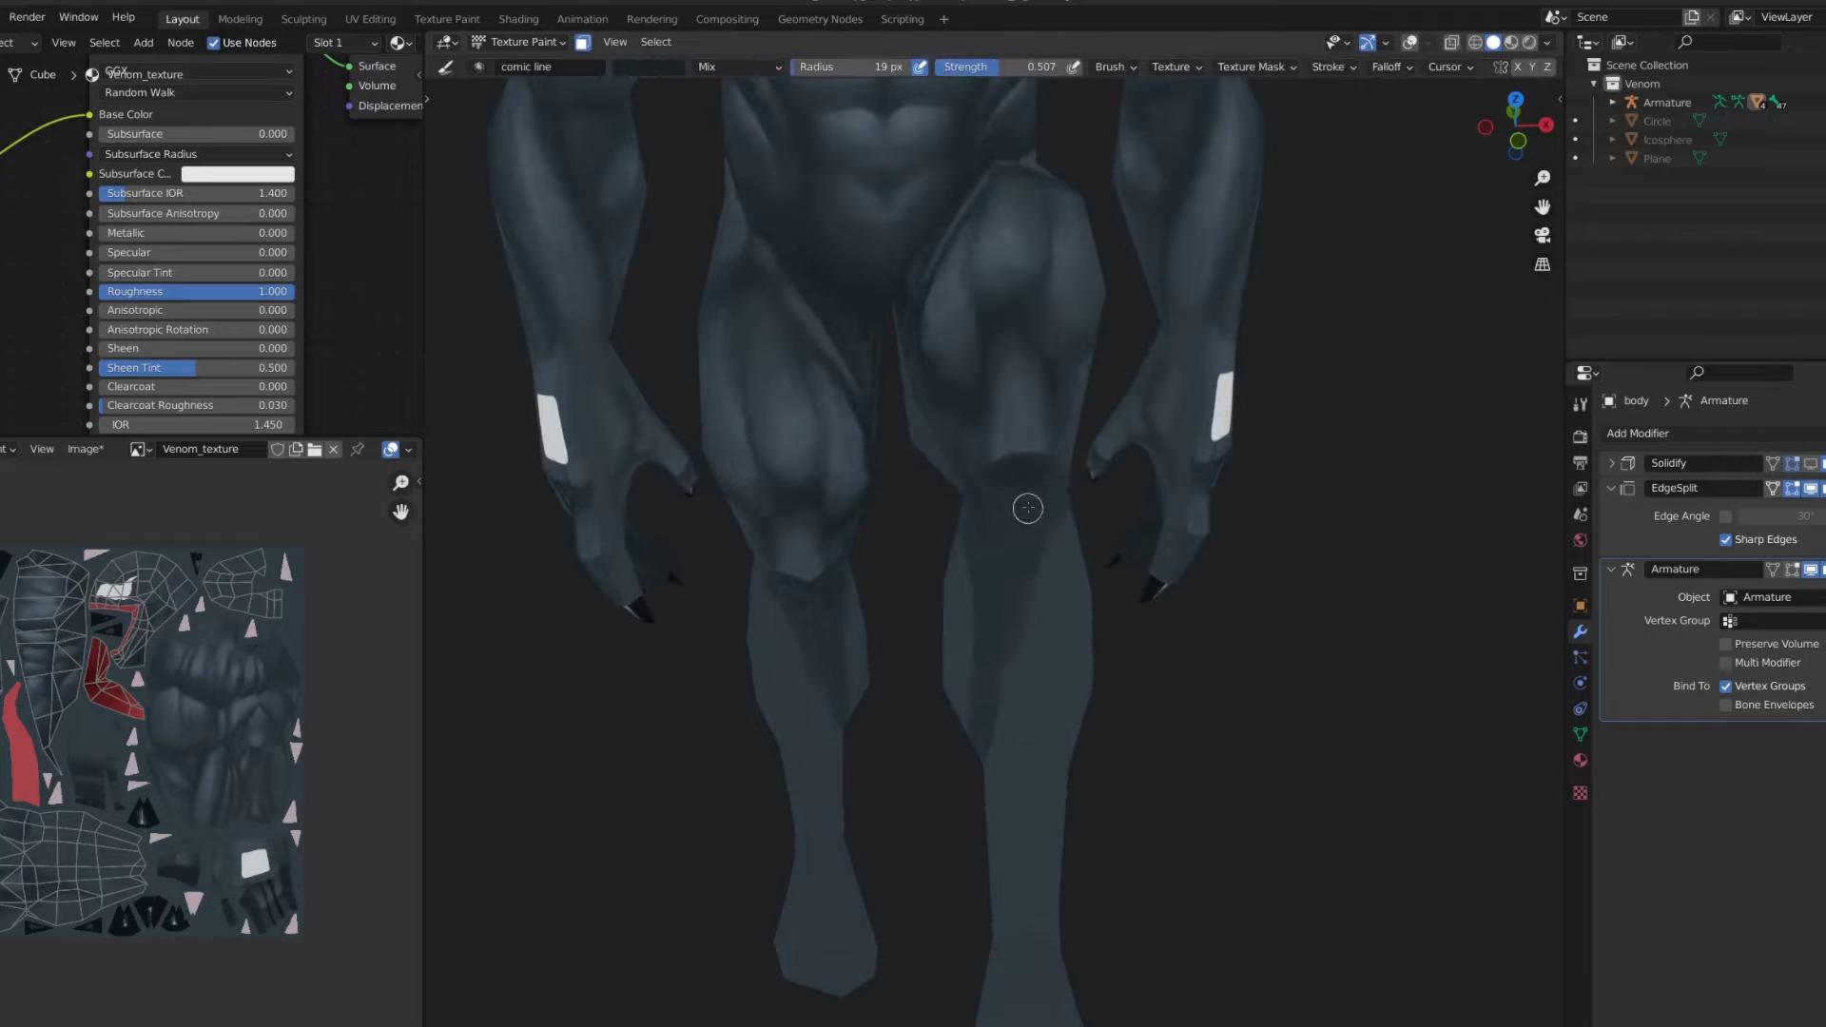
middle_click_drag(1004, 506, 959, 522)
key("s")
middle_click_drag(1009, 713, 970, 762)
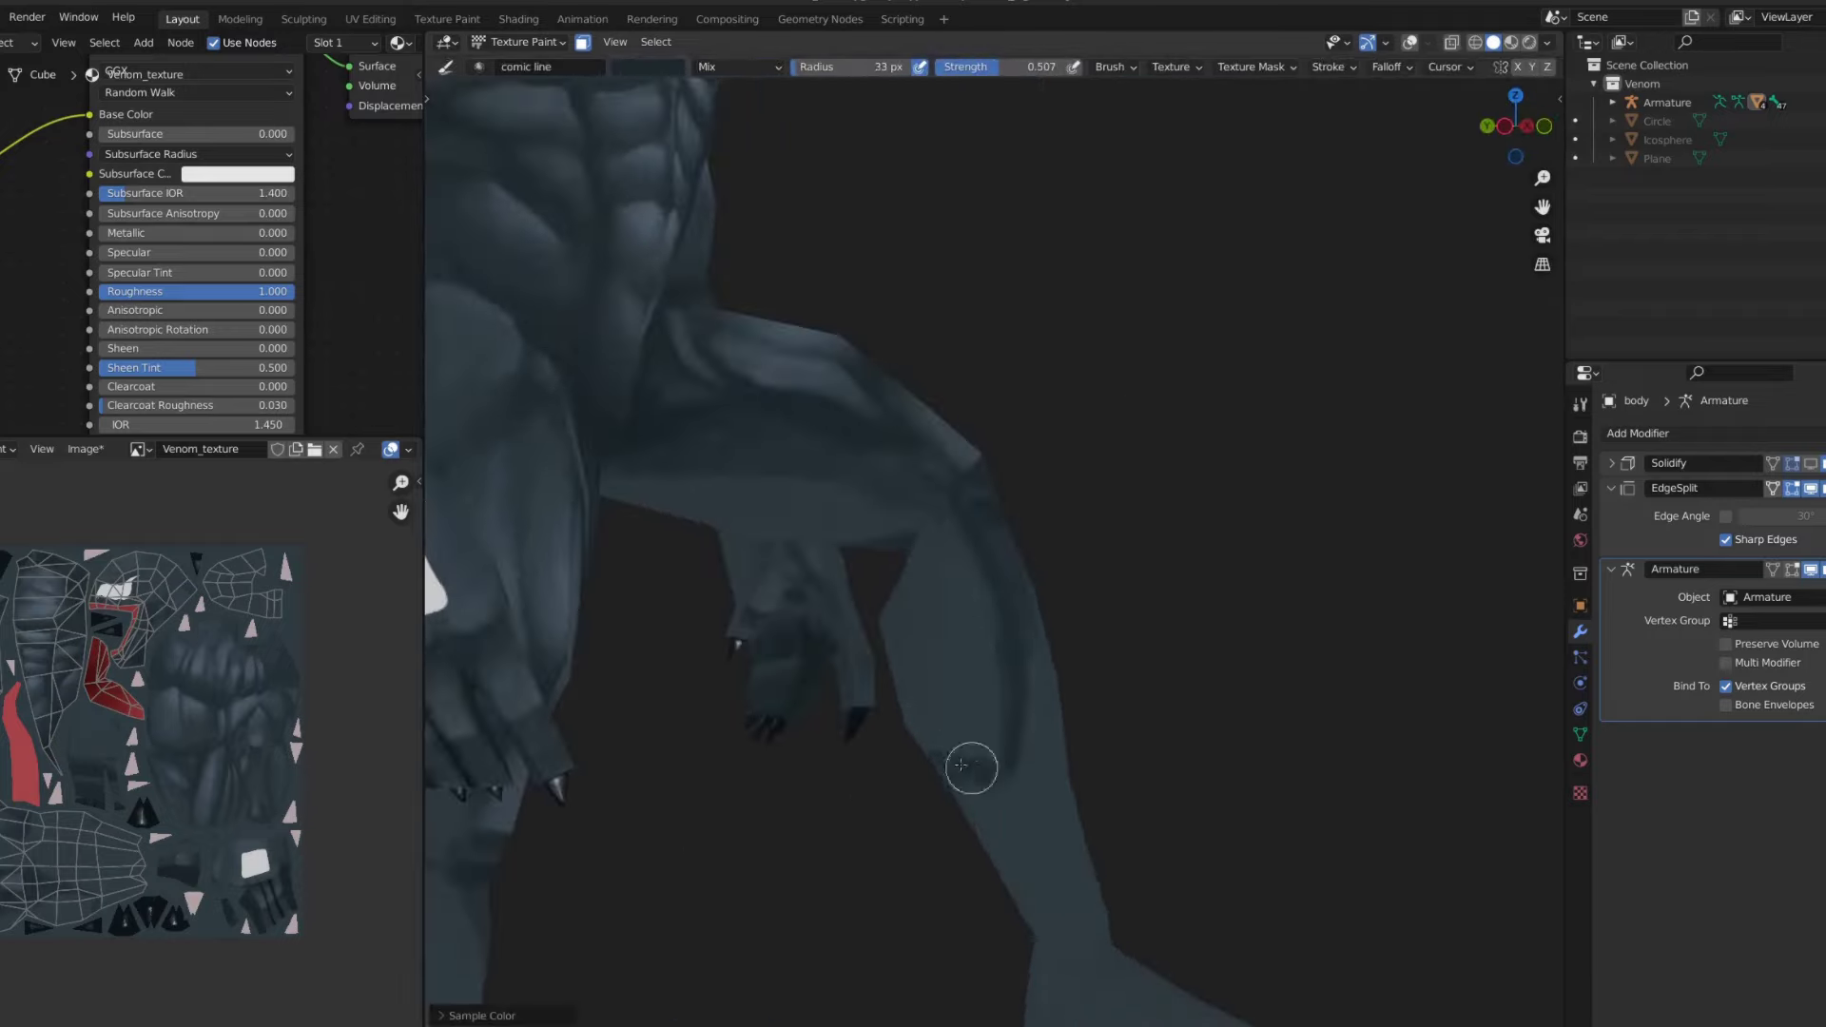
left_click_drag(970, 762, 987, 599)
- Blend the leg shading by alternating between the Smear and comic line brushes
key("shift+space")
left_click(934, 683)
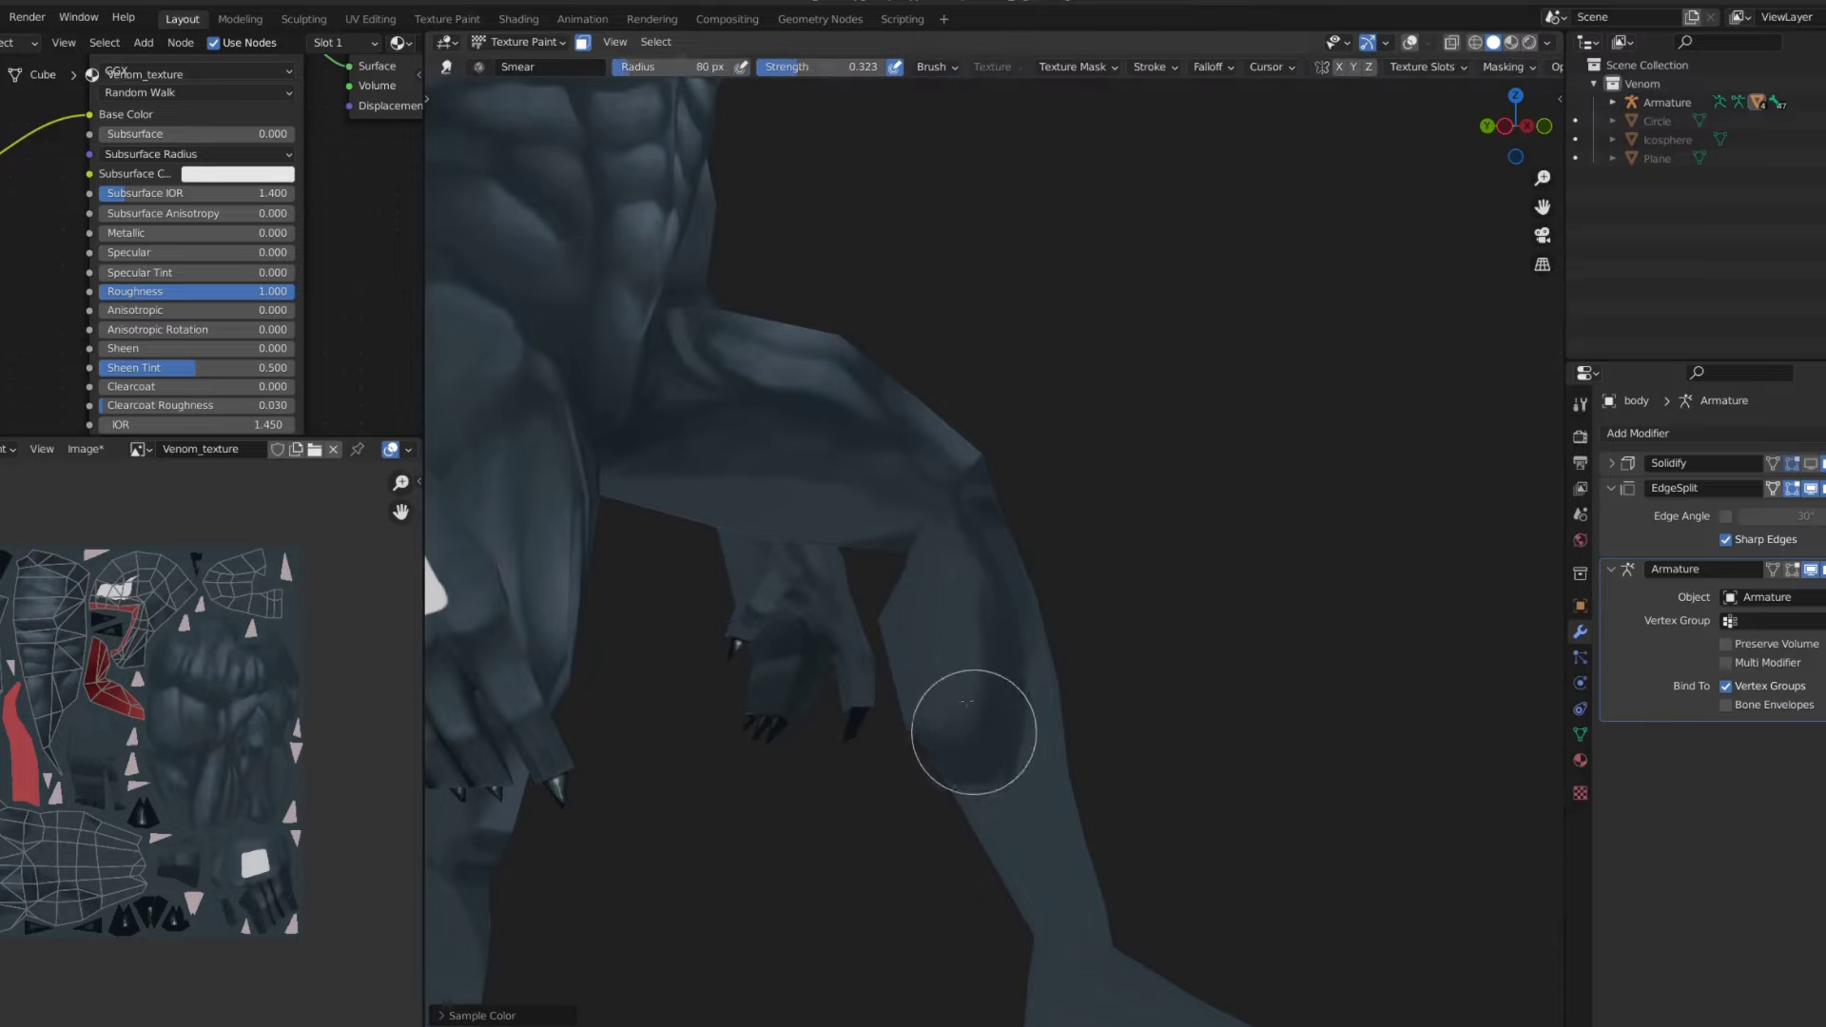
scroll(974, 732, "down", 3)
key("shift+space")
left_click(918, 469)
scroll(921, 613, "up", 3)
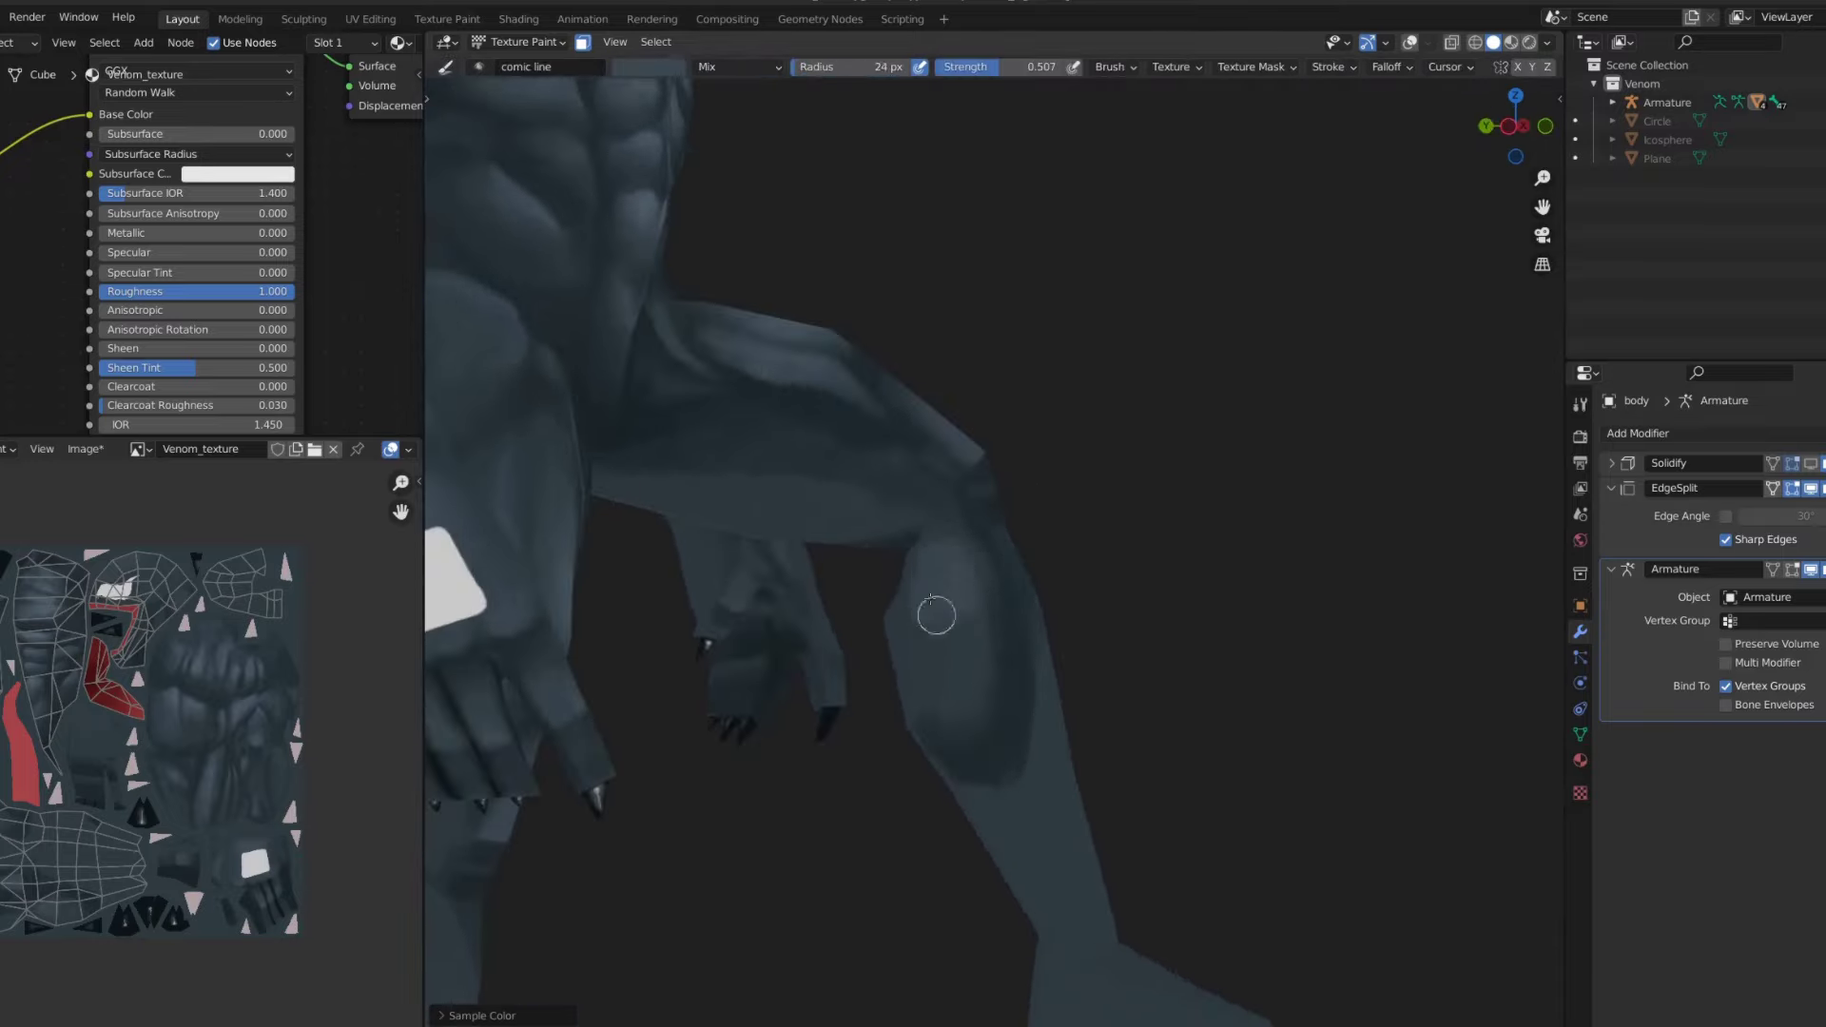
key("shift+space")
left_click(956, 680)
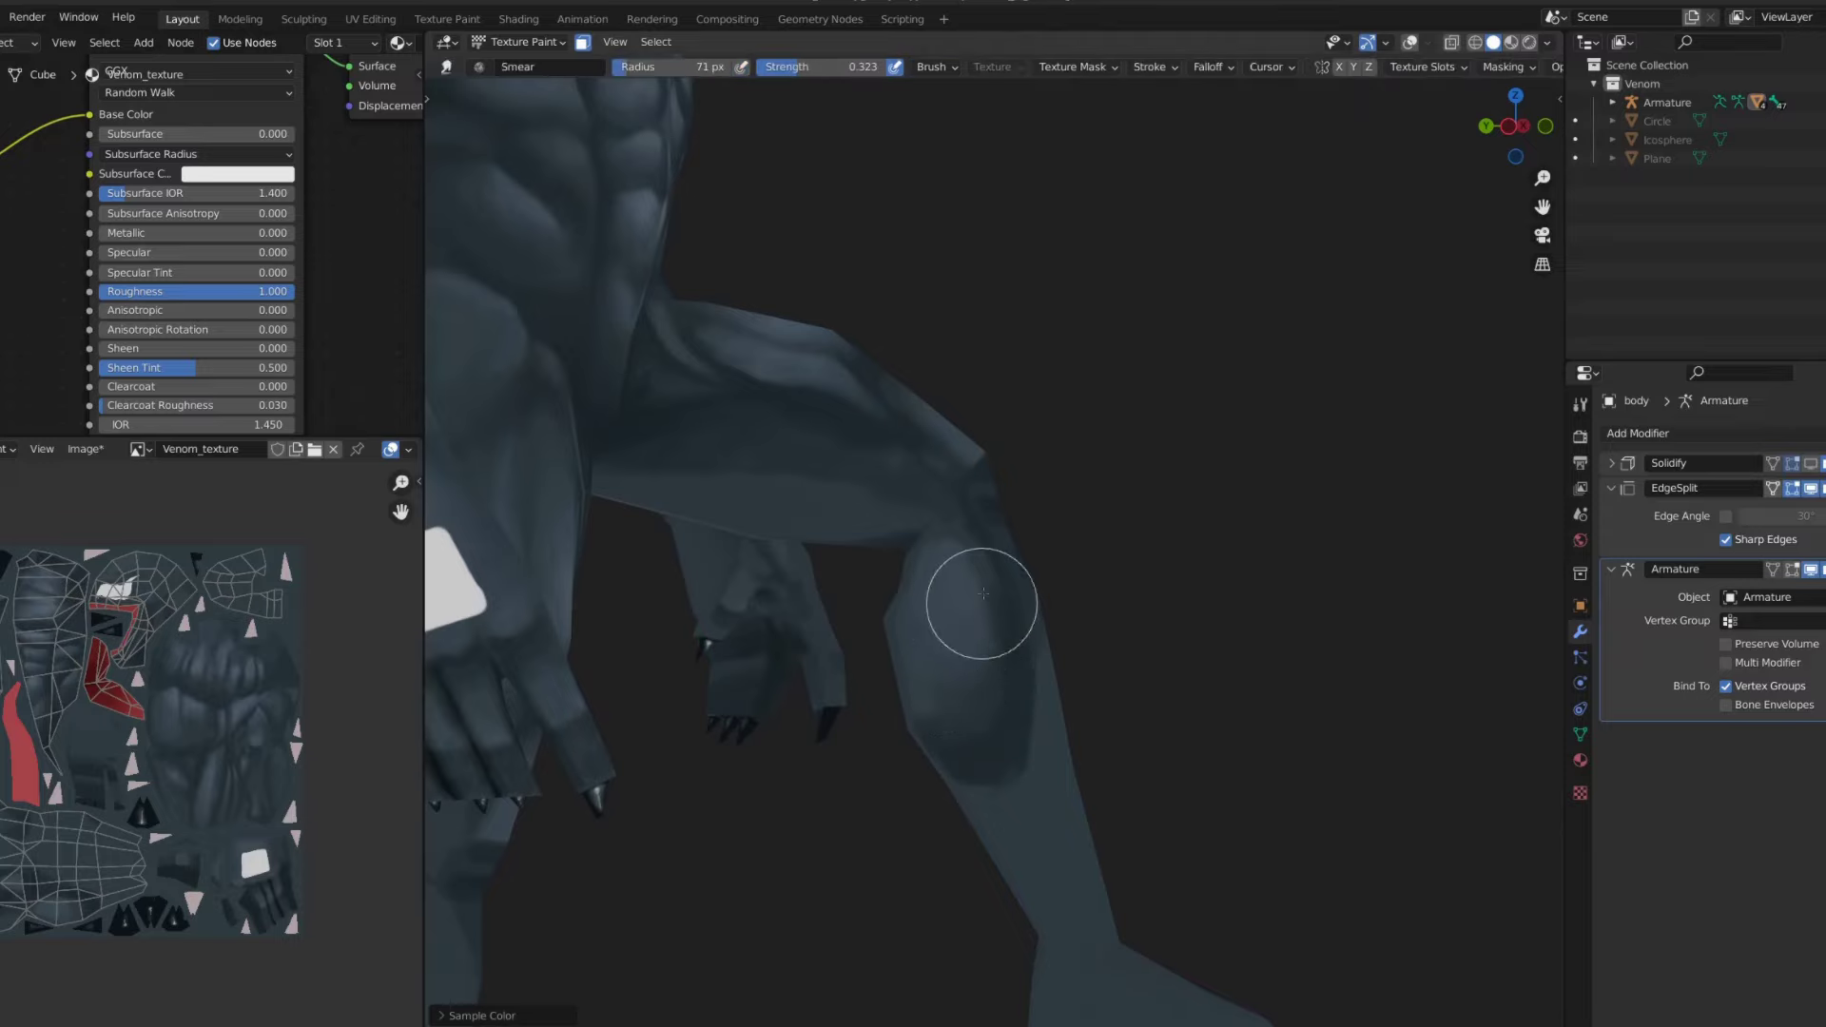
- Inspect the legs and hip up close, then return to a front view of the figure
scroll(982, 594, "down", 4)
middle_click_drag(983, 593, 959, 725)
scroll(959, 726, "up", 4)
scroll(907, 846, "down", 2)
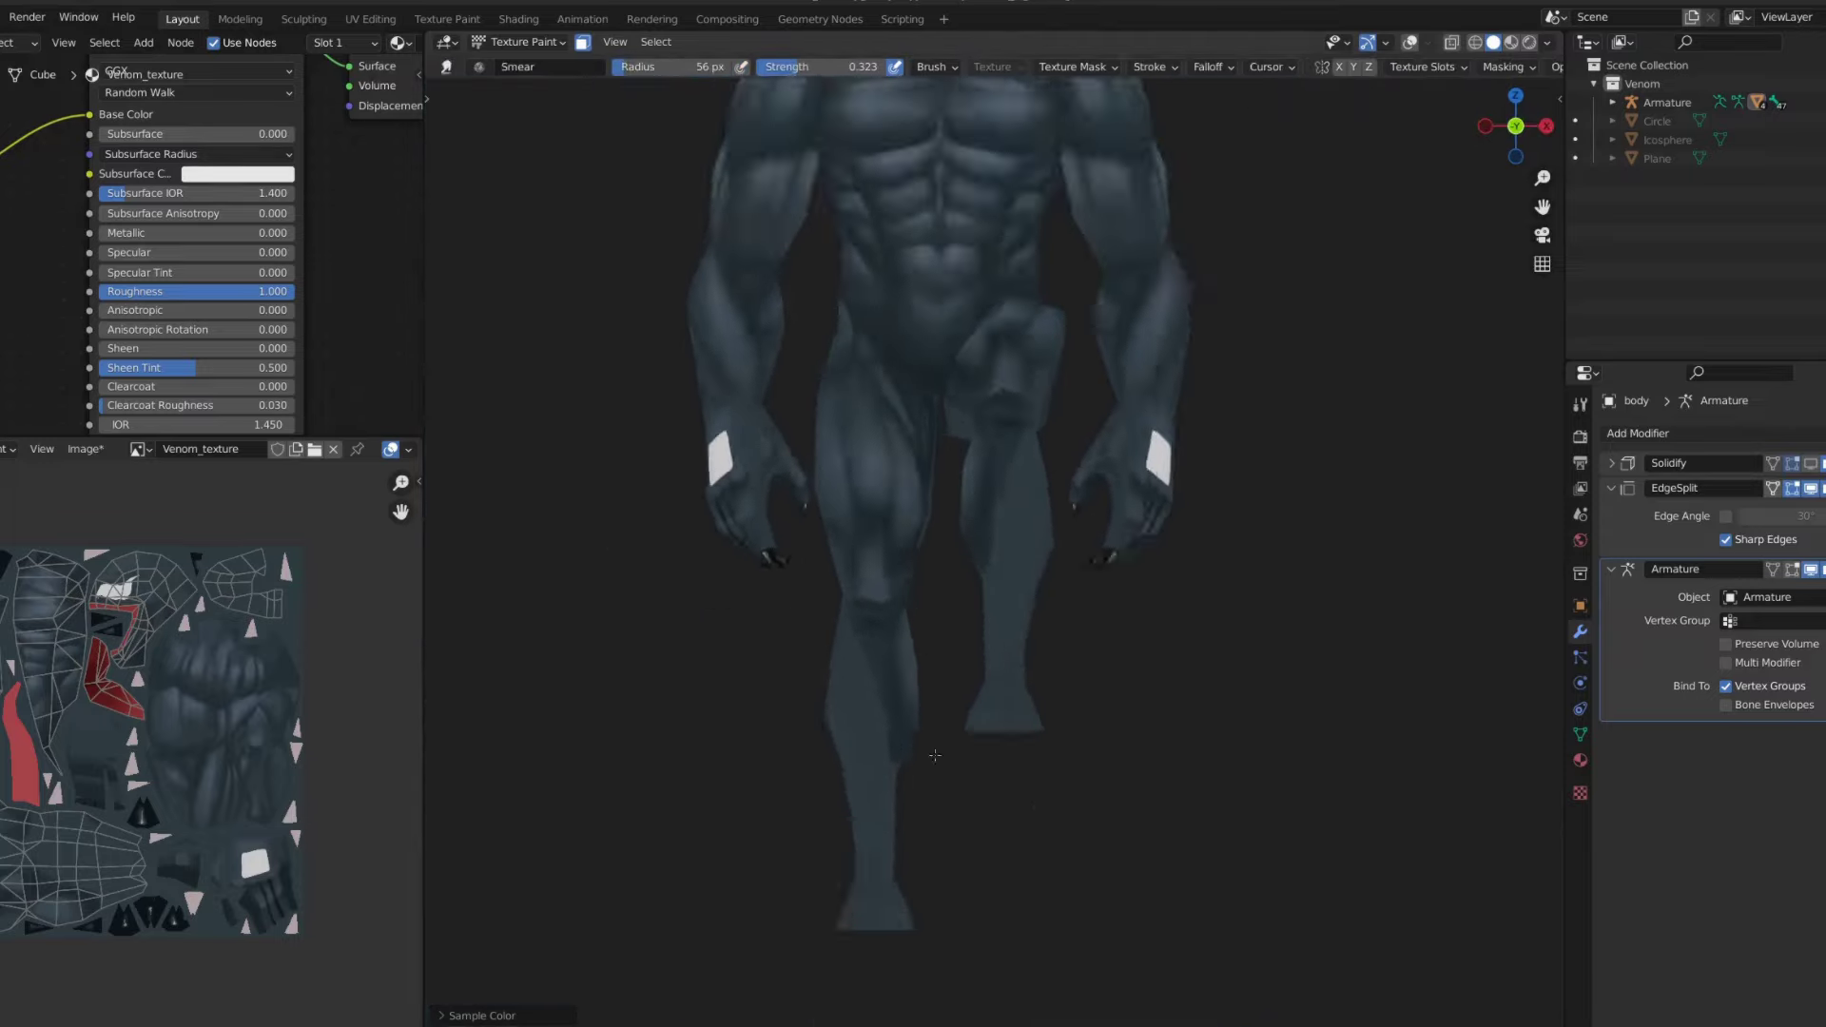
scroll(920, 746, "down", 2)
middle_click_drag(1154, 322, 1027, 244)
scroll(1027, 244, "up", 4)
scroll(962, 527, "up", 2)
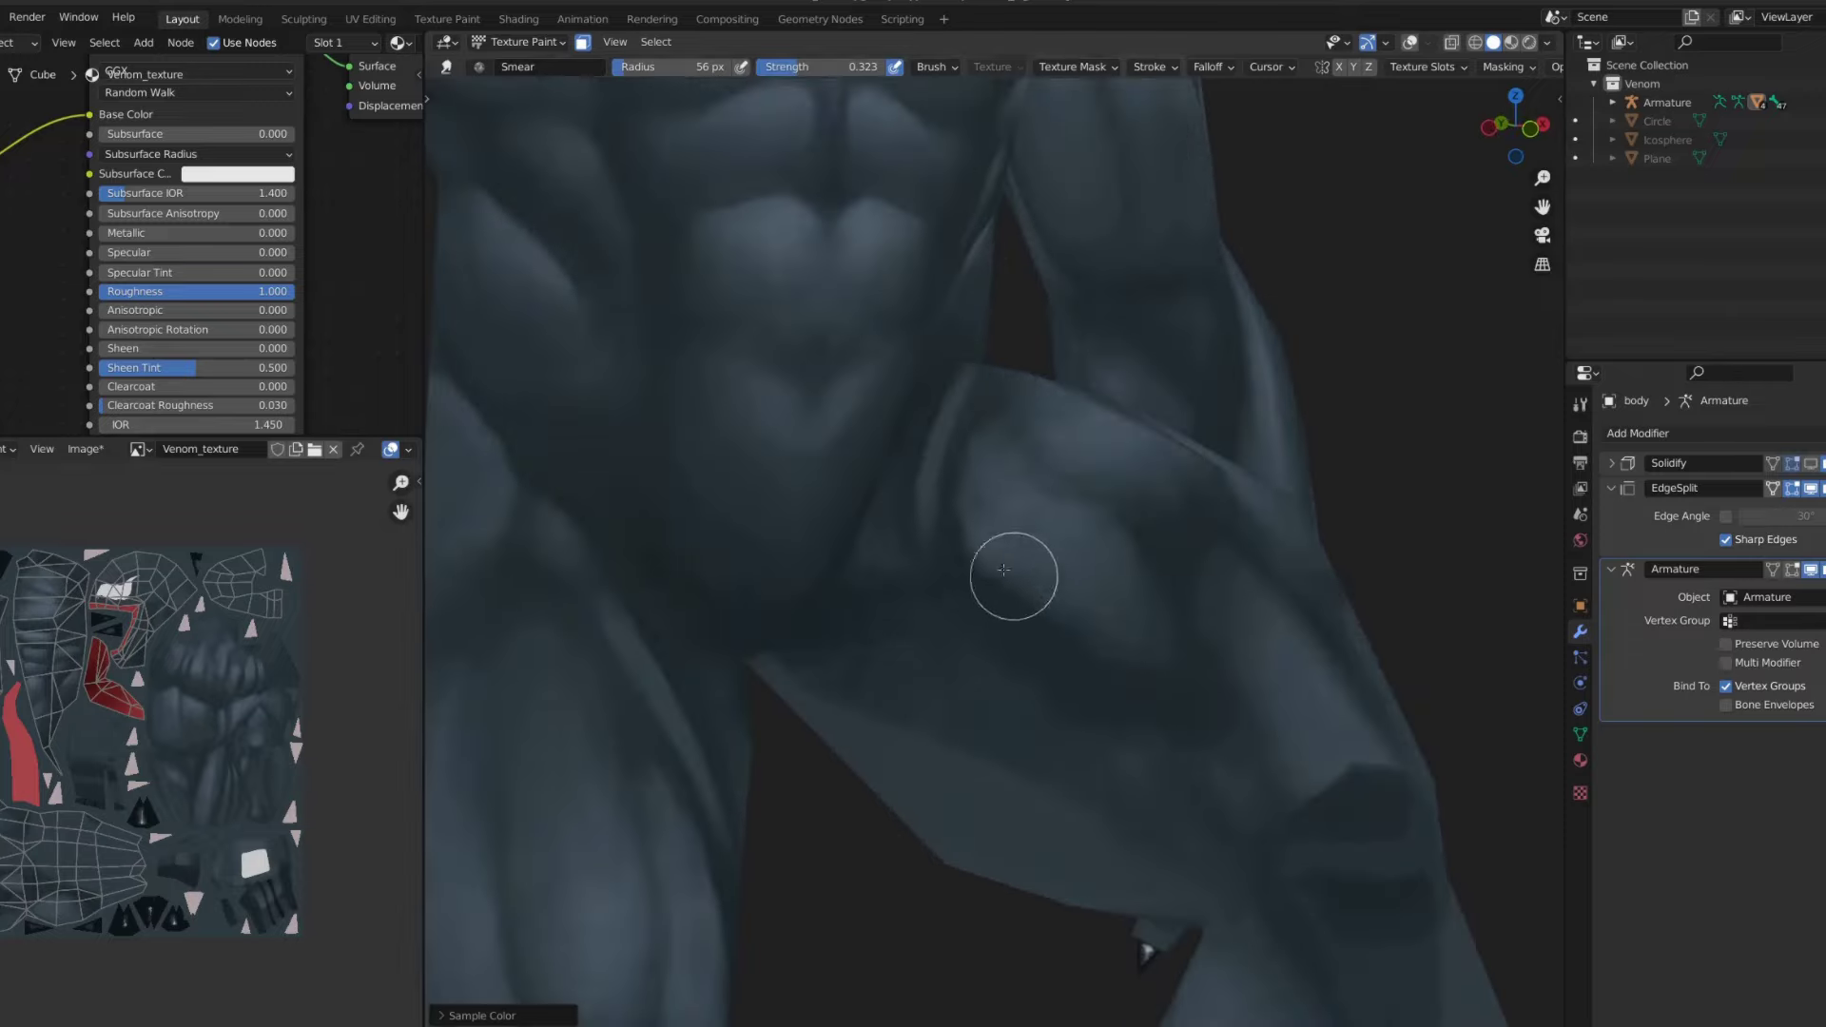
scroll(956, 496, "down", 4)
scroll(990, 489, "down", 2)
mouse_move(990, 489)
middle_mouse_down()
mouse_move(1150, 454)
mouse_move(1011, 510)
mouse_move(1056, 617)
middle_mouse_up()
scroll(1056, 616, "up", 4)
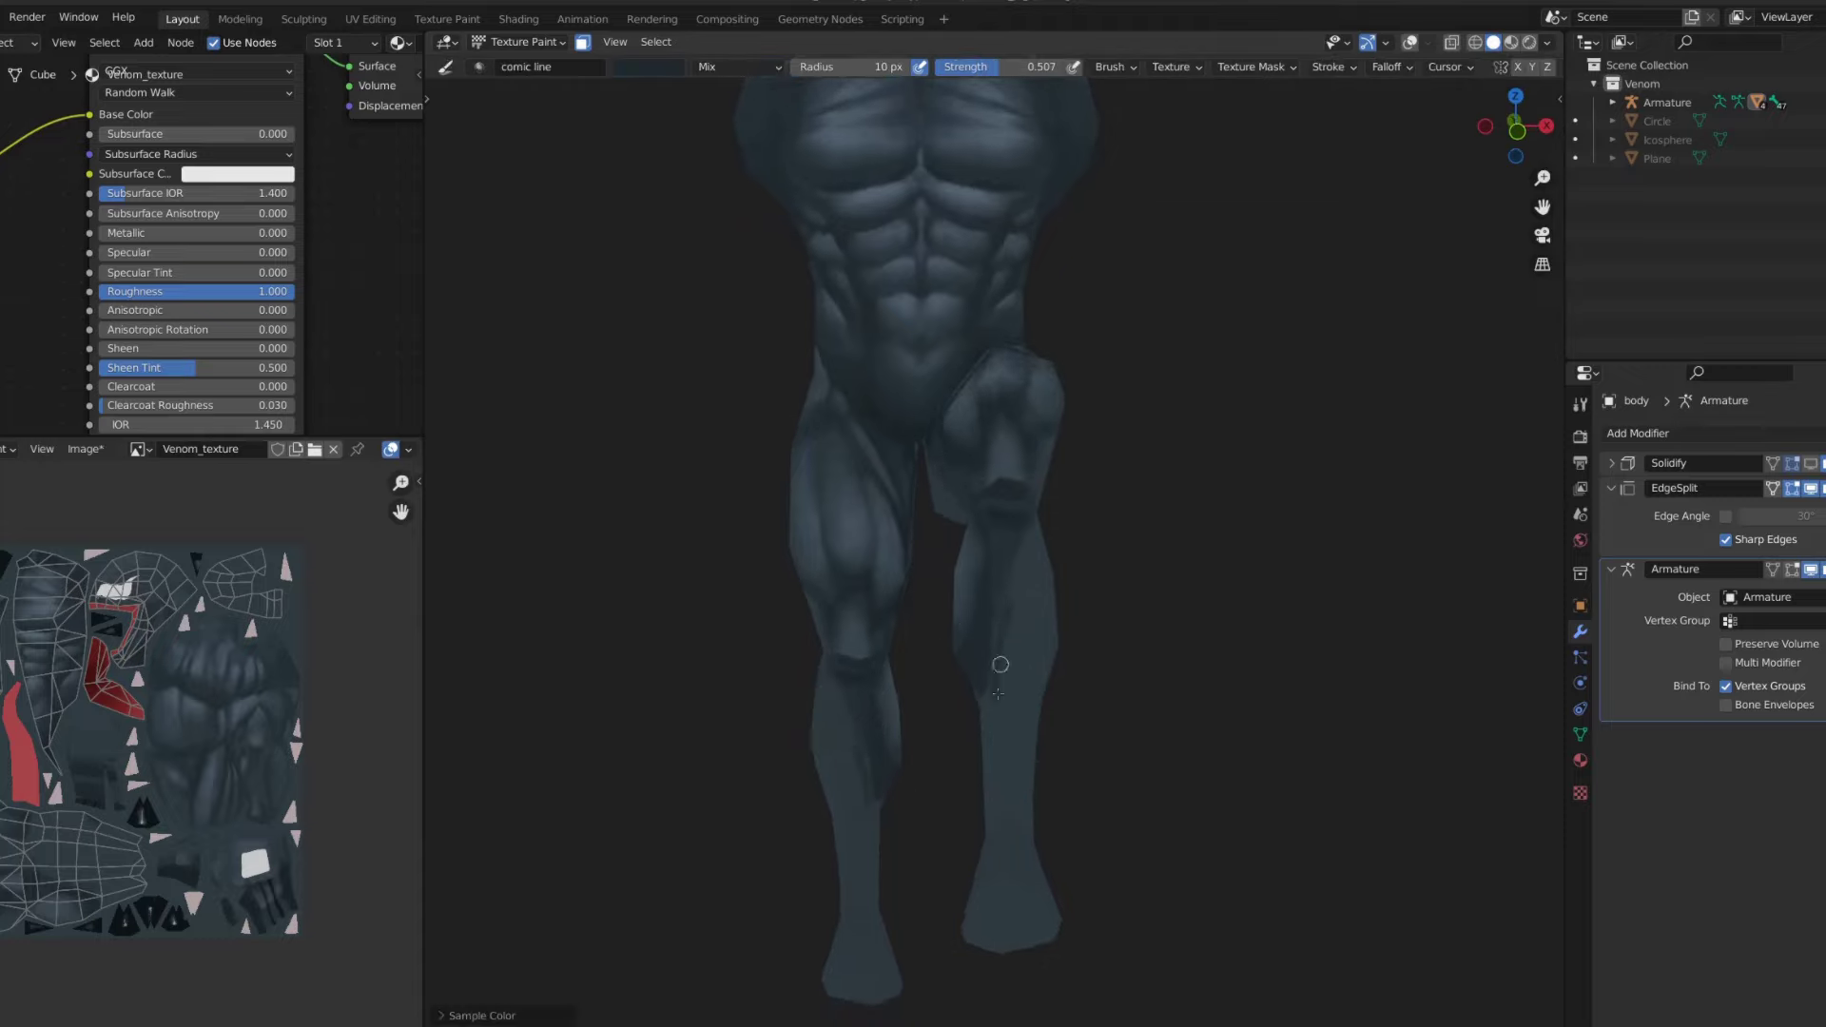
- Raise the brush strength to about 0.685 and enlarge the brush radius
key("shift+f")
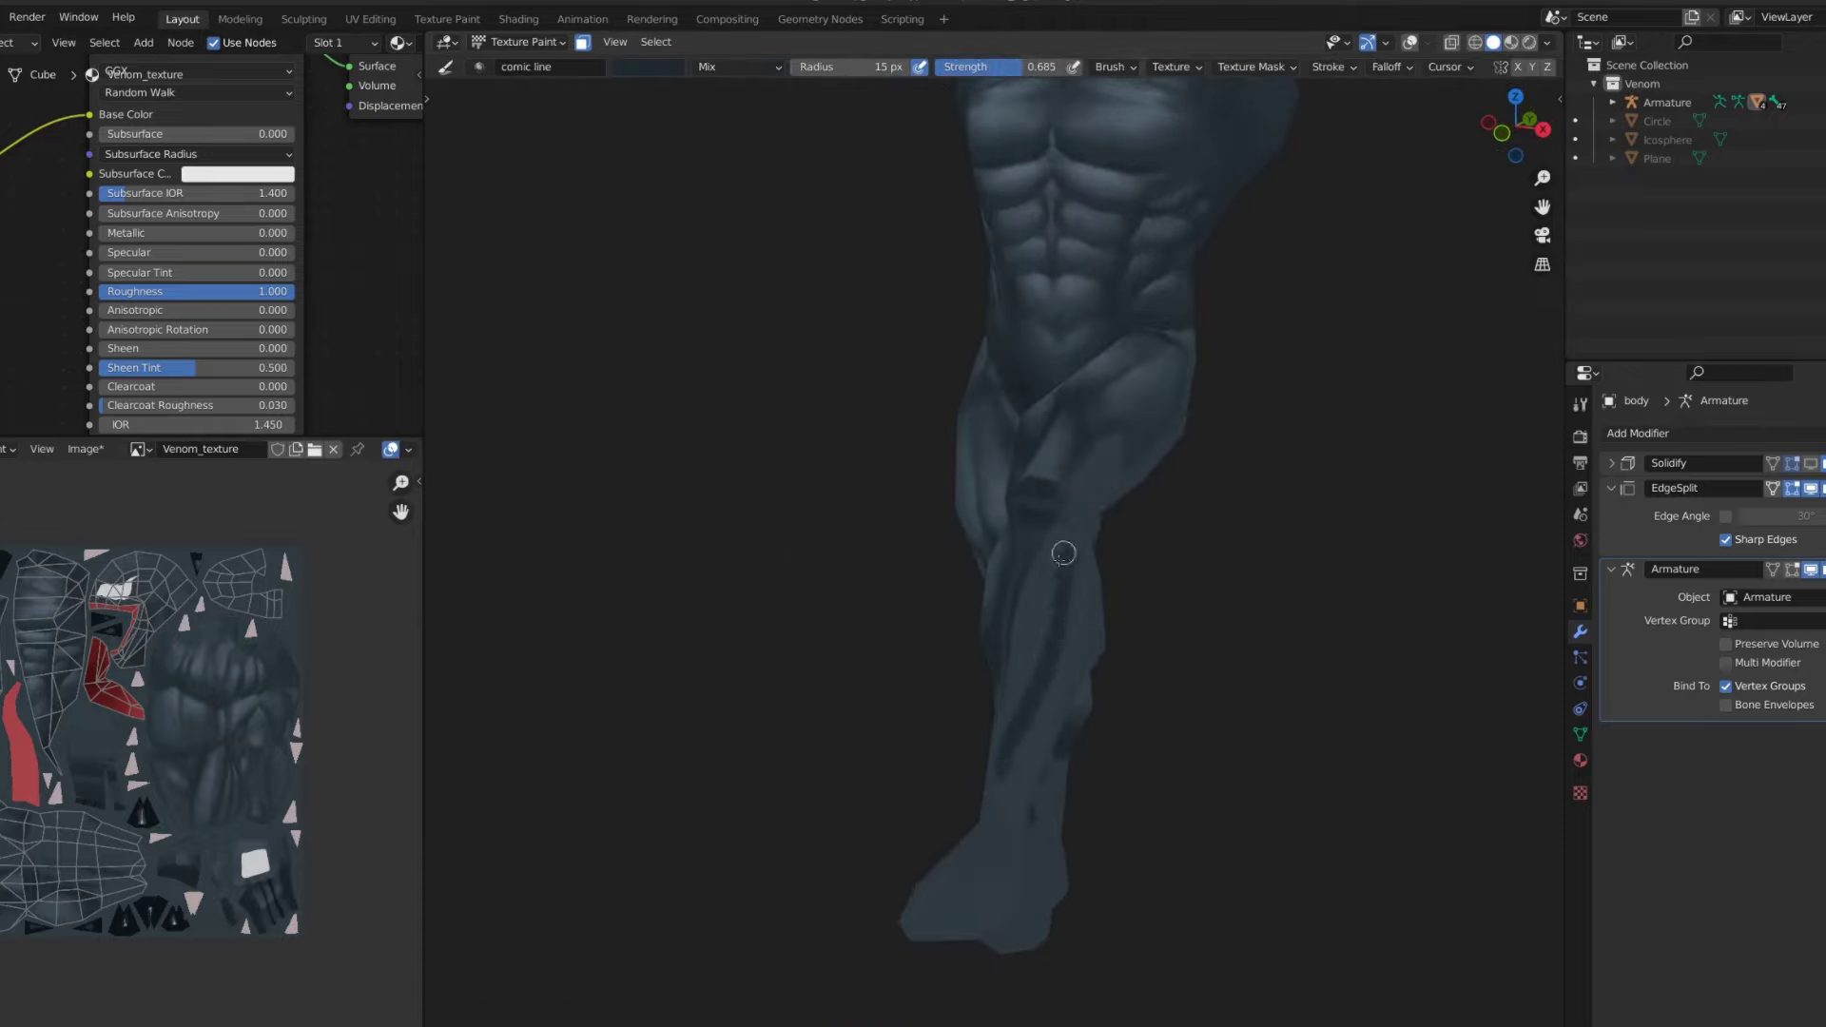
key("f")
mouse_move(1039, 748)
middle_mouse_down()
mouse_move(1007, 779)
mouse_move(1158, 645)
mouse_move(1035, 599)
middle_mouse_up()
scroll(1091, 490, "down", 2)
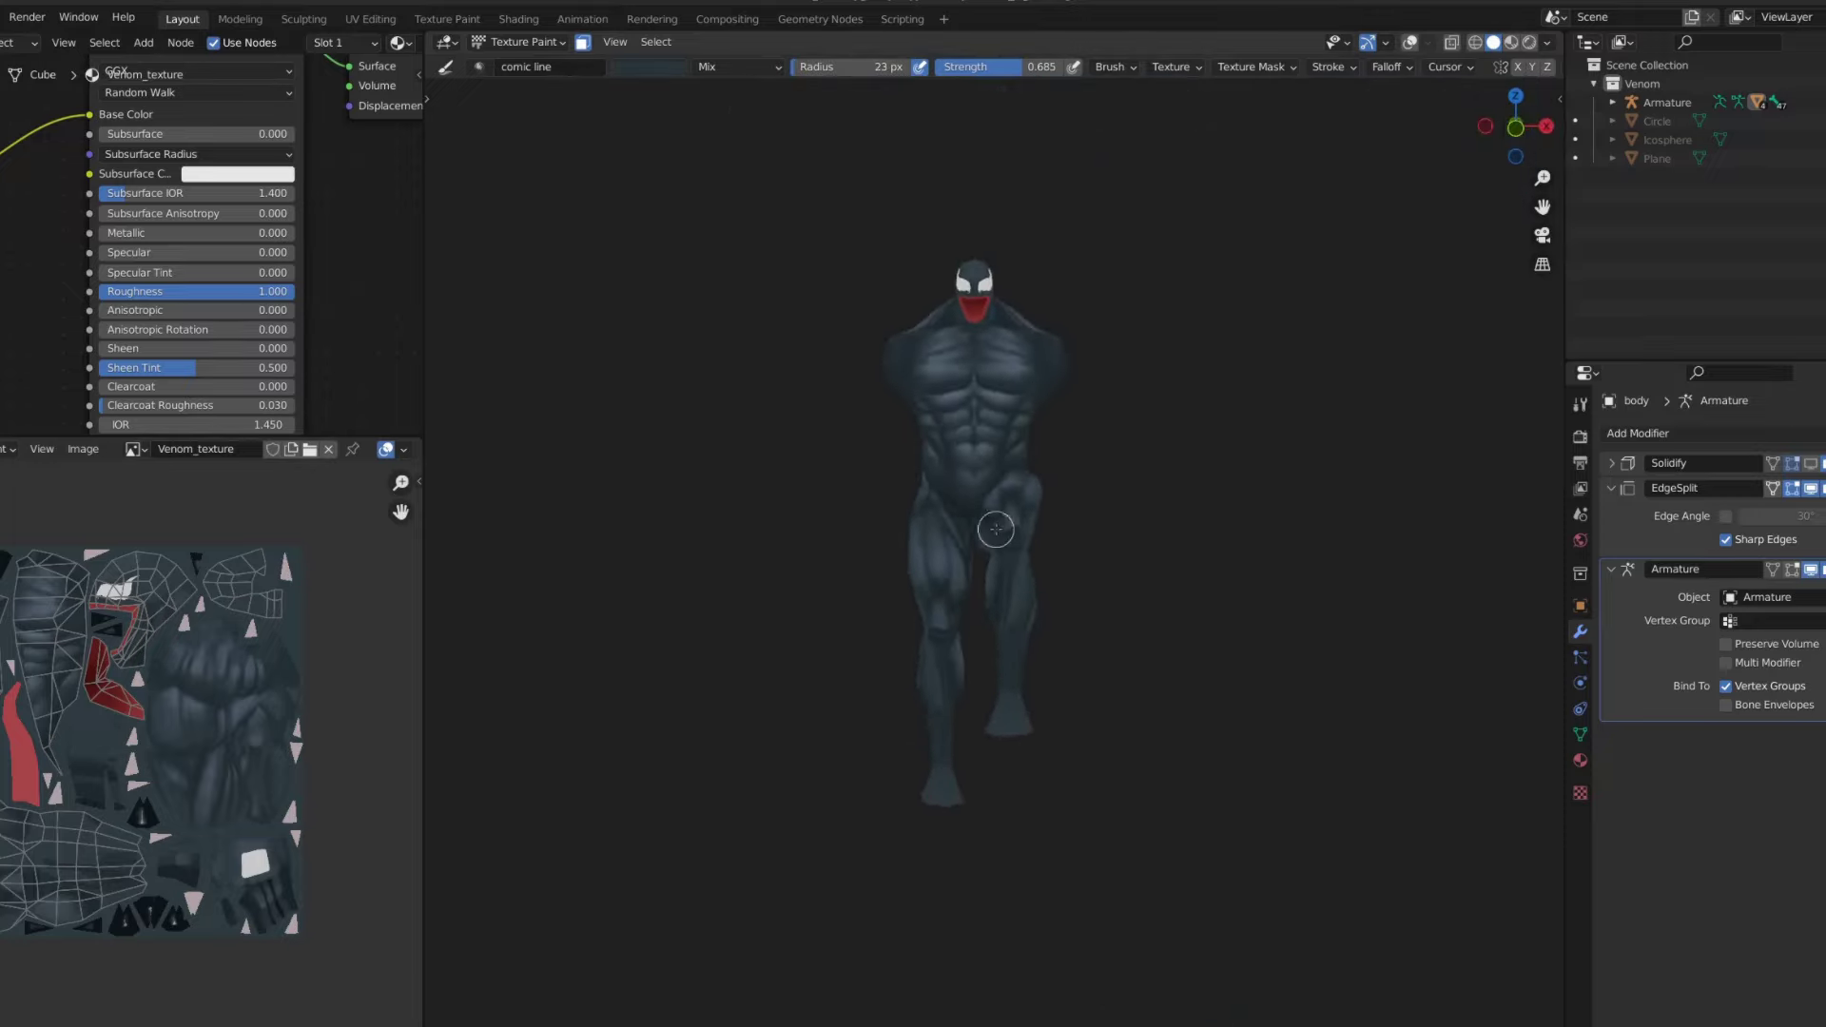
middle_click_drag(1091, 490, 1029, 487)
scroll(1029, 487, "up", 4)
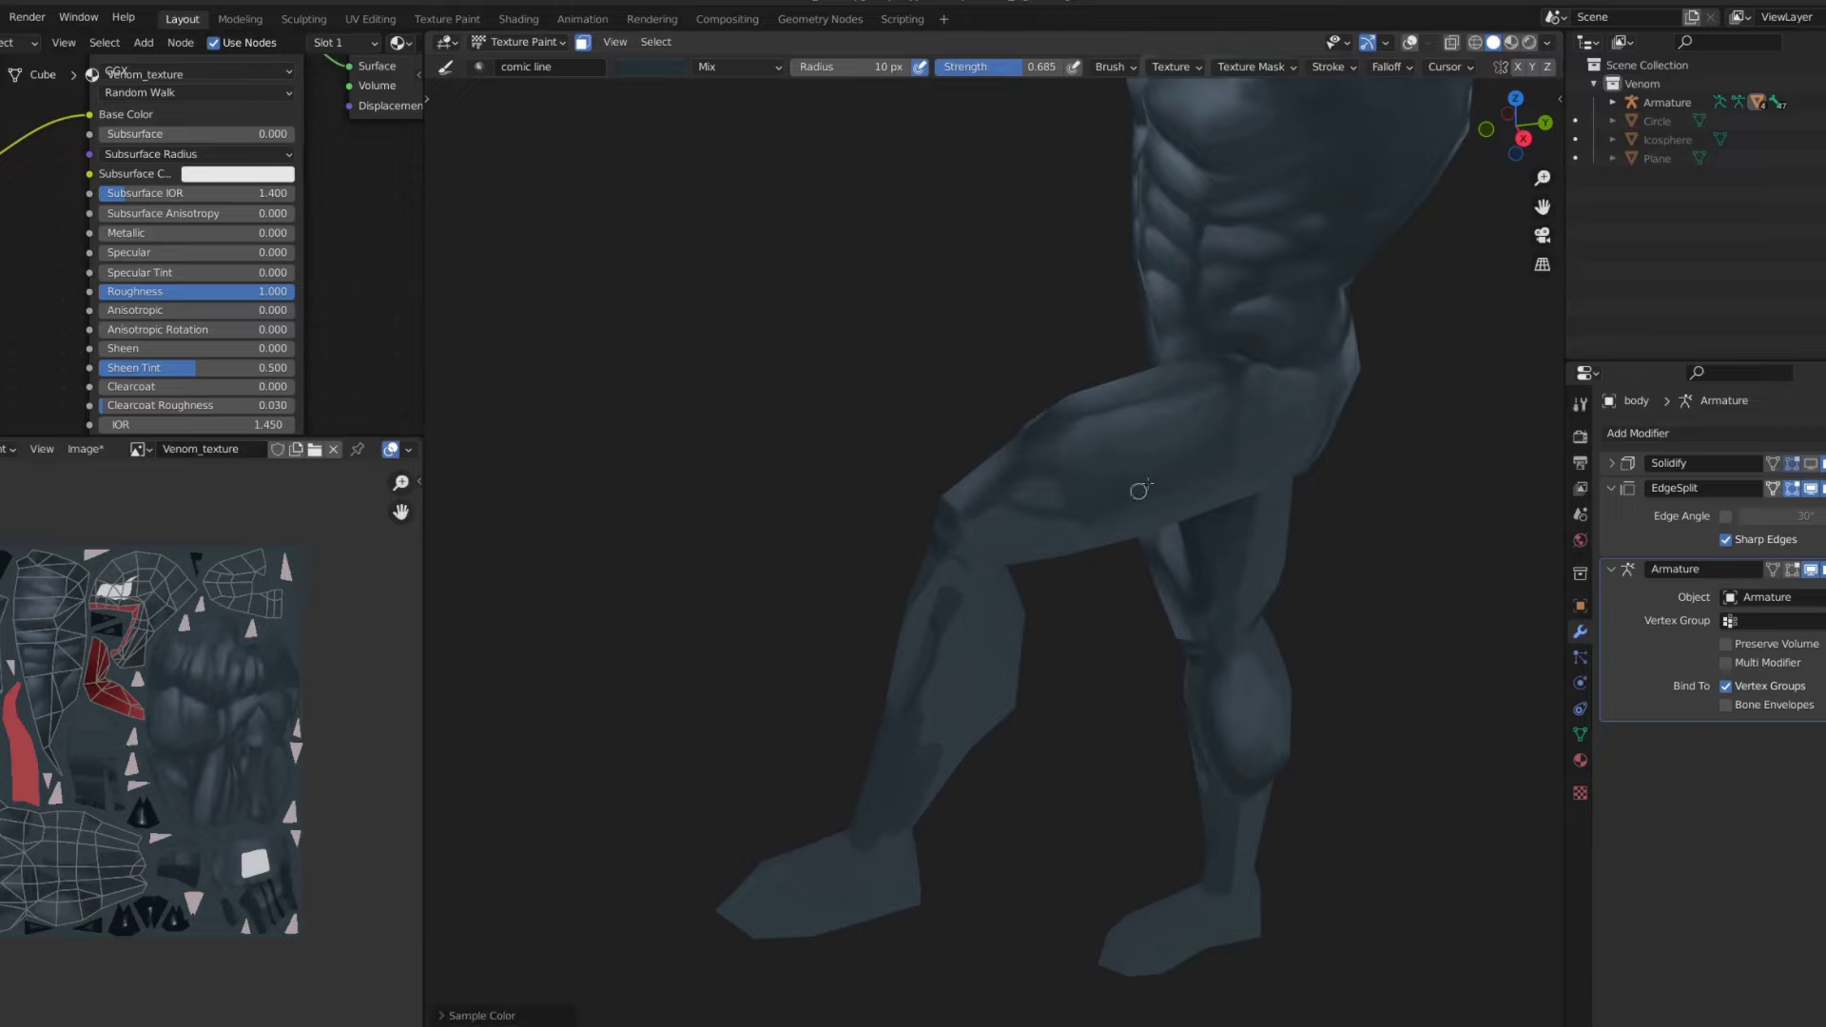
- Turn to a side view of the legs and enlarge the brush further
middle_click_drag(1184, 490, 1122, 488)
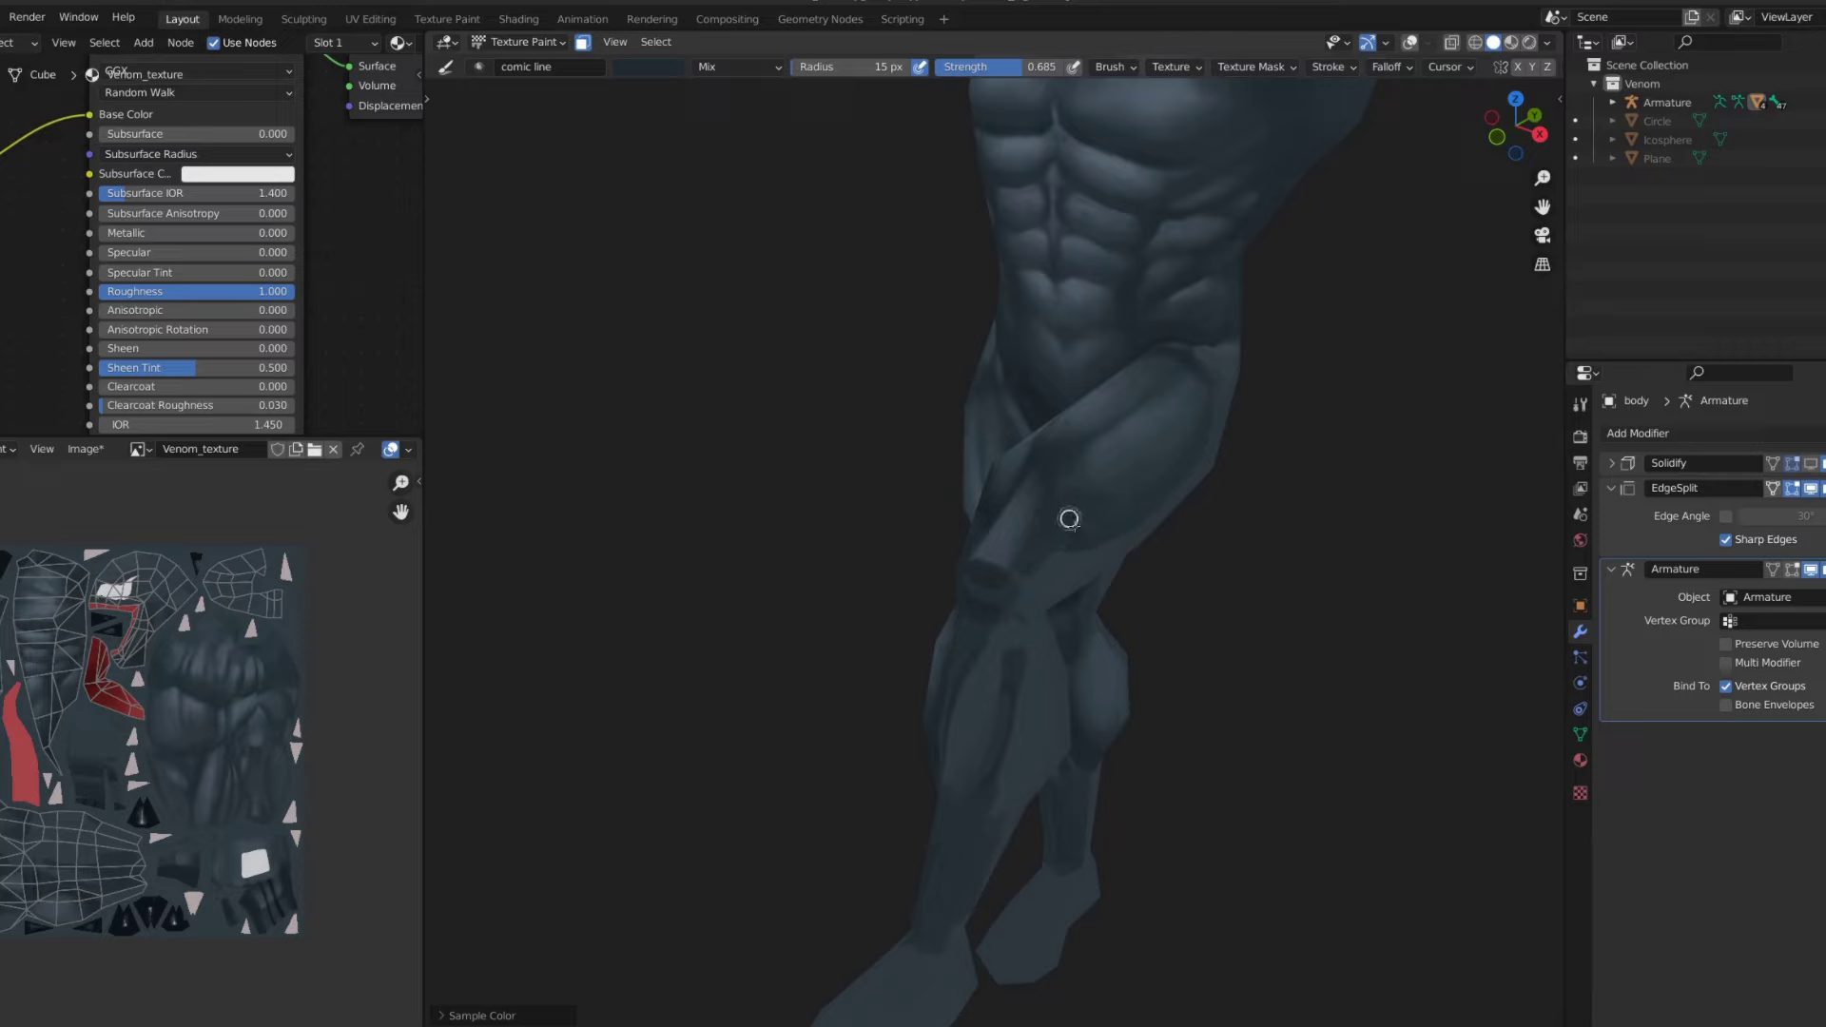
middle_click_drag(1069, 518, 1333, 420)
scroll(999, 522, "up", 3)
key("f")
left_click(1061, 575)
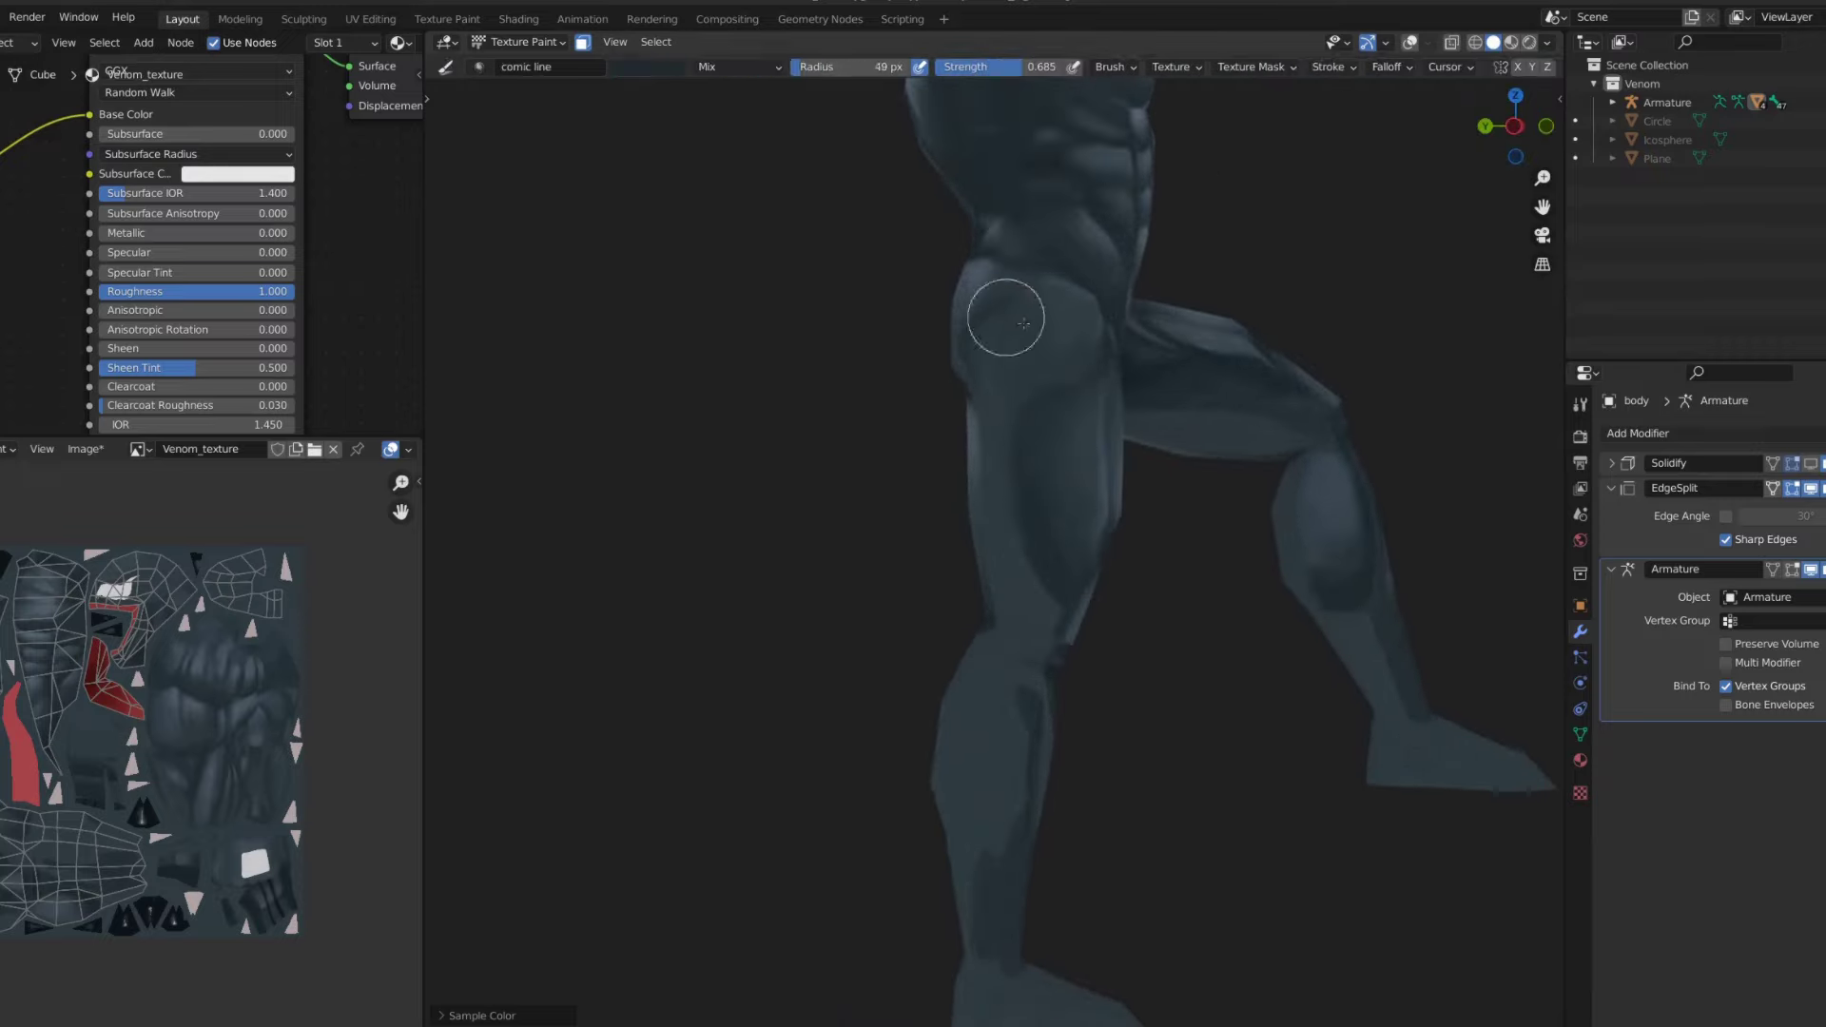
middle_click_drag(1048, 275, 1021, 393)
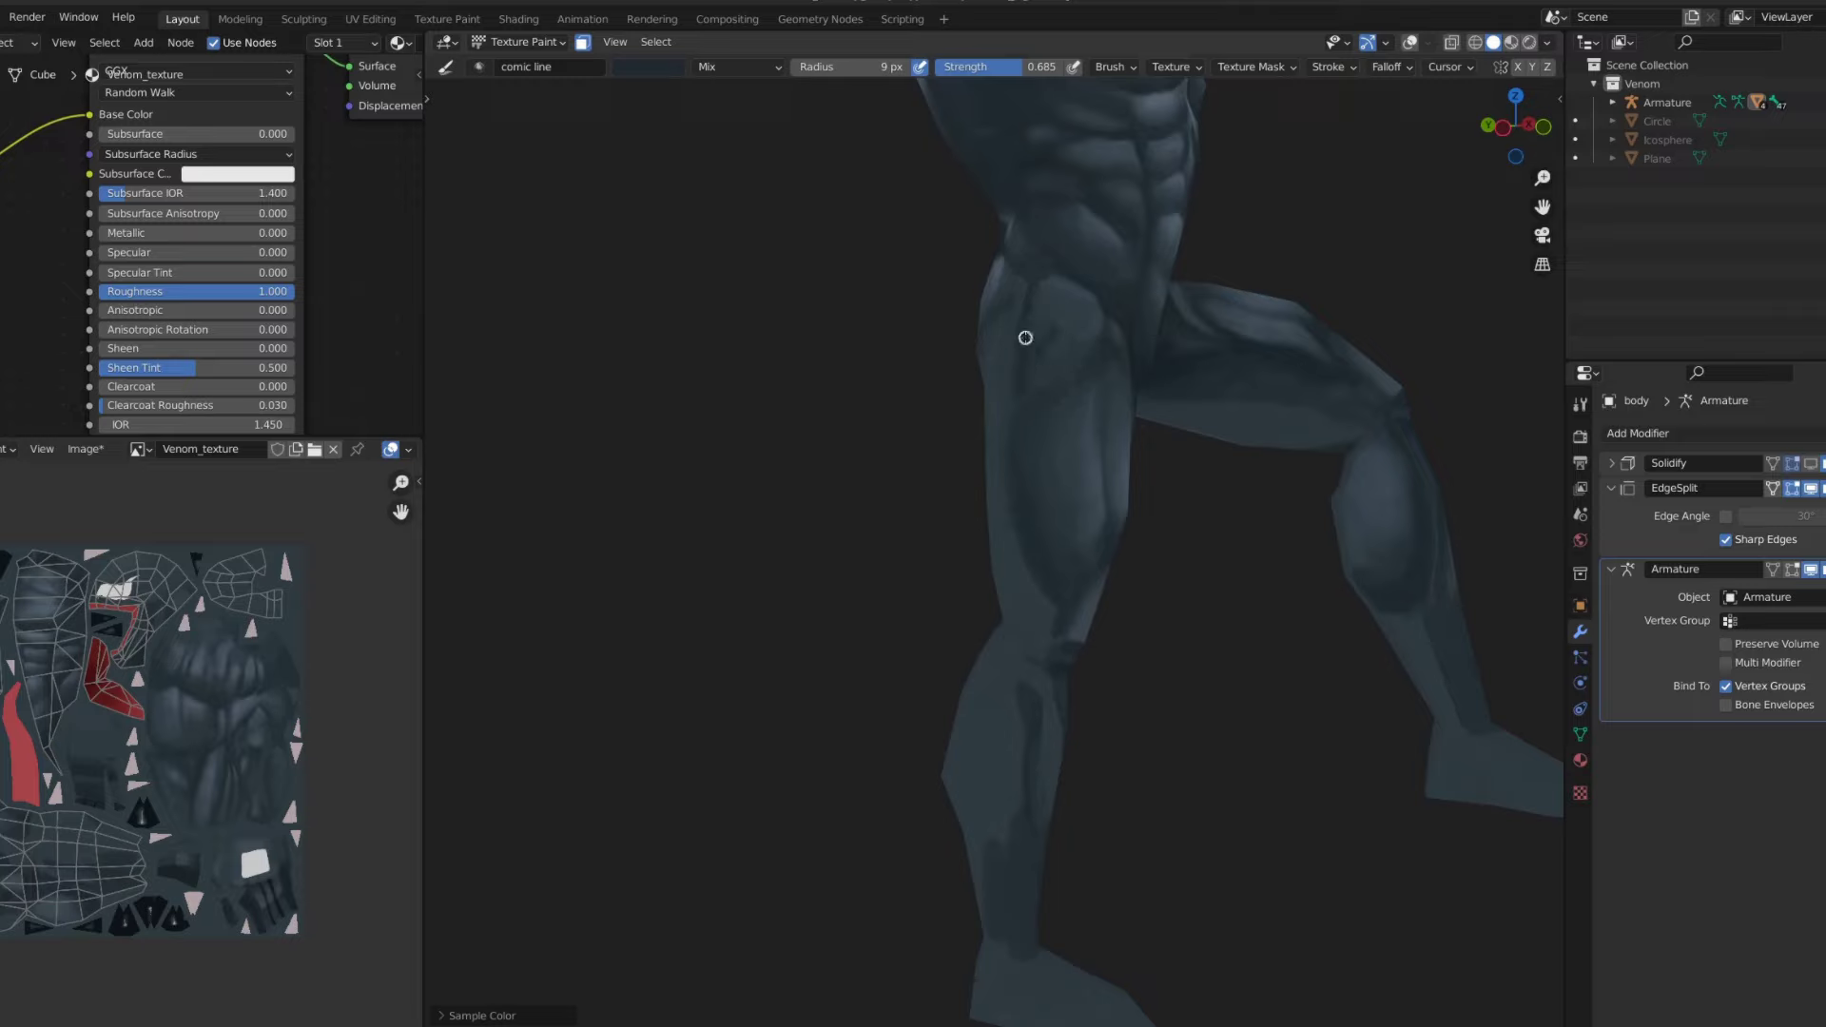
- Switch to the Smear brush and close in on one leg
key("3")
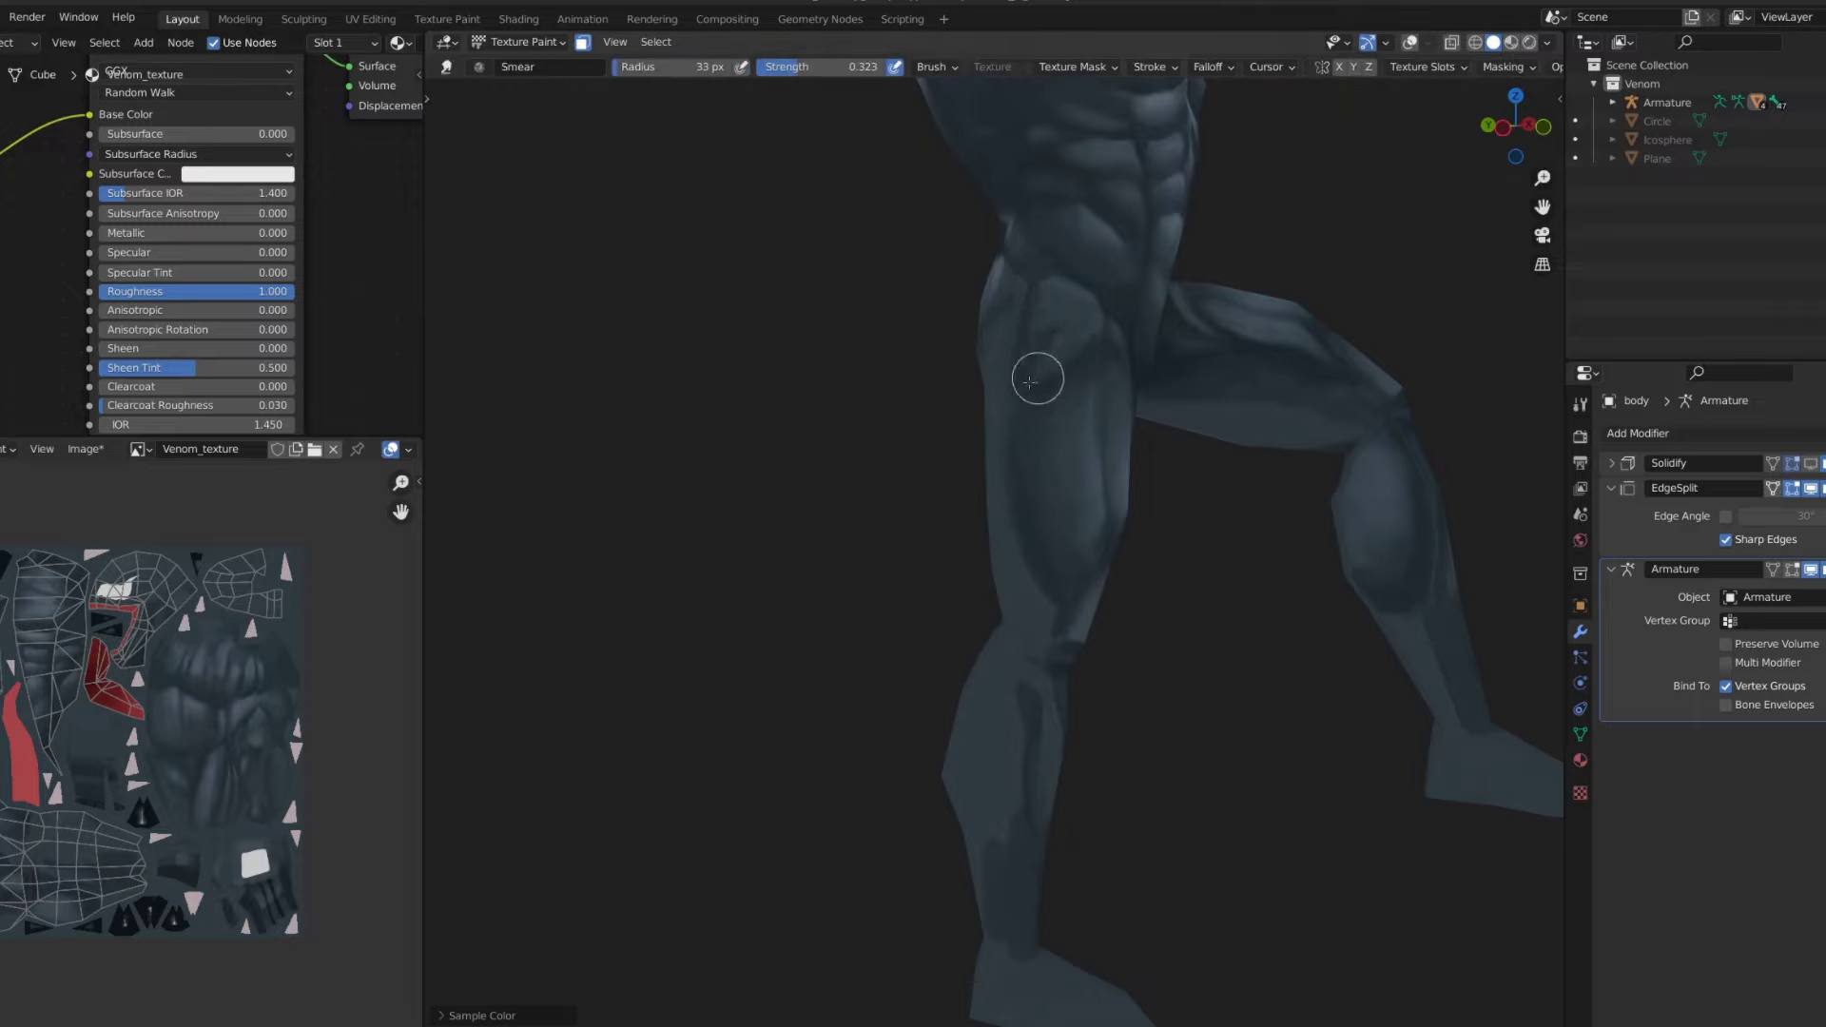
scroll(1044, 367, "down", 3)
scroll(1170, 380, "down", 3)
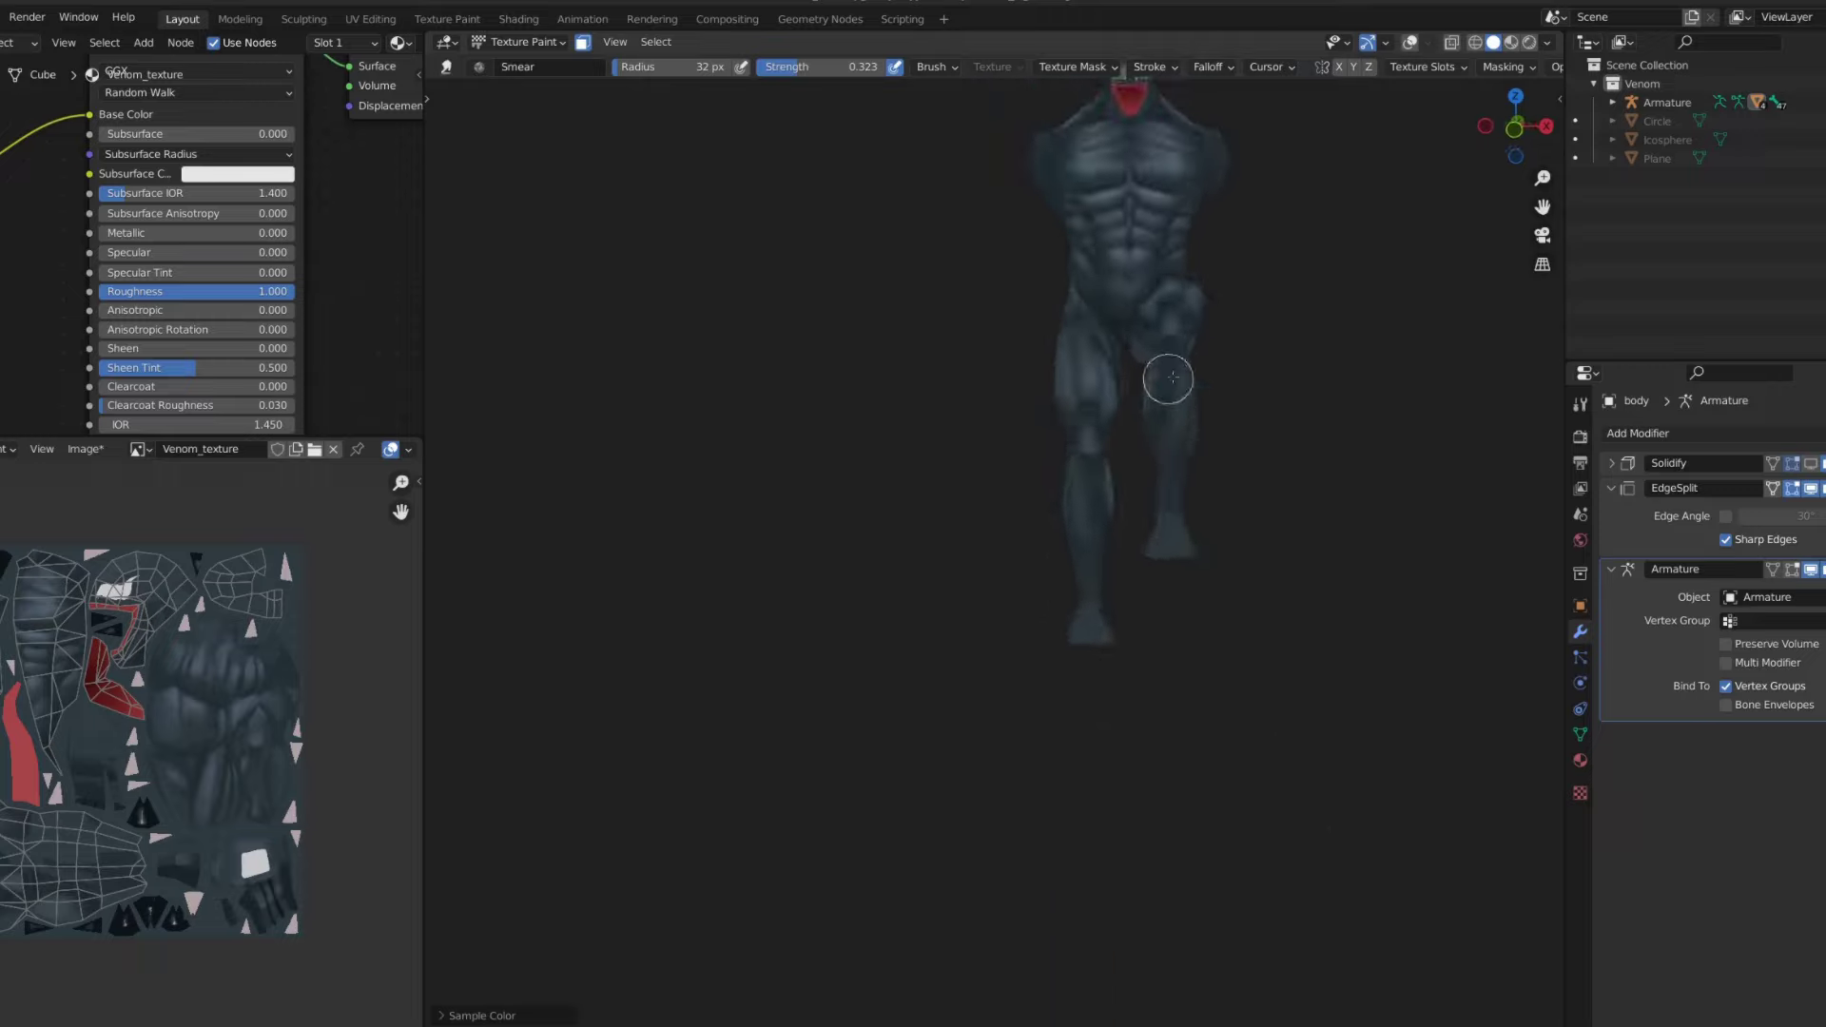
mouse_move(1170, 380)
middle_mouse_down()
mouse_move(1125, 276)
mouse_move(1215, 366)
mouse_move(1207, 346)
middle_mouse_up()
scroll(1207, 346, "up", 3)
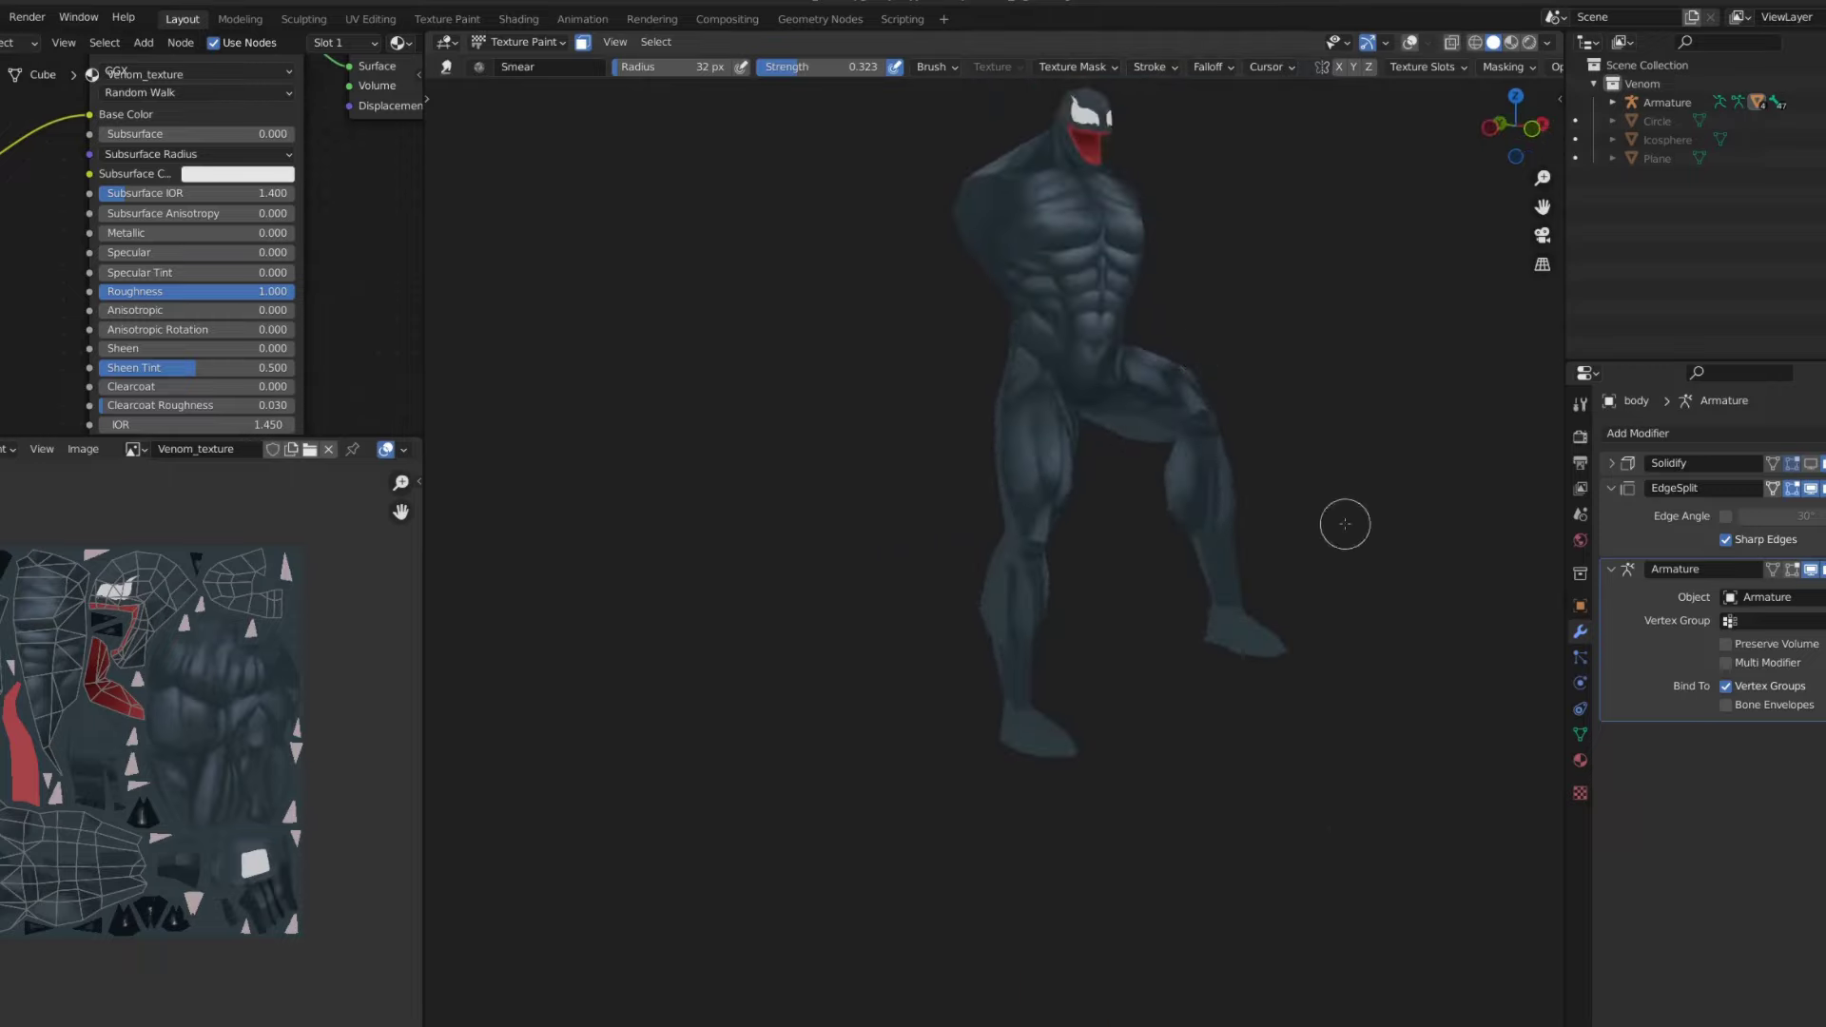
middle_click_drag(1345, 522, 1080, 551)
scroll(1091, 374, "up", 5)
- Switch to the Soften brush and line up a view of the knee and shin
key("2")
scroll(1091, 395, "up", 1)
middle_click_drag(1091, 396, 1158, 353)
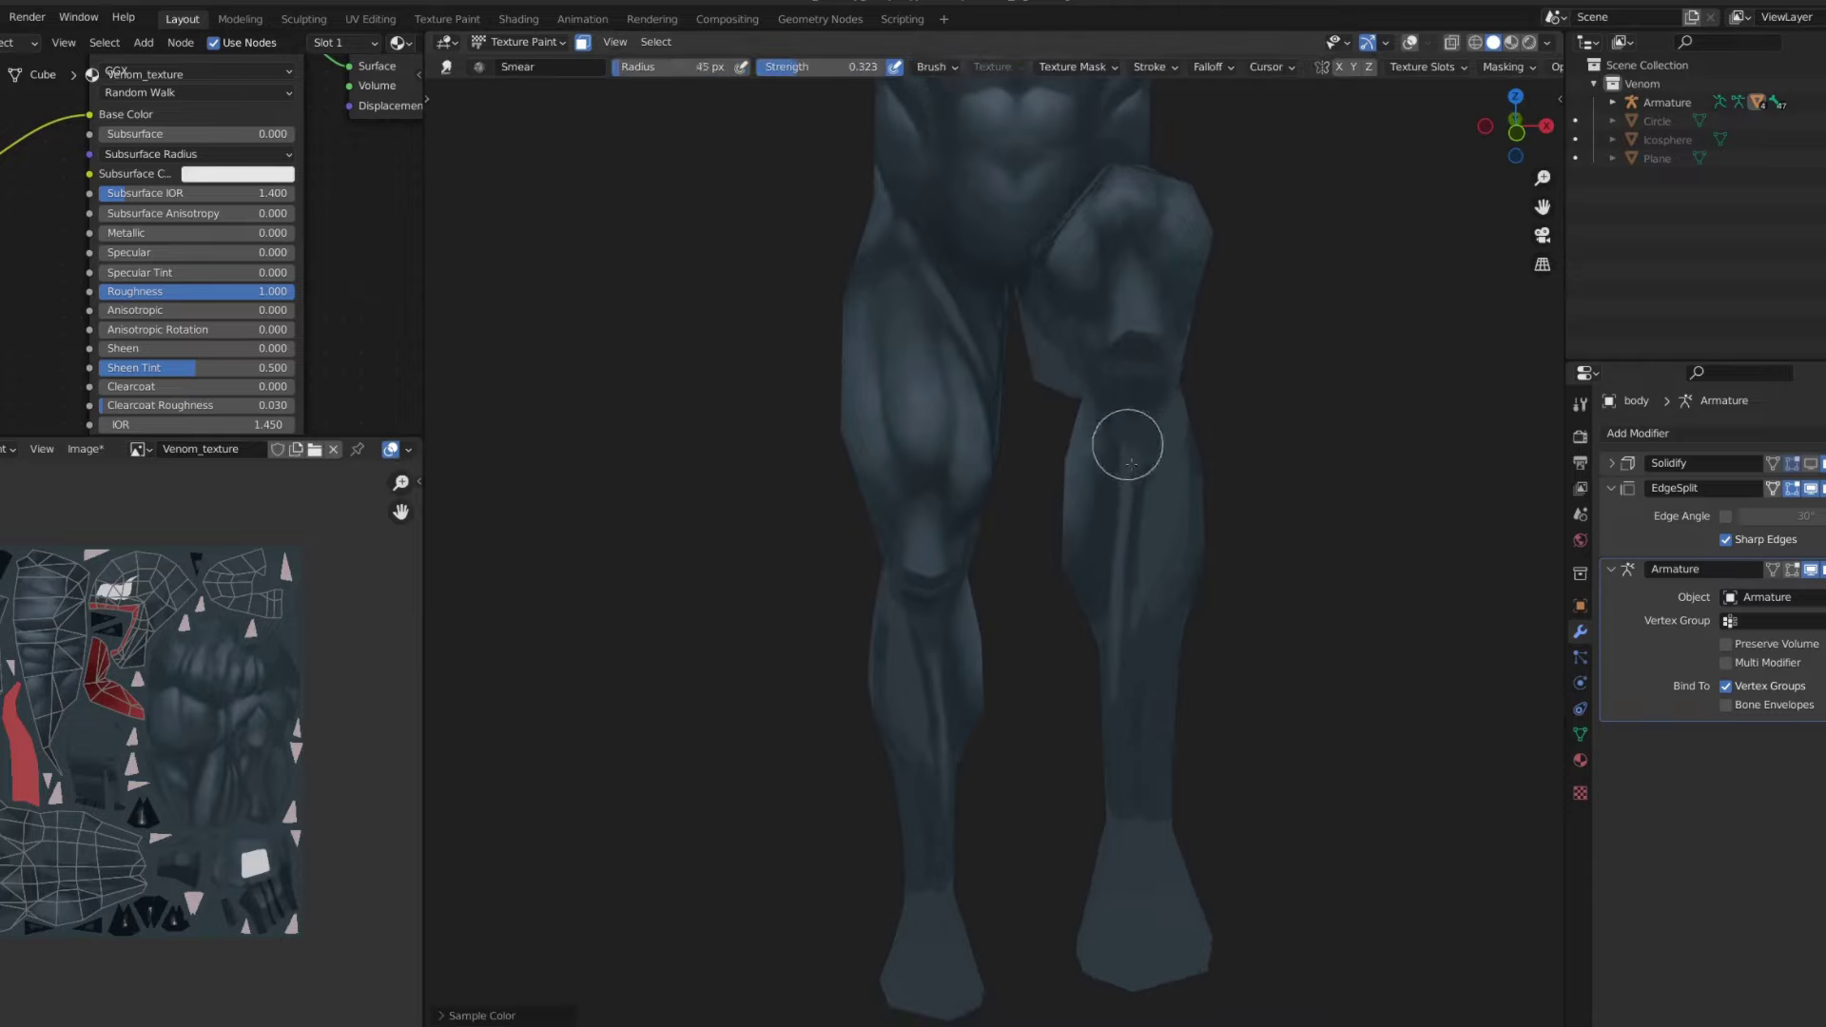
middle_click_drag(1131, 464, 1122, 738)
scroll(1122, 738, "down", 5)
scroll(1154, 685, "up", 5)
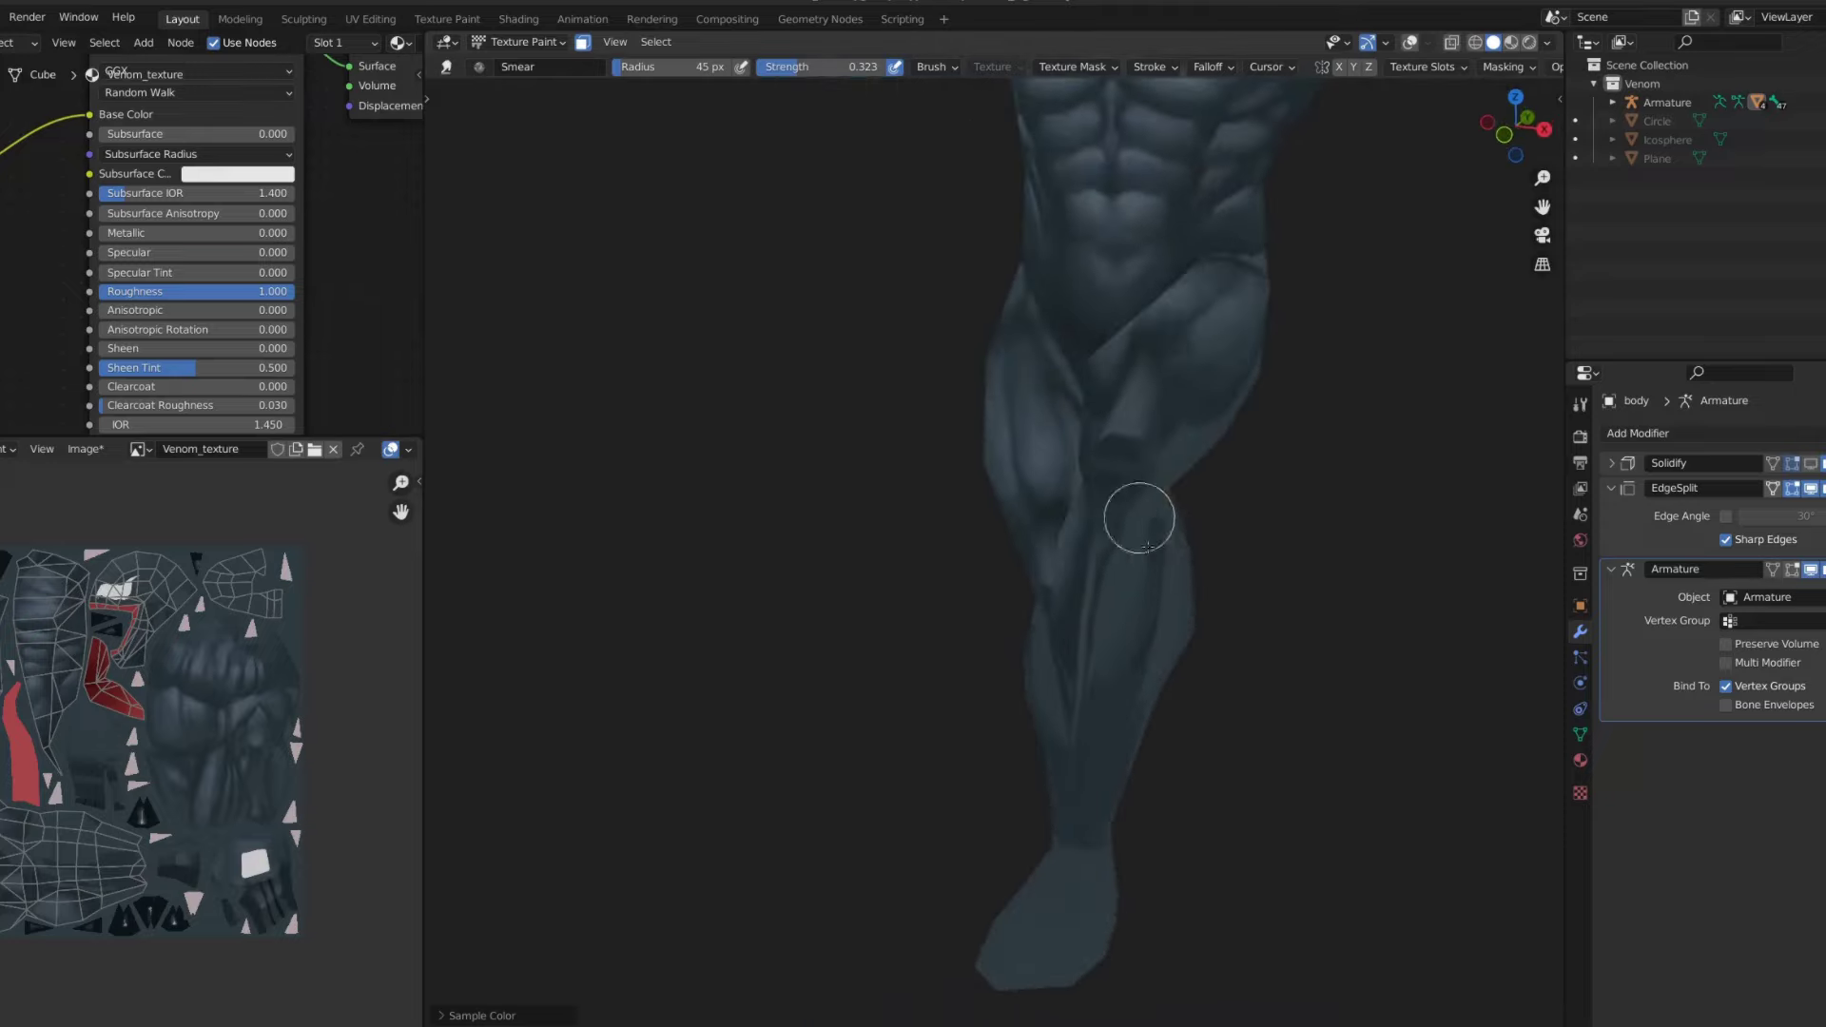
- Smear the shading over the knee and shin, then zoom out to the full Venom figure
left_click_drag(1104, 682, 1137, 504)
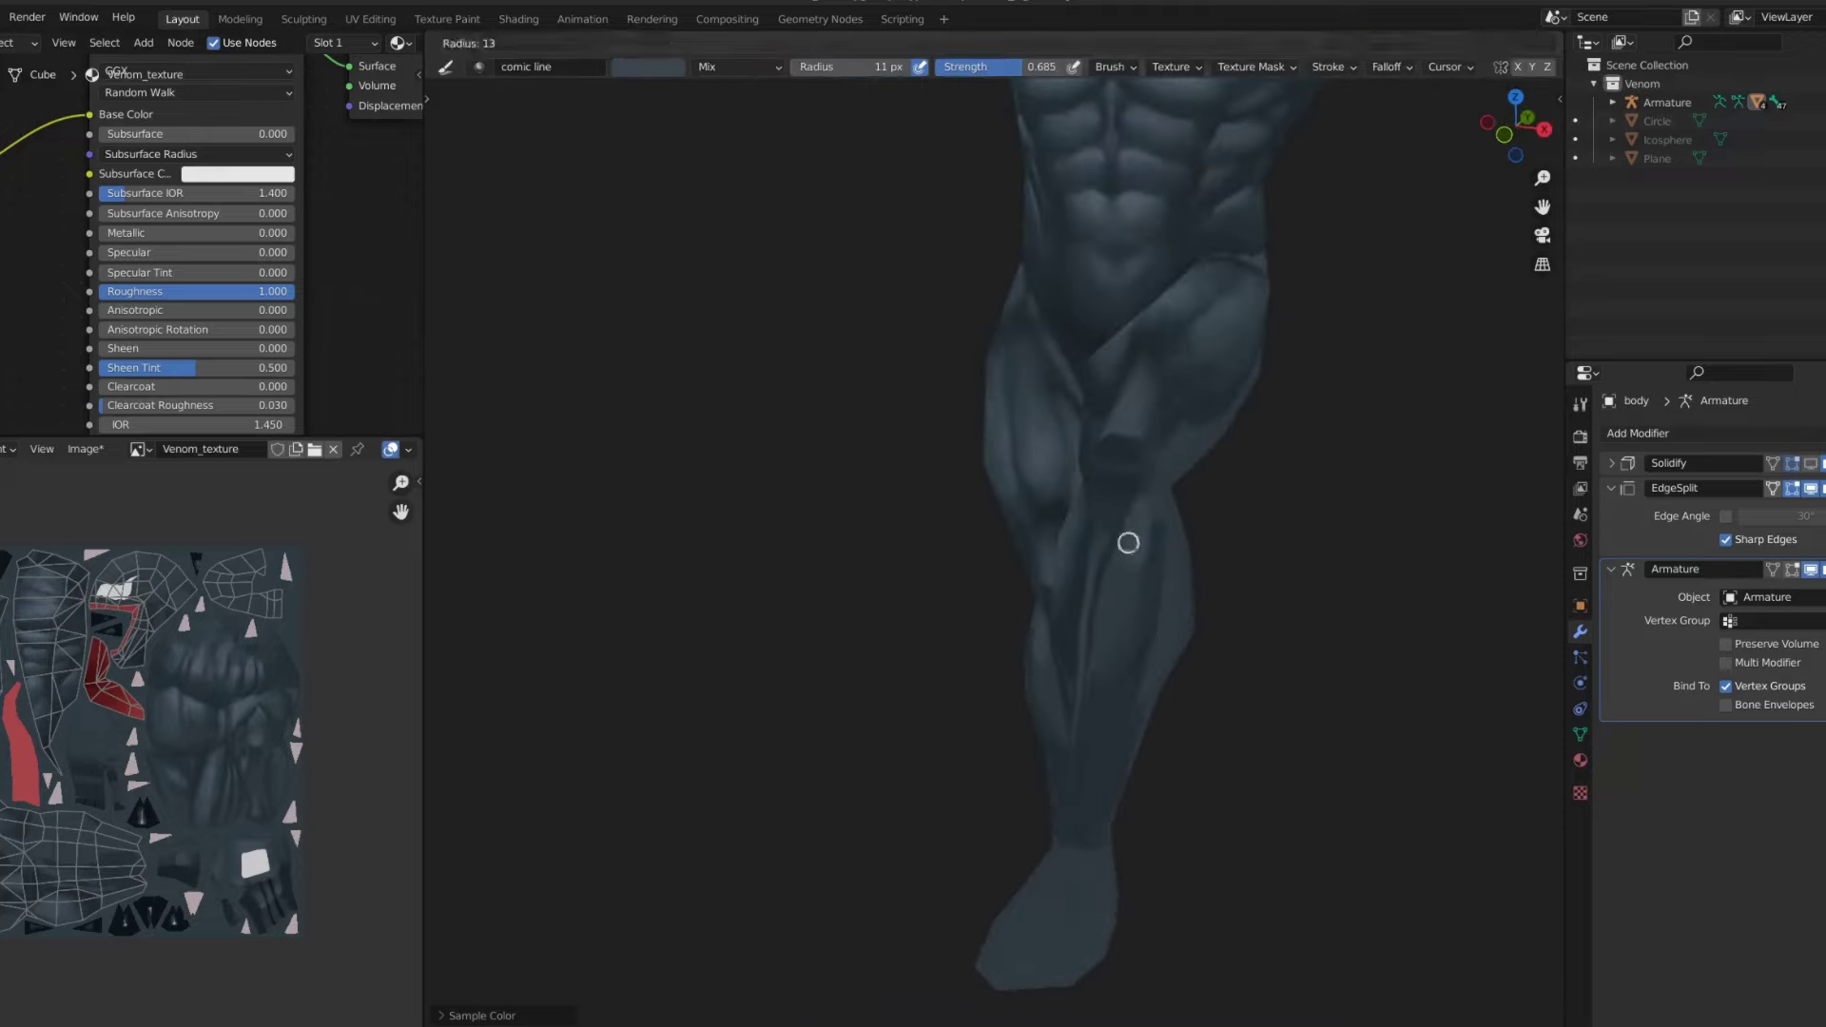
key("f")
left_click(1104, 567)
scroll(1101, 663, "down", 5)
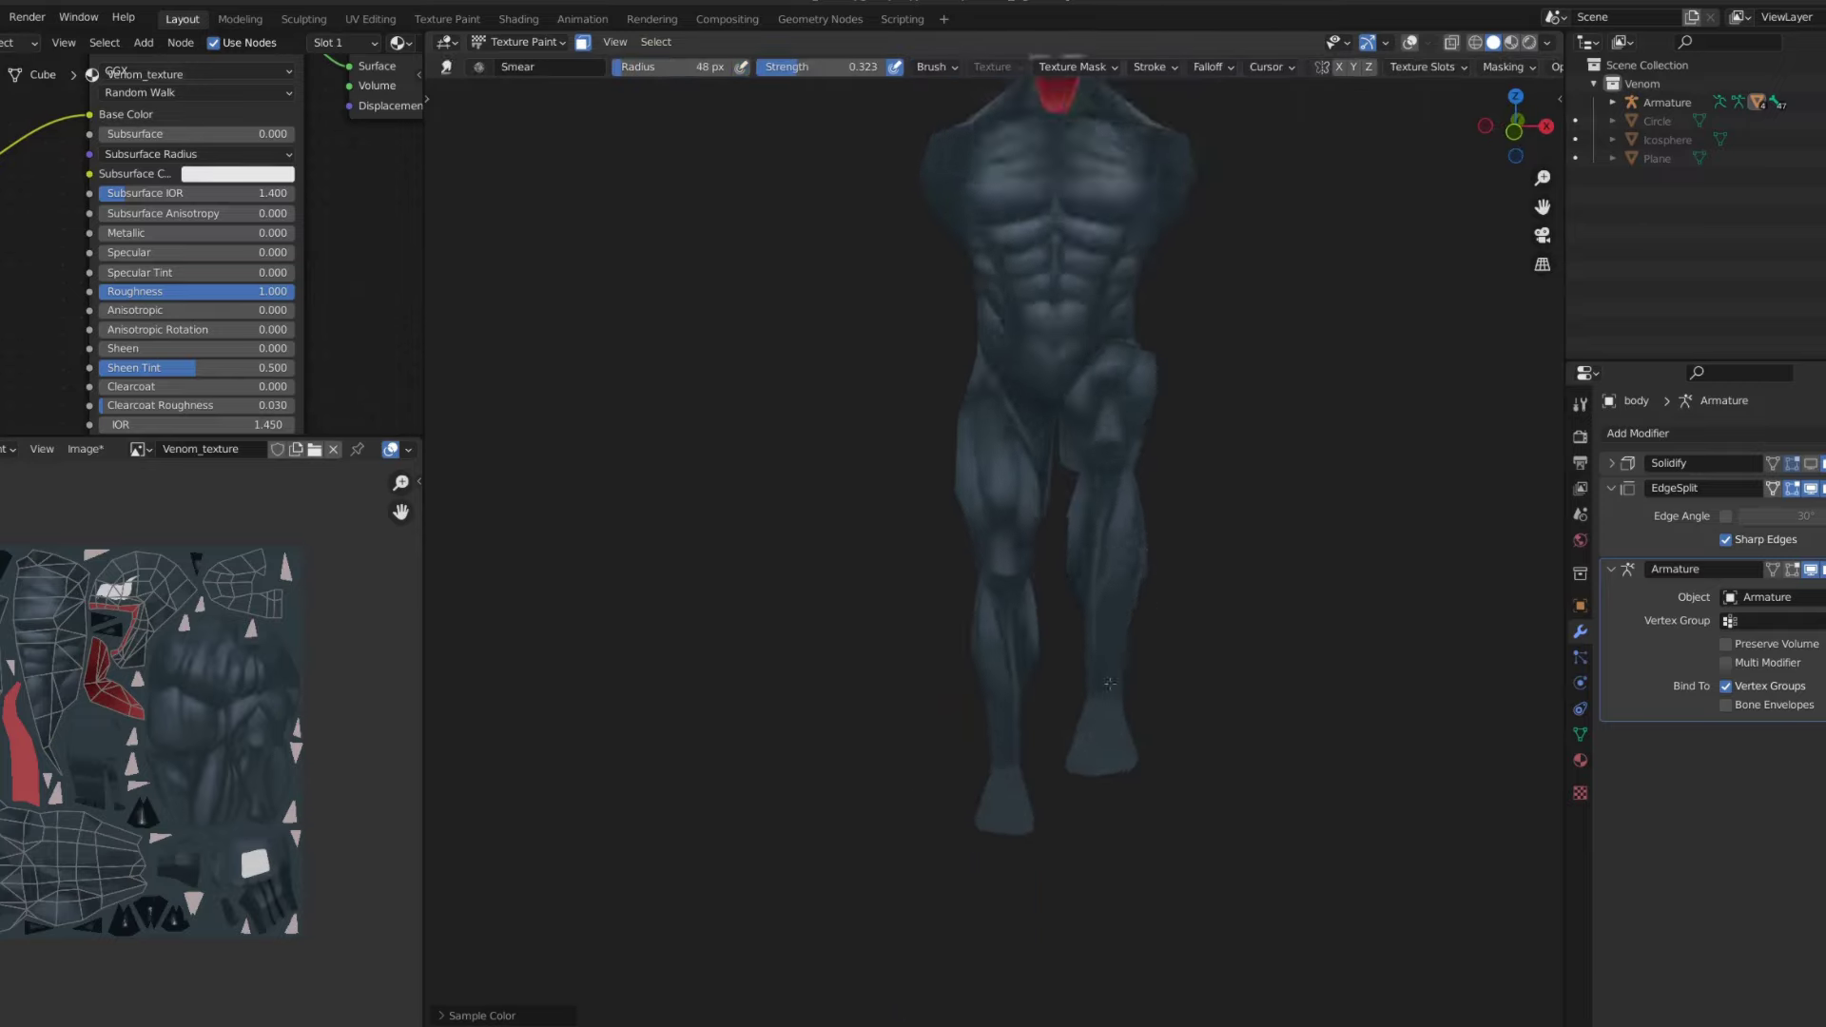
middle_click_drag(1100, 663, 1269, 379)
scroll(1146, 367, "down", 2)
- Paint dark comic lines on the backs of the legs using a shading colour sampled from the model
scroll(1165, 496, "up", 3)
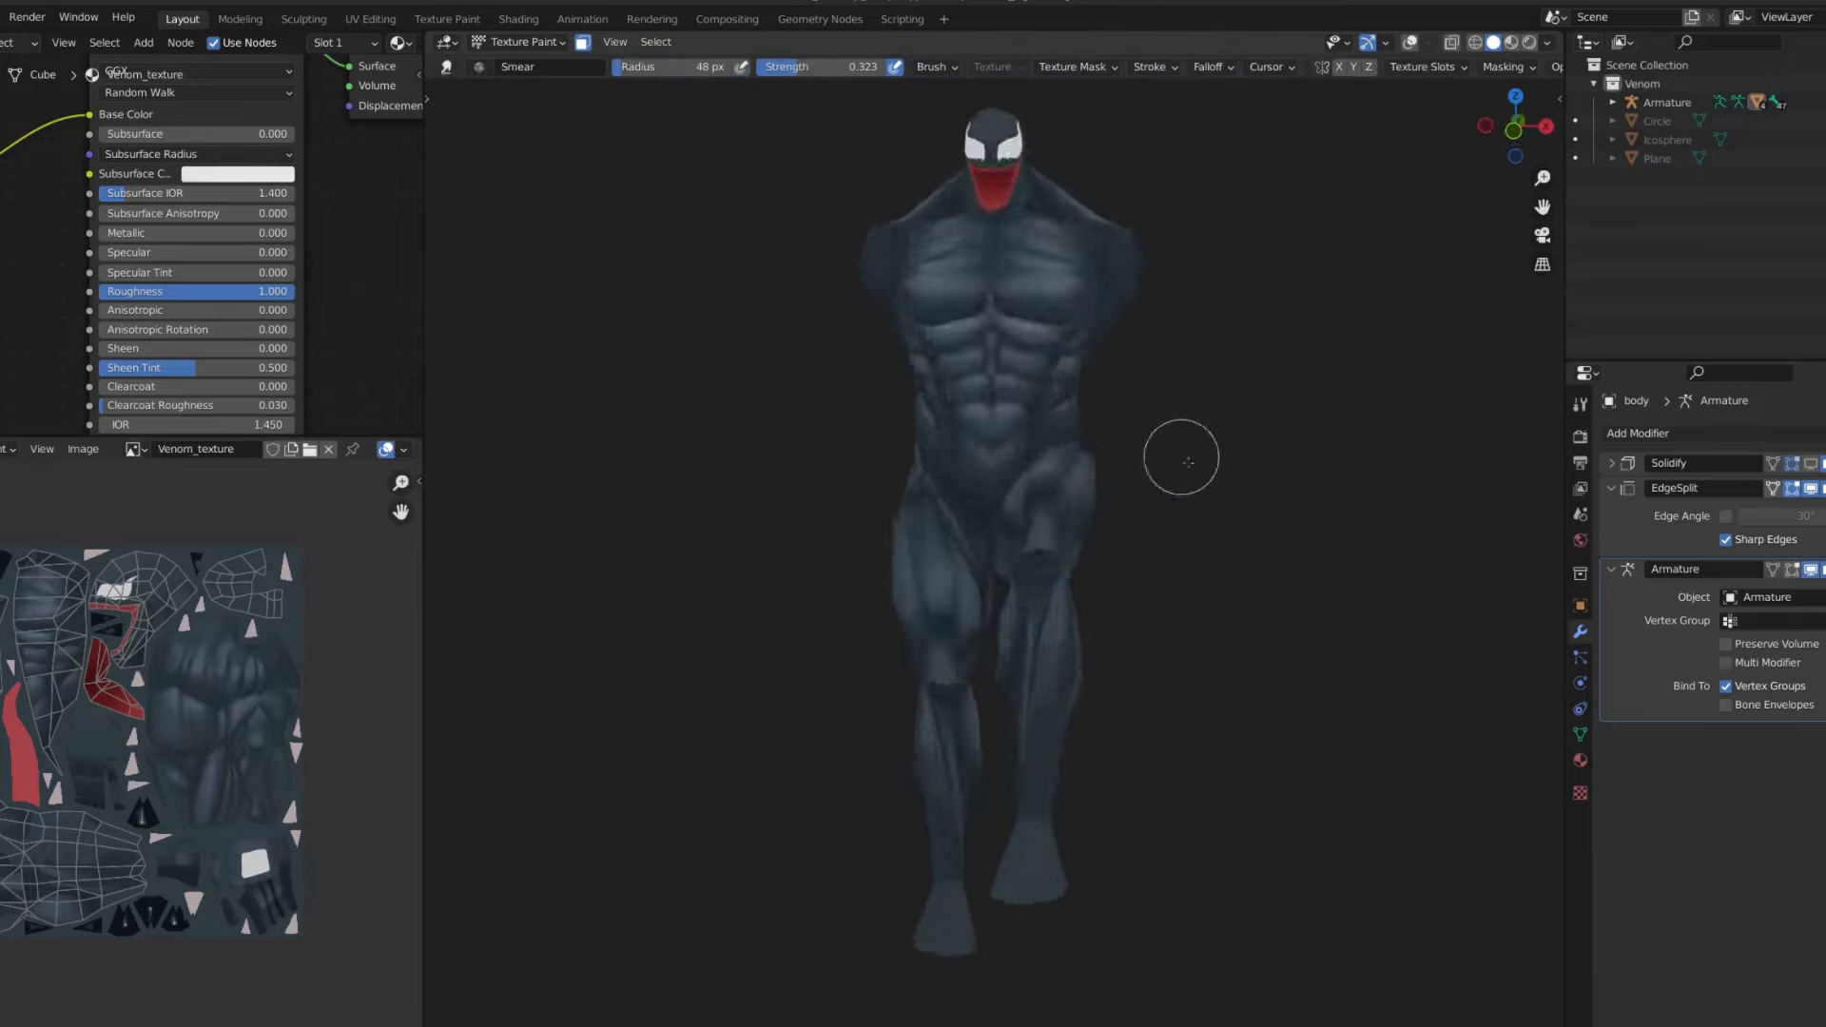
middle_click_drag(1177, 452, 843, 432)
scroll(844, 432, "up", 3)
key("shift+space")
left_click(994, 298)
key("s")
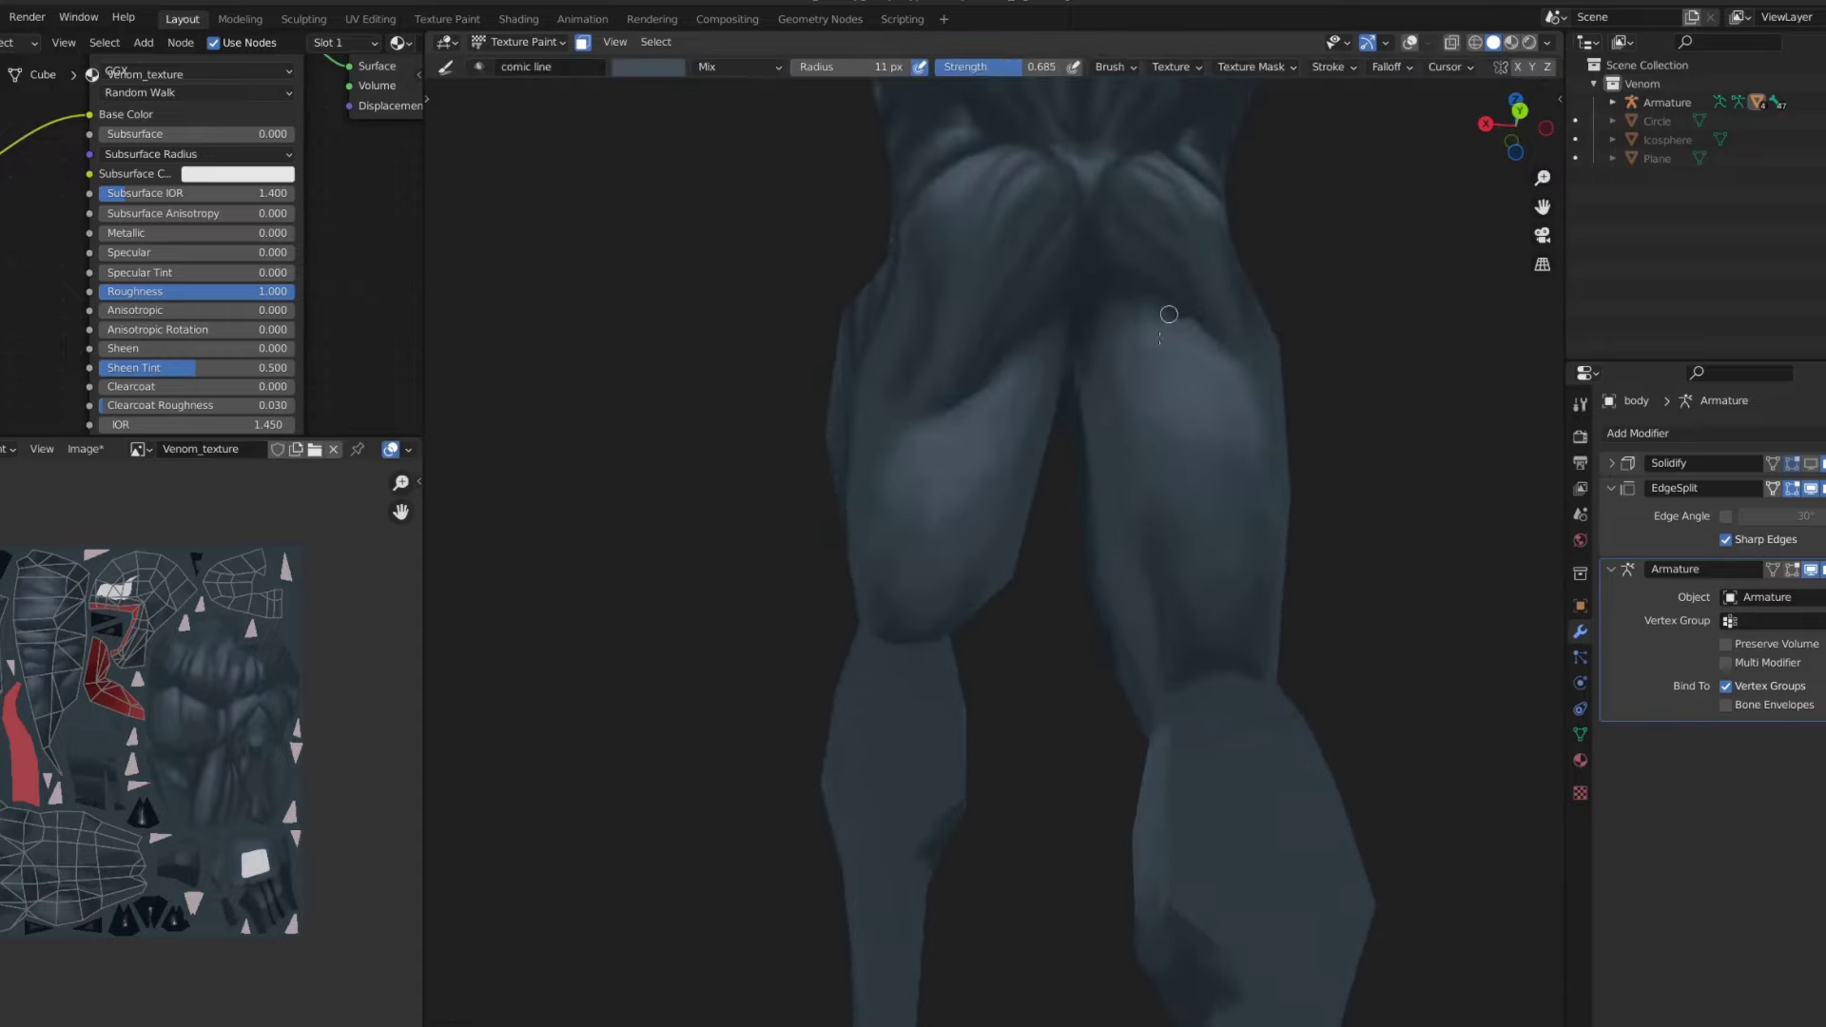
middle_click_drag(1169, 314, 1103, 333)
- Smear the fresh leg lines from the side and pick a darker paint colour
key("shift+space")
left_click(1107, 331)
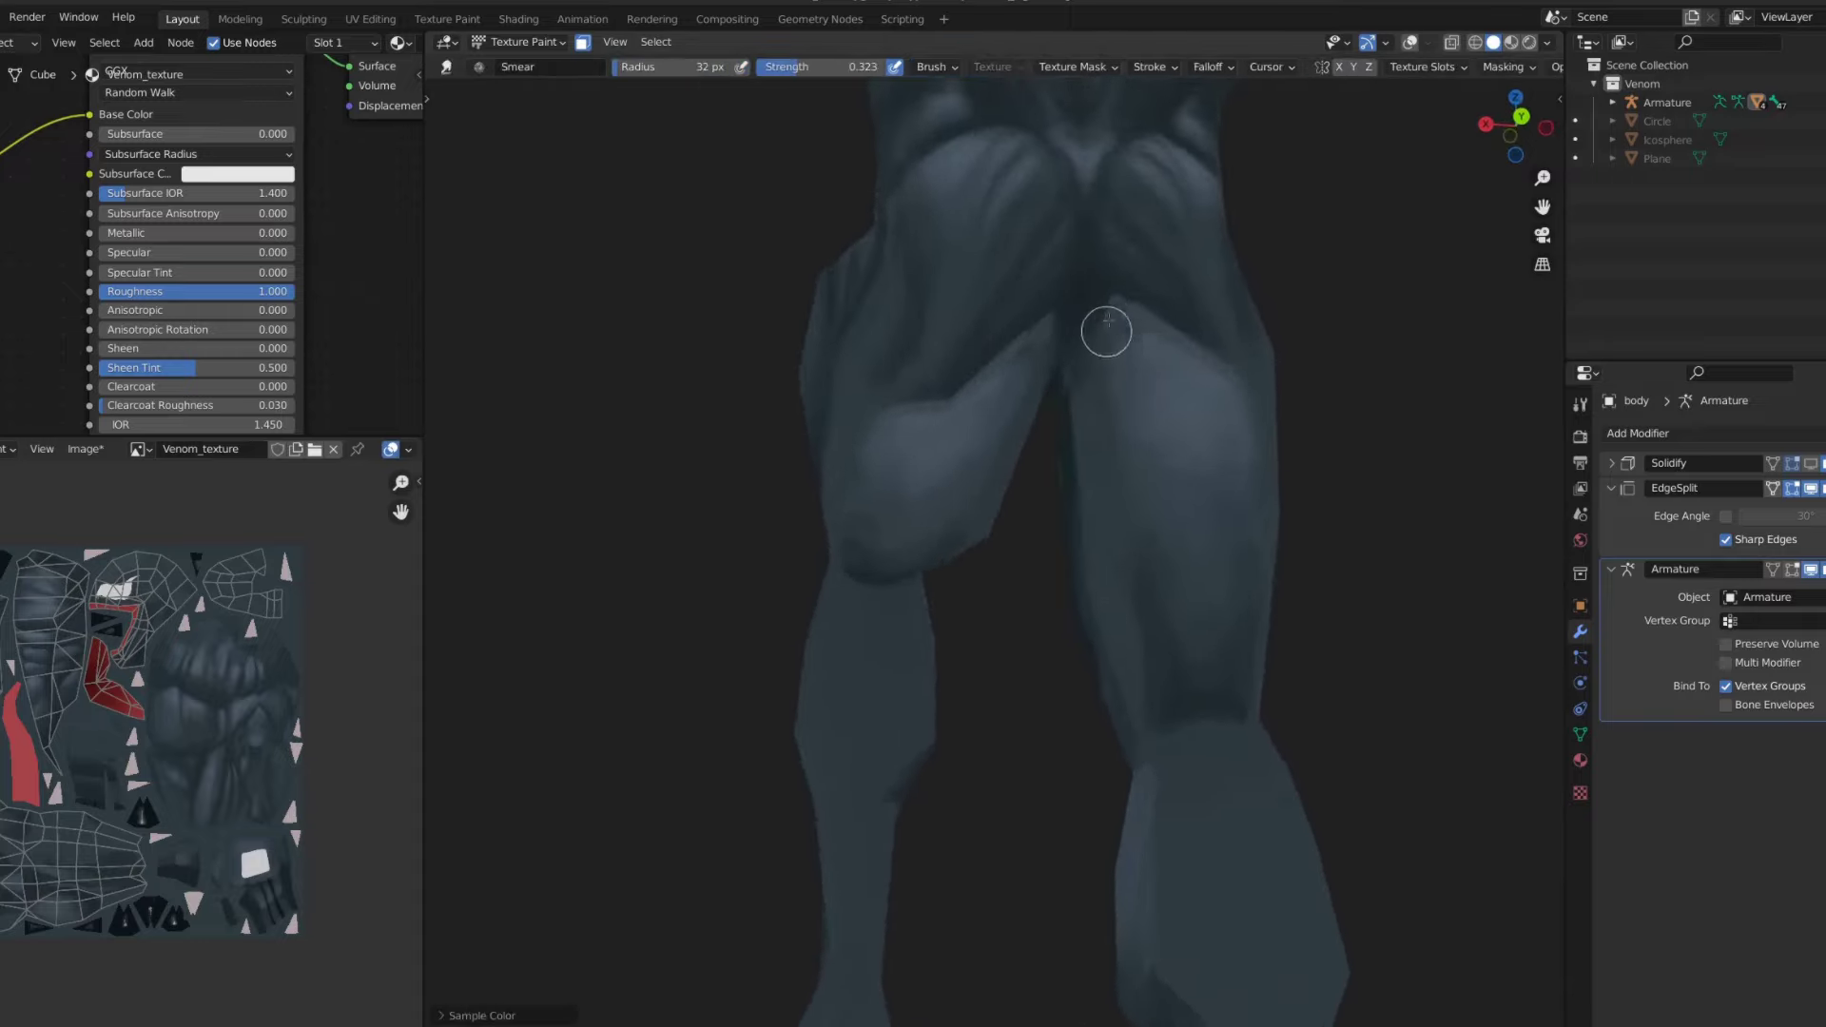
scroll(1136, 463, "down", 3)
scroll(1056, 285, "up", 4)
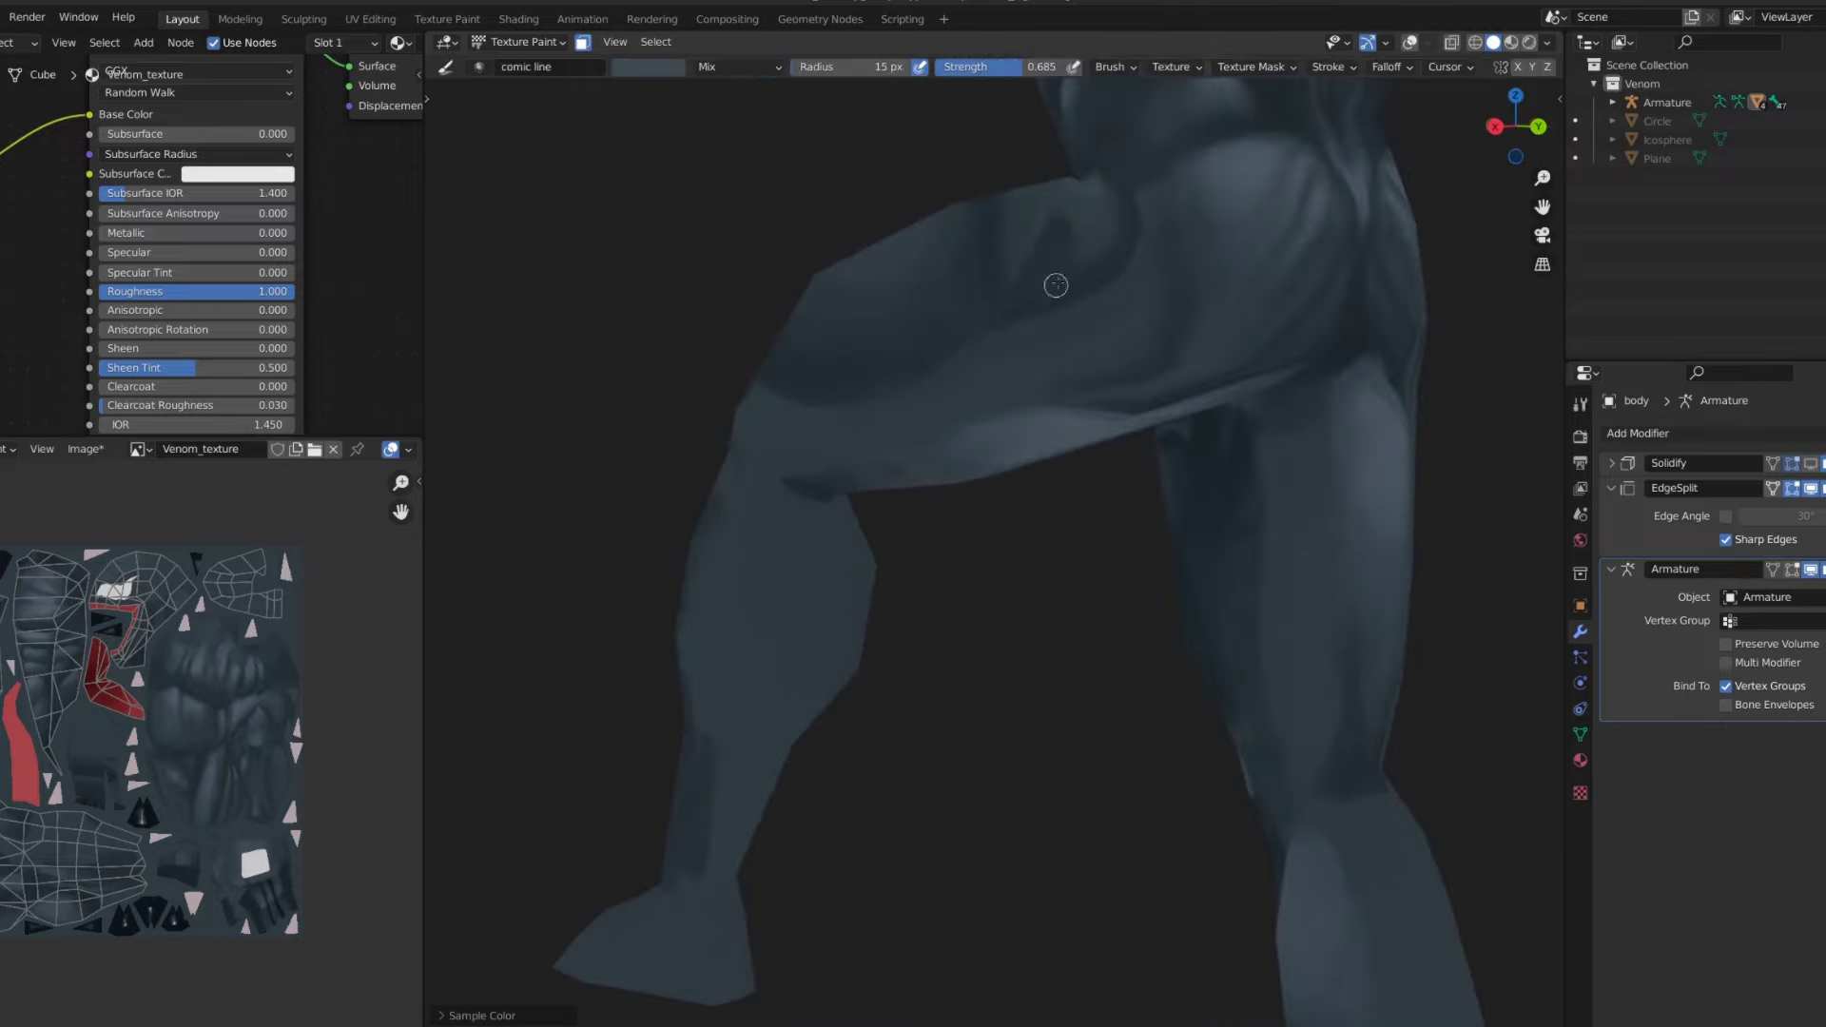
middle_click_drag(1056, 286, 860, 400)
key("s")
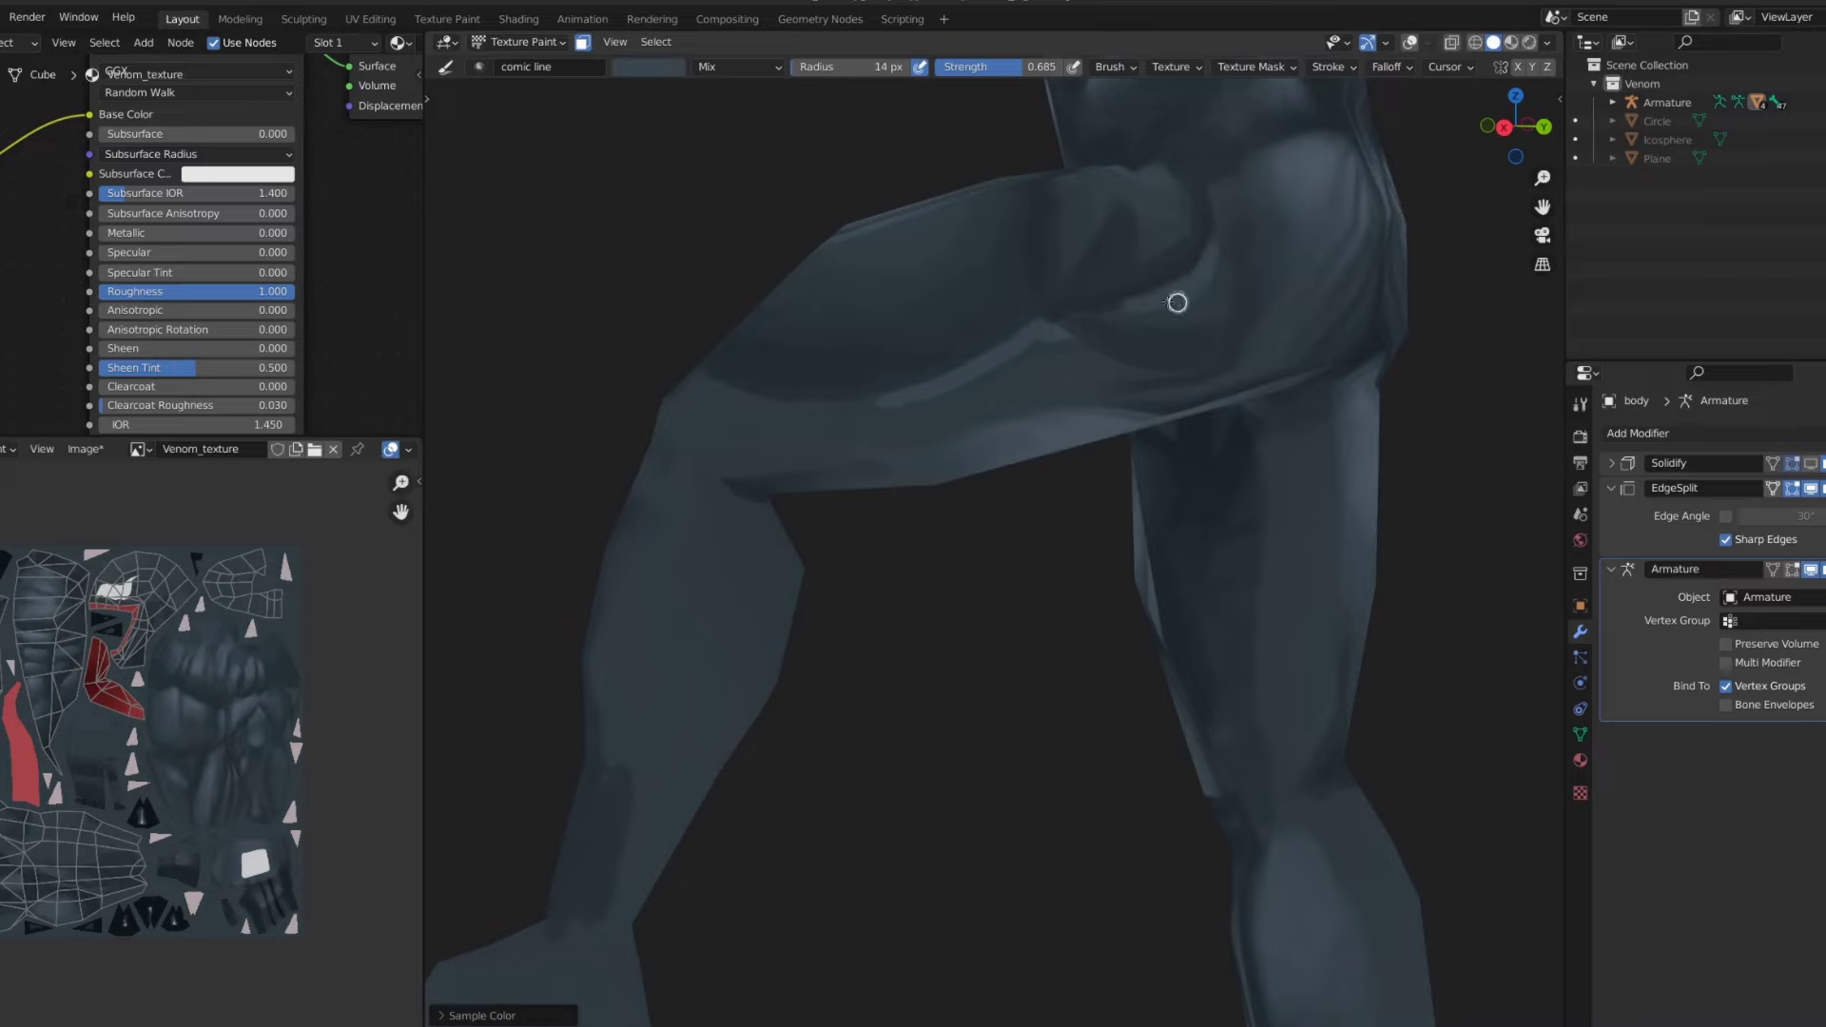
middle_click_drag(1176, 303, 1186, 274)
- Smudge the hip and thigh lines into the blue-grey skin
key("3")
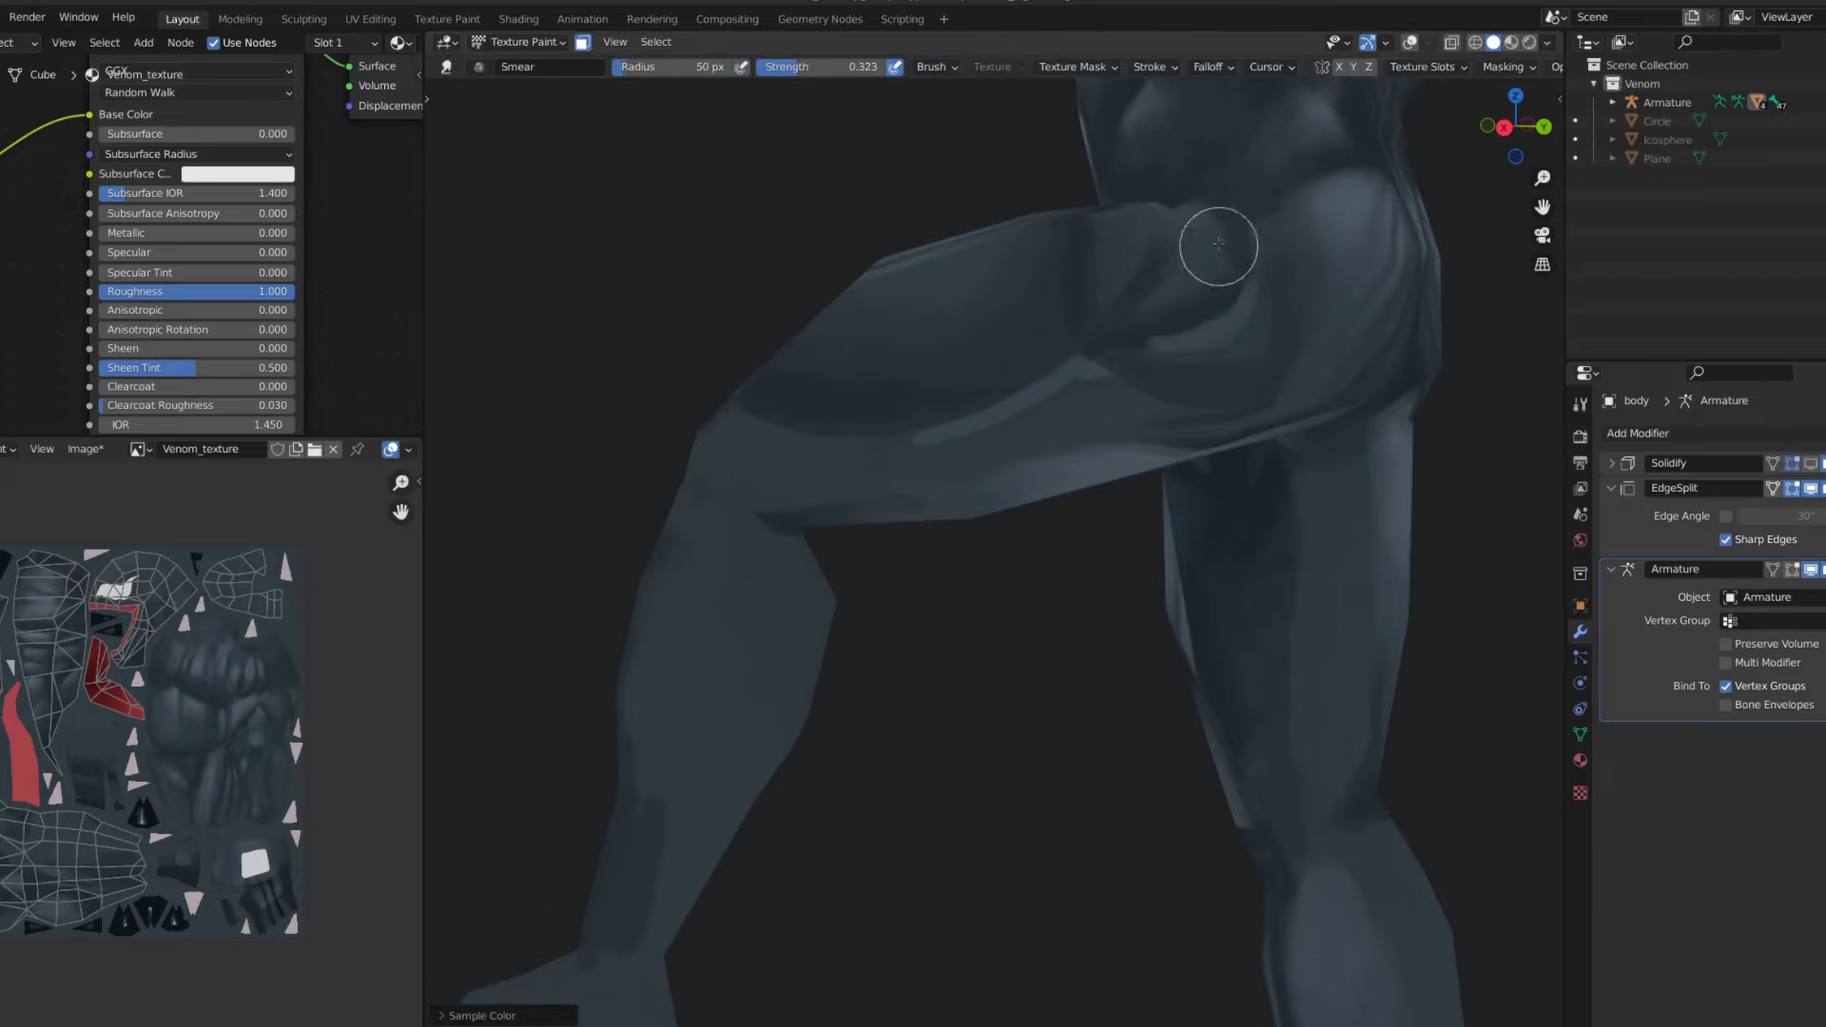
scroll(1218, 244, "down", 4)
scroll(1141, 266, "down", 3)
scroll(1069, 285, "down", 3)
scroll(1046, 400, "up", 10)
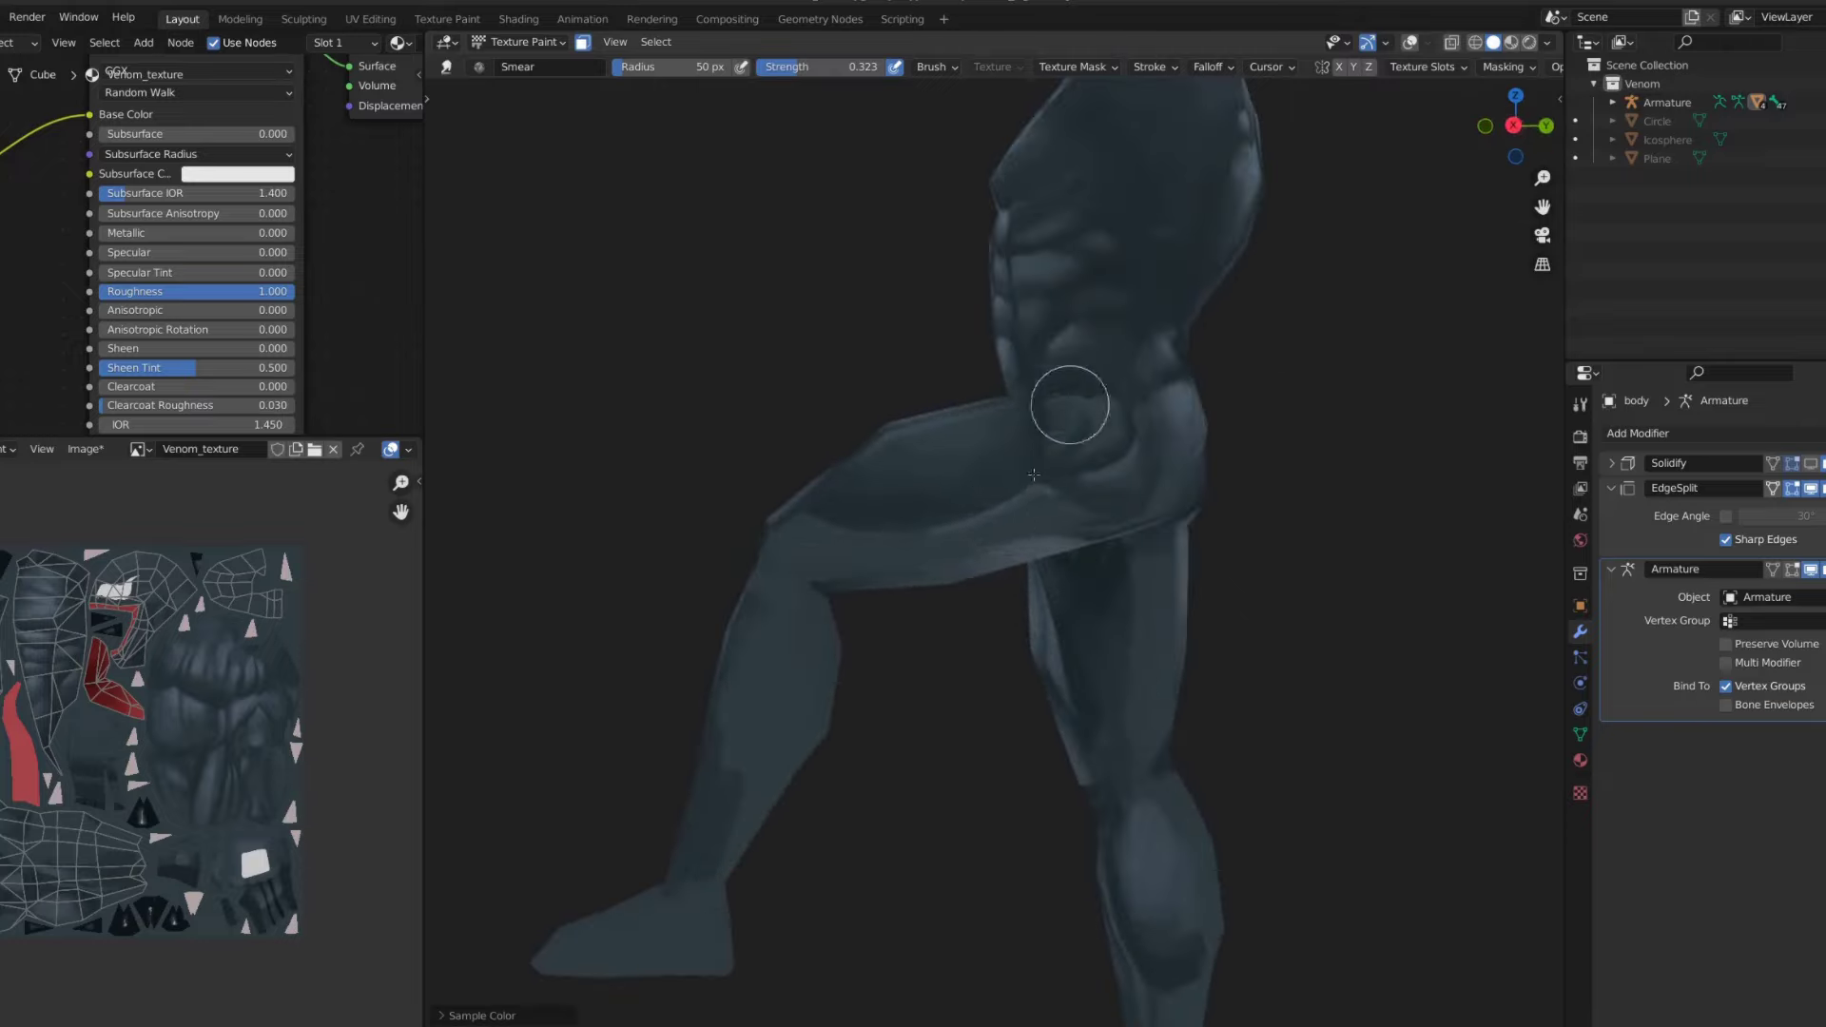
middle_click_drag(1034, 475, 897, 481)
key("1")
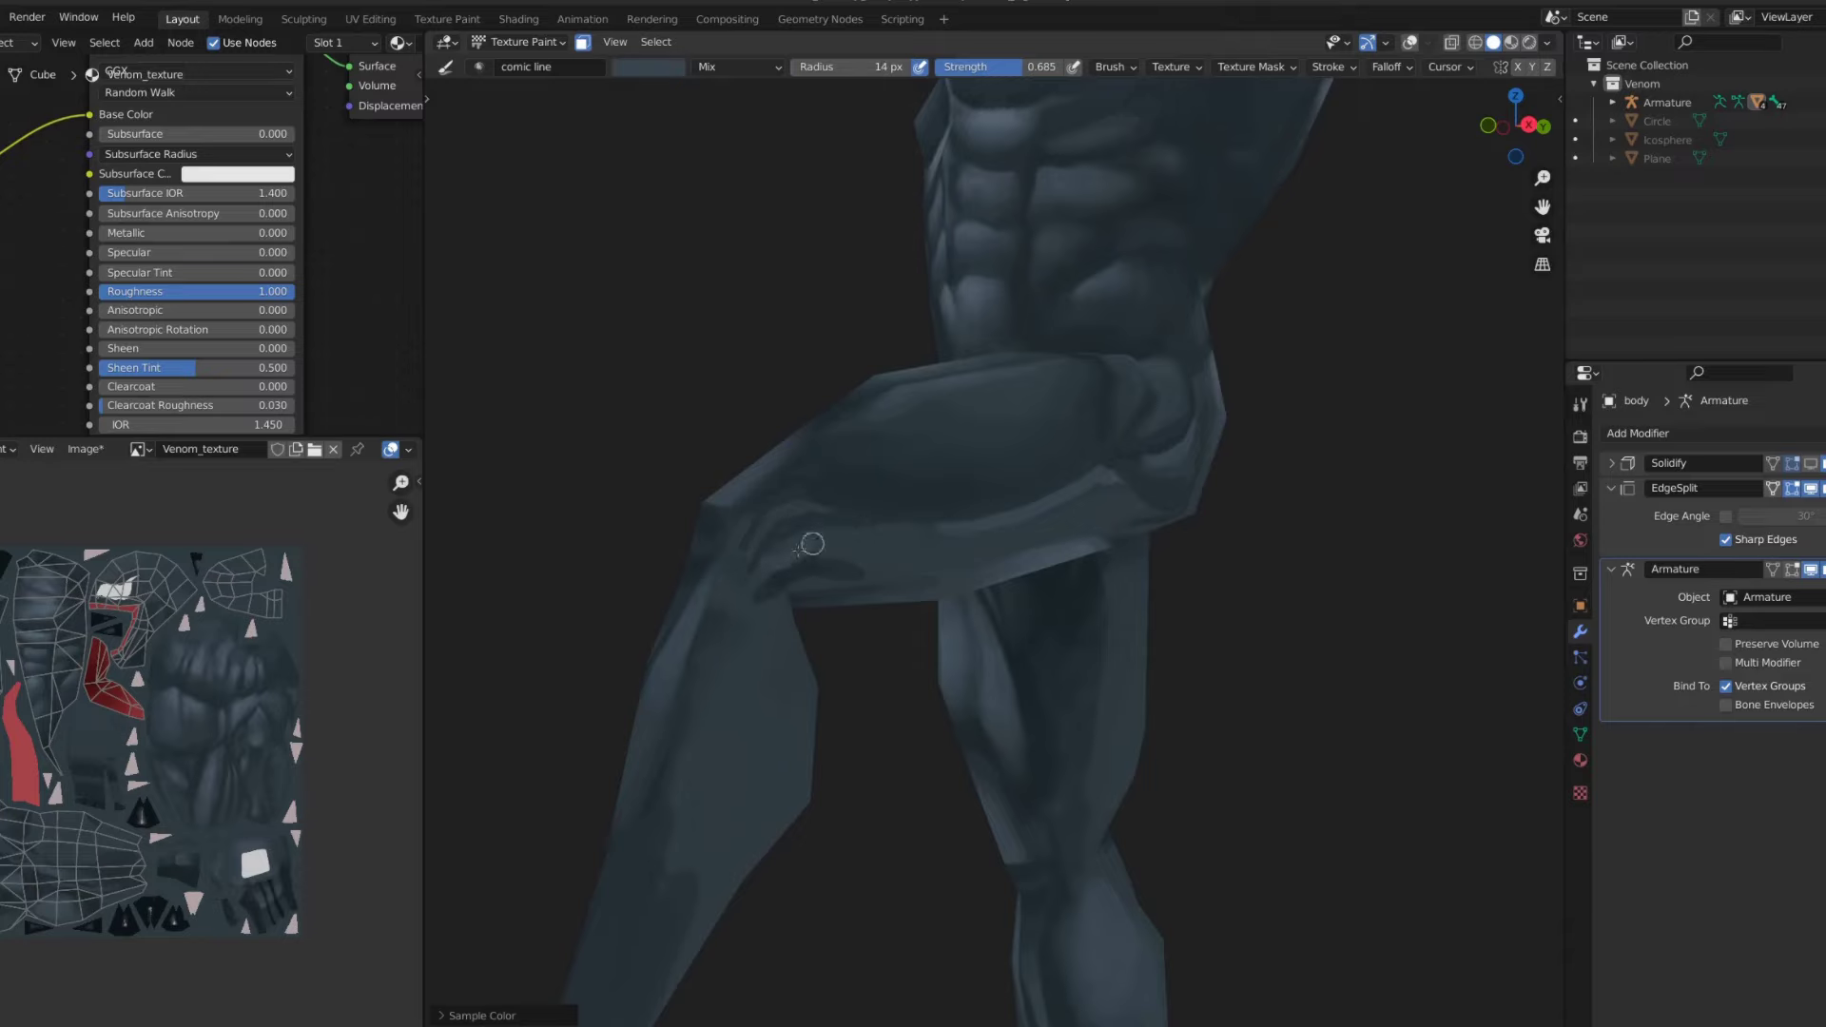
- Smear the raised thigh's muscle lines with a 44 px brush
middle_click_drag(811, 544, 847, 568)
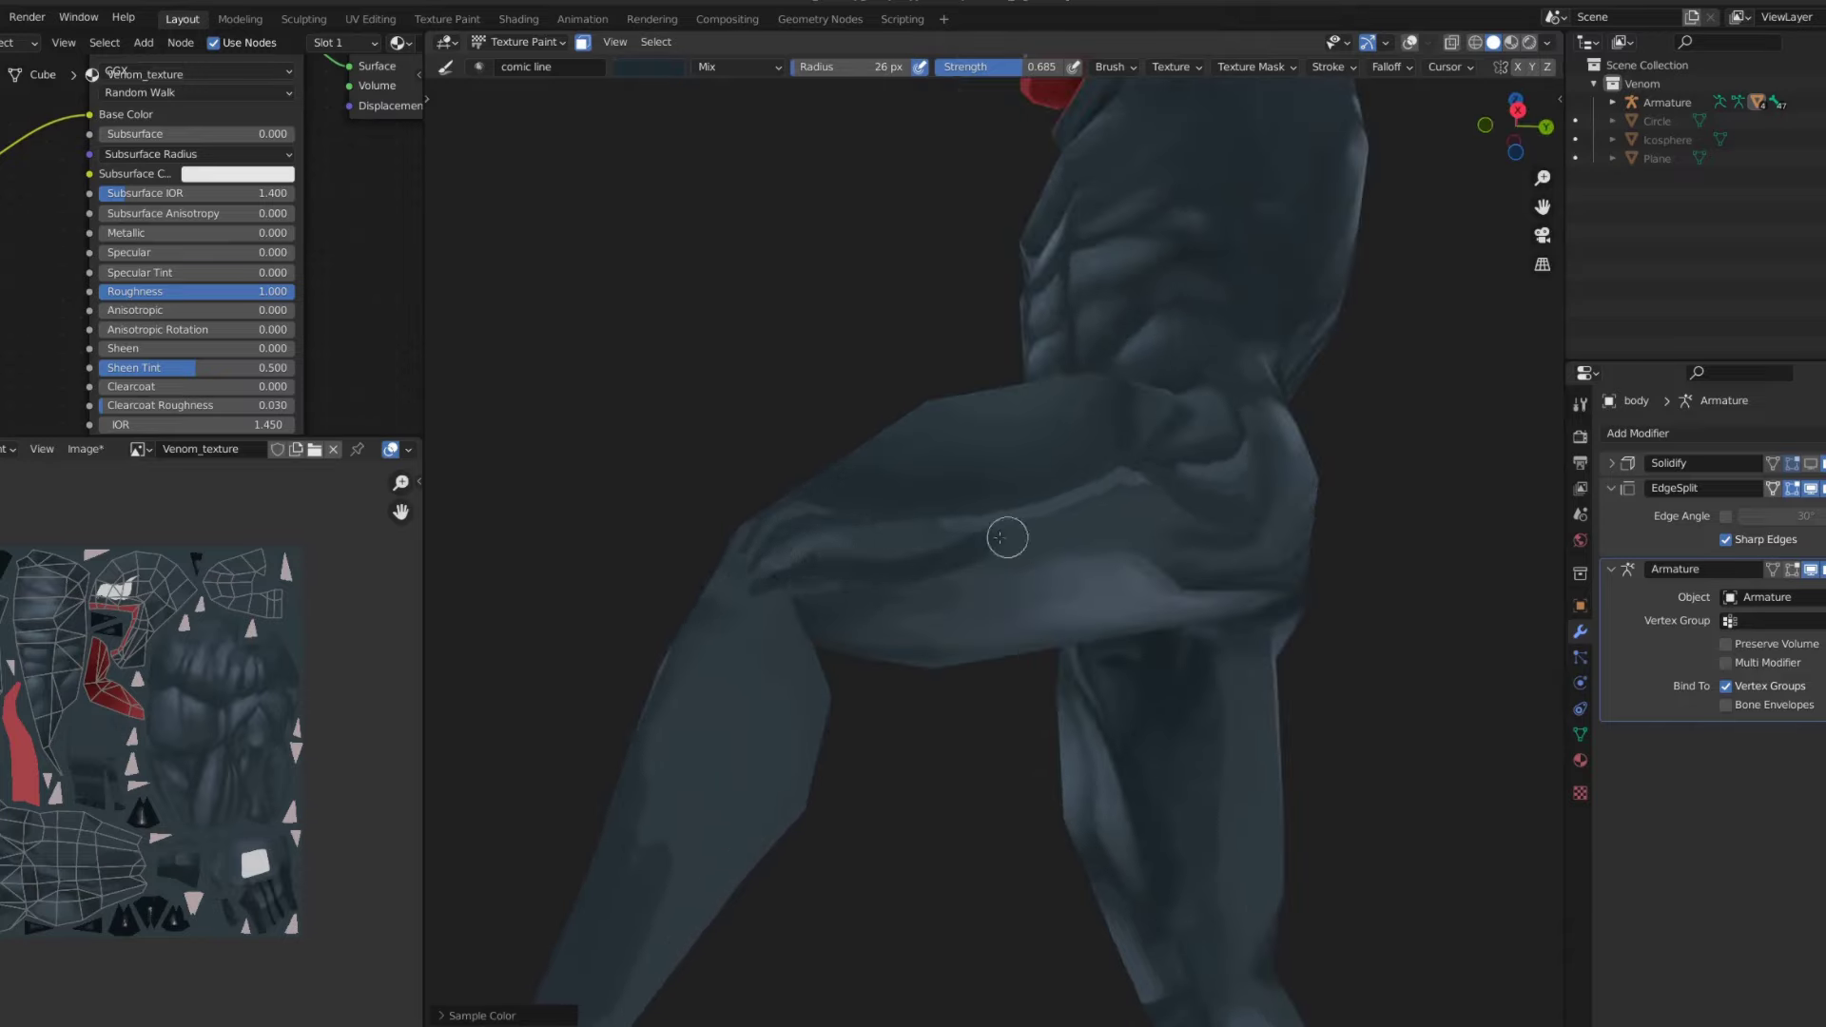
key("2")
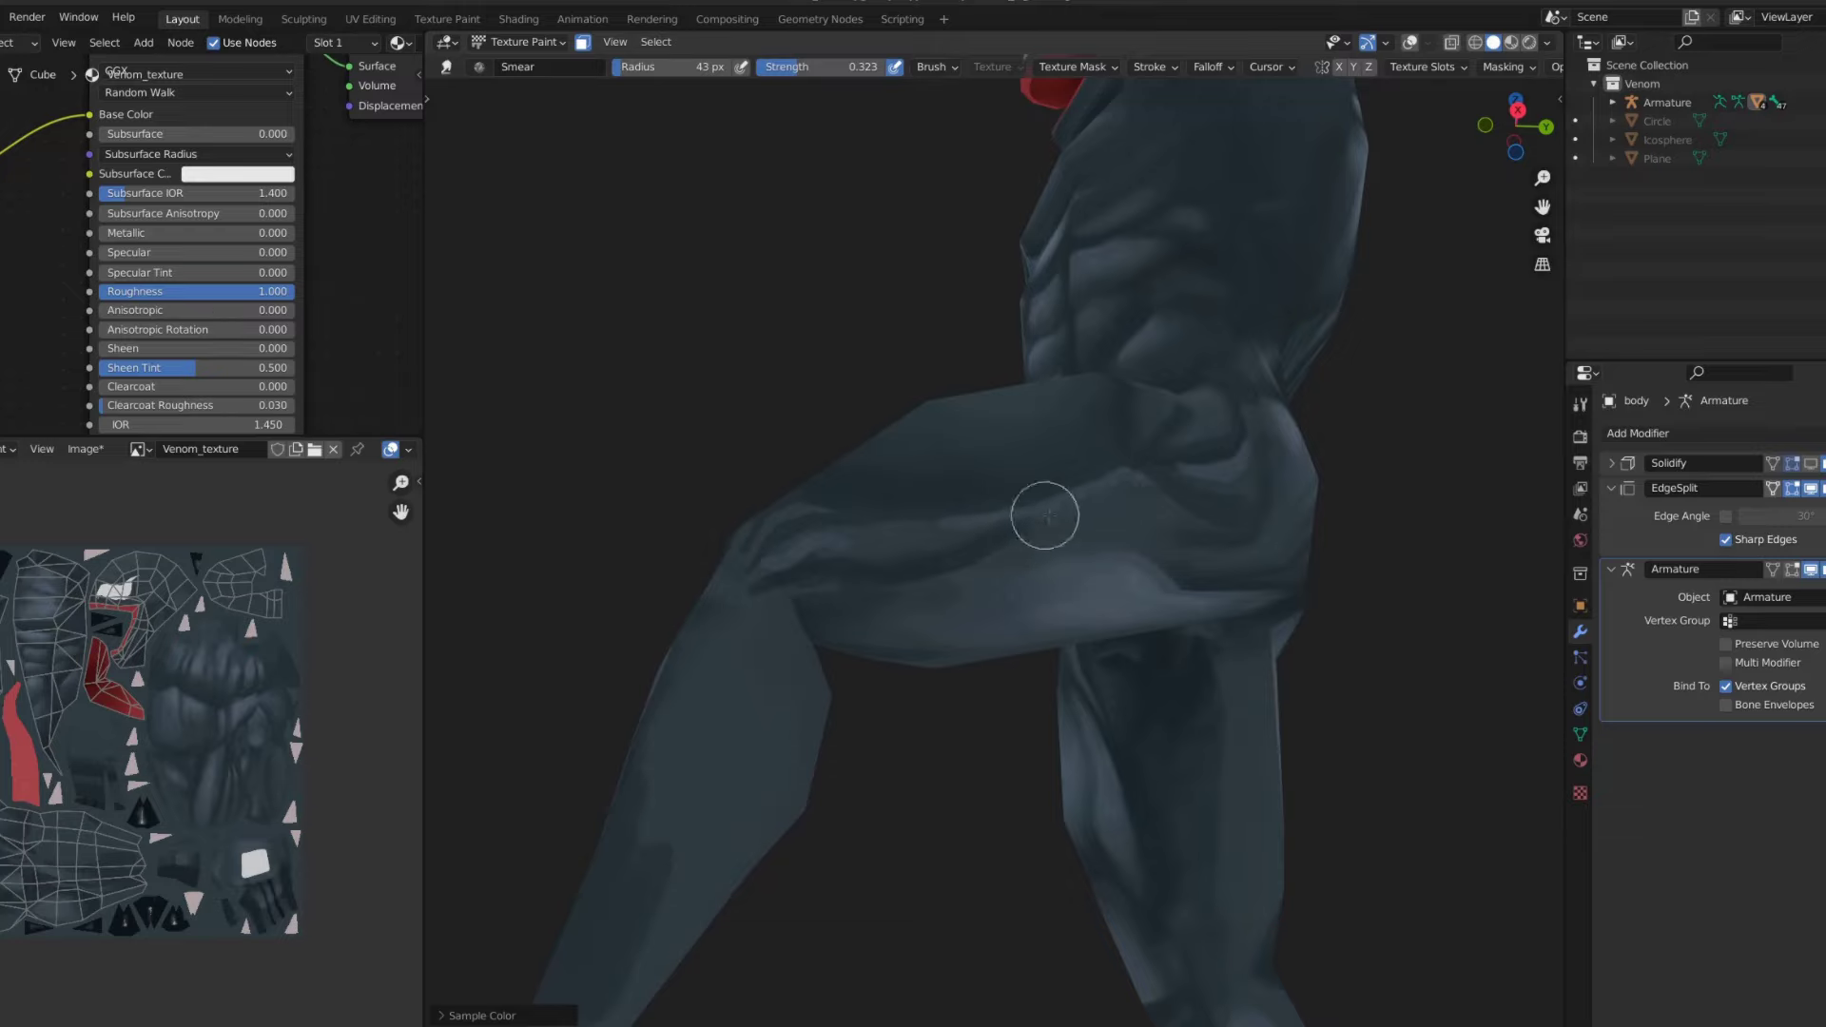
mouse_move(1045, 515)
middle_mouse_down()
mouse_move(810, 537)
mouse_move(873, 506)
mouse_move(754, 494)
mouse_move(754, 440)
mouse_move(1109, 253)
middle_mouse_up()
key("f")
left_click(754, 393)
scroll(768, 444, "down", 5)
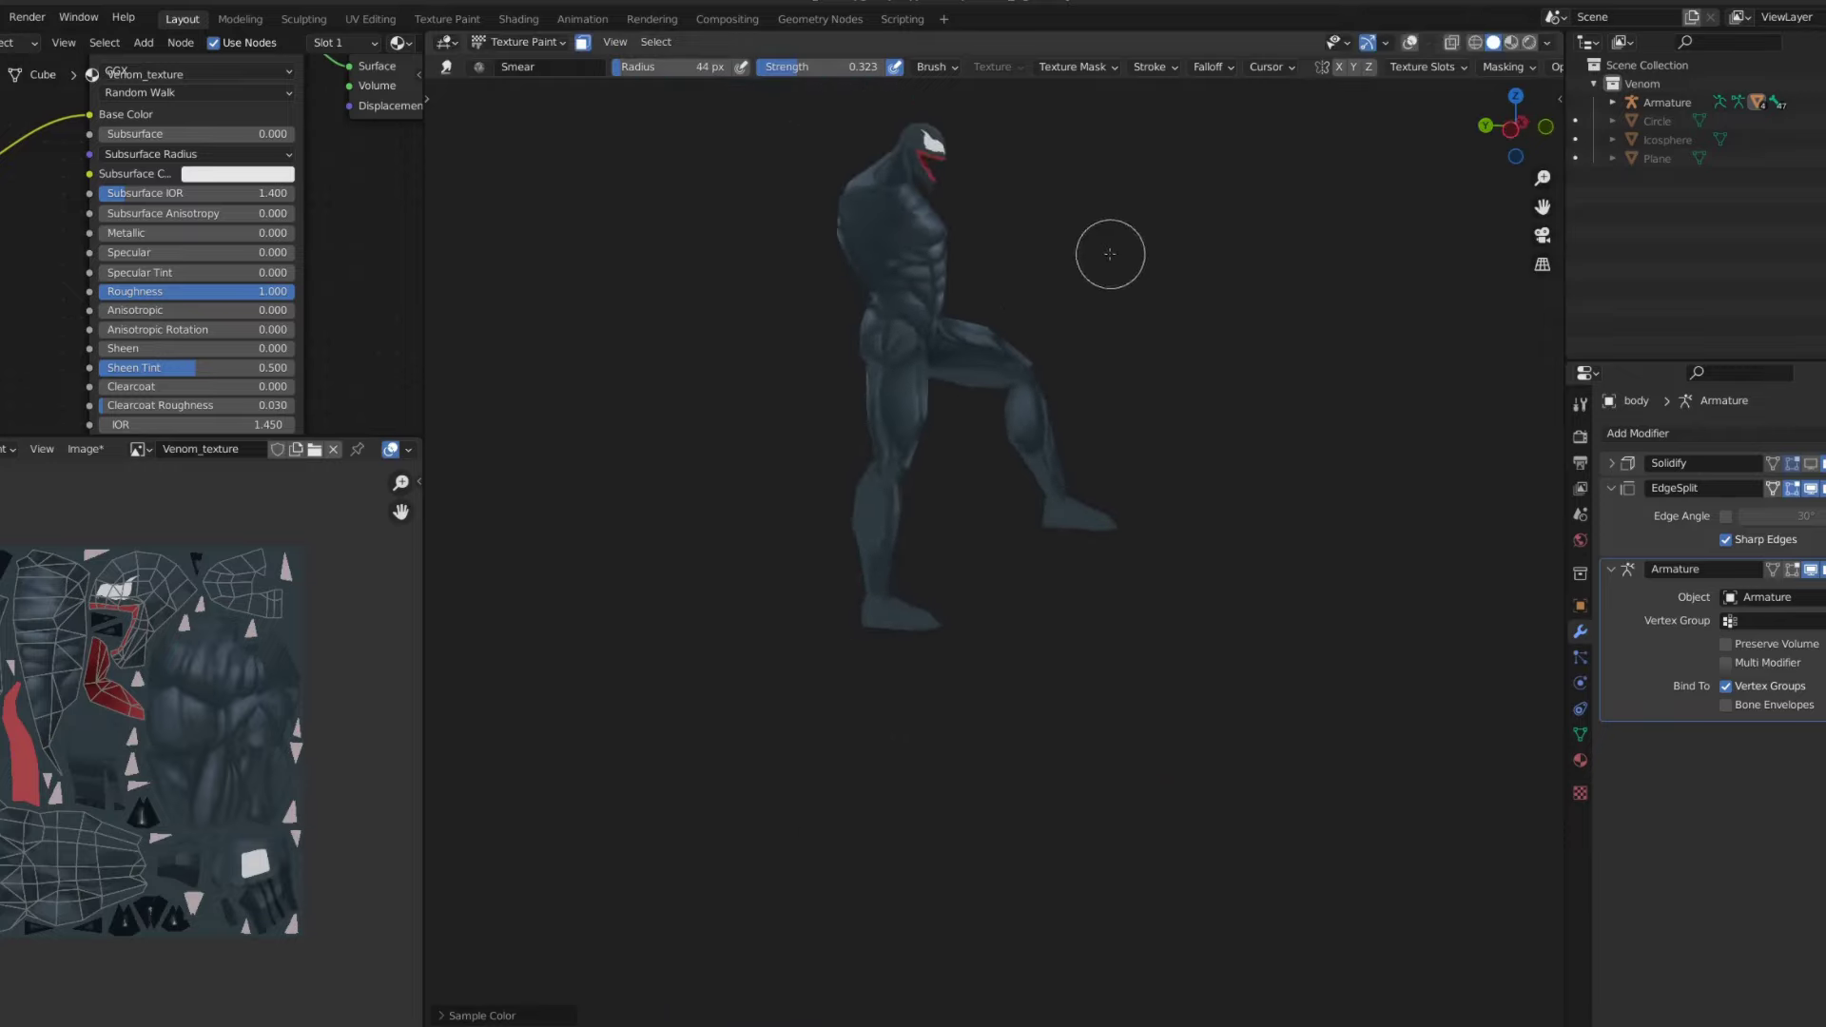
scroll(1082, 316, "up", 8)
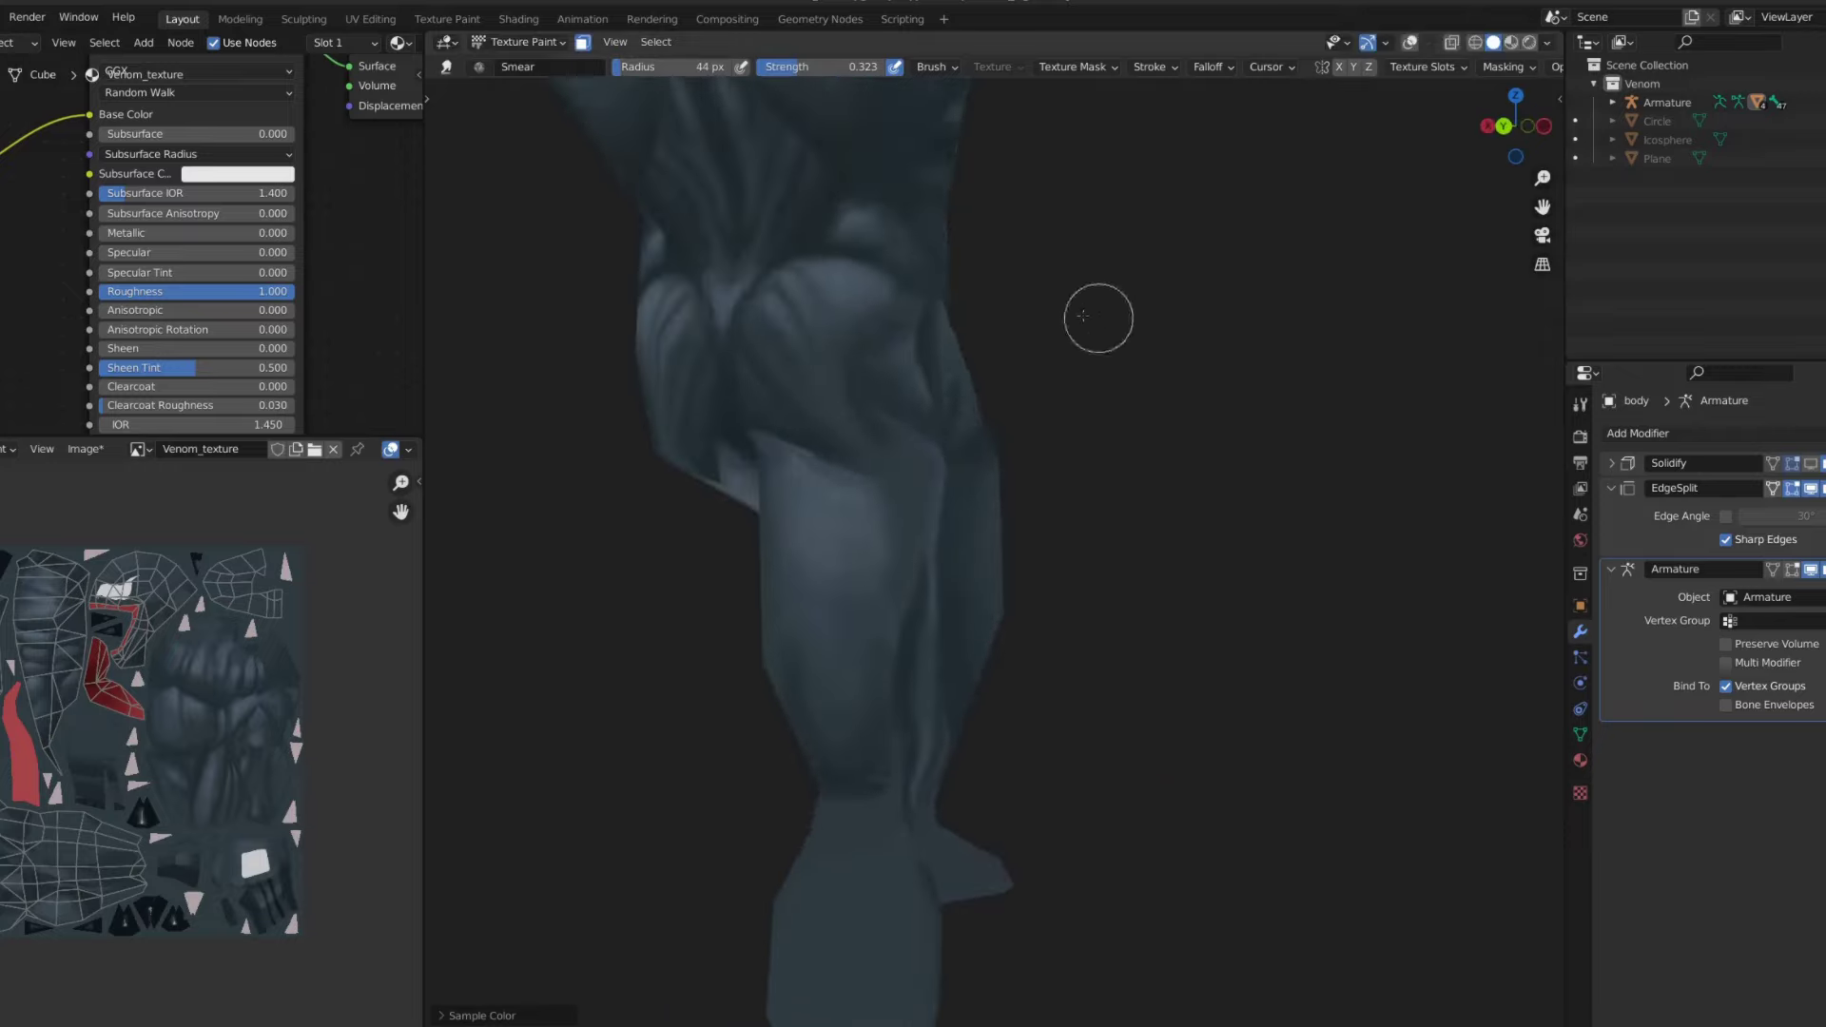
scroll(876, 410, "down", 5)
- Draw comic lines on the side of the leg at lower strength with a colour sampled from the thigh
key("shift+space")
mouse_move(1059, 488)
middle_mouse_down()
mouse_move(897, 476)
mouse_move(966, 330)
middle_mouse_up()
left_click(897, 419)
scroll(921, 496, "up", 3)
scroll(966, 330, "up", 4)
key("f")
left_click(815, 604)
key("s")
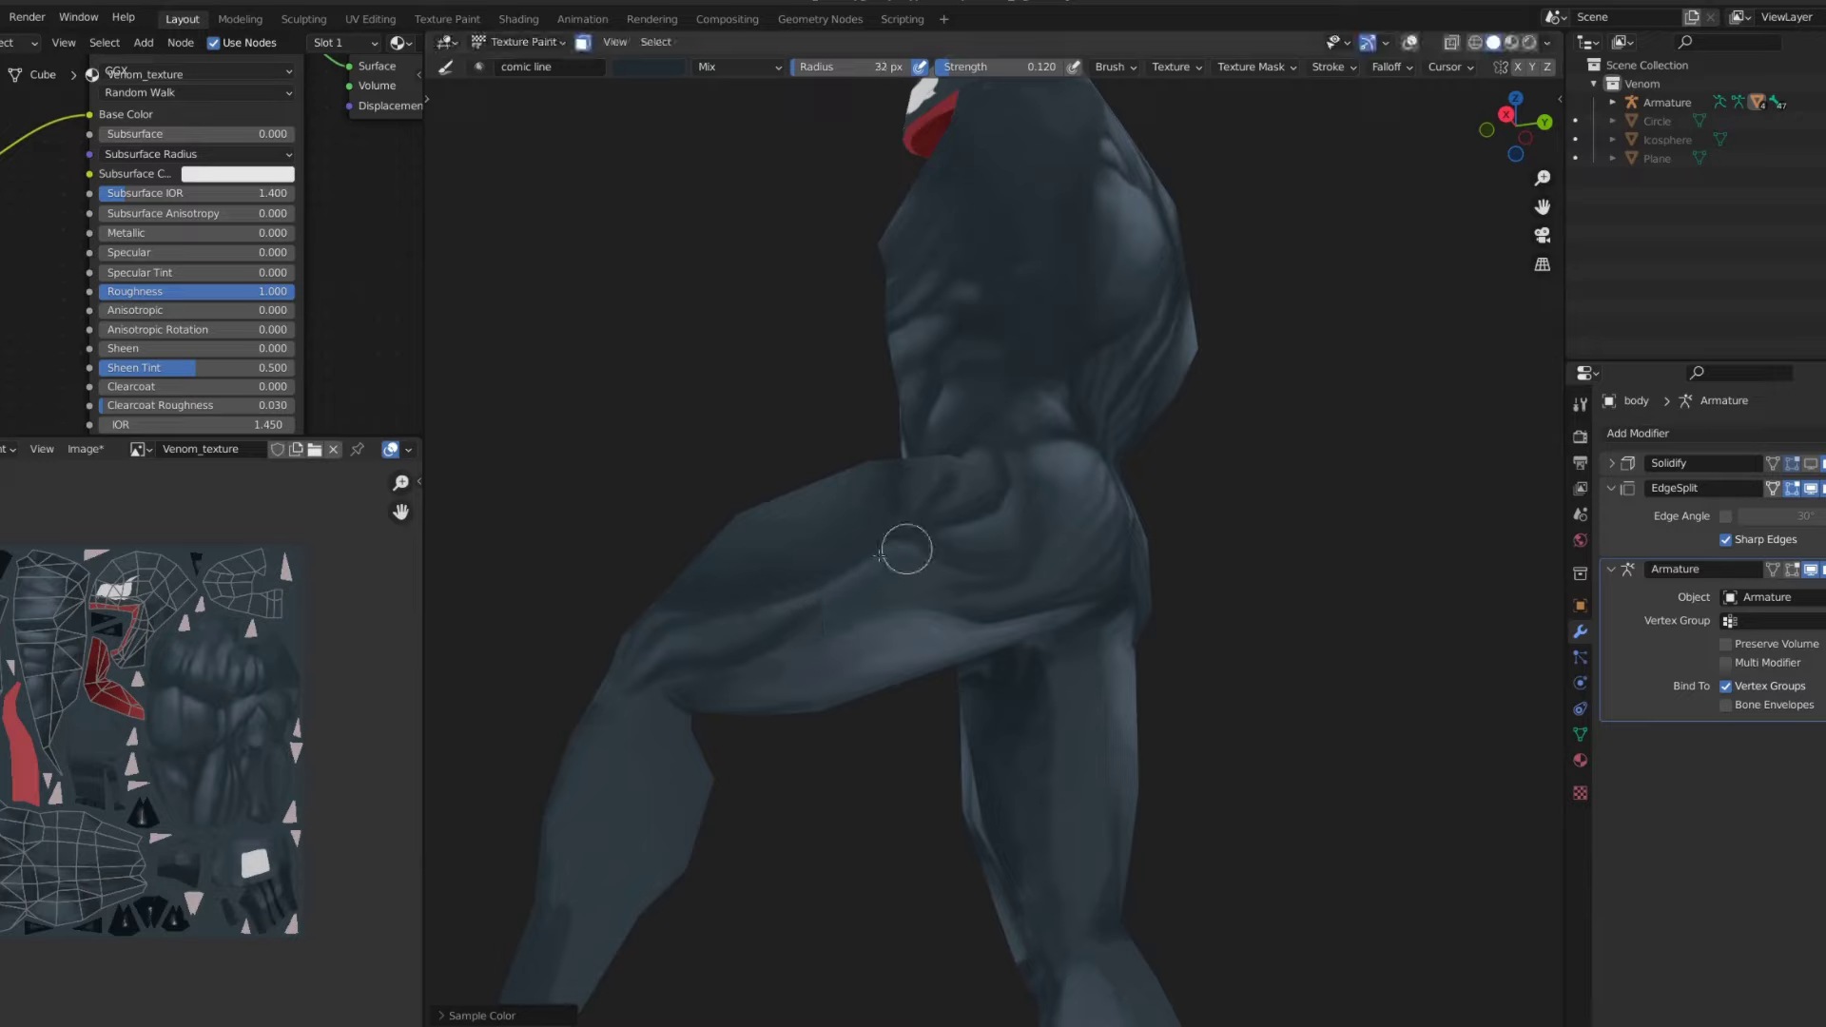
scroll(907, 549, "down", 5)
- Continue the leg muscle lines from the front with a slightly smaller brush
middle_click_drag(907, 550, 955, 395)
scroll(954, 395, "up", 5)
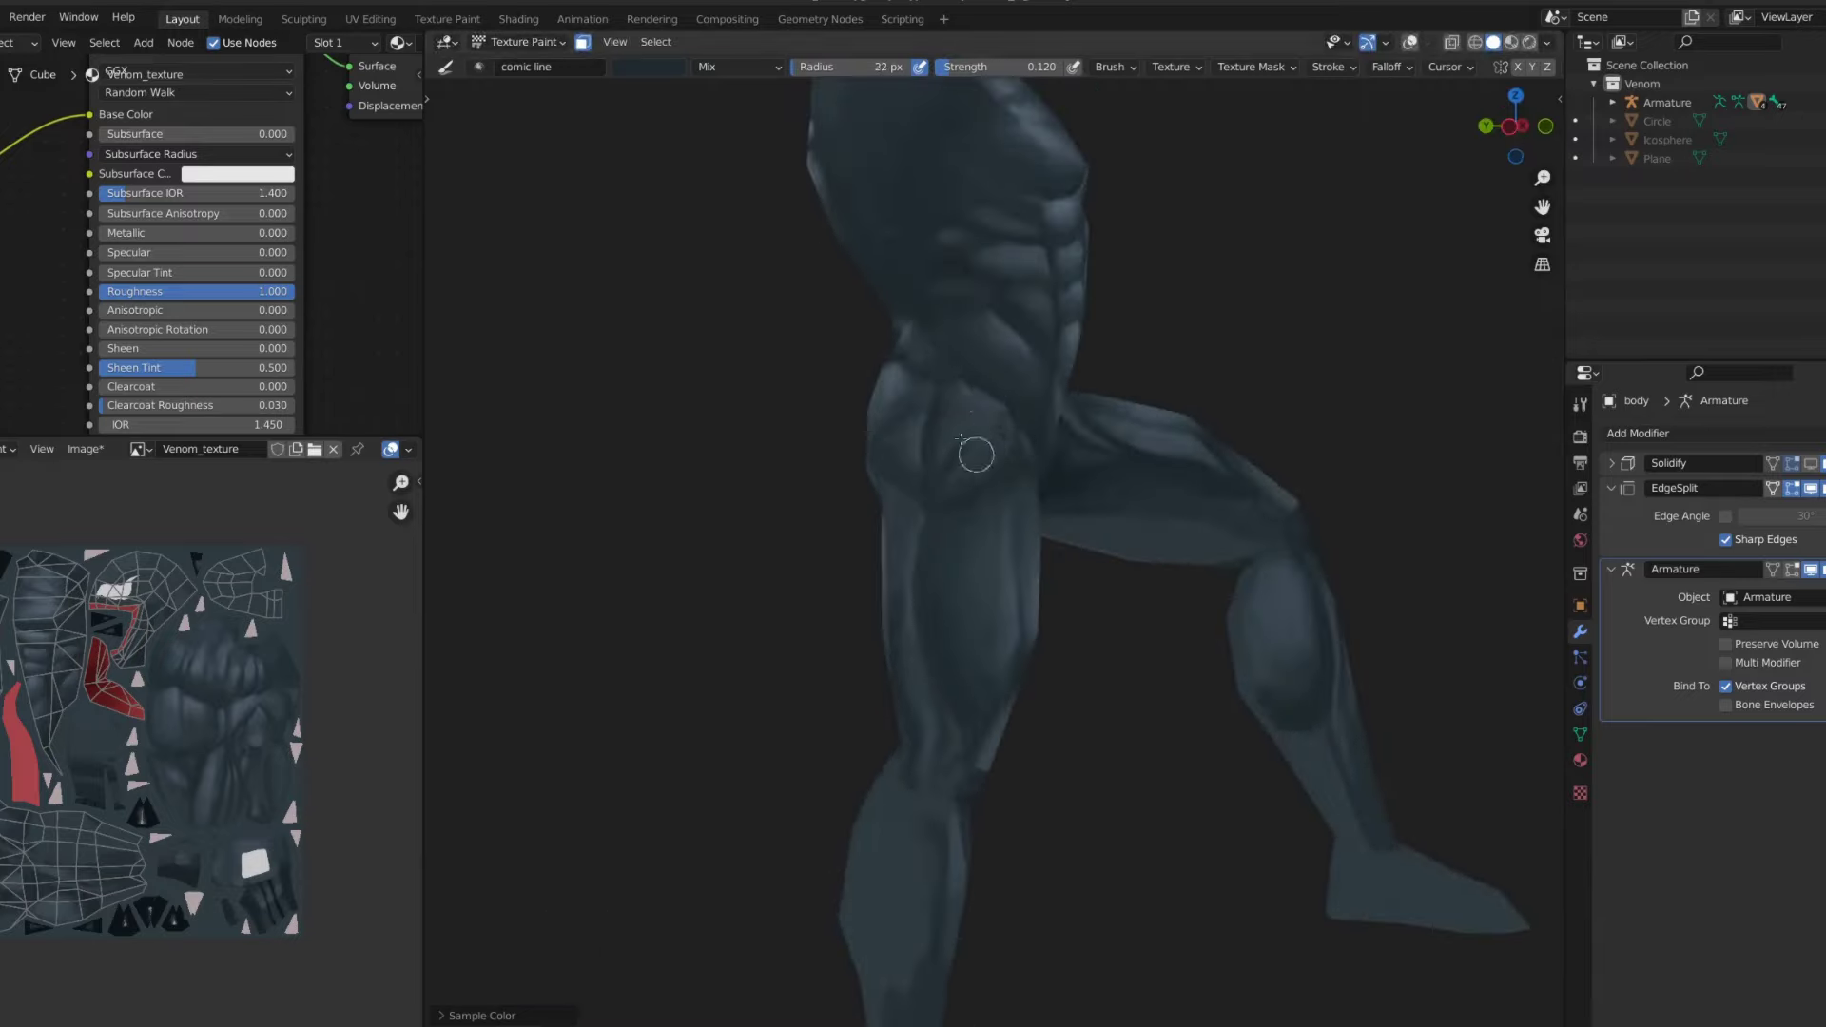
left_click(922, 474)
middle_click_drag(923, 474, 860, 387)
scroll(890, 453, "down", 5)
scroll(860, 387, "up", 5)
- Smear the newly drawn leg lines to blend them into the skin
key("shift+space")
mouse_move(876, 269)
middle_mouse_down()
mouse_move(880, 377)
mouse_move(843, 306)
mouse_move(938, 265)
middle_mouse_up()
left_click(881, 373)
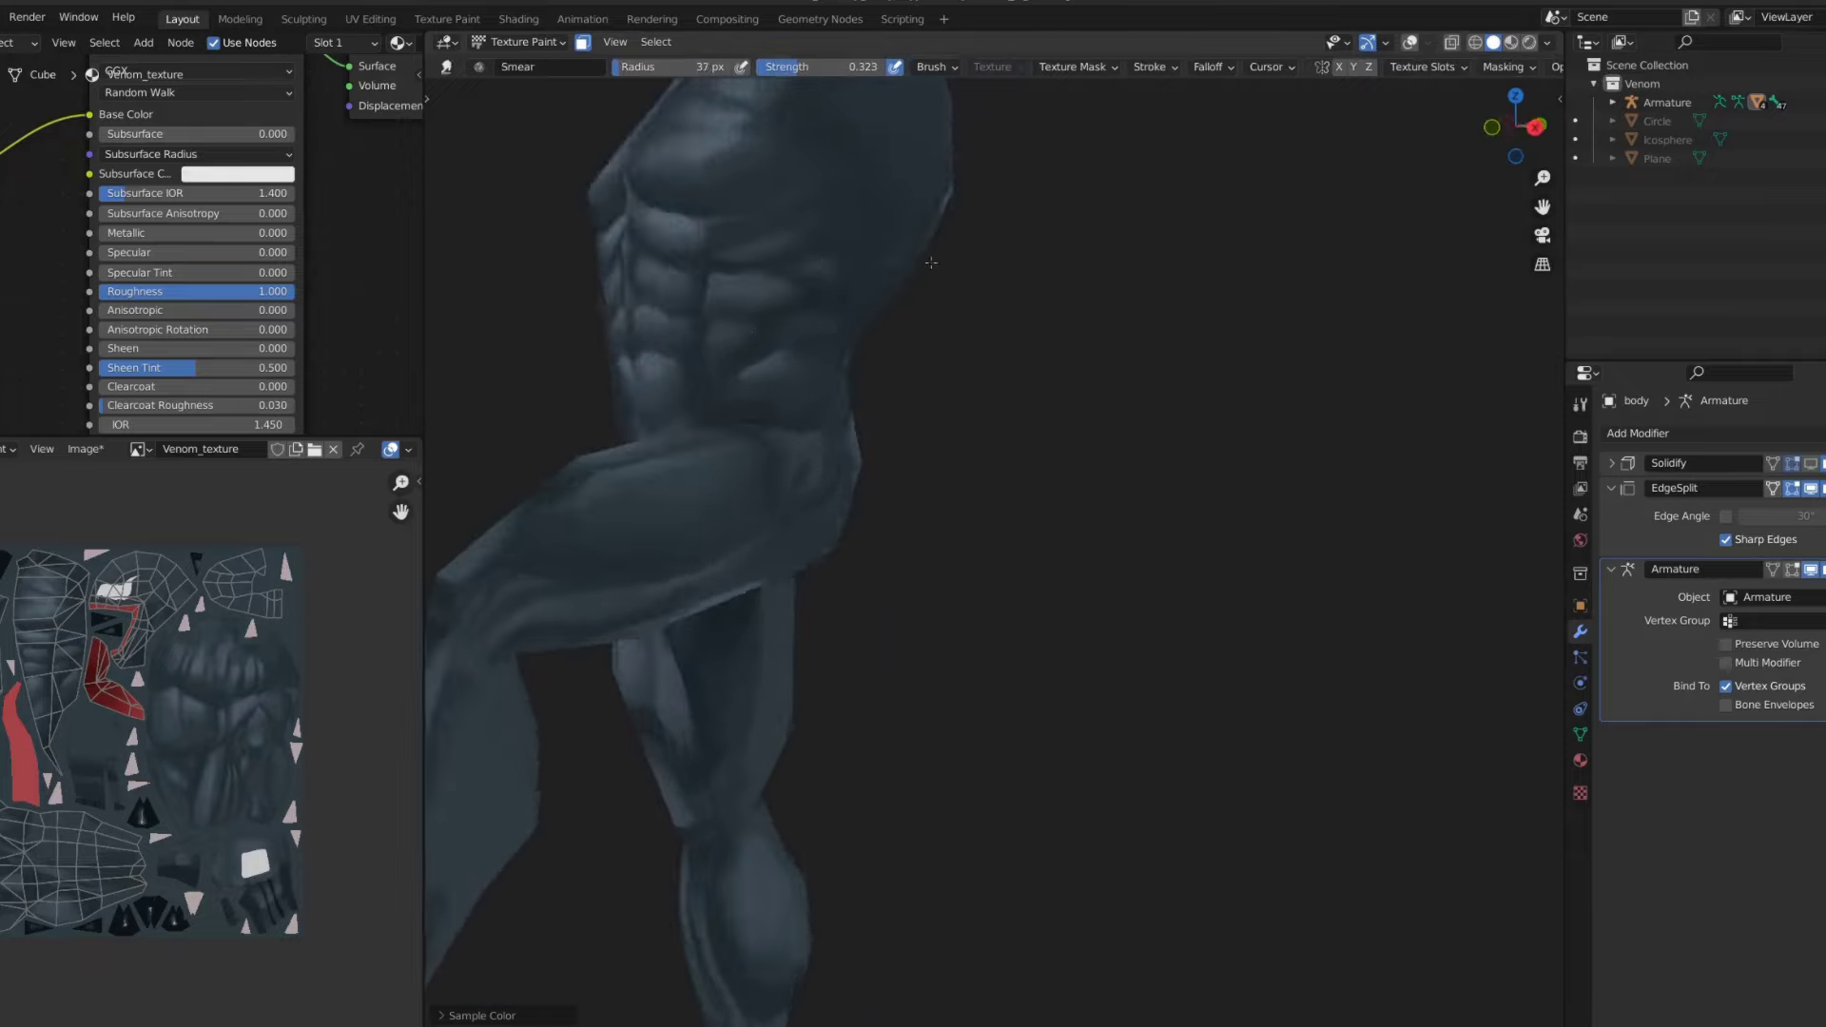
scroll(1027, 388, "down", 5)
scroll(869, 335, "up", 5)
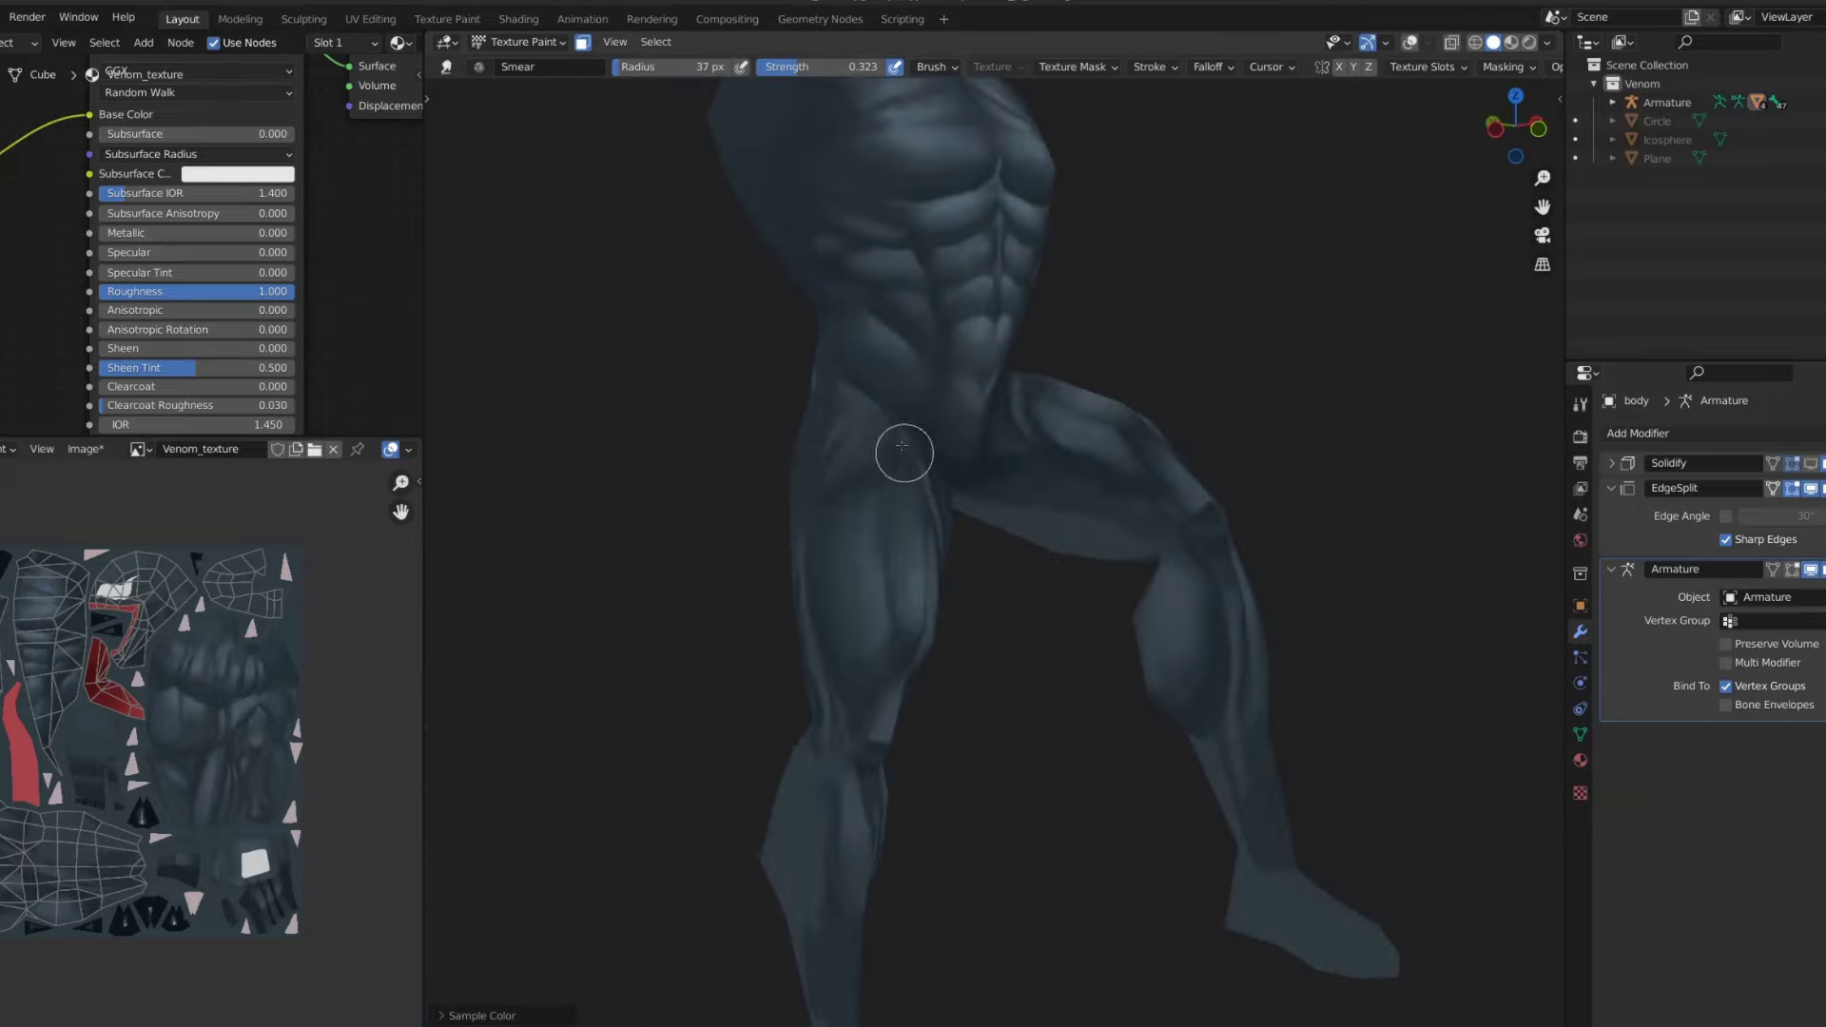
scroll(876, 490, "down", 5)
middle_click_drag(876, 490, 966, 464)
- Draw muscle lines on the calves with a shading colour sampled from the leg
key("shift+space")
left_click(894, 603)
key("s")
scroll(897, 601, "up", 5)
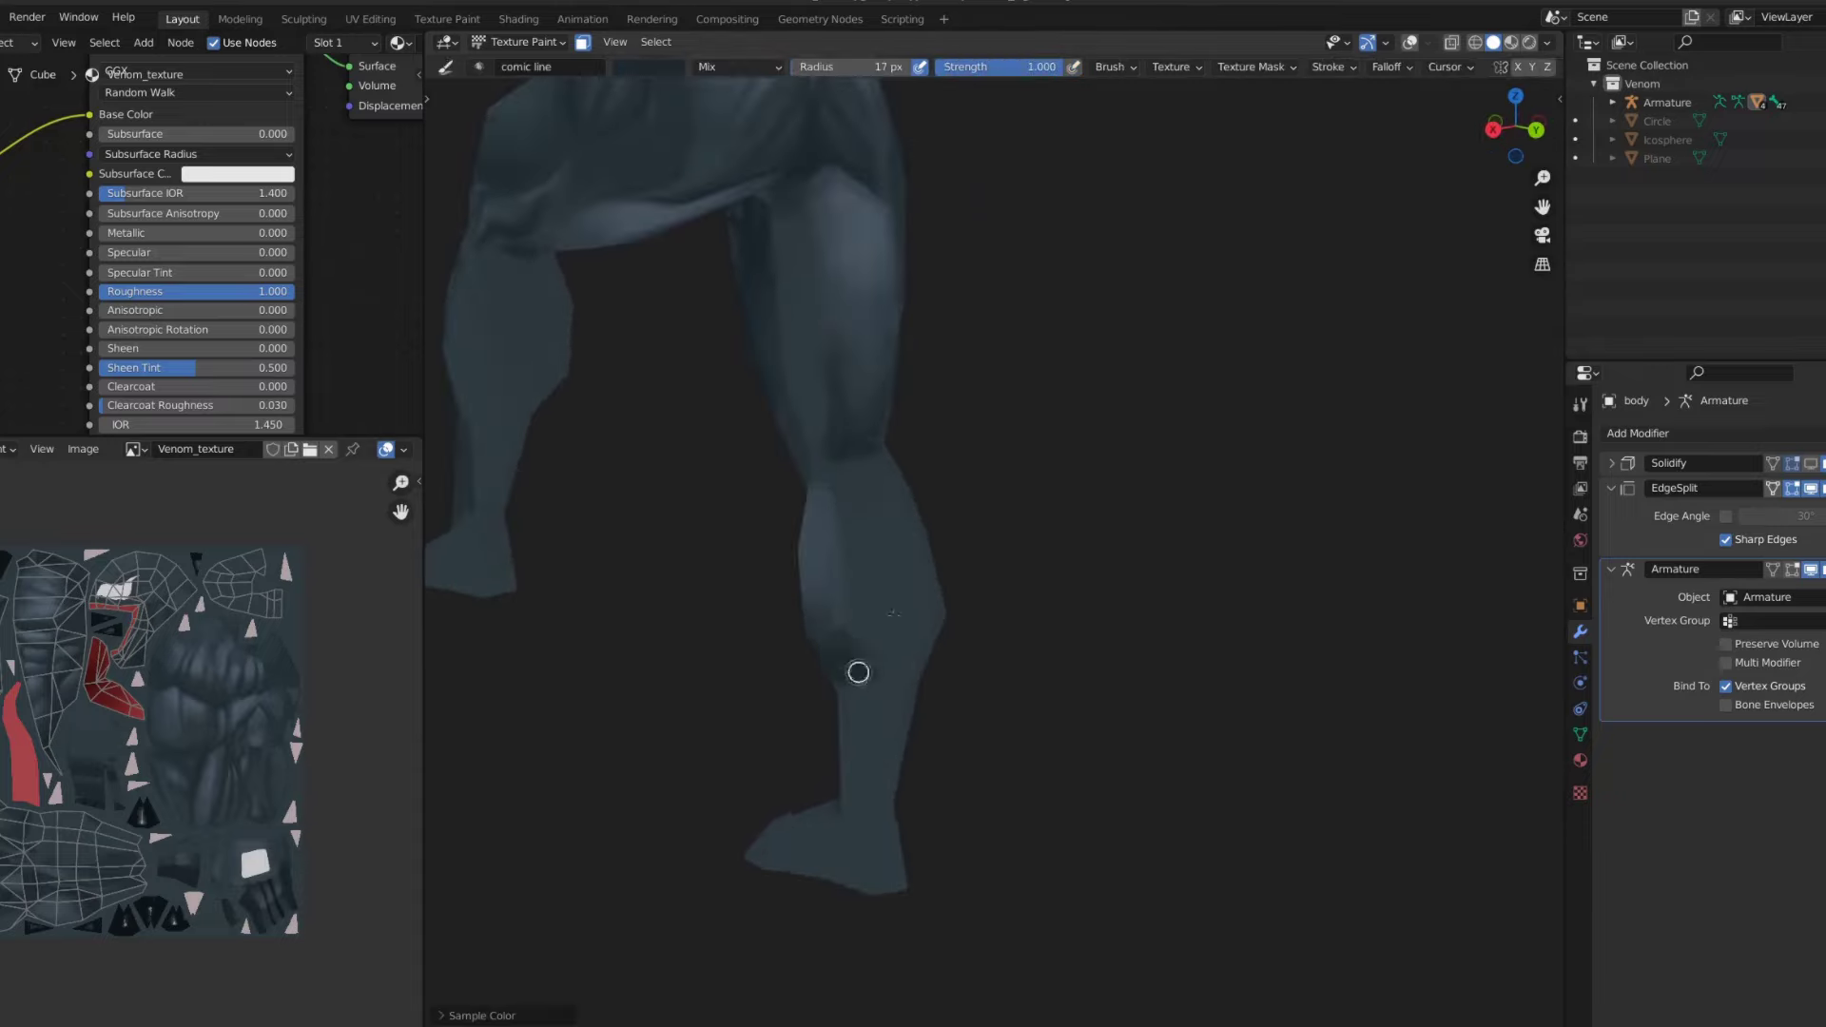
mouse_move(896, 601)
middle_mouse_down()
mouse_move(970, 551)
mouse_move(934, 555)
mouse_move(1024, 660)
middle_mouse_up()
mouse_move(1032, 545)
middle_mouse_down()
mouse_move(990, 542)
mouse_move(952, 703)
middle_mouse_up()
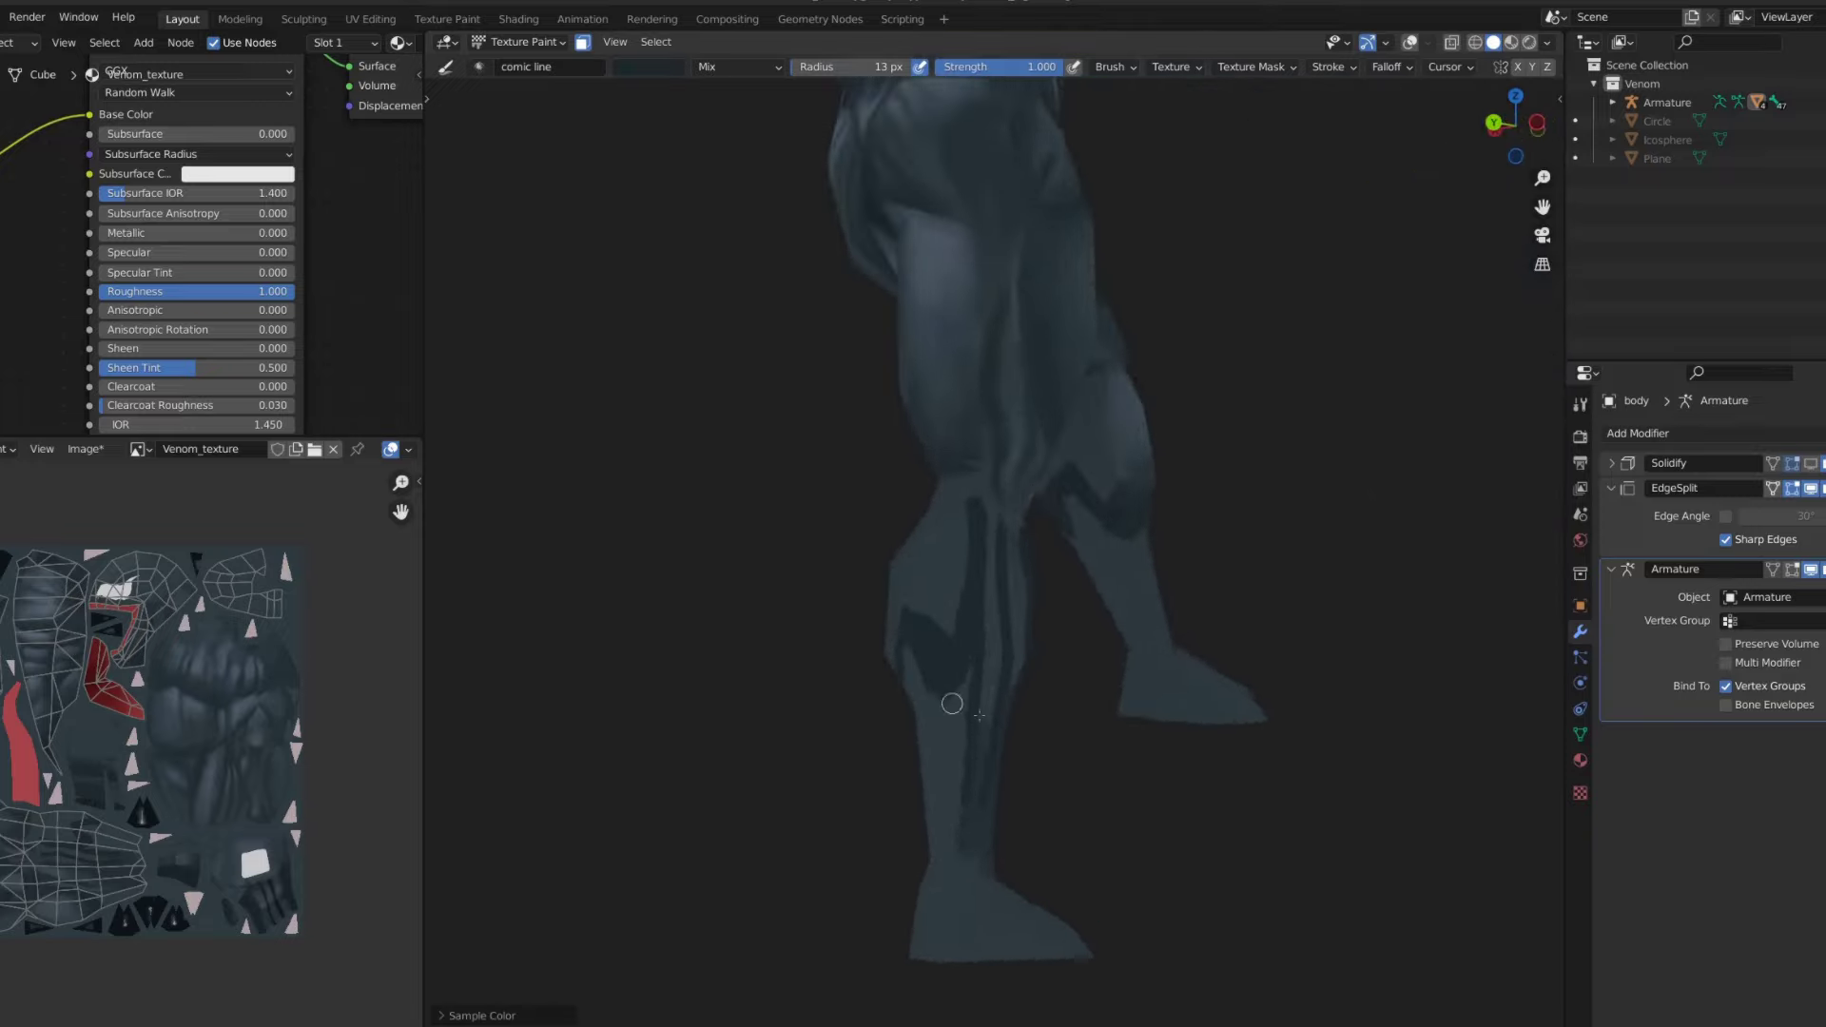
mouse_move(948, 815)
middle_mouse_down()
mouse_move(929, 685)
mouse_move(890, 723)
middle_mouse_up()
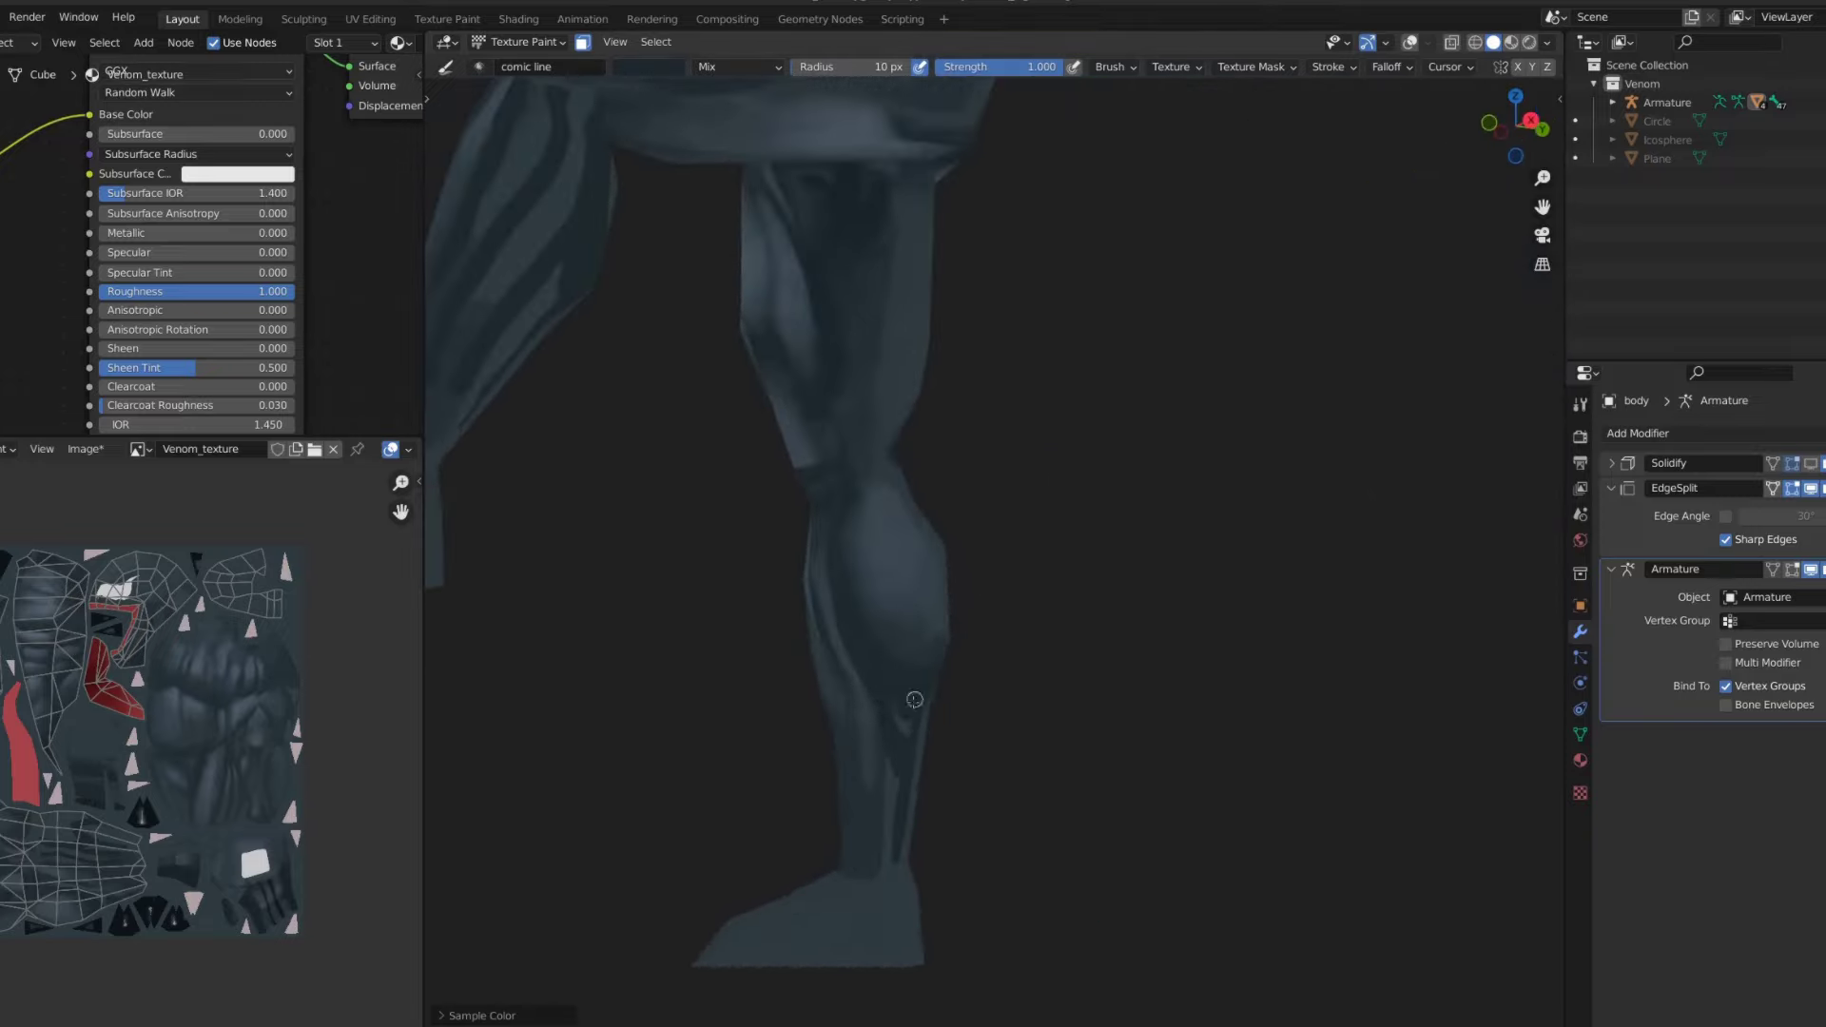
- Smear the calf lines with a progressively smaller brush
key("shift+space")
mouse_move(888, 799)
middle_mouse_down()
mouse_move(799, 603)
mouse_move(912, 666)
mouse_move(953, 583)
mouse_move(1025, 656)
middle_mouse_up()
mouse_move(1000, 556)
middle_mouse_down()
mouse_move(987, 652)
mouse_move(1001, 696)
middle_mouse_up()
middle_click_drag(1023, 547, 1072, 530)
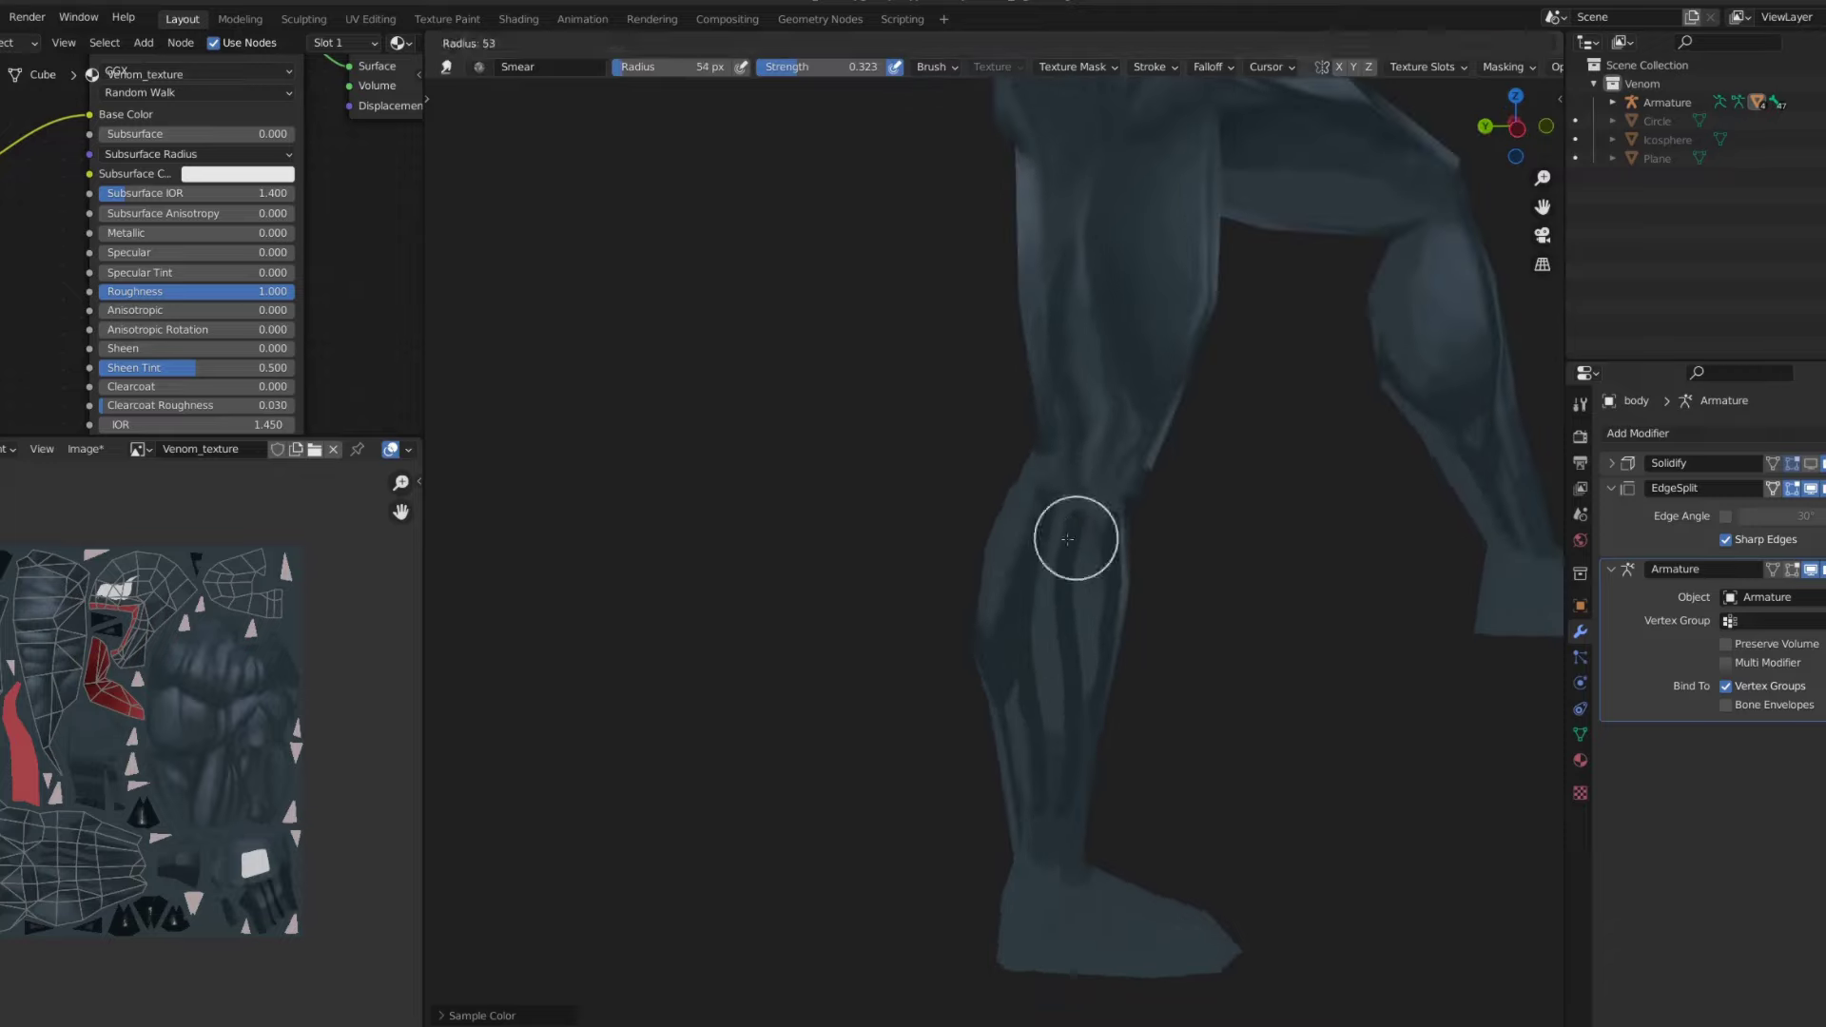
key("bracketleft")
key("bracketleft")
mouse_move(1038, 646)
middle_mouse_down()
mouse_move(1093, 501)
mouse_move(1088, 578)
middle_mouse_up()
key("bracketleft")
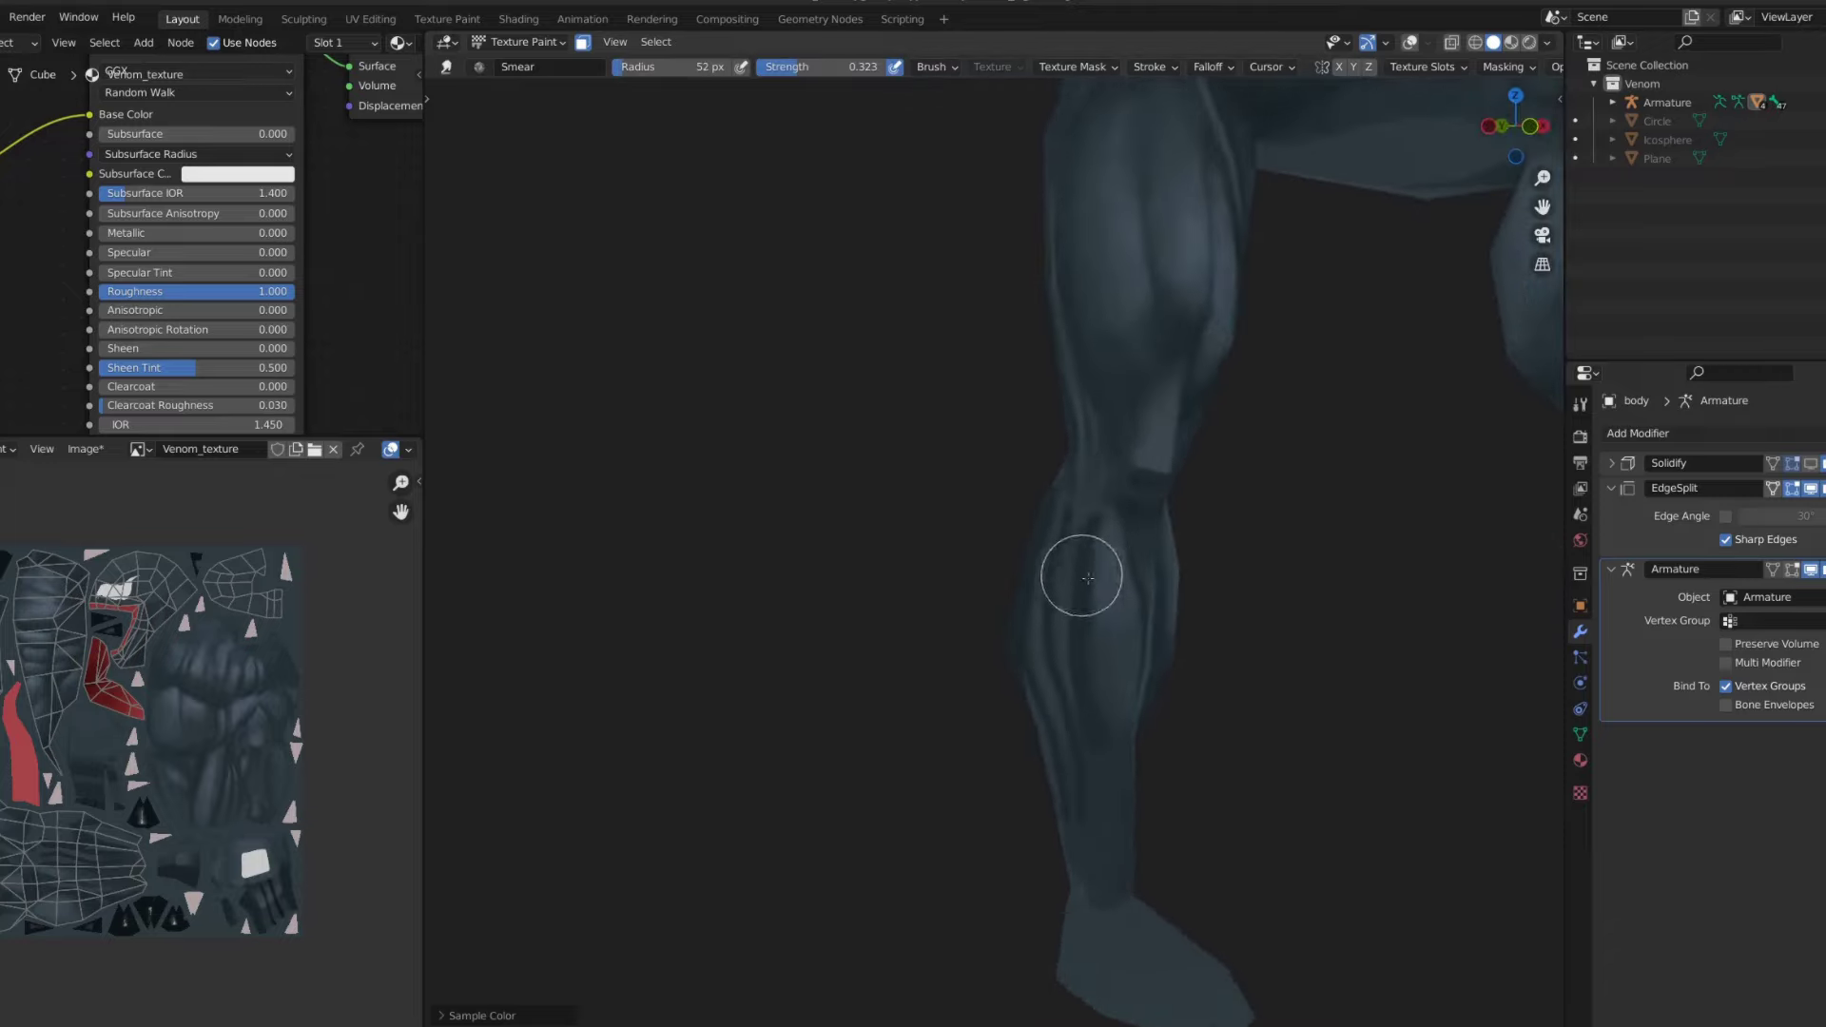
scroll(1100, 519, "down", 3)
scroll(1101, 509, "down", 4)
scroll(1174, 590, "down", 2)
mouse_move(1101, 510)
middle_mouse_down()
mouse_move(1174, 591)
mouse_move(966, 514)
mouse_move(1000, 624)
mouse_move(983, 559)
middle_mouse_up()
scroll(1166, 578, "up", 4)
key("s")
- Smudge the muscle lines on the backs of the legs with the Smear brush
key("shift+space")
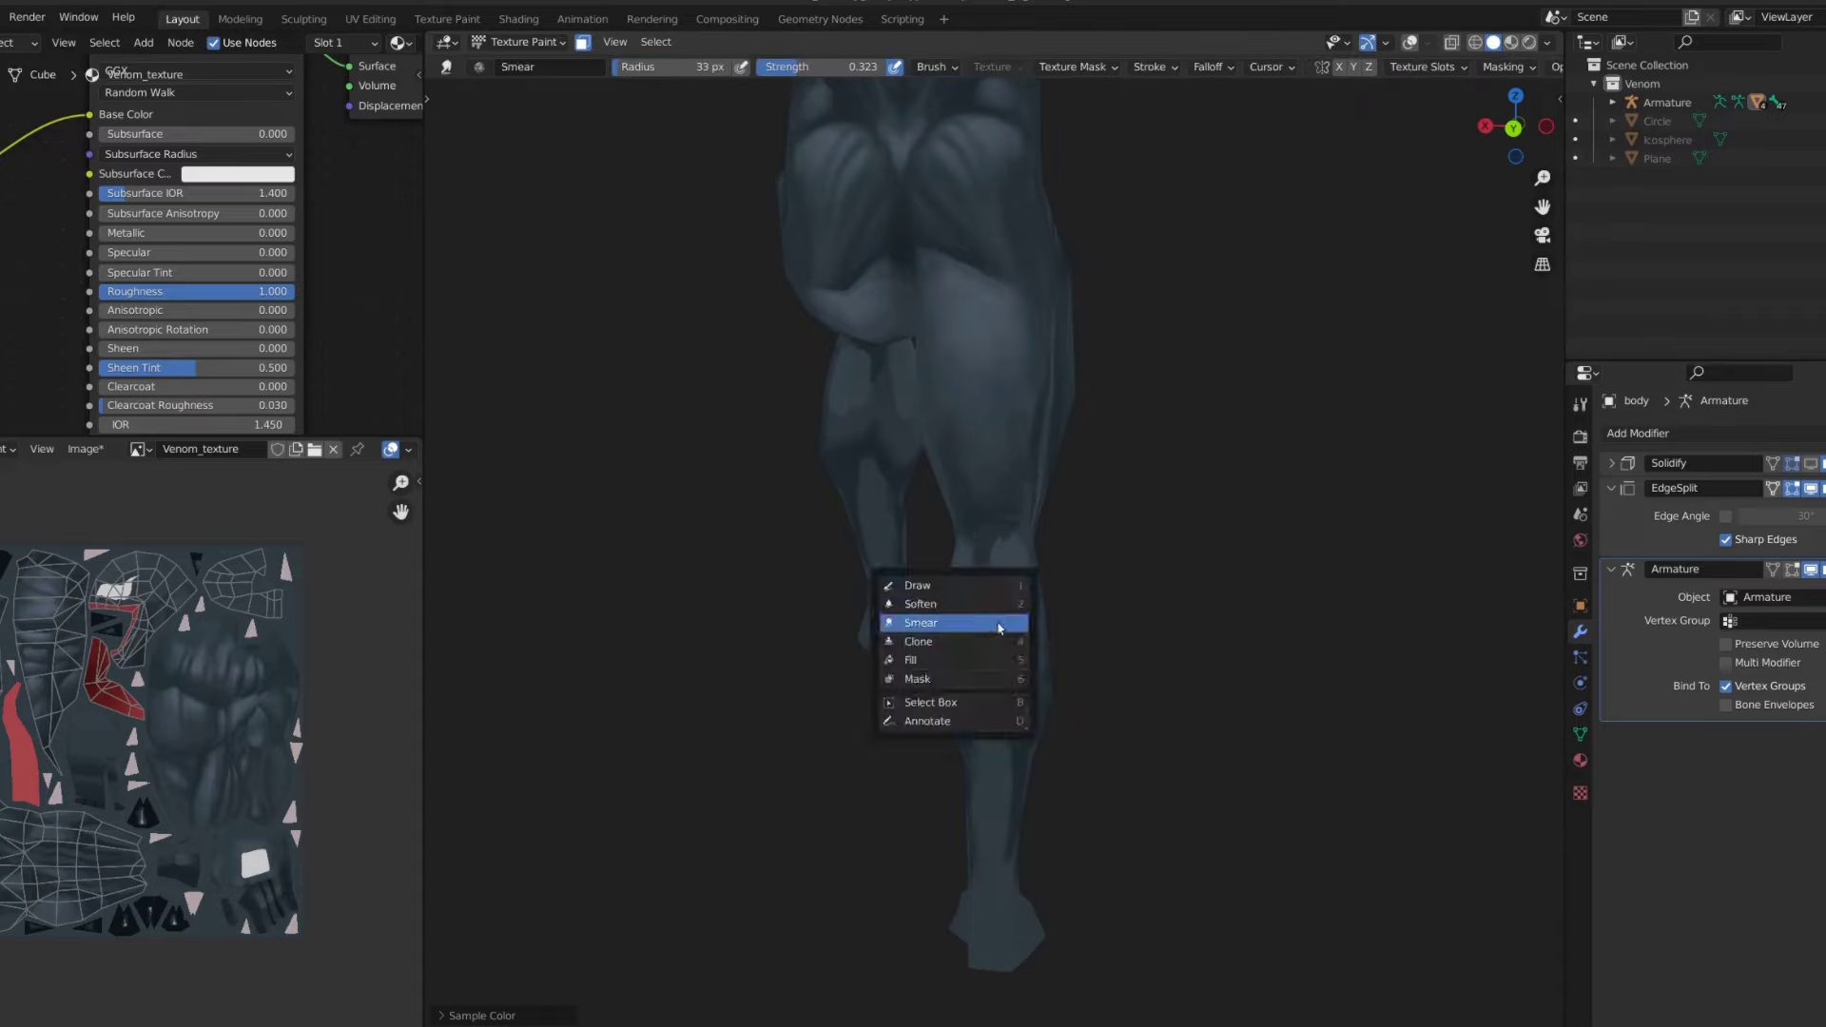
left_click(946, 620)
middle_click_drag(1028, 640, 1018, 511)
middle_click_drag(1036, 409, 1012, 535)
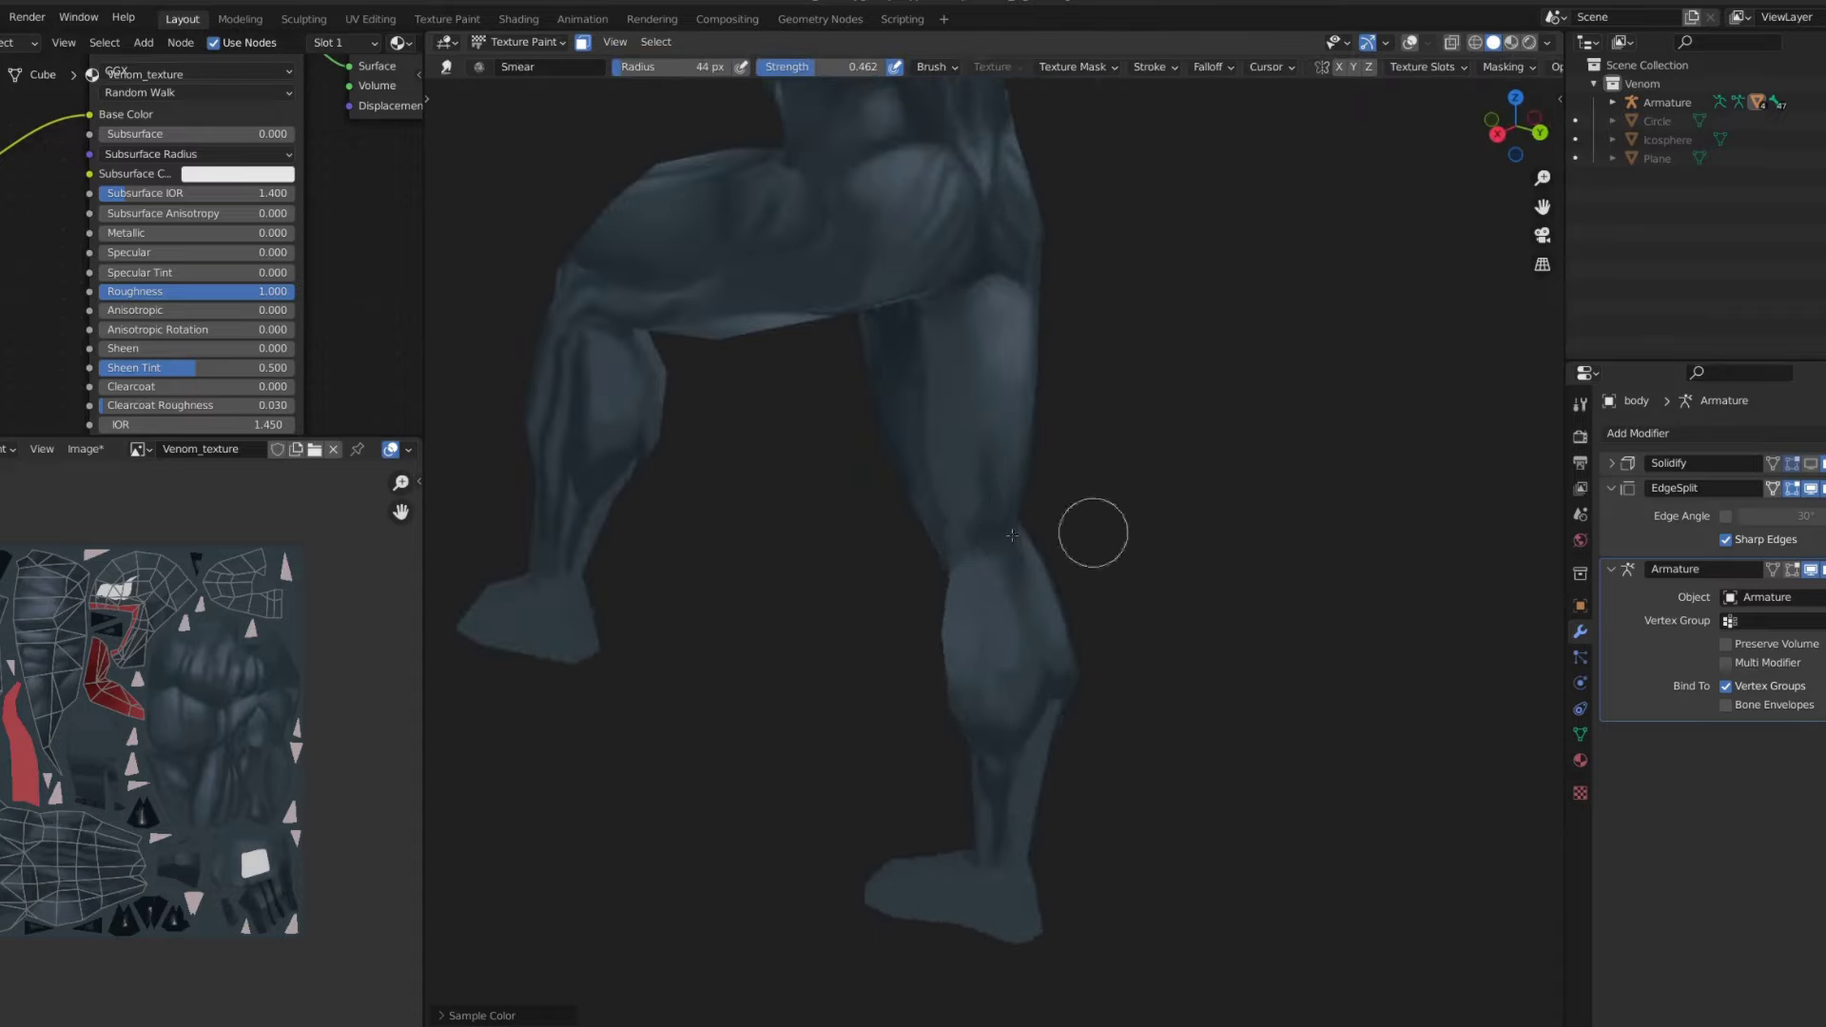
scroll(992, 648, "down", 3)
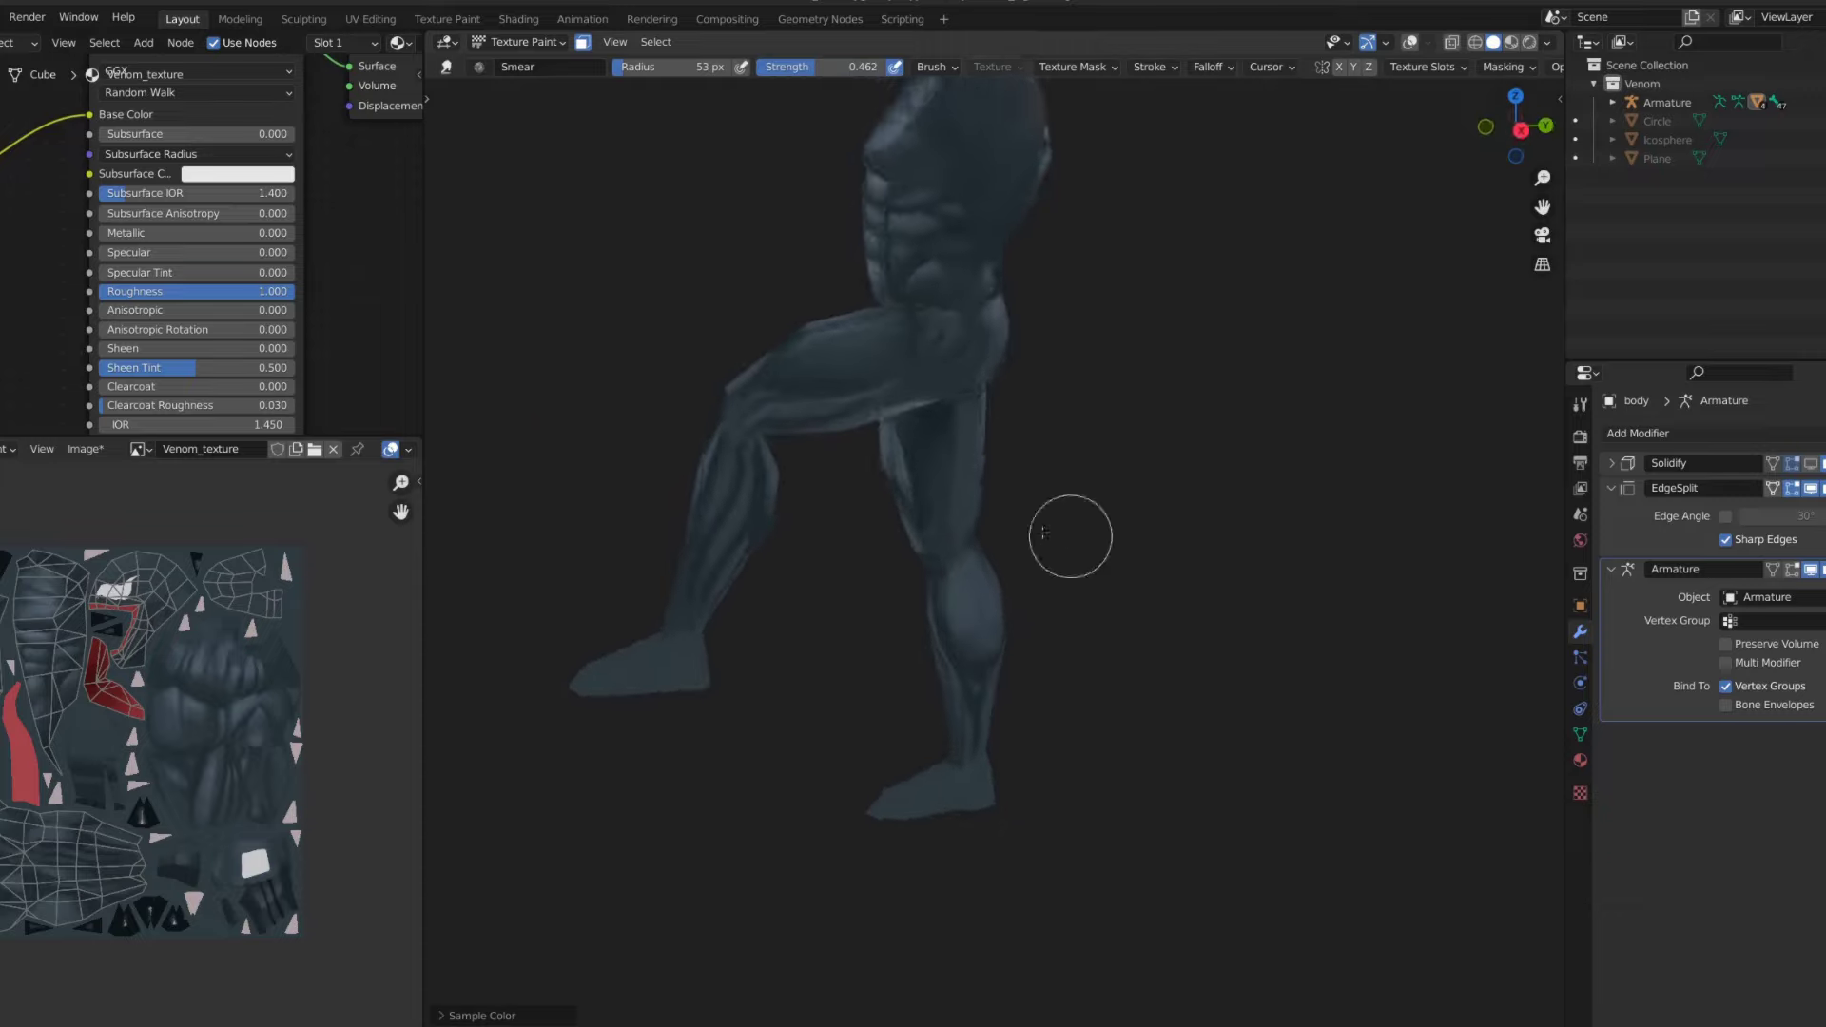
mouse_move(966, 562)
middle_mouse_down()
mouse_move(966, 591)
mouse_move(1119, 482)
mouse_move(1142, 518)
mouse_move(1063, 537)
middle_mouse_up()
scroll(1118, 482, "down", 2)
scroll(1141, 518, "up", 3)
scroll(1063, 537, "up", 2)
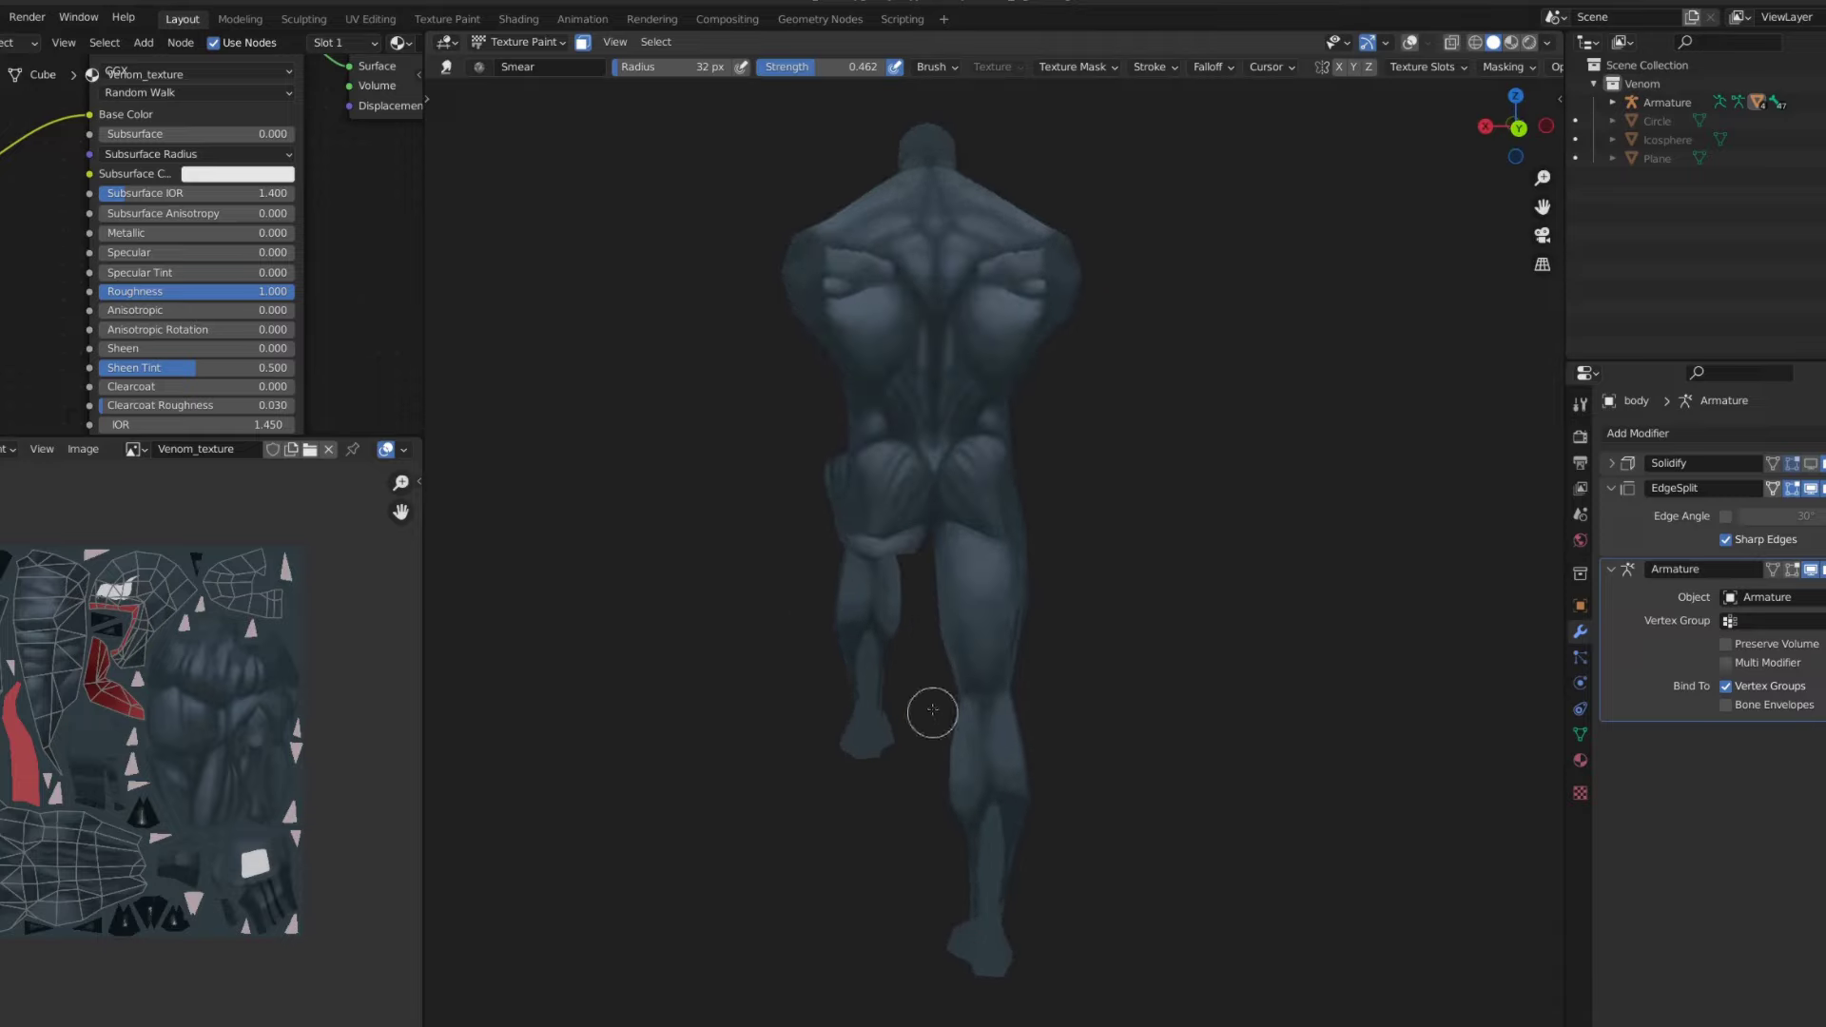
- Add comic line strokes on the backs of the legs and buttocks from low and rear angles
key("s")
scroll(998, 644, "up", 2)
middle_click_drag(999, 644, 974, 342)
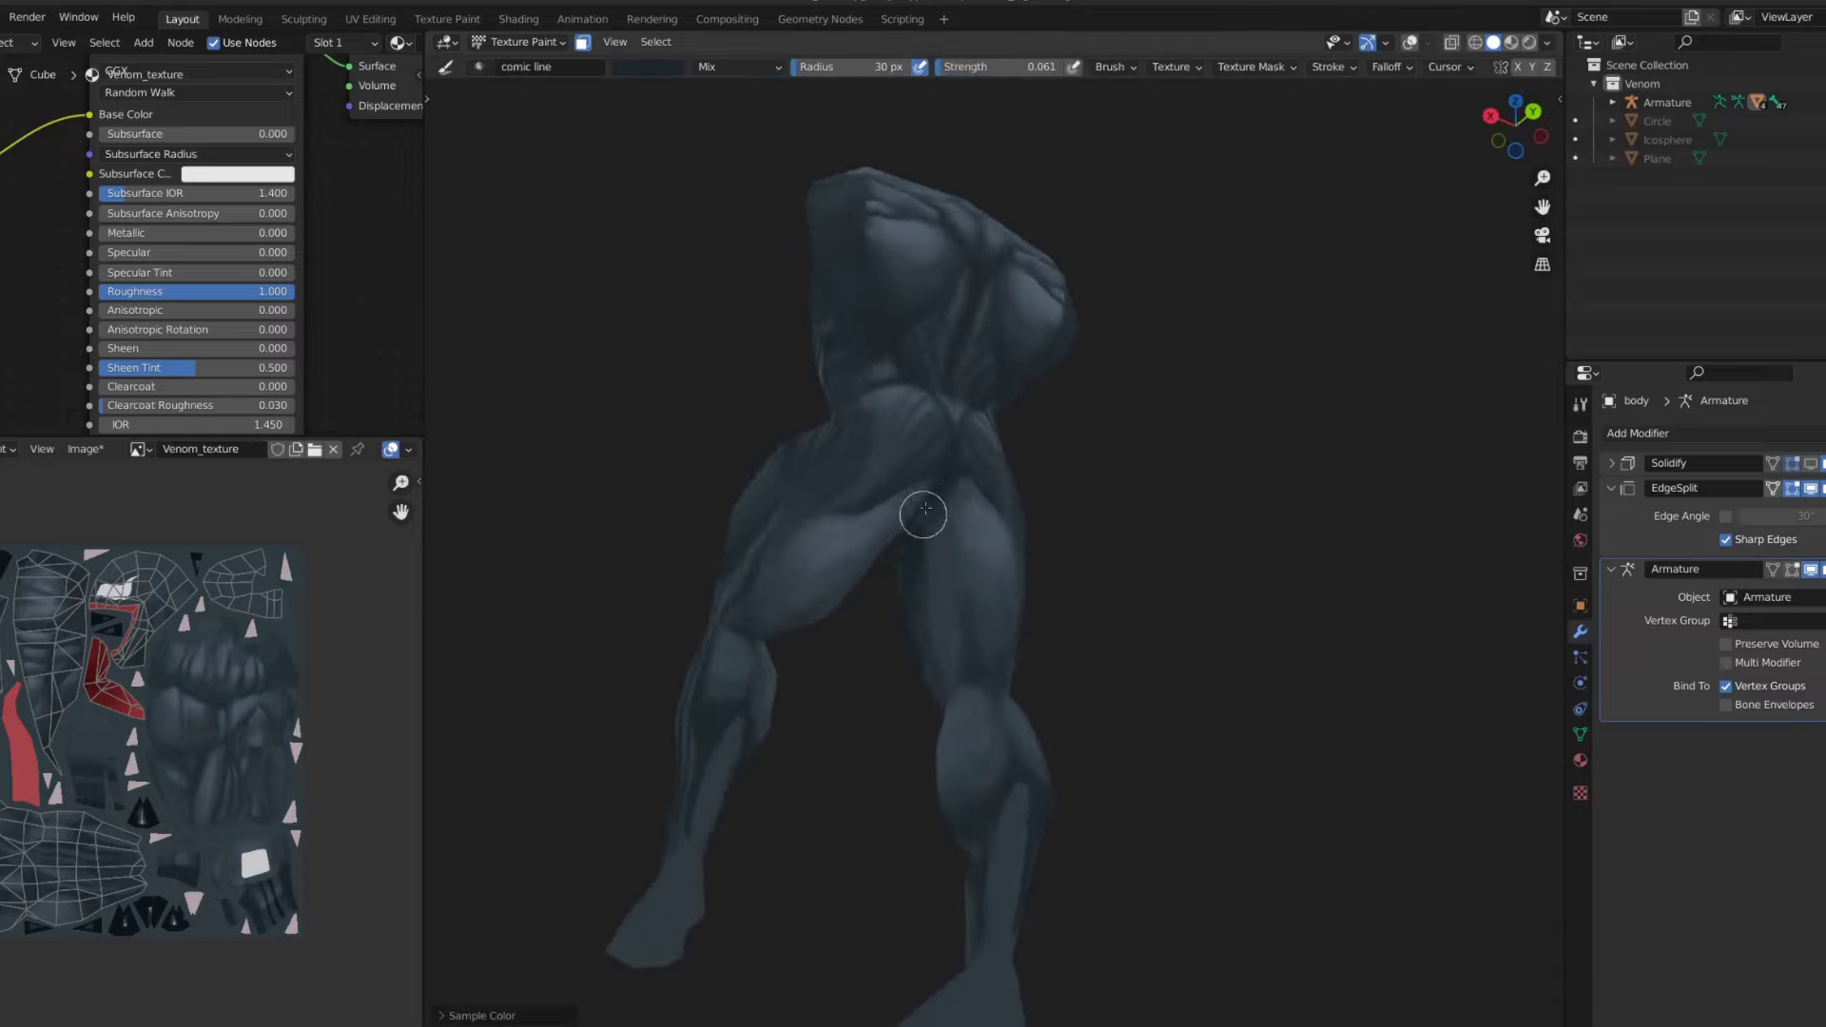
scroll(925, 509, "up", 2)
scroll(949, 519, "down", 2)
middle_click_drag(949, 519, 1018, 568)
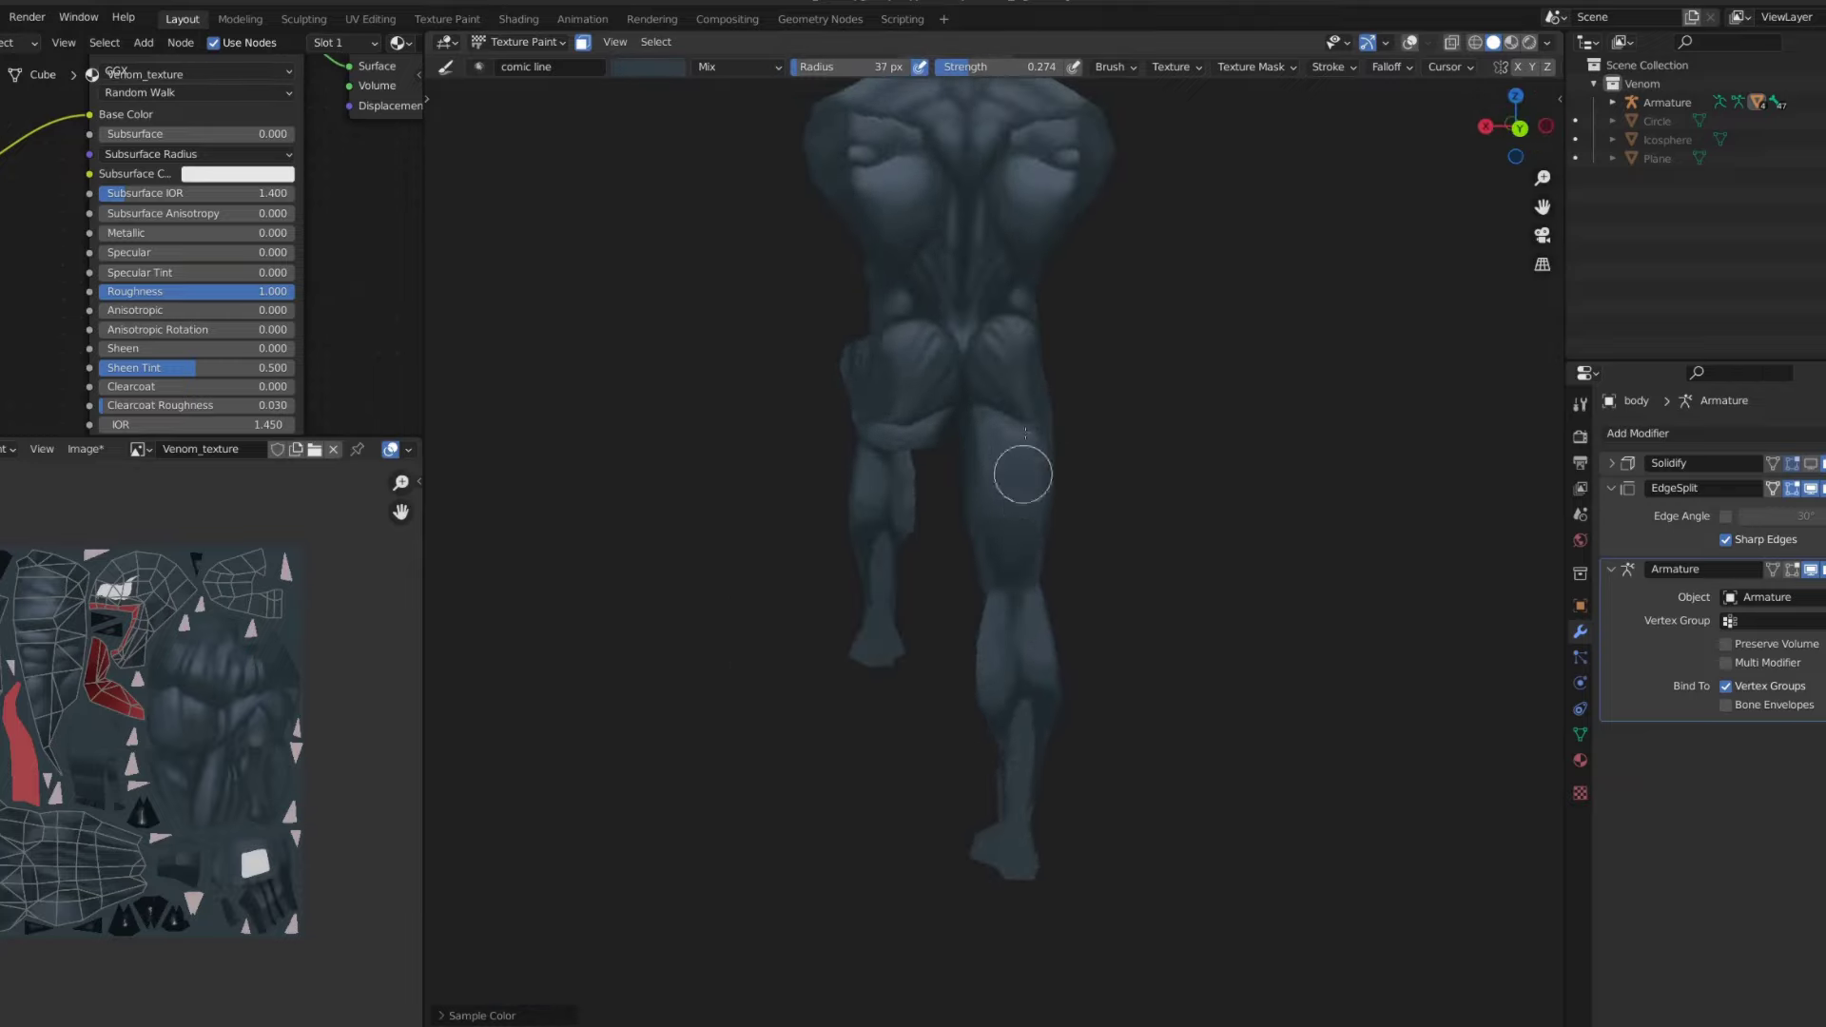
scroll(1015, 560, "down", 2)
mouse_move(1059, 465)
middle_mouse_down()
mouse_move(1096, 380)
mouse_move(1207, 570)
mouse_move(1060, 550)
middle_mouse_up()
- Return to the 44 px Smear brush to blend the lower-leg and calf lines
right_click(984, 657)
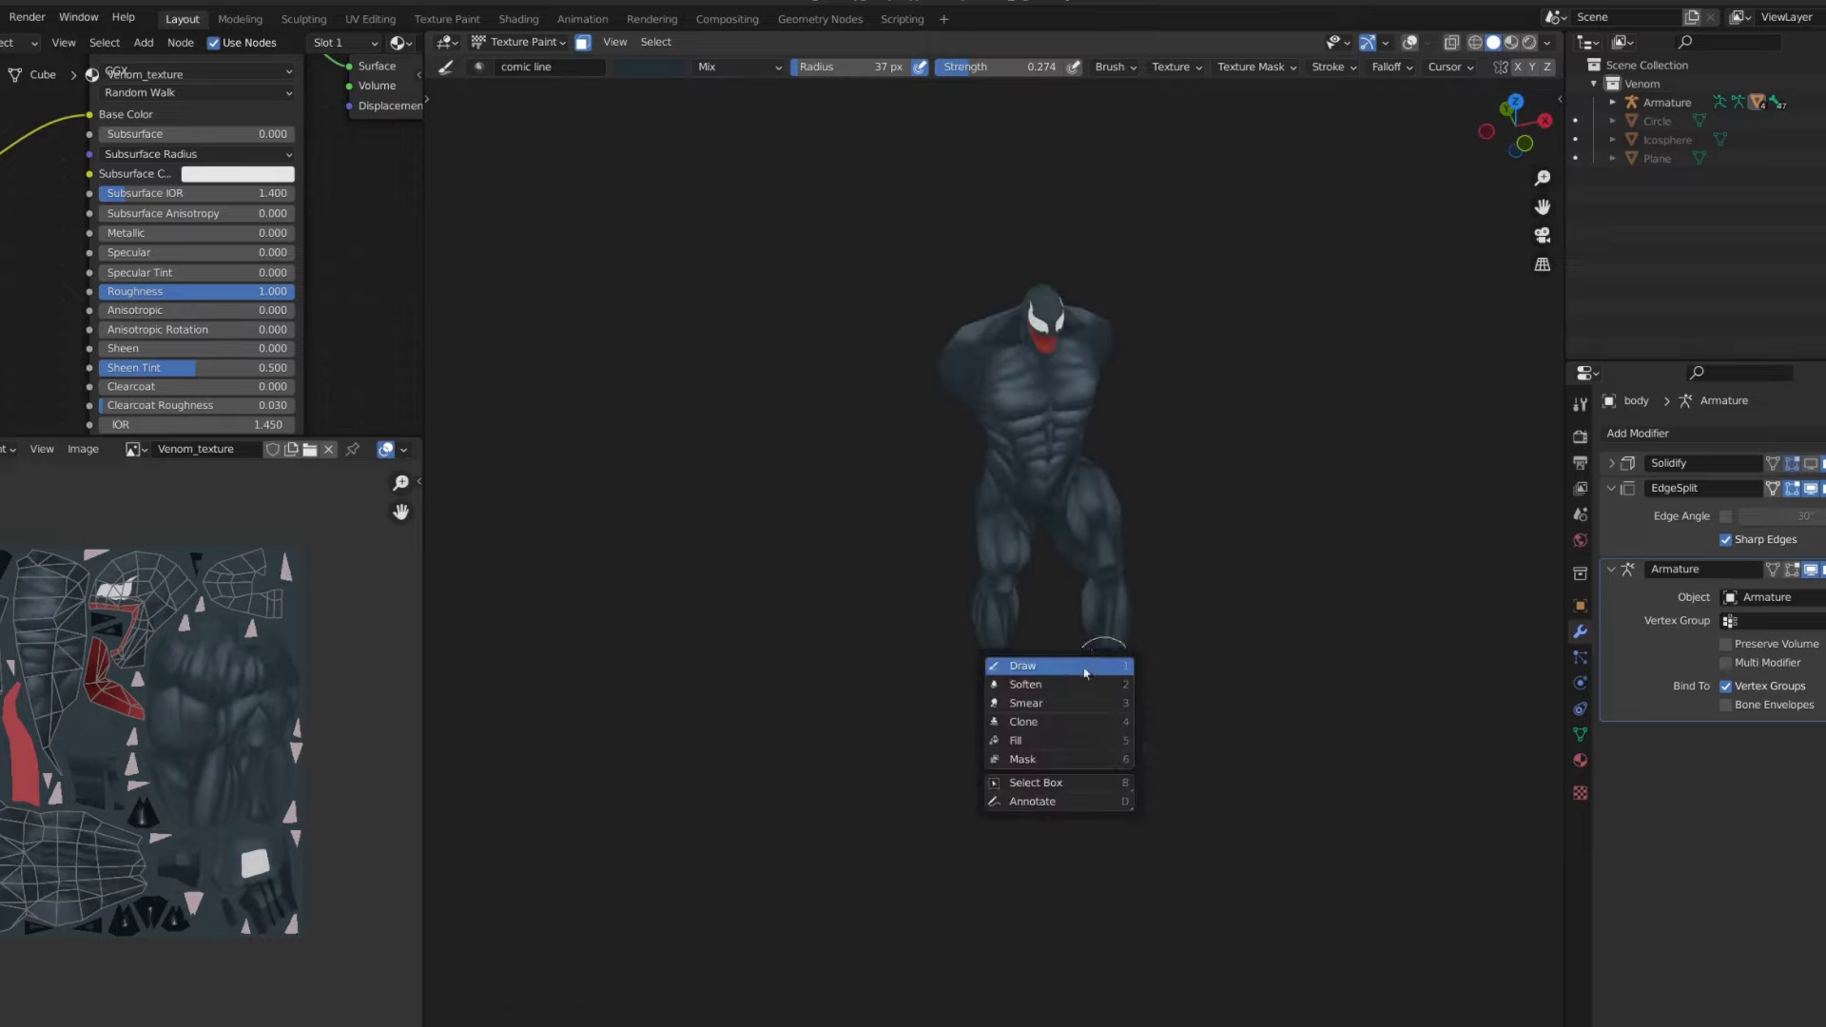
scroll(1108, 743, "up", 2)
scroll(1108, 743, "up", 2)
mouse_move(1126, 694)
middle_mouse_down()
mouse_move(1114, 738)
mouse_move(1133, 738)
mouse_move(1081, 497)
mouse_move(1100, 539)
middle_mouse_up()
scroll(1124, 712, "up", 3)
- With a much larger brush, paint leg shading in a sampled colour and smear it
key("f")
scroll(1096, 520, "up", 2)
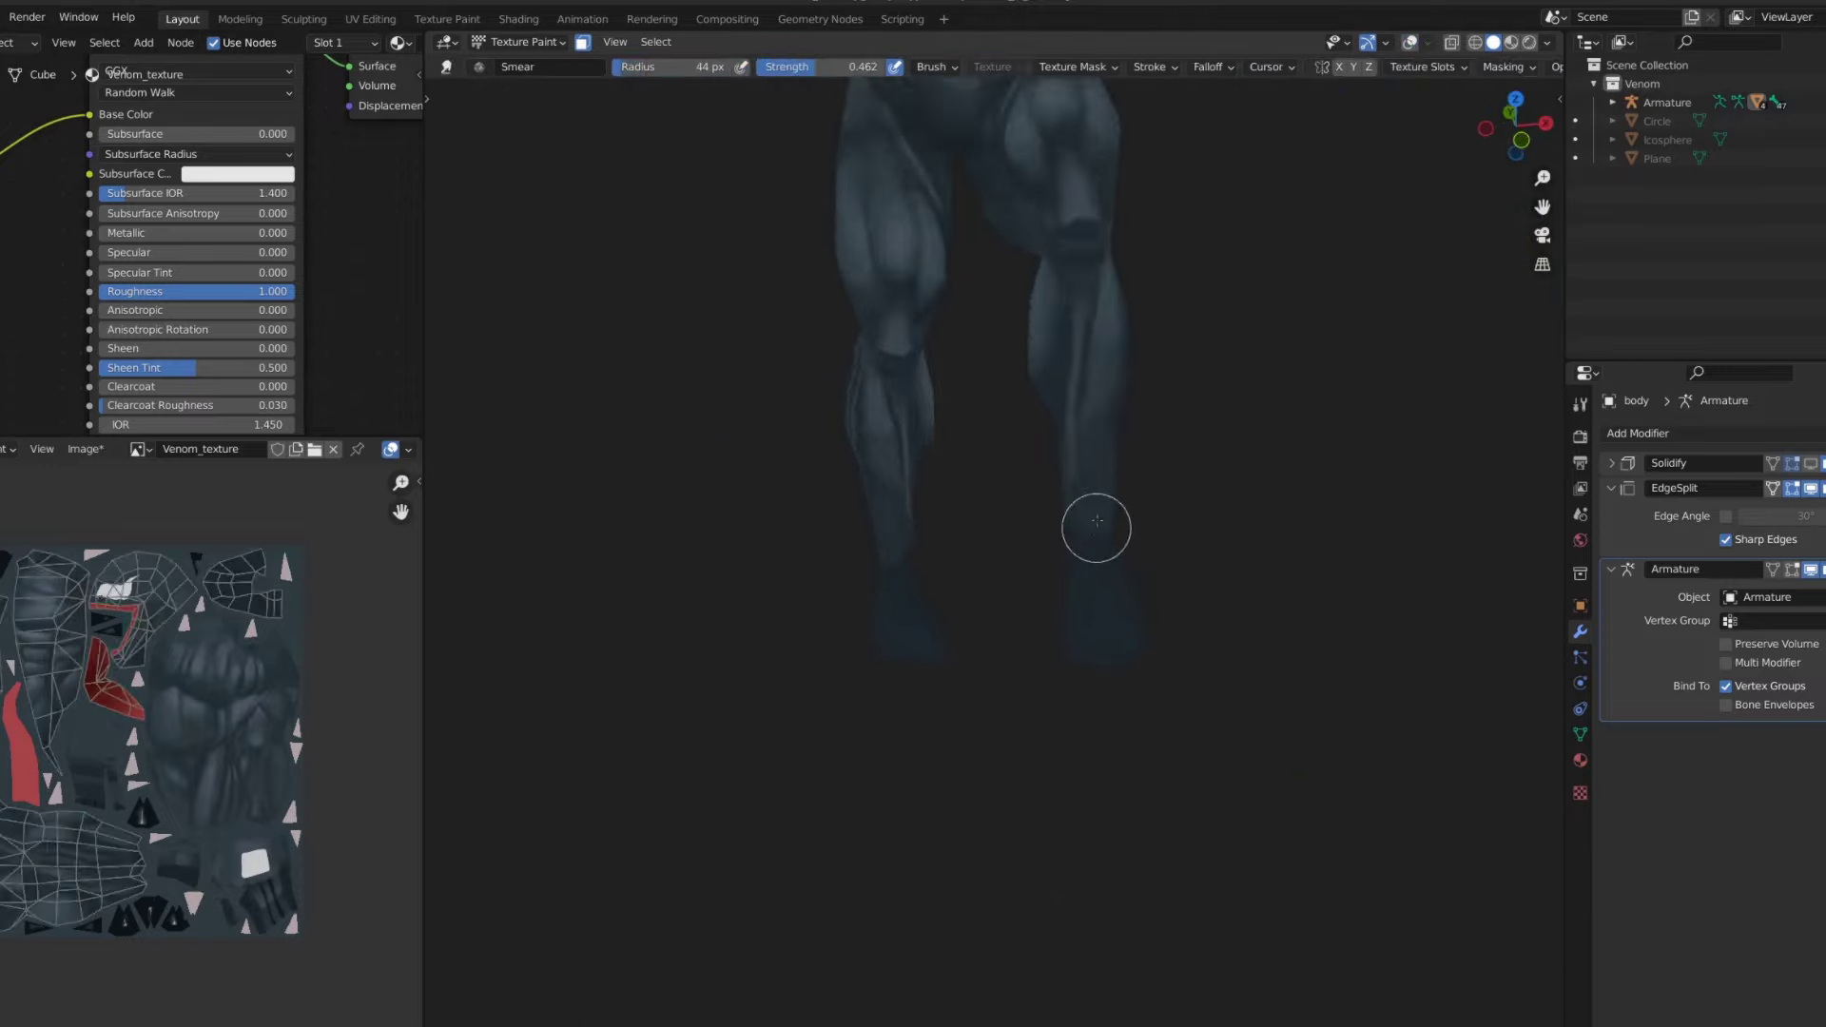
mouse_move(1098, 458)
middle_mouse_down()
mouse_move(1113, 534)
mouse_move(1040, 425)
mouse_move(1162, 473)
mouse_move(1146, 616)
mouse_move(1180, 628)
mouse_move(1195, 681)
middle_mouse_up()
key("d")
key("s")
key("d")
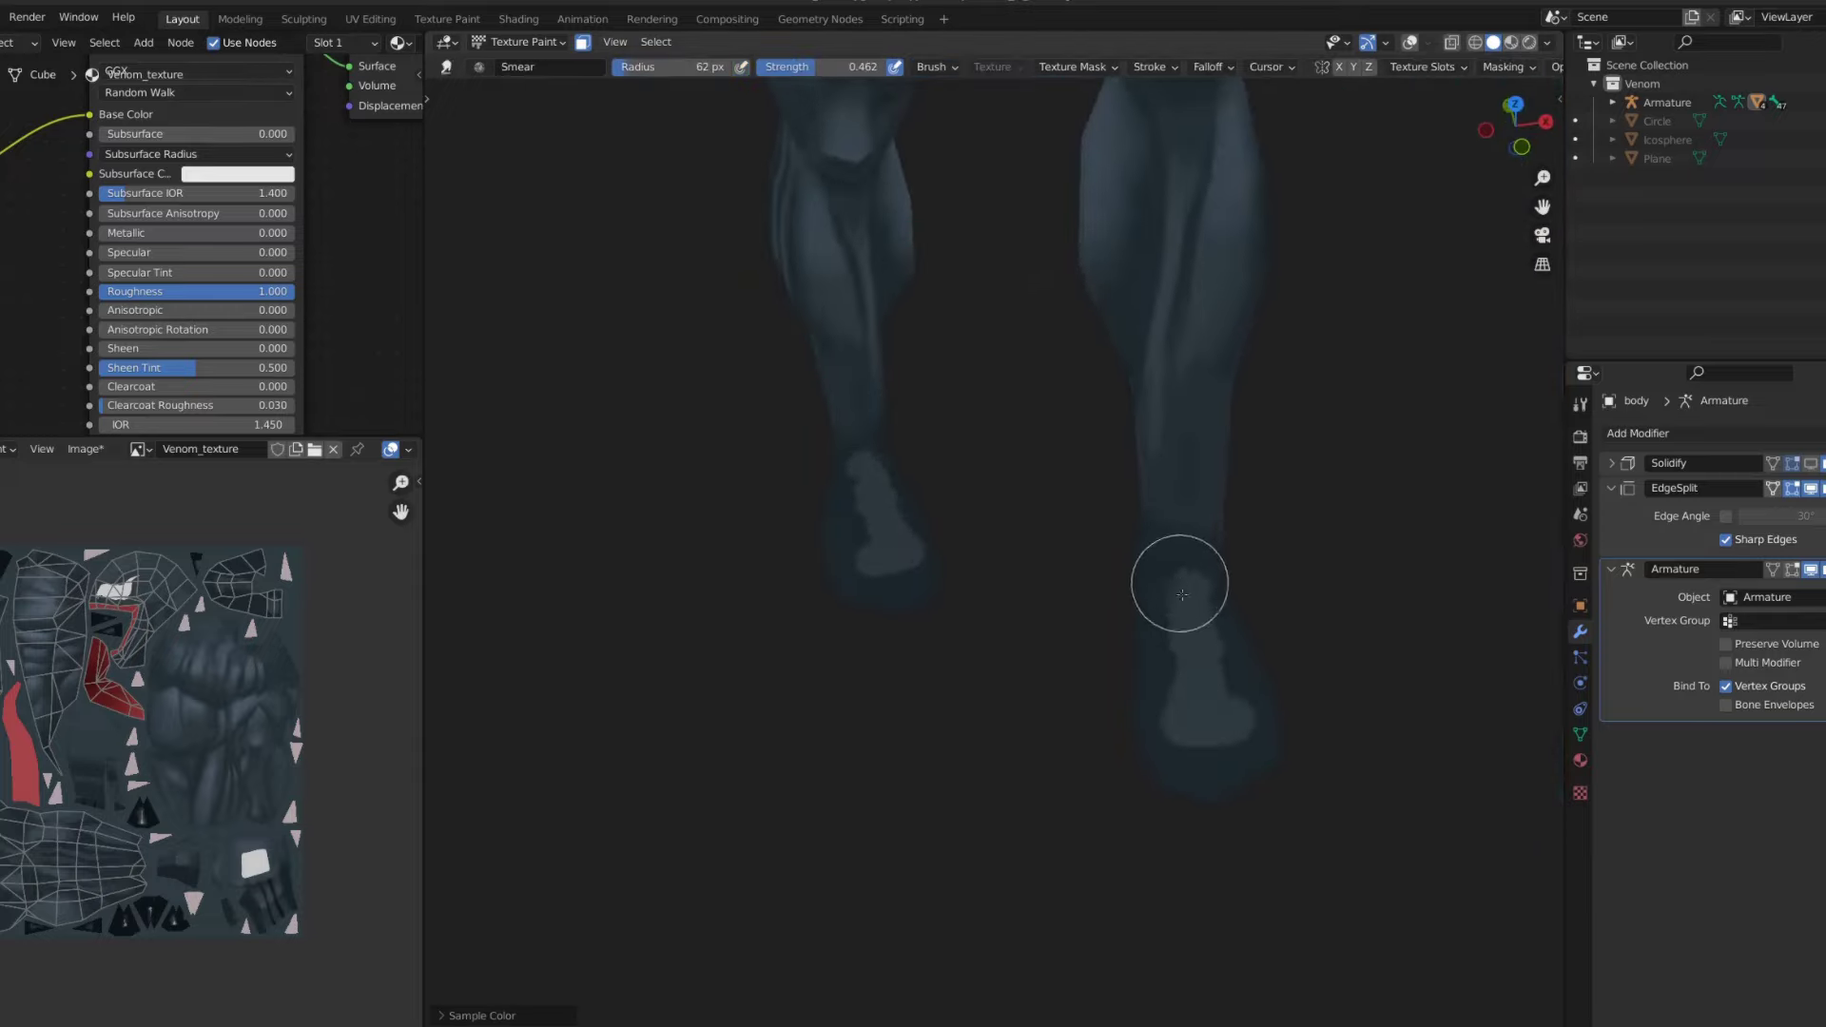
scroll(1223, 652, "down", 3)
- Blend the foot and heel colours with the Smear brush from a back view
mouse_move(1145, 681)
middle_mouse_down()
mouse_move(1221, 478)
mouse_move(1170, 518)
mouse_move(1195, 415)
middle_mouse_up()
scroll(1221, 479, "up", 3)
scroll(1047, 473, "up", 2)
key("d")
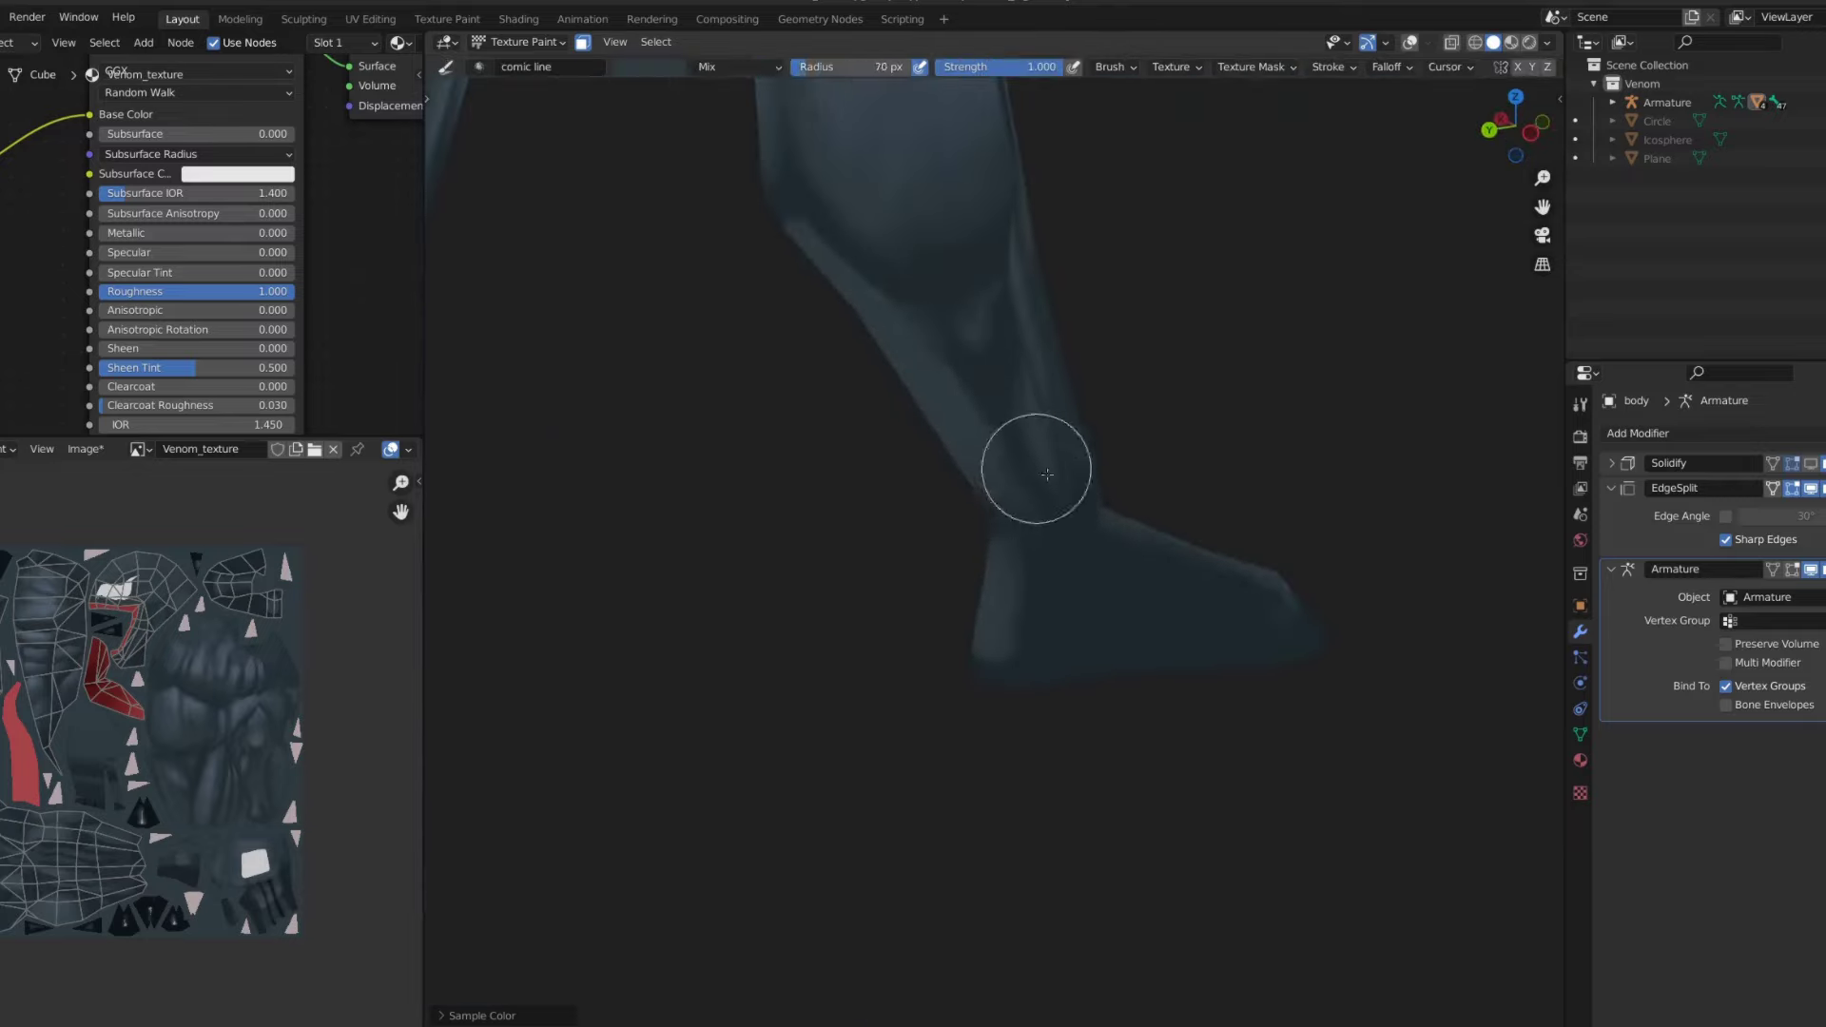
key("shift+space")
left_click(1027, 590)
scroll(1059, 466, "down", 3)
middle_click_drag(1060, 466, 1083, 497)
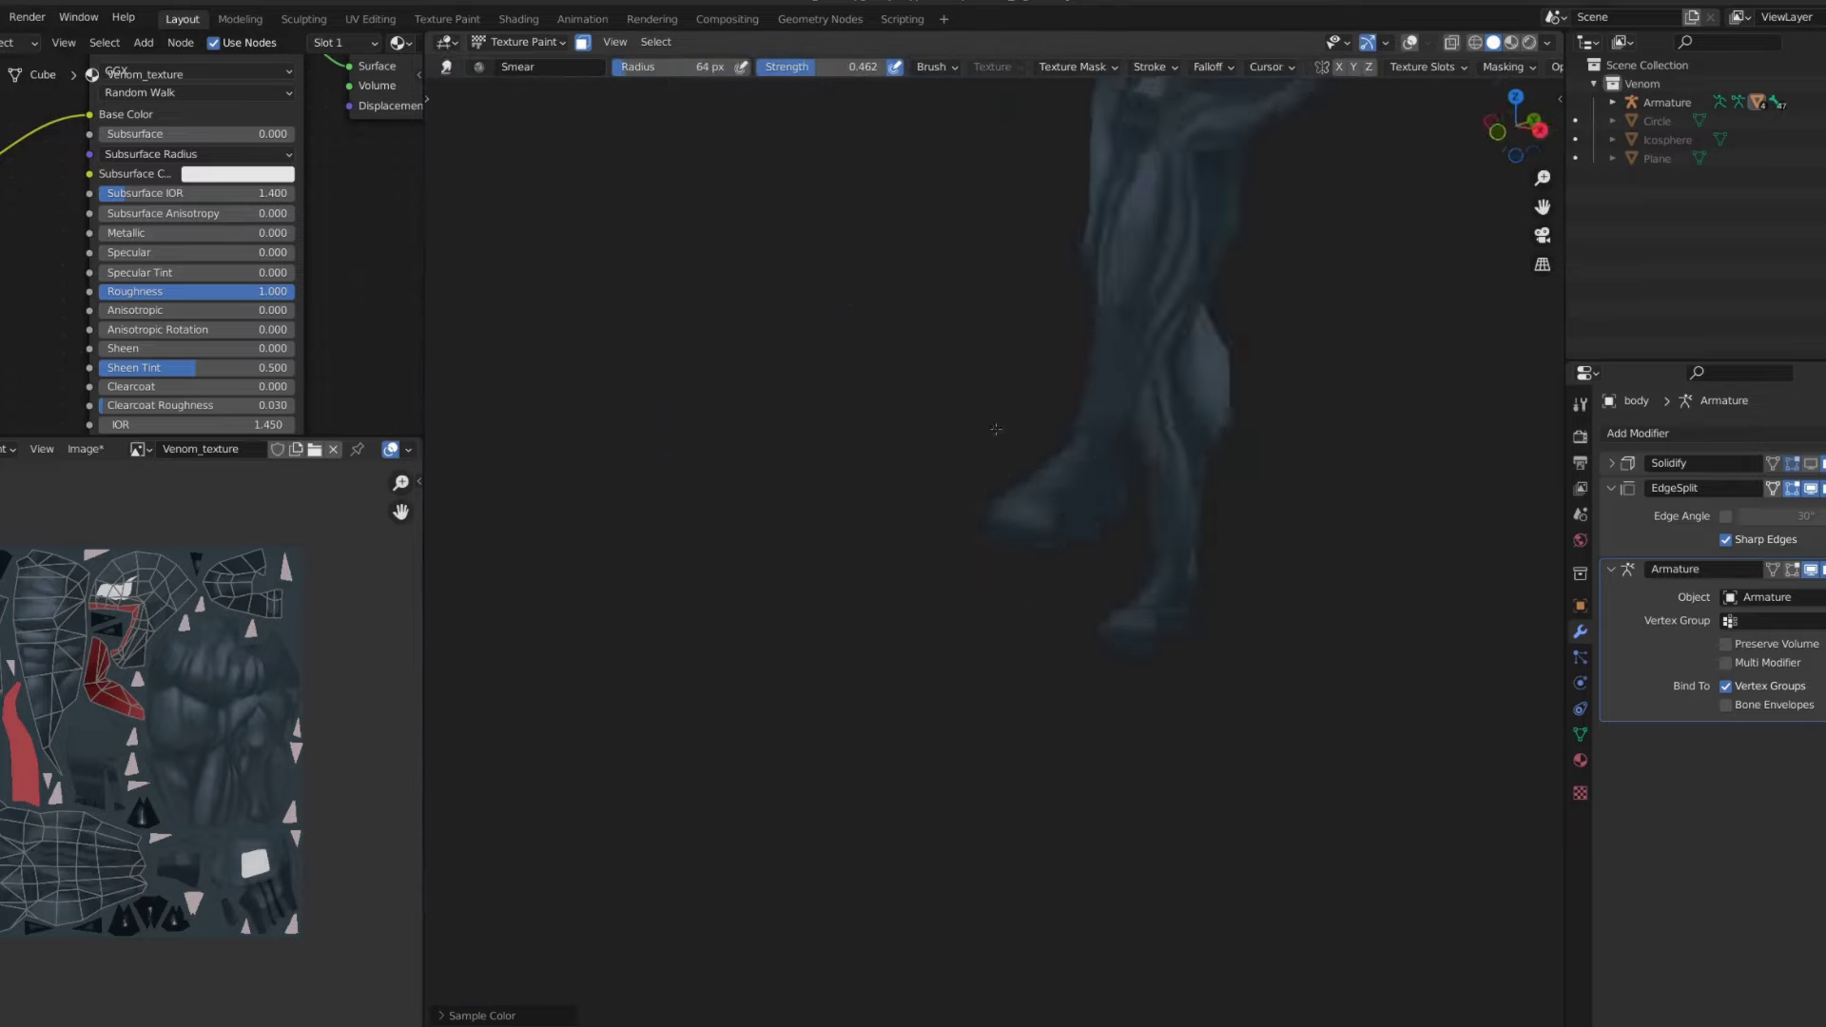
scroll(1083, 496, "up", 3)
- Touch up the ankle shading, ending on the comic line brush at 32 px, strength 0.095
key("d")
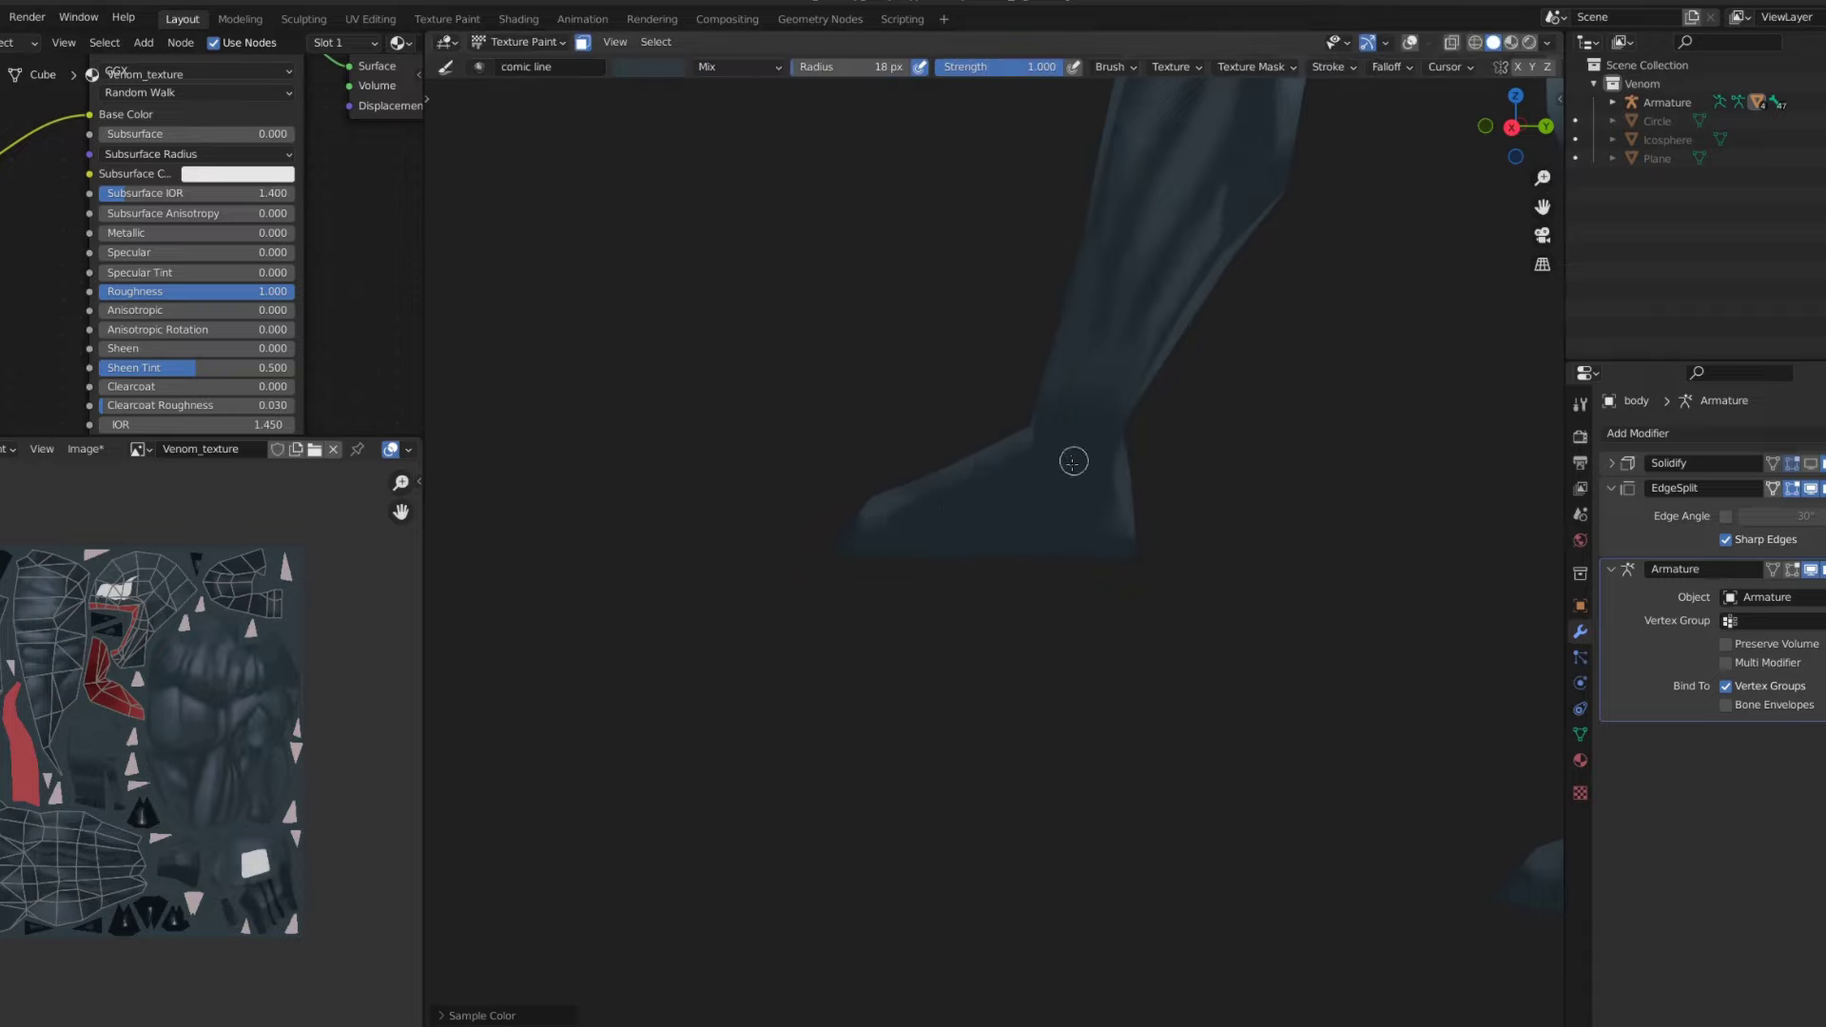
key("d")
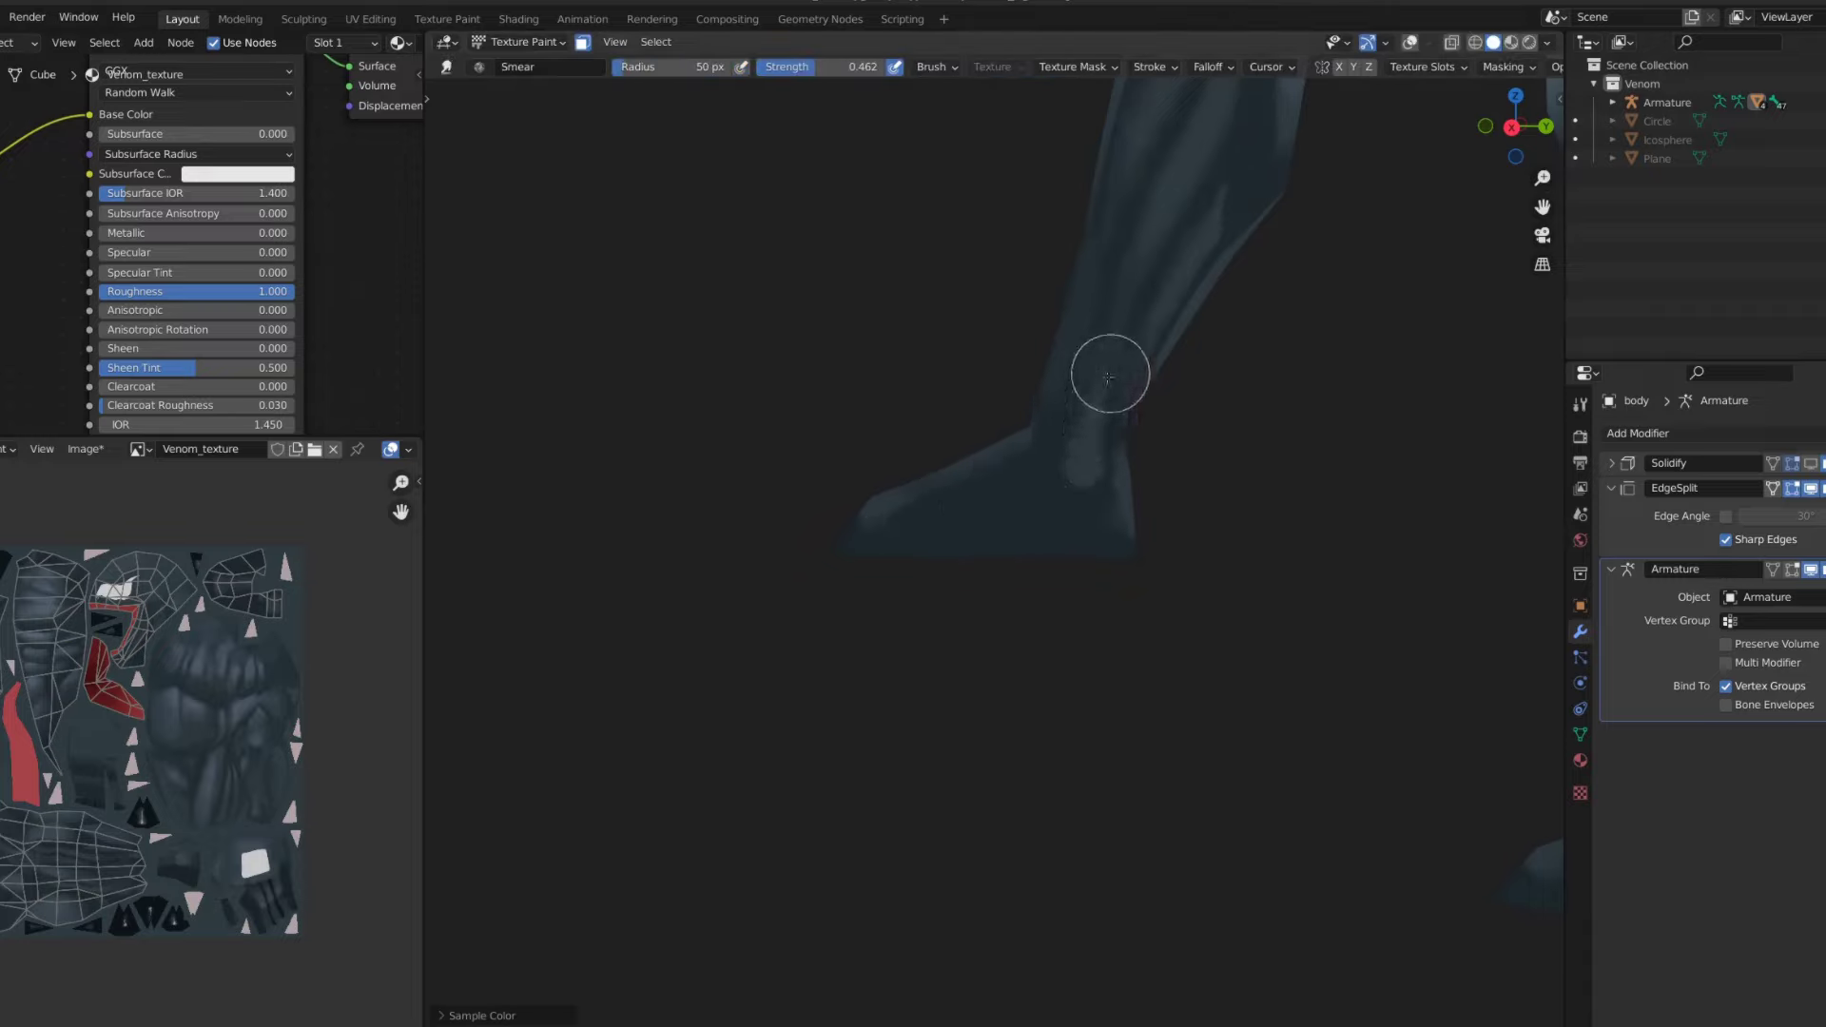
scroll(1109, 377, "down", 2)
scroll(1170, 282, "down", 2)
left_click(1035, 562)
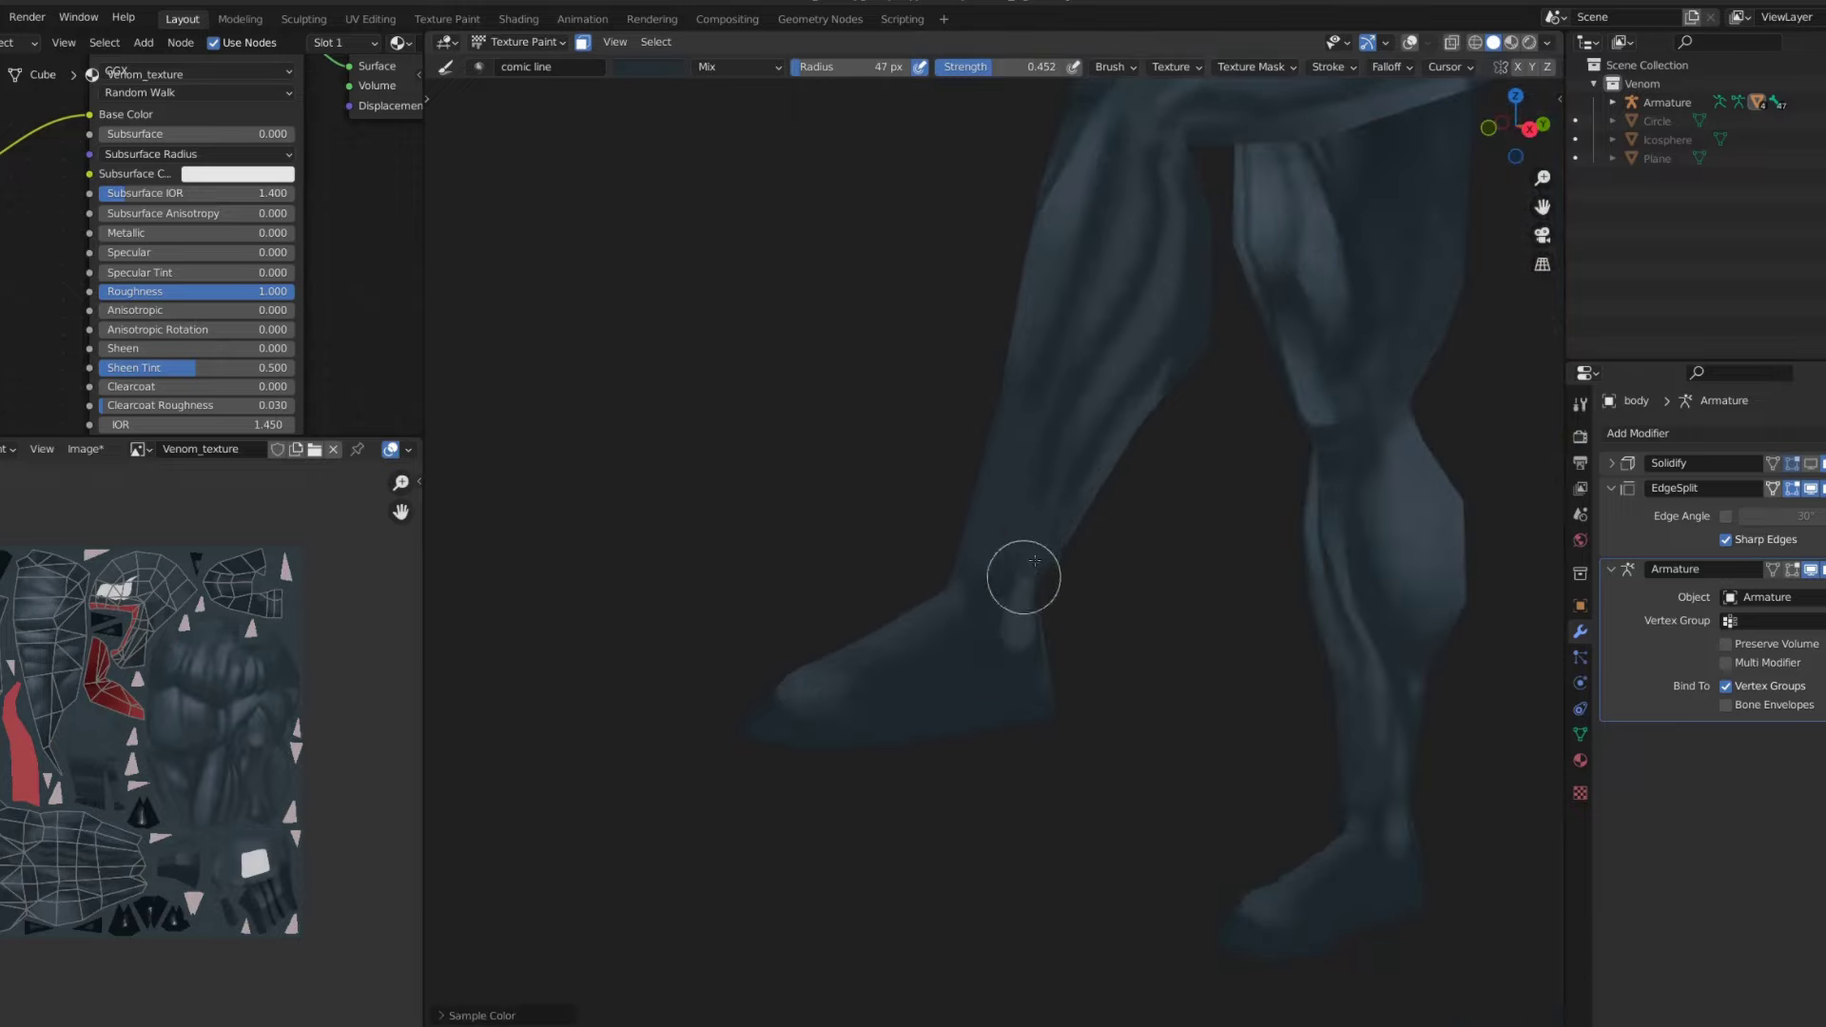
scroll(955, 621, "down", 3)
mouse_move(1031, 652)
middle_mouse_down()
mouse_move(835, 624)
mouse_move(1104, 444)
mouse_move(999, 456)
mouse_move(1088, 542)
mouse_move(963, 509)
middle_mouse_up()
key("shift+f")
scroll(860, 578, "down", 3)
scroll(999, 456, "up", 3)
- Lower the brush strength, then orbit the figure between back and front views
key("shift+f")
left_click(946, 490)
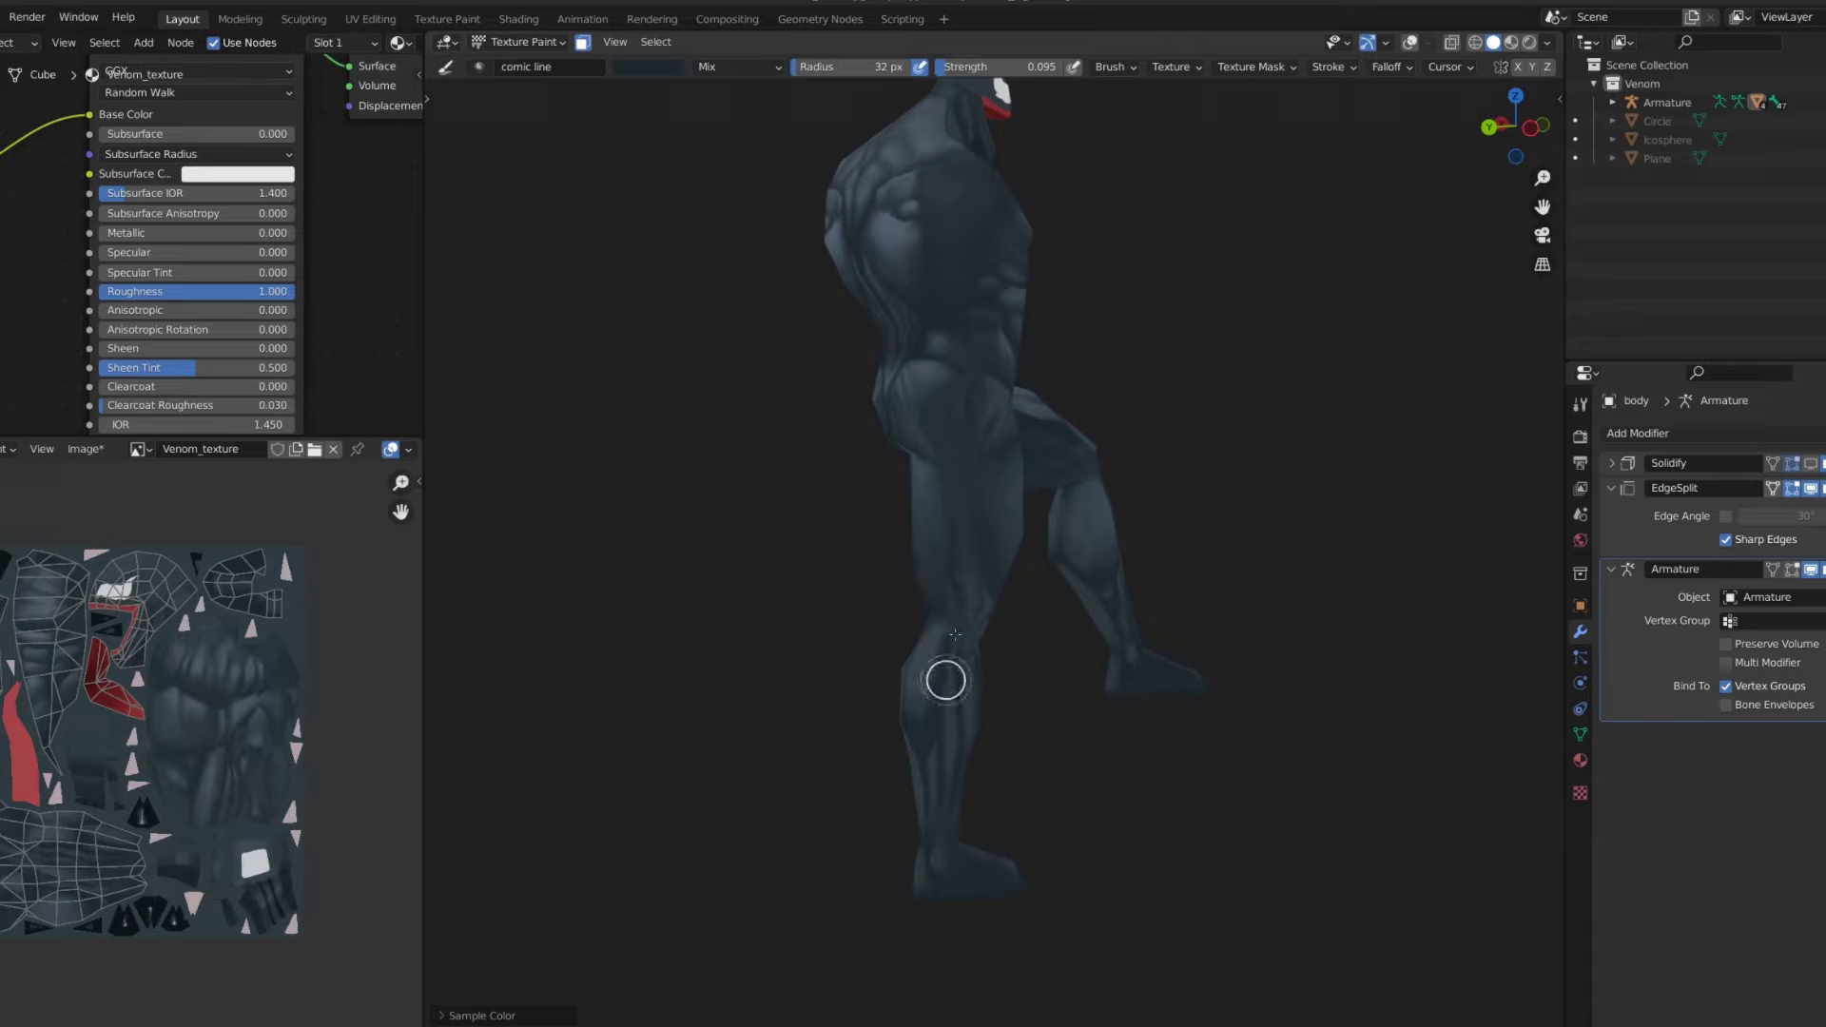
mouse_move(972, 733)
middle_mouse_down()
mouse_move(950, 791)
mouse_move(926, 730)
middle_mouse_up()
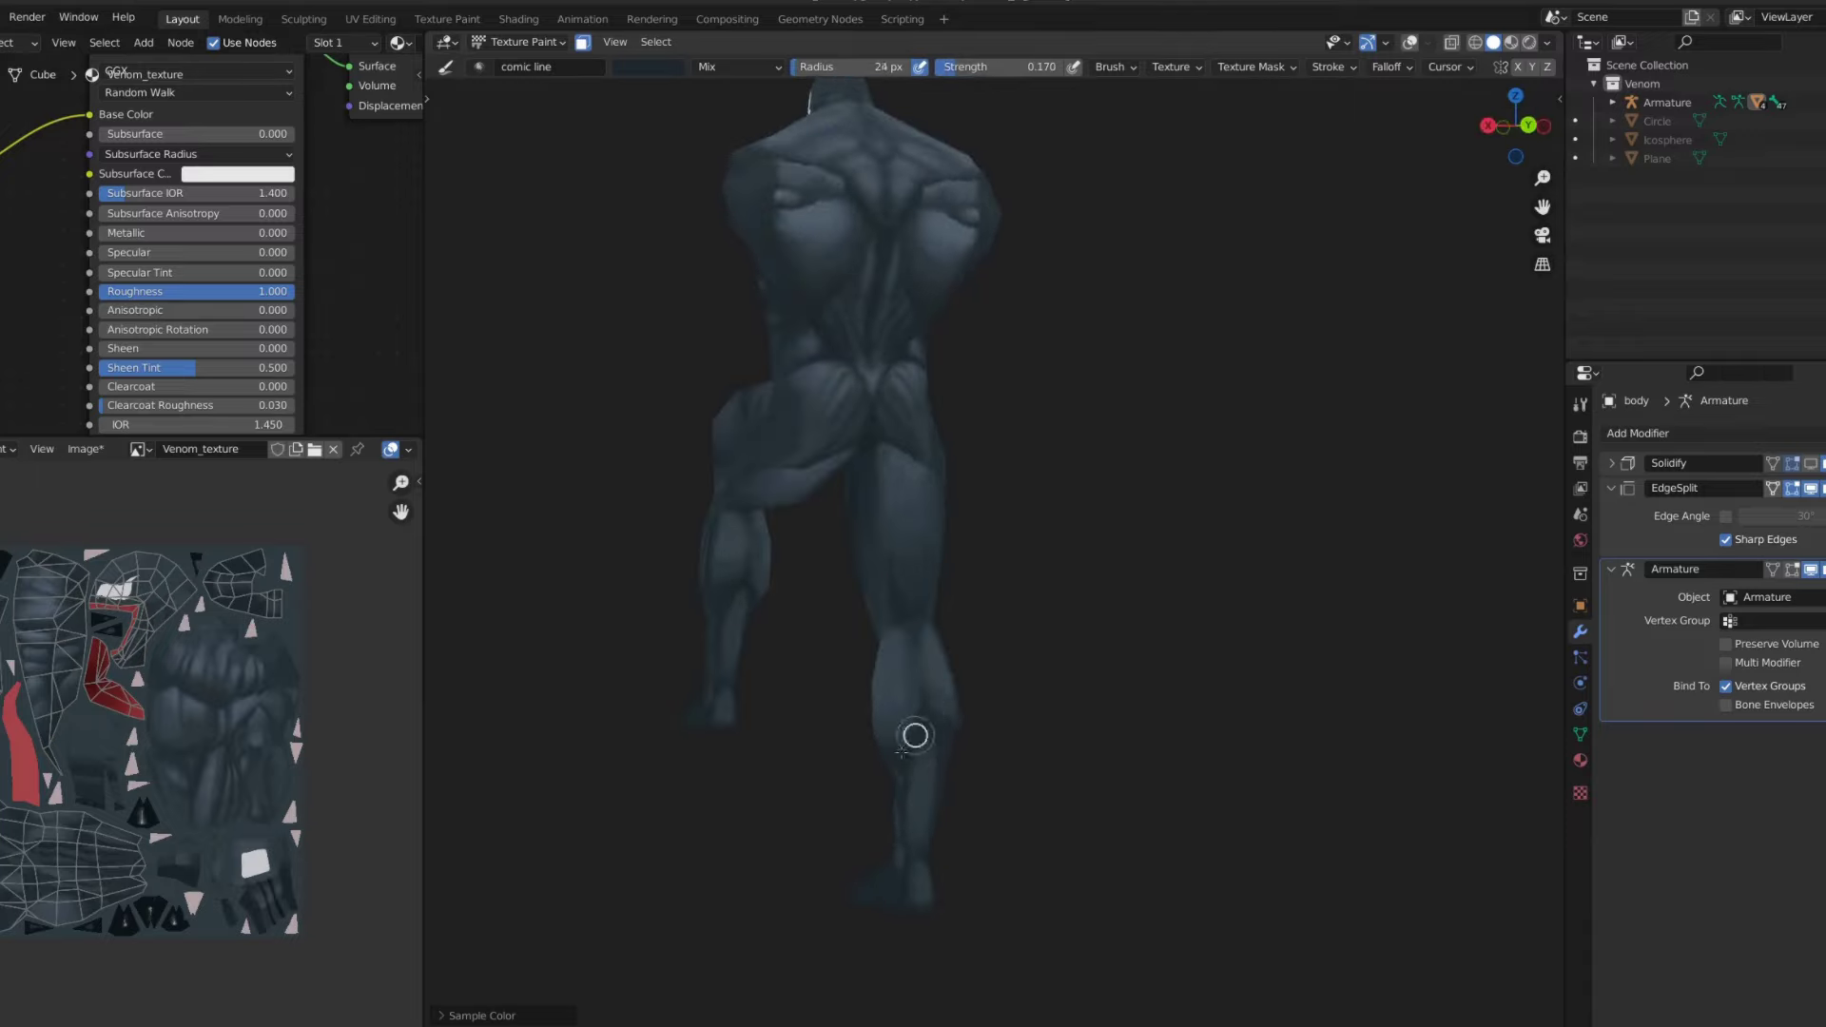
middle_click_drag(880, 513, 875, 787)
mouse_move(842, 623)
middle_mouse_down()
mouse_move(1039, 514)
mouse_move(901, 538)
mouse_move(936, 589)
mouse_move(903, 640)
middle_mouse_up()
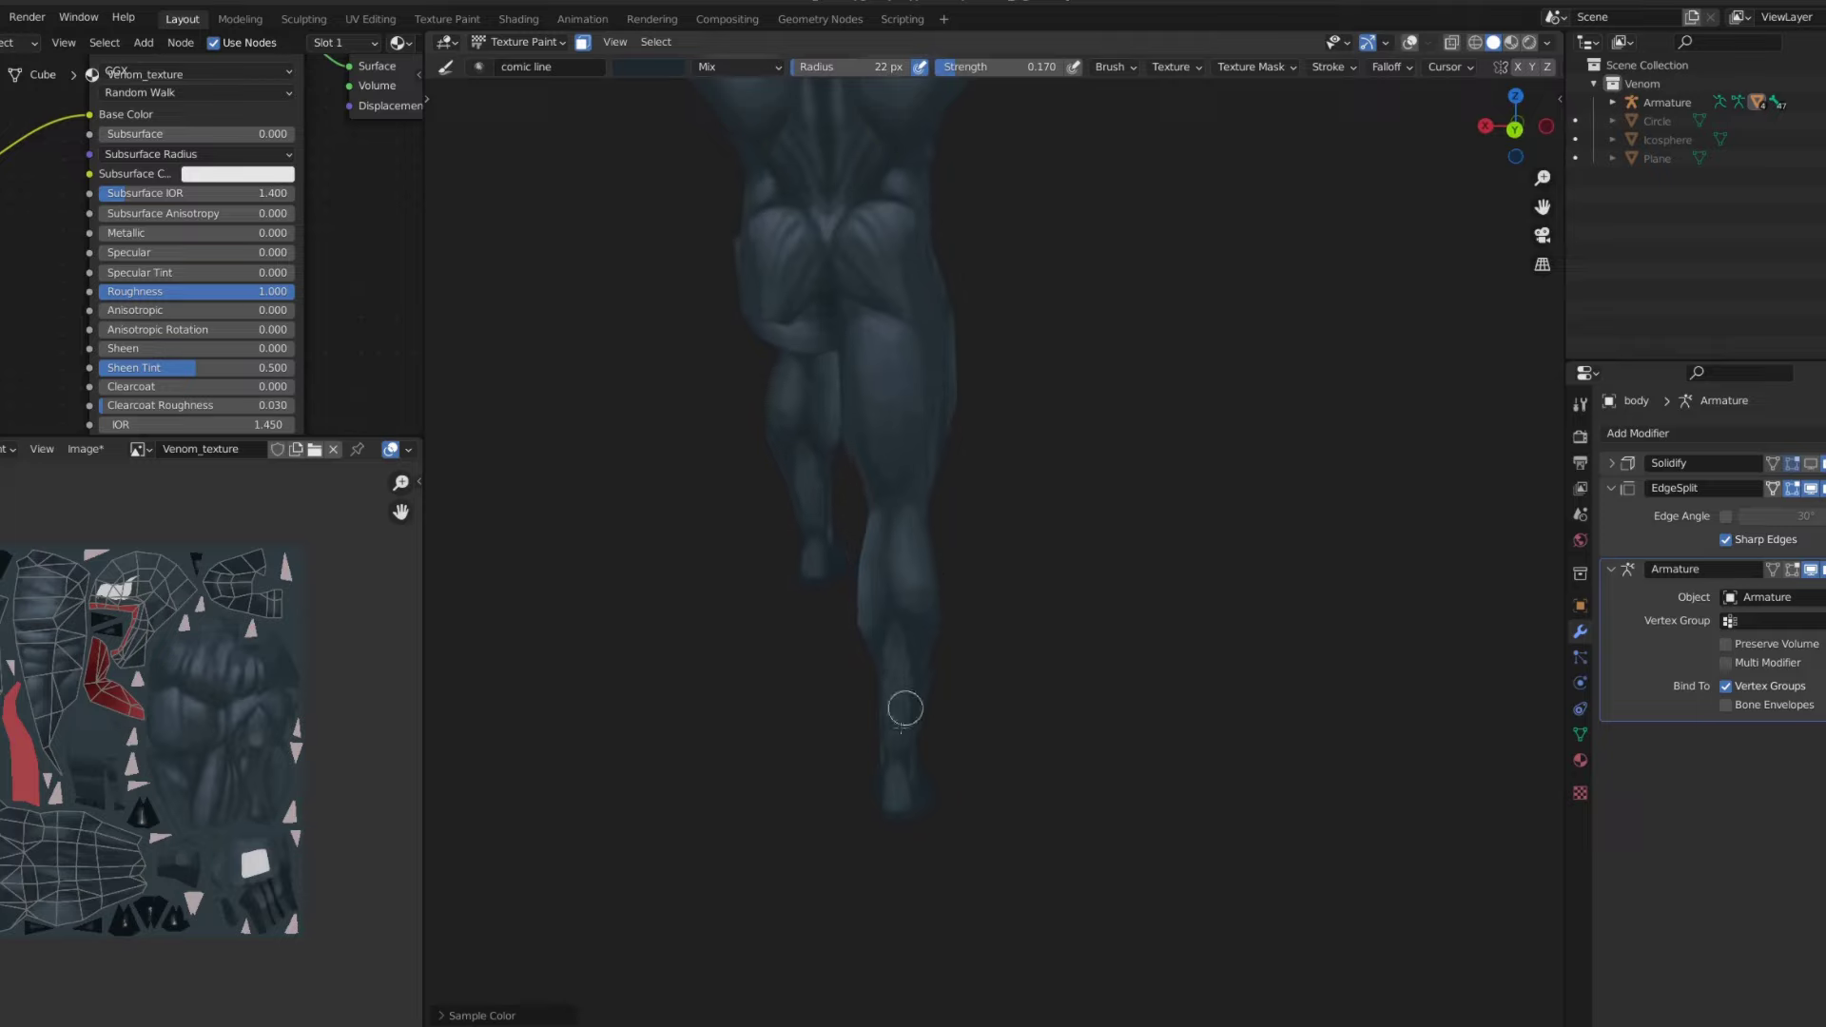
- Try the Smear and comic line brushes, settling on Smear to blend the leg shading
key("3")
middle_click_drag(893, 575, 917, 575)
scroll(876, 681, "down", 5)
scroll(882, 483, "up", 5)
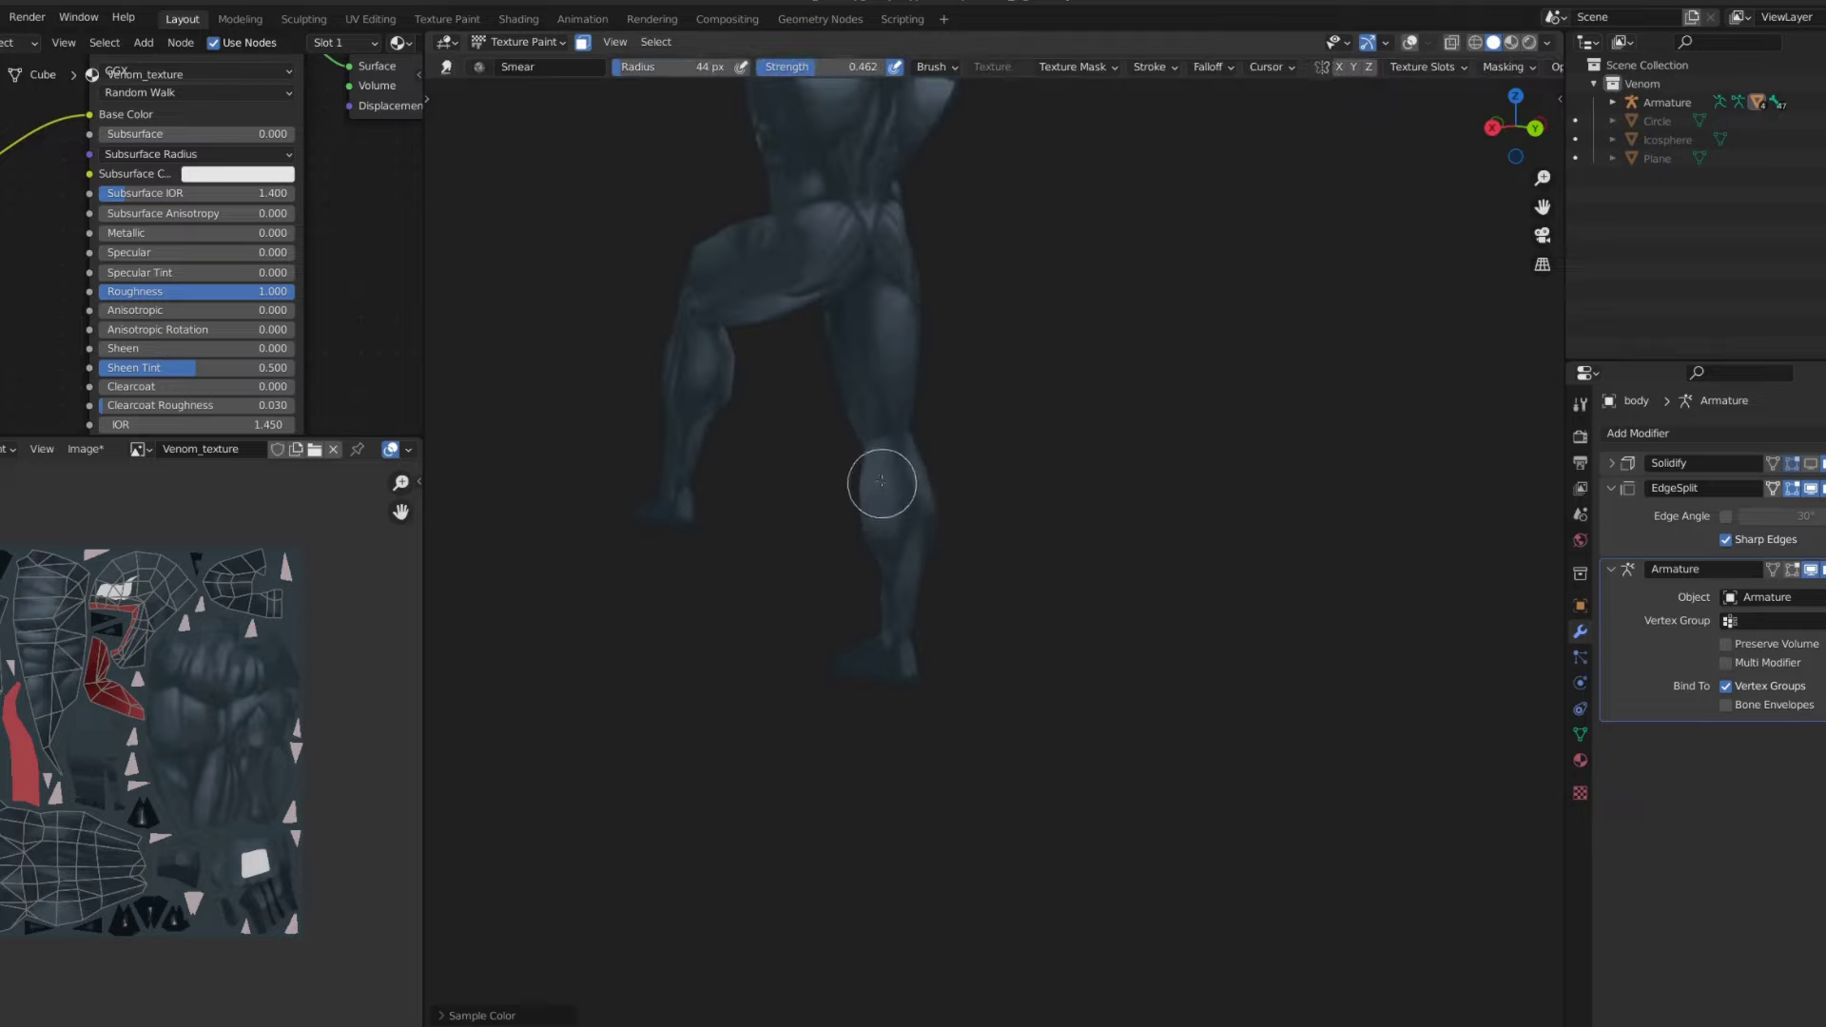
key("1")
scroll(900, 557, "up", 1)
key("shift+space")
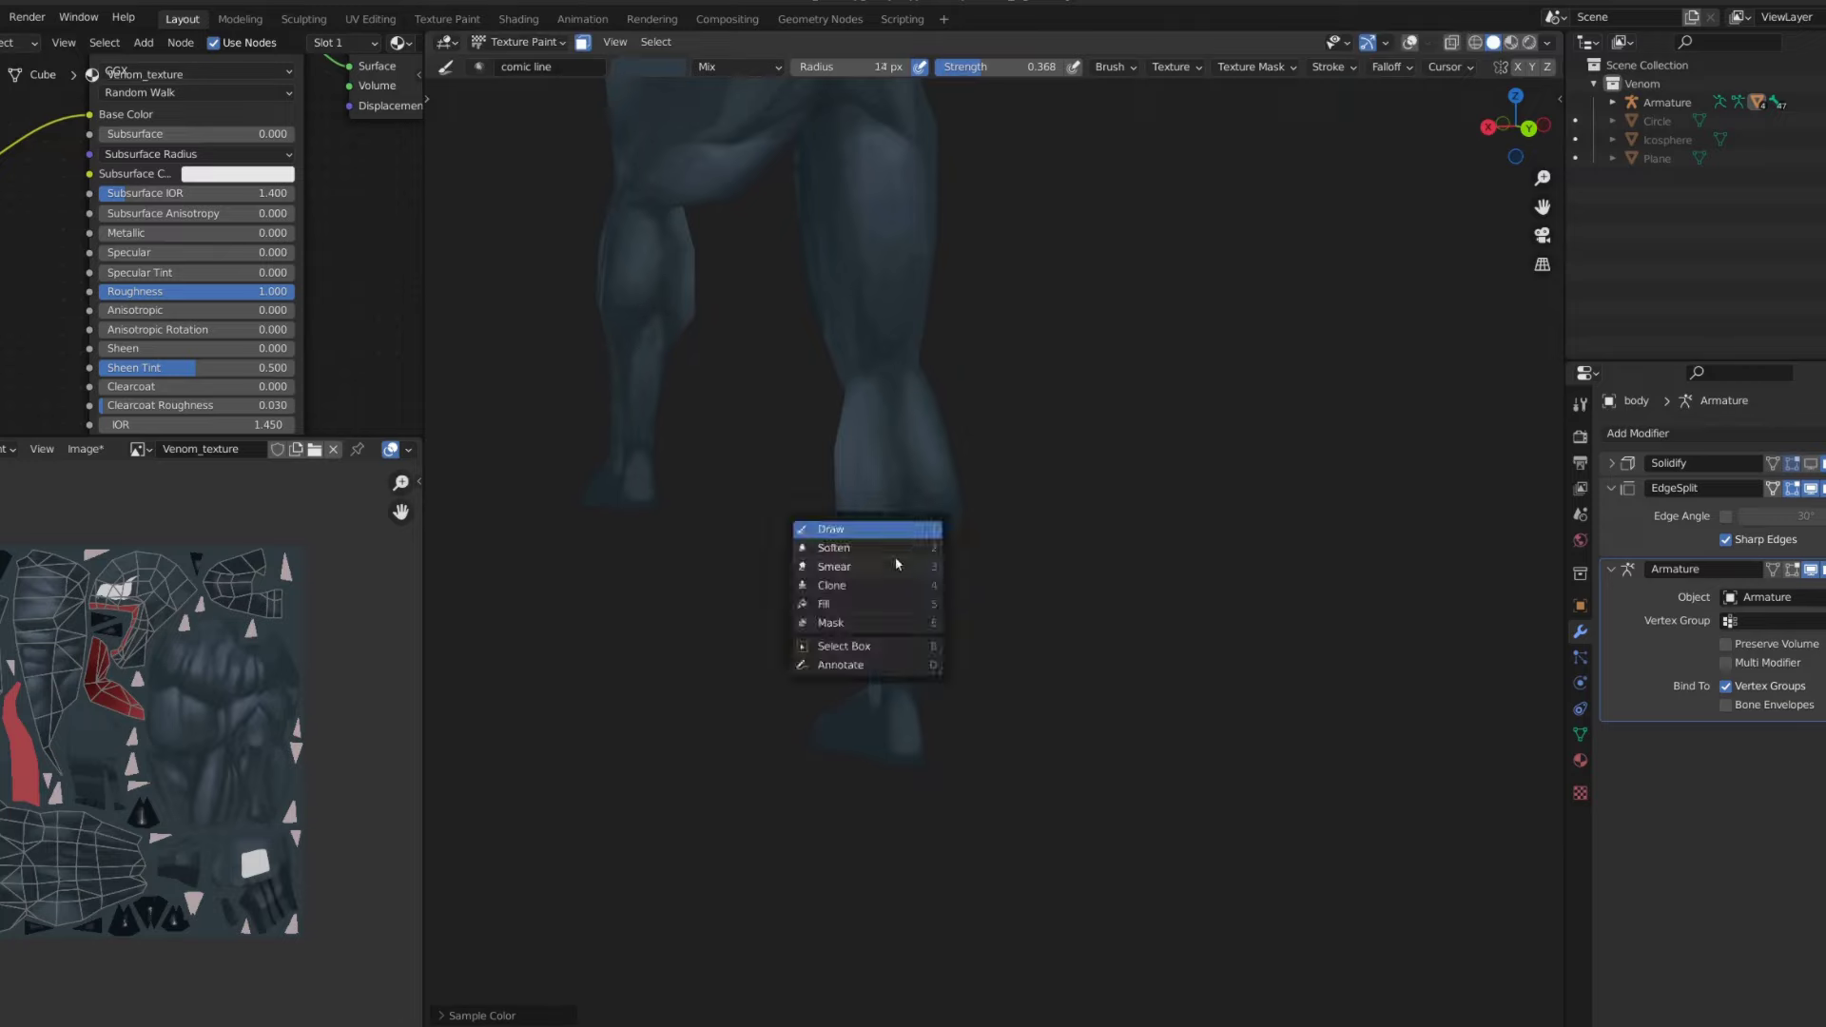
left_click(889, 561)
scroll(924, 548, "down", 2)
scroll(909, 567, "down", 2)
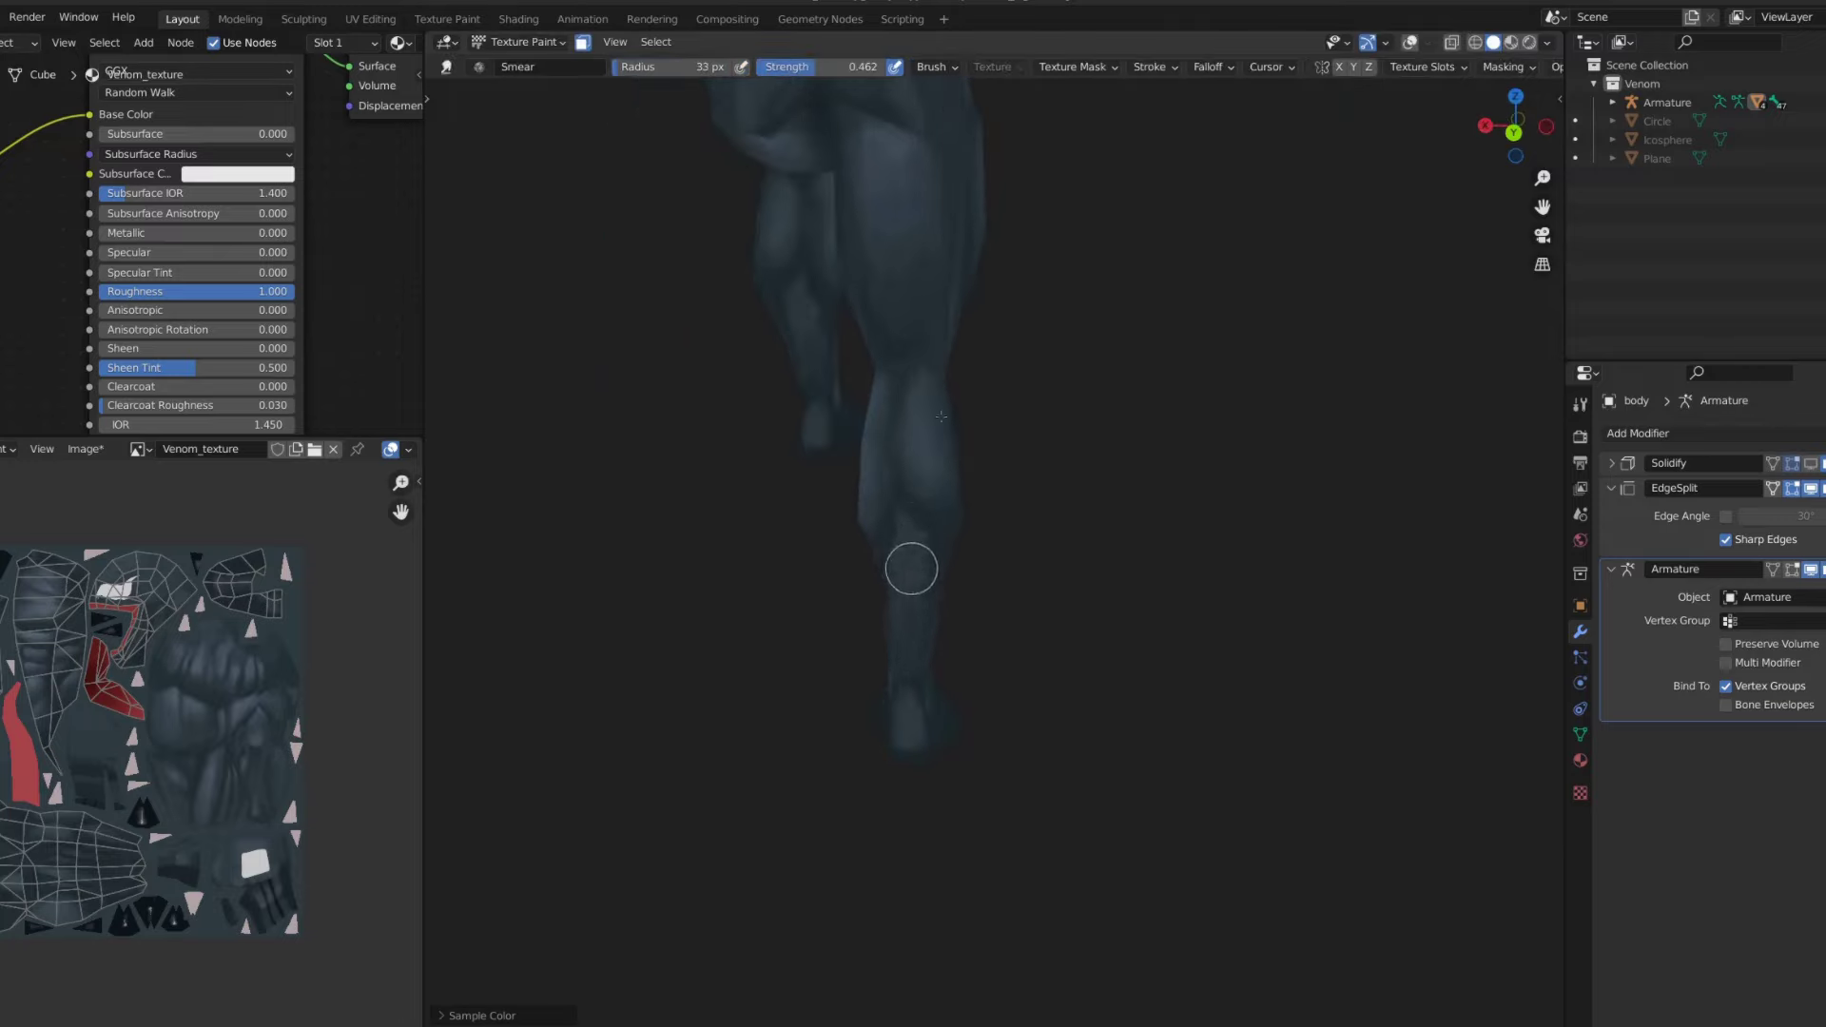
scroll(910, 567, "down", 2)
- Return to the comic line brush and sample a colour from the back of the legs
mouse_move(909, 567)
middle_mouse_down()
mouse_move(750, 546)
mouse_move(1032, 513)
middle_mouse_up()
key("1")
scroll(914, 466, "up", 3)
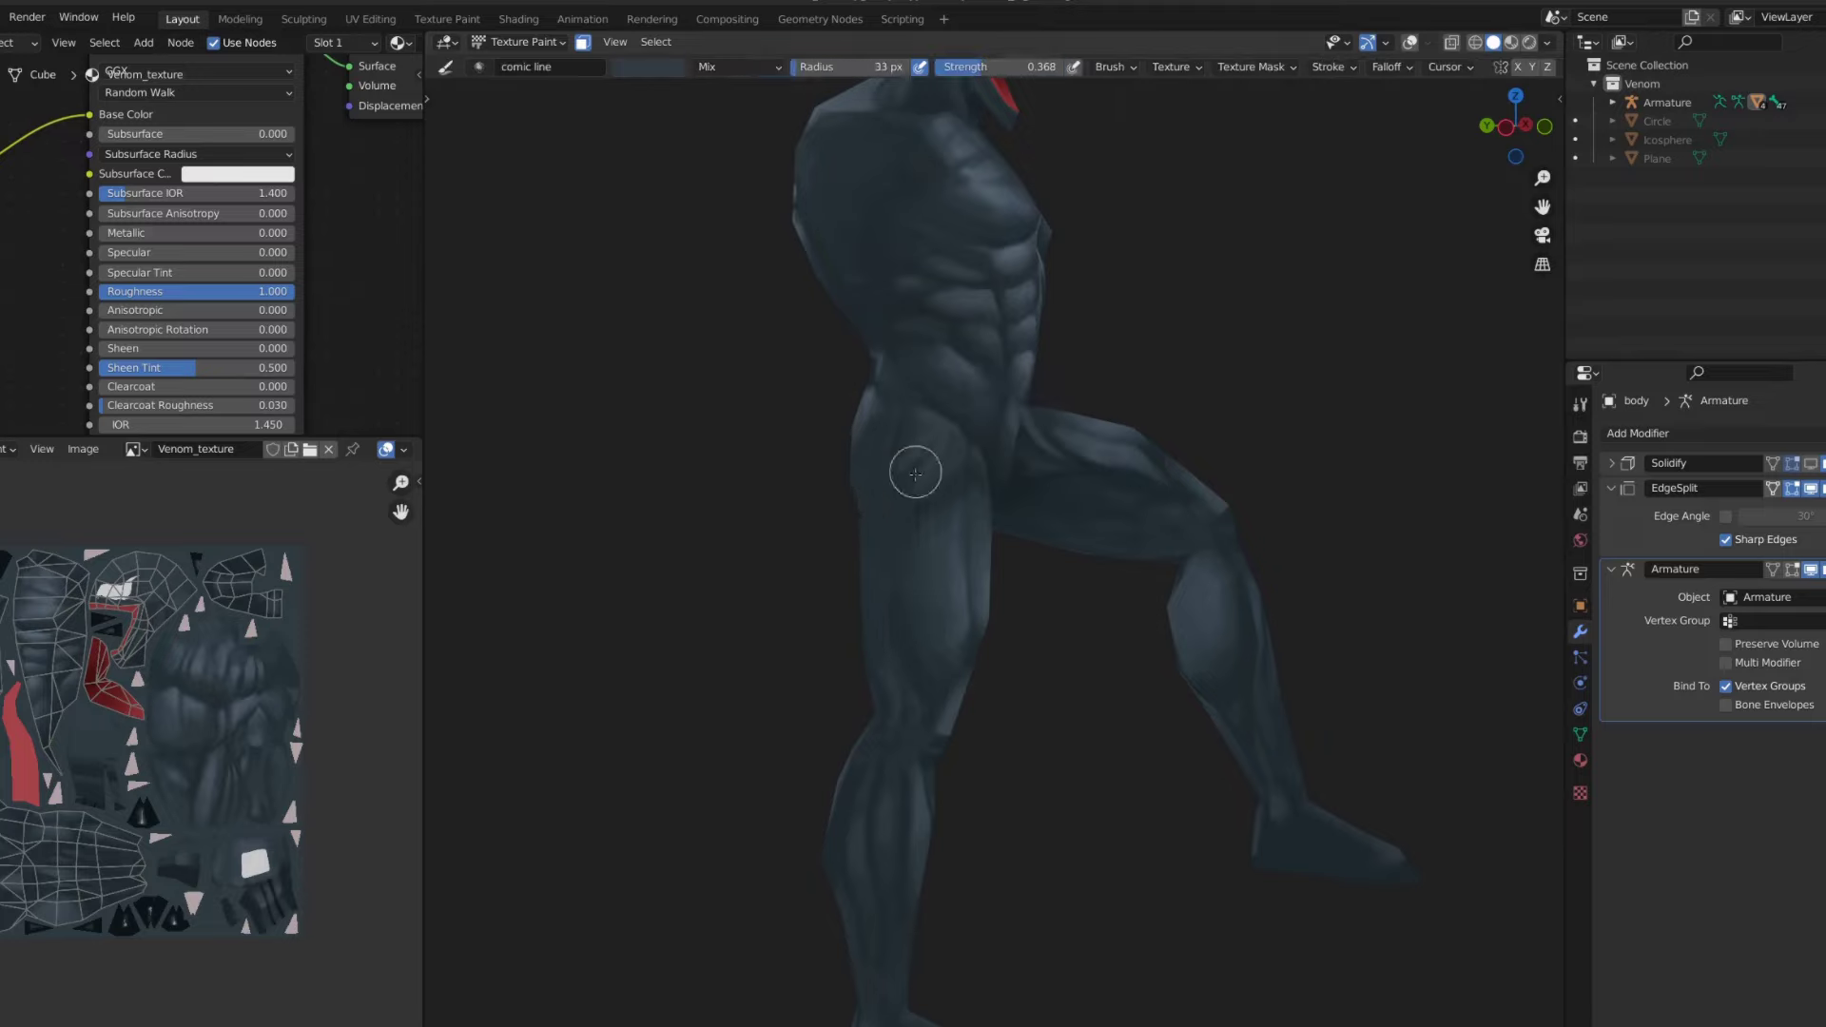
scroll(955, 404, "up", 2)
key("s")
mouse_move(898, 473)
middle_mouse_down()
mouse_move(829, 374)
mouse_move(882, 516)
mouse_move(904, 400)
middle_mouse_up()
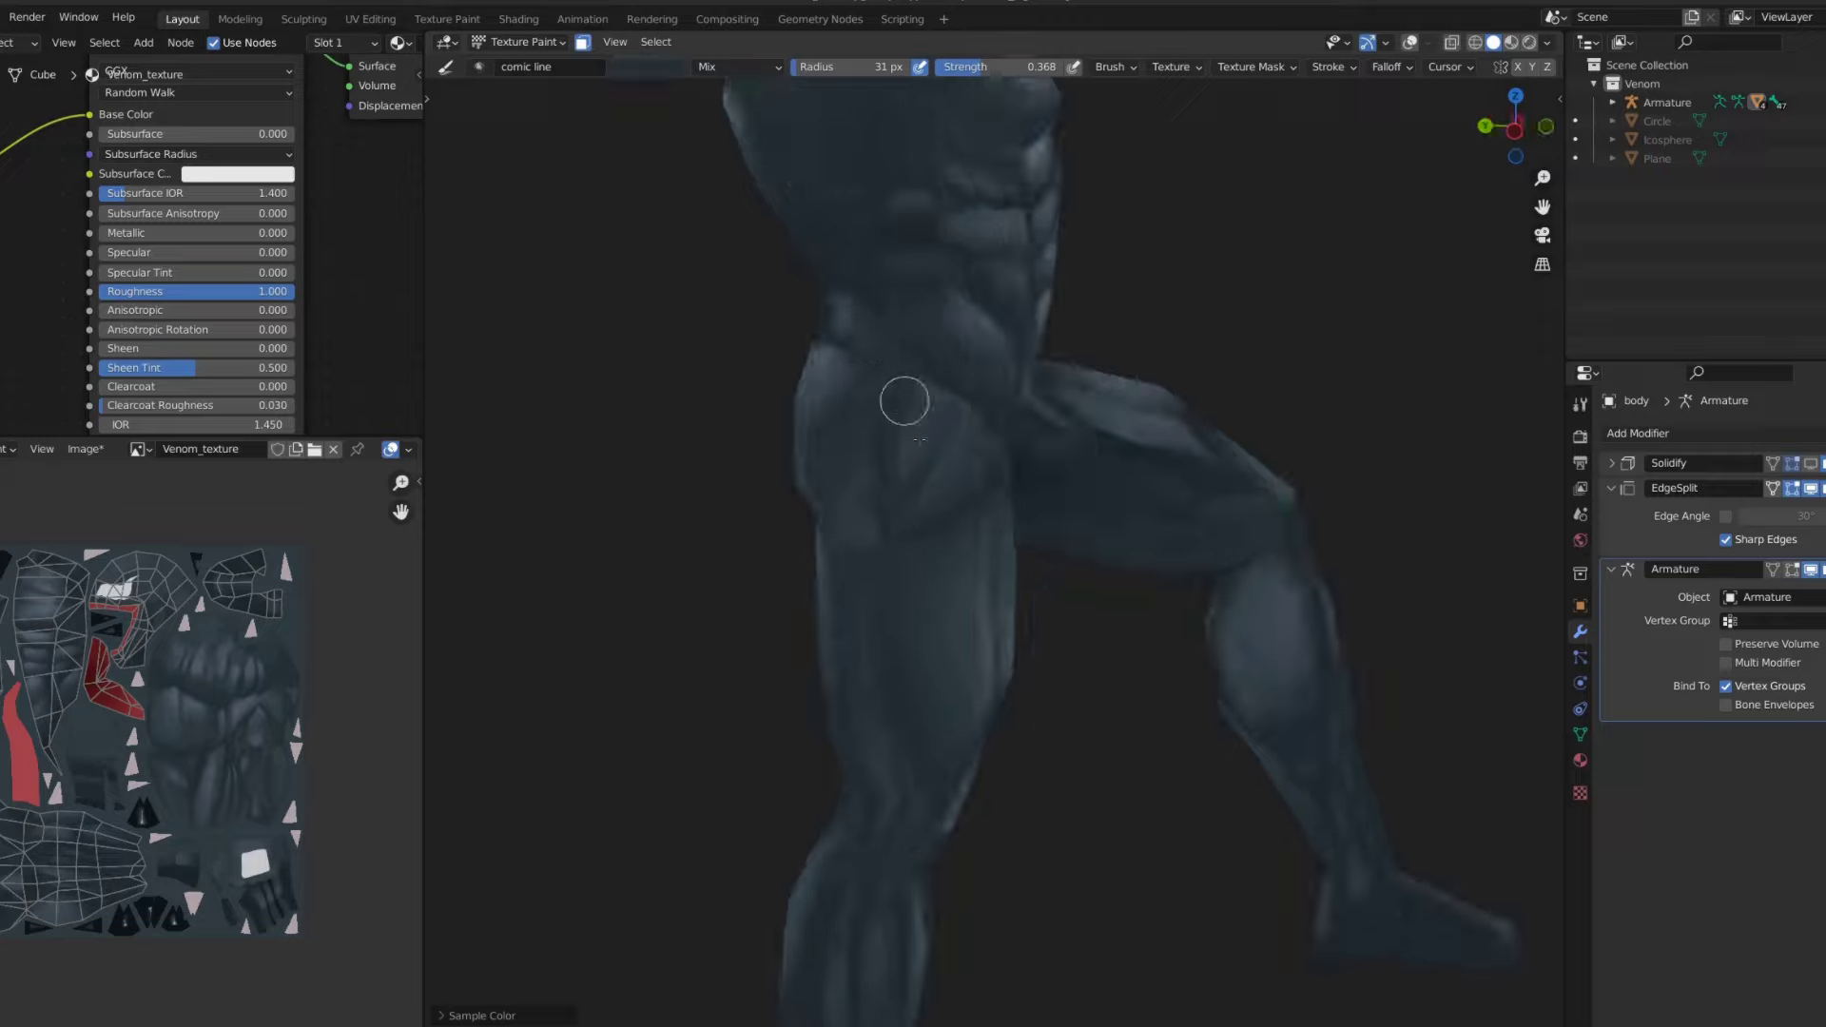
- Orbit to a rear view of both legs and adjust the brush size and strength
scroll(932, 503, "down", 5)
middle_click_drag(921, 489, 1092, 522)
scroll(1092, 522, "down", 2)
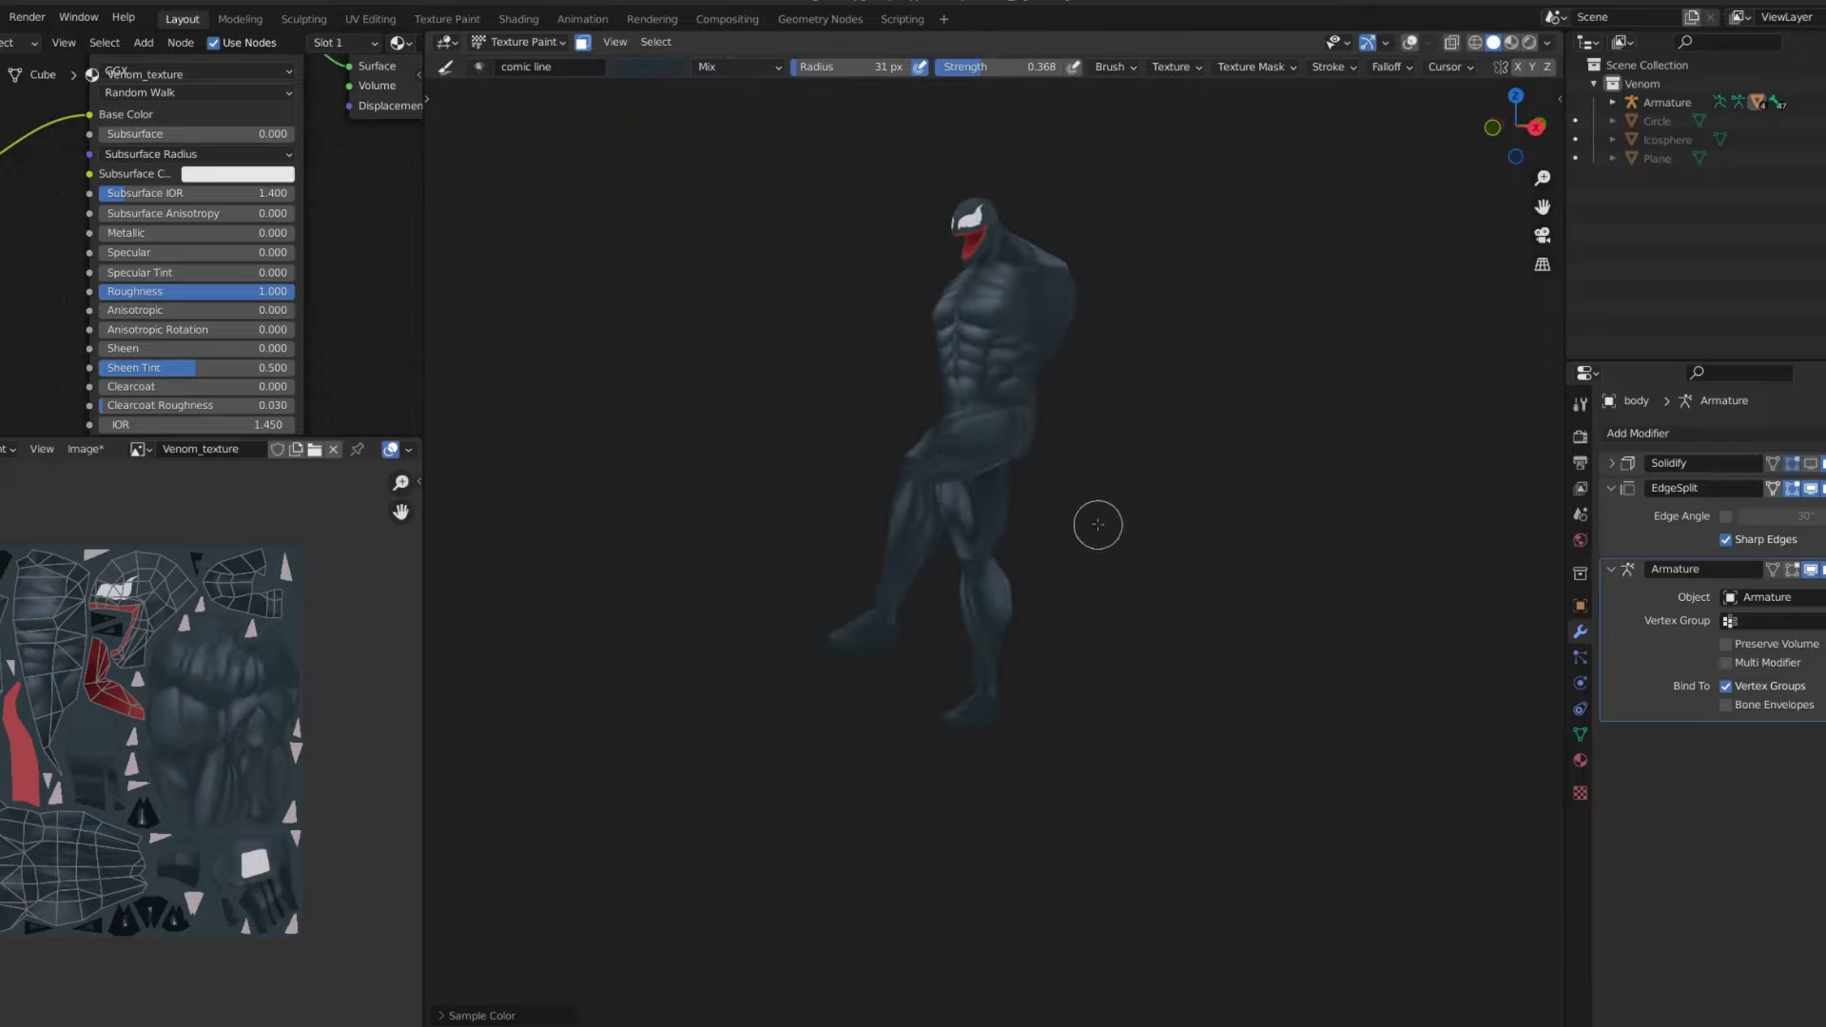
scroll(894, 463, "up", 10)
middle_click_drag(838, 388, 919, 288)
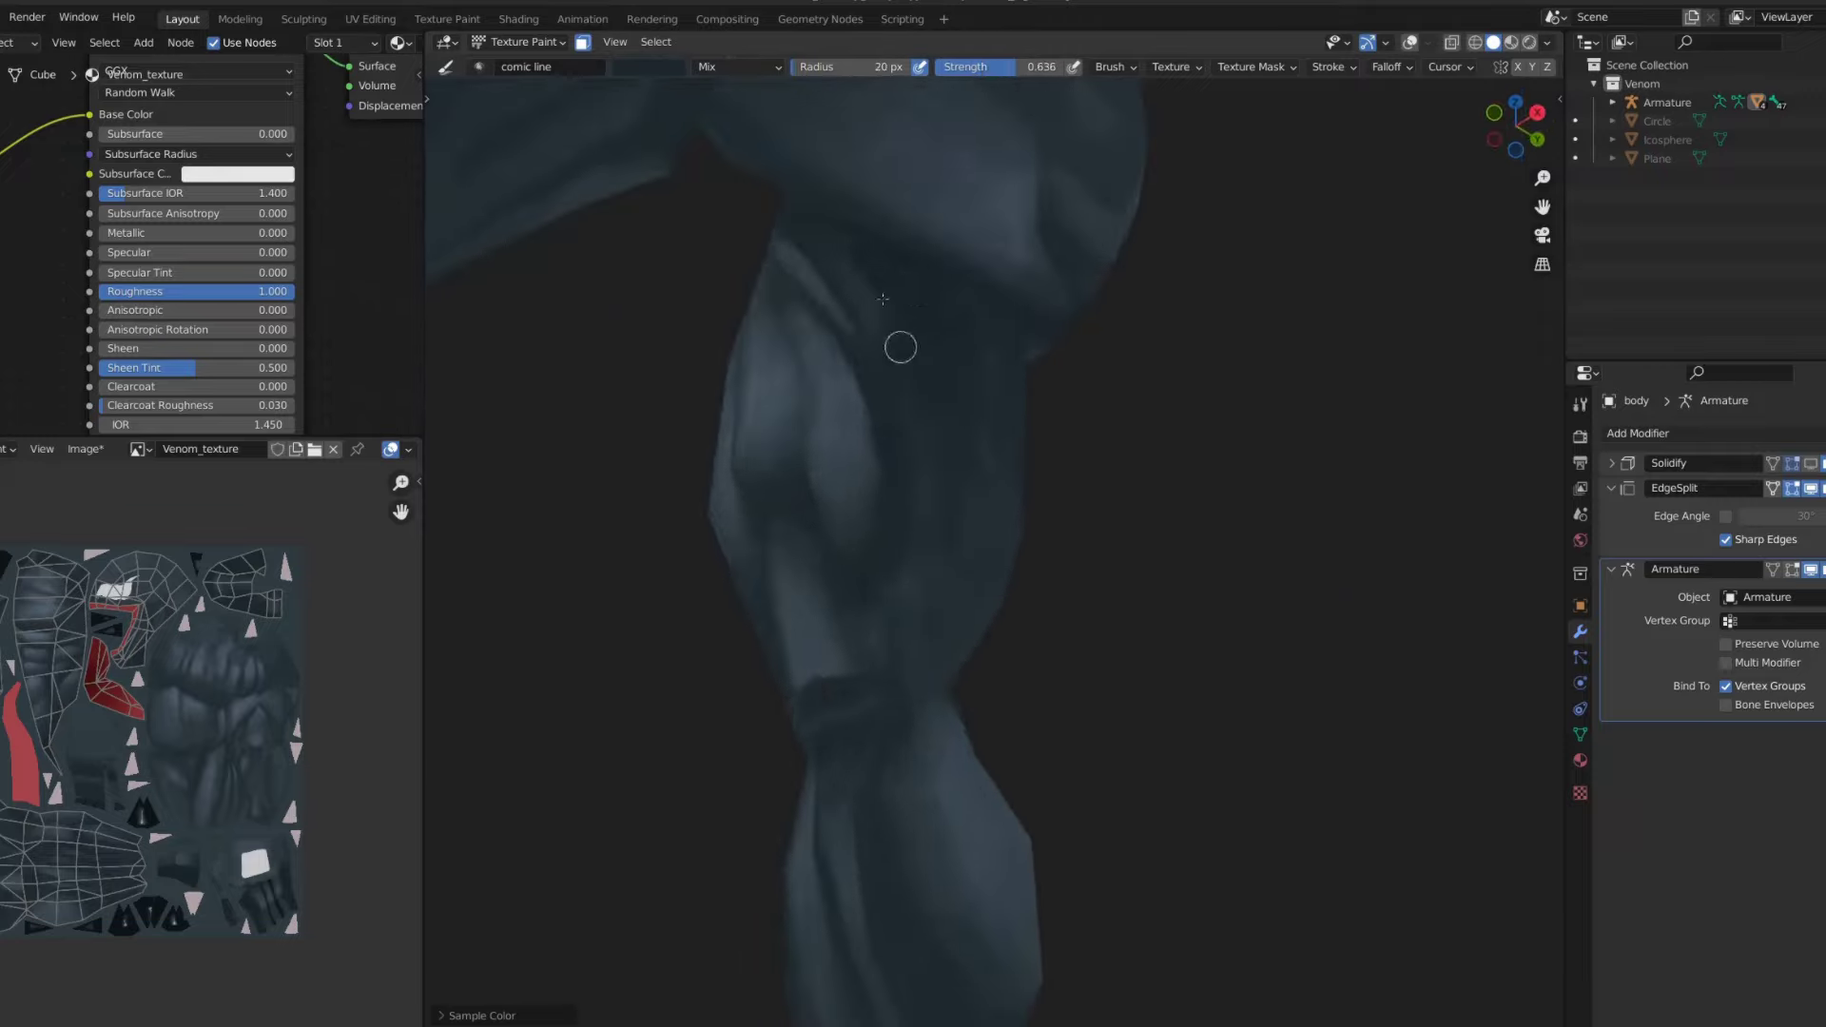
scroll(901, 347, "down", 3)
middle_click_drag(933, 465, 983, 289)
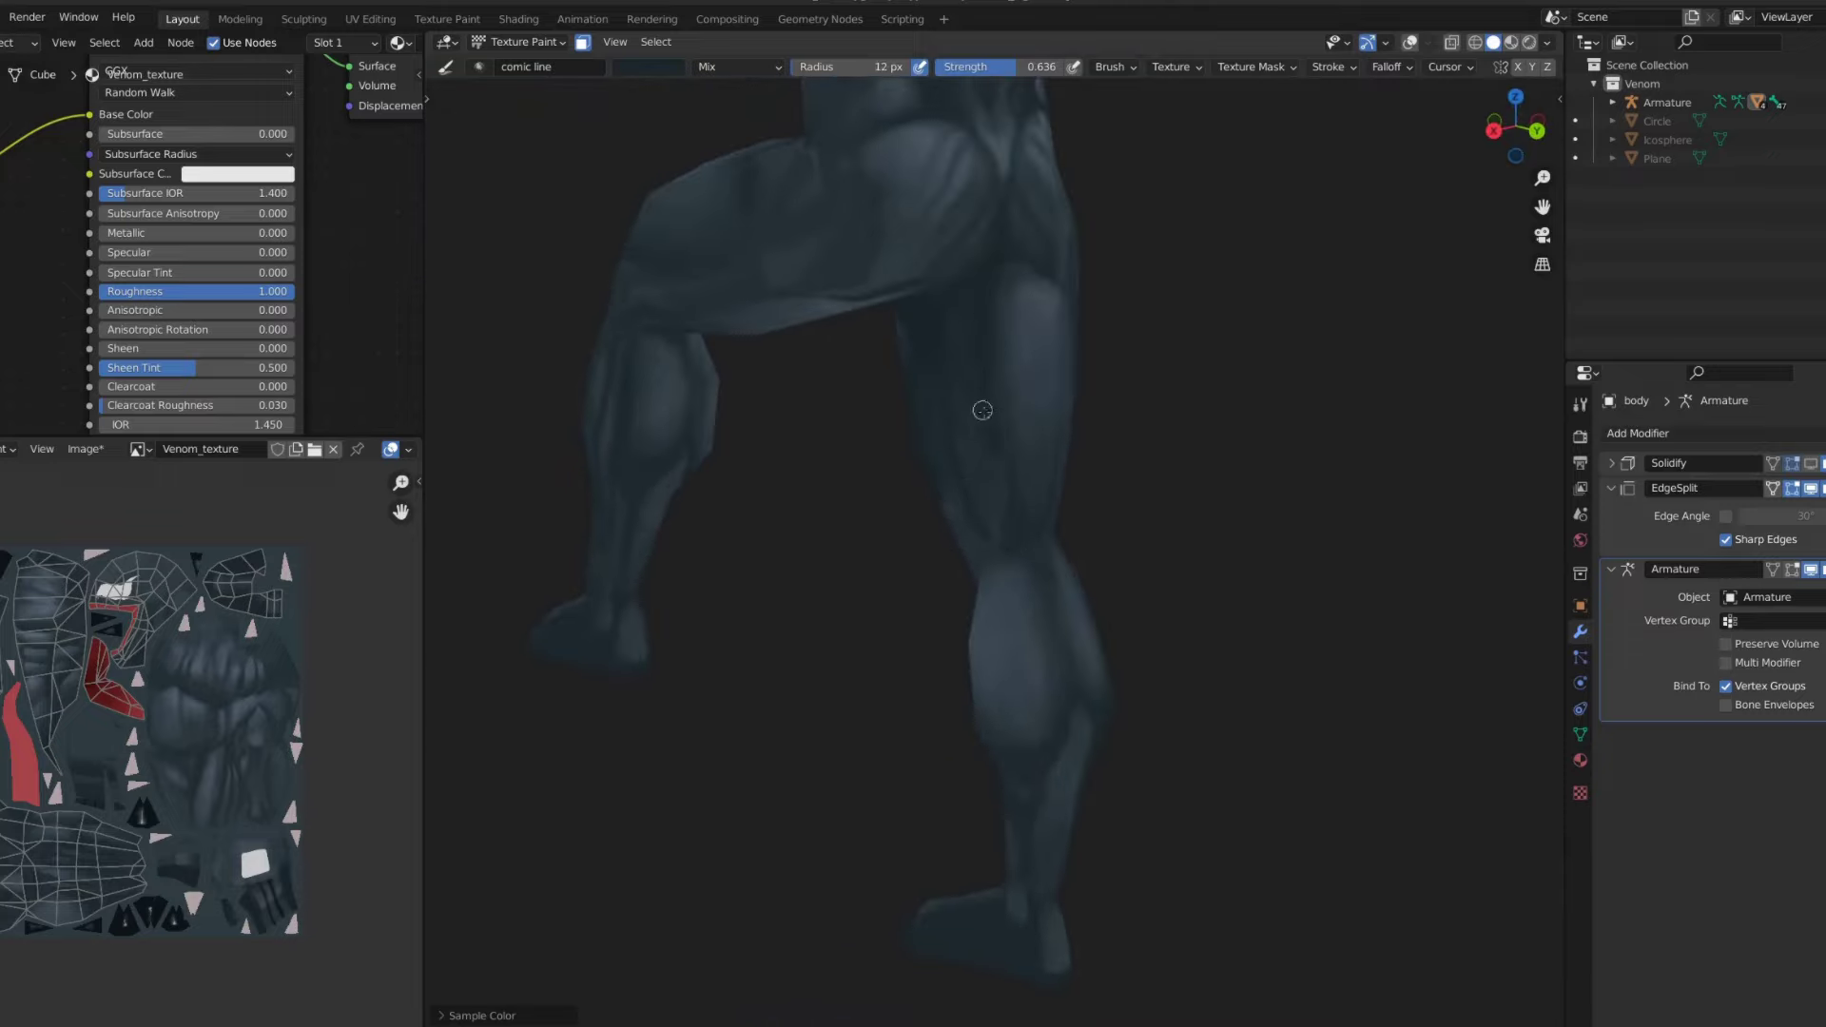
middle_click_drag(982, 410, 994, 274)
key("f")
left_click(1047, 283)
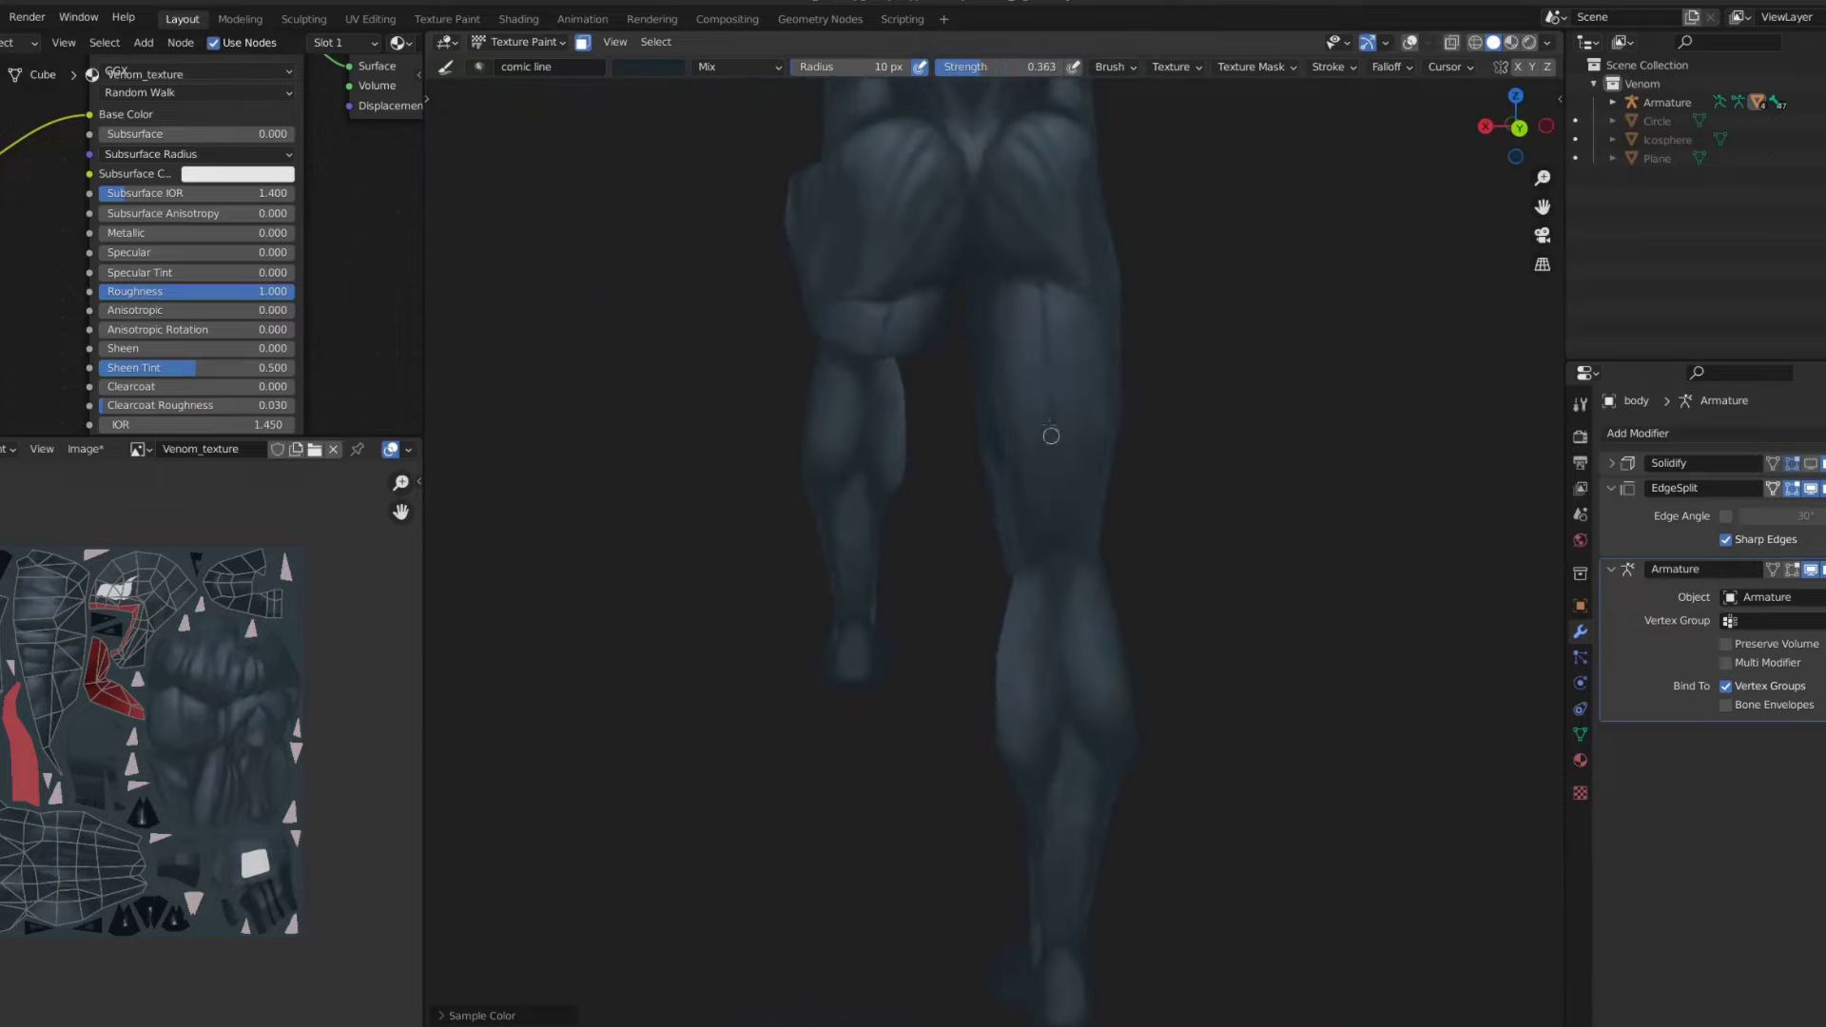
- Smear the thigh and calf strokes while orbiting around the legs to the front
mouse_move(1034, 536)
middle_mouse_down()
mouse_move(1100, 468)
mouse_move(1100, 285)
mouse_move(1052, 485)
mouse_move(1020, 323)
middle_mouse_up()
key("r")
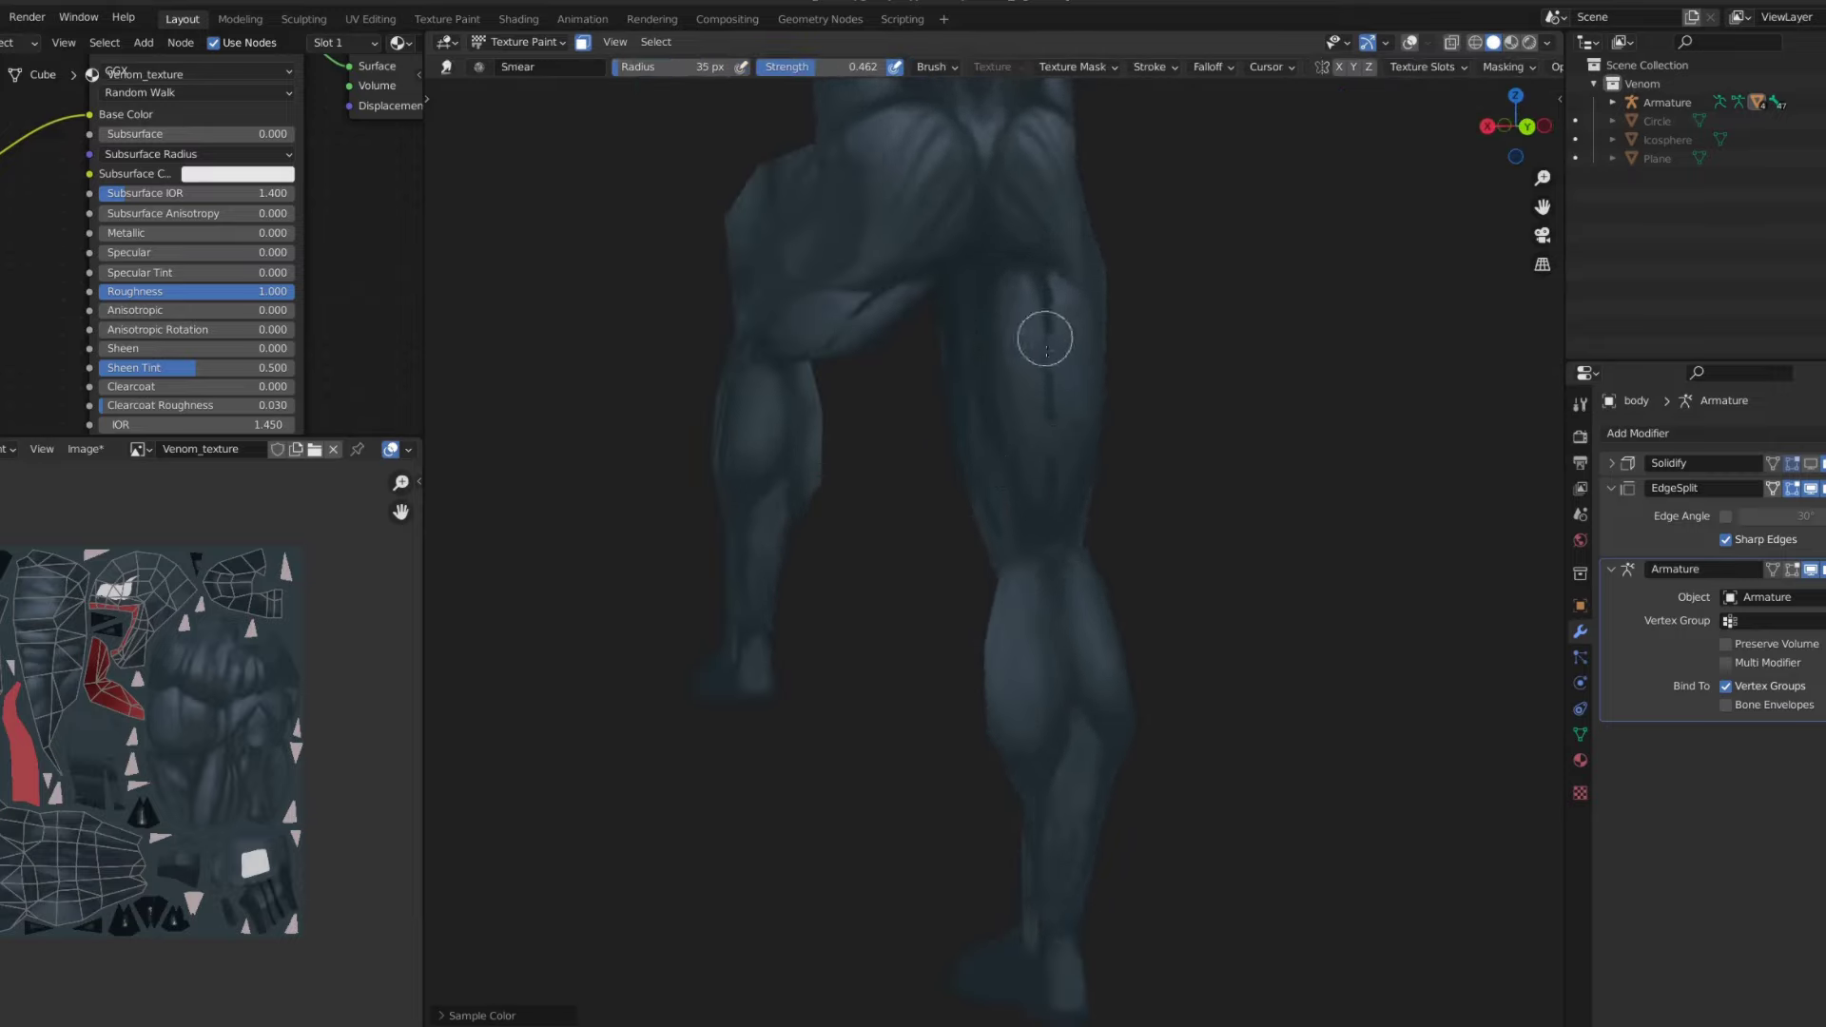
mouse_move(1003, 393)
middle_mouse_down()
mouse_move(1044, 363)
mouse_move(971, 537)
middle_mouse_up()
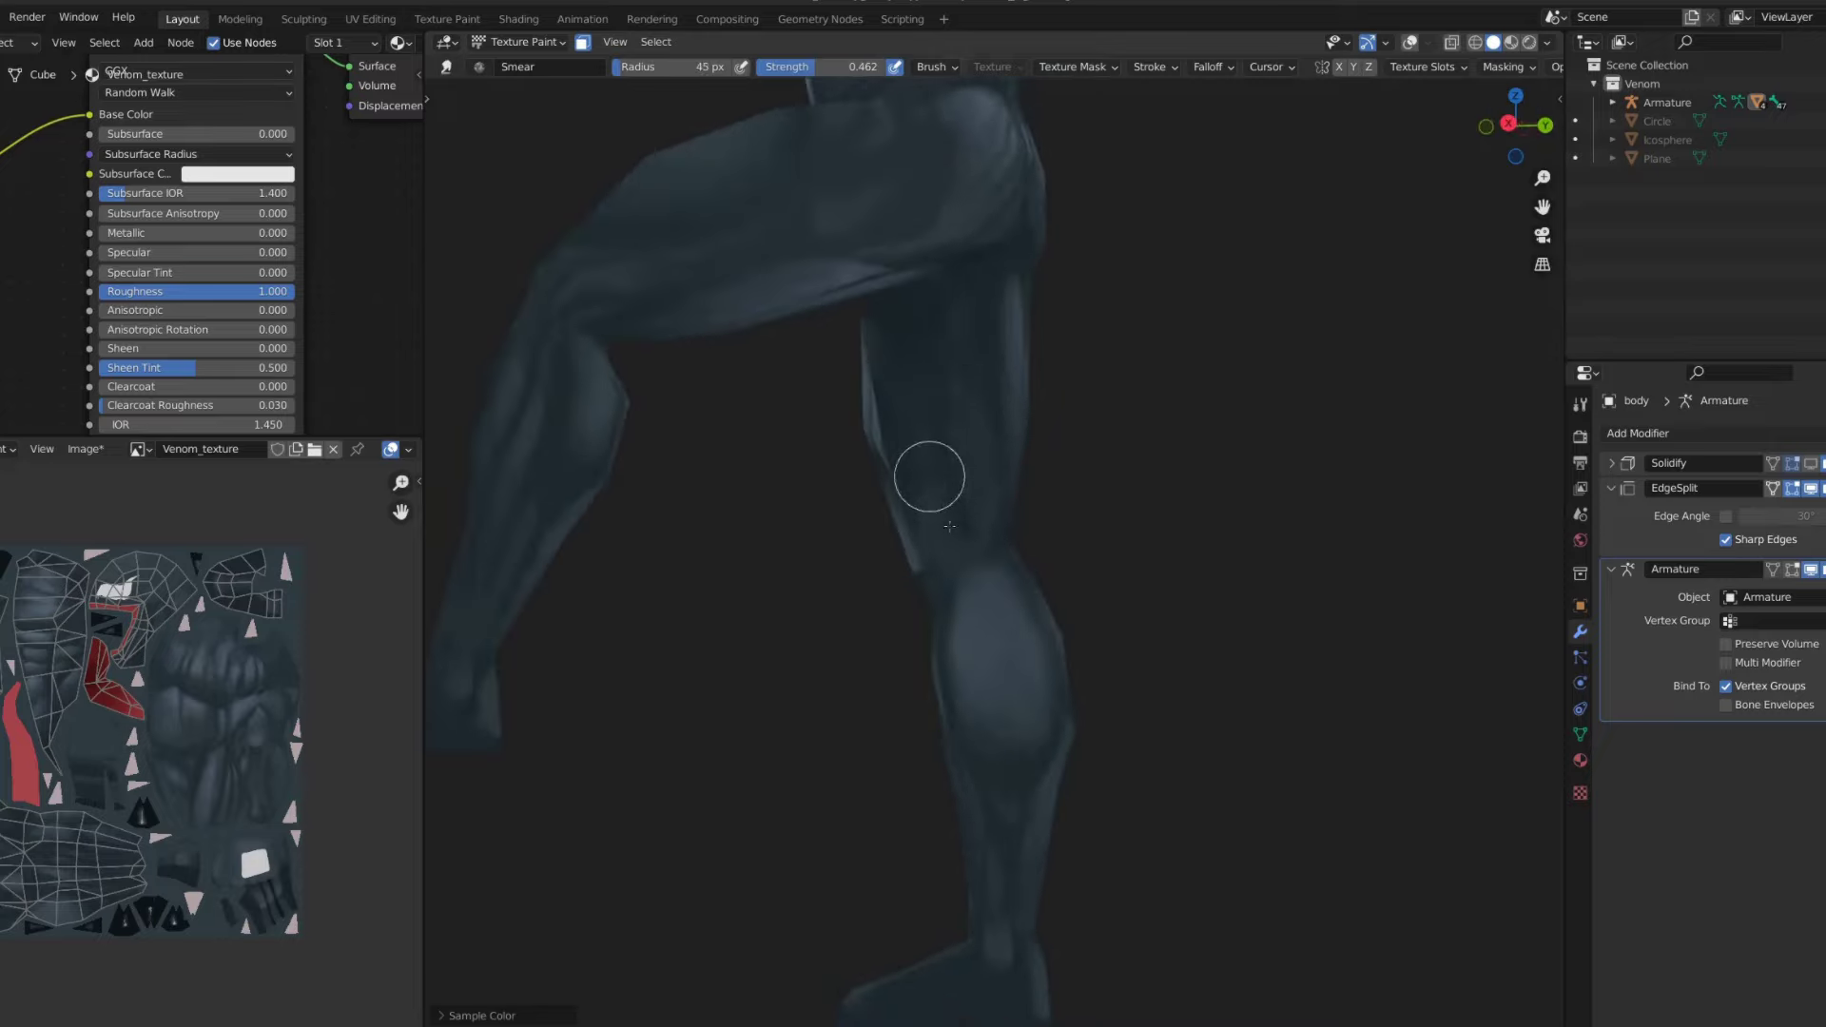
scroll(989, 656, "down", 2)
scroll(998, 612, "down", 3)
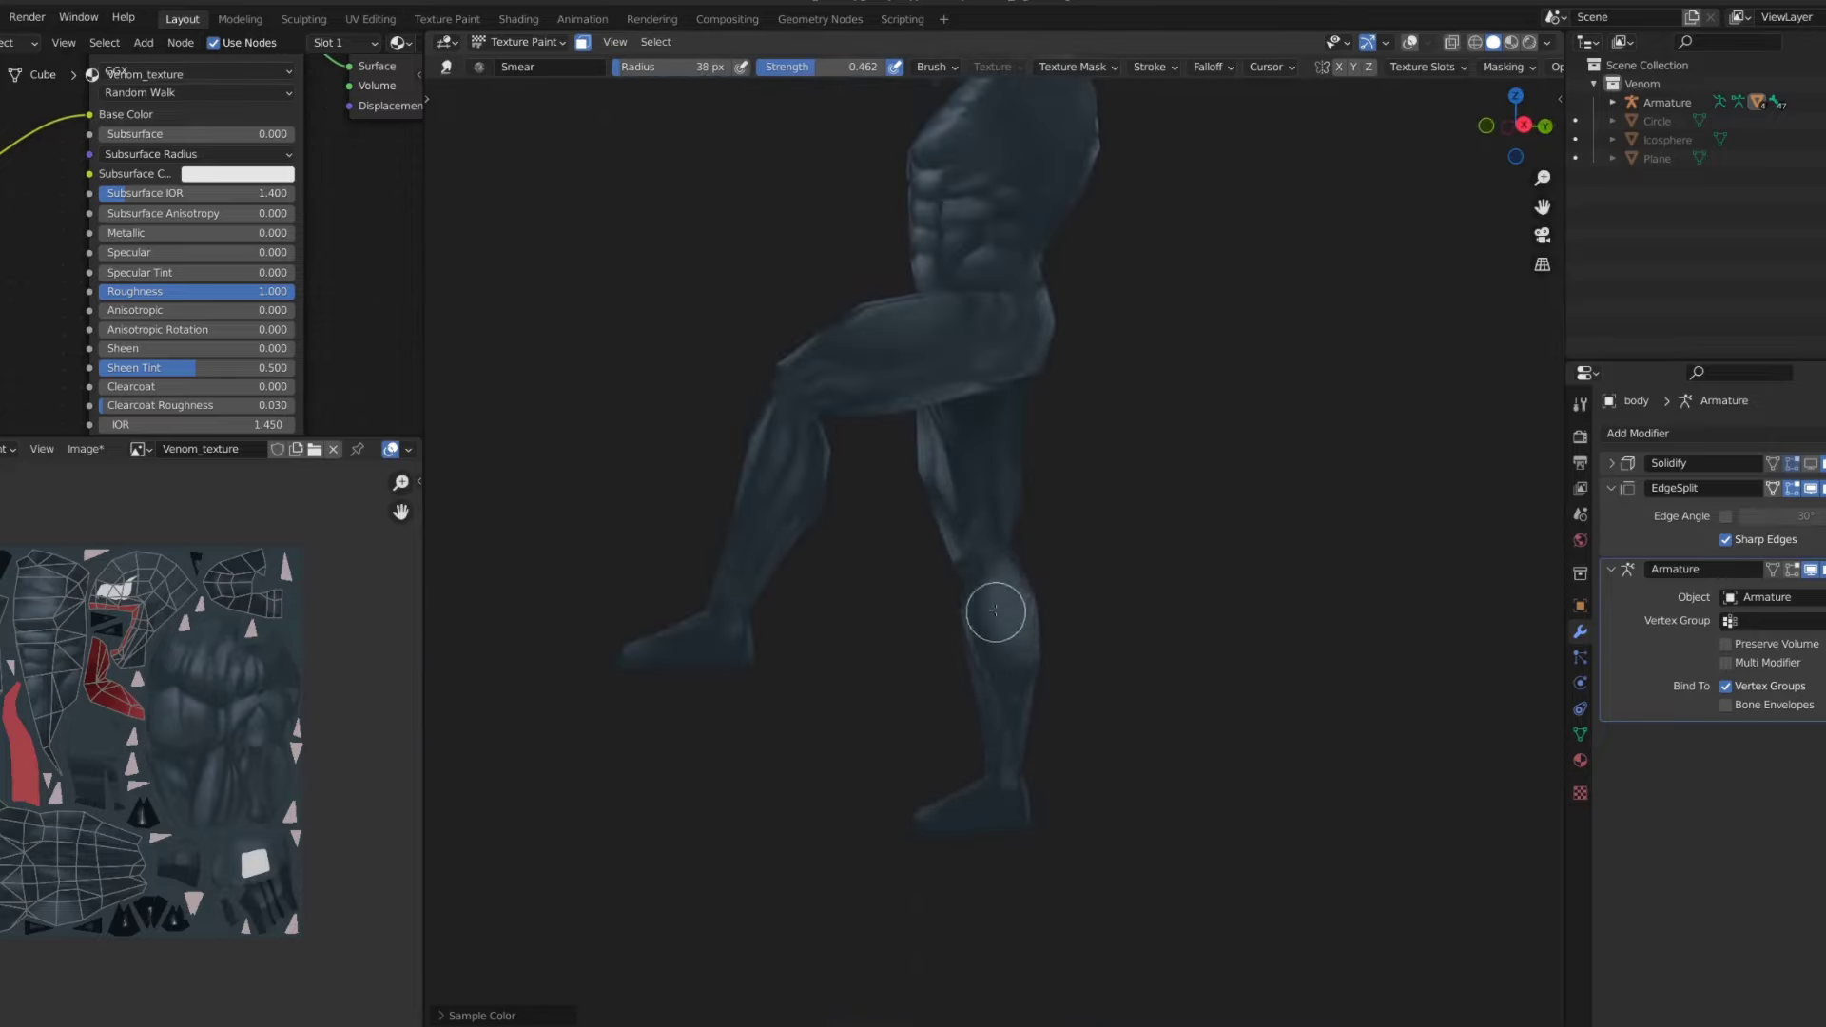
scroll(1027, 561, "down", 2)
scroll(1042, 503, "up", 2)
mouse_move(995, 481)
middle_mouse_down()
mouse_move(1227, 465)
mouse_move(1109, 346)
middle_mouse_up()
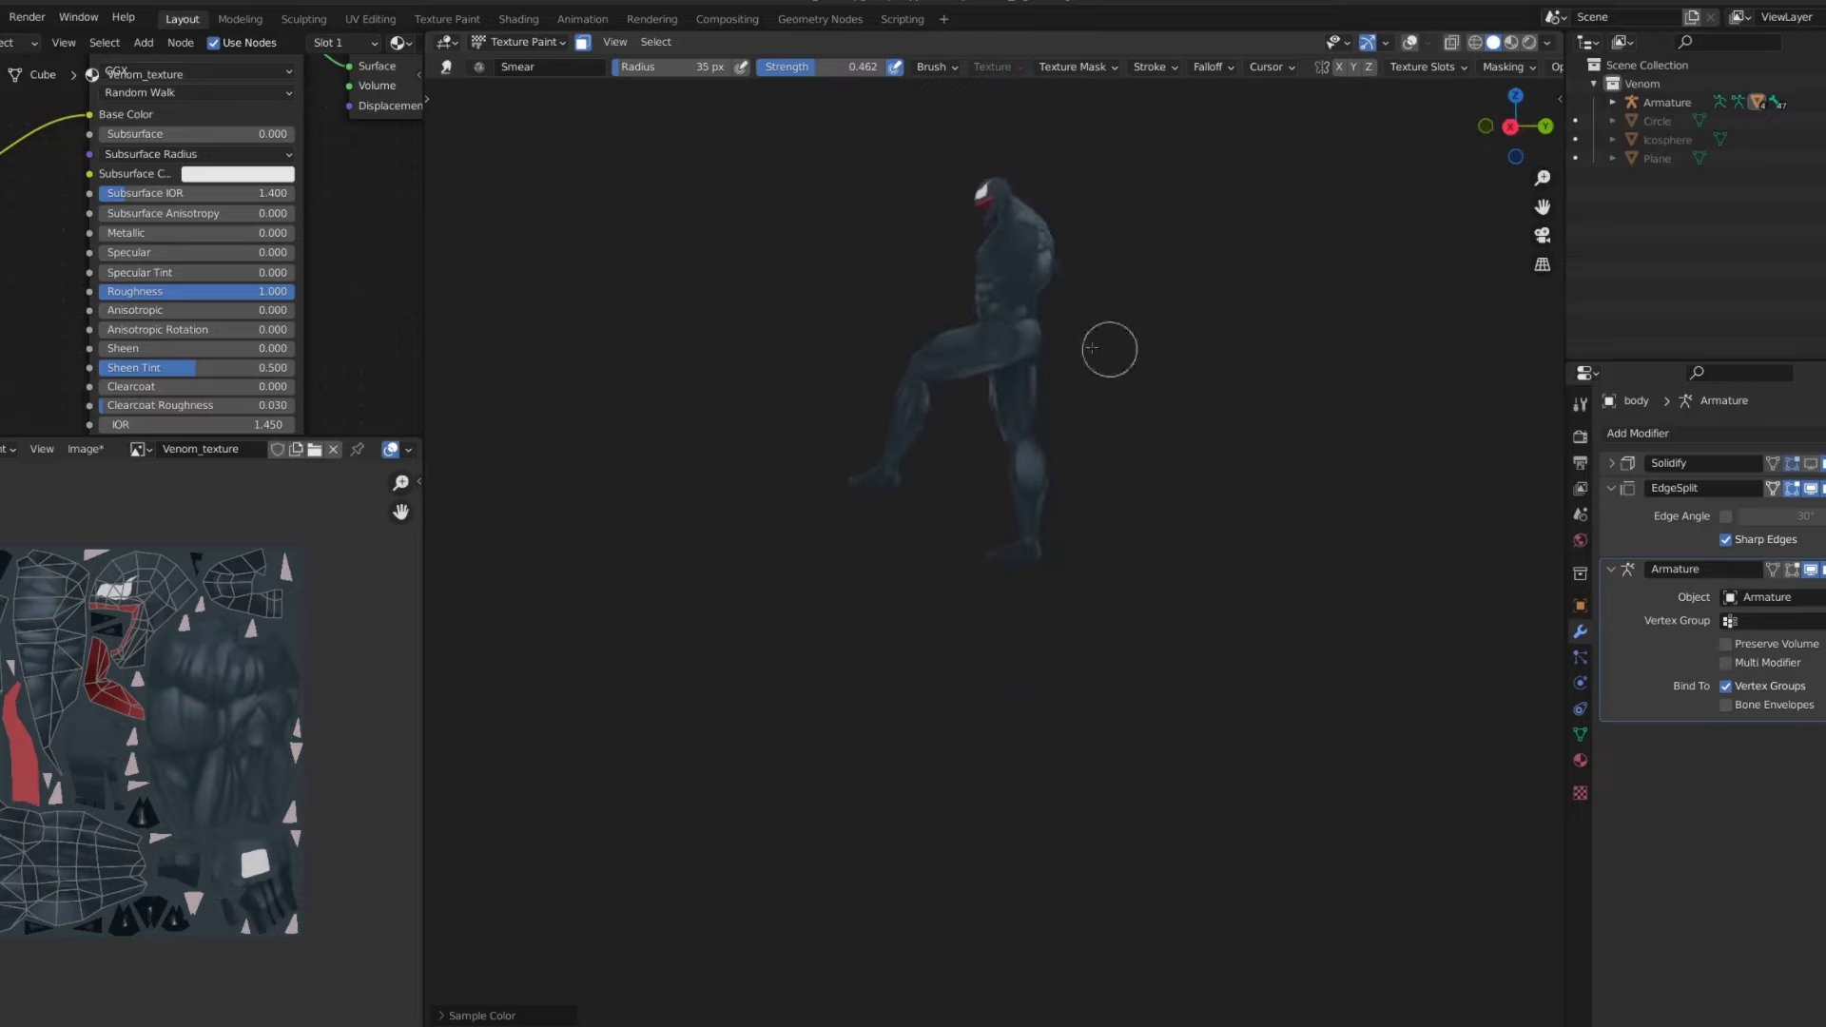
scroll(1109, 347, "up", 4)
scroll(1243, 363, "down", 5)
middle_click_drag(1243, 362, 1093, 305)
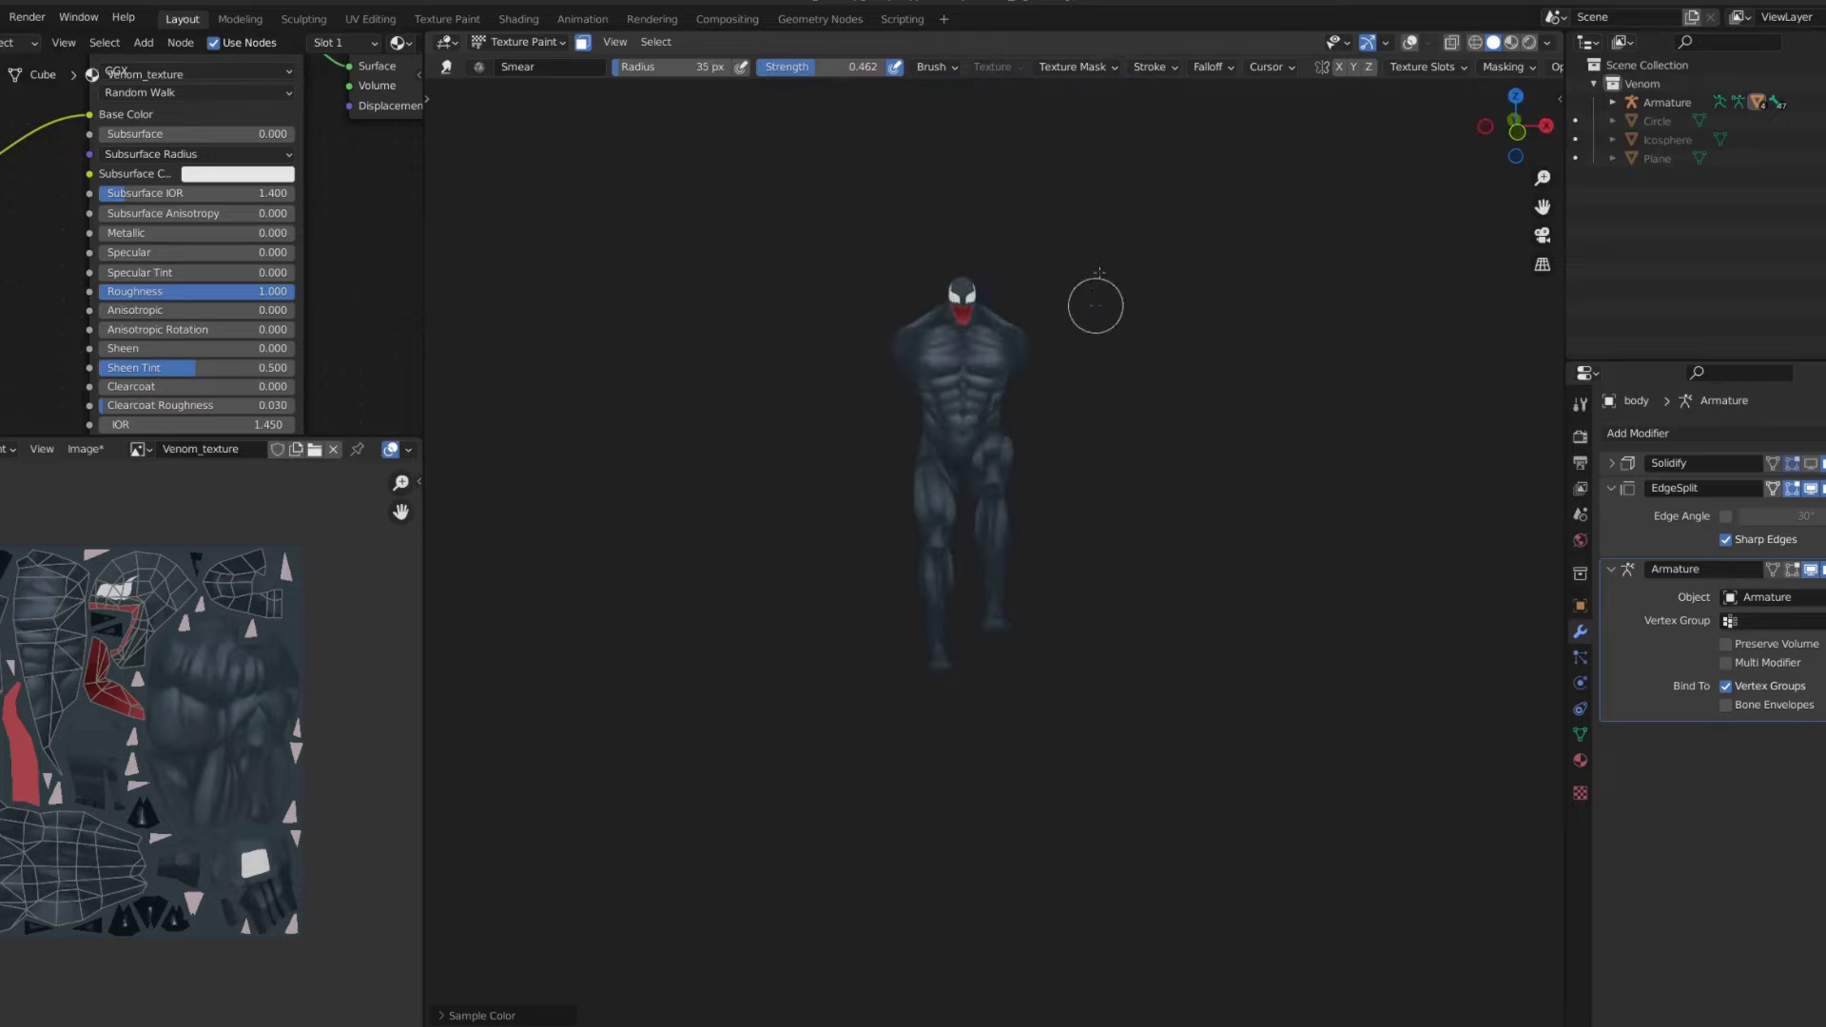
scroll(1104, 469, "up", 4)
- Leave texture painting, exit local view and select the armature rig
key("ctrl+Tab")
key("KP_Divide")
left_click(1667, 102)
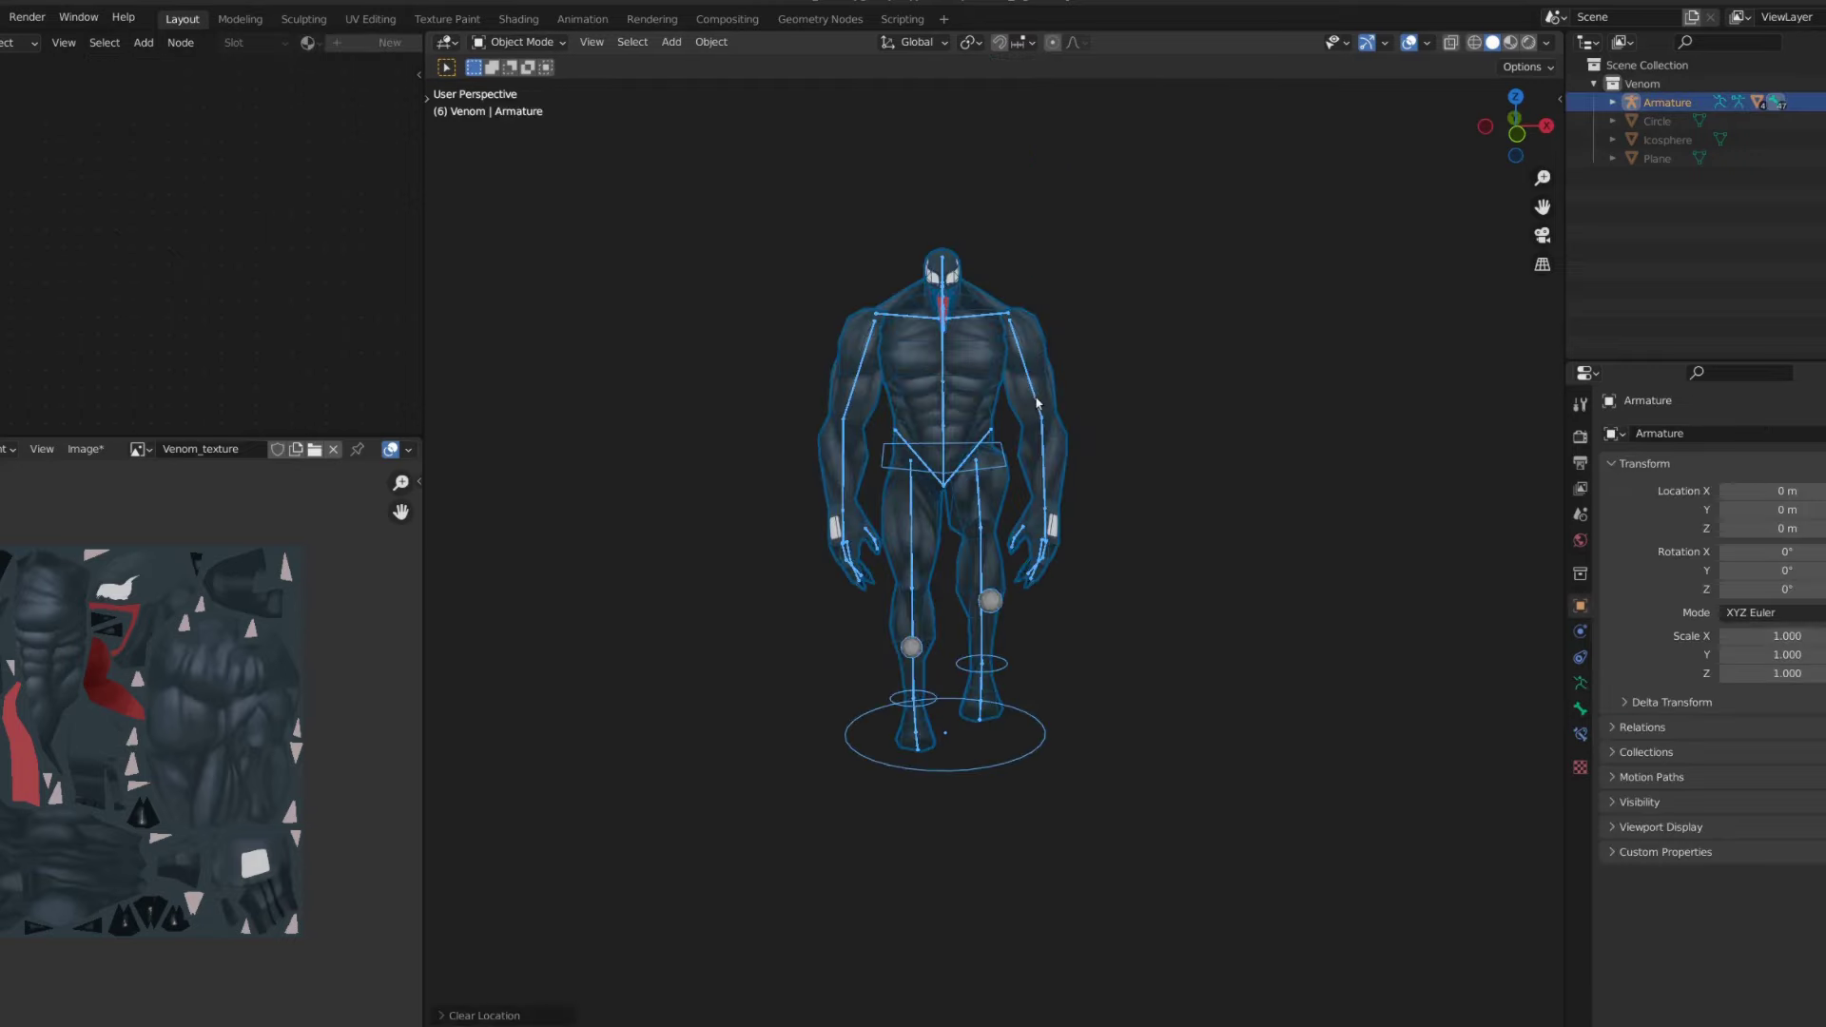
scroll(959, 507, "up", 4)
scroll(959, 507, "down", 2)
scroll(959, 507, "down", 2)
- Put the rig in Pose Mode with overlays hidden and orbit to preview the painted figure
key("ctrl+Tab")
key("shift+alt+z")
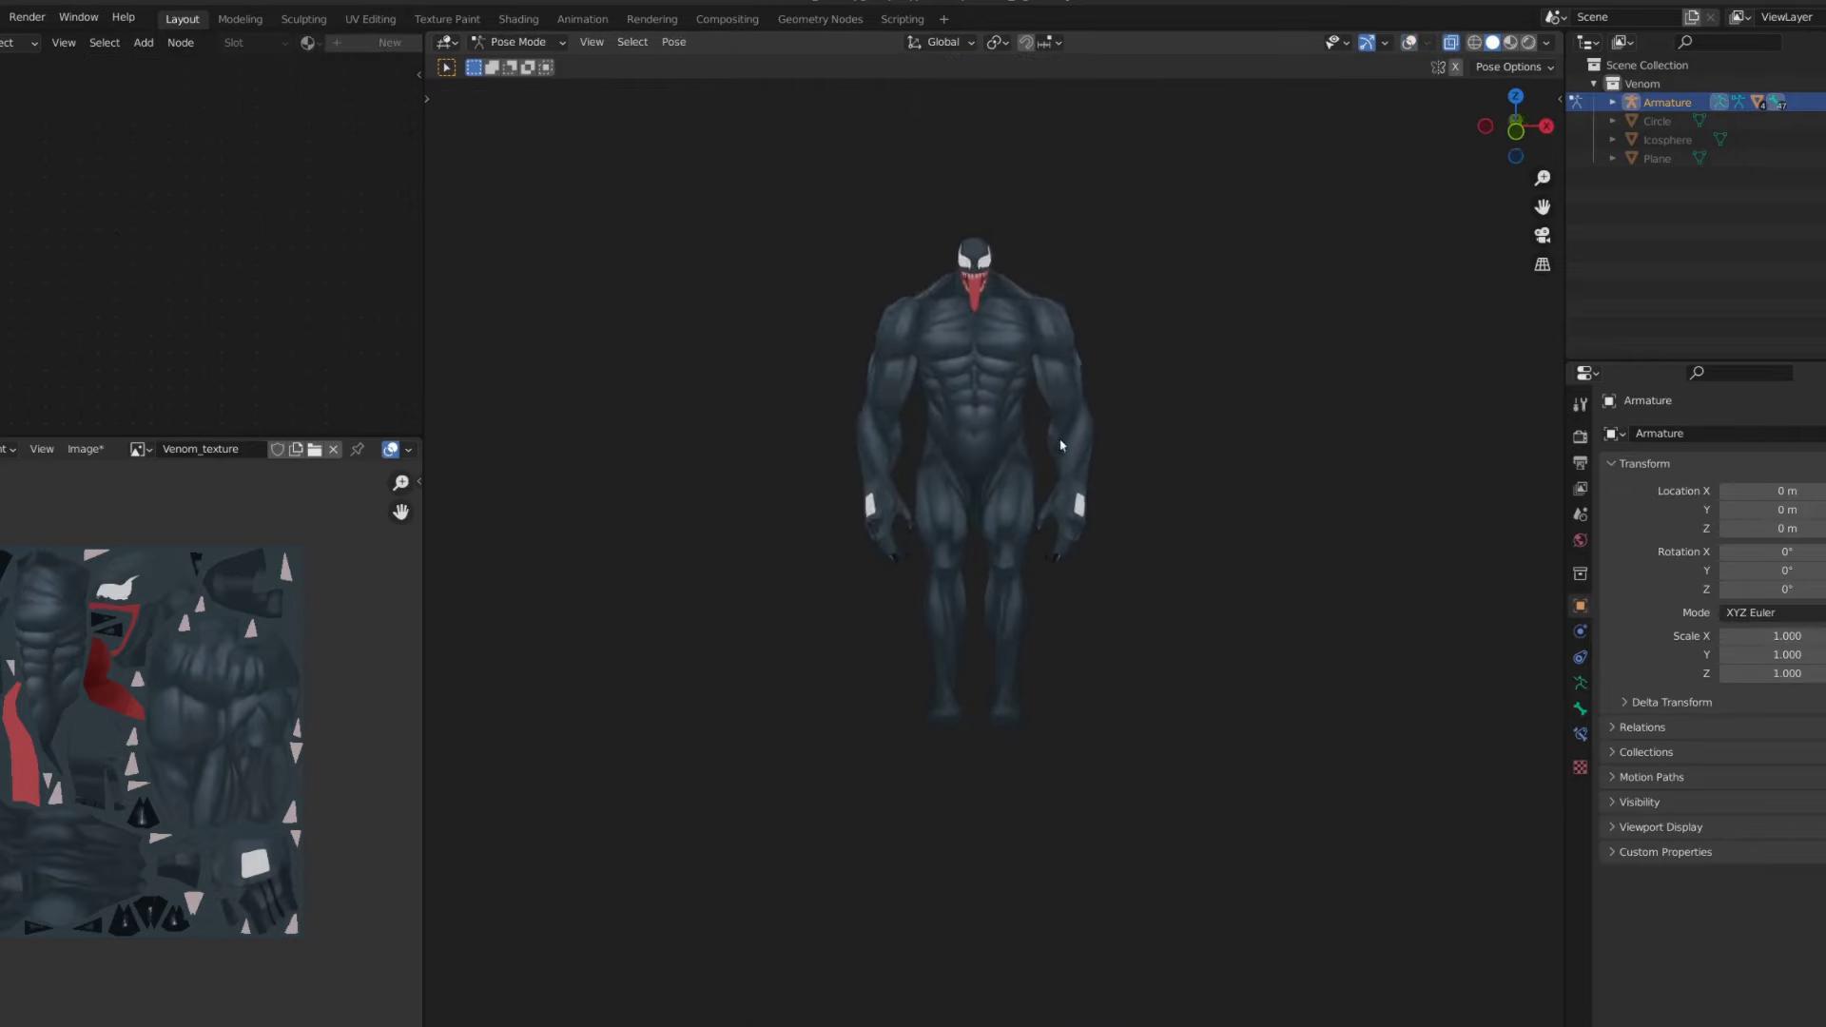
scroll(982, 557, "up", 5)
scroll(983, 558, "down", 3)
middle_click_drag(982, 557, 945, 559)
scroll(937, 498, "down", 3)
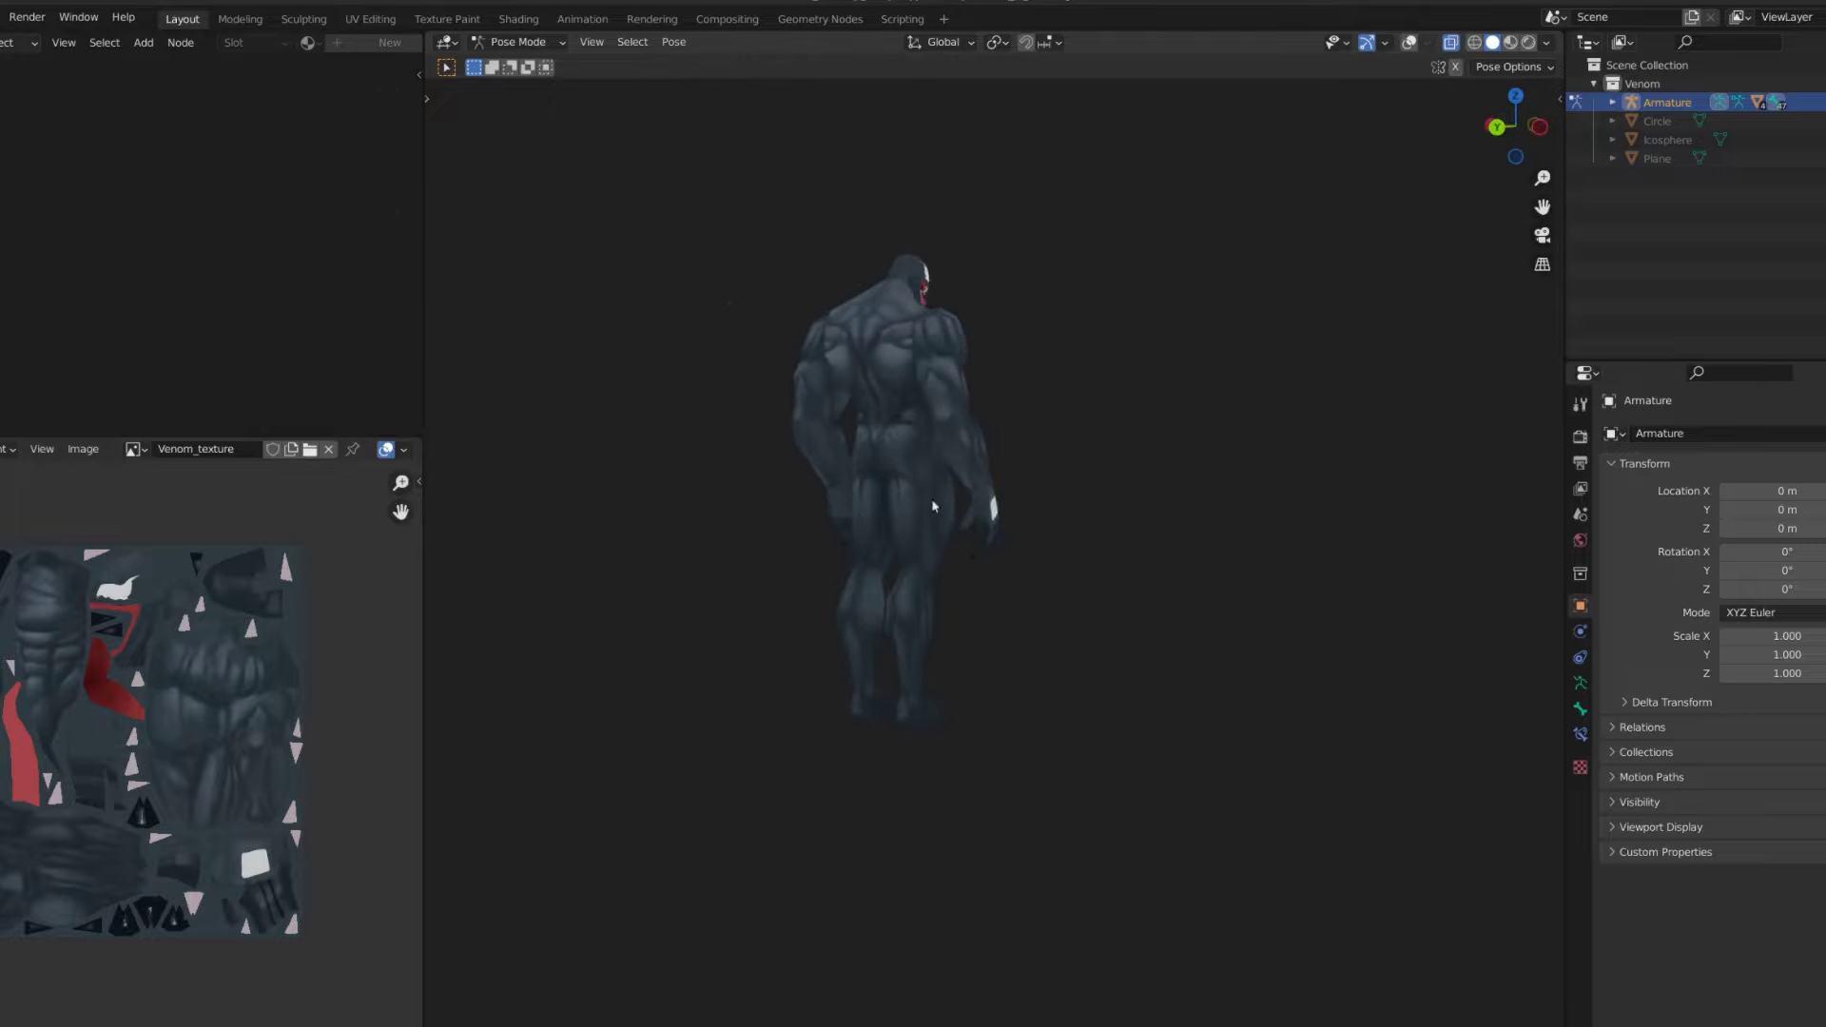
mouse_move(761, 517)
middle_mouse_down()
mouse_move(978, 356)
mouse_move(1078, 590)
middle_mouse_up()
scroll(976, 357, "up", 5)
scroll(961, 368, "up", 2)
scroll(960, 368, "down", 4)
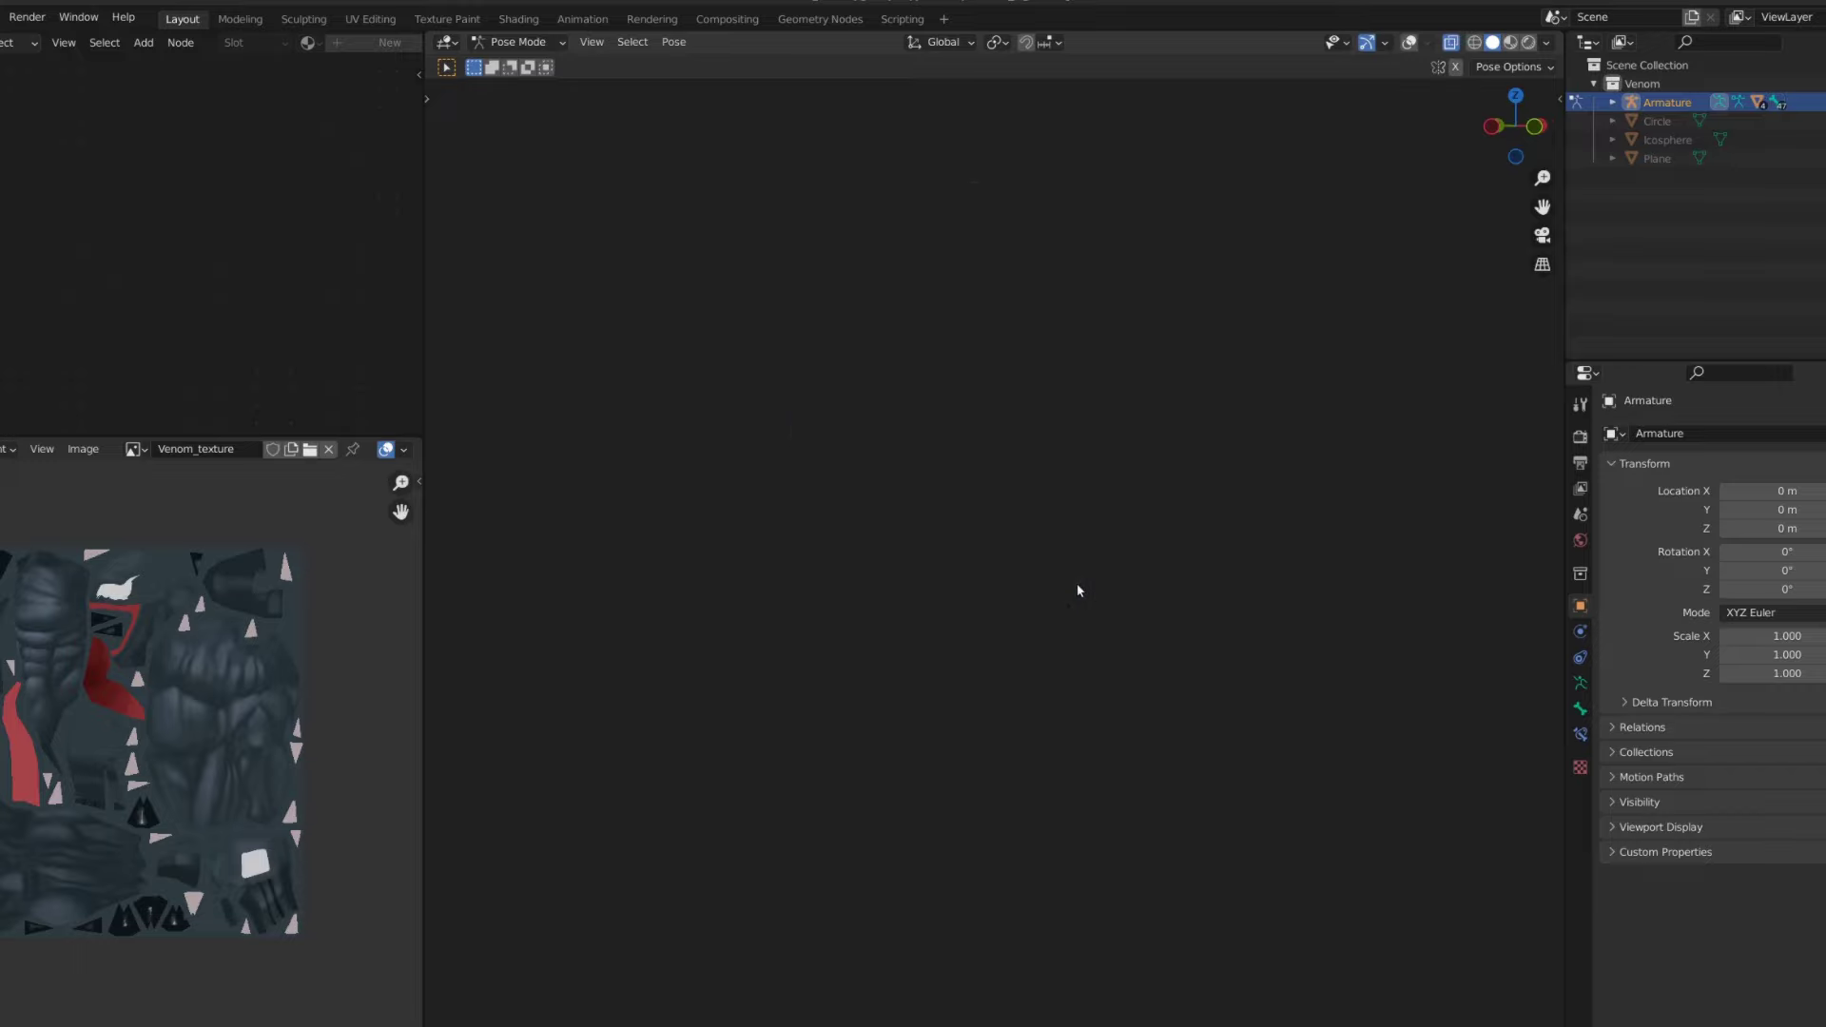
- Select the arms mesh, isolate it in local view and enter Texture Paint mode
key("ctrl+Tab")
left_click(1050, 384)
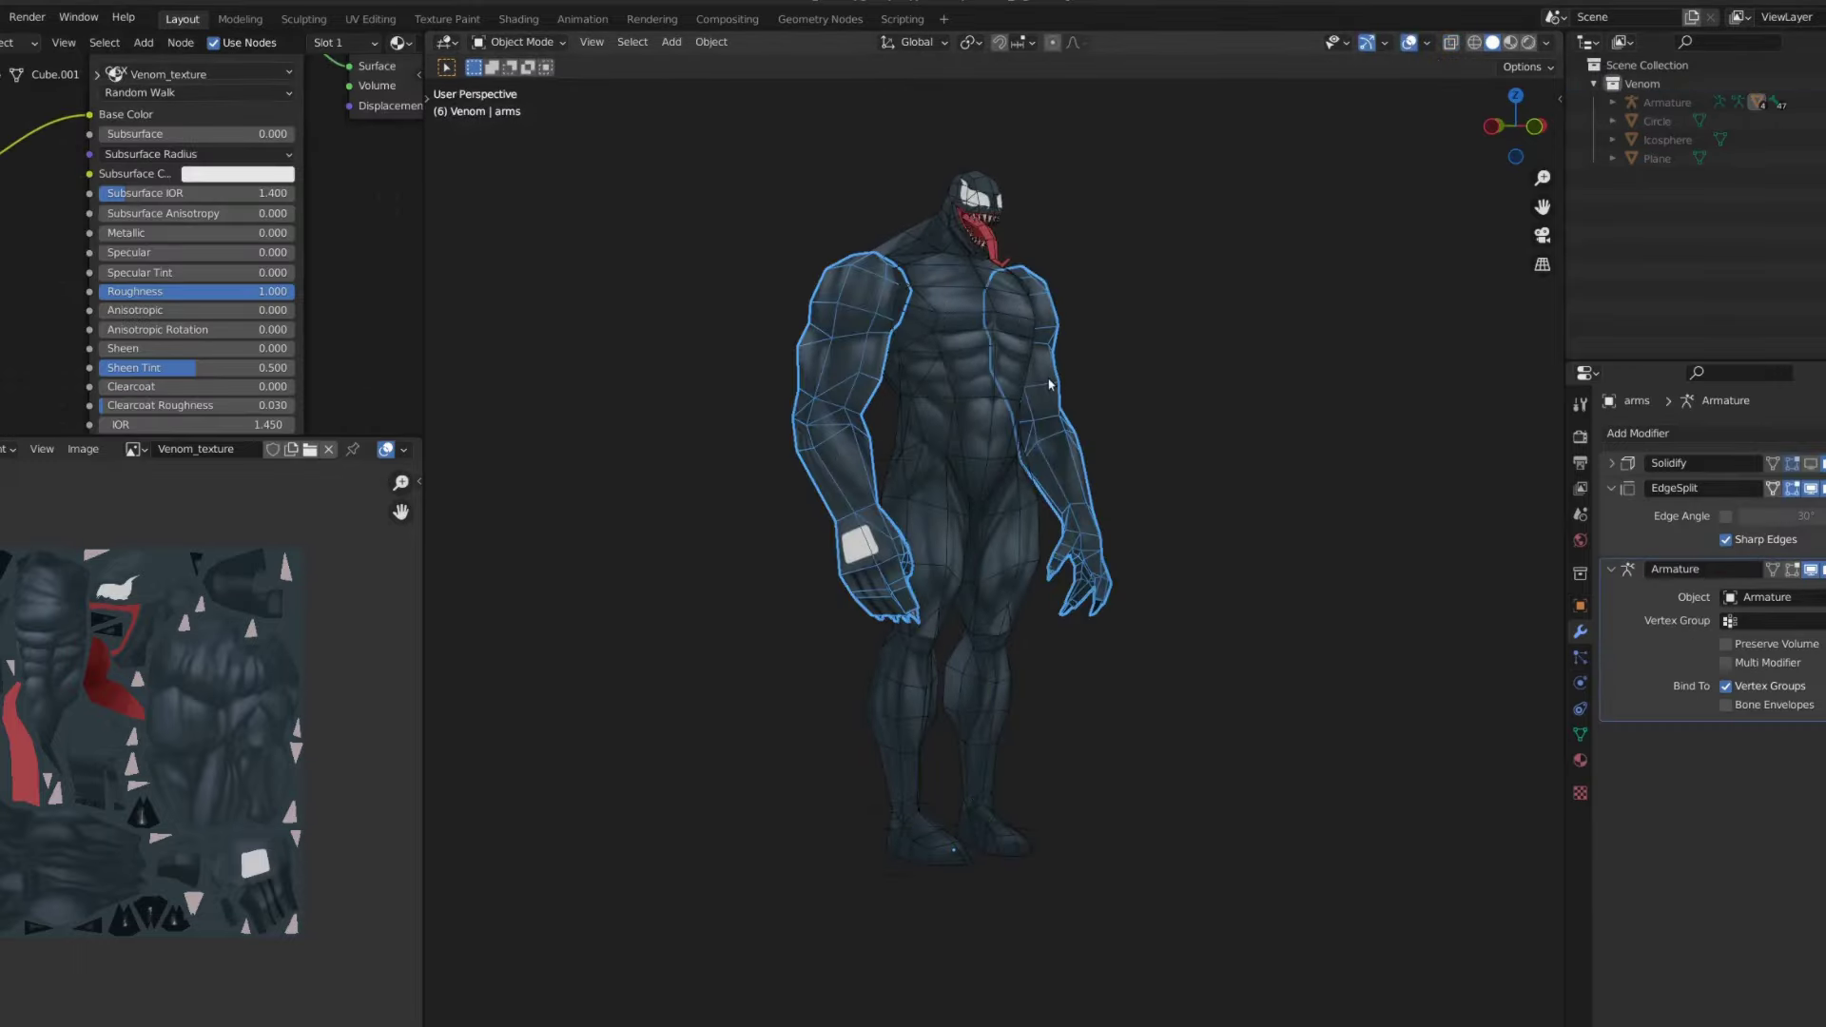
key("KP_Divide")
key("ctrl+Tab")
left_click(1288, 432)
scroll(1141, 570, "up", 3)
mouse_move(1142, 571)
middle_mouse_down()
mouse_move(1063, 696)
mouse_move(948, 593)
middle_mouse_up()
- Sample a dark colour, hide overlays and paint creases between the fingers
key("s")
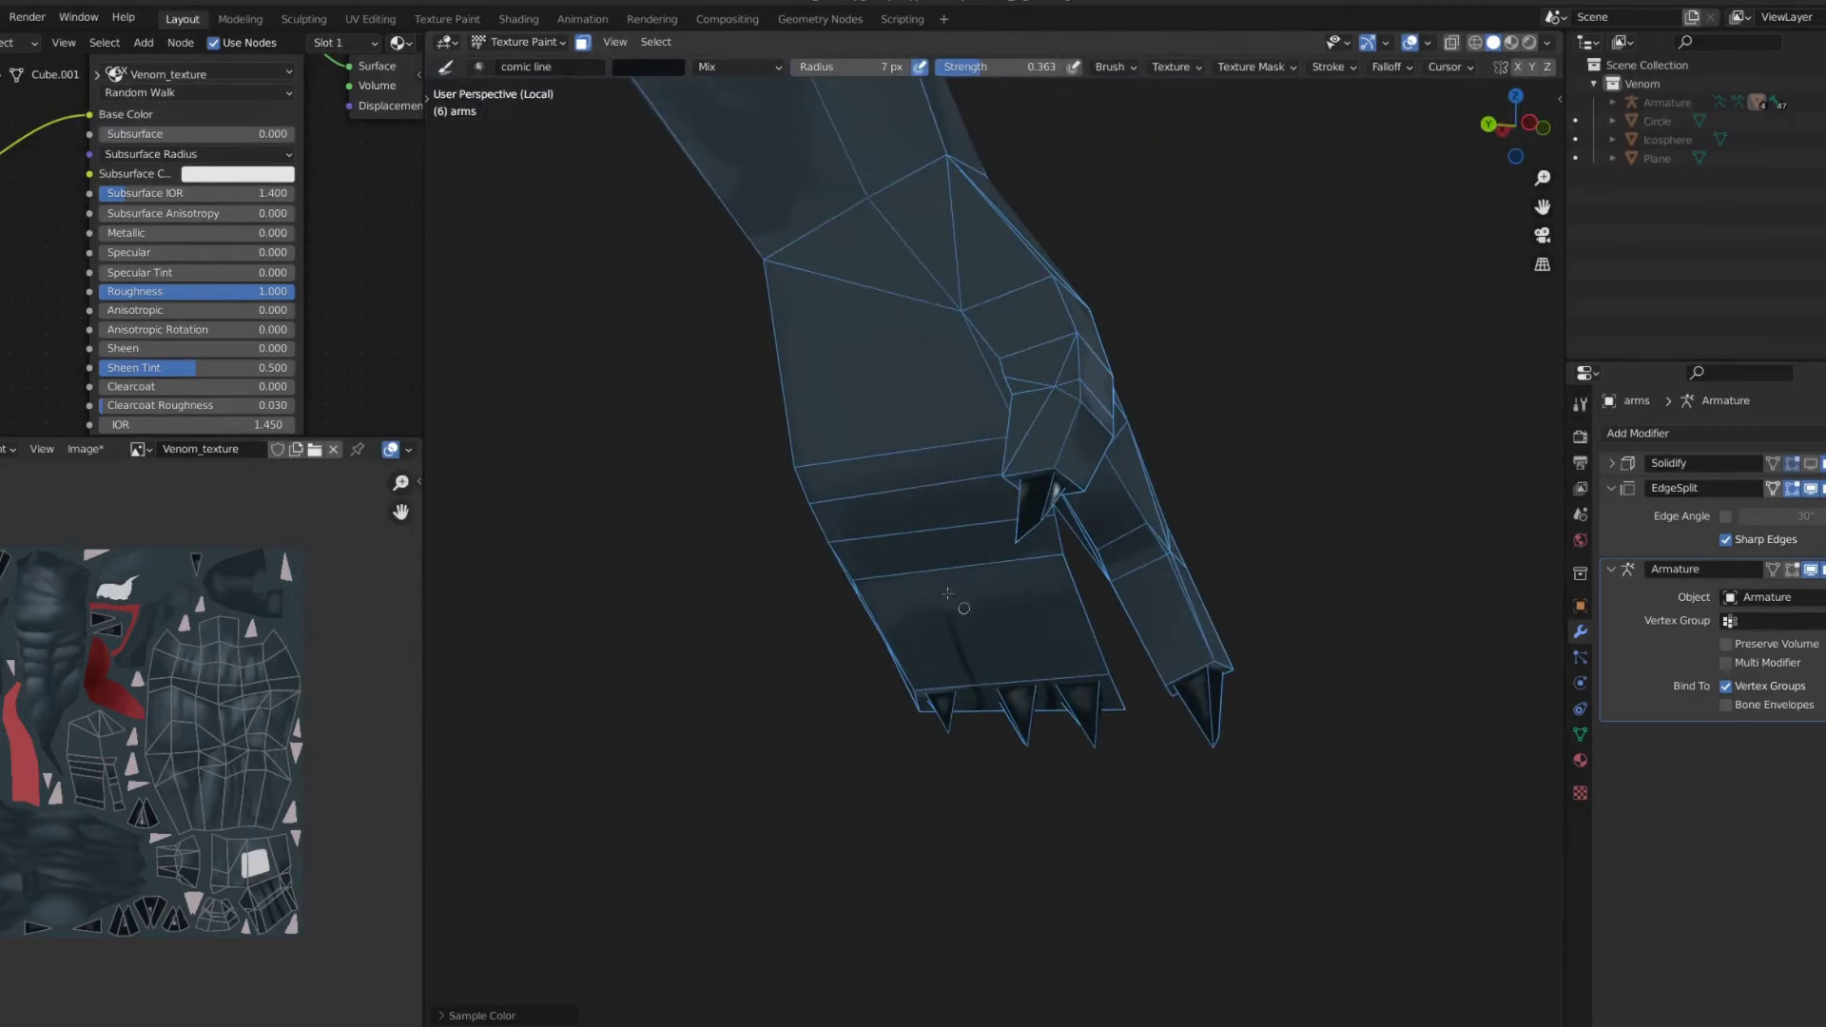
middle_click_drag(901, 495, 1046, 672)
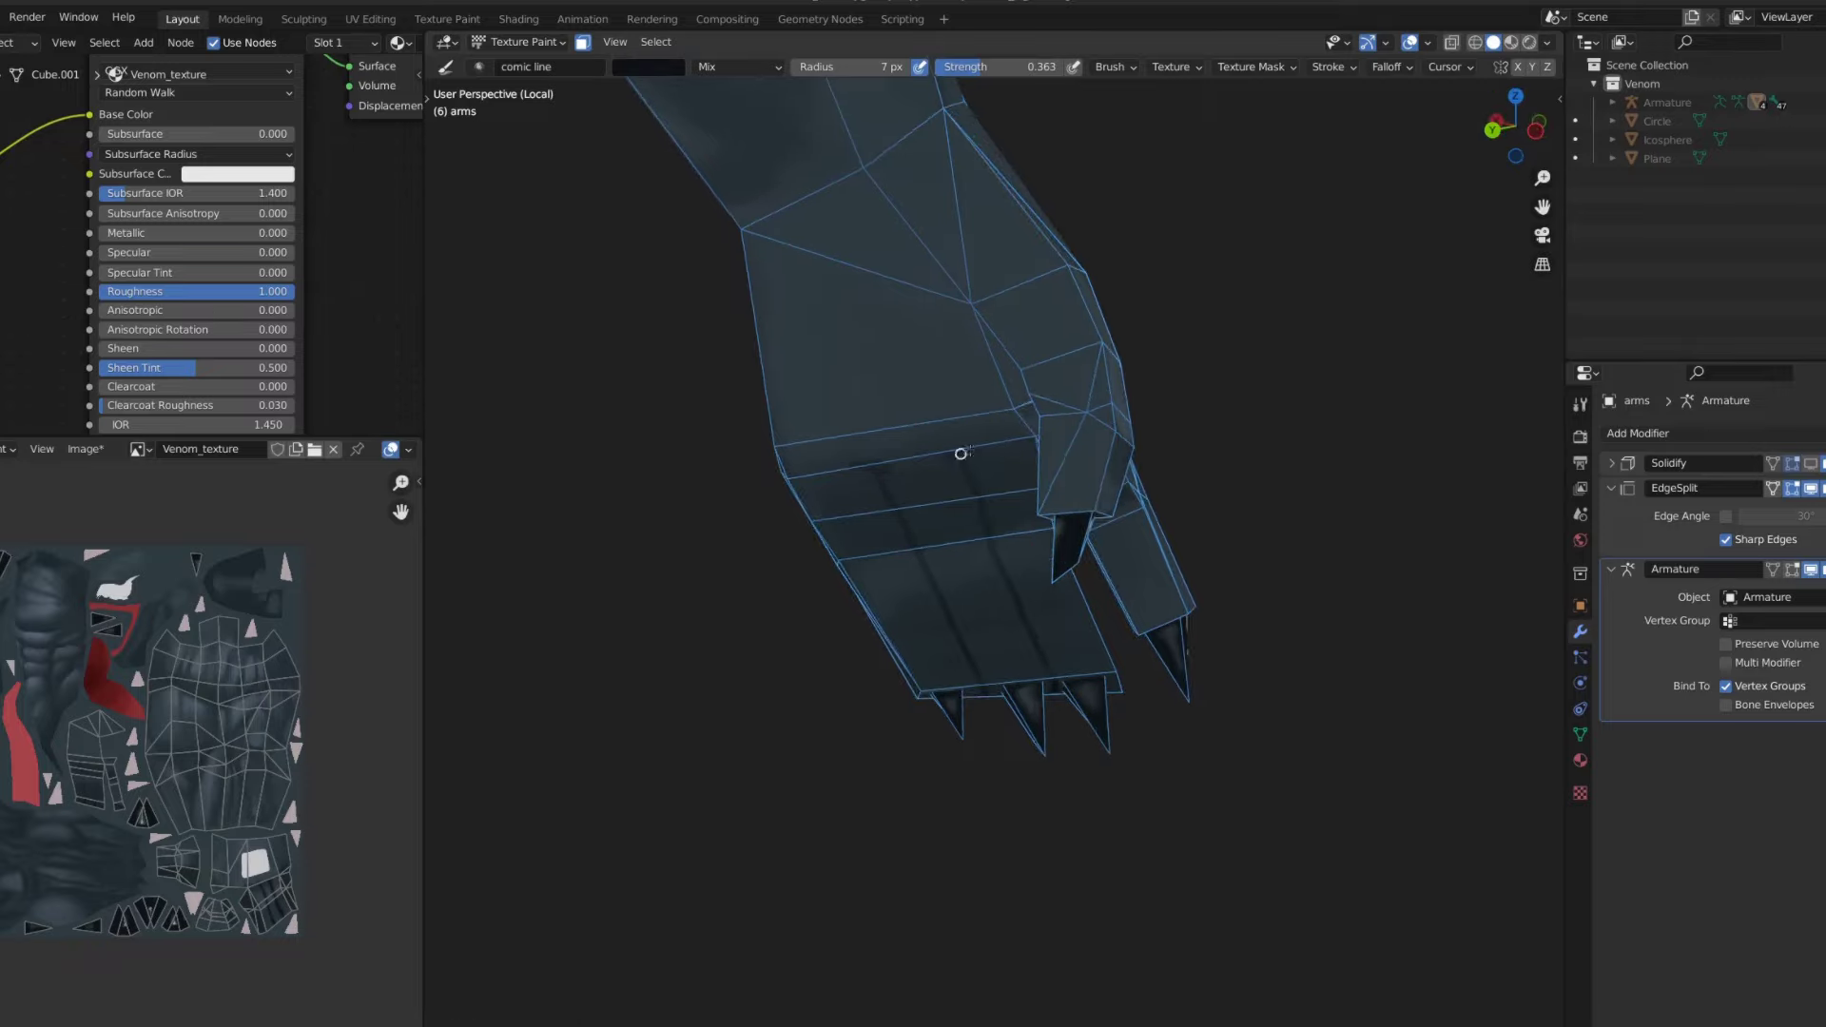
key("shift+alt+z")
middle_click_drag(960, 454, 985, 468)
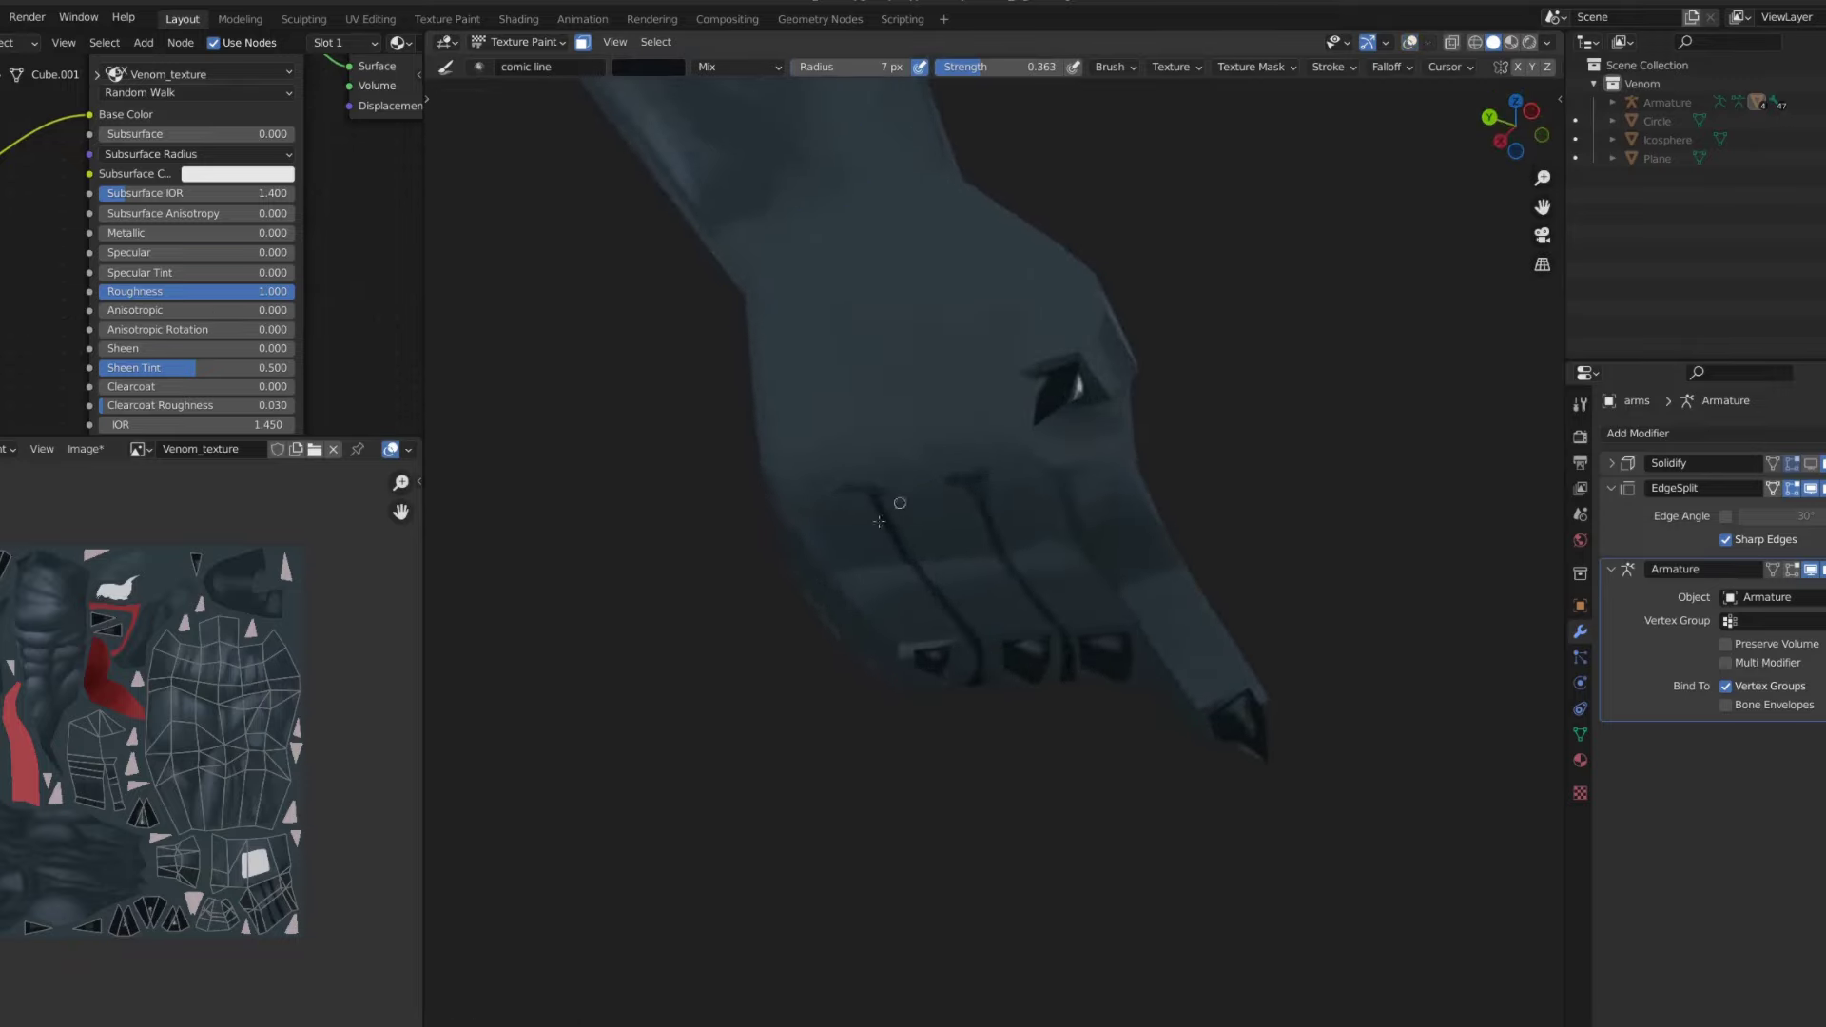
middle_click_drag(970, 671, 910, 548)
middle_click_drag(988, 500, 896, 511)
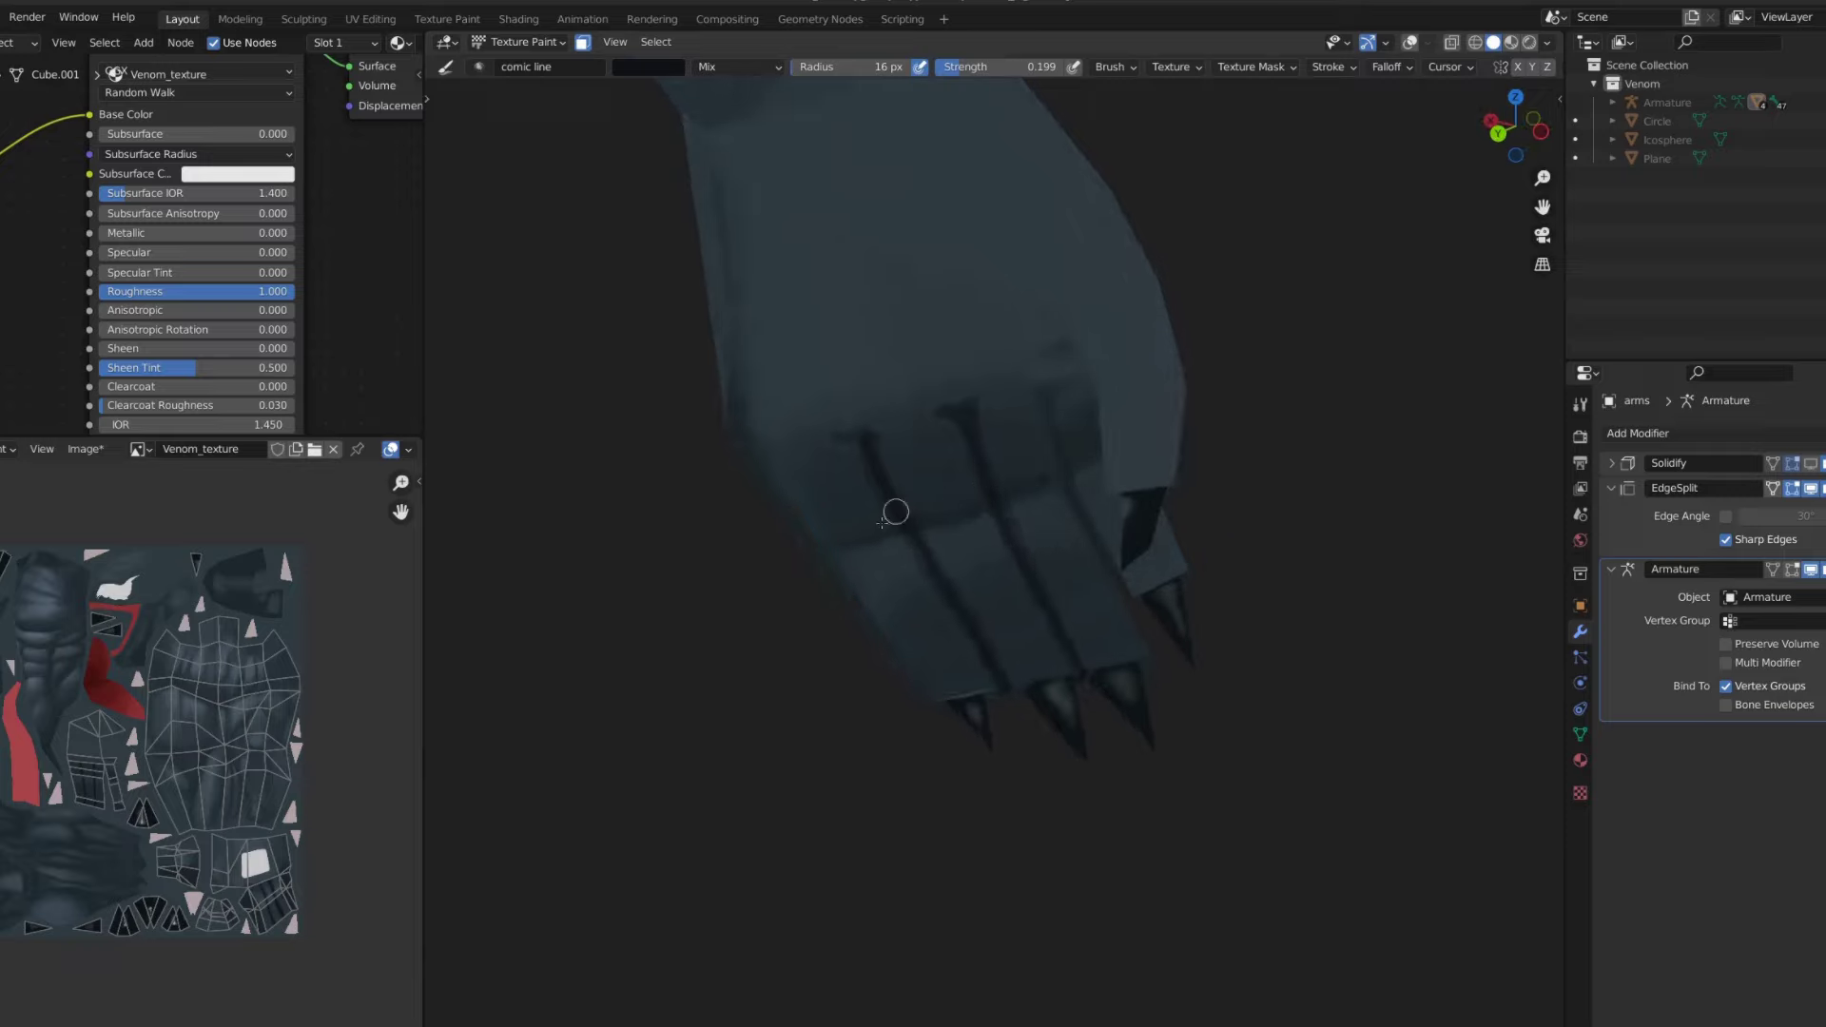
key("s")
middle_click_drag(872, 407, 876, 481)
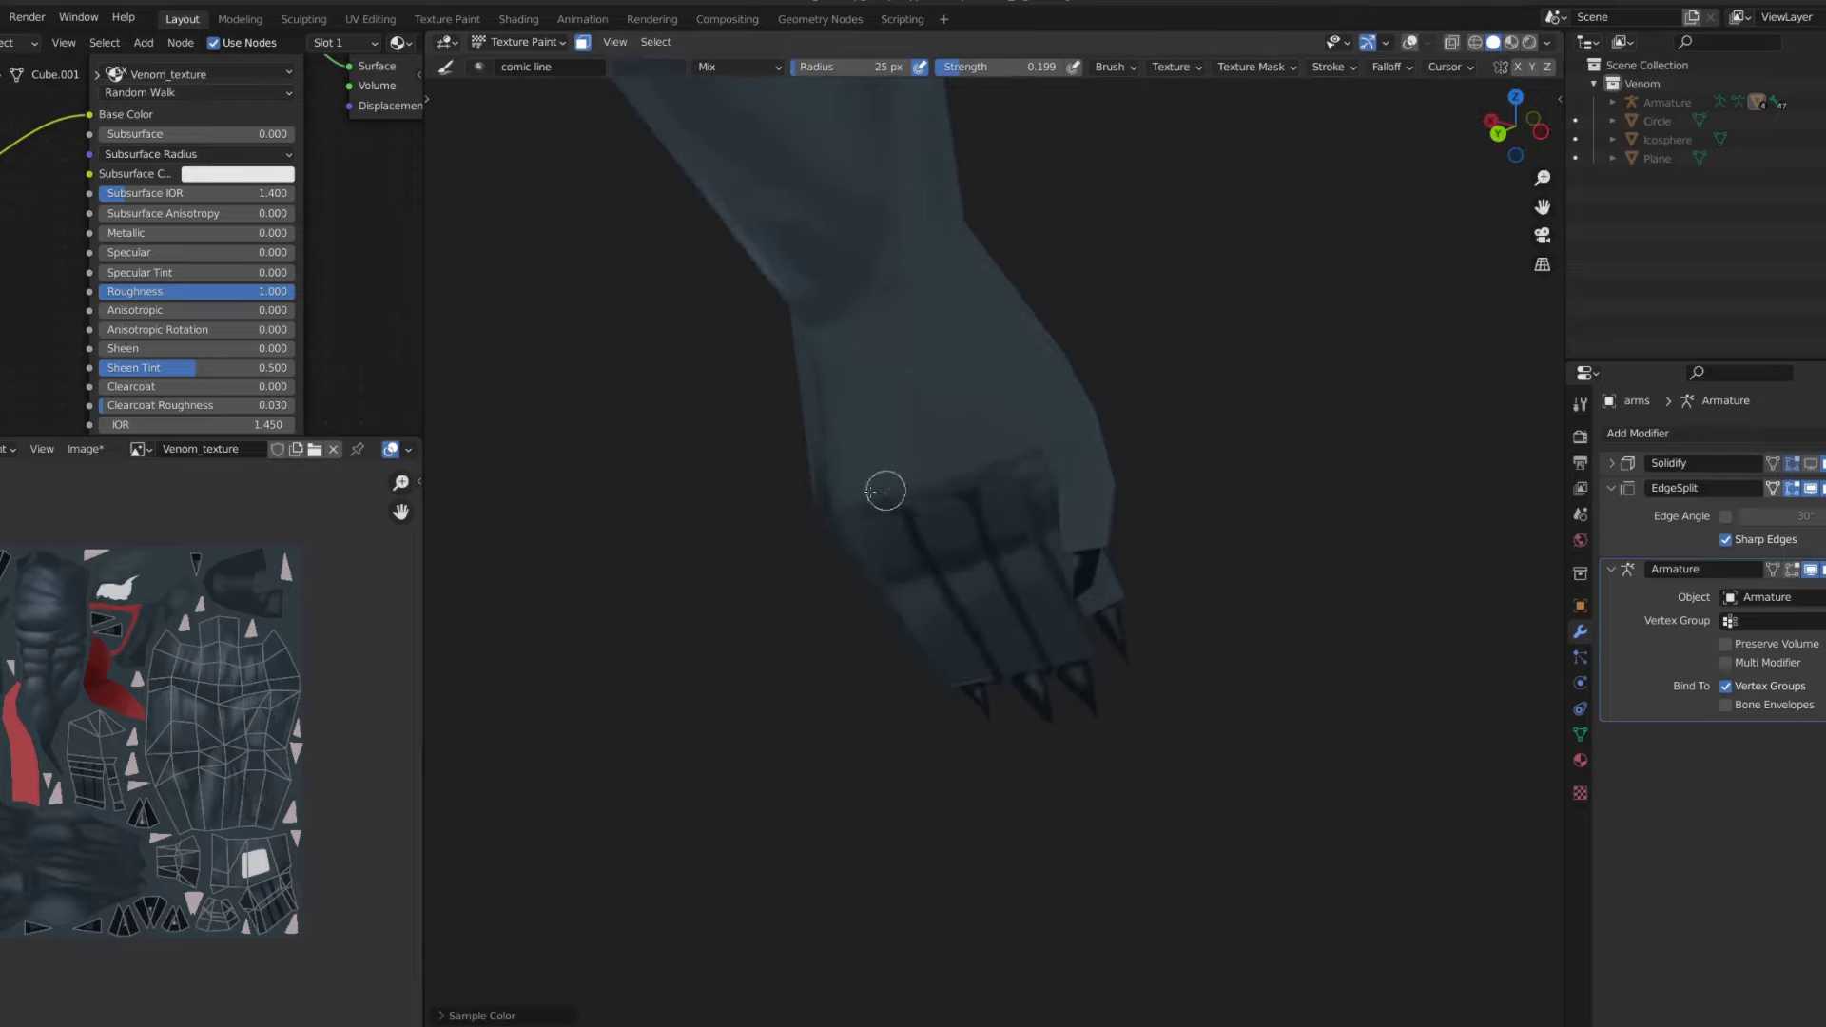
key("f")
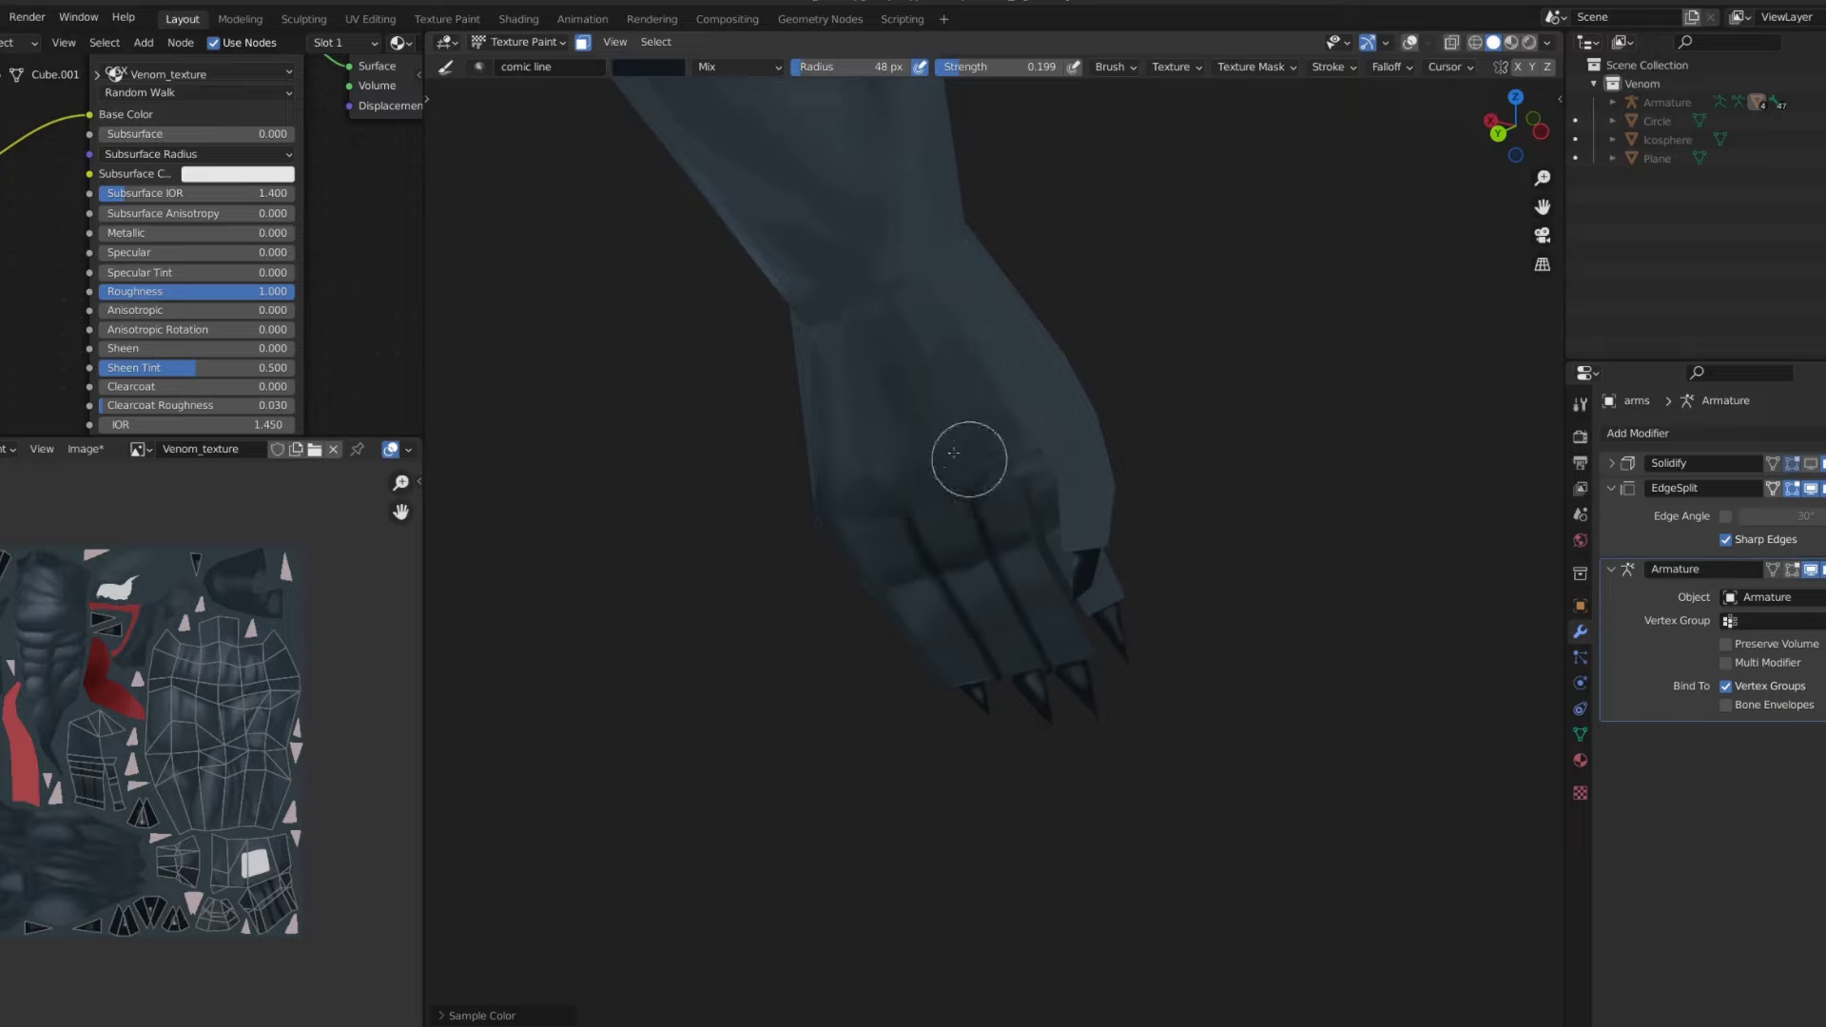
- Soften the dark finger creases with a 37 px Smear brush
key("shift+space")
left_click(869, 408)
mouse_move(958, 408)
middle_mouse_down()
mouse_move(844, 494)
mouse_move(971, 319)
mouse_move(885, 365)
middle_mouse_up()
key("f")
left_click(885, 365)
left_click(903, 445)
middle_click_drag(903, 445, 967, 619)
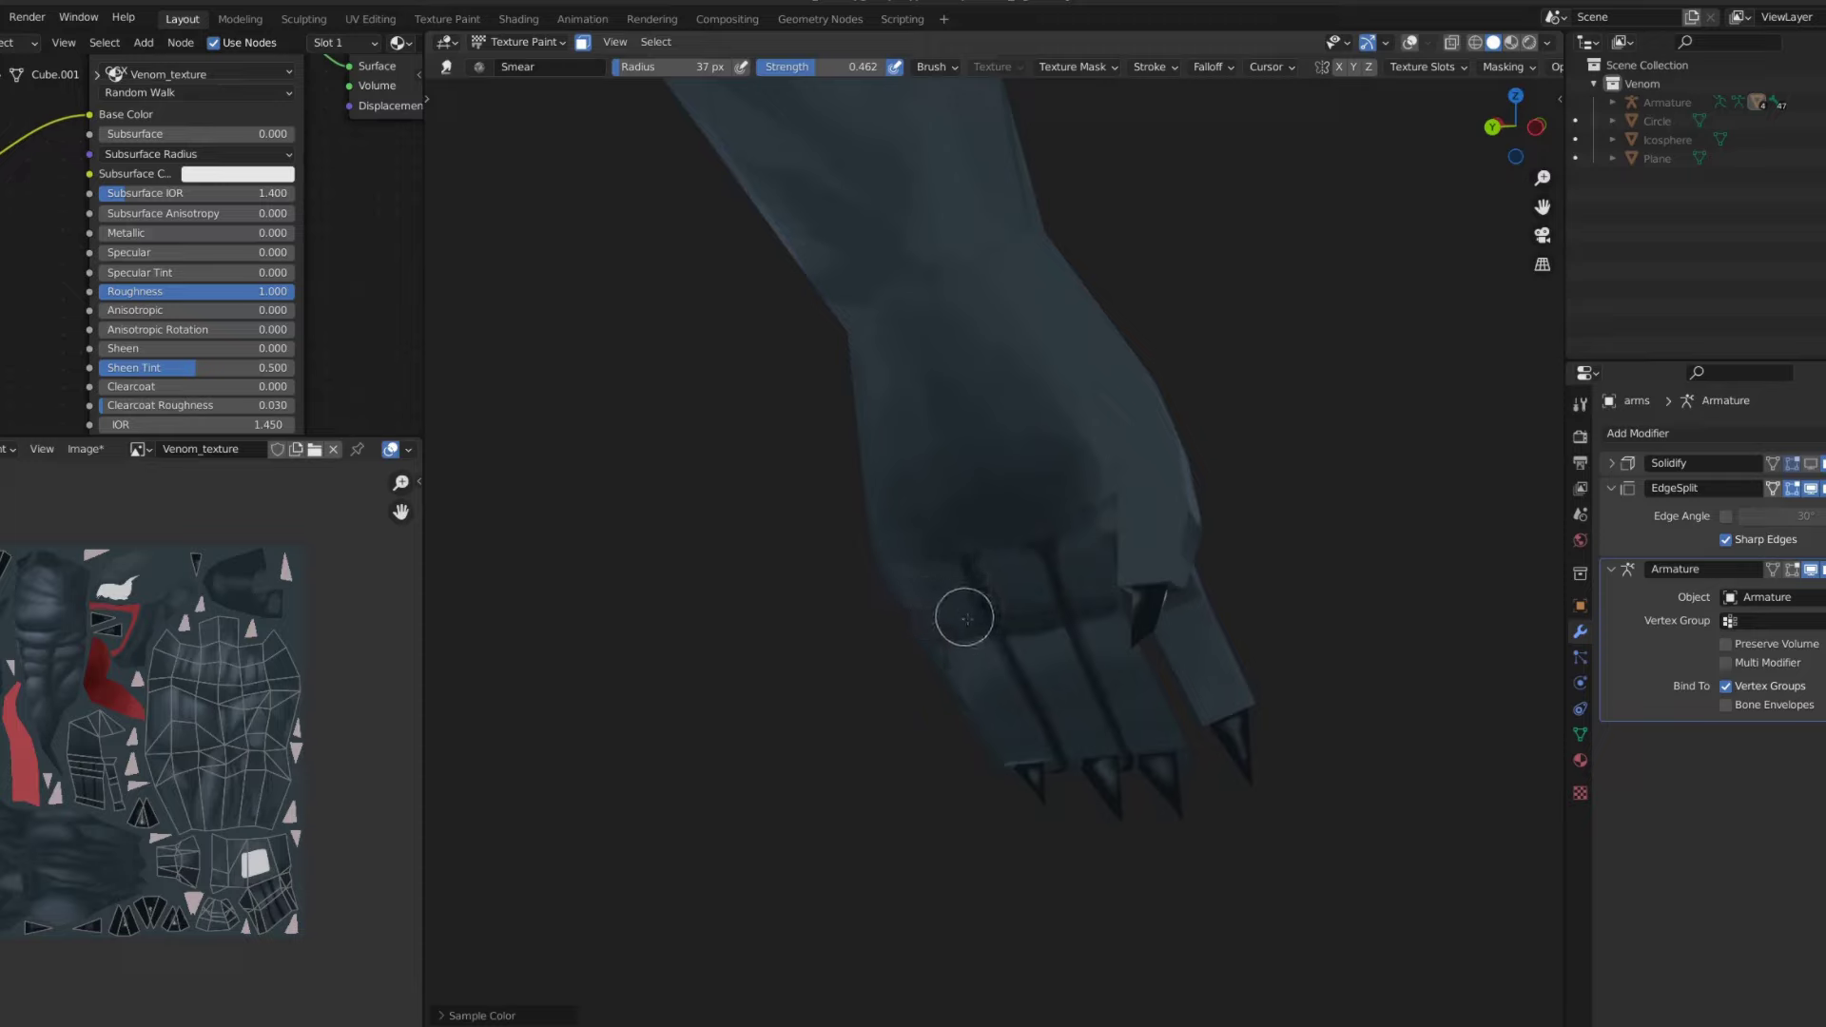
- Leave local view for the full Venom model and orbit toward the head and chest
scroll(1060, 555, "down", 3)
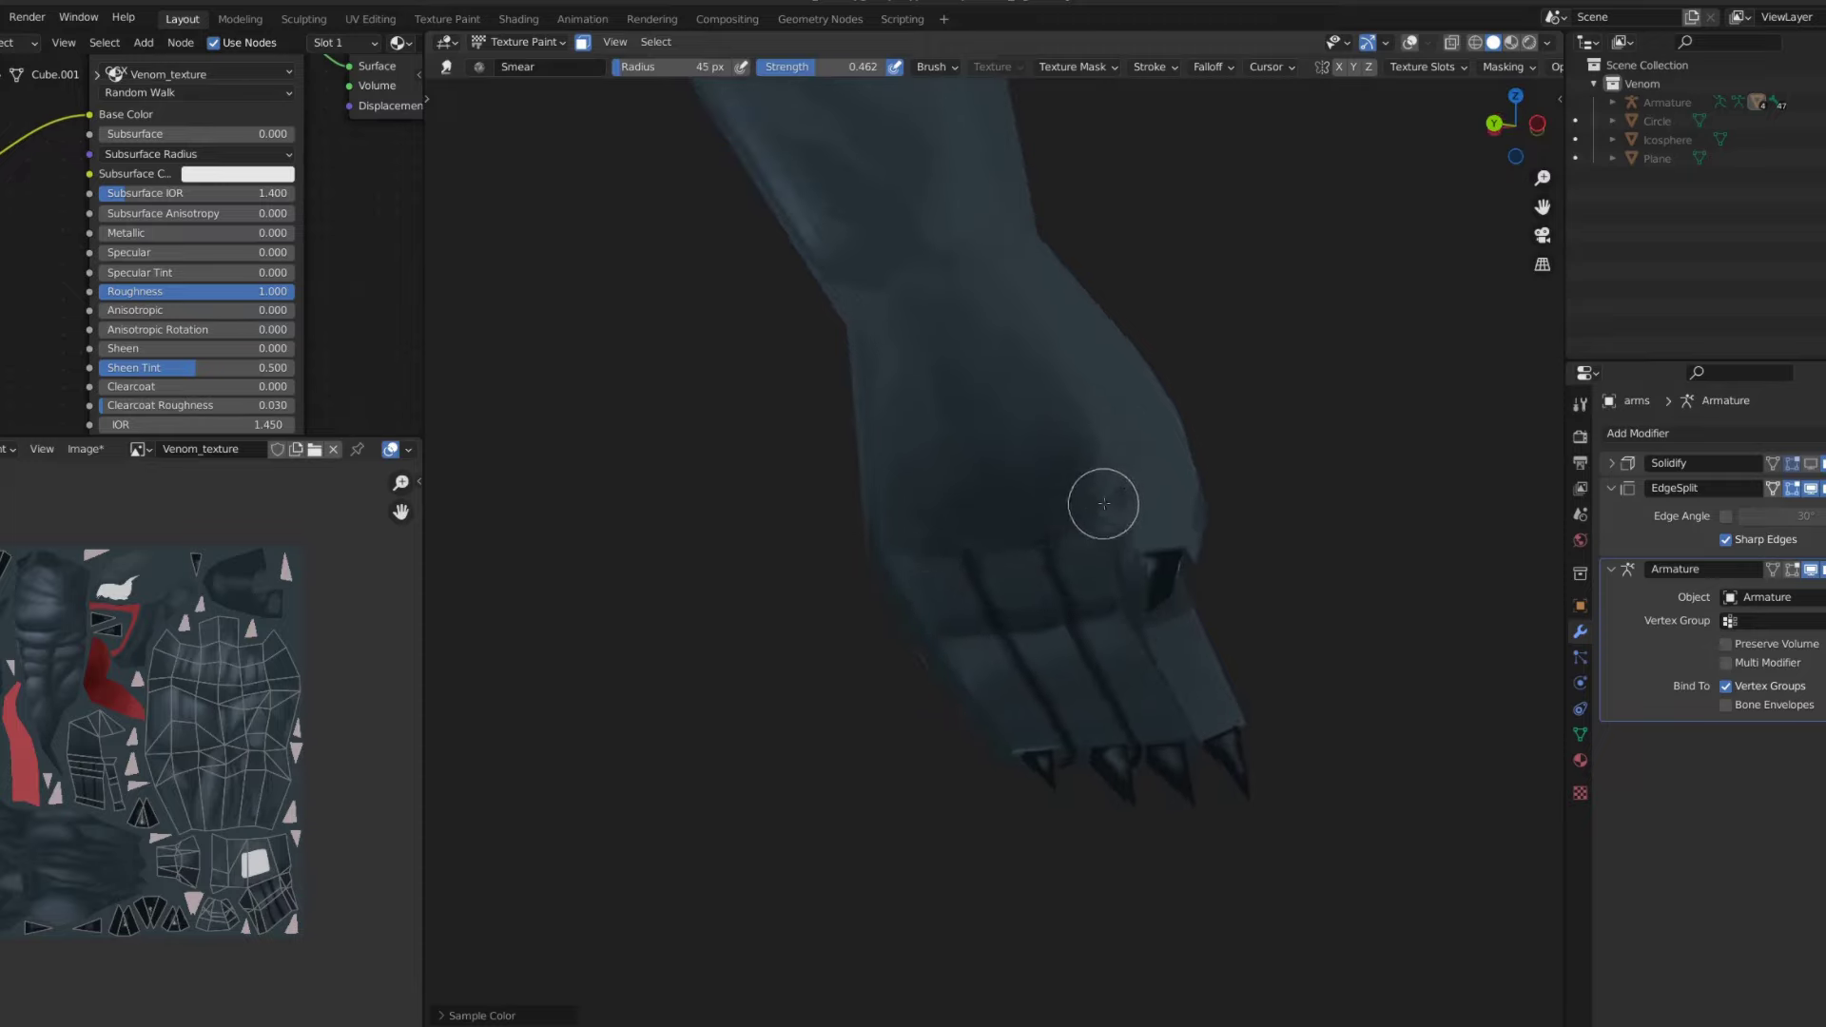
mouse_move(1060, 644)
middle_mouse_down()
mouse_move(1122, 428)
mouse_move(1084, 439)
middle_mouse_up()
scroll(1085, 440, "down", 4)
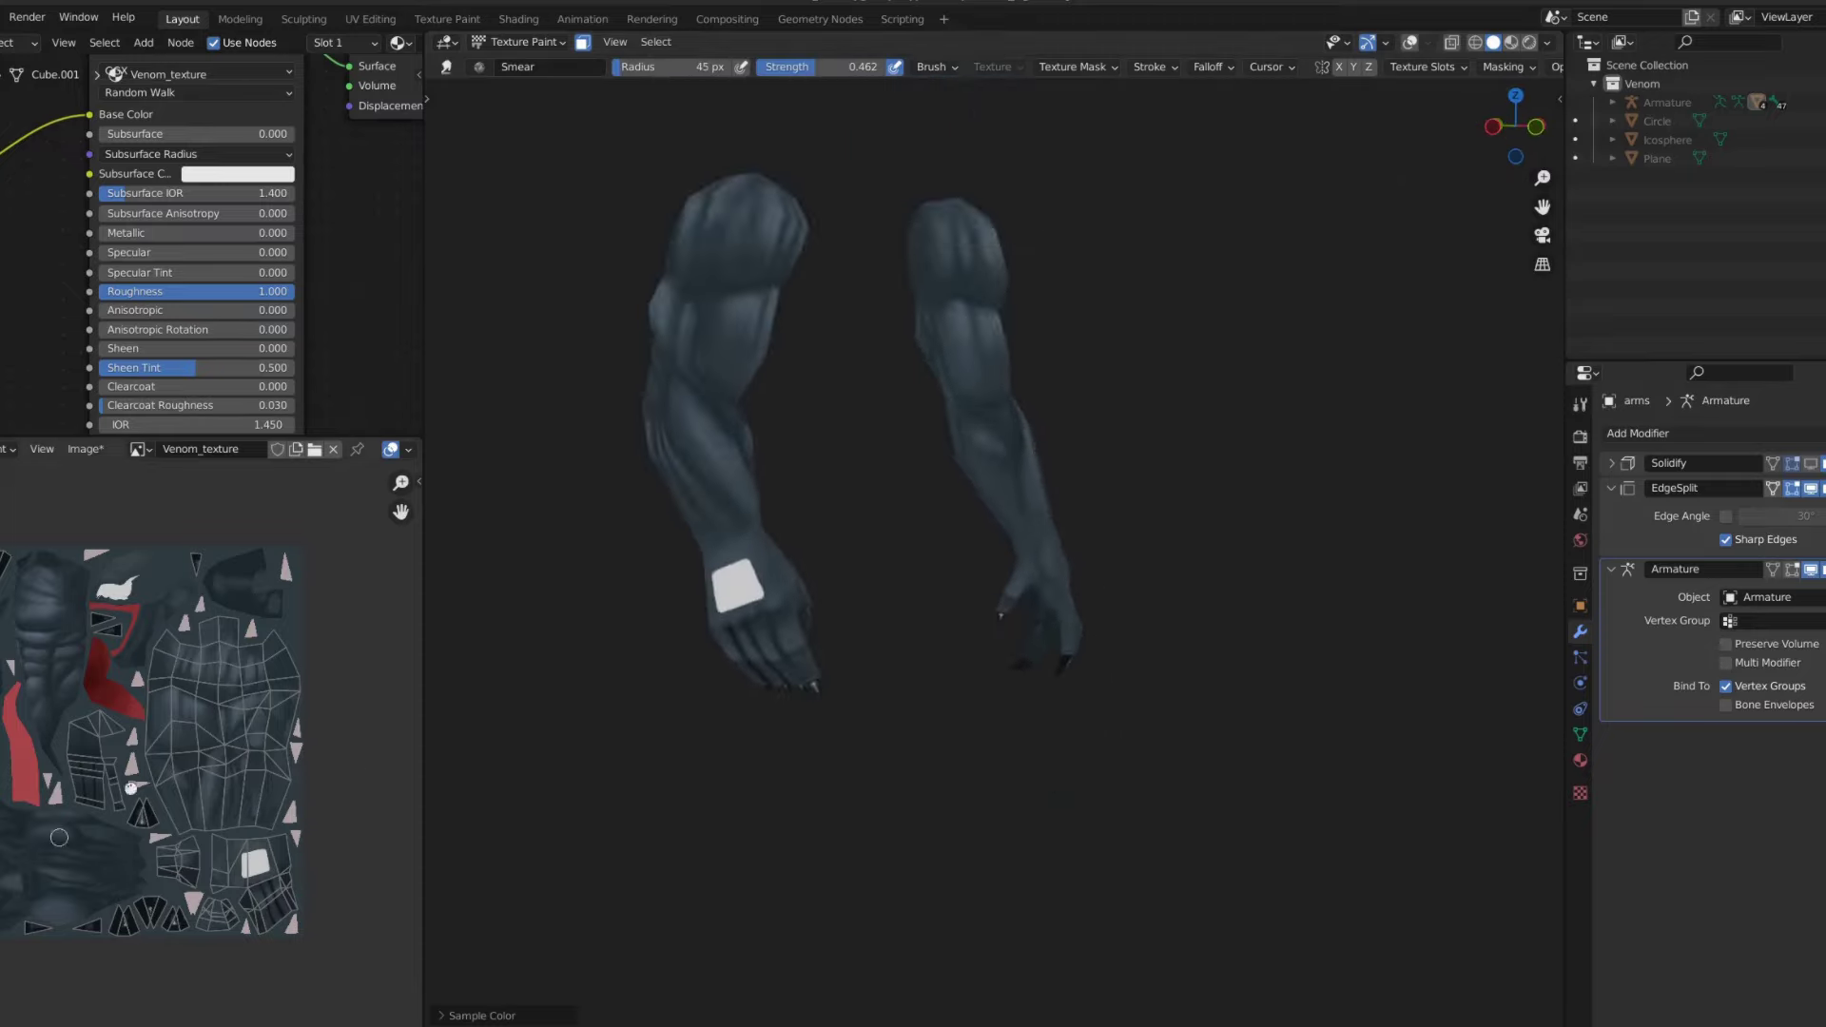
scroll(1210, 526, "down", 3)
key("KP_Divide")
scroll(1046, 371, "up", 3)
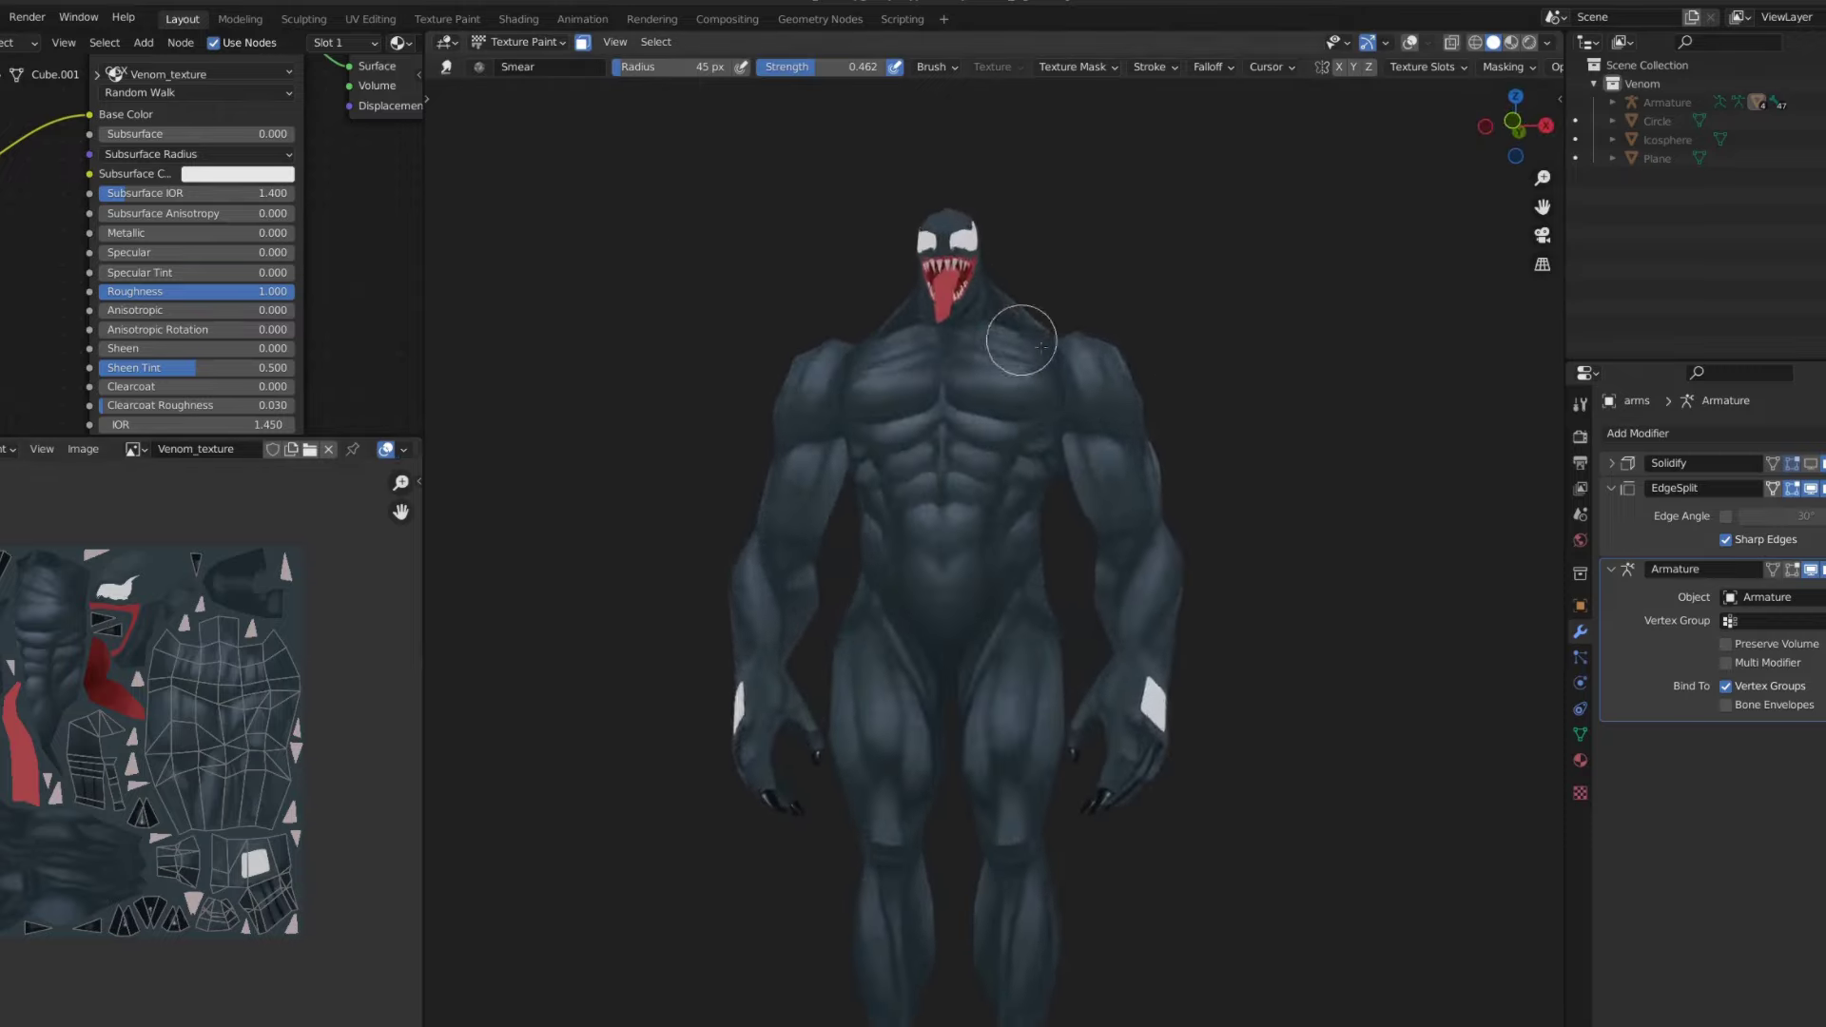
scroll(1017, 361, "down", 2)
middle_click_drag(1018, 361, 1044, 308)
scroll(1053, 305, "up", 5)
scroll(1042, 314, "up", 3)
- Isolate the tongue in local view and sample a colour from it
left_click(1044, 308)
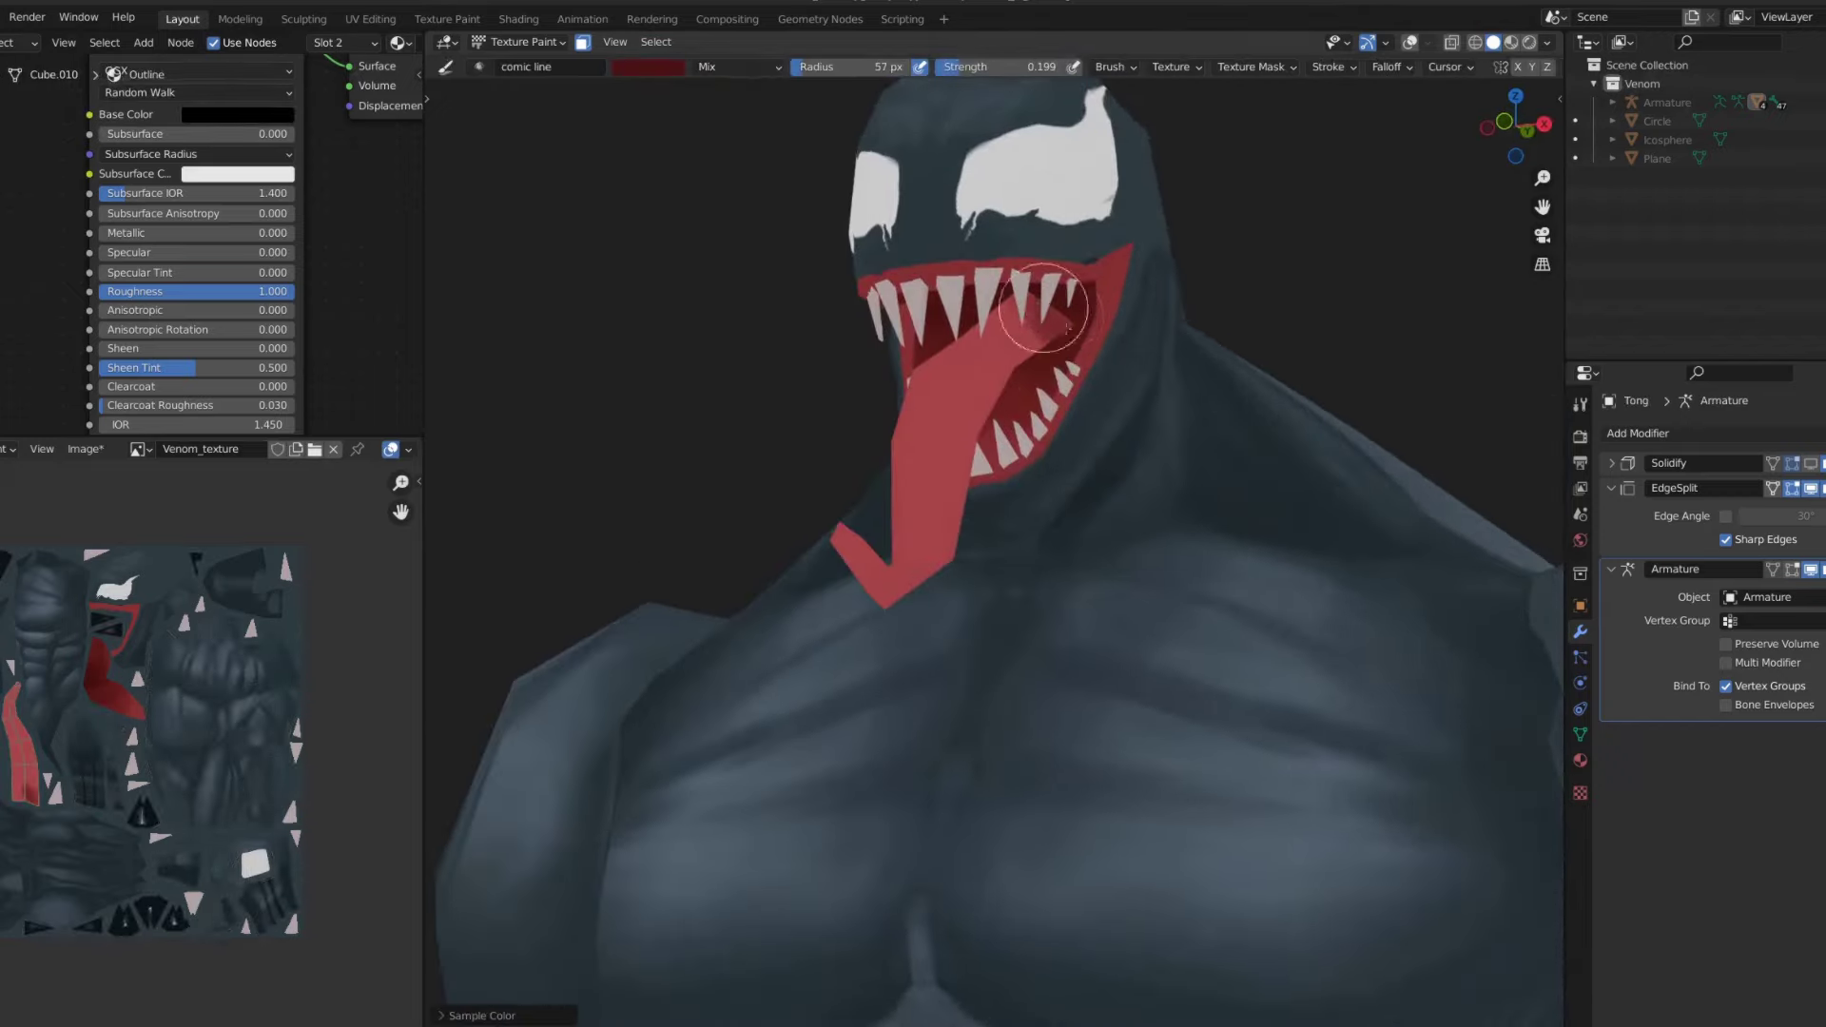
key("KP_Divide")
middle_click_drag(926, 330, 836, 489)
scroll(893, 392, "up", 4)
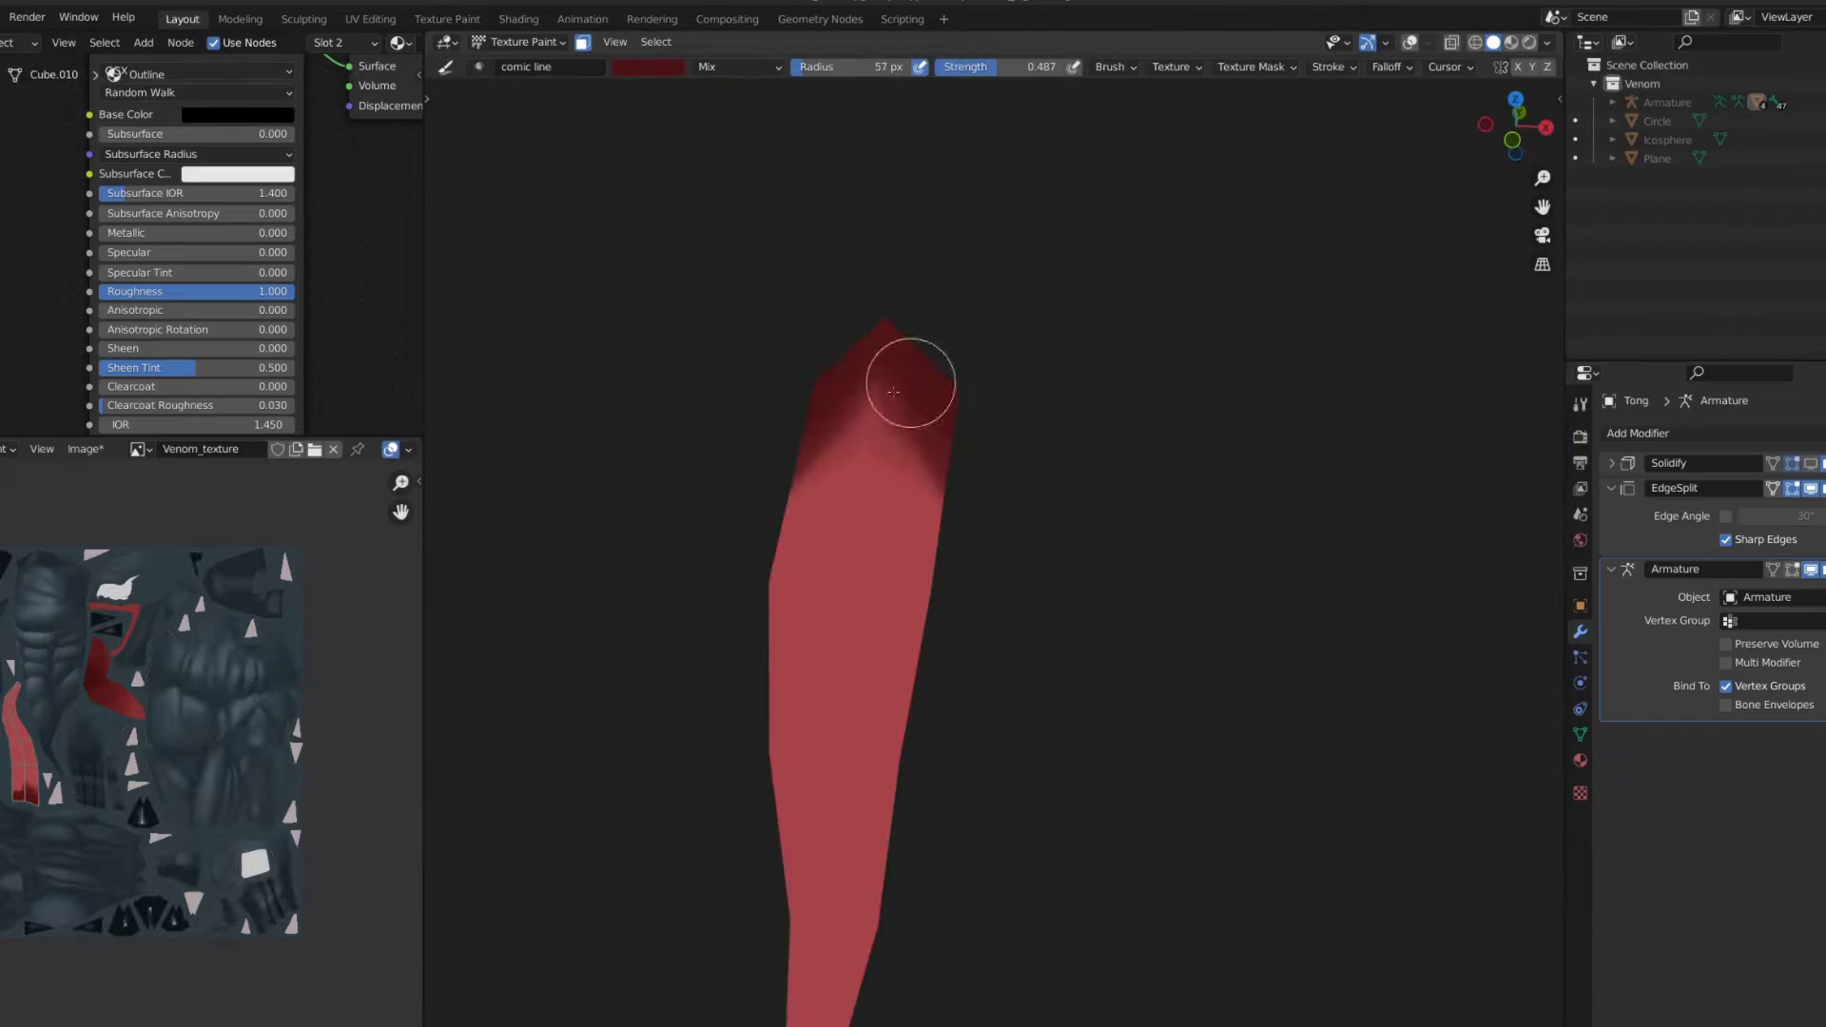
scroll(877, 387, "down", 3)
mouse_move(865, 400)
middle_mouse_down()
mouse_move(900, 561)
mouse_move(815, 517)
mouse_move(843, 641)
mouse_move(937, 576)
middle_mouse_up()
key("s")
key("shift+space")
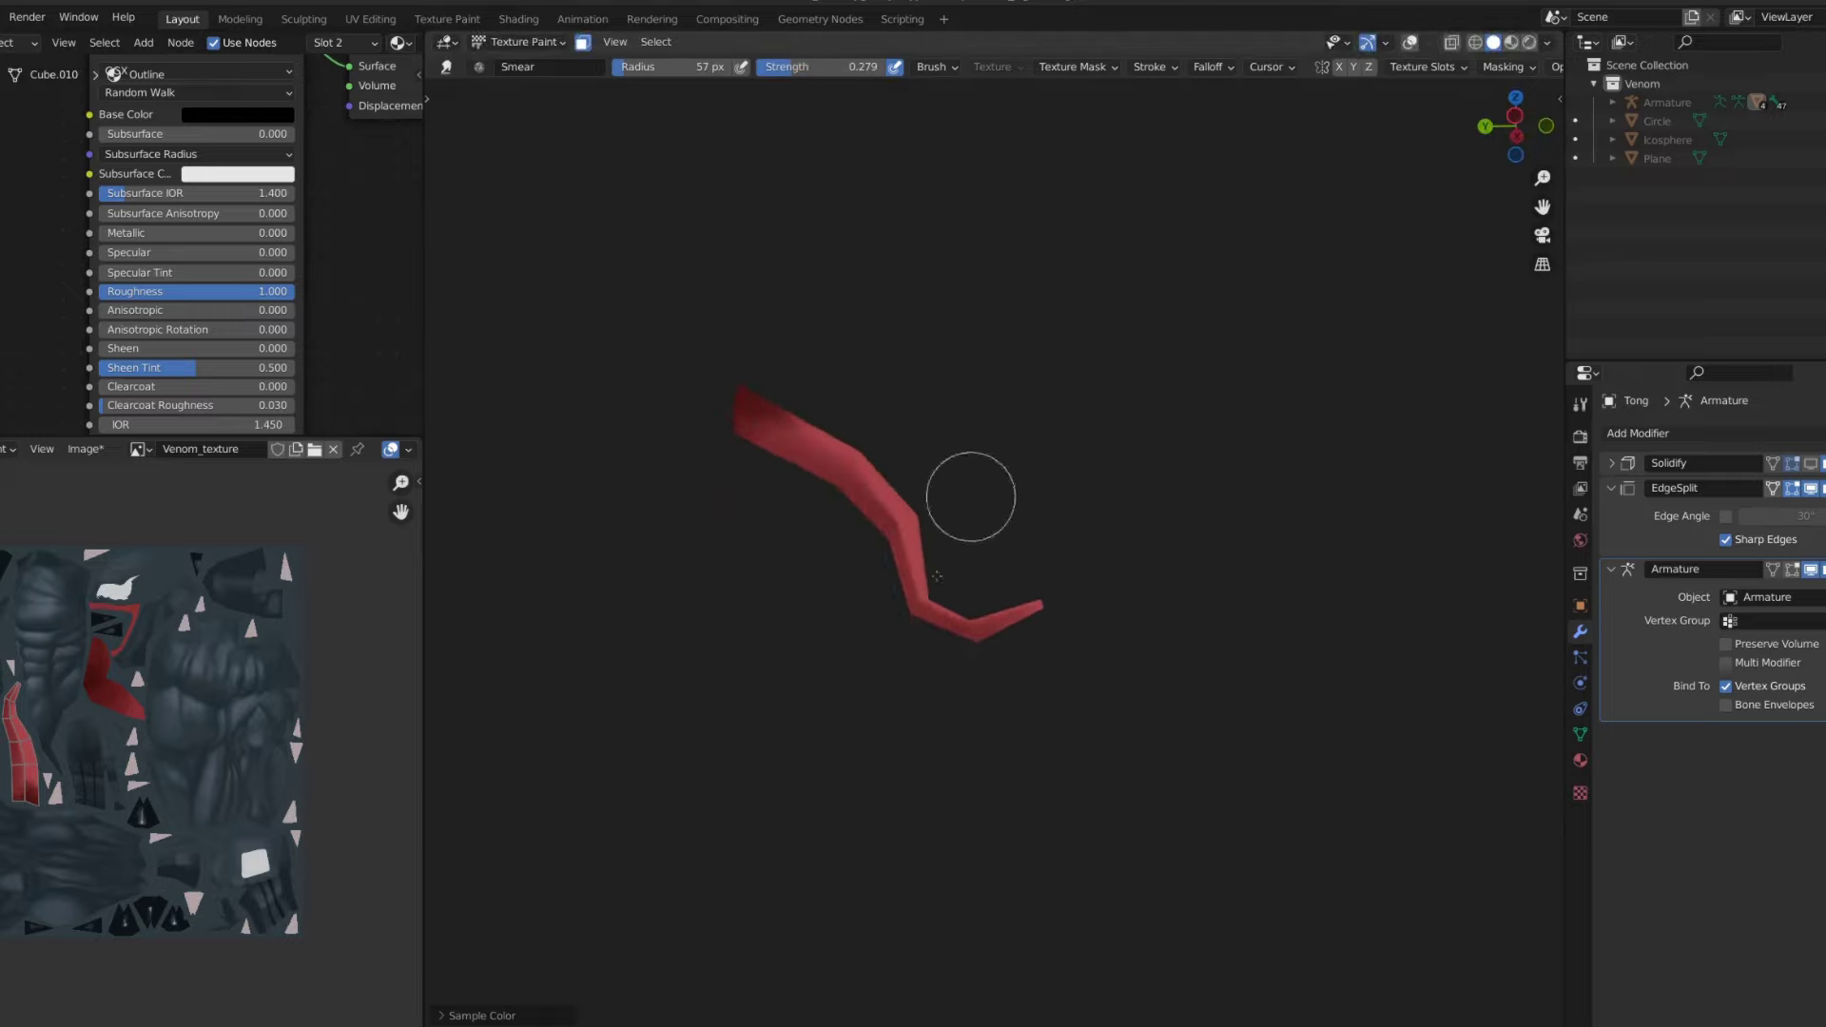
- Paint lighter pink ridges along the tongue with a 16 px comic line brush
key("KP_1")
scroll(1129, 358, "down", 4)
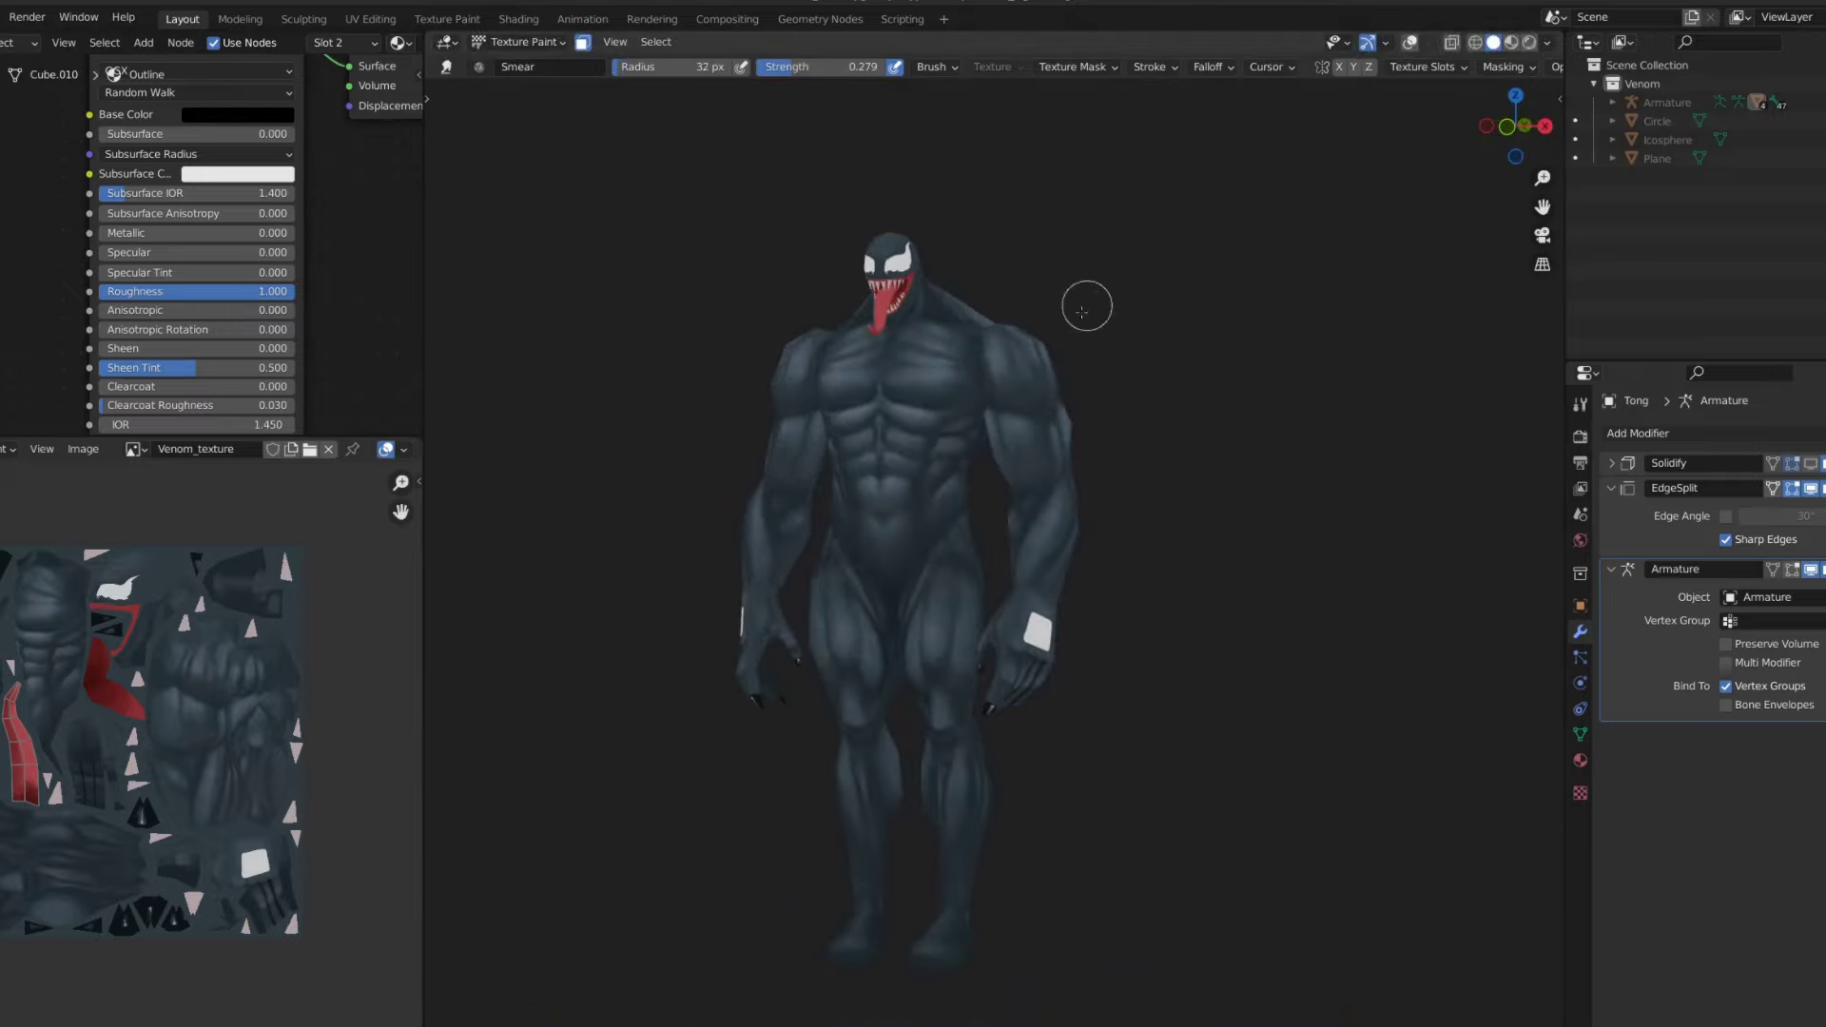
left_click(1547, 42)
scroll(856, 380, "up", 8)
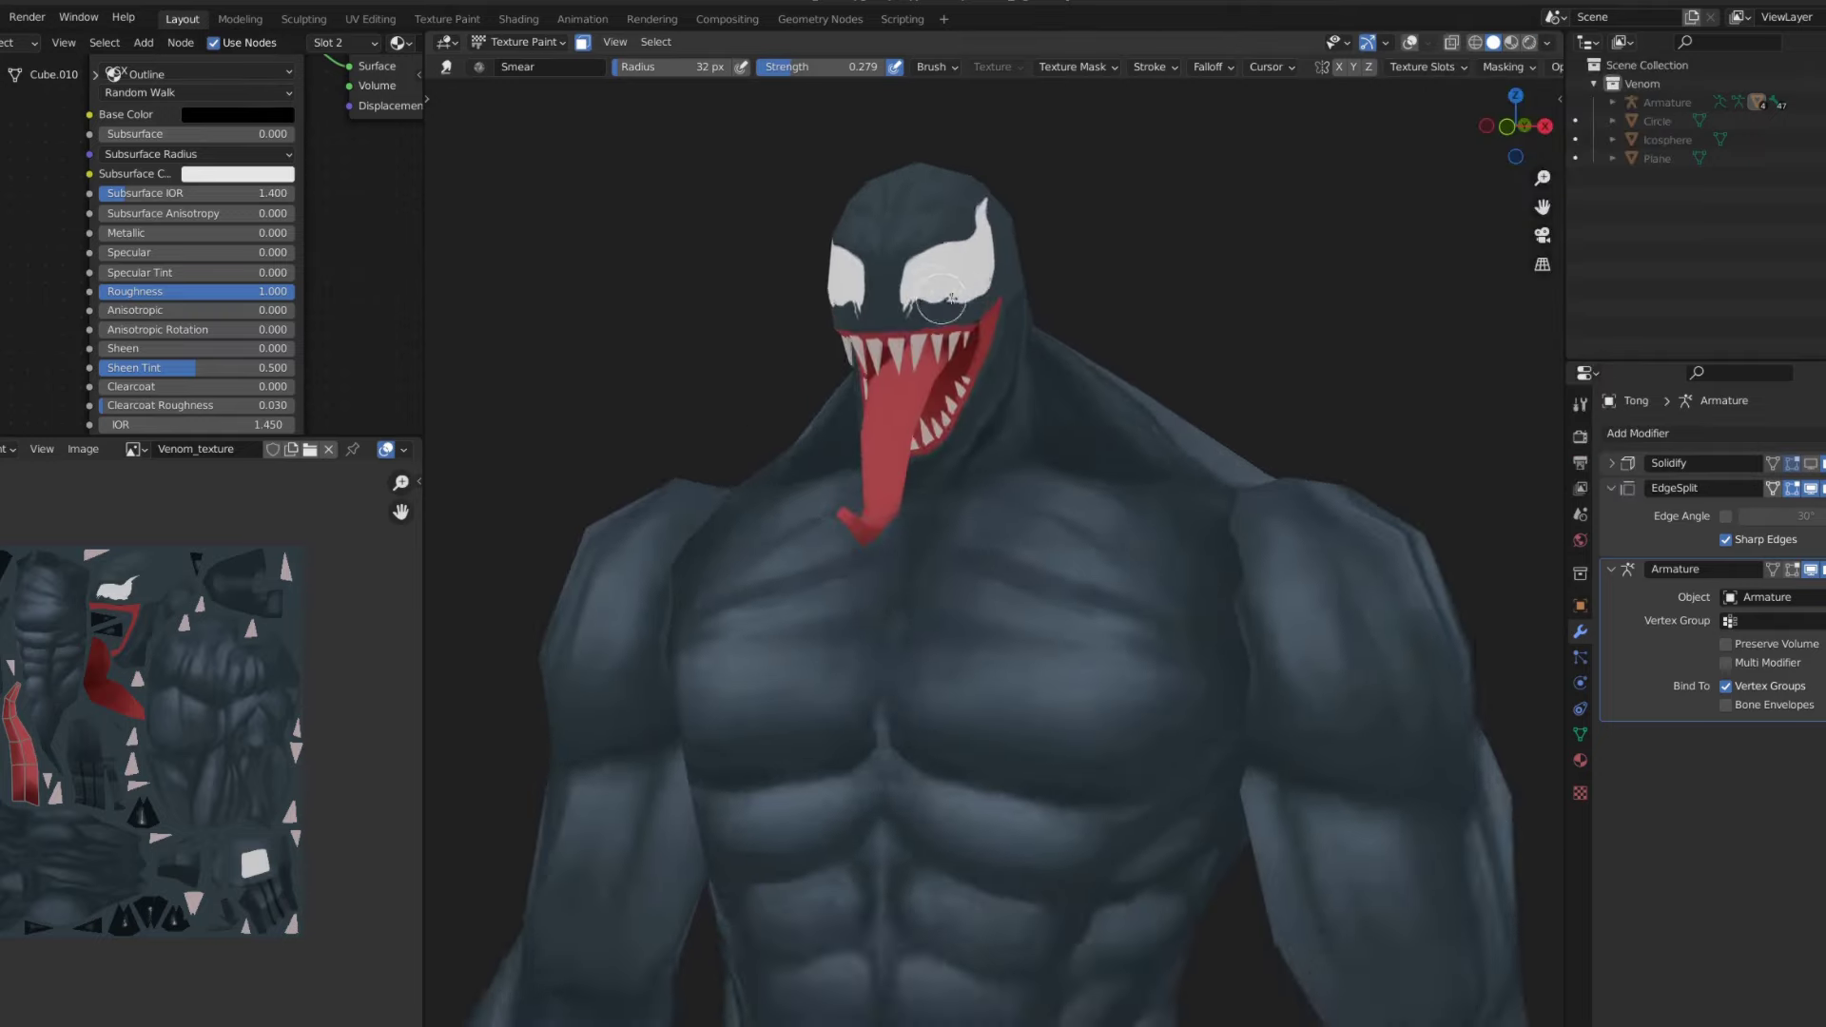
key("s")
key("s")
left_click(648, 67)
key("shift+f")
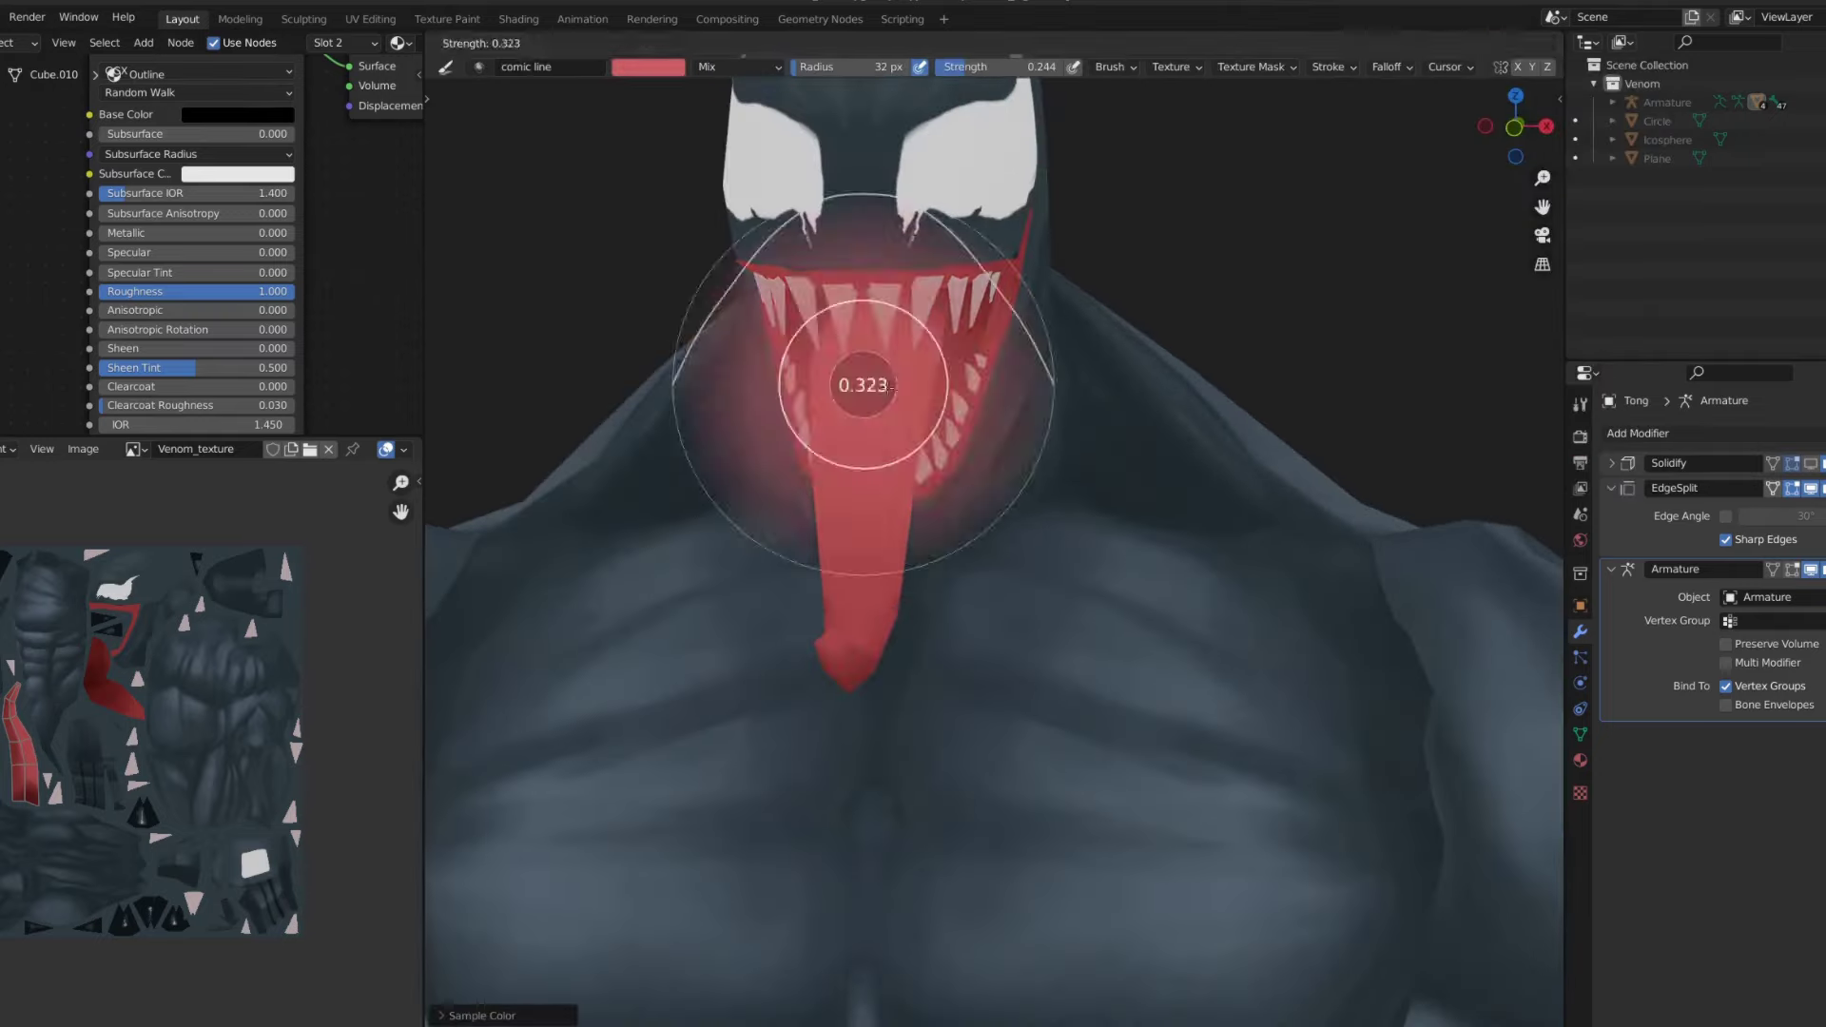
key("f")
left_click_drag(870, 373, 873, 446)
- Paint darker red creases across the tongue with a 9 px, lower-strength brush
middle_click_drag(857, 612, 913, 494)
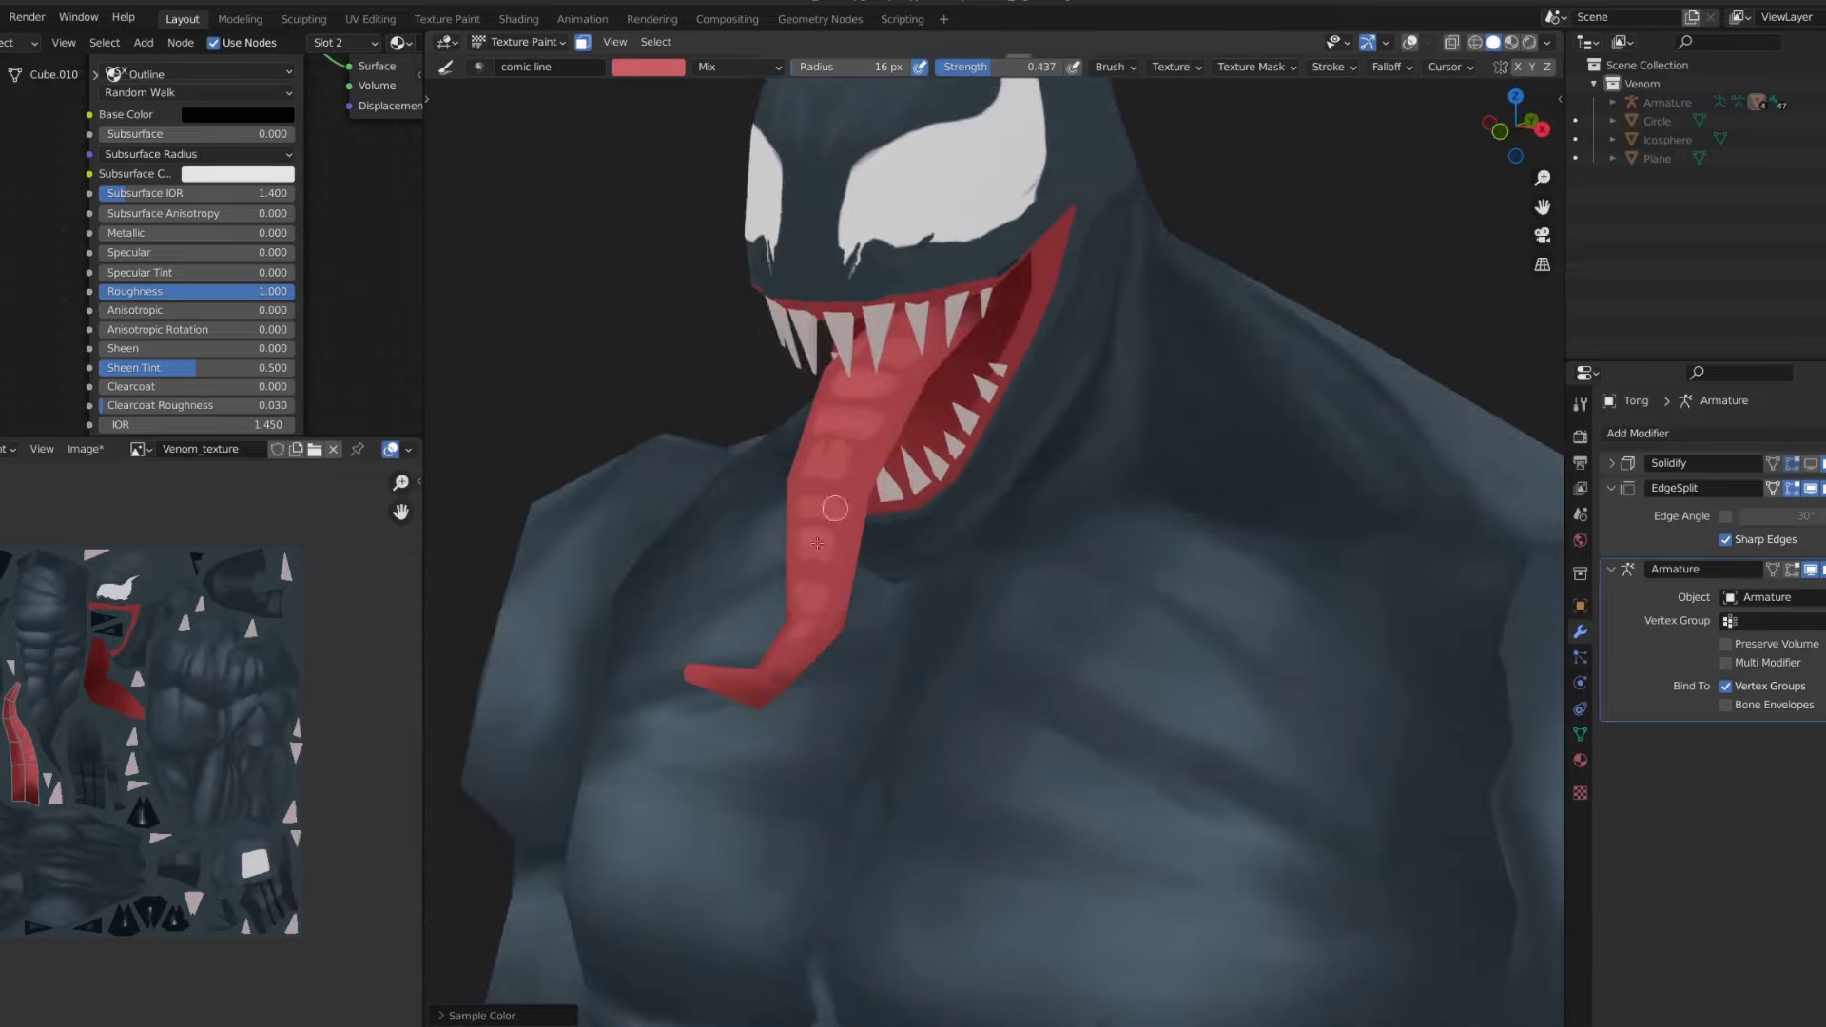
key("s")
key("f")
key("shift+f")
mouse_move(837, 666)
middle_mouse_down()
mouse_move(892, 430)
mouse_move(827, 462)
middle_mouse_up()
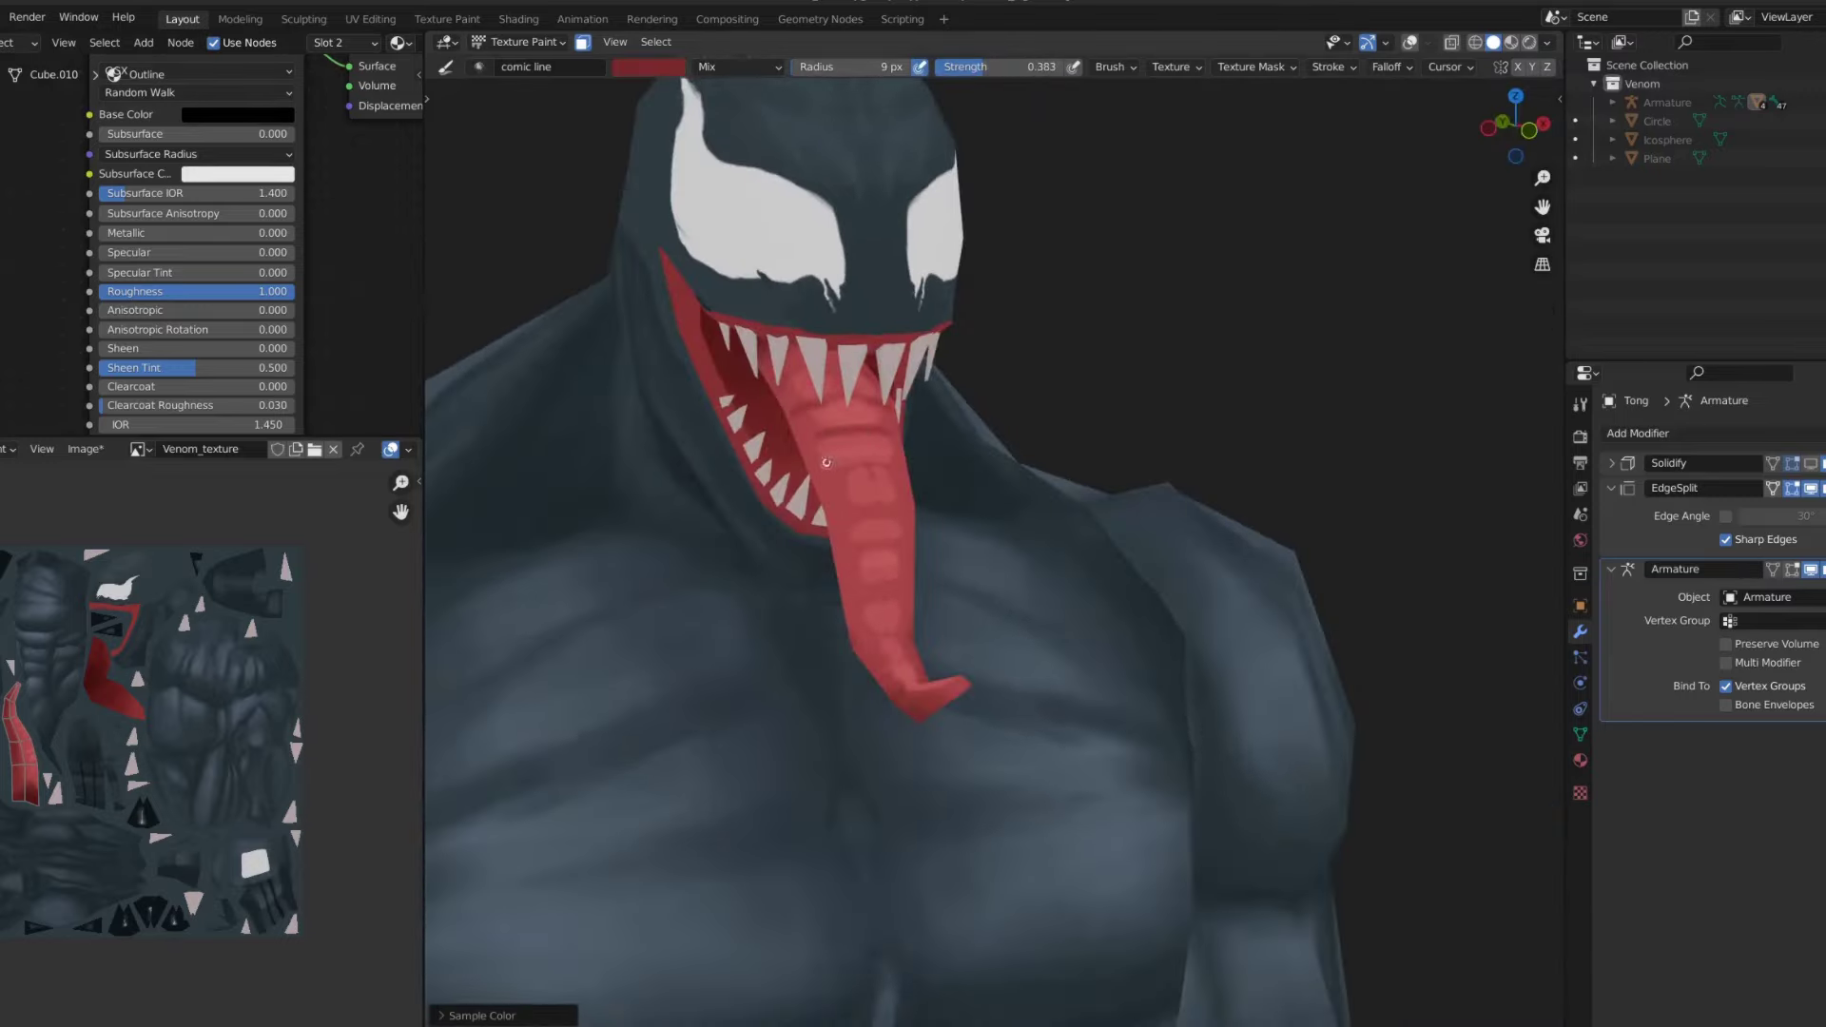
middle_click_drag(843, 572, 822, 534)
- Inspect the tongue in and out of local view and sample a pale highlight colour
key("shift+space")
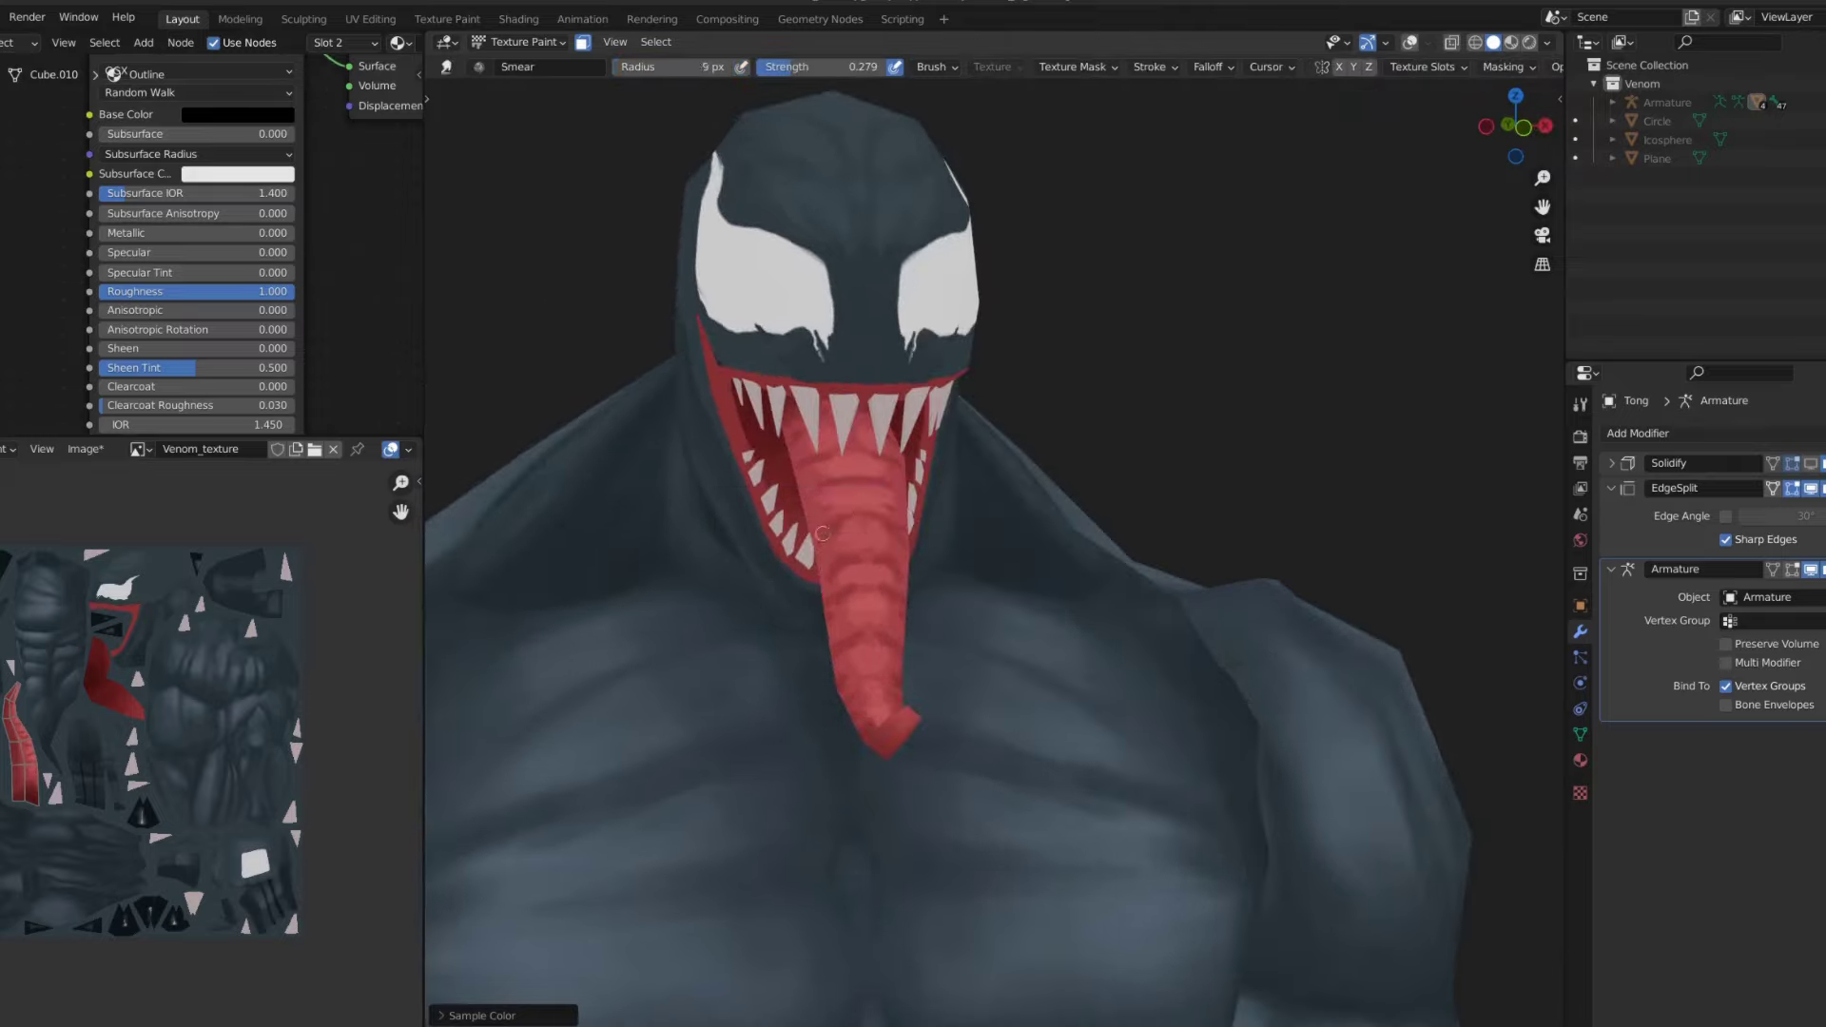
key("KP_Divide")
middle_click_drag(897, 416, 960, 397)
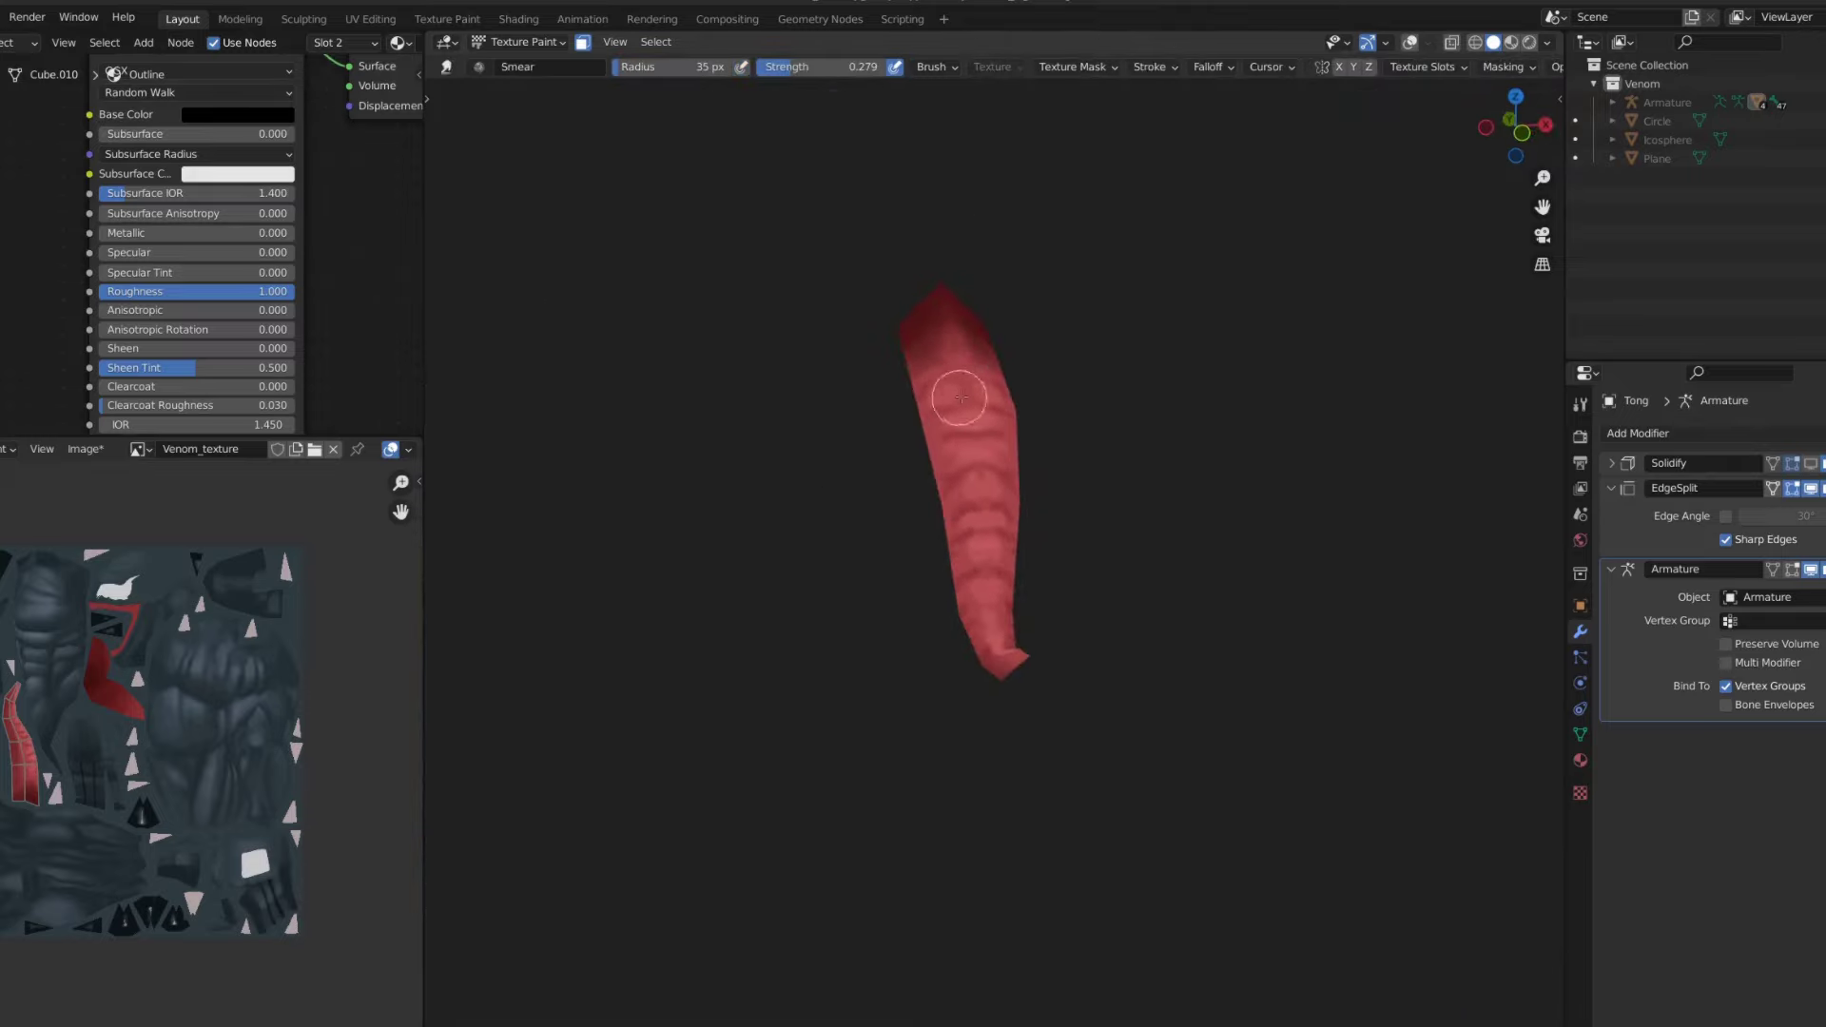
key("KP_Divide")
key("s")
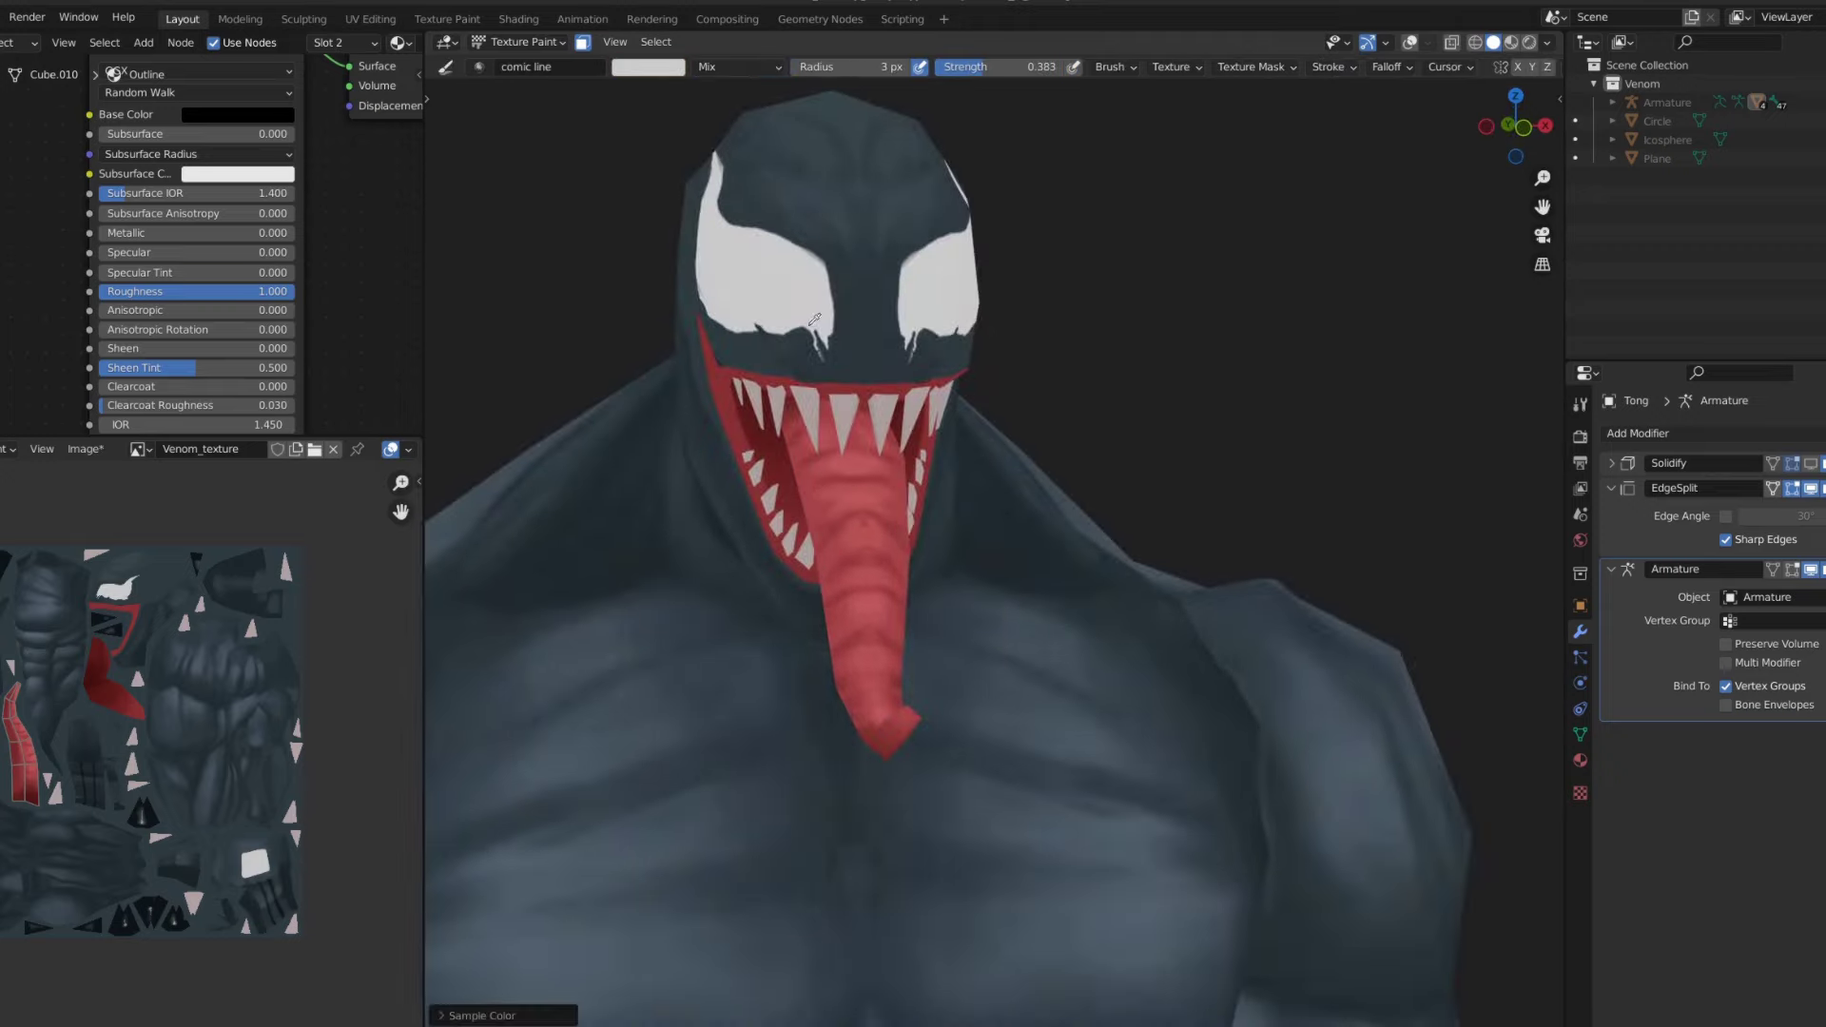
scroll(859, 499, "up", 1)
middle_click_drag(870, 544, 866, 649)
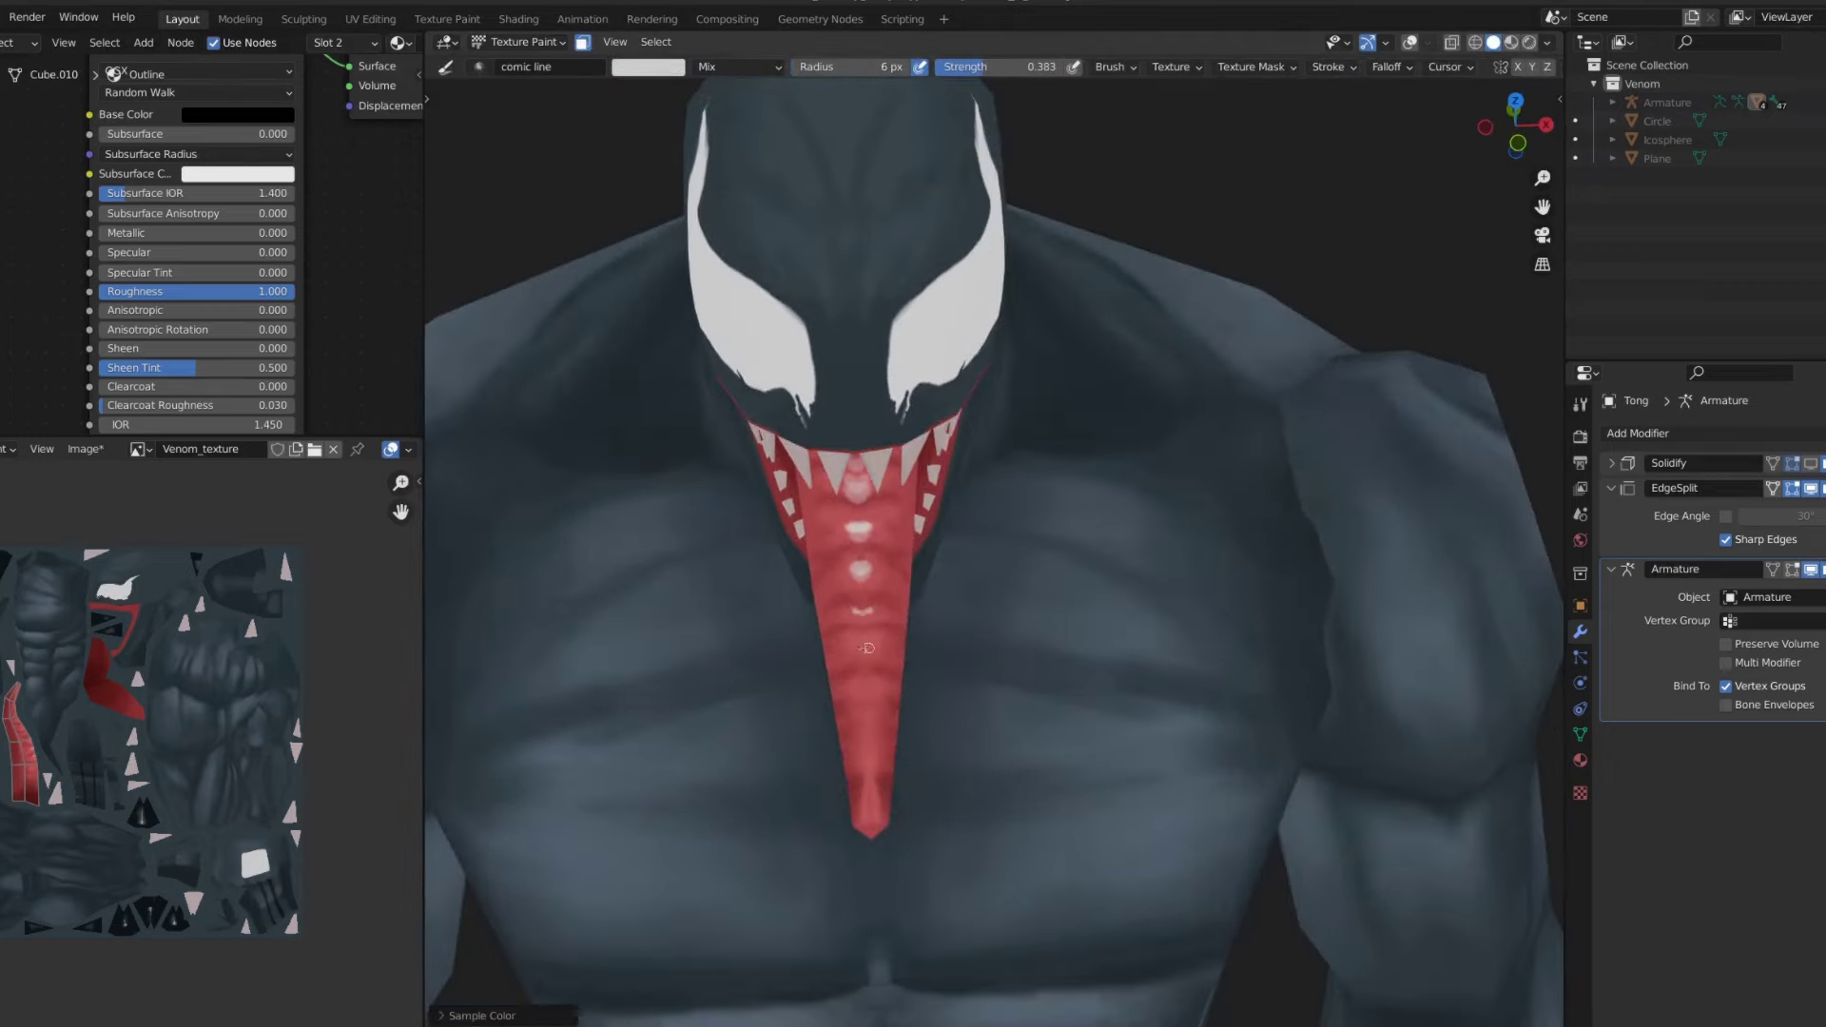
mouse_move(871, 770)
middle_mouse_down()
mouse_move(837, 666)
mouse_move(861, 552)
middle_mouse_up()
- Blend the tongue highlights with the Smear brush, ending on a three-quarter torso view
key("shift+space")
left_click(856, 585)
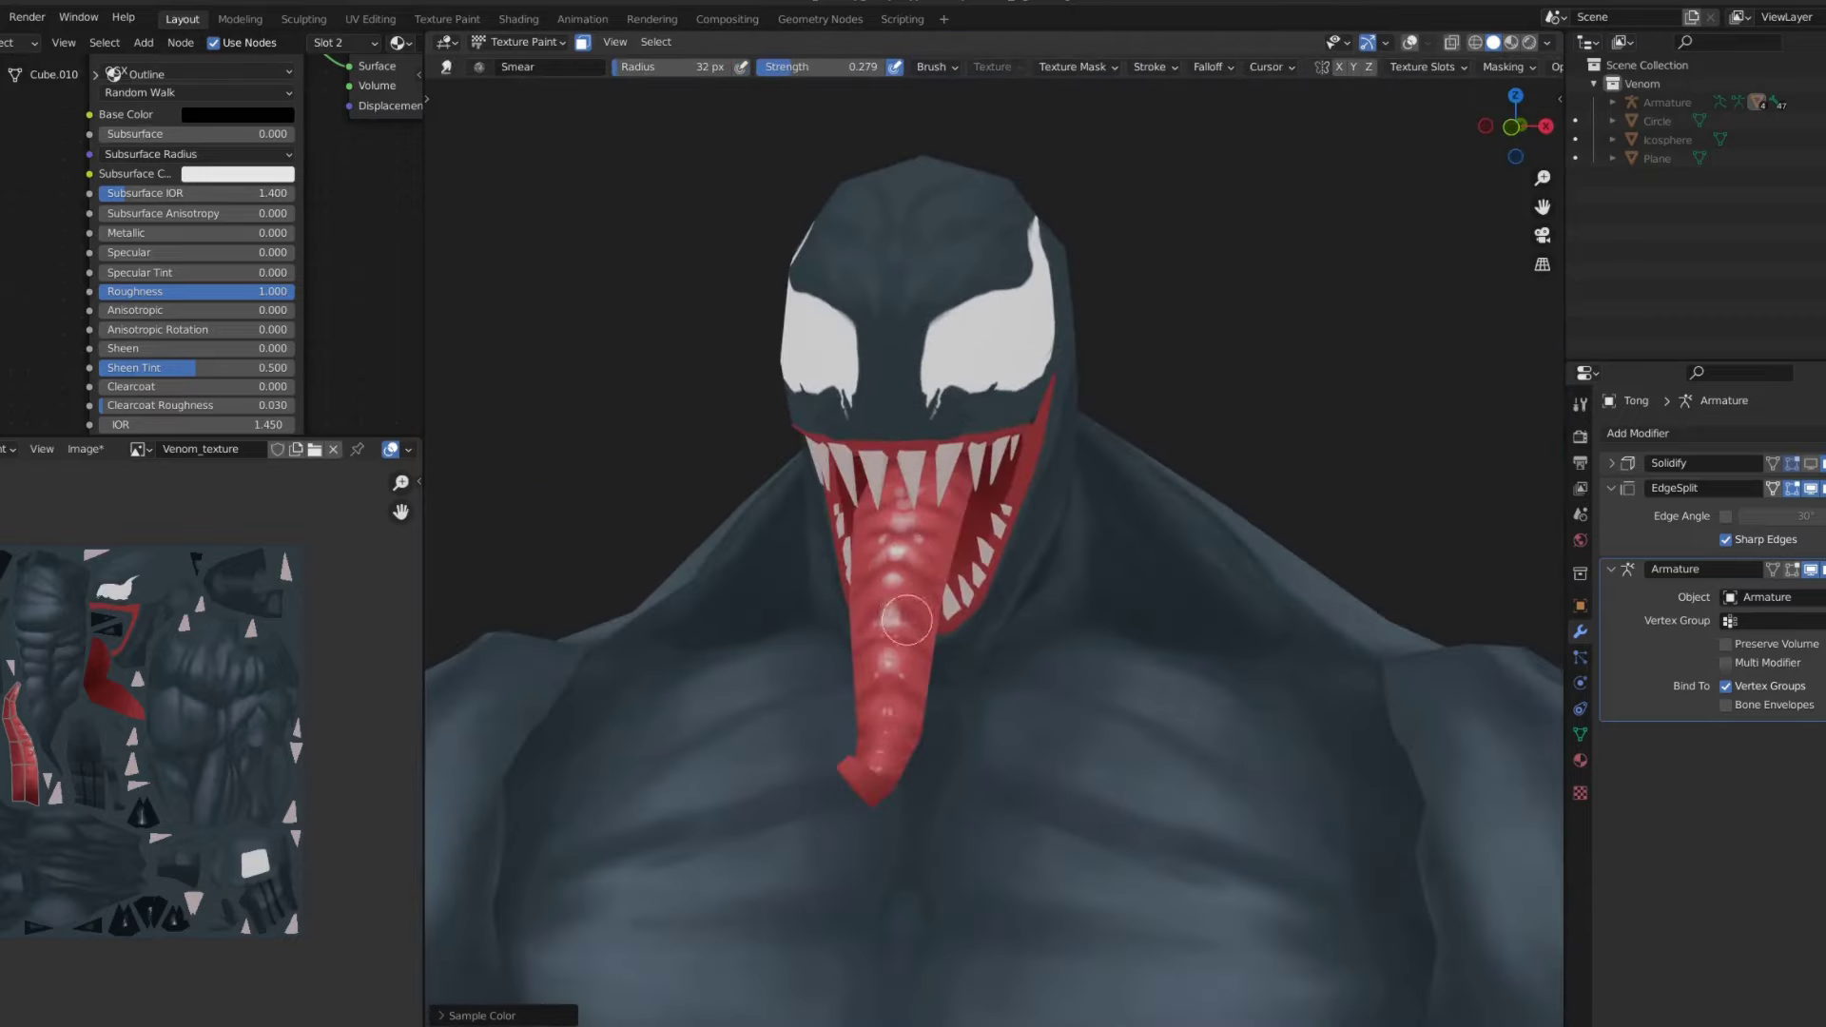
scroll(898, 616, "down", 4)
scroll(1059, 457, "down", 3)
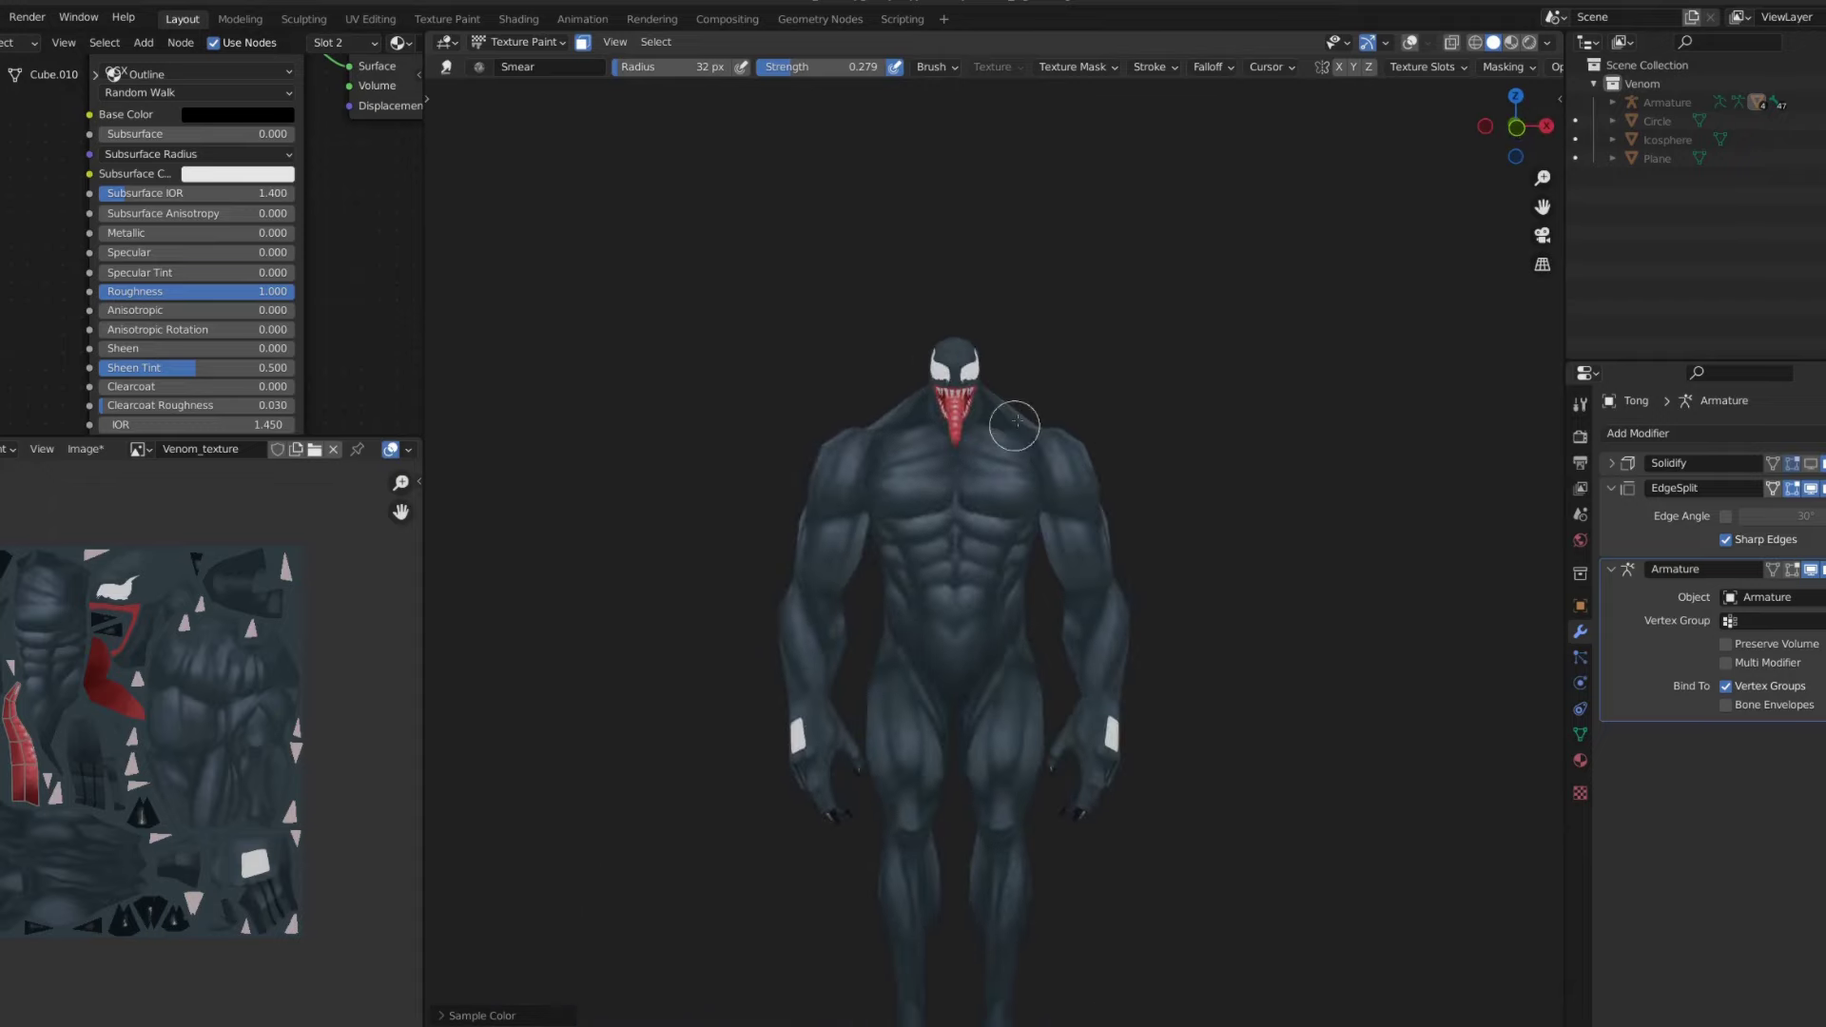
middle_click_drag(951, 358, 759, 441)
scroll(759, 440, "up", 1)
scroll(829, 345, "up", 2)
scroll(833, 340, "up", 8)
- Paint a white highlight on an upper tooth, then smear five tooth highlights downward
key("alt+q")
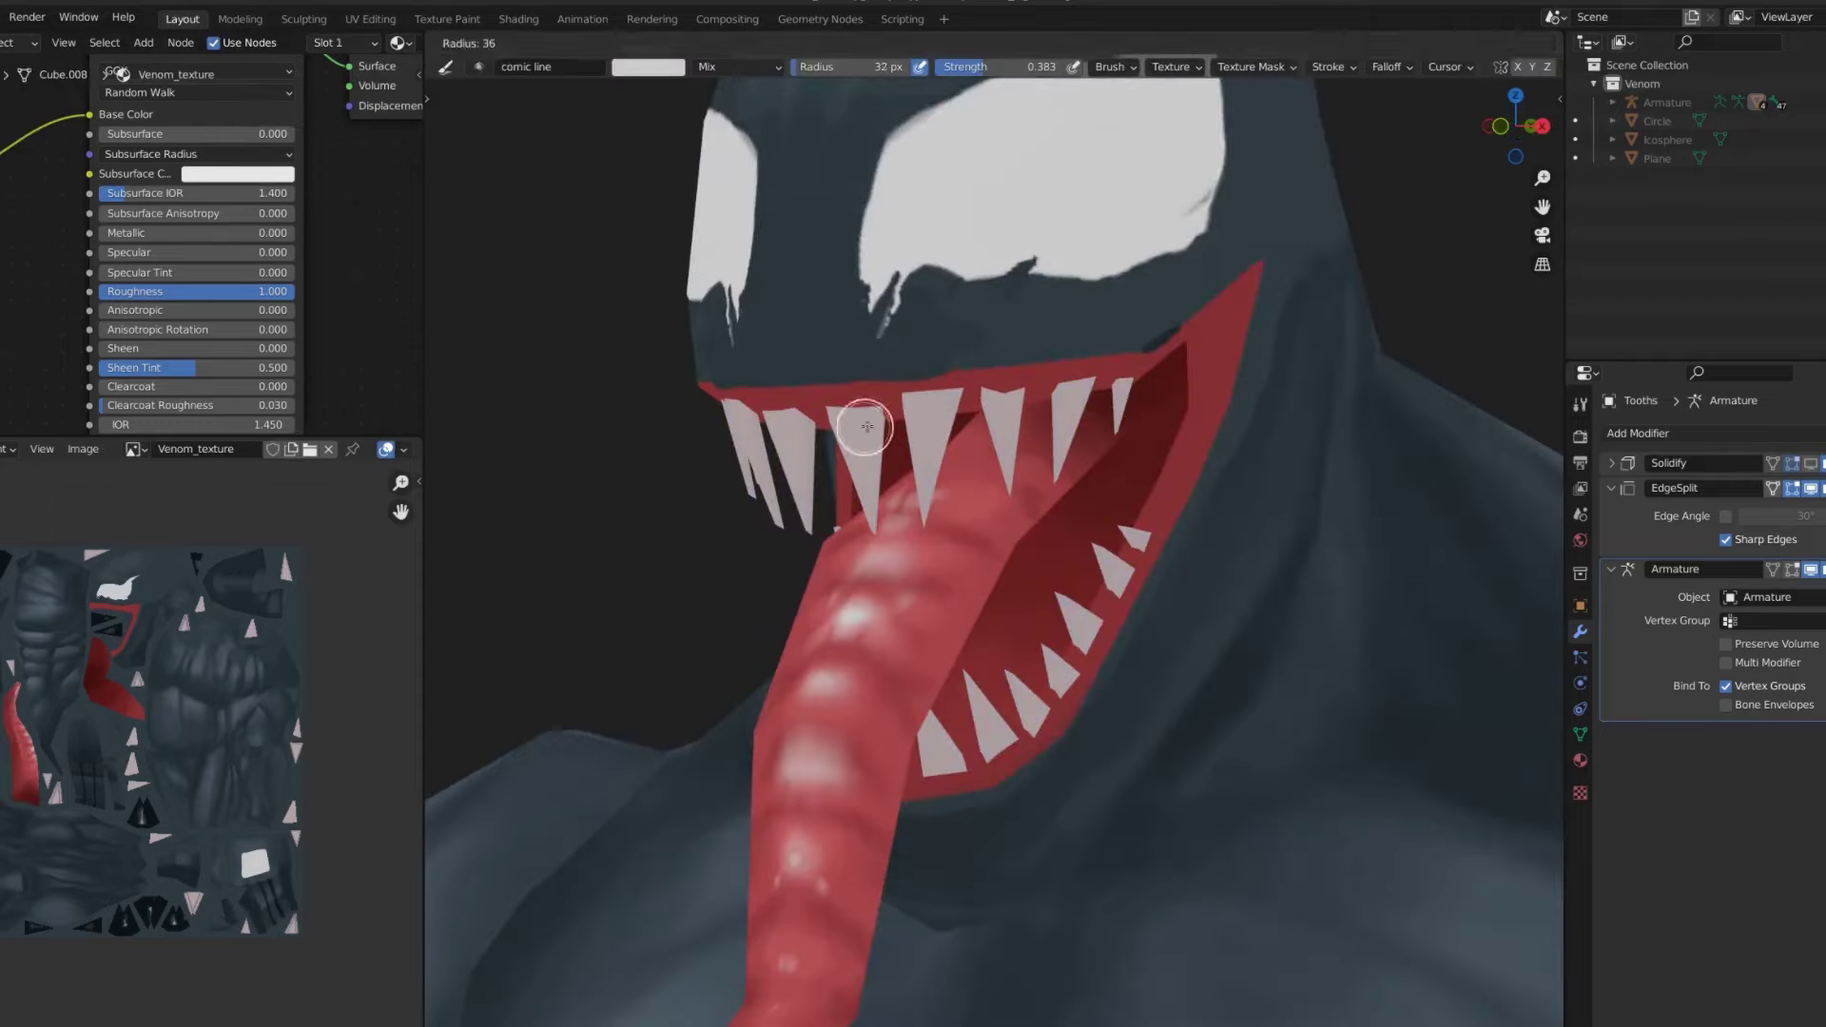
key("s")
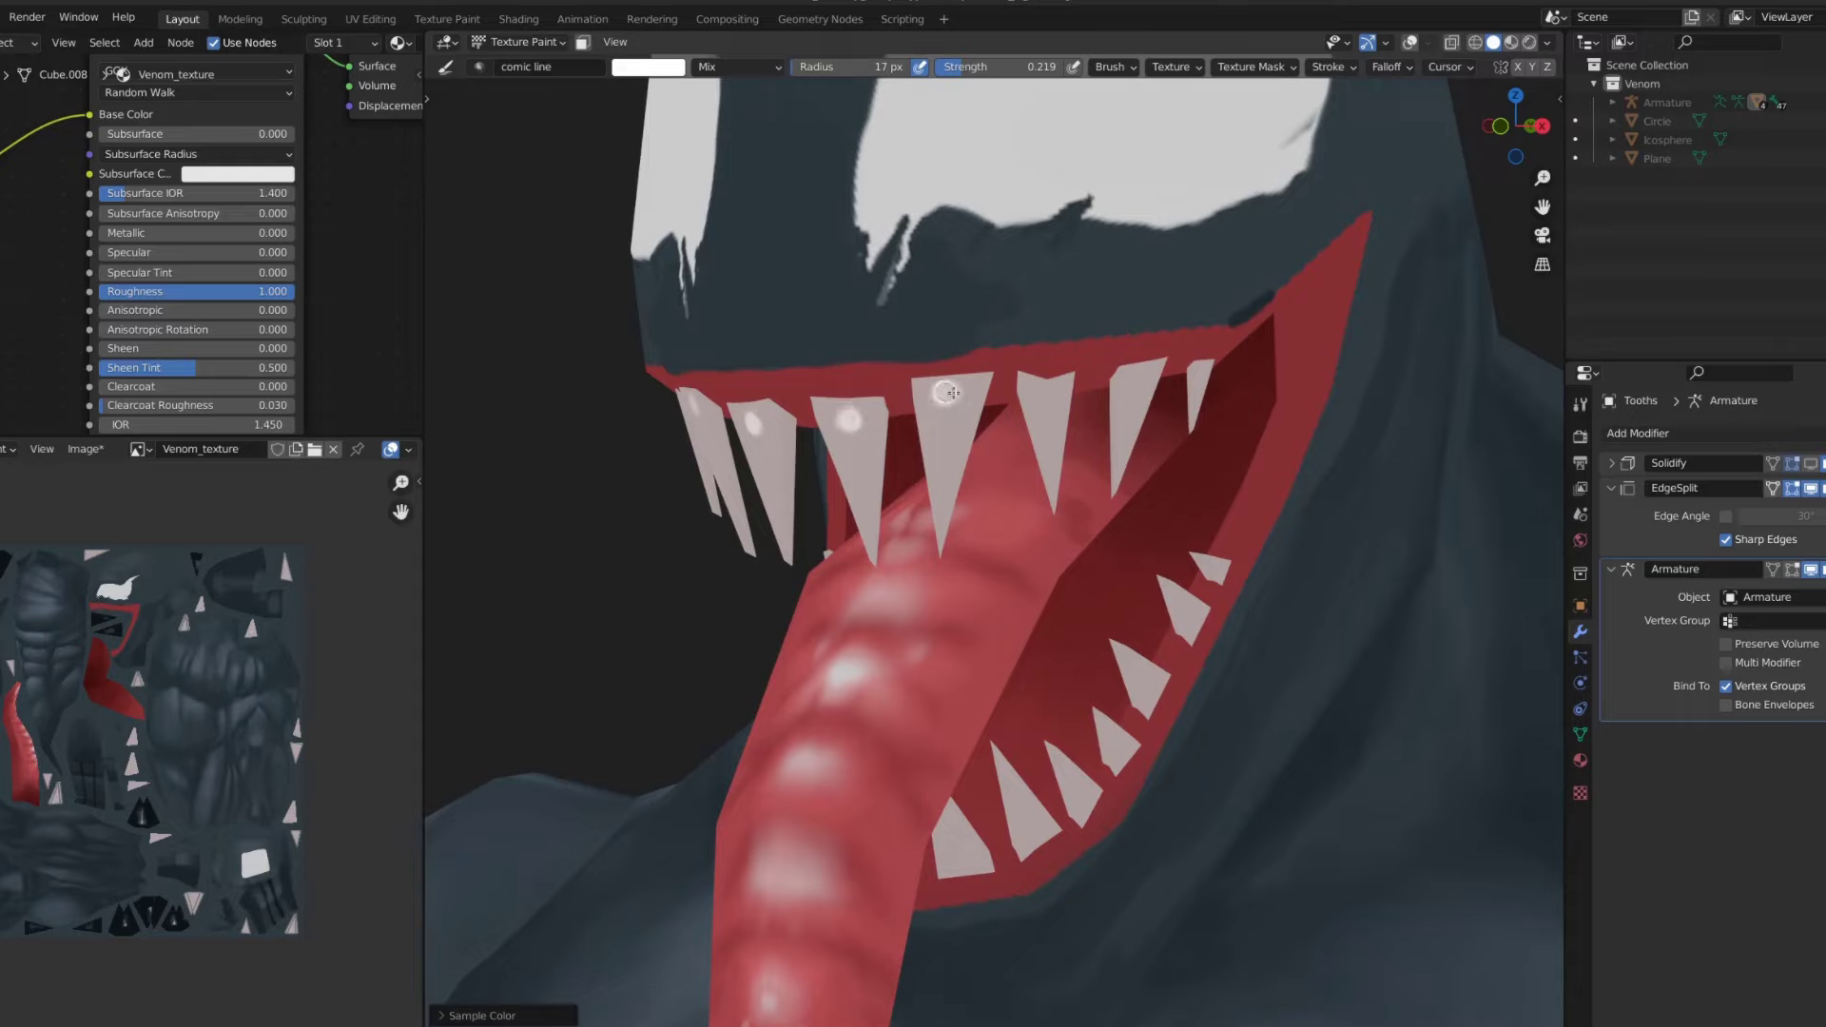
left_click(944, 392)
key("shift+space")
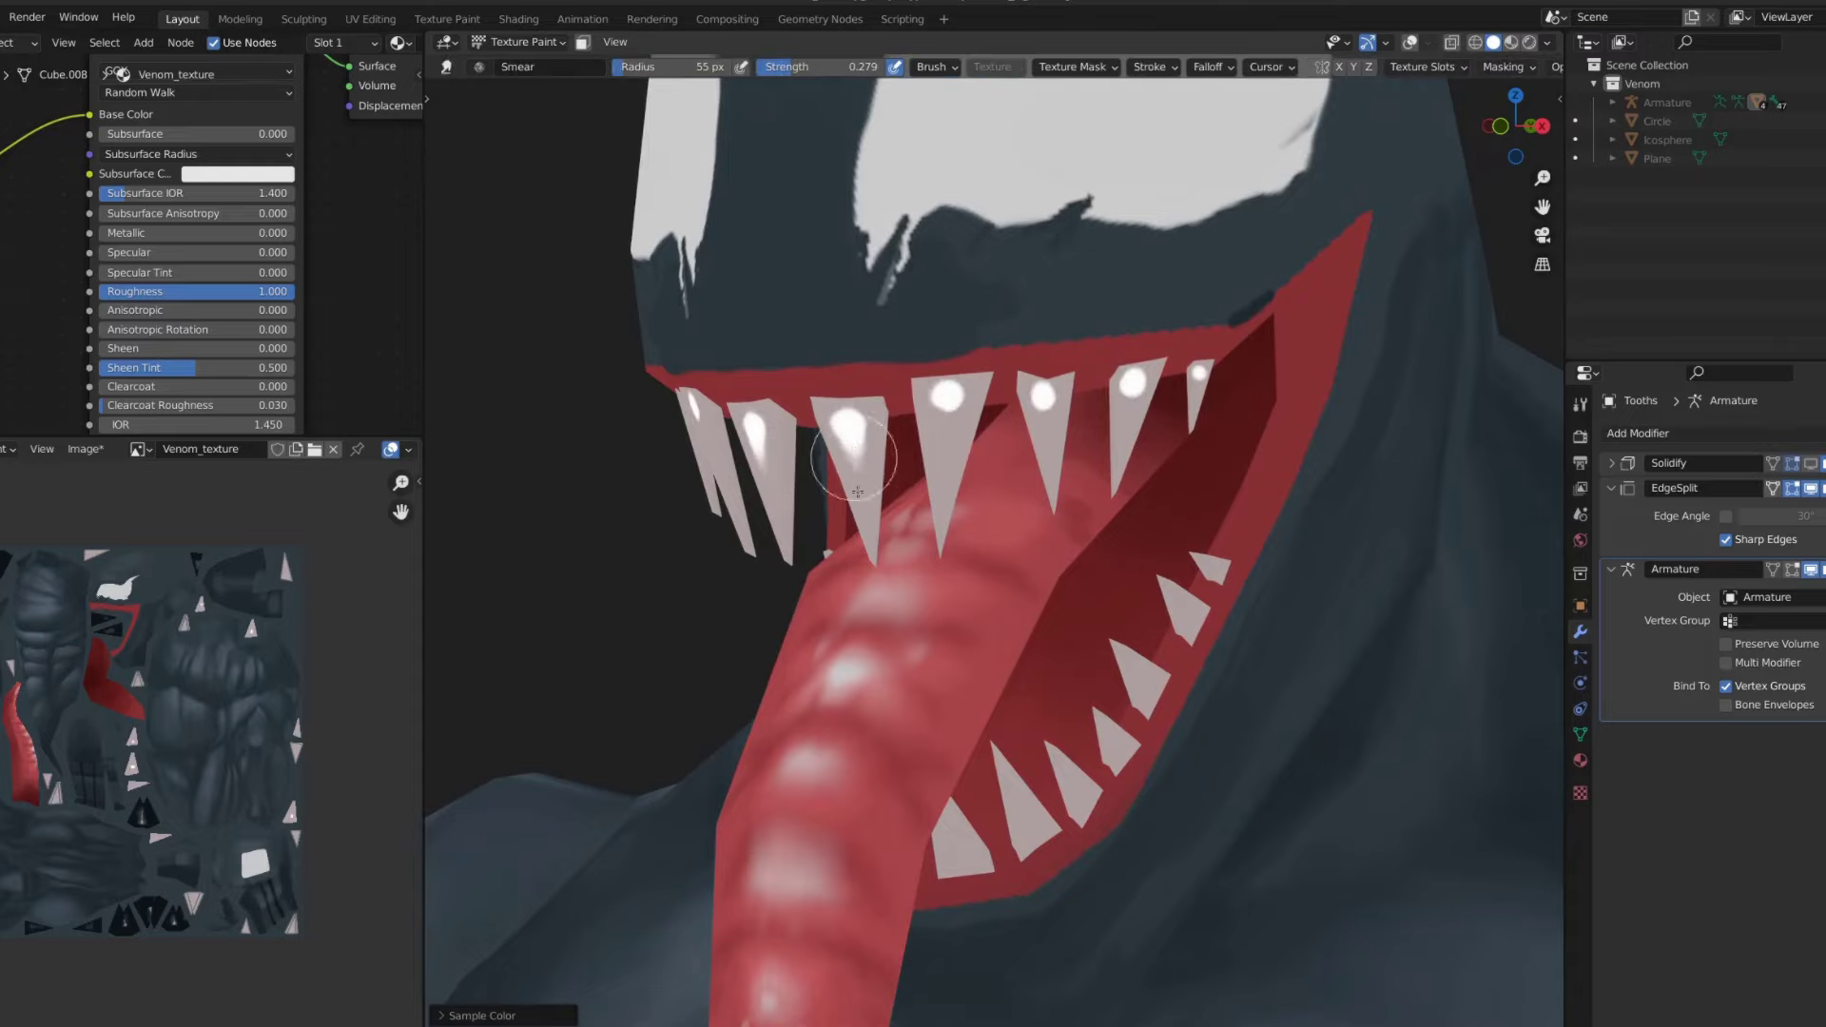
left_click_drag(753, 418, 756, 456)
left_click_drag(849, 418, 851, 461)
left_click_drag(946, 389, 946, 447)
left_click_drag(1044, 390, 1046, 452)
left_click_drag(1132, 380, 1111, 506)
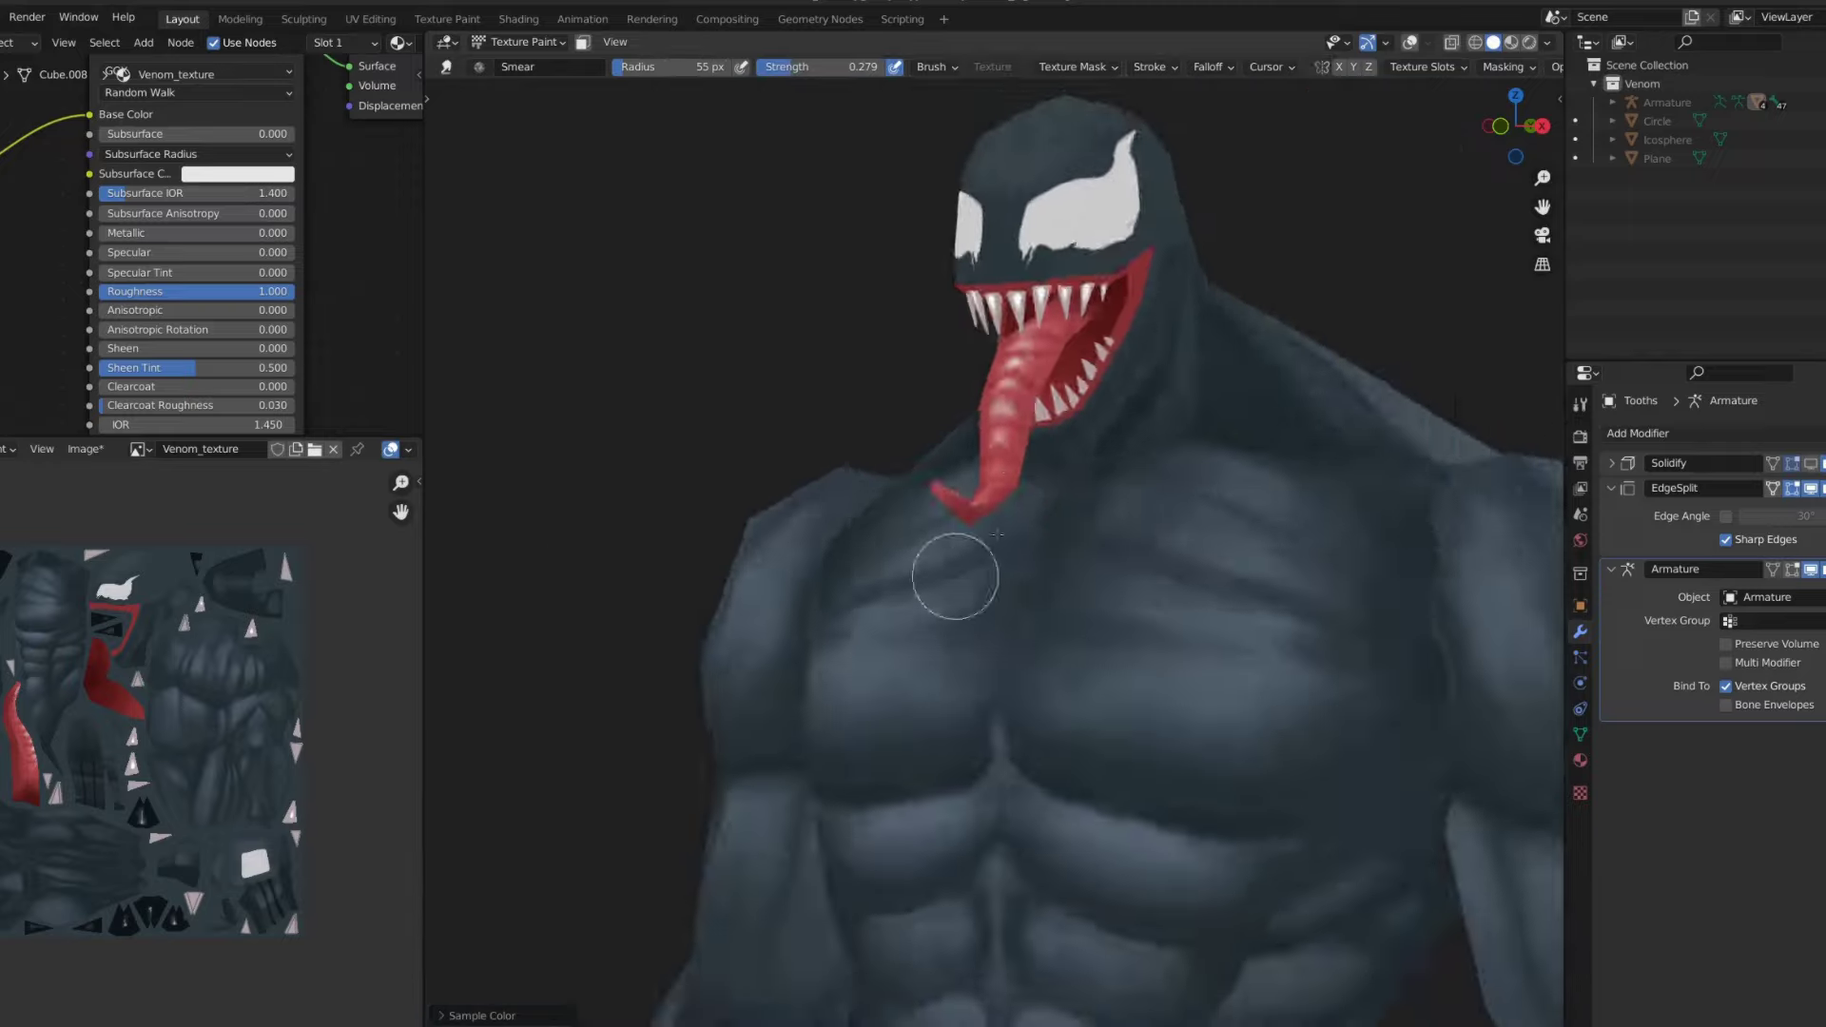
- From front and side views of the mouth, add a white highlight on a lower tooth with the comic line brush
middle_click_drag(1111, 506, 954, 571)
scroll(954, 571, "down", 5)
scroll(1053, 288, "up", 4)
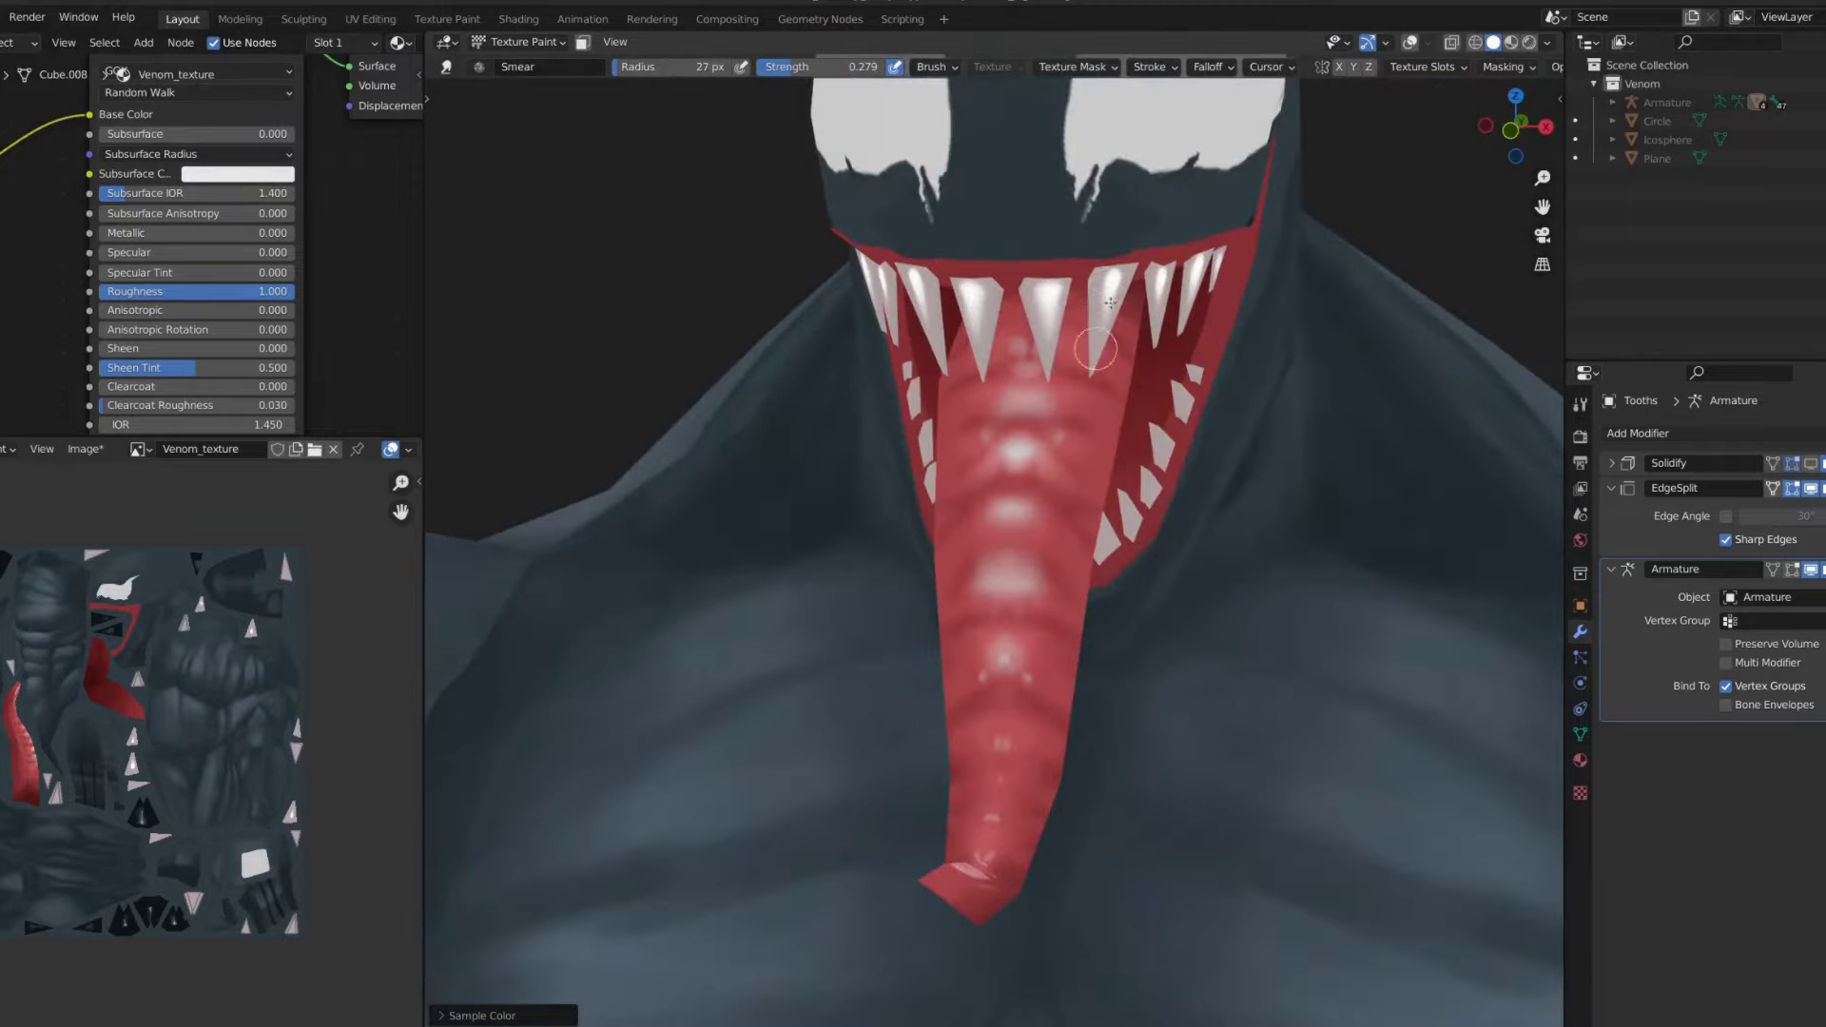
mouse_move(1095, 349)
middle_mouse_down()
mouse_move(1170, 380)
mouse_move(983, 466)
middle_mouse_up()
scroll(1169, 380, "down", 5)
scroll(1189, 408, "up", 5)
key("shift+space")
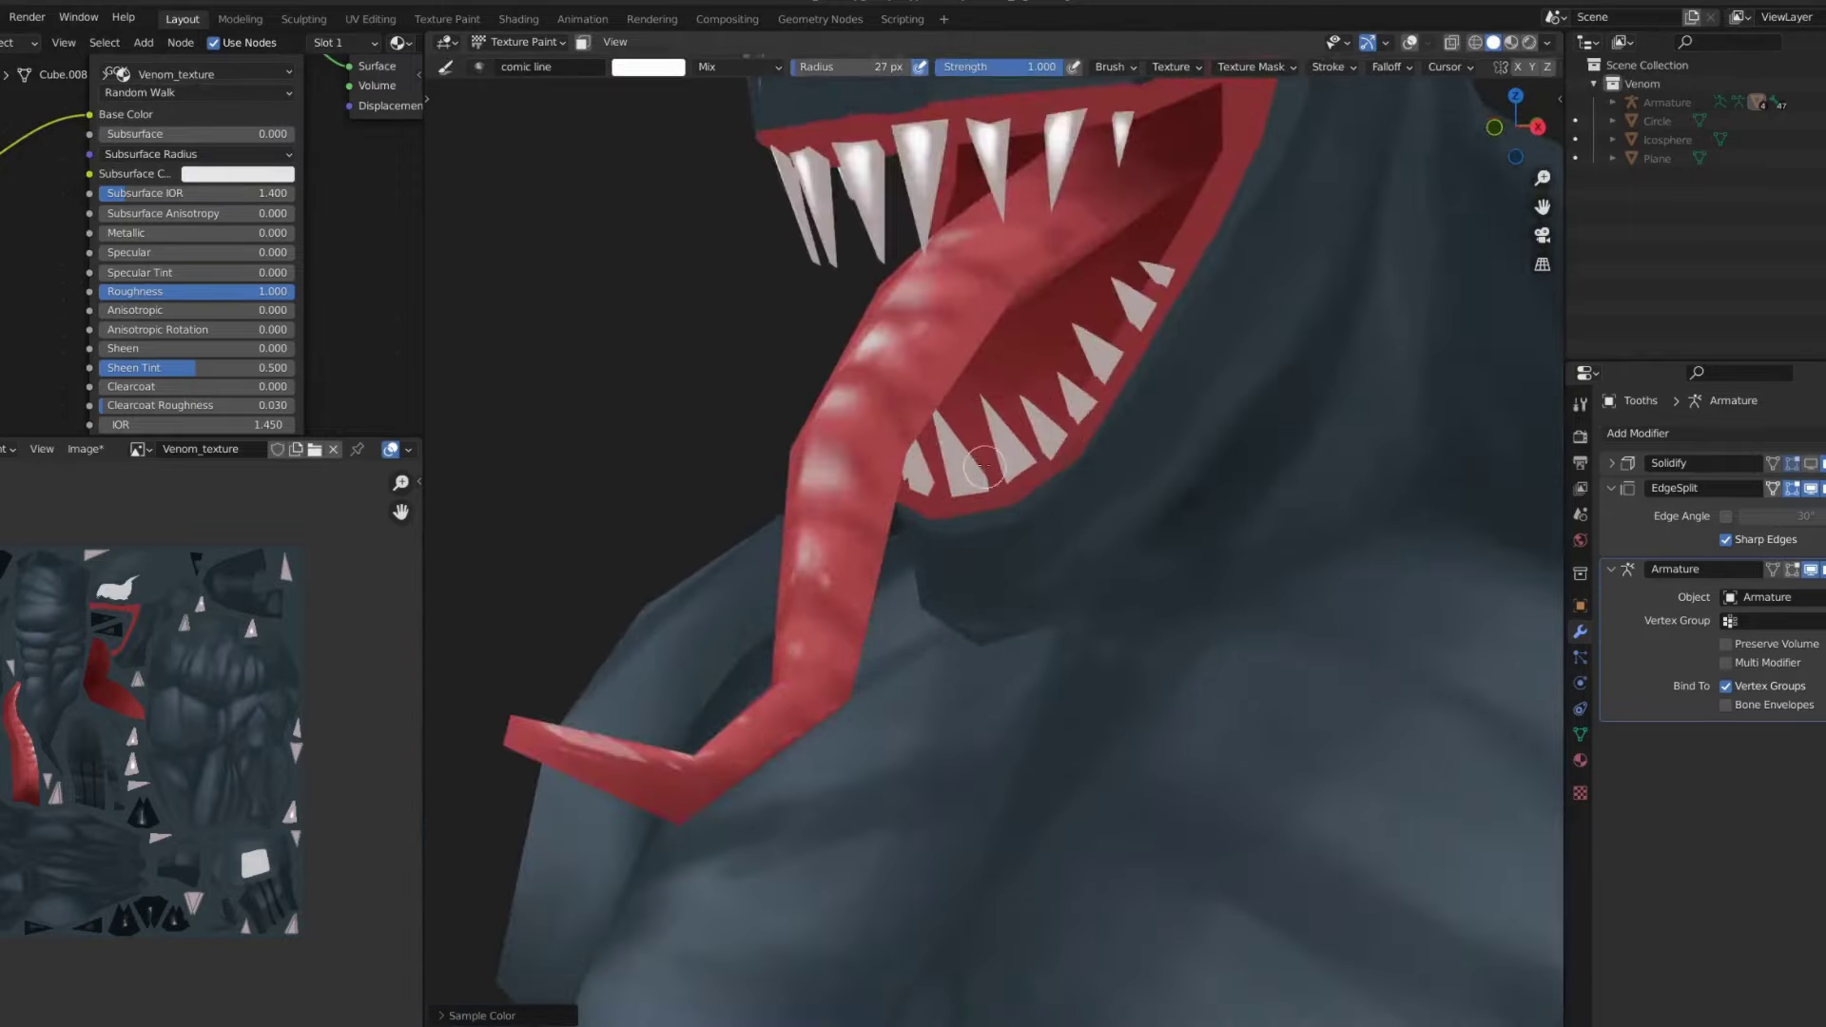
left_click_drag(1051, 434, 1054, 442)
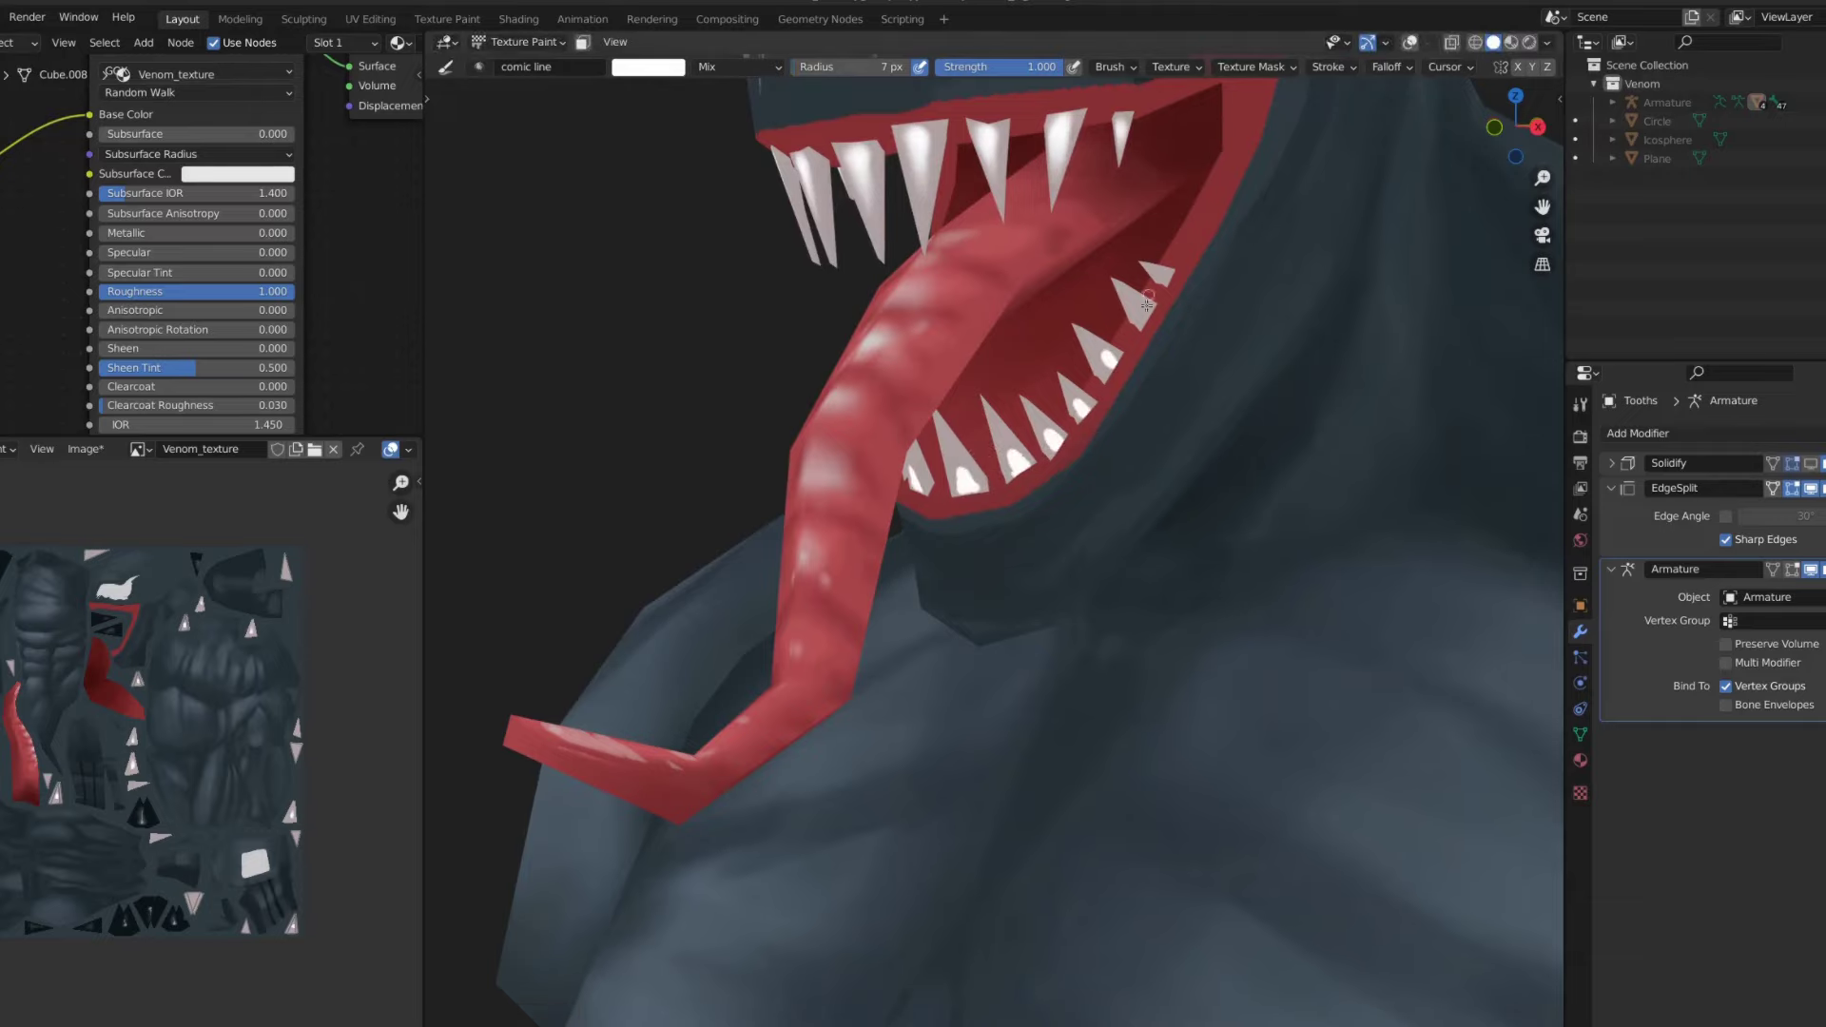
- Smear the lower-teeth highlights and the tooth tips with the Smear brush
scroll(1147, 304, "up", 3)
key("shift+space")
mouse_move(951, 475)
left_mouse_down()
mouse_move(1112, 417)
mouse_move(1317, 129)
left_mouse_up()
middle_click_drag(1318, 128, 1122, 485)
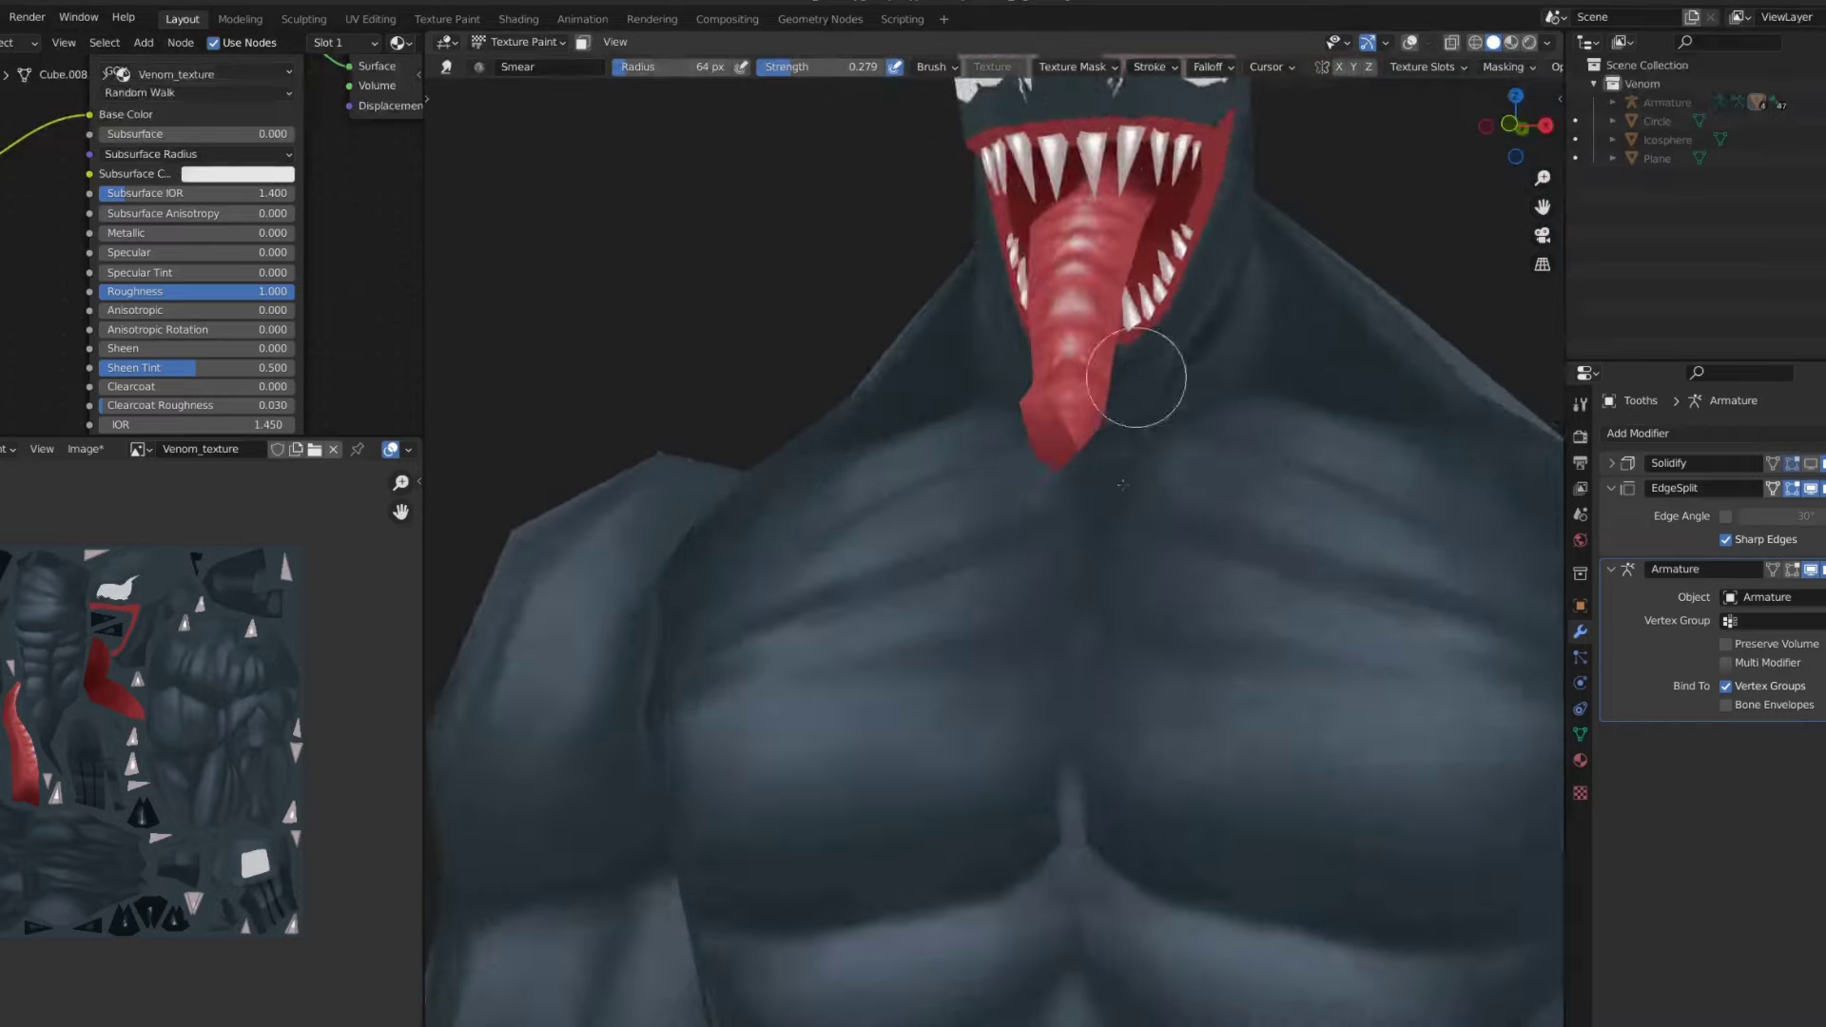
scroll(1137, 377, "down", 3)
scroll(1137, 377, "down", 3)
scroll(938, 913, "up", 6)
- Switch painting to the body mesh and adjust the comic line brush radius and strength
key("alt+q")
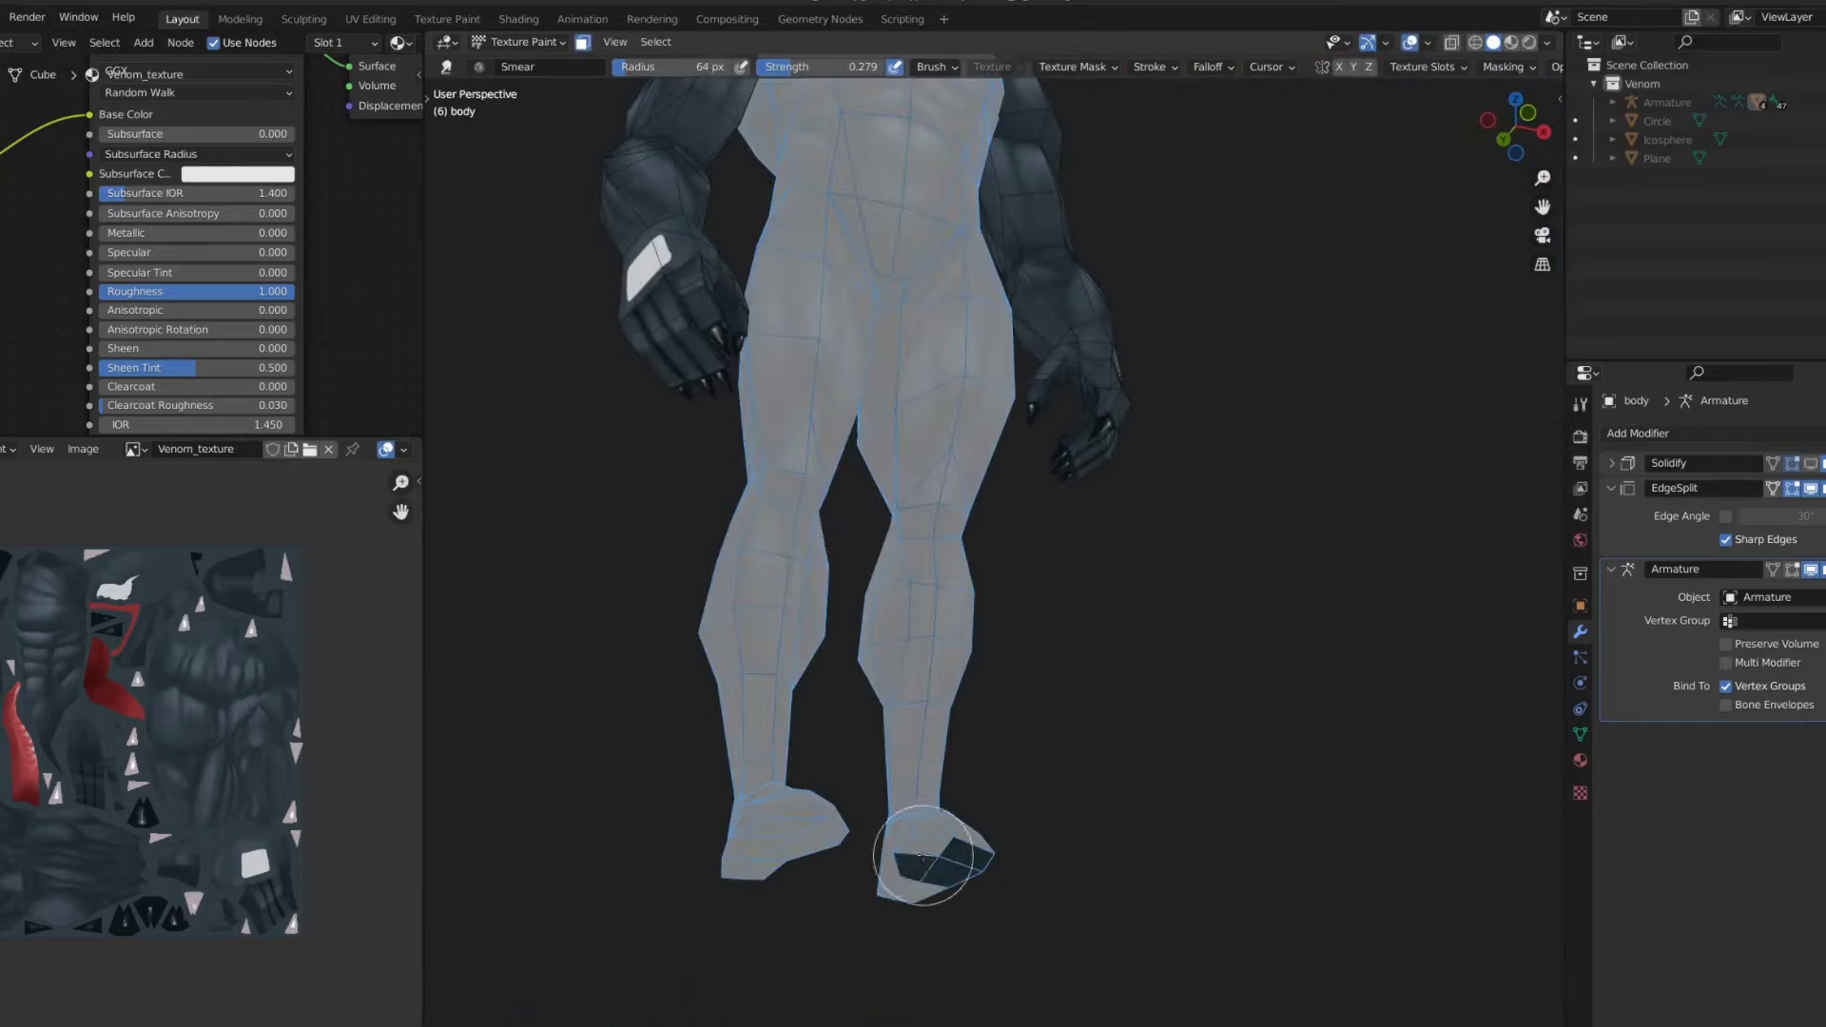
scroll(928, 808, "down", 2)
middle_click_drag(930, 766, 937, 742)
key("s")
scroll(975, 623, "up", 4)
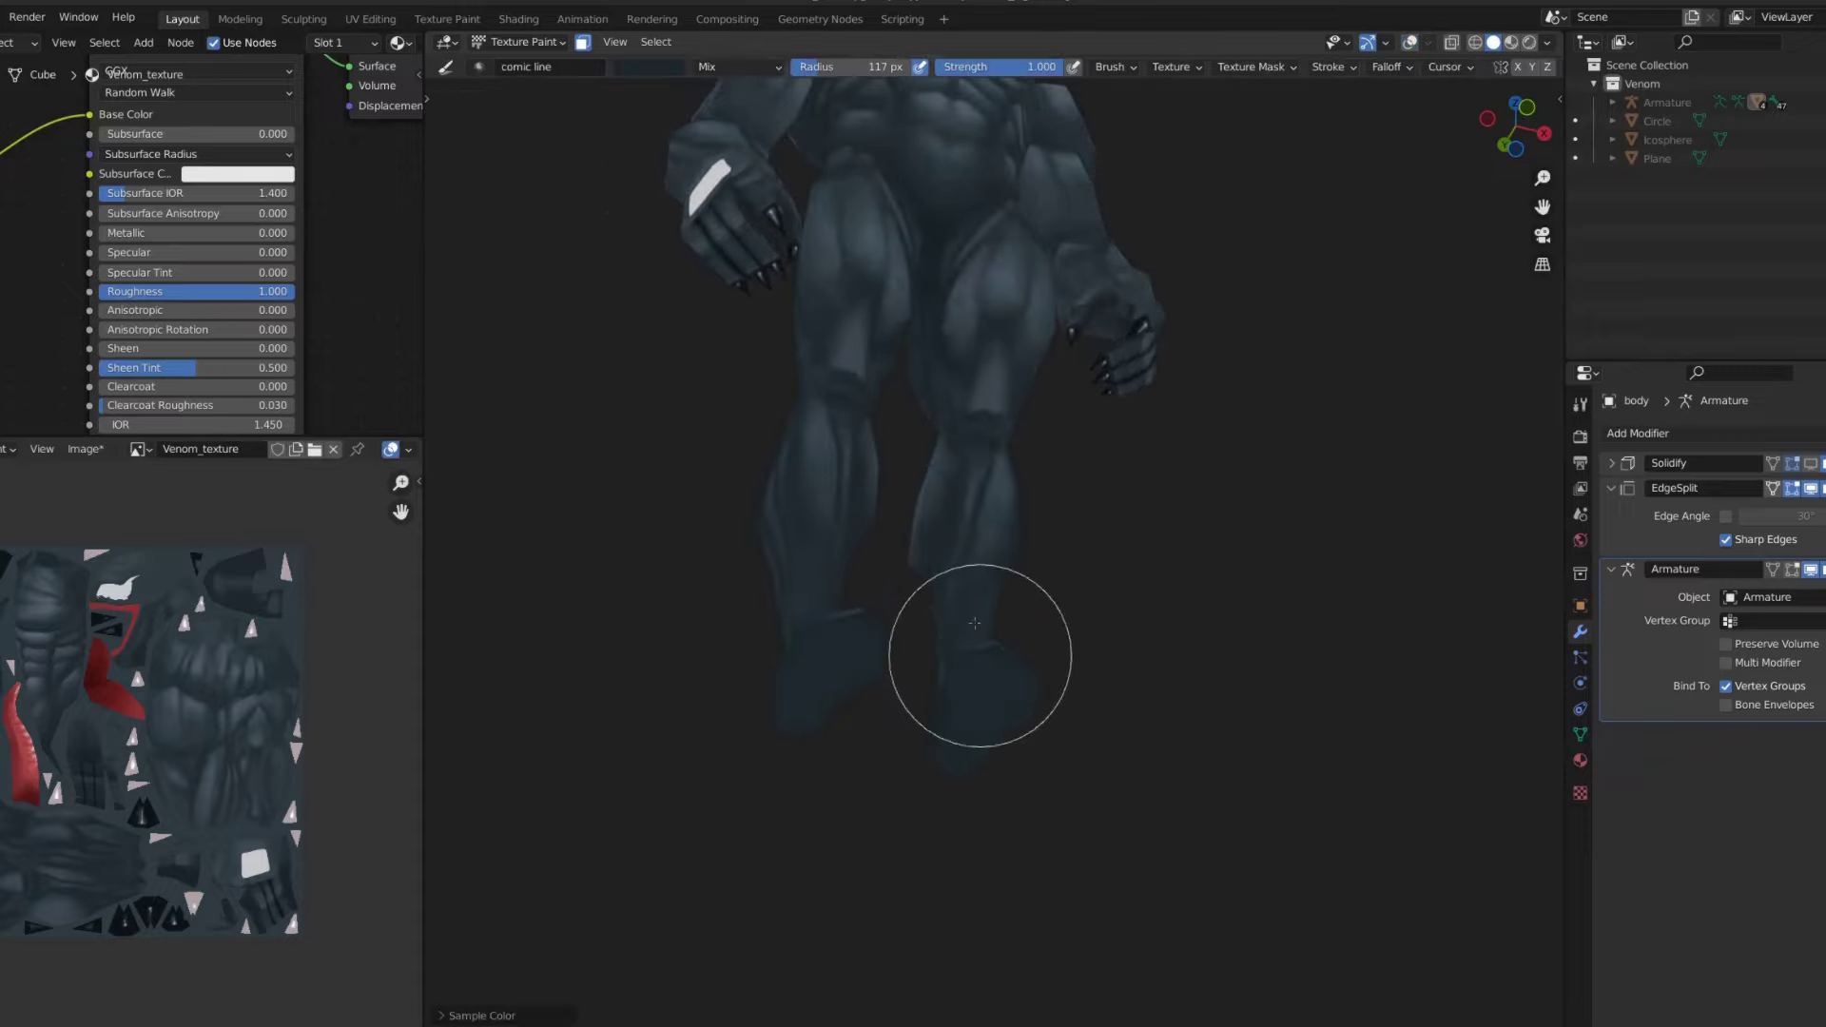
key("f")
key("shift+f")
mouse_move(1008, 666)
middle_mouse_down()
mouse_move(1097, 618)
mouse_move(1027, 465)
mouse_move(1300, 318)
mouse_move(1104, 298)
mouse_move(1143, 270)
mouse_move(1018, 304)
middle_mouse_up()
scroll(1018, 304, "up", 10)
middle_click_drag(816, 423, 1070, 412)
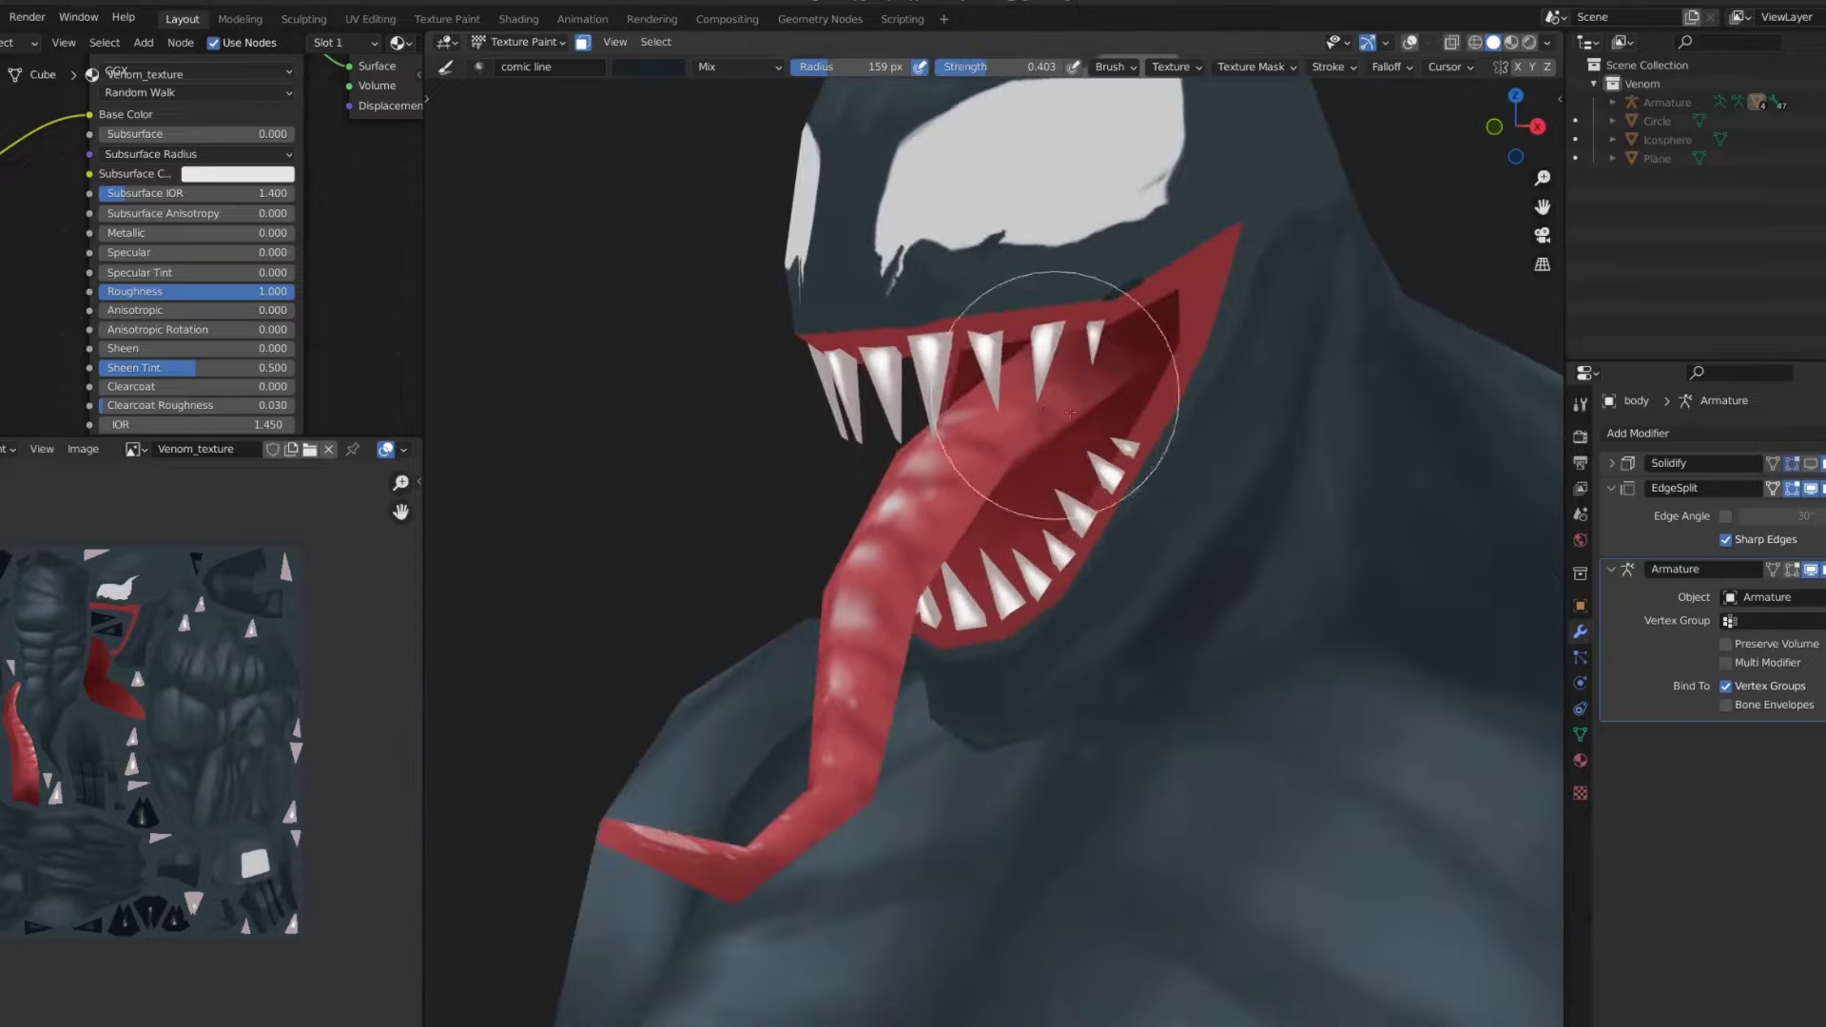
- Set the brush to 10 px dark red and paint strokes beside the lower teeth
type("f10")
key("Return")
scroll(1046, 371, "up", 5)
key("s")
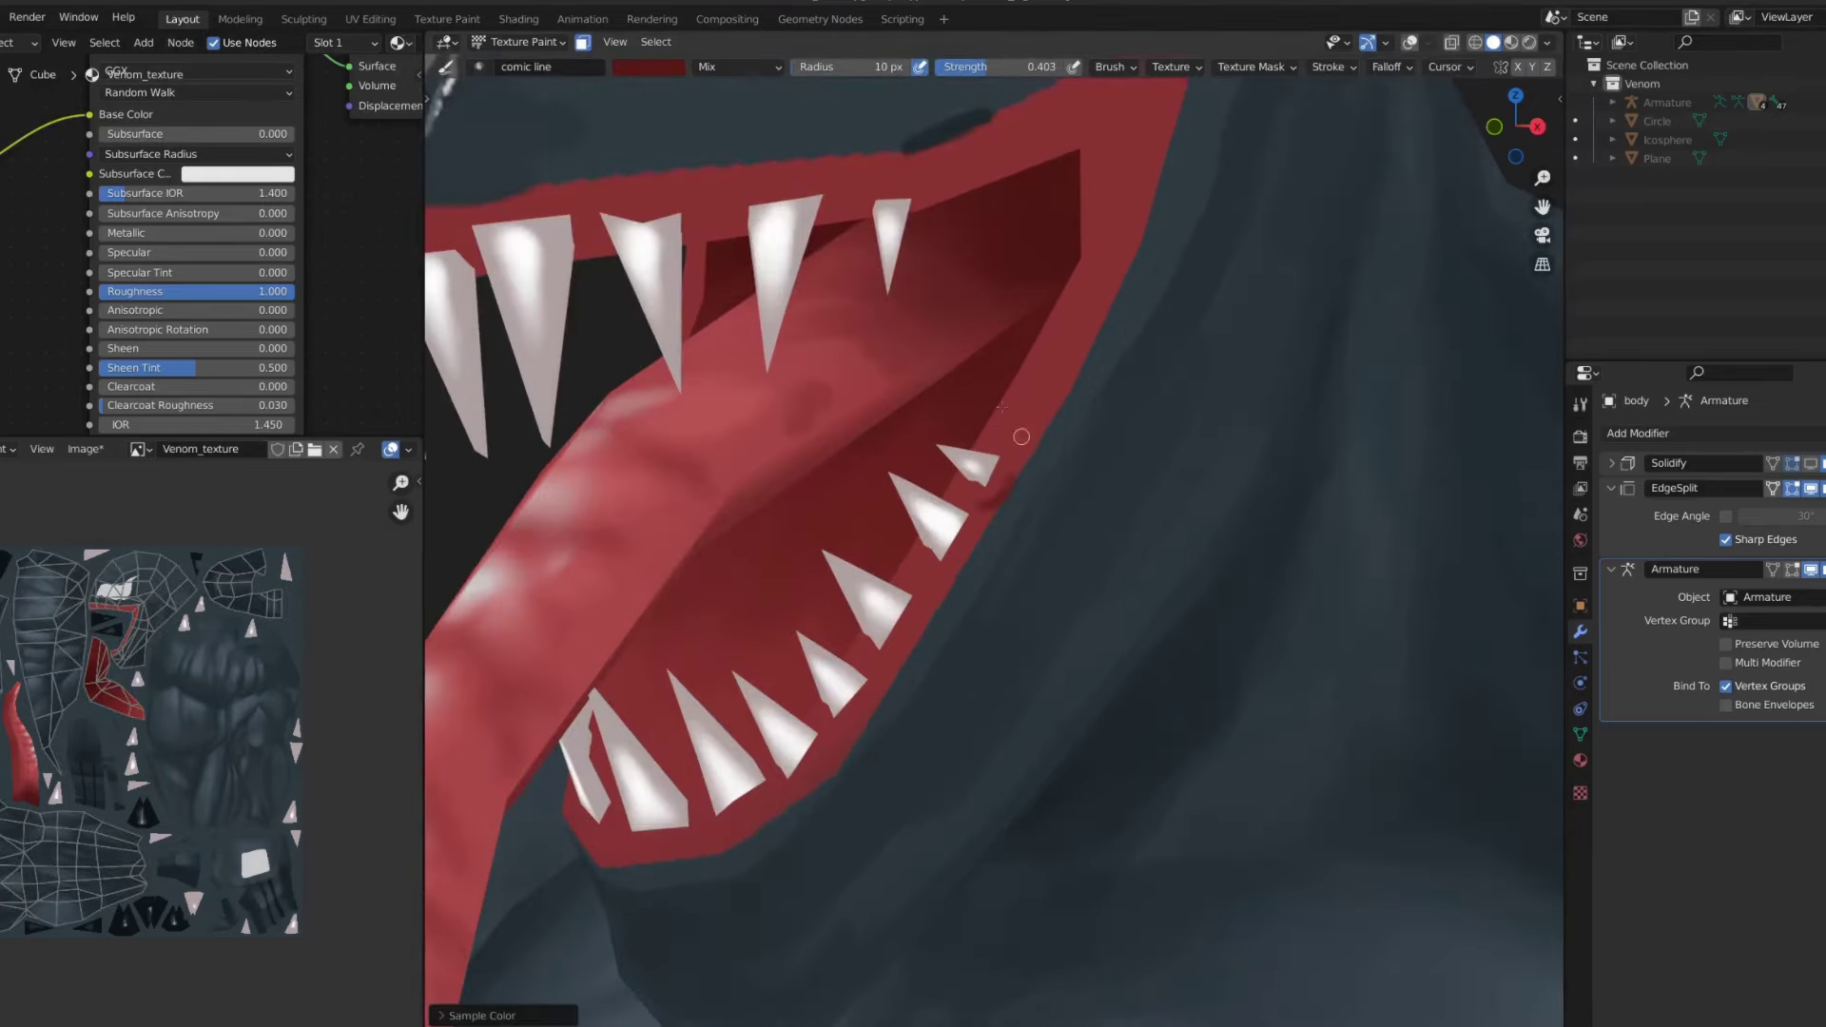
left_click(648, 67)
left_click_drag(1017, 449, 993, 489)
left_click_drag(927, 582, 976, 522)
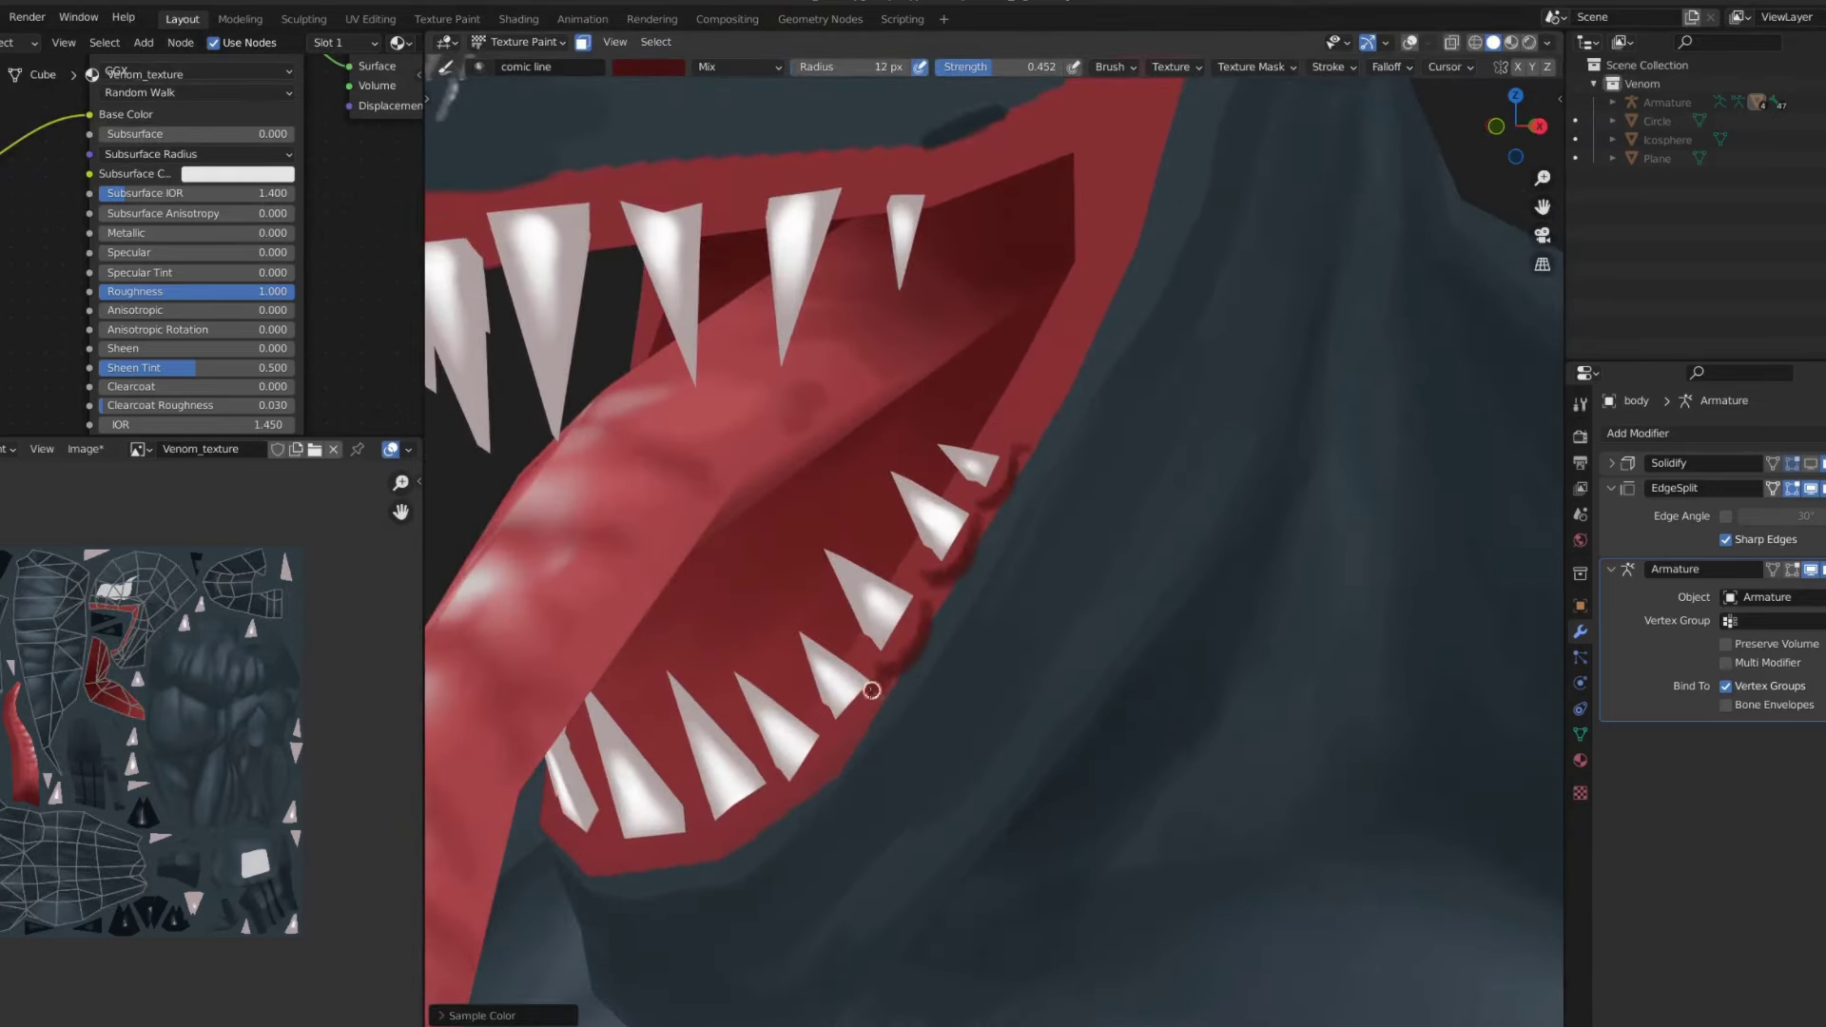
- Paint dark red lines along the upper mouth corner and lower mouth edge
middle_click_drag(987, 412, 999, 477, "shift")
left_click_drag(970, 356, 1050, 271)
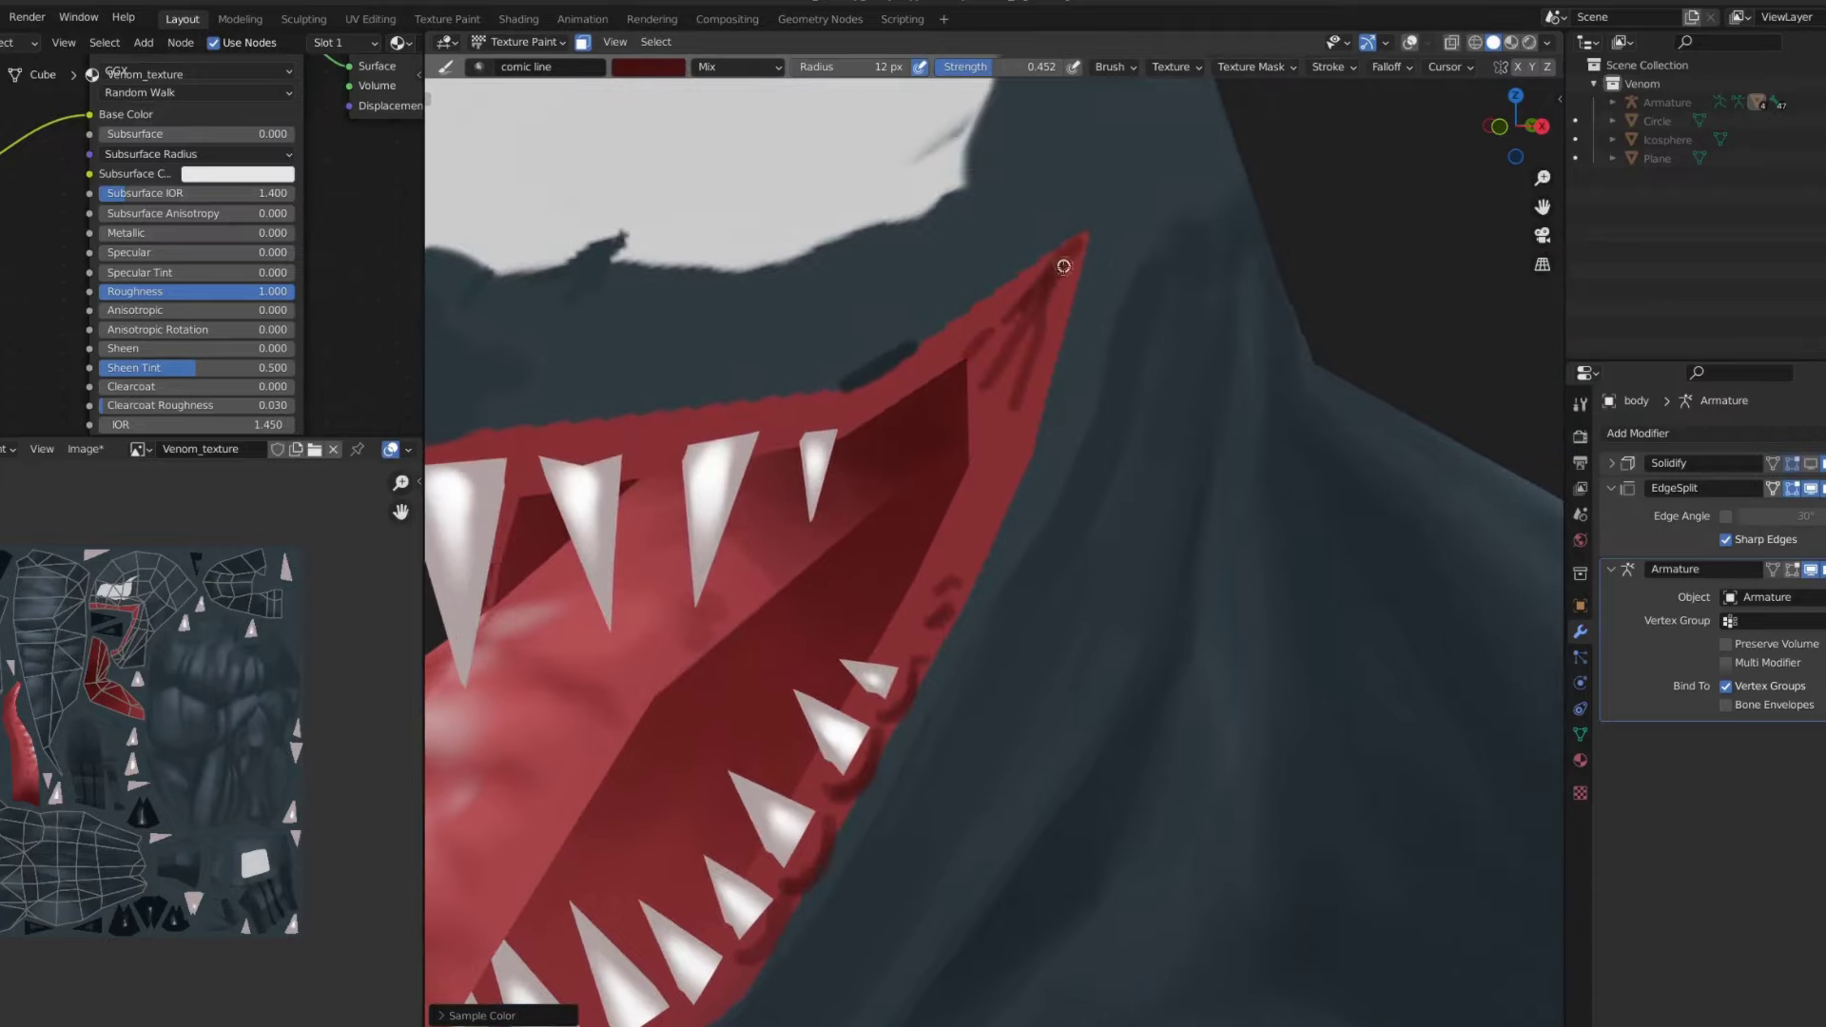
middle_click_drag(1063, 266, 960, 456, "shift")
left_click_drag(917, 609, 903, 647)
- Choose a lighter red, shrink the brush to 9 px and sample red from the tongue
scroll(890, 594, "up", 2)
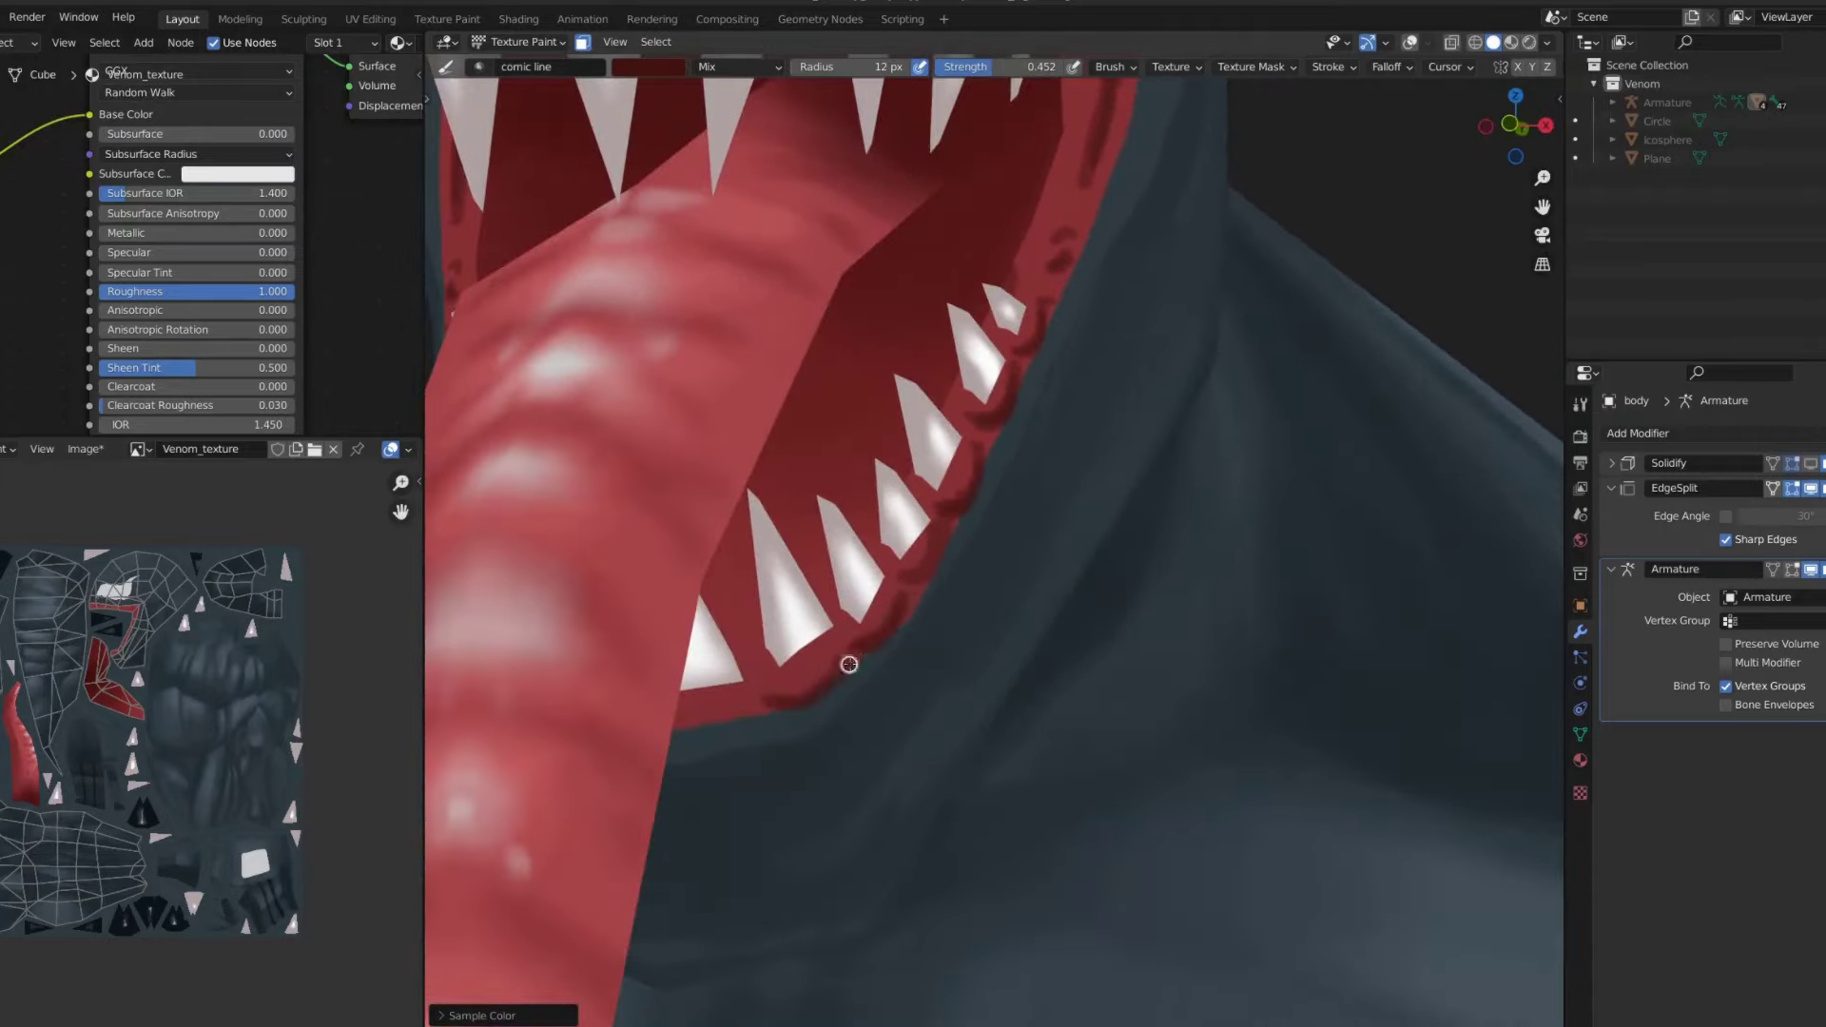
scroll(850, 664, "down", 5)
middle_click_drag(849, 618, 818, 475)
scroll(829, 425, "up", 5)
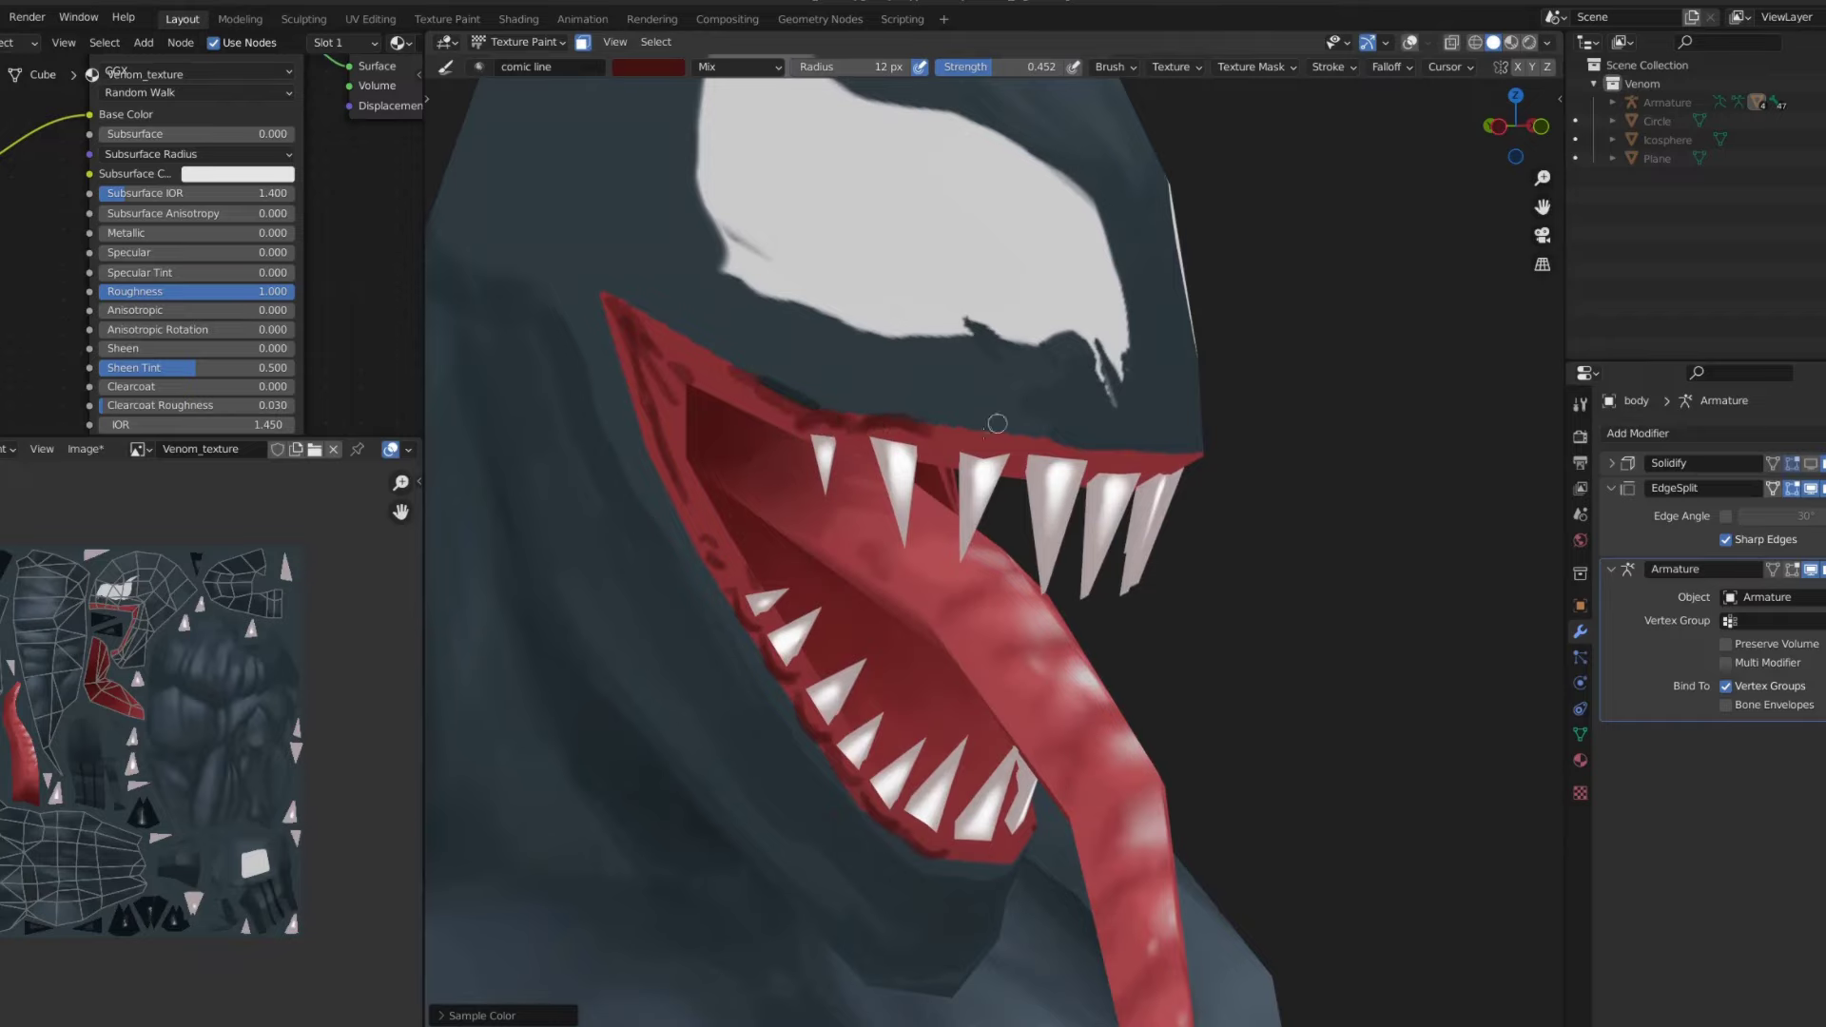
middle_click_drag(997, 423, 1045, 415)
middle_click_drag(1149, 457, 951, 495)
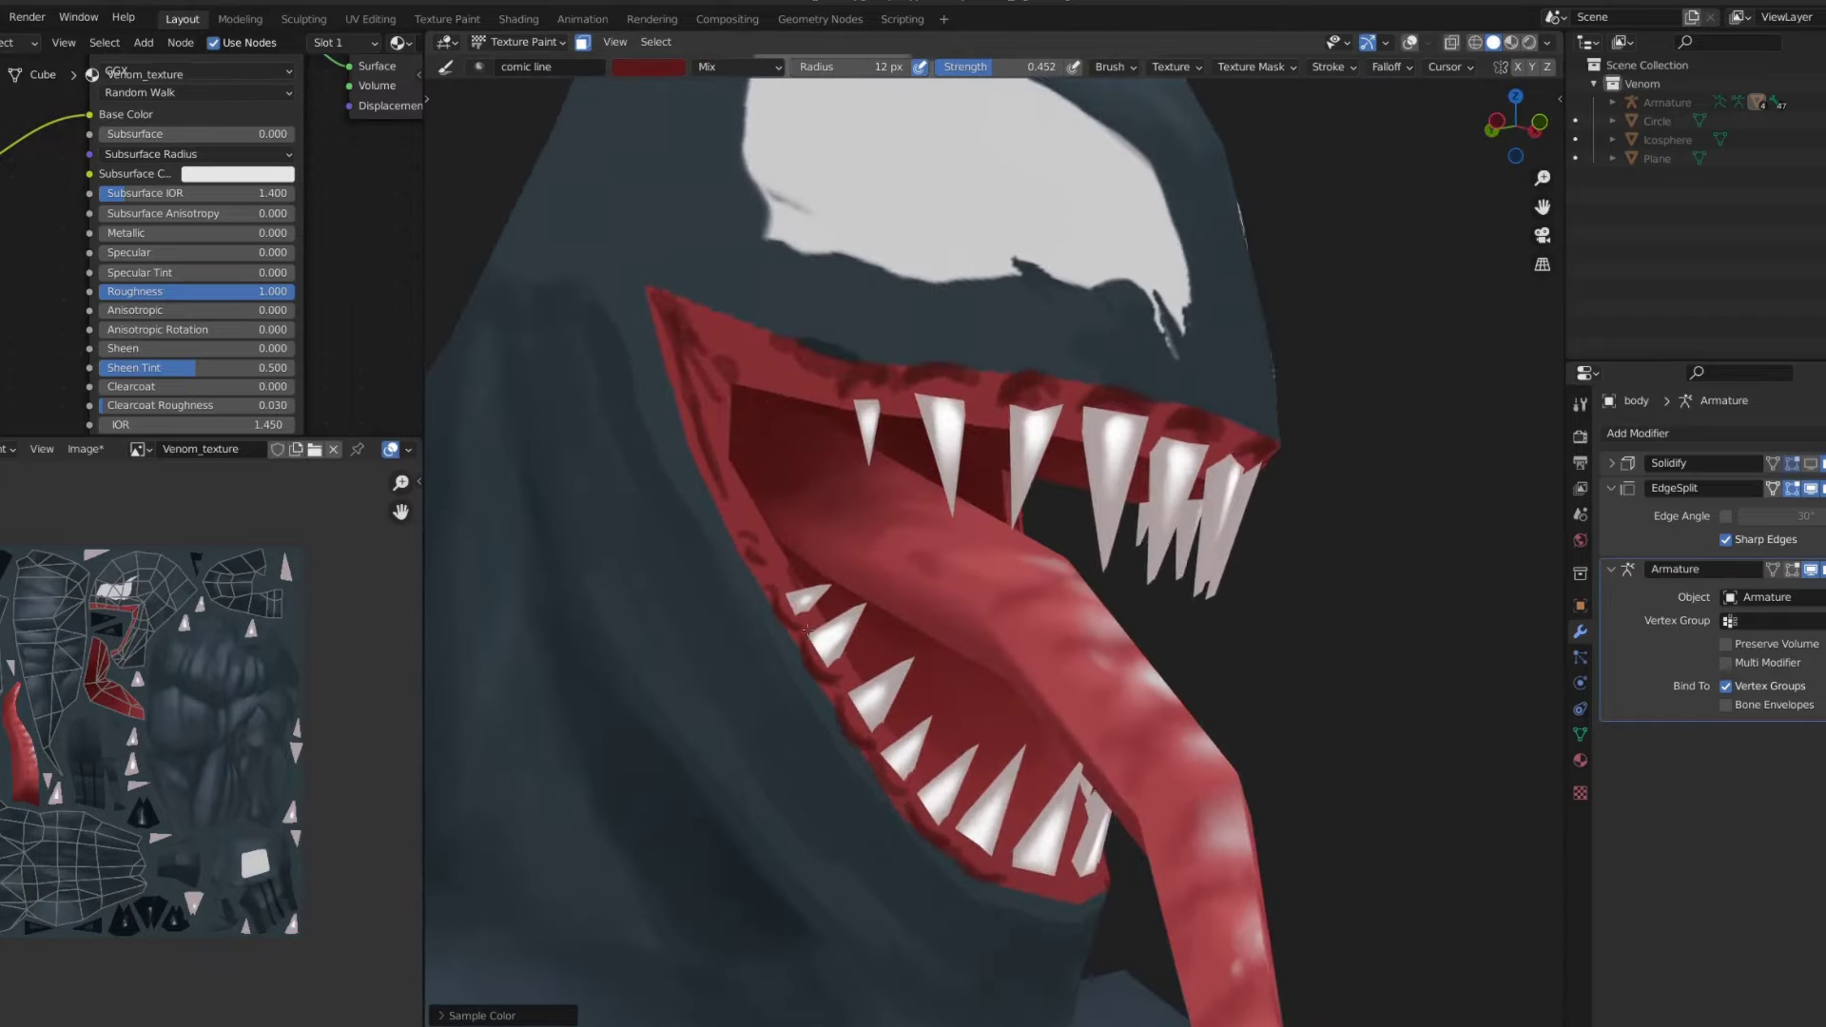
scroll(791, 604, "up", 3)
left_click(641, 70)
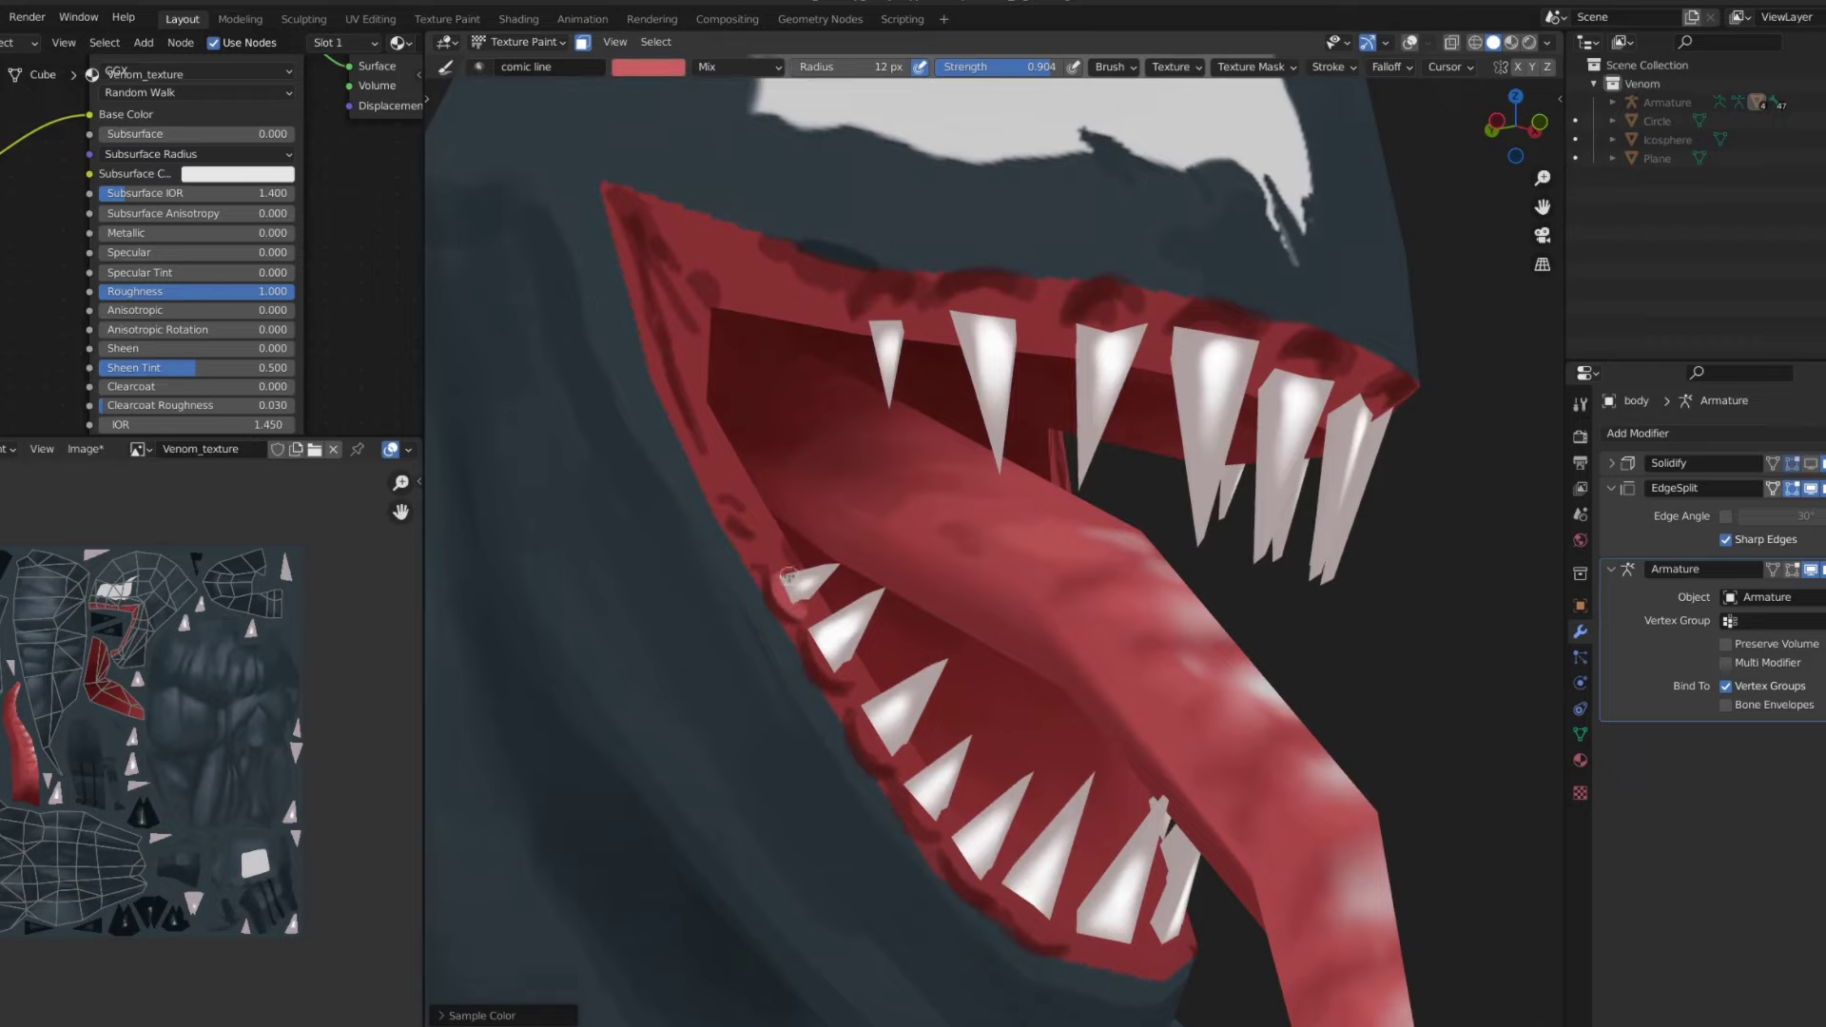
middle_click_drag(869, 735, 876, 658)
key("bracketleft")
key("bracketleft")
middle_click_drag(1018, 780, 1166, 606)
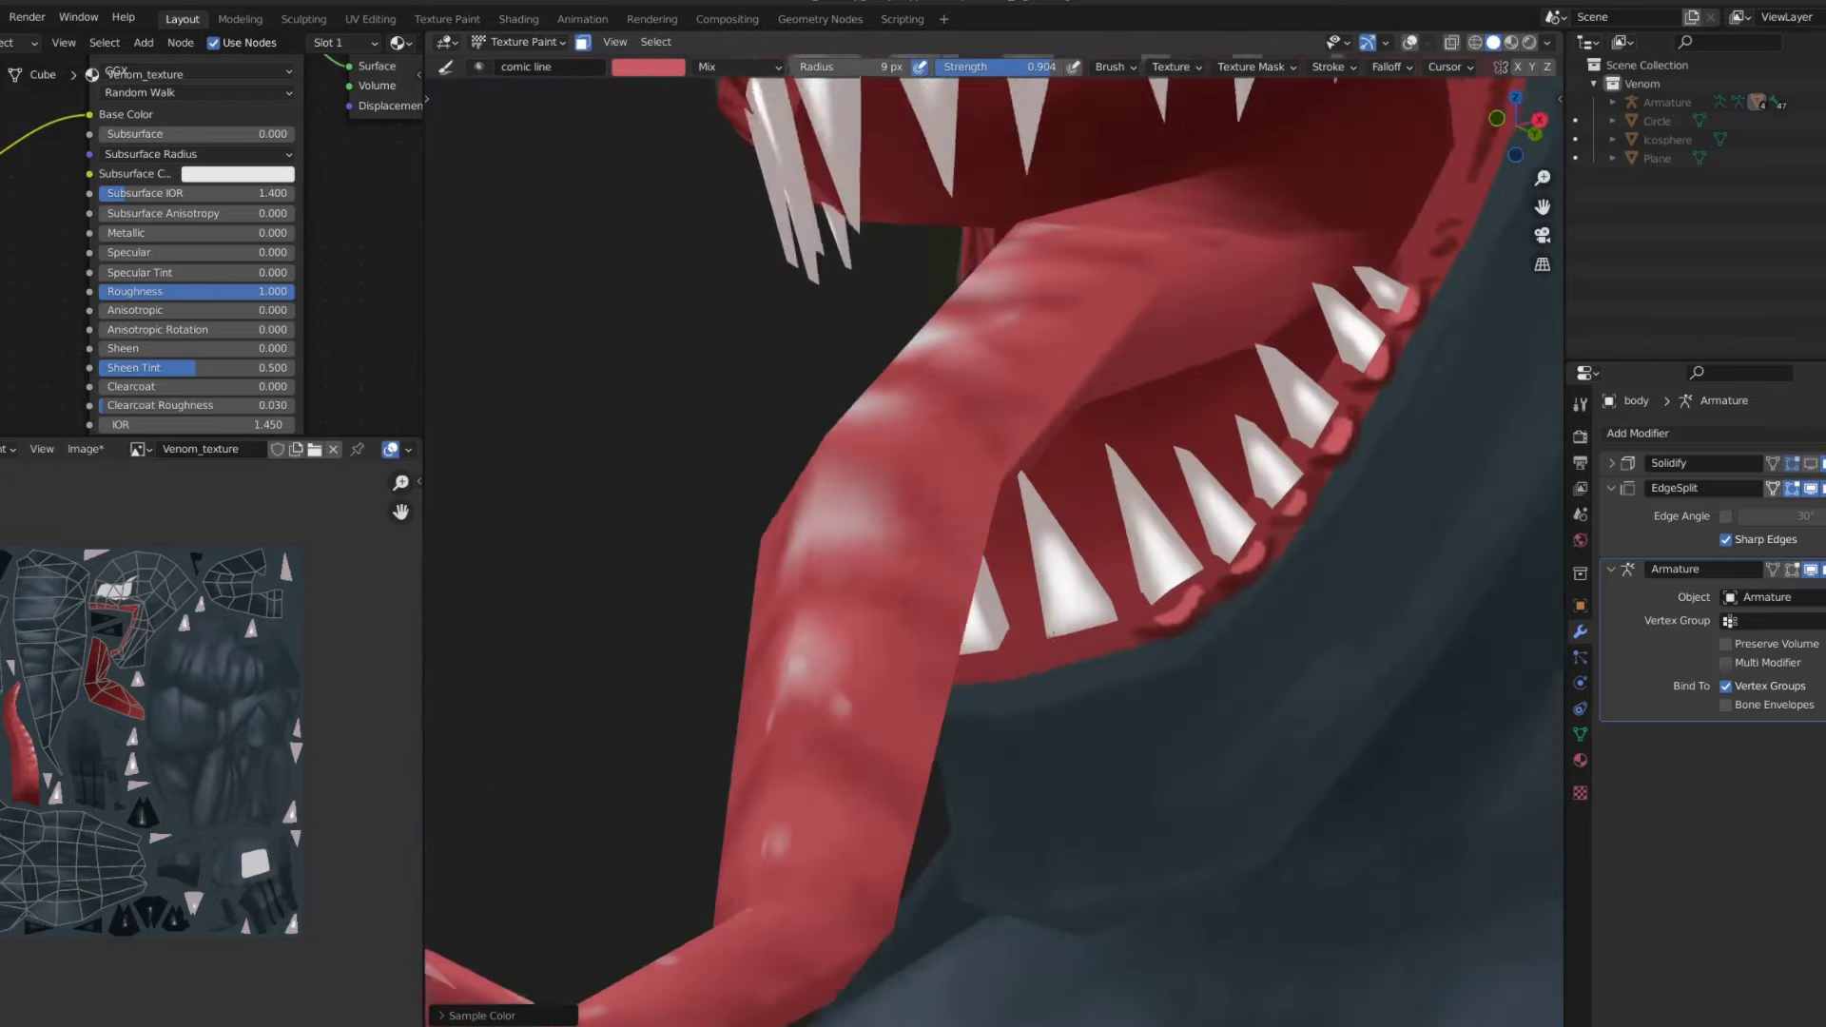
key("s")
- Switch from the comic line brush to the Smear brush for blending the gums
scroll(1035, 650, "down", 4)
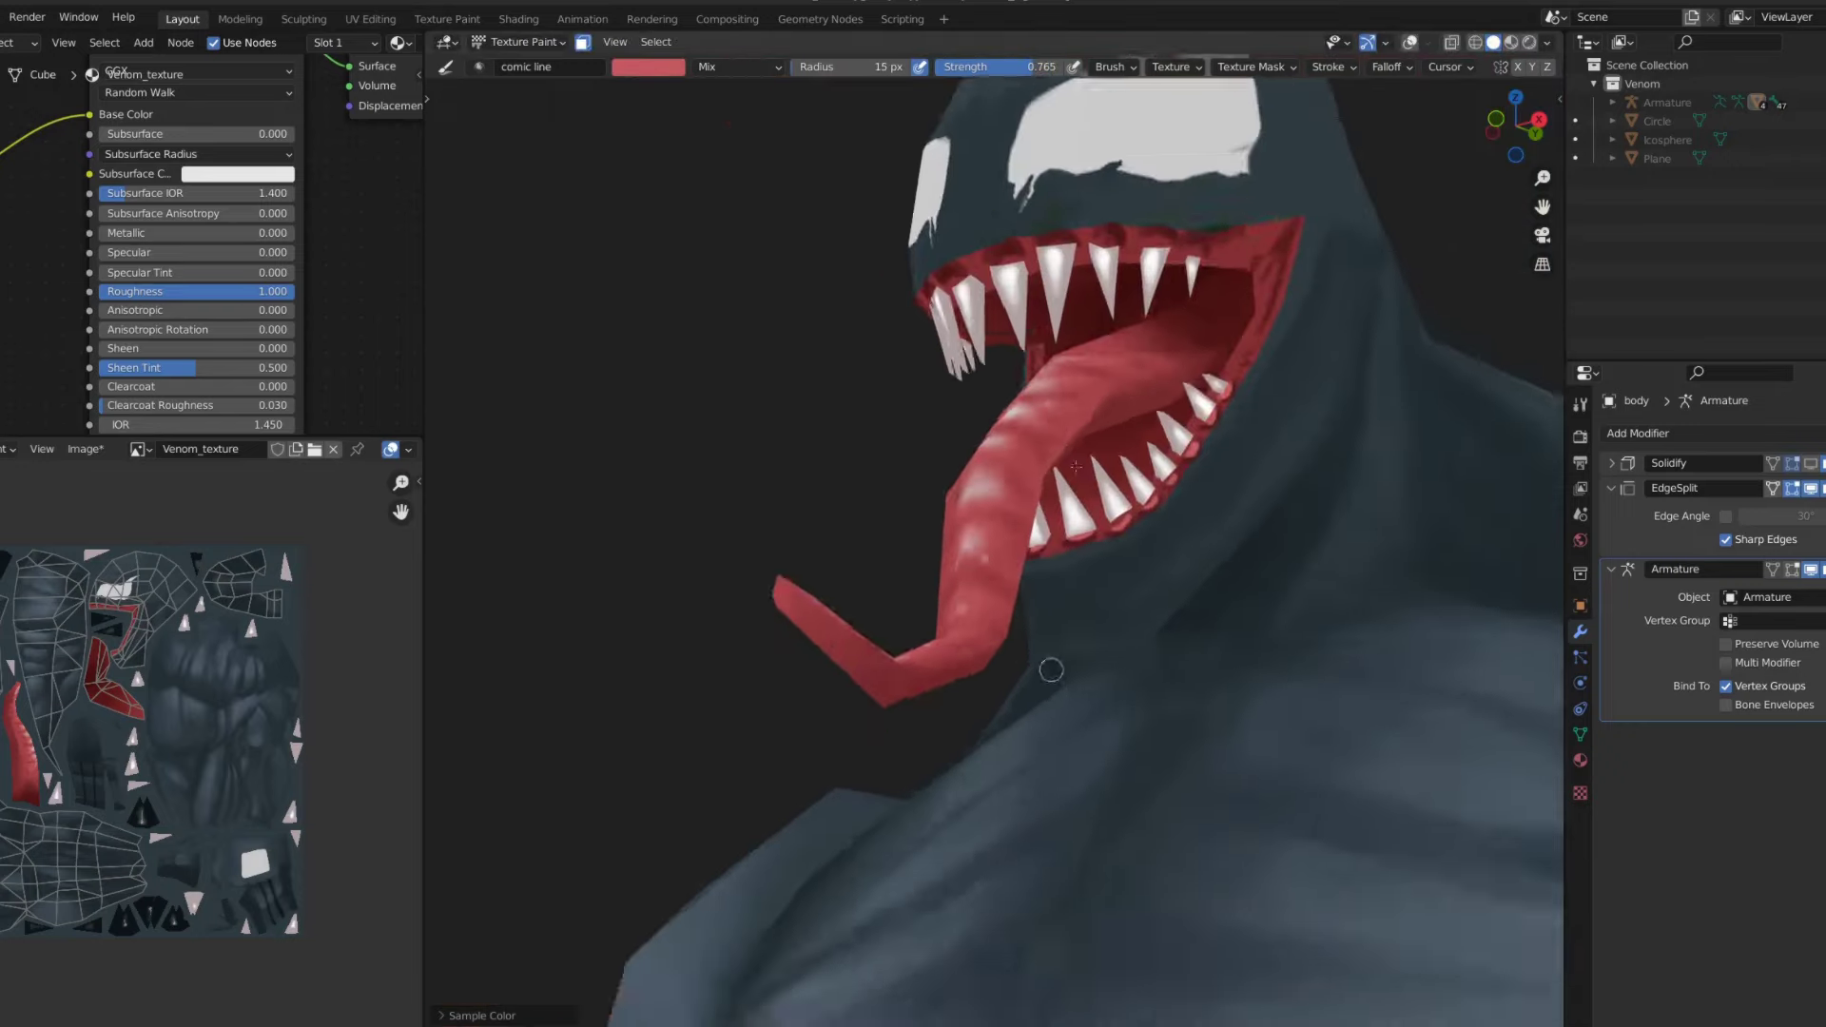
scroll(1036, 440, "up", 4)
scroll(936, 450, "down", 4)
scroll(1190, 400, "up", 4)
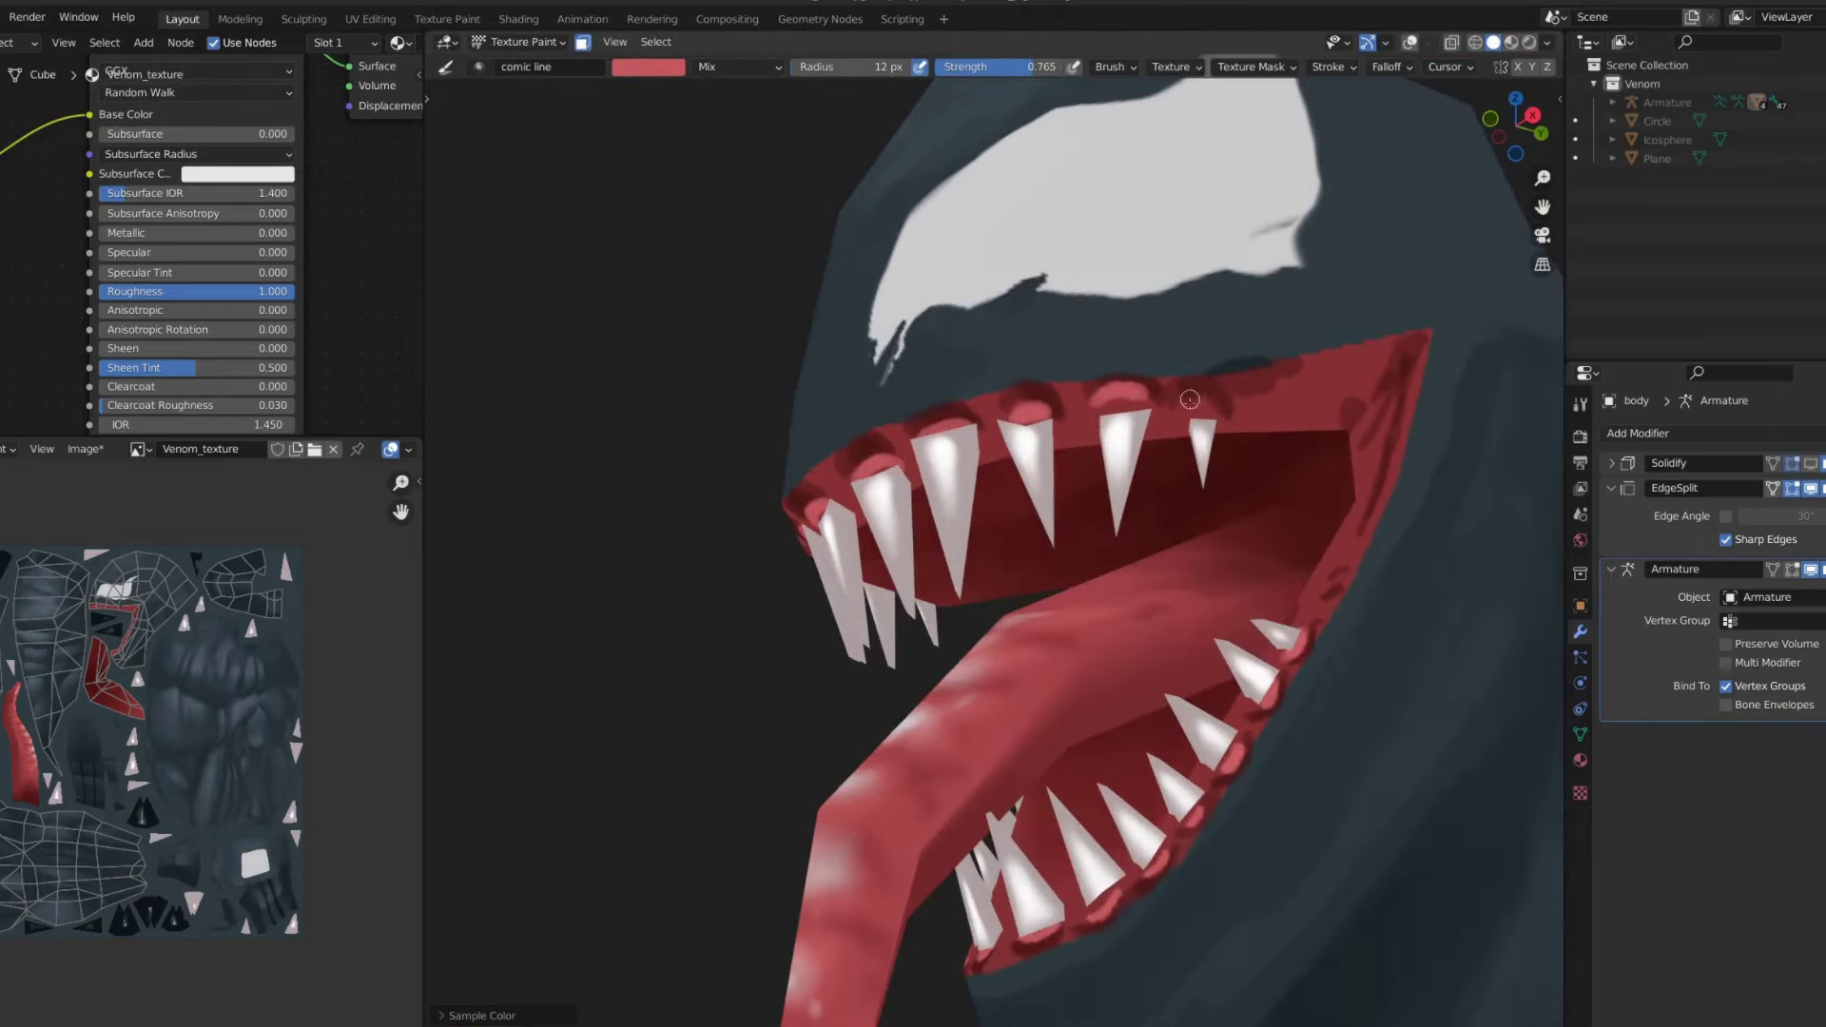
middle_click_drag(1385, 354, 1237, 342, "shift")
key("shift+space")
left_click(1046, 390)
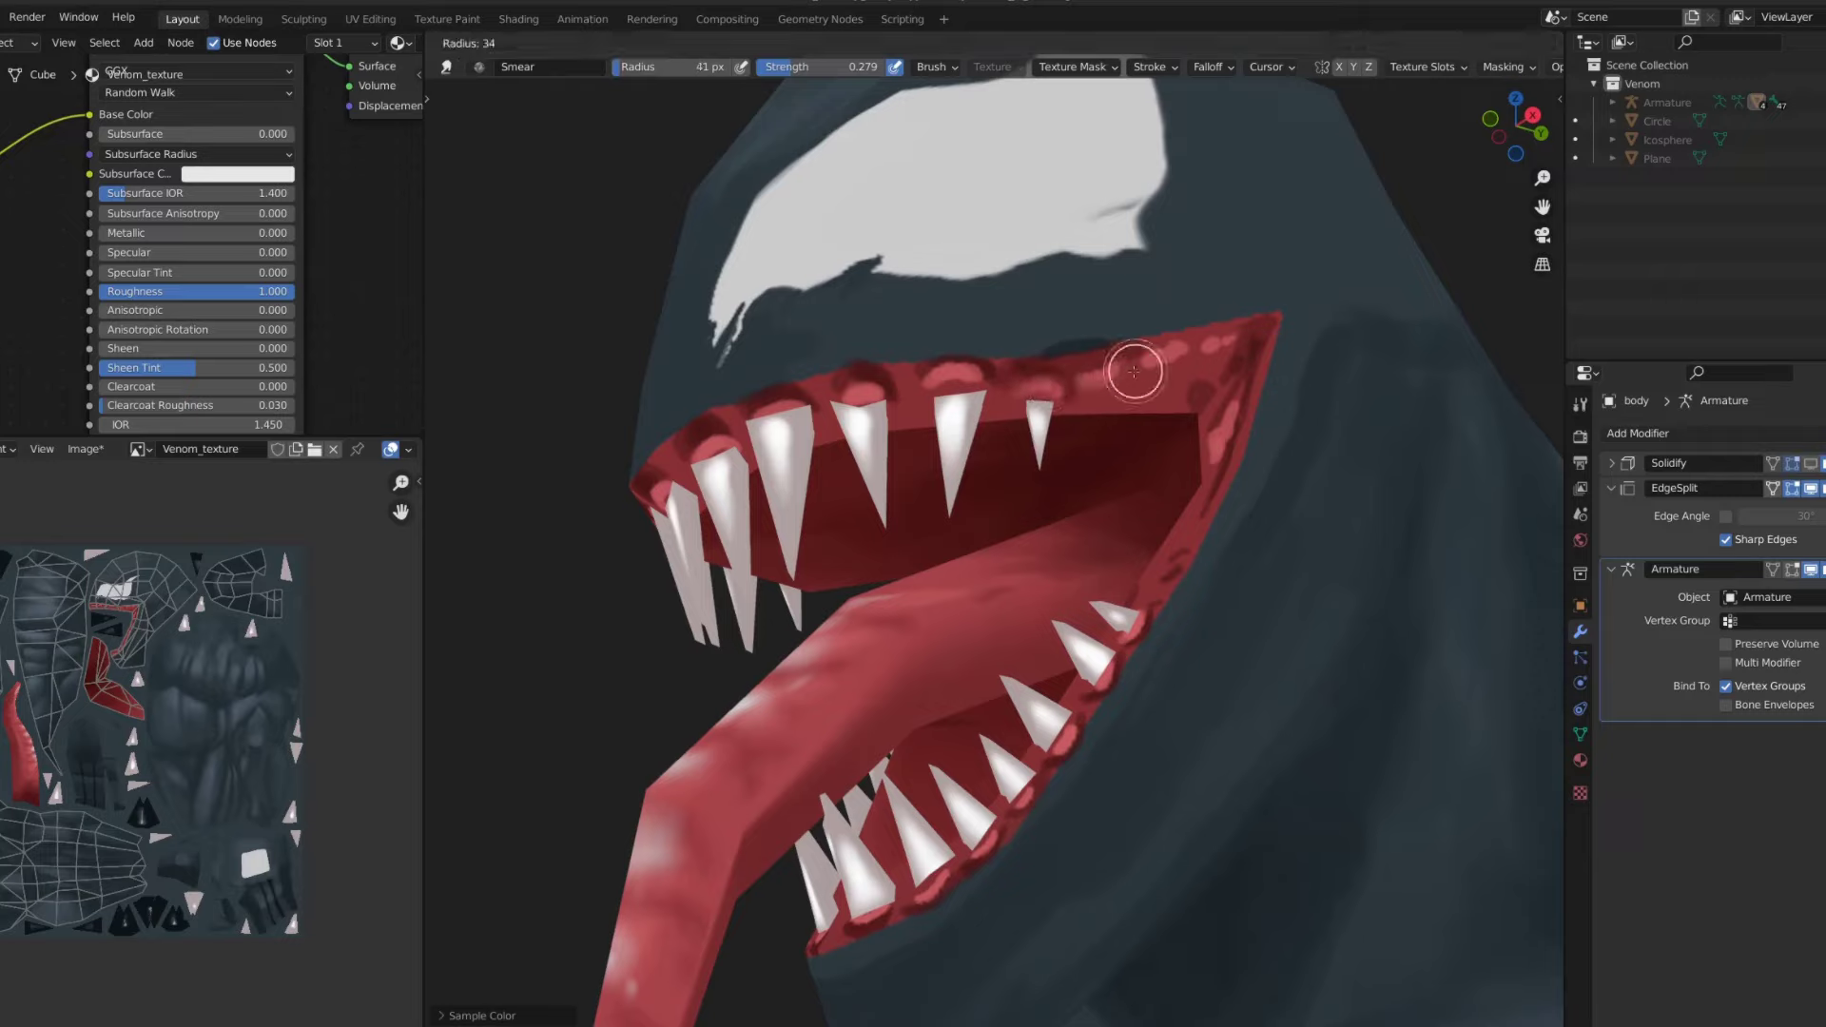
- Zoom and turn the head to a mouth close-up to blend the red gum highlights
scroll(856, 380, "down", 3)
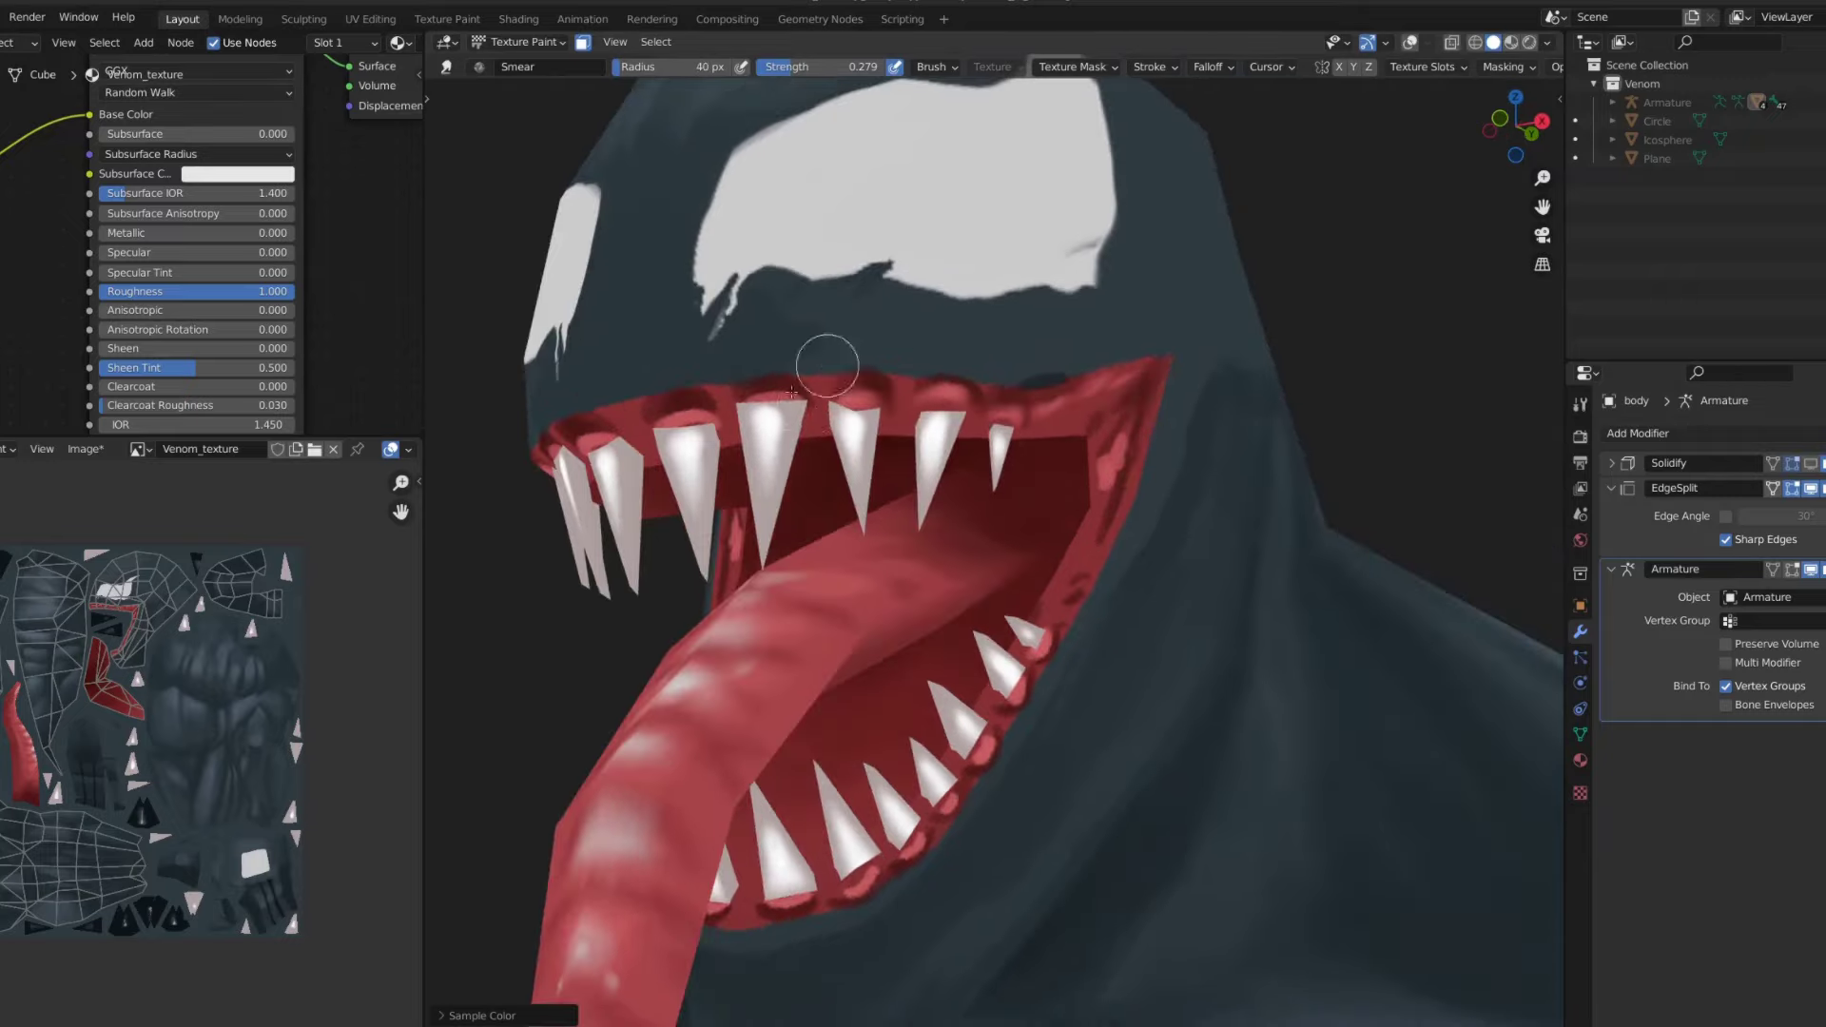
mouse_move(827, 358)
middle_mouse_down()
mouse_move(856, 385)
mouse_move(833, 371)
middle_mouse_up()
scroll(862, 390, "up", 3)
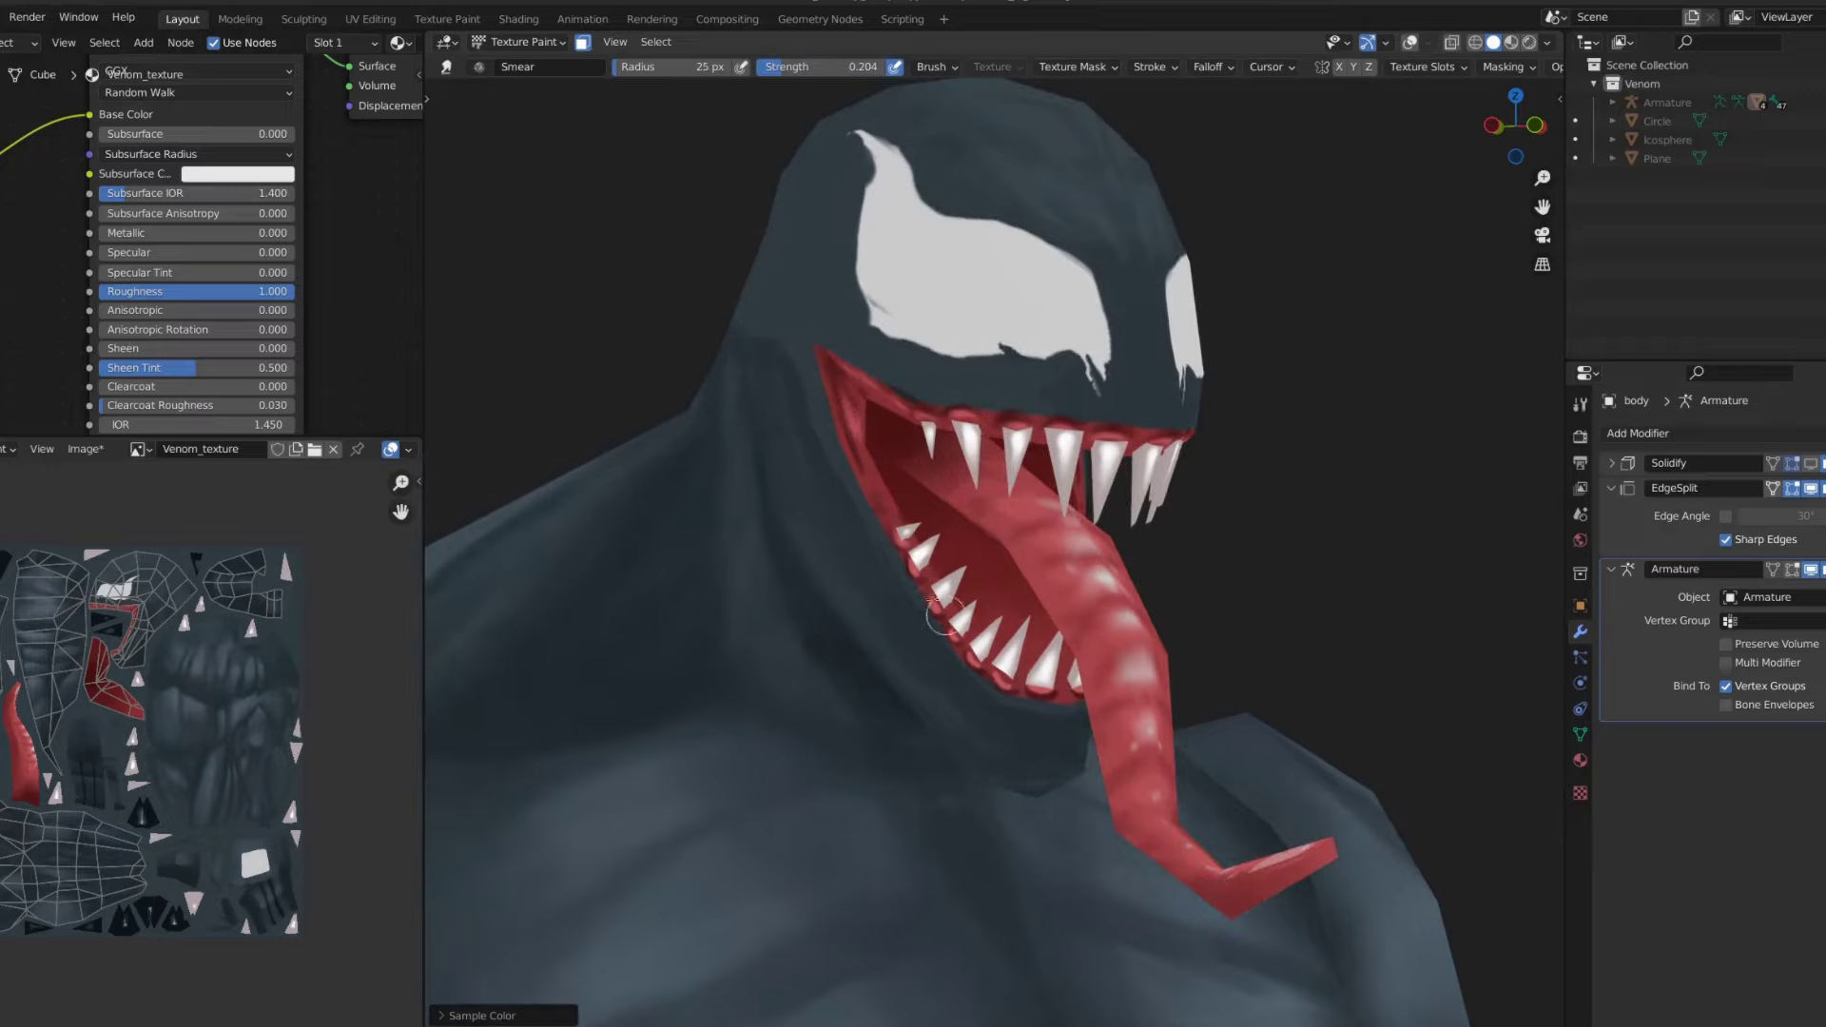
scroll(1024, 687, "down", 2)
scroll(1025, 687, "down", 3)
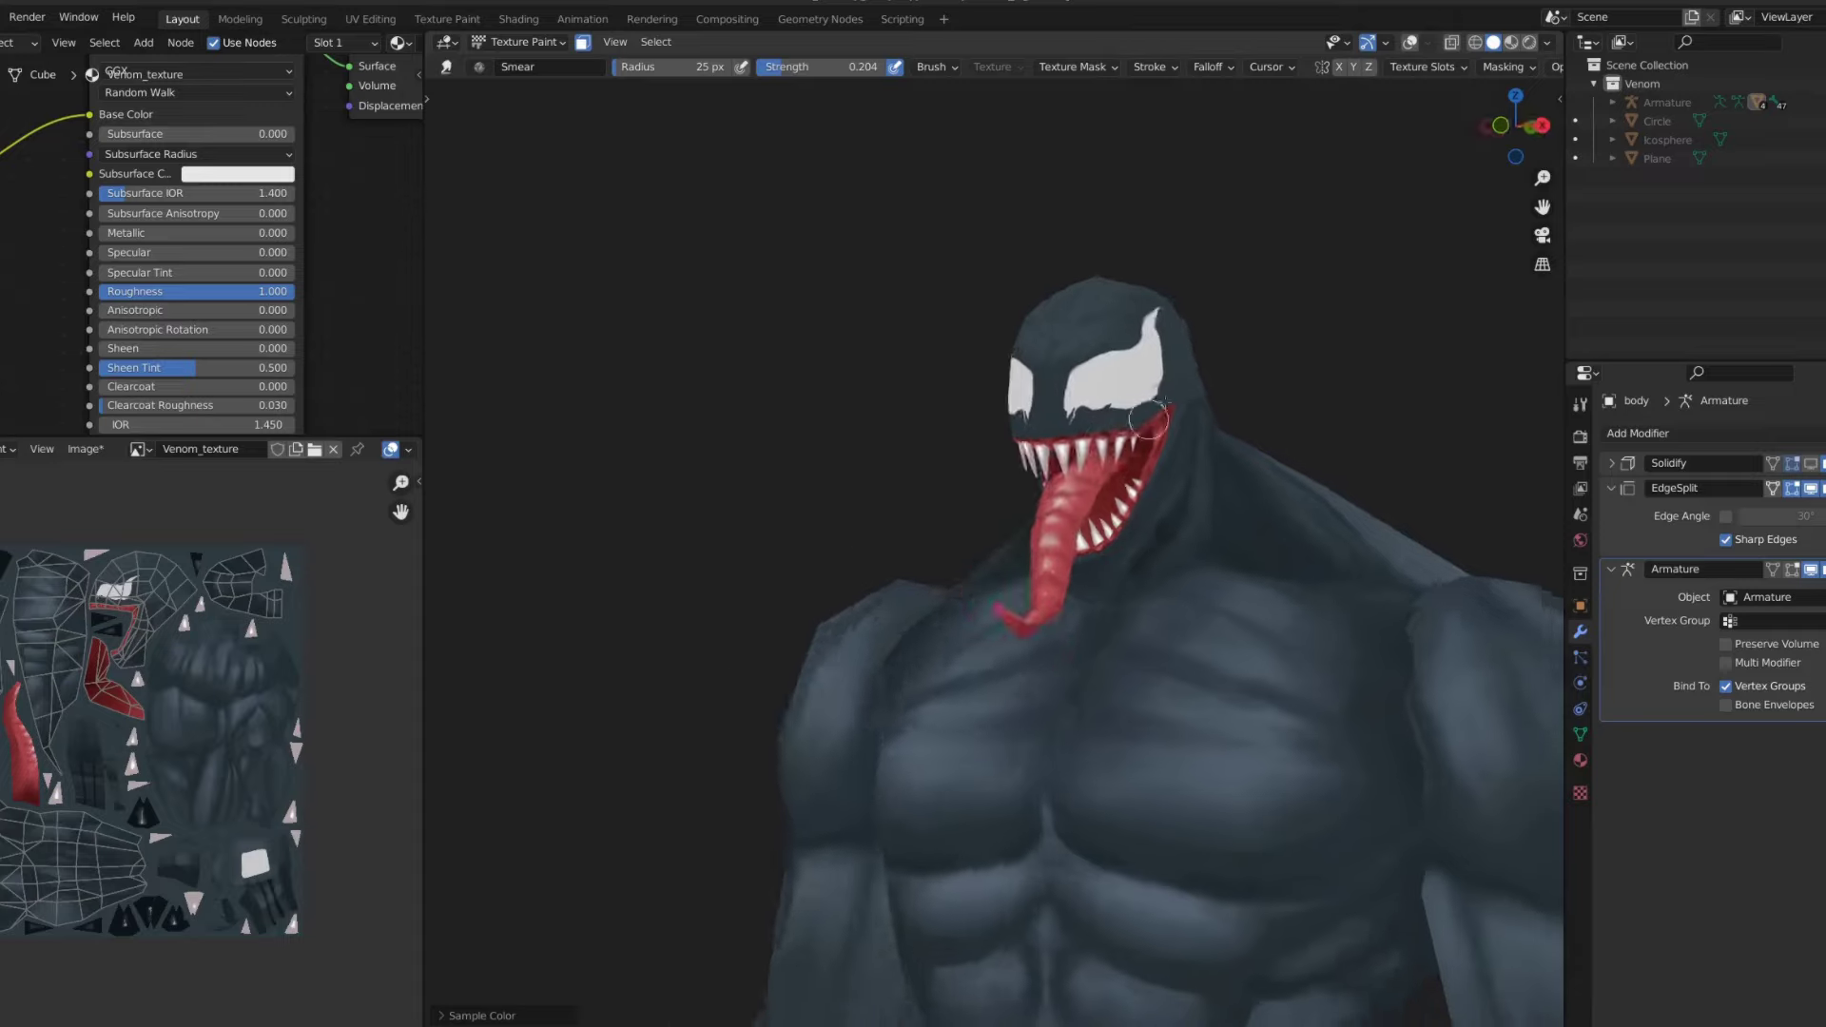
scroll(1292, 366, "down", 1)
scroll(1198, 355, "down", 1)
scroll(1198, 354, "down", 2)
middle_click_drag(1199, 355, 1189, 359)
scroll(1189, 358, "up", 3)
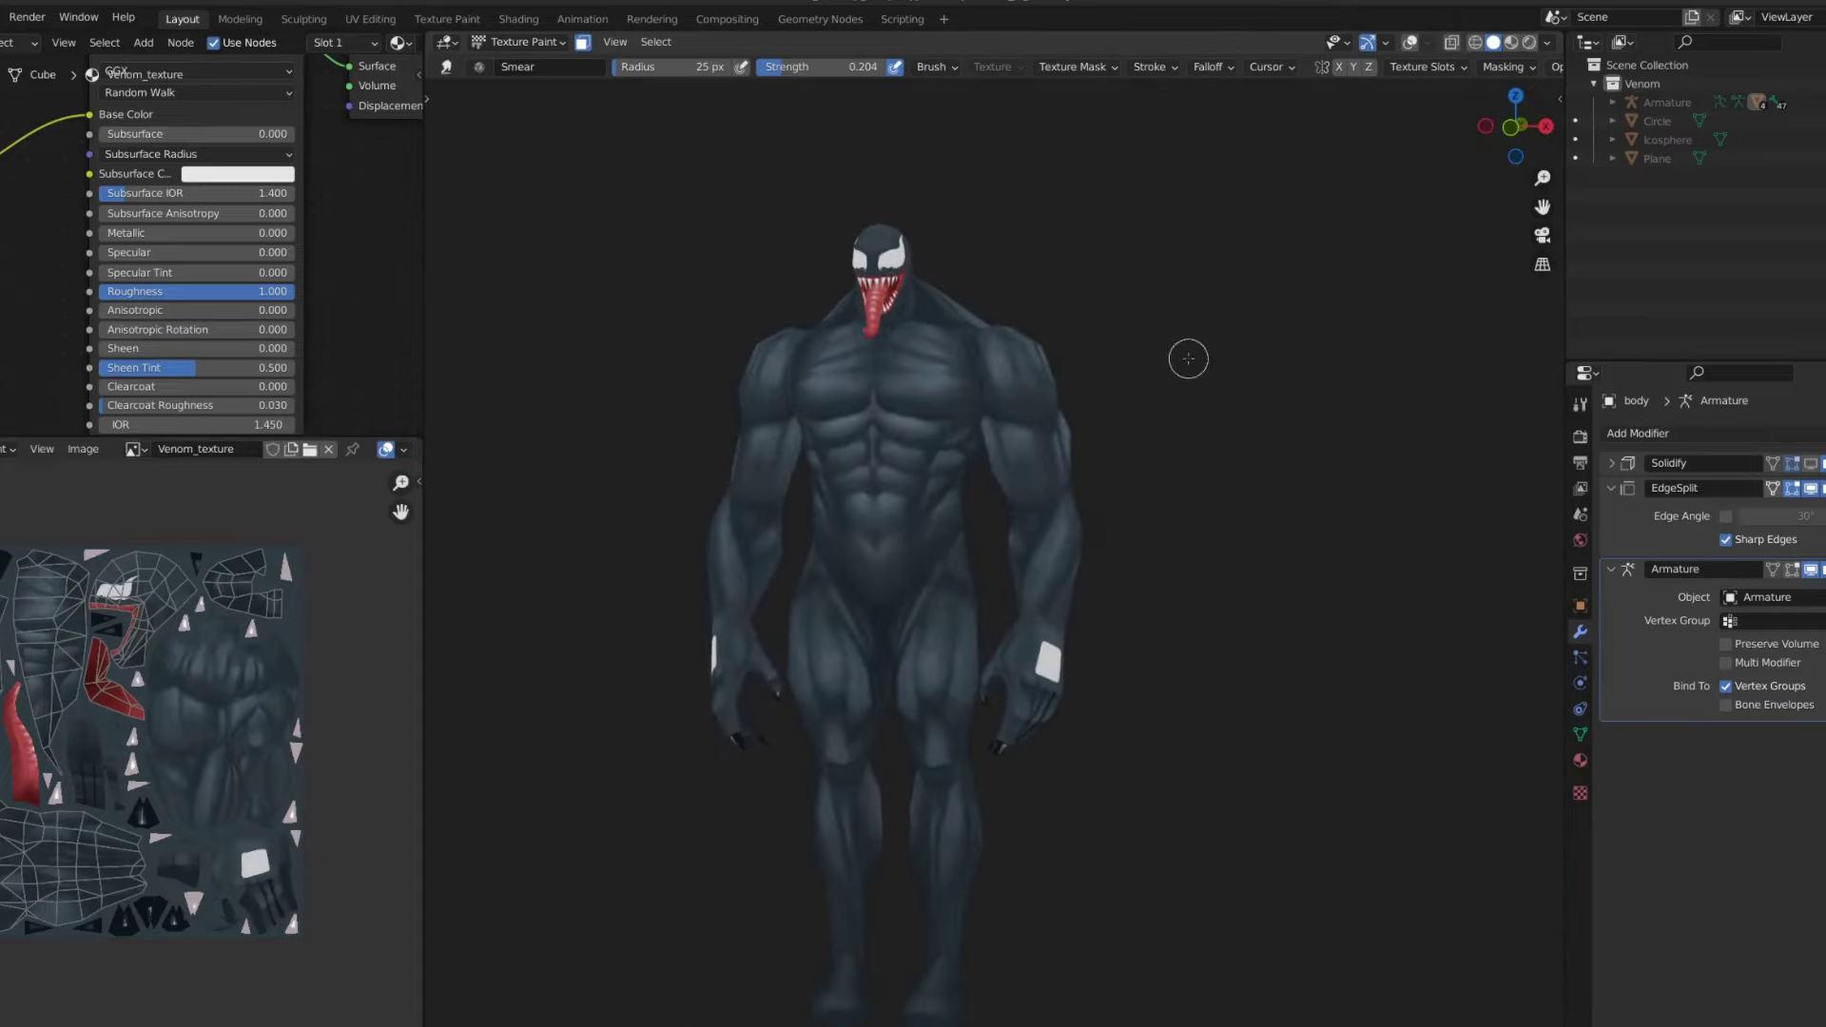
scroll(1188, 359, "up", 5)
middle_click_drag(938, 277, 941, 319)
scroll(941, 319, "up", 5)
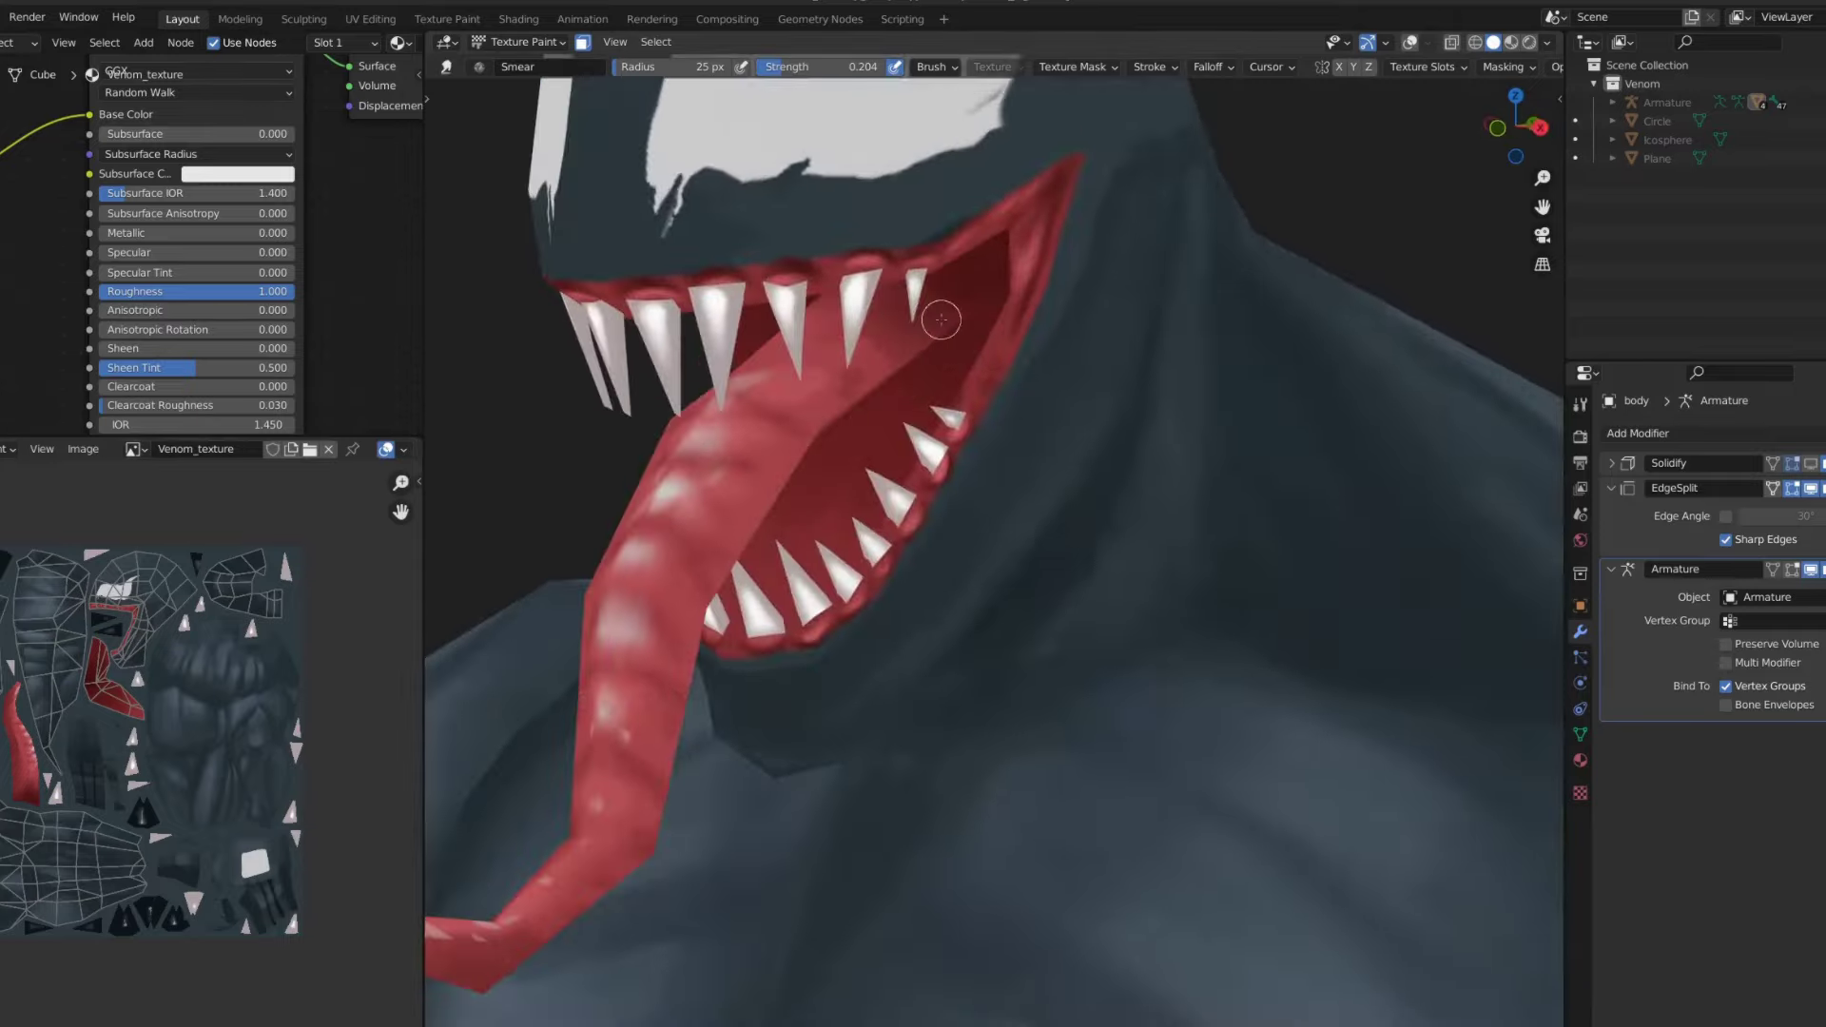
scroll(910, 531, "down", 5)
scroll(1031, 367, "up", 5)
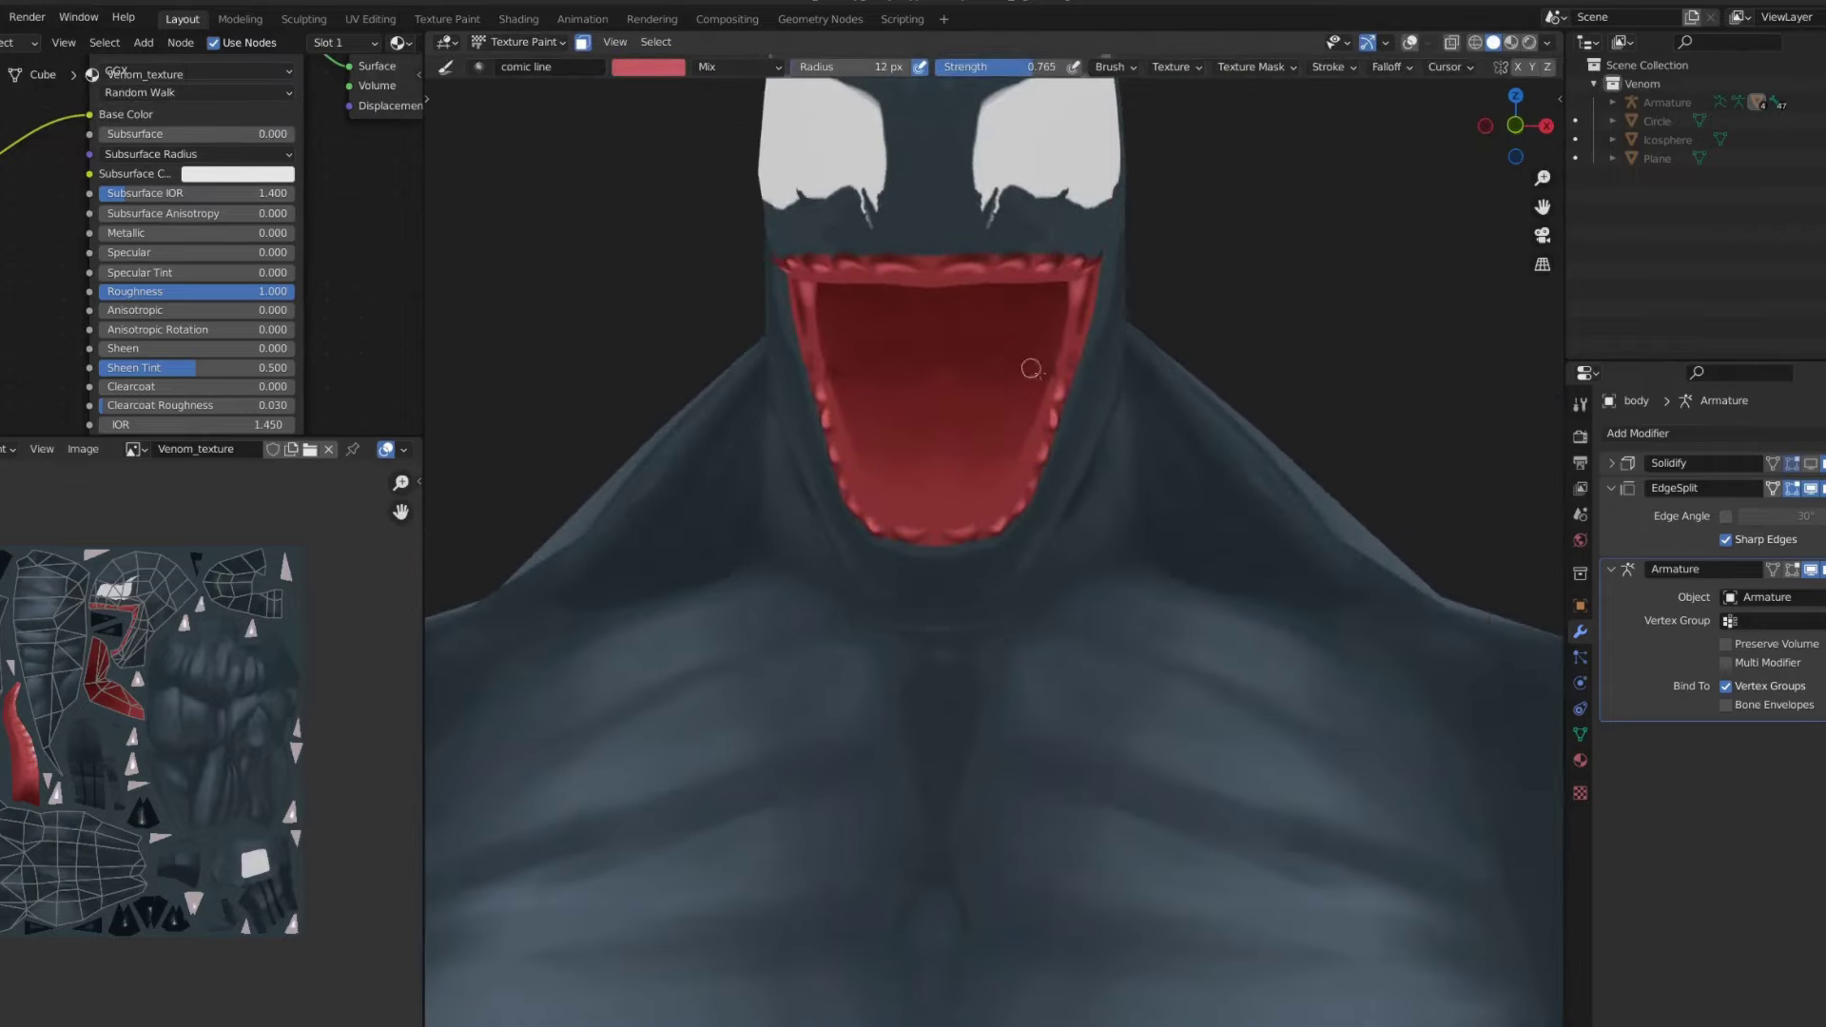
- Return to the comic line brush, toggle the wireframe overlay and orbit to view inside the mouth
key("s")
scroll(991, 509, "up", 2)
key("shift+alt+z")
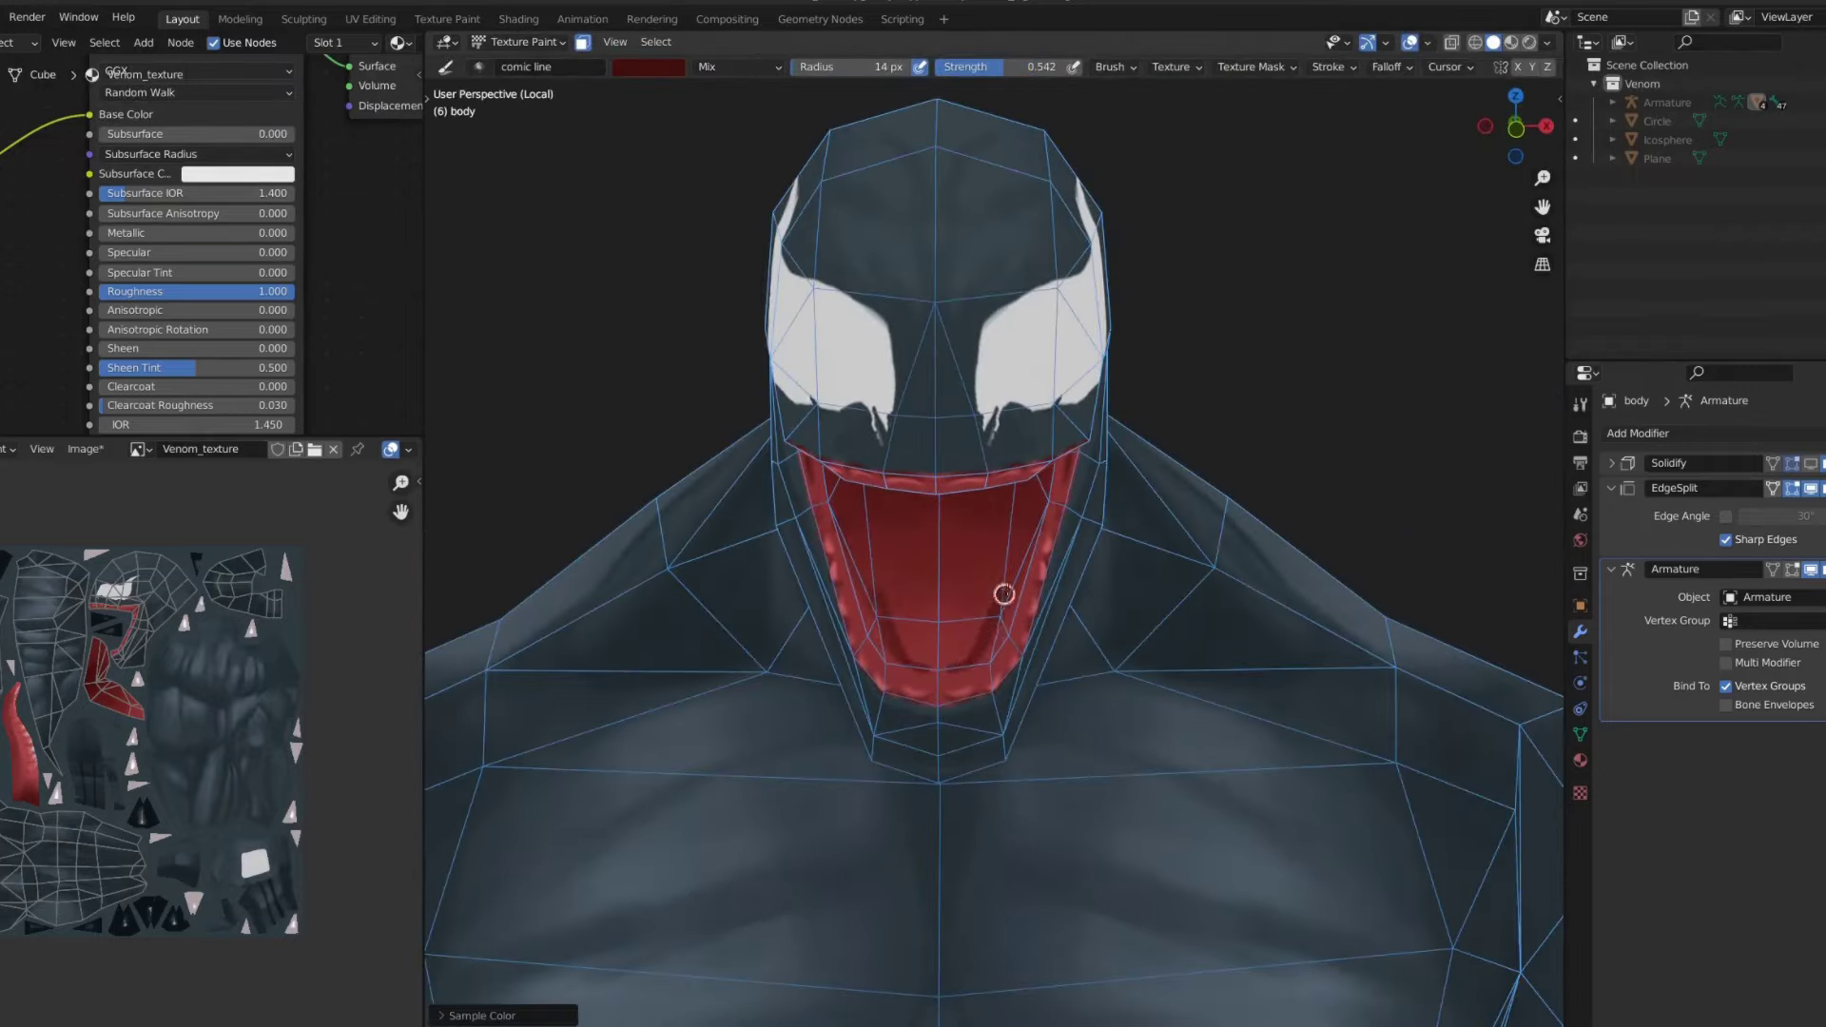
key("shift+alt+z")
scroll(990, 525, "down", 1)
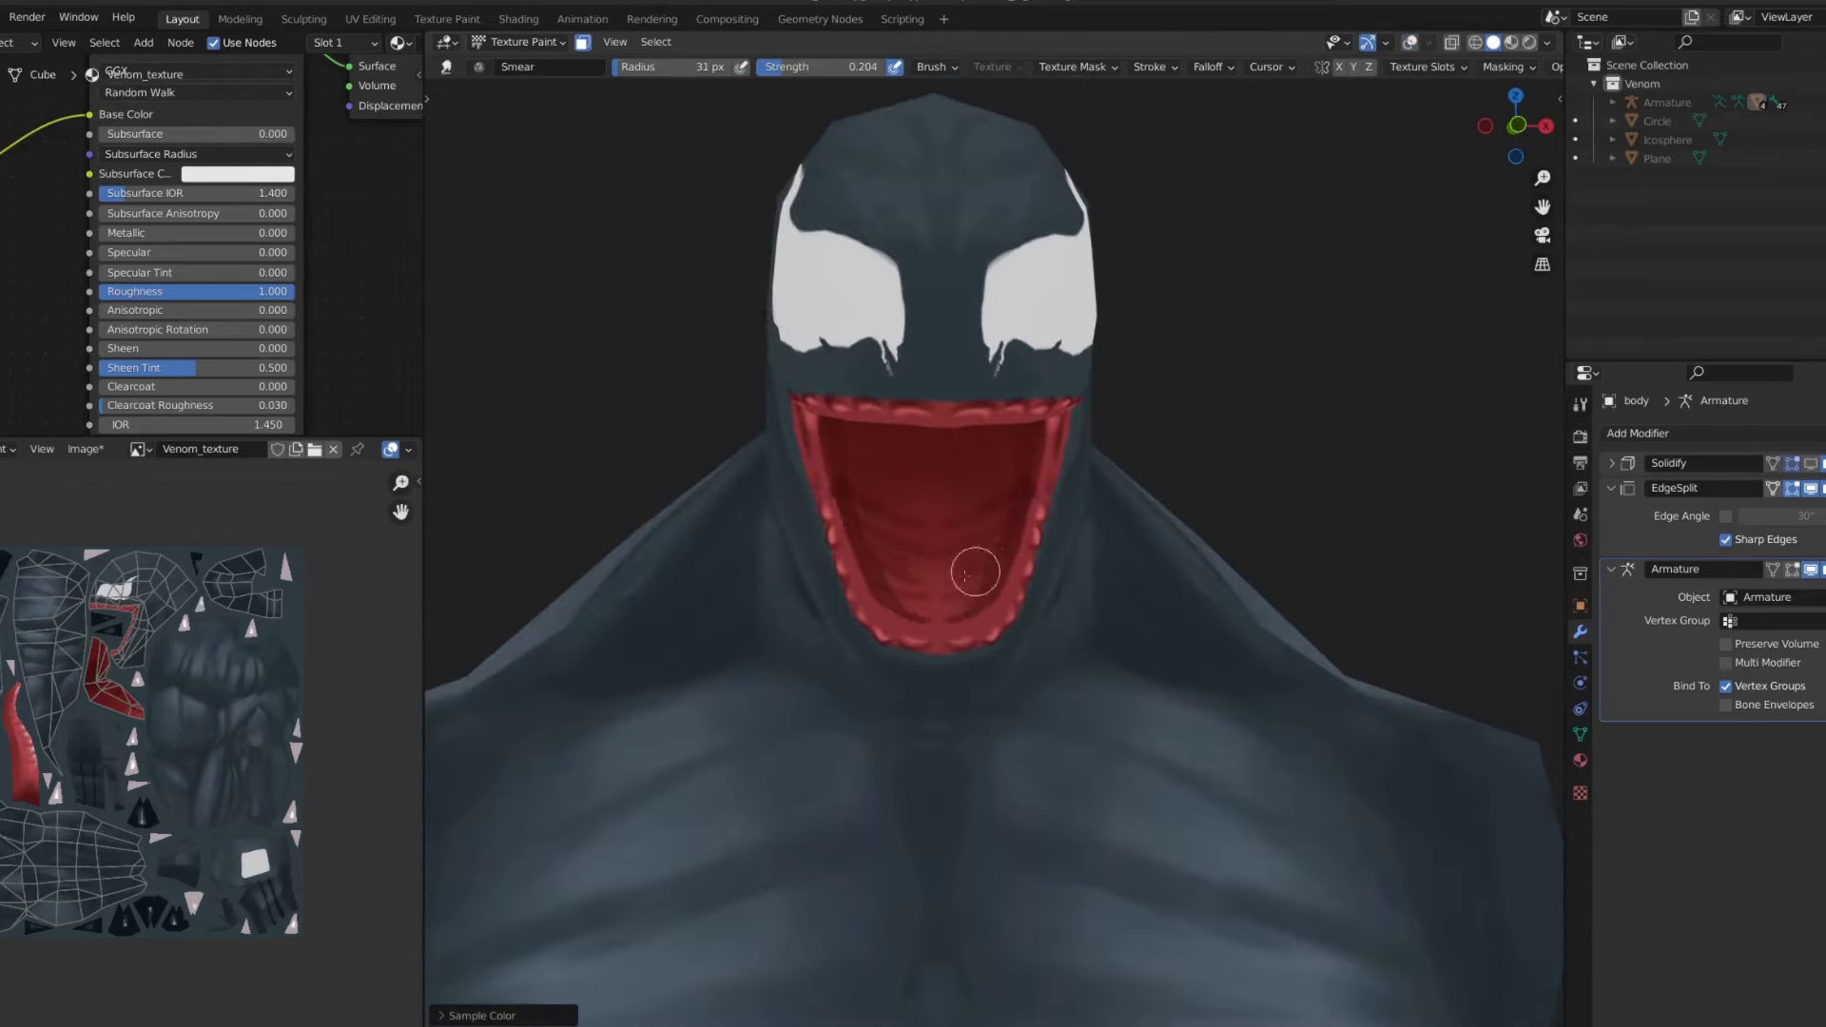
middle_click_drag(1040, 395, 975, 257)
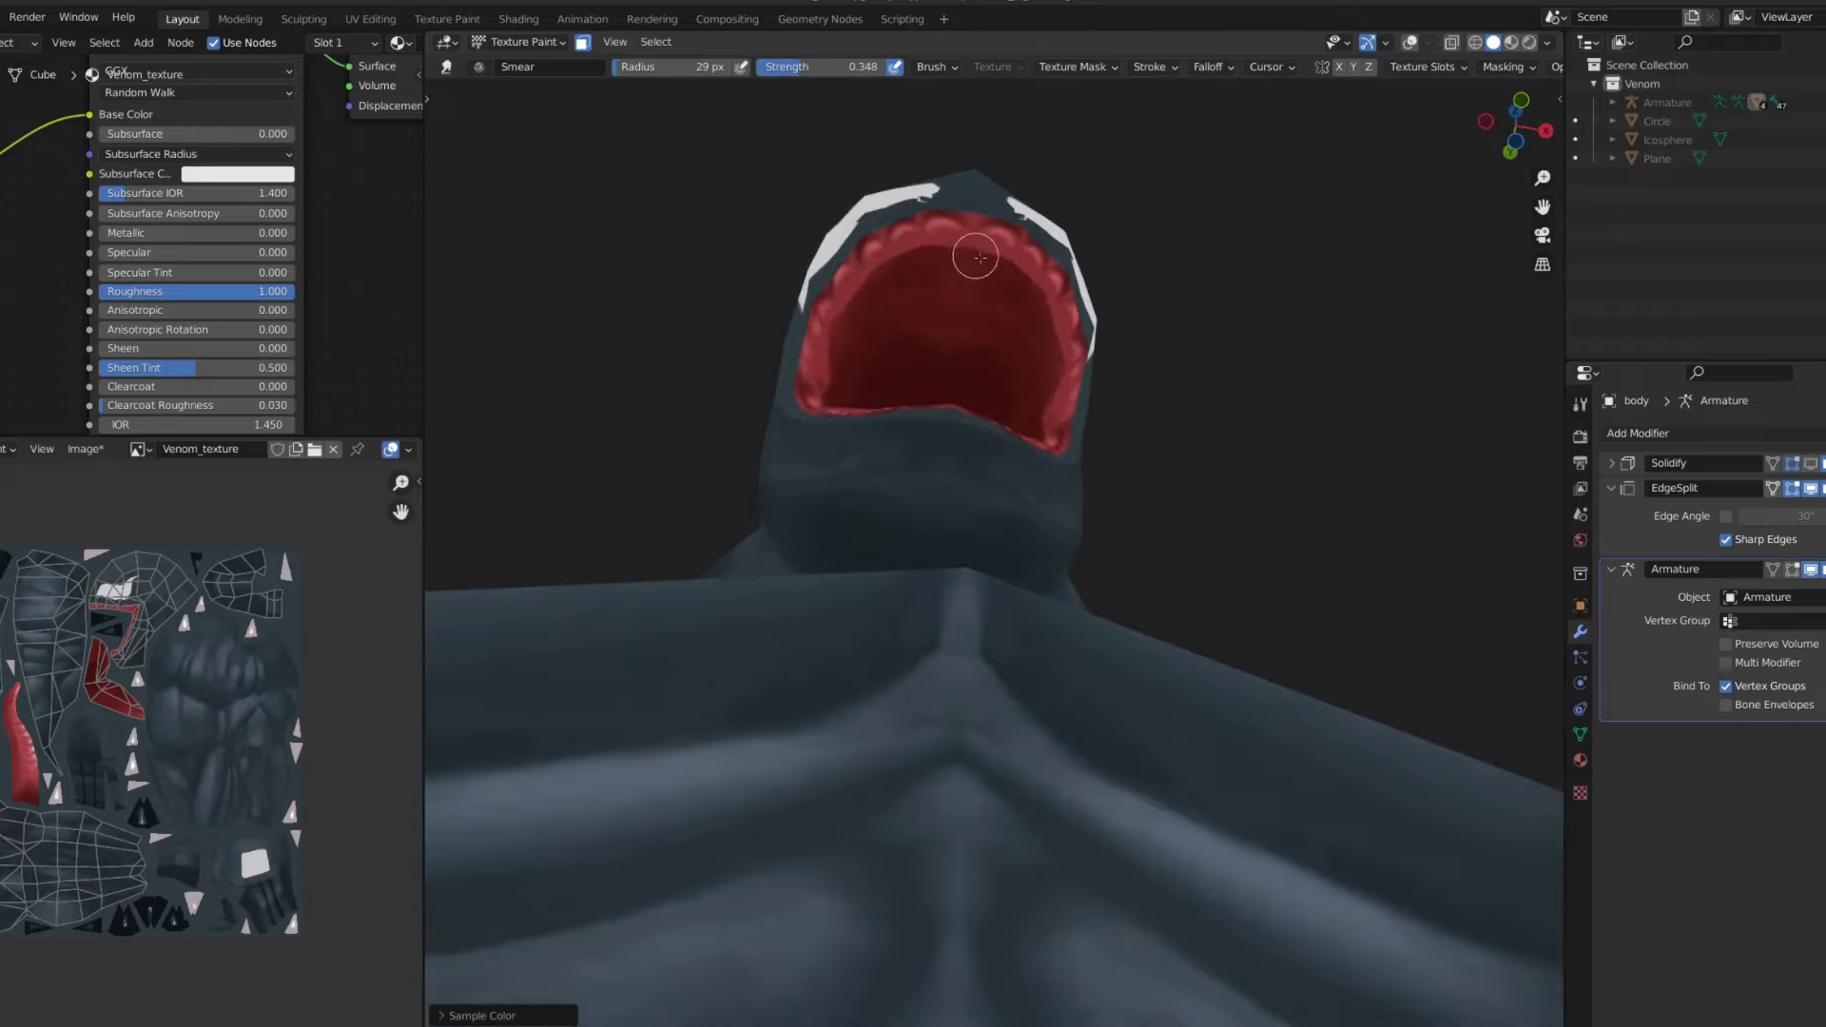
mouse_move(1056, 340)
middle_mouse_down()
mouse_move(1011, 387)
mouse_move(954, 563)
middle_mouse_up()
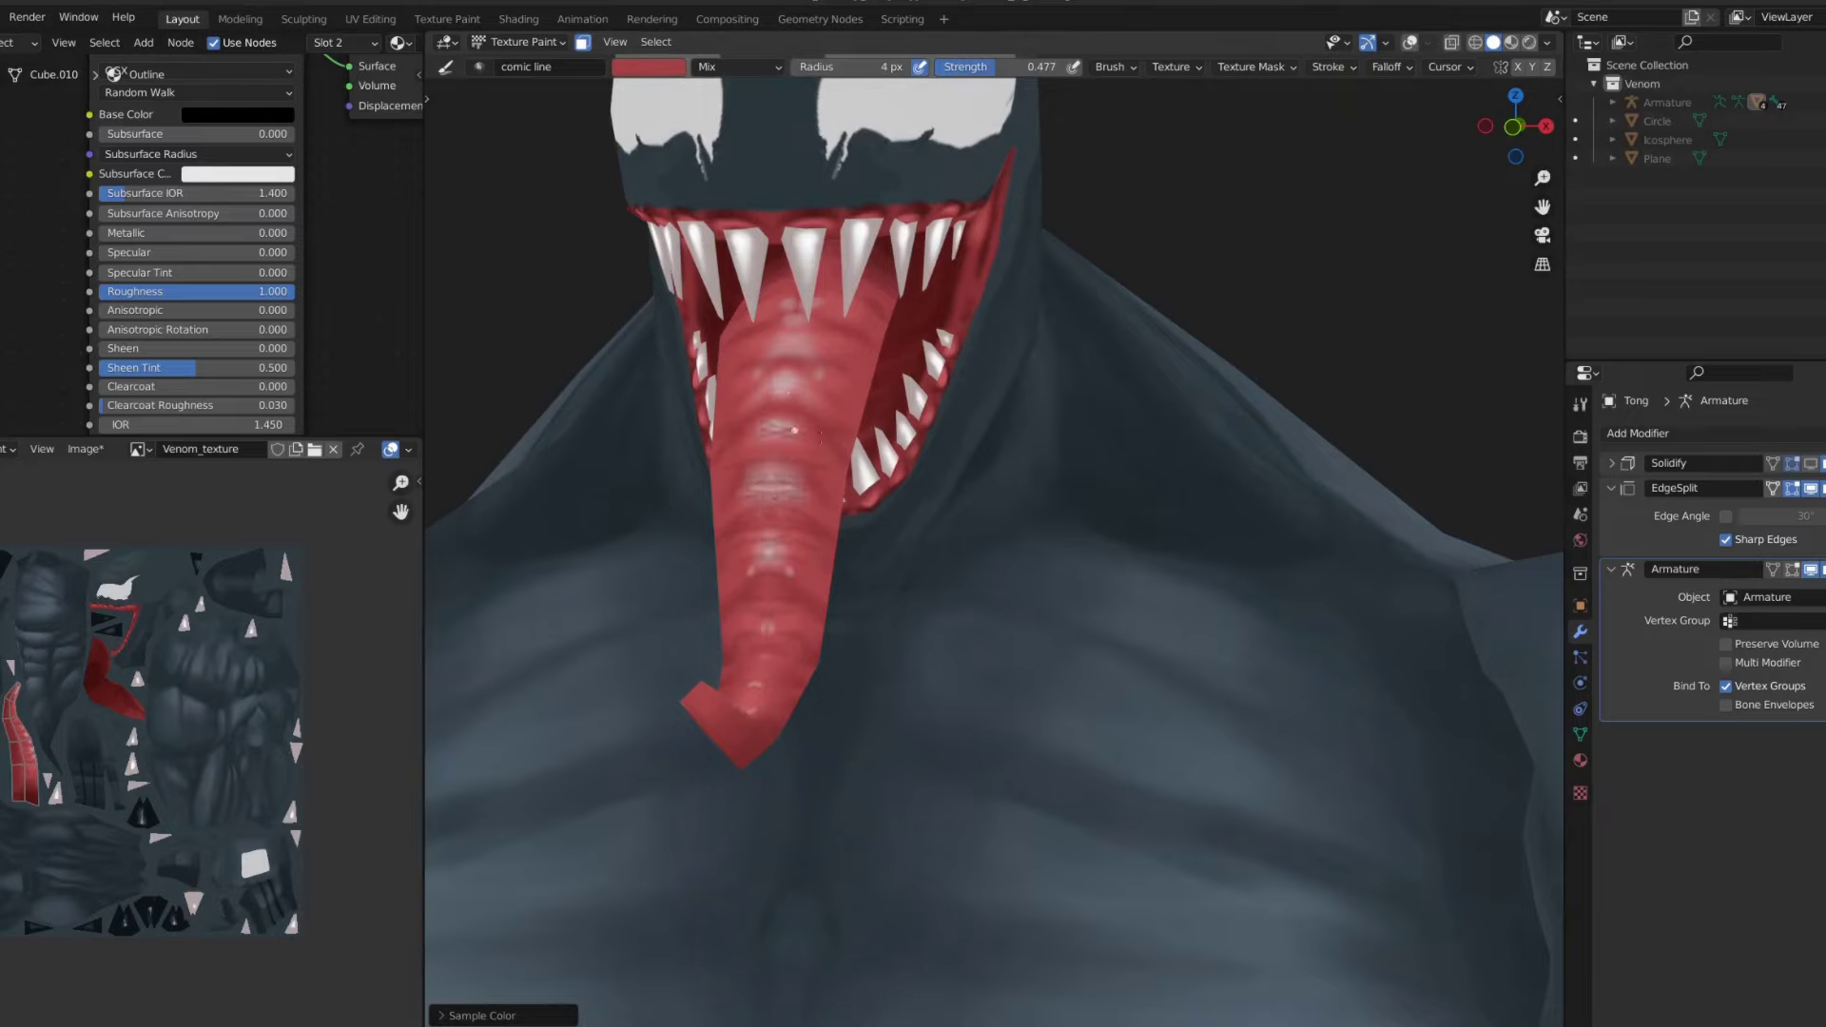
- Orbit and spin the whole model a full turn to inspect the painted texture
scroll(796, 343, "down", 5)
scroll(797, 343, "down", 3)
mouse_move(796, 342)
middle_mouse_down()
mouse_move(1064, 277)
mouse_move(1073, 335)
middle_mouse_up()
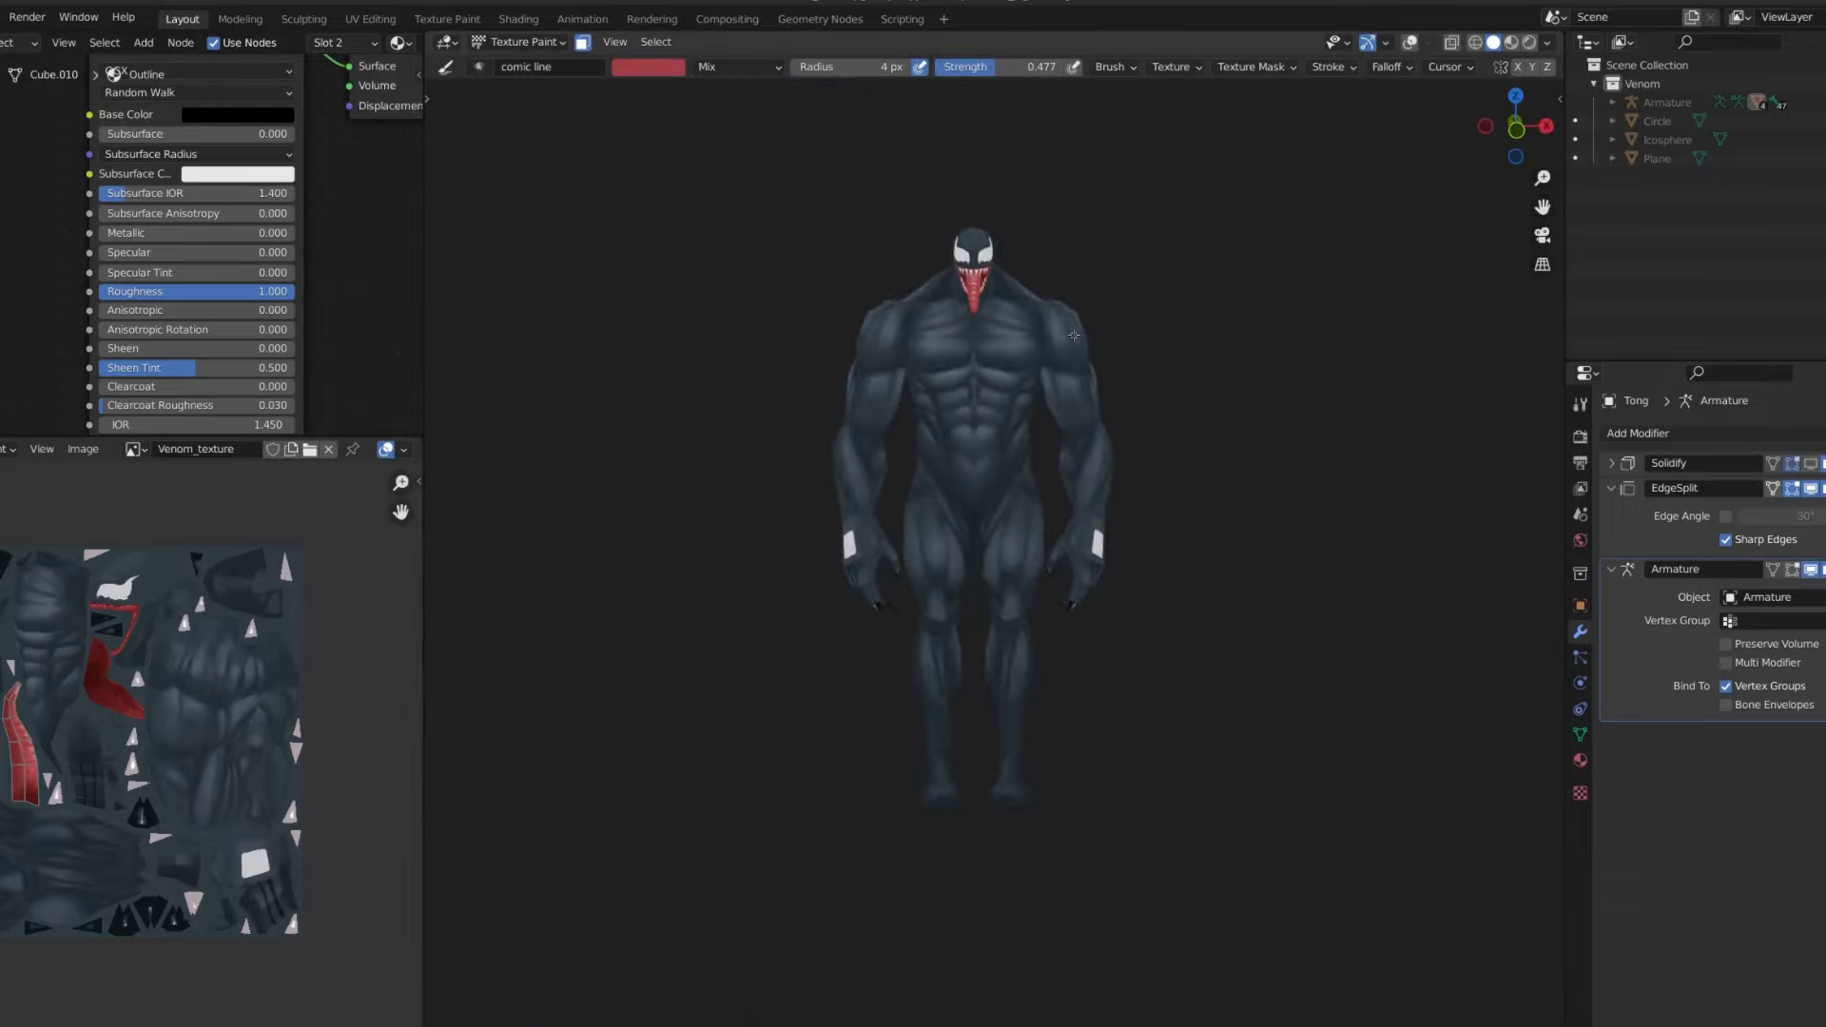
middle_click_drag(752, 596, 1110, 392)
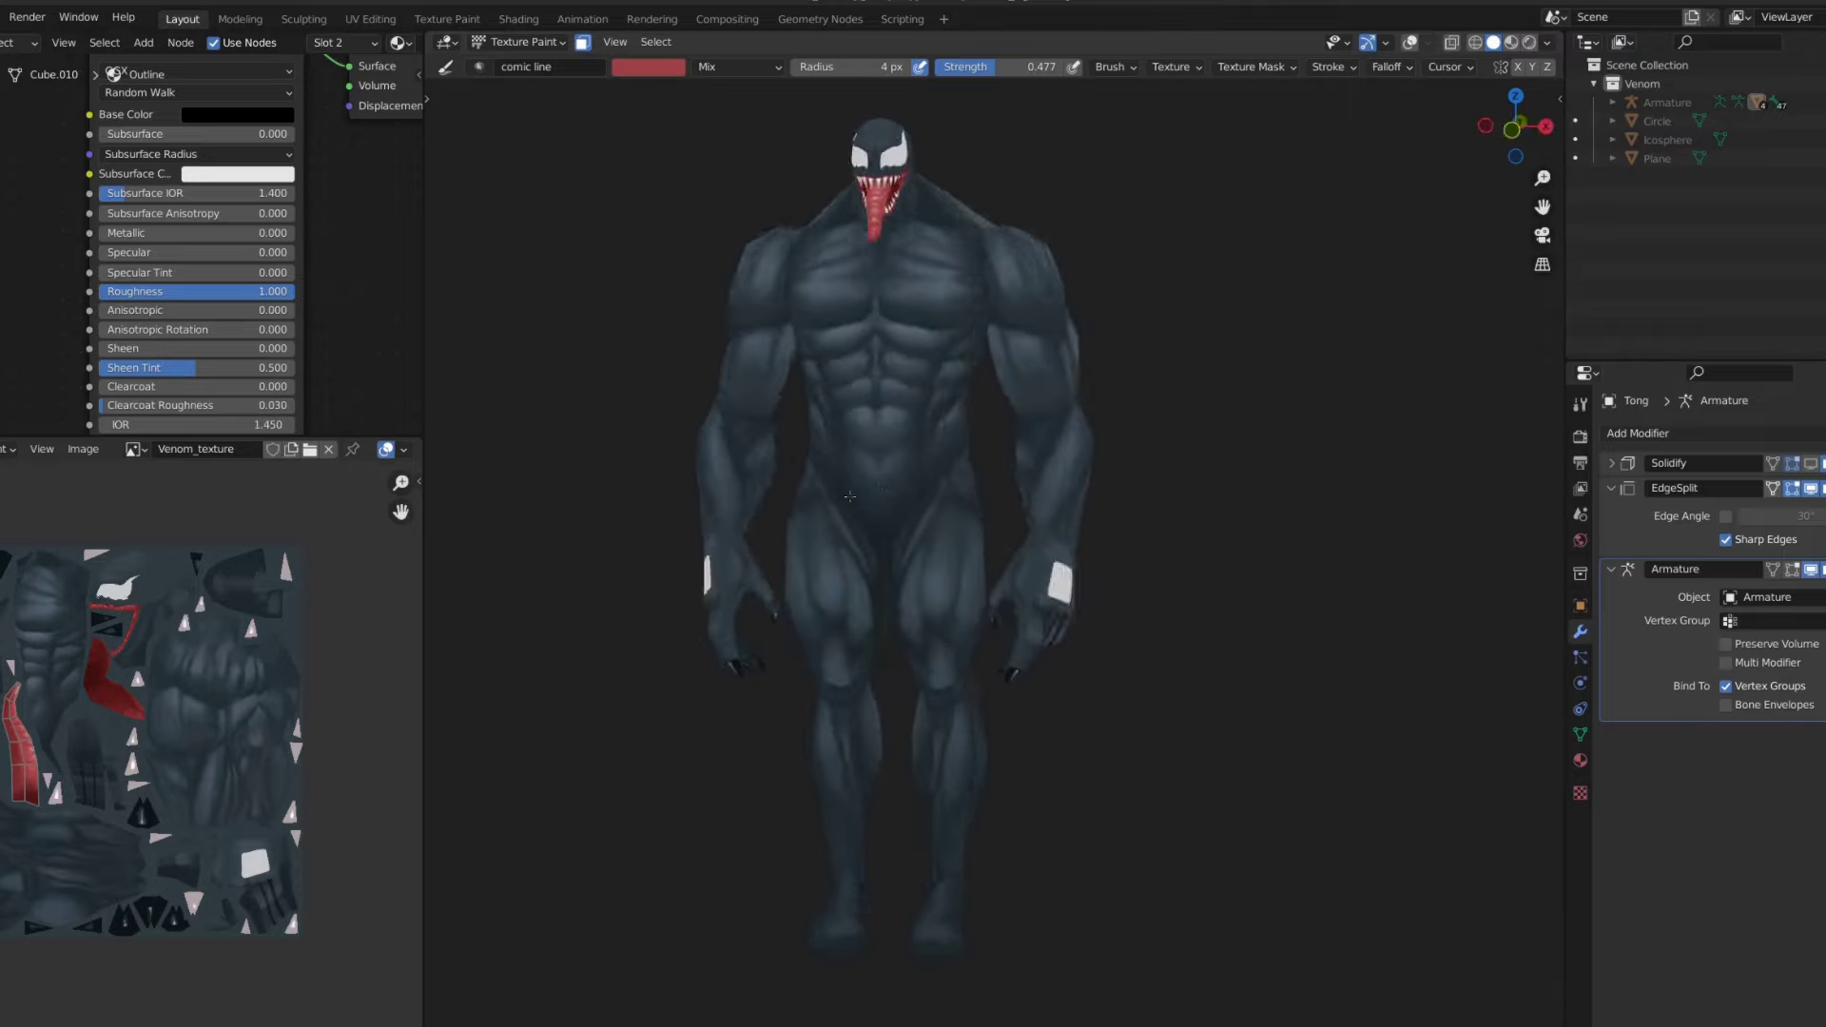
scroll(1110, 393, "up", 2)
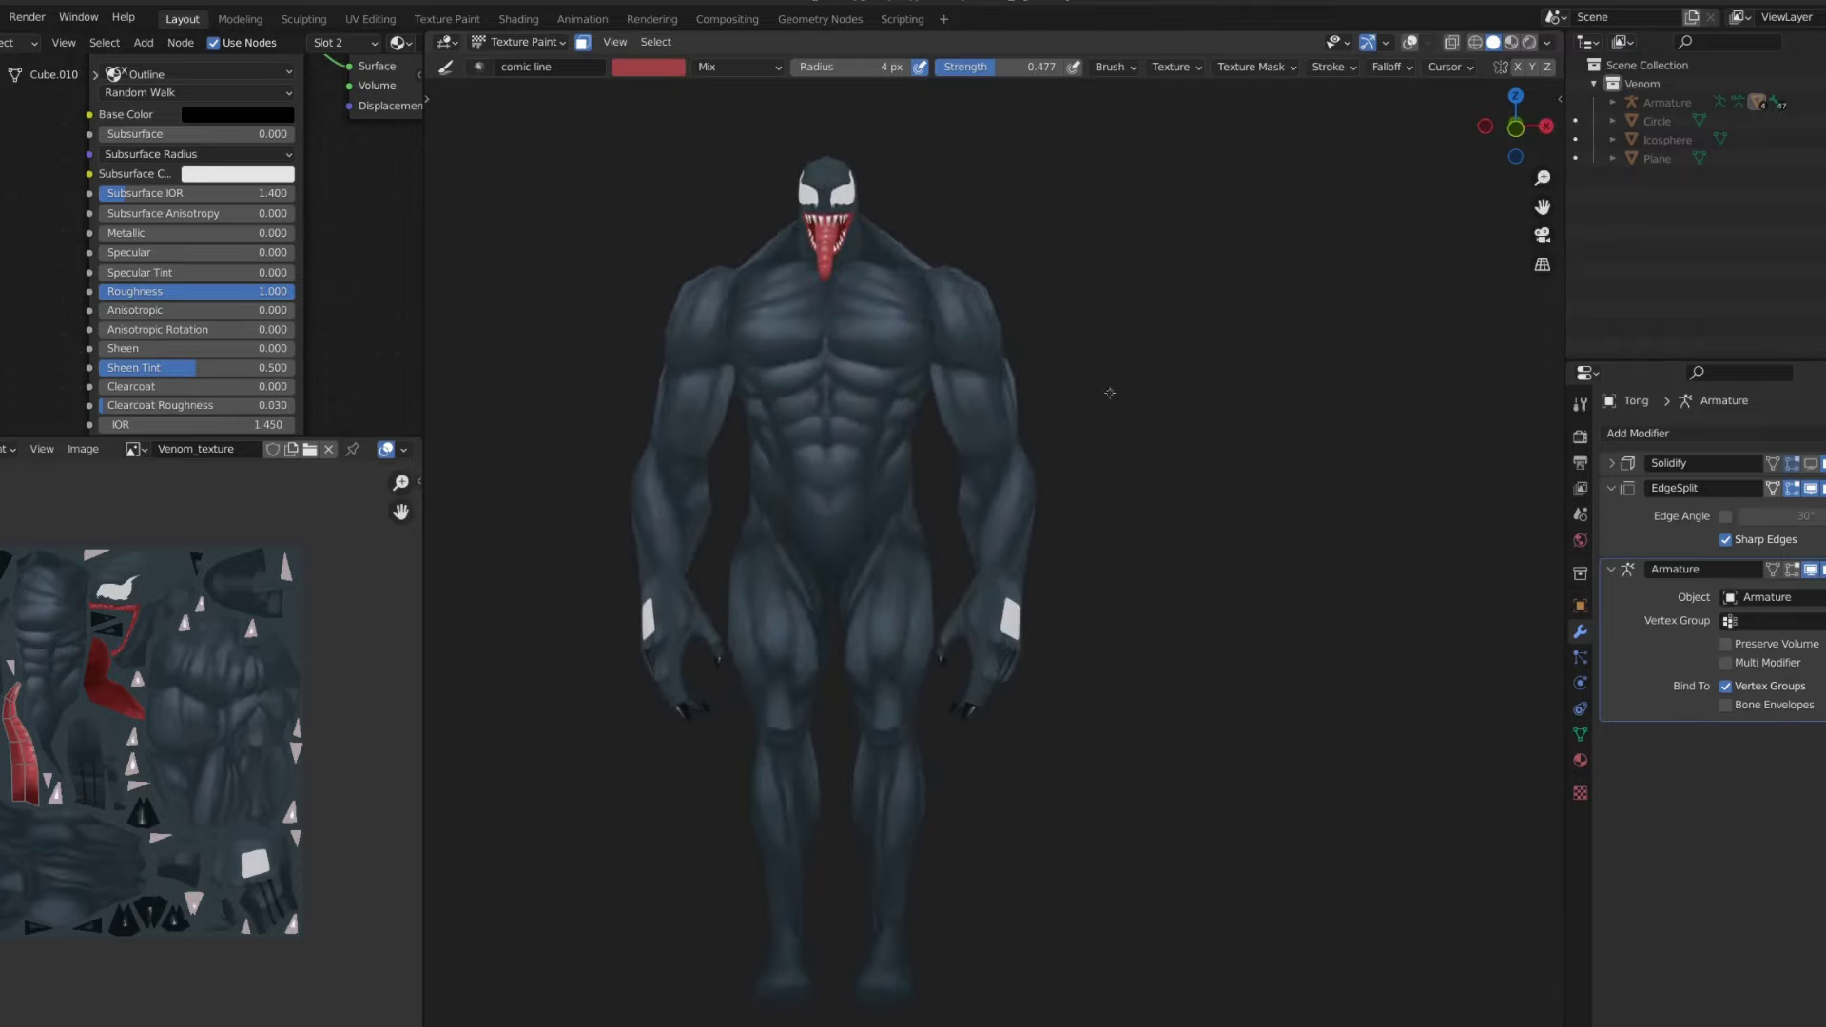
- Save the texture image as Venom_texture_2.png and switch painting back to the body
left_click(82, 449)
left_click(104, 643)
key("Return")
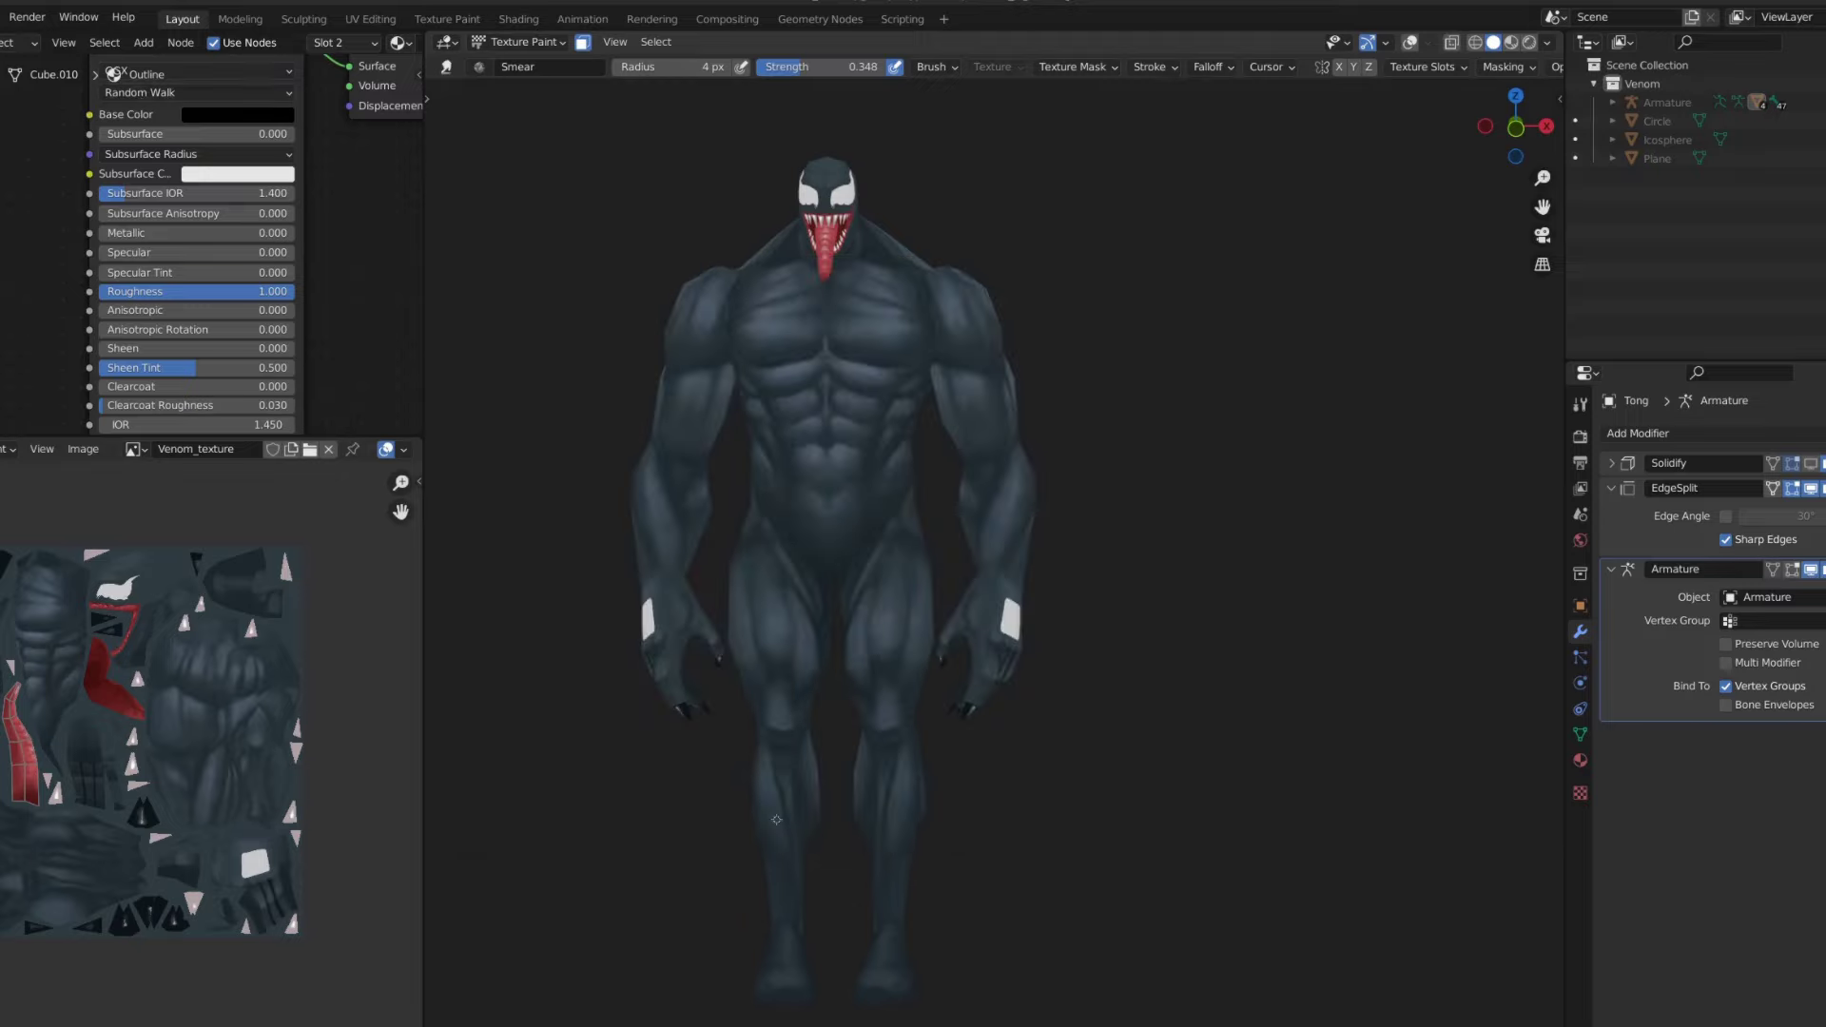
scroll(916, 331, "up", 5)
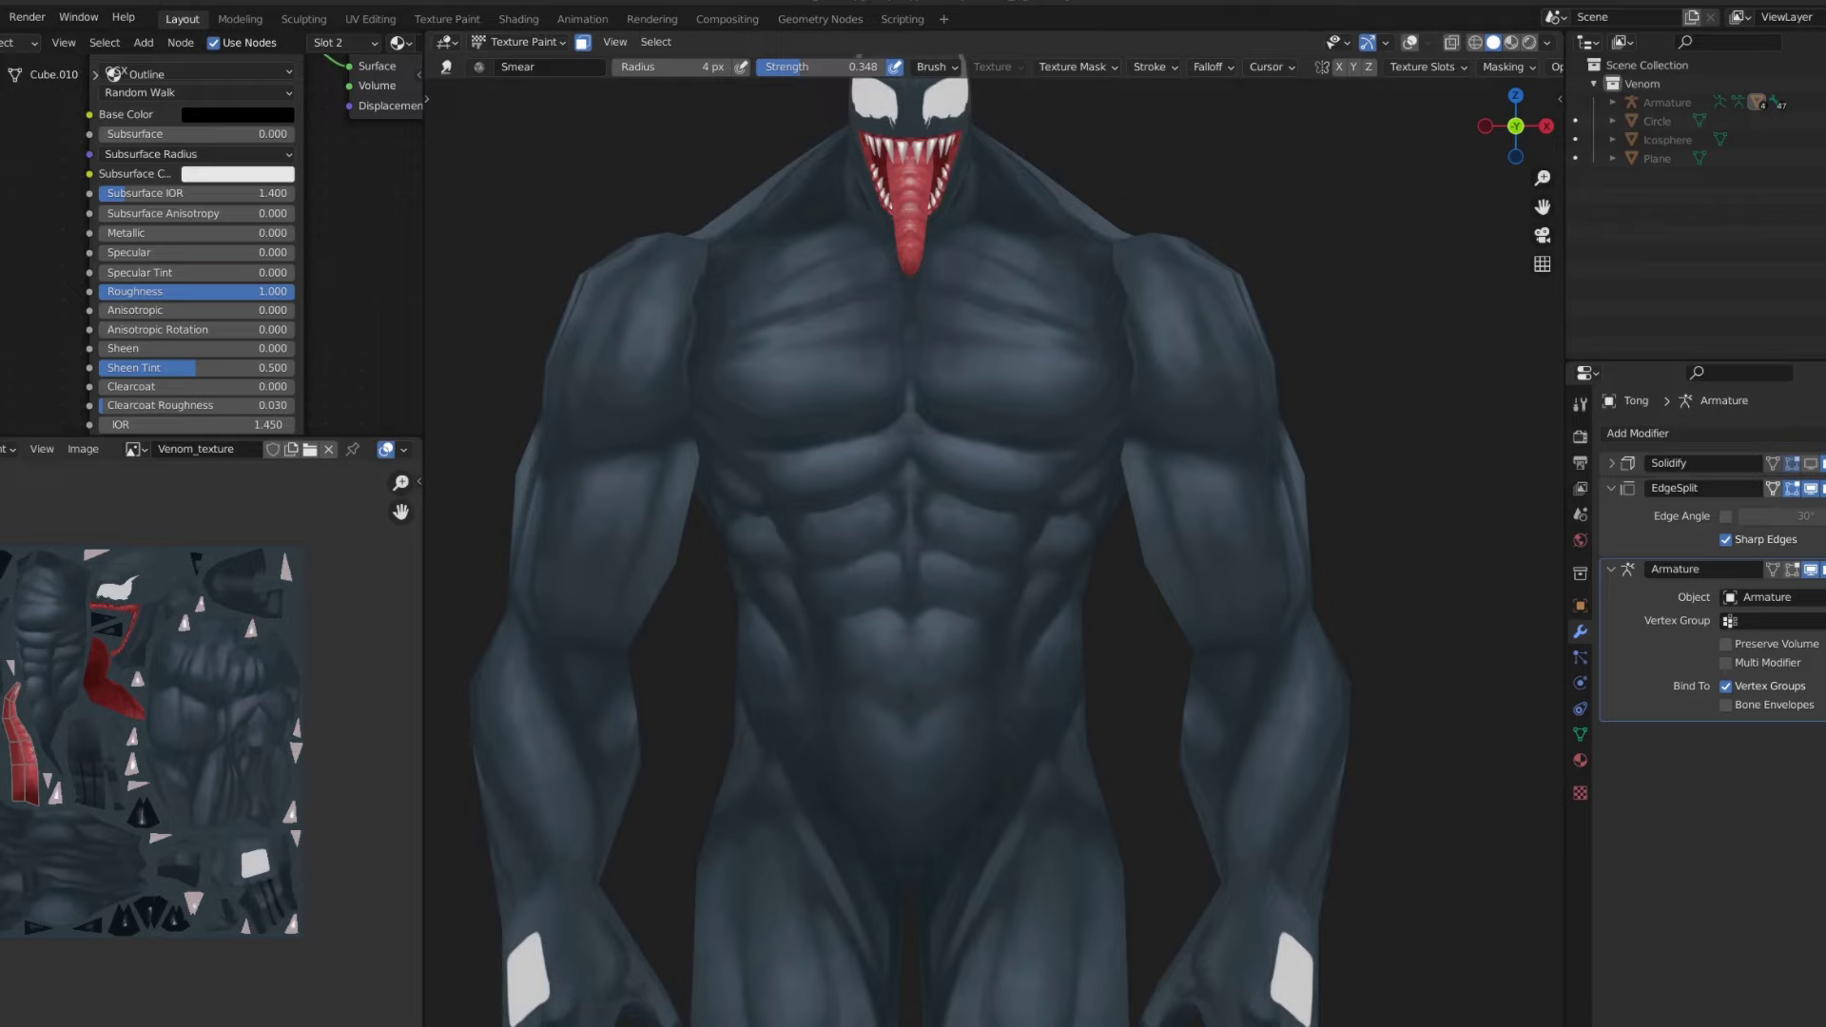
key("alt+q")
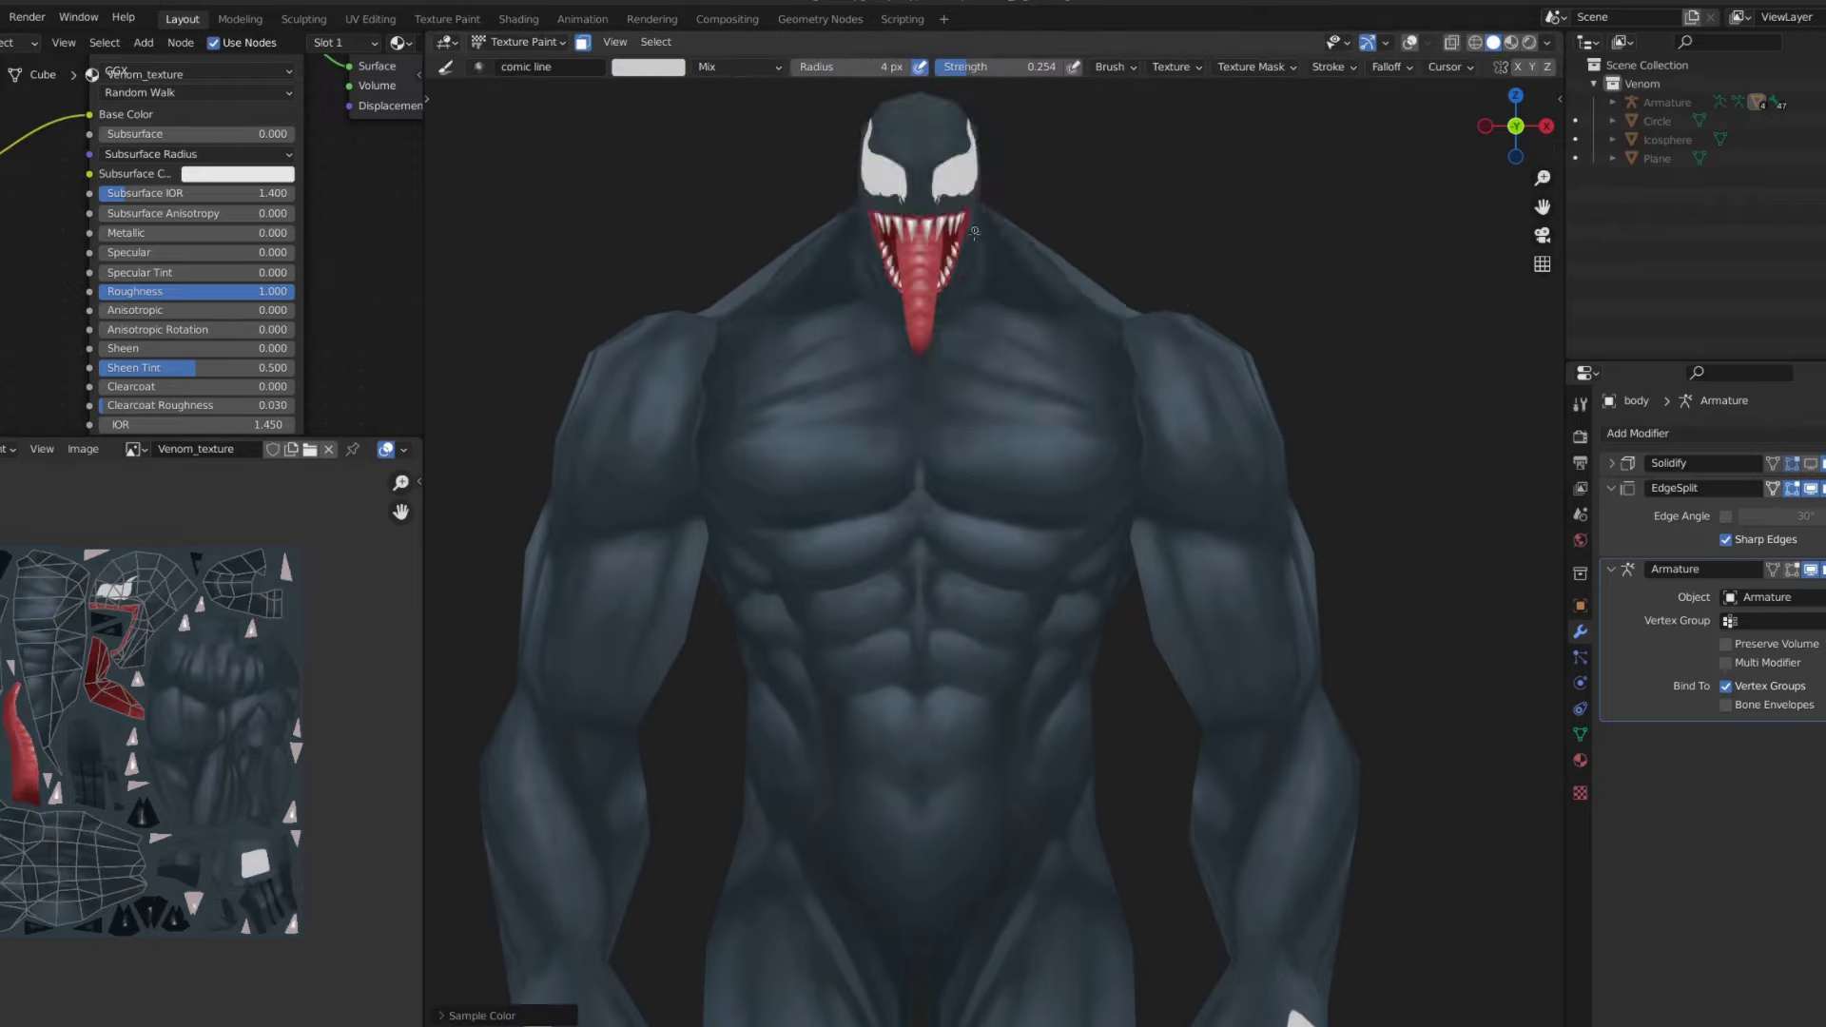
- Paint the top, mirrored sides and bottom corners of the chest emblem outline
scroll(922, 360, "up", 3)
middle_click_drag(922, 360, 923, 400, "shift")
left_click_drag(861, 369, 918, 377)
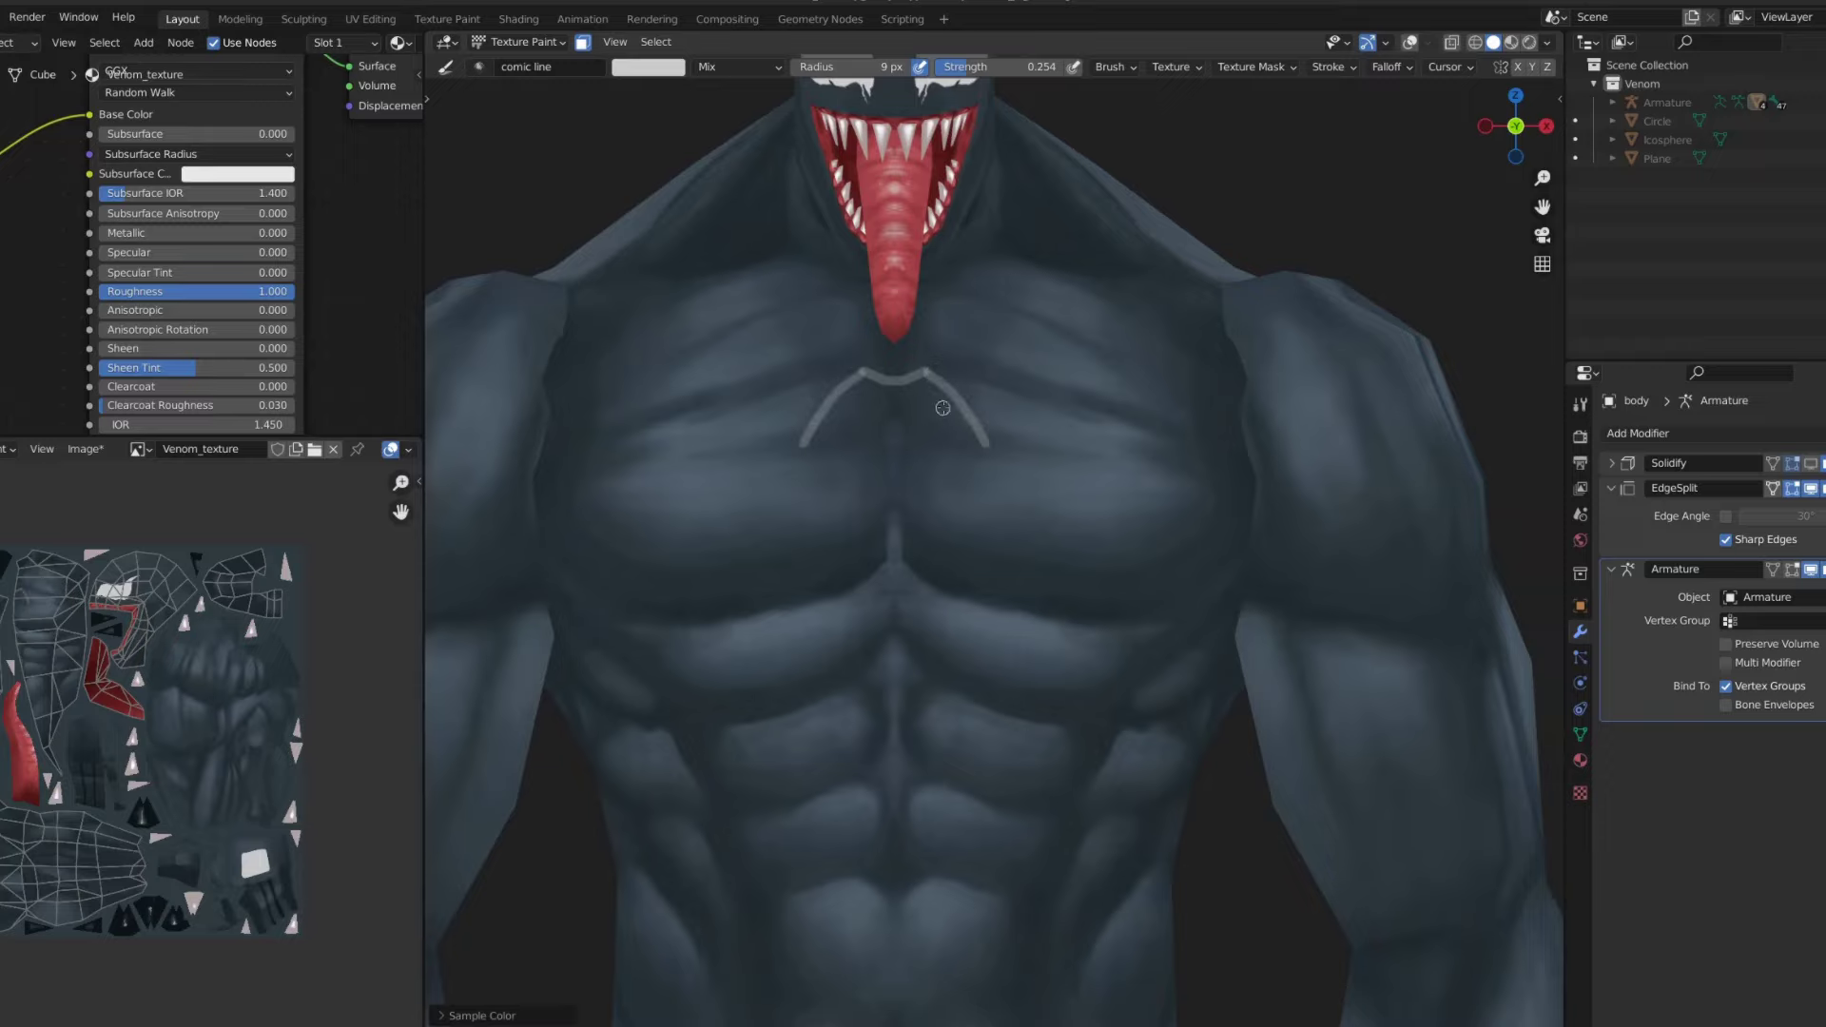
left_click_drag(936, 602, 946, 364)
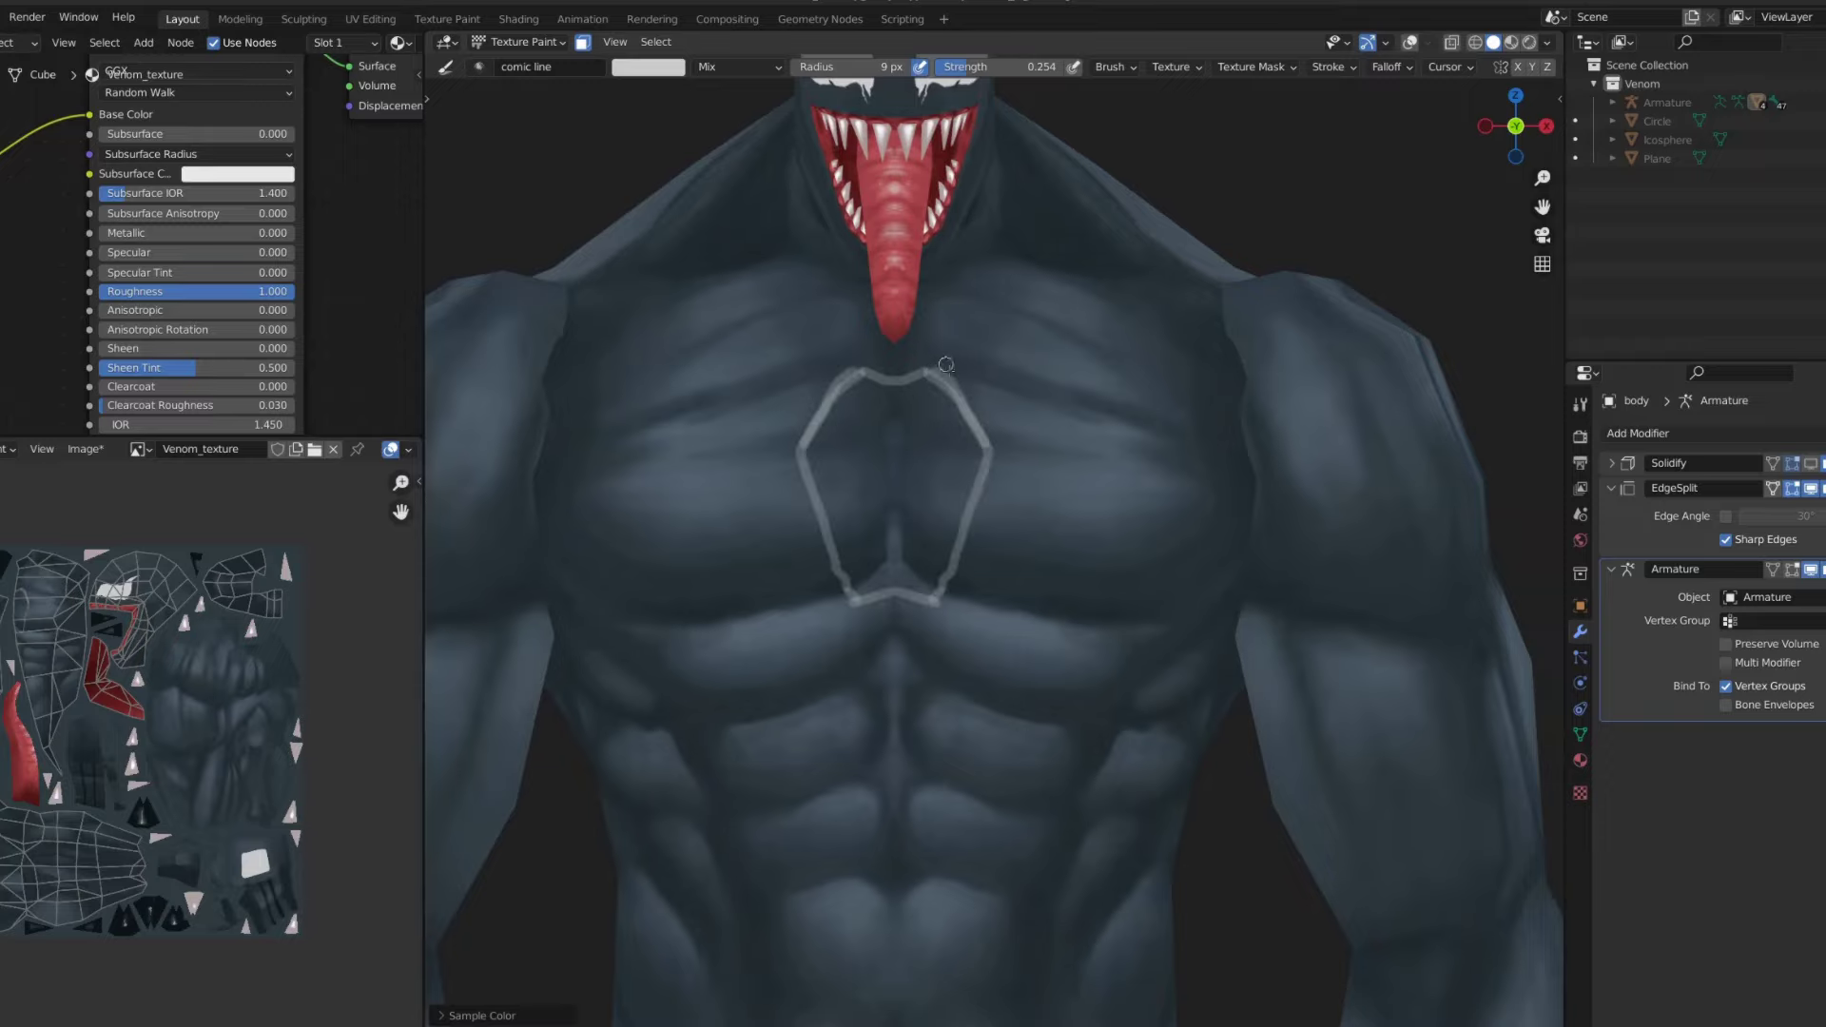
middle_click_drag(911, 398, 911, 277, "shift")
left_click_drag(901, 473, 950, 470)
middle_click_drag(934, 524, 941, 465, "shift")
left_click_drag(951, 419, 969, 476)
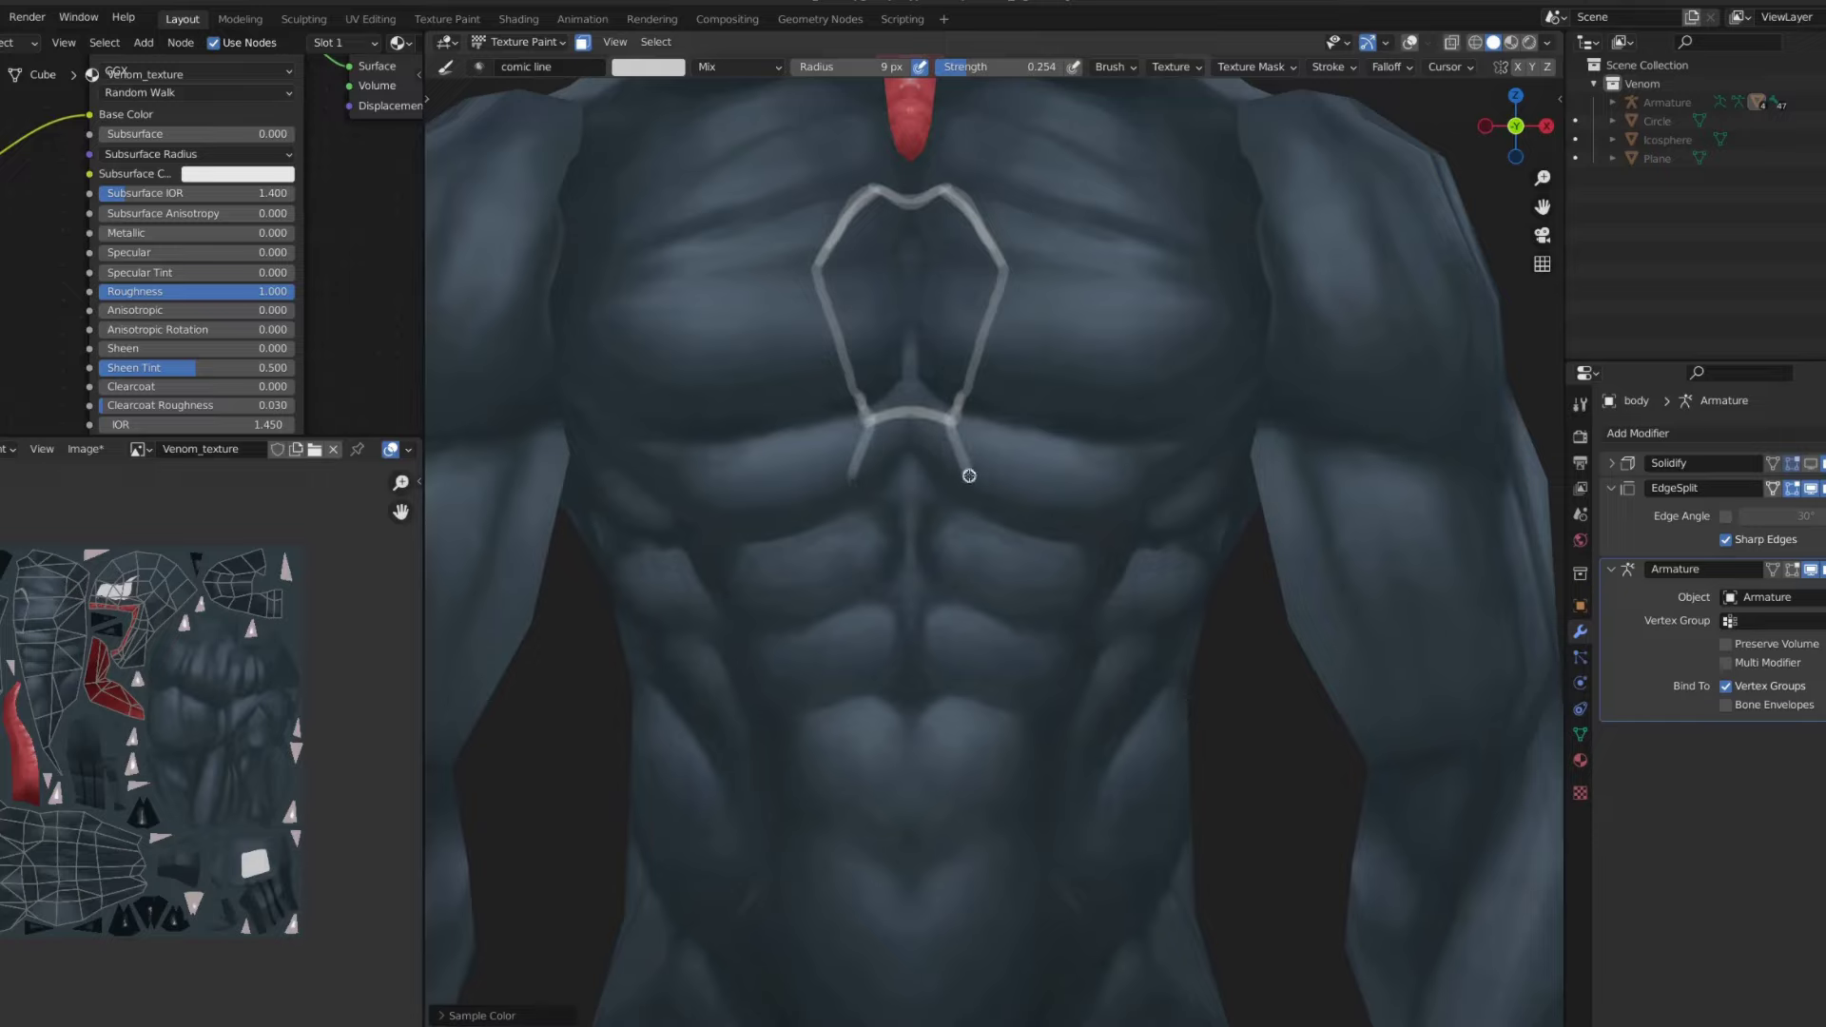
- Carry the emblem lines down the abs to a V and retrace the outline brighter
middle_click_drag(954, 429, 954, 338, "shift")
mouse_move(961, 501)
left_mouse_down()
mouse_move(966, 603)
mouse_move(935, 678)
left_mouse_up()
mouse_move(968, 493)
left_mouse_down()
mouse_move(972, 347)
mouse_move(995, 338)
left_mouse_up()
scroll(970, 362, "down", 7)
scroll(956, 372, "up", 5)
scroll(951, 353, "up", 2)
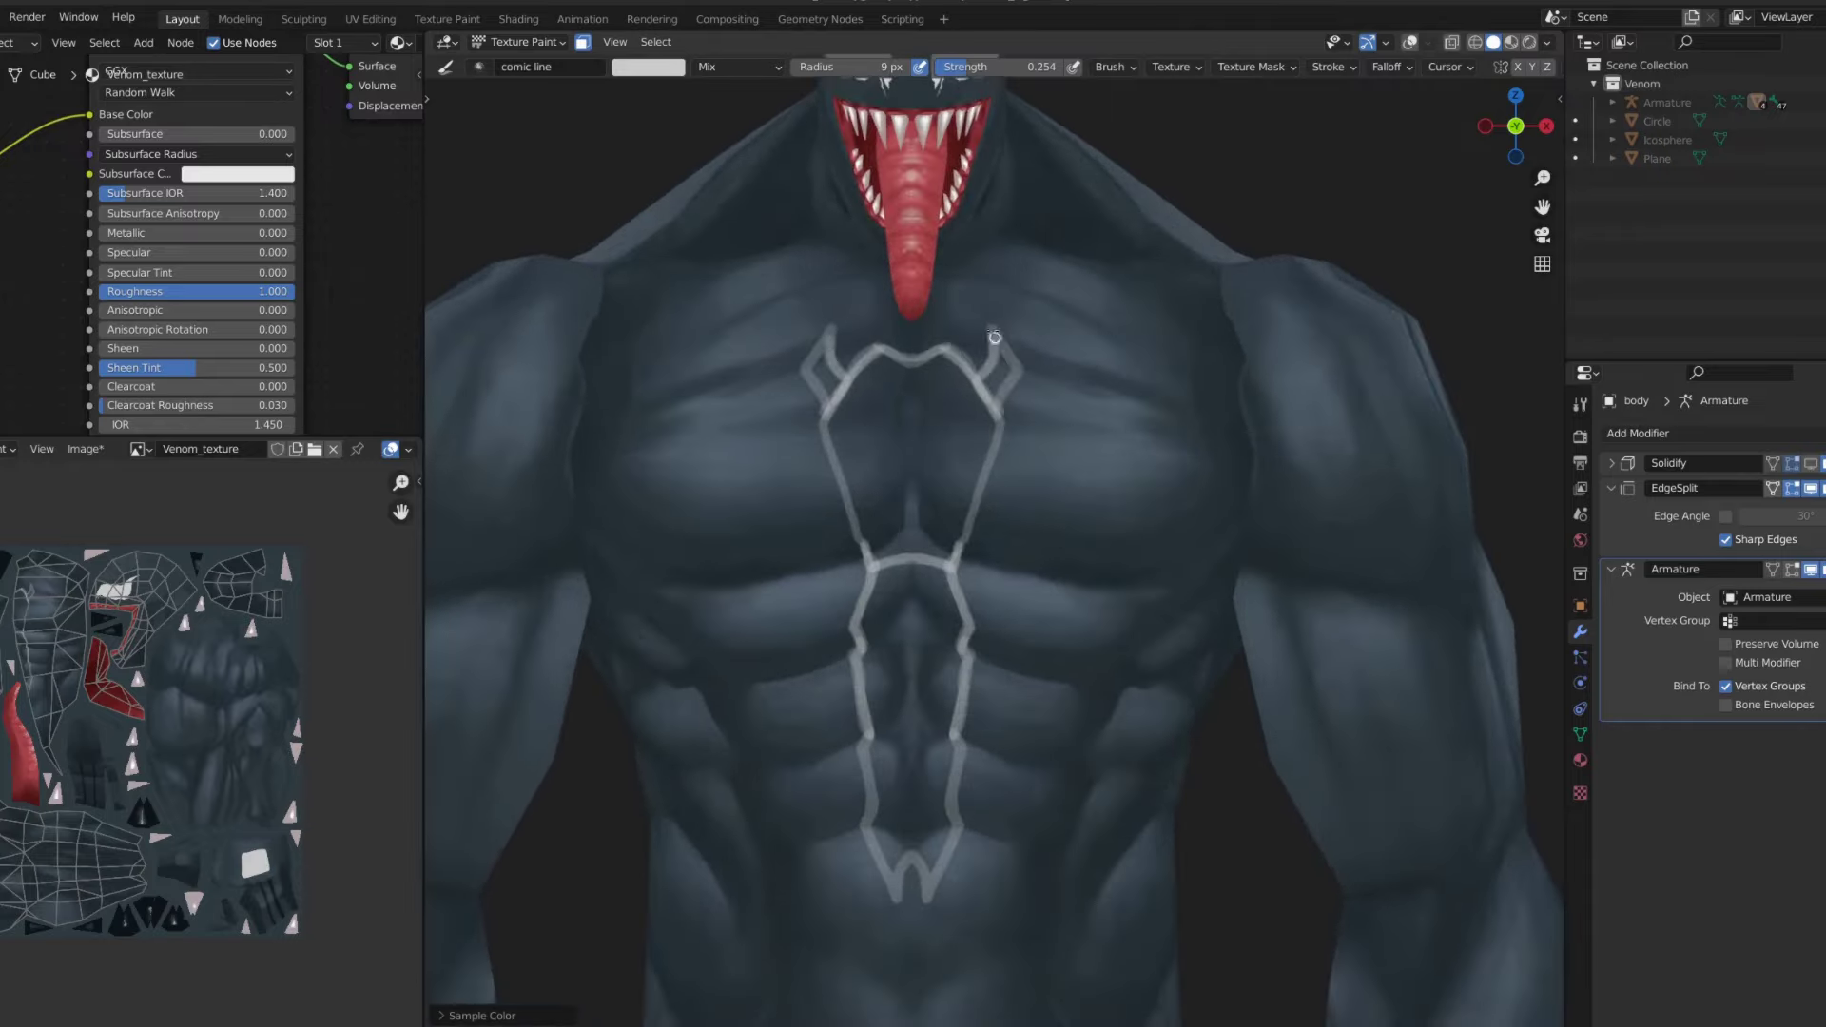
left_click_drag(995, 434, 961, 559)
middle_click_drag(998, 517, 921, 474, "shift")
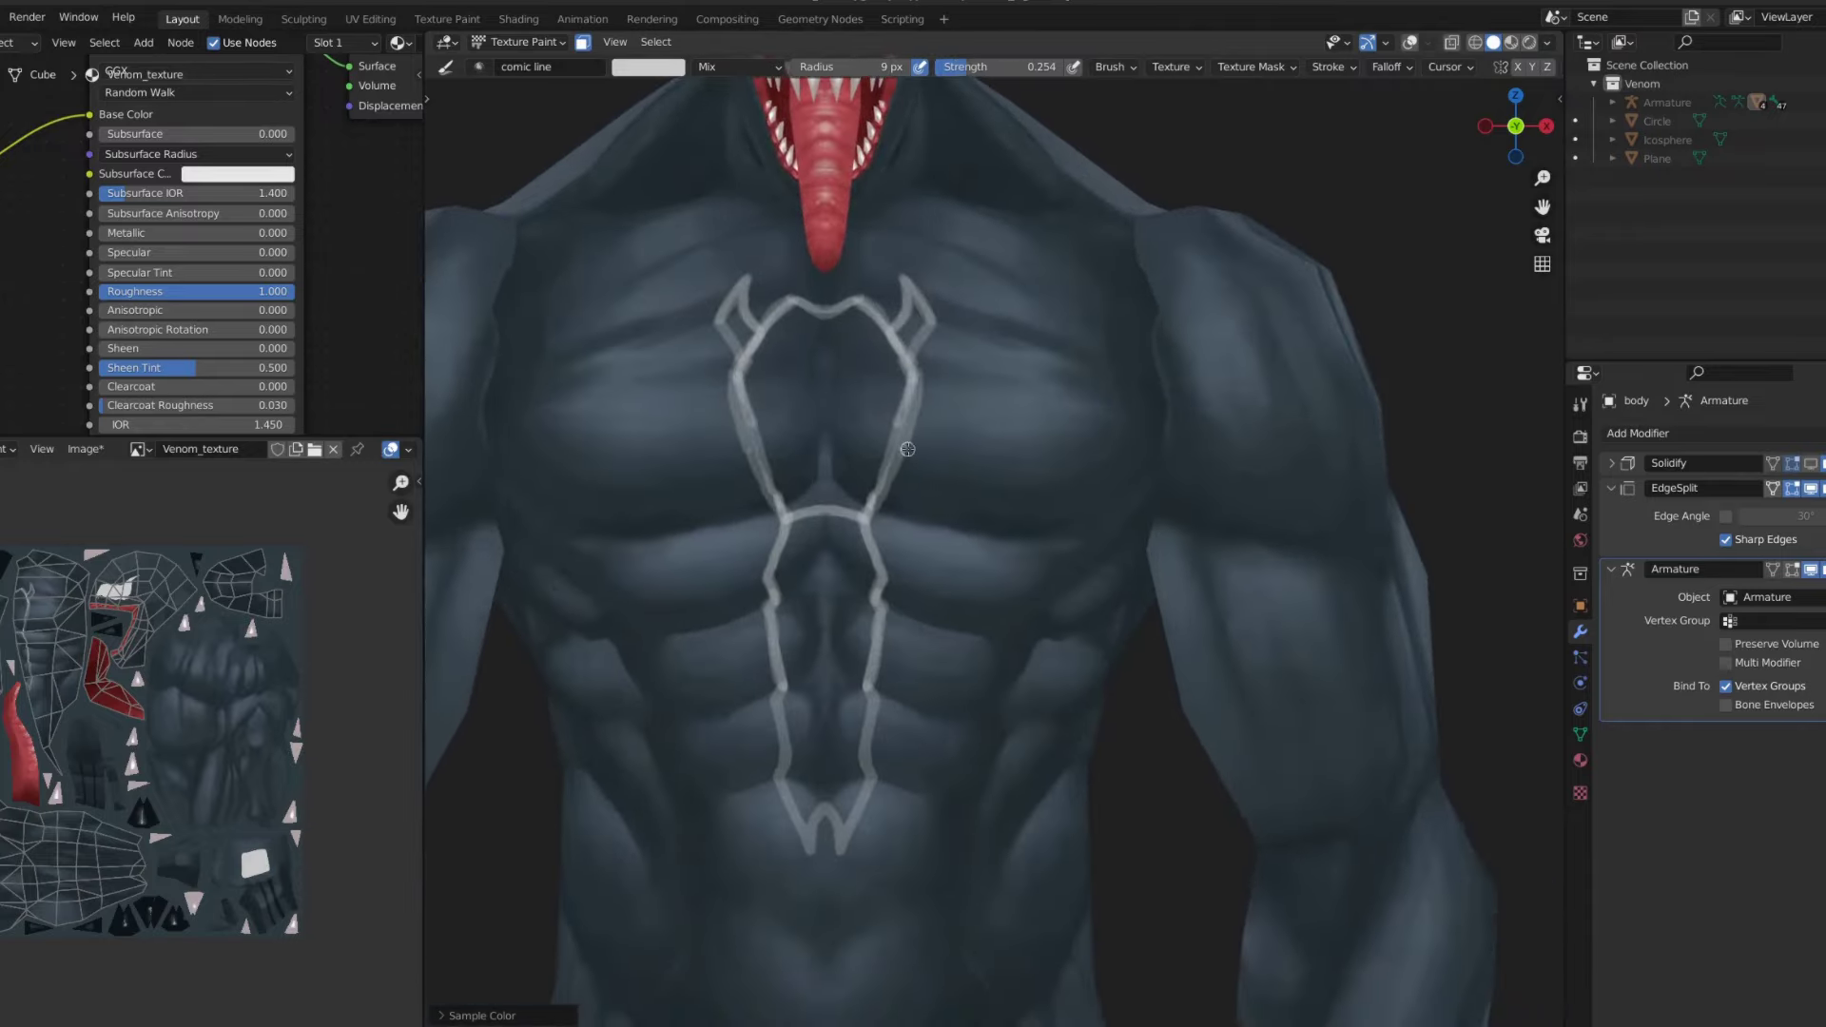
left_click_drag(925, 465, 940, 494)
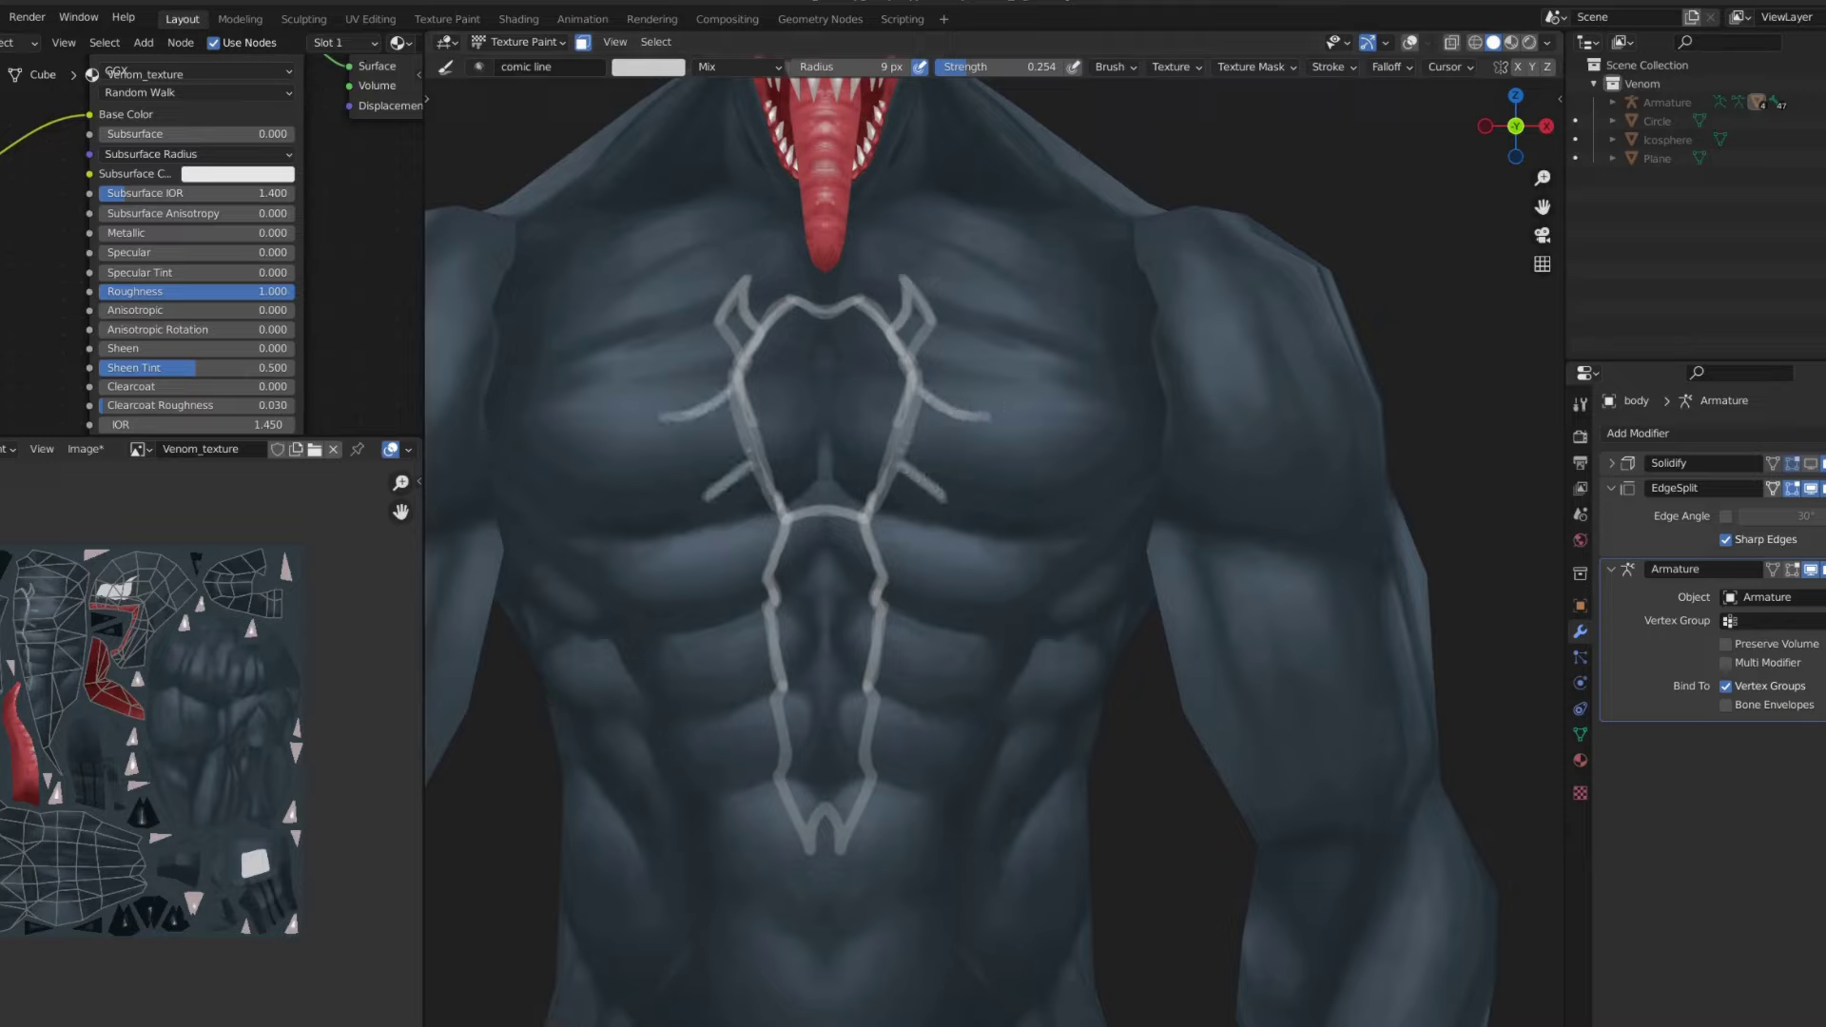
- Add a new emblem leg across the chest and brighten the short chest strokes
mouse_move(999, 408)
left_mouse_down()
mouse_move(1019, 329)
mouse_move(1142, 466)
left_mouse_up()
mouse_move(1084, 370)
left_mouse_down()
mouse_move(928, 414)
mouse_move(1013, 489)
left_mouse_up()
middle_click_drag(1013, 490, 994, 480)
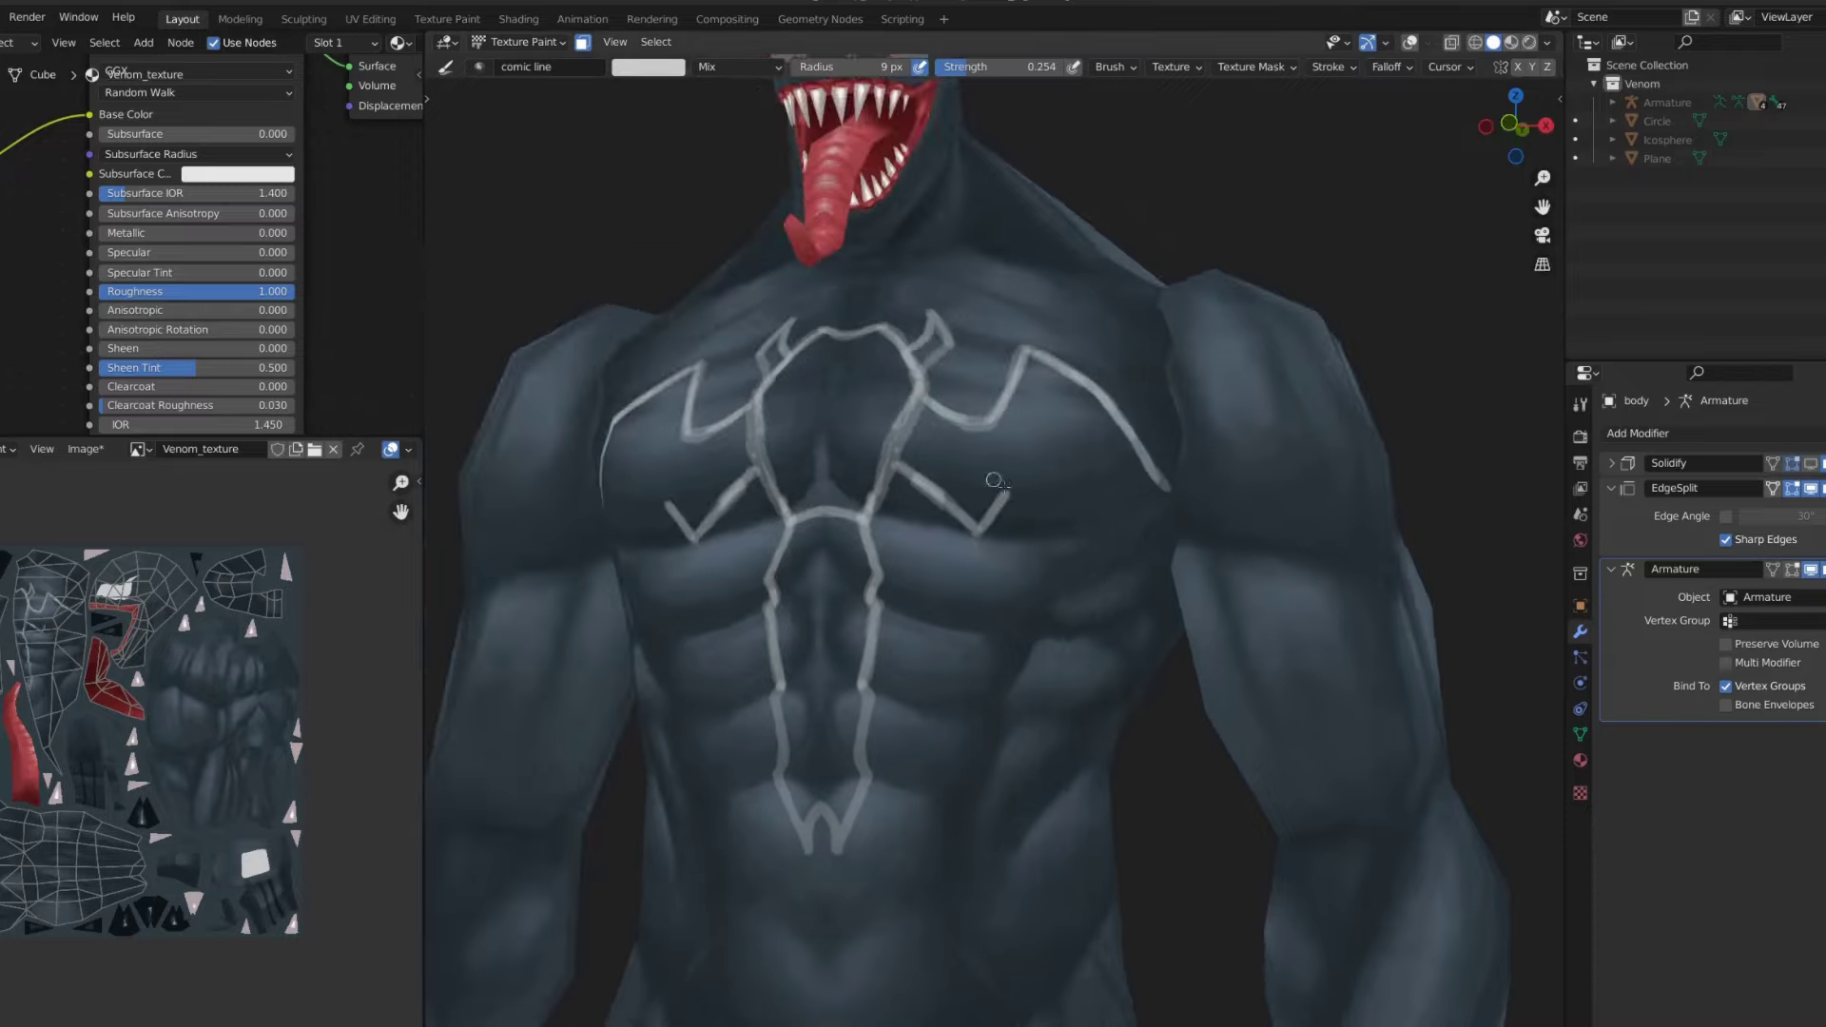
left_click_drag(994, 482, 1008, 504)
middle_click_drag(1008, 504, 970, 490)
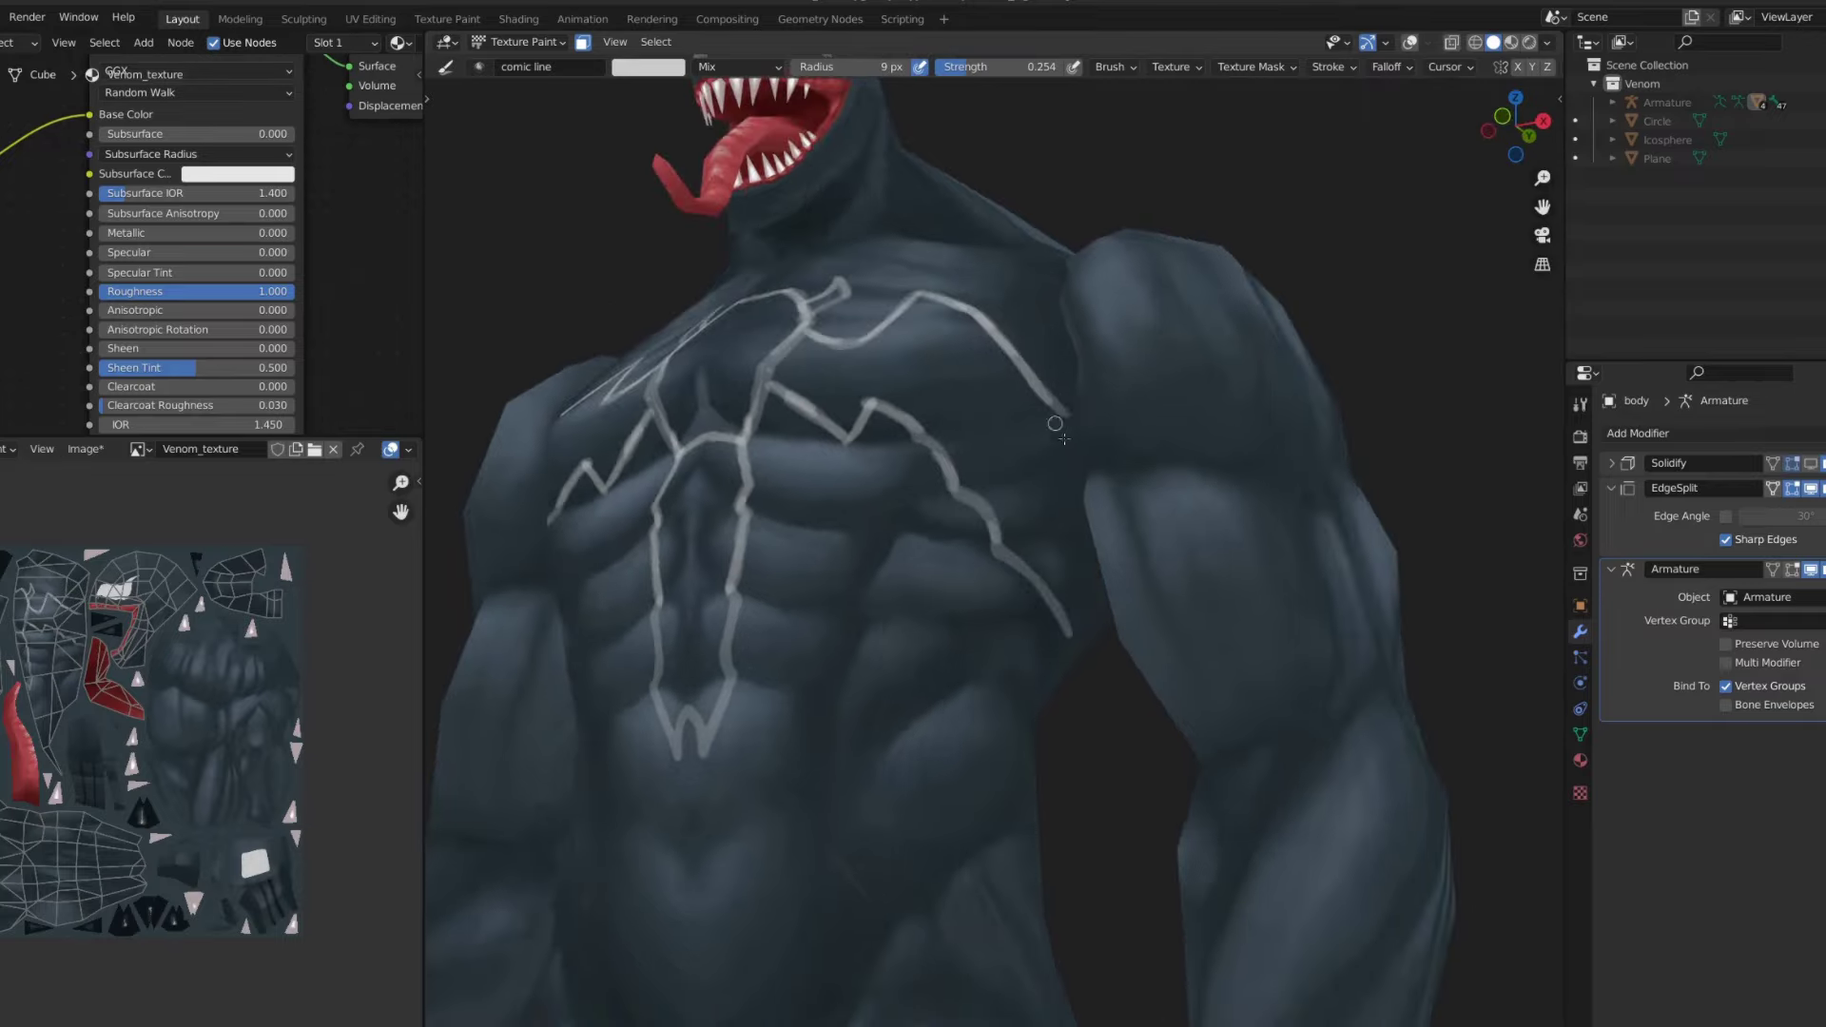
- In front view, enlarge the brush, sample the grey line colour and fill the emblem centre
key("KP_1")
scroll(1056, 423, "down", 5)
scroll(999, 428, "down", 3)
scroll(903, 437, "up", 3)
scroll(872, 443, "up", 4)
key("f")
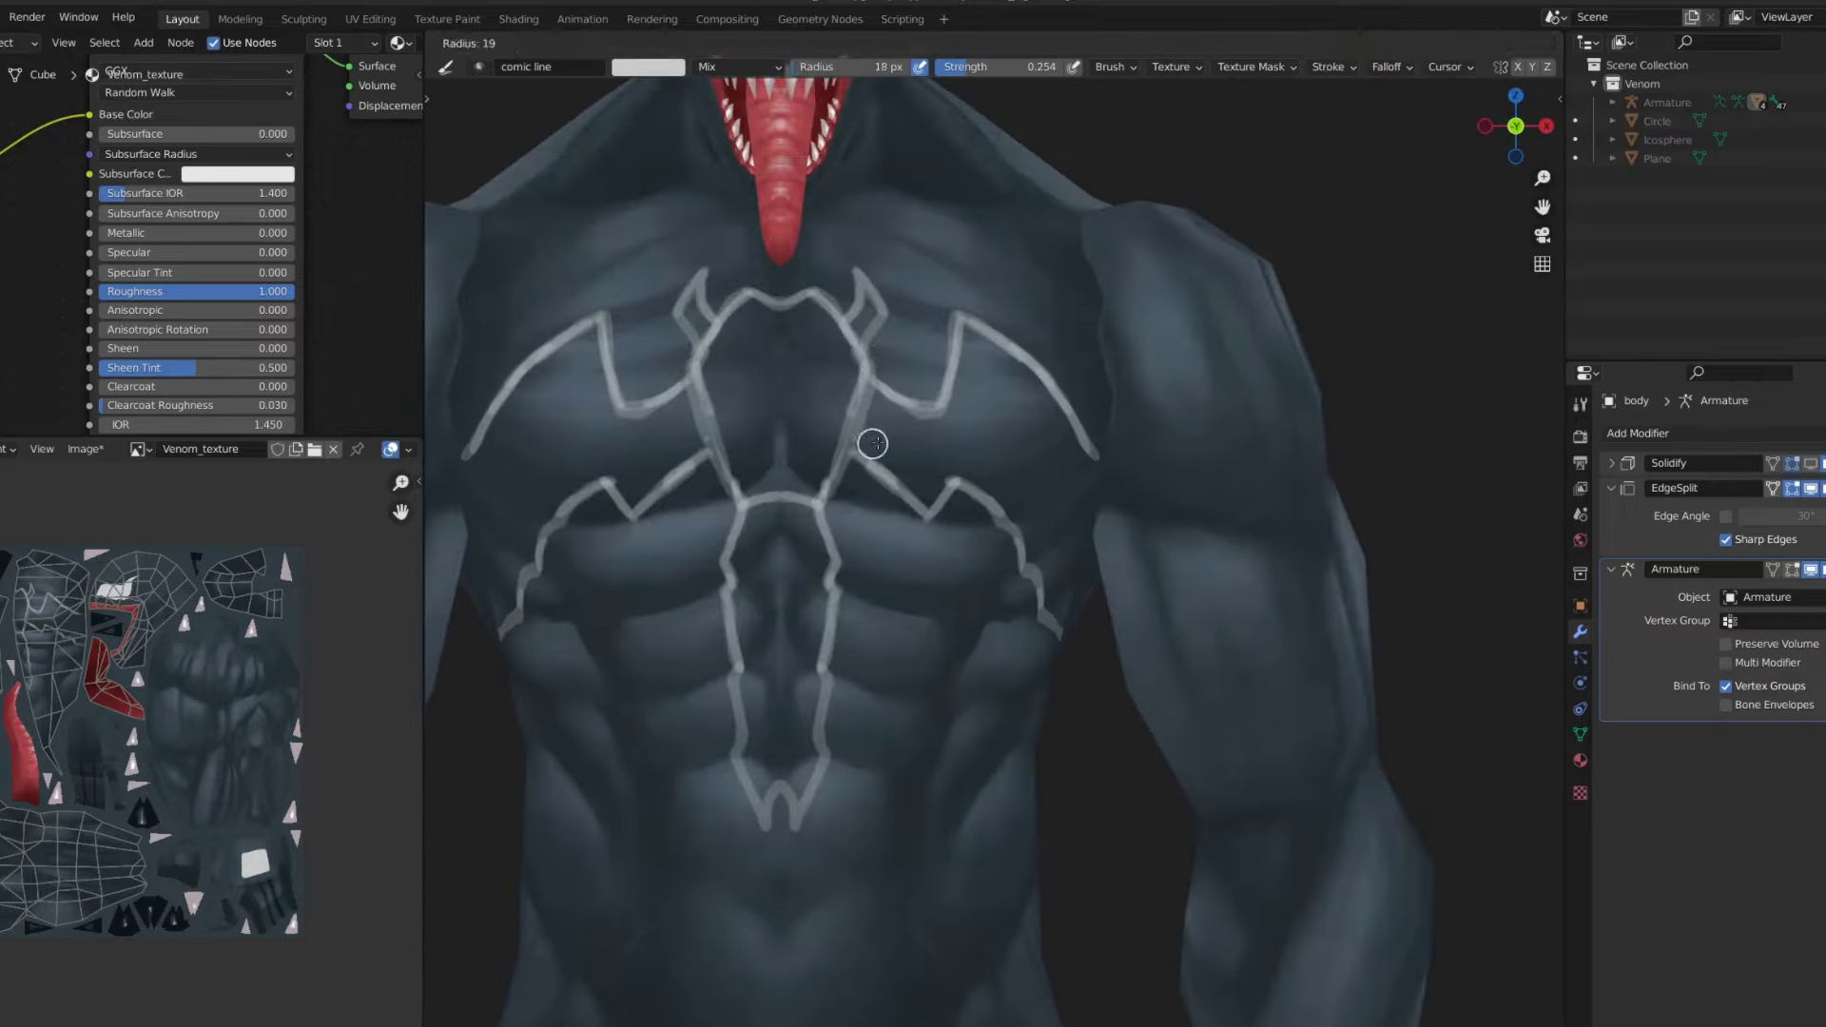
left_click(821, 452)
left_click(859, 424)
left_click_drag(803, 418, 805, 499)
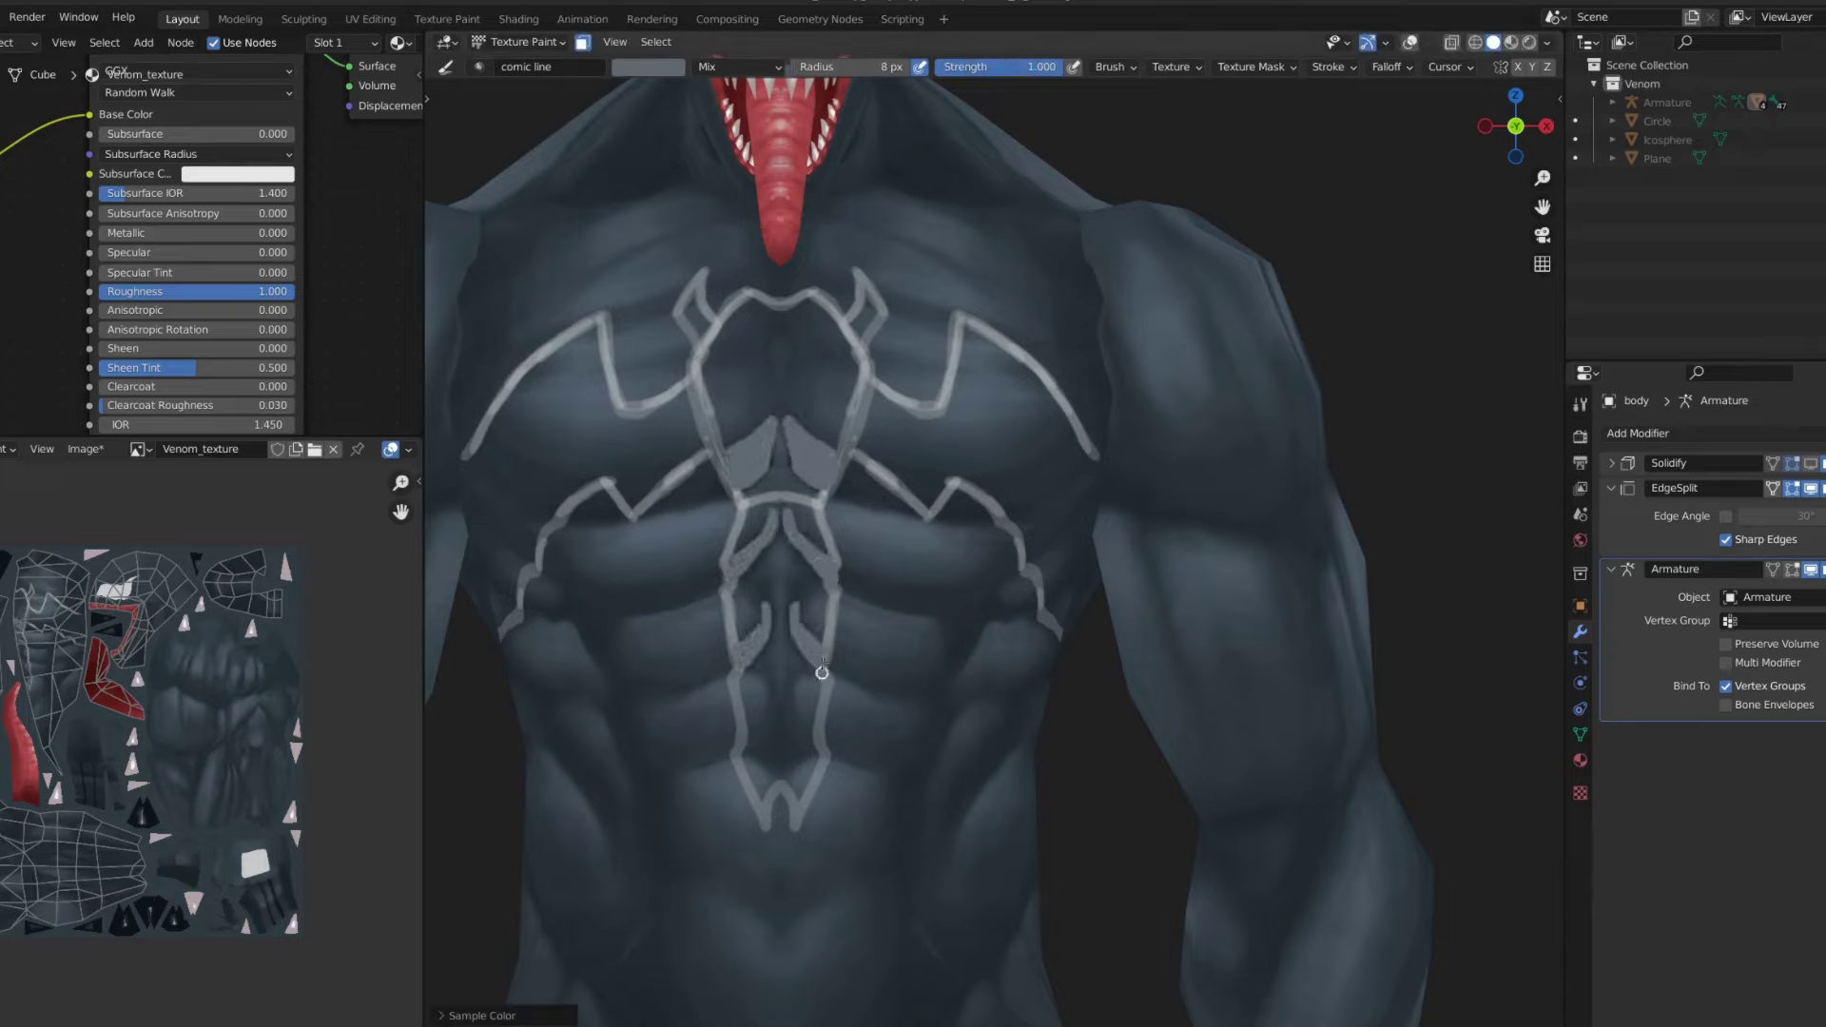
- Fill the lower abdomen emblem and right chest band with grey
left_click_drag(792, 695, 801, 746)
middle_click_drag(797, 619, 927, 502, "shift")
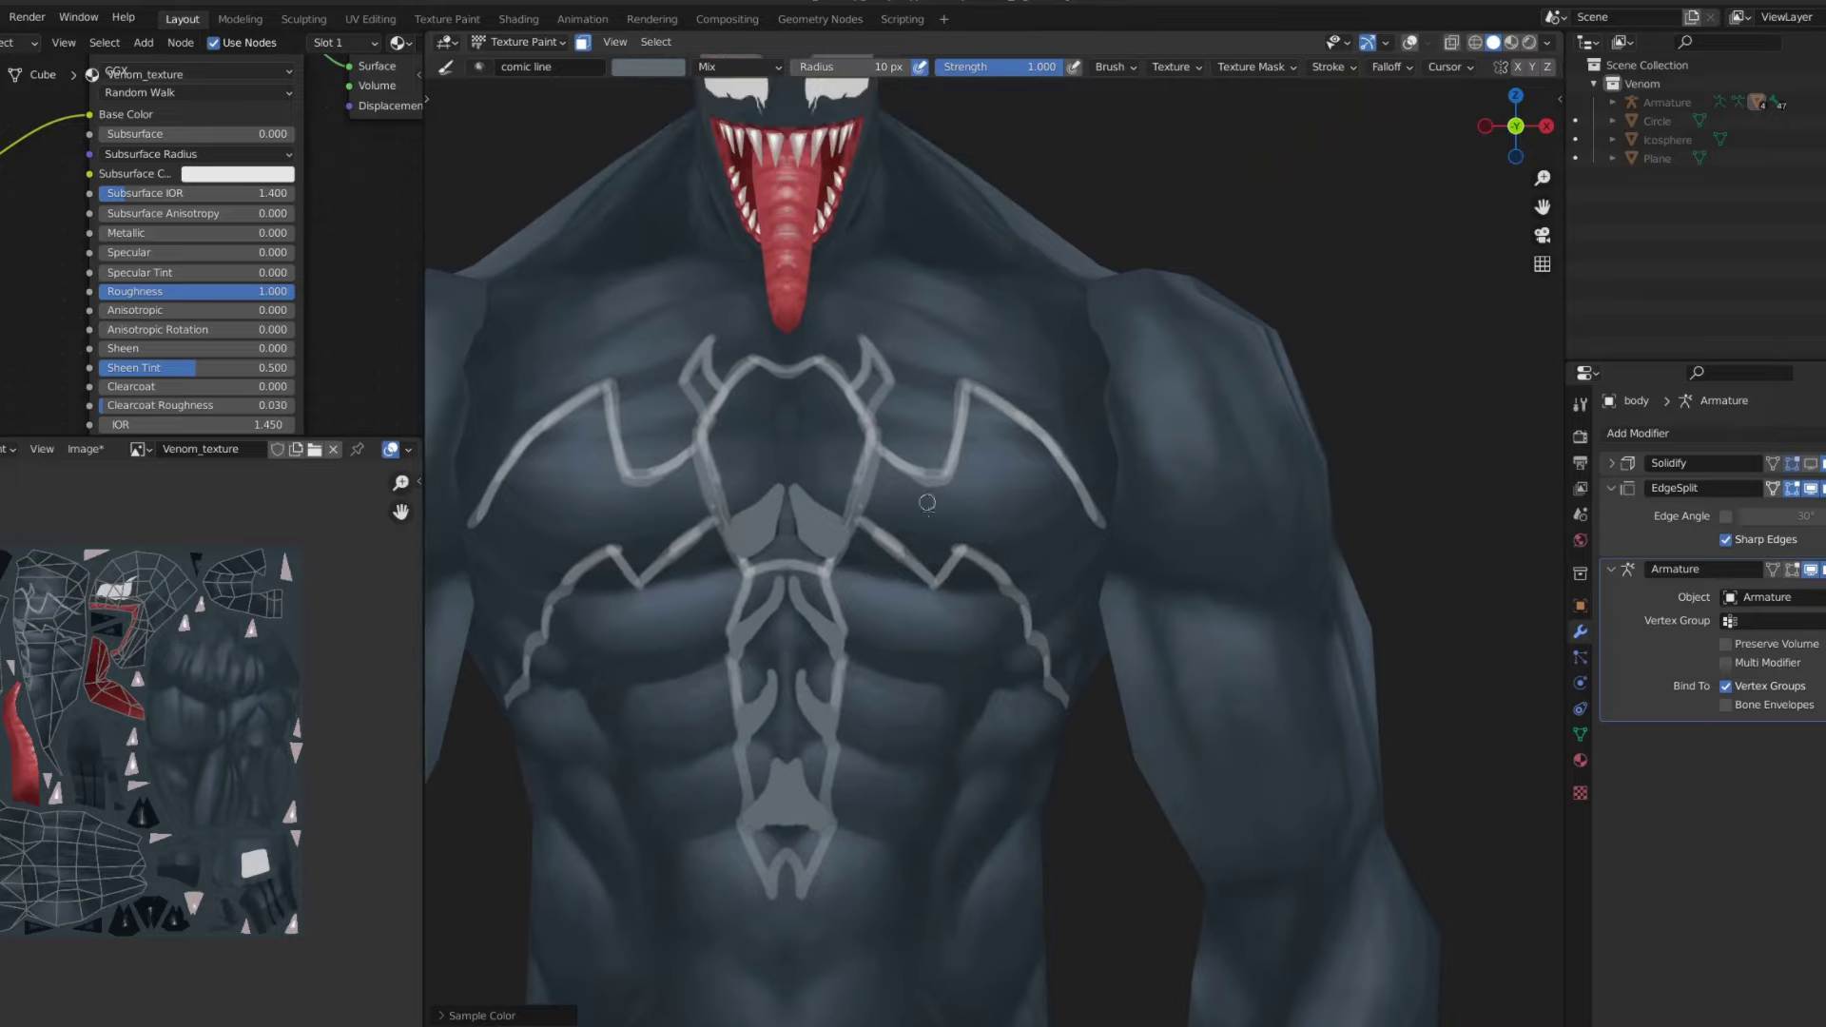
left_click_drag(896, 550, 956, 559)
middle_click_drag(956, 560, 1003, 572)
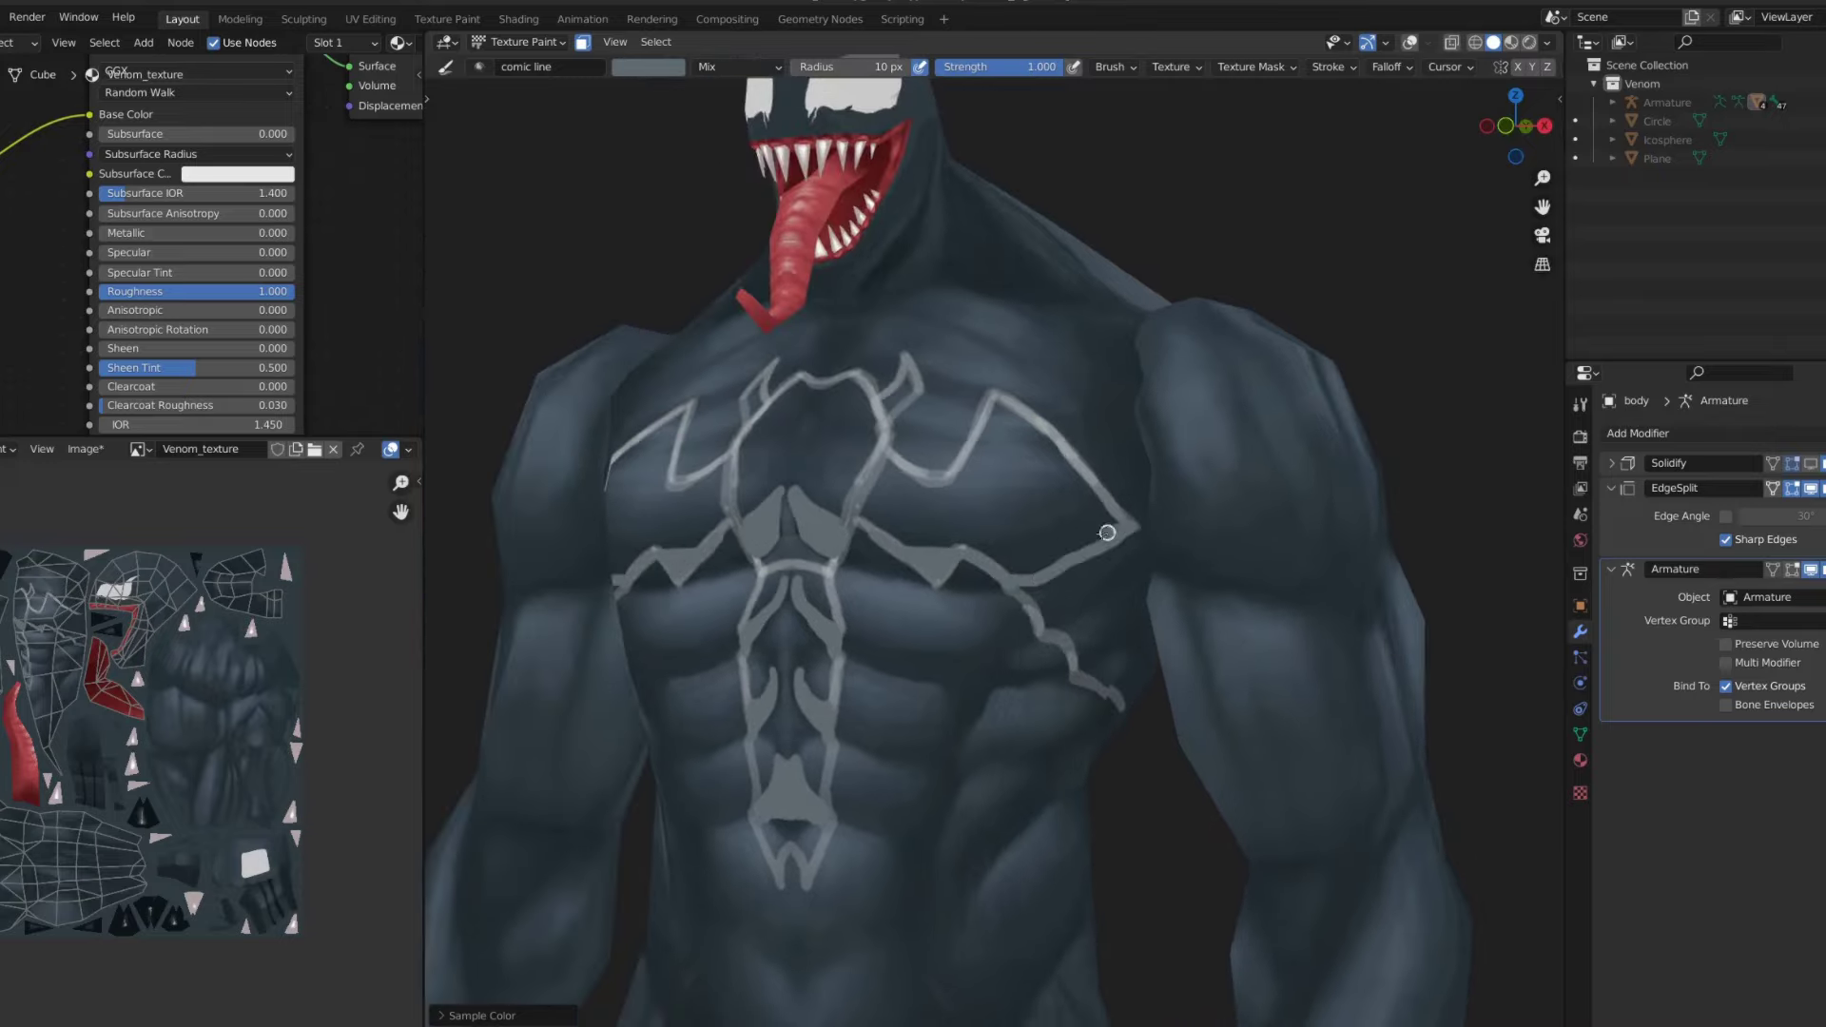
left_click_drag(1107, 532, 989, 563)
mouse_move(1008, 566)
middle_mouse_down("shift")
mouse_move(922, 525)
mouse_move(889, 461)
middle_mouse_up("shift")
scroll(889, 462, "down", 3)
scroll(841, 618, "up", 4)
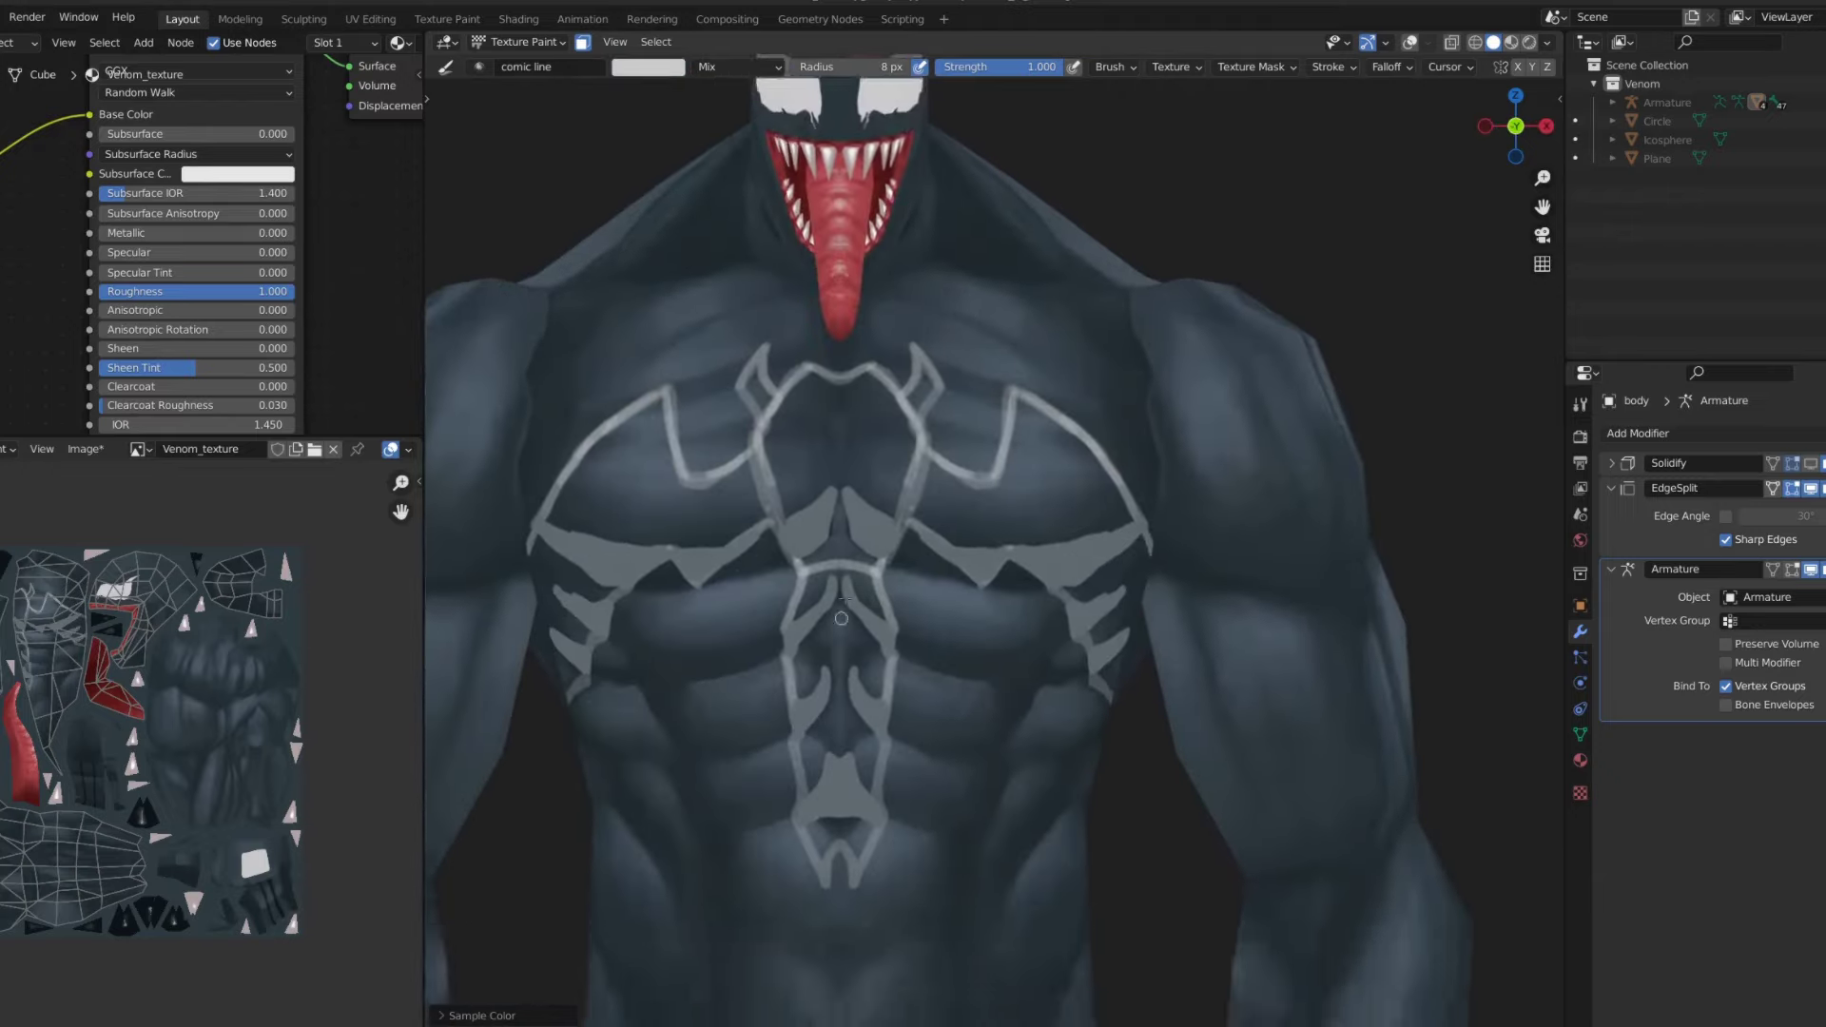
scroll(840, 618, "up", 2)
- Paint the emblem's sternum and arms white, filling the dark gap above with grey
left_click_drag(798, 571, 894, 590)
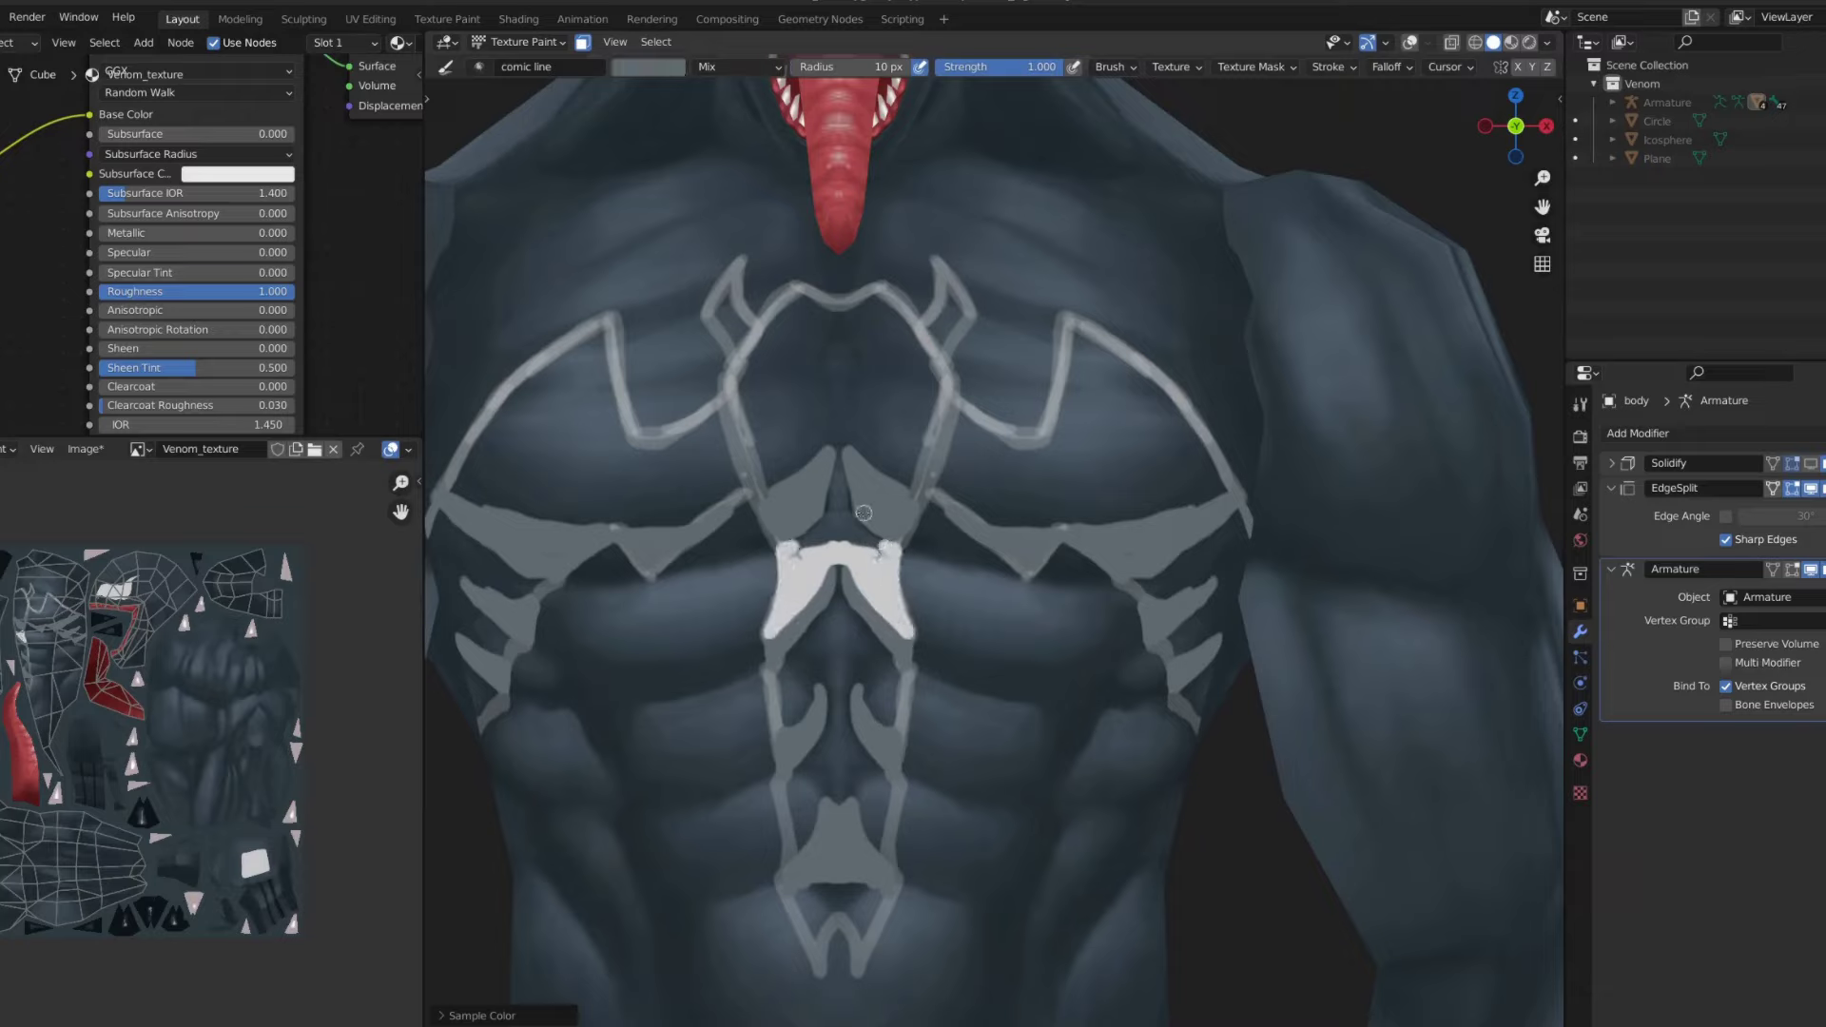
mouse_move(844, 513)
left_mouse_down()
mouse_move(884, 540)
mouse_move(856, 466)
mouse_move(918, 476)
mouse_move(914, 320)
mouse_move(917, 428)
mouse_move(897, 456)
left_mouse_up()
scroll(883, 385, "down", 5)
scroll(882, 385, "up", 4)
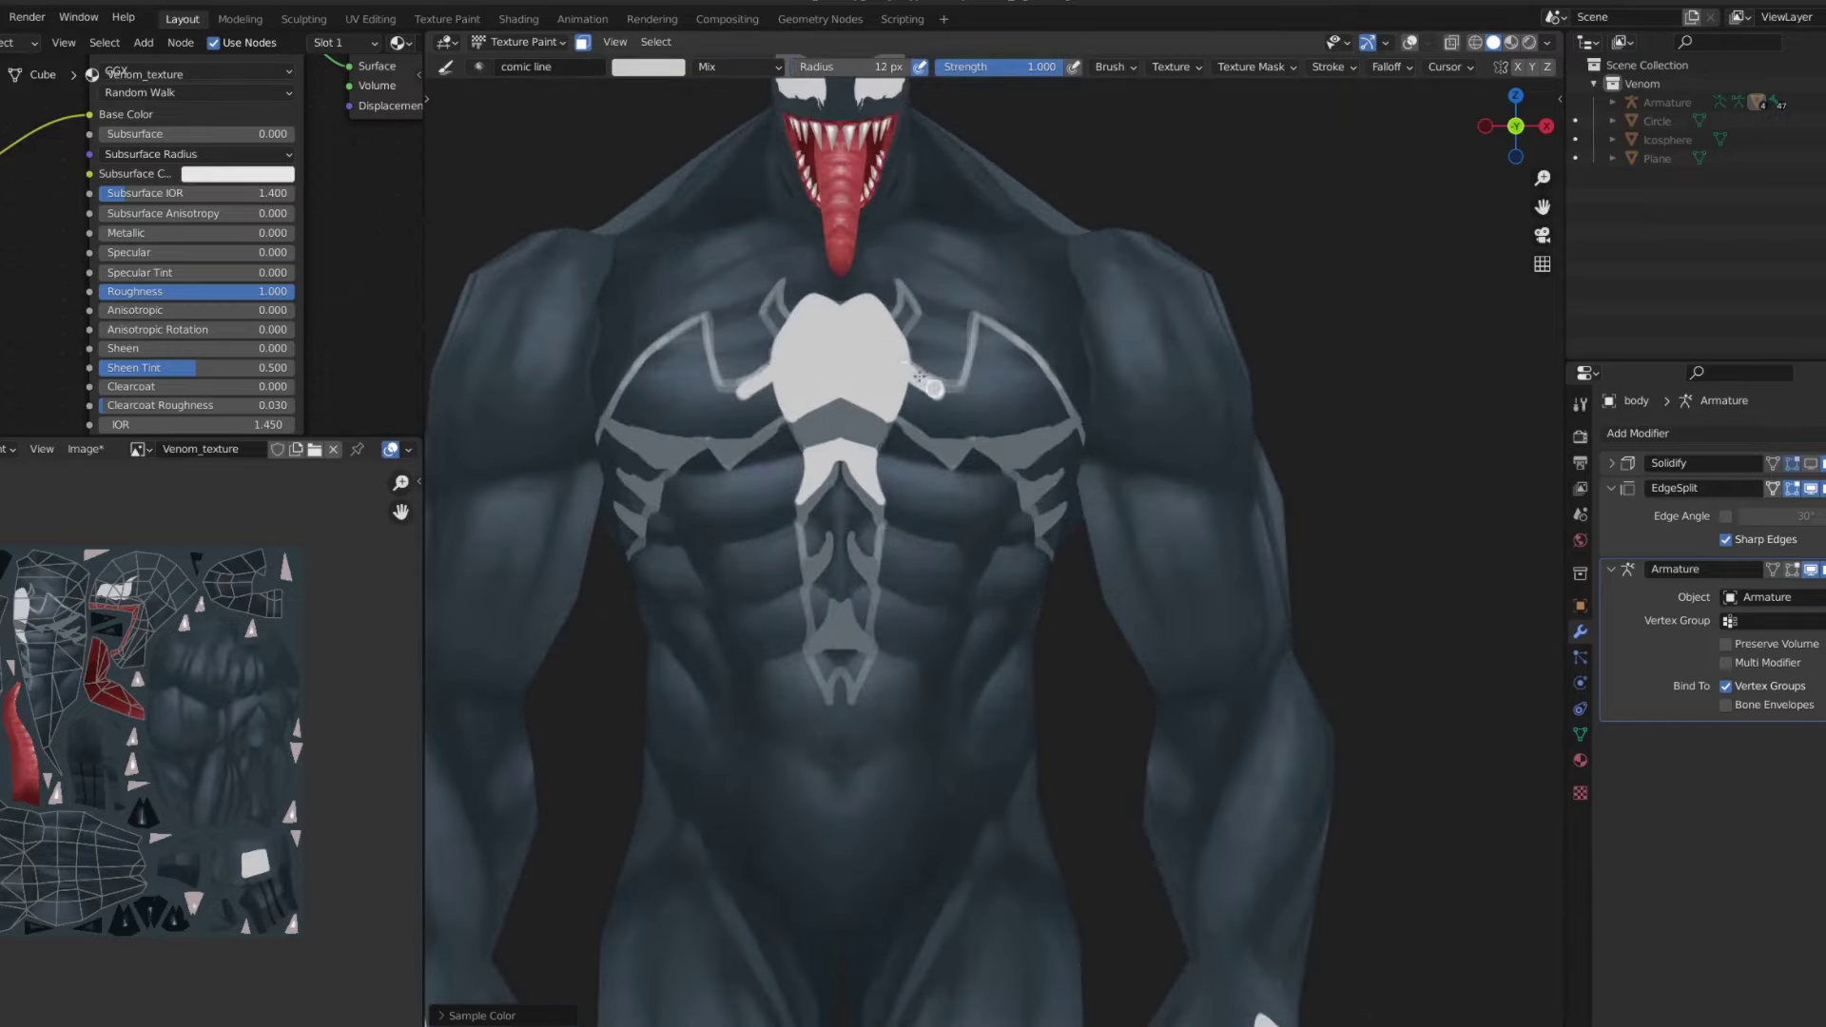
mouse_move(937, 381)
left_mouse_down()
mouse_move(998, 324)
mouse_move(898, 415)
left_mouse_up()
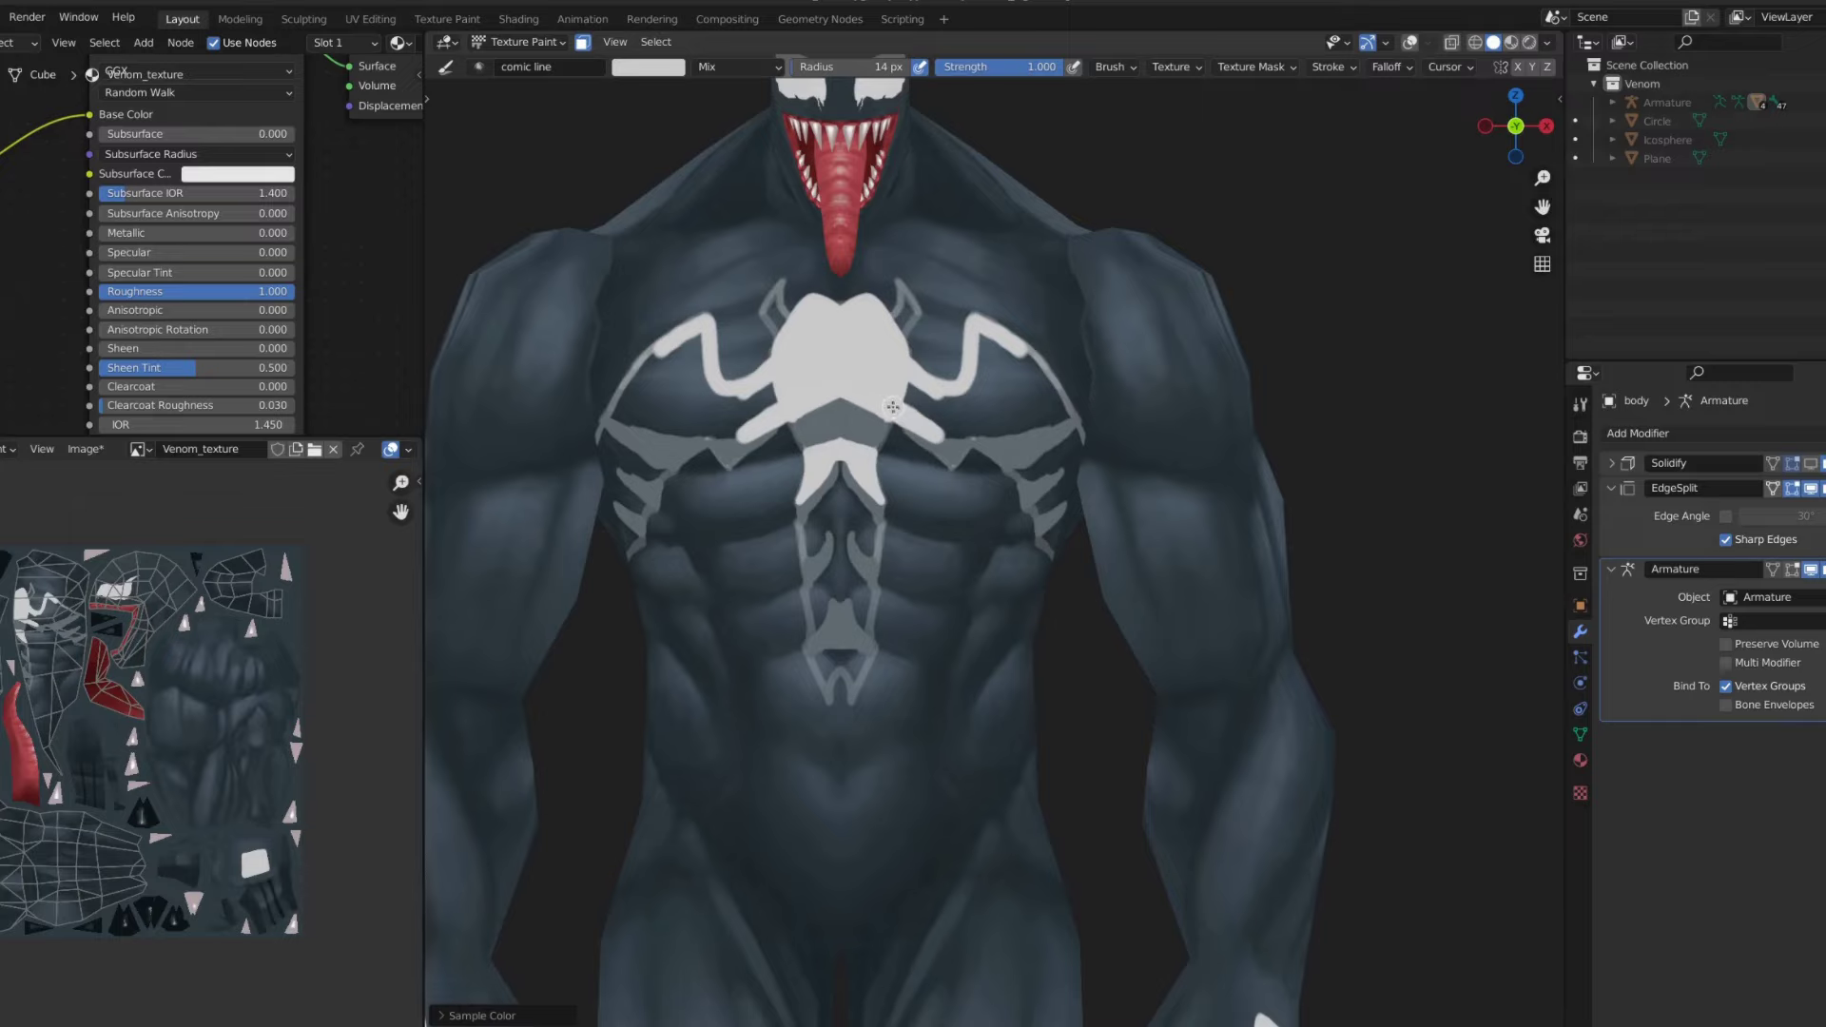
- Tidy the emblem's lower right edge with grey, then paint white horns on top
scroll(876, 514, "up", 2)
key("s")
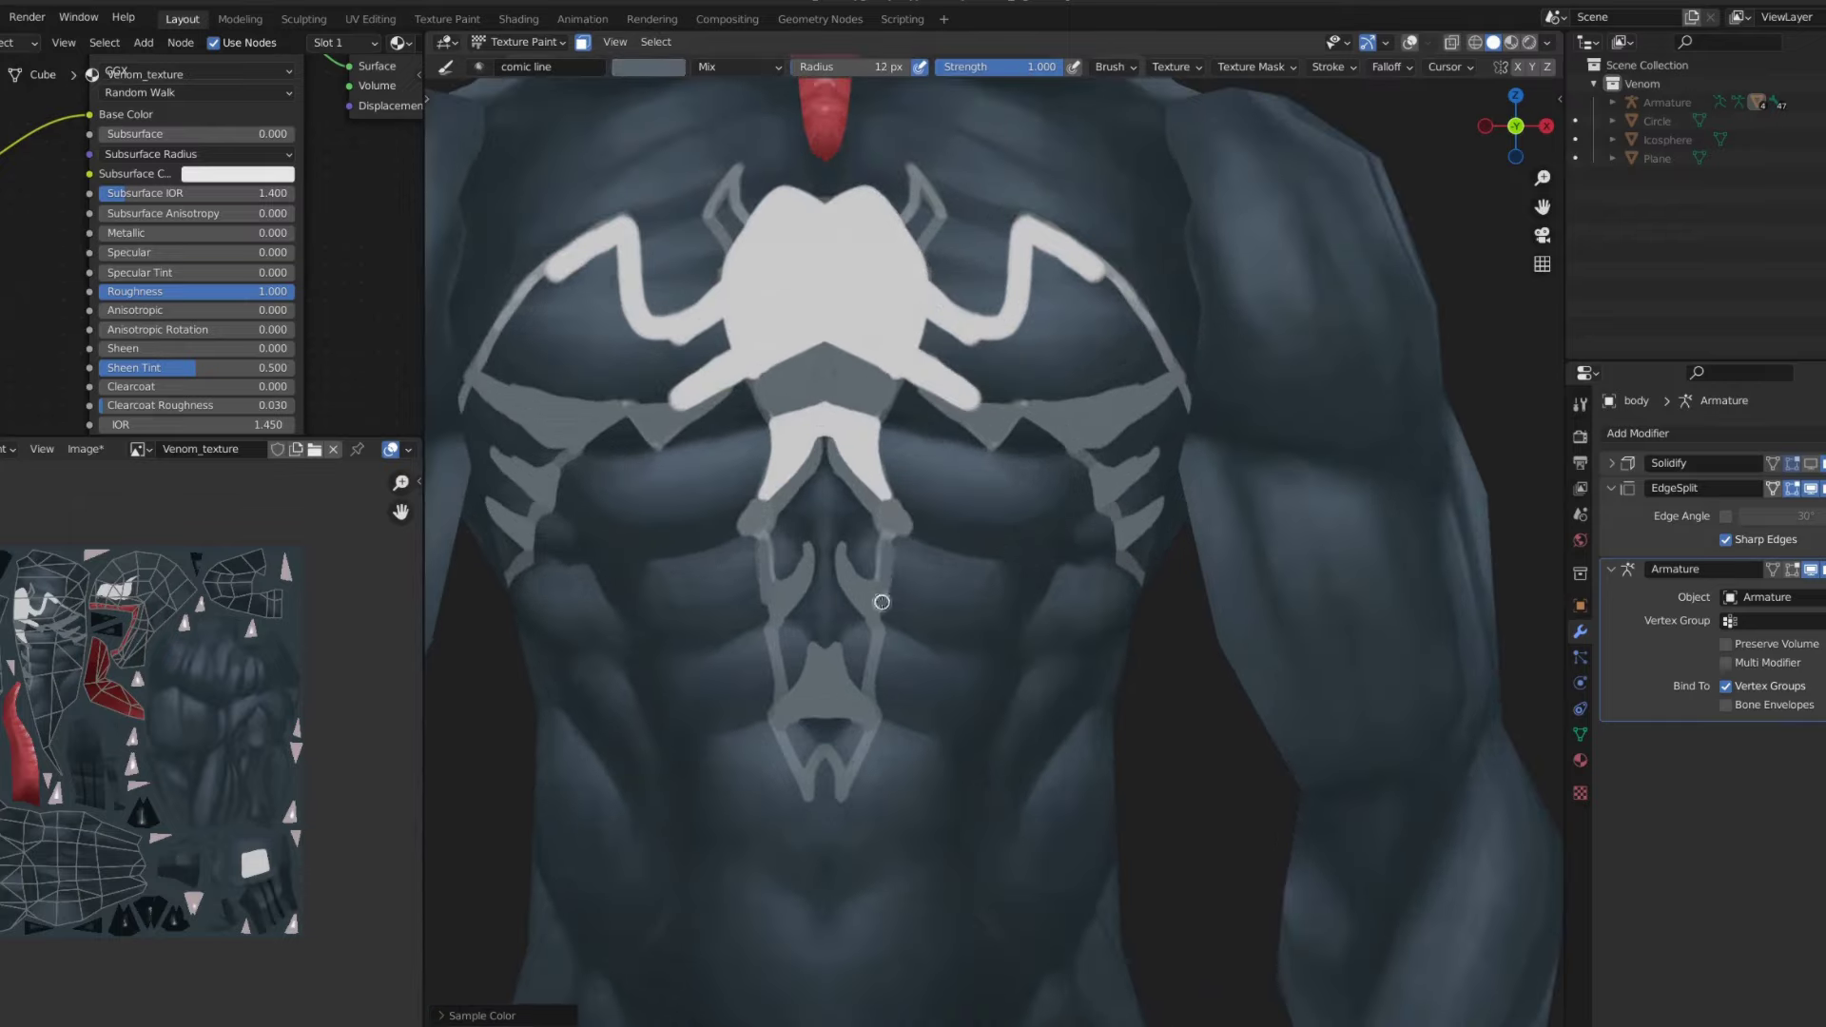
left_click_drag(890, 505, 892, 552)
scroll(891, 493, "down", 3)
key("s")
left_click_drag(951, 300, 967, 348)
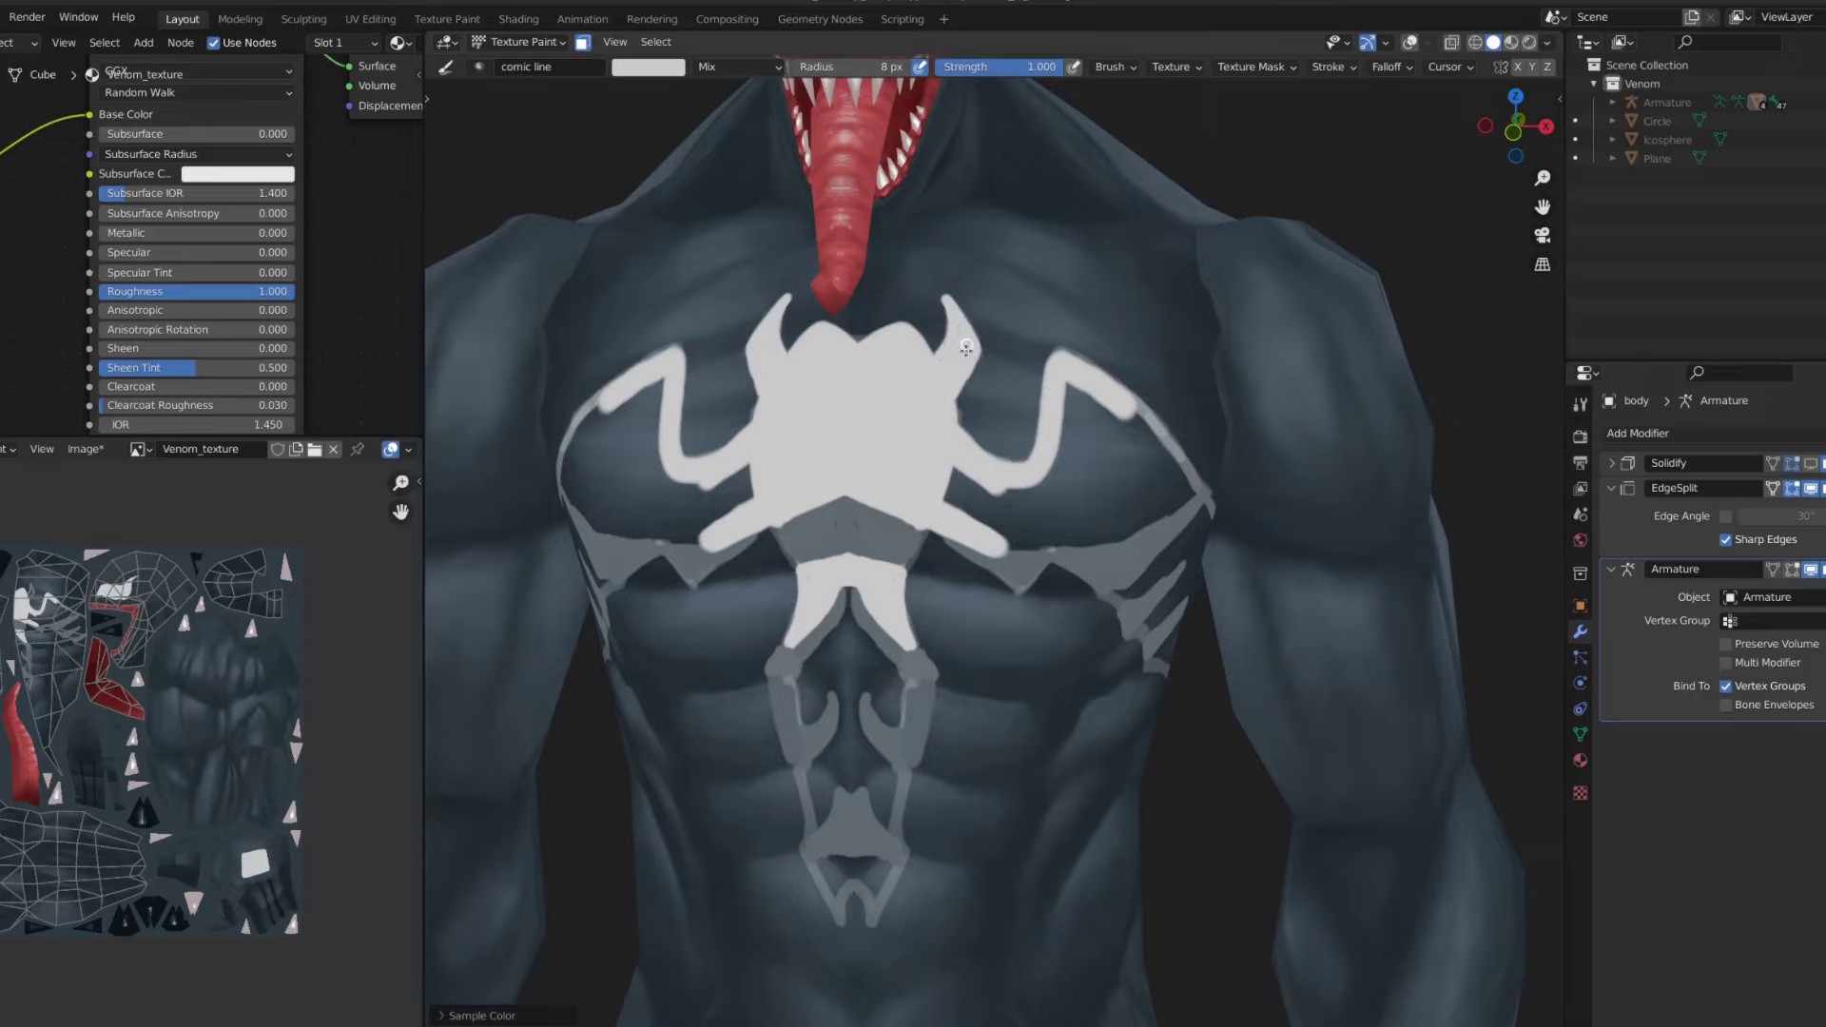
- Paint white segments running down the abdomen below the chest emblem
scroll(888, 332, "down", 6)
scroll(851, 573, "up", 3)
scroll(851, 572, "up", 3)
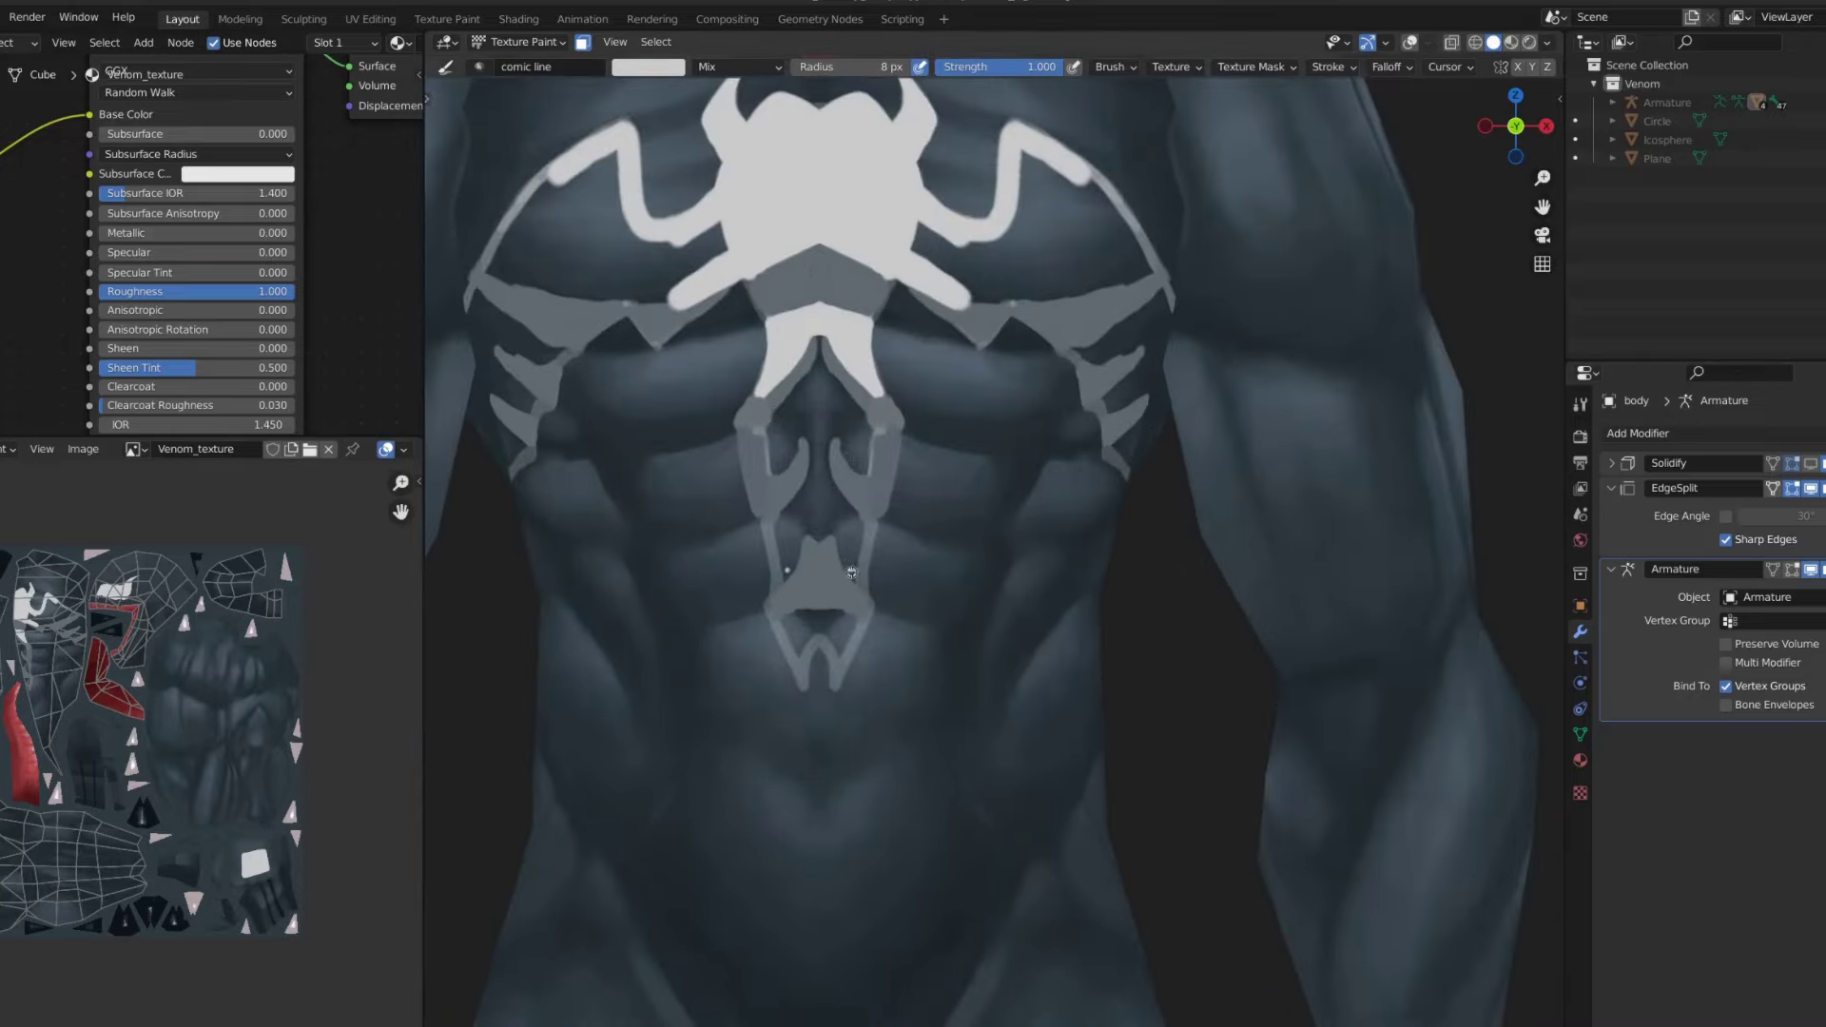
mouse_move(853, 561)
left_mouse_down()
mouse_move(820, 432)
mouse_move(870, 409)
mouse_move(884, 470)
left_mouse_up()
key("s")
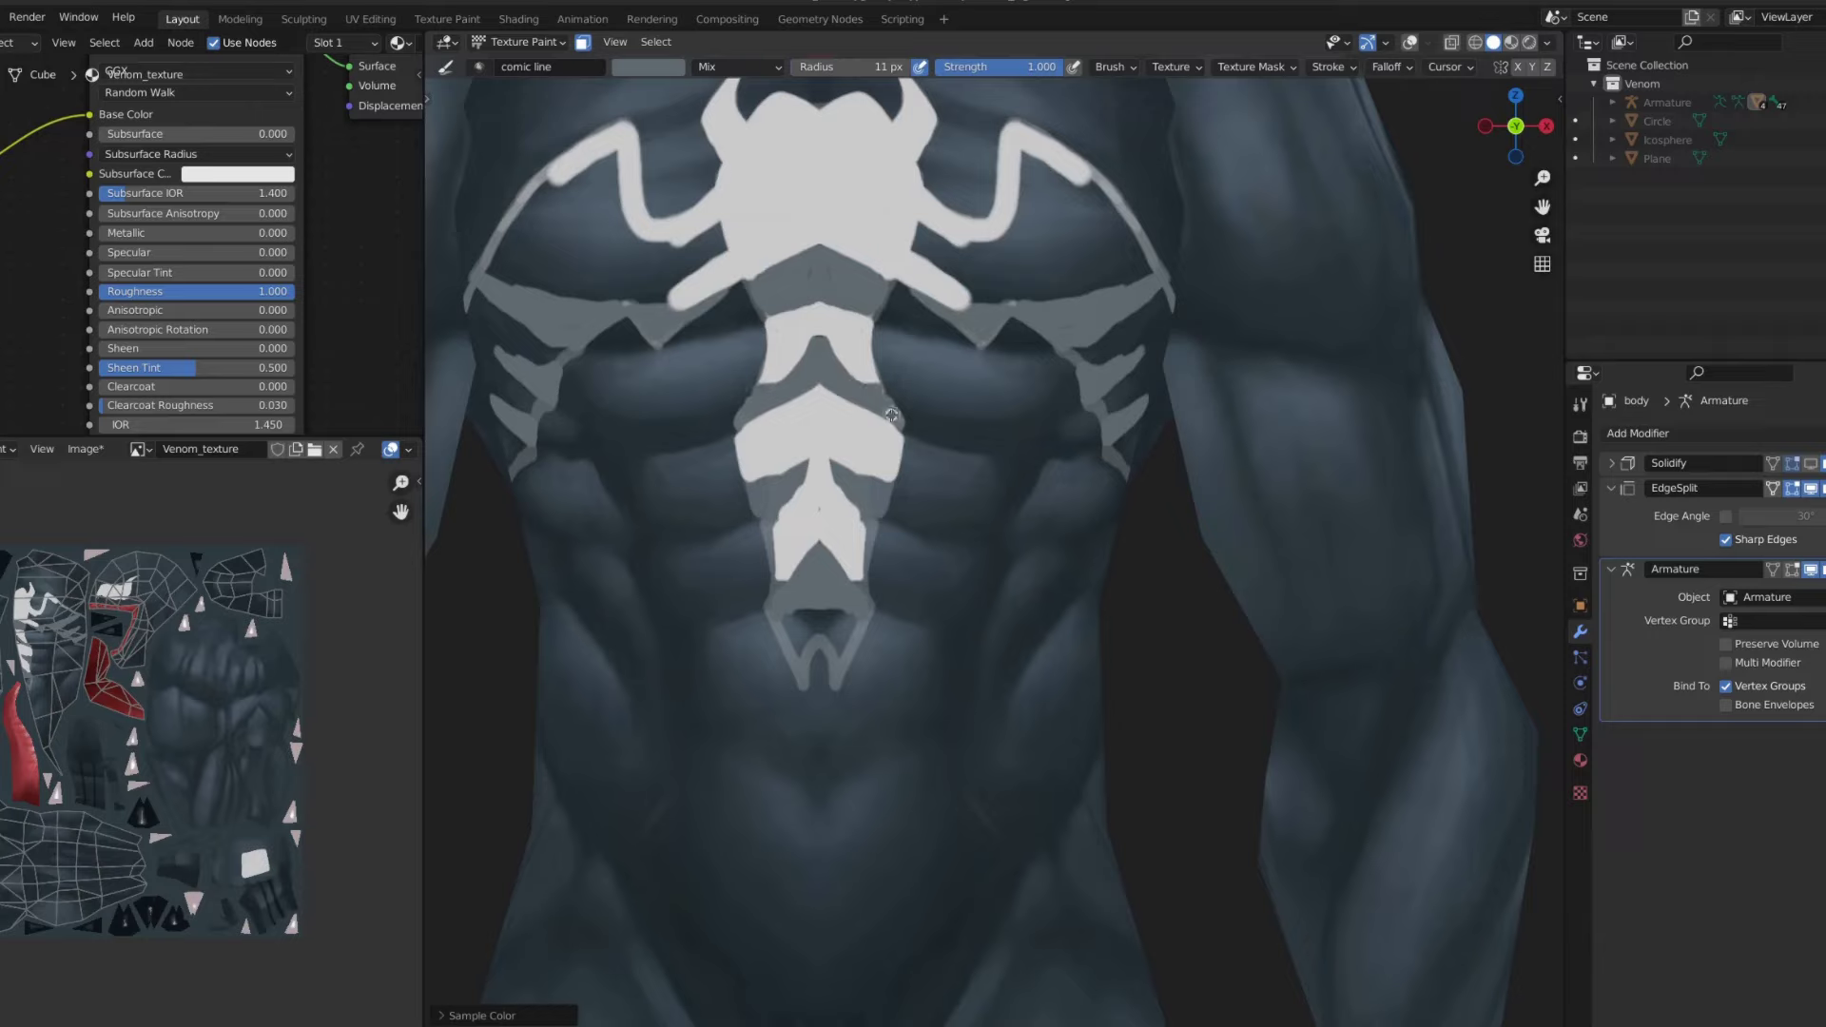
scroll(891, 415, "down", 10)
scroll(882, 417, "up", 8)
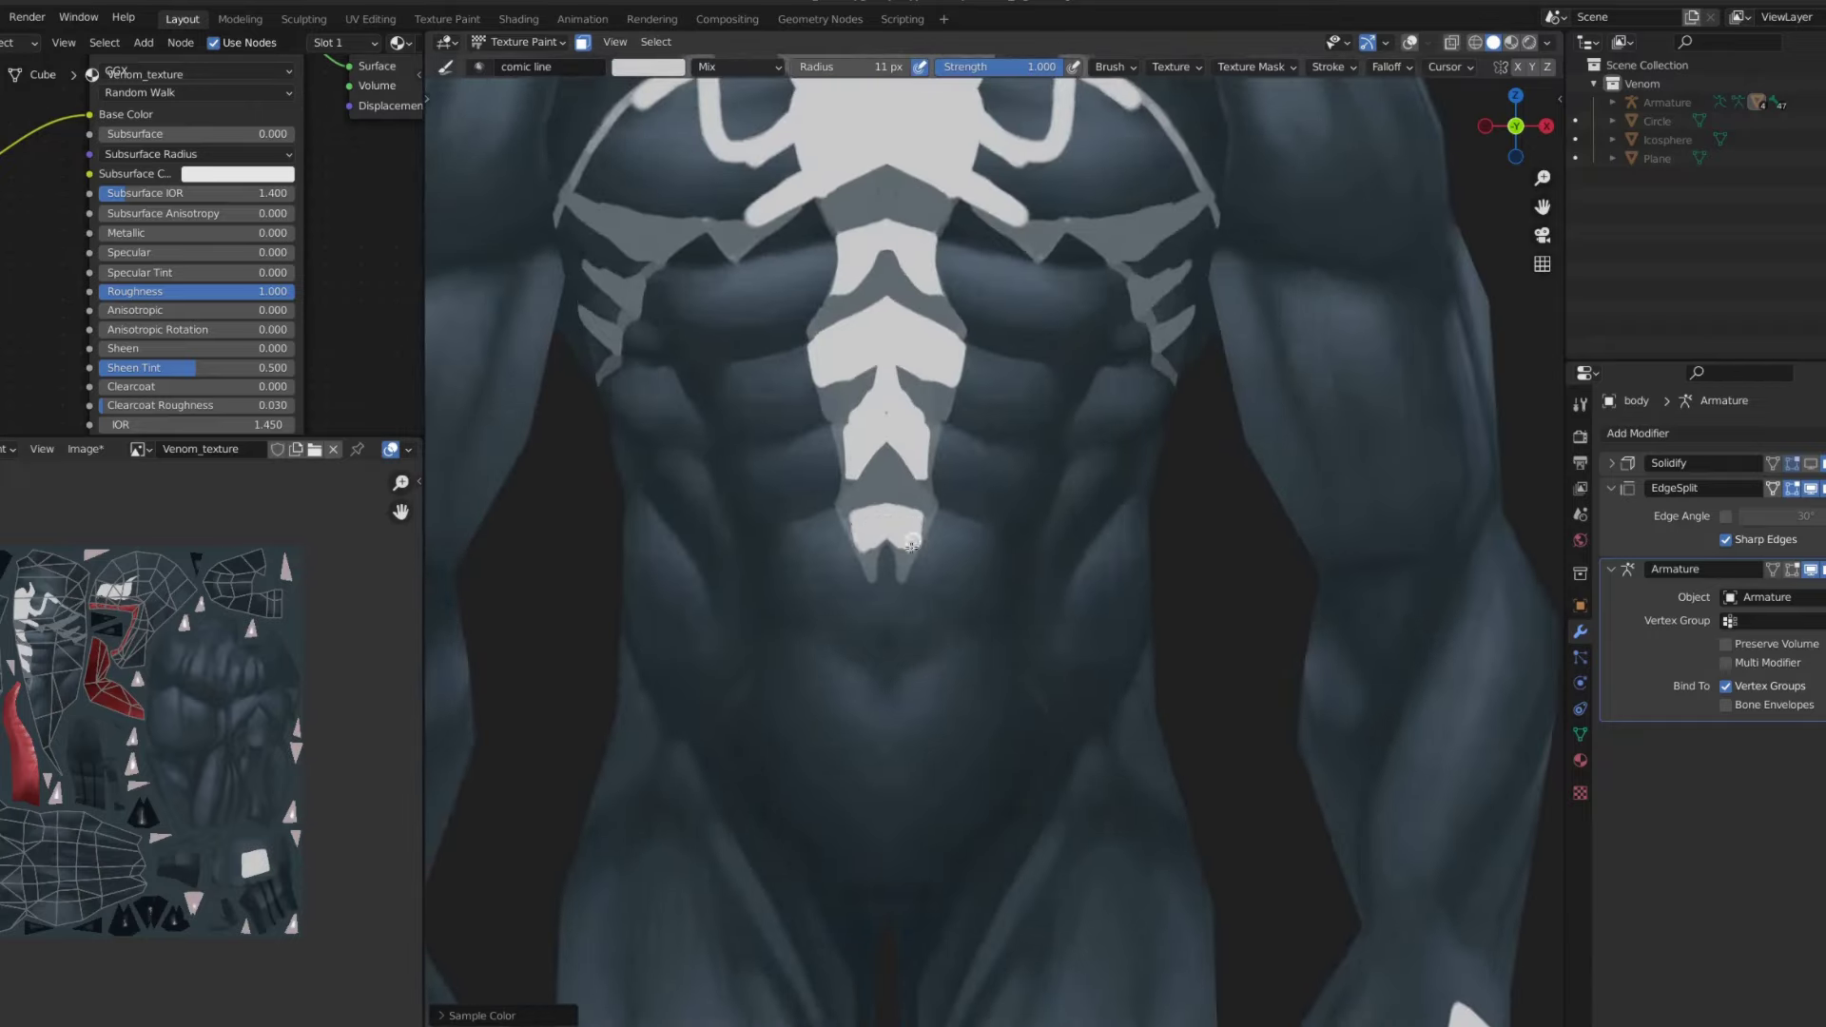
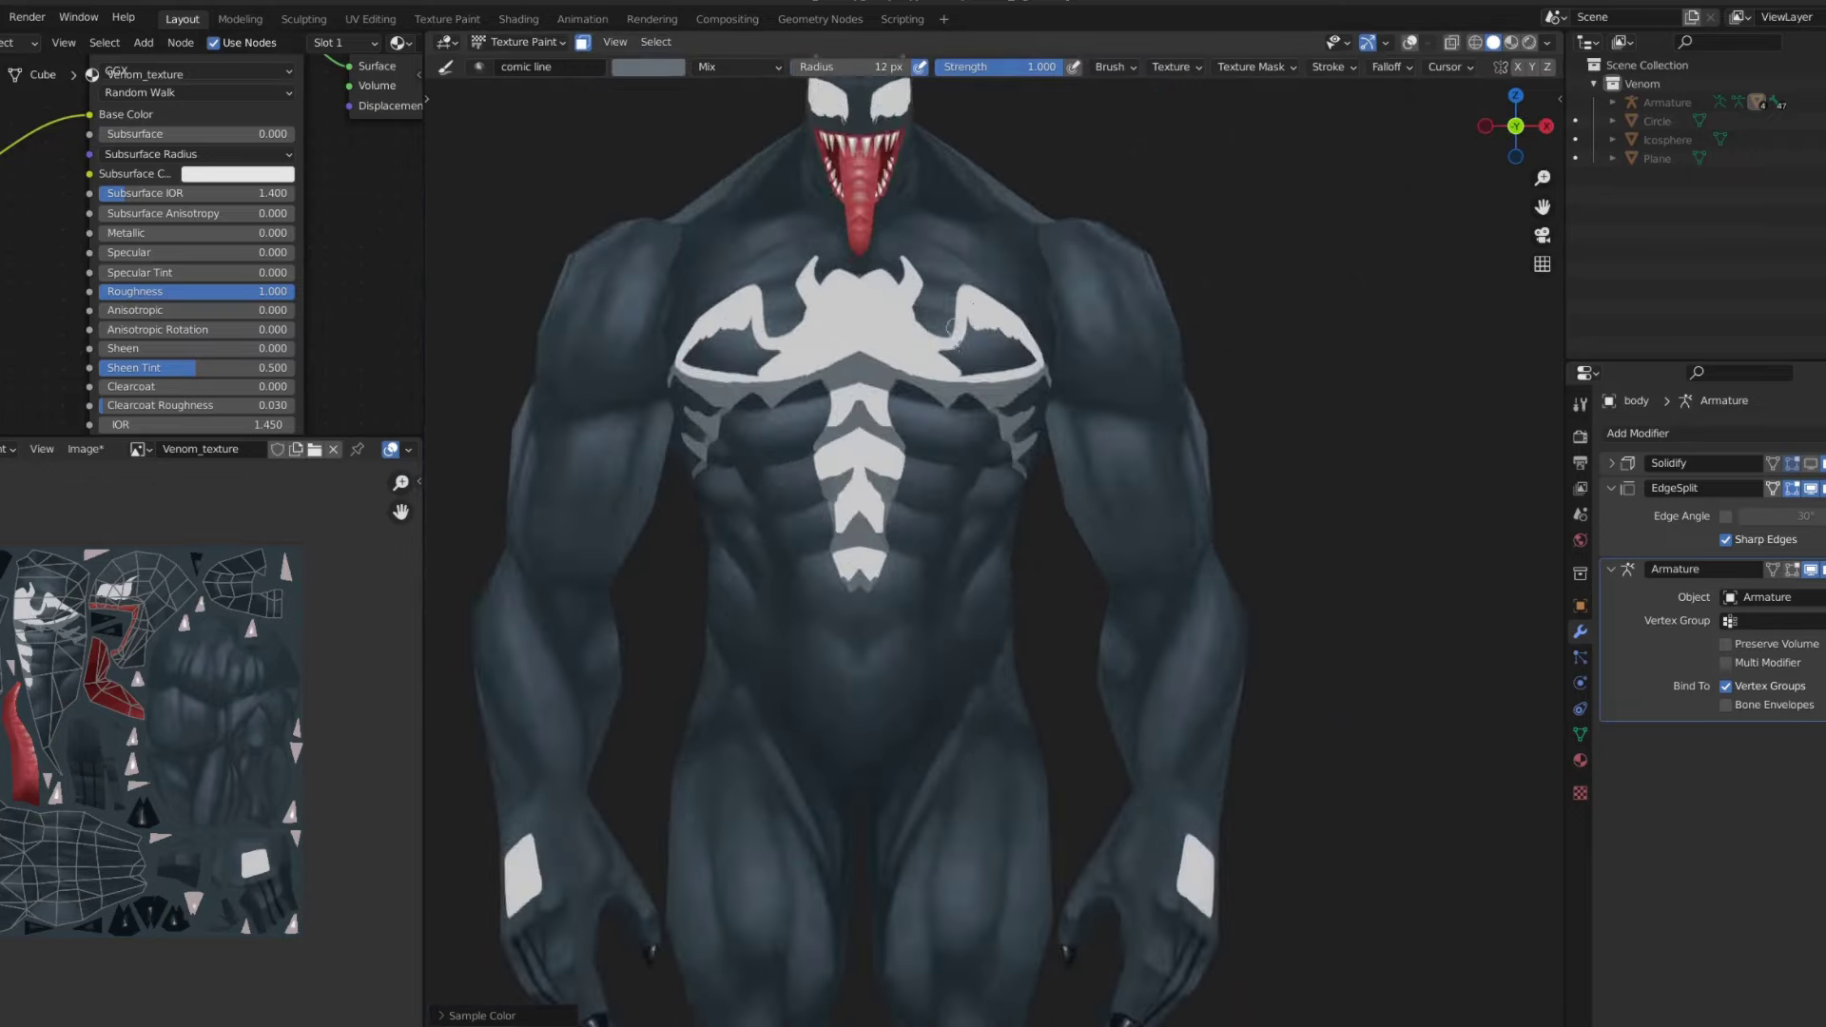
- Paint white over the emblem gaps at the right shoulder and below the right pectoral
middle_click_drag(1026, 362, 1009, 266)
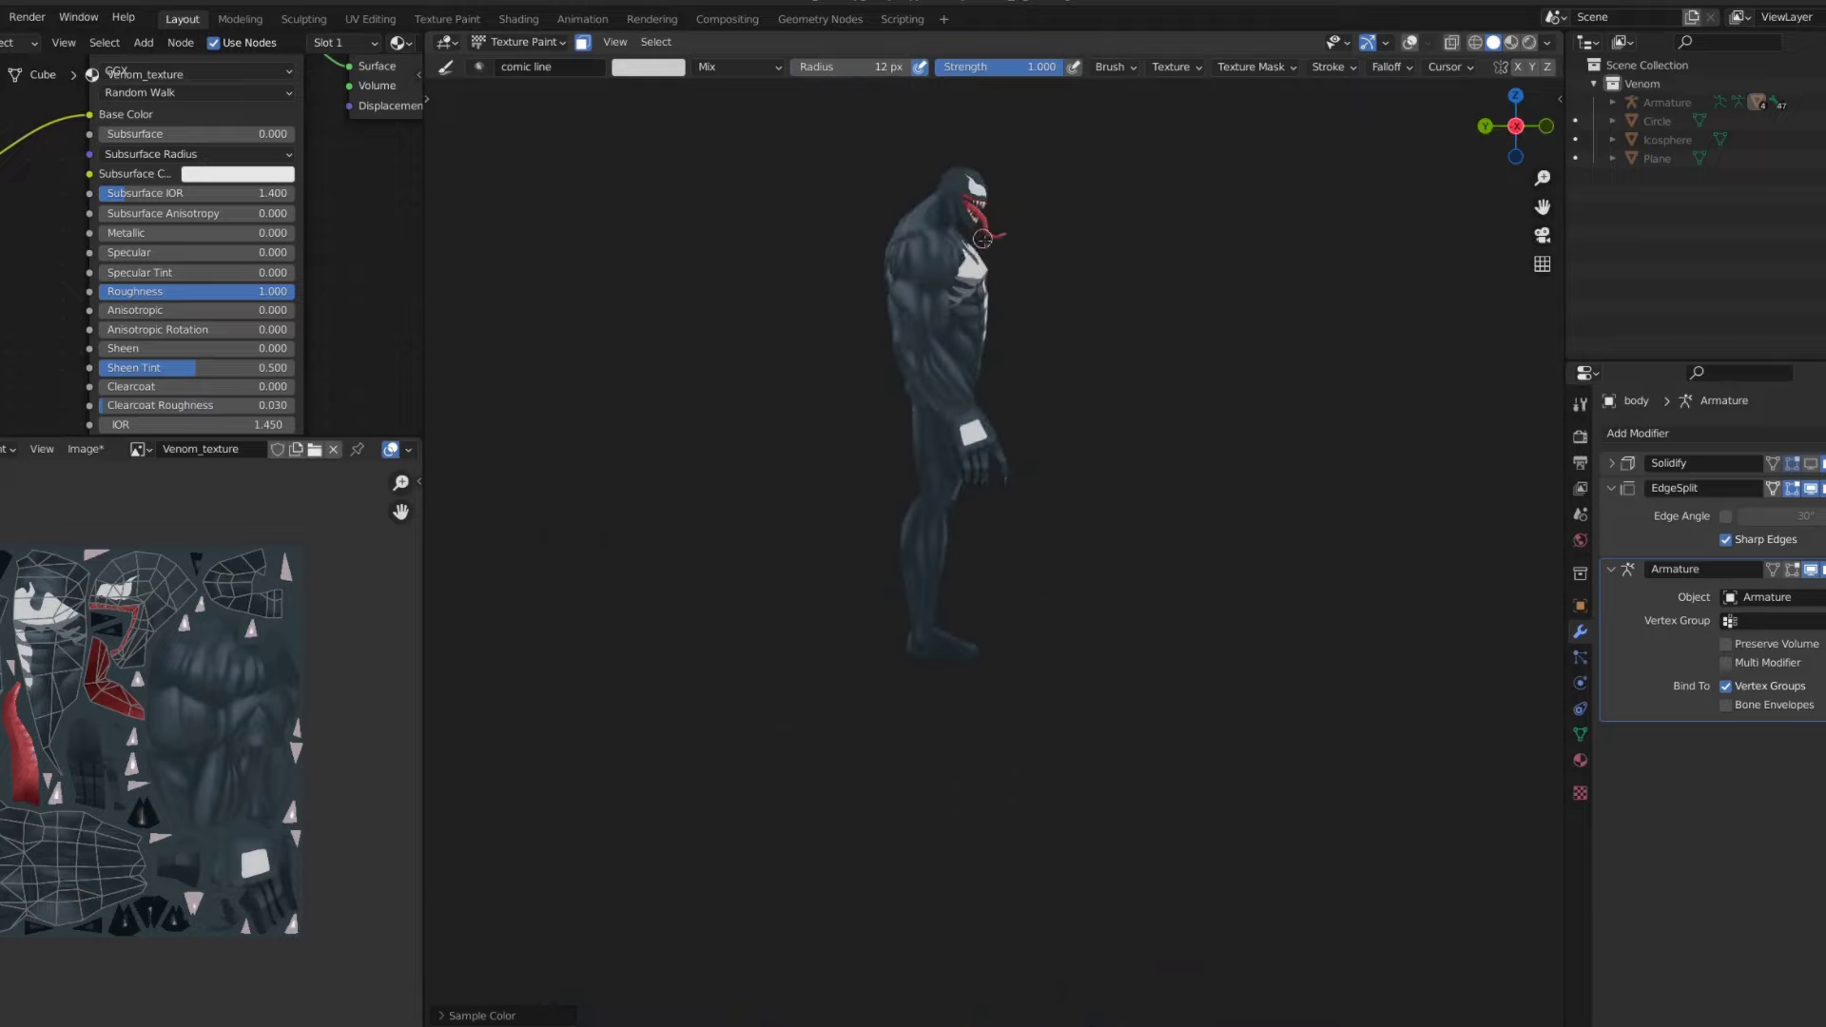
scroll(923, 381, "up", 6)
scroll(922, 381, "up", 2)
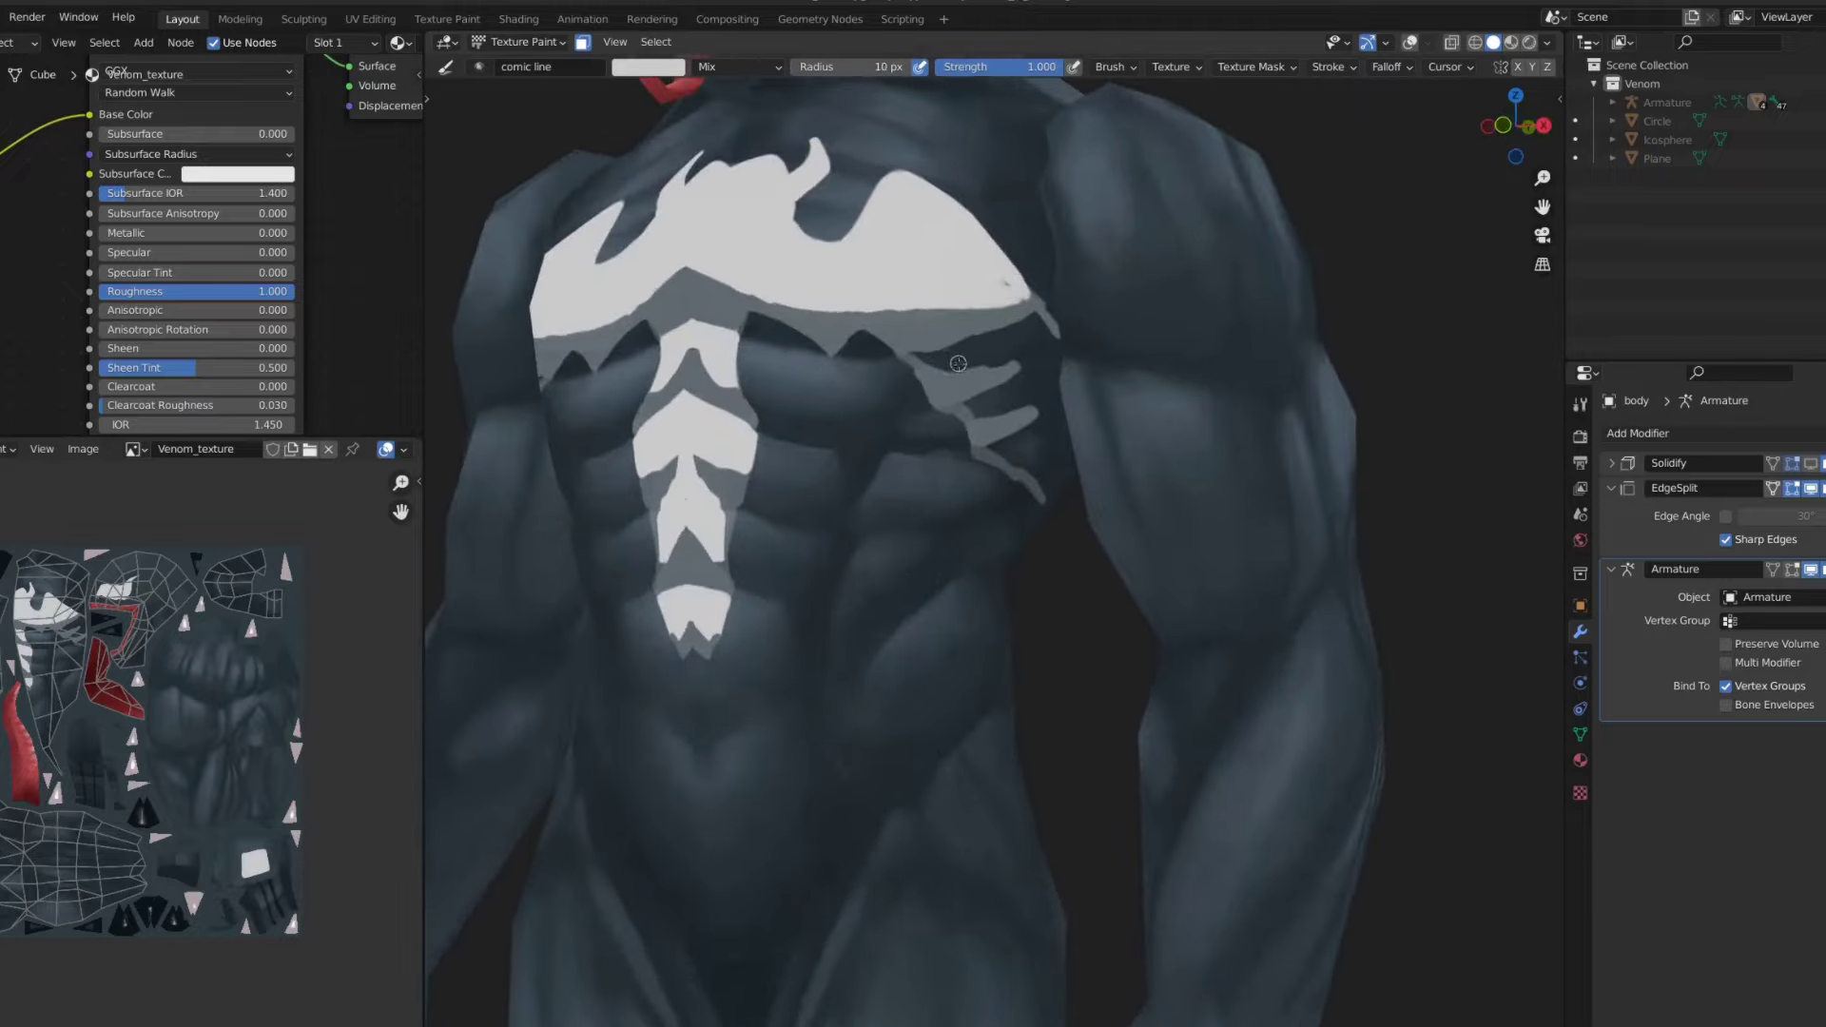
left_click_drag(918, 361, 1023, 309)
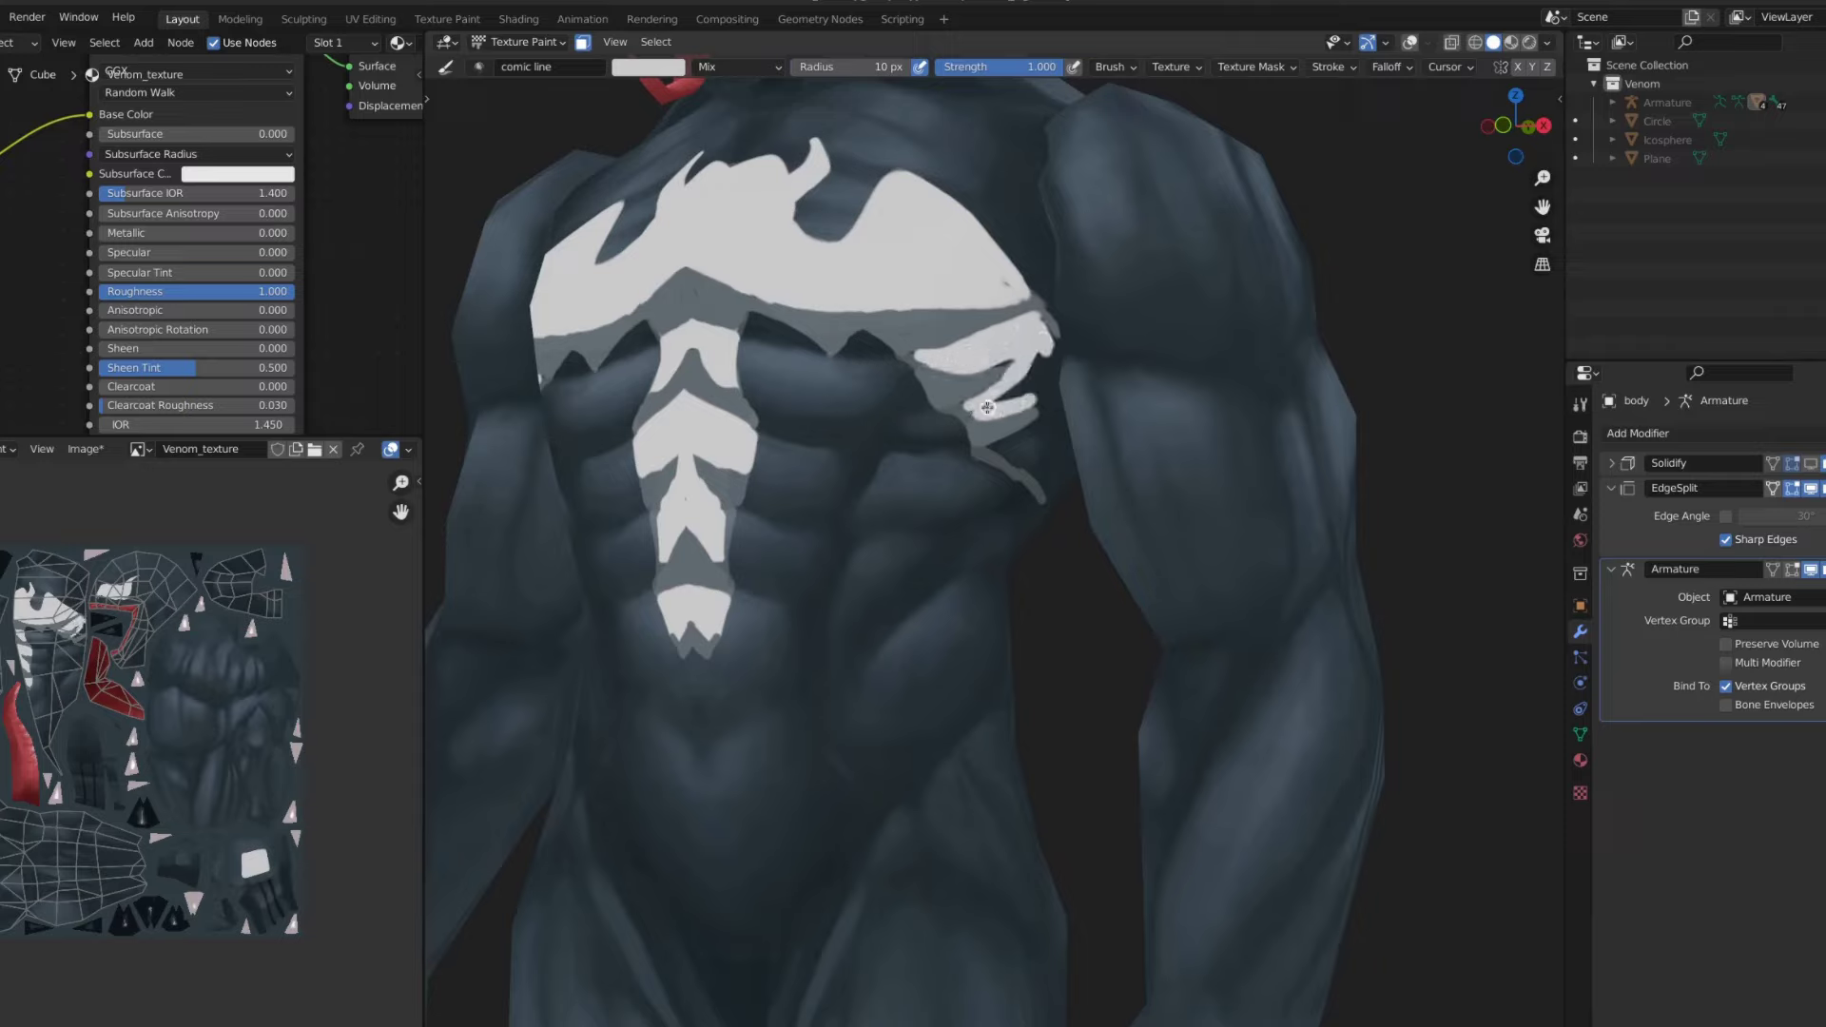
left_click_drag(991, 436, 1037, 400)
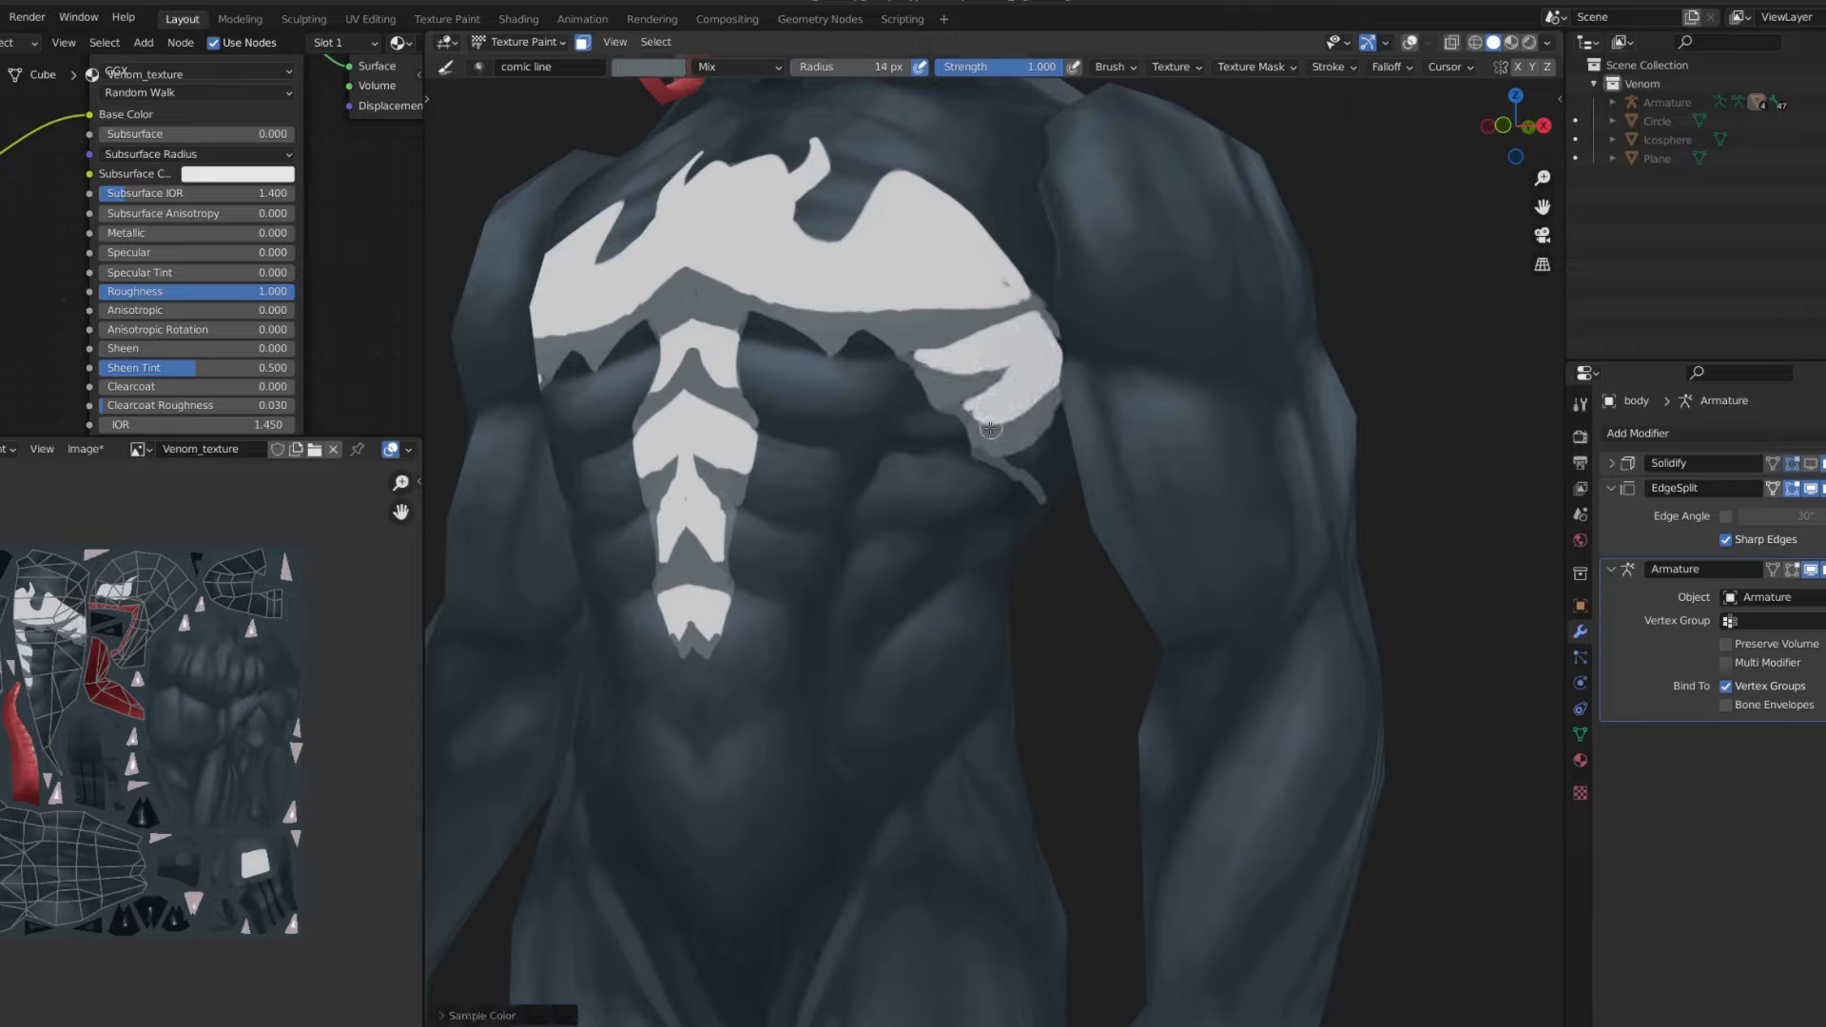
scroll(1042, 400, "down", 5)
scroll(949, 354, "up", 2)
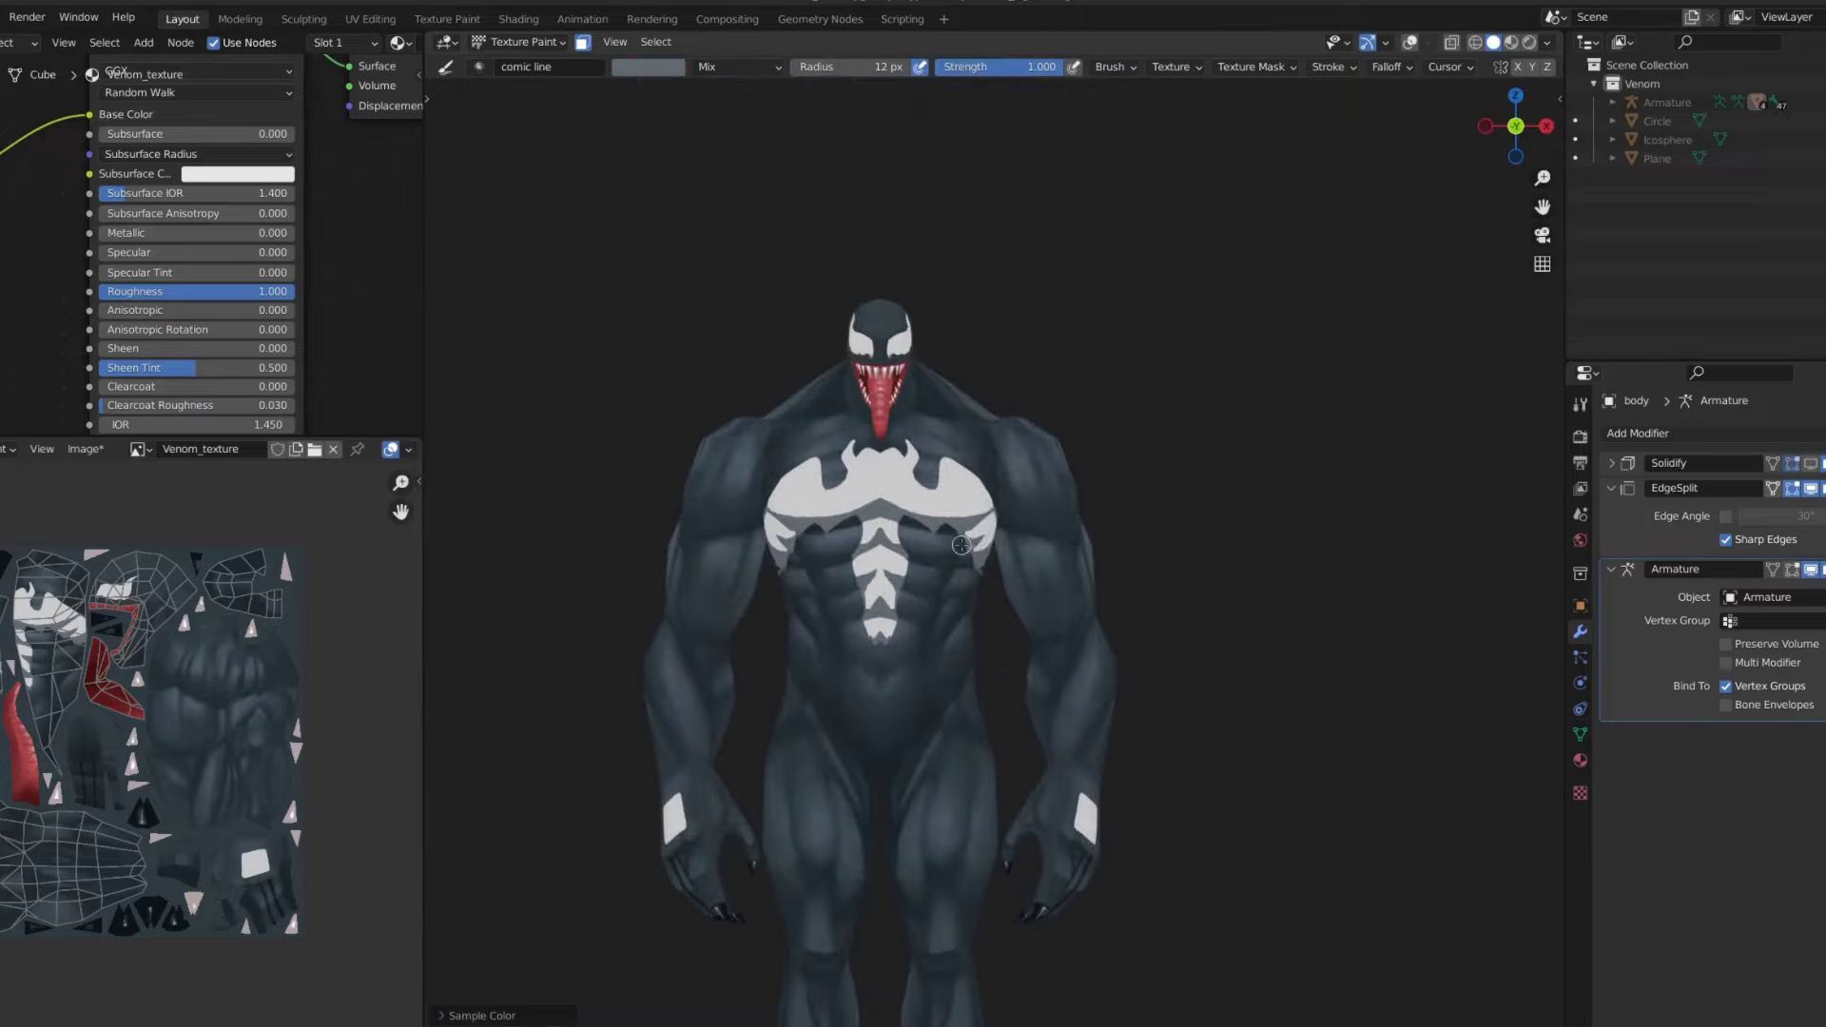
- Inspect the back and chest, sample the paint colour, and set a straight front view
mouse_move(949, 354)
middle_mouse_down()
mouse_move(744, 423)
mouse_move(1161, 489)
mouse_move(1108, 363)
middle_mouse_up()
scroll(1154, 542, "down", 2)
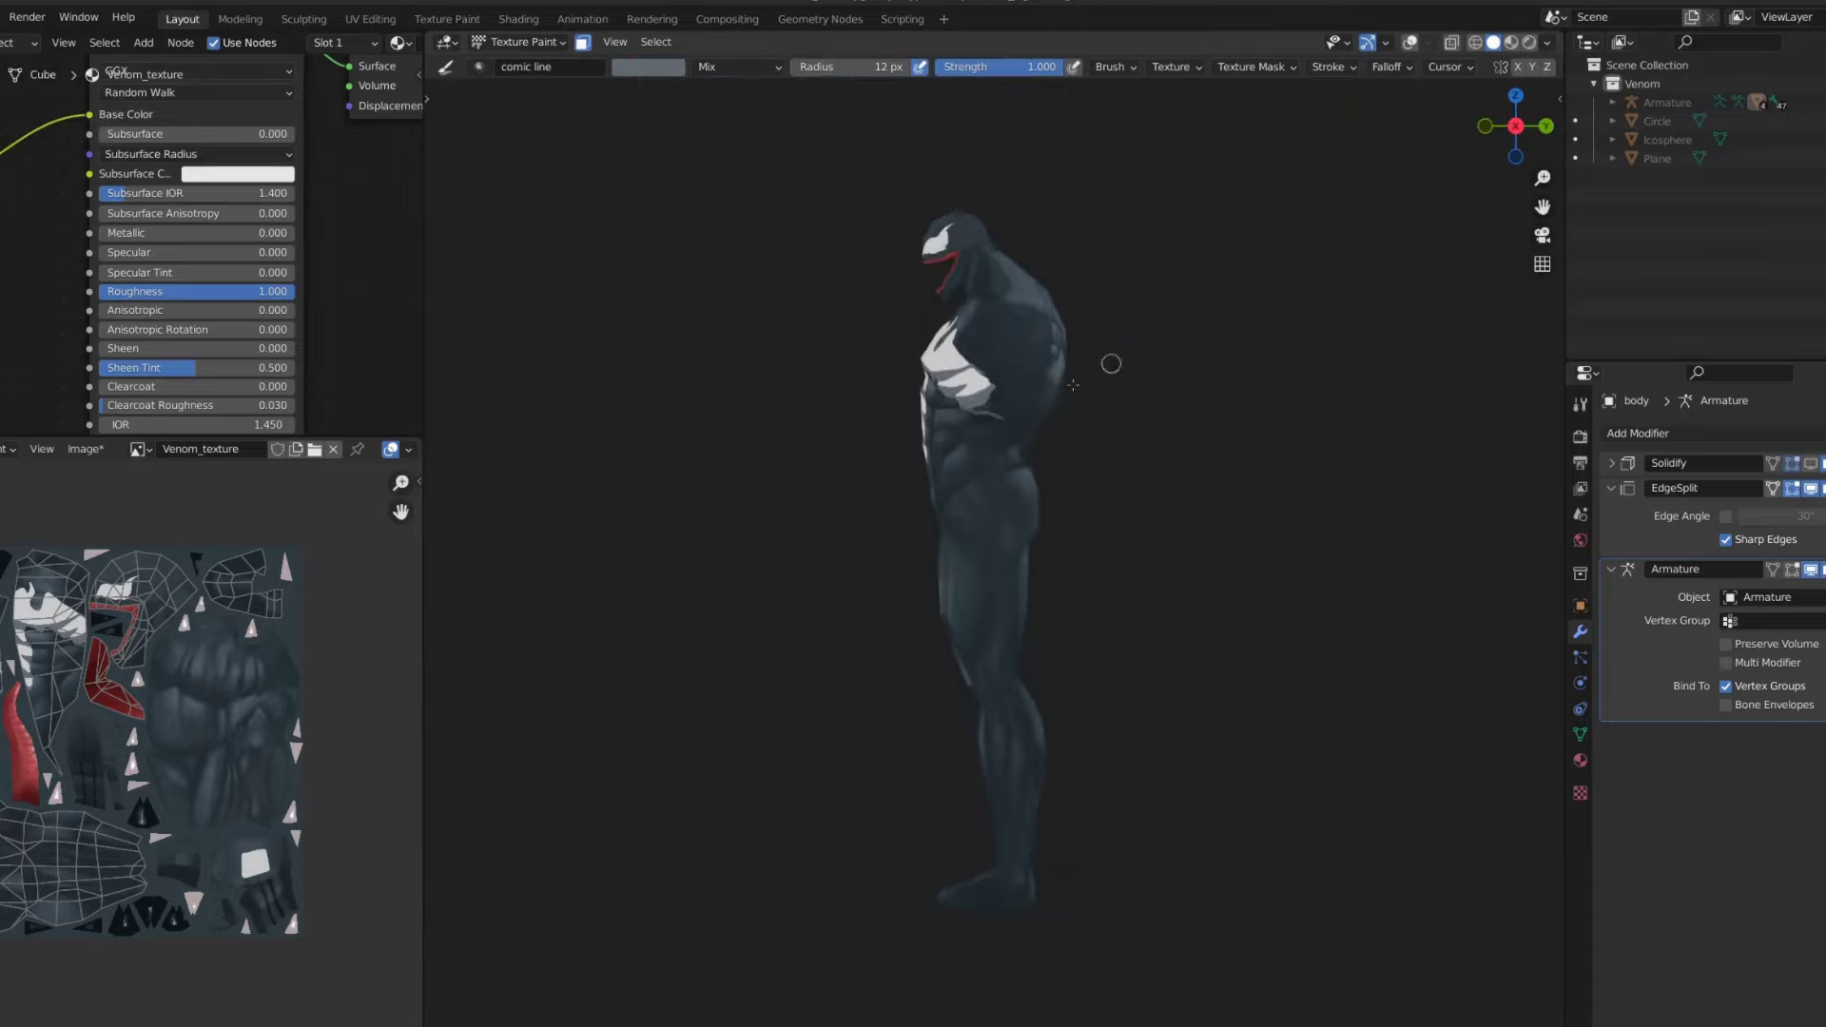
scroll(892, 391, "up", 6)
middle_click_drag(891, 391, 912, 403)
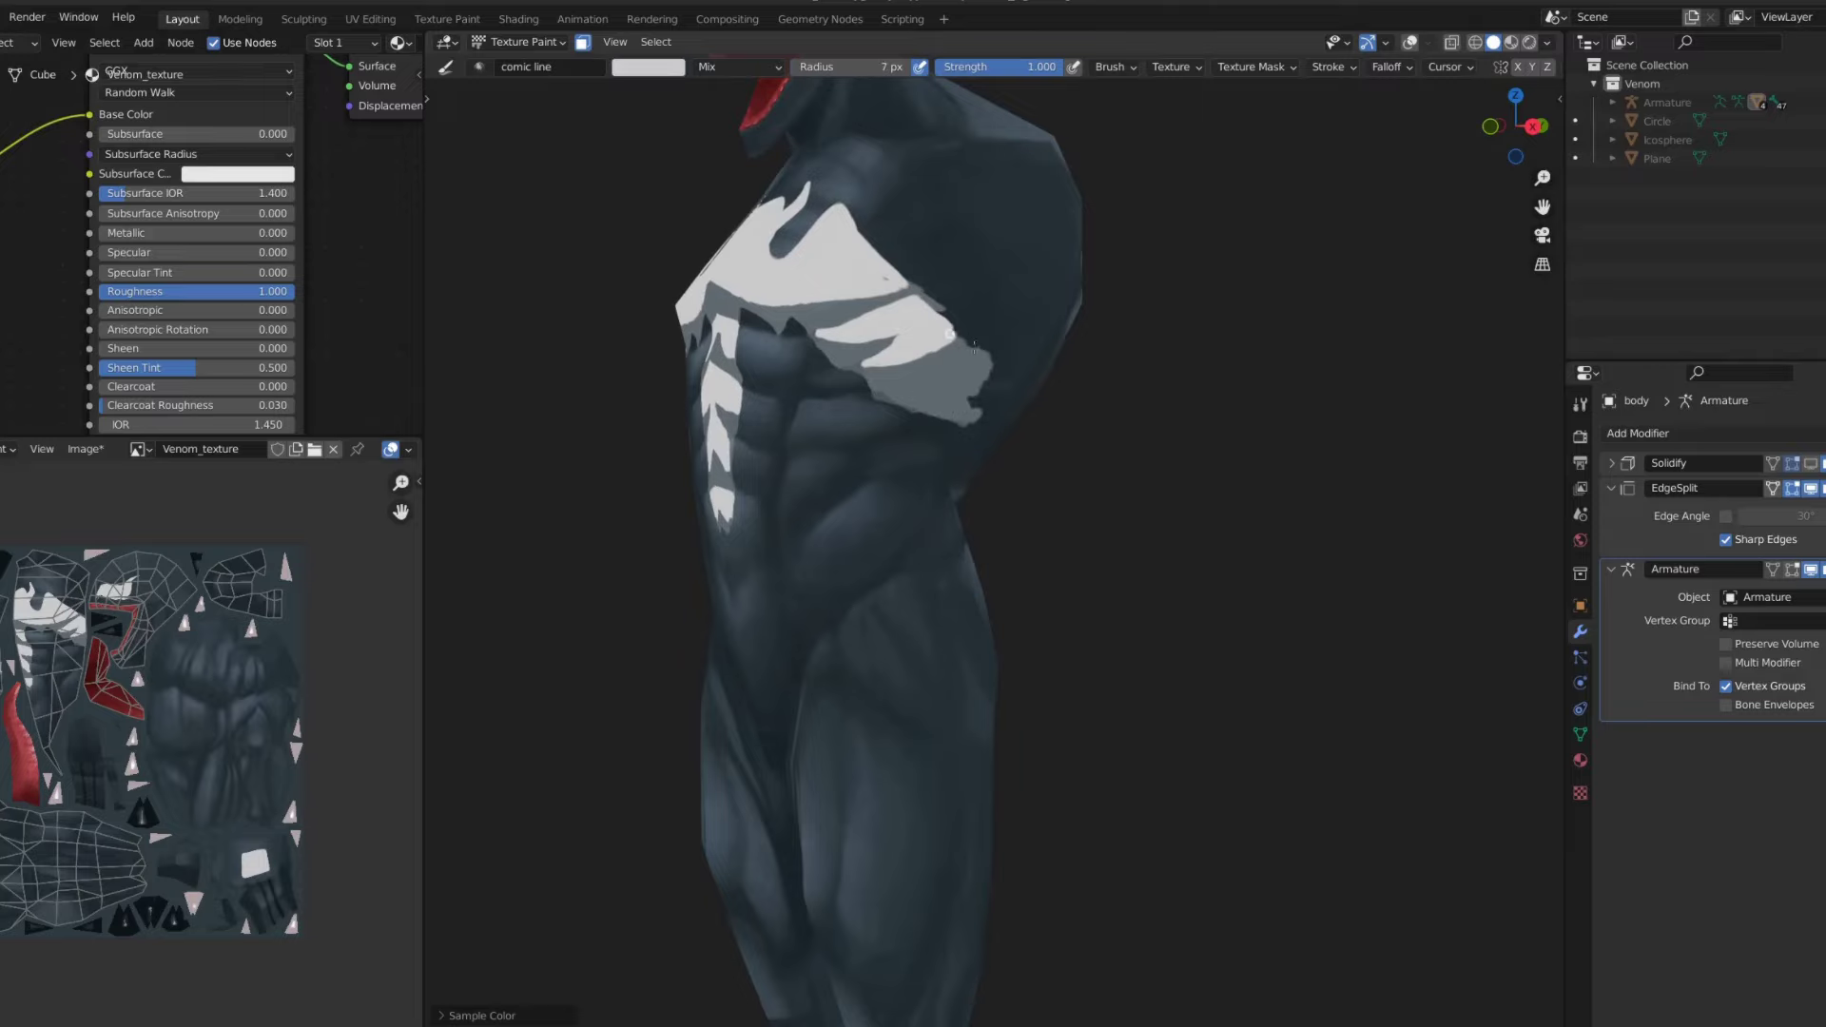
middle_click_drag(974, 347, 1004, 369)
key("s")
key("grave")
left_click(911, 390)
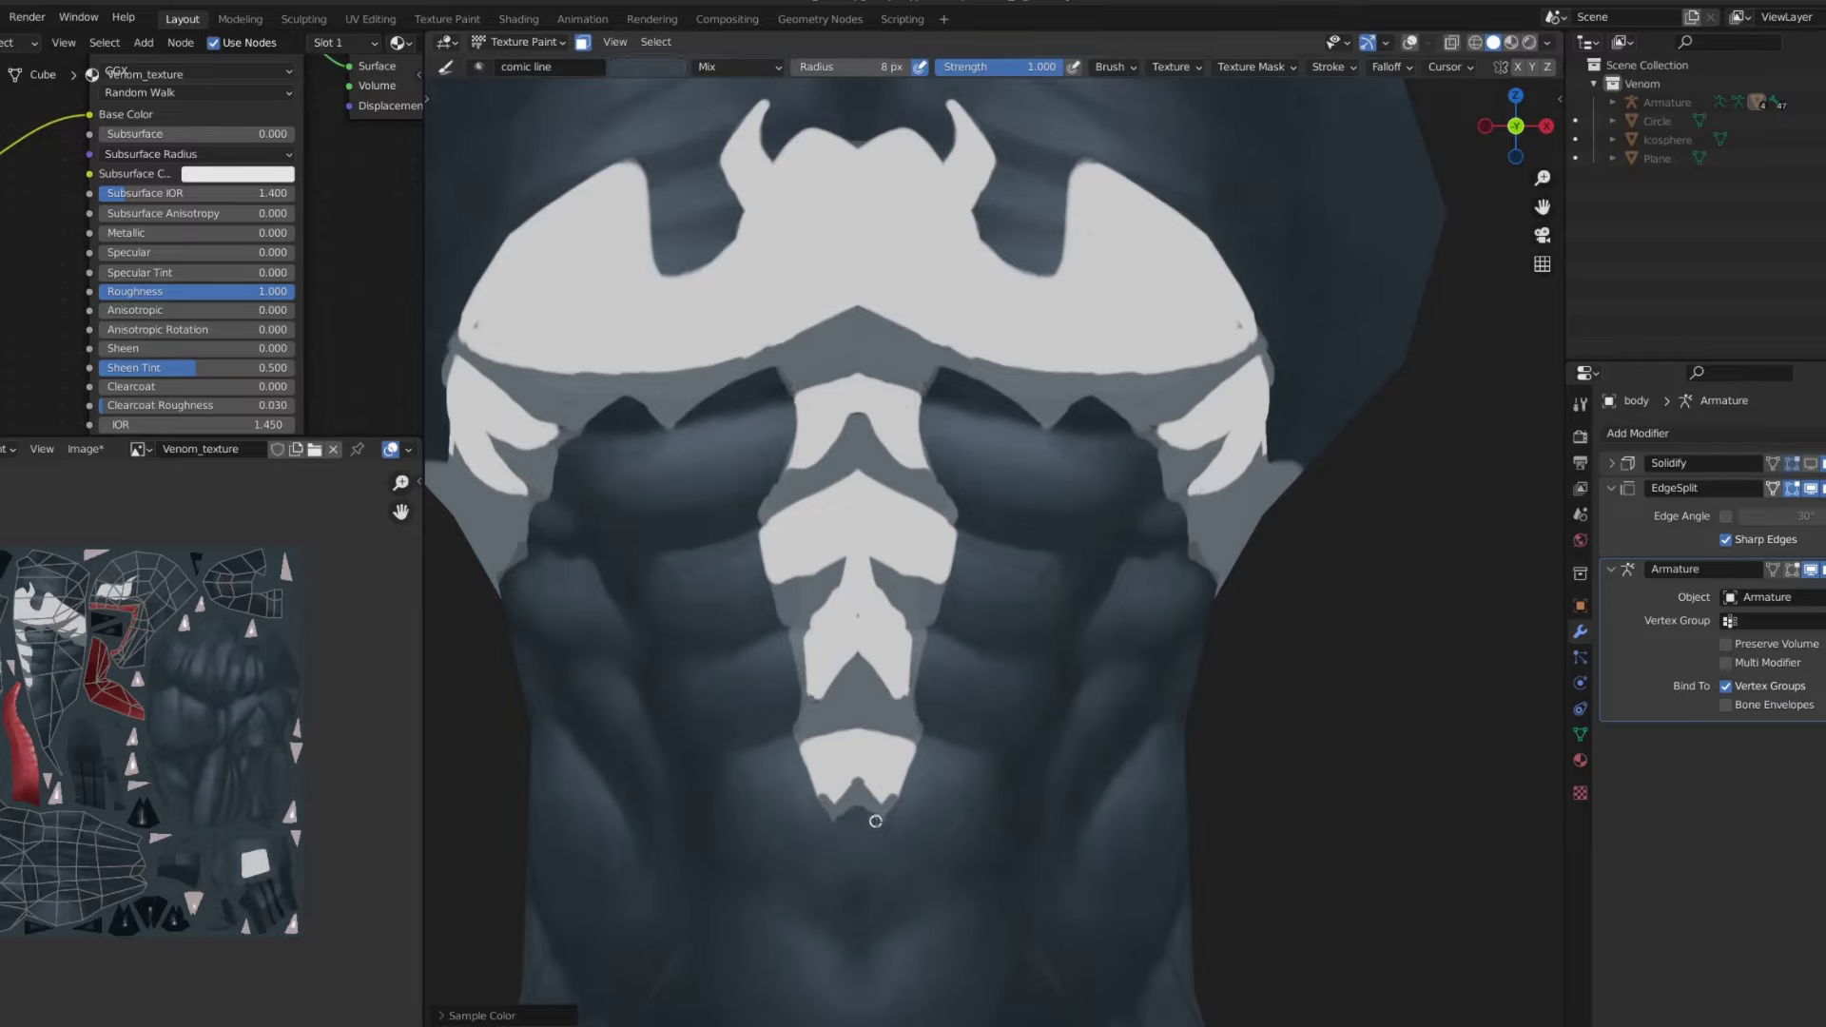
- Smear the lowest white tips of the chest emblem
key("shift+space")
left_click_drag(876, 821, 869, 782)
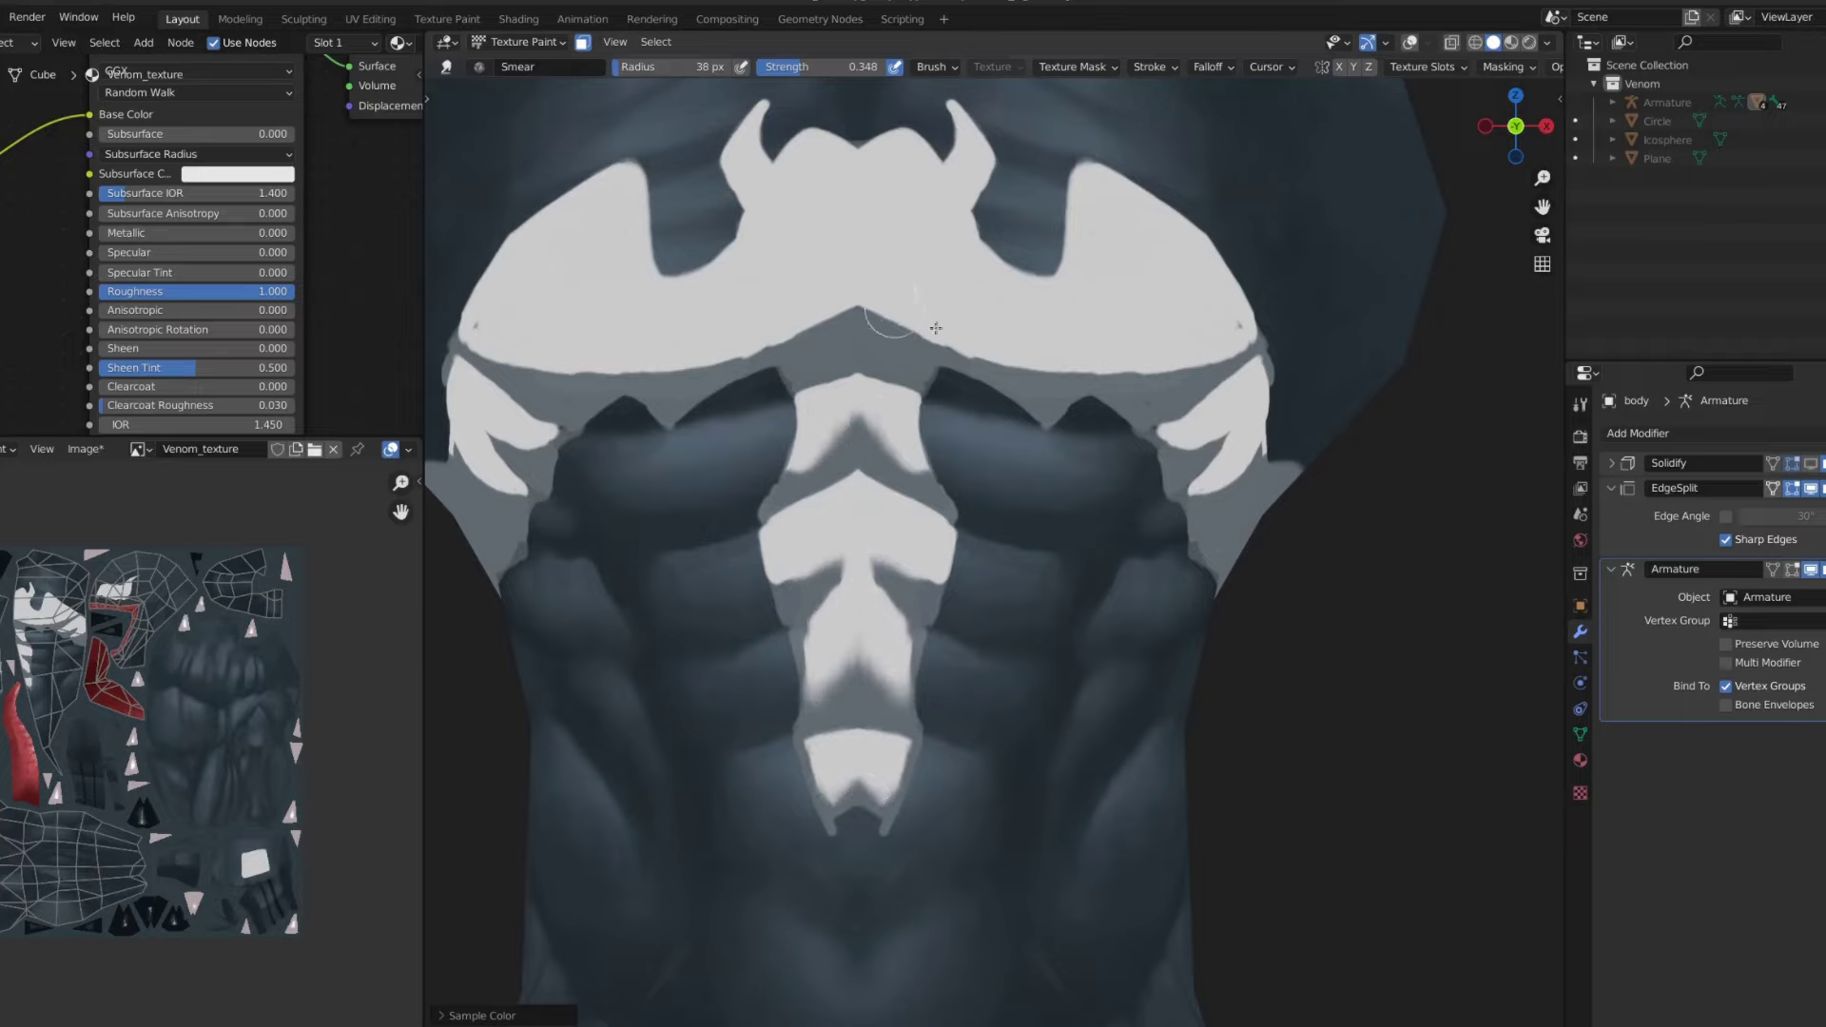
scroll(1046, 475, "down", 2)
- With the comic line brush, paint white across the chest band and down the sternum
key("shift+space")
left_click(1037, 419)
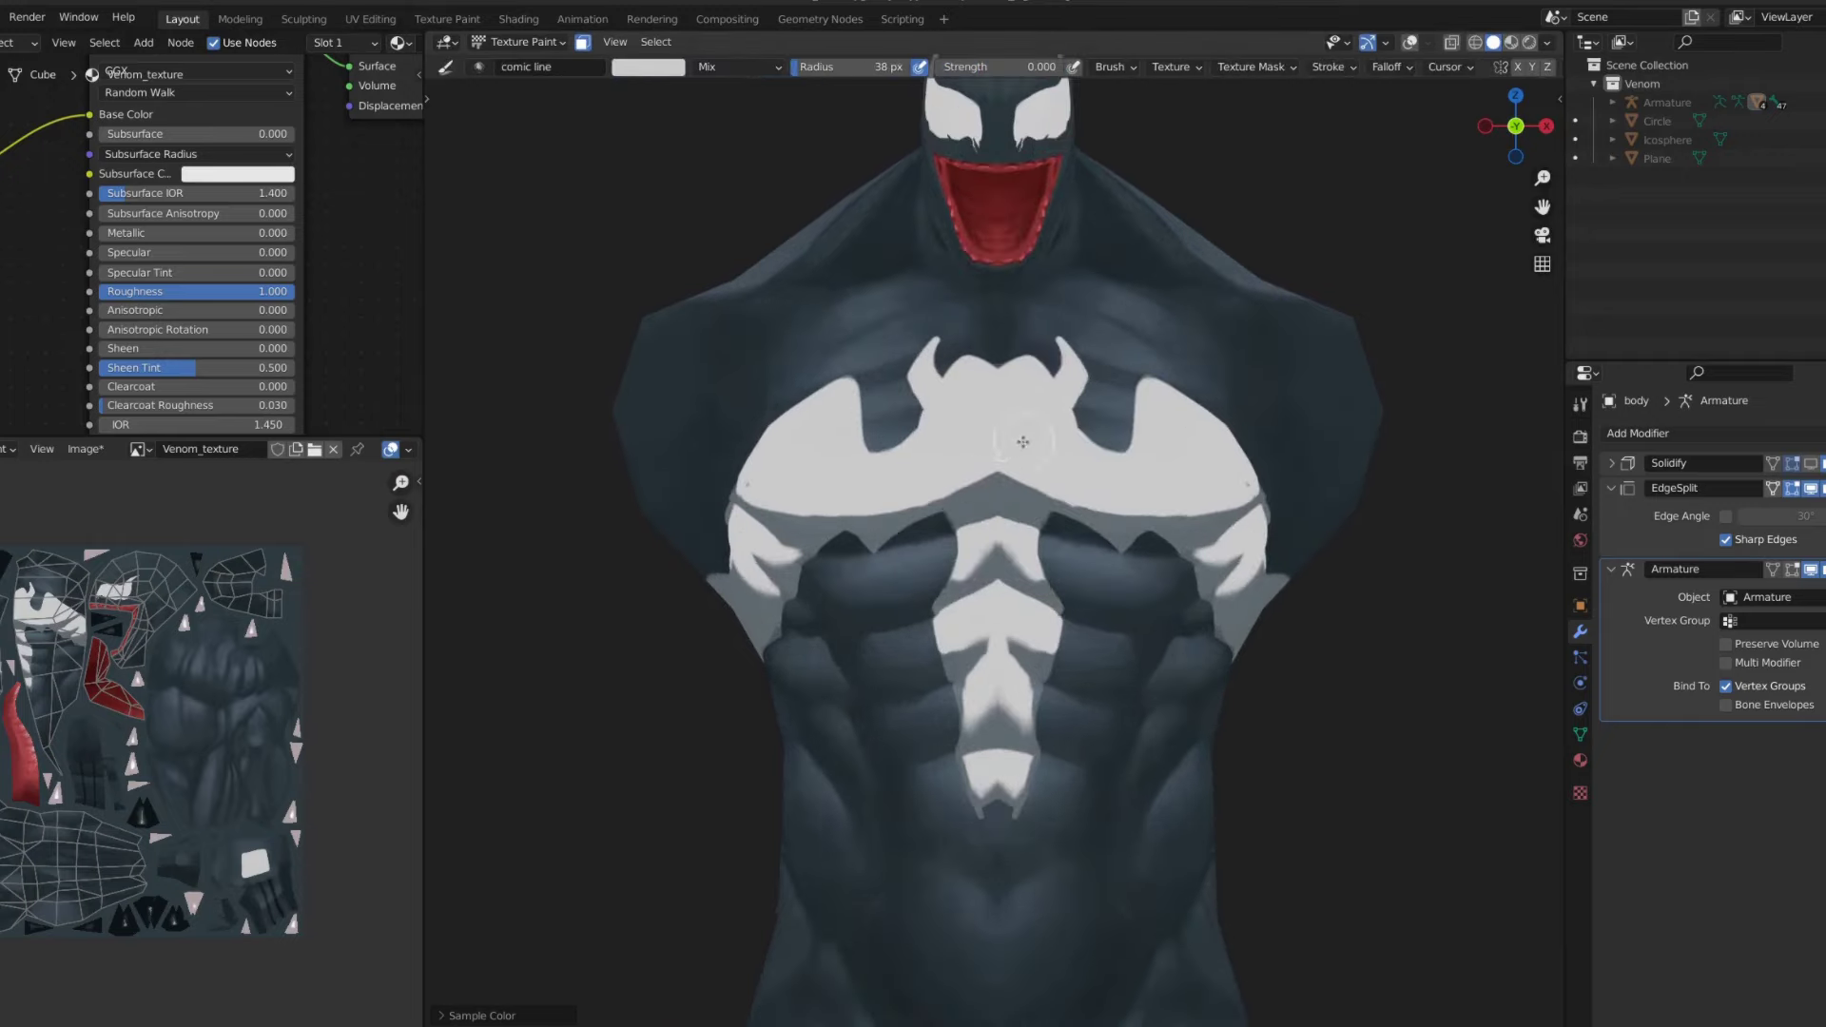
key("shift+space")
left_click(977, 437)
left_click_drag(991, 485, 992, 479)
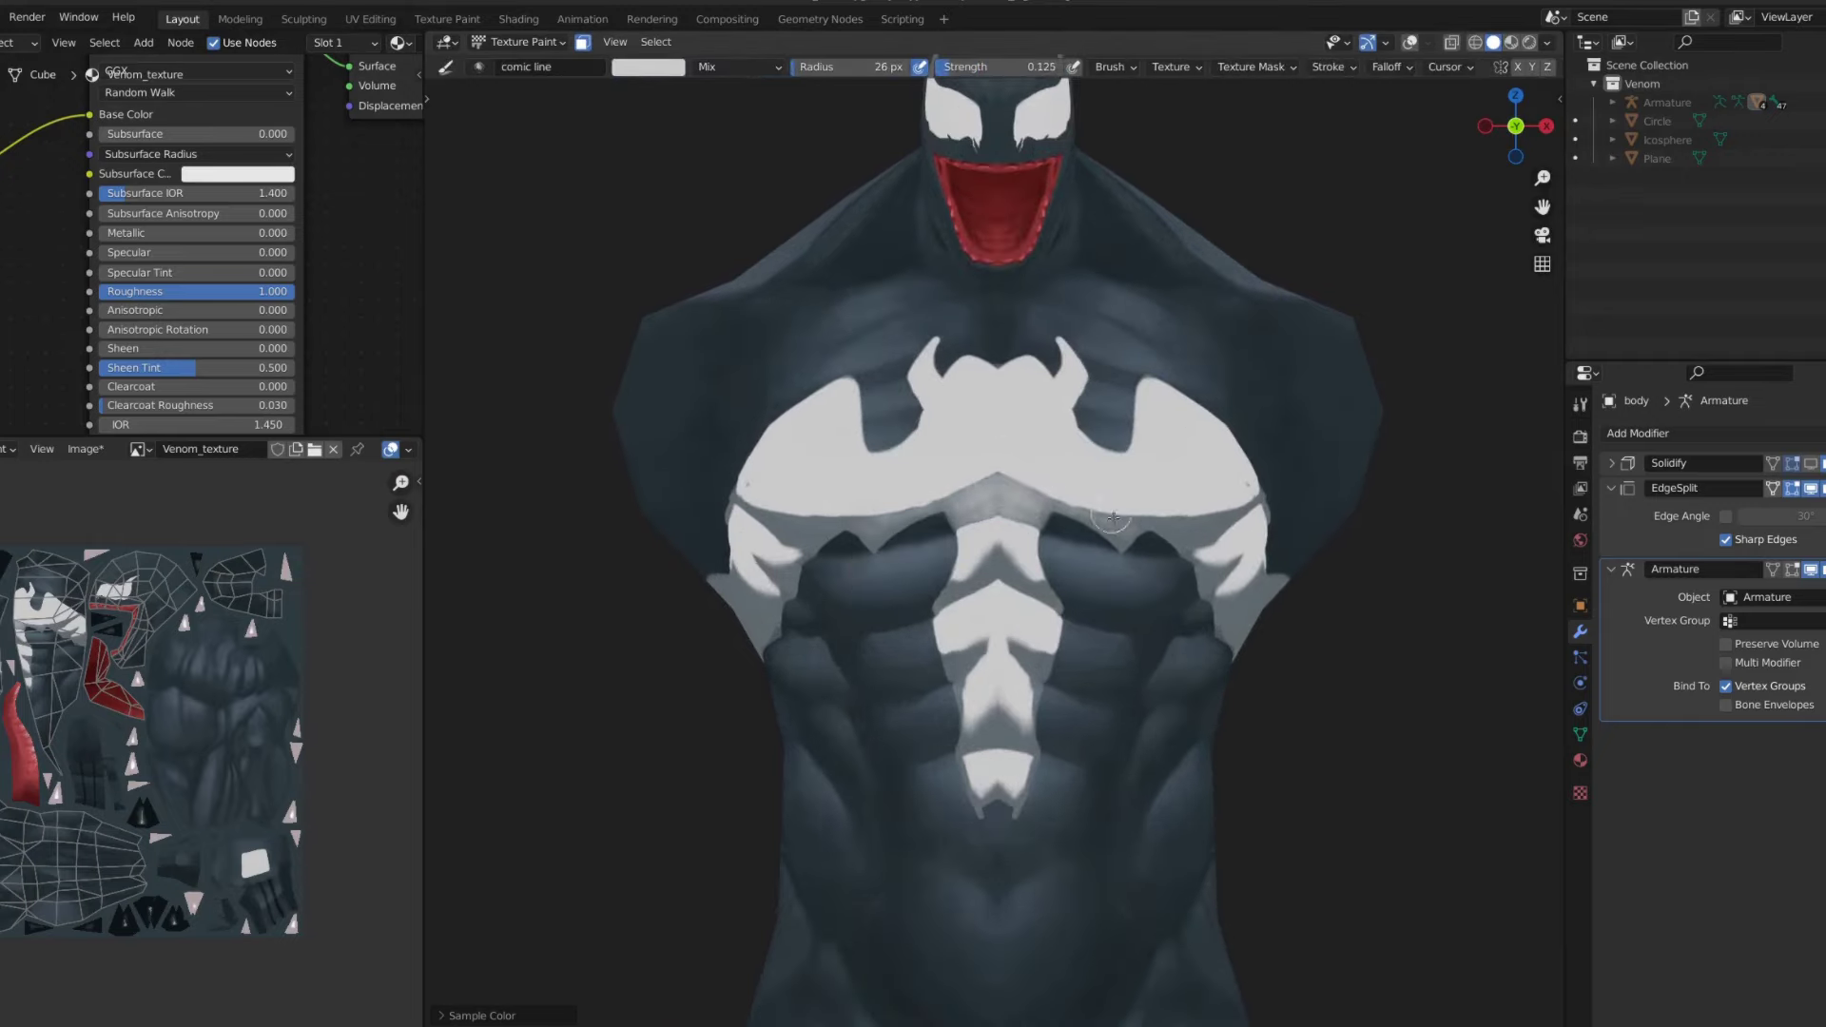
left_click_drag(998, 611, 1027, 480)
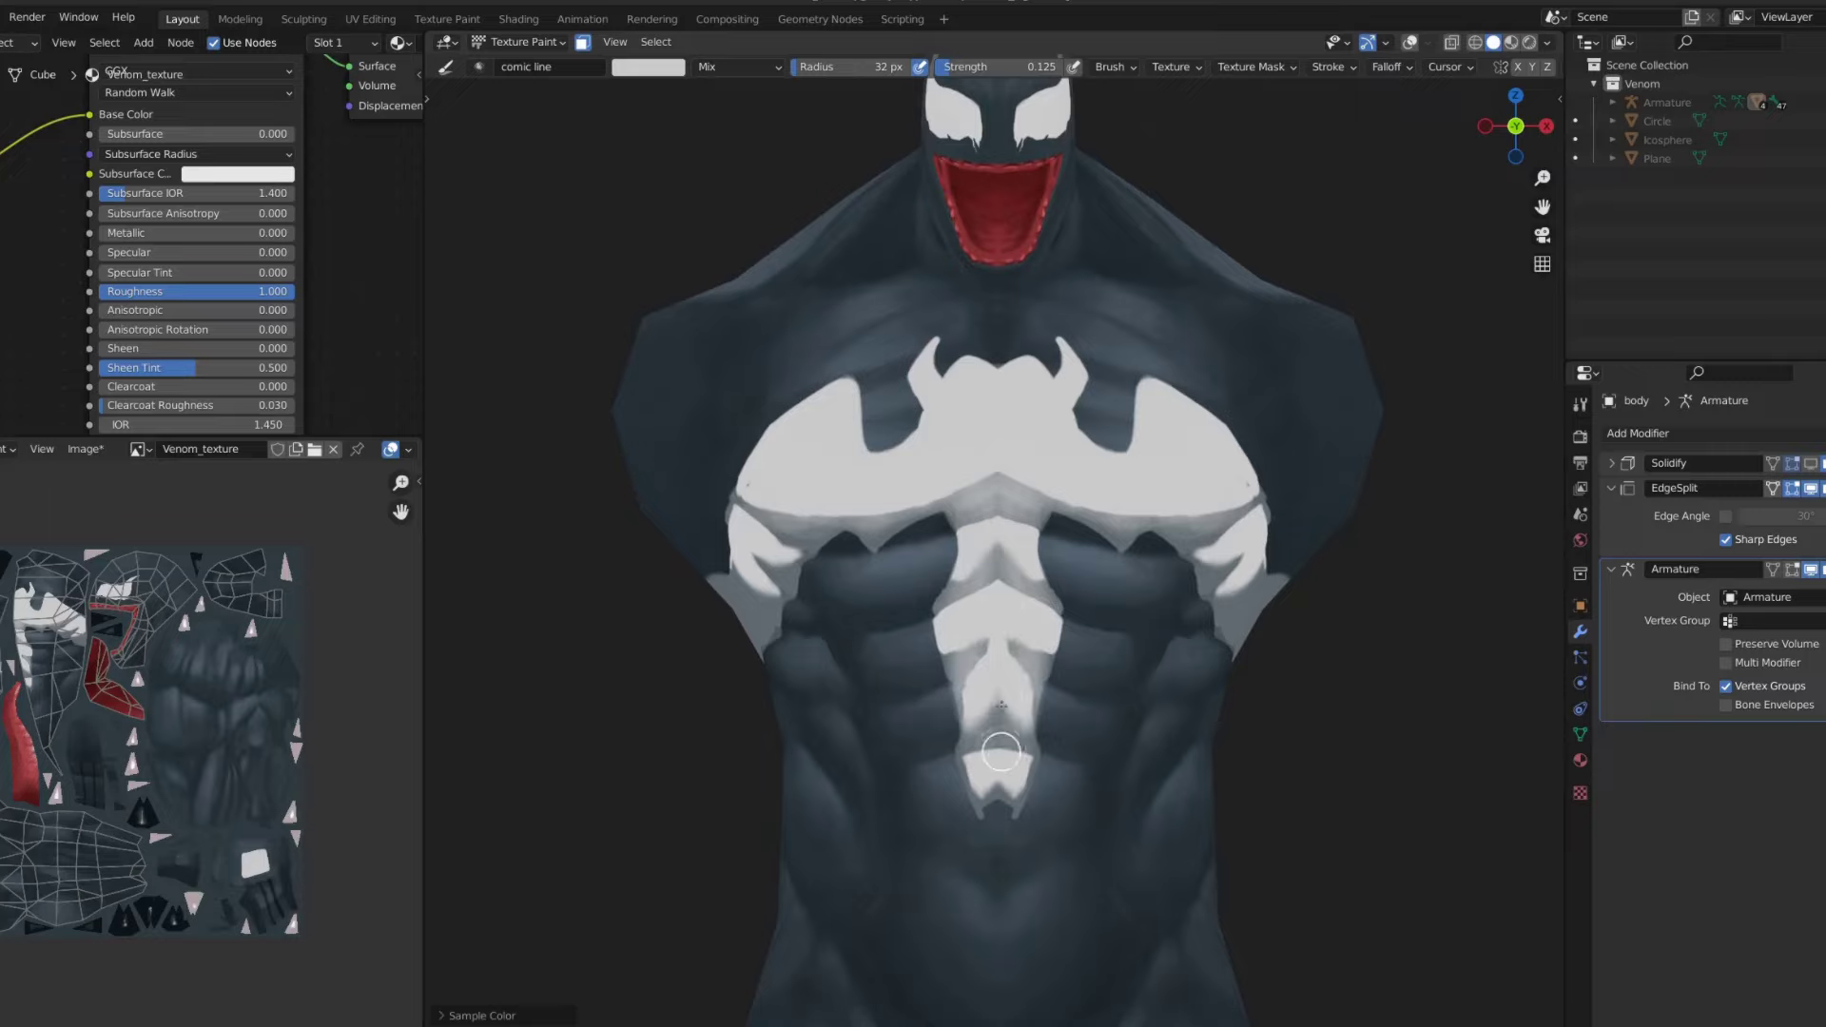
scroll(1027, 480, "down", 4)
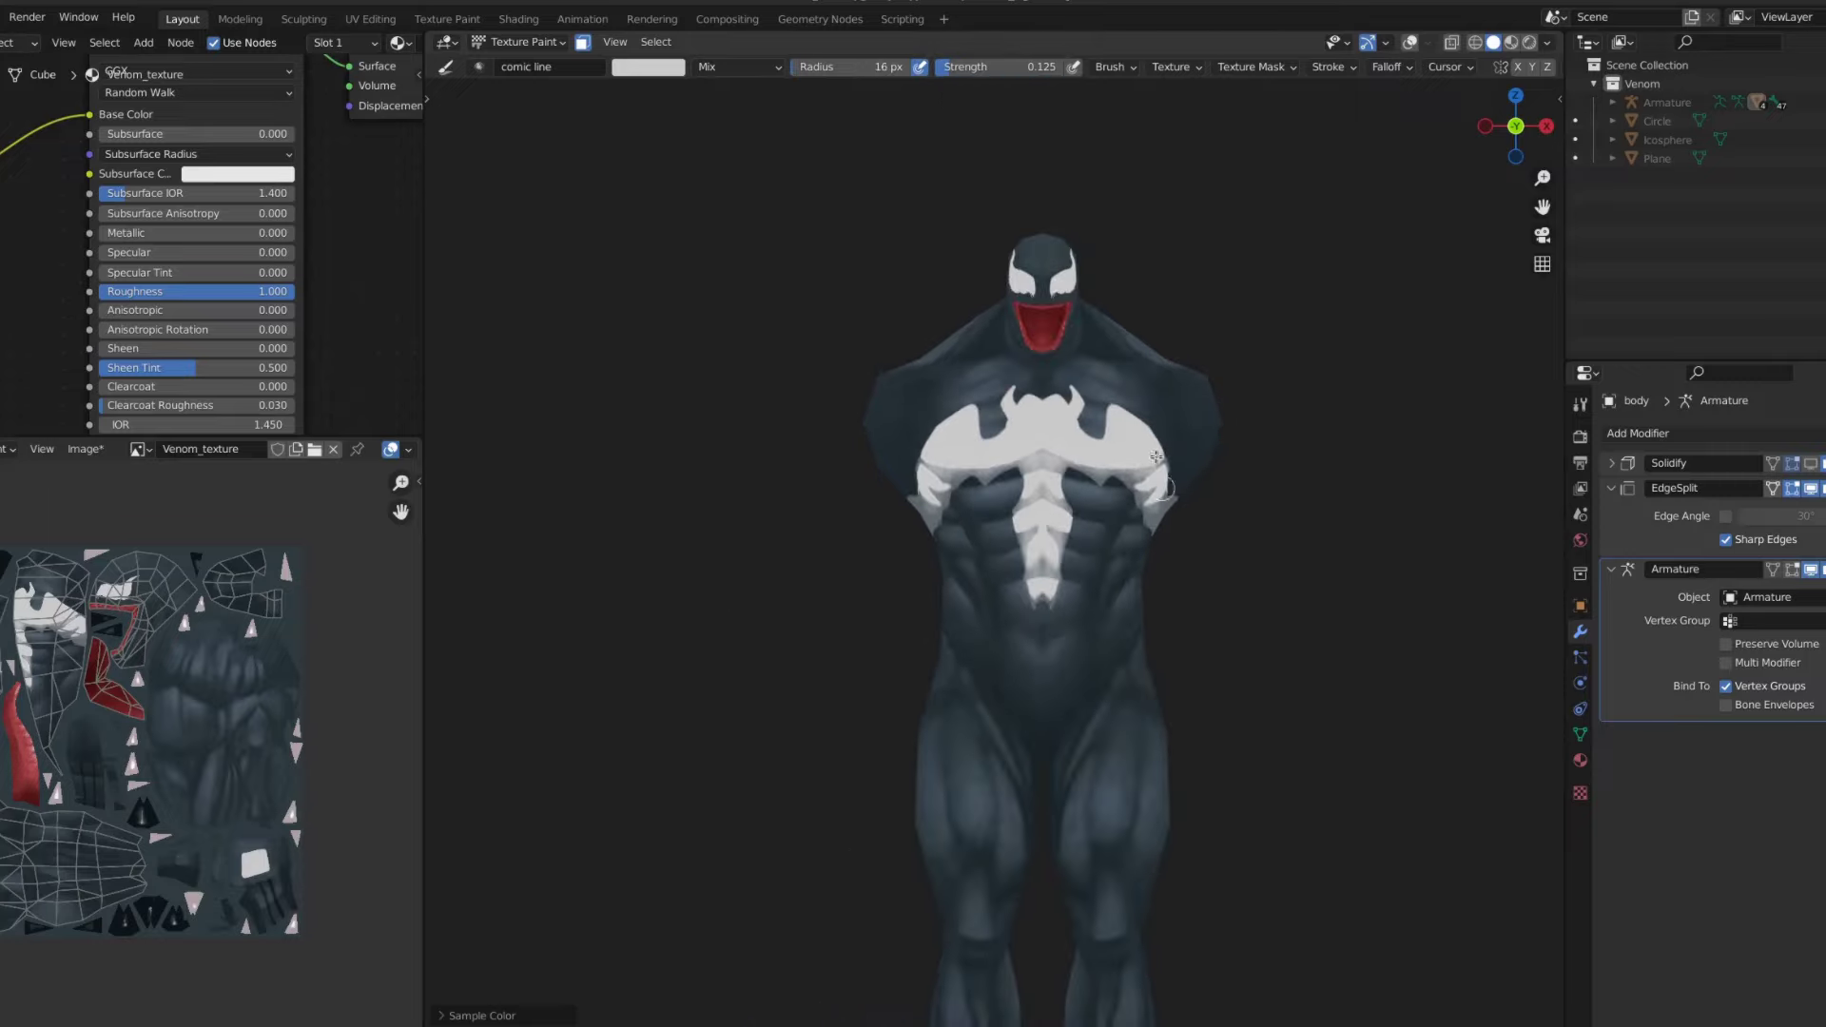
middle_click_drag(1104, 395, 1074, 284)
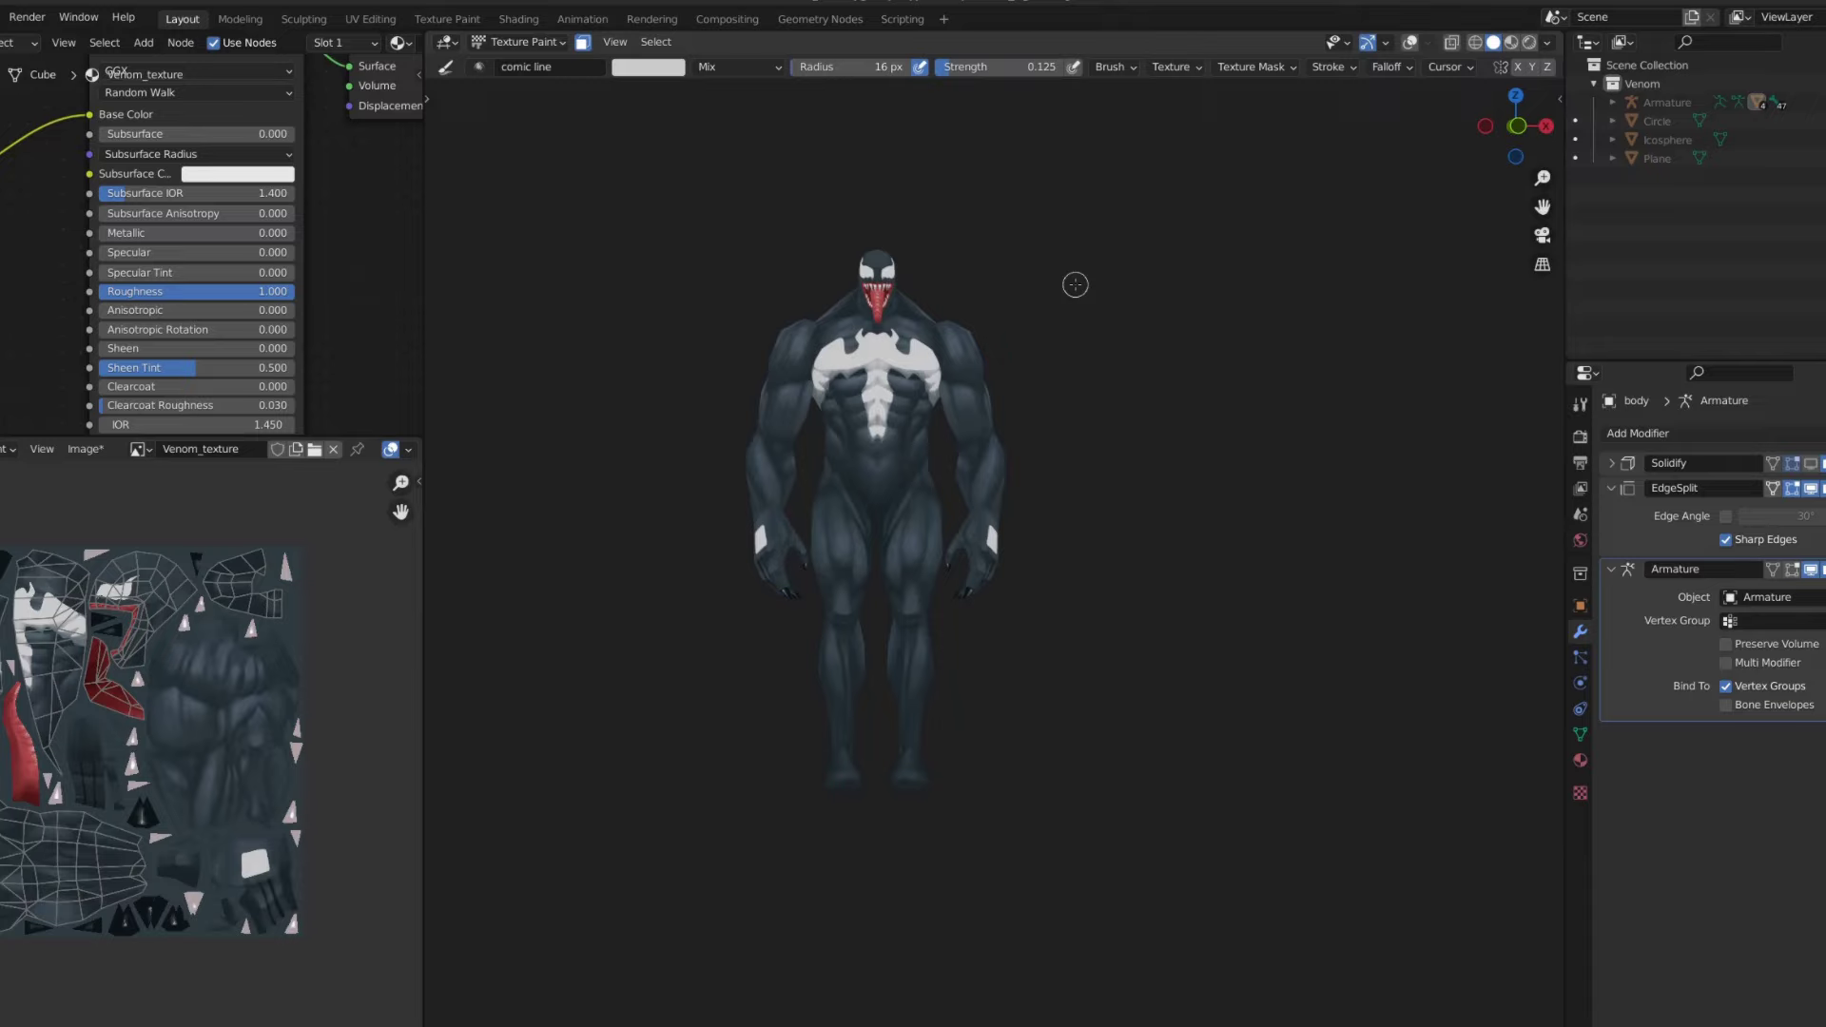
key("KP_5")
scroll(904, 346, "up", 10)
- Sample dark grey and try mirrored dark V-shaped lines in the chest emblem, then undo them
key("s")
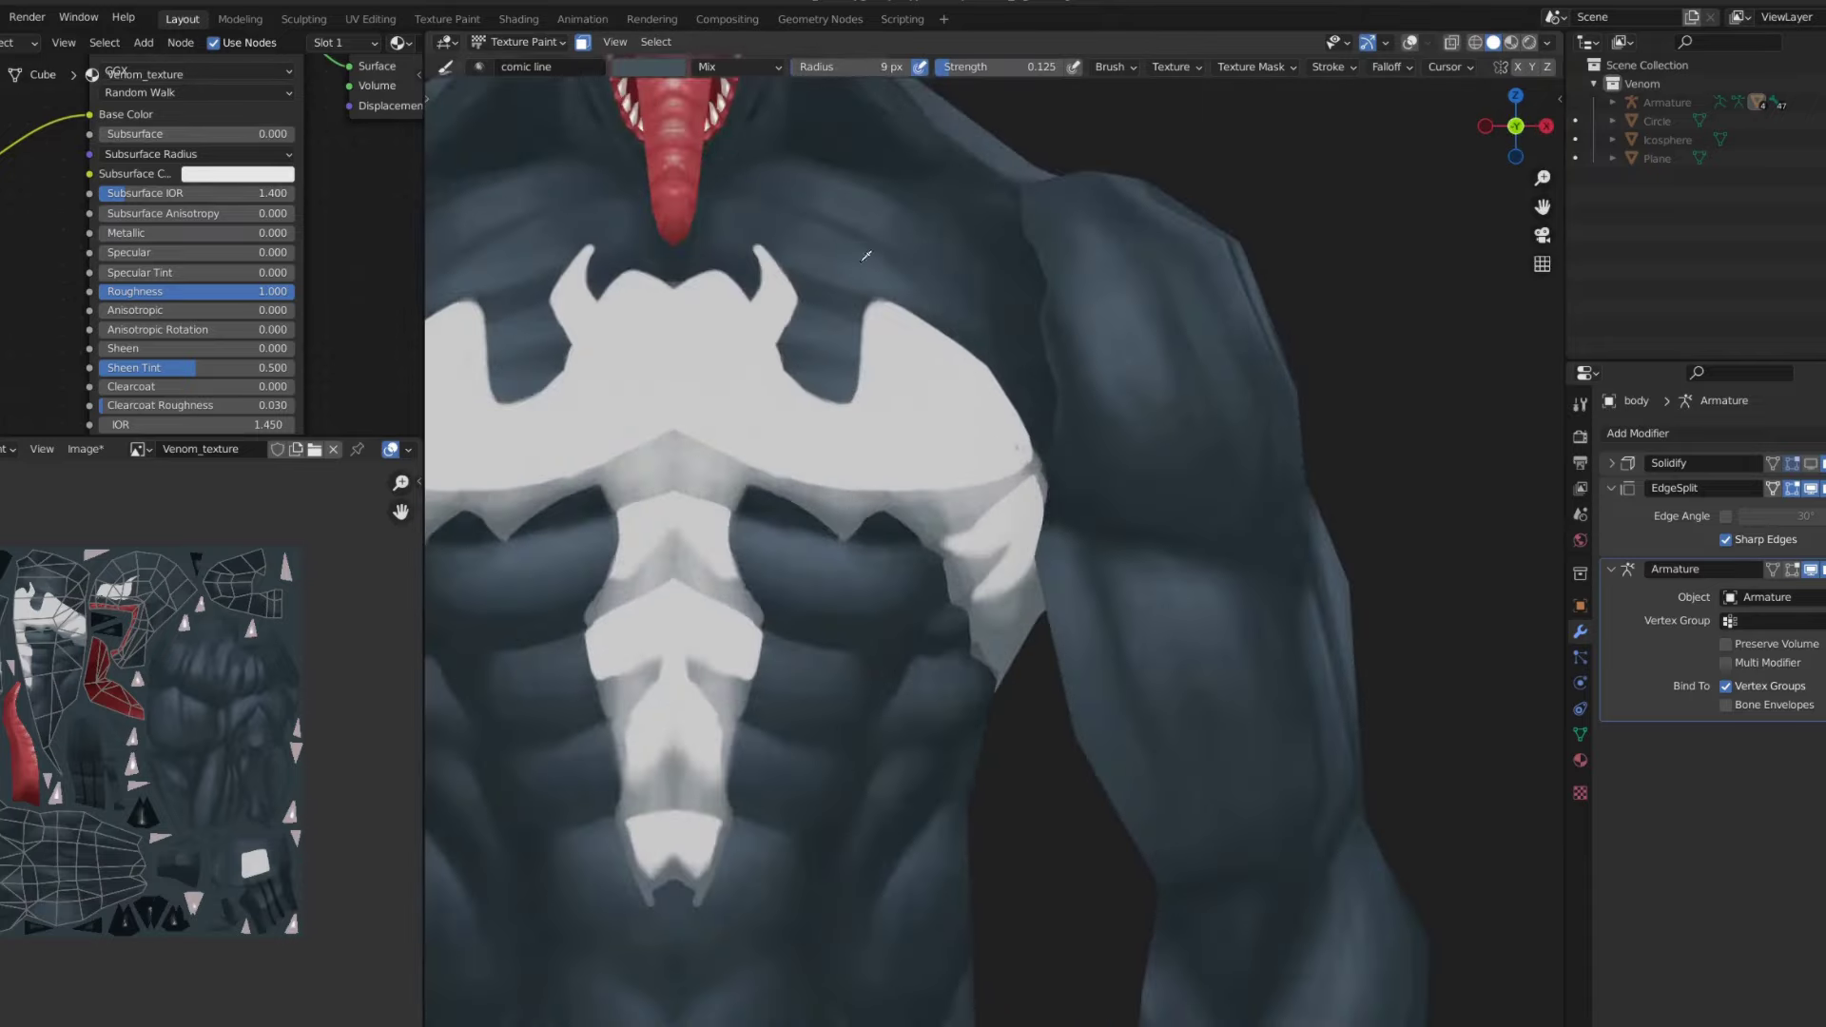
left_click_drag(743, 446, 882, 481)
middle_click_drag(881, 481, 847, 533)
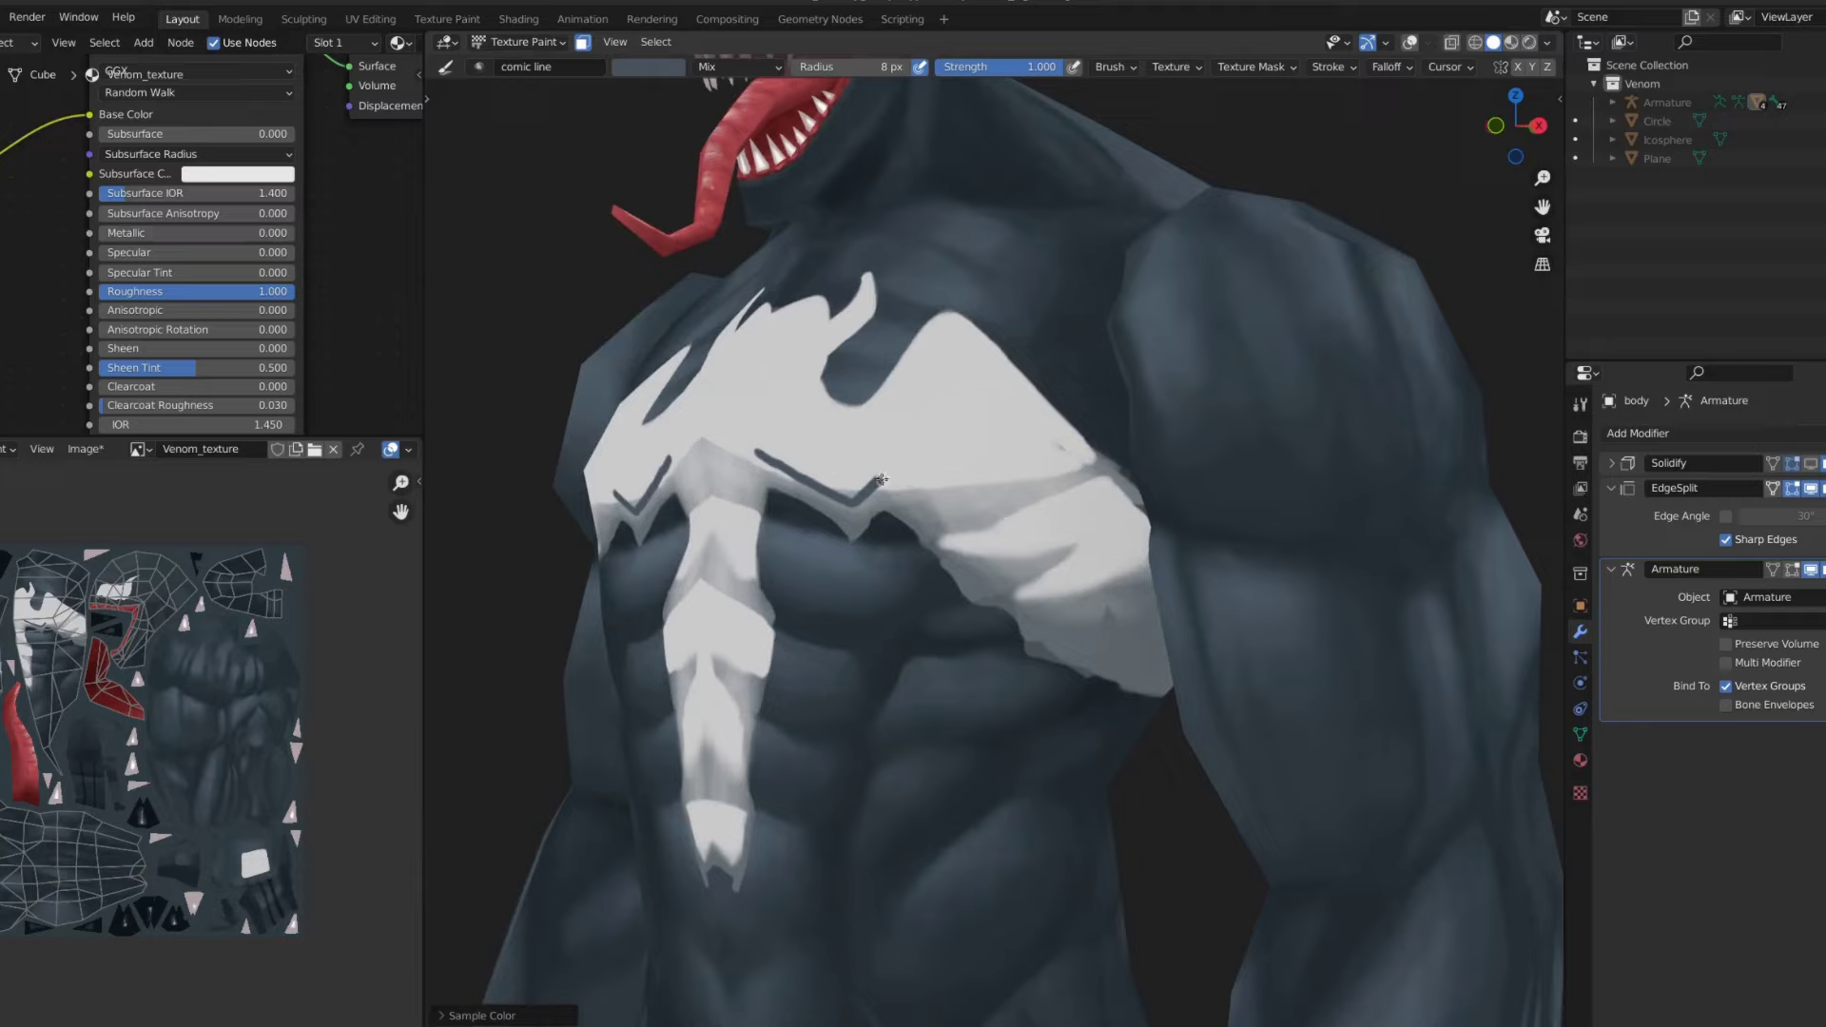
scroll(1060, 617, "down", 5)
key("KP_1")
scroll(838, 453, "up", 5)
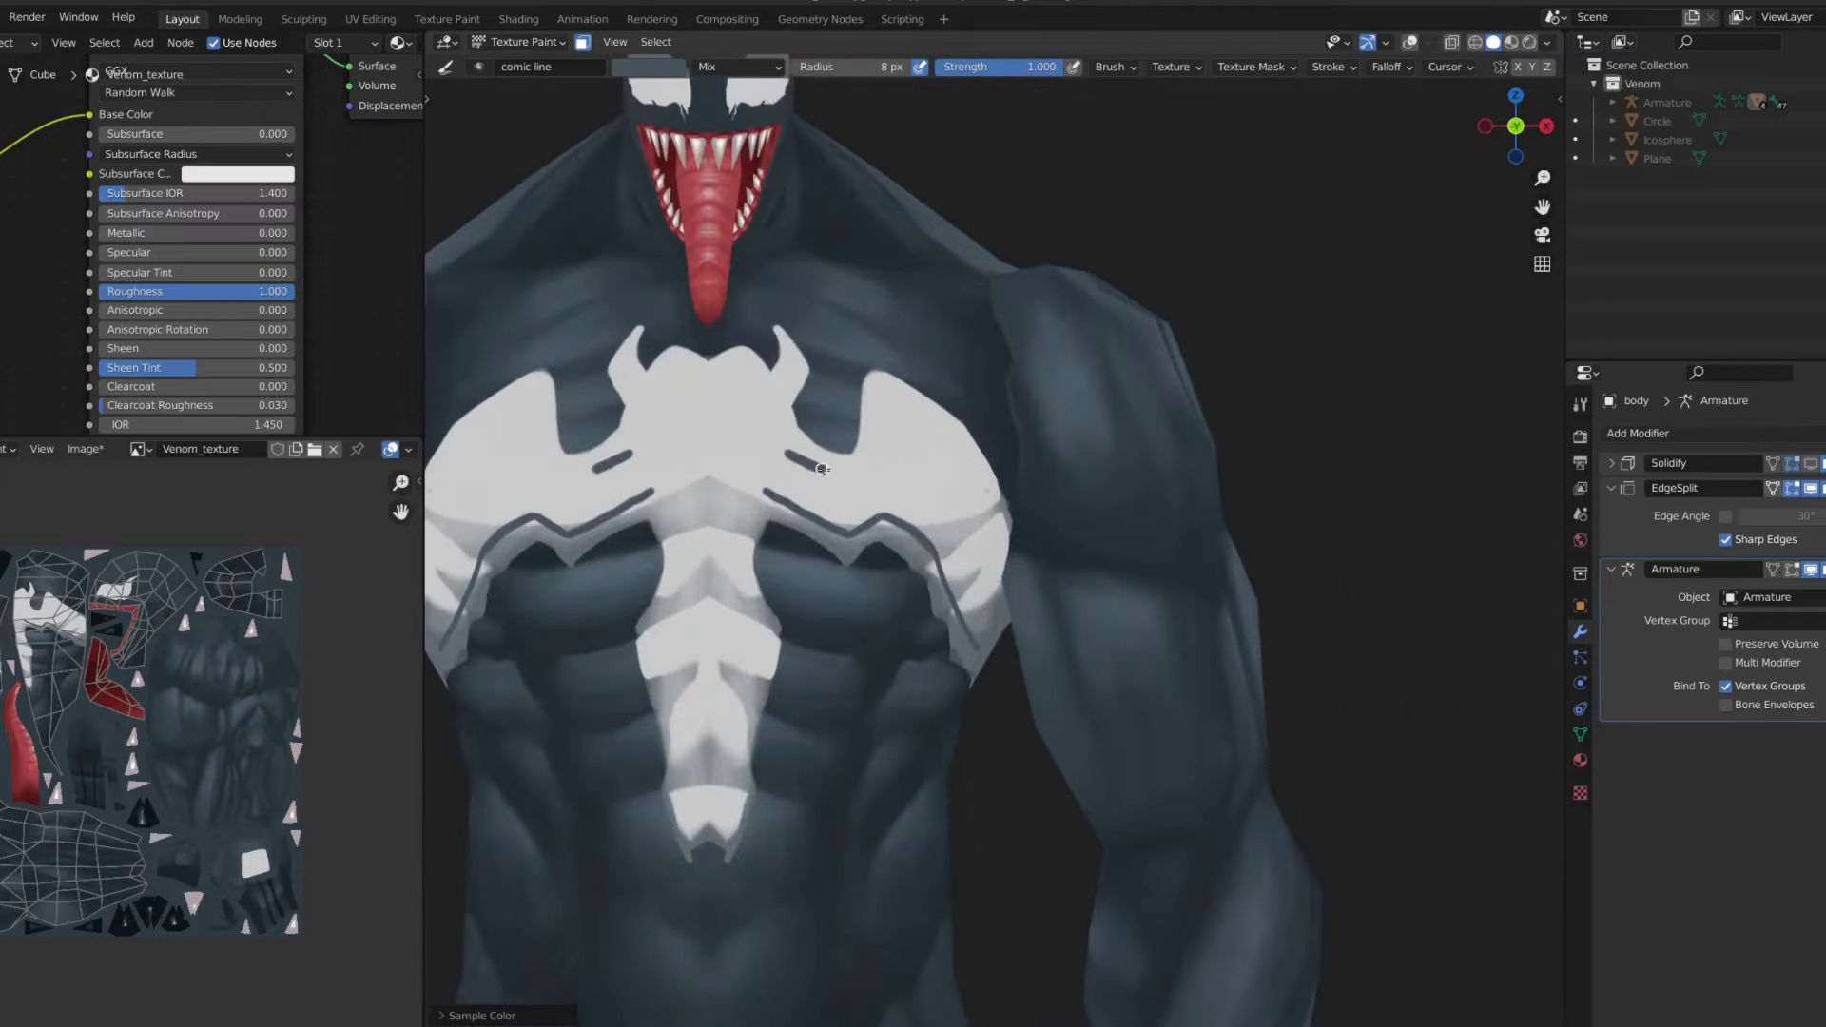
left_click_drag(822, 469, 883, 437)
middle_click_drag(883, 437, 883, 375)
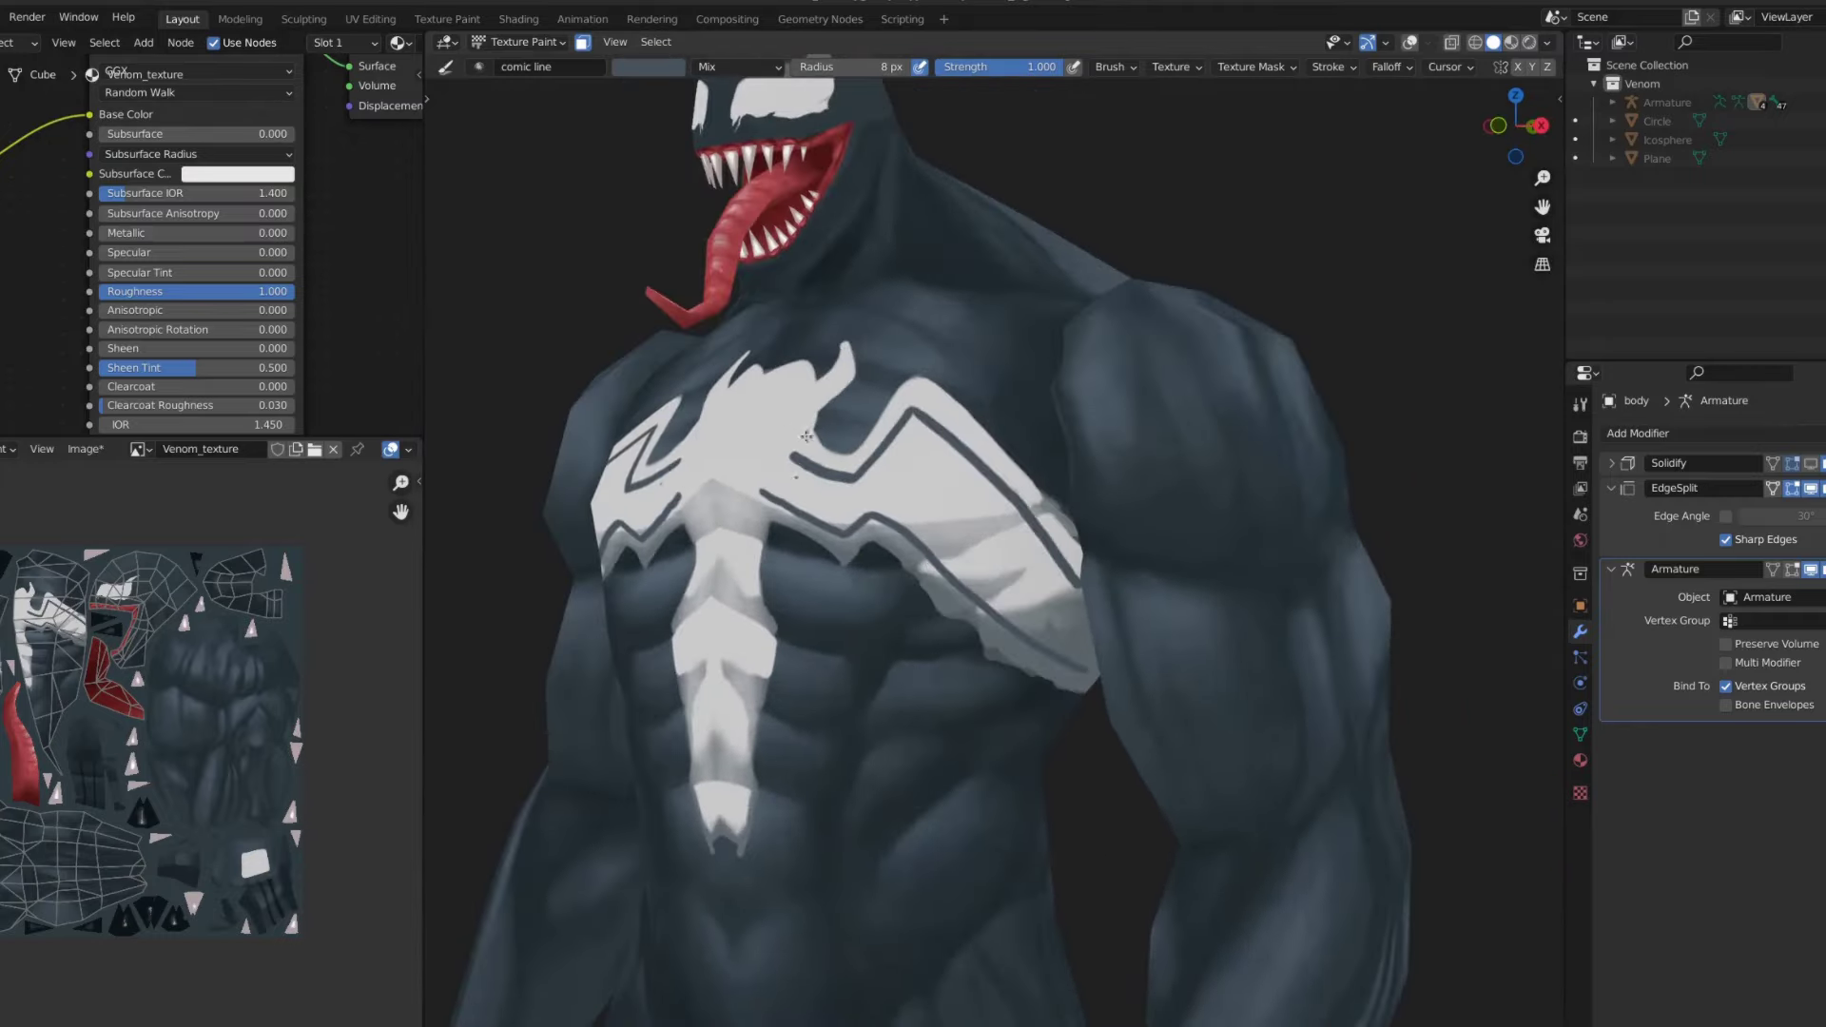
middle_click_drag(786, 478, 836, 468)
key("ctrl+z")
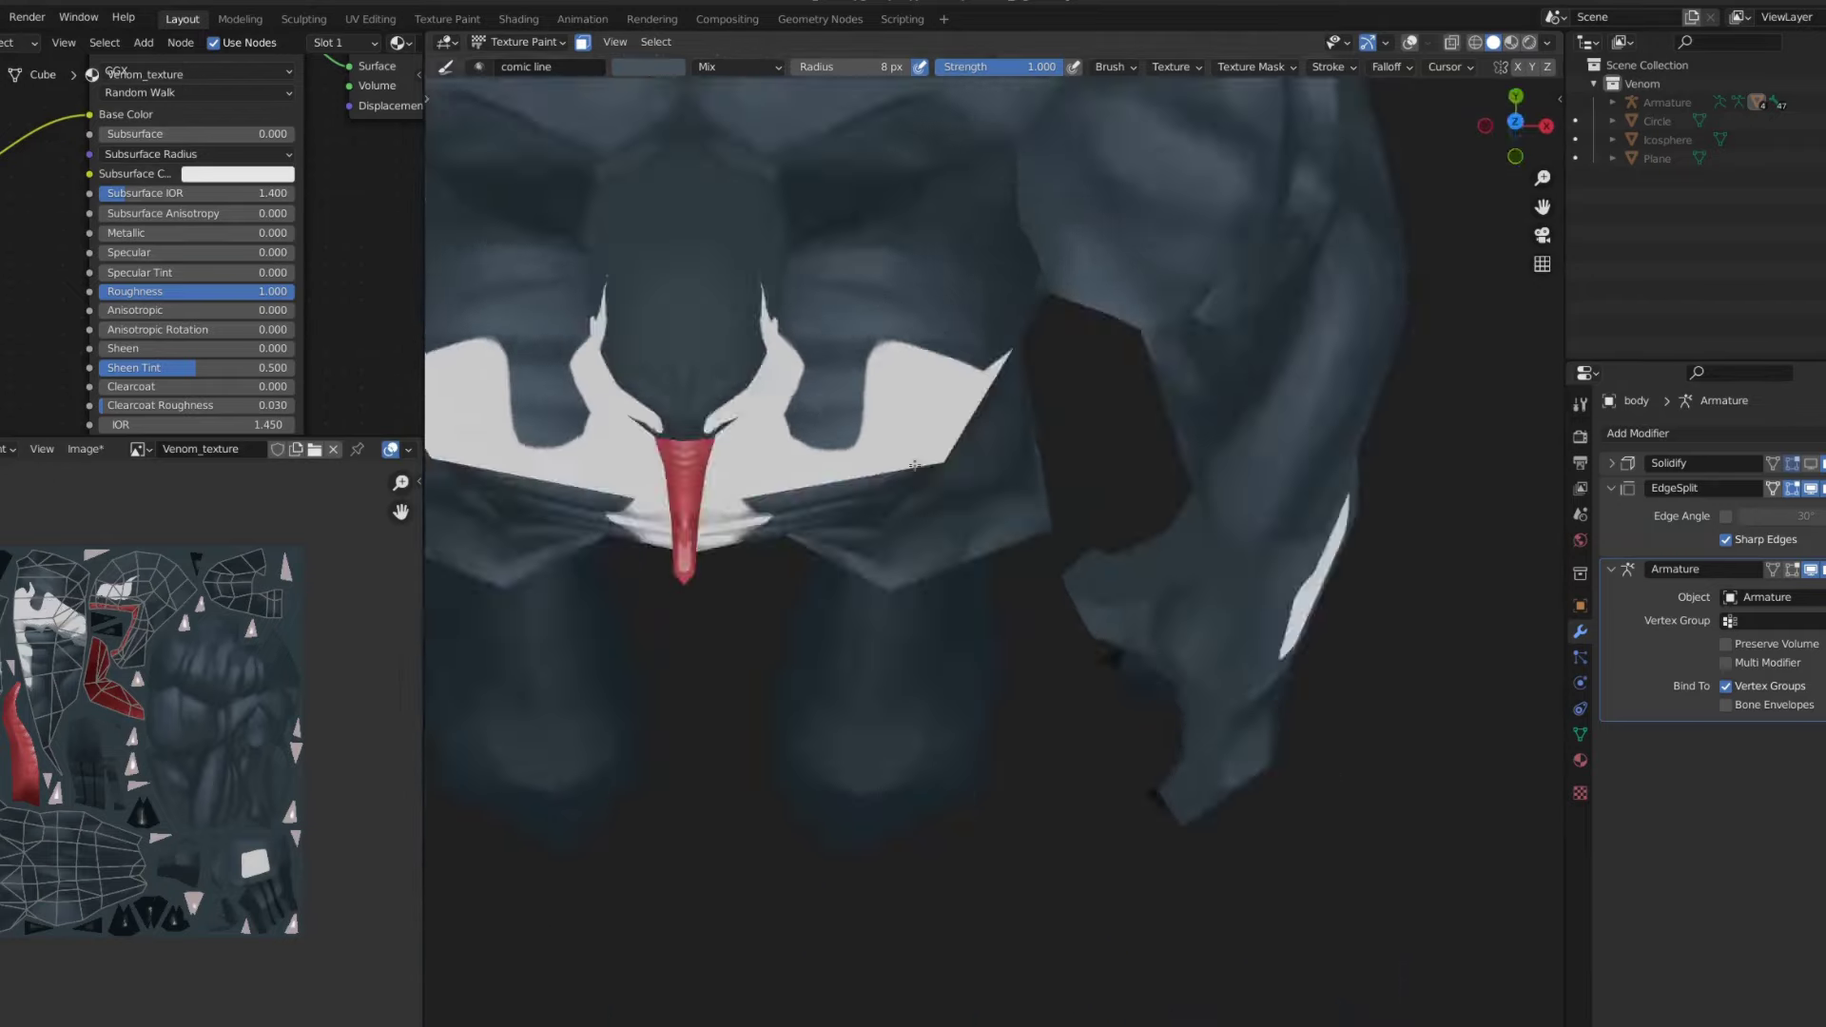
key("KP_1")
- From an exact front view, repaint new mirrored dark lines across the emblem
key("s")
scroll(861, 435, "down", 3)
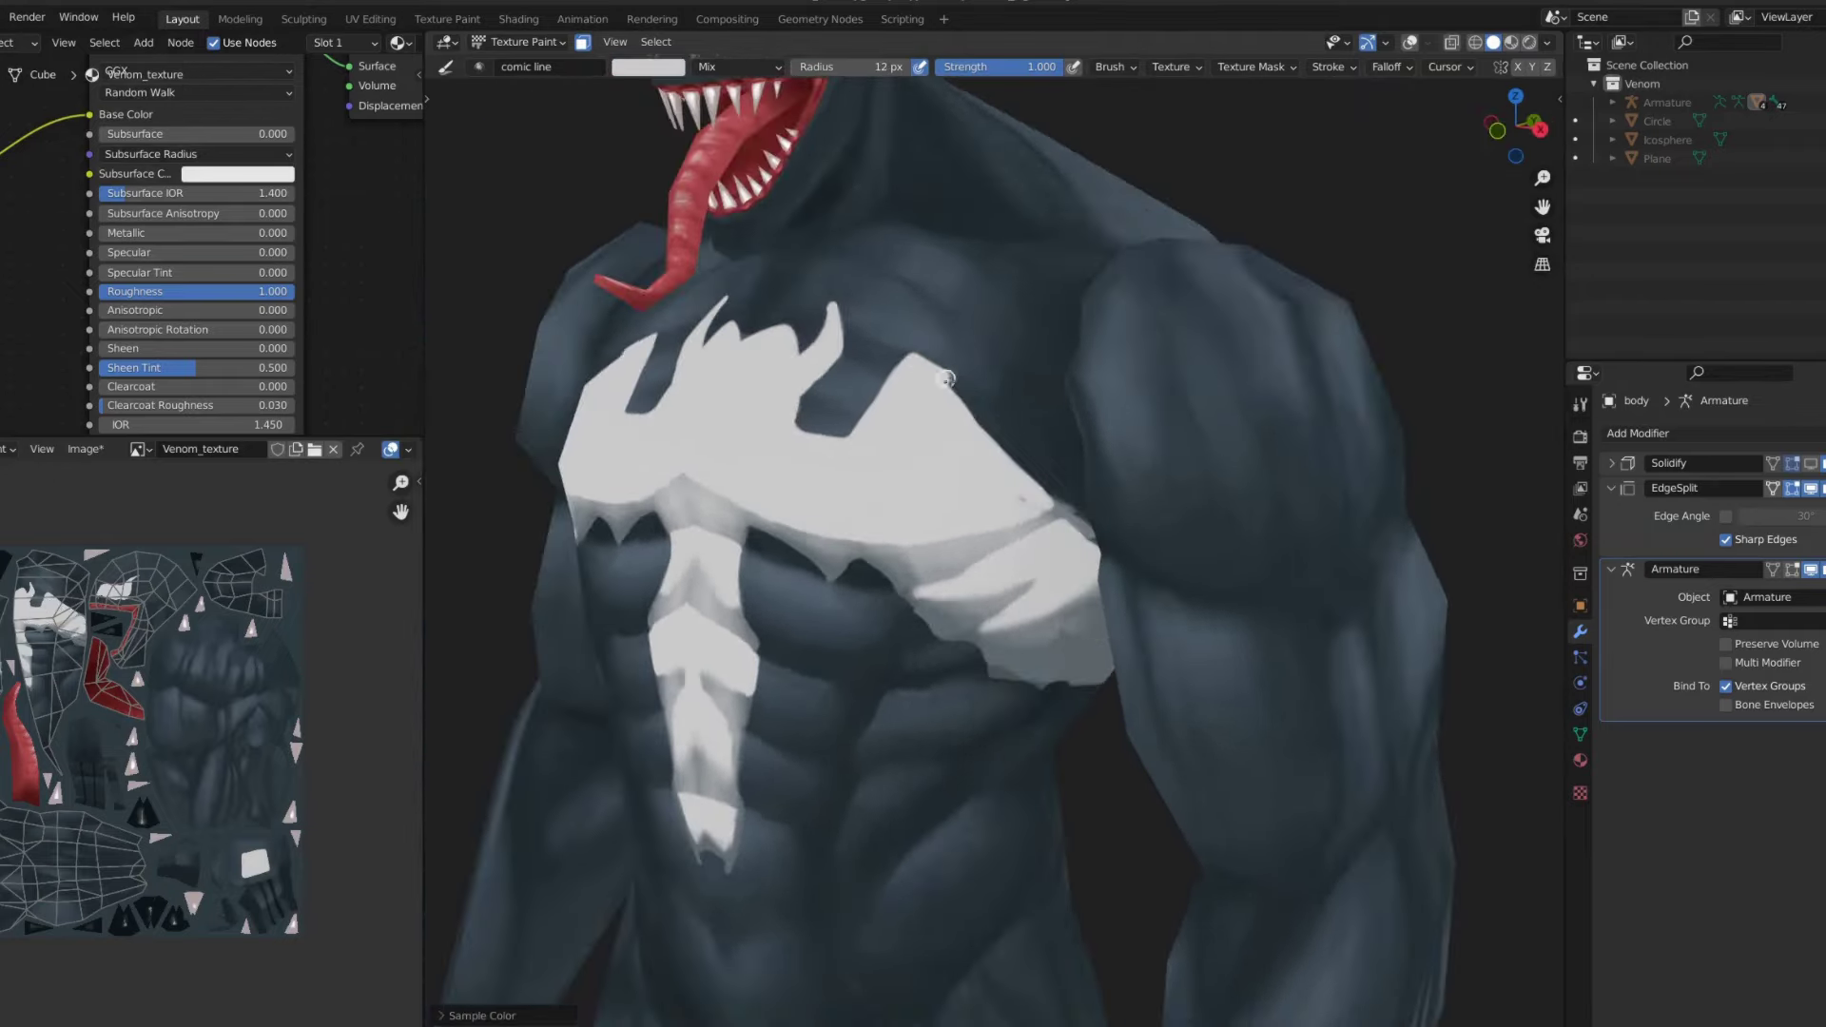
scroll(884, 476, "down", 3)
scroll(900, 516, "down", 2)
scroll(900, 515, "up", 5)
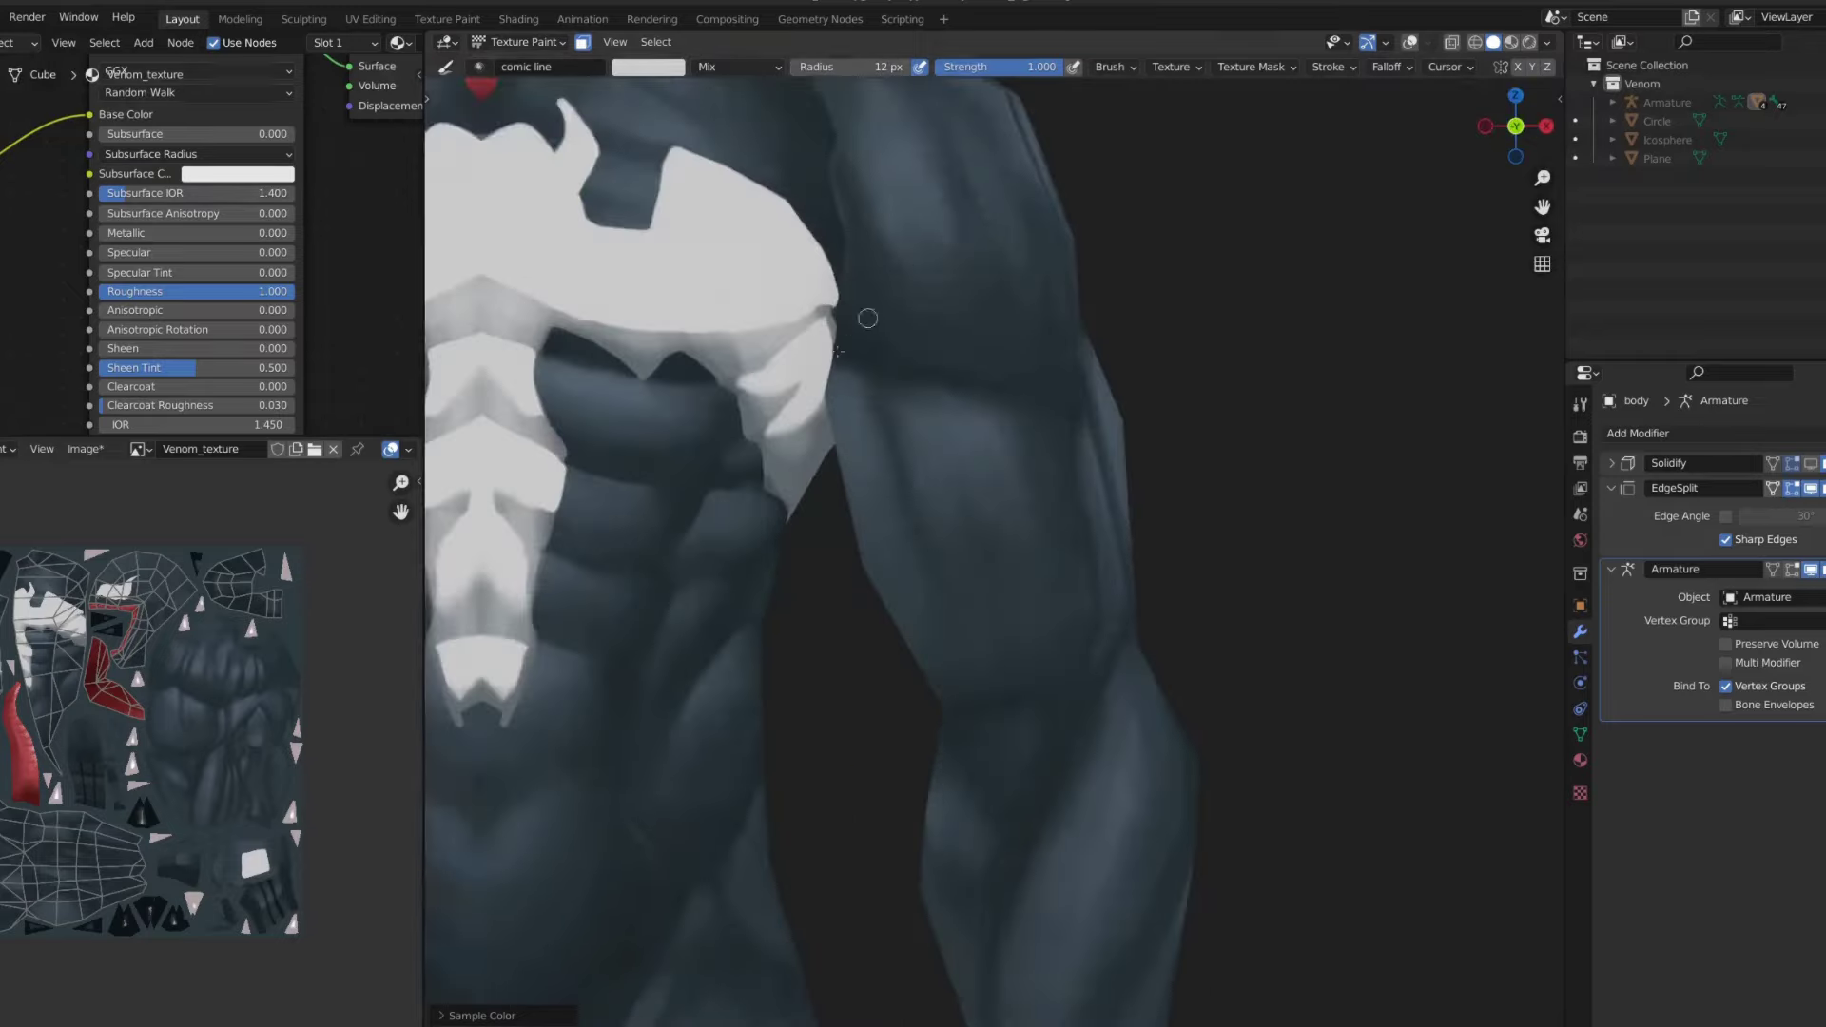
scroll(791, 434, "up", 2)
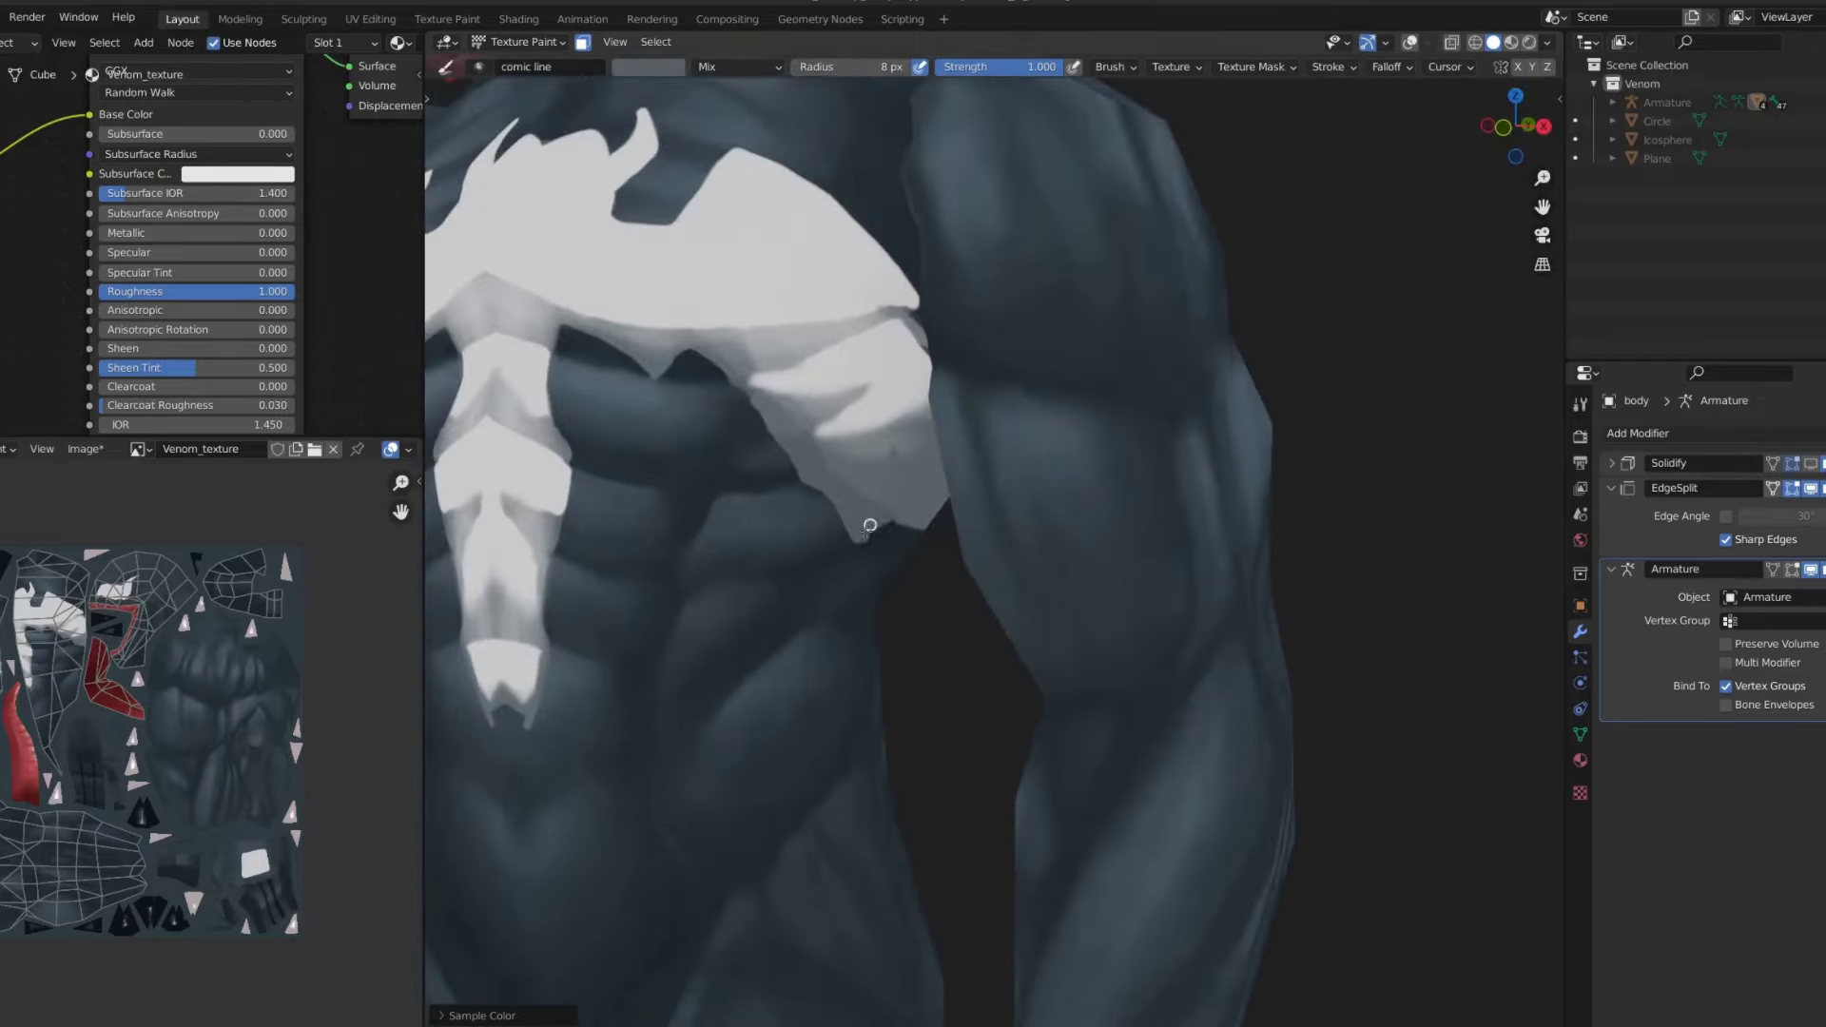
key("KP_1")
scroll(764, 382, "down", 5)
scroll(862, 439, "up", 5)
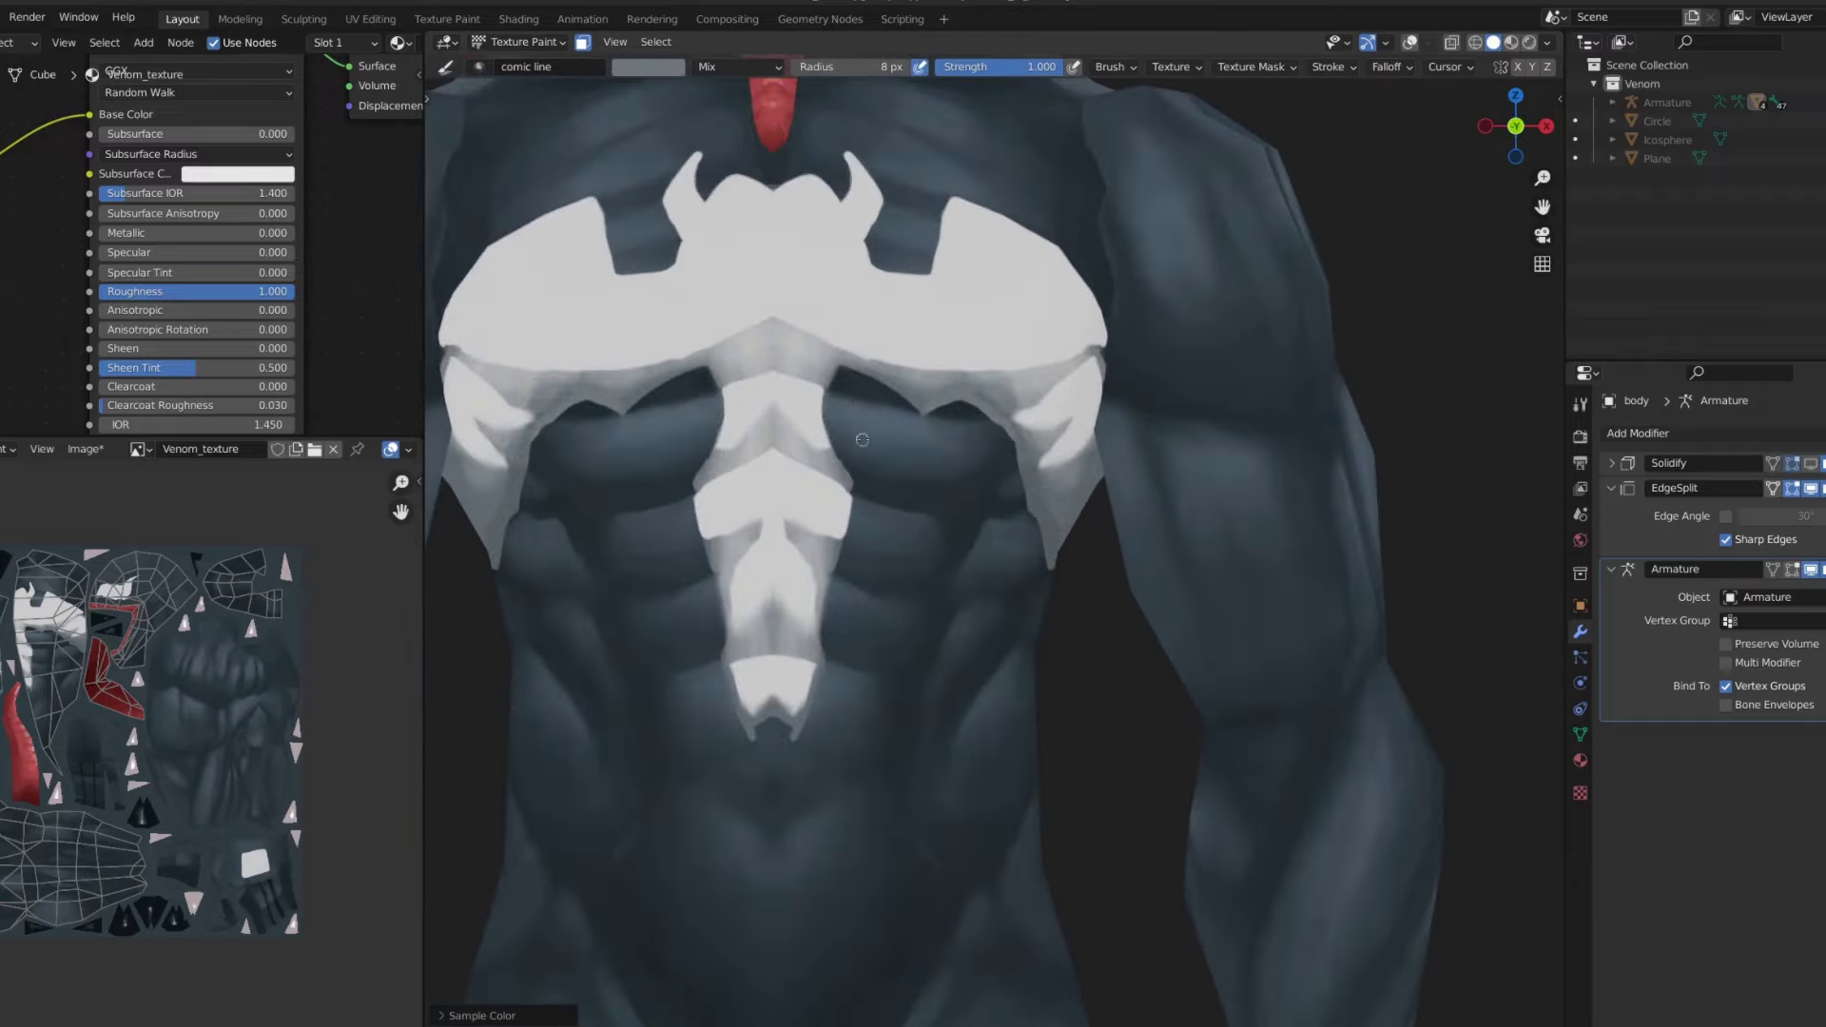
left_click_drag(918, 355, 942, 369)
mouse_move(861, 297)
left_mouse_down()
mouse_move(955, 334)
mouse_move(927, 388)
left_mouse_up()
key("ctrl+z")
key("ctrl+z")
key("ctrl+z")
left_click_drag(856, 318, 941, 353)
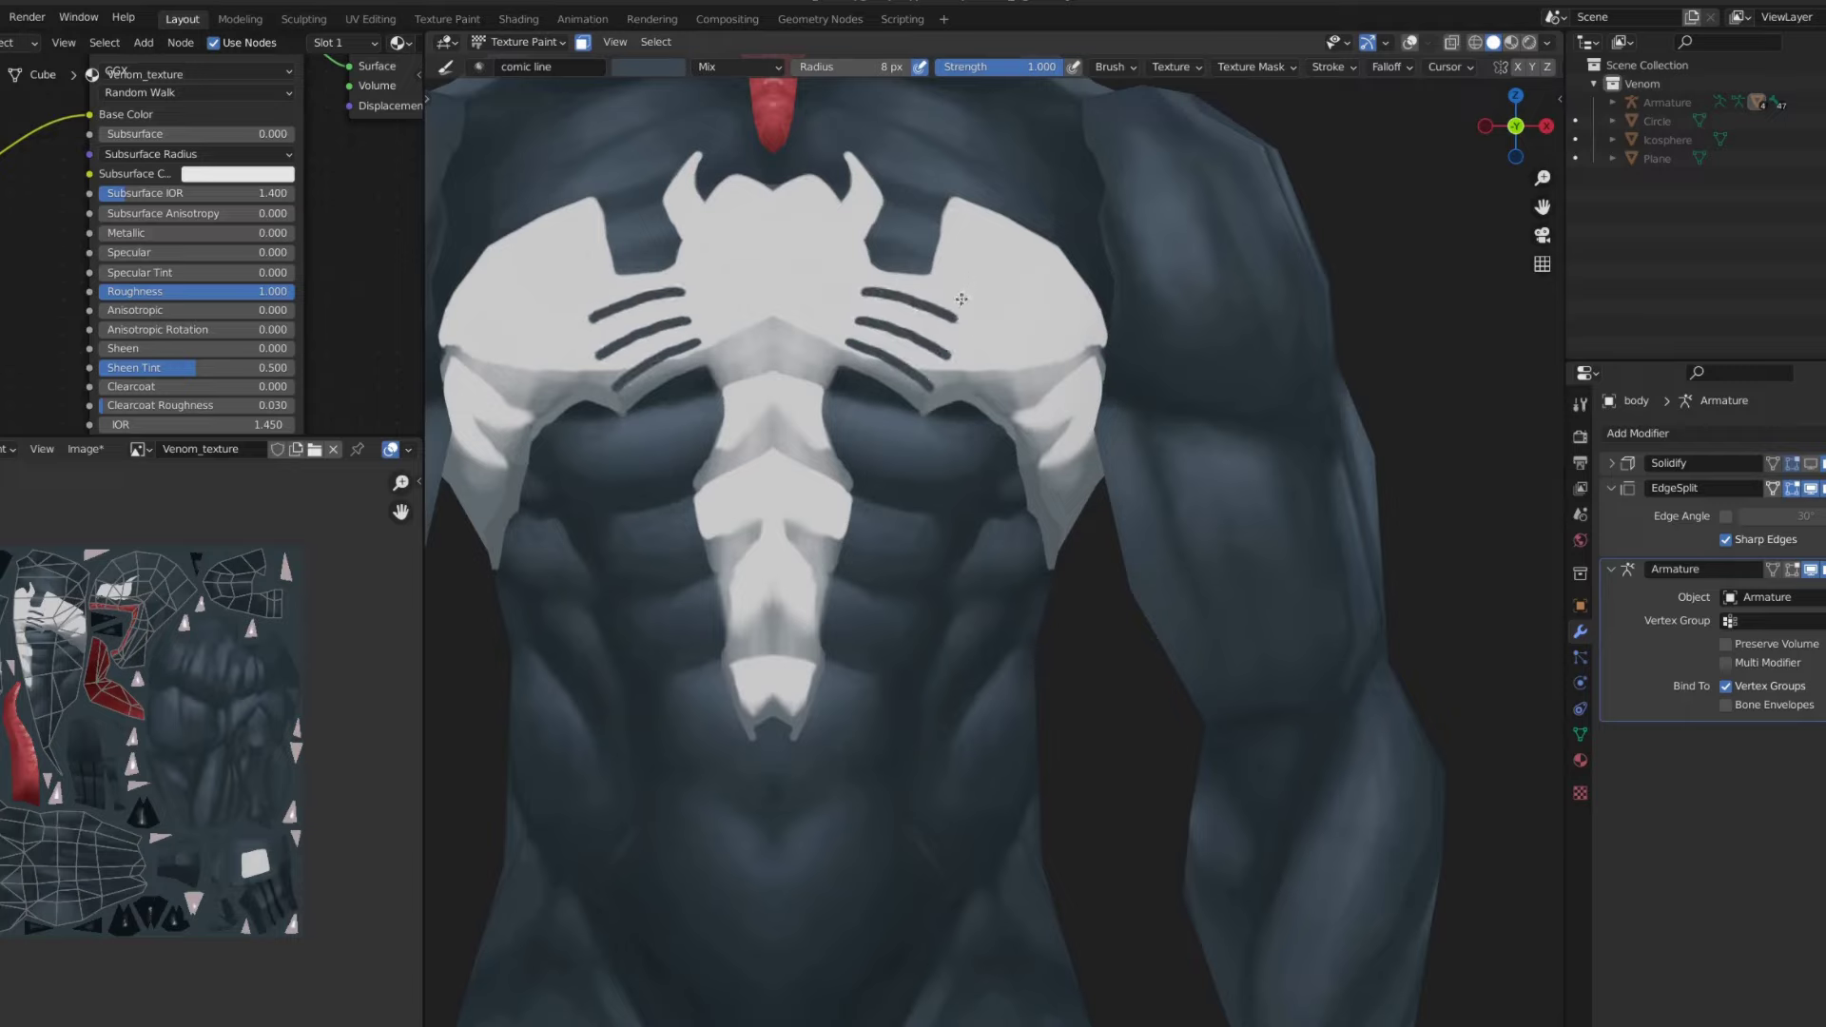
- Paint a mirrored dark spider-leg stroke across the chest emblem and zoom out to review
key("s")
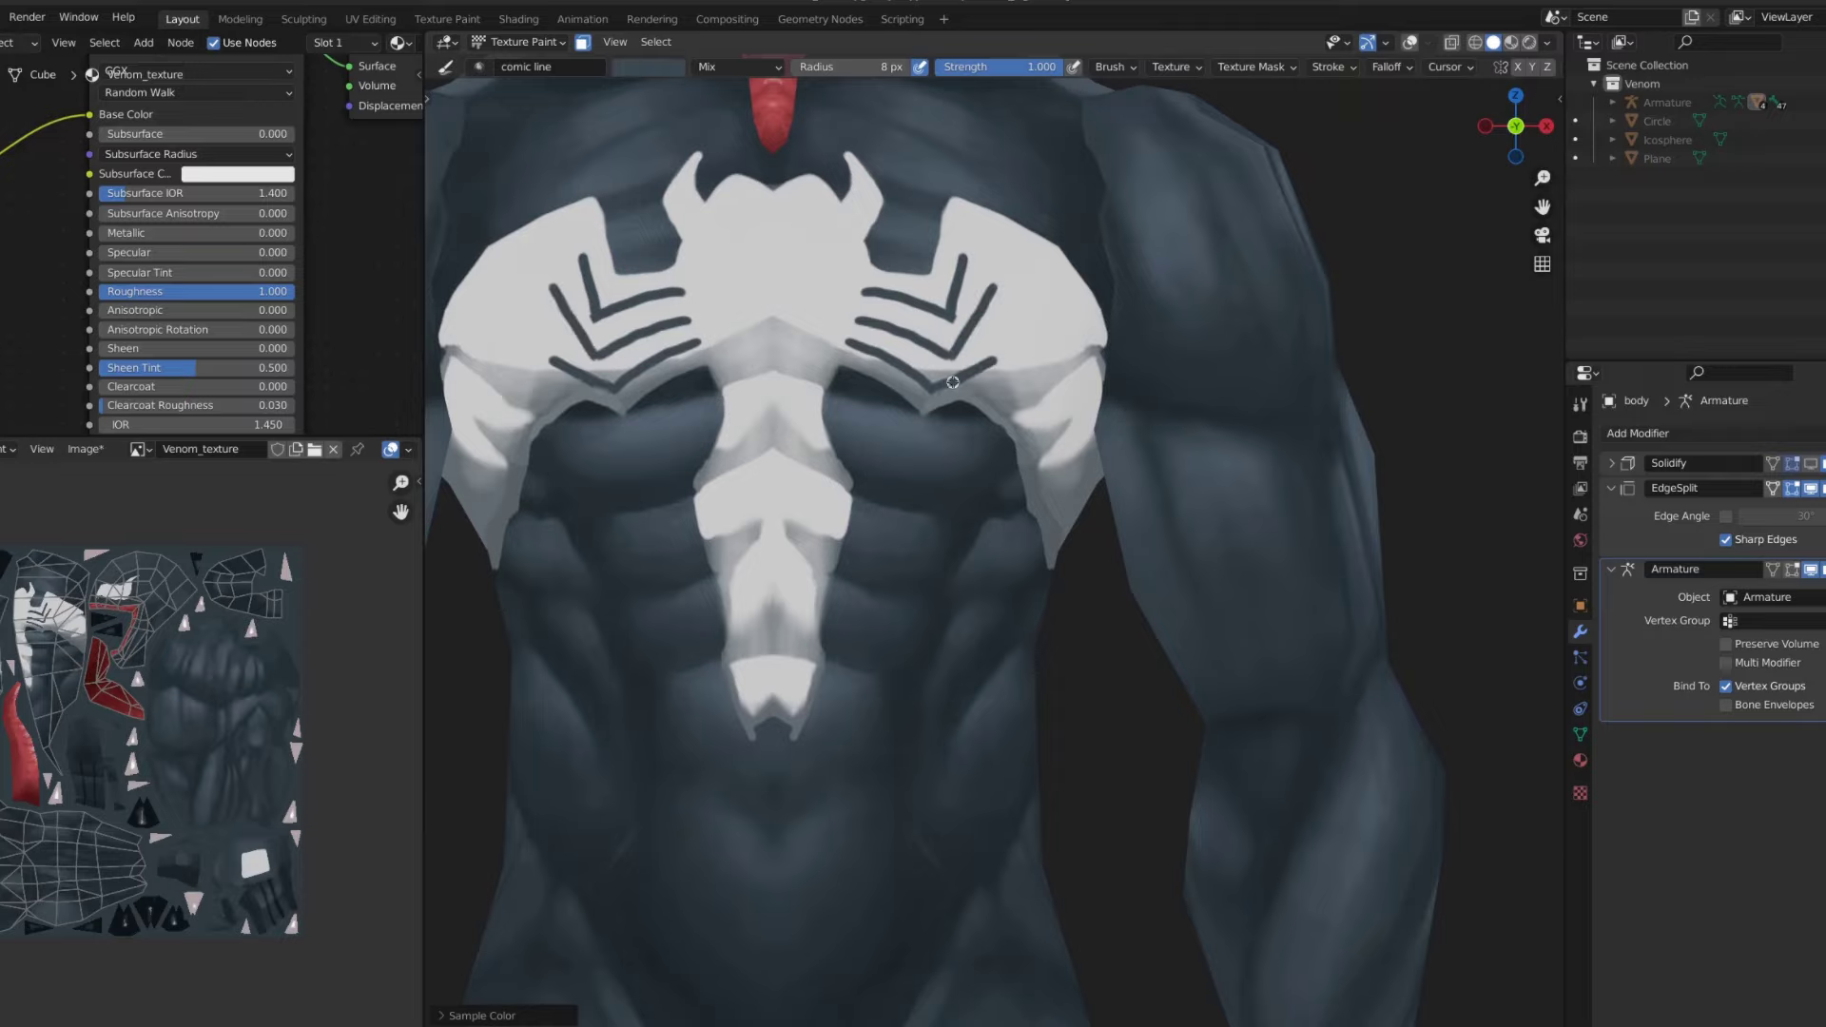
mouse_move(991, 287)
left_mouse_down()
mouse_move(1082, 359)
mouse_move(1059, 487)
left_mouse_up()
key("ctrl+z")
key("ctrl+z")
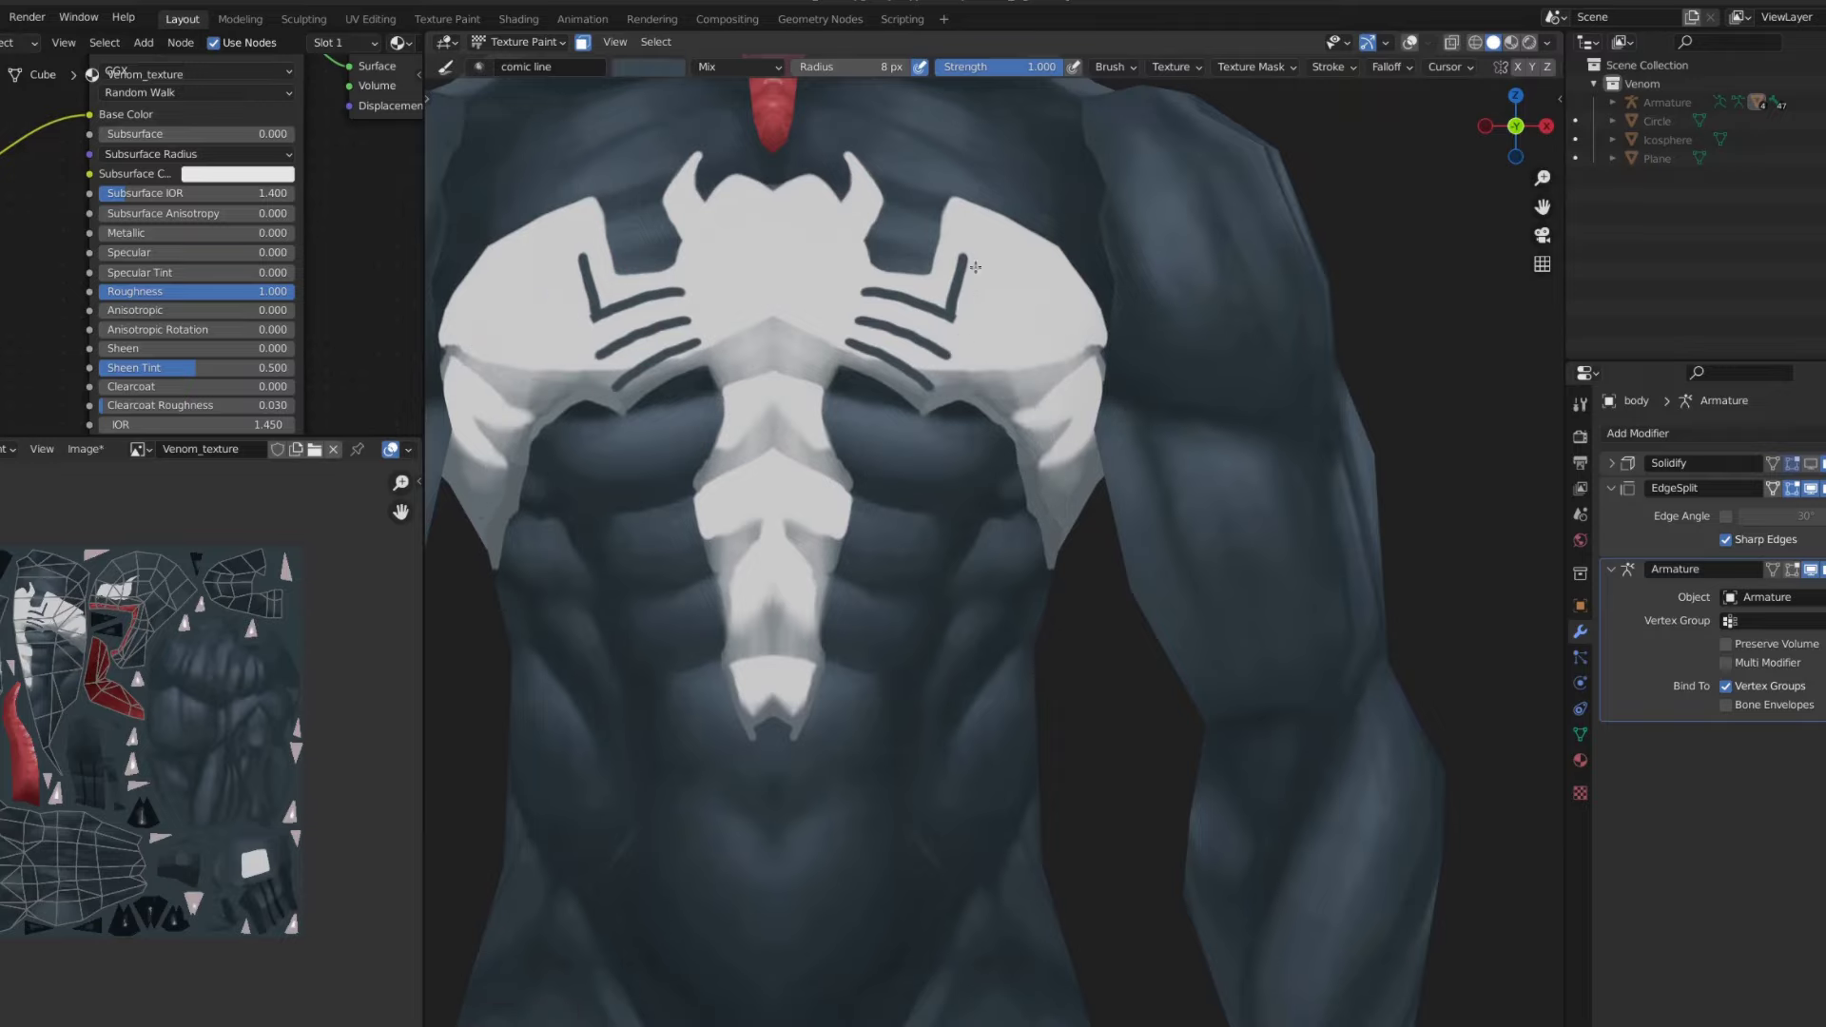
middle_click_drag(992, 261, 972, 249)
left_click_drag(972, 250, 1006, 281)
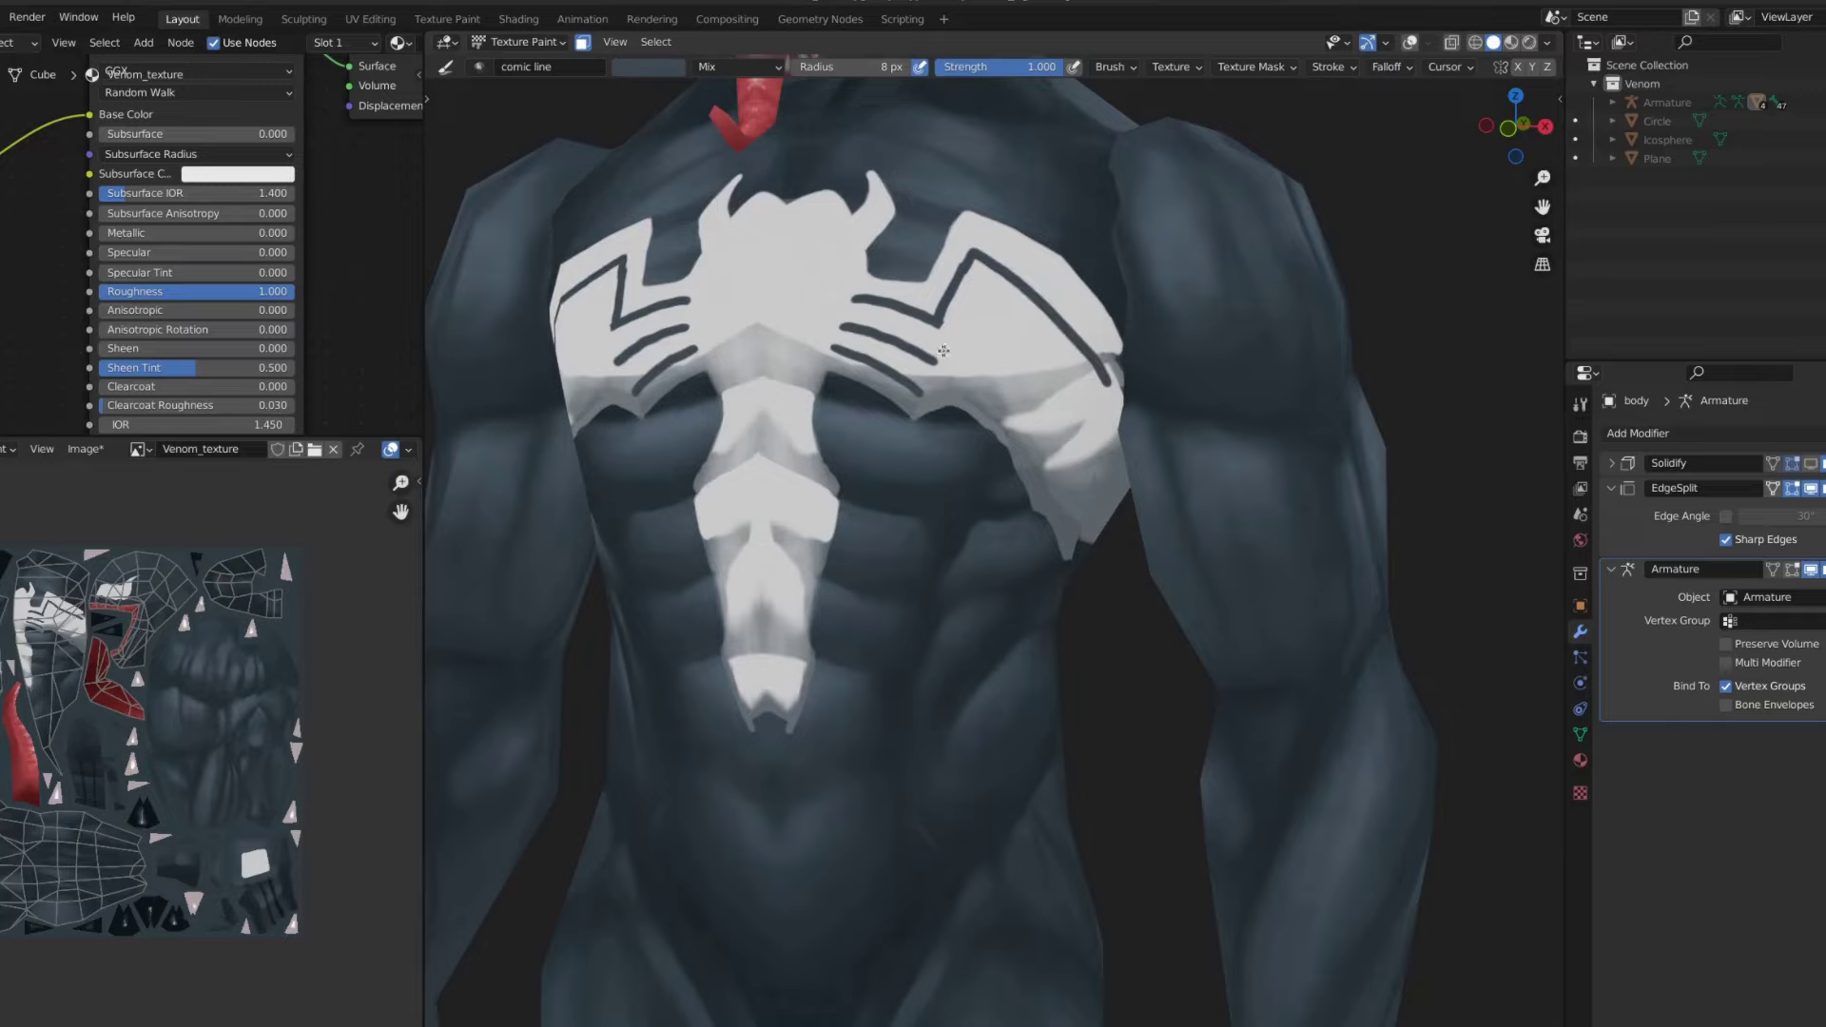
scroll(951, 356, "down", 8)
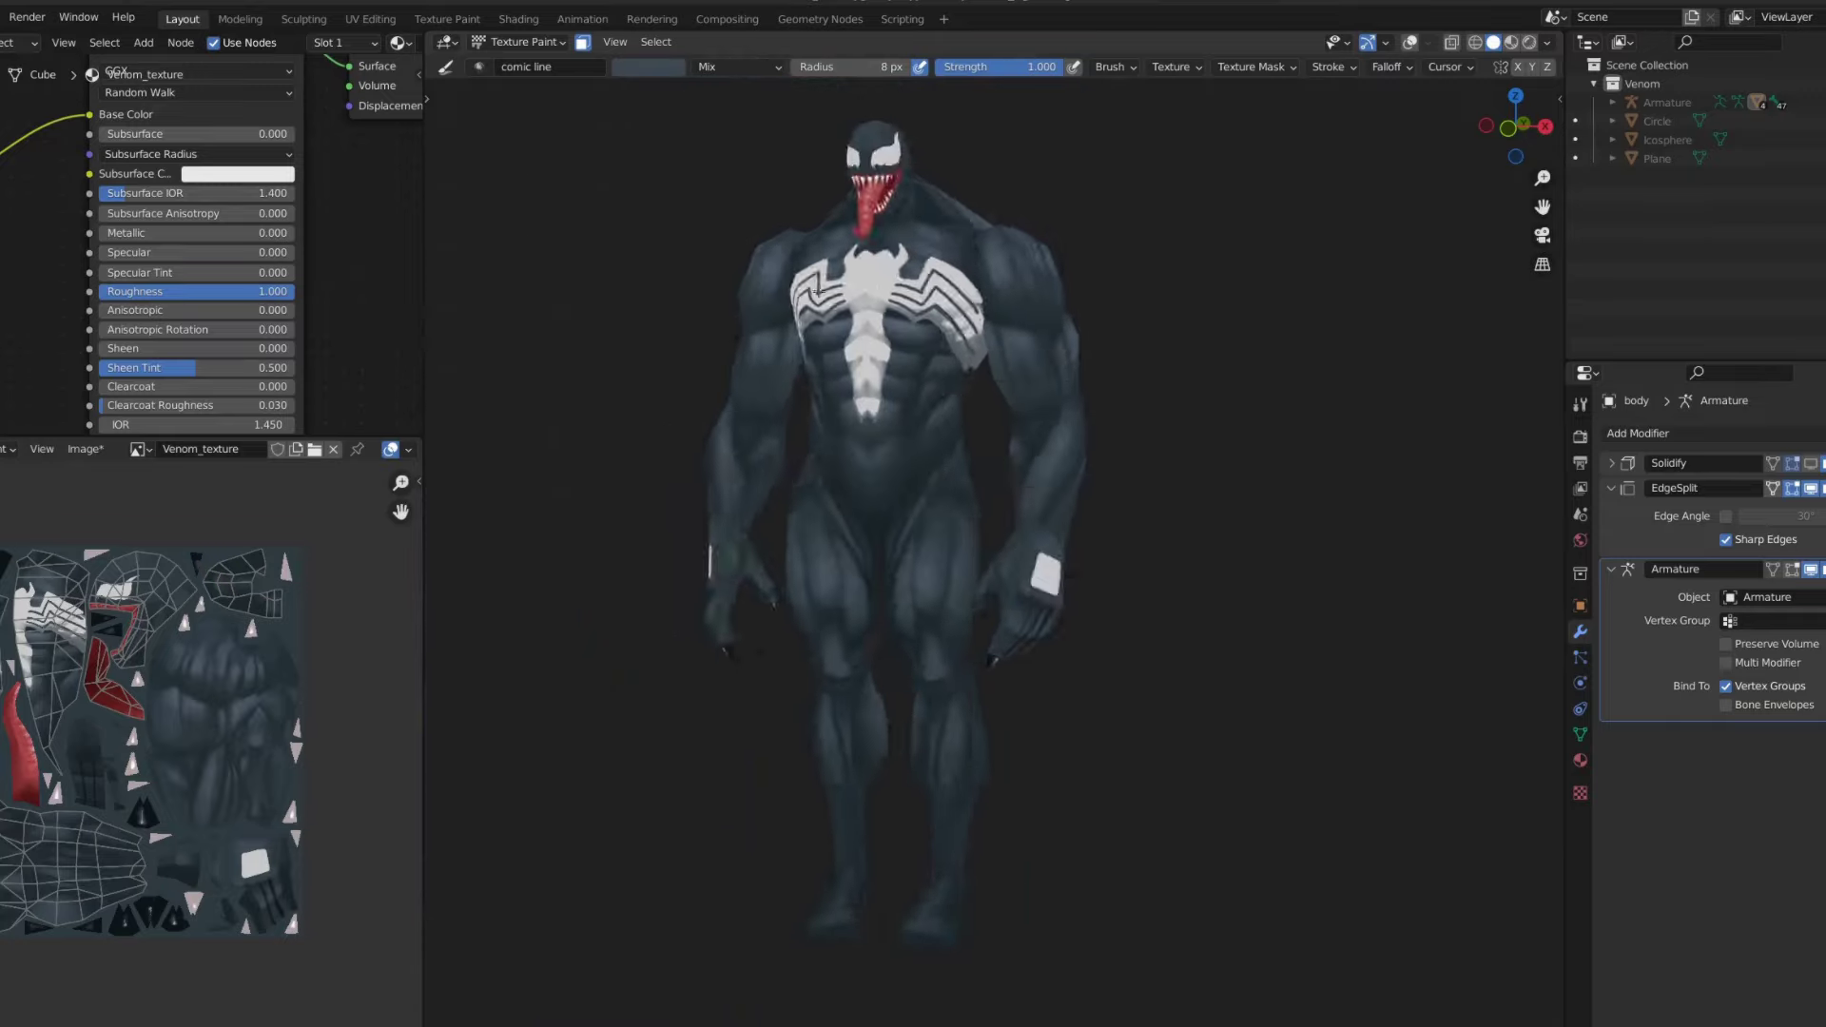
scroll(917, 344, "up", 1)
scroll(917, 344, "up", 2)
scroll(917, 344, "down", 3)
scroll(951, 361, "down", 2)
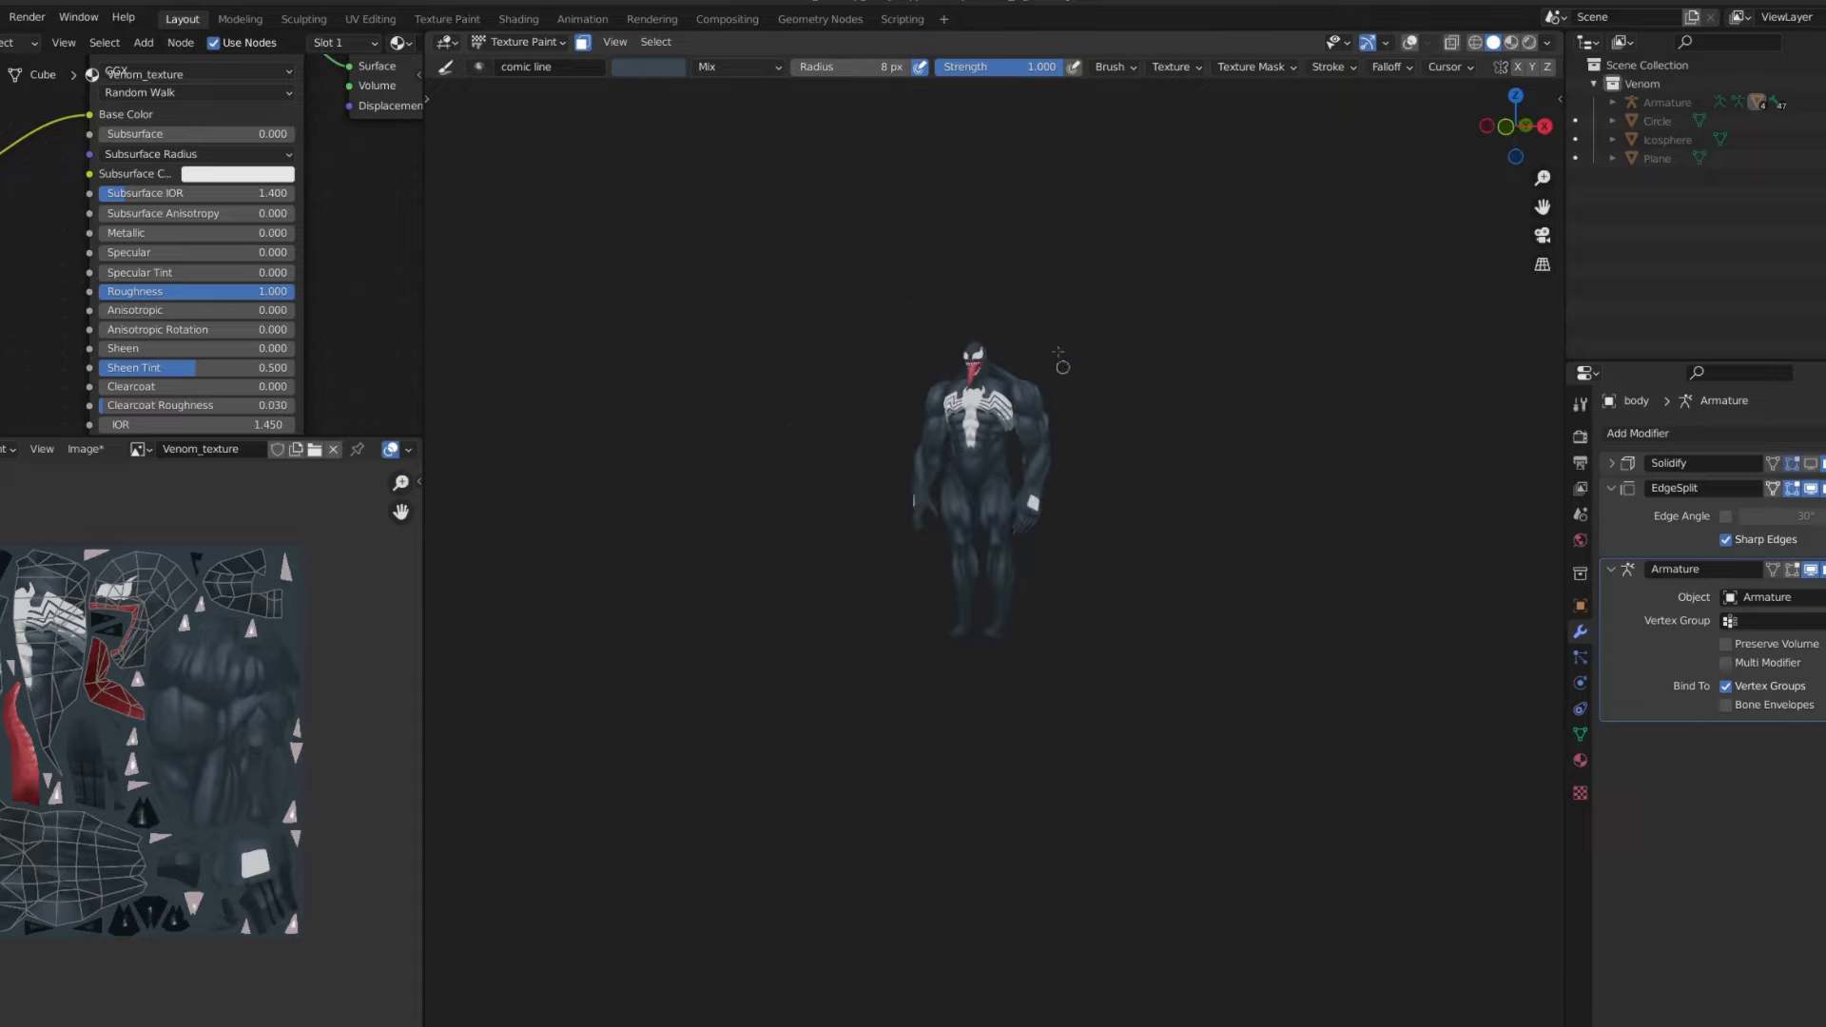
scroll(1046, 366, "up", 5)
middle_click_drag(1046, 366, 1001, 392)
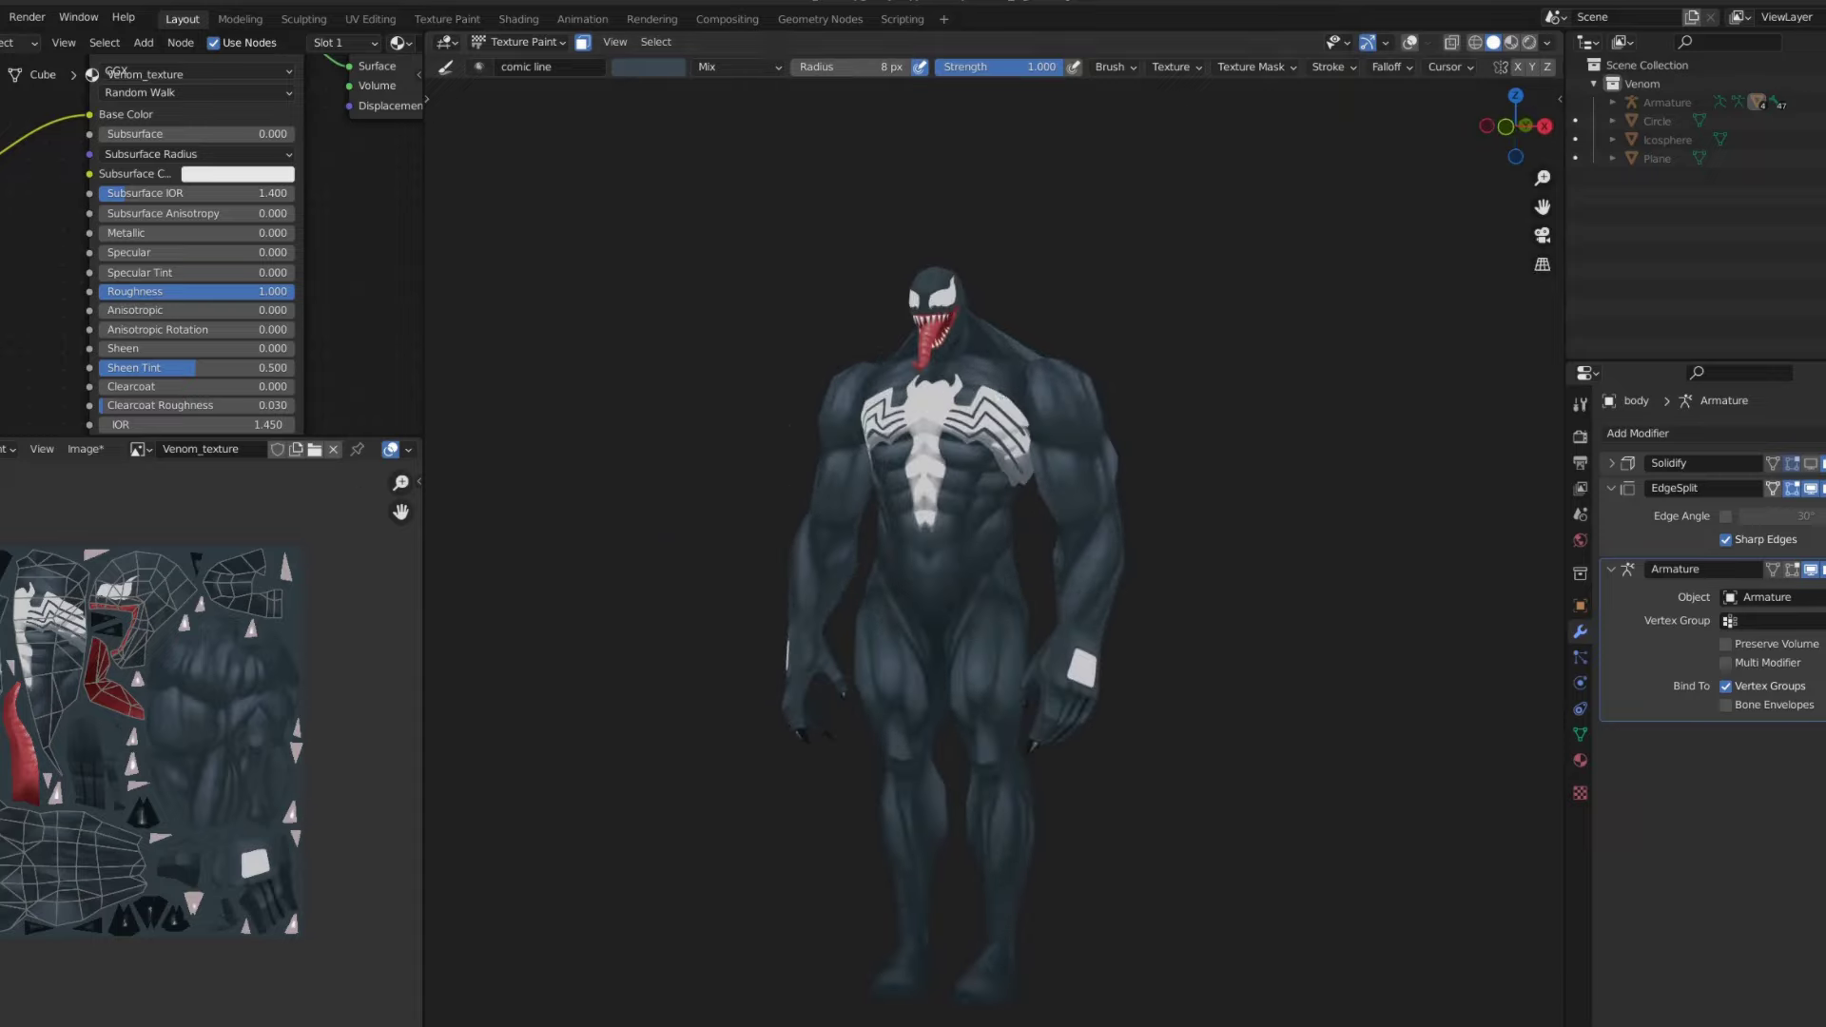
- Sample the grey body colour and orbit around the chest emblem
scroll(951, 399, "up", 5)
key("s")
middle_click_drag(951, 400, 954, 281)
key("s")
scroll(952, 399, "down", 5)
scroll(952, 399, "down", 3)
scroll(952, 398, "up", 3)
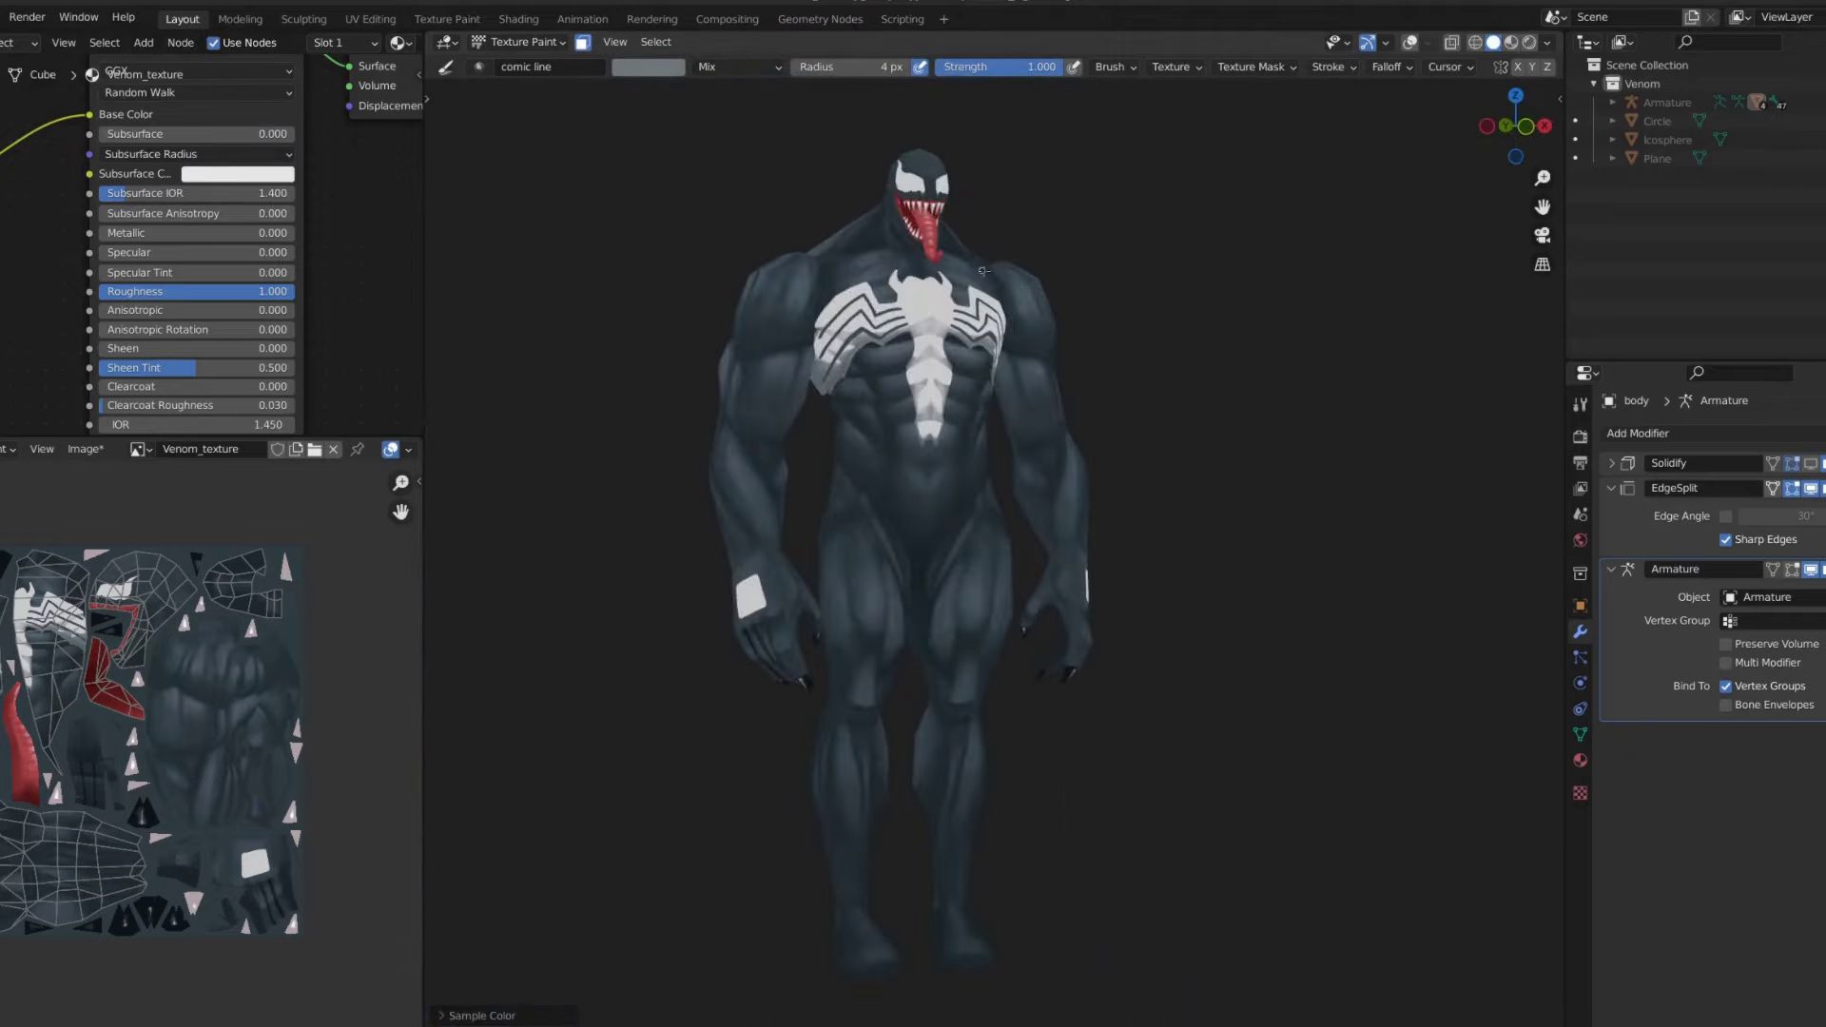
scroll(954, 282, "up", 2)
scroll(954, 282, "up", 4)
scroll(870, 403, "up", 2)
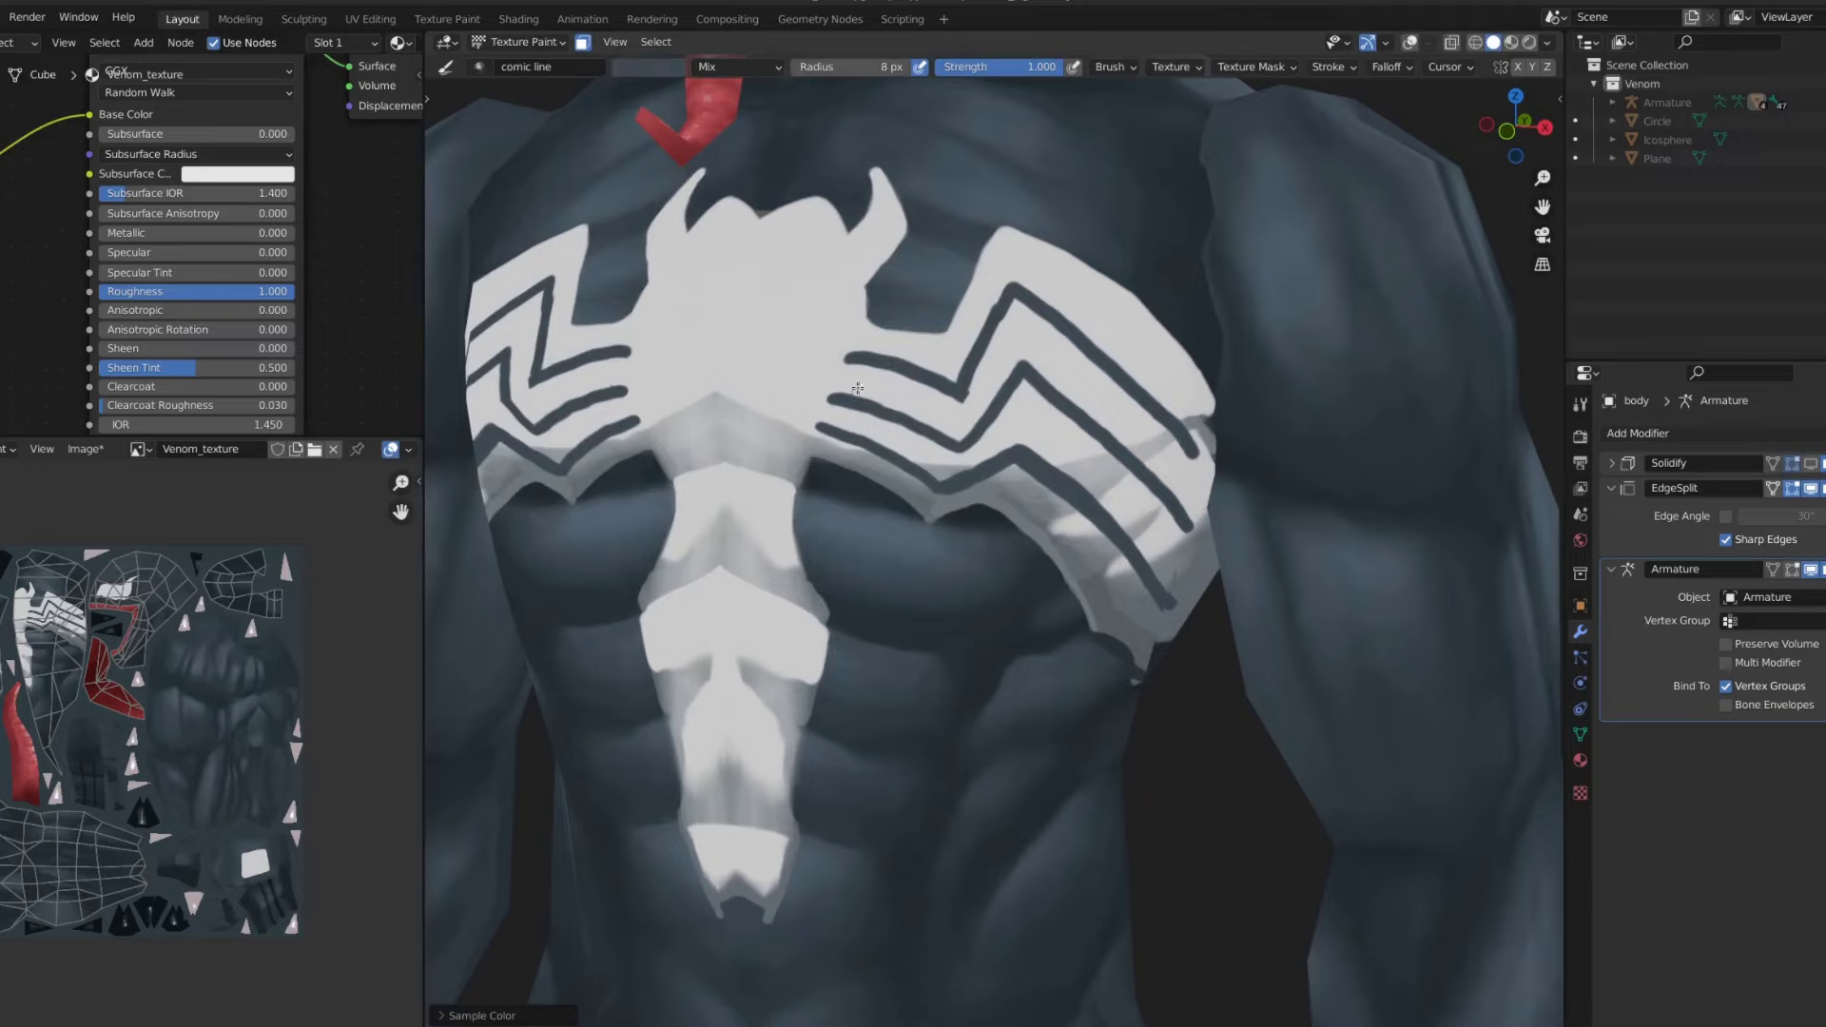
middle_click_drag(857, 388, 817, 494)
- Switch to the Smear brush and face the chest in a straight front view
key("shift+space")
left_click(761, 567)
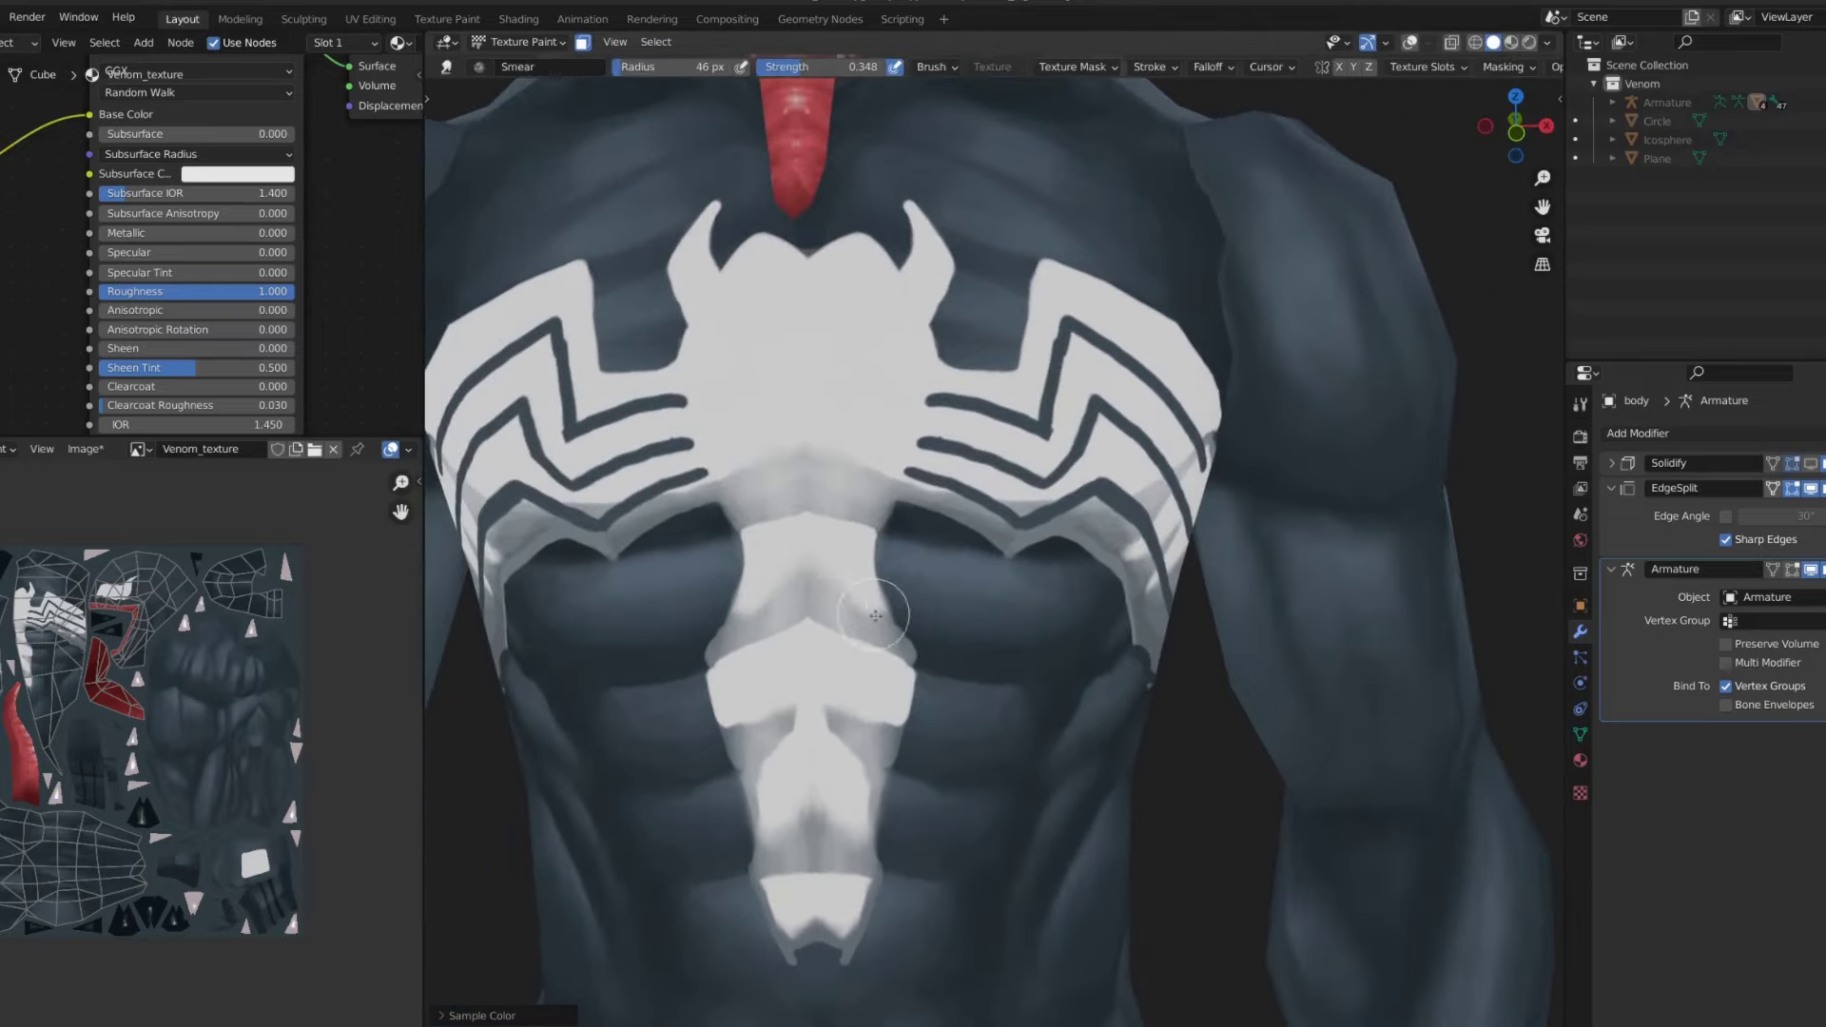
scroll(840, 826, "down", 5)
middle_click_drag(840, 826, 612, 538)
scroll(612, 539, "up", 4)
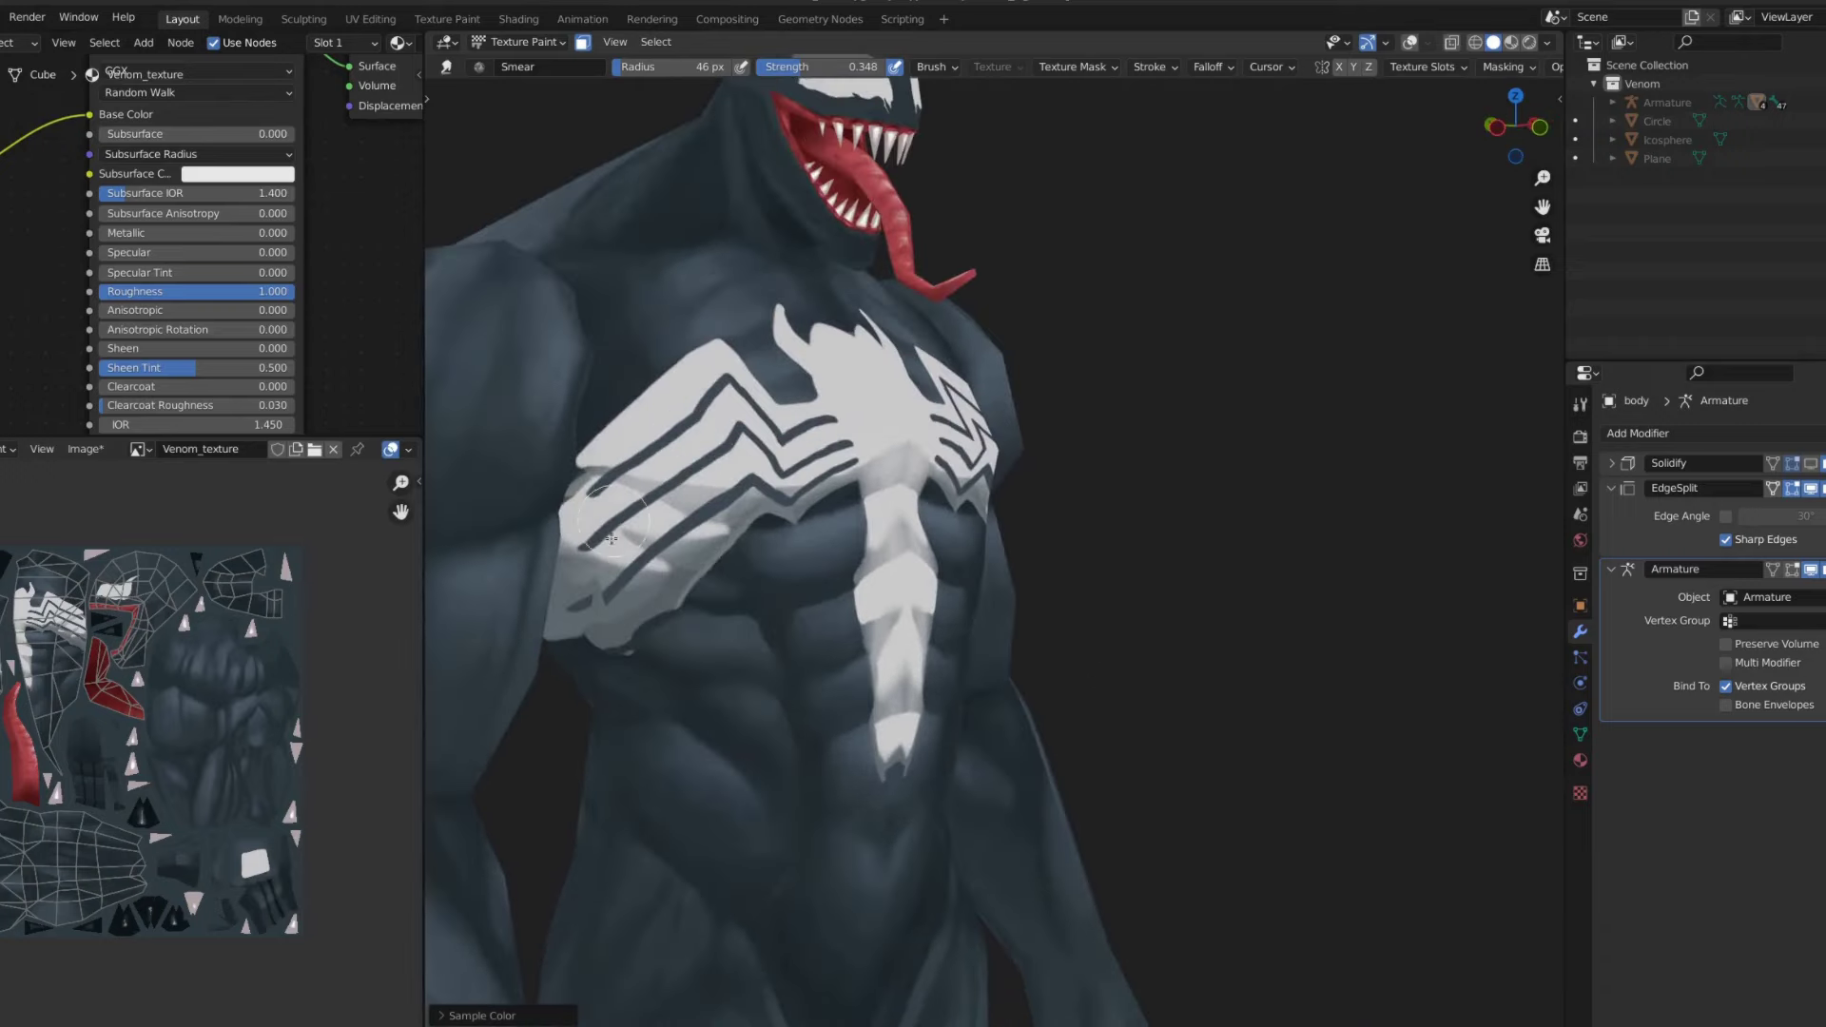
key("KP_1")
scroll(1004, 515, "up", 4)
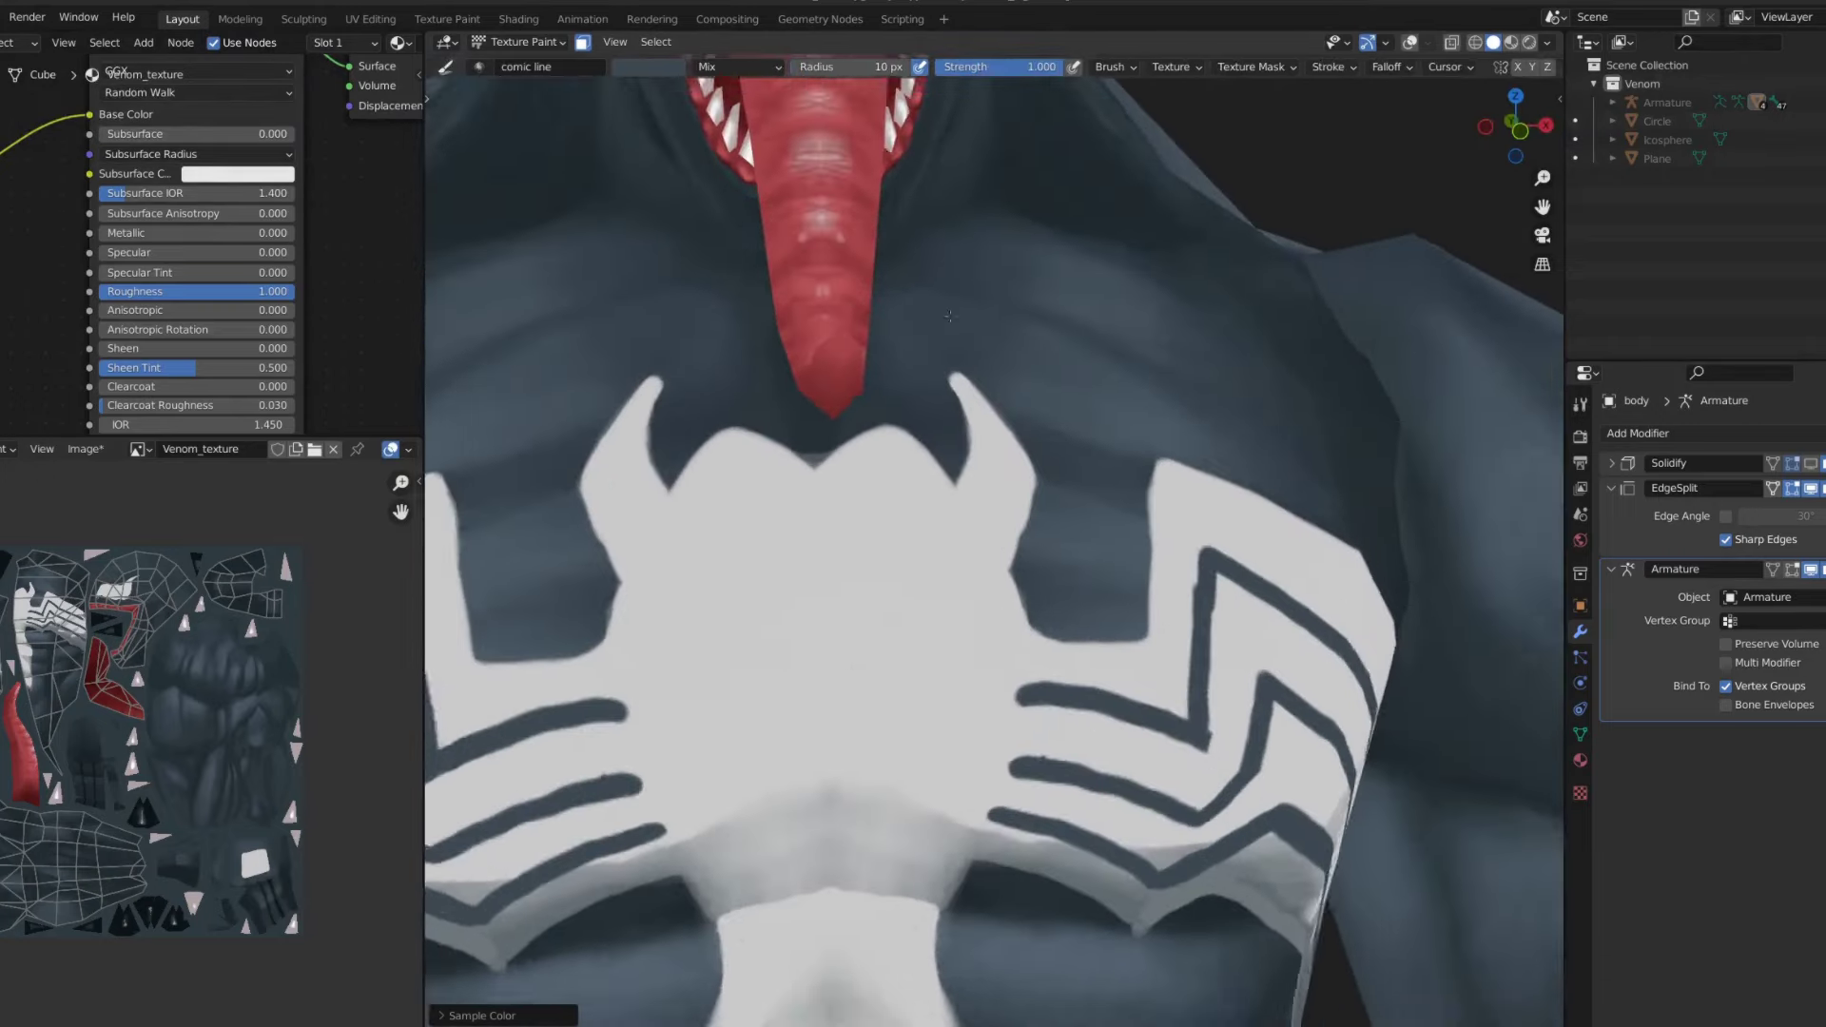
scroll(1004, 515, "down", 1)
scroll(1005, 516, "down", 2)
scroll(951, 533, "up", 3)
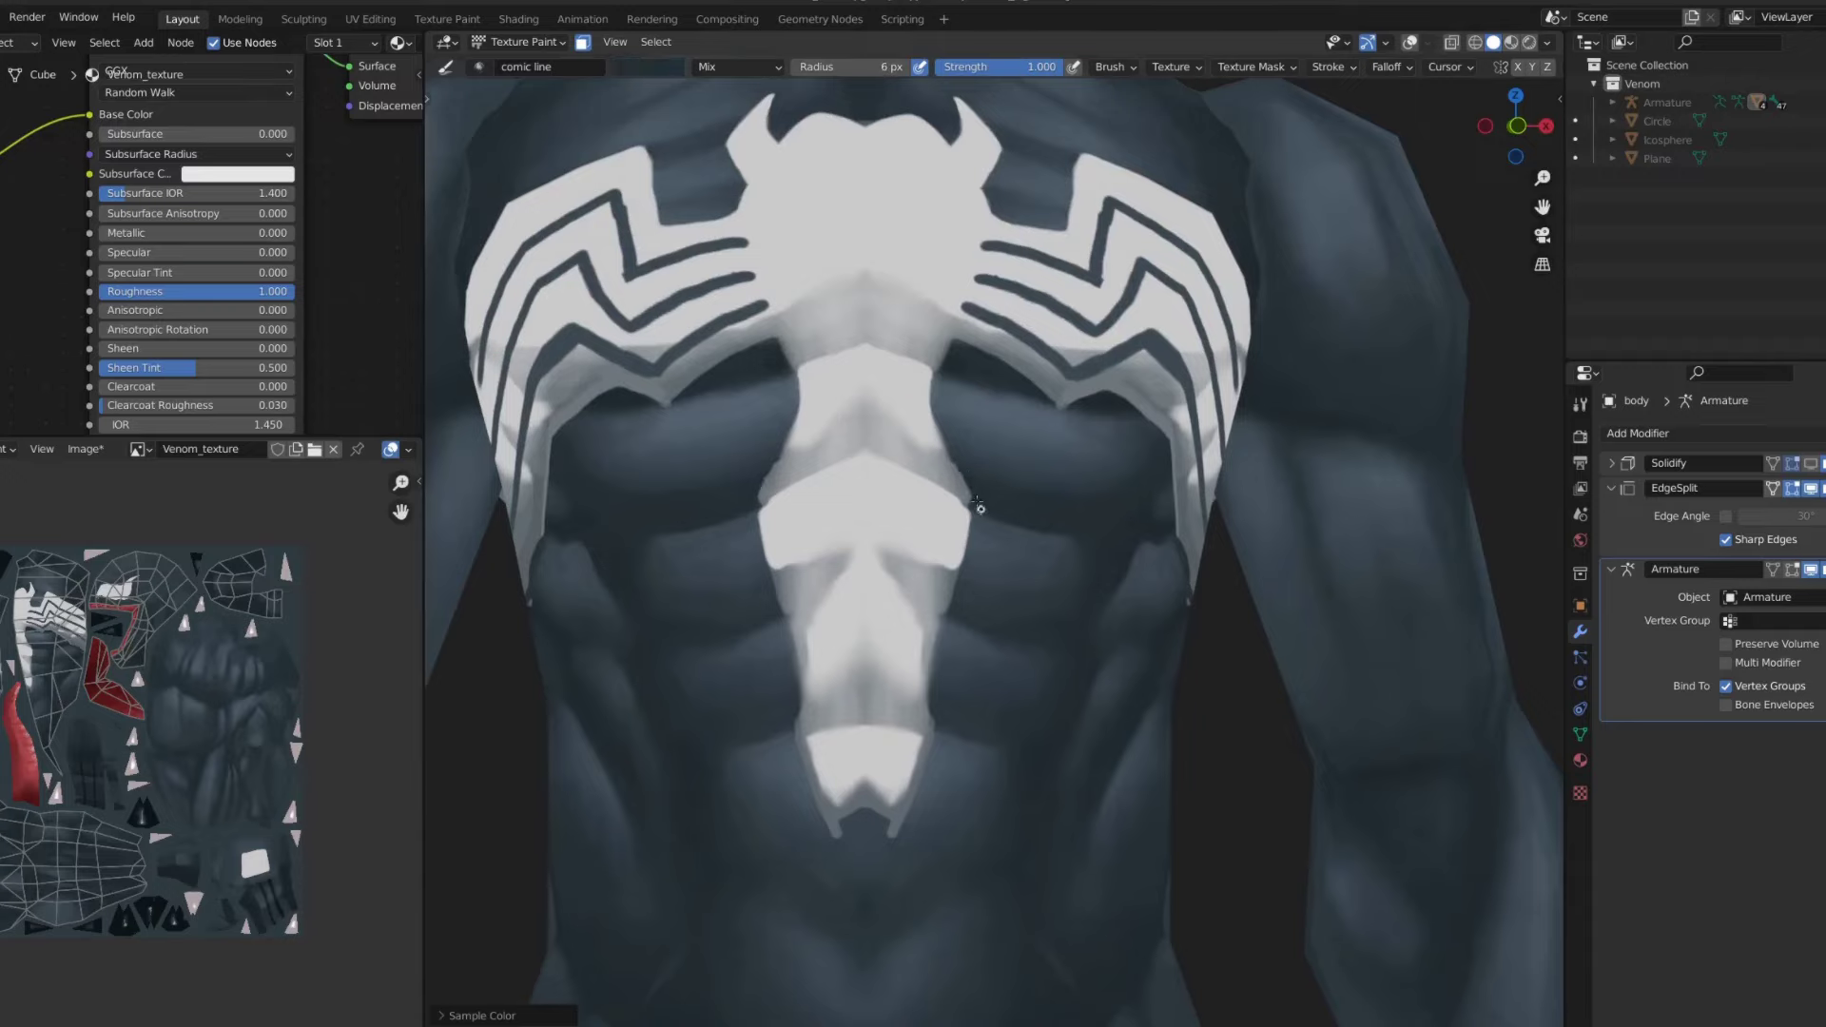
scroll(913, 571, "up", 2)
- Shrink the brush to 6 px and smear the emblem edges into the dark body
key("bracketleft")
key("bracketleft")
key("bracketleft")
scroll(918, 484, "down", 4)
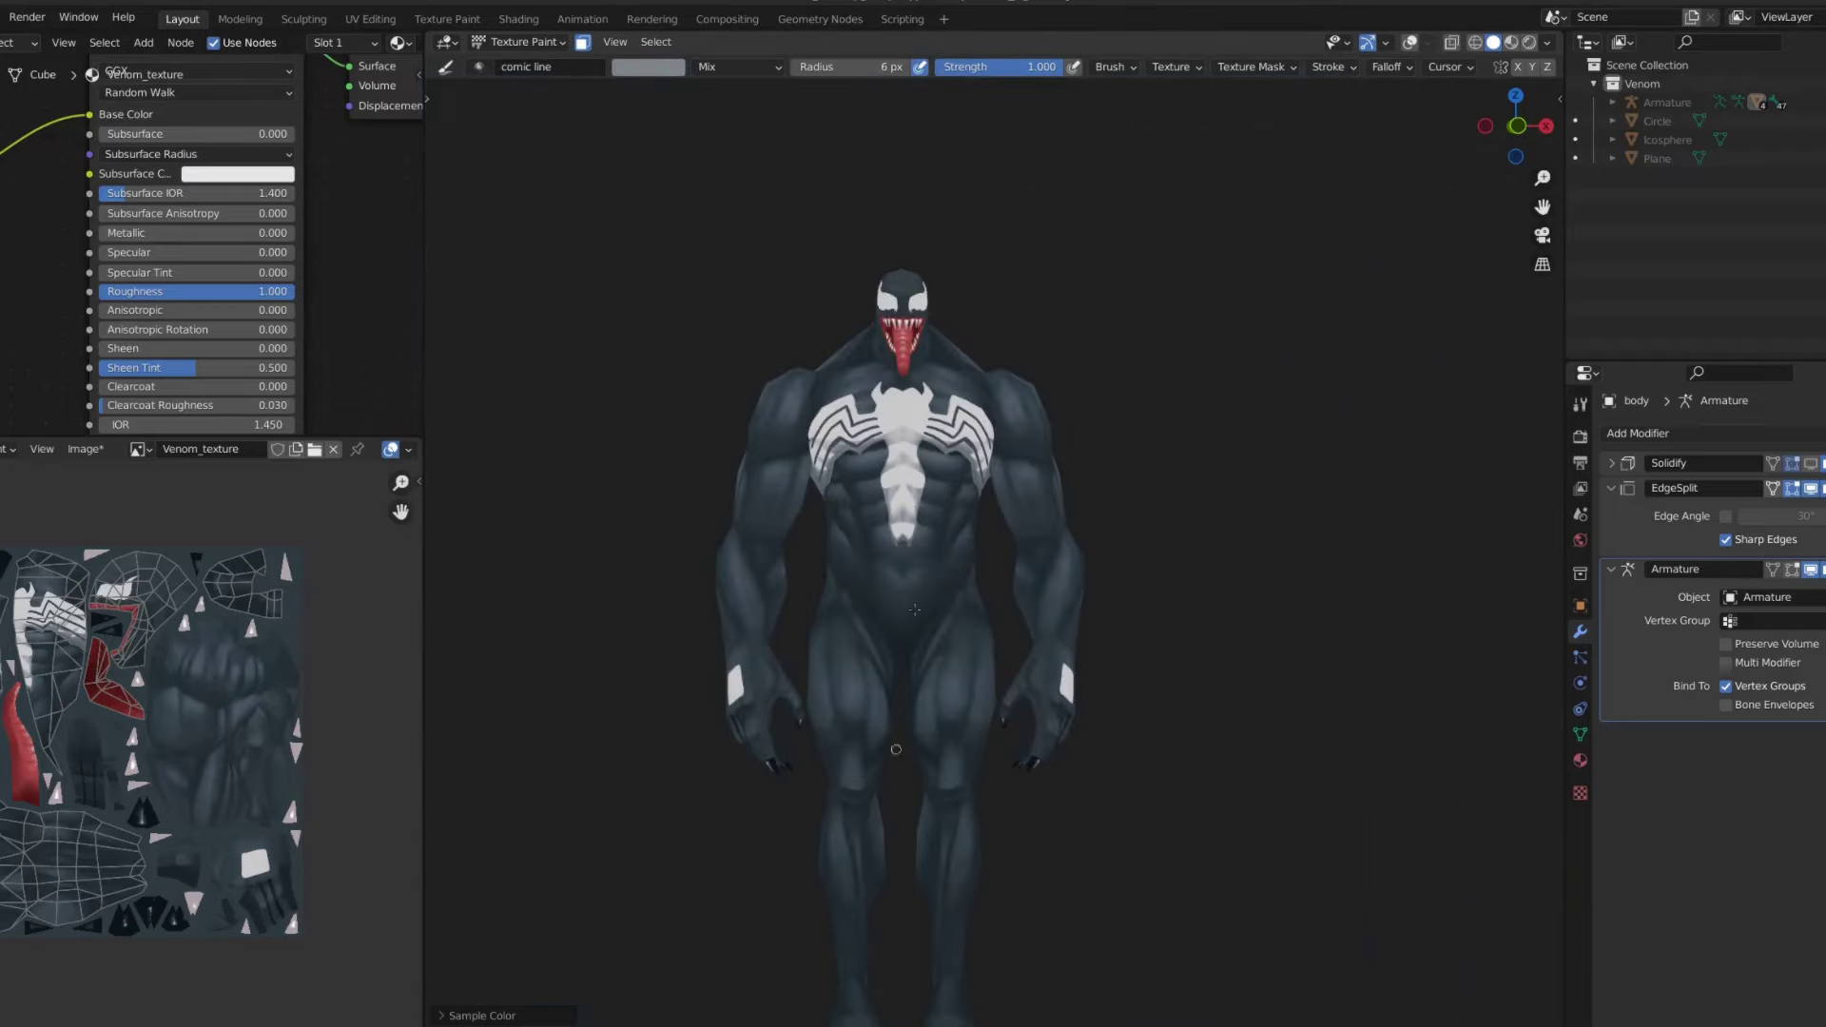
scroll(1041, 588, "up", 3)
scroll(1040, 587, "down", 1)
key("3")
left_click_drag(1040, 588, 1063, 577)
middle_click_drag(1063, 576, 1083, 571)
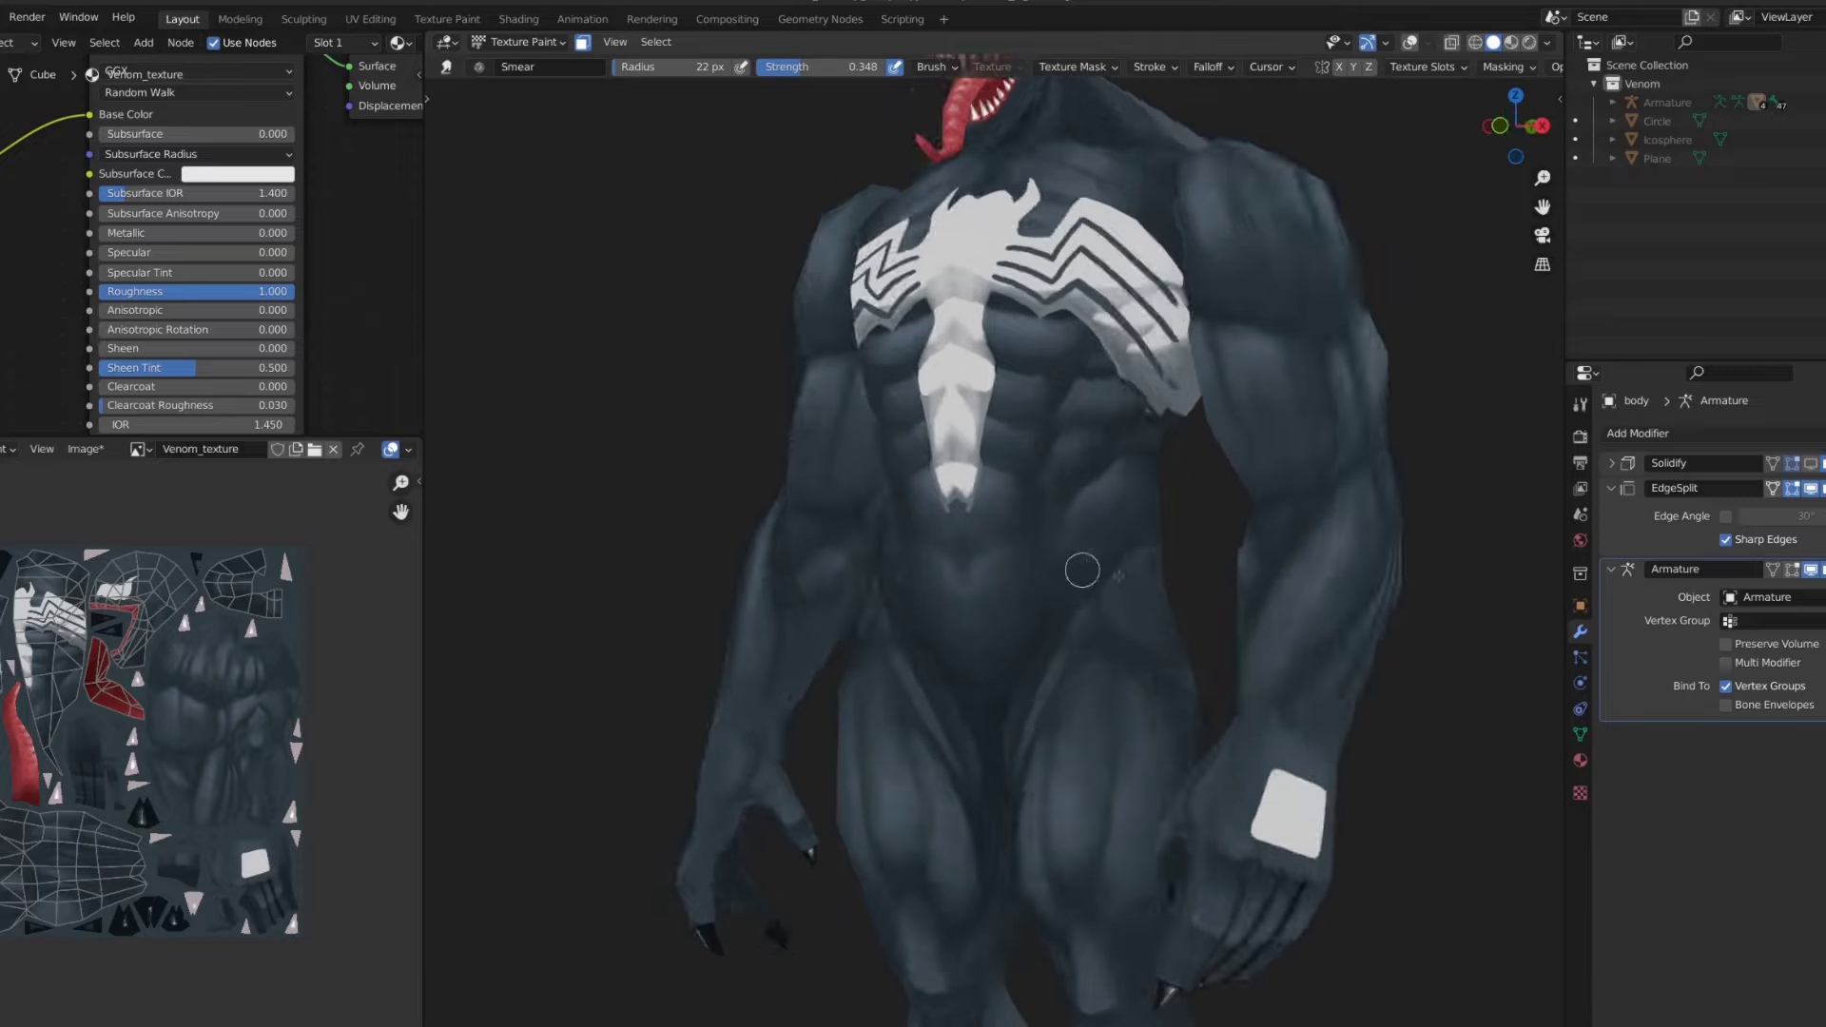
scroll(1170, 278, "down", 4)
- Resample the grey body colour and check Venom from three-quarter, back and front views
middle_click_drag(1154, 481, 1121, 371)
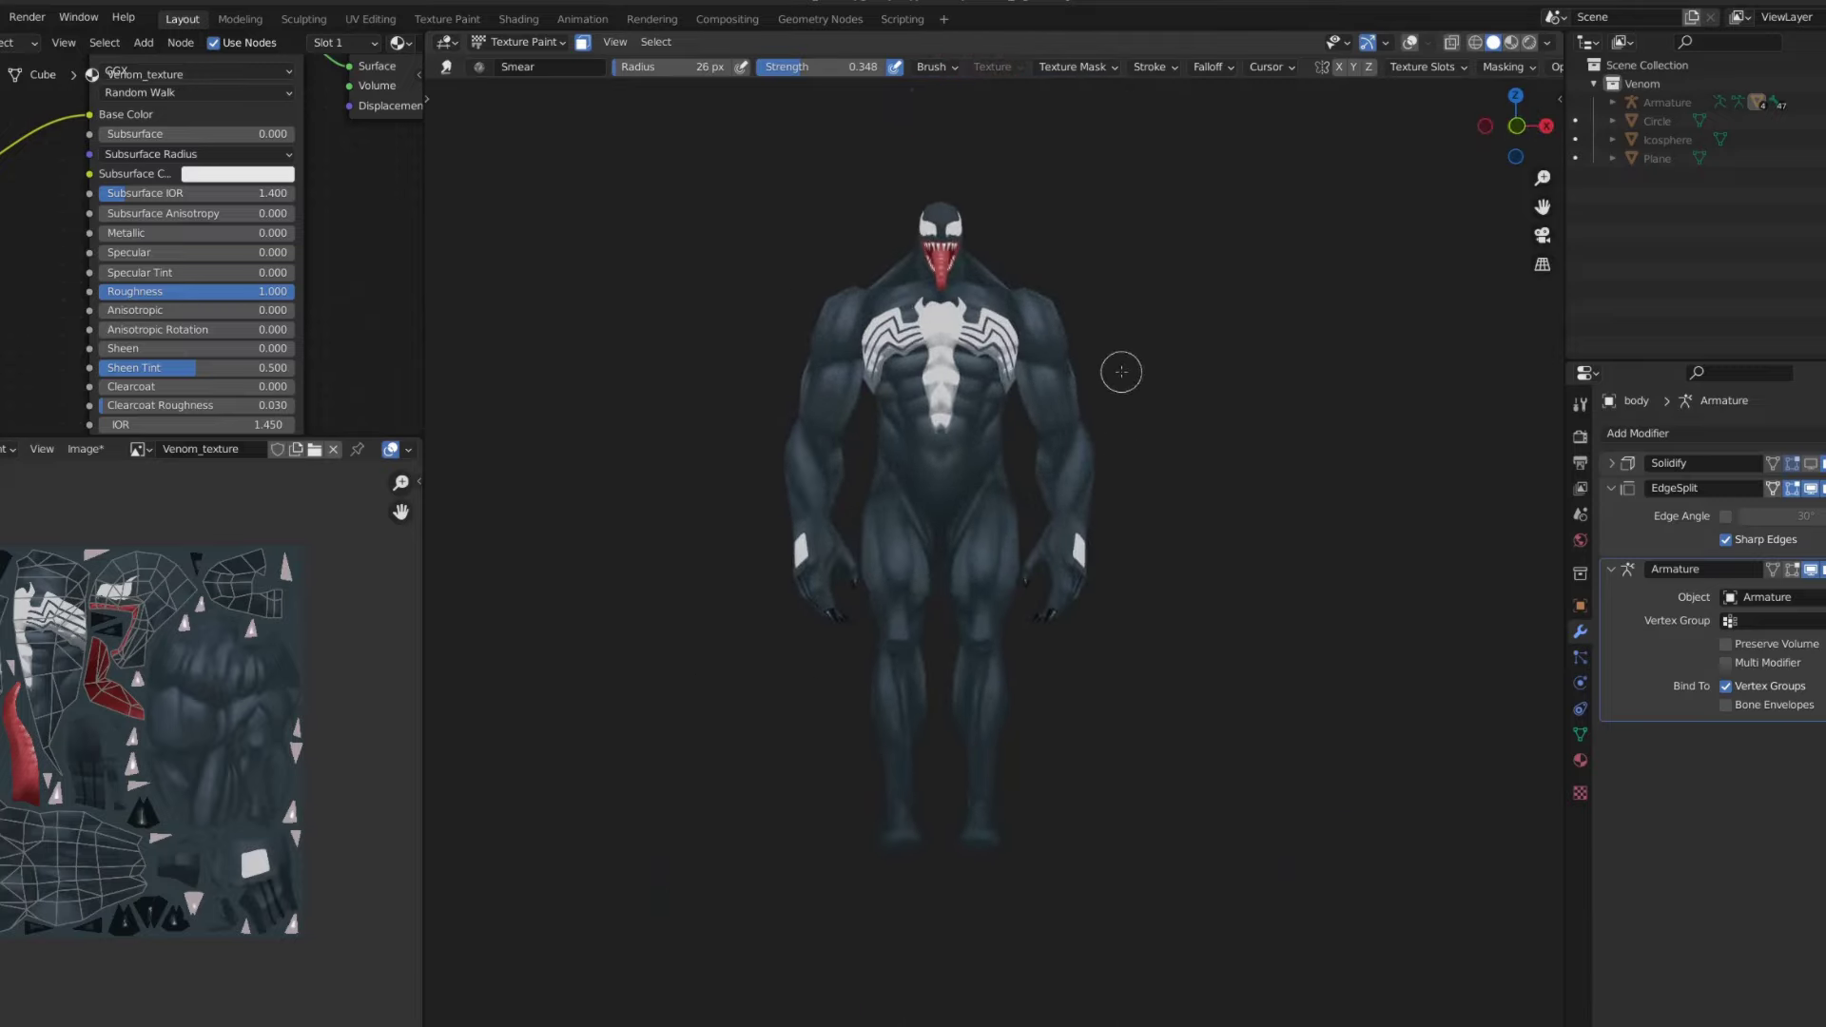
middle_click_drag(767, 548, 1261, 377)
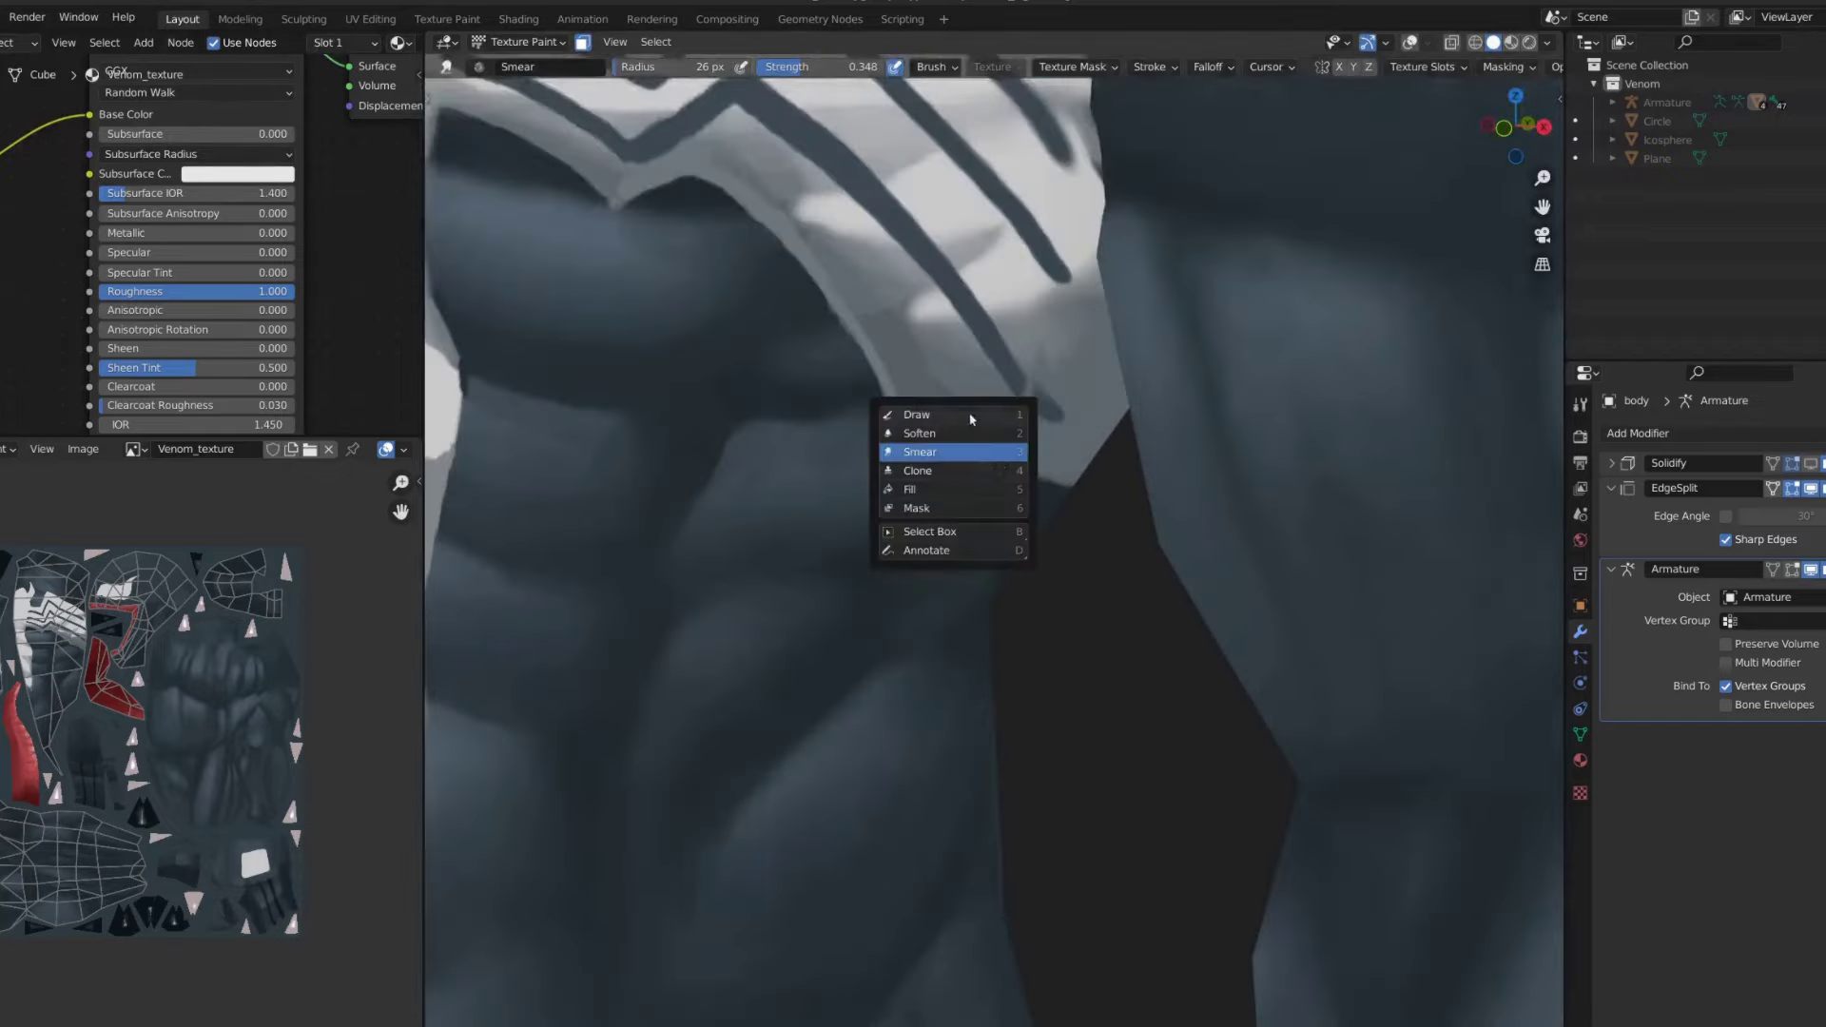
key("s")
middle_click_drag(878, 393, 1027, 411)
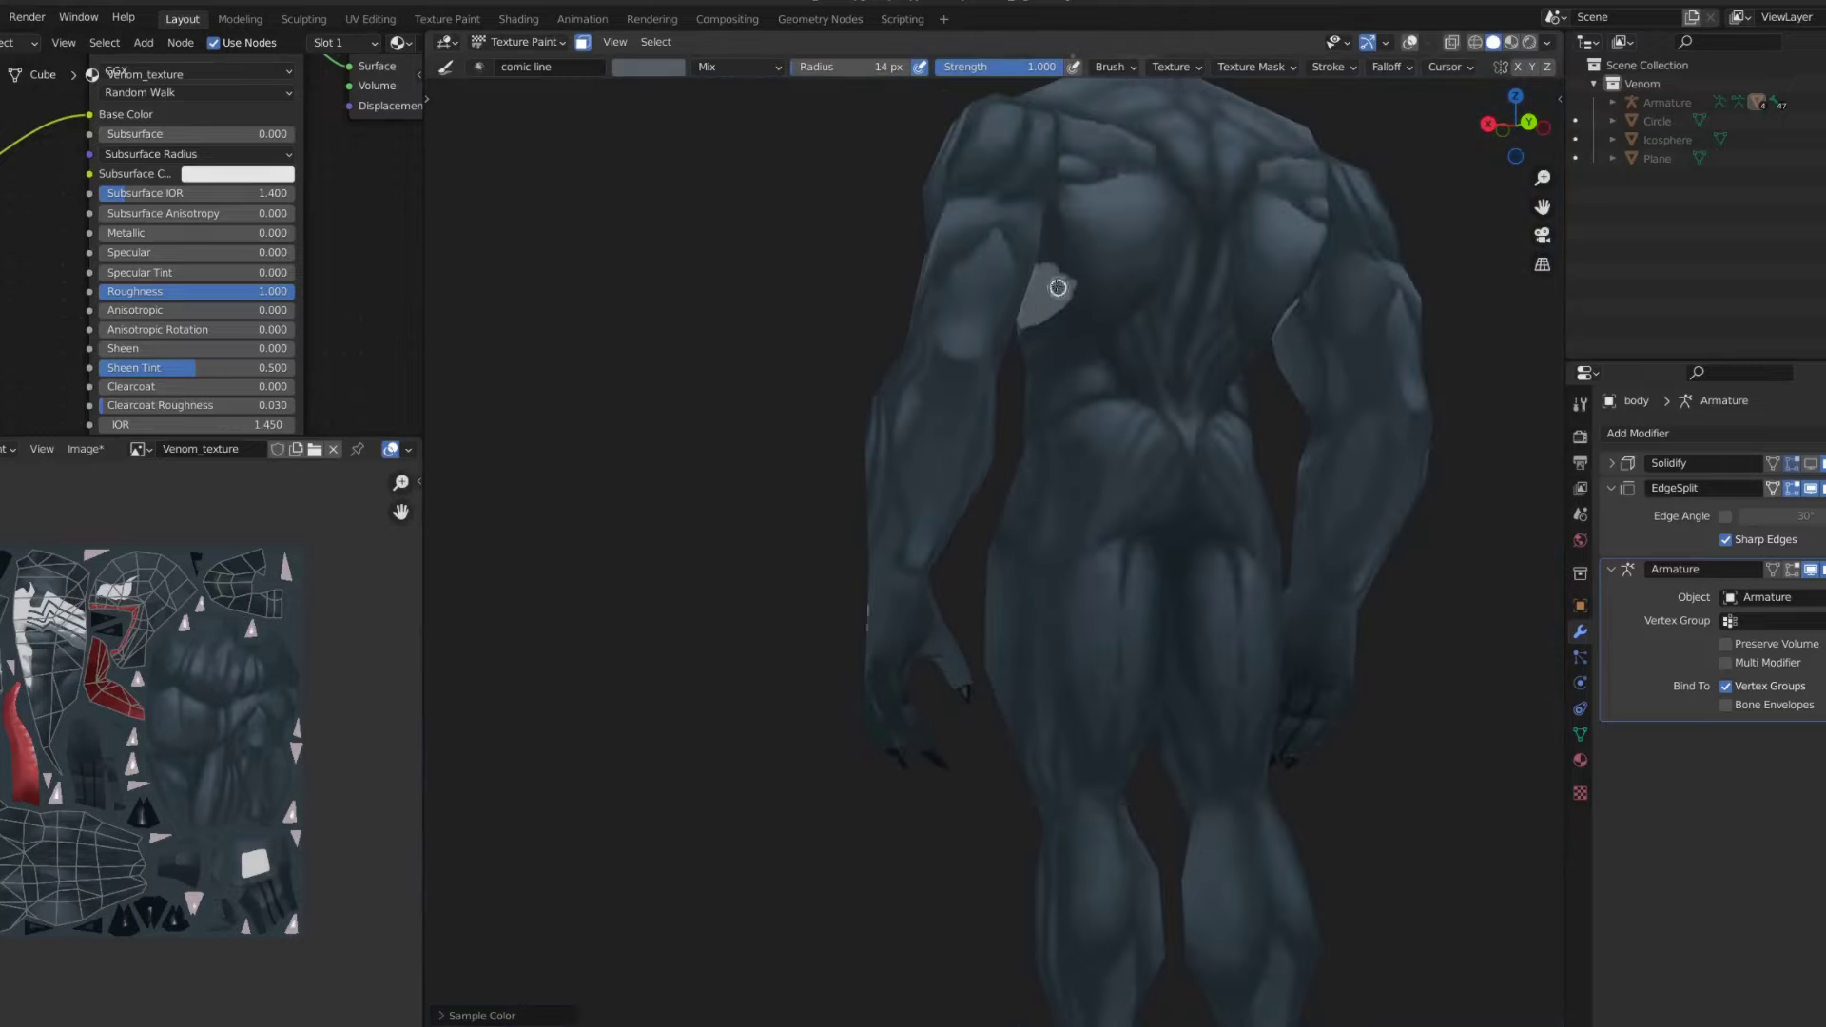
key("KP_1")
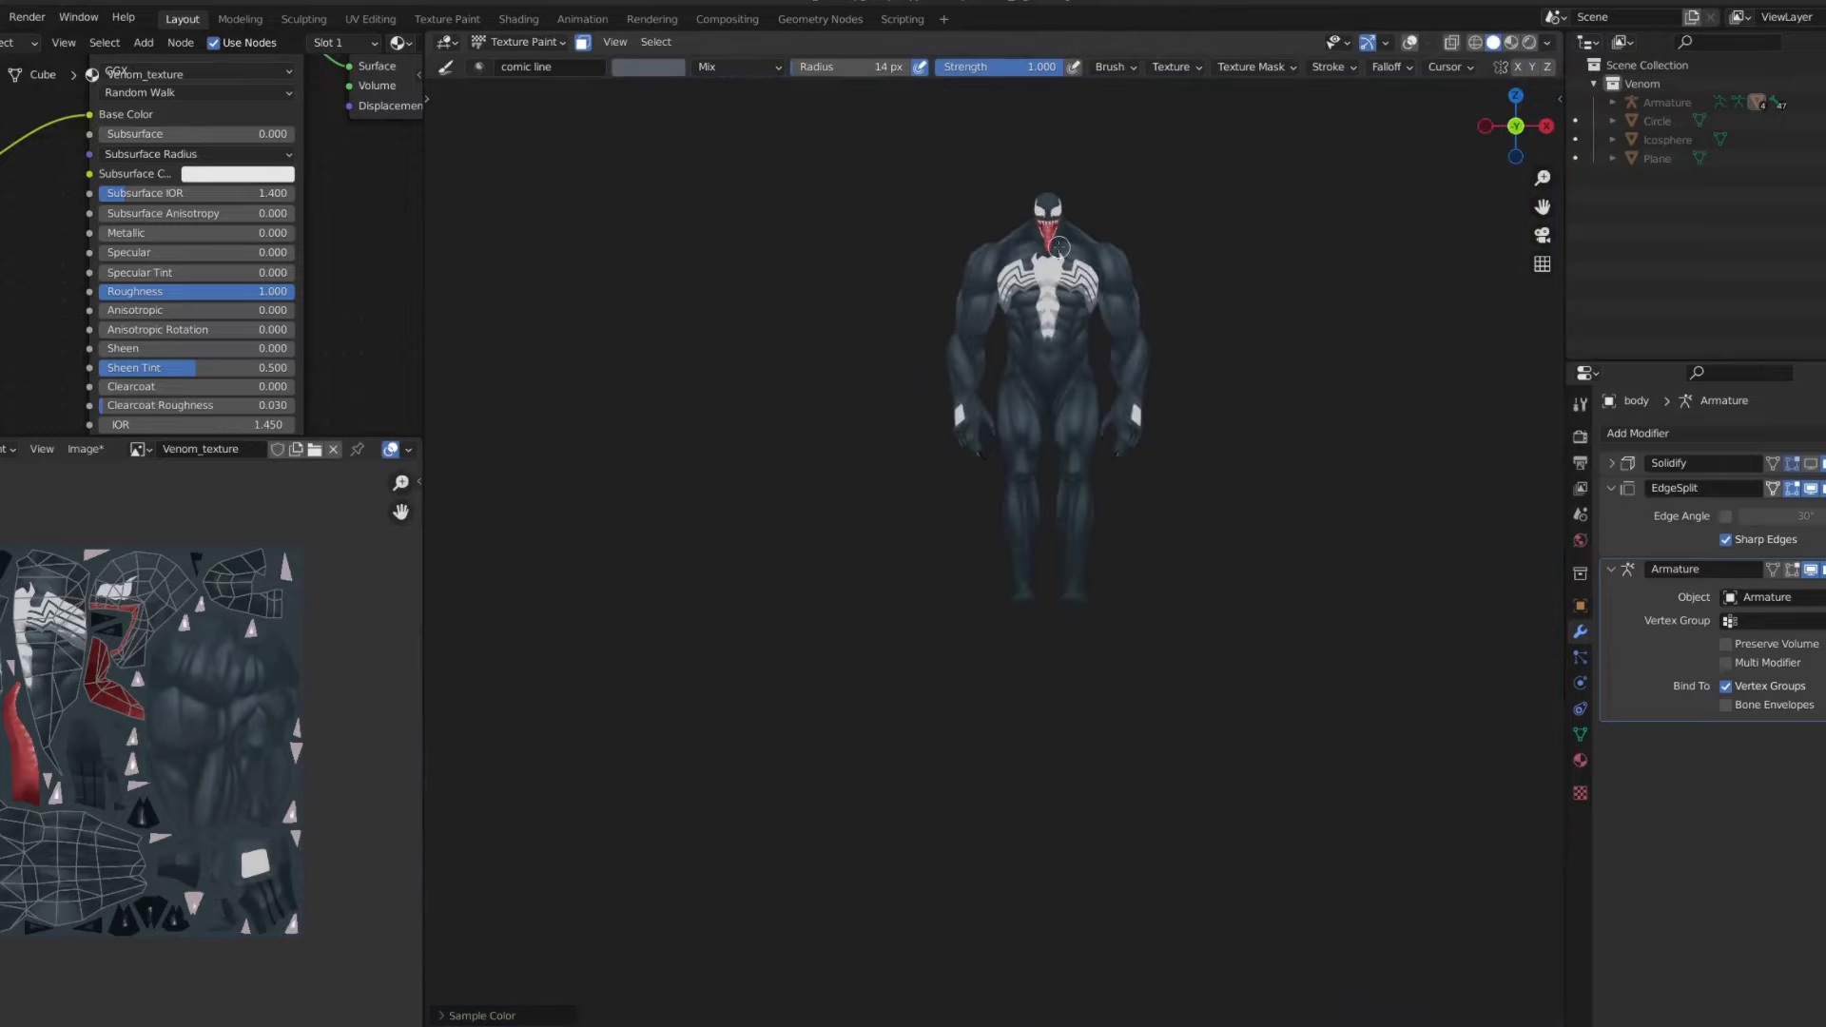
scroll(1074, 112, "up", 8)
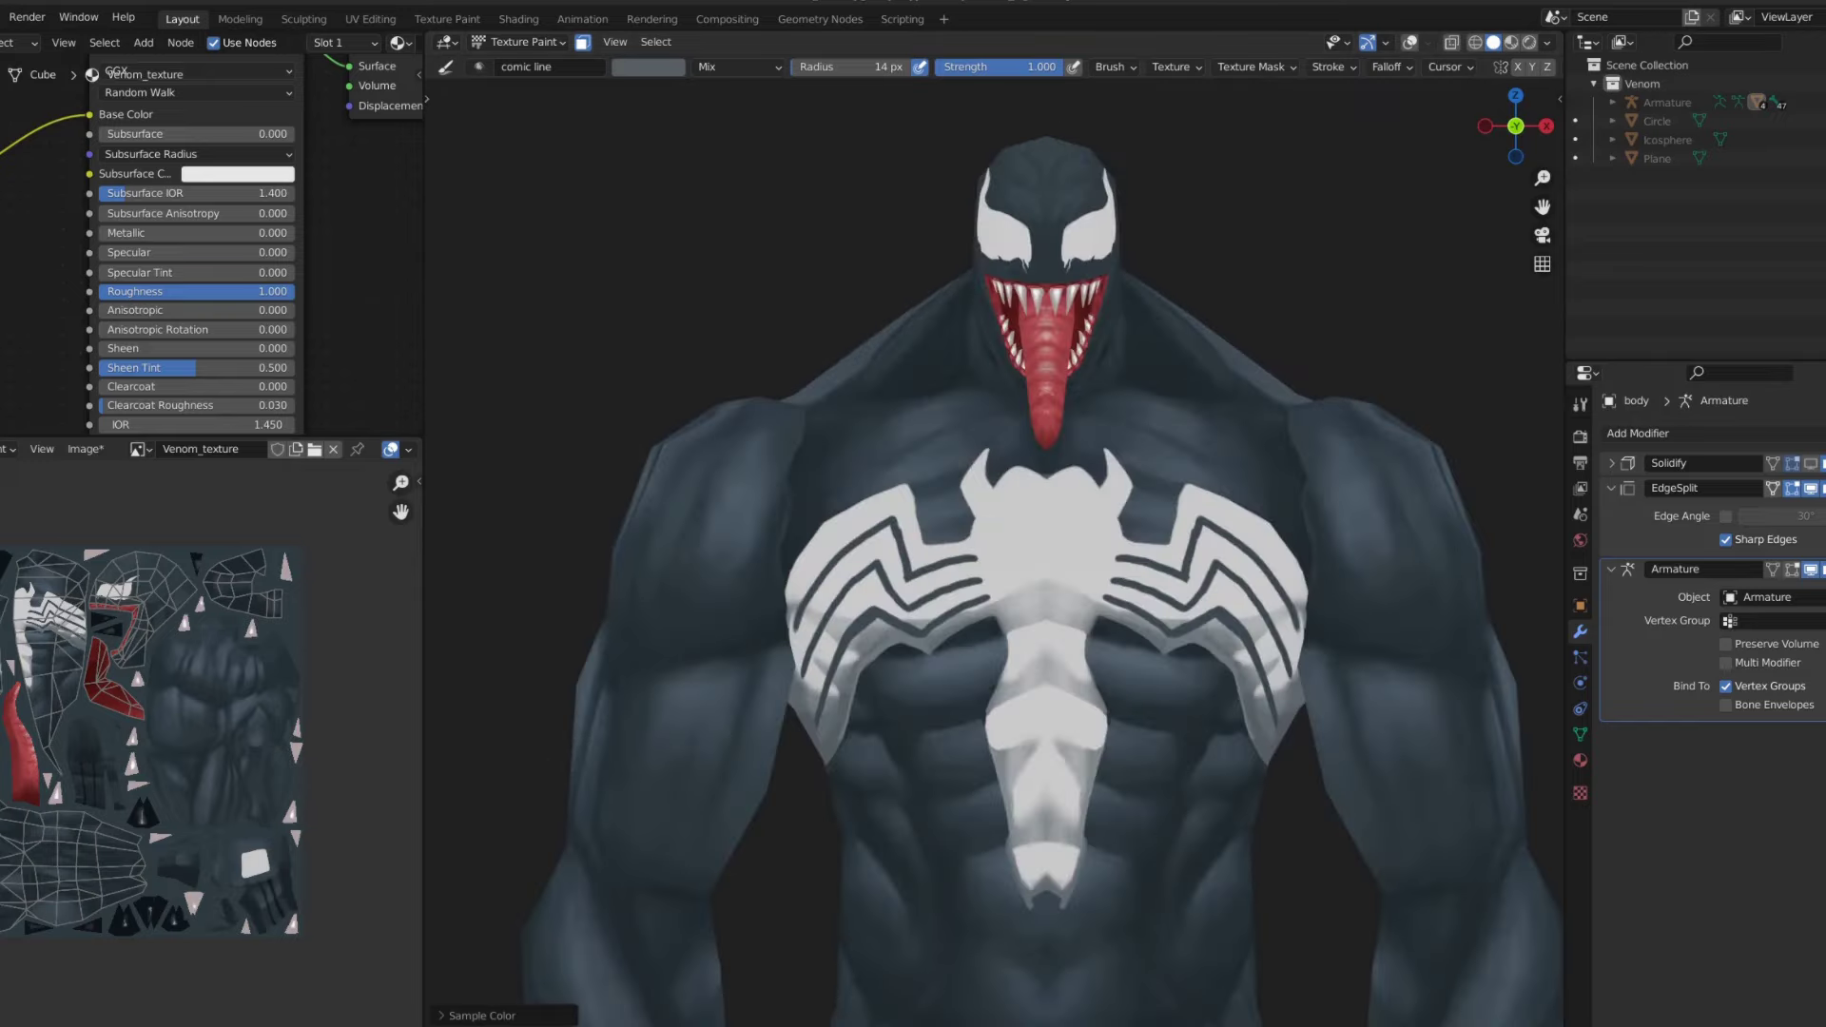
scroll(1137, 245, "down", 2)
scroll(1138, 244, "down", 5)
scroll(1128, 269, "up", 5)
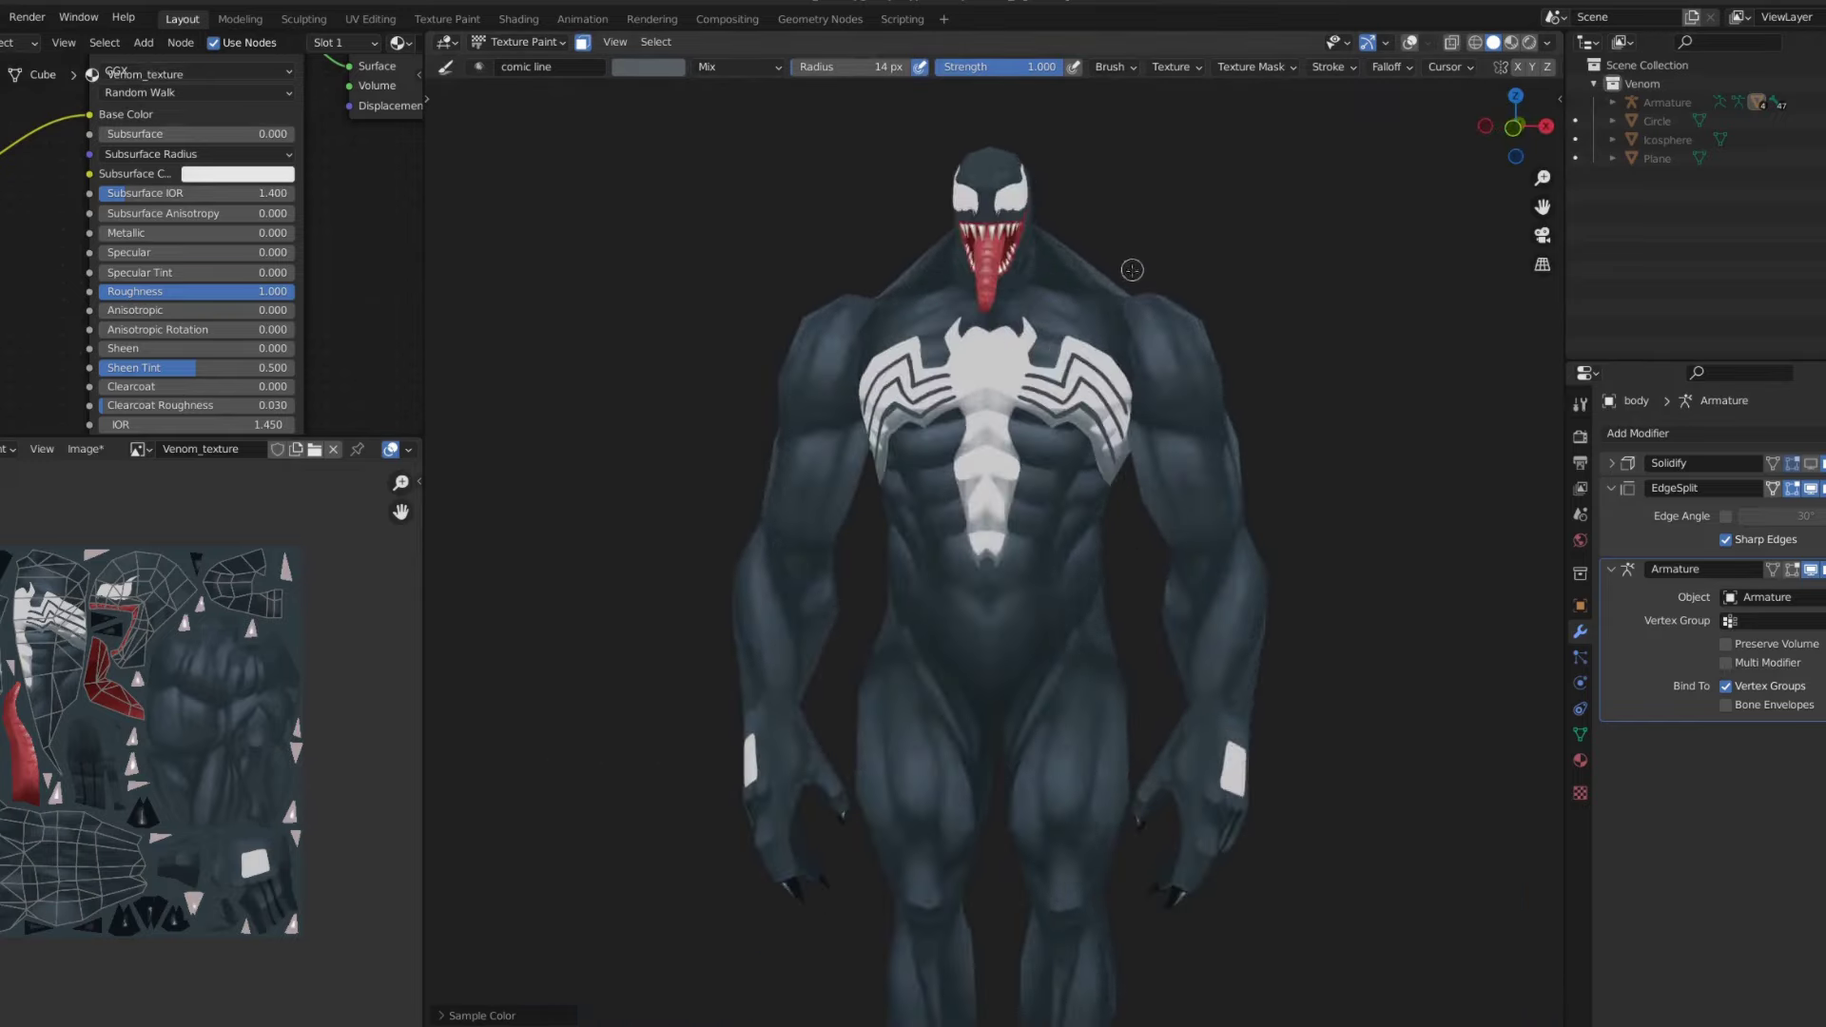
- From the right side view, paint light grey over a dark hook line on the torso
key("ctrl+KP_3")
scroll(1070, 316, "down", 1)
mouse_move(1070, 316)
middle_mouse_down()
mouse_move(1057, 214)
mouse_move(1000, 504)
middle_mouse_up()
scroll(1058, 208, "up", 5)
scroll(1000, 504, "up", 5)
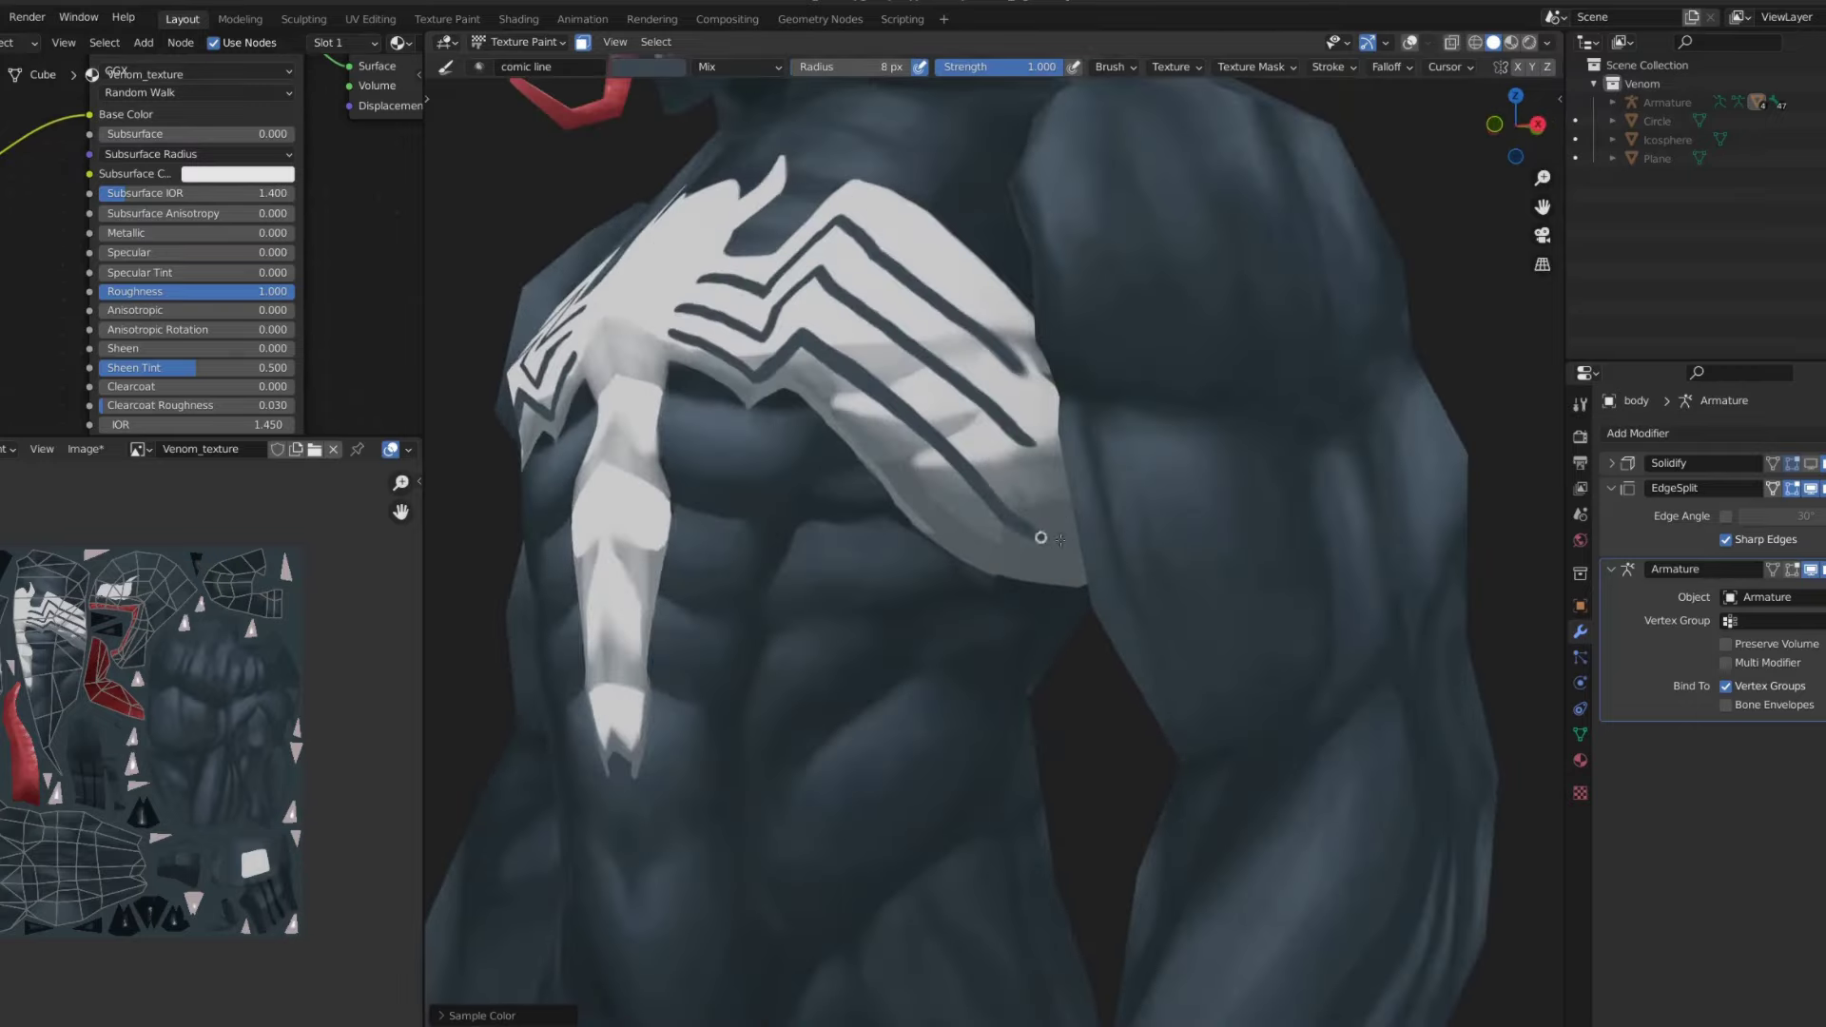
scroll(1044, 431, "down", 5)
key("KP_3")
scroll(1021, 324, "up", 5)
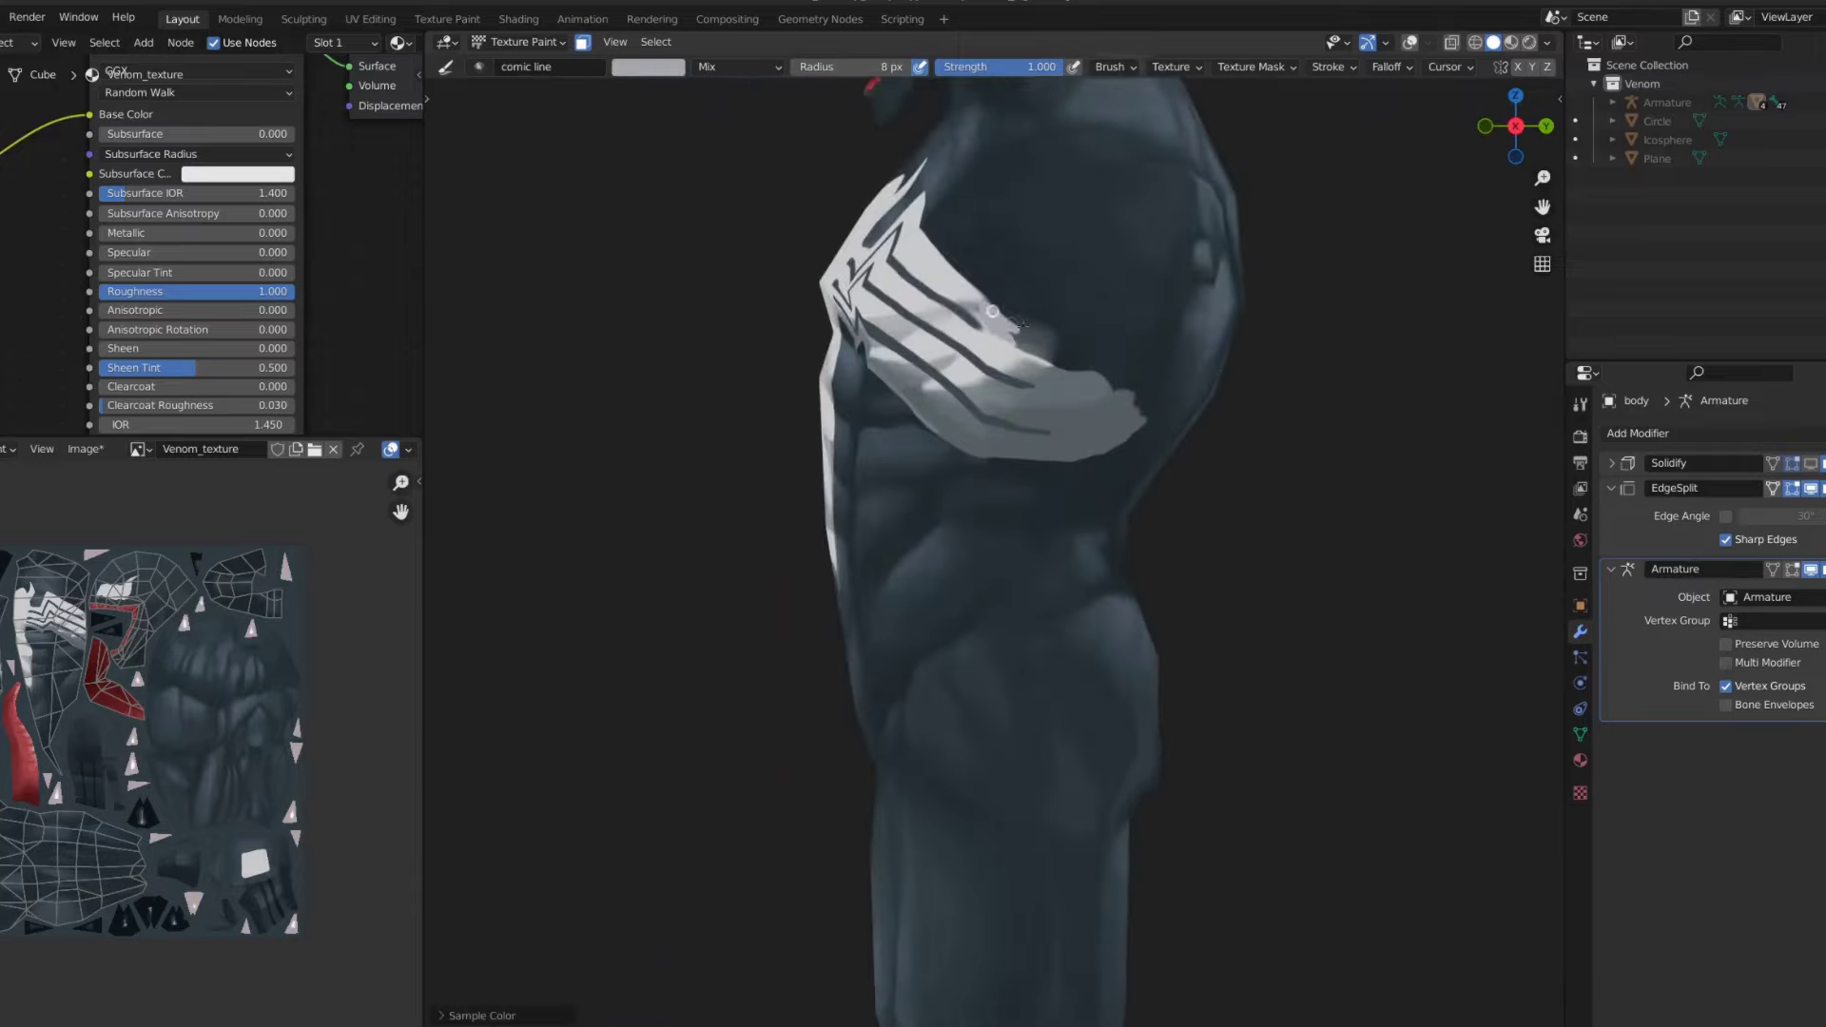
left_click_drag(1094, 359, 1028, 335)
- Switch to the Smear brush and tilt to a three-quarter view of the figure
key("shift+space")
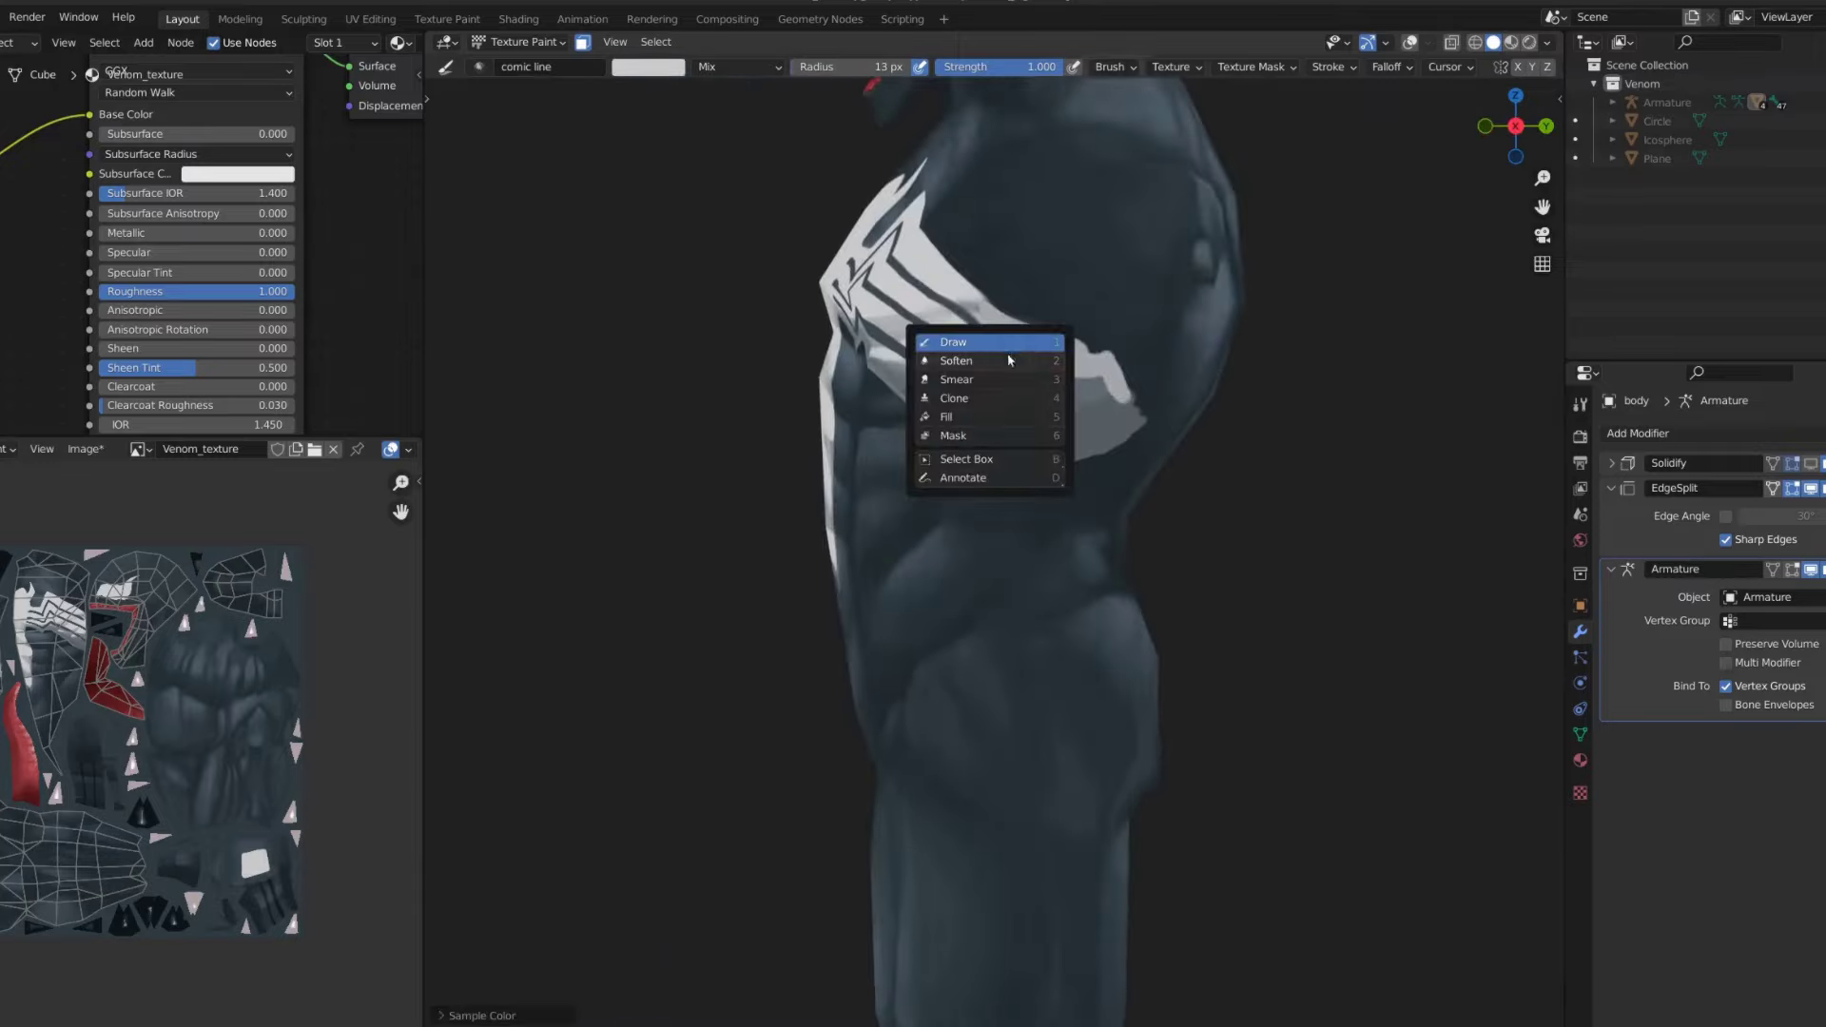
left_click(1037, 382)
scroll(981, 393, "up", 3)
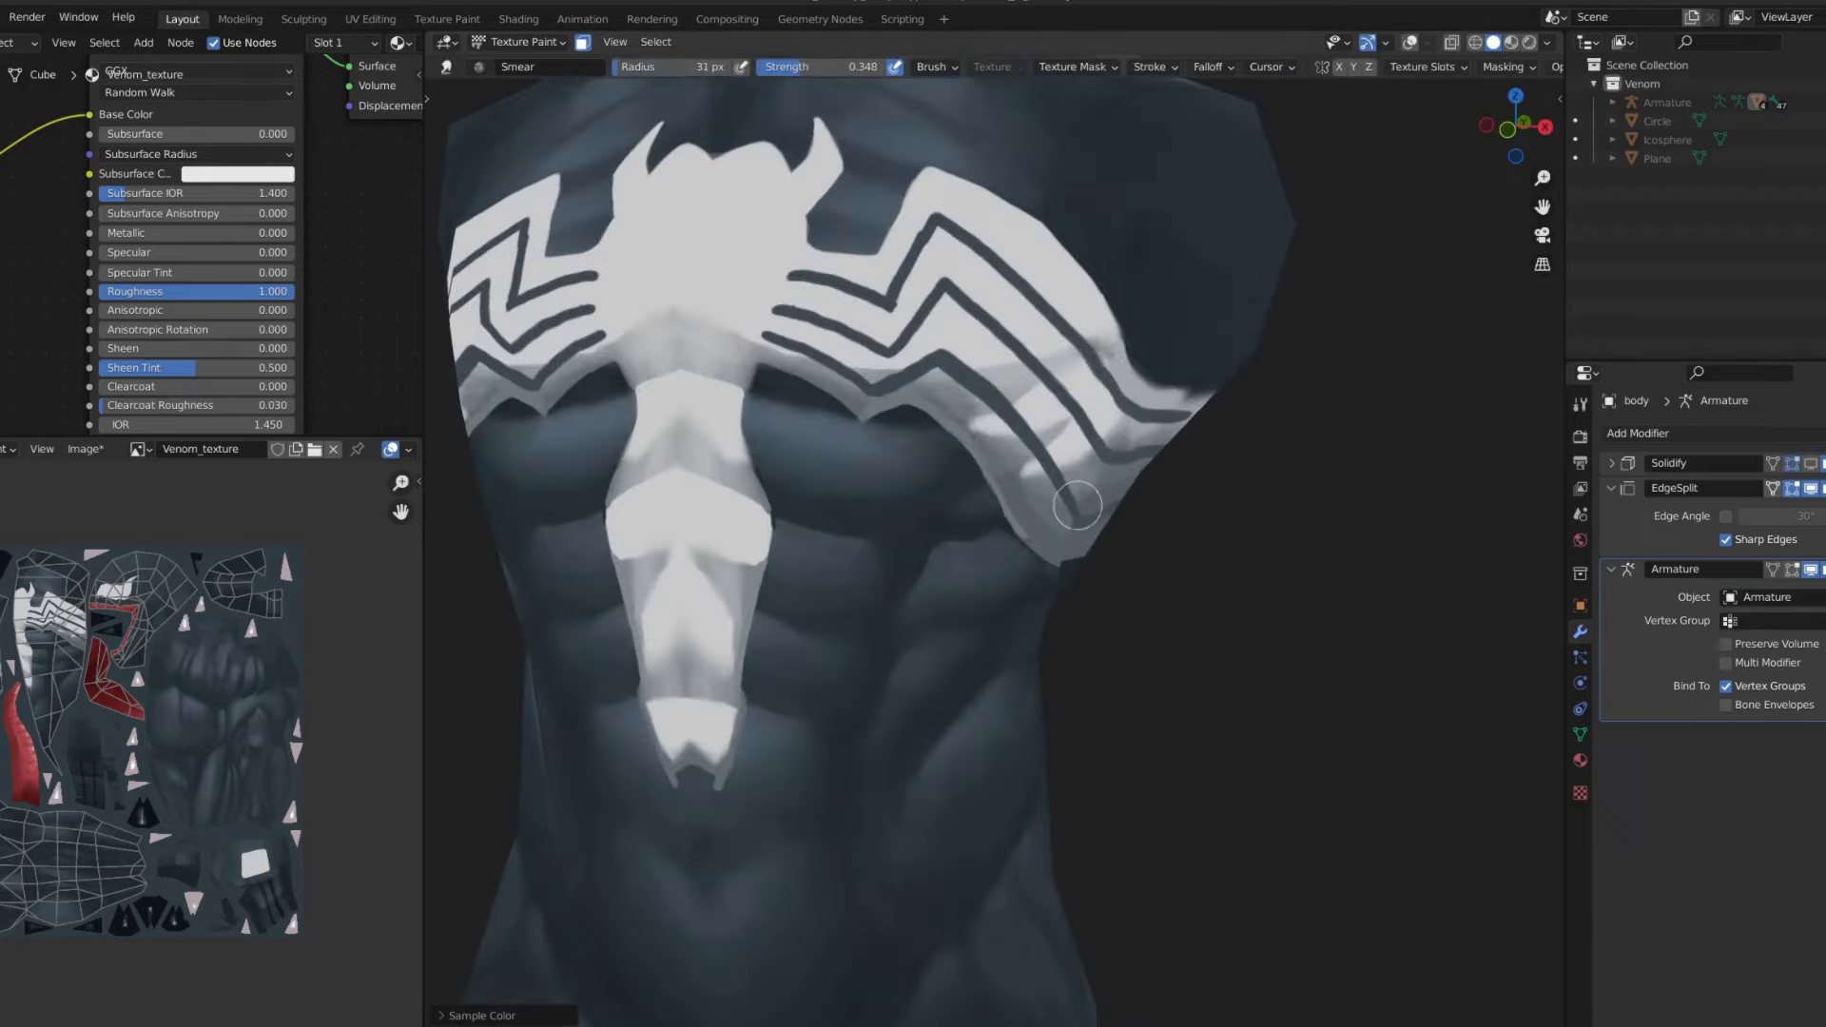
middle_click_drag(1078, 505, 1002, 519)
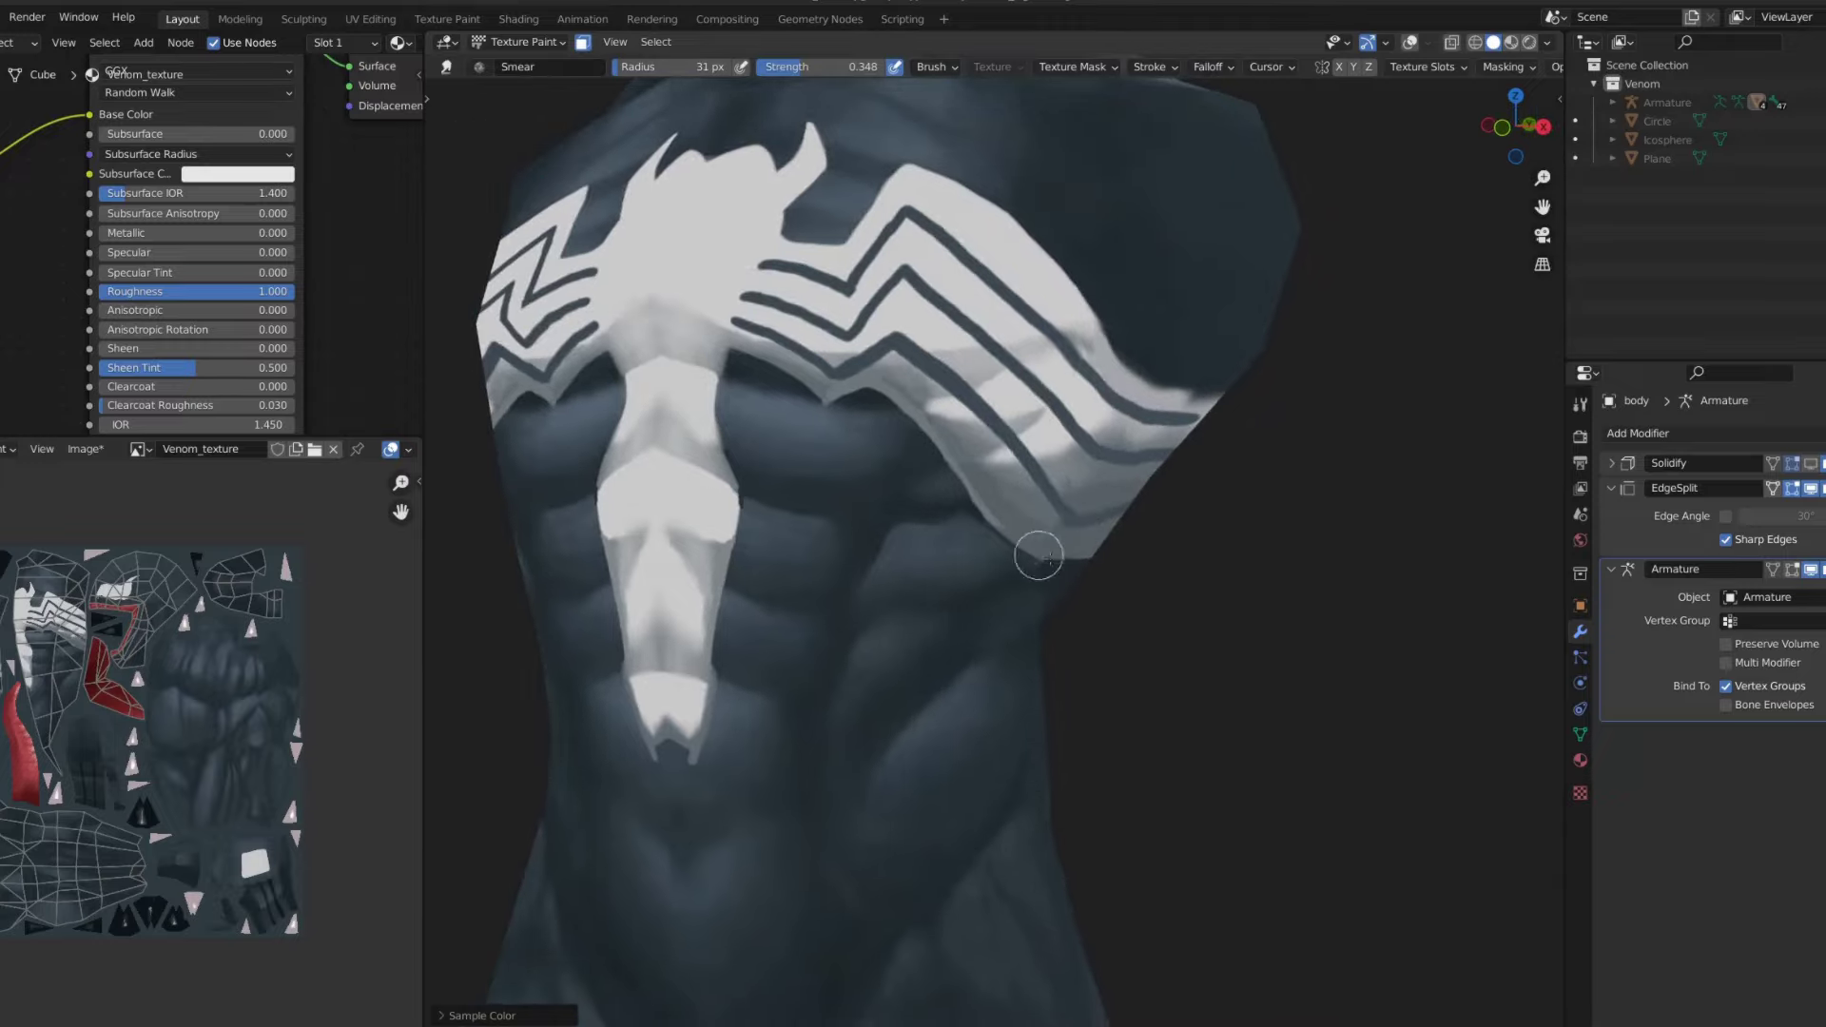
scroll(1038, 556, "down", 5)
mouse_move(1113, 505)
middle_mouse_down()
mouse_move(831, 530)
mouse_move(1088, 399)
middle_mouse_up()
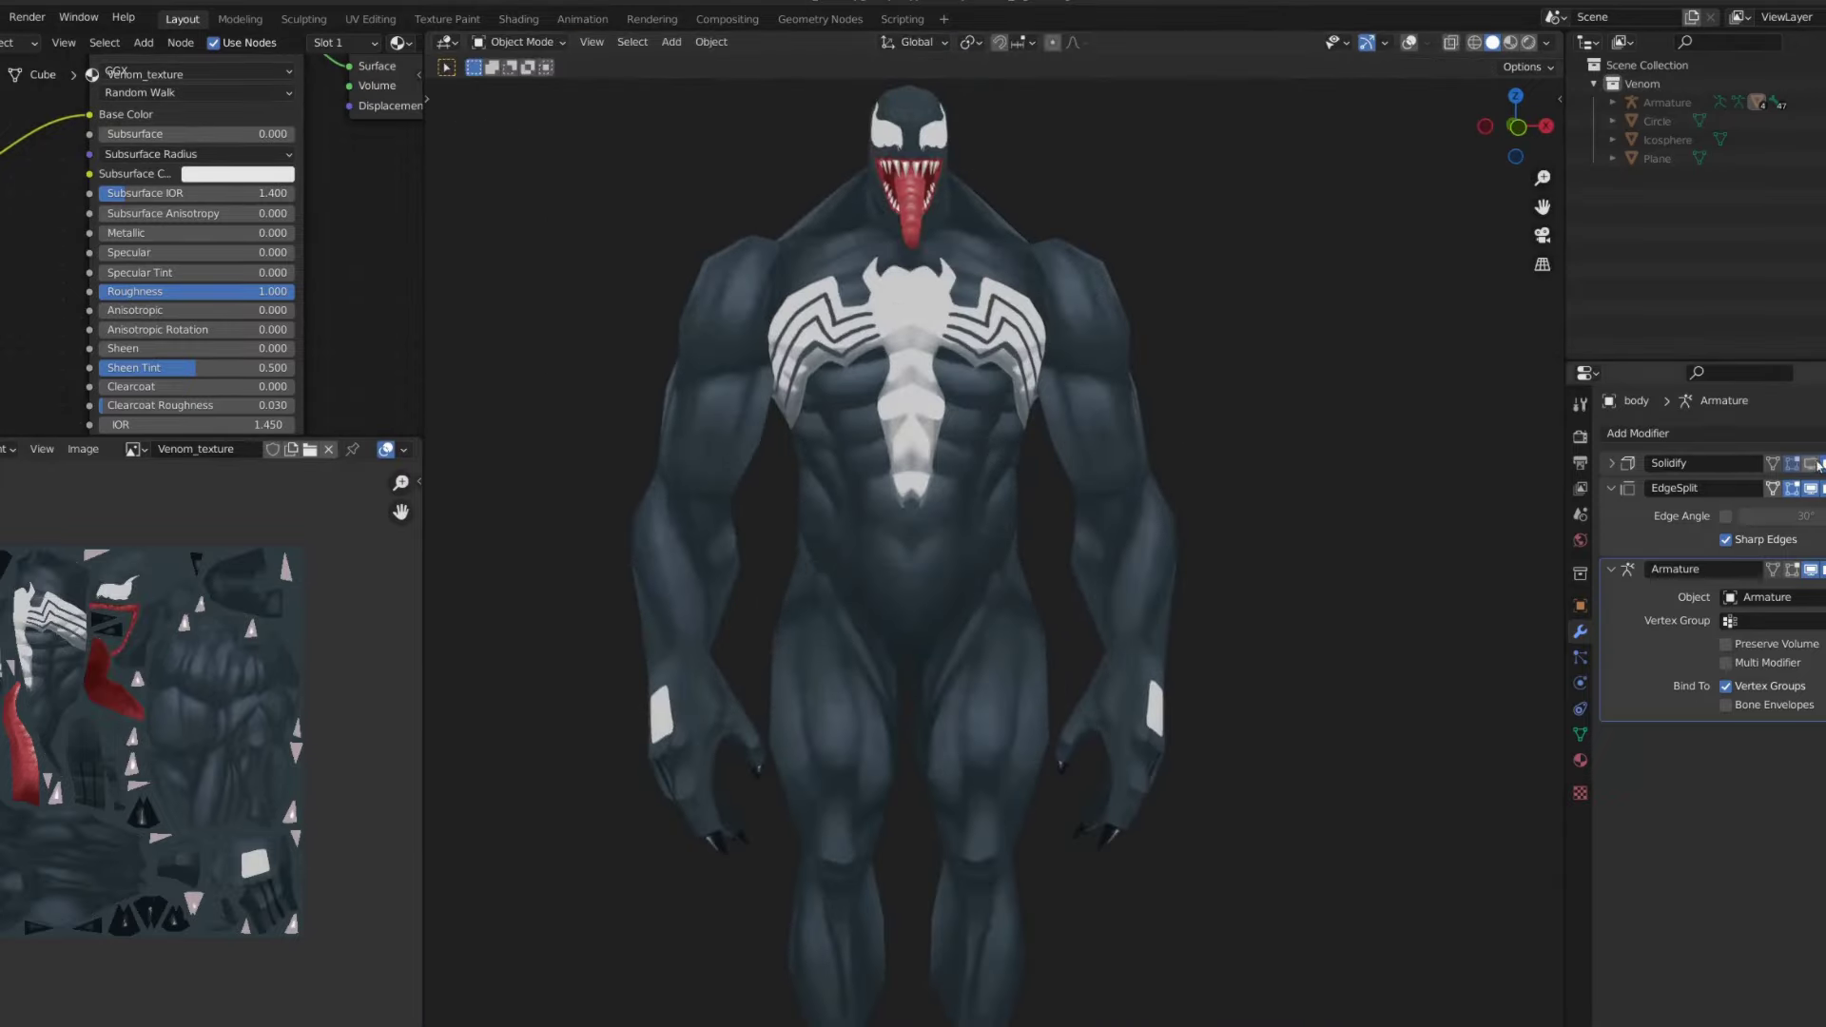
- Show the Solidify outline for a maximised review of the figure, then hide it again
left_click(1816, 465)
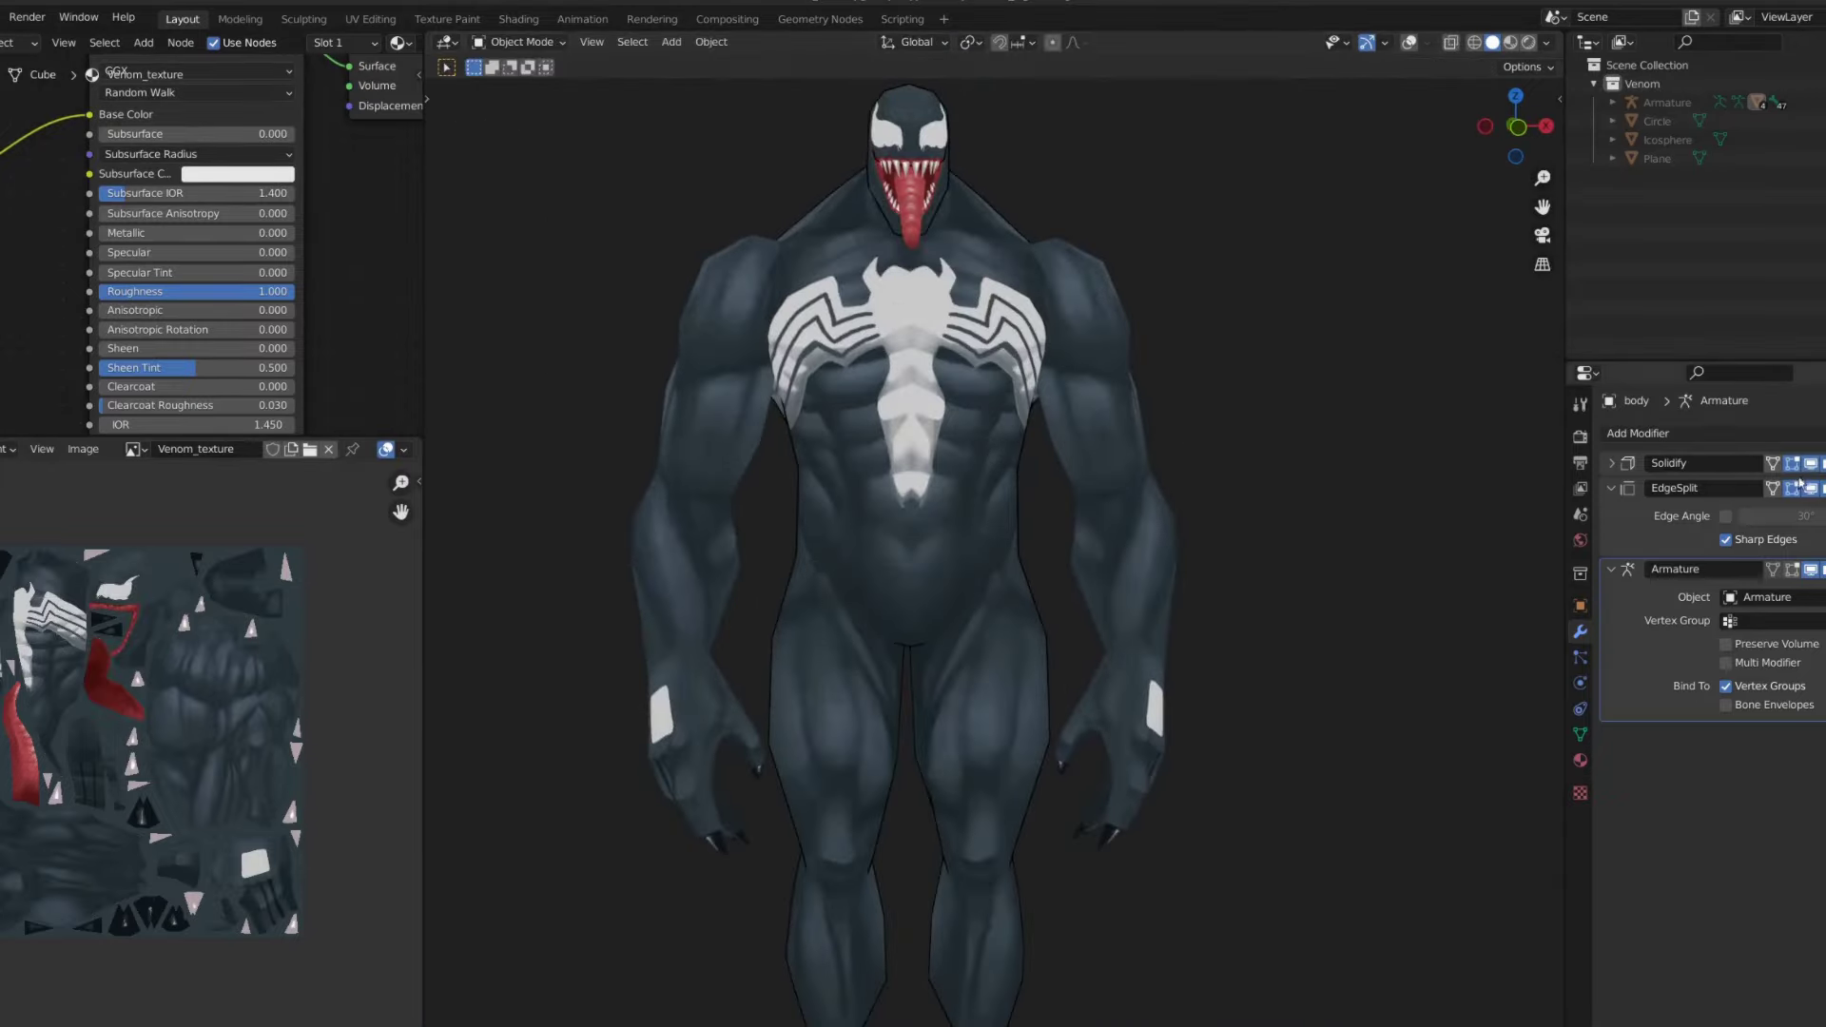
right_click(1816, 464)
scroll(1200, 421, "down", 2)
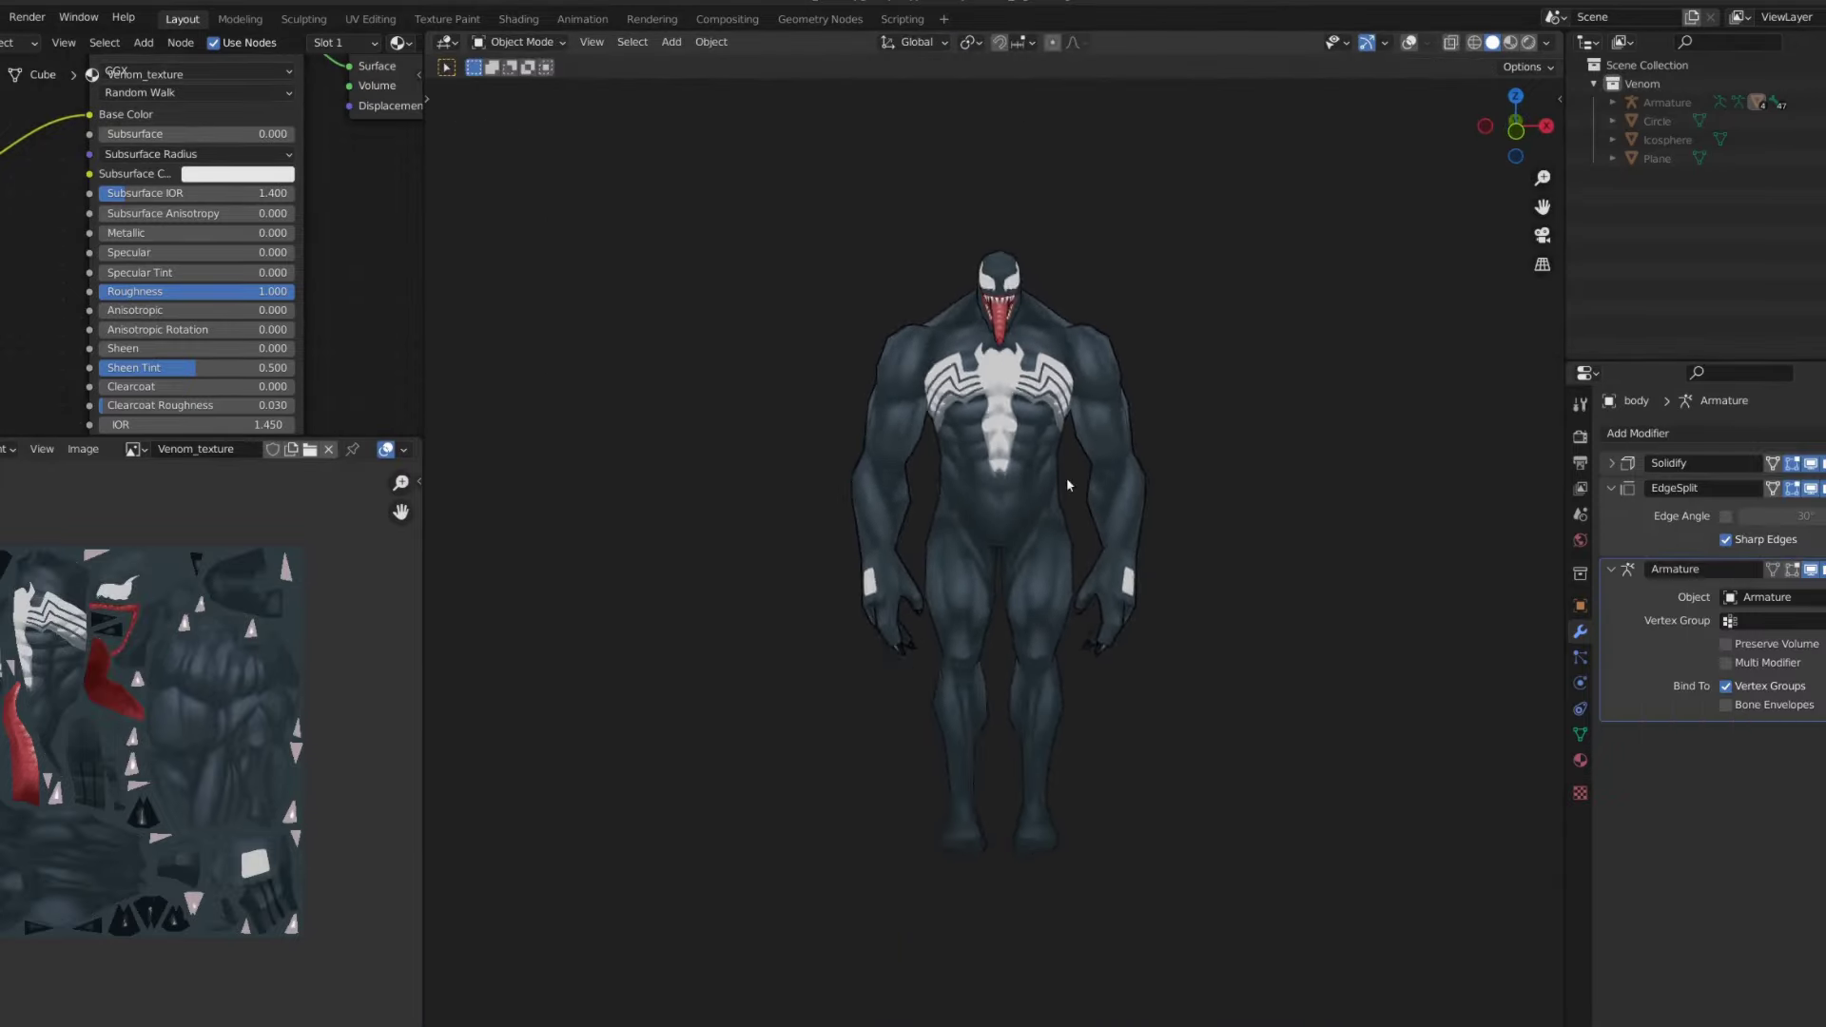
key("ctrl+space")
mouse_move(1065, 478)
middle_mouse_down()
mouse_move(973, 430)
mouse_move(1115, 426)
middle_mouse_up()
key("ctrl+space")
scroll(1114, 426, "up", 3)
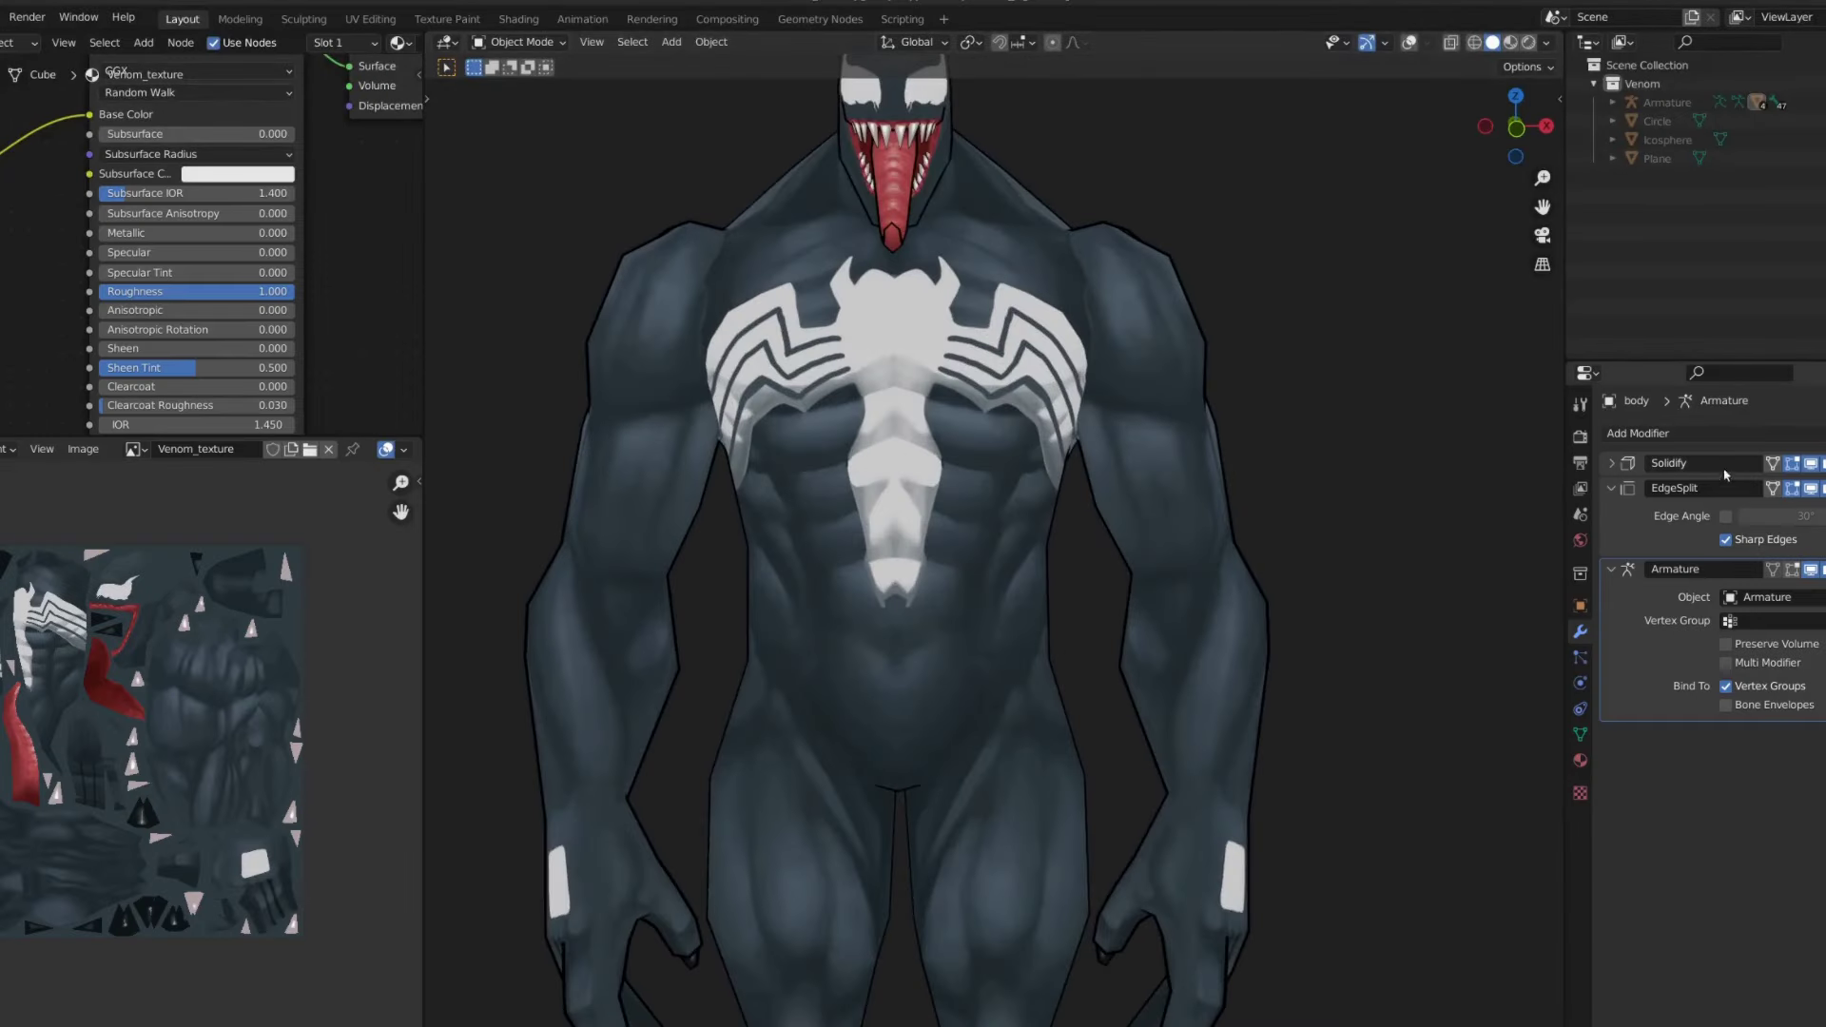
left_click(1810, 463)
right_click(1810, 463)
scroll(1113, 355, "down", 2)
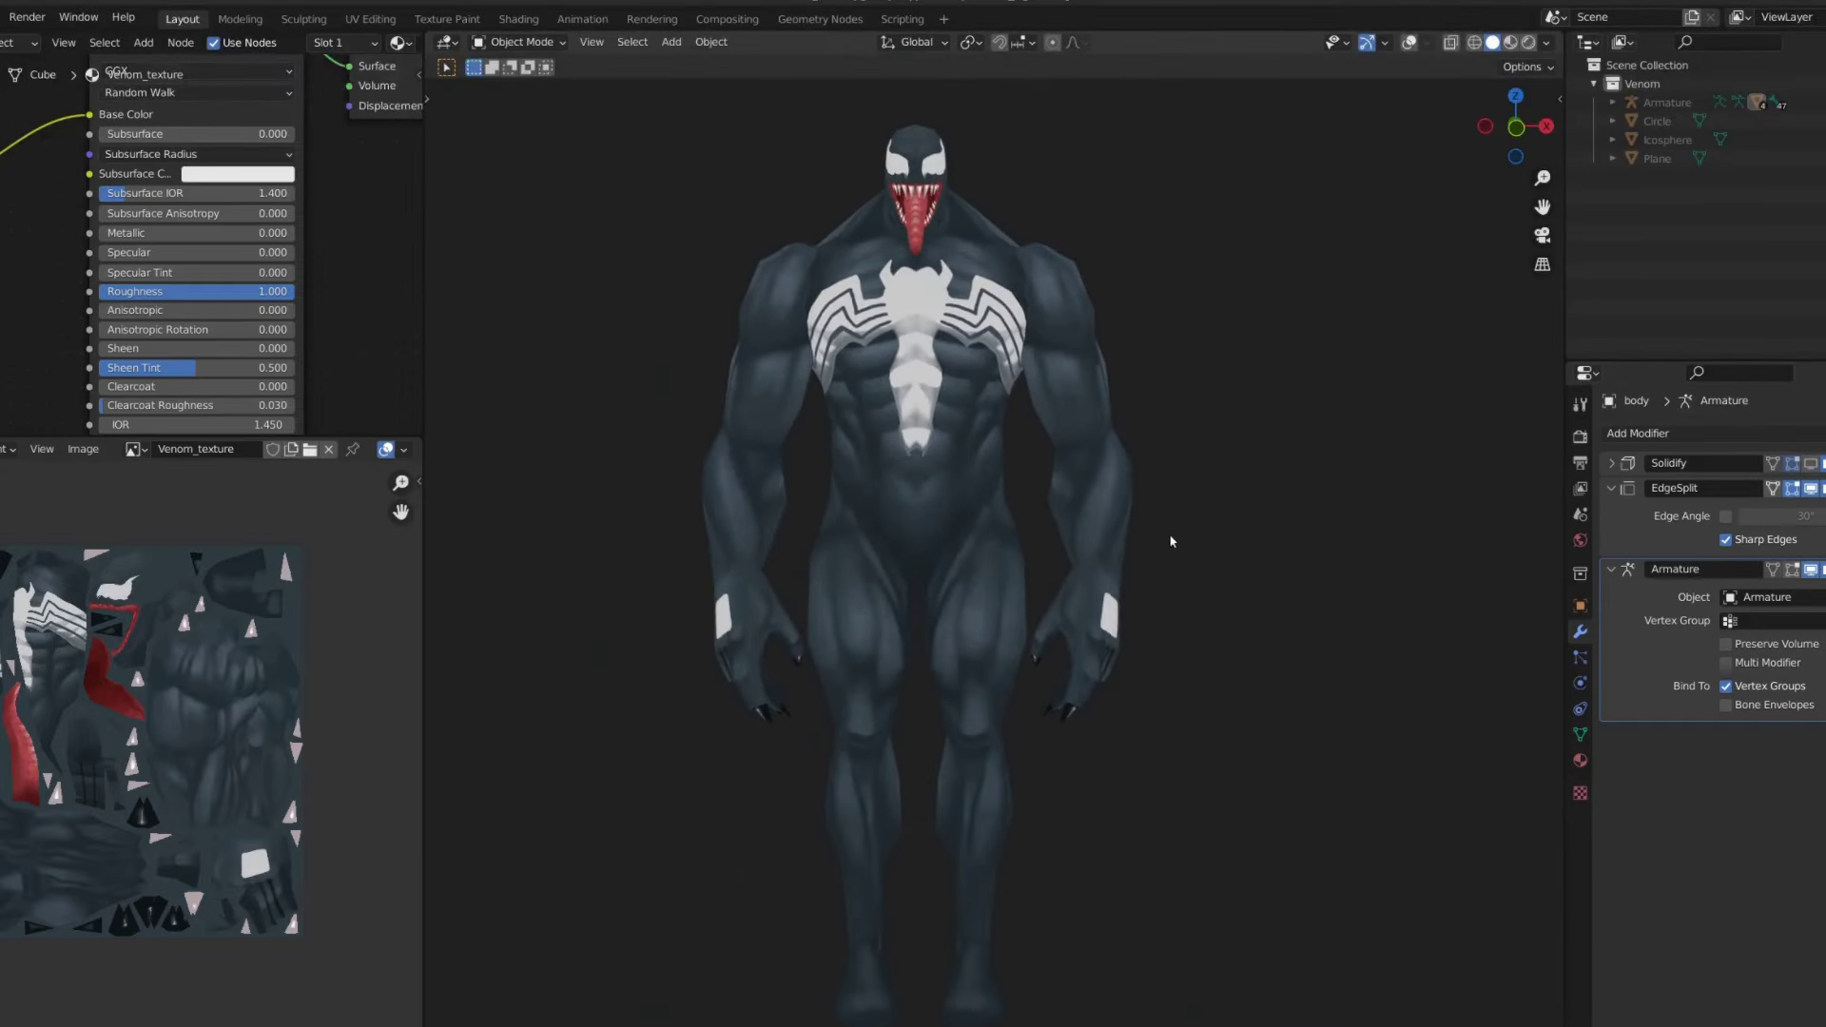
- Enter Texture Paint mode with the comic line brush and view the figure's back straight on
key("ctrl+Tab")
mouse_move(1174, 538)
middle_mouse_down()
mouse_move(880, 361)
mouse_move(1127, 284)
mouse_move(951, 247)
mouse_move(1215, 391)
middle_mouse_up()
key("s")
scroll(1127, 283, "up", 3)
scroll(1127, 283, "down", 4)
key("ctrl+KP_1")
scroll(929, 226, "up", 4)
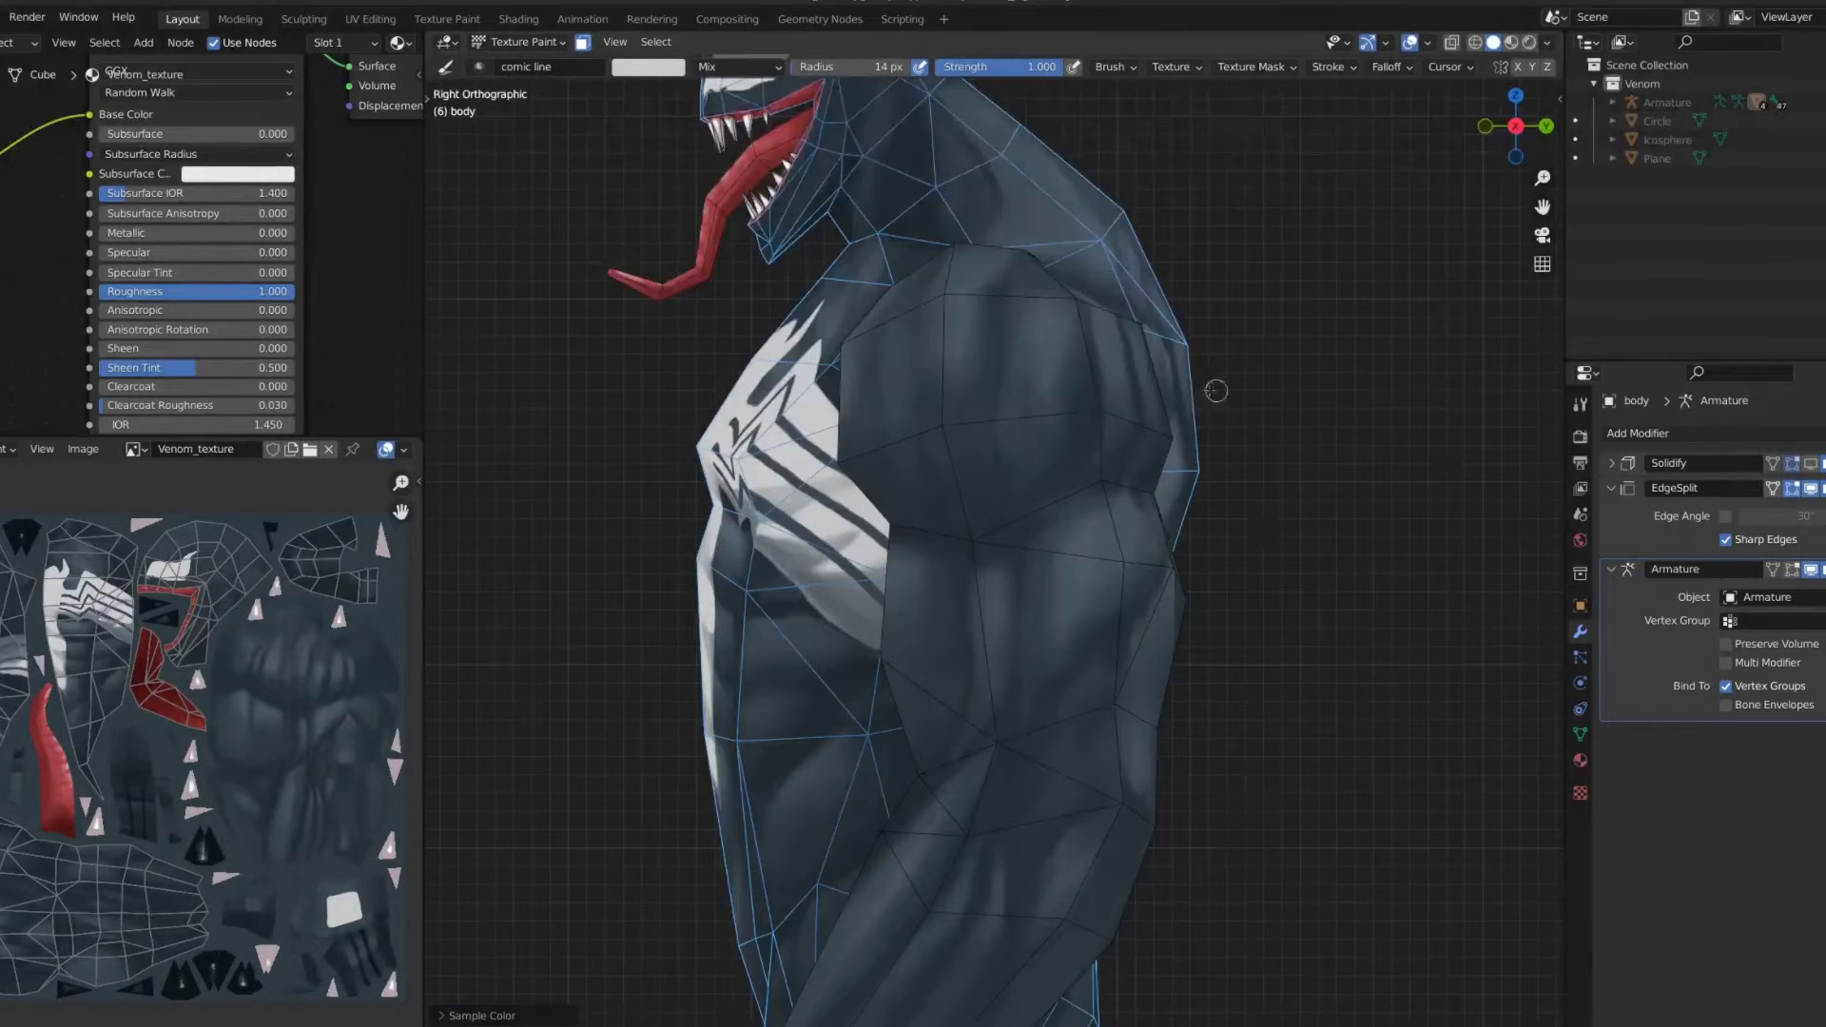
- Try mirrored strokes on the mid and upper back in Back Orthographic, undoing them and lowering brush strength
key("ctrl+KP_1")
mouse_move(846, 487)
left_mouse_down()
mouse_move(873, 502)
mouse_move(868, 264)
left_mouse_up()
key("ctrl+z")
key("shift+f")
scroll(868, 265, "down", 3)
middle_click_drag(869, 265, 1046, 285)
key("ctrl+KP_1")
scroll(927, 281, "up", 2)
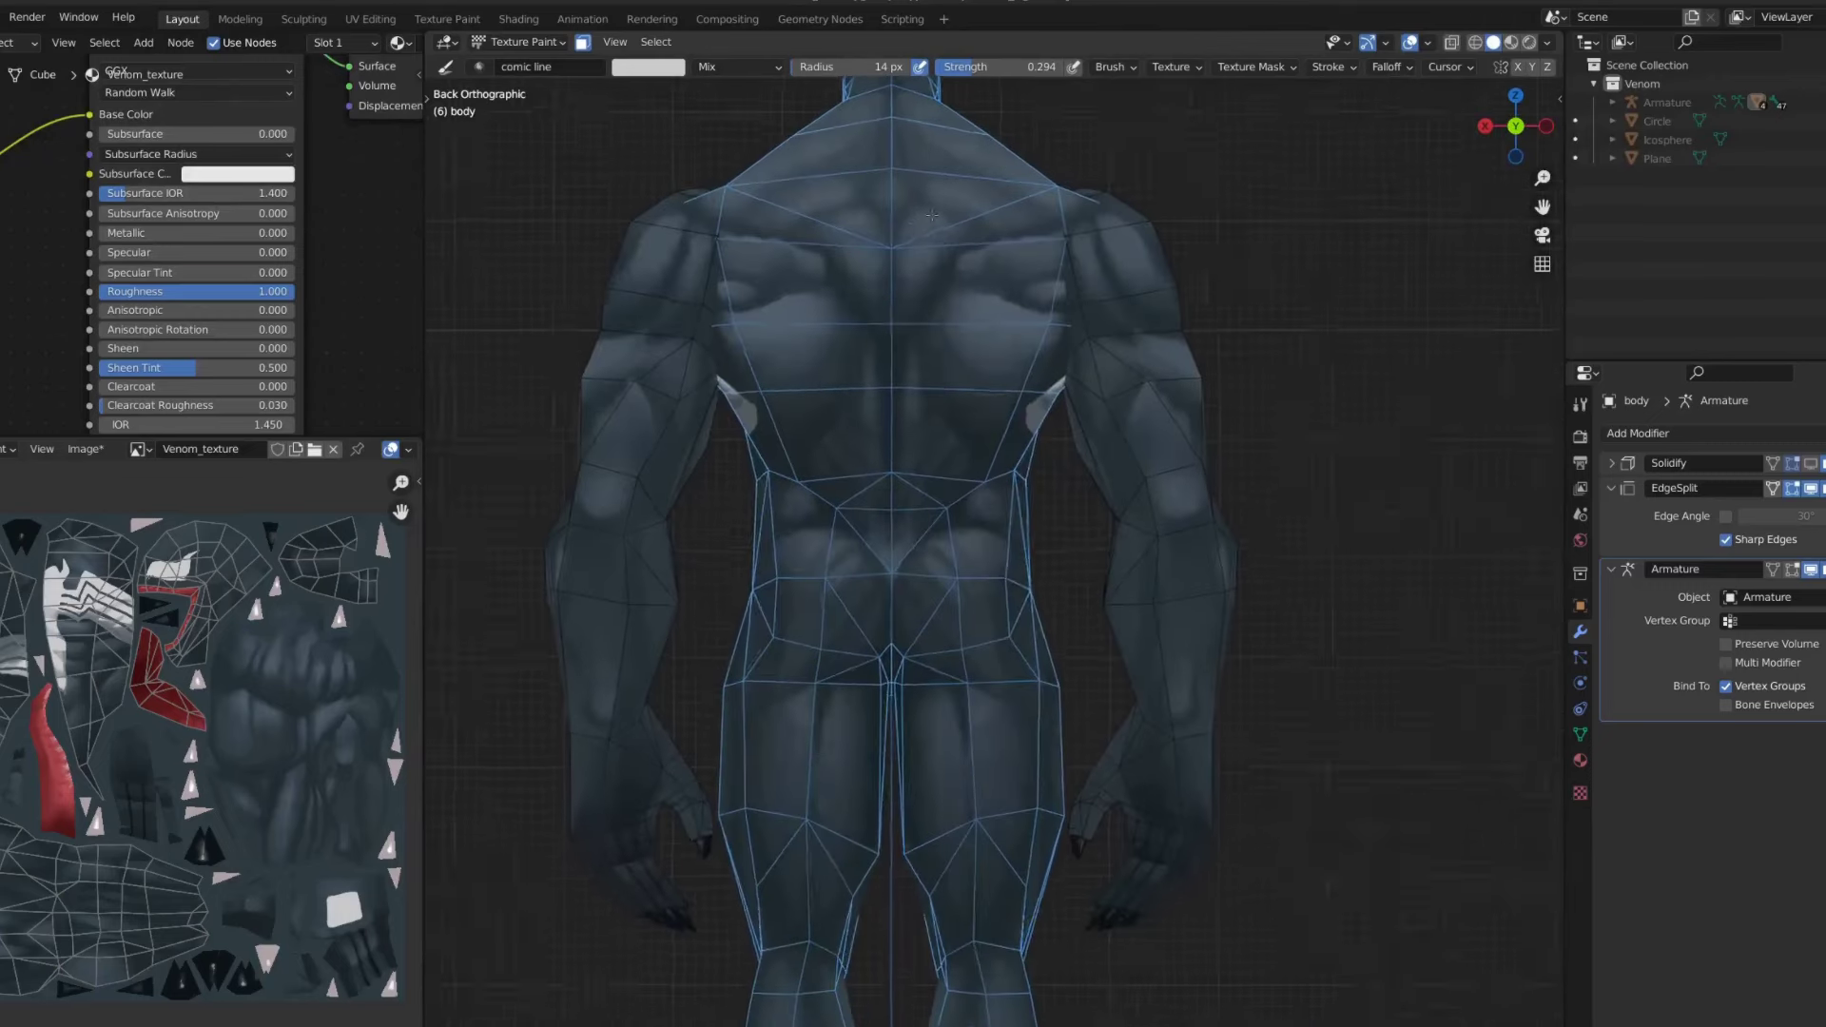
left_click_drag(894, 366, 927, 281)
middle_click_drag(913, 224, 1116, 267)
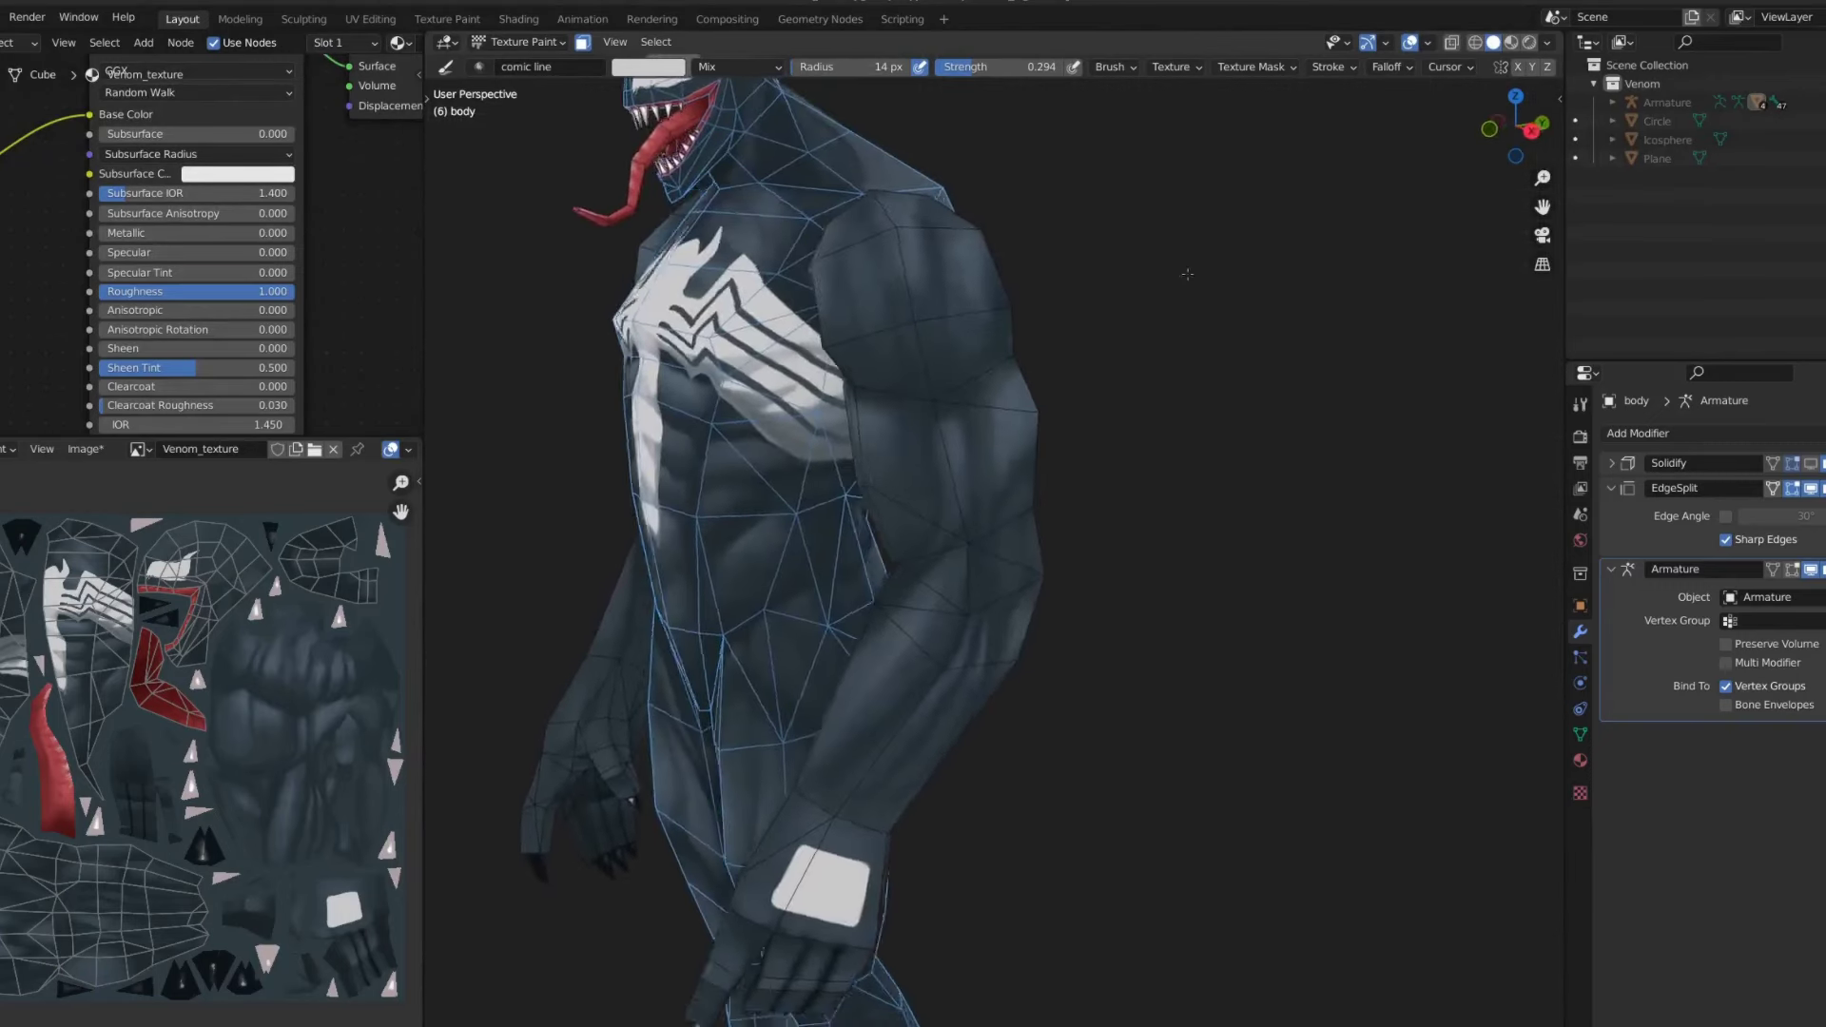
key("ctrl+KP_1")
key("ctrl+z")
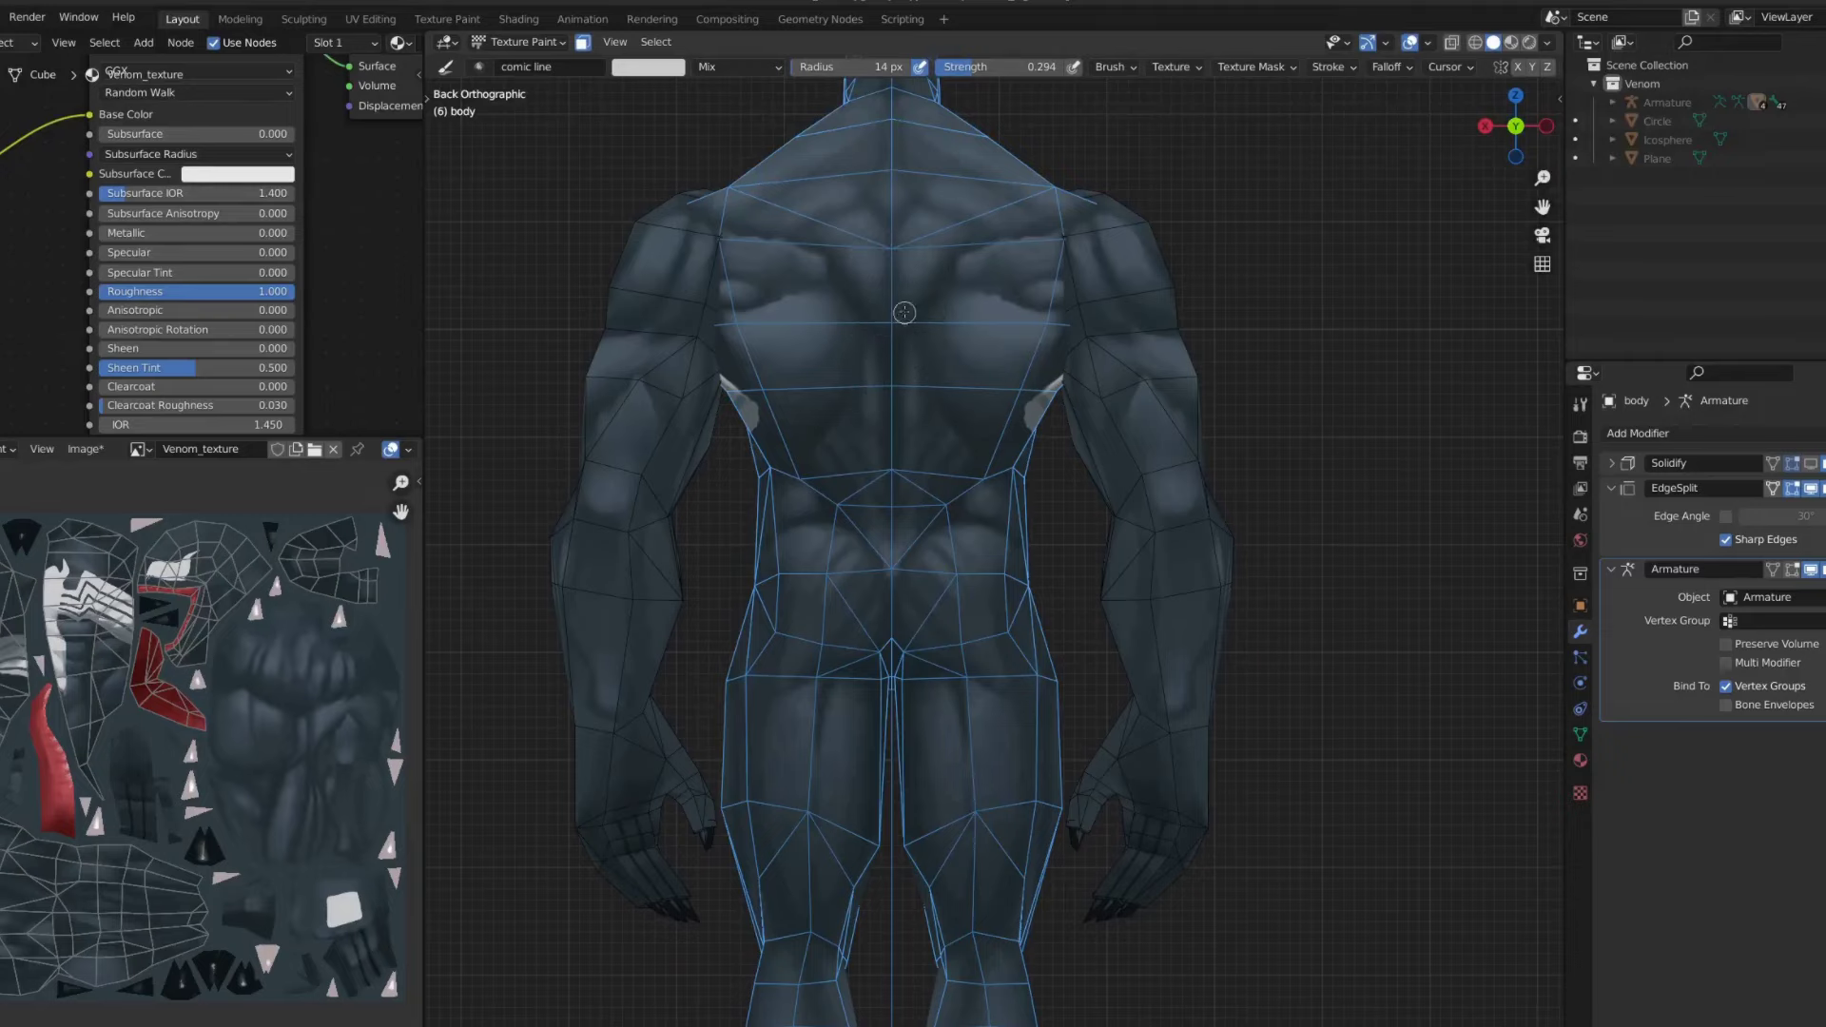
- Paint the spider outline's mirrored wing, leg and horn strokes across the back
middle_click_drag(927, 388, 961, 462, "shift")
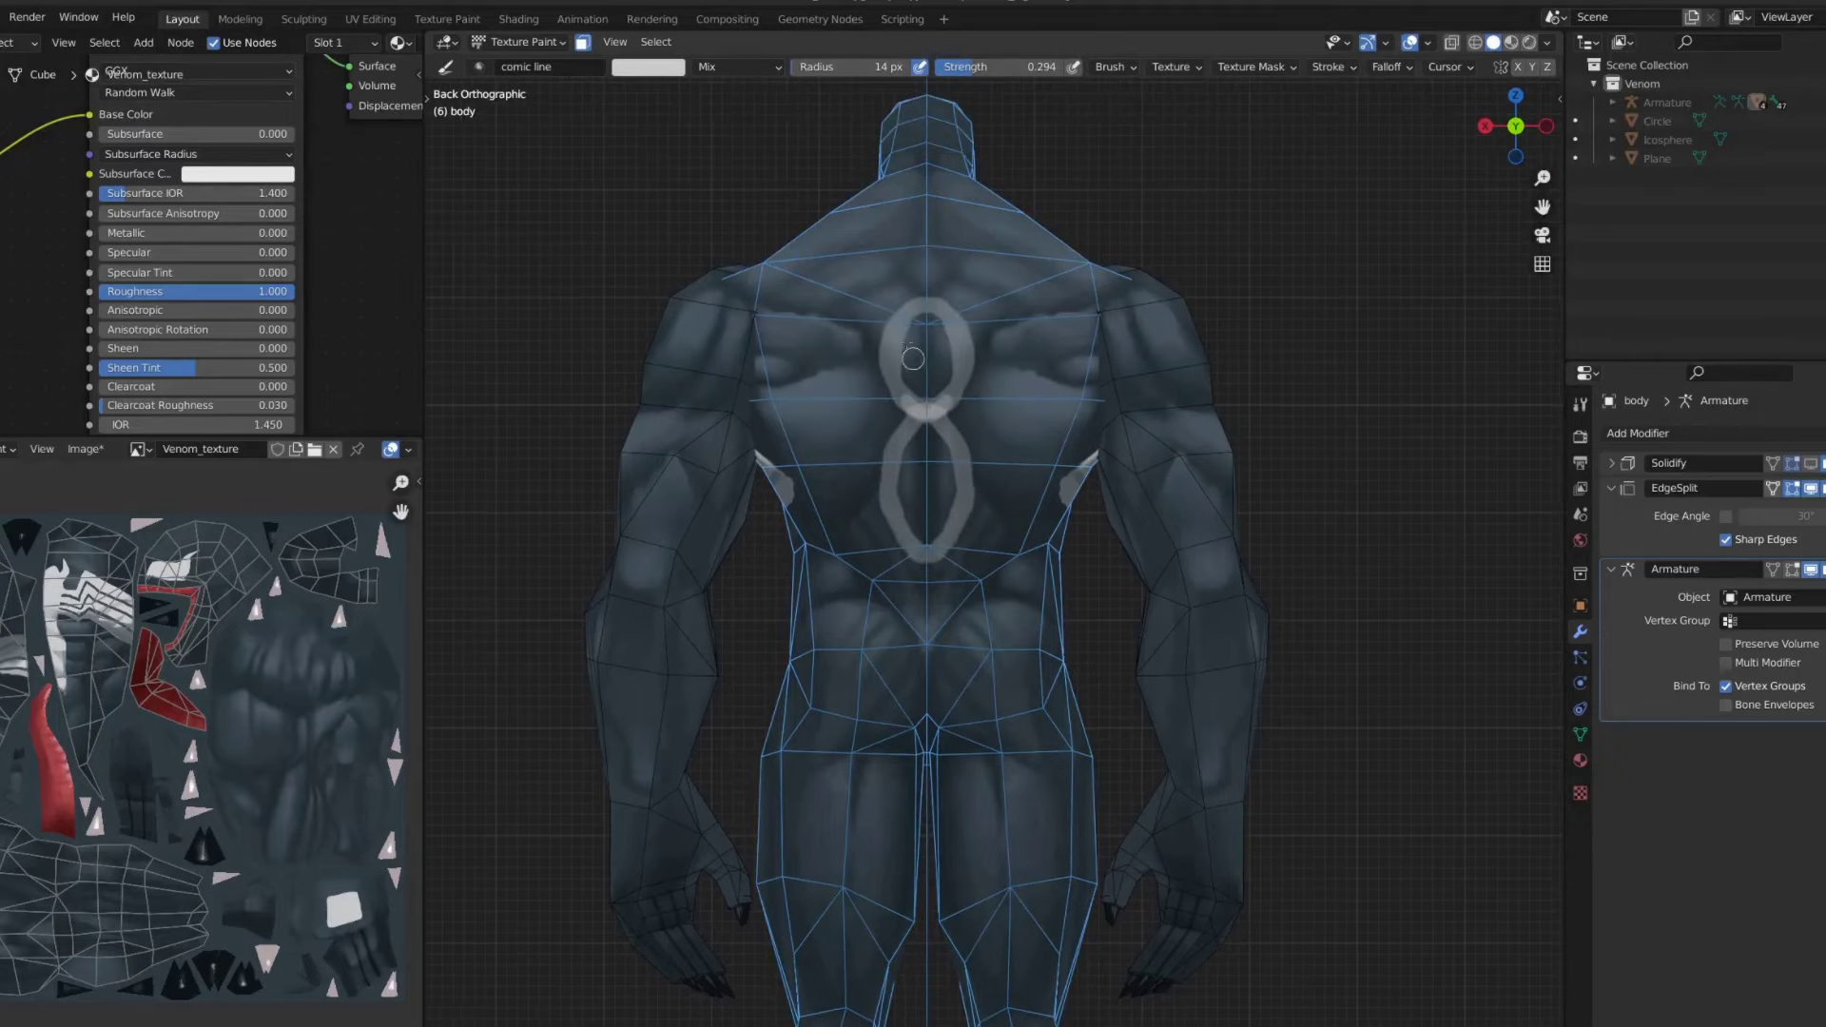
scroll(913, 362, "up", 1)
scroll(911, 343, "up", 1)
scroll(908, 326, "up", 1)
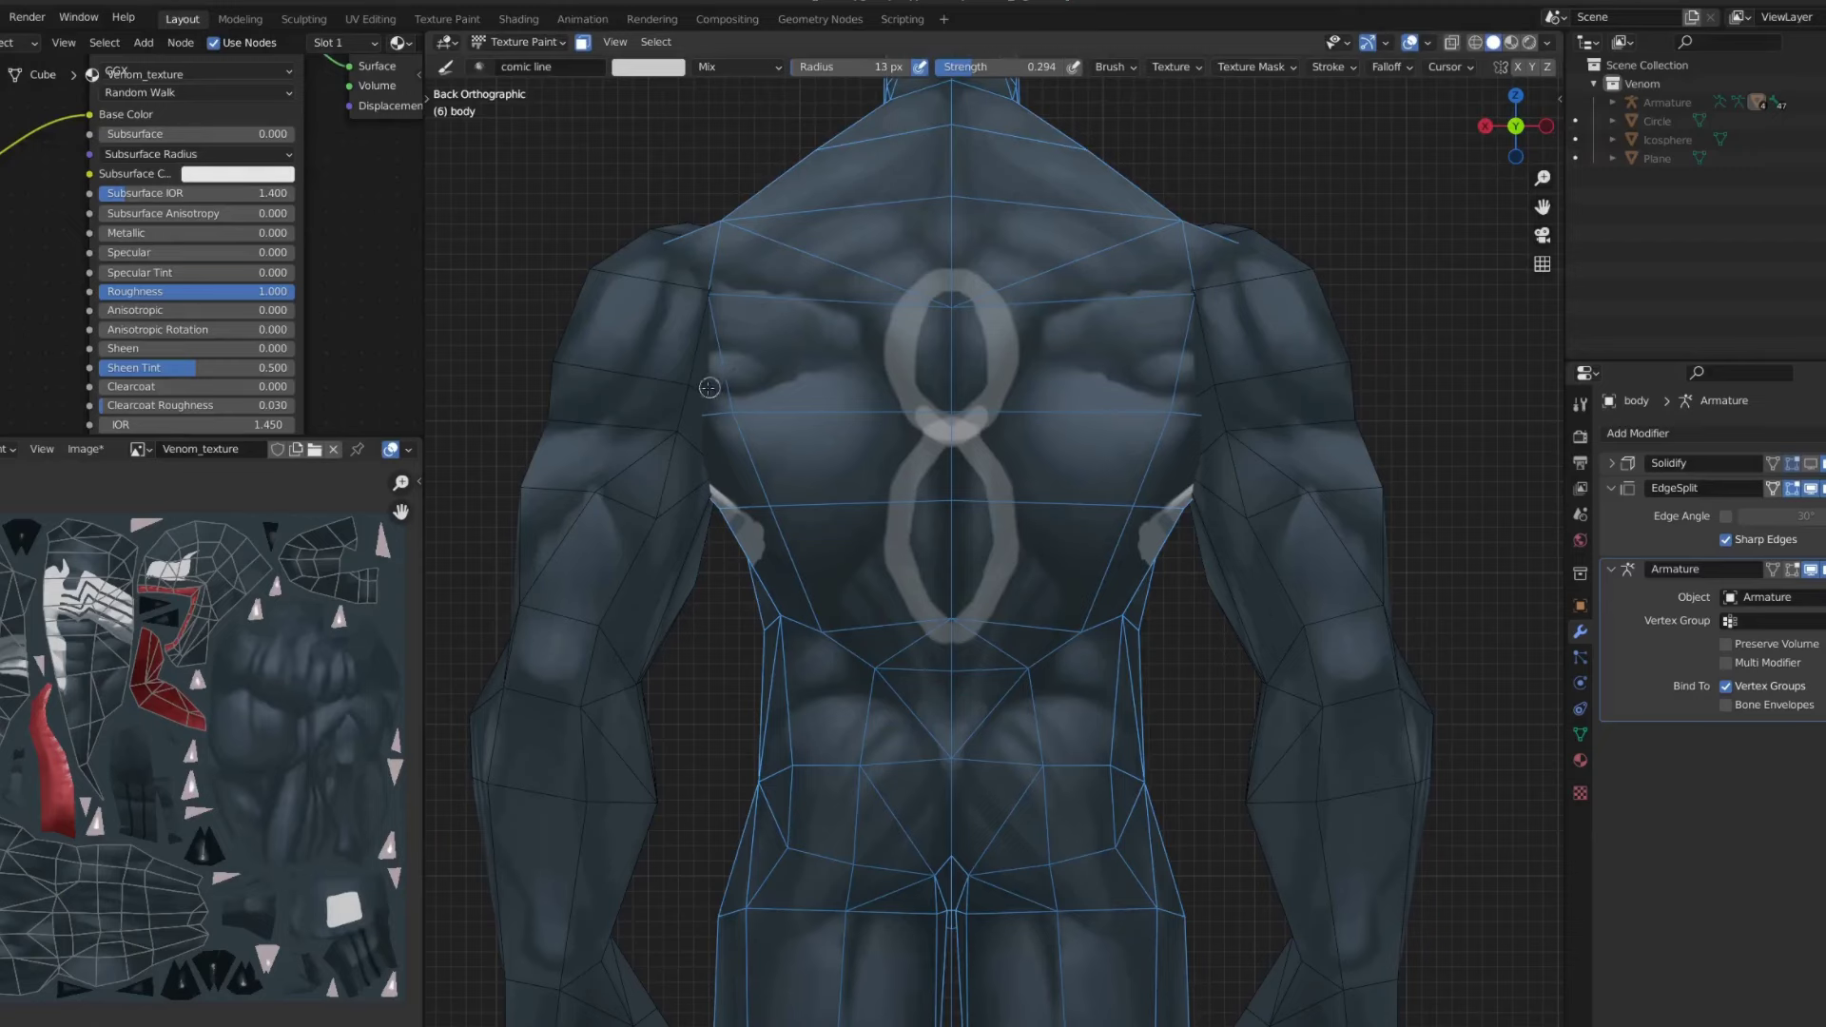
middle_click_drag(709, 387, 951, 285)
left_click_drag(713, 376, 891, 356)
left_click_drag(770, 557, 813, 418)
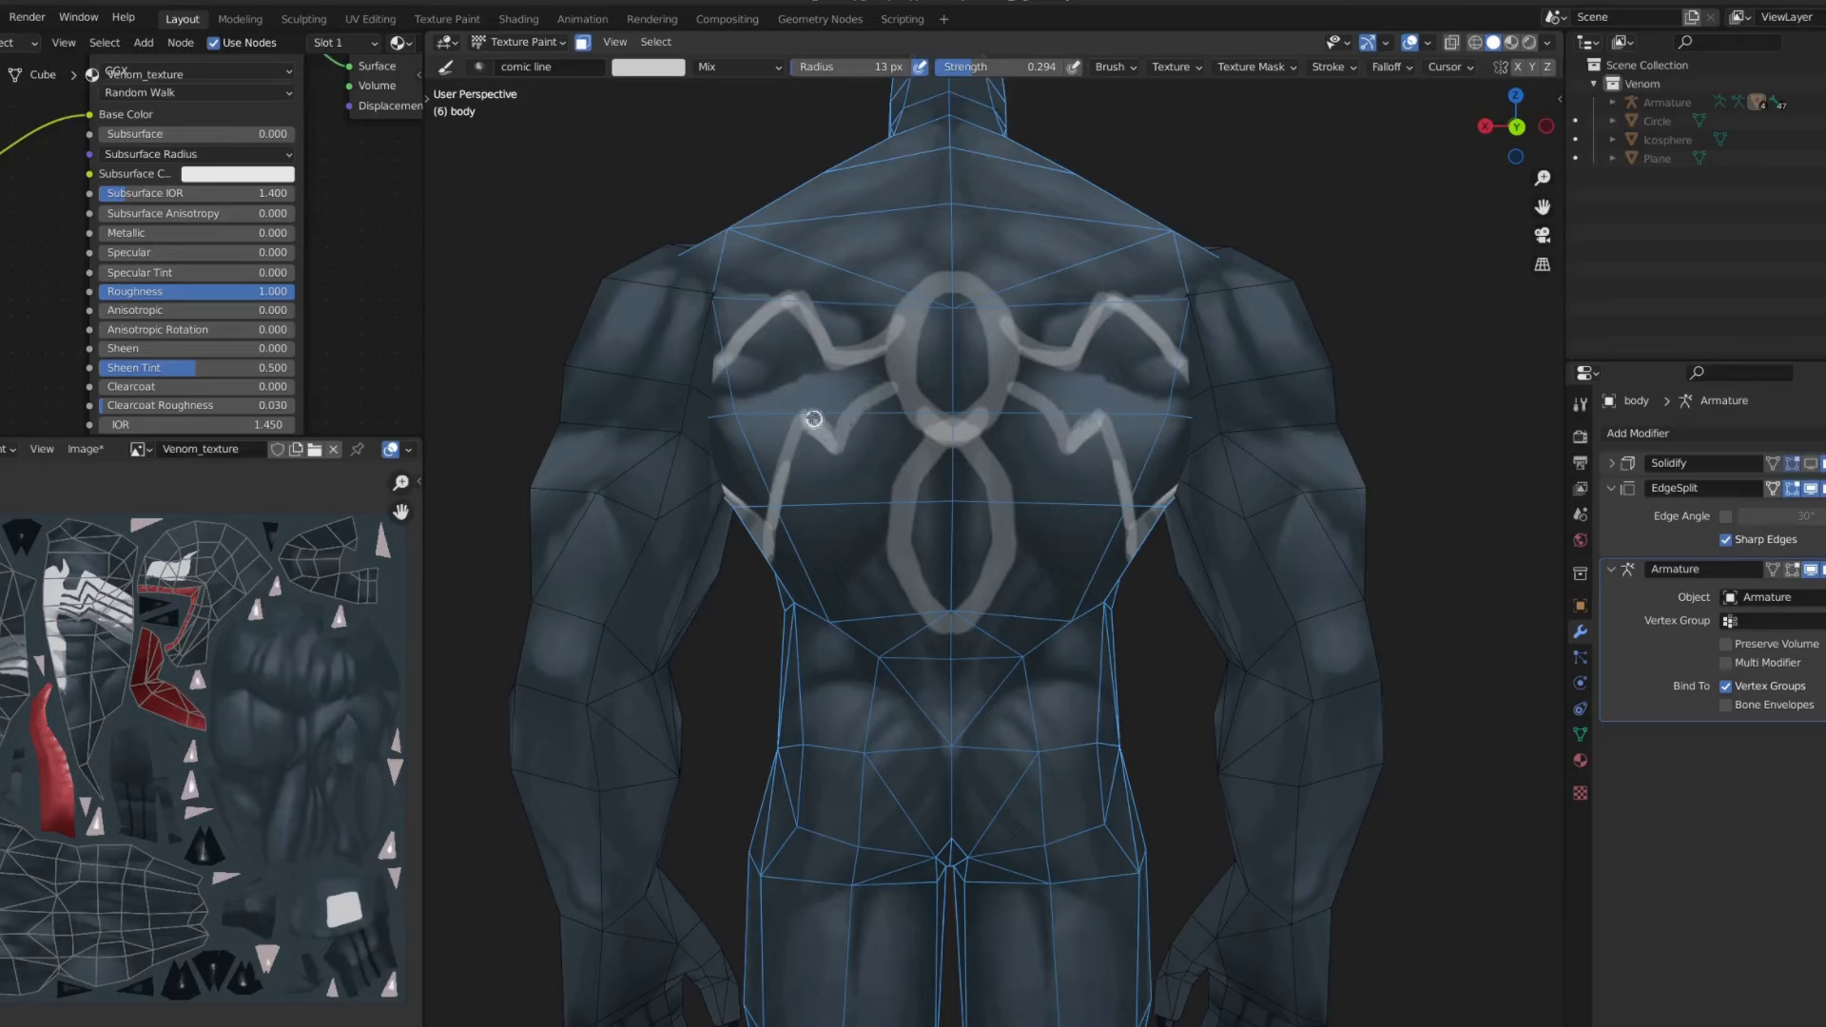
middle_click_drag(813, 419, 913, 380)
left_click_drag(899, 347, 927, 385)
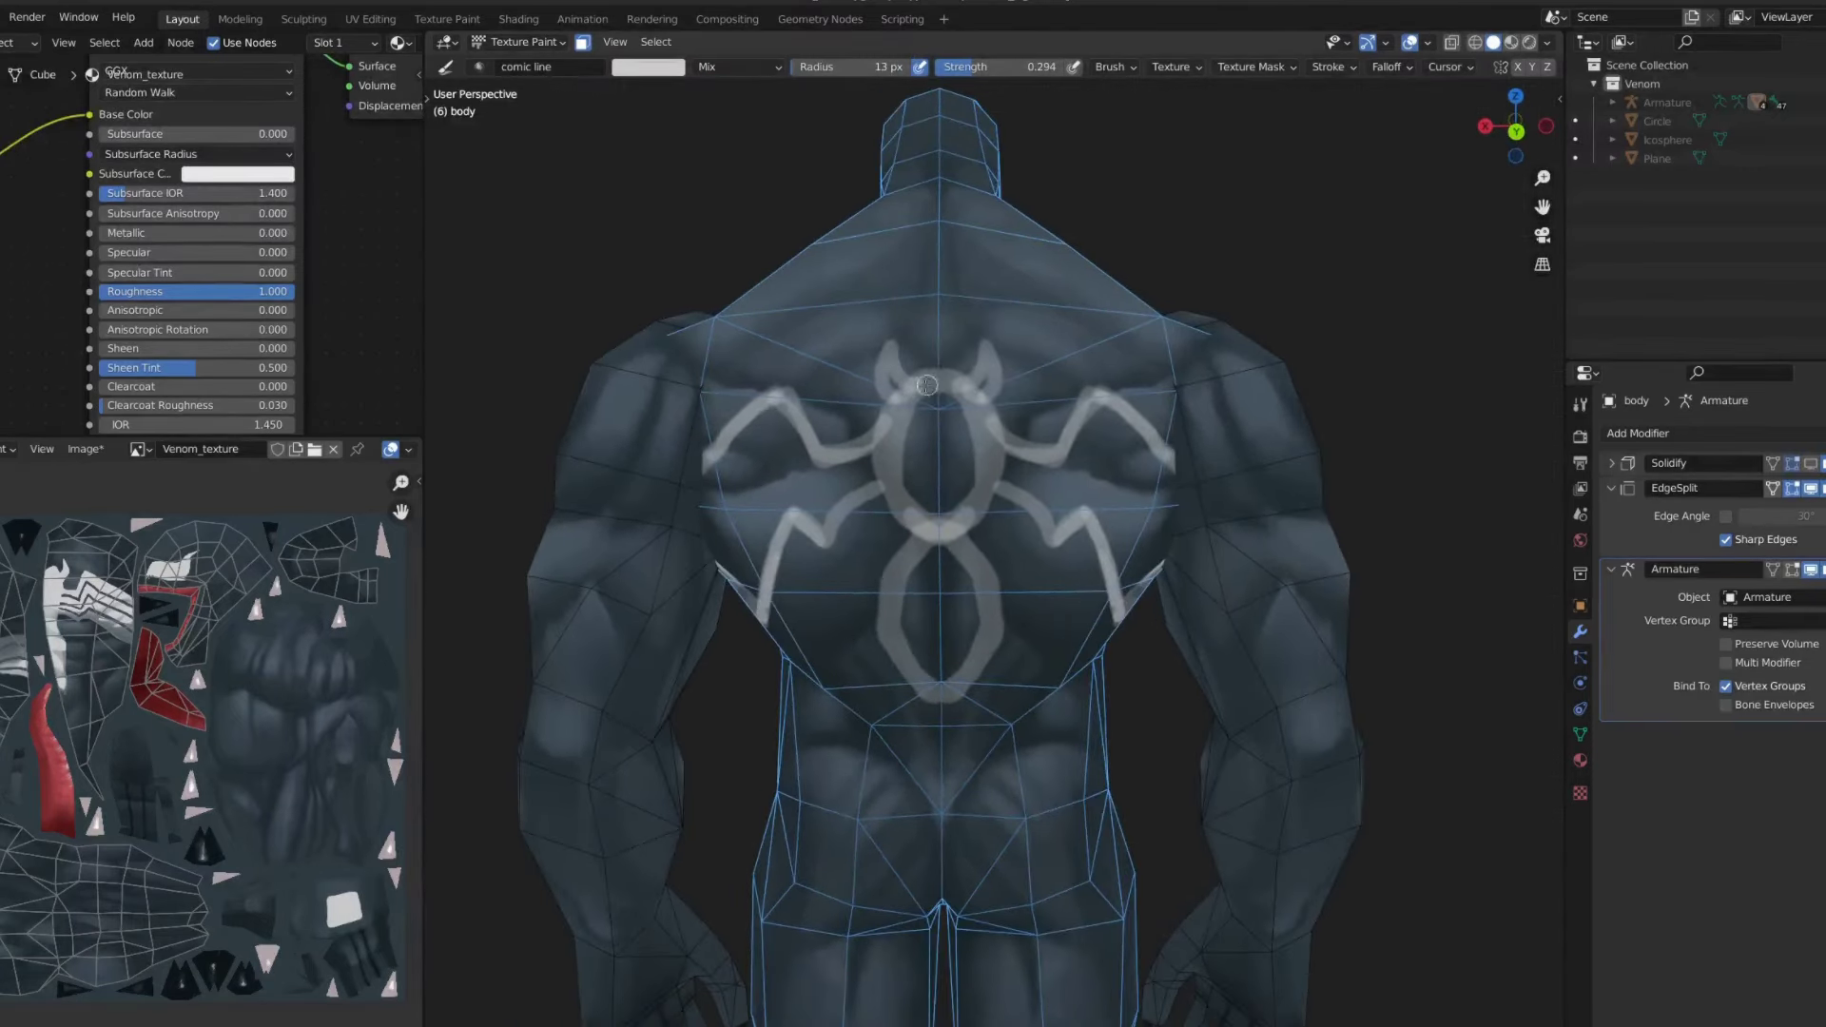
- Enlarge the brush to 34 px and fill the symbol's lower oval, head and wings
key("KP_1")
key("ctrl+KP_1")
key("f")
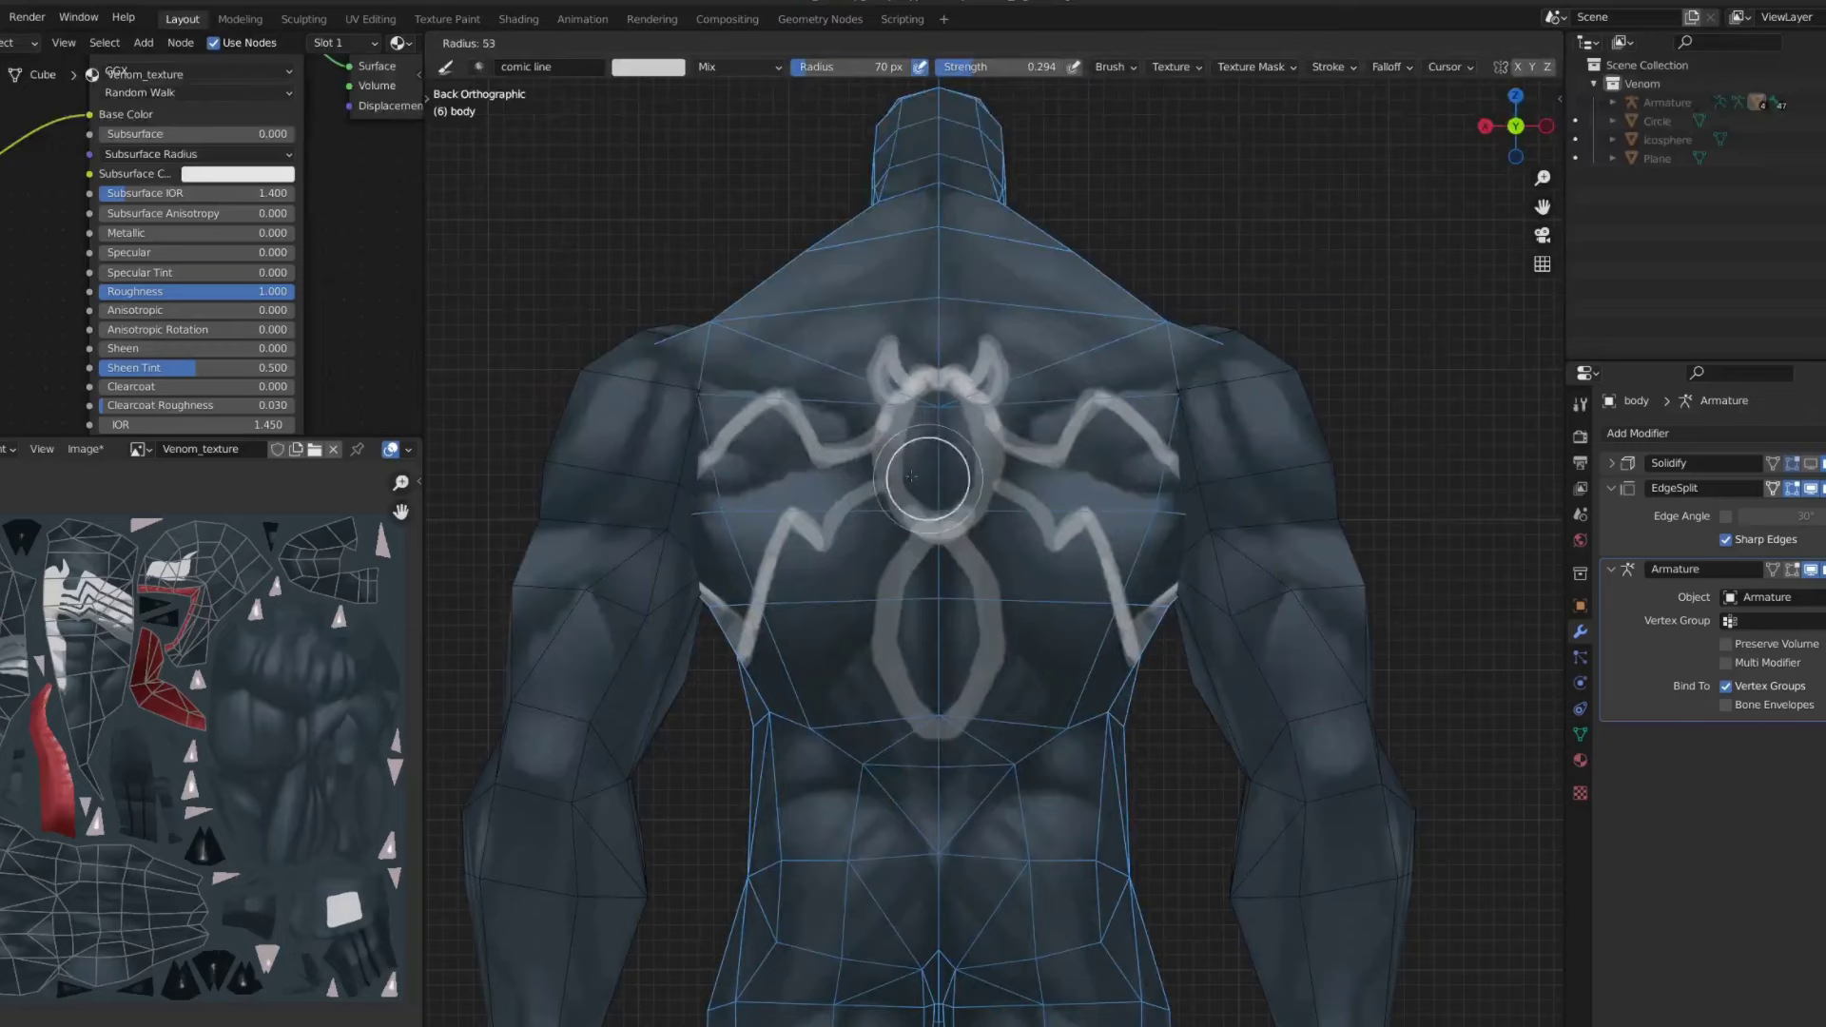
left_click_drag(913, 666, 941, 571)
mouse_move(942, 732)
left_mouse_down()
mouse_move(946, 447)
mouse_move(1068, 489)
mouse_move(1142, 609)
left_mouse_up()
mouse_move(1141, 609)
middle_mouse_down()
mouse_move(1067, 468)
mouse_move(856, 447)
middle_mouse_up()
- Isolate the body in local view and inspect the painted symbol from side, back and front
key("KP_Divide")
scroll(788, 430, "up", 4)
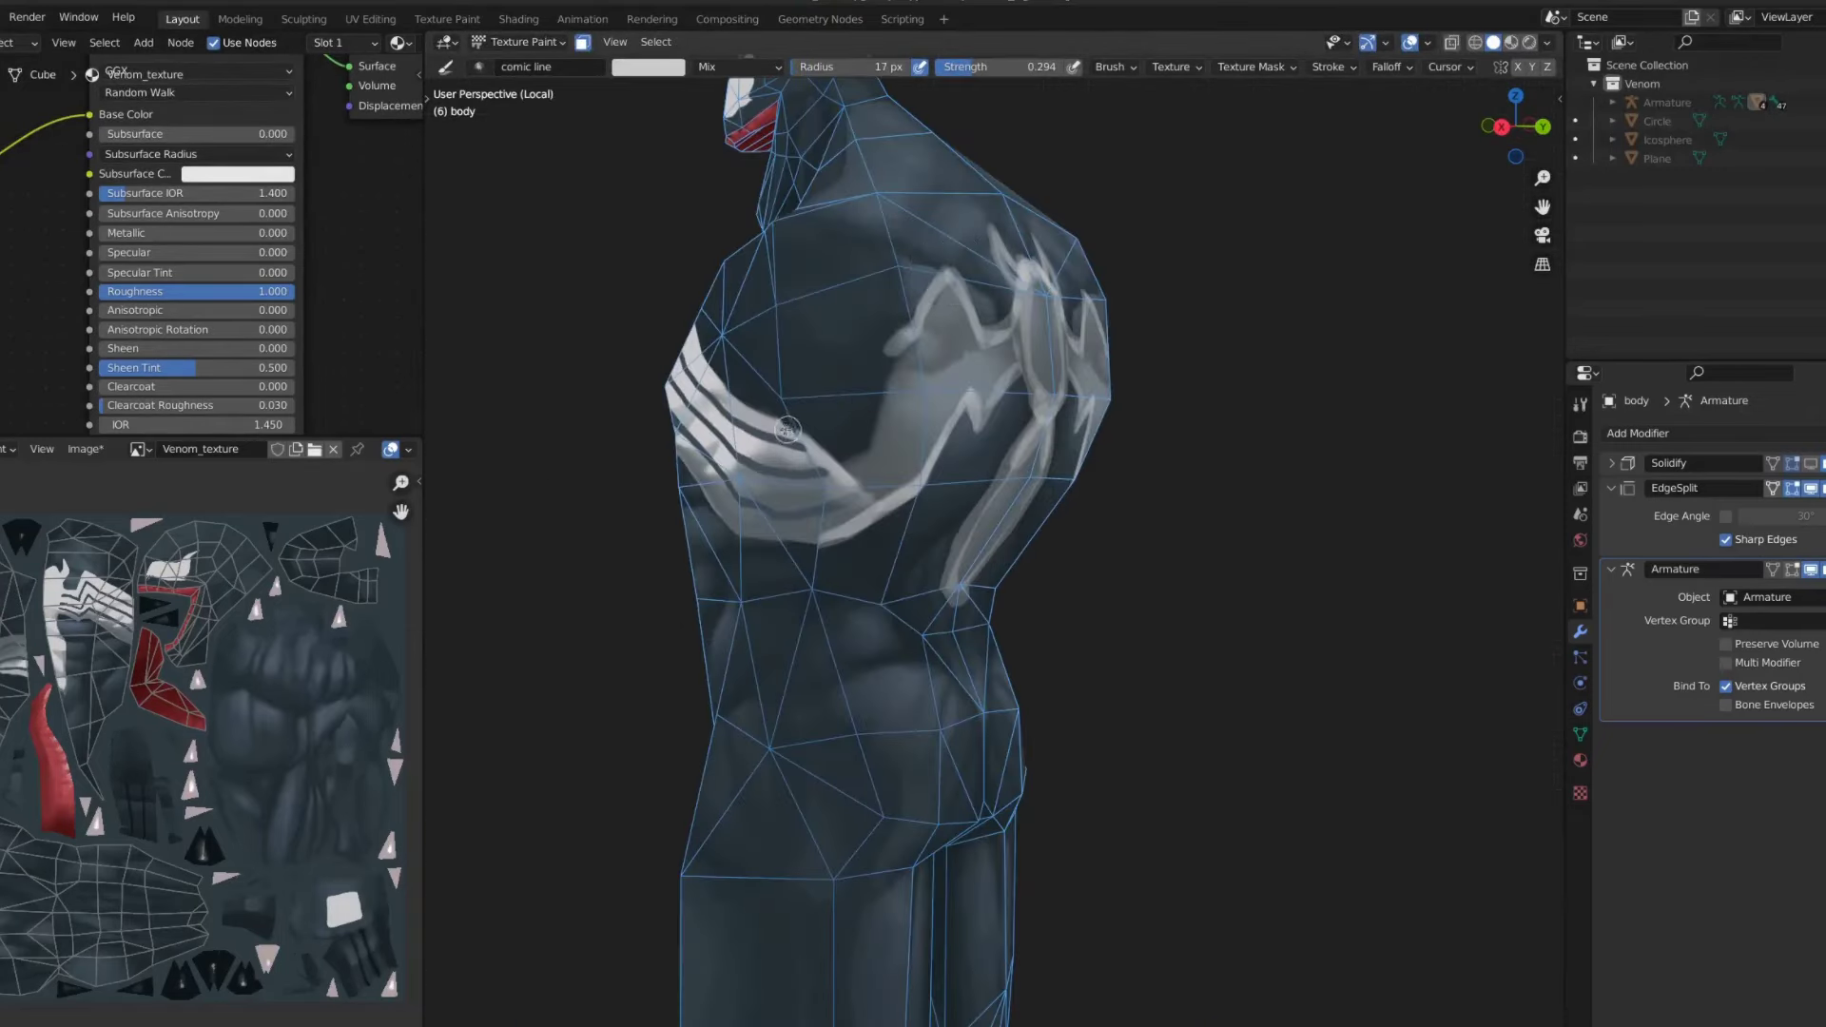
middle_click_drag(866, 368, 816, 392)
key("KP_3")
key("ctrl+KP_1")
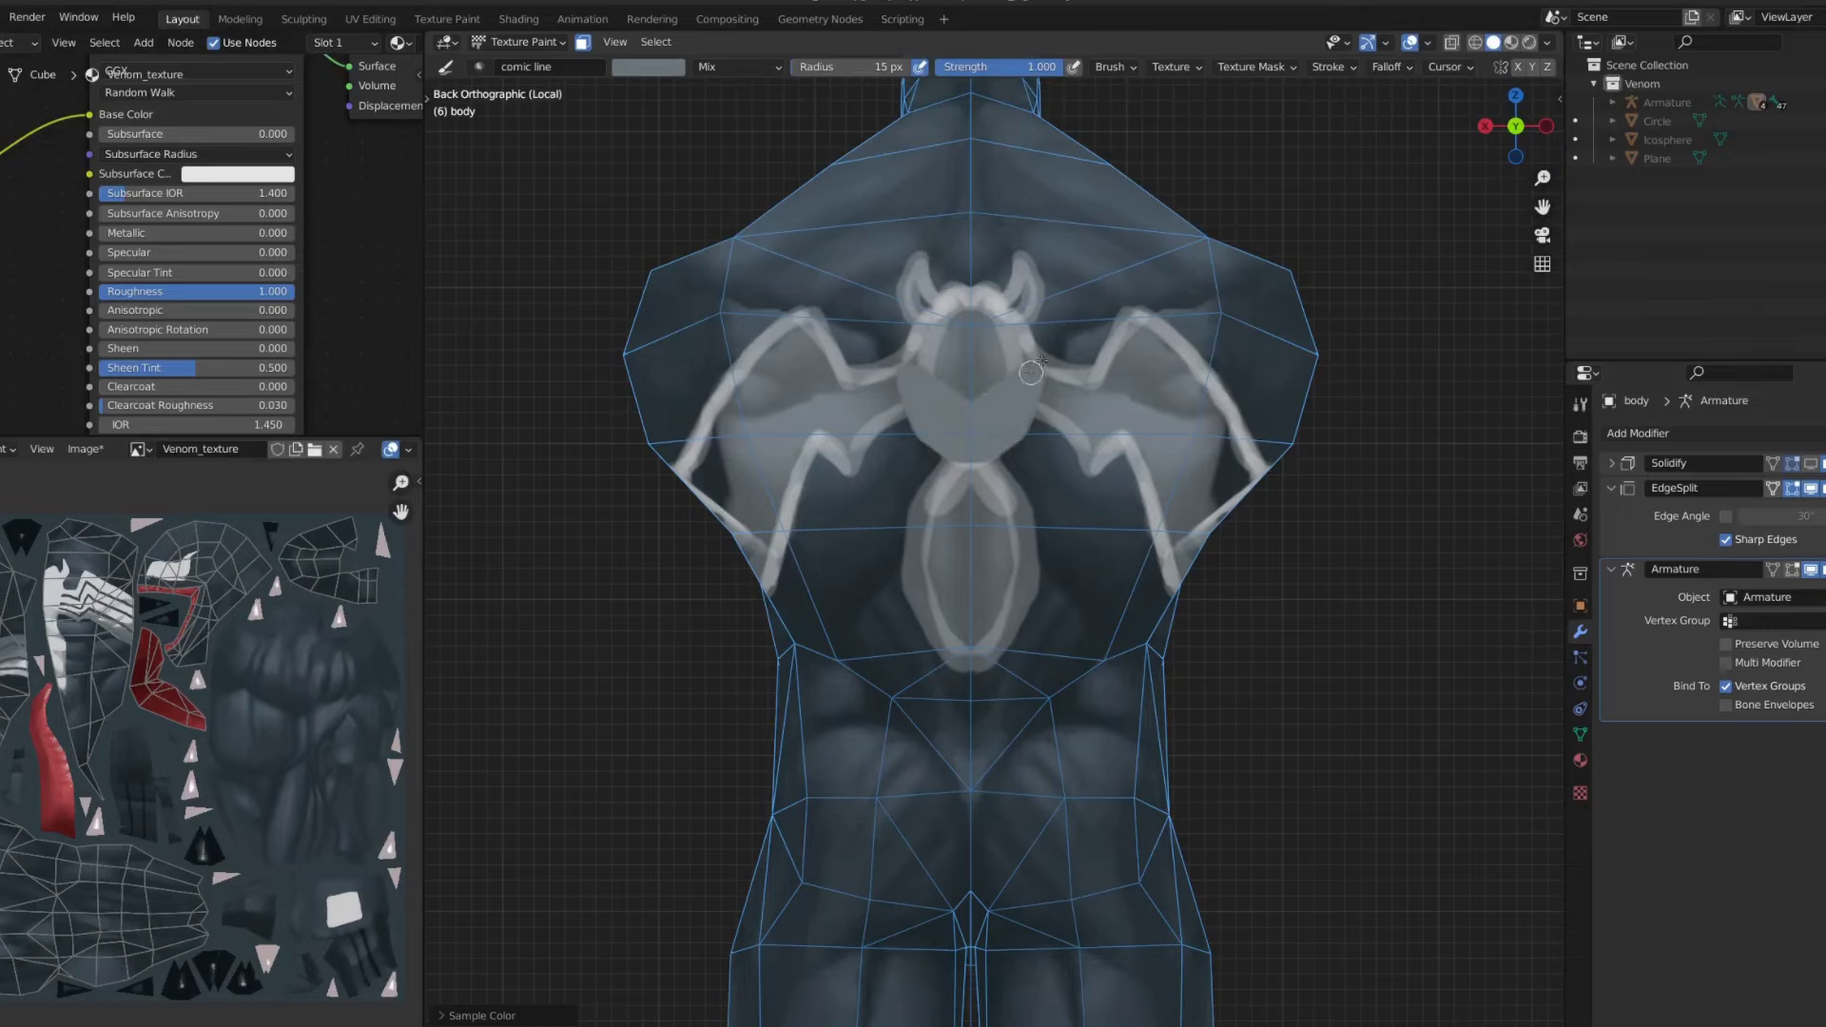
middle_click_drag(1031, 370, 702, 628)
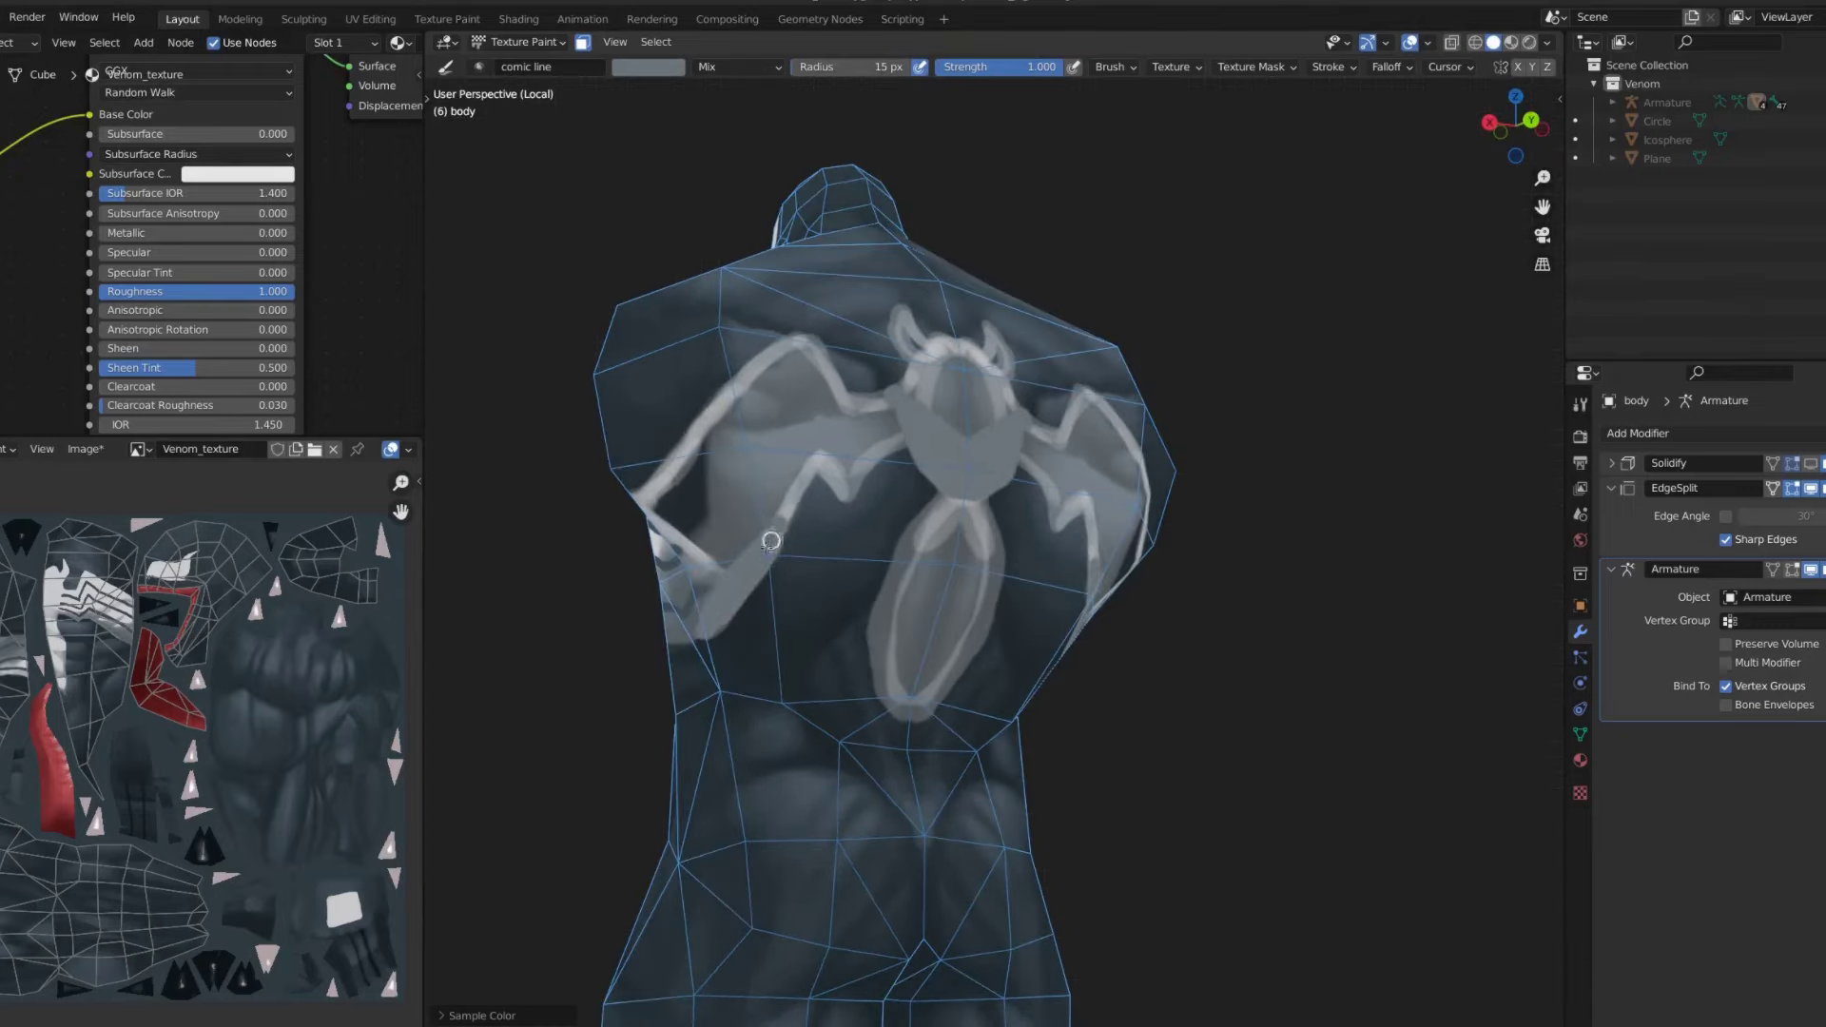
key("ctrl+KP_1")
key("KP_1")
key("ctrl+KP_1")
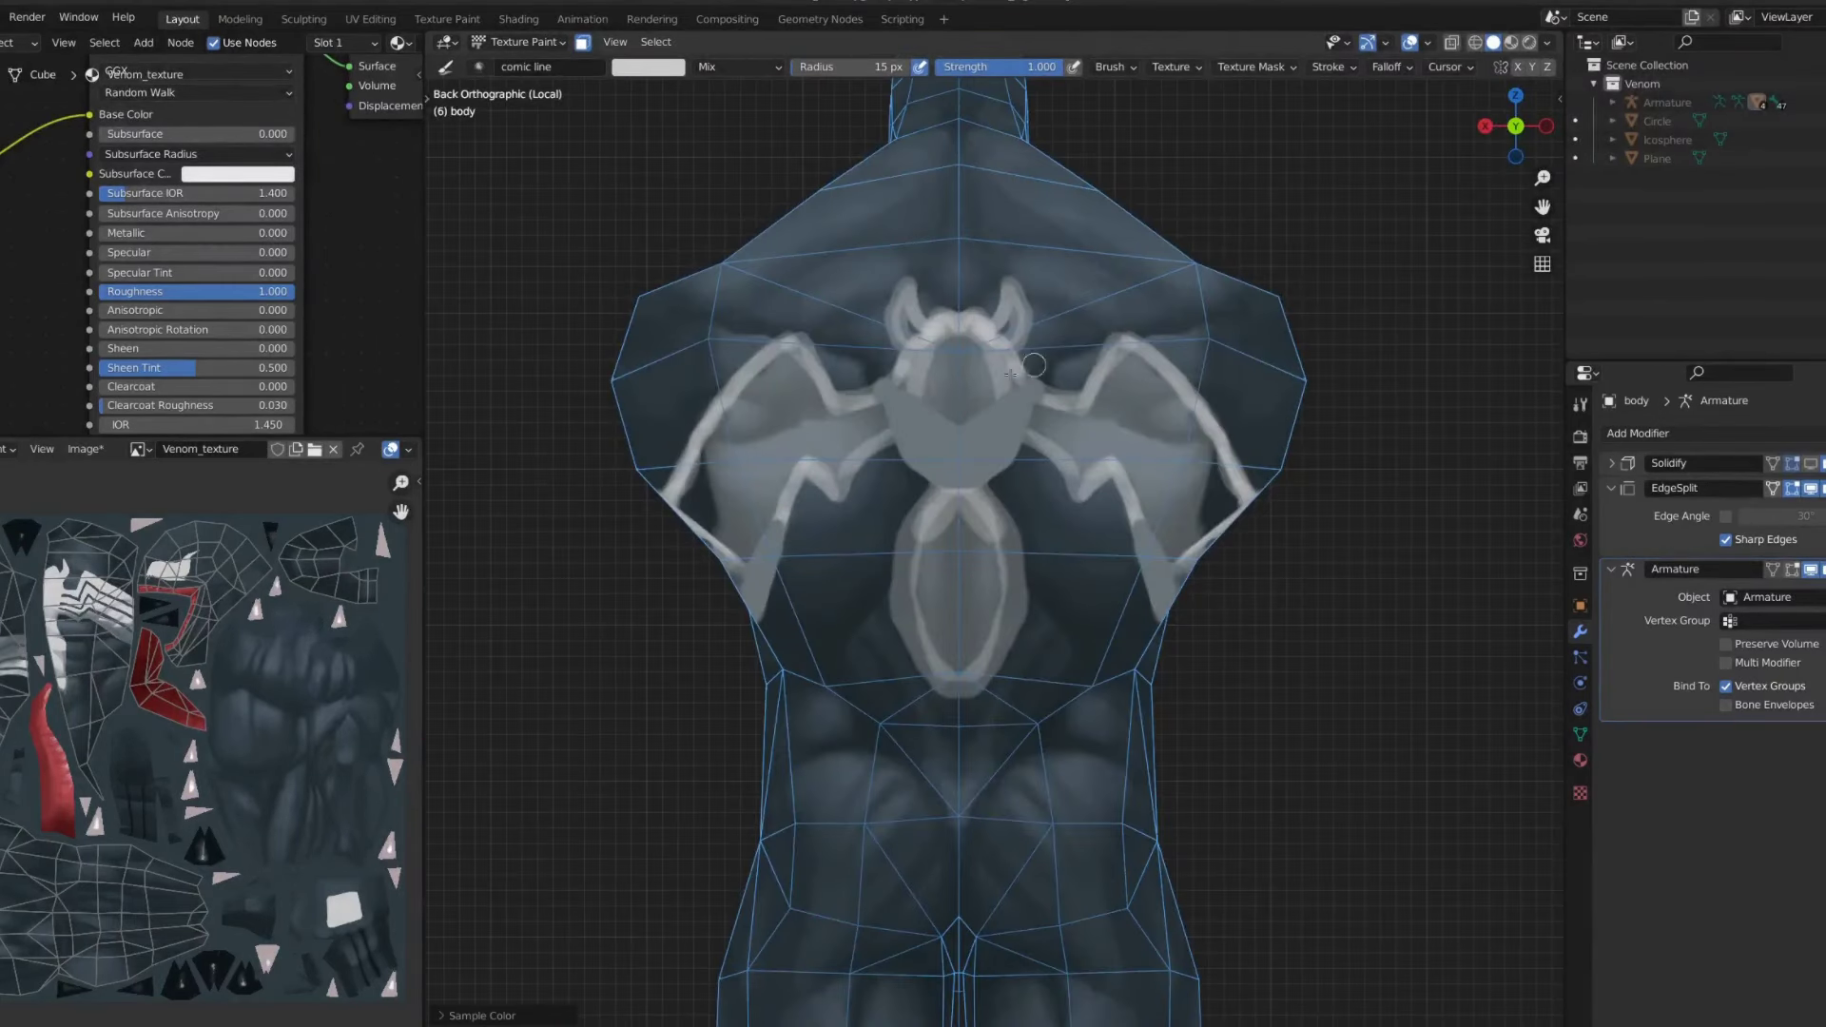
- Paint a mirrored white stroke up from the V and fill the spider's head white
mouse_move(913, 388)
left_mouse_down()
mouse_move(940, 316)
mouse_move(918, 314)
mouse_move(951, 390)
left_mouse_up()
key("KP_1")
key("ctrl+KP_1")
scroll(895, 275, "up", 2)
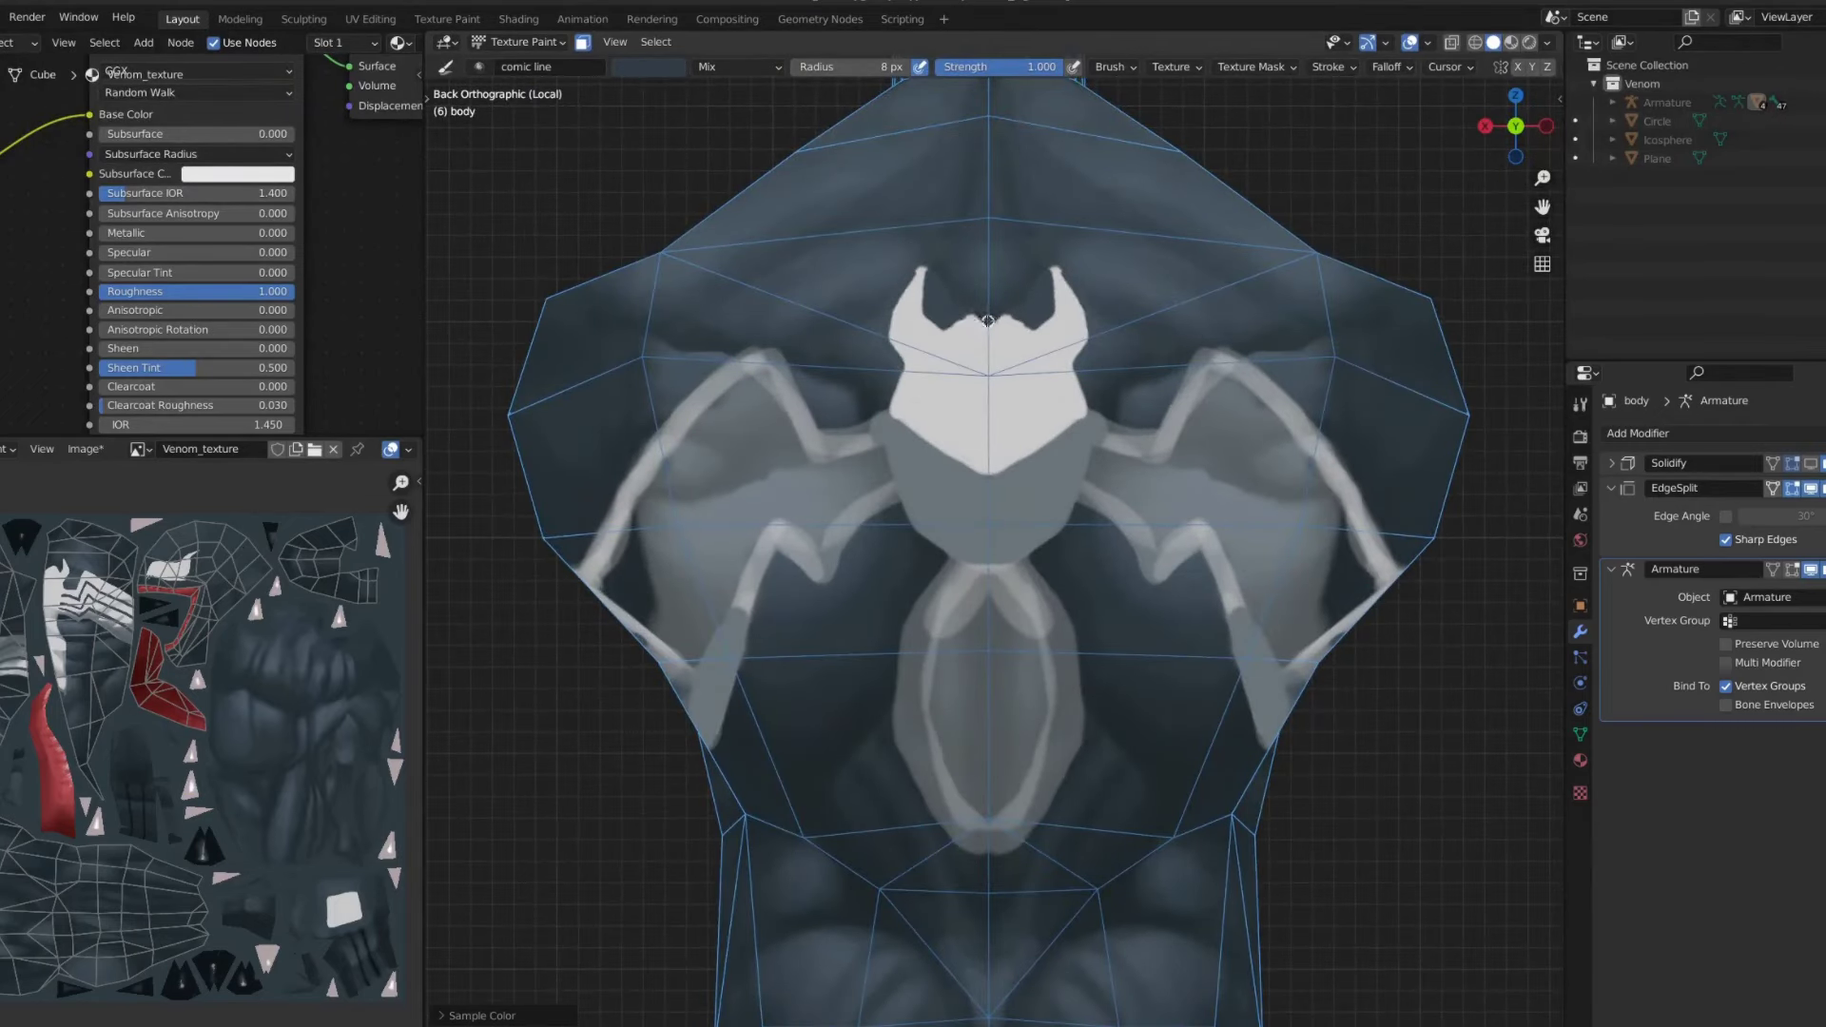
- Paint the spider's arms and left wing light grey and cover gaps in the central body
key("s")
mouse_move(663, 473)
left_mouse_down()
mouse_move(804, 422)
mouse_move(723, 399)
left_mouse_up()
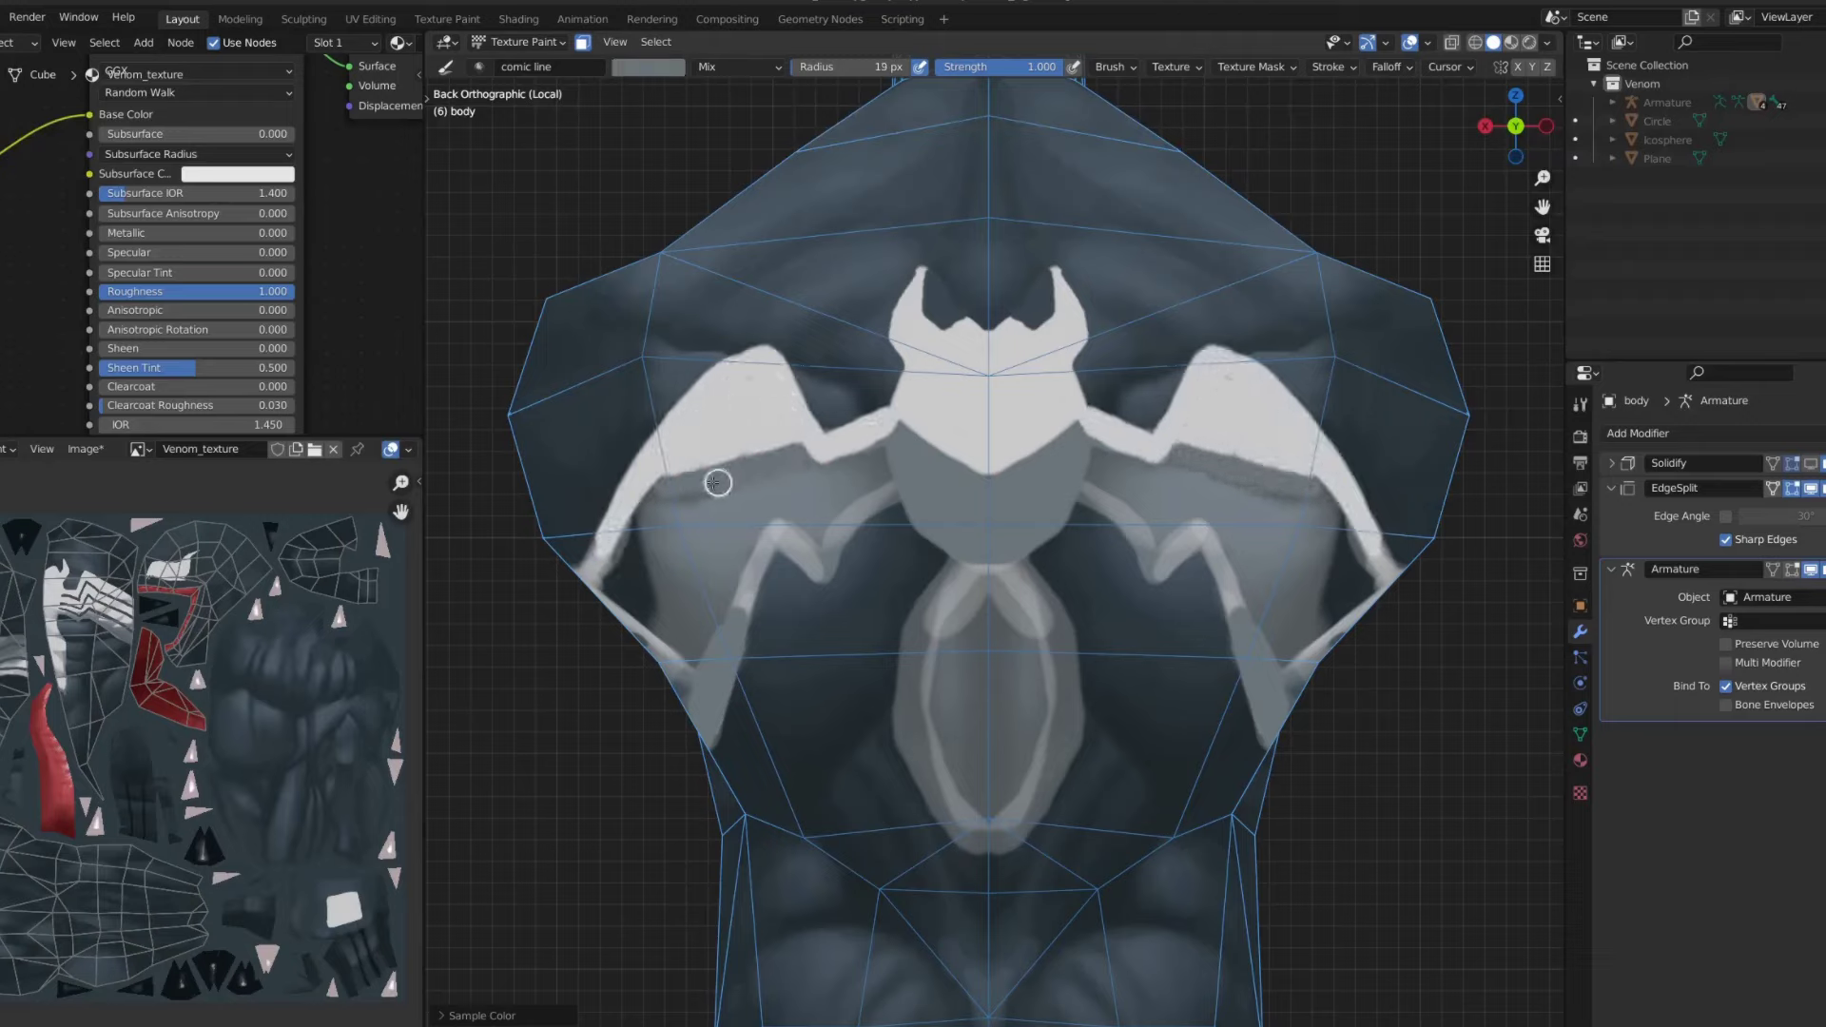
mouse_move(671, 518)
left_mouse_down()
mouse_move(798, 509)
mouse_move(889, 419)
mouse_move(799, 466)
left_mouse_up()
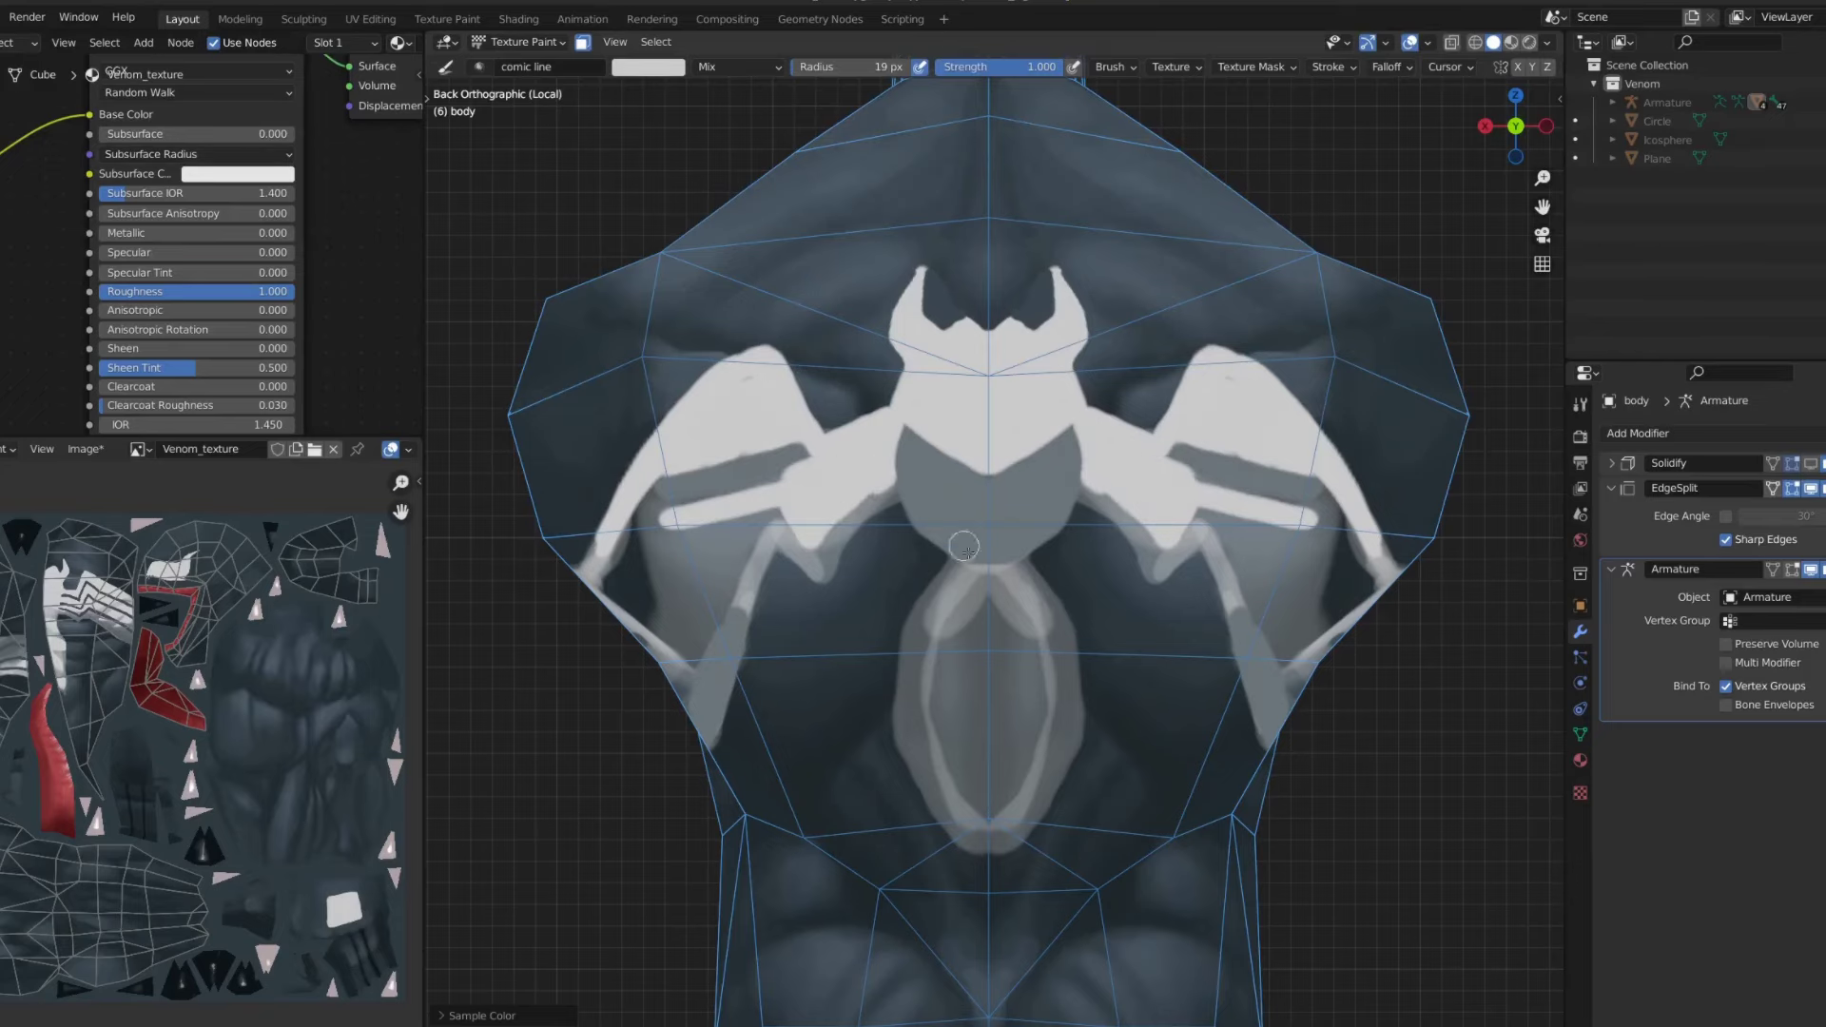
scroll(959, 590, "down", 1)
key("s")
mouse_move(959, 590)
left_mouse_down()
mouse_move(951, 665)
mouse_move(917, 714)
mouse_move(960, 808)
left_mouse_up()
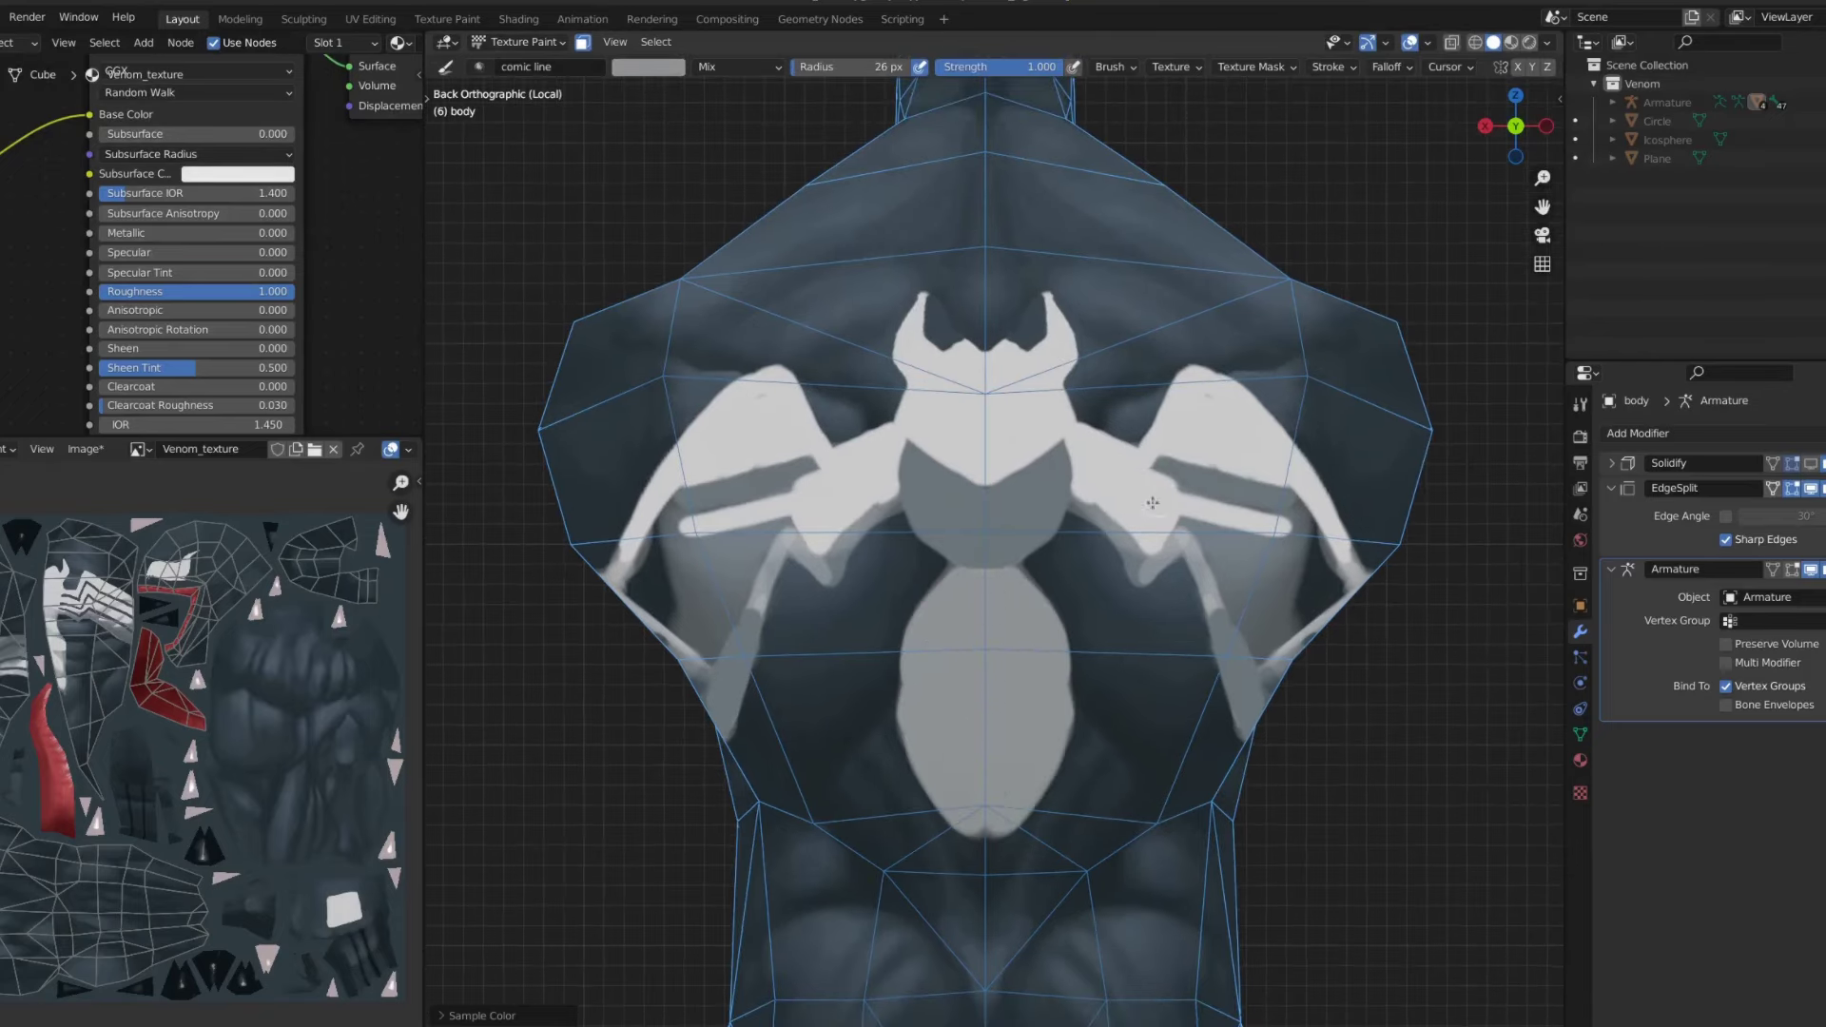
middle_click_drag(961, 809, 922, 562)
key("ctrl+KP_1")
- Dab dark paint at the symbol's centre and cover the dark chest patch with light grey
key("s")
left_click_drag(984, 494, 914, 539)
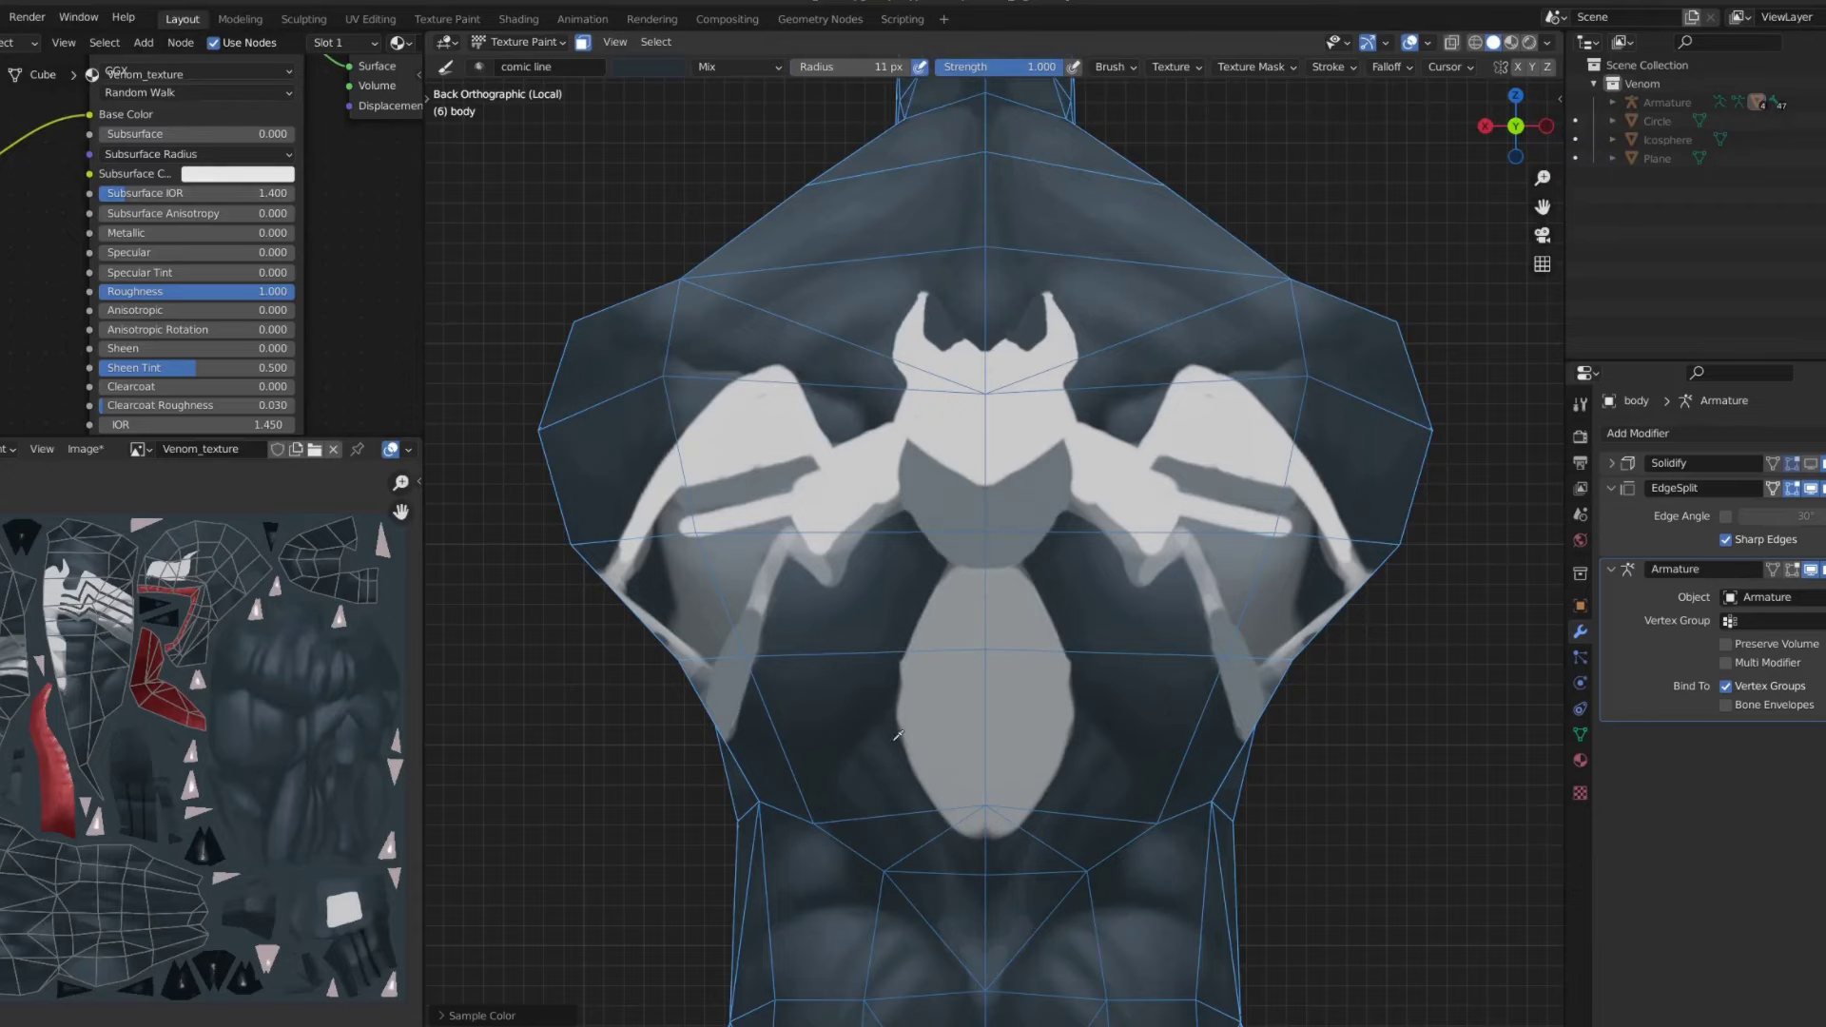
scroll(900, 663, "down", 3)
middle_click_drag(901, 663, 797, 562)
key("s")
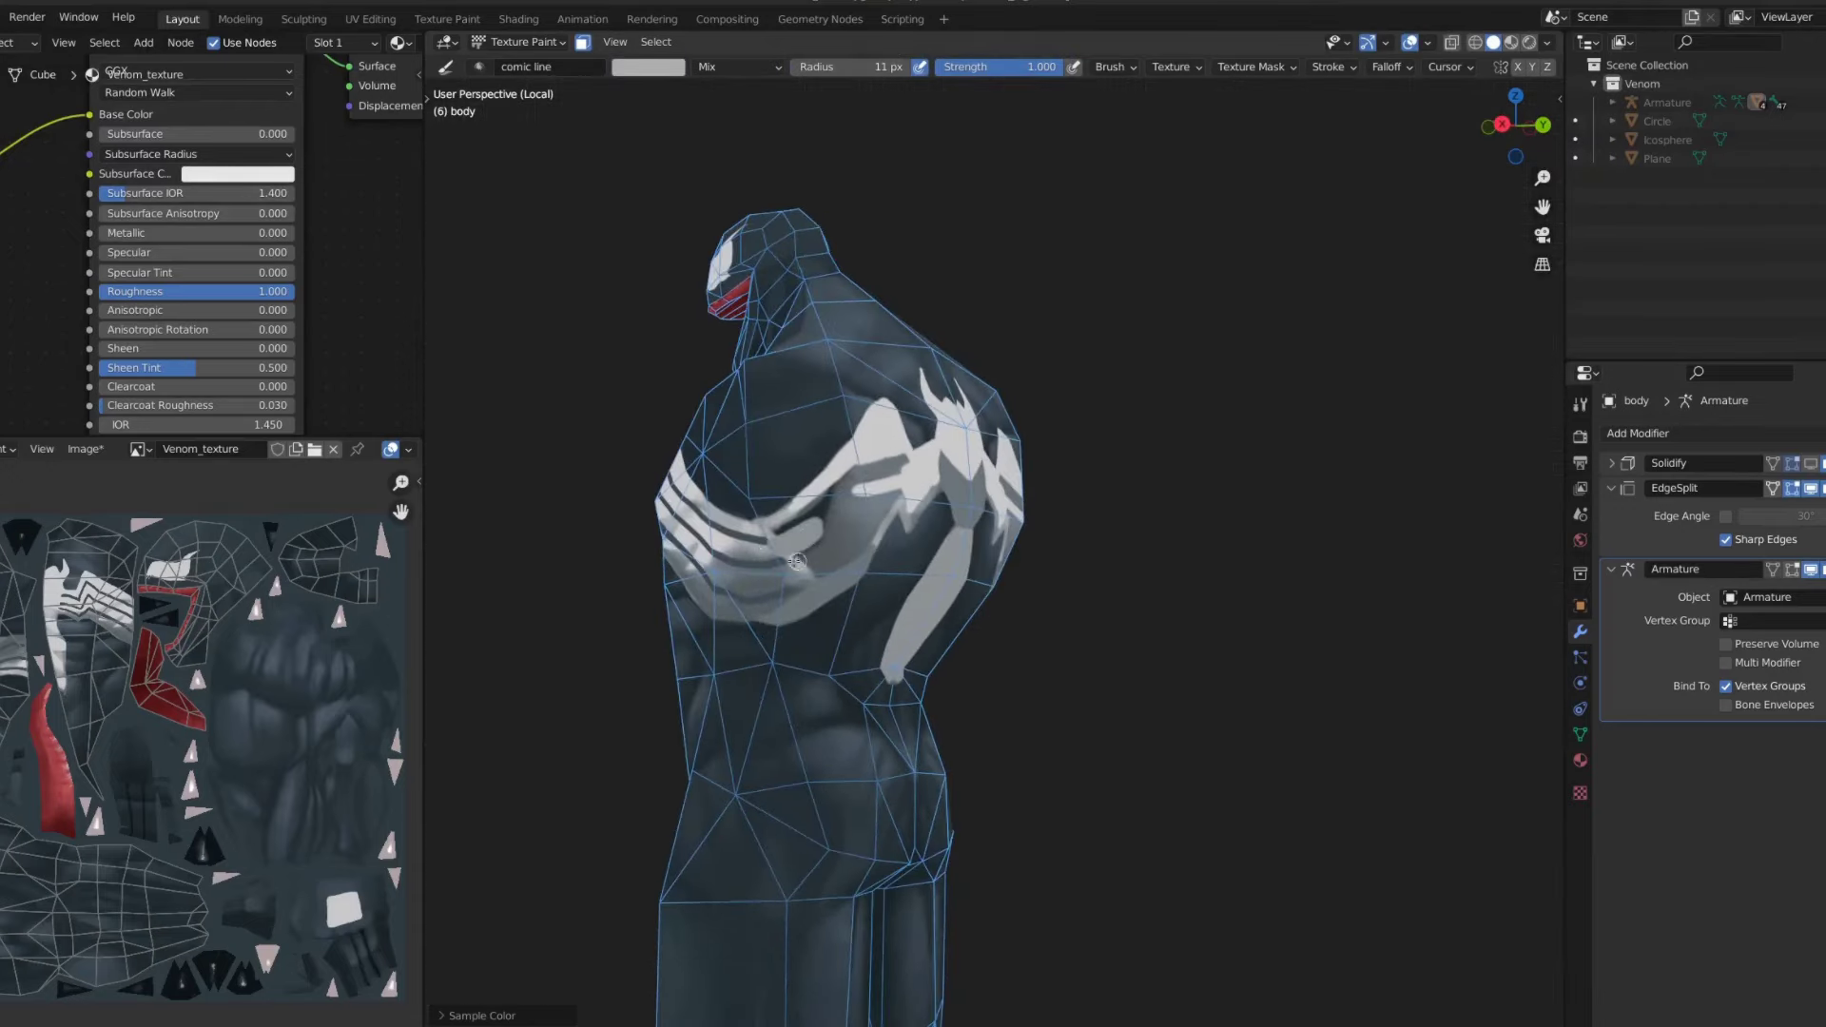
left_click_drag(873, 511, 822, 496)
middle_click_drag(880, 436, 961, 456)
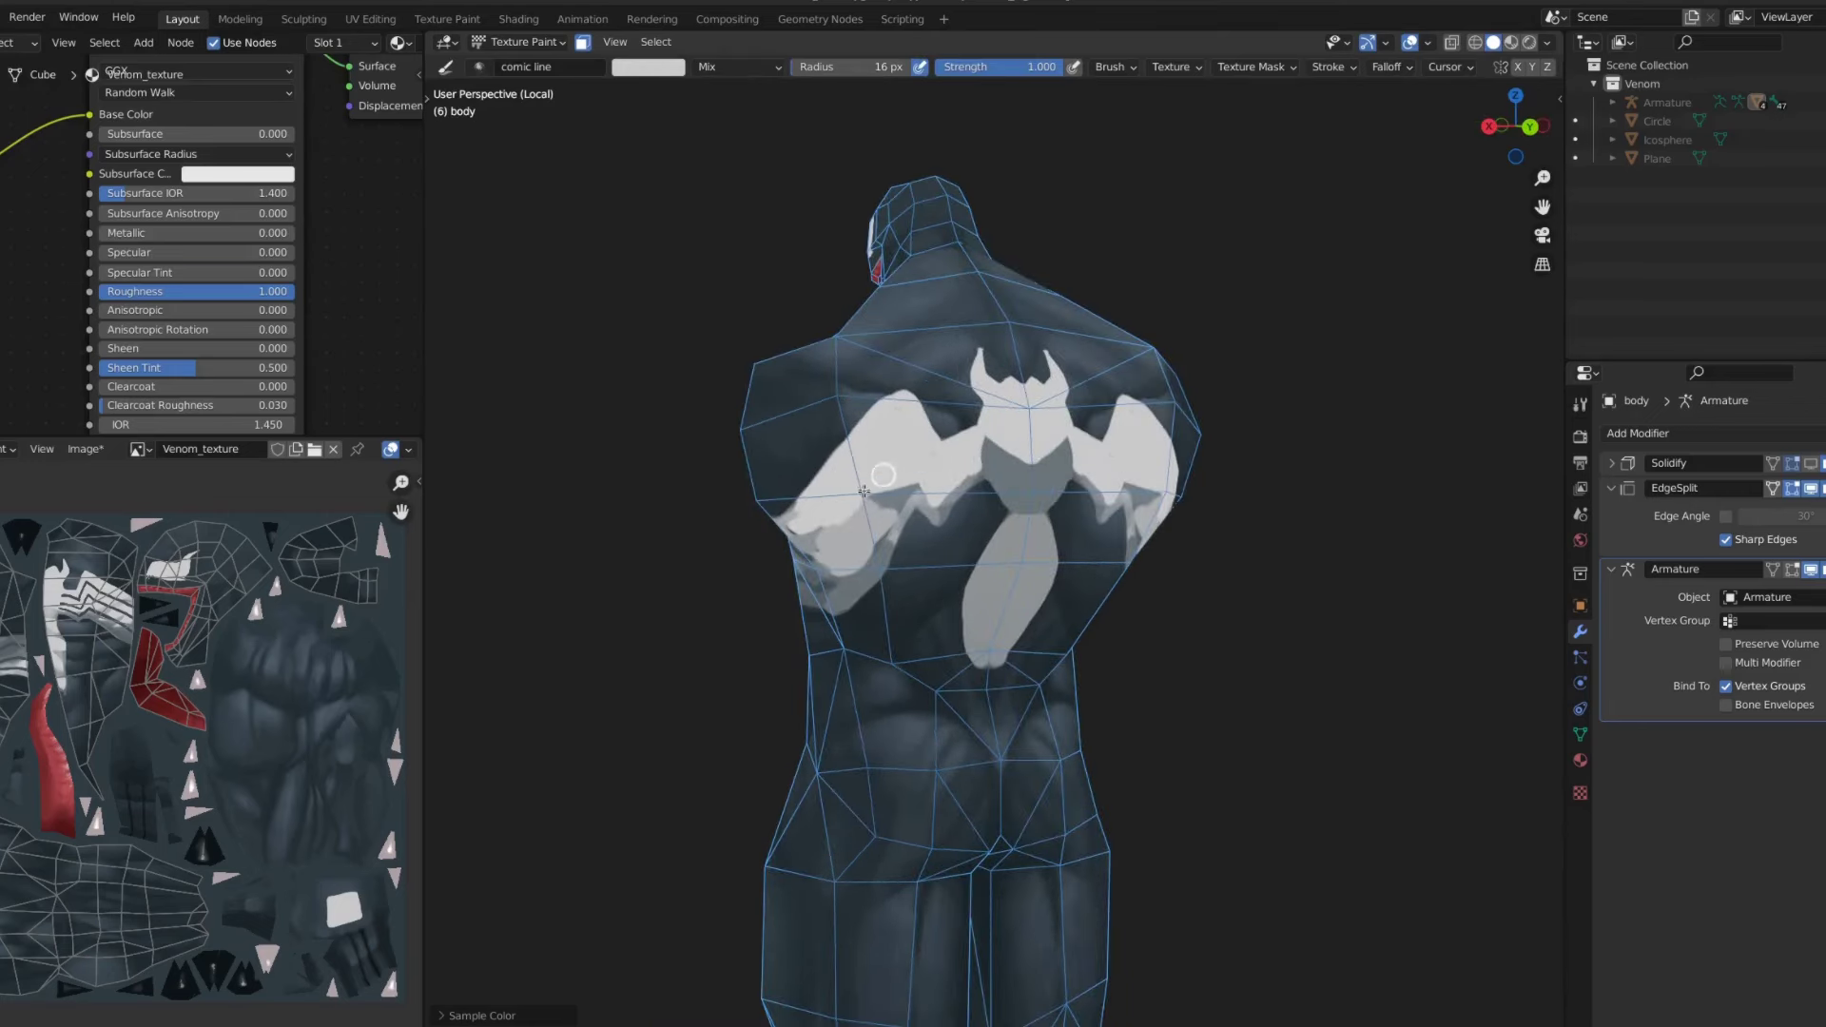
key("ctrl+KP_1")
- Hide the wireframe, grid and view-name overlays, lower brush strength, and switch to the Smear tool
key("shift+space")
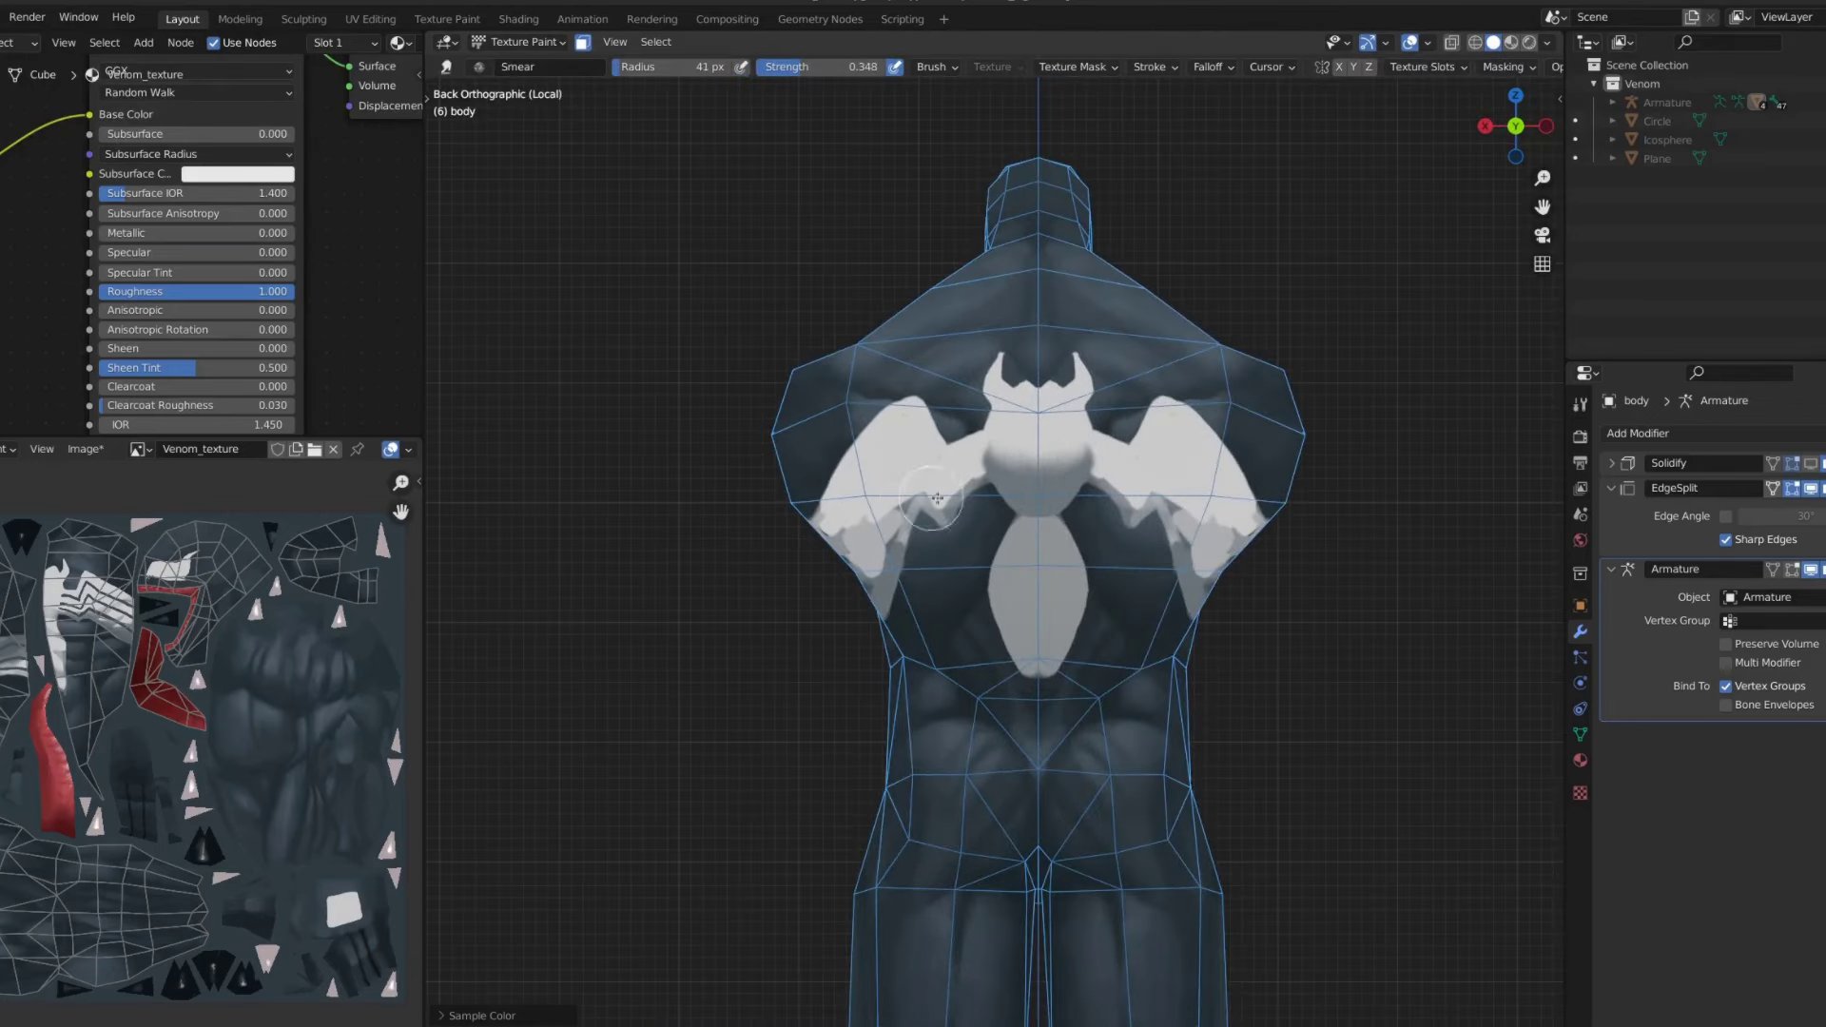
mouse_move(901, 504)
middle_mouse_down()
mouse_move(1046, 428)
mouse_move(1106, 340)
middle_mouse_up()
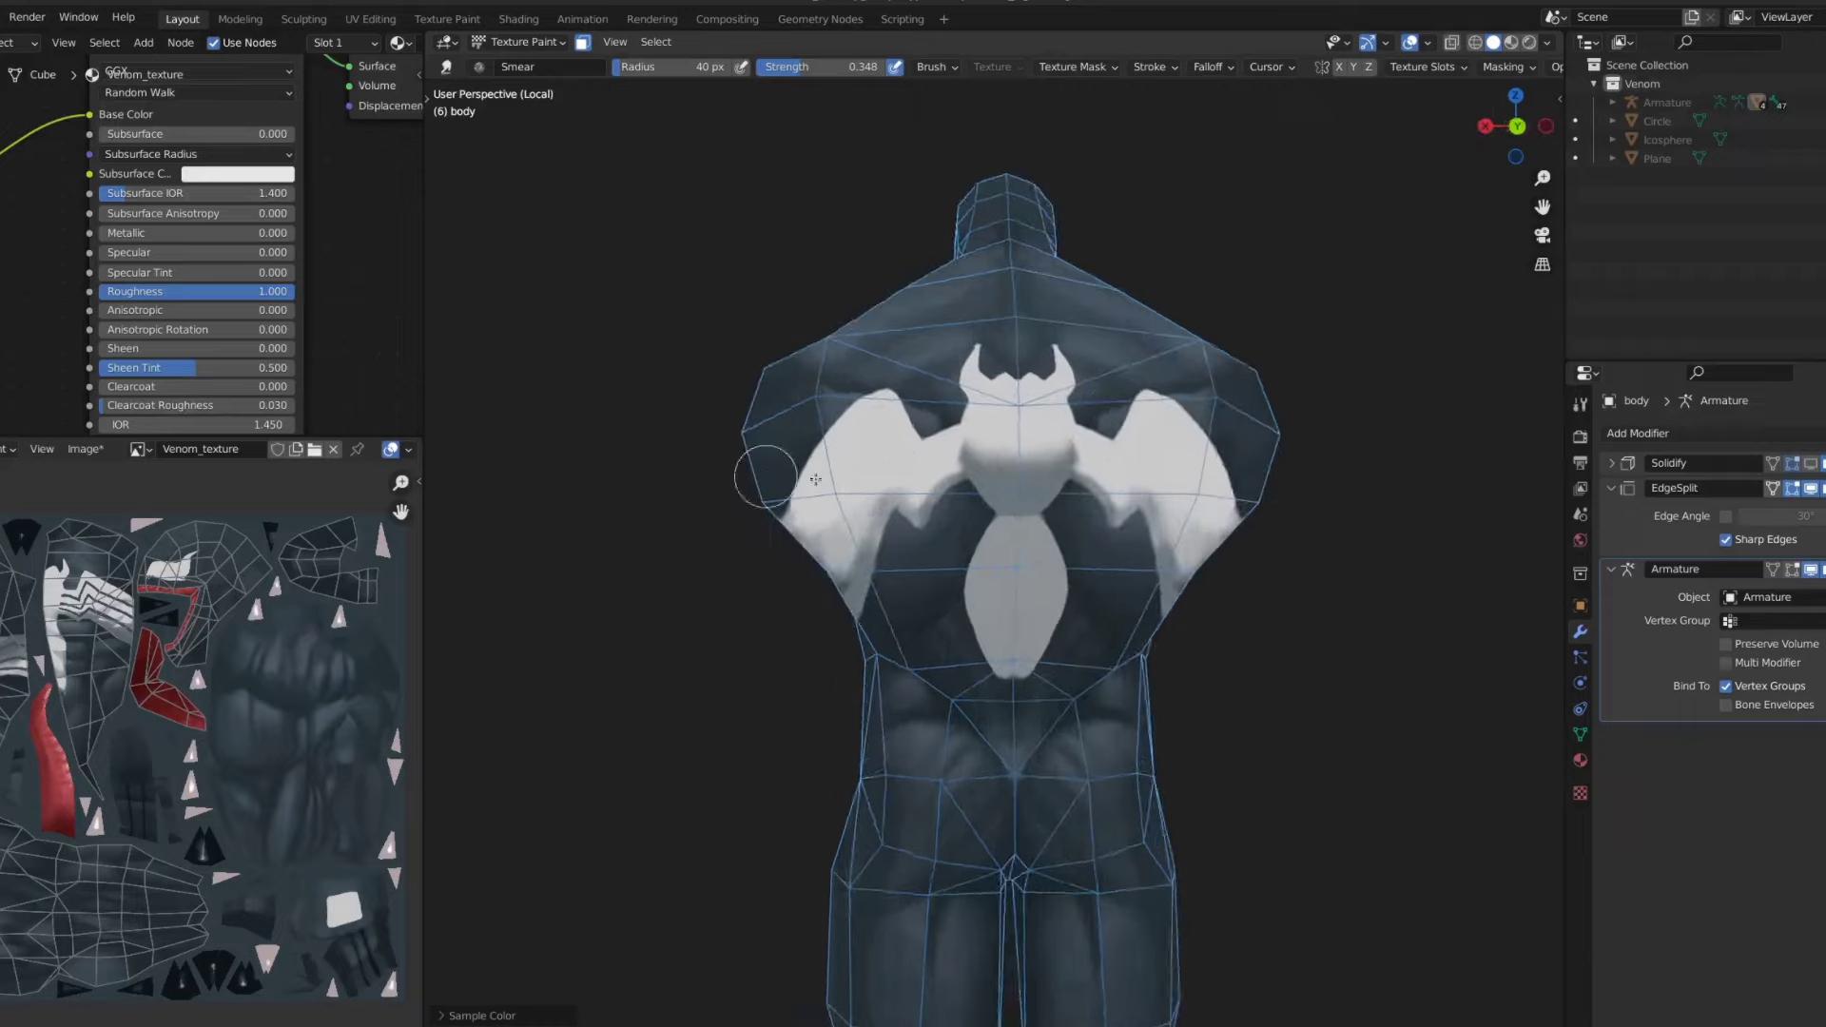
key("shift+alt+z")
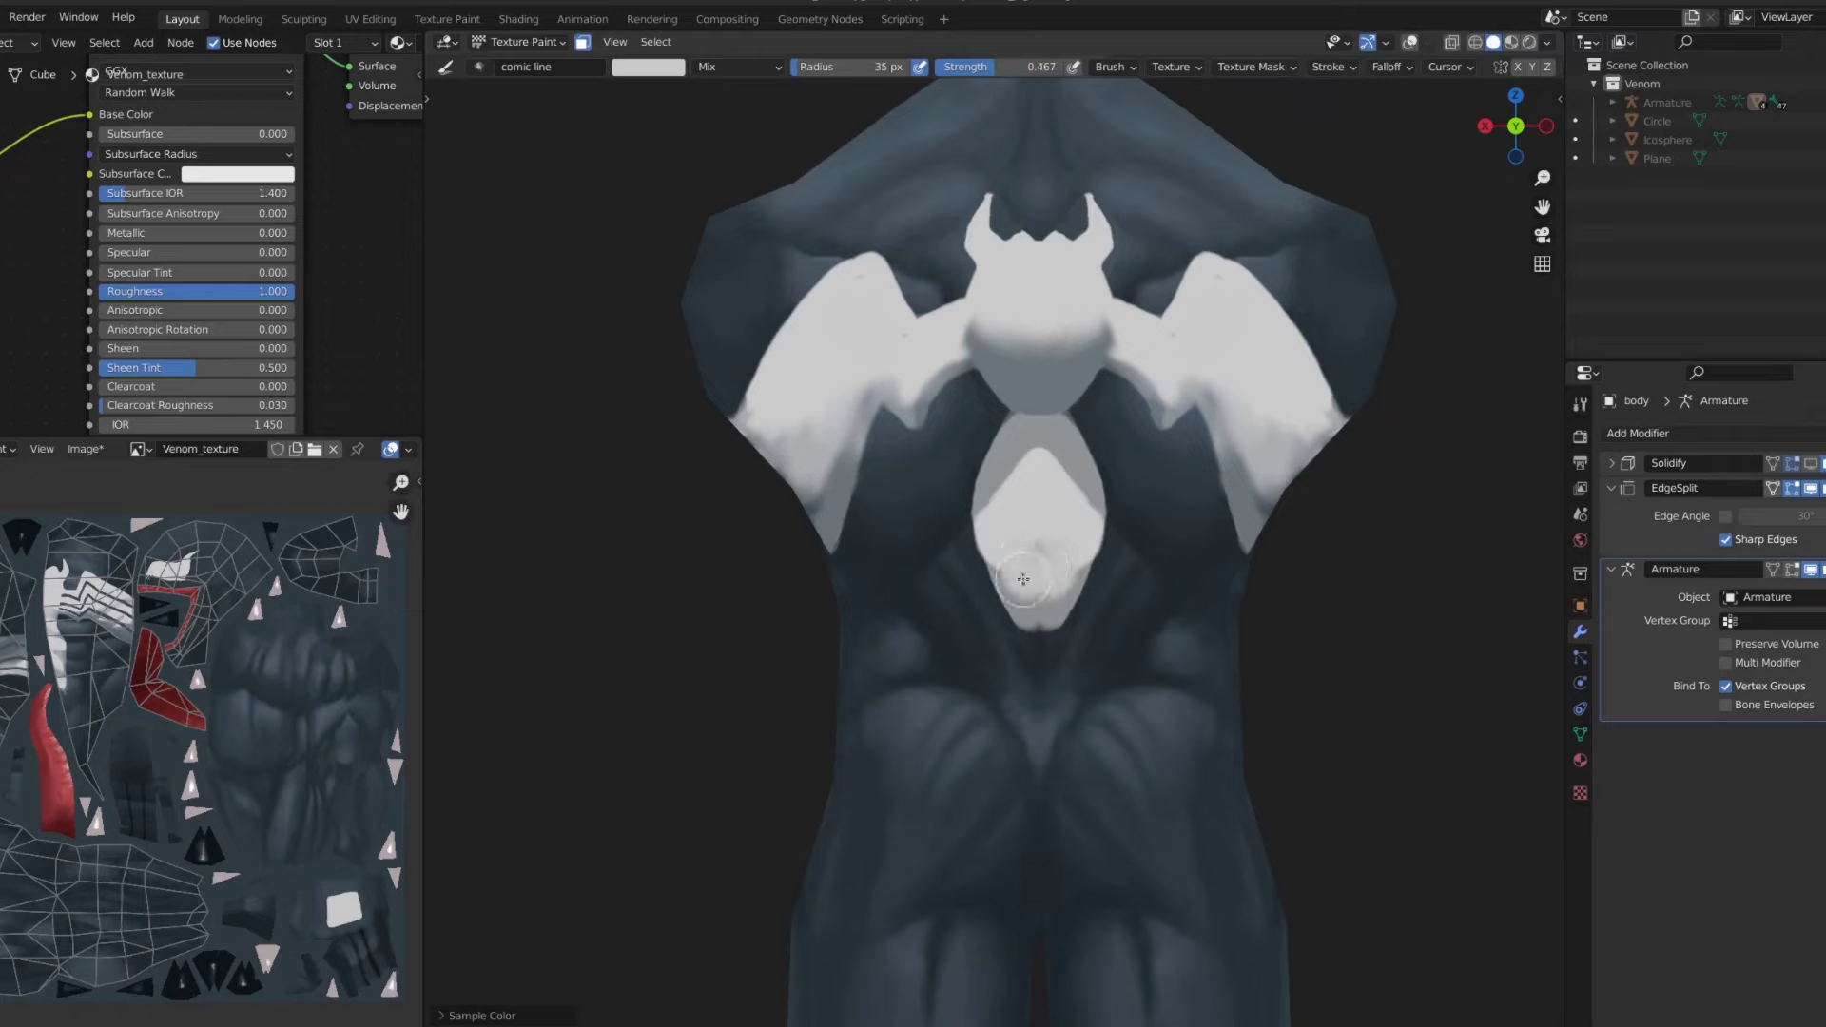
key("shift+f")
left_click(1006, 550)
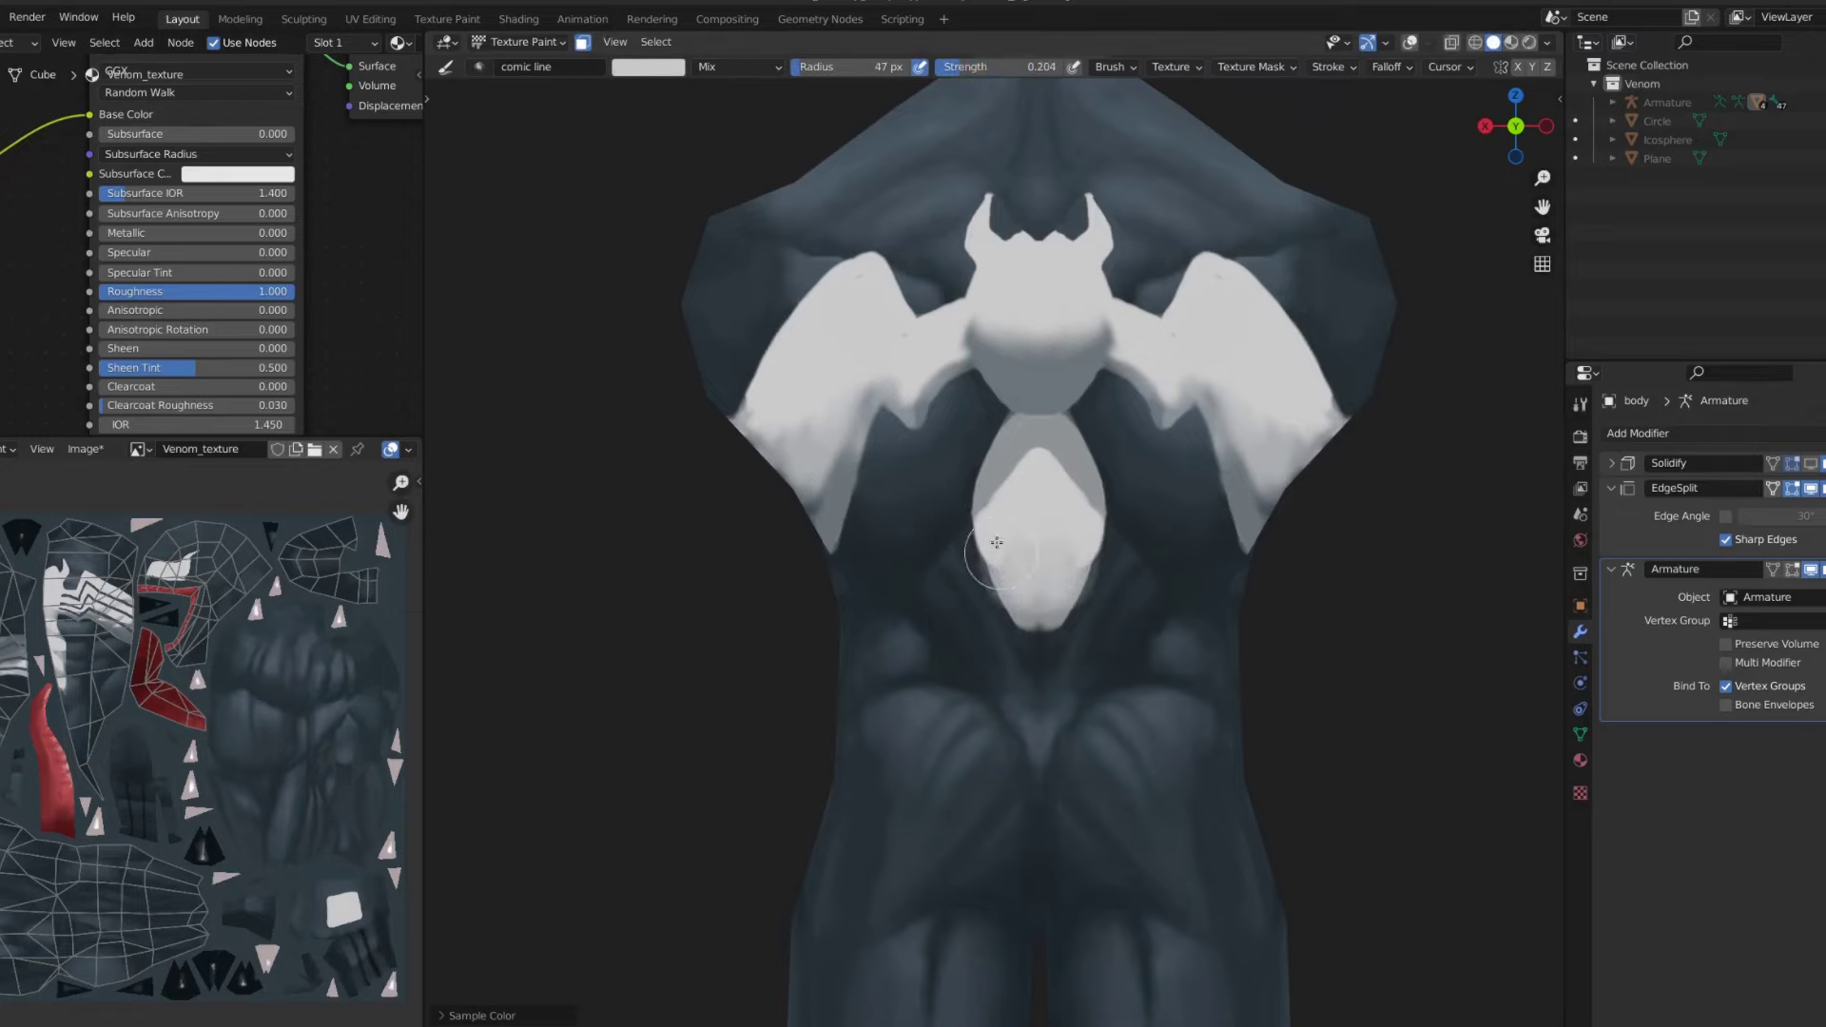
key("shift+space")
left_click(980, 542)
- Paint a dark spider-leg line across the light shoulder and check it from behind
scroll(1027, 652, "down", 5)
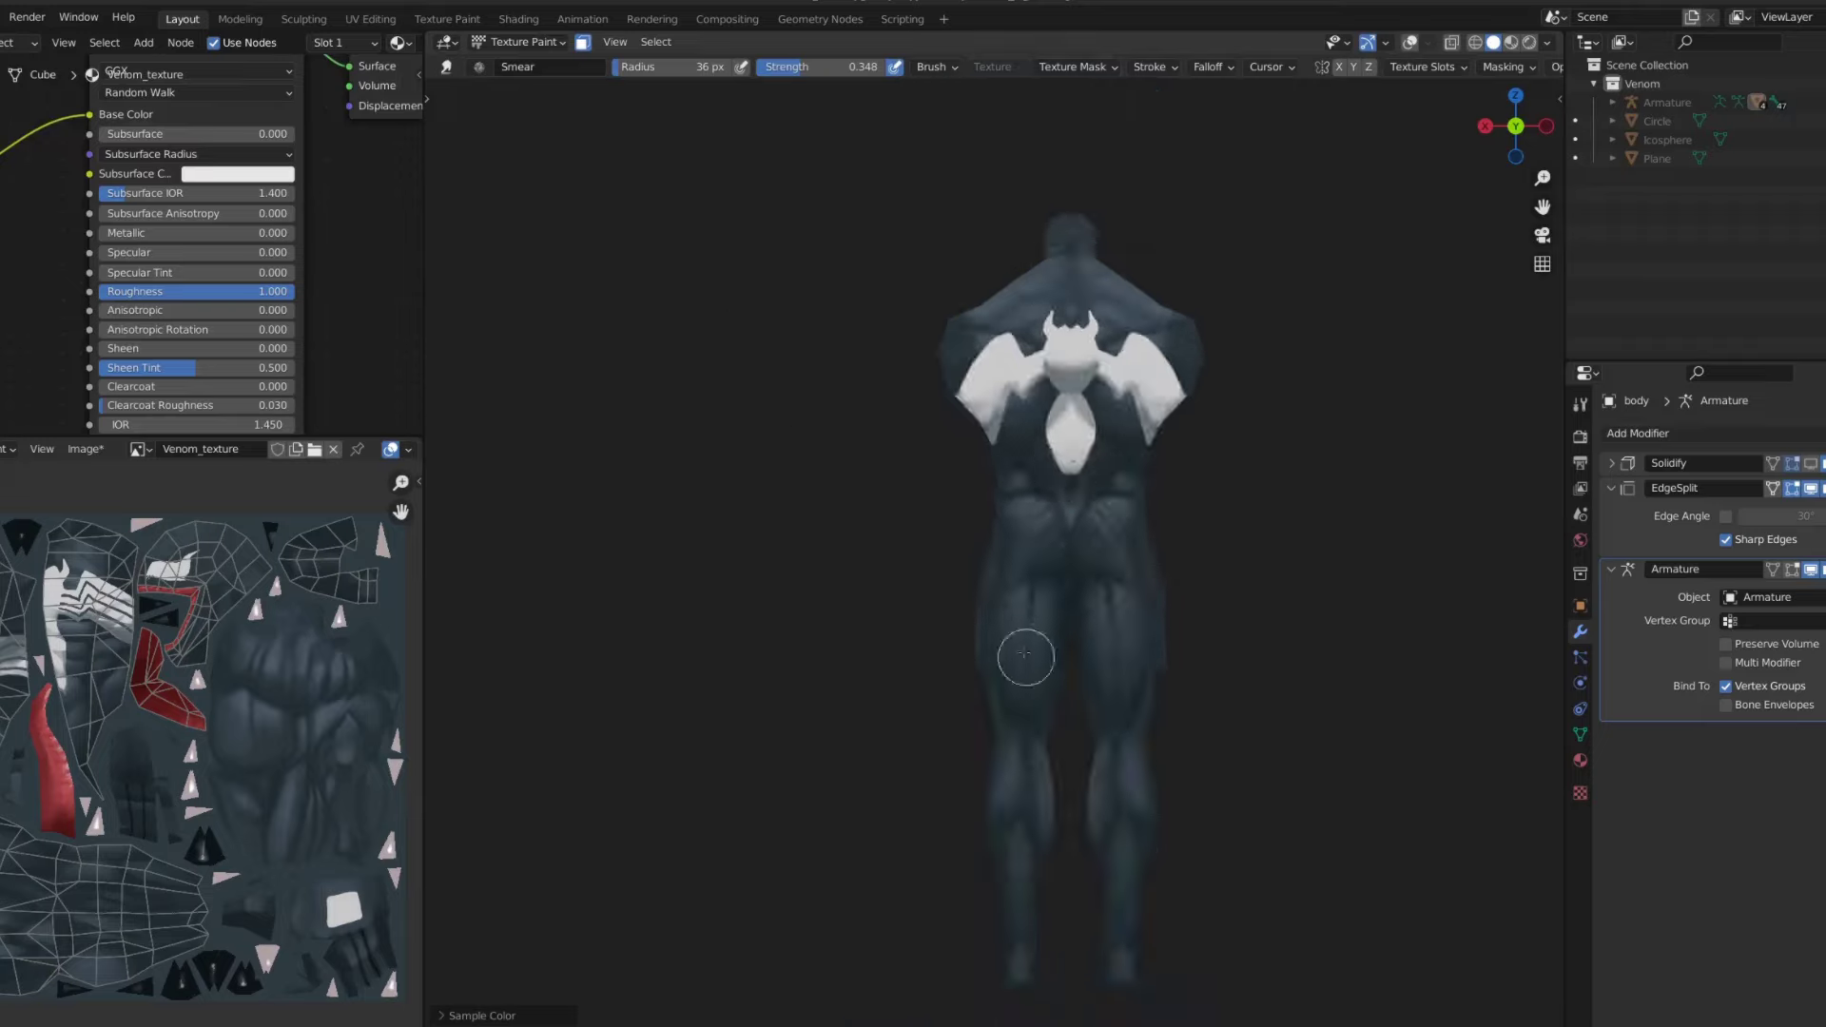
scroll(1027, 652, "down", 3)
middle_click_drag(1027, 653, 1230, 384)
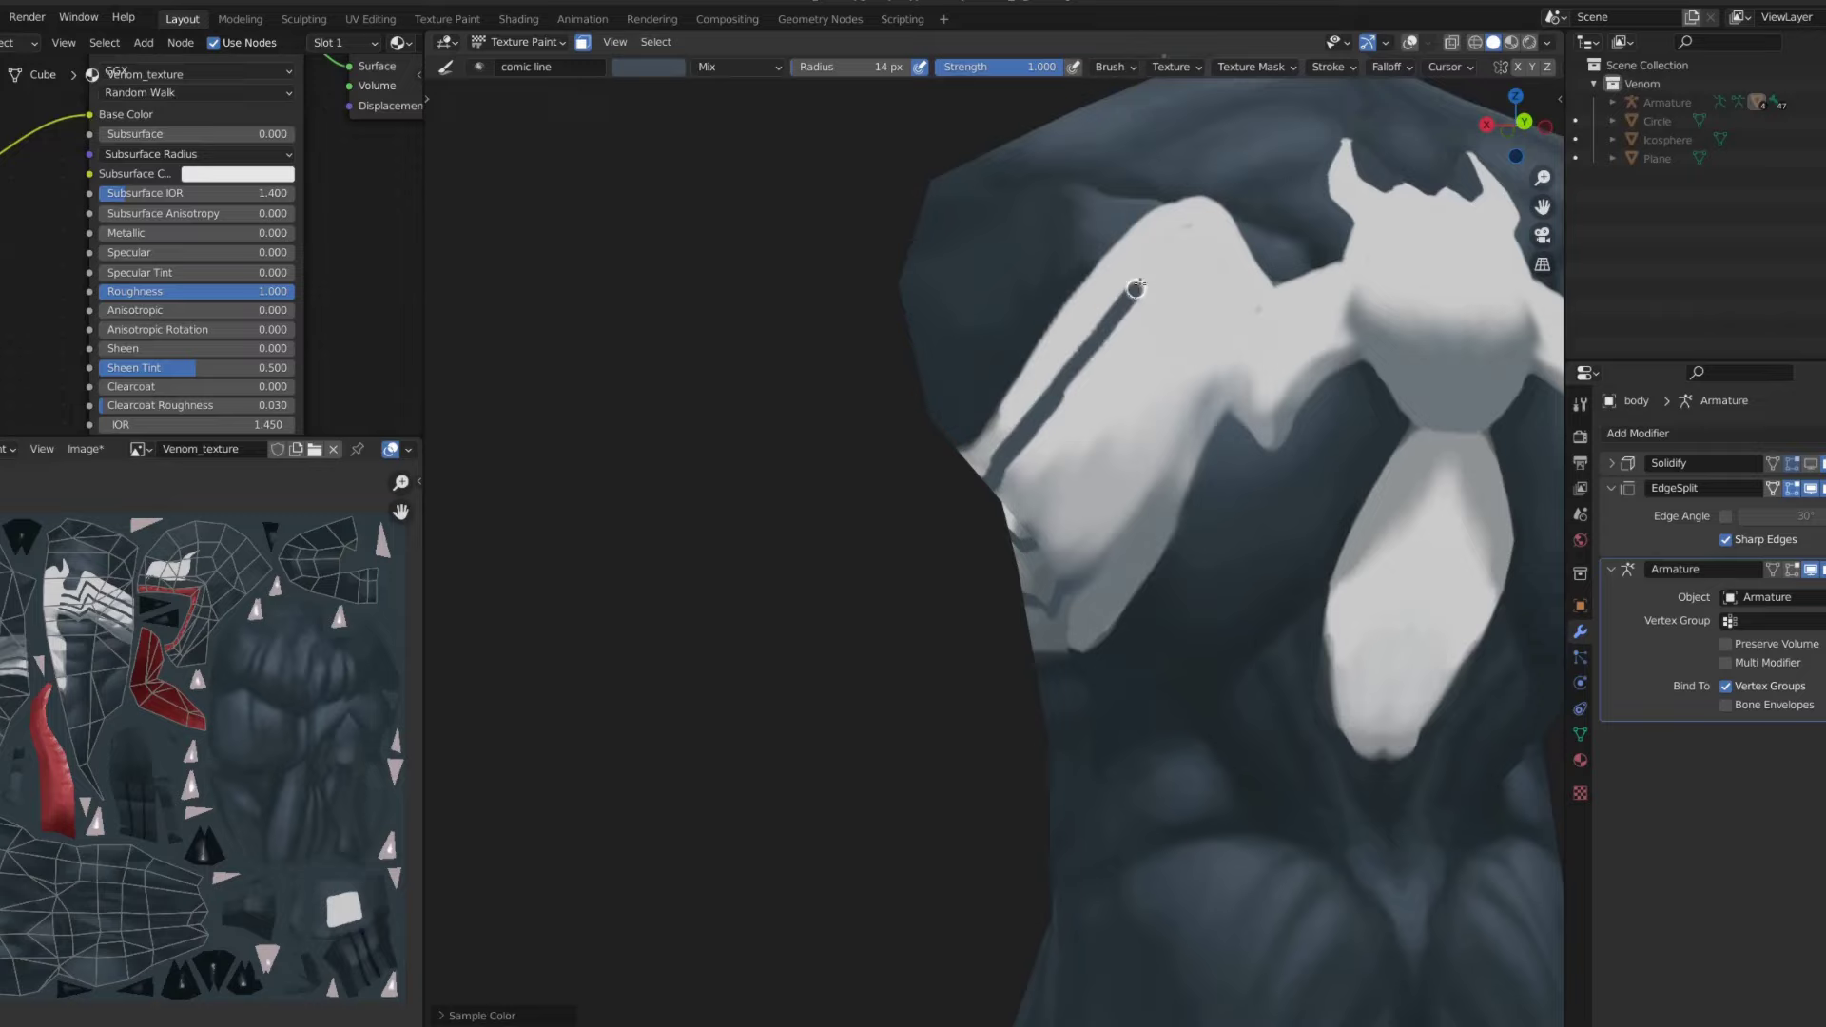
left_click_drag(1177, 250, 1246, 340)
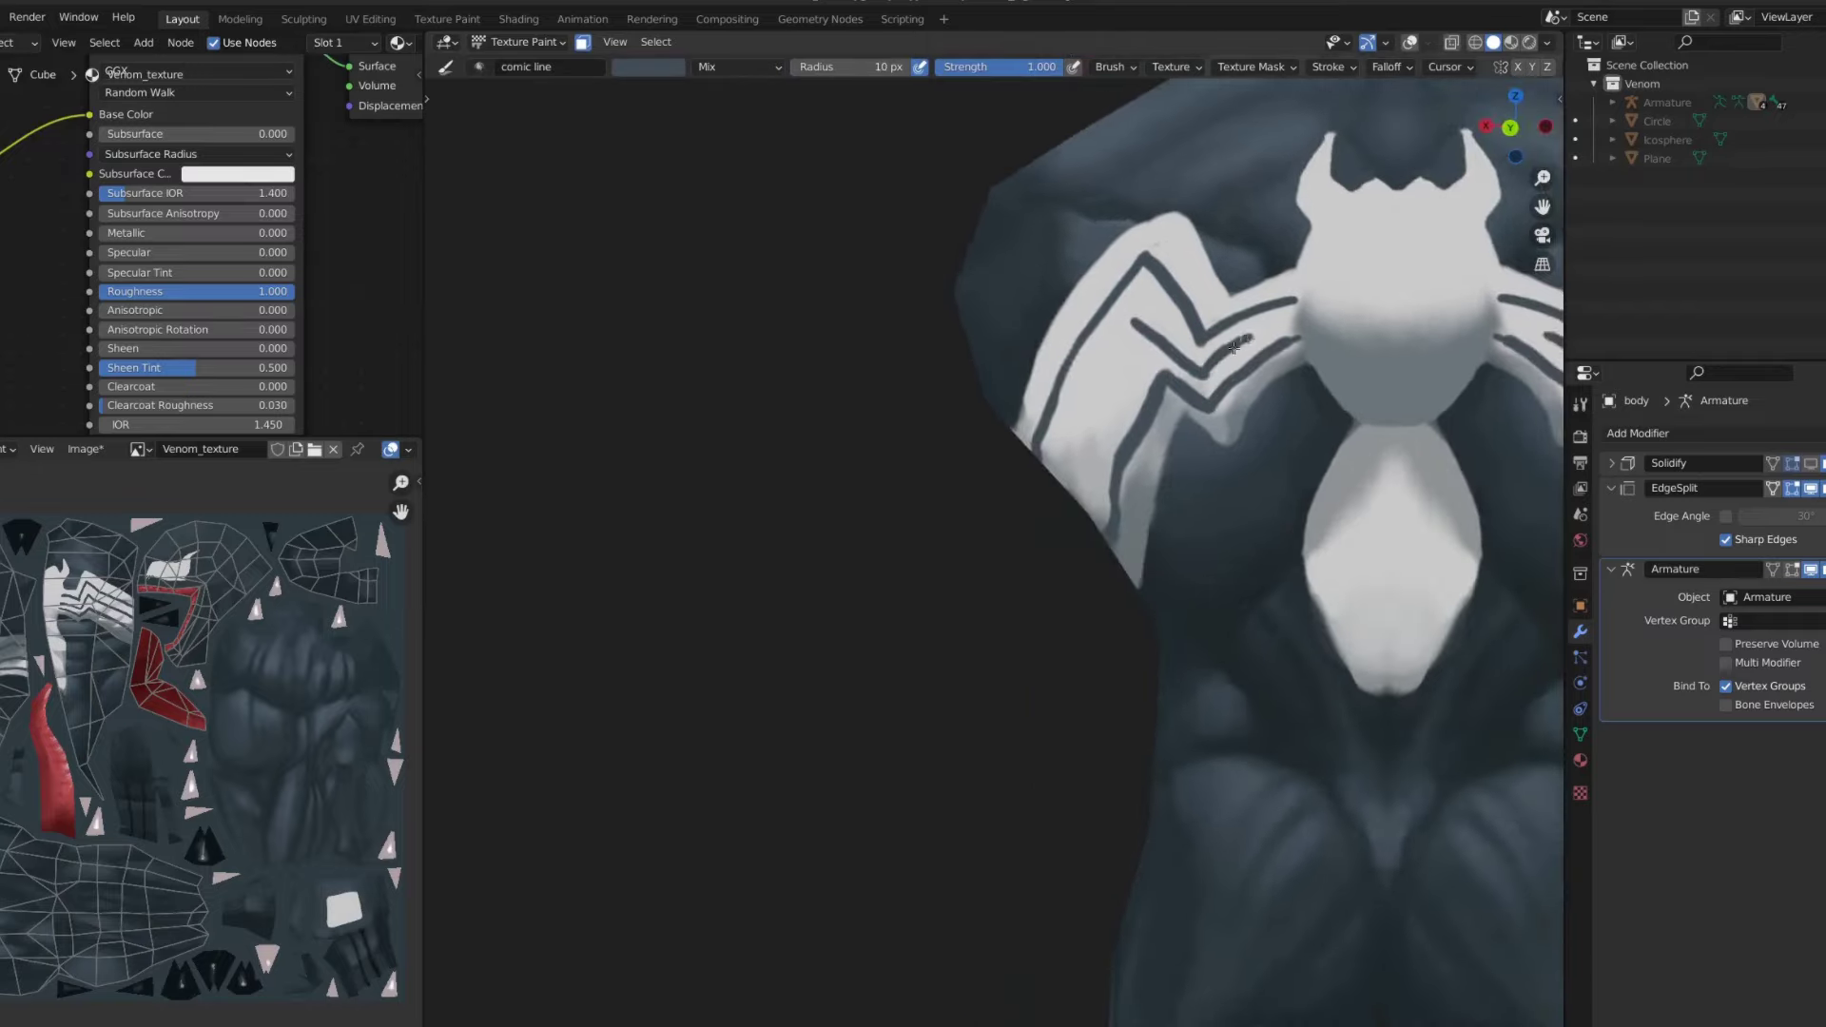
key("ctrl+KP_1")
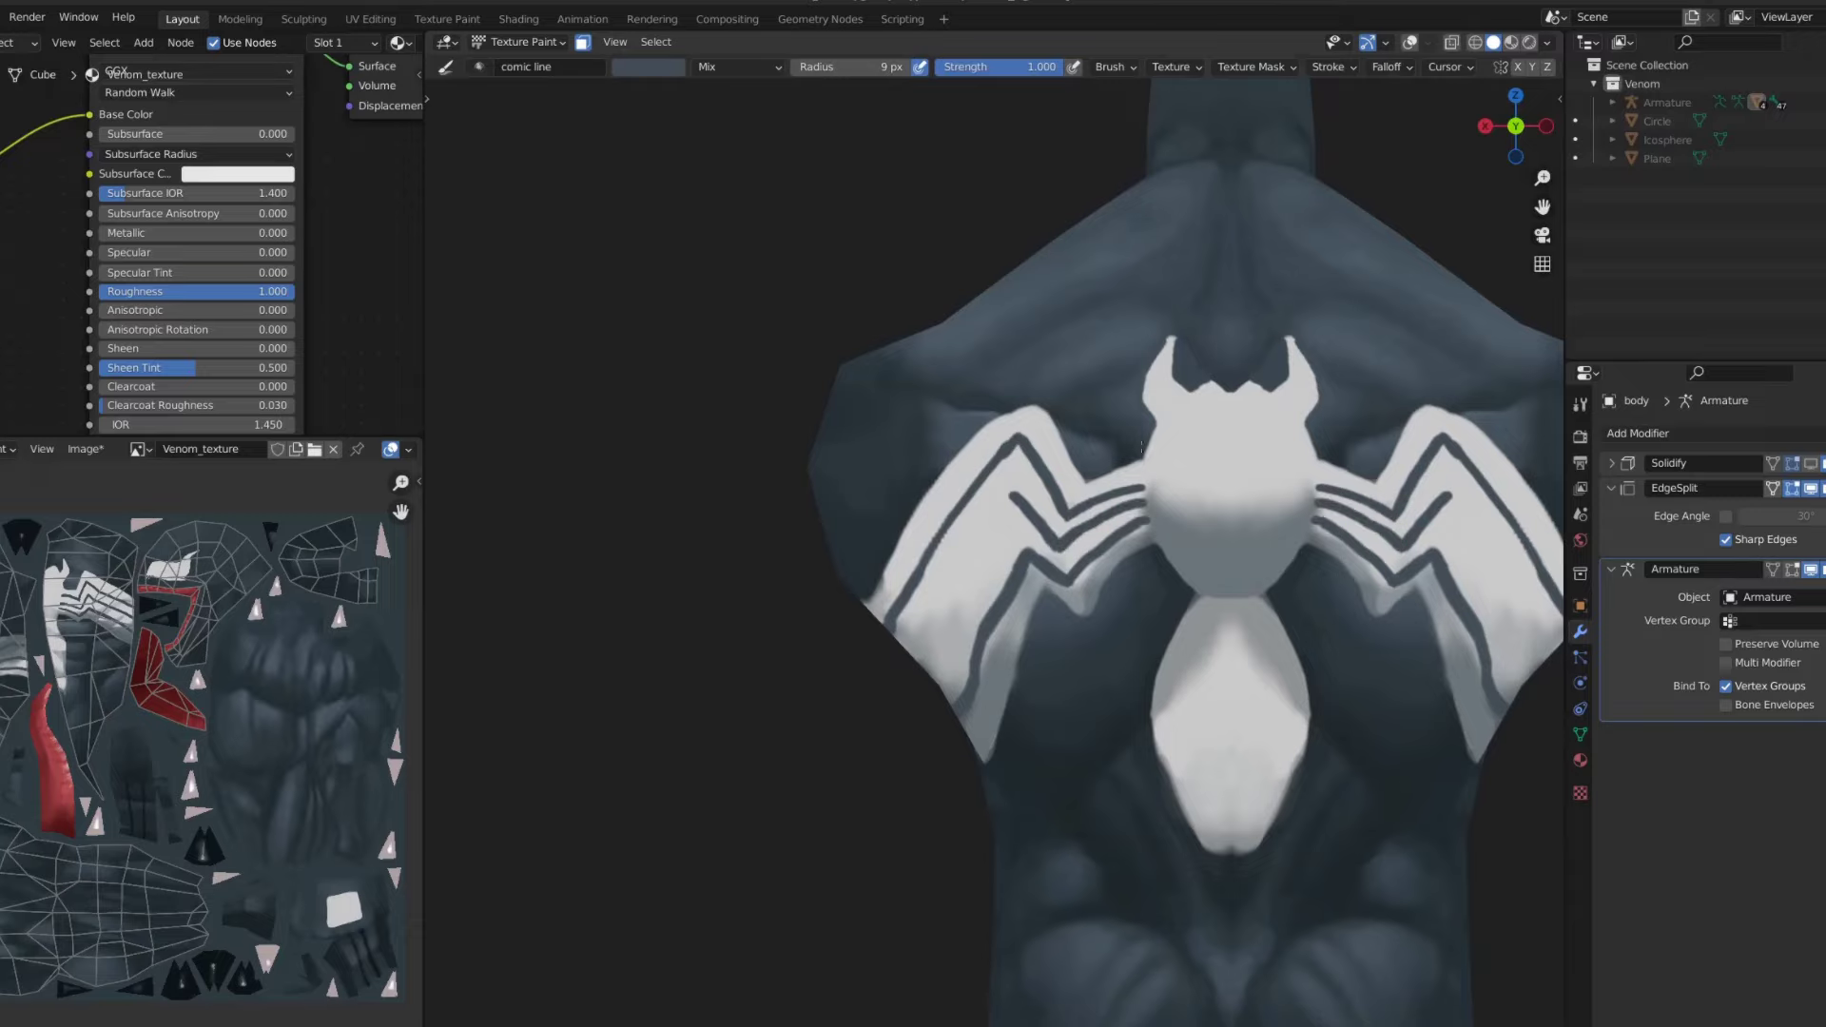
middle_click_drag(1141, 447, 993, 597)
key("ctrl+KP_1")
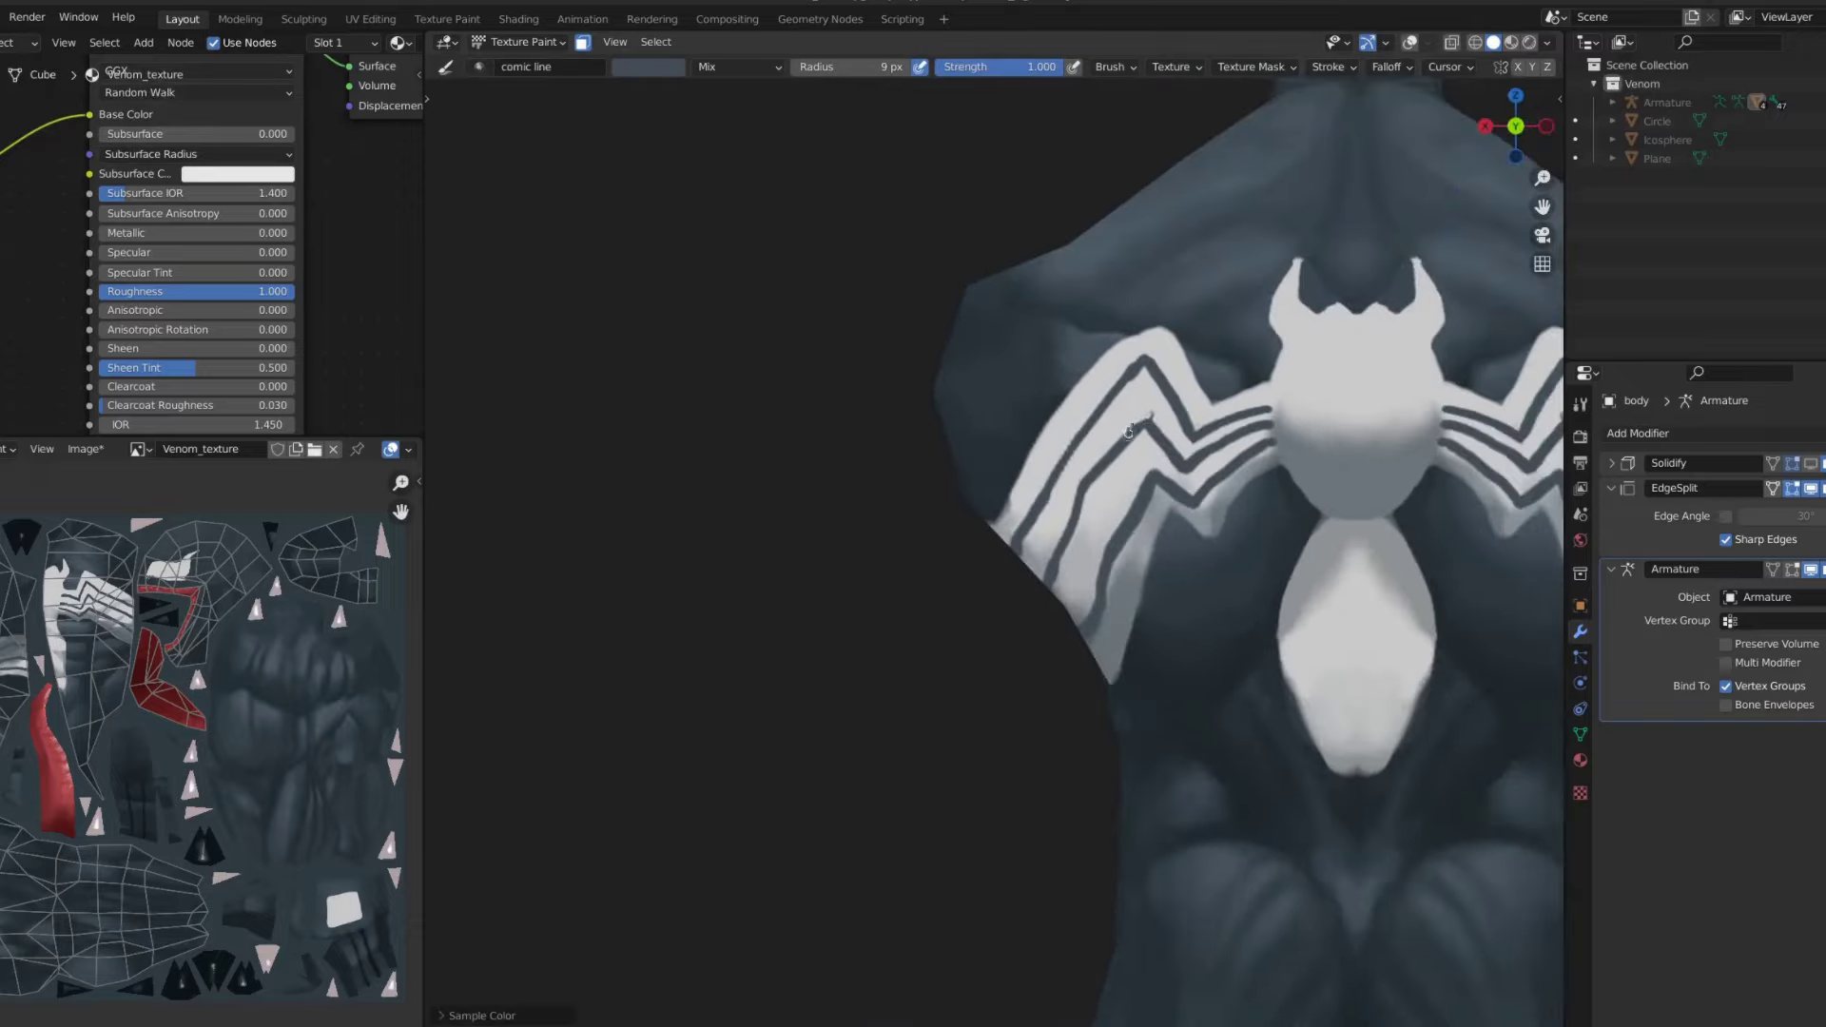
- Sample white from the back symbol as the paint colour
key("s")
scroll(1131, 423, "down", 3)
scroll(992, 499, "down", 2)
middle_click_drag(991, 500, 761, 699)
- Sample the grey body colour near the chest and set the Smear brush to 33 px
key("ctrl+KP_1")
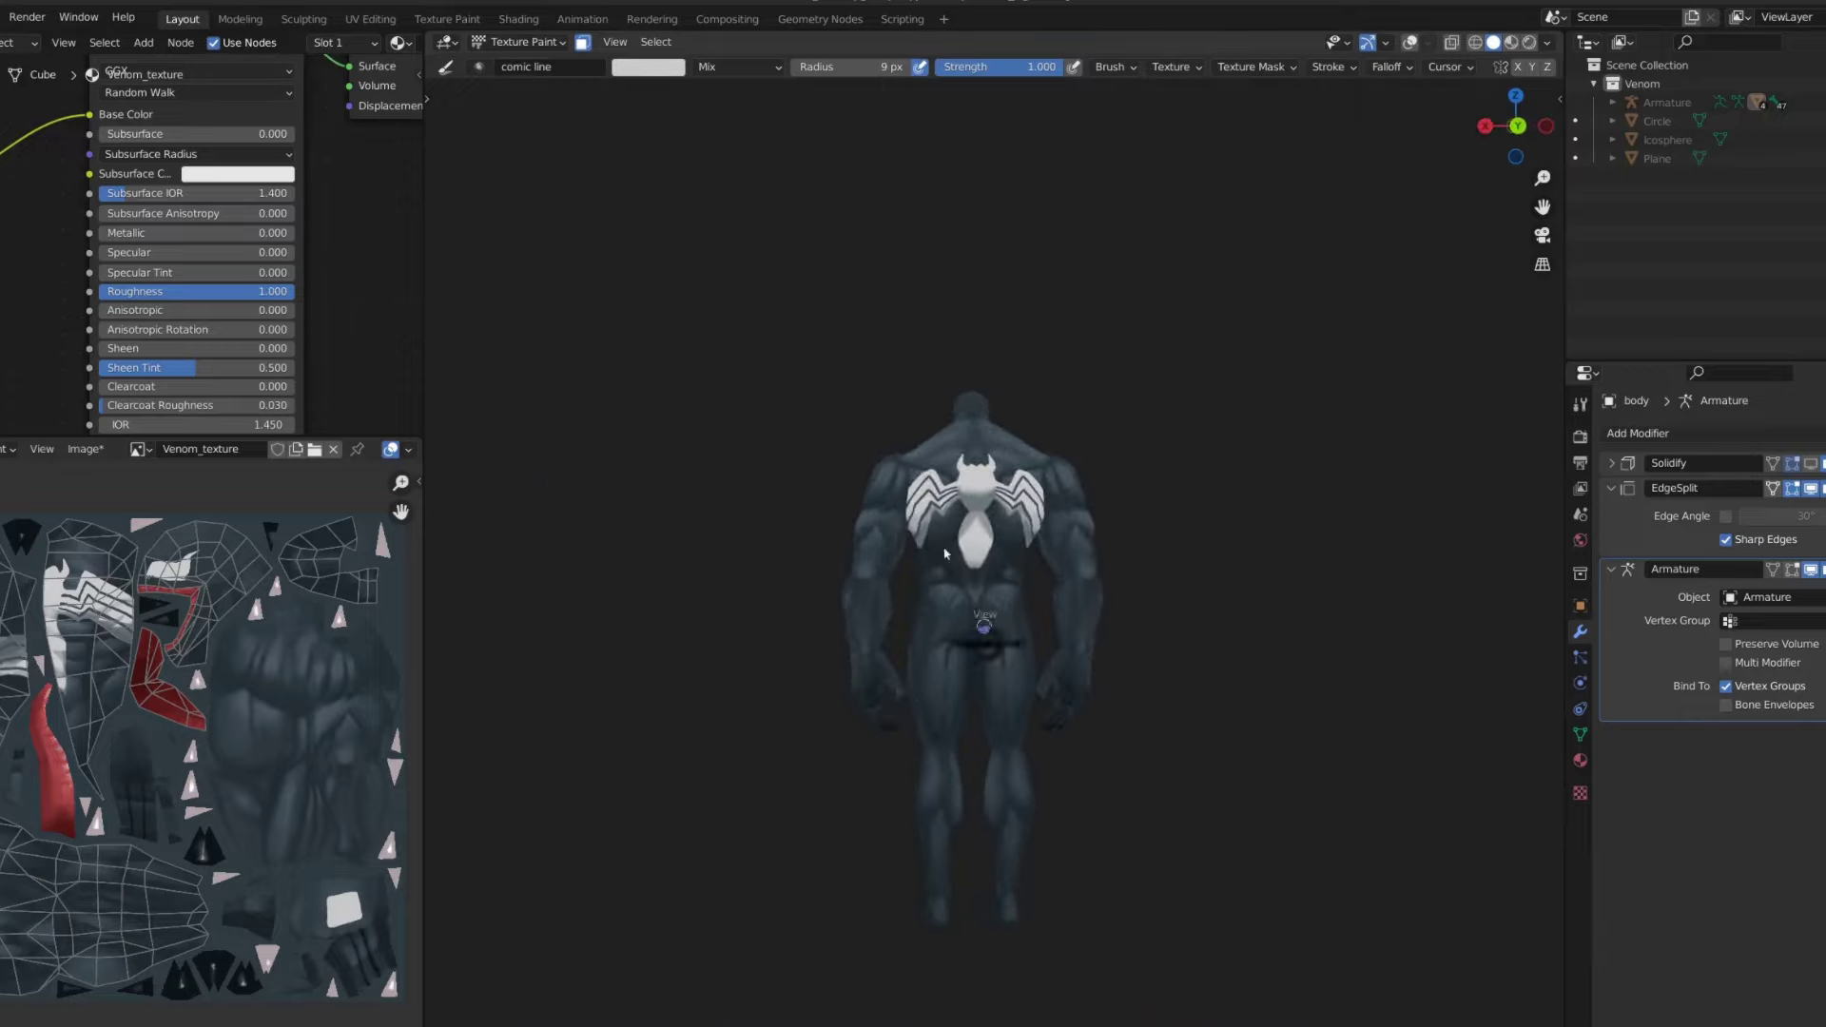
key("KP_3")
scroll(902, 528, "up", 3)
scroll(902, 528, "up", 5)
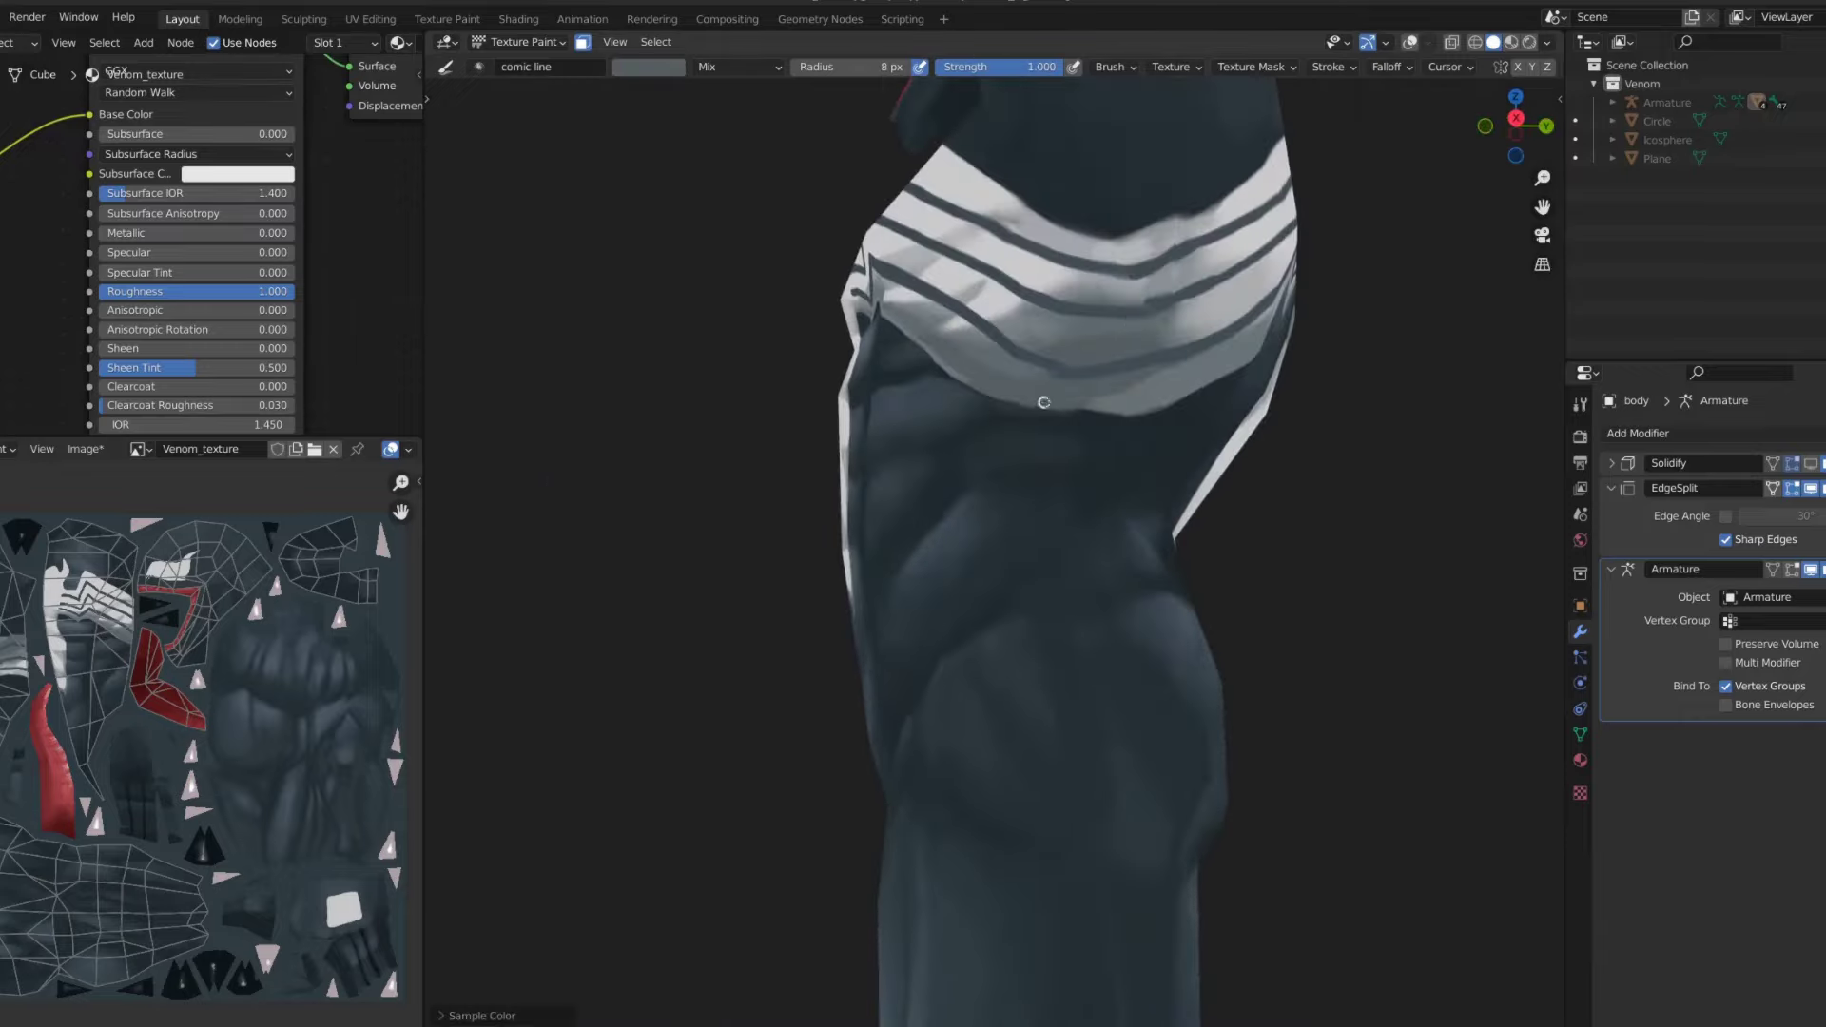
key("s")
middle_click_drag(1093, 404, 1122, 394)
mouse_move(1188, 233)
middle_mouse_down()
mouse_move(990, 314)
mouse_move(1055, 453)
middle_mouse_up()
key("shift+space")
left_click(1062, 349)
key("f")
left_click(1056, 453)
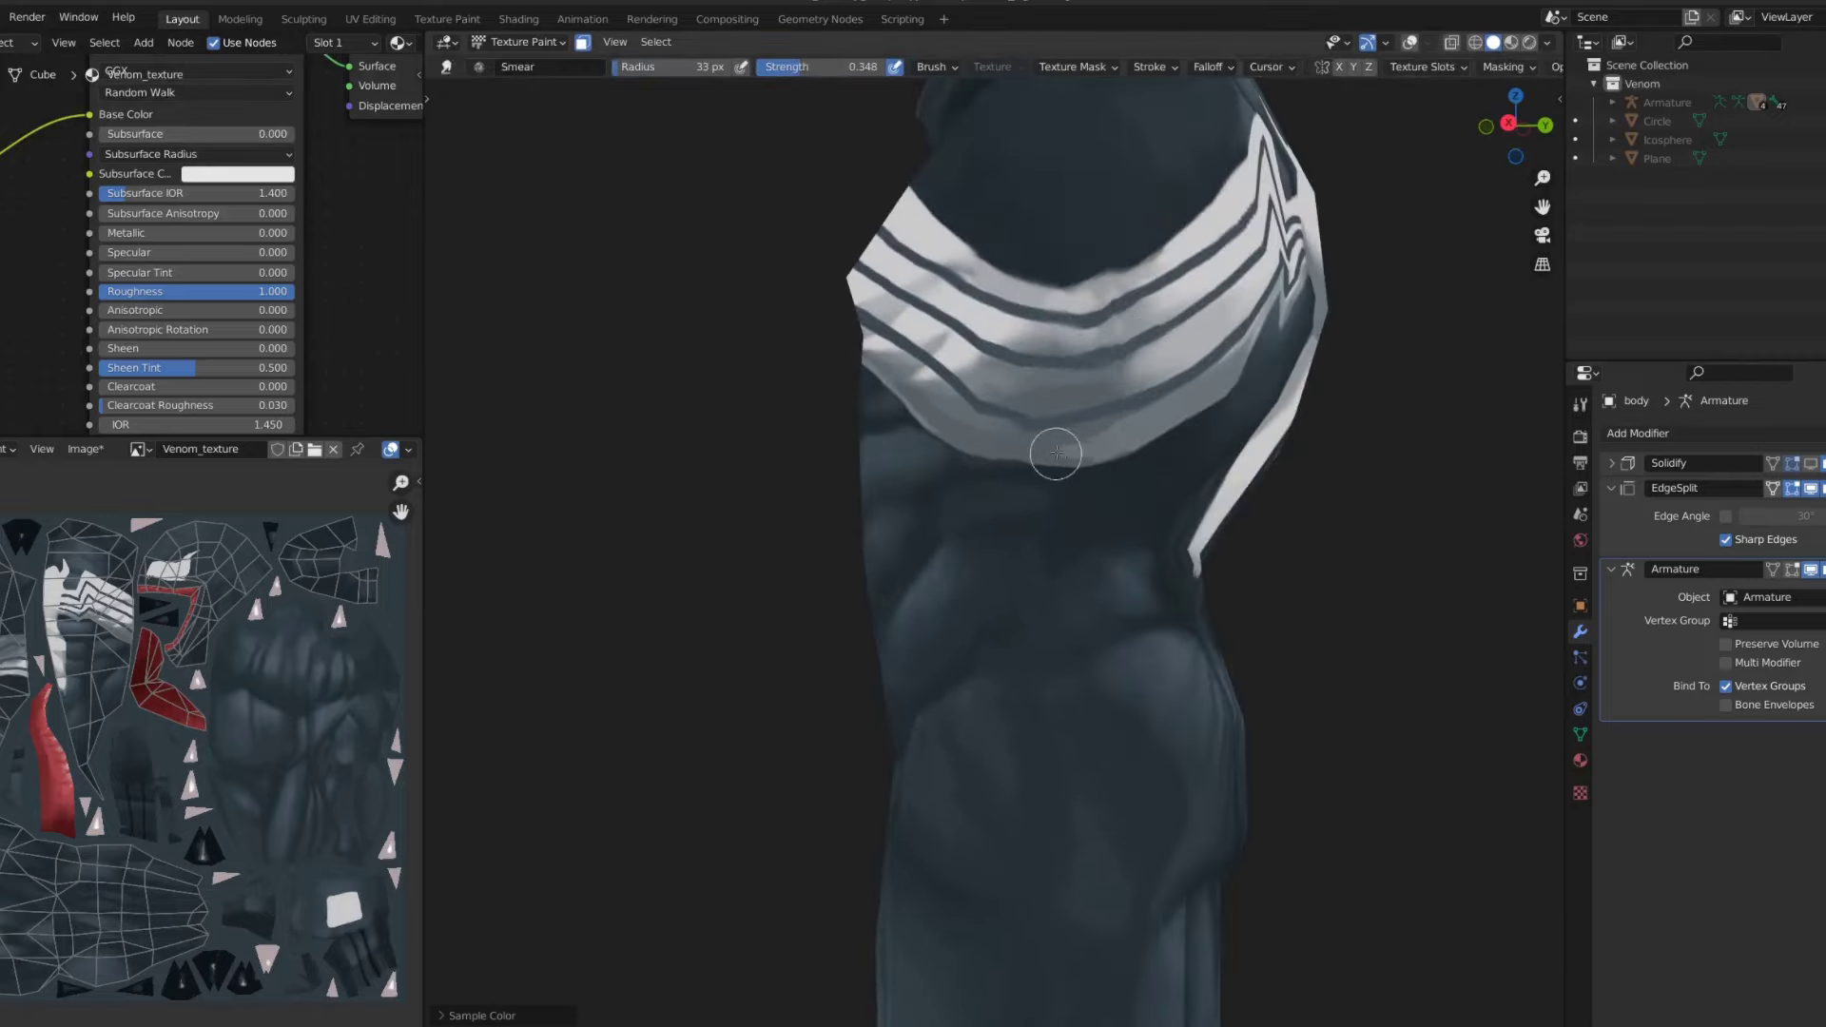
- Switch back to the comic line drawing brush with adjusted strength, viewing the back straight on
middle_click_drag(944, 338, 1008, 361)
key("shift+space")
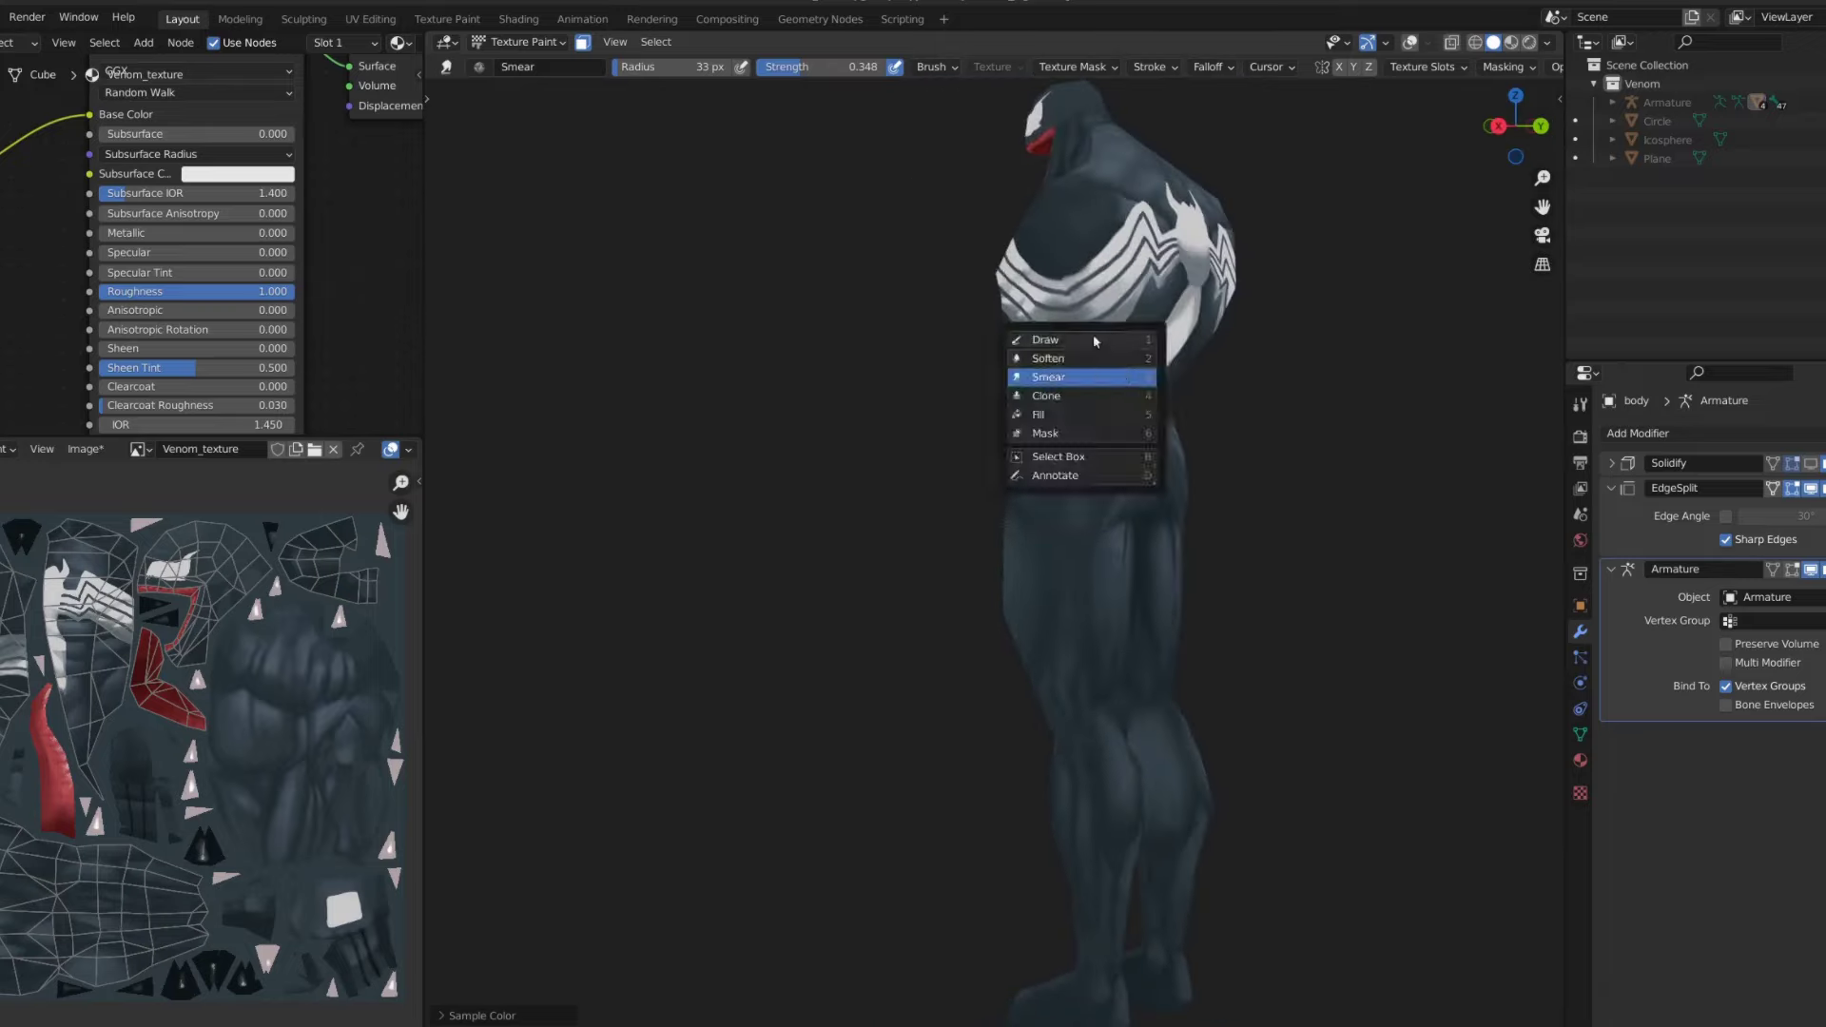
left_click(1008, 340)
scroll(1046, 323, "up", 4)
key("shift+f")
left_click(1131, 329)
key("ctrl+KP_1")
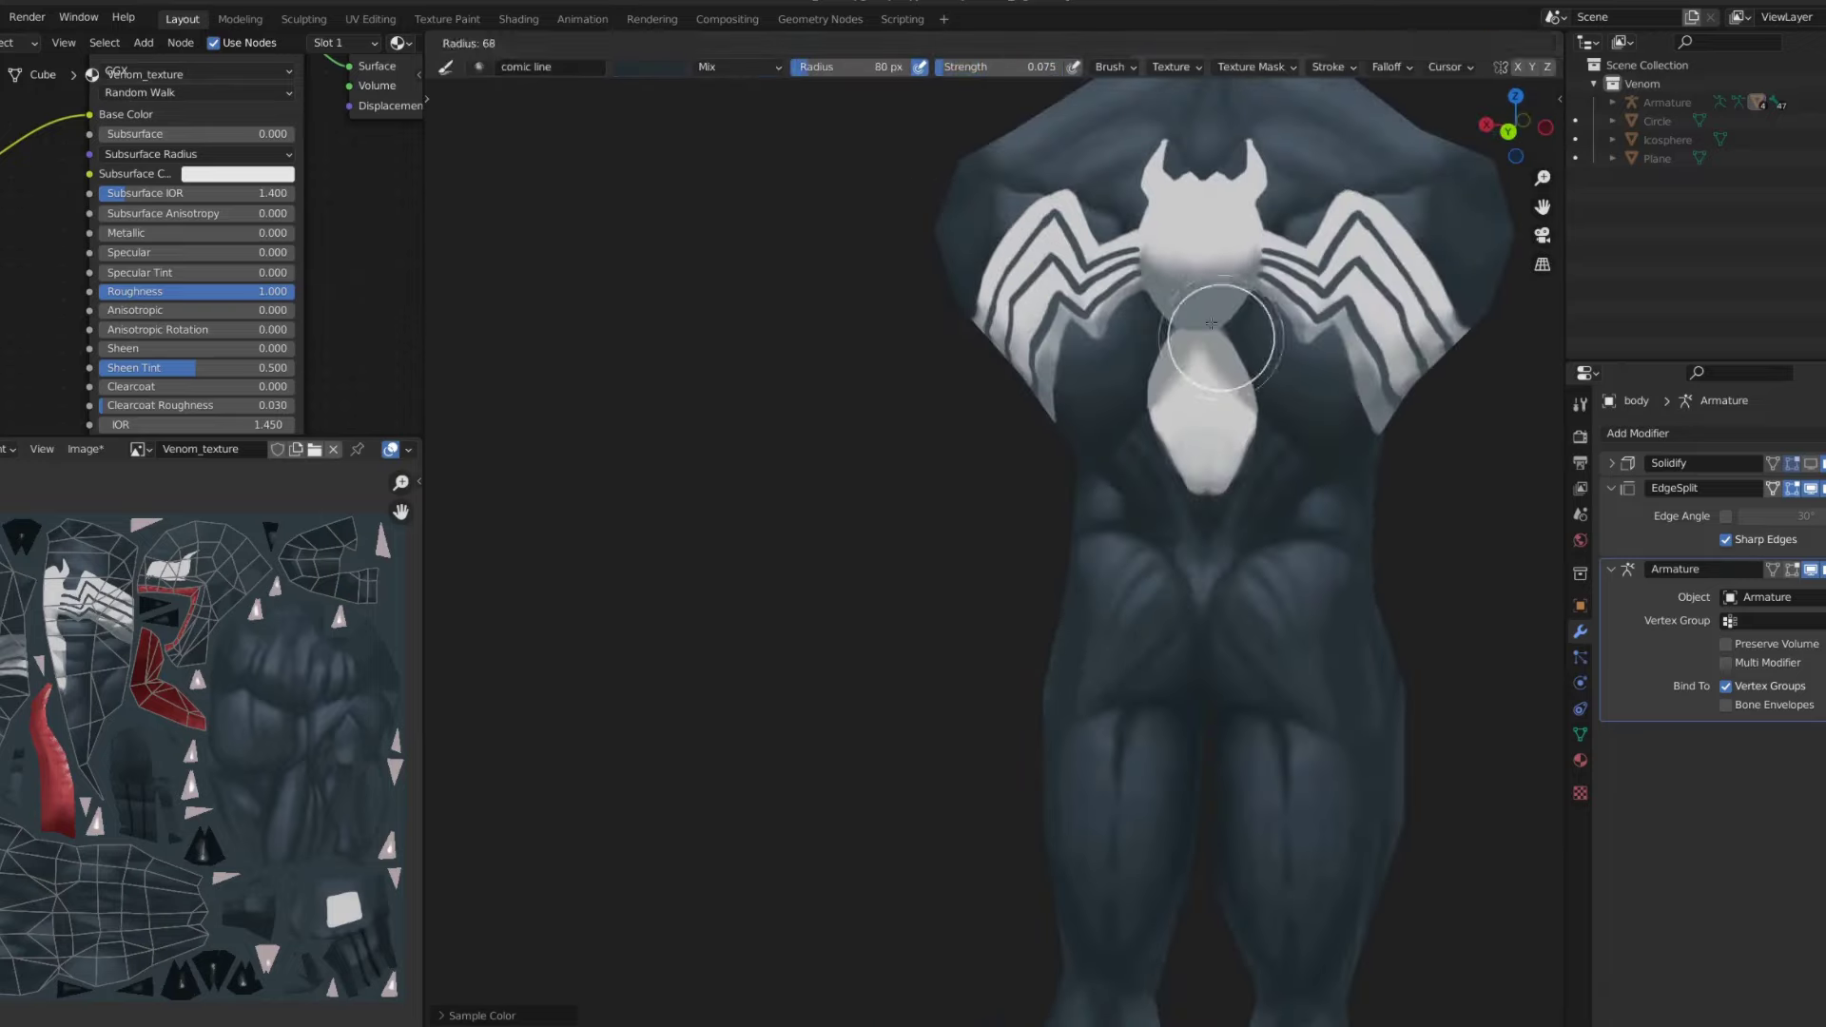
- Set the brush radius to 120 px and strength to 0.085
key("ctrl+KP_7")
key("ctrl+KP_1")
key("f")
left_click(1249, 374)
key("shift+f")
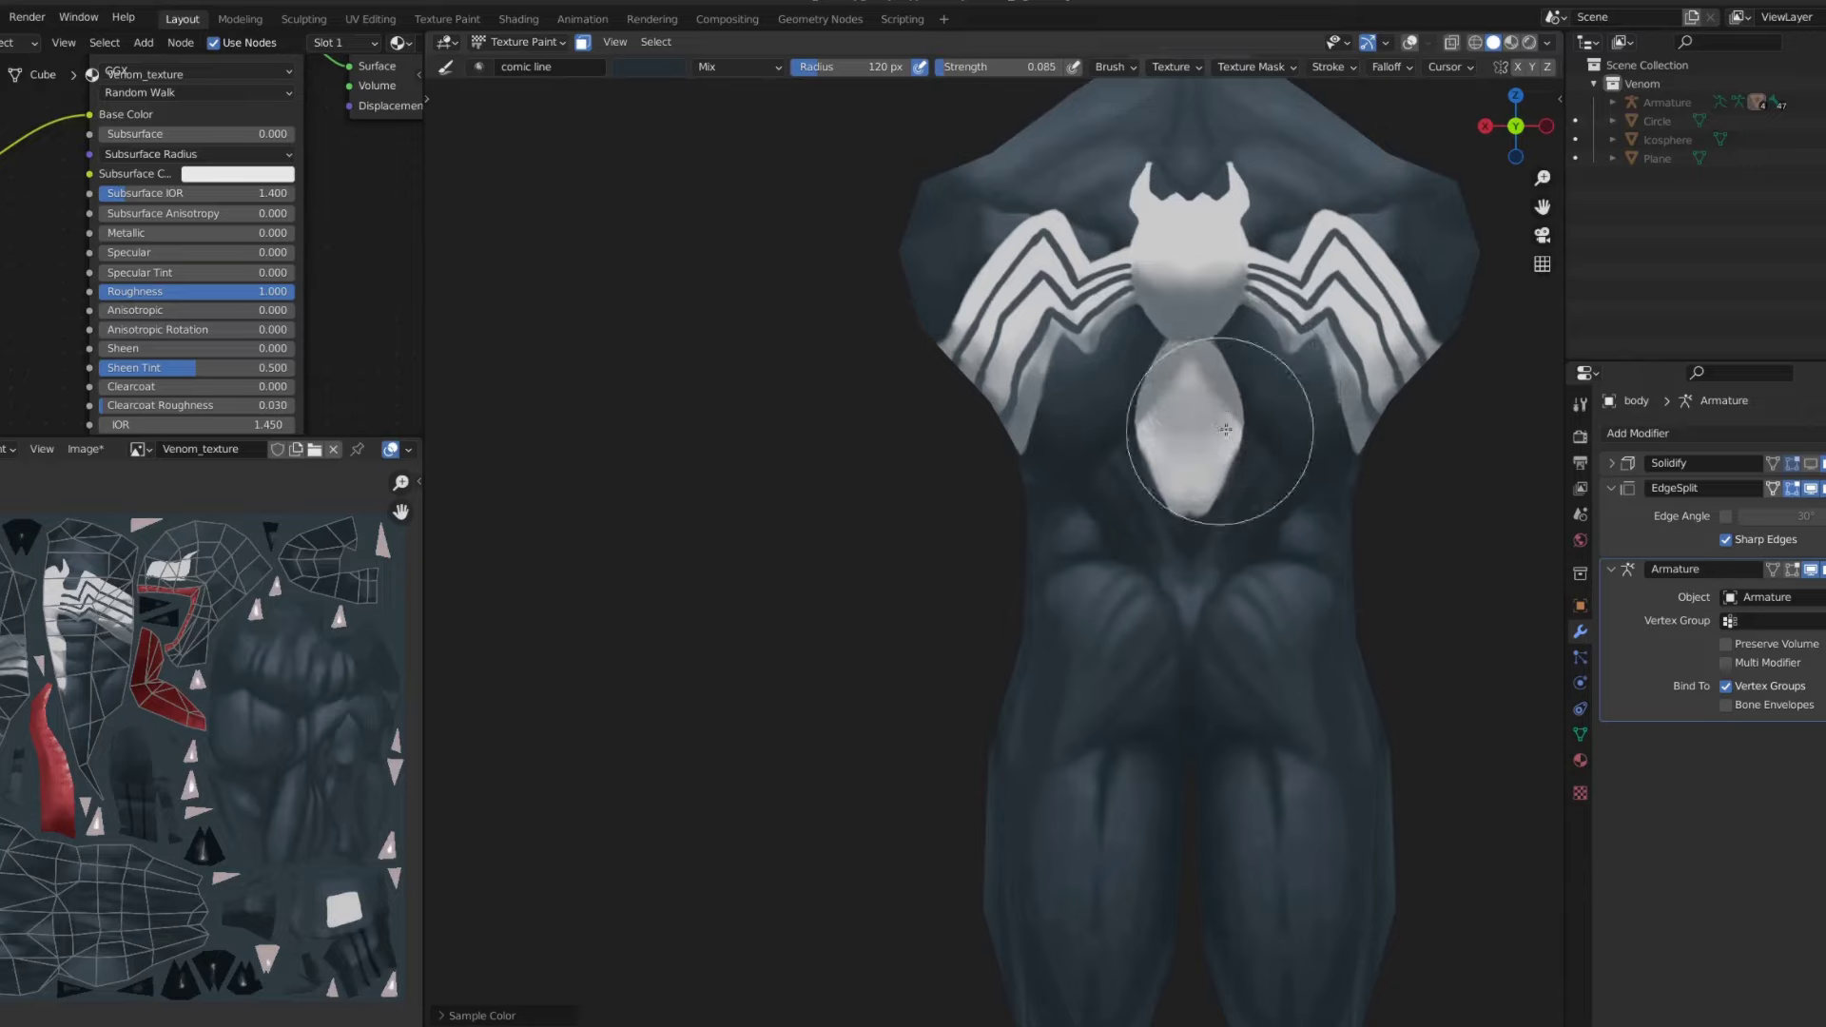
scroll(1215, 364, "down", 2)
key("f")
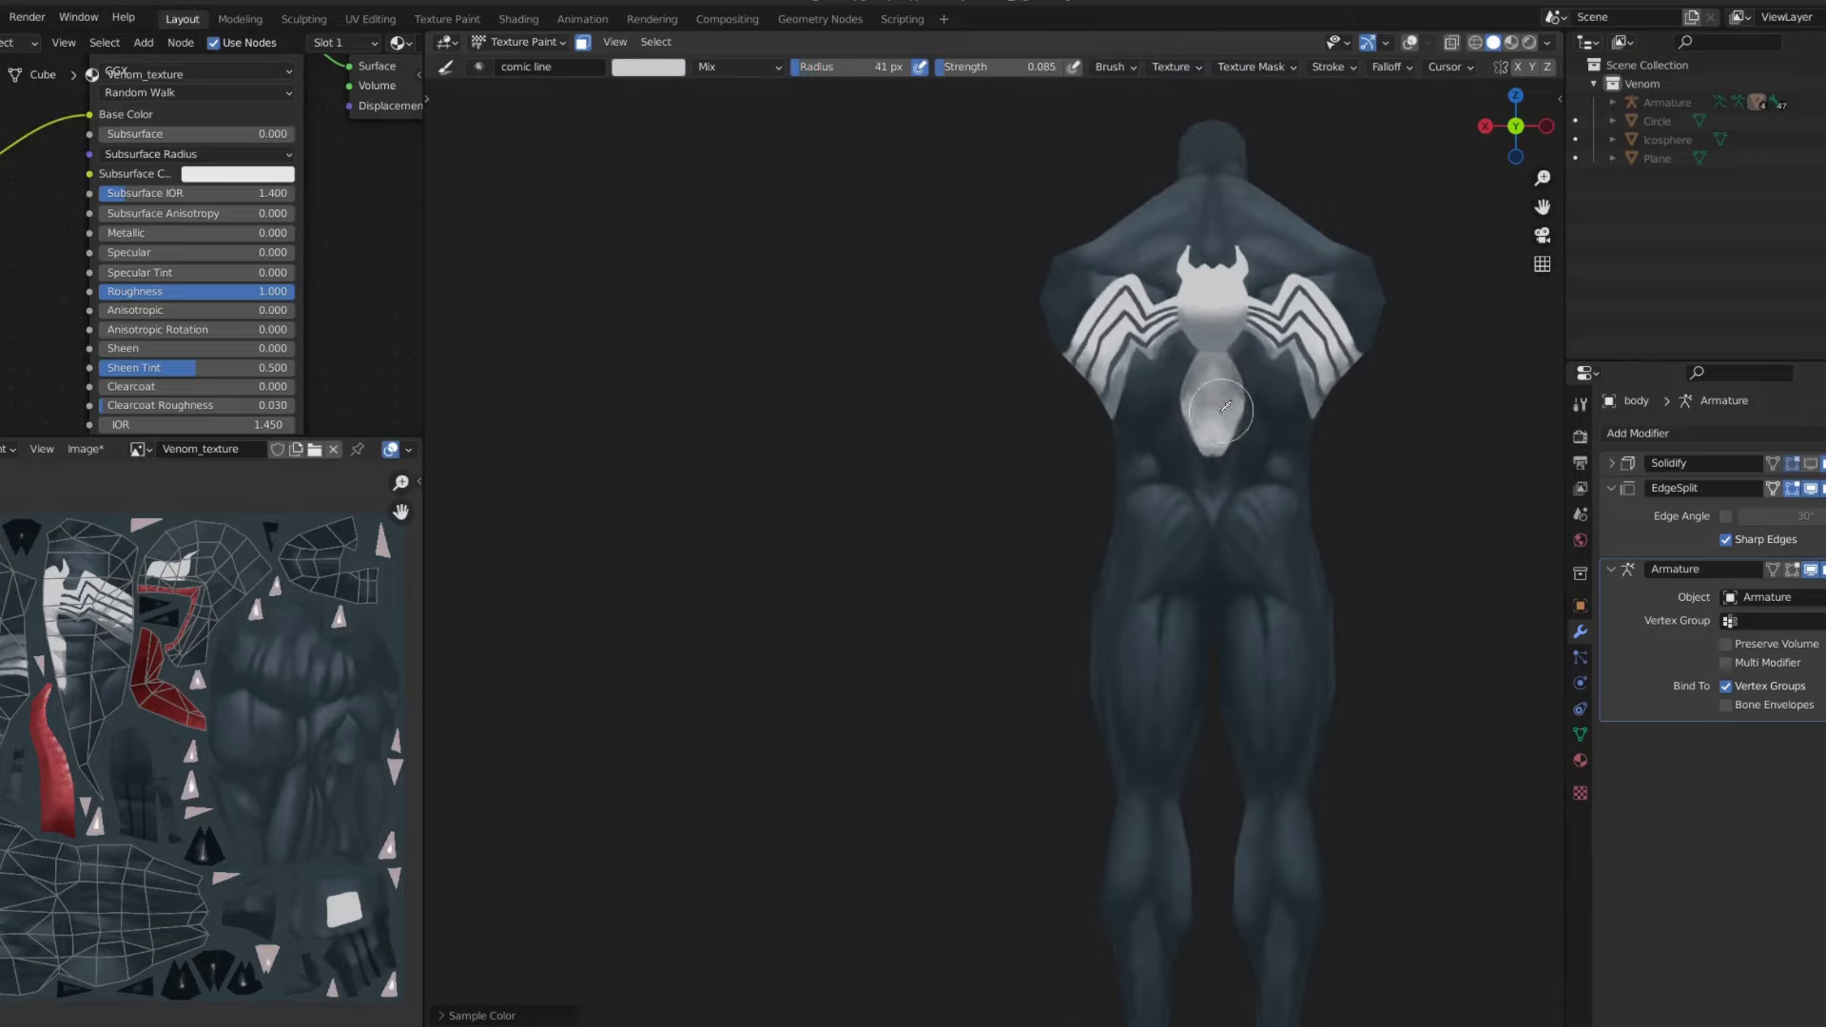
scroll(1227, 295, "down", 2)
- Lower the brush strength and return to the Smear brush on the back symbol
mouse_move(1222, 285)
middle_mouse_down()
mouse_move(1191, 276)
mouse_move(1268, 513)
middle_mouse_up()
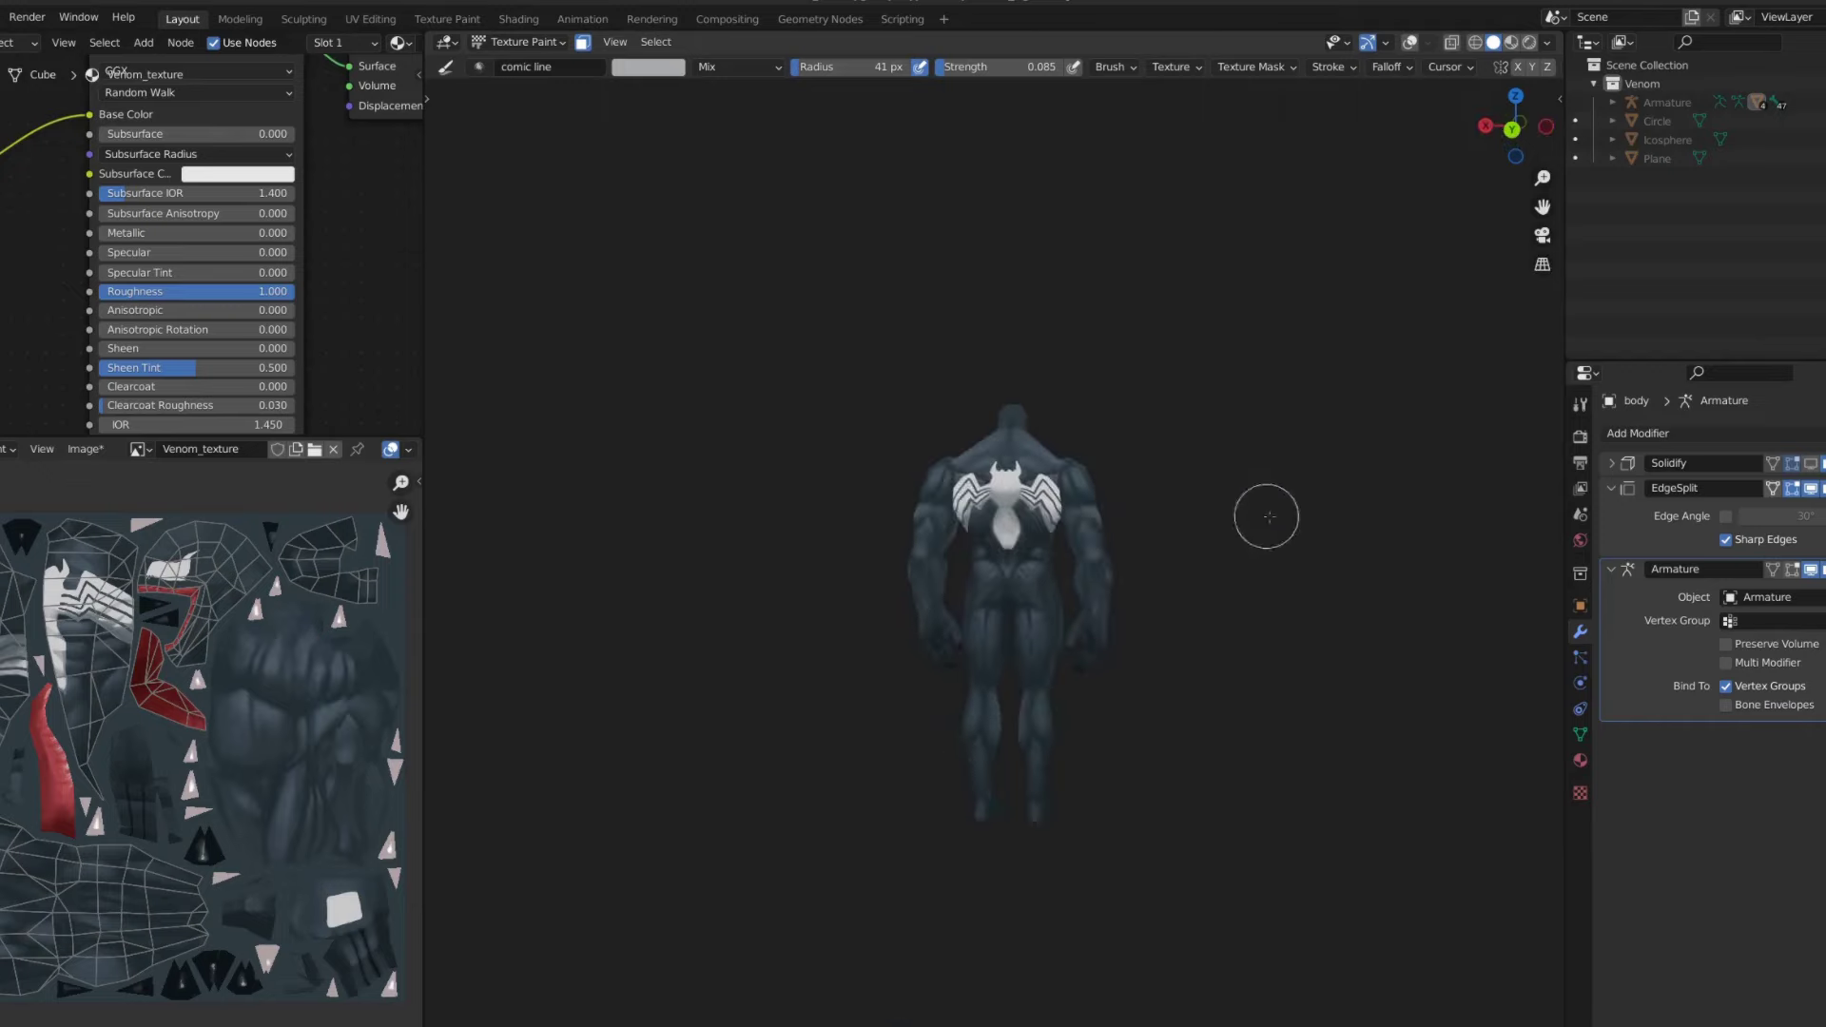
scroll(1106, 521, "up", 4)
key("ctrl+KP_1")
scroll(816, 665, "up", 3)
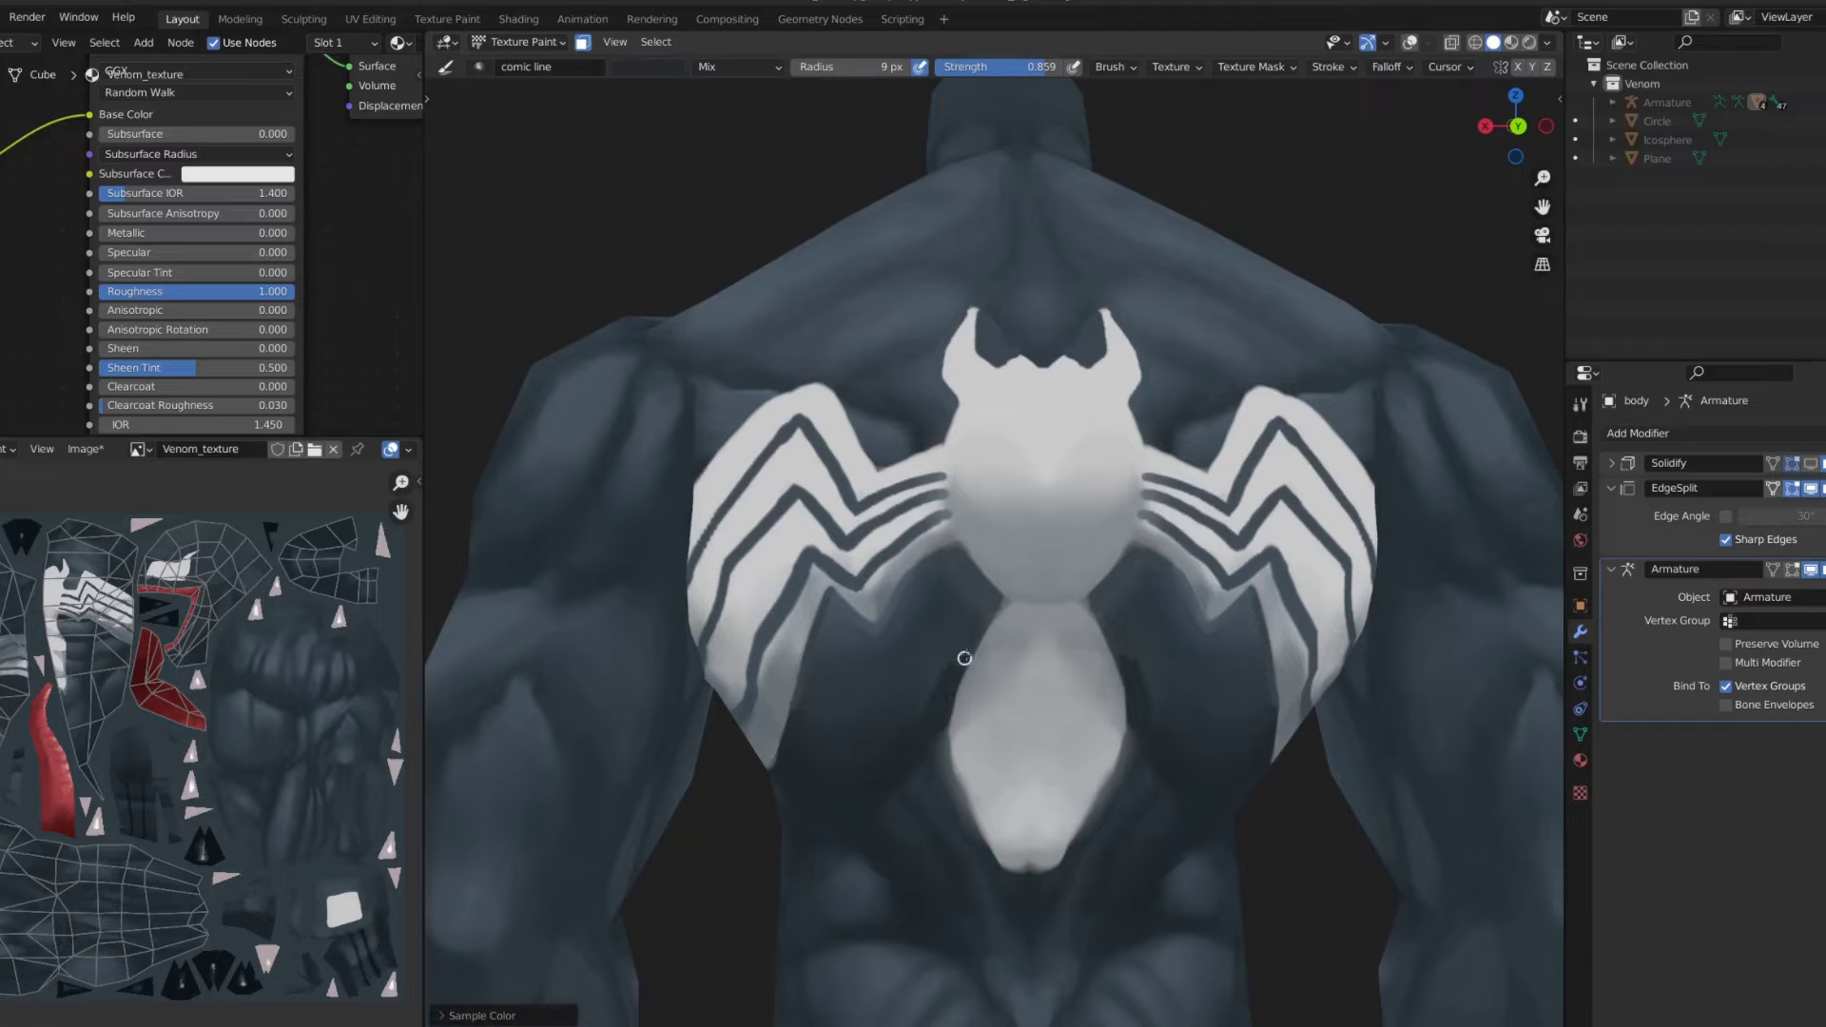
key("shift+f")
left_click(942, 563)
key("f")
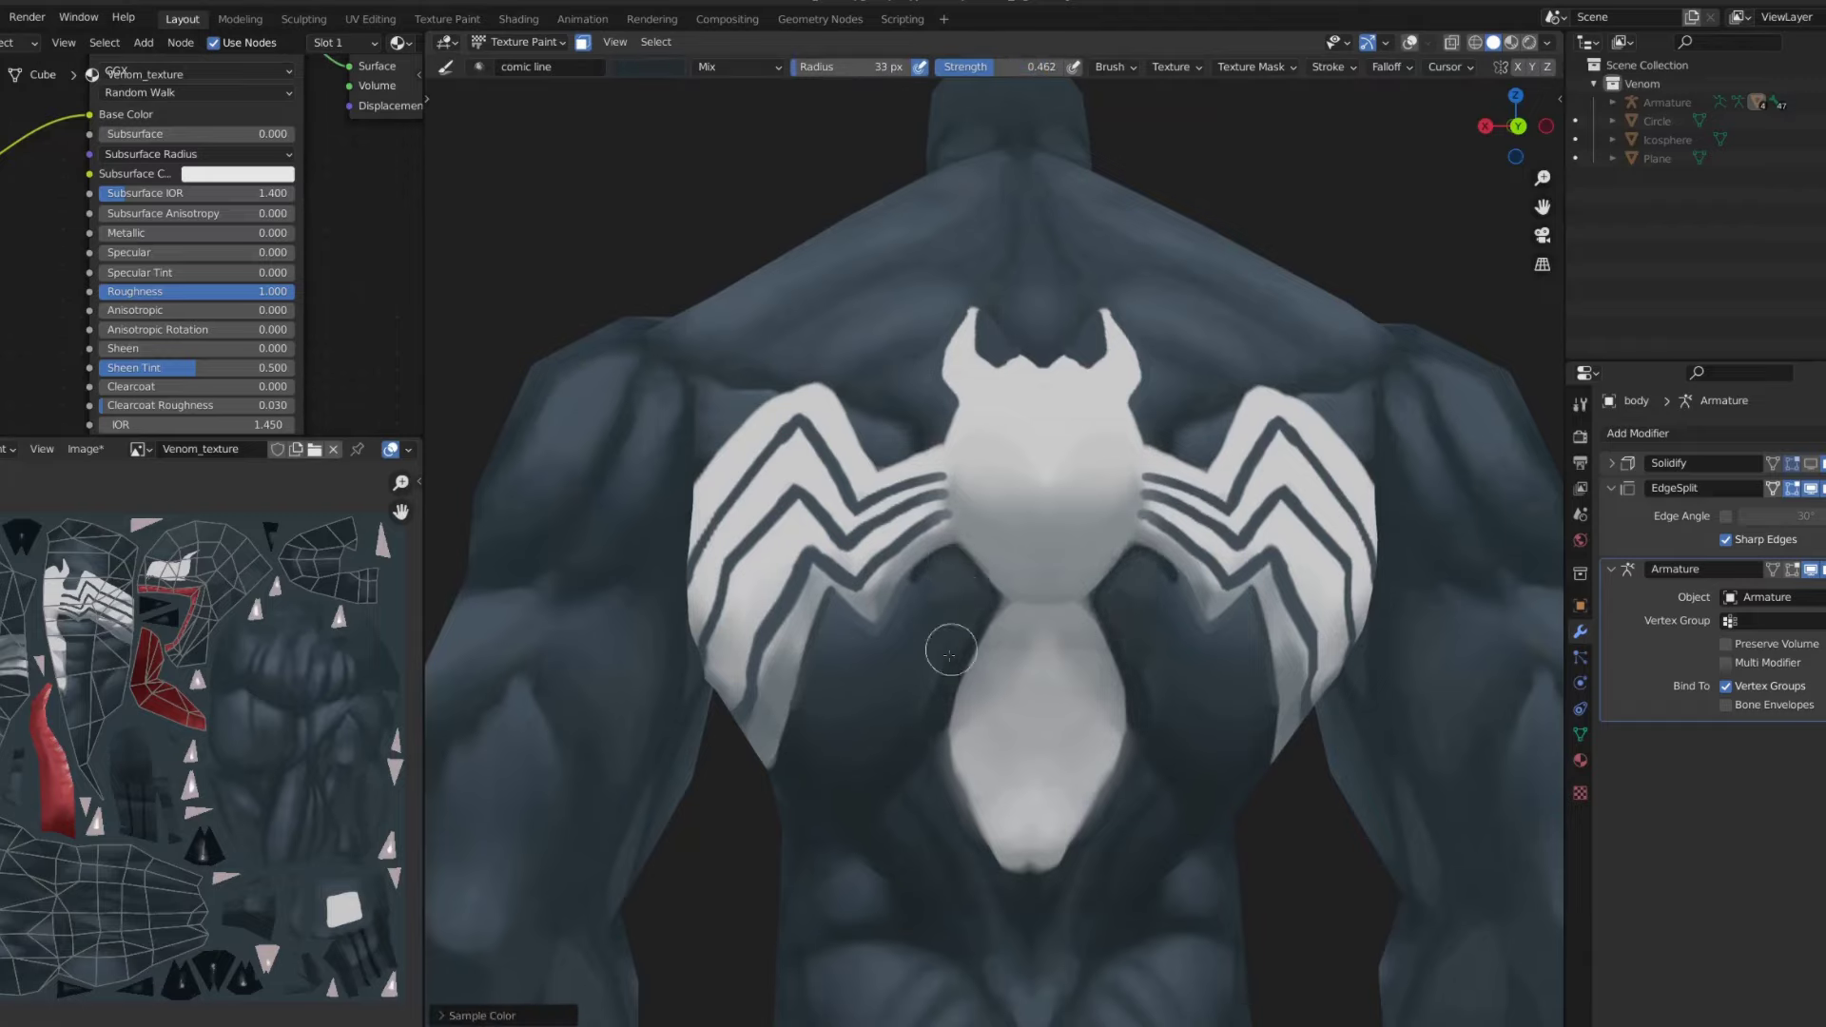
key("shift+space")
left_click(915, 655)
- Blend the emblem's lower body into a soft tapering tail, then return to Object Mode
scroll(875, 761, "down", 3)
scroll(970, 571, "up", 2)
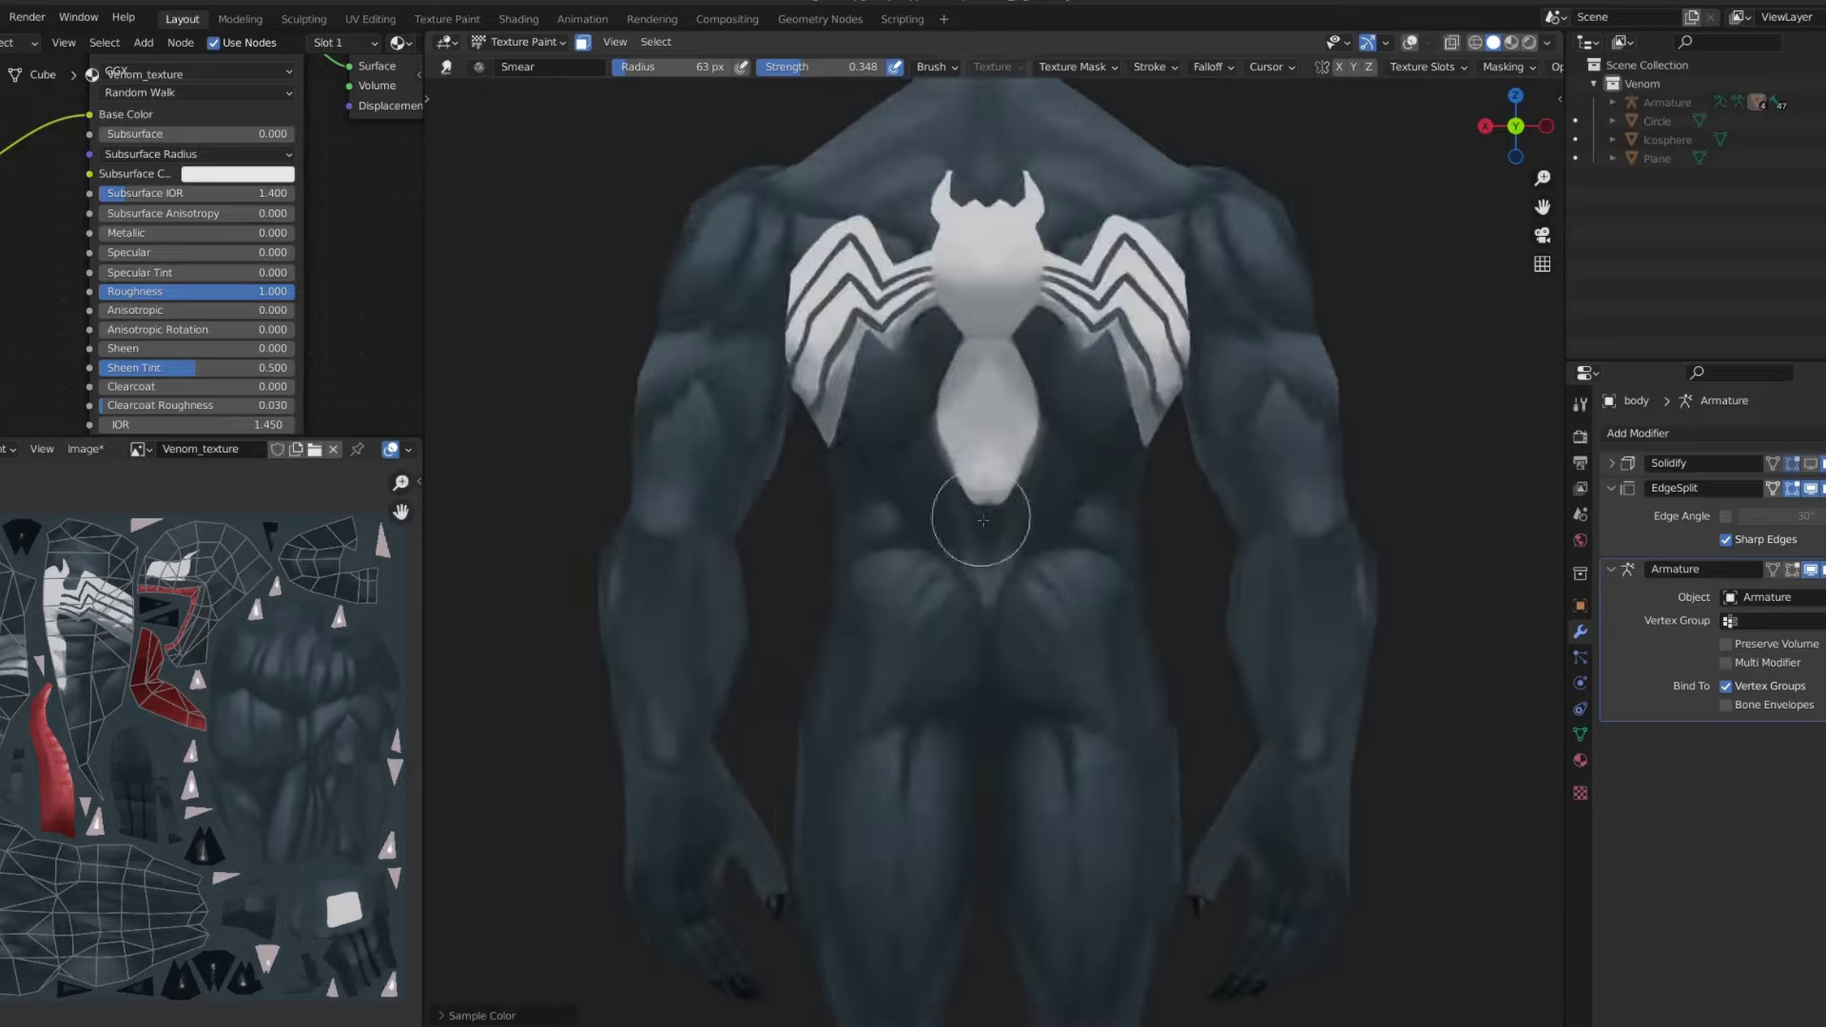
scroll(982, 520, "up", 4)
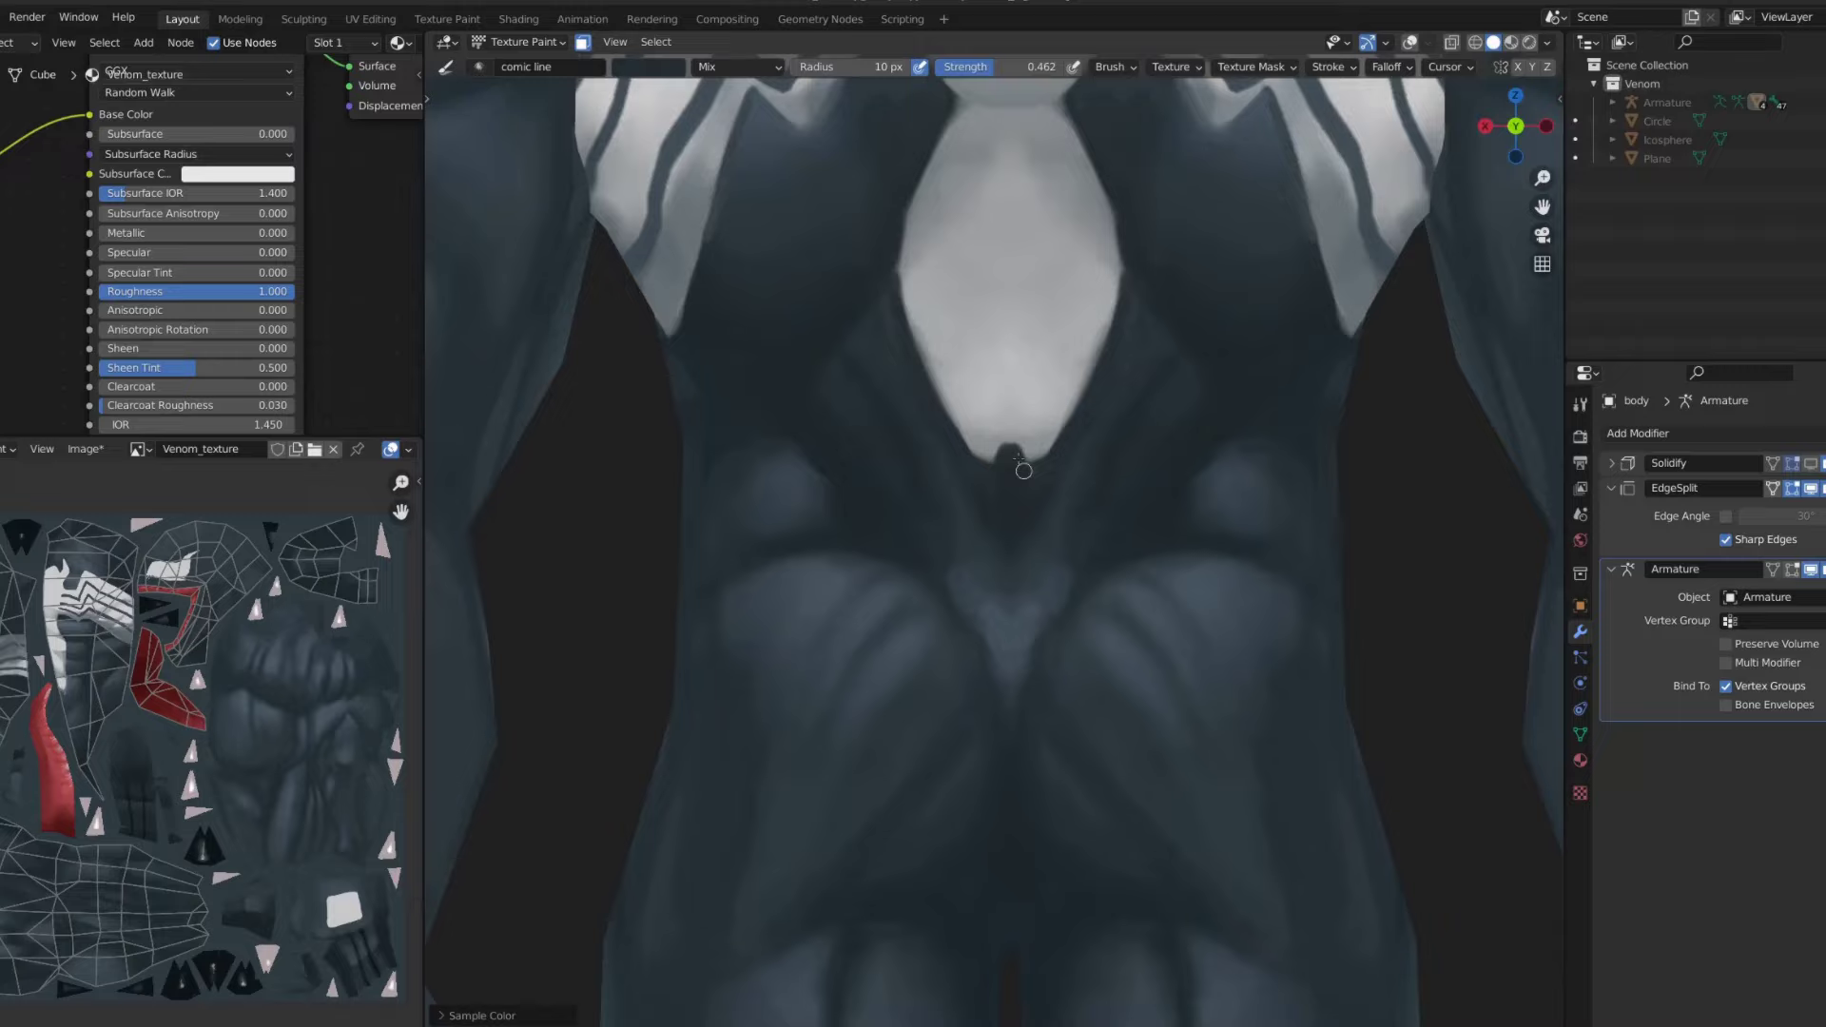
scroll(1023, 470, "down", 5)
scroll(951, 495, "down", 3)
scroll(856, 533, "down", 3)
scroll(709, 559, "up", 3)
mouse_move(856, 532)
middle_mouse_down()
mouse_move(709, 559)
mouse_move(836, 430)
middle_mouse_up()
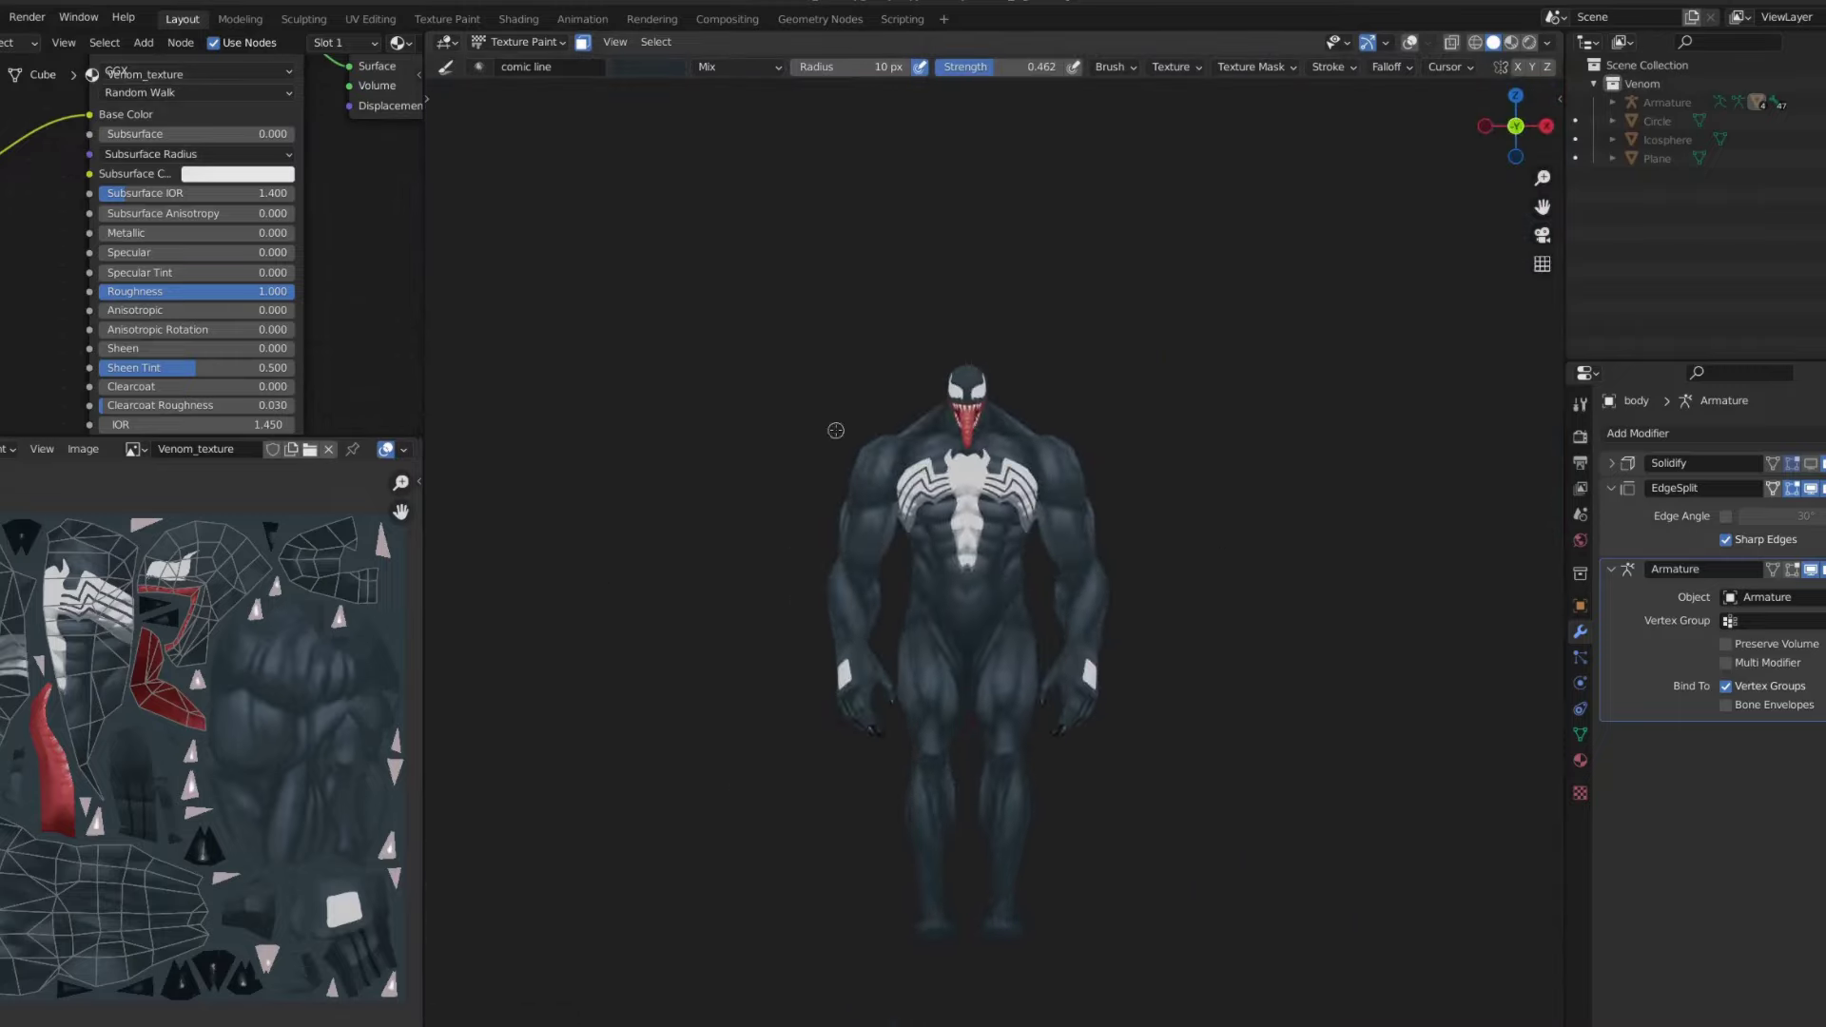
scroll(836, 430, "up", 3)
scroll(1276, 457, "down", 3)
scroll(1141, 475, "up", 2)
middle_click_drag(1276, 457, 1045, 504)
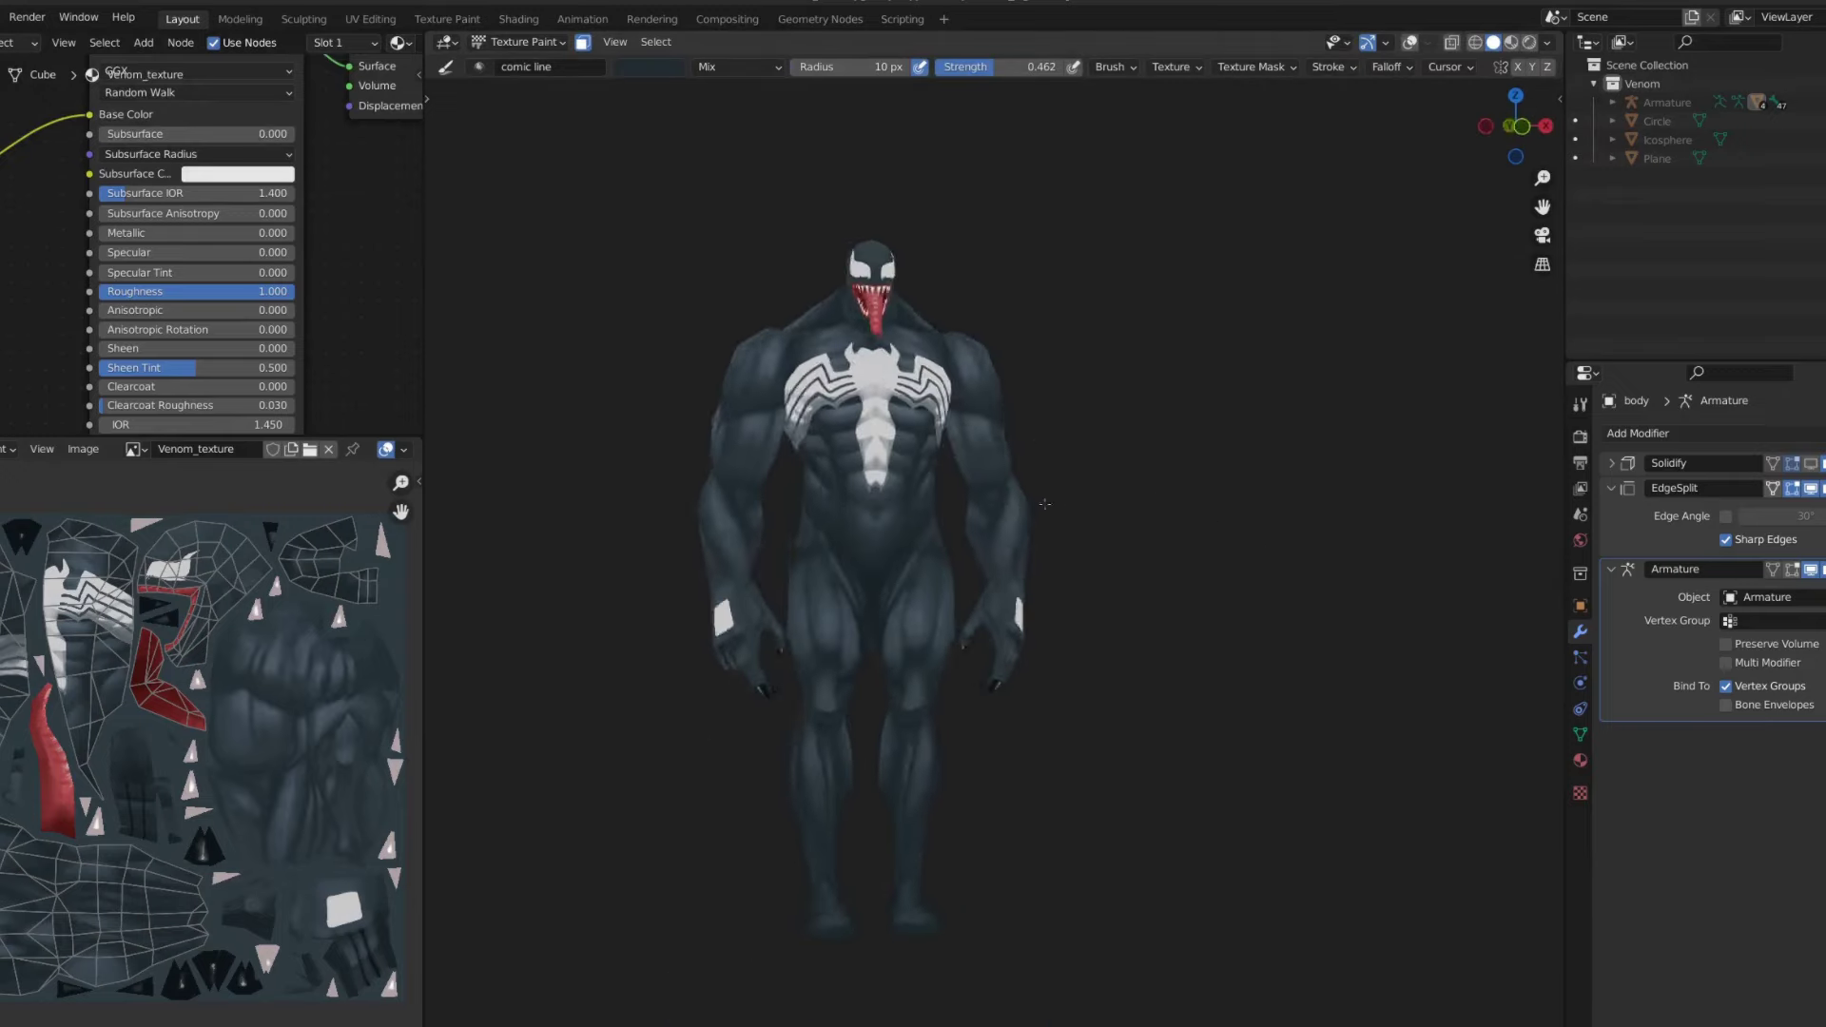
key("ctrl+Tab")
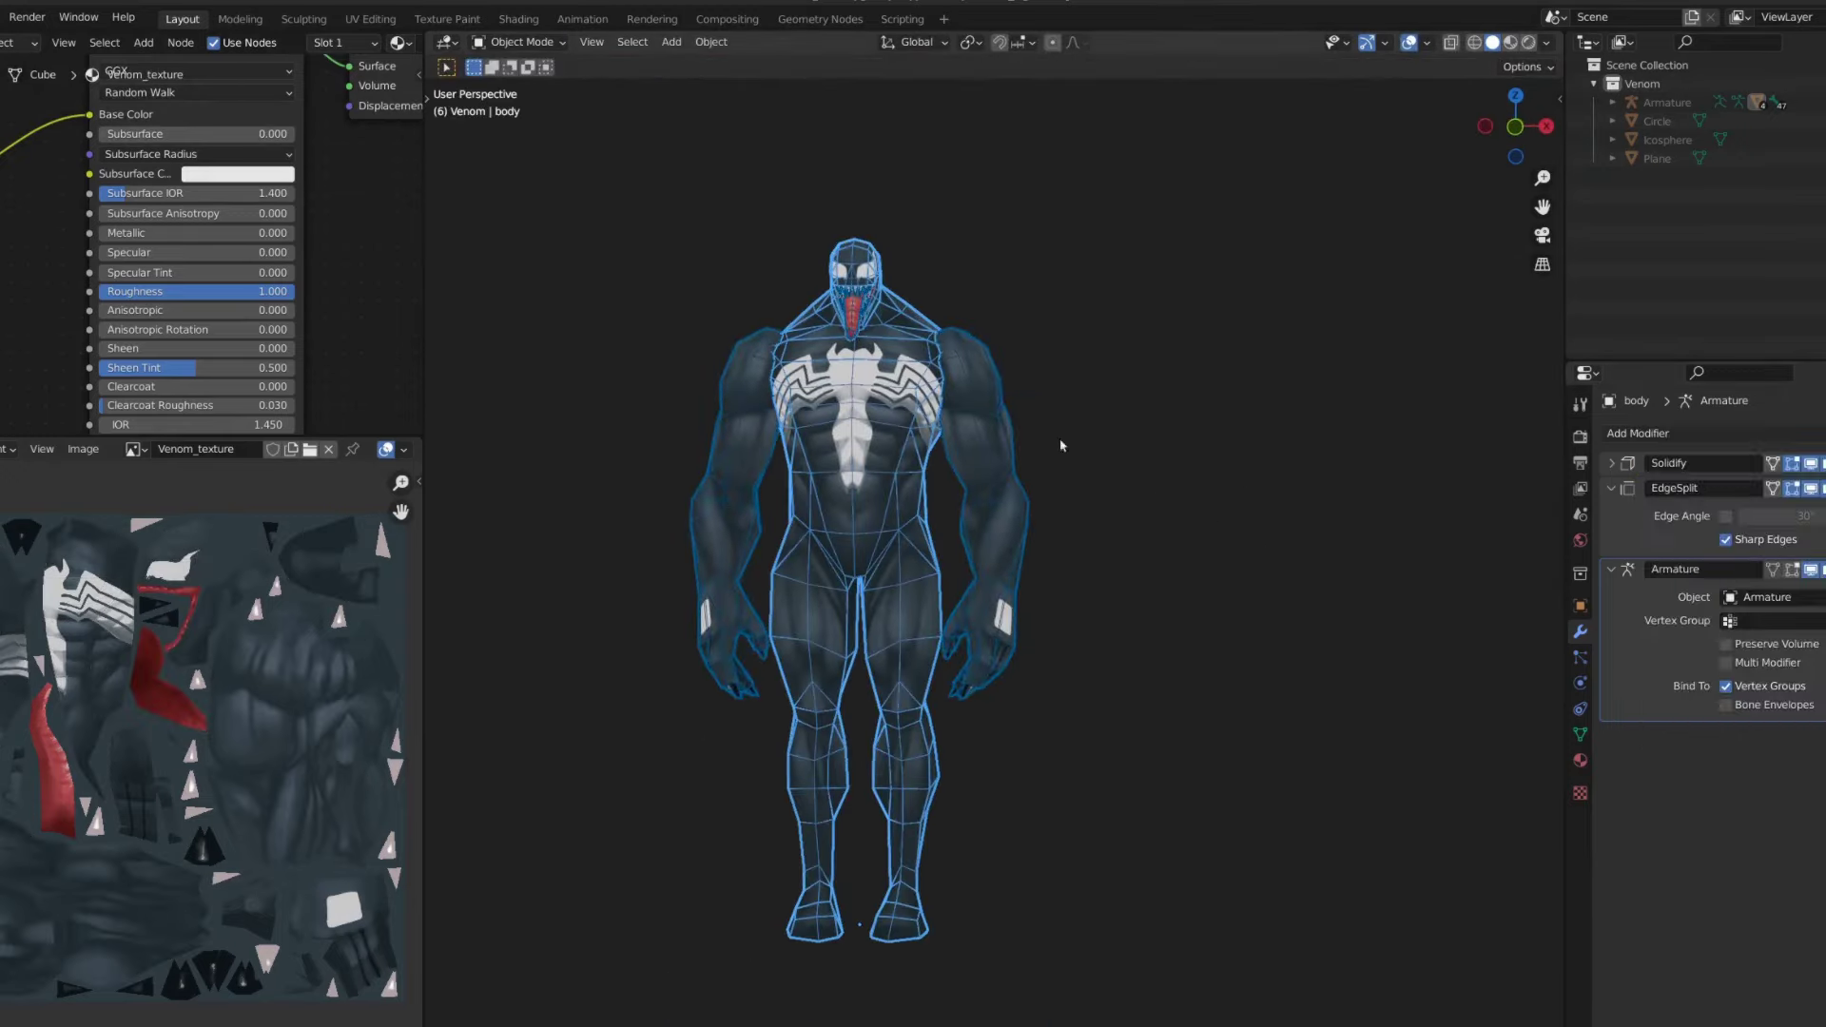
- In Pose Mode, lower the pelvis bone and bend the upper spine further forward
key("shift+alt+z")
key("shift+alt+z")
key("KP_3")
key("ctrl+Tab")
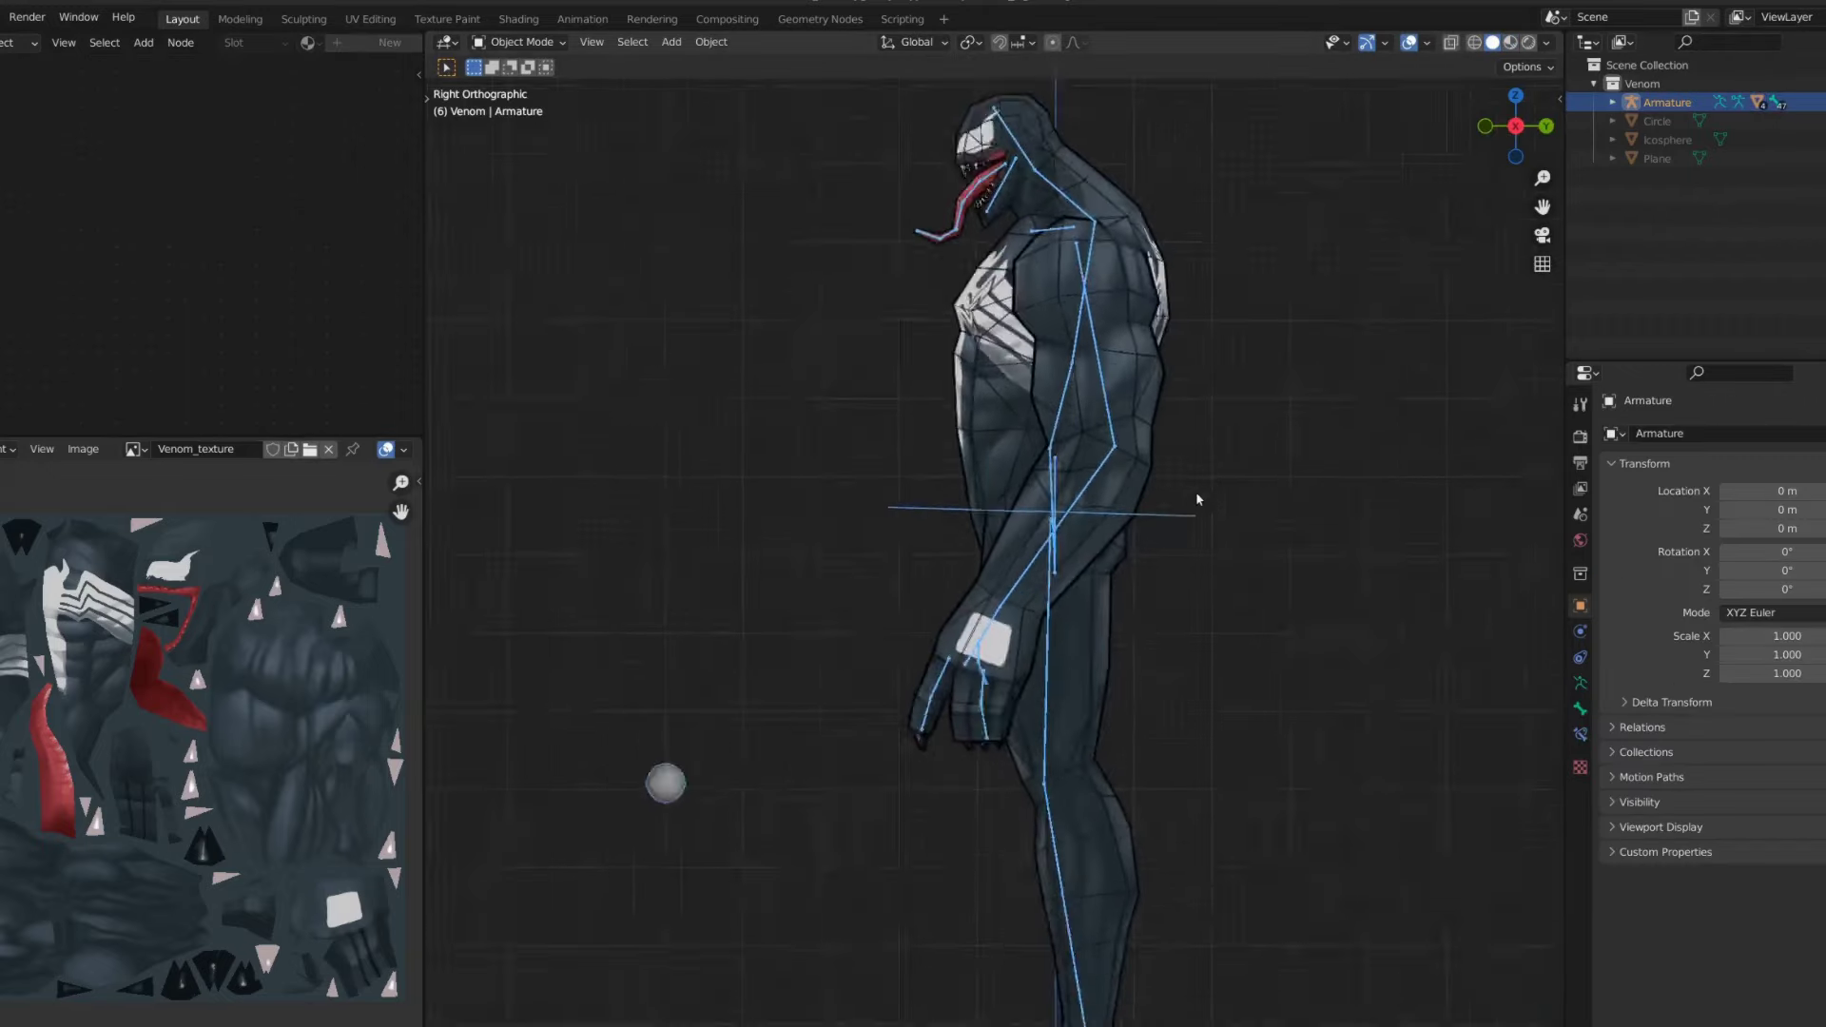
scroll(1008, 474, "down", 3)
key("g")
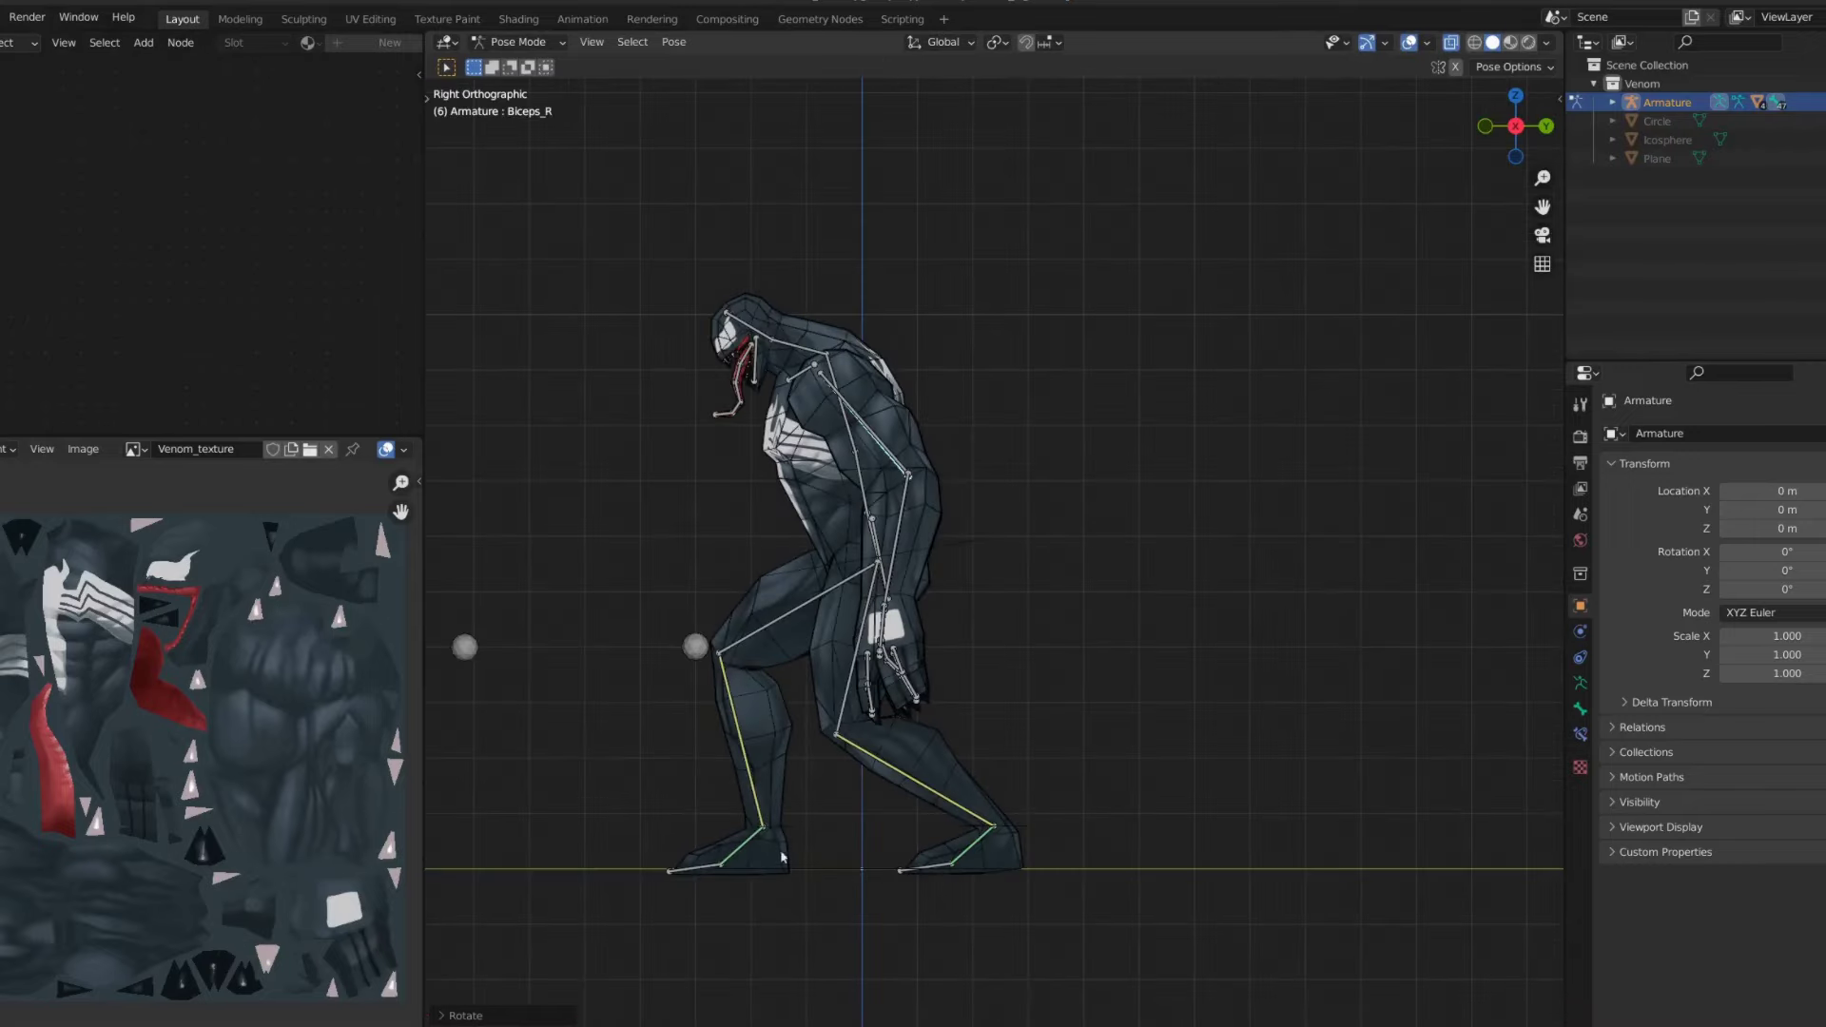
key("r")
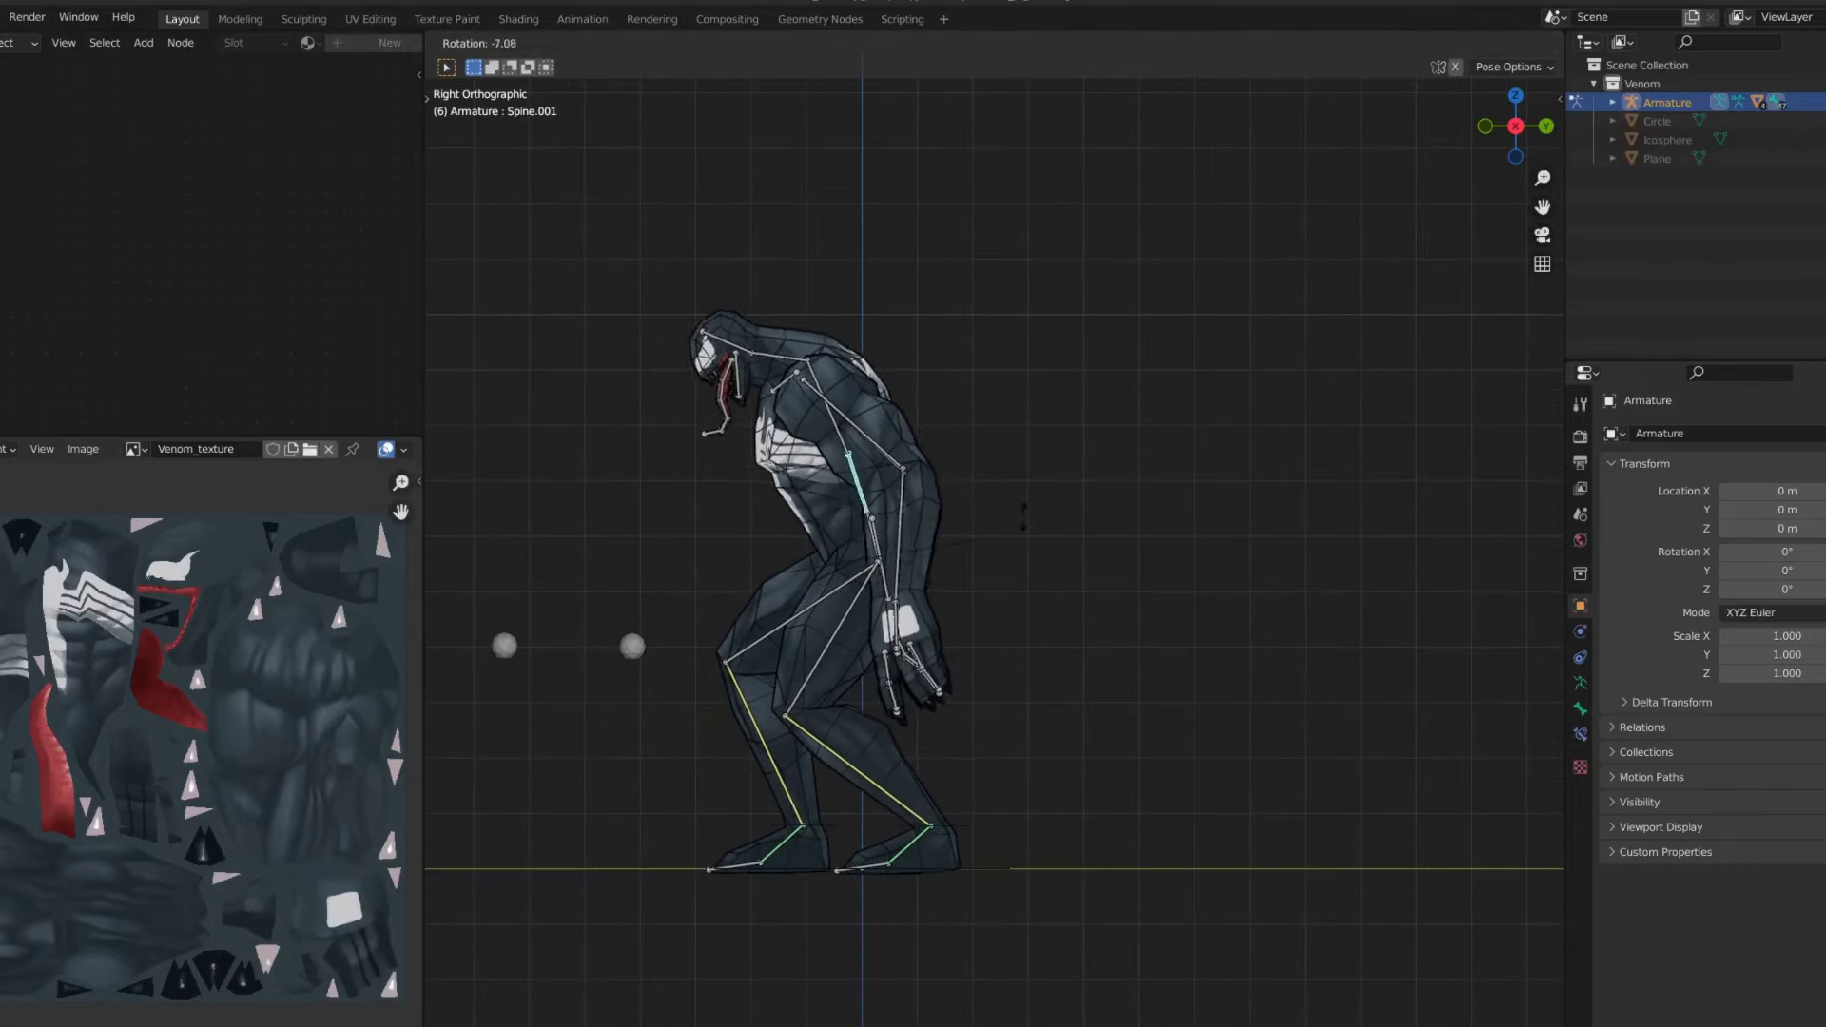
left_click(706, 383)
- From the left side view, rotate the right forearm bone
key("ctrl+KP_3")
left_click(928, 532)
key("r")
left_click(977, 507)
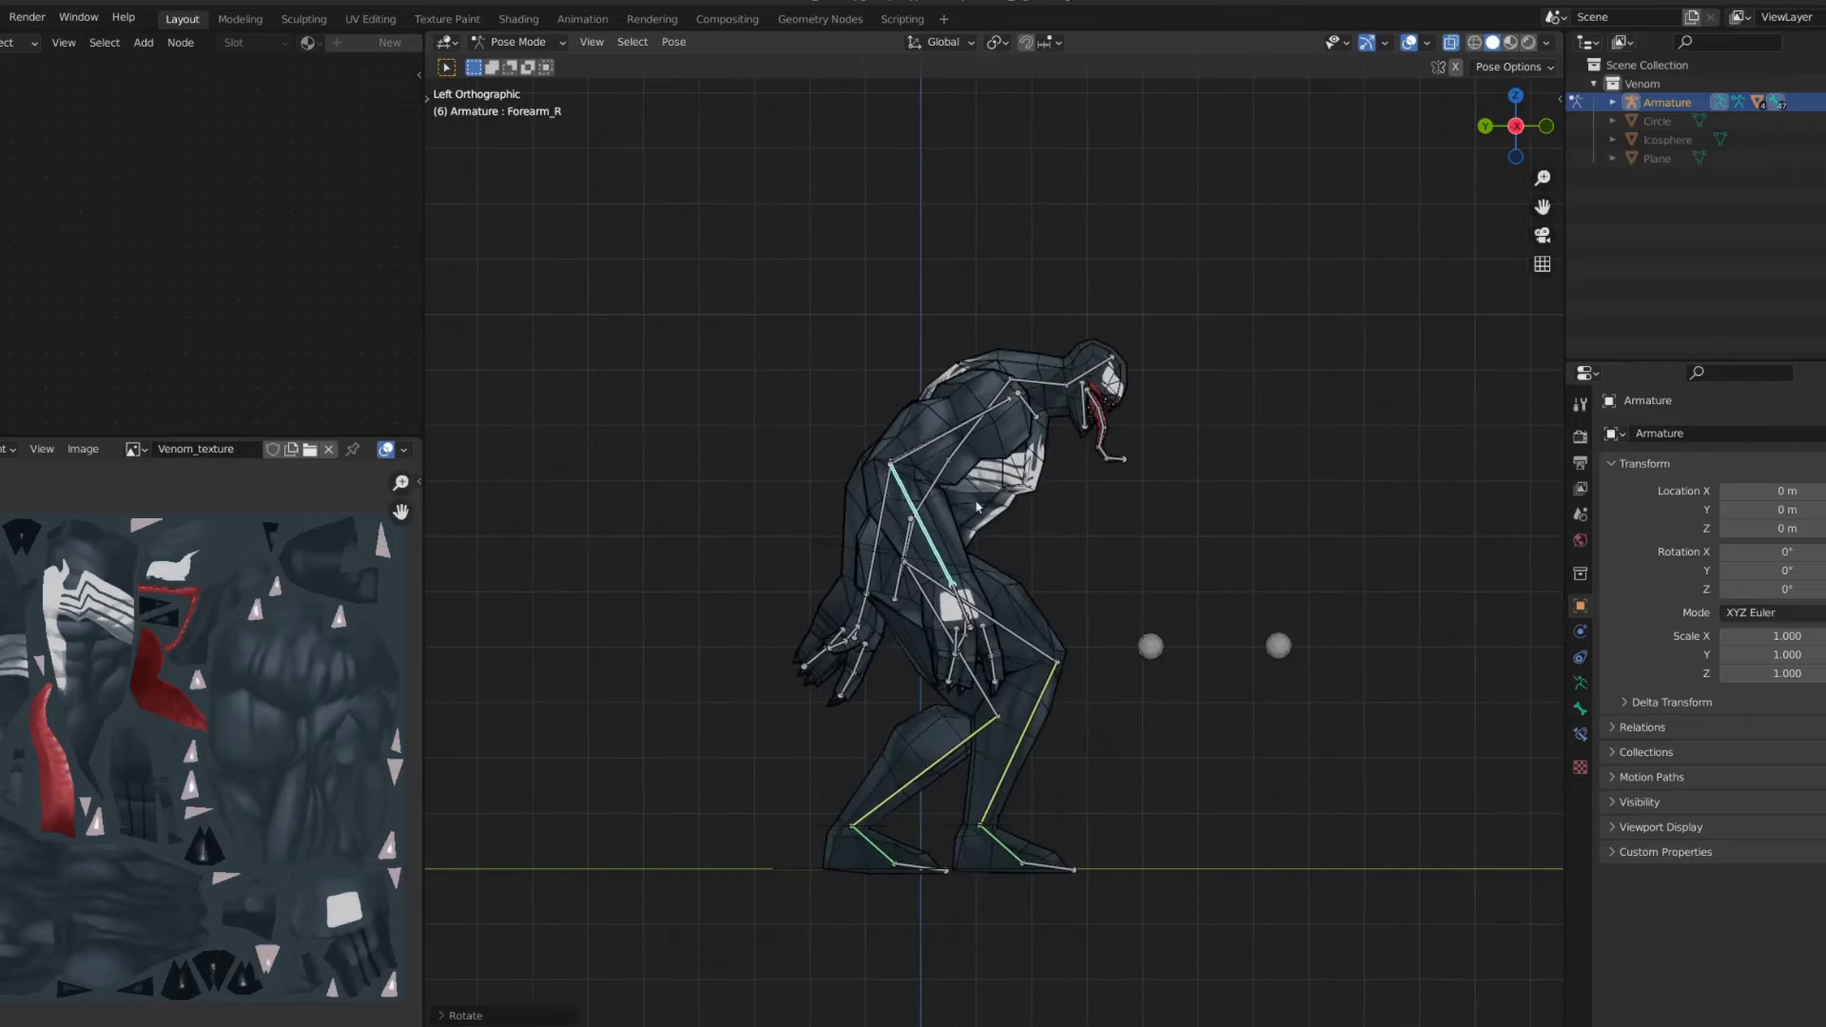
- Finish the head bone rotation and check the pose from side, perspective and front views
key("KP_3")
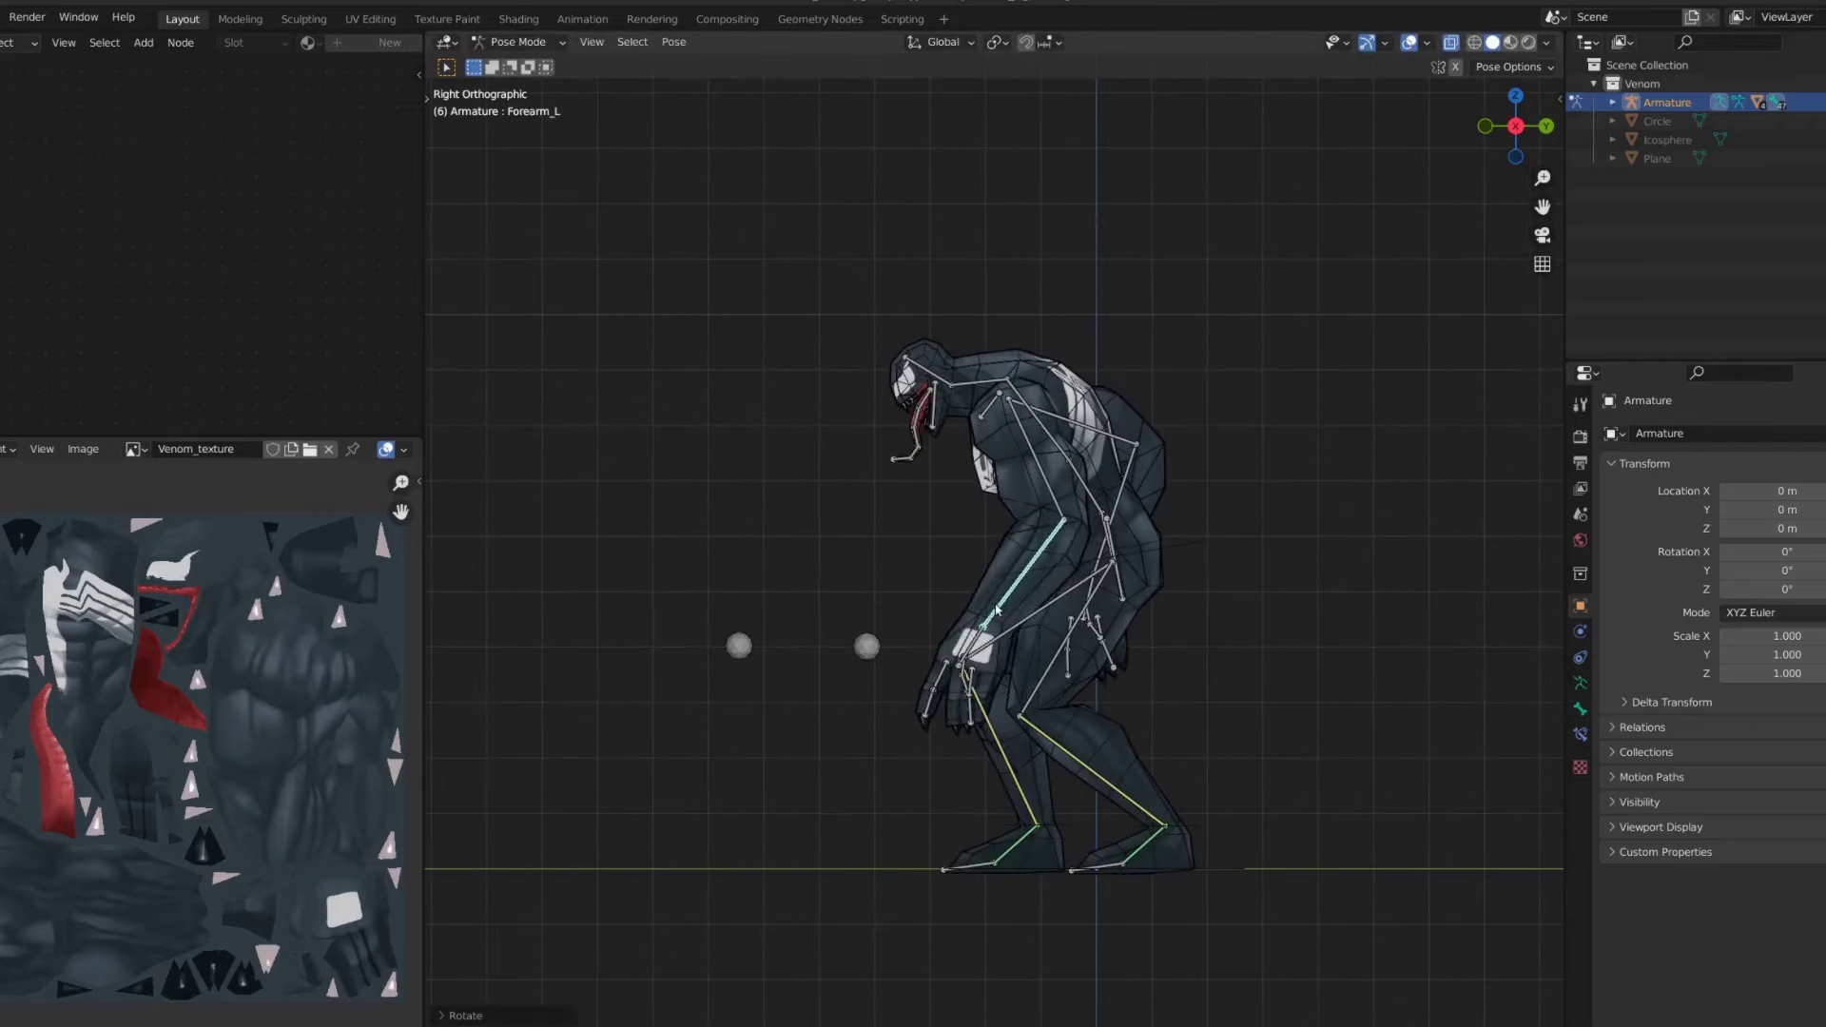
key("shift+alt+z")
key("KP_0")
key("shift+alt+z")
scroll(1097, 551, "up", 2)
key("Escape")
scroll(994, 533, "down", 3)
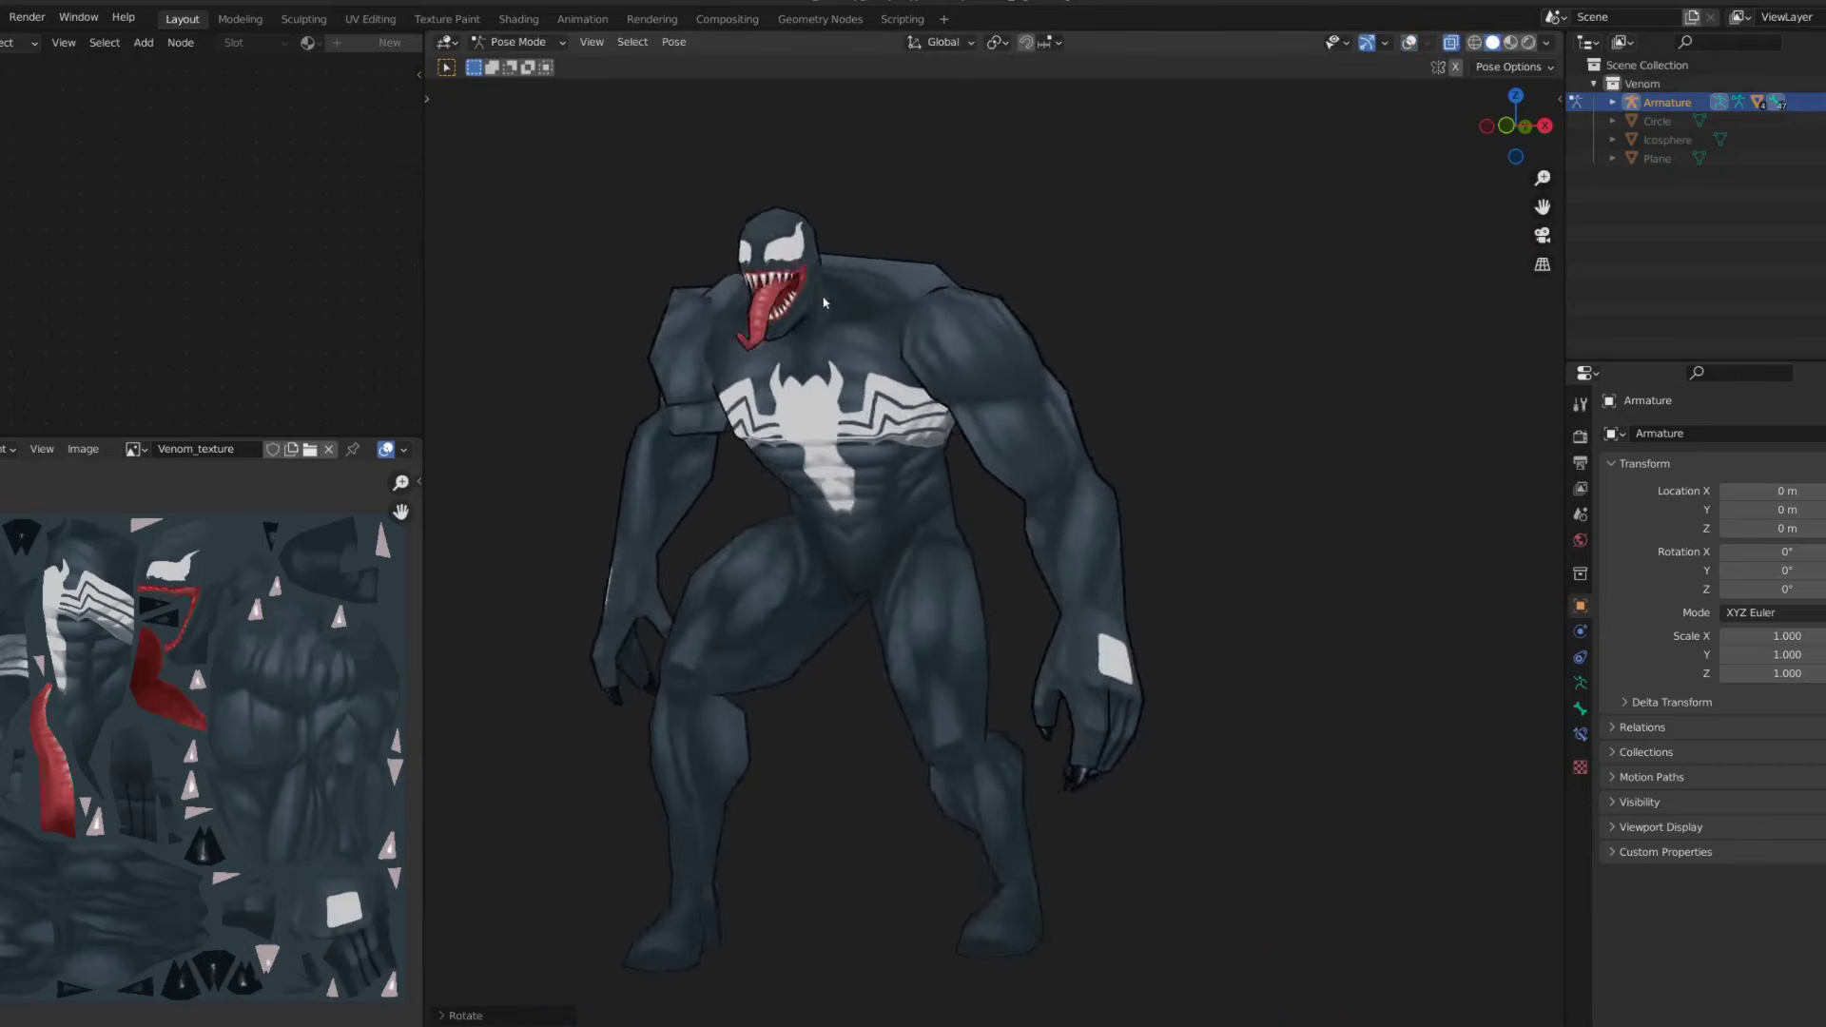
key("KP_1")
- Rotate the right and left collar bones to drop the shoulders
left_click(910, 318)
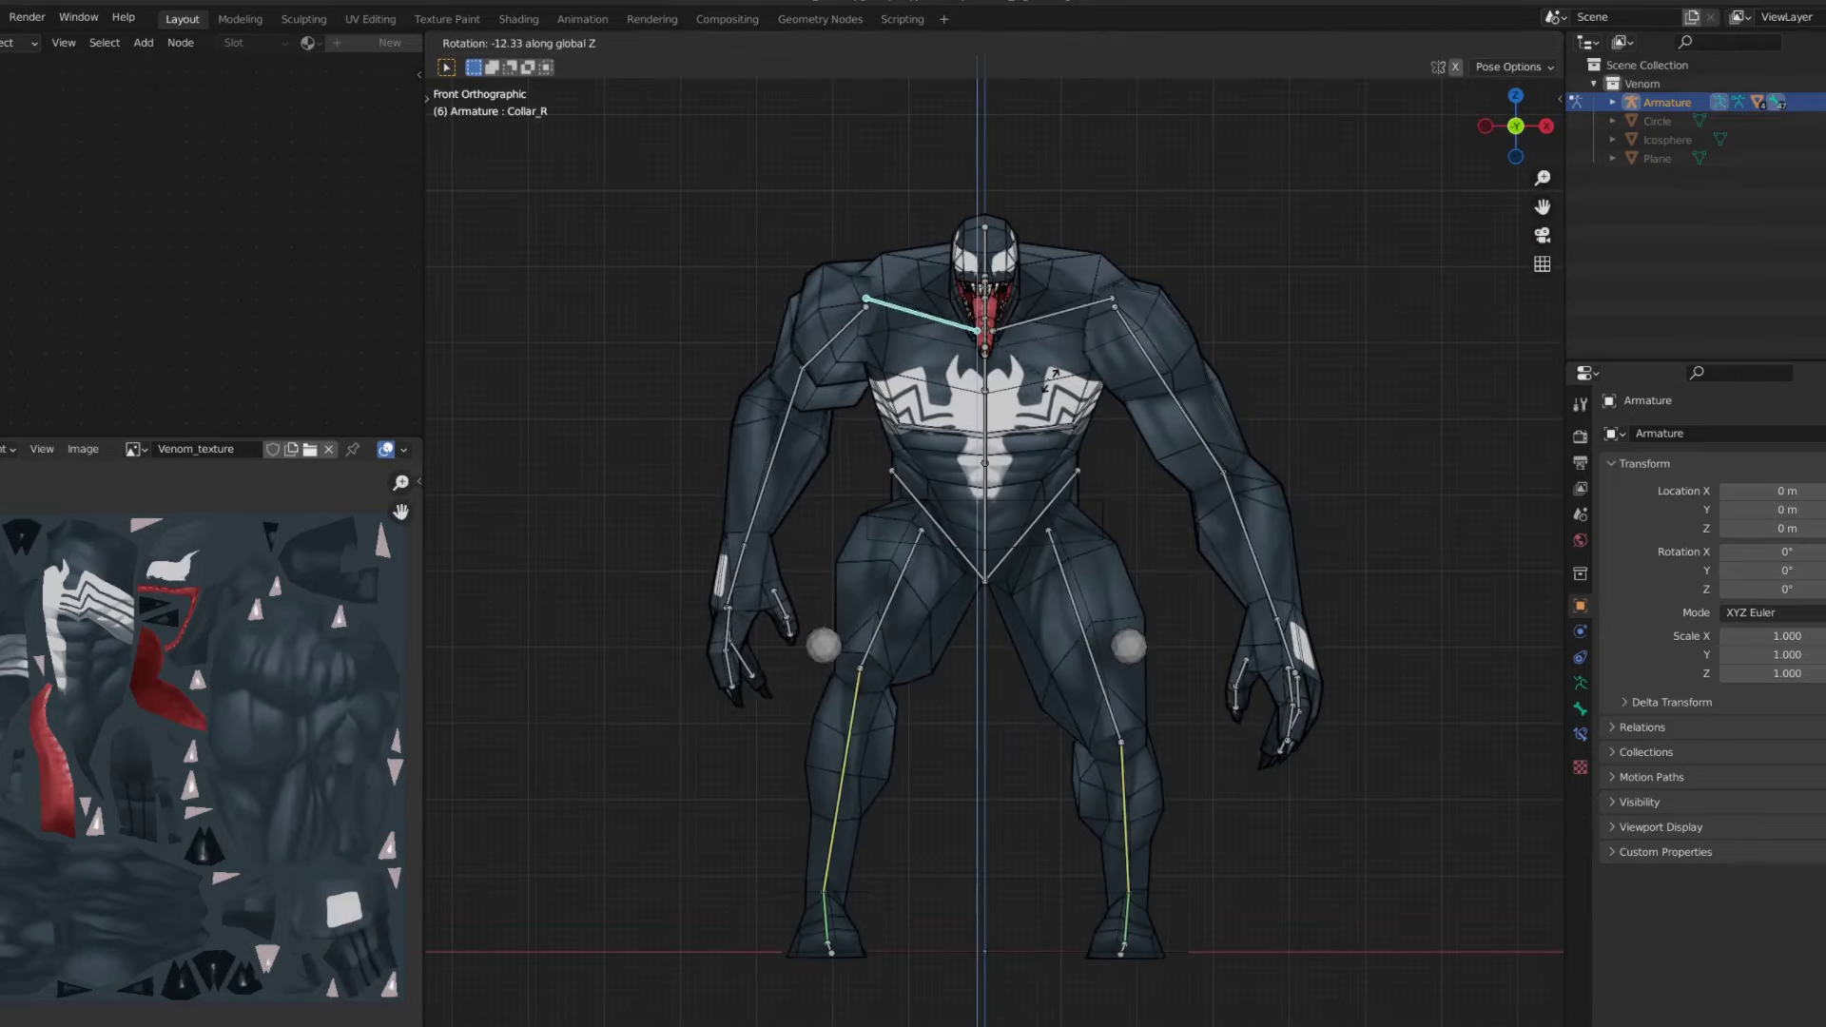
middle_click_drag(1046, 428, 1166, 407)
scroll(1167, 407, "up", 3)
left_click(1027, 337)
key("r")
key("z")
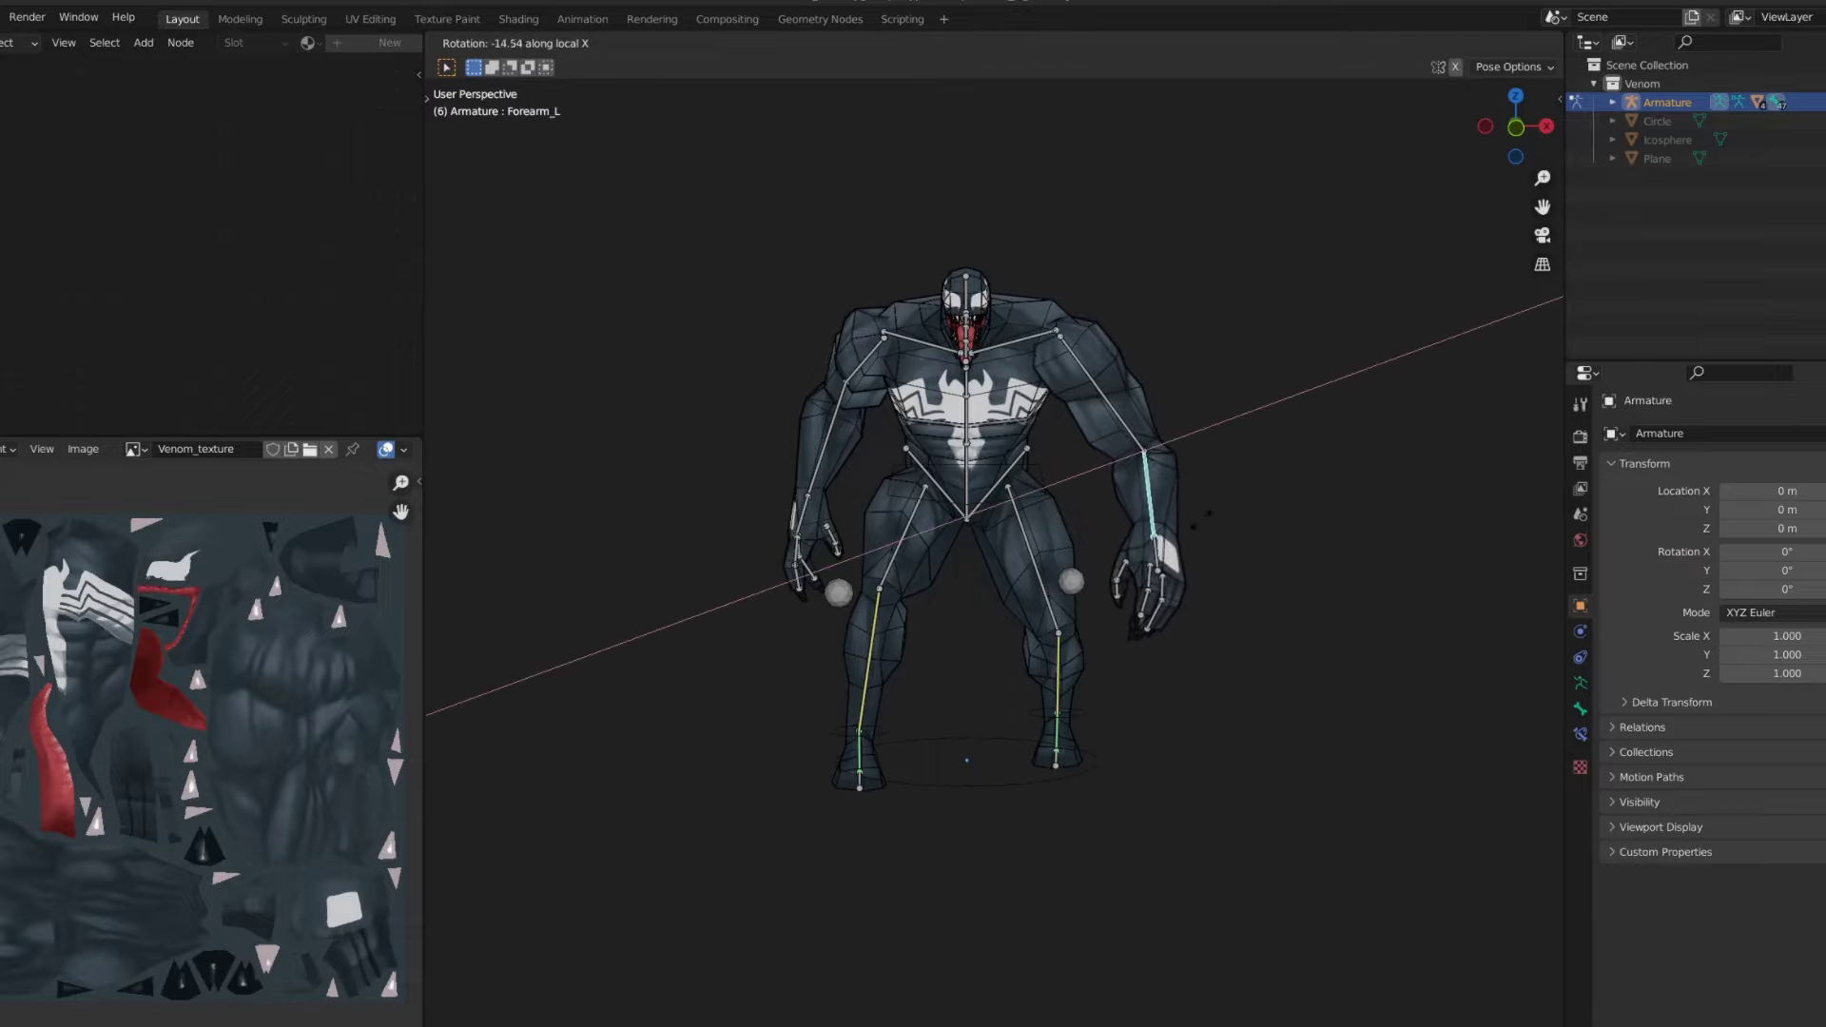
key("Escape")
- Select the tongue bone and review the pose from the front with overlays shown
mouse_move(1223, 586)
middle_mouse_down()
mouse_move(989, 400)
mouse_move(1045, 468)
mouse_move(1162, 482)
middle_mouse_up()
scroll(976, 319, "up", 4)
left_click(977, 319)
key("grave")
key("7")
scroll(976, 380, "down", 5)
scroll(1044, 468, "up", 3)
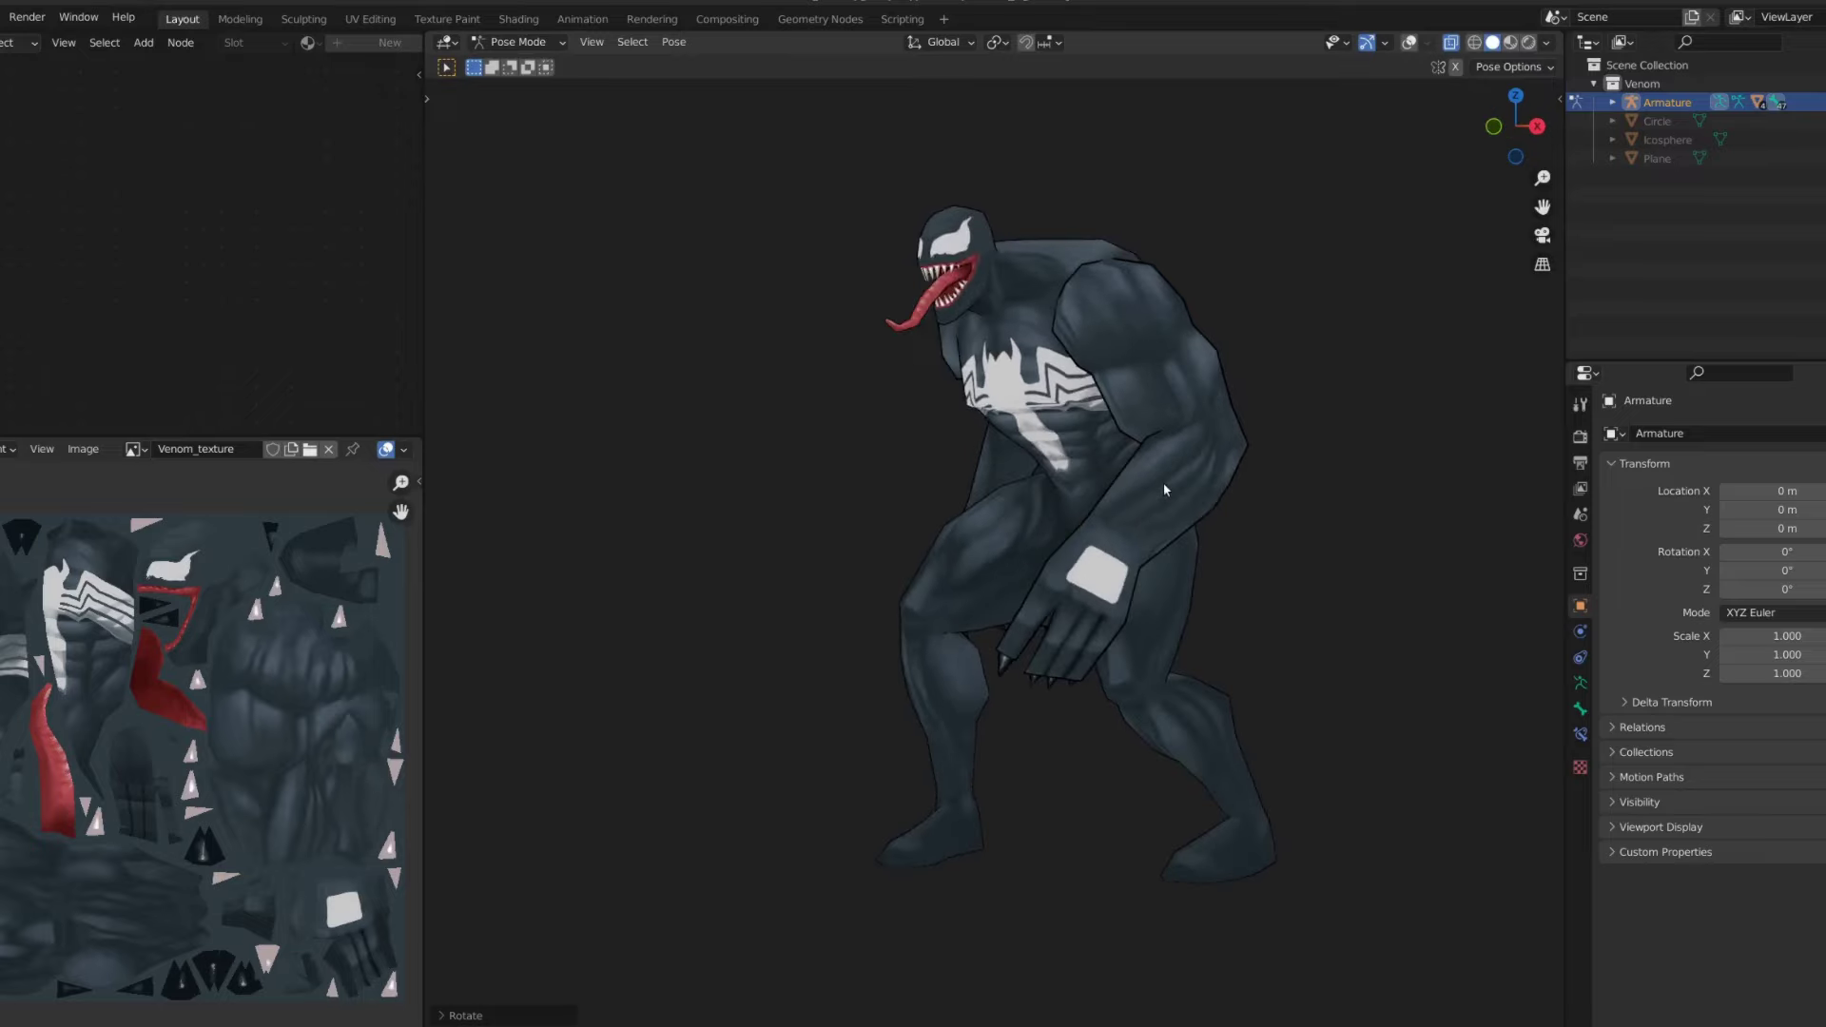
key("1")
key("shift+alt+z")
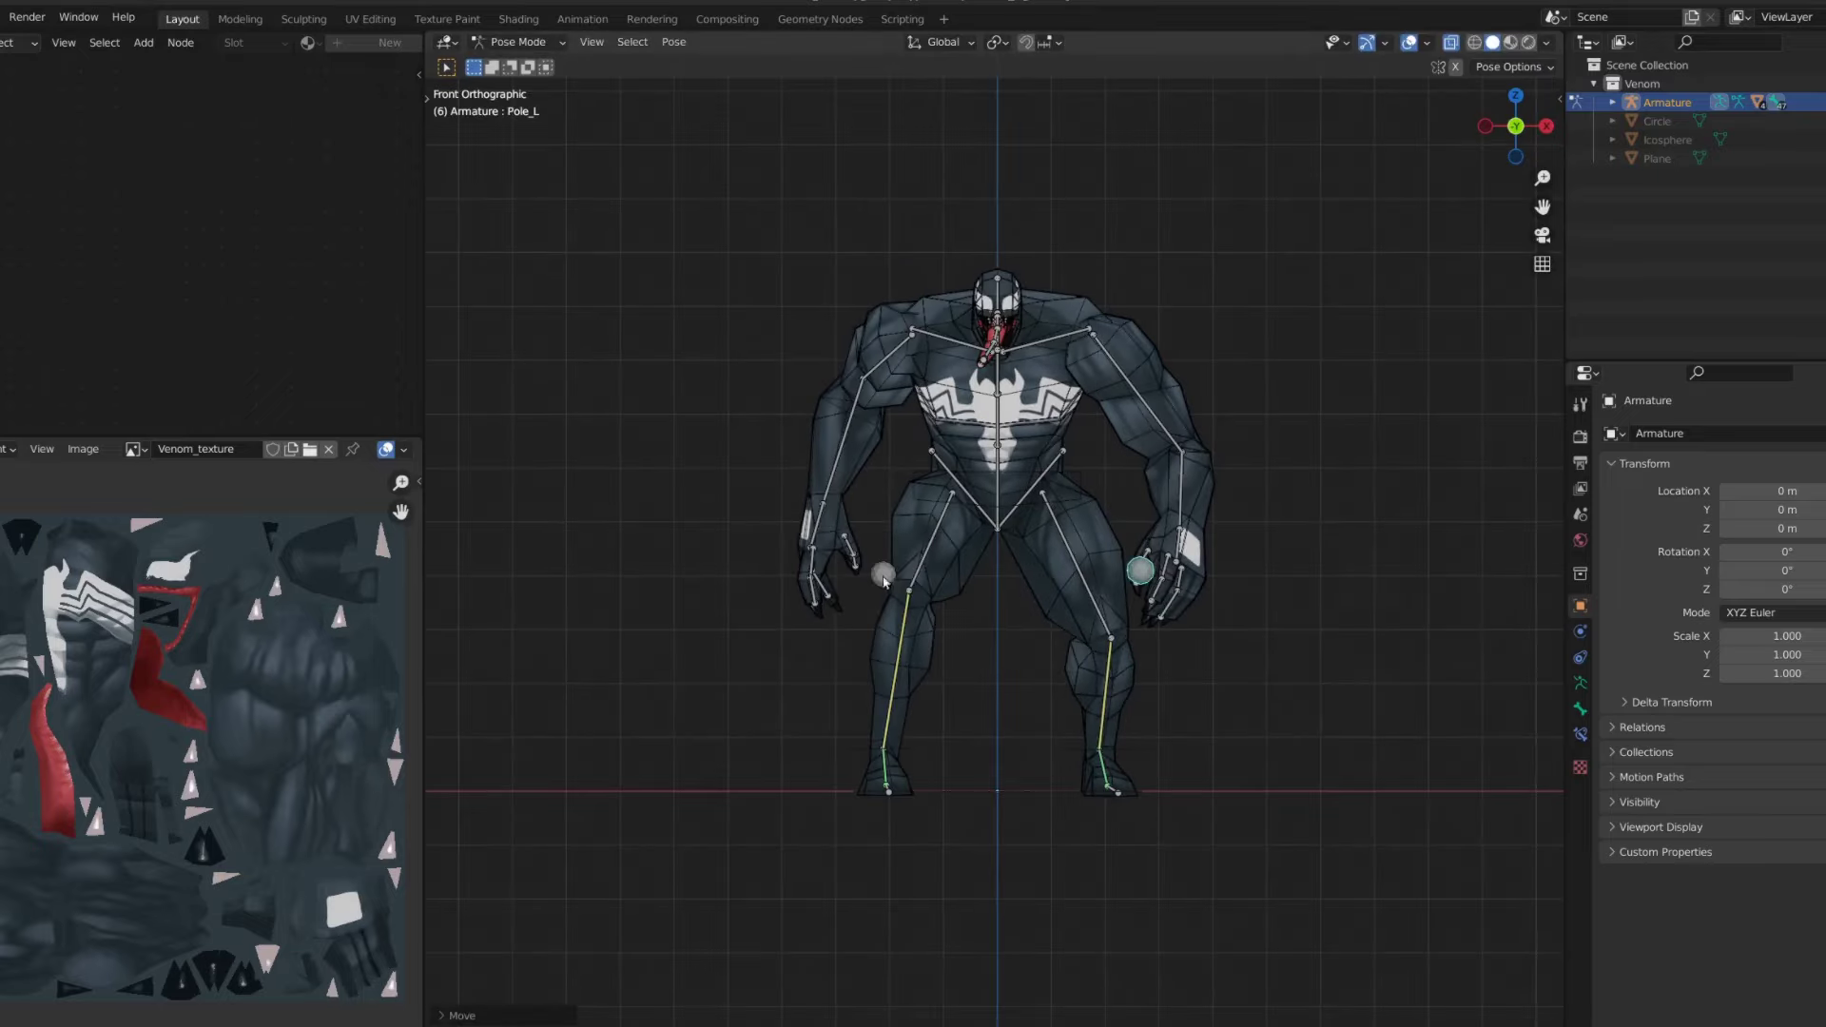
- Orbit around the legs, toggling overlays to inspect the lower-body pose
scroll(1089, 810, "up", 4)
middle_click_drag(1046, 571, 1142, 511)
scroll(1142, 511, "down", 4)
key("shift+alt+z")
scroll(1142, 510, "up", 3)
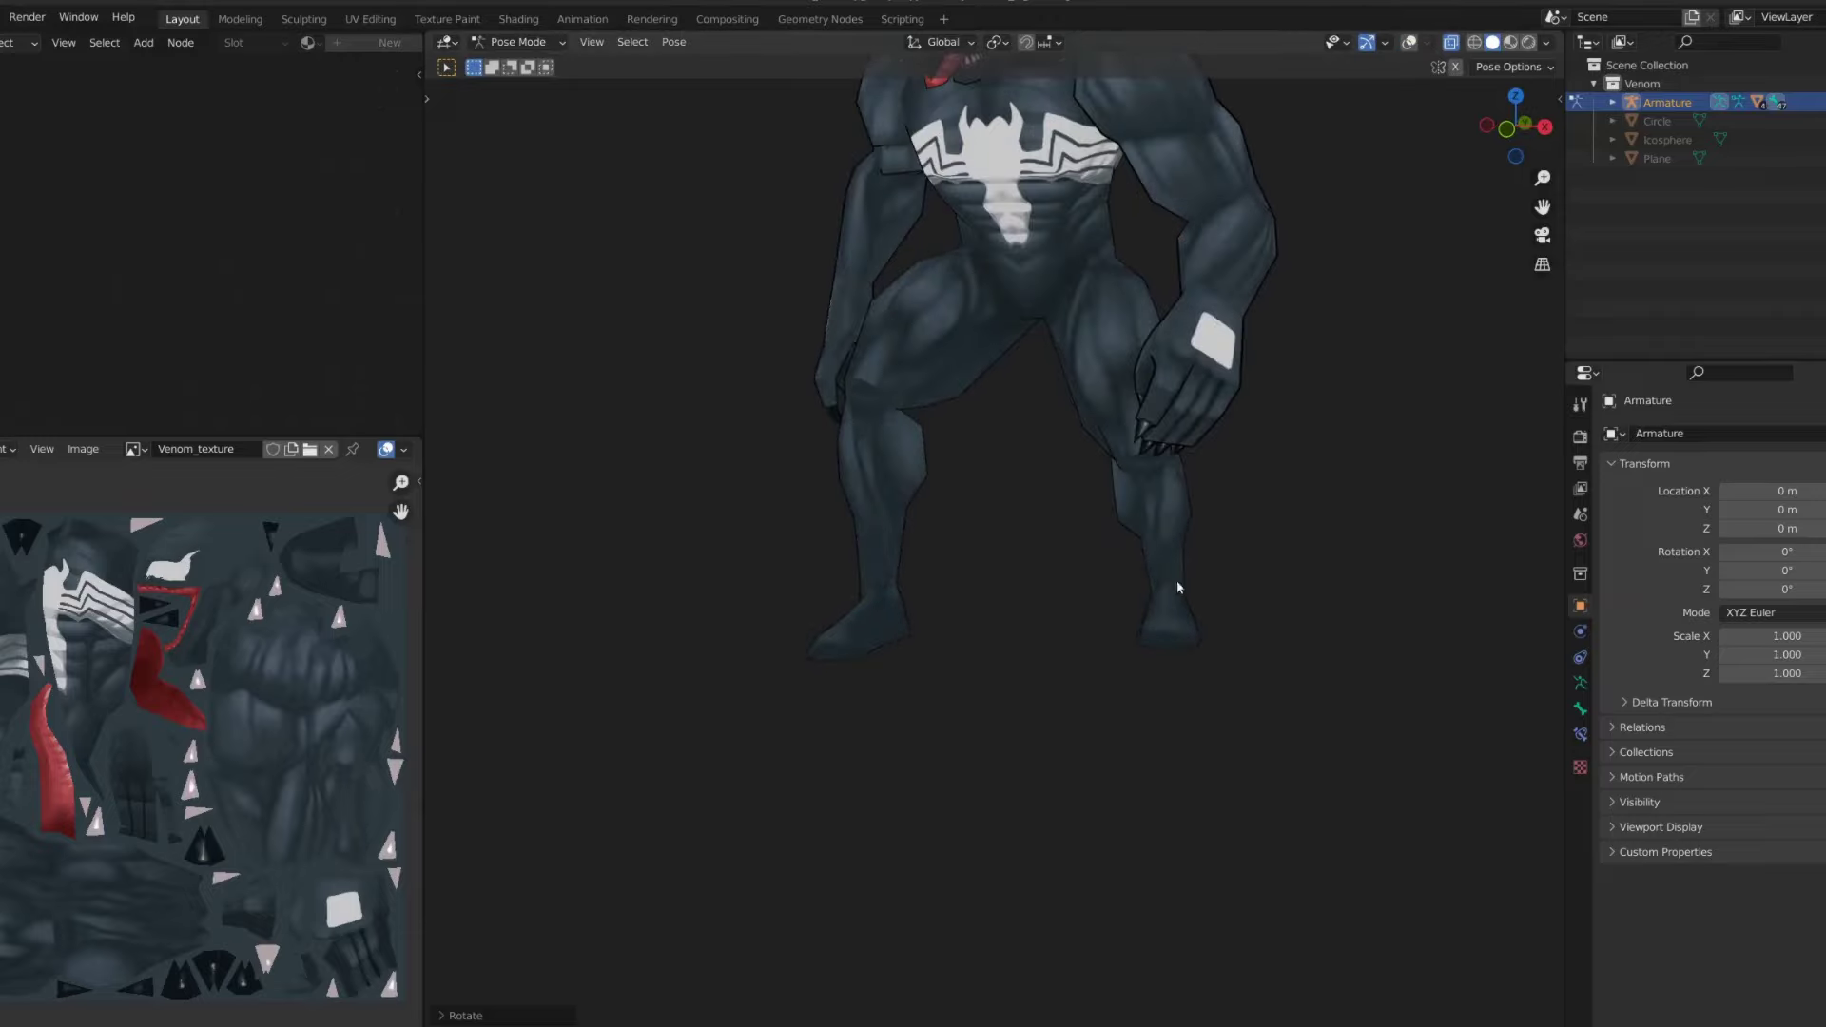
key("shift+alt+z")
- Rotate the left foot bone around the Z axis, then hide the bones and overlays
key("r")
key("z")
key("r")
key("z")
left_click(1170, 419)
scroll(1170, 418, "down", 4)
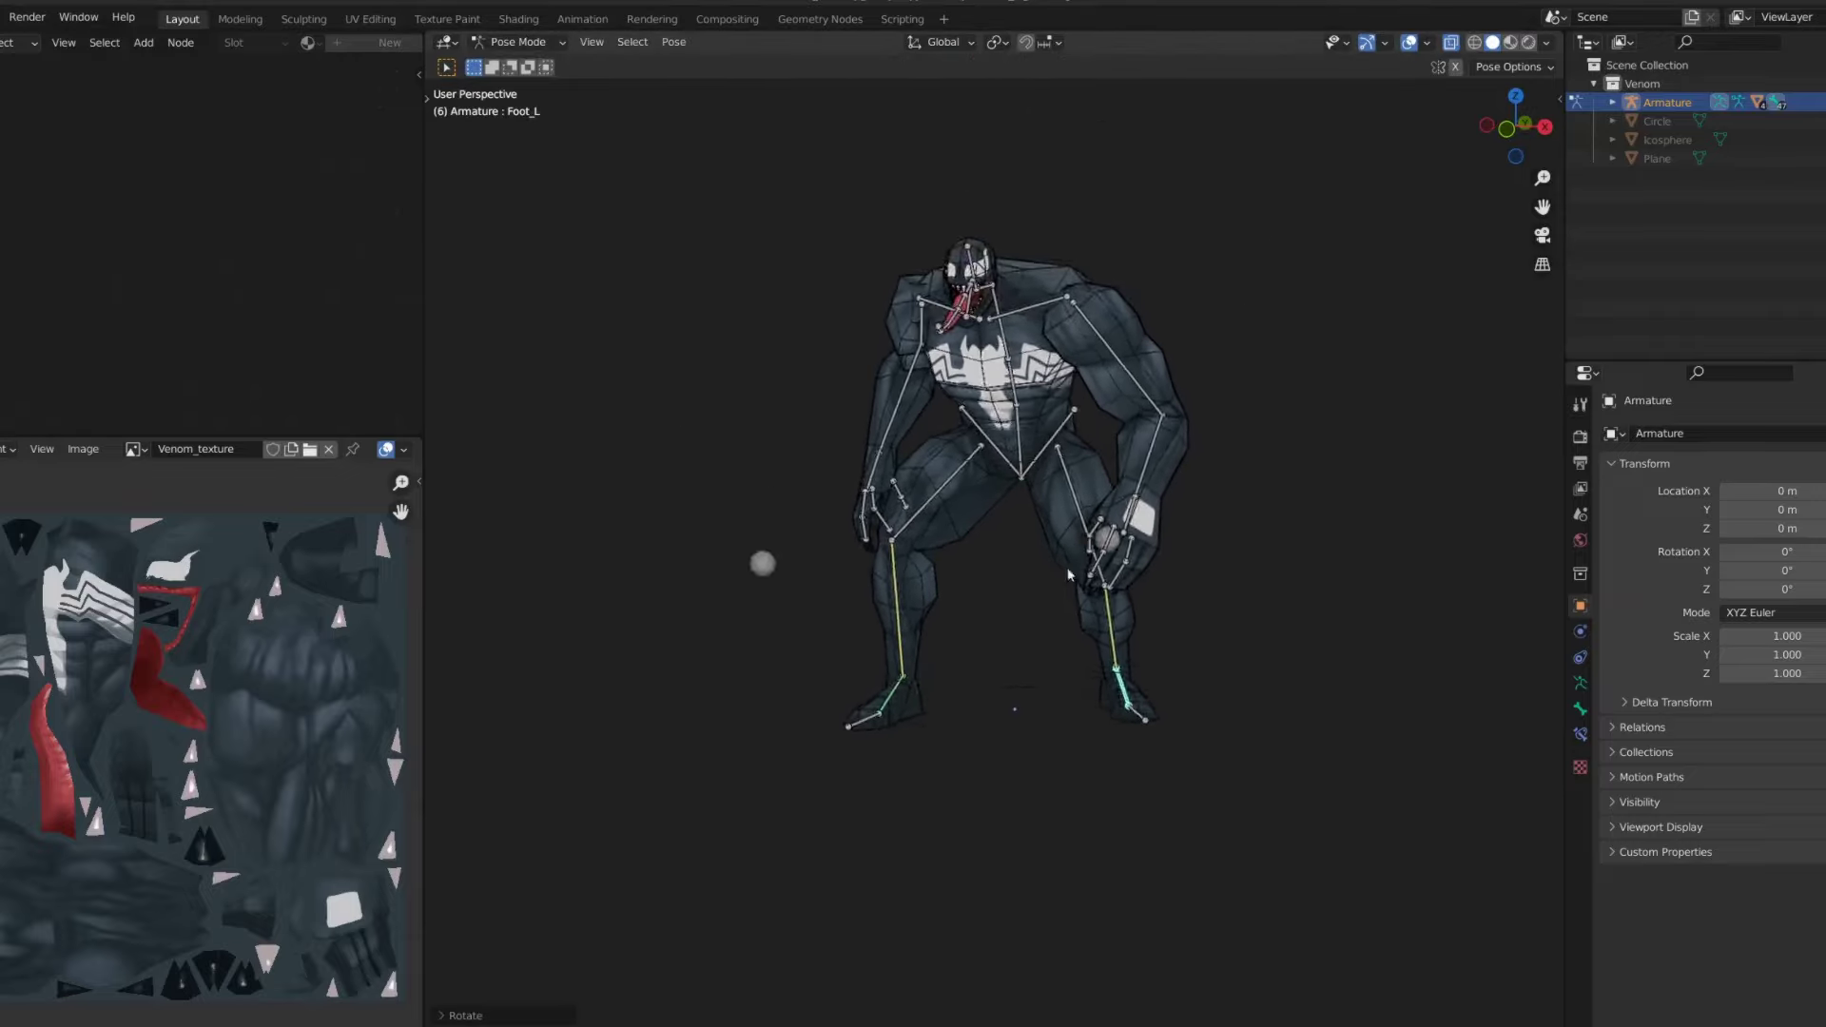
scroll(1167, 426, "up", 4)
key("shift+alt+z")
scroll(1167, 425, "up", 2)
- Try the MatCap looks, then set the viewport lighting to Flat
left_click(1547, 42)
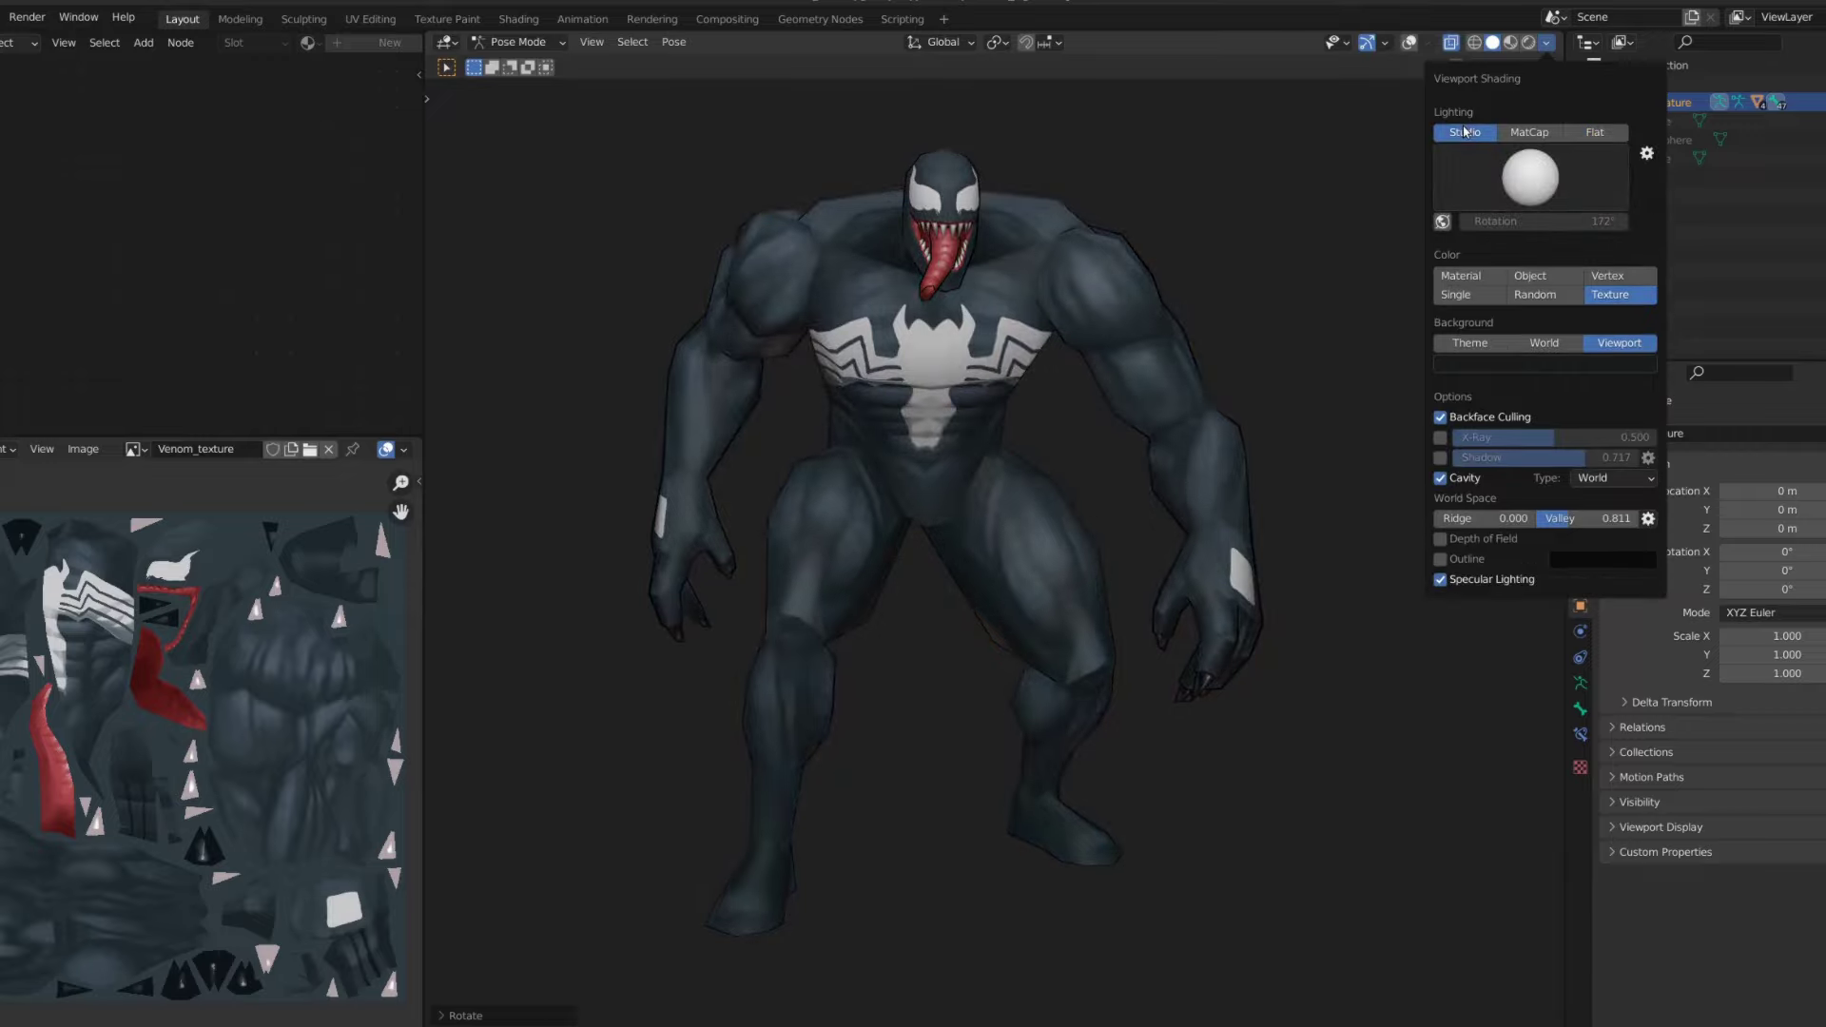
left_click(1529, 132)
left_click(1529, 177)
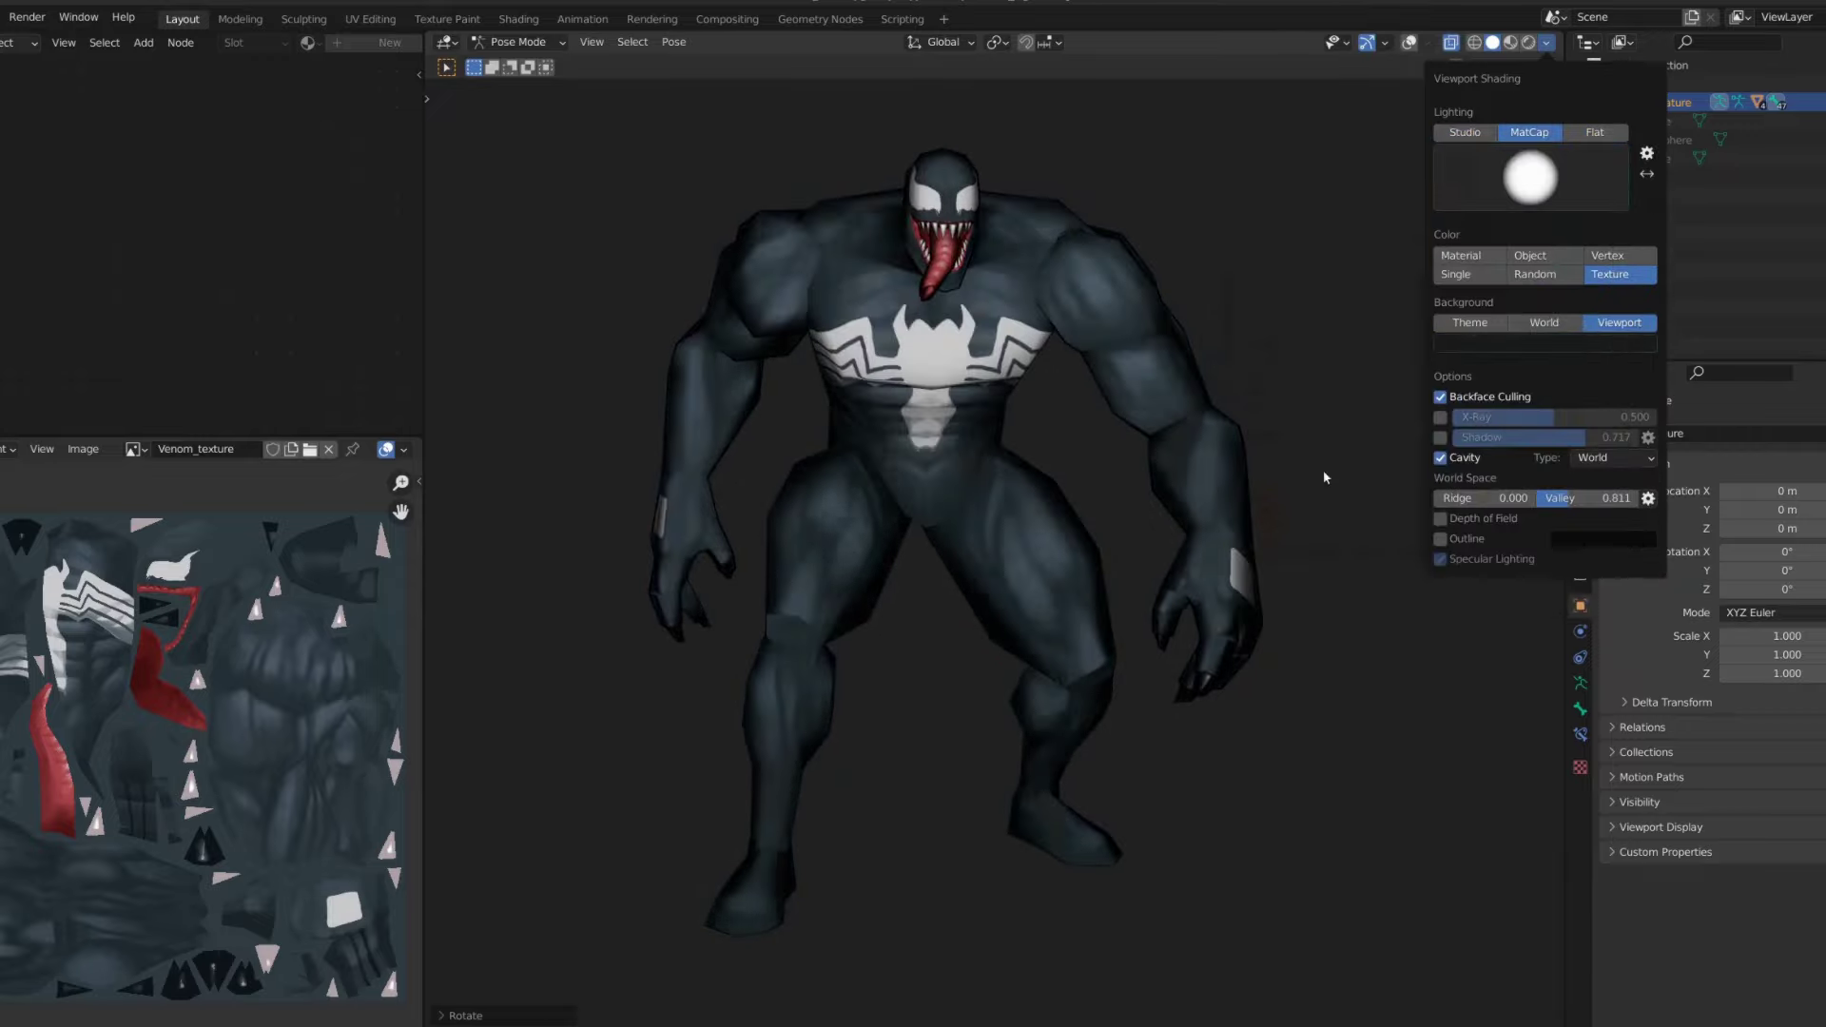
left_click(1529, 177)
left_click(1428, 540)
scroll(1235, 346, "down", 2)
left_click(1546, 42)
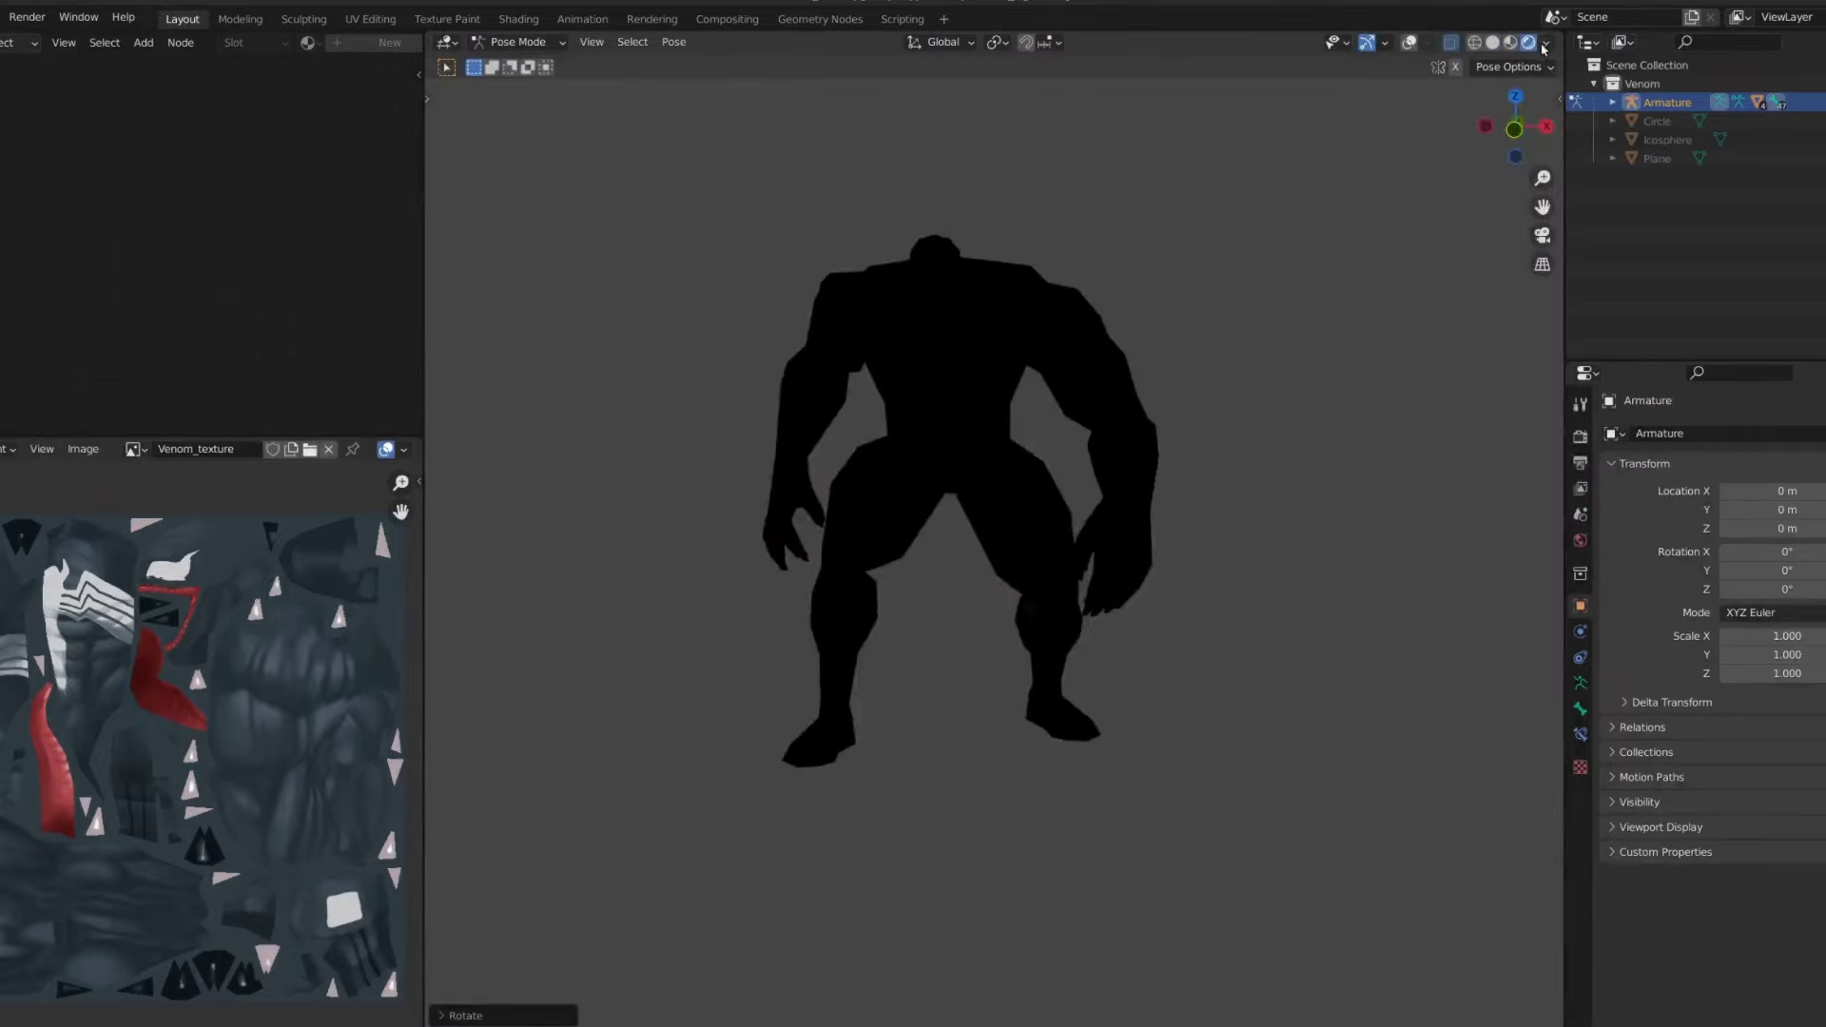
left_click(1595, 133)
- Review the posed Venom maximized in Object Mode, then restore the normal layout
key("ctrl+space")
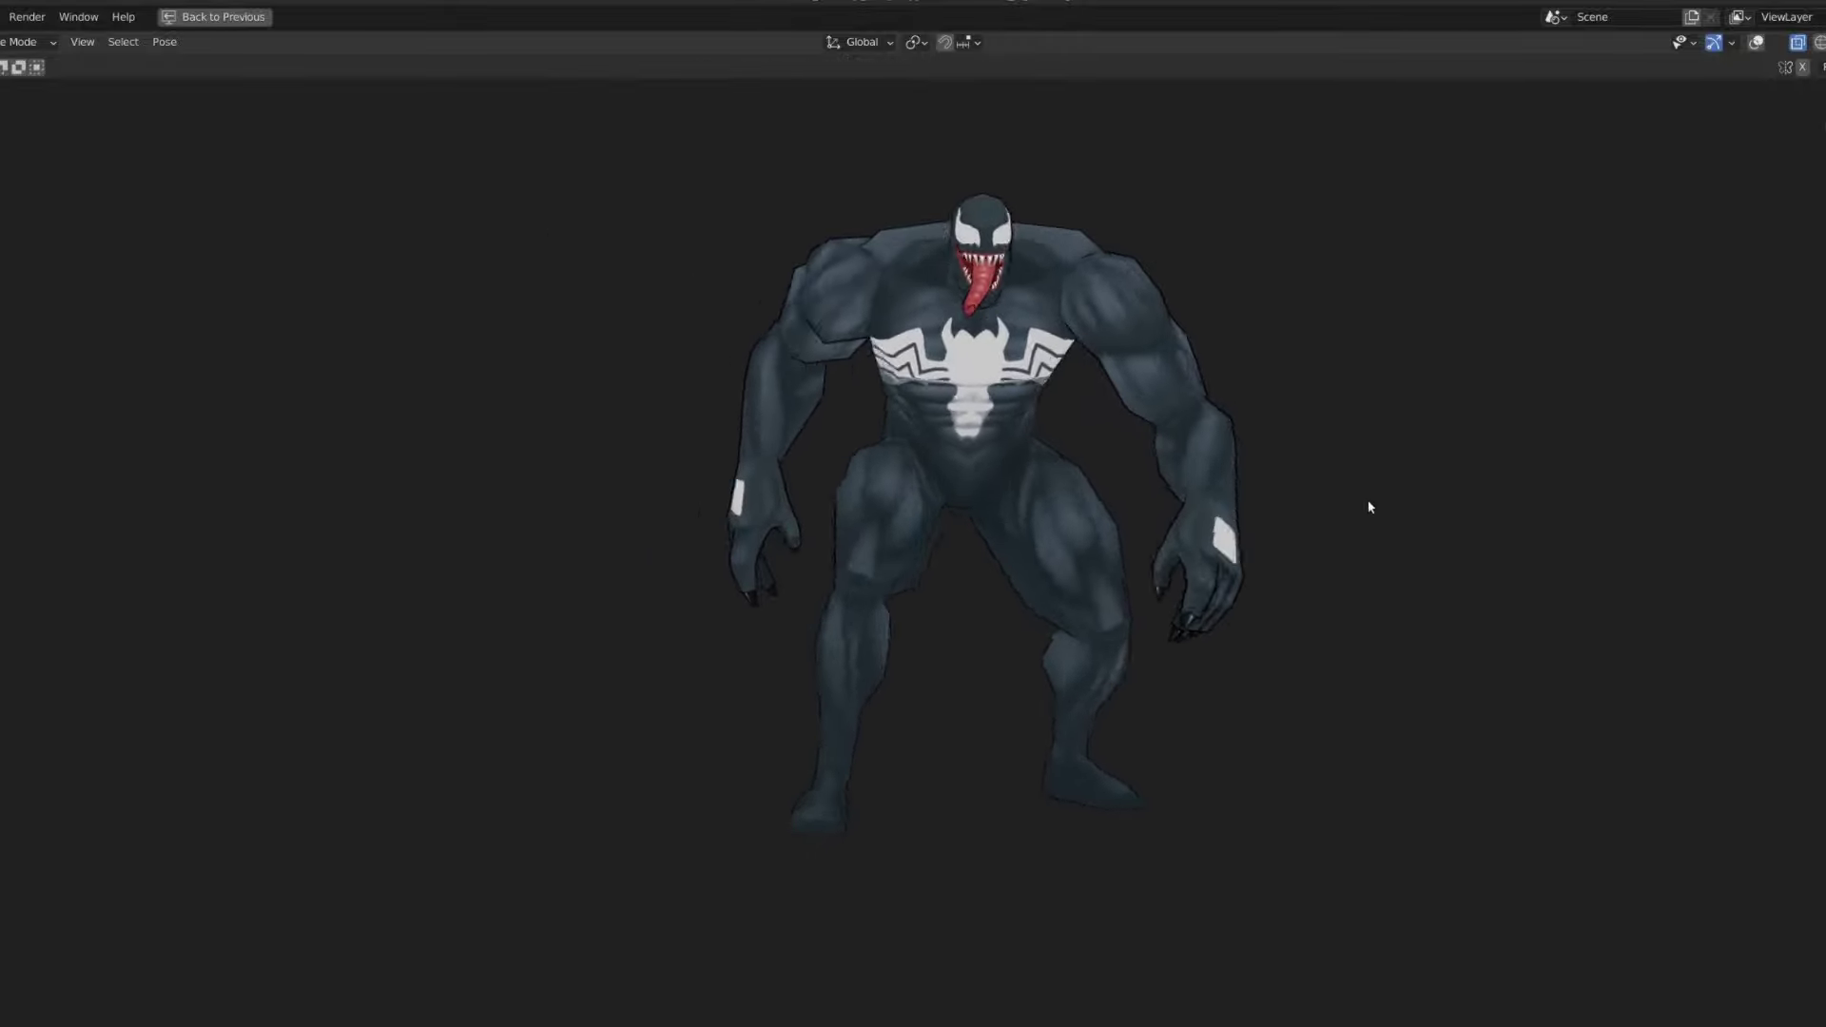
key("ctrl+Tab")
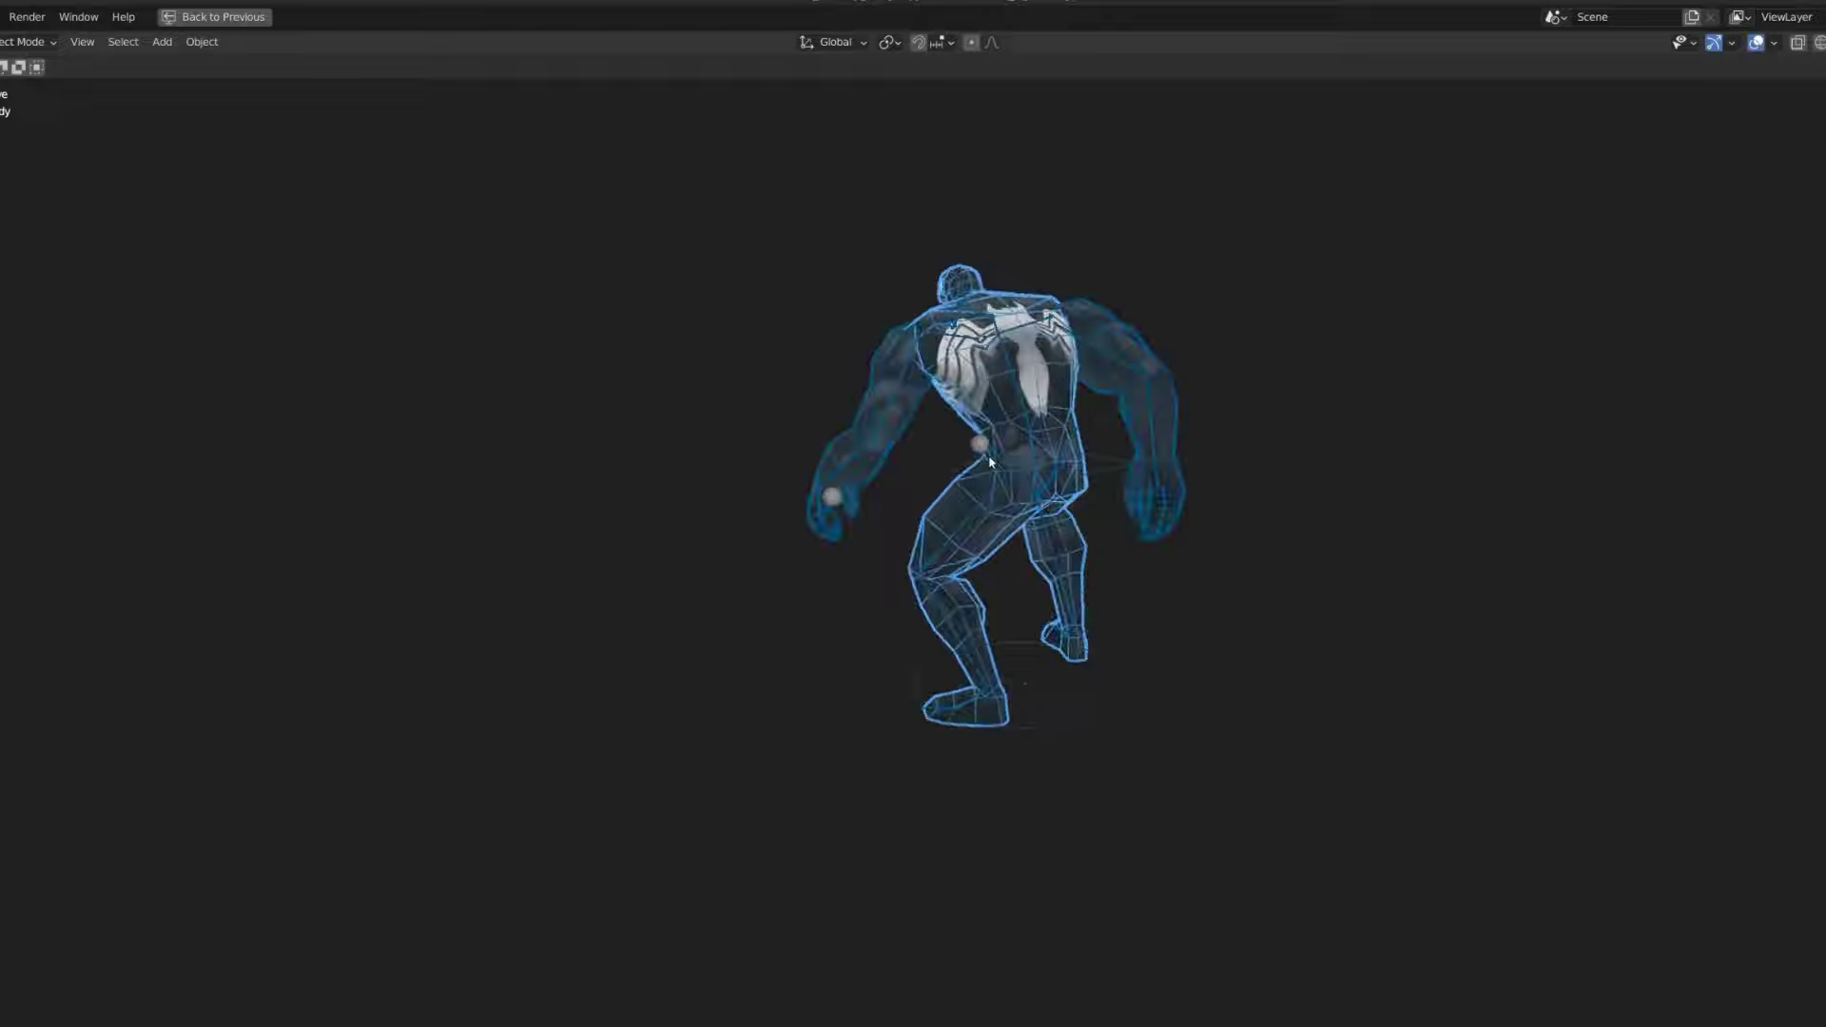
scroll(985, 452, "up", 2)
scroll(951, 399, "up", 2)
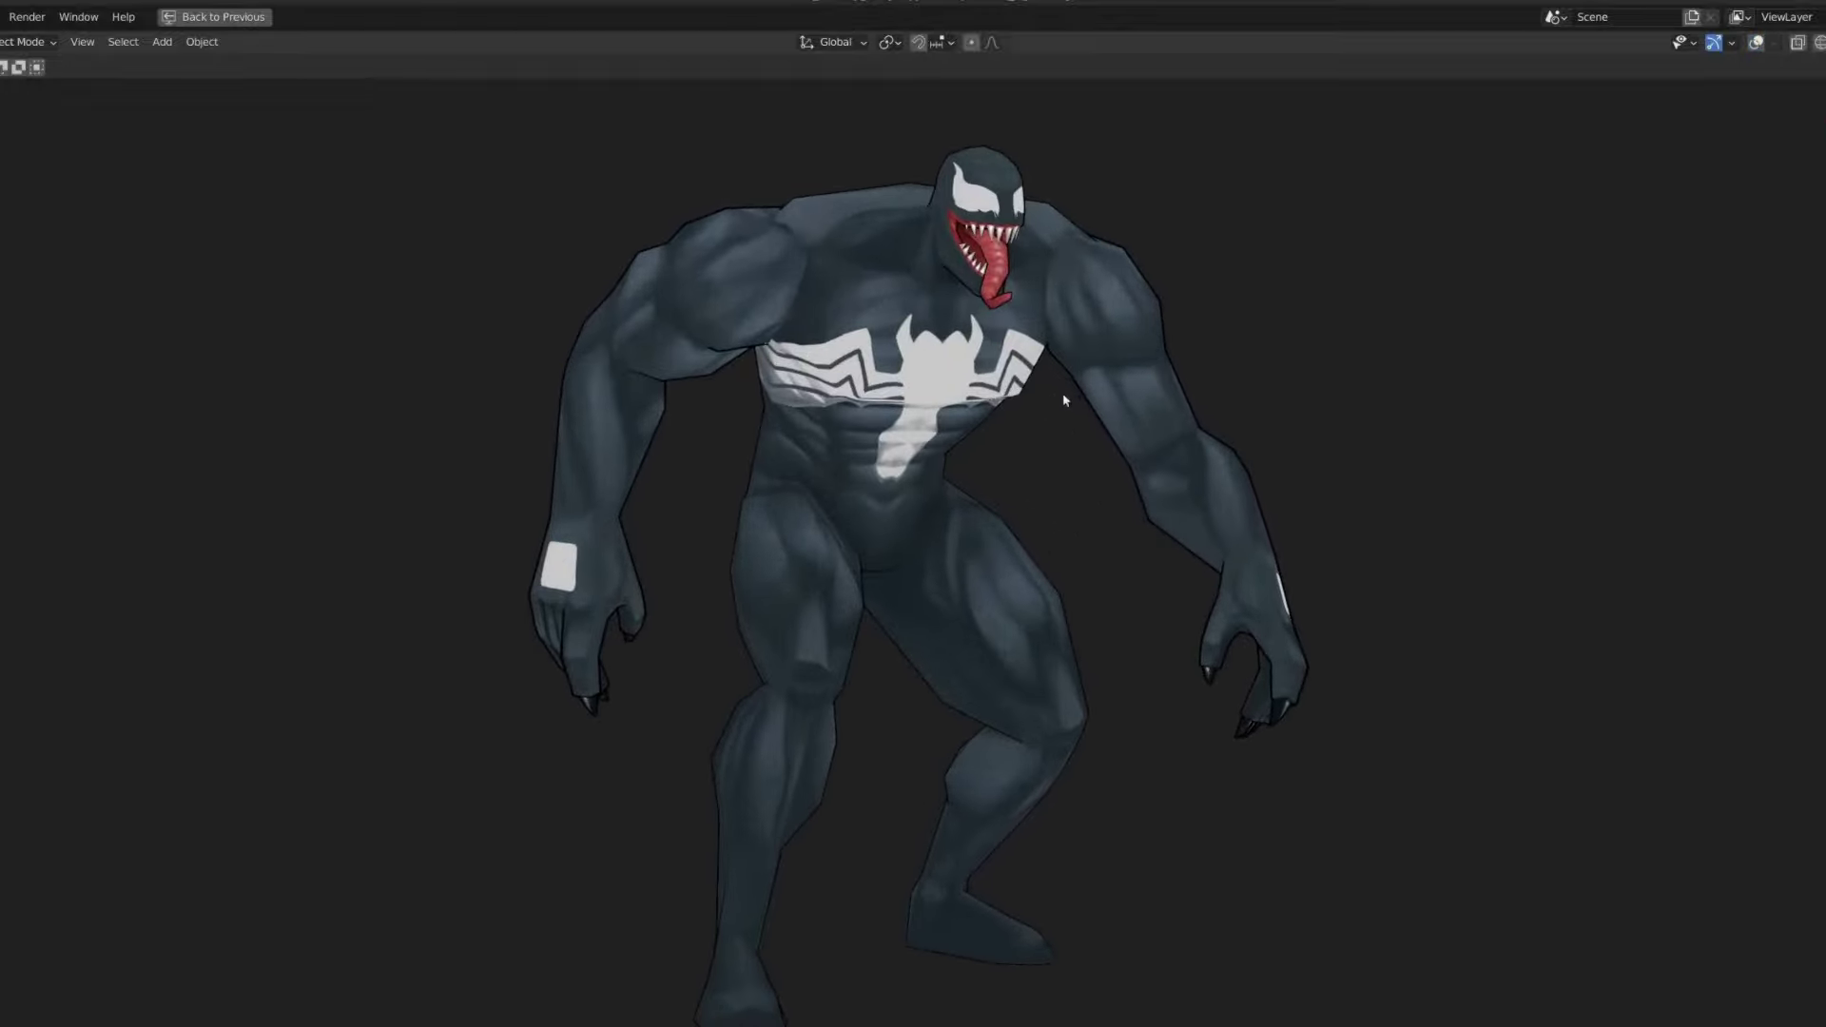
scroll(1064, 396, "up", 1)
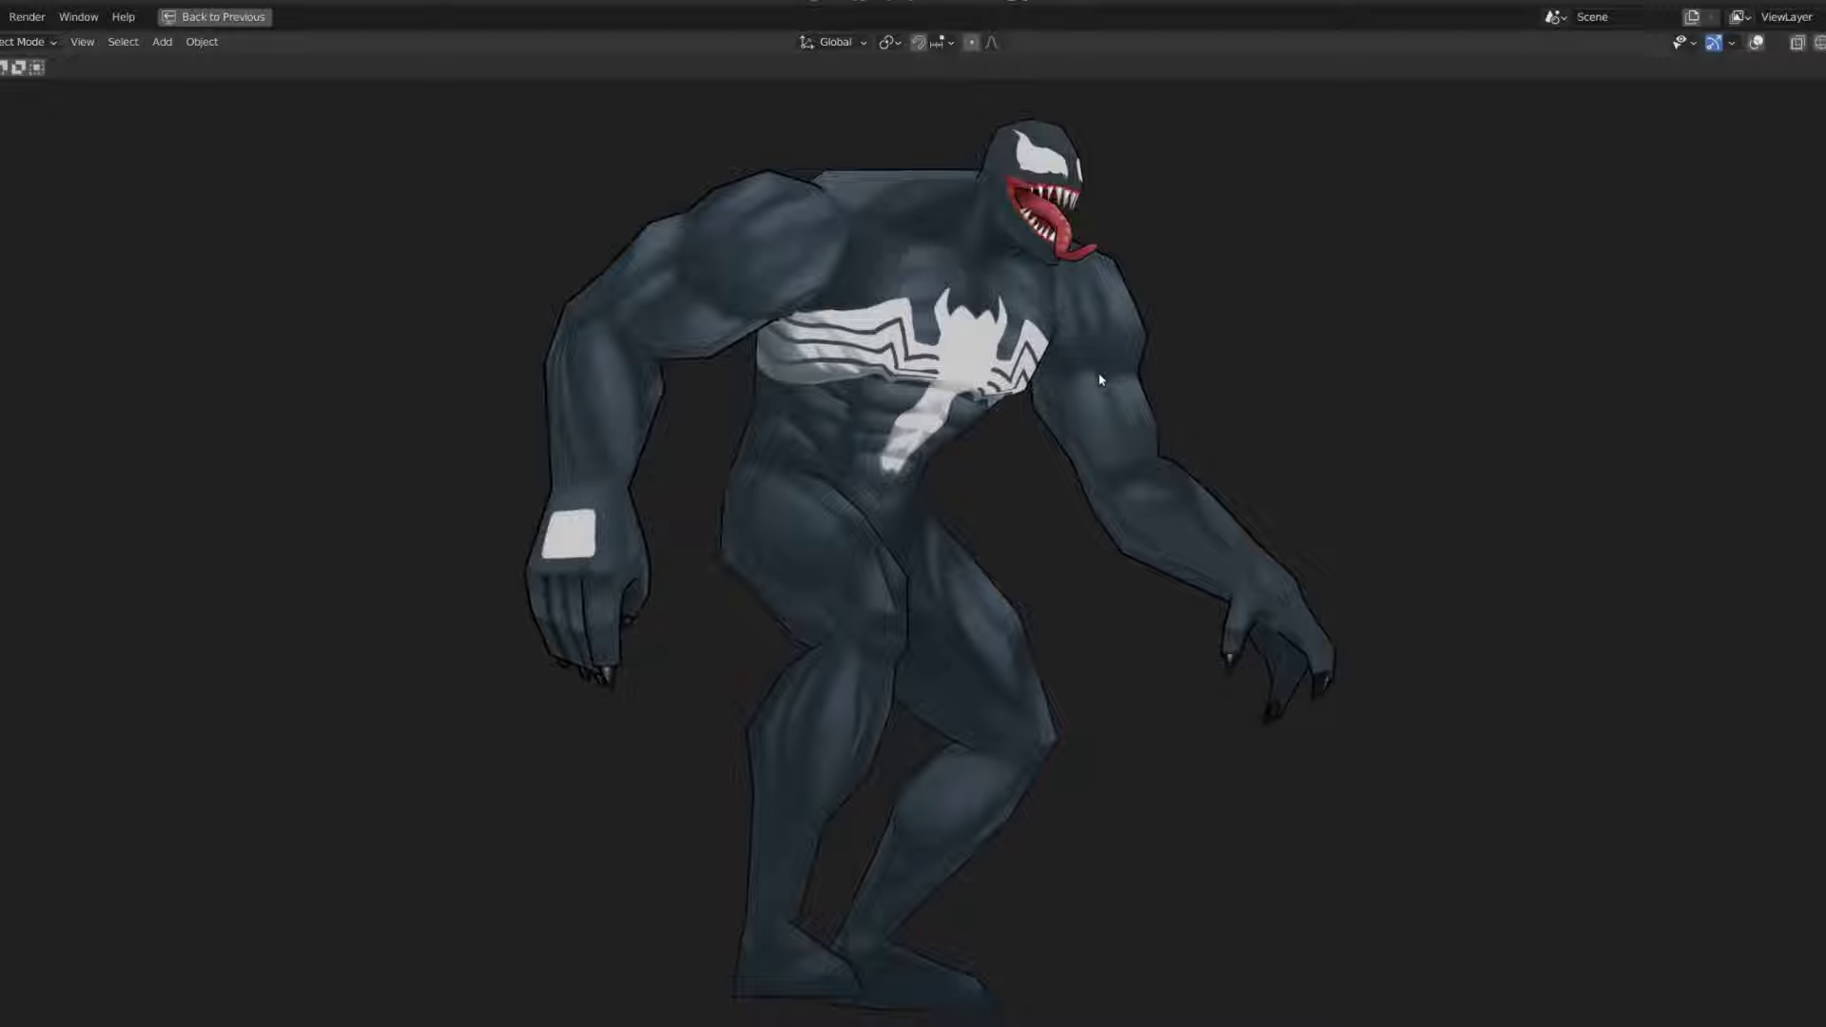
scroll(1060, 414, "down", 4)
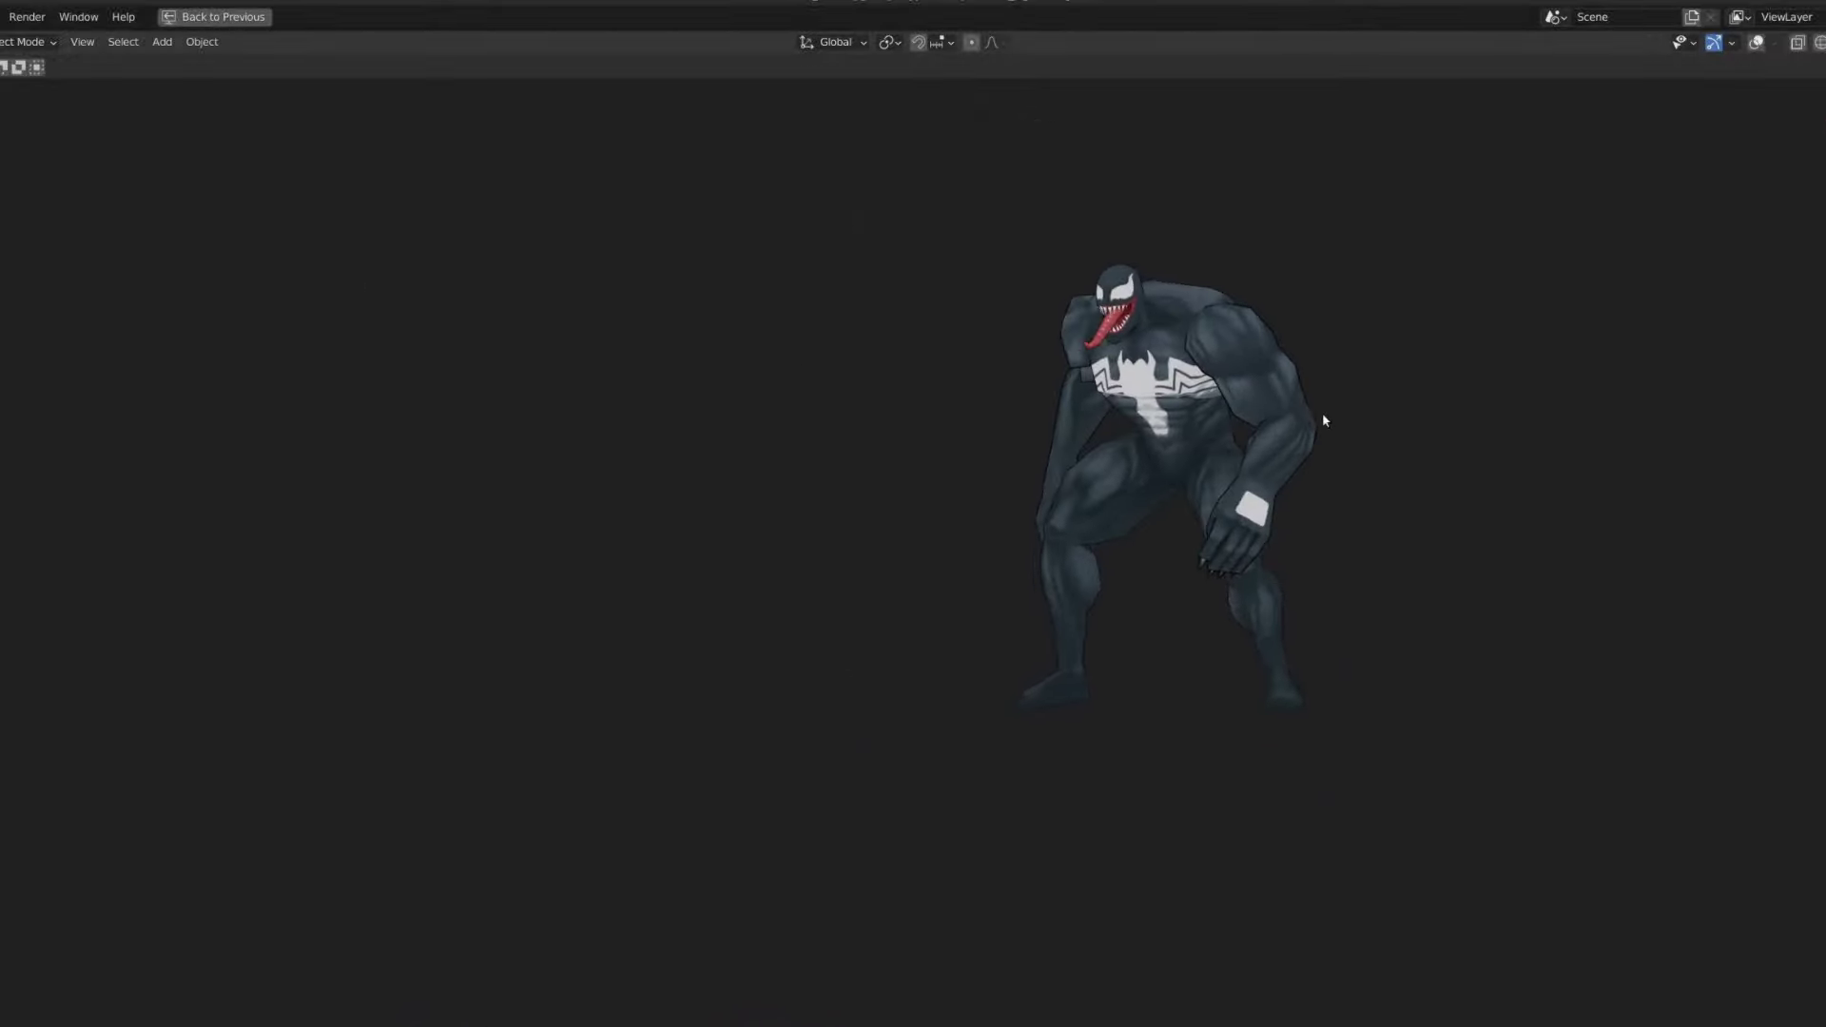
scroll(1124, 466, "up", 2)
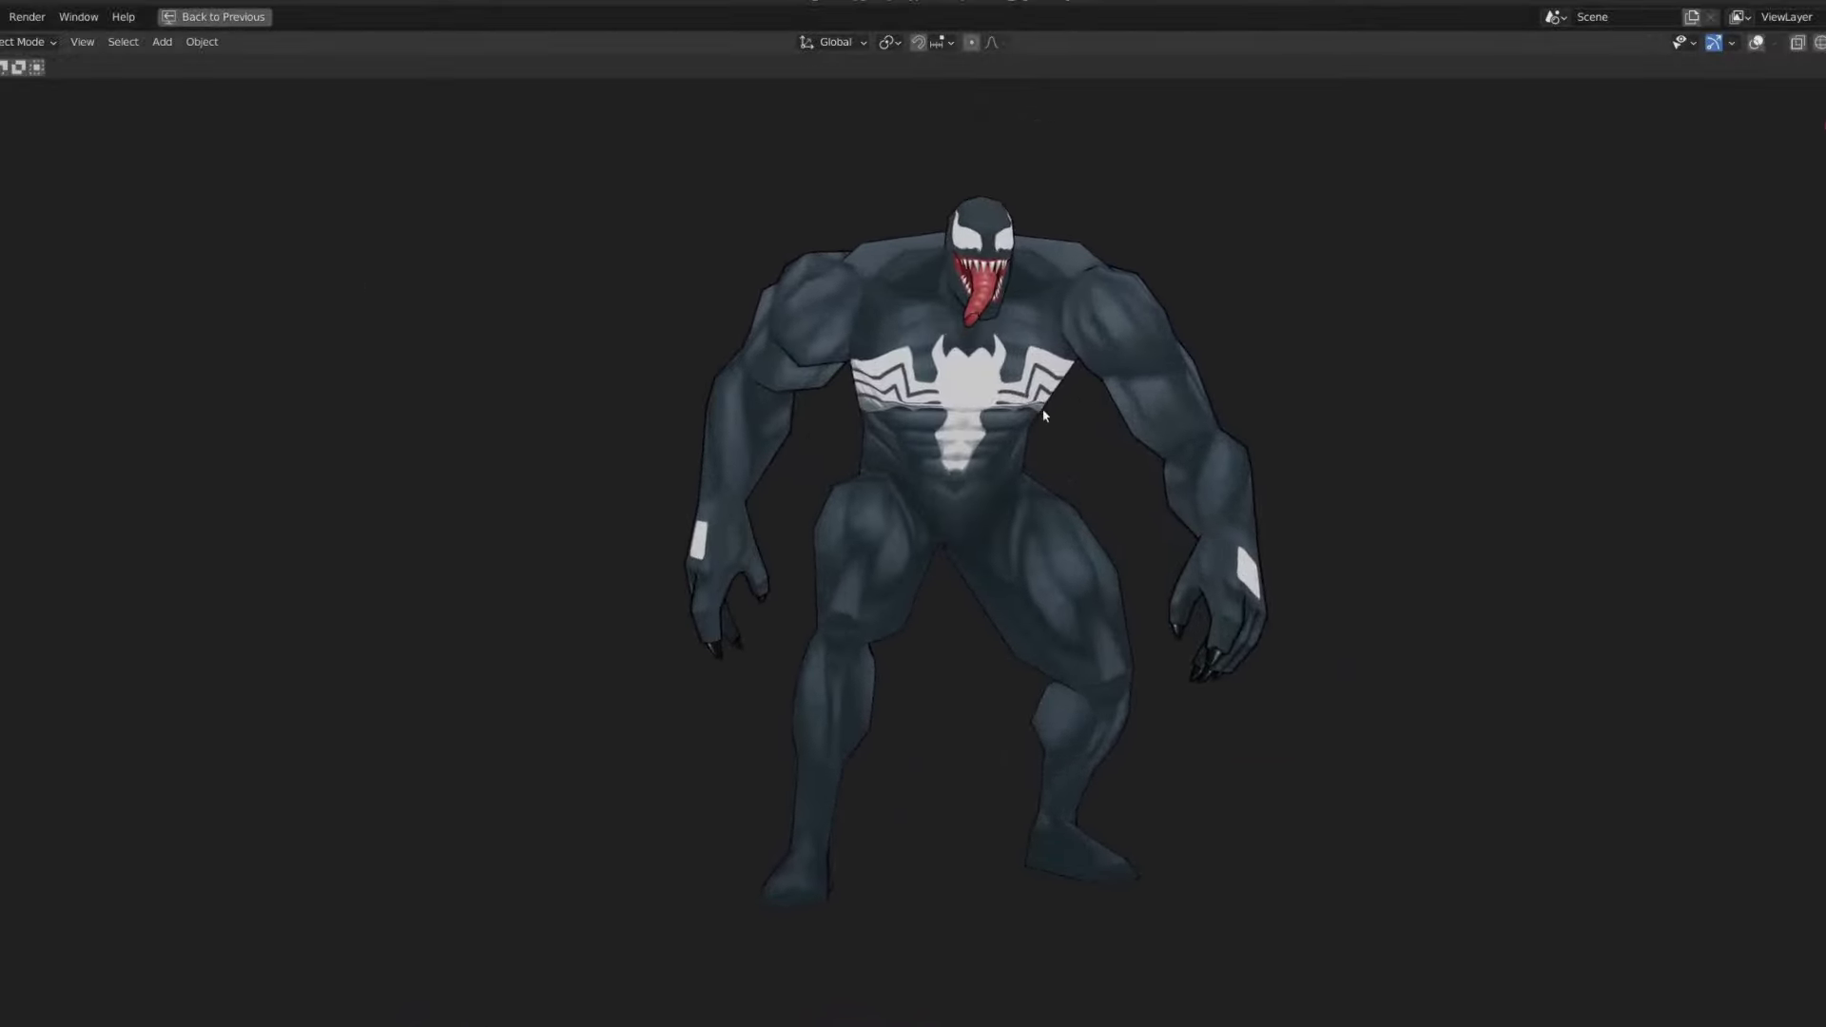
key("ctrl+space")
scroll(1051, 457, "up", 3)
- Clear location and rotation on all armature bones to return to rest pose
left_click(1066, 529)
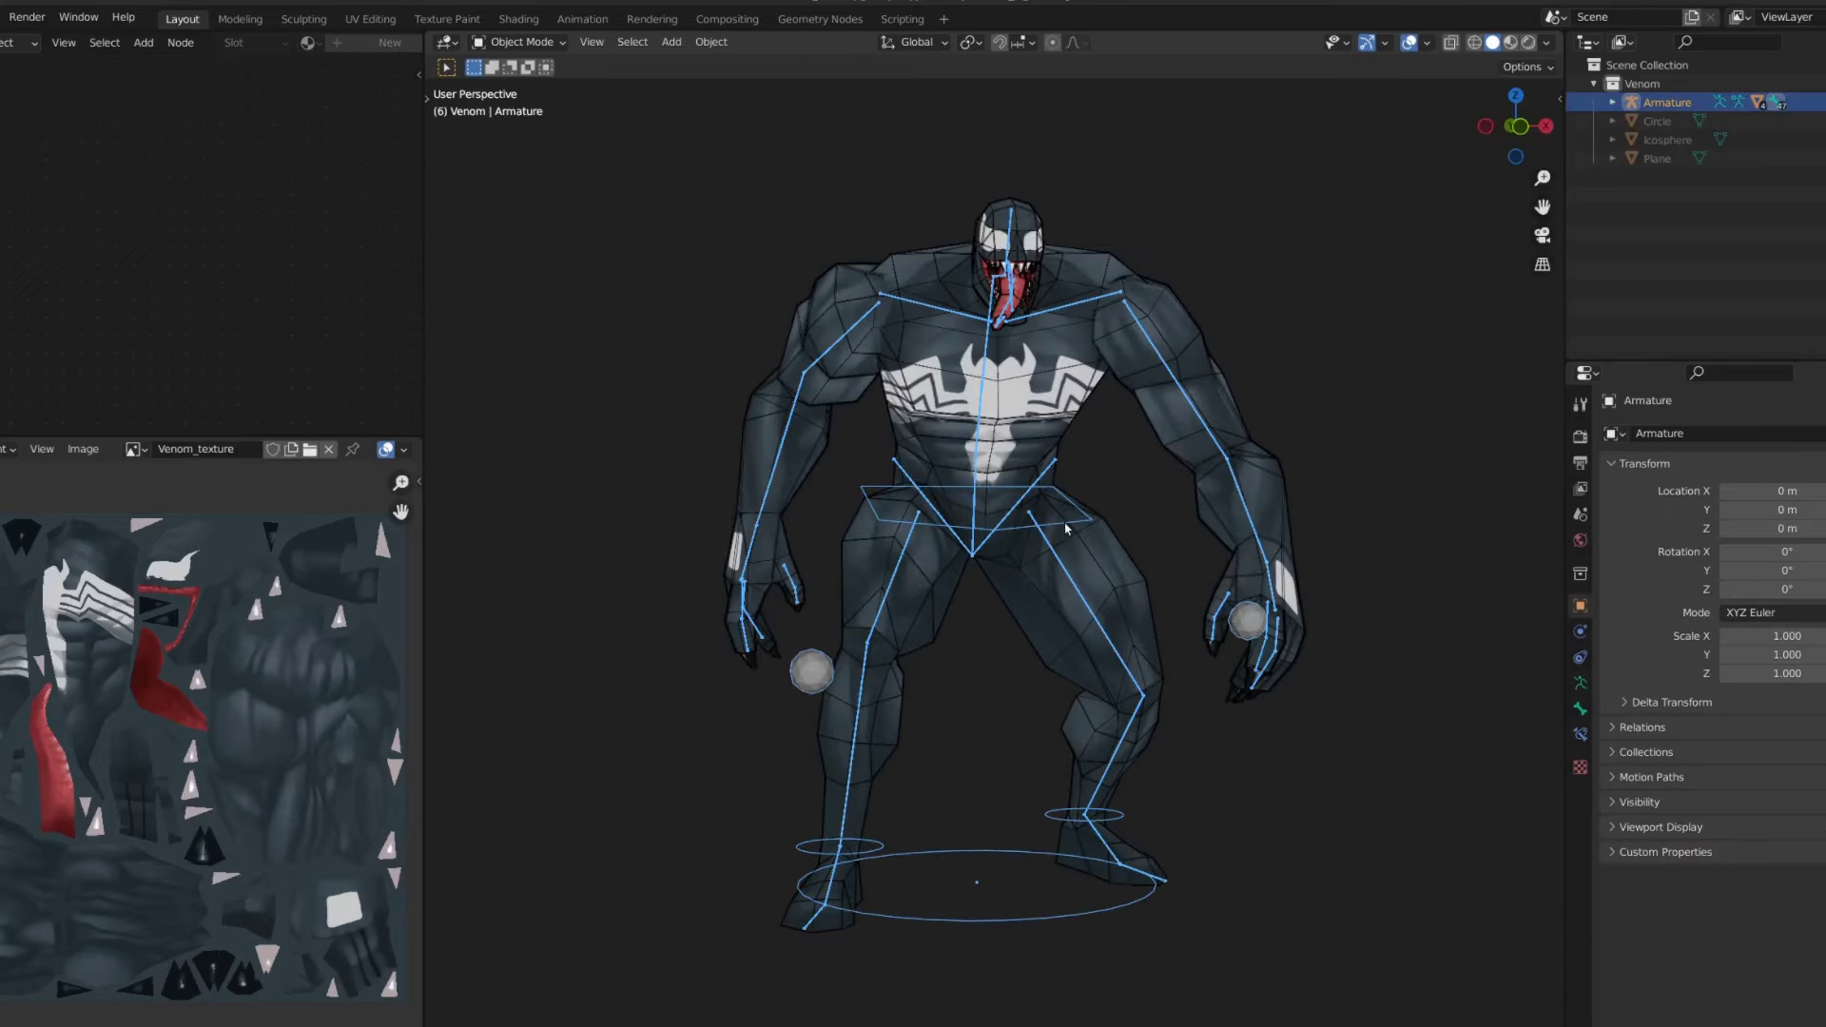
key("a")
key("alt+g")
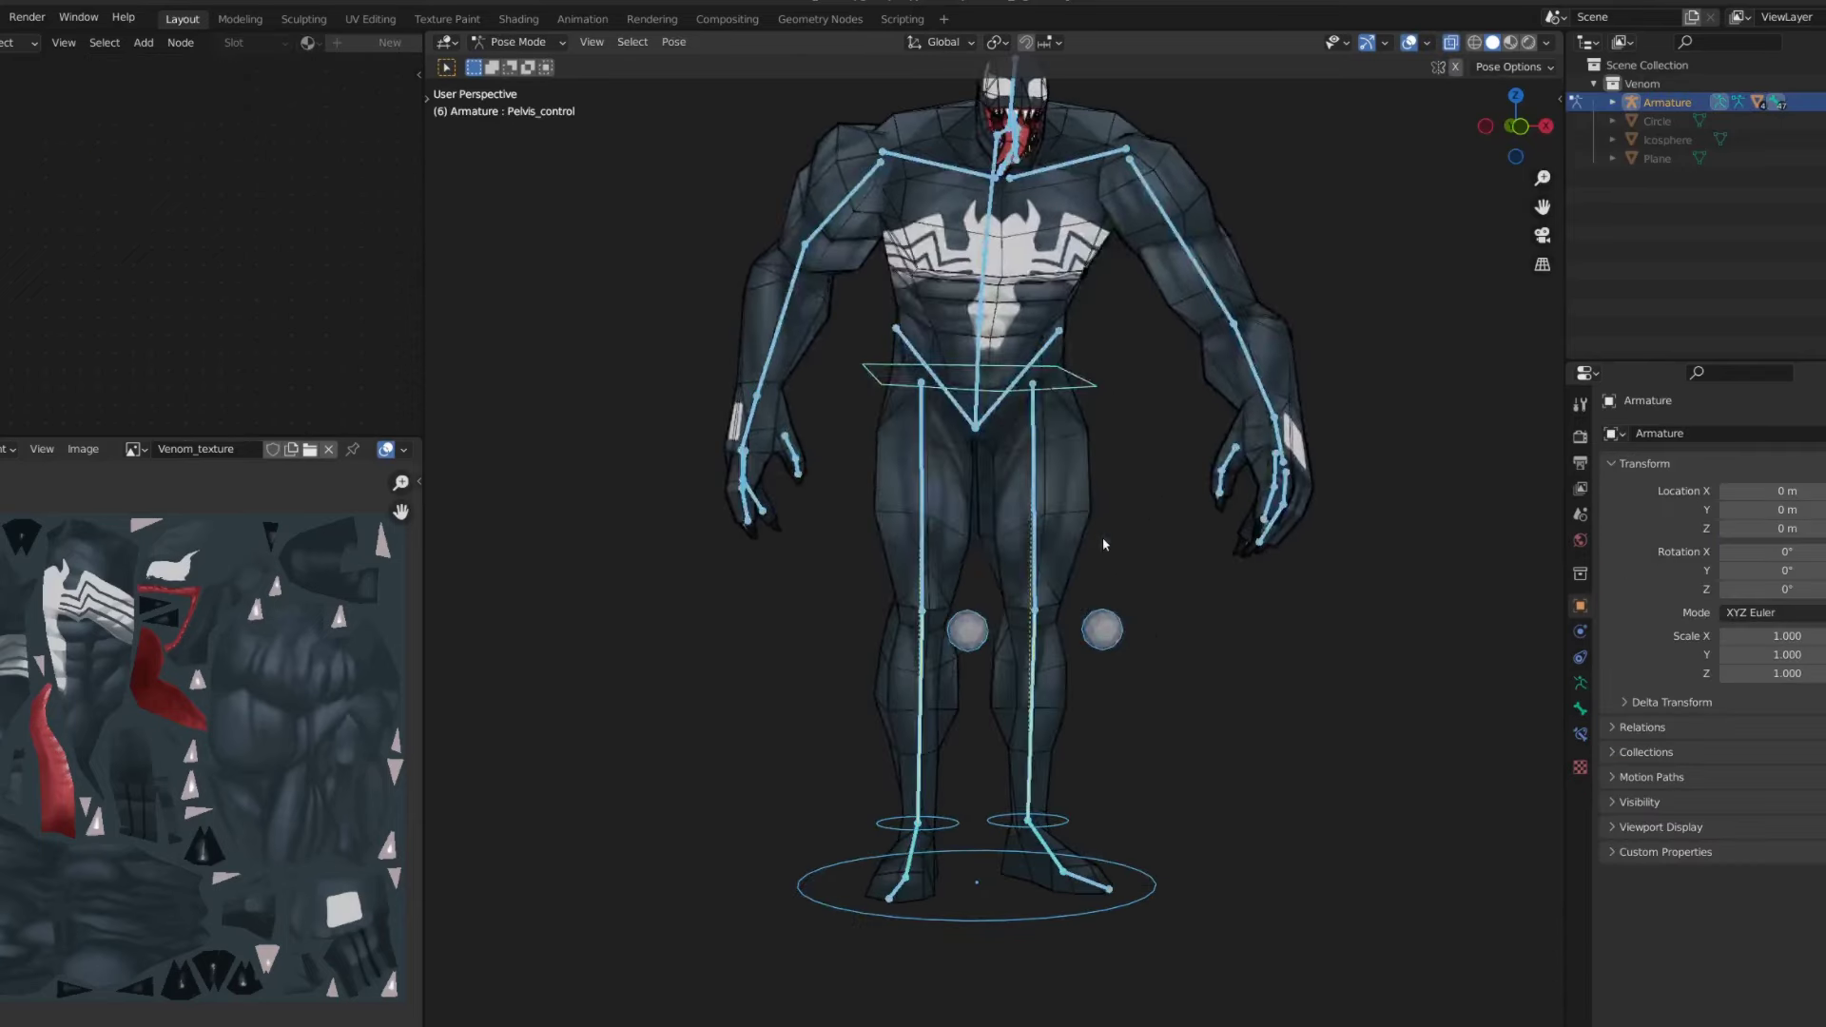
key("alt+r")
key("ctrl+Tab")
- Select the Venom body mesh in Object Mode and set viewport lighting to Flat
scroll(1053, 363, "up", 3)
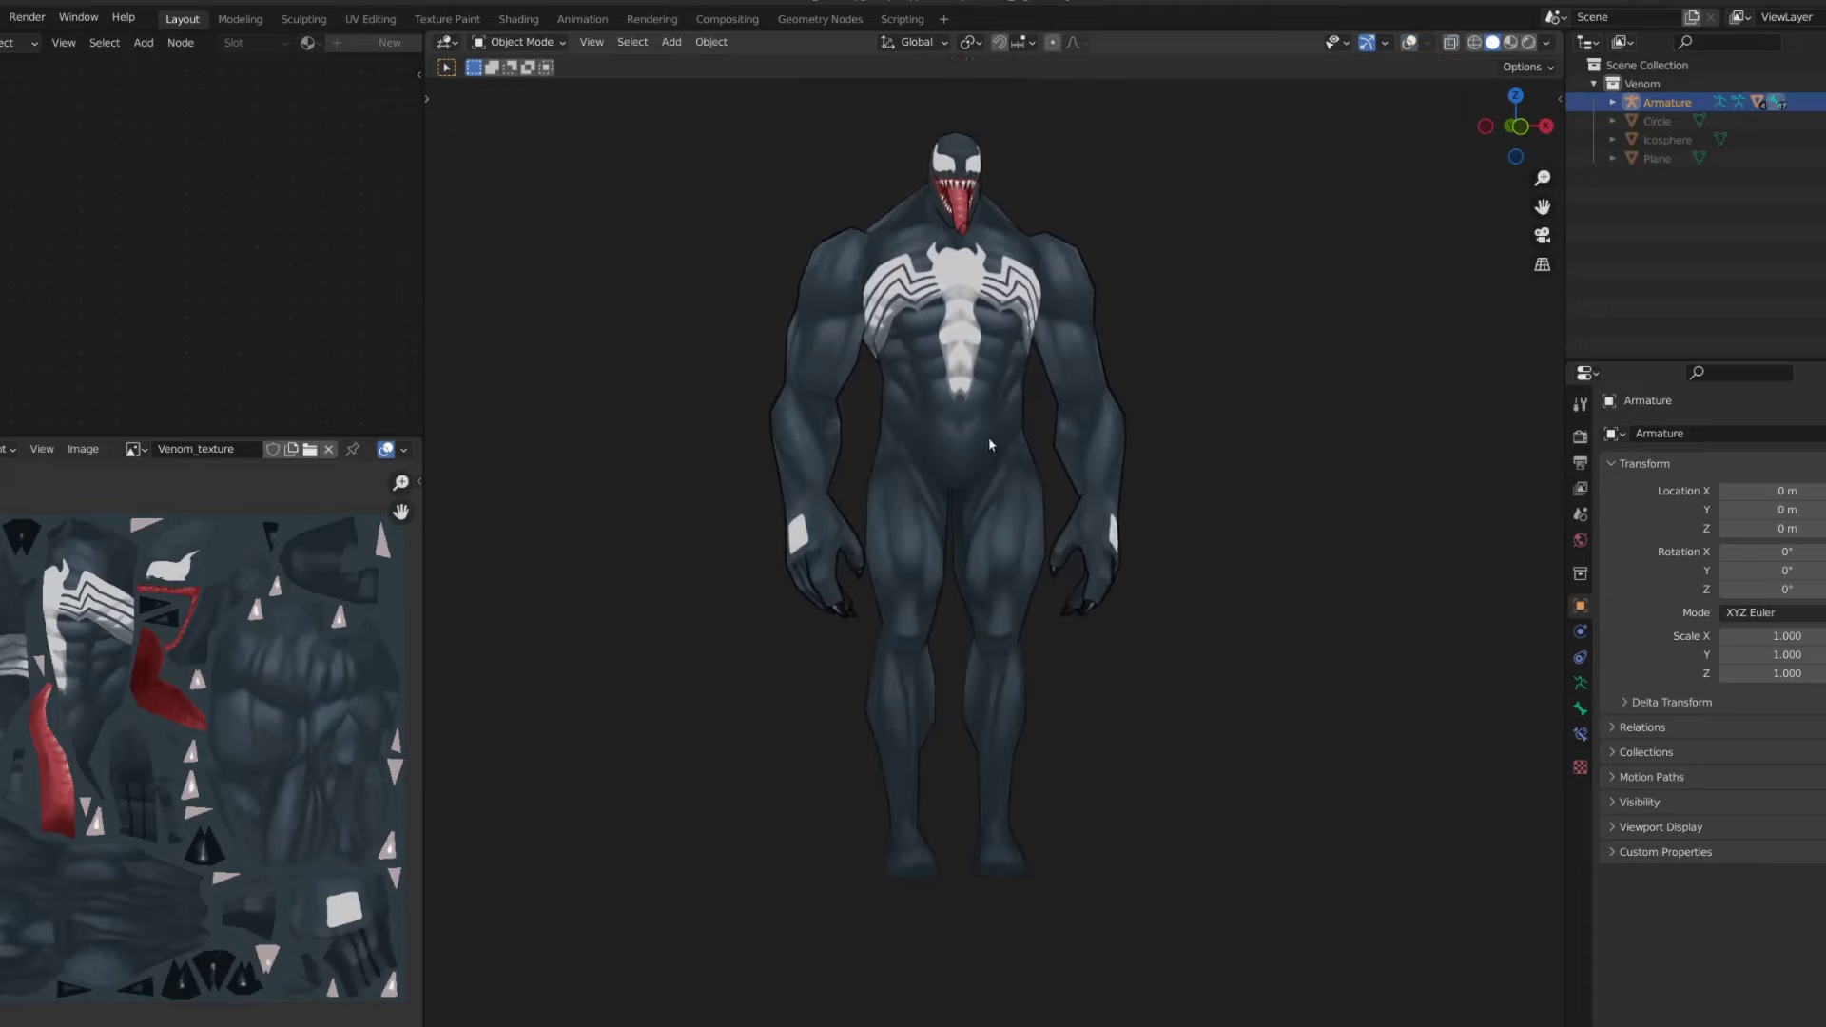
scroll(989, 437, "down", 2)
left_click(971, 388)
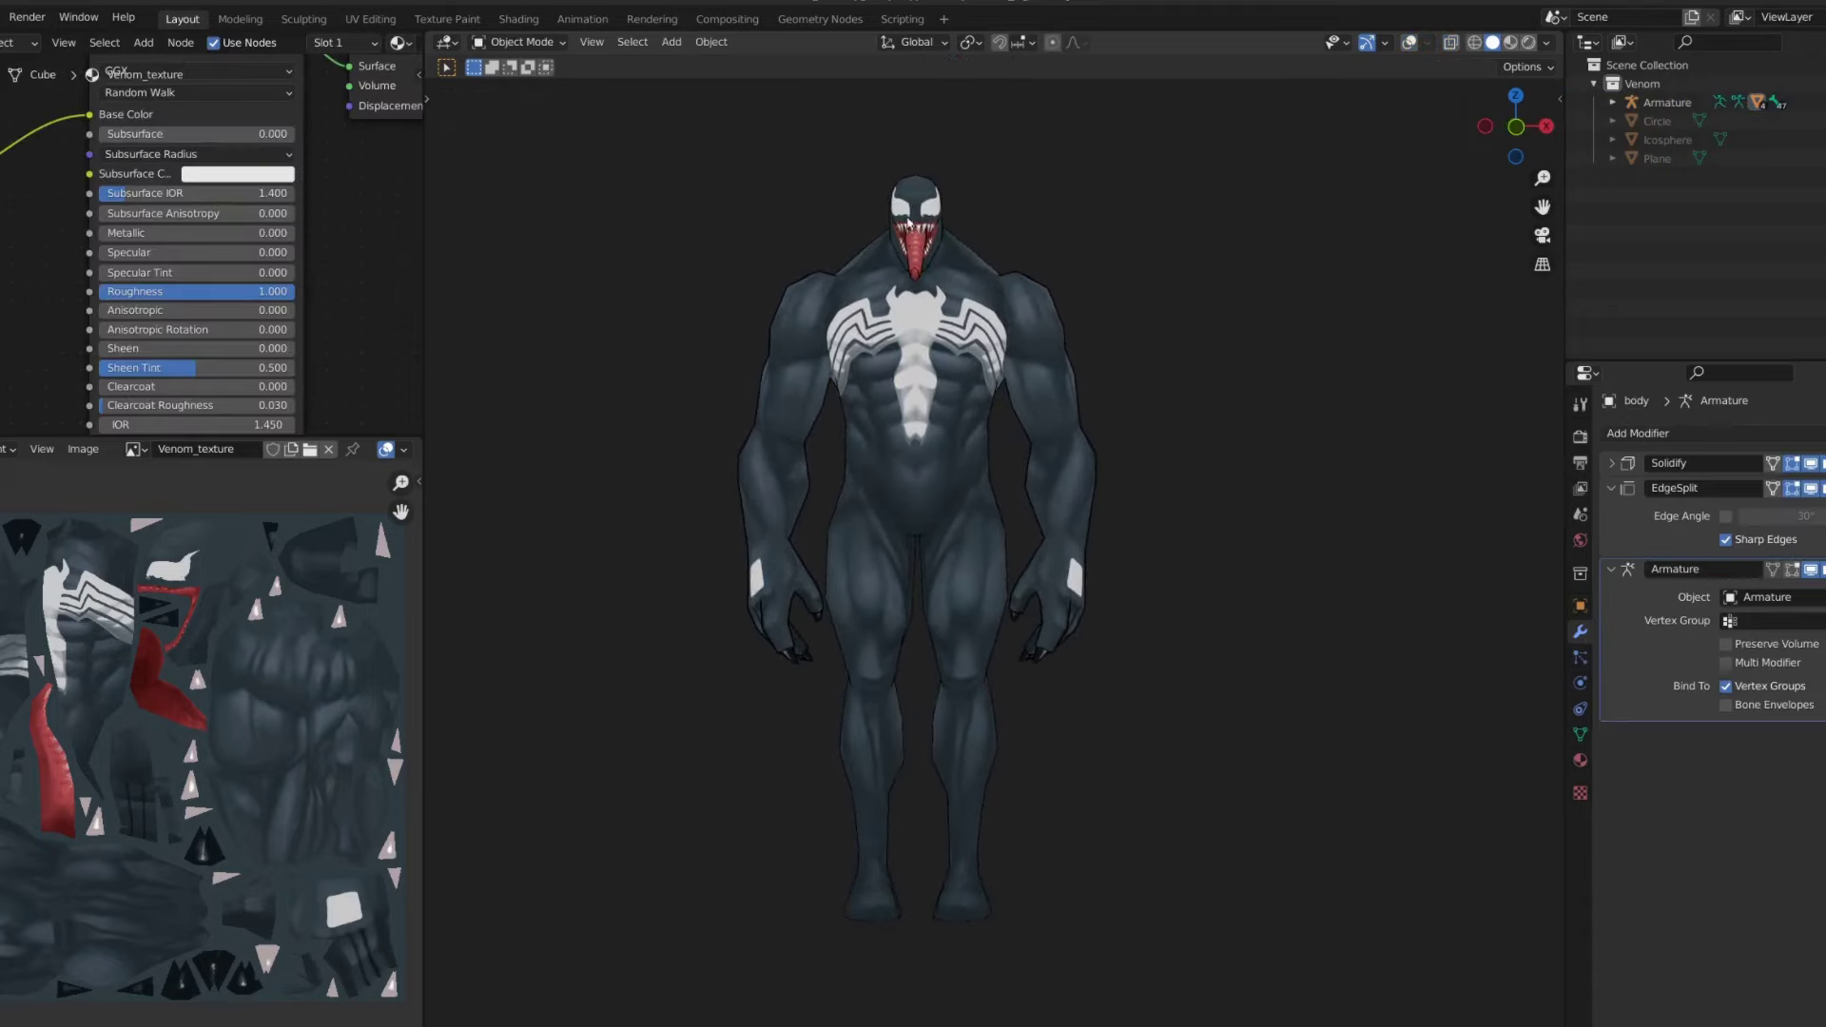
scroll(1304, 229, "up", 3)
left_click(1546, 42)
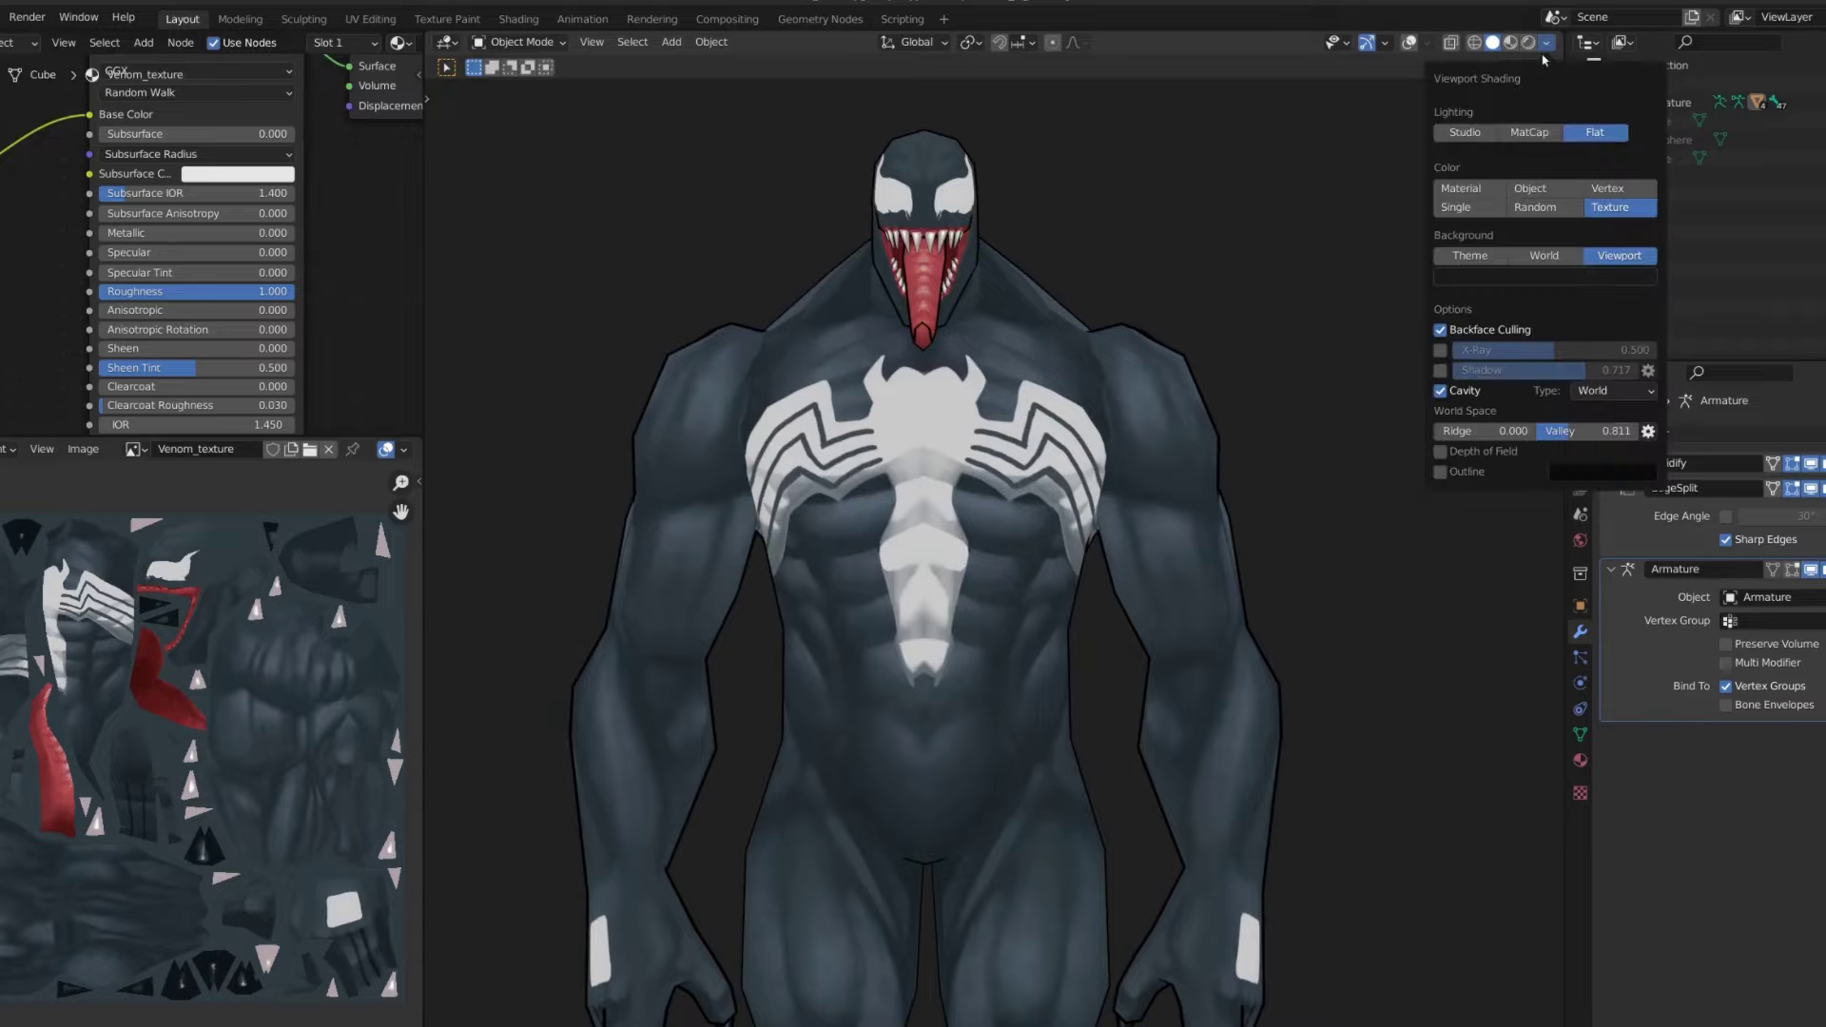
left_click(1522, 123)
scroll(1097, 333, "down", 2)
- Maximize the 3D view, orbit and pan around the upright Venom, then restore the layout
key("ctrl+space")
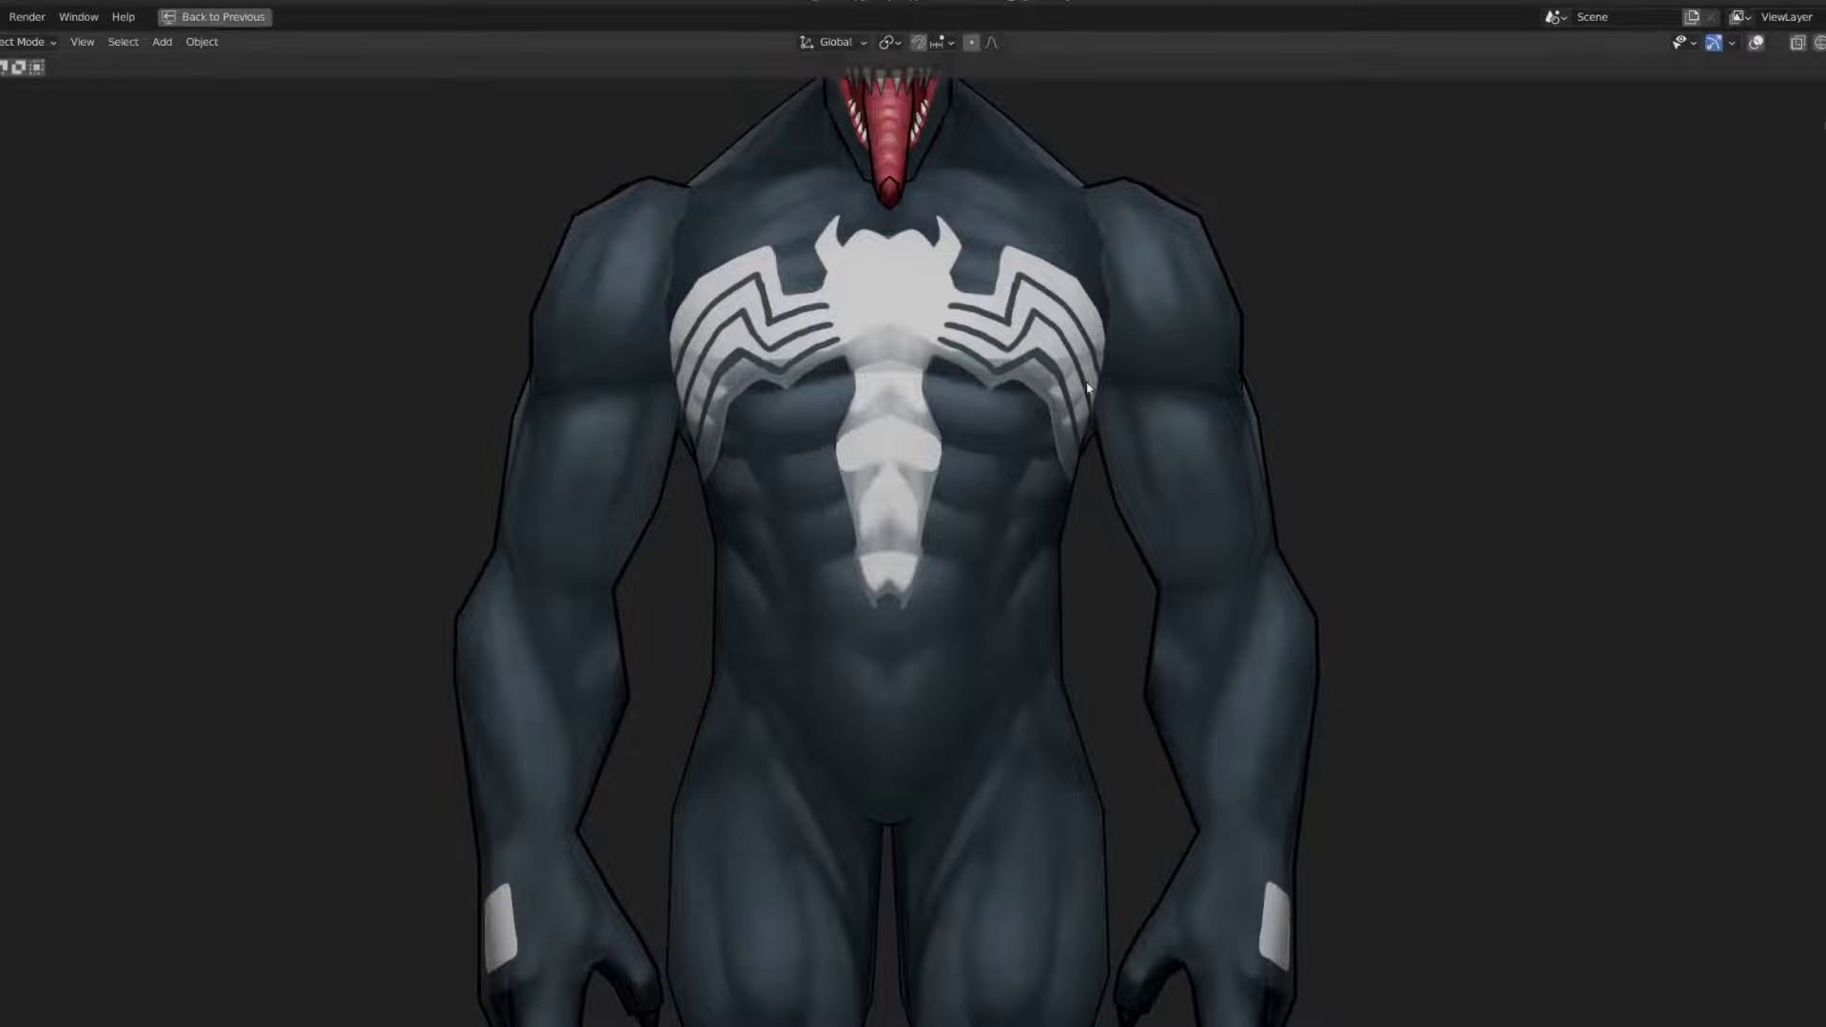
scroll(1053, 535, "down", 3)
mouse_move(1053, 535)
middle_mouse_down()
mouse_move(1182, 498)
mouse_move(1153, 522)
mouse_move(963, 517)
mouse_move(1214, 522)
mouse_move(1232, 551)
mouse_move(1007, 516)
mouse_move(798, 522)
middle_mouse_up()
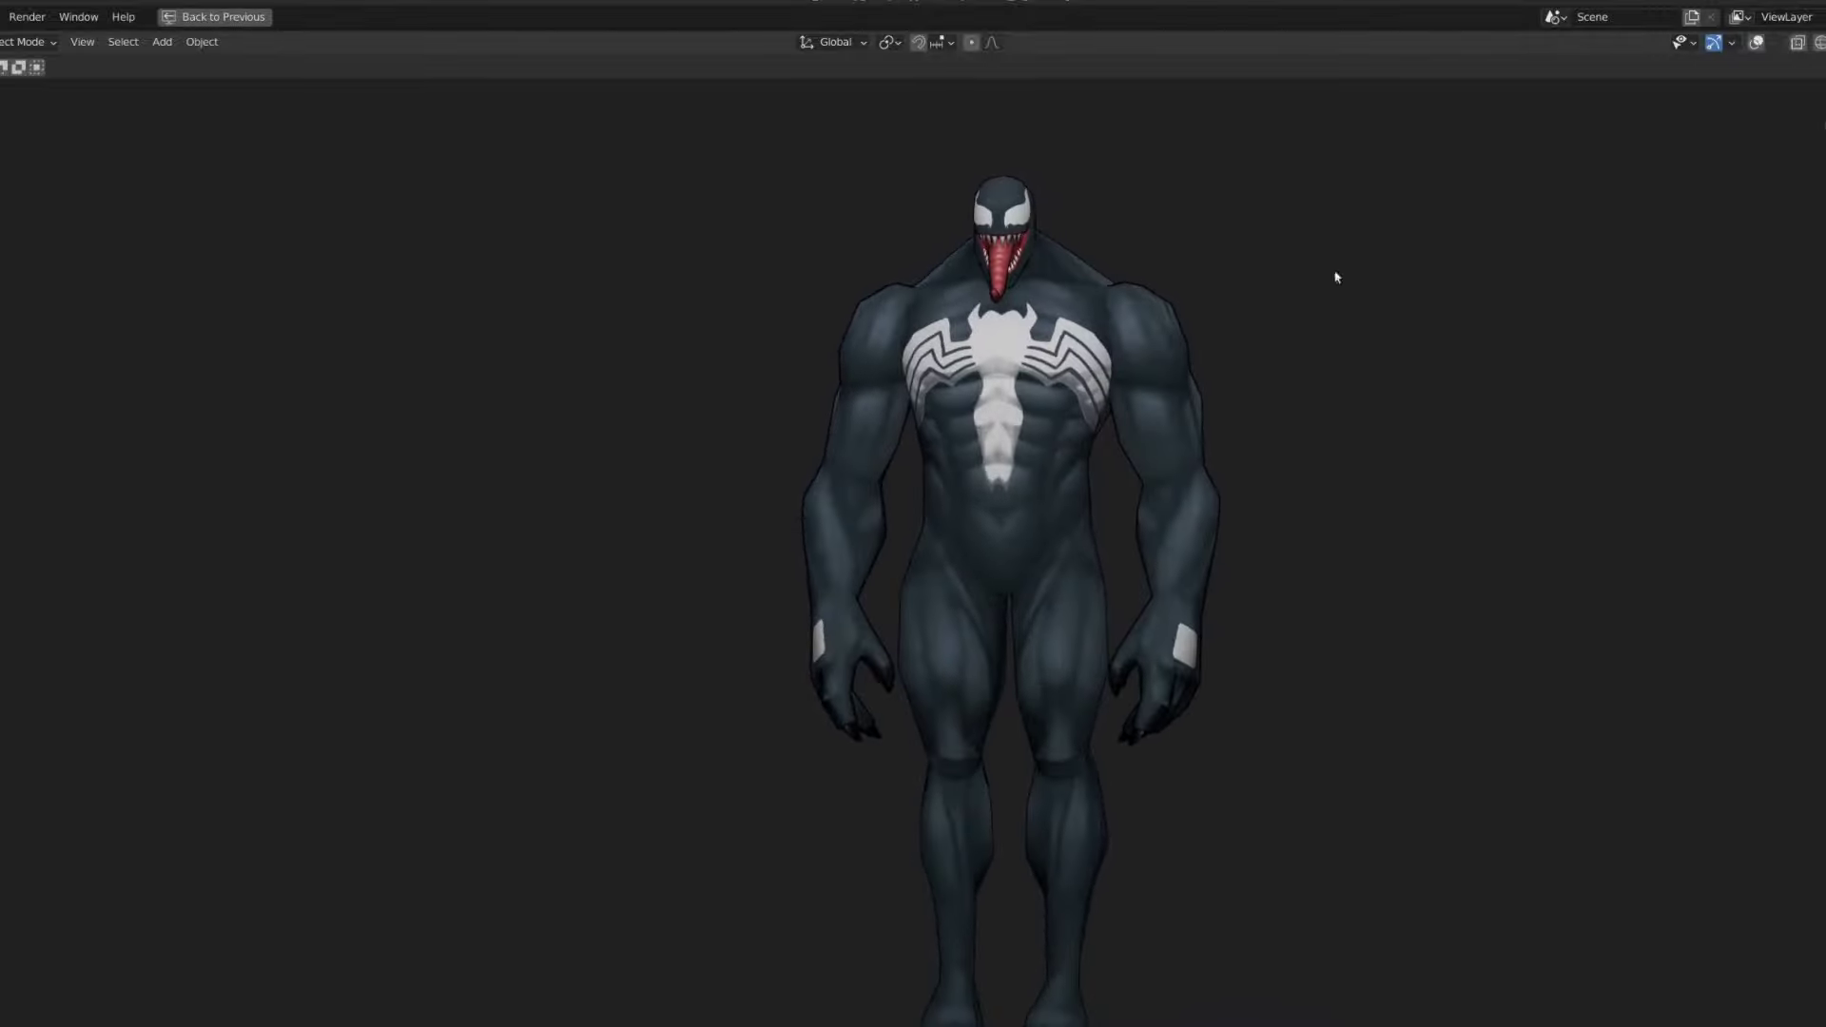
middle_click_drag(1336, 277, 1202, 261, "shift")
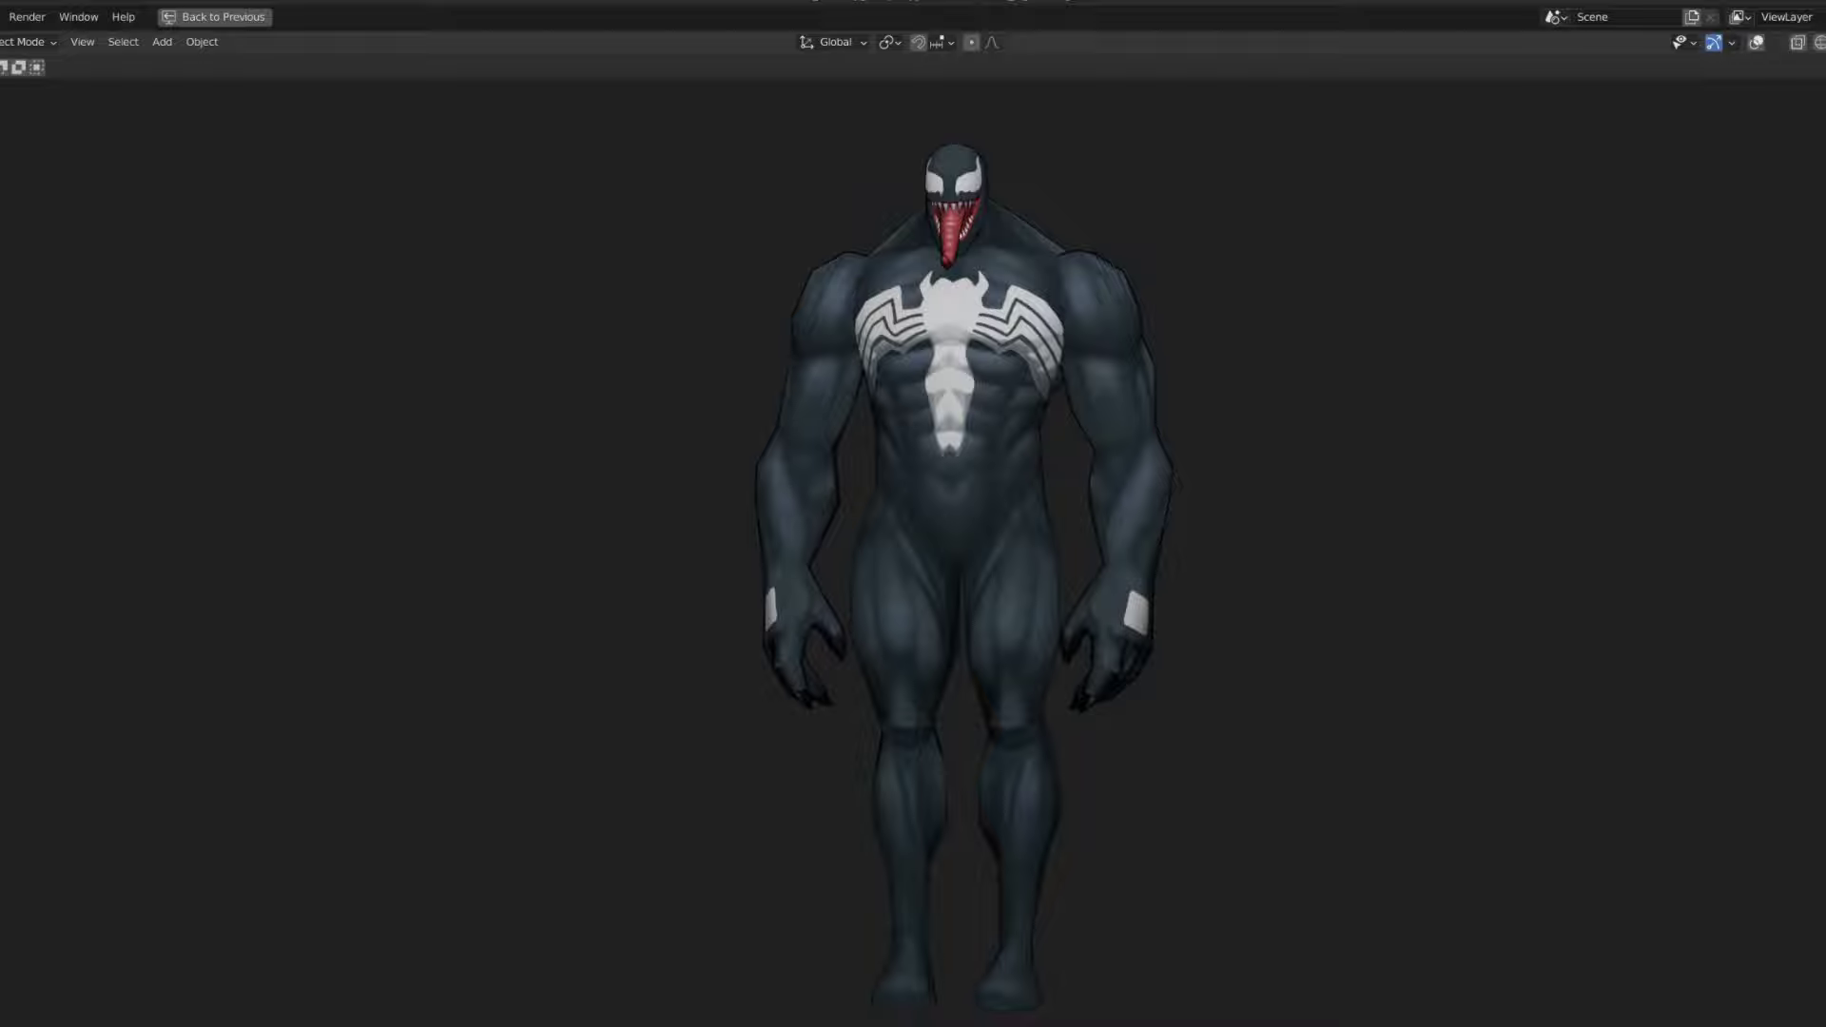
left_click(1822, 41)
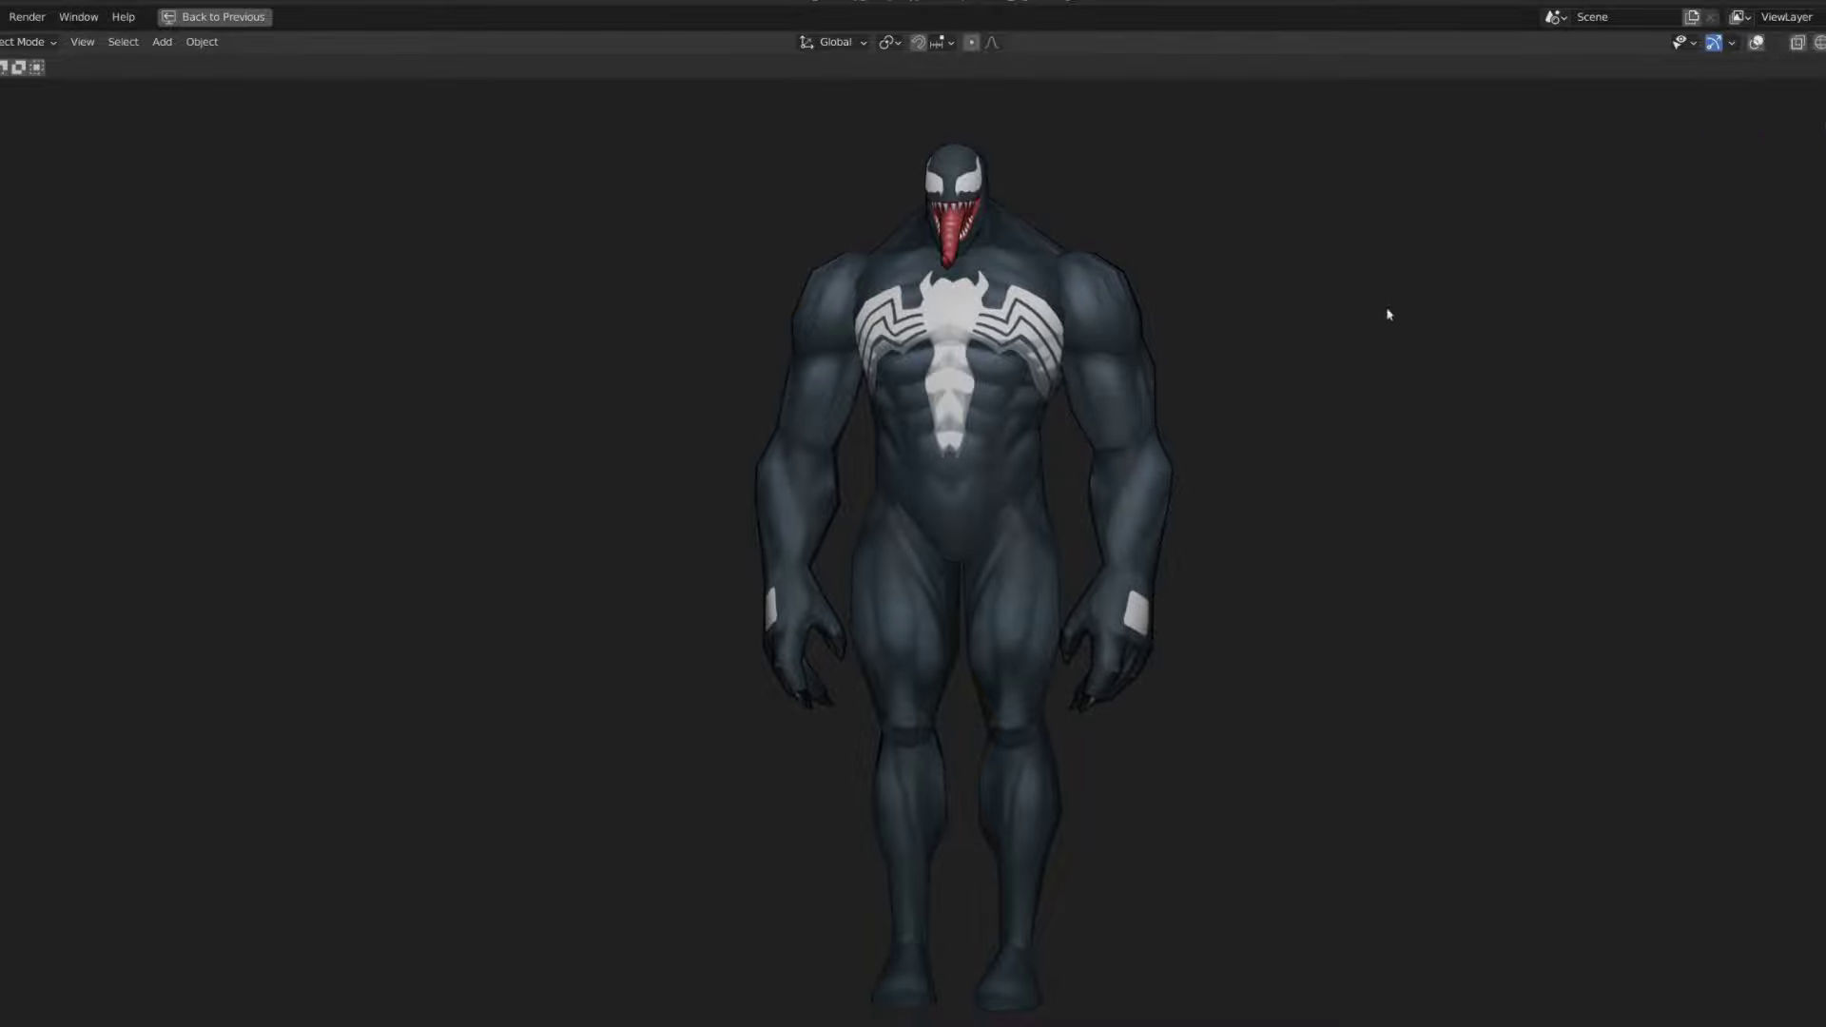
mouse_move(1385, 314)
middle_mouse_down()
mouse_move(961, 454)
mouse_move(1263, 457)
middle_mouse_up()
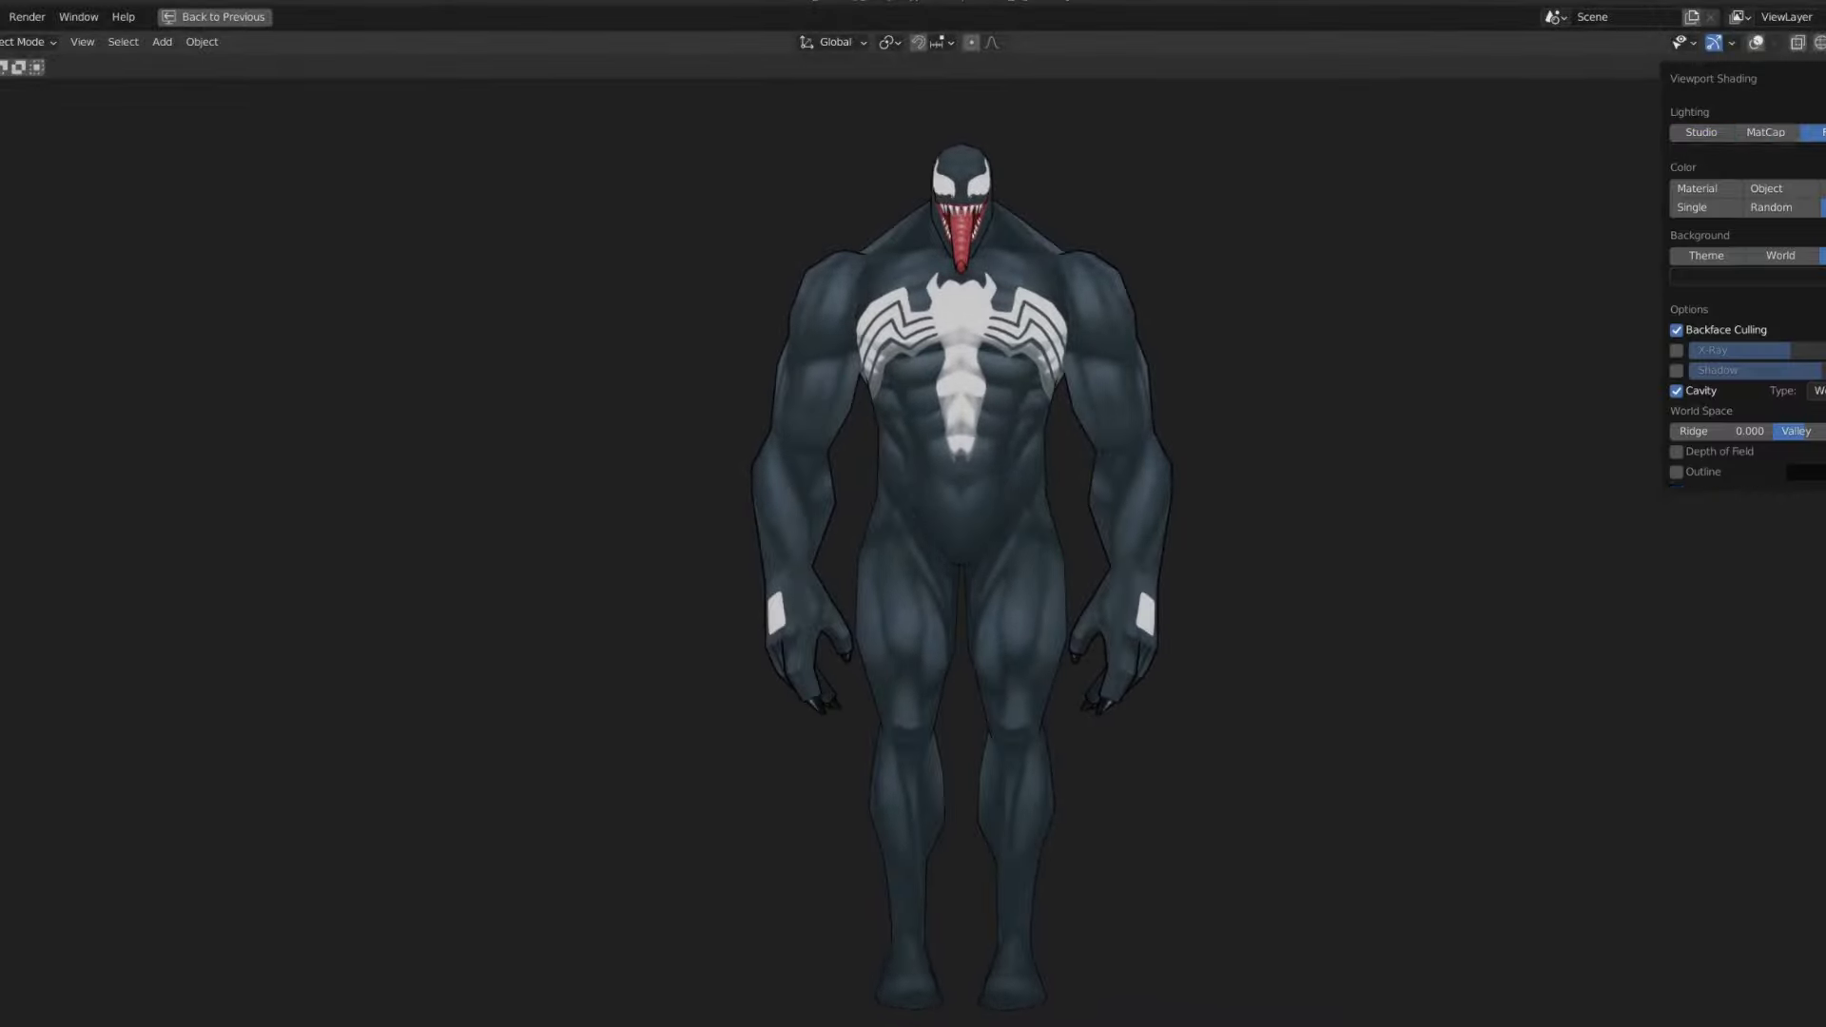
key("ctrl+alt+space")
scroll(1050, 392, "up", 5)
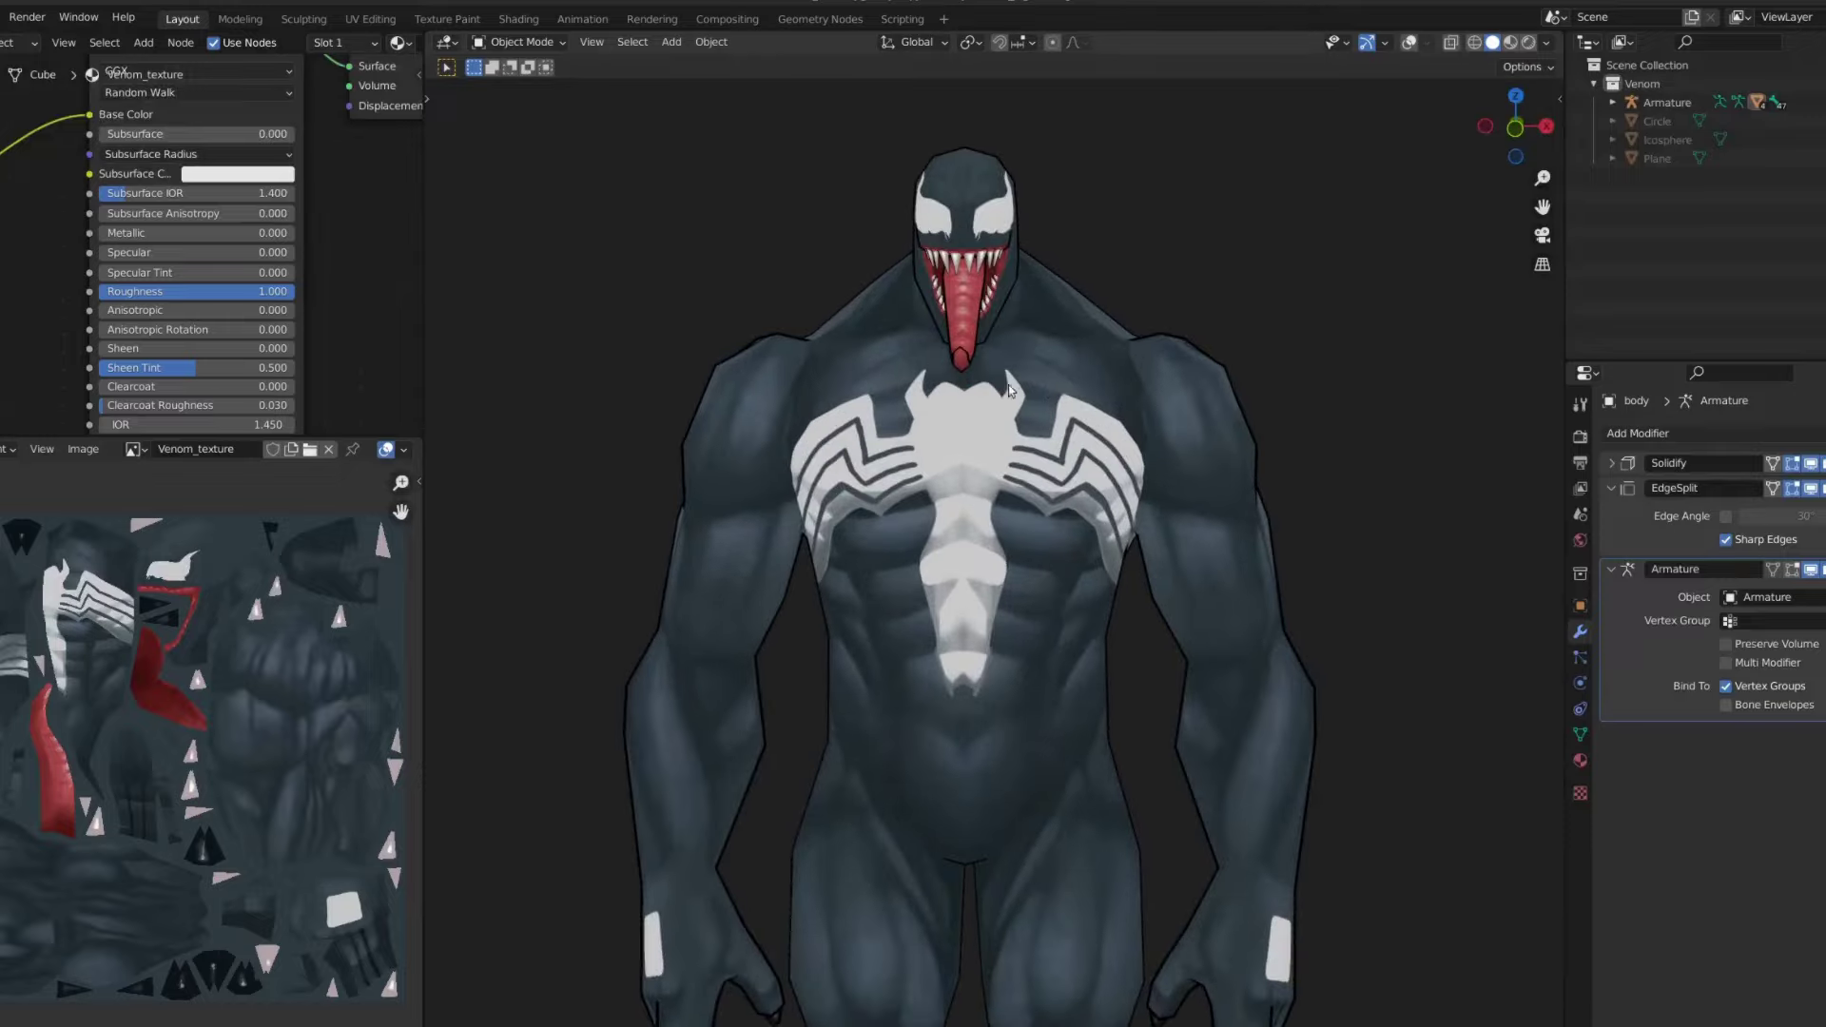
middle_click_drag(1010, 389, 1016, 384)
scroll(1016, 384, "down", 5)
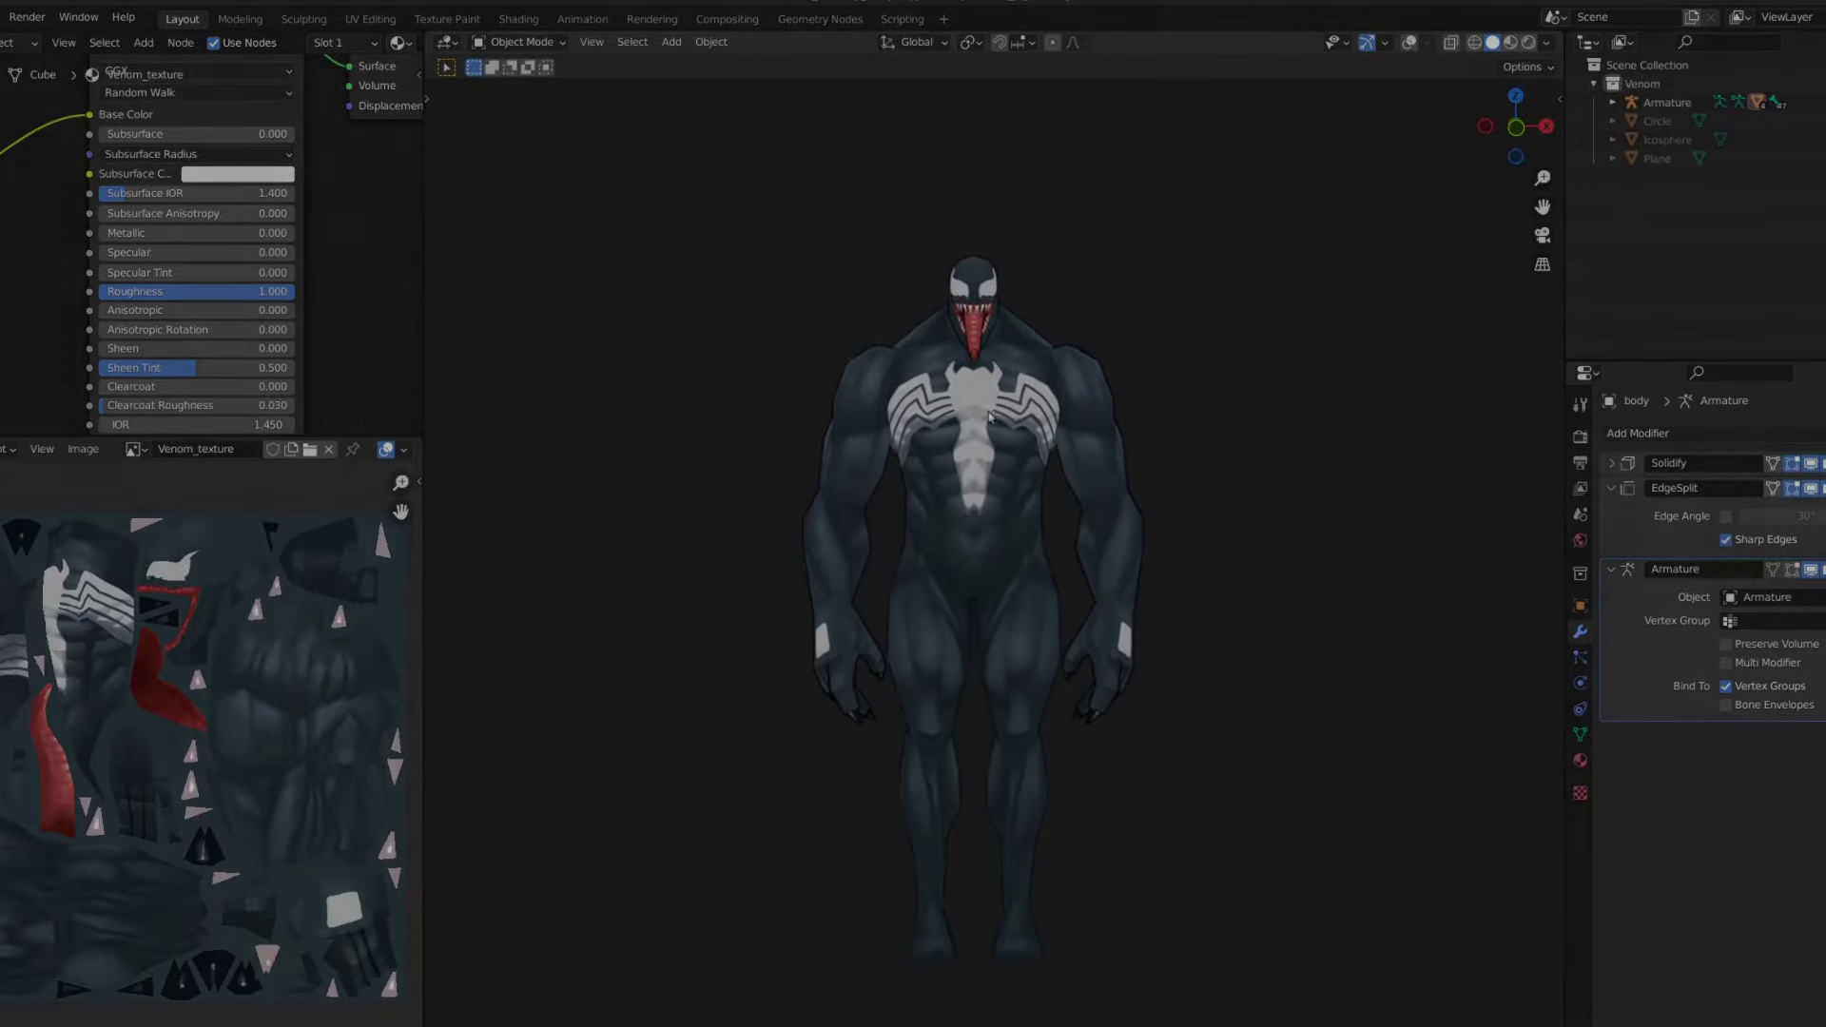